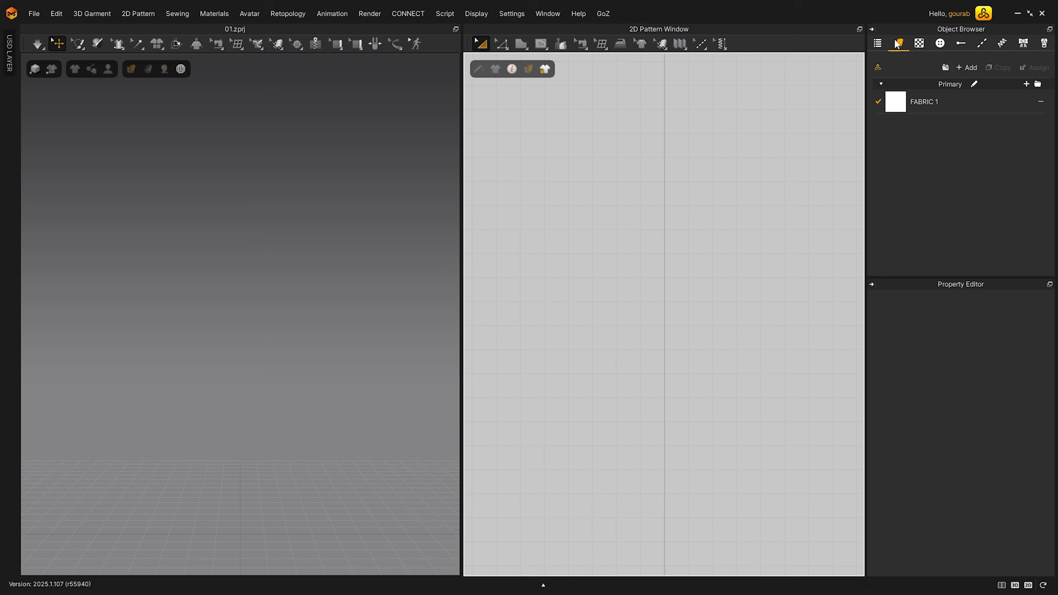
# Step: Load the A-pose.avt avatar from the library's _Custom avatar folder, and delete it from the 3D scene
pyautogui.click(982, 14)
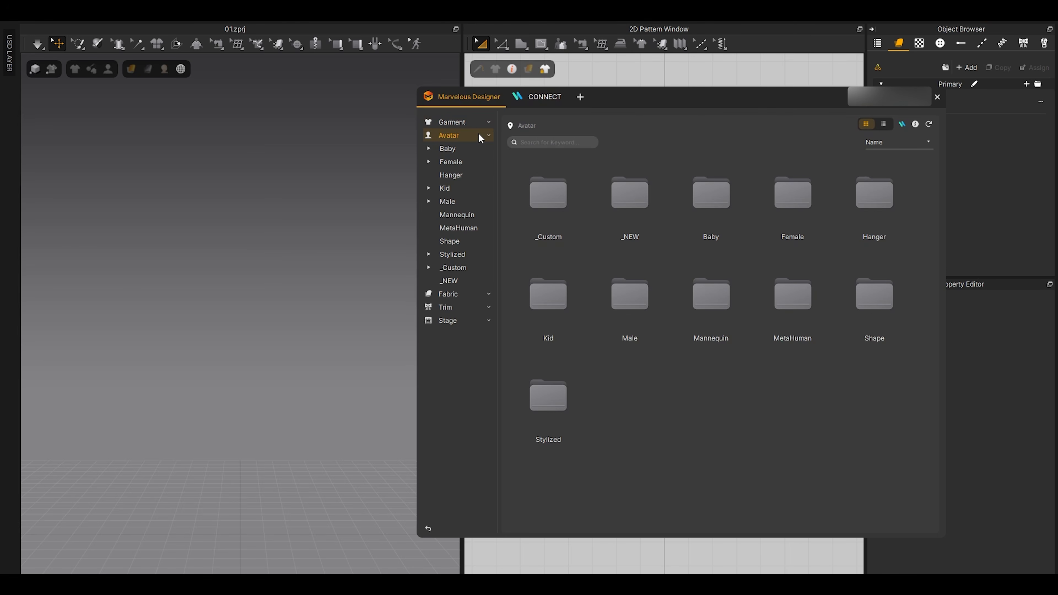
pyautogui.doubleClick(565, 184)
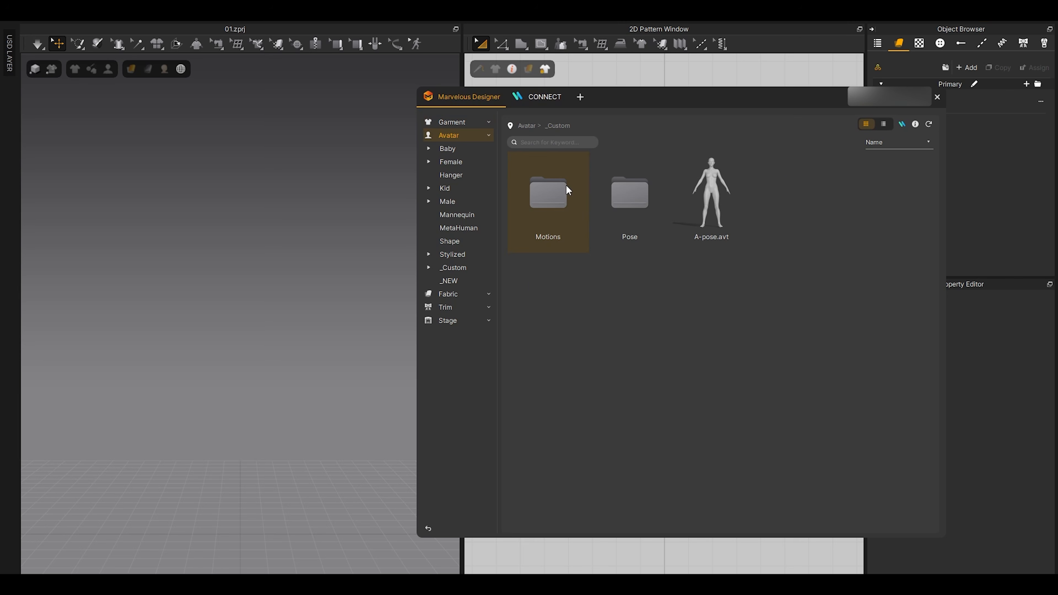
pyautogui.doubleClick(693, 189)
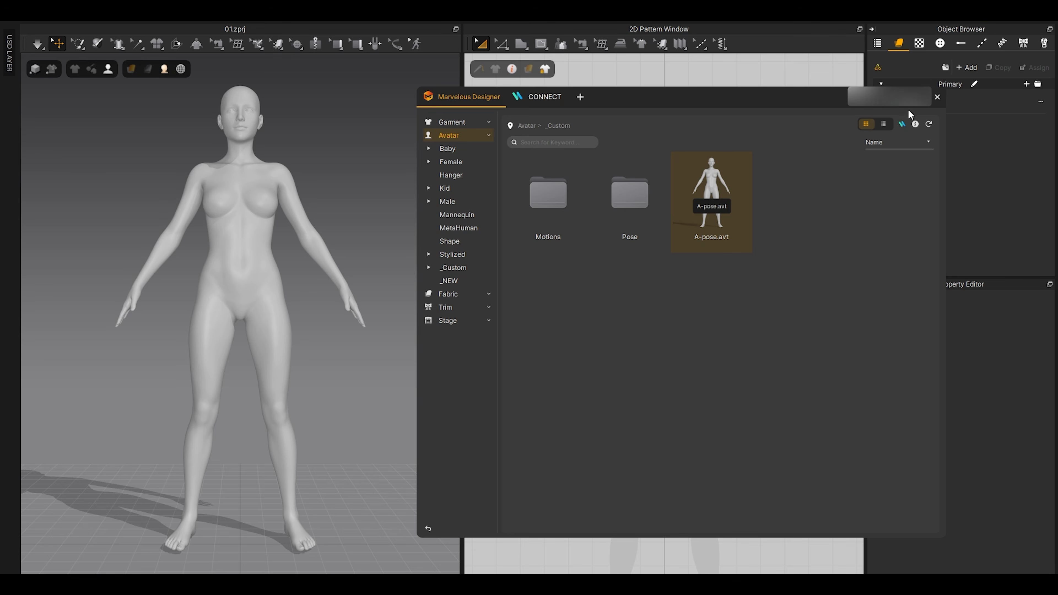
pyautogui.click(937, 97)
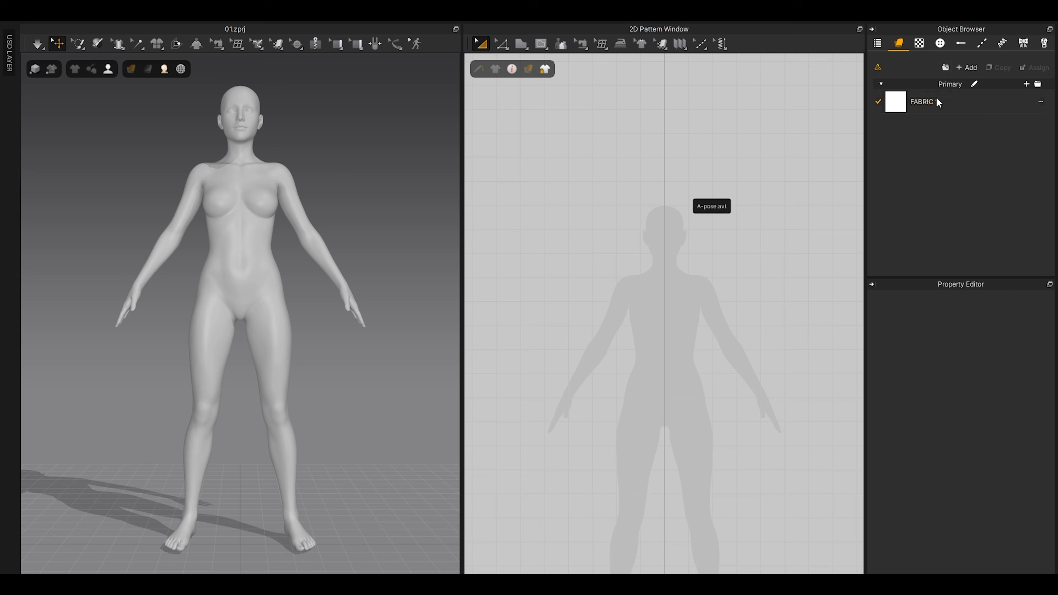
pyautogui.click(232, 221)
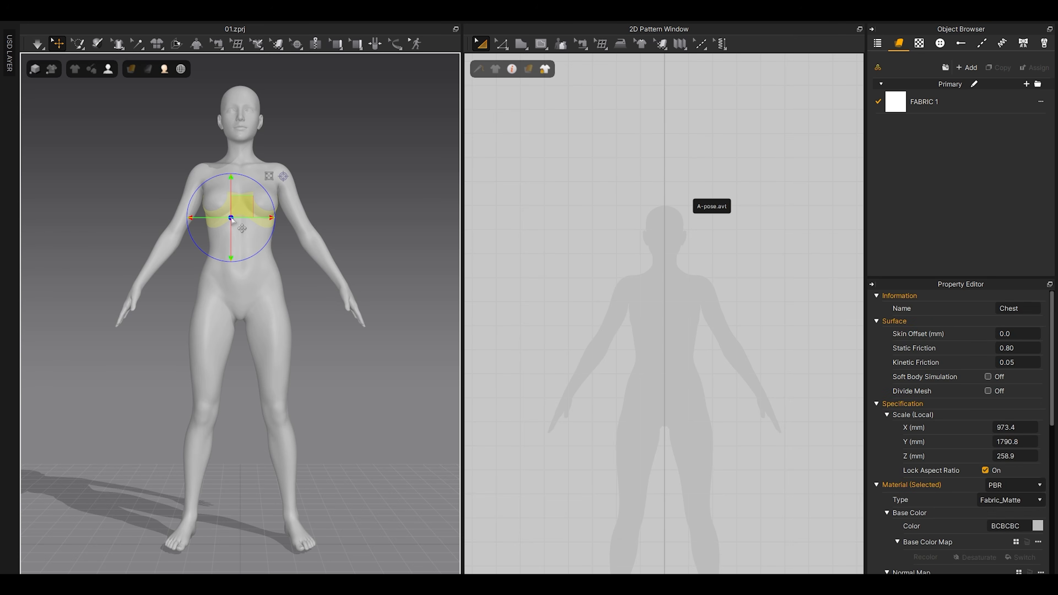
pyautogui.press('Delete')
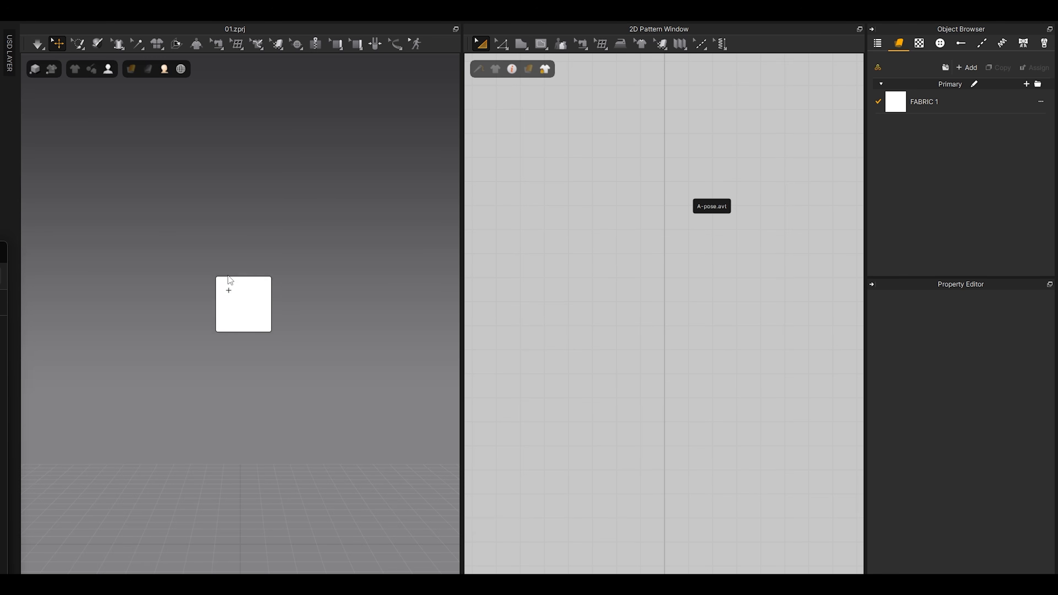
# Step: Import the OBJ file as an avatar using Open, cm (DAZ Studio) units, 100% scale and Auto Add Arrangement Points enabled
pyautogui.moveTo(222, 282); pyautogui.dragTo(227, 297)
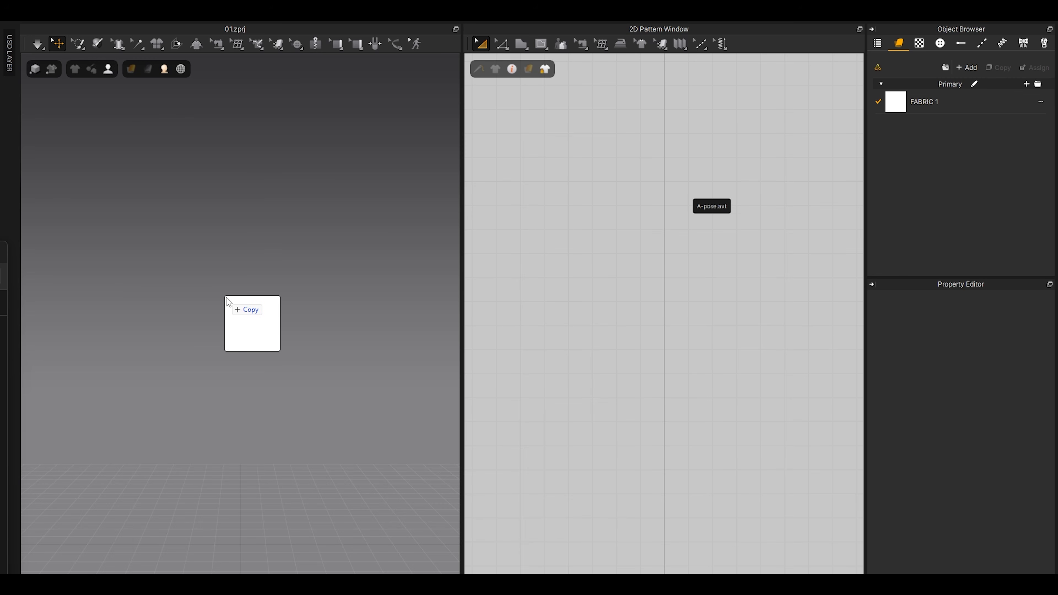
pyautogui.moveTo(226, 297); pyautogui.dragTo(226, 297)
pyautogui.moveTo(226, 298); pyautogui.dragTo(229, 297)
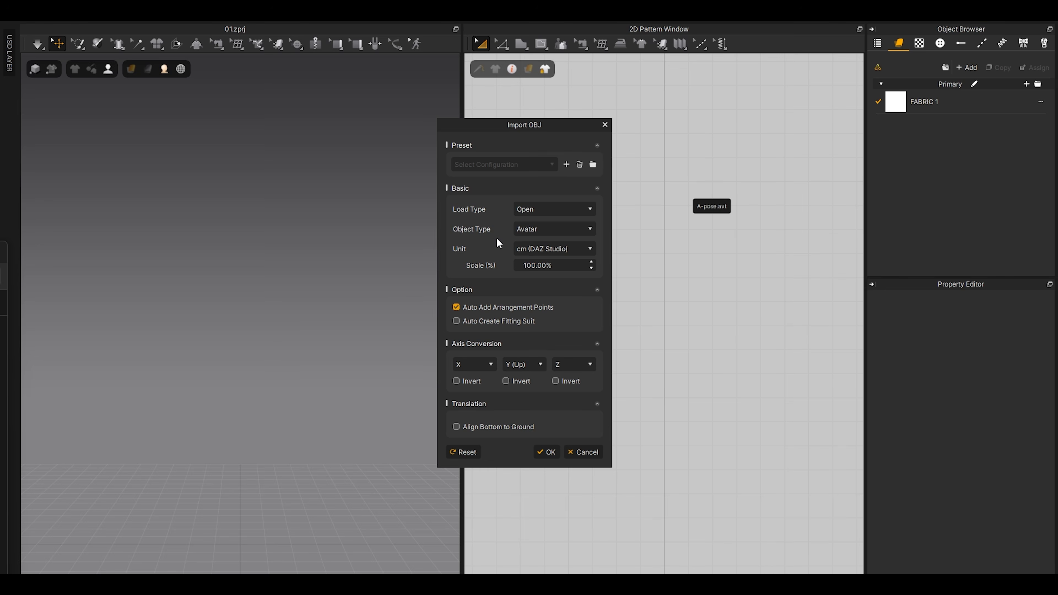
pyautogui.click(455, 307)
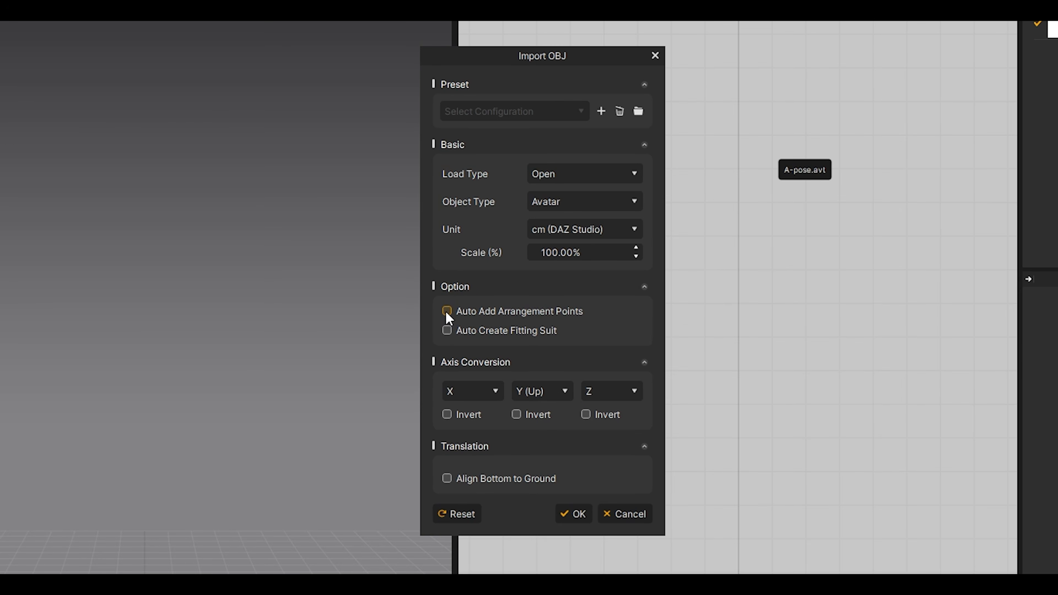
pyautogui.click(446, 313)
pyautogui.click(573, 515)
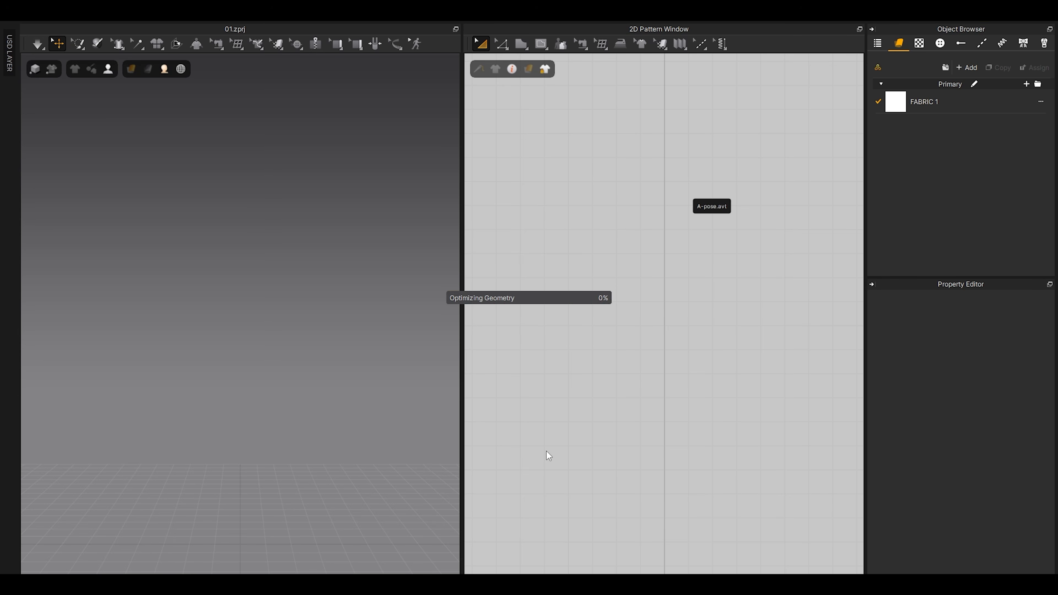
# Step: Display the avatar's arrangement points to check them, and hide them again
pyautogui.moveTo(108, 69)
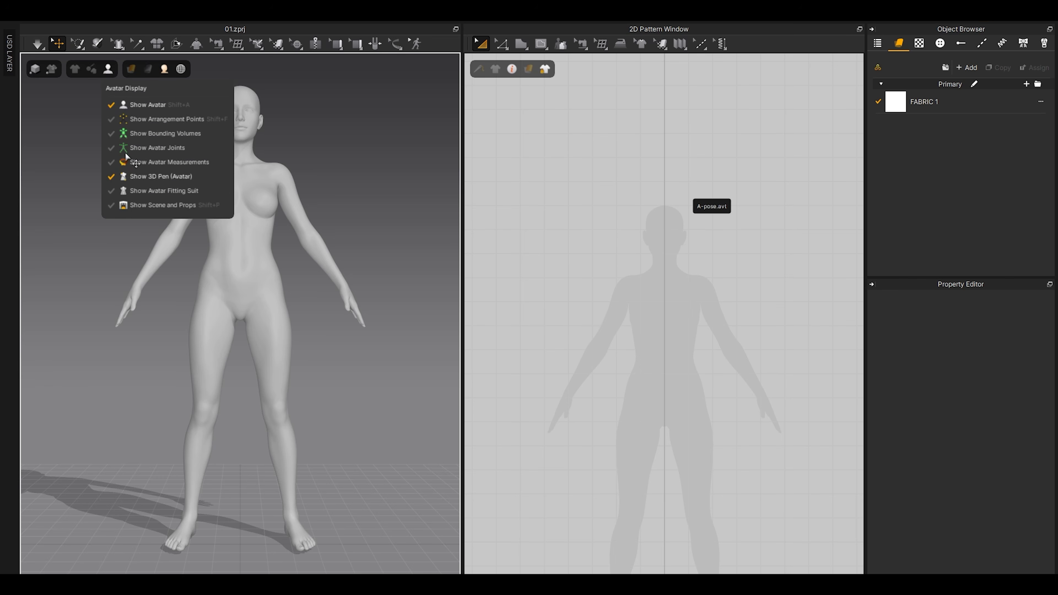
pyautogui.click(129, 121)
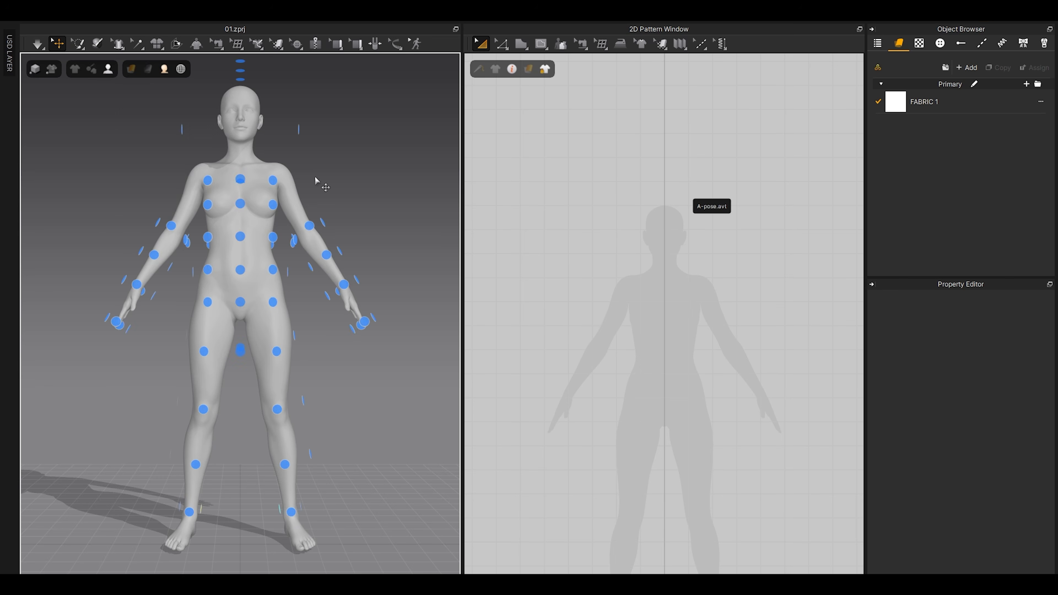
pyautogui.moveTo(110, 71)
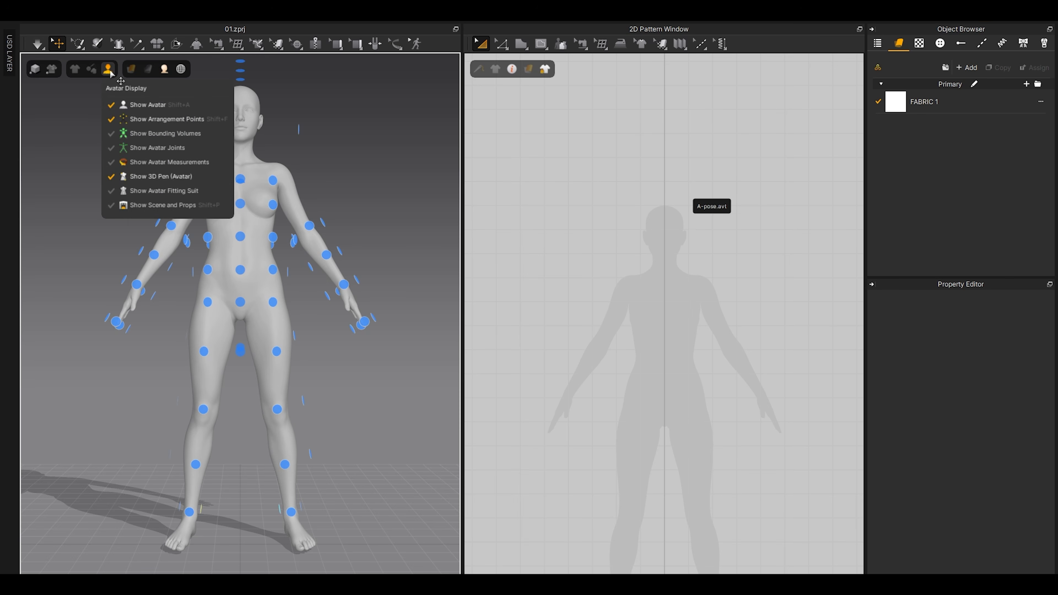
pyautogui.click(125, 120)
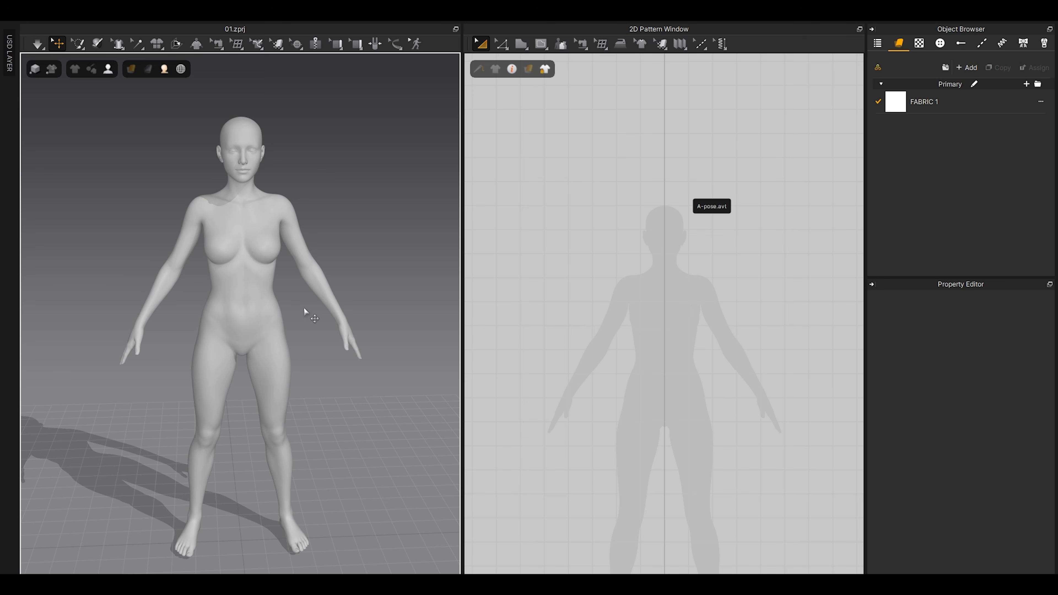
# Step: Select the whole avatar mesh and examine the gap between the top's shoulder strap and the skin
pyautogui.click(257, 250)
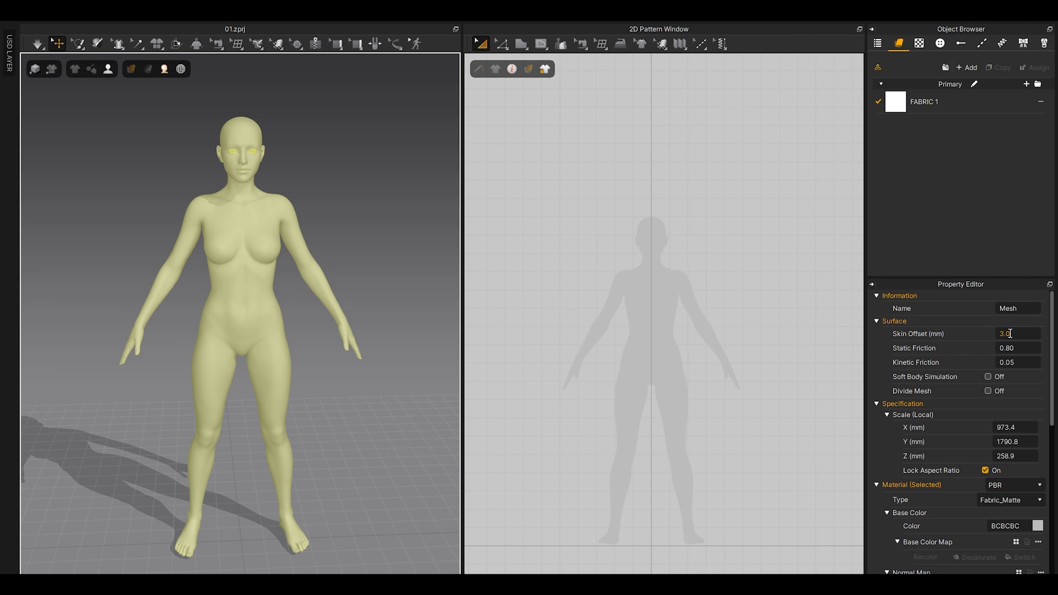
pyautogui.scroll(3, 289, 268)
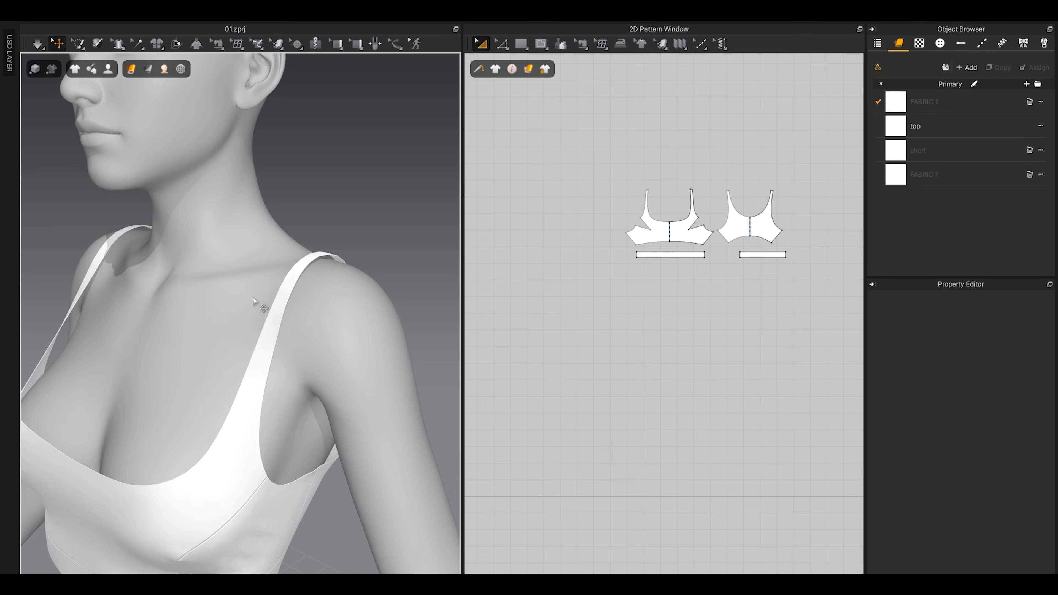
pyautogui.moveTo(266, 302); pyautogui.dragTo(307, 255, button='right')
pyautogui.click(308, 210)
pyautogui.hotkey('ctrl', 'a')
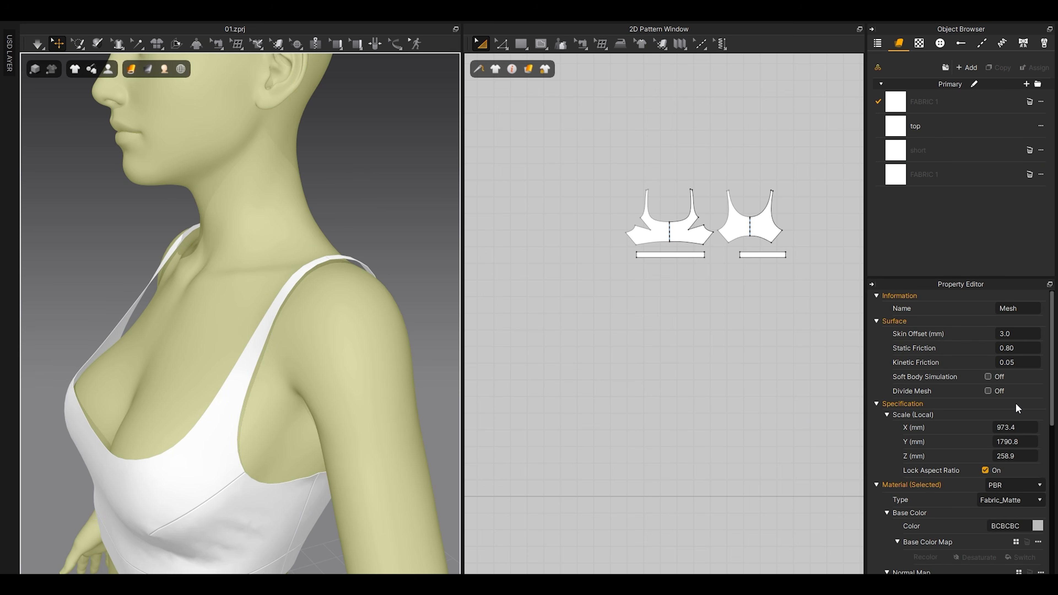
pyautogui.scroll(3, 334, 330)
pyautogui.moveTo(334, 330); pyautogui.dragTo(229, 366, button='right')
pyautogui.scroll(3, 267, 364)
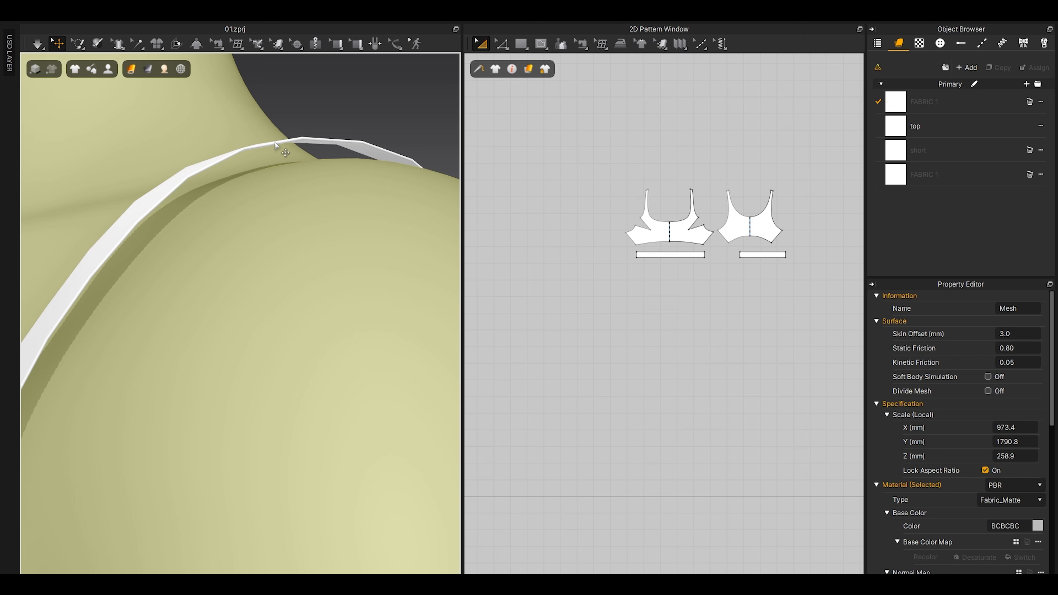
pyautogui.scroll(-3, 262, 196)
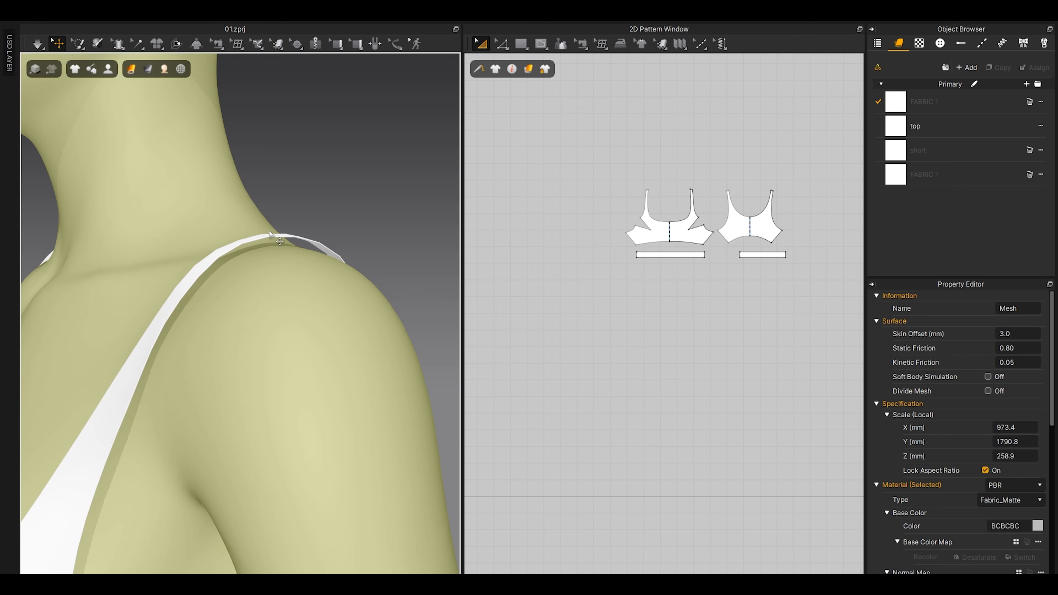
pyautogui.scroll(-10, 270, 233)
pyautogui.moveTo(272, 236); pyautogui.dragTo(354, 329, button='right')
pyautogui.scroll(4, 354, 330)
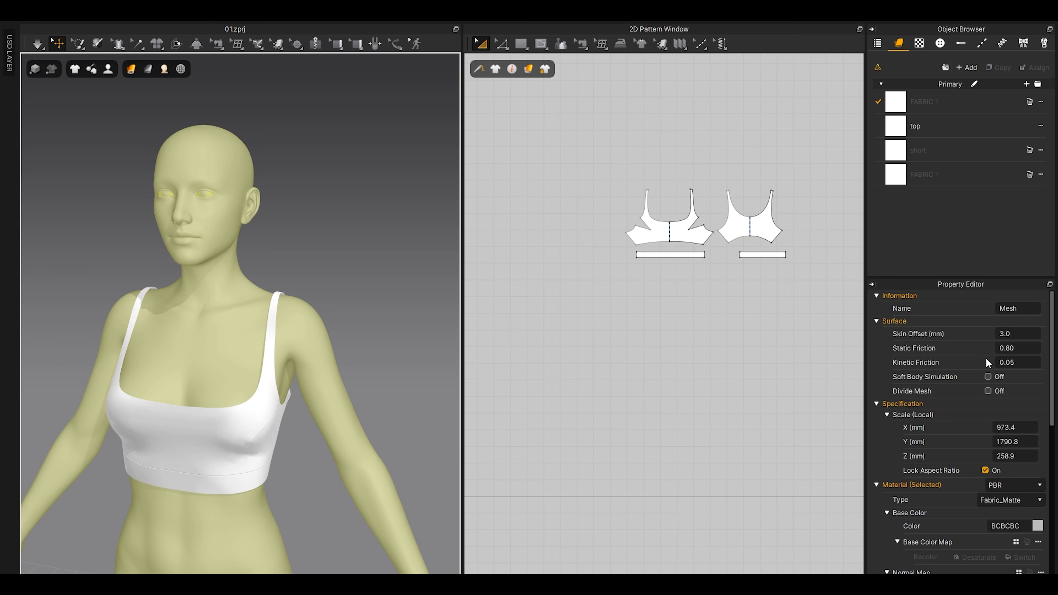
# Step: Set the avatar's skin offset to 0 mm, run the simulation briefly and inspect the strap on the shoulder
pyautogui.click(1028, 333)
pyautogui.write('0')
pyautogui.press('Return')
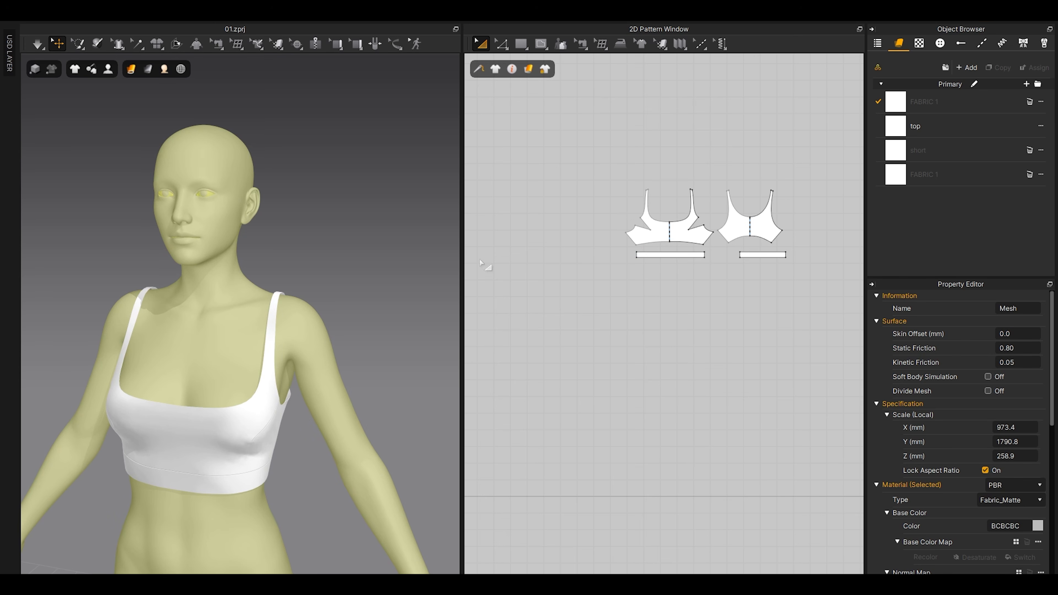
pyautogui.scroll(8, 373, 330)
pyautogui.scroll(2, 275, 357)
pyautogui.press('space')
pyautogui.press('space')
pyautogui.moveTo(273, 331); pyautogui.dragTo(242, 348, button='right')
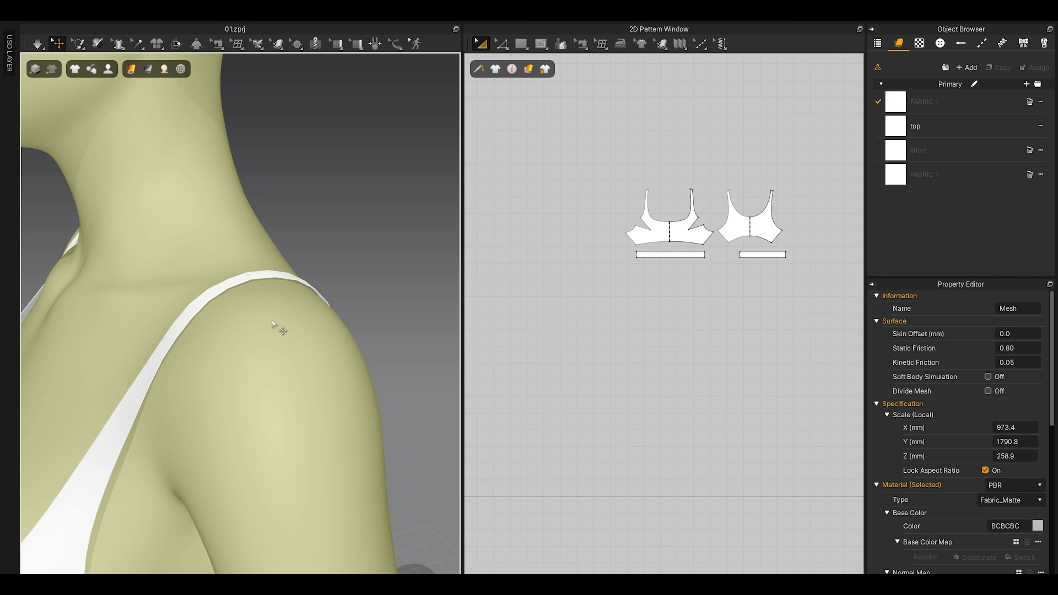
pyautogui.scroll(-6, 275, 325)
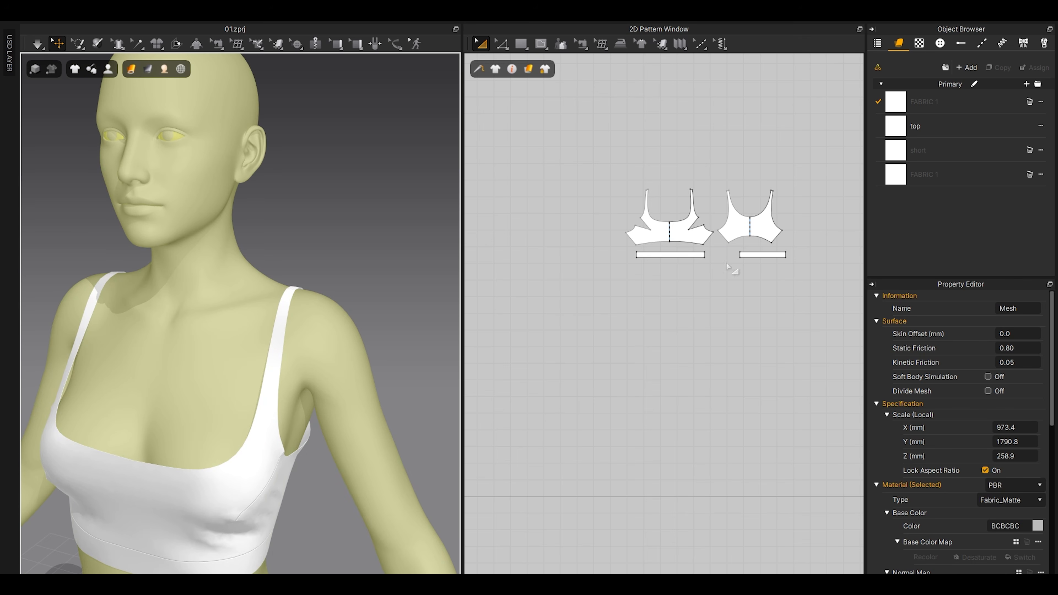
# Step: Set the particle distance of all the top's pattern pieces to 20 mm
pyautogui.scroll(-4, 715, 246)
pyautogui.moveTo(650, 217); pyautogui.dragTo(770, 321)
pyautogui.scroll(-3, 937, 428)
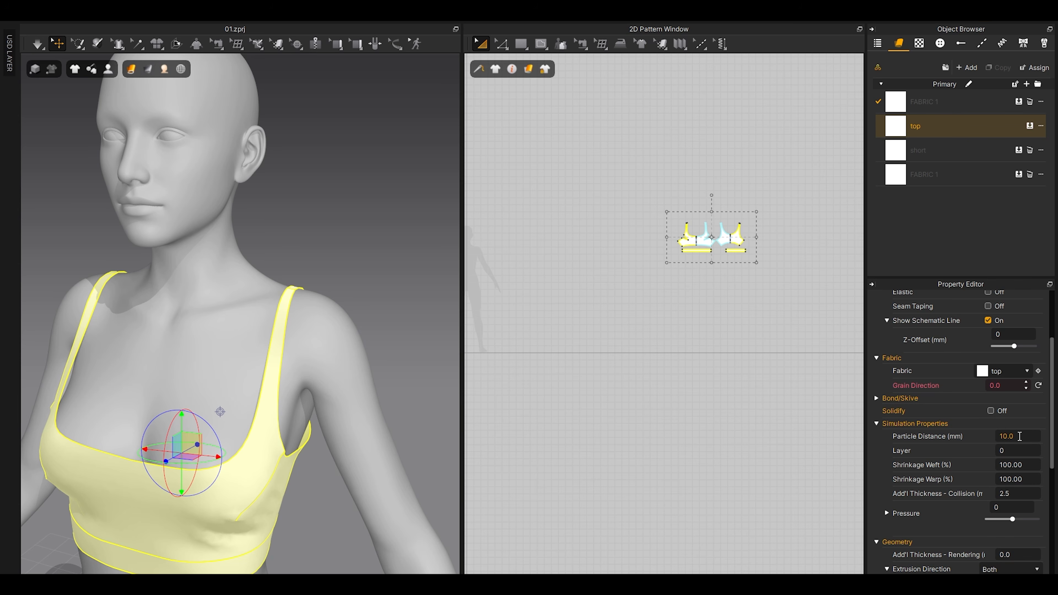
pyautogui.click(1019, 436)
pyautogui.write('20')
pyautogui.press('Return')
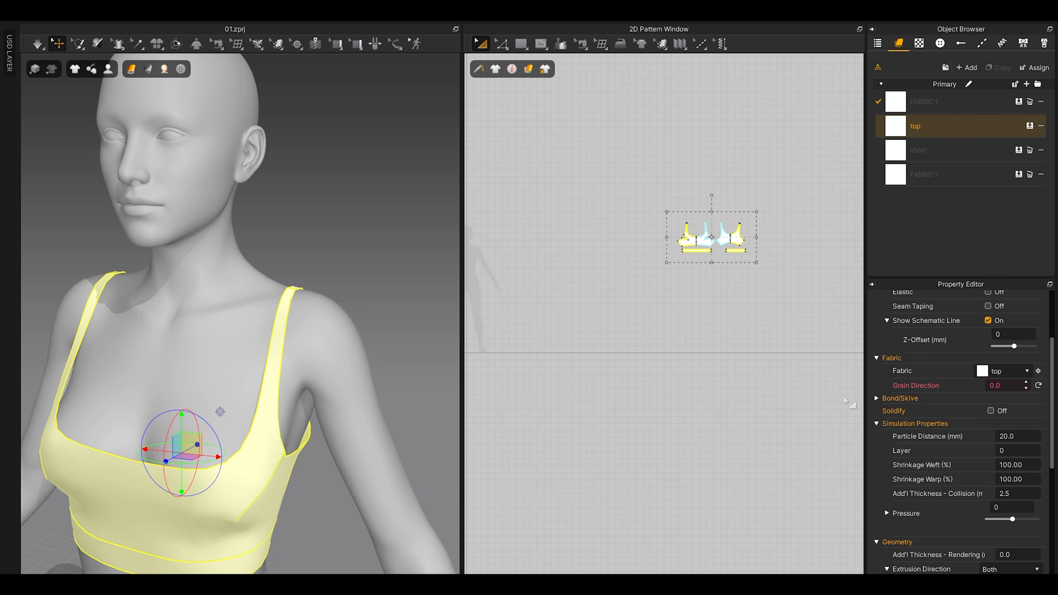
# Step: Check the avatar's skin offset and the top's particle distance, and examine how the garment sits on the body
pyautogui.click(301, 244)
pyautogui.moveTo(284, 352); pyautogui.dragTo(279, 297, button='middle')
pyautogui.click(252, 256)
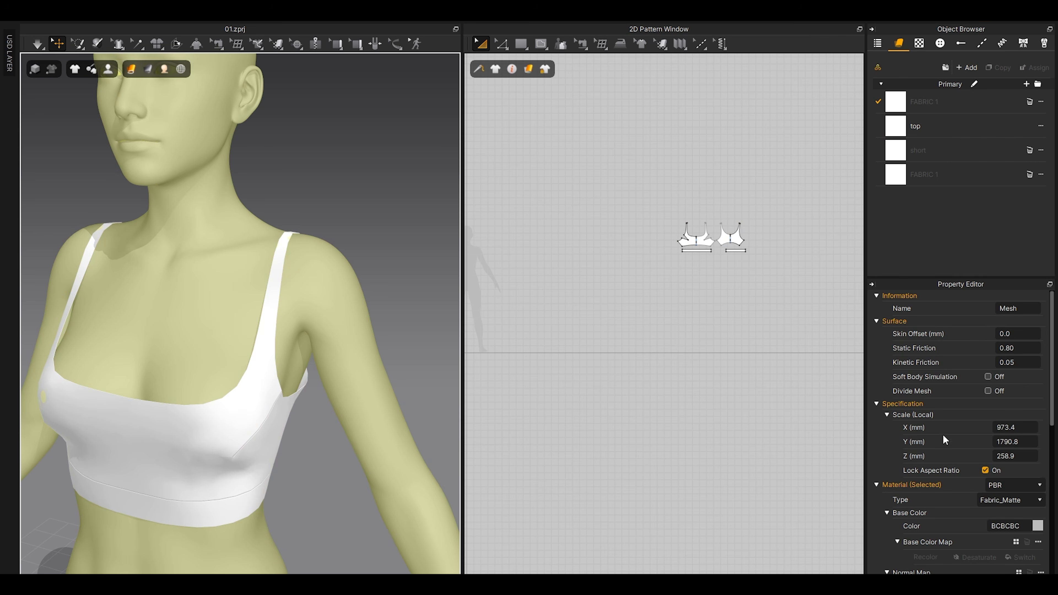
pyautogui.click(360, 166)
pyautogui.moveTo(570, 206); pyautogui.dragTo(803, 337)
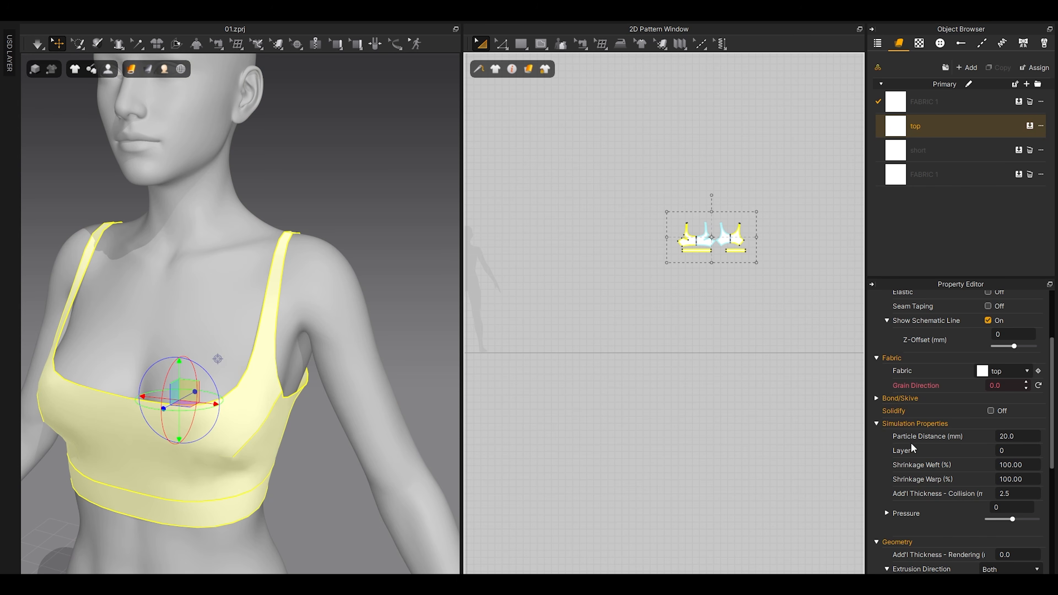
pyautogui.click(352, 216)
pyautogui.moveTo(359, 259); pyautogui.dragTo(354, 390, button='right')
# Step: Set the particle distance of all the top's pattern pieces to 35 mm and simulate the garment
pyautogui.moveTo(633, 208); pyautogui.dragTo(816, 366)
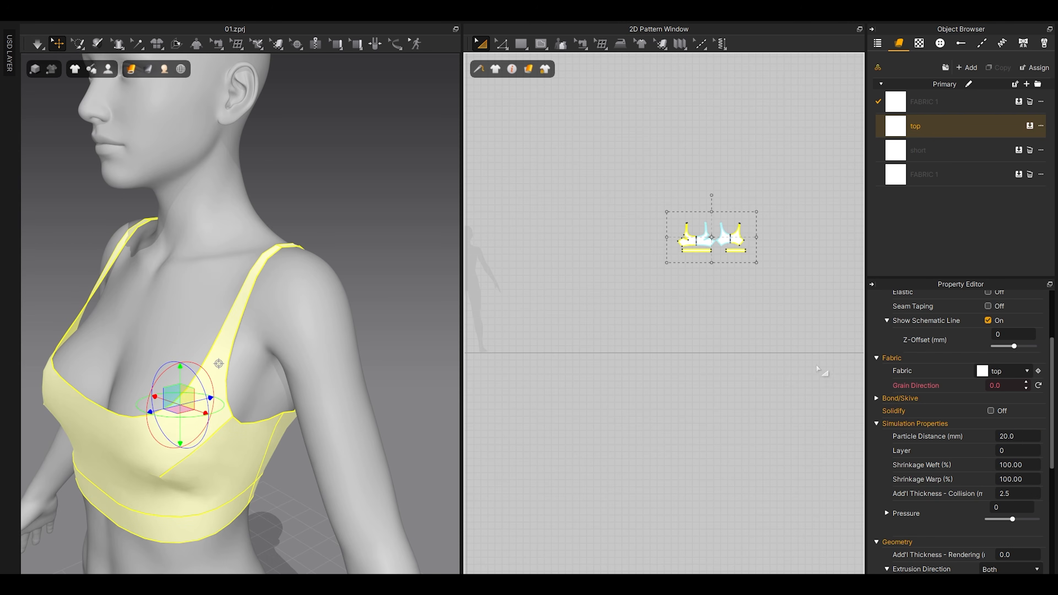
pyautogui.click(1012, 435)
pyautogui.write('35')
pyautogui.press('Return')
pyautogui.press('space')
pyautogui.moveTo(262, 413); pyautogui.dragTo(306, 346, button='middle')
pyautogui.press('space')
pyautogui.click(339, 464)
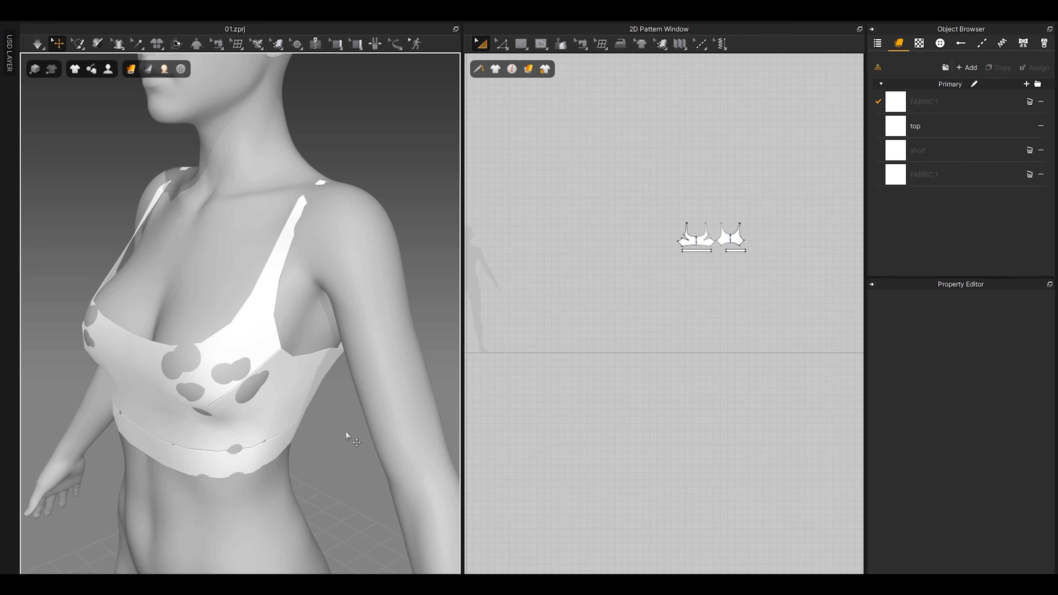
# Step: Set the skin offset of the whole avatar mesh to 3 mm
pyautogui.click(377, 408)
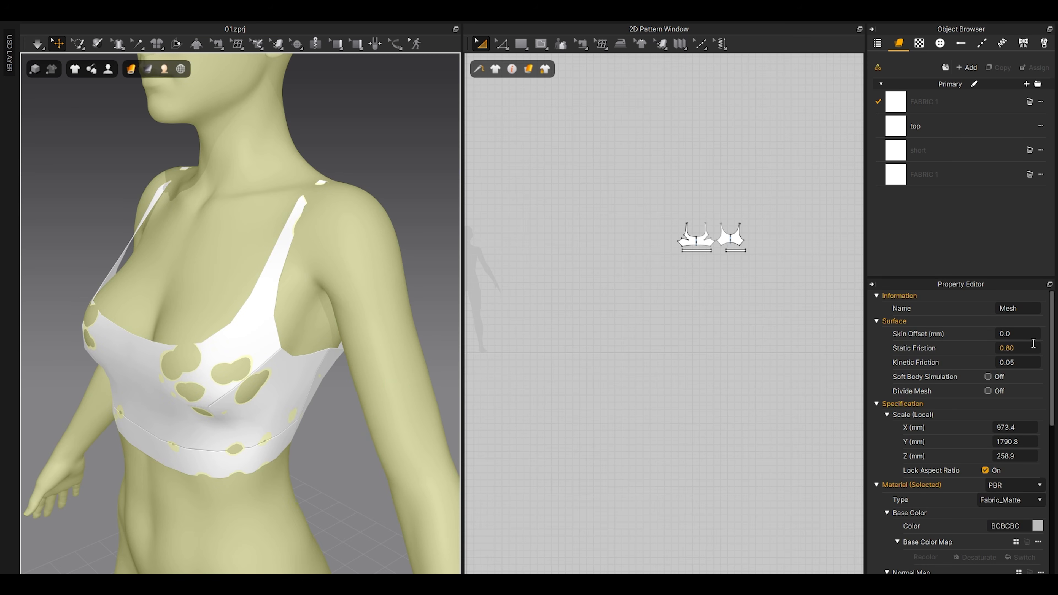
pyautogui.click(1016, 333)
pyautogui.write('3')
pyautogui.press('Return')
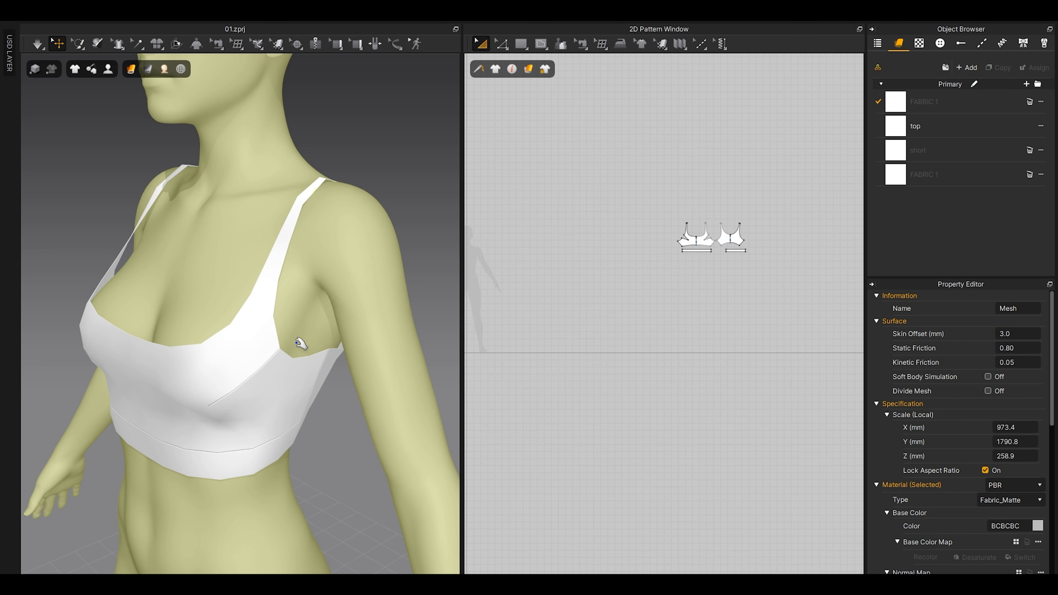
# Step: Set the particle distance of all the top's pattern pieces to 10 mm
pyautogui.moveTo(581, 187); pyautogui.dragTo(783, 304)
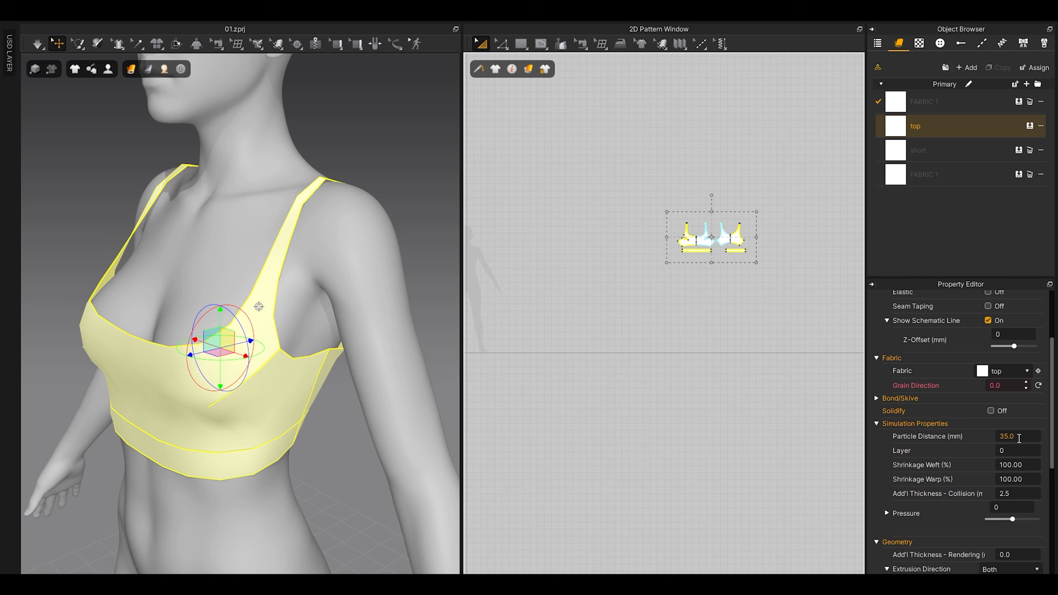
pyautogui.click(1016, 436)
pyautogui.write('10')
pyautogui.press('Return')
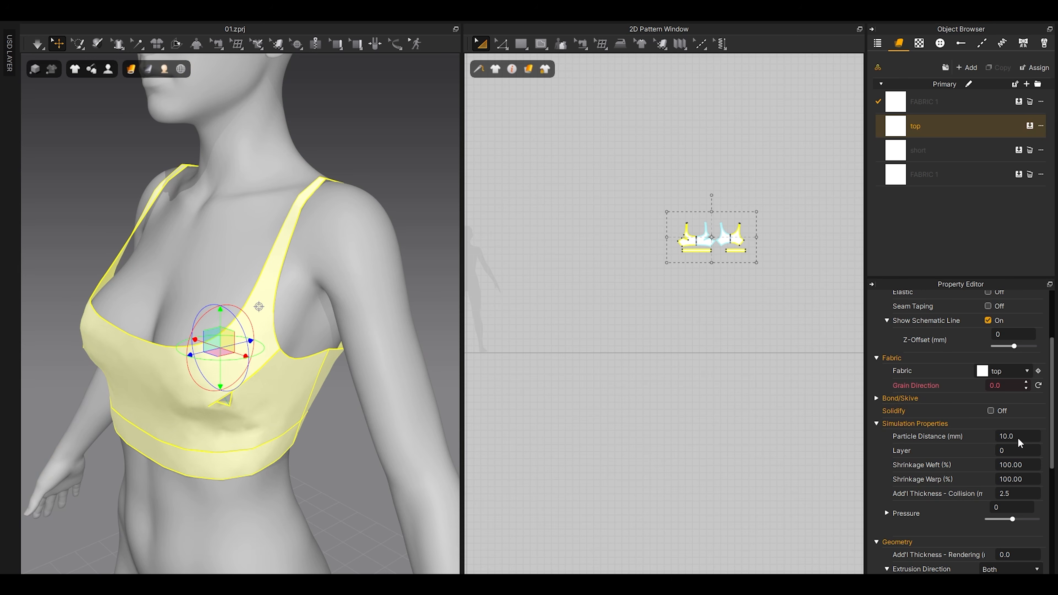
# Step: Set the skin offset of the whole avatar mesh to 0 mm
pyautogui.click(335, 319)
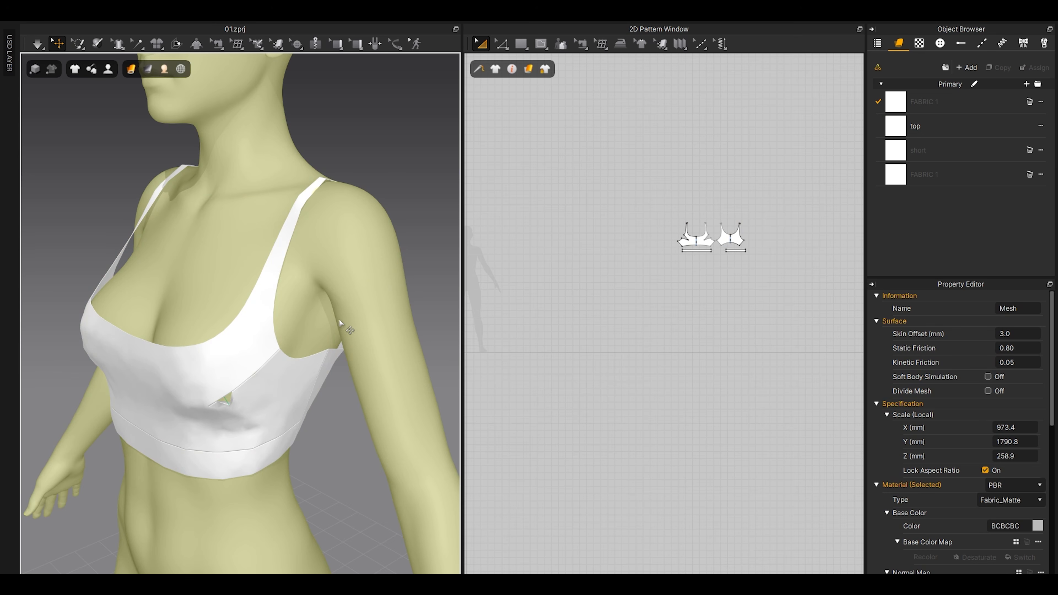
pyautogui.click(1022, 329)
pyautogui.write('0.0')
pyautogui.press('Return')
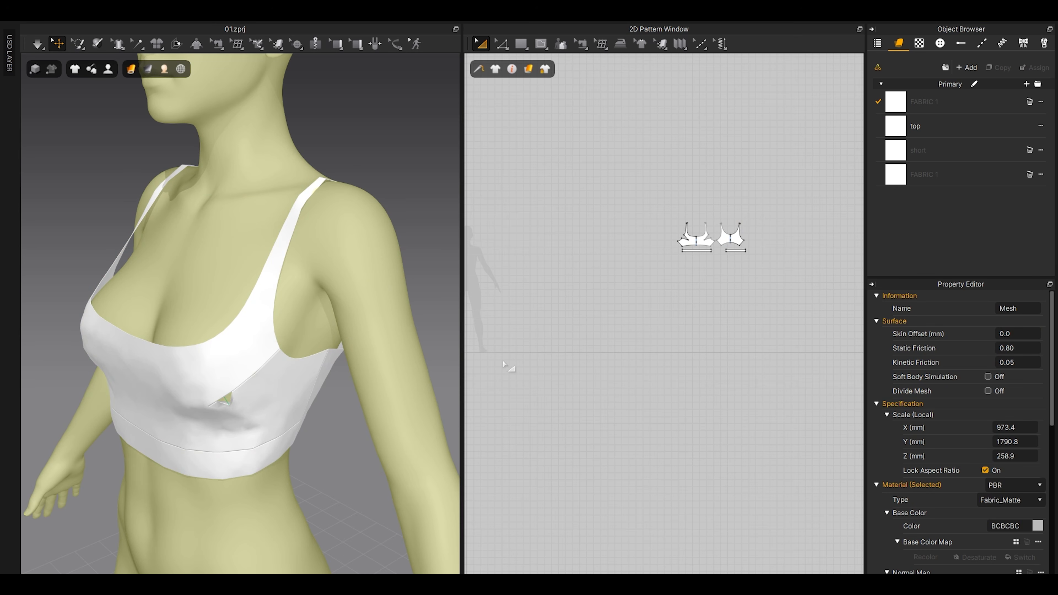
# Step: Simulate the top on the avatar and check its fit from the front
pyautogui.press('space')
pyautogui.scroll(-5, 275, 354)
pyautogui.moveTo(254, 377); pyautogui.dragTo(400, 210, button='right')
pyautogui.scroll(-3, 291, 370)
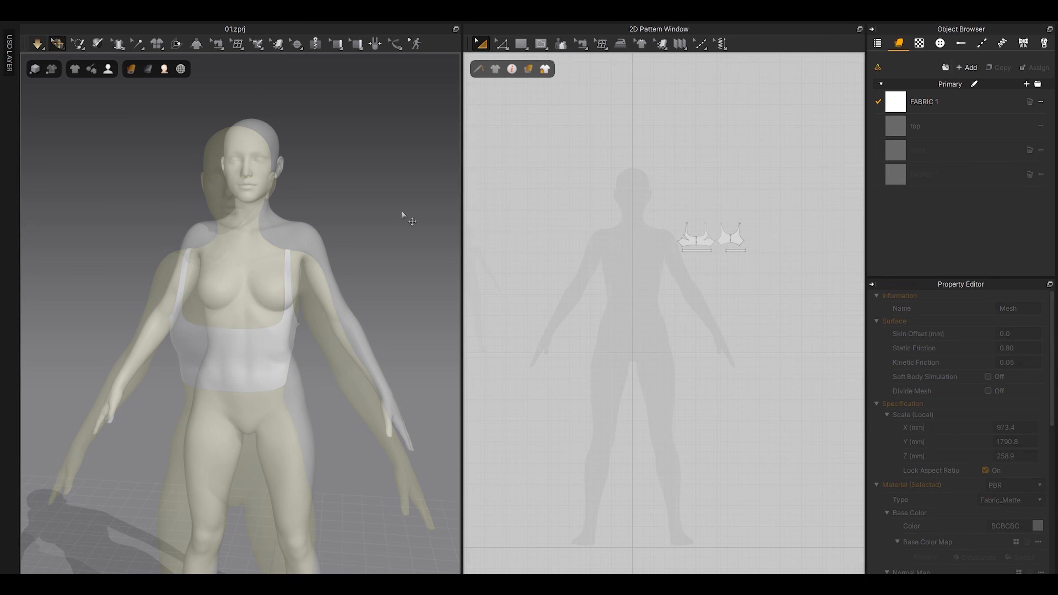
# Step: Draw a wide rectangular pattern piece over the head area of the avatar silhouette
pyautogui.press('s')
pyautogui.moveTo(601, 137); pyautogui.dragTo(716, 198)
pyautogui.press('a')
pyautogui.moveTo(312, 197); pyautogui.dragTo(320, 293, button='middle')
pyautogui.scroll(2, 223, 198)
# Step: Hide the garment's seamlines, internal lines, 3D pen marks, pins and garment measurements in the 3D view
pyautogui.moveTo(74, 75)
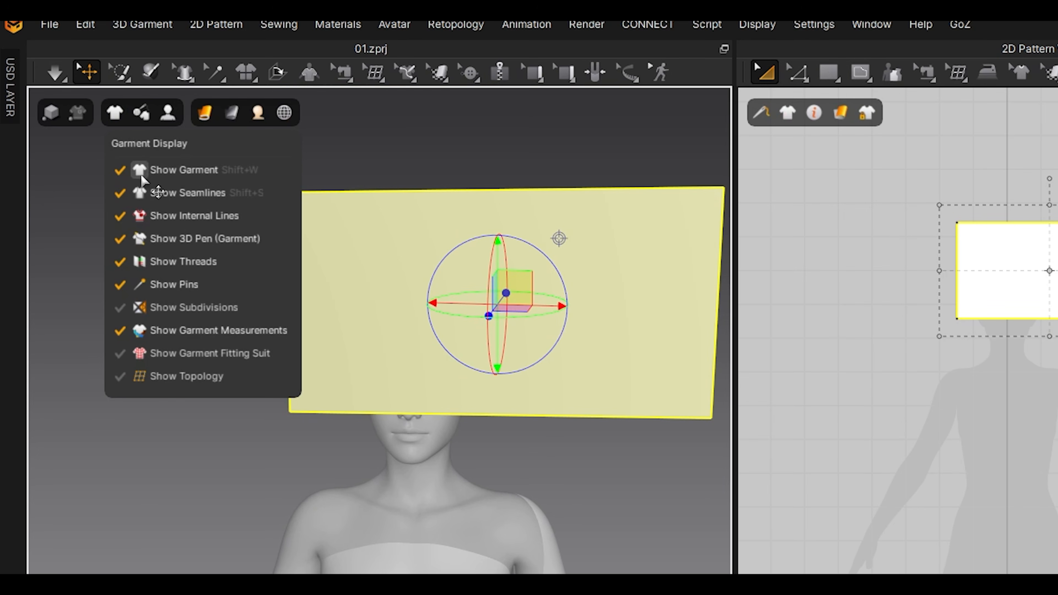
pyautogui.click(142, 192)
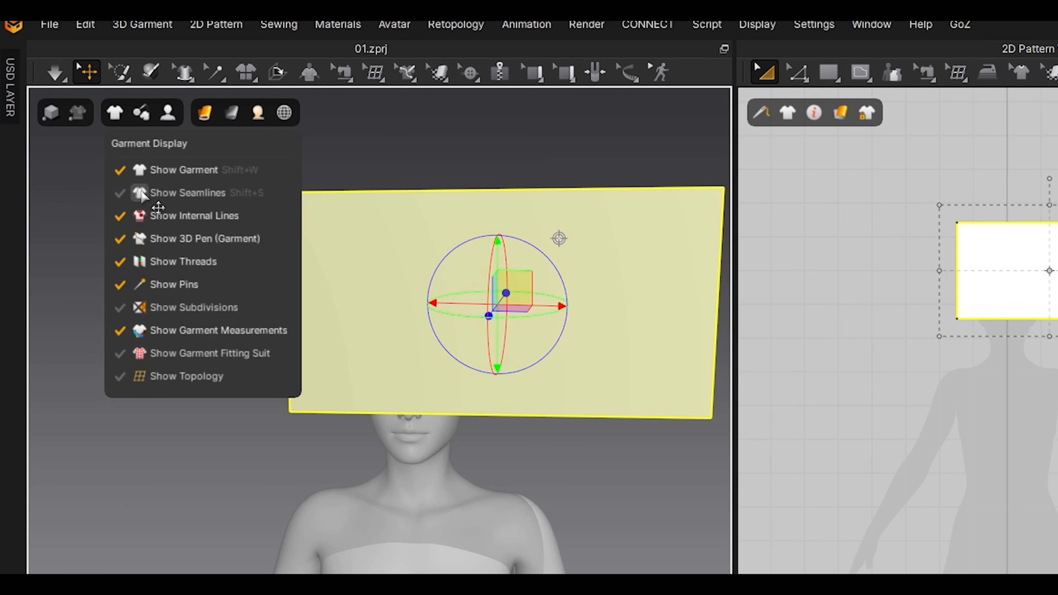
pyautogui.click(139, 216)
pyautogui.click(139, 238)
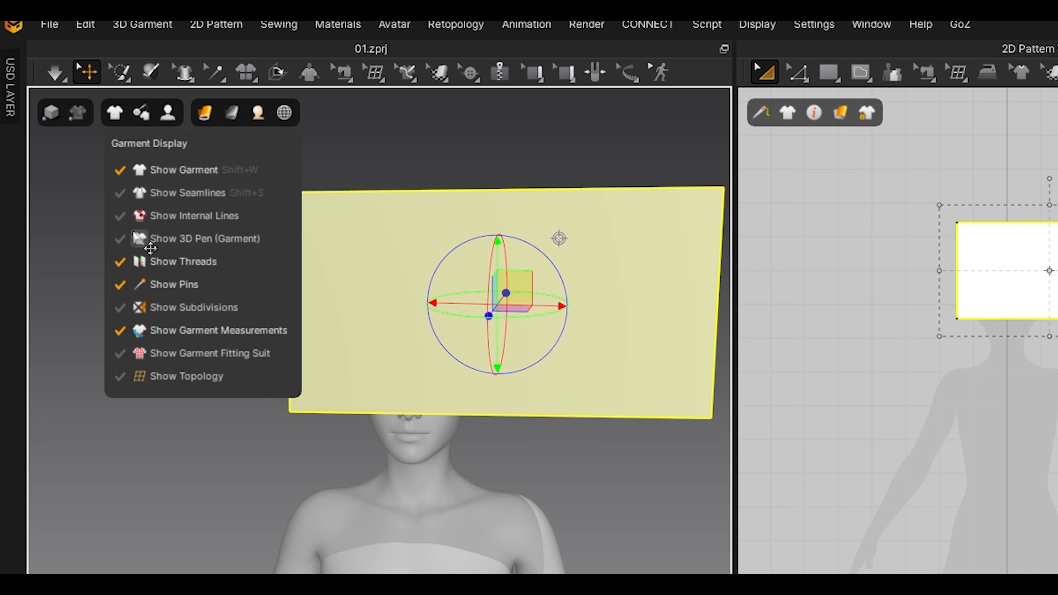
pyautogui.click(139, 284)
pyautogui.click(140, 331)
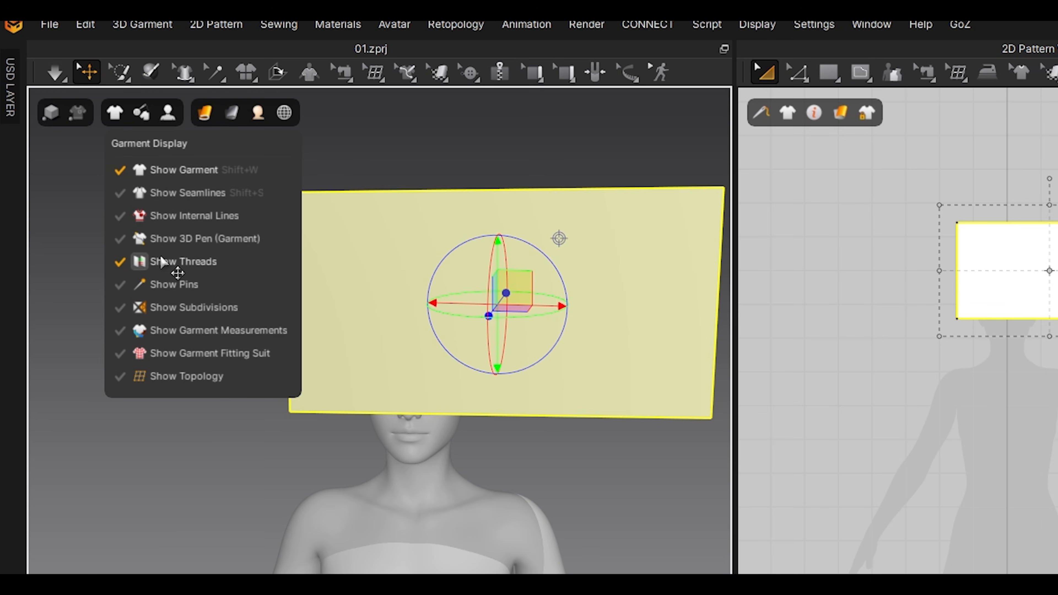
# Step: Delete the wide rectangular pattern piece
pyautogui.moveTo(203, 122)
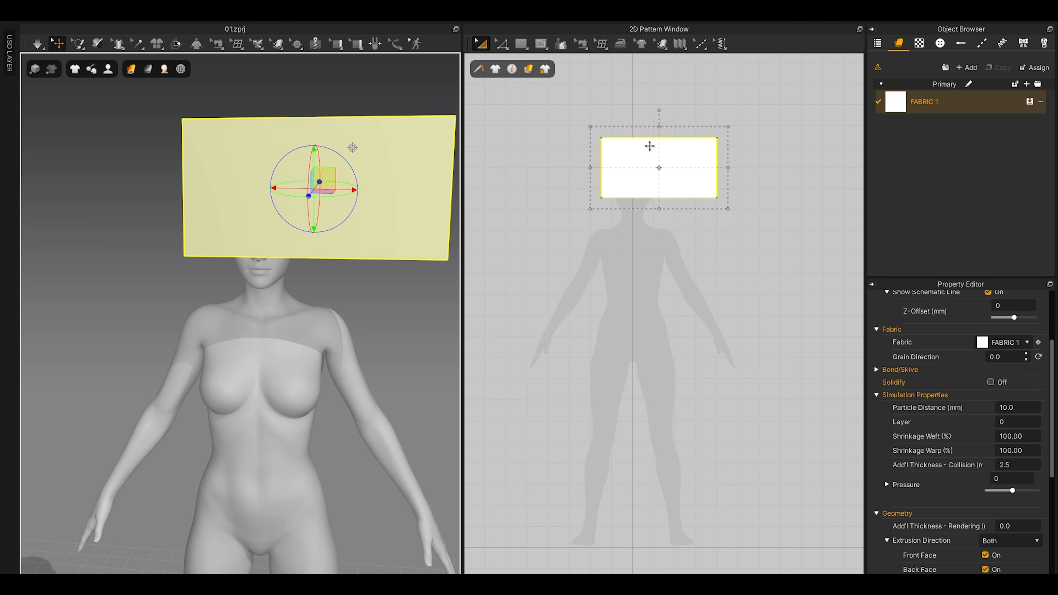
pyautogui.press('Delete')
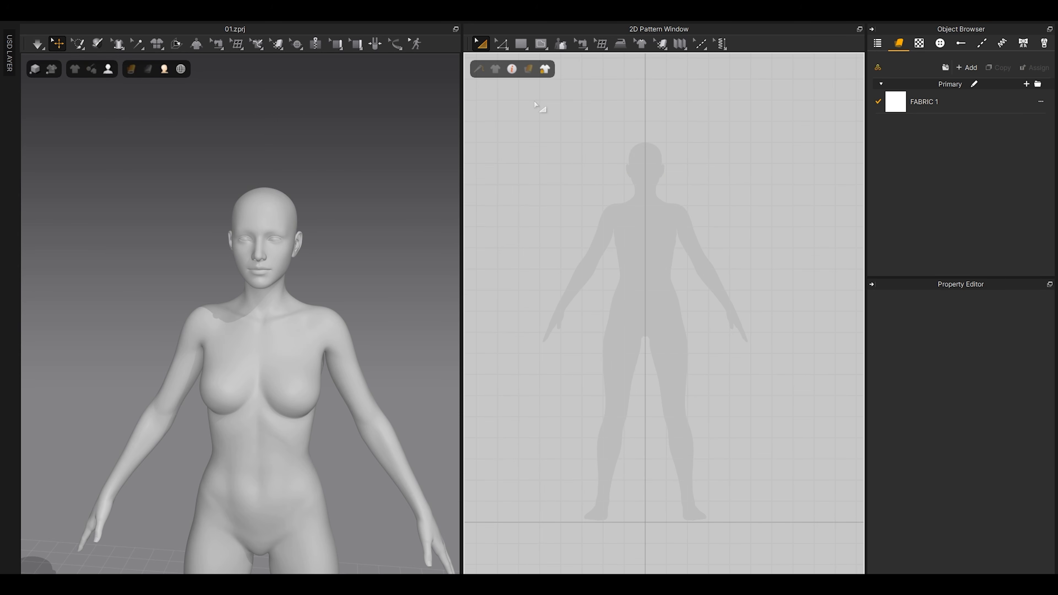
# Step: Detach the Edit Pattern and Sewing tool lists as floating palettes and park them beside the 2D pattern area
pyautogui.click(505, 46)
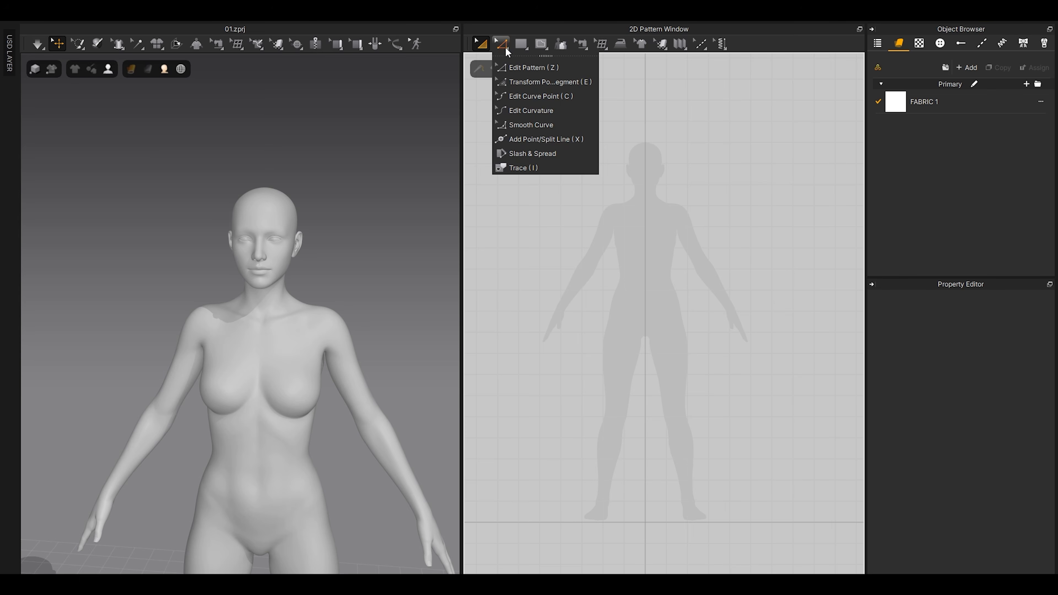
pyautogui.click(528, 55)
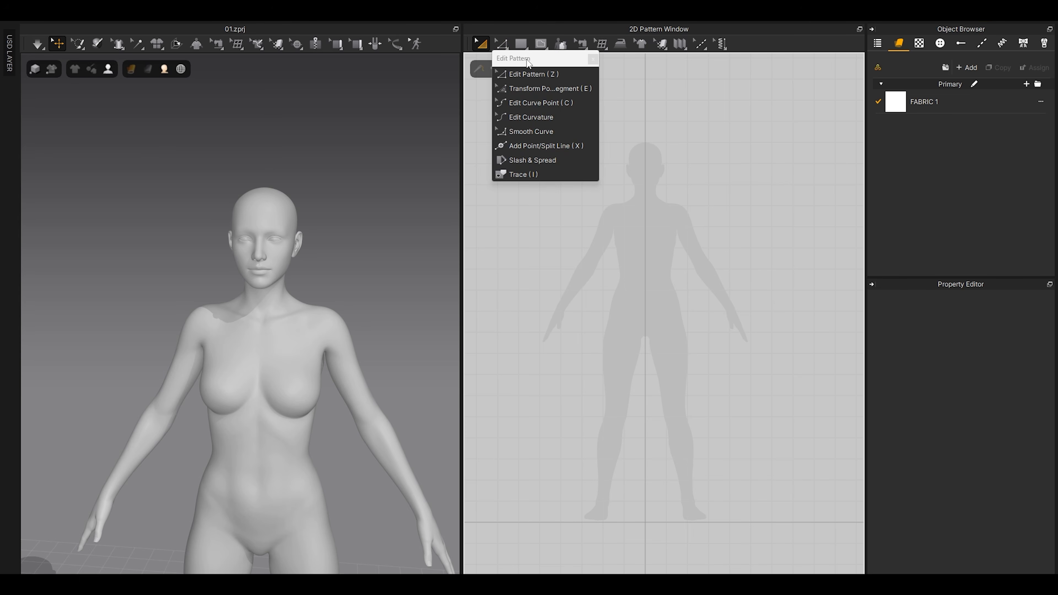
pyautogui.click(582, 174)
pyautogui.moveTo(527, 60); pyautogui.dragTo(910, 151)
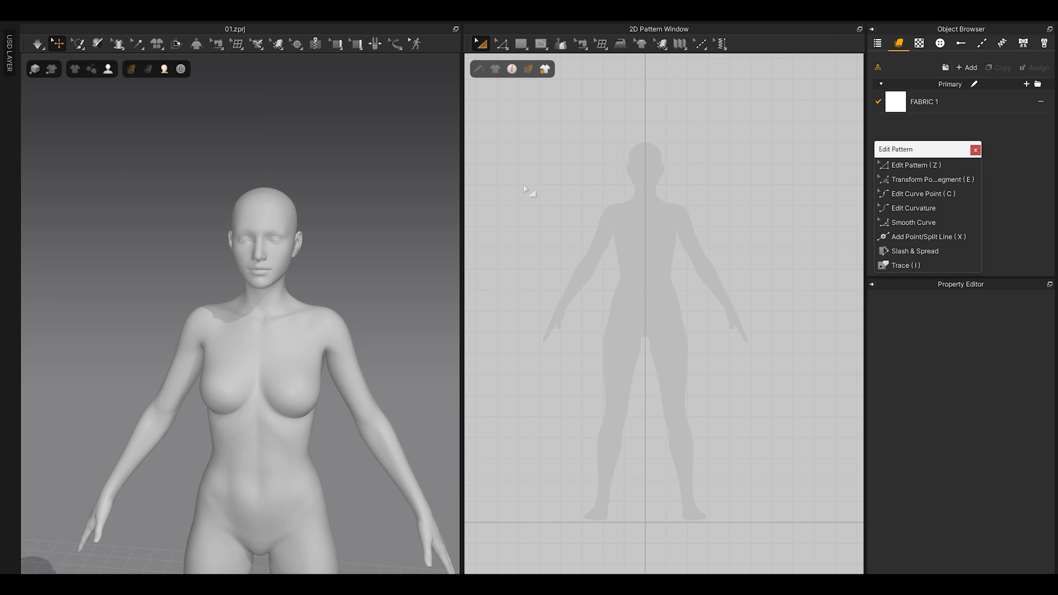
pyautogui.click(581, 44)
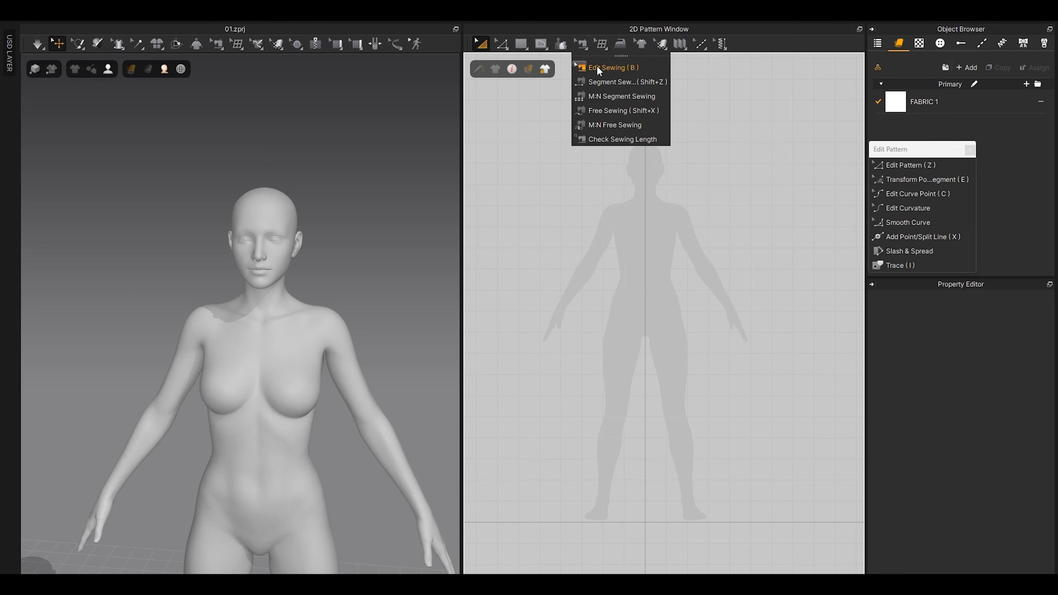
pyautogui.moveTo(595, 65); pyautogui.dragTo(899, 281)
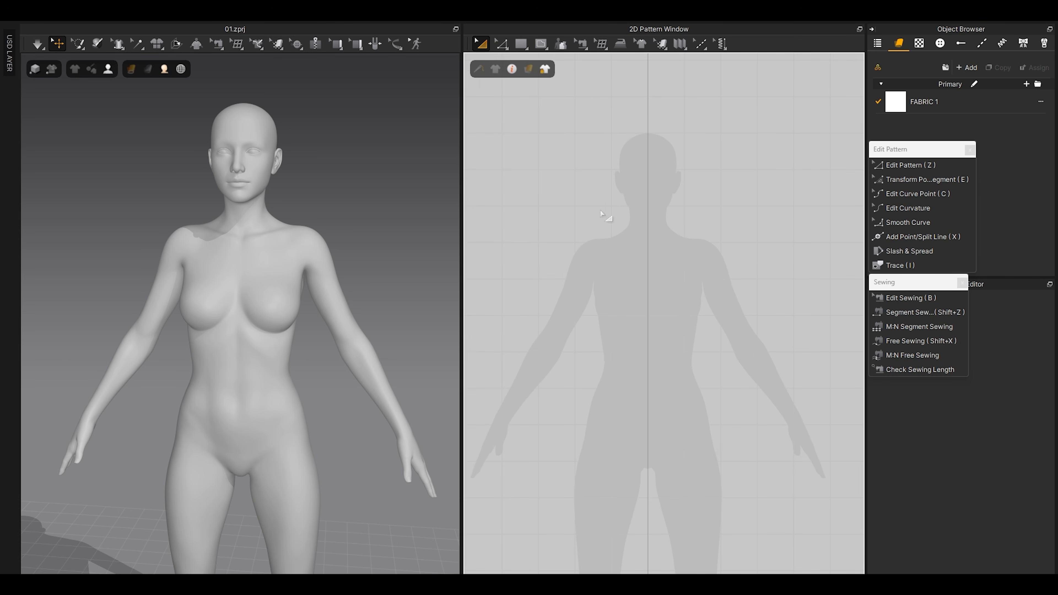
pyautogui.click(526, 44)
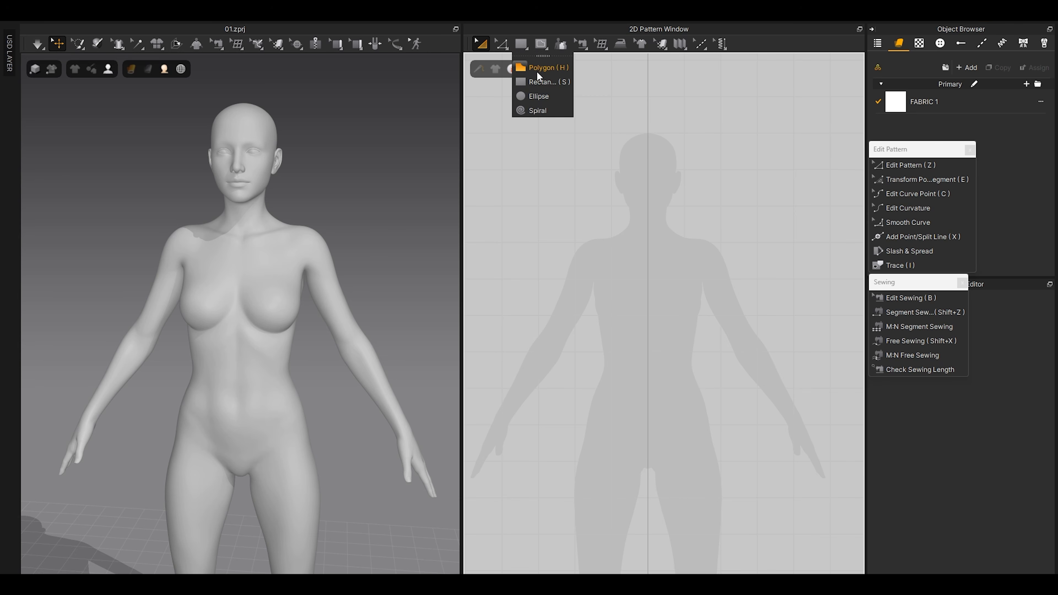
pyautogui.click(538, 81)
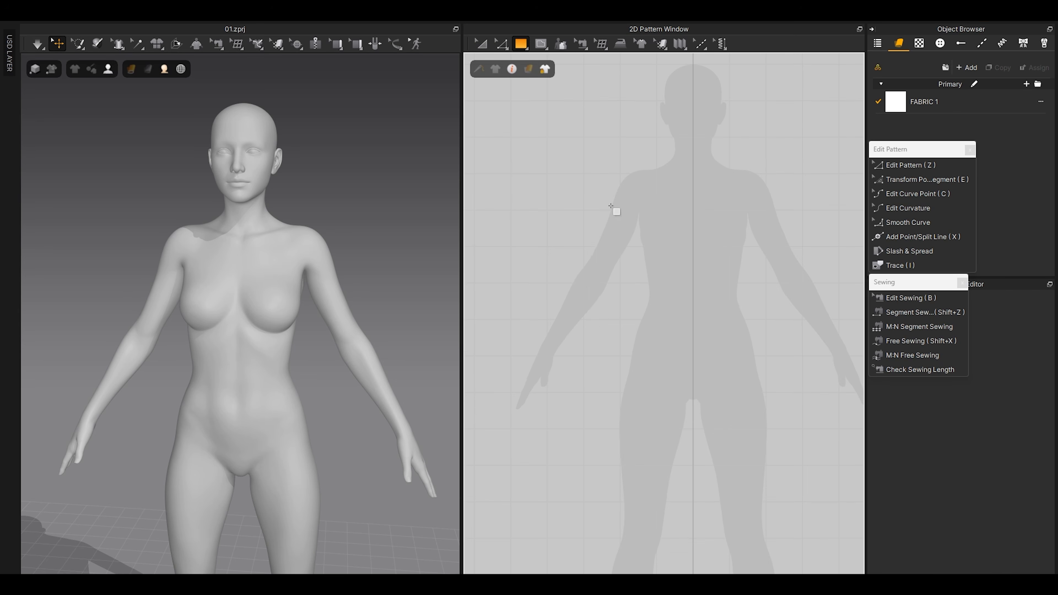
pyautogui.moveTo(597, 155); pyautogui.dragTo(685, 366)
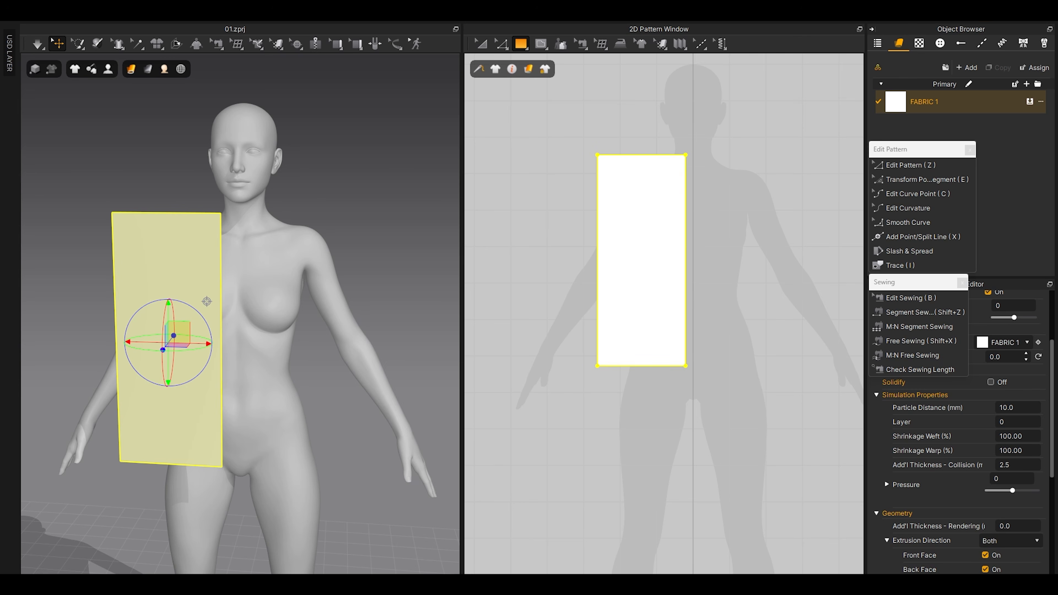
pyautogui.click(367, 212)
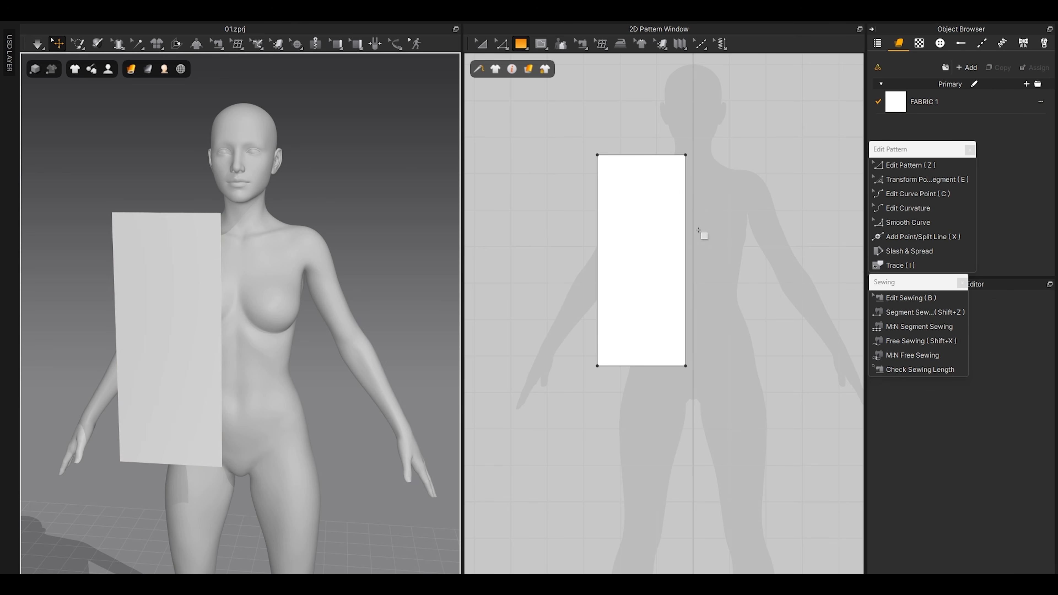
pyautogui.press('z')
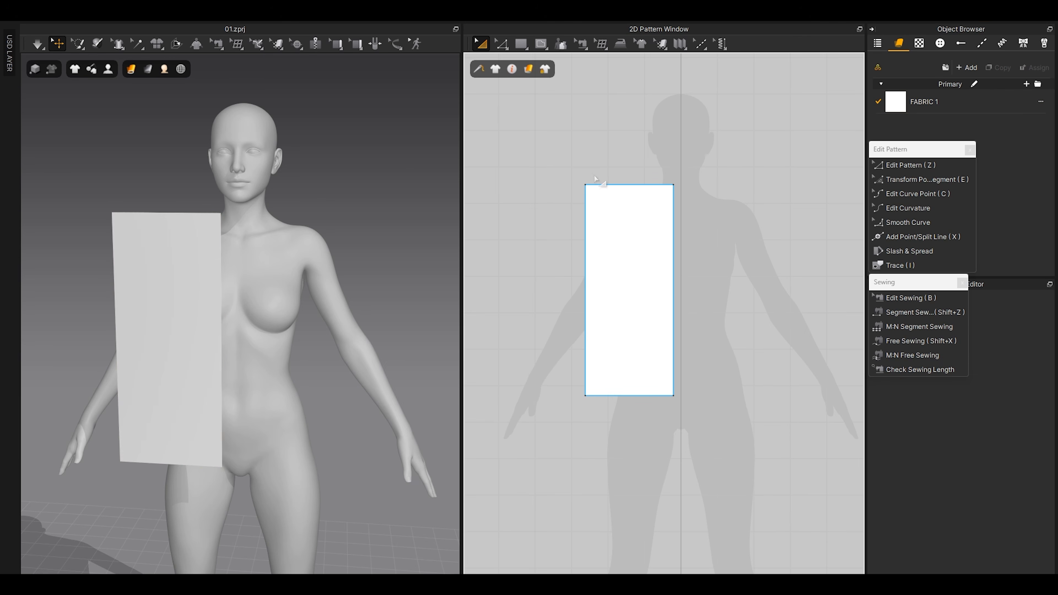
pyautogui.click(648, 217)
pyautogui.press('Delete')
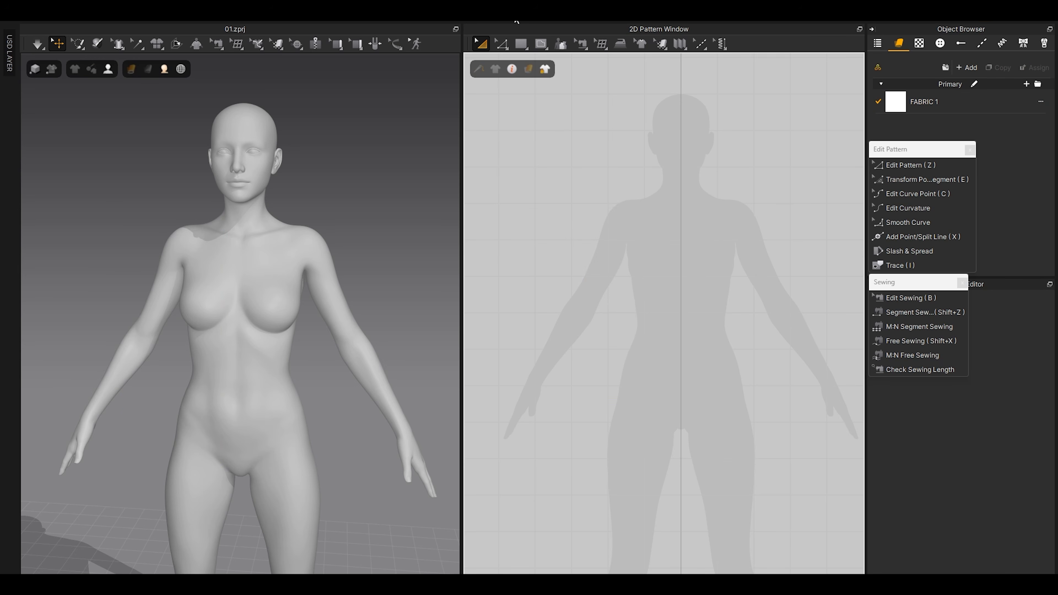
# Step: Draw a tall rectangular pattern piece beside the silhouette's center line and move its outer side edge outward to widen it
pyautogui.click(520, 43)
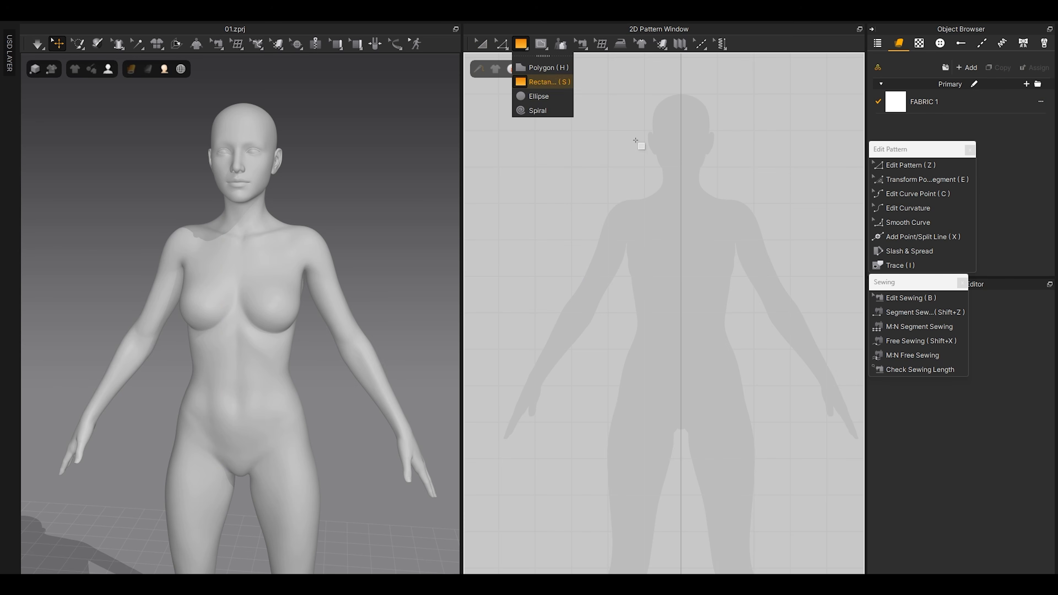
pyautogui.moveTo(596, 187); pyautogui.dragTo(676, 415)
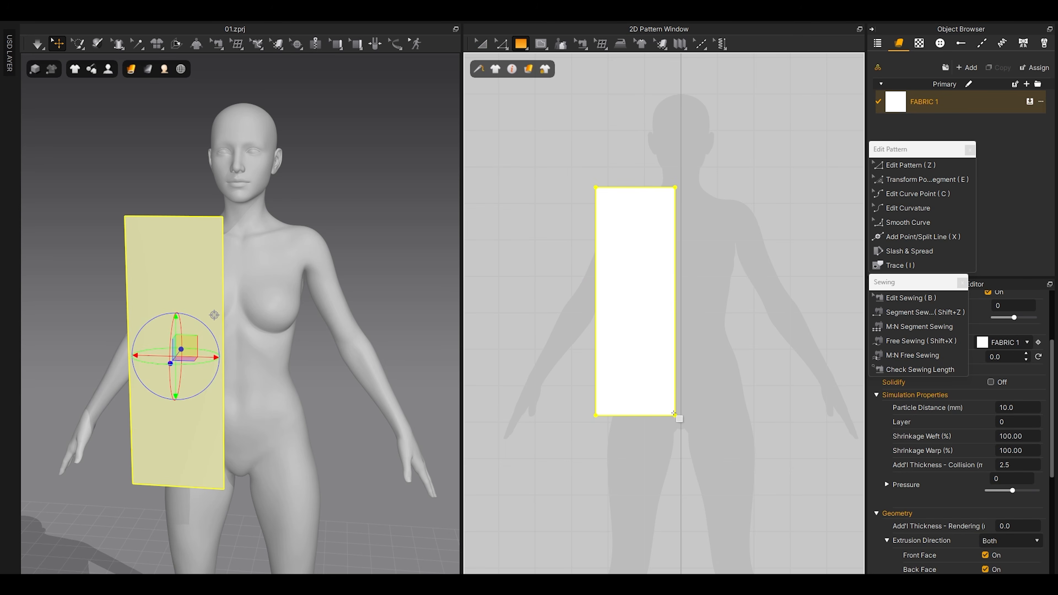
pyautogui.press('z')
pyautogui.click(601, 287)
pyautogui.moveTo(601, 287); pyautogui.dragTo(584, 286)
pyautogui.click(567, 241)
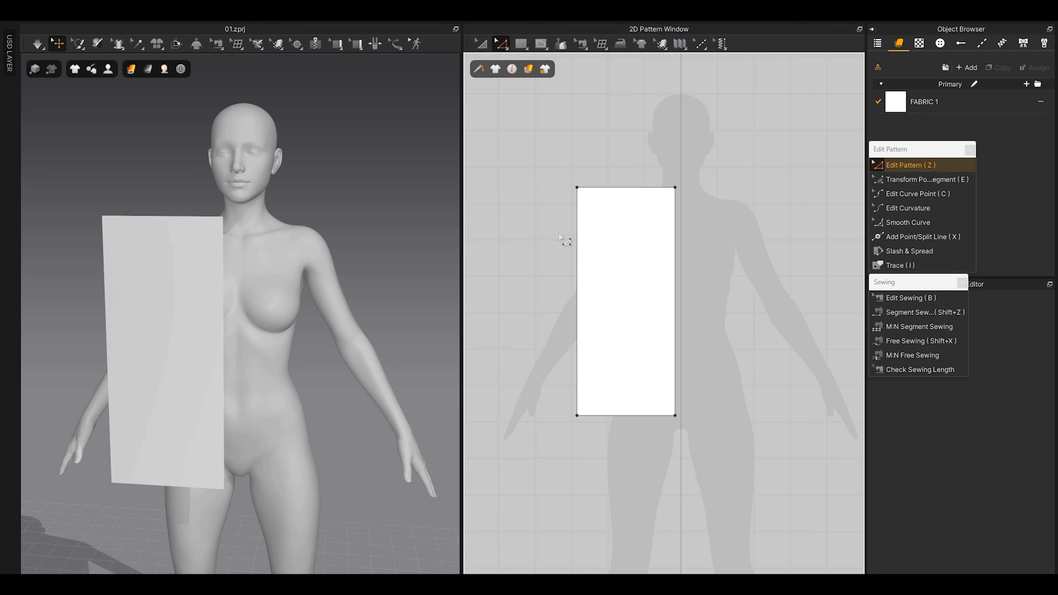
# Step: Add a split point near each end of the rectangle's top edge
pyautogui.scroll(1, 573, 260)
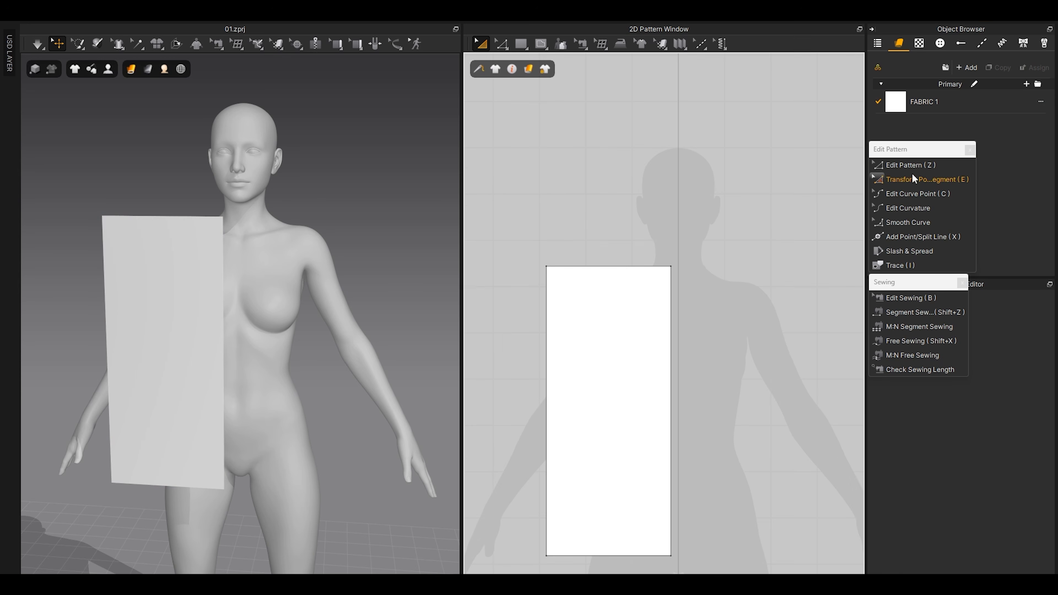
pyautogui.click(902, 237)
pyautogui.scroll(2, 656, 250)
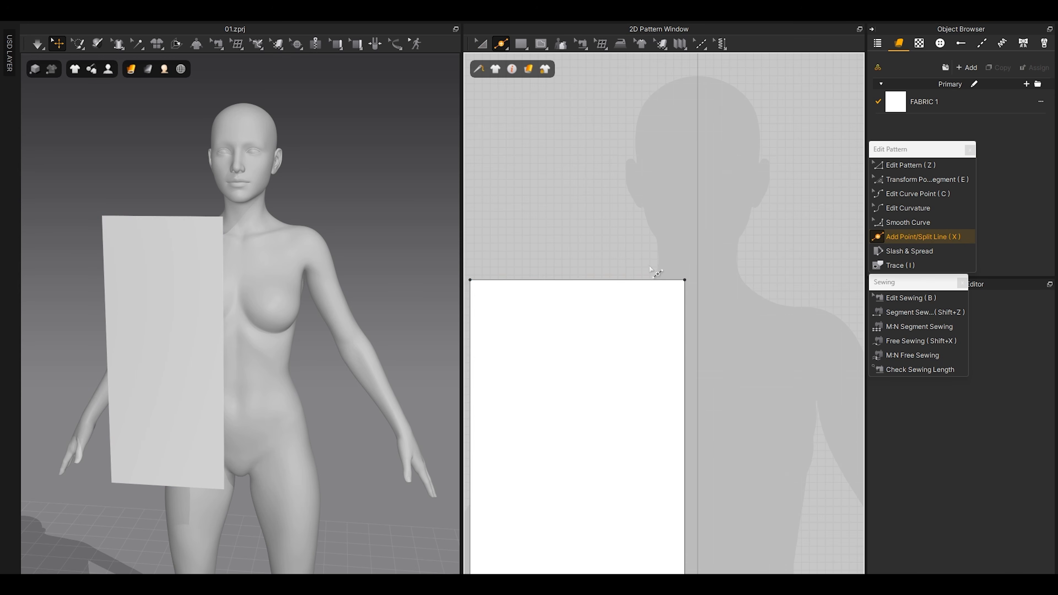
pyautogui.moveTo(542, 297); pyautogui.dragTo(649, 271, button='middle')
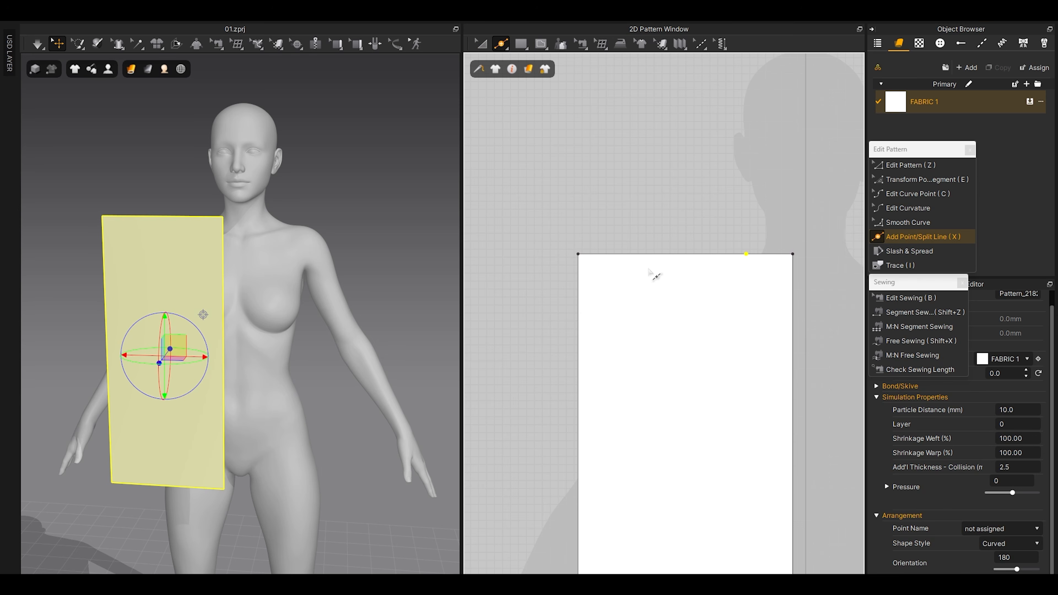
pyautogui.click(628, 258)
pyautogui.scroll(-2, 615, 268)
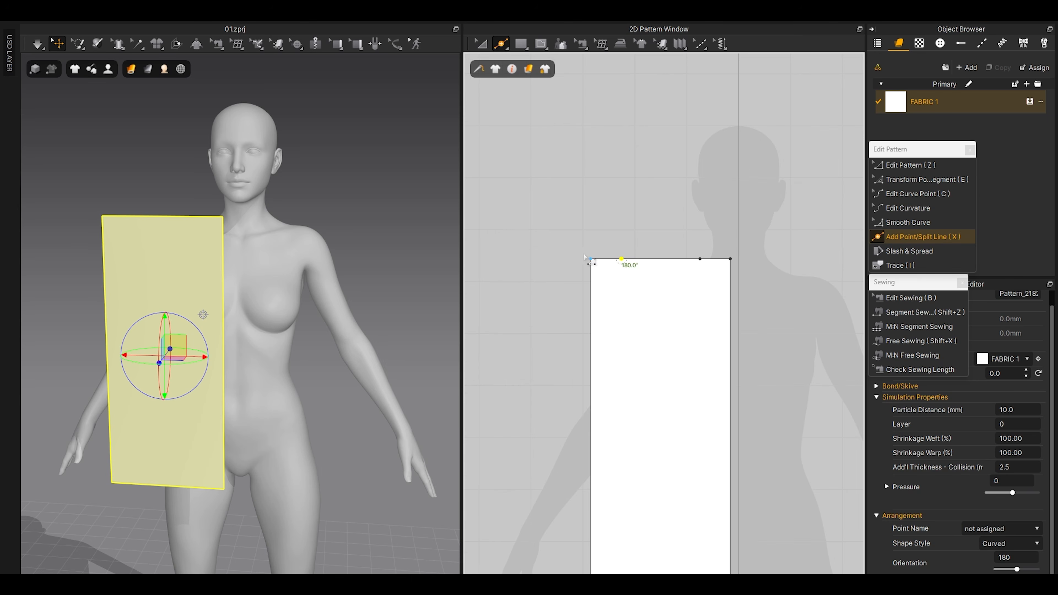
# Step: Select both upper corner points of the rectangle with the Edit Pattern tool
pyautogui.press('z')
pyautogui.click(896, 169)
pyautogui.click(730, 258)
pyautogui.moveTo(566, 242); pyautogui.dragTo(596, 291)
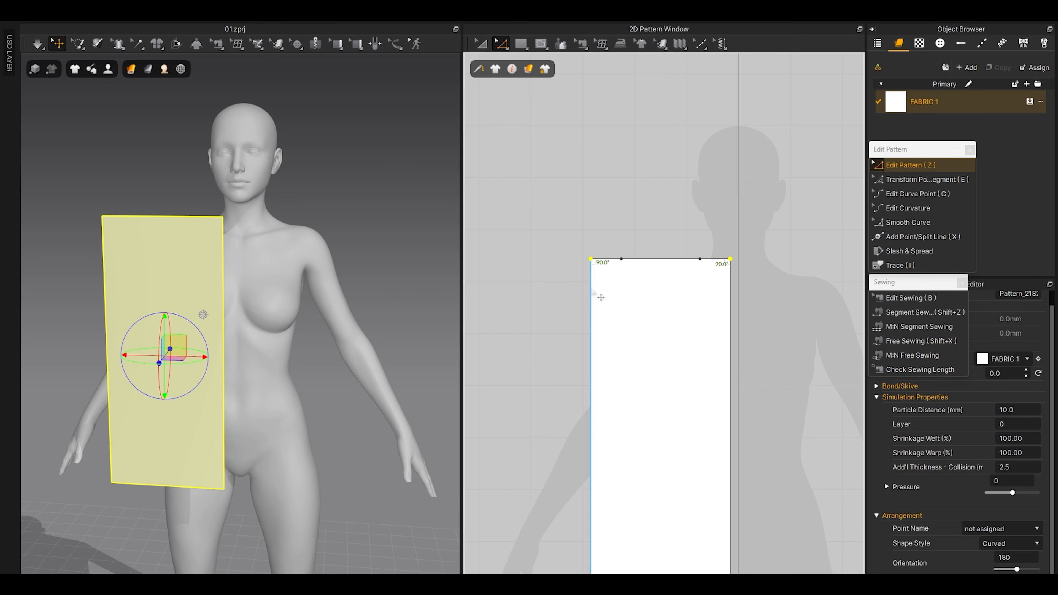
# Step: Try adding a split point on each vertical side edge of the pattern piece
pyautogui.click(922, 236)
pyautogui.scroll(2, 720, 371)
pyautogui.click(735, 356)
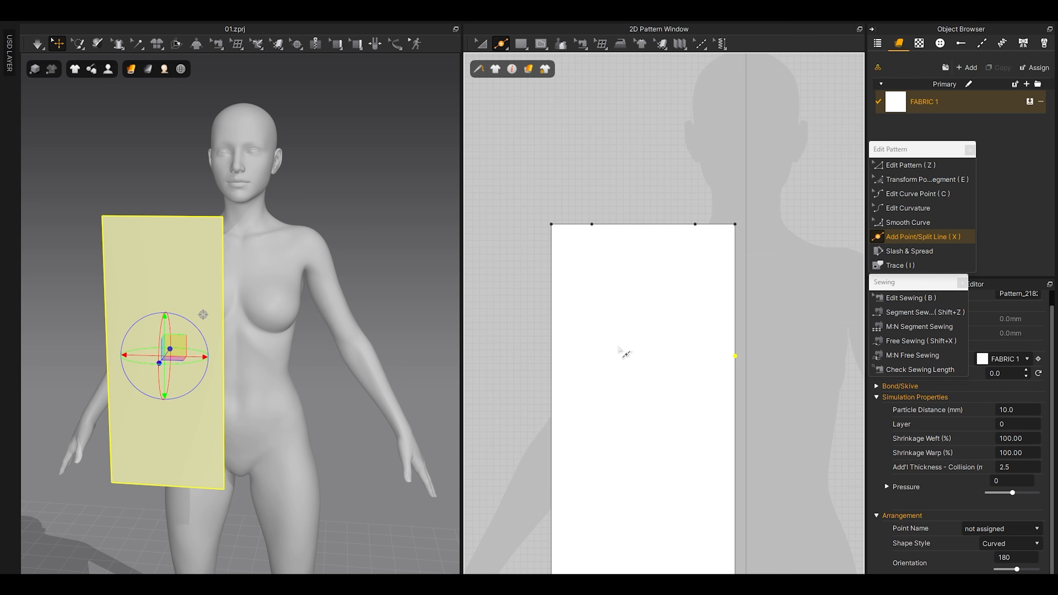
pyautogui.click(552, 347)
pyautogui.scroll(-2, 559, 418)
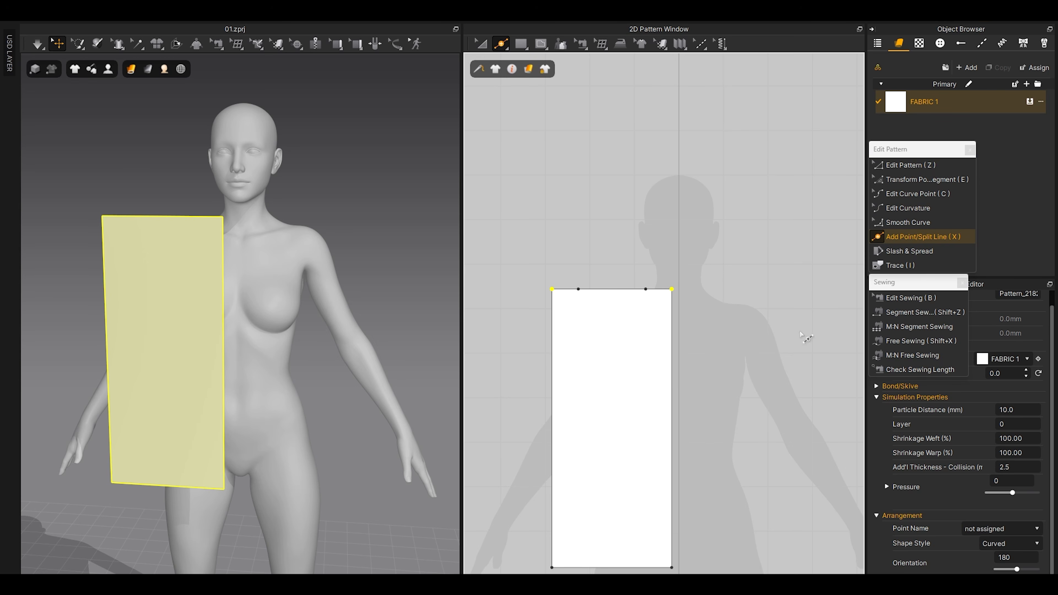
# Step: Move both upper corner points of the rectangle down together, forming sloping neckline and armhole edges about 184 mm long
pyautogui.click(908, 165)
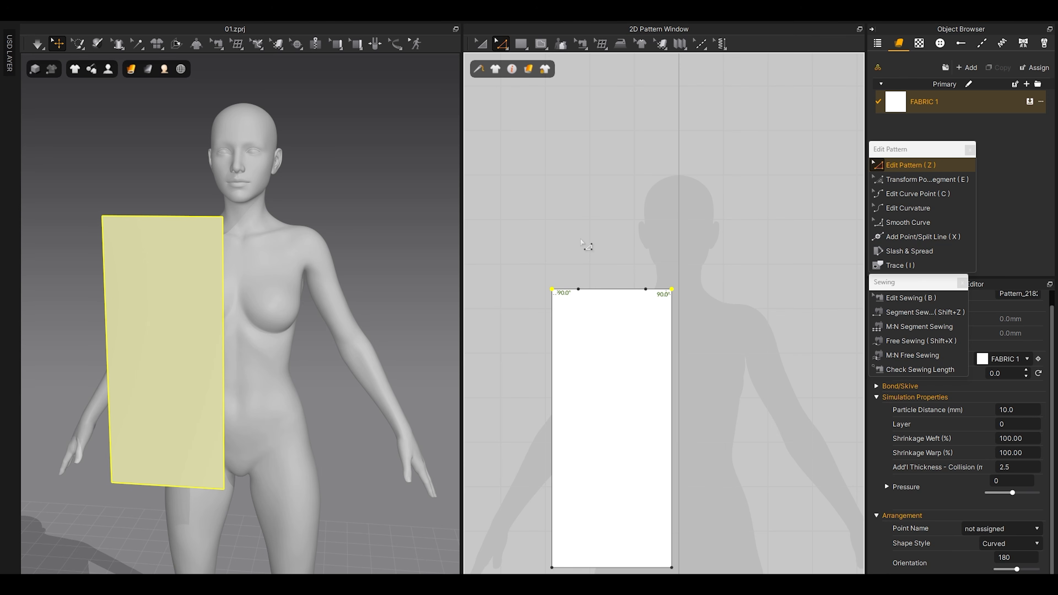
pyautogui.scroll(3, 580, 283)
pyautogui.moveTo(673, 299); pyautogui.dragTo(680, 228, button='middle')
pyautogui.moveTo(779, 202); pyautogui.dragTo(735, 234)
pyautogui.moveTo(570, 199); pyautogui.dragTo(714, 303)
pyautogui.click(745, 288)
pyautogui.click(744, 222)
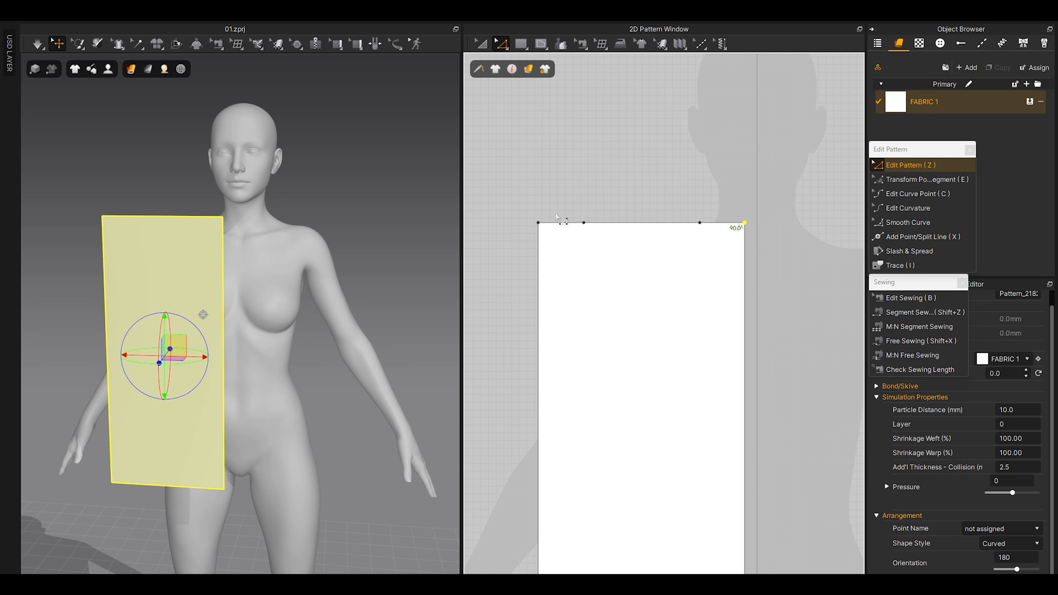
pyautogui.keyDown('shift'); pyautogui.moveTo(531, 196); pyautogui.dragTo(555, 260); pyautogui.keyUp('shift')
pyautogui.scroll(-3, 551, 246)
pyautogui.moveTo(544, 234); pyautogui.dragTo(542, 305)
pyautogui.click(510, 359)
# Step: Move the lower point of the outer sloping edge further down to lengthen the armhole edge beyond the neckline edge
pyautogui.scroll(2, 508, 360)
pyautogui.moveTo(652, 158); pyautogui.dragTo(733, 319)
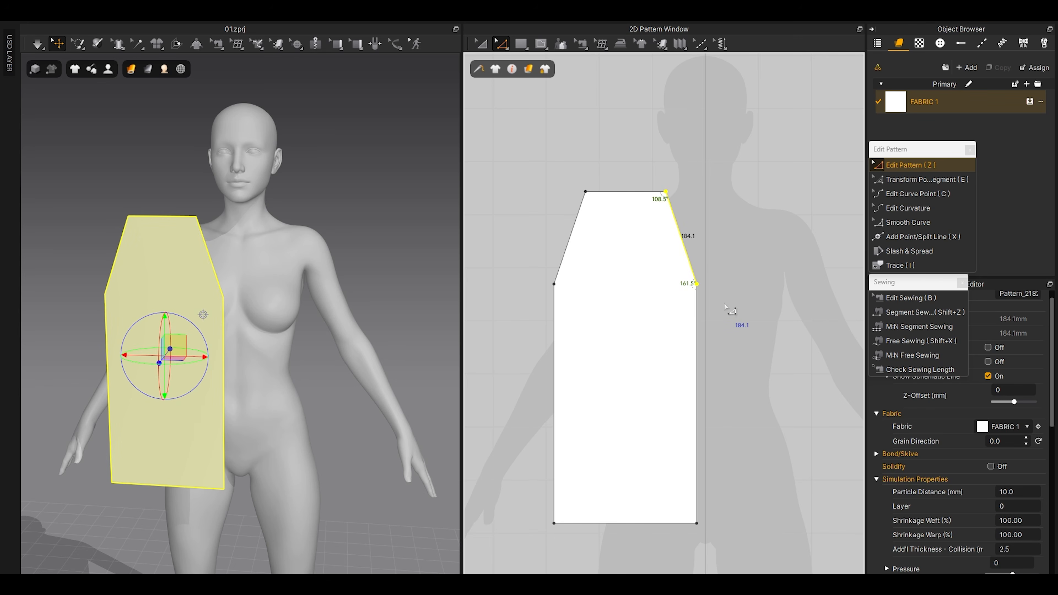
pyautogui.moveTo(619, 147); pyautogui.dragTo(562, 333)
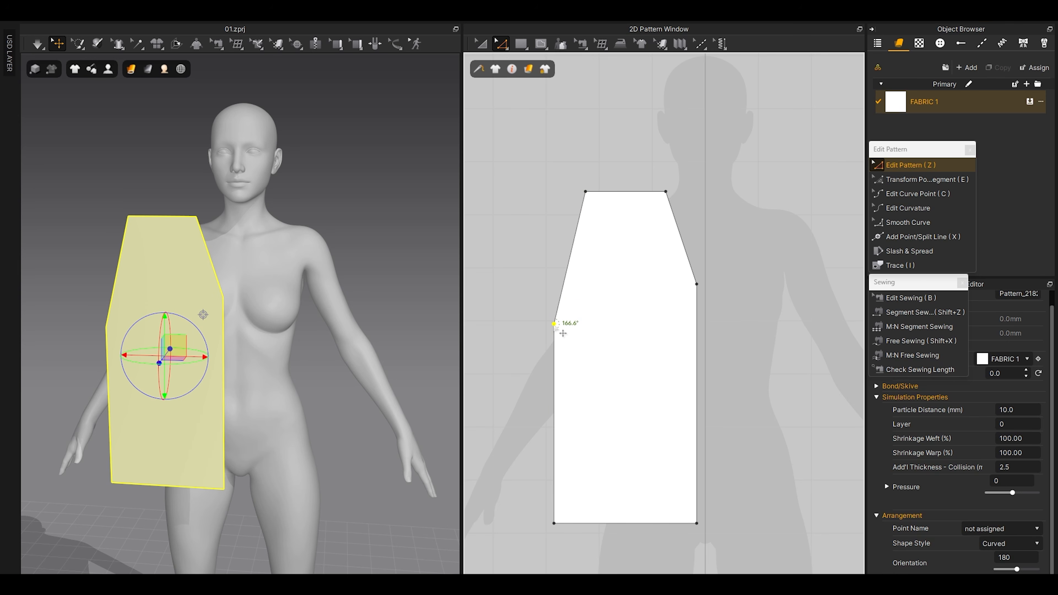
pyautogui.click(697, 179)
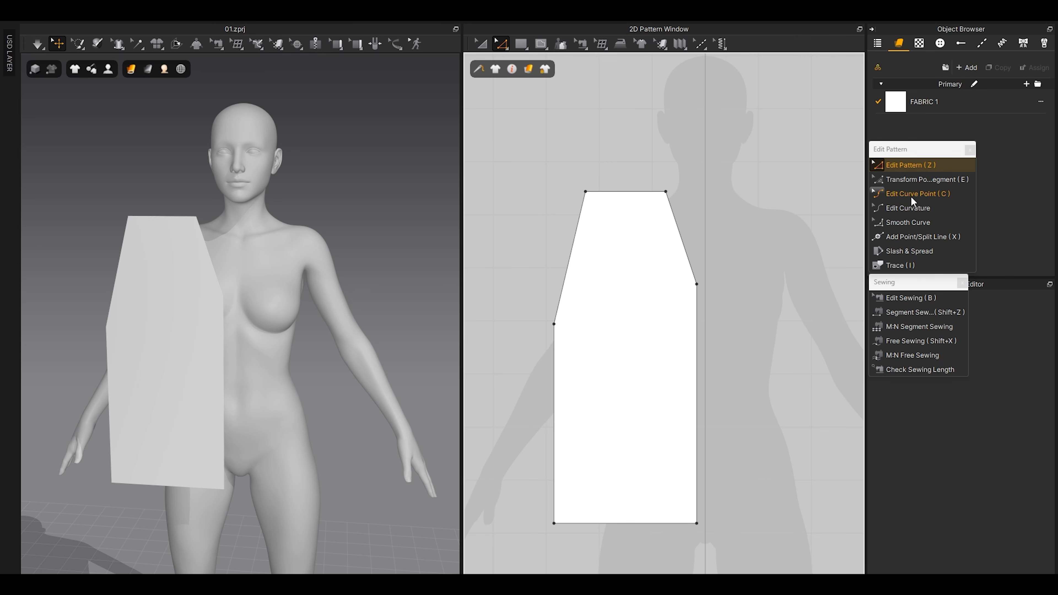
# Step: Try bending the sloping neckline edge inward with the Edit Curvature tool, and undo the curve
pyautogui.click(911, 205)
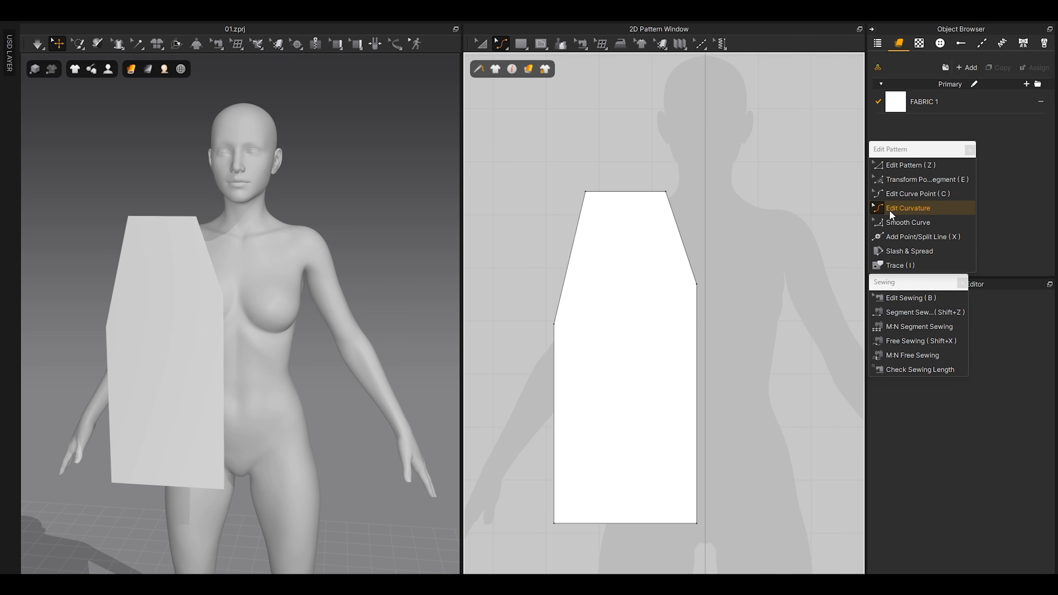
pyautogui.click(683, 243)
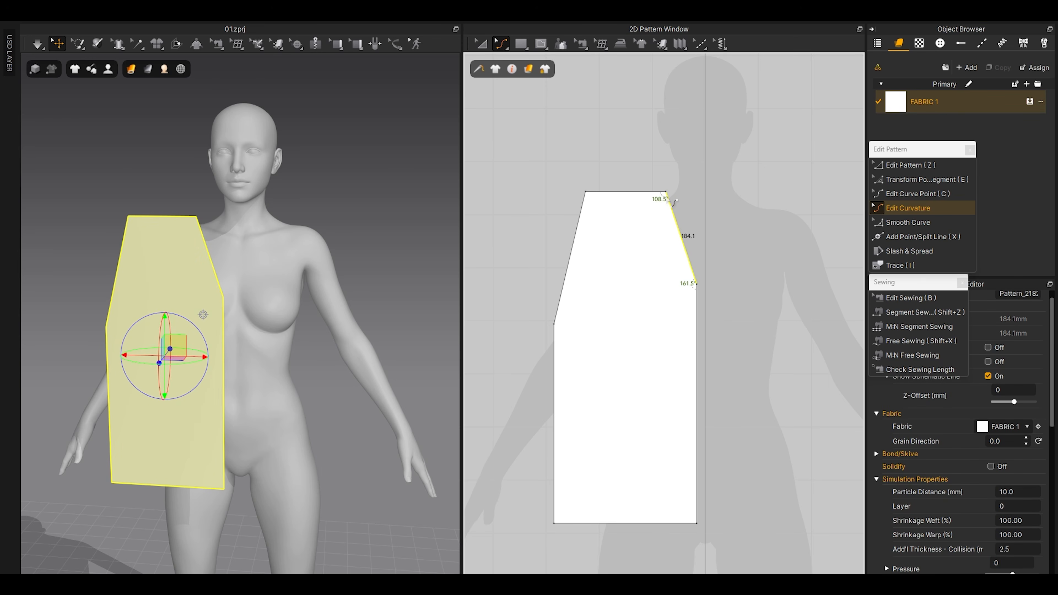
pyautogui.moveTo(677, 228); pyautogui.dragTo(660, 263)
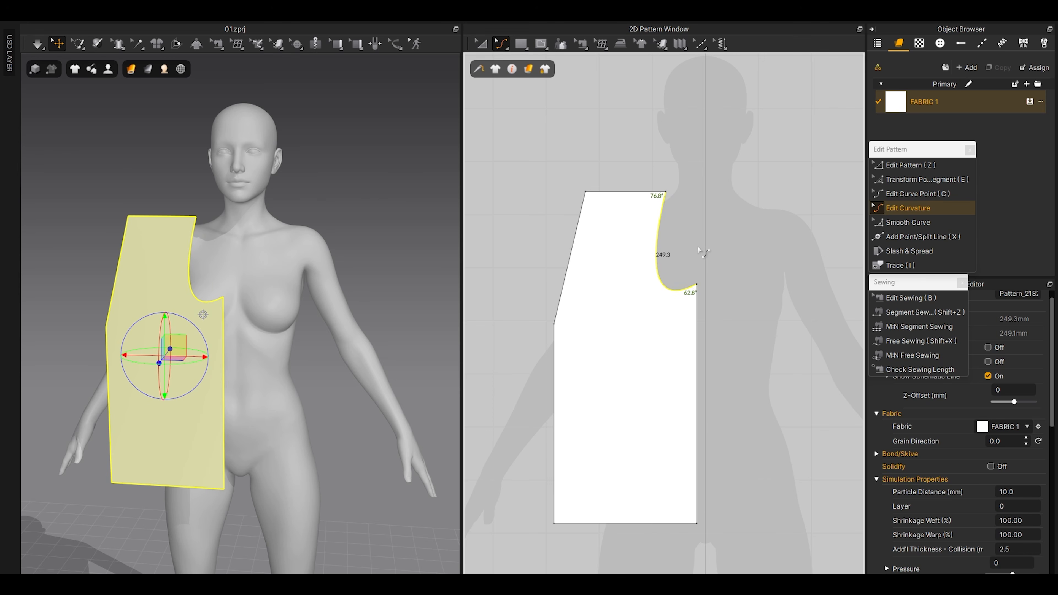
pyautogui.hotkey('ctrl', 'z')
pyautogui.click(700, 252)
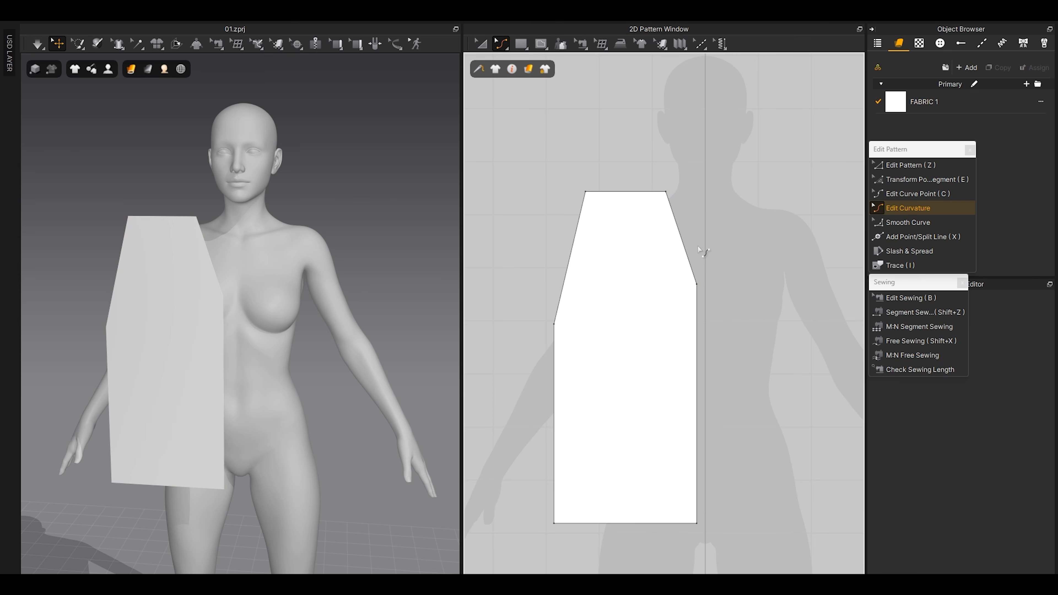
# Step: Curve the neckline edge inward to about 226 mm and the armhole edge inward to about 301 mm with Edit Curve Point
pyautogui.scroll(2, 701, 251)
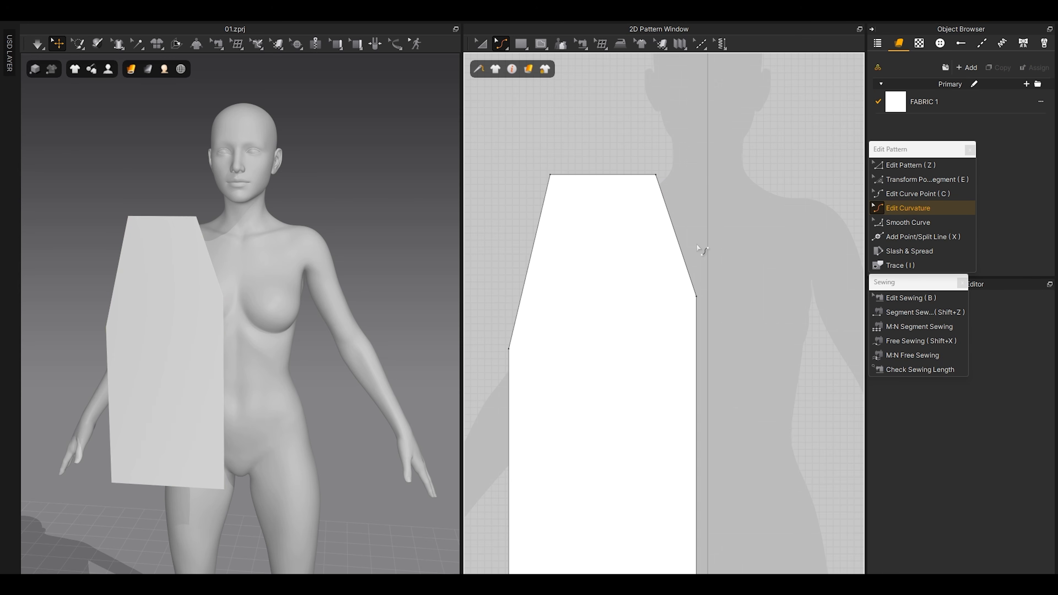
pyautogui.click(904, 194)
pyautogui.scroll(3, 742, 265)
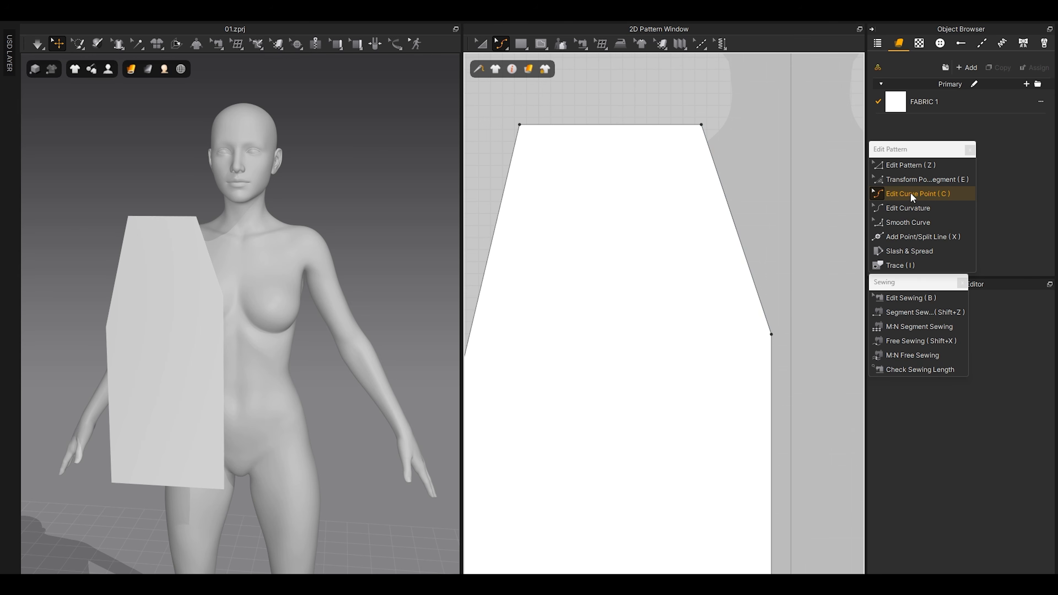
pyautogui.moveTo(749, 263); pyautogui.dragTo(730, 334)
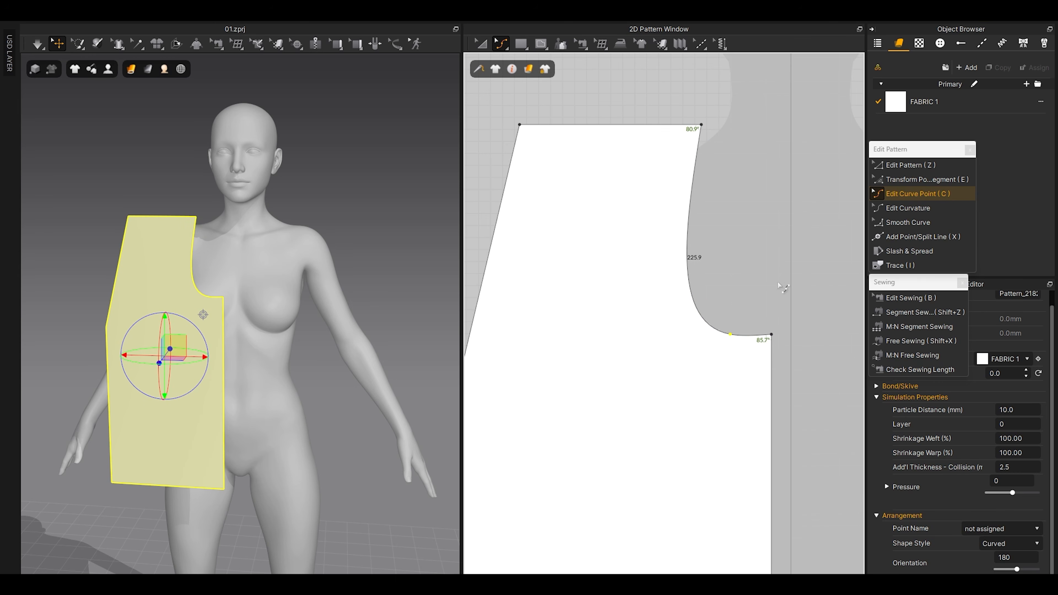
pyautogui.scroll(-3, 663, 265)
pyautogui.moveTo(644, 335); pyautogui.dragTo(732, 334, button='middle')
pyautogui.moveTo(647, 282); pyautogui.dragTo(698, 280)
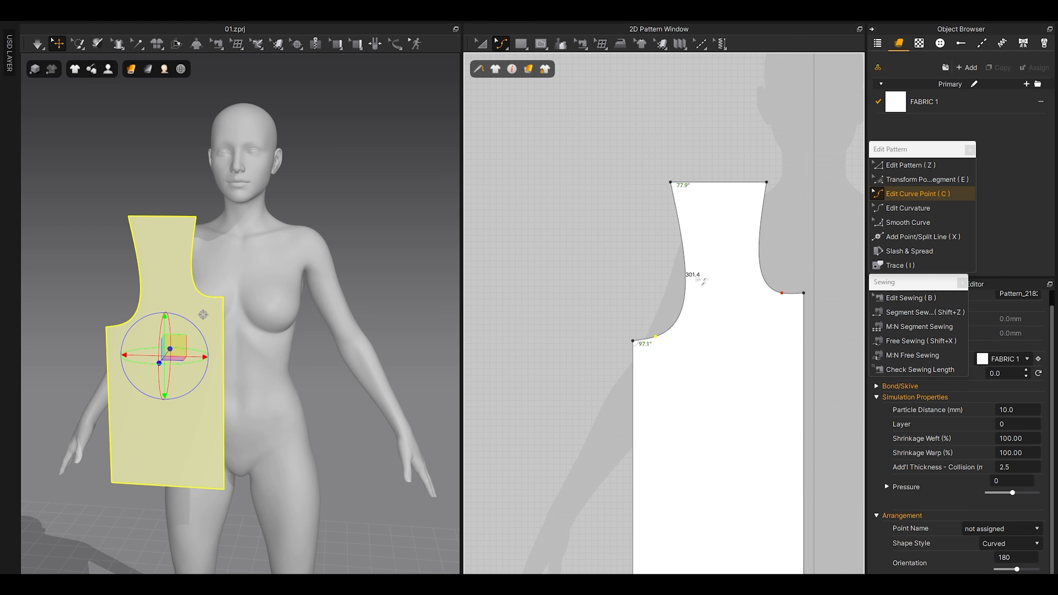
# Step: Lower the outer shoulder point and shift it slightly inward with Edit Pattern to slope the shoulder edge
pyautogui.scroll(-2, 693, 253)
pyautogui.scroll(3, 725, 179)
pyautogui.press('z')
pyautogui.moveTo(572, 177); pyautogui.dragTo(809, 236)
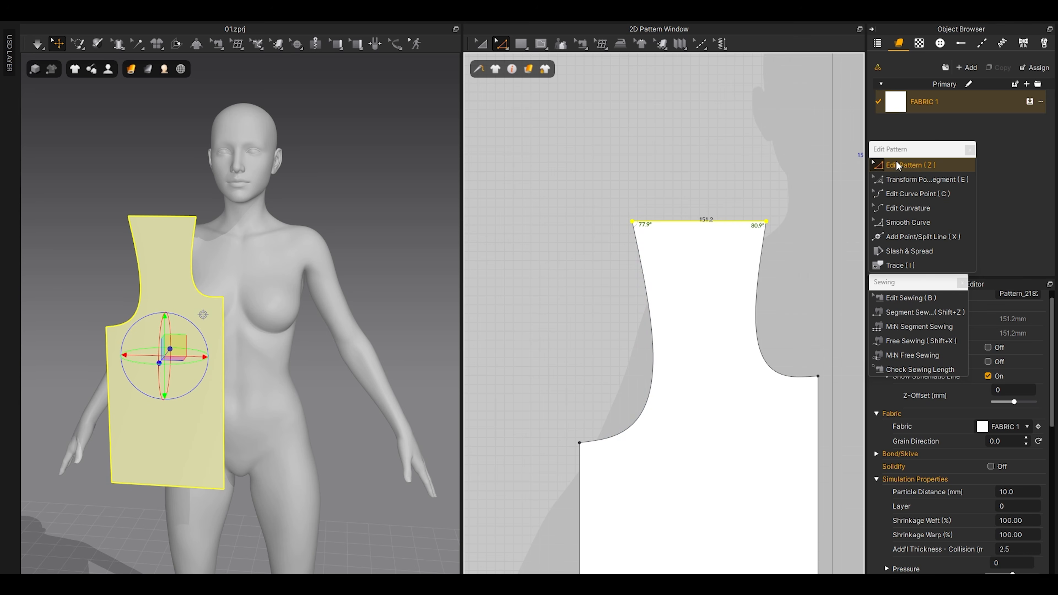
pyautogui.click(632, 221)
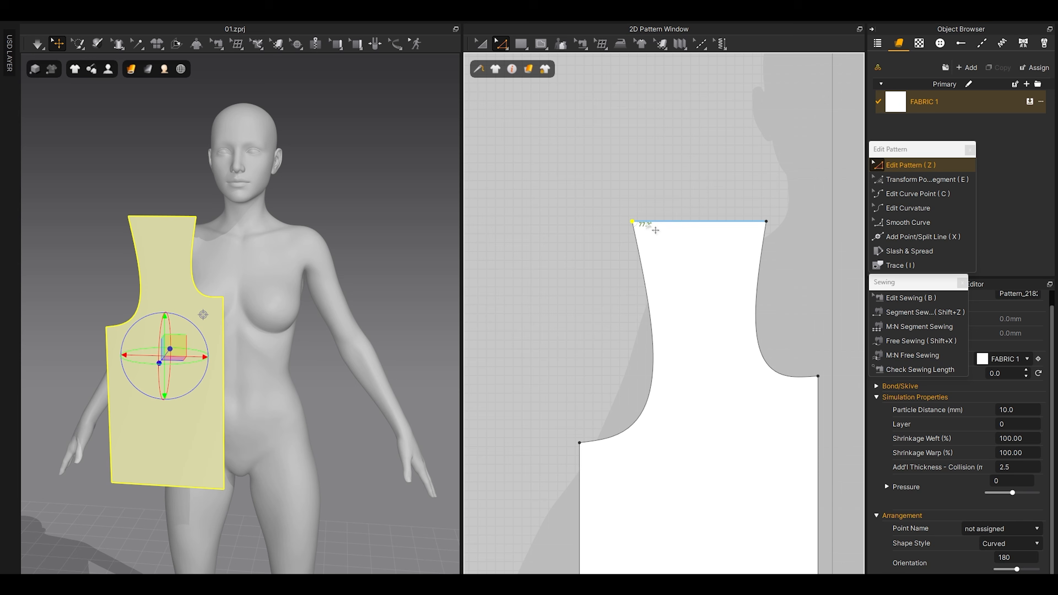
pyautogui.moveTo(641, 227); pyautogui.dragTo(651, 265)
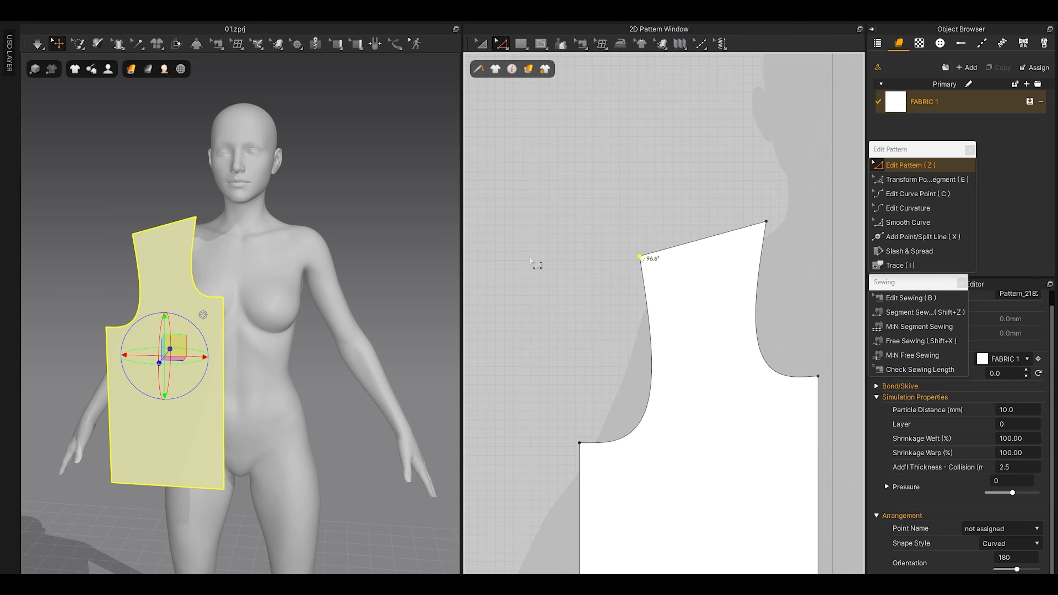
# Step: Duplicate the whole front pattern piece and place the copy level beside it, on the armhole side
pyautogui.moveTo(283, 316); pyautogui.dragTo(312, 310, button='right')
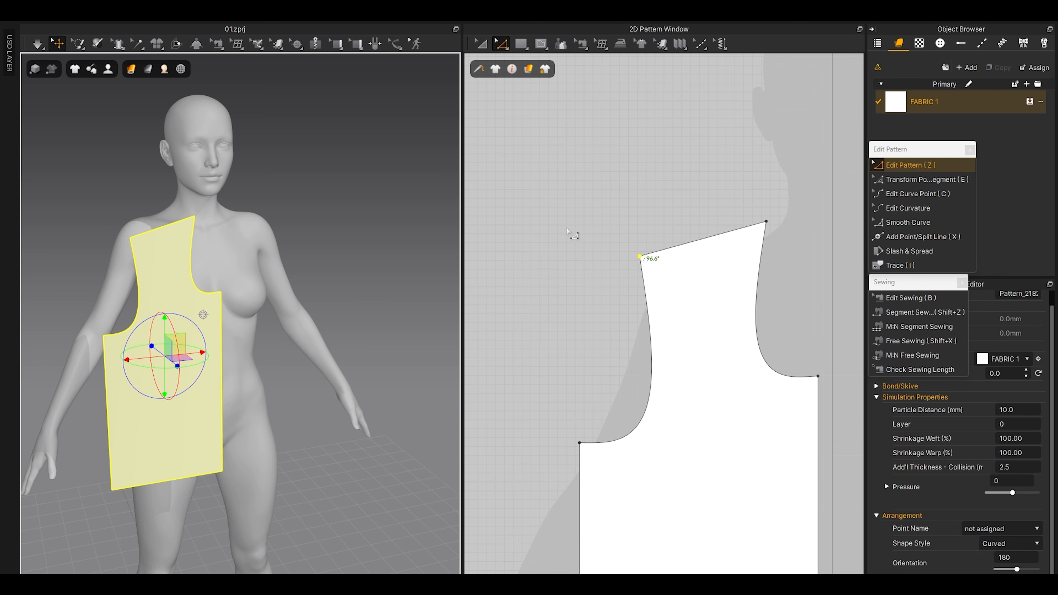
pyautogui.scroll(-3, 589, 236)
pyautogui.press('a')
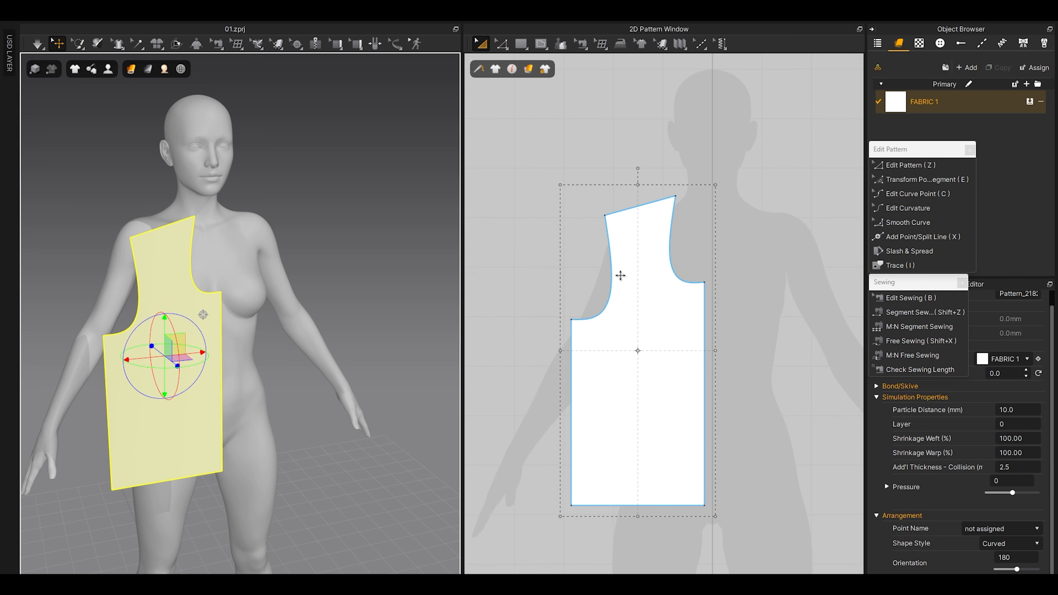
pyautogui.scroll(-2, 620, 276)
pyautogui.click(706, 273)
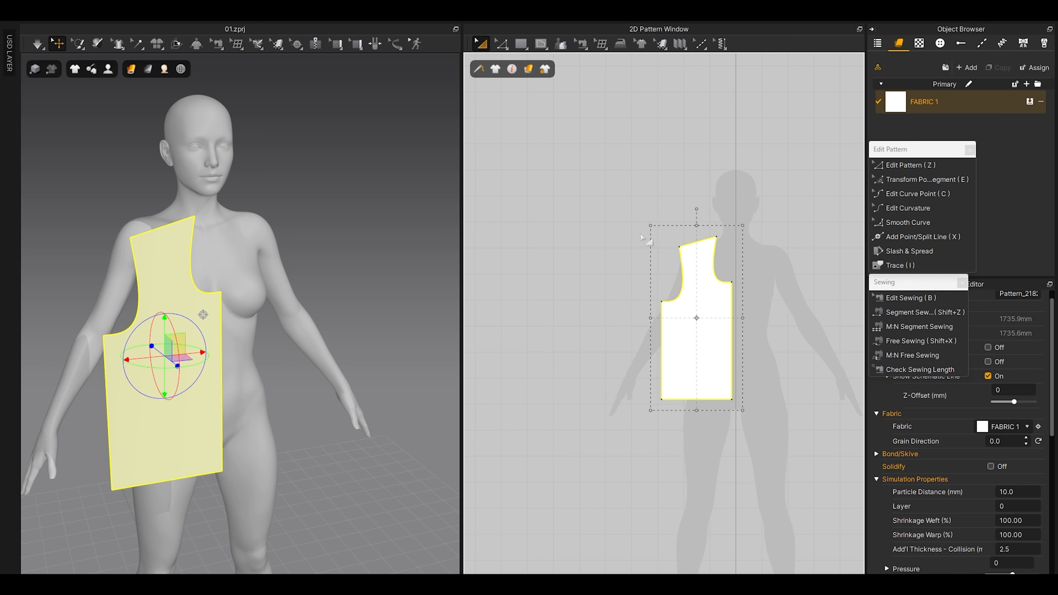
pyautogui.moveTo(626, 288); pyautogui.dragTo(663, 291, button='middle')
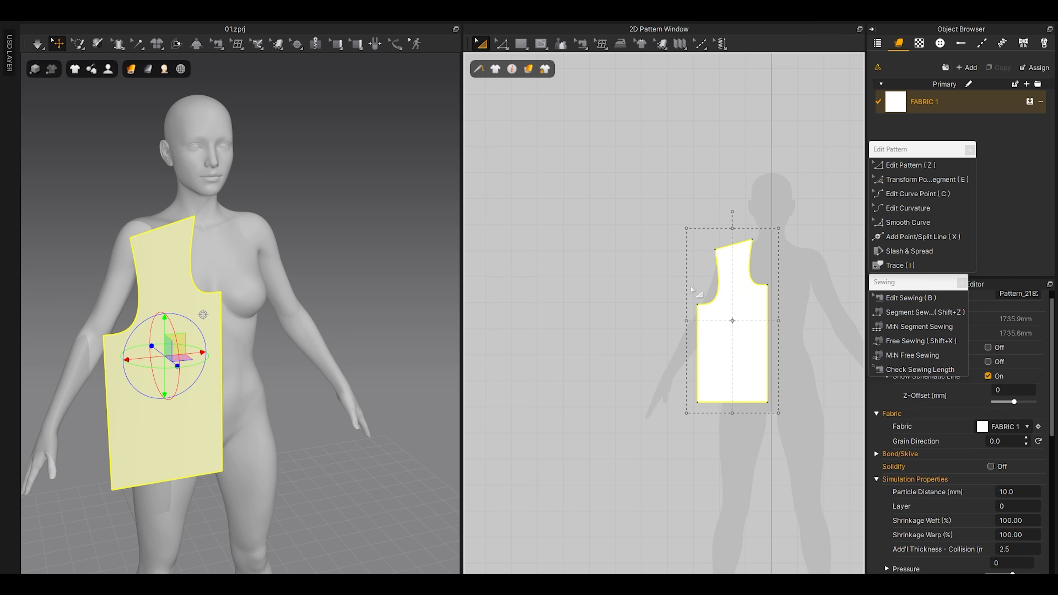
pyautogui.hotkey('ctrl', 'c')
pyautogui.hotkey('ctrl', 'v')
pyautogui.keyDown('shift'); pyautogui.click(648, 321); pyautogui.keyUp('shift')
# Step: Position the copied pattern piece behind the avatar in 3D and check both pieces from the back and side
pyautogui.moveTo(117, 362); pyautogui.dragTo(224, 375, button='middle')
pyautogui.moveTo(222, 389); pyautogui.dragTo(309, 314, button='right')
pyautogui.moveTo(309, 314); pyautogui.dragTo(244, 372)
pyautogui.press('8')
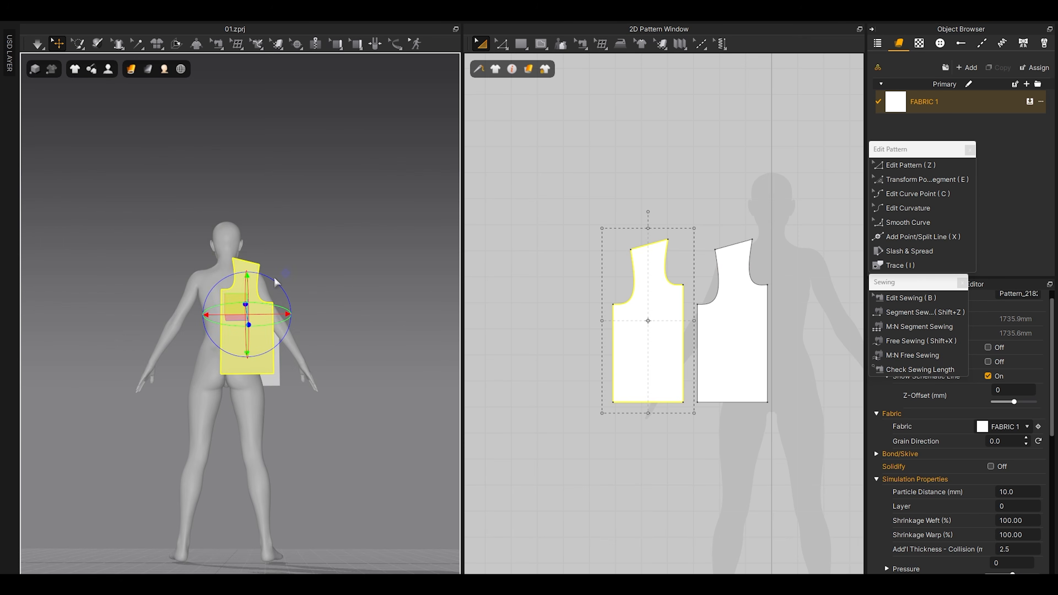
pyautogui.scroll(4, 276, 281)
pyautogui.moveTo(288, 316); pyautogui.dragTo(226, 315, button='right')
pyautogui.click(211, 275)
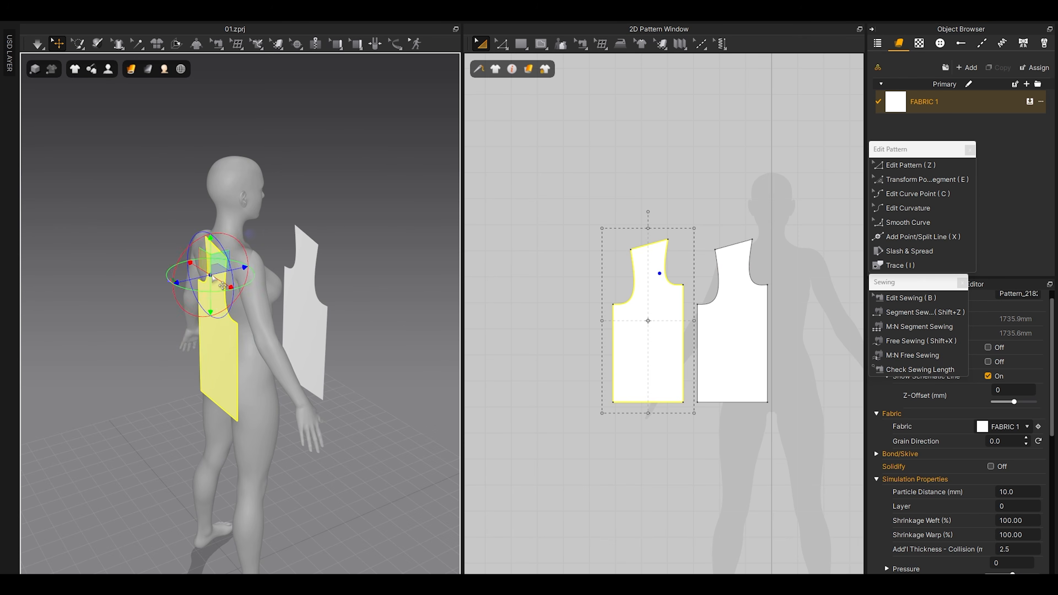
pyautogui.press('6')
pyautogui.click(294, 297)
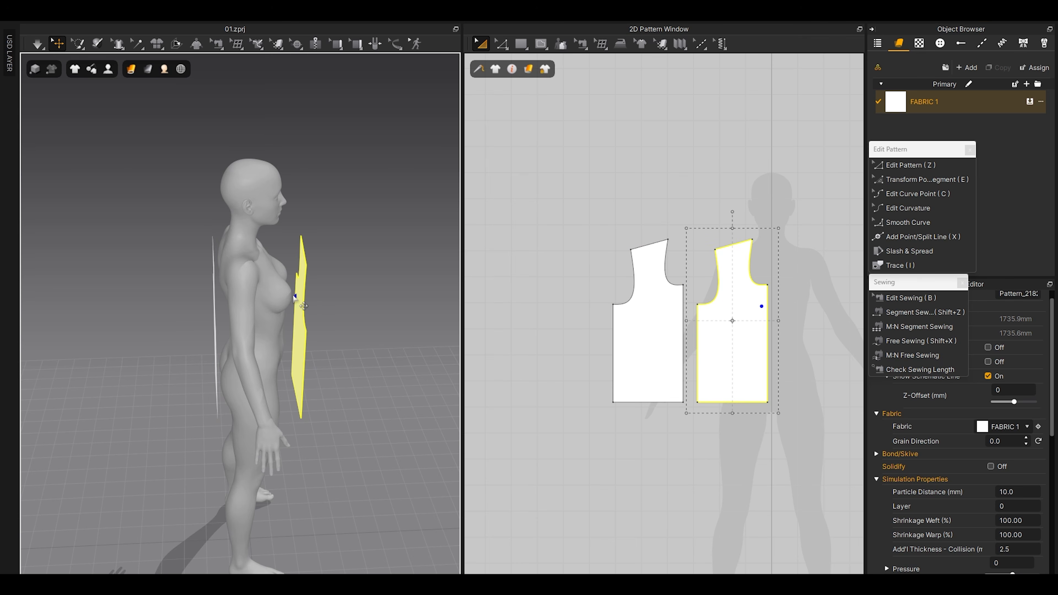
pyautogui.moveTo(294, 296); pyautogui.dragTo(306, 342, button='right')
# Step: Flip the copied back piece horizontally so its outline mirrors the front piece in the pattern layout
pyautogui.click(256, 250)
pyautogui.moveTo(256, 250); pyautogui.dragTo(271, 343, button='right')
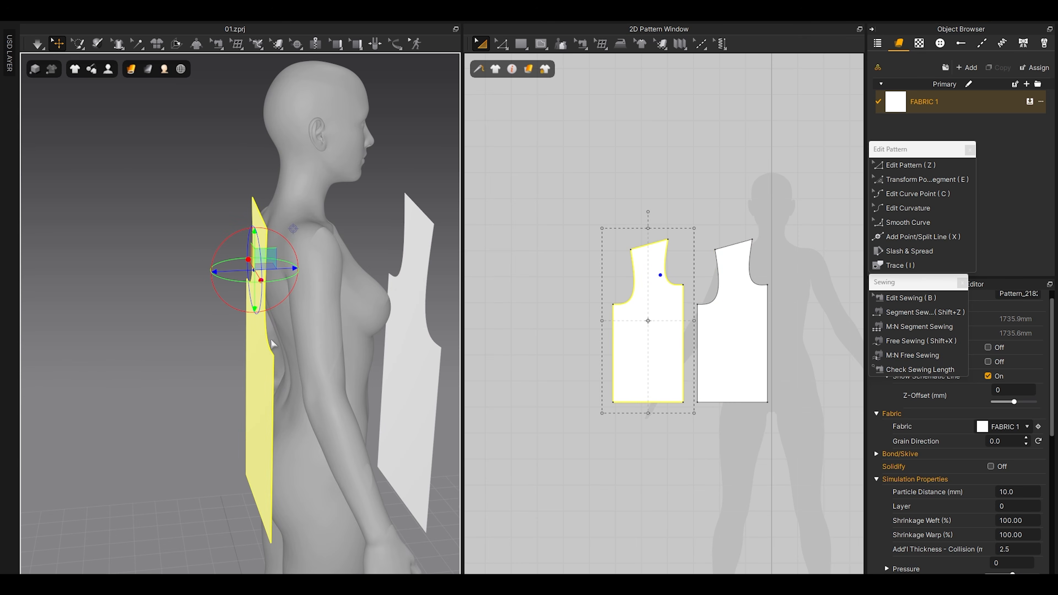
pyautogui.moveTo(295, 323); pyautogui.dragTo(220, 332, button='middle')
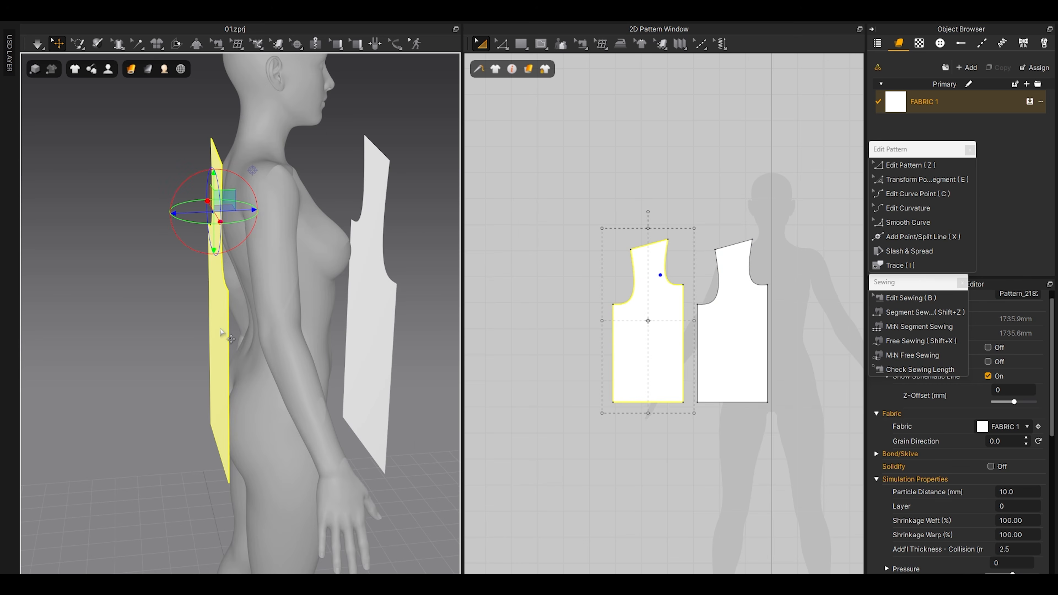
pyautogui.rightClick(220, 332)
pyautogui.press('Escape')
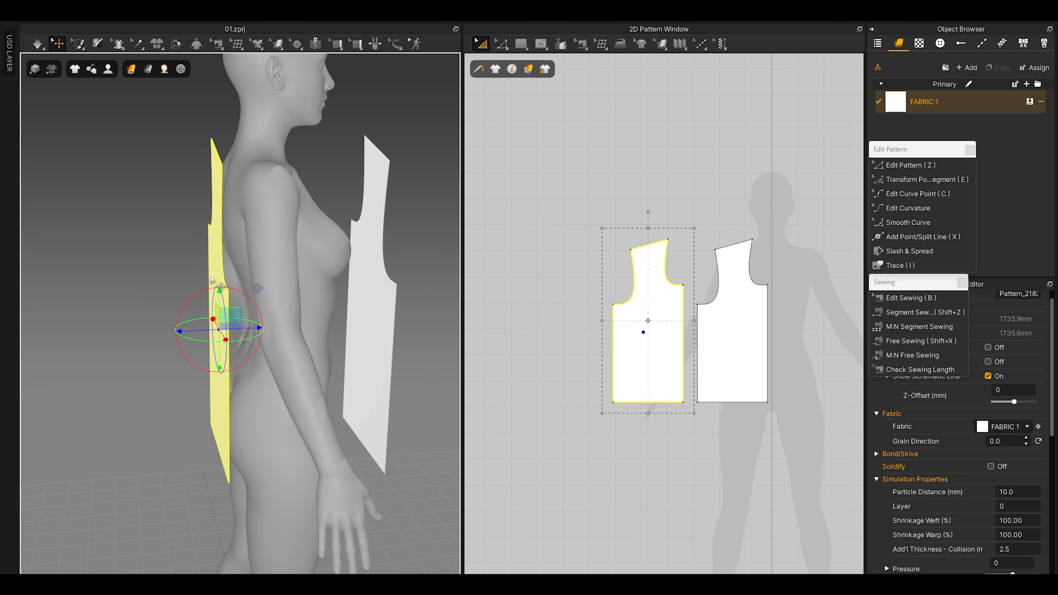
pyautogui.rightClick(211, 277)
pyautogui.click(254, 179)
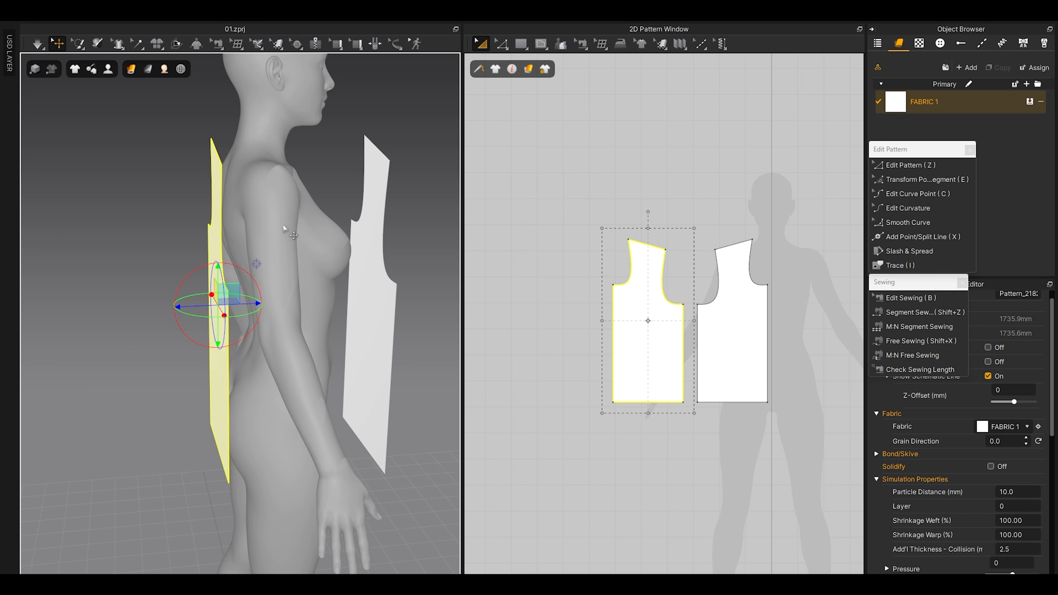
# Step: Clone both the front and back pieces as symmetric patterns with sewing, and place the copies in line beside the originals
pyautogui.click(132, 225)
pyautogui.moveTo(132, 225); pyautogui.dragTo(243, 295, button='right')
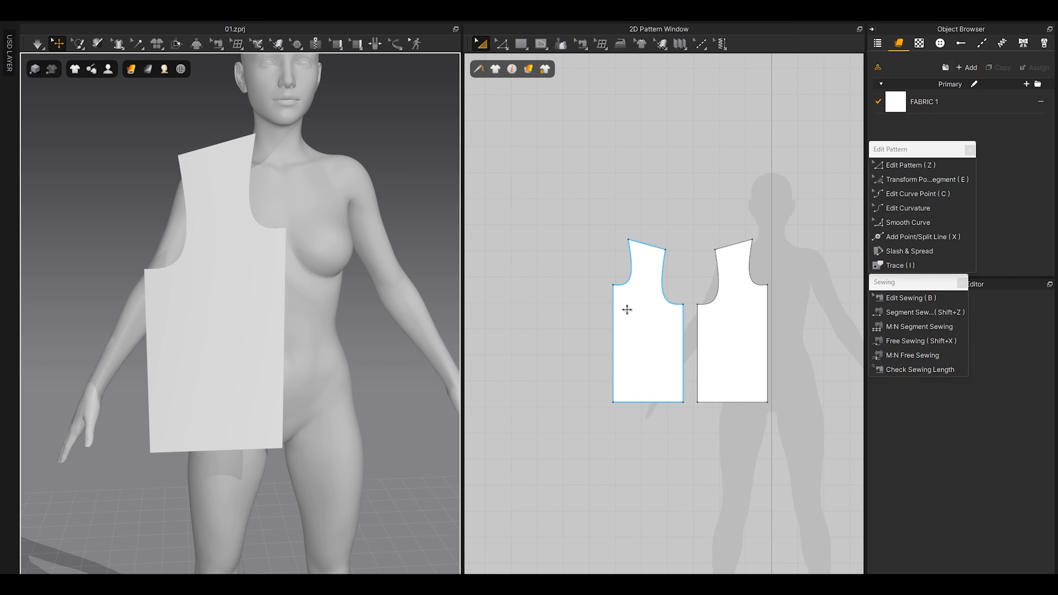
pyautogui.hotkey('ctrl', 'a')
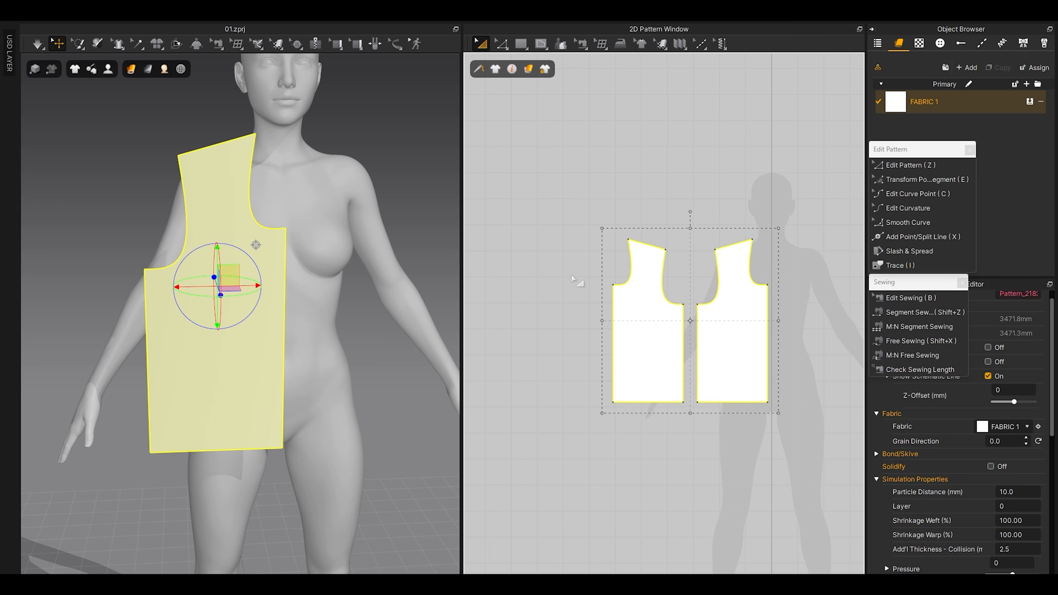
pyautogui.scroll(2, 716, 325)
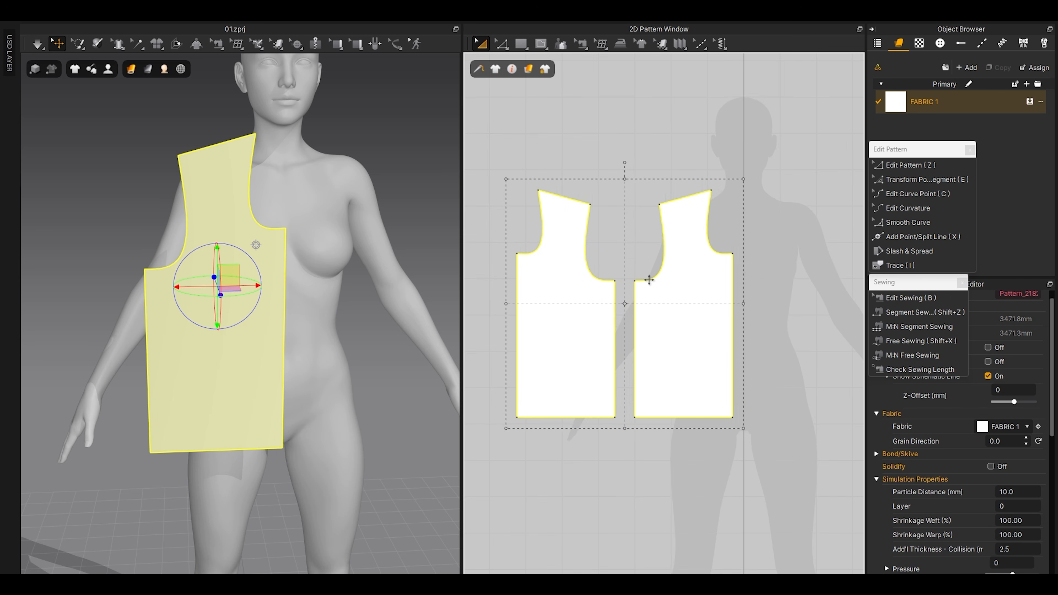
pyautogui.scroll(-2, 659, 280)
pyautogui.click(510, 435)
pyautogui.hotkey('ctrl', 'a')
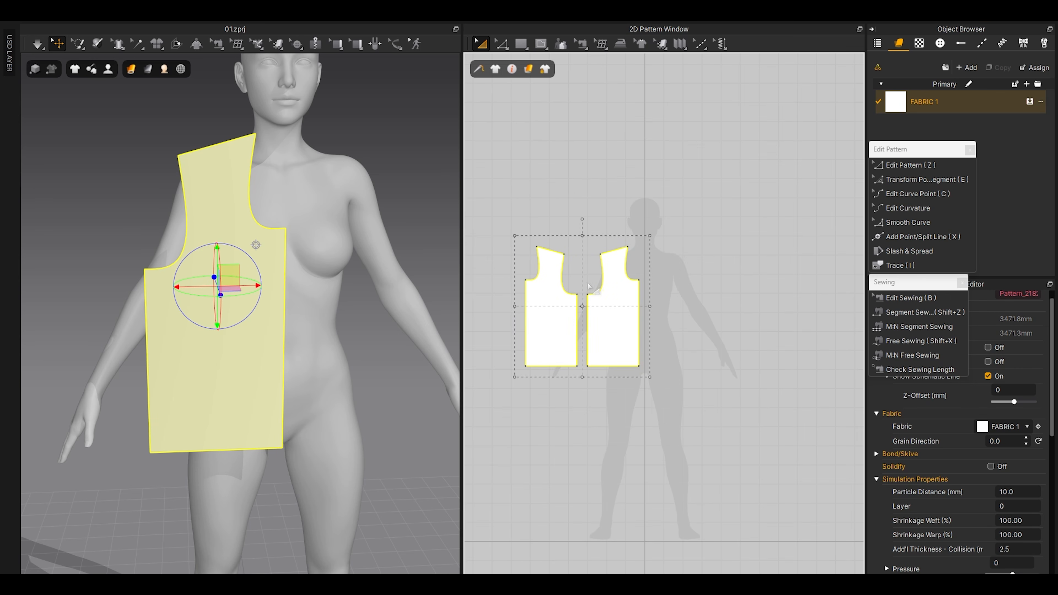
pyautogui.rightClick(609, 308)
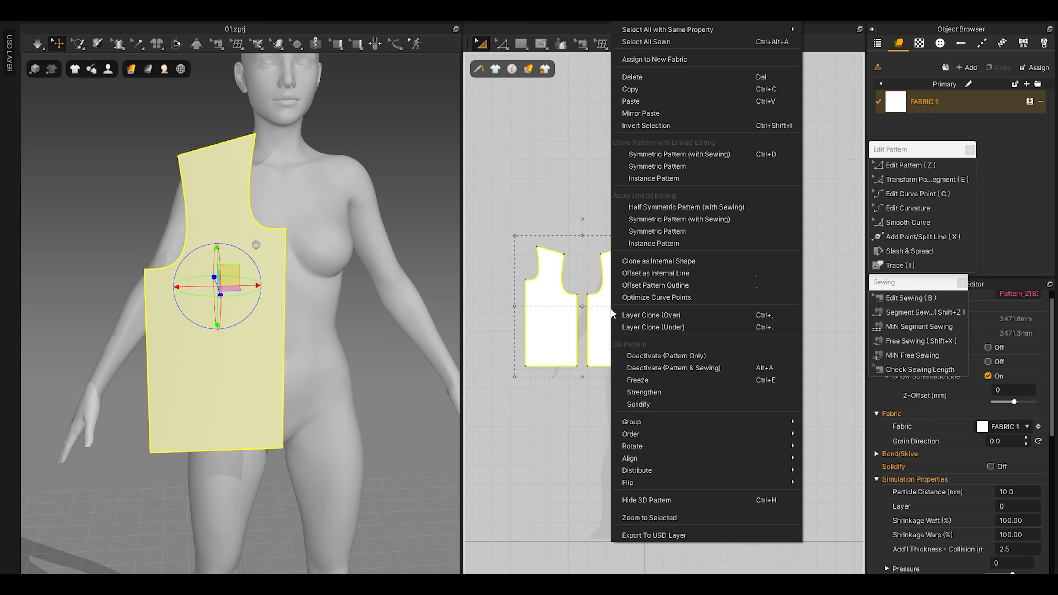
pyautogui.click(676, 155)
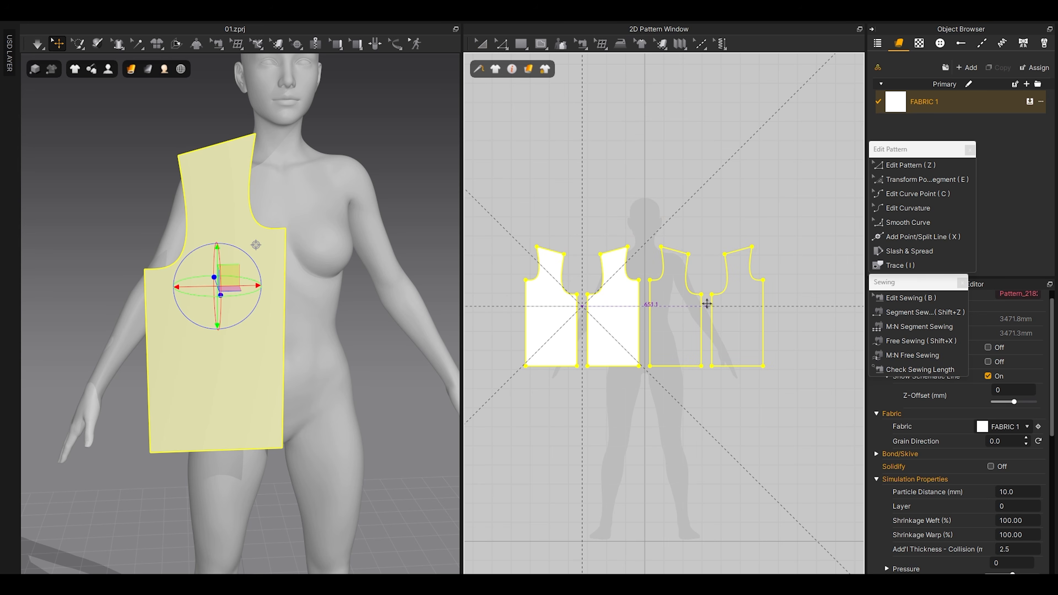
pyautogui.click(706, 303)
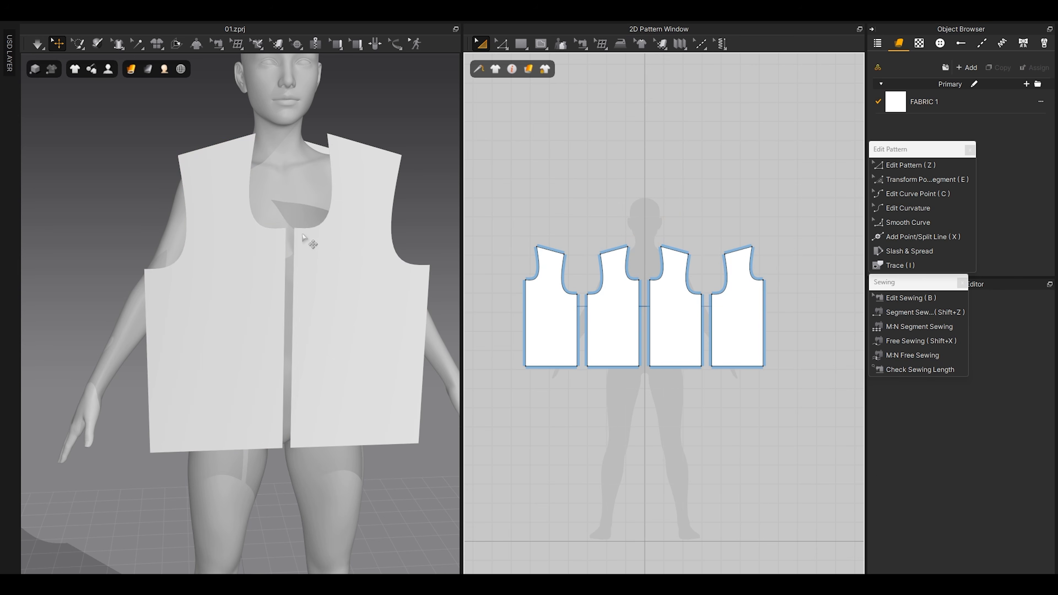
# Step: Hide the avatar to inspect the front and back garment pieces alone, and show it again
pyautogui.hotkey('shift', 'a')
pyautogui.scroll(-8, 292, 295)
pyautogui.moveTo(310, 255); pyautogui.dragTo(339, 303, button='right')
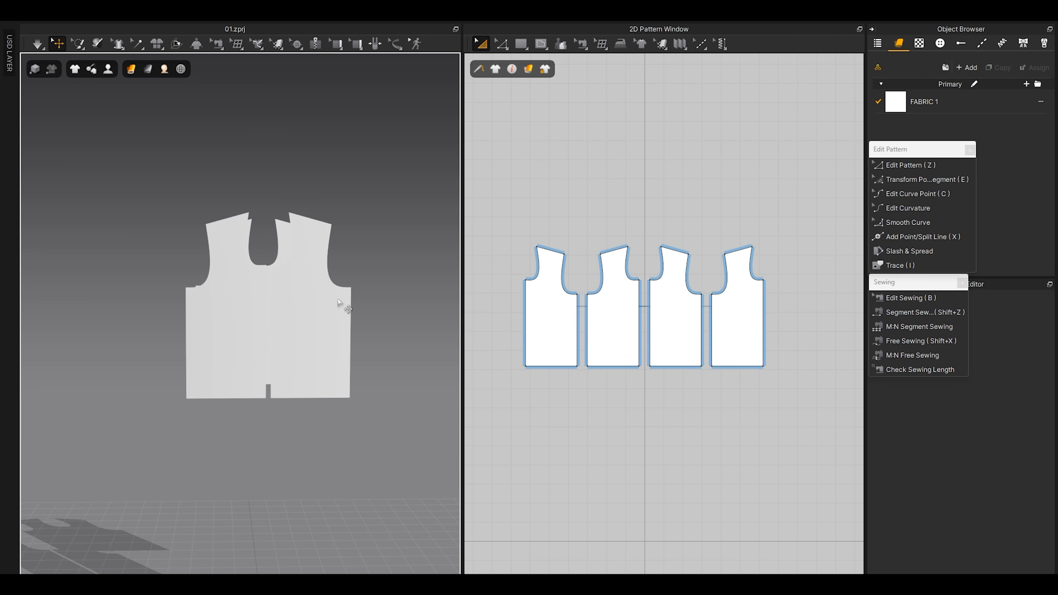
pyautogui.hotkey('shift', 'a')
pyautogui.scroll(5, 331, 291)
pyautogui.moveTo(595, 210); pyautogui.dragTo(597, 221, button='middle')
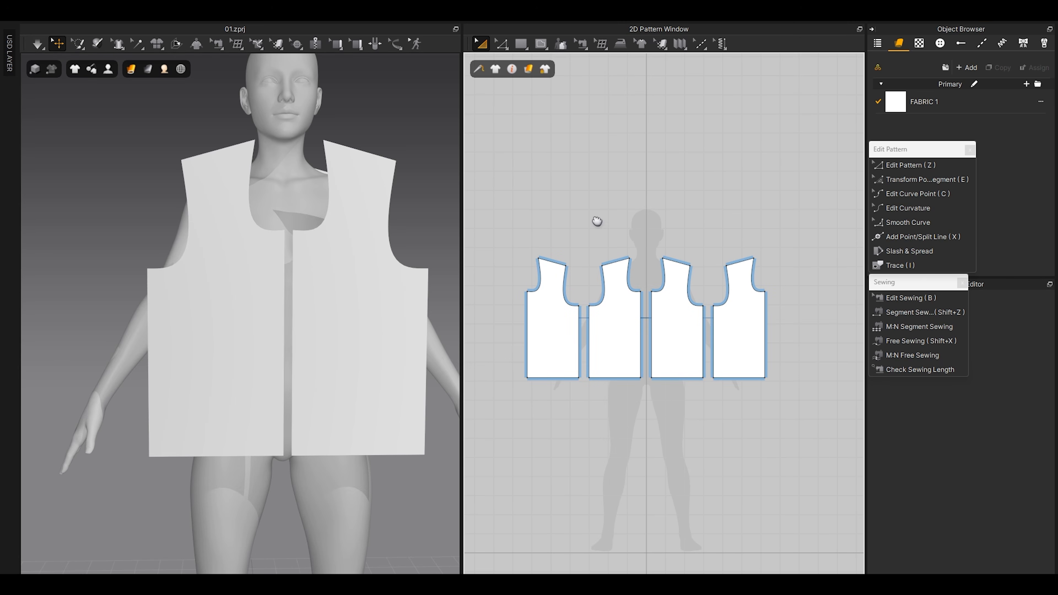
# Step: Sew the two straight centre-front edges of the front pieces together with Segment Sewing
pyautogui.click(896, 314)
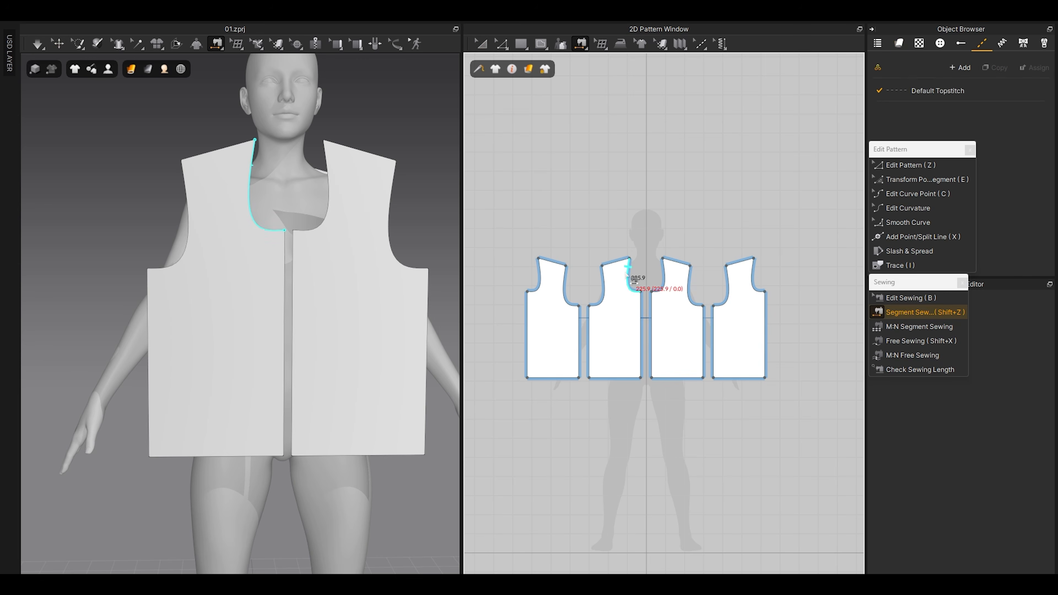
pyautogui.scroll(2, 625, 277)
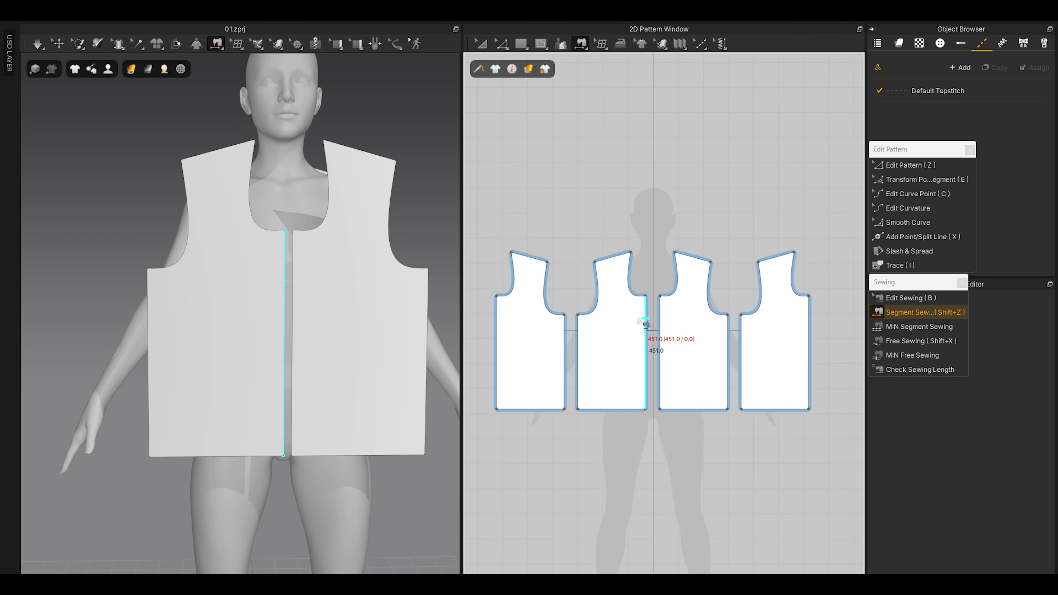
pyautogui.click(923, 341)
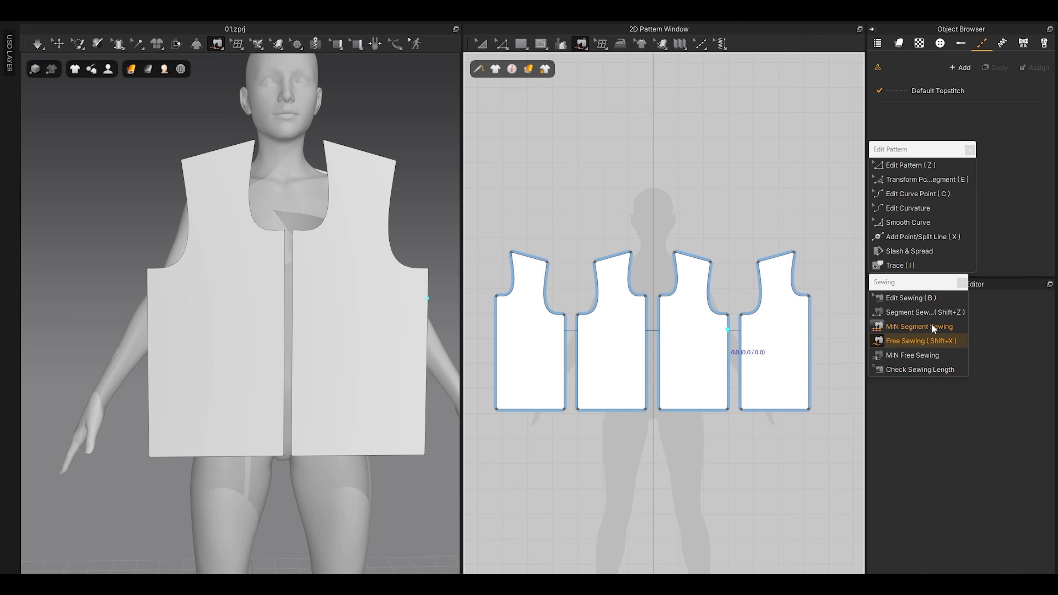
pyautogui.click(905, 312)
pyautogui.scroll(2, 661, 359)
pyautogui.click(642, 335)
pyautogui.click(658, 331)
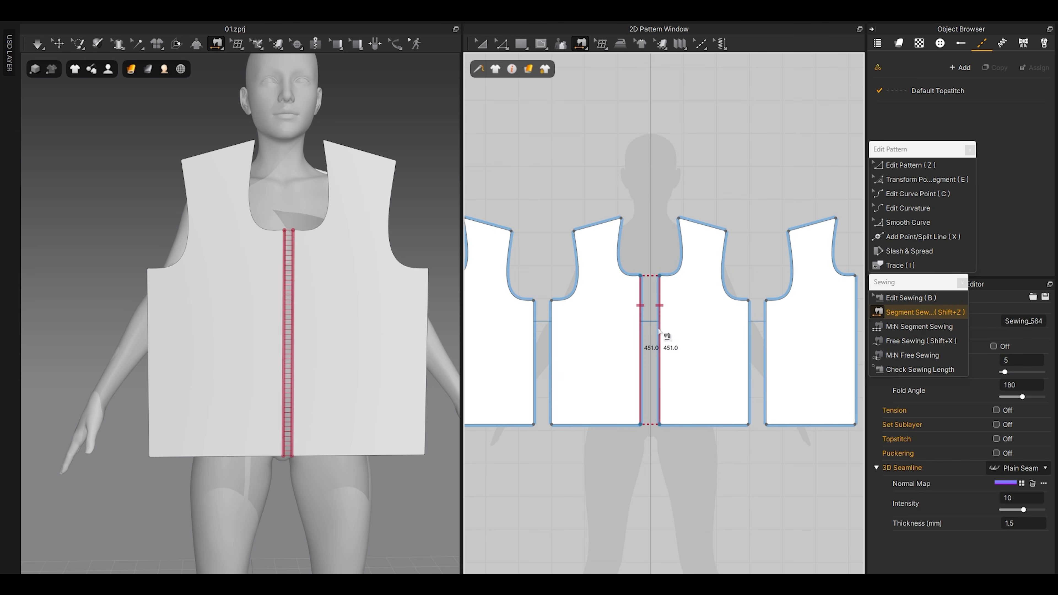
# Step: Sew the two straight centre-back edges of the outer back pieces together with Segment Sewing
pyautogui.click(510, 274)
pyautogui.moveTo(317, 283); pyautogui.dragTo(121, 341, button='right')
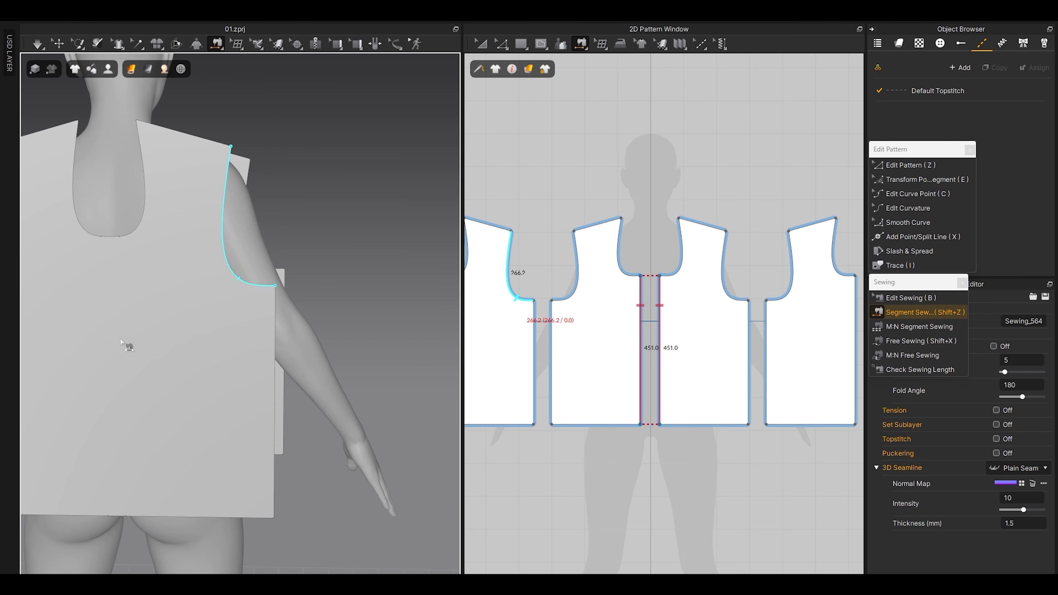
pyautogui.scroll(-3, 569, 314)
pyautogui.moveTo(298, 300); pyautogui.dragTo(279, 280, button='right')
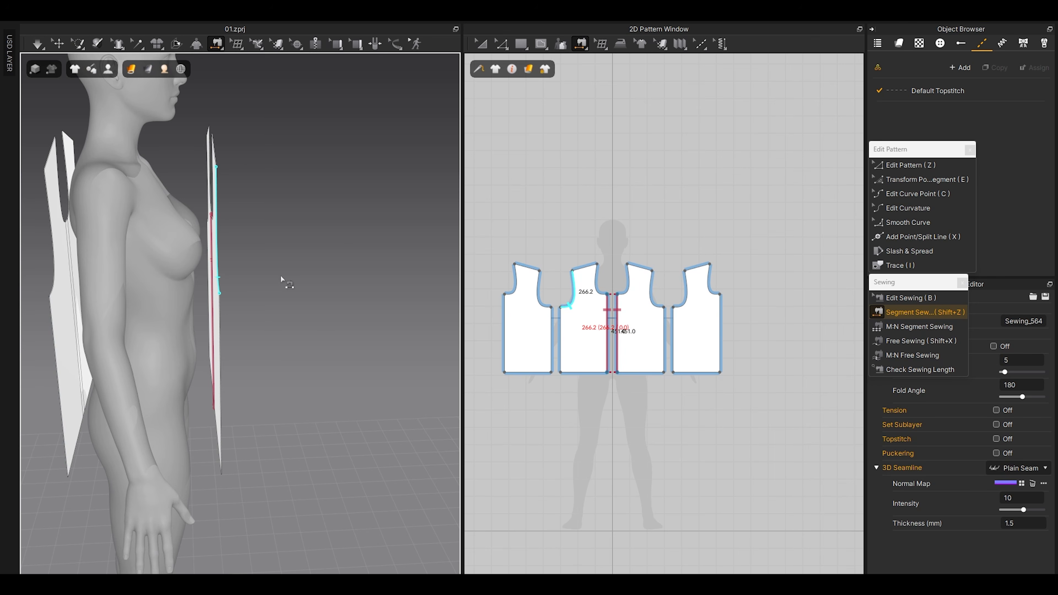
pyautogui.click(505, 325)
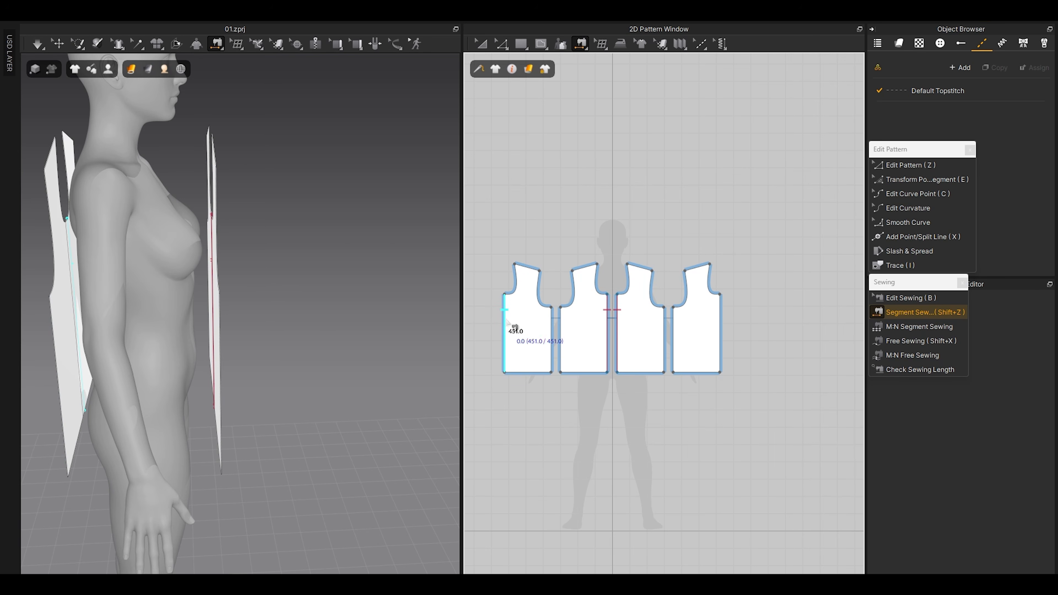
pyautogui.click(723, 325)
# Step: Sew the back piece's shoulder edge to the matching front shoulder edge, and inspect the shoulder seams on the avatar
pyautogui.moveTo(203, 325); pyautogui.dragTo(249, 348, button='middle')
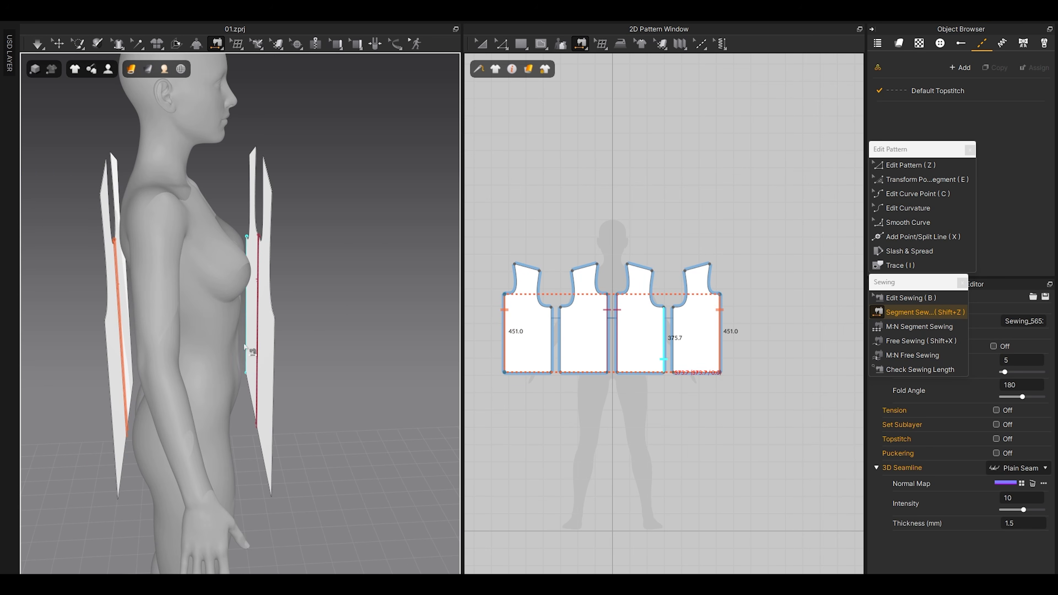
pyautogui.click(537, 268)
pyautogui.click(574, 267)
pyautogui.press('q')
pyautogui.moveTo(280, 199); pyautogui.dragTo(247, 252, button='right')
pyautogui.moveTo(247, 252); pyautogui.dragTo(238, 317, button='middle')
pyautogui.scroll(2, 238, 317)
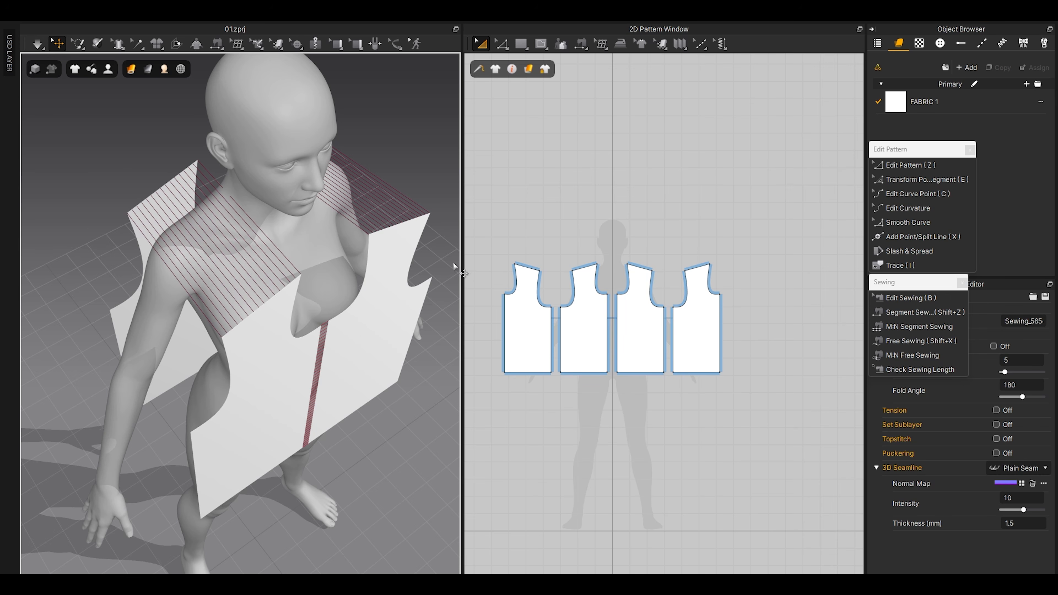
# Step: Delete the shoulder seam and sew the front and back shoulder edges again in the opposite direction, so the seam lines cross
pyautogui.scroll(2, 442, 243)
pyautogui.moveTo(515, 266); pyautogui.dragTo(552, 282, button='middle')
pyautogui.press('b')
pyautogui.moveTo(537, 265); pyautogui.dragTo(635, 296)
pyautogui.press('Delete')
pyautogui.scroll(2, 592, 296)
pyautogui.hotkey('shift', 'z')
pyautogui.click(567, 287)
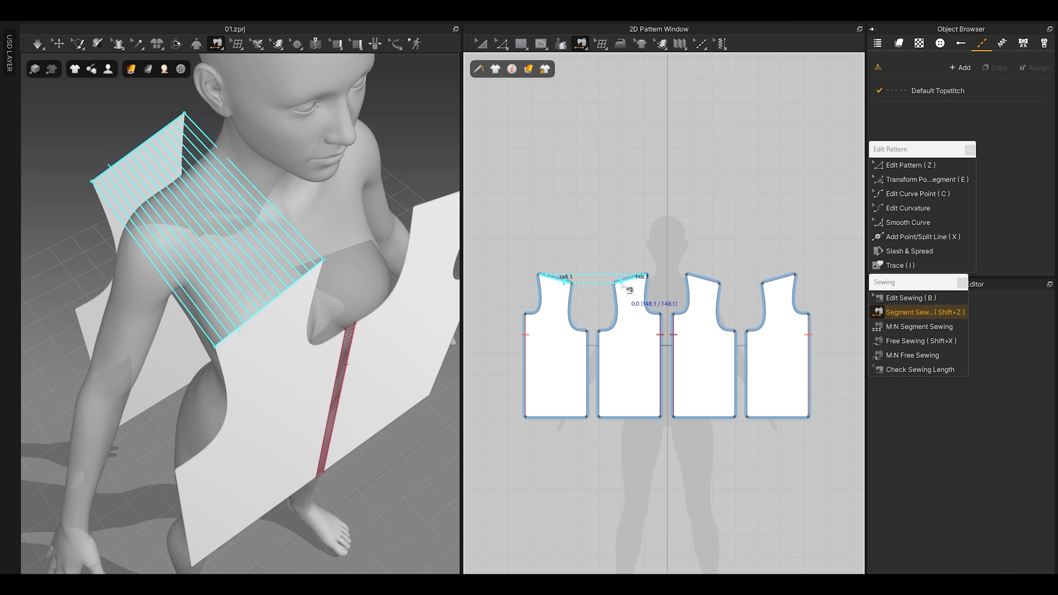
pyautogui.click(645, 281)
pyautogui.press('Escape')
pyautogui.moveTo(206, 329); pyautogui.dragTo(208, 340, button='middle')
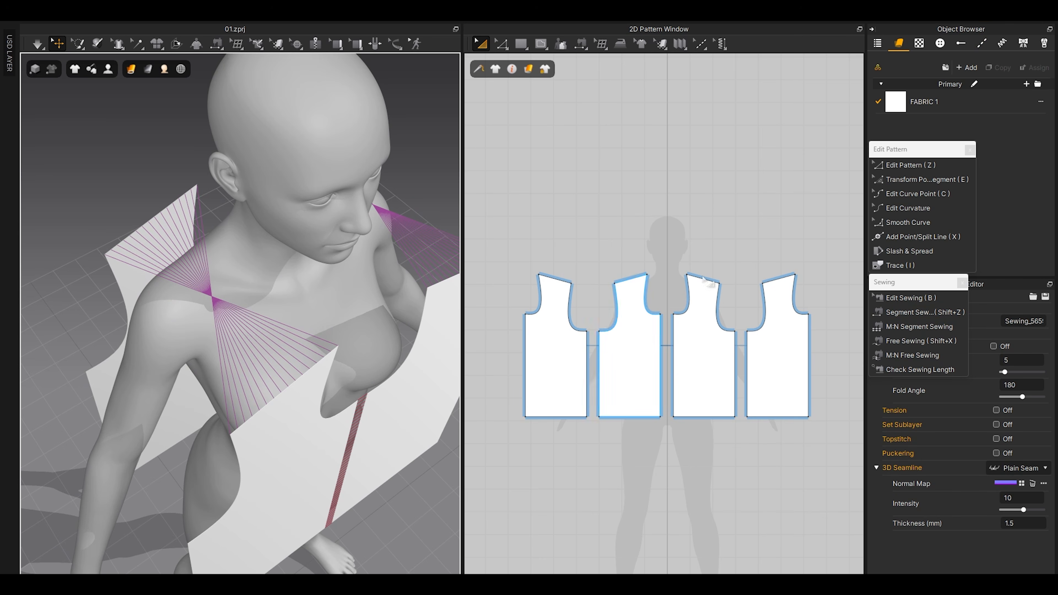
# Step: Reverse the crossed shoulder seam's direction with Edit Sewing
pyautogui.click(919, 299)
pyautogui.scroll(5, 583, 277)
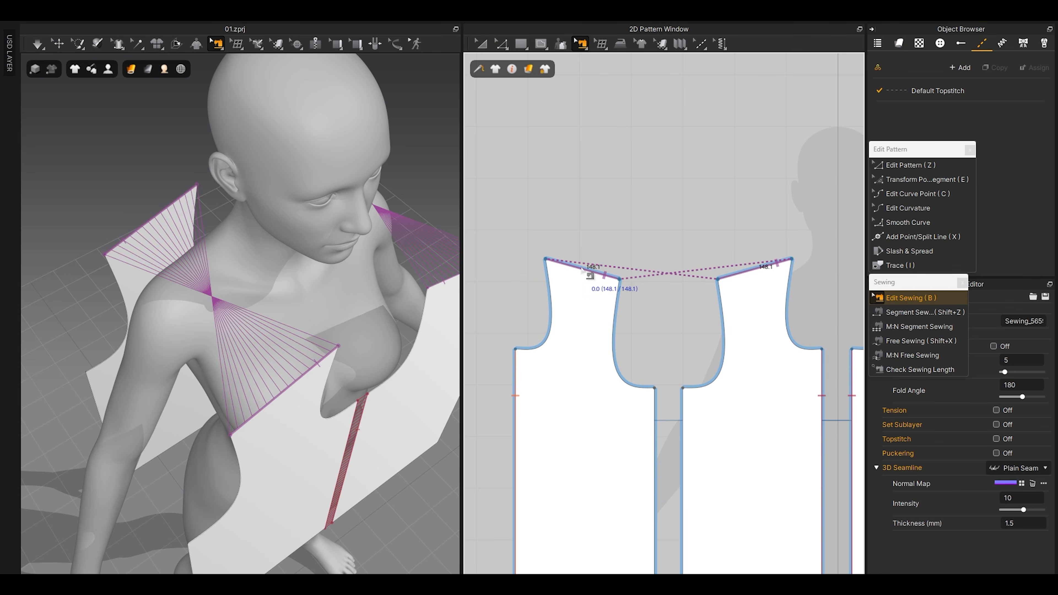
pyautogui.rightClick(581, 268)
pyautogui.click(617, 322)
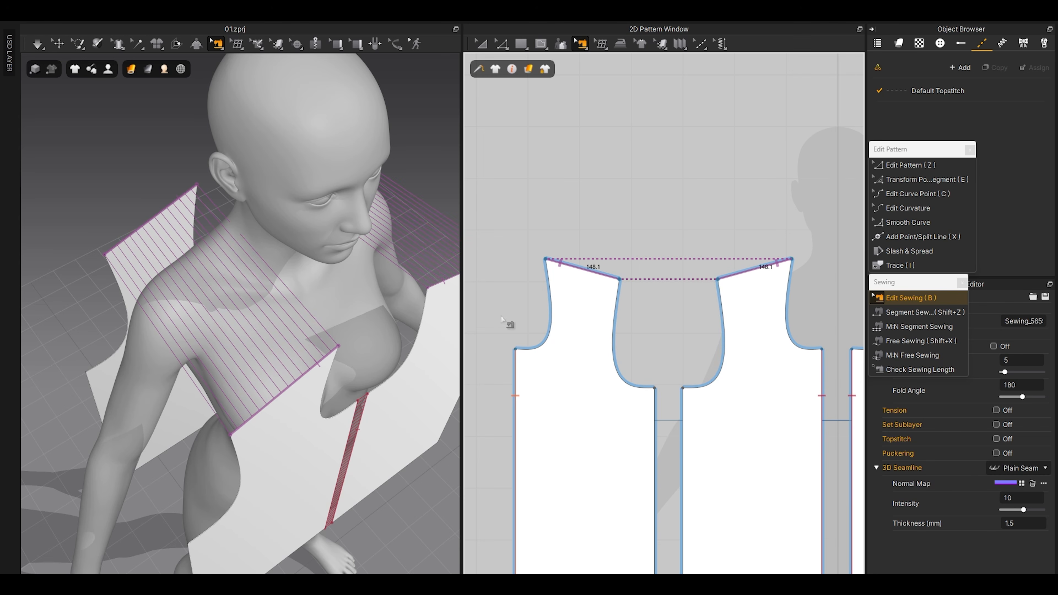
# Step: Shift one back piece slightly outward in 3D to open a gap at the centre back, and inspect the seams all around
pyautogui.scroll(-4, 242, 307)
pyautogui.press('q')
pyautogui.moveTo(167, 306); pyautogui.dragTo(352, 273, button='right')
pyautogui.click(333, 310)
pyautogui.moveTo(268, 329); pyautogui.dragTo(252, 329)
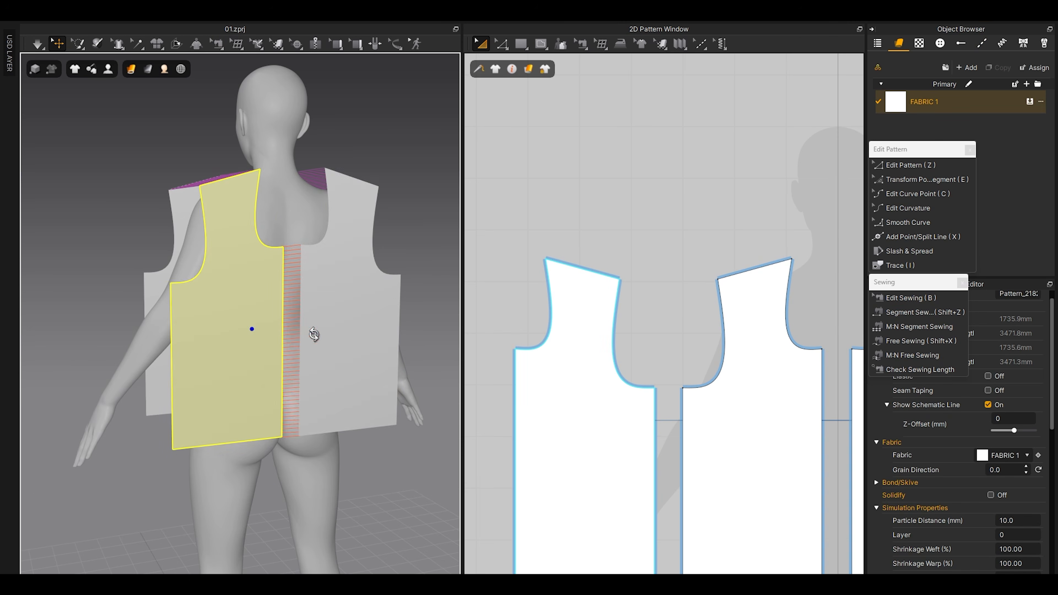
pyautogui.scroll(-2, 314, 335)
pyautogui.moveTo(319, 387); pyautogui.dragTo(250, 359, button='right')
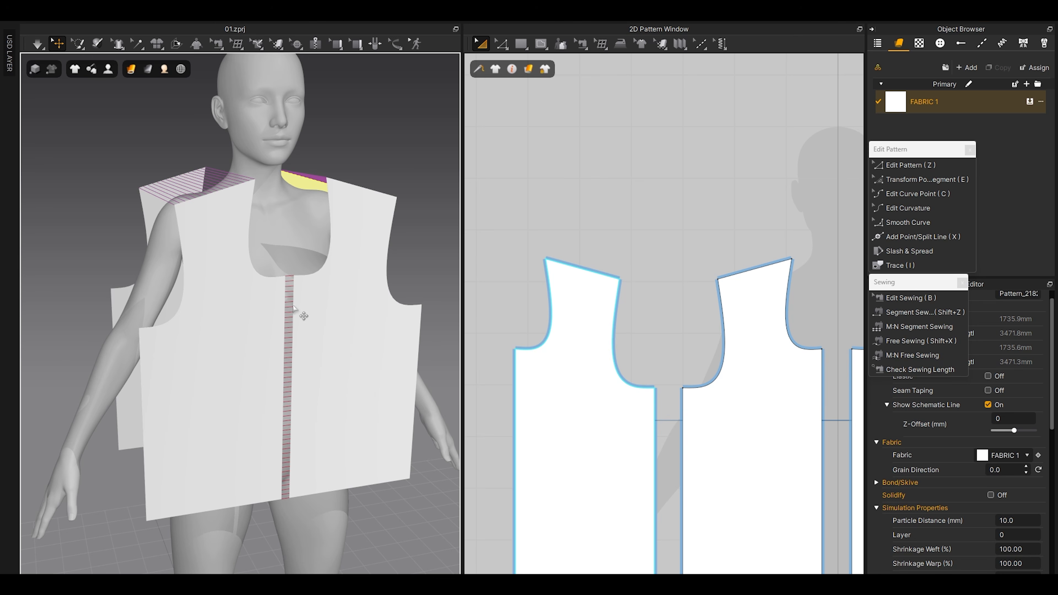
pyautogui.moveTo(256, 252); pyautogui.dragTo(302, 320, button='right')
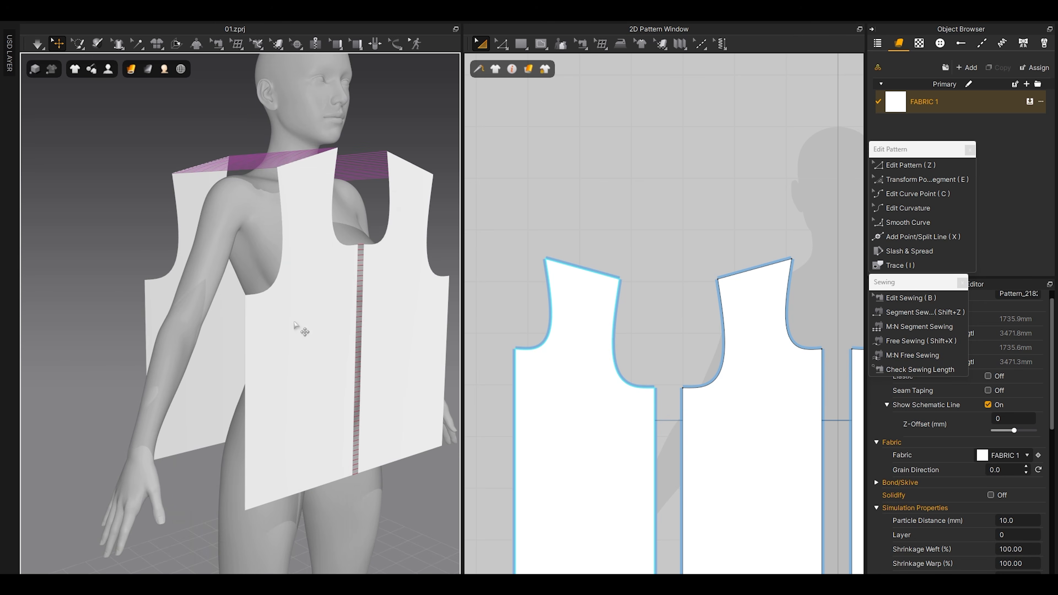
# Step: Move the back pieces side by side, centre-back edges facing, to one side of the front pair in the pattern layout
pyautogui.scroll(-8, 678, 283)
pyautogui.moveTo(710, 274); pyautogui.dragTo(647, 308, button='middle')
pyautogui.click(646, 237)
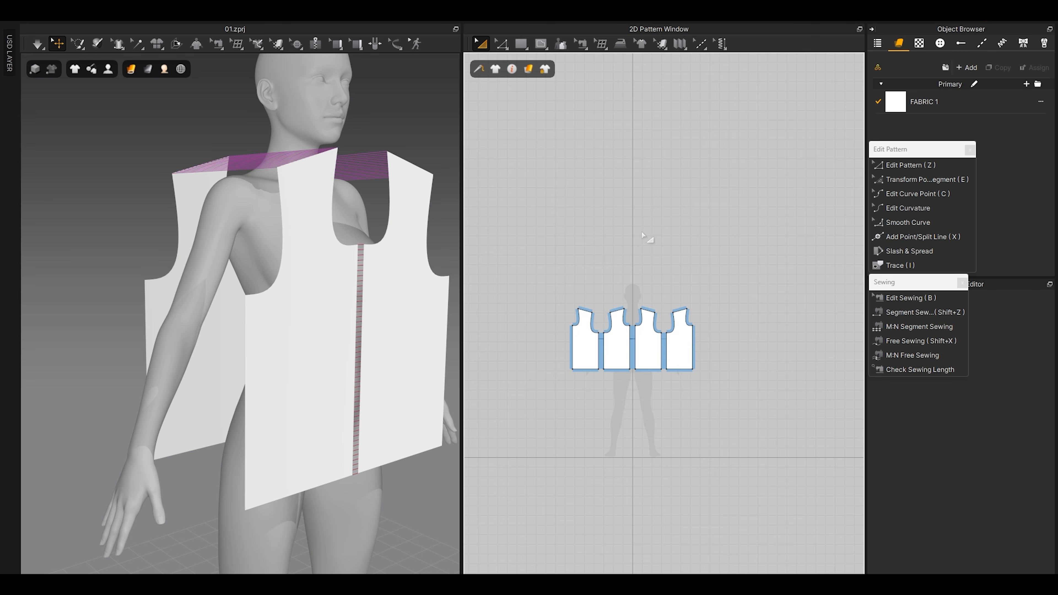
pyautogui.scroll(3, 606, 327)
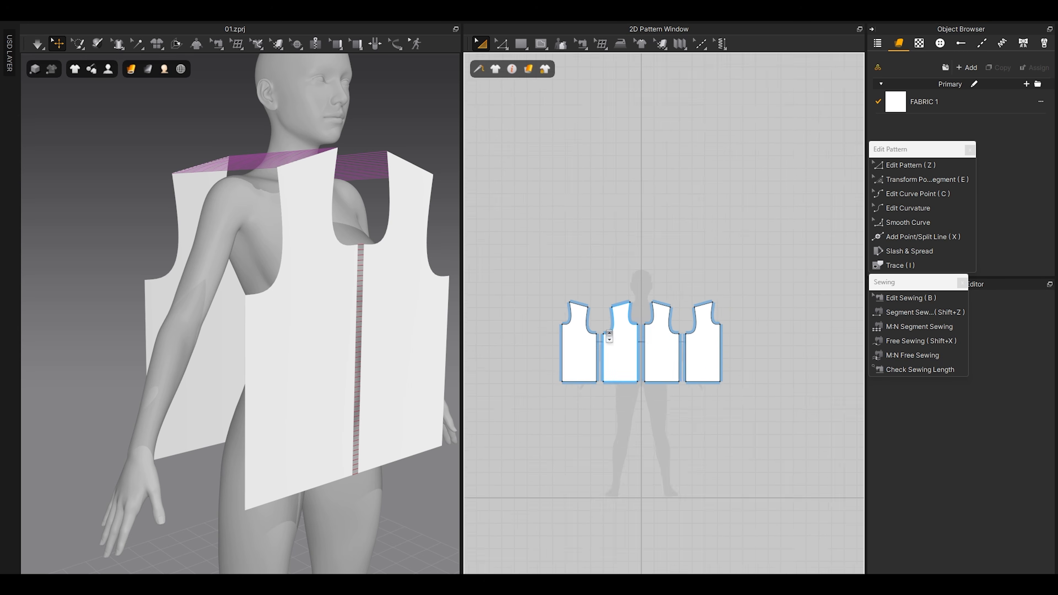
pyautogui.click(569, 360)
pyautogui.hotkey('ctrl', 'c')
pyautogui.hotkey('ctrl', 'v')
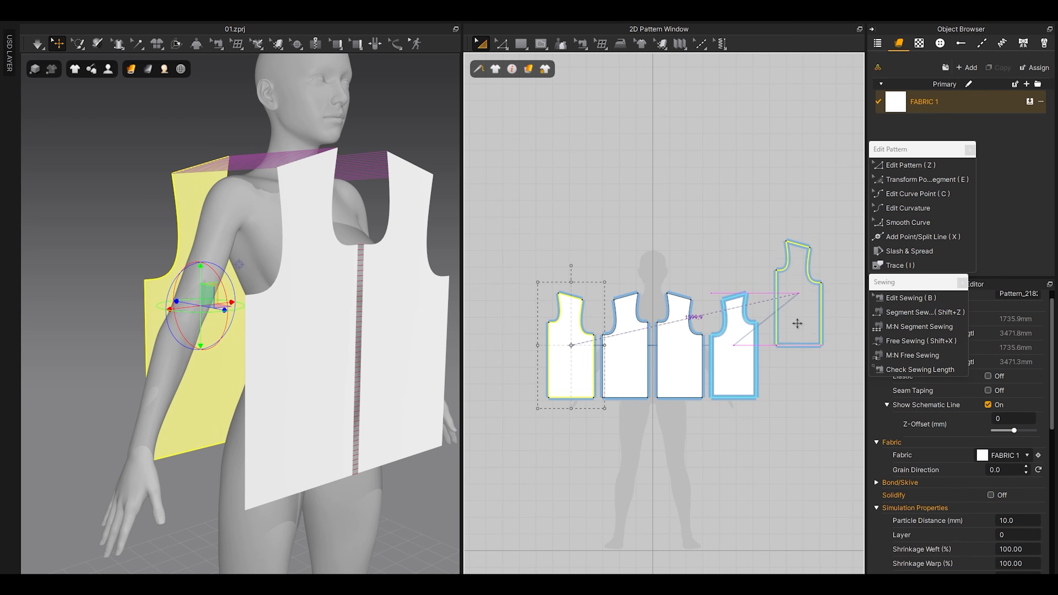
pyautogui.moveTo(782, 361); pyautogui.dragTo(784, 366)
pyautogui.moveTo(728, 322); pyautogui.dragTo(673, 319, button='middle')
pyautogui.moveTo(769, 225); pyautogui.dragTo(722, 357)
pyautogui.click(685, 243)
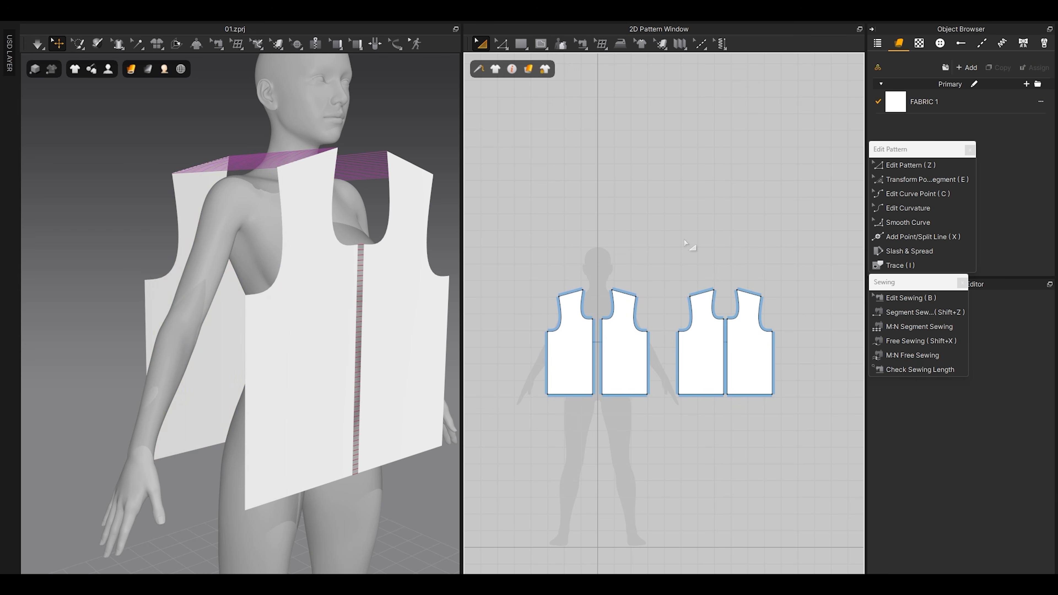
# Step: Place the back pieces on the outer sides of the front pair, so each side edge faces its matching front side edge
pyautogui.moveTo(642, 251); pyautogui.dragTo(550, 425)
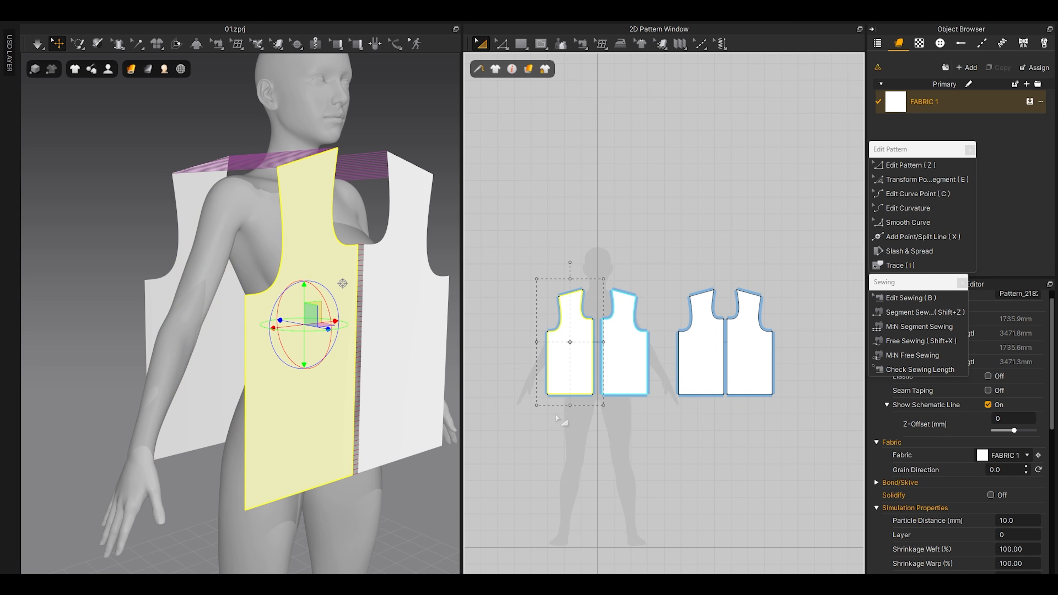
pyautogui.moveTo(523, 460); pyautogui.dragTo(756, 447)
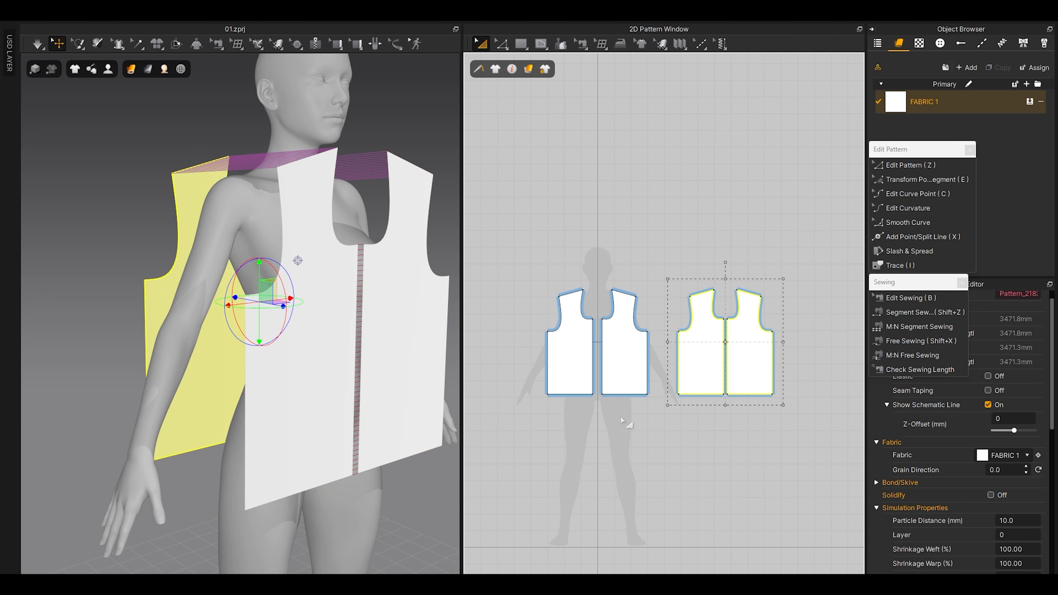
pyautogui.click(705, 464)
pyautogui.moveTo(731, 372); pyautogui.dragTo(489, 372)
pyautogui.moveTo(693, 372); pyautogui.dragTo(676, 375)
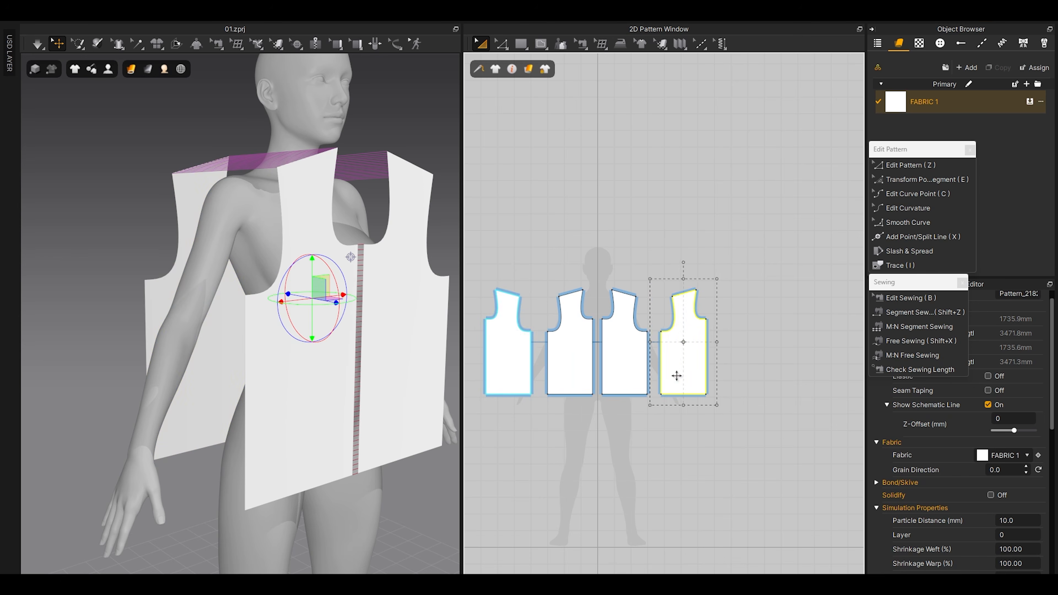
pyautogui.press('Escape')
pyautogui.scroll(3, 506, 341)
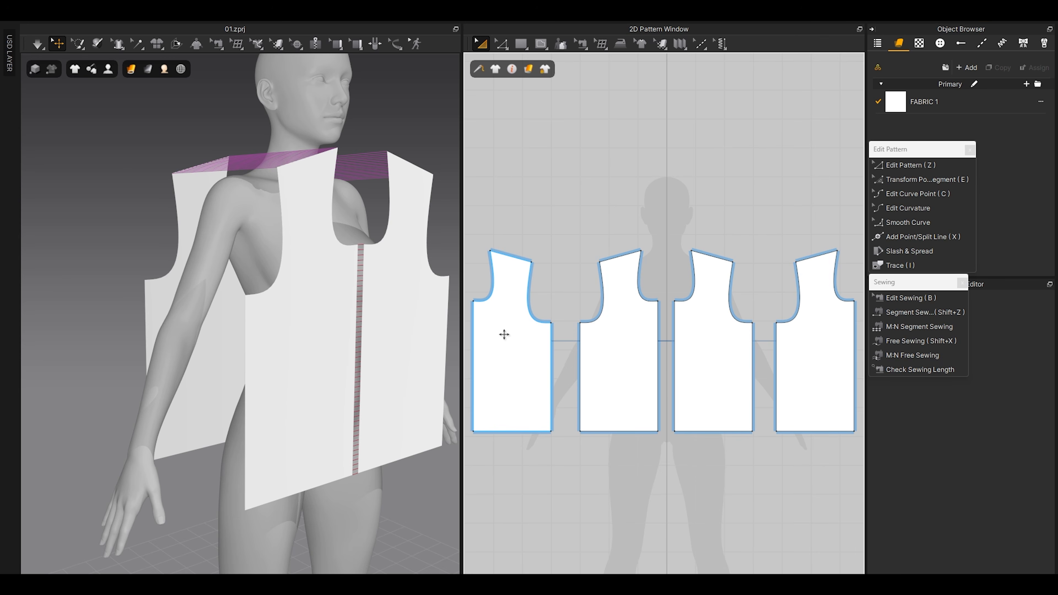
pyautogui.scroll(-2, 504, 334)
# Step: Select the front and back pieces of one body side in 3D and compare their position in the pattern layout
pyautogui.click(252, 365)
pyautogui.moveTo(254, 368); pyautogui.dragTo(341, 371, button='right')
pyautogui.moveTo(89, 400); pyautogui.dragTo(123, 422, button='right')
pyautogui.keyDown('shift'); pyautogui.click(155, 407); pyautogui.keyUp('shift')
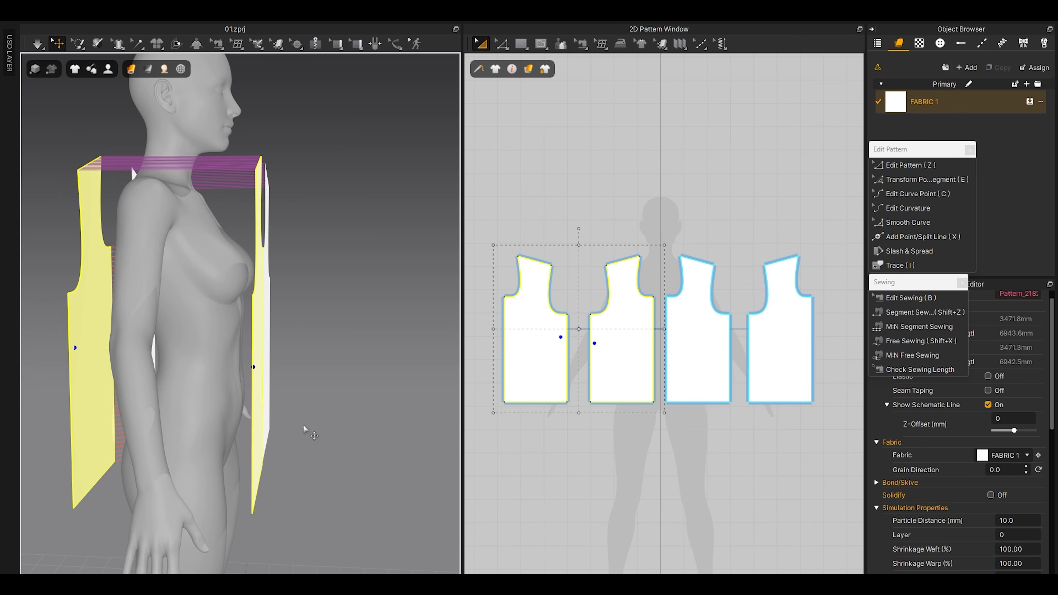
pyautogui.moveTo(204, 406); pyautogui.dragTo(152, 390, button='right')
# Step: Deselect the pieces and start the simulation so the garment drapes over the avatar
pyautogui.scroll(-4, 122, 361)
pyautogui.click(112, 285)
pyautogui.press('space')
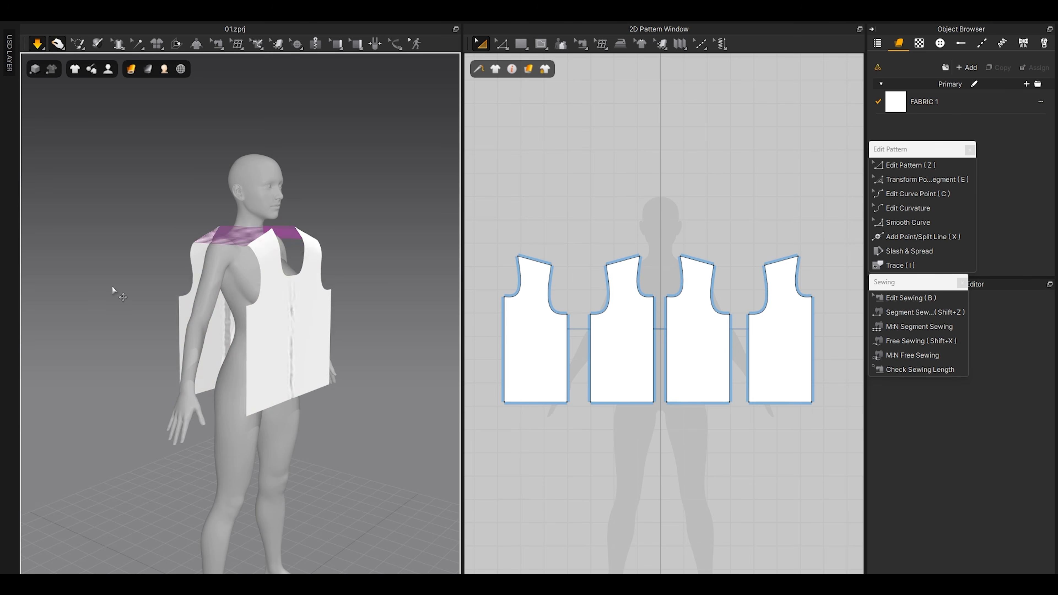
pyautogui.moveTo(111, 285); pyautogui.dragTo(155, 271, button='right')
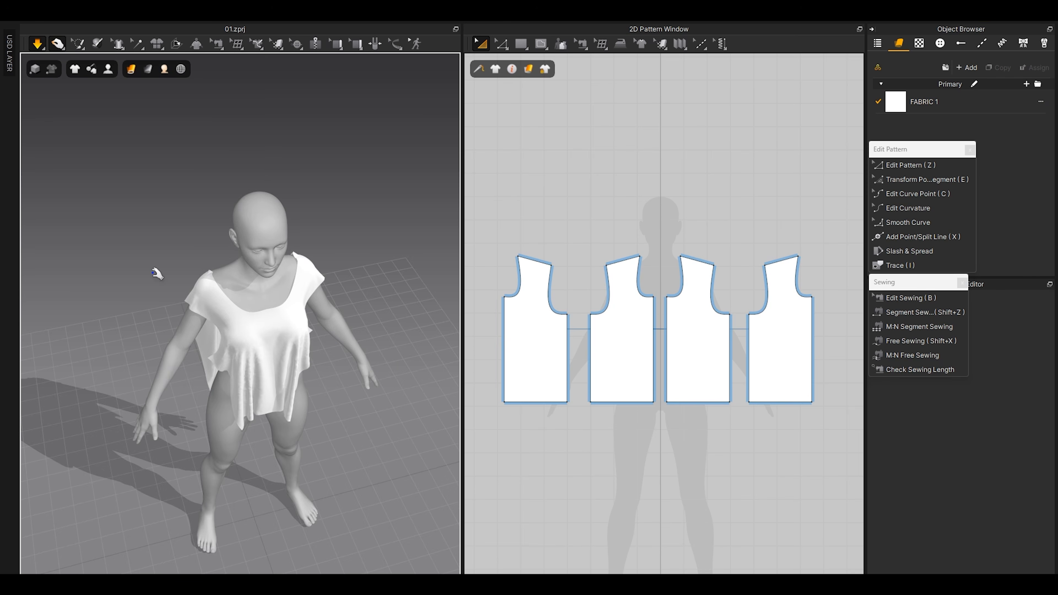
# Step: Pull both front pieces up onto the avatar's shoulders near the neck during simulation, and stop the simulation
pyautogui.scroll(5, 173, 244)
pyautogui.click(173, 243)
pyautogui.scroll(-3, 317, 234)
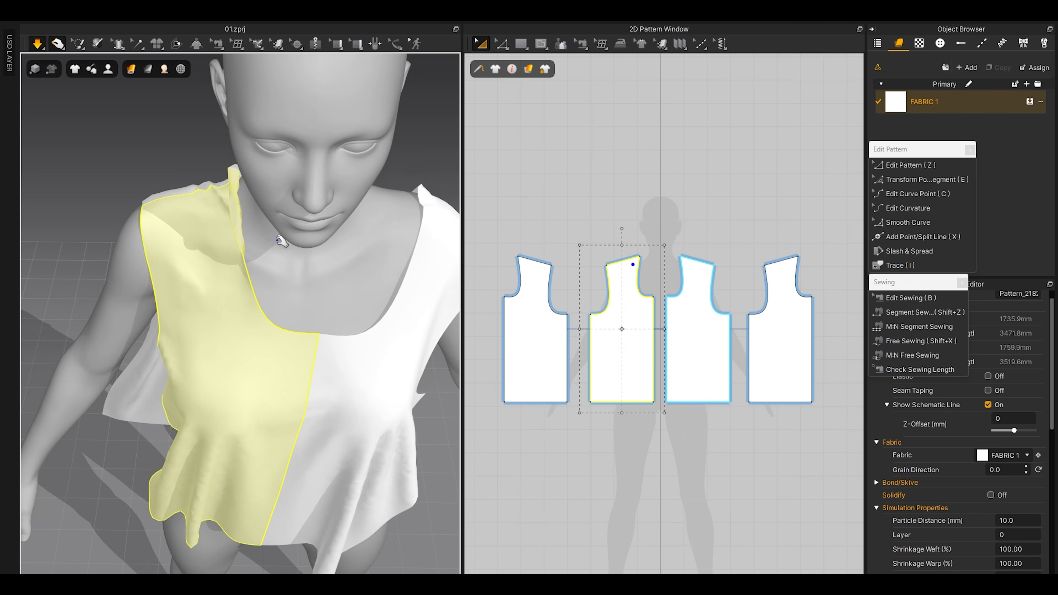
pyautogui.click(317, 234)
pyautogui.moveTo(318, 234)
pyautogui.mouseDown(button='right')
pyautogui.moveTo(292, 237)
pyautogui.moveTo(308, 249)
pyautogui.mouseUp(button='right')
pyautogui.moveTo(179, 352); pyautogui.dragTo(236, 342, button='right')
pyautogui.scroll(3, 236, 343)
pyautogui.press('space')
pyautogui.scroll(4, 574, 359)
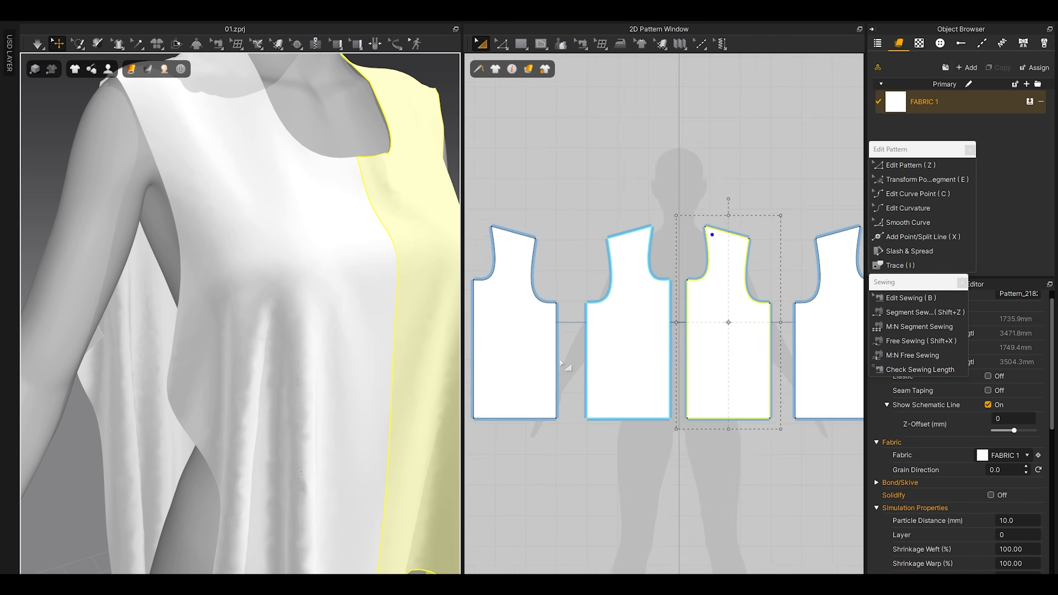
# Step: Sew the front and back side edges together below the armholes with Segment Sewing, and simulate the closed top
pyautogui.click(891, 312)
pyautogui.click(555, 352)
pyautogui.click(593, 337)
pyautogui.click(58, 45)
pyautogui.scroll(-5, 215, 371)
pyautogui.press('space')
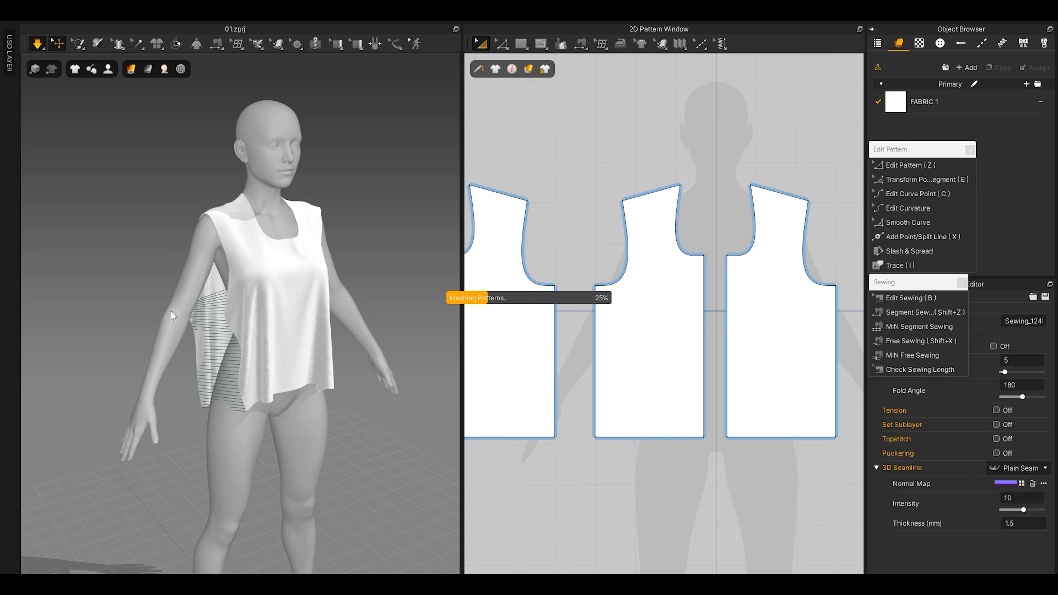
pyautogui.press('space')
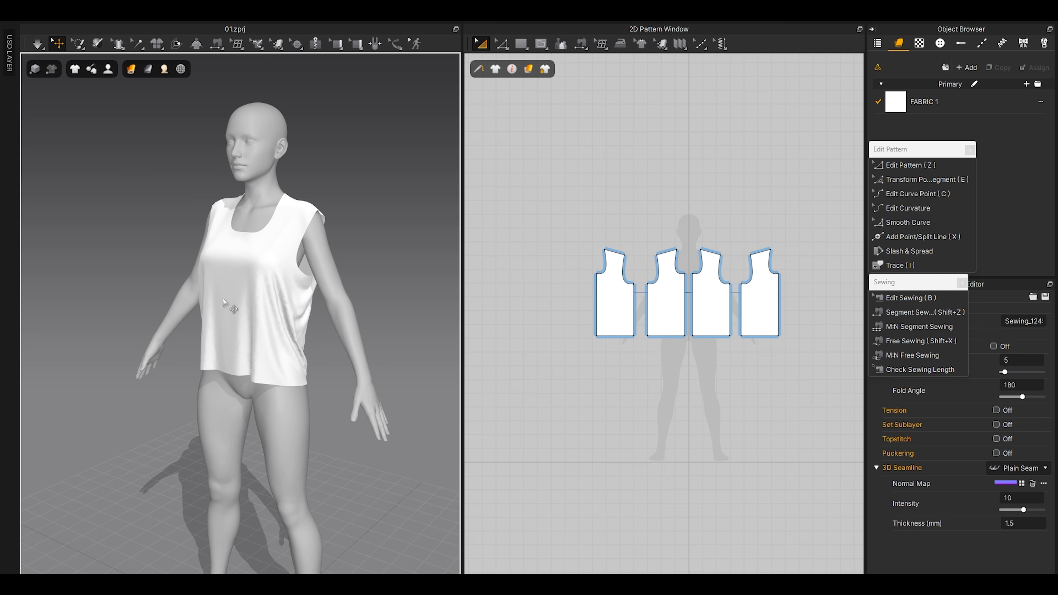
# Step: Select all four pattern pieces, narrow them horizontally by about a tenth, and simulate the top on the avatar
pyautogui.scroll(-3, 574, 196)
pyautogui.moveTo(569, 185); pyautogui.dragTo(704, 325)
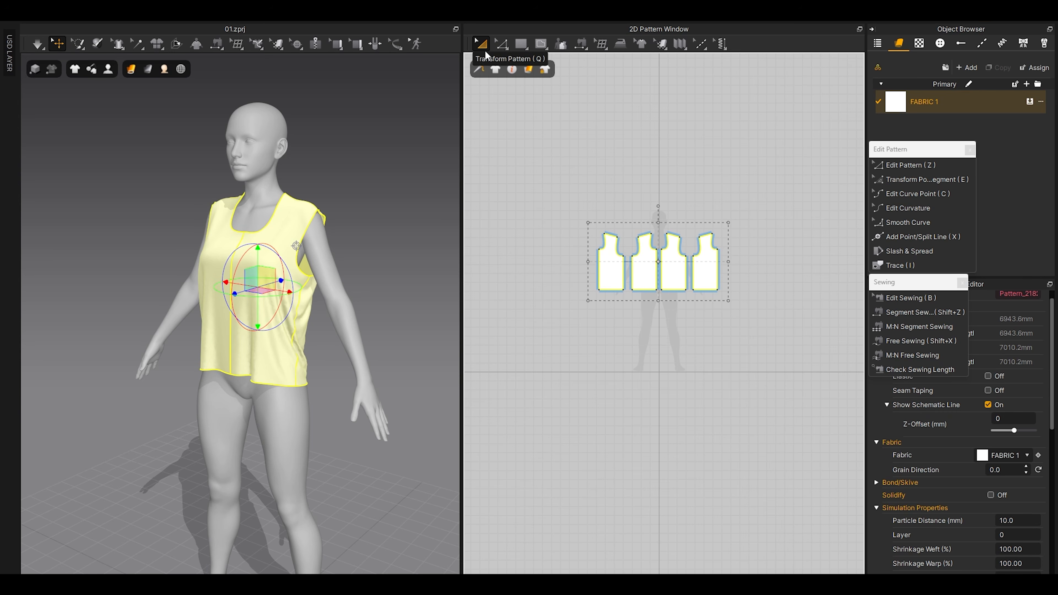
pyautogui.scroll(3, 643, 223)
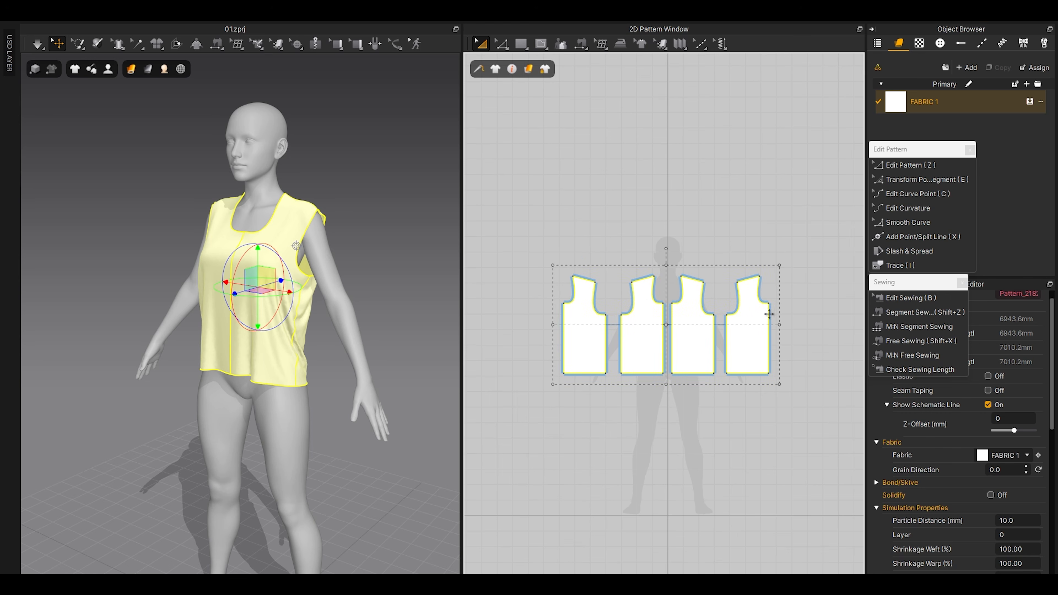
pyautogui.moveTo(779, 324); pyautogui.dragTo(642, 325)
pyautogui.scroll(3, 329, 348)
pyautogui.press('space')
pyautogui.press('space')
pyautogui.moveTo(333, 346); pyautogui.dragTo(372, 317, button='right')
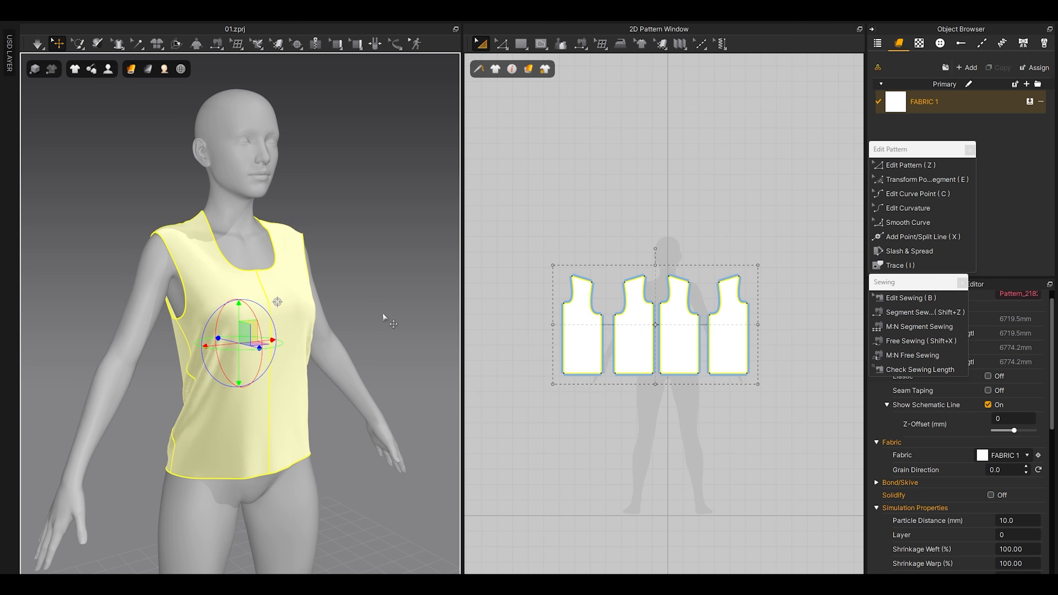
# Step: Try narrowing all four pattern pieces further and simulating the tighter top on the avatar
pyautogui.moveTo(758, 324); pyautogui.dragTo(732, 324)
pyautogui.press('space')
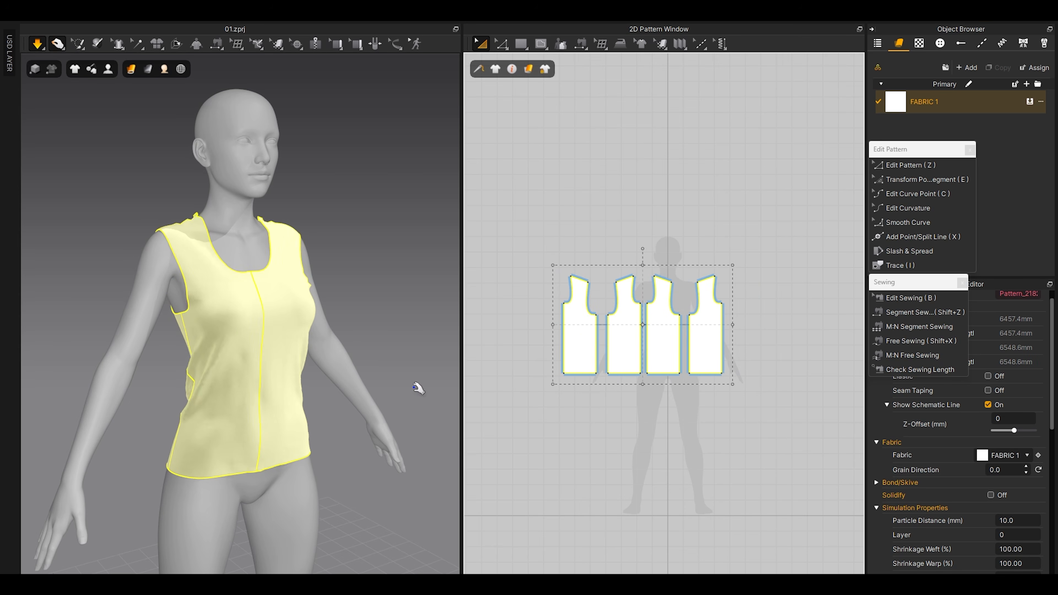
pyautogui.press('space')
pyautogui.moveTo(302, 373); pyautogui.dragTo(301, 331, button='right')
pyautogui.hotkey('ctrl', 'z')
pyautogui.hotkey('ctrl', 'z')
# Step: Inspect the fitted top, and switch to the reference image window to examine the sleeveless leather vest's collar, pockets and zip
pyautogui.scroll(2, 300, 331)
pyautogui.scroll(2, 583, 317)
pyautogui.moveTo(544, 329); pyautogui.dragTo(547, 328)
pyautogui.moveTo(90, 383); pyautogui.dragTo(208, 385, button='right')
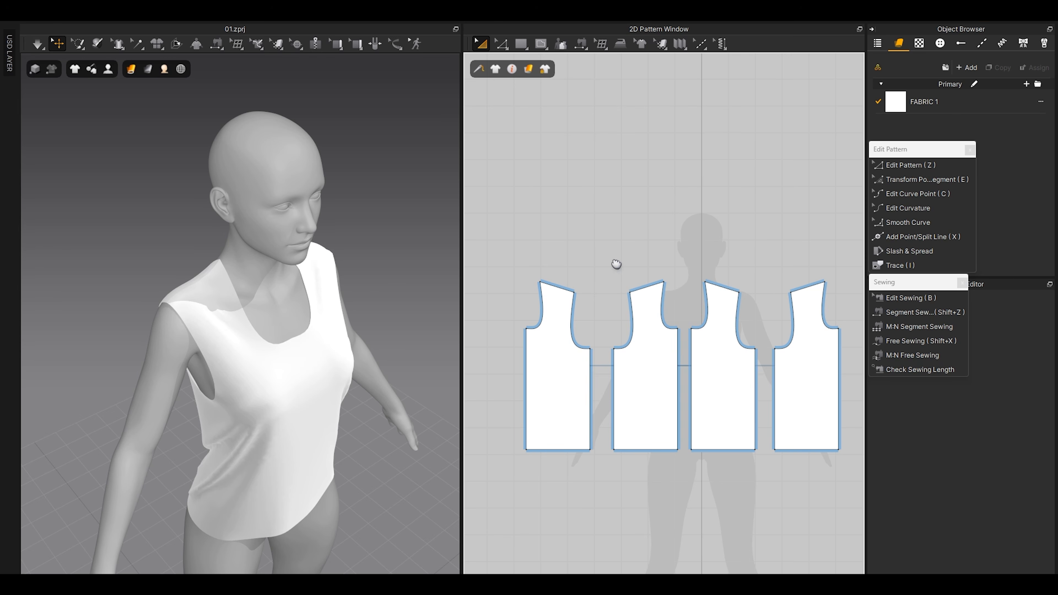
pyautogui.hotkey('alt', 'Tab')
pyautogui.moveTo(524, 313); pyautogui.dragTo(583, 306, button='right')
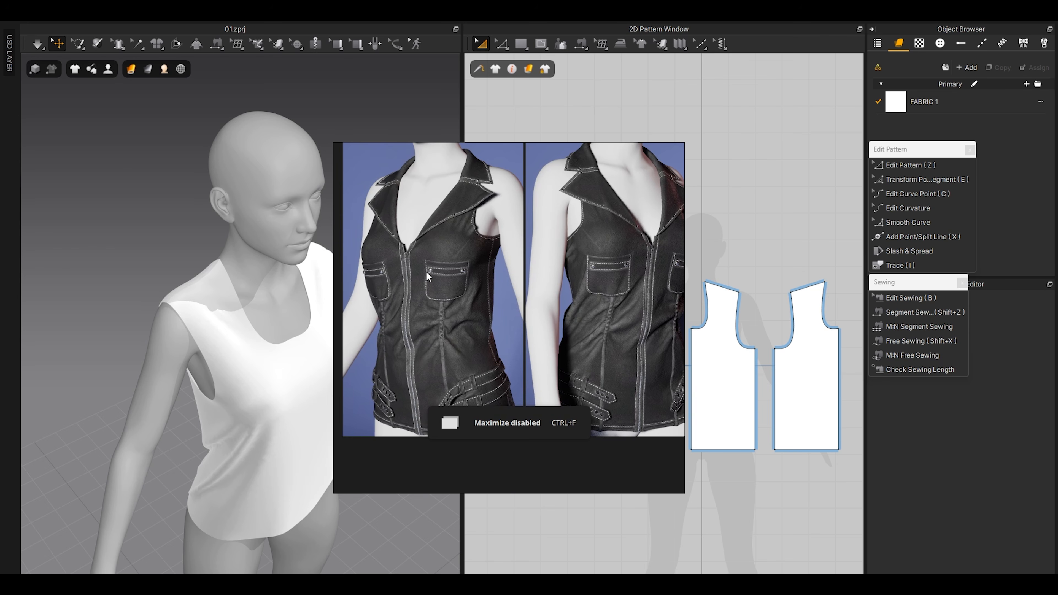
pyautogui.scroll(-1, 426, 271)
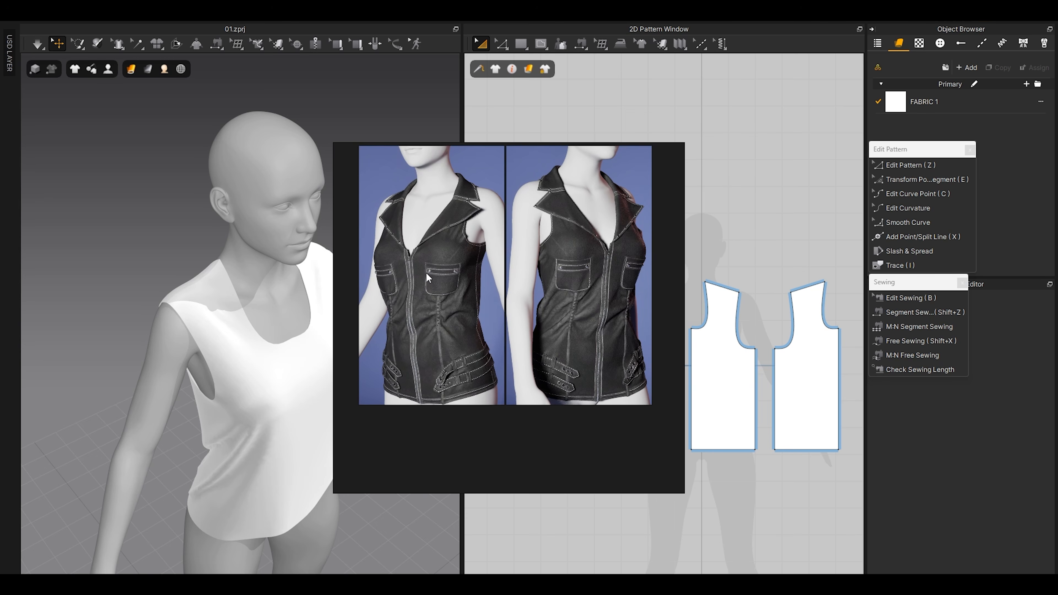
pyautogui.moveTo(429, 278); pyautogui.dragTo(423, 317, button='right')
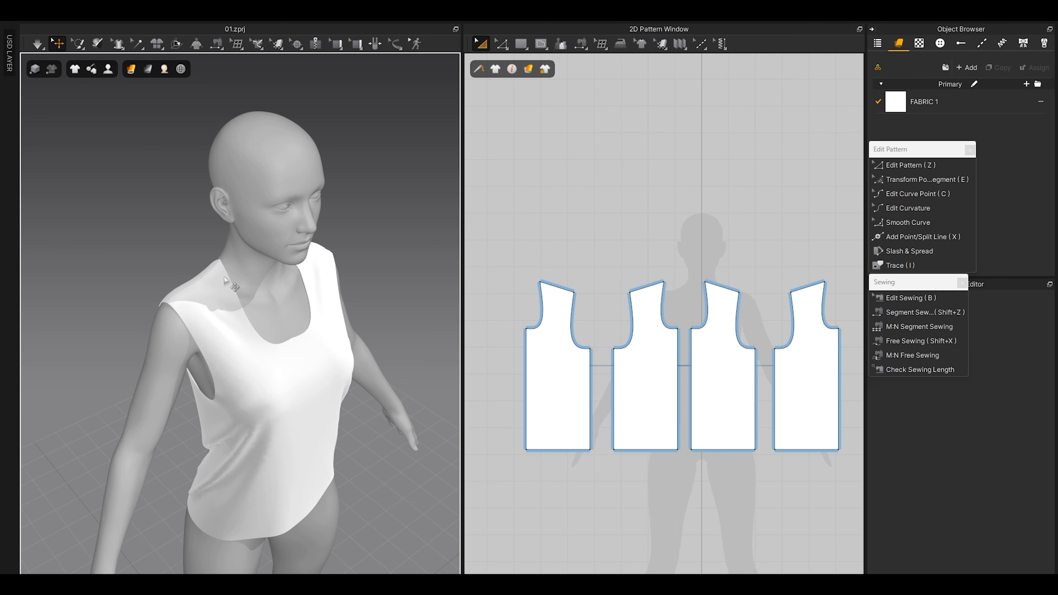
# Step: Examine the avatar's shoulder seam up close and locate its outer armhole corner on the front pattern piece
pyautogui.scroll(3, 224, 277)
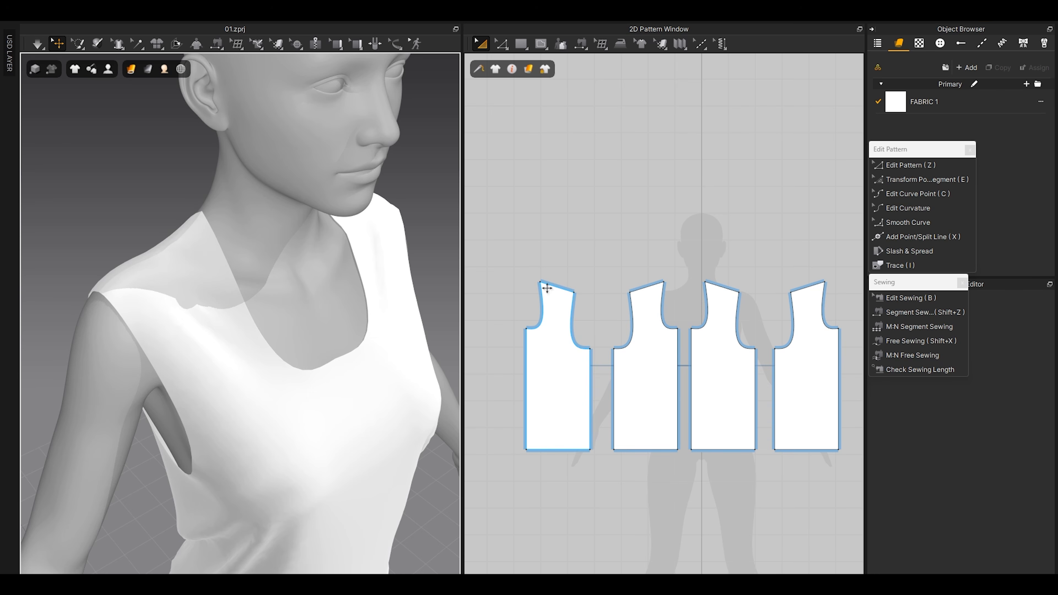
pyautogui.press('z')
pyautogui.click(558, 287)
pyautogui.keyDown('shift'); pyautogui.click(653, 285); pyautogui.keyUp('shift')
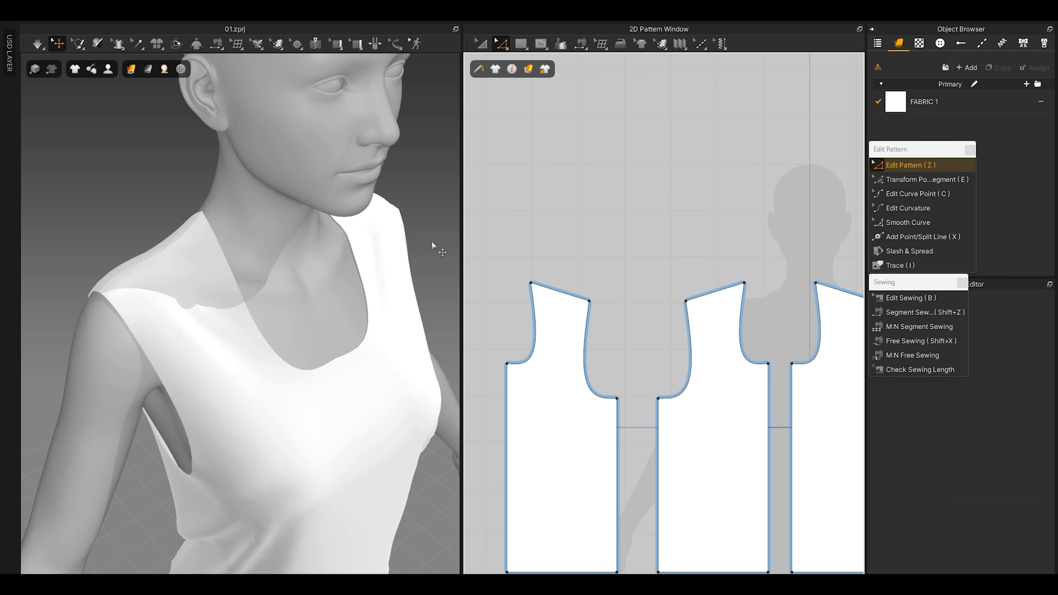
pyautogui.scroll(4, 187, 298)
pyautogui.moveTo(147, 310); pyautogui.dragTo(202, 323, button='middle')
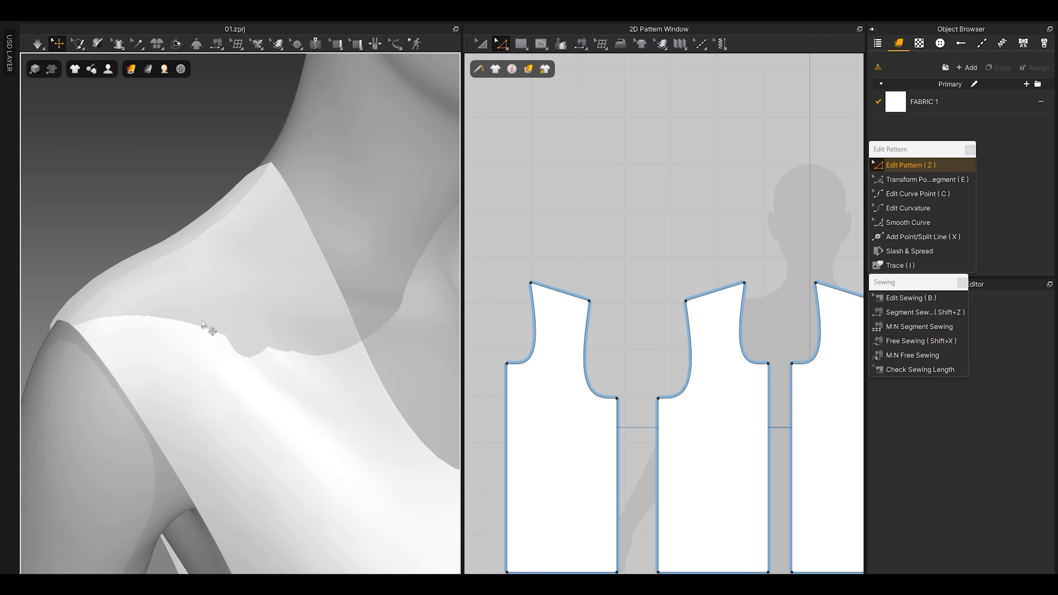
pyautogui.moveTo(134, 323); pyautogui.dragTo(140, 331, button='middle')
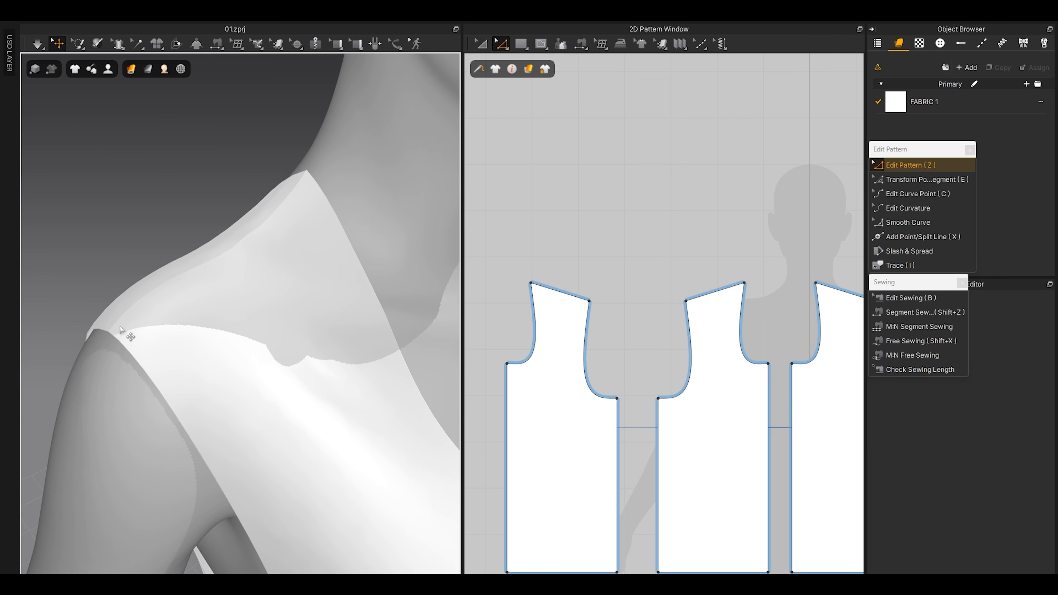
pyautogui.click(121, 333)
pyautogui.click(58, 263)
pyautogui.click(160, 326)
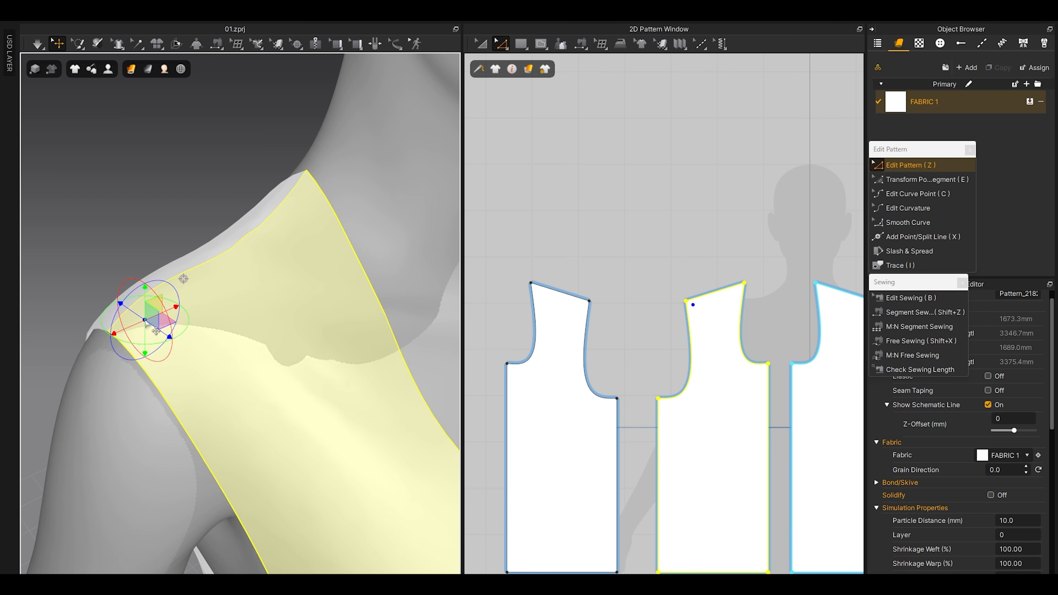
pyautogui.scroll(2, 630, 275)
pyautogui.click(660, 265)
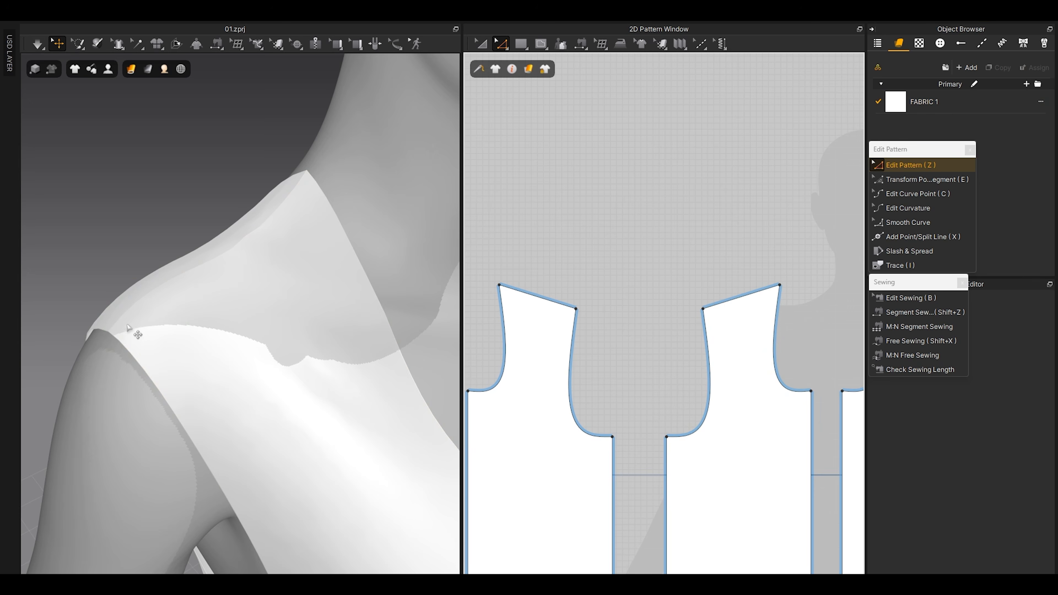
pyautogui.click(119, 328)
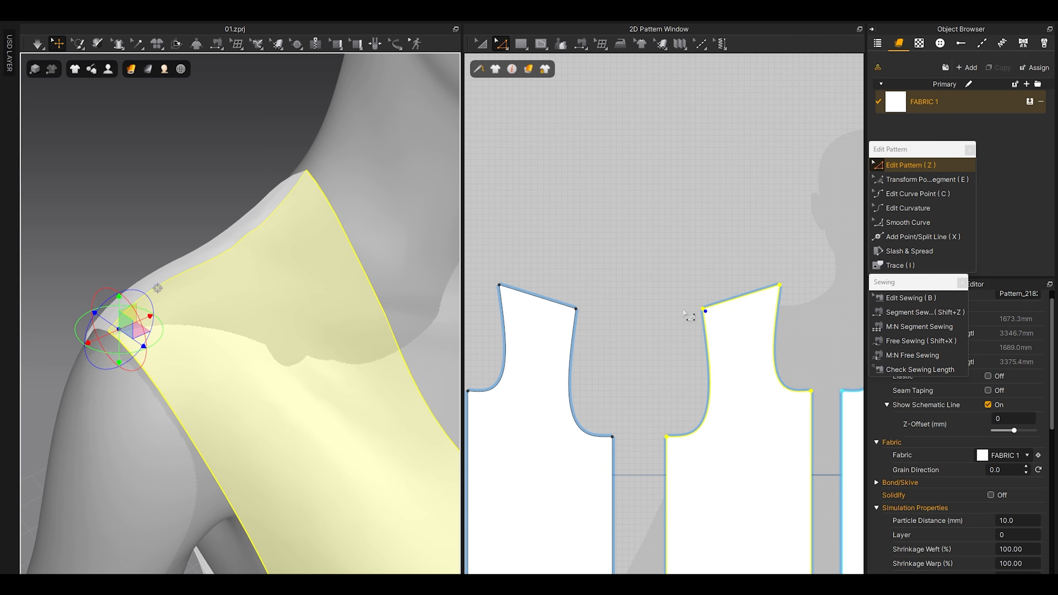
# Step: Try moving the outer shoulder points of the front and back pieces inward toward the neck separately
pyautogui.scroll(3, 726, 317)
pyautogui.moveTo(731, 318); pyautogui.dragTo(652, 326, button='middle')
pyautogui.click(624, 325)
pyautogui.moveTo(604, 311); pyautogui.dragTo(675, 302)
pyautogui.scroll(-3, 636, 305)
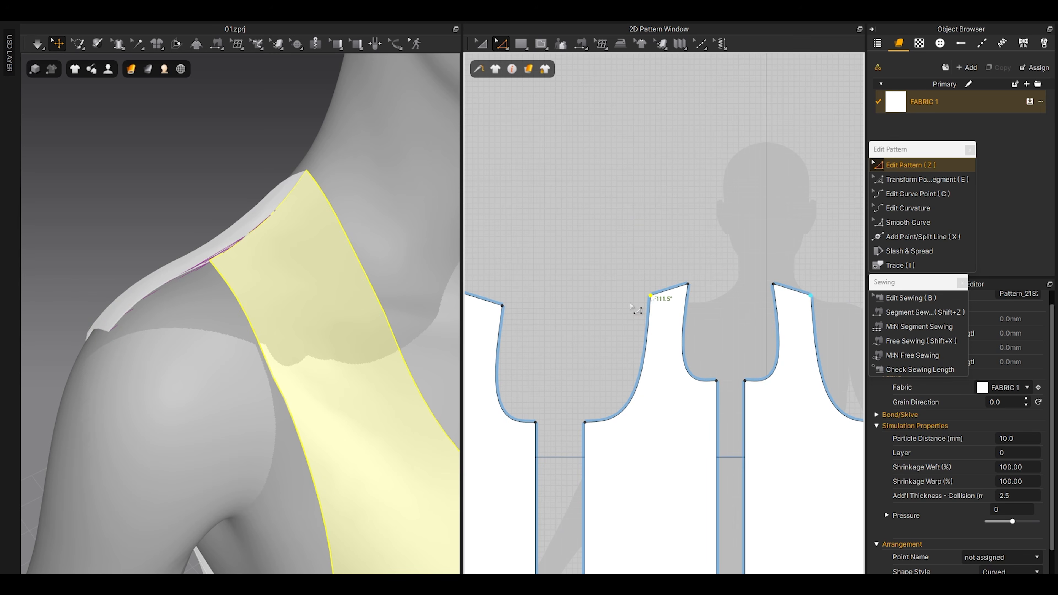
pyautogui.moveTo(532, 331); pyautogui.dragTo(658, 345, button='middle')
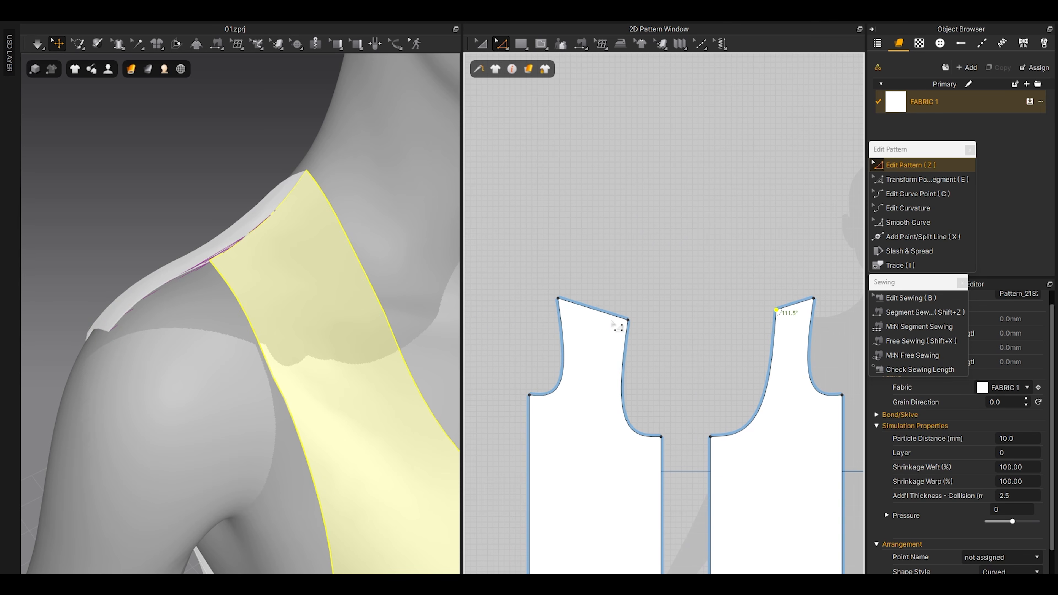
pyautogui.moveTo(628, 320); pyautogui.dragTo(602, 315)
pyautogui.hotkey('ctrl', 'z')
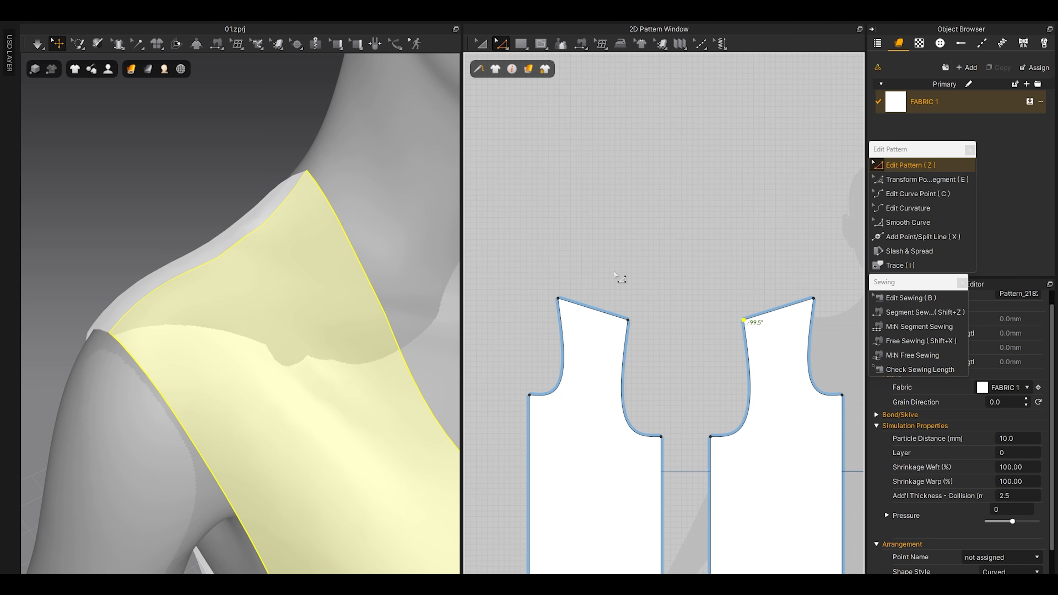
# Step: Match up the back and front shoulder lines with the To Start option to join the pieces at the shoulder
pyautogui.scroll(-2, 616, 276)
pyautogui.moveTo(651, 293); pyautogui.dragTo(604, 245, button='middle')
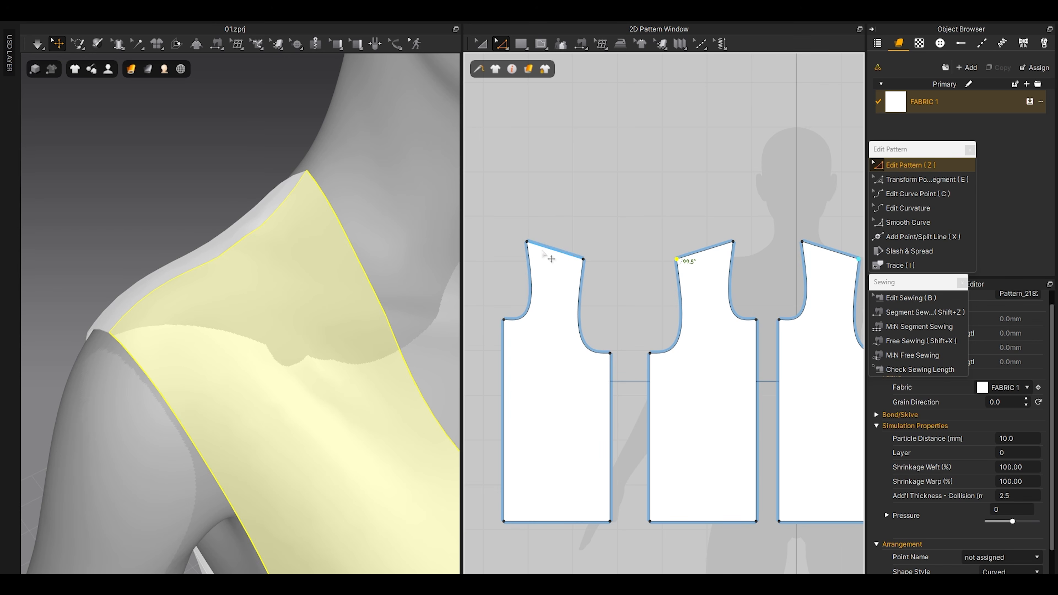
pyautogui.click(550, 249)
pyautogui.keyDown('shift'); pyautogui.click(704, 253); pyautogui.keyUp('shift')
pyautogui.rightClick(705, 255)
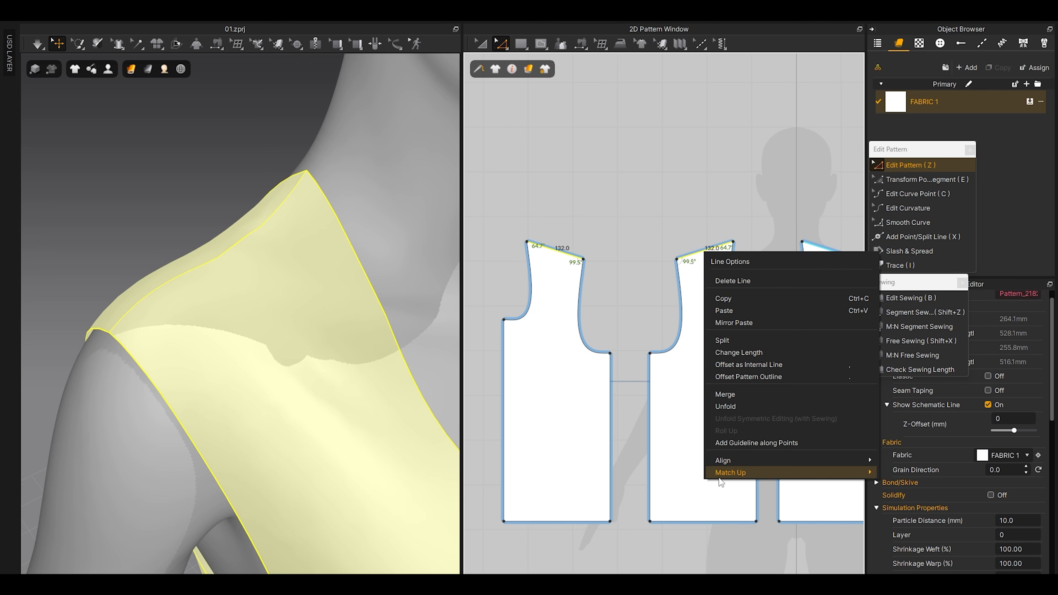
pyautogui.moveTo(738, 475)
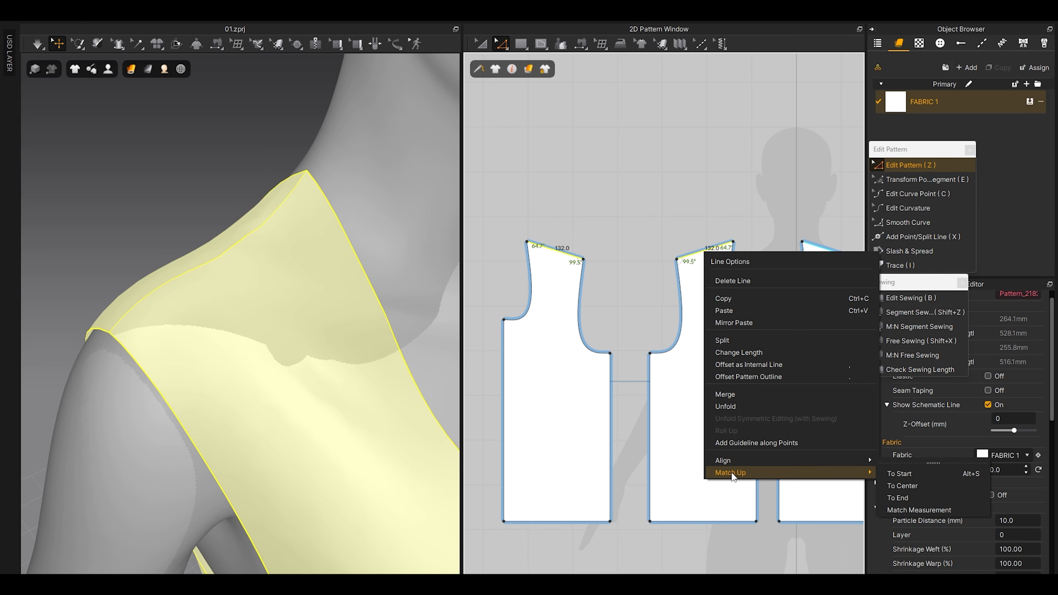
pyautogui.click(886, 473)
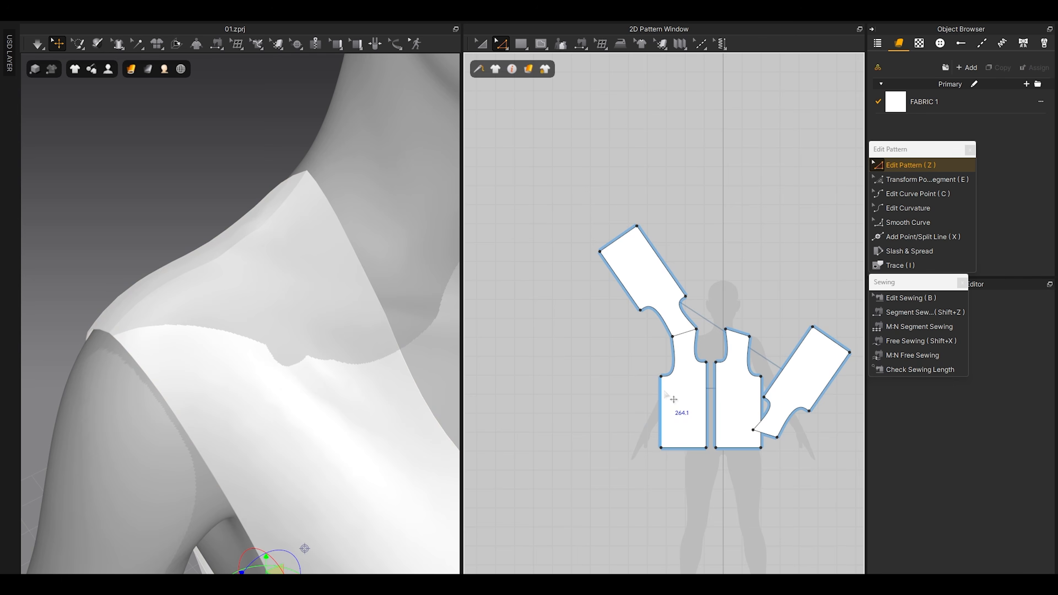
pyautogui.scroll(6, 731, 287)
pyautogui.moveTo(663, 376); pyautogui.dragTo(471, 474)
pyautogui.scroll(-6, 620, 441)
pyautogui.click(567, 467)
pyautogui.moveTo(621, 503); pyautogui.dragTo(612, 445, button='middle')
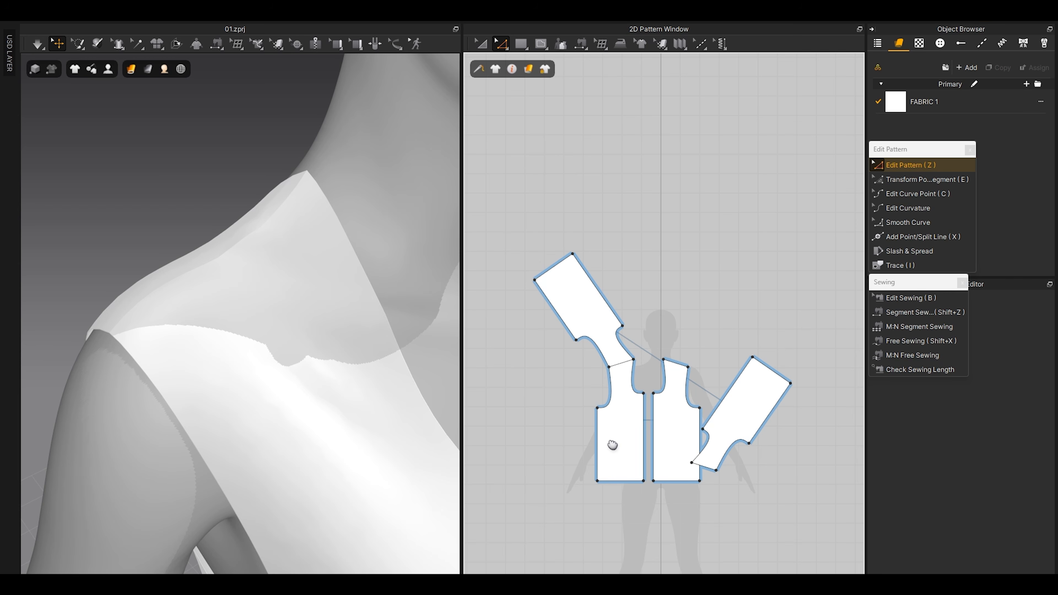
# Step: Try moving the overlapping outer shoulder points toward the neck, undo the move and simulate the top
pyautogui.scroll(5, 609, 377)
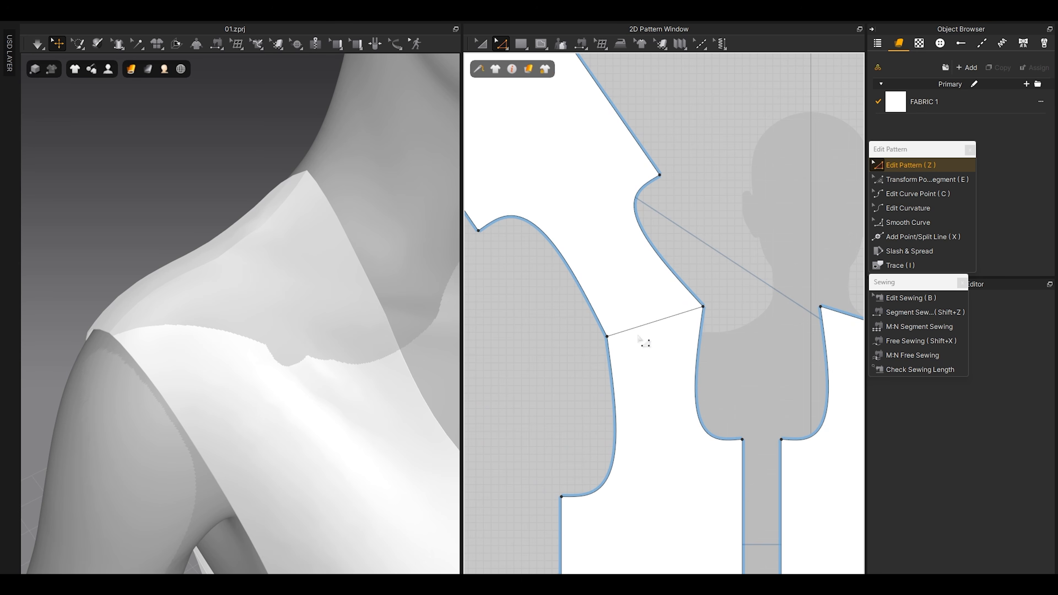
pyautogui.scroll(5, 212, 358)
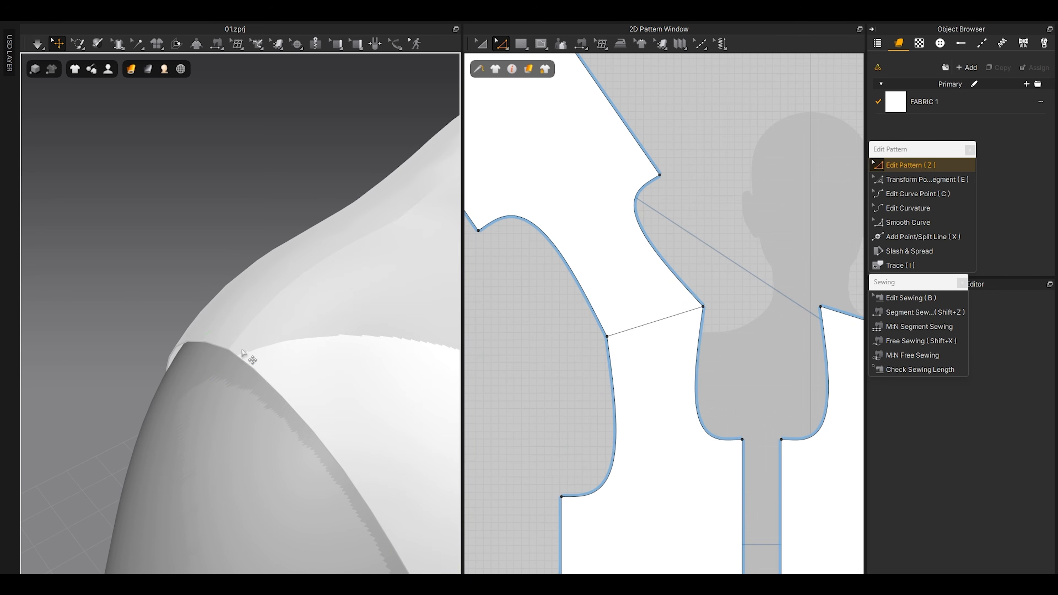
pyautogui.click(243, 354)
pyautogui.scroll(5, 619, 346)
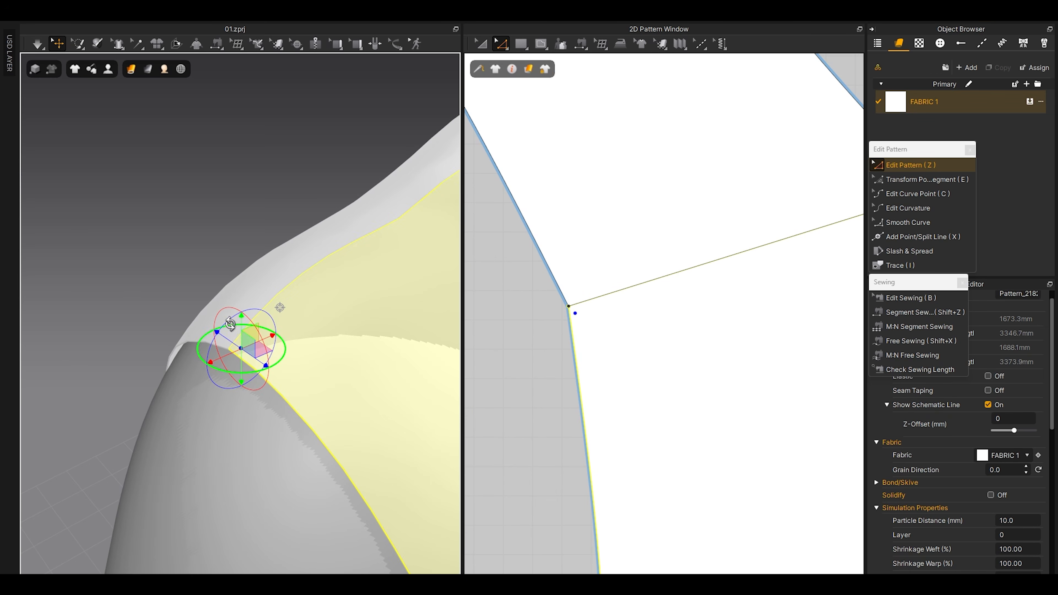
pyautogui.click(568, 305)
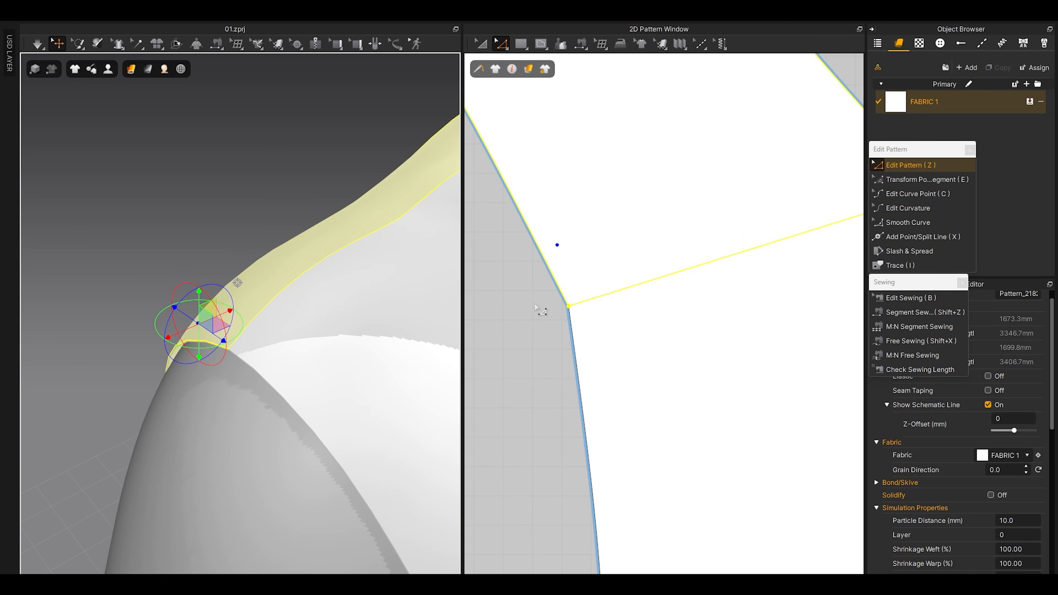
pyautogui.moveTo(519, 278); pyautogui.dragTo(598, 355)
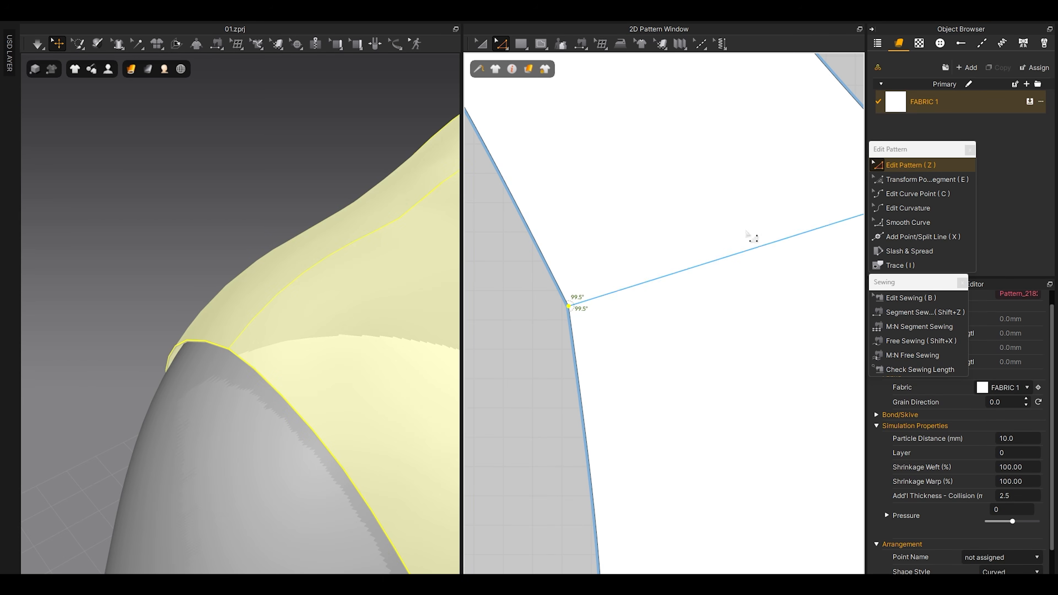
pyautogui.moveTo(570, 317); pyautogui.dragTo(678, 284)
pyautogui.scroll(-3, 306, 306)
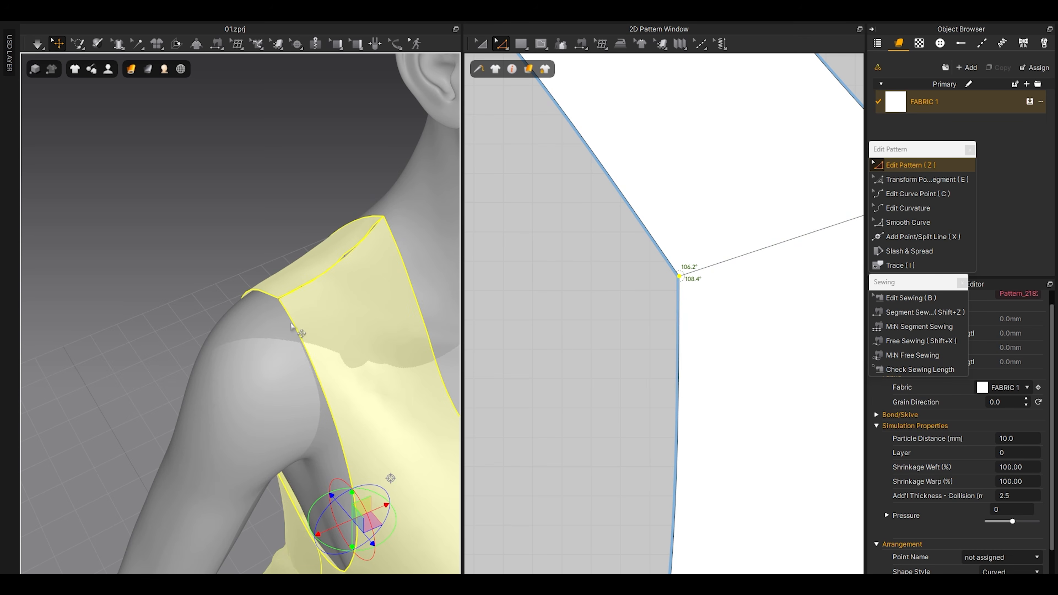
pyautogui.hotkey('ctrl', 'z')
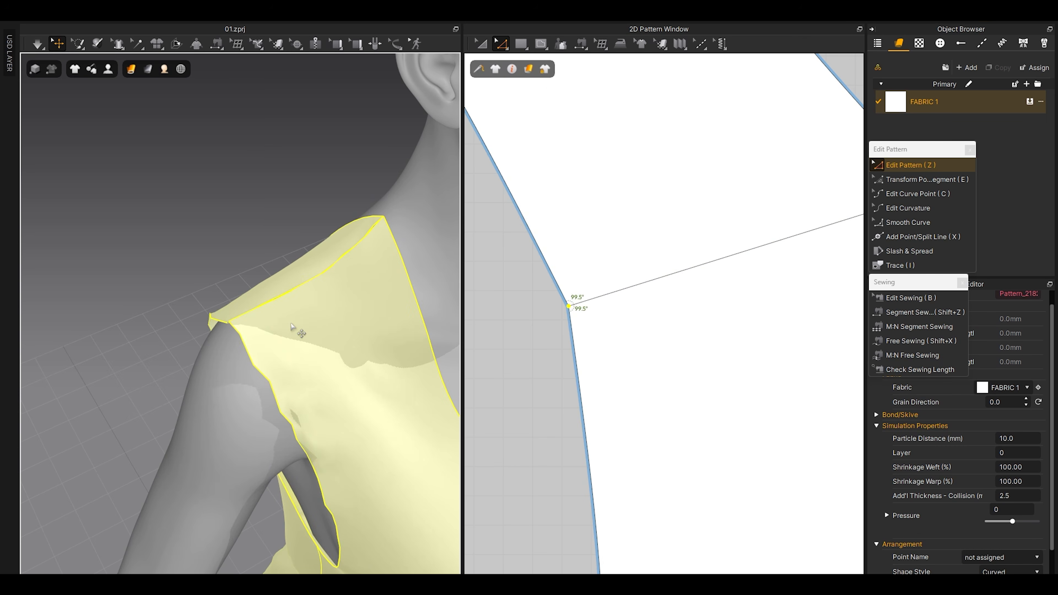
pyautogui.press('space')
pyautogui.press('space')
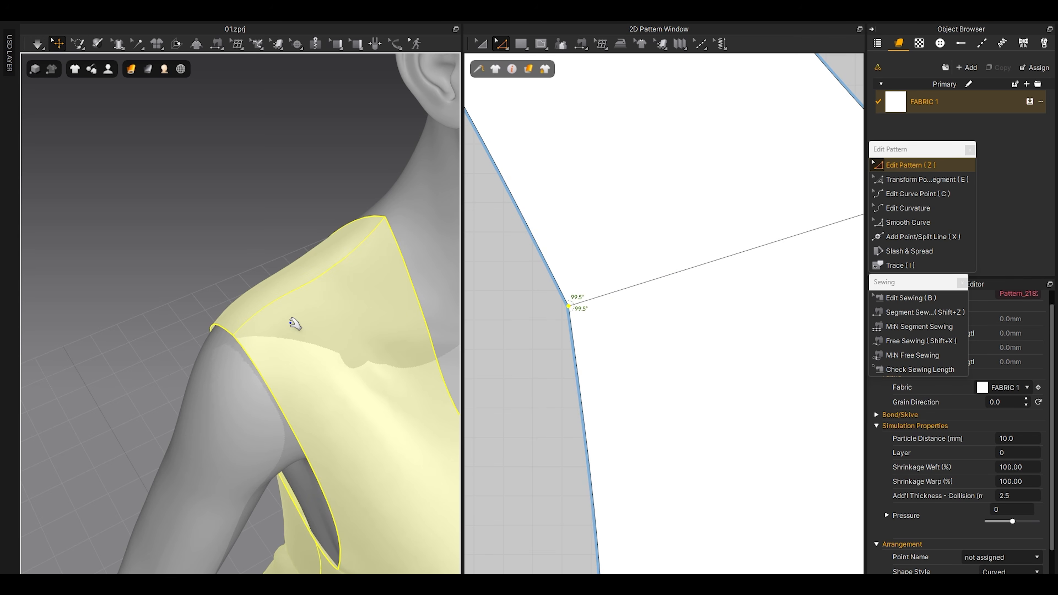
# Step: Move the overlapping front and back outer shoulder points inward toward the neck and simulate the narrower shoulder
pyautogui.scroll(-2, 504, 287)
pyautogui.moveTo(499, 286); pyautogui.dragTo(623, 377)
pyautogui.moveTo(578, 306); pyautogui.dragTo(599, 353, button='middle')
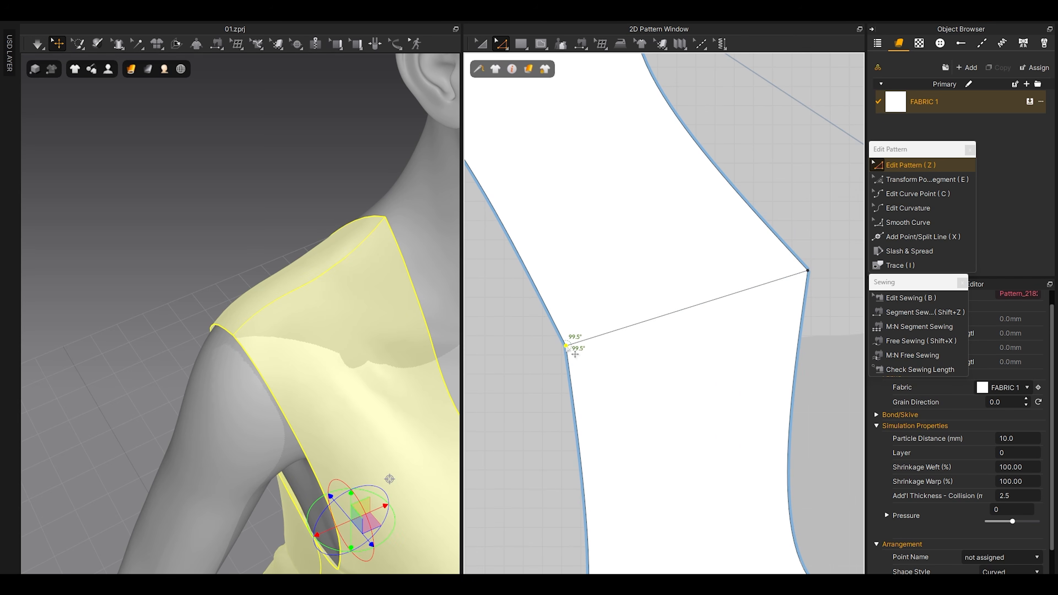
pyautogui.moveTo(565, 346); pyautogui.dragTo(679, 312)
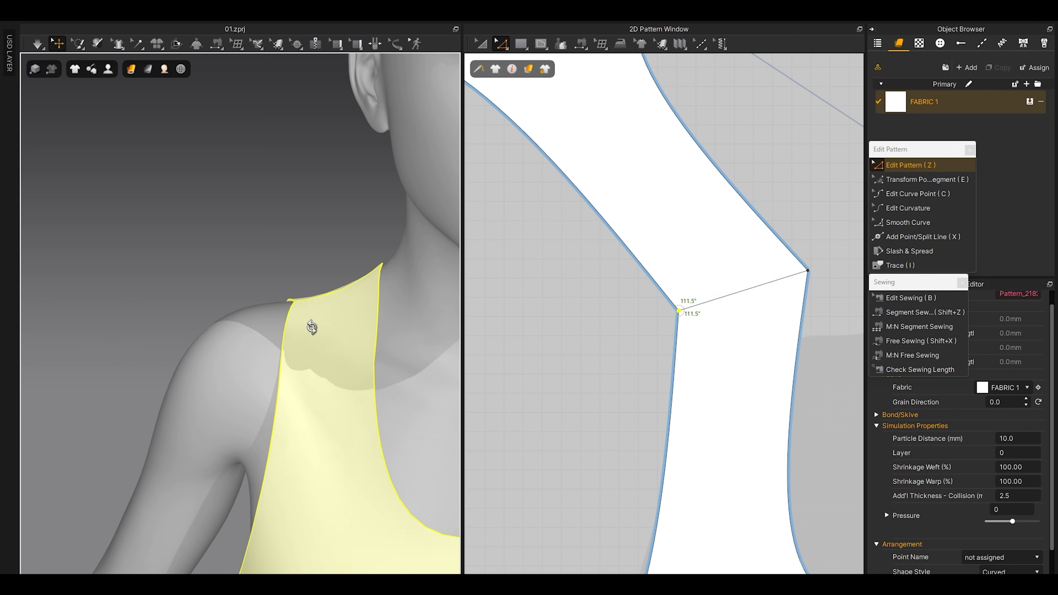
pyautogui.moveTo(679, 310); pyautogui.dragTo(704, 303)
pyautogui.press('space')
pyautogui.press('space')
pyautogui.scroll(-5, 335, 328)
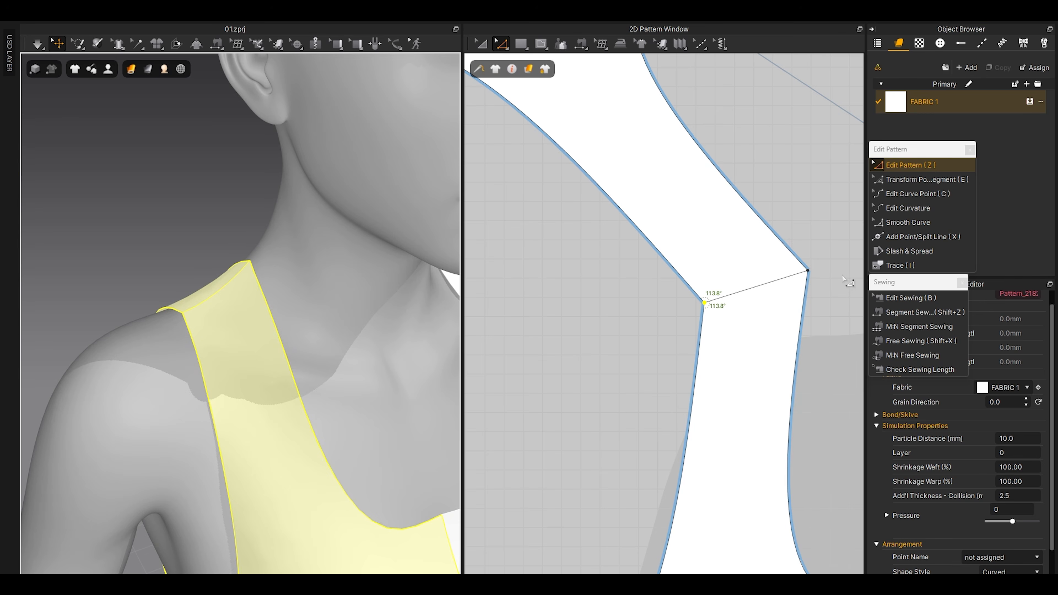
# Step: Move the overlapping front and back neck points outward along the shoulder line to widen the neckline, and simulate the top
pyautogui.moveTo(827, 259); pyautogui.dragTo(767, 300)
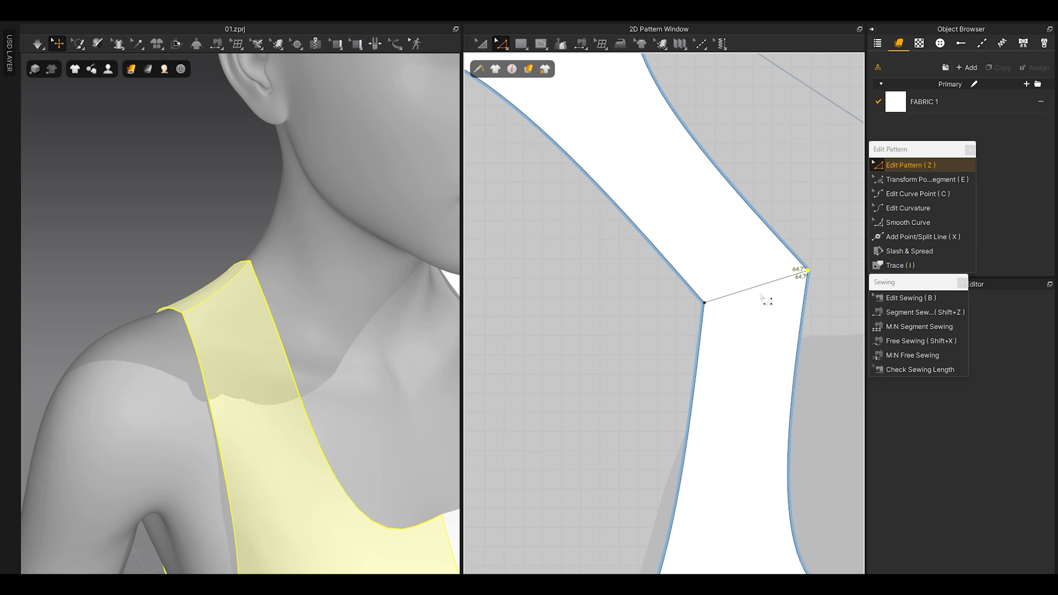
pyautogui.moveTo(803, 276); pyautogui.dragTo(753, 296, button='middle')
pyautogui.moveTo(756, 291); pyautogui.dragTo(714, 300)
pyautogui.press('space')
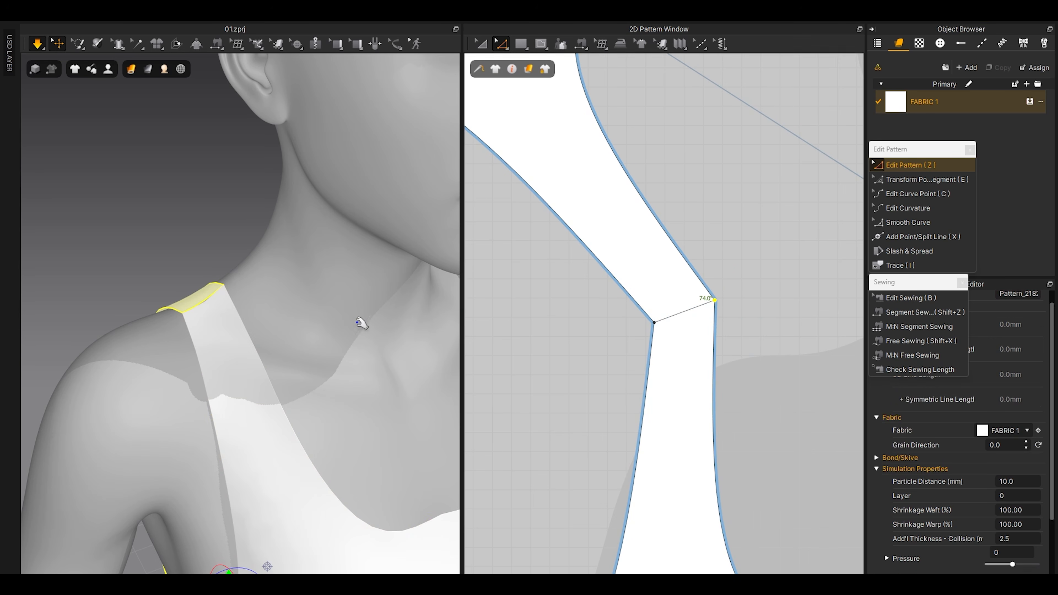
pyautogui.press('space')
pyautogui.scroll(-4, 330, 323)
pyautogui.moveTo(331, 322); pyautogui.dragTo(196, 326, button='right')
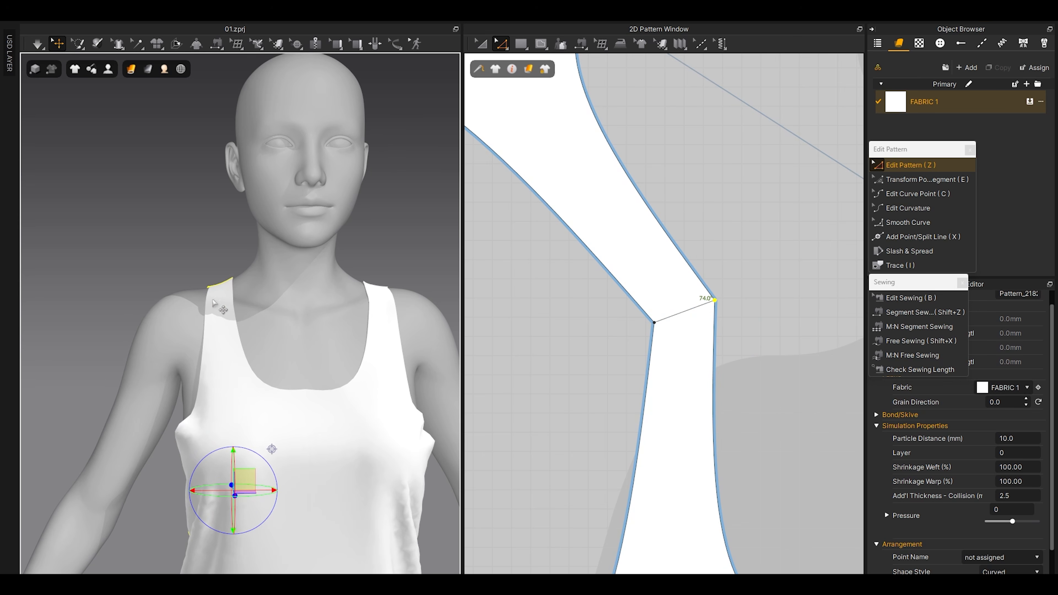
# Step: Move the outer shoulder points slightly farther inward to narrow the shoulder strap
pyautogui.click(654, 323)
pyautogui.moveTo(663, 333)
pyautogui.mouseDown()
pyautogui.moveTo(683, 320)
pyautogui.moveTo(678, 328)
pyautogui.mouseUp()
pyautogui.scroll(-6, 670, 323)
pyautogui.click(600, 336)
pyautogui.scroll(-4, 599, 335)
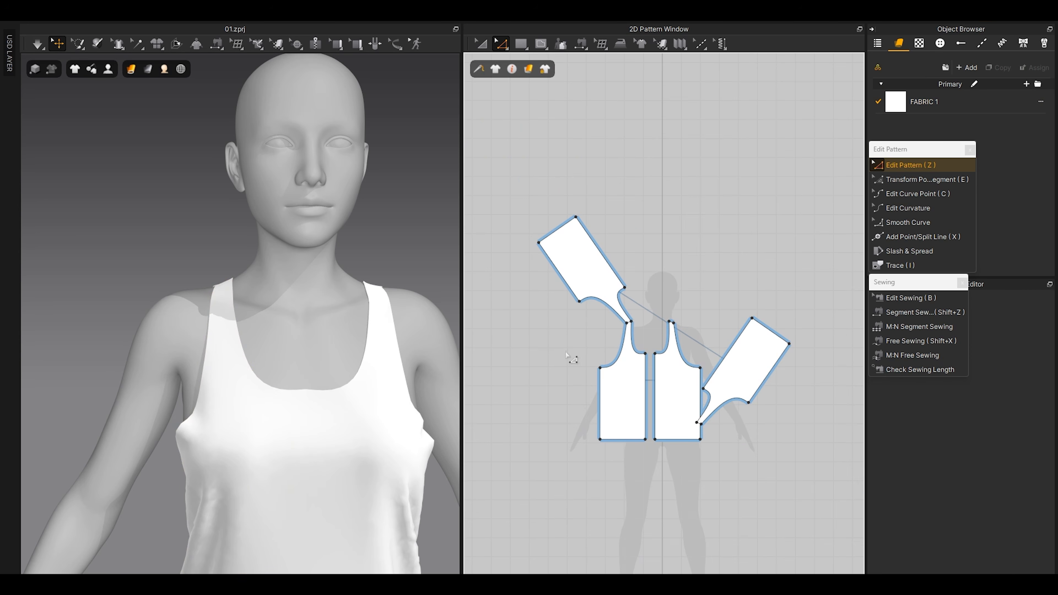
pyautogui.moveTo(574, 362); pyautogui.dragTo(601, 349, button='middle')
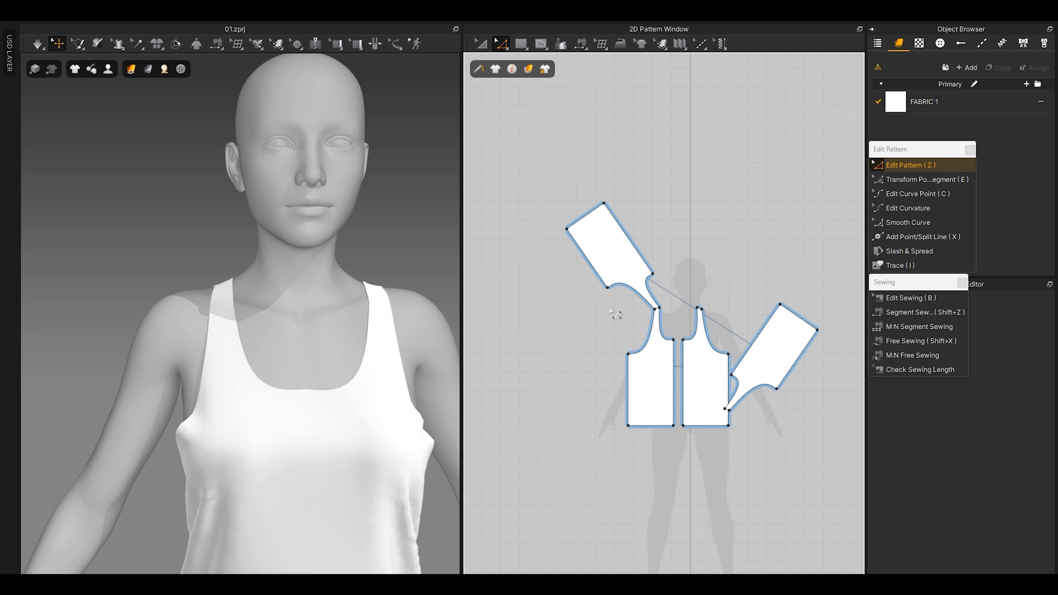
# Step: Try rotating the back pattern piece away from its matched position above the front piece
pyautogui.press('a')
pyautogui.click(609, 240)
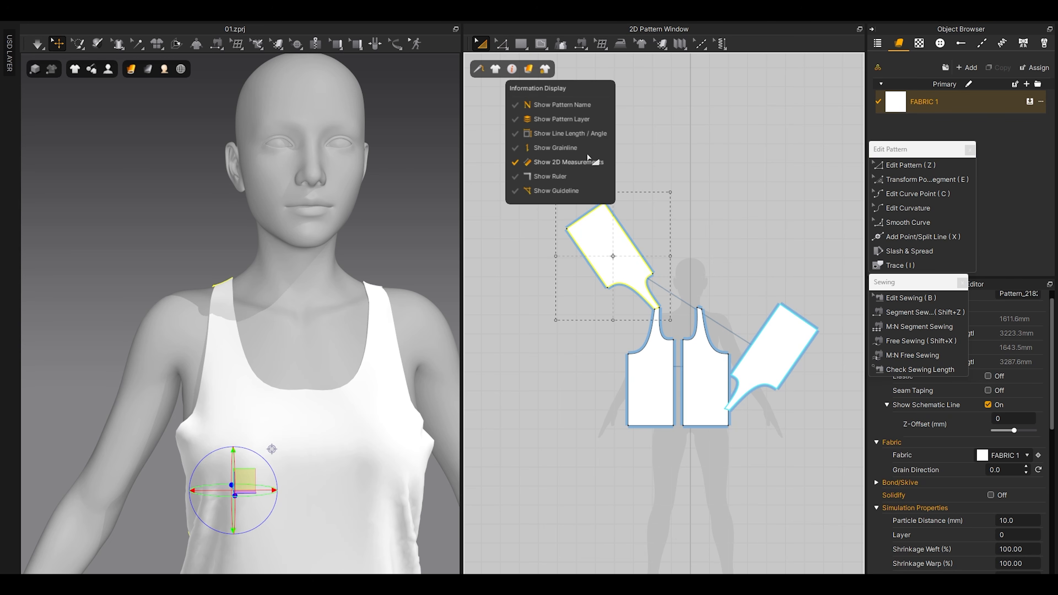
pyautogui.moveTo(612, 175); pyautogui.dragTo(591, 400)
pyautogui.hotkey('ctrl', 'z')
pyautogui.hotkey('ctrl', 'z')
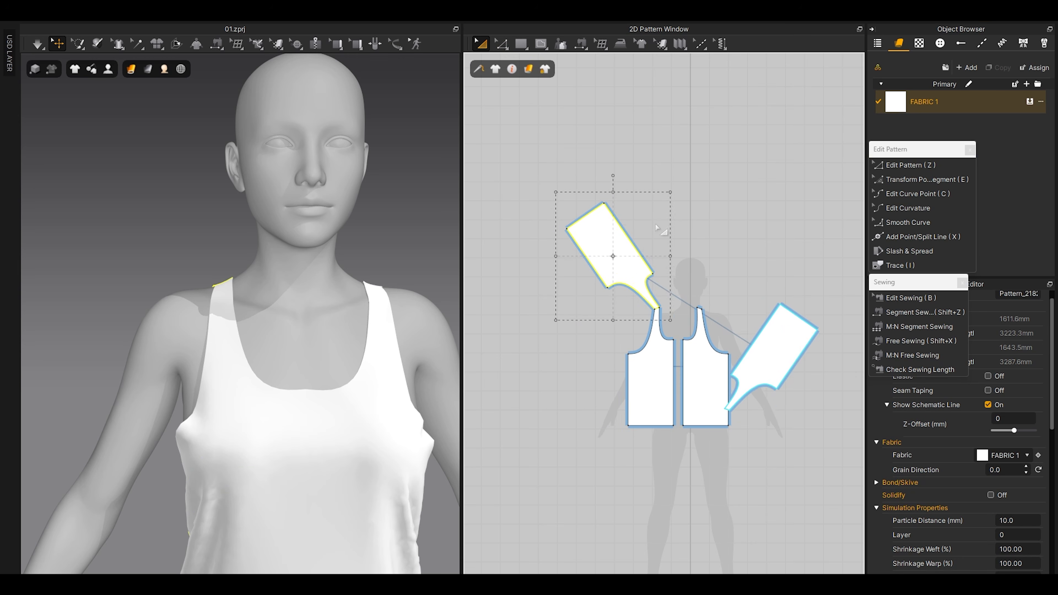
# Step: Select the side edges of the front and back pieces and return the back piece upright beside the front
pyautogui.scroll(2, 642, 222)
pyautogui.press('z')
pyautogui.click(586, 288)
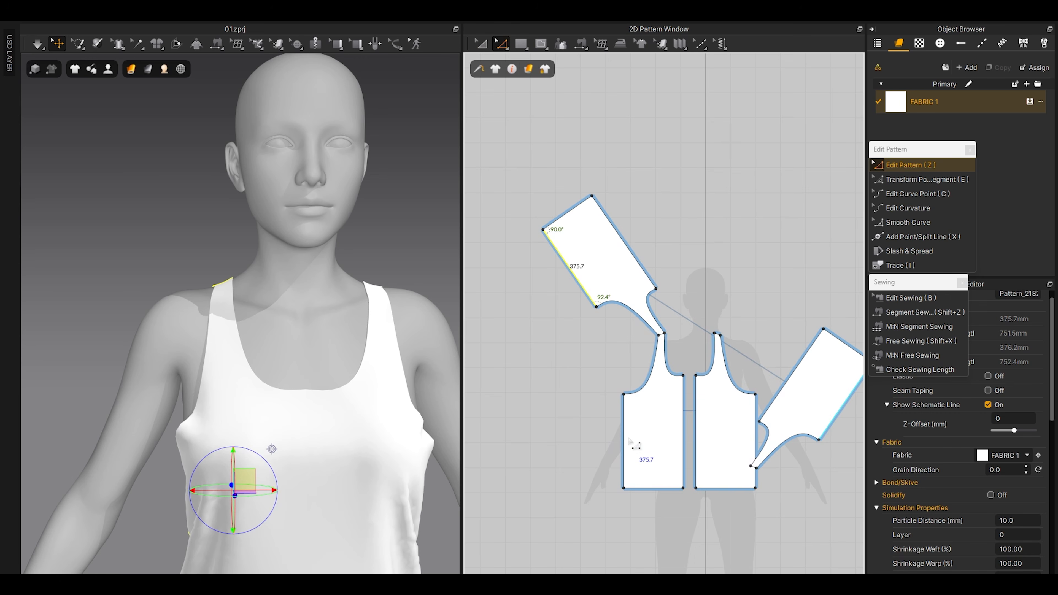
pyautogui.keyDown('shift'); pyautogui.click(624, 442); pyautogui.keyUp('shift')
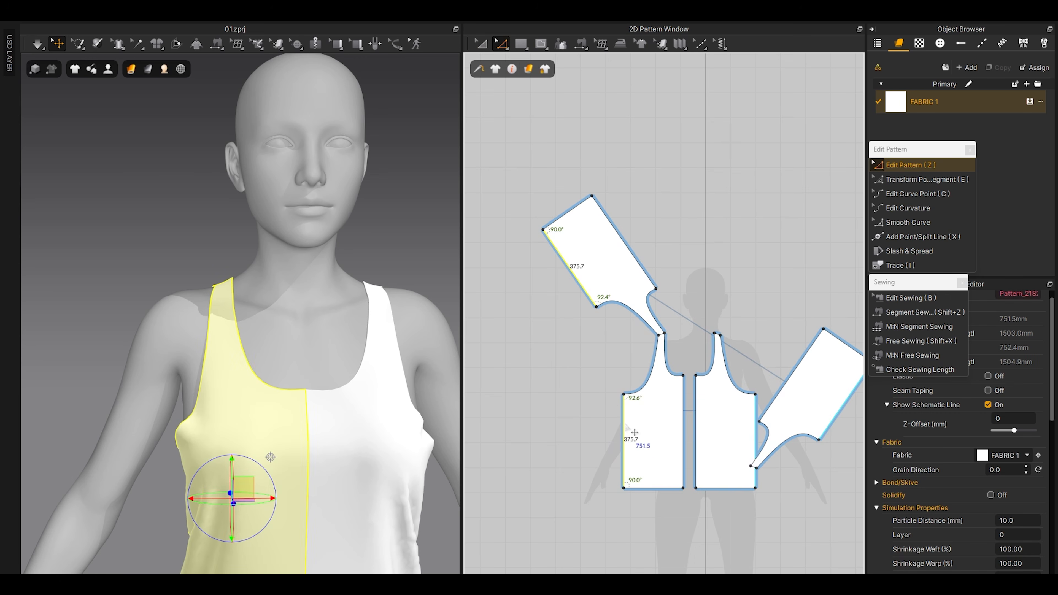
pyautogui.rightClick(625, 435)
pyautogui.moveTo(650, 417)
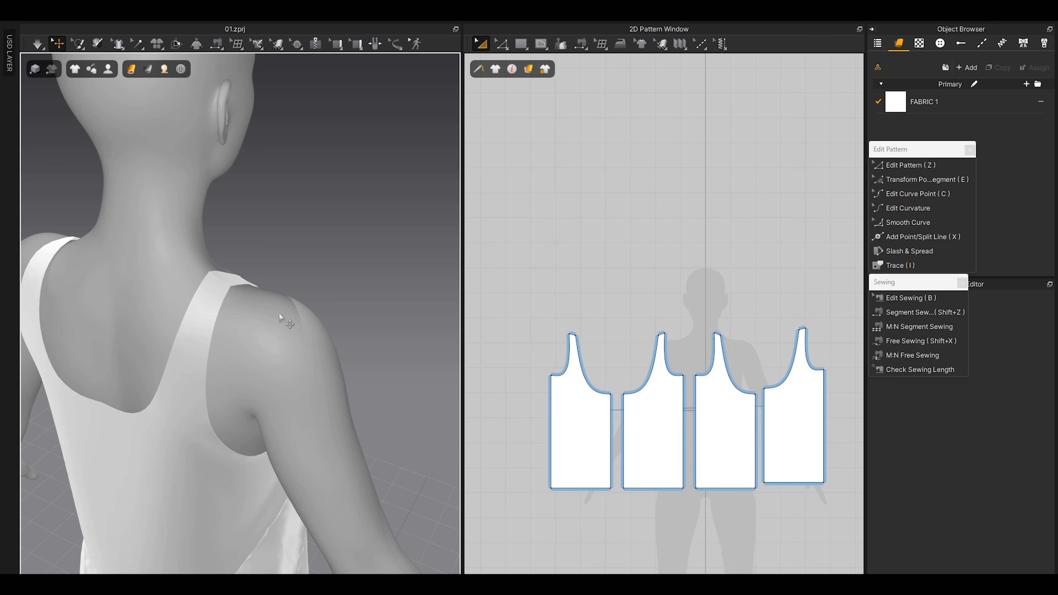
# Step: Move the back piece against the front piece so their side edges meet at the underarm
pyautogui.moveTo(278, 312); pyautogui.dragTo(221, 393, button='right')
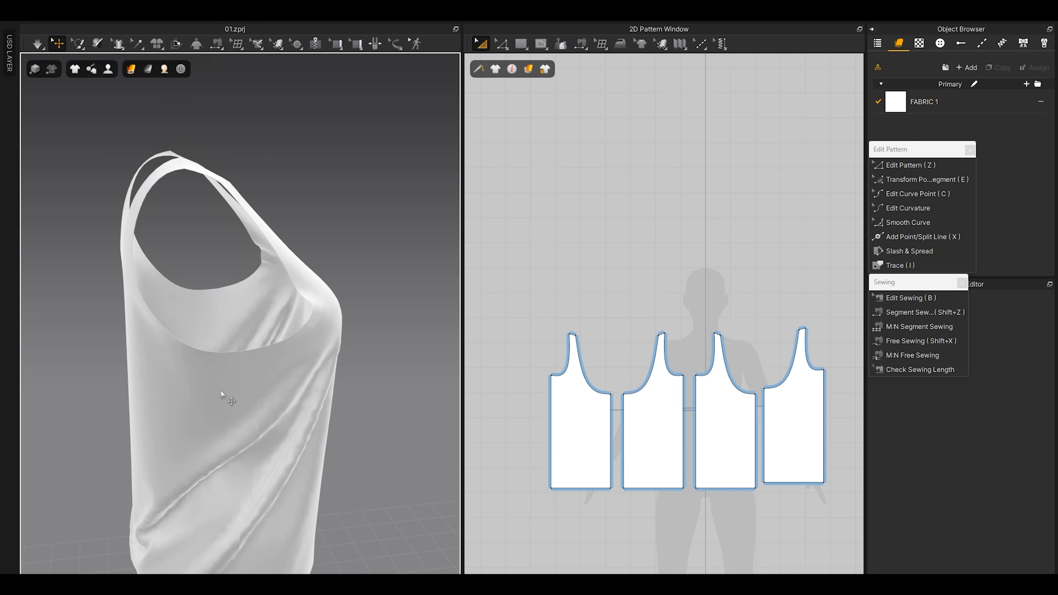
pyautogui.scroll(6, 303, 323)
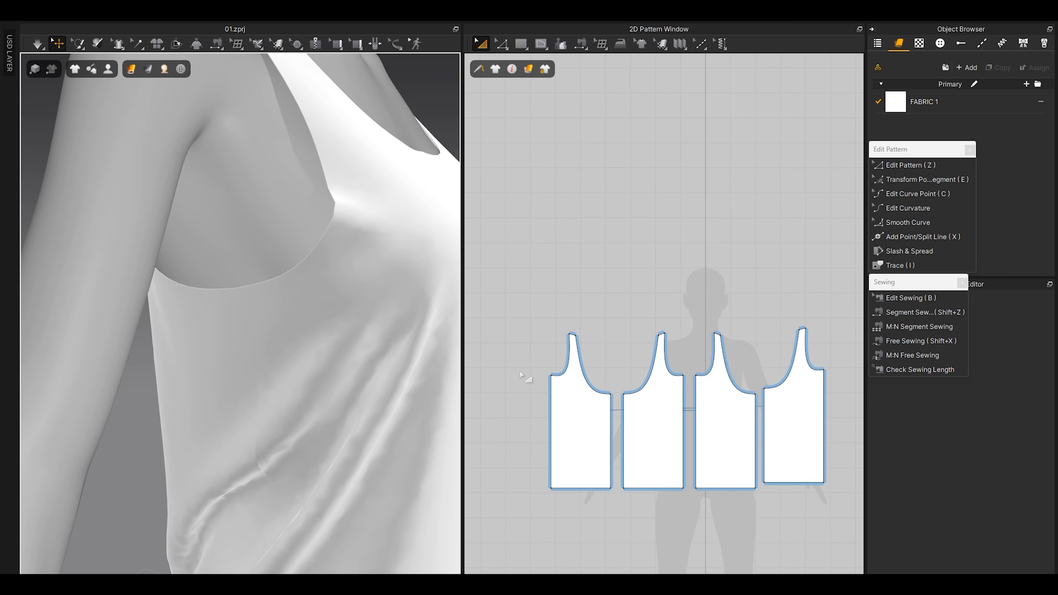
pyautogui.scroll(5, 553, 434)
pyautogui.moveTo(618, 411); pyautogui.dragTo(657, 412)
pyautogui.click(686, 258)
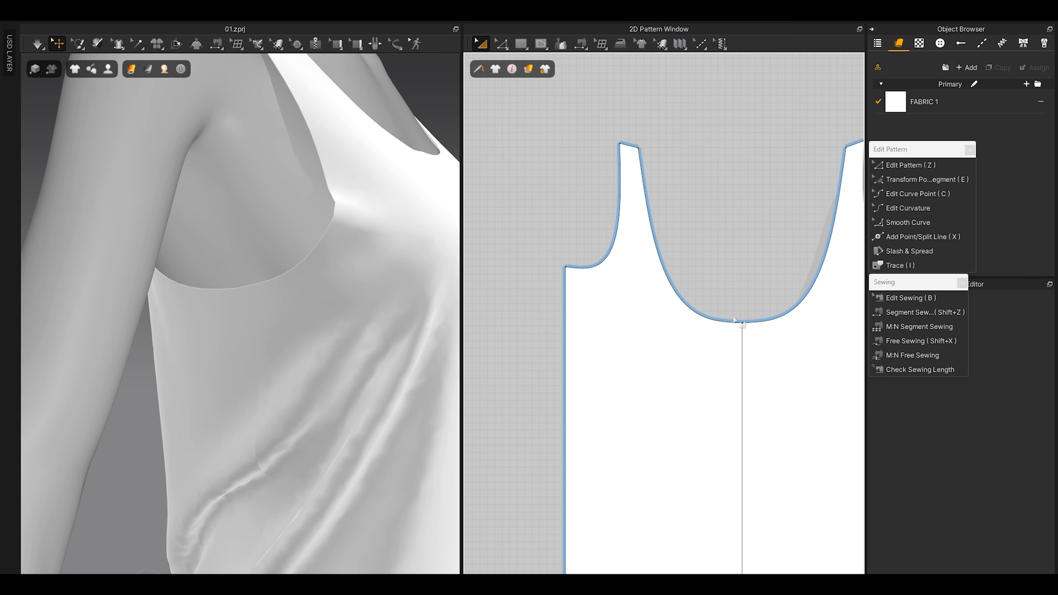
pyautogui.scroll(4, 643, 332)
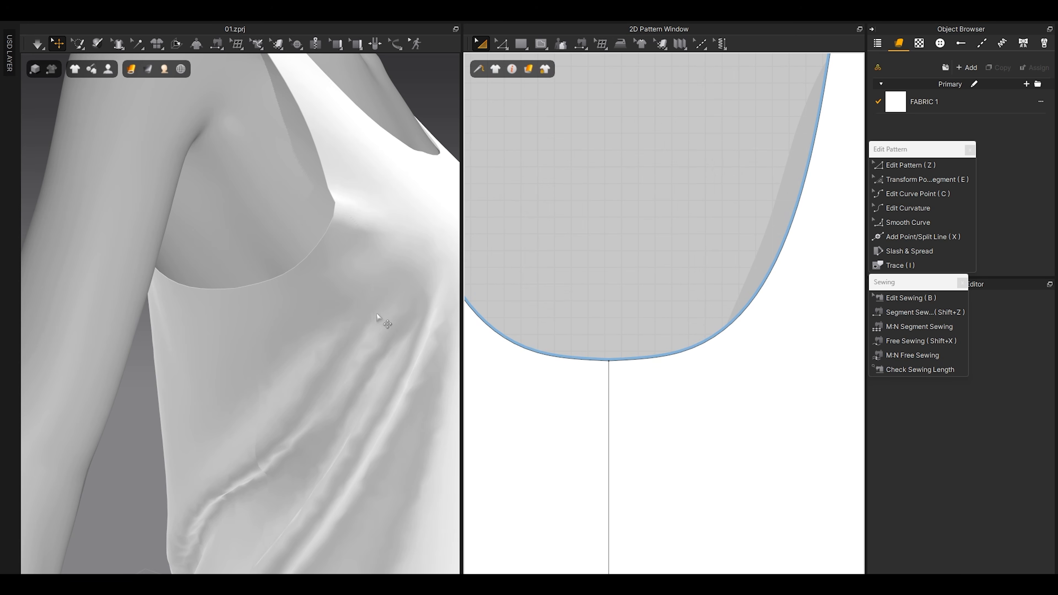
# Step: Raise the overlapping front and back underarm points to make the armhole shallower
pyautogui.press('z')
pyautogui.click(609, 361)
pyautogui.moveTo(609, 361); pyautogui.dragTo(609, 319)
pyautogui.click(587, 300)
# Step: Lower the overlapping underarm points slightly to fine-tune the armhole depth
pyautogui.scroll(3, 587, 300)
pyautogui.moveTo(578, 321); pyautogui.dragTo(634, 303, button='middle')
pyautogui.moveTo(646, 284); pyautogui.dragTo(717, 377)
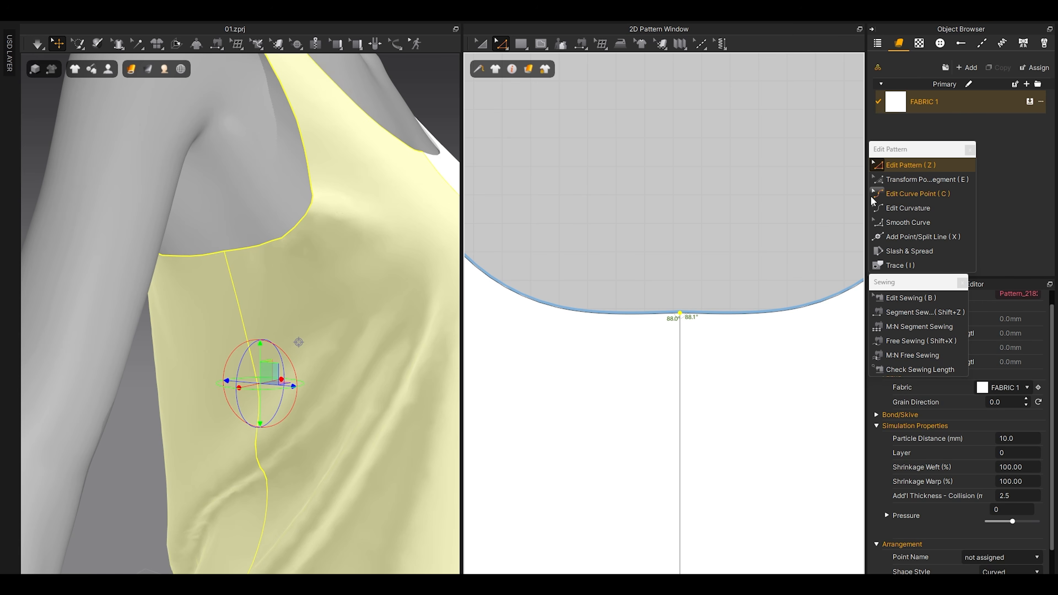
pyautogui.moveTo(655, 279); pyautogui.dragTo(708, 348)
pyautogui.moveTo(680, 316); pyautogui.dragTo(681, 327)
pyautogui.hotkey('ctrl', 'z')
pyautogui.moveTo(715, 265); pyautogui.dragTo(681, 327)
pyautogui.click(701, 205)
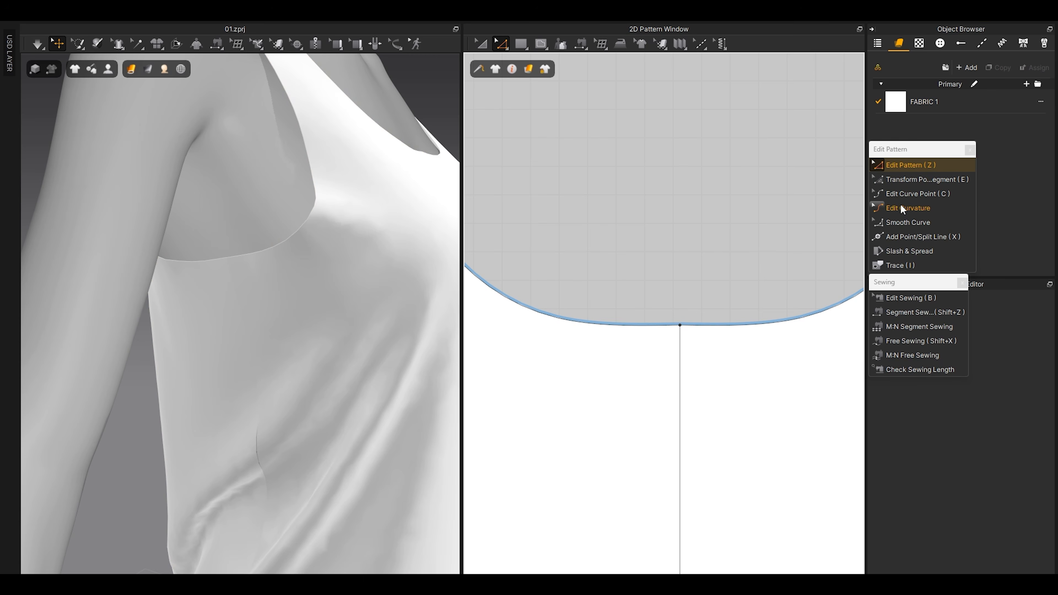
# Step: Raise the curve points on both sides of the underarm to smooth the armhole, and simulate the top
pyautogui.click(902, 195)
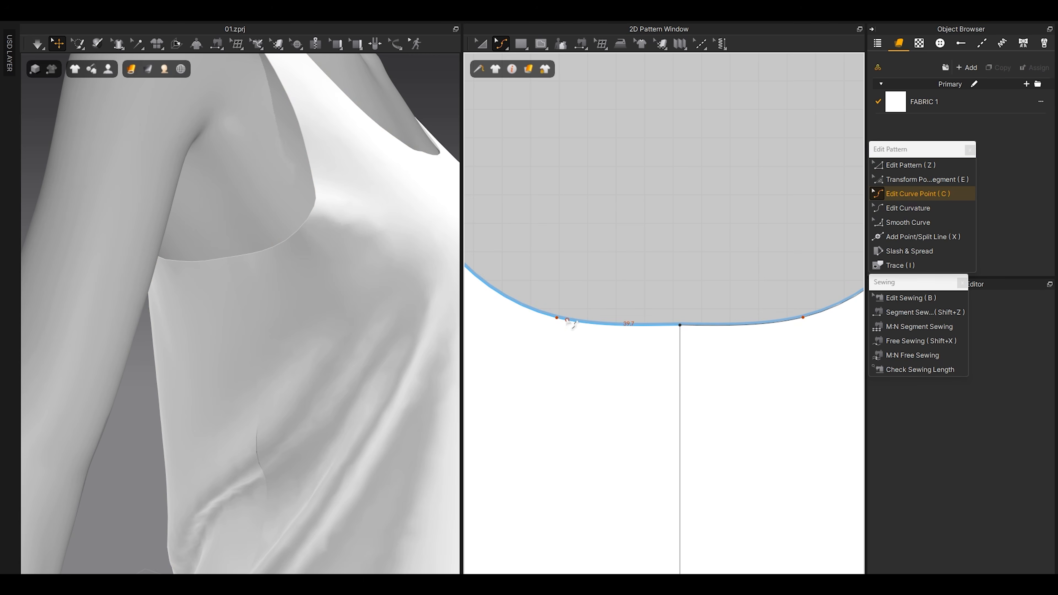
pyautogui.moveTo(560, 319); pyautogui.dragTo(554, 309)
pyautogui.moveTo(803, 318); pyautogui.dragTo(804, 310)
pyautogui.press('a')
pyautogui.scroll(-3, 643, 281)
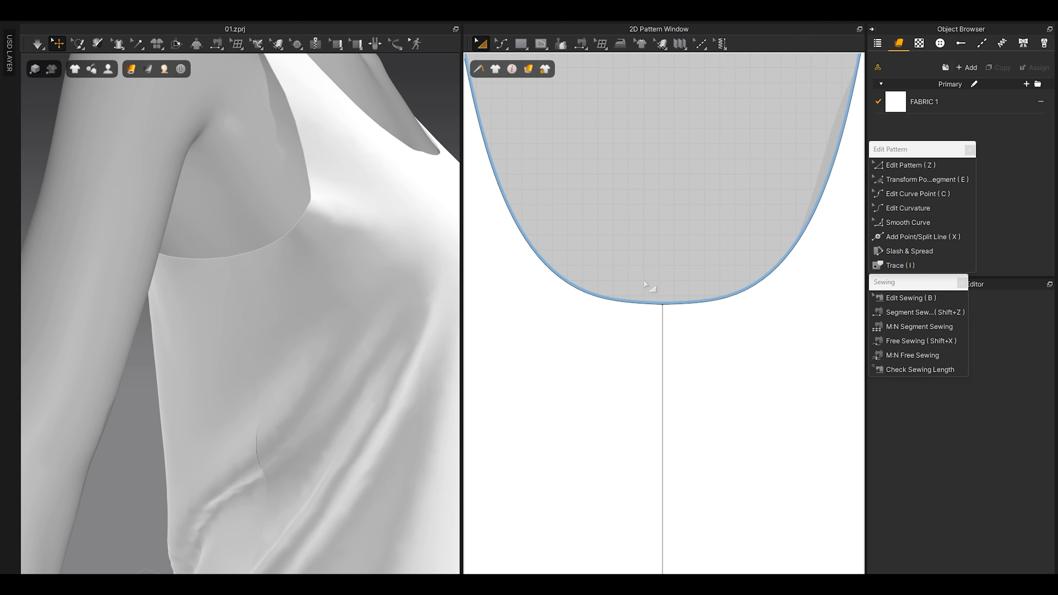
pyautogui.press('space')
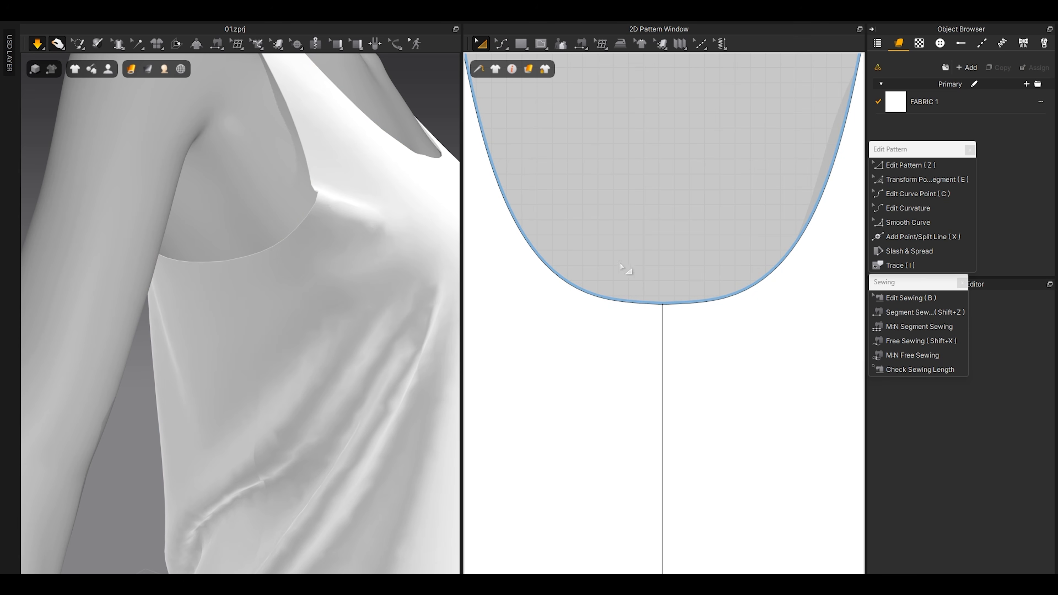
pyautogui.press('space')
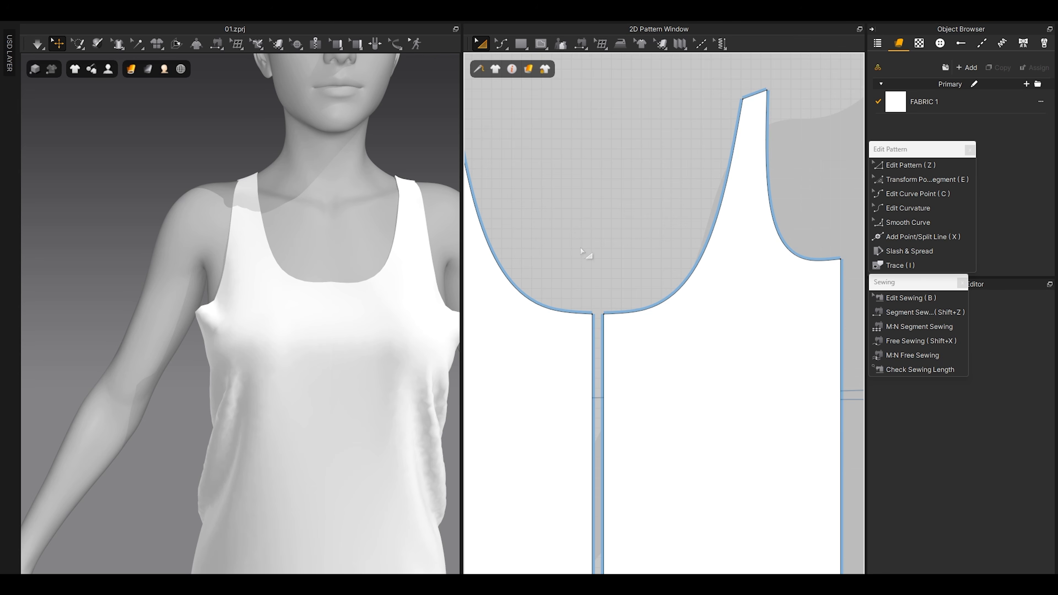
# Step: Move the front armhole's curve point toward the shoulder strap to reshape the curve while the top simulates
pyautogui.click(670, 340)
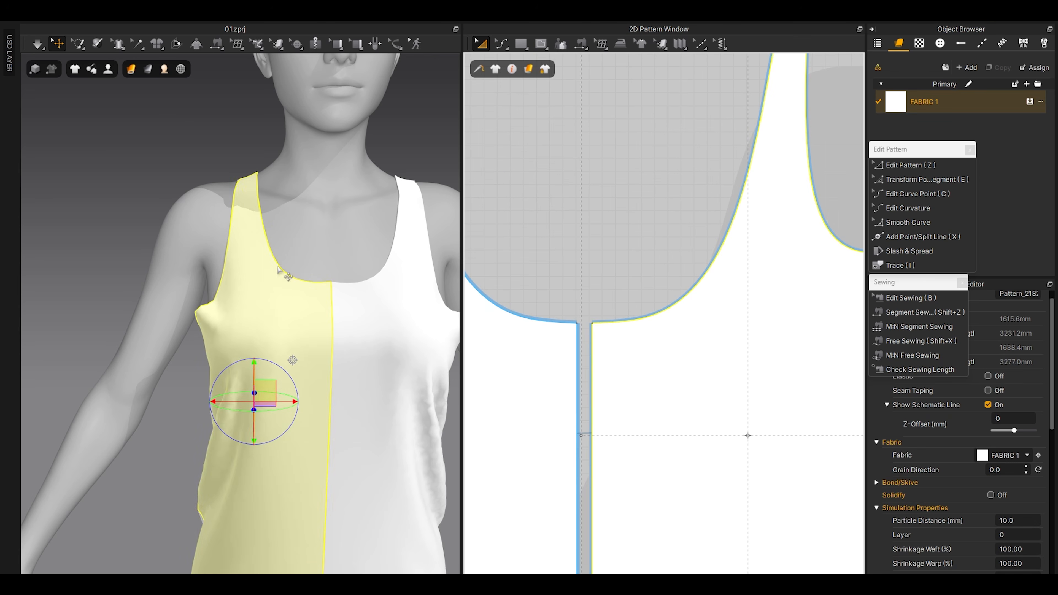
pyautogui.scroll(5, 253, 323)
pyautogui.scroll(-5, 253, 323)
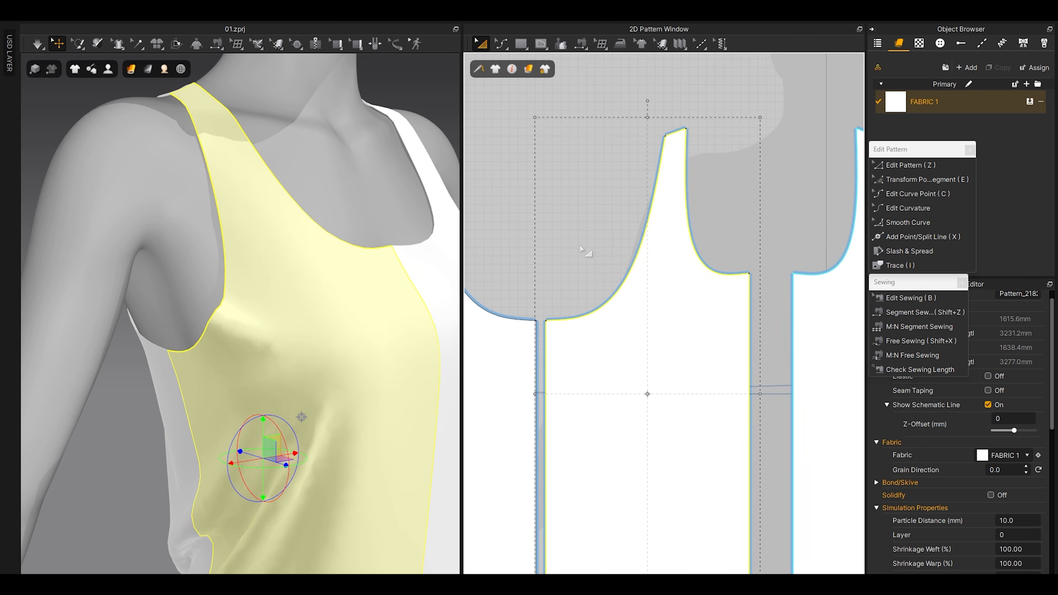
pyautogui.click(913, 194)
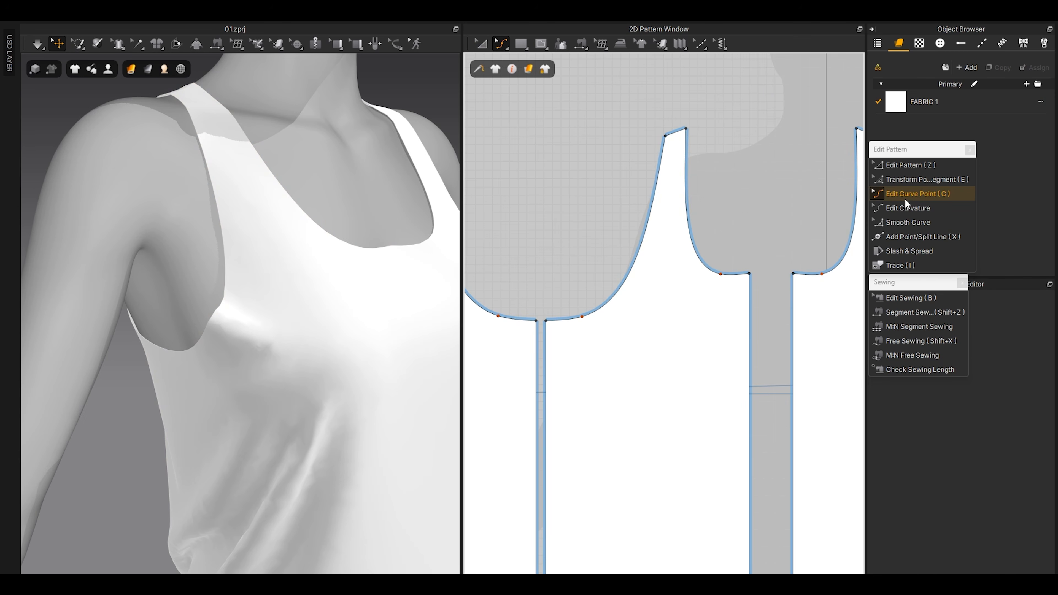
pyautogui.scroll(3, 535, 329)
pyautogui.moveTo(620, 310); pyautogui.dragTo(691, 284)
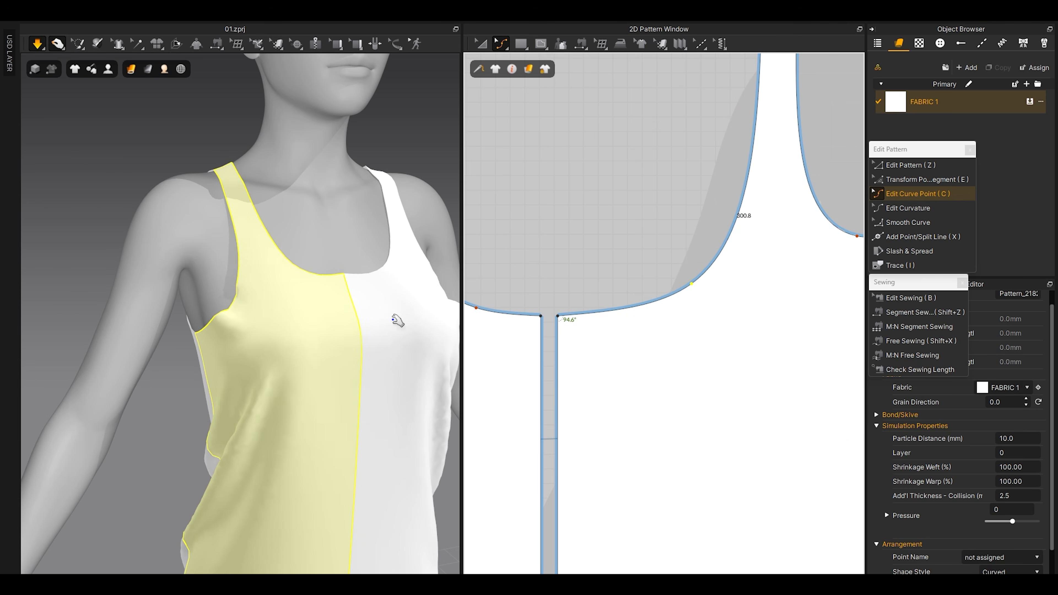
pyautogui.moveTo(255, 320); pyautogui.dragTo(248, 317, button='right')
pyautogui.moveTo(692, 283)
pyautogui.mouseDown()
pyautogui.moveTo(690, 293)
pyautogui.moveTo(683, 286)
pyautogui.mouseUp()
pyautogui.scroll(-5, 234, 250)
pyautogui.click(133, 307)
pyautogui.moveTo(134, 307); pyautogui.dragTo(233, 312, button='right')
pyautogui.scroll(-5, 786, 342)
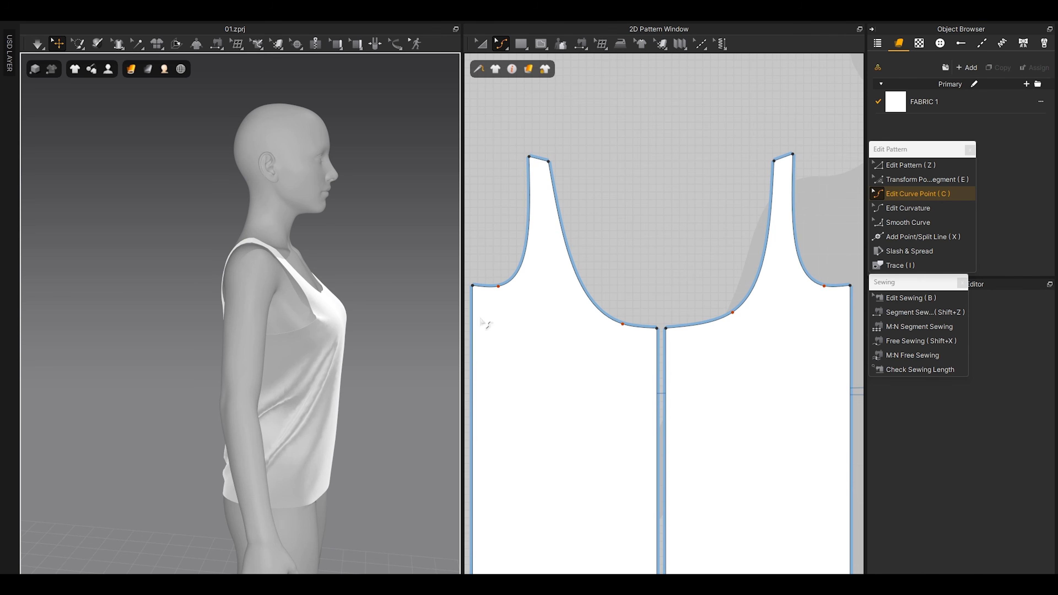
# Step: Hide the avatar and raise the front and back underarm points together
pyautogui.press('z')
pyautogui.scroll(3, 308, 308)
pyautogui.hotkey('shift', 'a')
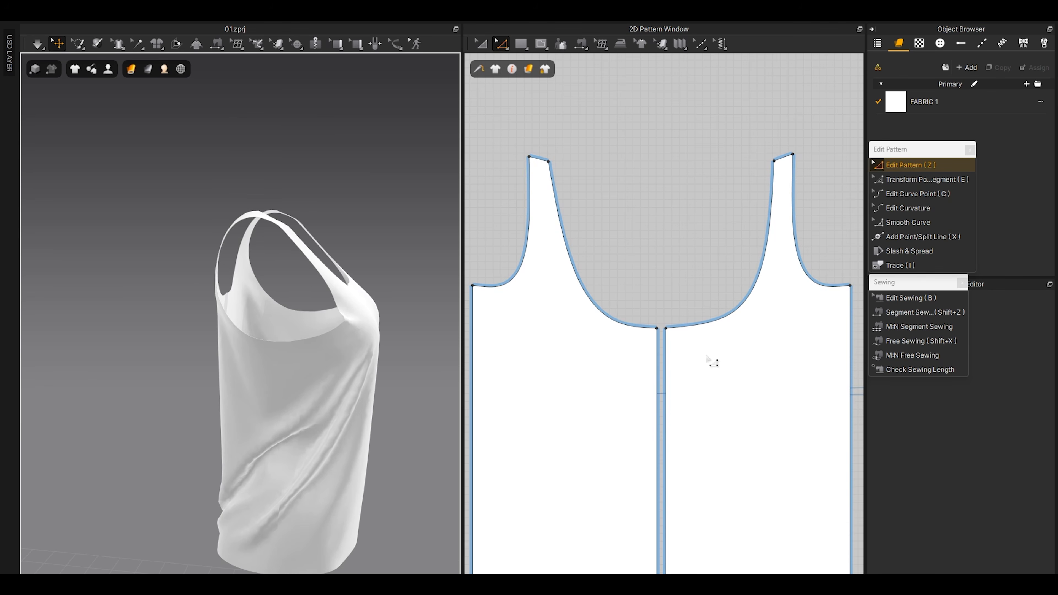
pyautogui.moveTo(695, 351); pyautogui.dragTo(624, 304)
pyautogui.scroll(3, 674, 320)
pyautogui.moveTo(710, 385); pyautogui.dragTo(552, 258)
pyautogui.moveTo(644, 335); pyautogui.dragTo(653, 303)
pyautogui.hotkey('ctrl', 'z')
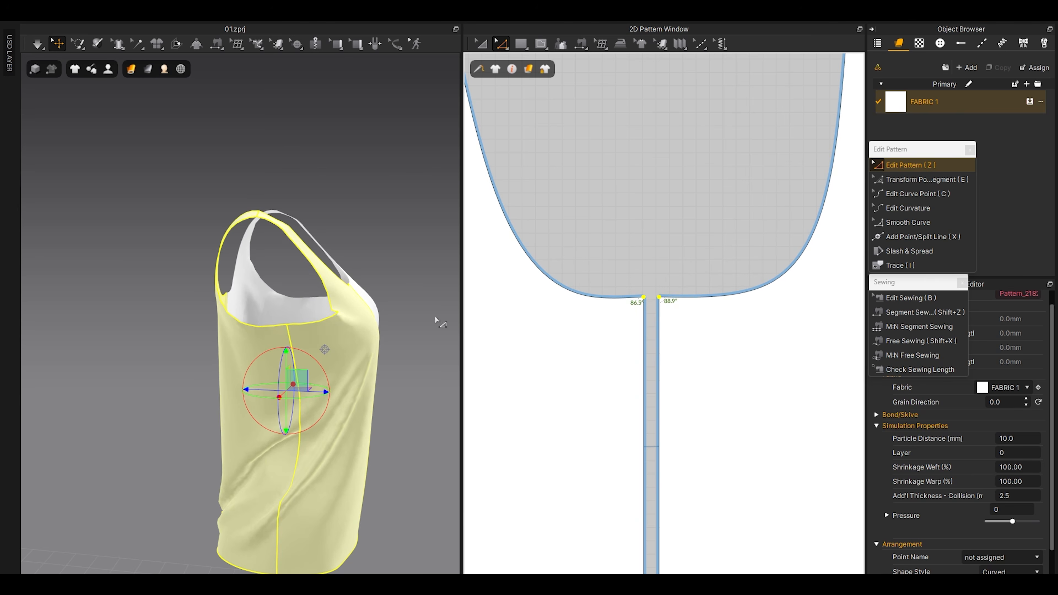
# Step: Raise the curve point of the back armhole slightly to smooth its lower curve
pyautogui.scroll(1, 291, 343)
pyautogui.moveTo(291, 343); pyautogui.dragTo(226, 342, button='middle')
pyautogui.click(408, 266)
pyautogui.scroll(3, 609, 252)
pyautogui.press('c')
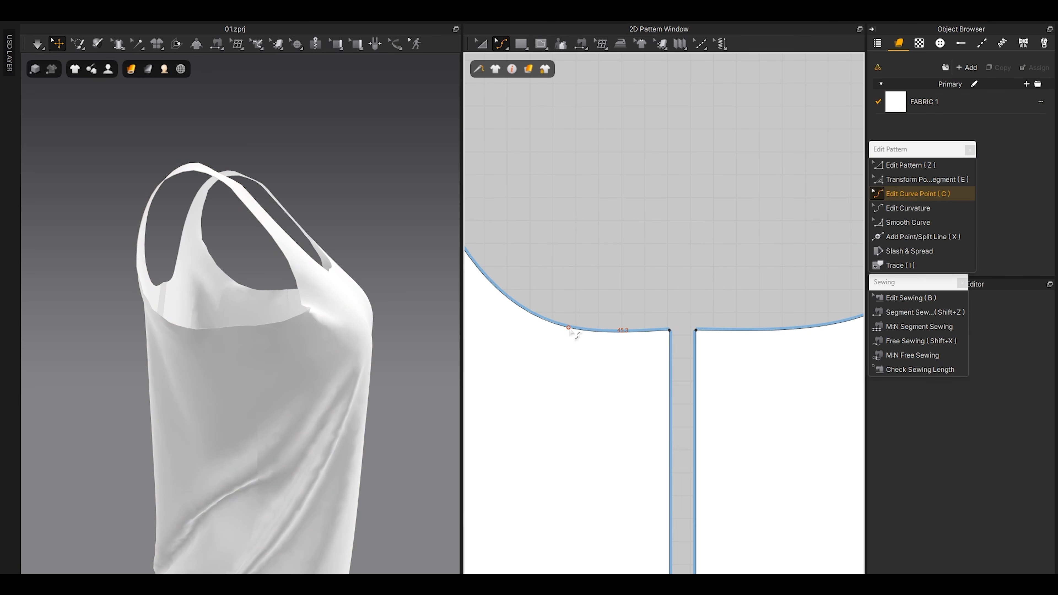
pyautogui.moveTo(569, 328); pyautogui.dragTo(569, 318)
pyautogui.moveTo(764, 350); pyautogui.dragTo(714, 384, button='middle')
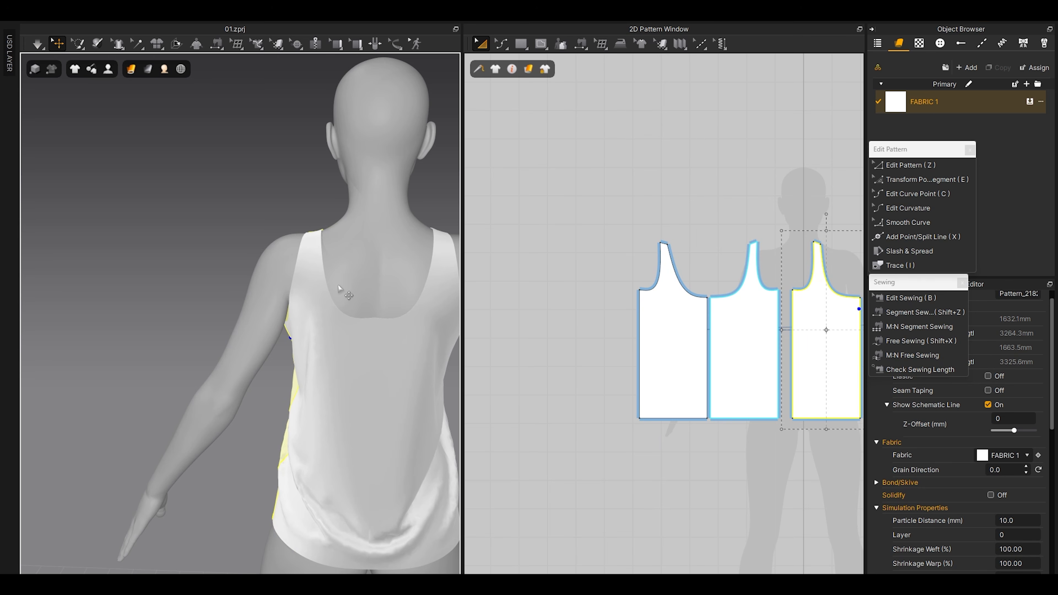
# Step: Move one back piece next to its mirrored counterpart so their centre-back edges meet
pyautogui.scroll(-1, 832, 313)
pyautogui.moveTo(833, 313); pyautogui.dragTo(676, 336, button='middle')
pyautogui.scroll(-4, 617, 356)
pyautogui.click(562, 376)
pyautogui.hotkey('ctrl', 'c')
pyautogui.hotkey('ctrl', 'v')
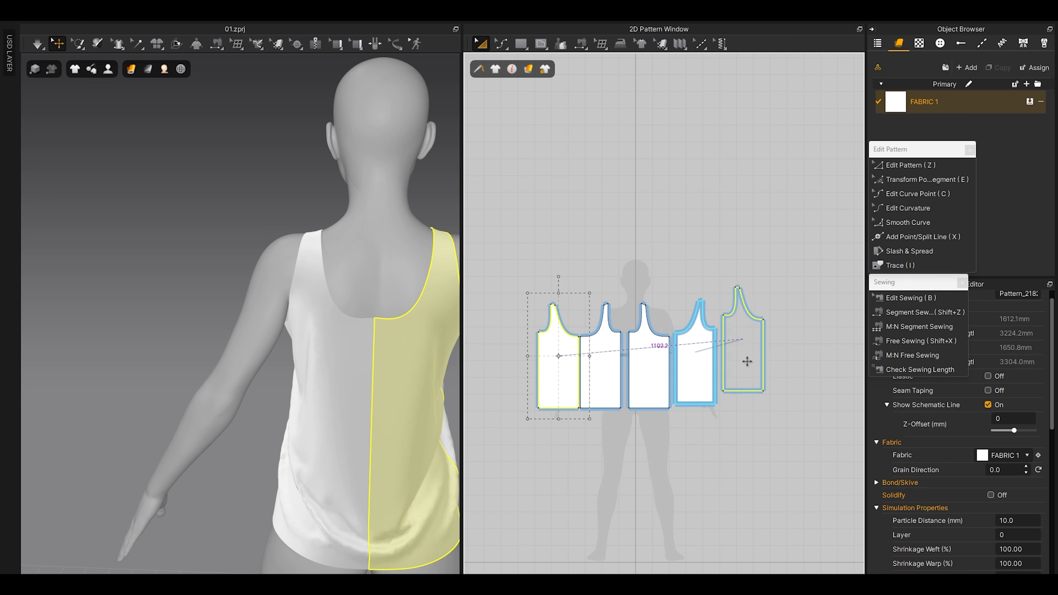
pyautogui.click(739, 373)
pyautogui.scroll(4, 716, 327)
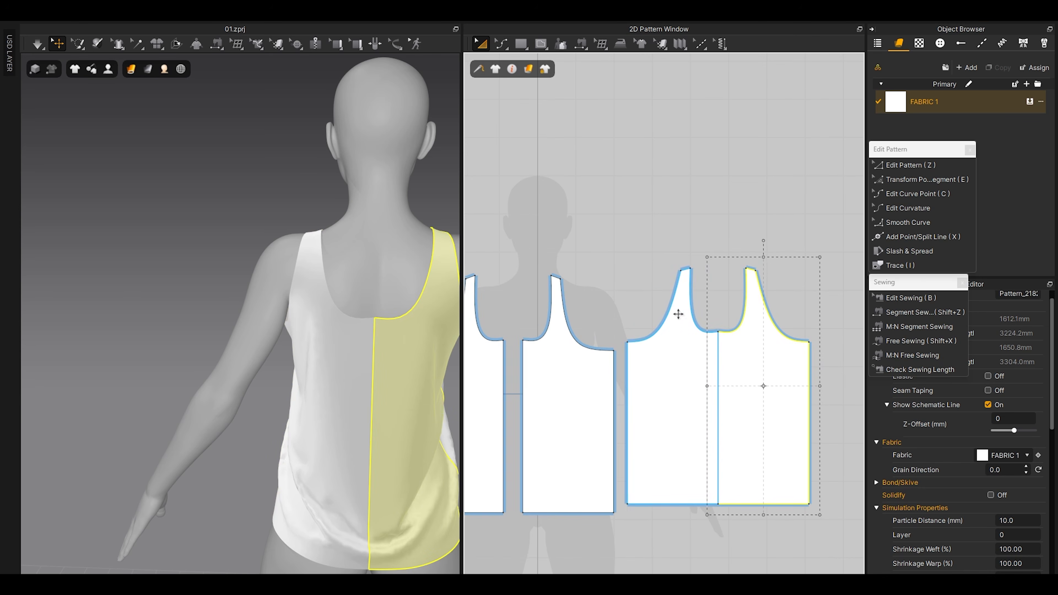
pyautogui.scroll(3, 707, 317)
pyautogui.click(735, 318)
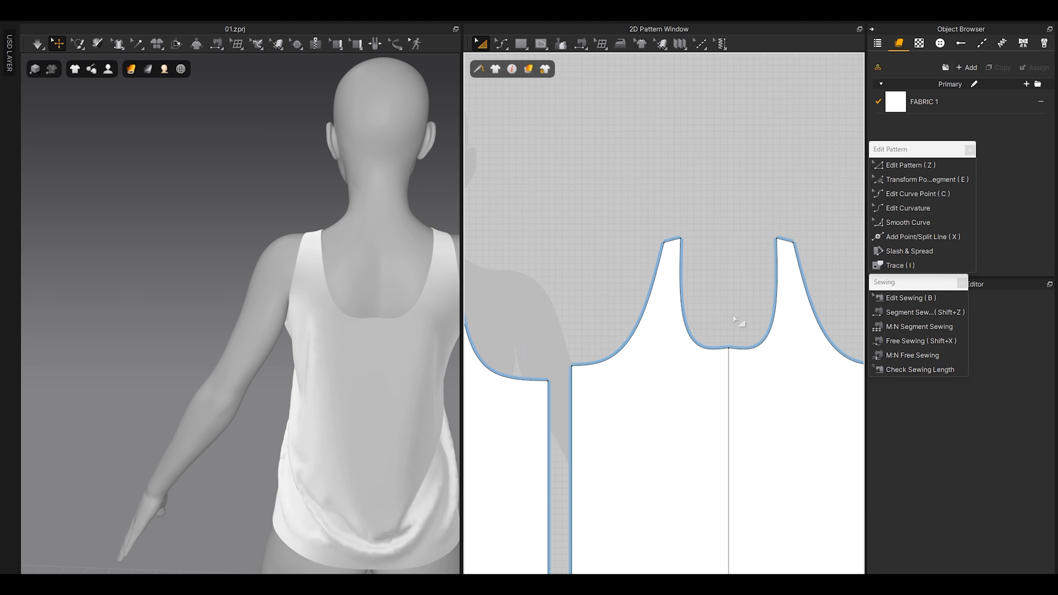
# Step: Raise the centre-back neck point well up toward the shoulder line
pyautogui.scroll(3, 735, 318)
pyautogui.press('z')
pyautogui.moveTo(699, 336); pyautogui.dragTo(699, 336)
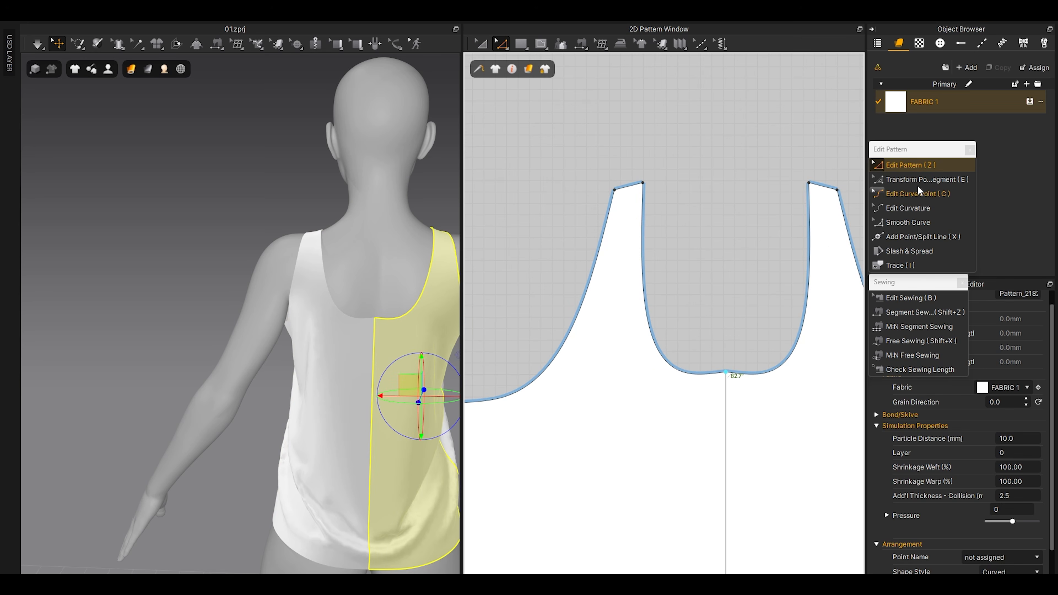
pyautogui.moveTo(735, 380); pyautogui.dragTo(725, 231)
pyautogui.moveTo(304, 351); pyautogui.dragTo(265, 386, button='middle')
pyautogui.scroll(4, 264, 385)
pyautogui.click(737, 177)
pyautogui.scroll(3, 737, 179)
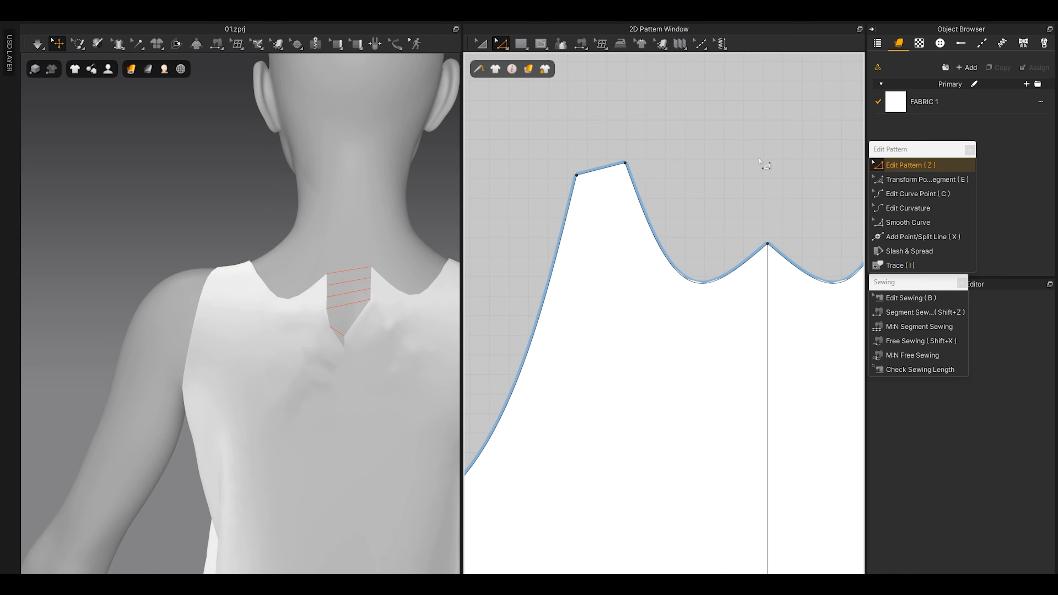
# Step: Raise the back neckline's curve point to form a smooth shallow curve, and simulate the top
pyautogui.click(895, 196)
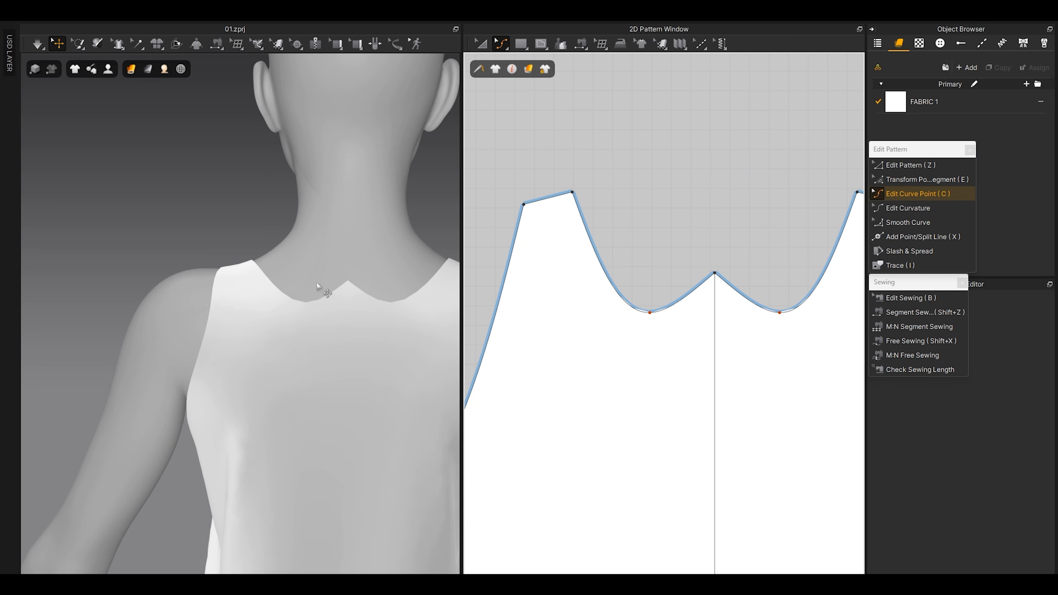
pyautogui.moveTo(396, 297); pyautogui.dragTo(301, 302, button='right')
pyautogui.scroll(5, 619, 305)
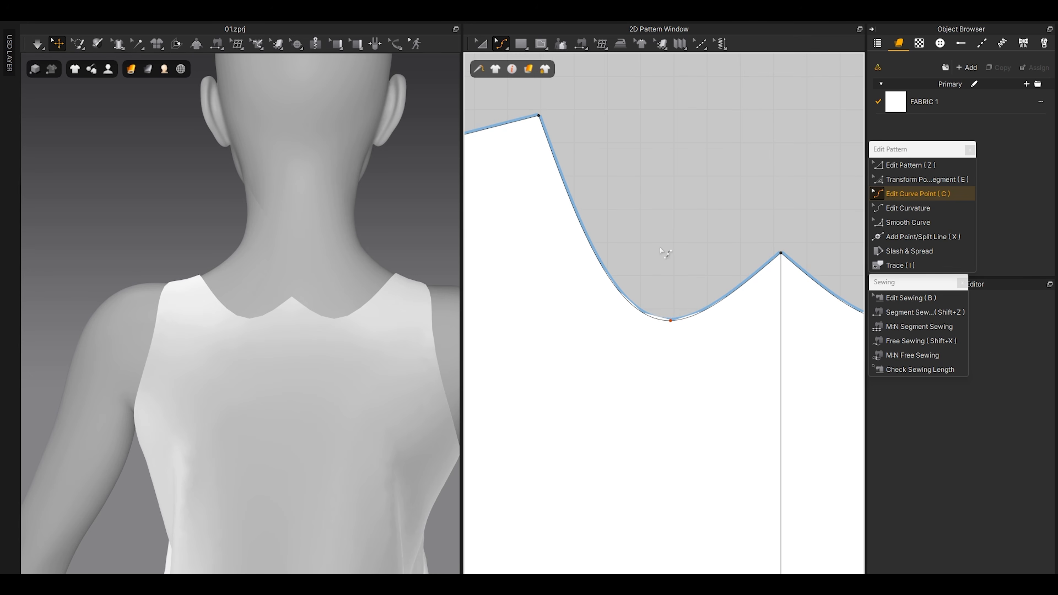
pyautogui.moveTo(682, 286); pyautogui.dragTo(644, 317, button='middle')
pyautogui.moveTo(636, 352); pyautogui.dragTo(636, 274)
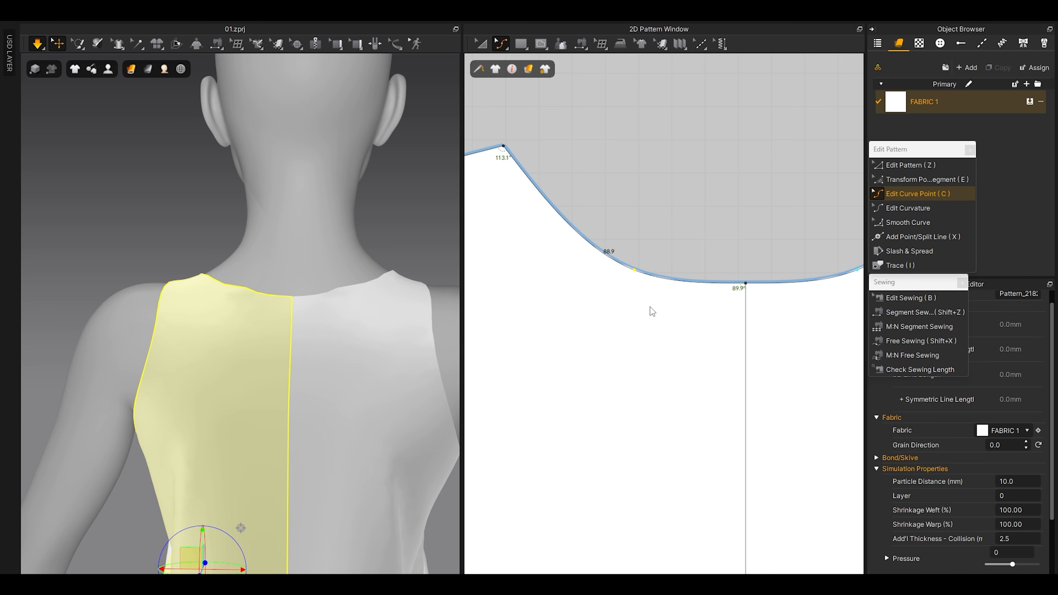
pyautogui.press('space')
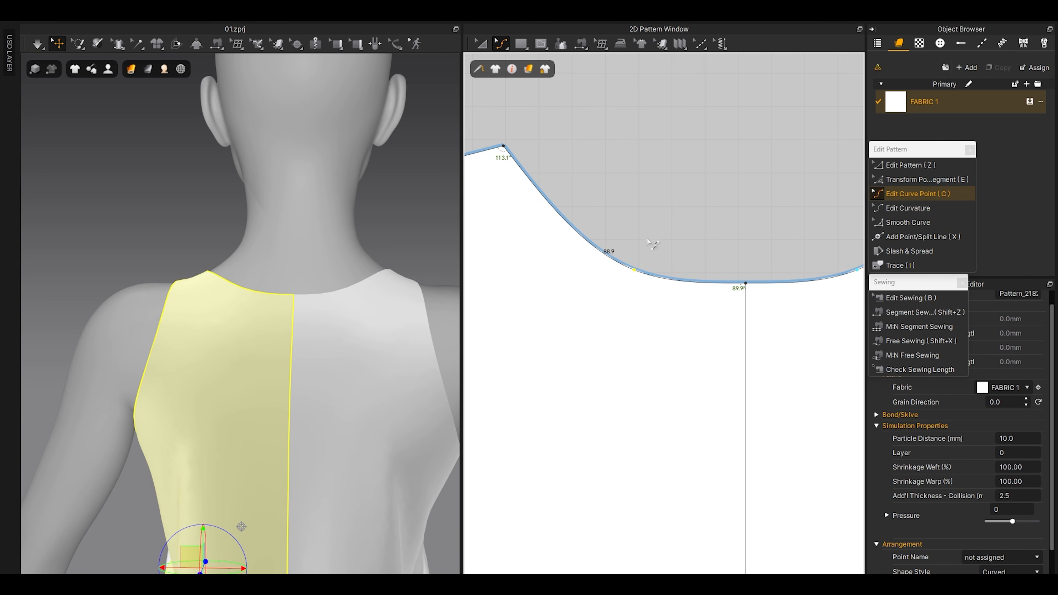
# Step: Nudge the back neckline's curve point slightly, checking the neckline and shoulders around the garment with the avatar hidden and shown
pyautogui.moveTo(592, 203); pyautogui.dragTo(704, 321, button='middle')
pyautogui.moveTo(225, 299); pyautogui.dragTo(283, 329, button='right')
pyautogui.moveTo(288, 344); pyautogui.dragTo(318, 401, button='middle')
pyautogui.scroll(3, 318, 401)
pyautogui.moveTo(319, 402); pyautogui.dragTo(408, 396, button='right')
pyautogui.moveTo(408, 396); pyautogui.dragTo(266, 388, button='middle')
pyautogui.hotkey('shift', 'a')
pyautogui.scroll(-3, 296, 389)
pyautogui.moveTo(267, 388); pyautogui.dragTo(494, 345, button='right')
pyautogui.moveTo(758, 312); pyautogui.dragTo(671, 290, button='middle')
pyautogui.click(671, 289)
pyautogui.scroll(5, 671, 355)
pyautogui.moveTo(623, 371); pyautogui.dragTo(622, 368)
pyautogui.hotkey('shift', 'a')
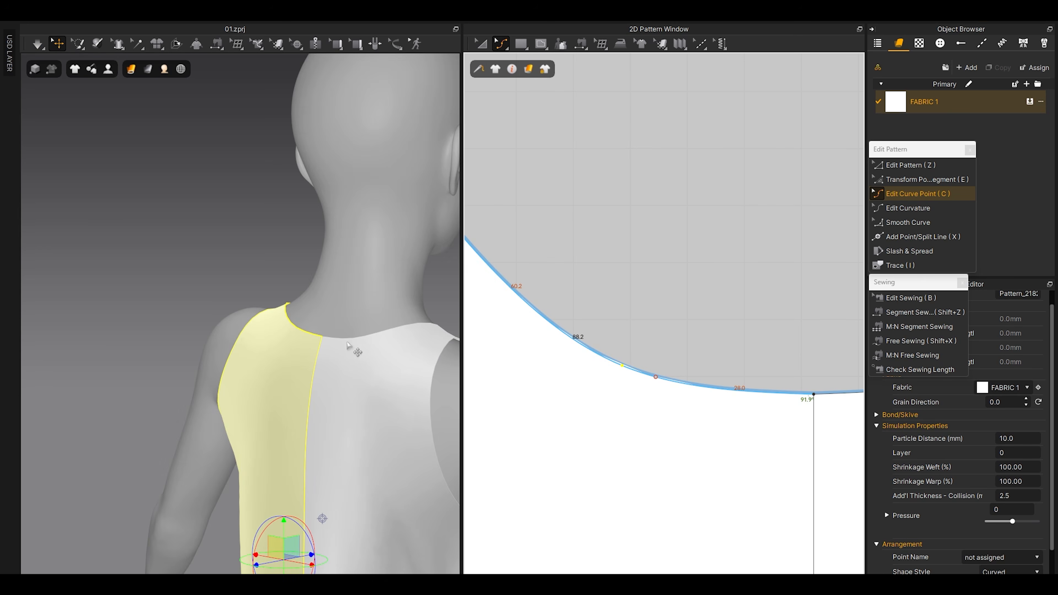
# Step: Return the moved back piece to its place beside the matching front piece
pyautogui.scroll(-4, 376, 352)
pyautogui.moveTo(376, 351); pyautogui.dragTo(211, 380, button='right')
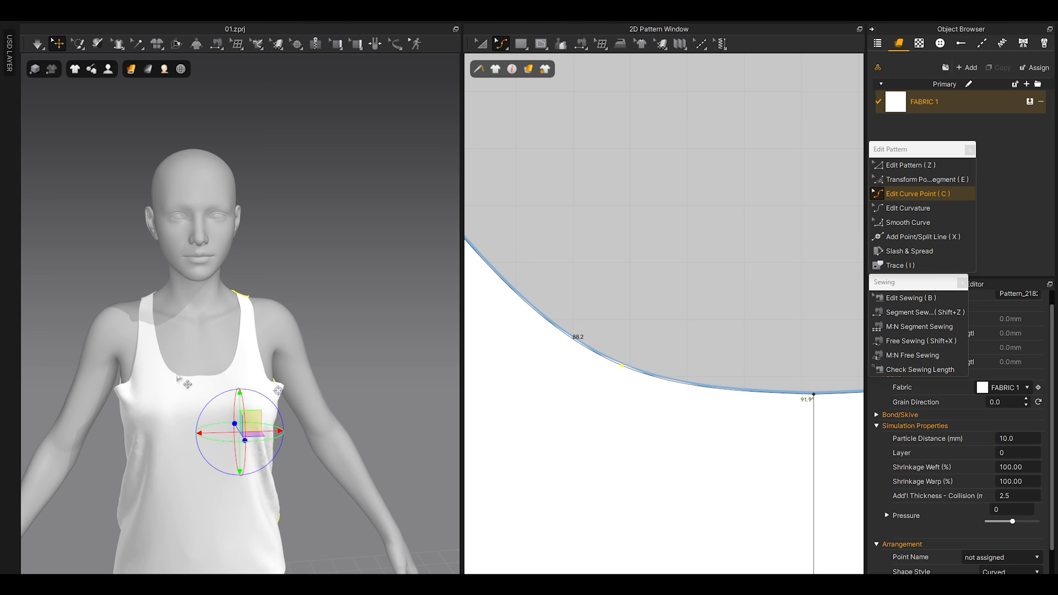
pyautogui.scroll(-8, 549, 215)
pyautogui.press('z')
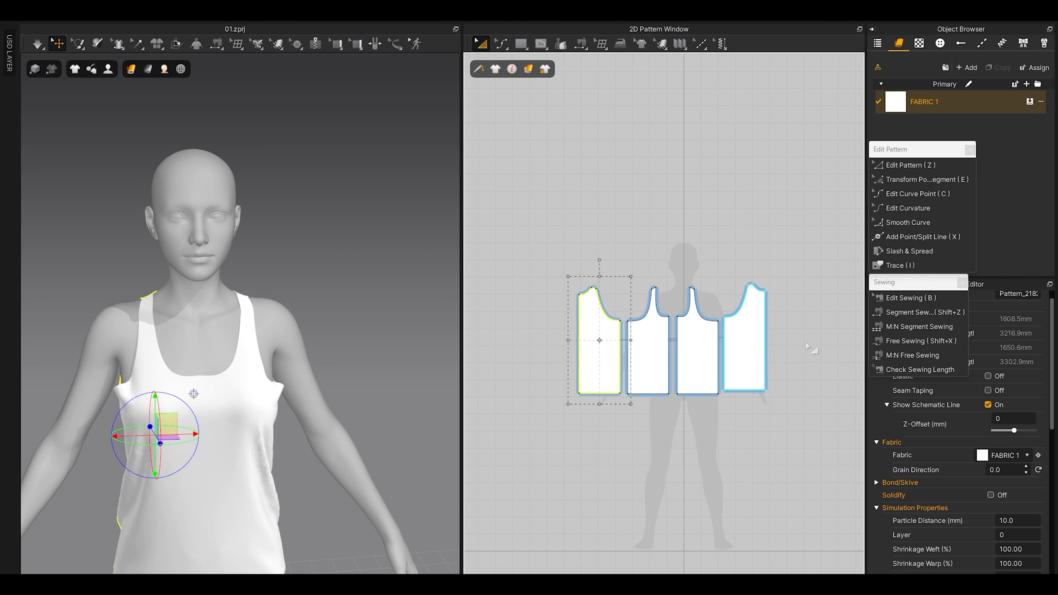
pyautogui.click(751, 352)
pyautogui.scroll(8, 670, 310)
pyautogui.click(702, 231)
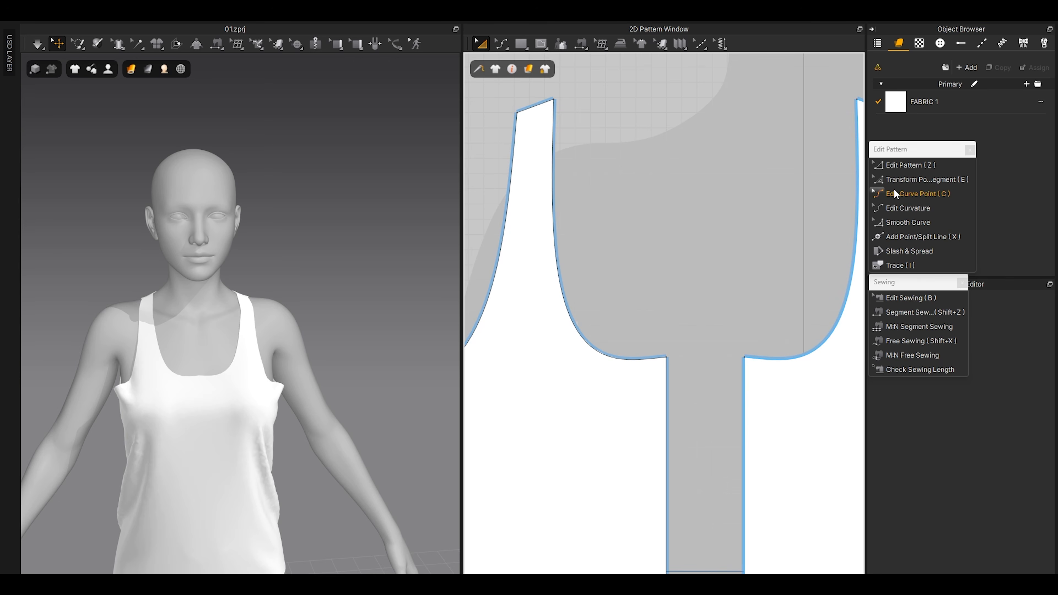
pyautogui.click(912, 194)
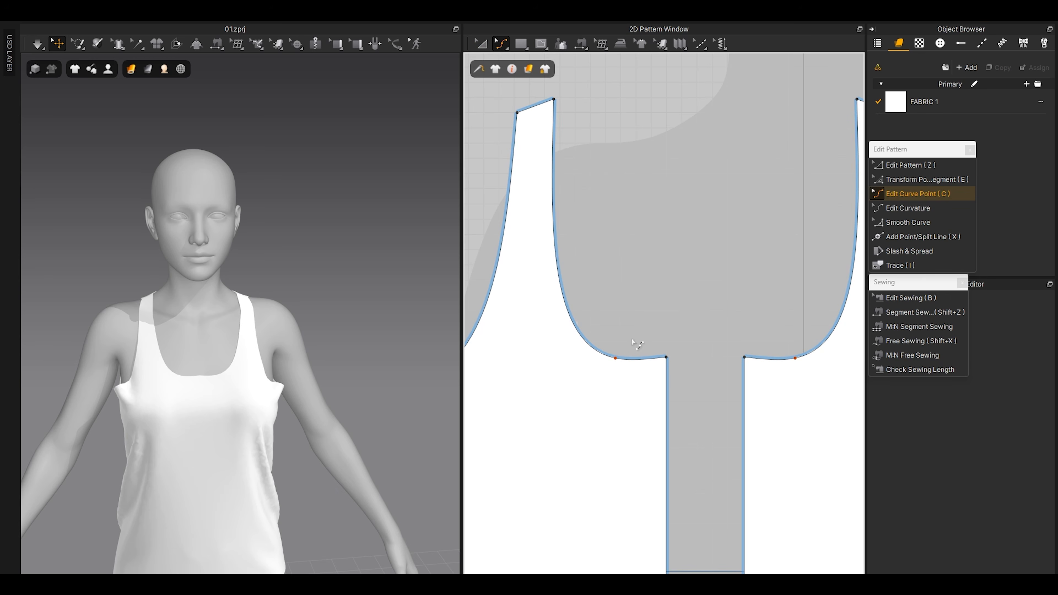
pyautogui.moveTo(593, 383); pyautogui.dragTo(593, 384)
pyautogui.moveTo(649, 303); pyautogui.dragTo(595, 377)
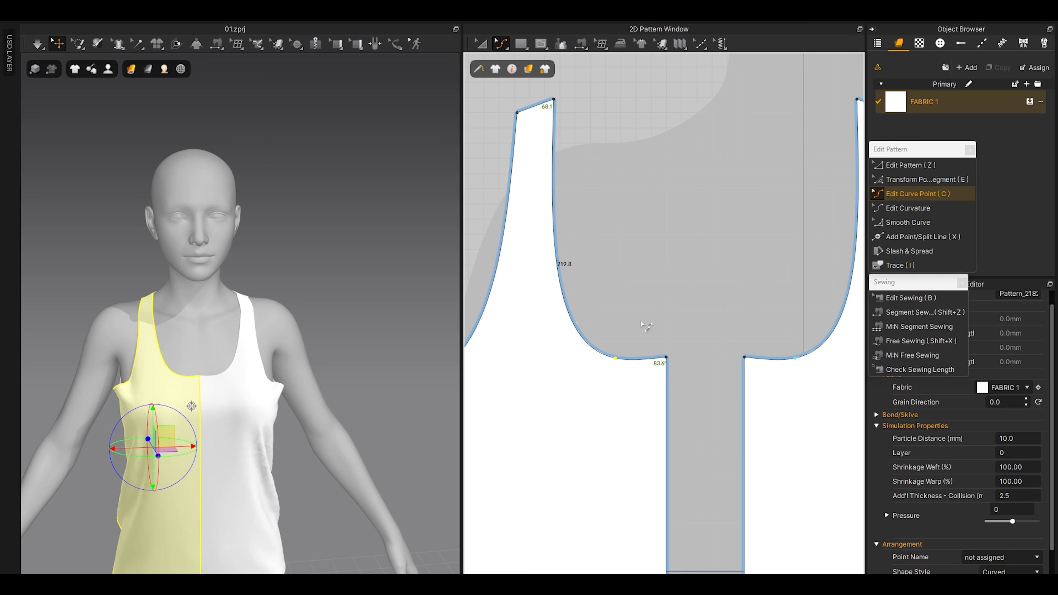
# Step: Delete all curve points from the front neckline to turn it into a straight V-neck, and simulate the top
pyautogui.press('z')
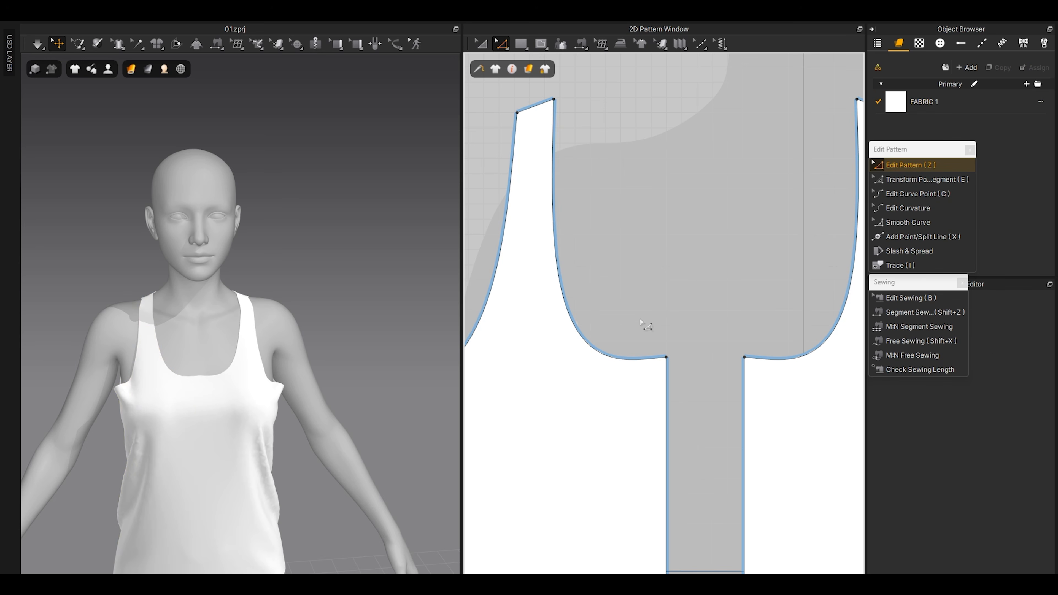
pyautogui.click(555, 194)
pyautogui.click(595, 207)
pyautogui.click(578, 325)
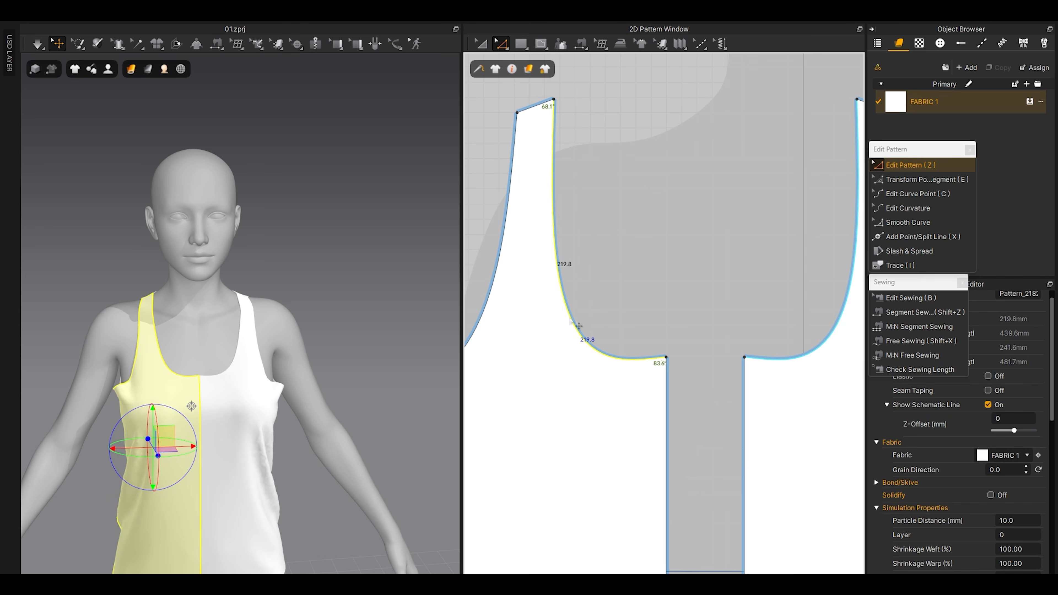
pyautogui.rightClick(578, 326)
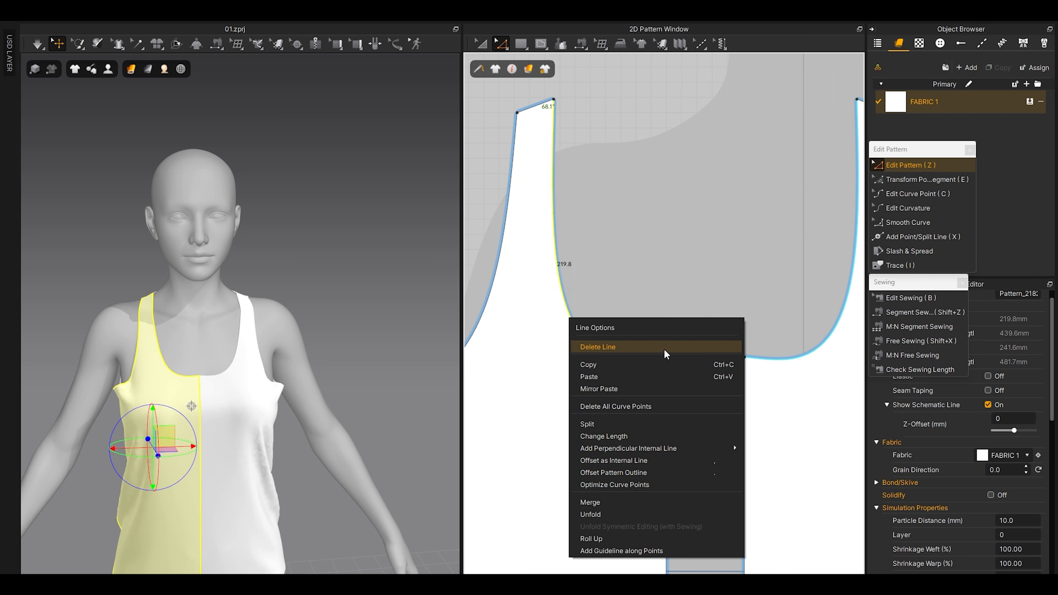
pyautogui.click(628, 405)
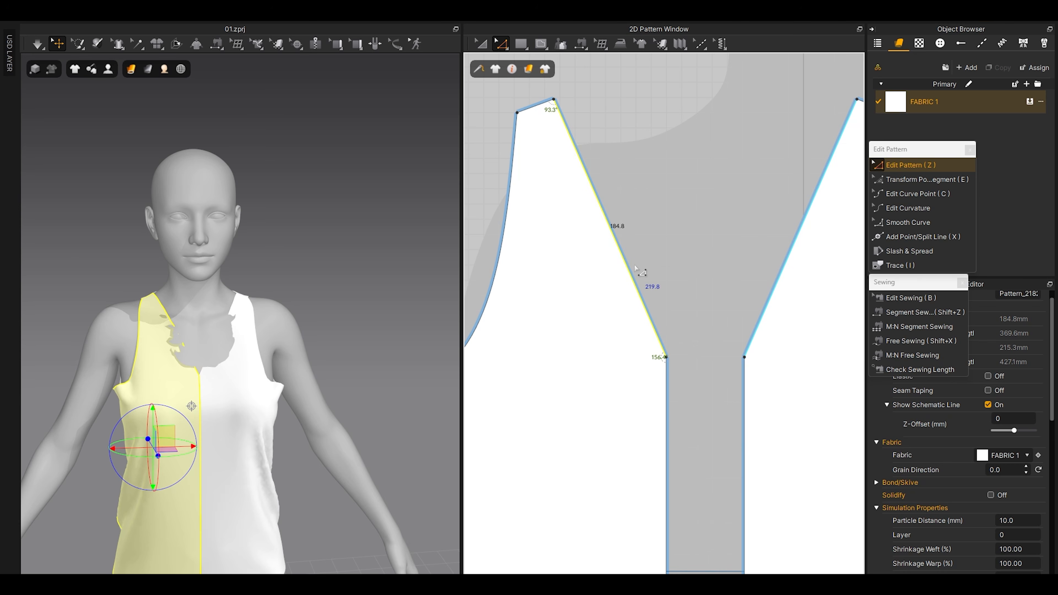
pyautogui.press('space')
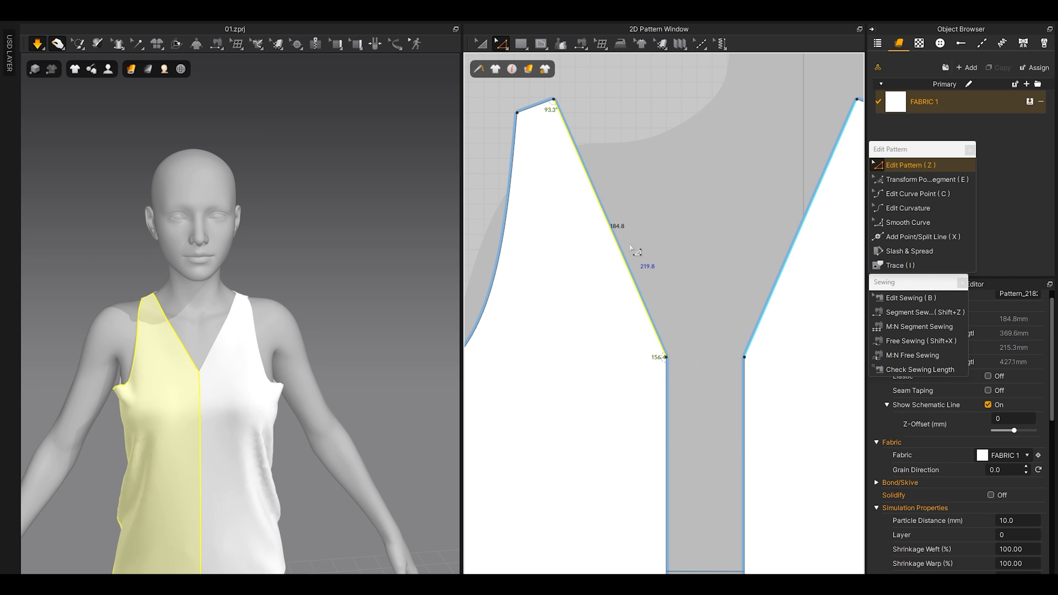
# Step: Add a curve point to the front neckline just below the shoulder, bending it slightly inward, and check the drape
pyautogui.click(369, 260)
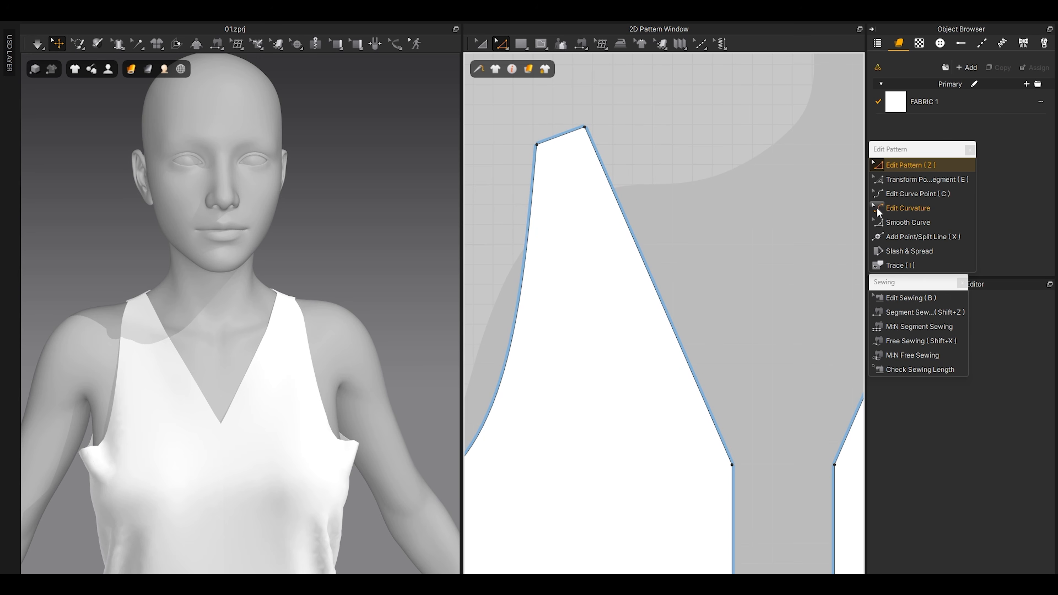
pyautogui.click(907, 198)
pyautogui.scroll(2, 620, 151)
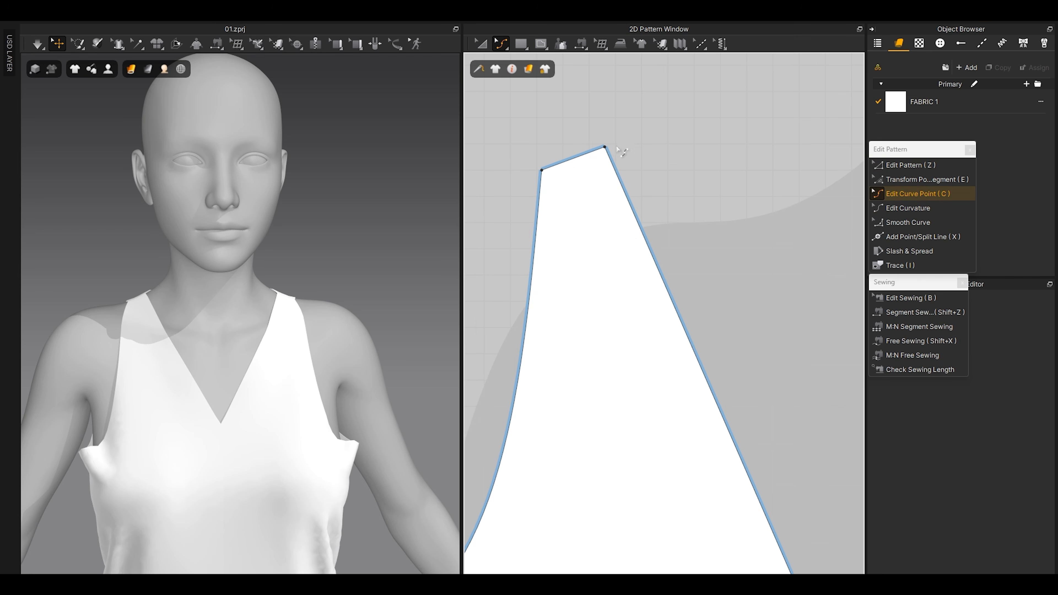
pyautogui.moveTo(627, 199); pyautogui.dragTo(623, 234)
pyautogui.scroll(10, 201, 340)
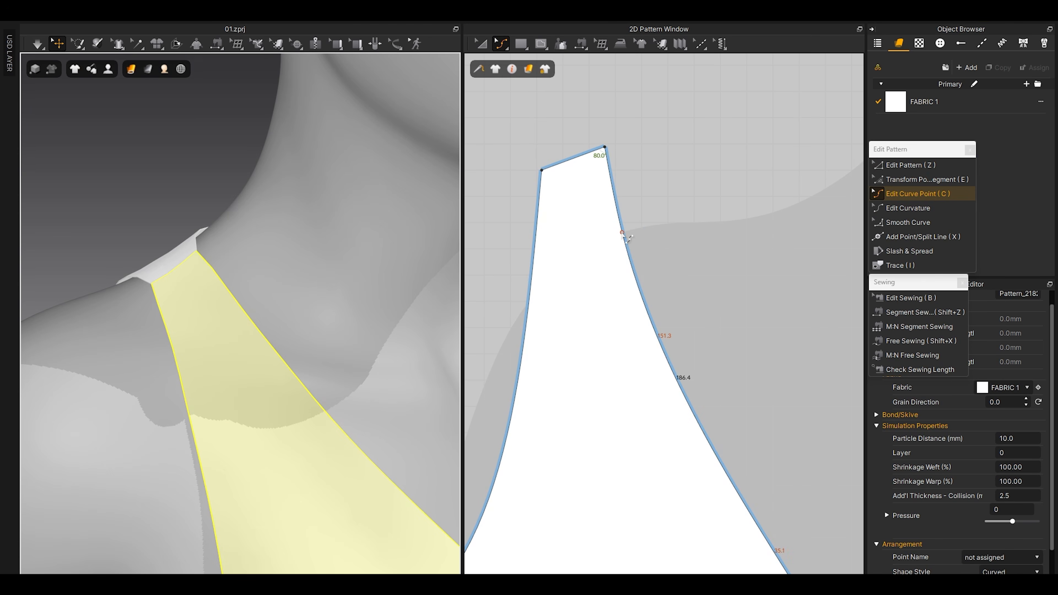
pyautogui.scroll(2, 246, 326)
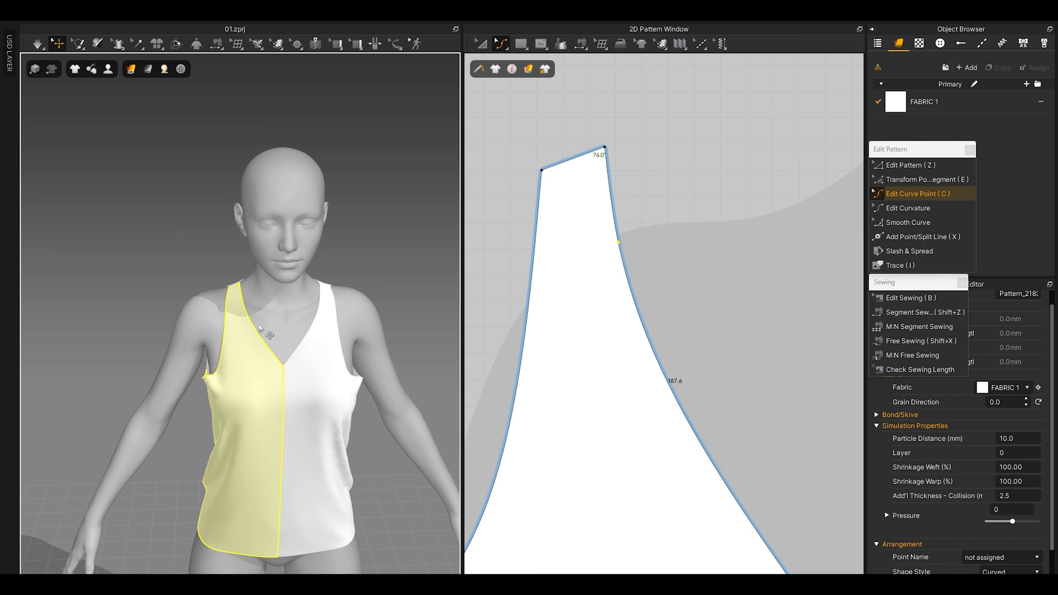
# Step: Lower the centre-front neck point by about 26 mm straight down the front edge and check the deeper V on the avatar
pyautogui.scroll(-8, 668, 307)
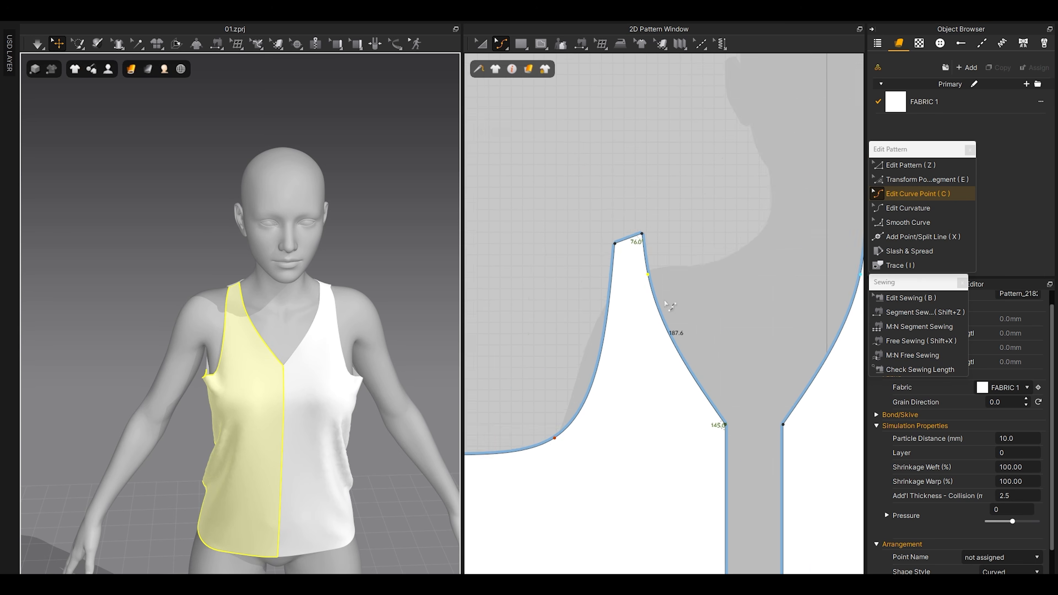
pyautogui.scroll(4, 683, 335)
pyautogui.press('z')
pyautogui.moveTo(662, 336); pyautogui.dragTo(662, 366)
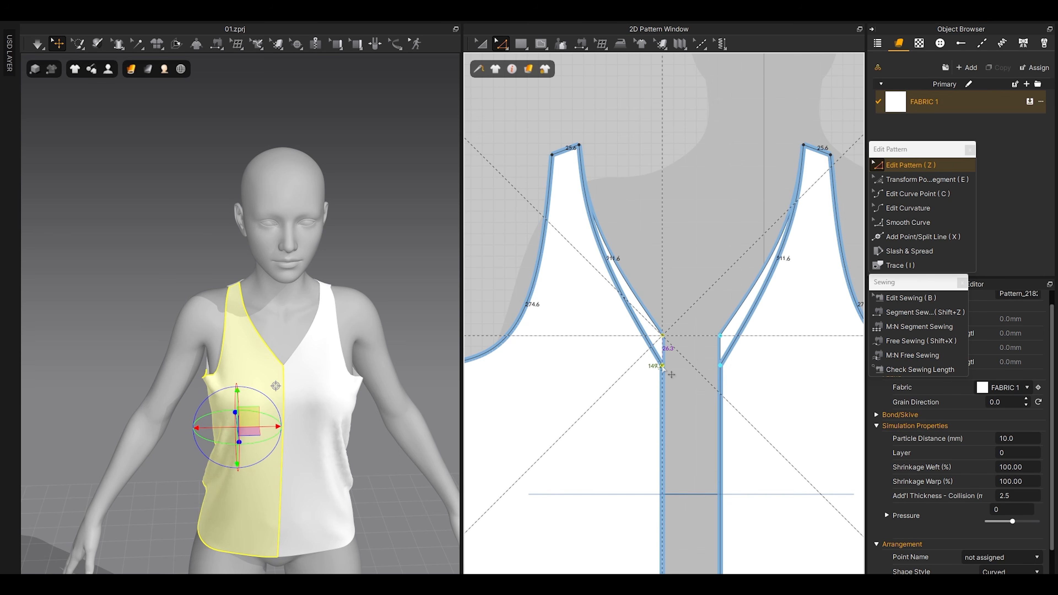
pyautogui.click(345, 241)
pyautogui.scroll(3, 230, 325)
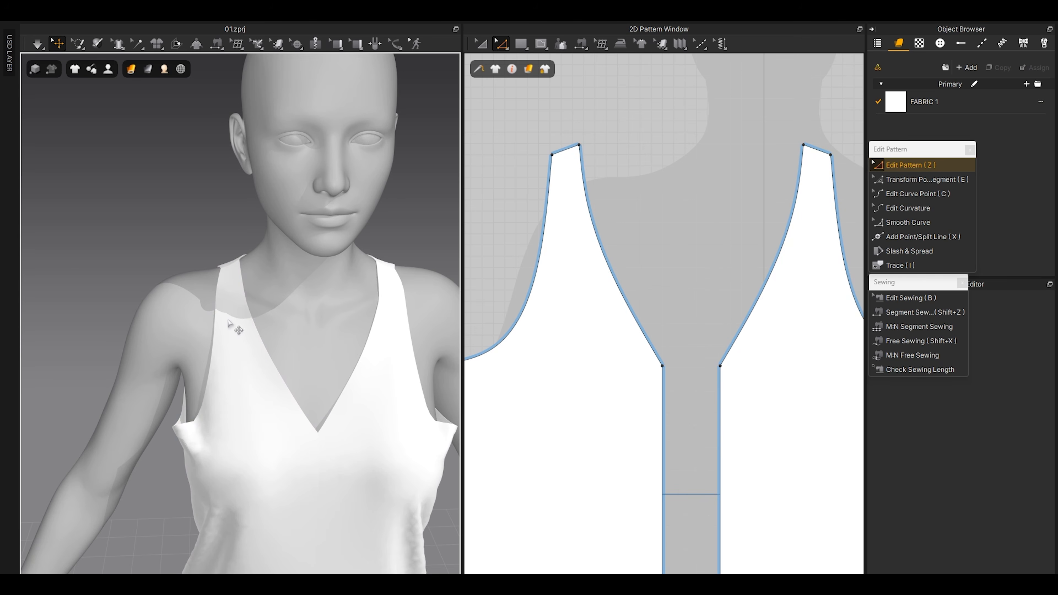
pyautogui.scroll(-3, 663, 363)
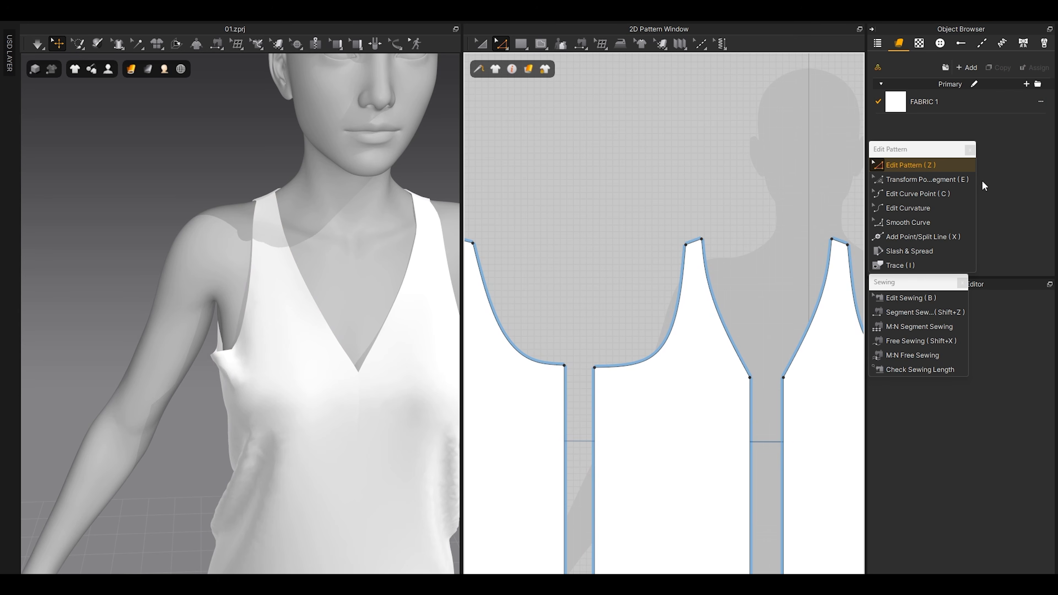
# Step: Shift the front armhole's curve point up and toward the centre front to cut the armhole slightly deeper
pyautogui.click(917, 193)
pyautogui.scroll(2, 655, 375)
pyautogui.moveTo(651, 354); pyautogui.dragTo(675, 339)
pyautogui.scroll(3, 684, 344)
pyautogui.moveTo(158, 359); pyautogui.dragTo(361, 368, button='right')
pyautogui.scroll(-4, 651, 344)
# Step: Move the back armhole's curve point toward the centre back to deepen its curve, and check the armhole on the garment
pyautogui.moveTo(538, 344); pyautogui.dragTo(642, 356, button='middle')
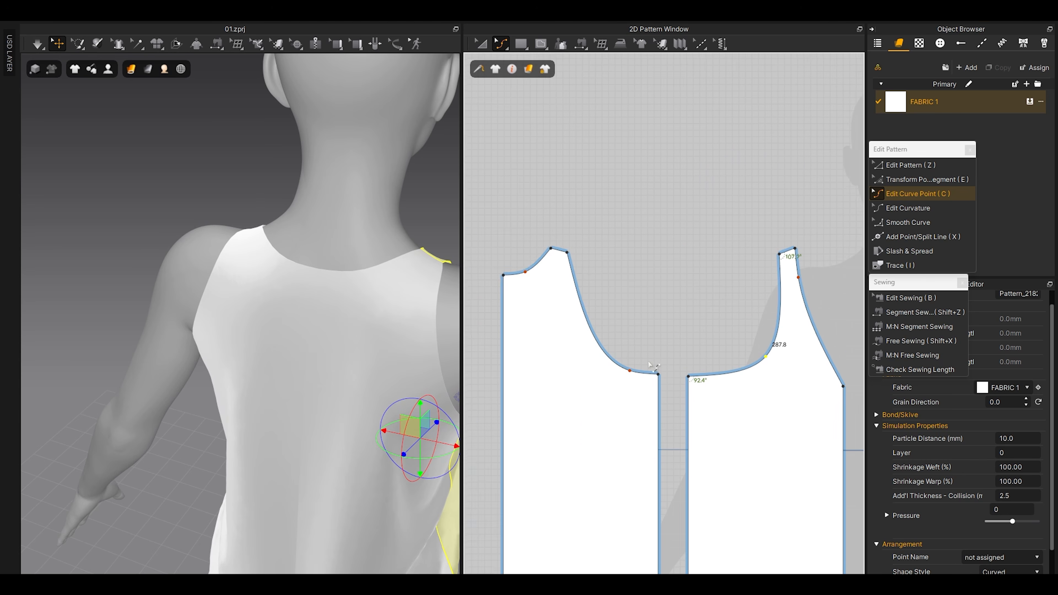
pyautogui.scroll(3, 639, 355)
pyautogui.moveTo(617, 378); pyautogui.dragTo(595, 378)
pyautogui.moveTo(454, 369); pyautogui.dragTo(347, 358, button='middle')
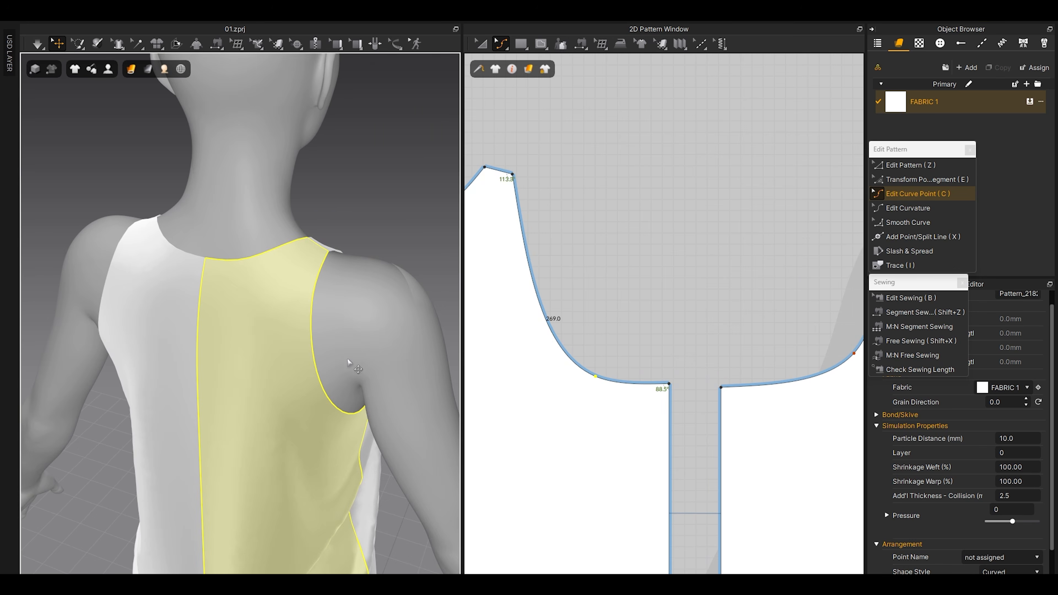
pyautogui.click(393, 214)
pyautogui.moveTo(392, 214); pyautogui.dragTo(180, 274, button='right')
# Step: Match up the back and front shoulder lines using the To Start option so the pieces meet at the shoulder
pyautogui.scroll(-5, 645, 276)
pyautogui.scroll(2, 585, 251)
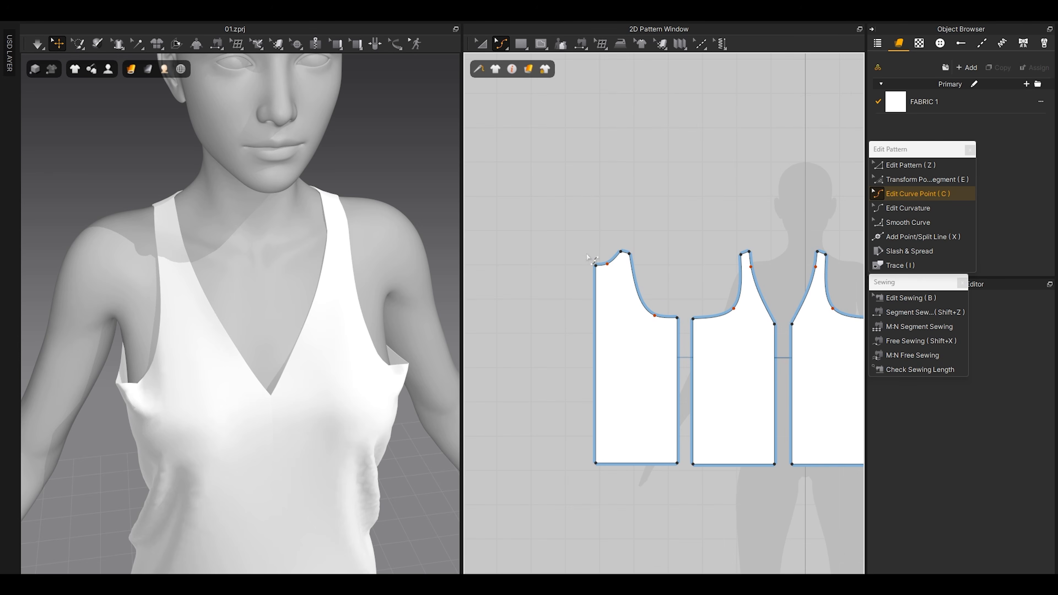
pyautogui.moveTo(635, 238); pyautogui.dragTo(539, 304, button='middle')
pyautogui.scroll(2, 537, 304)
pyautogui.press('z')
pyautogui.click(526, 320)
pyautogui.keyDown('shift'); pyautogui.click(684, 321); pyautogui.keyUp('shift')
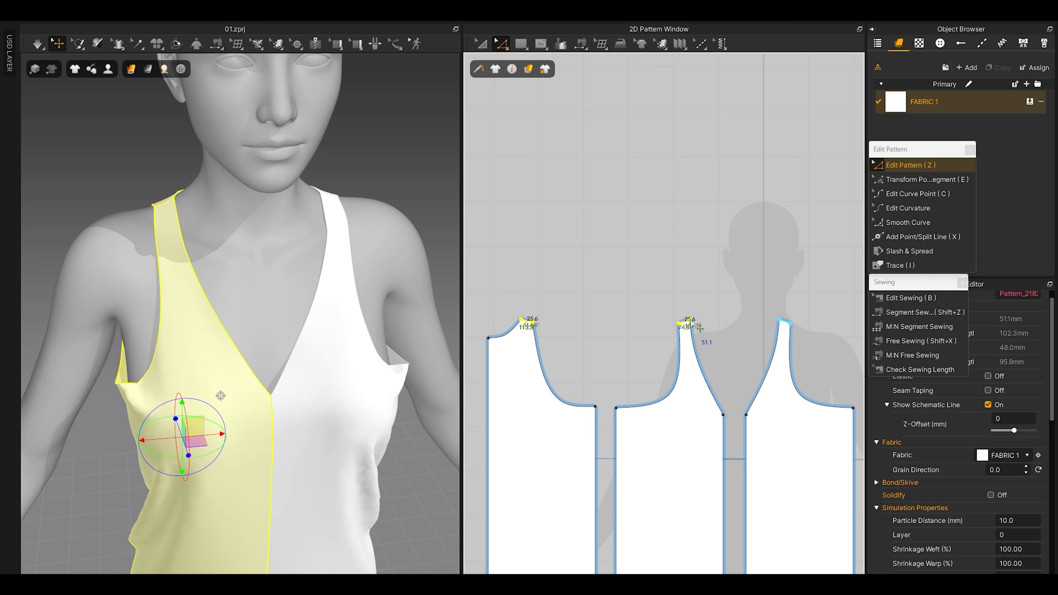
pyautogui.scroll(2, 689, 329)
pyautogui.rightClick(684, 322)
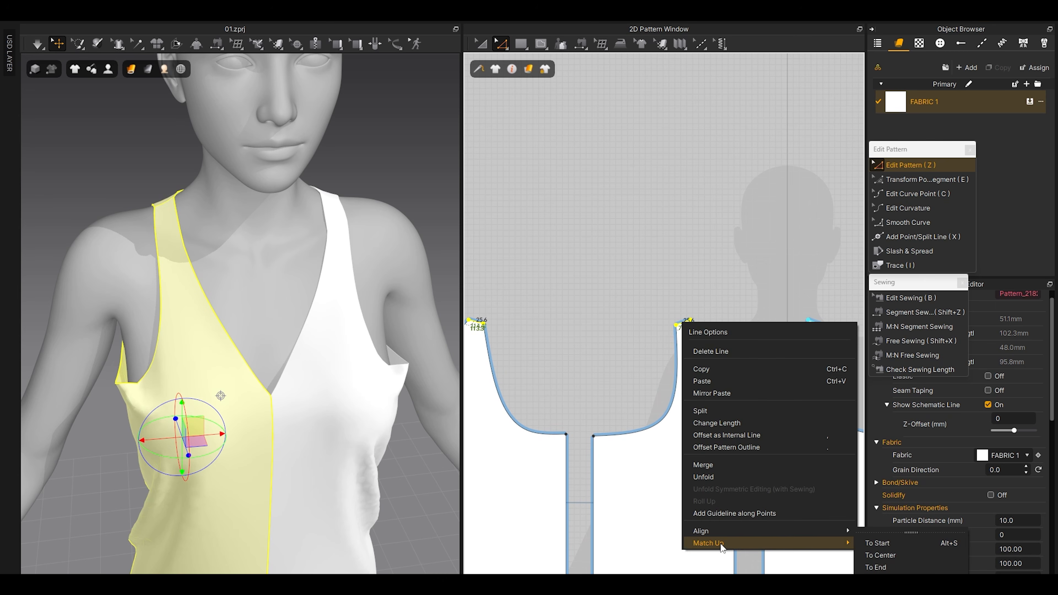
pyautogui.click(895, 546)
# Step: Shift the joined front and back shoulder lines outward toward the armhole by about 13 mm and simulate the top
pyautogui.scroll(4, 693, 308)
pyautogui.moveTo(723, 308); pyautogui.dragTo(596, 379)
pyautogui.scroll(2, 676, 359)
pyautogui.moveTo(807, 274); pyautogui.dragTo(616, 408)
pyautogui.moveTo(751, 287); pyautogui.dragTo(529, 456)
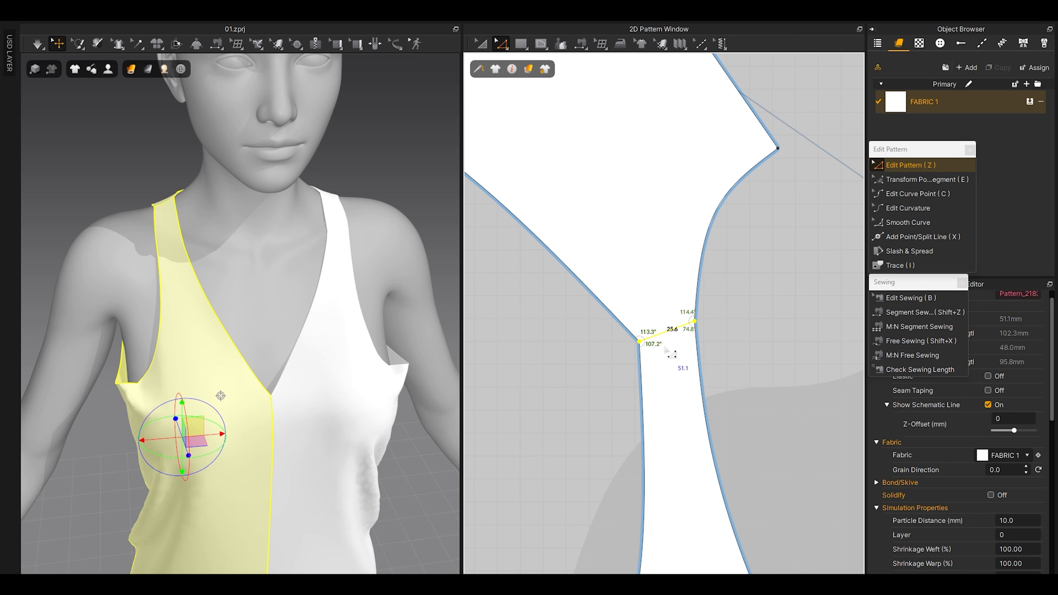
pyautogui.moveTo(670, 342); pyautogui.dragTo(642, 356)
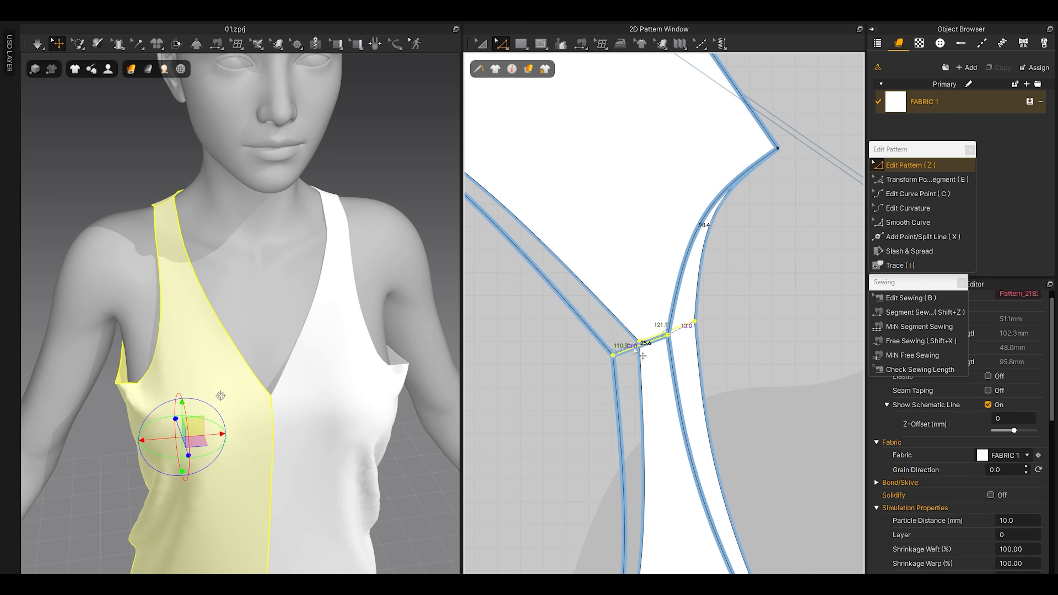
pyautogui.press('space')
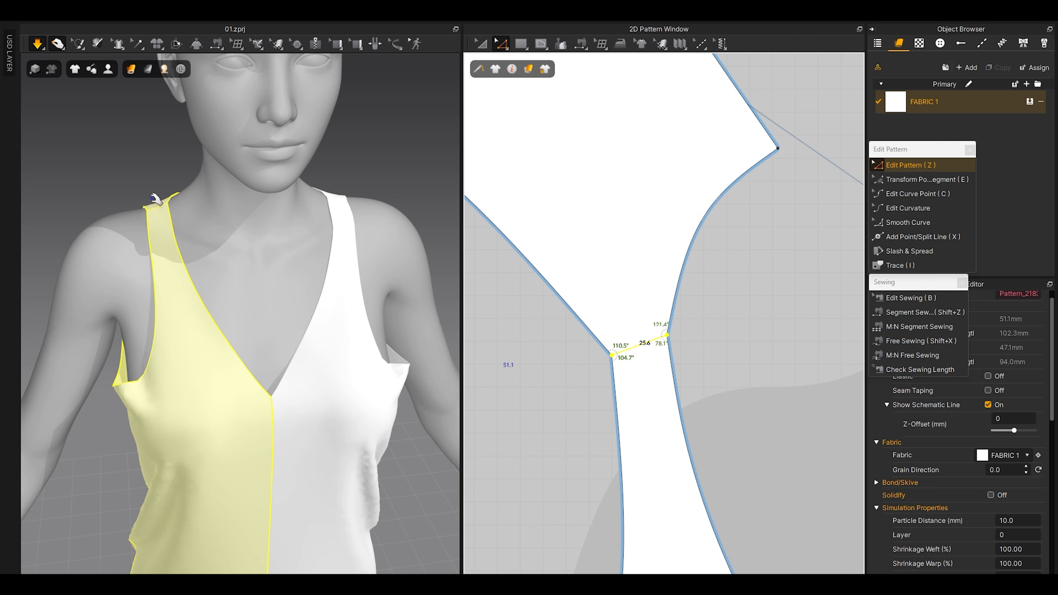
pyautogui.press('space')
# Step: Match up the back and front side seams so the two armhole curves meet at the underarm
pyautogui.scroll(-5, 570, 312)
pyautogui.click(593, 317)
pyautogui.keyDown('shift'); pyautogui.click(641, 458); pyautogui.keyUp('shift')
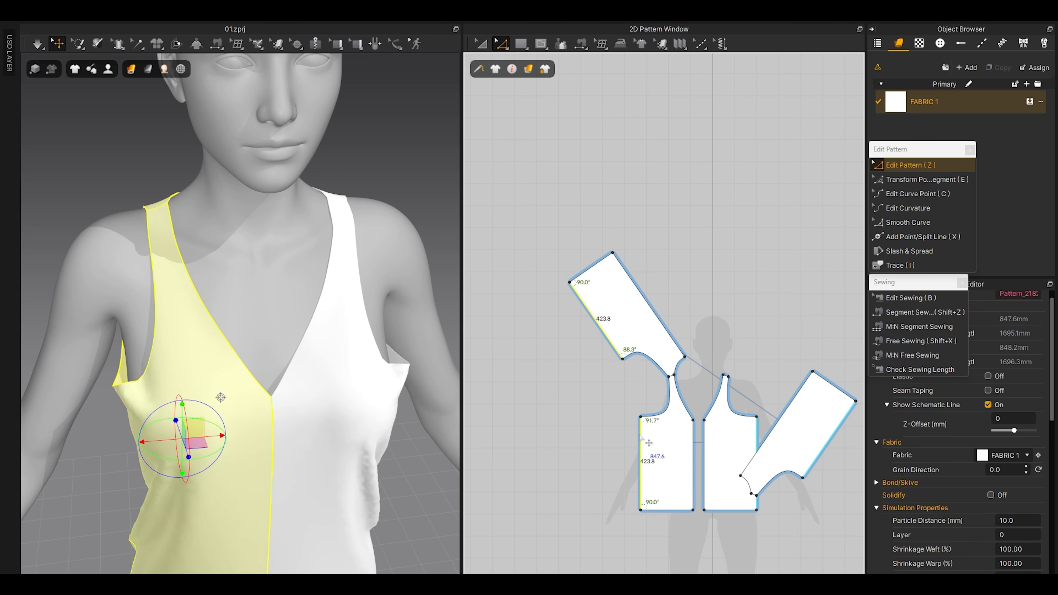
pyautogui.rightClick(641, 450)
pyautogui.moveTo(725, 426)
pyautogui.click(878, 427)
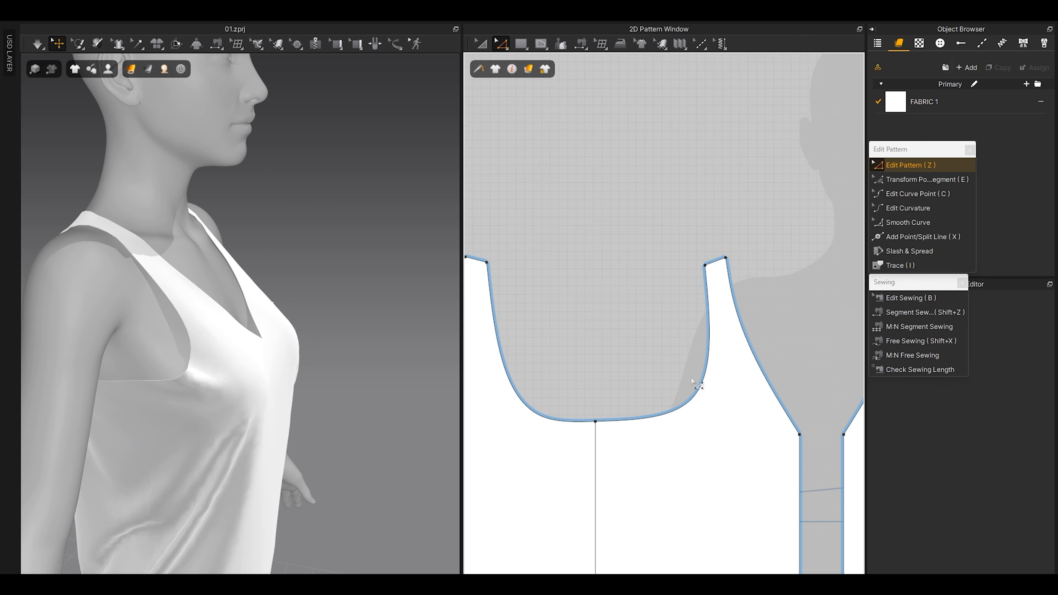
# Step: Move the front armhole's curve point down toward the underarm to smooth the lower curve, and start simulating
pyautogui.scroll(3, 670, 401)
pyautogui.press('c')
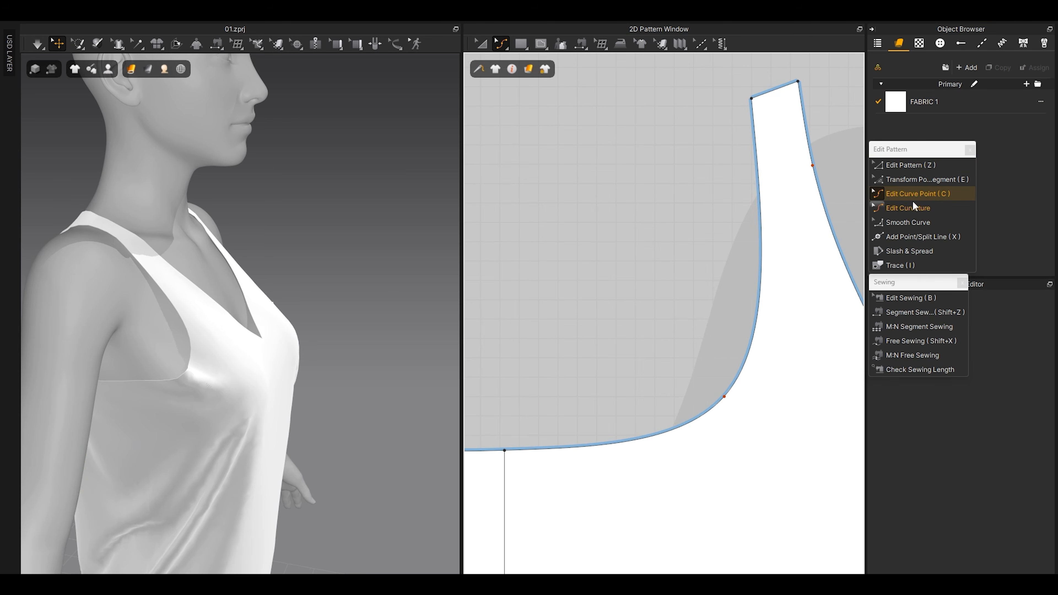
pyautogui.moveTo(725, 398); pyautogui.dragTo(664, 425)
pyautogui.press('space')
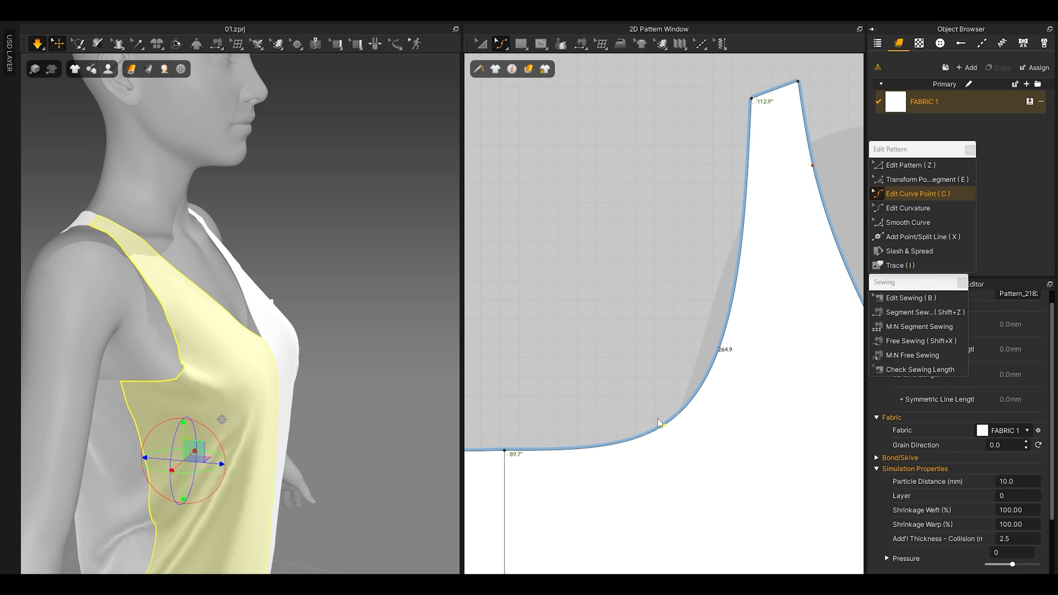
# Step: Pull the fabric around the armhole into place during simulation, hide the avatar, and stop simulating
pyautogui.moveTo(161, 397); pyautogui.dragTo(251, 369, button='right')
pyautogui.moveTo(227, 360); pyautogui.dragTo(206, 372)
pyautogui.moveTo(273, 442); pyautogui.dragTo(281, 367, button='middle')
pyautogui.hotkey('shift', 'a')
pyautogui.moveTo(210, 326); pyautogui.dragTo(189, 380)
pyautogui.scroll(-2, 525, 392)
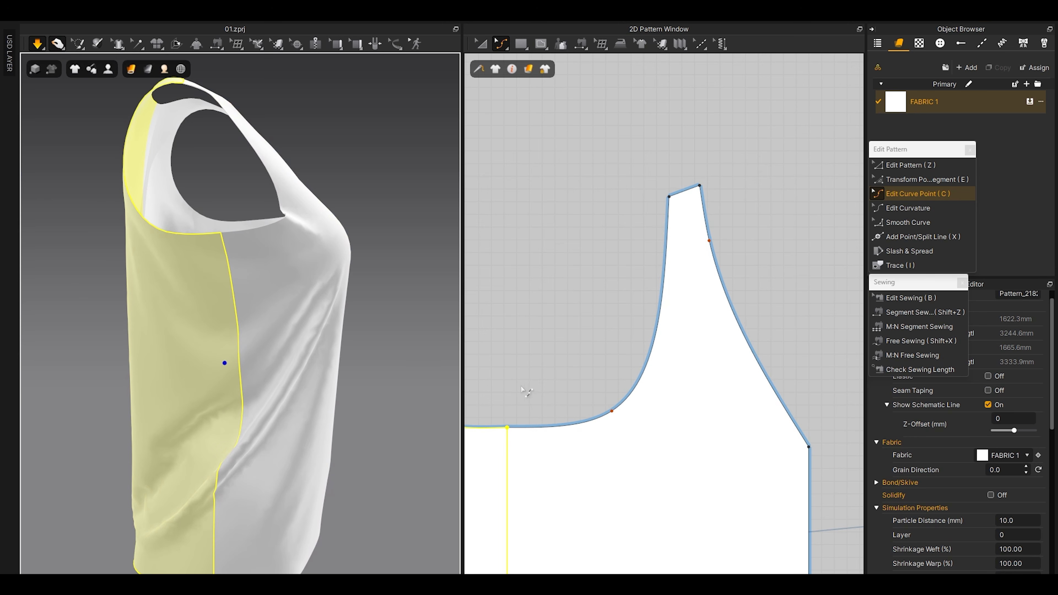
pyautogui.click(239, 288)
pyautogui.press('space')
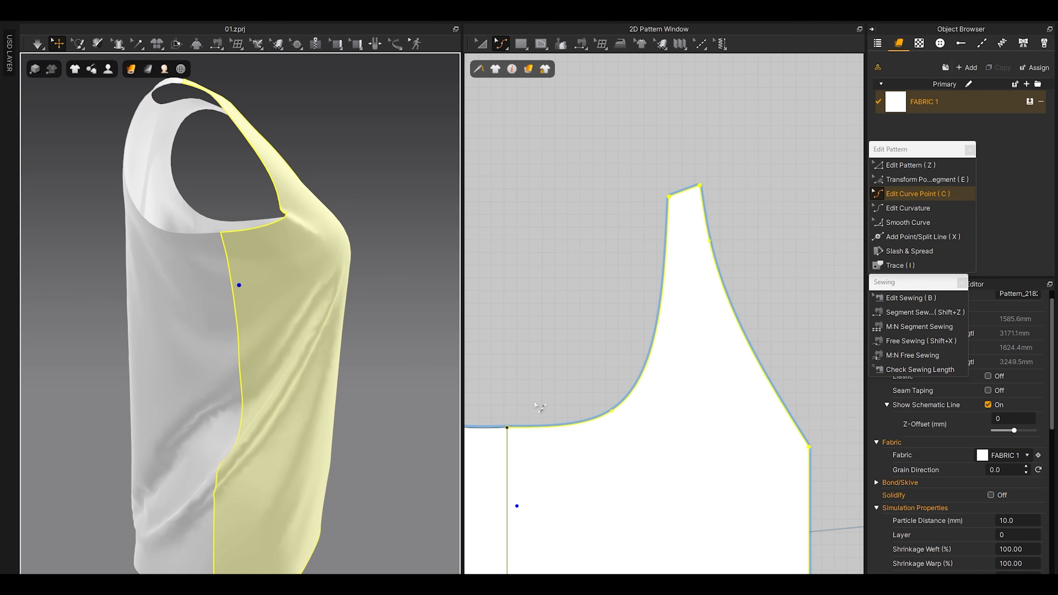
# Step: Nudge the back and front armhole curve points to blend smoothly across the underarm, and simulate the top
pyautogui.scroll(3, 517, 429)
pyautogui.moveTo(517, 429); pyautogui.dragTo(640, 403, button='middle')
pyautogui.press('z')
pyautogui.click(608, 333)
pyautogui.moveTo(527, 363); pyautogui.dragTo(597, 349, button='middle')
pyautogui.press('c')
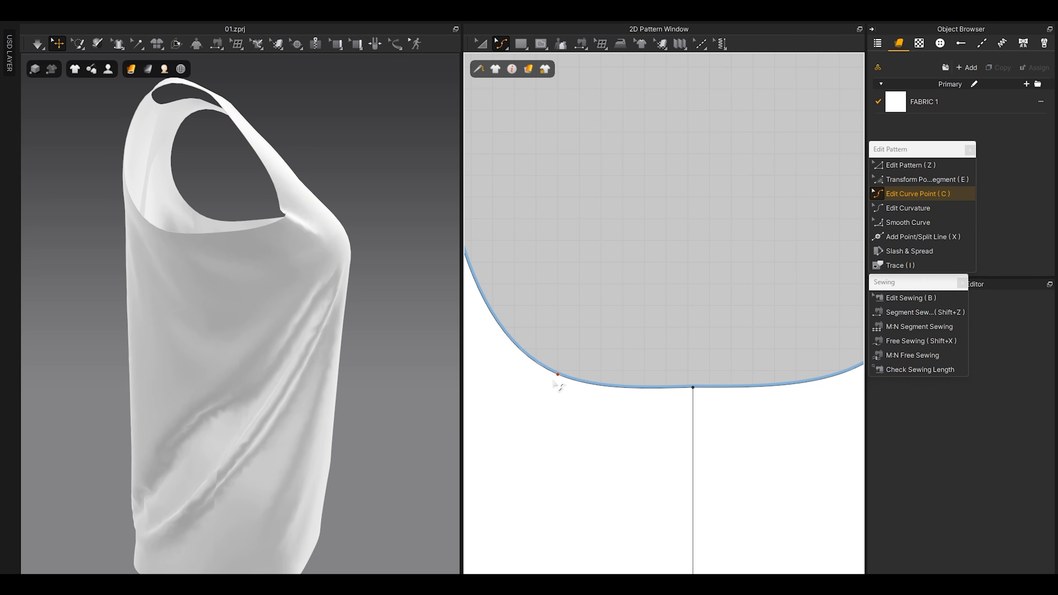
pyautogui.moveTo(555, 374); pyautogui.dragTo(564, 367)
pyautogui.moveTo(761, 392); pyautogui.dragTo(630, 420, button='middle')
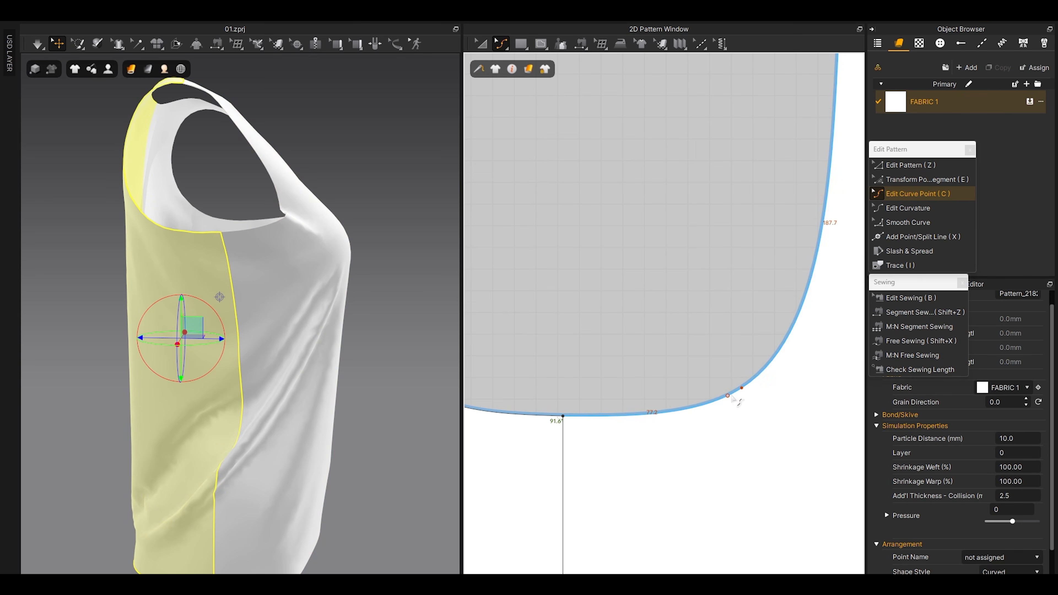
pyautogui.moveTo(743, 391); pyautogui.dragTo(743, 389)
pyautogui.press('space')
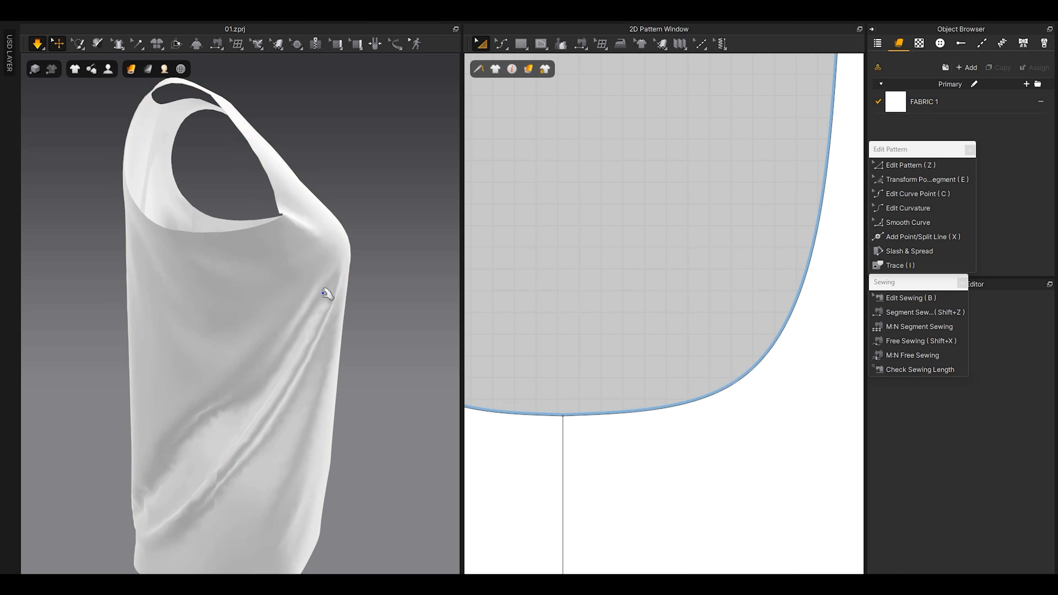
pyautogui.press('space')
# Step: Show the avatar again and inspect the fit of the top's back and armholes, along with the front pattern piece
pyautogui.moveTo(157, 311); pyautogui.dragTo(336, 331, button='right')
pyautogui.scroll(-10, 337, 331)
pyautogui.hotkey('shift', 'a')
pyautogui.moveTo(235, 333); pyautogui.dragTo(354, 327, button='right')
pyautogui.hotkey('alt', 'shift')
pyautogui.scroll(5, 354, 327)
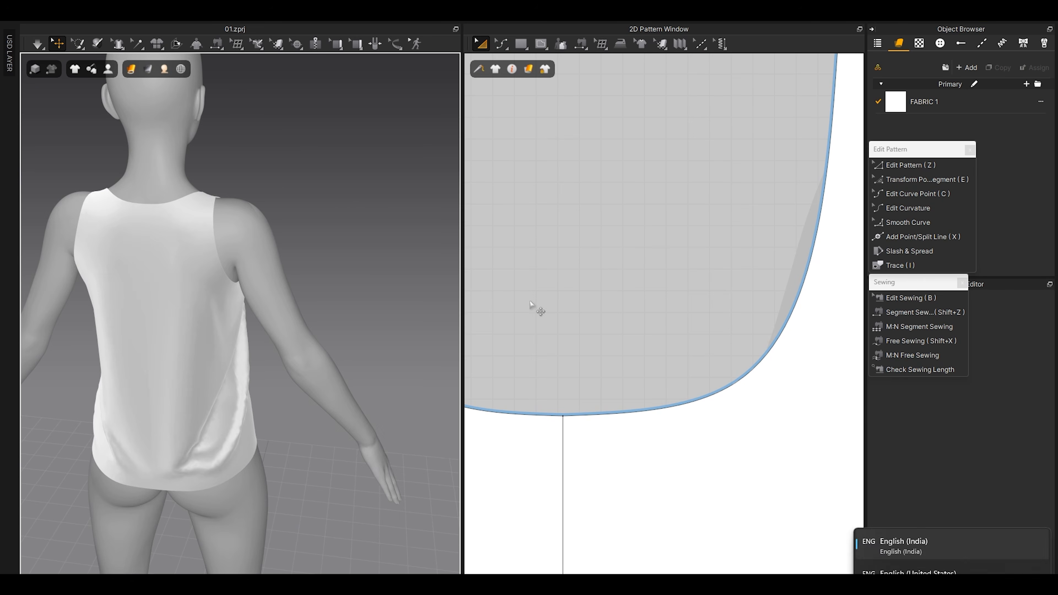
pyautogui.scroll(-10, 584, 269)
pyautogui.scroll(4, 634, 308)
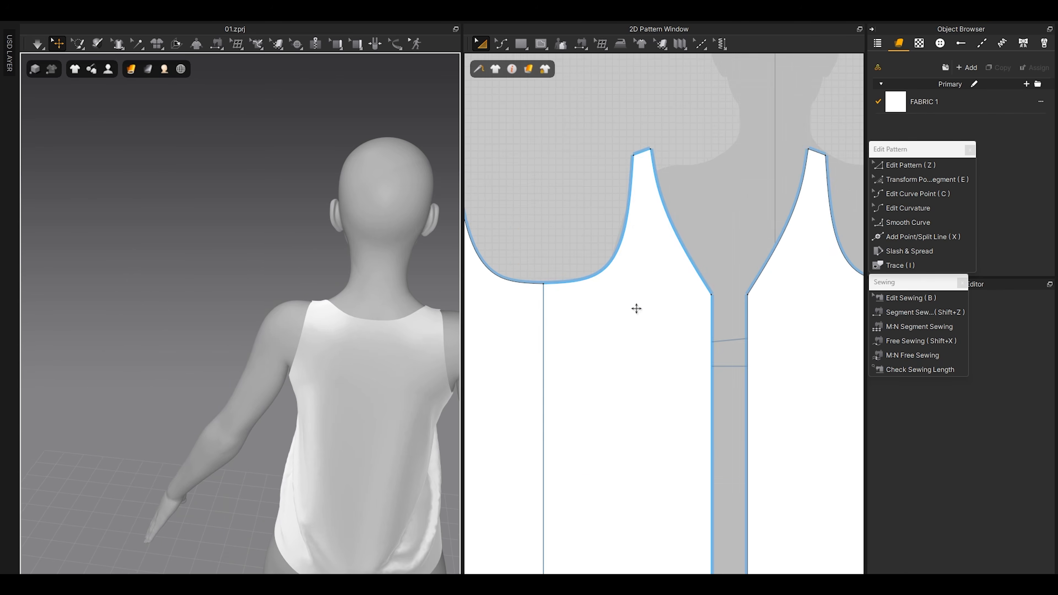
# Step: Reshape the back neckline into a rounder curve by moving its curve point outward toward the shoulder
pyautogui.moveTo(629, 304); pyautogui.dragTo(846, 376, button='middle')
pyautogui.moveTo(663, 299); pyautogui.dragTo(703, 362, button='middle')
pyautogui.scroll(7, 646, 290)
pyautogui.press('z')
pyautogui.moveTo(562, 332); pyautogui.dragTo(600, 352)
pyautogui.press('Escape')
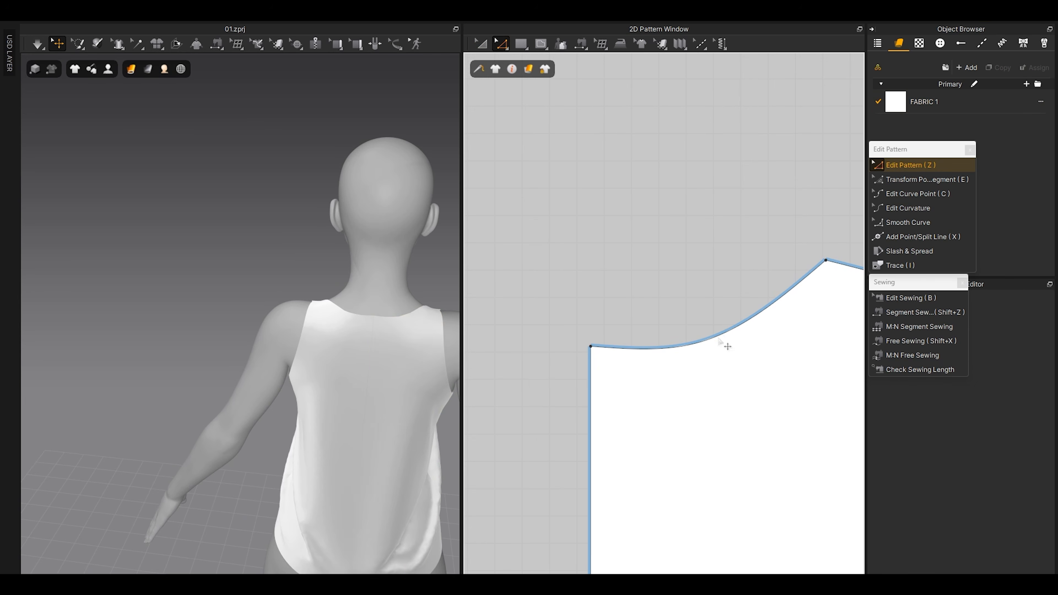
pyautogui.press('c')
pyautogui.moveTo(698, 346); pyautogui.dragTo(795, 301)
pyautogui.press('a')
pyautogui.scroll(5, 333, 371)
pyautogui.moveTo(375, 345); pyautogui.dragTo(288, 243, button='right')
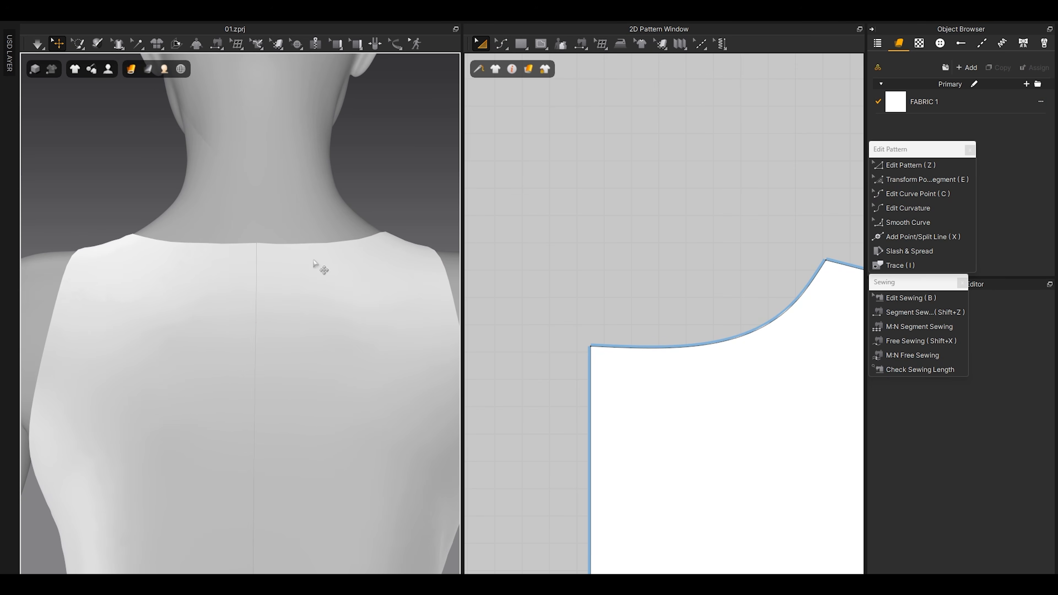
# Step: Lower the back neckline's center point slightly so the curve runs level into the center back
pyautogui.press('z')
pyautogui.moveTo(590, 346); pyautogui.dragTo(599, 361)
pyautogui.click(606, 329)
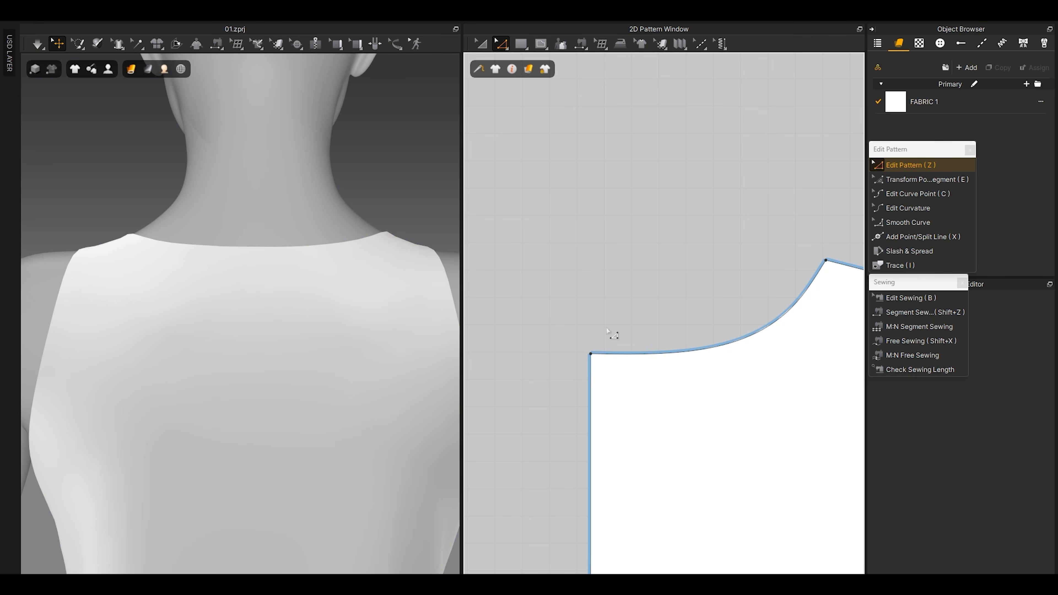
# Step: Inspect the top's fit from the front and side, especially the gaping fabric at the front armhole near the bust
pyautogui.scroll(-4, 317, 292)
pyautogui.moveTo(327, 303); pyautogui.dragTo(179, 350, button='right')
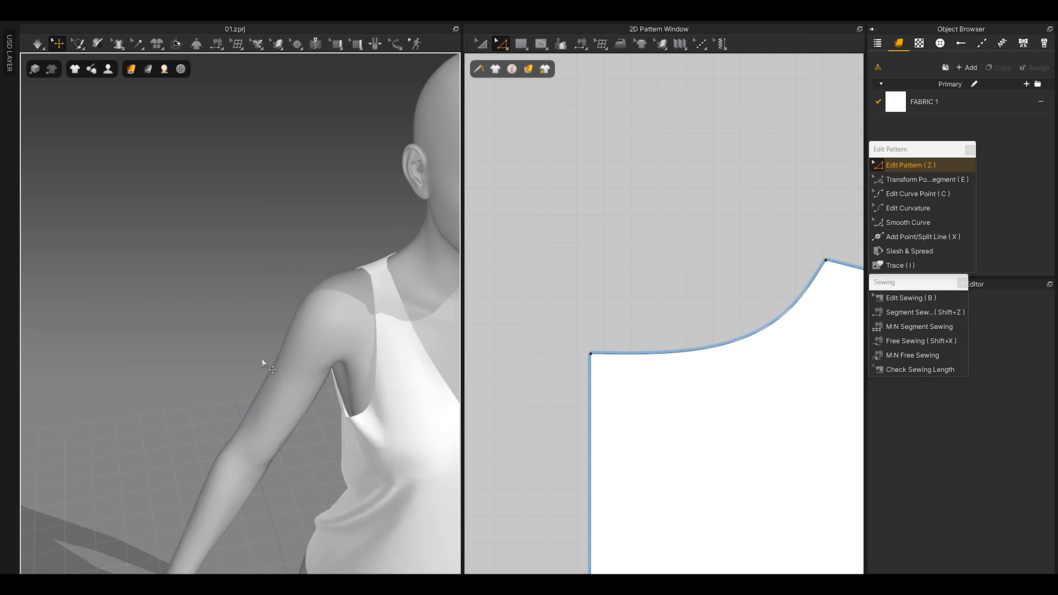
pyautogui.scroll(-4, 263, 359)
pyautogui.moveTo(312, 396); pyautogui.dragTo(275, 396, button='middle')
pyautogui.moveTo(276, 396); pyautogui.dragTo(327, 402, button='right')
pyautogui.scroll(4, 327, 402)
pyautogui.moveTo(327, 402); pyautogui.dragTo(275, 375, button='middle')
pyautogui.moveTo(298, 372); pyautogui.dragTo(320, 383, button='right')
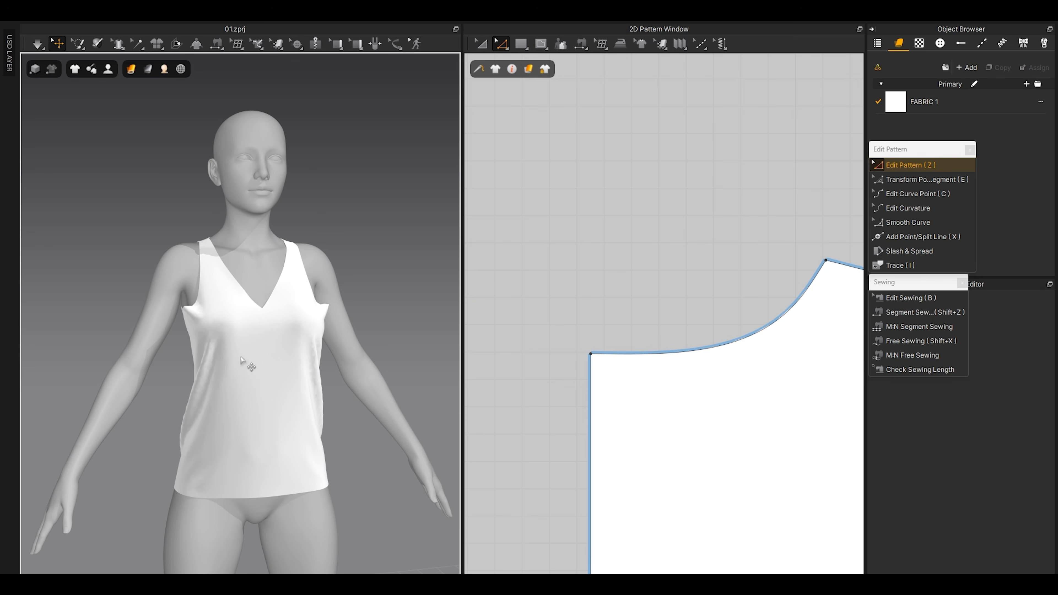
pyautogui.scroll(2, 245, 352)
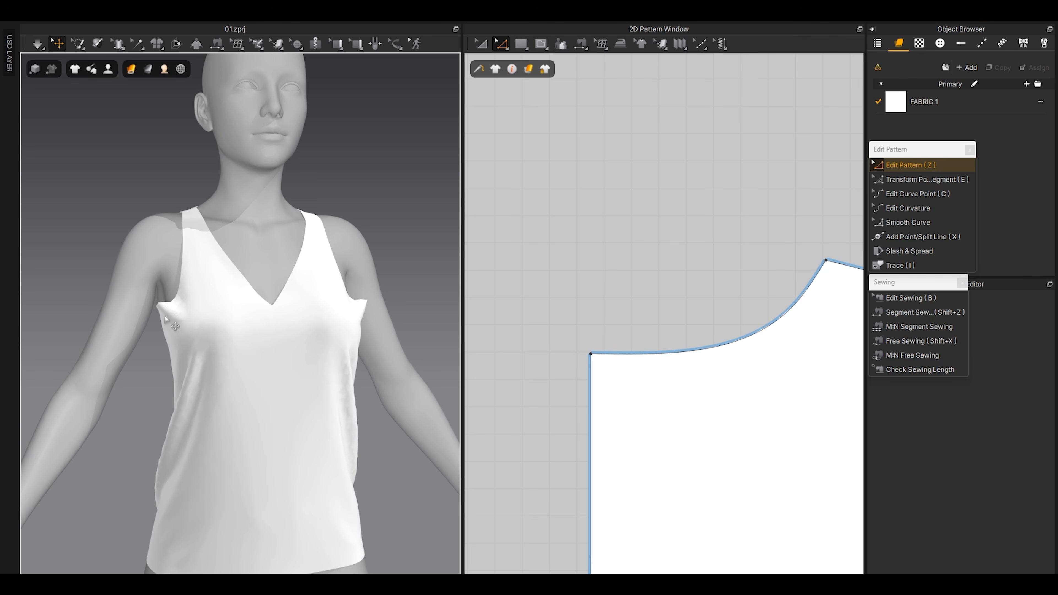
pyautogui.scroll(2, 177, 352)
pyautogui.moveTo(172, 389); pyautogui.dragTo(202, 396, button='right')
pyautogui.scroll(1, 200, 398)
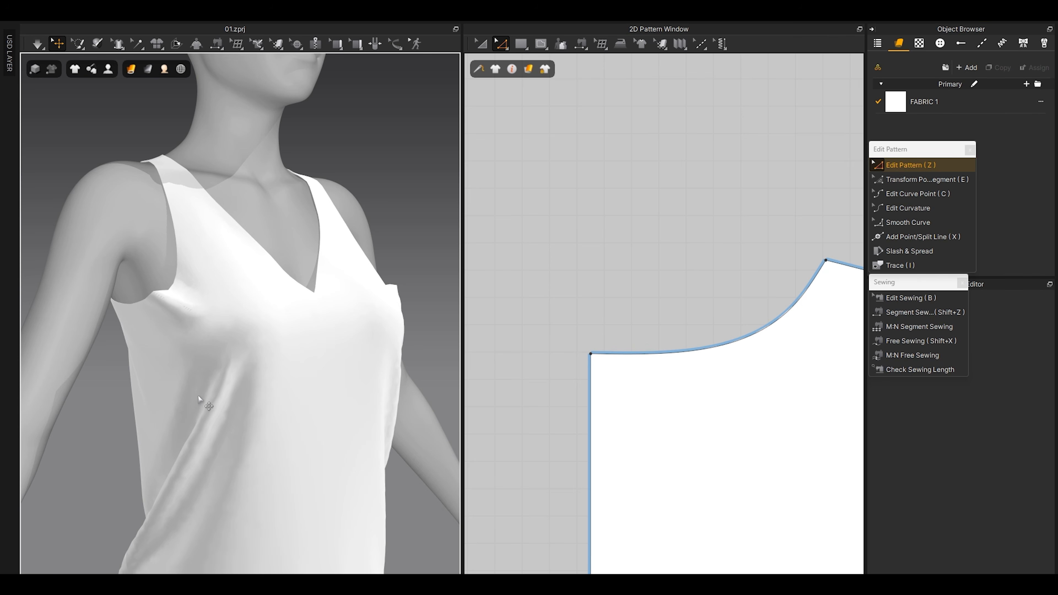
pyautogui.moveTo(198, 396); pyautogui.dragTo(249, 359, button='right')
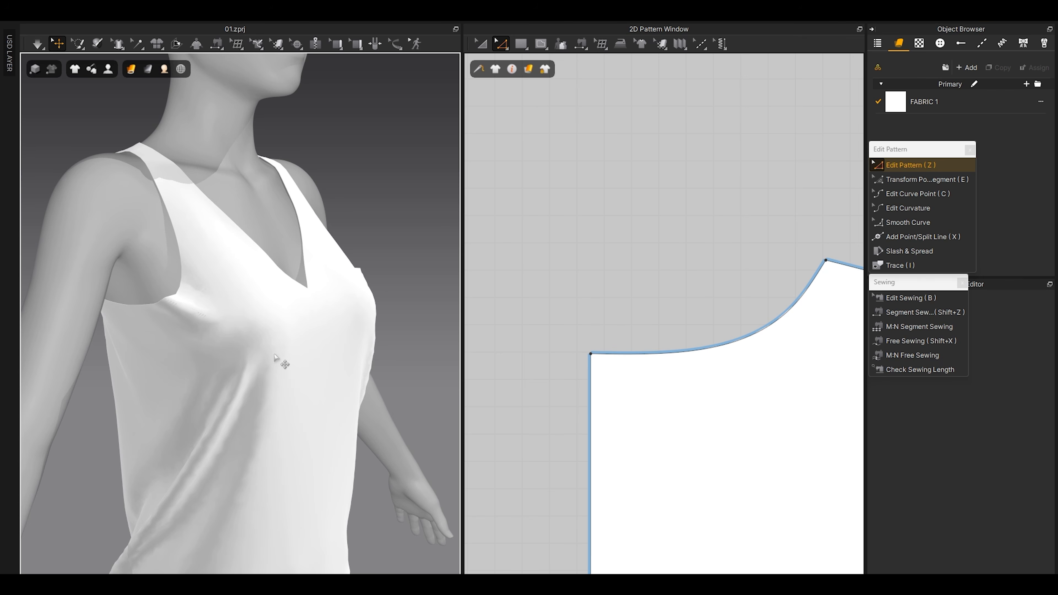
pyautogui.moveTo(263, 296); pyautogui.dragTo(119, 319, button='right')
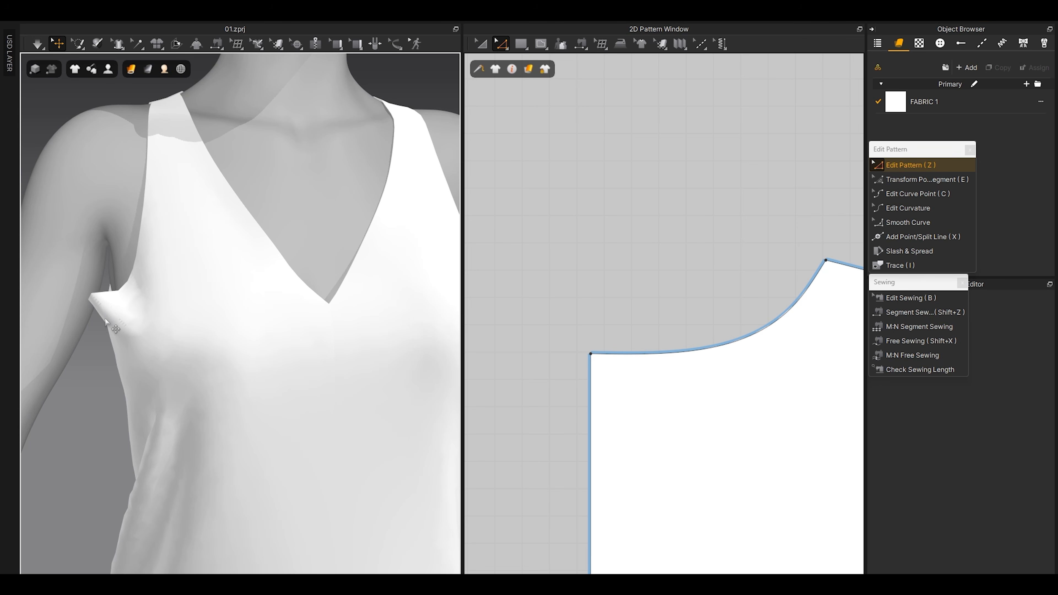
pyautogui.moveTo(116, 335); pyautogui.dragTo(156, 344, button='right')
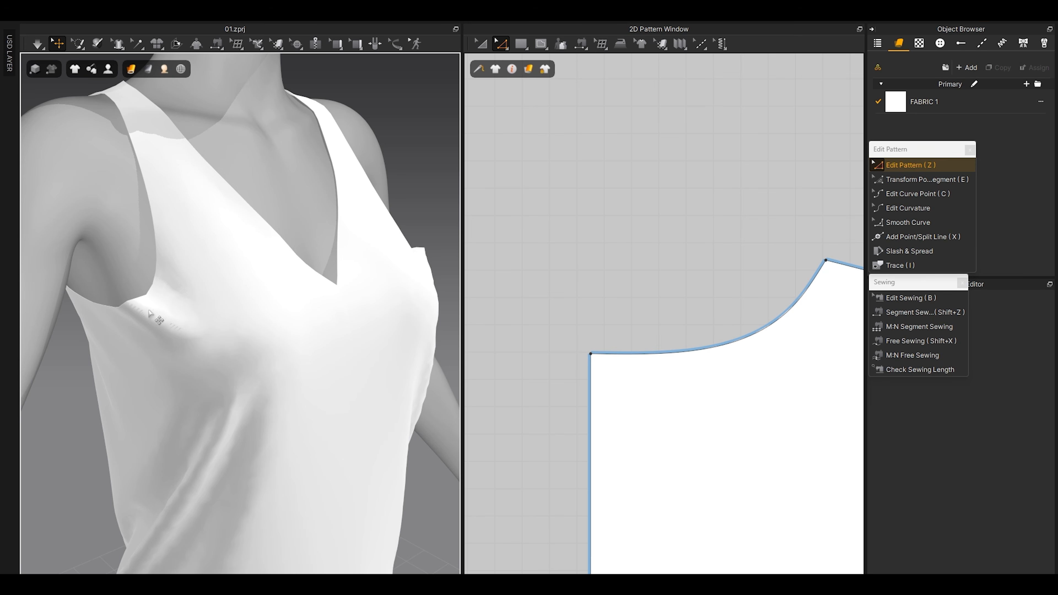
# Step: Examine the back and front armhole shapes in the pattern and compare them with the armhole fold on the avatar
pyautogui.scroll(-8, 602, 314)
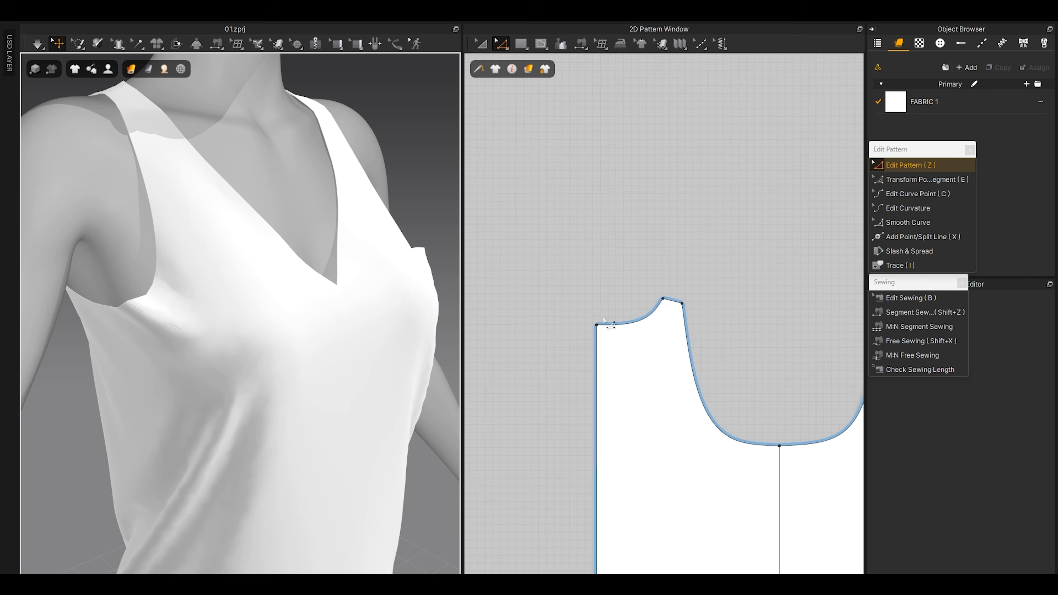
pyautogui.press('a')
pyautogui.moveTo(654, 426); pyautogui.dragTo(645, 416)
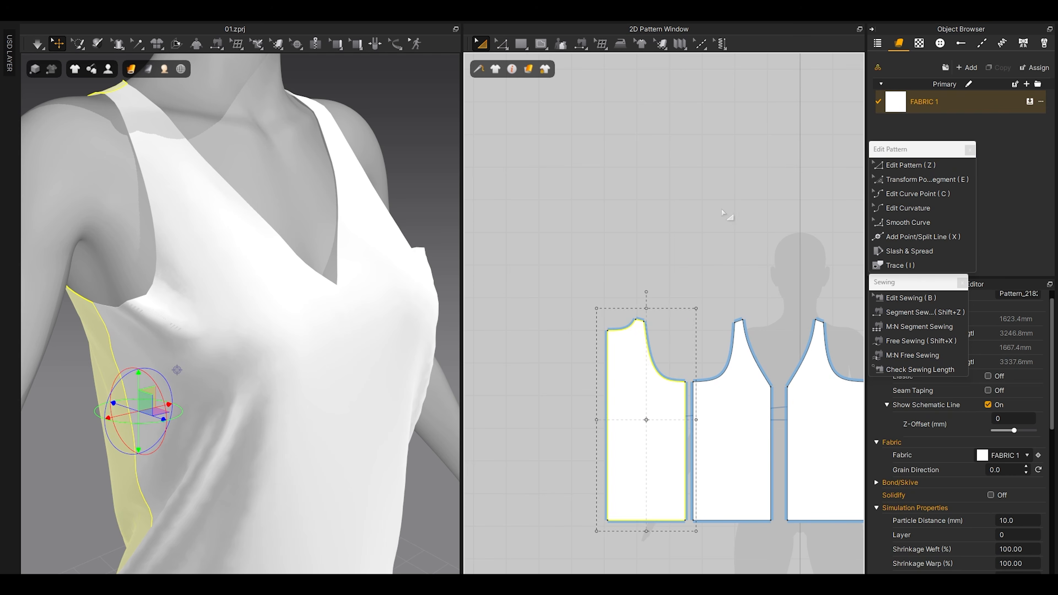
pyautogui.click(729, 217)
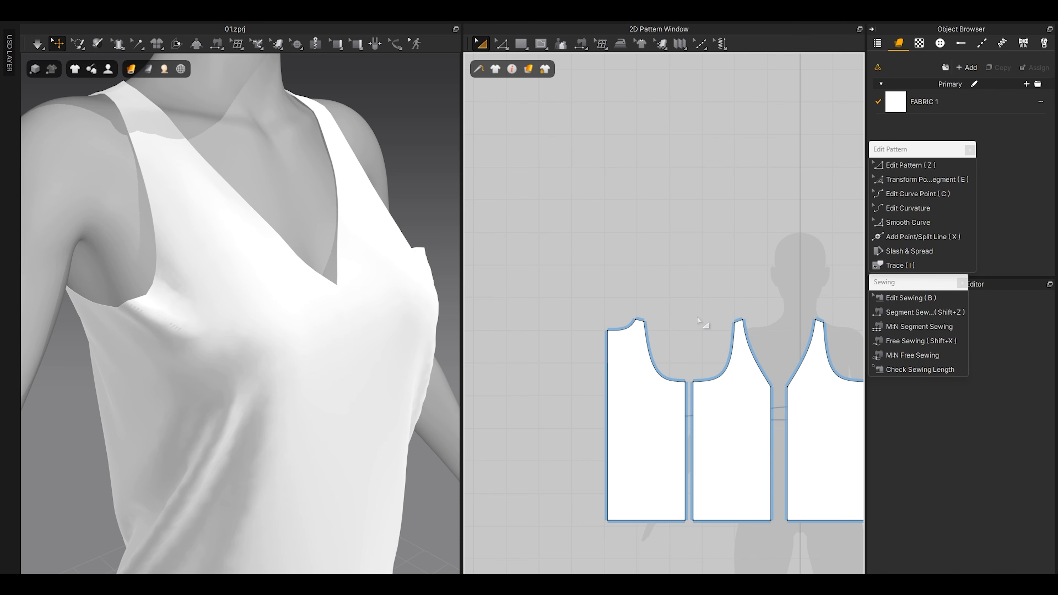
pyautogui.scroll(4, 703, 324)
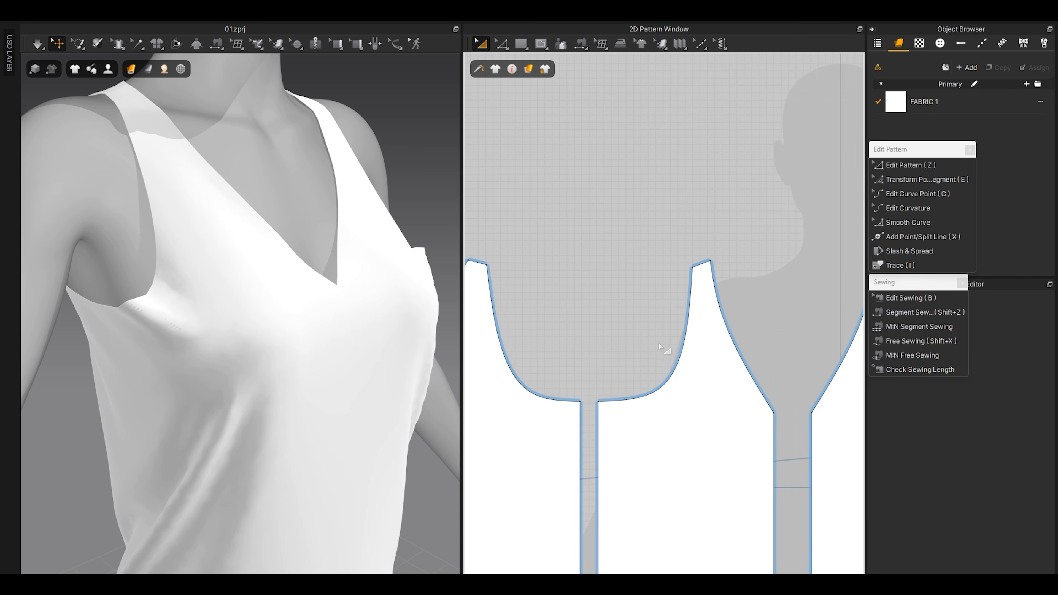
pyautogui.scroll(3, 170, 332)
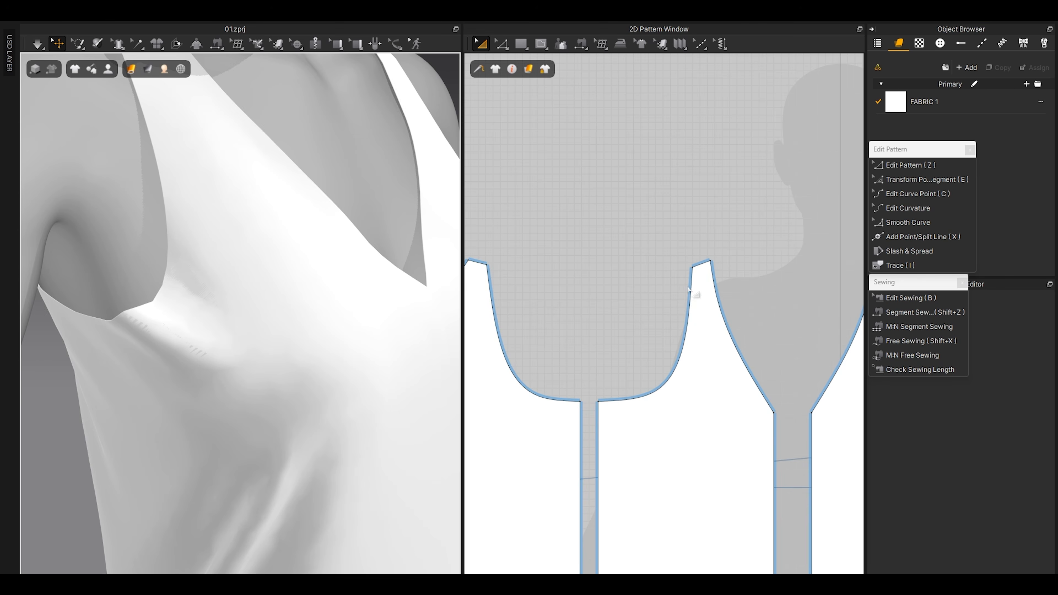
pyautogui.scroll(4, 684, 285)
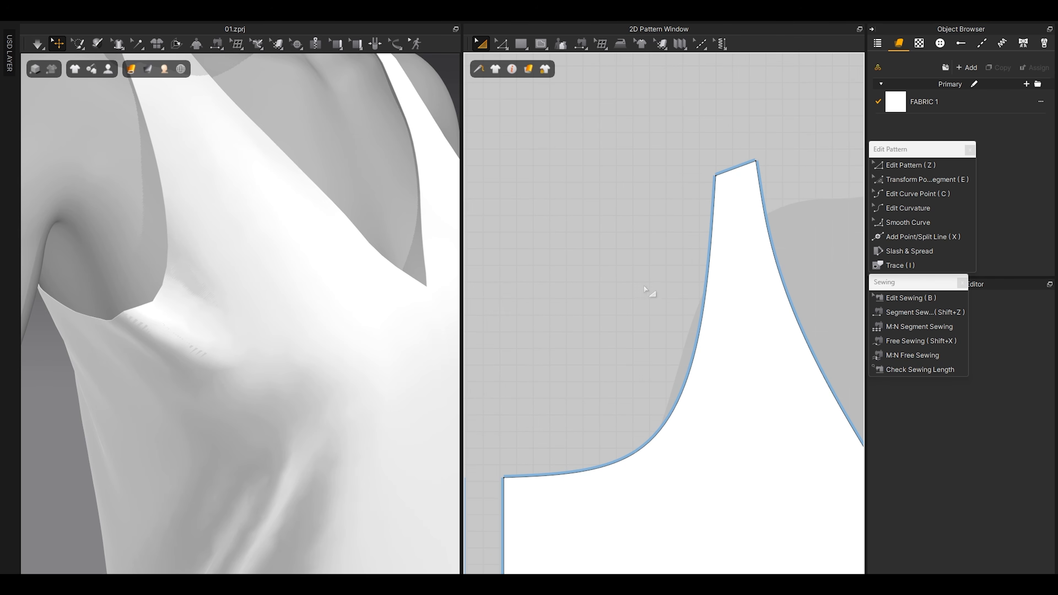
pyautogui.moveTo(623, 333); pyautogui.dragTo(614, 305, button='middle')
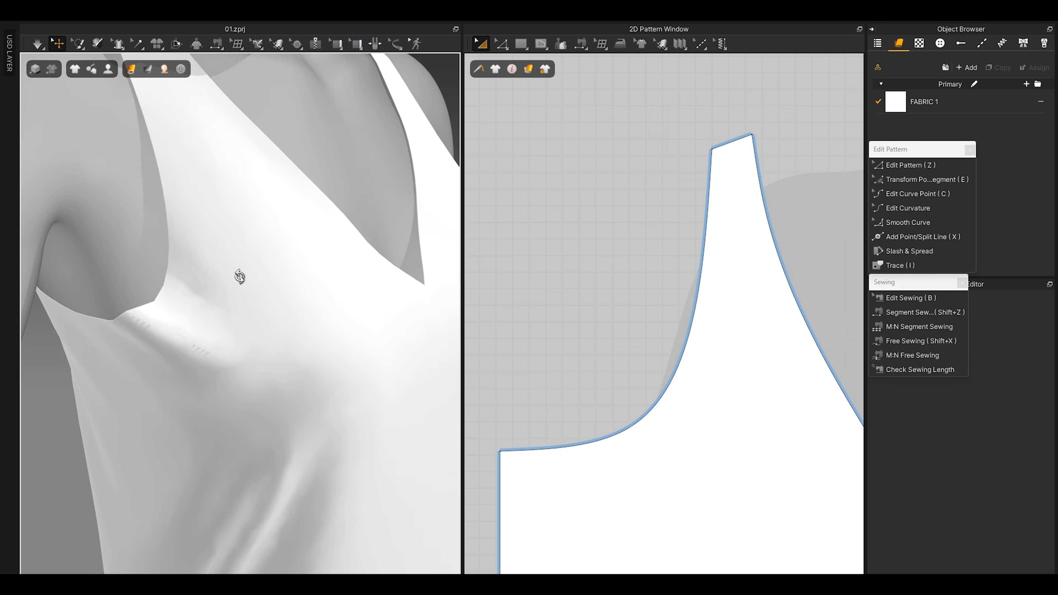
pyautogui.scroll(-2, 244, 259)
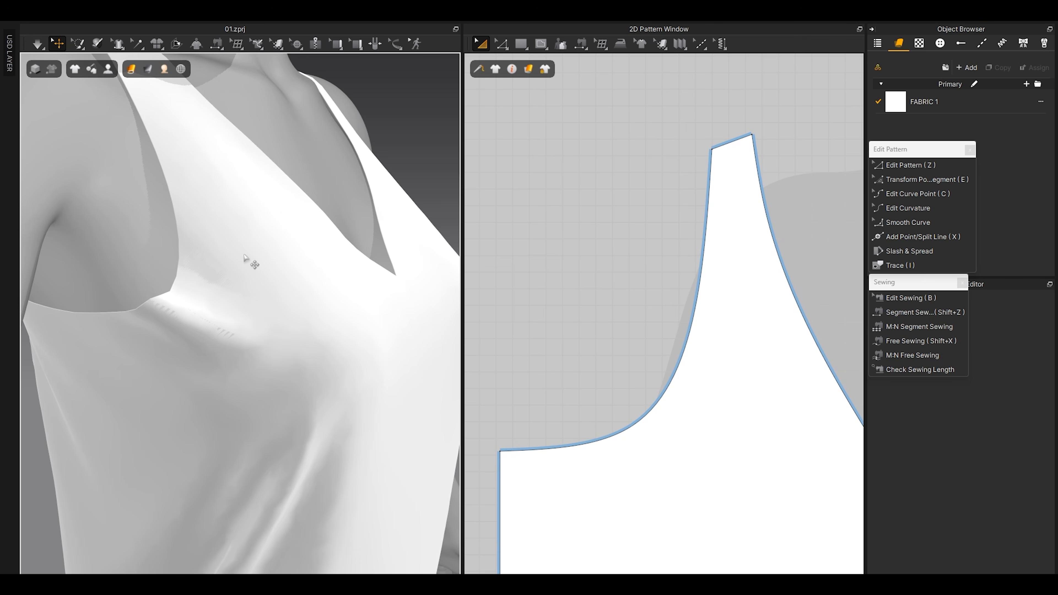
# Step: Locate the gaping spot of the front armhole on the pattern and add two points about 28 mm apart on the curve there
pyautogui.click(153, 312)
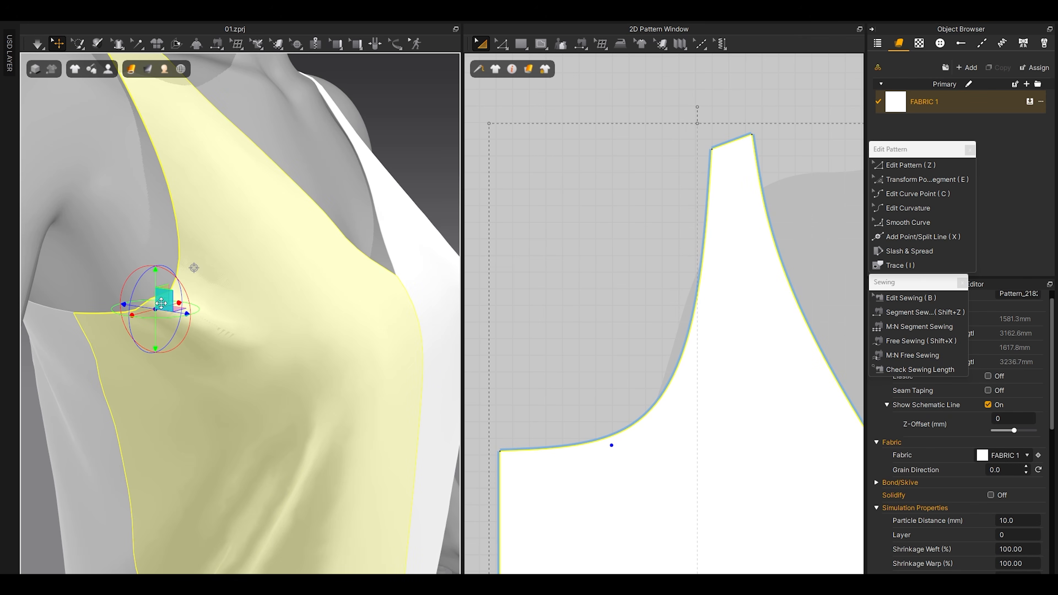
pyautogui.moveTo(568, 351); pyautogui.dragTo(568, 274, button='middle')
pyautogui.scroll(3, 632, 310)
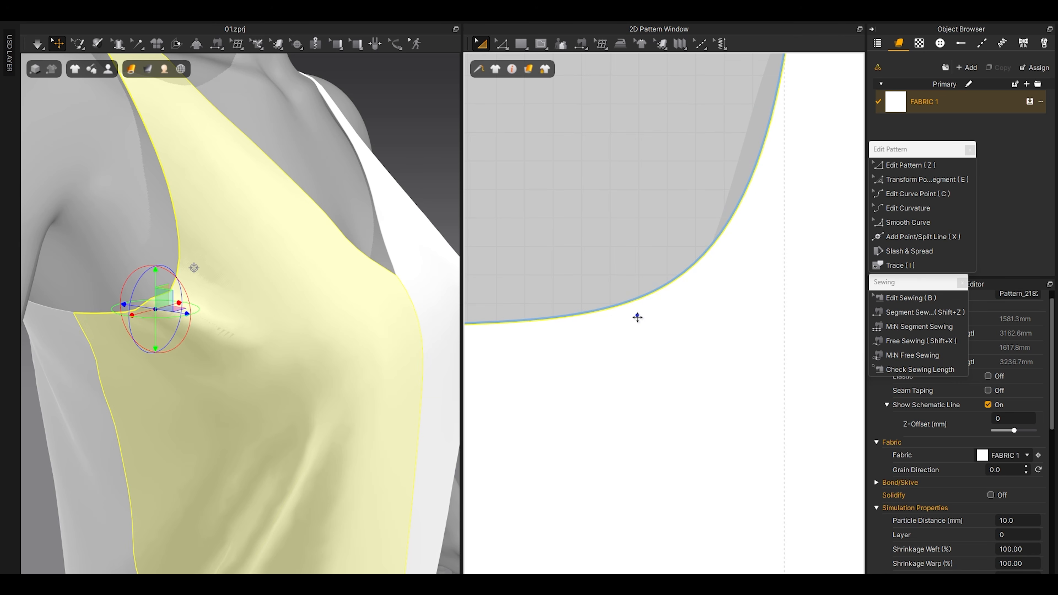
pyautogui.click(910, 238)
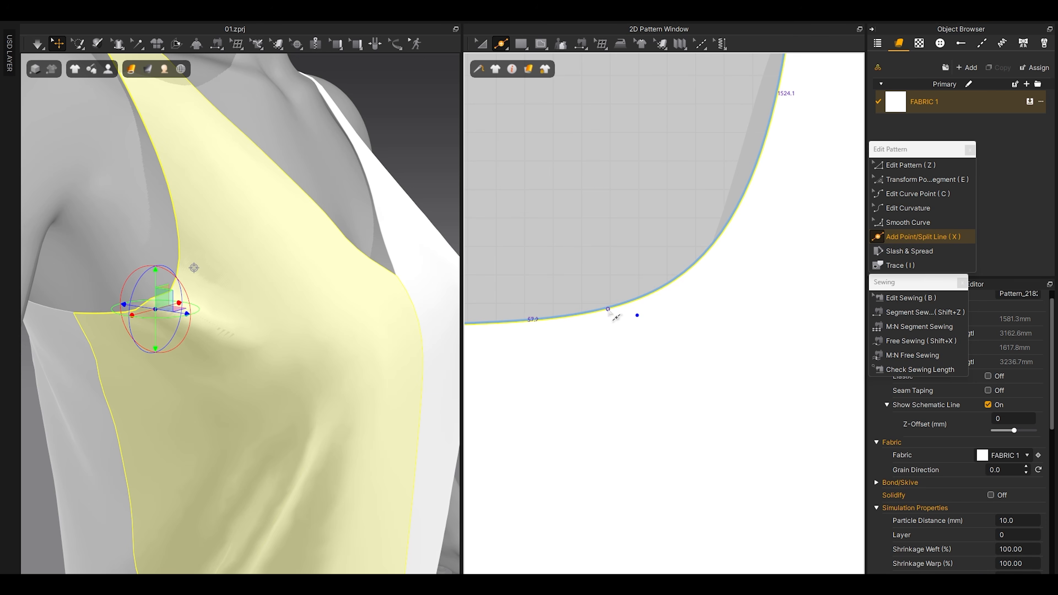
pyautogui.click(598, 312)
pyautogui.click(671, 282)
pyautogui.moveTo(647, 318); pyautogui.dragTo(641, 294, button='right')
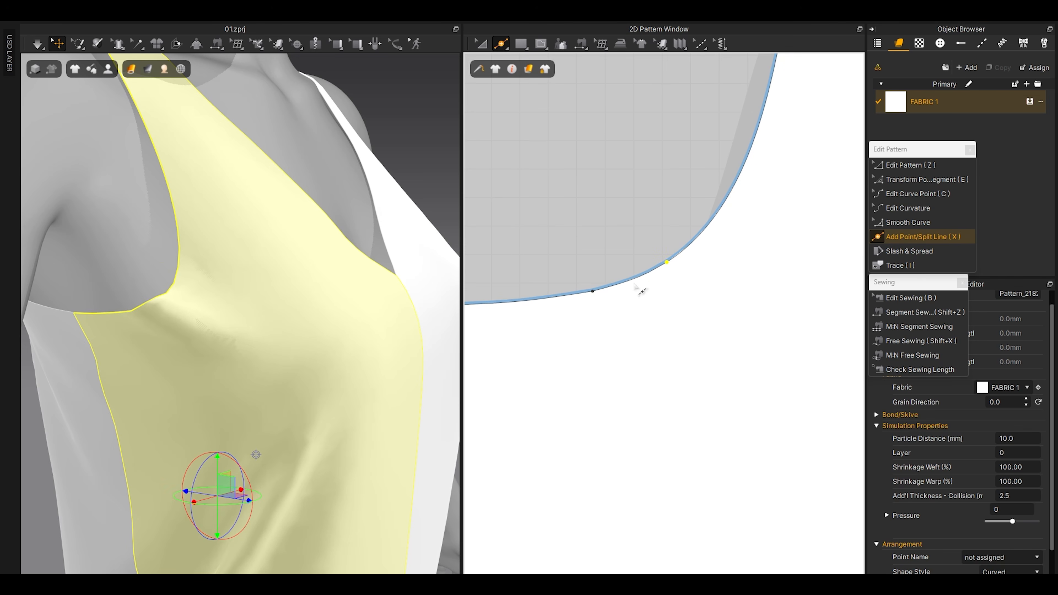
# Step: Split the armhole segment between the two new points uniformly into 2 segments
pyautogui.scroll(1, 641, 289)
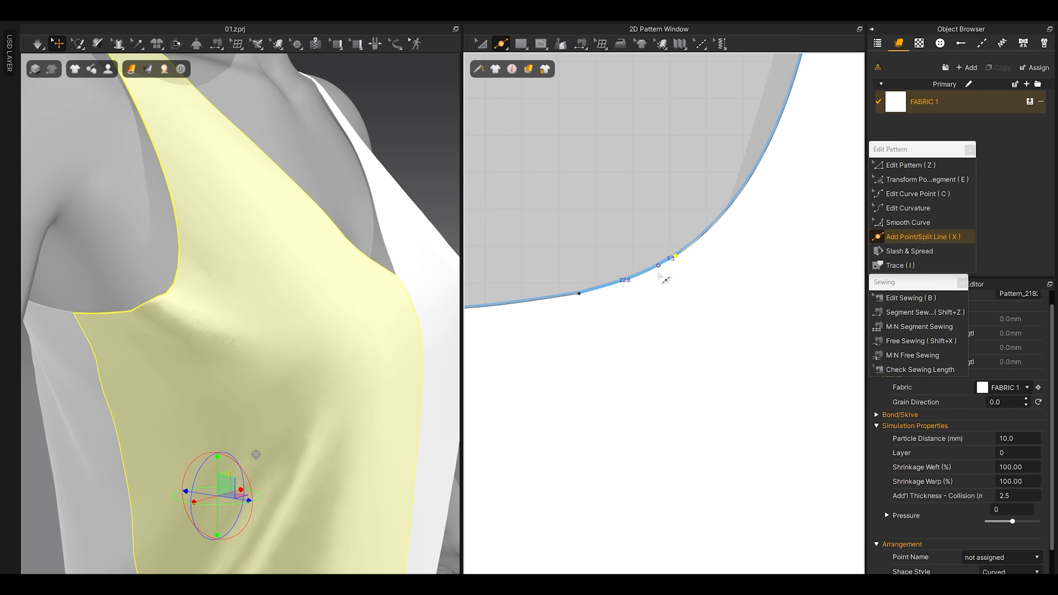
pyautogui.rightClick(629, 282)
pyautogui.moveTo(554, 160); pyautogui.dragTo(463, 121)
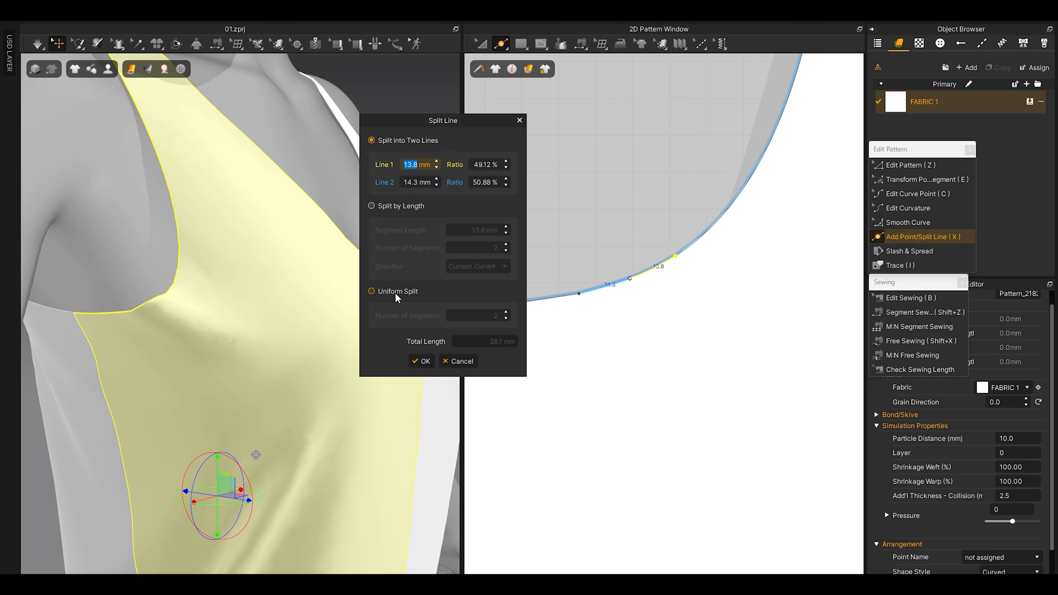
pyautogui.click(371, 291)
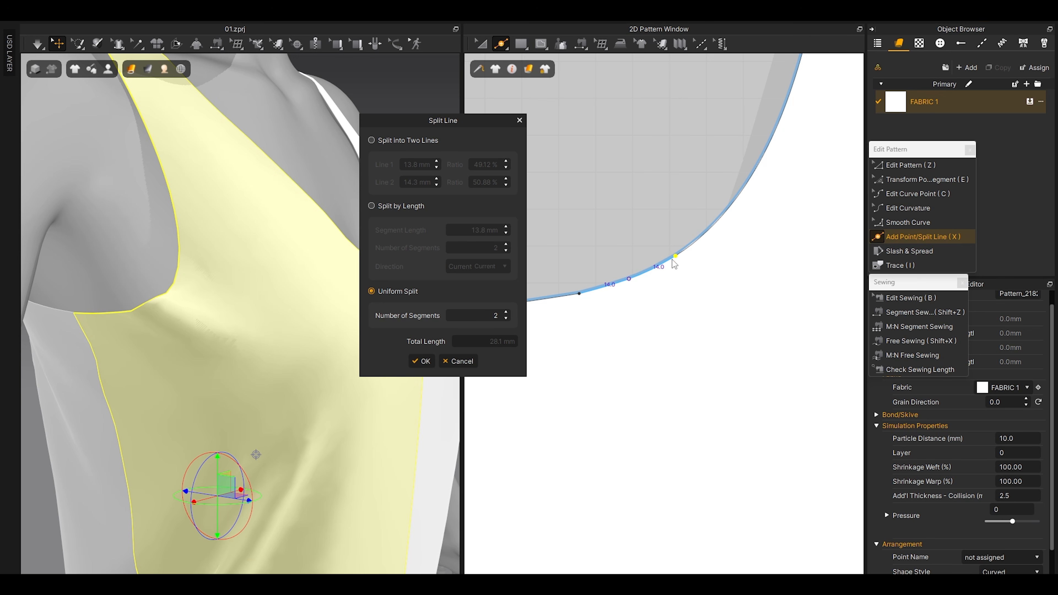
pyautogui.click(421, 361)
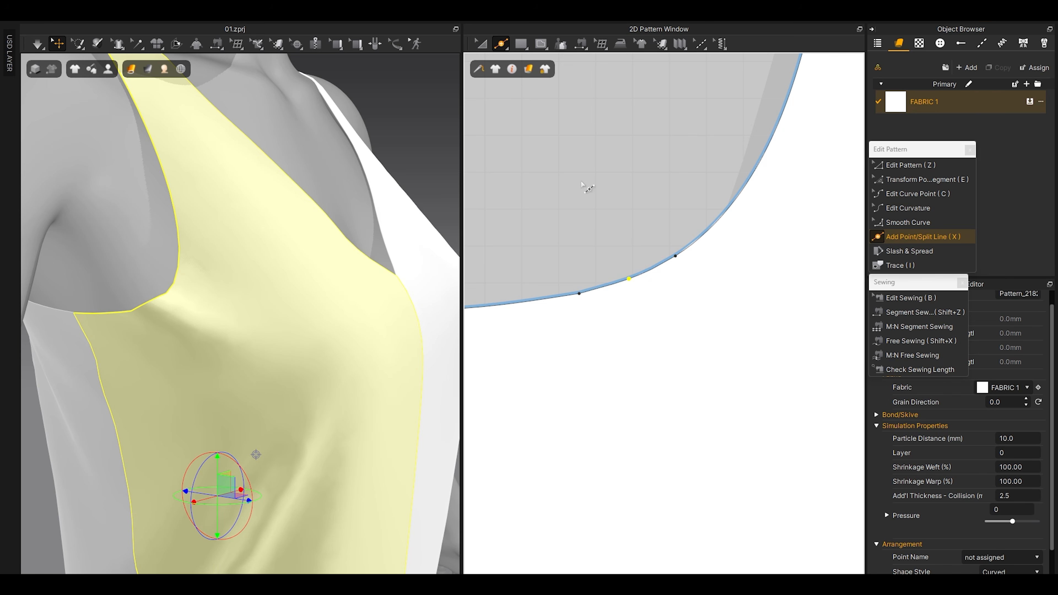
# Step: Move the middle armhole point down into the front piece toward the bust to form a V-shaped dart opening
pyautogui.press('z')
pyautogui.click(660, 291)
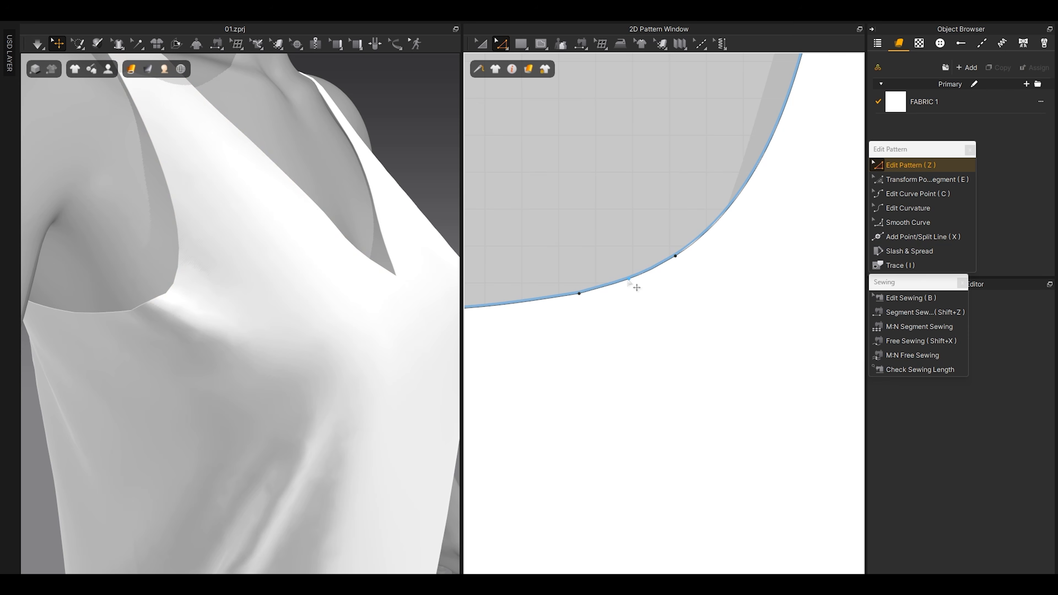
pyautogui.moveTo(636, 288); pyautogui.dragTo(706, 460)
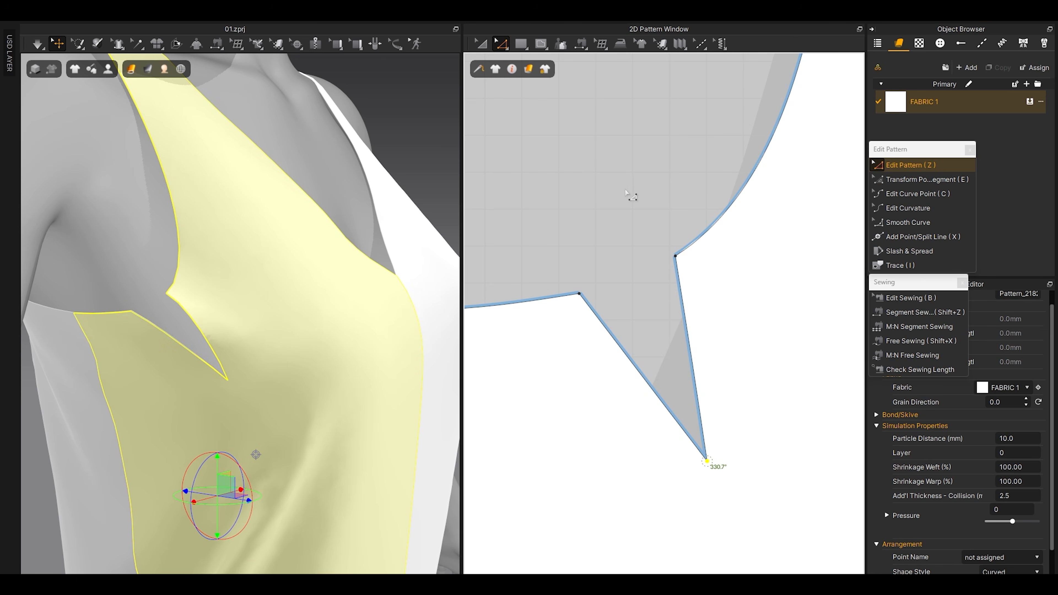
# Step: Simulate the top, pull the fabric around the dart opening and underarm into place, and stop simulating
pyautogui.press('space')
pyautogui.moveTo(172, 289); pyautogui.dragTo(214, 303, button='right')
pyautogui.moveTo(214, 303); pyautogui.dragTo(223, 289)
pyautogui.moveTo(190, 316); pyautogui.dragTo(213, 325, button='right')
pyautogui.moveTo(144, 385); pyautogui.dragTo(130, 402, button='right')
pyautogui.moveTo(167, 339); pyautogui.dragTo(142, 300, button='right')
pyautogui.click(141, 303)
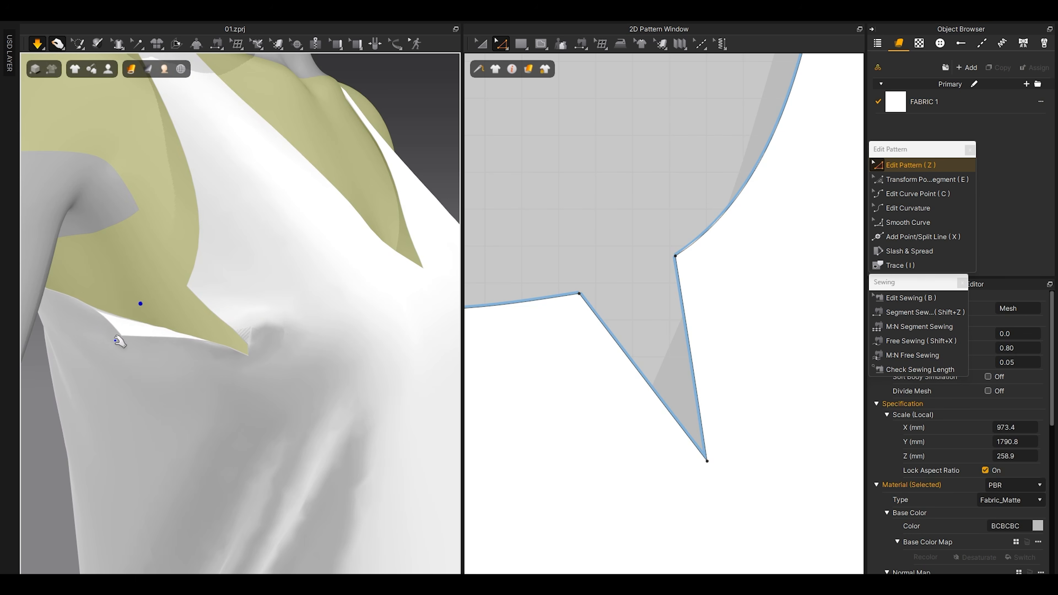
pyautogui.click(119, 341)
pyautogui.press('space')
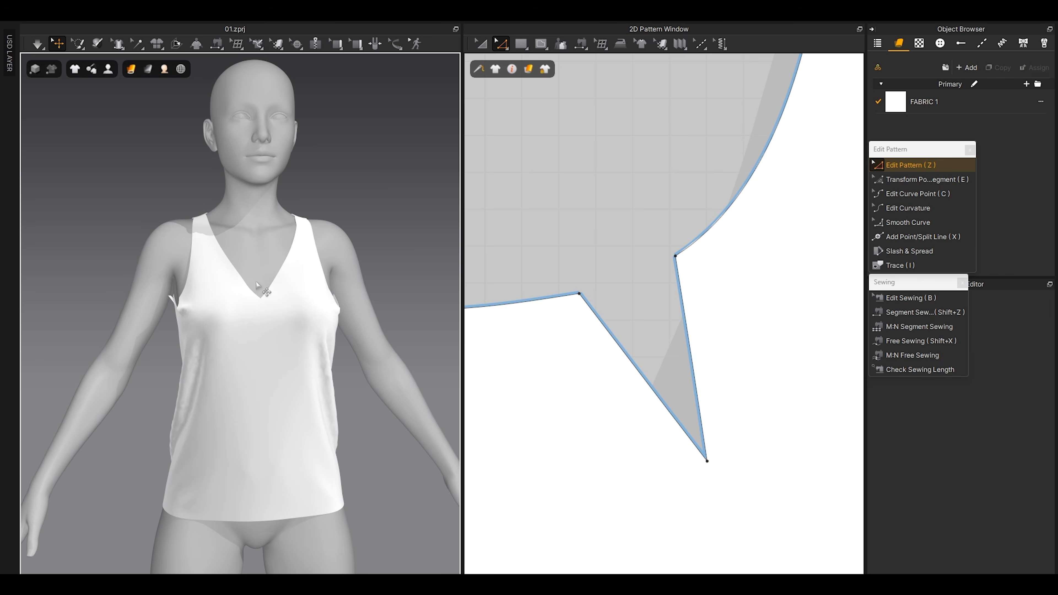
# Step: Locate the bust point on the front pattern and move the dart's tip horizontally toward the center front to aim at it
pyautogui.scroll(-2, 644, 336)
pyautogui.scroll(-3, 637, 334)
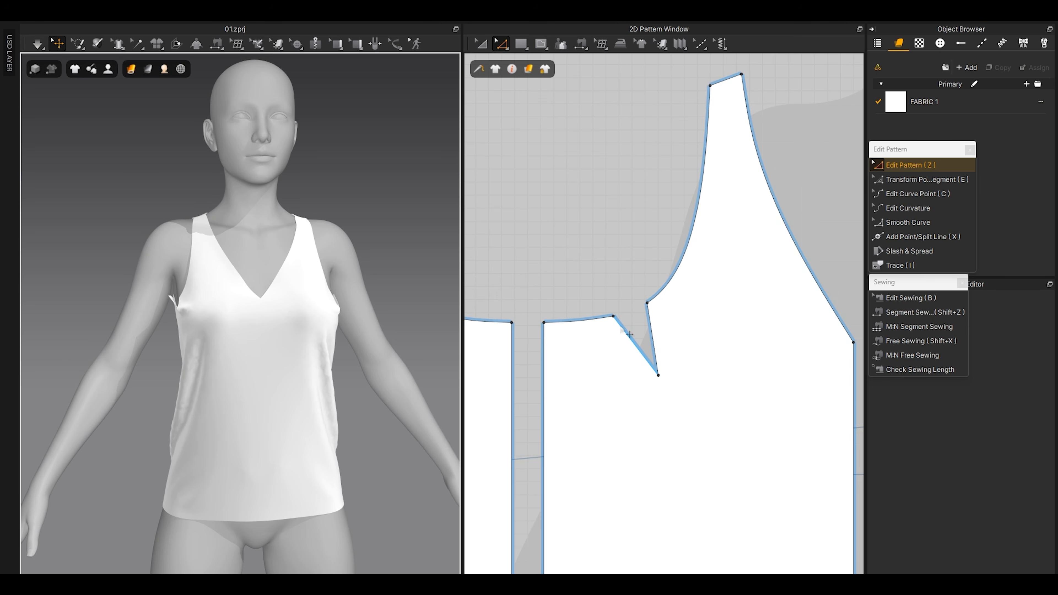
pyautogui.moveTo(701, 403); pyautogui.dragTo(640, 368)
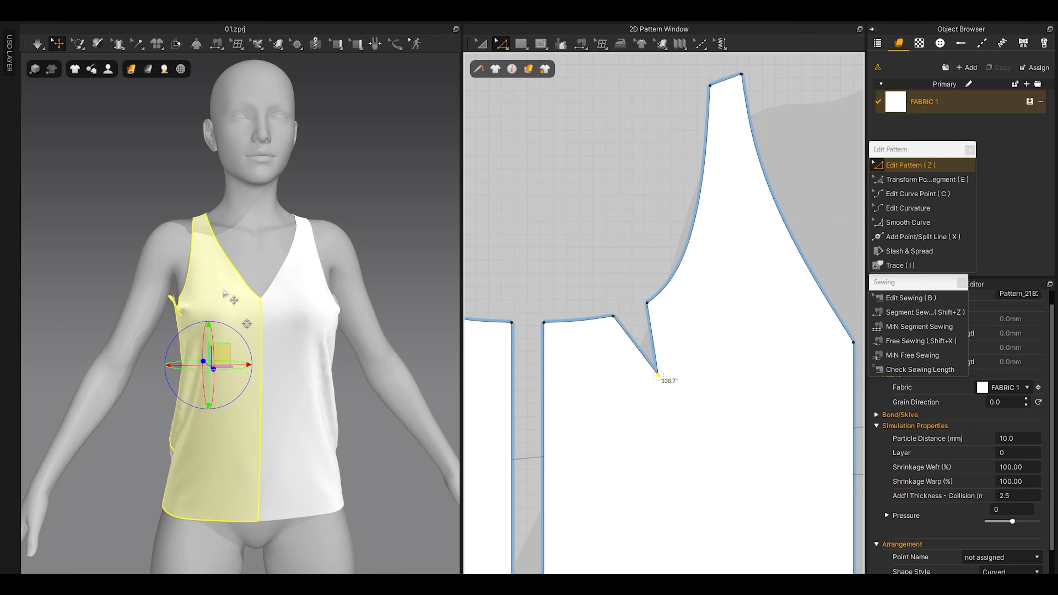
pyautogui.scroll(4, 223, 293)
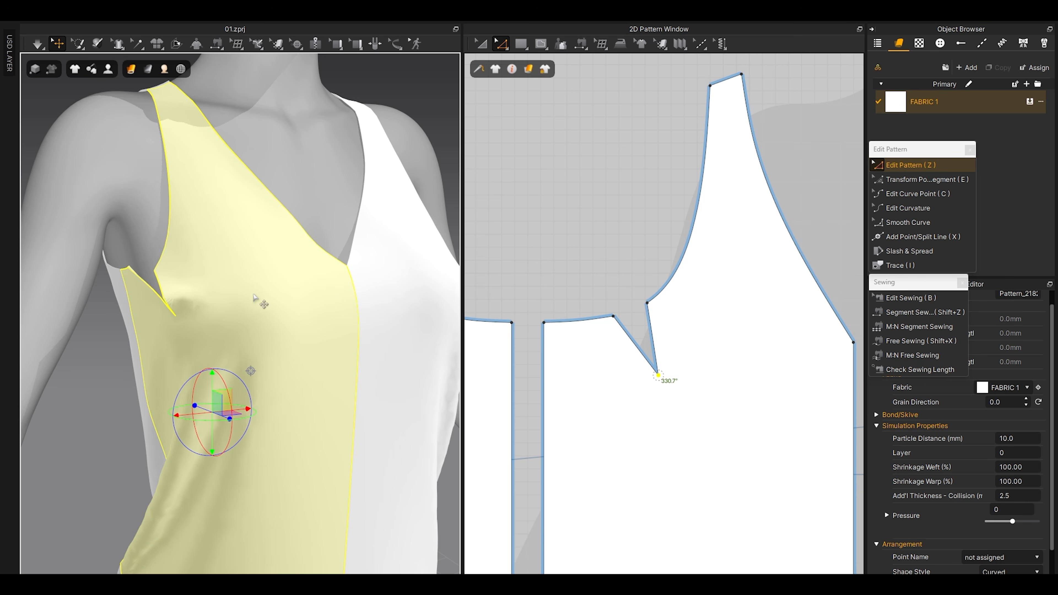
pyautogui.click(240, 328)
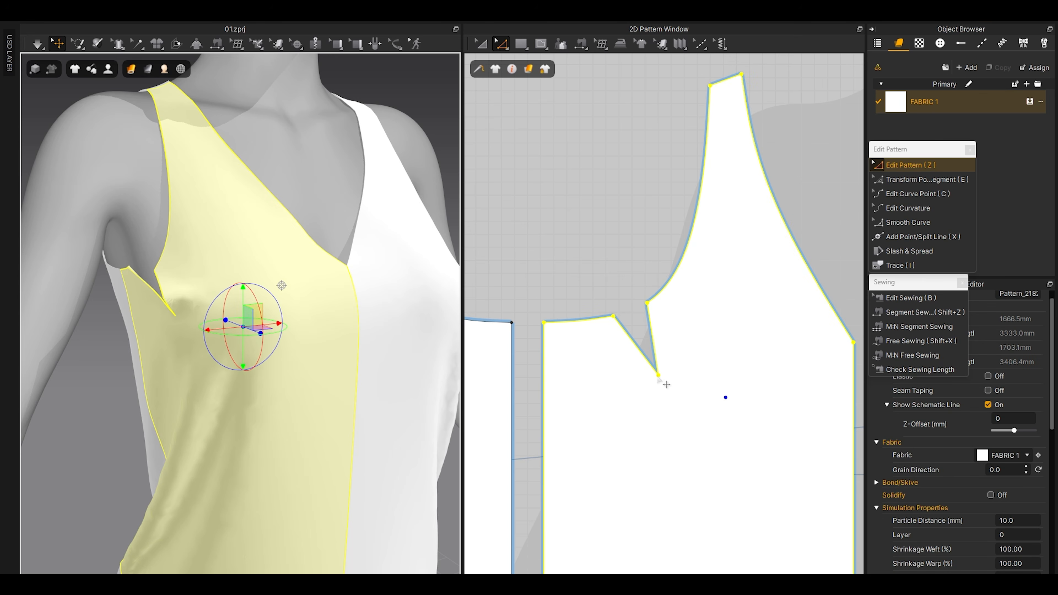
pyautogui.moveTo(659, 375); pyautogui.dragTo(687, 375)
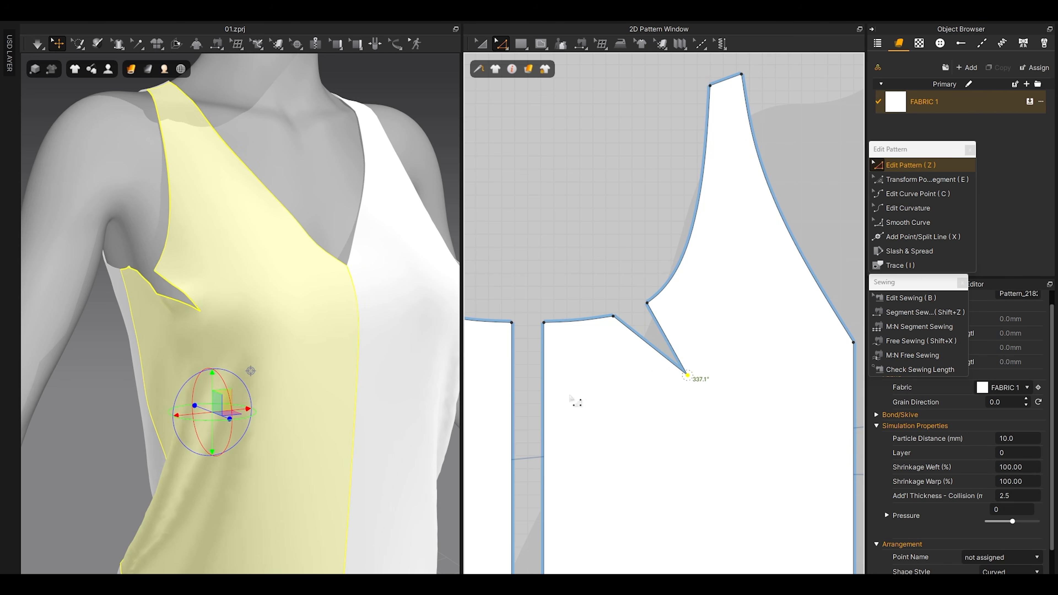
# Step: Move the dart's tip slightly down and toward the center front on the front piece to extend the dart
pyautogui.moveTo(691, 378)
pyautogui.mouseDown()
pyautogui.moveTo(701, 393)
pyautogui.moveTo(695, 382)
pyautogui.mouseUp()
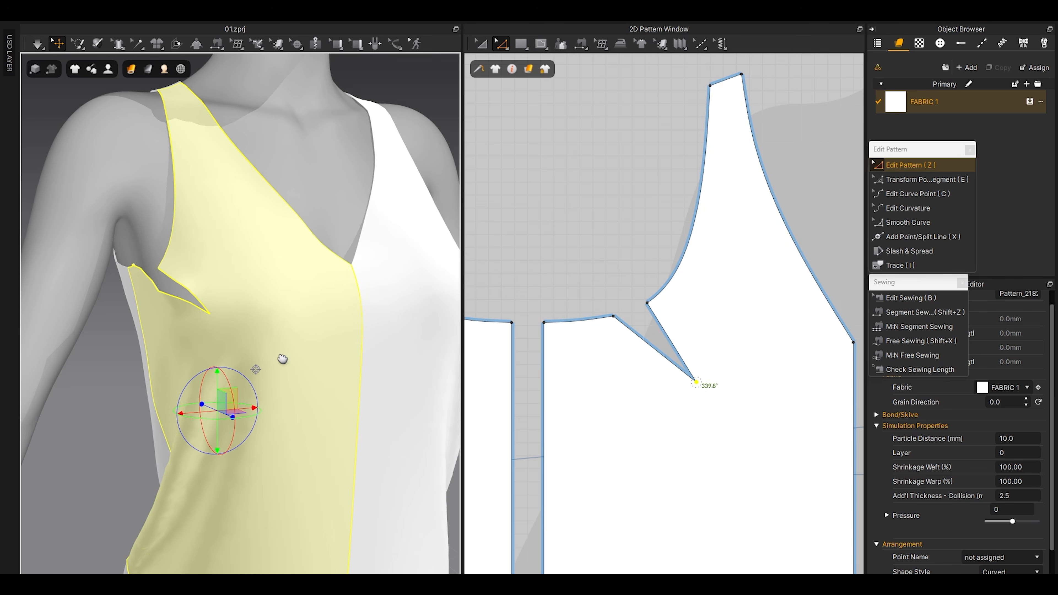
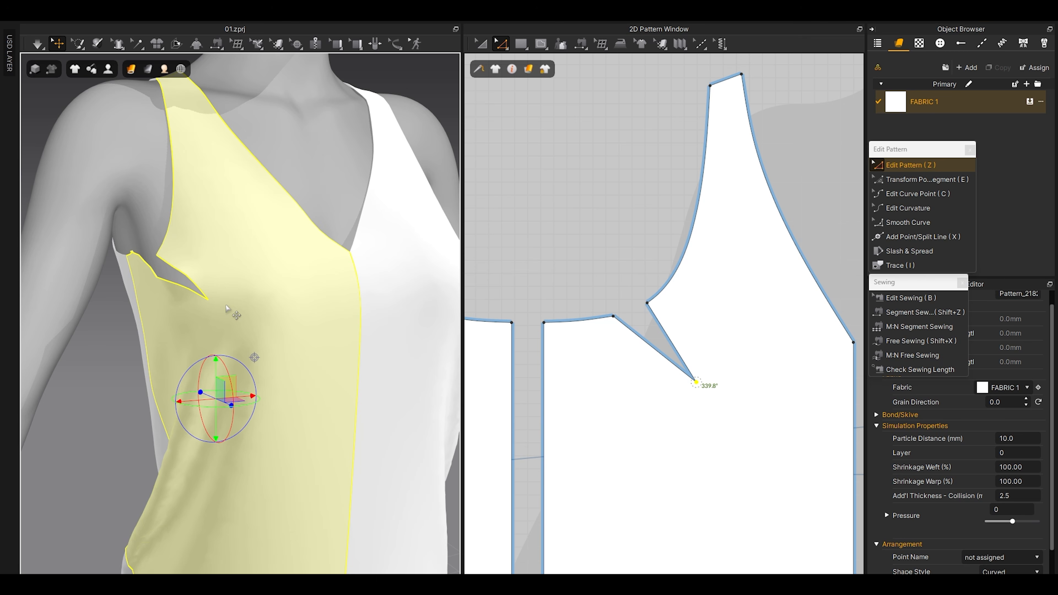
pyautogui.scroll(5, 743, 378)
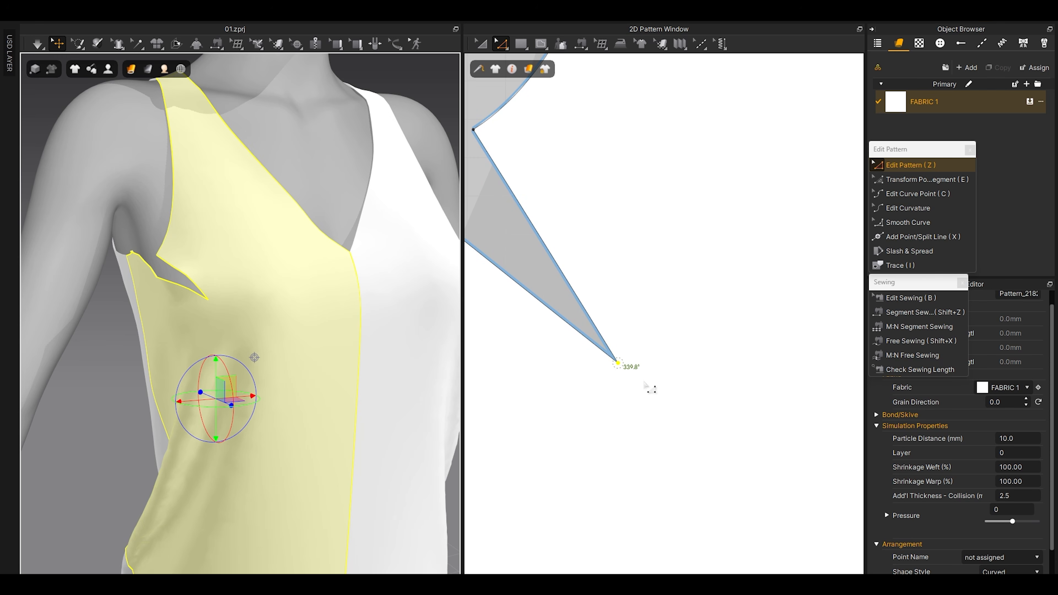
pyautogui.click(645, 383)
pyautogui.click(618, 365)
pyautogui.scroll(3, 619, 366)
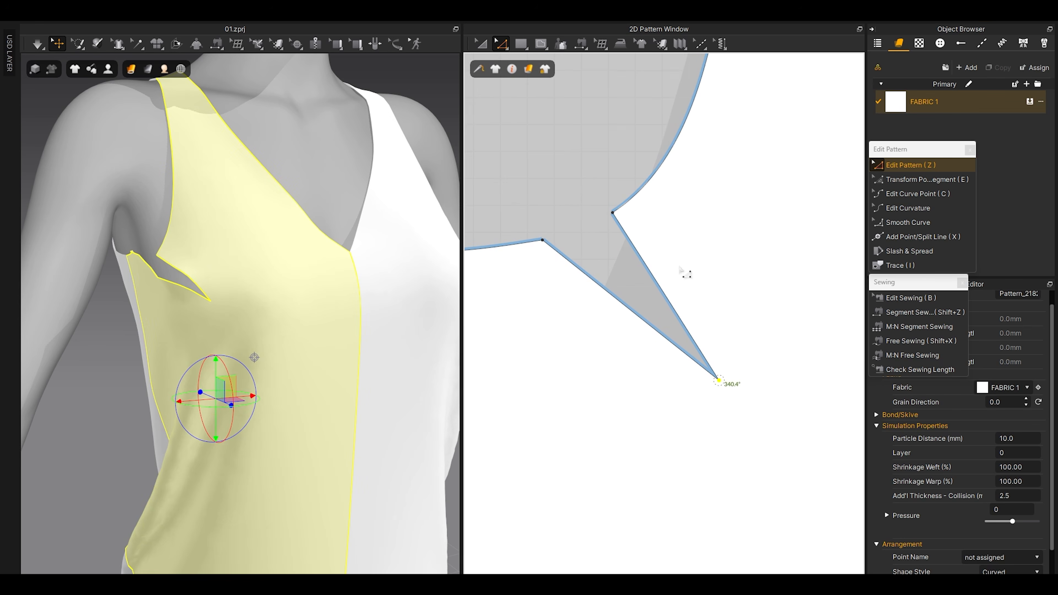
# Step: Compare the two dart legs and raise the upper dart point until its leg measures about 83.8 mm, matching the lower leg
pyautogui.click(683, 270)
pyautogui.click(602, 288)
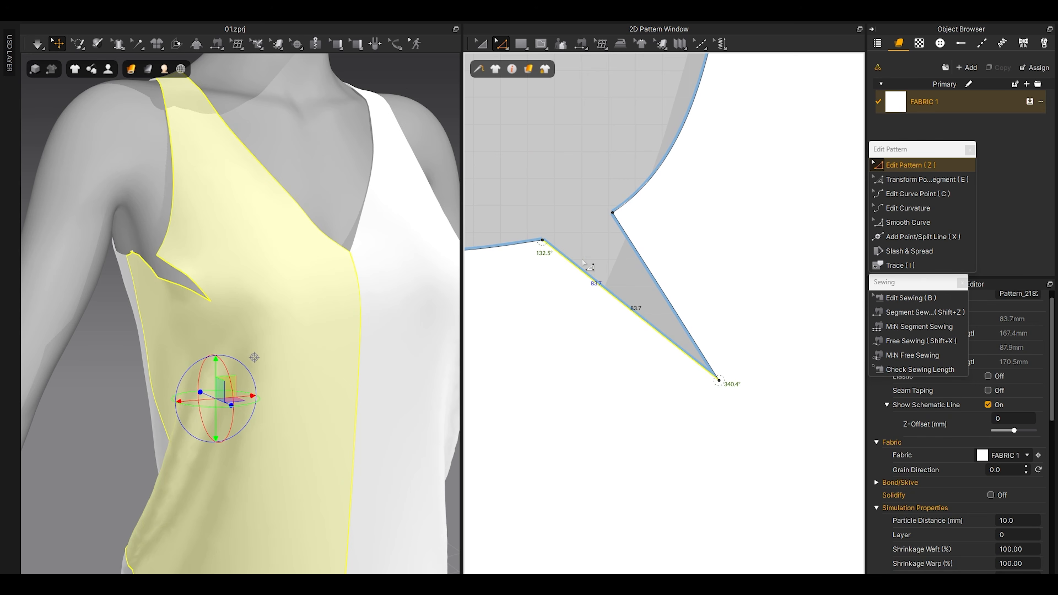
pyautogui.keyDown('shift'); pyautogui.click(634, 248); pyautogui.keyUp('shift')
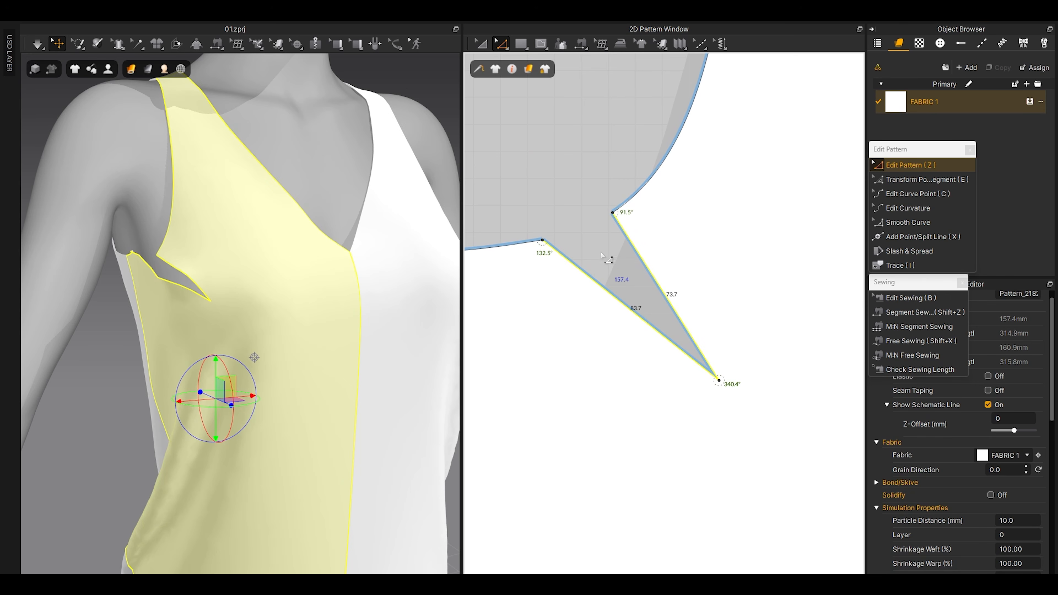
pyautogui.scroll(2, 610, 272)
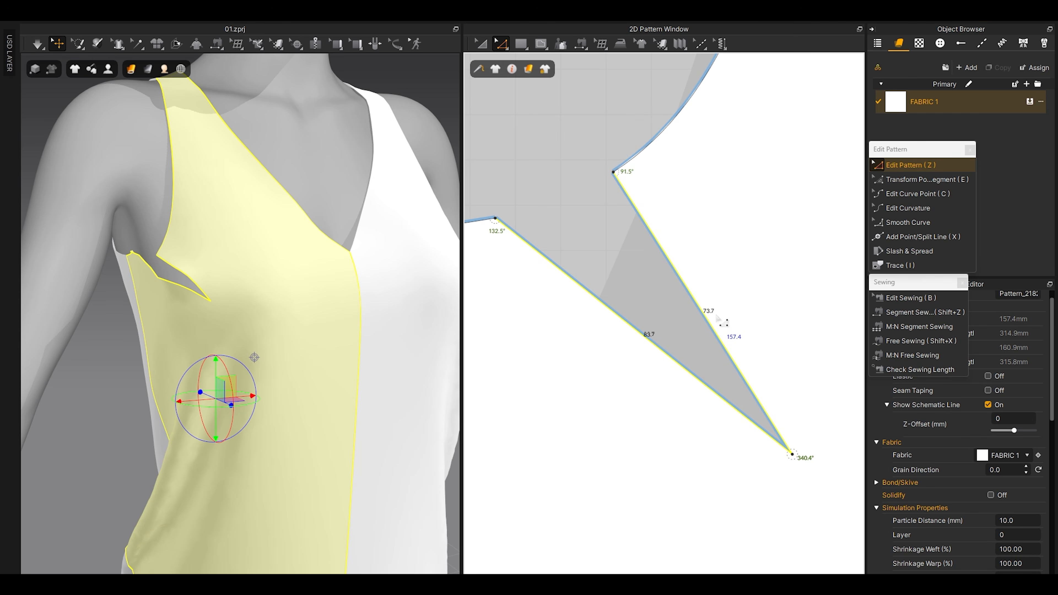
pyautogui.scroll(-2, 545, 206)
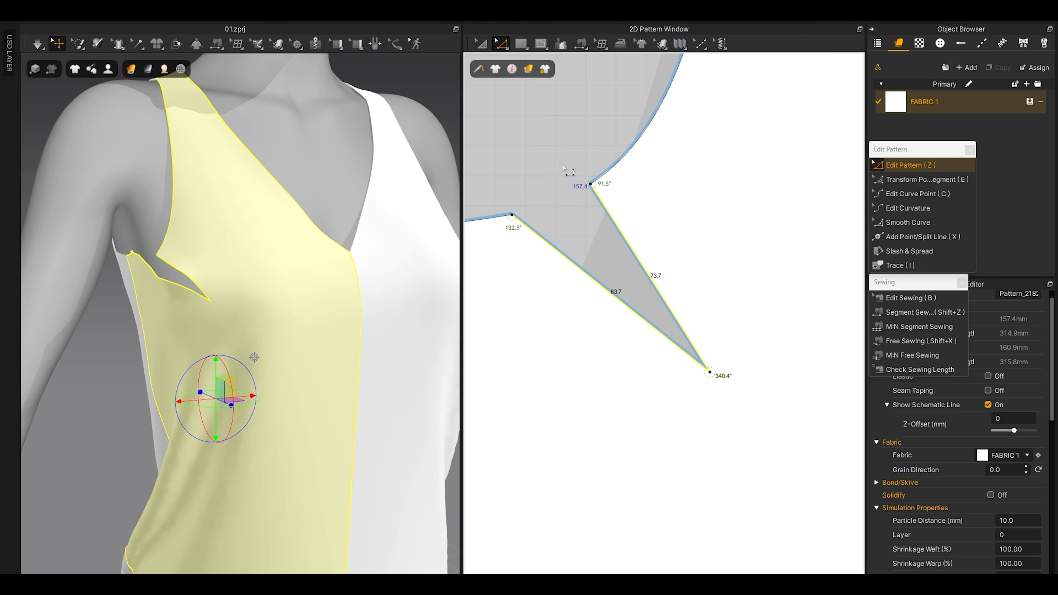
pyautogui.moveTo(567, 169); pyautogui.dragTo(594, 219, button='middle')
pyautogui.click(607, 195)
pyautogui.moveTo(617, 233); pyautogui.dragTo(624, 205)
pyautogui.moveTo(624, 204); pyautogui.dragTo(628, 191)
pyautogui.click(580, 297)
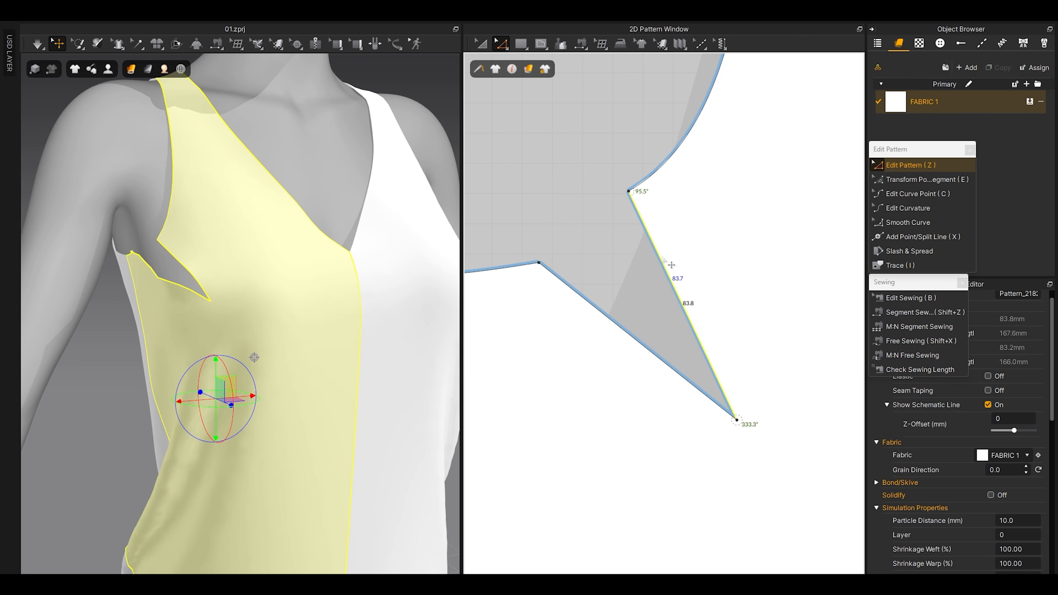
pyautogui.press('Escape')
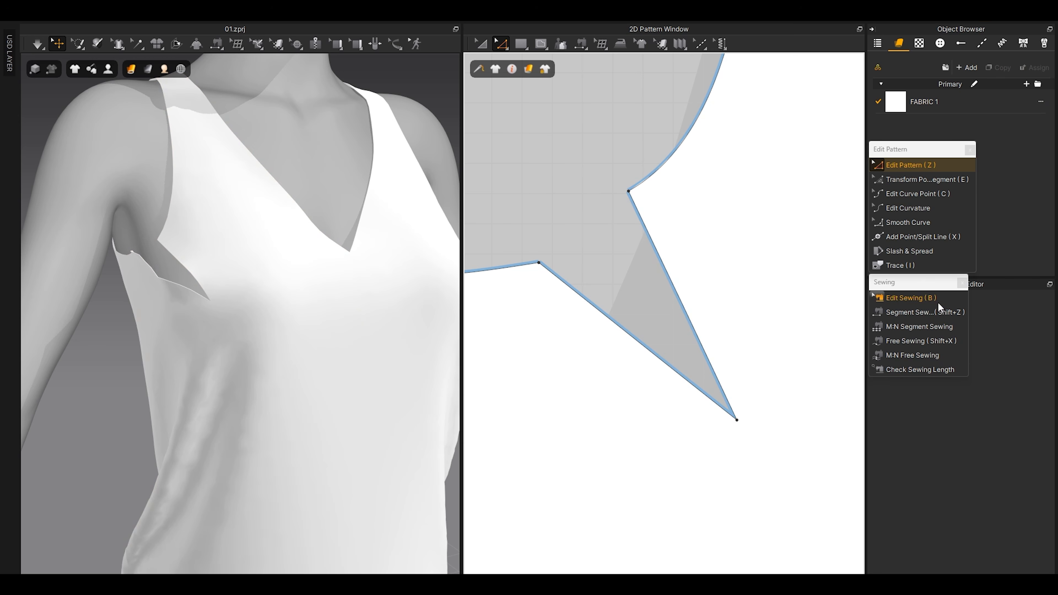
# Step: Sew the two dart legs together with Segment Sewing
pyautogui.click(932, 311)
pyautogui.click(649, 237)
pyautogui.click(583, 295)
pyautogui.click(585, 295)
# Step: Simulate the top to close the sewn dart, stop simulating, and check the fit from the front and side
pyautogui.press('q')
pyautogui.moveTo(242, 287); pyautogui.dragTo(246, 320, button='middle')
pyautogui.press('space')
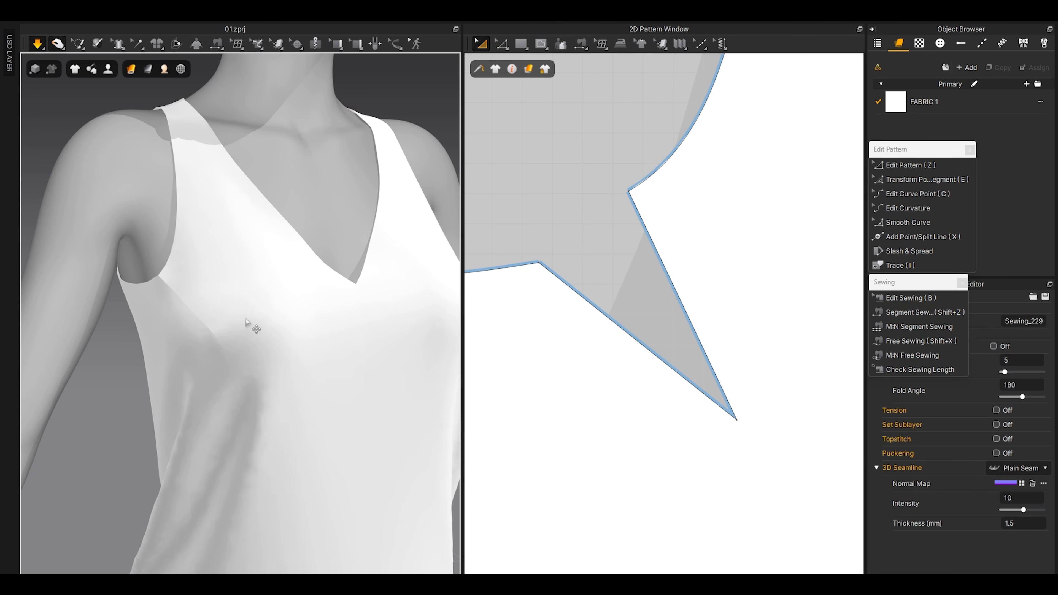
pyautogui.press('space')
pyautogui.scroll(-5, 274, 365)
pyautogui.moveTo(273, 366); pyautogui.dragTo(229, 351, button='right')
pyautogui.moveTo(314, 315); pyautogui.dragTo(297, 350, button='right')
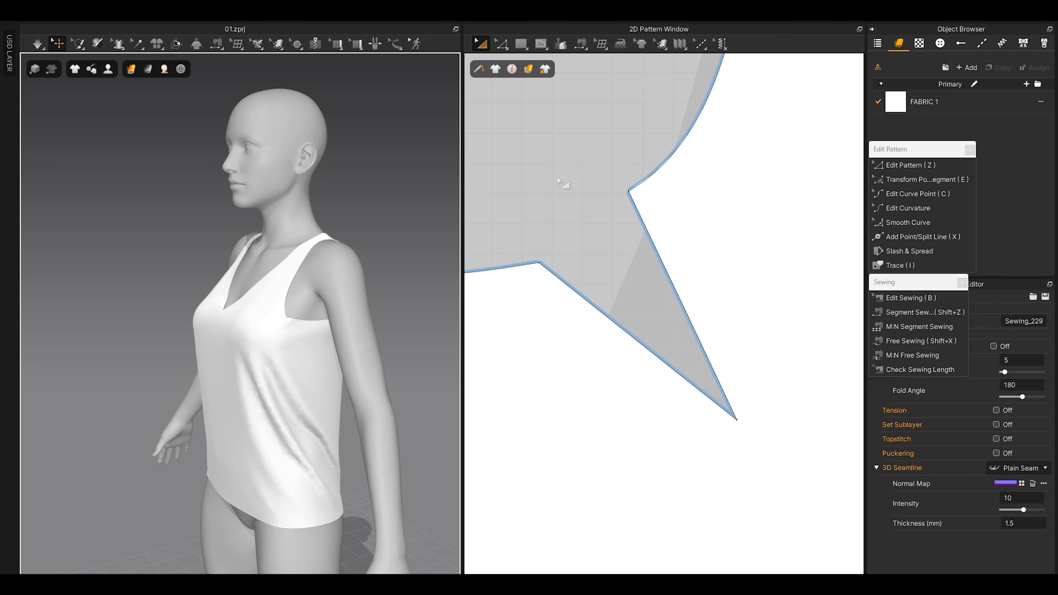
# Step: Widen the dart opening by moving its lower point toward the side seam and its upper point up the armhole
pyautogui.scroll(5, 576, 205)
pyautogui.press('z')
pyautogui.scroll(8, 299, 393)
pyautogui.moveTo(300, 394); pyautogui.dragTo(326, 361, button='right')
pyautogui.scroll(-3, 246, 368)
pyautogui.scroll(5, 247, 369)
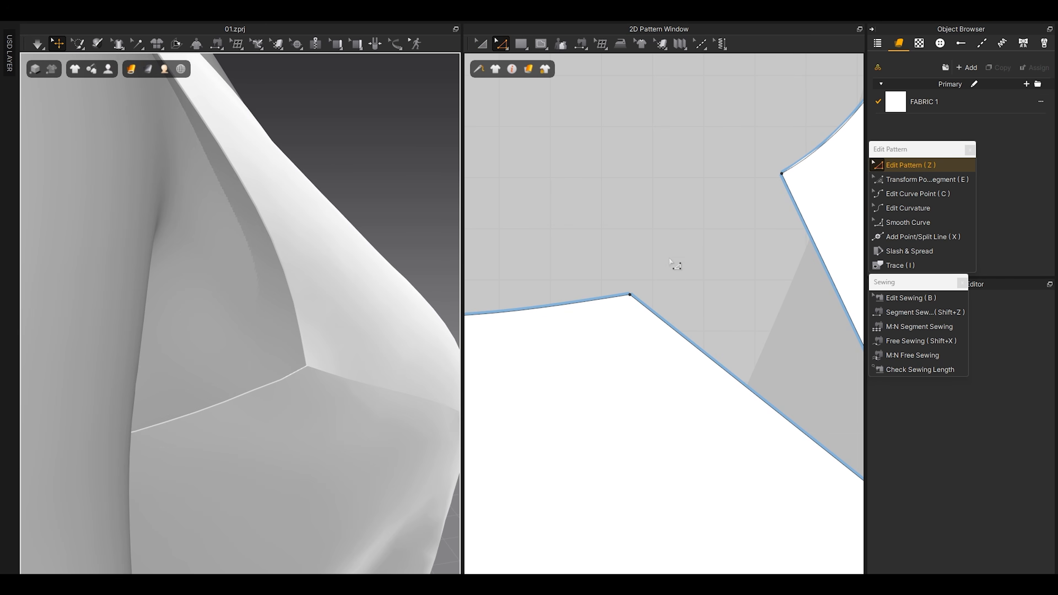
pyautogui.moveTo(629, 296); pyautogui.dragTo(581, 302)
pyautogui.scroll(-3, 649, 252)
pyautogui.moveTo(659, 247); pyautogui.dragTo(570, 291, button='middle')
pyautogui.moveTo(628, 256); pyautogui.dragTo(643, 225)
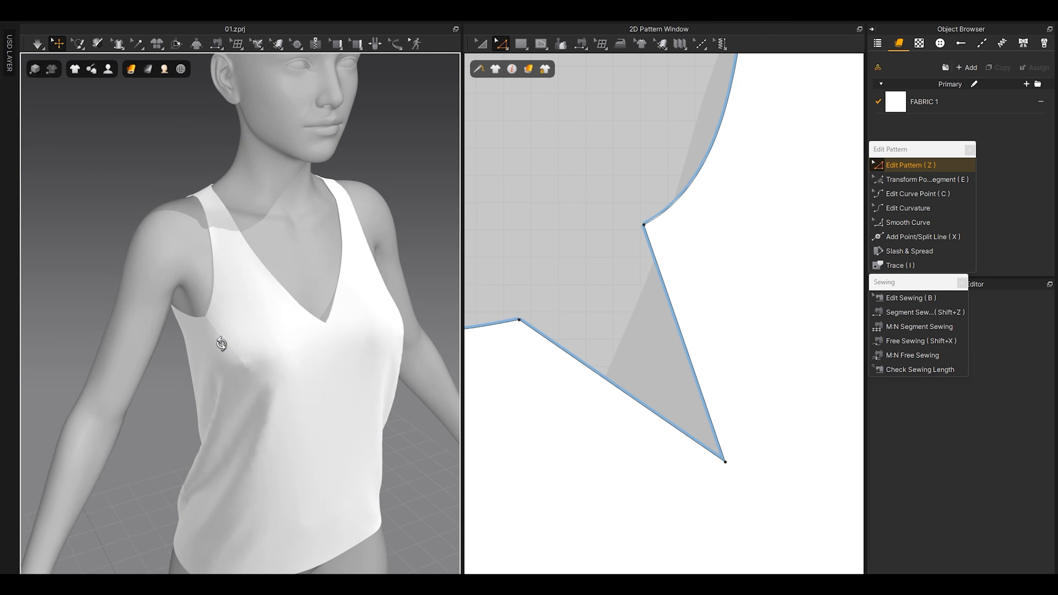
# Step: Hide the avatar and examine the closed dart and the armhole curve from the side
pyautogui.scroll(5, 245, 352)
pyautogui.scroll(-3, 536, 320)
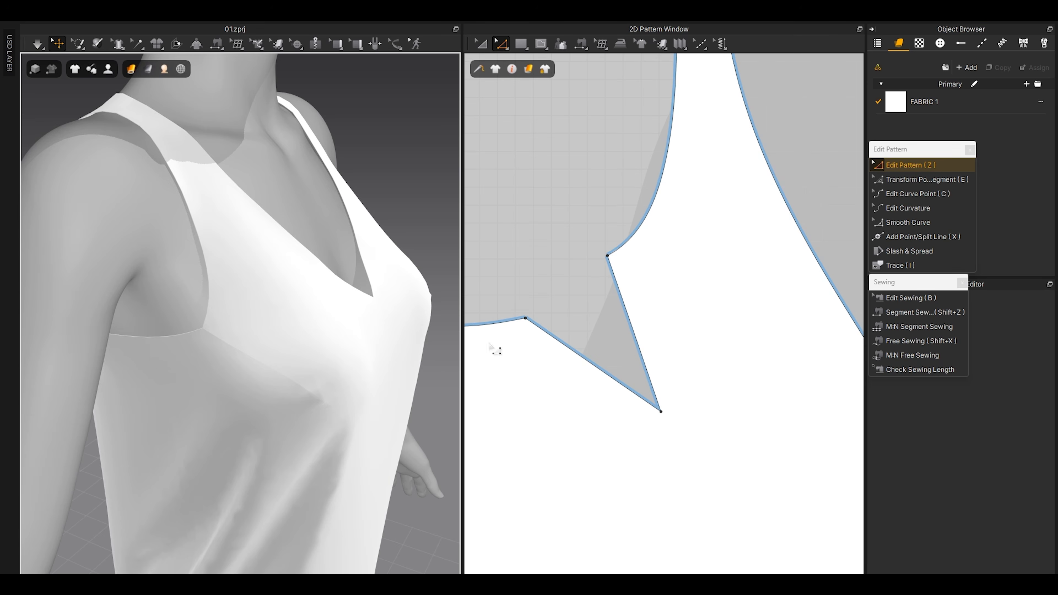
pyautogui.scroll(-4, 267, 323)
pyautogui.hotkey('shift', 'a')
pyautogui.moveTo(201, 325); pyautogui.dragTo(246, 383, button='right')
pyautogui.scroll(4, 297, 382)
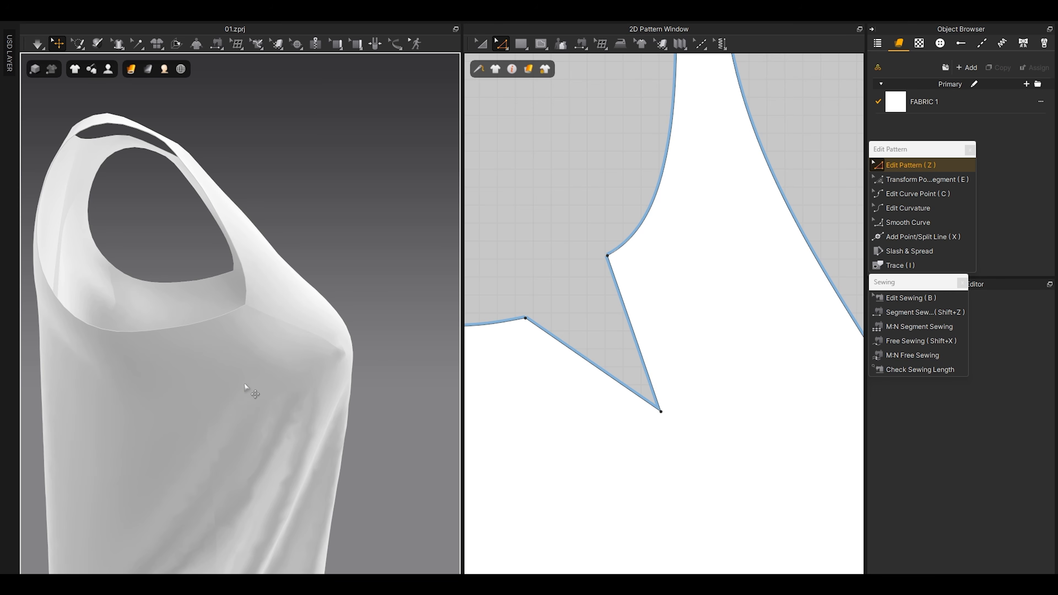
pyautogui.moveTo(250, 358); pyautogui.dragTo(234, 272, button='right')
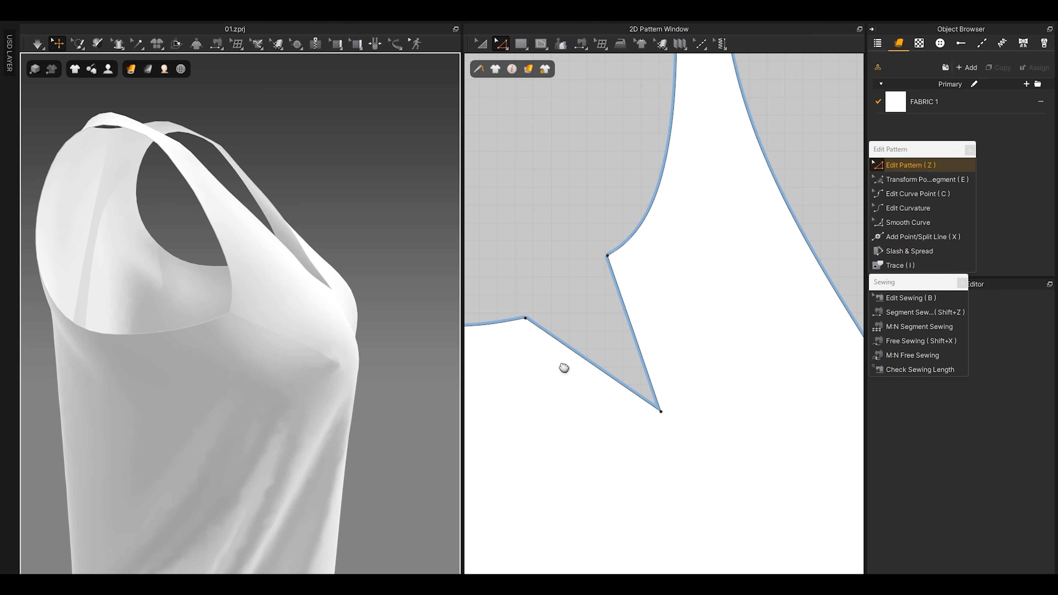
# Step: Reshape the front's short armhole edge between the side seam and the dart into a downward curve with Edit Curve Point
pyautogui.scroll(2, 517, 325)
pyautogui.moveTo(517, 326); pyautogui.dragTo(659, 322, button='middle')
pyautogui.scroll(1, 664, 279)
pyautogui.moveTo(668, 276); pyautogui.dragTo(620, 294, button='middle')
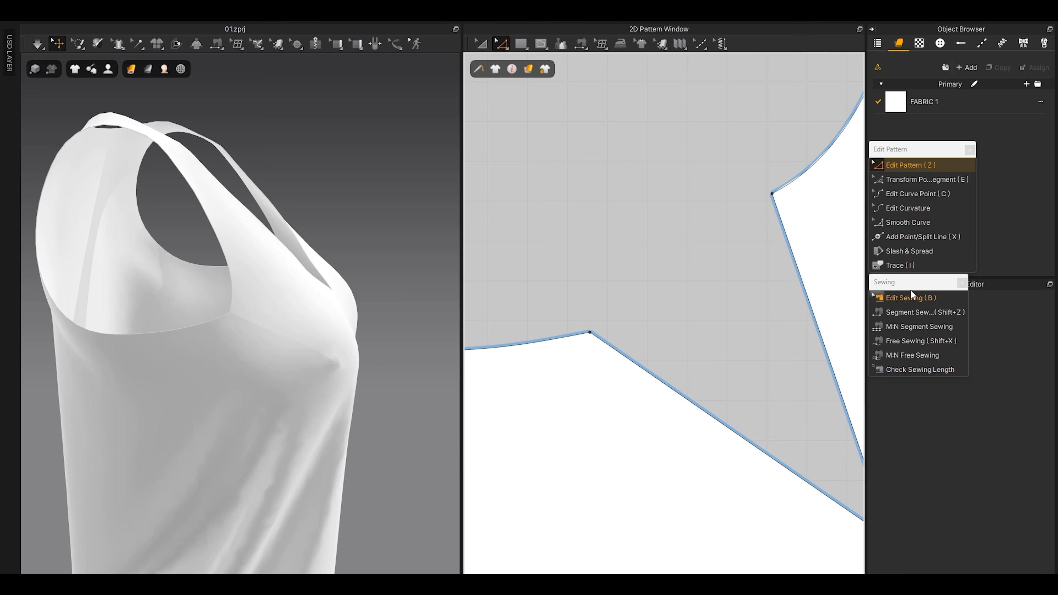
pyautogui.click(906, 192)
pyautogui.moveTo(546, 345); pyautogui.dragTo(635, 326, button='middle')
pyautogui.moveTo(592, 328); pyautogui.dragTo(663, 330)
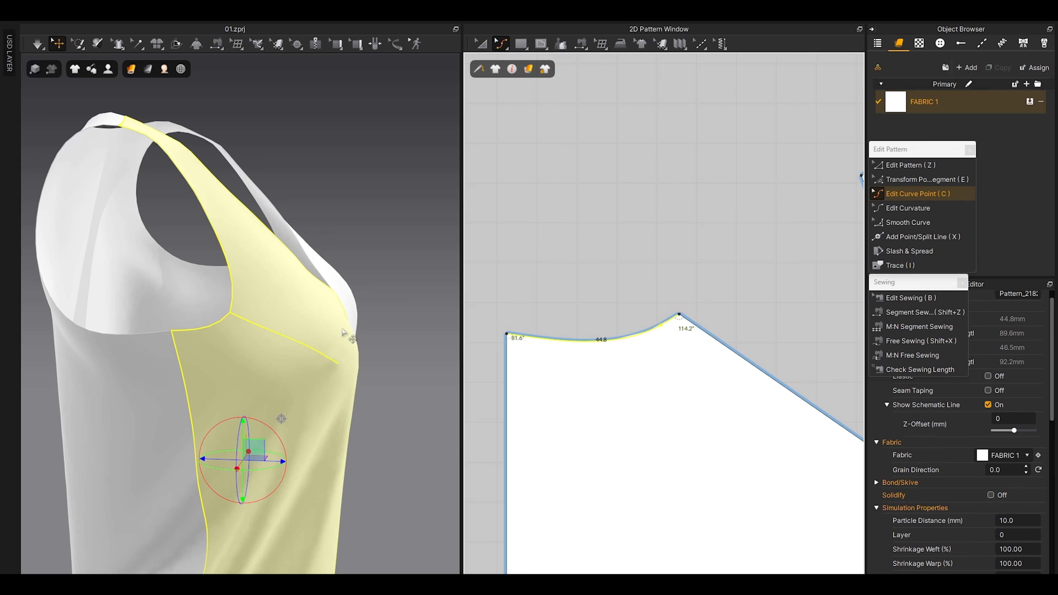
pyautogui.scroll(5, 192, 339)
pyautogui.moveTo(229, 302); pyautogui.dragTo(267, 358, button='right')
pyautogui.click(640, 277)
pyautogui.moveTo(342, 282); pyautogui.dragTo(358, 321, button='right')
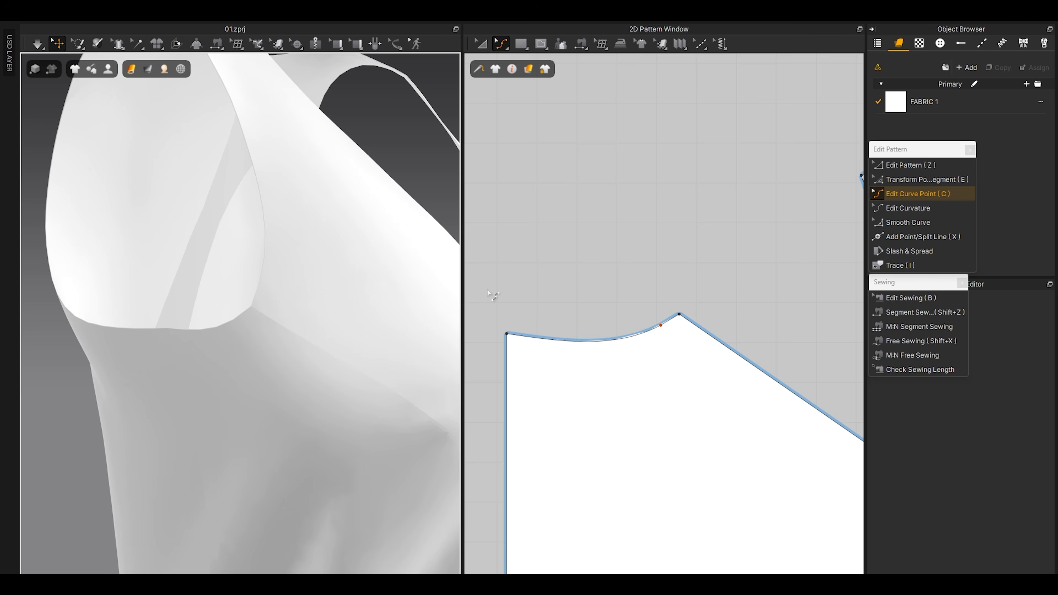
# Step: Delete the extra curve points on the front armhole edge just above the dart
pyautogui.scroll(-3, 656, 318)
pyautogui.moveTo(656, 318); pyautogui.dragTo(445, 389, button='middle')
pyautogui.scroll(2, 566, 311)
pyautogui.moveTo(528, 334); pyautogui.dragTo(574, 322, button='middle')
pyautogui.scroll(3, 574, 321)
pyautogui.moveTo(574, 273); pyautogui.dragTo(569, 266)
pyautogui.press('Delete')
pyautogui.moveTo(614, 324); pyautogui.dragTo(565, 264)
pyautogui.press('Delete')
pyautogui.click(567, 264)
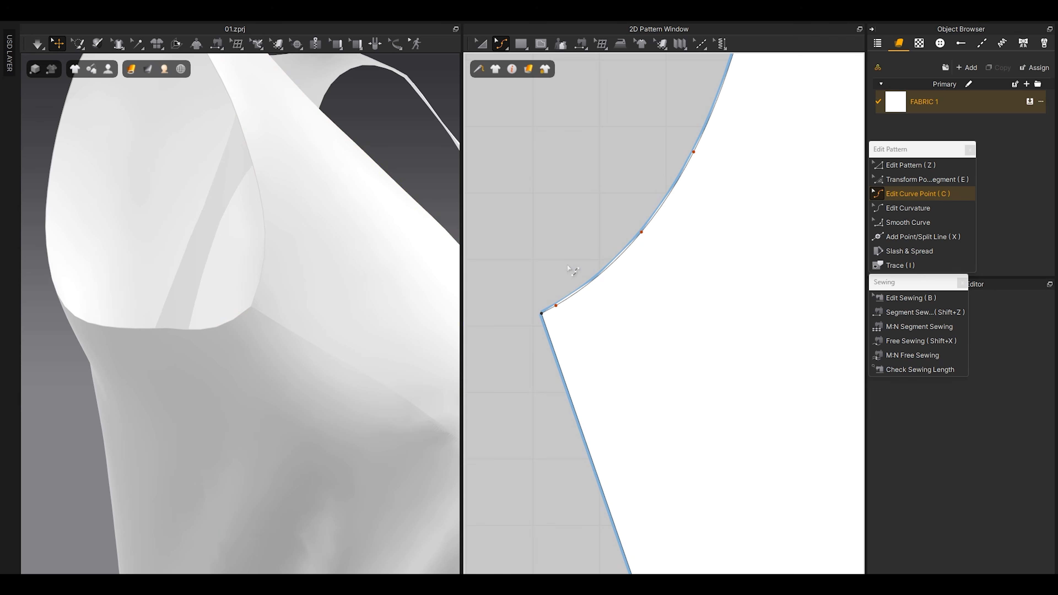
# Step: Pull the two curve points nearest the dart inward on the upper armhole edge to smooth the transition across the dart
pyautogui.moveTo(555, 306); pyautogui.dragTo(589, 304)
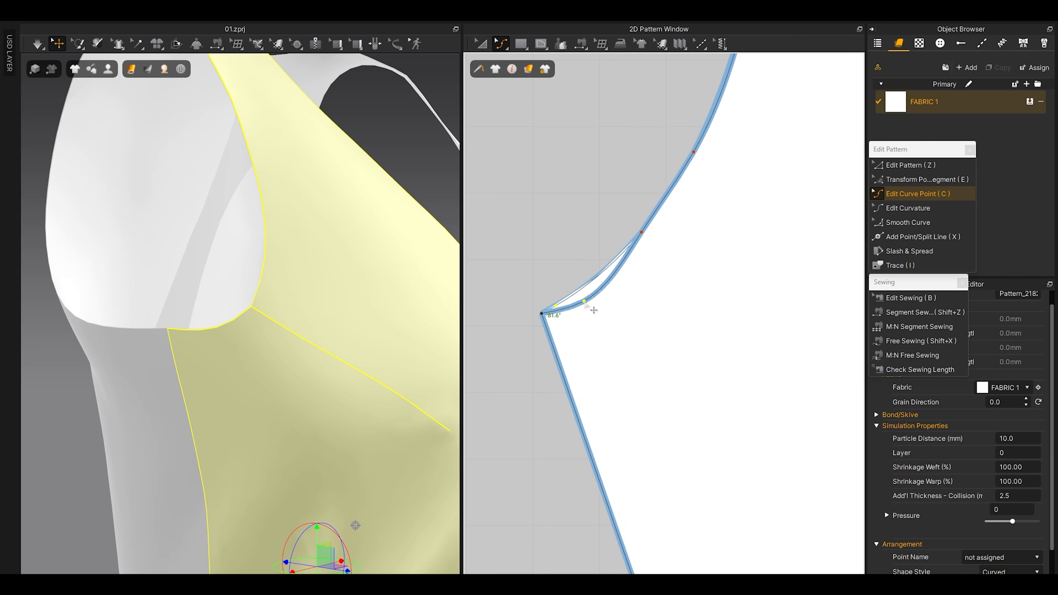
pyautogui.moveTo(315, 293); pyautogui.dragTo(350, 292, button='right')
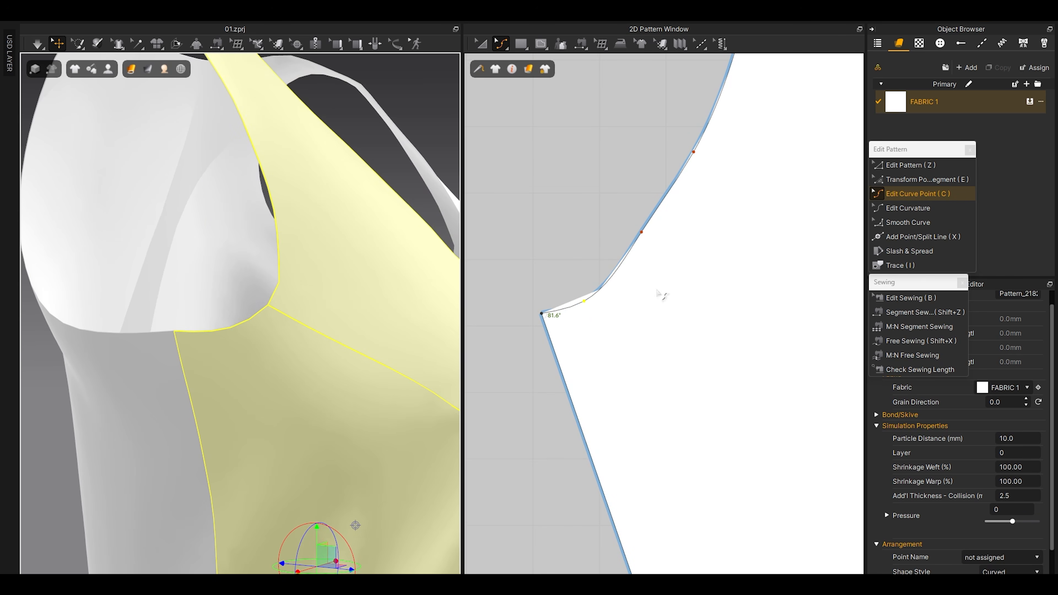
pyautogui.moveTo(644, 233); pyautogui.dragTo(655, 237)
pyautogui.moveTo(345, 261); pyautogui.dragTo(235, 320, button='right')
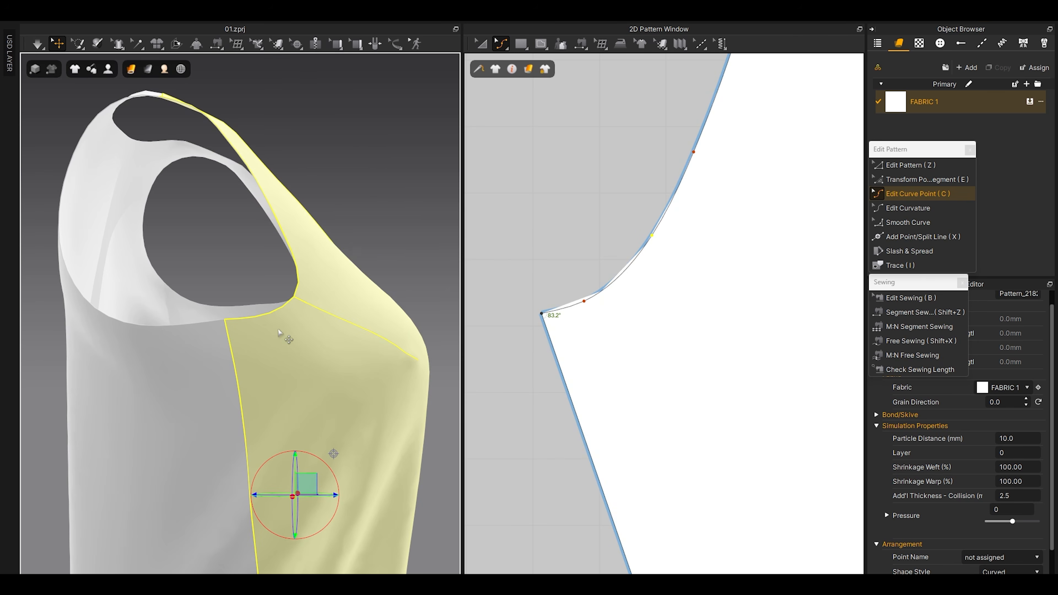
# Step: Select the underarm corner points of the front and back pieces and move them straight down together to deepen the armhole
pyautogui.scroll(-3, 704, 393)
pyautogui.moveTo(668, 407); pyautogui.dragTo(776, 342, button='middle')
pyautogui.scroll(-3, 667, 375)
pyautogui.moveTo(533, 446); pyautogui.dragTo(700, 381, button='middle')
pyautogui.scroll(3, 700, 381)
pyautogui.press('z')
pyautogui.moveTo(729, 361); pyautogui.dragTo(583, 283)
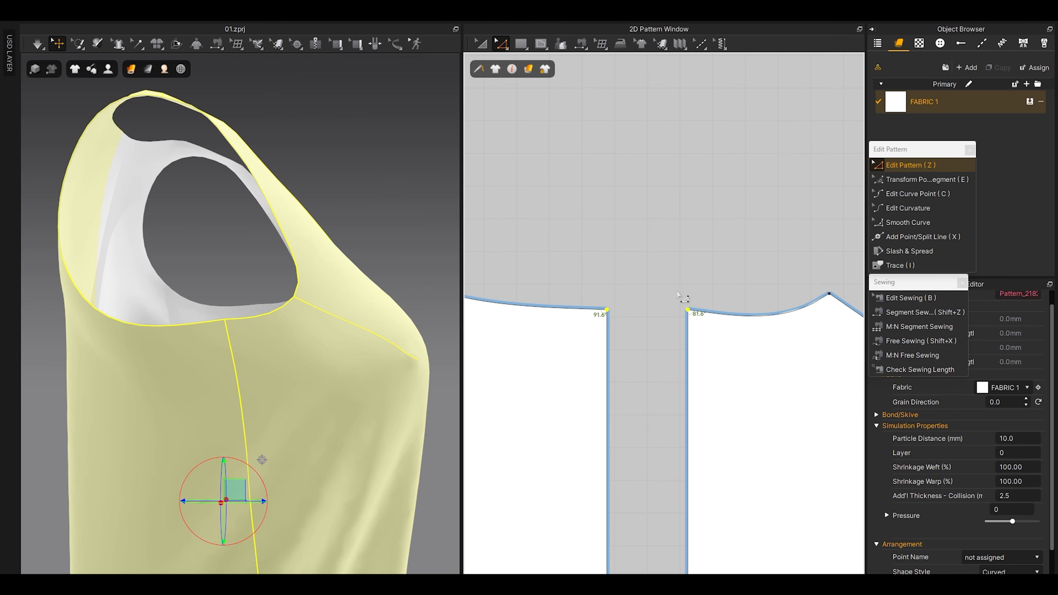
pyautogui.moveTo(689, 311); pyautogui.dragTo(690, 331)
# Step: Simulate the top with the lowered armhole and check the result on the avatar from the front and side
pyautogui.click(642, 222)
pyautogui.press('space')
pyautogui.scroll(-6, 302, 288)
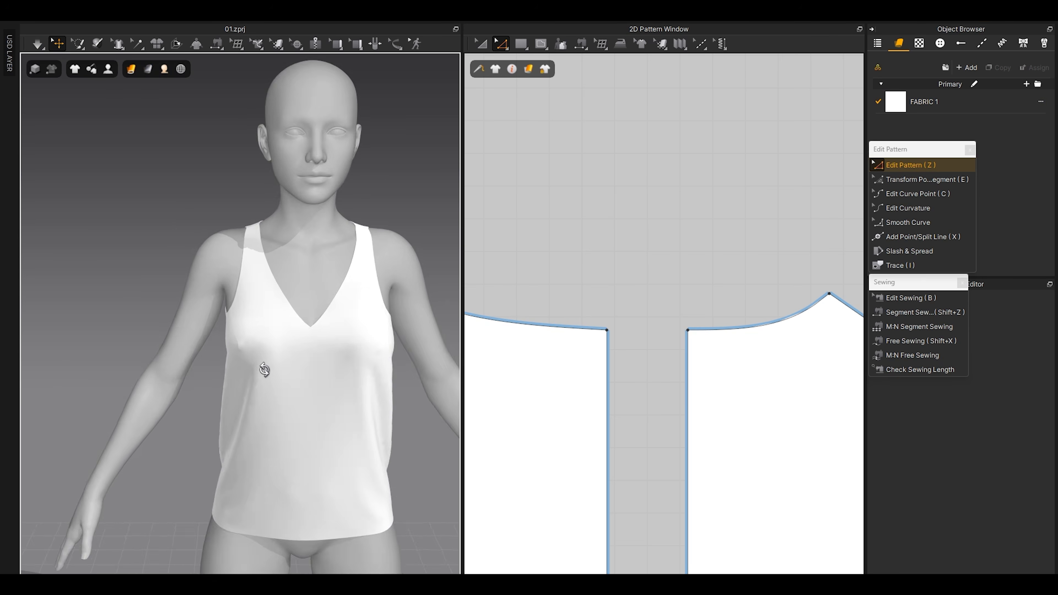
pyautogui.moveTo(266, 378); pyautogui.dragTo(213, 359, button='right')
pyautogui.scroll(5, 293, 378)
pyautogui.scroll(-5, 690, 314)
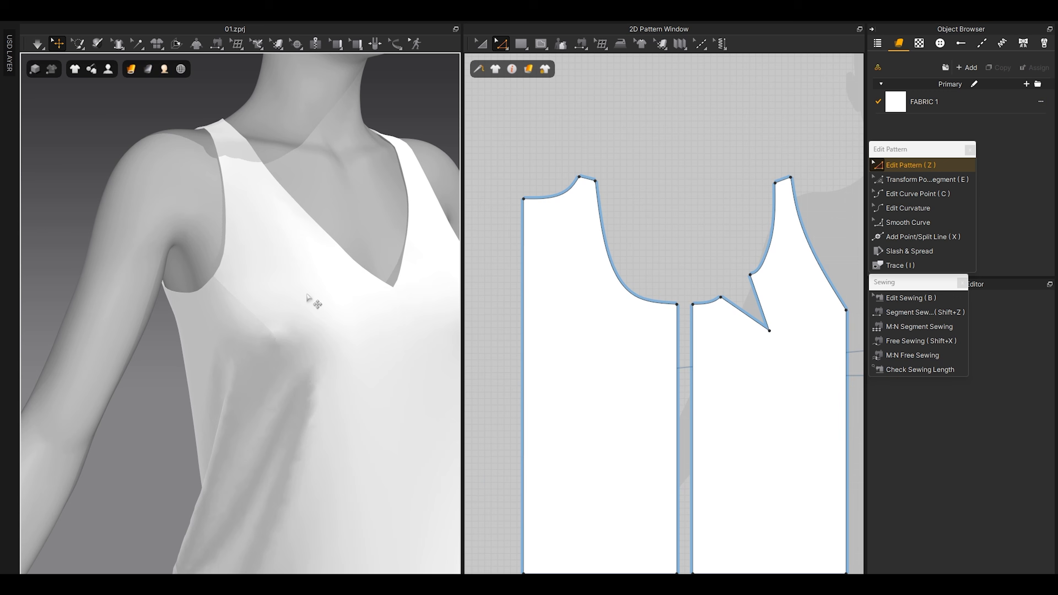
# Step: Shorten the dart by moving its tip upward on the front piece
pyautogui.click(246, 332)
pyautogui.scroll(-1, 245, 329)
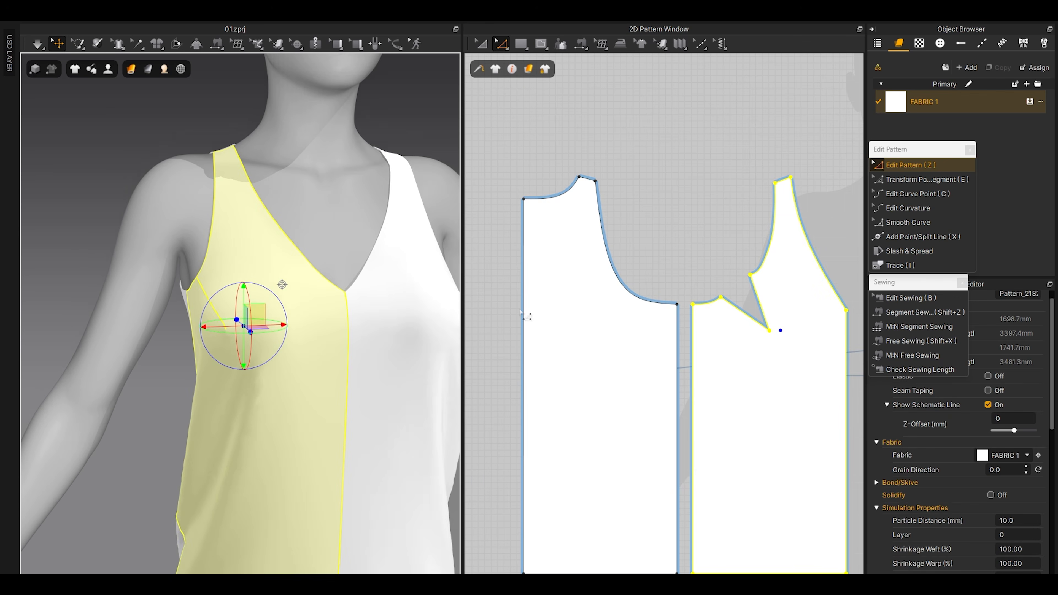
pyautogui.scroll(6, 749, 317)
pyautogui.moveTo(795, 304); pyautogui.dragTo(637, 336, button='middle')
pyautogui.moveTo(674, 446); pyautogui.dragTo(642, 337)
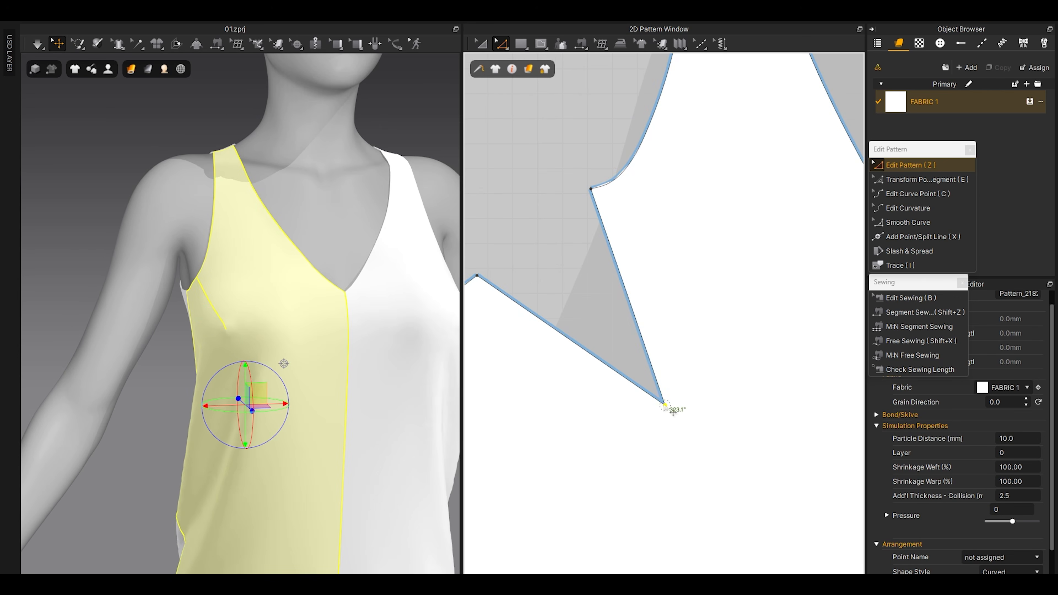
pyautogui.moveTo(665, 405); pyautogui.dragTo(668, 380)
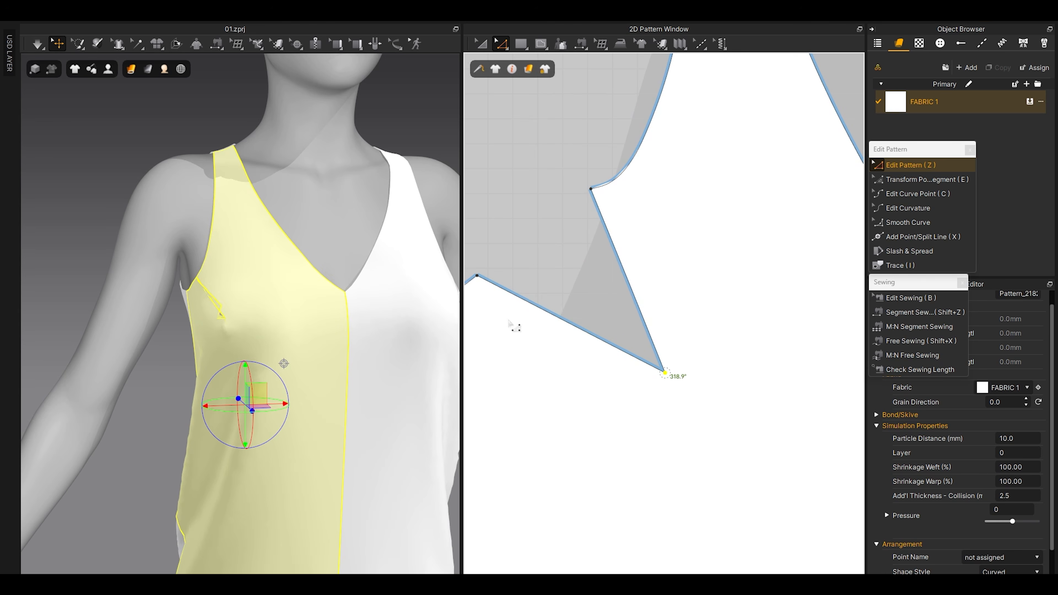
# Step: Move the lower dart point slightly inward along its leg to even out the two dart legs
pyautogui.click(580, 187)
pyautogui.press('b')
pyautogui.press('z')
pyautogui.moveTo(507, 309); pyautogui.dragTo(570, 288, button='middle')
pyautogui.moveTo(540, 255); pyautogui.dragTo(552, 261)
pyautogui.click(563, 180)
# Step: Reposition the dart's tip downward toward the bust point and fine-tune it horizontally
pyautogui.moveTo(728, 352); pyautogui.dragTo(758, 383)
pyautogui.click(616, 351)
pyautogui.scroll(3, 225, 318)
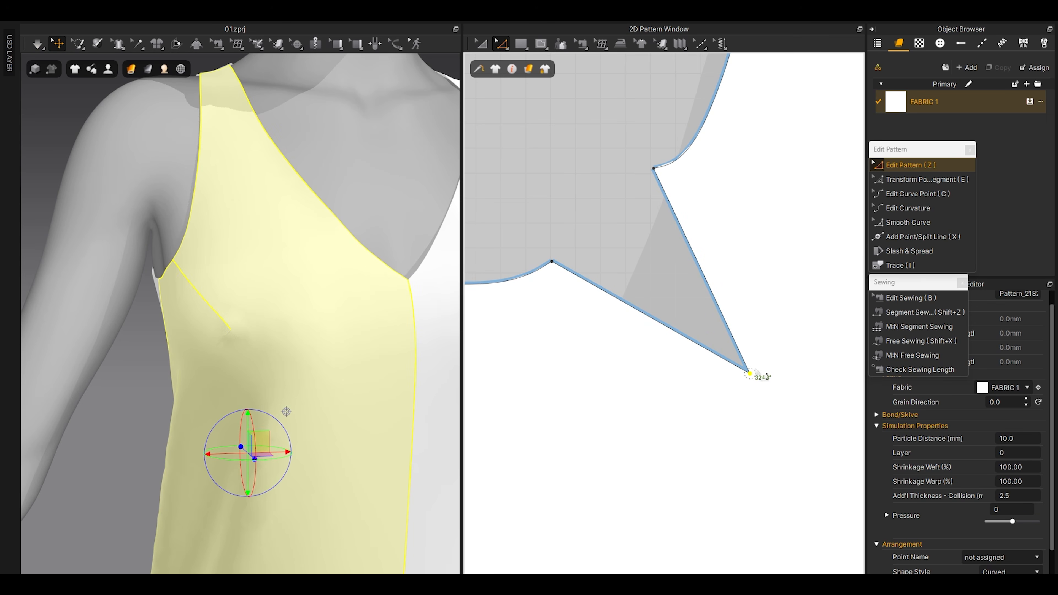
pyautogui.moveTo(750, 374)
pyautogui.mouseDown()
pyautogui.moveTo(721, 344)
pyautogui.moveTo(735, 373)
pyautogui.mouseUp()
# Step: Simulate the top with the adjusted dart and inspect the drape around the bust and armhole
pyautogui.press('space')
pyautogui.moveTo(232, 325); pyautogui.dragTo(259, 343, button='right')
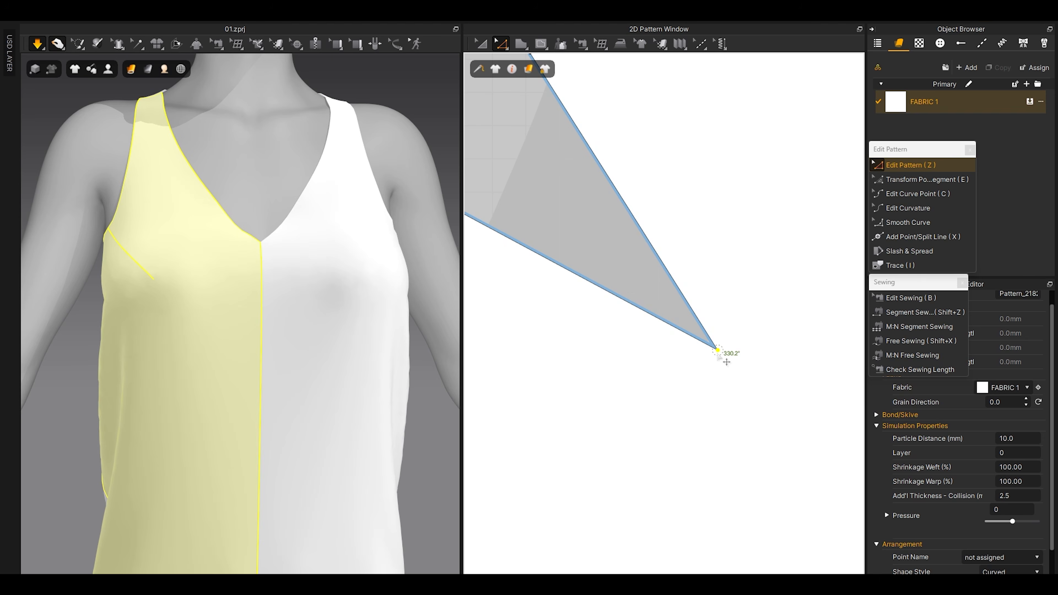
pyautogui.moveTo(226, 315); pyautogui.dragTo(265, 321, button='right')
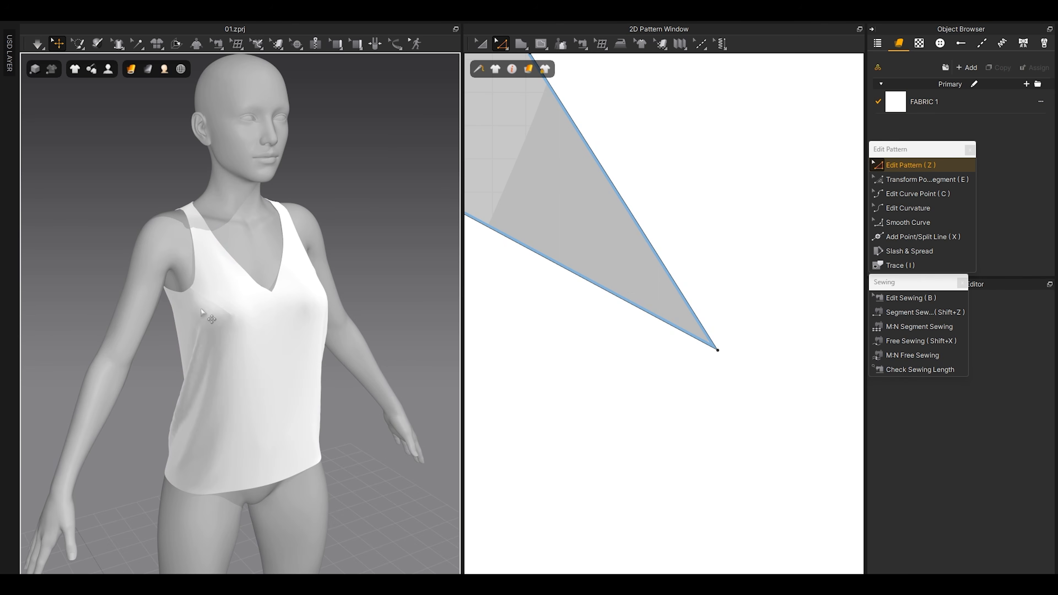
pyautogui.scroll(3, 212, 316)
pyautogui.scroll(-3, 586, 276)
pyautogui.scroll(4, 663, 319)
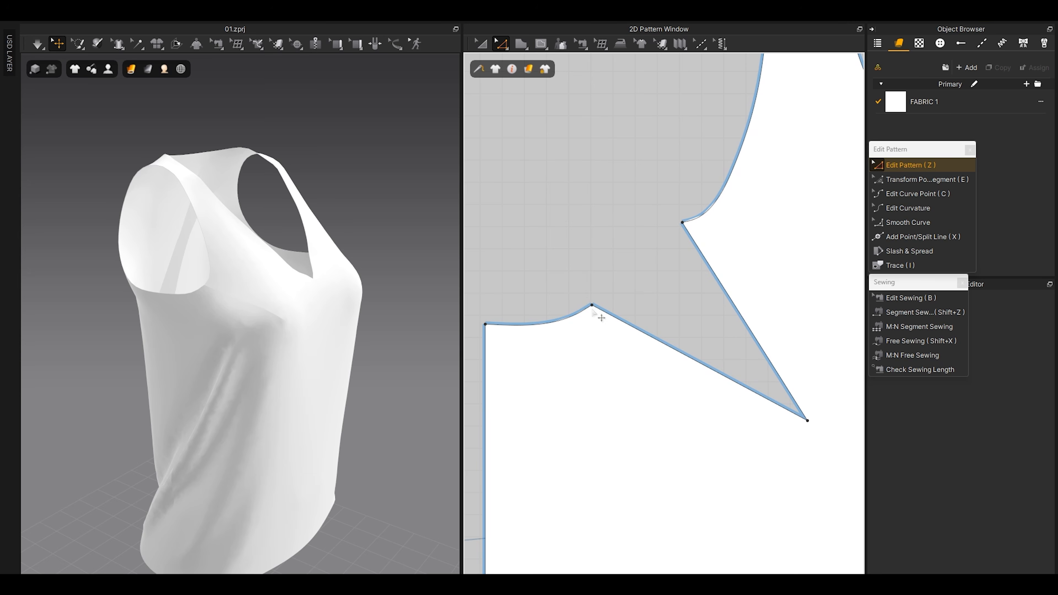
# Step: Shift the lower dart point slightly toward the dart tip, simulate the top briefly, and check the armhole with the avatar hidden
pyautogui.click(596, 307)
pyautogui.moveTo(606, 317); pyautogui.dragTo(609, 320)
pyautogui.press('space')
pyautogui.press('space')
pyautogui.moveTo(374, 271); pyautogui.dragTo(290, 347, button='right')
pyautogui.hotkey('shift', 'a')
pyautogui.scroll(3, 289, 342)
pyautogui.hotkey('shift', 'a')
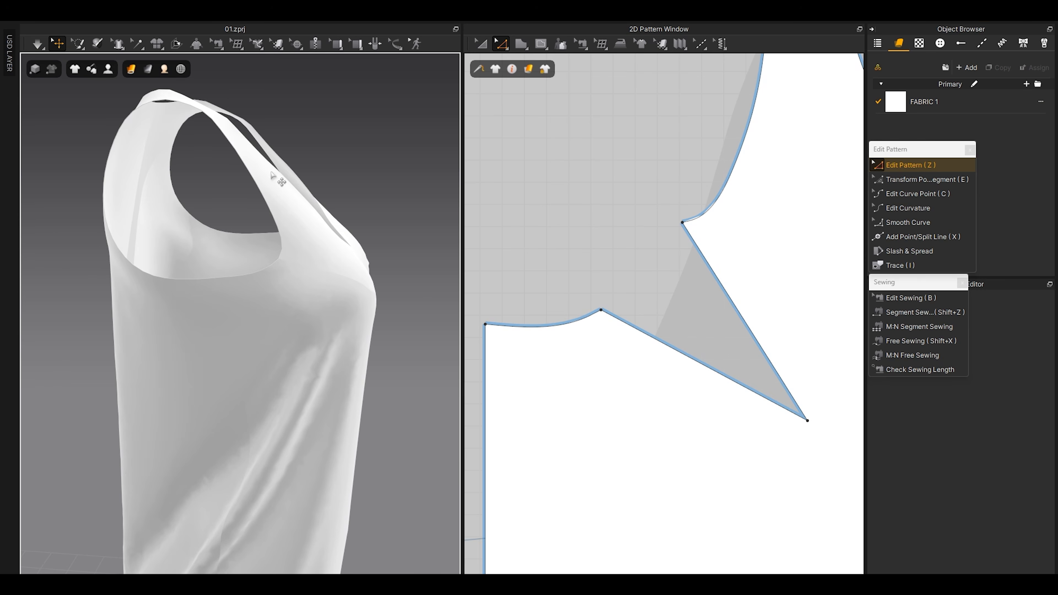
# Step: Lower the front and back underarm points together slightly straight down, and simulate the top with the adjusted armhole
pyautogui.scroll(-3, 599, 301)
pyautogui.moveTo(537, 313); pyautogui.dragTo(632, 307, button='middle')
pyautogui.scroll(2, 632, 307)
pyautogui.moveTo(696, 364); pyautogui.dragTo(597, 247)
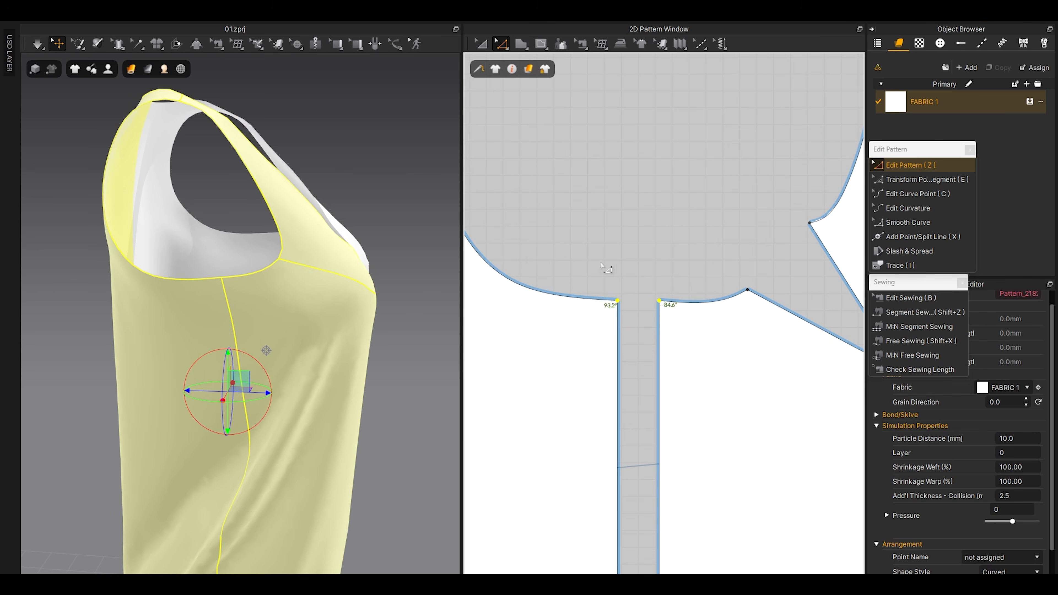
pyautogui.keyDown('shift'); pyautogui.moveTo(618, 302); pyautogui.dragTo(618, 316); pyautogui.keyUp('shift')
pyautogui.press('space')
pyautogui.press('space')
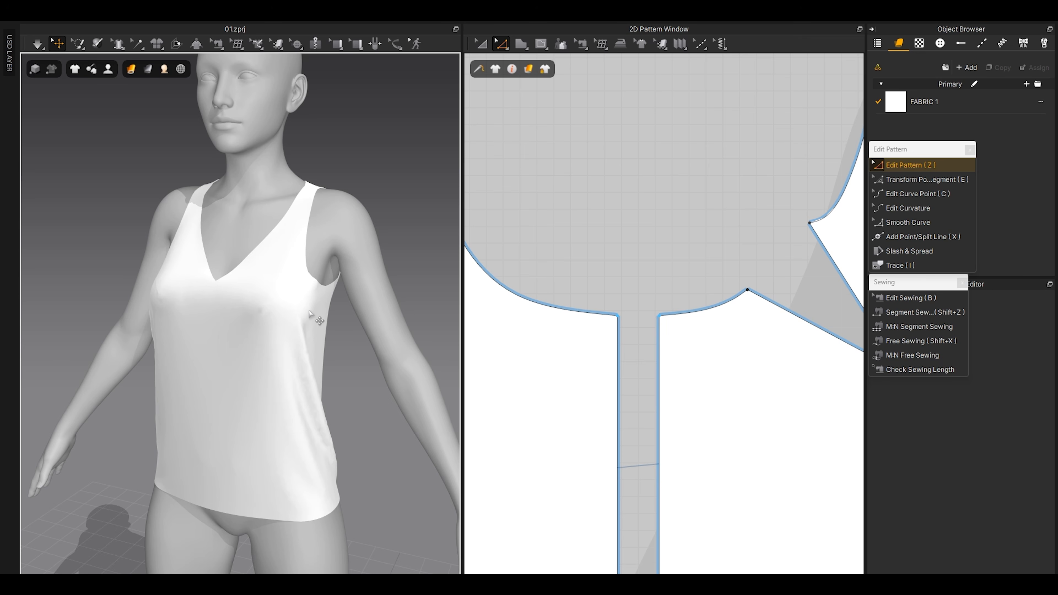
# Step: Inspect the simulated top on the avatar from several angles and compare it with the leather vest reference images
pyautogui.scroll(-5, 217, 335)
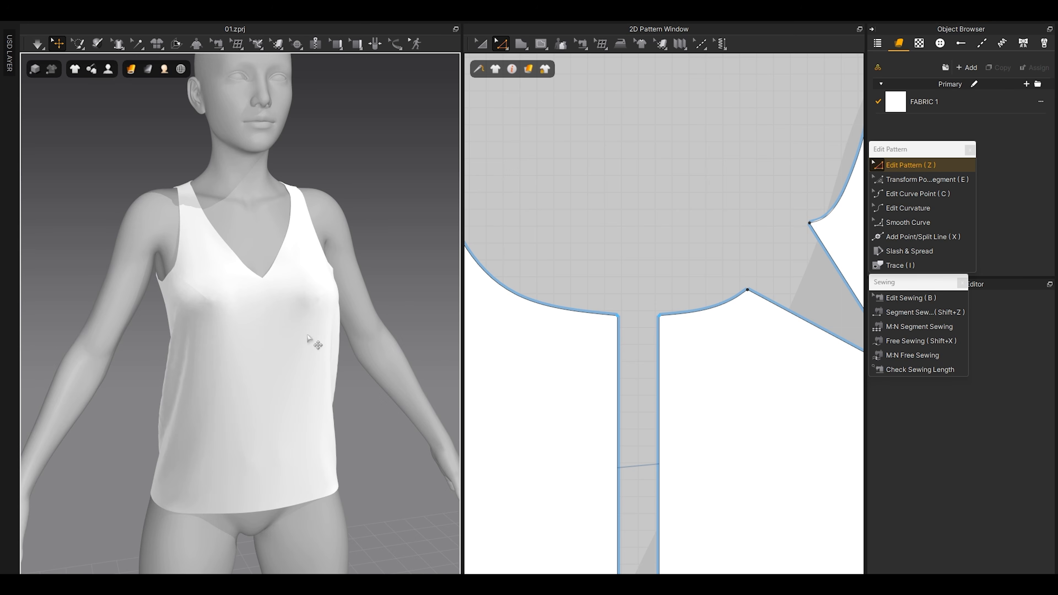
pyautogui.scroll(3, 318, 296)
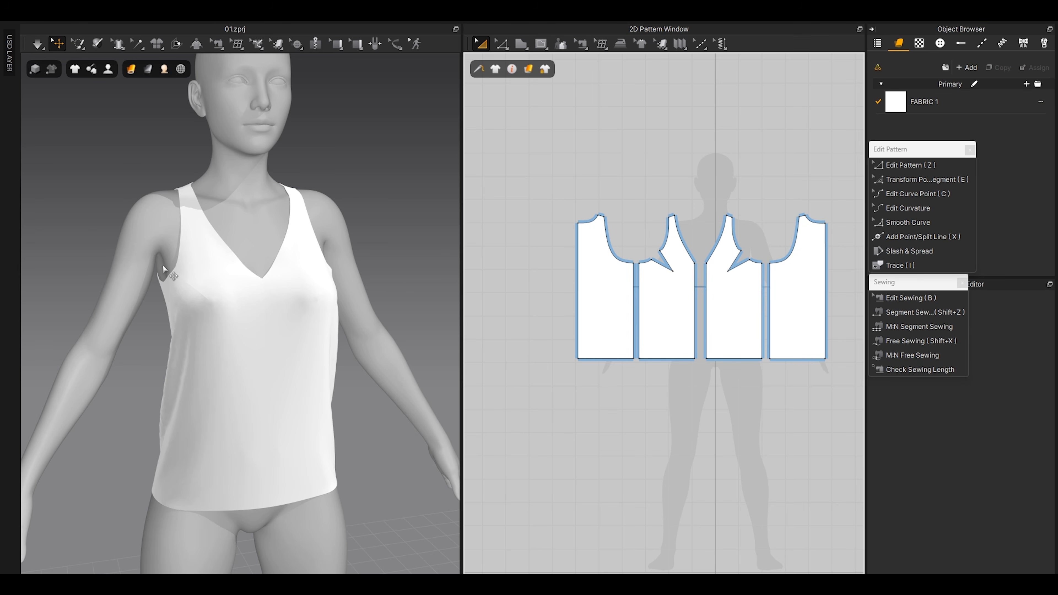
pyautogui.moveTo(163, 269); pyautogui.dragTo(152, 315, button='middle')
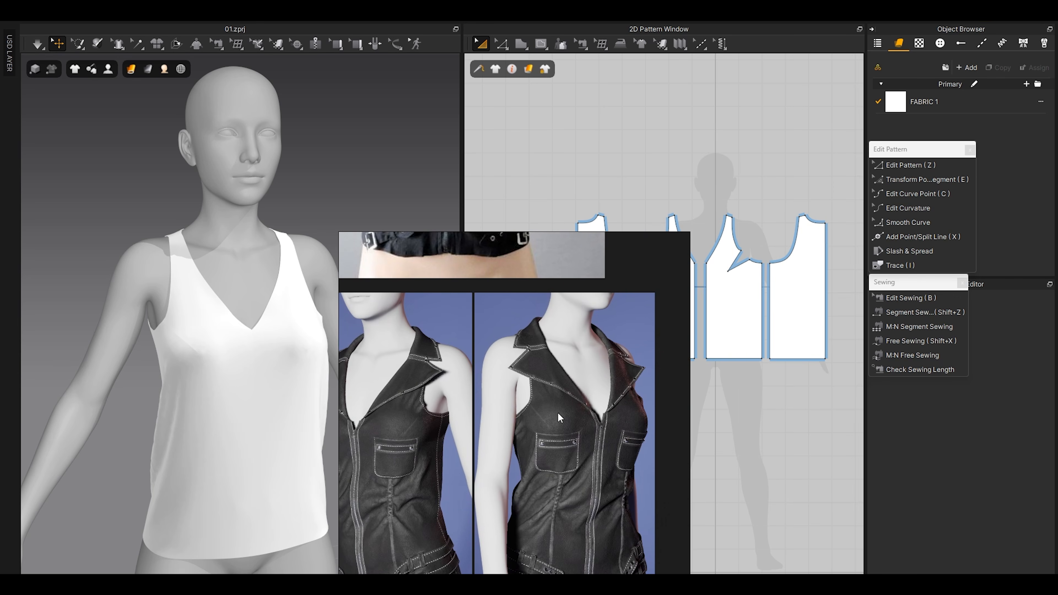
pyautogui.scroll(10, 561, 290)
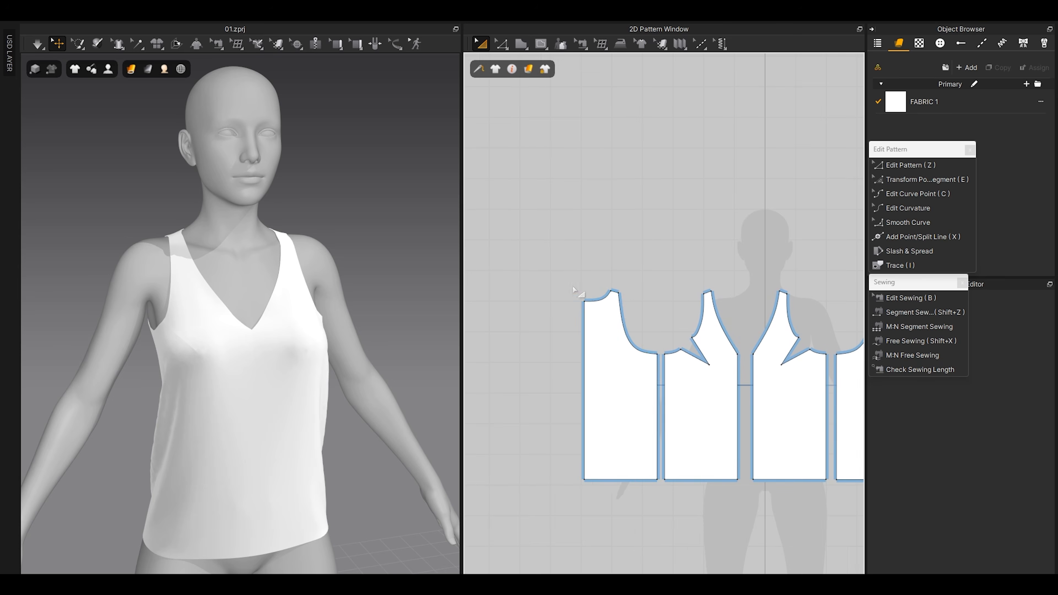
pyautogui.moveTo(454, 334); pyautogui.dragTo(327, 269, button='right')
pyautogui.scroll(-3, 203, 343)
pyautogui.scroll(-8, 618, 310)
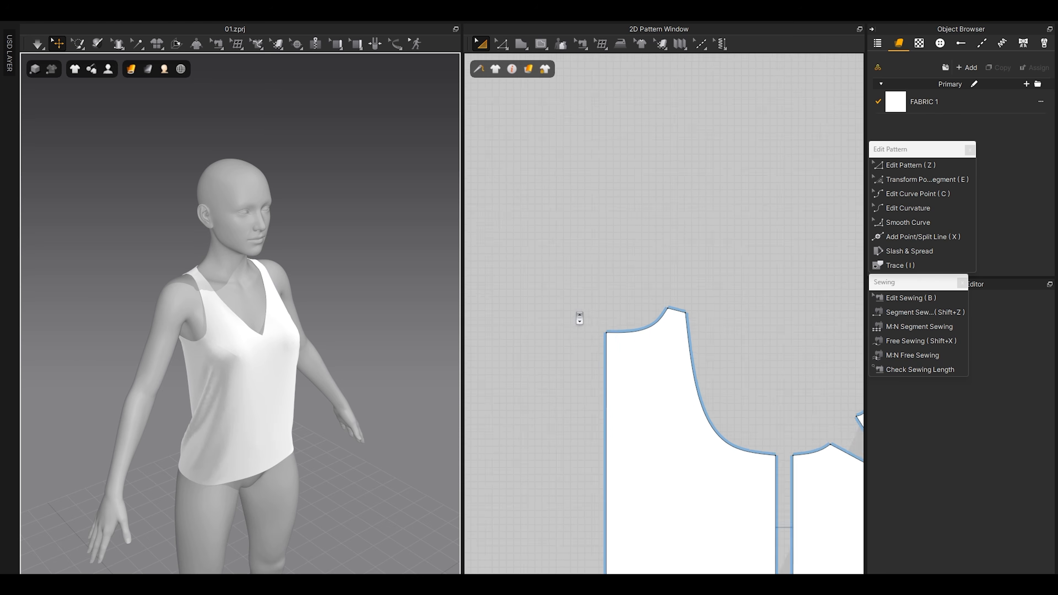
# Step: Select all pattern pieces of the top and freeze them
pyautogui.moveTo(523, 251); pyautogui.dragTo(726, 453)
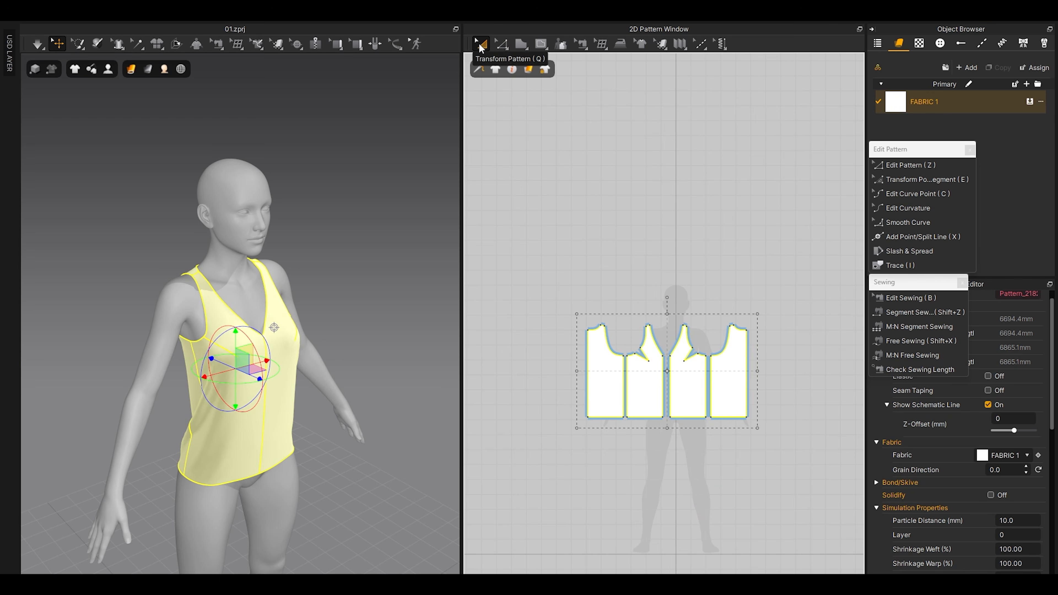
pyautogui.rightClick(246, 361)
pyautogui.click(309, 107)
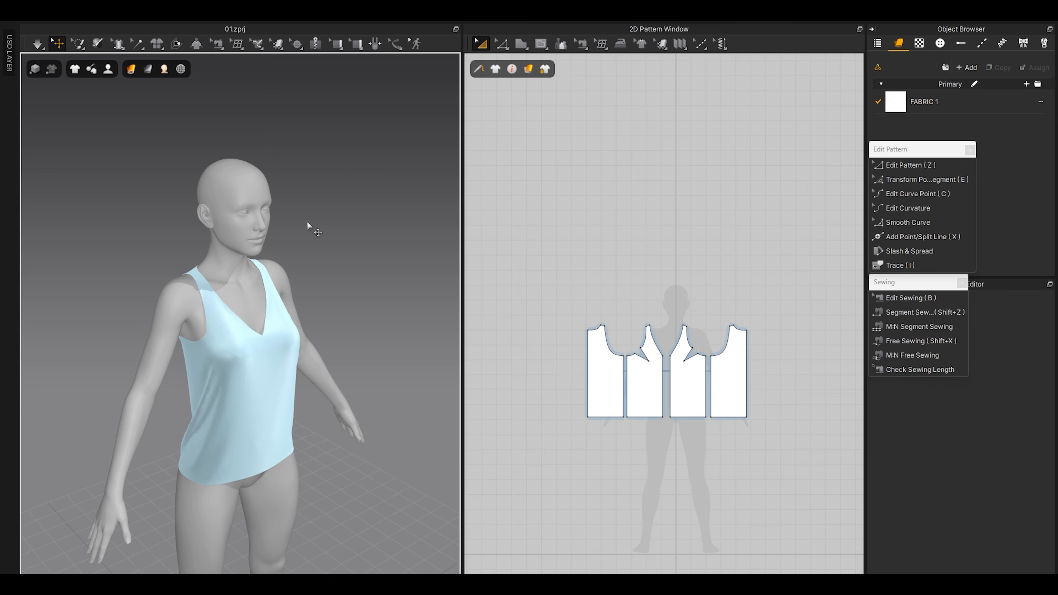
# Step: Turn on the display of internal lines on the 3D garment
pyautogui.scroll(3, 308, 225)
pyautogui.moveTo(308, 227); pyautogui.dragTo(178, 253, button='right')
pyautogui.scroll(2, 146, 251)
pyautogui.scroll(4, 575, 297)
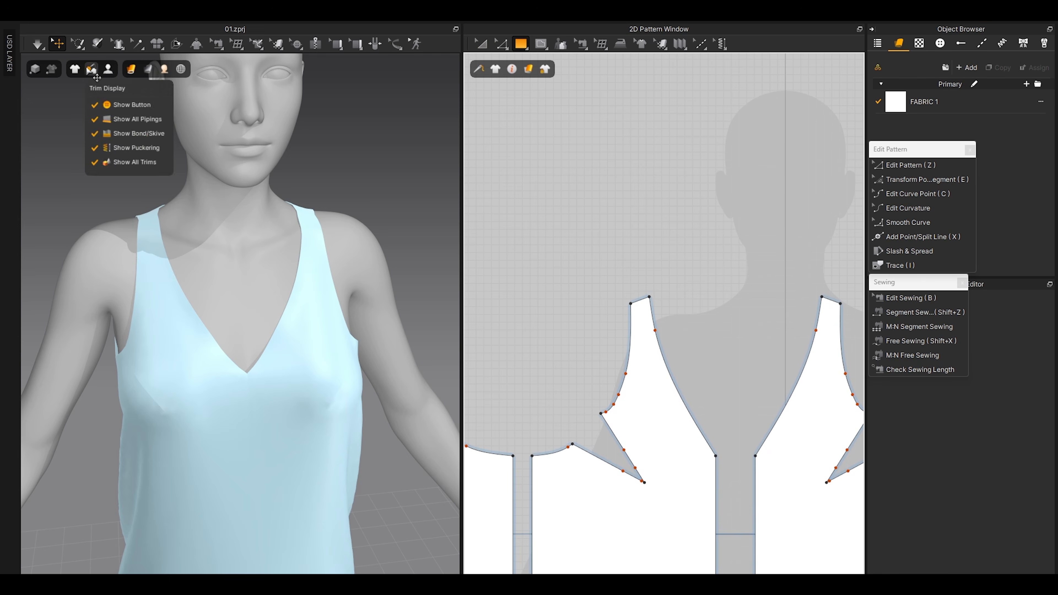
pyautogui.moveTo(78, 70)
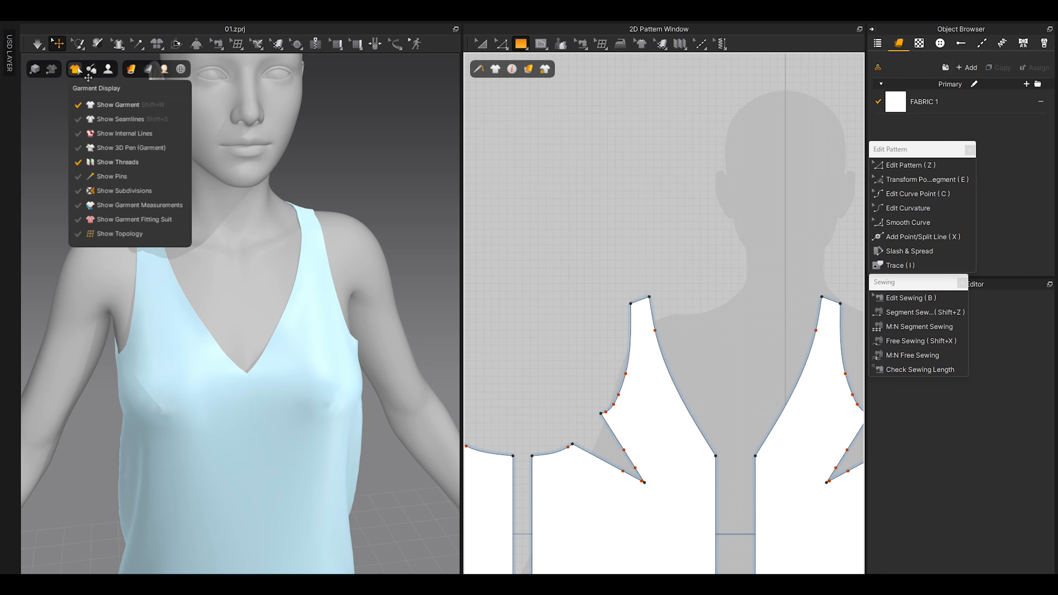
pyautogui.click(100, 134)
pyautogui.moveTo(566, 438); pyautogui.dragTo(564, 368, button='middle')
pyautogui.press('g')
pyautogui.click(629, 325)
pyautogui.doubleClick(669, 379)
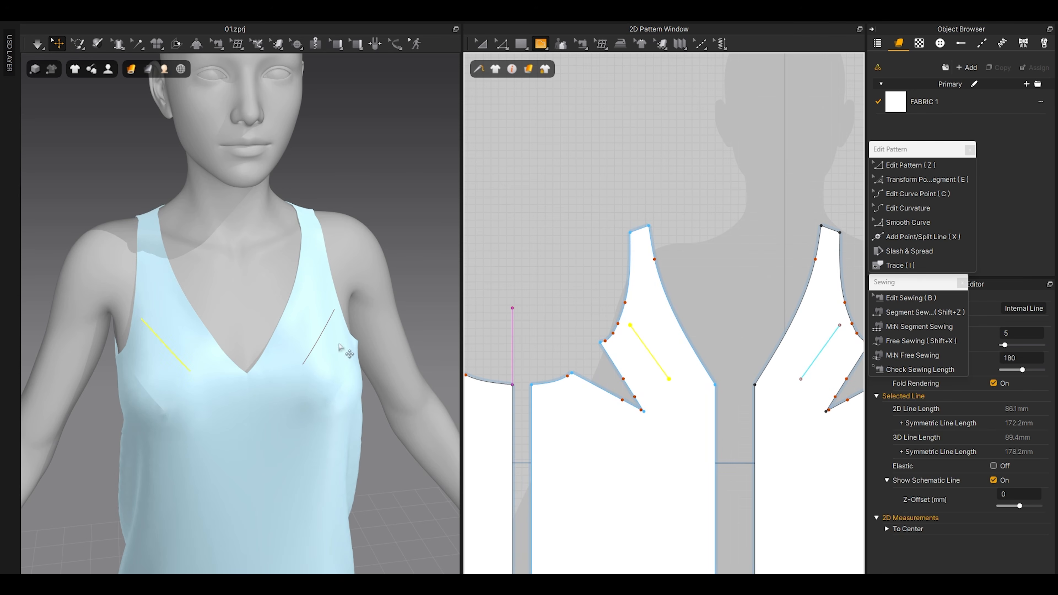
pyautogui.press('Delete')
pyautogui.press('a')
# Step: Draw an internal collar line on the front panel: about 27 mm horizontally in from the neckline, then diagonally about 165 mm to the neckline's base point
pyautogui.click(541, 45)
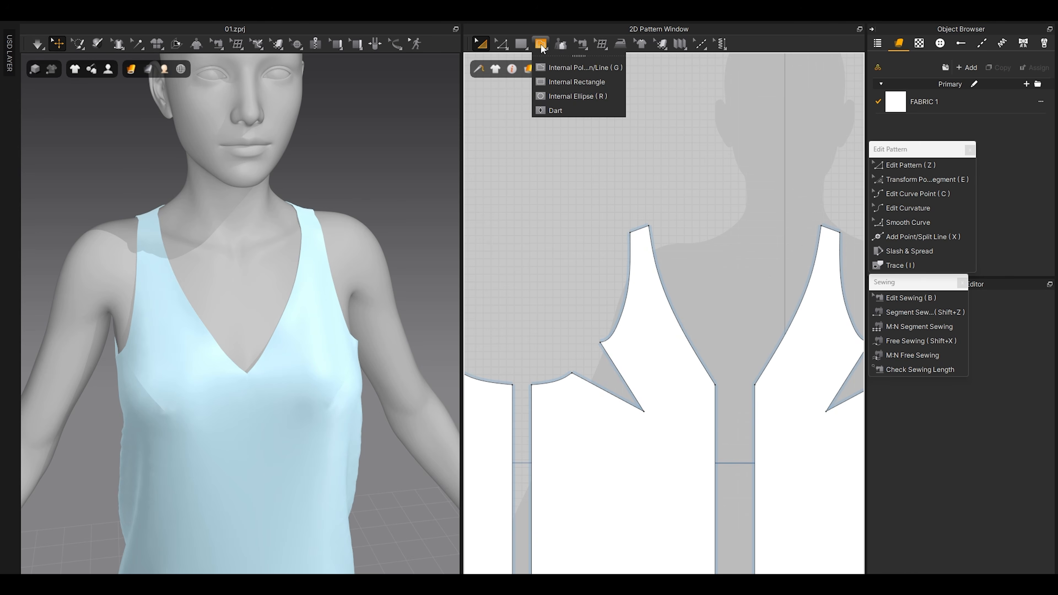
pyautogui.click(555, 66)
pyautogui.scroll(5, 681, 283)
pyautogui.click(632, 282)
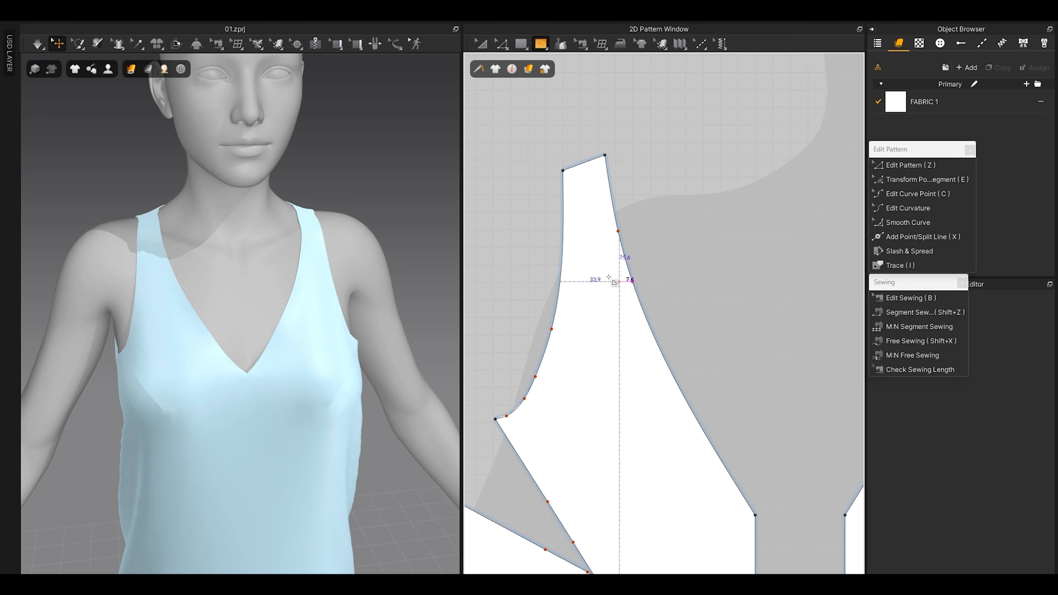
pyautogui.scroll(2, 585, 278)
pyautogui.click(573, 336)
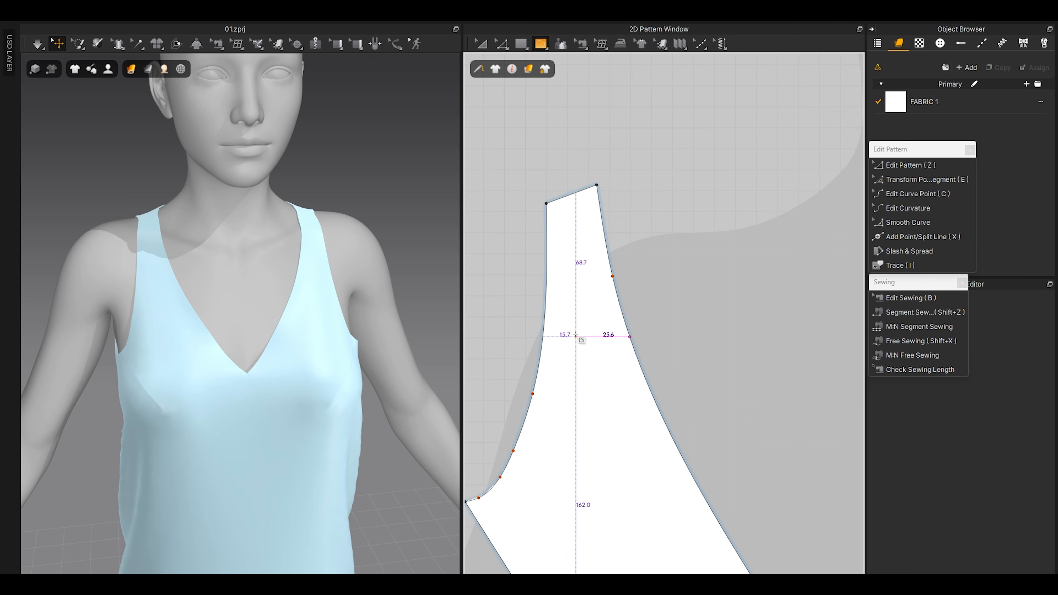
pyautogui.scroll(-4, 612, 410)
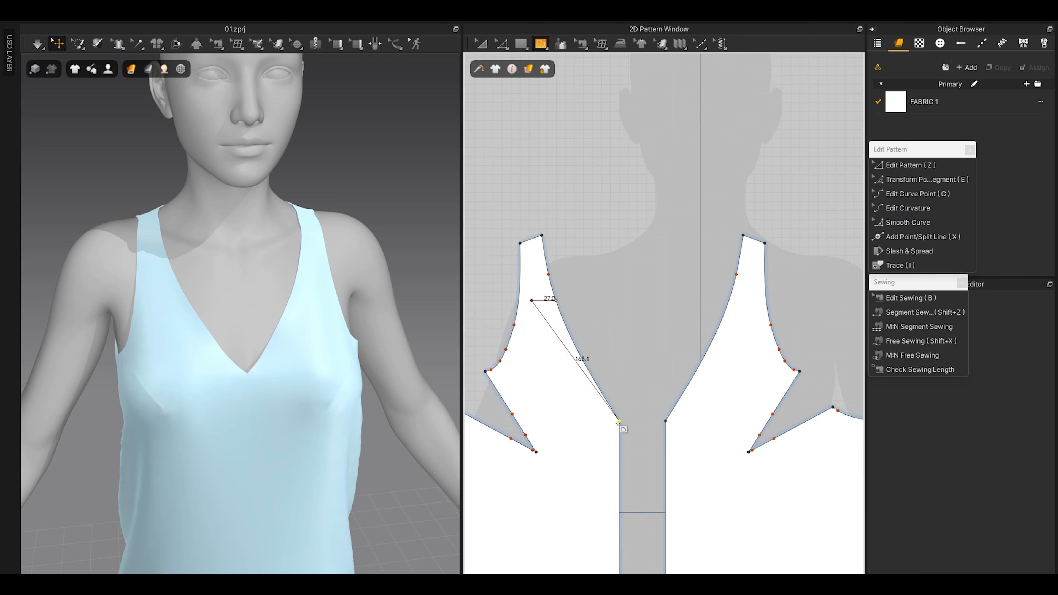
pyautogui.click(619, 421)
pyautogui.scroll(2, 596, 320)
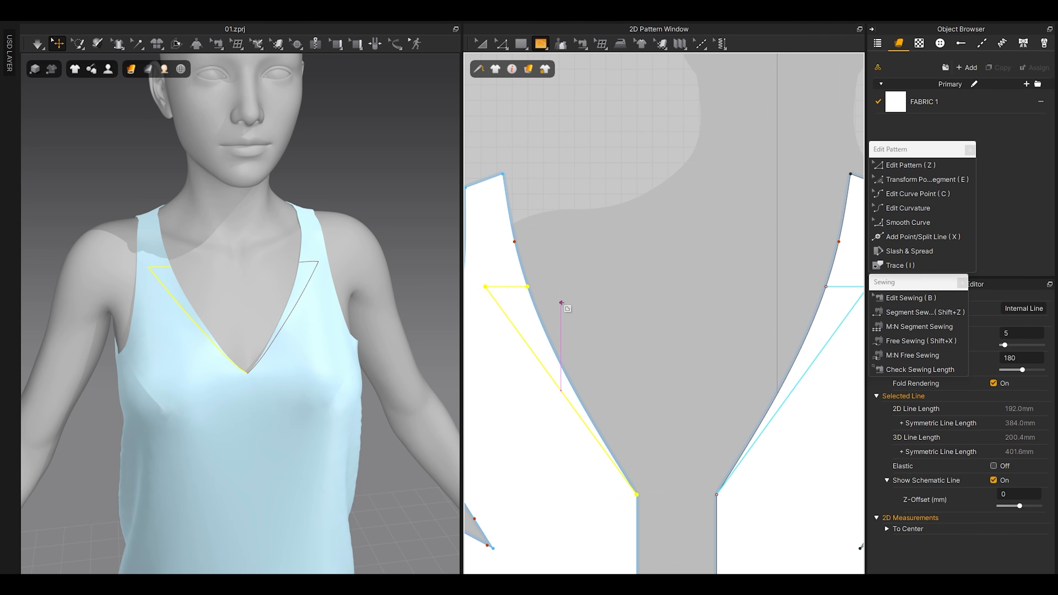
pyautogui.scroll(2, 531, 306)
pyautogui.press('a')
pyautogui.moveTo(565, 293); pyautogui.dragTo(648, 288, button='middle')
pyautogui.click(654, 217)
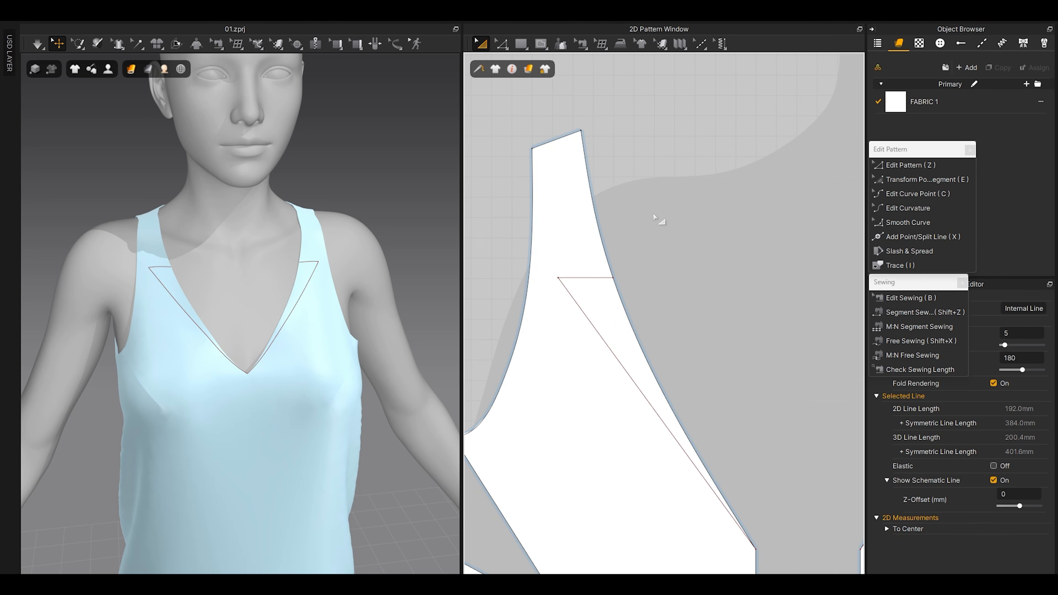
# Step: Shift the short horizontal top segment of the internal collar line slightly upward along the neckline
pyautogui.press('z')
pyautogui.scroll(2, 599, 273)
pyautogui.moveTo(568, 279); pyautogui.dragTo(571, 259)
pyautogui.click(640, 252)
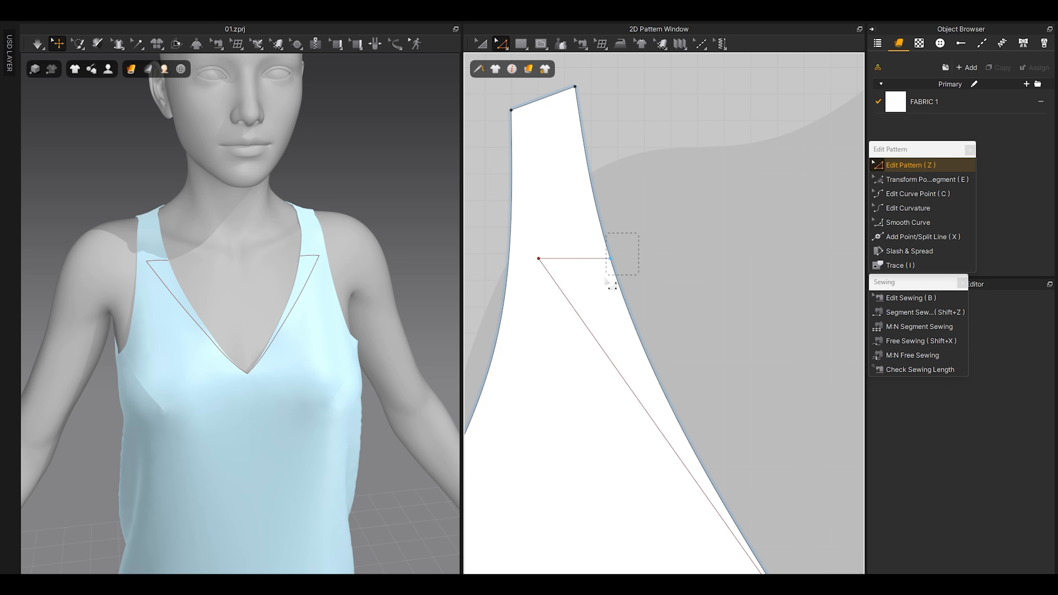
pyautogui.moveTo(606, 278); pyautogui.dragTo(606, 279)
pyautogui.moveTo(290, 274); pyautogui.dragTo(358, 259, button='right')
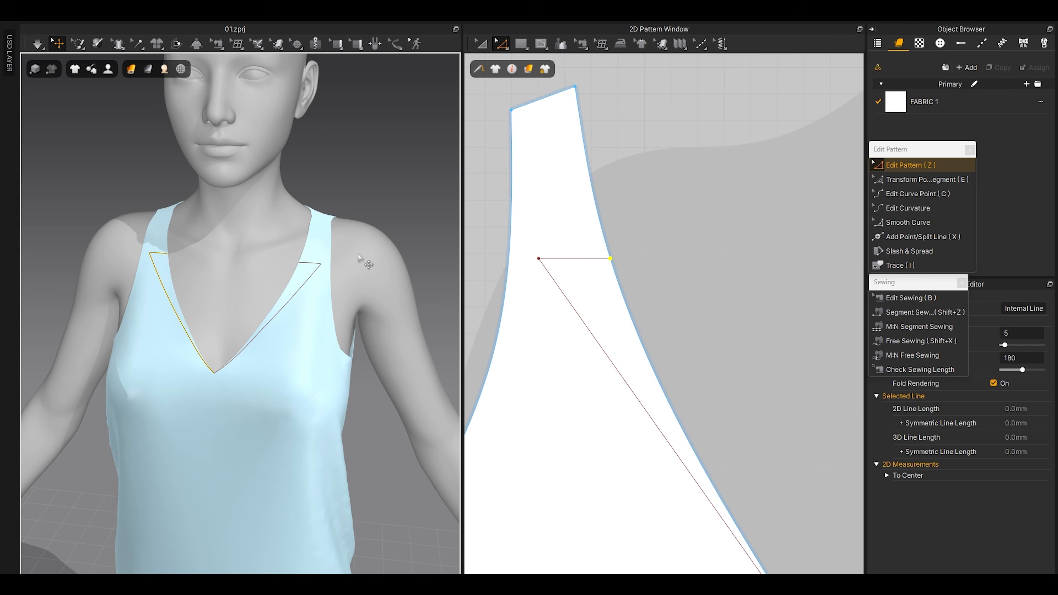
# Step: Raise the collar line's top segment farther toward the shoulder, following the neckline curve
pyautogui.click(674, 215)
pyautogui.scroll(2, 619, 254)
pyautogui.moveTo(636, 225); pyautogui.dragTo(598, 274)
pyautogui.moveTo(642, 220); pyautogui.dragTo(597, 277)
pyautogui.moveTo(638, 229); pyautogui.dragTo(597, 279)
pyautogui.scroll(-1, 663, 283)
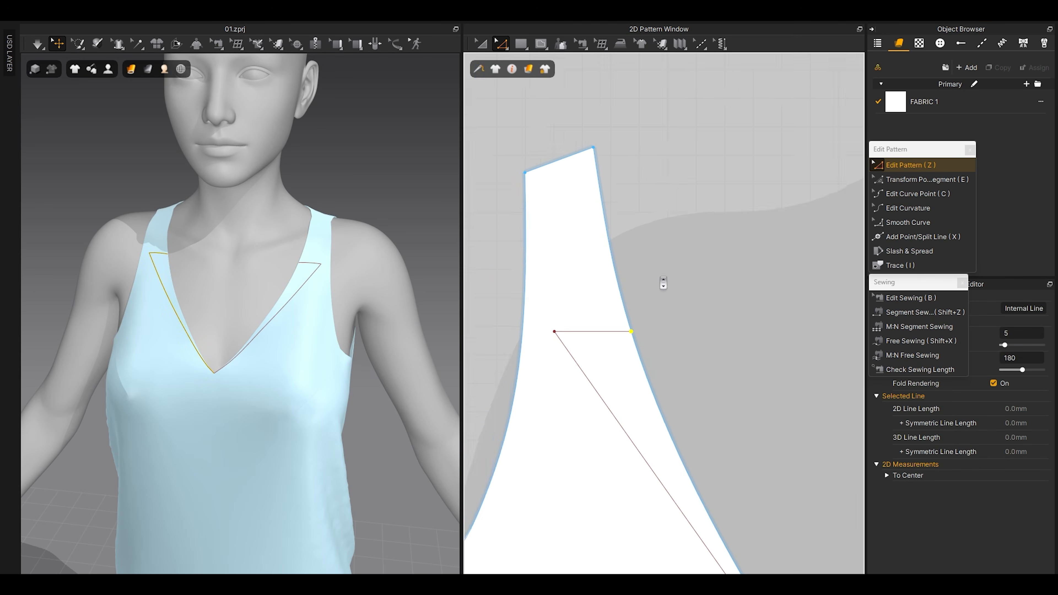
pyautogui.moveTo(604, 340); pyautogui.dragTo(593, 305)
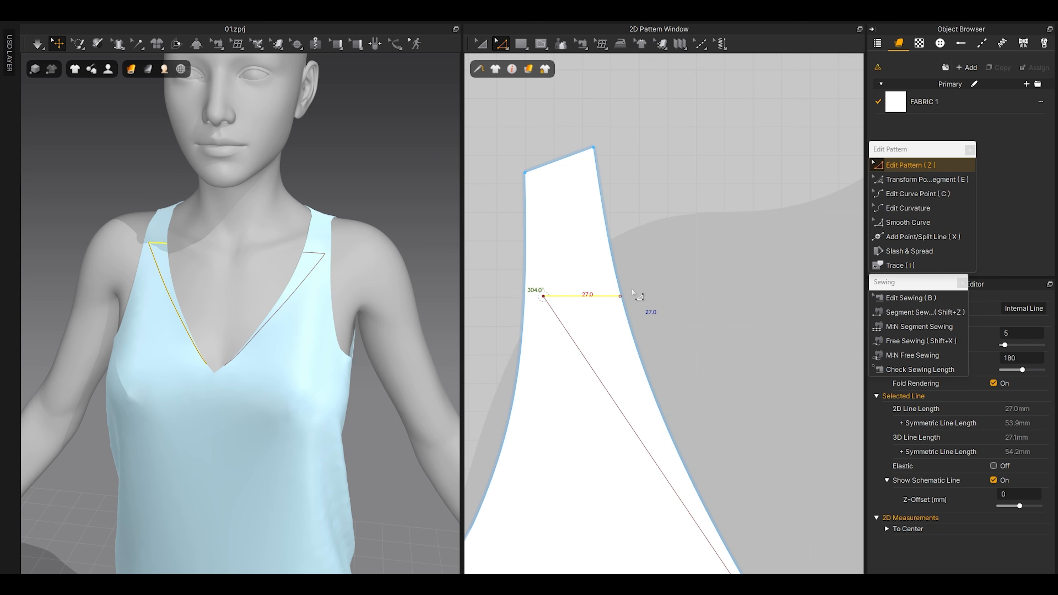
# Step: Tilt the top segment by raising its neckline end slightly, and apply Extend/Trim & Add Point to Pattern Outline at that end
pyautogui.moveTo(621, 297); pyautogui.dragTo(621, 293)
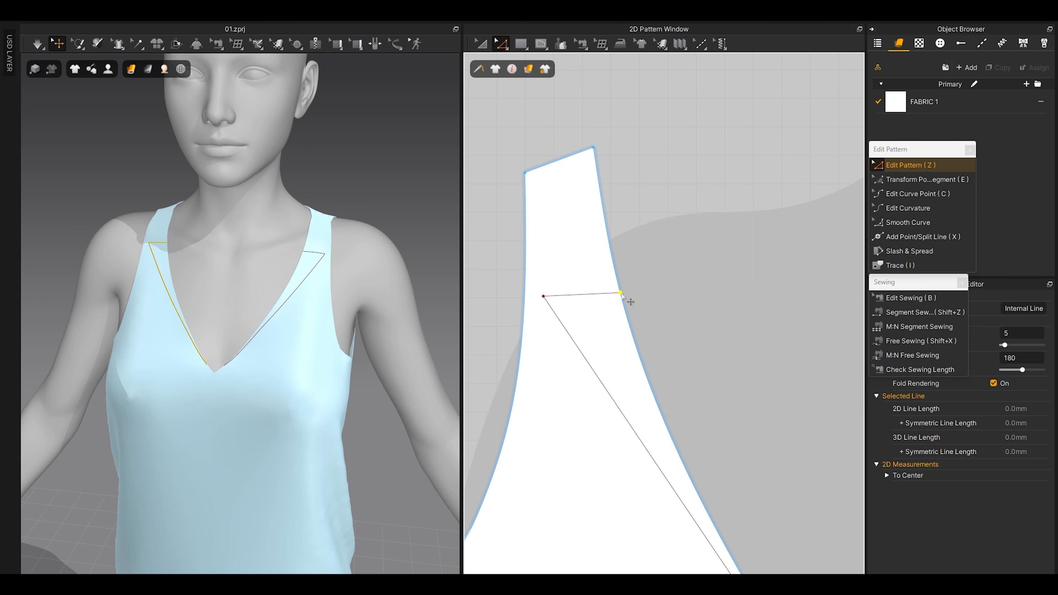
pyautogui.rightClick(620, 293)
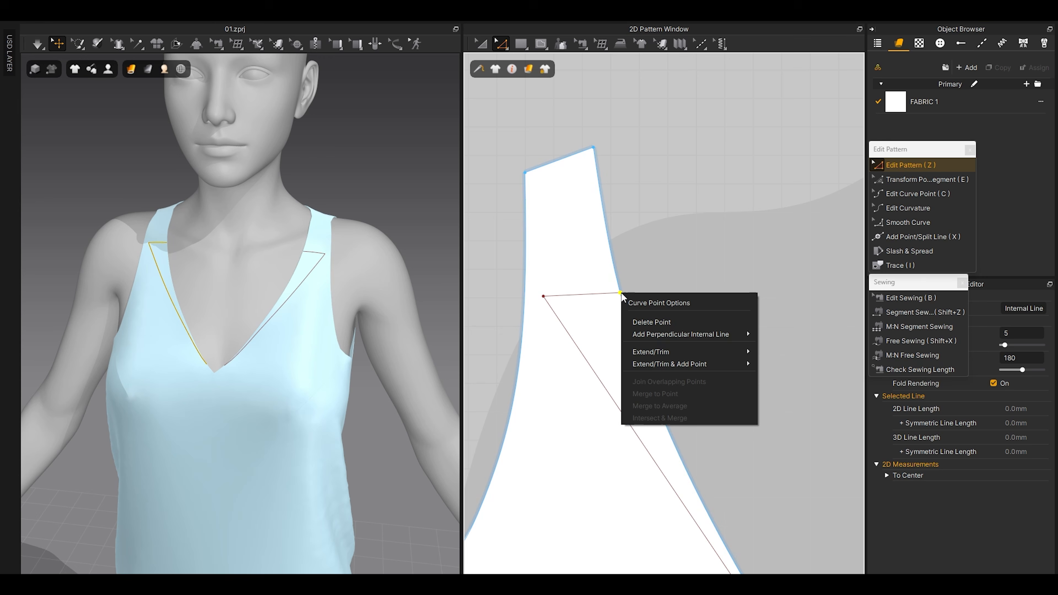
pyautogui.moveTo(661, 366)
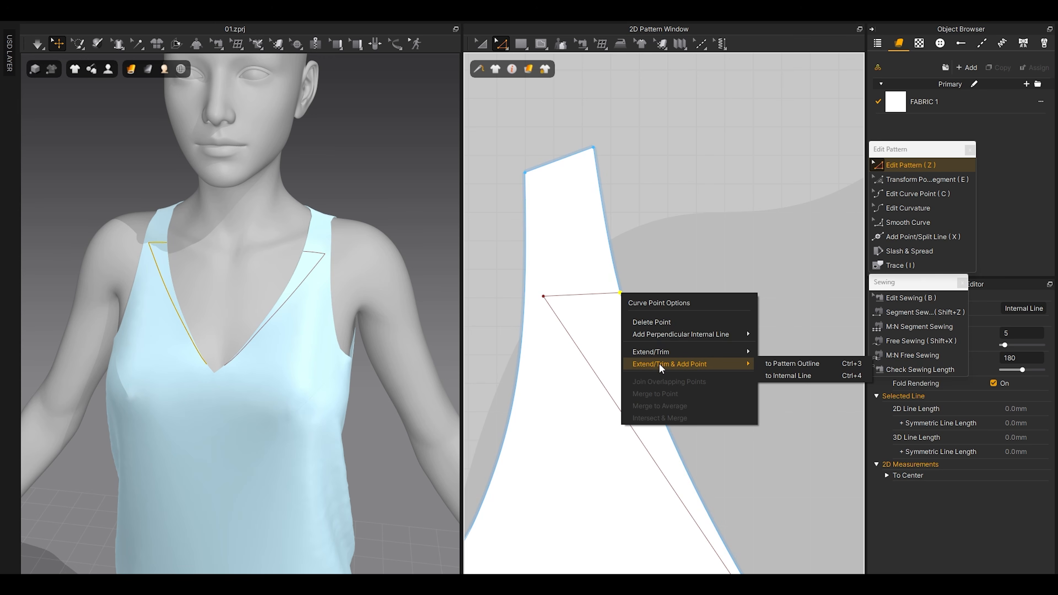
pyautogui.click(791, 363)
pyautogui.scroll(5, 623, 287)
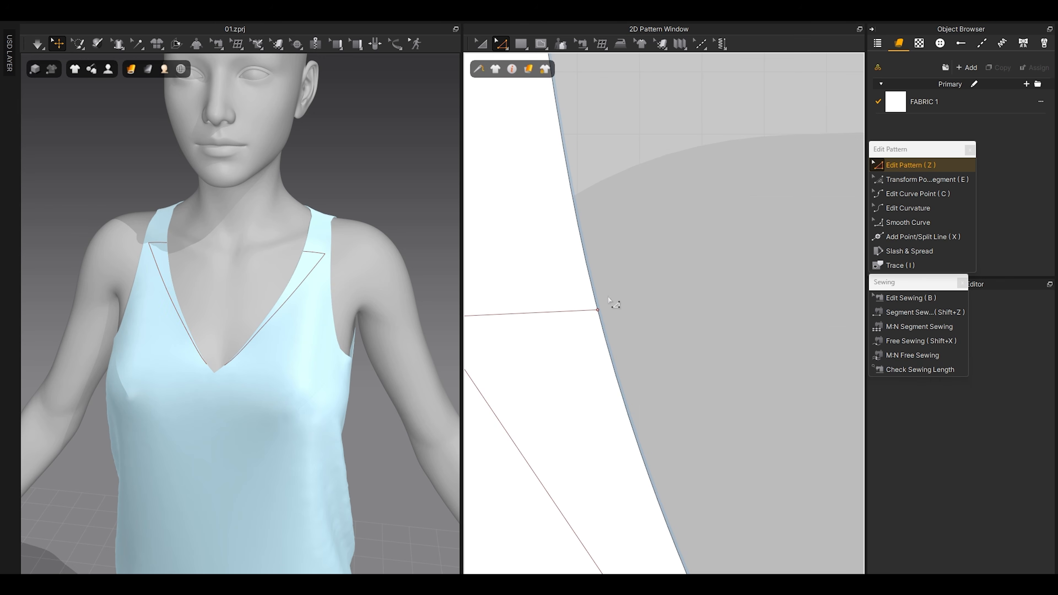
pyautogui.moveTo(597, 310); pyautogui.dragTo(583, 369)
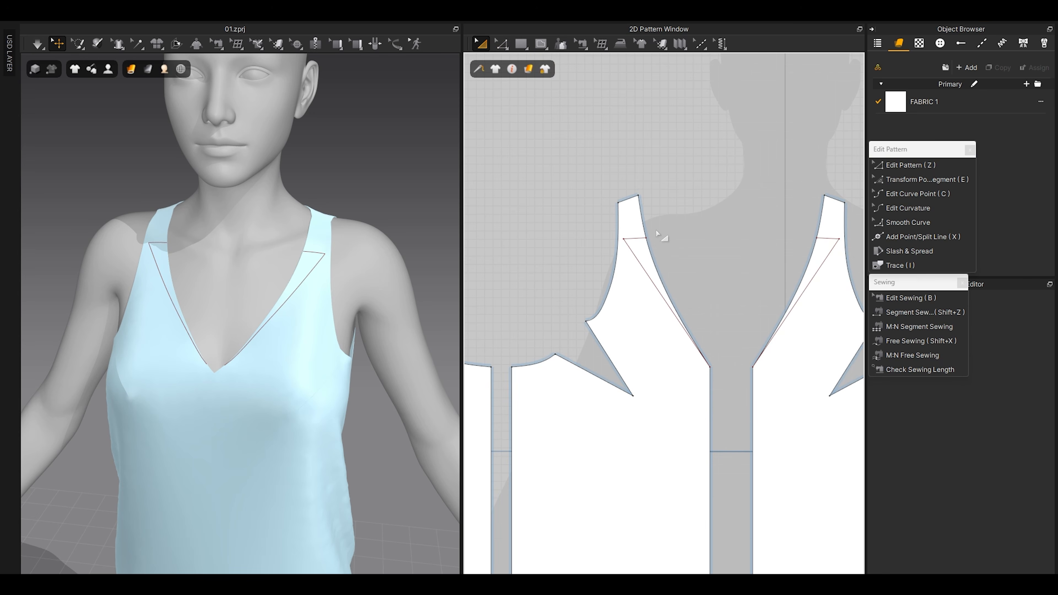
# Step: Draw a rectangular collar pattern piece in the empty area above the front panel
pyautogui.click(633, 200)
pyautogui.scroll(3, 633, 201)
pyautogui.scroll(-5, 579, 311)
pyautogui.press('s')
pyautogui.click(520, 41)
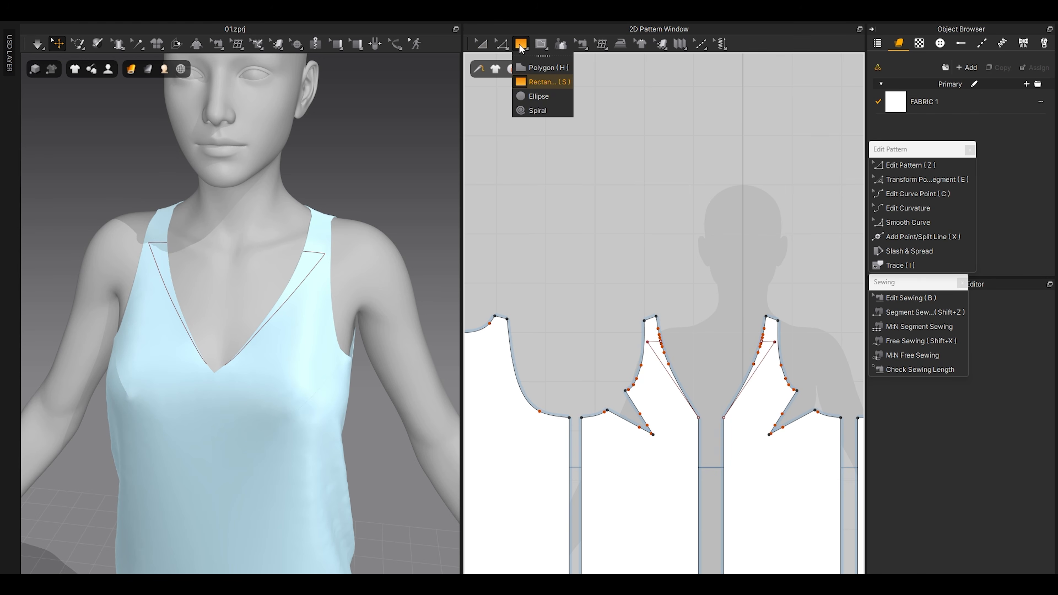
pyautogui.click(534, 82)
pyautogui.moveTo(620, 247); pyautogui.dragTo(739, 278)
# Step: Move the collar rectangle toward the back panel and widen it to about 432 mm
pyautogui.press('a')
pyautogui.click(655, 270)
pyautogui.moveTo(655, 270); pyautogui.dragTo(615, 270)
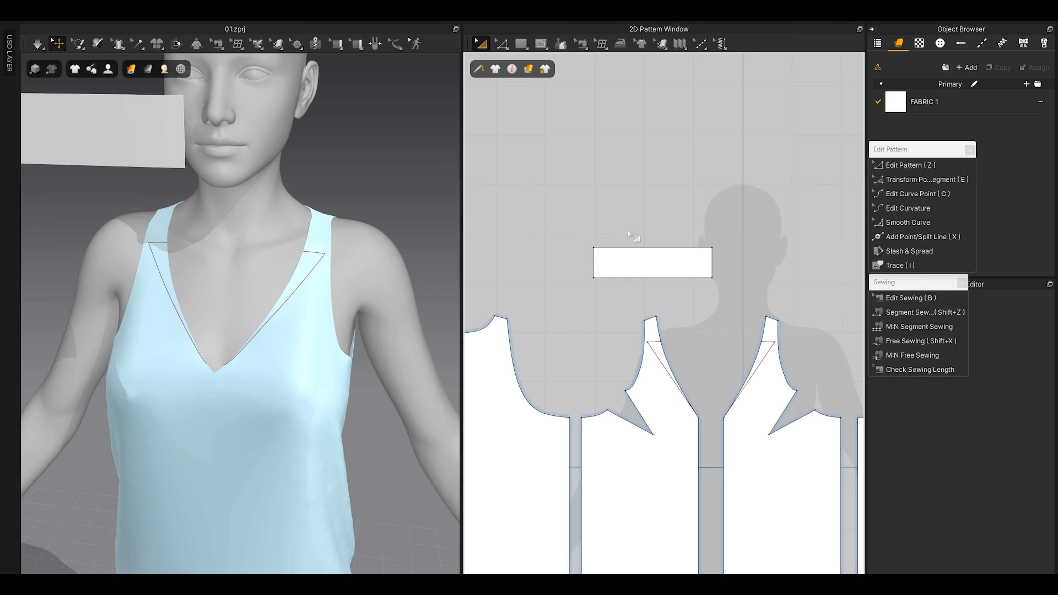
pyautogui.click(635, 260)
pyautogui.moveTo(711, 262); pyautogui.dragTo(784, 263)
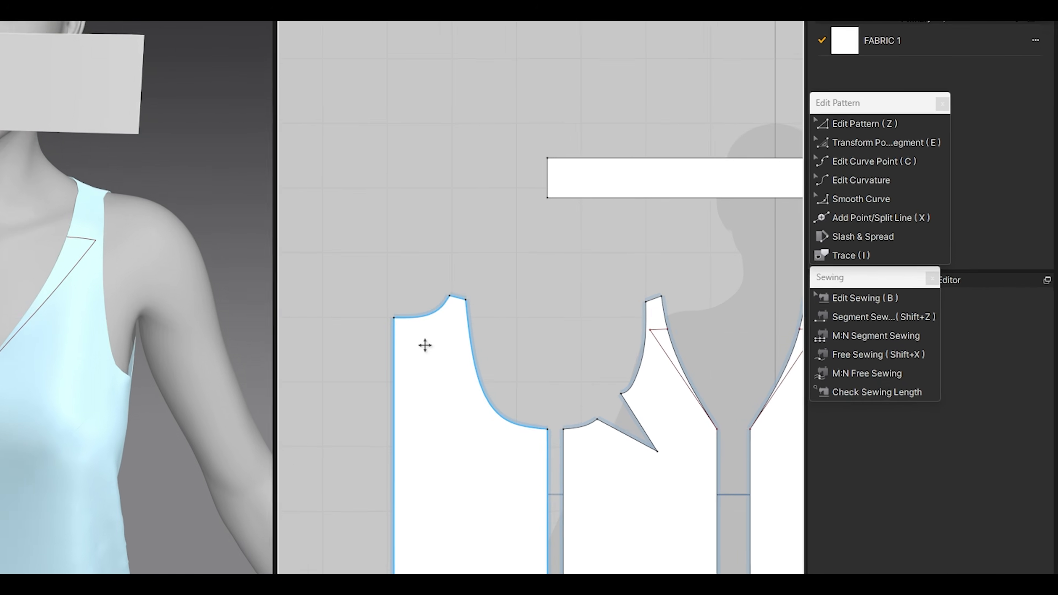
# Step: Measure the combined length of the back neckline and the front neckline segment from the shoulder to the collar line
pyautogui.press('z')
pyautogui.click(484, 325)
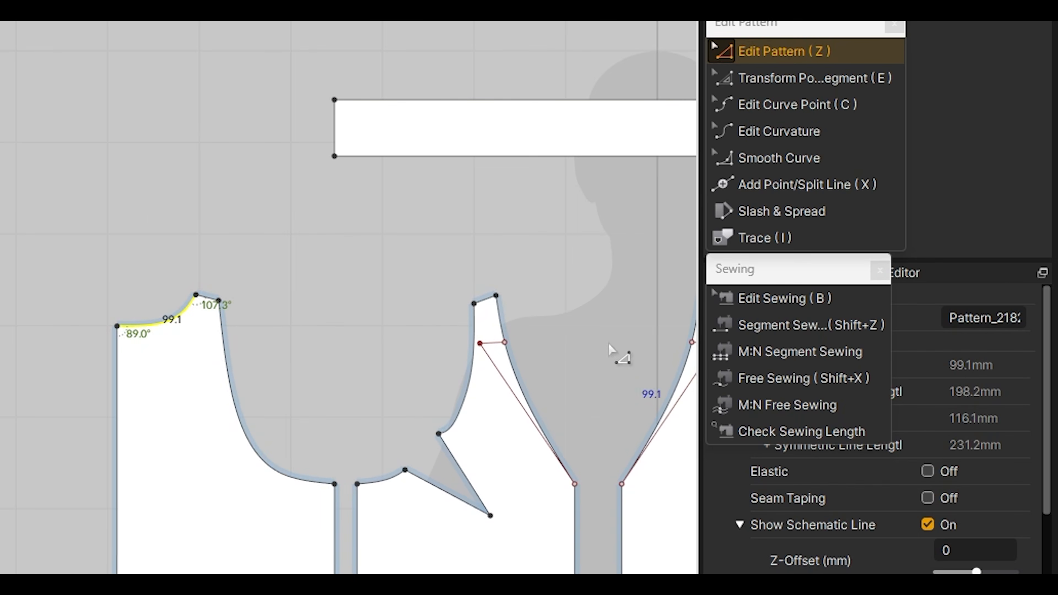
pyautogui.keyDown('shift'); pyautogui.click(503, 327); pyautogui.keyUp('shift')
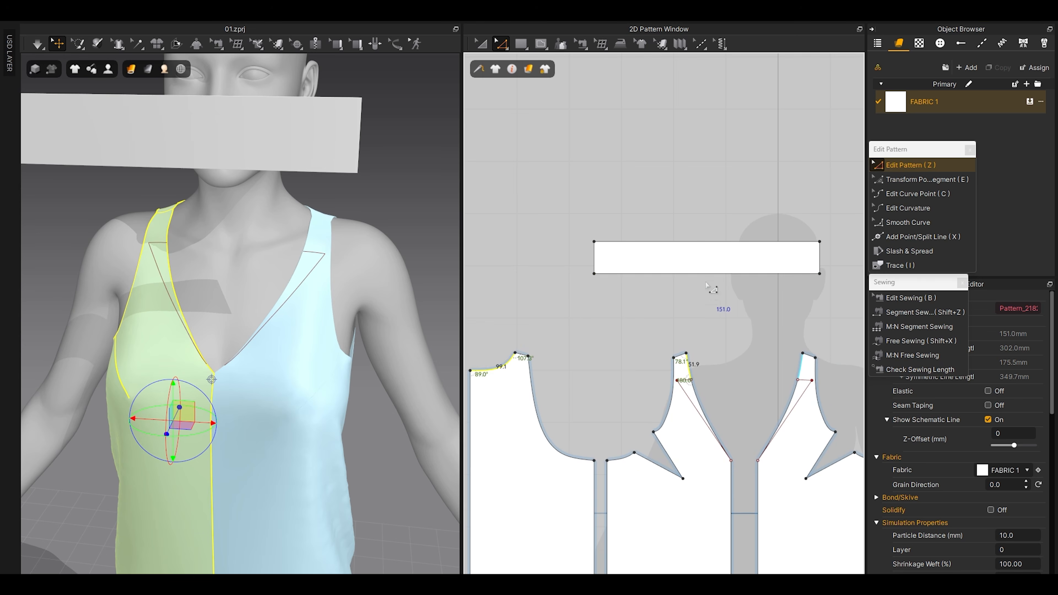
pyautogui.click(534, 158)
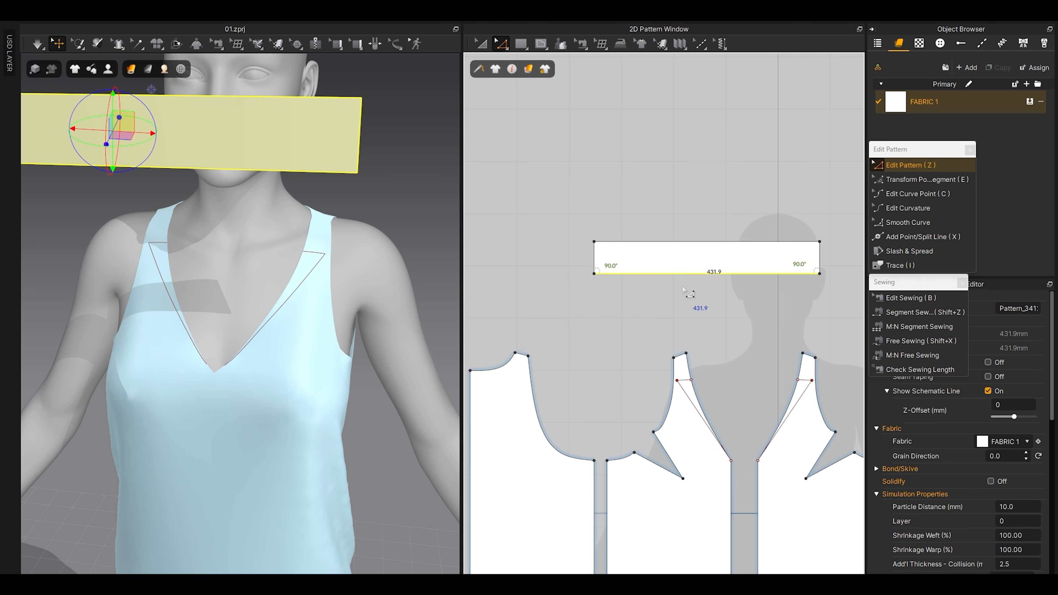
# Step: Narrow the collar rectangle to about 153 mm to approximate the neckline length, and check its lower edge's length
pyautogui.press('a')
pyautogui.click(789, 254)
pyautogui.moveTo(832, 255); pyautogui.dragTo(708, 258)
pyautogui.press('z')
pyautogui.click(645, 274)
pyautogui.moveTo(769, 236); pyautogui.dragTo(721, 236)
pyautogui.press('z')
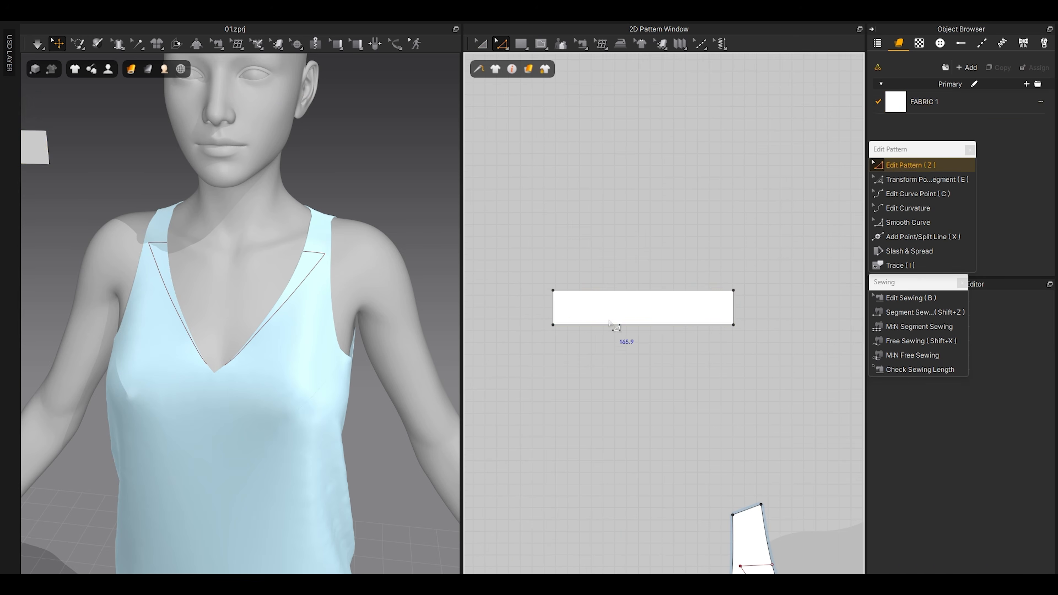
pyautogui.click(609, 325)
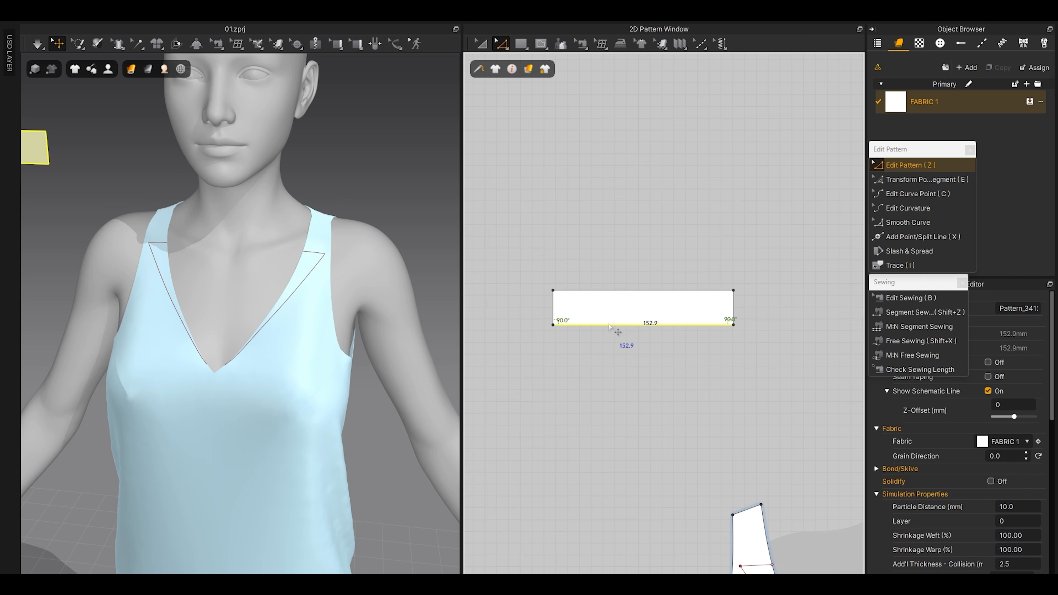
# Step: Shorten the collar rectangle to about 151 mm by moving its side edge an exact distance
pyautogui.scroll(3, 700, 315)
pyautogui.click(778, 311)
pyautogui.moveTo(761, 308)
pyautogui.mouseDown()
pyautogui.moveTo(749, 308)
pyautogui.moveTo(762, 317)
pyautogui.mouseUp()
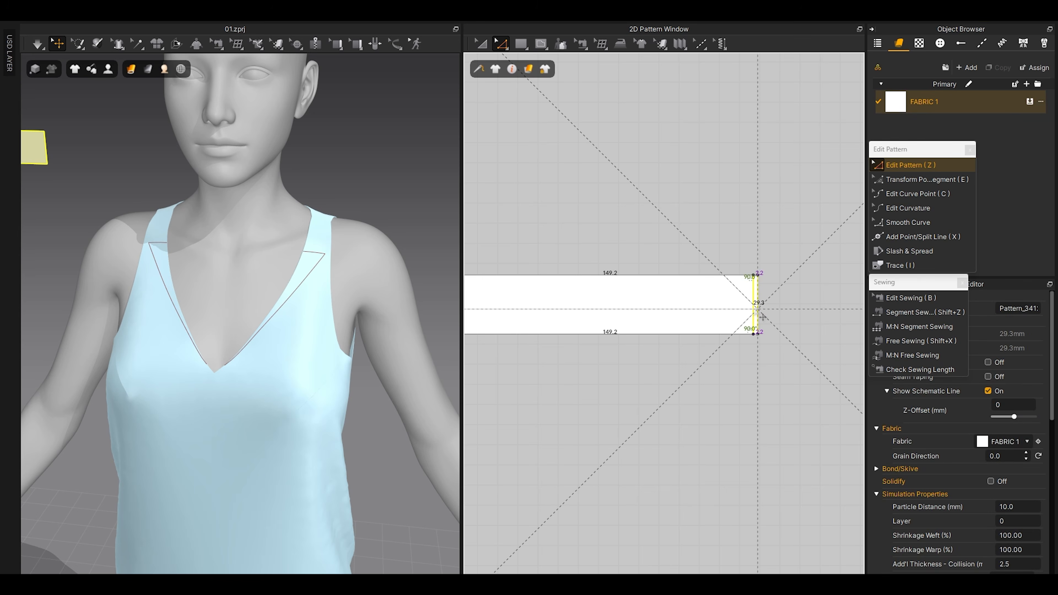
pyautogui.rightClick(762, 317)
pyautogui.write('.4')
pyautogui.press('Return')
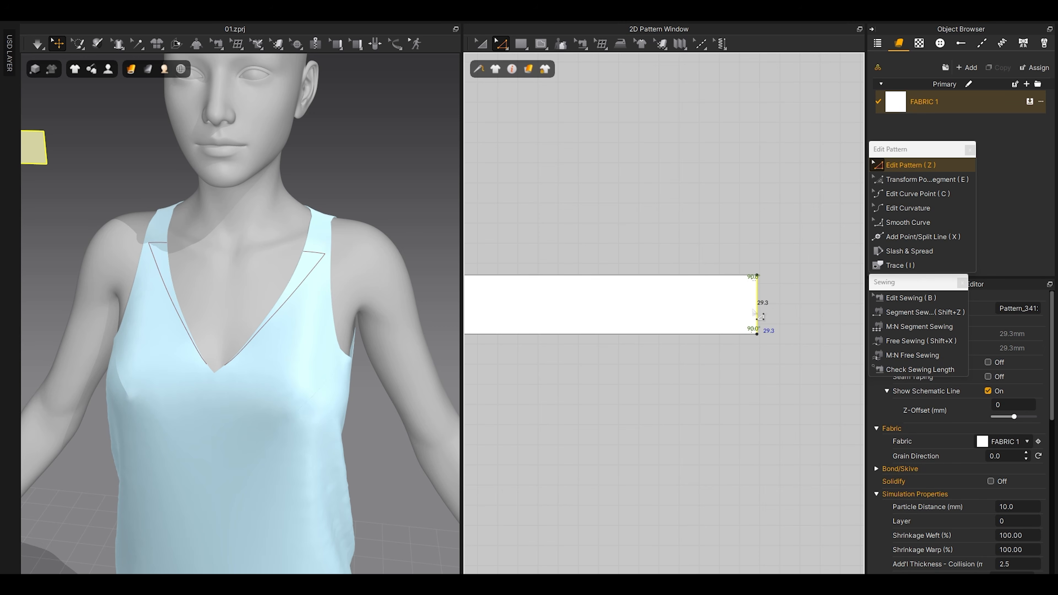
# Step: Move the collar rectangle above the front panel, lining up its end with the panel's centre-front edge
pyautogui.press('a')
pyautogui.scroll(-5, 616, 342)
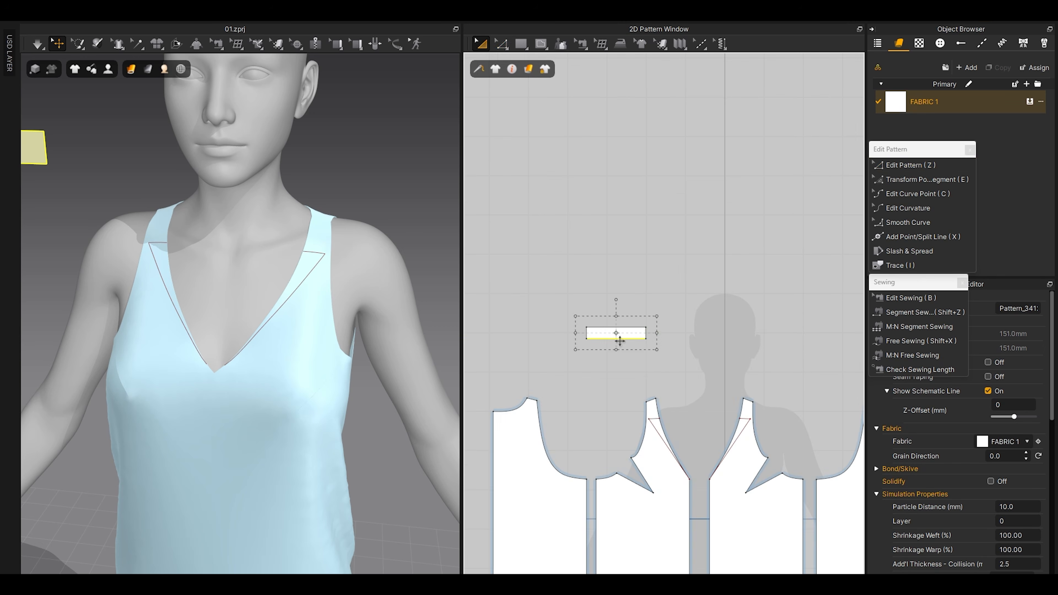
pyautogui.moveTo(625, 333); pyautogui.dragTo(669, 344)
pyautogui.scroll(-5, 200, 193)
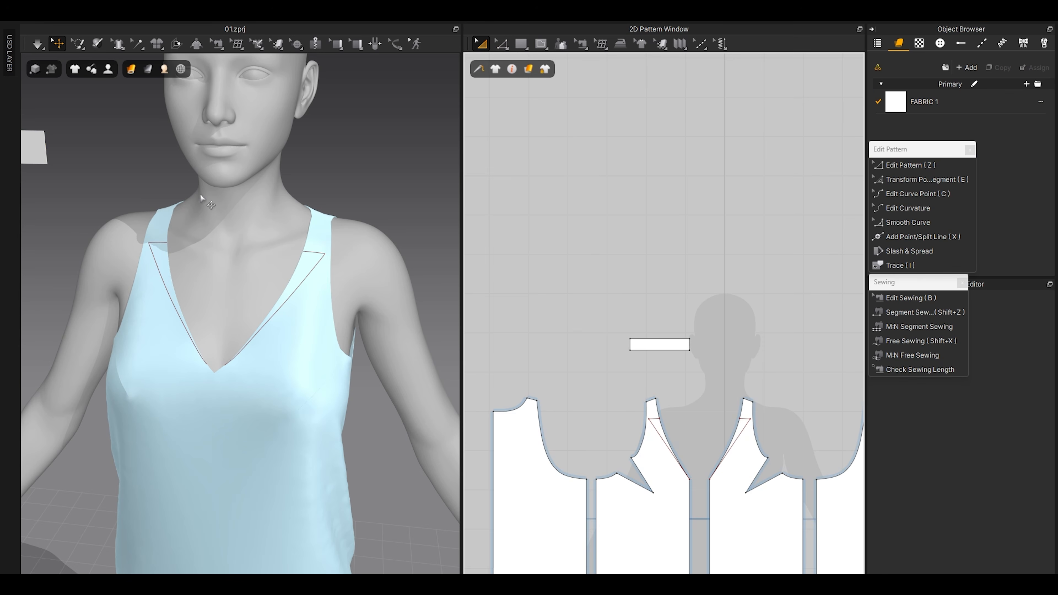
# Step: Examine how the garment's neckline runs around the neck from the side and the back
pyautogui.moveTo(164, 265); pyautogui.dragTo(324, 363, button='middle')
pyautogui.click(264, 332)
pyautogui.moveTo(305, 290); pyautogui.dragTo(325, 310, button='right')
pyautogui.scroll(5, 668, 327)
pyautogui.press('z')
pyautogui.scroll(3, 625, 463)
pyautogui.moveTo(167, 317); pyautogui.dragTo(267, 310, button='right')
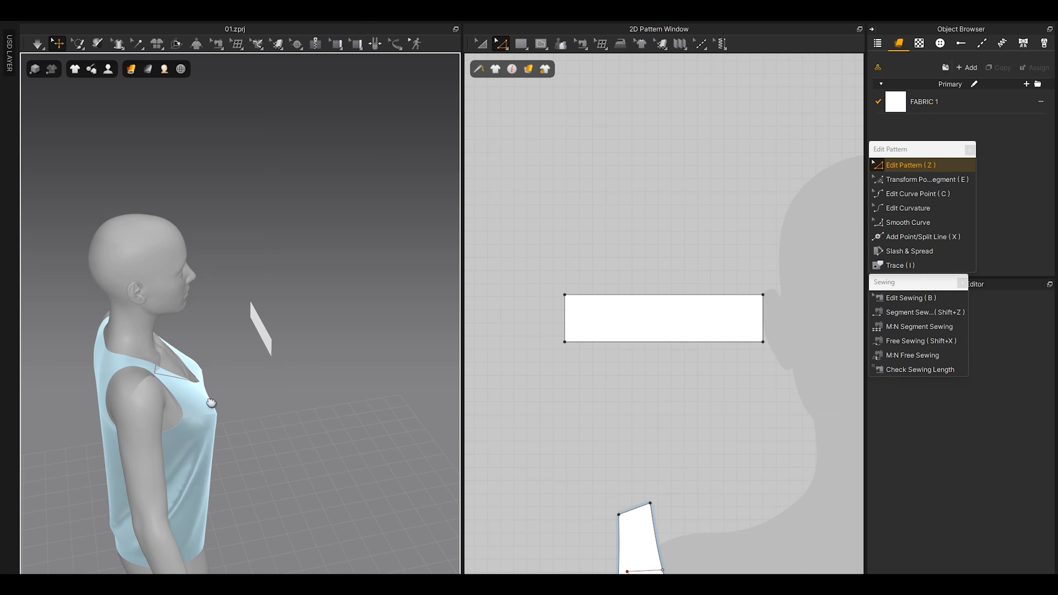
pyautogui.moveTo(179, 309); pyautogui.dragTo(335, 431, button='middle')
pyautogui.scroll(7, 334, 431)
pyautogui.scroll(-5, 274, 435)
pyautogui.click(187, 459)
pyautogui.moveTo(187, 460); pyautogui.dragTo(240, 474, button='right')
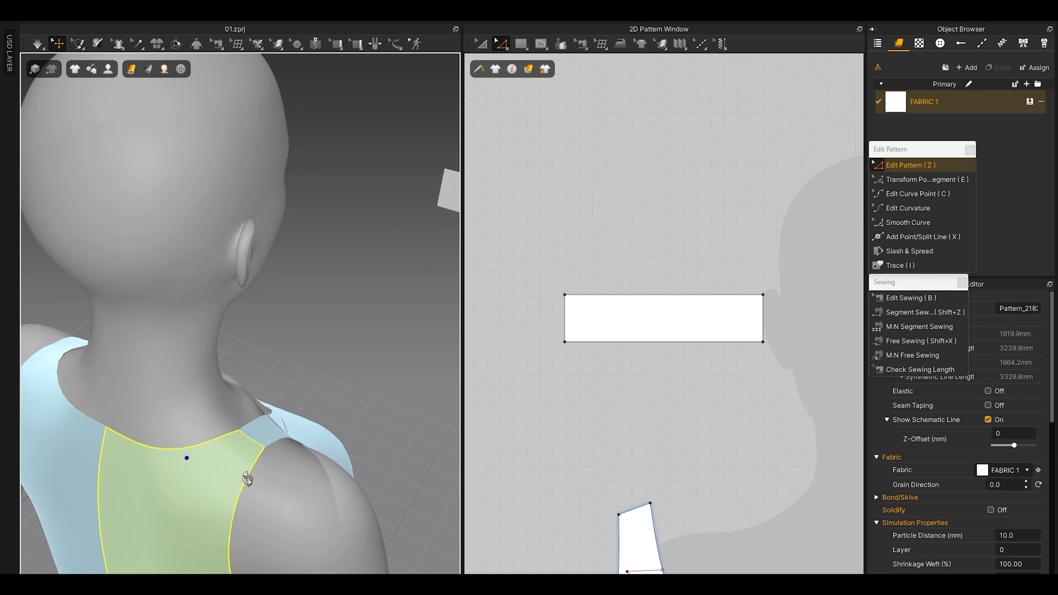
pyautogui.moveTo(244, 481); pyautogui.dragTo(279, 432, button='middle')
pyautogui.moveTo(162, 433); pyautogui.dragTo(204, 424, button='right')
pyautogui.moveTo(204, 424); pyautogui.dragTo(284, 374, button='middle')
# Step: Hide the avatar and compare the curve of the back neckline on the garment with the back panel's neckline
pyautogui.hotkey('shift', 'a')
pyautogui.moveTo(312, 344); pyautogui.dragTo(218, 354, button='right')
pyautogui.scroll(-5, 602, 356)
pyautogui.scroll(3, 512, 366)
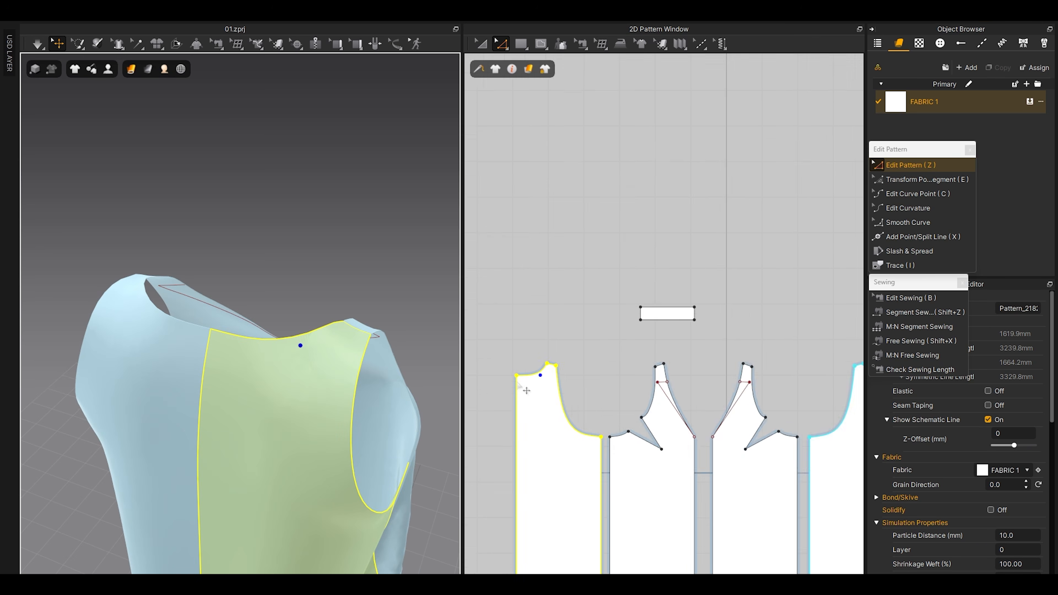
pyautogui.click(504, 370)
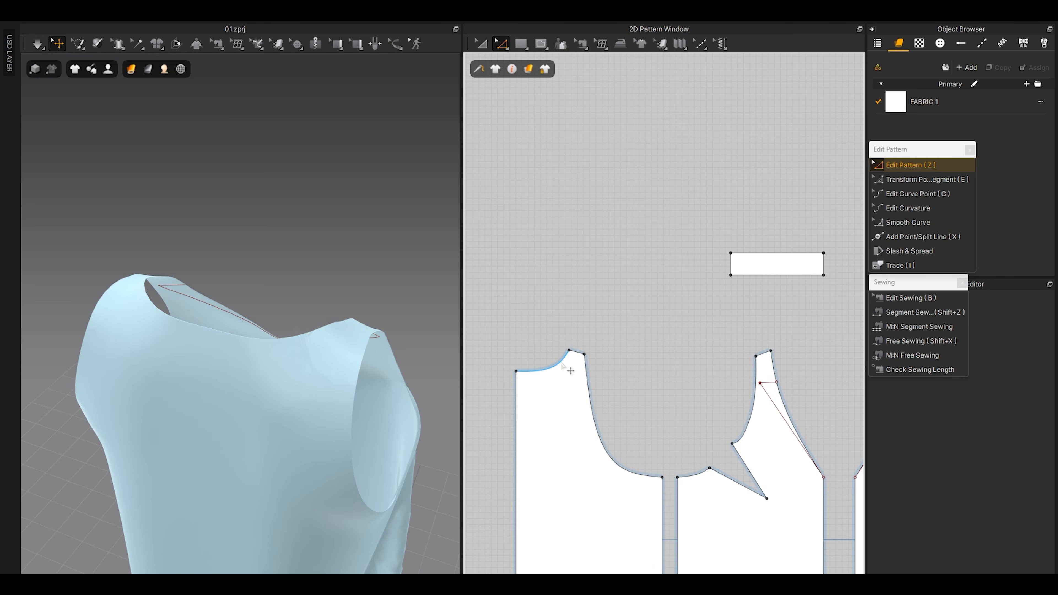
pyautogui.scroll(1, 523, 394)
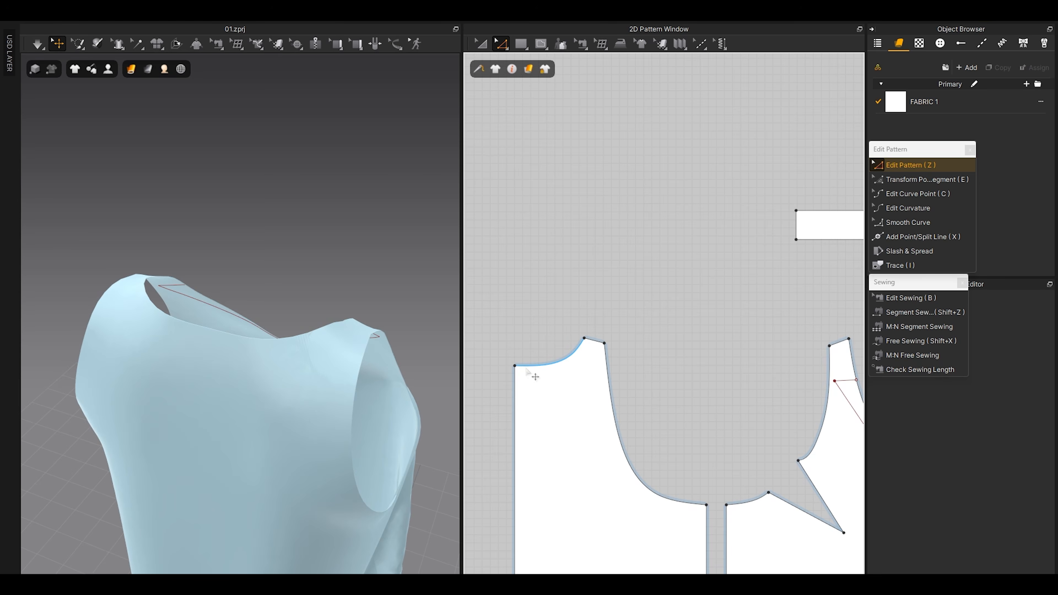
pyautogui.scroll(-2, 628, 331)
pyautogui.scroll(1, 642, 307)
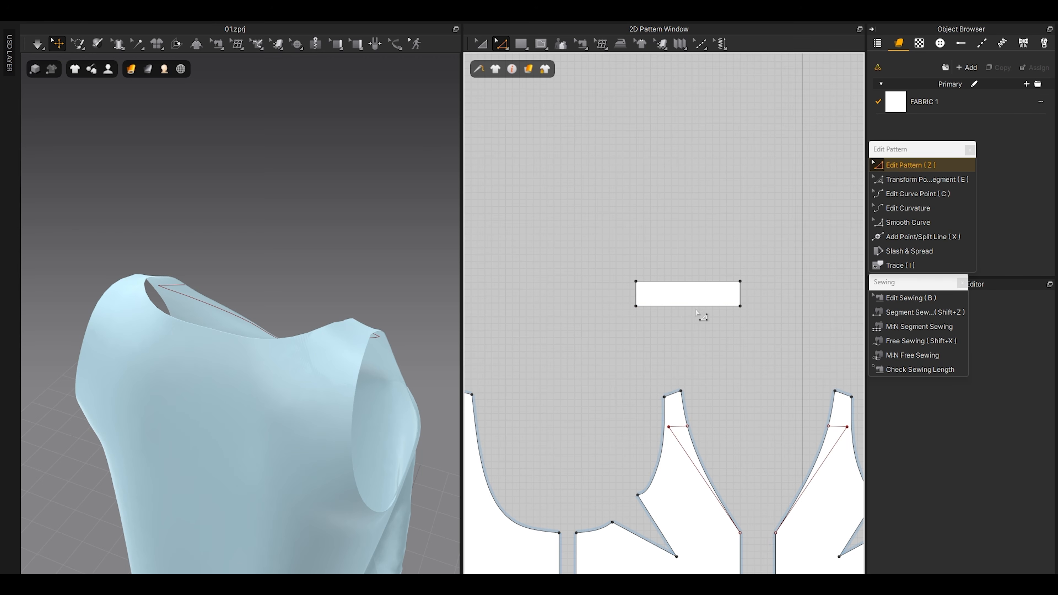
# Step: Curve the collar's lower edge with Edit Curve Point, bowing it downward toward the centre-back end and slightly upward toward the front end
pyautogui.scroll(4, 695, 301)
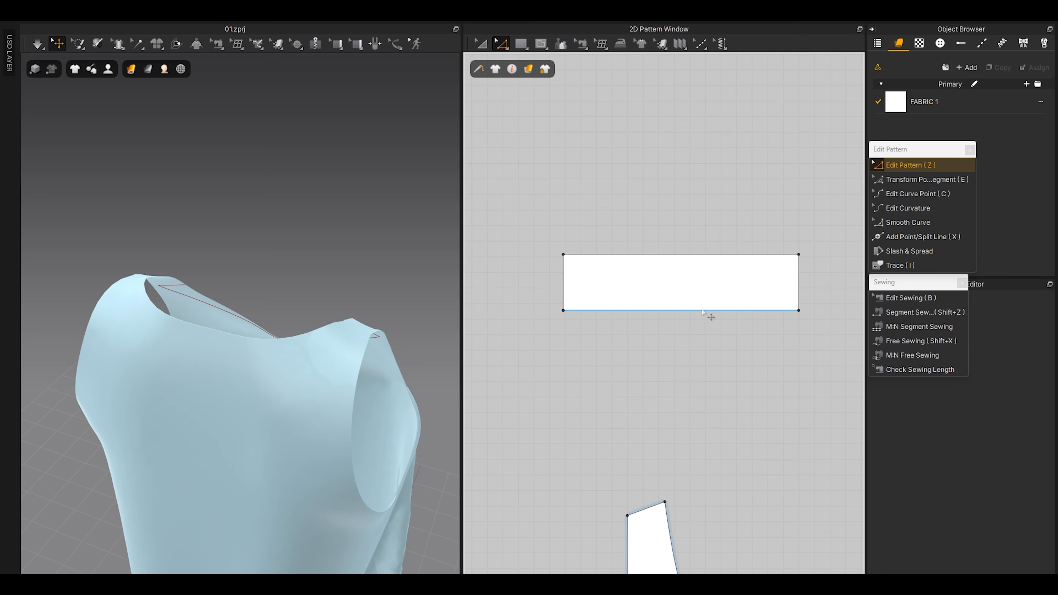
pyautogui.moveTo(786, 303); pyautogui.dragTo(709, 346, button='middle')
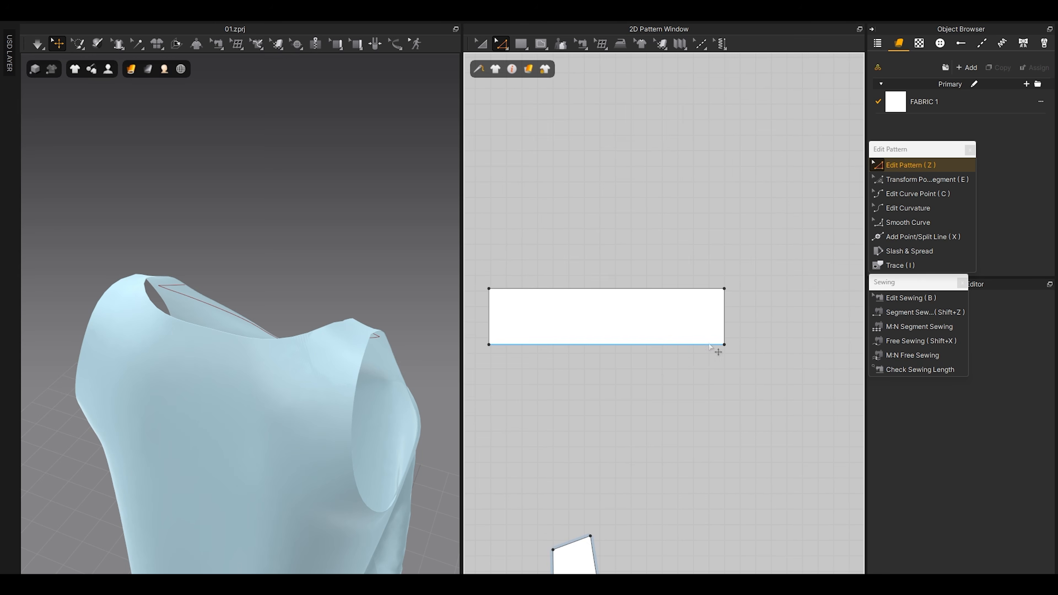
pyautogui.click(900, 194)
pyautogui.scroll(5, 689, 338)
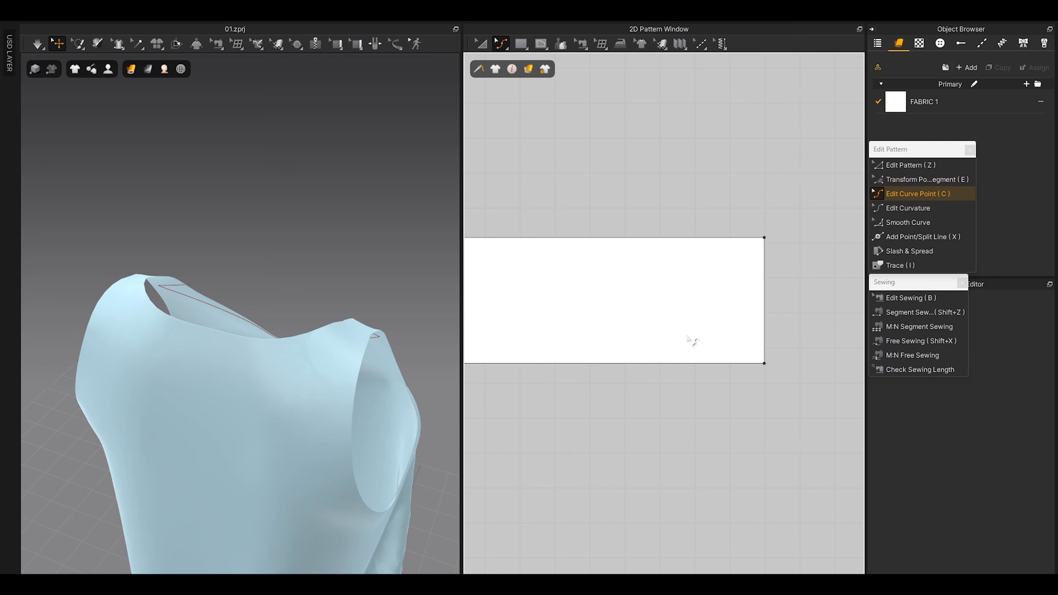
pyautogui.moveTo(704, 365); pyautogui.dragTo(687, 382)
pyautogui.scroll(-2, 684, 392)
pyautogui.moveTo(675, 399); pyautogui.dragTo(760, 402, button='middle')
pyautogui.moveTo(613, 383); pyautogui.dragTo(607, 374)
pyautogui.scroll(-3, 610, 383)
pyautogui.moveTo(764, 406); pyautogui.dragTo(704, 407, button='middle')
pyautogui.scroll(3, 704, 406)
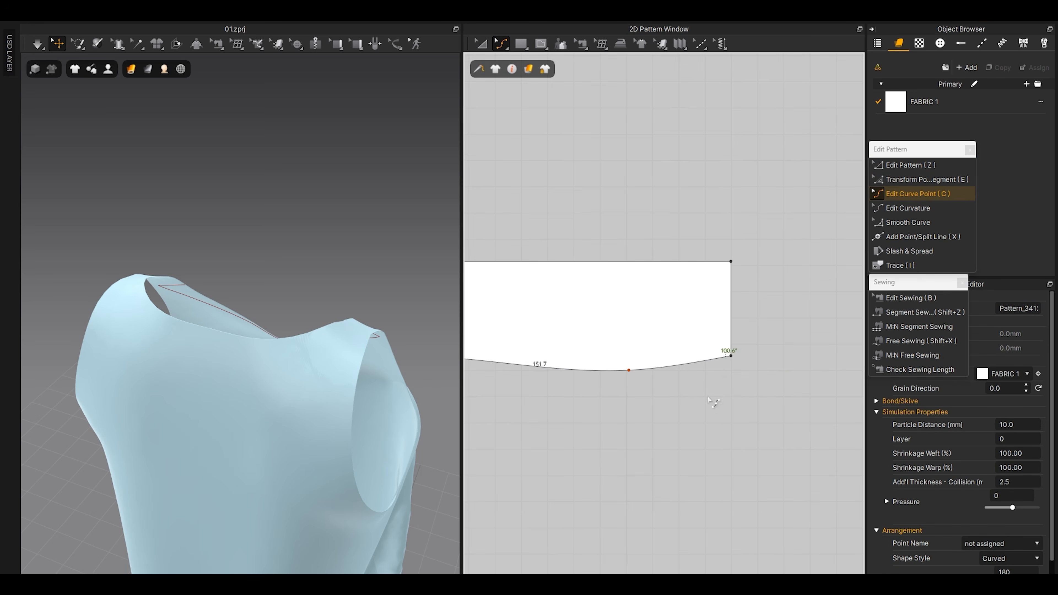
# Step: Lower the collar's bottom corner at the centre-back end and smooth the curve point beside it
pyautogui.click(704, 406)
pyautogui.moveTo(731, 356); pyautogui.dragTo(731, 370)
pyautogui.click(669, 415)
pyautogui.moveTo(630, 382); pyautogui.dragTo(635, 376)
pyautogui.scroll(-4, 636, 375)
pyautogui.press('a')
pyautogui.click(687, 431)
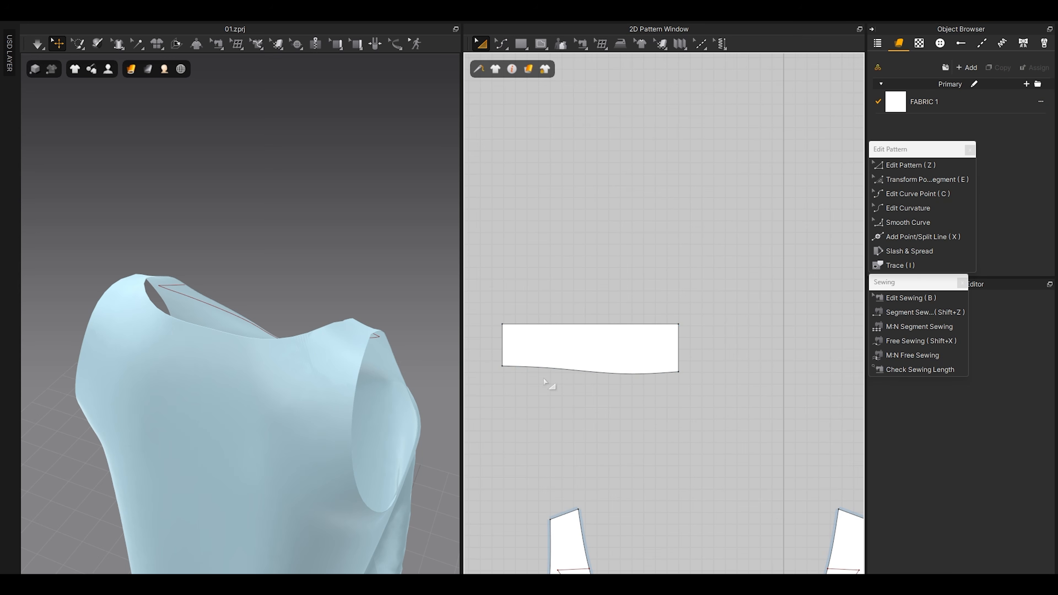
# Step: Rotate the collar piece in 3D until it lies parallel to the side of the avatar
pyautogui.scroll(-4, 545, 379)
pyautogui.scroll(-5, 326, 385)
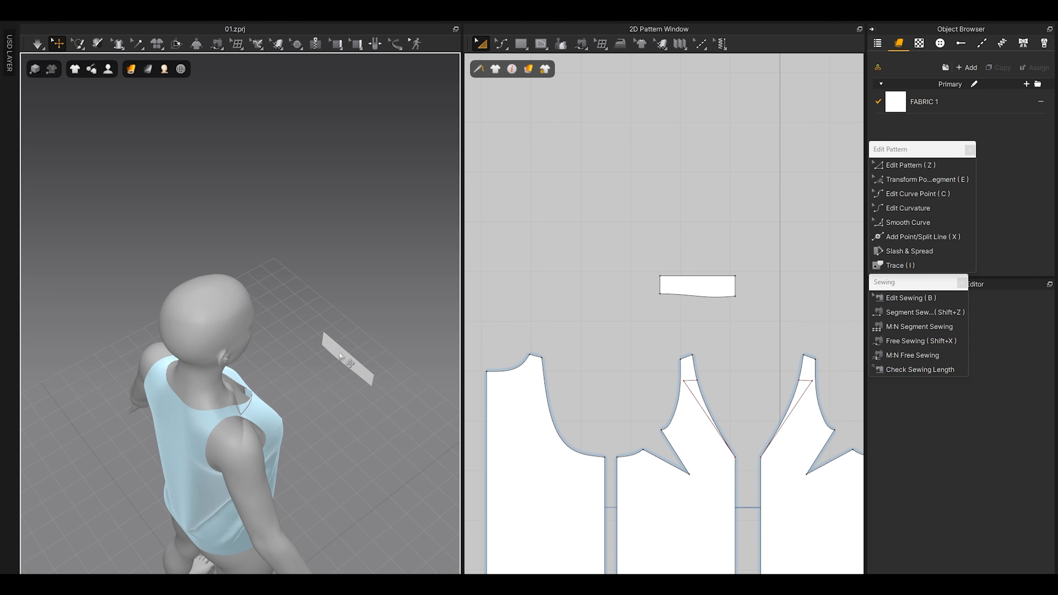
pyautogui.click(339, 356)
pyautogui.moveTo(339, 357)
pyautogui.mouseDown(button='right')
pyautogui.moveTo(306, 420)
pyautogui.moveTo(329, 366)
pyautogui.mouseUp(button='right')
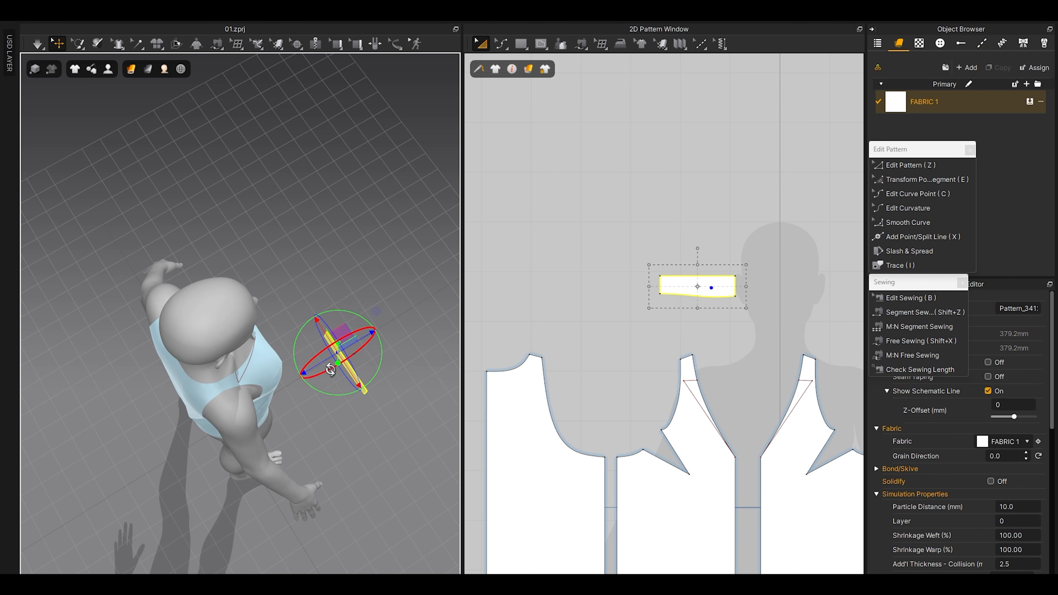
pyautogui.moveTo(319, 392); pyautogui.dragTo(382, 372)
pyautogui.moveTo(382, 372); pyautogui.dragTo(354, 405, button='right')
pyautogui.click(359, 456)
pyautogui.moveTo(354, 406); pyautogui.dragTo(275, 412, button='middle')
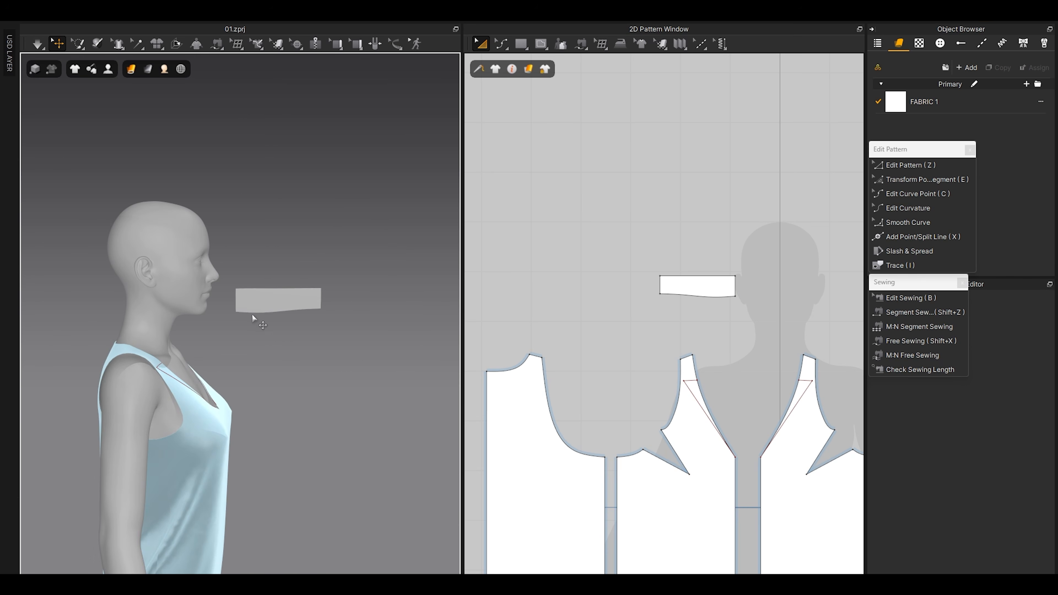
# Step: Move the collar piece in 3D beside the avatar's neck, with its centre-back end near the back neckline
pyautogui.scroll(2, 252, 314)
pyautogui.scroll(3, 714, 334)
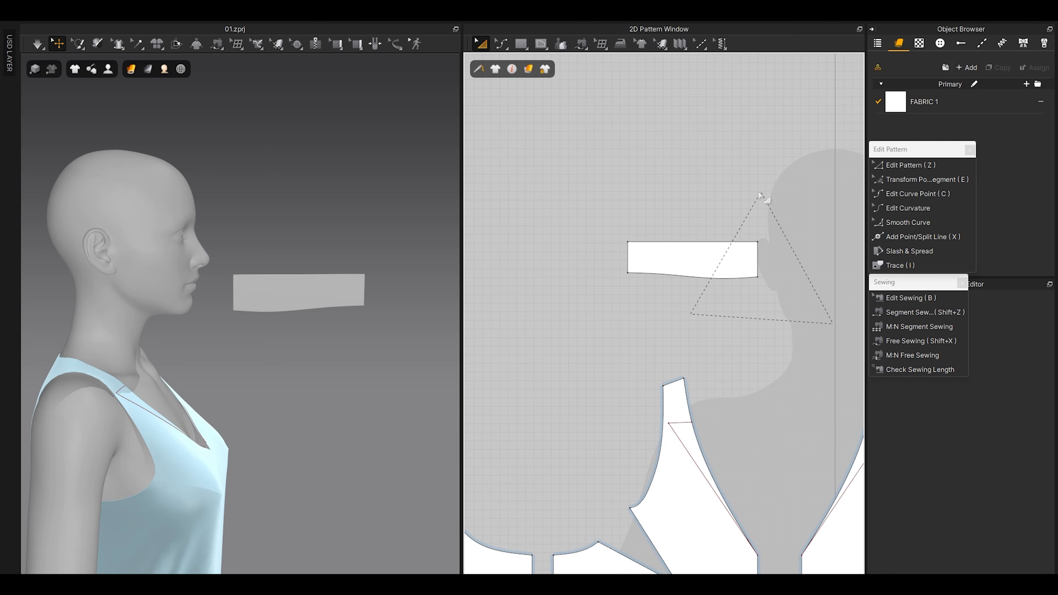
pyautogui.moveTo(126, 295); pyautogui.dragTo(183, 320, button='middle')
pyautogui.moveTo(335, 323); pyautogui.dragTo(125, 360)
pyautogui.moveTo(128, 360); pyautogui.dragTo(232, 384, button='middle')
pyautogui.click(317, 374)
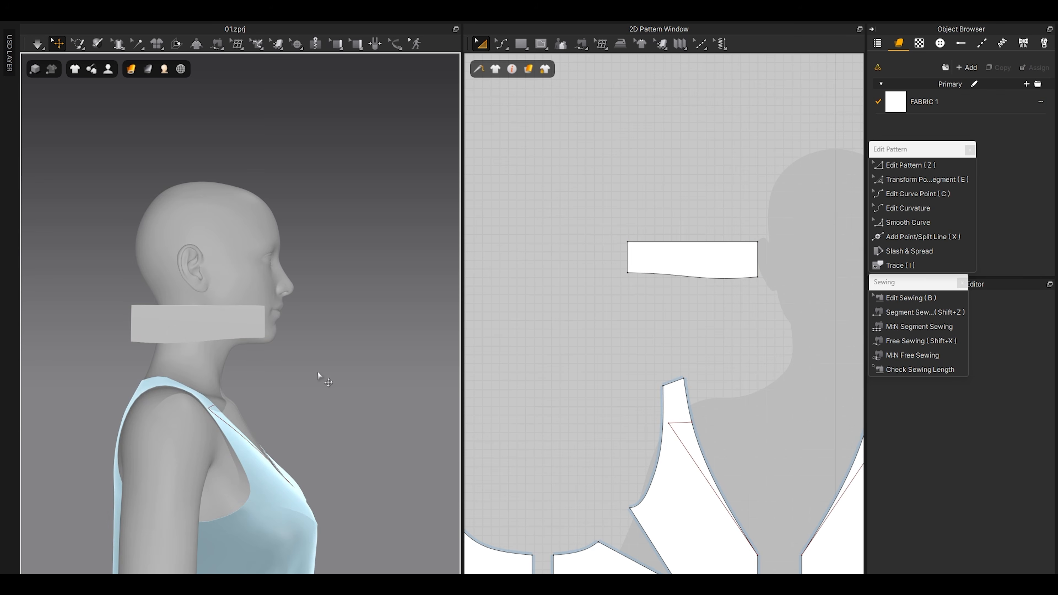
pyautogui.moveTo(309, 360); pyautogui.dragTo(265, 431, button='right')
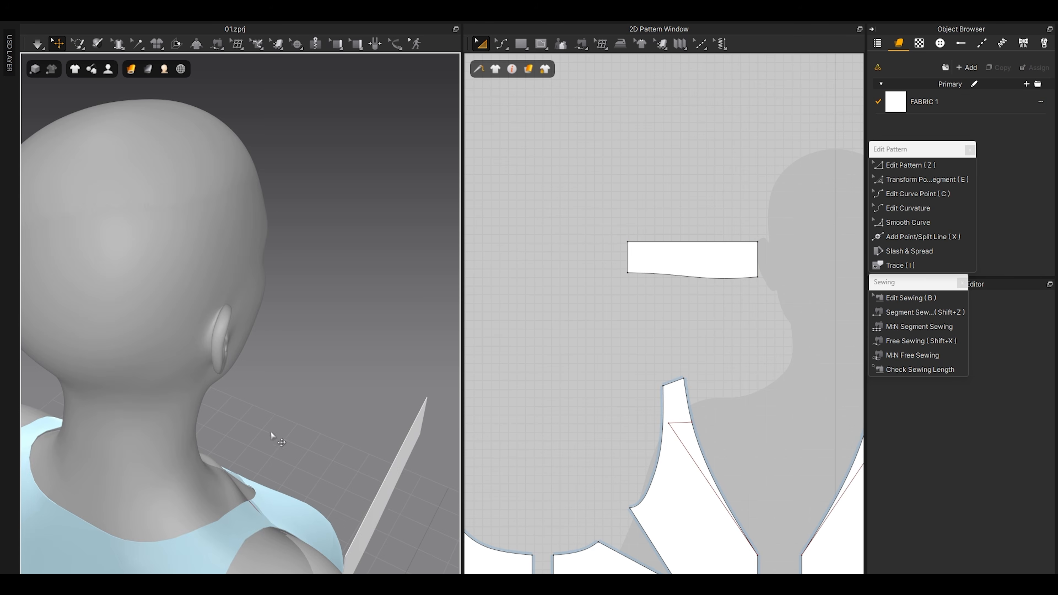
pyautogui.moveTo(380, 502); pyautogui.dragTo(233, 459)
pyautogui.moveTo(233, 459); pyautogui.dragTo(318, 403, button='right')
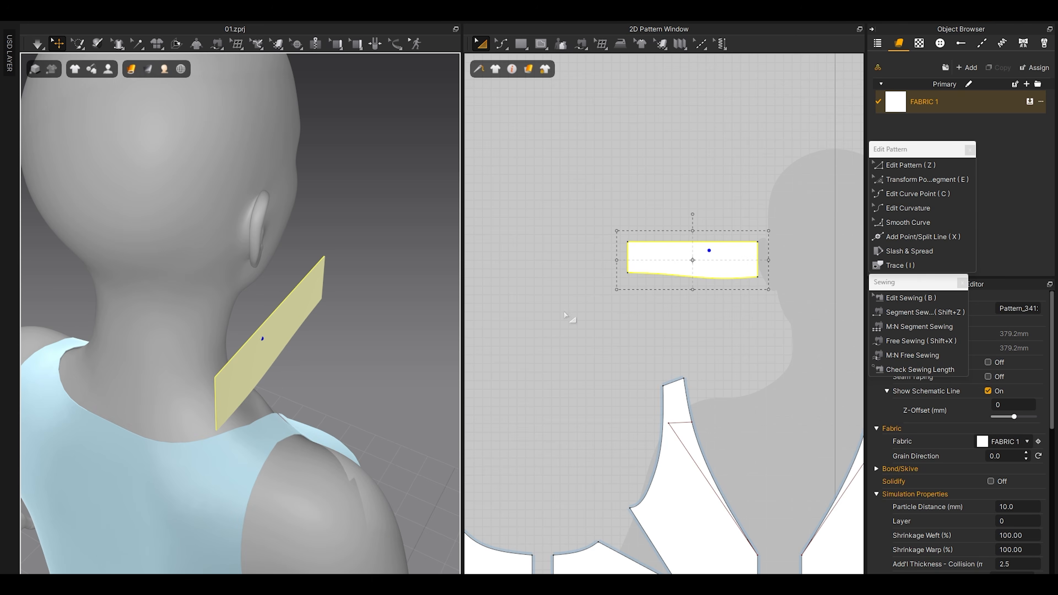
# Step: Define the collar's whole lower edge as the first Free Sewing line, from the centre-back corner to the front corner
pyautogui.scroll(-3, 552, 356)
pyautogui.click(552, 356)
pyautogui.scroll(3, 678, 350)
pyautogui.hotkey('shift', 'x')
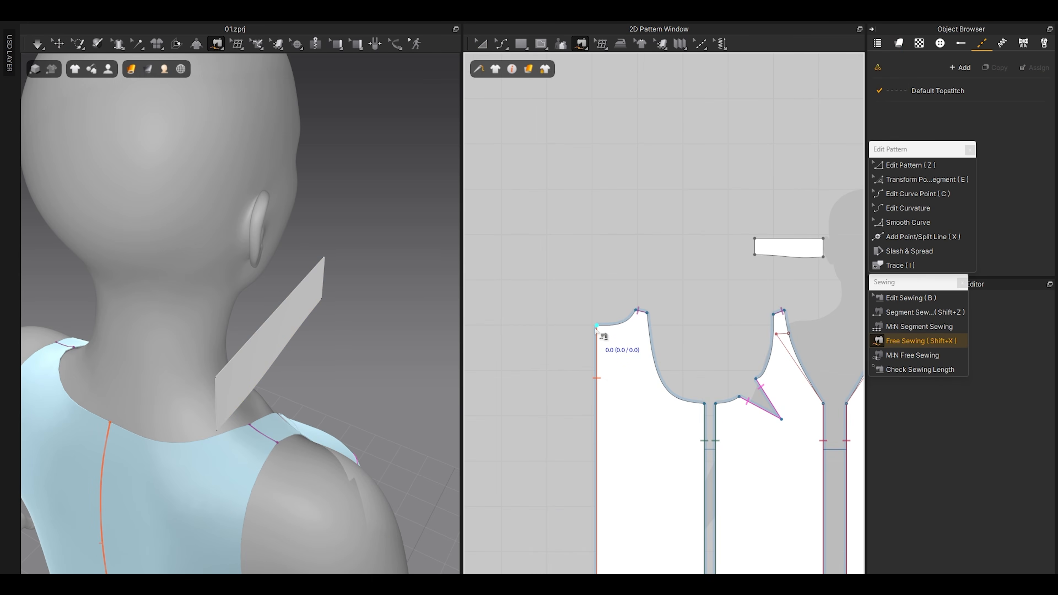
pyautogui.scroll(1, 598, 329)
pyautogui.moveTo(853, 269); pyautogui.dragTo(724, 291, button='middle')
pyautogui.scroll(3, 743, 285)
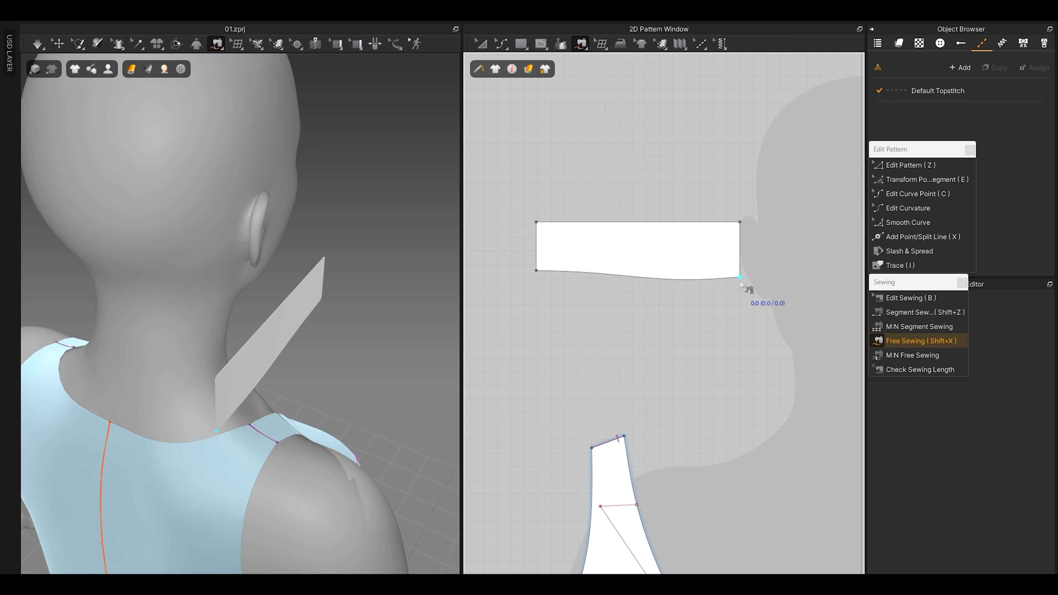
pyautogui.click(739, 279)
pyautogui.scroll(-2, 740, 279)
pyautogui.moveTo(683, 293); pyautogui.dragTo(743, 292, button='middle')
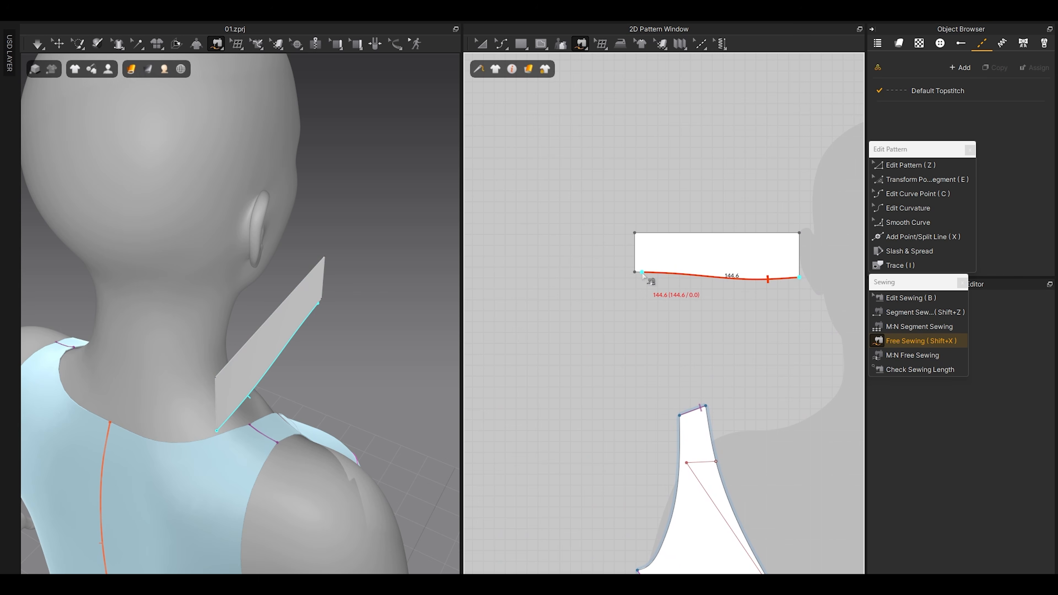
pyautogui.click(635, 273)
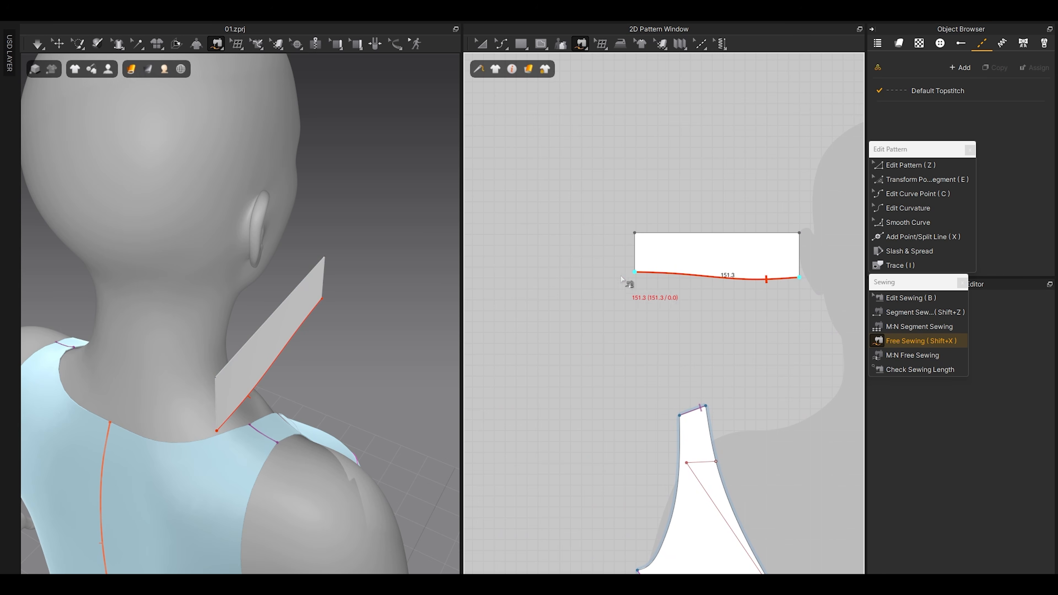
# Step: Sew the collar edge to the back neckline from centre back to shoulder, and to the front neckline from shoulder to collar line
pyautogui.moveTo(327, 343); pyautogui.dragTo(195, 366, button='right')
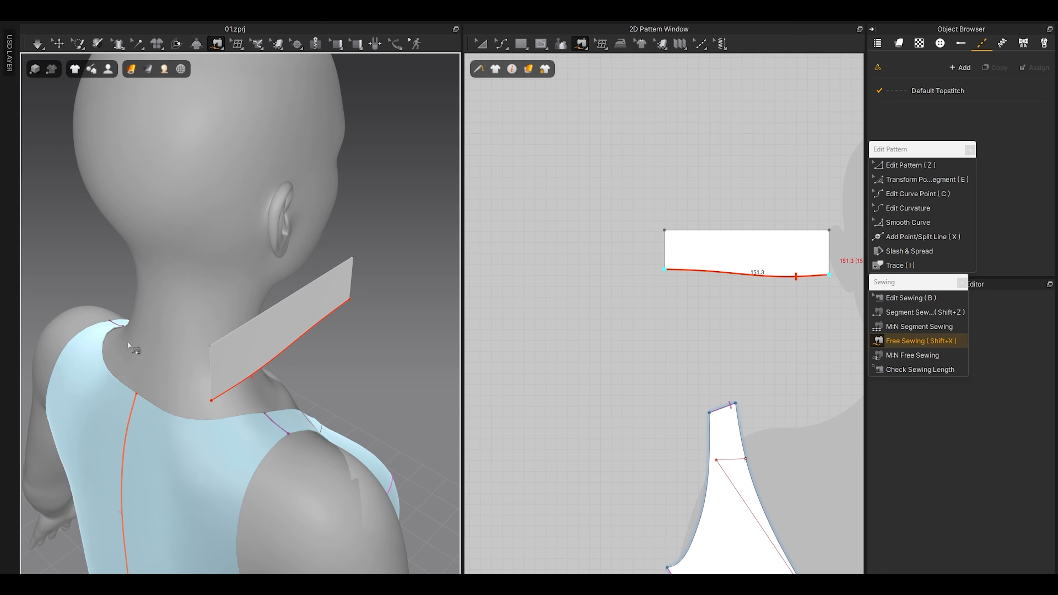
pyautogui.scroll(-3, 674, 329)
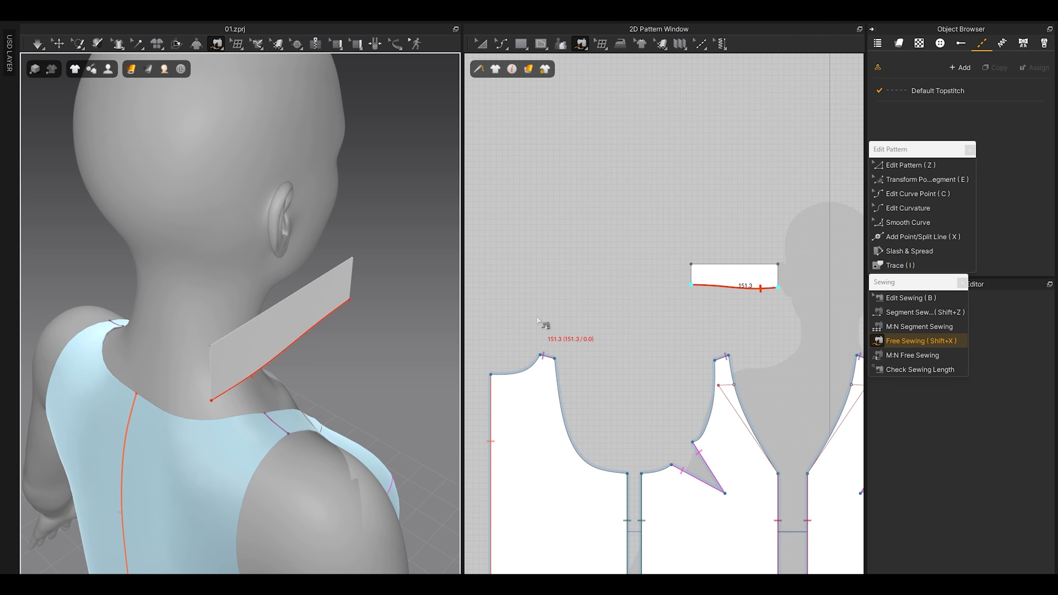
pyautogui.moveTo(541, 329); pyautogui.dragTo(583, 307, button='right')
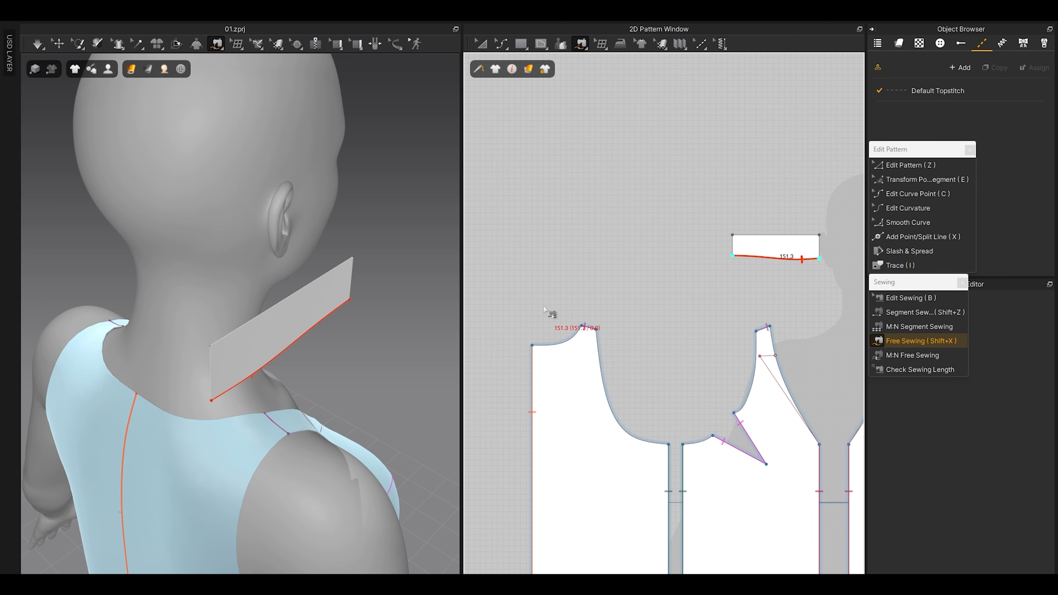
pyautogui.click(532, 346)
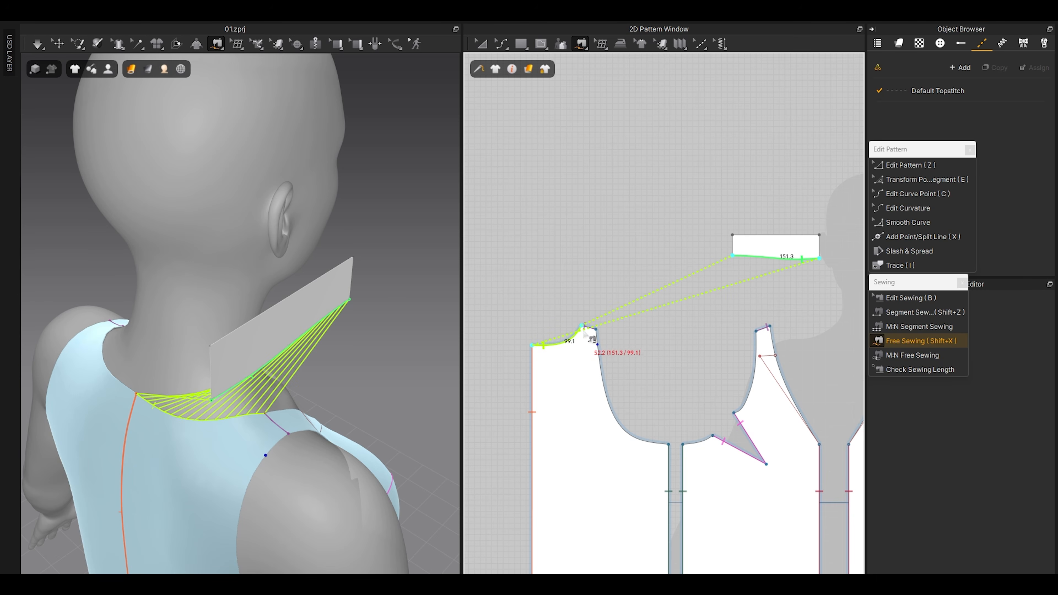
pyautogui.scroll(3, 781, 317)
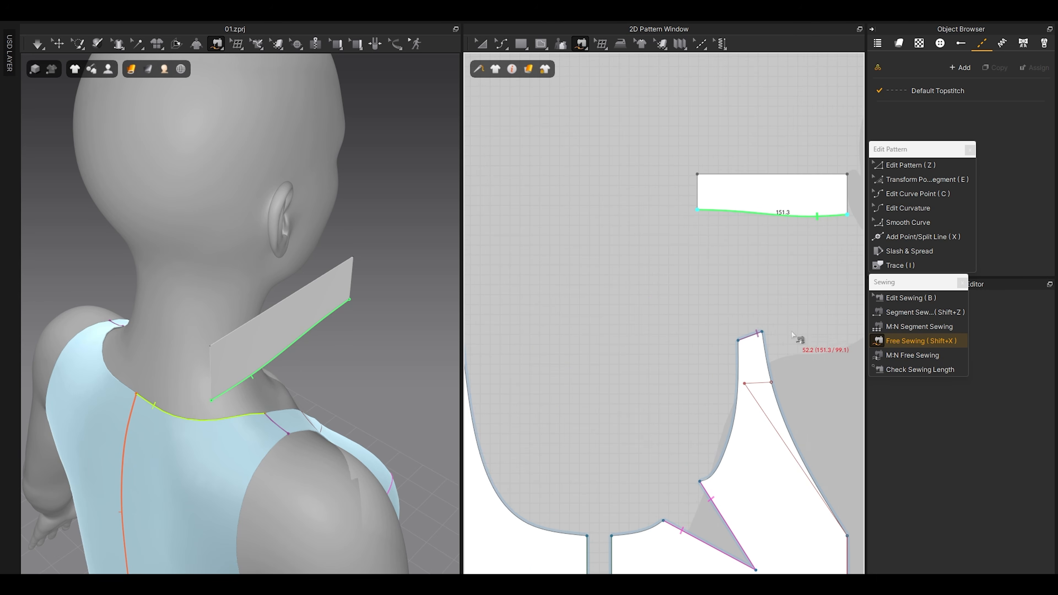
pyautogui.moveTo(785, 333); pyautogui.dragTo(737, 306, button='middle')
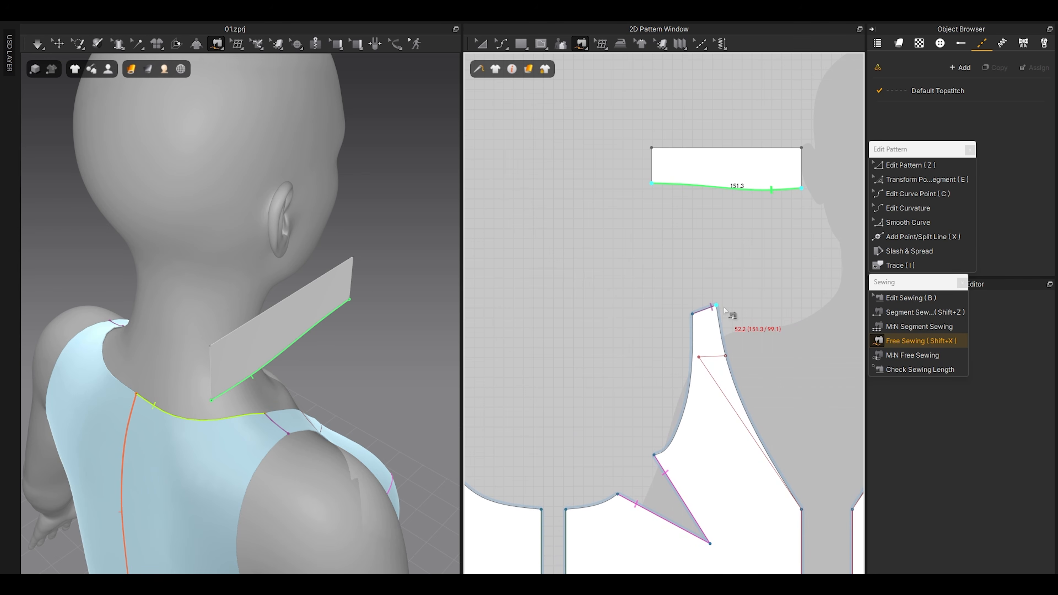
pyautogui.click(716, 306)
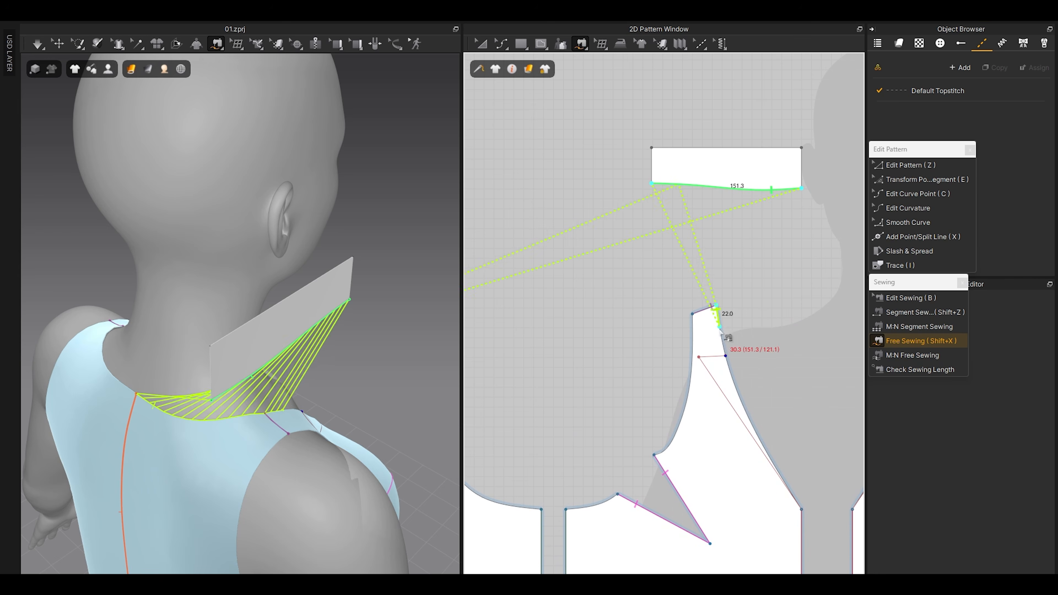
pyautogui.keyDown('shift'); pyautogui.click(725, 356); pyautogui.keyUp('shift')
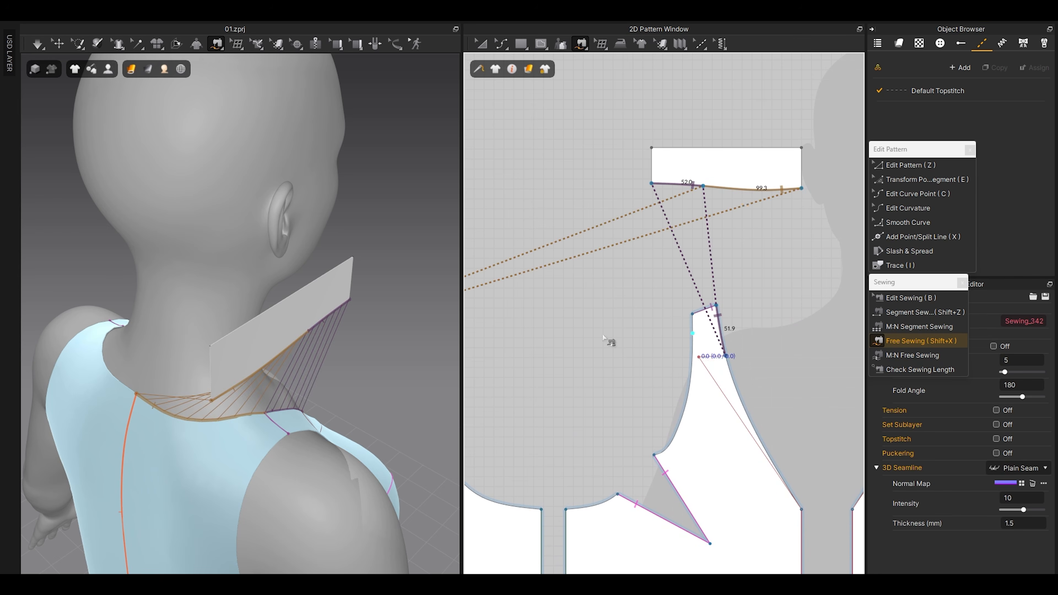
# Step: Simulate the garment briefly so the collar is pulled onto the neckline, and inspect its drape from the side and front
pyautogui.press('q')
pyautogui.moveTo(327, 374); pyautogui.dragTo(323, 370, button='right')
pyautogui.moveTo(324, 369); pyautogui.dragTo(200, 374, button='middle')
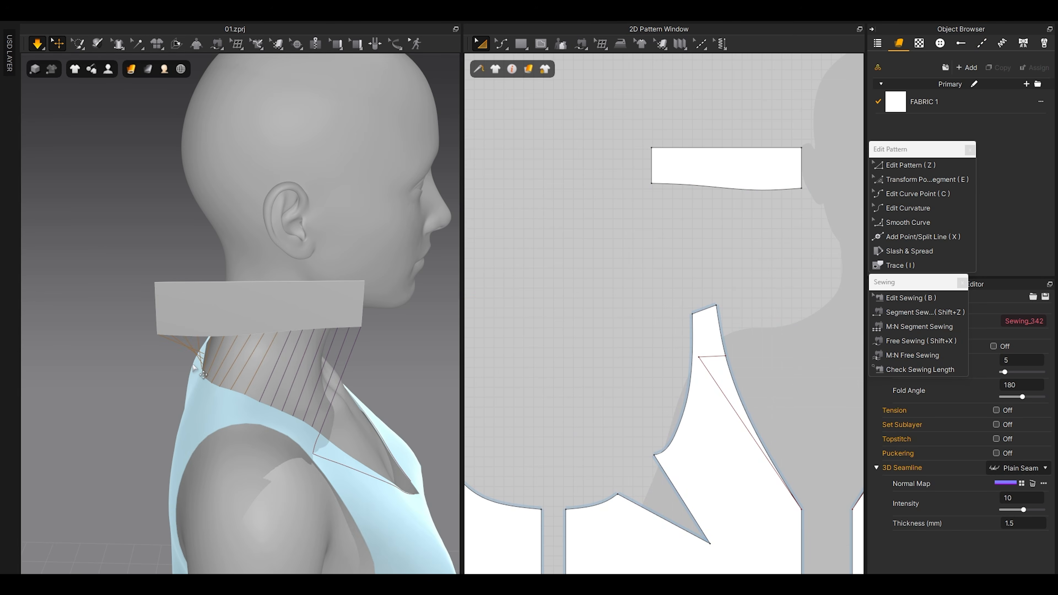
pyautogui.press('space')
pyautogui.press('space')
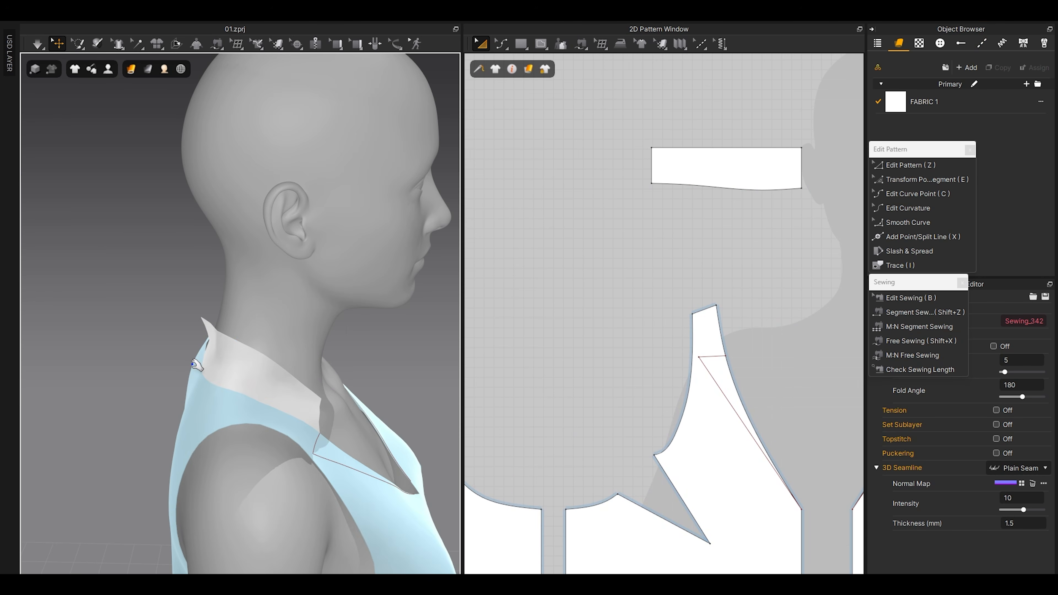
pyautogui.moveTo(220, 357); pyautogui.dragTo(246, 427, button='right')
pyautogui.scroll(2, 250, 422)
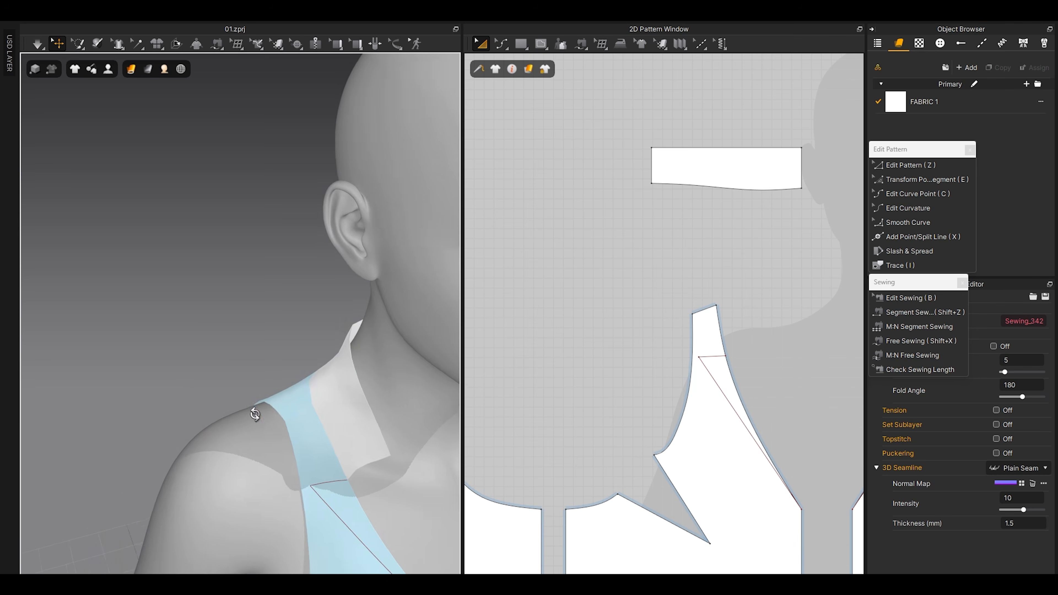
pyautogui.moveTo(257, 411); pyautogui.dragTo(194, 400, button='middle')
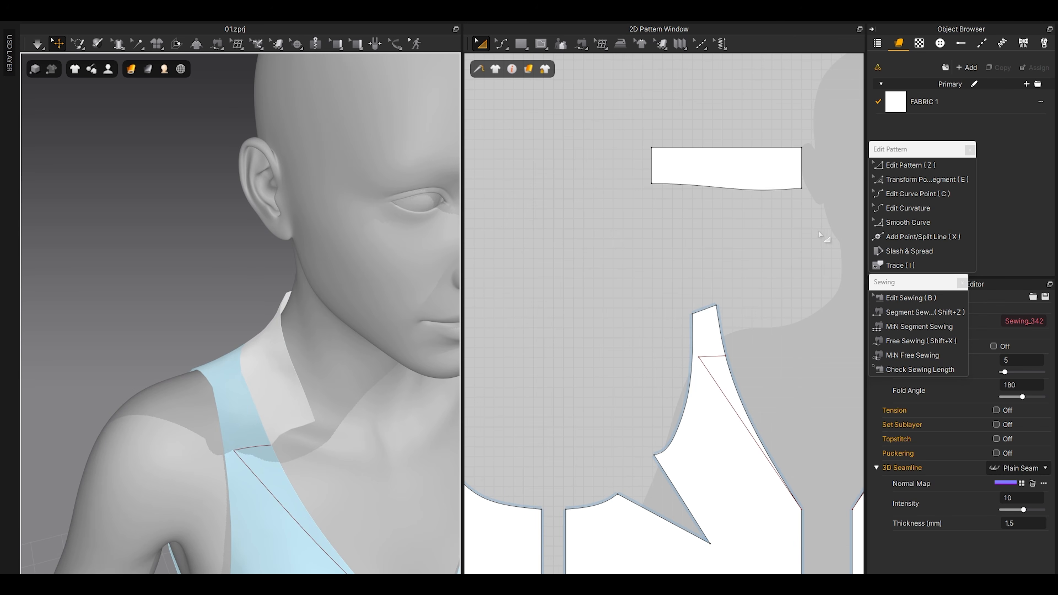
# Step: Move the floating Sewing and Edit Pattern tool palettes into the 2D Pattern Window, clear of the fabric properties
pyautogui.scroll(-2, 710, 266)
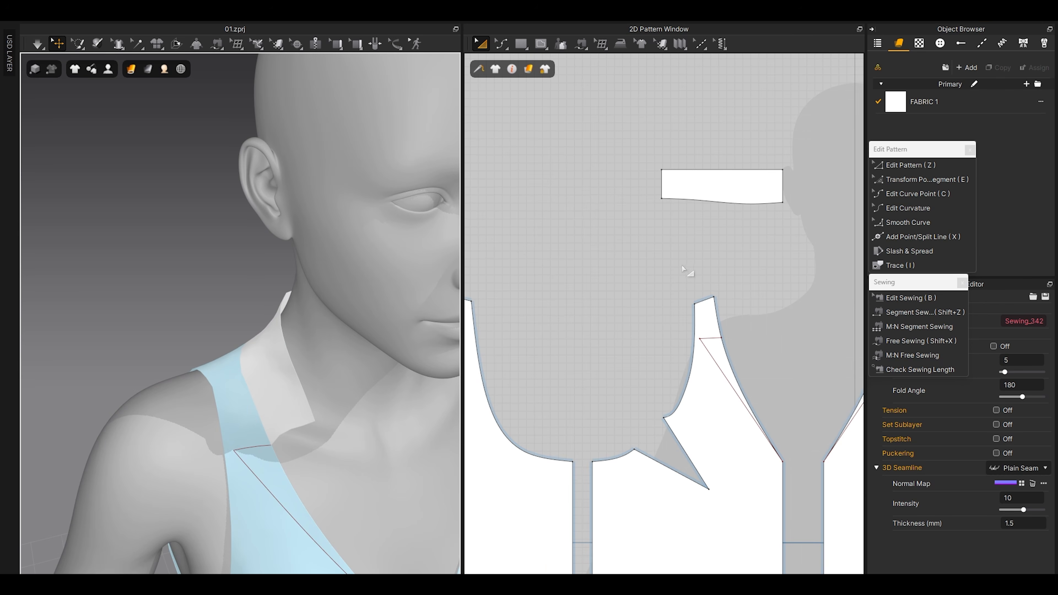
pyautogui.moveTo(921, 280); pyautogui.dragTo(919, 306)
pyautogui.moveTo(920, 156); pyautogui.dragTo(917, 420)
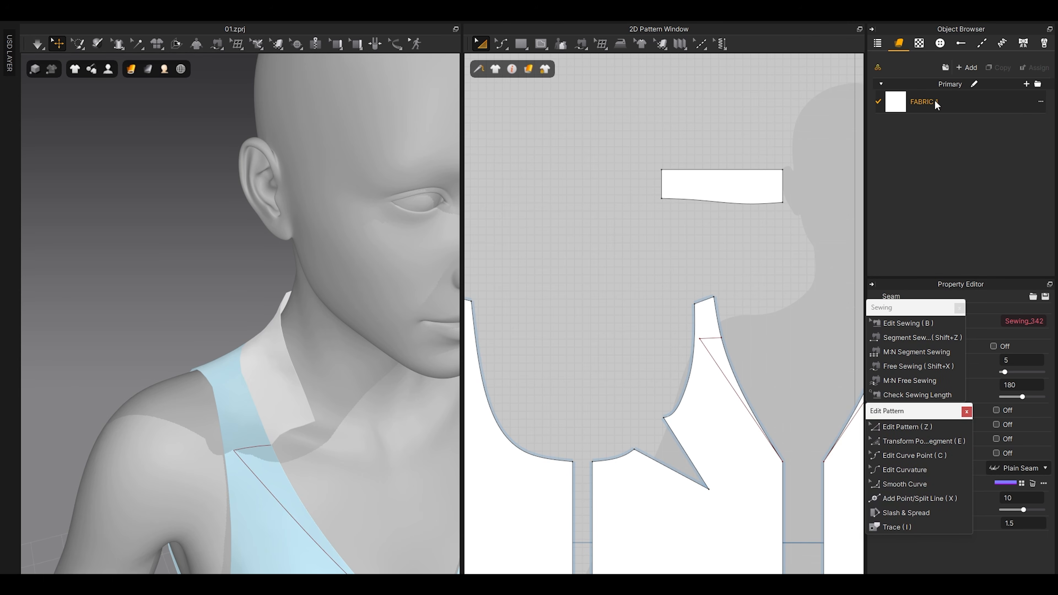
pyautogui.moveTo(902, 308); pyautogui.dragTo(768, 250)
pyautogui.moveTo(896, 415); pyautogui.dragTo(769, 369)
pyautogui.scroll(-5, 546, 282)
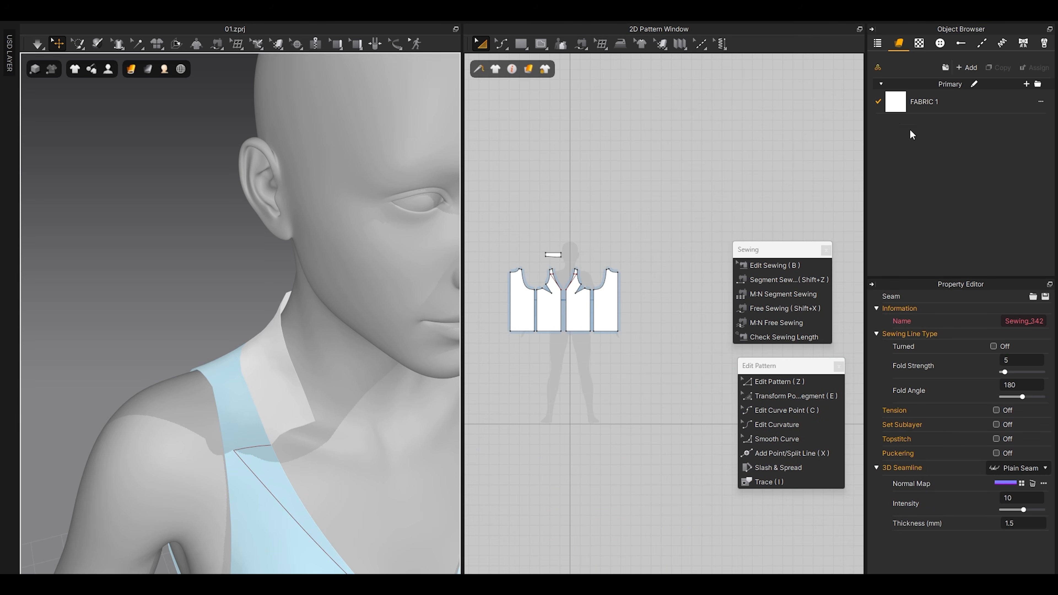
# Step: Set the physical property preset of FABRIC 1 to V2_Cut_Sew_Knit_Jersey_1
pyautogui.click(931, 102)
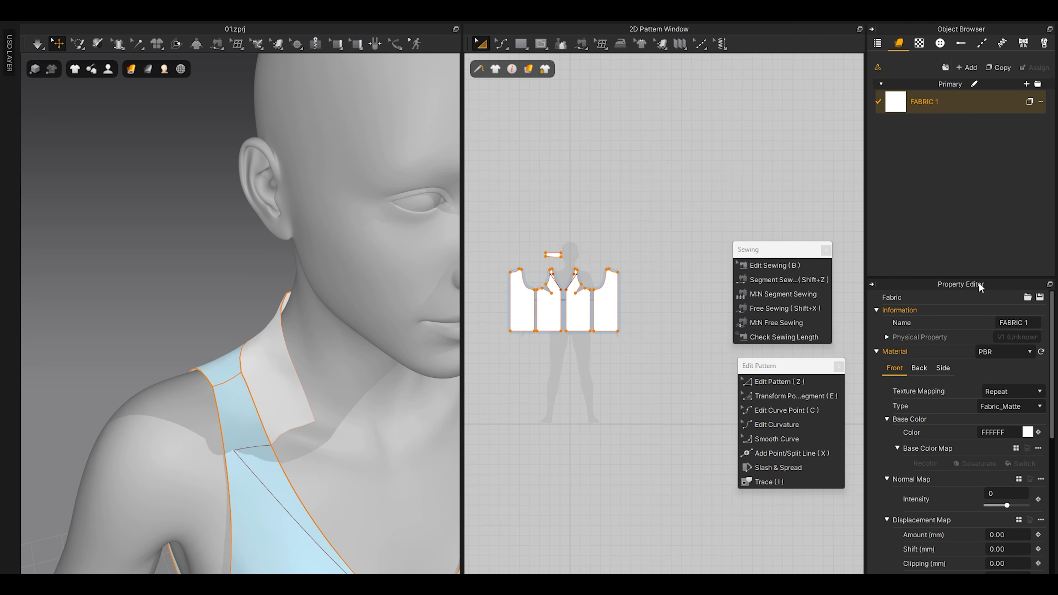
pyautogui.scroll(-10, 940, 461)
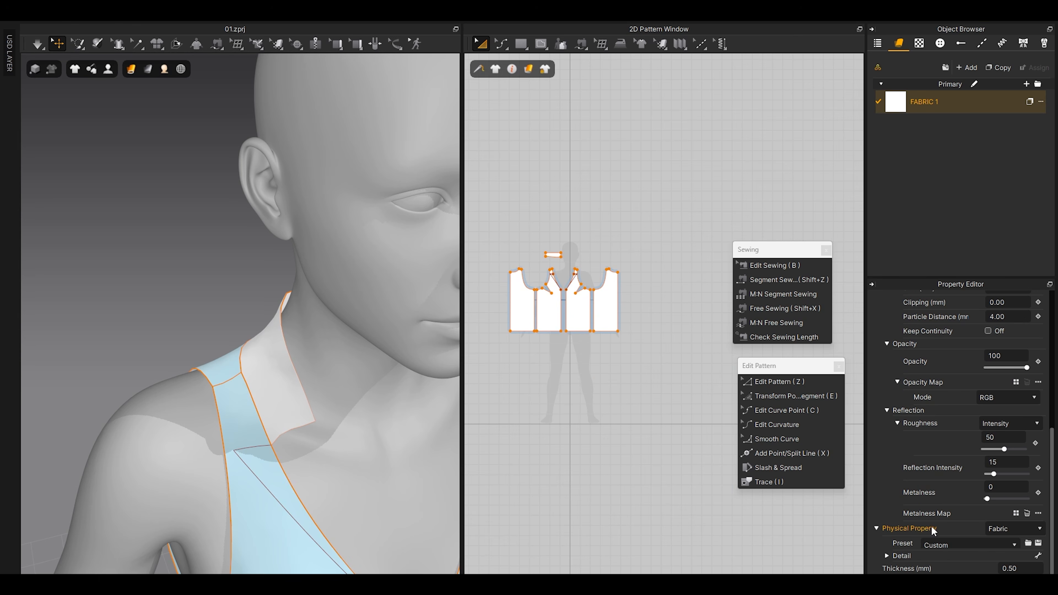
pyautogui.click(946, 546)
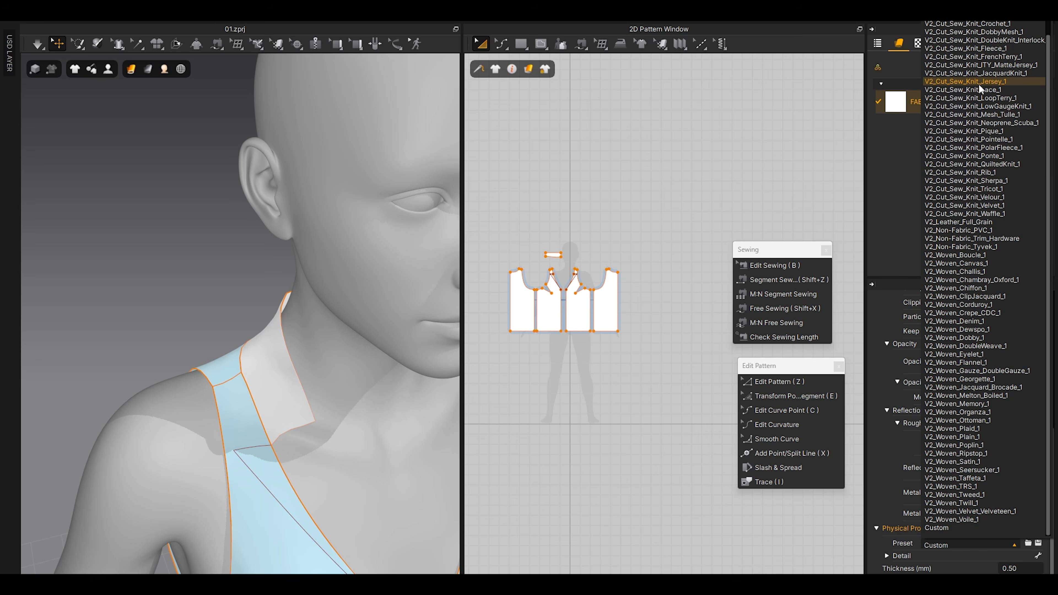
pyautogui.click(979, 82)
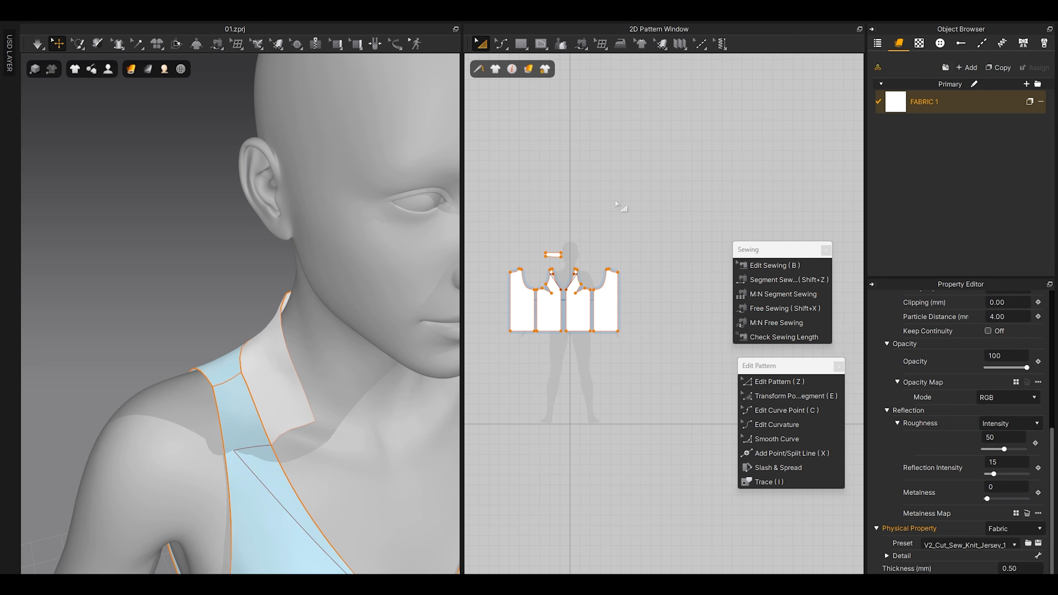
# Step: Add a second fabric, leave its physical preset at Custom, and assign it to the collar piece
pyautogui.click(965, 68)
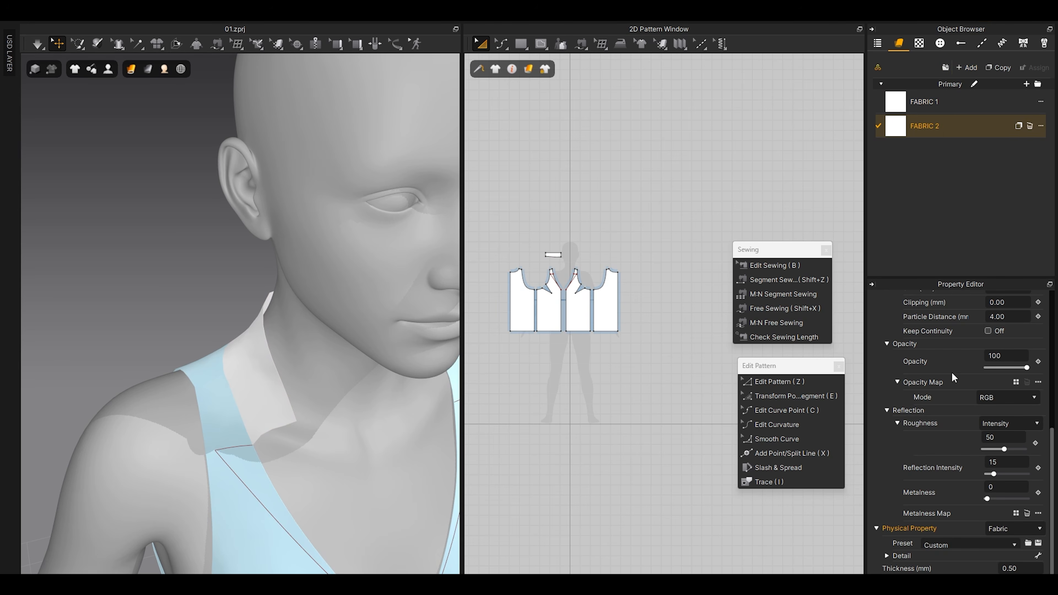
pyautogui.click(957, 548)
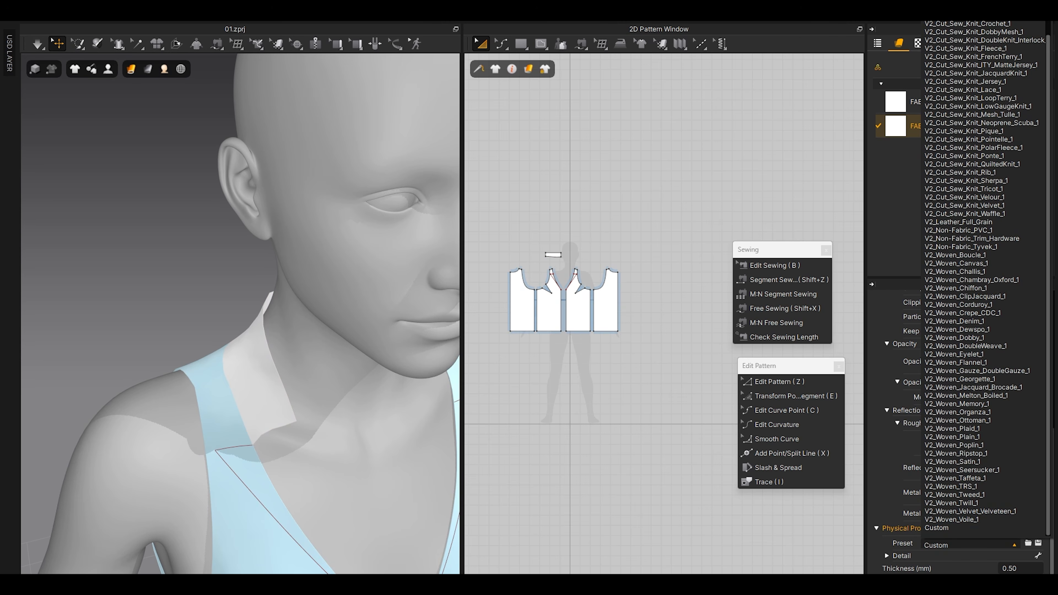
pyautogui.click(878, 263)
pyautogui.scroll(3, 541, 254)
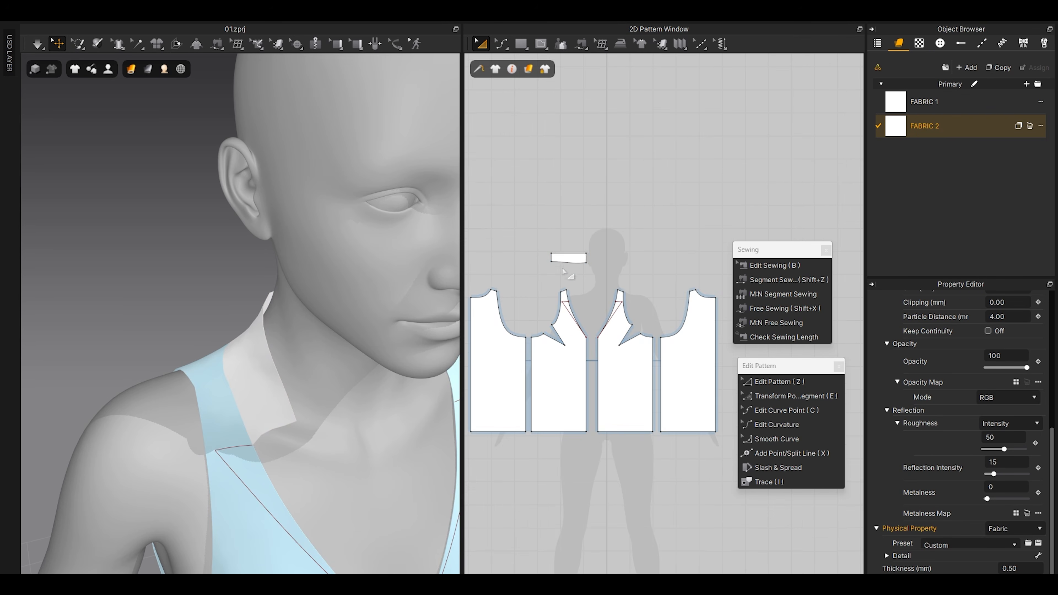
pyautogui.click(569, 258)
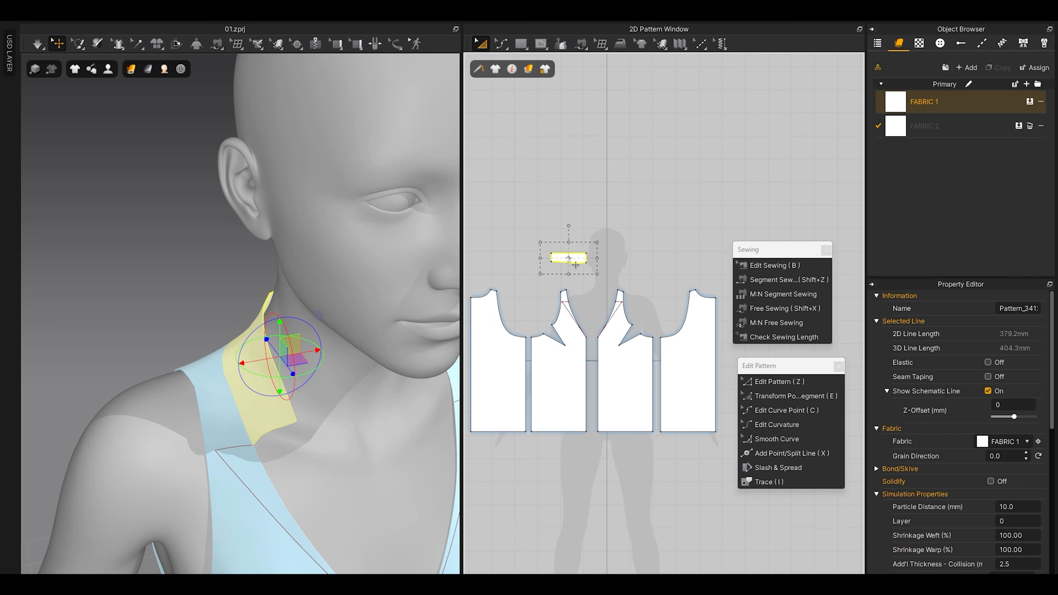
pyautogui.click(1019, 125)
pyautogui.moveTo(474, 269); pyautogui.dragTo(533, 257, button='right')
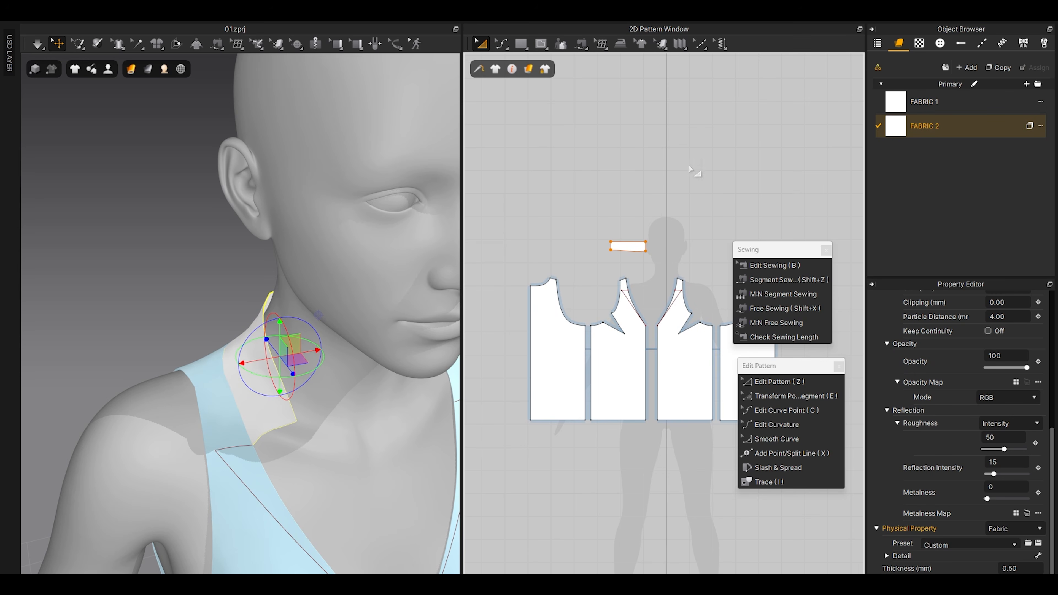
# Step: Rename the body's jersey fabric as knit and the collar's fabric as default
pyautogui.moveTo(772, 254); pyautogui.dragTo(911, 295)
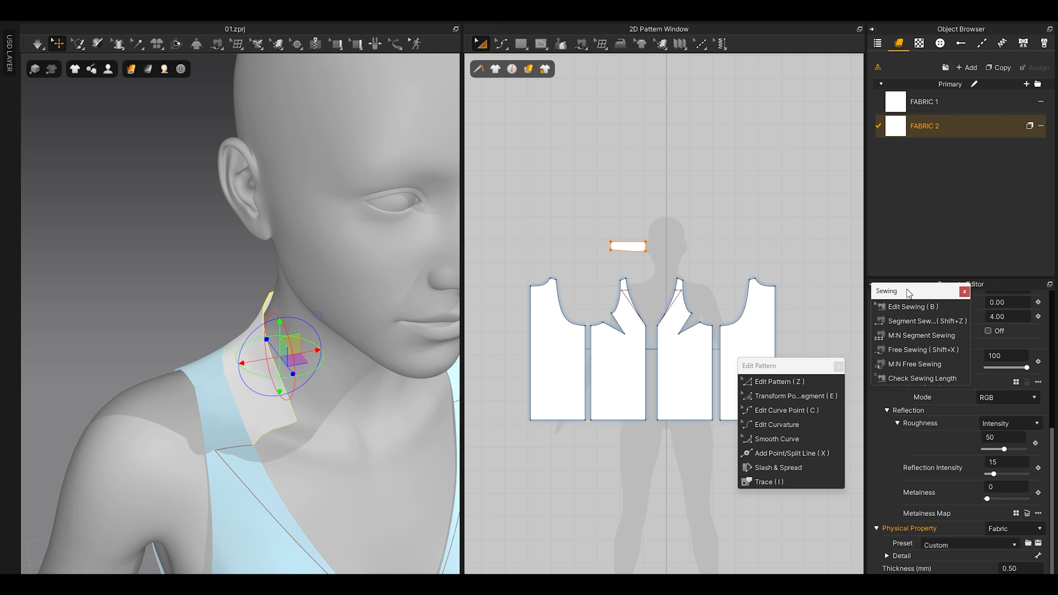
pyautogui.doubleClick(925, 101)
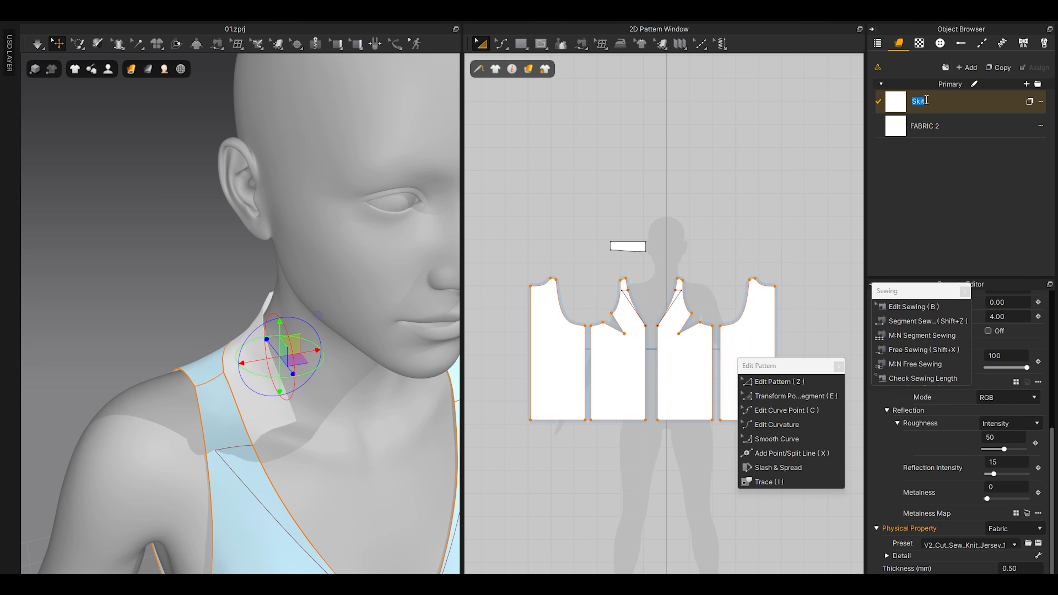
pyautogui.doubleClick(924, 124)
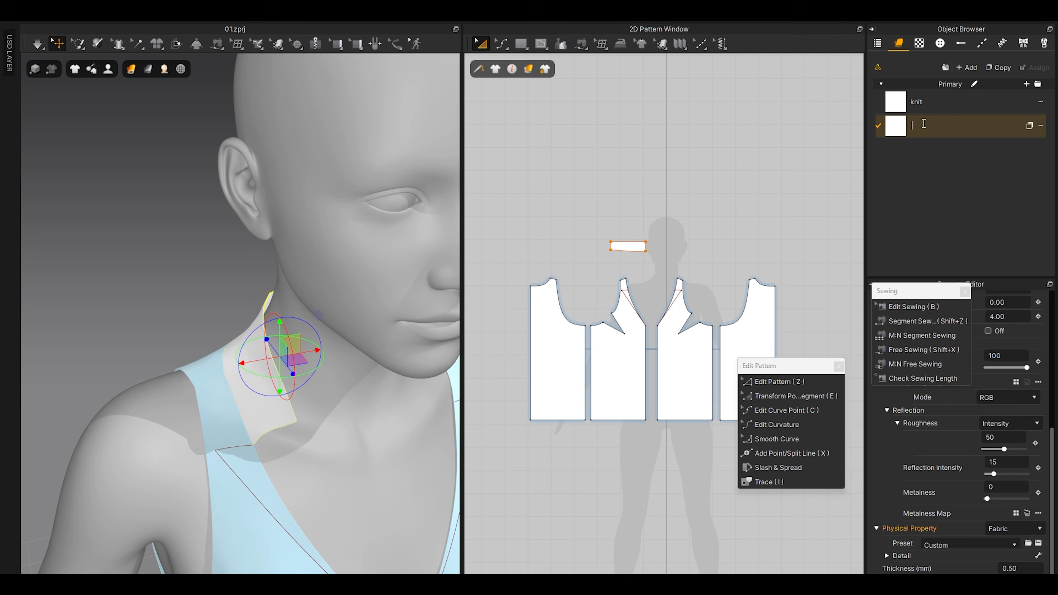
pyautogui.press('z')
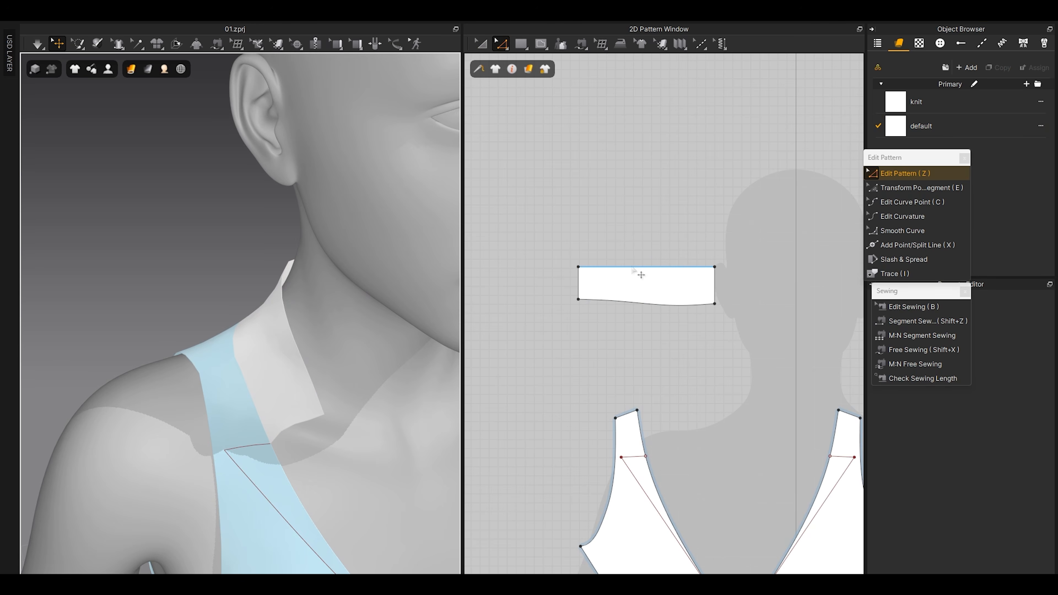
# Step: Raise the collar pattern's upper edge to make it taller, and simulate while folding the collar outward over the shoulder
pyautogui.keyDown('shift'); pyautogui.moveTo(632, 267); pyautogui.dragTo(632, 231); pyautogui.keyUp('shift')
pyautogui.moveTo(362, 340); pyautogui.dragTo(324, 330, button='right')
pyautogui.press('space')
pyautogui.moveTo(321, 332); pyautogui.dragTo(169, 356)
pyautogui.moveTo(168, 356); pyautogui.dragTo(215, 404, button='right')
pyautogui.moveTo(208, 359); pyautogui.dragTo(143, 425)
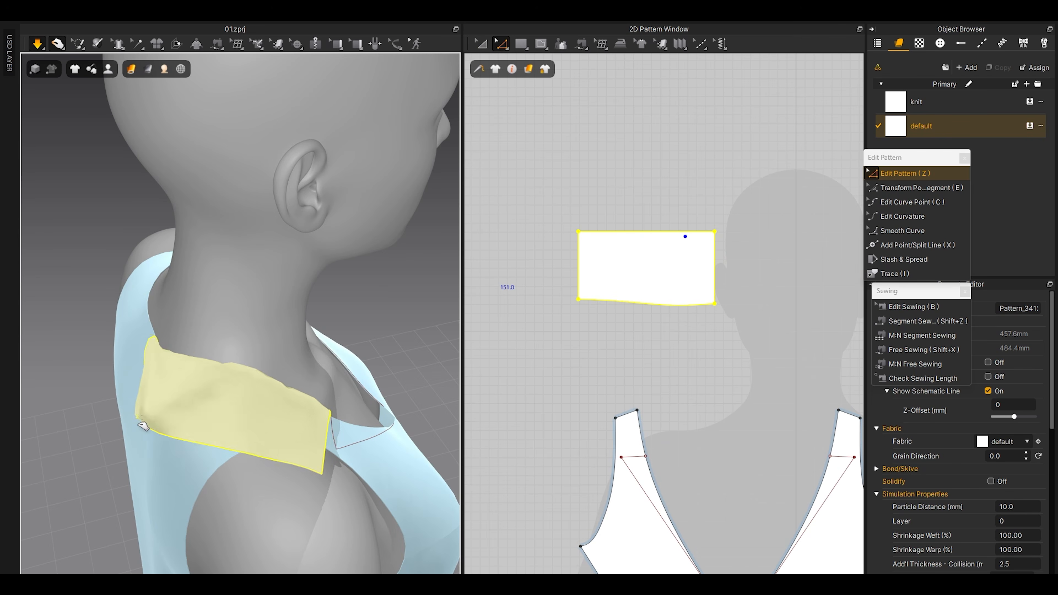
pyautogui.moveTo(172, 413); pyautogui.dragTo(236, 373, button='right')
pyautogui.press('space')
pyautogui.moveTo(310, 381); pyautogui.dragTo(214, 390, button='right')
# Step: Lower the collar pattern's upper edge slightly and simulate to drape the shortened collar outward
pyautogui.scroll(-5, 612, 273)
pyautogui.press('a')
pyautogui.scroll(2, 624, 239)
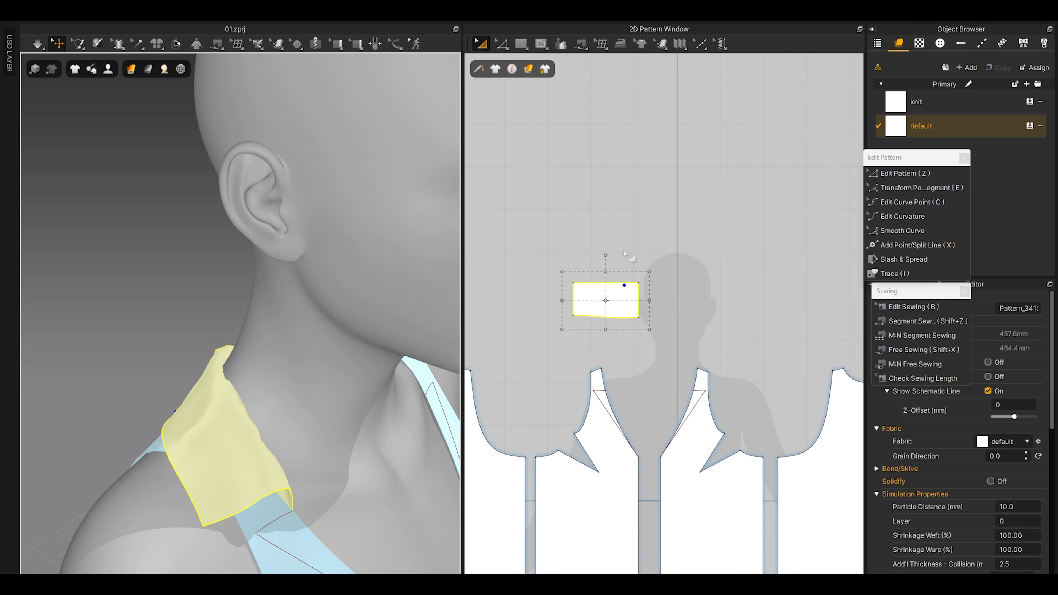
pyautogui.click(591, 234)
pyautogui.scroll(4, 584, 287)
pyautogui.press('z')
pyautogui.moveTo(600, 275); pyautogui.dragTo(601, 294)
pyautogui.press('space')
pyautogui.click(258, 475)
pyautogui.moveTo(196, 366); pyautogui.dragTo(245, 385, button='right')
pyautogui.press('space')
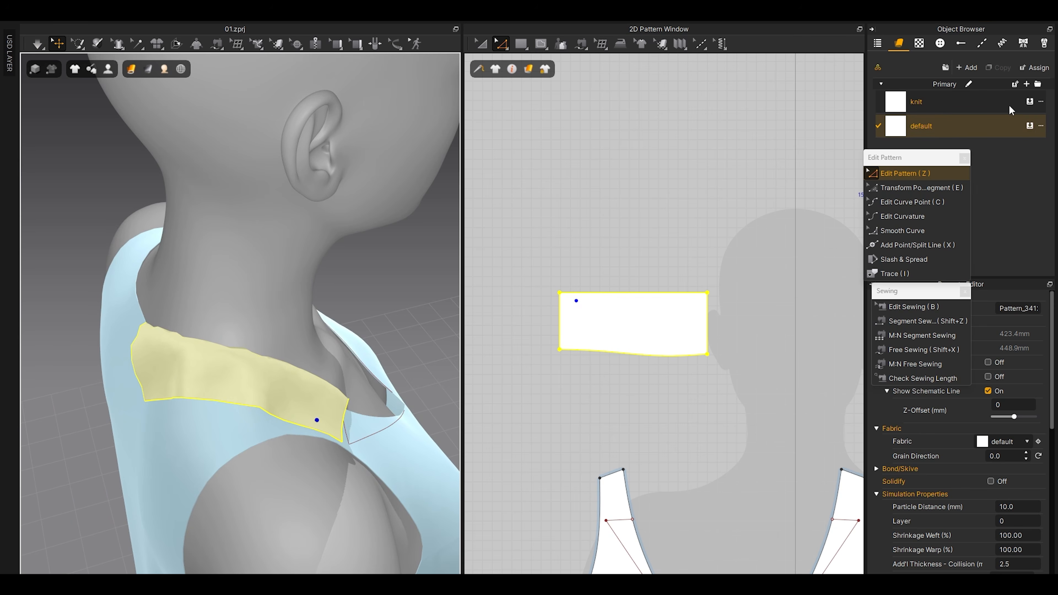
# Step: Try the knit fabric on the collar in a simulation and undo the change
pyautogui.click(1030, 102)
pyautogui.press('space')
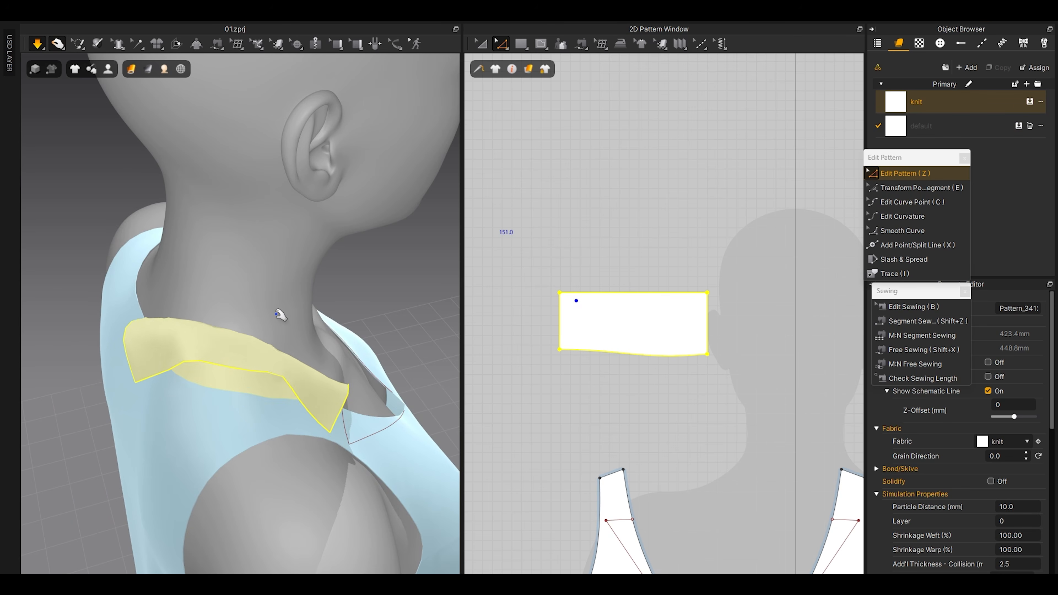
pyautogui.hotkey('ctrl', 'z')
pyautogui.hotkey('ctrl', 'z')
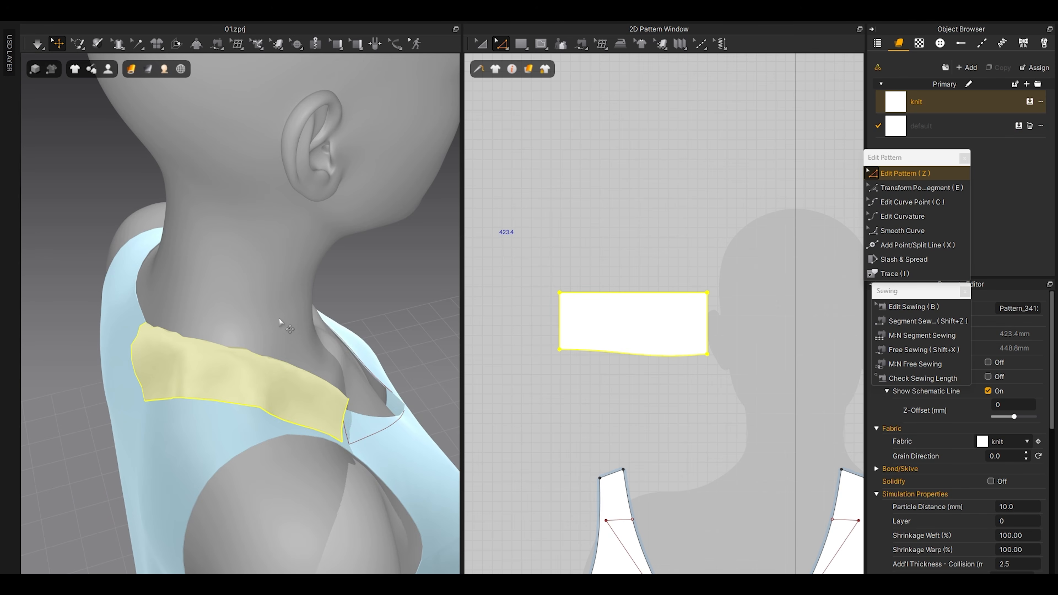
# Step: Move the collar pattern in 2D so it sits above the front bodice's shoulder strap
pyautogui.click(613, 220)
pyautogui.press('a')
pyautogui.moveTo(621, 316); pyautogui.dragTo(684, 301)
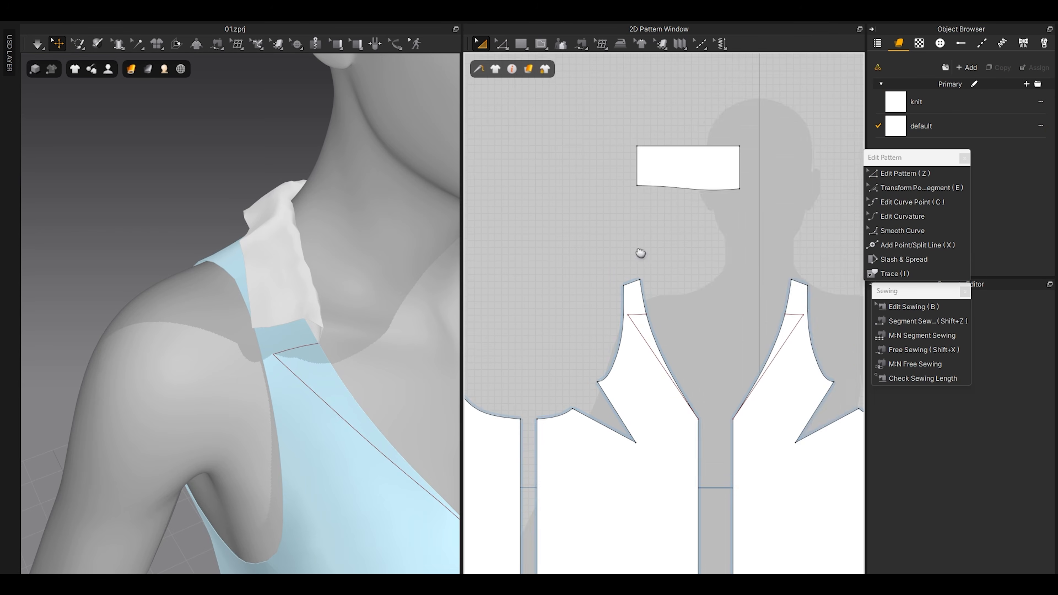
# Step: Trace the front bodice's two internal lines and adjoining neckline segment as a separate lapel pattern placed beside the neckline
pyautogui.scroll(5, 636, 259)
pyautogui.press('z')
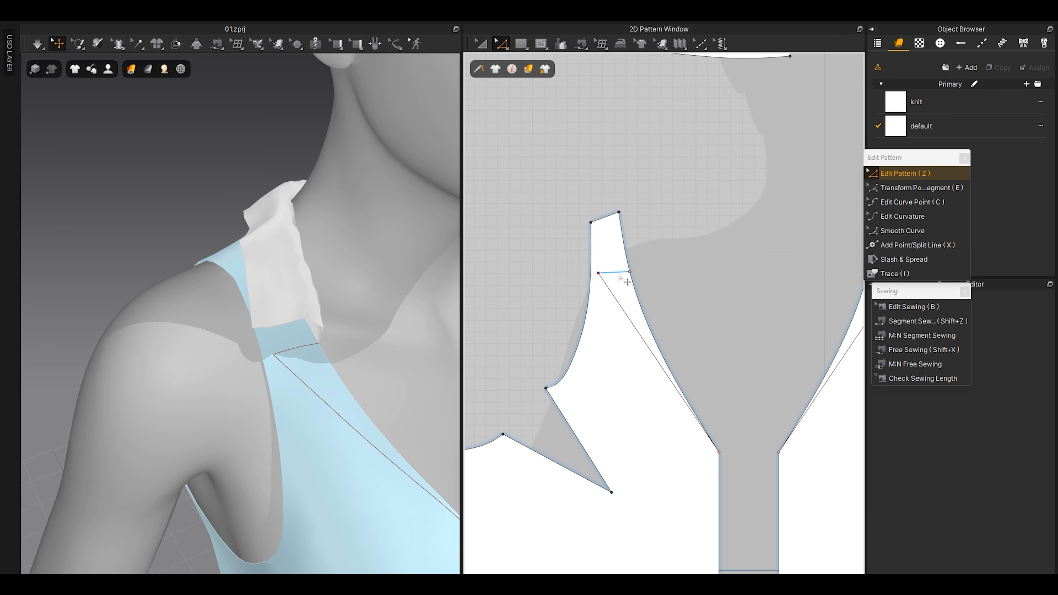
pyautogui.click(620, 266)
pyautogui.keyDown('shift'); pyautogui.click(613, 308); pyautogui.keyUp('shift')
pyautogui.keyDown('shift'); pyautogui.click(649, 298); pyautogui.keyUp('shift')
pyautogui.scroll(-3, 649, 299)
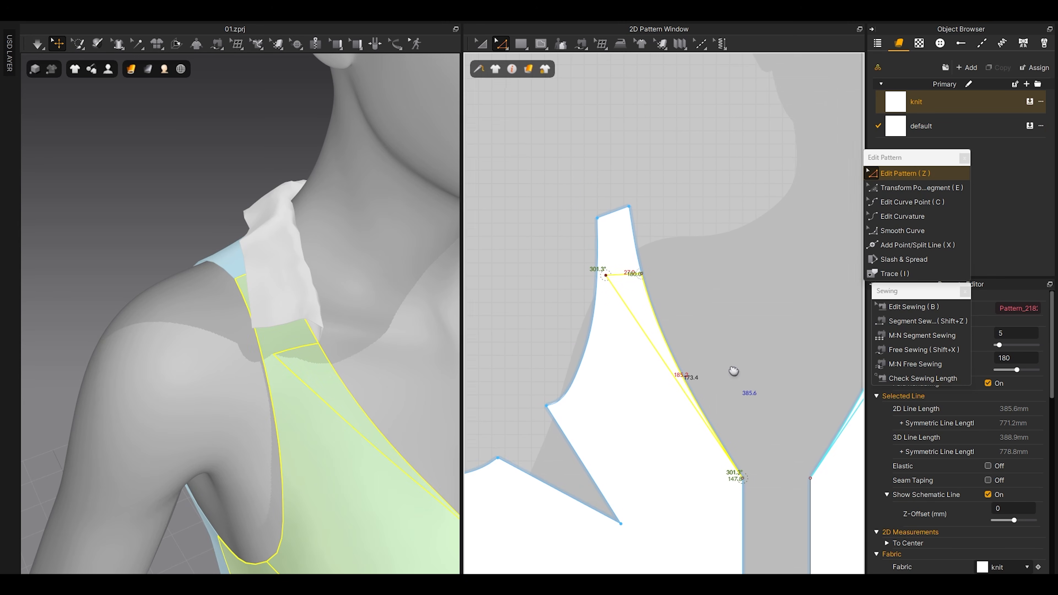
pyautogui.moveTo(732, 371); pyautogui.dragTo(710, 330, button='middle')
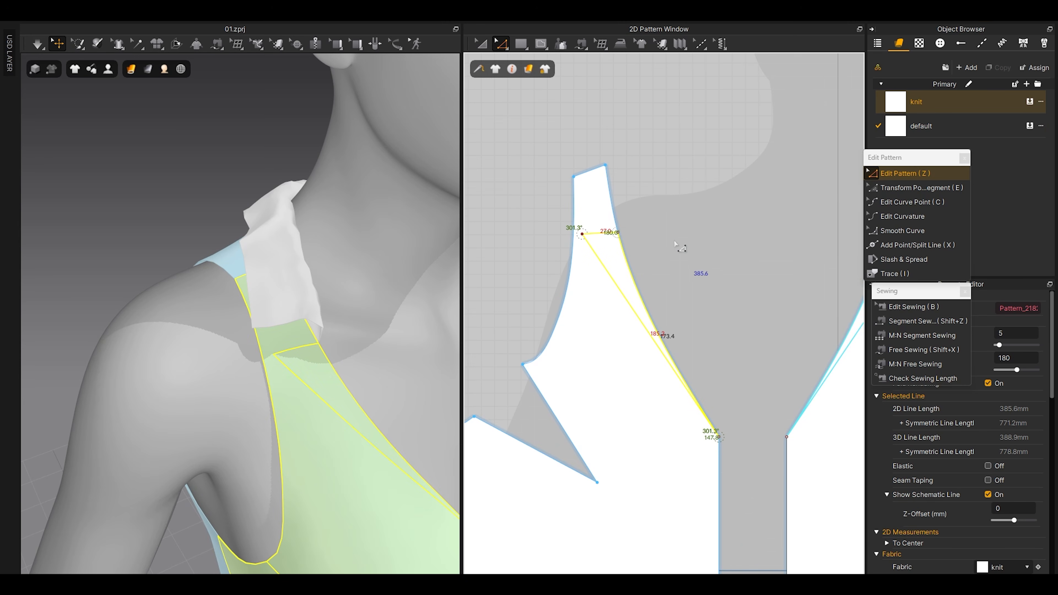
pyautogui.moveTo(502, 46)
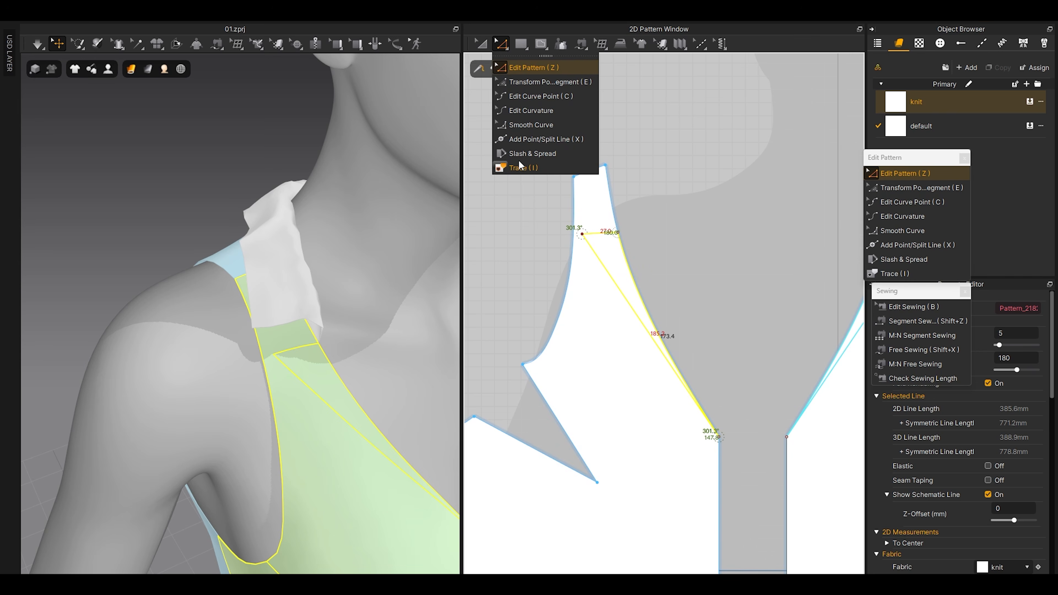
pyautogui.click(537, 167)
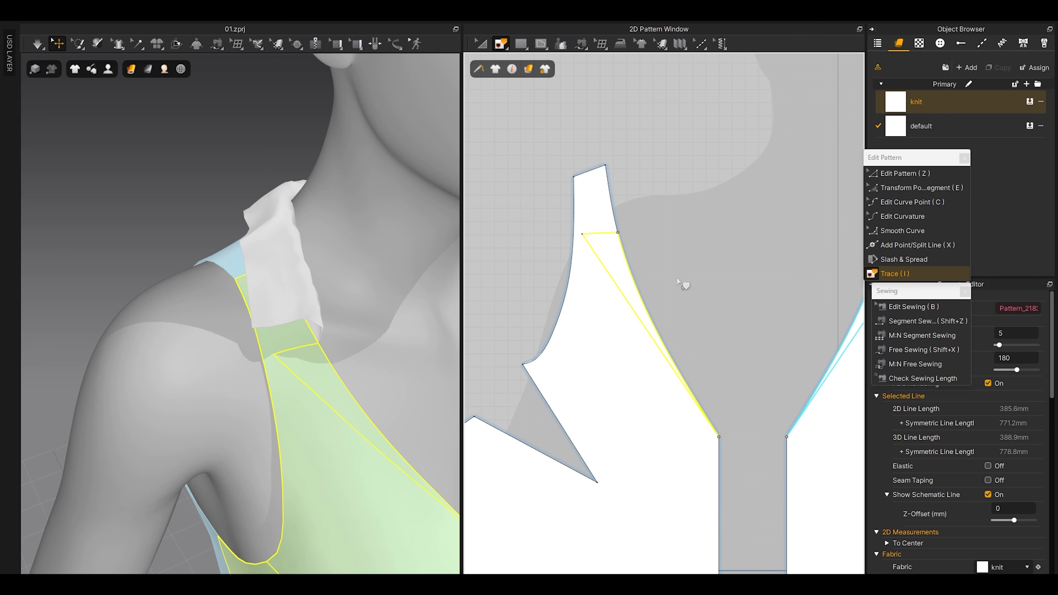
pyautogui.rightClick(624, 262)
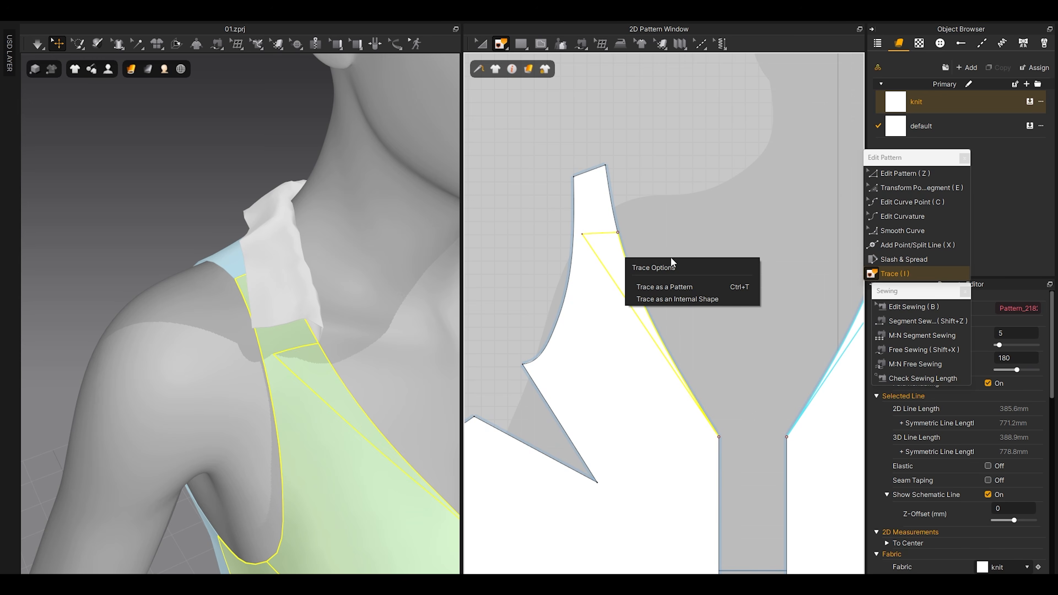
pyautogui.click(649, 283)
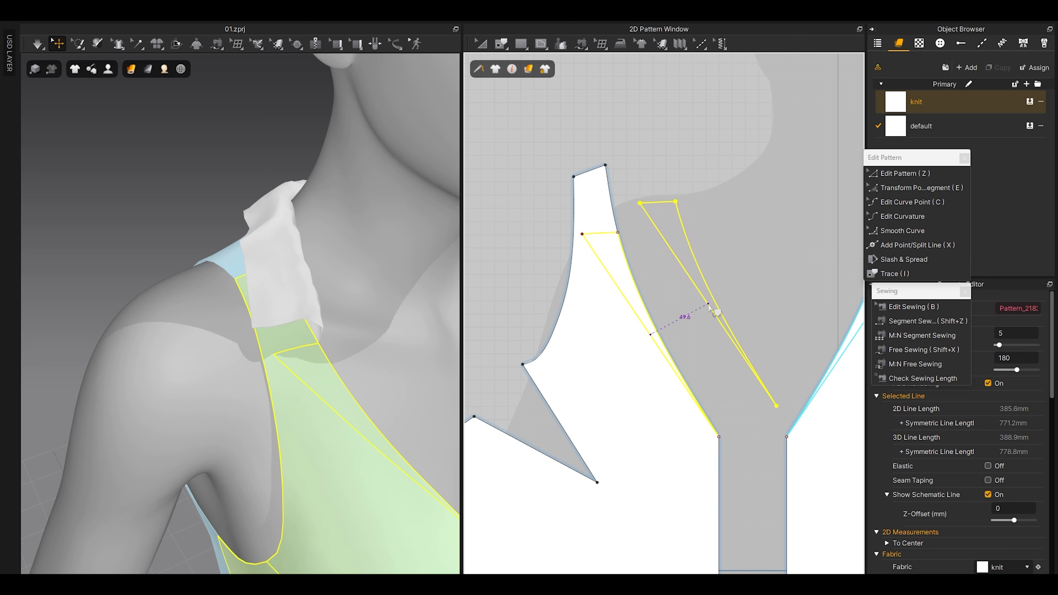
pyautogui.click(710, 308)
pyautogui.scroll(2, 720, 315)
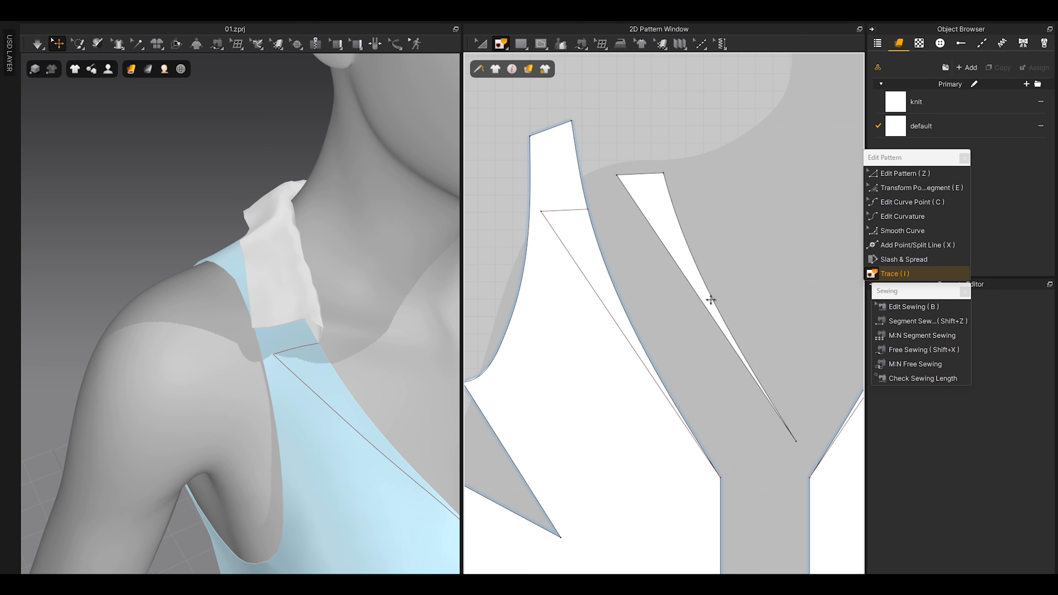
# Step: Compare the length of the lapel's curved edge with the matching neckline segment on the front bodice
pyautogui.press('z')
pyautogui.click(668, 229)
pyautogui.scroll(2, 645, 250)
pyautogui.click(633, 255)
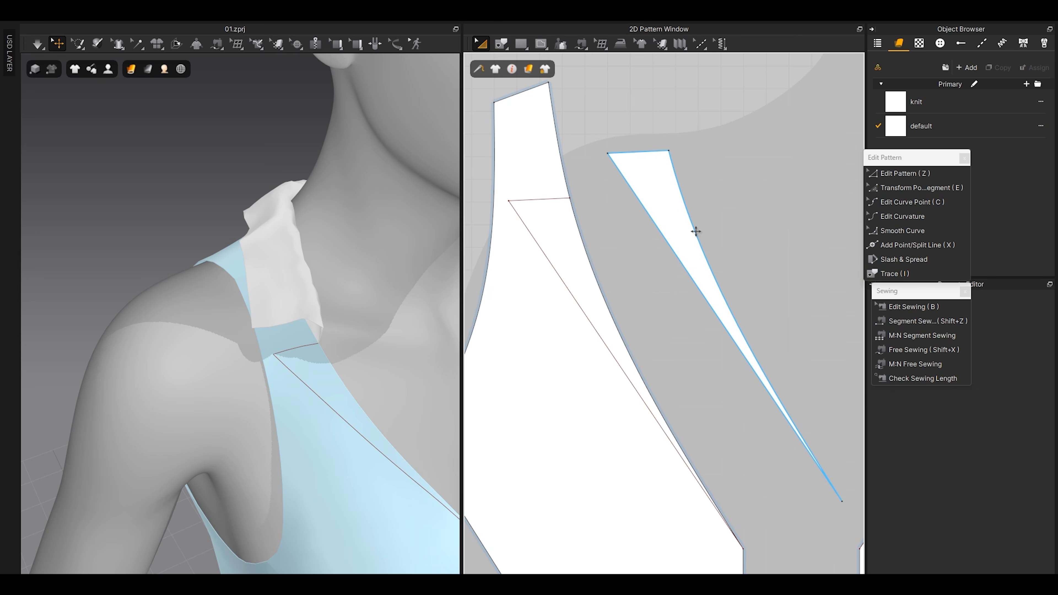
pyautogui.scroll(2, 696, 232)
pyautogui.press('z')
pyautogui.click(685, 205)
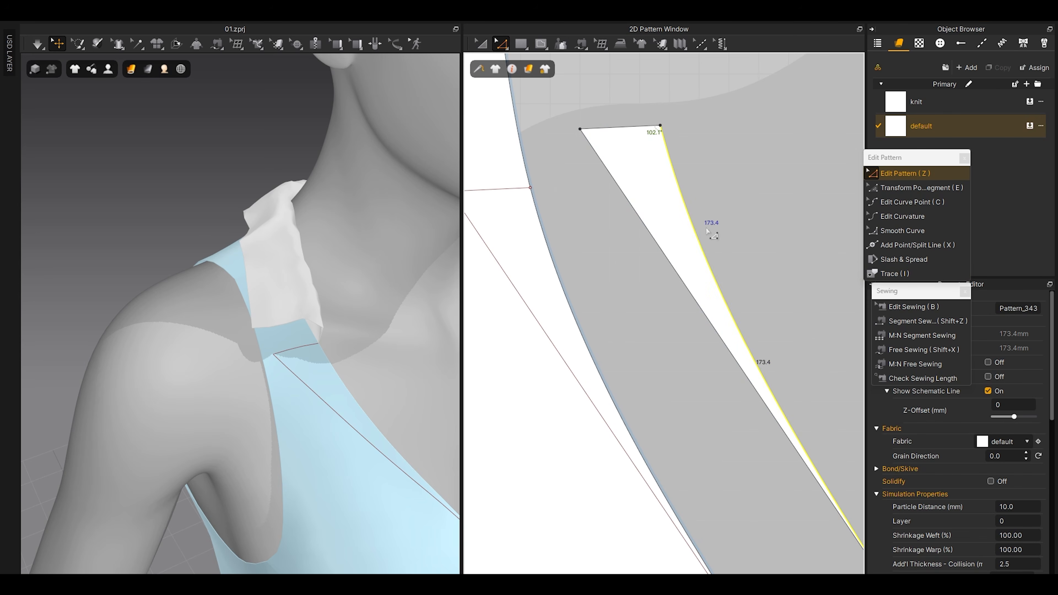
pyautogui.click(560, 295)
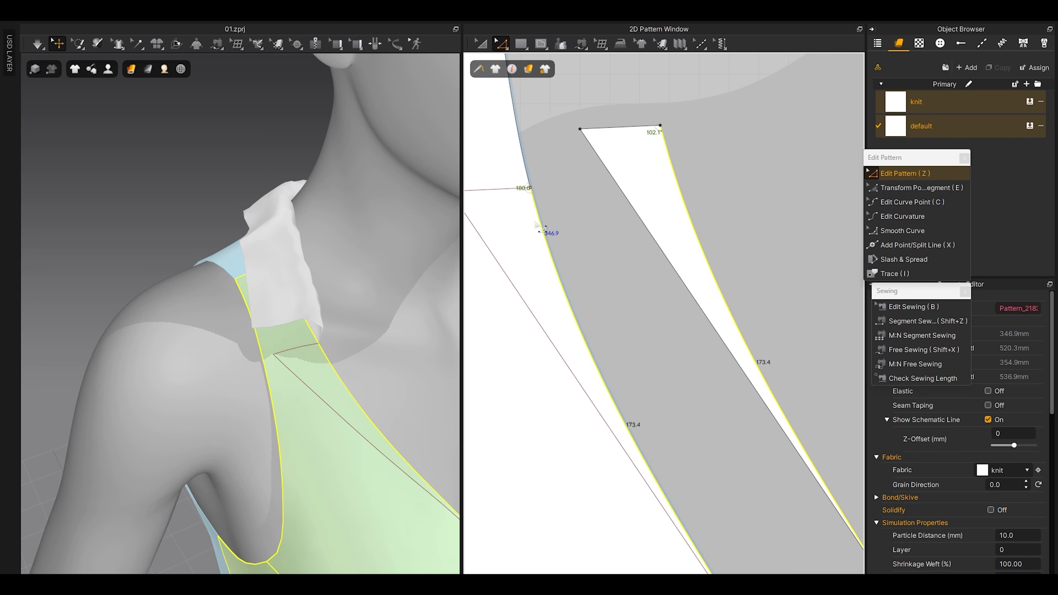
pyautogui.scroll(-3, 610, 344)
pyautogui.scroll(1, 626, 307)
# Step: Join the lapel's curved edge to the matching front neckline segment with Segment Sewing
pyautogui.click(912, 307)
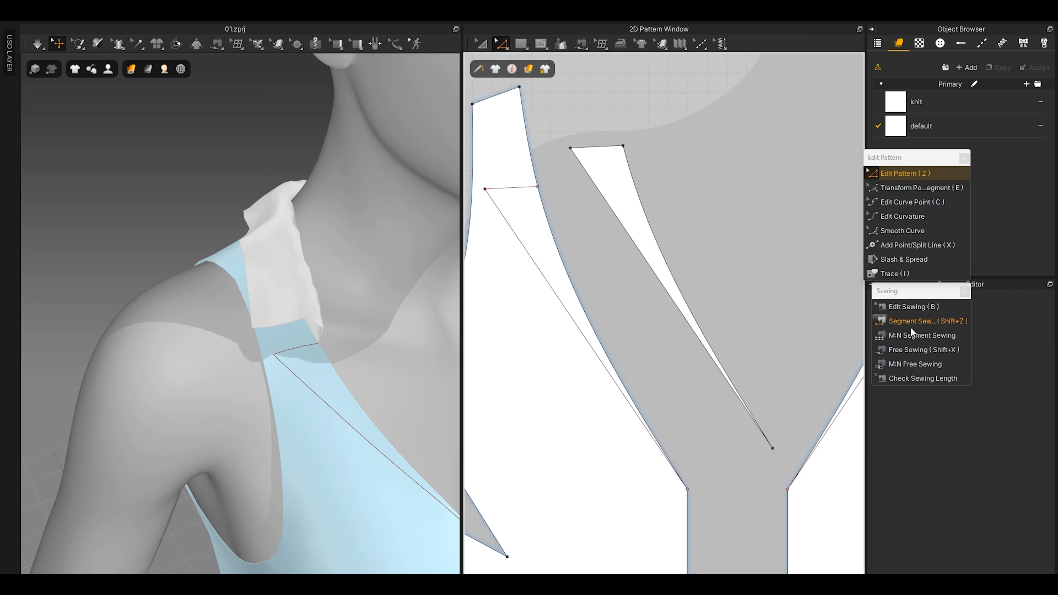
pyautogui.click(909, 320)
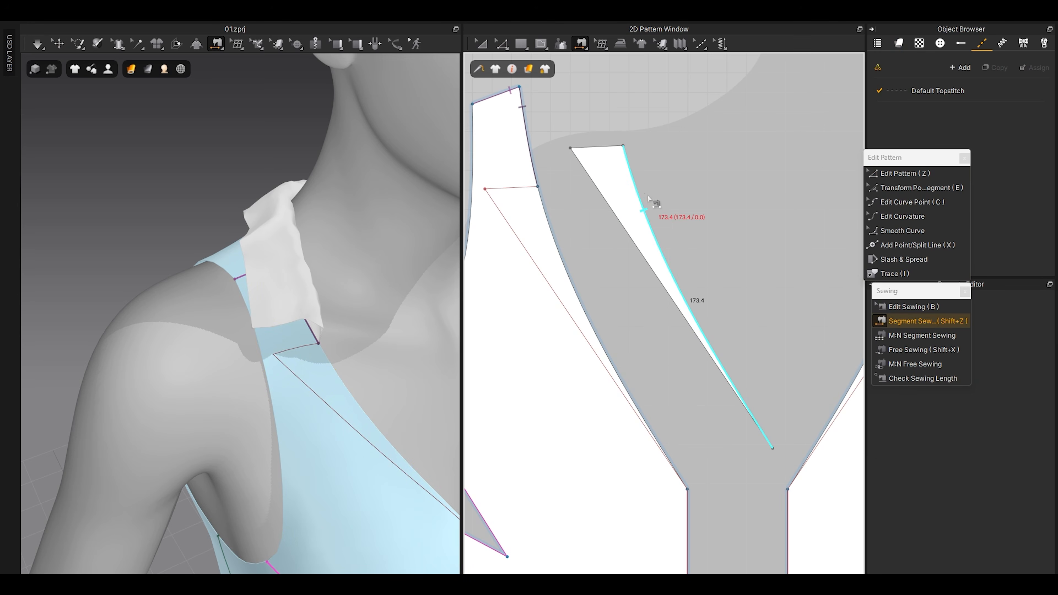
pyautogui.click(646, 208)
pyautogui.click(560, 258)
pyautogui.press('q')
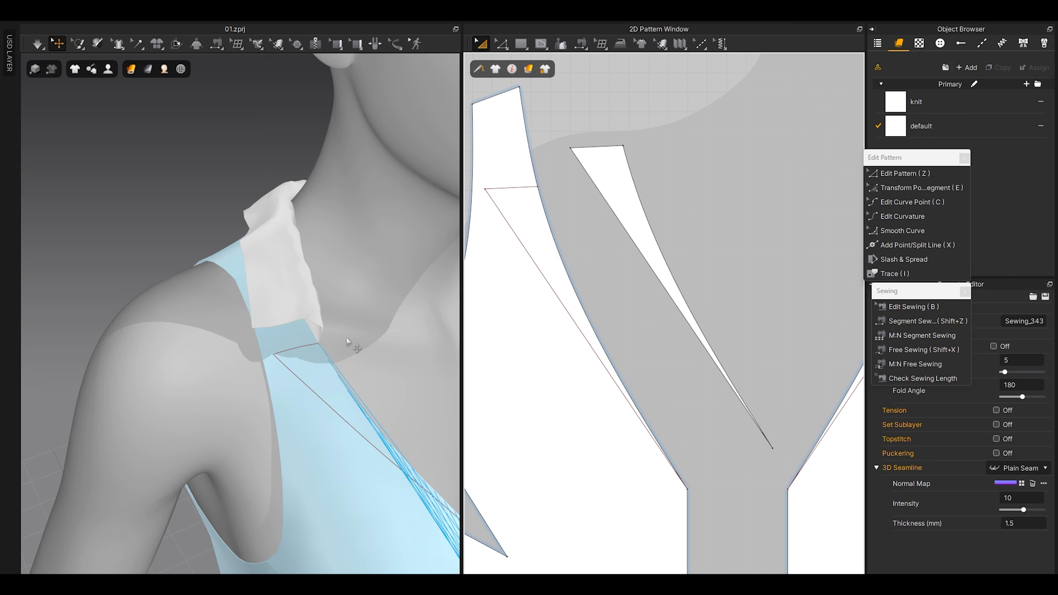
# Step: Rotate the lapel piece in 3D so it tilts along the slope of the chest
pyautogui.scroll(-5, 382, 359)
pyautogui.scroll(2, 320, 373)
pyautogui.moveTo(320, 373); pyautogui.dragTo(387, 408, button='right')
pyautogui.scroll(2, 279, 368)
pyautogui.click(292, 374)
pyautogui.moveTo(293, 374); pyautogui.dragTo(314, 352, button='right')
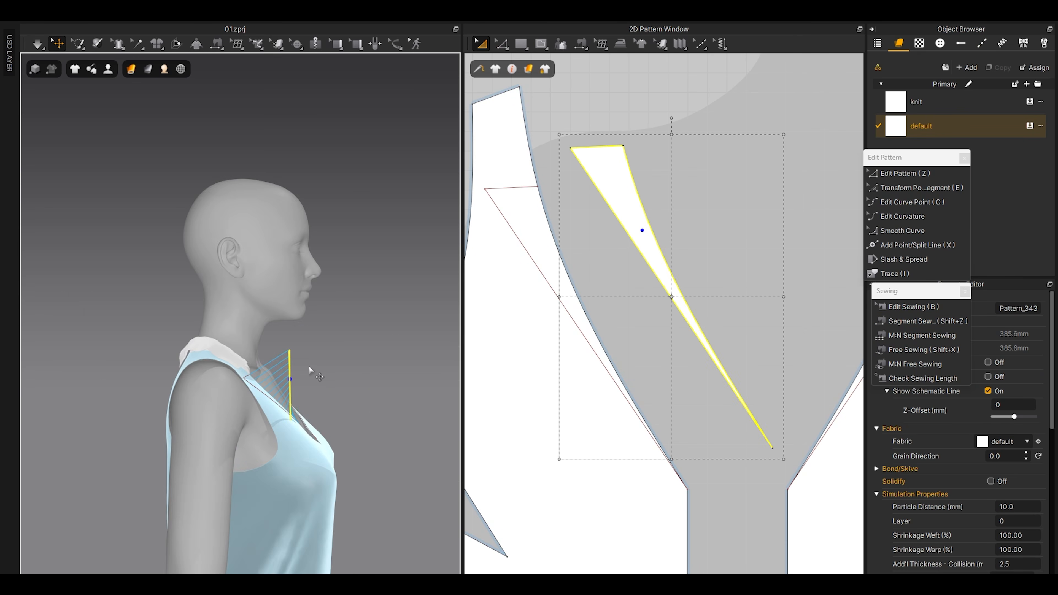
pyautogui.click(290, 384)
pyautogui.moveTo(331, 400); pyautogui.dragTo(345, 369)
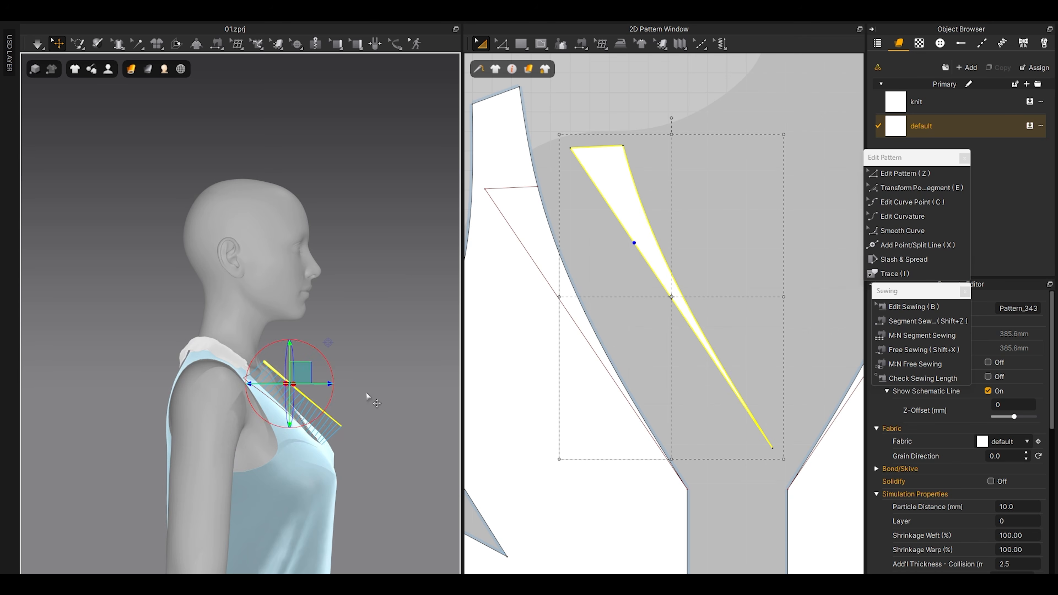
# Step: Move the lapel piece in front of the V-neckline edge and run a brief simulation to attach it
pyautogui.moveTo(344, 369); pyautogui.dragTo(258, 359, button='right')
pyautogui.scroll(3, 258, 358)
pyautogui.moveTo(335, 479); pyautogui.dragTo(243, 413, button='middle')
pyautogui.moveTo(247, 353); pyautogui.dragTo(290, 369)
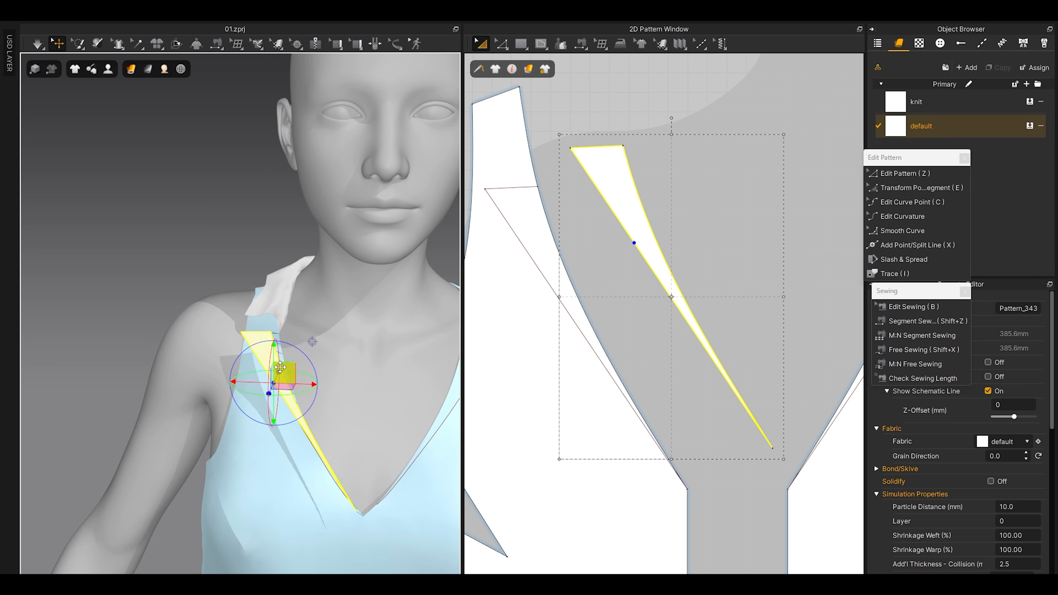
pyautogui.click(213, 250)
pyautogui.press('space')
pyautogui.press('space')
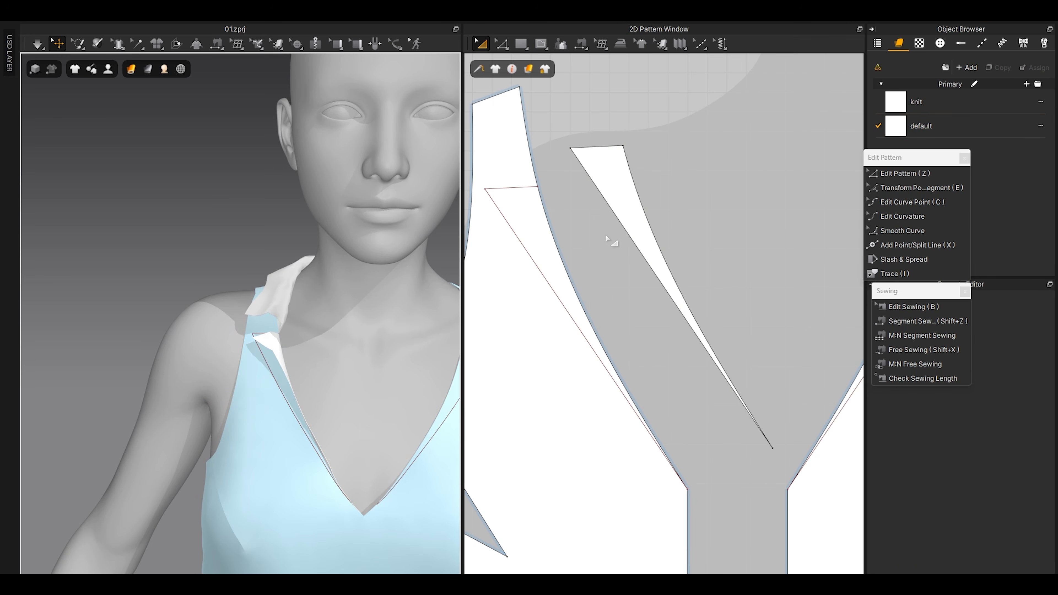
# Step: Move the lapel pattern below the collar pattern and pull its outer upper corner outward to widen the lapel
pyautogui.scroll(-6, 606, 239)
pyautogui.click(710, 206)
pyautogui.moveTo(715, 195); pyautogui.dragTo(701, 273, button='middle')
pyautogui.moveTo(696, 210); pyautogui.dragTo(685, 164)
pyautogui.press('z')
pyautogui.moveTo(685, 293); pyautogui.dragTo(591, 257)
pyautogui.scroll(3, 687, 234)
# Step: Simulate the widened lapel while pulling it away from the body, and hide the avatar
pyautogui.press('space')
pyautogui.click(267, 354)
pyautogui.moveTo(235, 343); pyautogui.dragTo(194, 326)
pyautogui.moveTo(194, 325); pyautogui.dragTo(309, 375, button='right')
pyautogui.hotkey('shift', 'a')
pyautogui.moveTo(309, 375); pyautogui.dragTo(264, 394)
pyautogui.press('space')
# Step: Bend the lapel pattern's outer edge into an outward curve with a curve point
pyautogui.press('c')
pyautogui.scroll(2, 715, 448)
pyautogui.moveTo(761, 404); pyautogui.dragTo(698, 404)
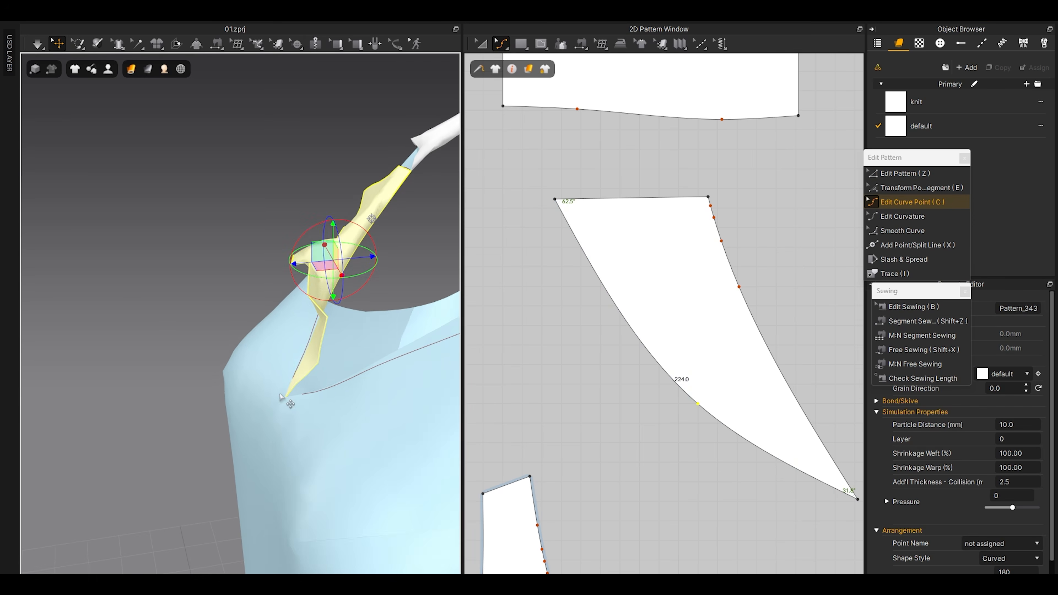
# Step: Simulate the curved lapel and pull it outward until it folds flat over the front bodice
pyautogui.press('space')
pyautogui.click(293, 346)
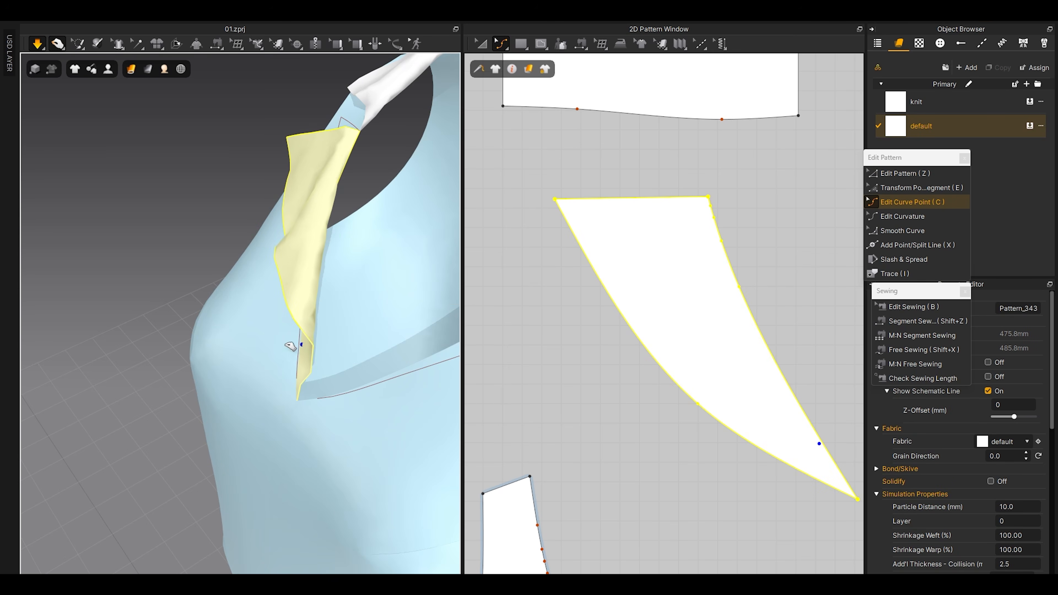
pyautogui.moveTo(302, 339); pyautogui.dragTo(221, 325)
pyautogui.moveTo(224, 359); pyautogui.dragTo(262, 442, button='right')
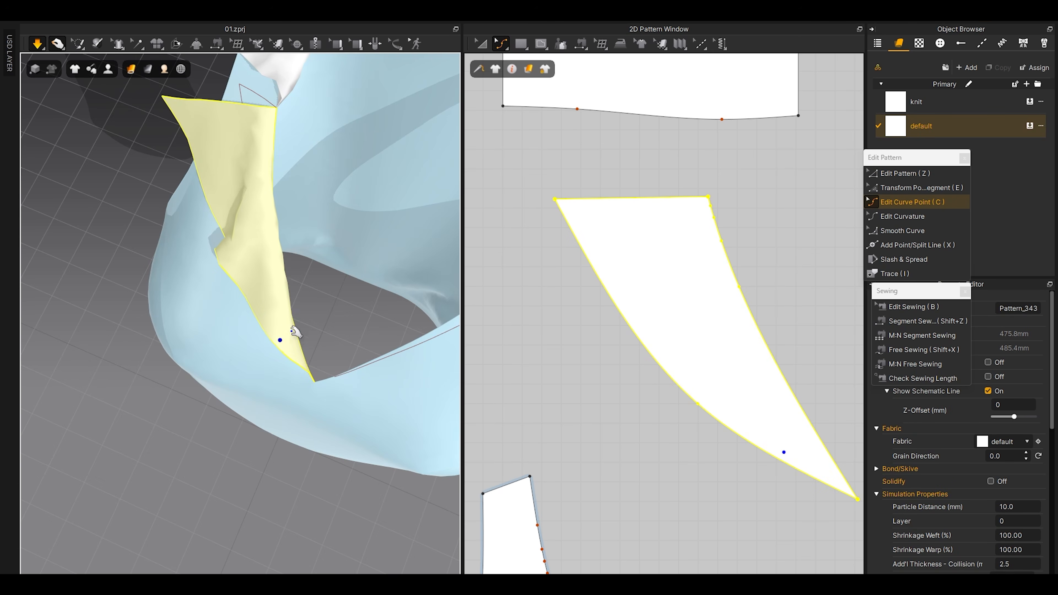
pyautogui.moveTo(295, 335); pyautogui.dragTo(296, 337)
pyautogui.moveTo(262, 337); pyautogui.dragTo(306, 422, button='middle')
pyautogui.moveTo(306, 422); pyautogui.dragTo(241, 337, button='right')
pyautogui.moveTo(186, 331)
pyautogui.mouseDown()
pyautogui.moveTo(128, 315)
pyautogui.moveTo(171, 324)
pyautogui.mouseUp()
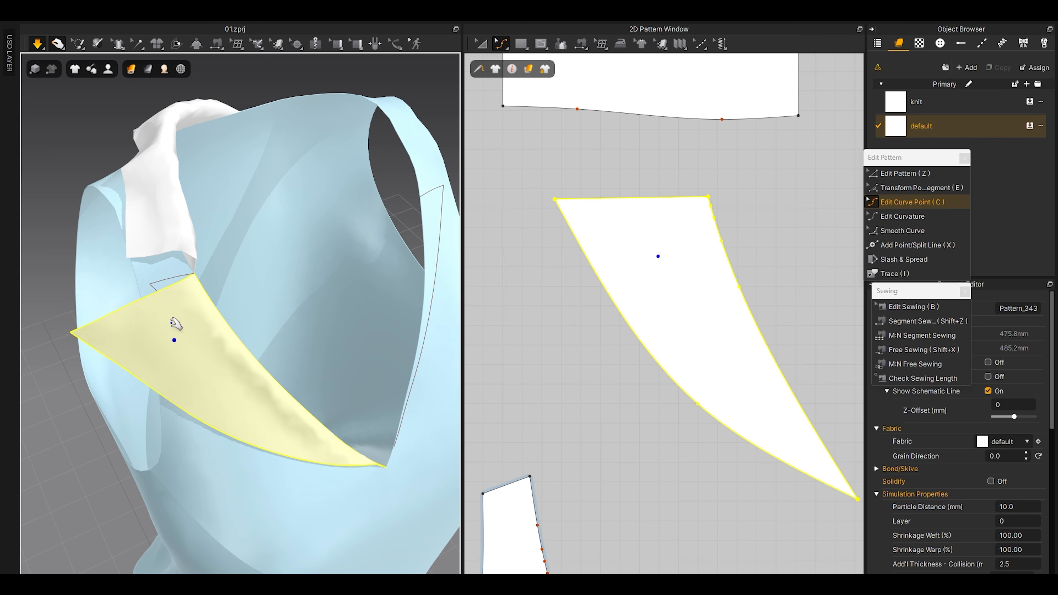
# Step: Pull the collar's front end outward and down toward the lapel during simulation
pyautogui.moveTo(190, 330); pyautogui.dragTo(277, 392, button='middle')
pyautogui.moveTo(232, 311); pyautogui.dragTo(187, 337)
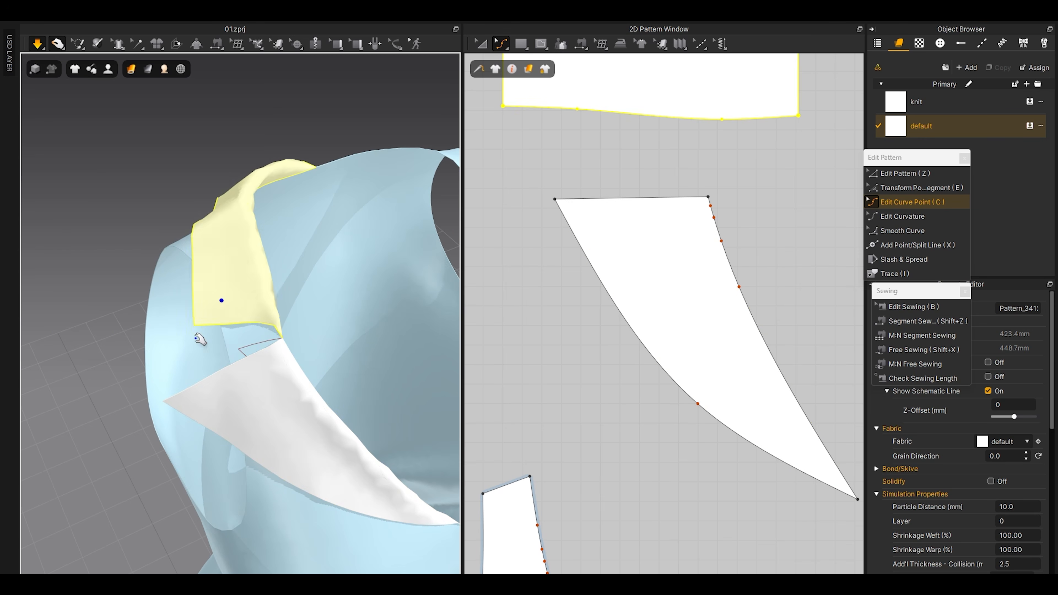
pyautogui.press('space')
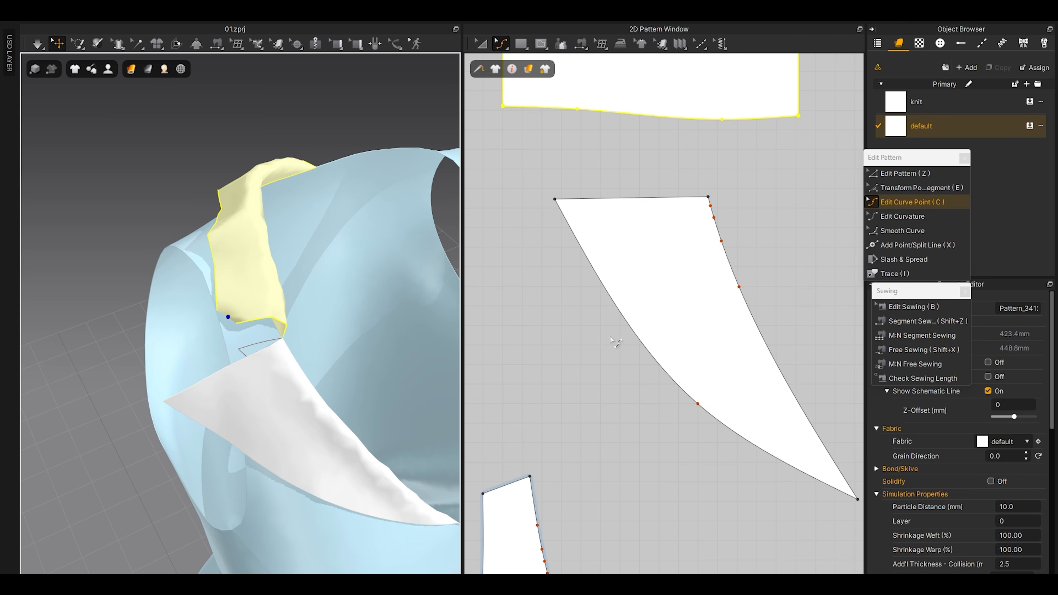
pyautogui.press('space')
pyautogui.moveTo(245, 313)
pyautogui.mouseDown()
pyautogui.moveTo(224, 286)
pyautogui.moveTo(215, 328)
pyautogui.moveTo(236, 314)
pyautogui.mouseUp()
pyautogui.press('space')
# Step: Check the vest reference image, raise the lapel pattern's outer upper corner to slant its upper edge, and simulate
pyautogui.moveTo(655, 202); pyautogui.dragTo(642, 283, button='middle')
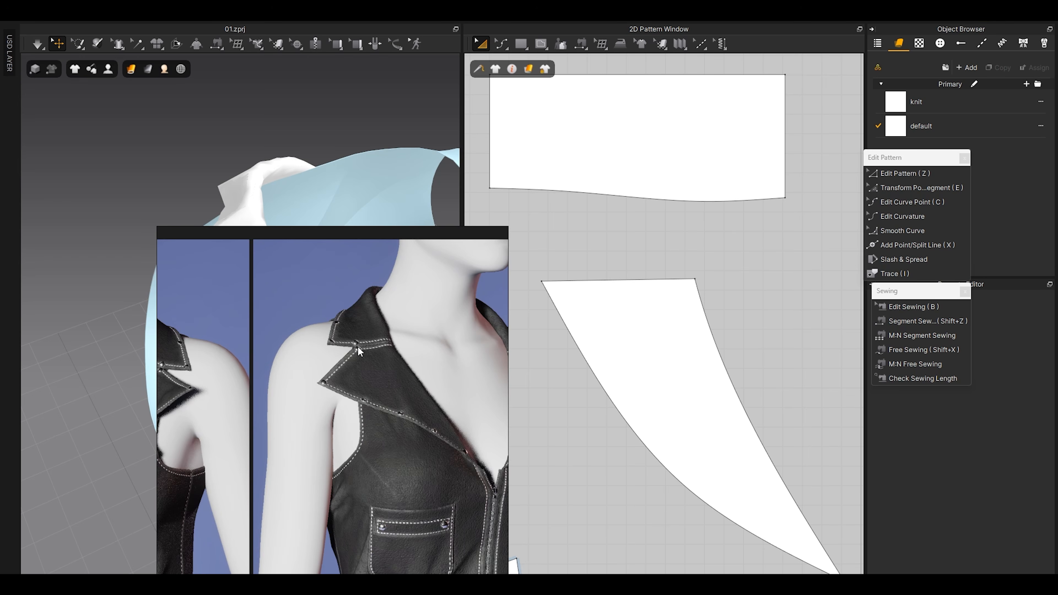
pyautogui.scroll(-3, 664, 554)
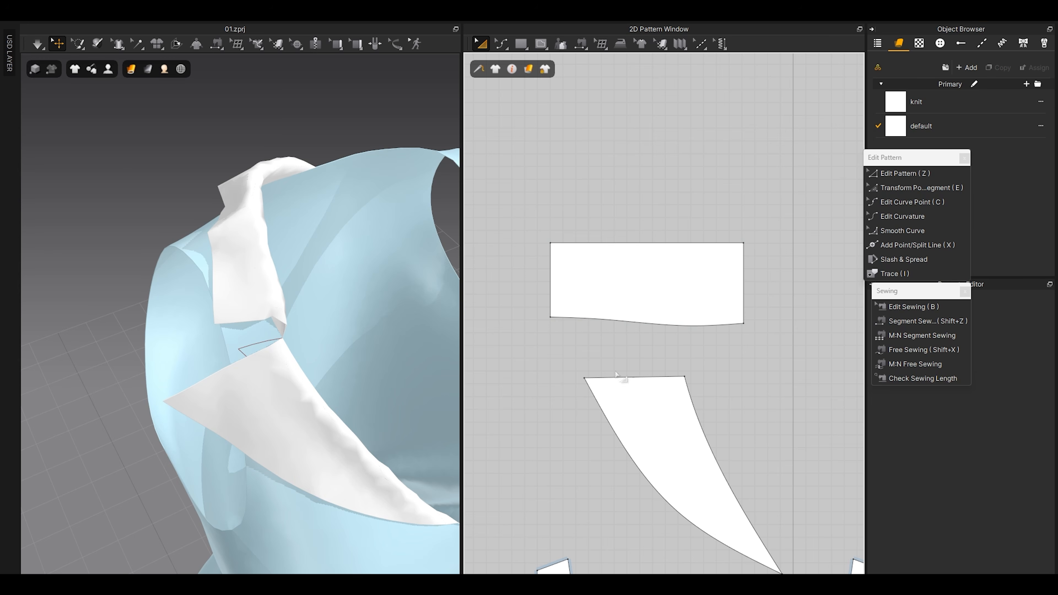
pyautogui.scroll(3, 620, 337)
pyautogui.press('z')
pyautogui.click(588, 320)
pyautogui.moveTo(589, 322); pyautogui.dragTo(582, 300)
pyautogui.press('space')
# Step: Raise the collar pattern's upper edge to deepen the collar and simulate it over the shoulder
pyautogui.moveTo(647, 186); pyautogui.dragTo(608, 380, button='middle')
pyautogui.moveTo(630, 292); pyautogui.dragTo(600, 223)
pyautogui.press('space')
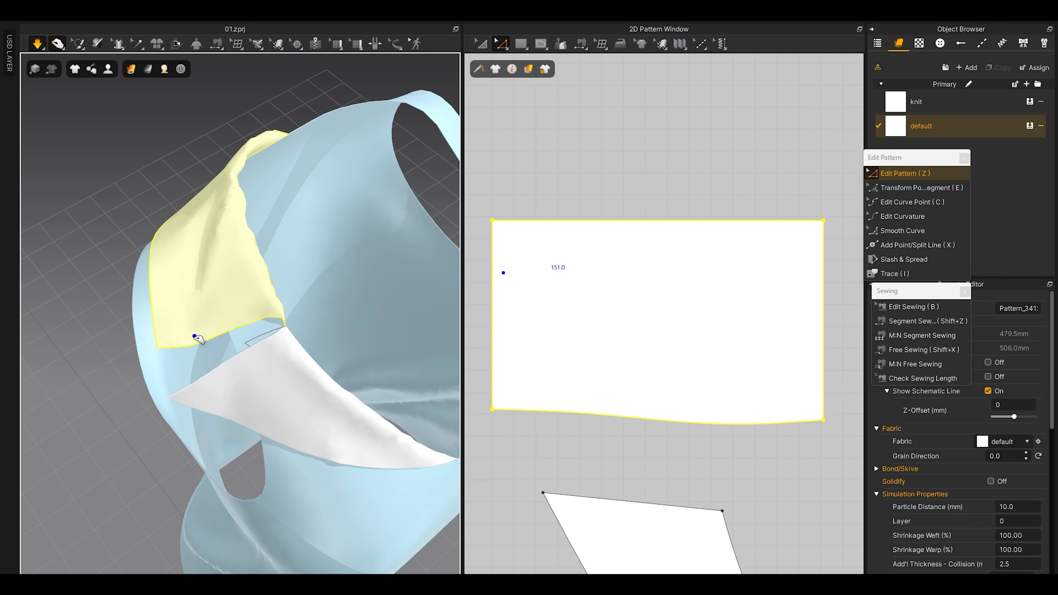
pyautogui.press('space')
# Step: Try shifting the lapel pattern's inner upper corner upward and undo the change
pyautogui.scroll(-3, 637, 354)
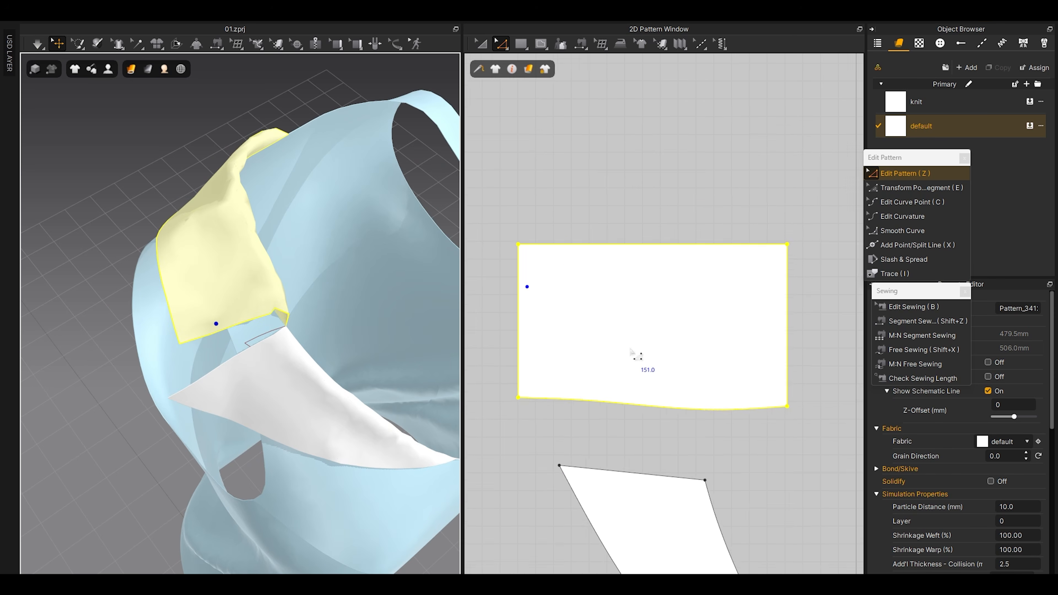
pyautogui.scroll(3, 641, 393)
pyautogui.press('Escape')
pyautogui.moveTo(700, 400); pyautogui.dragTo(700, 384)
pyautogui.hotkey('ctrl', 'z')
pyautogui.scroll(1, 661, 412)
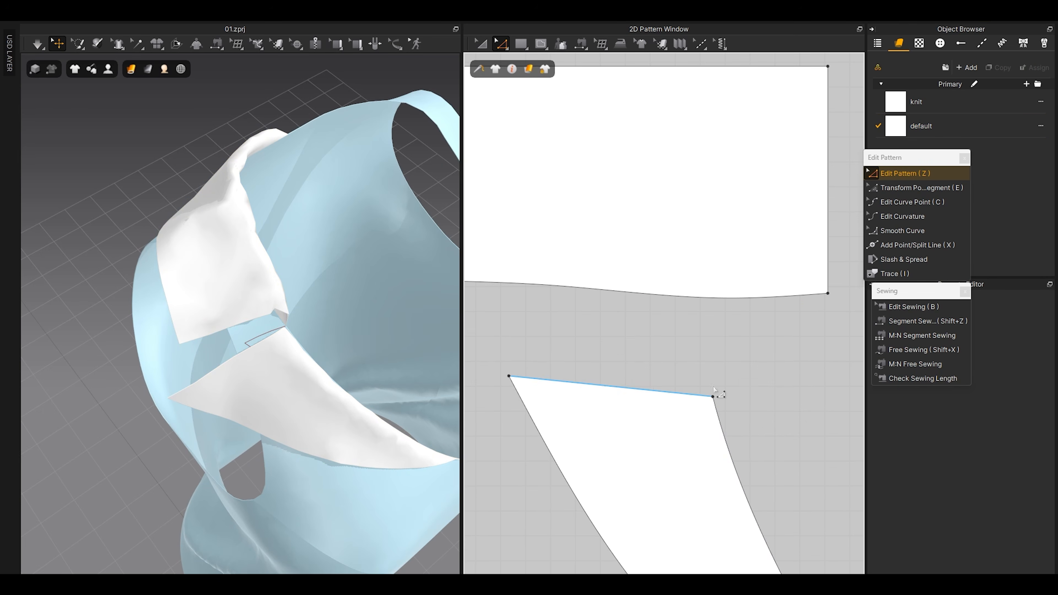
# Step: Add a point on the lapel pattern's upper edge, 32.7 mm from its inner corner
pyautogui.click(898, 246)
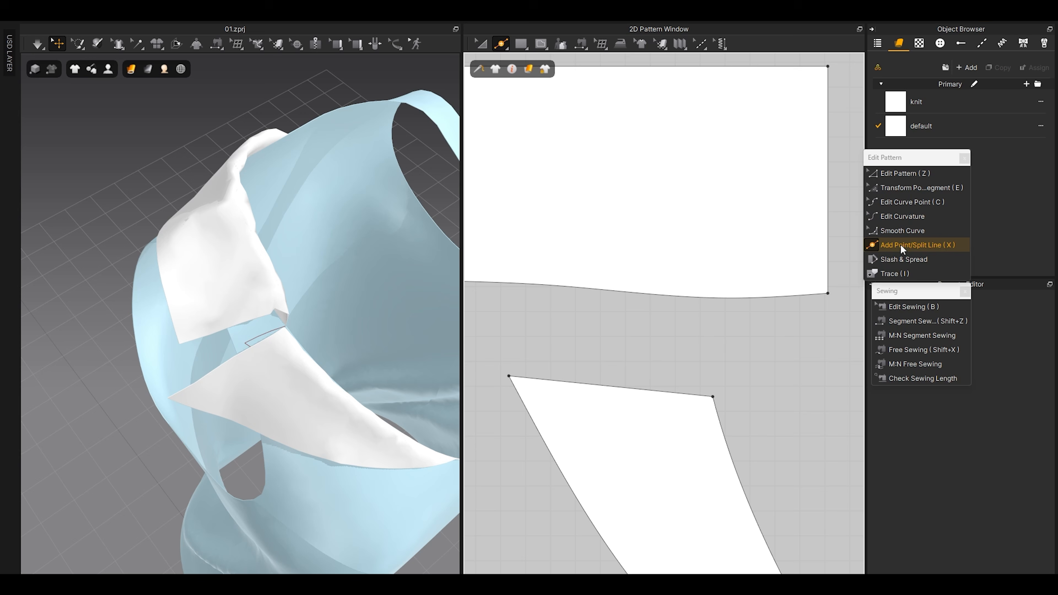
pyautogui.click(631, 389)
pyautogui.moveTo(579, 465); pyautogui.dragTo(595, 430, button='middle')
pyautogui.press('z')
pyautogui.moveTo(761, 383); pyautogui.dragTo(636, 319)
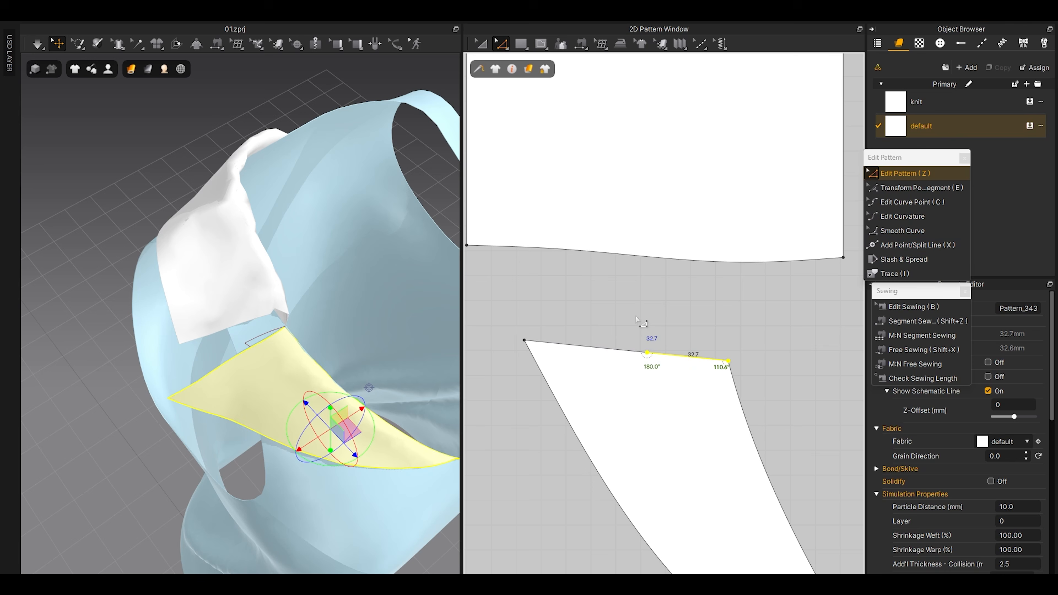
pyautogui.click(251, 317)
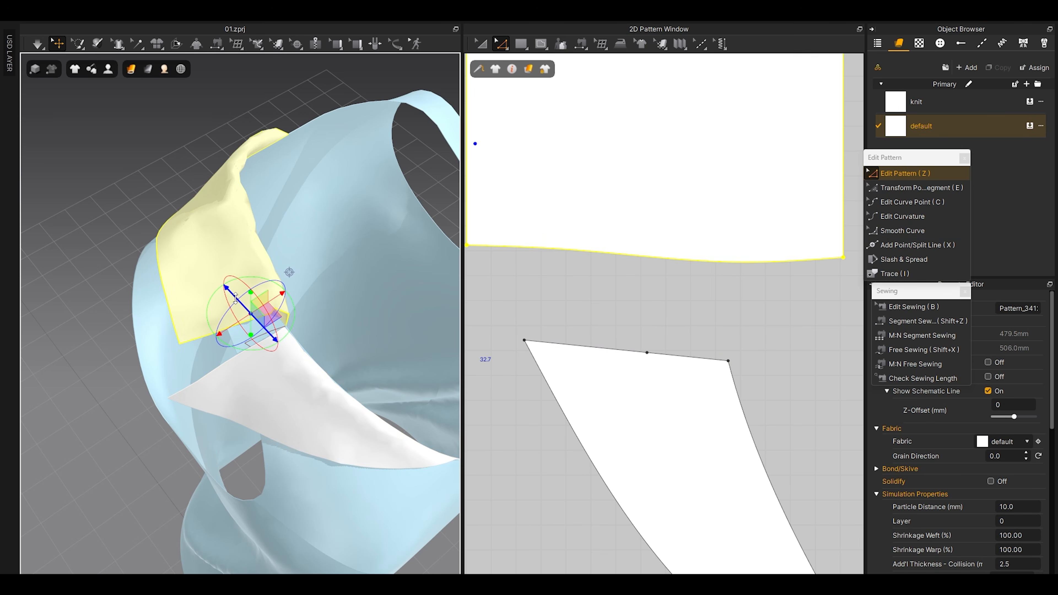
# Step: Pull the lapel pattern's outer upper corner down and inward so the outer part of the upper edge slopes away from the new point
pyautogui.moveTo(554, 353); pyautogui.dragTo(584, 340, button='middle')
pyautogui.moveTo(504, 295); pyautogui.dragTo(561, 383)
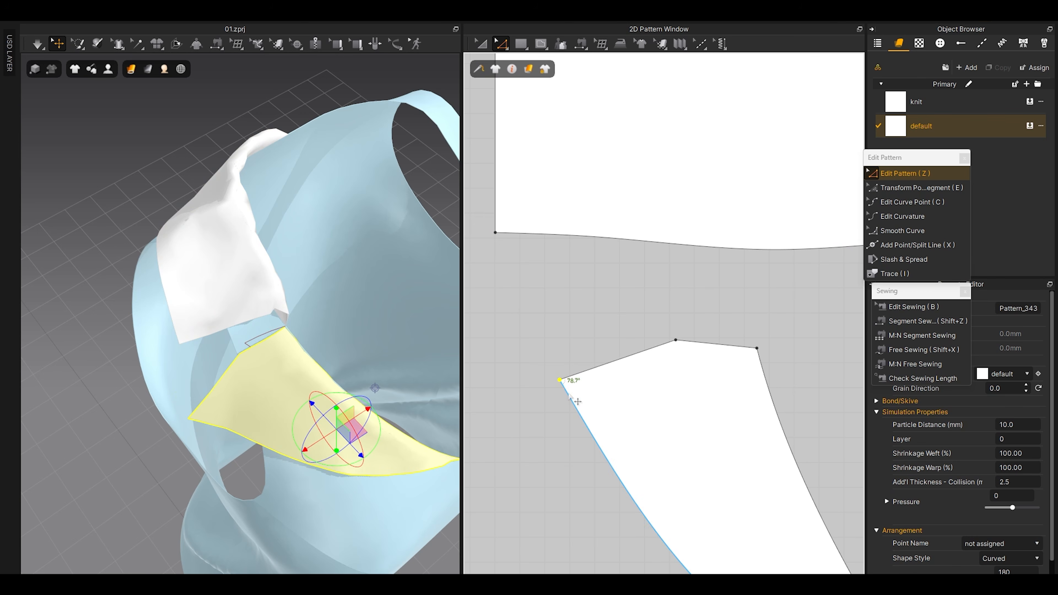
pyautogui.click(235, 297)
pyautogui.moveTo(307, 359); pyautogui.dragTo(282, 376, button='right')
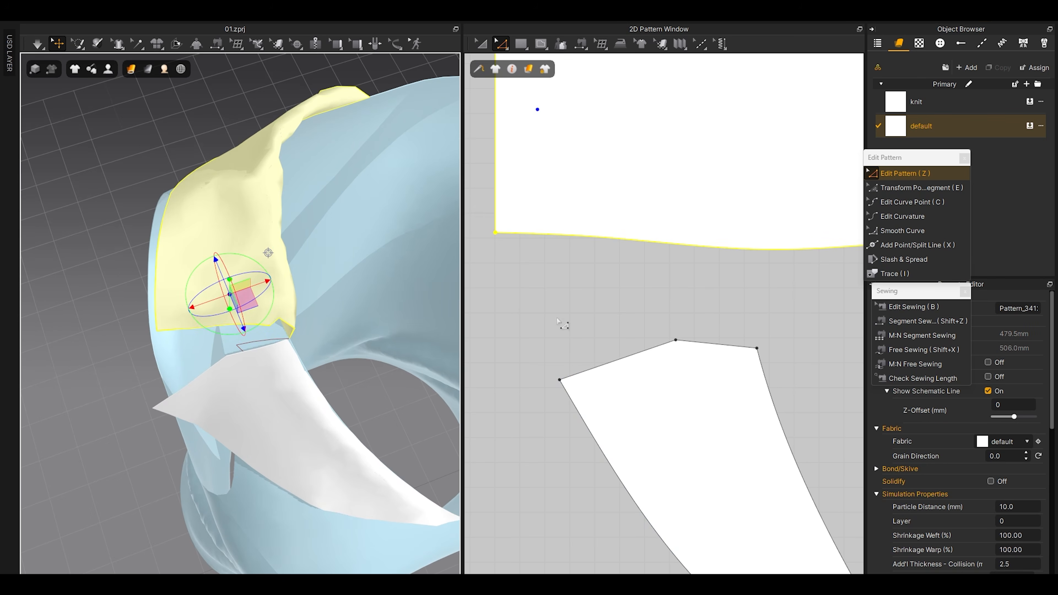
pyautogui.scroll(-4, 665, 306)
pyautogui.moveTo(618, 276); pyautogui.dragTo(632, 314, button='middle')
pyautogui.click(620, 343)
pyautogui.moveTo(146, 393); pyautogui.dragTo(288, 385, button='right')
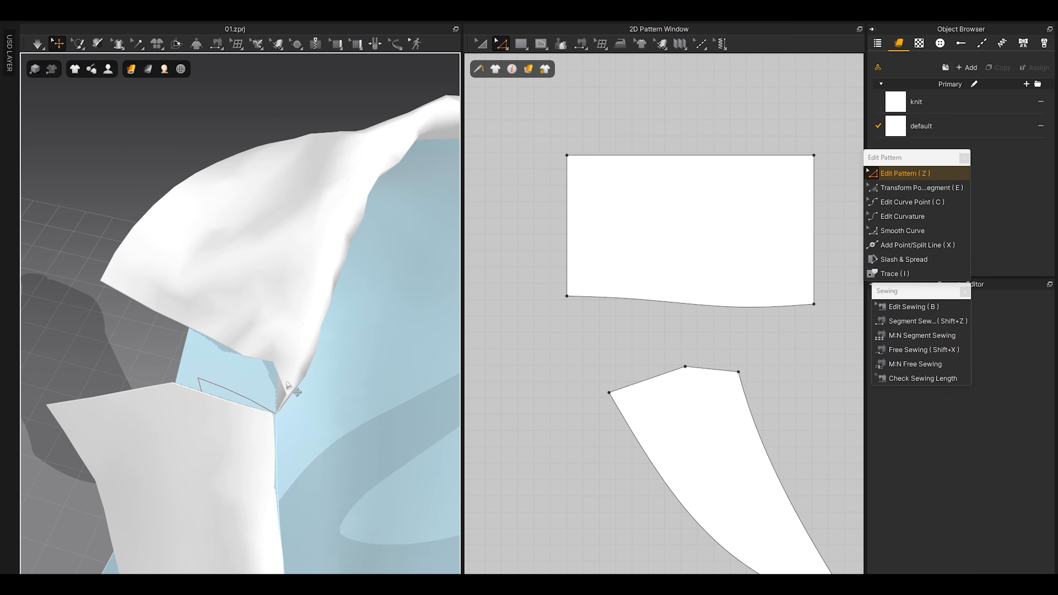
# Step: Free-sew the 32.7 mm inner segment of the lapel's upper edge to the lower end of the collar's front edge
pyautogui.click(224, 409)
pyautogui.keyDown('shift'); pyautogui.click(269, 354); pyautogui.keyUp('shift')
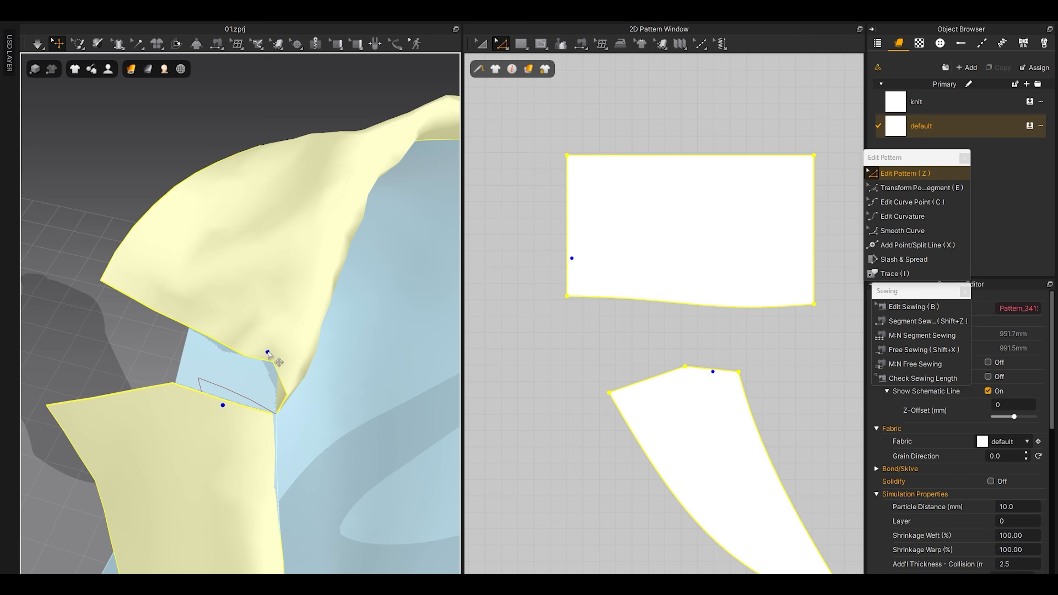
pyautogui.click(805, 337)
pyautogui.click(909, 349)
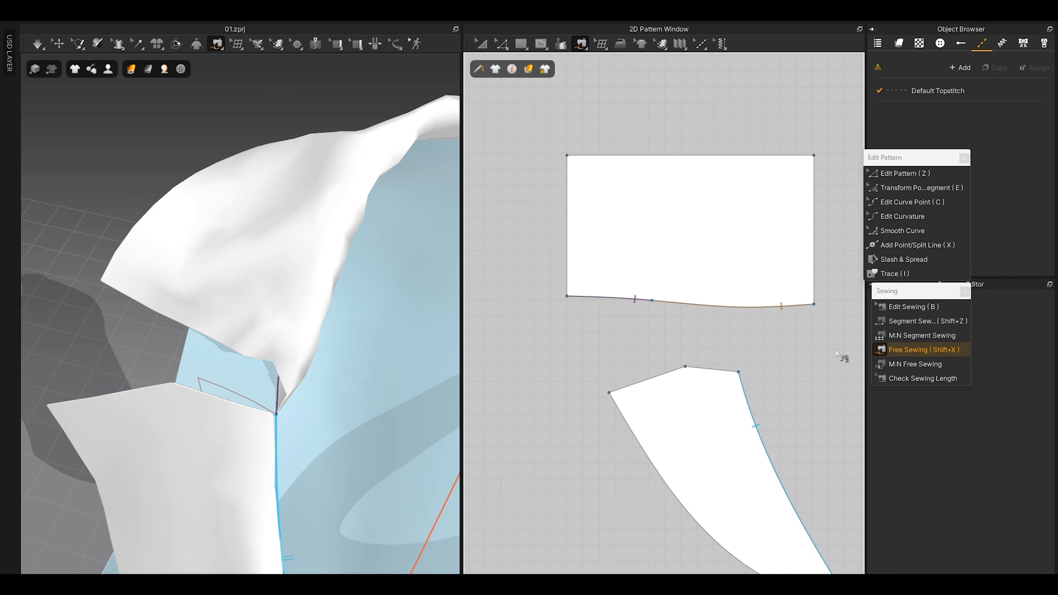
pyautogui.click(738, 372)
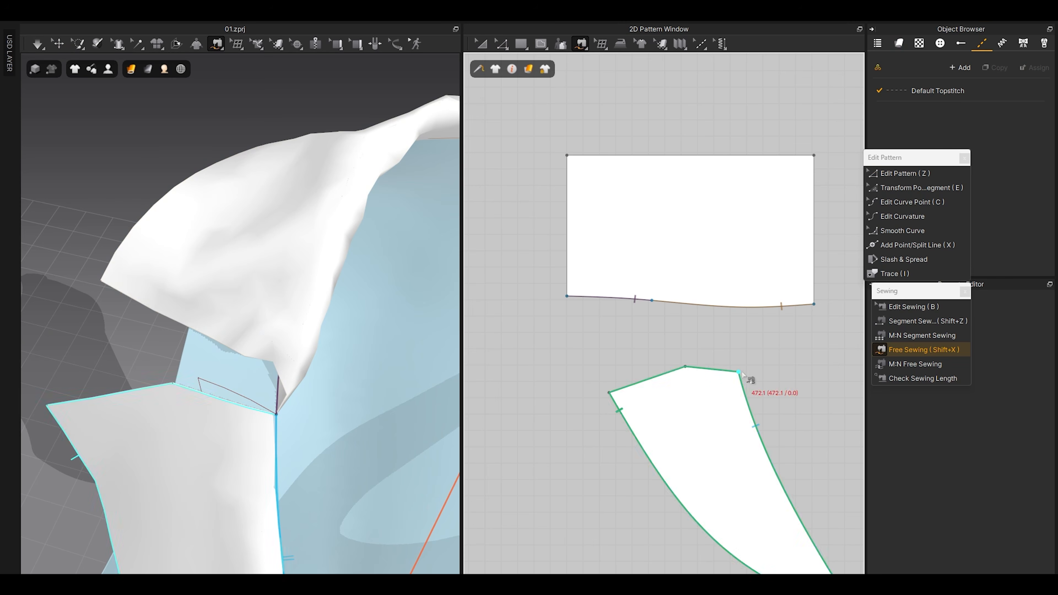
pyautogui.click(690, 369)
pyautogui.click(739, 375)
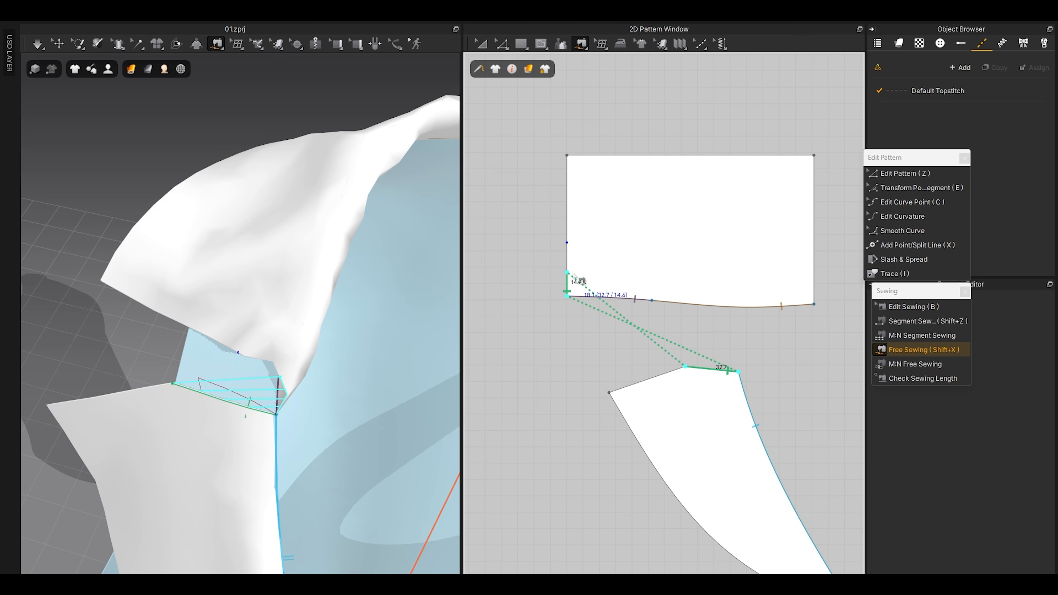
pyautogui.click(577, 255)
# Step: Simulate the new collar-to-lapel seam and pull the collar and lapel into place on the garment
pyautogui.press('space')
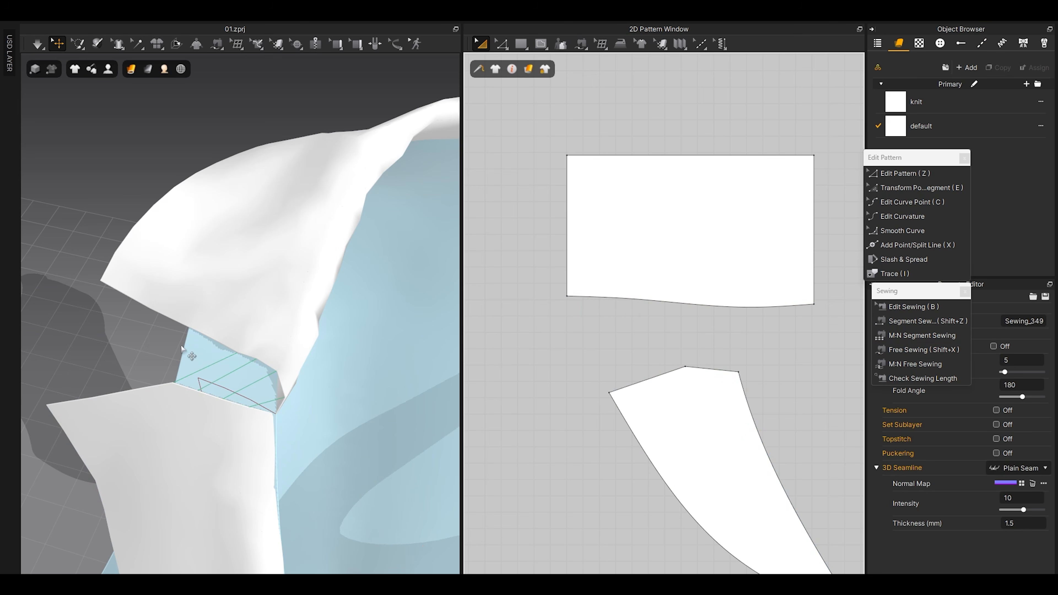
pyautogui.scroll(-5, 247, 371)
pyautogui.moveTo(225, 401); pyautogui.dragTo(254, 382, button='right')
pyautogui.moveTo(232, 381); pyautogui.dragTo(217, 407)
pyautogui.moveTo(191, 330); pyautogui.dragTo(184, 348)
pyautogui.click(235, 375)
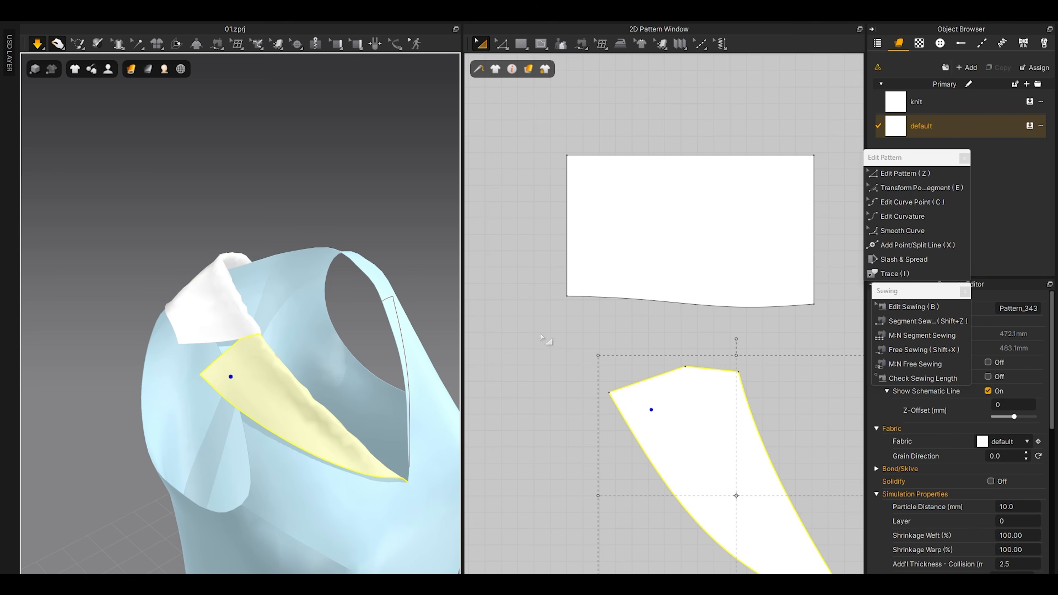
pyautogui.press('space')
# Step: Move the collar pattern's front upper corner outward to slant its front edge, and simulate the collar
pyautogui.scroll(2, 627, 216)
pyautogui.press('z')
pyautogui.moveTo(615, 202); pyautogui.dragTo(582, 201)
pyautogui.click(224, 345)
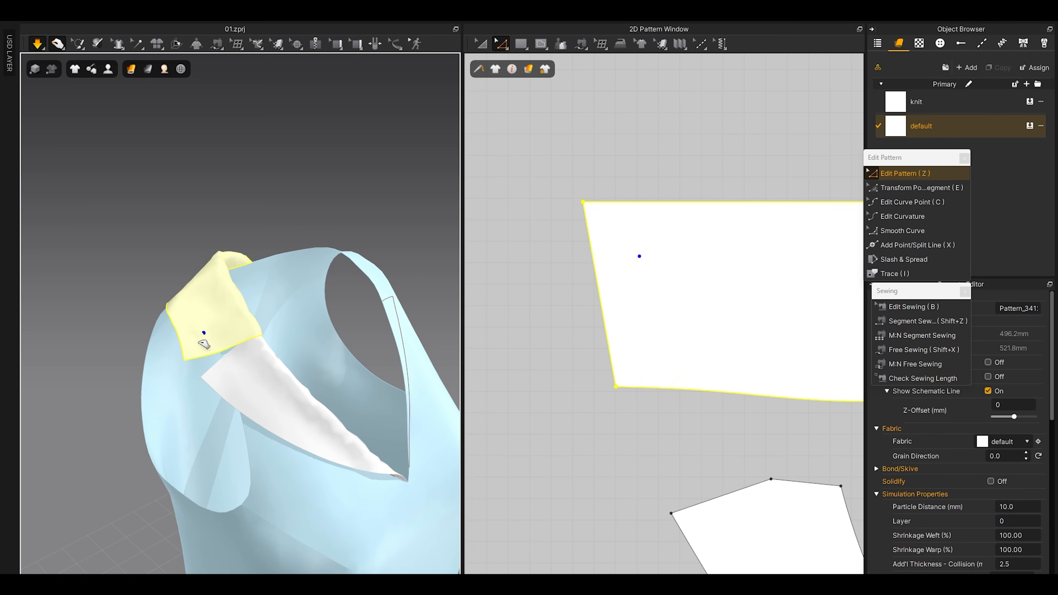
pyautogui.press('space')
pyautogui.press('space')
pyautogui.scroll(-3, 620, 359)
pyautogui.moveTo(649, 478); pyautogui.dragTo(585, 377, button='middle')
pyautogui.scroll(2, 585, 377)
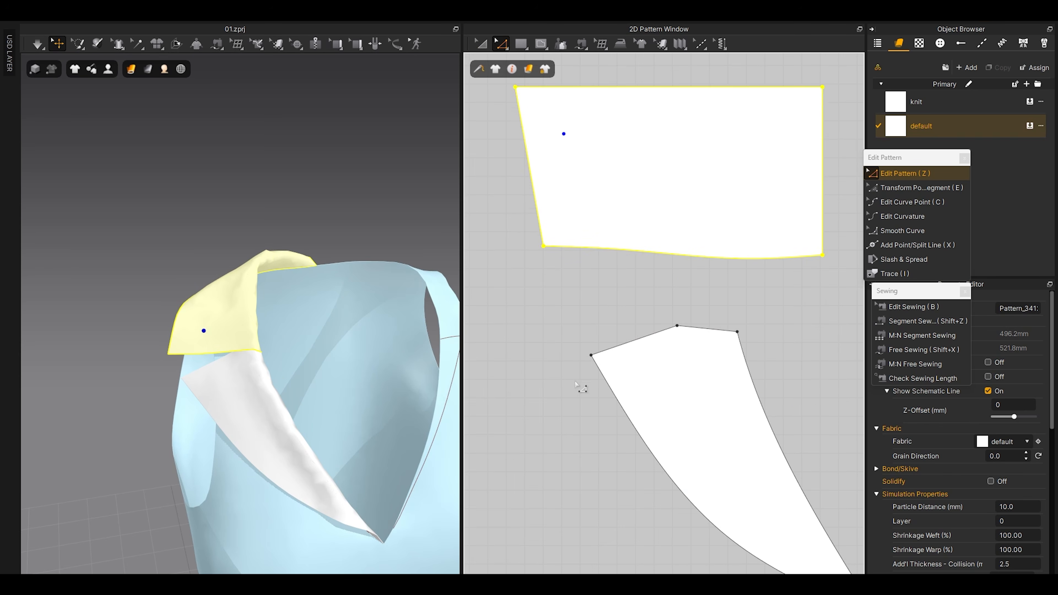
# Step: Lower the lapel pattern's outer corner further to steepen the notch edge, and simulate
pyautogui.click(585, 362)
pyautogui.moveTo(591, 356); pyautogui.dragTo(582, 388)
pyautogui.press('space')
pyautogui.press('space')
# Step: Show the avatar and check how the collar and lapel drape around its neck and shoulder
pyautogui.hotkey('shift', 'a')
pyautogui.scroll(-4, 354, 385)
pyautogui.moveTo(354, 385); pyautogui.dragTo(271, 378, button='right')
pyautogui.click(146, 236)
pyautogui.moveTo(146, 237); pyautogui.dragTo(218, 330, button='right')
pyautogui.scroll(5, 218, 330)
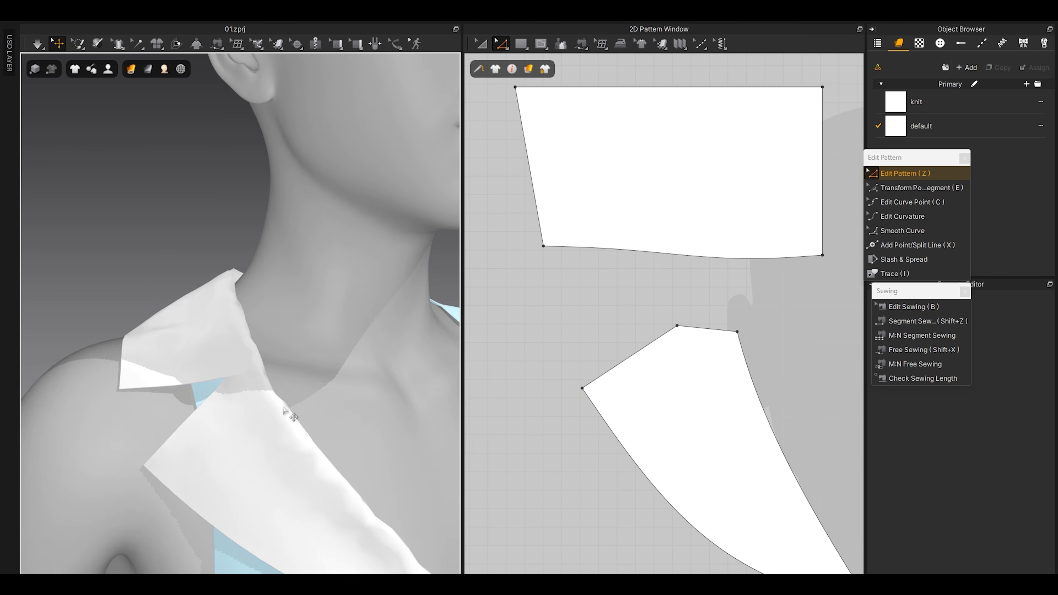
pyautogui.scroll(2, 715, 298)
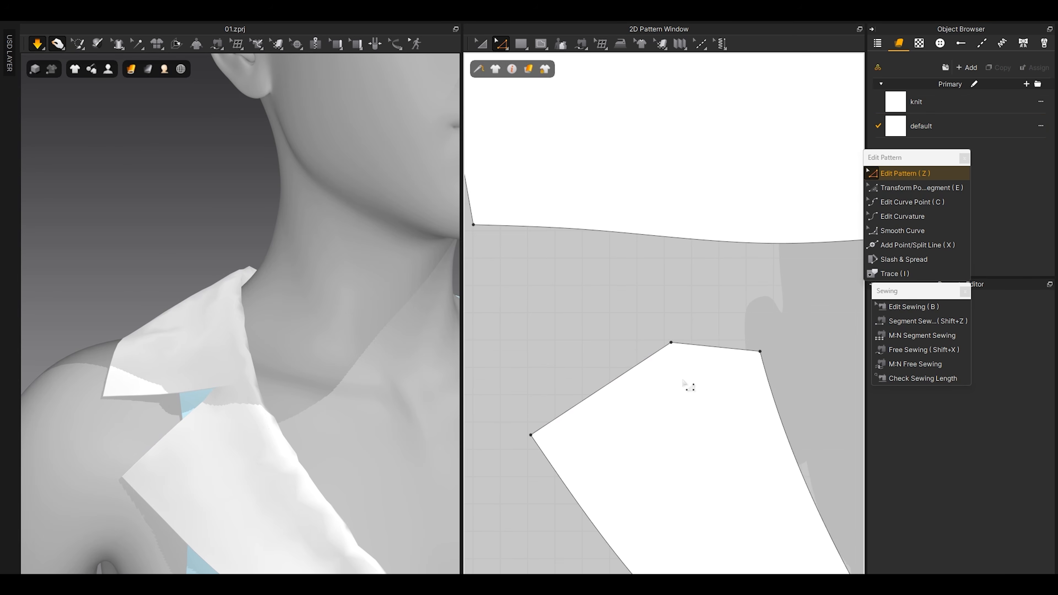
# Step: Shift the lapel pattern's upper middle point outward to lengthen the sewn inner segment to 47.1 mm and level it
pyautogui.moveTo(671, 345); pyautogui.dragTo(631, 353)
pyautogui.scroll(-3, 631, 355)
pyautogui.moveTo(600, 359); pyautogui.dragTo(685, 410, button='middle')
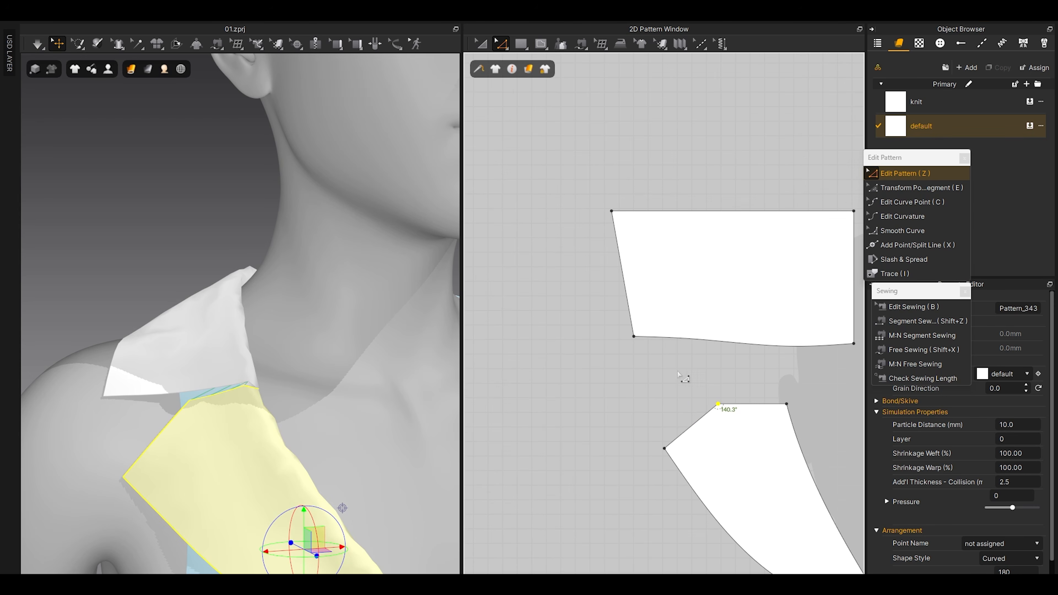
# Step: Edit the collar-to-lapel seam, extending its end further up the collar's front edge toward the lapel segment's length
pyautogui.press('b')
pyautogui.click(757, 404)
pyautogui.scroll(3, 658, 322)
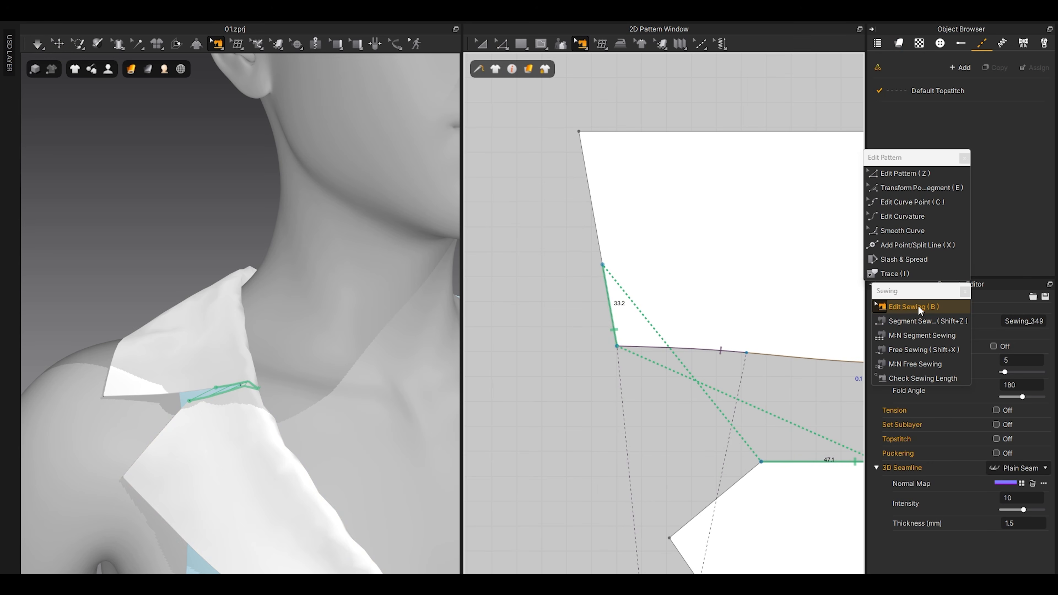
pyautogui.scroll(2, 674, 248)
pyautogui.moveTo(590, 271); pyautogui.dragTo(590, 244)
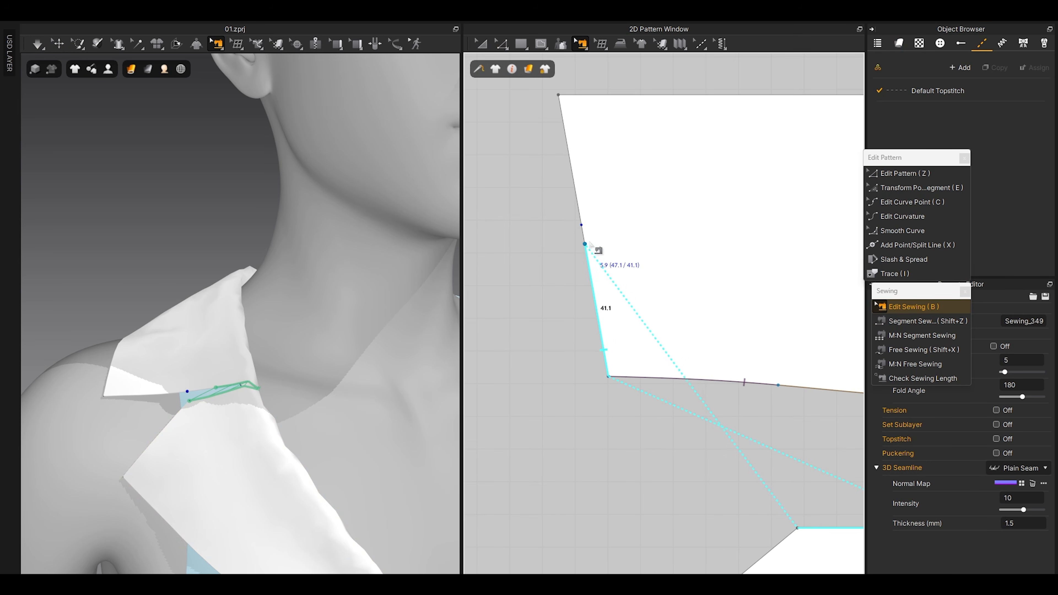
# Step: Simulate the edited seam and pull the collar into place over the shoulder
pyautogui.press('space')
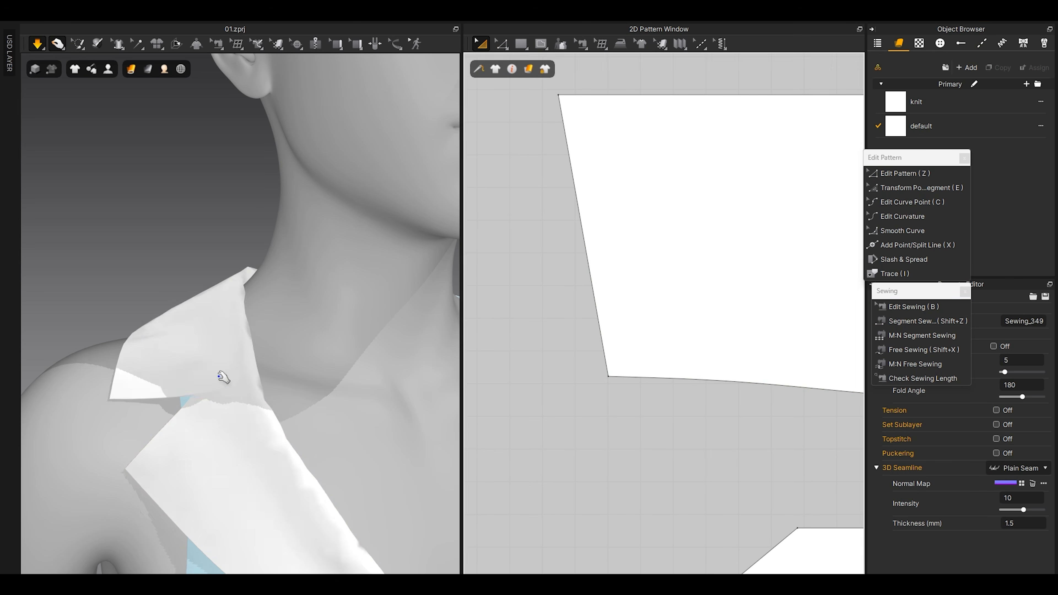
pyautogui.moveTo(219, 371); pyautogui.dragTo(281, 350, button='right')
pyautogui.click(298, 385)
pyautogui.moveTo(298, 386); pyautogui.dragTo(312, 386)
pyautogui.moveTo(373, 404); pyautogui.dragTo(254, 418, button='right')
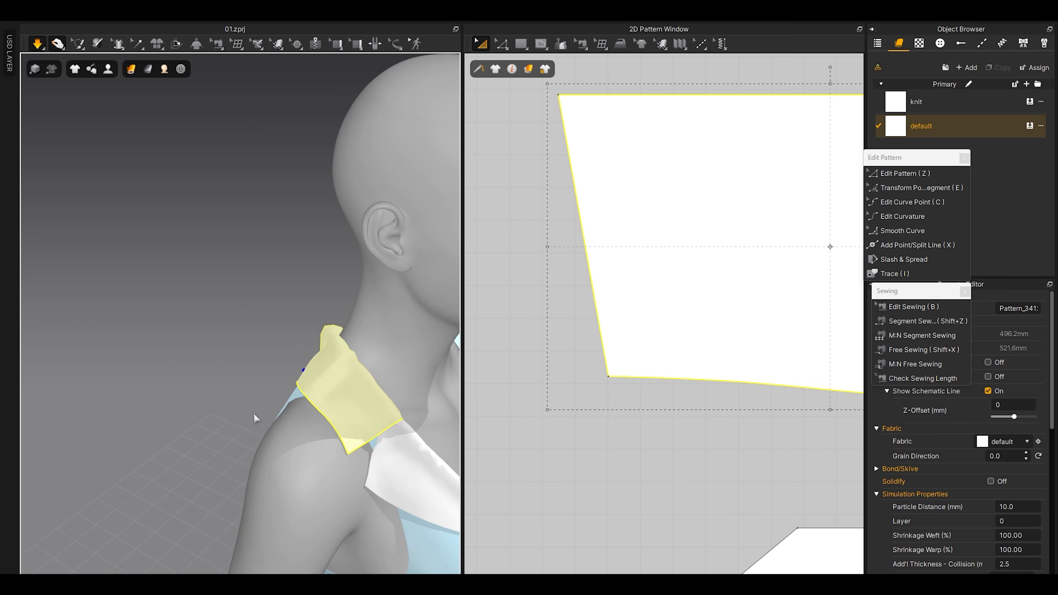
pyautogui.moveTo(417, 421); pyautogui.dragTo(361, 423, button='right')
pyautogui.press('space')
# Step: Clone the collar and lapel as symmetric patterns with sewing, place the copies on the opposite side, and simulate them
pyautogui.scroll(-6, 616, 311)
pyautogui.keyDown('shift'); pyautogui.click(682, 398); pyautogui.keyUp('shift')
pyautogui.moveTo(743, 388); pyautogui.dragTo(650, 373, button='middle')
pyautogui.rightClick(596, 280)
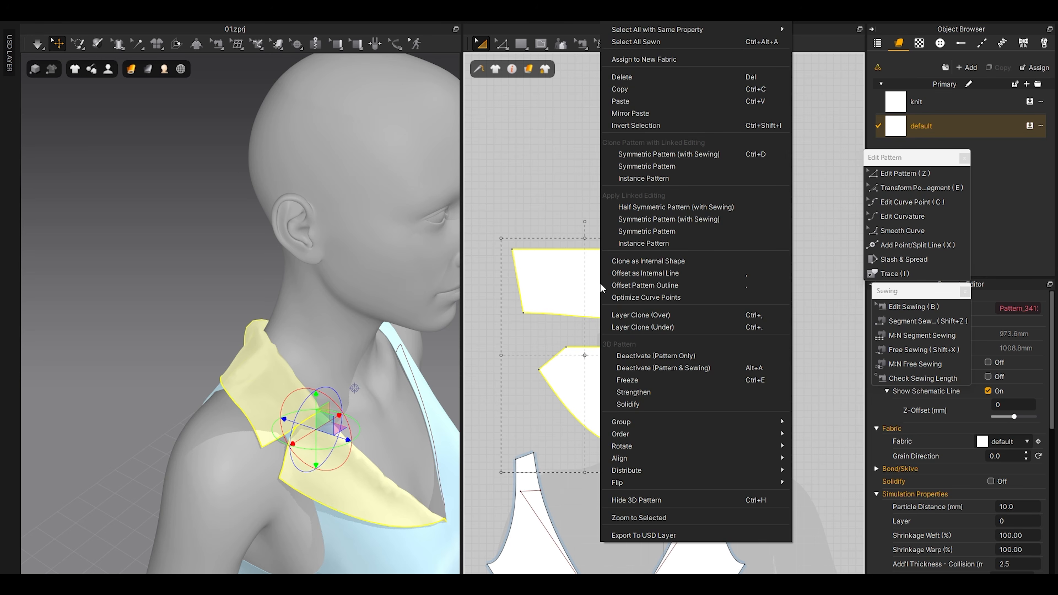
pyautogui.click(669, 153)
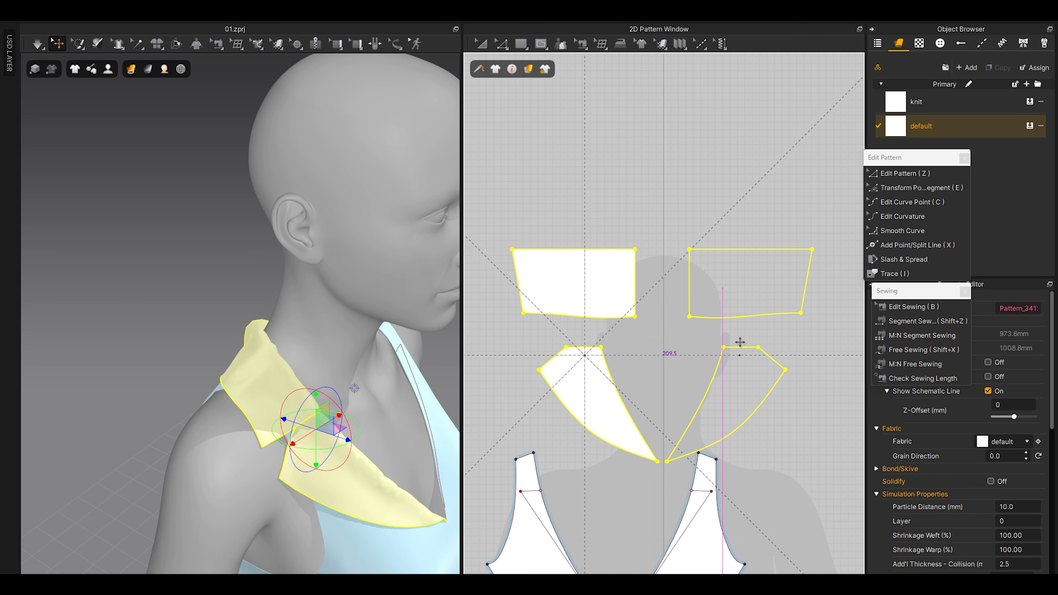
pyautogui.click(739, 343)
pyautogui.moveTo(311, 408); pyautogui.dragTo(367, 404, button='right')
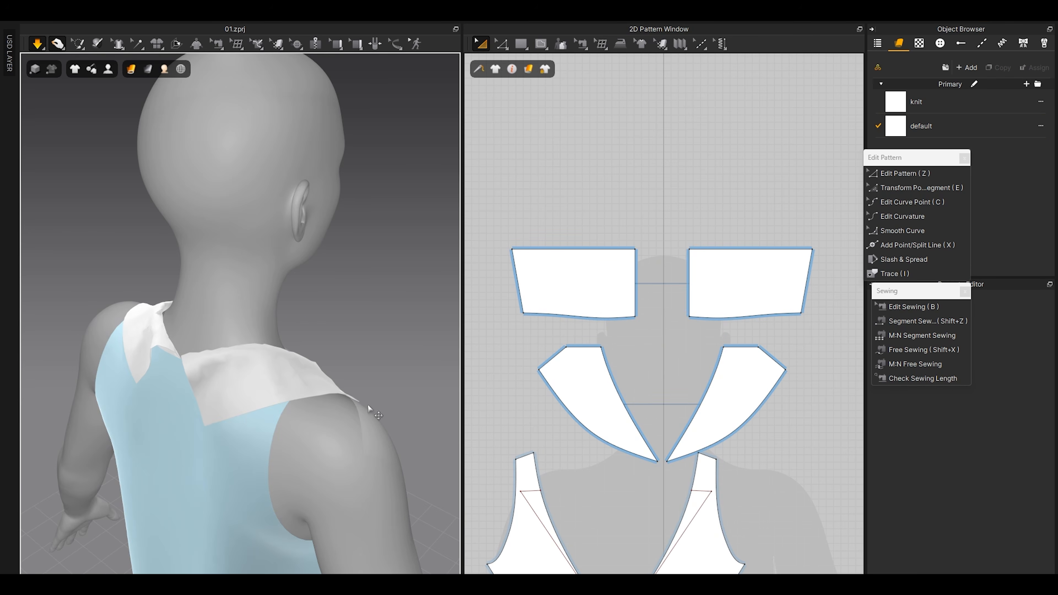
pyautogui.moveTo(231, 407)
pyautogui.mouseDown(button='right')
pyautogui.moveTo(262, 403)
pyautogui.moveTo(250, 402)
pyautogui.mouseUp(button='right')
# Step: Try segment-sewing the two collar halves along their straight centre-back edges, simulate, and undo the seam
pyautogui.scroll(2, 233, 399)
pyautogui.hotkey('shift', 'z')
pyautogui.moveTo(656, 272); pyautogui.dragTo(629, 278, button='middle')
pyautogui.click(609, 278)
pyautogui.click(663, 277)
pyautogui.press('a')
pyautogui.press('space')
pyautogui.moveTo(308, 330); pyautogui.dragTo(248, 355, button='right')
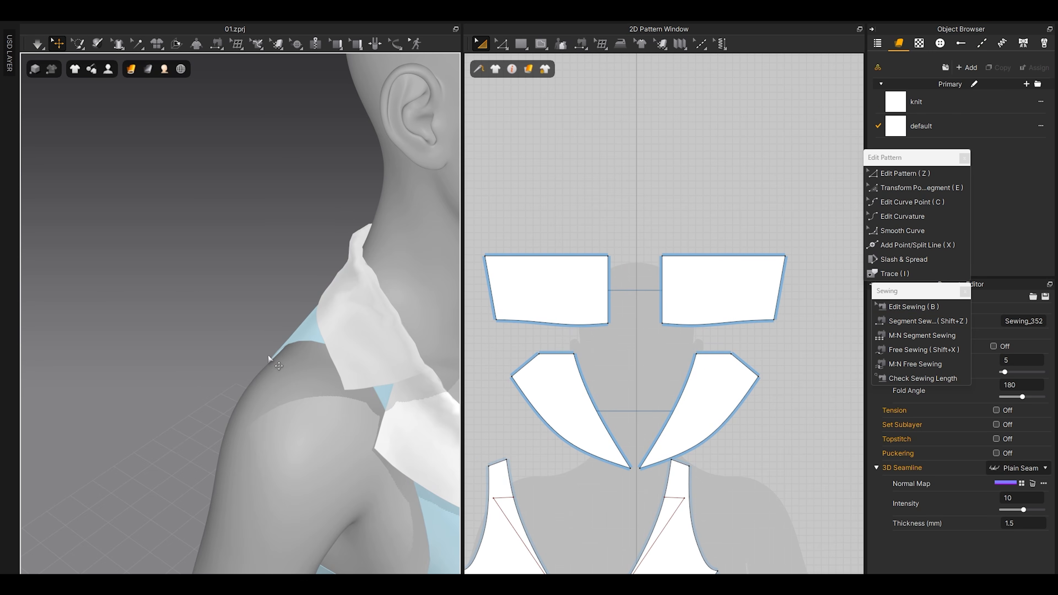
pyautogui.hotkey('ctrl', 'z')
pyautogui.hotkey('ctrl', 'z')
# Step: Move the collar pattern's upper centre-back corner outward to slant the back edge, and simulate both collar halves
pyautogui.moveTo(245, 388); pyautogui.dragTo(337, 385, button='right')
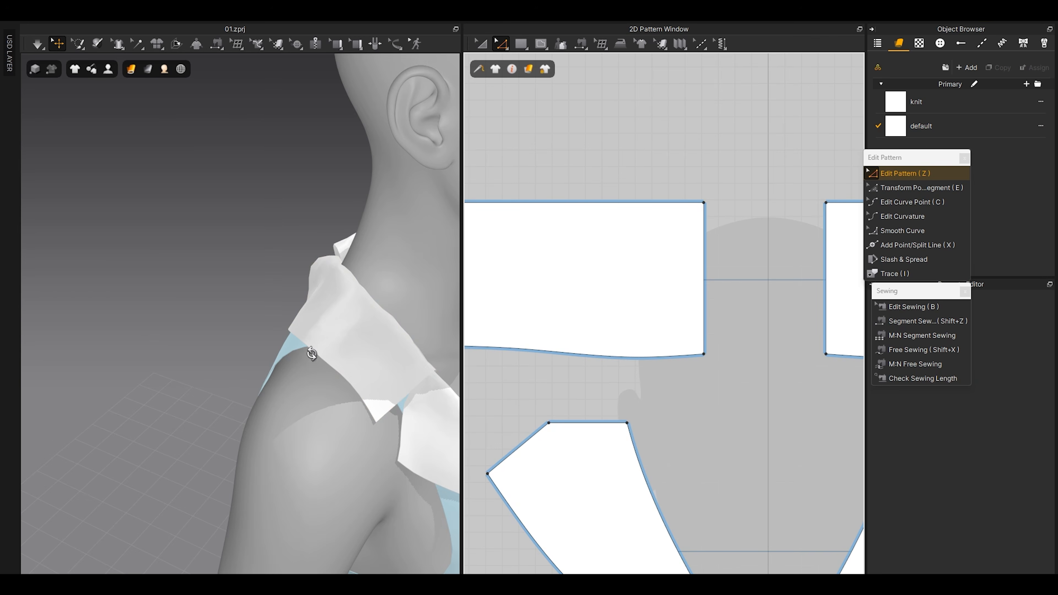
pyautogui.moveTo(311, 353); pyautogui.dragTo(361, 359, button='right')
pyautogui.click(302, 402)
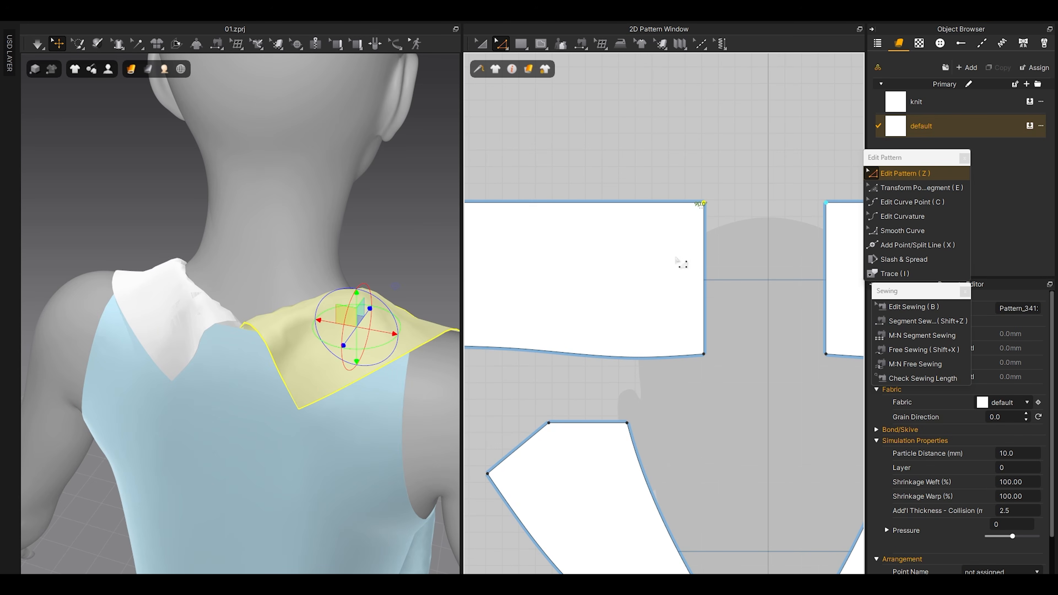
pyautogui.moveTo(704, 204); pyautogui.dragTo(737, 203)
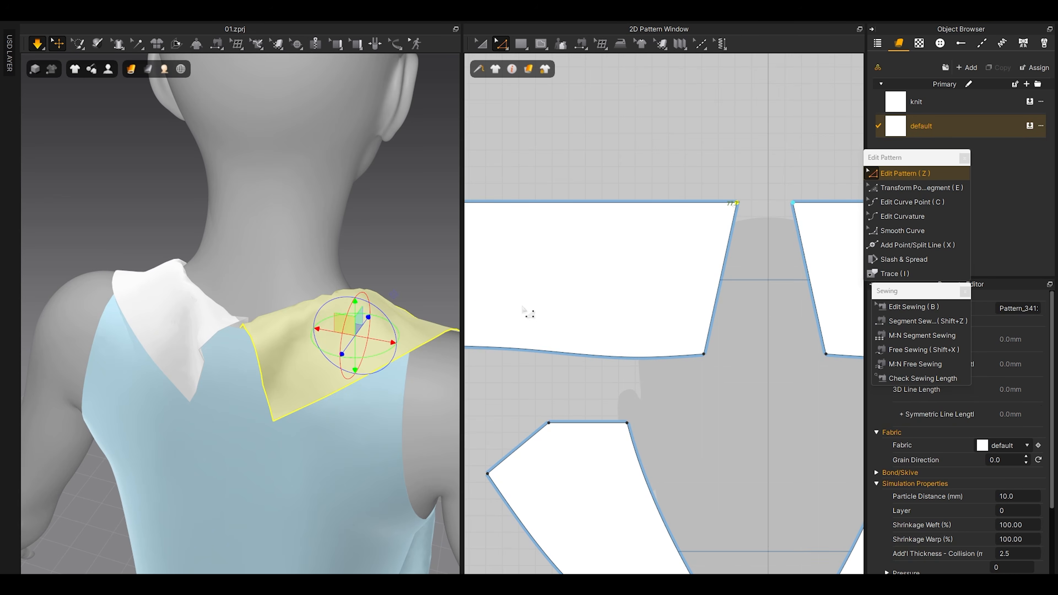
pyautogui.press('space')
pyautogui.moveTo(280, 387); pyautogui.dragTo(238, 359)
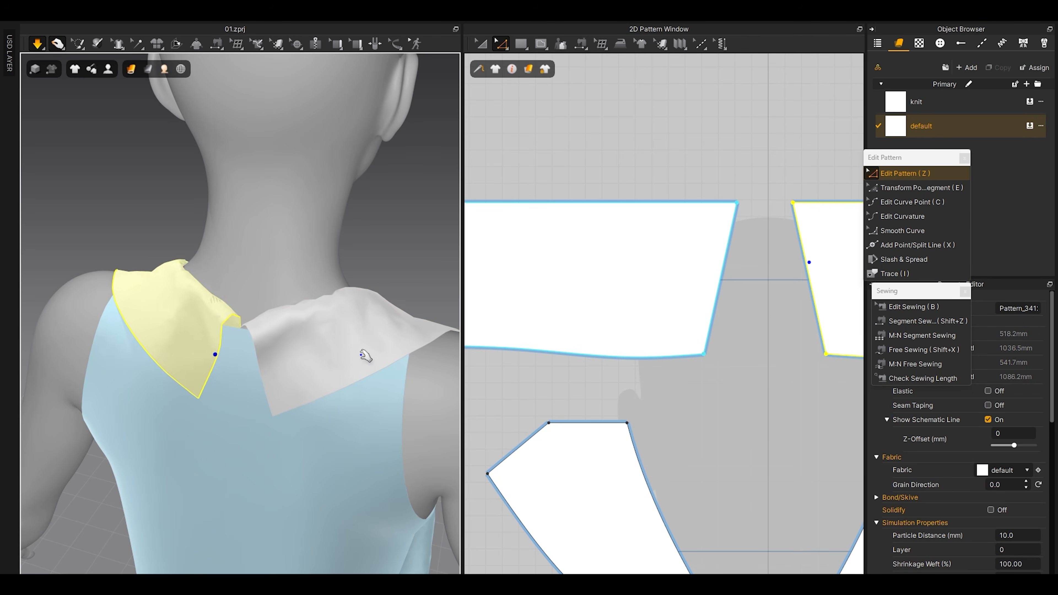
pyautogui.press('space')
# Step: Segment-sew the slanted centre-back edges of the two collar halves together and simulate
pyautogui.scroll(-4, 656, 210)
pyautogui.click(666, 156)
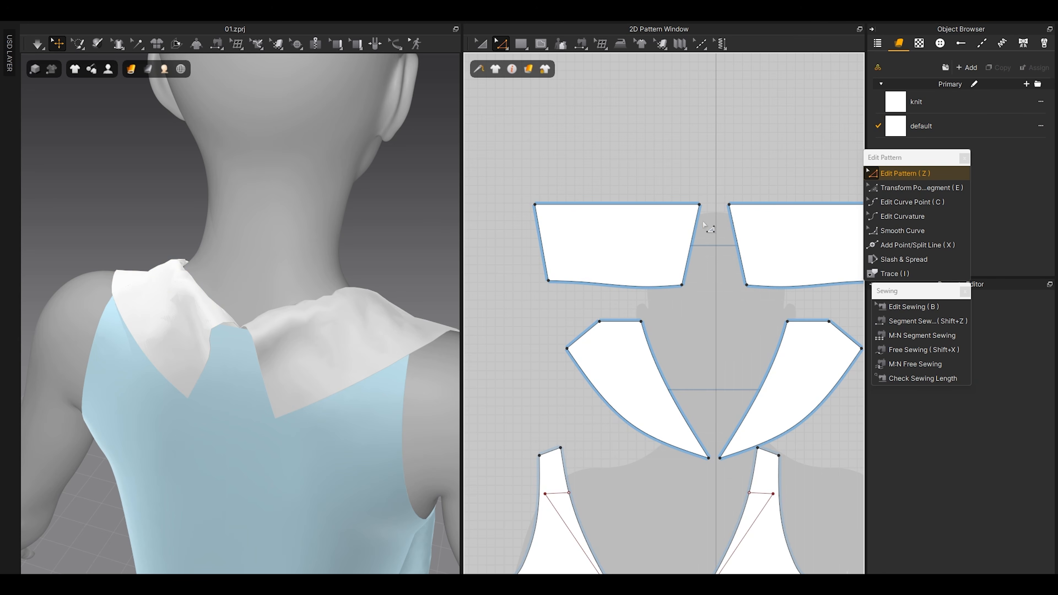
pyautogui.hotkey('shift', 'z')
pyautogui.click(694, 229)
pyautogui.click(735, 234)
pyautogui.press('a')
pyautogui.press('space')
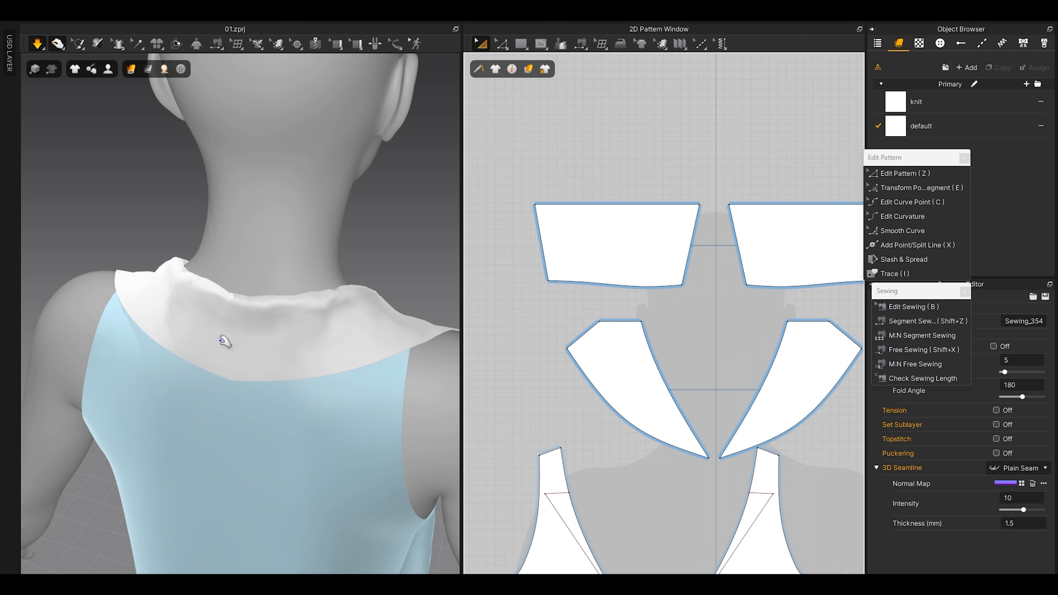
# Step: Pull the joined back collar into a smooth fold around the neck during simulation
pyautogui.moveTo(221, 341); pyautogui.dragTo(283, 336, button='right')
pyautogui.moveTo(218, 314); pyautogui.dragTo(252, 352)
pyautogui.moveTo(185, 342); pyautogui.dragTo(173, 348)
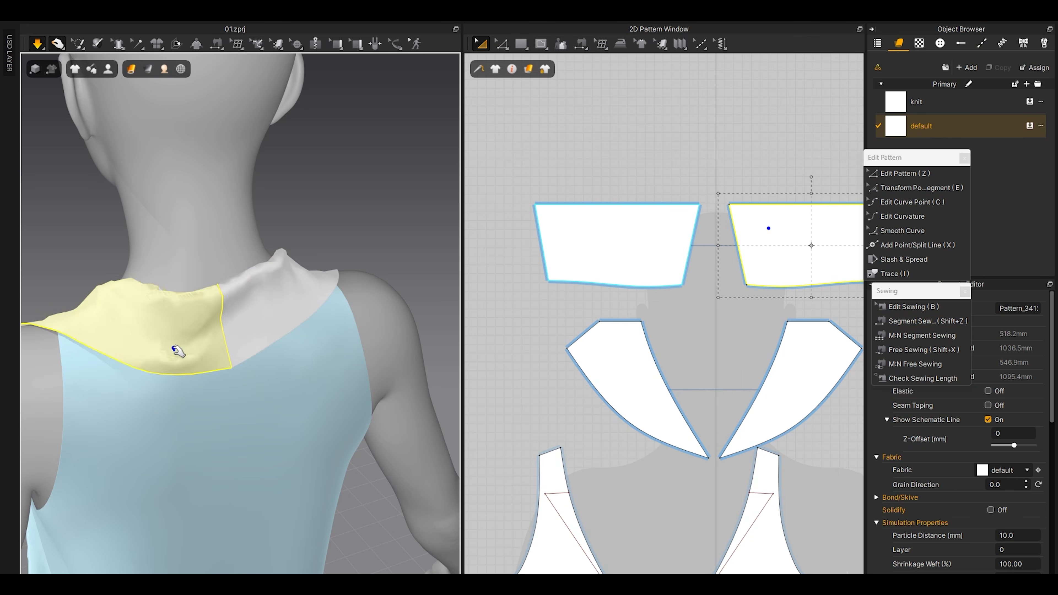
pyautogui.press('space')
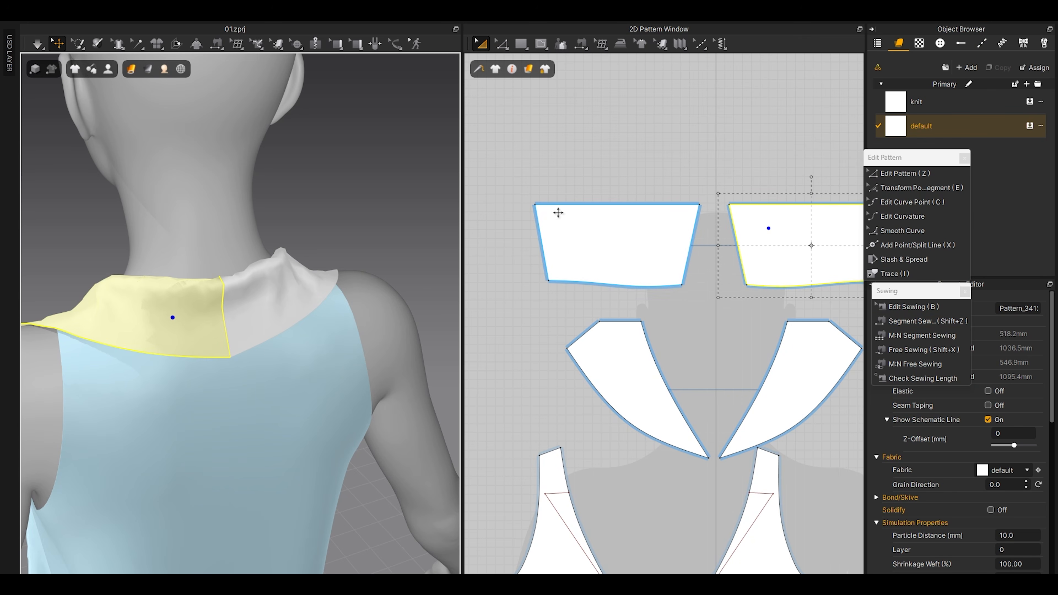
pyautogui.click(192, 344)
# Step: Add a curve point to the collar pattern's upper edge near the centre back and raise it to bow the edge outward
pyautogui.moveTo(783, 174); pyautogui.dragTo(704, 215, button='middle')
pyautogui.press('c')
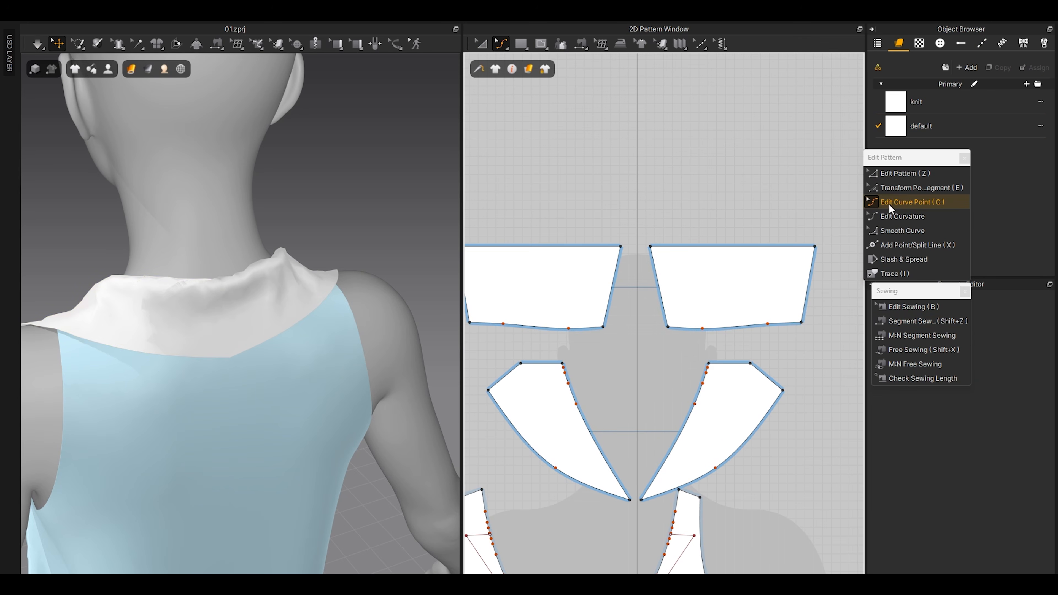
pyautogui.moveTo(711, 246); pyautogui.dragTo(698, 235)
pyautogui.moveTo(272, 331); pyautogui.dragTo(323, 341, button='right')
pyautogui.scroll(3, 323, 341)
pyautogui.scroll(4, 703, 242)
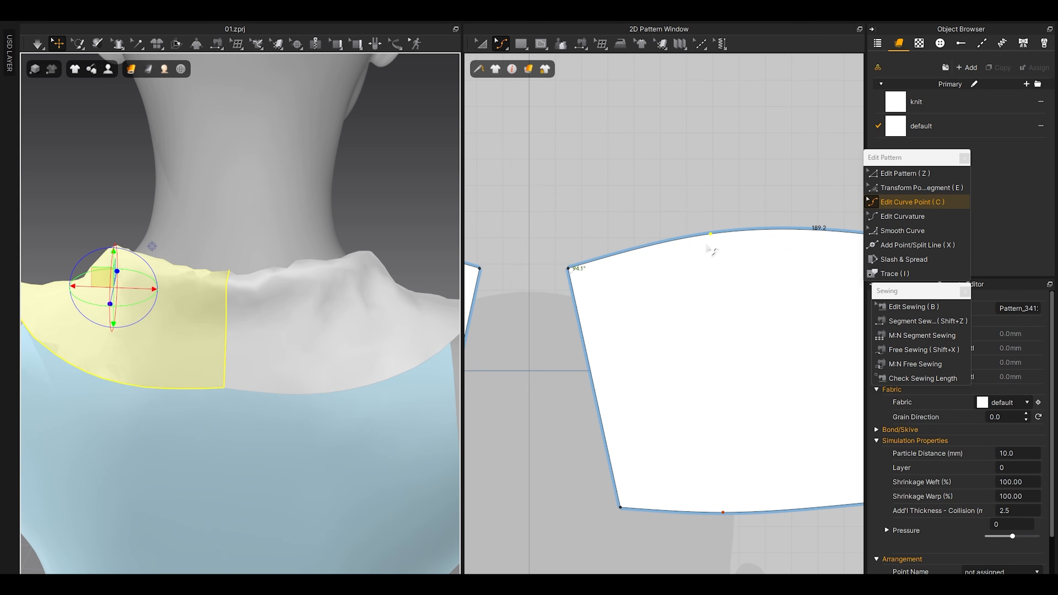
# Step: Lower the curve point on the collar pattern's upper edge near the centre back to flatten the bow
pyautogui.moveTo(711, 236); pyautogui.dragTo(710, 252)
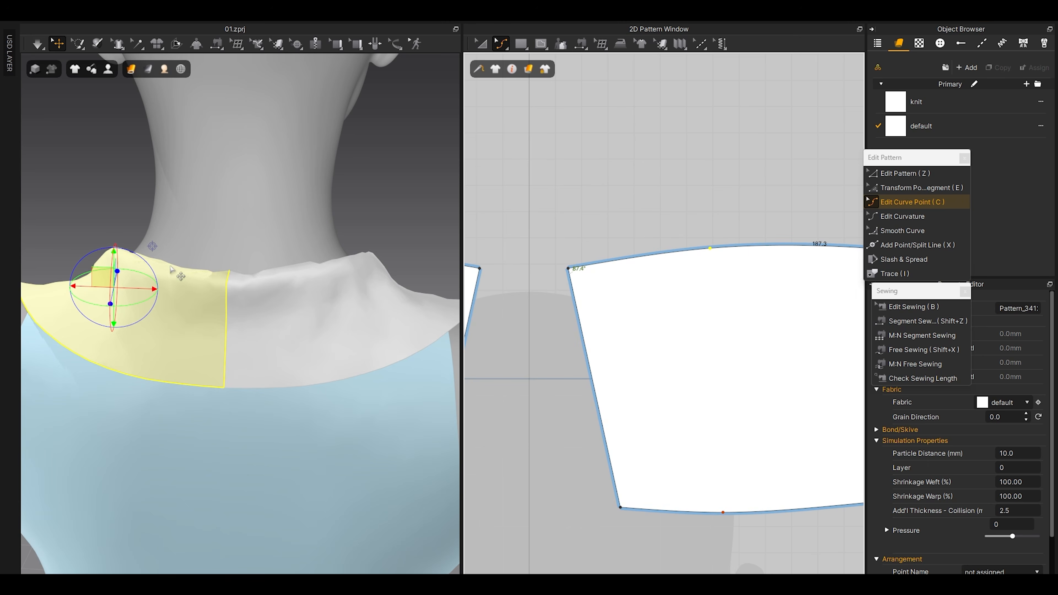
pyautogui.scroll(-3, 291, 269)
pyautogui.click(353, 201)
pyautogui.moveTo(352, 201); pyautogui.dragTo(139, 378, button='right')
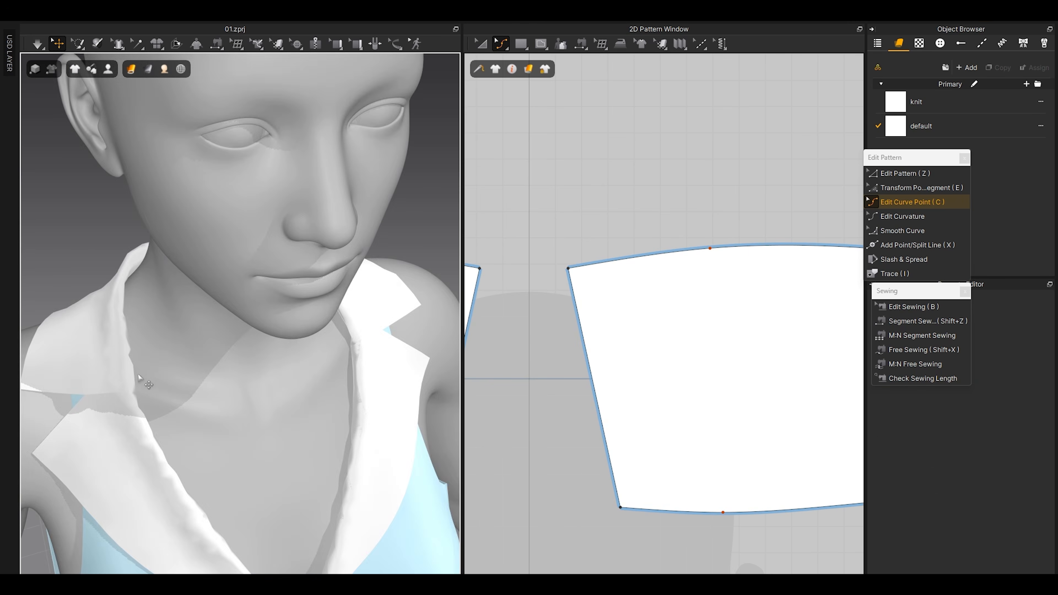
pyautogui.moveTo(139, 378); pyautogui.dragTo(310, 342, button='middle')
# Step: Move the collar pattern's upper outer front corner slightly outward and simulate the collar drape
pyautogui.scroll(-5, 679, 298)
pyautogui.scroll(2, 704, 285)
pyautogui.moveTo(712, 317); pyautogui.dragTo(604, 323, button='middle')
pyautogui.press('z')
pyautogui.moveTo(697, 299); pyautogui.dragTo(714, 300)
pyautogui.press('space')
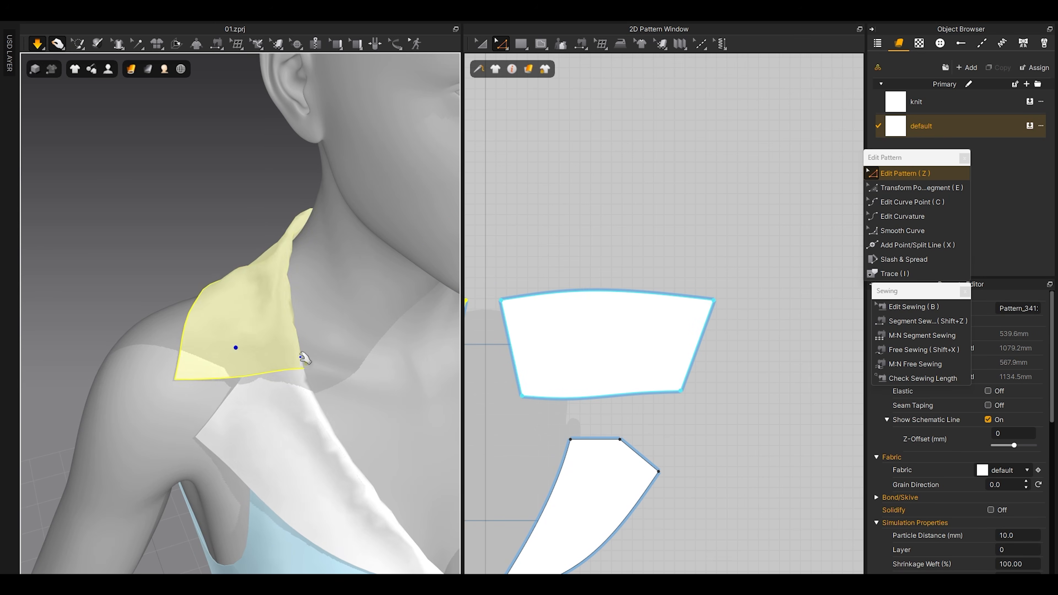
pyautogui.scroll(-4, 300, 357)
pyautogui.moveTo(239, 359)
pyautogui.mouseDown(button='right')
pyautogui.moveTo(235, 347)
pyautogui.moveTo(259, 360)
pyautogui.mouseUp(button='right')
pyautogui.press('space')
pyautogui.scroll(-3, 715, 323)
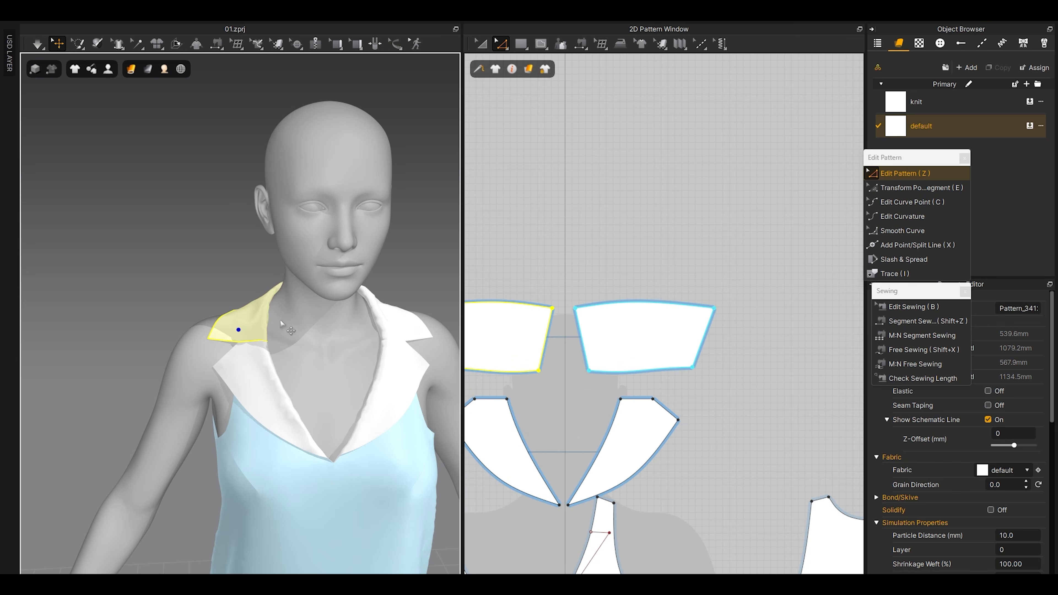
# Step: Move the lapel pattern's upper notch corner inward to shorten its top edge
pyautogui.scroll(4, 244, 337)
pyautogui.scroll(-4, 537, 346)
pyautogui.moveTo(496, 374); pyautogui.dragTo(580, 359, button='middle')
pyautogui.scroll(5, 581, 359)
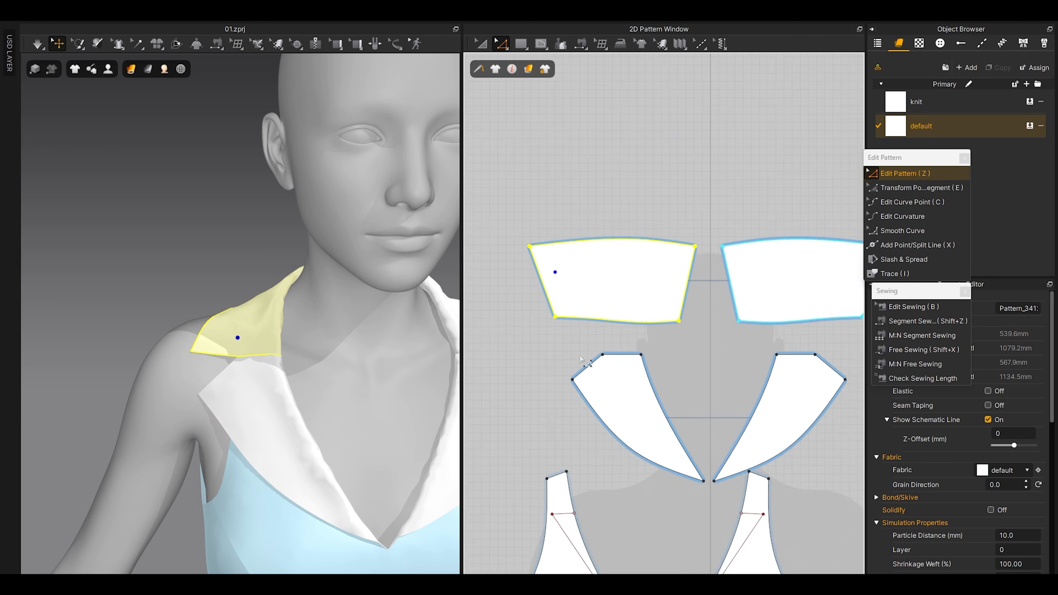
pyautogui.scroll(5, 580, 360)
pyautogui.click(620, 325)
pyautogui.moveTo(631, 353); pyautogui.dragTo(665, 362)
pyautogui.moveTo(586, 320); pyautogui.dragTo(672, 345, button='middle')
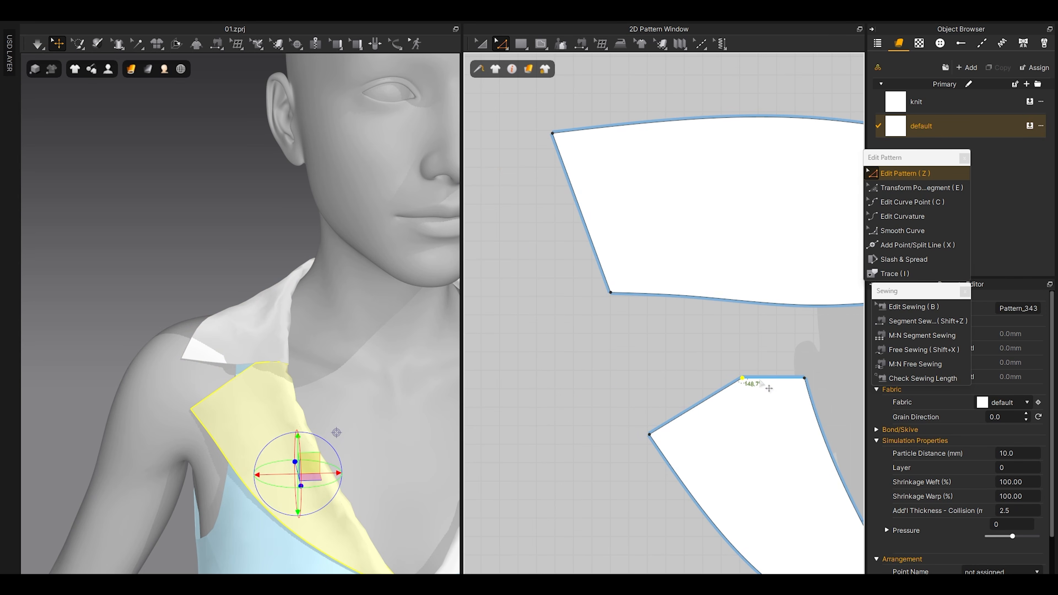
pyautogui.moveTo(762, 382); pyautogui.dragTo(724, 390, button='middle')
pyautogui.click(806, 371)
# Step: Adjust the seam endpoint on the collar's front edge to match the shortened lapel top edge, and simulate
pyautogui.click(929, 308)
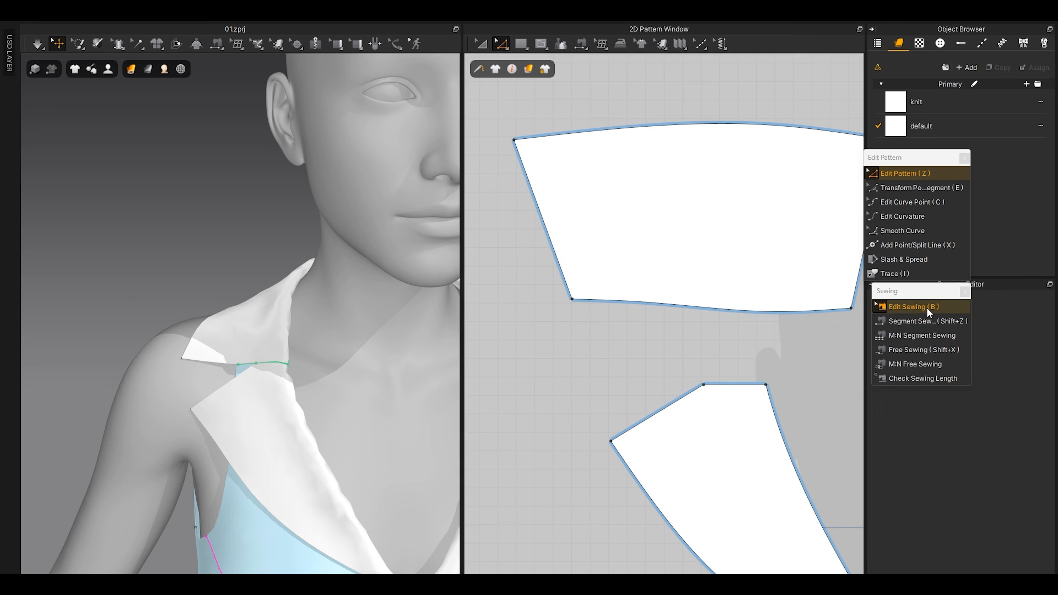
pyautogui.scroll(3, 583, 212)
pyautogui.scroll(2, 565, 218)
pyautogui.click(529, 234)
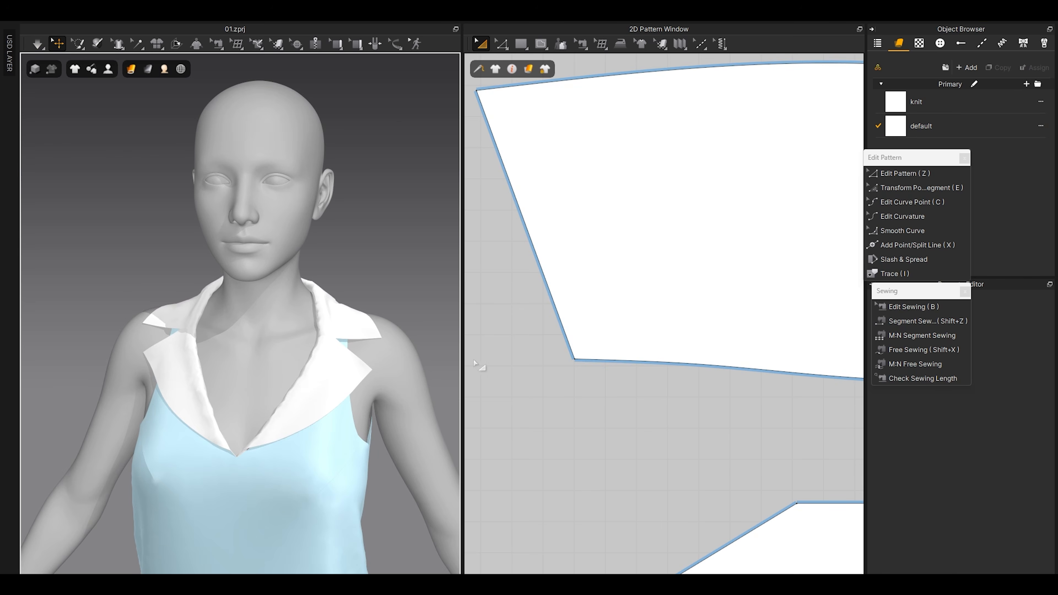
# Step: Try extending the lapel pattern's outer tip farther outward, and return it to its original position
pyautogui.scroll(-4, 586, 301)
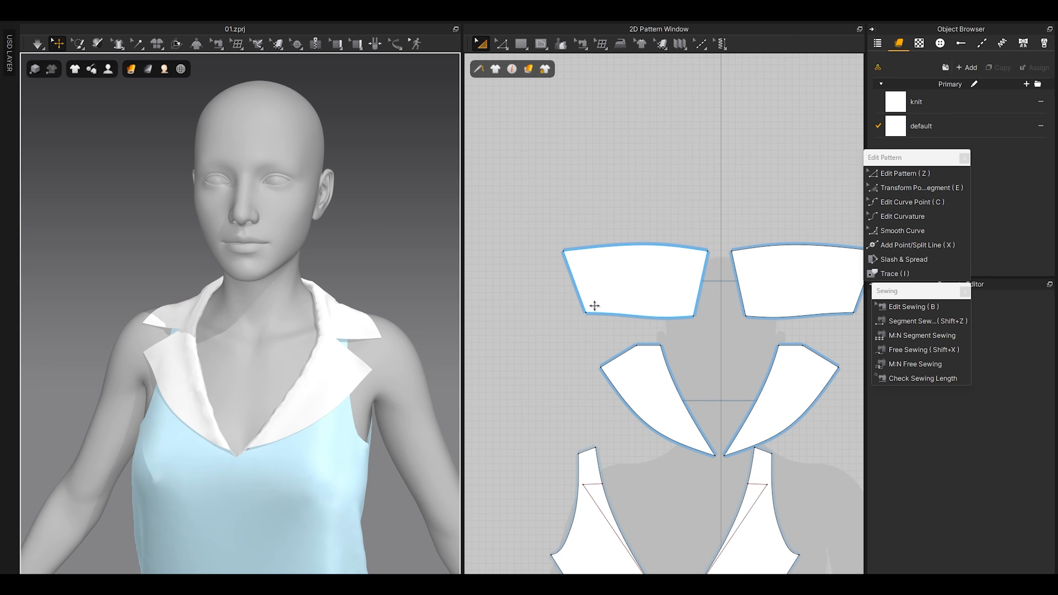
pyautogui.scroll(4, 608, 361)
pyautogui.press('z')
pyautogui.click(573, 376)
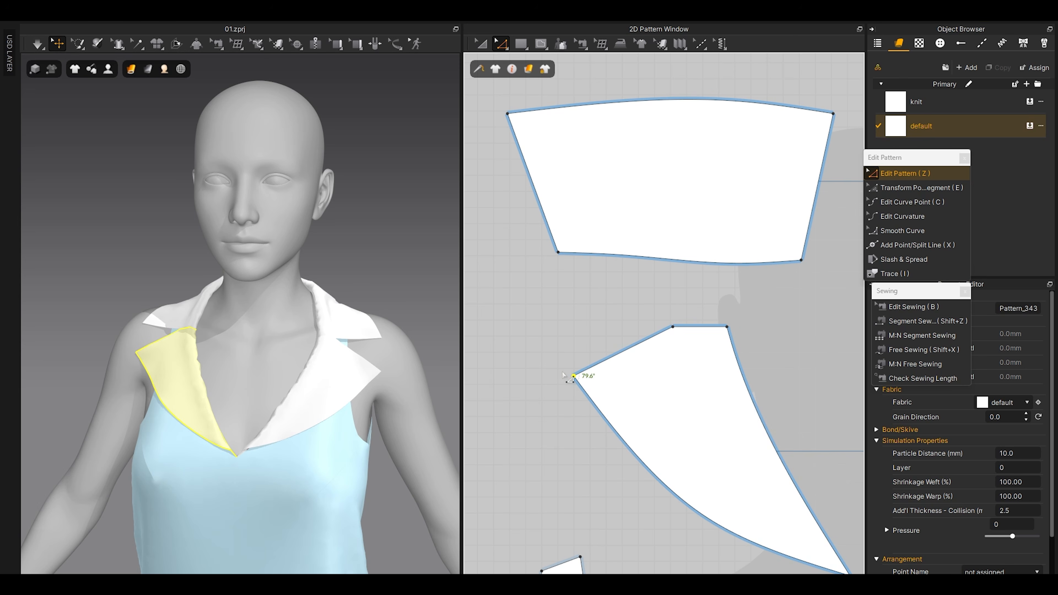
pyautogui.moveTo(574, 376); pyautogui.dragTo(585, 379)
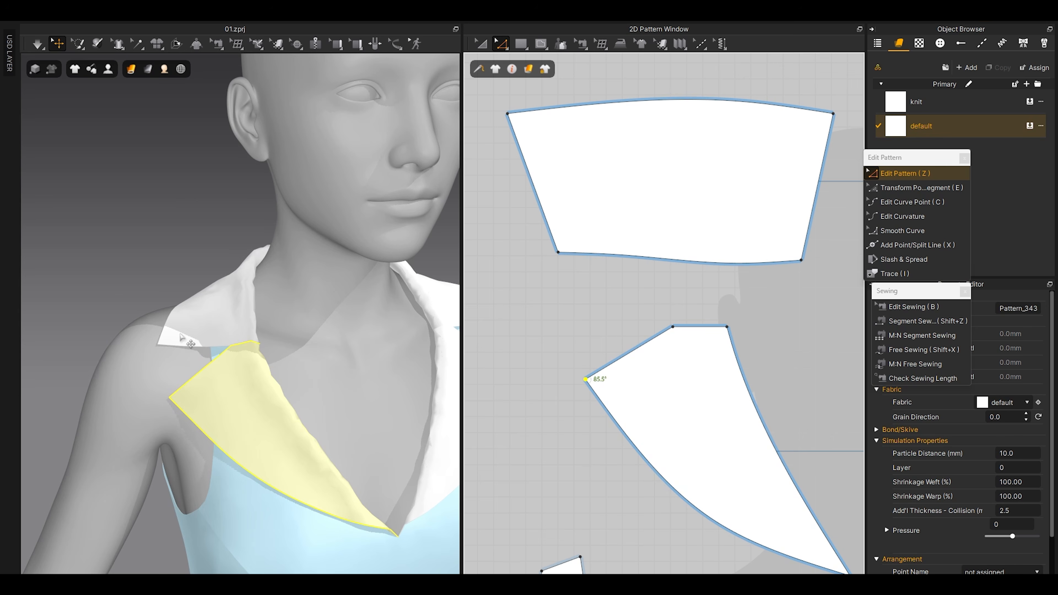
# Step: Try lowering the collar pattern's upper outer front corner with a simulation, and undo the change
pyautogui.click(175, 341)
pyautogui.moveTo(497, 144); pyautogui.dragTo(562, 205, button='middle')
pyautogui.click(562, 205)
pyautogui.moveTo(574, 177); pyautogui.dragTo(574, 202)
pyautogui.press('space')
pyautogui.hotkey('ctrl', 'z')
pyautogui.hotkey('ctrl', 'z')
# Step: Extend the collar pattern's upper outer front corner farther outward to lengthen the collar point, and simulate
pyautogui.click(587, 131)
pyautogui.click(574, 177)
pyautogui.moveTo(582, 184); pyautogui.dragTo(553, 188)
pyautogui.press('space')
# Step: Hide the avatar to expose the back of the collar for inspection
pyautogui.moveTo(225, 338); pyautogui.dragTo(288, 368, button='right')
pyautogui.scroll(-3, 271, 354)
pyautogui.click(227, 319)
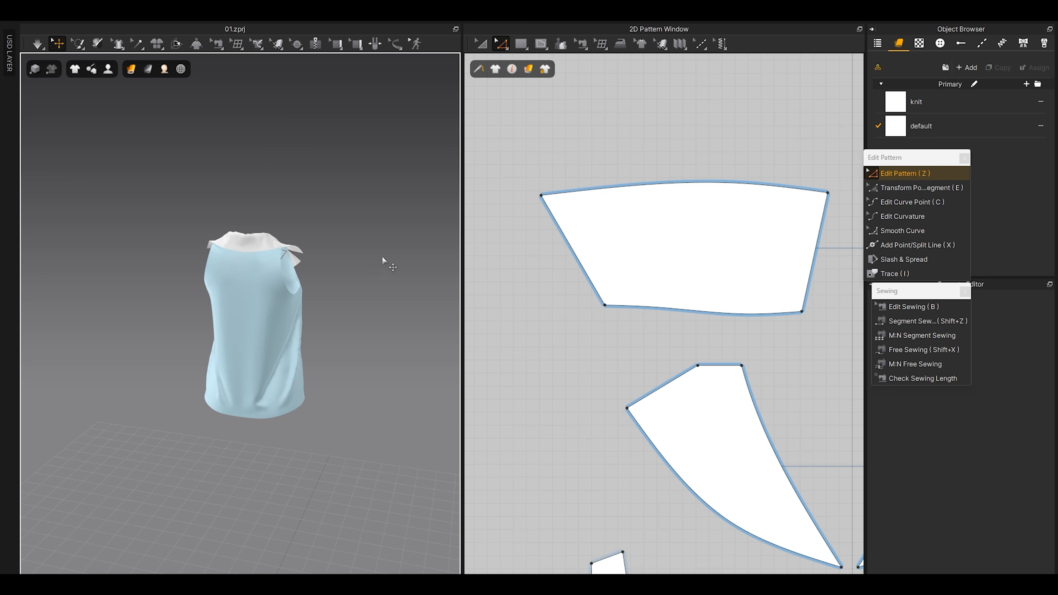
pyautogui.scroll(5, 319, 289)
pyautogui.moveTo(319, 288); pyautogui.dragTo(211, 340, button='middle')
pyautogui.moveTo(210, 340); pyautogui.dragTo(233, 355, button='right')
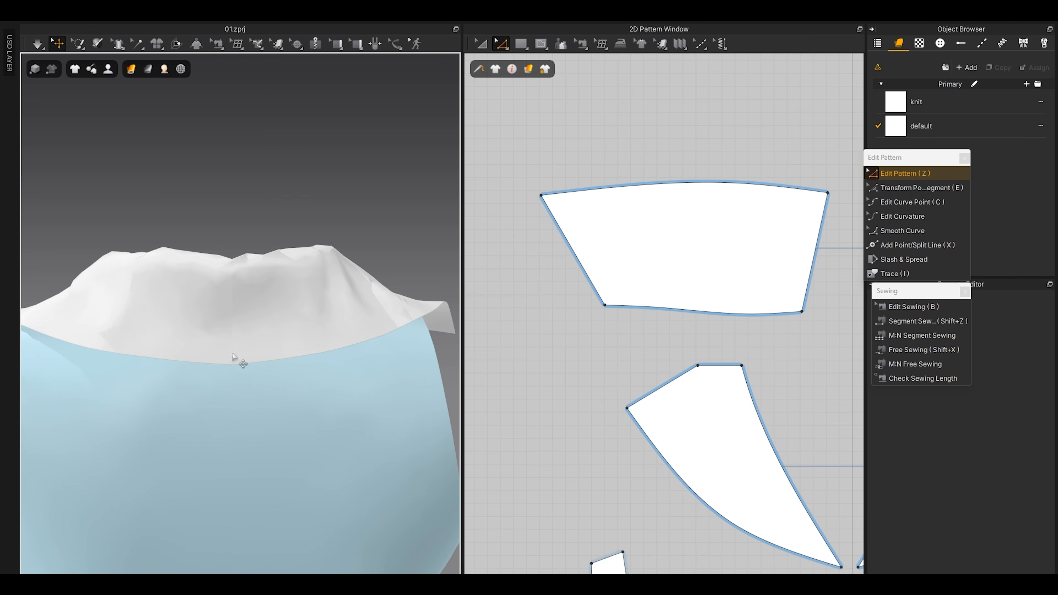
# Step: Lower the collar's upper-edge curve point near the centre back again to flatten the edge further
pyautogui.scroll(-5, 685, 238)
pyautogui.moveTo(750, 232); pyautogui.dragTo(593, 306, button='middle')
pyautogui.scroll(8, 593, 306)
pyautogui.scroll(3, 637, 311)
pyautogui.press('c')
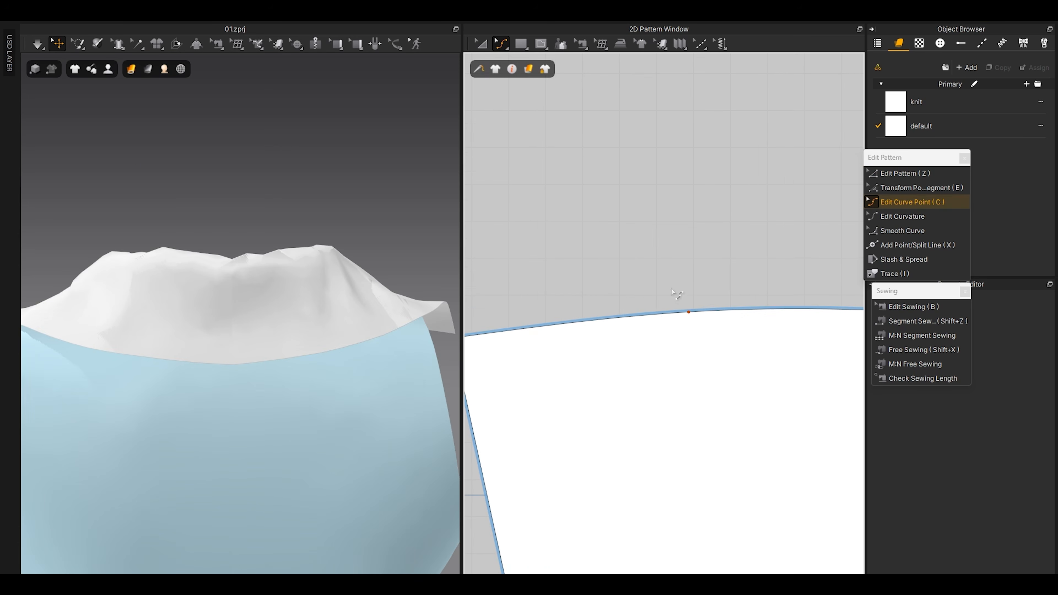
pyautogui.moveTo(691, 315); pyautogui.dragTo(688, 324)
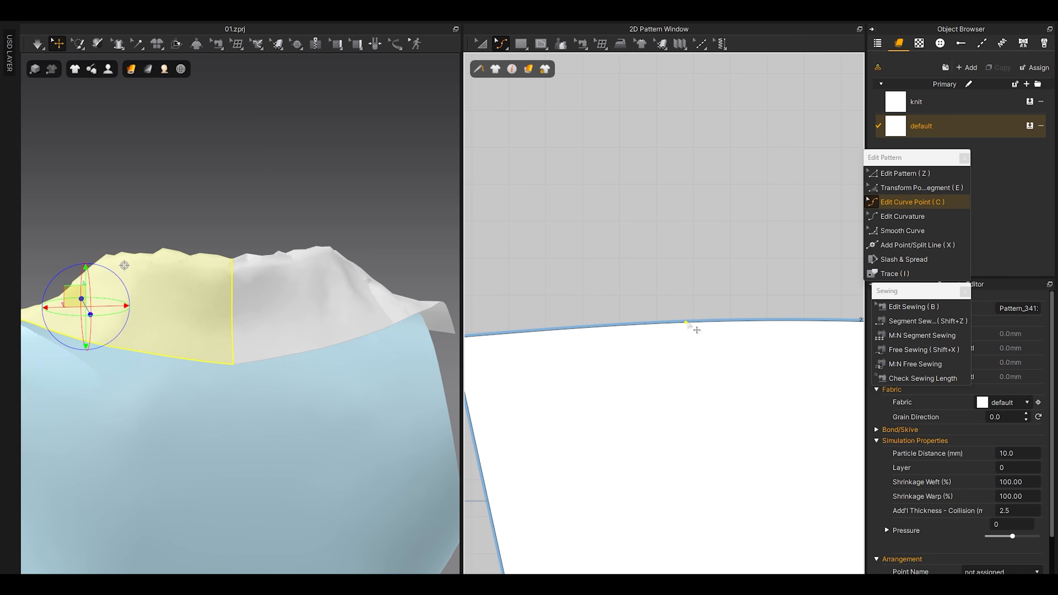
pyautogui.click(686, 323)
pyautogui.scroll(-2, 665, 295)
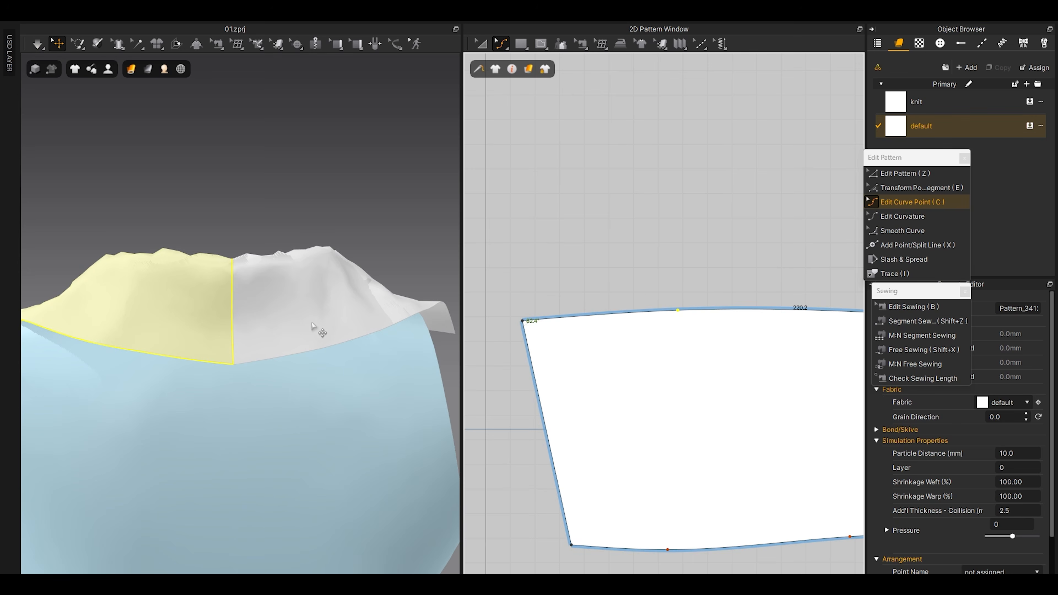
pyautogui.click(251, 351)
# Step: Add a second curve point beside the collar's upper centre-back corner and adjust both points into a gentle curve
pyautogui.scroll(-6, 614, 318)
pyautogui.moveTo(556, 305); pyautogui.dragTo(632, 285, button='middle')
pyautogui.scroll(5, 633, 284)
pyautogui.click(632, 282)
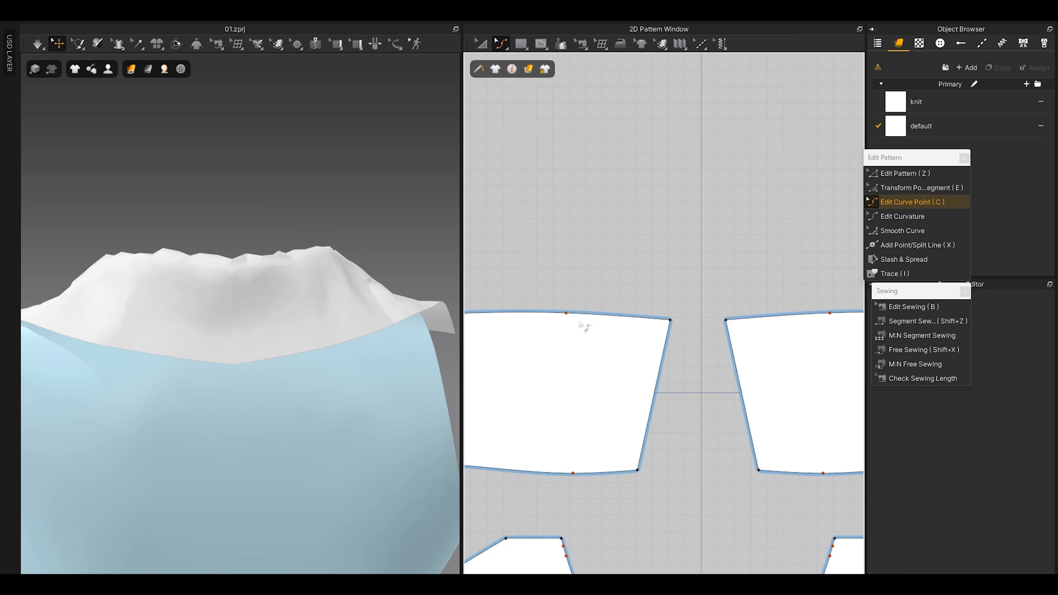
pyautogui.moveTo(566, 313); pyautogui.dragTo(648, 314)
pyautogui.moveTo(572, 341); pyautogui.dragTo(628, 342, button='middle')
pyautogui.moveTo(628, 303); pyautogui.dragTo(580, 292)
pyautogui.scroll(3, 658, 332)
pyautogui.click(739, 300)
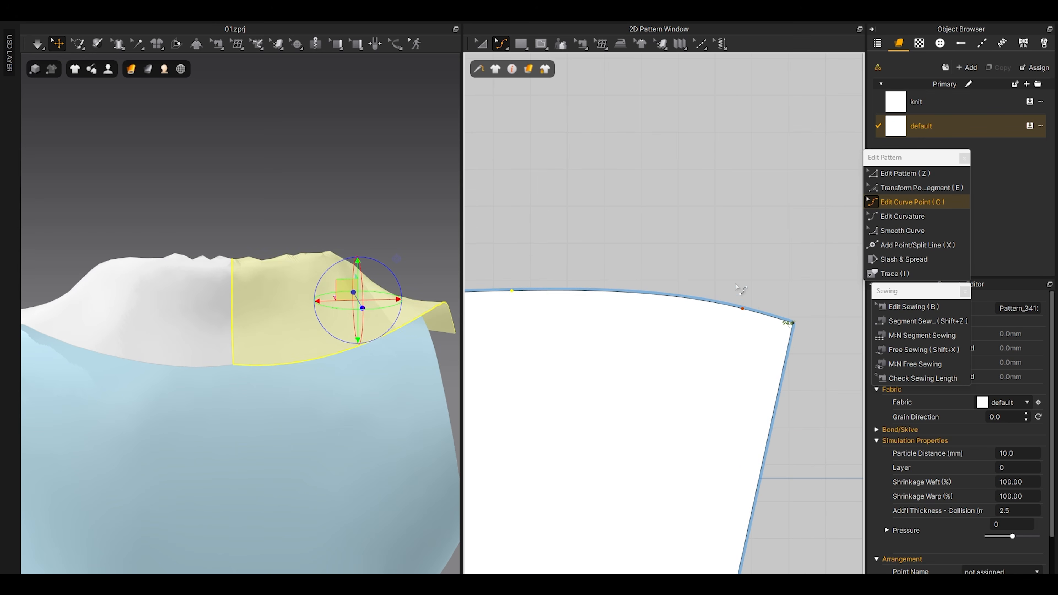
pyautogui.moveTo(748, 312); pyautogui.dragTo(750, 323)
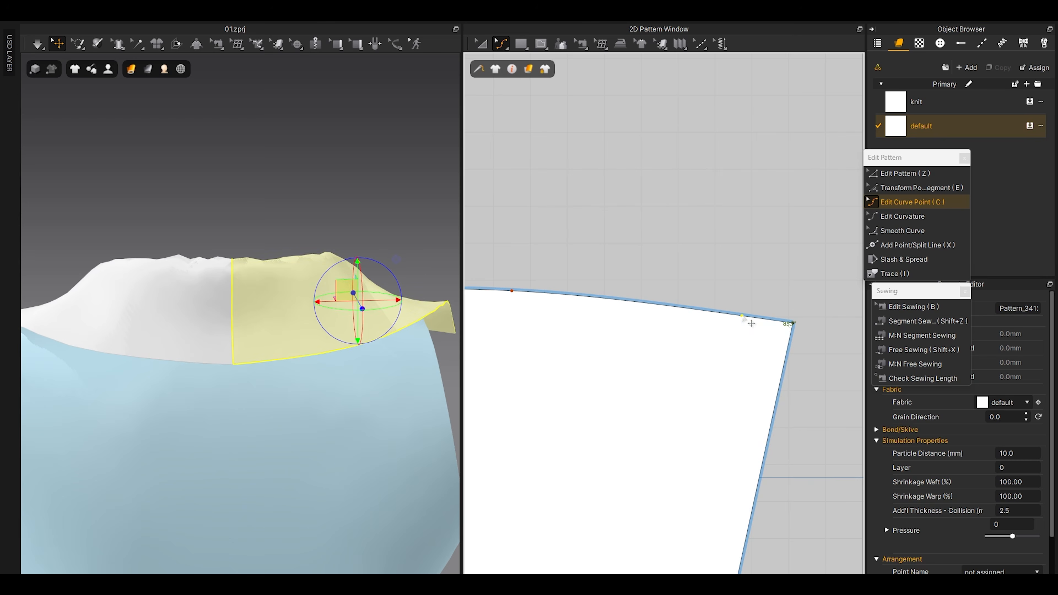
# Step: Simulate the reshaped collar and tug its back half to settle the fabric
pyautogui.click(258, 187)
pyautogui.moveTo(250, 292); pyautogui.dragTo(302, 308, button='right')
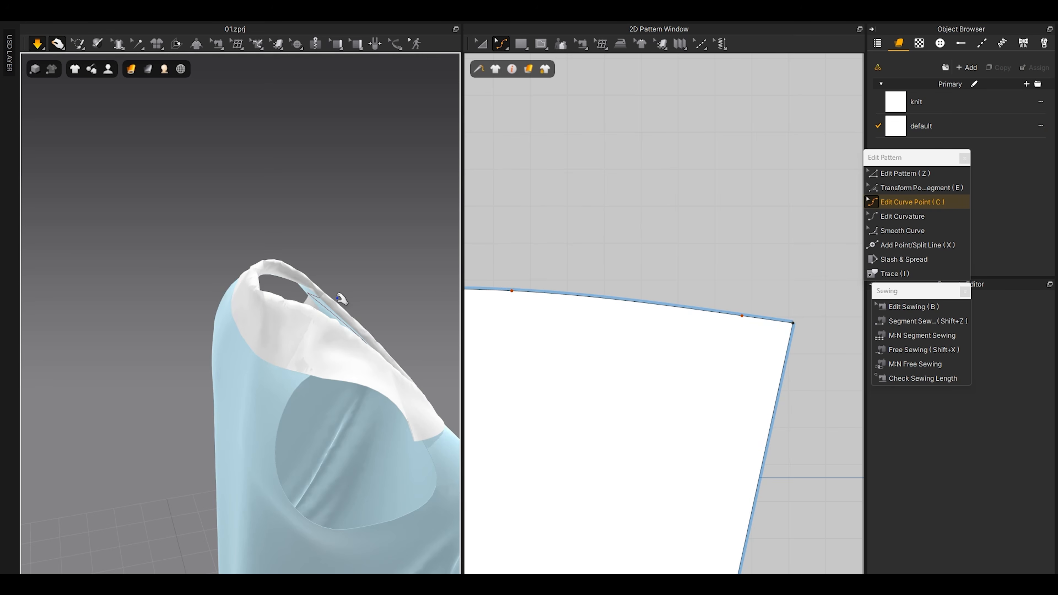
pyautogui.scroll(-3, 303, 307)
pyautogui.click(253, 329)
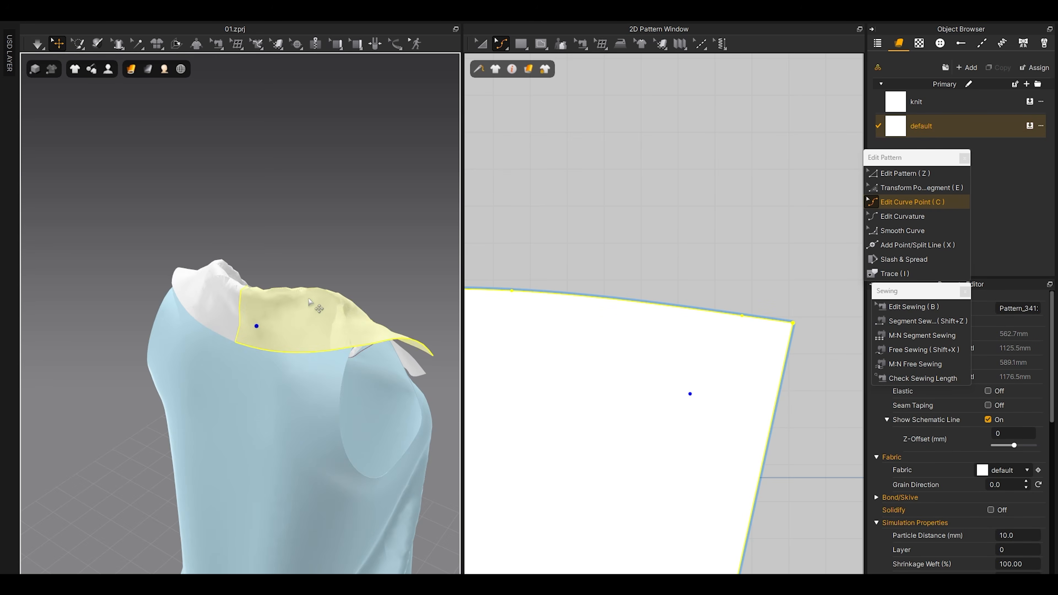
# Step: Unfreeze all garment patterns and simulate the whole vest together with the collar and lapels
pyautogui.scroll(-2, 291, 325)
pyautogui.hotkey('ctrl', 'a')
pyautogui.rightClick(217, 79)
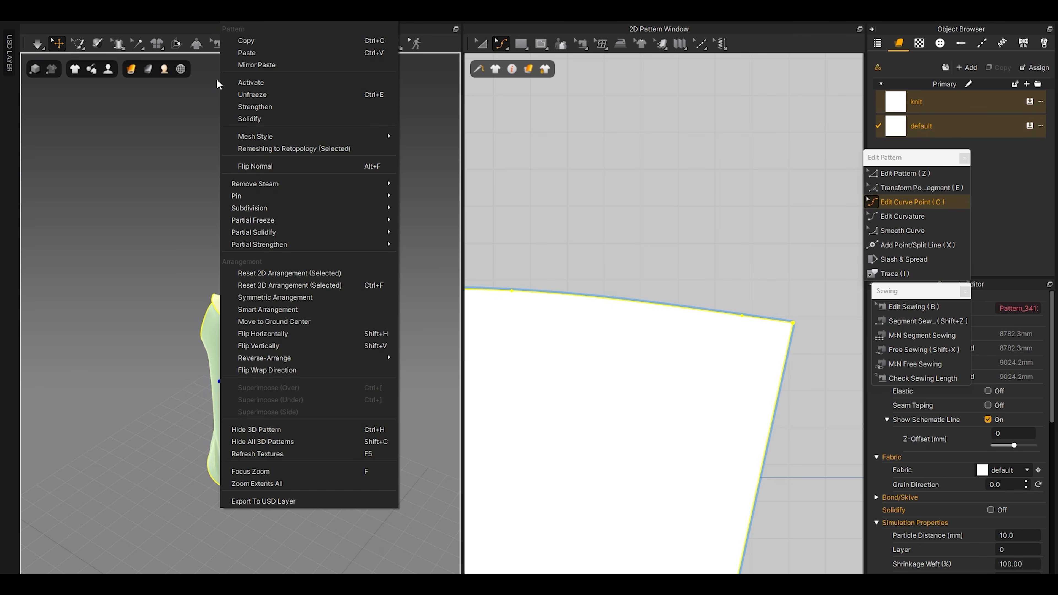
pyautogui.click(250, 94)
pyautogui.moveTo(241, 102); pyautogui.dragTo(252, 335, button='right')
pyautogui.press('space')
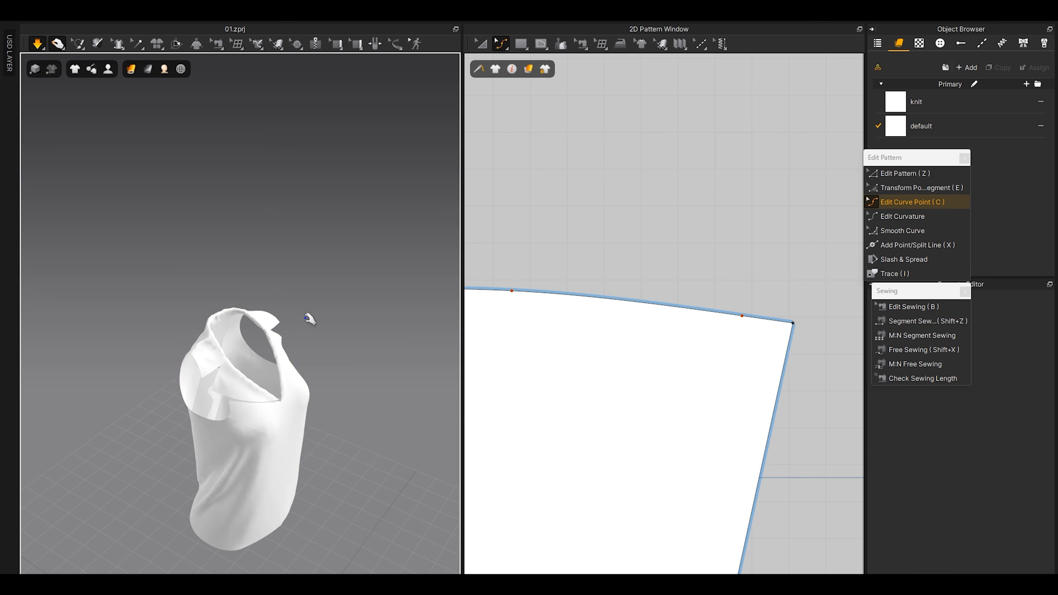
# Step: Tug the back of the collar during simulation, stop simulating, and show the avatar again
pyautogui.scroll(3, 249, 343)
pyautogui.click(262, 315)
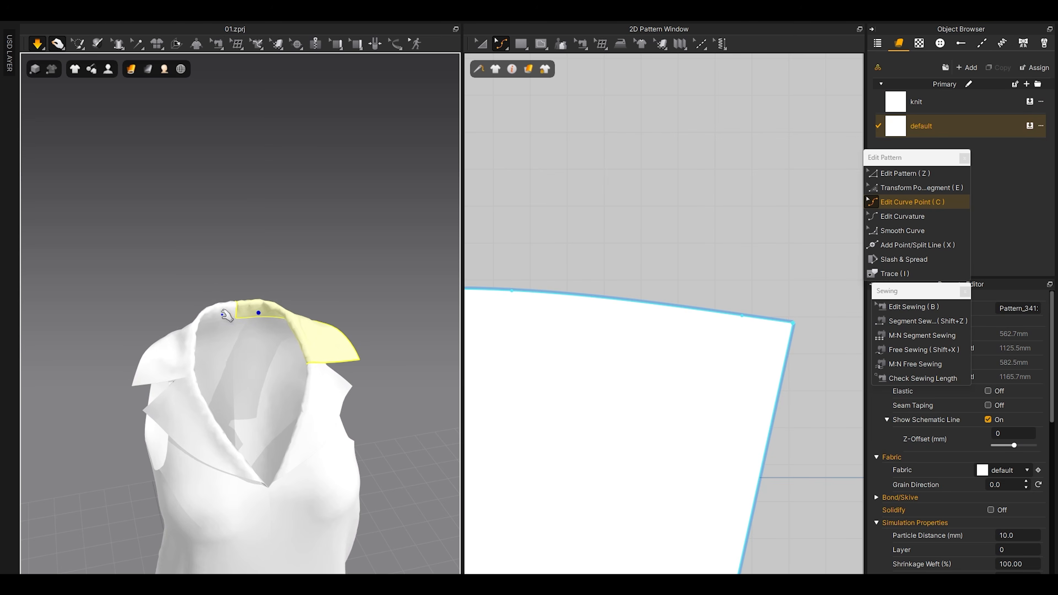
pyautogui.click(397, 342)
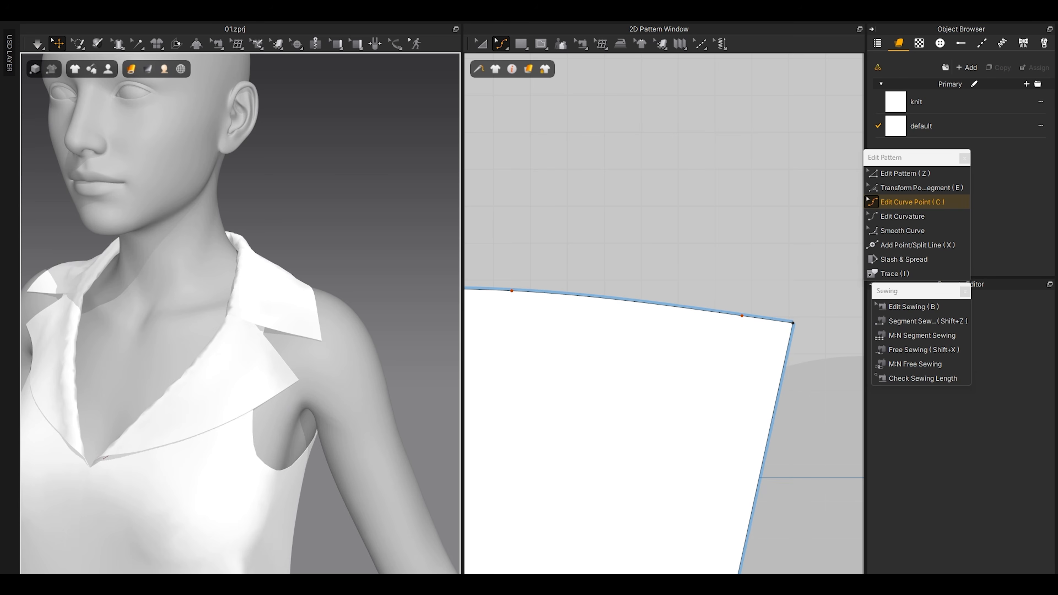
pyautogui.moveTo(62, 310); pyautogui.dragTo(229, 340, button='right')
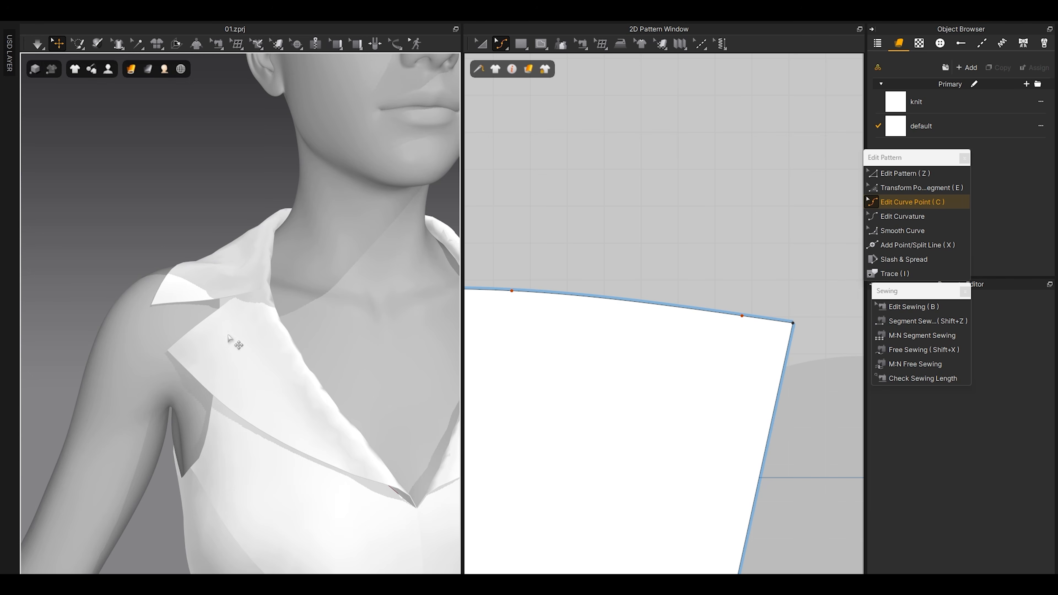
# Step: Move the collar pattern's upper outer front corner slightly inward to shorten the collar point
pyautogui.scroll(-3, 576, 349)
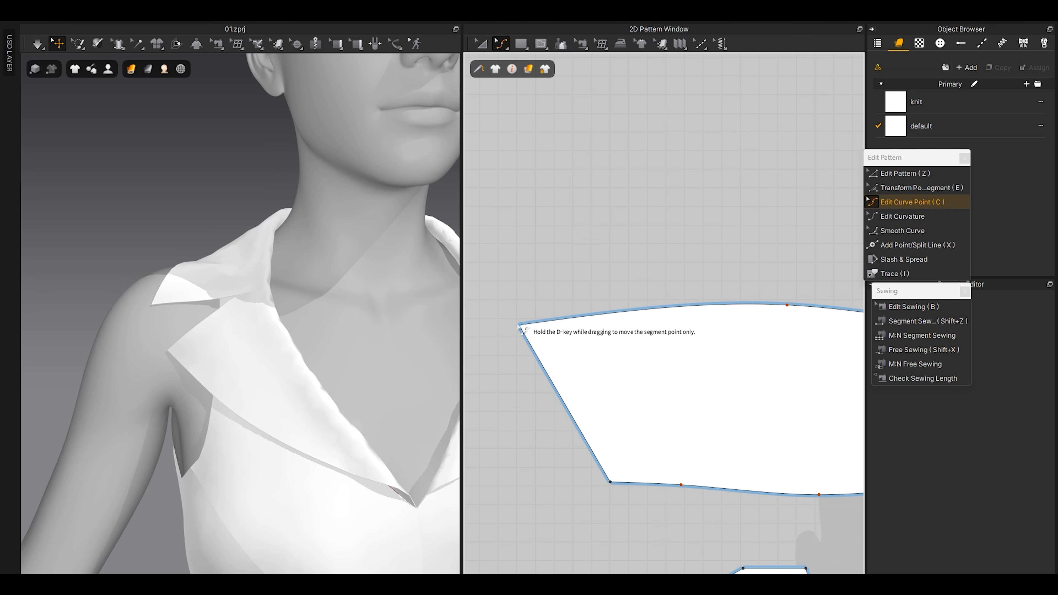
pyautogui.moveTo(523, 332); pyautogui.dragTo(545, 326)
pyautogui.scroll(-3, 539, 325)
# Step: Move the lapel's notch corner outward to lengthen its top edge to about 41 mm
pyautogui.scroll(5, 635, 342)
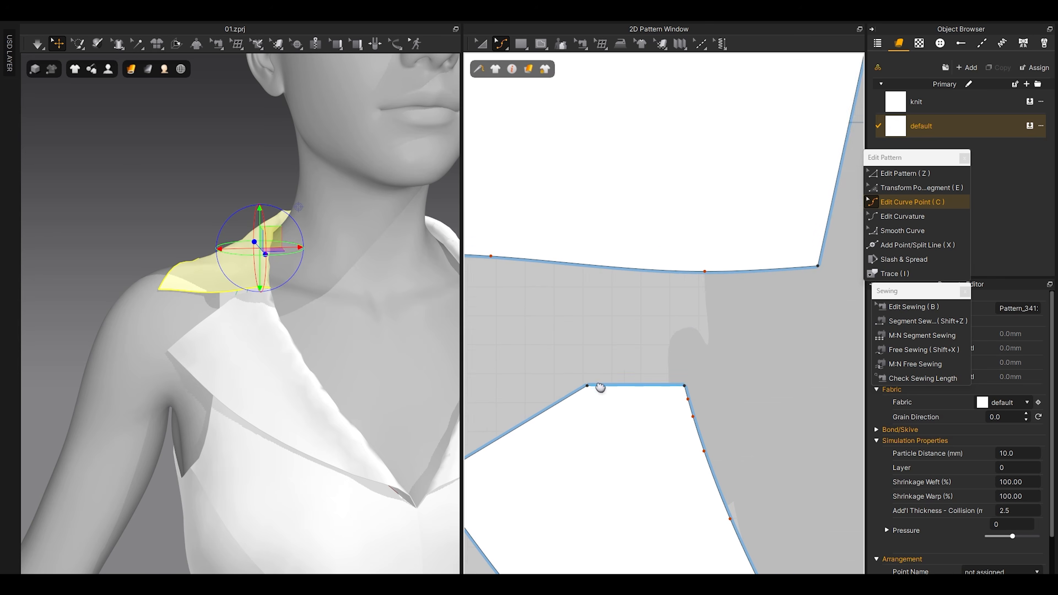
pyautogui.click(655, 349)
pyautogui.moveTo(657, 374); pyautogui.dragTo(648, 378)
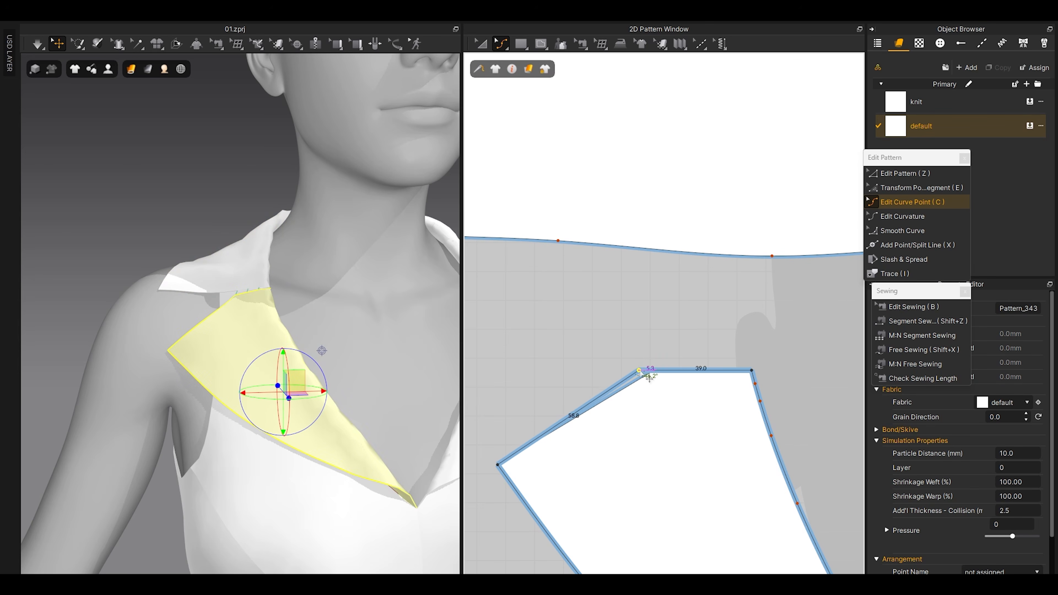
# Step: Extend the seam on the collar's front edge to 41.1 mm to match the lapel's top edge, and simulate
pyautogui.scroll(-3, 644, 379)
pyautogui.press('b')
pyautogui.scroll(4, 632, 307)
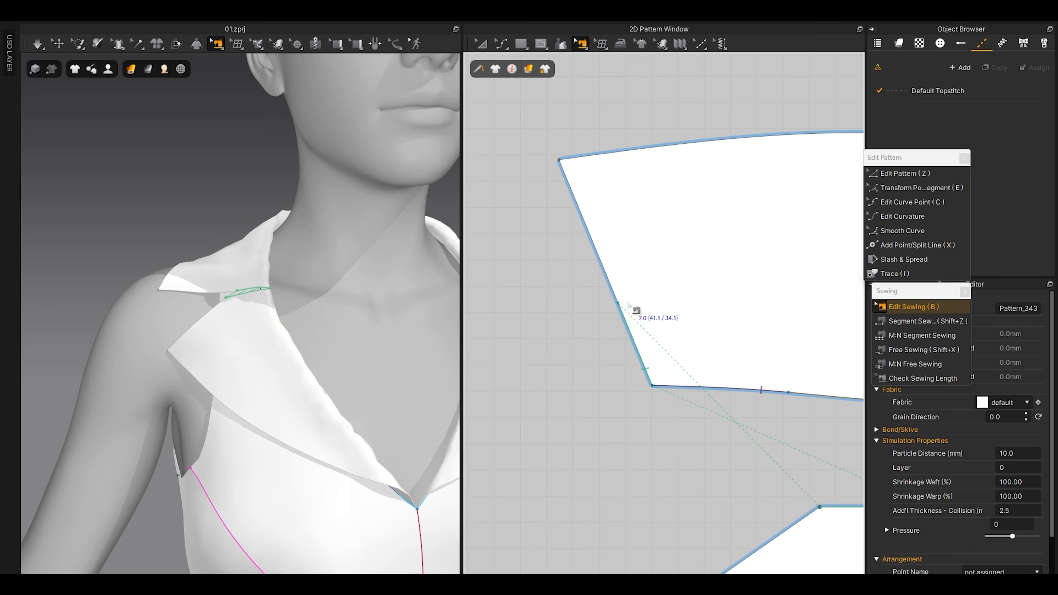
pyautogui.click(624, 298)
pyautogui.moveTo(617, 305); pyautogui.dragTo(613, 294)
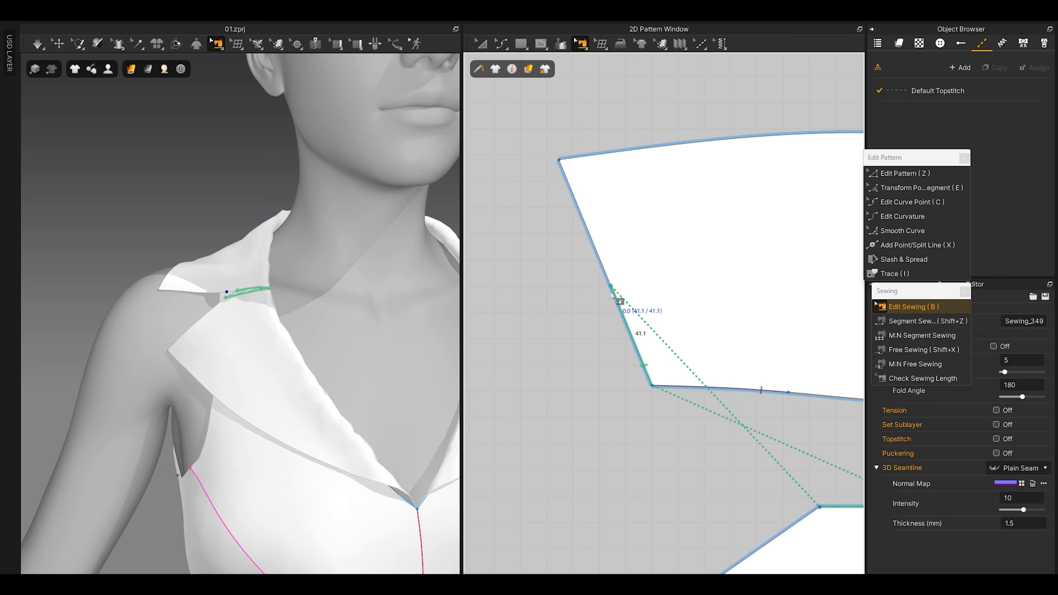
pyautogui.press('space')
pyautogui.scroll(-5, 301, 289)
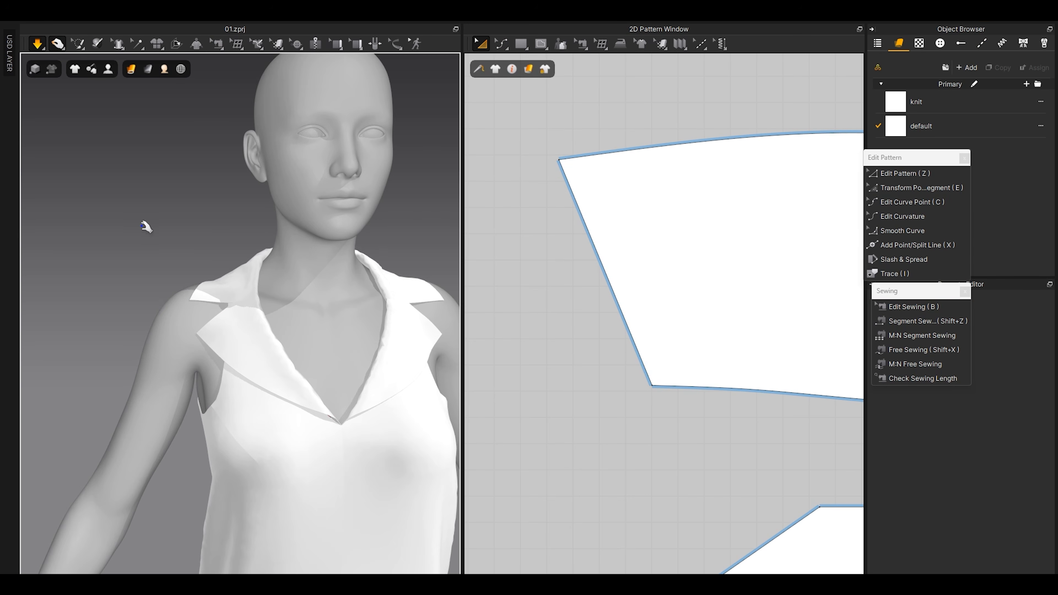
pyautogui.moveTo(204, 292); pyautogui.dragTo(232, 311, button='right')
pyautogui.press('space')
# Step: Lower the lapel pattern's outer tip to open the notch, and simulate the lapel drape
pyautogui.scroll(-5, 703, 303)
pyautogui.moveTo(703, 416); pyautogui.dragTo(614, 320, button='middle')
pyautogui.scroll(3, 608, 320)
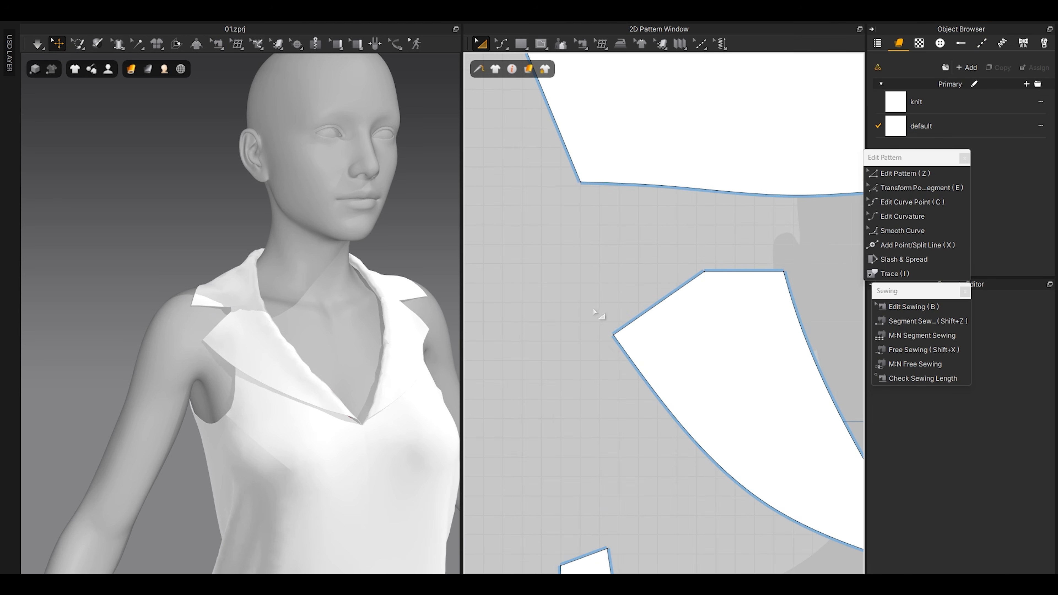
pyautogui.press('z')
pyautogui.moveTo(614, 338); pyautogui.dragTo(619, 385)
pyautogui.press('space')
pyautogui.press('space')
pyautogui.press('space')
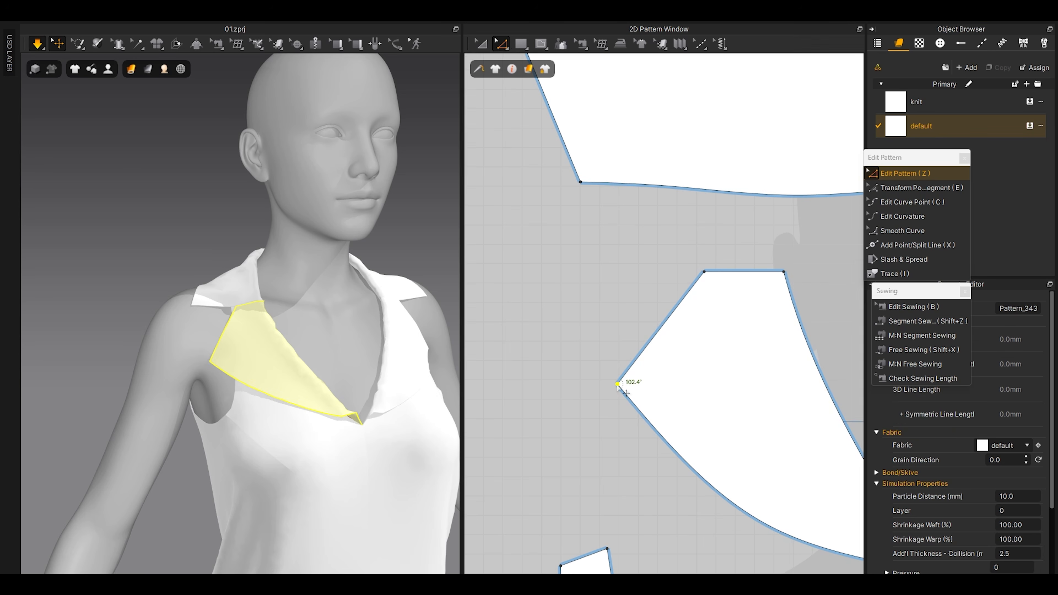
pyautogui.click(259, 350)
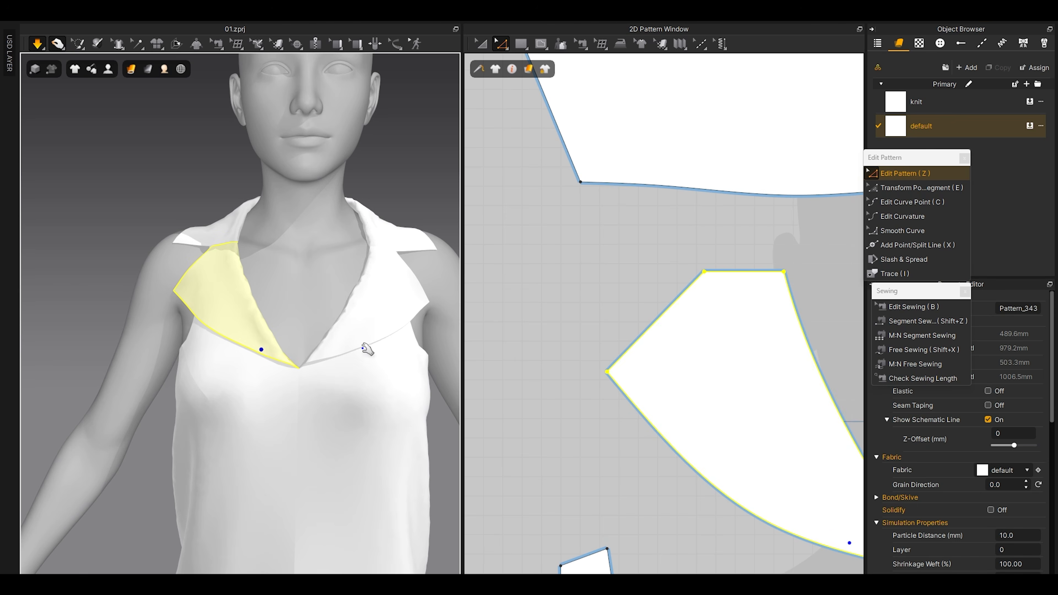
# Step: Tug the draped lapel into place and flatten the lapel pattern's outer edge by moving its curve point inward, and re-simulate
pyautogui.moveTo(369, 344); pyautogui.dragTo(376, 345)
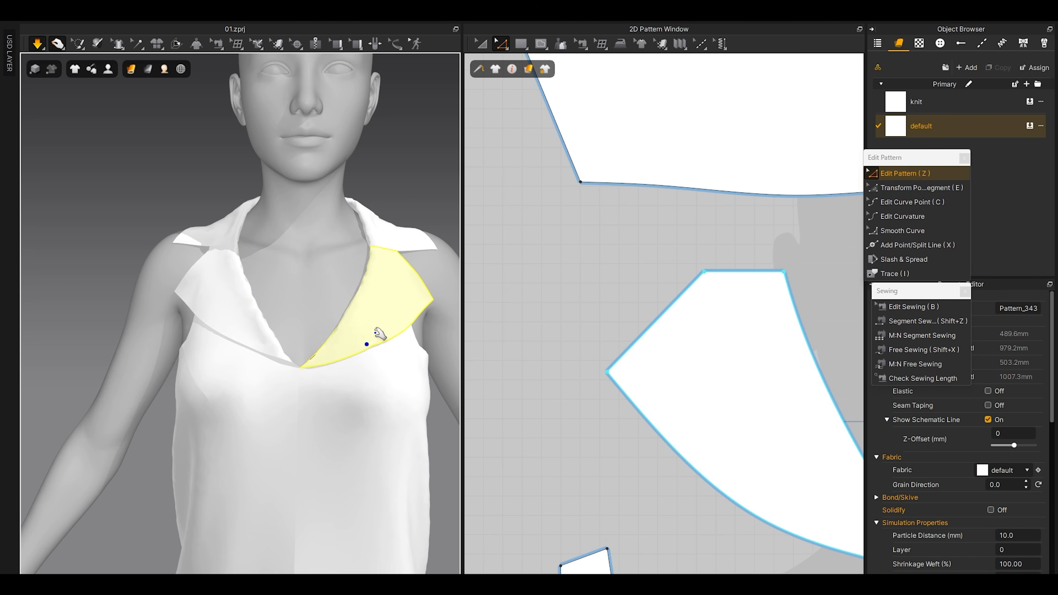
pyautogui.press('space')
pyautogui.scroll(-5, 631, 428)
pyautogui.scroll(3, 649, 372)
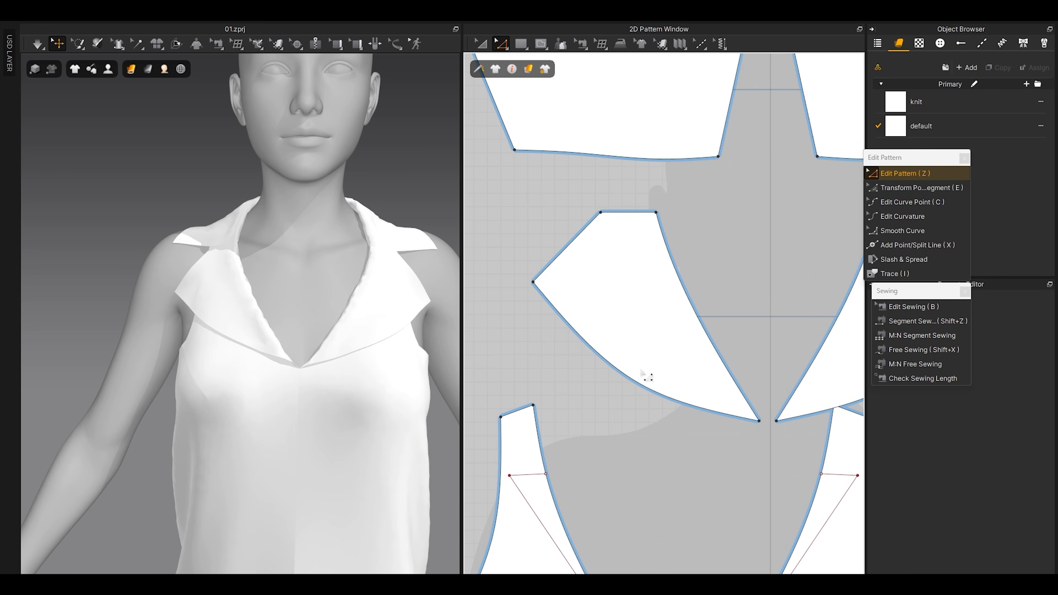
pyautogui.scroll(5, 652, 375)
pyautogui.press('c')
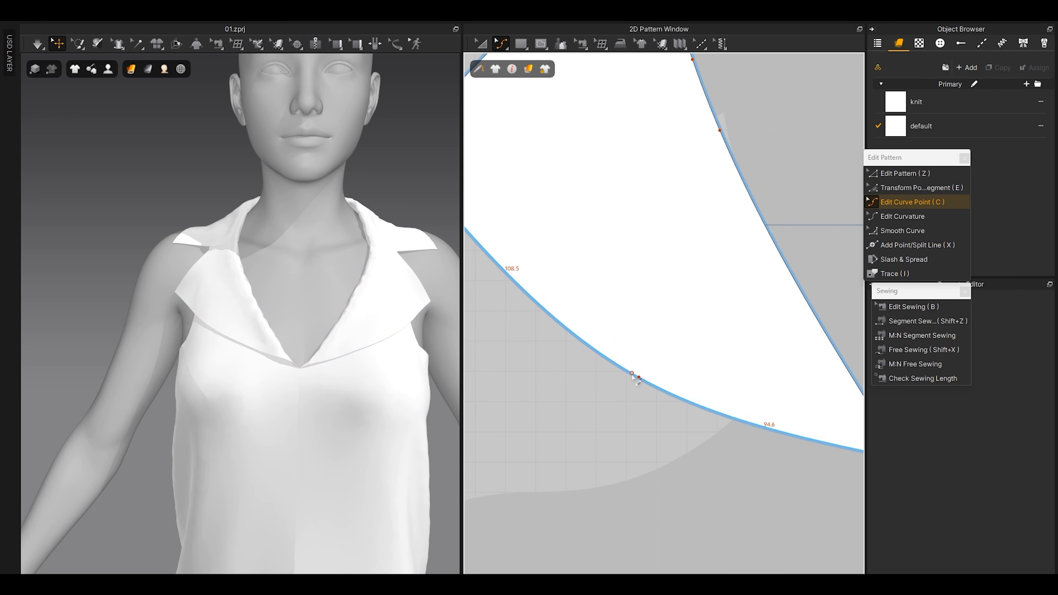
pyautogui.moveTo(638, 377); pyautogui.dragTo(651, 350)
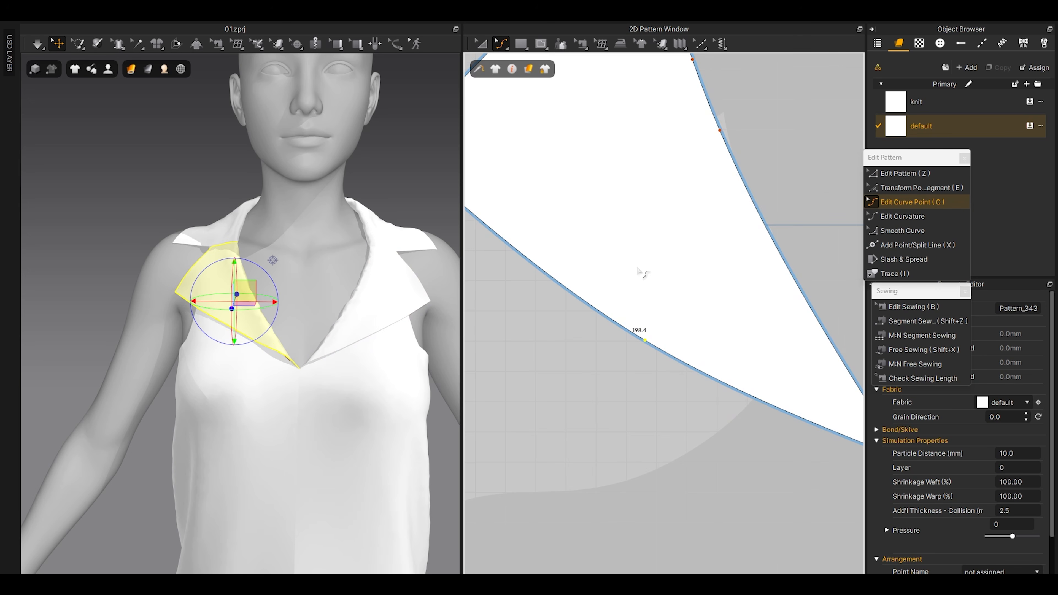
pyautogui.scroll(-5, 645, 275)
pyautogui.press('z')
pyautogui.press('space')
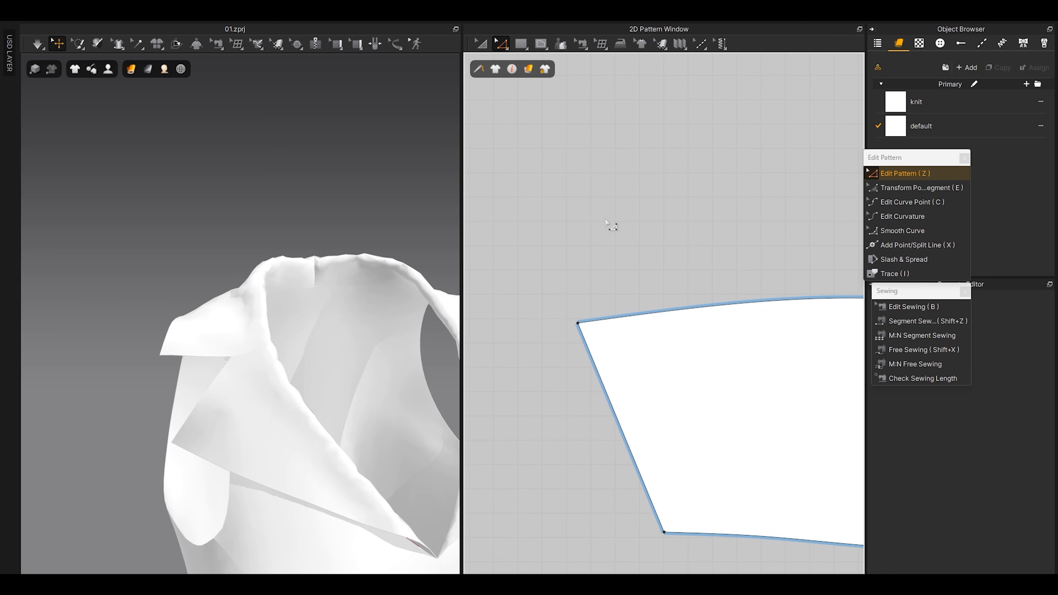
# Step: Move the collar pattern's upper outer front corner slightly outward, simulate the drape, and view the whole vest on the avatar
pyautogui.moveTo(578, 323)
pyautogui.mouseDown()
pyautogui.moveTo(590, 321)
pyautogui.moveTo(570, 328)
pyautogui.mouseUp()
pyautogui.press('space')
pyautogui.press('space')
pyautogui.press('space')
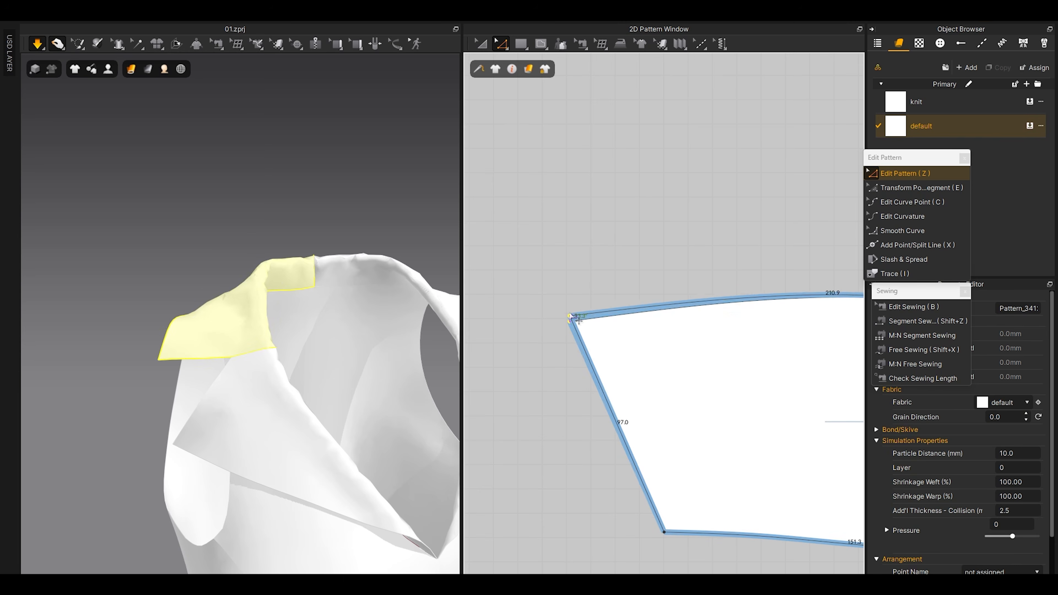
pyautogui.click(311, 203)
pyautogui.scroll(-5, 311, 203)
pyautogui.hotkey('shift', 'a')
pyautogui.moveTo(243, 336); pyautogui.dragTo(354, 367, button='right')
pyautogui.scroll(-6, 664, 403)
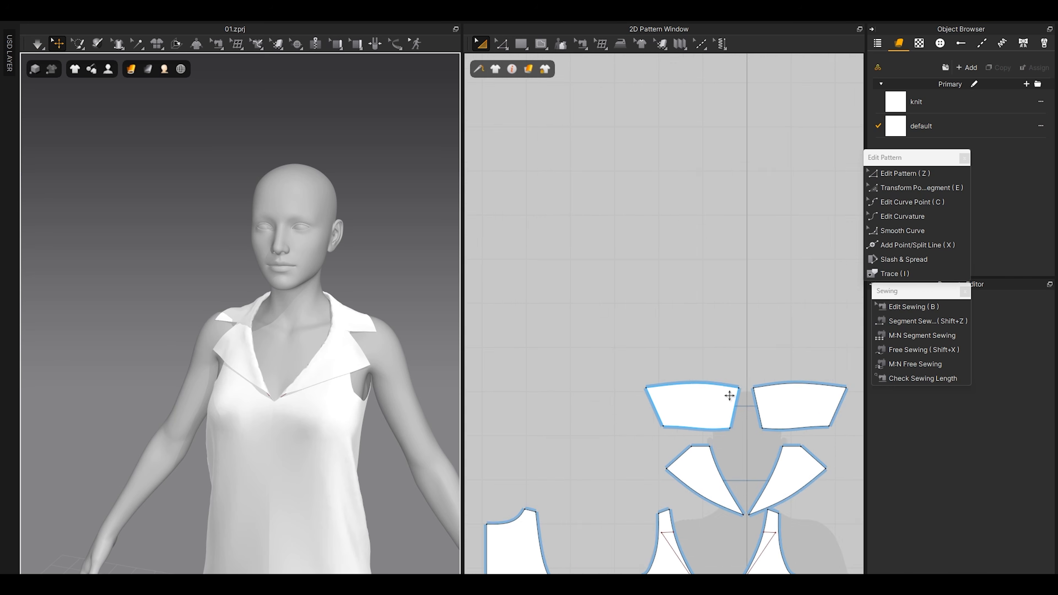
# Step: Lower the collar pattern's upper outer edge by about 14.4 mm to narrow the collar, and simulate
pyautogui.moveTo(727, 394); pyautogui.dragTo(663, 358, button='middle')
pyautogui.scroll(3, 662, 358)
pyautogui.press('z')
pyautogui.click(663, 348)
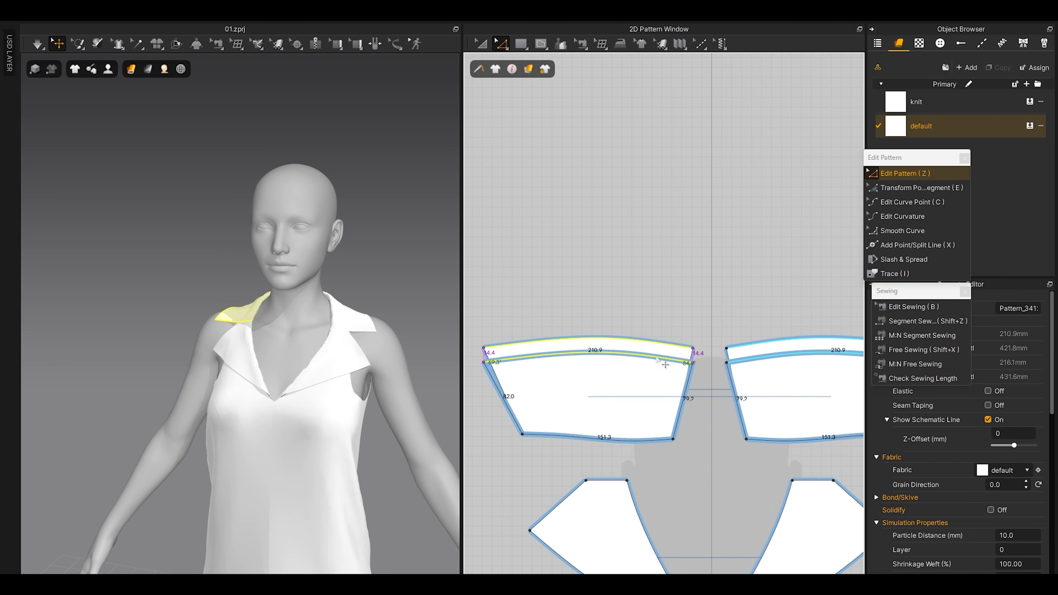
pyautogui.press('space')
pyautogui.moveTo(239, 391); pyautogui.dragTo(289, 400, button='right')
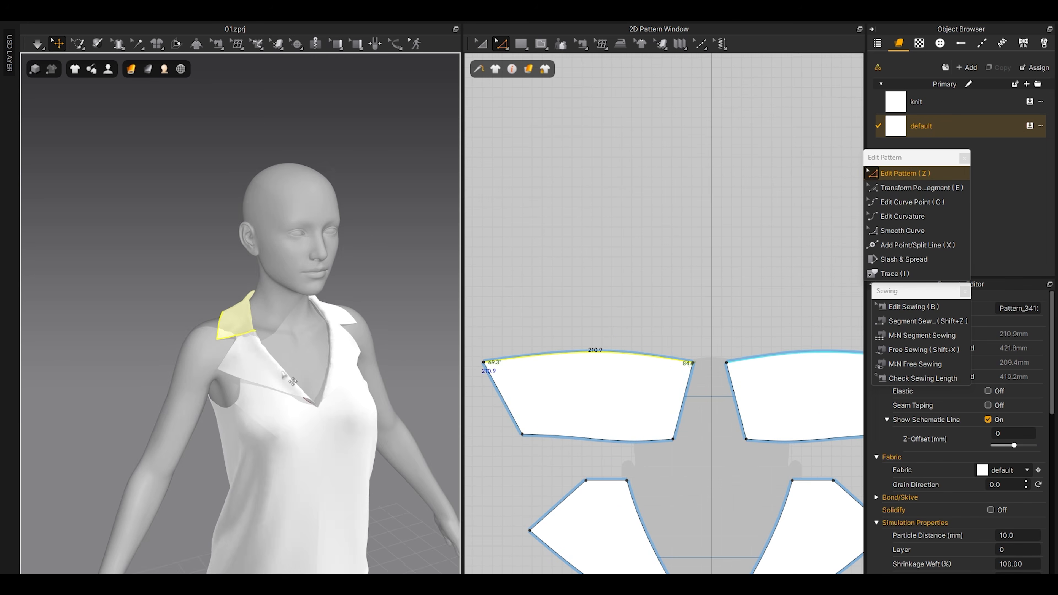
# Step: Reshape the collar's outer edge near the center back by repositioning its curve points
pyautogui.scroll(3, 291, 404)
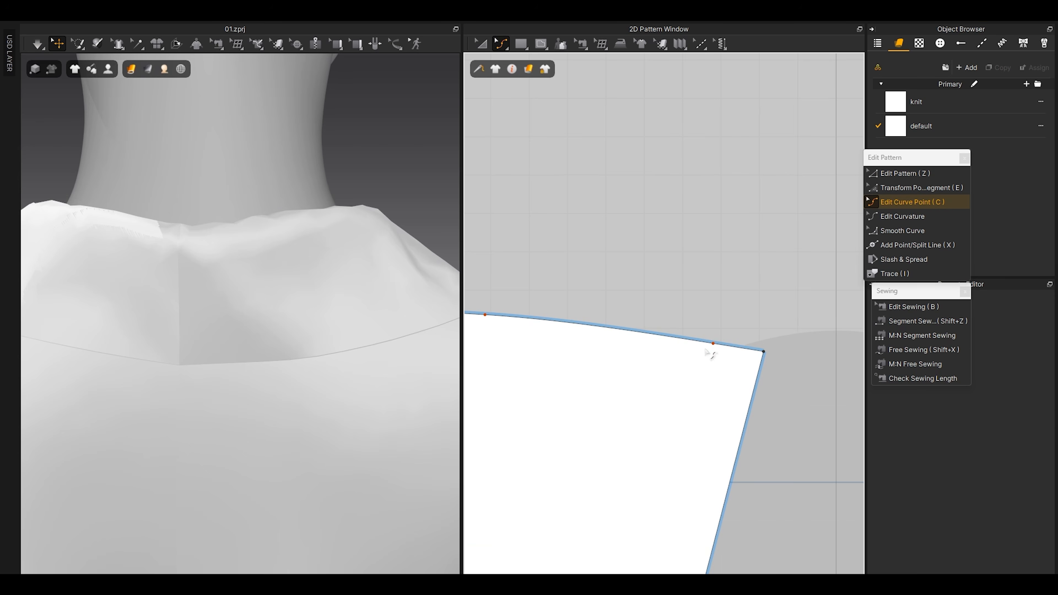
pyautogui.moveTo(712, 345); pyautogui.dragTo(701, 355)
pyautogui.moveTo(550, 365); pyautogui.dragTo(634, 366, button='middle')
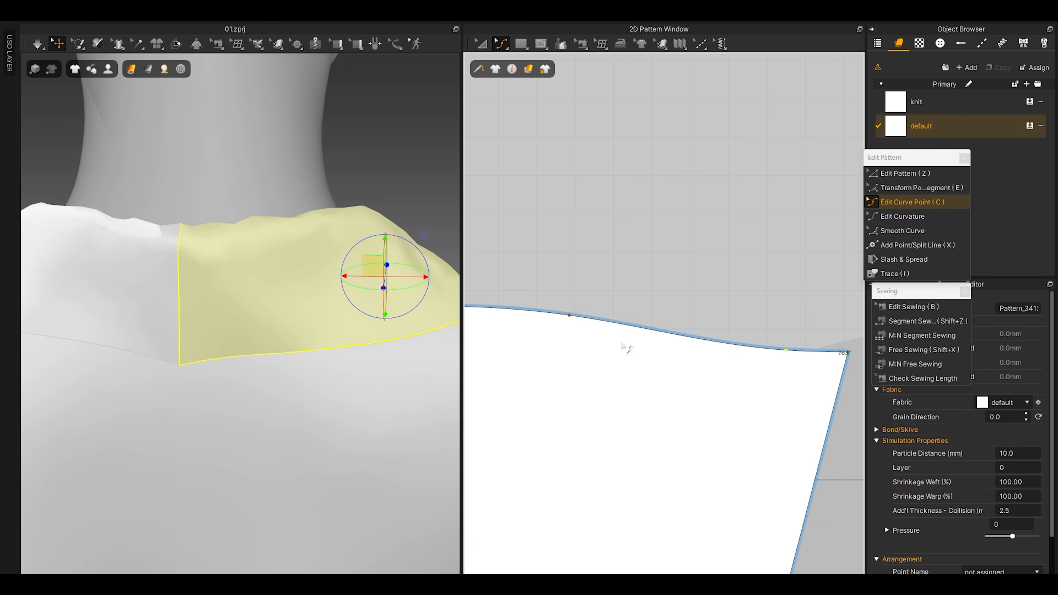
pyautogui.moveTo(569, 316); pyautogui.dragTo(573, 322)
pyautogui.moveTo(823, 392); pyautogui.dragTo(695, 384, button='middle')
pyautogui.scroll(5, 689, 362)
pyautogui.moveTo(621, 327); pyautogui.dragTo(621, 307)
pyautogui.scroll(-2, 689, 324)
# Step: Lower the collar pattern's upper center-back corner slightly and simulate the collar's back drape
pyautogui.press('z')
pyautogui.moveTo(733, 329); pyautogui.dragTo(728, 350)
pyautogui.scroll(-5, 253, 334)
pyautogui.moveTo(253, 335)
pyautogui.mouseDown(button='right')
pyautogui.moveTo(284, 352)
pyautogui.moveTo(255, 338)
pyautogui.mouseUp(button='right')
pyautogui.click(349, 282)
pyautogui.scroll(5, 324, 378)
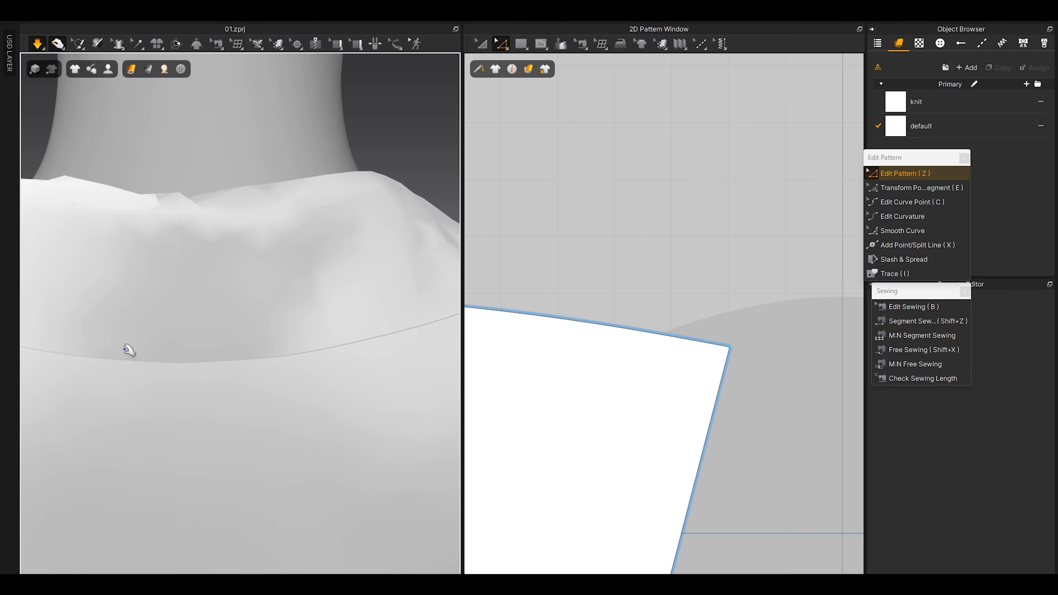
# Step: Stop the simulation and hide the avatar to show the vest alone from the front
pyautogui.scroll(-7, 338, 365)
pyautogui.moveTo(338, 364); pyautogui.dragTo(167, 364, button='right')
pyautogui.press('space')
pyautogui.hotkey('shift', 'a')
pyautogui.scroll(5, 299, 342)
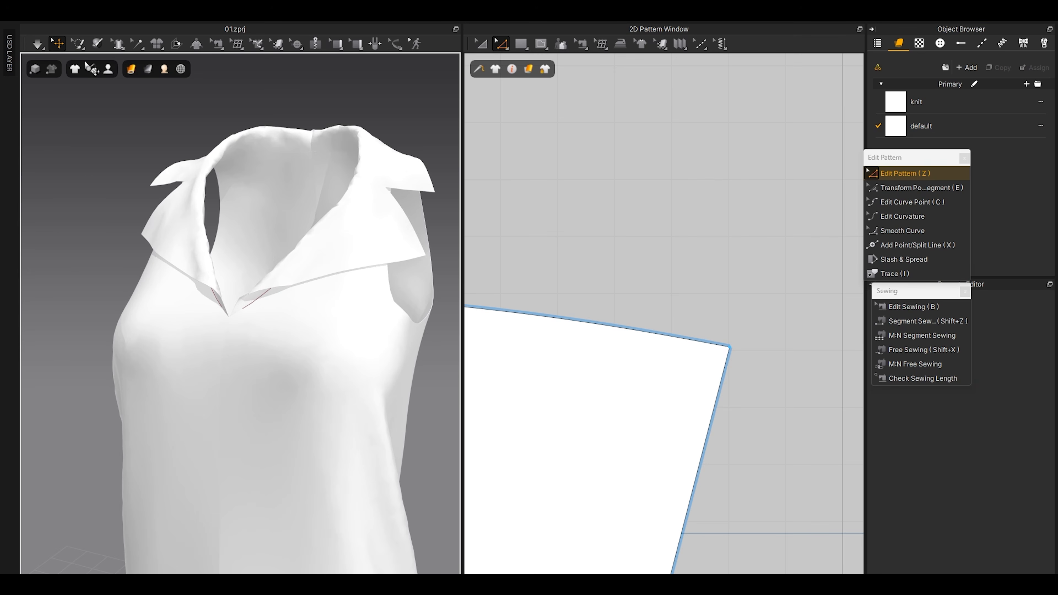
# Step: Hide the internal lines on the 3D garment and view the whole vest from the front
pyautogui.moveTo(74, 68)
pyautogui.click(95, 134)
pyautogui.scroll(-6, 256, 338)
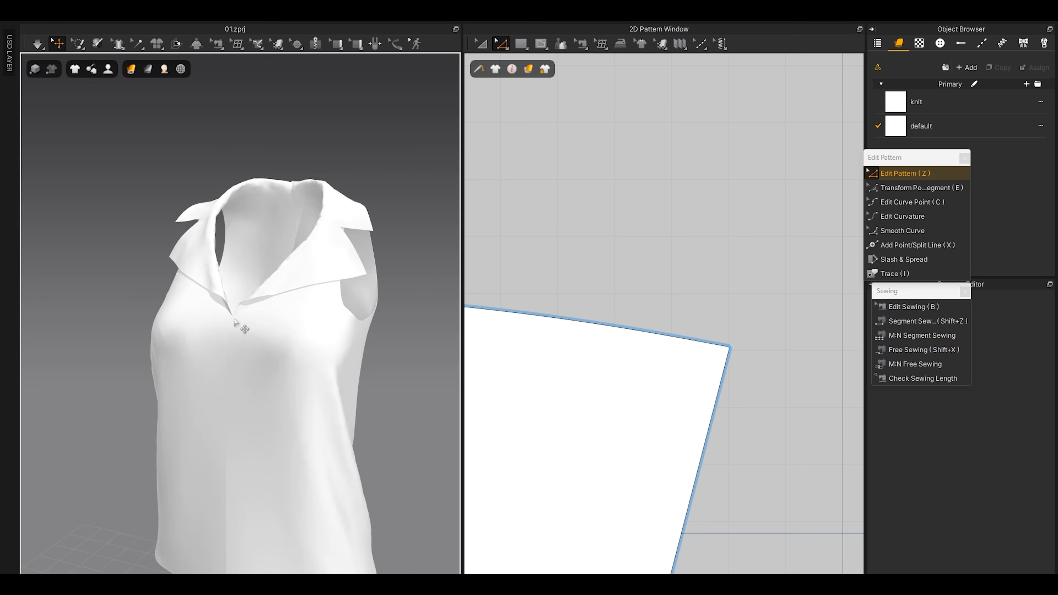
pyautogui.moveTo(256, 337)
pyautogui.mouseDown(button='right')
pyautogui.moveTo(326, 341)
pyautogui.moveTo(264, 345)
pyautogui.mouseUp(button='right')
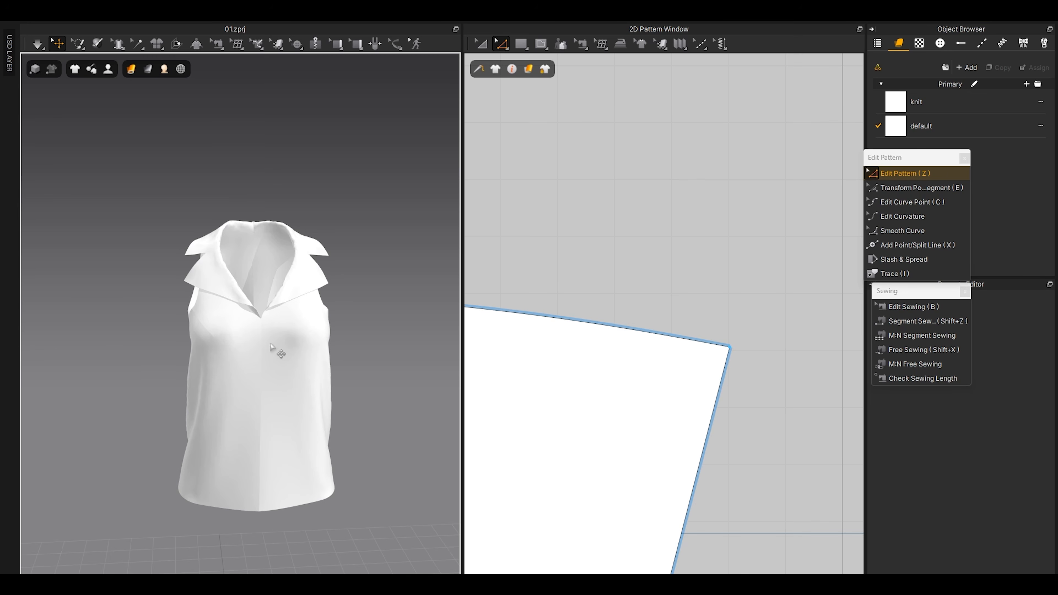
# Step: Move the collar and lapel patterns upward to separate them from each other and from the bodice patterns
pyautogui.scroll(-8, 695, 357)
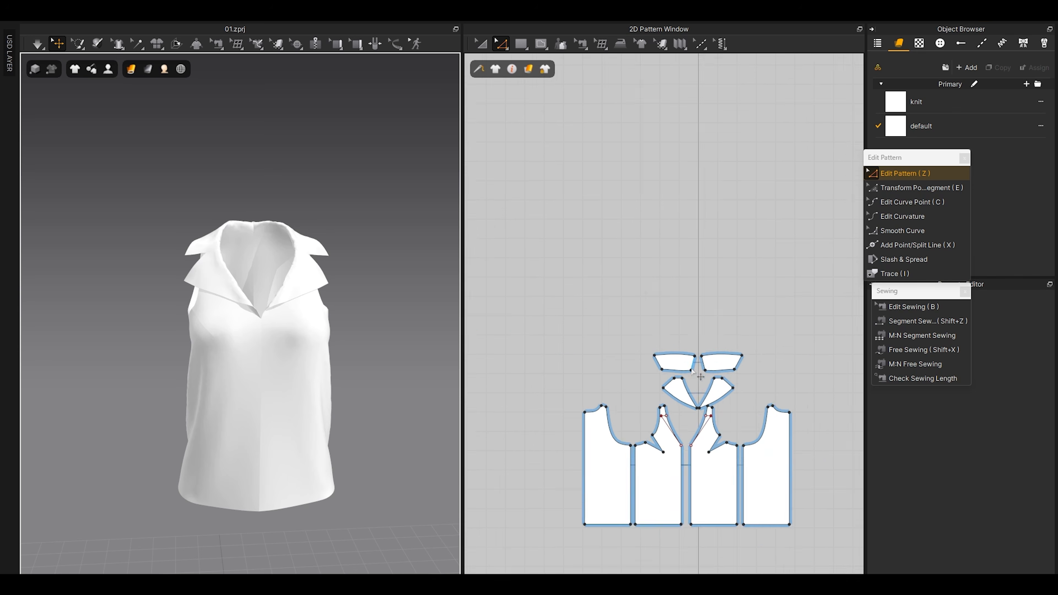
pyautogui.press('a')
pyautogui.click(673, 335)
pyautogui.keyDown('shift'); pyautogui.click(670, 386); pyautogui.keyUp('shift')
pyautogui.keyDown('shift'); pyautogui.click(743, 338); pyautogui.keyUp('shift')
pyautogui.keyDown('shift'); pyautogui.click(738, 390); pyautogui.keyUp('shift')
pyautogui.hotkey('ctrl', 'a')
pyautogui.moveTo(735, 387); pyautogui.dragTo(737, 341)
pyautogui.moveTo(827, 209); pyautogui.dragTo(666, 299)
pyautogui.click(675, 375)
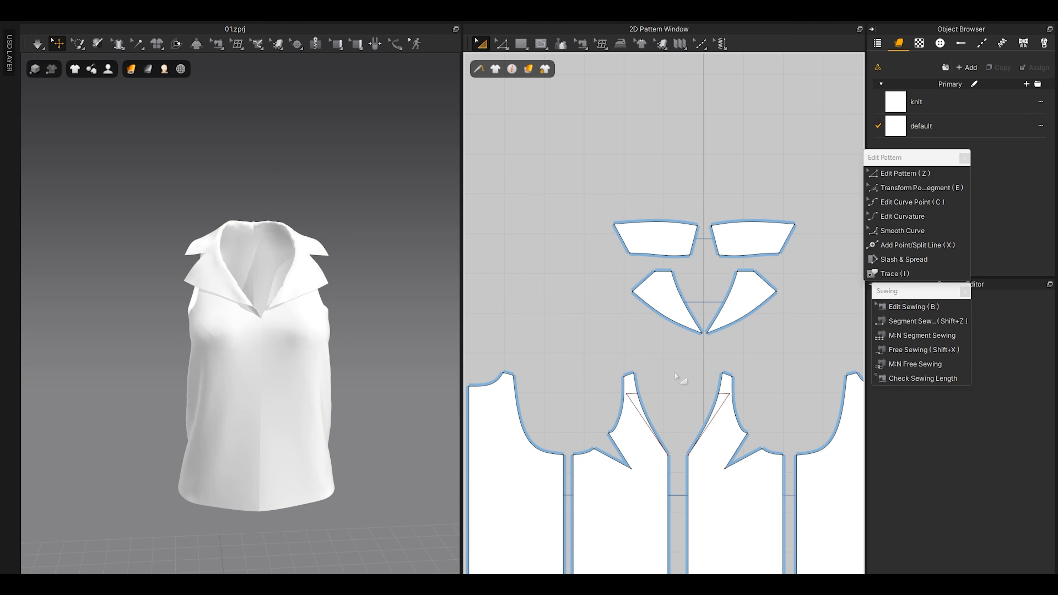
# Step: Shift all the front and back bodice patterns sideways to center them on the vertical axis beneath the lapels
pyautogui.scroll(-4, 675, 374)
pyautogui.moveTo(772, 503); pyautogui.dragTo(550, 373)
pyautogui.scroll(3, 657, 426)
pyautogui.moveTo(734, 446); pyautogui.dragTo(764, 446)
pyautogui.click(655, 359)
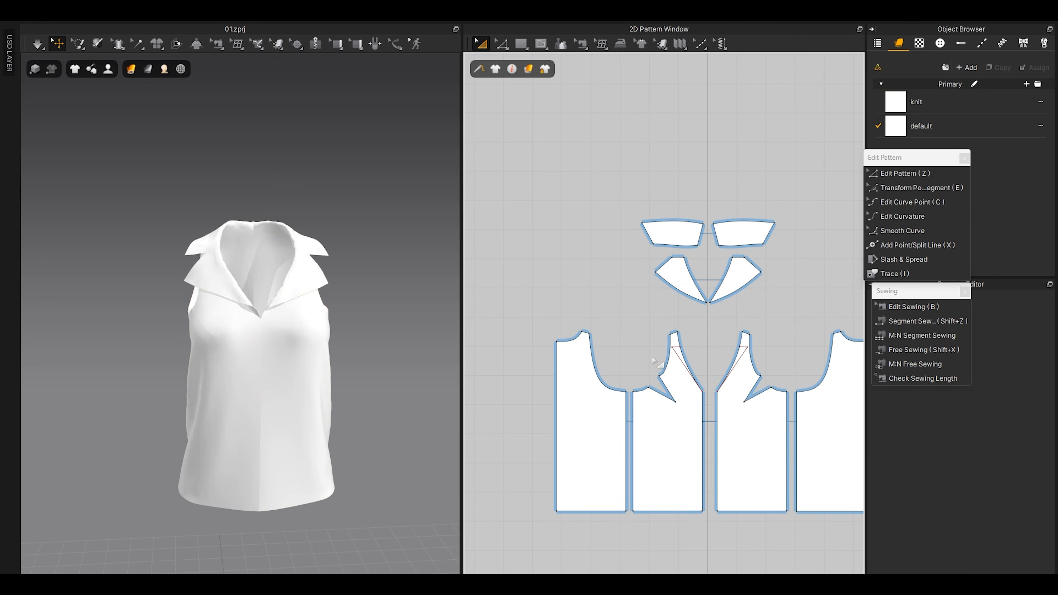
# Step: Examine the rearranged pattern layout and the vest's fit on the avatar from the front and three-quarter side
pyautogui.scroll(3, 666, 367)
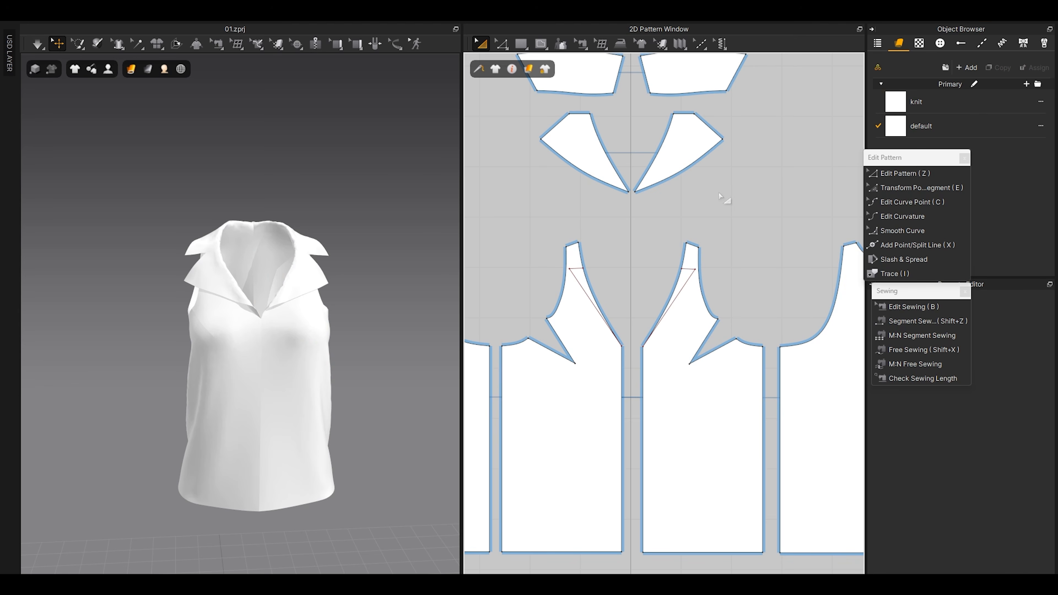
pyautogui.scroll(-4, 723, 197)
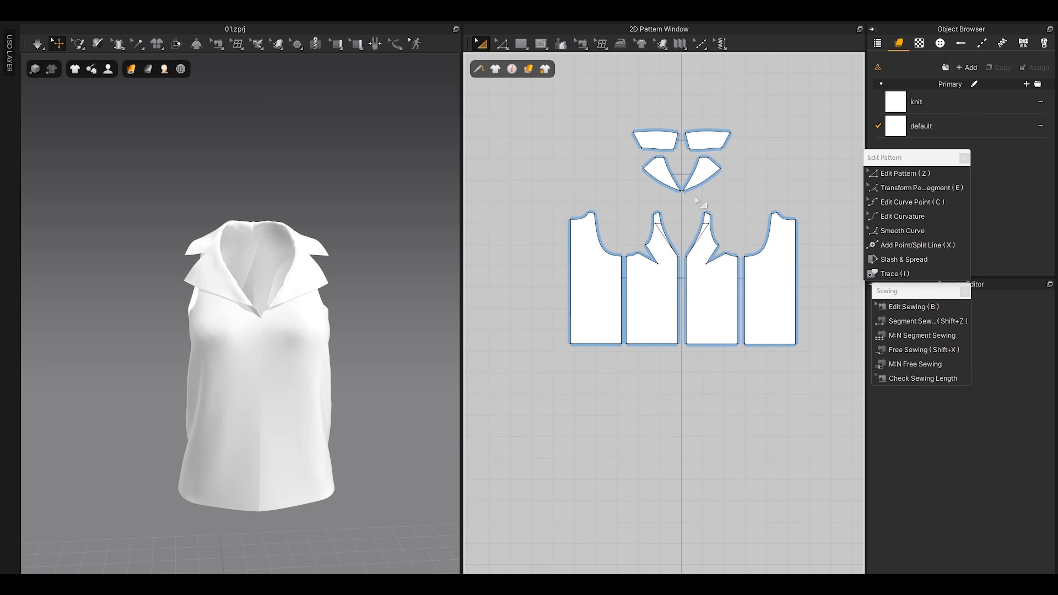
pyautogui.moveTo(679, 183); pyautogui.dragTo(679, 247, button='right')
pyautogui.scroll(2, 675, 249)
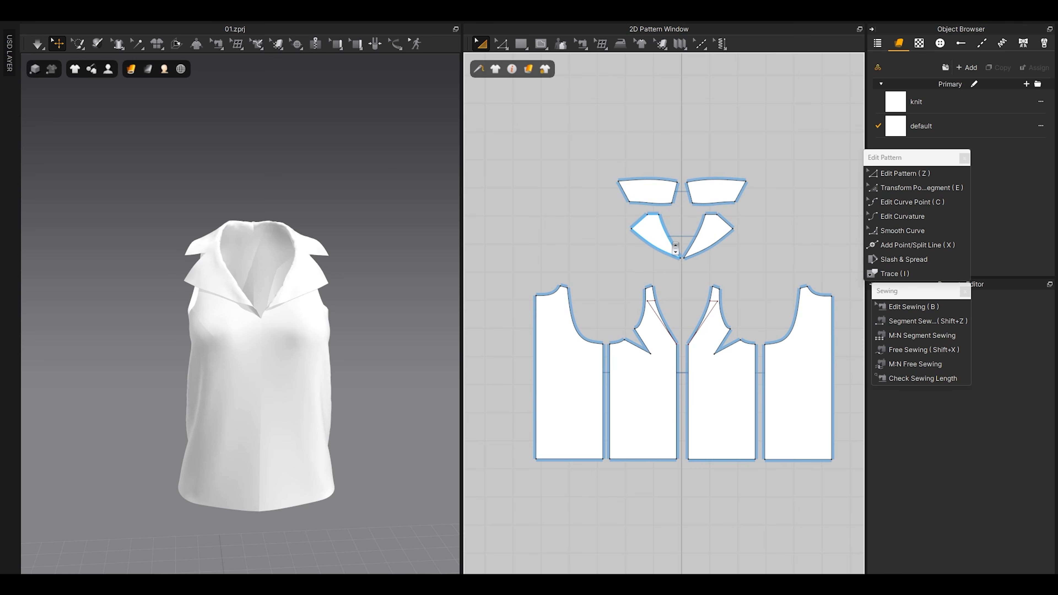
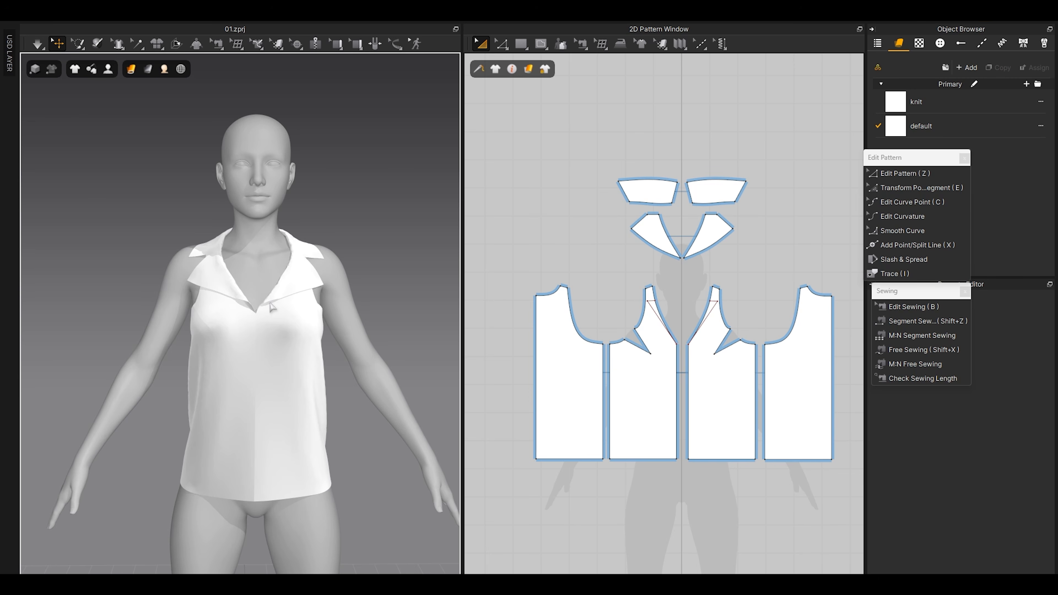
pyautogui.moveTo(254, 380); pyautogui.dragTo(258, 345, button='middle')
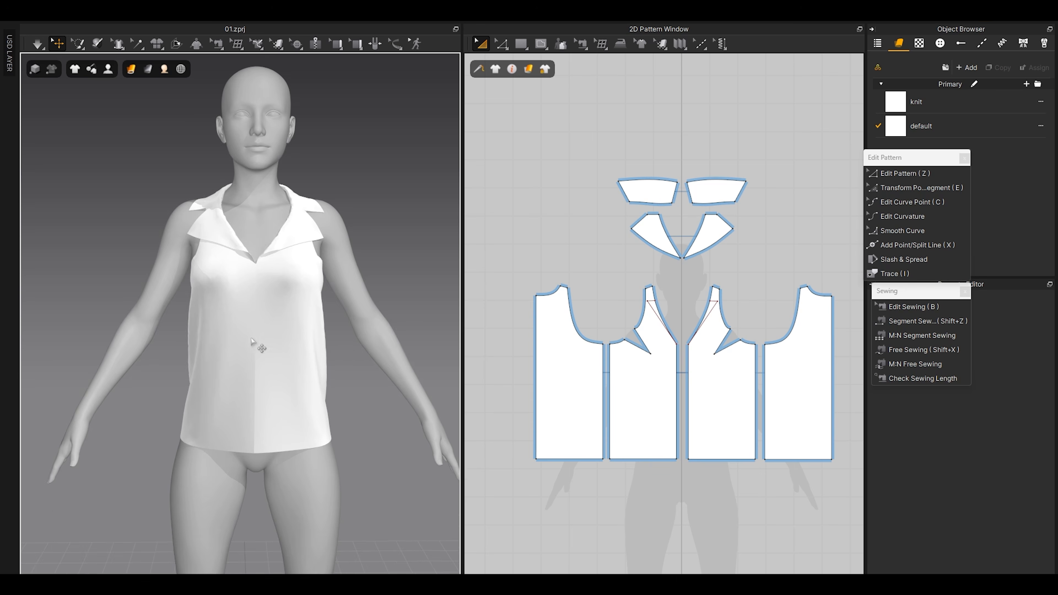
pyautogui.moveTo(254, 333); pyautogui.dragTo(273, 341, button='right')
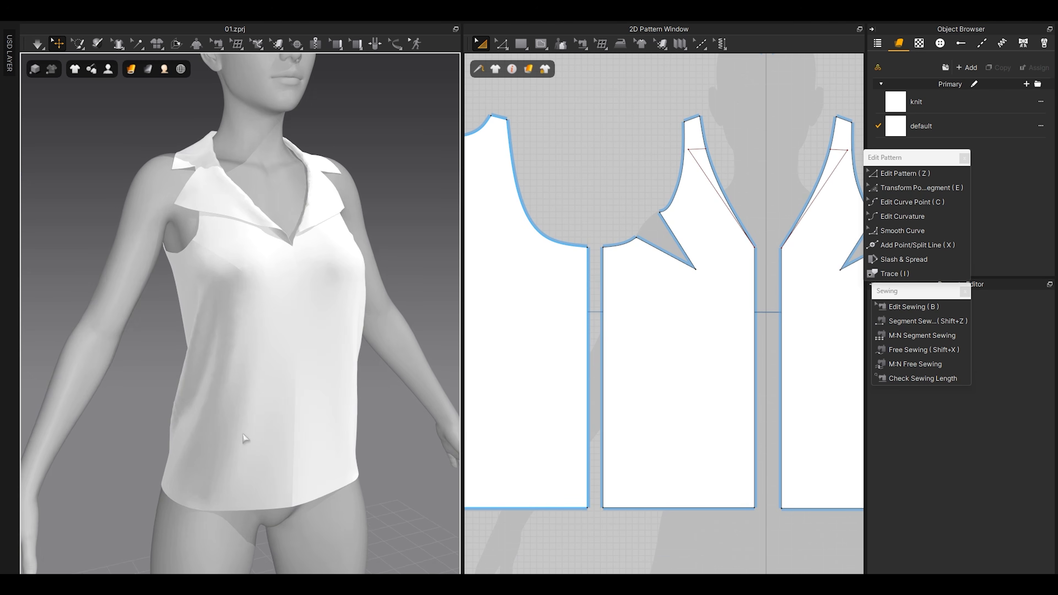
# Step: Hide the avatar and examine the vest's back and side drape, selecting the right front panel to locate its side seam
pyautogui.hotkey('shift', 'a')
pyautogui.moveTo(225, 420); pyautogui.dragTo(208, 432, button='right')
pyautogui.moveTo(163, 371); pyautogui.dragTo(308, 396, button='right')
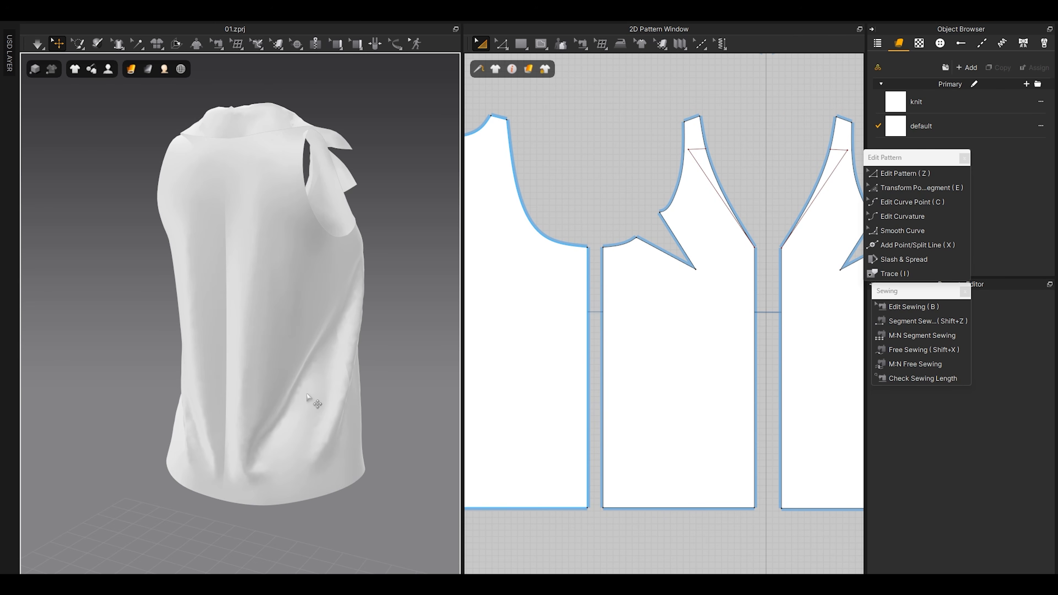
pyautogui.moveTo(307, 398); pyautogui.dragTo(265, 388, button='right')
pyautogui.click(276, 384)
pyautogui.moveTo(320, 430); pyautogui.dragTo(244, 436, button='right')
pyautogui.scroll(2, 350, 400)
pyautogui.scroll(3, 583, 383)
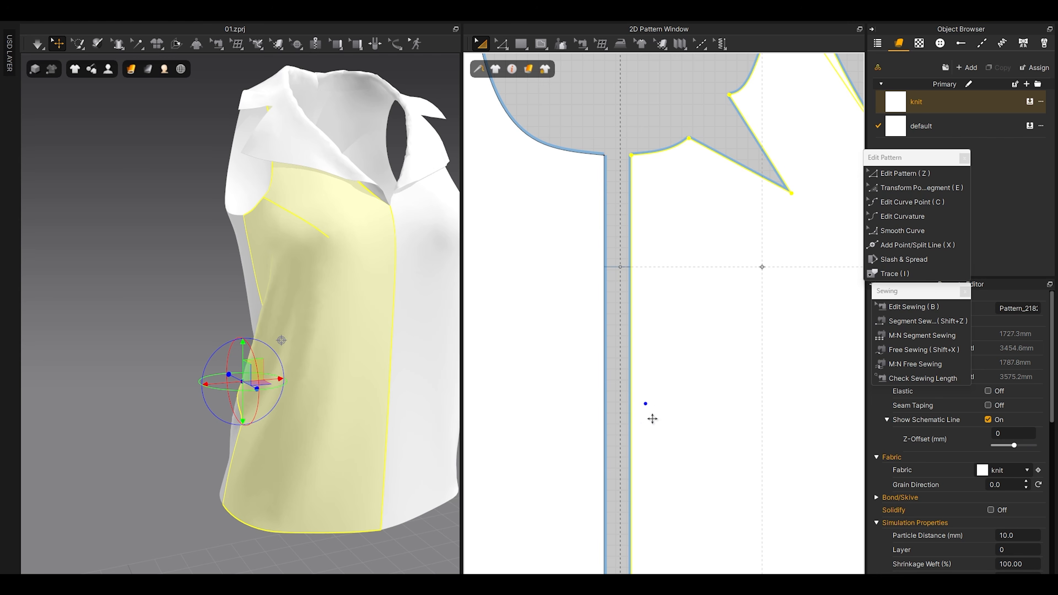
# Step: Add a point at waist height on the side seam of the right front pattern and on the adjoining back pattern's side seam
pyautogui.moveTo(648, 418); pyautogui.dragTo(652, 333, button='middle')
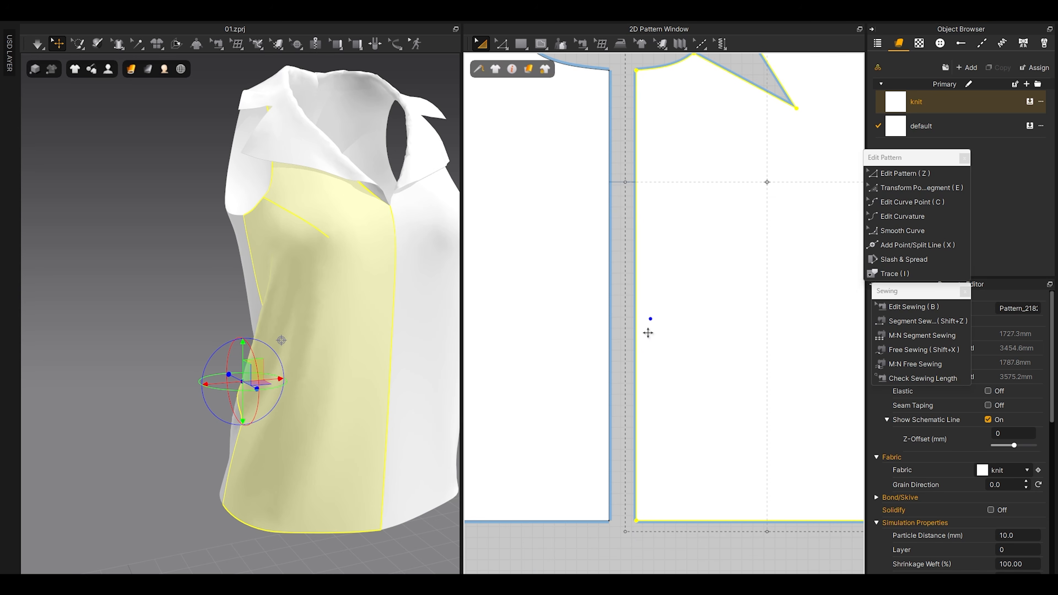
pyautogui.press('x')
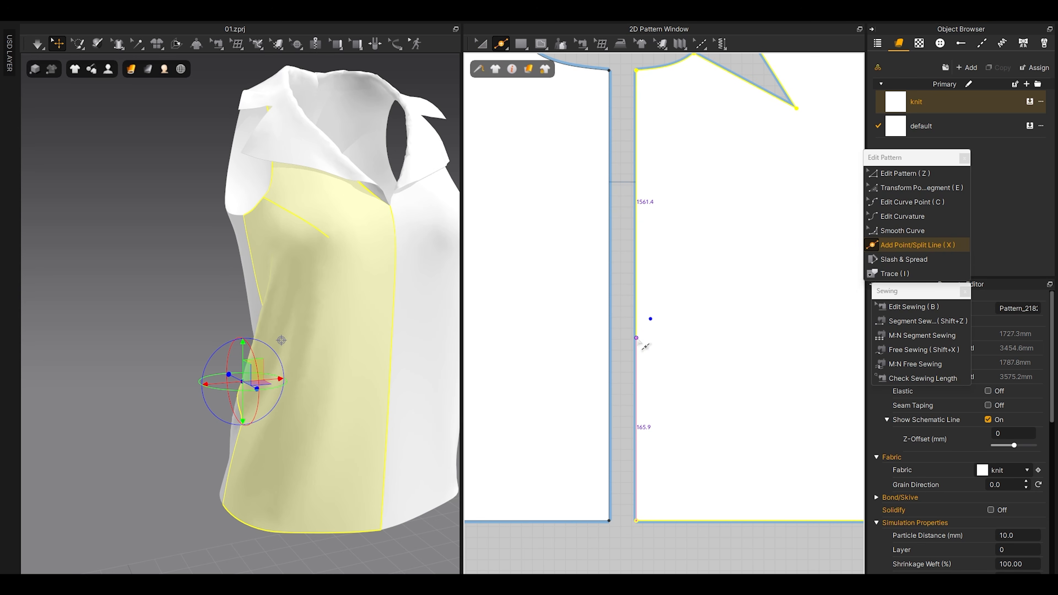
pyautogui.moveTo(169, 361); pyautogui.dragTo(189, 353, button='right')
pyautogui.click(189, 354)
pyautogui.click(259, 369)
pyautogui.moveTo(259, 370); pyautogui.dragTo(289, 428, button='right')
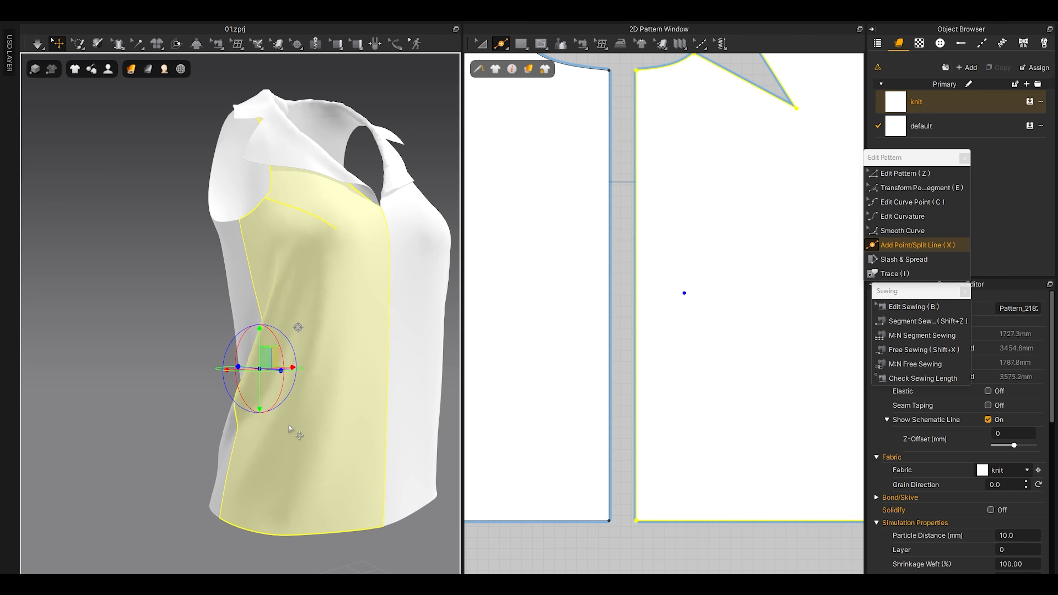
pyautogui.click(168, 376)
pyautogui.click(255, 373)
pyautogui.scroll(3, 255, 374)
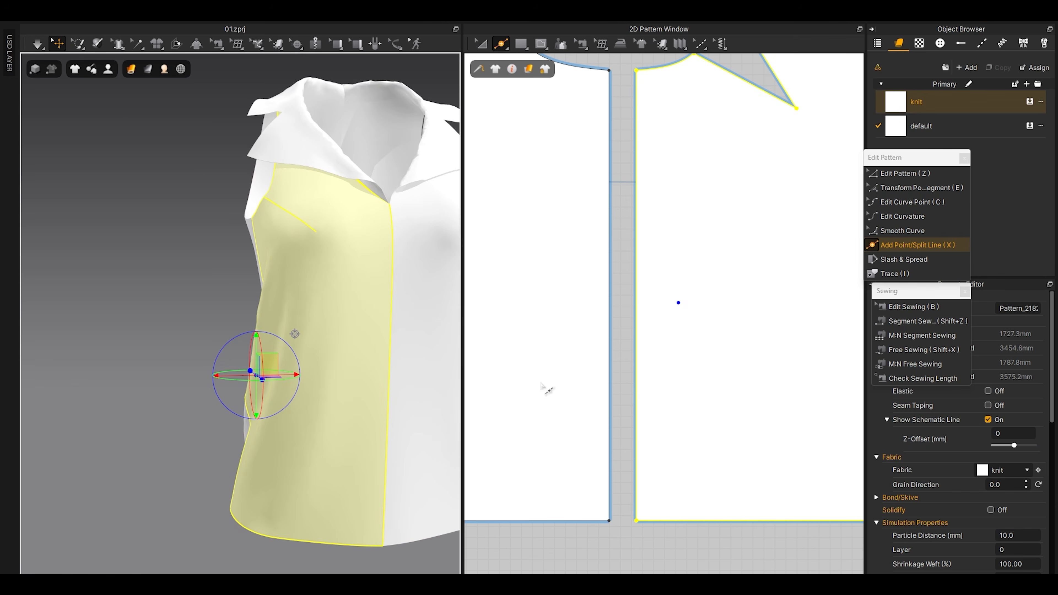
pyautogui.click(636, 308)
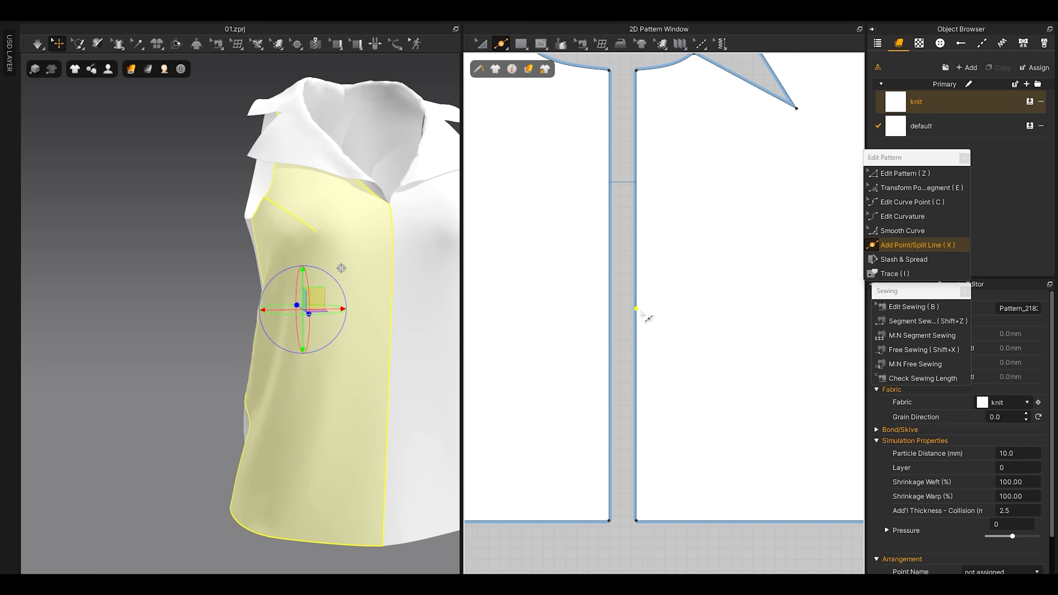
pyautogui.scroll(3, 590, 330)
pyautogui.click(627, 297)
# Step: Scale the waist points of the right front and back side seams apart together to taper both seams inward at the waist
pyautogui.scroll(-4, 689, 350)
pyautogui.scroll(2, 693, 319)
pyautogui.click(913, 189)
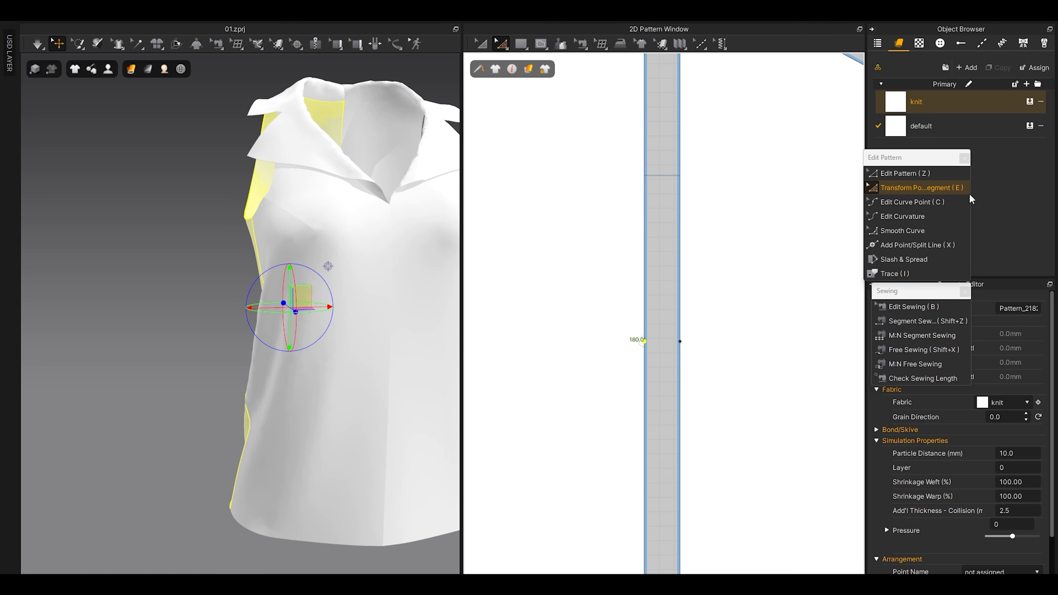
pyautogui.moveTo(760, 262); pyautogui.dragTo(611, 377)
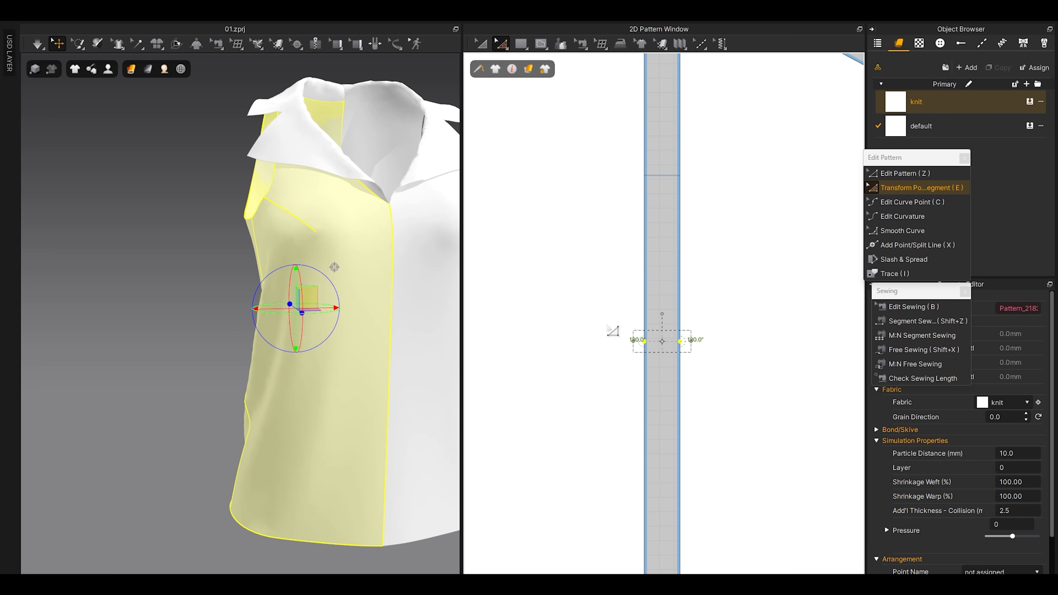
pyautogui.scroll(3, 681, 350)
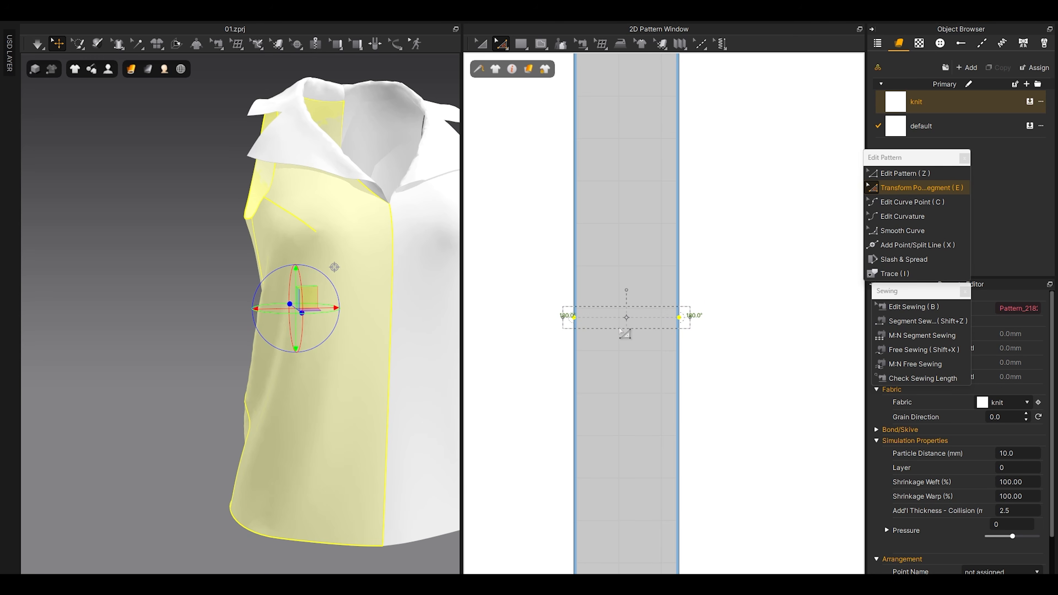
pyautogui.click(903, 173)
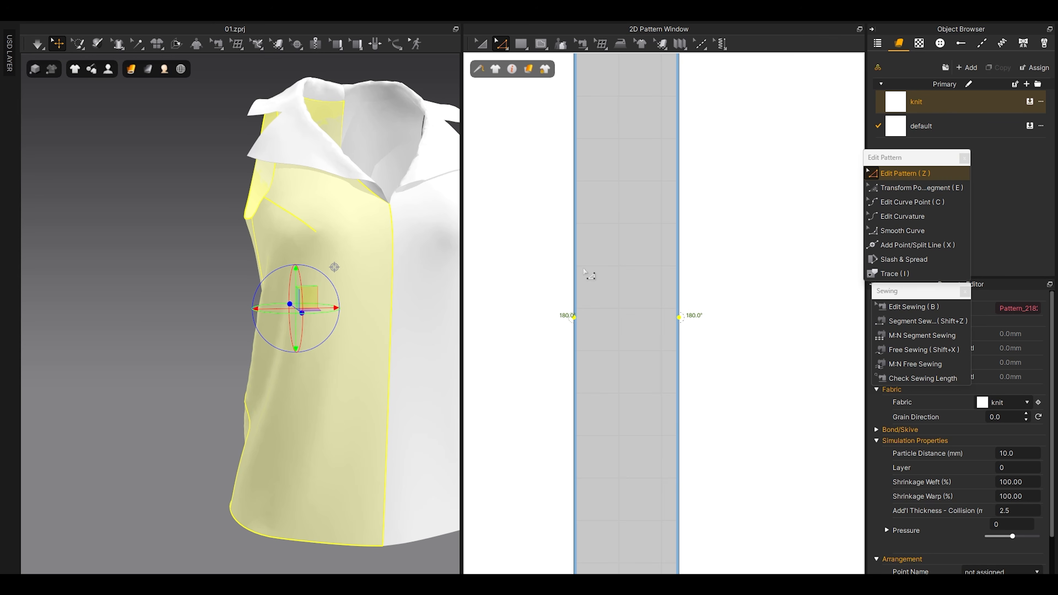
pyautogui.click(910, 188)
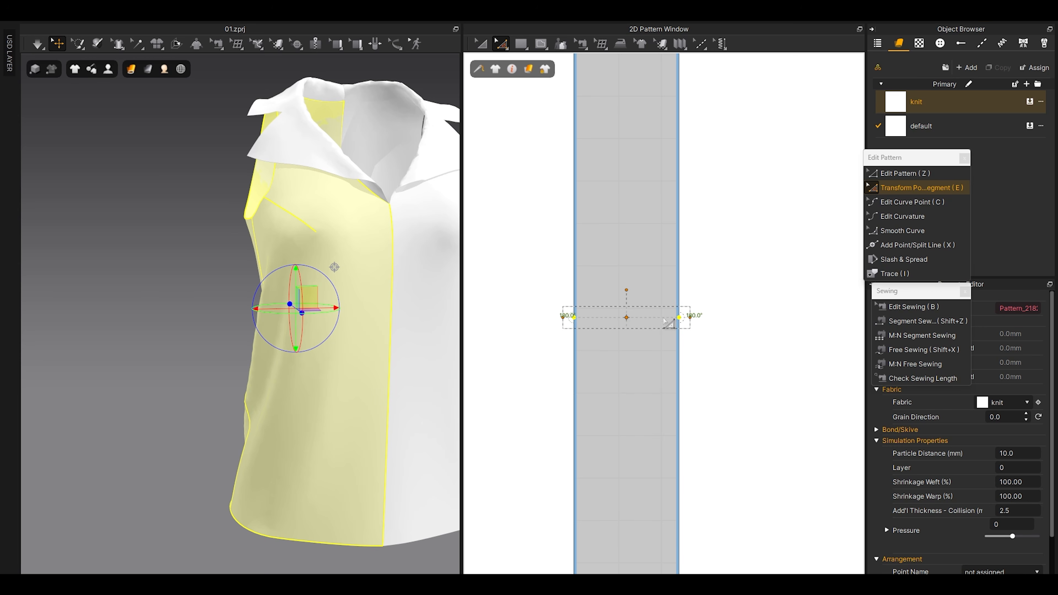
pyautogui.scroll(3, 625, 332)
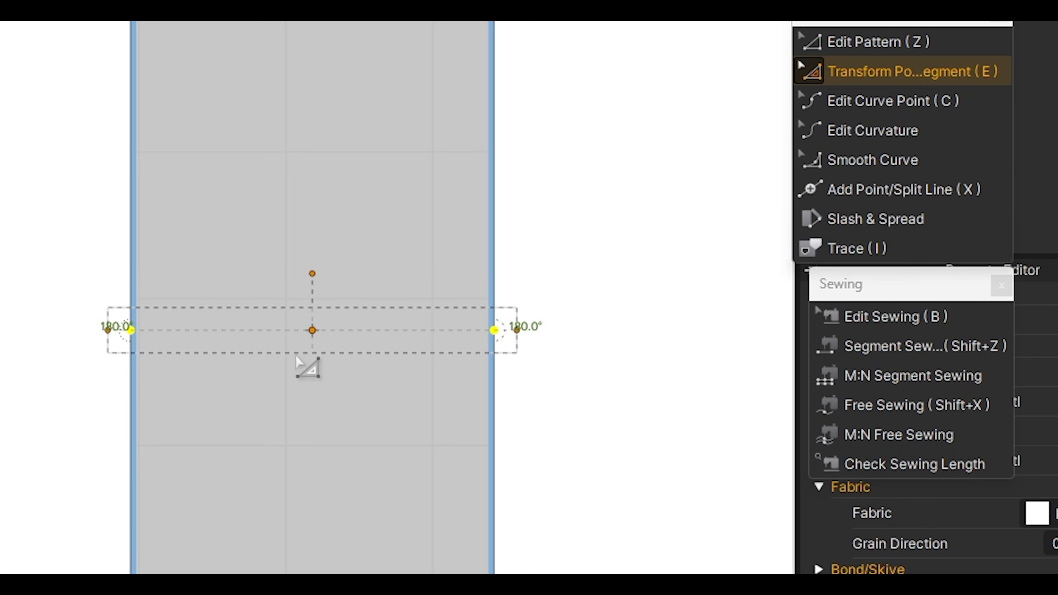
pyautogui.scroll(-3, 308, 369)
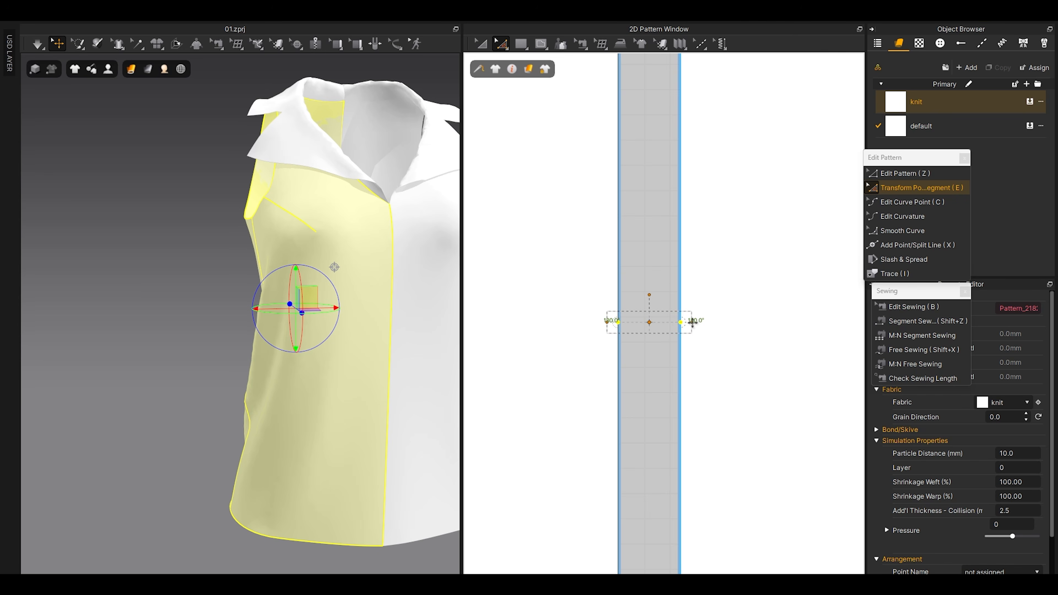
pyautogui.moveTo(692, 322); pyautogui.dragTo(791, 326)
pyautogui.scroll(-2, 715, 213)
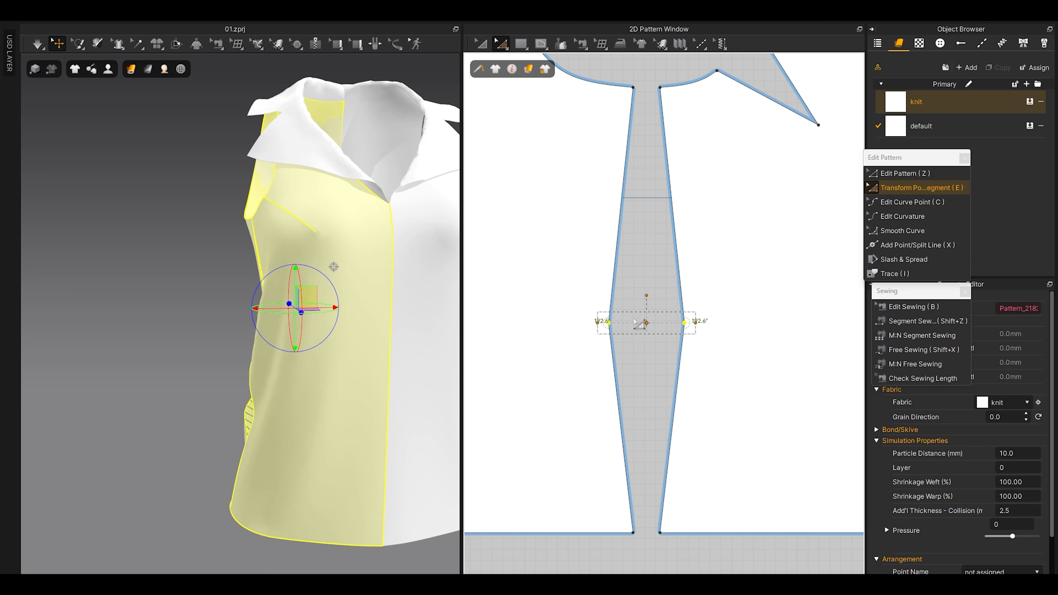
# Step: Simulate the vest from the side to close the tapered side seam and settle the fabric
pyautogui.moveTo(160, 431); pyautogui.dragTo(255, 433, button='right')
pyautogui.moveTo(266, 440); pyautogui.dragTo(270, 405, button='middle')
pyautogui.press('space')
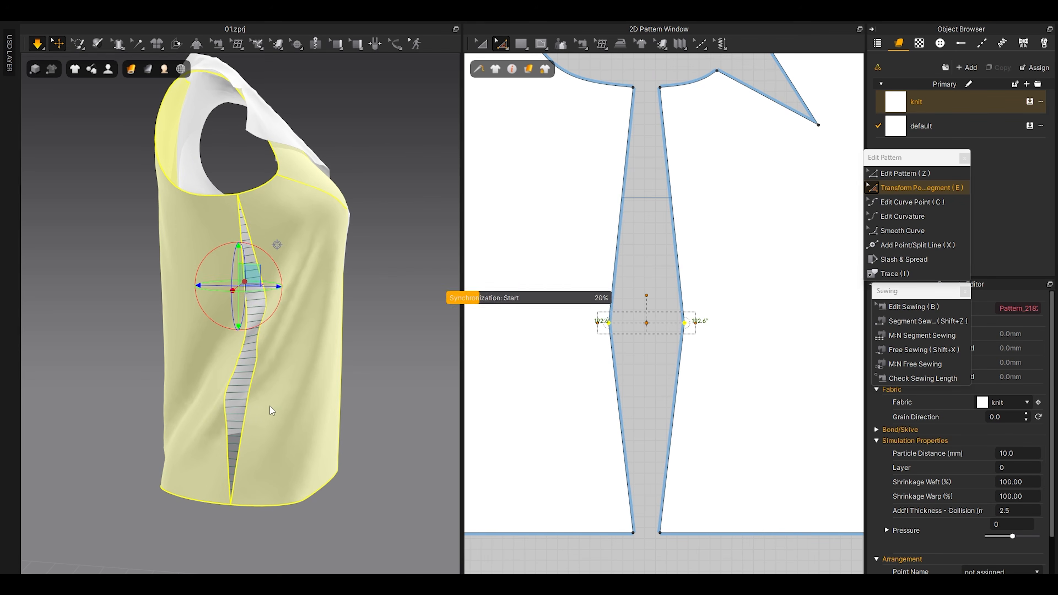
pyautogui.moveTo(270, 405); pyautogui.dragTo(281, 357, button='right')
pyautogui.click(282, 366)
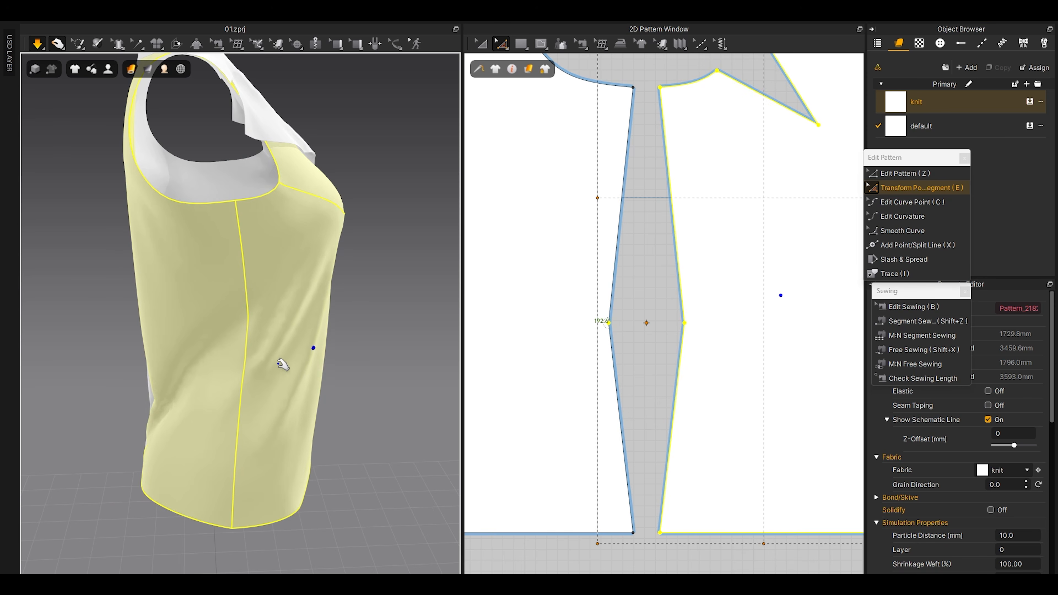
# Step: Pull on the vest's back and hem during simulation to loosen the folds, and stop the simulation
pyautogui.moveTo(179, 400); pyautogui.dragTo(248, 369, button='right')
pyautogui.moveTo(247, 369); pyautogui.dragTo(200, 400)
pyautogui.moveTo(175, 408); pyautogui.dragTo(250, 408, button='right')
pyautogui.moveTo(154, 463); pyautogui.dragTo(111, 498)
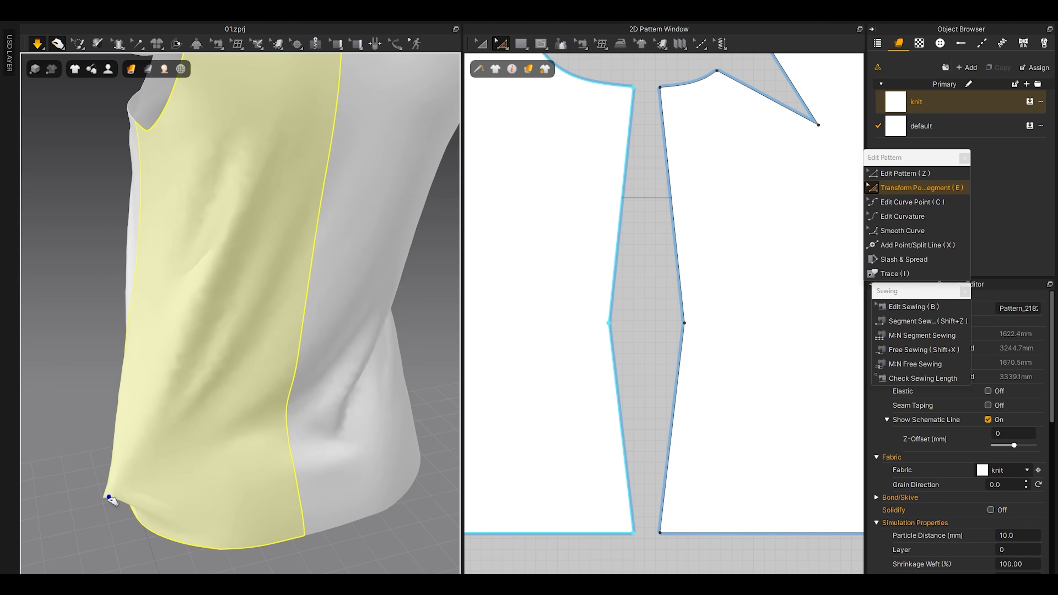
pyautogui.scroll(-2, 361, 370)
pyautogui.scroll(-4, 361, 370)
pyautogui.moveTo(376, 402); pyautogui.dragTo(317, 402, button='right')
pyautogui.moveTo(316, 401); pyautogui.dragTo(333, 426)
pyautogui.moveTo(354, 437); pyautogui.dragTo(298, 383, button='right')
pyautogui.moveTo(241, 320); pyautogui.dragTo(278, 367, button='right')
pyautogui.press('space')
# Step: Lower the two waist points on the side seams and scale them slightly farther apart
pyautogui.press('z')
pyautogui.click(638, 324)
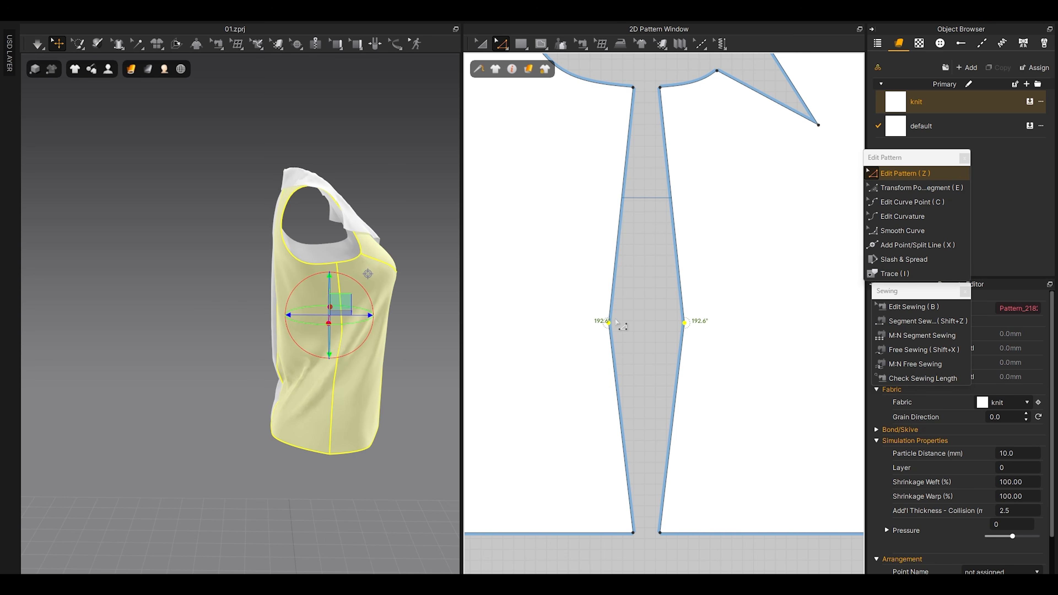
pyautogui.moveTo(609, 323); pyautogui.dragTo(609, 359)
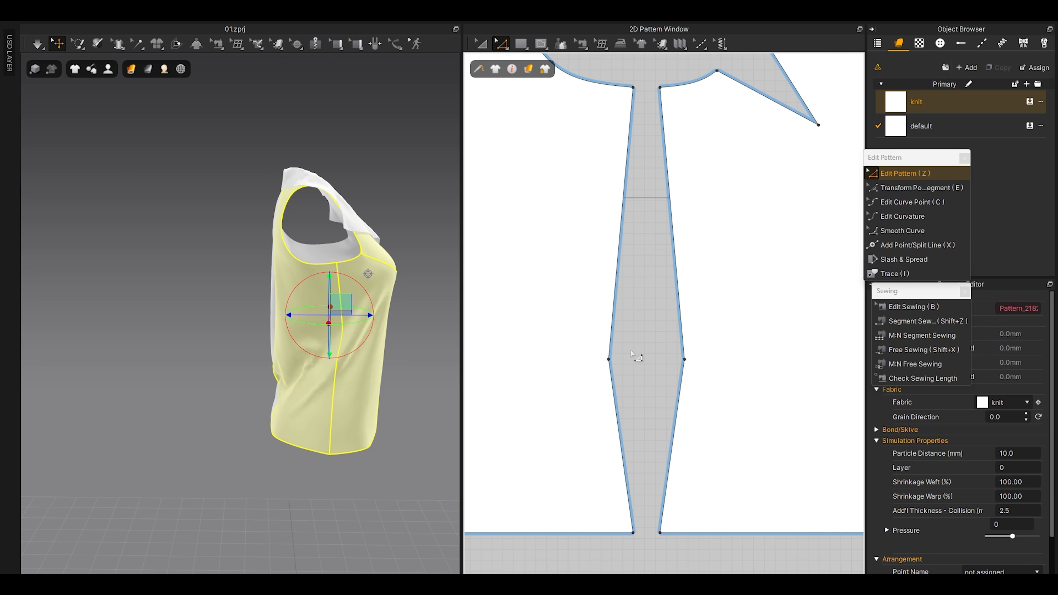
pyautogui.click(938, 186)
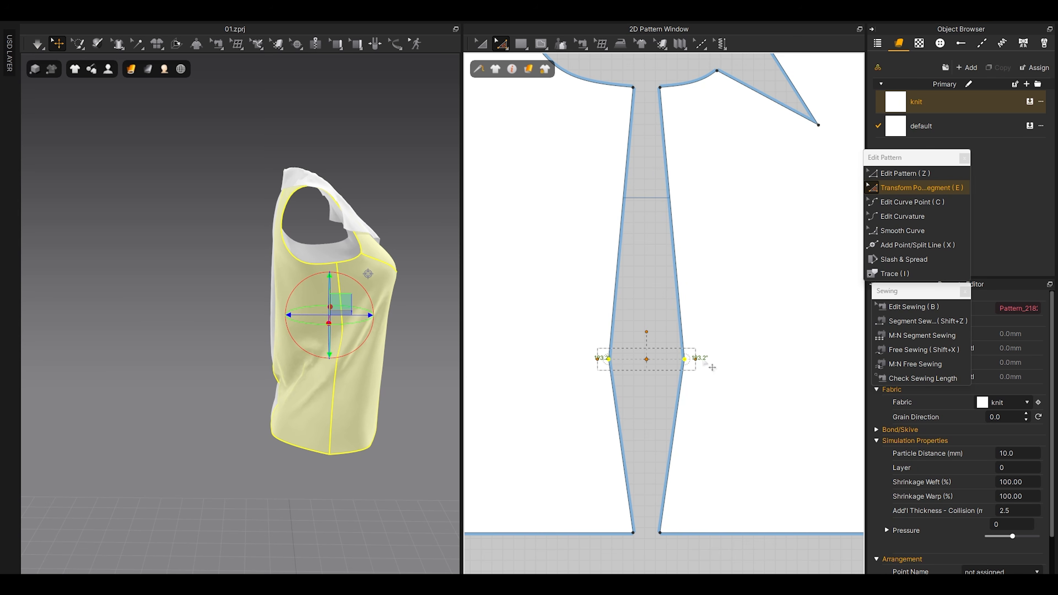
pyautogui.moveTo(695, 359); pyautogui.dragTo(717, 361)
# Step: Simulate the vest with the revised side seams, pull its fabric into place and check the fit on the avatar from the front
pyautogui.press('space')
pyautogui.moveTo(270, 395); pyautogui.dragTo(313, 417, button='right')
pyautogui.scroll(3, 313, 416)
pyautogui.moveTo(308, 387); pyautogui.dragTo(237, 371)
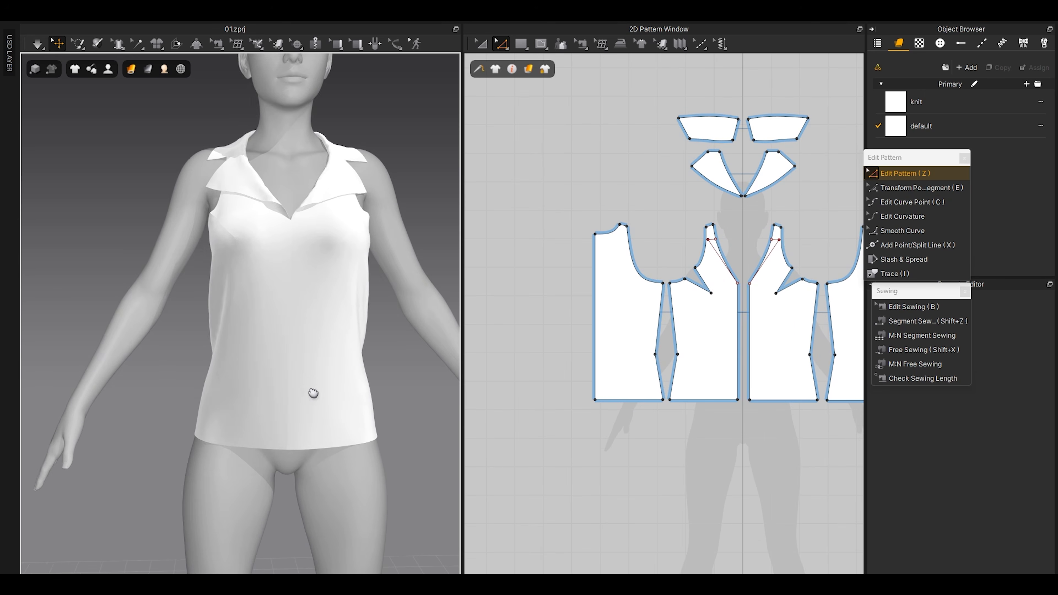
pyautogui.moveTo(308, 389); pyautogui.dragTo(292, 342, button='middle')
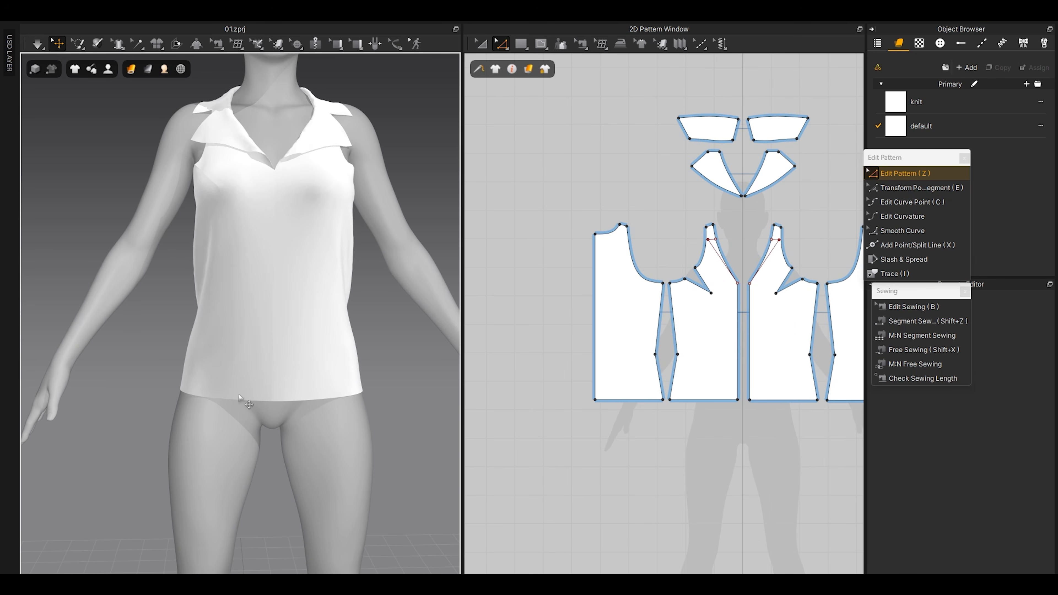
# Step: Lower the center front corner of the front panels' hem so the hem slopes down from the side seams
pyautogui.scroll(3, 691, 427)
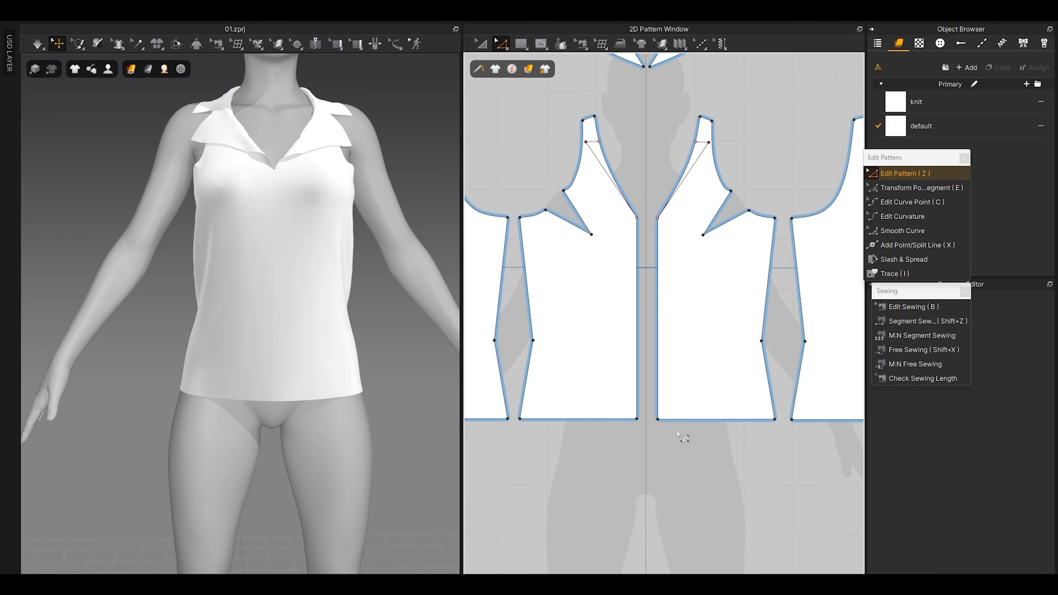
pyautogui.scroll(-5, 679, 439)
pyautogui.scroll(6, 649, 441)
pyautogui.click(635, 381)
pyautogui.moveTo(611, 421); pyautogui.dragTo(701, 427, button='middle')
pyautogui.moveTo(762, 405); pyautogui.dragTo(757, 452)
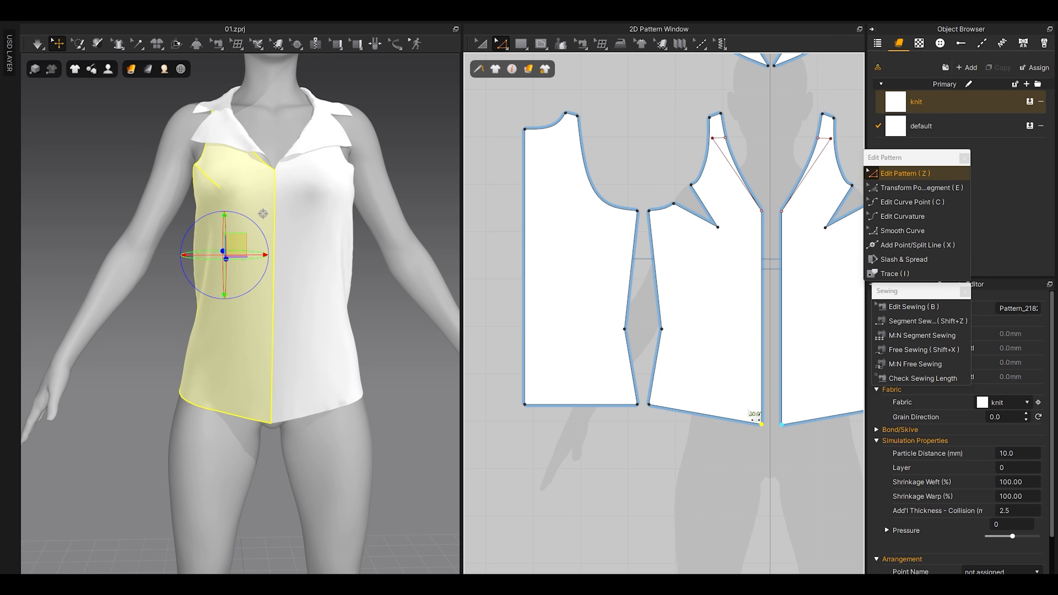
# Step: Raise the center back corner of the back pattern's hem slightly and view the hem from the front
pyautogui.moveTo(151, 298); pyautogui.dragTo(287, 377, button='right')
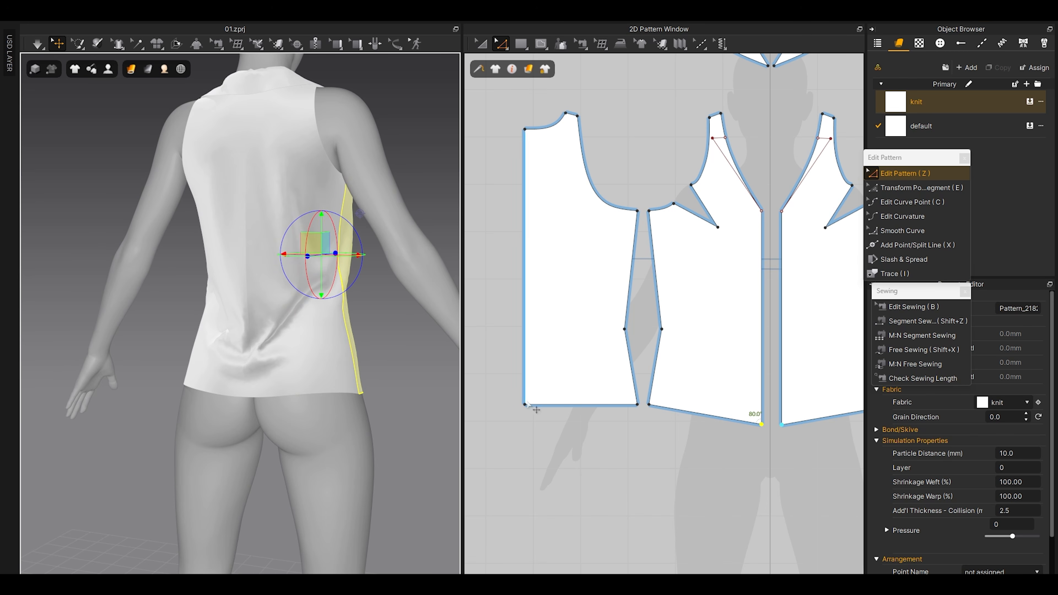
pyautogui.moveTo(523, 404); pyautogui.dragTo(524, 395)
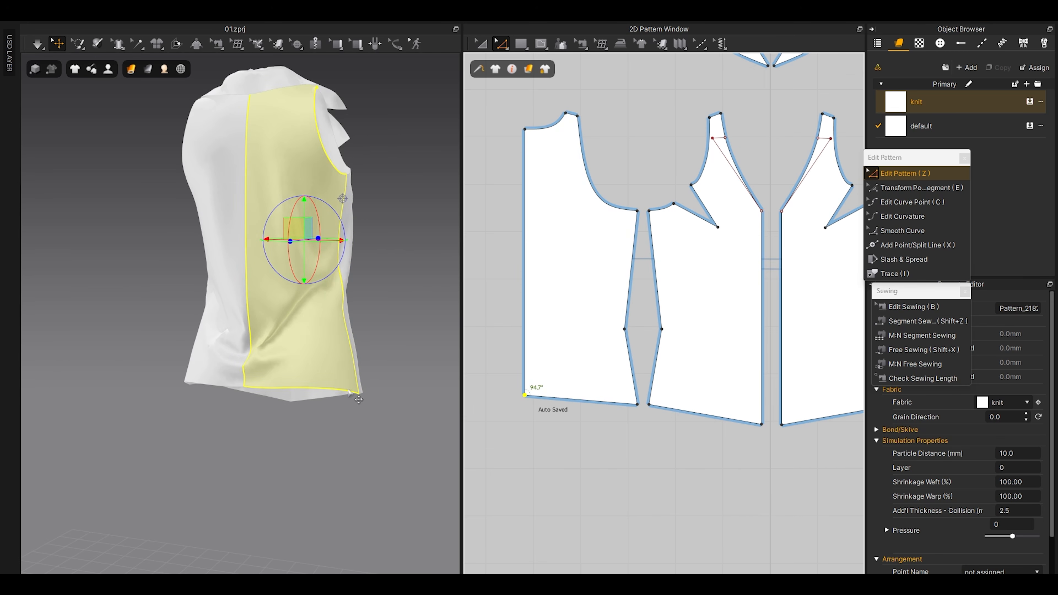
pyautogui.click(332, 466)
pyautogui.moveTo(332, 466); pyautogui.dragTo(115, 468, button='right')
pyautogui.scroll(3, 234, 461)
pyautogui.moveTo(257, 479); pyautogui.dragTo(249, 409, button='middle')
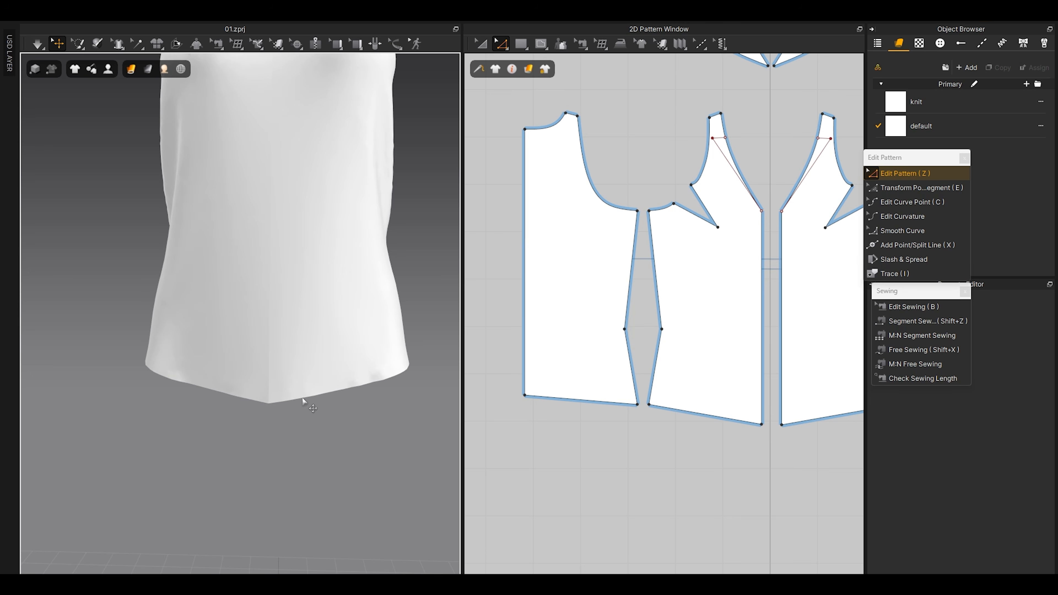
# Step: Add curve points to the front pattern's hem and shape it into a smooth downward curve toward the center front
pyautogui.scroll(5, 662, 426)
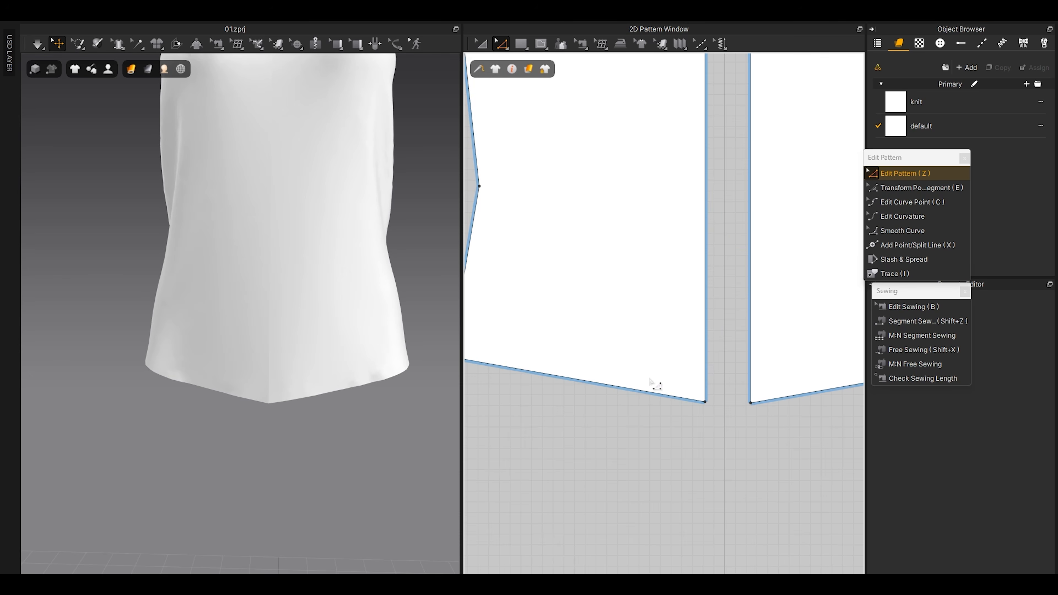
pyautogui.click(903, 202)
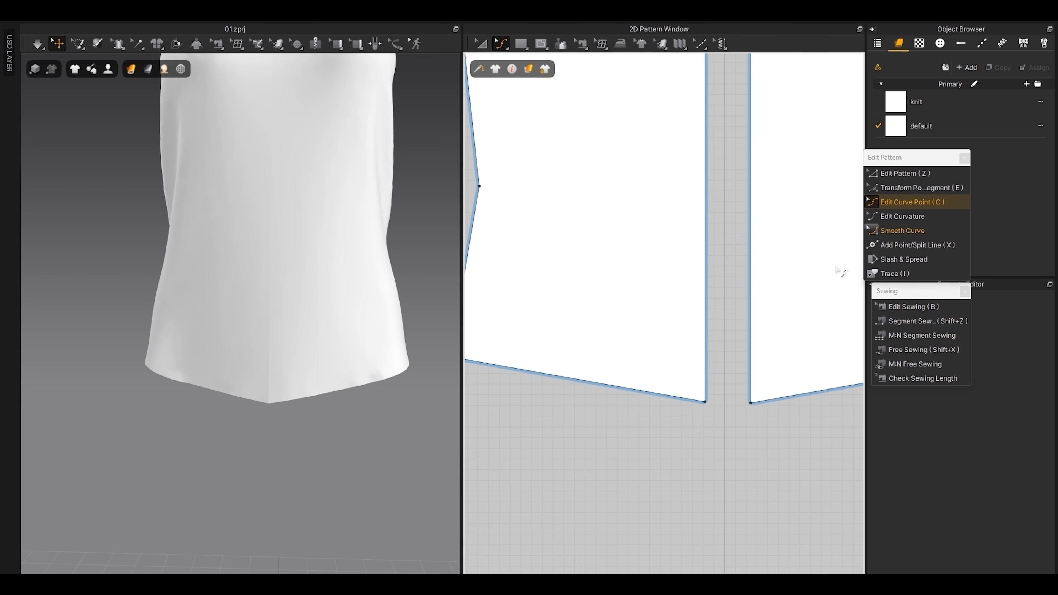
pyautogui.moveTo(620, 384); pyautogui.dragTo(630, 400)
pyautogui.click(208, 410)
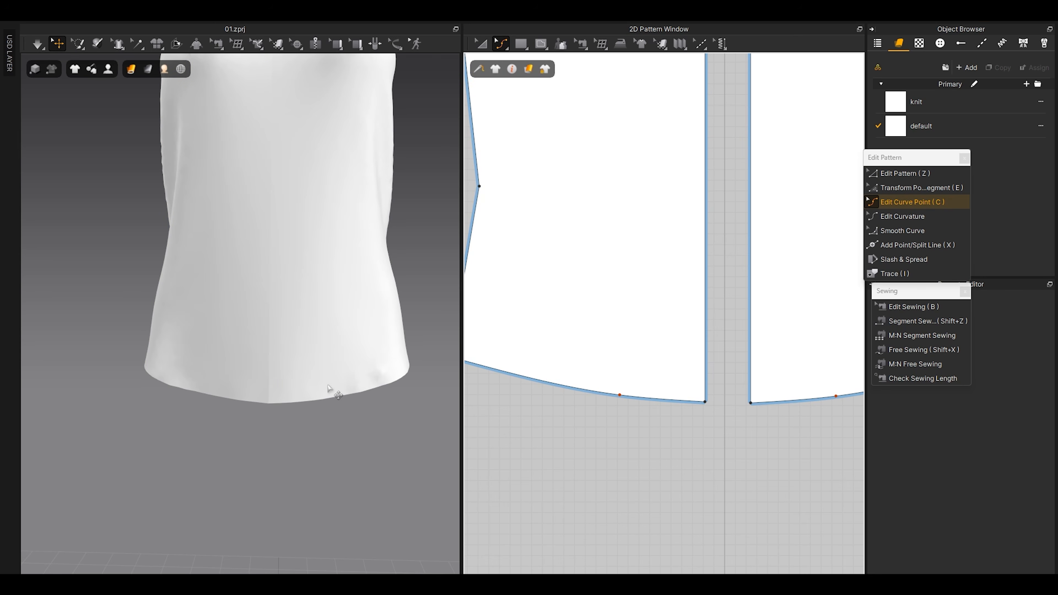
pyautogui.scroll(3, 554, 404)
pyautogui.moveTo(667, 377); pyautogui.dragTo(669, 382)
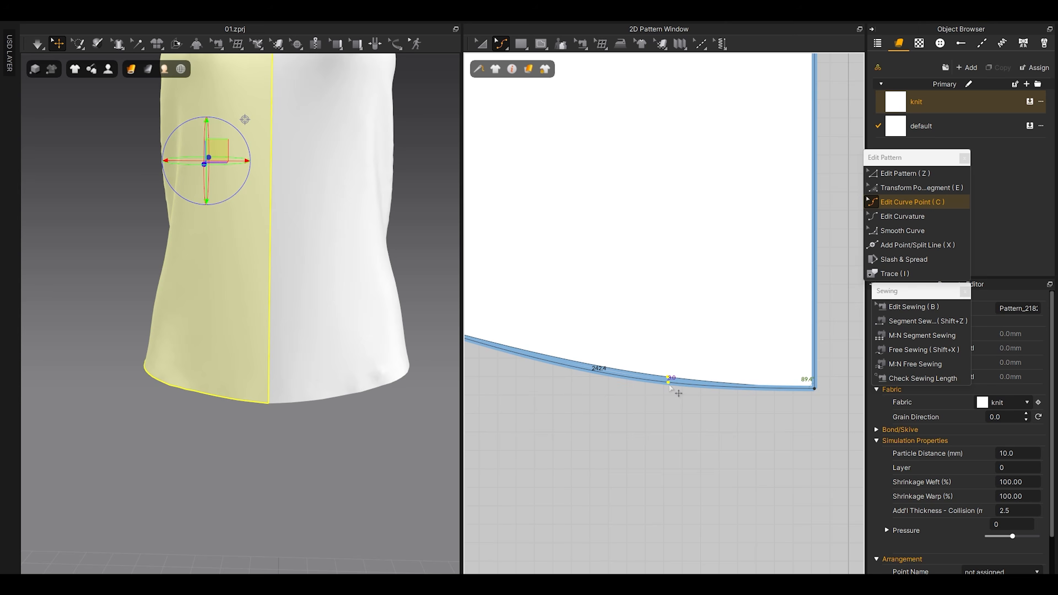
pyautogui.moveTo(468, 340); pyautogui.dragTo(649, 379, button='middle')
pyautogui.moveTo(648, 377); pyautogui.dragTo(657, 368)
# Step: Shape the back pattern's hem into a gentle S-curve with two curve points, one near the side seam and one near the center back
pyautogui.moveTo(200, 438); pyautogui.dragTo(325, 381, button='right')
pyautogui.moveTo(569, 365); pyautogui.dragTo(798, 383, button='middle')
pyautogui.scroll(-3, 797, 382)
pyautogui.scroll(2, 720, 368)
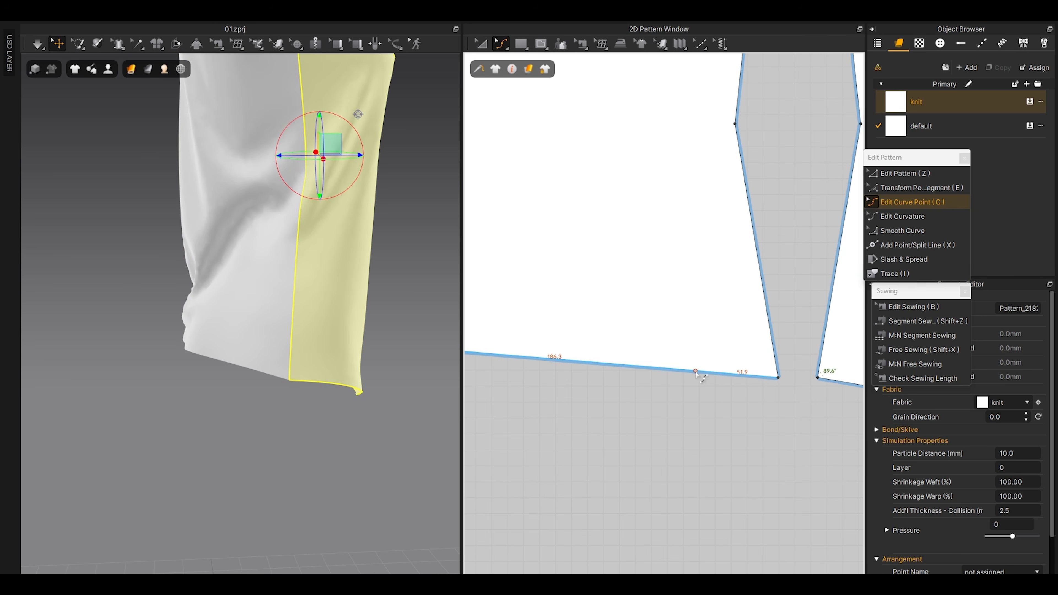
pyautogui.click(690, 378)
pyautogui.moveTo(690, 378); pyautogui.dragTo(686, 379)
pyautogui.moveTo(611, 398); pyautogui.dragTo(721, 416, button='middle')
pyautogui.moveTo(610, 380); pyautogui.dragTo(618, 372)
pyautogui.press('a')
pyautogui.click(602, 453)
# Step: Simulate the vest and pull the lower back fabric downward to smooth the folds above the curved hem
pyautogui.moveTo(284, 444); pyautogui.dragTo(377, 429, button='right')
pyautogui.press('space')
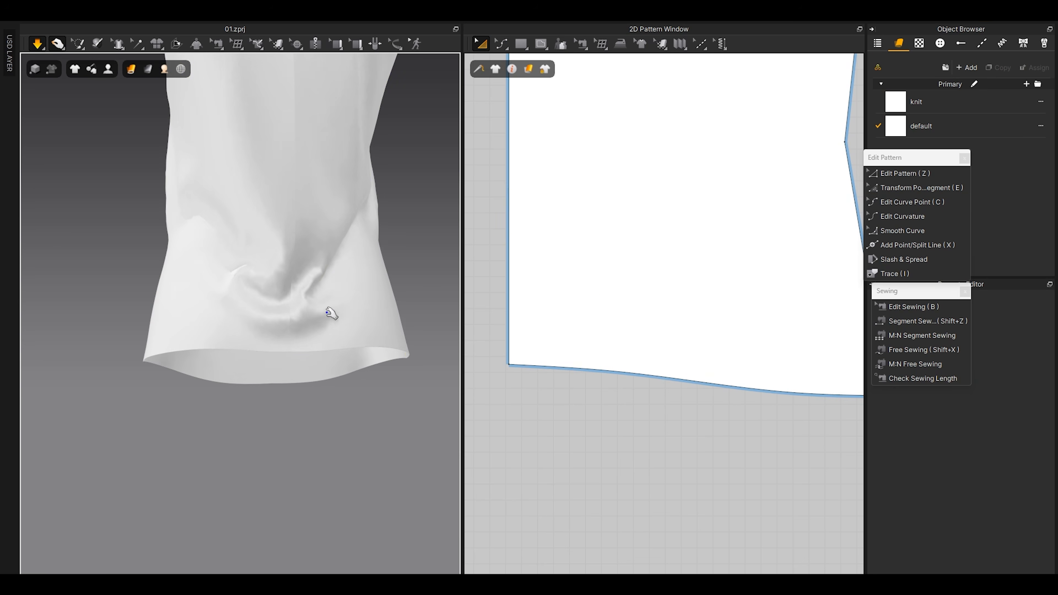
pyautogui.moveTo(328, 310); pyautogui.dragTo(352, 344)
pyautogui.moveTo(217, 289); pyautogui.dragTo(191, 353)
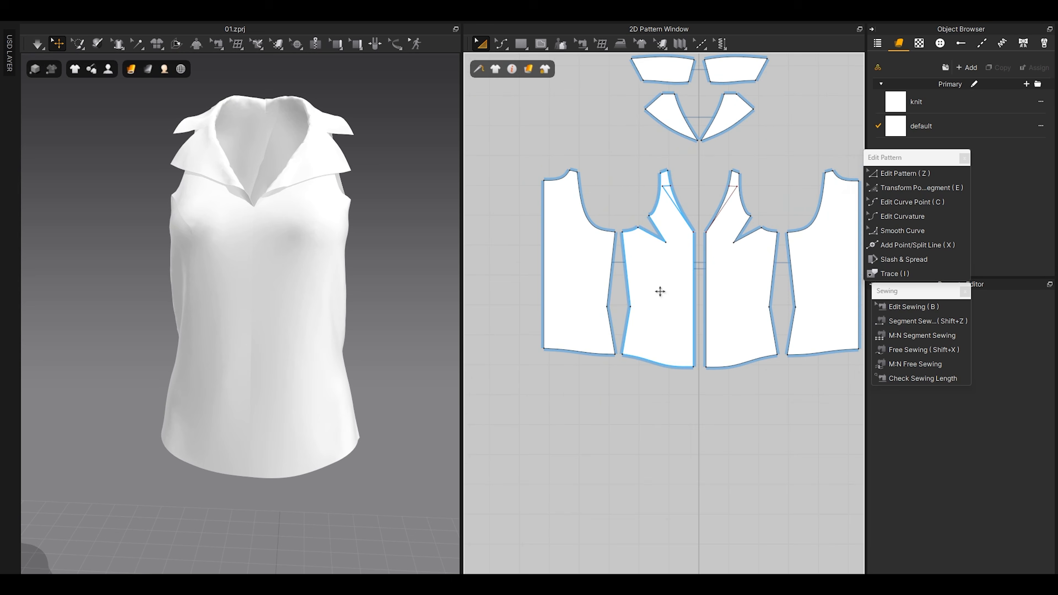
# Step: Delete the sewing that joins the two front panels along the center front
pyautogui.scroll(2, 561, 262)
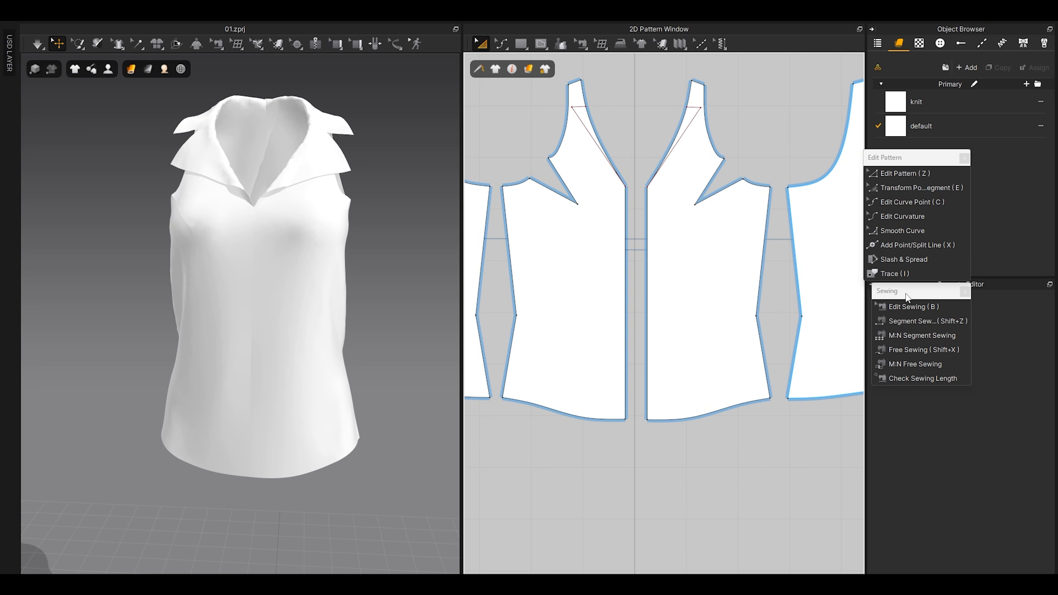
pyautogui.click(905, 305)
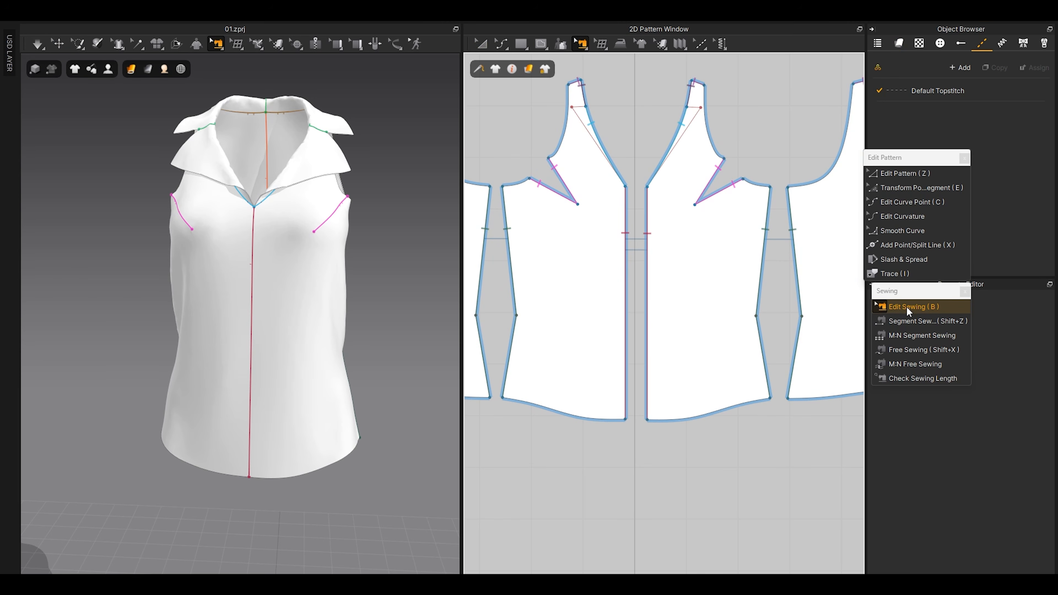
pyautogui.click(625, 296)
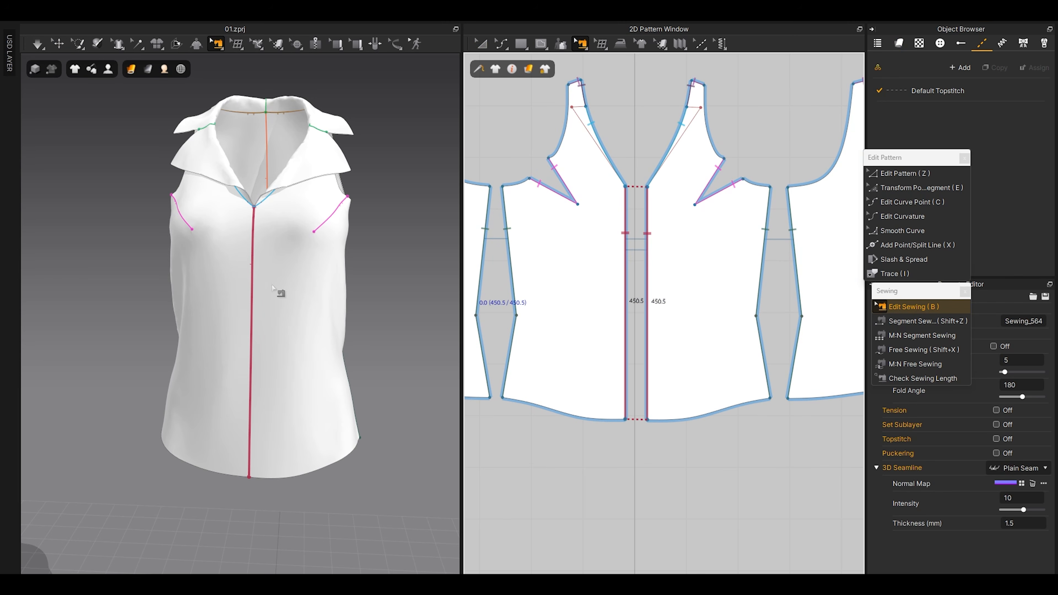
pyautogui.press('Delete')
pyautogui.press('q')
pyautogui.scroll(4, 292, 227)
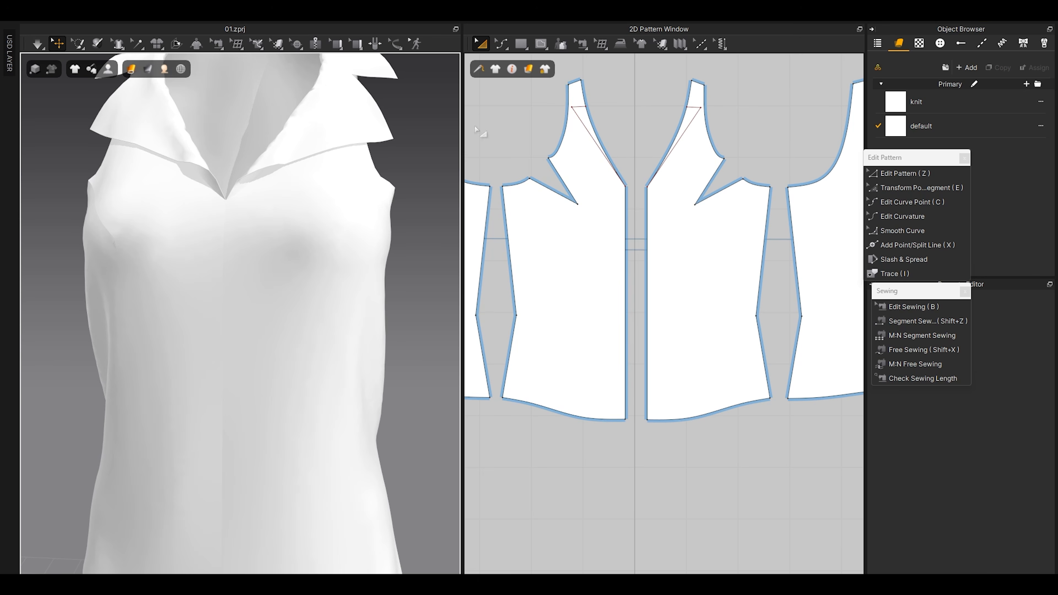
pyautogui.click(315, 49)
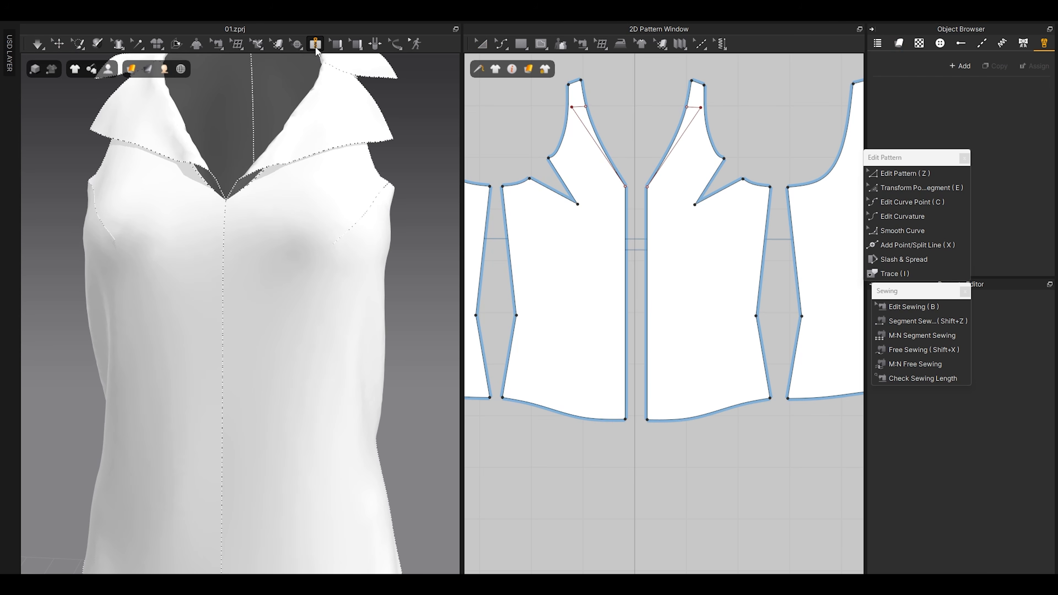
pyautogui.scroll(-5, 142, 179)
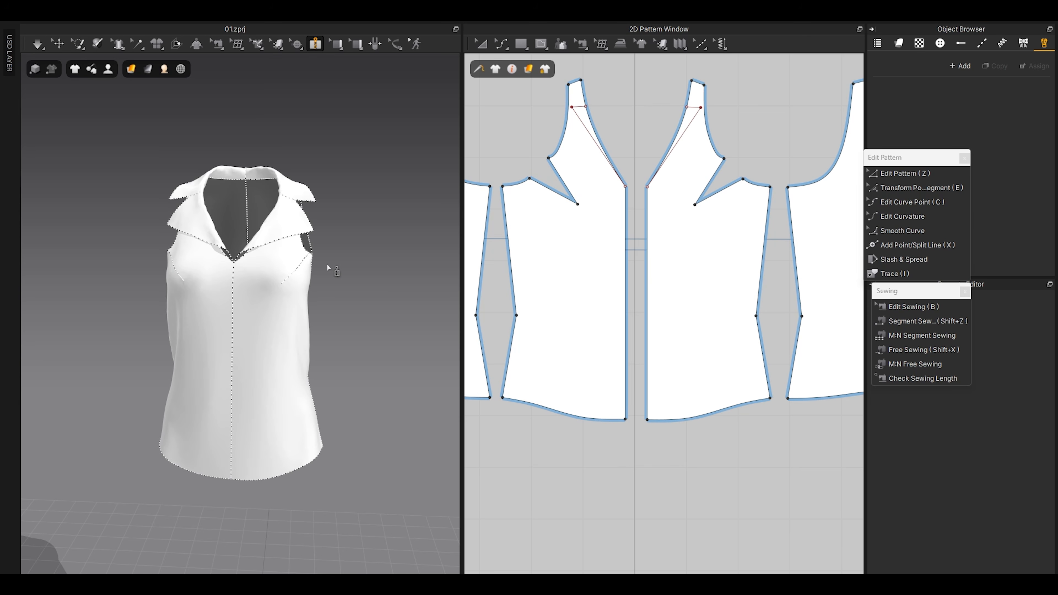
pyautogui.scroll(1, 308, 446)
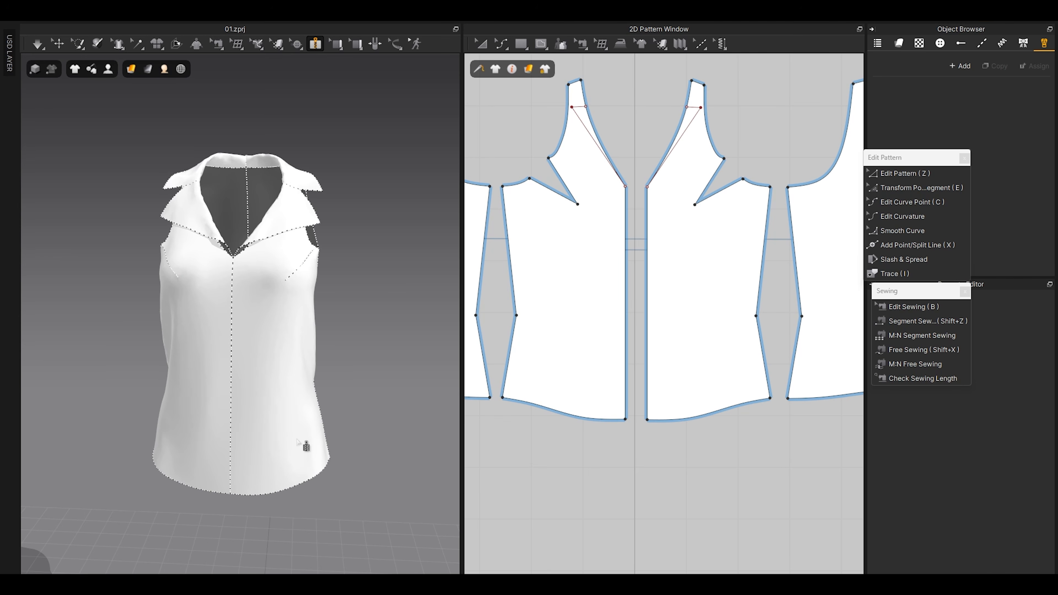
pyautogui.scroll(3, 704, 438)
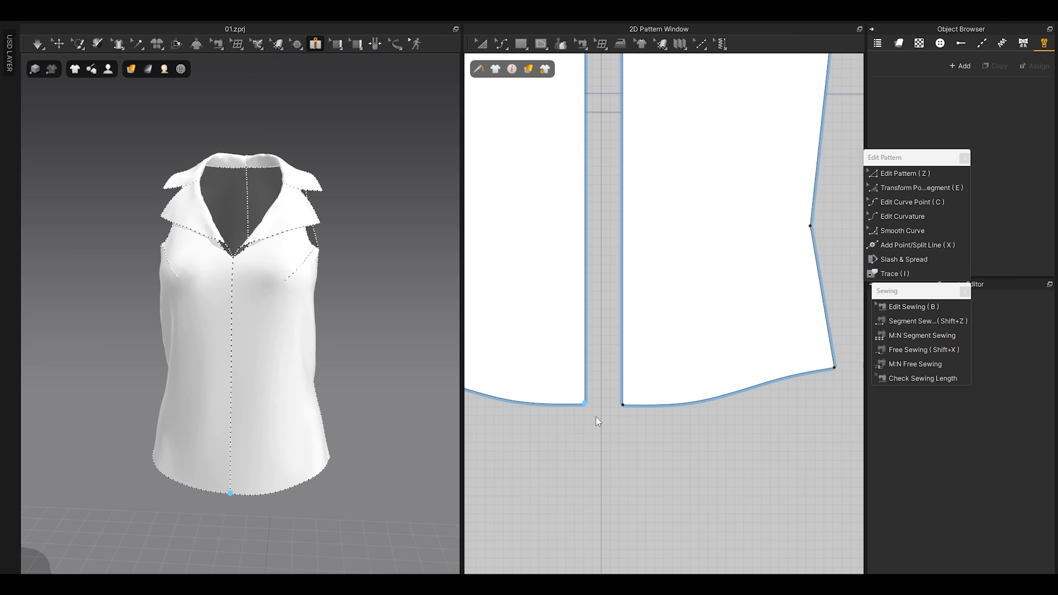
pyautogui.moveTo(596, 421); pyautogui.dragTo(628, 444, button='right')
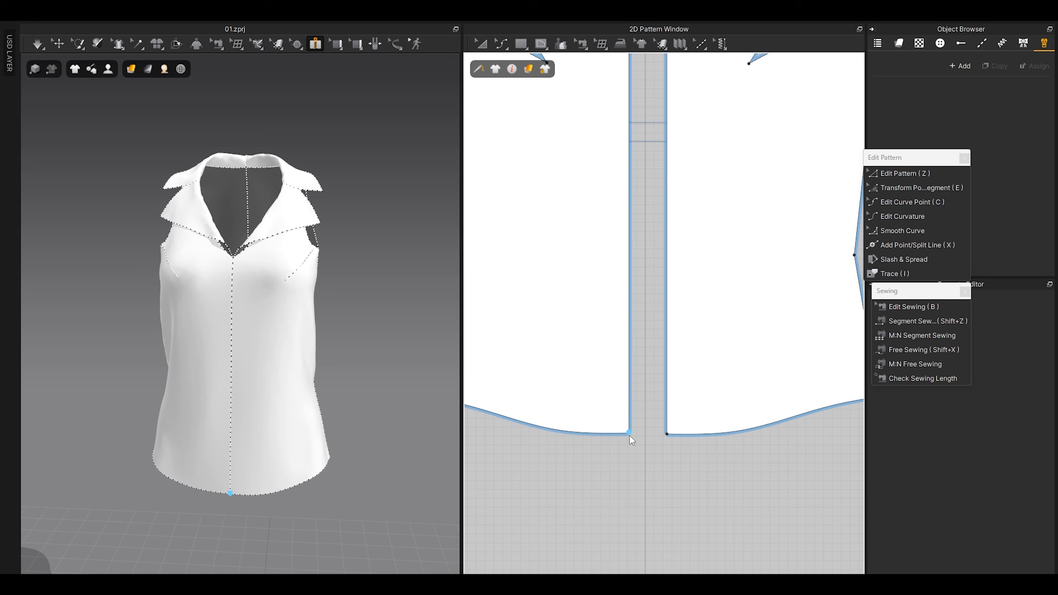
pyautogui.scroll(-2, 632, 244)
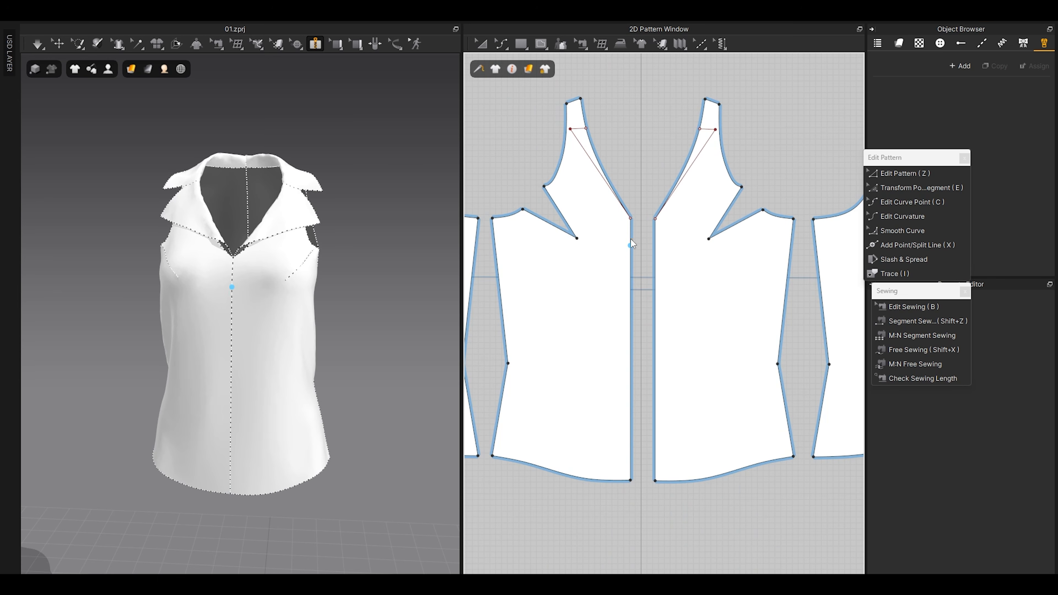
pyautogui.scroll(2, 630, 223)
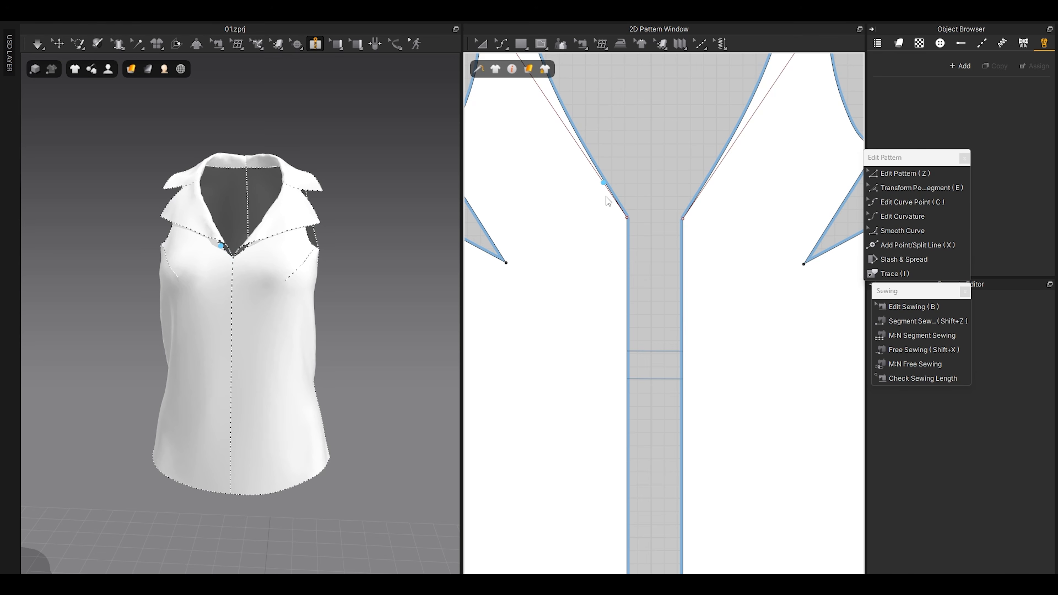
# Step: Delete the slanted internal line running beside the neckline edge on the symmetric front patterns
pyautogui.scroll(2, 606, 197)
pyautogui.press('z')
pyautogui.click(616, 291)
pyautogui.scroll(-3, 616, 291)
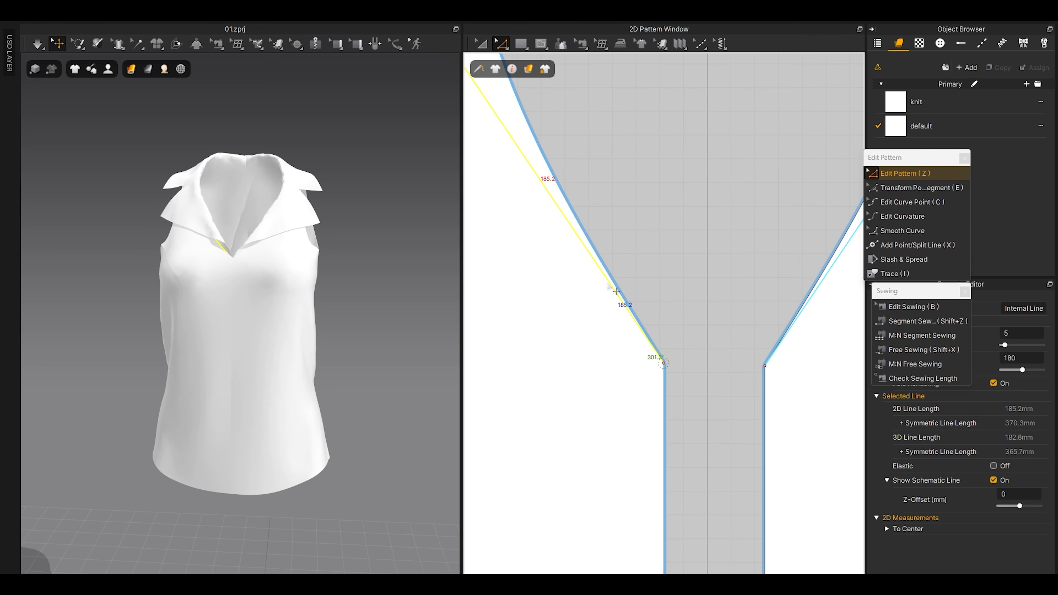
pyautogui.press('Escape')
pyautogui.scroll(3, 635, 315)
pyautogui.press('g')
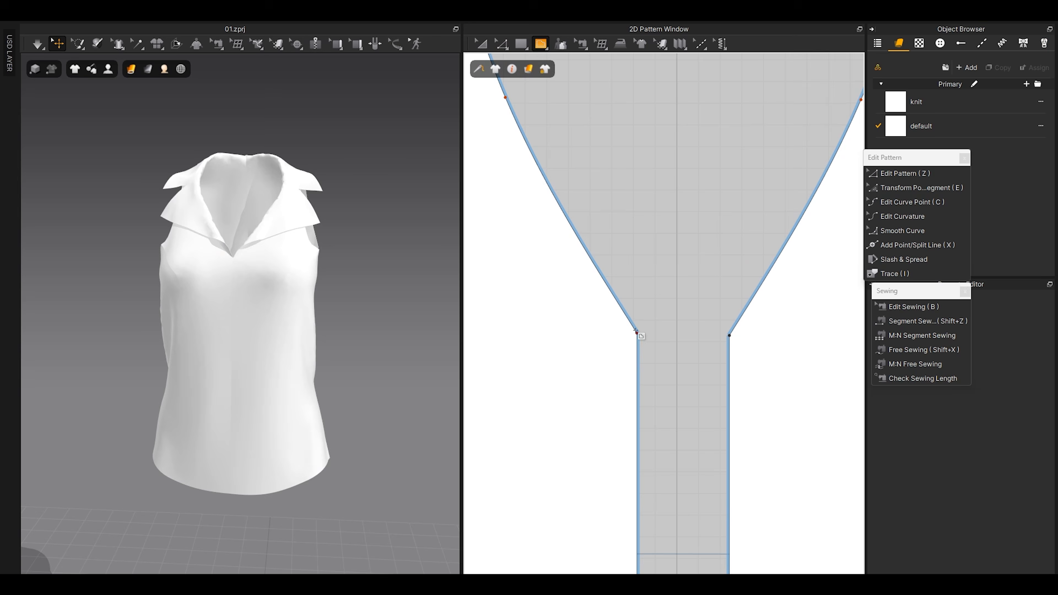
pyautogui.click(639, 334)
pyautogui.click(529, 332)
pyautogui.click(315, 43)
pyautogui.scroll(-3, 636, 335)
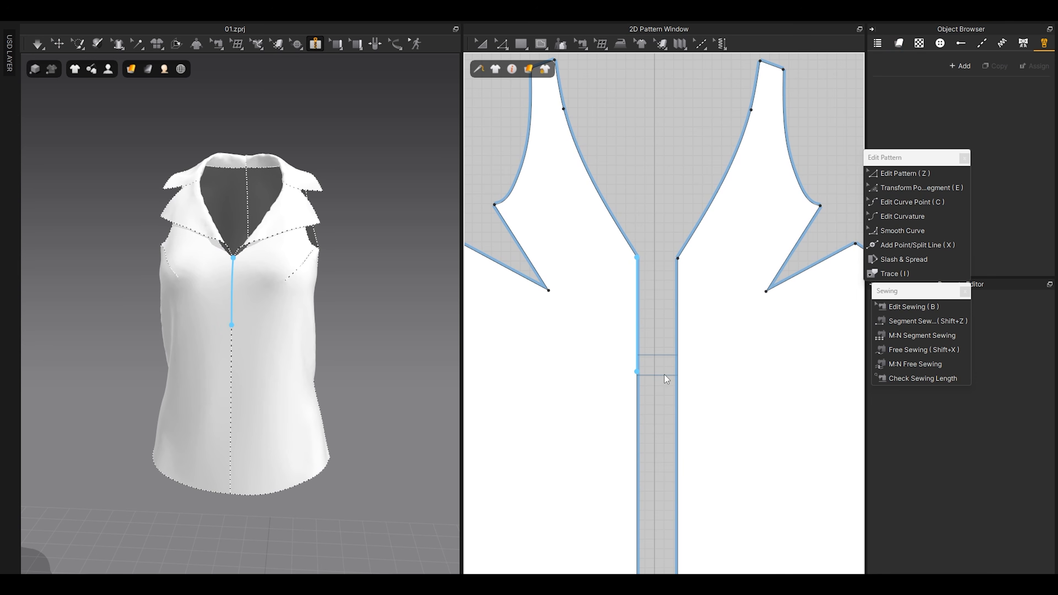
pyautogui.press('a')
pyautogui.scroll(3, 671, 373)
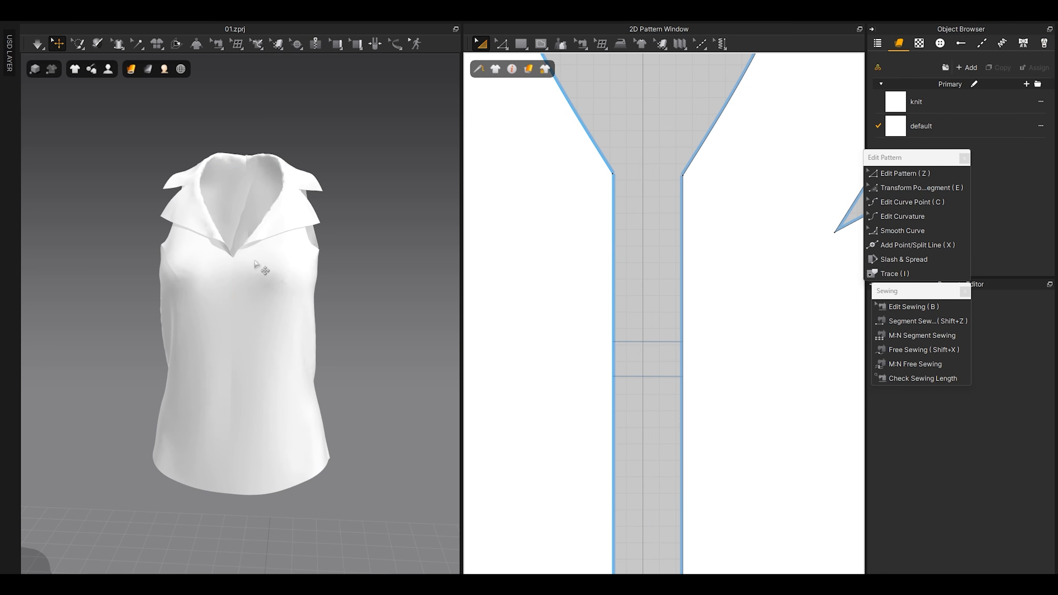
pyautogui.scroll(5, 292, 325)
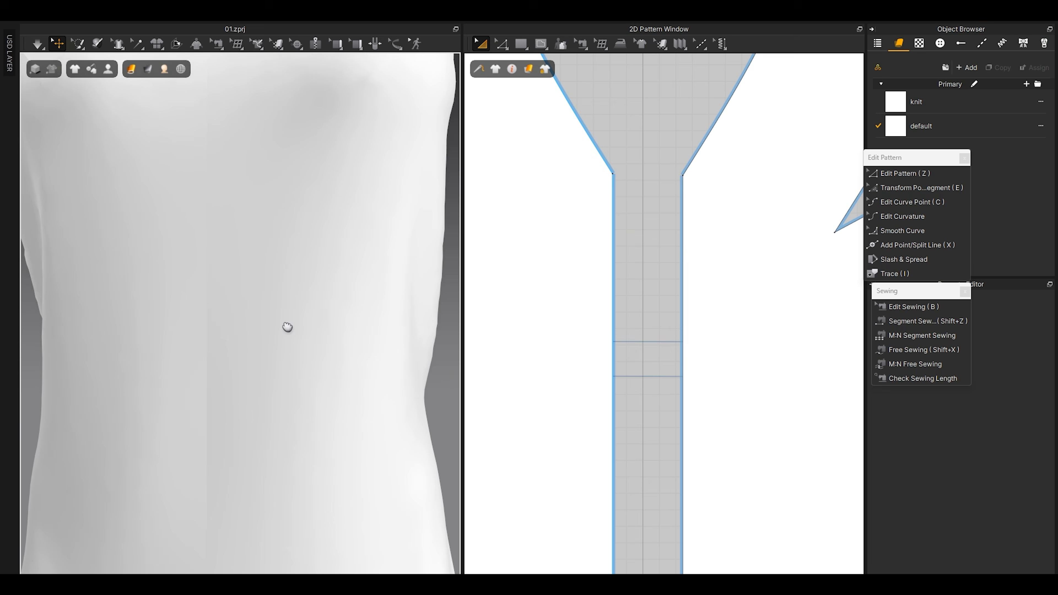
pyautogui.moveTo(287, 332); pyautogui.dragTo(282, 304, button='middle')
# Step: Lay the zipper's first side along the left-hand front pattern's center front edge, from the neckline point down to the hem corner
pyautogui.click(315, 44)
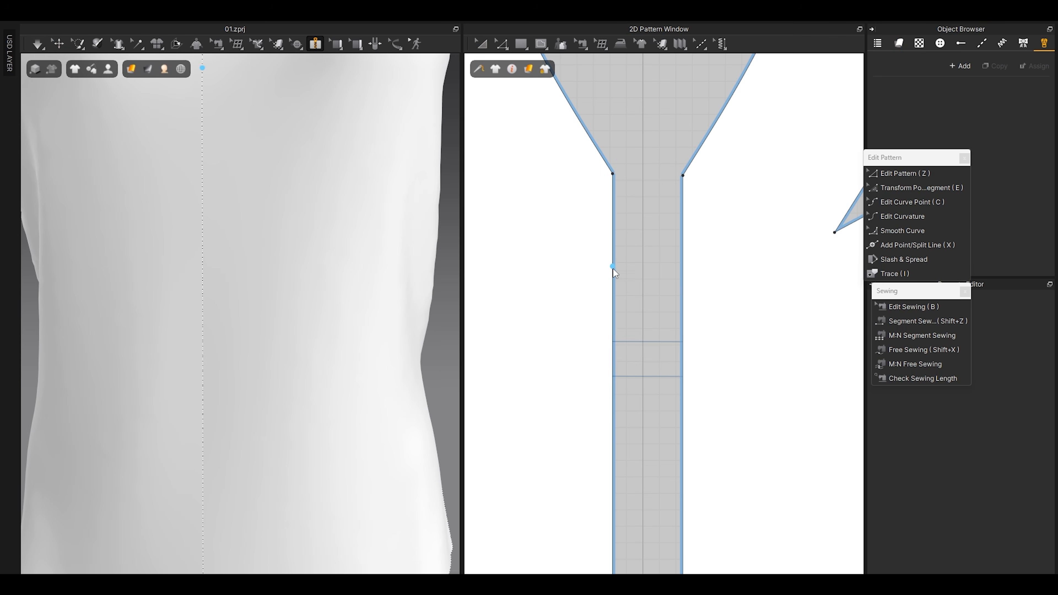
pyautogui.scroll(-10, 353, 283)
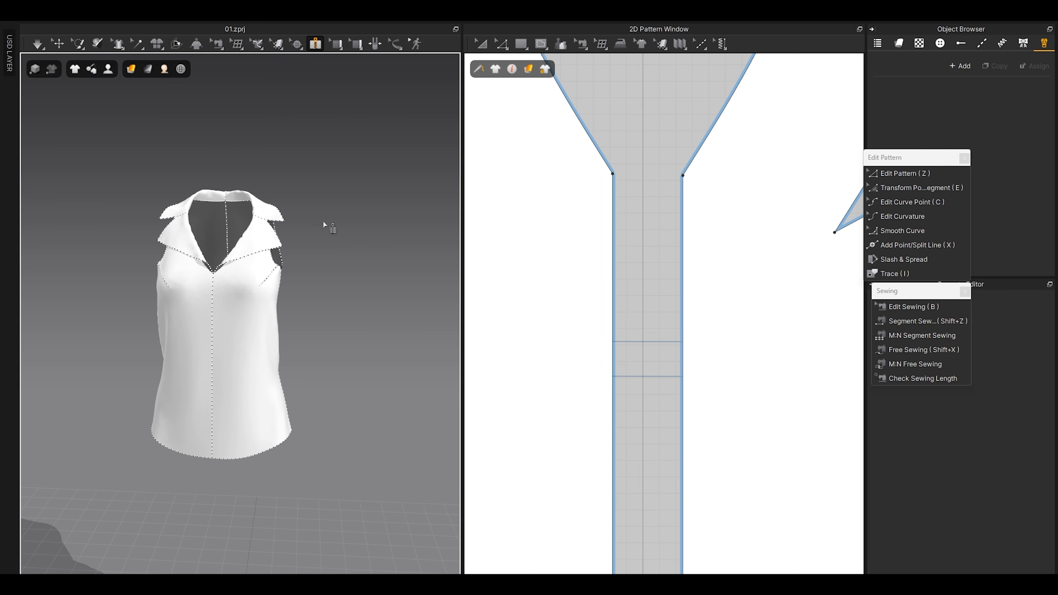
pyautogui.scroll(3, 619, 191)
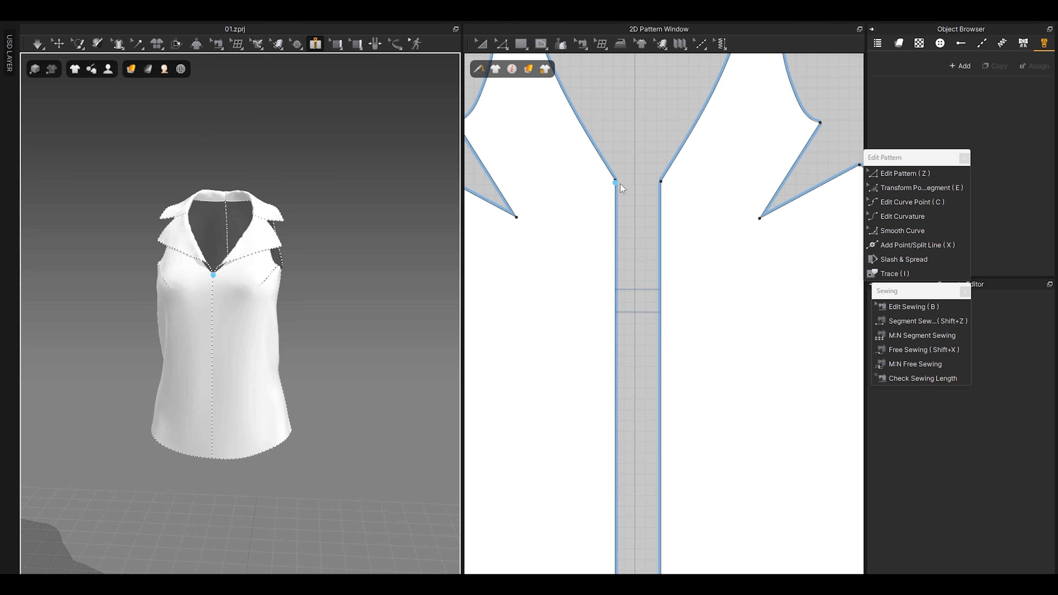
pyautogui.scroll(-4, 658, 154)
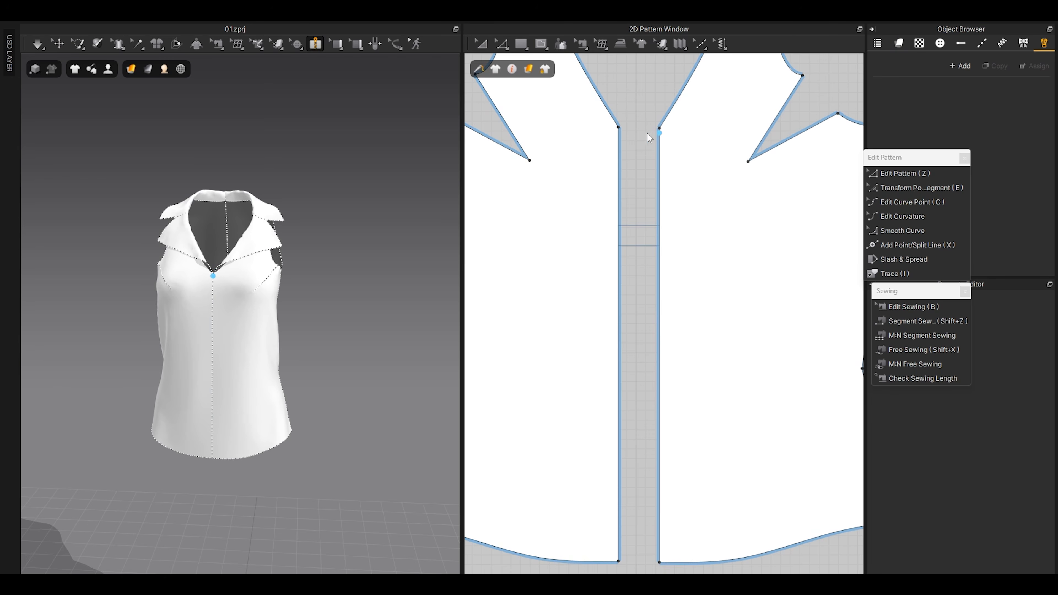
pyautogui.click(619, 129)
pyautogui.moveTo(624, 309); pyautogui.dragTo(623, 227, button='middle')
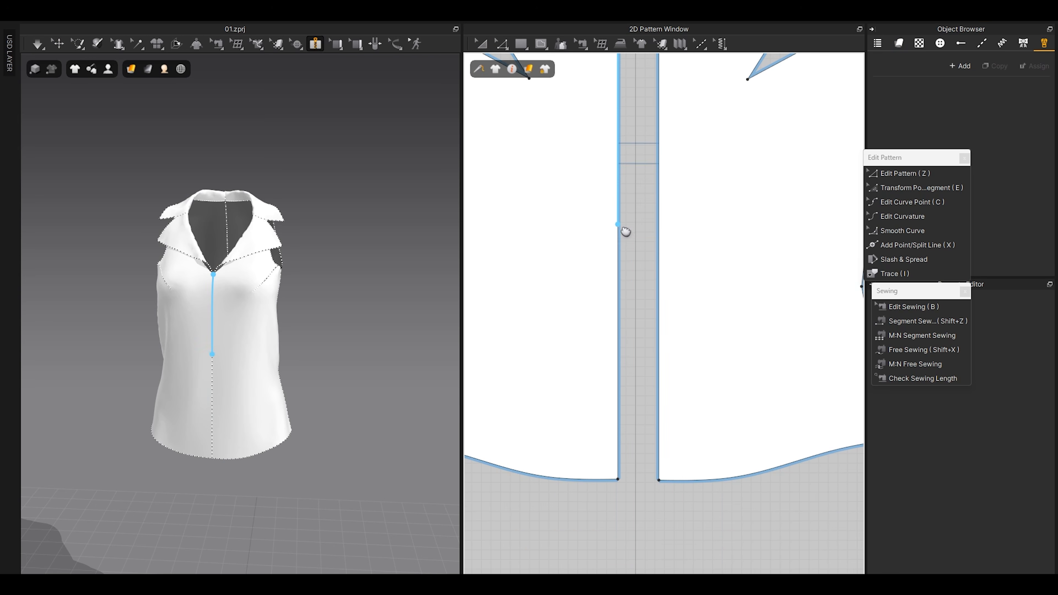
pyautogui.doubleClick(618, 480)
# Step: Lay the zipper's second side along the opposite front pattern's center front edge, from the neckline point to the hem
pyautogui.scroll(-5, 632, 341)
pyautogui.moveTo(631, 240); pyautogui.dragTo(628, 290, button='middle')
pyautogui.scroll(2, 638, 229)
pyautogui.scroll(1, 640, 234)
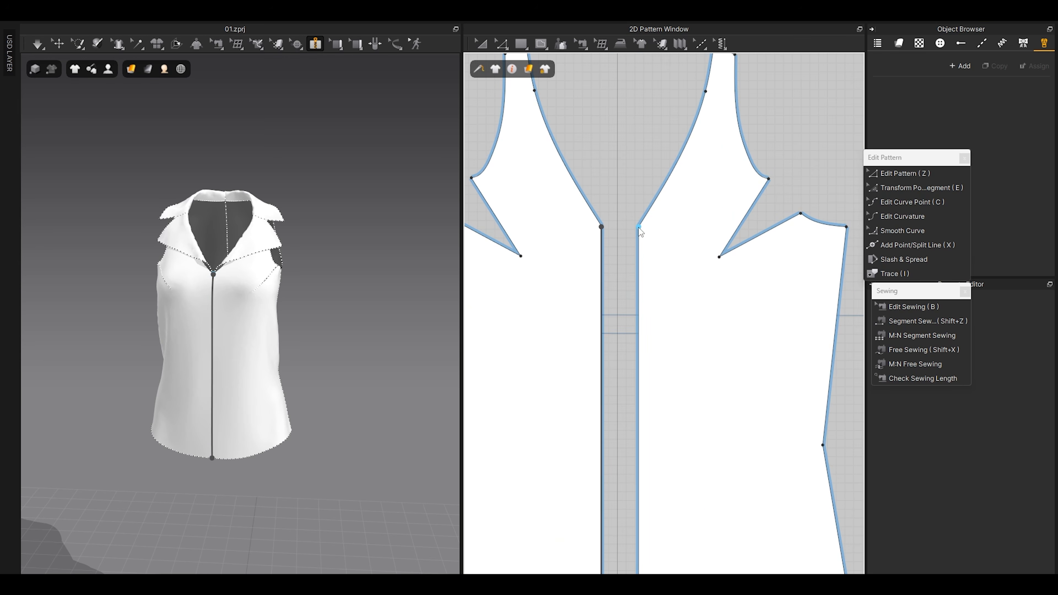
pyautogui.click(638, 227)
pyautogui.moveTo(640, 420); pyautogui.dragTo(650, 263, button='middle')
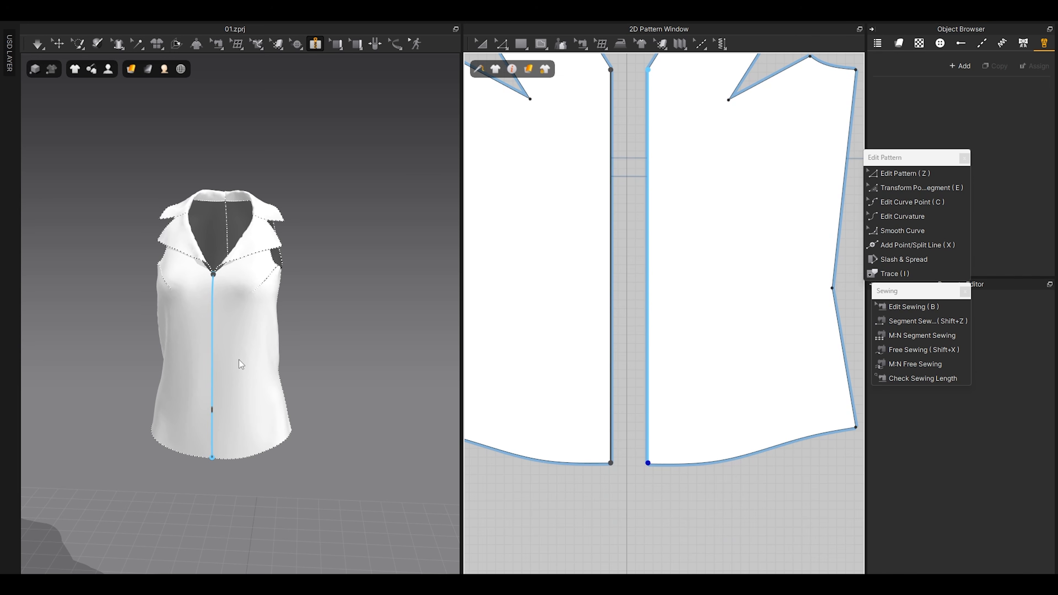
# Step: Simulate the vest so the new zipper closes the center front, and inspect the zipper up close
pyautogui.scroll(7, 223, 360)
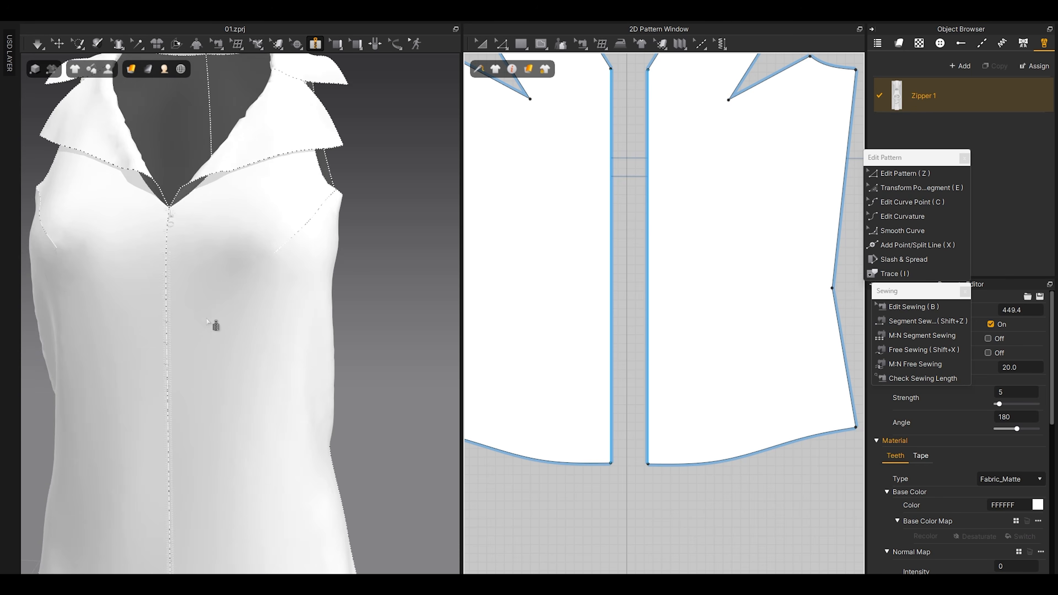
pyautogui.press('q')
pyautogui.scroll(-3, 175, 198)
pyautogui.press('space')
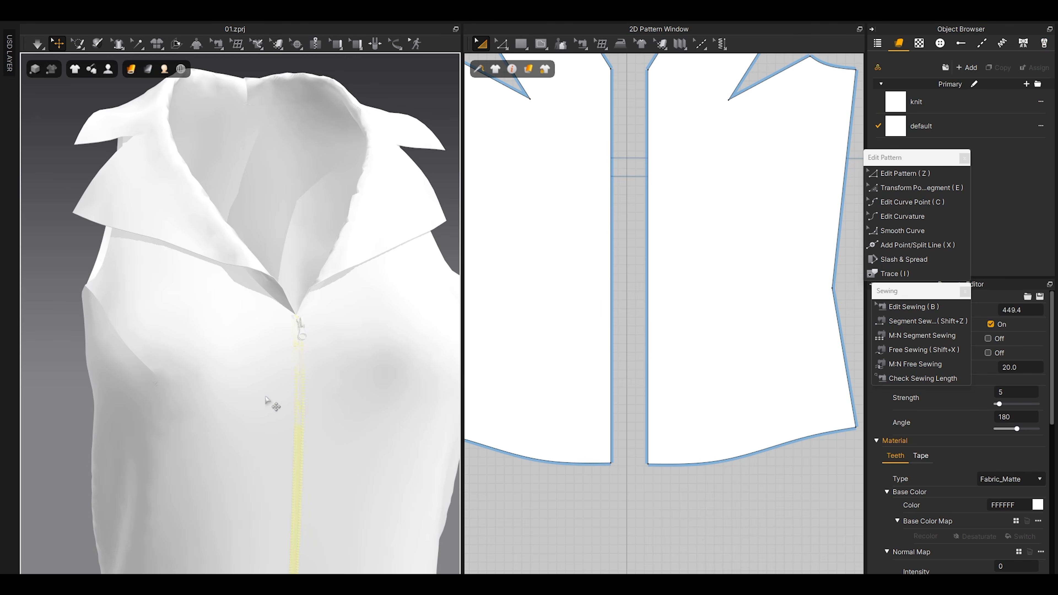
pyautogui.press('space')
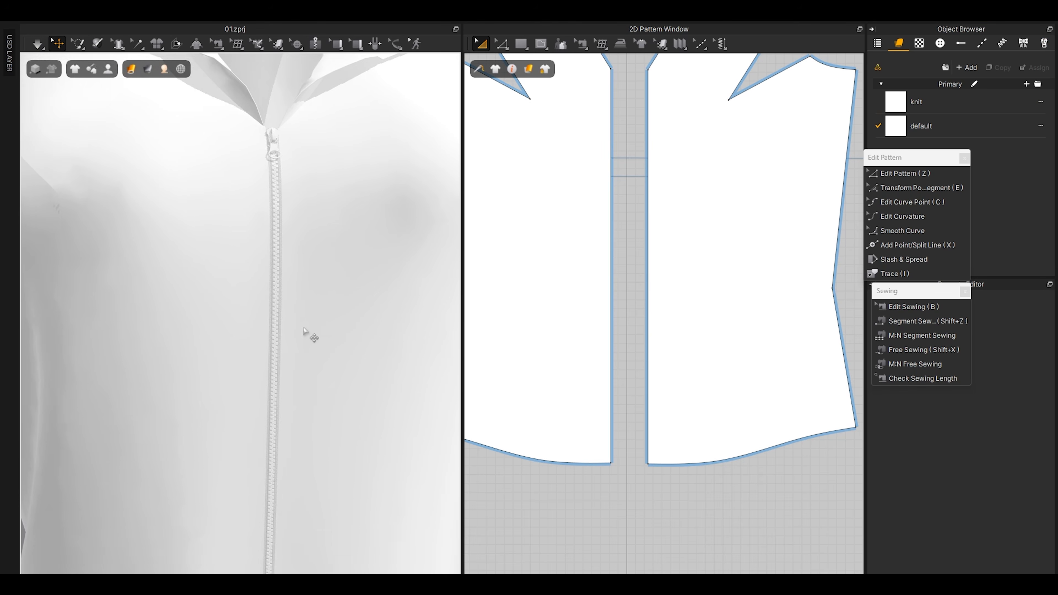
pyautogui.scroll(5, 307, 338)
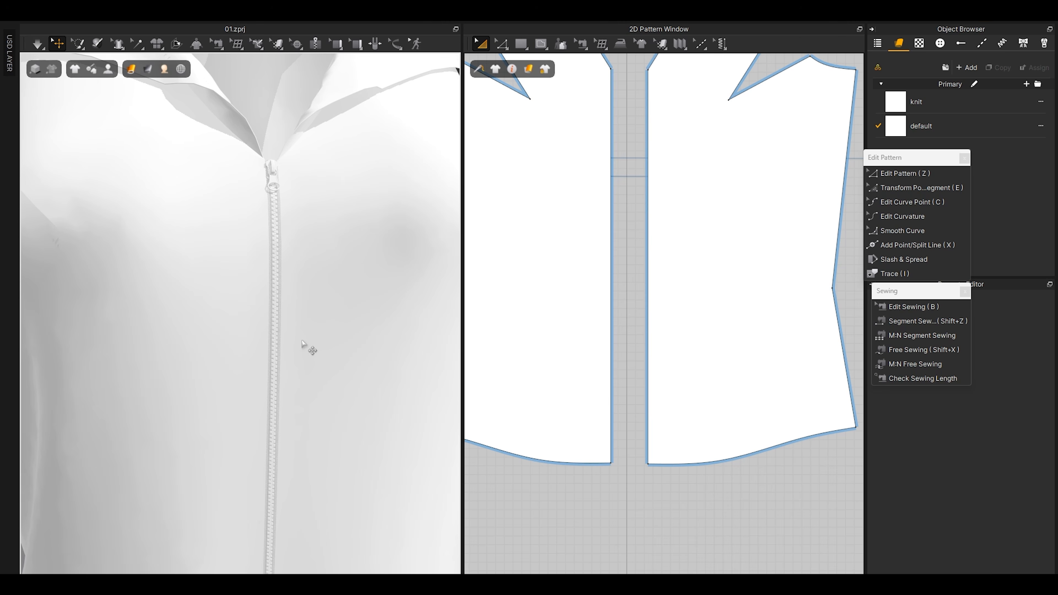
pyautogui.scroll(-5, 301, 343)
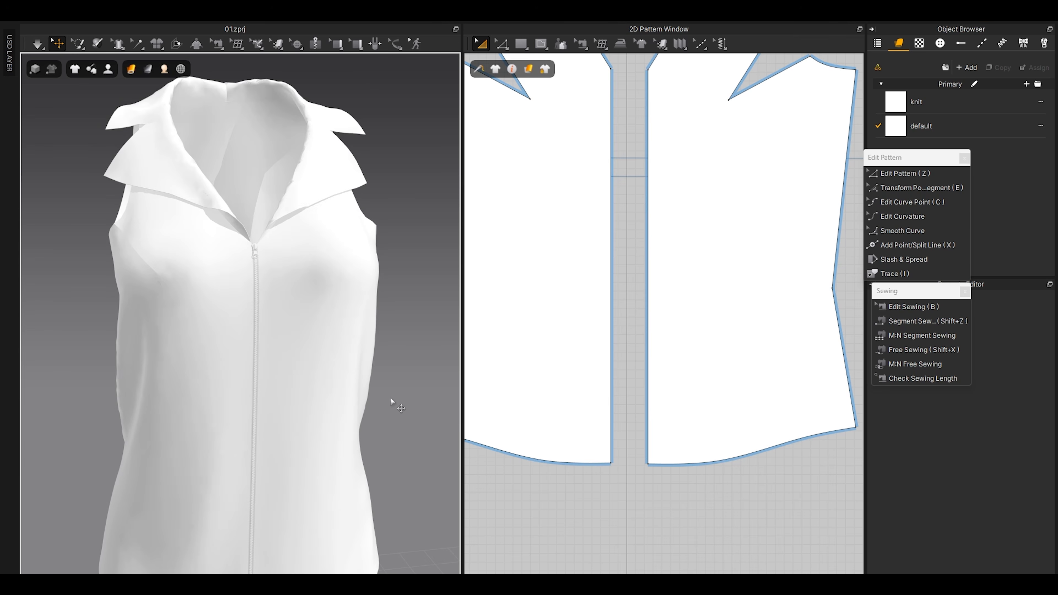
pyautogui.scroll(3, 286, 381)
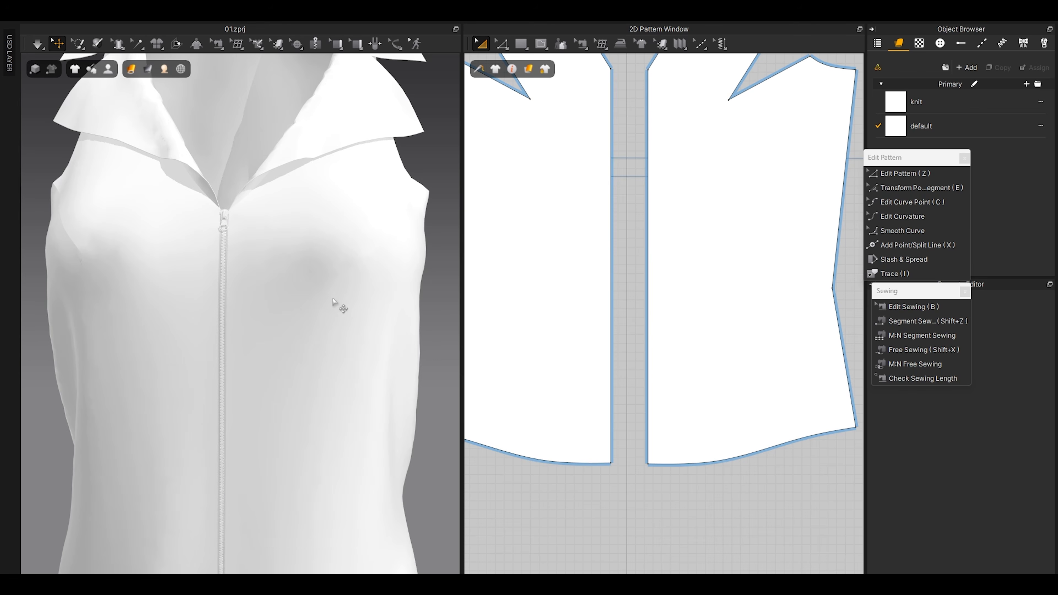
# Step: Simulate the vest and pull the fabric beneath the armhole downward to settle the side of the bust
pyautogui.scroll(-5, 343, 307)
pyautogui.moveTo(409, 255); pyautogui.dragTo(263, 270, button='right')
pyautogui.scroll(3, 263, 270)
pyautogui.moveTo(265, 273); pyautogui.dragTo(300, 344, button='middle')
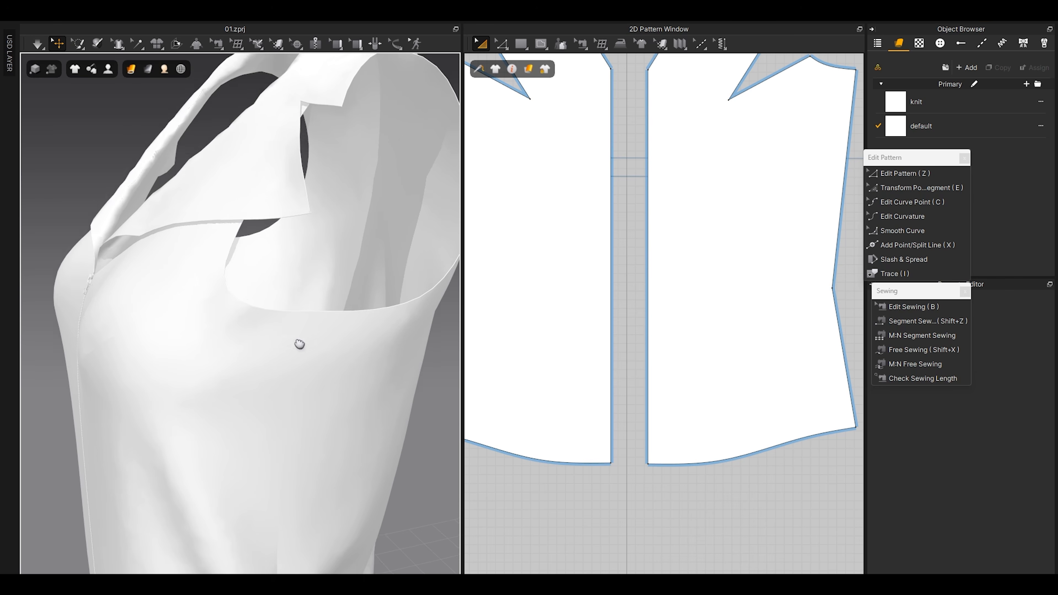
pyautogui.press('space')
pyautogui.moveTo(253, 326); pyautogui.dragTo(276, 399)
pyautogui.scroll(-1, 288, 372)
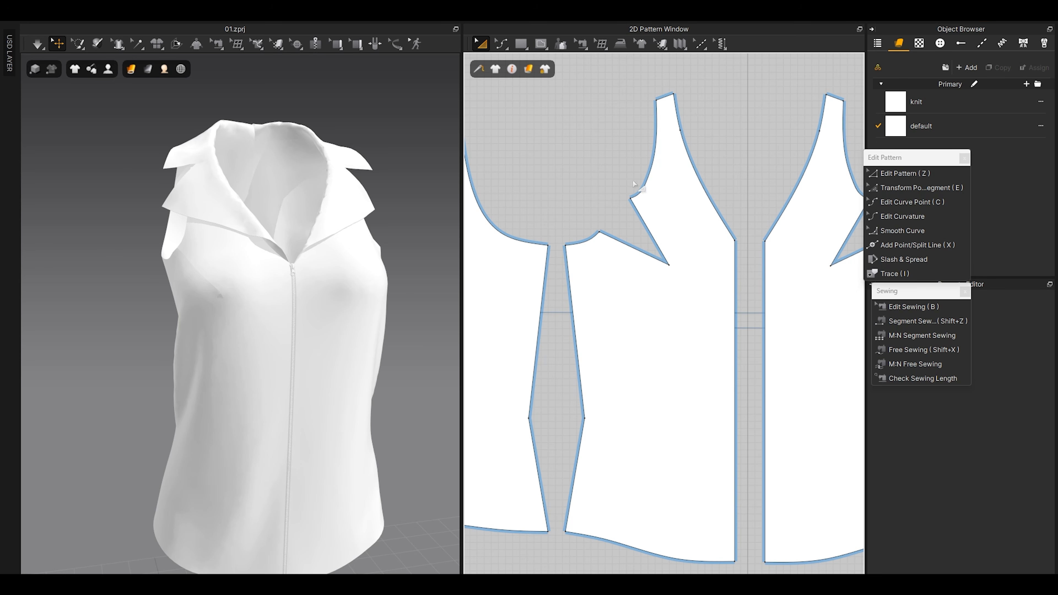
# Step: Examine the sewing that joins the collar's slanted end to the front lapel and compare its two sewing lengths
pyautogui.moveTo(292, 211); pyautogui.dragTo(290, 288, button='middle')
pyautogui.moveTo(290, 288); pyautogui.dragTo(254, 290, button='right')
pyautogui.scroll(-3, 510, 264)
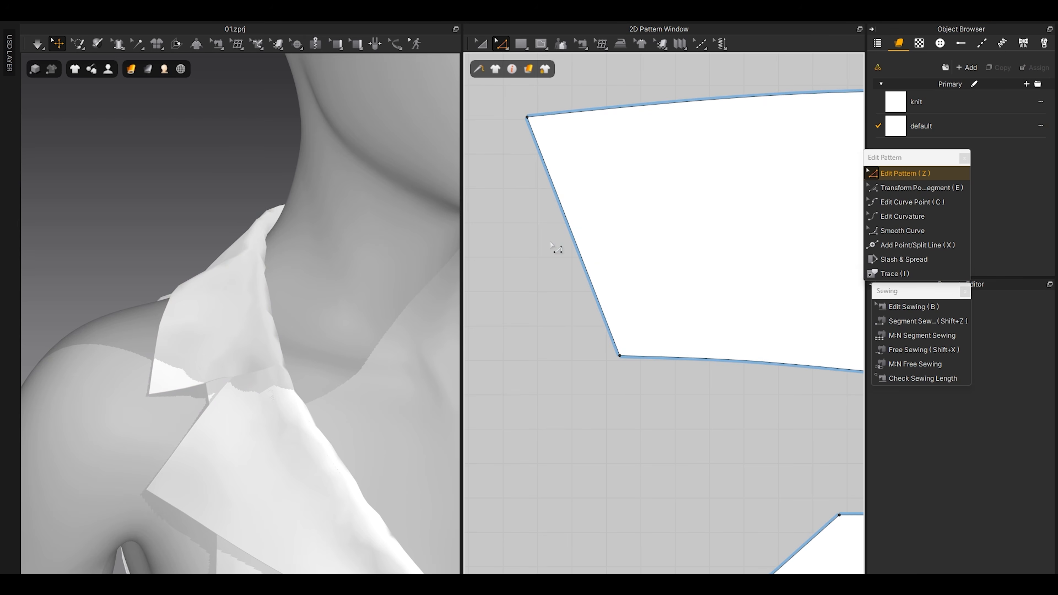
pyautogui.press('b')
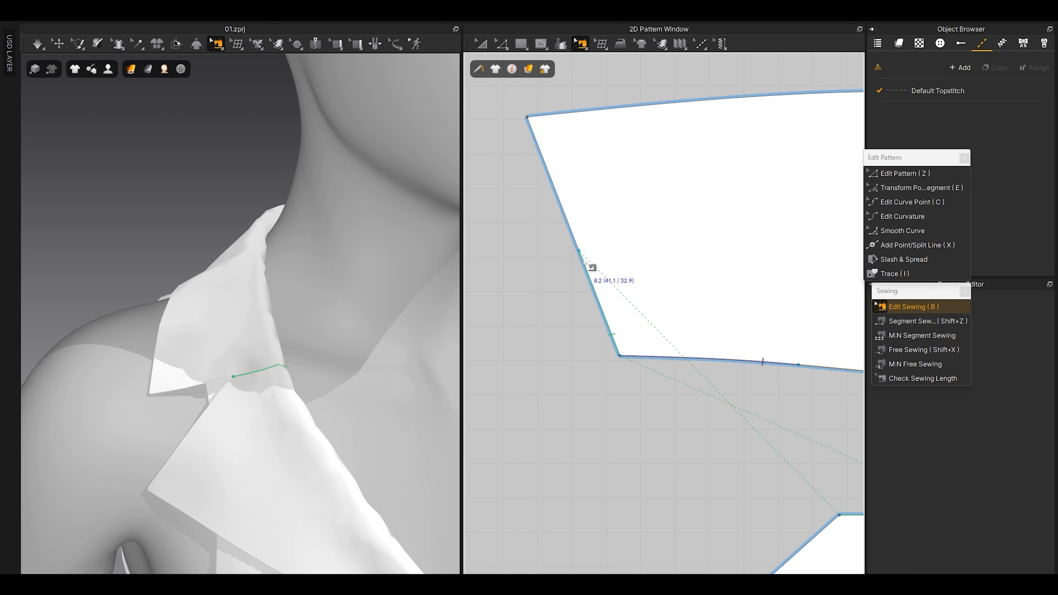
pyautogui.click(592, 267)
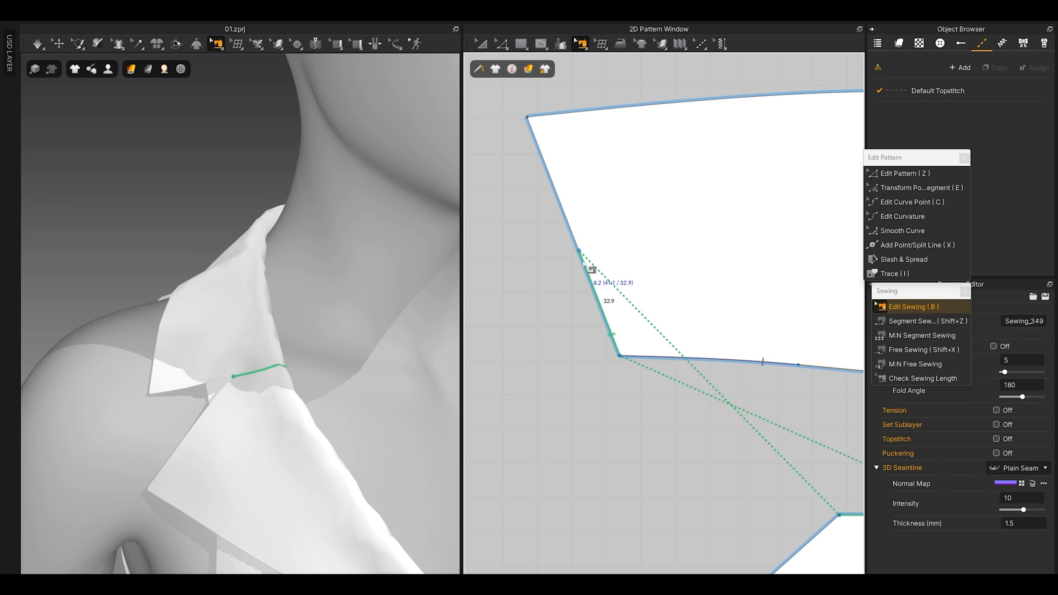
pyautogui.scroll(1, 588, 298)
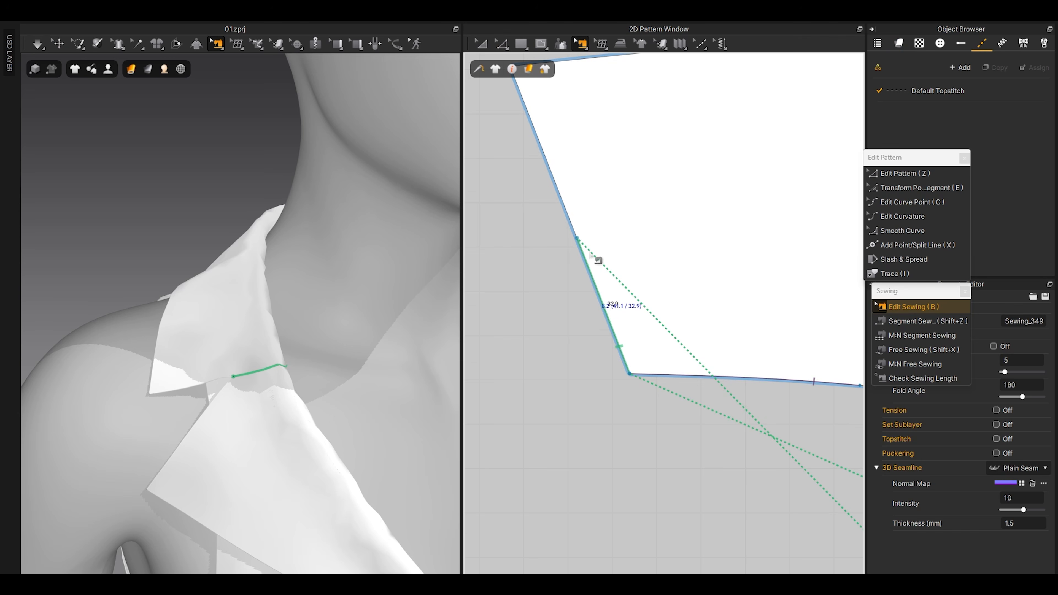
pyautogui.scroll(2, 589, 240)
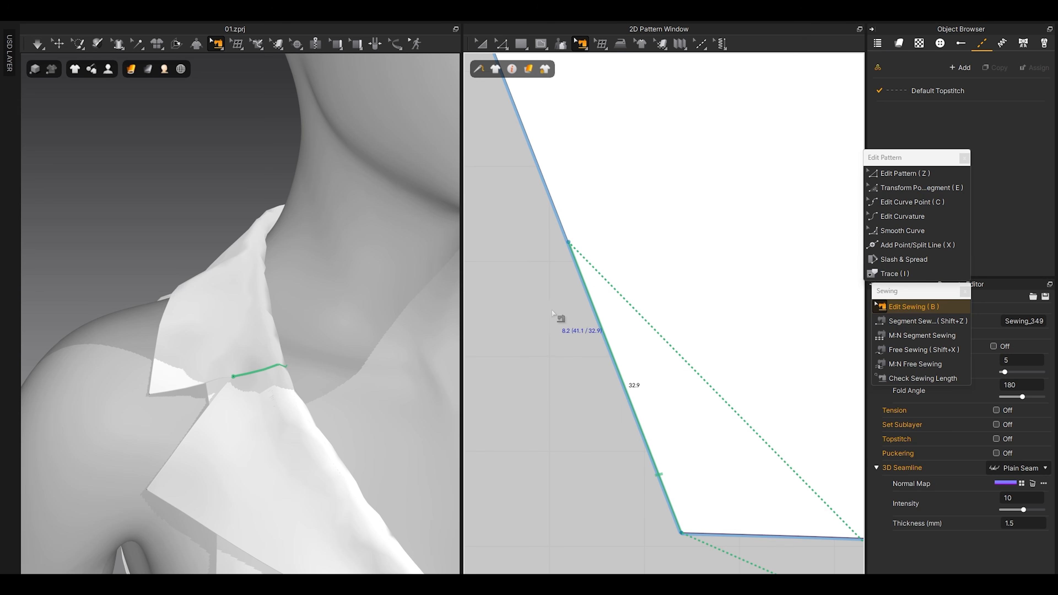
pyautogui.scroll(-2, 554, 315)
pyautogui.click(579, 437)
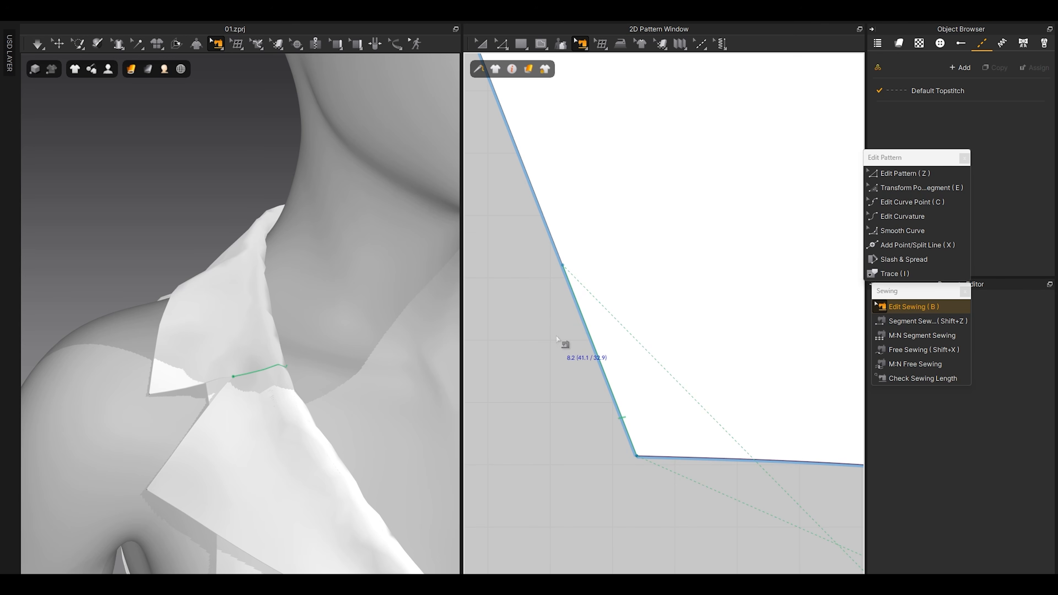
pyautogui.scroll(-2, 572, 283)
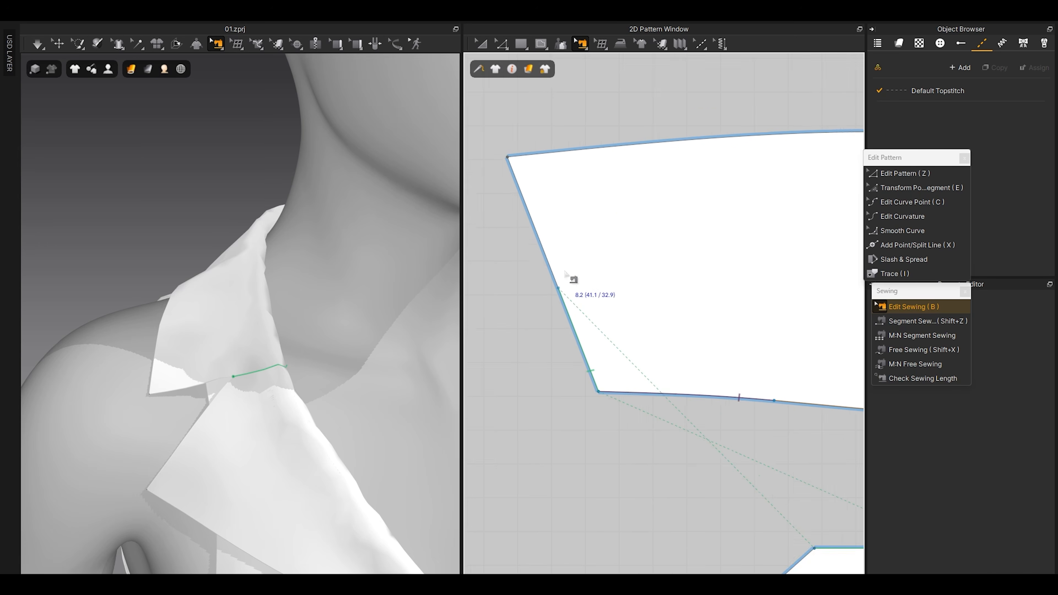
pyautogui.click(908, 350)
pyautogui.click(560, 214)
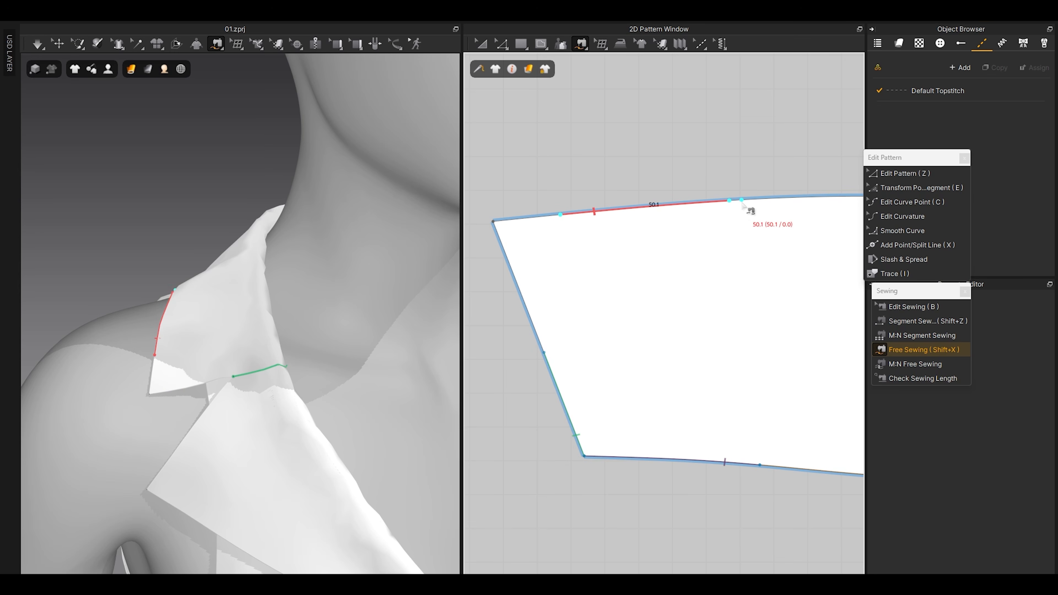
pyautogui.scroll(1, 592, 215)
pyautogui.scroll(-4, 617, 254)
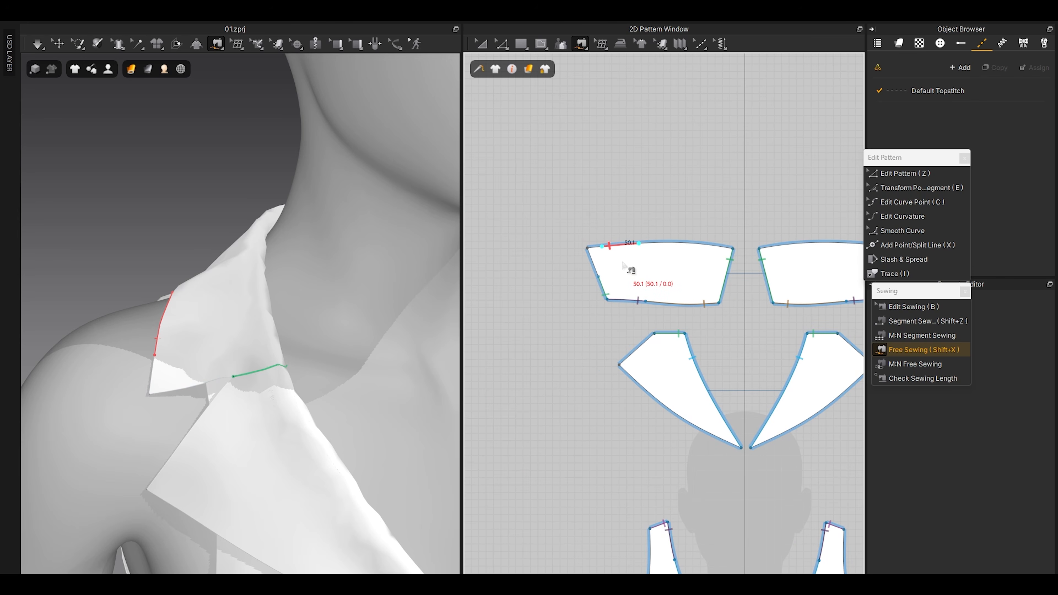
pyautogui.scroll(6, 628, 269)
pyautogui.press('Escape')
pyautogui.moveTo(601, 411); pyautogui.dragTo(575, 206, button='middle')
pyautogui.click(566, 343)
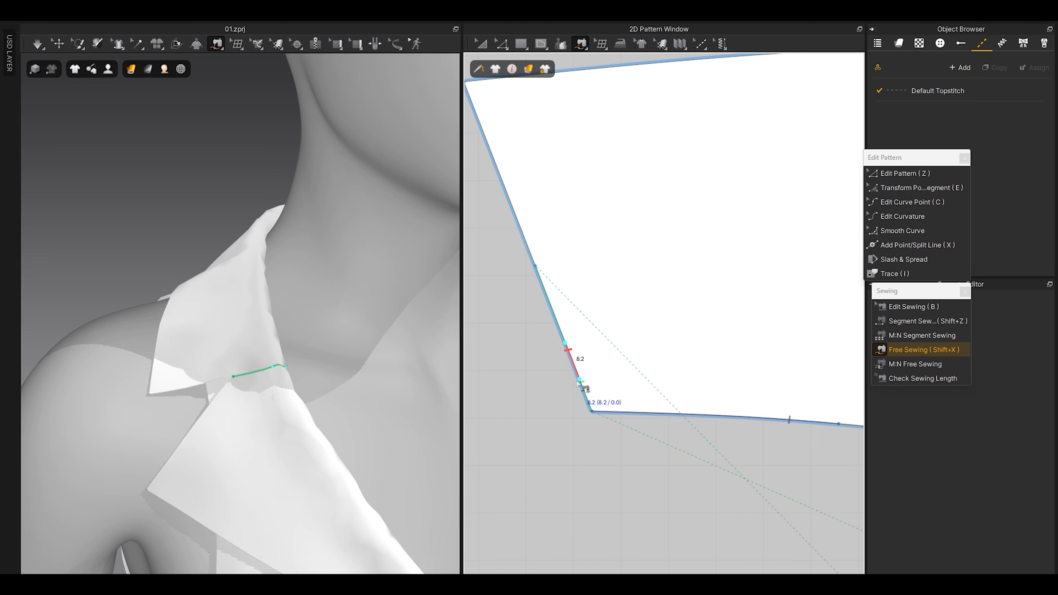
# Step: Add a pattern point on the collar's slanted edge where its sewing to the lapel ends
pyautogui.click(906, 308)
pyautogui.scroll(3, 525, 364)
pyautogui.moveTo(522, 369); pyautogui.dragTo(556, 358, button='middle')
pyautogui.click(570, 390)
pyautogui.scroll(2, 562, 421)
pyautogui.moveTo(563, 421); pyautogui.dragTo(602, 399, button='middle')
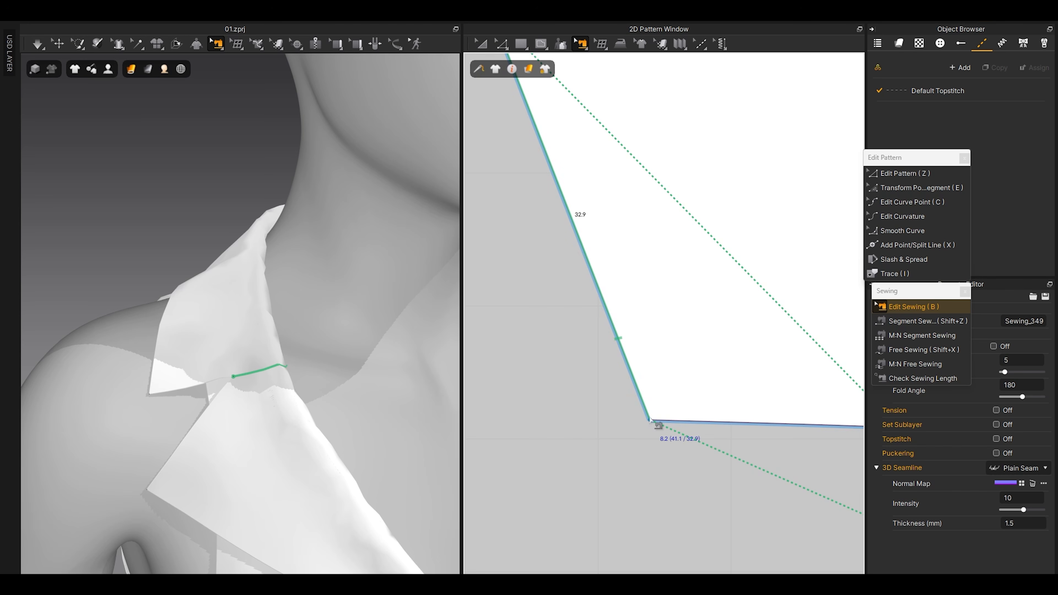
pyautogui.scroll(-3, 650, 421)
pyautogui.moveTo(613, 357); pyautogui.dragTo(687, 510, button='middle')
pyautogui.scroll(1, 627, 285)
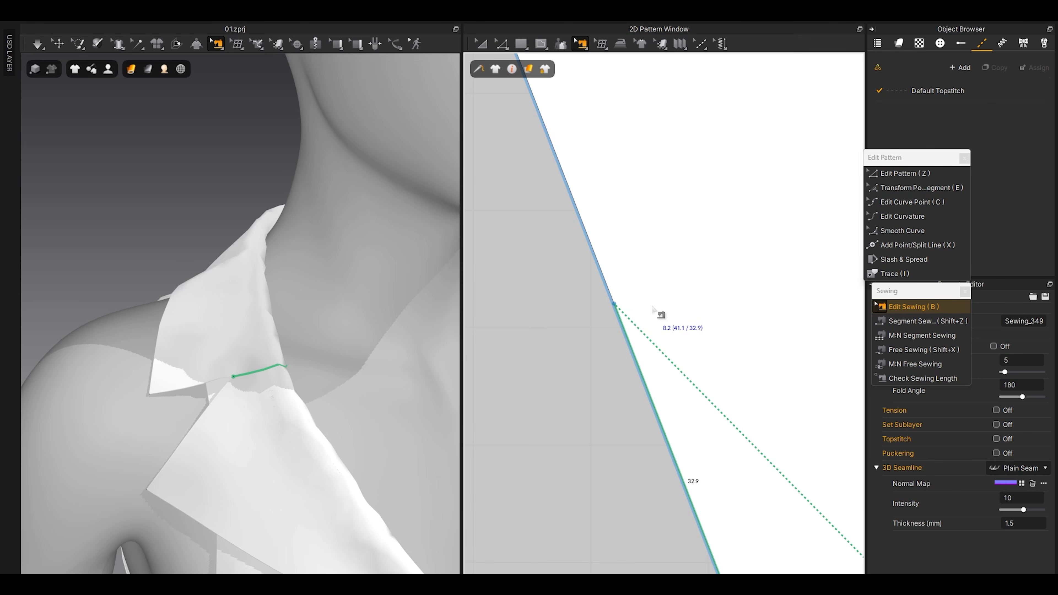
pyautogui.scroll(-2, 656, 362)
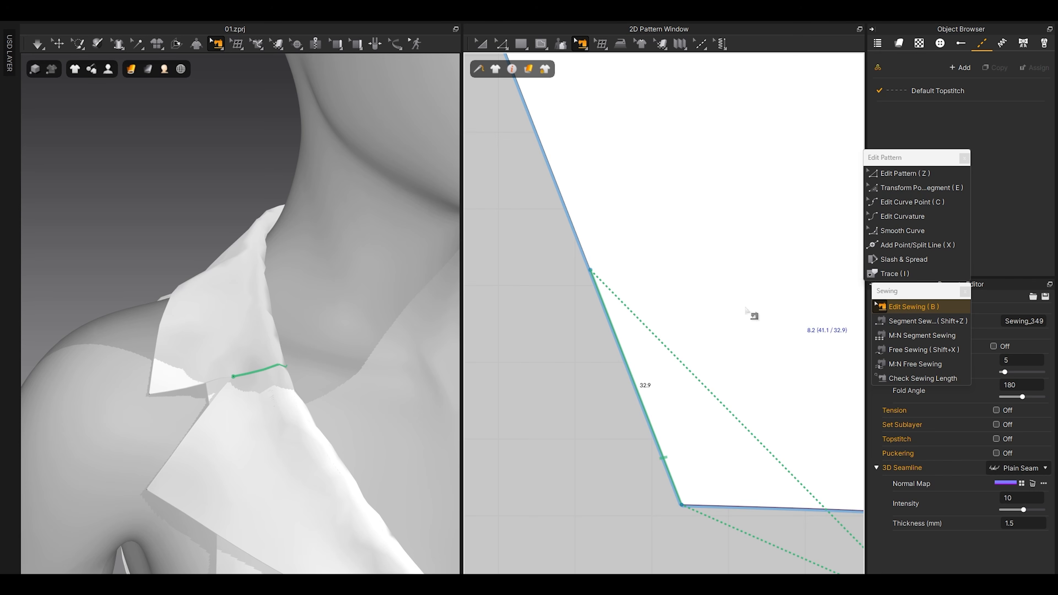
pyautogui.rightClick(606, 317)
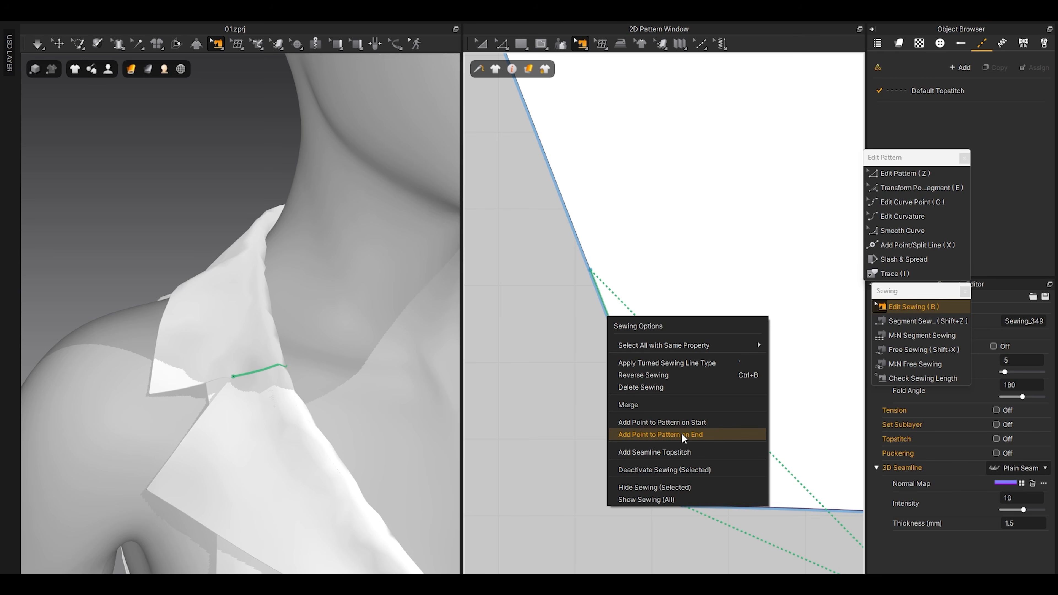
pyautogui.click(693, 435)
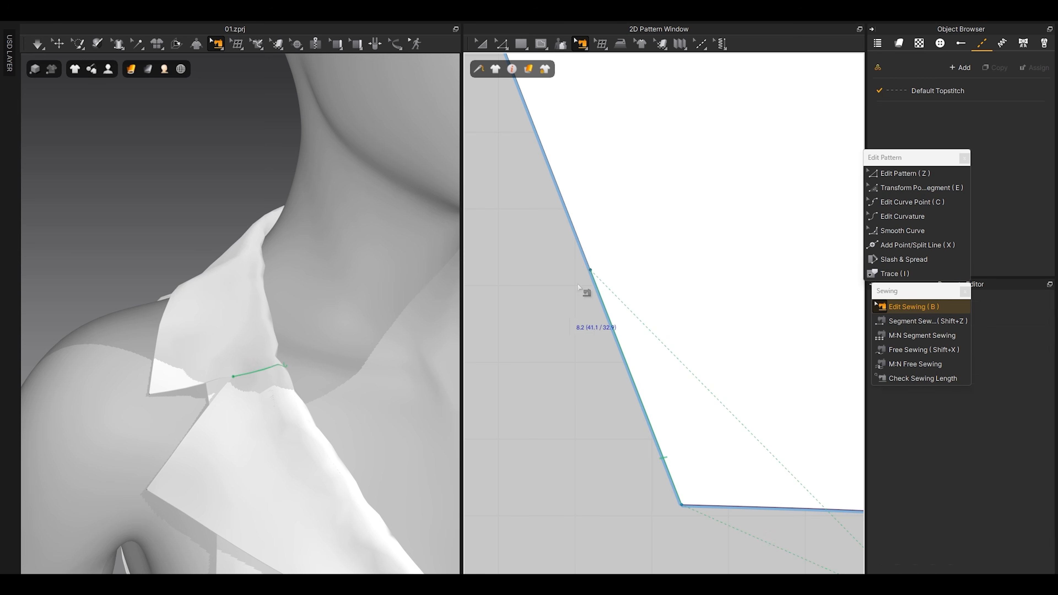
# Step: Move the collar's outer upper corner inward and slightly up, making the edge above the added point steeper
pyautogui.press('z')
pyautogui.click(591, 270)
pyautogui.scroll(-5, 583, 292)
pyautogui.moveTo(549, 235); pyautogui.dragTo(577, 310, button='middle')
pyautogui.click(523, 225)
pyautogui.moveTo(563, 225); pyautogui.dragTo(599, 232)
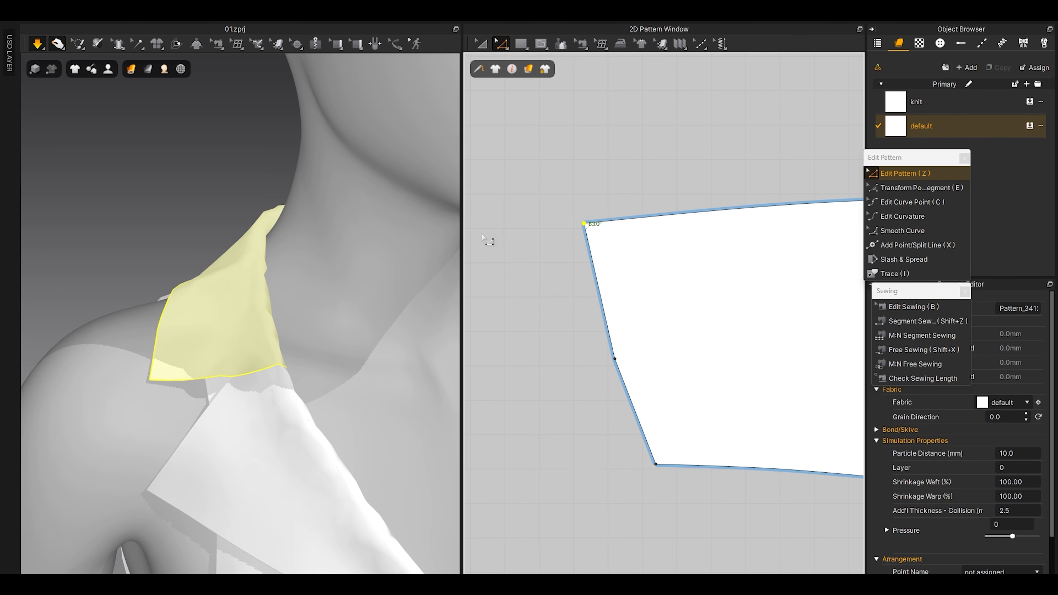
pyautogui.moveTo(594, 229); pyautogui.dragTo(604, 222)
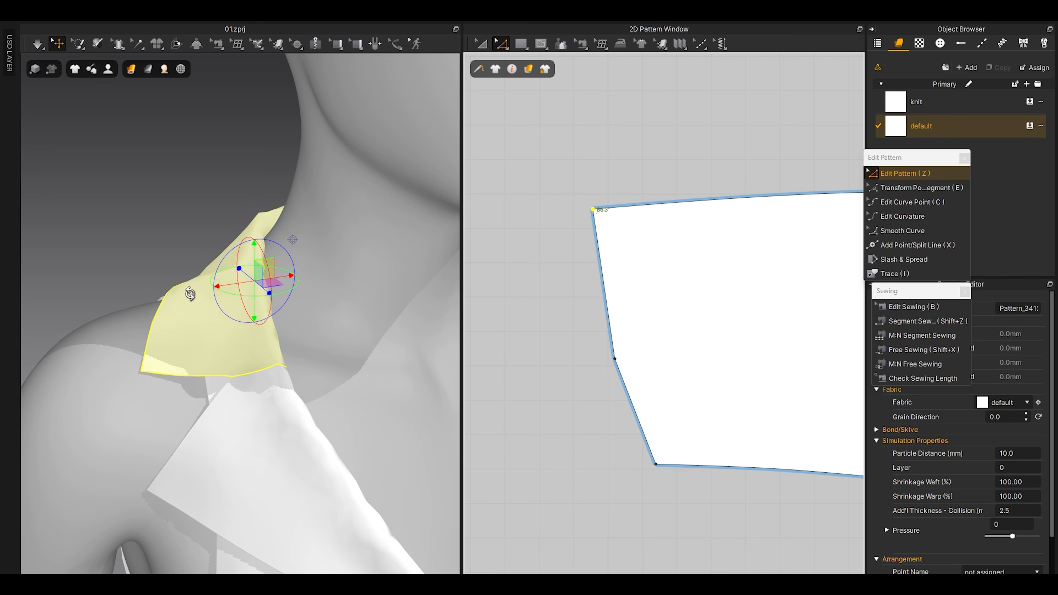
# Step: Simulate the vest to settle the reshaped collar, and hide the avatar to view the garment alone
pyautogui.click(288, 311)
pyautogui.scroll(-5, 284, 313)
pyautogui.moveTo(275, 317); pyautogui.dragTo(111, 338, button='right')
pyautogui.click(345, 296)
pyautogui.click(189, 256)
pyautogui.moveTo(346, 333); pyautogui.dragTo(416, 344, button='right')
pyautogui.scroll(3, 237, 357)
pyautogui.scroll(-4, 235, 353)
pyautogui.scroll(3, 264, 383)
pyautogui.moveTo(264, 384); pyautogui.dragTo(274, 296, button='middle')
pyautogui.moveTo(274, 295); pyautogui.dragTo(300, 367, button='right')
pyautogui.press('space')
pyautogui.moveTo(300, 367); pyautogui.dragTo(350, 347)
pyautogui.moveTo(351, 347); pyautogui.dragTo(275, 410, button='right')
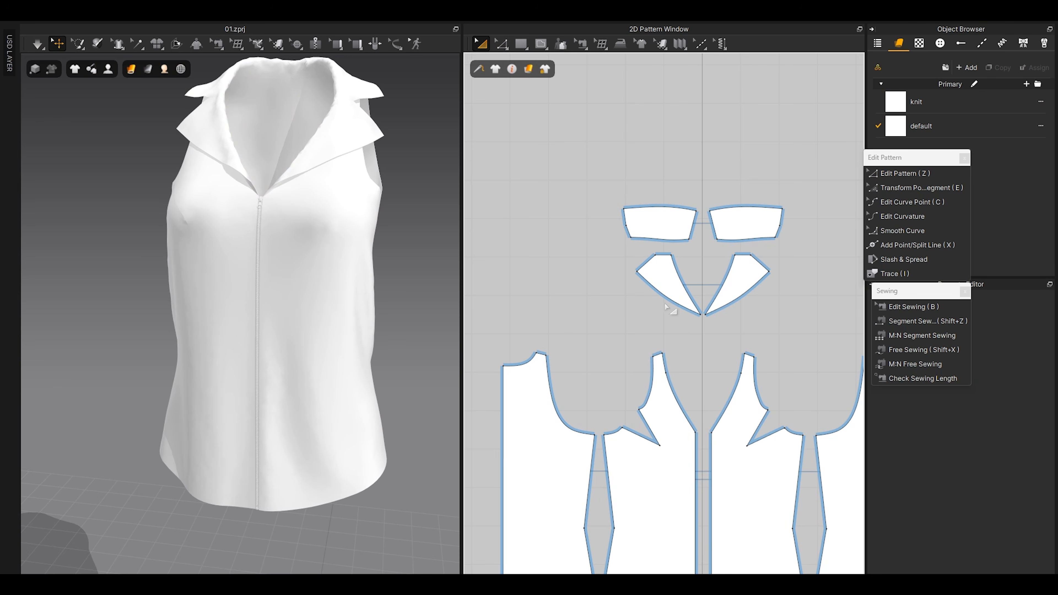
# Step: Turn on the display of internal lines on the 3D garment
pyautogui.moveTo(561, 381); pyautogui.dragTo(616, 285, button='middle')
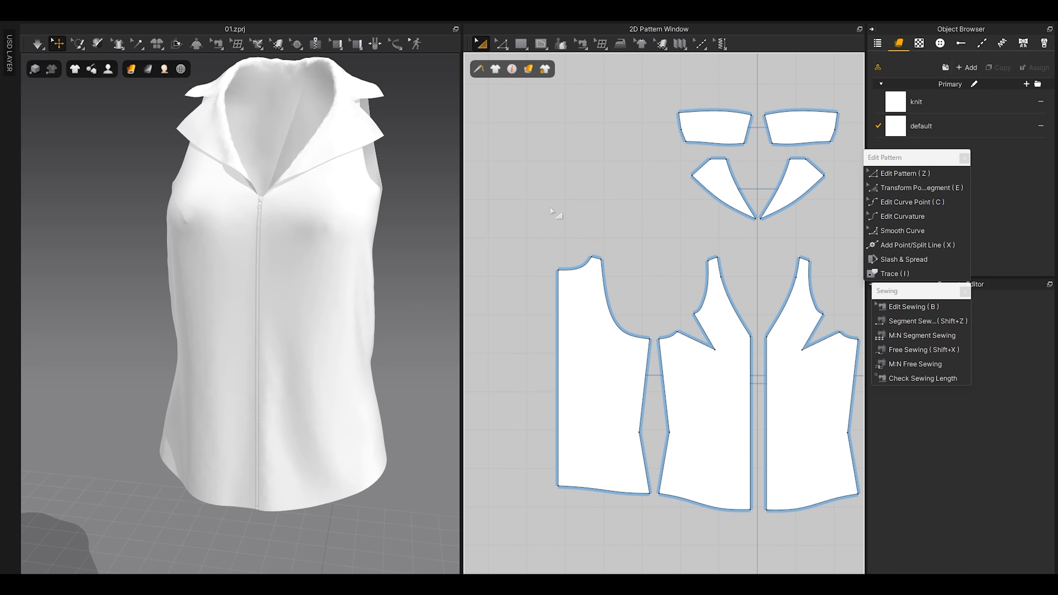
pyautogui.moveTo(75, 71)
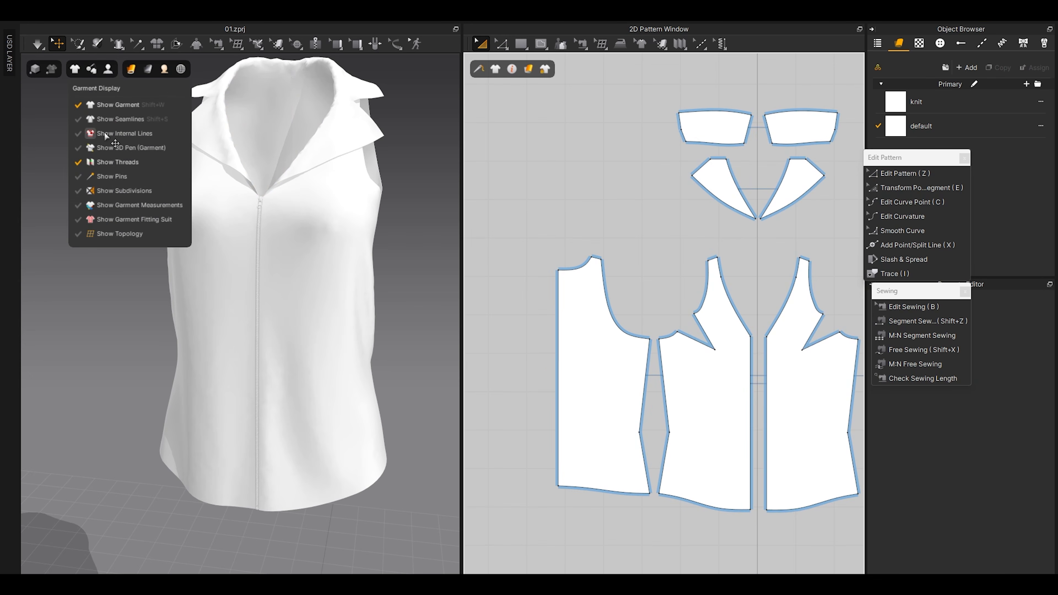
pyautogui.scroll(3, 536, 361)
pyautogui.moveTo(536, 360); pyautogui.dragTo(516, 360, button='middle')
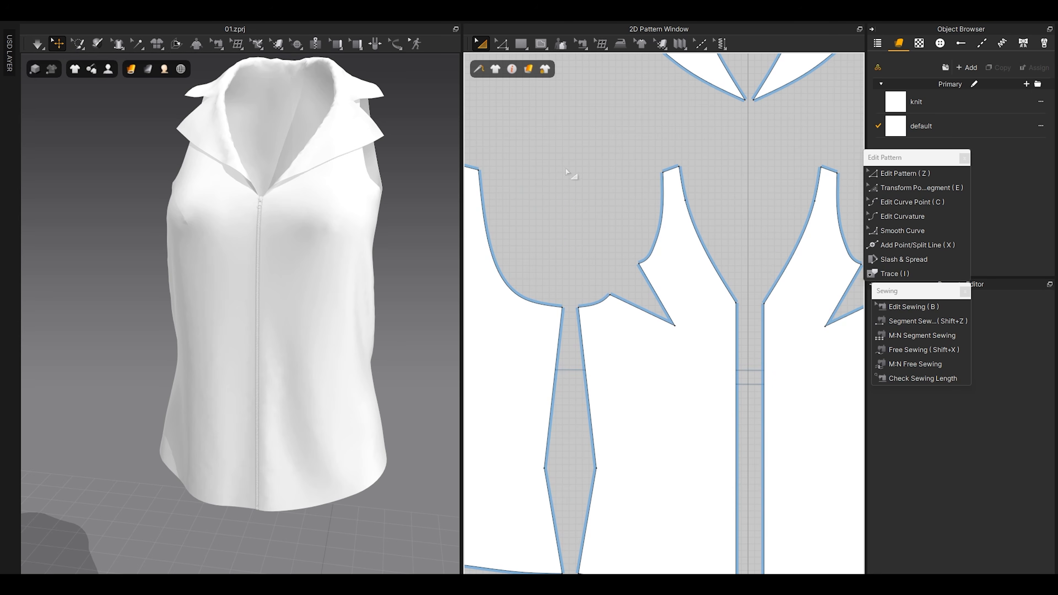
# Step: Draw a nearly square internal rectangle with a perimeter of about 415 mm below the dart on the front pattern as a pocket outline
pyautogui.click(560, 43)
pyautogui.moveTo(565, 60); pyautogui.dragTo(906, 412)
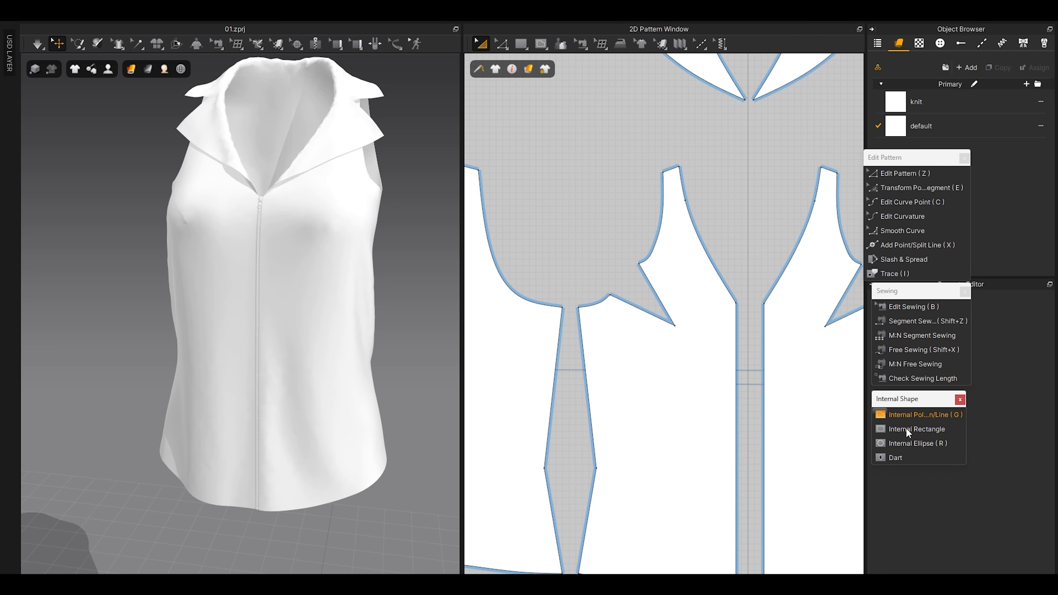
pyautogui.click(913, 428)
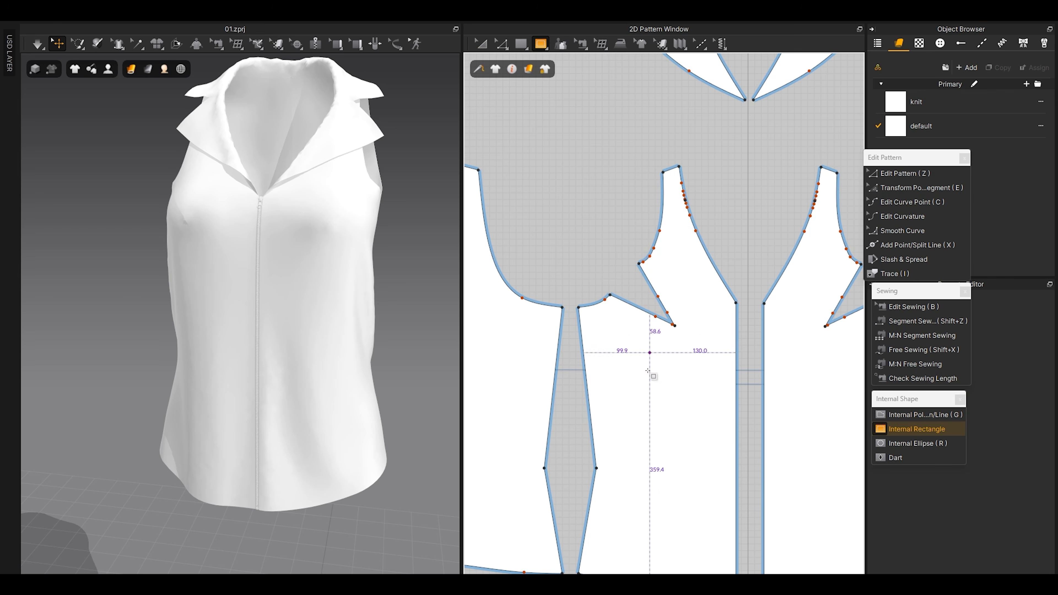
pyautogui.scroll(-3, 592, 334)
pyautogui.moveTo(557, 287); pyautogui.dragTo(626, 355)
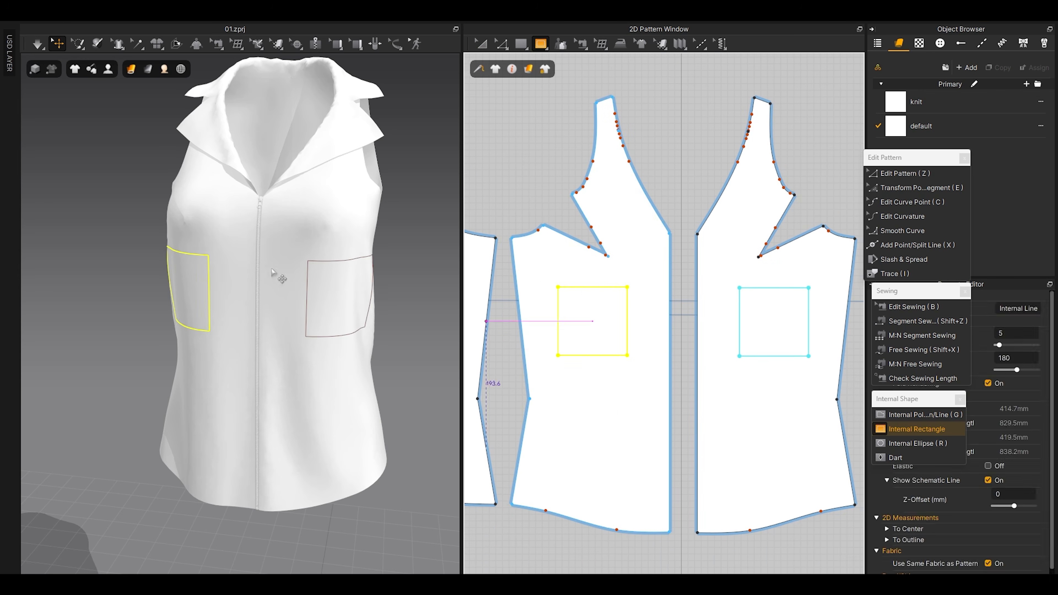
# Step: Move the pocket rectangle slightly up and toward the center front, checking its placement on the 3D garment
pyautogui.moveTo(171, 304); pyautogui.dragTo(222, 312, button='right')
pyautogui.scroll(2, 234, 313)
pyautogui.press('a')
pyautogui.click(541, 173)
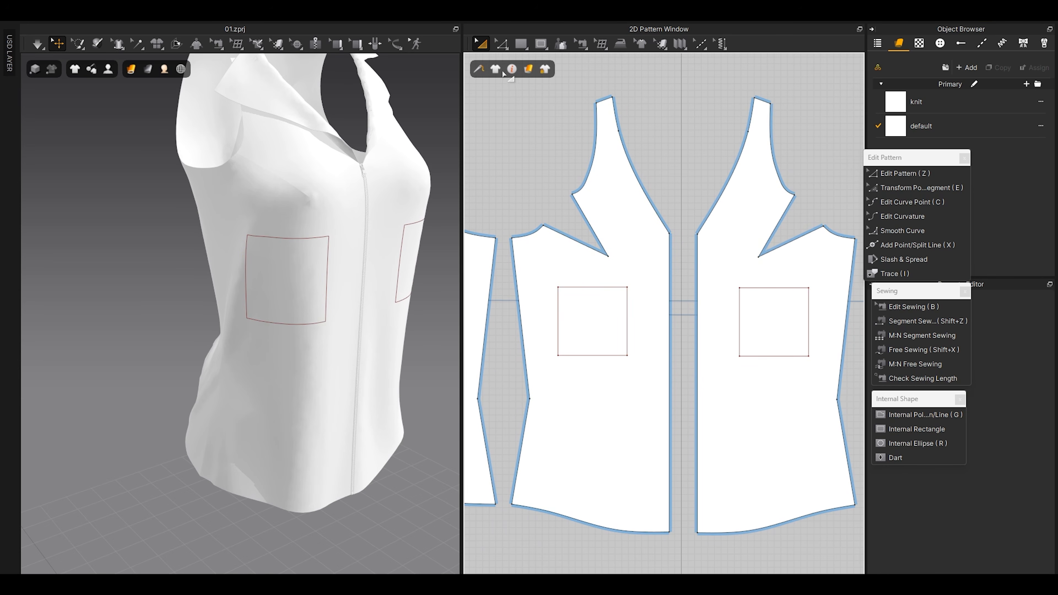
pyautogui.scroll(3, 547, 288)
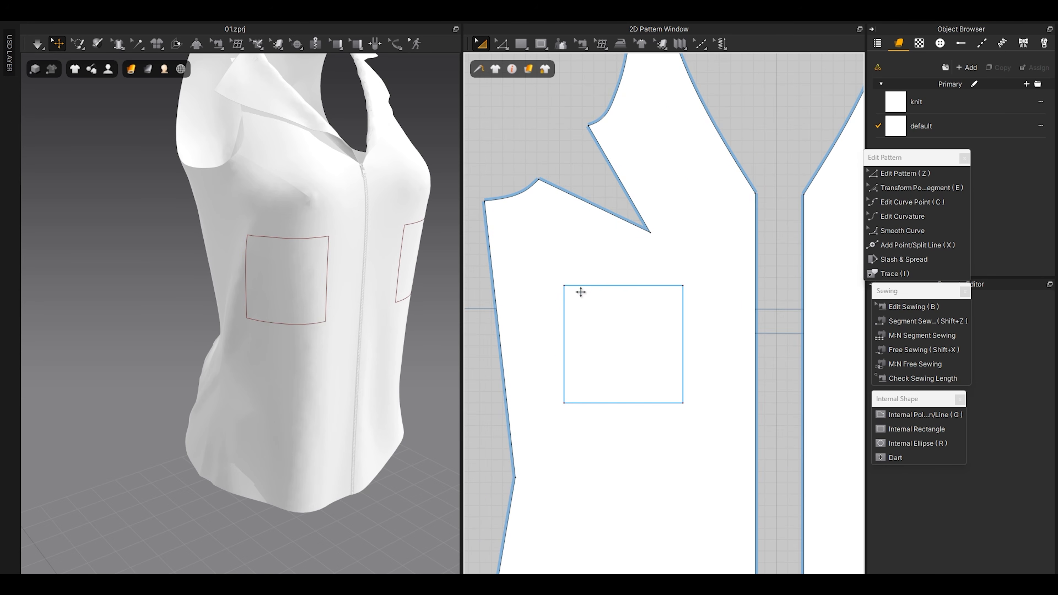
pyautogui.click(585, 285)
pyautogui.moveTo(586, 283); pyautogui.dragTo(613, 265)
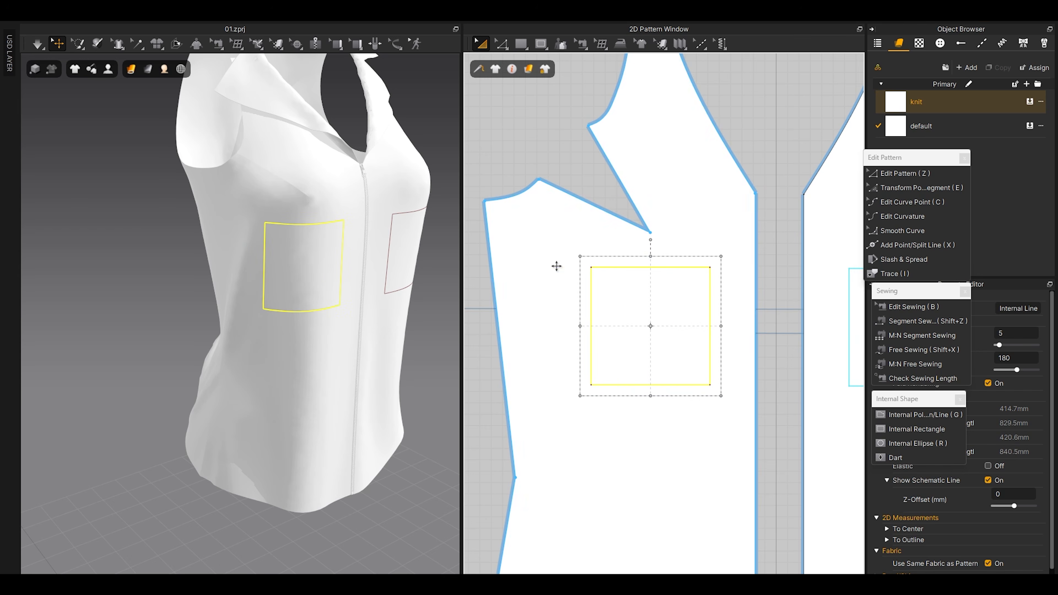
pyautogui.moveTo(364, 262); pyautogui.dragTo(402, 279, button='right')
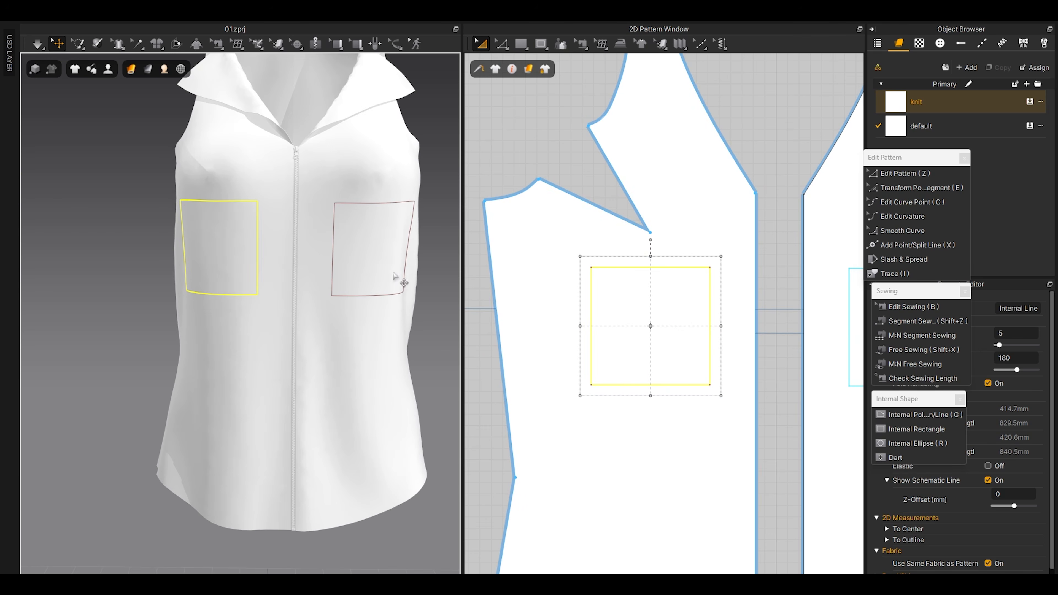
# Step: Shrink the pocket rectangle slightly in height and width, and shift it further up the front
pyautogui.moveTo(651, 393); pyautogui.dragTo(651, 388)
pyautogui.moveTo(715, 322); pyautogui.dragTo(708, 322)
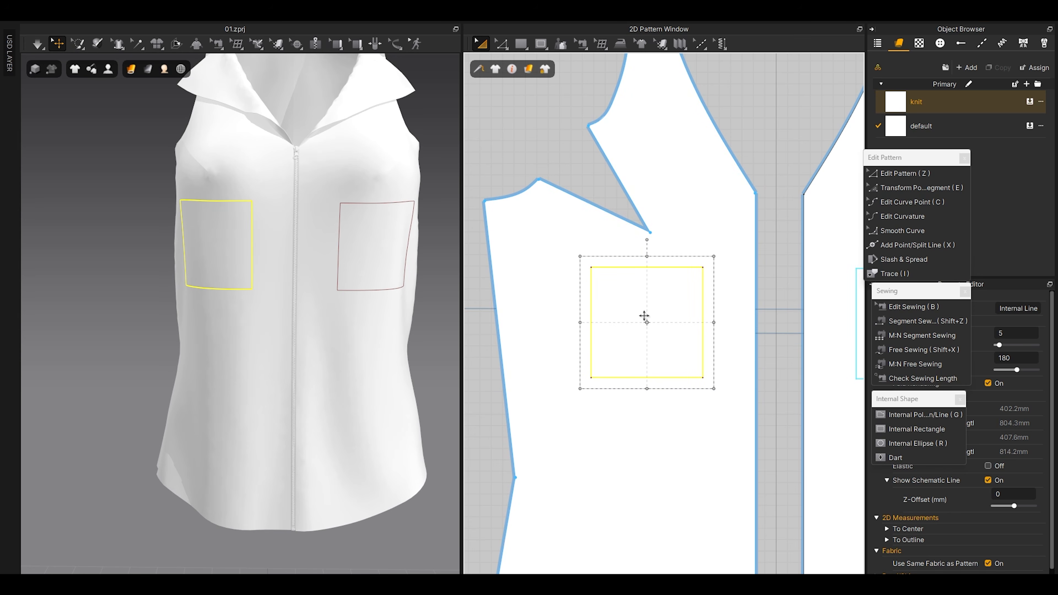
pyautogui.moveTo(283, 321); pyautogui.dragTo(288, 373, button='right')
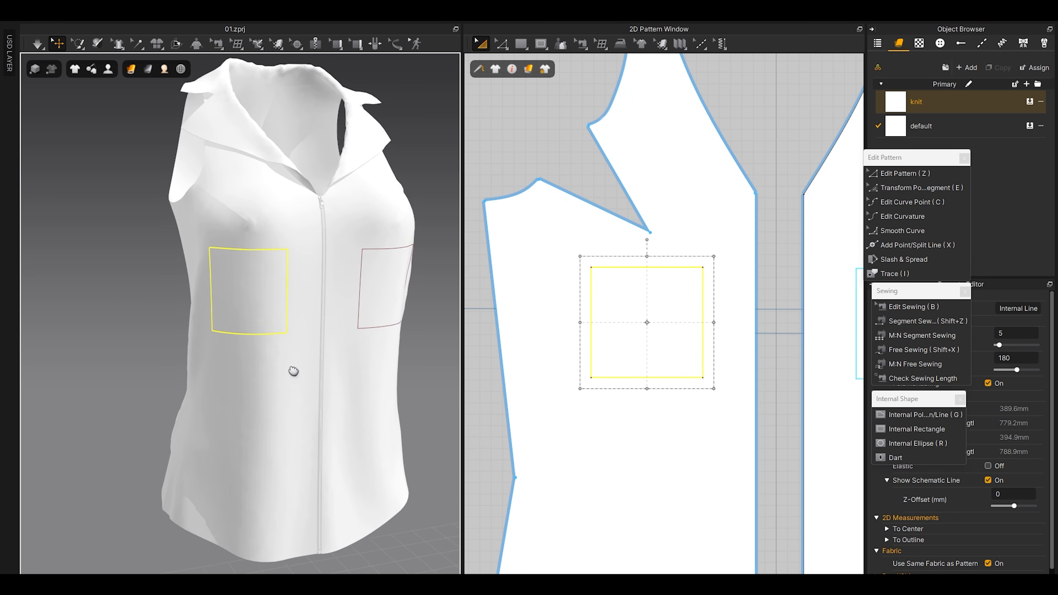
pyautogui.moveTo(618, 265); pyautogui.dragTo(618, 246)
pyautogui.moveTo(291, 336); pyautogui.dragTo(272, 331, button='right')
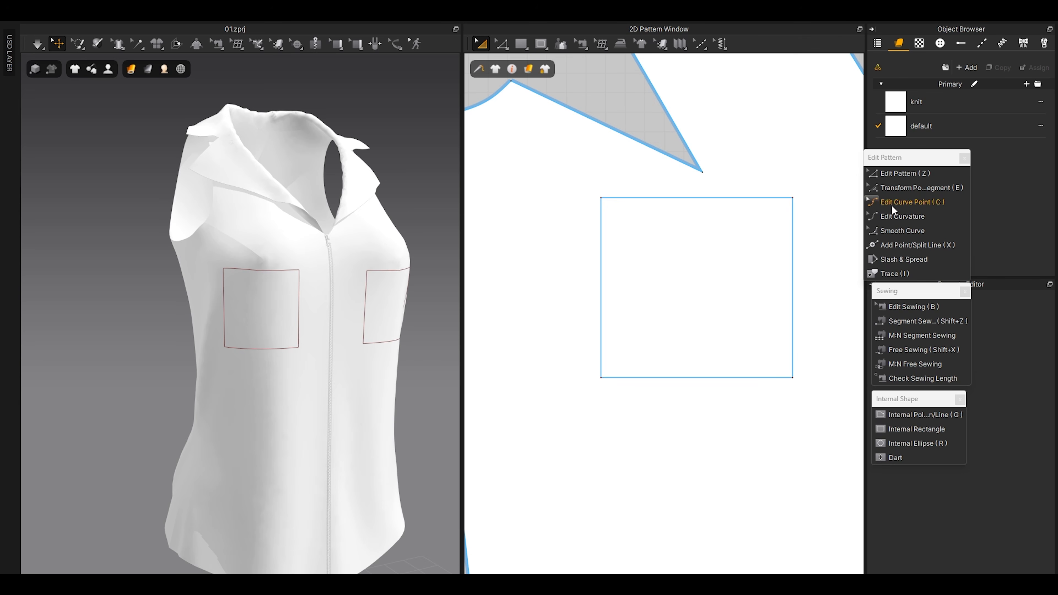
# Step: Use Smooth Curve to pull the pocket rectangle's lower side-seam corner into a curve of about 27 mm per side, opening its length settings
pyautogui.click(908, 230)
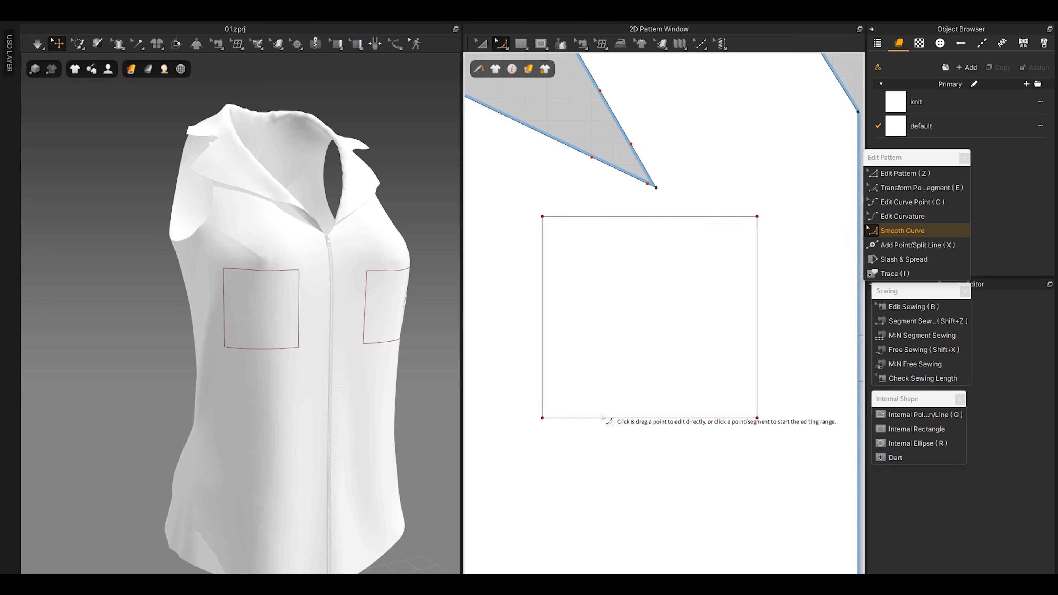
pyautogui.moveTo(543, 417); pyautogui.dragTo(586, 381)
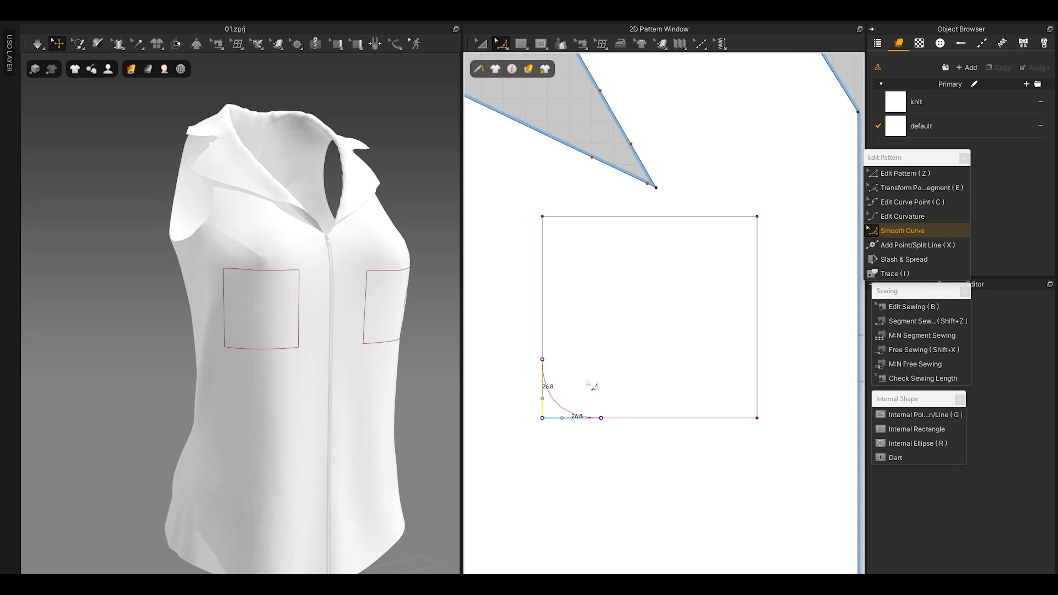
pyautogui.click(587, 383)
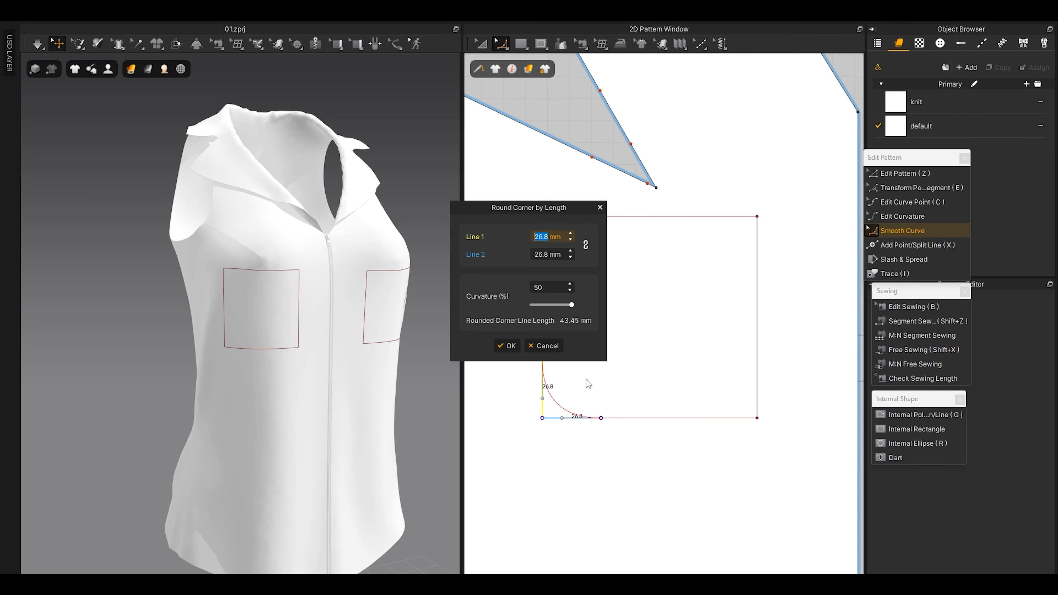
pyautogui.moveTo(547, 212); pyautogui.dragTo(407, 201)
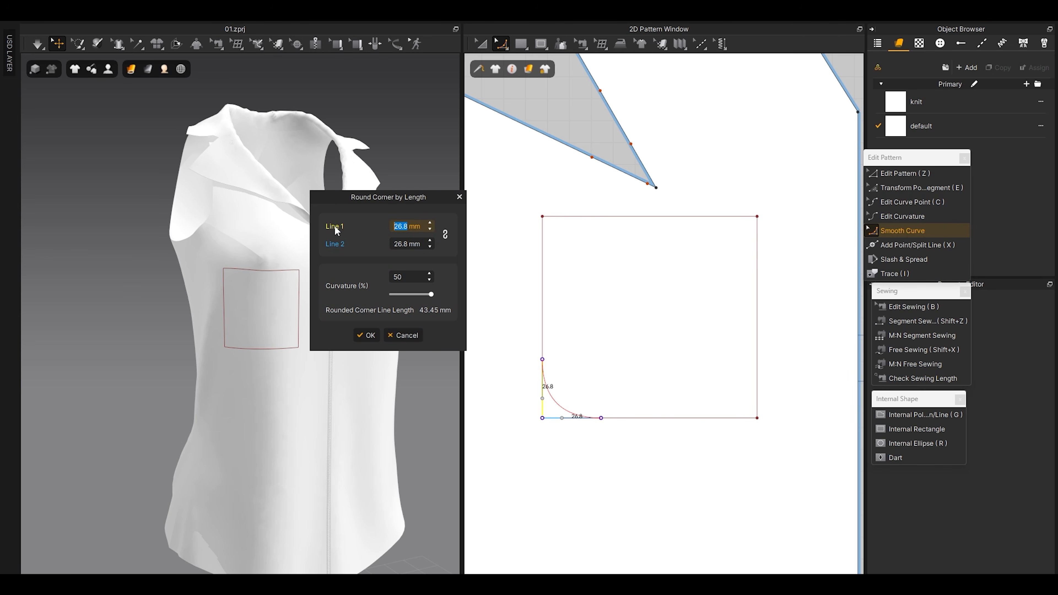
# Step: Try Line 1 lengths of 30 and 50 mm for the rounded pocket corner
pyautogui.write('30')
pyautogui.press('BackSpace')
pyautogui.press('BackSpace')
pyautogui.write('50')
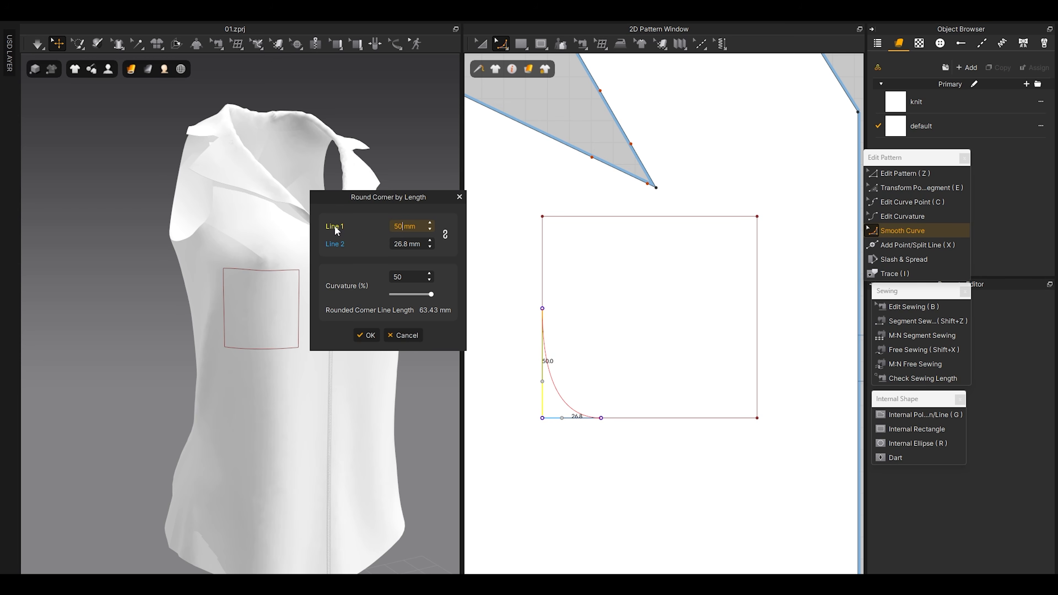
# Step: Round the pocket's lower side-seam corner with Line 1 and Line 2 both set to 20 mm
pyautogui.doubleClick(397, 227)
pyautogui.write('20')
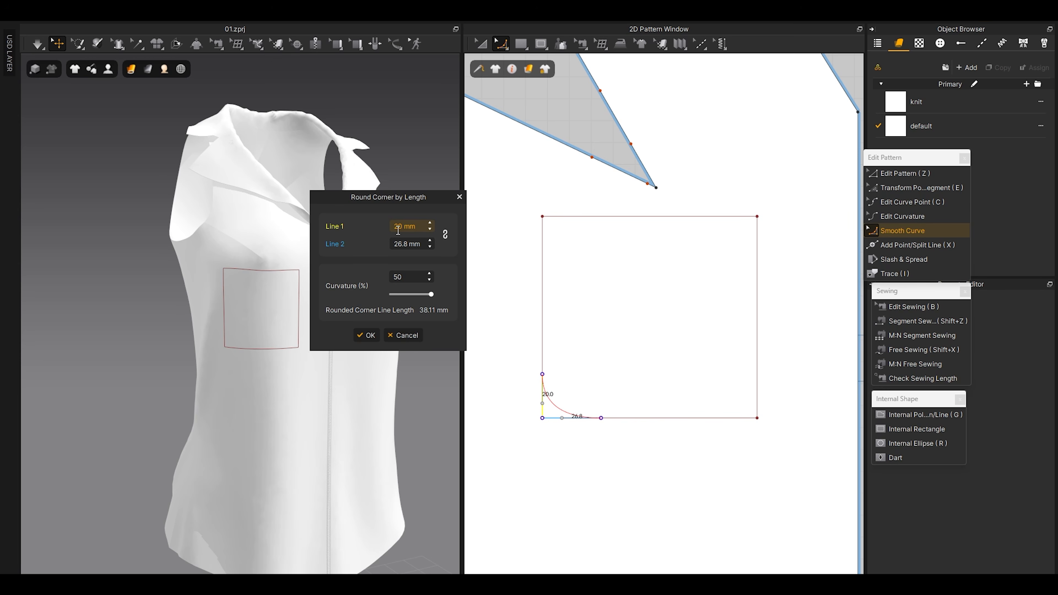
pyautogui.doubleClick(400, 246)
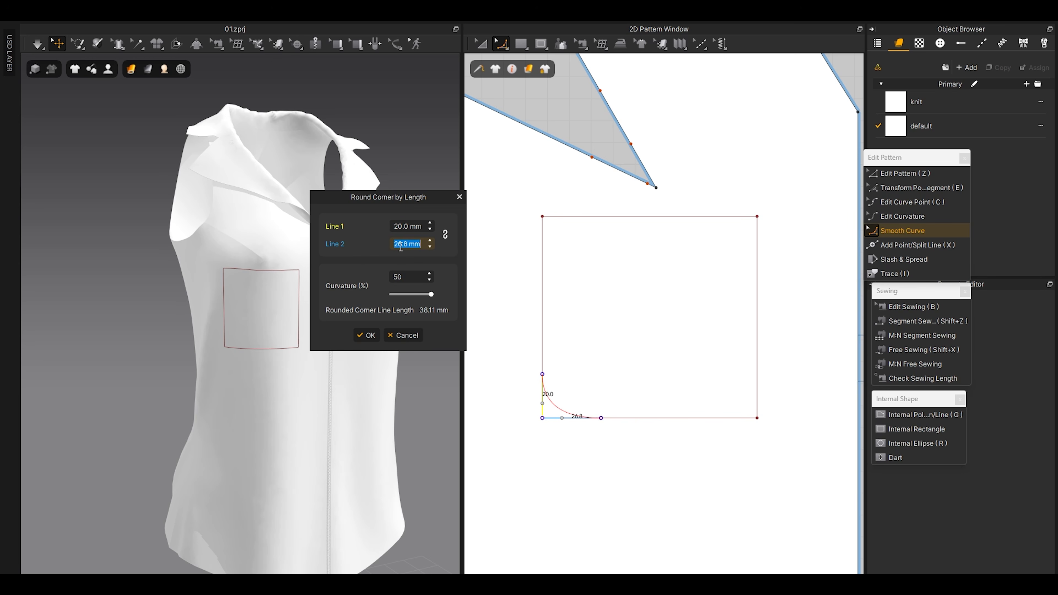
pyautogui.write('20')
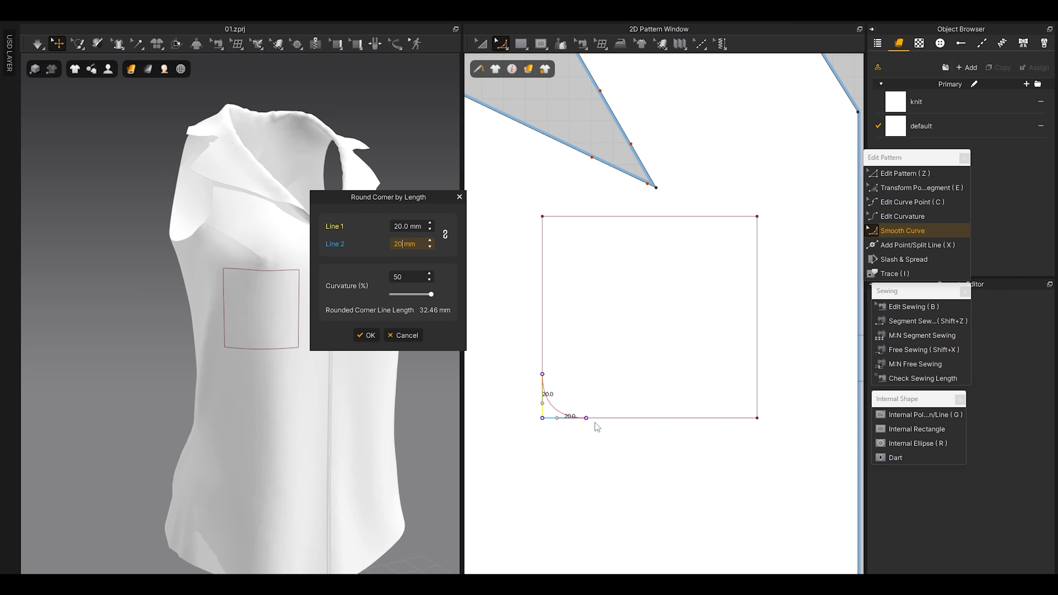
pyautogui.click(367, 335)
# Step: Round the pocket outline's lower corner nearest the zipper with Line 1 and Line 2 both set to 20 mm
pyautogui.scroll(2, 762, 432)
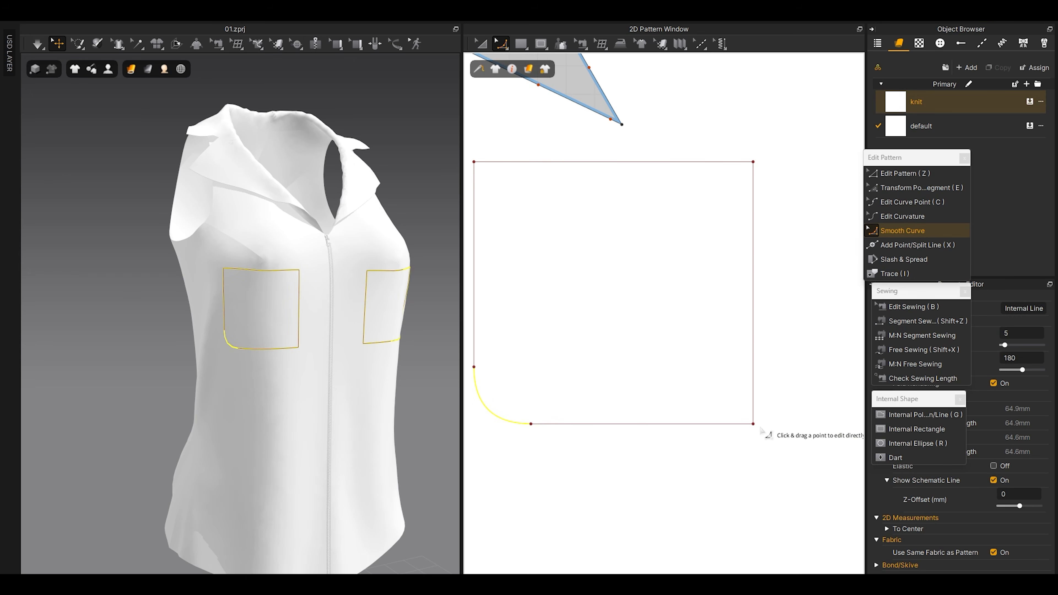
pyautogui.moveTo(754, 424); pyautogui.dragTo(700, 369)
pyautogui.write('20')
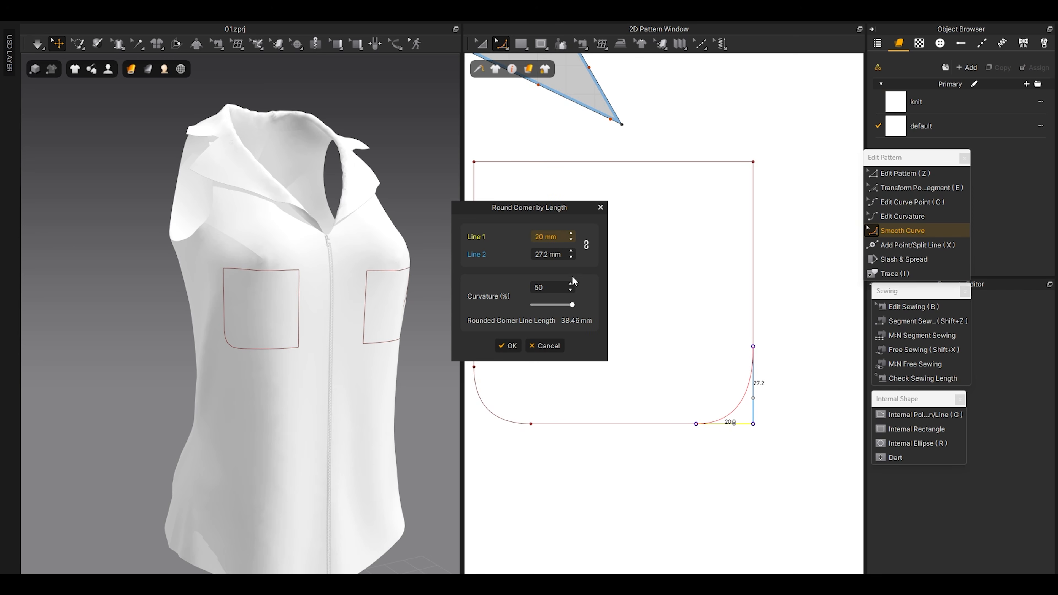
pyautogui.write('20')
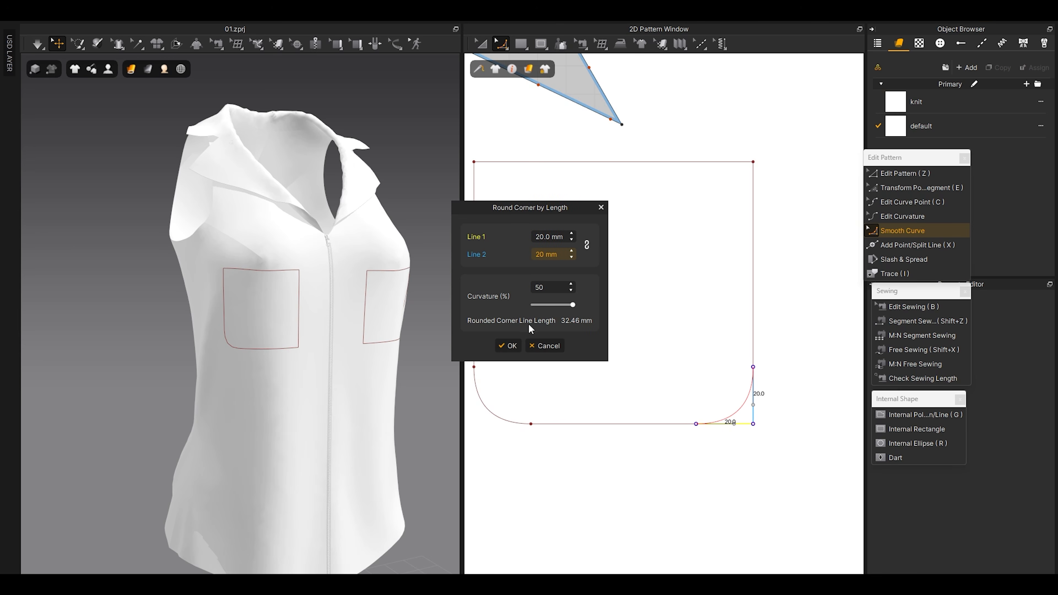
pyautogui.press('Return')
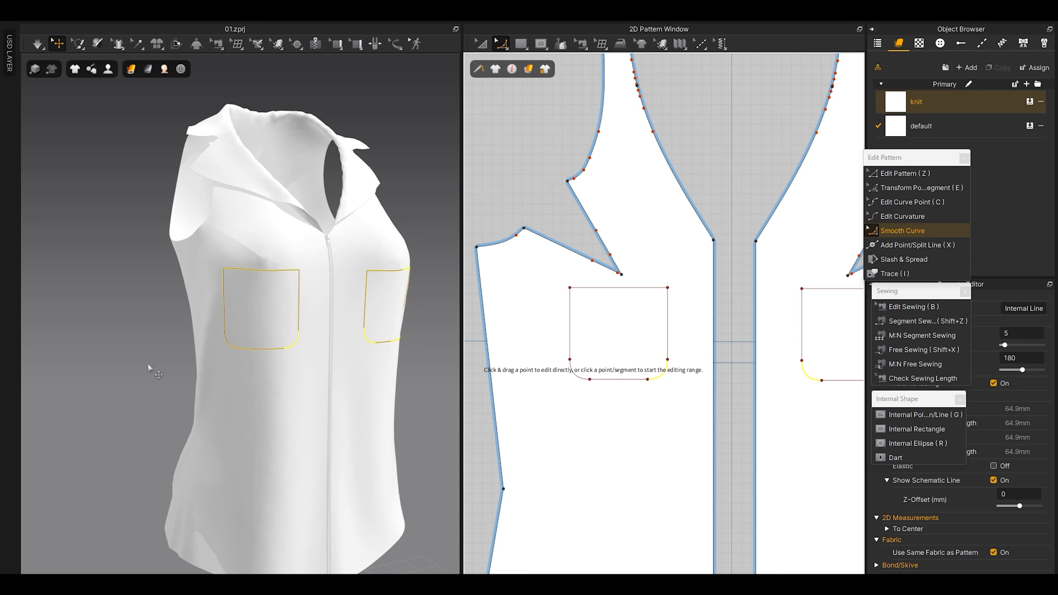
pyautogui.click(147, 366)
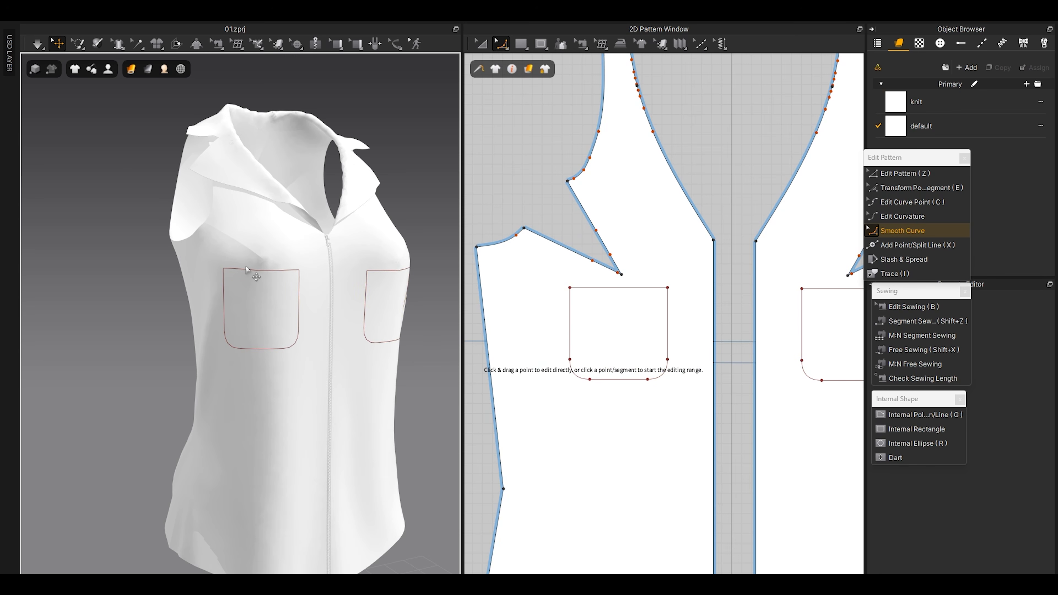
# Step: Lower the upper edge of the pocket outline slightly on the front panel
pyautogui.press('z')
pyautogui.click(618, 288)
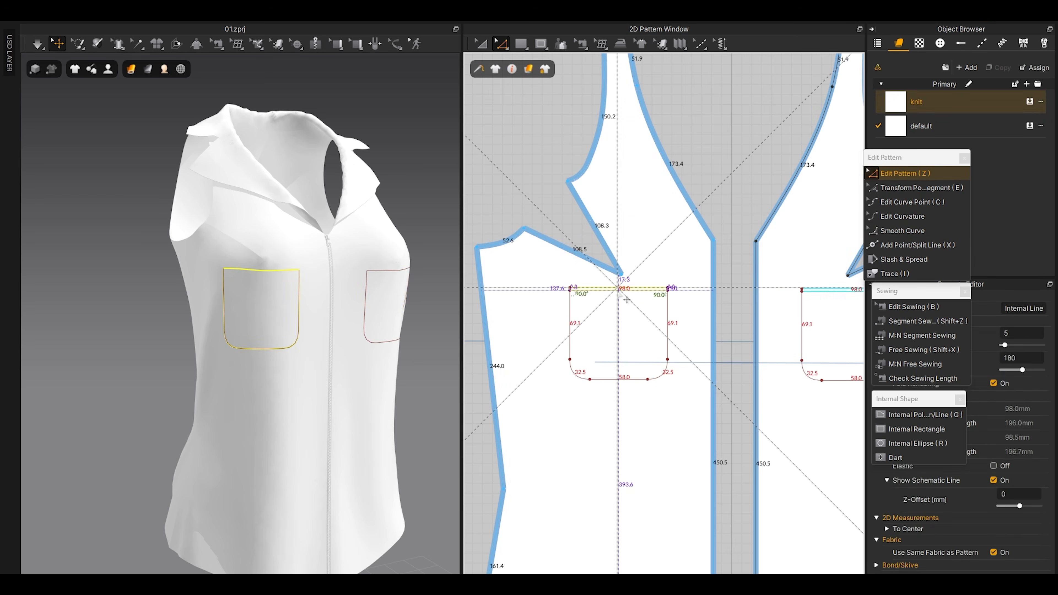
pyautogui.click(600, 248)
# Step: Trace the whole pocket outline as a separate pattern piece and place it about 475 mm straight below, under the front panel
pyautogui.moveTo(558, 294); pyautogui.dragTo(664, 378)
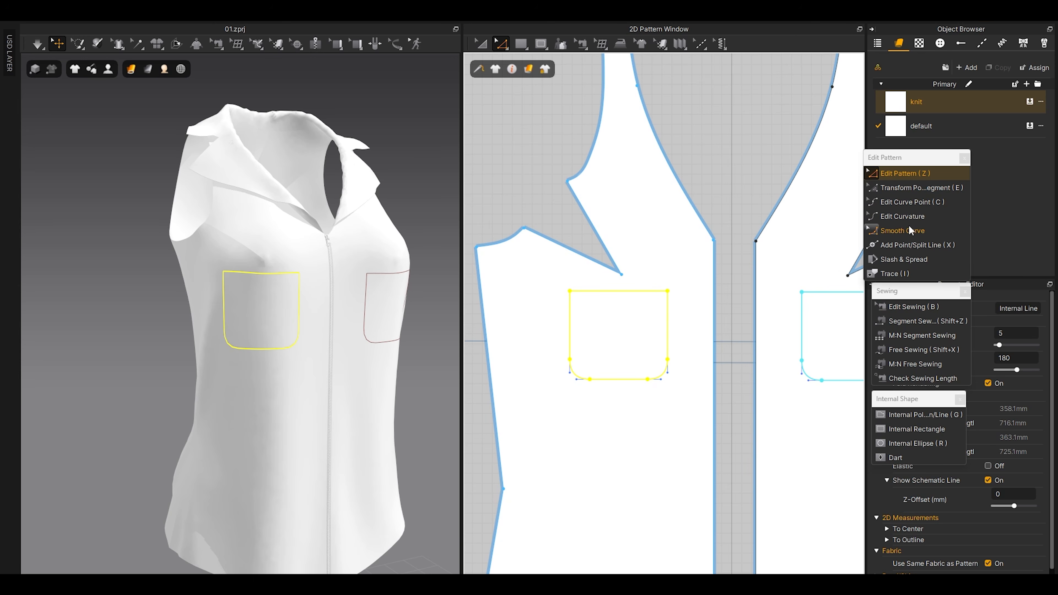
pyautogui.click(928, 275)
pyautogui.click(578, 292)
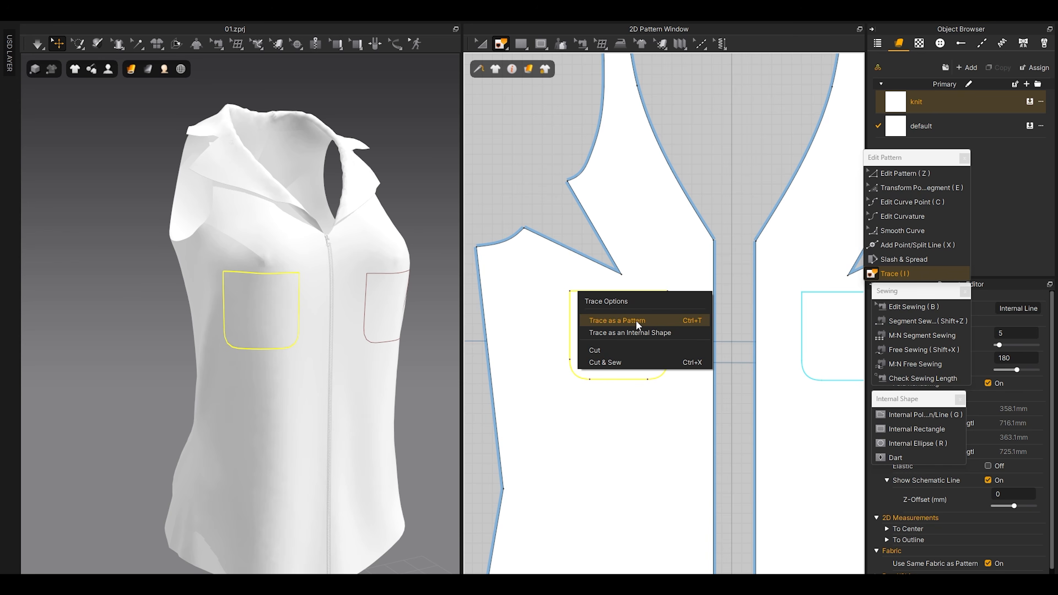
pyautogui.click(635, 320)
pyautogui.scroll(-5, 632, 347)
pyautogui.click(664, 401)
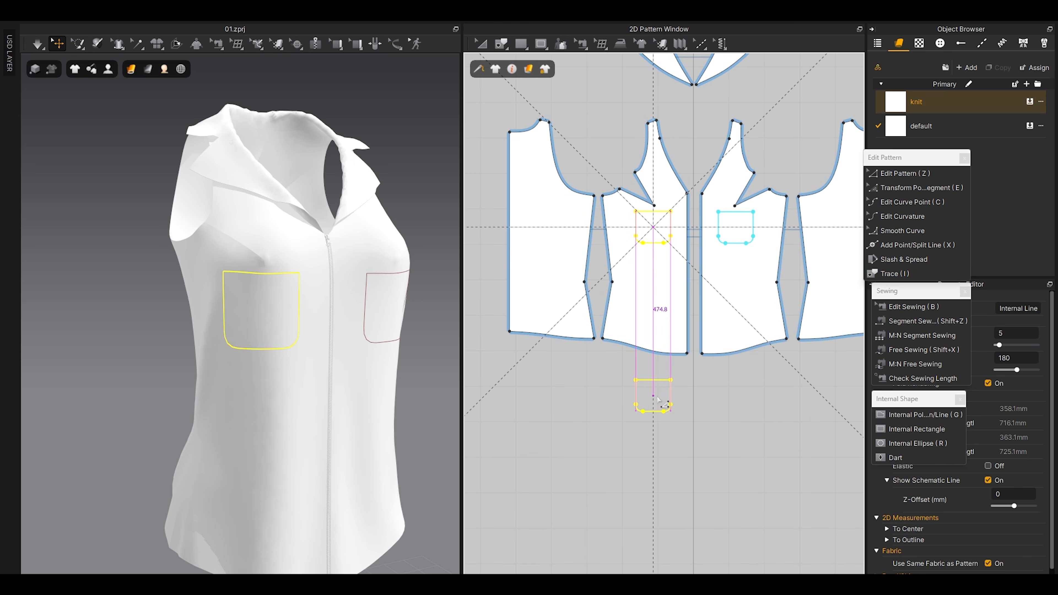
pyautogui.scroll(3, 668, 389)
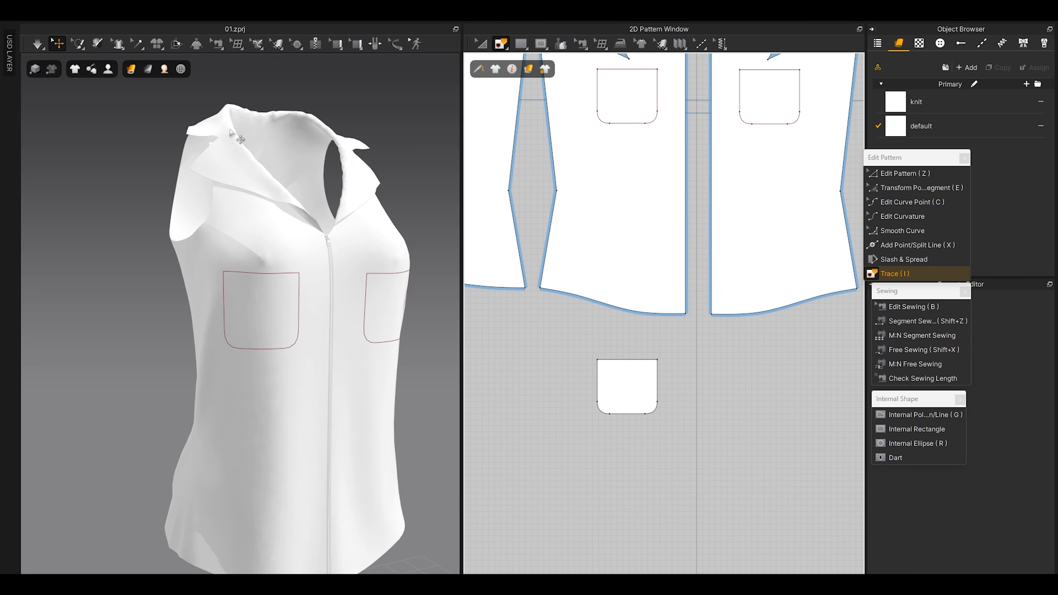
# Step: Free-sew the pocket piece's sides and rounded bottom to the matching outline on the front panel, leaving the upper edge open
pyautogui.click(907, 362)
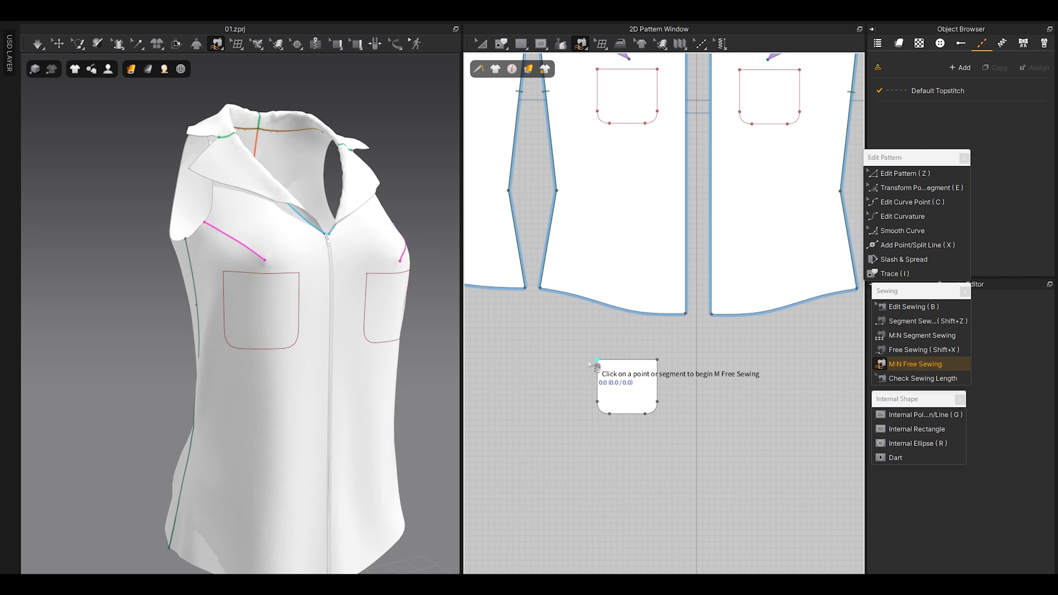
pyautogui.click(944, 352)
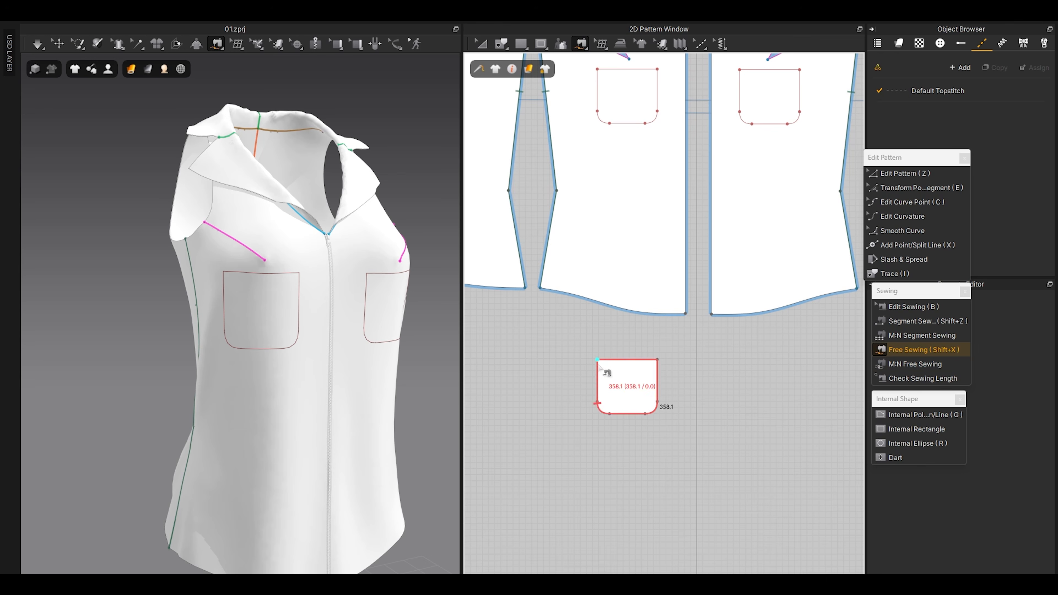
pyautogui.scroll(4, 598, 363)
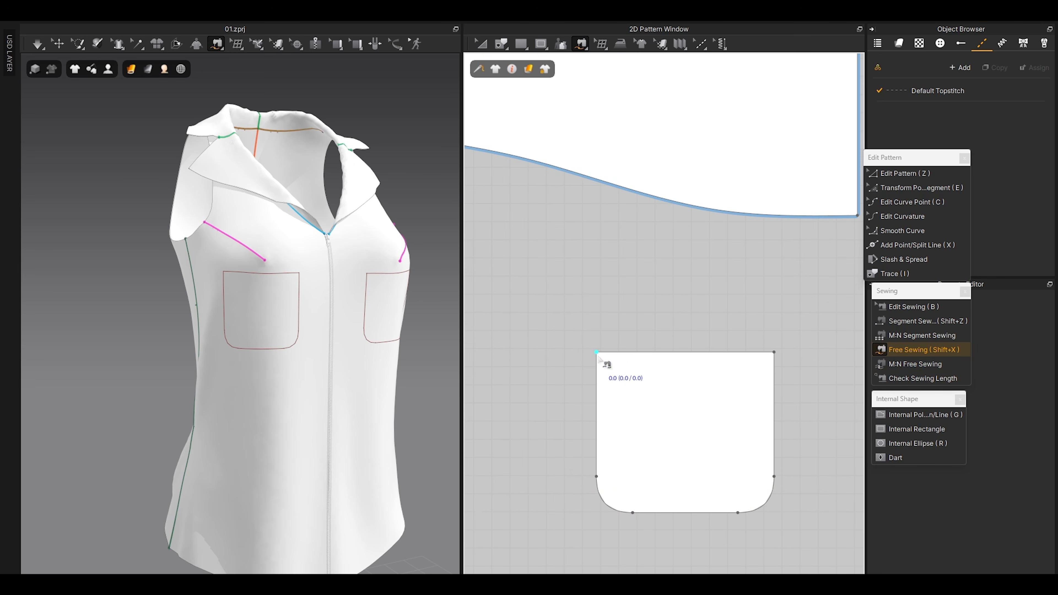
pyautogui.click(596, 352)
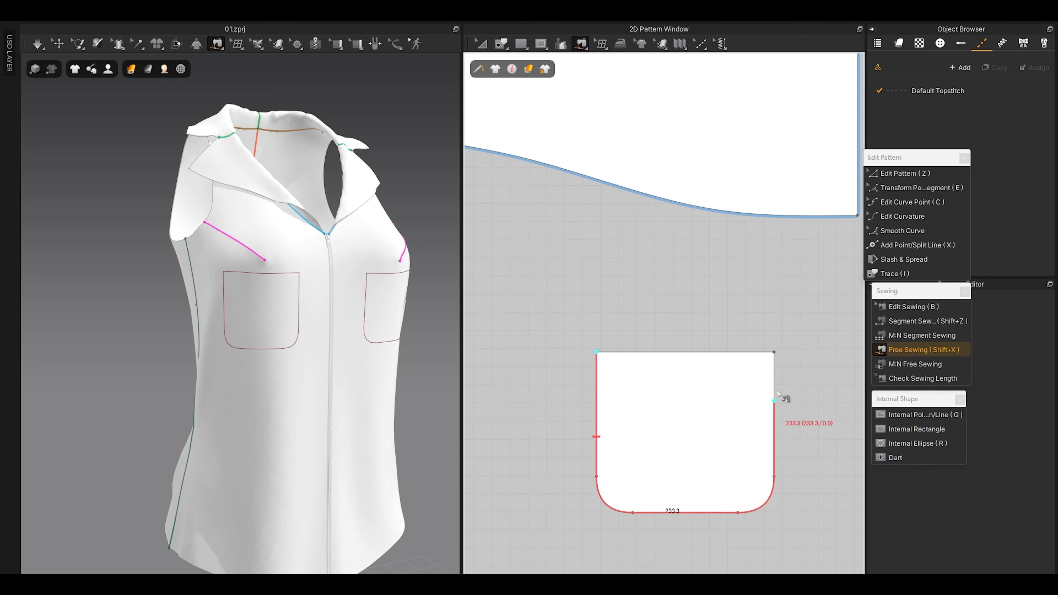
pyautogui.scroll(-3, 716, 360)
pyautogui.moveTo(710, 323); pyautogui.dragTo(715, 554, button='middle')
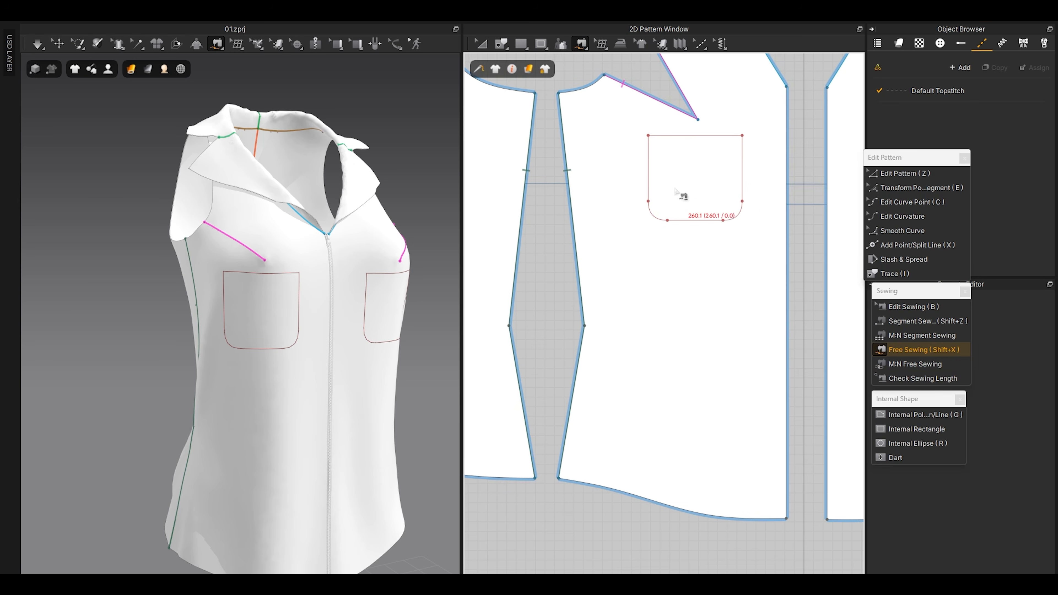
pyautogui.moveTo(672, 220); pyautogui.dragTo(647, 273, button='middle')
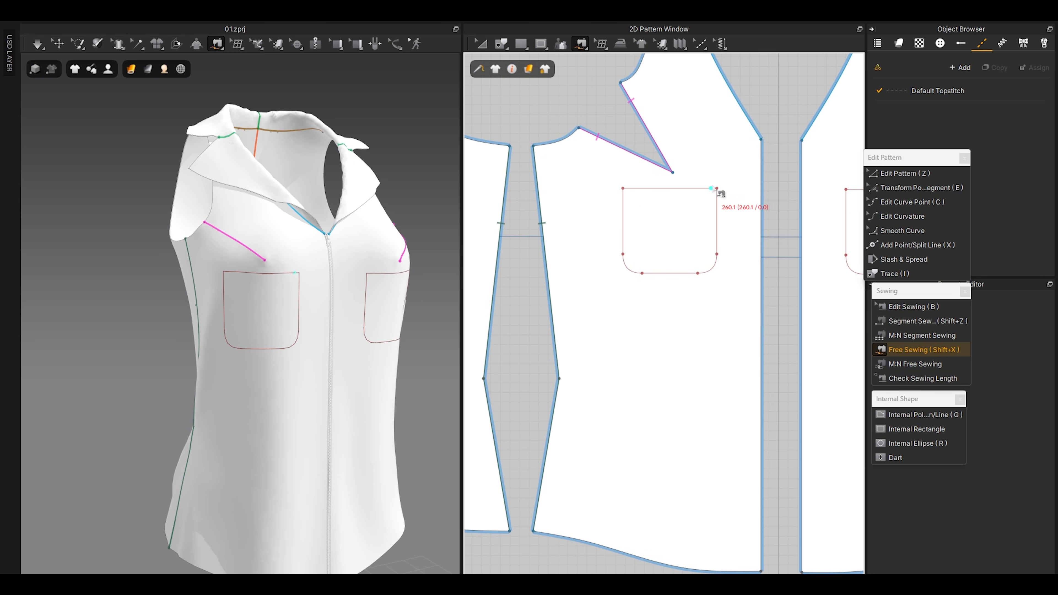
pyautogui.click(623, 190)
pyautogui.click(716, 190)
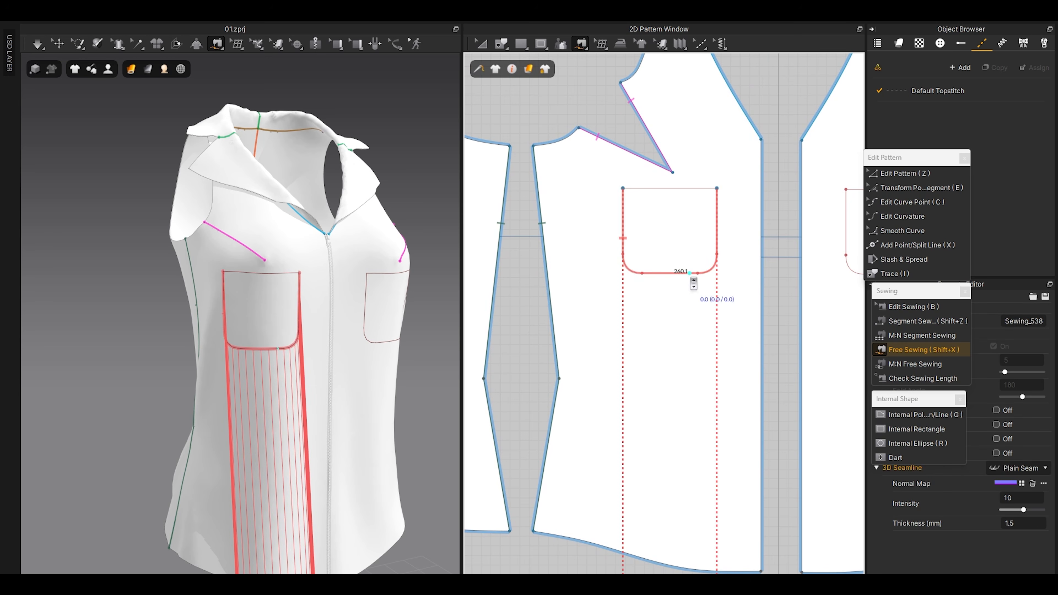
# Step: Superimpose the pocket piece over the front panel at its sewn position on the 3D garment
pyautogui.press('a')
pyautogui.scroll(-5, 689, 274)
pyautogui.scroll(2, 701, 359)
pyautogui.click(634, 344)
pyautogui.scroll(-6, 233, 423)
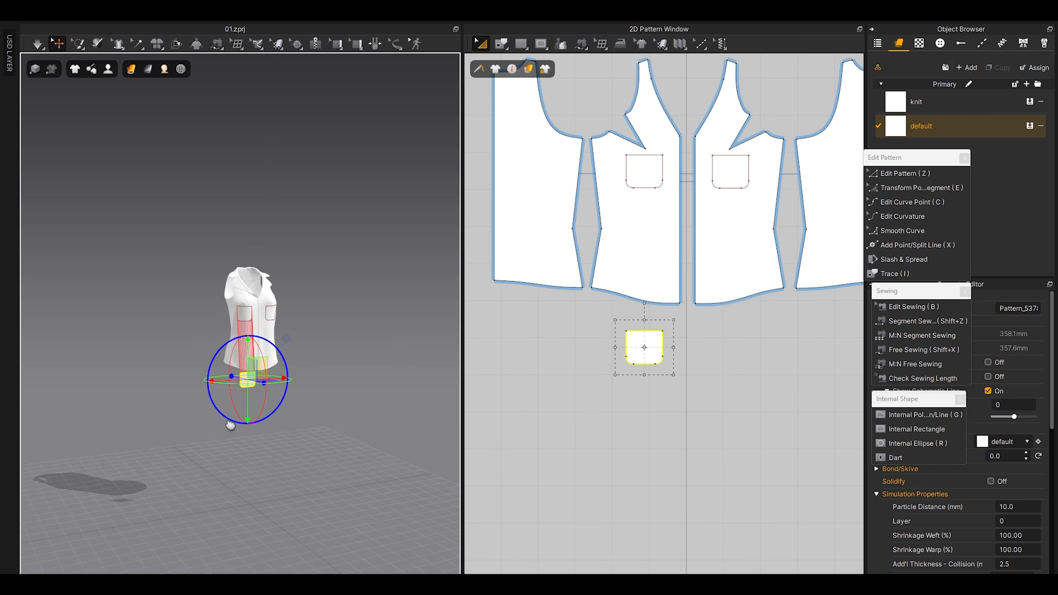
pyautogui.scroll(3, 246, 302)
pyautogui.scroll(2, 254, 293)
pyautogui.rightClick(258, 289)
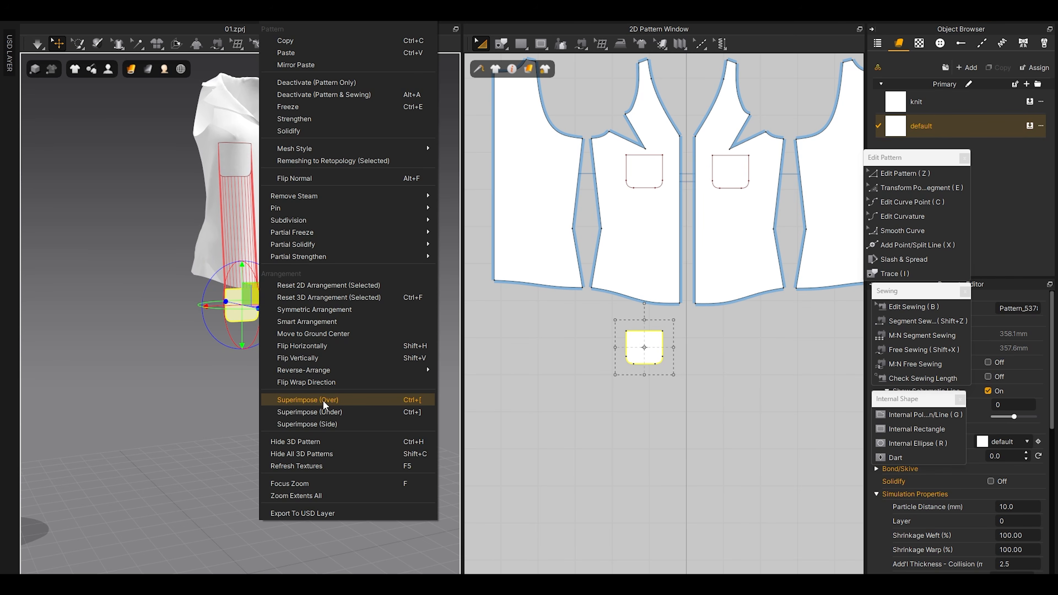
pyautogui.click(342, 399)
pyautogui.moveTo(253, 198); pyautogui.dragTo(267, 315, button='middle')
pyautogui.scroll(5, 279, 317)
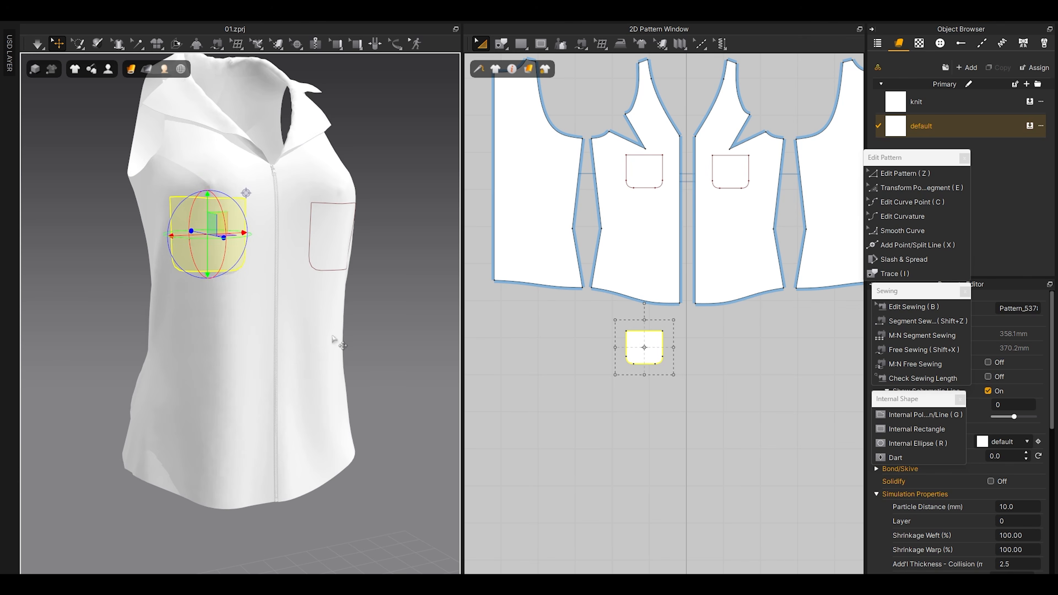
# Step: Check the pocket's offset from the chest up close and simulate briefly so it settles onto the front
pyautogui.moveTo(235, 262); pyautogui.dragTo(250, 349, button='middle')
pyautogui.scroll(3, 239, 308)
pyautogui.scroll(3, 234, 288)
pyautogui.moveTo(234, 288); pyautogui.dragTo(256, 351, button='right')
pyautogui.moveTo(187, 442); pyautogui.dragTo(337, 334, button='middle')
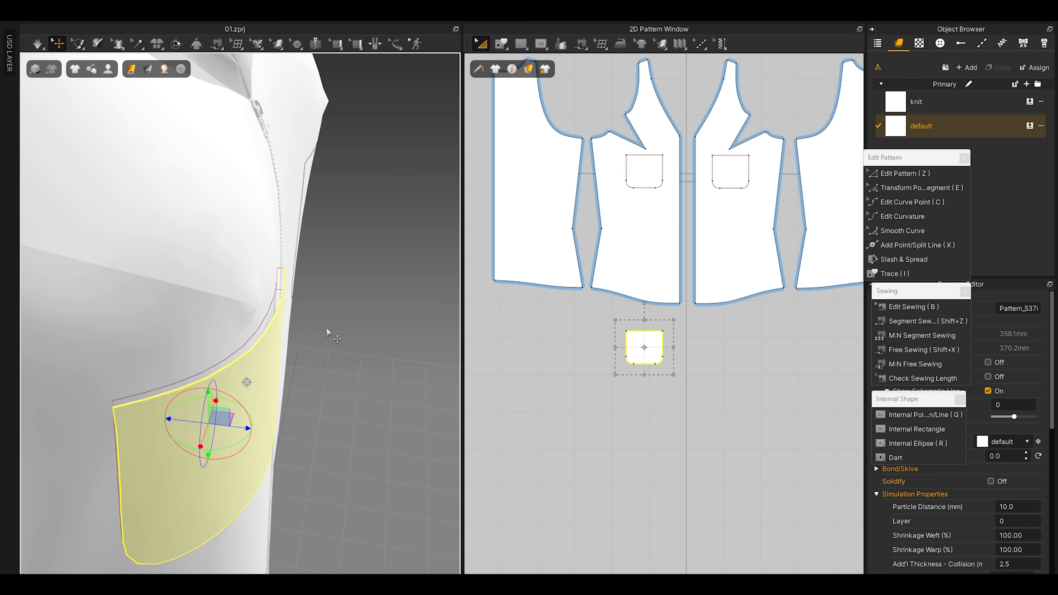
pyautogui.press('space')
pyautogui.press('space')
pyautogui.click(340, 399)
pyautogui.scroll(-8, 341, 398)
pyautogui.moveTo(333, 396); pyautogui.dragTo(164, 381, button='right')
# Step: Duplicate the pocket piece for the opposite front as a Symmetric Pattern (with Sewing)
pyautogui.click(644, 340)
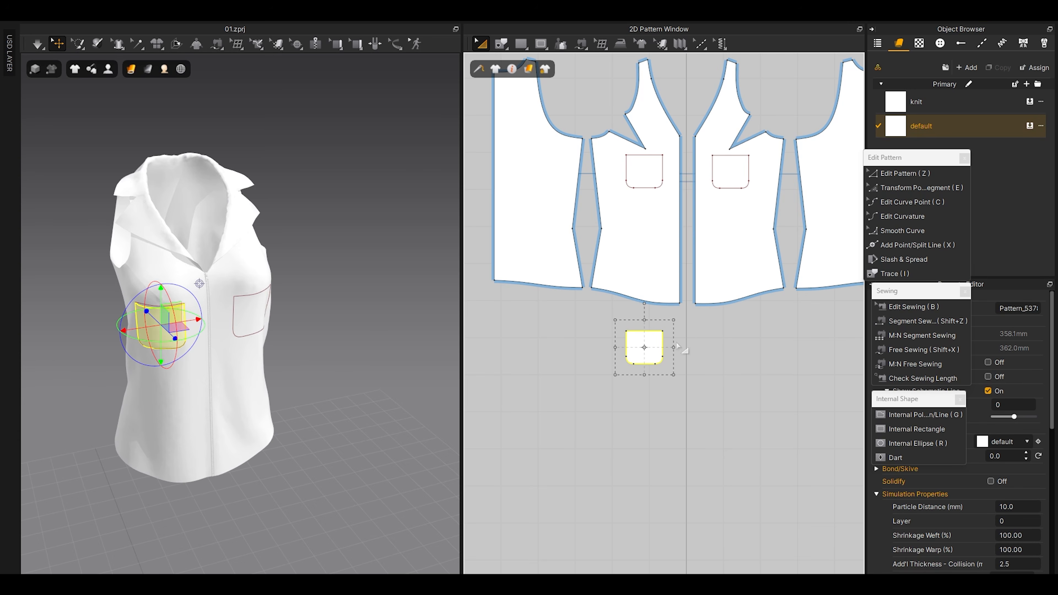
pyautogui.rightClick(658, 341)
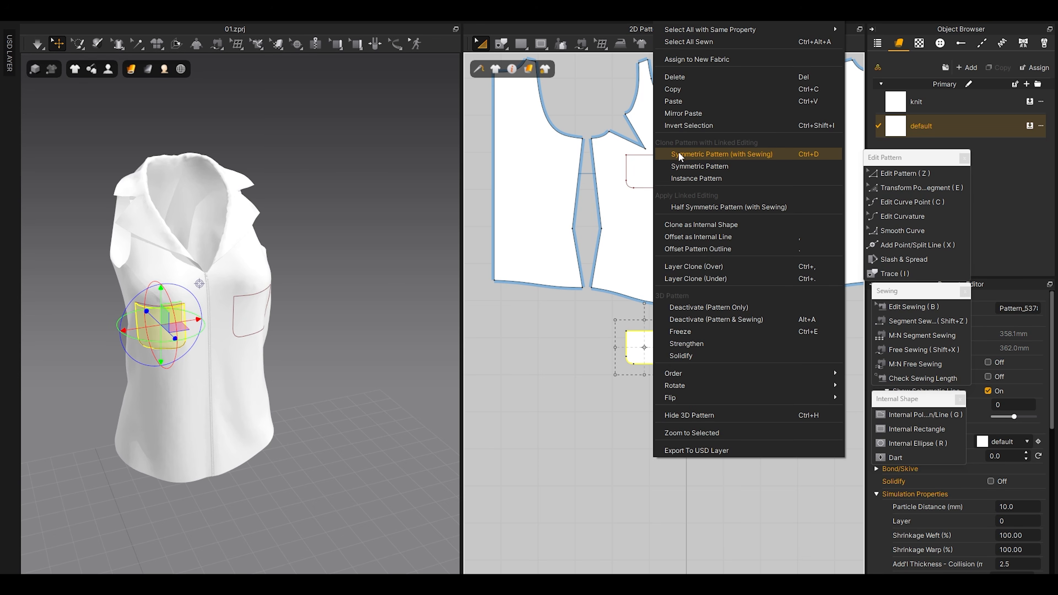
pyautogui.click(702, 154)
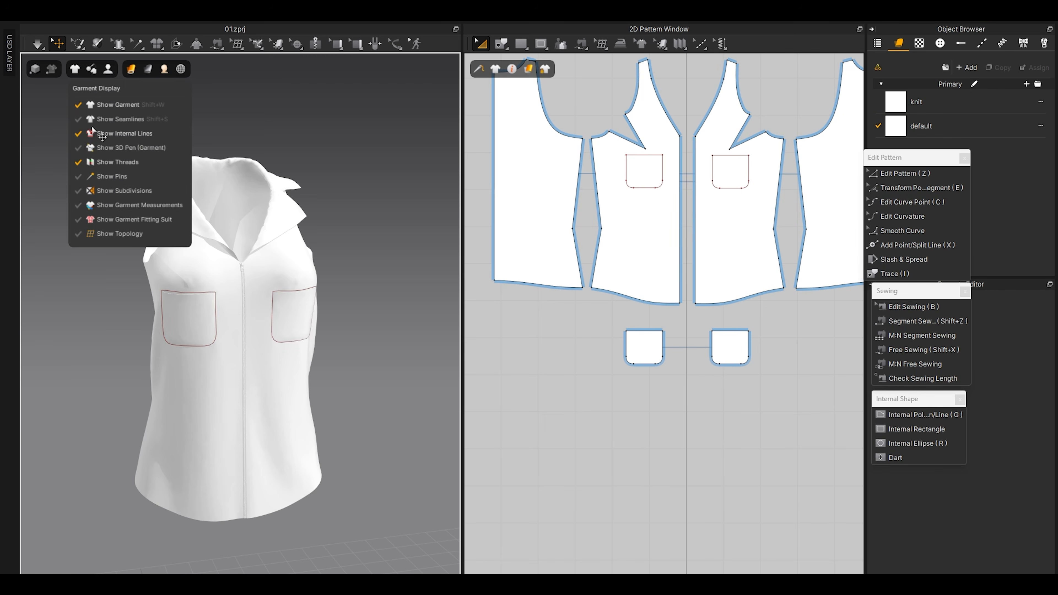
# Step: Hide the garment's internal lines in the 3D view and check both pockets and the lower front
pyautogui.click(93, 132)
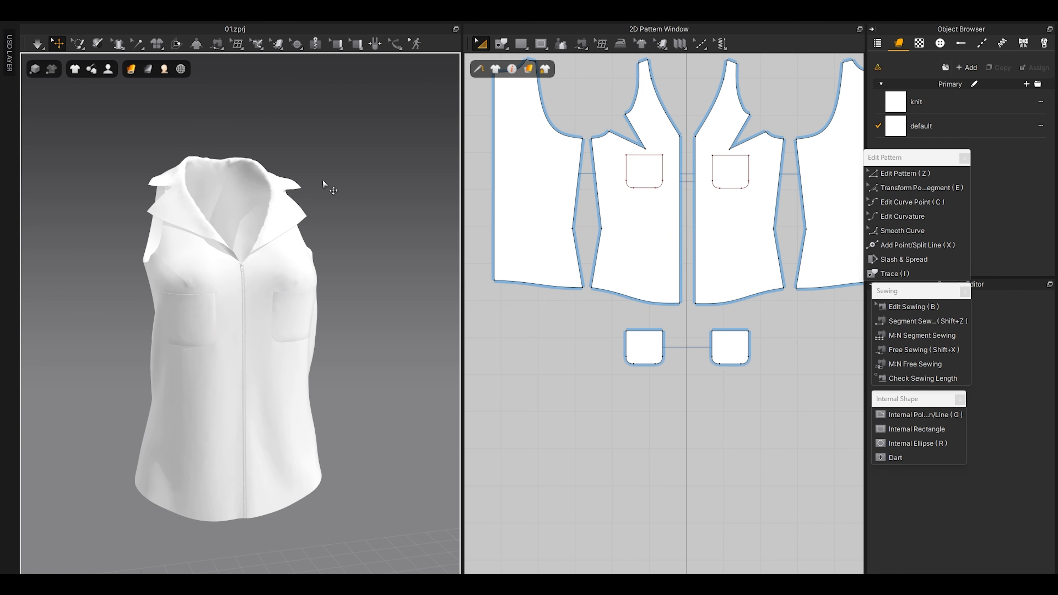
pyautogui.moveTo(273, 313); pyautogui.dragTo(268, 285, button='middle')
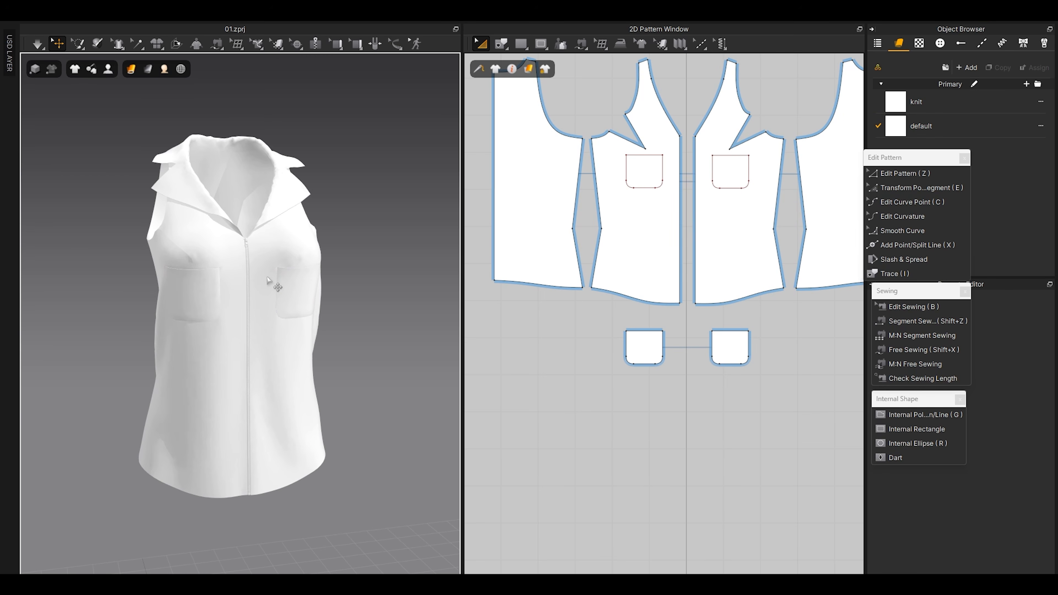
pyautogui.scroll(5, 258, 279)
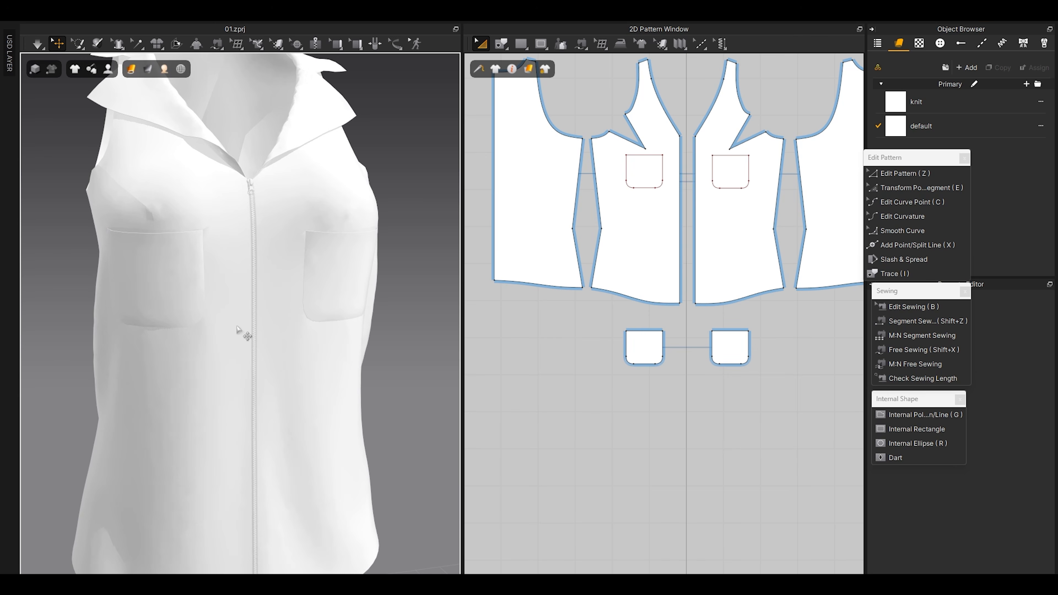
pyautogui.moveTo(216, 406); pyautogui.dragTo(246, 415, button='right')
pyautogui.scroll(-2, 276, 428)
pyautogui.moveTo(267, 433); pyautogui.dragTo(297, 360, button='middle')
pyautogui.scroll(2, 249, 408)
pyautogui.scroll(3, 245, 354)
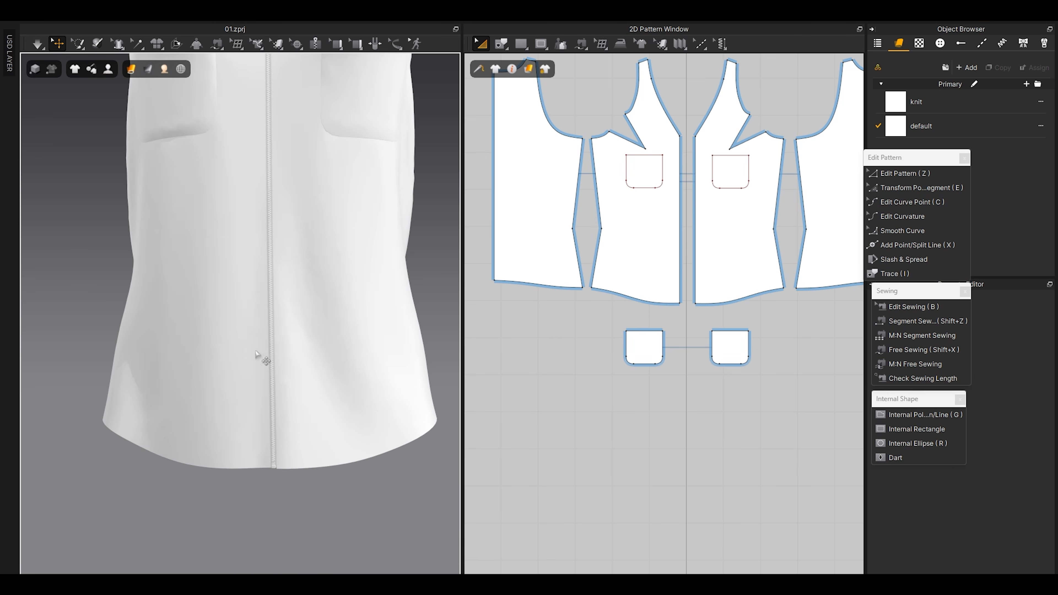
# Step: Slightly adjust the curve point on the front panel's hem near the zipper end
pyautogui.scroll(3, 698, 248)
pyautogui.scroll(4, 698, 248)
pyautogui.scroll(3, 338, 452)
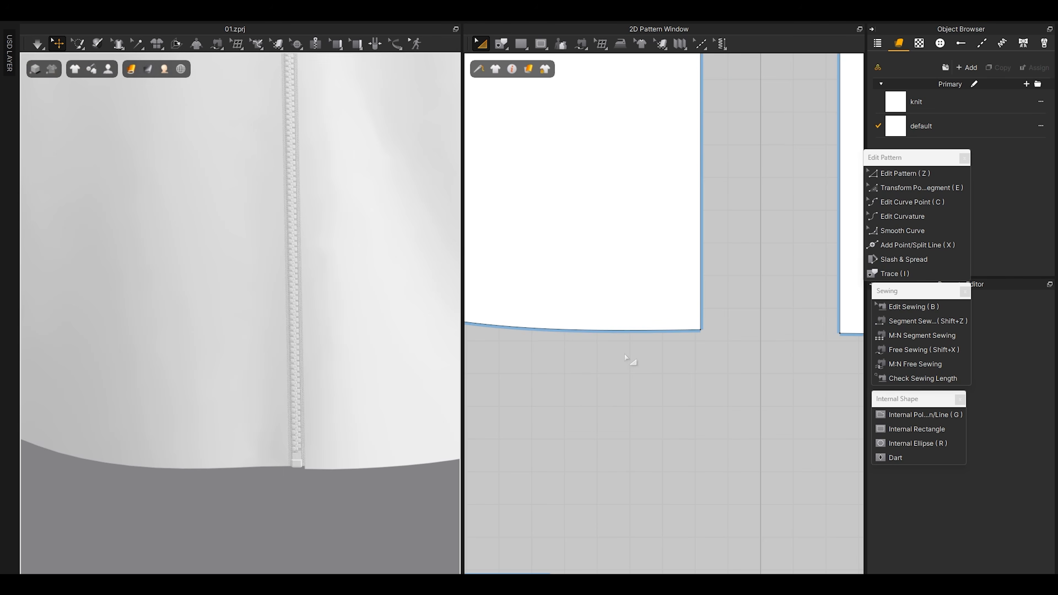
pyautogui.press('c')
pyautogui.scroll(-4, 612, 338)
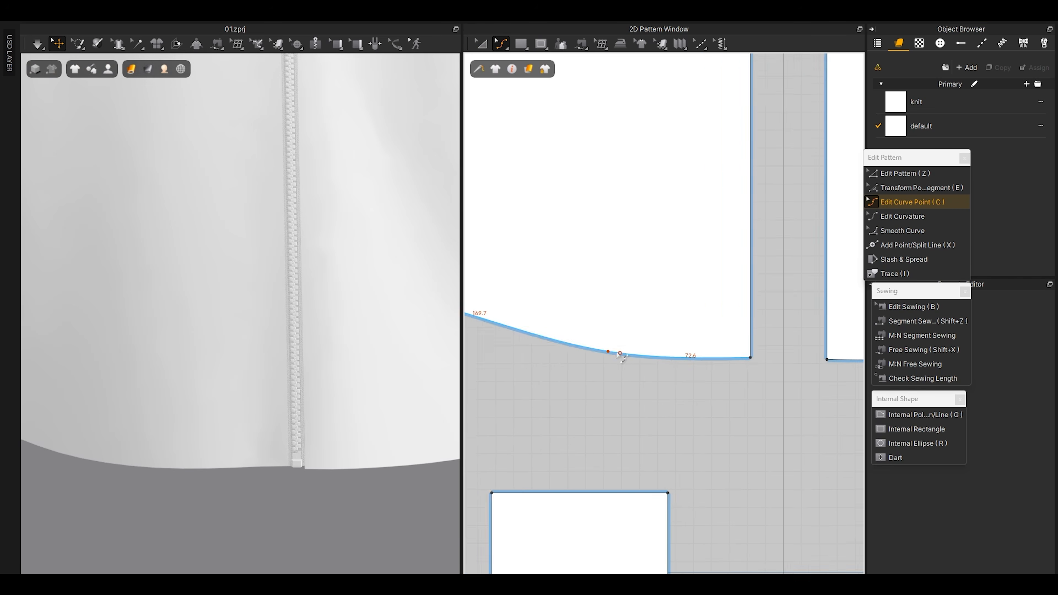
pyautogui.scroll(2, 621, 357)
pyautogui.click(612, 356)
pyautogui.moveTo(602, 347); pyautogui.dragTo(603, 347)
pyautogui.press('z')
# Step: Examine the vest from several angles with the avatar display toggled, and review the complete pattern layout
pyautogui.scroll(-8, 139, 354)
pyautogui.moveTo(232, 337); pyautogui.dragTo(222, 386, button='middle')
pyautogui.hotkey('shift', 'a')
pyautogui.scroll(-4, 285, 325)
pyautogui.moveTo(285, 329); pyautogui.dragTo(388, 356, button='right')
pyautogui.hotkey('shift', 'a')
pyautogui.scroll(4, 287, 367)
pyautogui.moveTo(287, 367); pyautogui.dragTo(347, 393, button='right')
pyautogui.scroll(3, 347, 394)
pyautogui.scroll(-6, 783, 319)
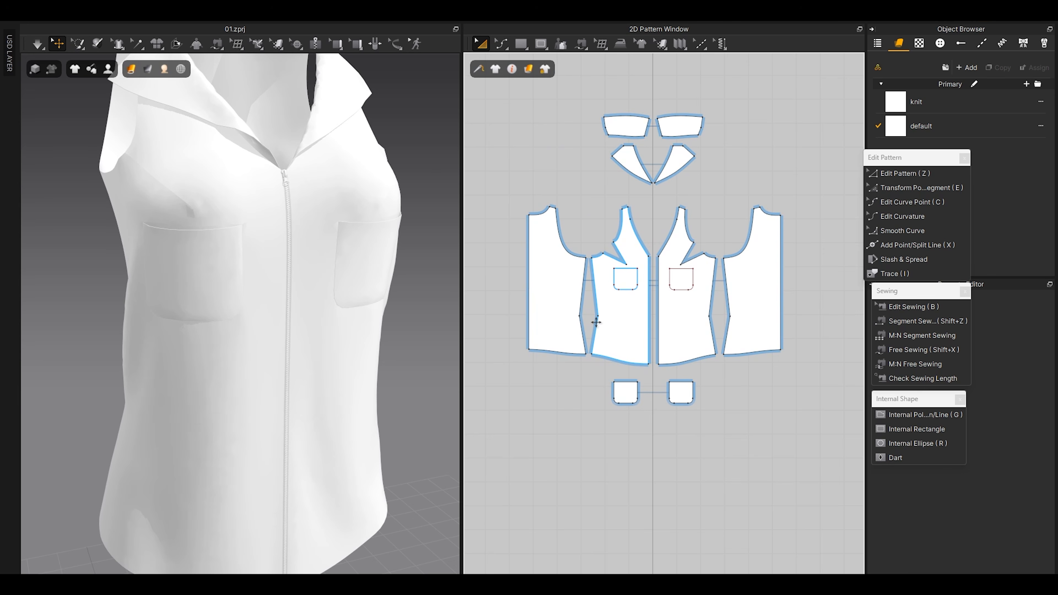
pyautogui.scroll(1, 602, 393)
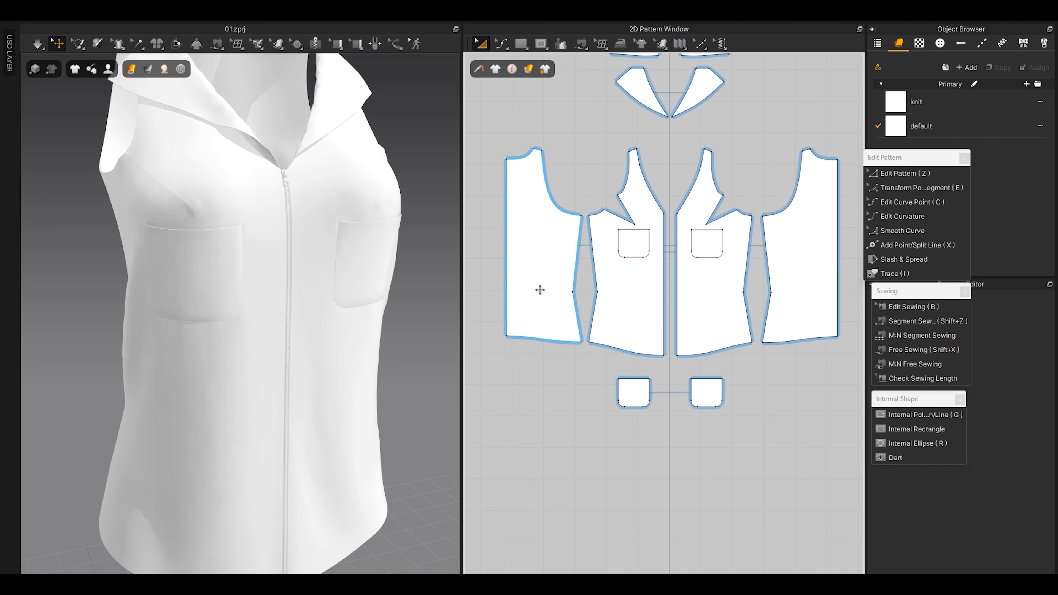
pyautogui.moveTo(539, 291); pyautogui.dragTo(618, 387, button='right')
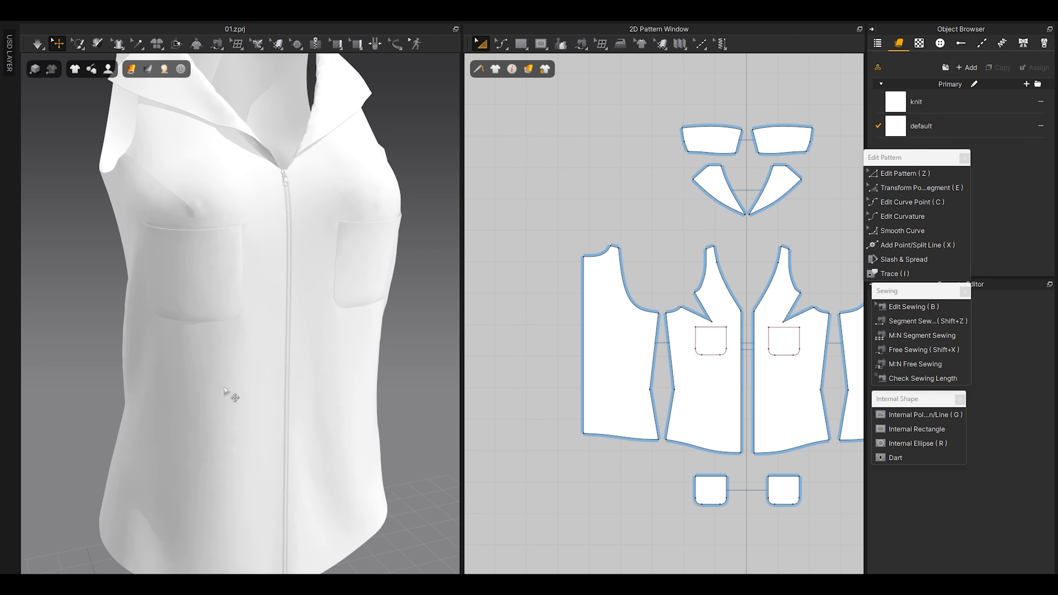
# Step: Draw a vertical internal line about 85 mm long down from the middle of the pocket outline's lower edge on the front panel
pyautogui.click(204, 357)
pyautogui.scroll(5, 712, 300)
pyautogui.moveTo(730, 485); pyautogui.dragTo(673, 338, button='middle')
pyautogui.click(670, 334)
pyautogui.scroll(3, 661, 297)
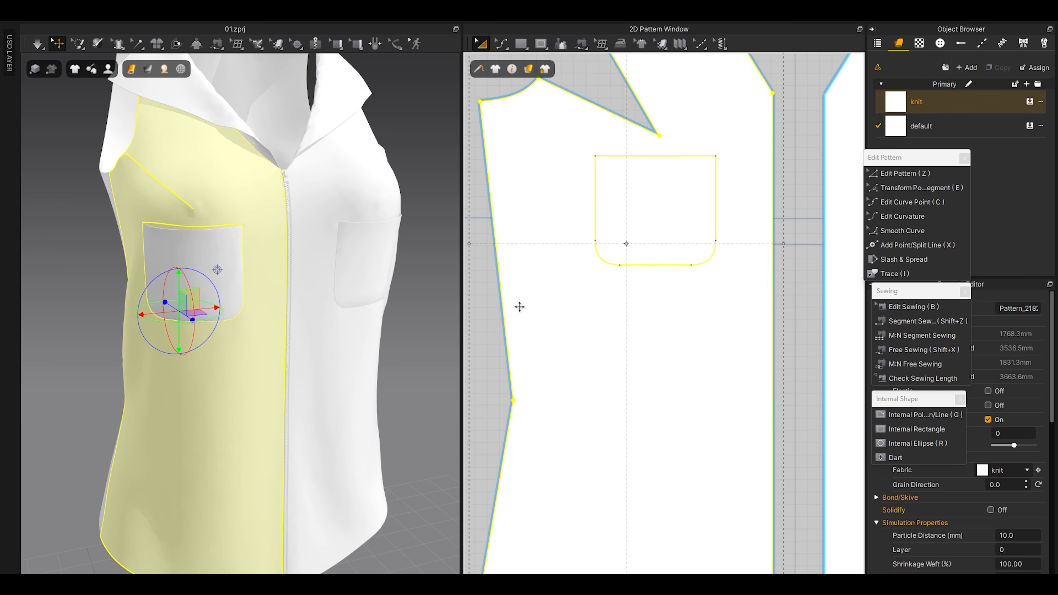
pyautogui.press('Escape')
pyautogui.scroll(2, 656, 286)
pyautogui.press('g')
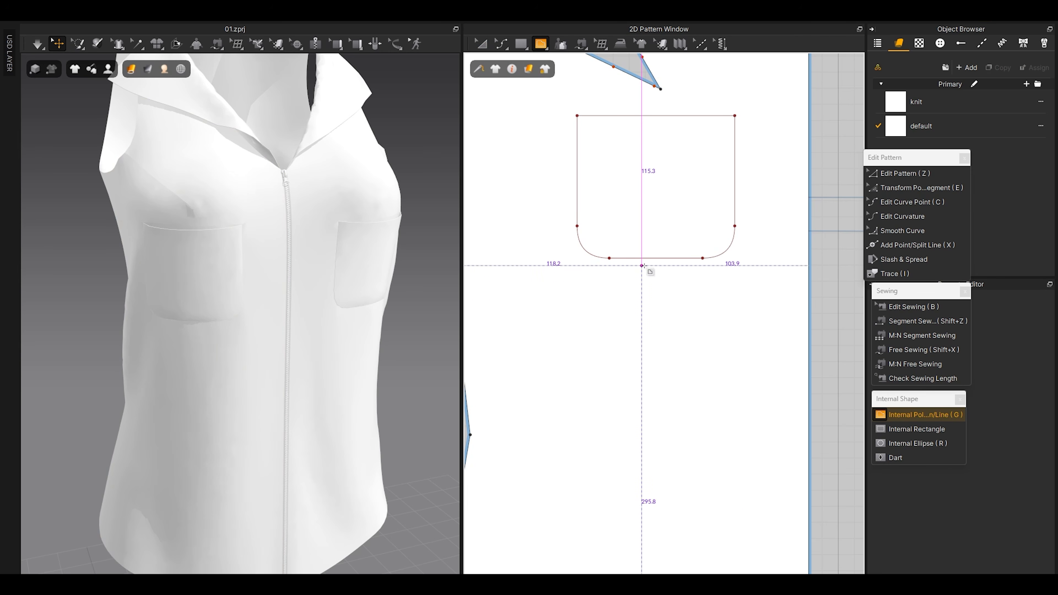
pyautogui.scroll(3, 642, 258)
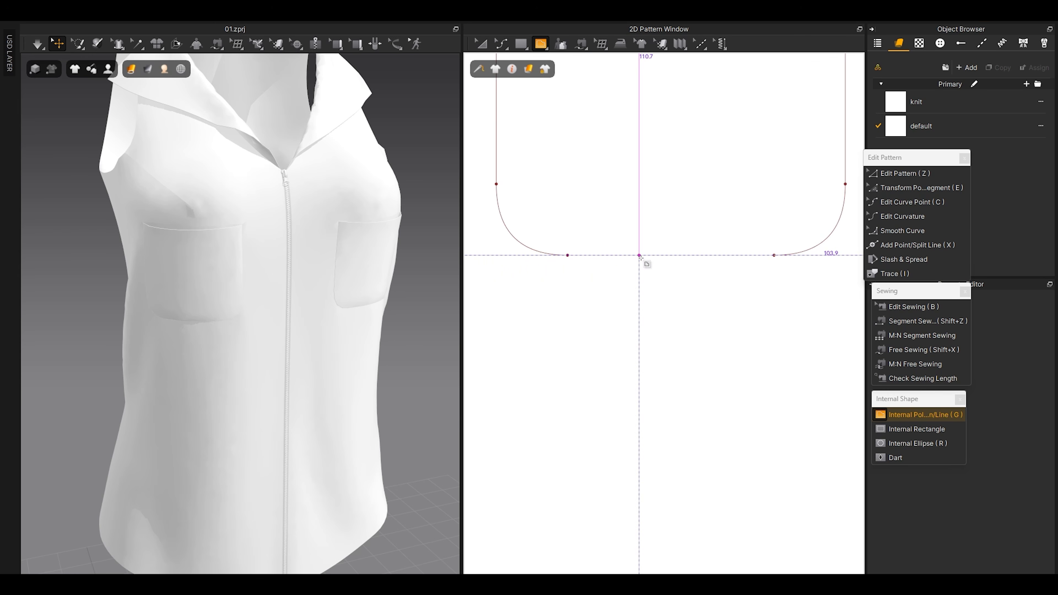
pyautogui.click(639, 255)
pyautogui.scroll(-5, 641, 262)
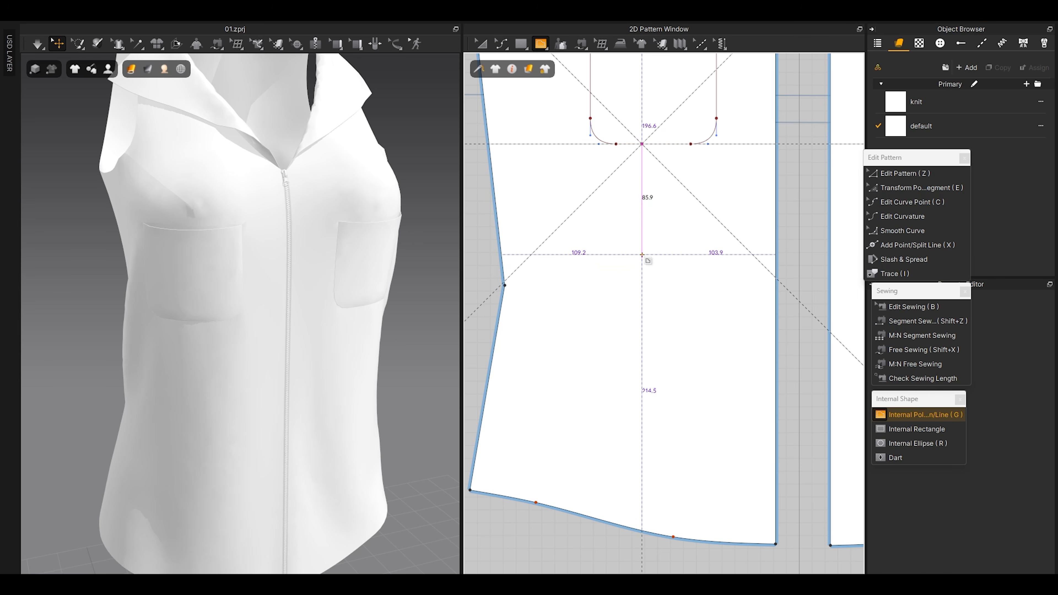
pyautogui.doubleClick(642, 253)
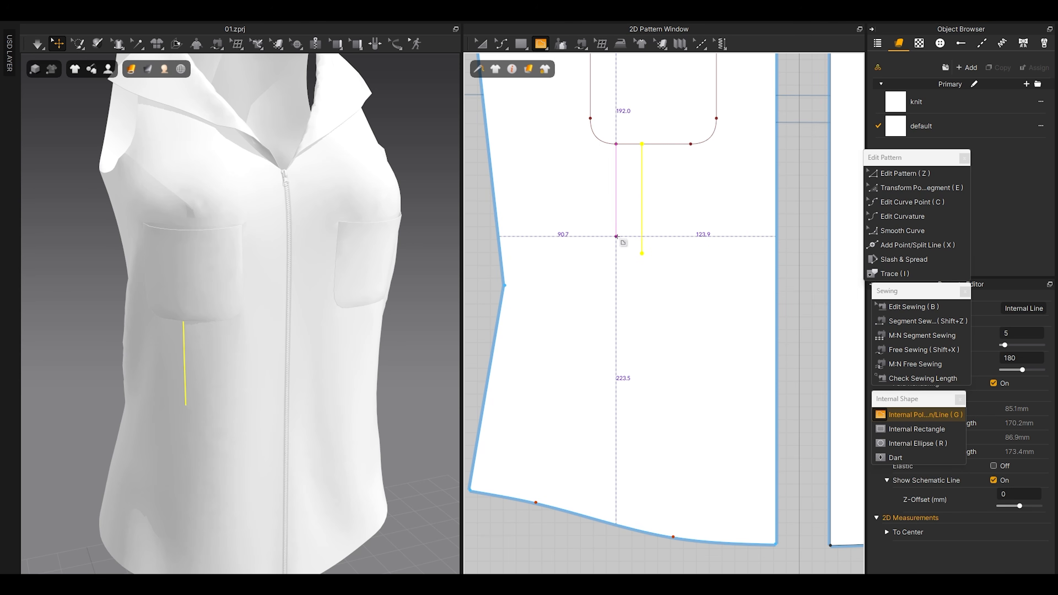
pyautogui.scroll(8, 602, 217)
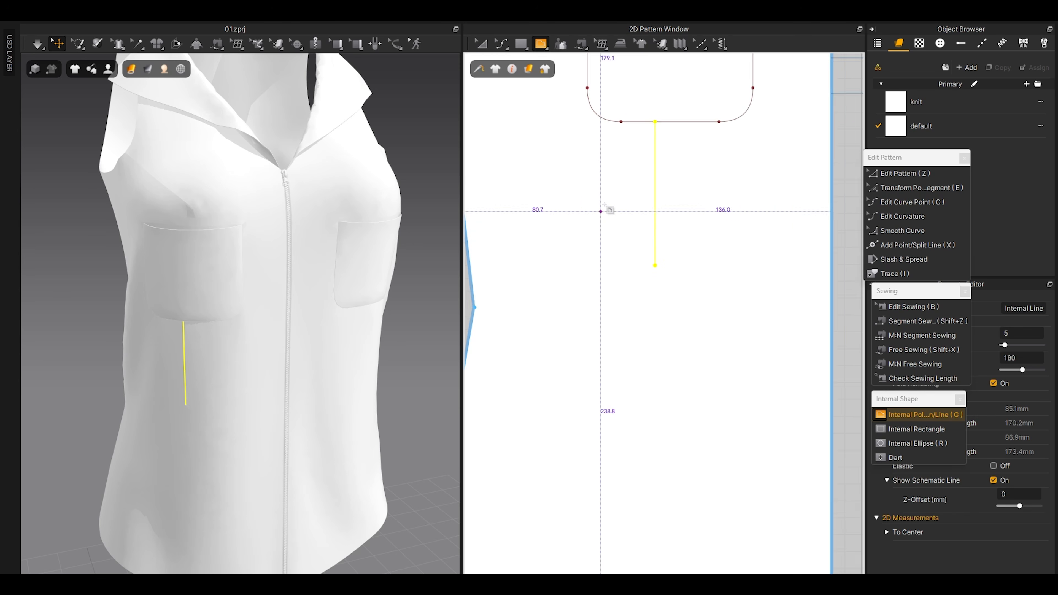
# Step: Copy the vertical internal line to a parallel position a few millimetres beside it, toward the zipper
pyautogui.press('z')
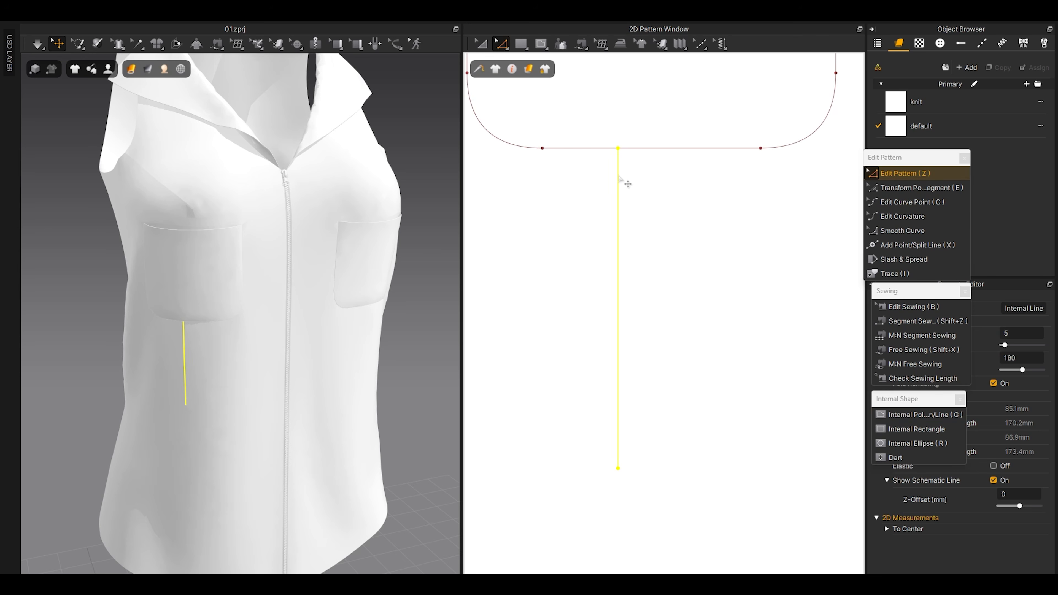
pyautogui.moveTo(633, 198); pyautogui.dragTo(641, 312)
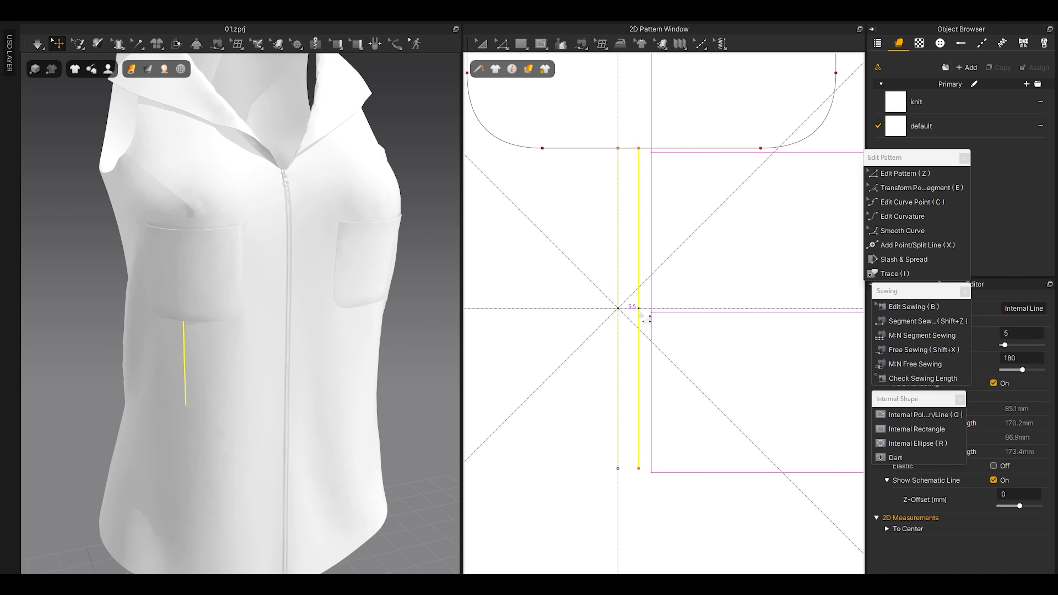
pyautogui.click(631, 312)
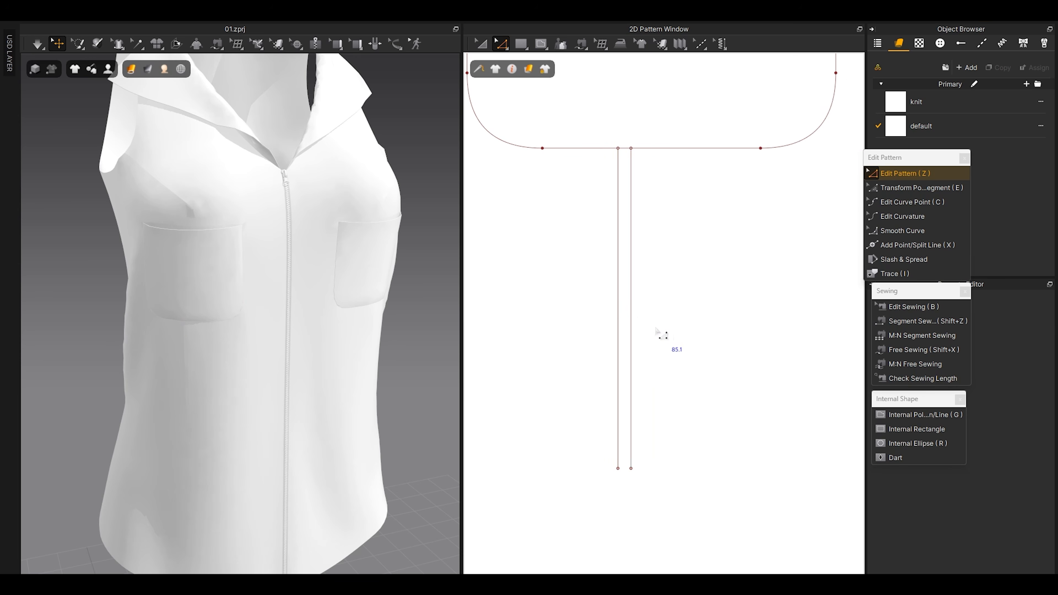
# Step: Show the garment's internal lines in the 3D view and move the copied line slightly farther from the original
pyautogui.click(74, 69)
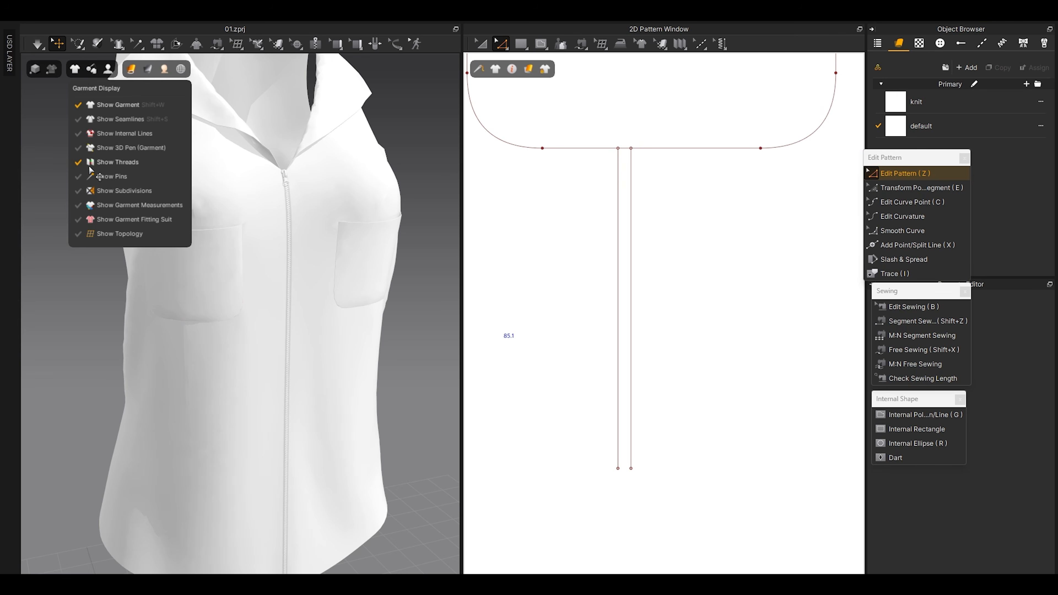
pyautogui.click(101, 133)
pyautogui.scroll(5, 233, 334)
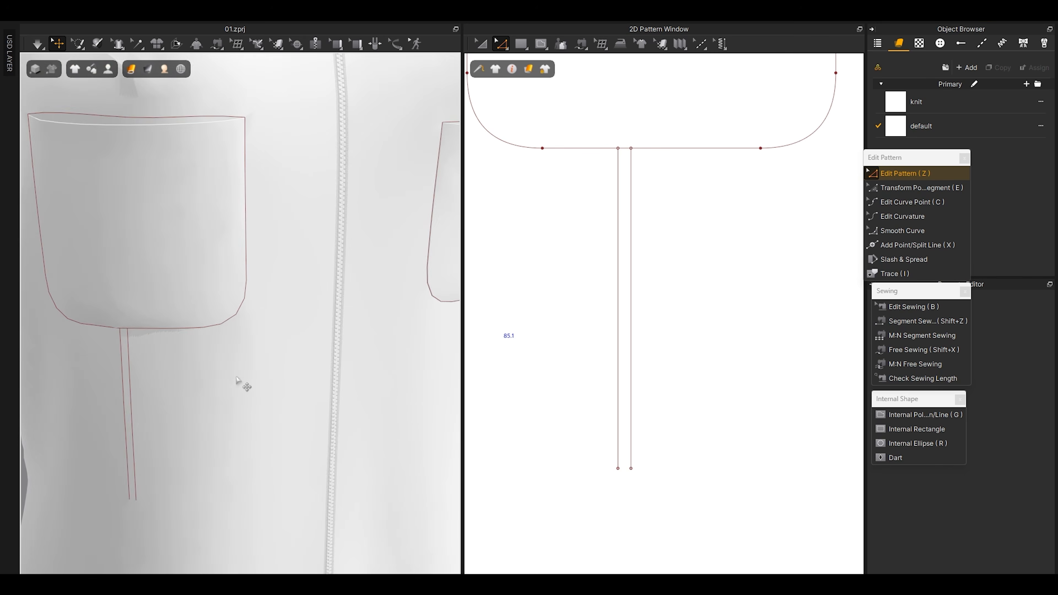
pyautogui.scroll(2, 645, 184)
pyautogui.moveTo(639, 186); pyautogui.dragTo(648, 190)
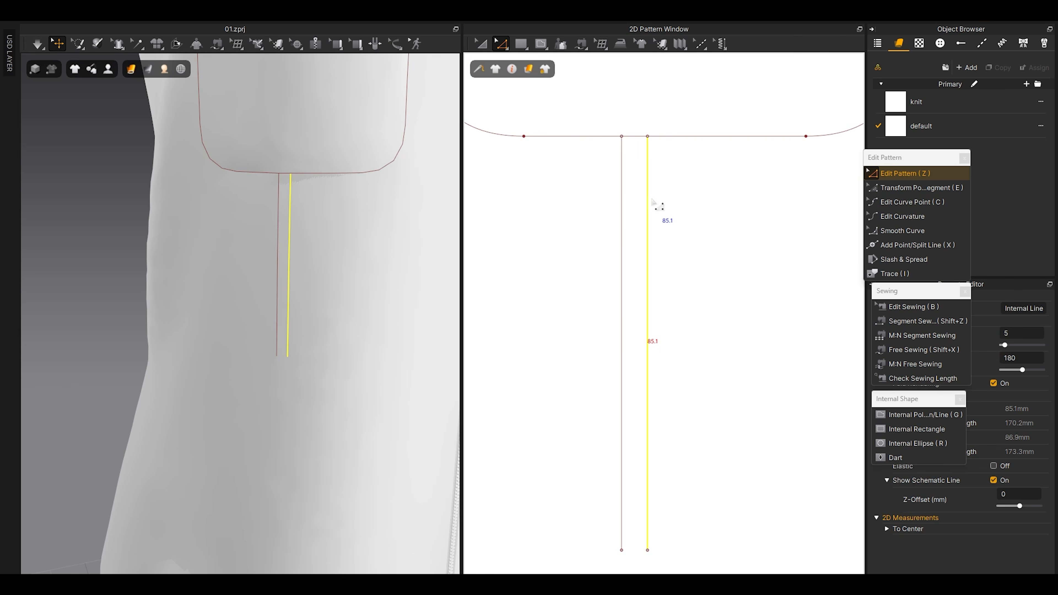
pyautogui.scroll(4, 619, 286)
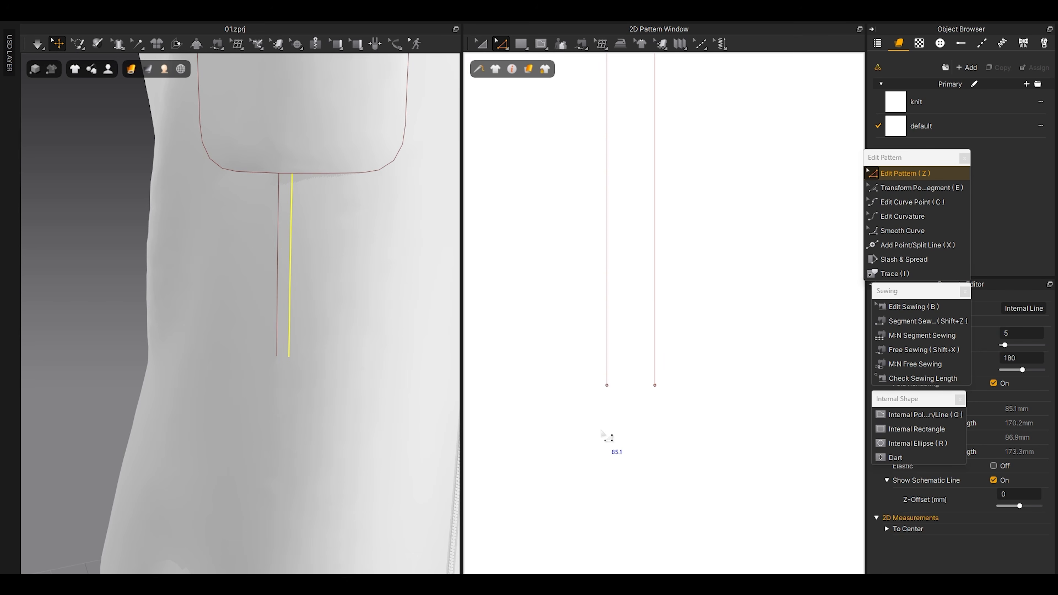
# Step: Turn on Elastic for both vertical internal lines below the pocket
pyautogui.press('g')
pyautogui.scroll(-3, 654, 385)
pyautogui.press('a')
pyautogui.click(238, 346)
pyautogui.scroll(-3, 585, 269)
pyautogui.scroll(2, 605, 215)
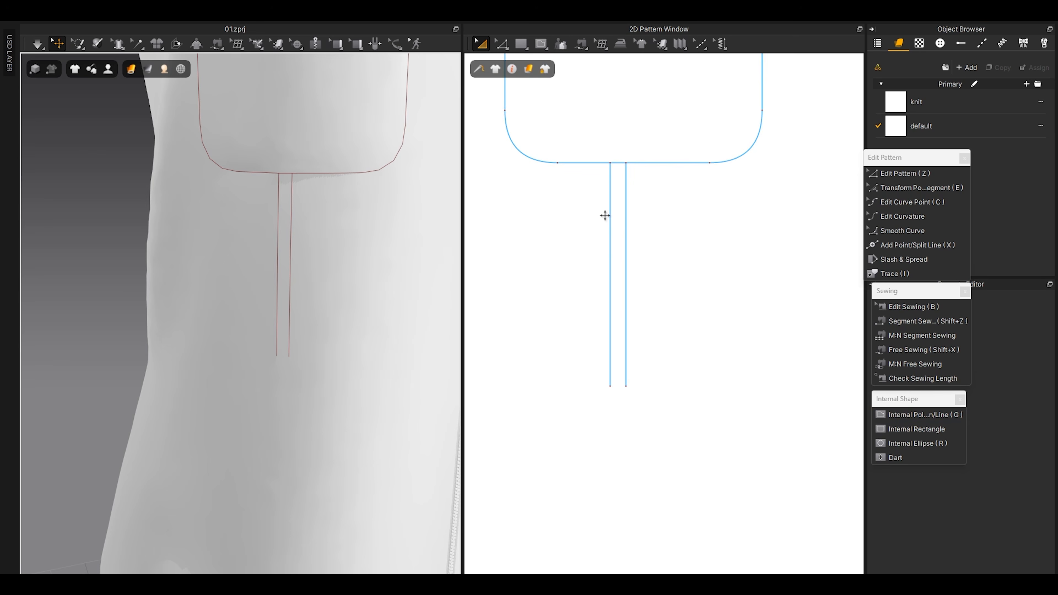
pyautogui.press('z')
pyautogui.click(610, 242)
pyautogui.keyDown('shift'); pyautogui.click(626, 246); pyautogui.keyUp('shift')
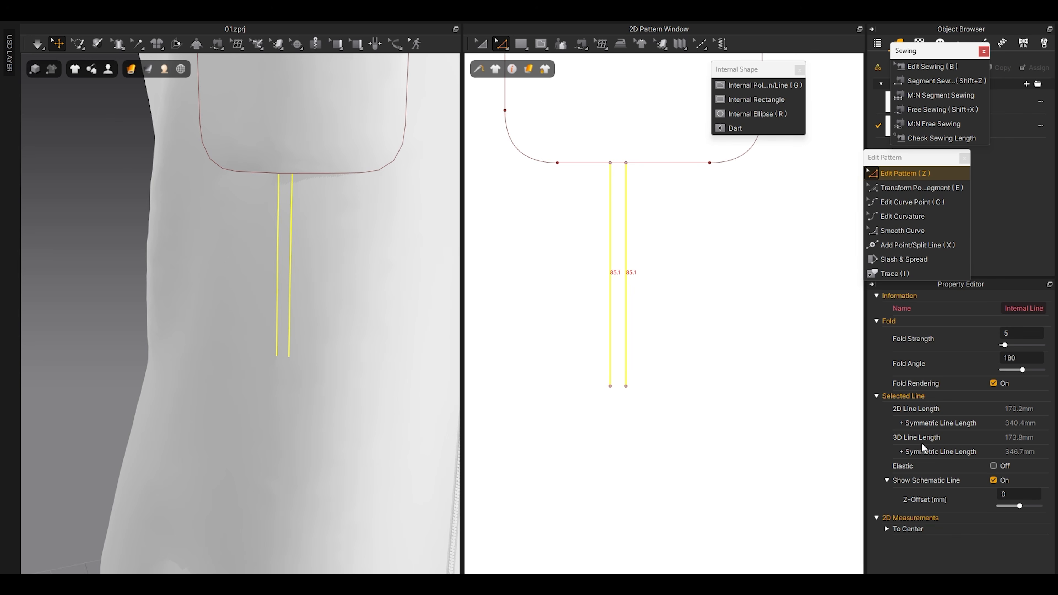
pyautogui.click(993, 466)
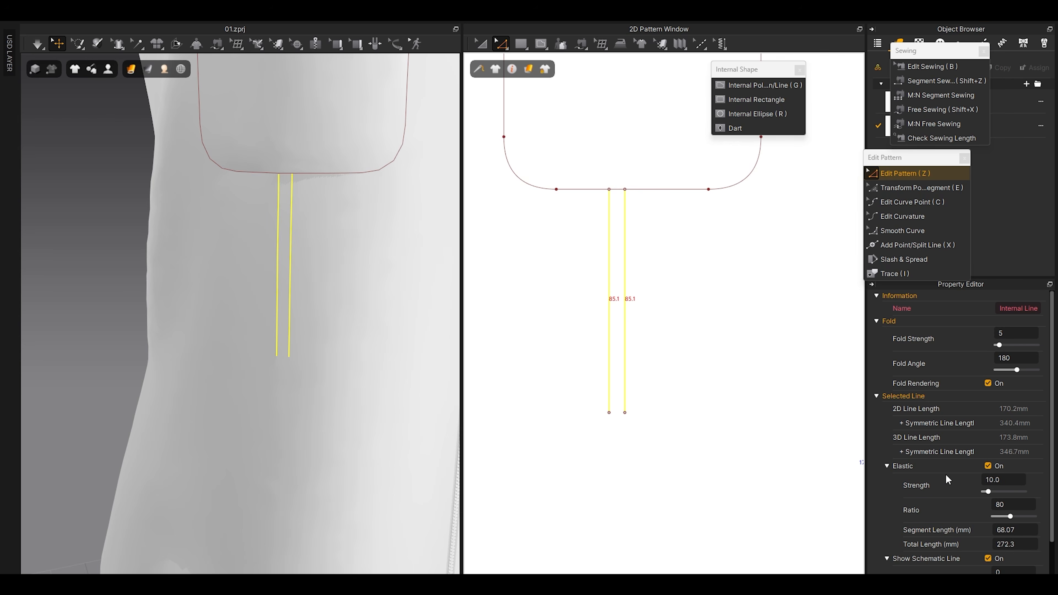
# Step: Set the elastic ratio of both lines to 90 and simulate the garment to judge the gathering
pyautogui.click(1010, 504)
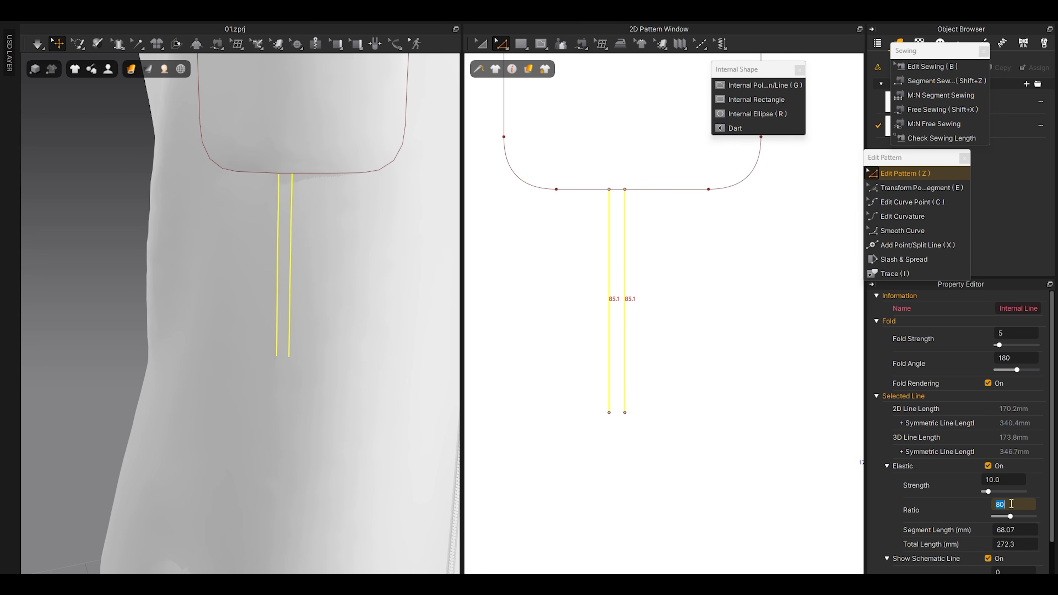
pyautogui.press('Return')
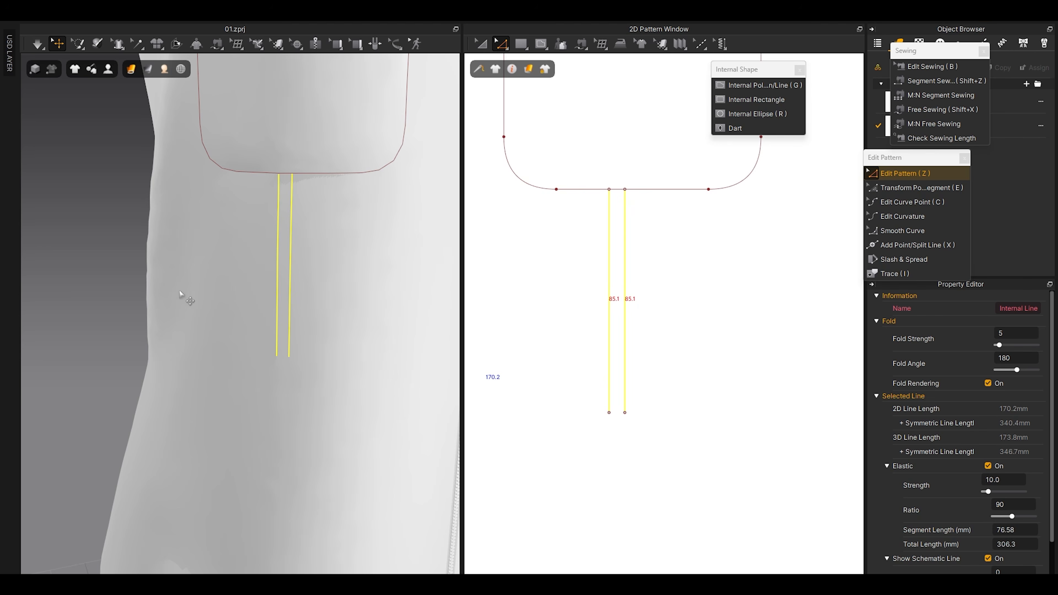
pyautogui.scroll(-8, 186, 298)
pyautogui.moveTo(259, 350); pyautogui.dragTo(255, 332, button='right')
pyautogui.scroll(6, 287, 342)
pyautogui.press('space')
pyautogui.press('space')
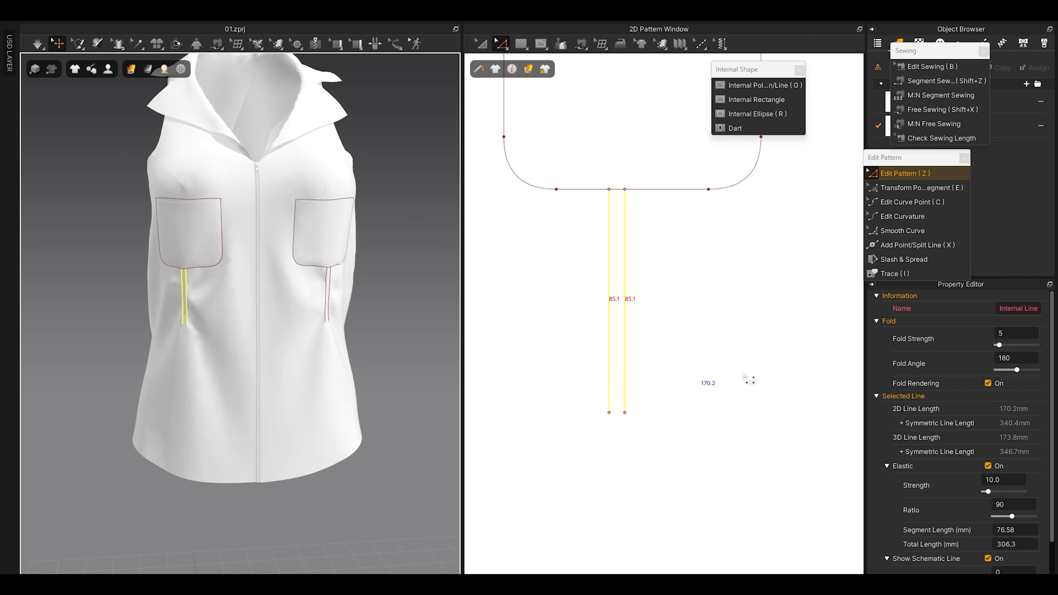
# Step: Set the elastic ratio of both lines to 85 and simulate the garment again
pyautogui.click(1017, 504)
pyautogui.write('85')
pyautogui.press('Return')
pyautogui.press('space')
pyautogui.press('space')
# Step: Lower the elastic ratio of both internal lines to 80
pyautogui.click(1018, 505)
pyautogui.write('80')
pyautogui.press('Return')
# Step: Reselect both elastic lines, set their ratio to 75 and simulate the tighter gathering
pyautogui.click(624, 381)
pyautogui.keyDown('shift'); pyautogui.click(624, 379); pyautogui.keyUp('shift')
pyautogui.click(1019, 505)
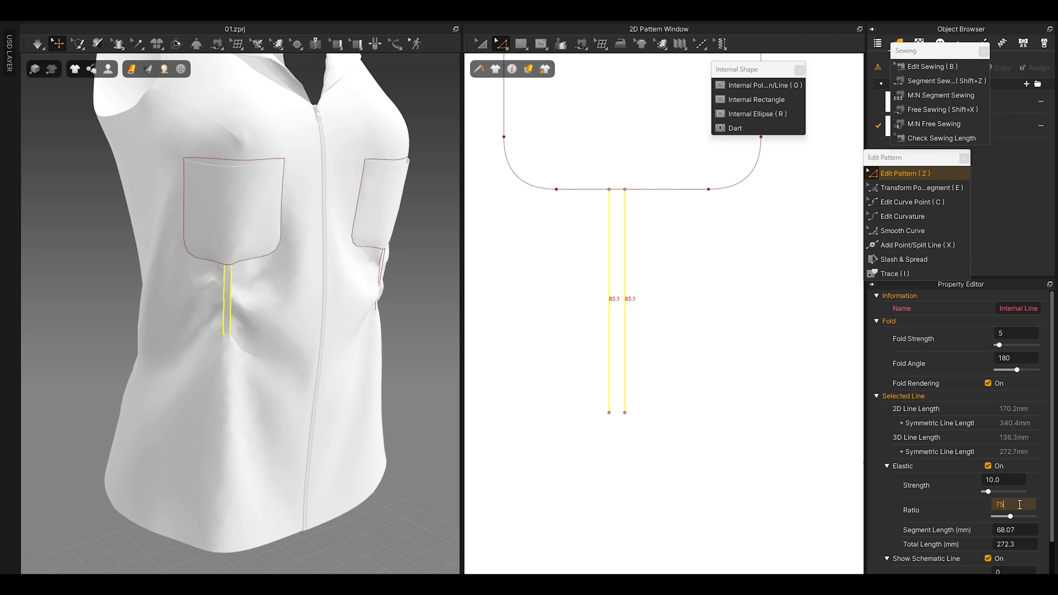
pyautogui.press('Return')
pyautogui.press('space')
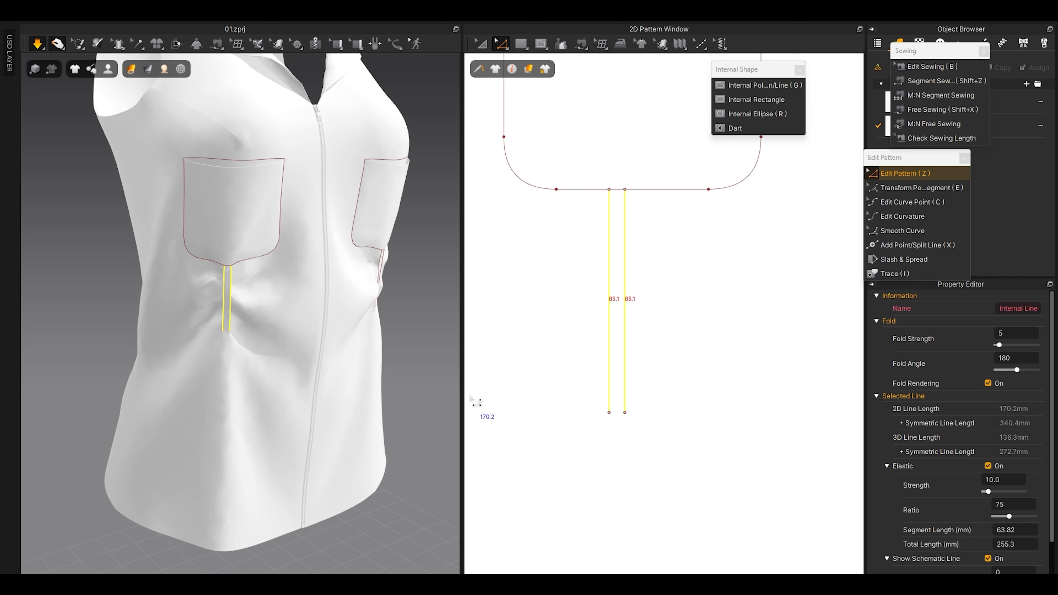
pyautogui.press('space')
# Step: Return the elastic ratio of the two lines to 80
pyautogui.doubleClick(1001, 505)
pyautogui.write('80')
pyautogui.press('Return')
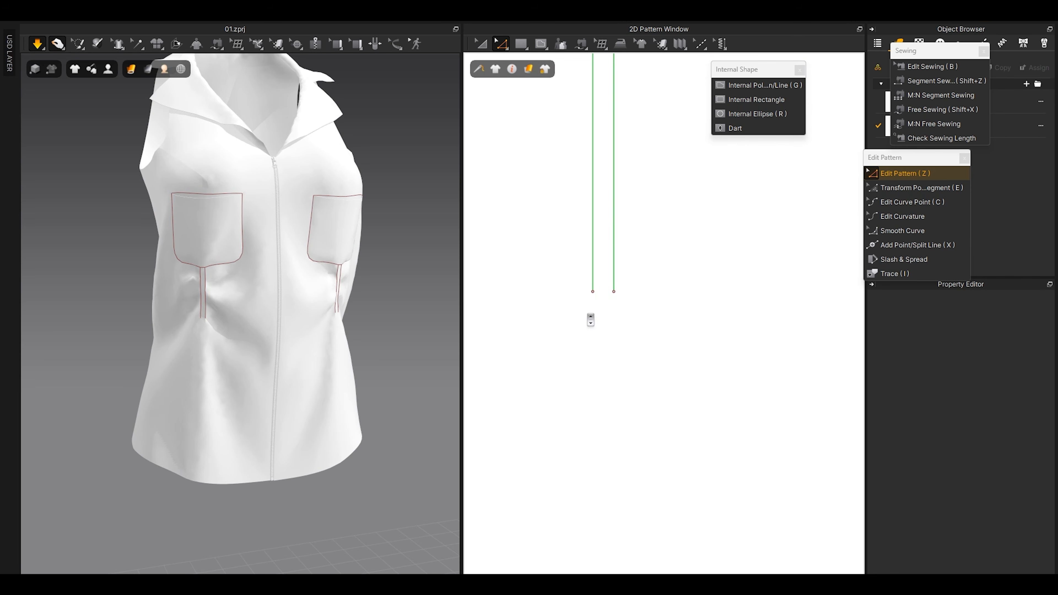
# Step: Draw two internal lines about 15 mm long straight down from the lower ends of the elastic lines
pyautogui.scroll(1, 590, 319)
pyautogui.moveTo(762, 73); pyautogui.dragTo(929, 307)
pyautogui.click(929, 320)
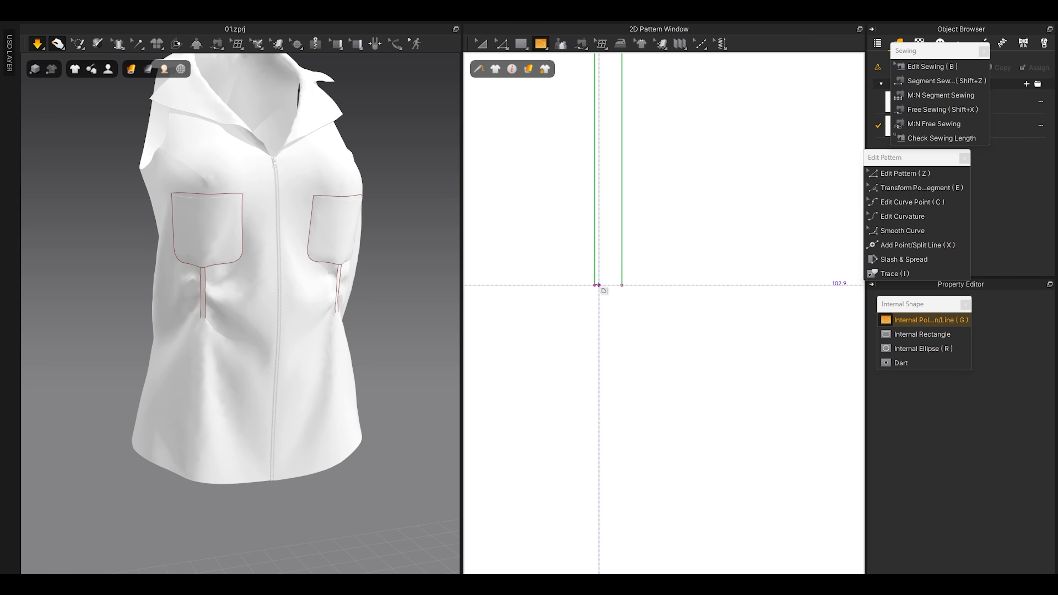
pyautogui.scroll(-4, 600, 287)
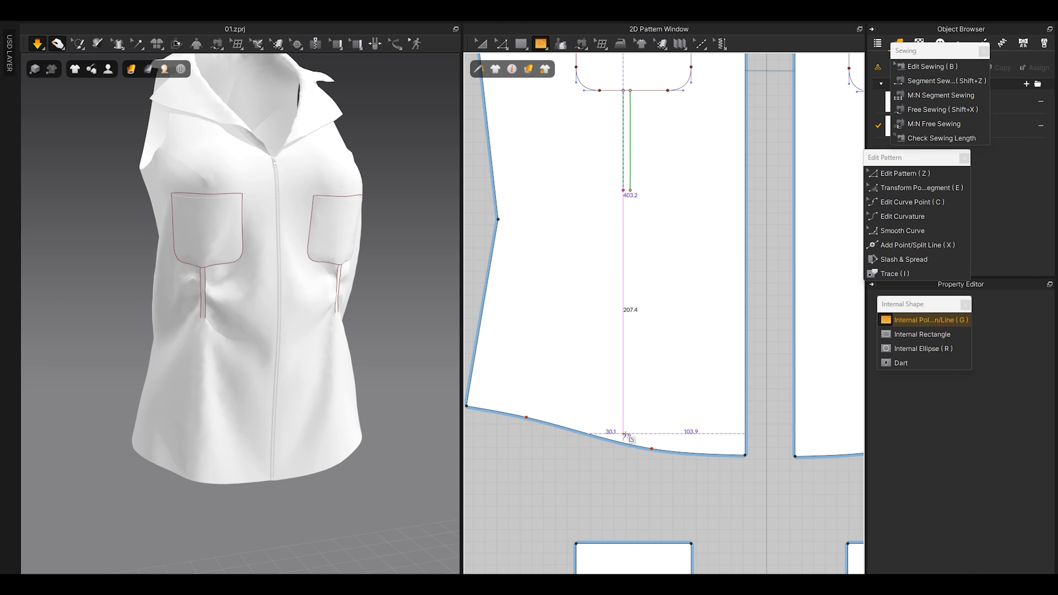
pyautogui.scroll(5, 613, 212)
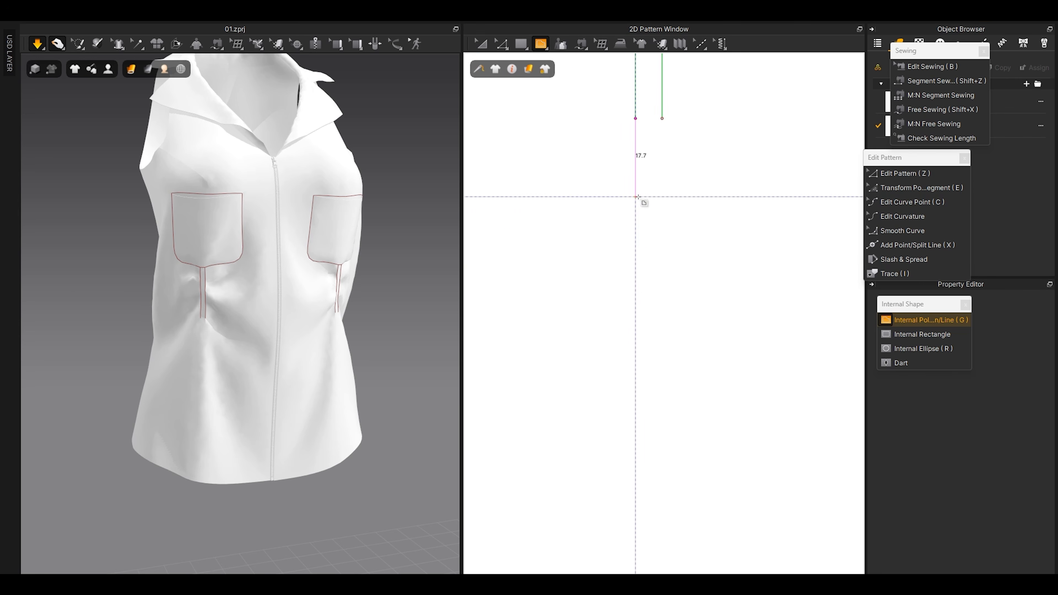
pyautogui.scroll(-3, 640, 266)
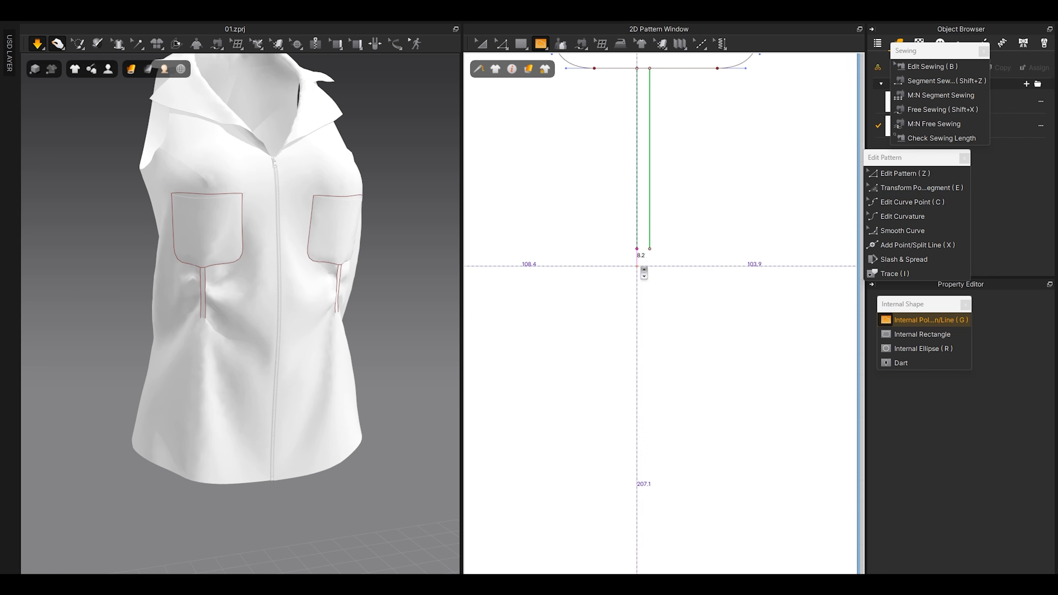
pyautogui.scroll(-4, 639, 266)
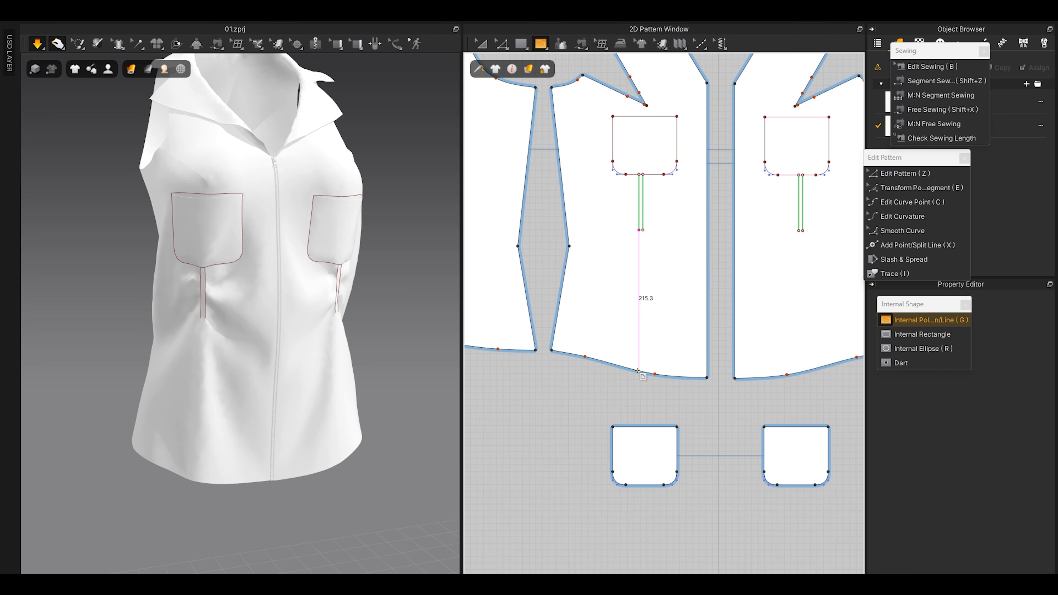
pyautogui.scroll(3, 638, 371)
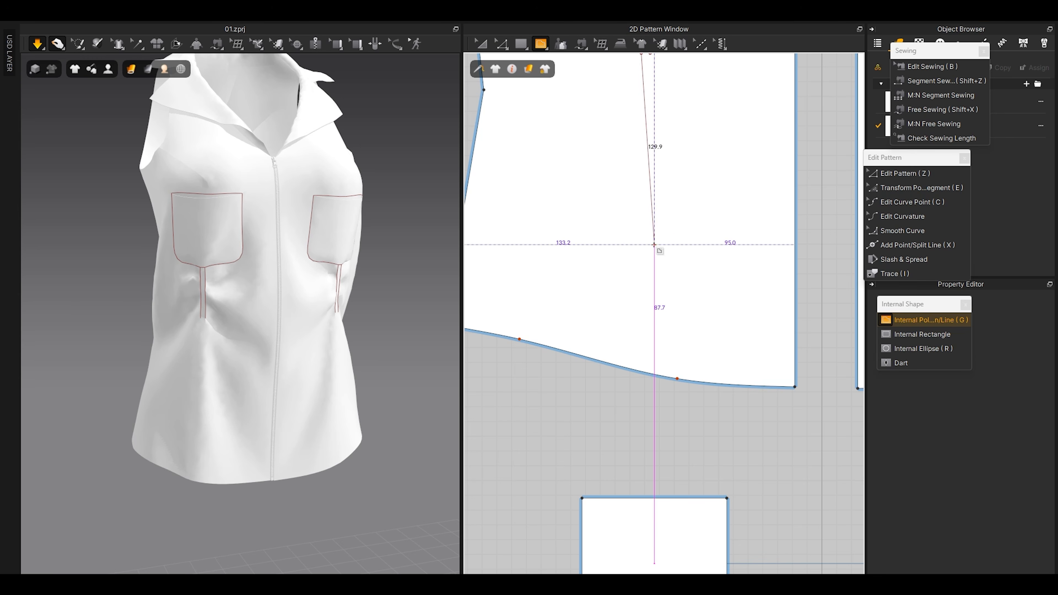
pyautogui.scroll(4, 625, 366)
pyautogui.scroll(2, 627, 218)
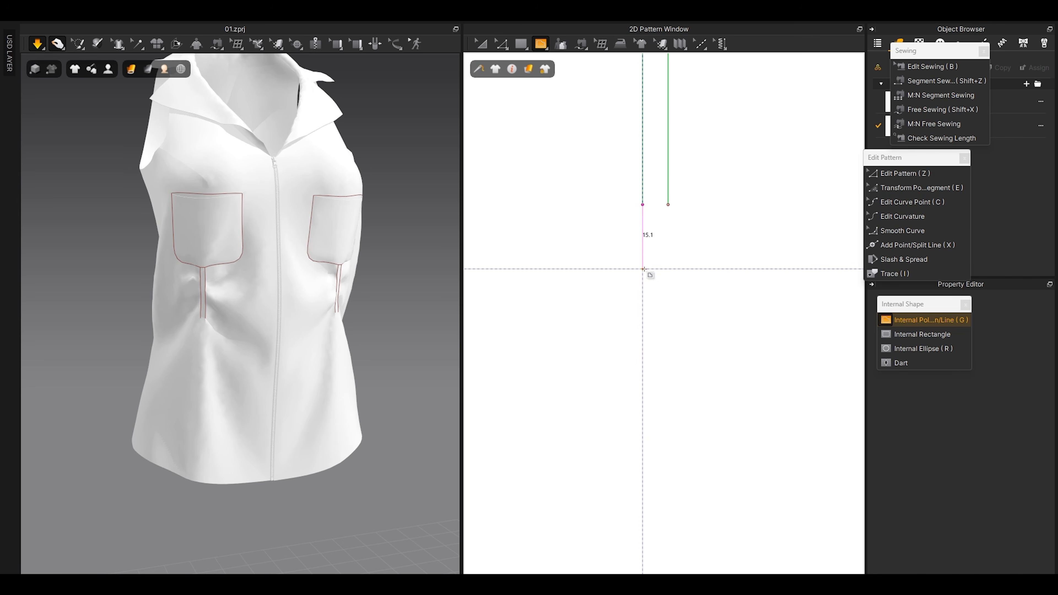
pyautogui.doubleClick(643, 269)
pyautogui.click(668, 204)
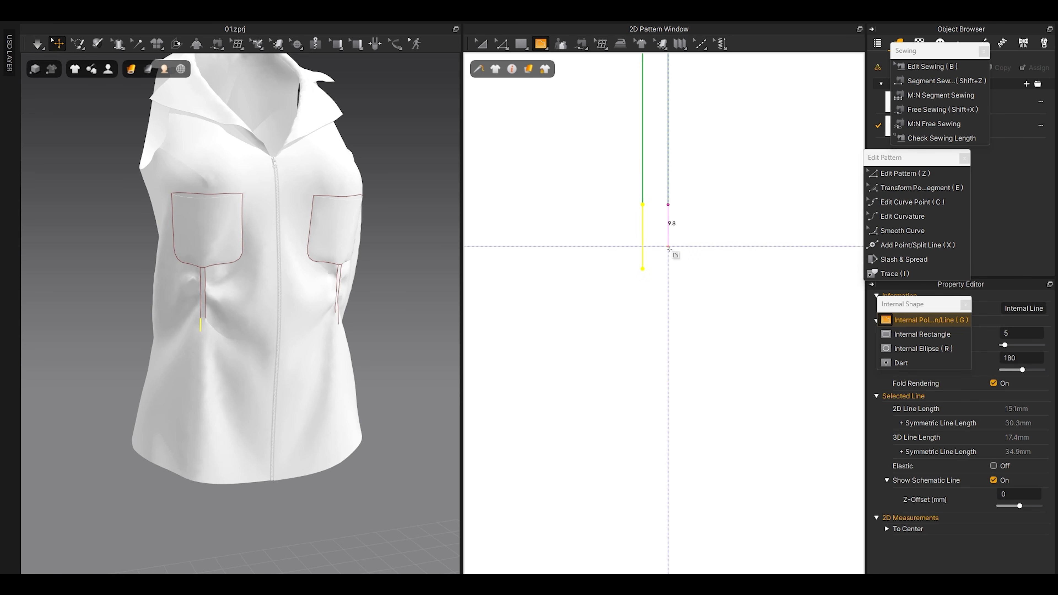
pyautogui.doubleClick(668, 269)
# Step: Extend the lower end points of both short internal lines to the pattern outline at the hem and simulate the garment
pyautogui.press('z')
pyautogui.moveTo(713, 315); pyautogui.dragTo(624, 266)
pyautogui.scroll(3, 600, 342)
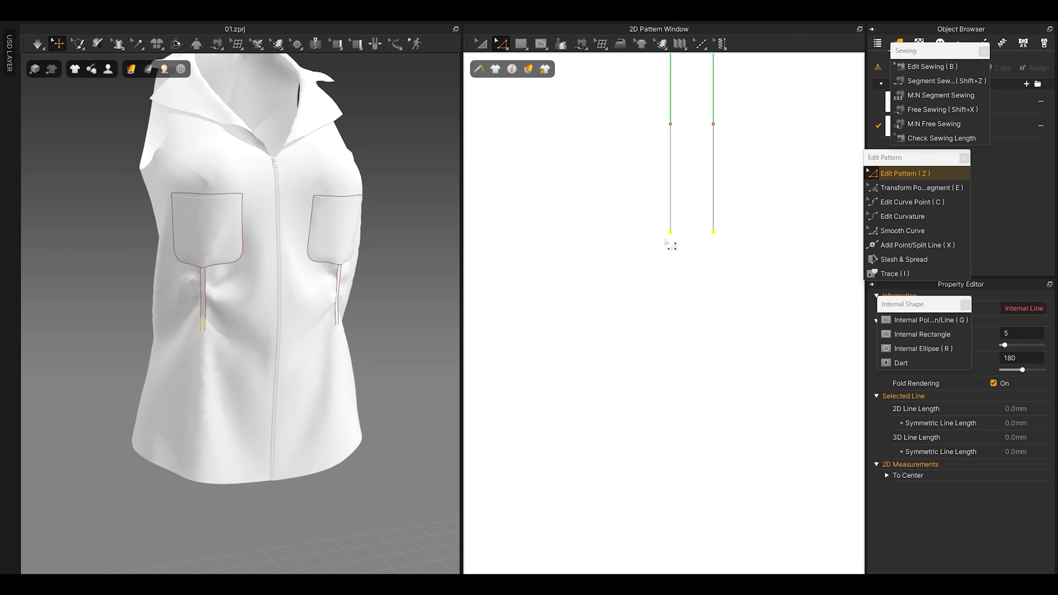
pyautogui.rightClick(671, 232)
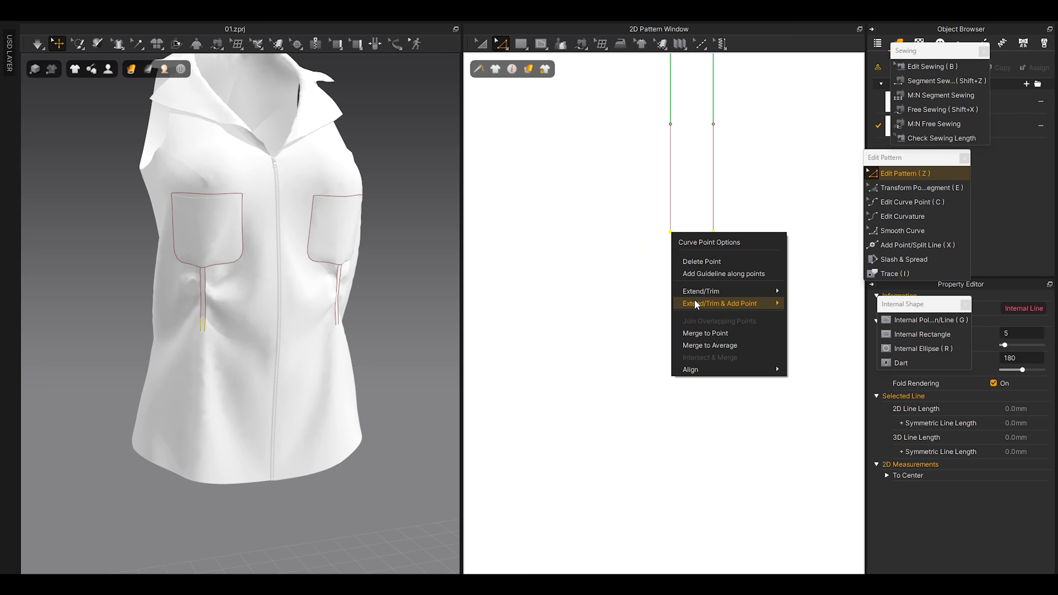
pyautogui.moveTo(703, 291)
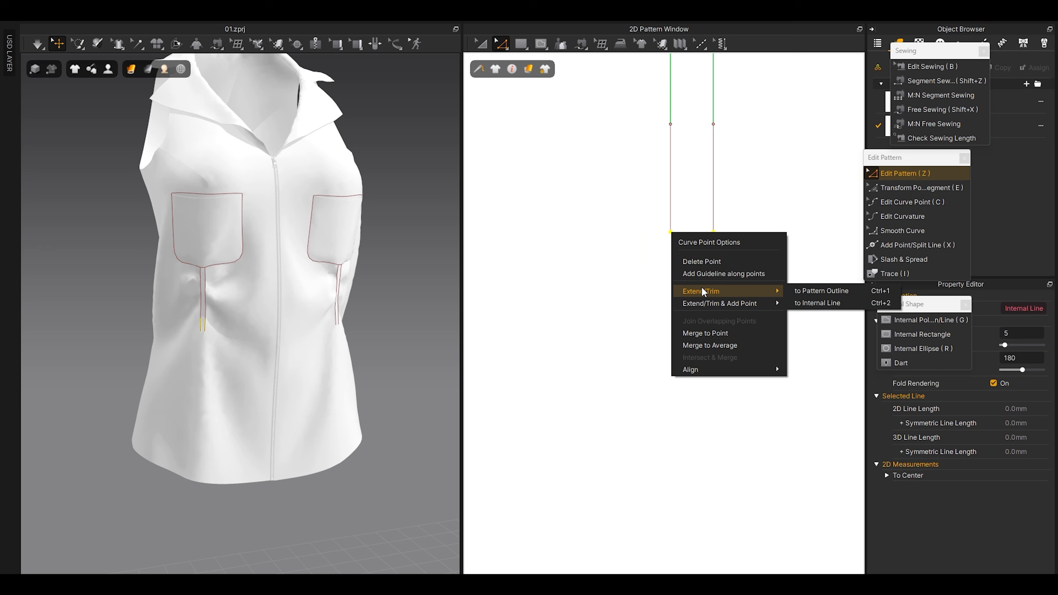
pyautogui.click(802, 290)
pyautogui.scroll(-6, 693, 560)
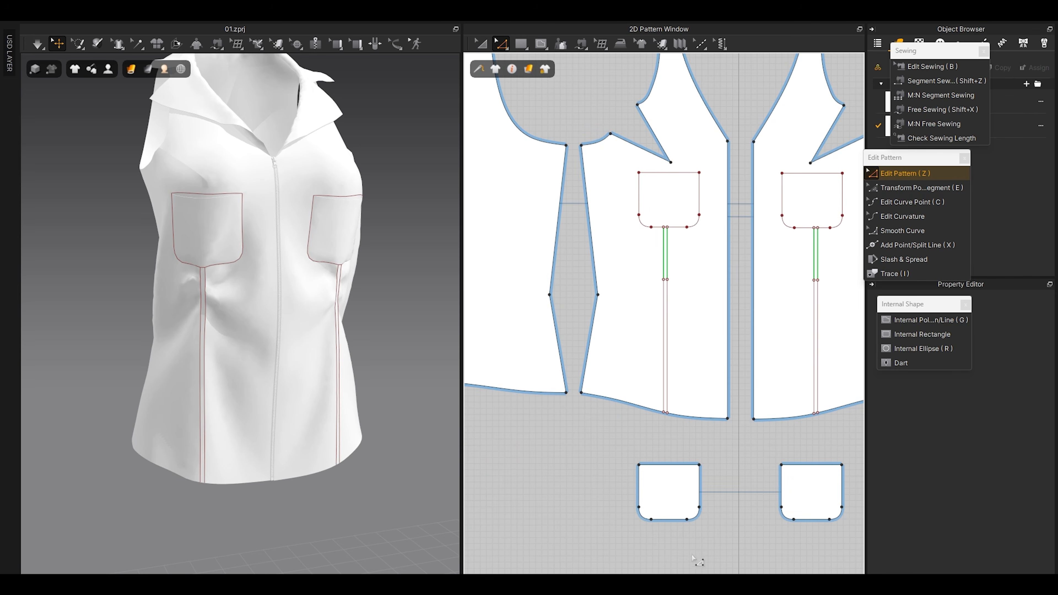
pyautogui.scroll(3, 672, 306)
pyautogui.press('space')
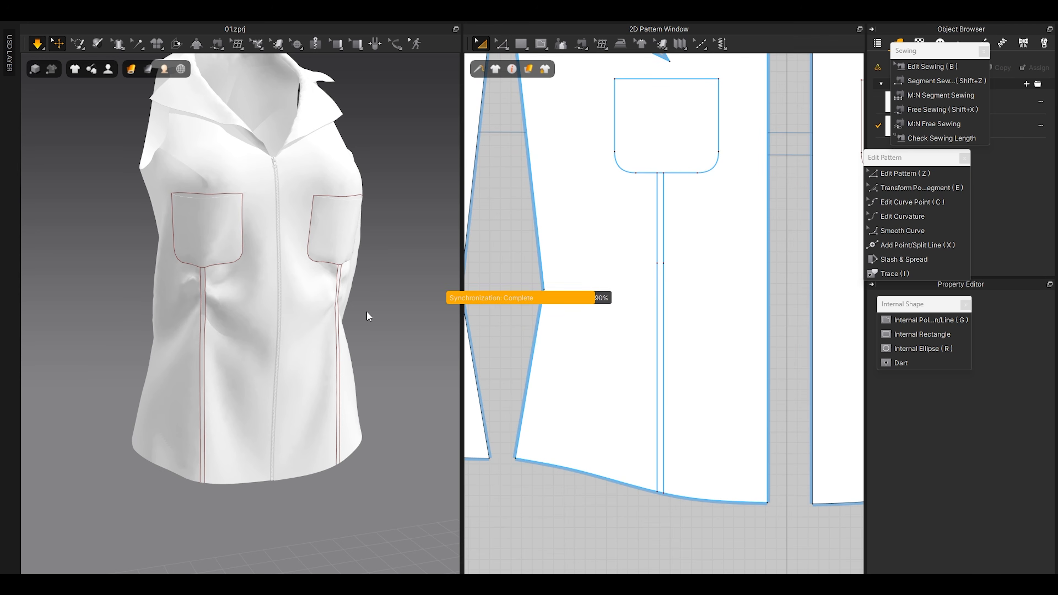
# Step: Stop the simulation, hide the internal lines on the 3D garment and compare the gathered pocket seams with the leather vest reference
pyautogui.press('space')
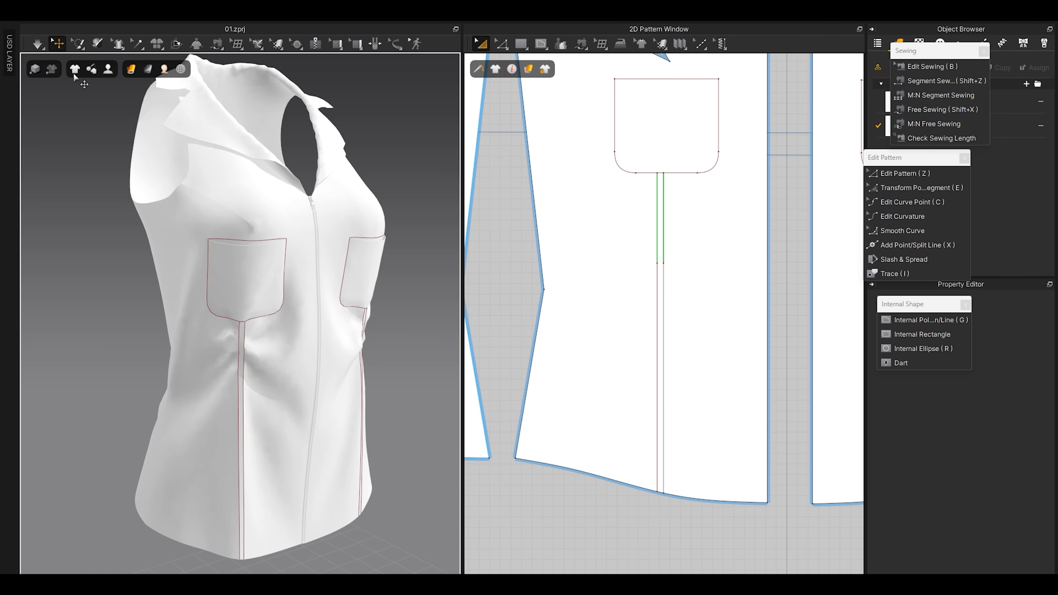
pyautogui.moveTo(75, 65)
pyautogui.click(88, 133)
pyautogui.moveTo(197, 328); pyautogui.dragTo(206, 333, button='right')
pyautogui.scroll(3, 206, 333)
pyautogui.scroll(-3, 256, 350)
pyautogui.moveTo(218, 378); pyautogui.dragTo(244, 392, button='right')
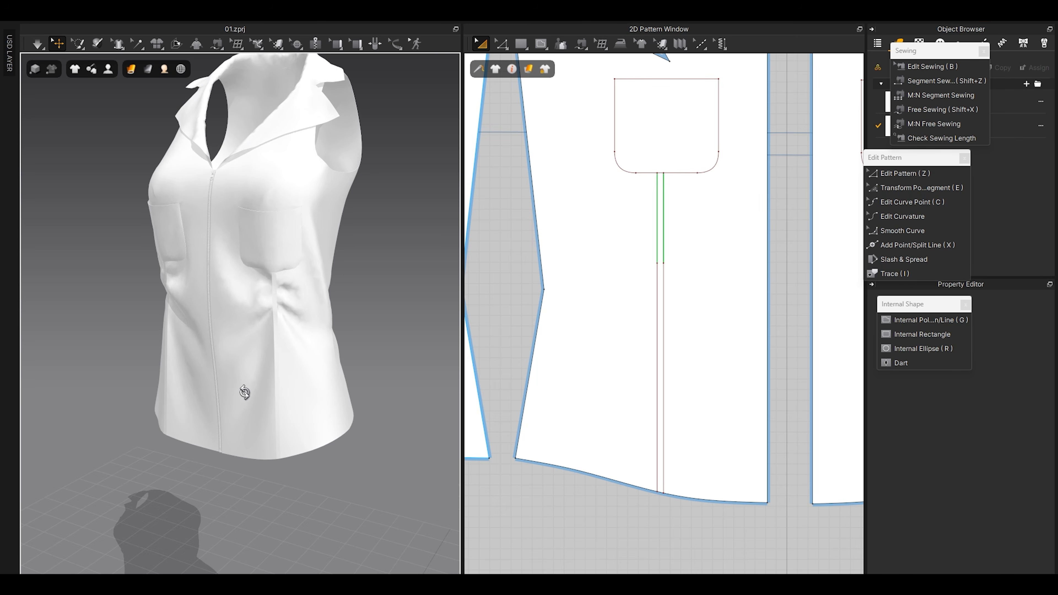
pyautogui.hotkey('alt', 'Tab')
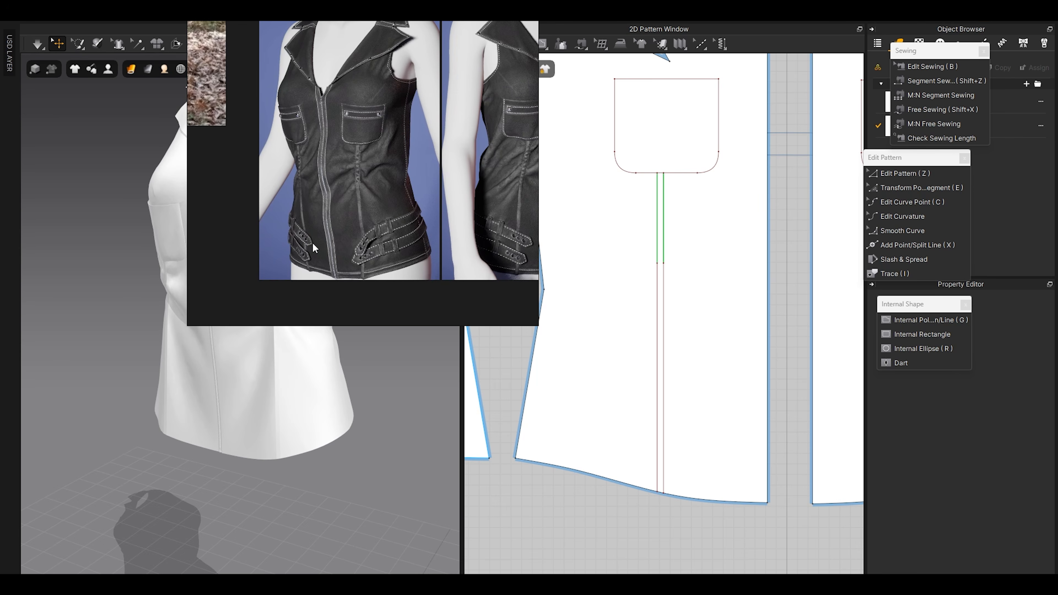
pyautogui.hotkey('alt', 'Tab')
# Step: Draw a vertical internal line about 22 mm long on the back piece, near the side seam above the hem
pyautogui.moveTo(213, 399); pyautogui.dragTo(324, 415, button='right')
pyautogui.scroll(4, 325, 414)
pyautogui.click(349, 435)
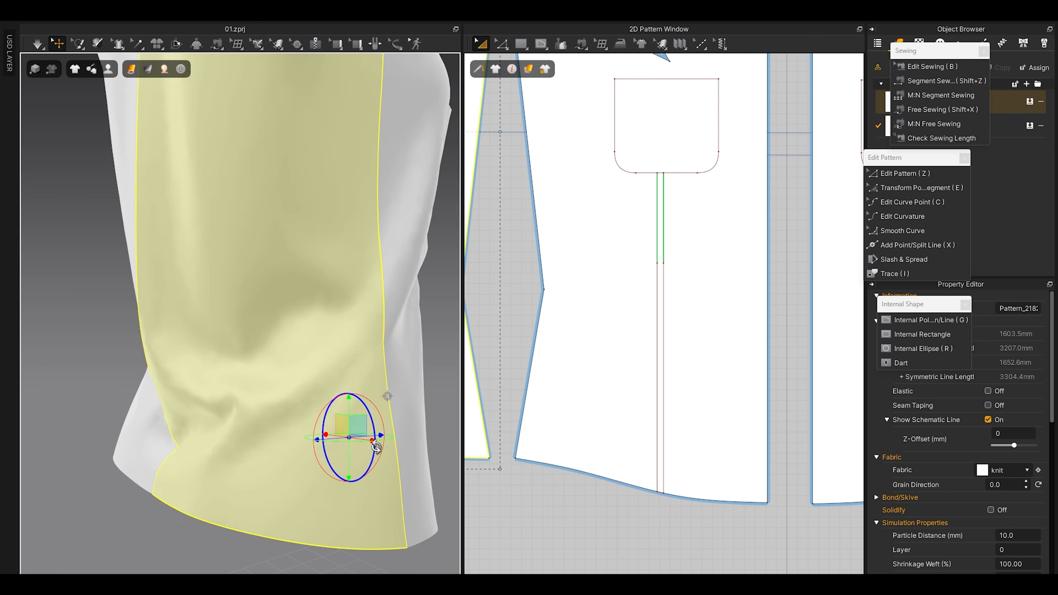
pyautogui.moveTo(369, 436); pyautogui.dragTo(309, 386, button='middle')
pyautogui.scroll(1, 314, 404)
pyautogui.moveTo(345, 422); pyautogui.dragTo(313, 387, button='middle')
pyautogui.click(404, 342)
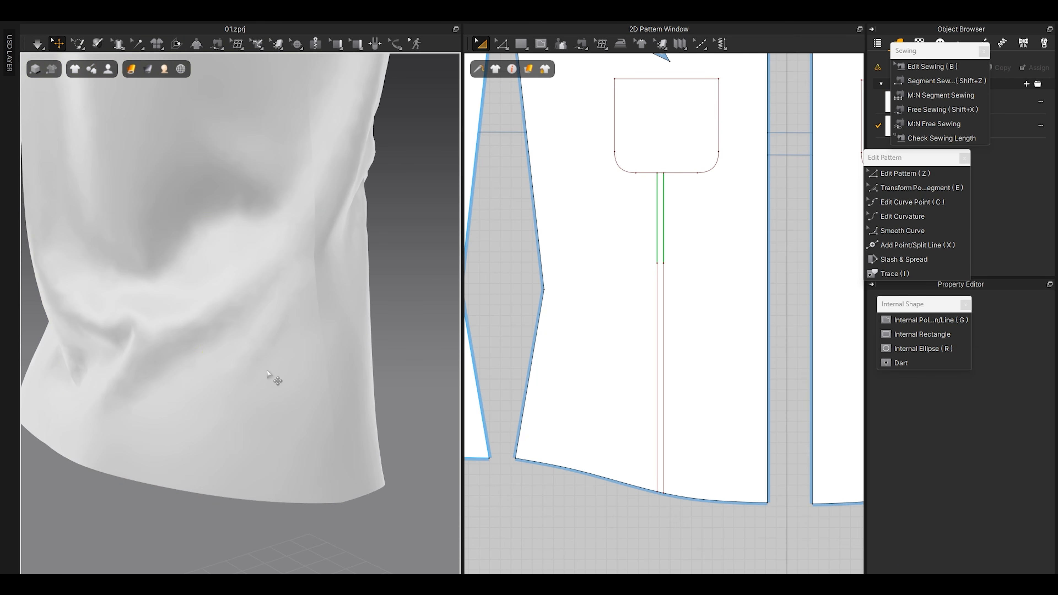
pyautogui.click(228, 367)
pyautogui.scroll(-4, 495, 358)
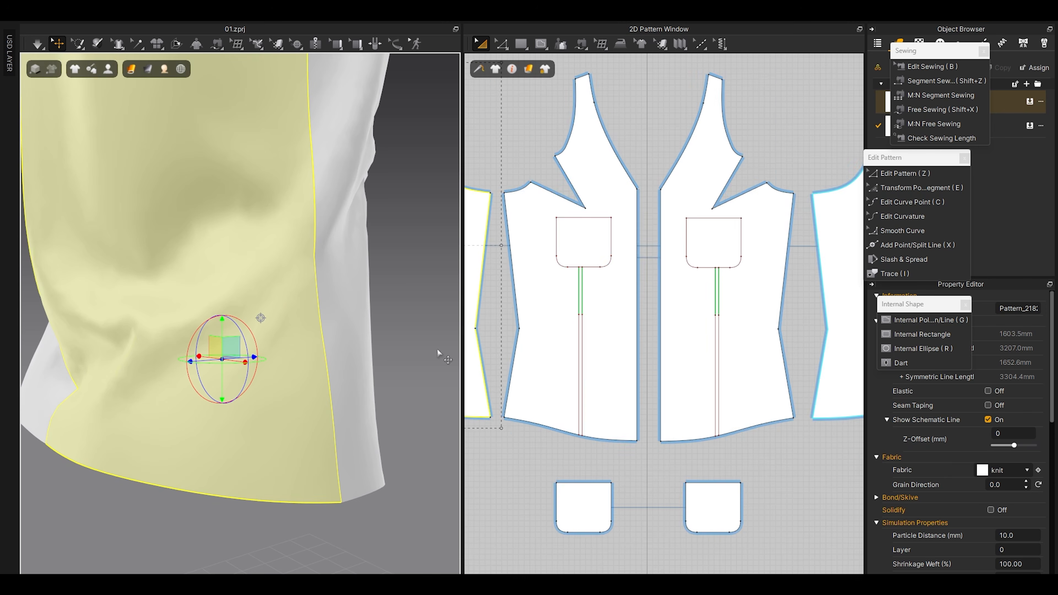
pyautogui.scroll(8, 495, 352)
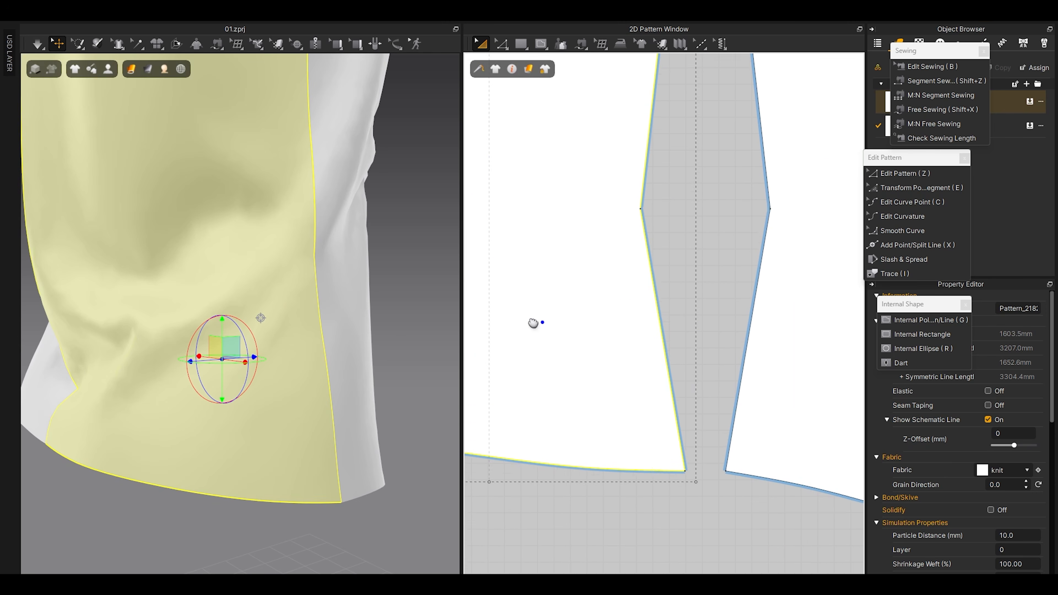
pyautogui.press('g')
pyautogui.click(583, 317)
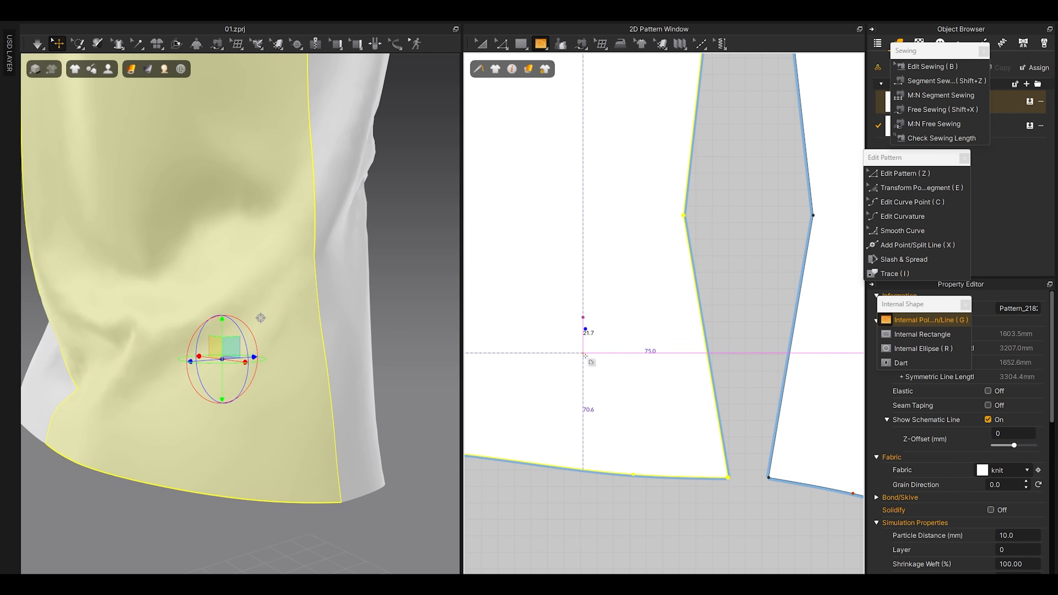
pyautogui.doubleClick(583, 352)
pyautogui.scroll(2, 583, 352)
pyautogui.scroll(2, 637, 340)
pyautogui.press('z')
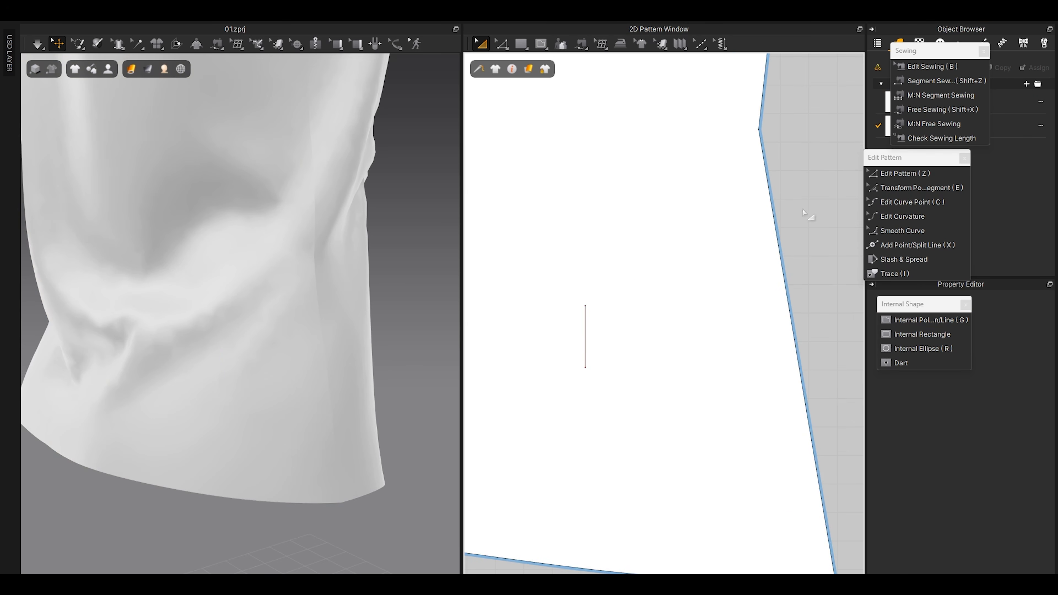
# Step: Show the internal lines on the 3D garment and slant the short back line by moving its lower end toward the side seam
pyautogui.moveTo(75, 69)
pyautogui.click(101, 132)
pyautogui.scroll(2, 330, 401)
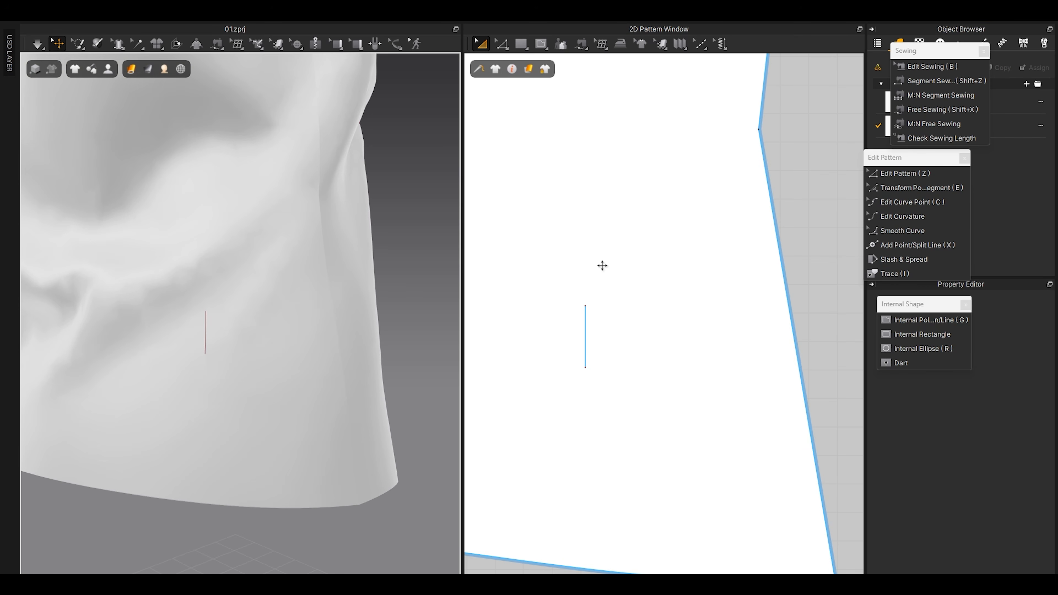
pyautogui.press('z')
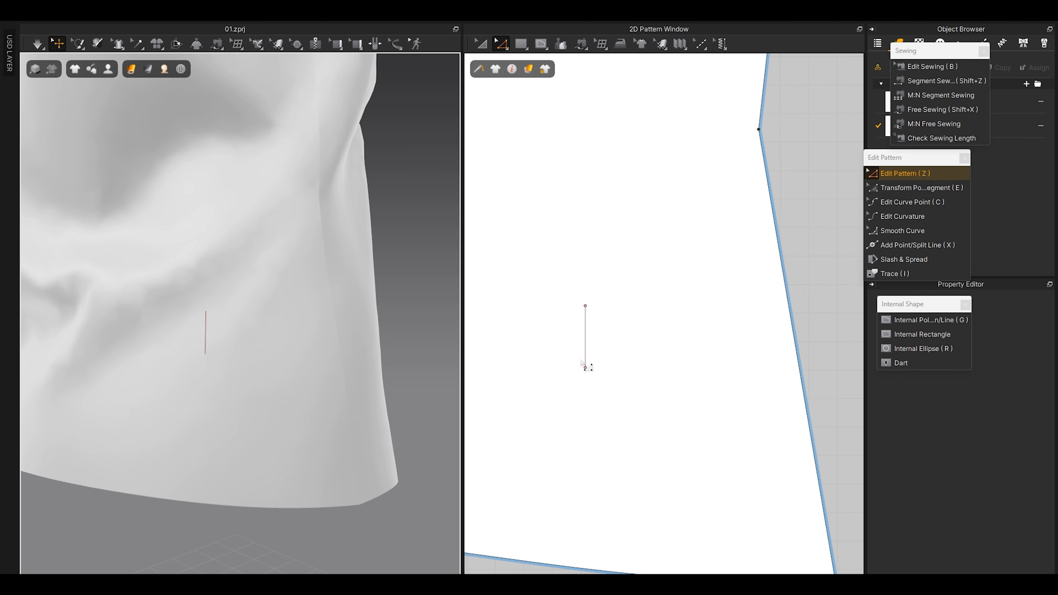
pyautogui.moveTo(585, 369); pyautogui.dragTo(599, 367)
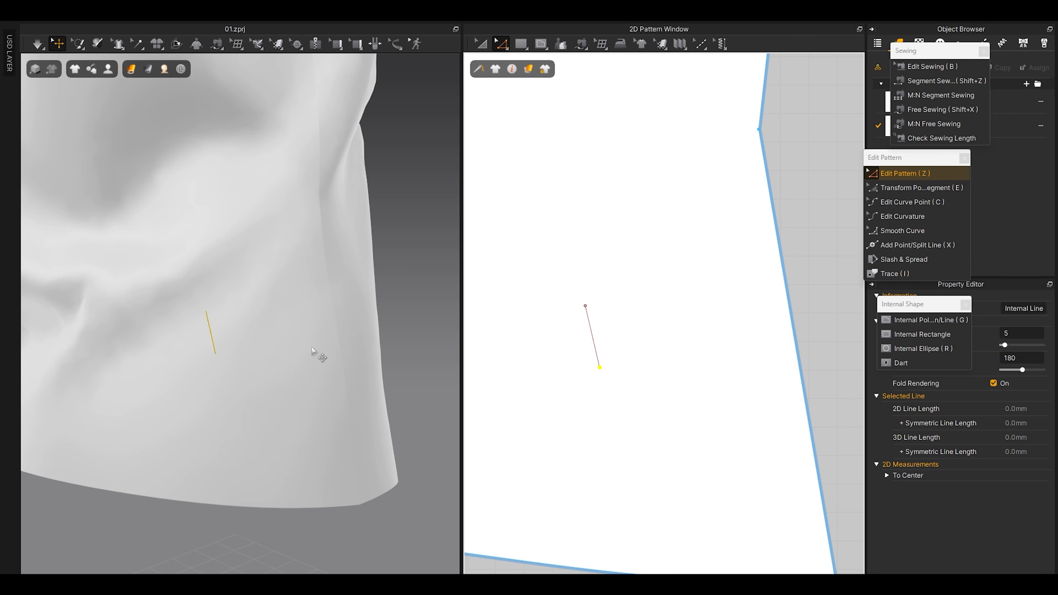
pyautogui.scroll(-3, 251, 359)
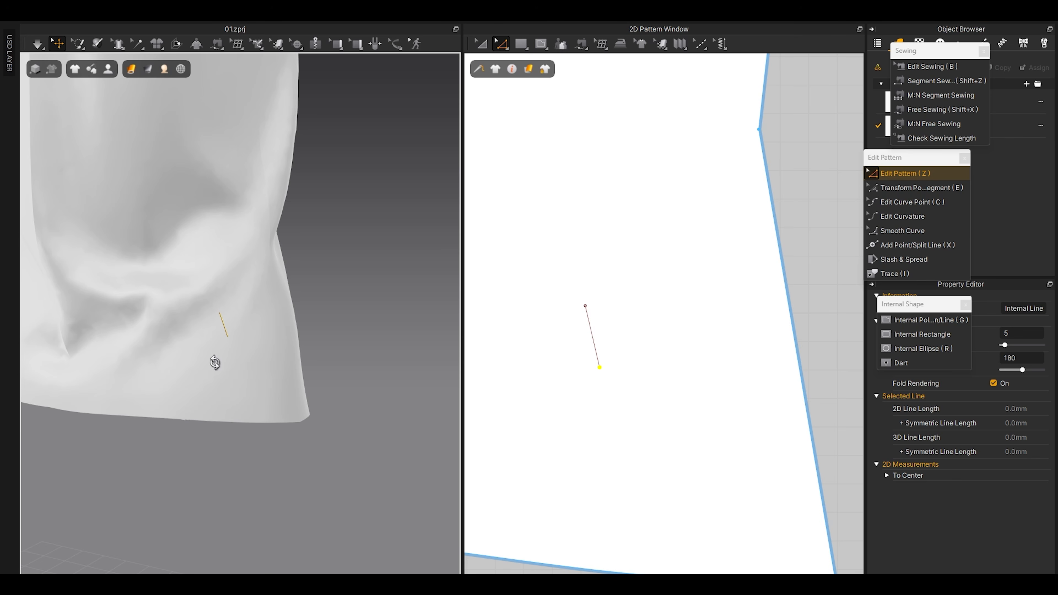
pyautogui.scroll(3, 217, 371)
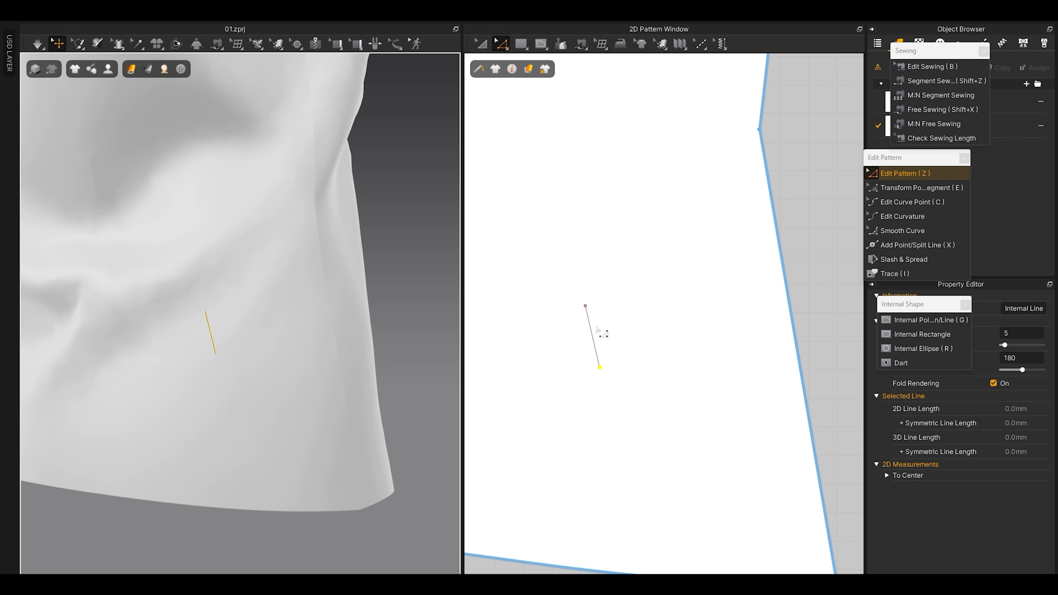
# Step: Set the length of the slanted internal line to 30 mm
pyautogui.click(593, 337)
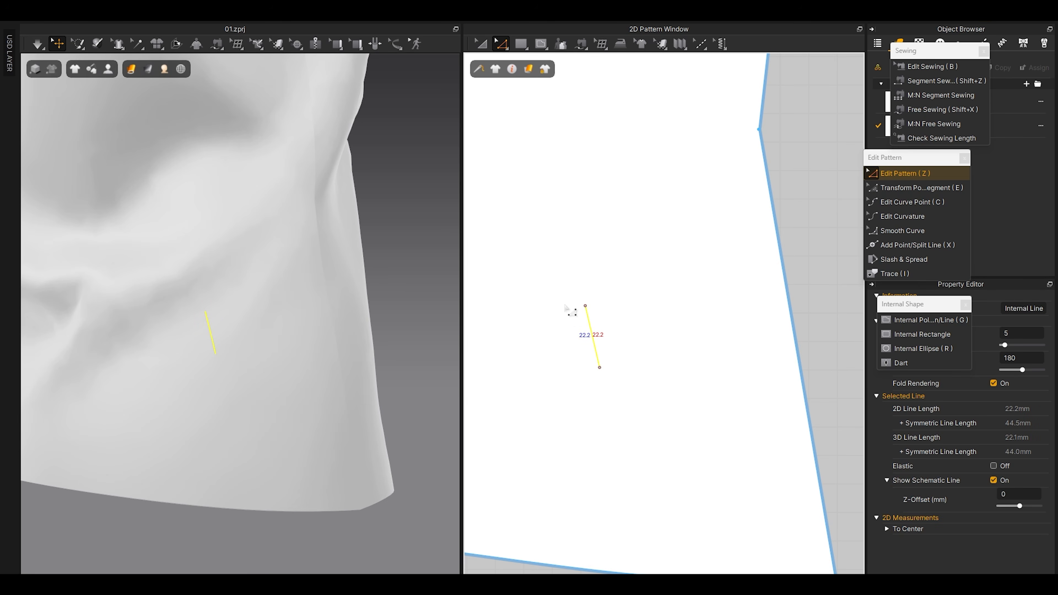
pyautogui.rightClick(590, 325)
pyautogui.moveTo(584, 290); pyautogui.dragTo(587, 283, button='middle')
pyautogui.rightClick(593, 323)
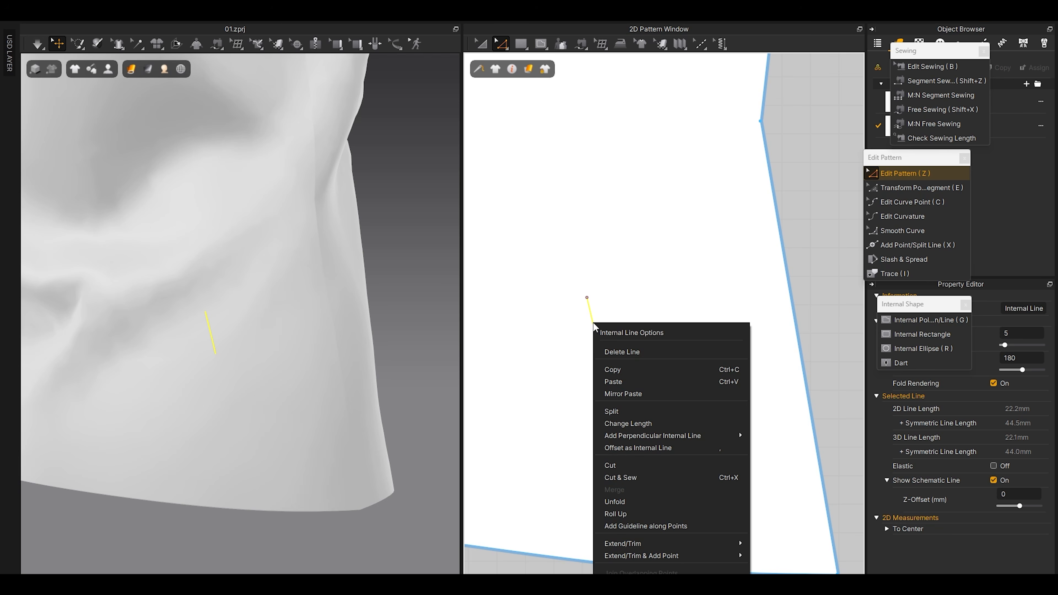
pyautogui.click(641, 423)
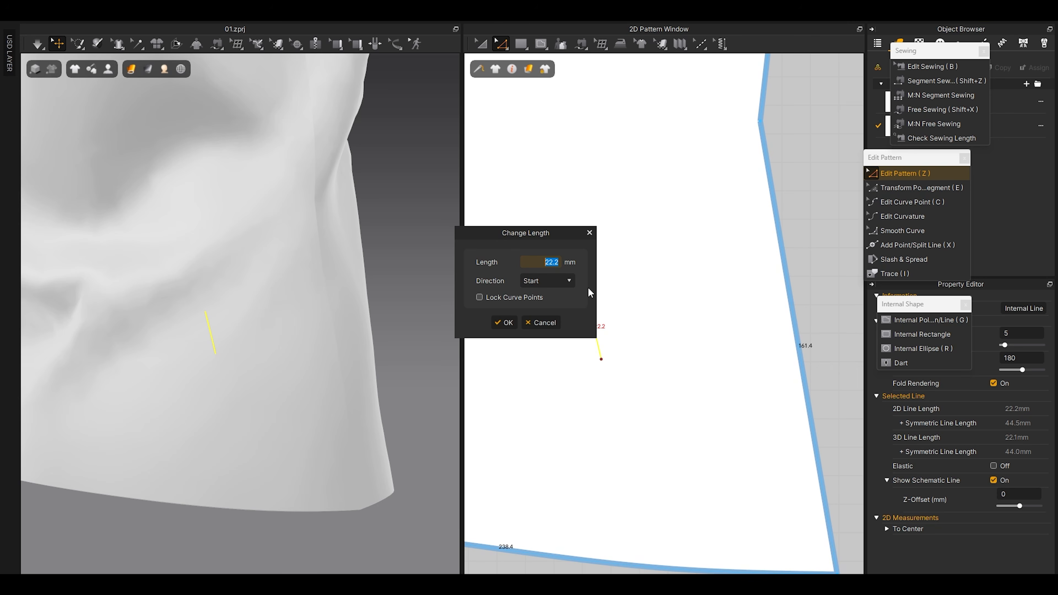
pyautogui.write('30')
pyautogui.click(505, 322)
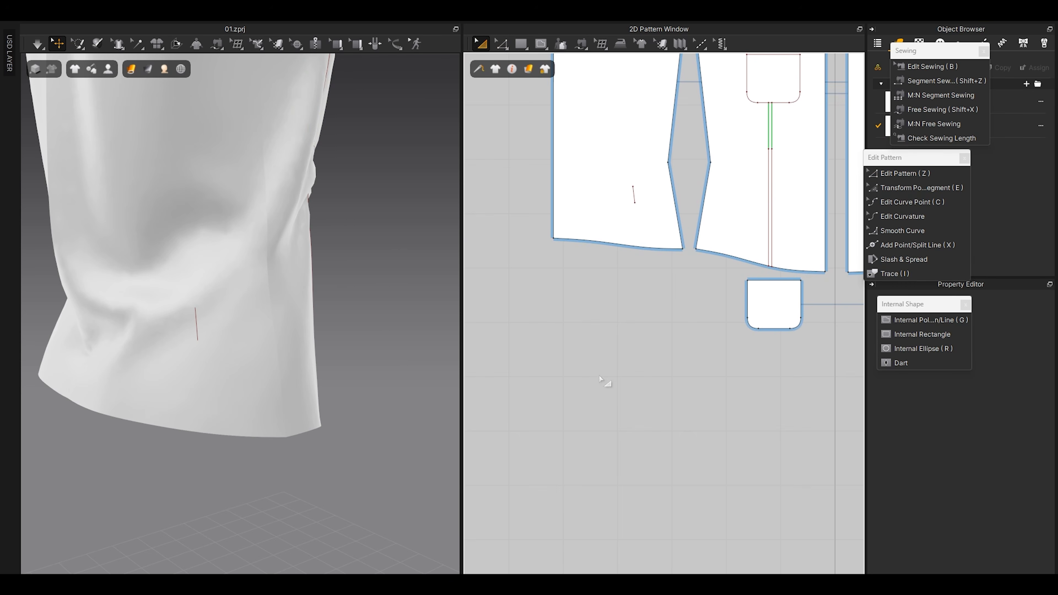
# Step: Draw a long rectangular strip pattern about 367 by 32 mm in the empty space below the vest pieces
pyautogui.press('s')
pyautogui.moveTo(583, 377); pyautogui.dragTo(781, 394)
pyautogui.scroll(6, 556, 355)
pyautogui.press('z')
pyautogui.click(618, 323)
pyautogui.moveTo(650, 459); pyautogui.dragTo(629, 394, button='middle')
pyautogui.click(614, 390)
pyautogui.scroll(3, 623, 403)
pyautogui.click(646, 467)
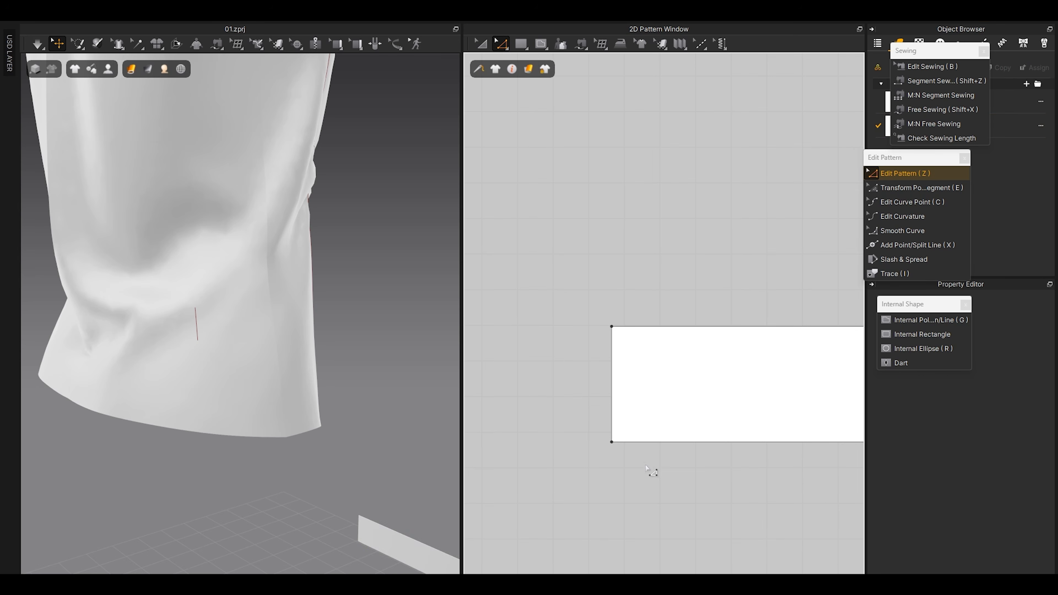
# Step: Narrow the strip to 30 mm by moving its lower long edge inward by 2.4 mm
pyautogui.click(640, 441)
pyautogui.press('Return')
pyautogui.click(554, 319)
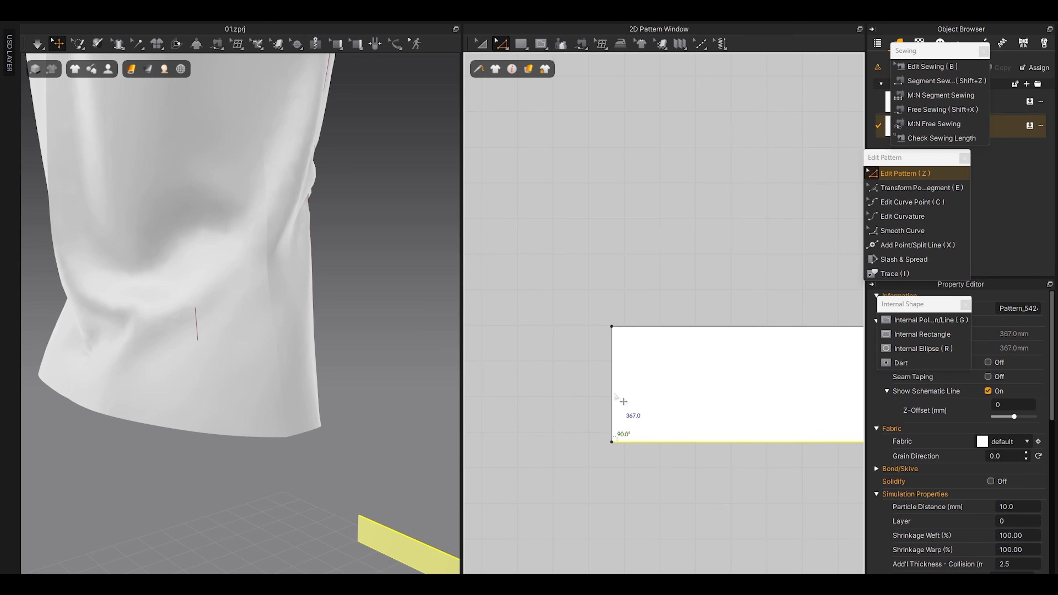
pyautogui.click(611, 380)
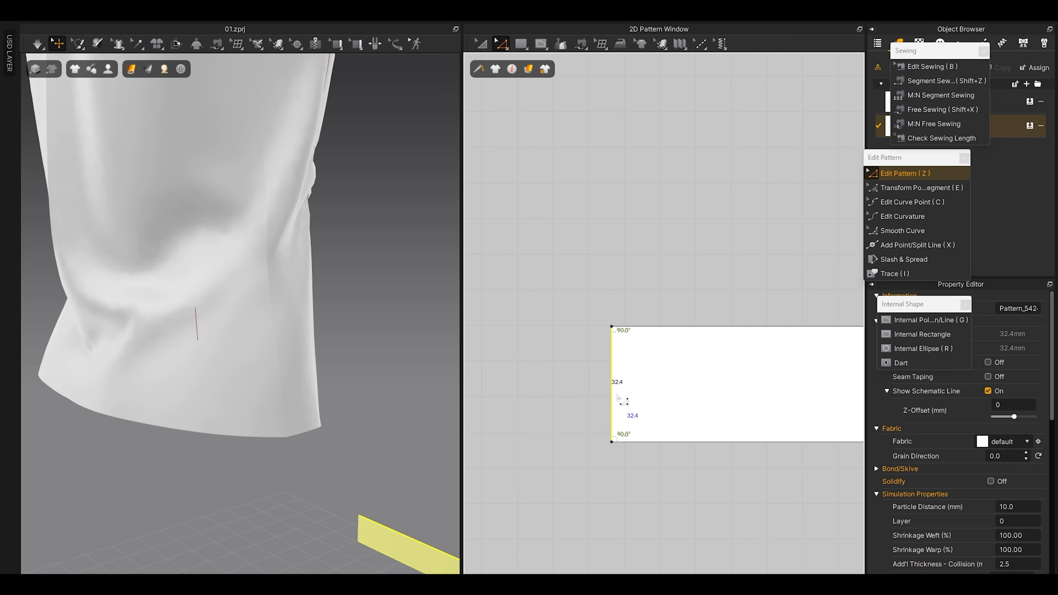
pyautogui.click(633, 505)
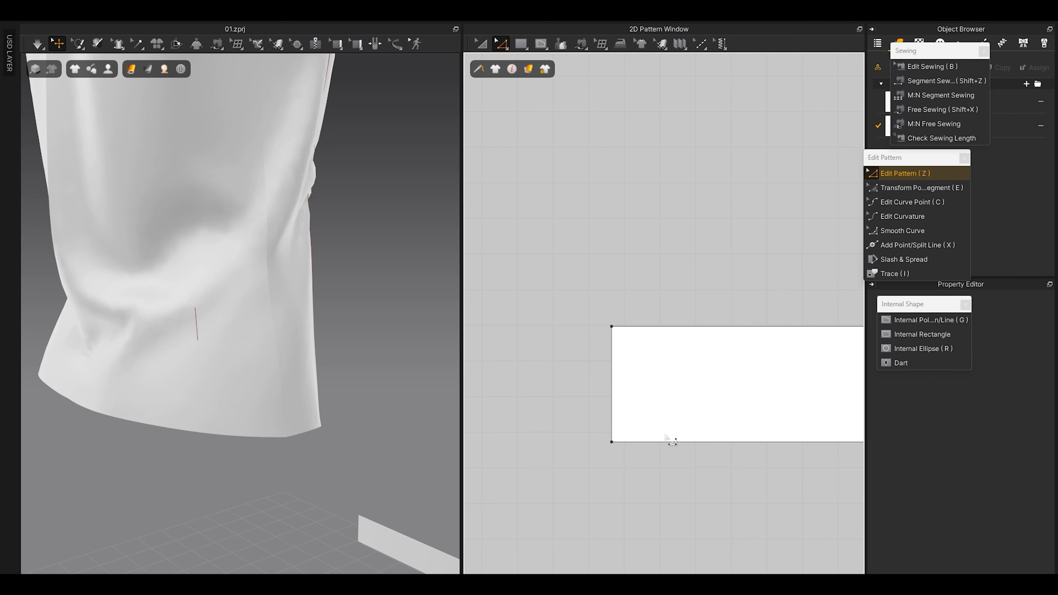
pyautogui.moveTo(654, 443); pyautogui.dragTo(657, 429)
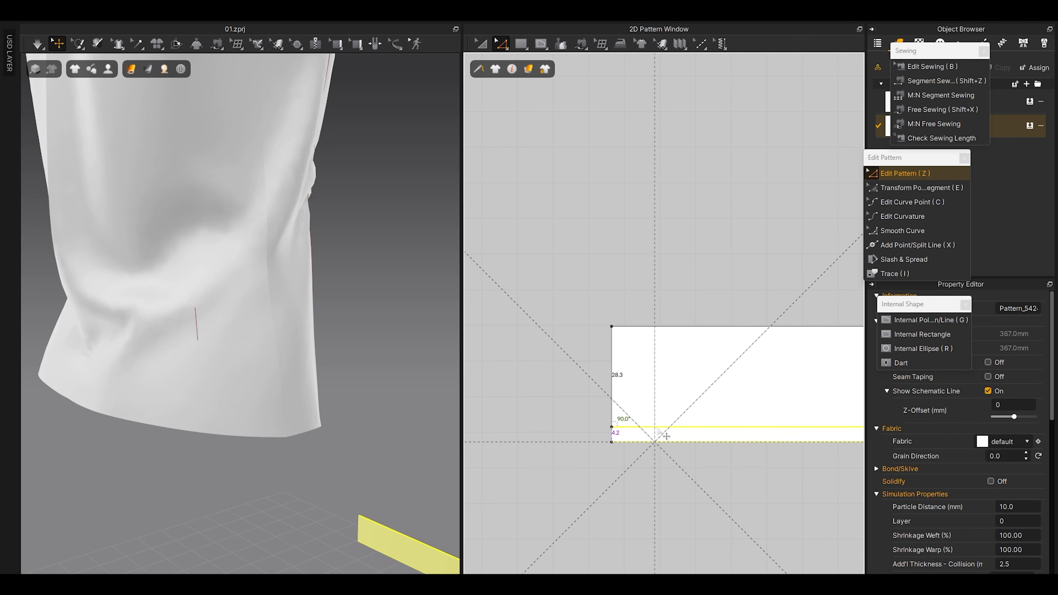
pyautogui.rightClick(666, 436)
pyautogui.write('2.4')
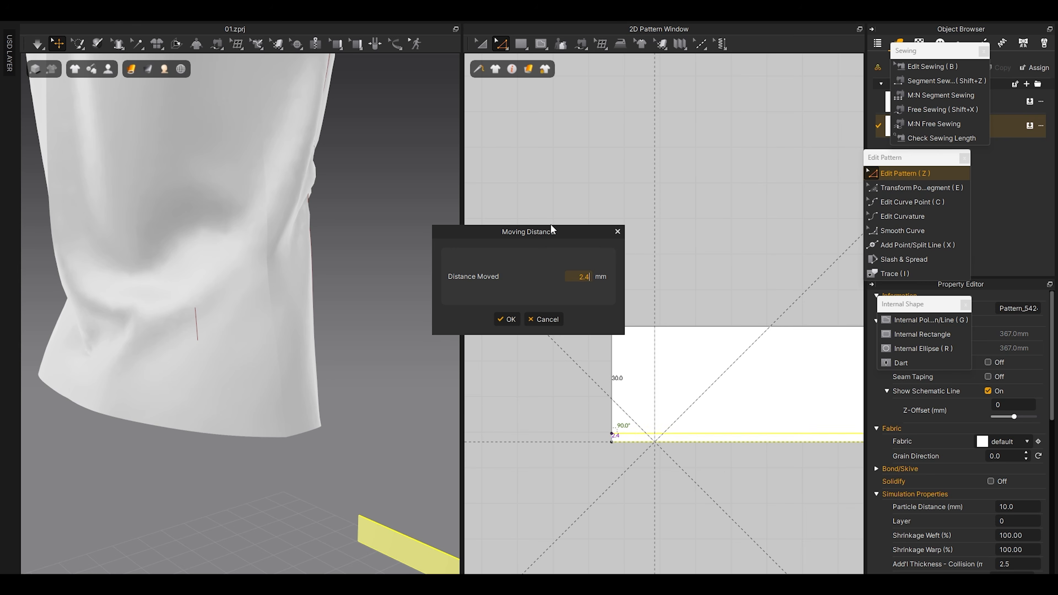
pyautogui.press('Return')
pyautogui.click(611, 371)
pyautogui.scroll(-3, 602, 352)
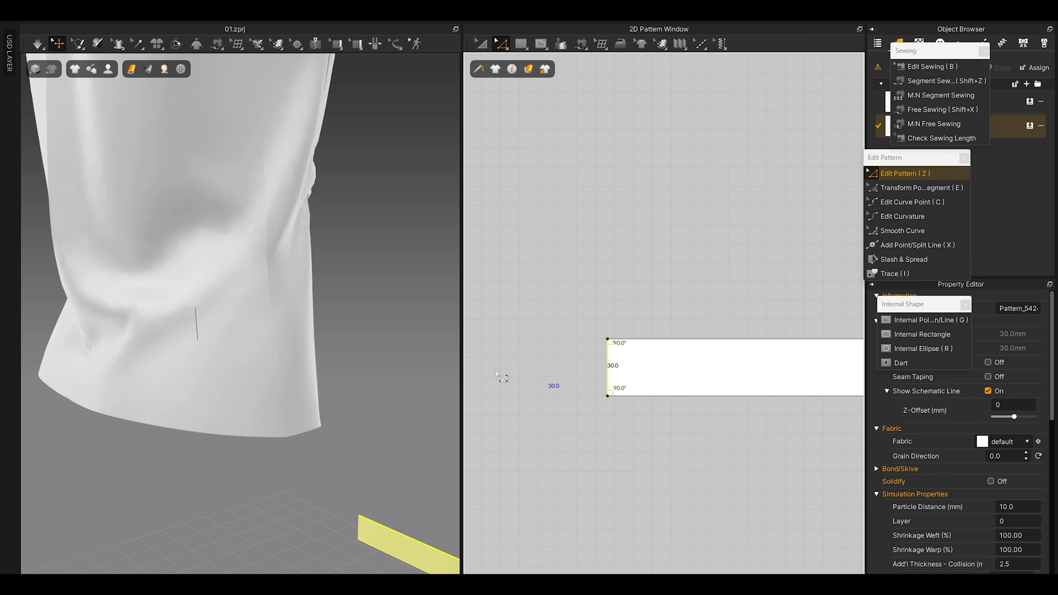
# Step: Position the strip horizontally in 3D beside the vest's side, with its short end next to the slanted internal line
pyautogui.press('a')
pyautogui.scroll(-4, 333, 372)
pyautogui.moveTo(380, 398); pyautogui.dragTo(261, 439, button='right')
pyautogui.moveTo(252, 470); pyautogui.dragTo(194, 453)
pyautogui.moveTo(217, 462); pyautogui.dragTo(270, 416, button='right')
pyautogui.moveTo(258, 421); pyautogui.dragTo(170, 286)
pyautogui.moveTo(170, 286); pyautogui.dragTo(226, 409, button='right')
pyautogui.moveTo(226, 408); pyautogui.dragTo(321, 267, button='middle')
pyautogui.moveTo(275, 383); pyautogui.dragTo(222, 314)
pyautogui.moveTo(236, 377); pyautogui.dragTo(179, 288, button='right')
pyautogui.moveTo(233, 287); pyautogui.dragTo(276, 267)
pyautogui.scroll(-8, 608, 334)
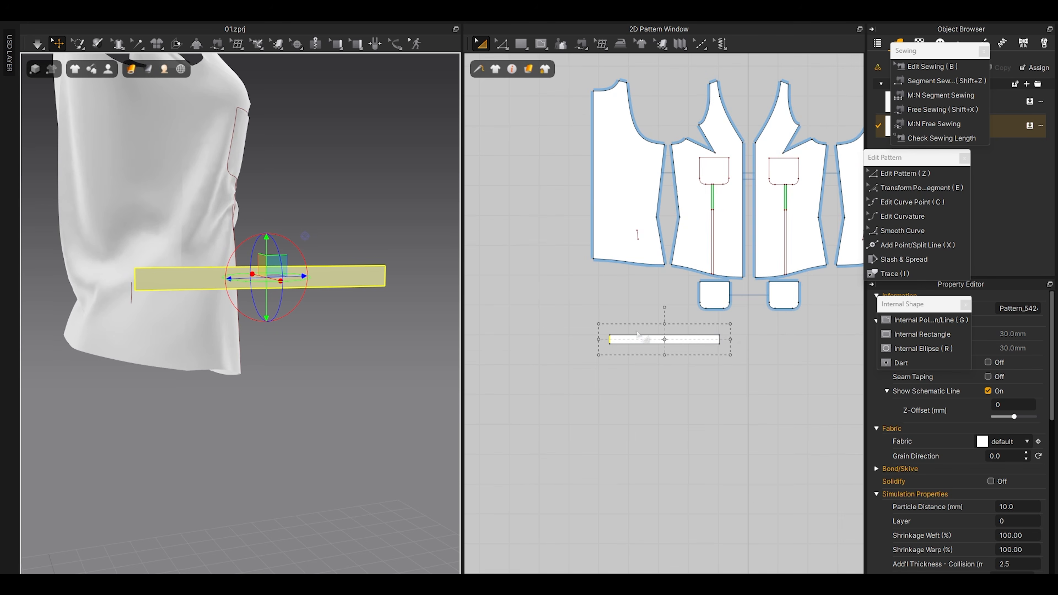
pyautogui.scroll(2, 727, 340)
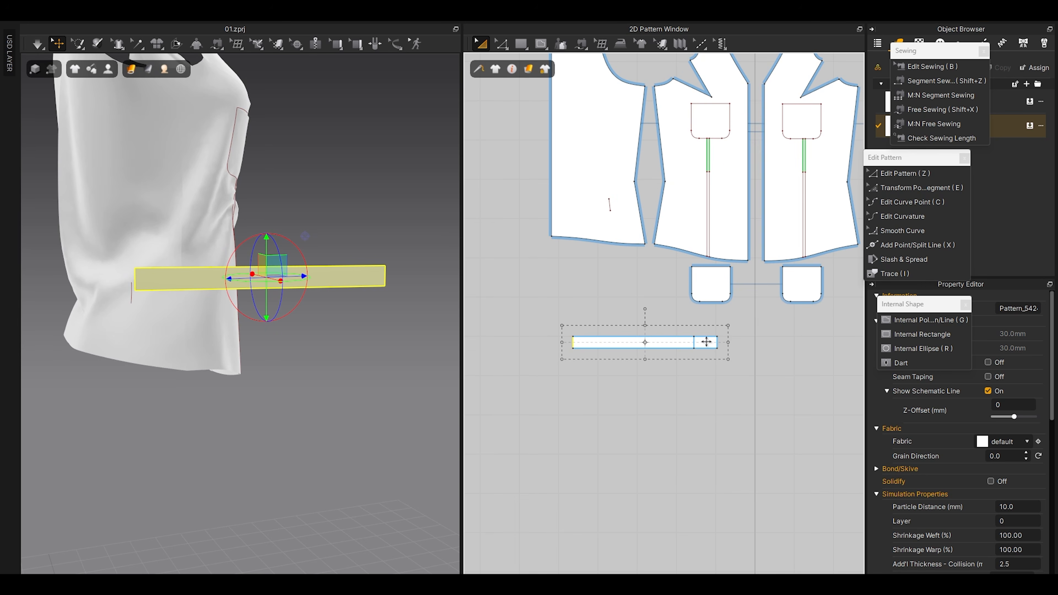
pyautogui.click(590, 324)
# Step: Sew the strip's short end to the slanted internal line on the back piece with Segment Sewing
pyautogui.scroll(3, 288, 352)
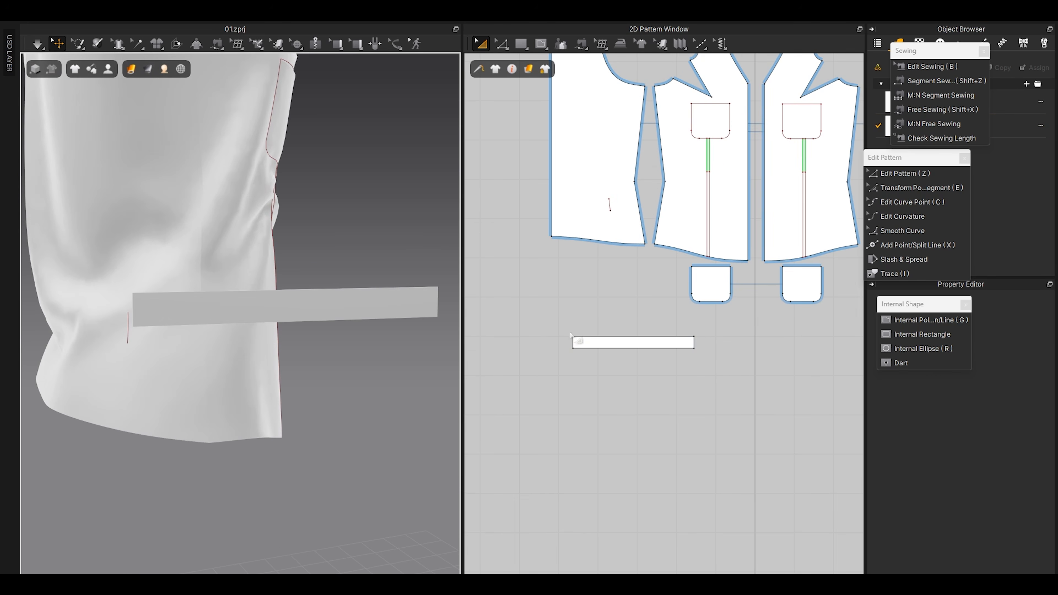
pyautogui.scroll(4, 571, 335)
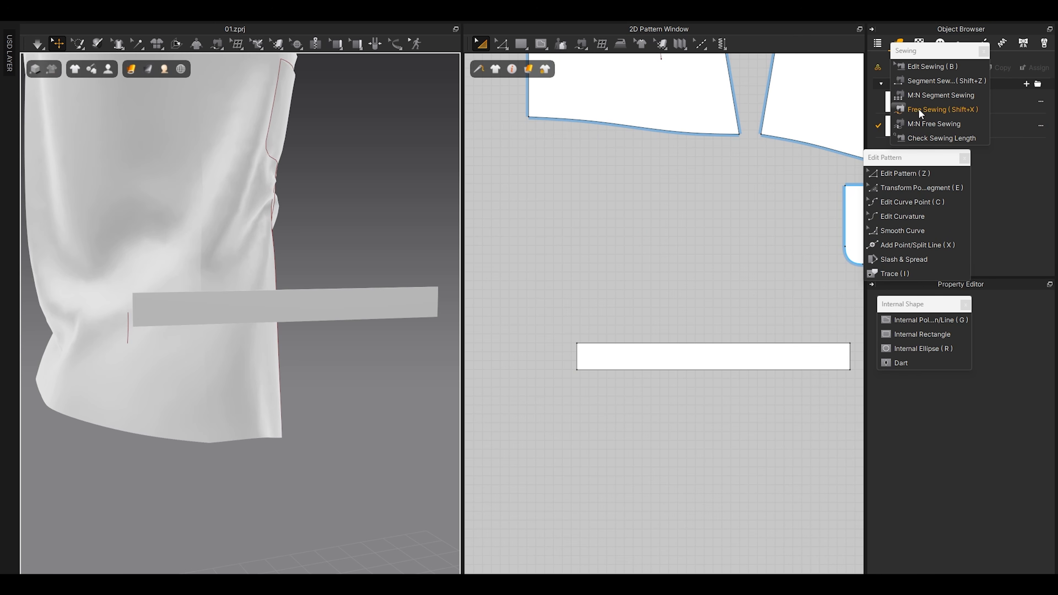
pyautogui.click(927, 82)
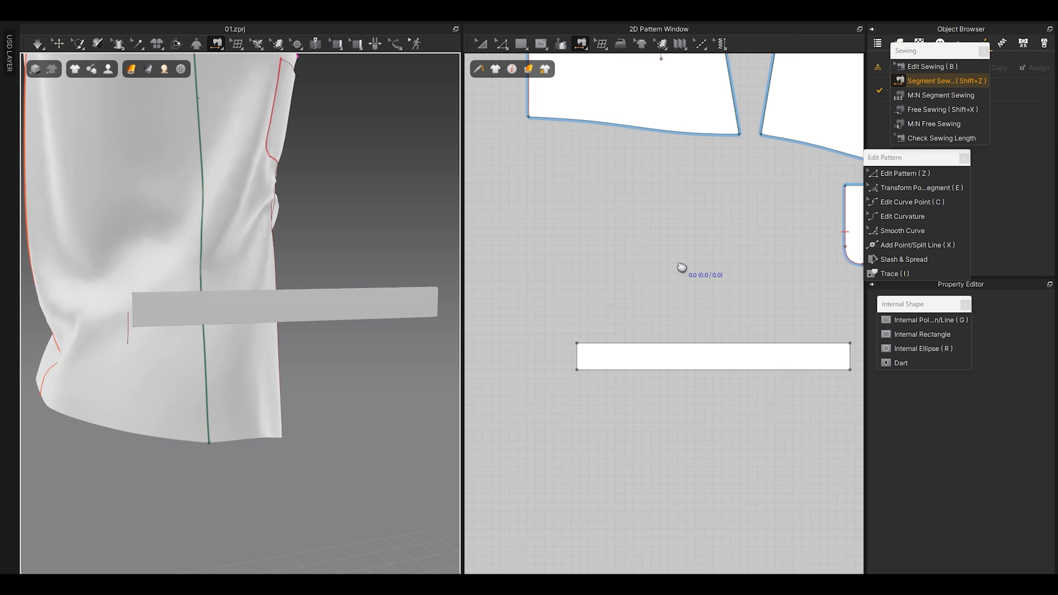
pyautogui.moveTo(685, 266); pyautogui.dragTo(695, 342, button='middle')
pyautogui.click(585, 427)
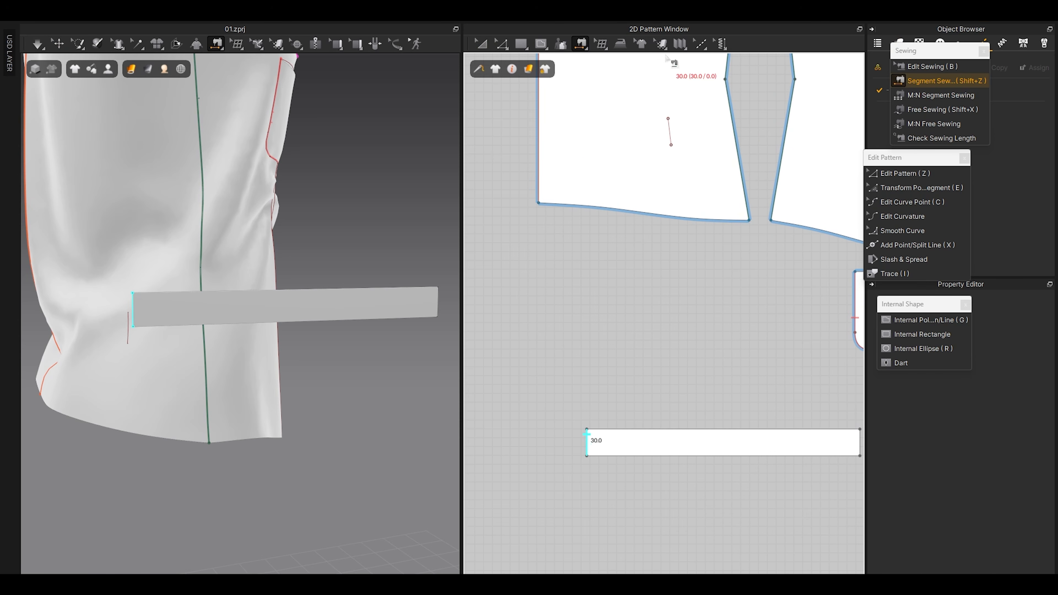
pyautogui.click(670, 133)
# Step: Simulate the garment while pulling the sewn strip down around the side of the vest toward the front hem
pyautogui.press('space')
pyautogui.moveTo(308, 327); pyautogui.dragTo(338, 394)
pyautogui.press('space')
pyautogui.moveTo(339, 393); pyautogui.dragTo(383, 362, button='right')
# Step: Move the Sewing palette off the fabric list, assign the knit fabric to the strip and make knit the current fabric
pyautogui.moveTo(926, 50); pyautogui.dragTo(918, 392)
pyautogui.click(691, 446)
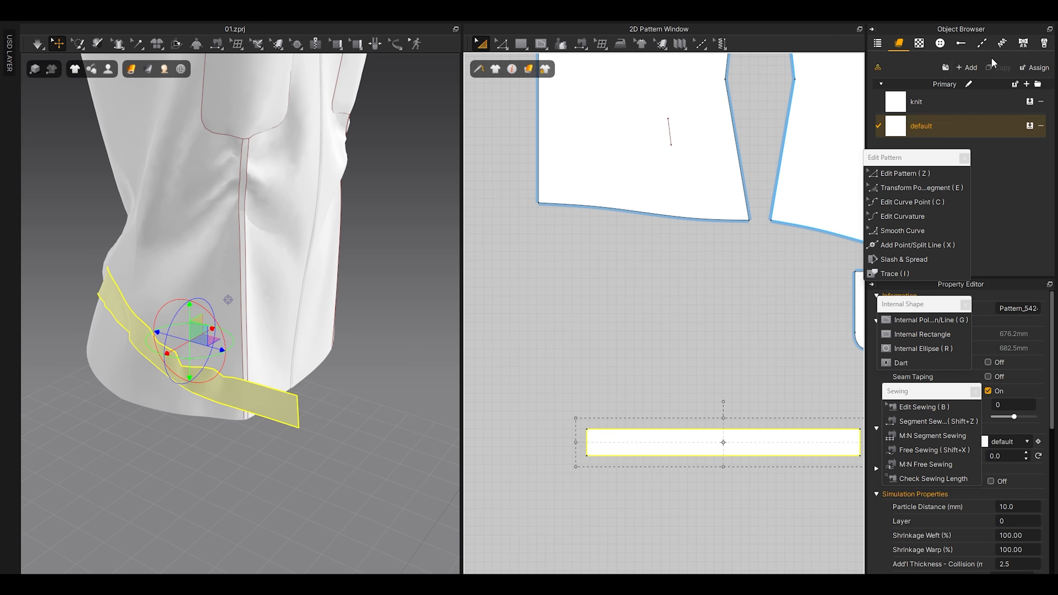
pyautogui.click(1029, 102)
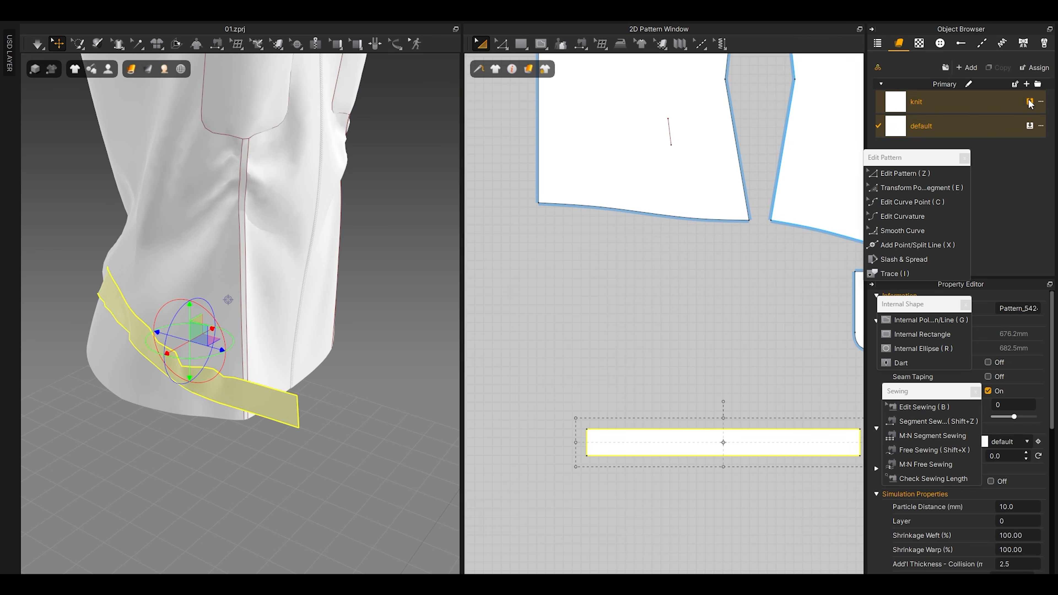
pyautogui.click(931, 103)
pyautogui.click(683, 312)
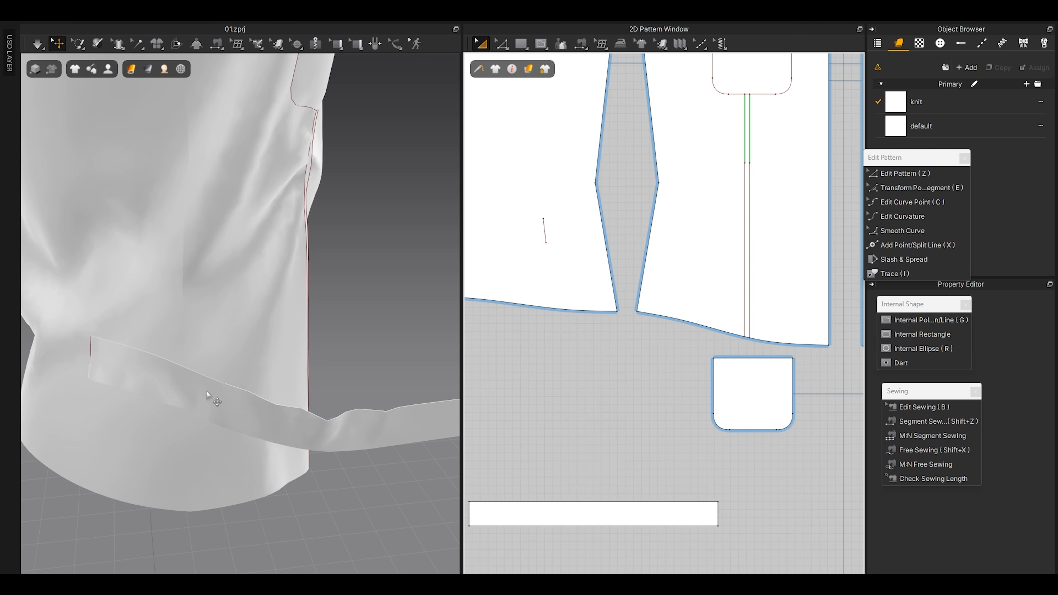
pyautogui.moveTo(207, 394); pyautogui.dragTo(217, 383, button='right')
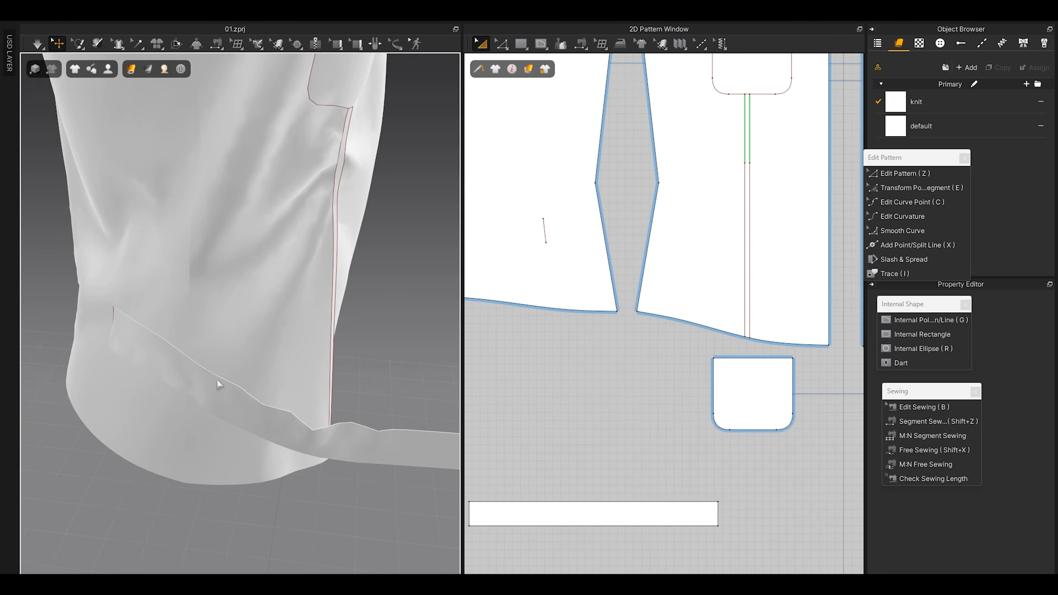
# Step: Draw a 10 mm horizontal internal line on the front piece, between the side seam and the vertical seam below the pocket
pyautogui.click(258, 346)
pyautogui.scroll(5, 716, 233)
pyautogui.press('g')
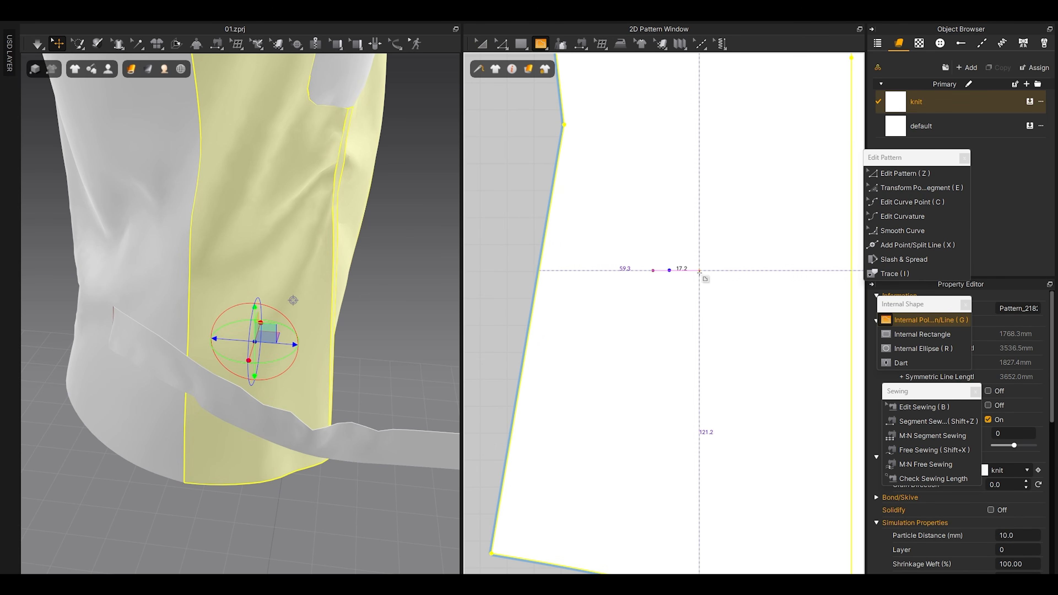
pyautogui.scroll(2, 692, 271)
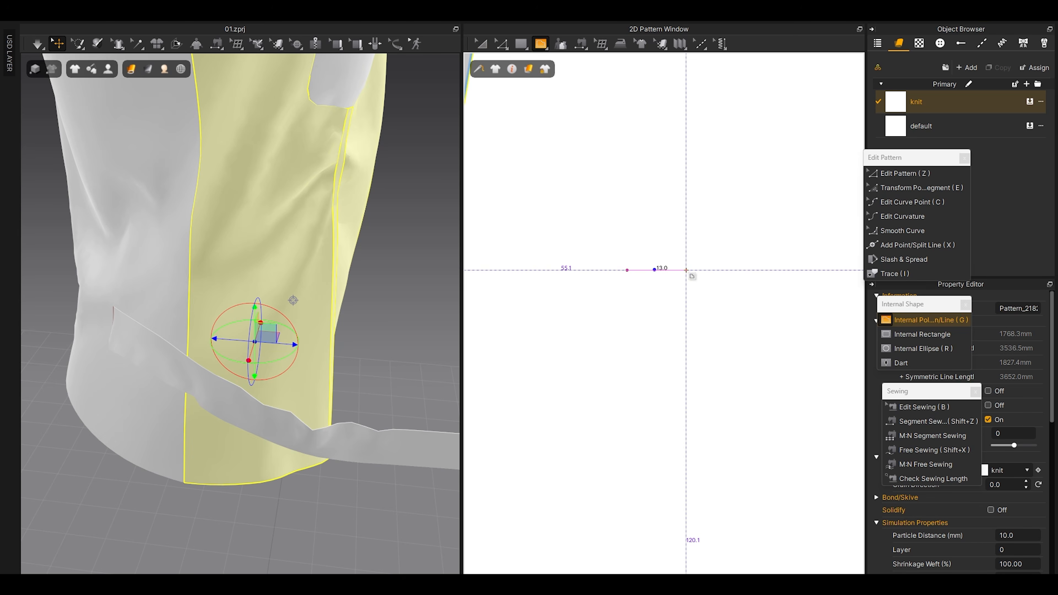
pyautogui.rightClick(686, 270)
pyautogui.write('10')
pyautogui.press('Return')
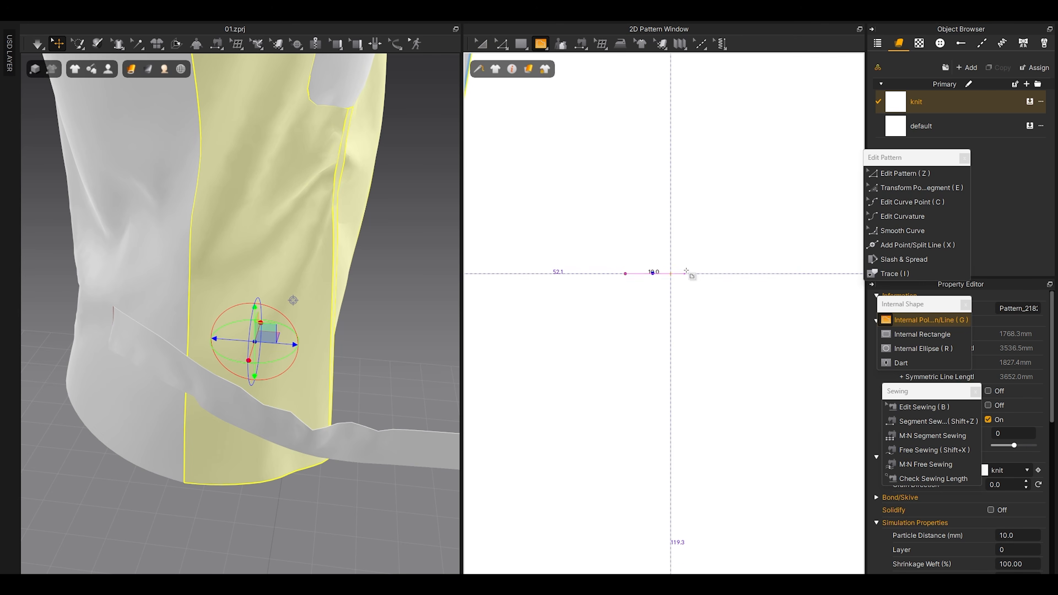
pyautogui.press('Return')
# Step: Extend the new internal line by 5 mm at its end nearer the vertical seam, making it 15 mm long
pyautogui.moveTo(287, 330); pyautogui.dragTo(255, 328, button='right')
pyautogui.click(144, 527)
pyautogui.moveTo(199, 496)
pyautogui.mouseDown(button='right')
pyautogui.moveTo(170, 475)
pyautogui.moveTo(196, 491)
pyautogui.mouseUp(button='right')
pyautogui.scroll(2, 687, 263)
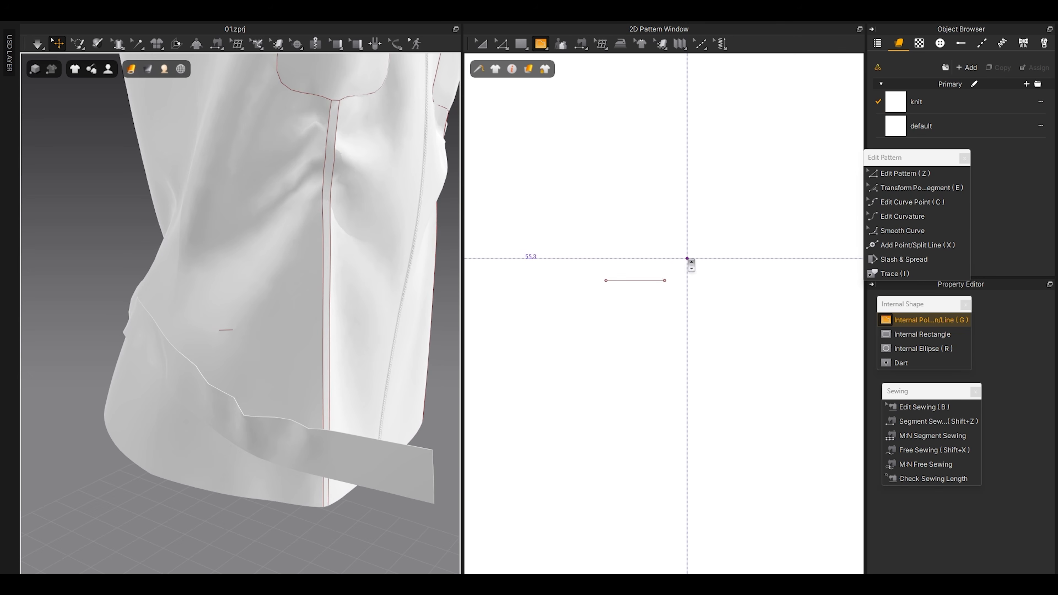
pyautogui.press('z')
pyautogui.moveTo(658, 287); pyautogui.dragTo(666, 289)
pyautogui.rightClick(666, 289)
pyautogui.write('5')
pyautogui.press('Return')
pyautogui.click(664, 288)
# Step: Slant the short internal line by lowering its end nearer the vertical seam, to follow the slope of the hem
pyautogui.moveTo(283, 318); pyautogui.dragTo(315, 313, button='right')
pyautogui.scroll(2, 550, 293)
pyautogui.scroll(3, 340, 303)
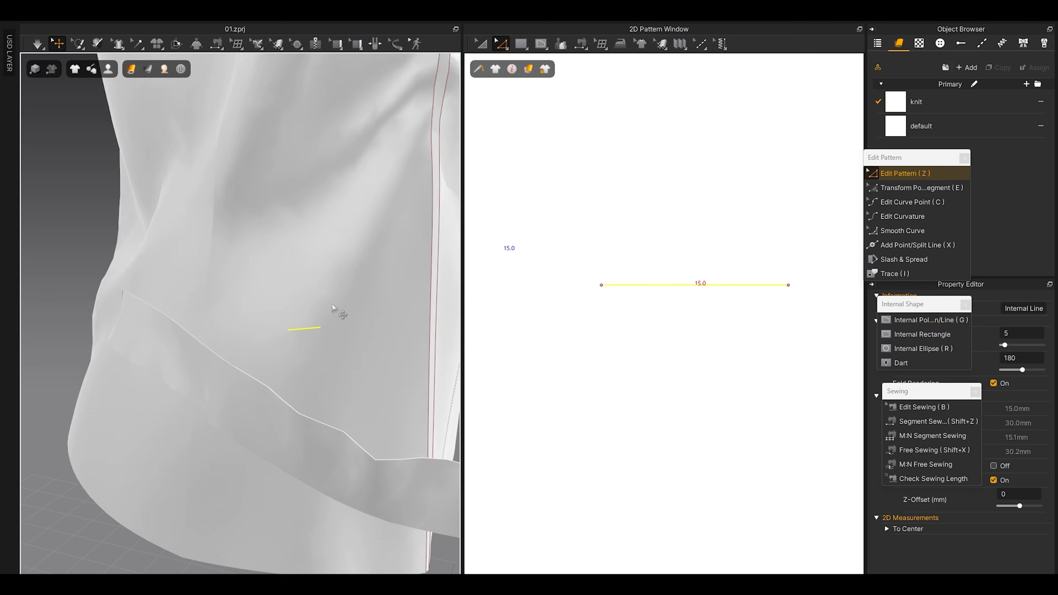
pyautogui.moveTo(325, 306); pyautogui.dragTo(249, 288, button='middle')
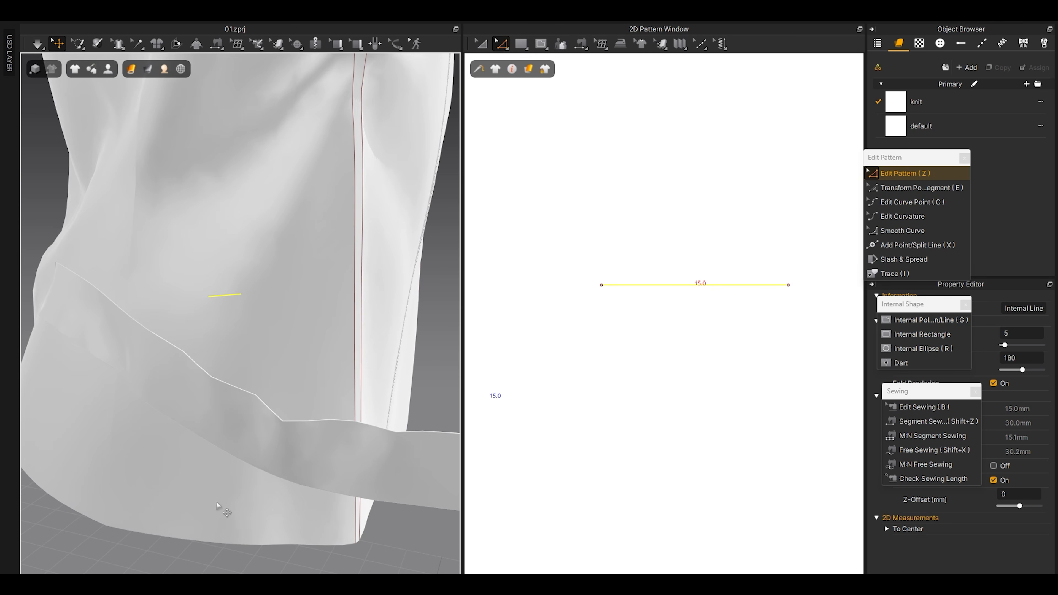
pyautogui.click(112, 535)
pyautogui.scroll(-5, 621, 213)
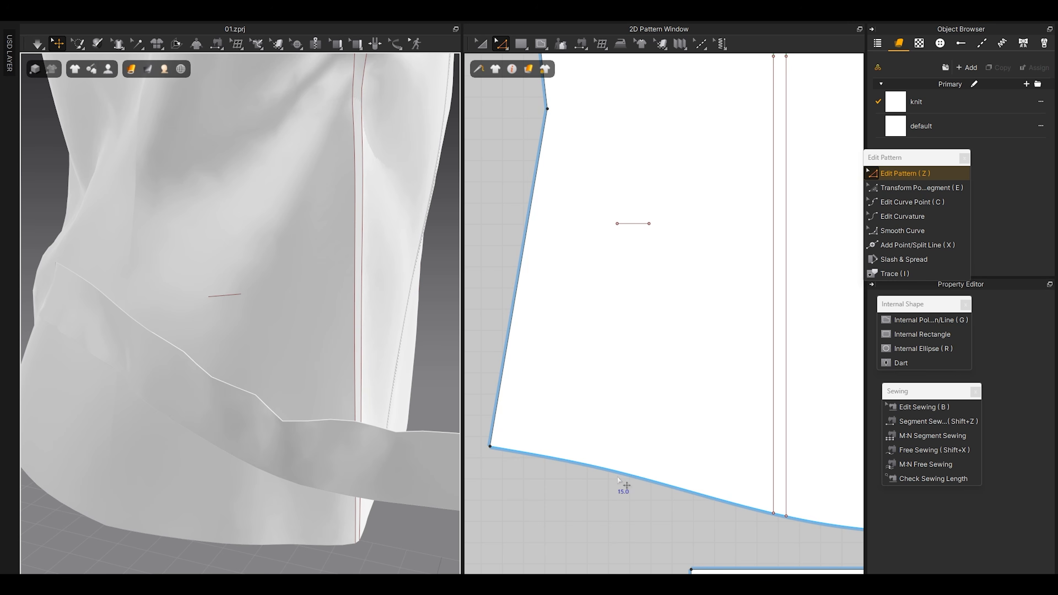
pyautogui.scroll(4, 664, 221)
pyautogui.moveTo(637, 232); pyautogui.dragTo(636, 244)
pyautogui.moveTo(290, 324); pyautogui.dragTo(246, 328, button='right')
# Step: Paste a copy of the slanted internal line about 30.4 mm below the original on the front piece
pyautogui.moveTo(541, 283); pyautogui.dragTo(652, 237, button='middle')
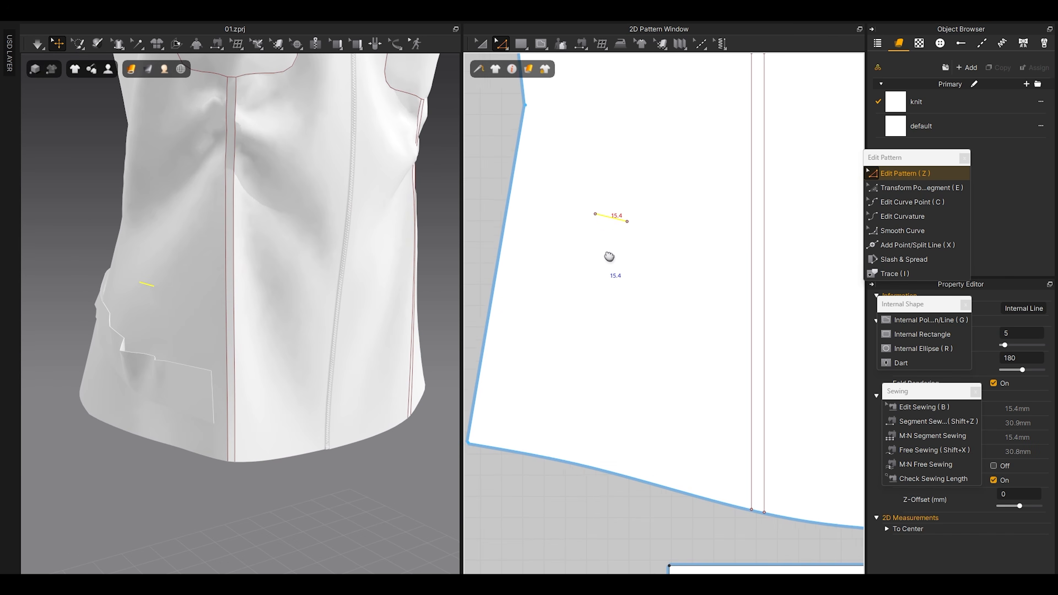
pyautogui.hotkey('ctrl', 'v')
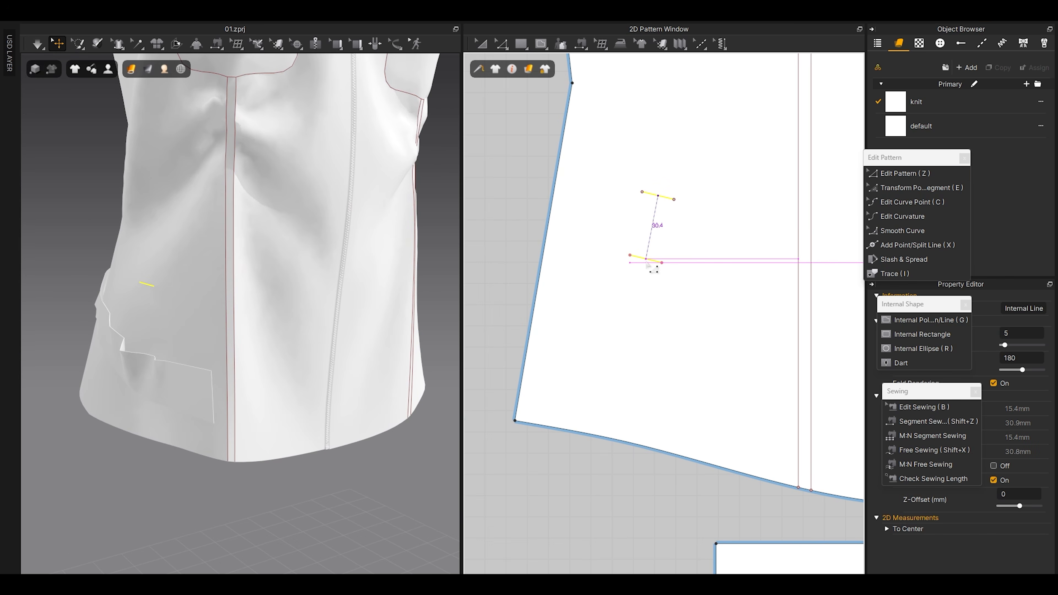
pyautogui.click(644, 260)
# Step: Check the strip's width and move the lower slanted line slightly farther from the upper one toward the hem
pyautogui.moveTo(227, 337); pyautogui.dragTo(252, 340, button='right')
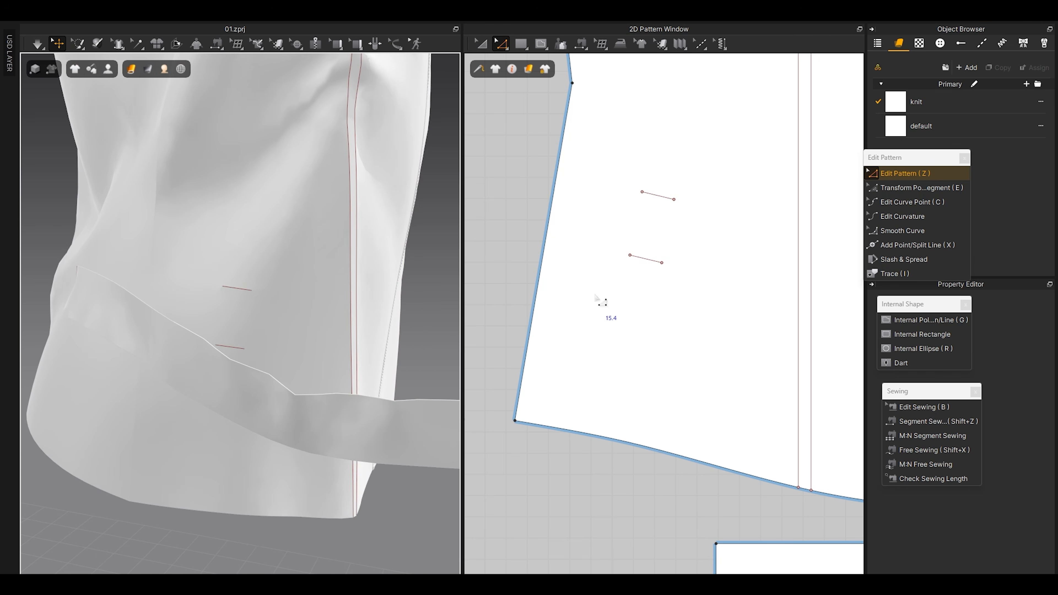
pyautogui.click(648, 255)
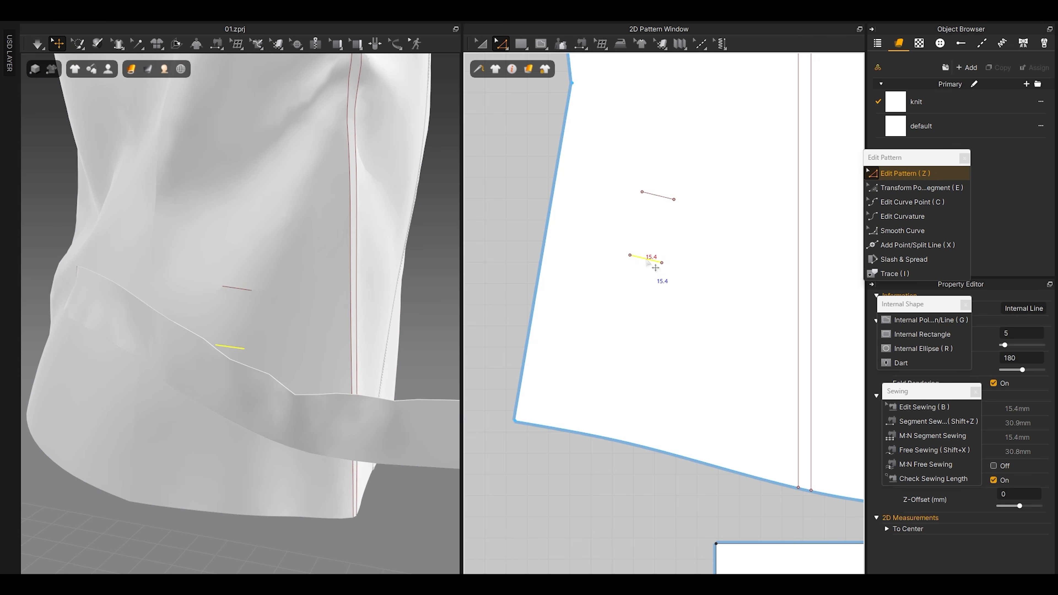
pyautogui.scroll(-4, 610, 304)
pyautogui.moveTo(524, 371); pyautogui.dragTo(692, 245, button='middle')
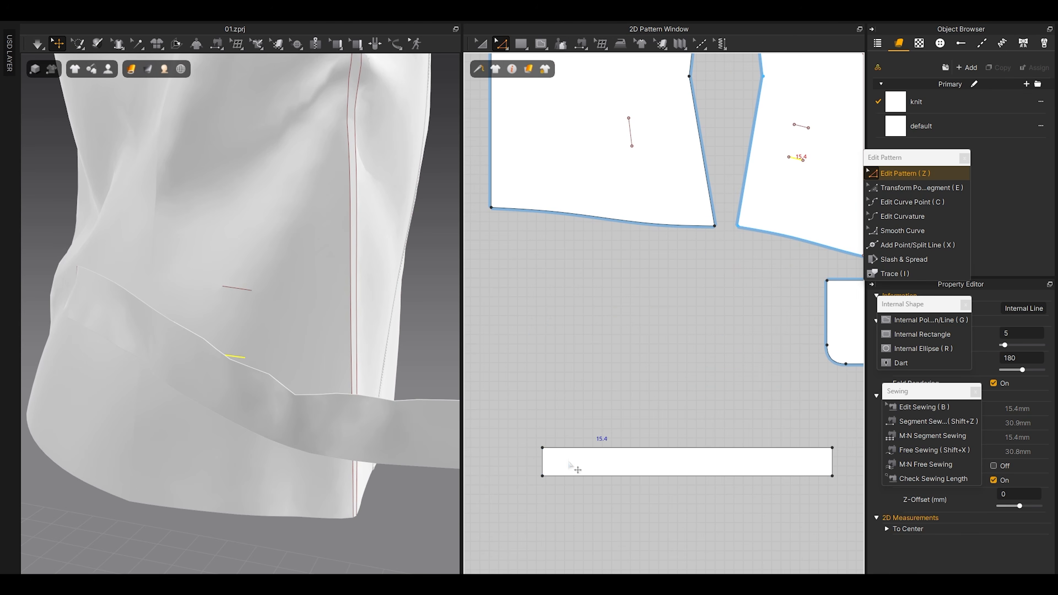
pyautogui.click(551, 469)
pyautogui.scroll(6, 747, 146)
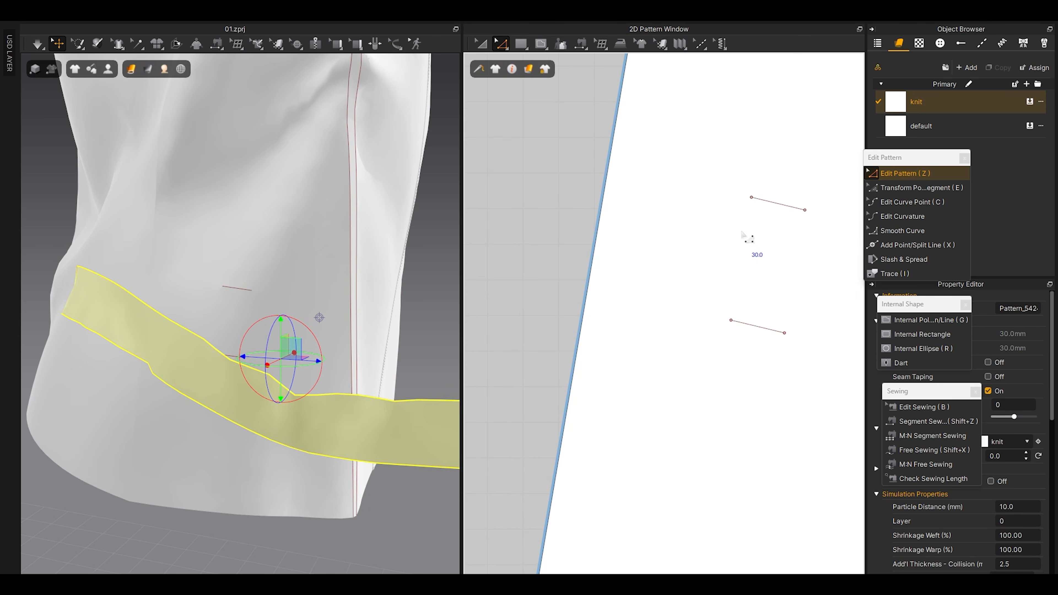
pyautogui.moveTo(745, 329); pyautogui.dragTo(739, 336)
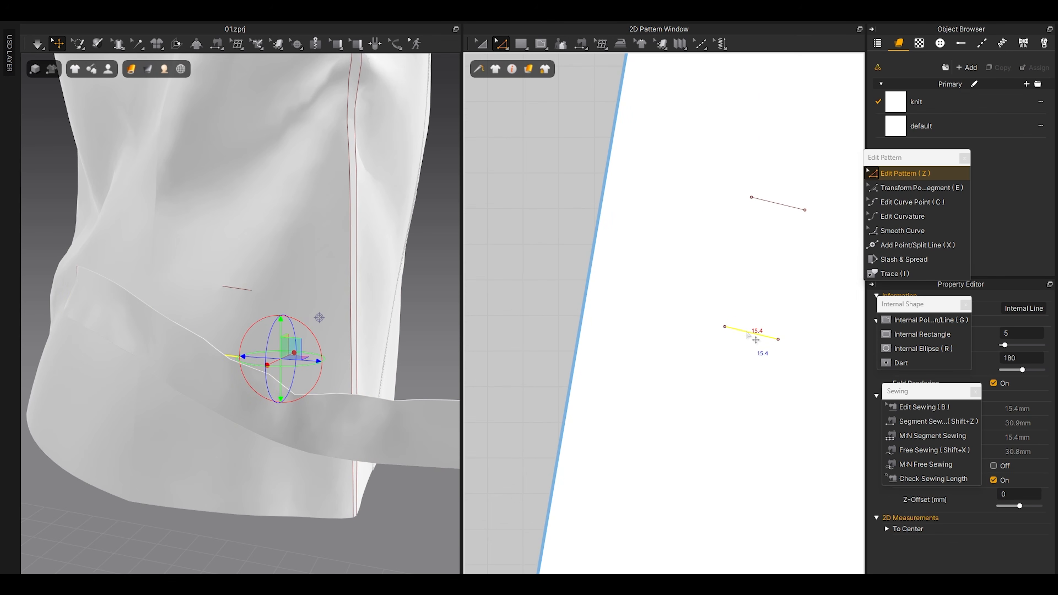
pyautogui.click(733, 271)
pyautogui.moveTo(760, 300); pyautogui.dragTo(703, 312, button='middle')
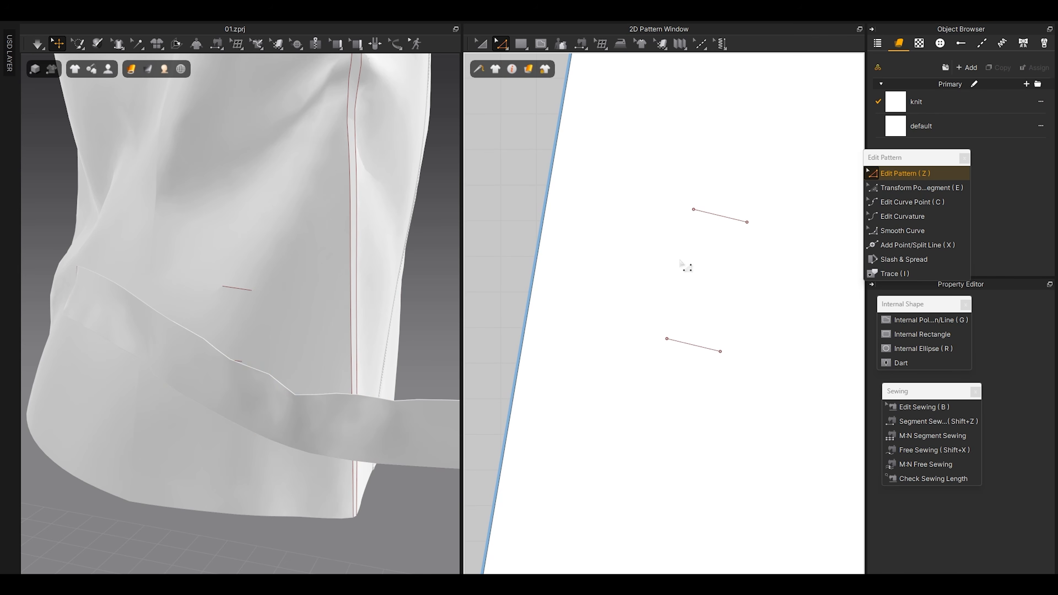
# Step: Simulate the garment with the strip swung away from the vest's front so it hangs free from its sewn end
pyautogui.click(904, 320)
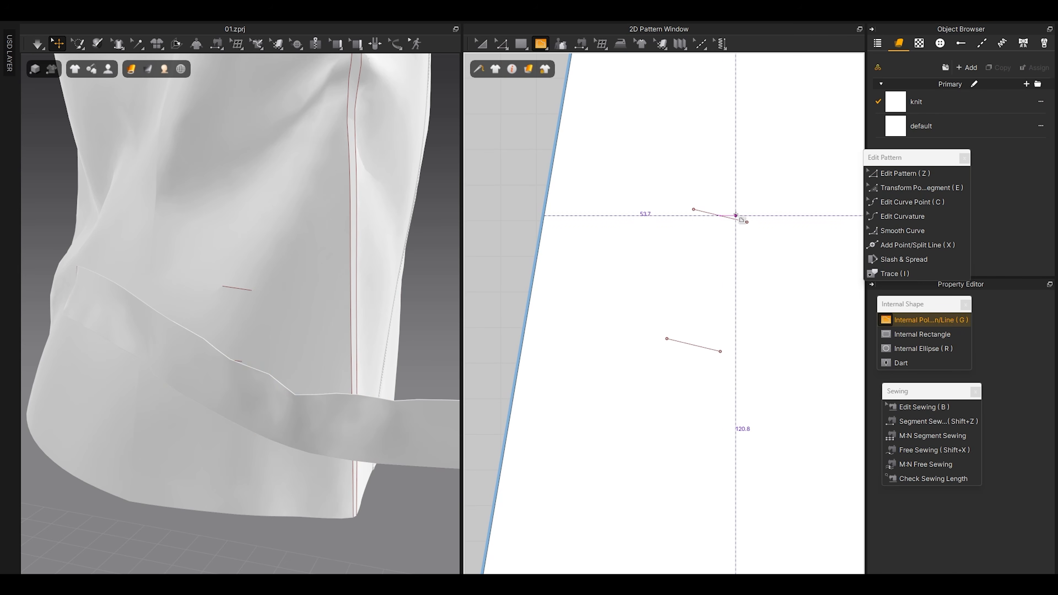
pyautogui.click(720, 216)
pyautogui.press('a')
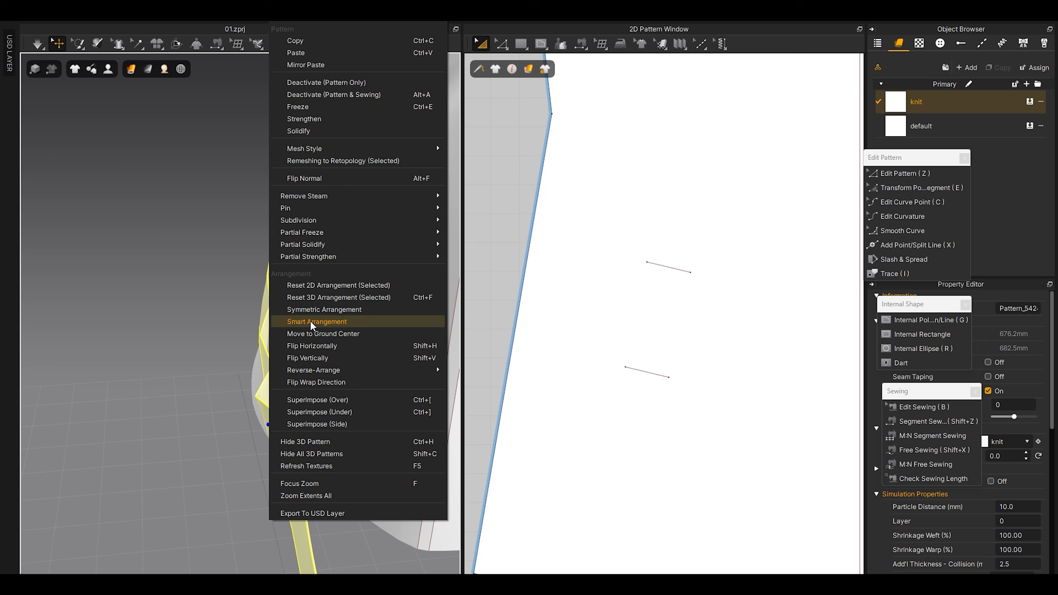
pyautogui.click(353, 314)
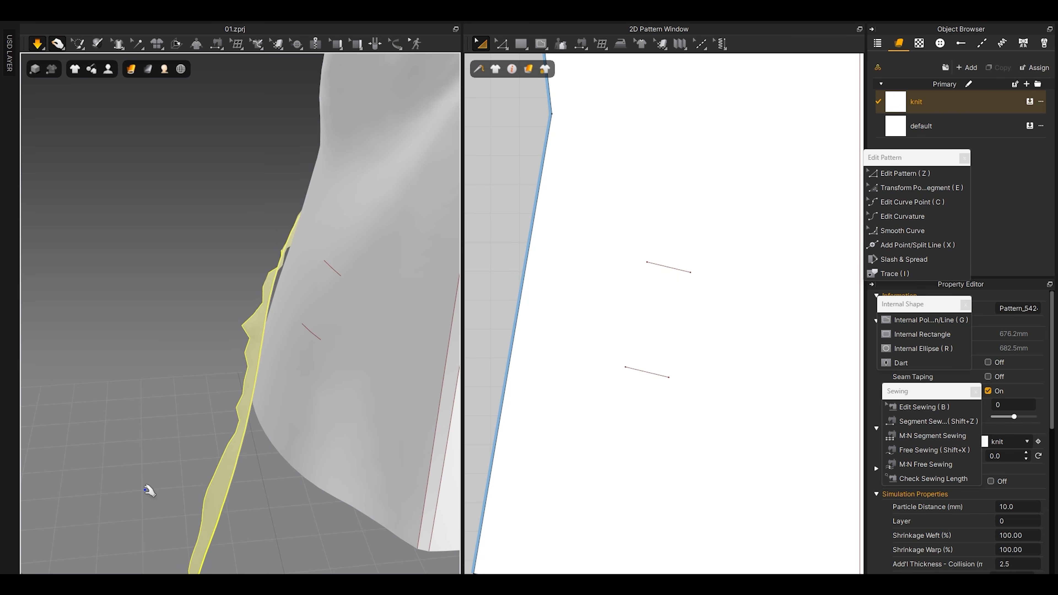
pyautogui.moveTo(167, 449); pyautogui.dragTo(165, 409, button='right')
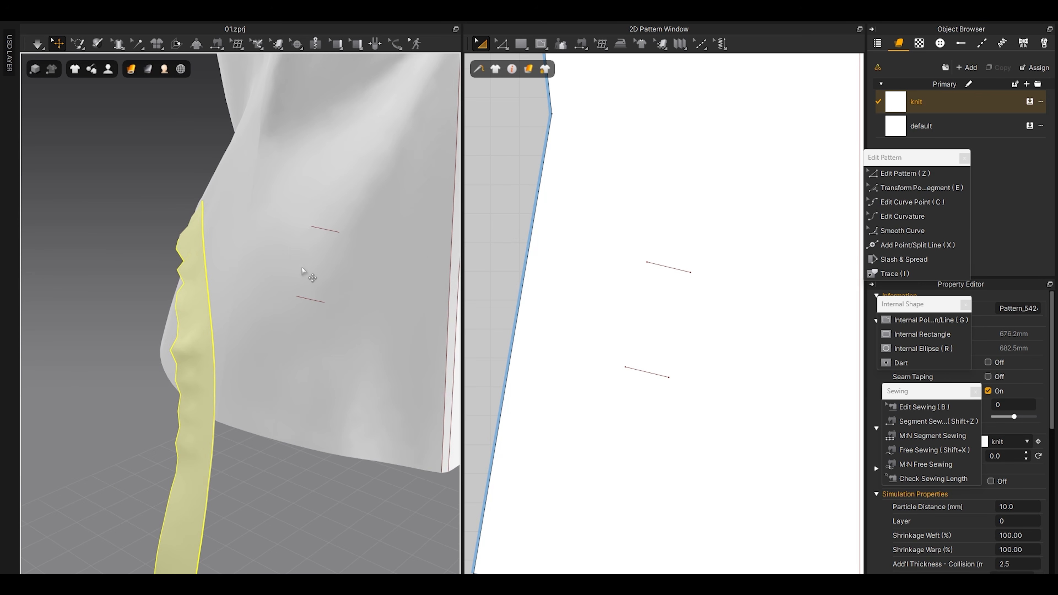
# Step: Draw a narrow upright rectangle pattern about 9.8 by 37.1 mm below the front piece's hem
pyautogui.scroll(-5, 640, 293)
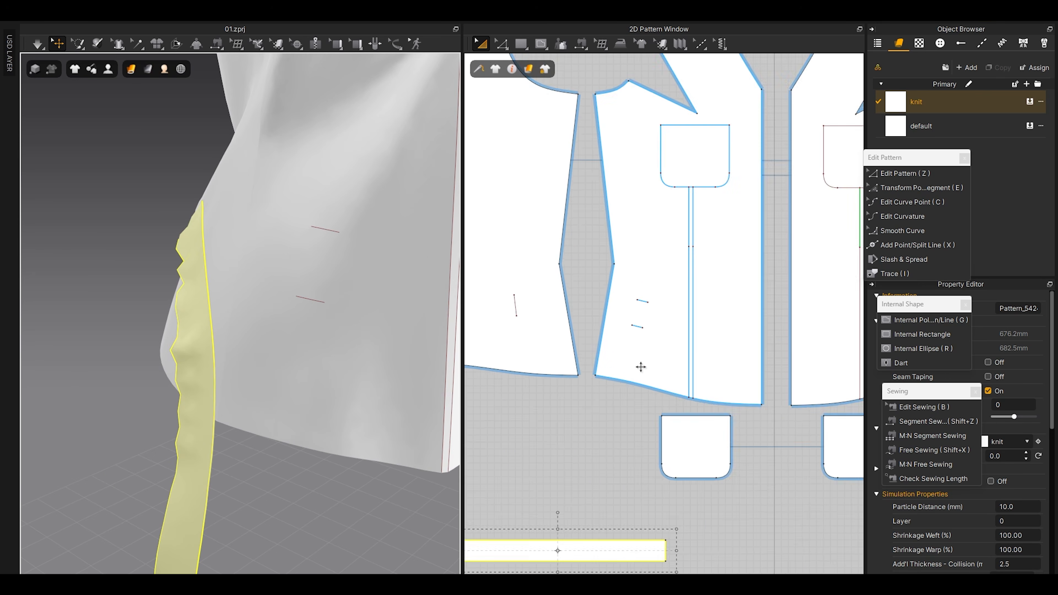
pyautogui.scroll(2, 638, 366)
pyautogui.scroll(3, 604, 400)
pyautogui.press('s')
pyautogui.moveTo(620, 343); pyautogui.dragTo(646, 441)
# Step: Compare the two slanted internal lines and shorten the upper one by 0.4 mm at its end nearer the vertical seam
pyautogui.scroll(3, 639, 358)
pyautogui.moveTo(663, 284); pyautogui.dragTo(664, 416, button='middle')
pyautogui.press('z')
pyautogui.moveTo(744, 119); pyautogui.dragTo(694, 353, button='middle')
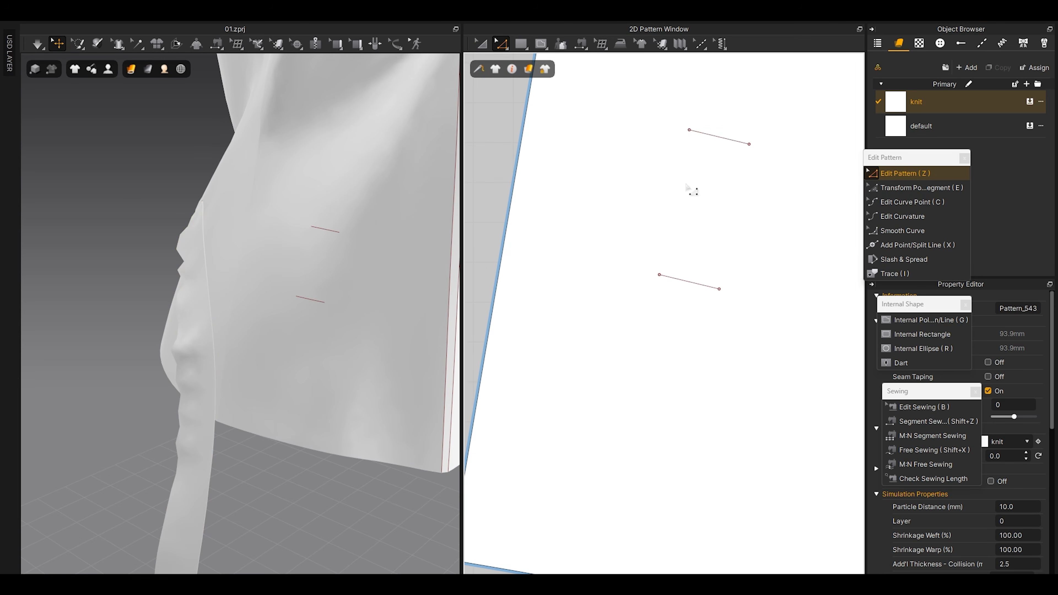
pyautogui.click(719, 140)
pyautogui.click(684, 282)
pyautogui.click(716, 138)
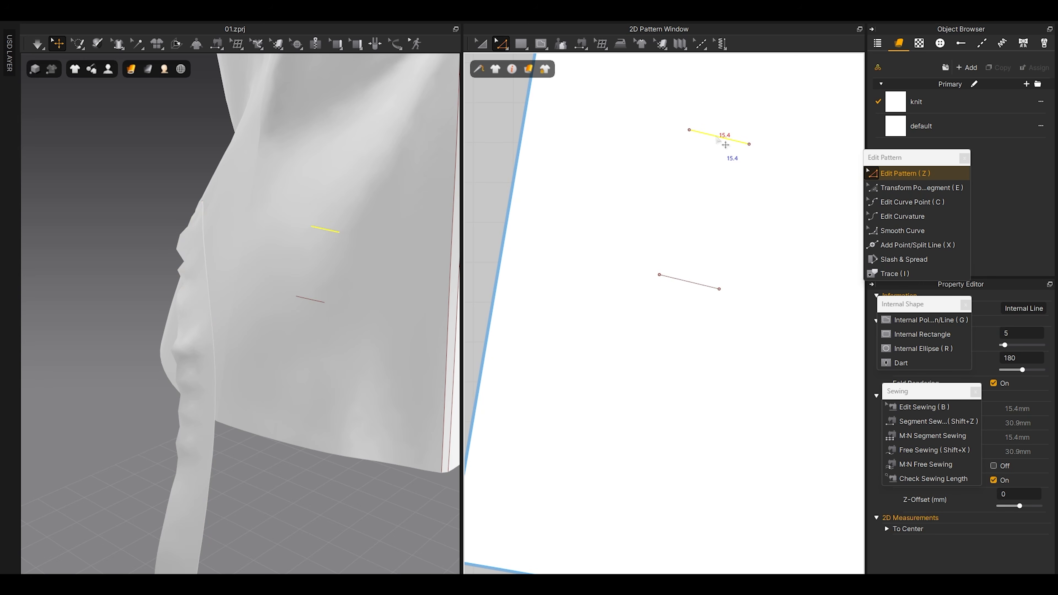
pyautogui.scroll(4, 725, 145)
pyautogui.moveTo(796, 163); pyautogui.dragTo(790, 162)
pyautogui.rightClick(790, 162)
pyautogui.write('.4')
pyautogui.press('Return')
# Step: Shorten the lower slanted internal line by 0.4 mm at its end nearer the vertical seam
pyautogui.moveTo(642, 433); pyautogui.dragTo(642, 366, button='middle')
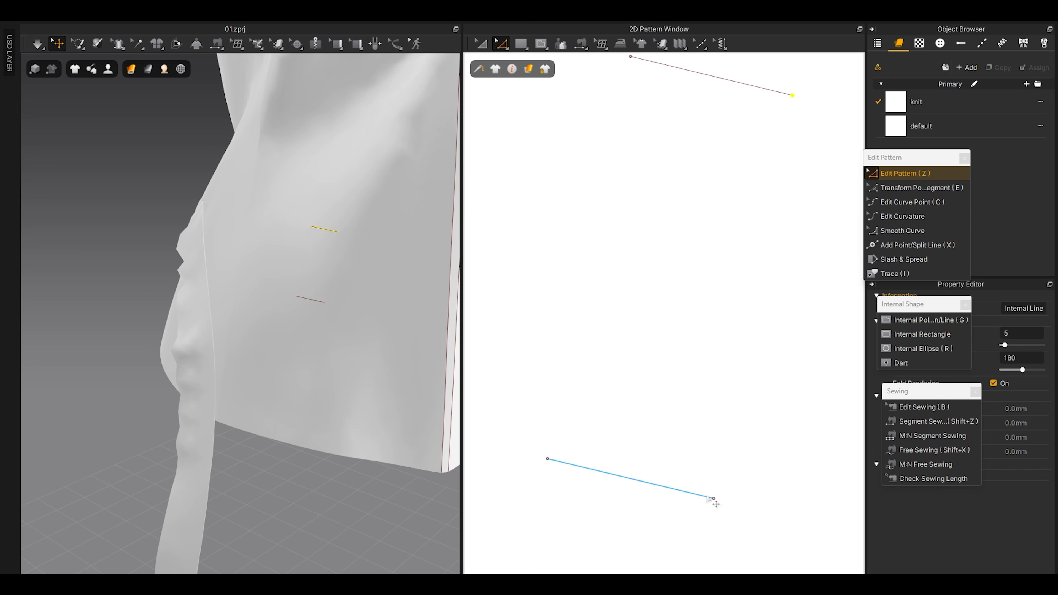
pyautogui.moveTo(716, 501); pyautogui.dragTo(709, 498)
pyautogui.rightClick(709, 498)
pyautogui.write('.4')
pyautogui.press('Return')
pyautogui.scroll(-4, 517, 419)
pyautogui.moveTo(531, 463); pyautogui.dragTo(597, 276, button='middle')
pyautogui.scroll(-4, 597, 279)
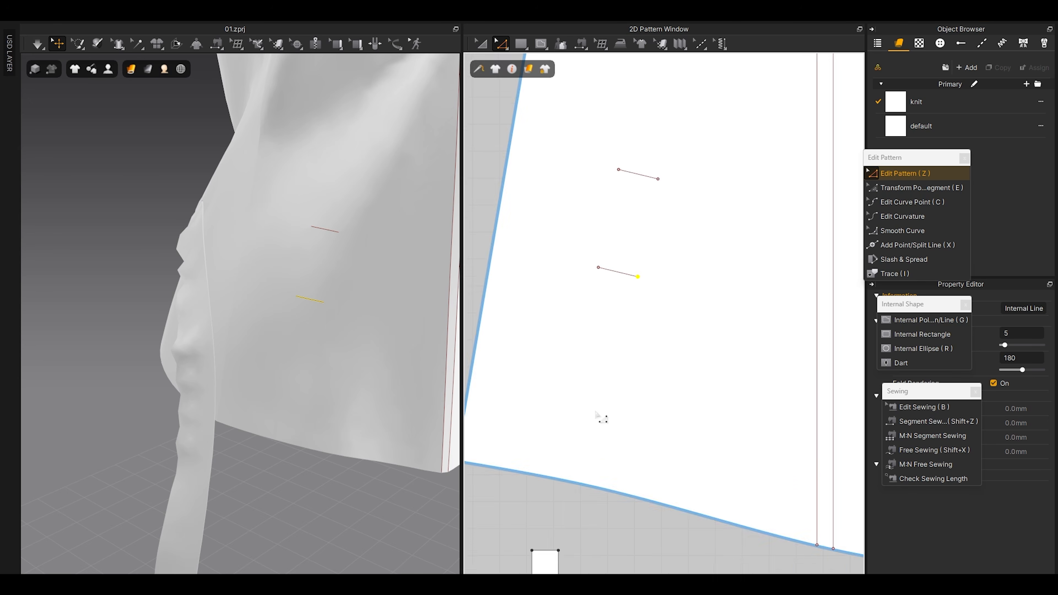
# Step: Widen the small rectangle by 5.2 mm so its short edge is 15 mm
pyautogui.moveTo(597, 414); pyautogui.dragTo(672, 261, button='middle')
pyautogui.scroll(4, 629, 411)
pyautogui.click(616, 383)
pyautogui.scroll(2, 612, 383)
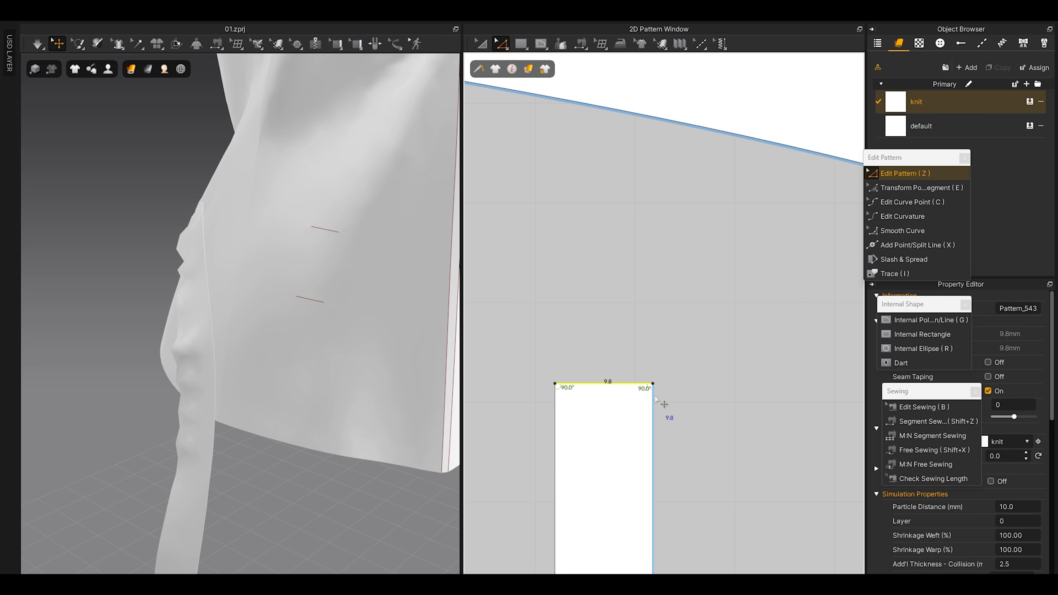
pyautogui.moveTo(655, 397); pyautogui.dragTo(663, 398)
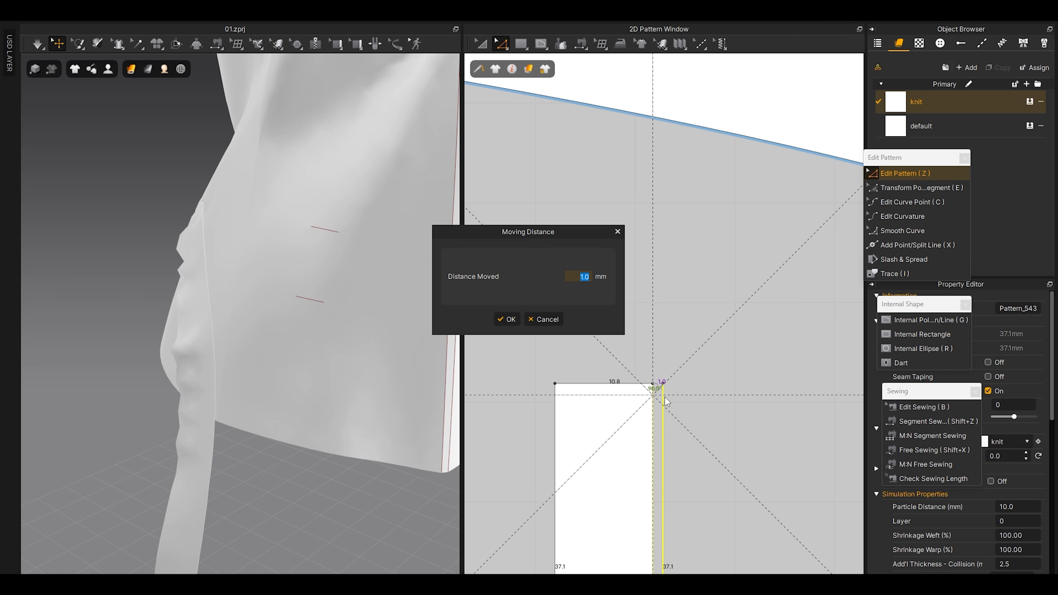
pyautogui.write('5.2')
pyautogui.press('Return')
pyautogui.click(656, 384)
pyautogui.scroll(-9, 650, 337)
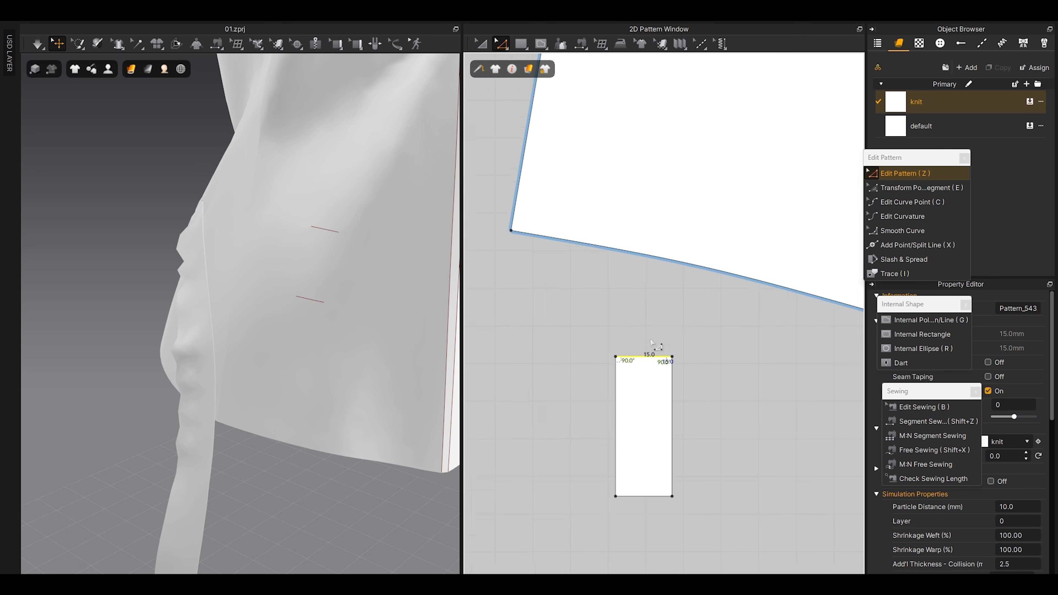
# Step: Lengthen the small rectangle to about 46.1 mm and deselect it
pyautogui.scroll(7, 634, 400)
pyautogui.moveTo(661, 390); pyautogui.dragTo(657, 416)
pyautogui.press('a')
pyautogui.scroll(-3, 661, 329)
pyautogui.scroll(5, 662, 289)
pyautogui.click(621, 312)
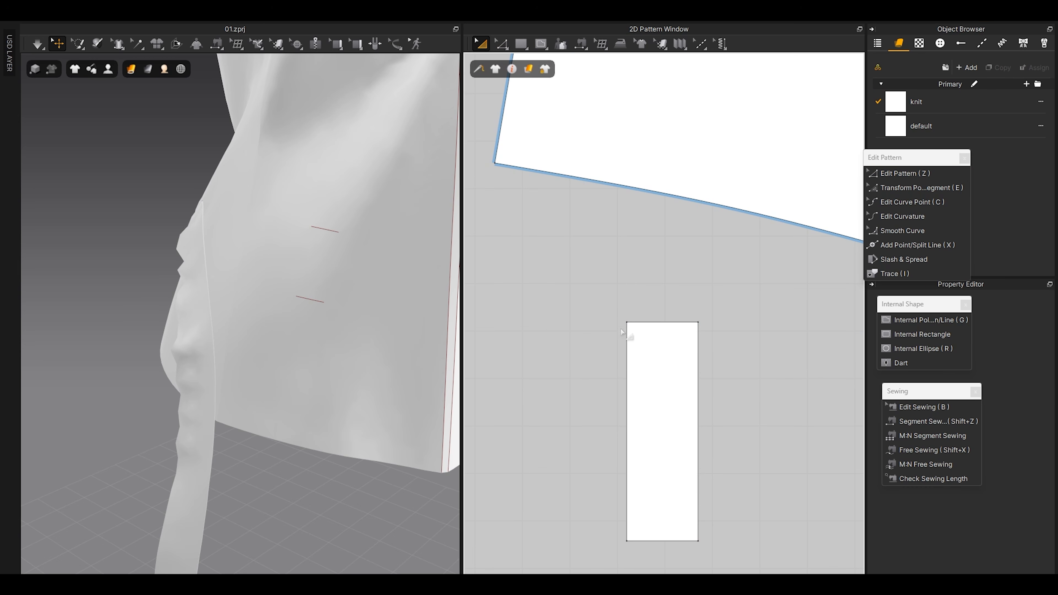
# Step: Shorten the upper slanted internal line by 3 mm at its end nearer the vertical seam, making it 12 mm long
pyautogui.scroll(-5, 458, 317)
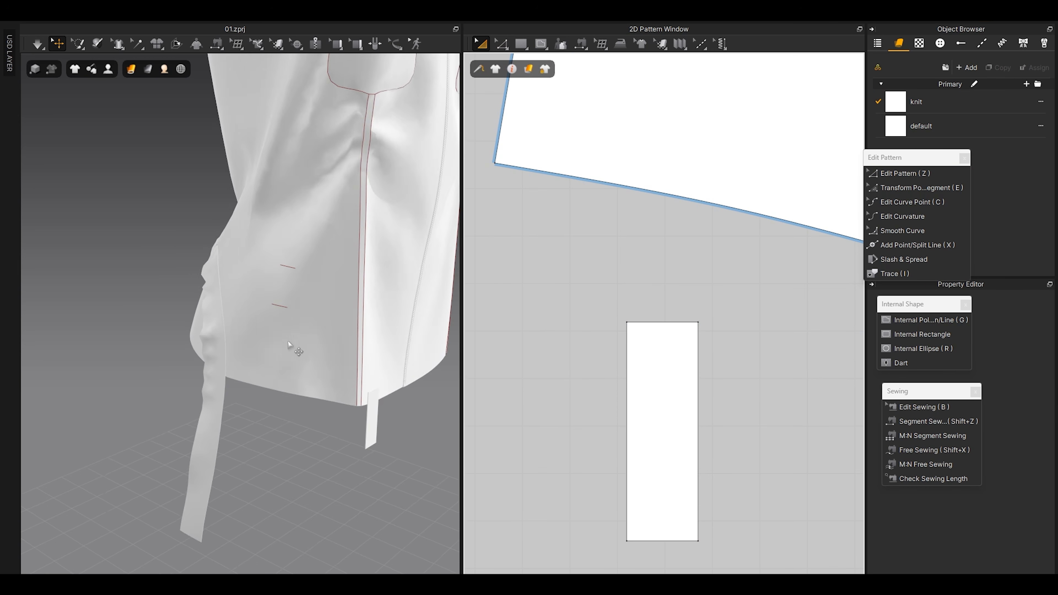
pyautogui.moveTo(309, 348); pyautogui.dragTo(297, 350, button='right')
pyautogui.scroll(-5, 628, 416)
pyautogui.moveTo(425, 402); pyautogui.dragTo(342, 396, button='right')
pyautogui.scroll(6, 620, 237)
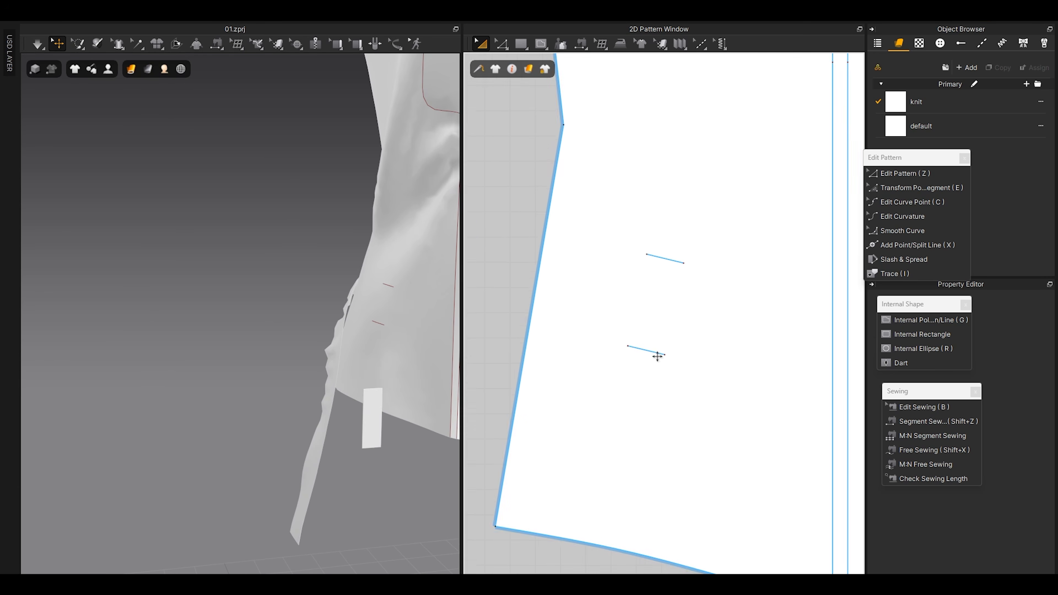
pyautogui.press('z')
pyautogui.moveTo(689, 287); pyautogui.dragTo(665, 282)
pyautogui.rightClick(664, 282)
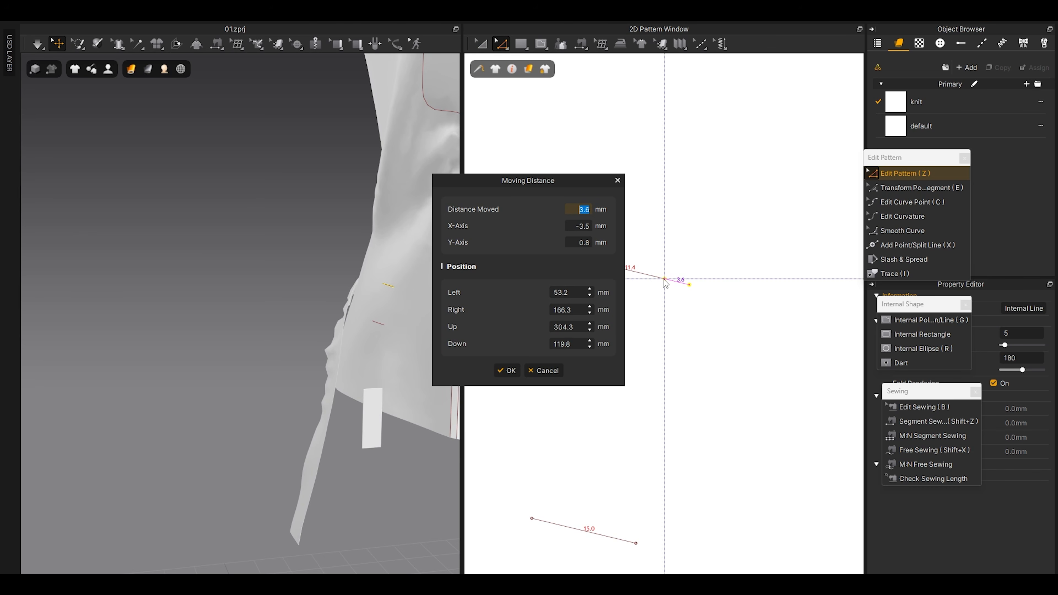
pyautogui.write('3')
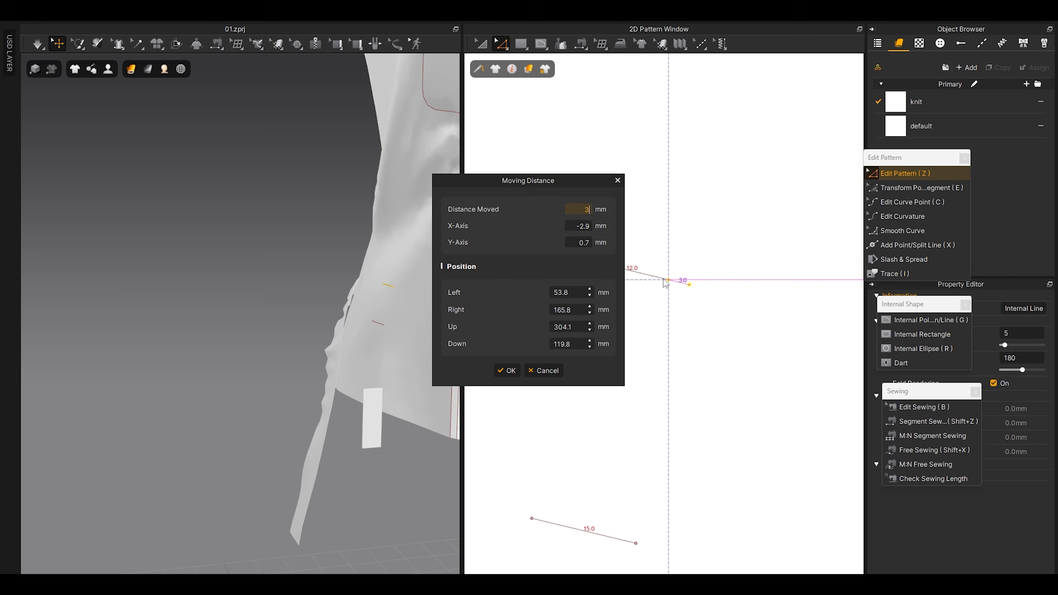
pyautogui.press('Return')
# Step: Shorten the lower slanted internal line by 3 mm to match the upper one's 12 mm length
pyautogui.moveTo(671, 417); pyautogui.dragTo(705, 341, button='middle')
pyautogui.moveTo(674, 468); pyautogui.dragTo(666, 470)
pyautogui.rightClick(667, 470)
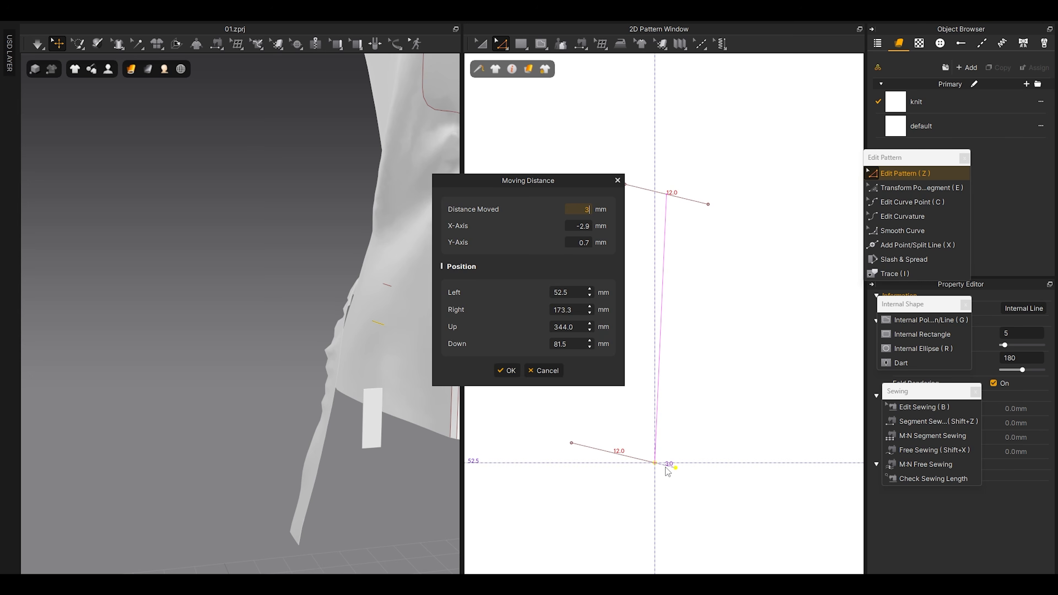
pyautogui.press('Return')
# Step: Narrow the small rectangle by moving one long edge inward until its width matches the 12 mm internal lines
pyautogui.scroll(-4, 707, 332)
pyautogui.moveTo(611, 550); pyautogui.dragTo(648, 307, button='middle')
pyautogui.scroll(4, 629, 463)
pyautogui.moveTo(658, 445); pyautogui.dragTo(671, 382, button='middle')
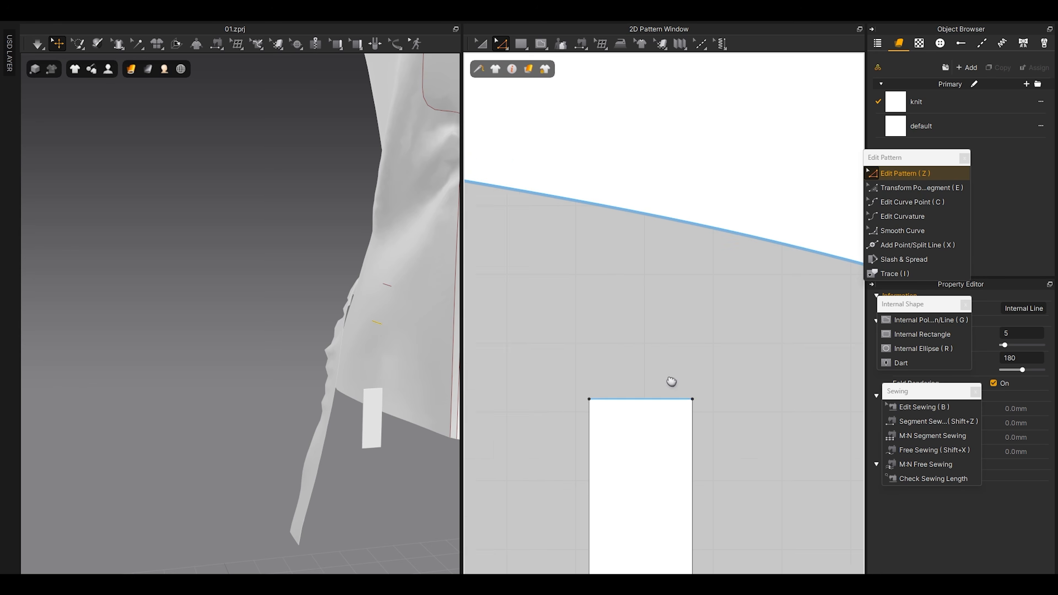
pyautogui.click(692, 421)
pyautogui.hotkey('ctrl', 'z')
pyautogui.moveTo(686, 421); pyautogui.dragTo(683, 421)
pyautogui.press('Return')
pyautogui.press('Return')
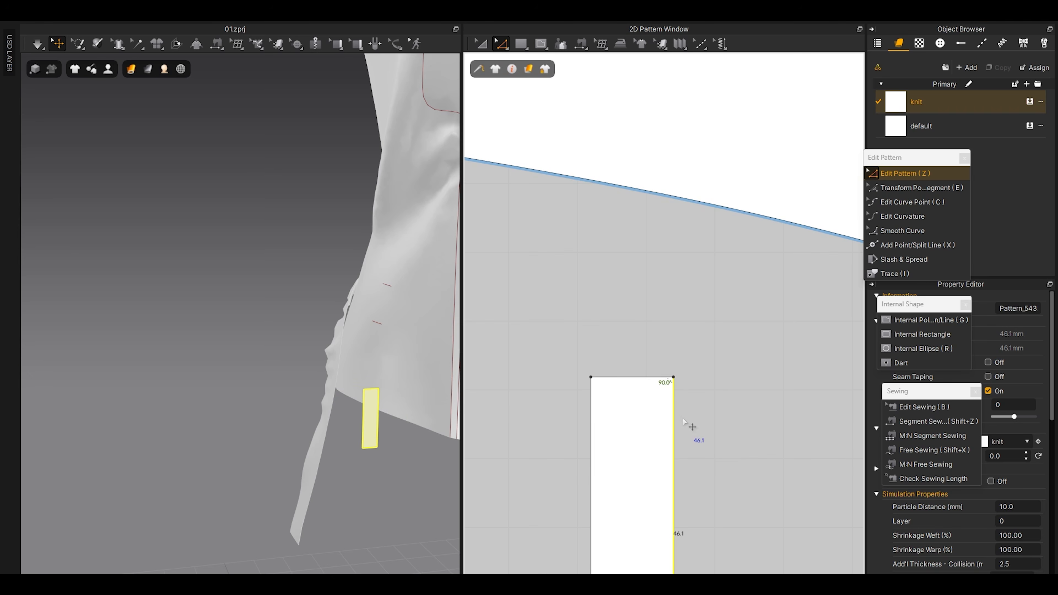
# Step: Offset both short edges of the small rectangle inward by 6 mm as internal lines
pyautogui.scroll(-5, 664, 345)
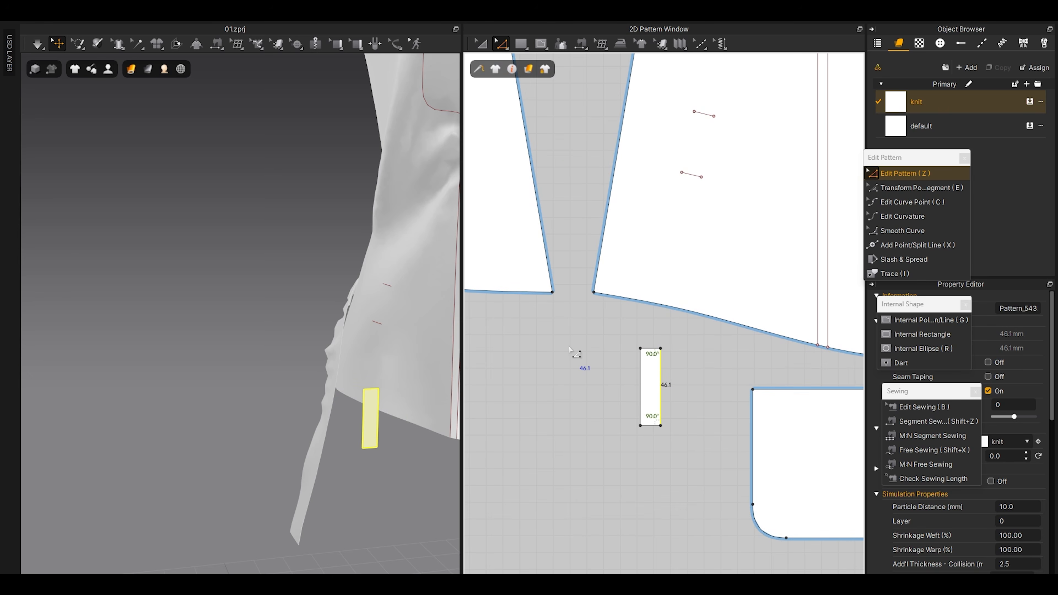
pyautogui.click(546, 366)
pyautogui.scroll(5, 635, 368)
pyautogui.click(633, 382)
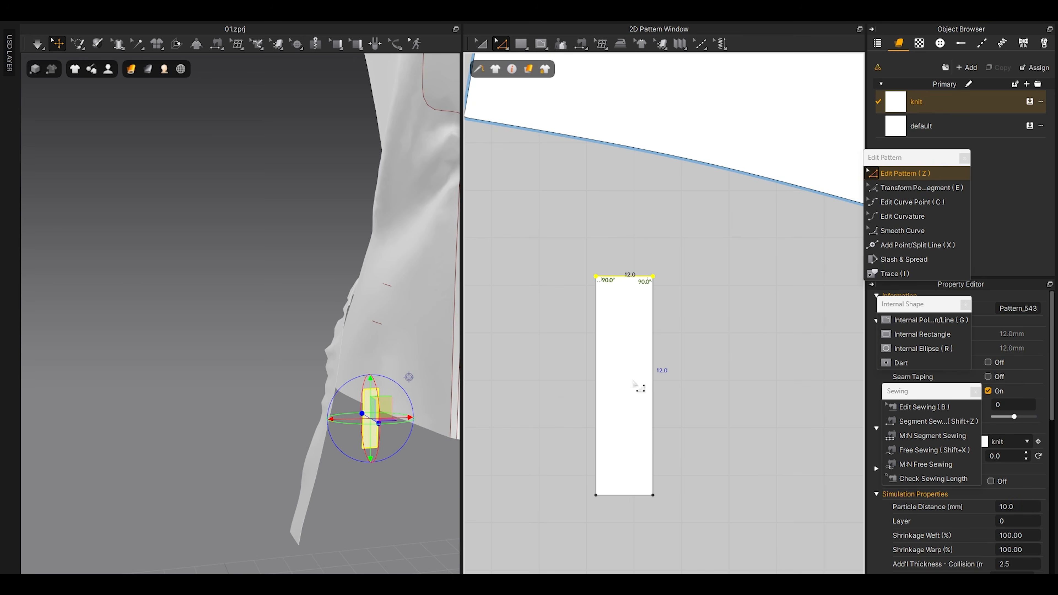
pyautogui.rightClick(620, 495)
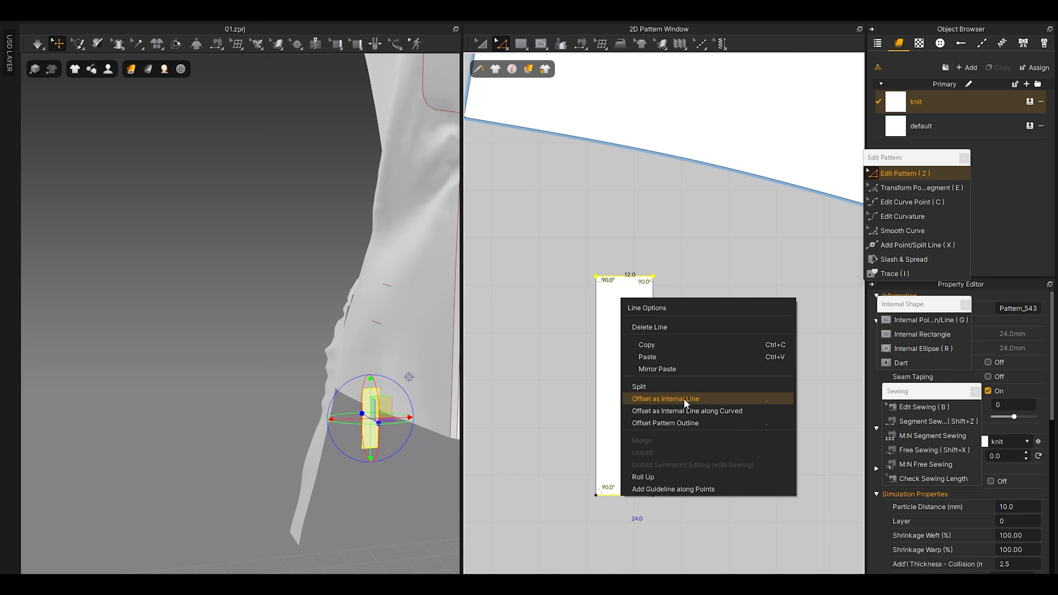
pyautogui.click(666, 399)
pyautogui.moveTo(535, 187); pyautogui.dragTo(461, 188)
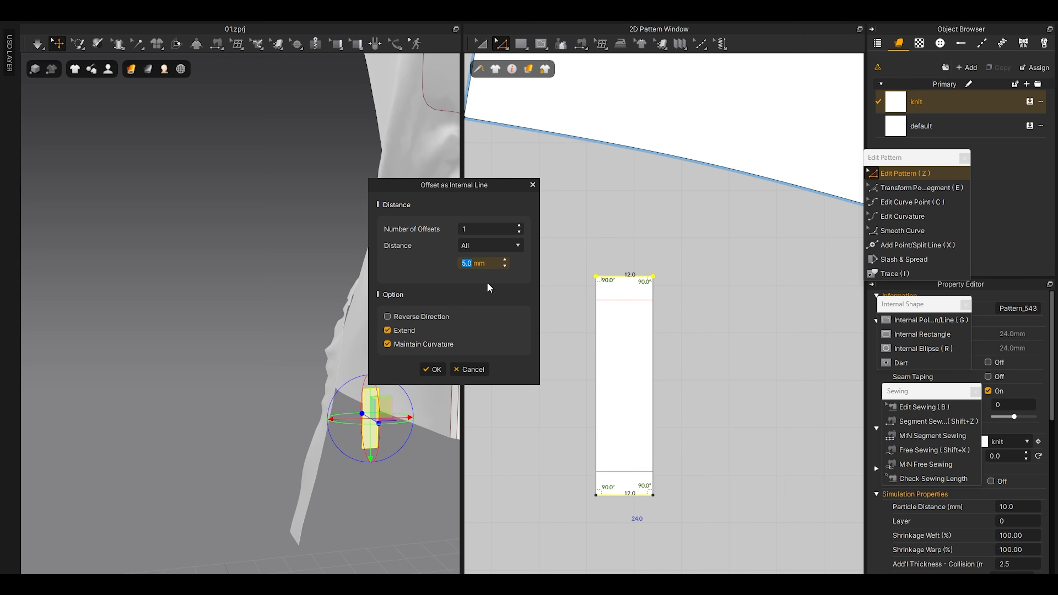
pyautogui.write('6')
pyautogui.click(438, 368)
# Step: Move the small strip in the 3D view from below the hem up beside the vest's side
pyautogui.moveTo(376, 398); pyautogui.dragTo(356, 402, button='right')
pyautogui.click(366, 416)
pyautogui.moveTo(355, 402); pyautogui.dragTo(322, 475, button='middle')
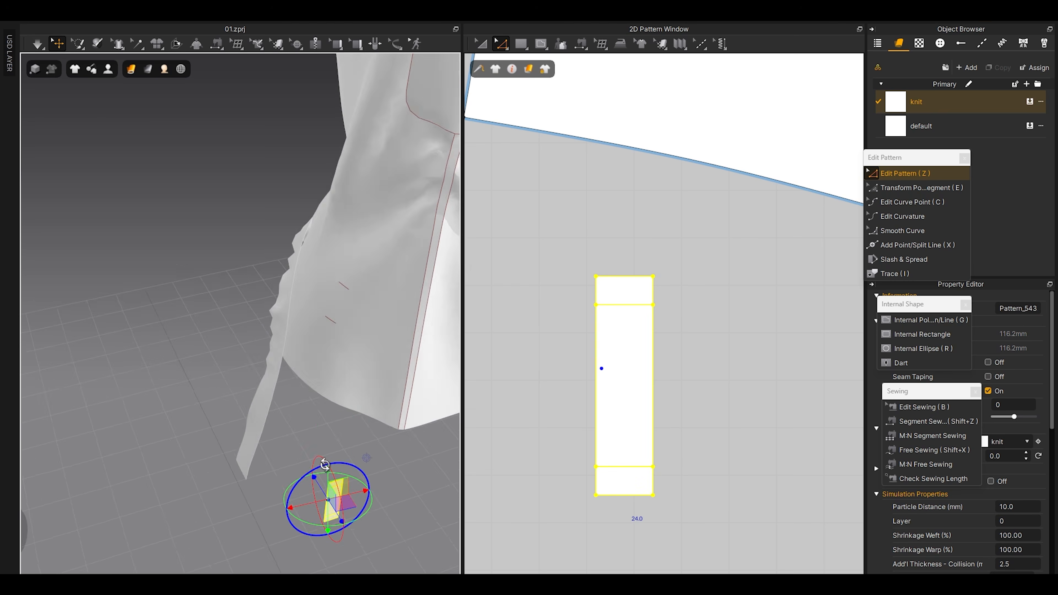
pyautogui.moveTo(322, 475); pyautogui.dragTo(335, 456, button='right')
pyautogui.moveTo(336, 494); pyautogui.dragTo(307, 347)
pyautogui.moveTo(307, 348); pyautogui.dragTo(283, 442, button='right')
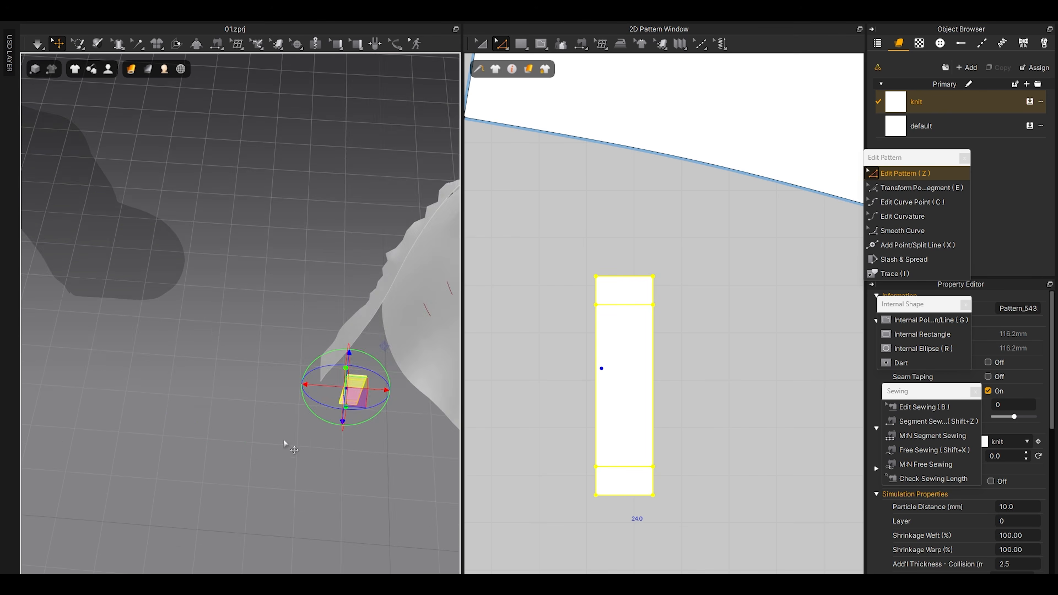
pyautogui.moveTo(283, 442); pyautogui.dragTo(233, 428, button='middle')
pyautogui.moveTo(197, 450); pyautogui.dragTo(286, 358)
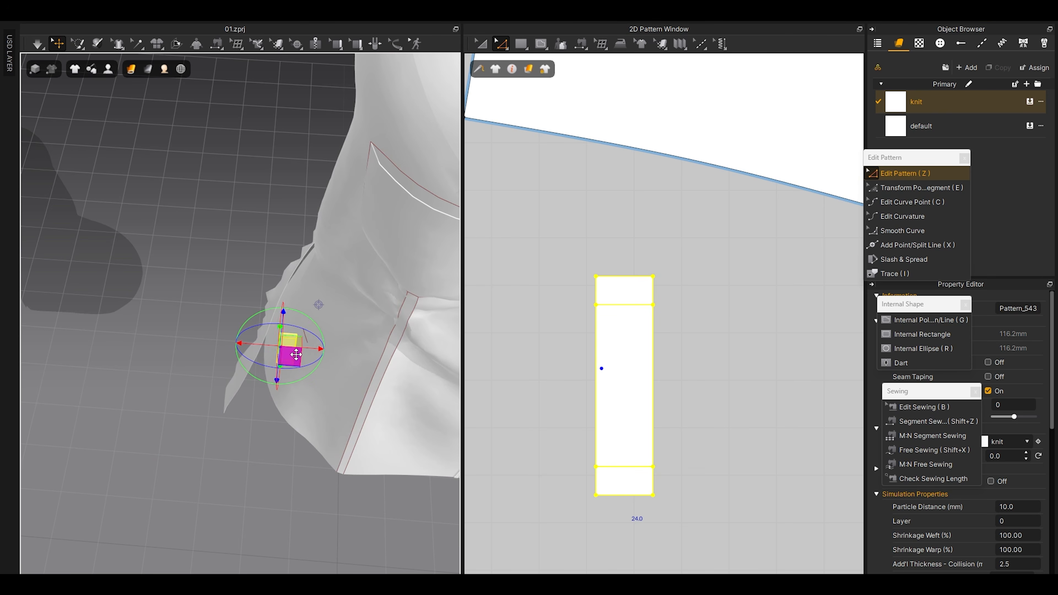
# Step: Bring the small strip close to the vest's outer surface, in front of the two slanted internal lines
pyautogui.moveTo(286, 358); pyautogui.dragTo(340, 414, button='right')
pyautogui.moveTo(312, 425); pyautogui.dragTo(298, 389)
pyautogui.moveTo(303, 432); pyautogui.dragTo(392, 382, button='right')
pyautogui.moveTo(353, 379); pyautogui.dragTo(293, 468)
pyautogui.moveTo(292, 468); pyautogui.dragTo(329, 460, button='right')
pyautogui.moveTo(315, 469); pyautogui.dragTo(329, 492)
pyautogui.moveTo(343, 497); pyautogui.dragTo(215, 468, button='right')
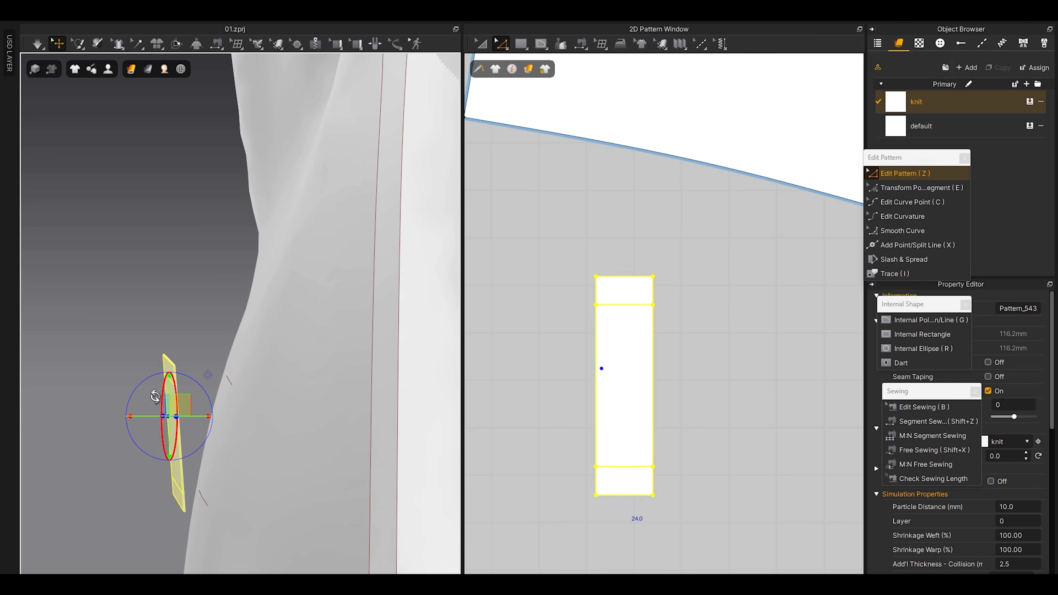
# Step: Tilt the small strip to follow the vest's side surface, fine-tune its position over the slanted lines, and deselect it
pyautogui.moveTo(144, 378); pyautogui.dragTo(154, 376)
pyautogui.moveTo(137, 428); pyautogui.dragTo(231, 436, button='right')
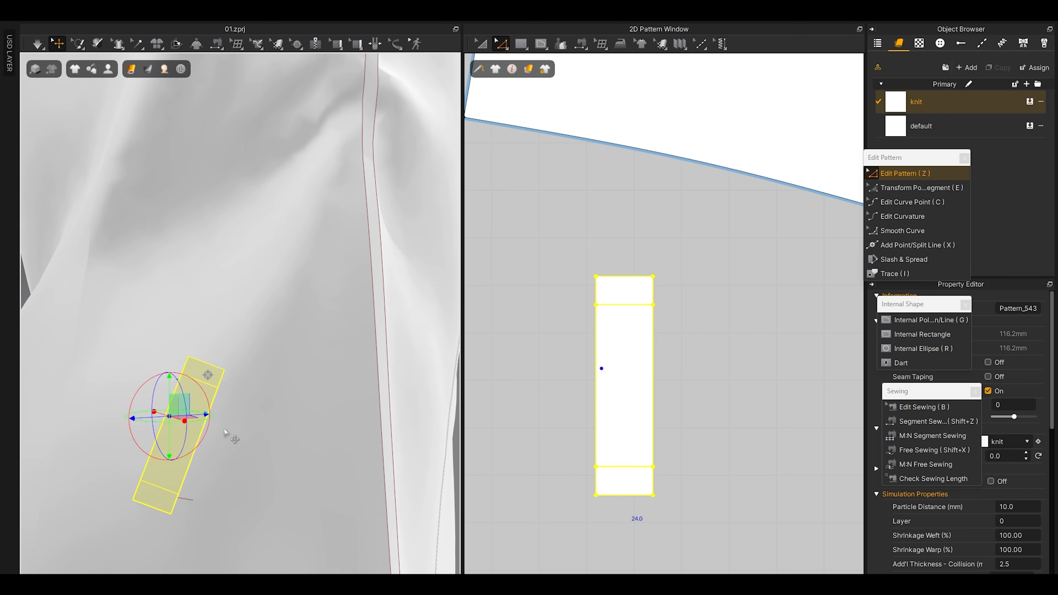
pyautogui.moveTo(202, 443); pyautogui.dragTo(212, 431)
pyautogui.moveTo(273, 485); pyautogui.dragTo(183, 469, button='right')
pyautogui.moveTo(178, 405); pyautogui.dragTo(192, 407, button='right')
pyautogui.moveTo(185, 407); pyautogui.dragTo(201, 401)
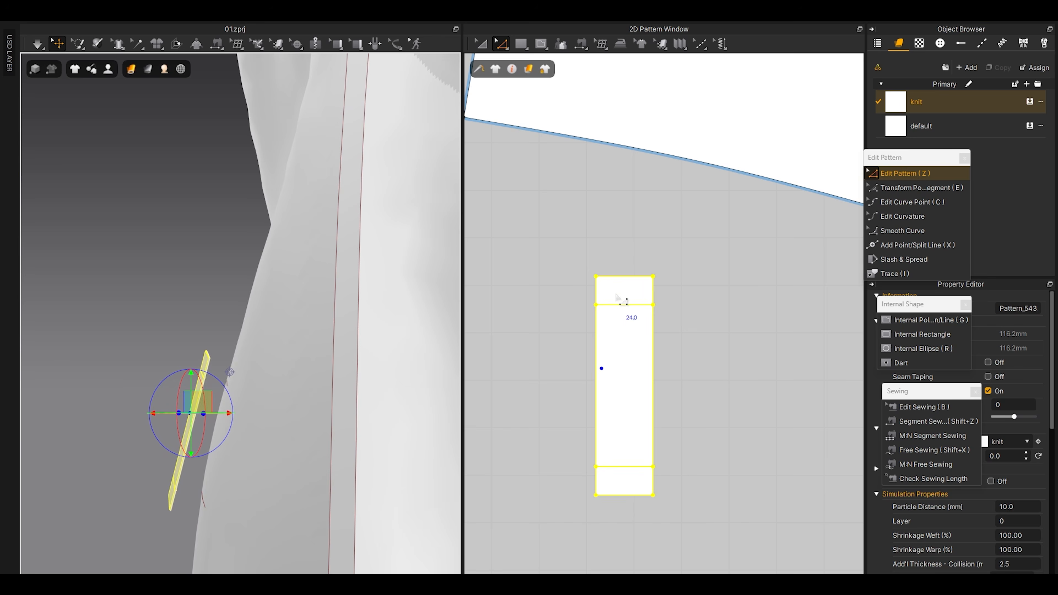
pyautogui.click(602, 252)
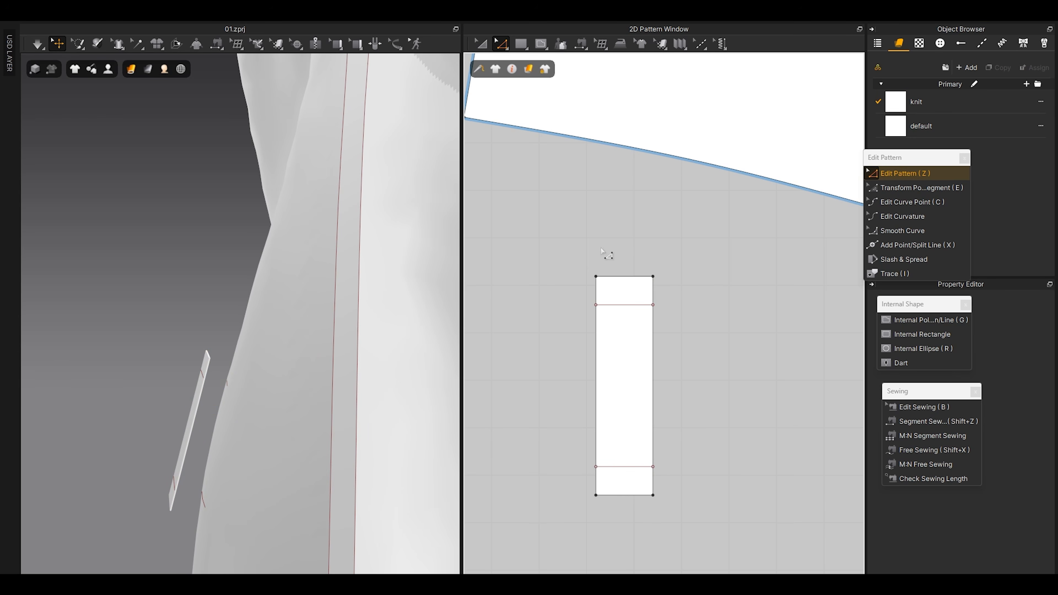
# Step: Fold both strip ends toward the vest with Fold Arrangement, setting the upper fold angle to 28
pyautogui.click(176, 43)
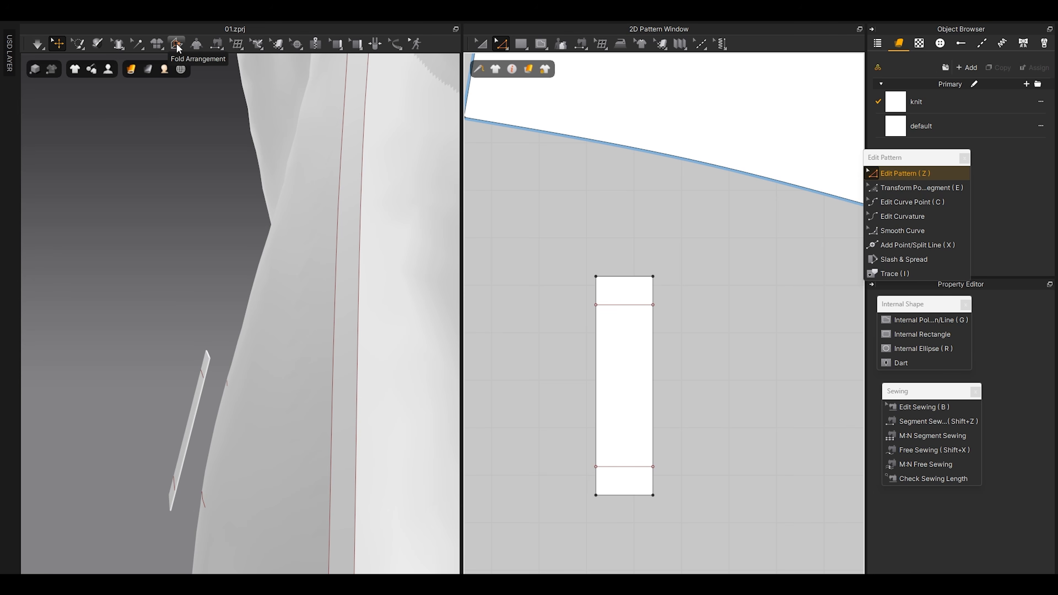
pyautogui.moveTo(184, 283); pyautogui.dragTo(193, 320, button='right')
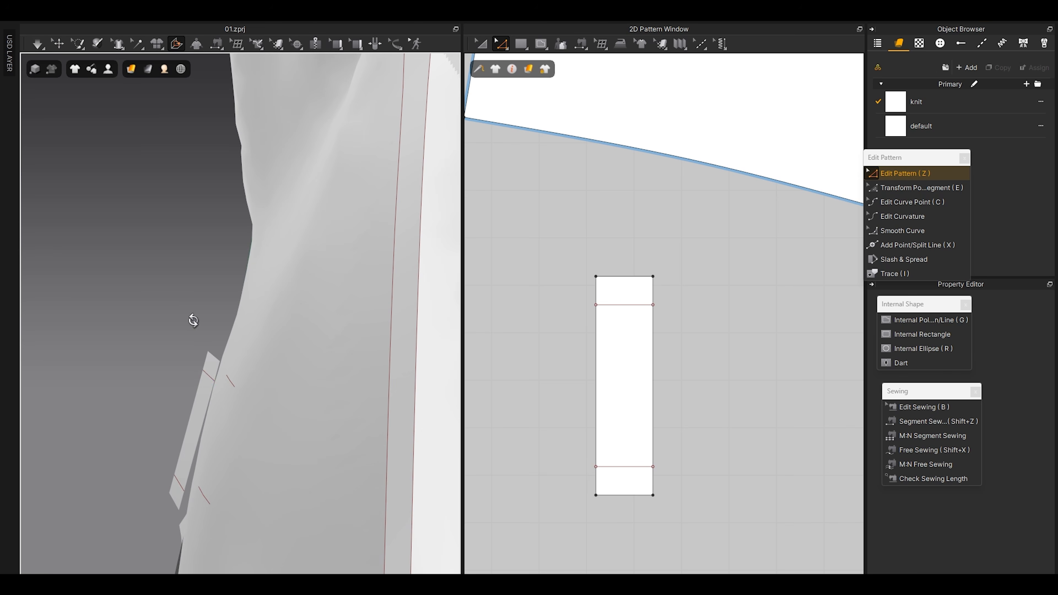
pyautogui.click(204, 372)
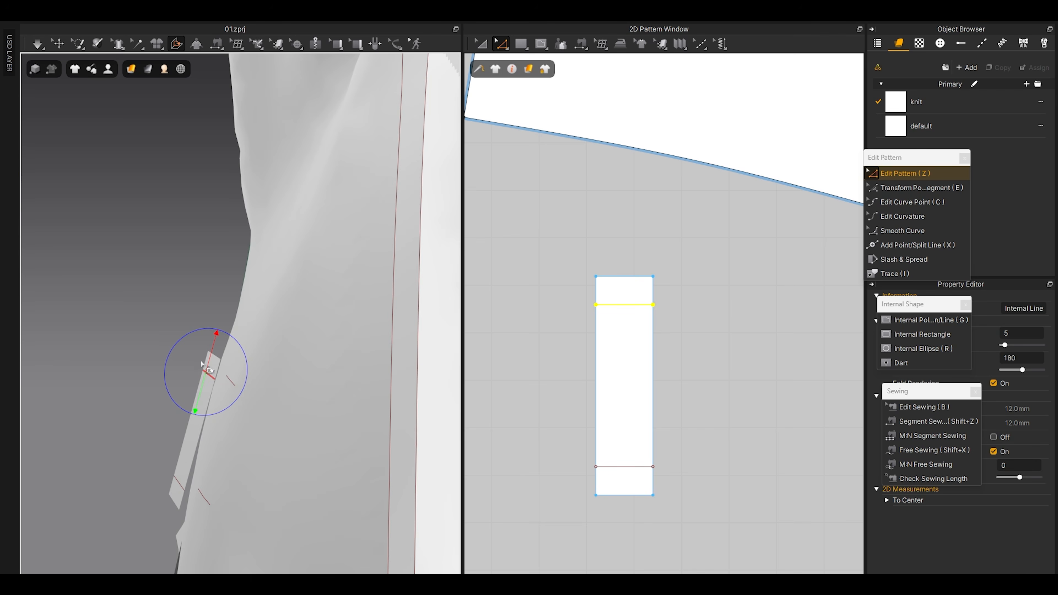
pyautogui.moveTo(170, 319); pyautogui.dragTo(152, 298, button='right')
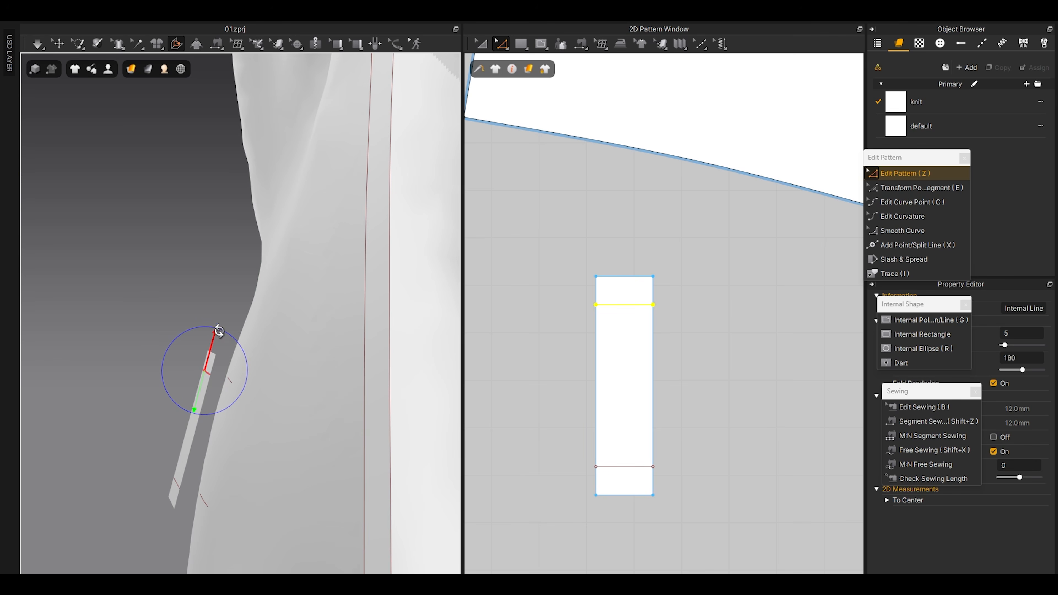
pyautogui.moveTo(214, 335); pyautogui.dragTo(216, 413)
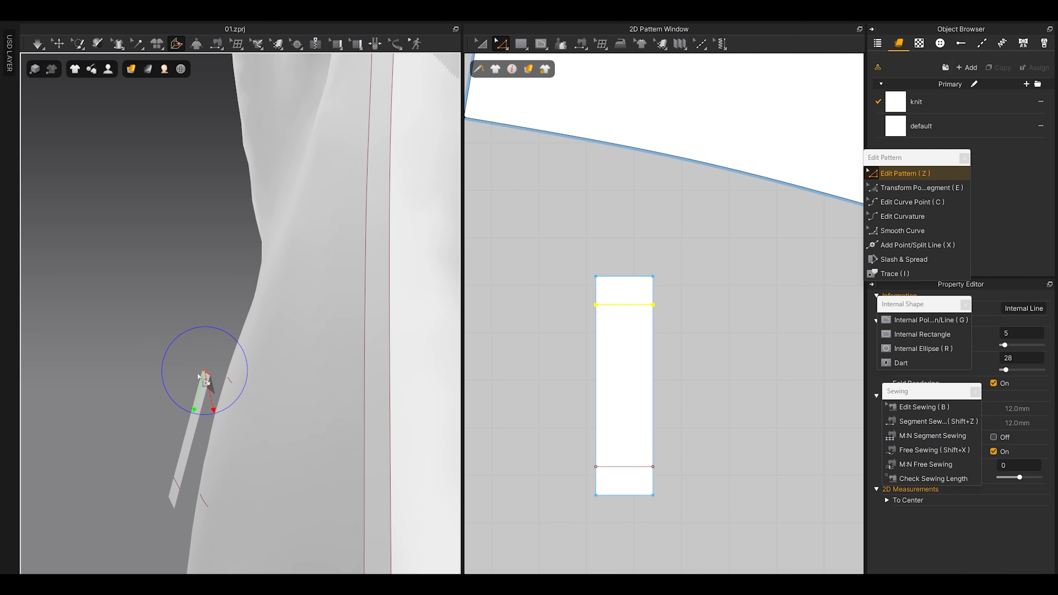
pyautogui.moveTo(177, 390); pyautogui.dragTo(184, 368, button='right')
pyautogui.click(193, 451)
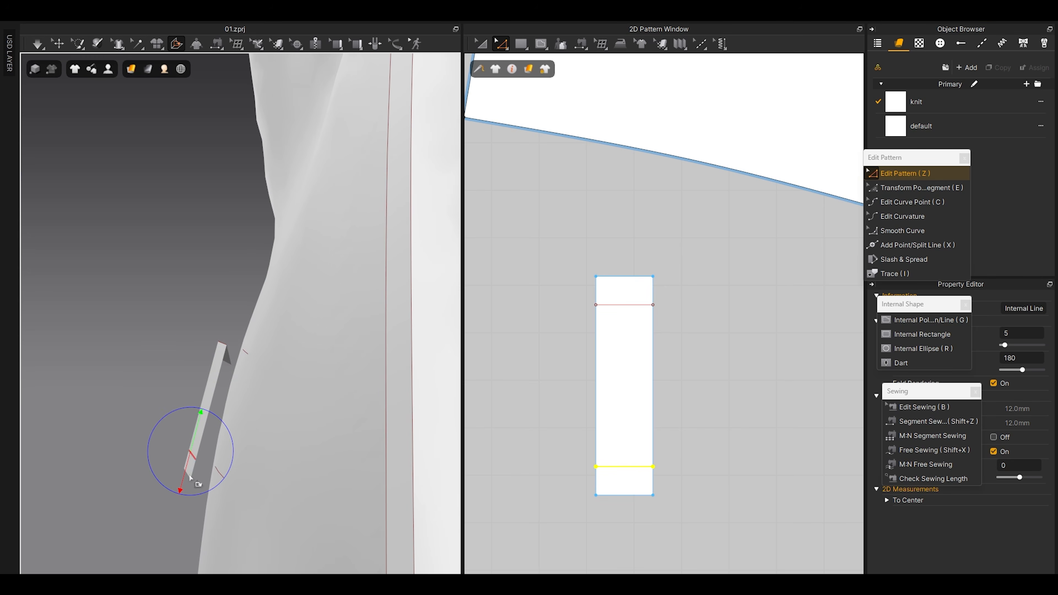
pyautogui.moveTo(188, 477); pyautogui.dragTo(213, 434)
pyautogui.click(151, 310)
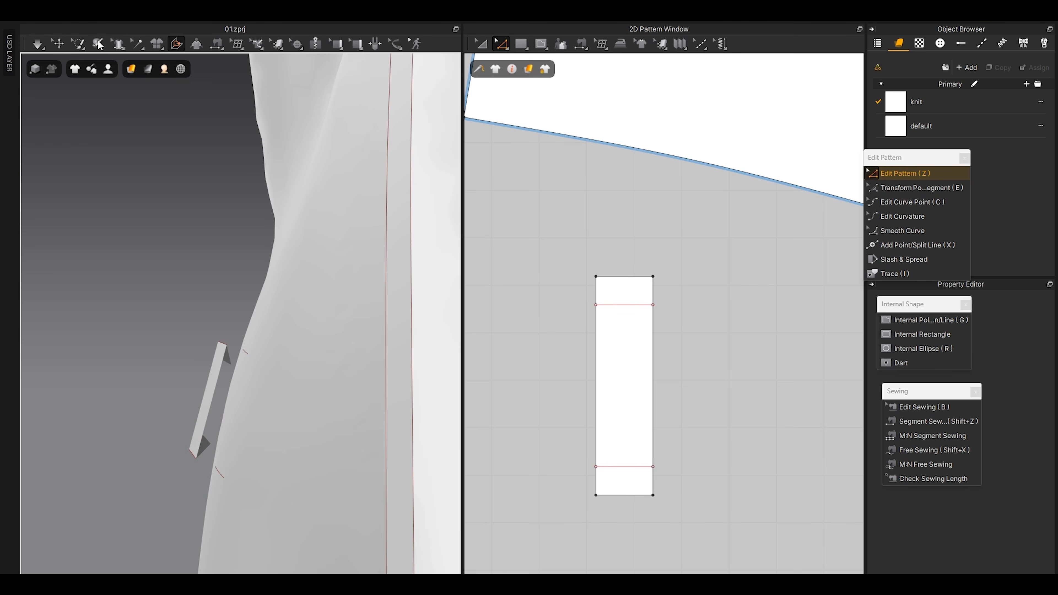
# Step: Lengthen the strip by moving its upper short edge and adjacent internal line outward together, and reset its 3D arrangement
pyautogui.moveTo(525, 252); pyautogui.dragTo(683, 327)
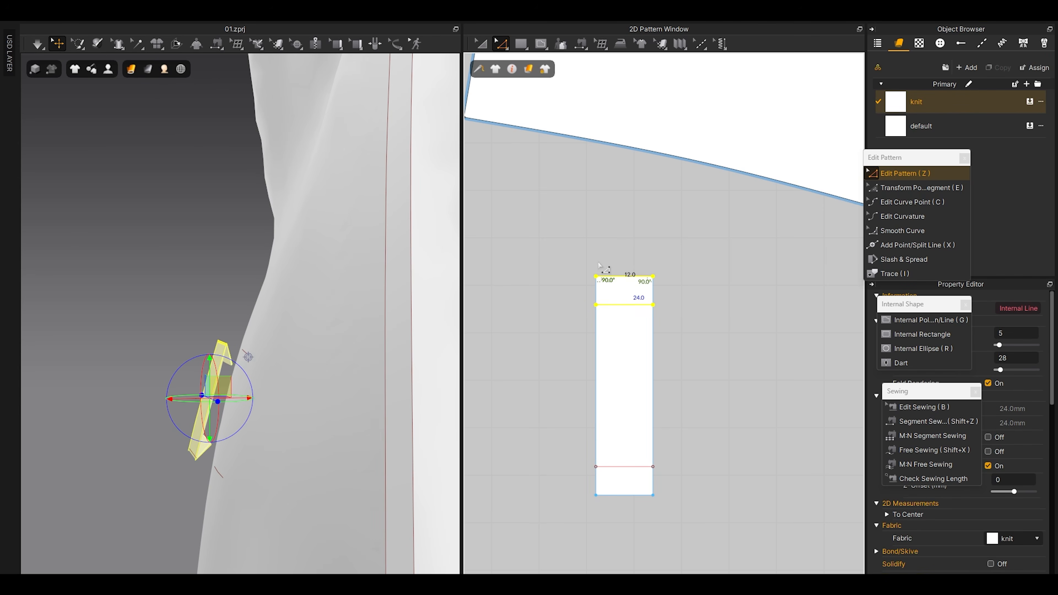
pyautogui.moveTo(626, 285); pyautogui.dragTo(626, 264)
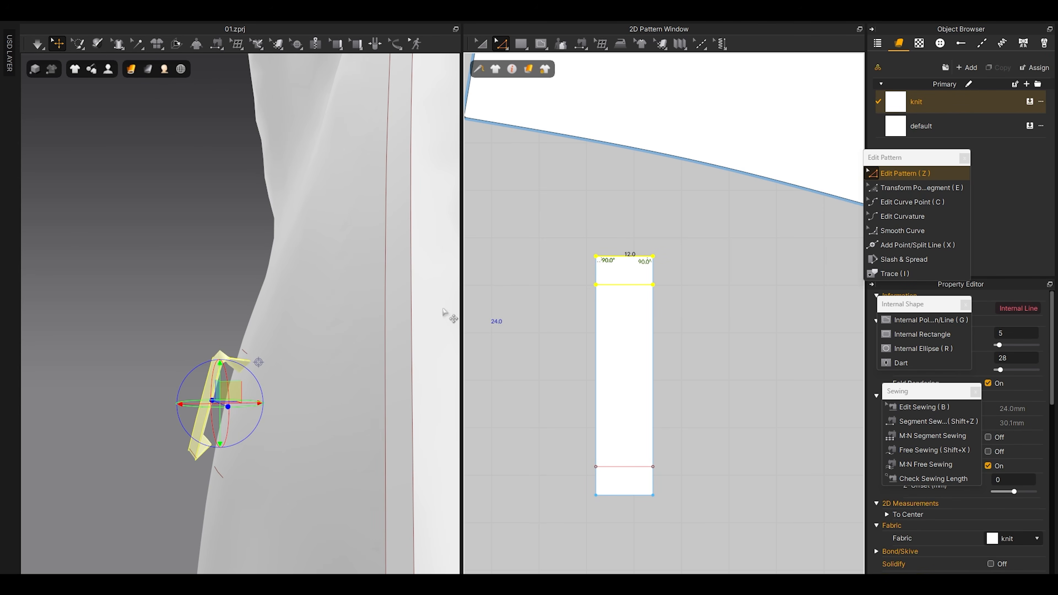
pyautogui.moveTo(216, 331); pyautogui.dragTo(342, 345, button='right')
pyautogui.rightClick(201, 401)
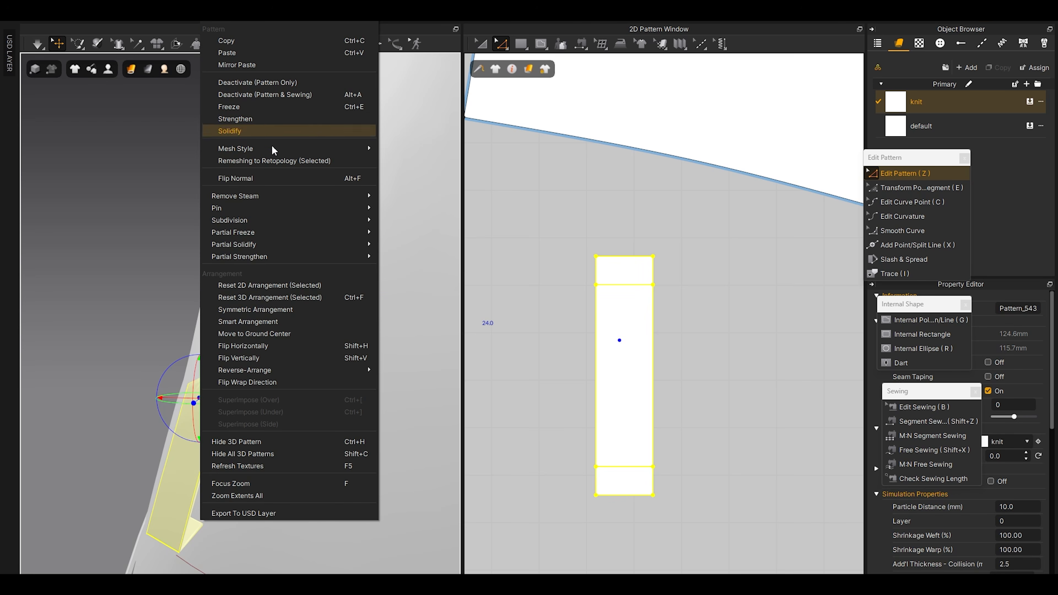
pyautogui.click(262, 296)
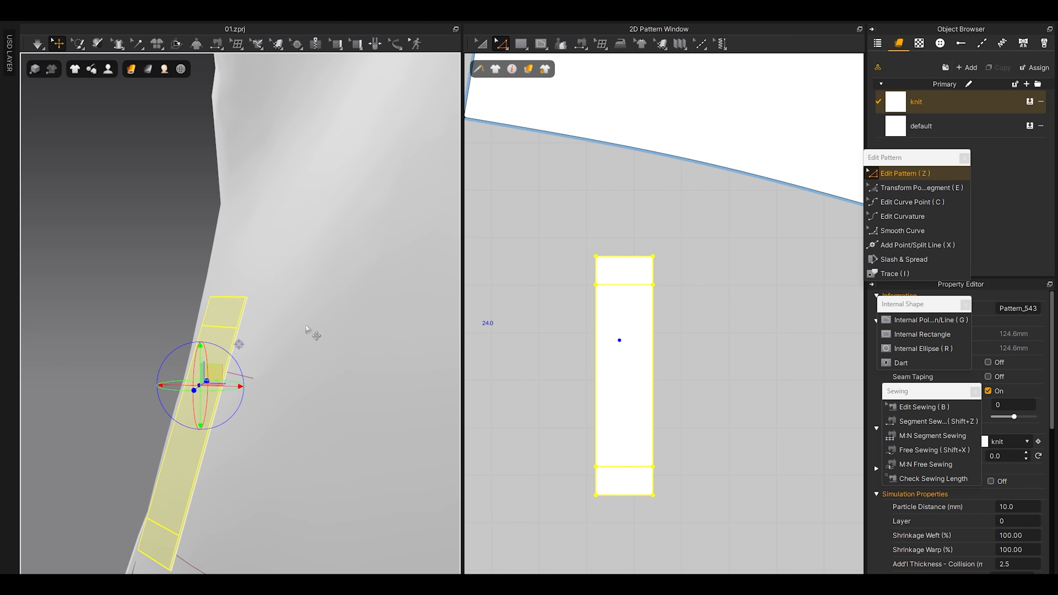
pyautogui.rightClick(212, 407)
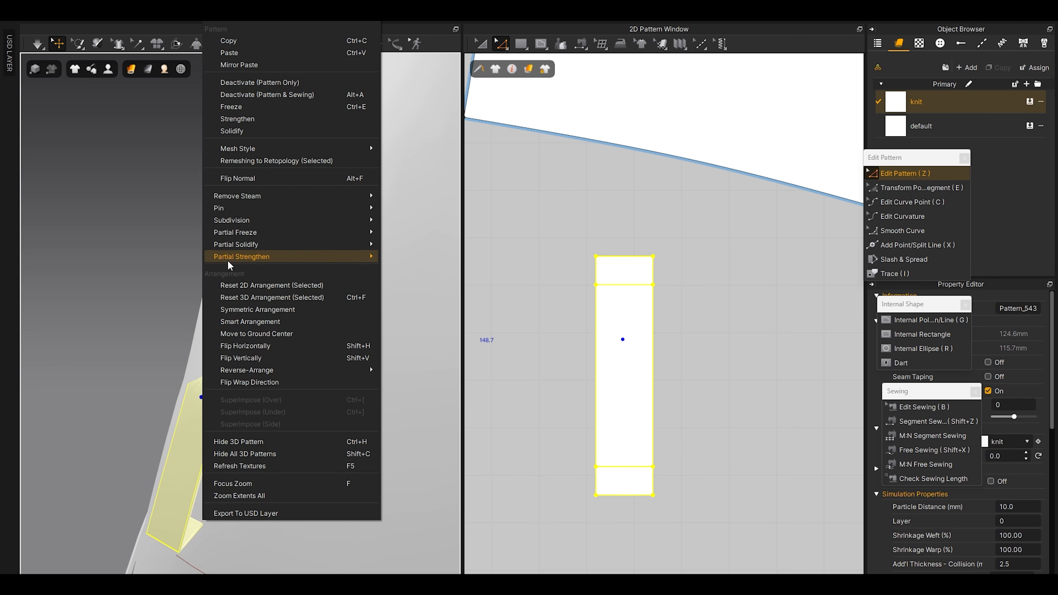
pyautogui.click(252, 296)
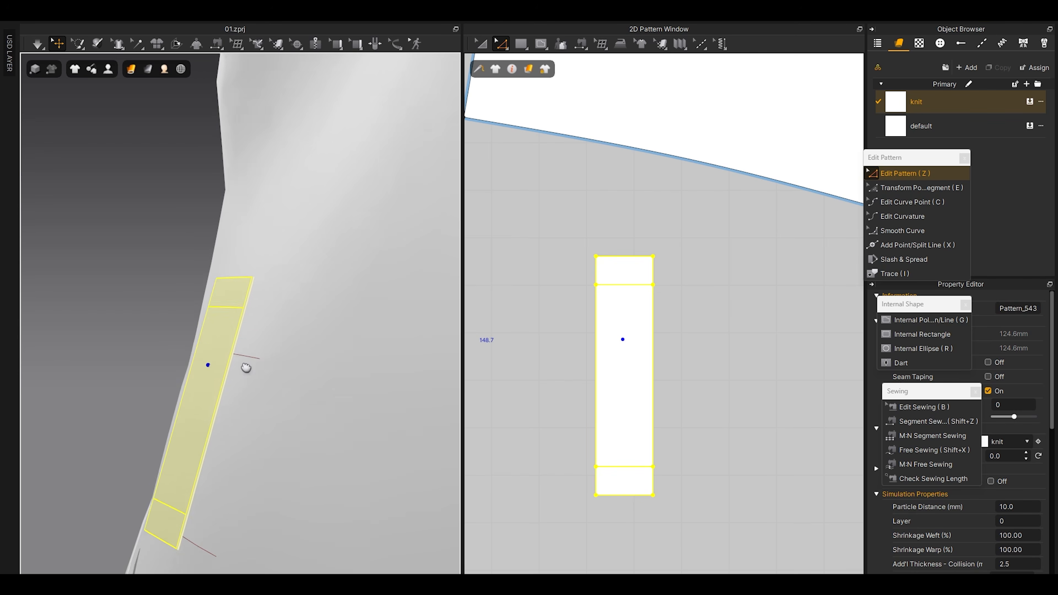
# Step: Refold the lengthened strip's ends toward the vest with Fold Arrangement, using angles of 28 at the upper line and 30 at the lower
pyautogui.press('z')
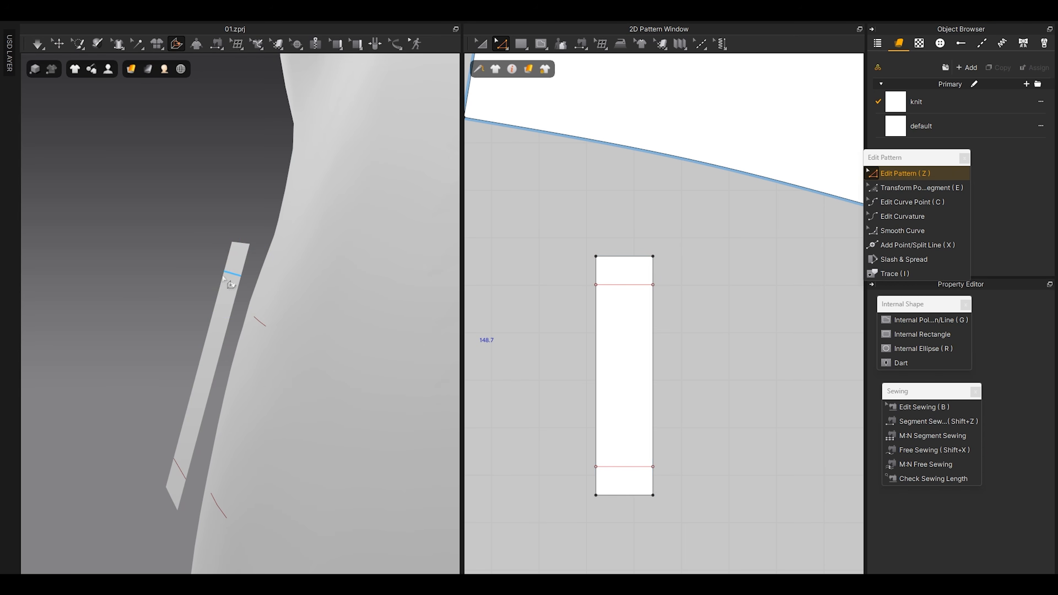
pyautogui.click(230, 274)
pyautogui.moveTo(240, 242); pyautogui.dragTo(245, 338)
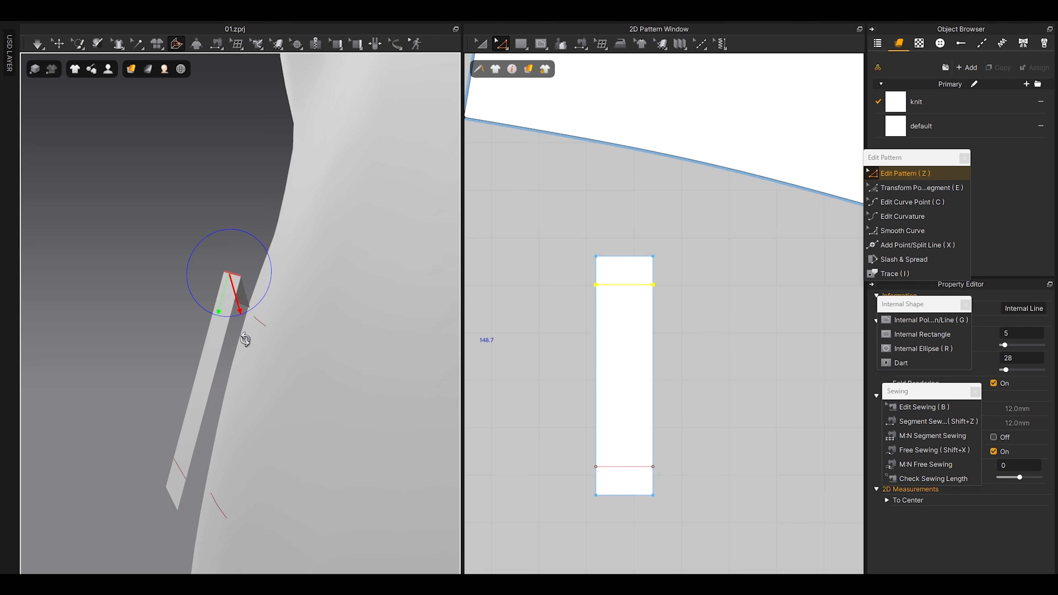
pyautogui.click(179, 469)
pyautogui.moveTo(168, 501); pyautogui.dragTo(221, 413)
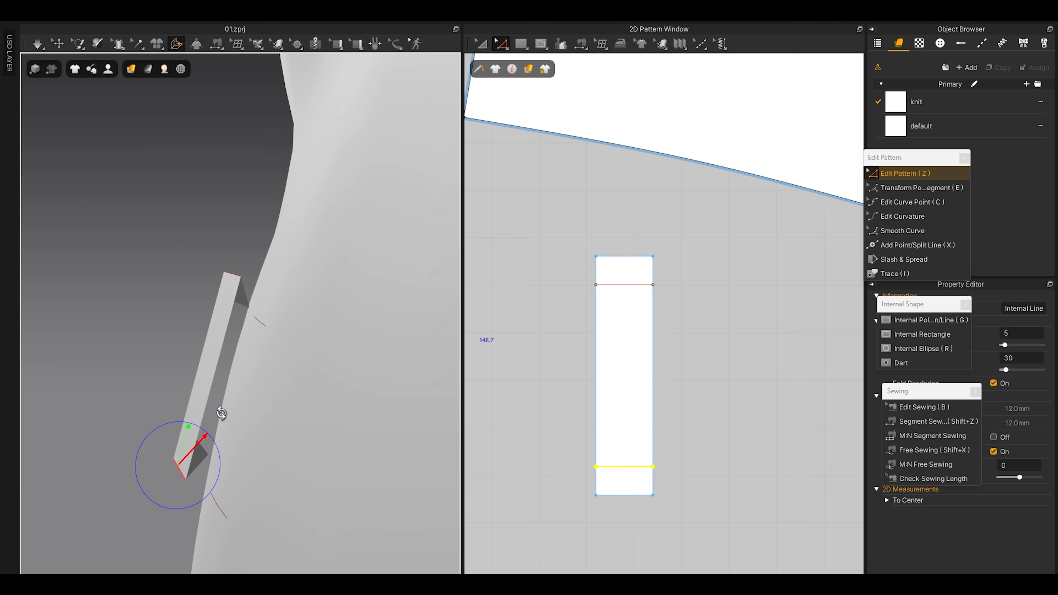
# Step: Segment-sew the loop's upper and lower internal lines to the corresponding upper and lower short lines on the garment panel
pyautogui.press('a')
pyautogui.moveTo(204, 375); pyautogui.dragTo(146, 374, button='right')
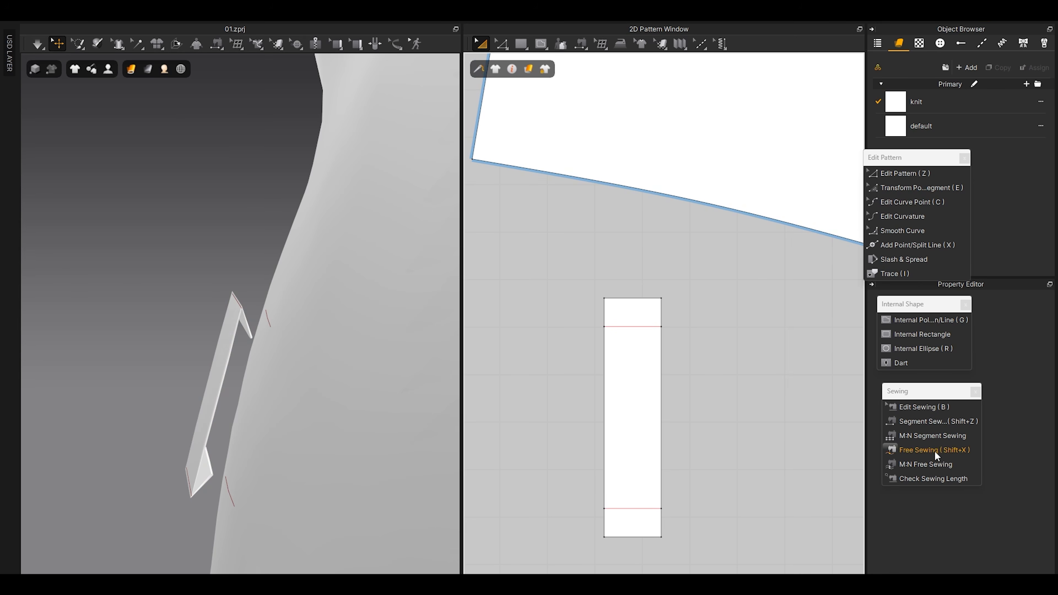
pyautogui.click(918, 421)
pyautogui.scroll(-5, 578, 351)
pyautogui.moveTo(588, 274); pyautogui.dragTo(566, 400, button='middle')
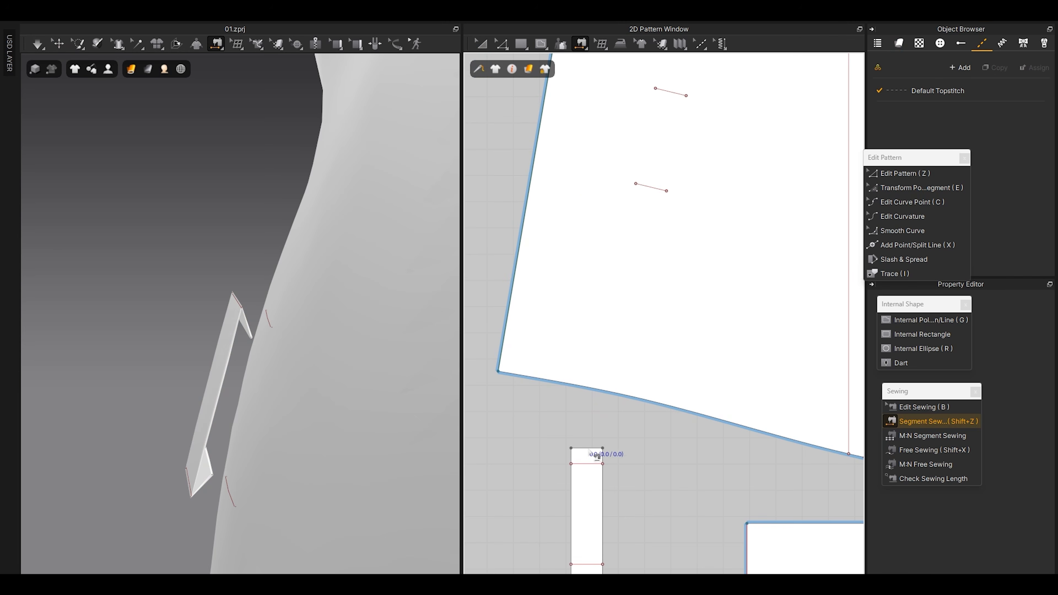
pyautogui.click(578, 464)
pyautogui.click(672, 95)
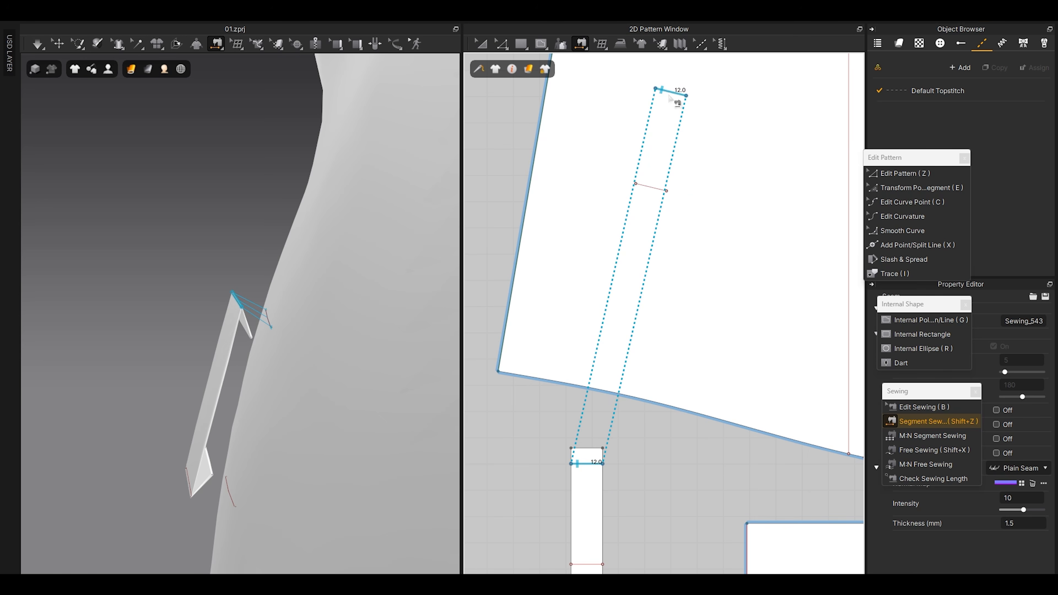
pyautogui.click(659, 187)
pyautogui.moveTo(637, 479); pyautogui.dragTo(632, 360, button='middle')
pyautogui.click(595, 442)
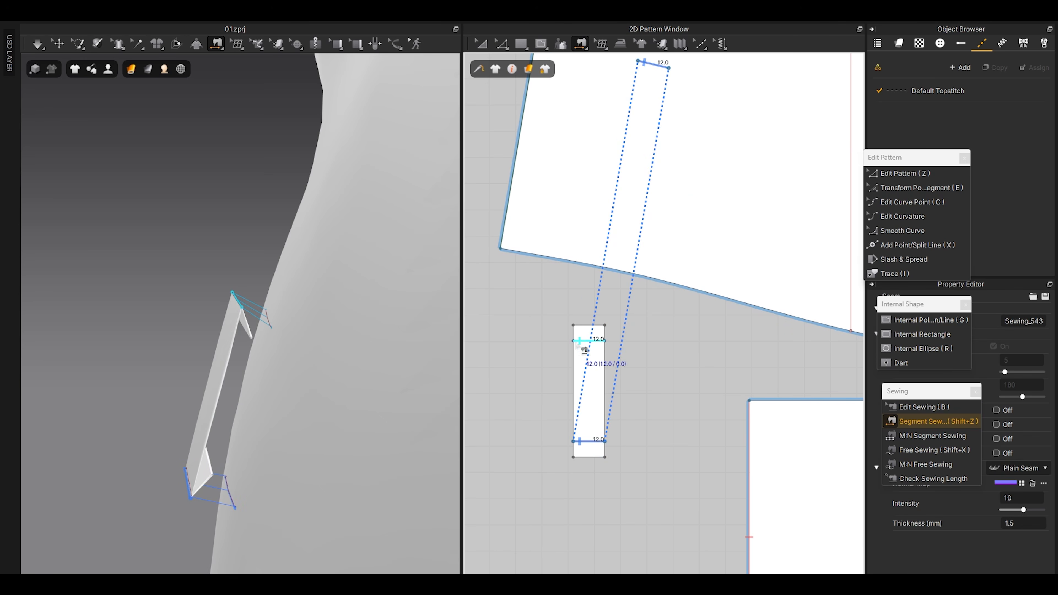
# Step: Simulate the garment so that the sewn seams pull the small loop onto the panel
pyautogui.press('q')
pyautogui.press('space')
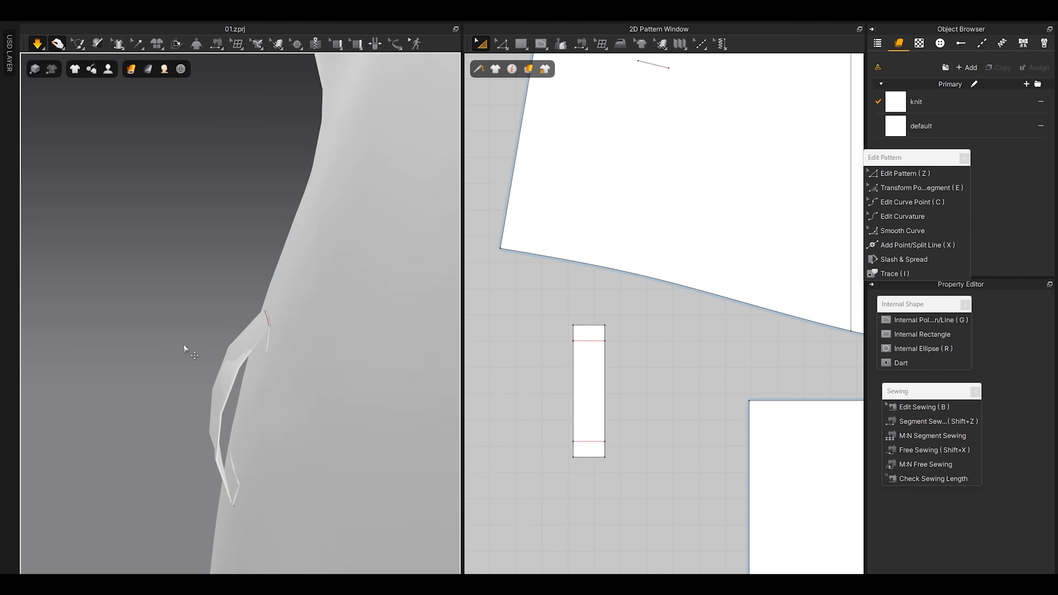
pyautogui.scroll(5, 279, 379)
pyautogui.moveTo(285, 399); pyautogui.dragTo(297, 411, button='right')
pyautogui.scroll(-5, 296, 410)
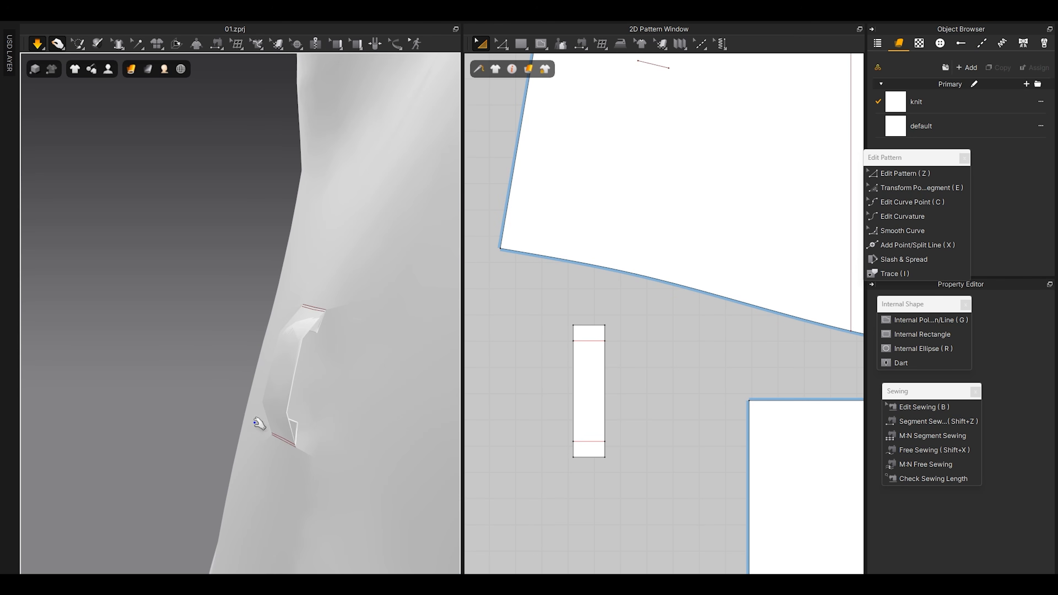
pyautogui.moveTo(281, 350); pyautogui.dragTo(263, 339, button='right')
pyautogui.press('space')
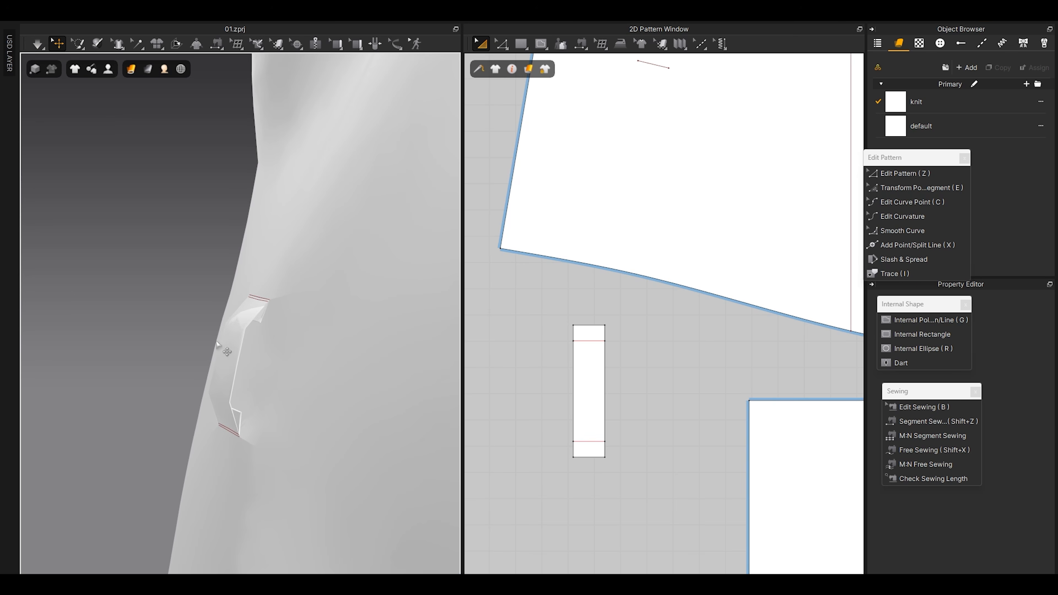
# Step: Set the loop's particle distance to 5 mm and simulate it again
pyautogui.click(235, 345)
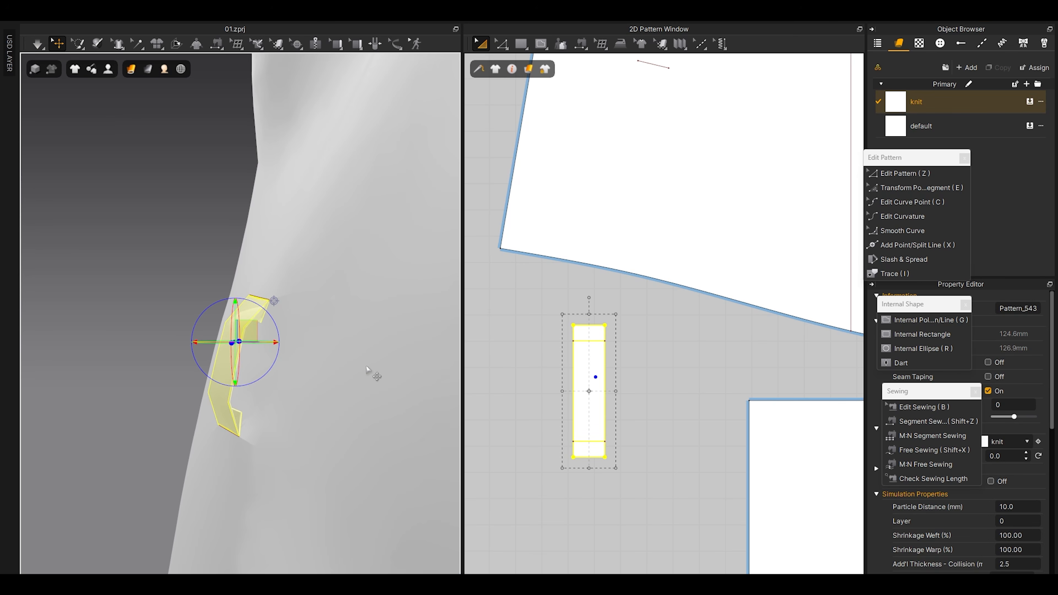
pyautogui.click(933, 421)
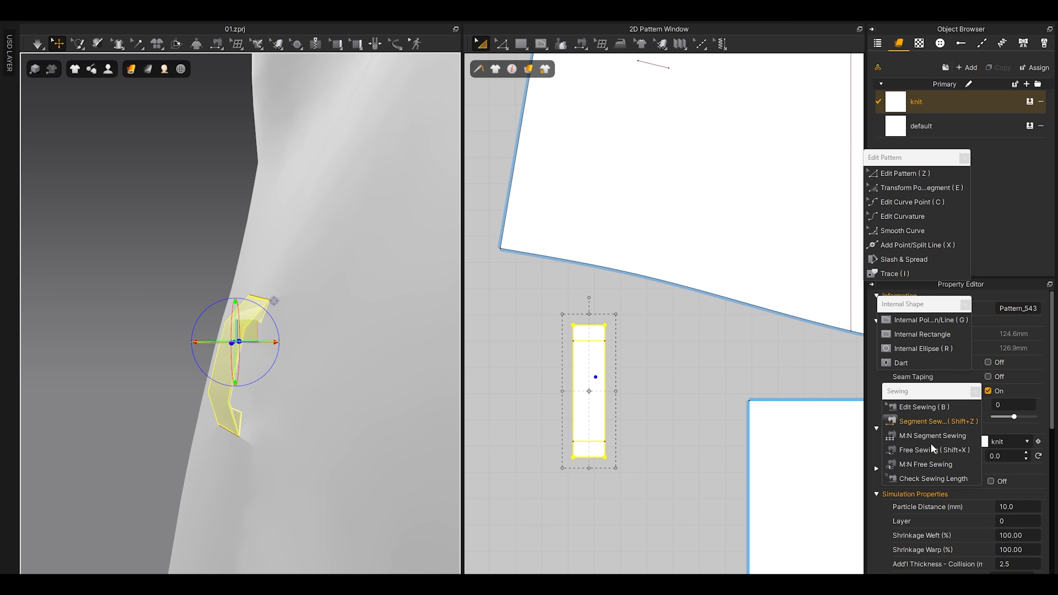
pyautogui.doubleClick(1033, 510)
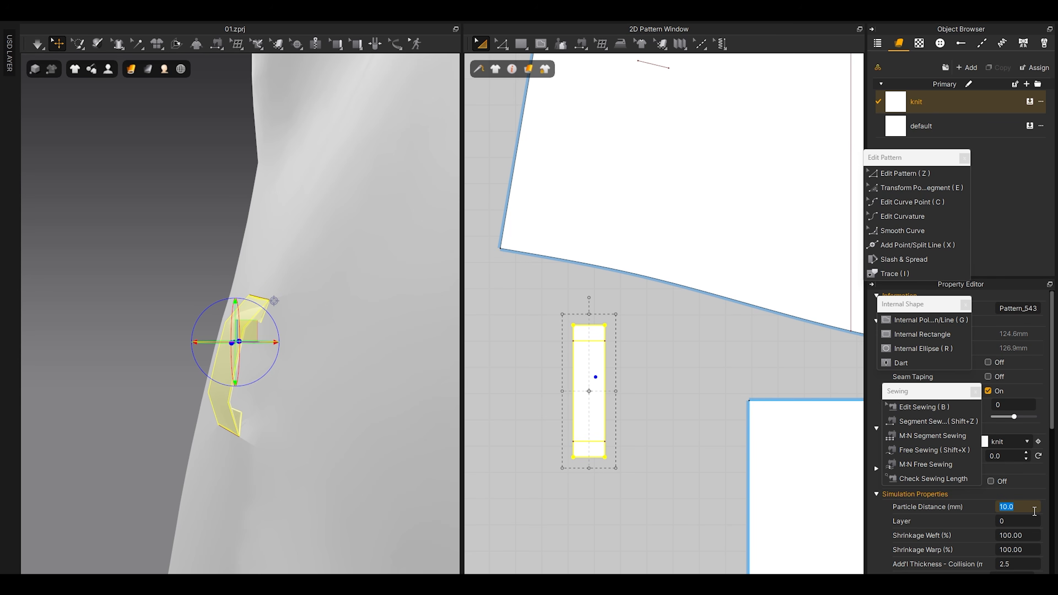
pyautogui.write('5')
pyautogui.press('Return')
pyautogui.press('space')
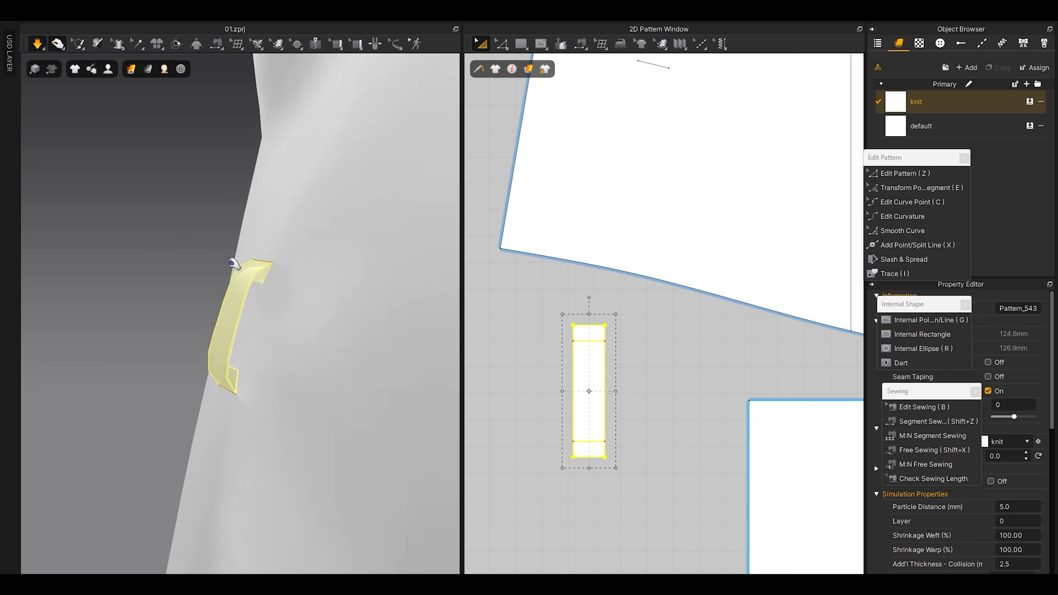
pyautogui.press('space')
# Step: Move the garment panel's lower loop attachment line slightly downward and re-simulate the loop
pyautogui.scroll(-5, 187, 256)
pyautogui.moveTo(216, 391); pyautogui.dragTo(297, 410, button='right')
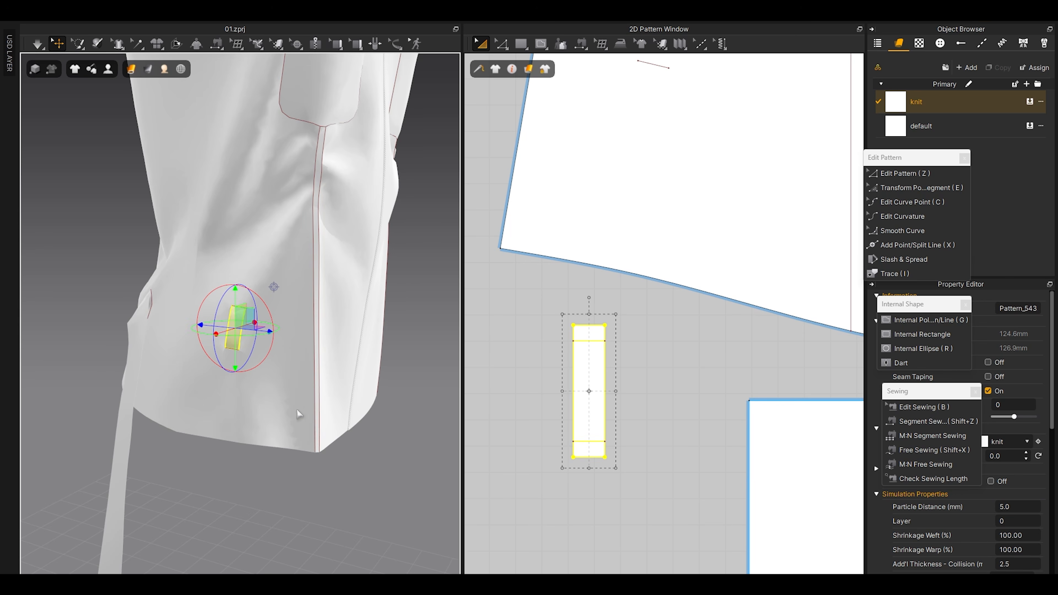
pyautogui.moveTo(228, 405); pyautogui.dragTo(327, 416, button='right')
pyautogui.moveTo(263, 452); pyautogui.dragTo(338, 368, button='right')
pyautogui.scroll(-3, 694, 173)
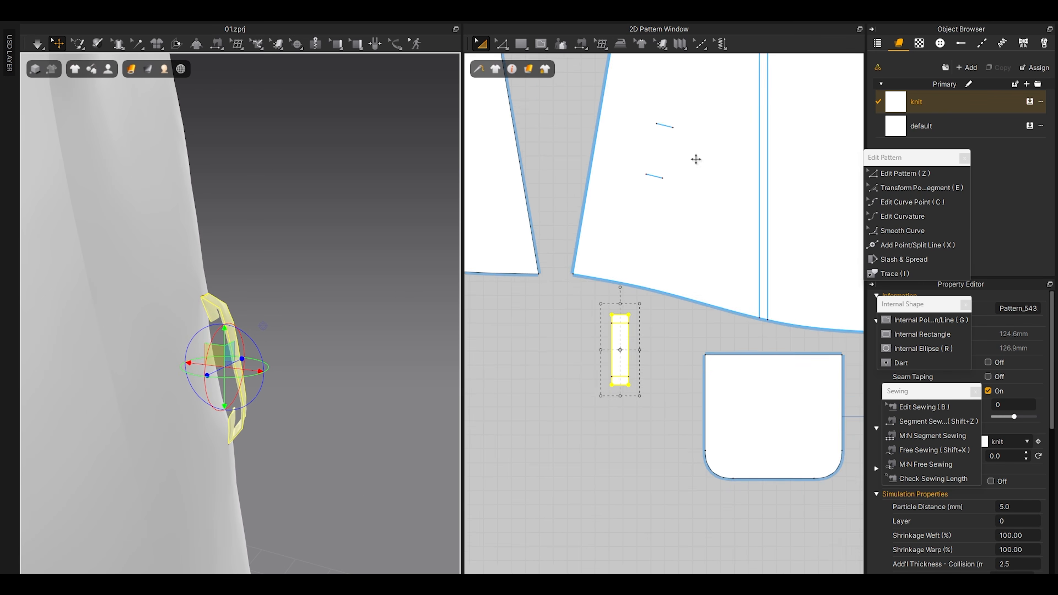
pyautogui.scroll(8, 663, 255)
pyautogui.press('z')
pyautogui.moveTo(644, 292); pyautogui.dragTo(643, 321)
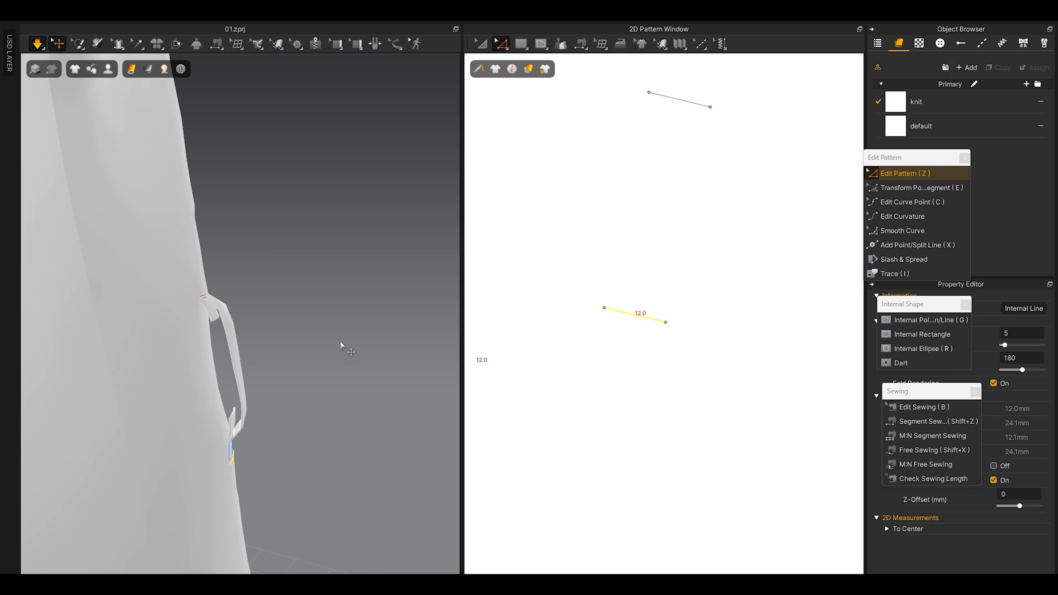
pyautogui.press('space')
pyautogui.press('space')
# Step: Box-select the mesh of the long strap's free portion and move it up toward the loop
pyautogui.scroll(-5, 249, 354)
pyautogui.moveTo(249, 353)
pyautogui.mouseDown(button='right')
pyautogui.moveTo(167, 385)
pyautogui.moveTo(281, 407)
pyautogui.moveTo(252, 336)
pyautogui.mouseUp(button='right')
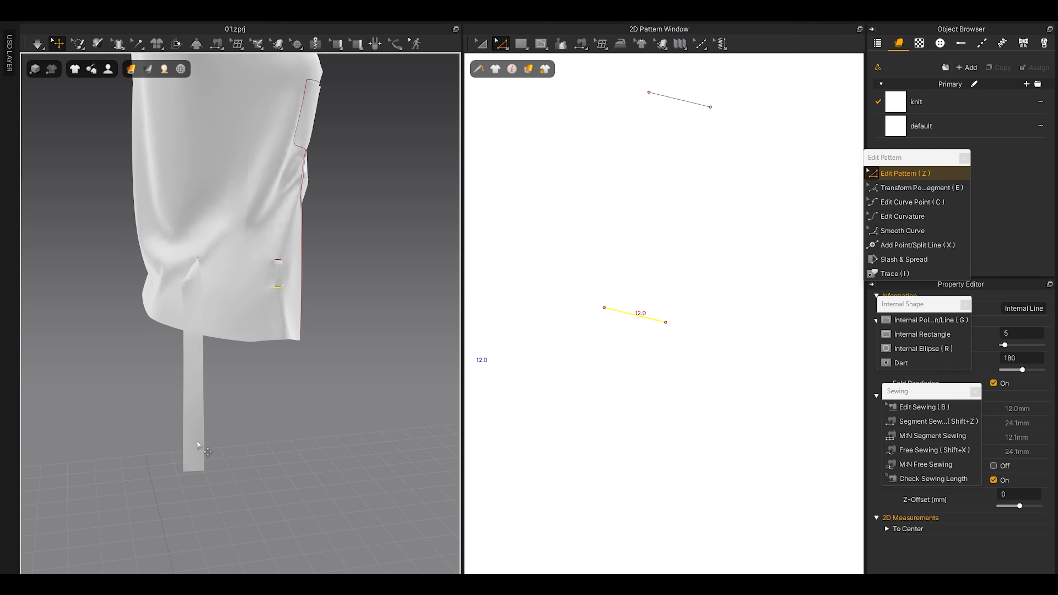
pyautogui.moveTo(82, 37)
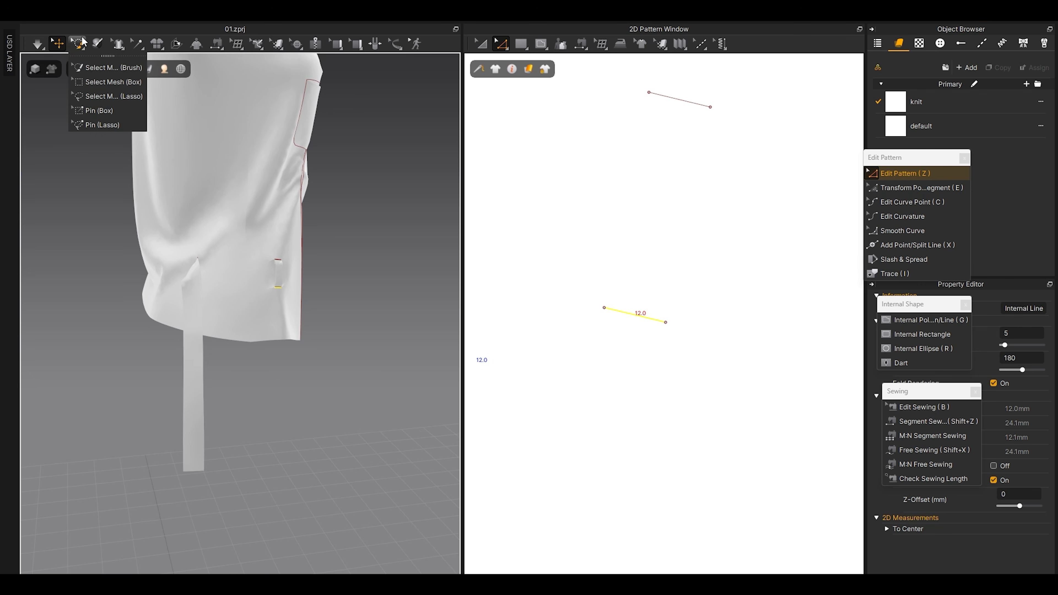
pyautogui.click(109, 83)
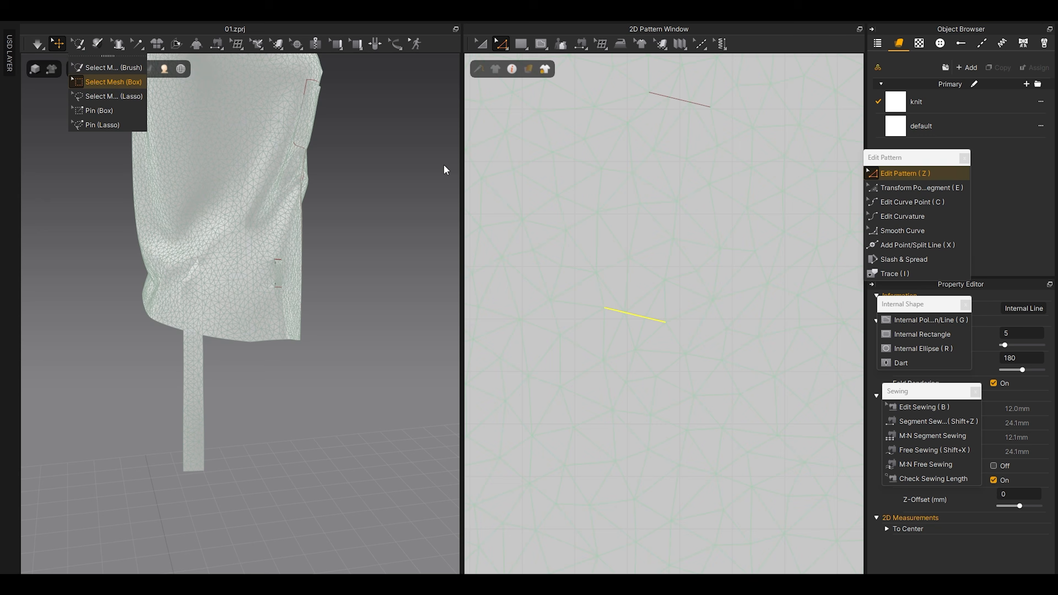
pyautogui.scroll(-6, 668, 333)
pyautogui.scroll(2, 683, 383)
pyautogui.moveTo(575, 362); pyautogui.dragTo(717, 423)
pyautogui.scroll(2, 224, 357)
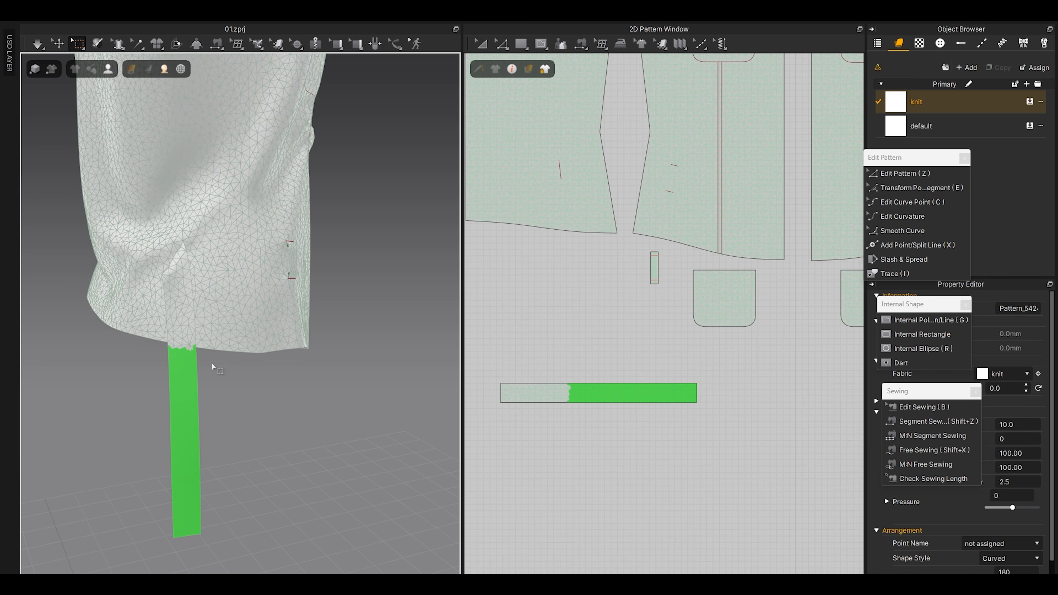
pyautogui.moveTo(217, 390); pyautogui.dragTo(261, 300)
pyautogui.moveTo(260, 300); pyautogui.dragTo(171, 277, button='right')
pyautogui.moveTo(171, 277)
pyautogui.mouseDown()
pyautogui.moveTo(148, 269)
pyautogui.moveTo(171, 262)
pyautogui.mouseUp()
pyautogui.moveTo(173, 261); pyautogui.dragTo(314, 331, button='right')
pyautogui.moveTo(182, 299); pyautogui.dragTo(267, 300)
pyautogui.moveTo(266, 300); pyautogui.dragTo(366, 388, button='right')
# Step: Reduce the mesh selection to roughly the strap's outer half and move it toward the loop opening
pyautogui.moveTo(621, 359); pyautogui.dragTo(714, 443)
pyautogui.click(176, 373)
pyautogui.moveTo(211, 335); pyautogui.dragTo(181, 427, button='right')
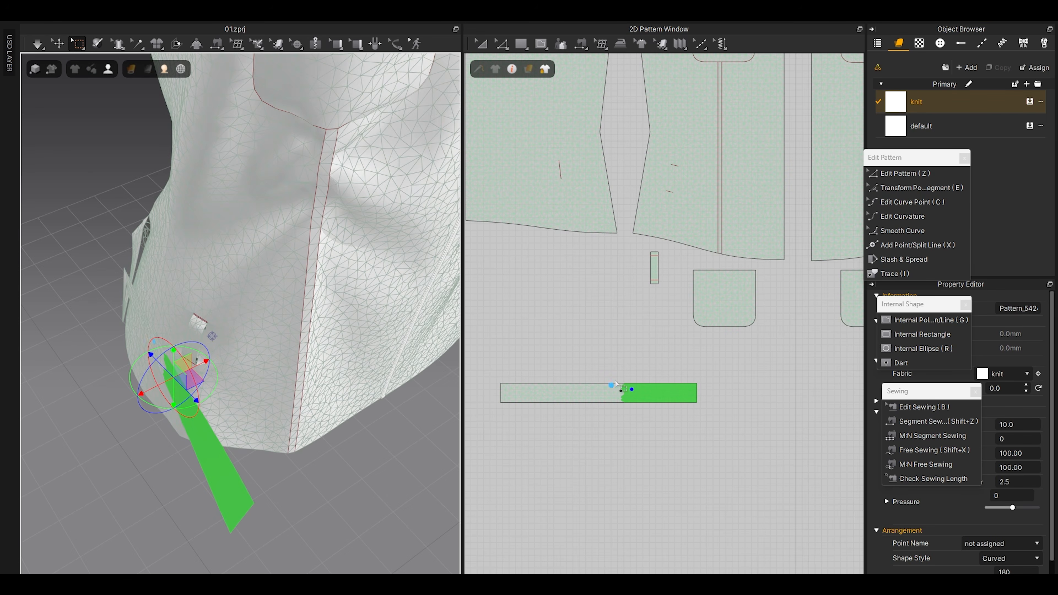
pyautogui.moveTo(602, 365); pyautogui.dragTo(711, 442)
pyautogui.moveTo(250, 400); pyautogui.dragTo(287, 350, button='right')
pyautogui.click(161, 376)
pyautogui.moveTo(192, 334); pyautogui.dragTo(158, 411, button='right')
pyautogui.moveTo(139, 406); pyautogui.dragTo(185, 412)
pyautogui.moveTo(199, 436); pyautogui.dragTo(157, 413, button='right')
pyautogui.moveTo(138, 396); pyautogui.dragTo(197, 387)
# Step: Align the selected strap section so it passes underneath the loop and extends out the other side
pyautogui.moveTo(160, 419); pyautogui.dragTo(269, 394, button='right')
pyautogui.moveTo(269, 394); pyautogui.dragTo(256, 412)
pyautogui.moveTo(256, 412)
pyautogui.mouseDown(button='right')
pyautogui.moveTo(195, 439)
pyautogui.moveTo(250, 402)
pyautogui.mouseUp(button='right')
pyautogui.moveTo(267, 395); pyautogui.dragTo(248, 361)
pyautogui.click(275, 394)
pyautogui.moveTo(247, 402)
pyautogui.mouseDown(button='right')
pyautogui.moveTo(327, 402)
pyautogui.moveTo(249, 417)
pyautogui.mouseUp(button='right')
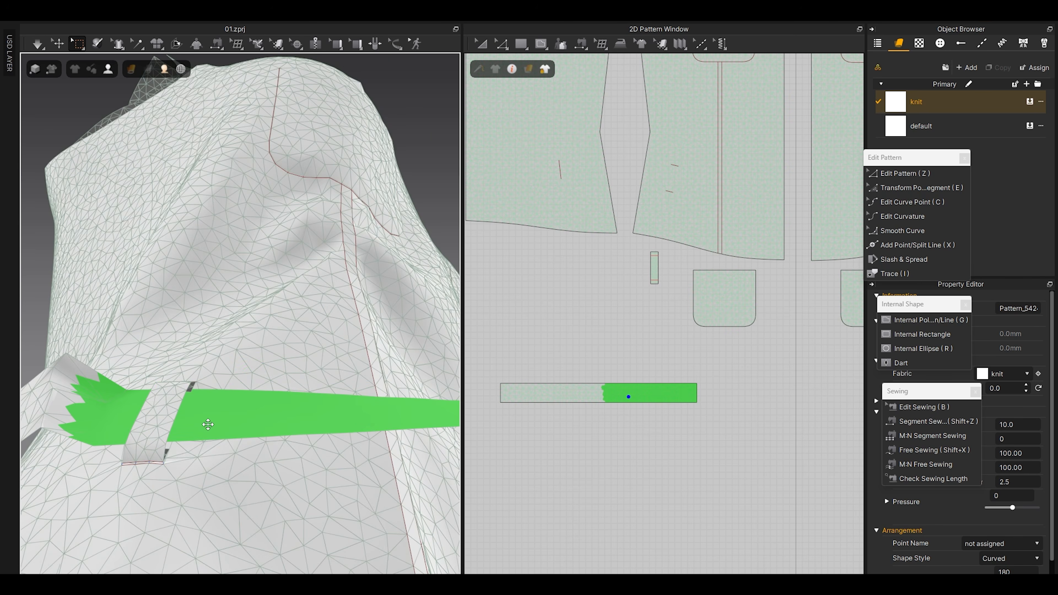
# Step: Run the simulation and pull the strap's free end through the loop until it lies snug around the garment
pyautogui.scroll(5, 241, 479)
pyautogui.scroll(-10, 274, 470)
pyautogui.click(42, 57)
pyautogui.click(58, 43)
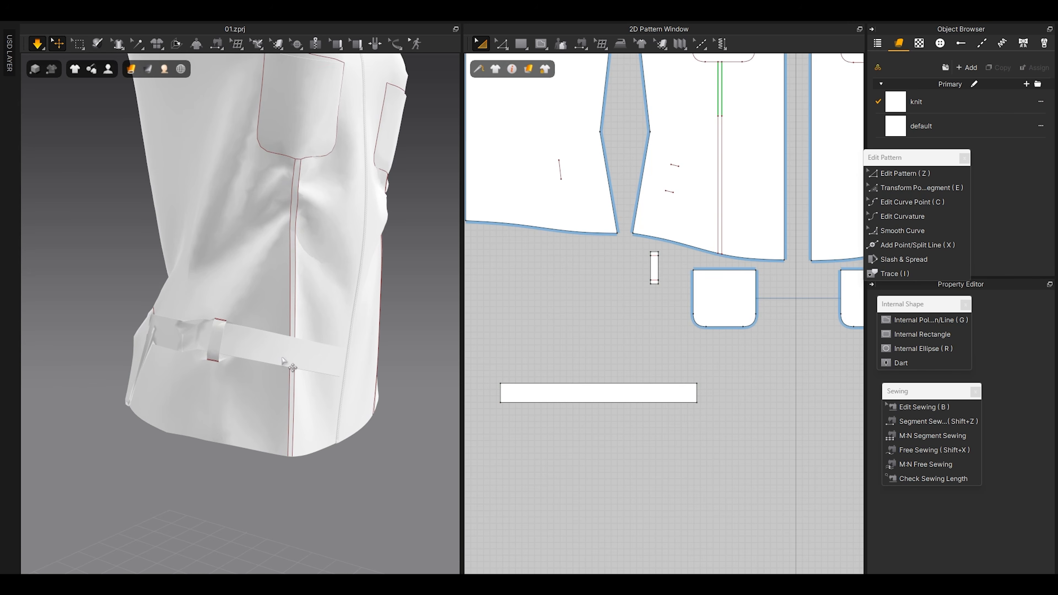
pyautogui.press('space')
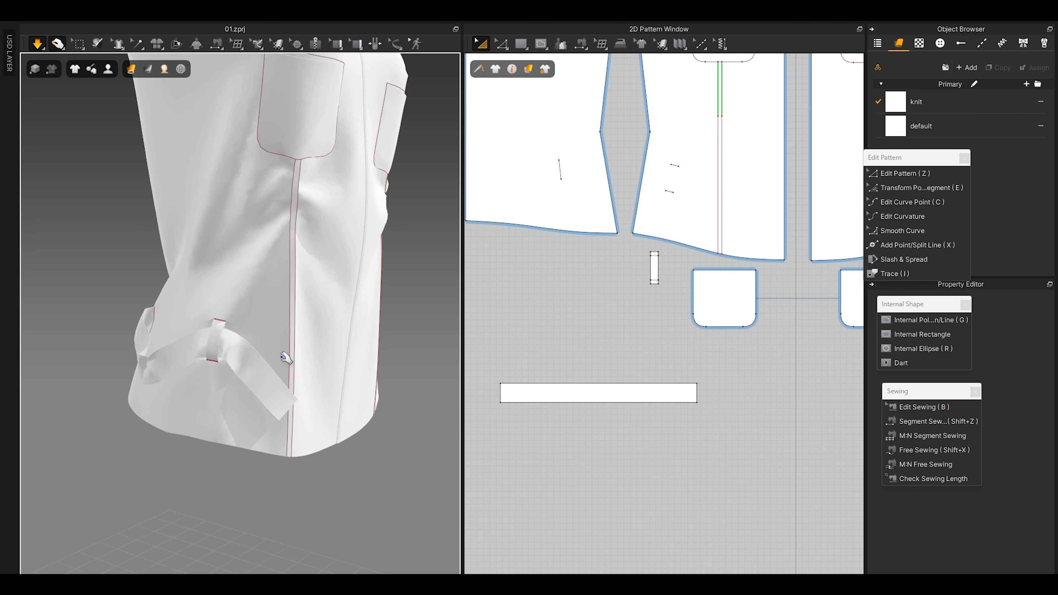
pyautogui.moveTo(261, 389); pyautogui.dragTo(394, 361)
pyautogui.moveTo(238, 364); pyautogui.dragTo(267, 354)
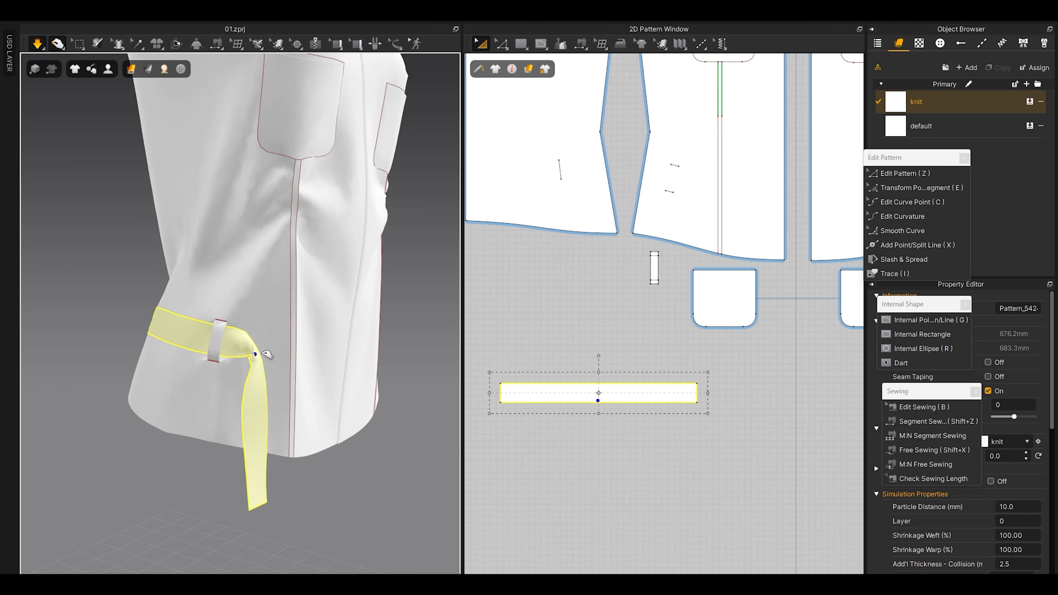
# Step: Stop the simulation and inspect how the threaded strap hangs from the loop
pyautogui.scroll(-3, 283, 378)
pyautogui.moveTo(283, 378); pyautogui.dragTo(274, 432, button='right')
pyautogui.scroll(3, 275, 381)
pyautogui.click(147, 321)
pyautogui.scroll(-5, 283, 410)
pyautogui.scroll(3, 274, 433)
pyautogui.scroll(5, 274, 433)
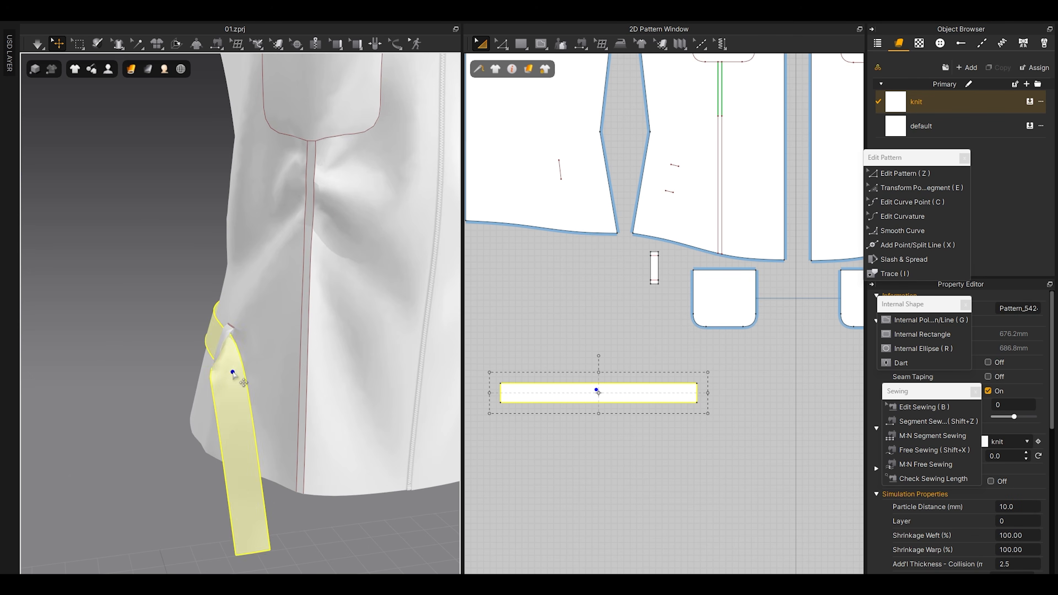
pyautogui.click(239, 373)
pyautogui.moveTo(239, 377); pyautogui.dragTo(262, 396, button='right')
pyautogui.scroll(5, 739, 169)
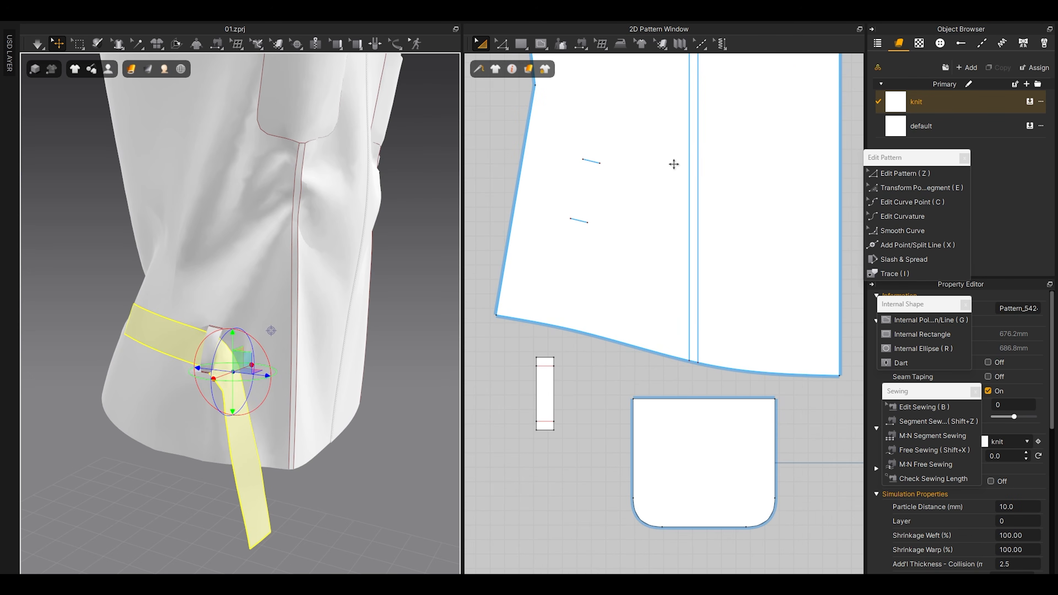
# Step: Copy the two short loop attachment lines and paste them about 44 mm away, toward the panel's vertical seam
pyautogui.moveTo(672, 163); pyautogui.dragTo(742, 201, button='middle')
pyautogui.press('z')
pyautogui.moveTo(698, 172); pyautogui.dragTo(622, 273)
pyautogui.scroll(3, 693, 214)
pyautogui.hotkey('ctrl', 'c')
pyautogui.hotkey('ctrl', 'v')
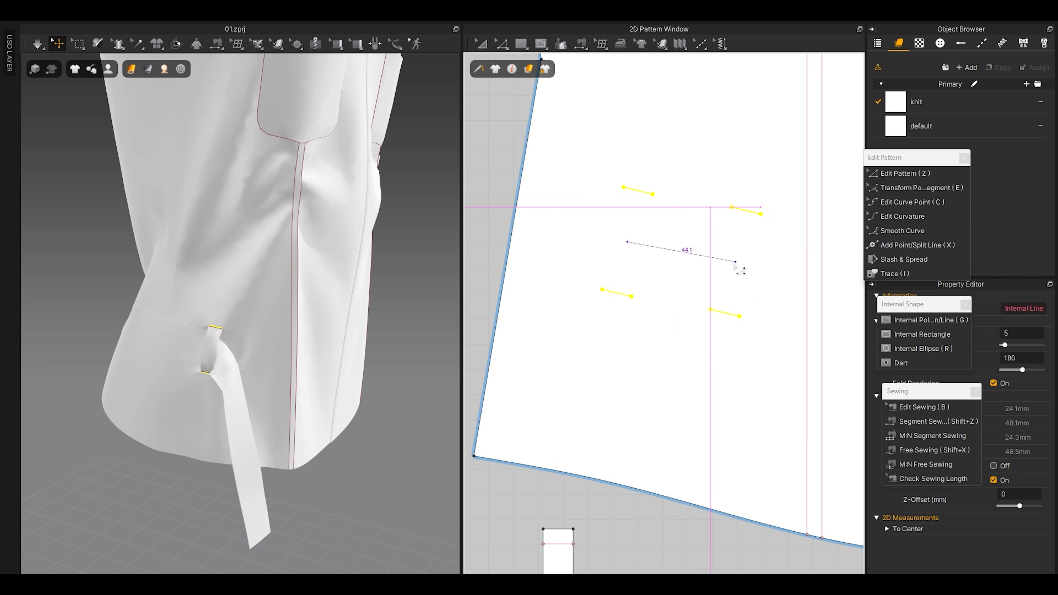
pyautogui.click(735, 262)
pyautogui.scroll(3, 281, 350)
pyautogui.scroll(-5, 691, 288)
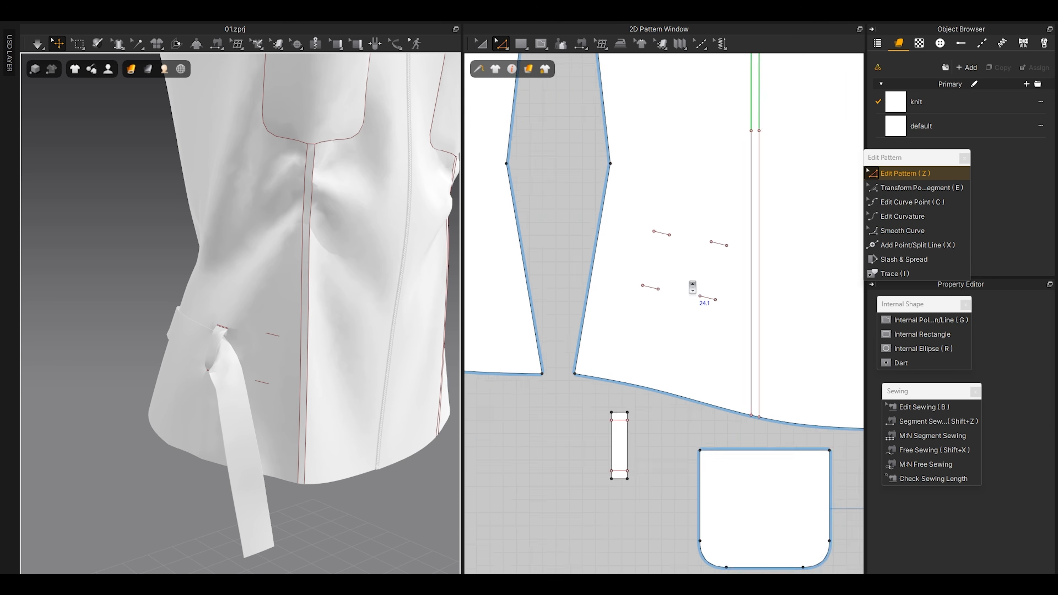
# Step: Duplicate the loop pattern piece and place the copy about 32 mm beside the original
pyautogui.click(673, 373)
pyautogui.hotkey('ctrl', 'c')
pyautogui.hotkey('ctrl', 'v')
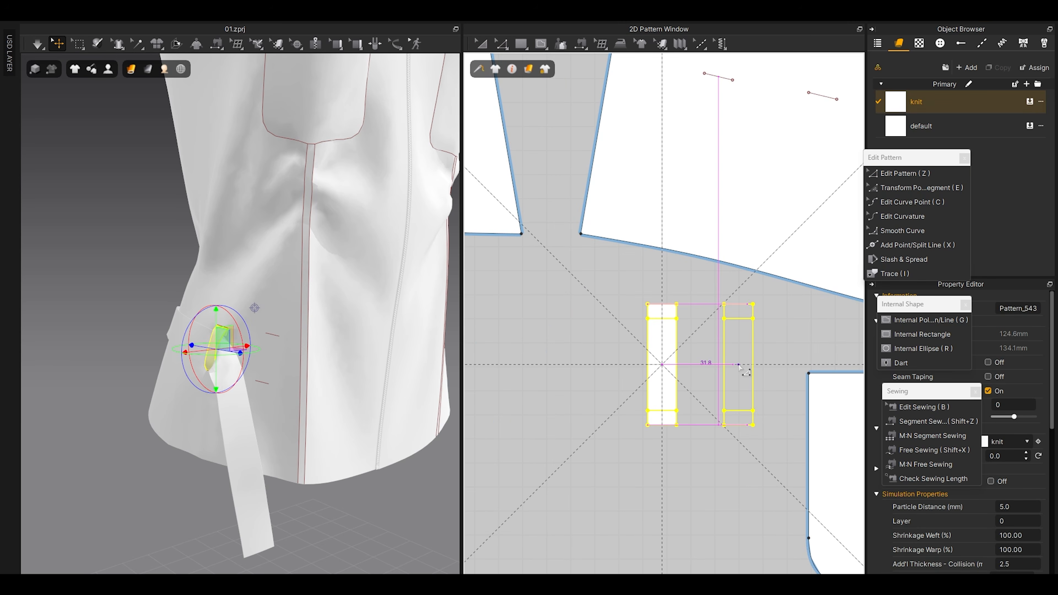
pyautogui.click(738, 364)
# Step: Move the copied loop out from the original in 3D and rotate it in front of the garment
pyautogui.scroll(3, 251, 377)
pyautogui.moveTo(253, 375); pyautogui.dragTo(205, 338, button='right')
pyautogui.moveTo(205, 339); pyautogui.dragTo(289, 330)
pyautogui.moveTo(339, 369); pyautogui.dragTo(246, 398, button='right')
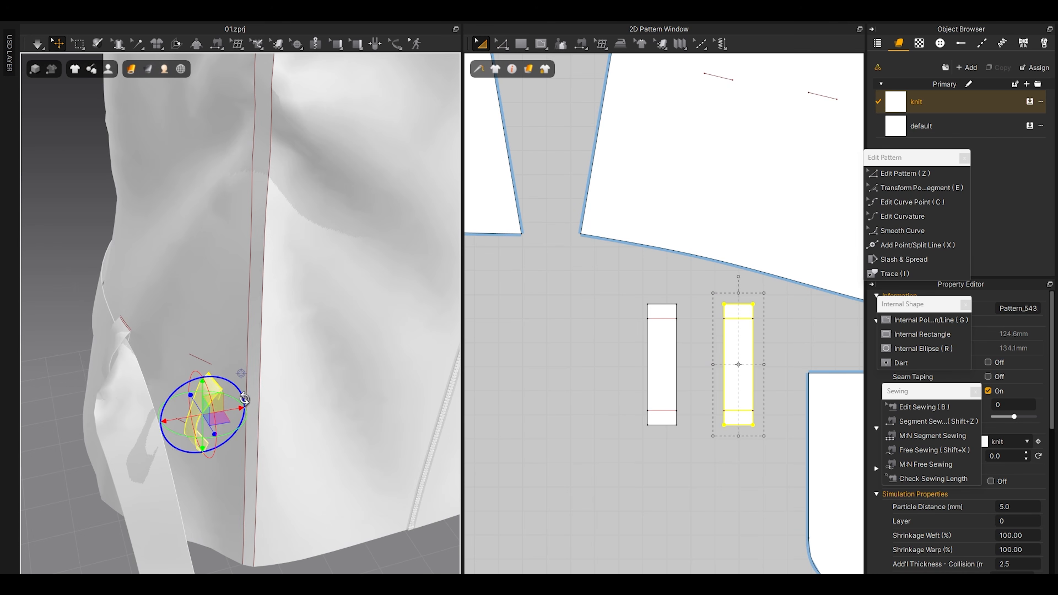
pyautogui.moveTo(206, 412); pyautogui.dragTo(193, 405)
pyautogui.moveTo(219, 423)
pyautogui.mouseDown(button='right')
pyautogui.moveTo(175, 463)
pyautogui.moveTo(199, 422)
pyautogui.mouseUp(button='right')
pyautogui.moveTo(246, 414); pyautogui.dragTo(207, 386)
pyautogui.moveTo(183, 416); pyautogui.dragTo(270, 430, button='right')
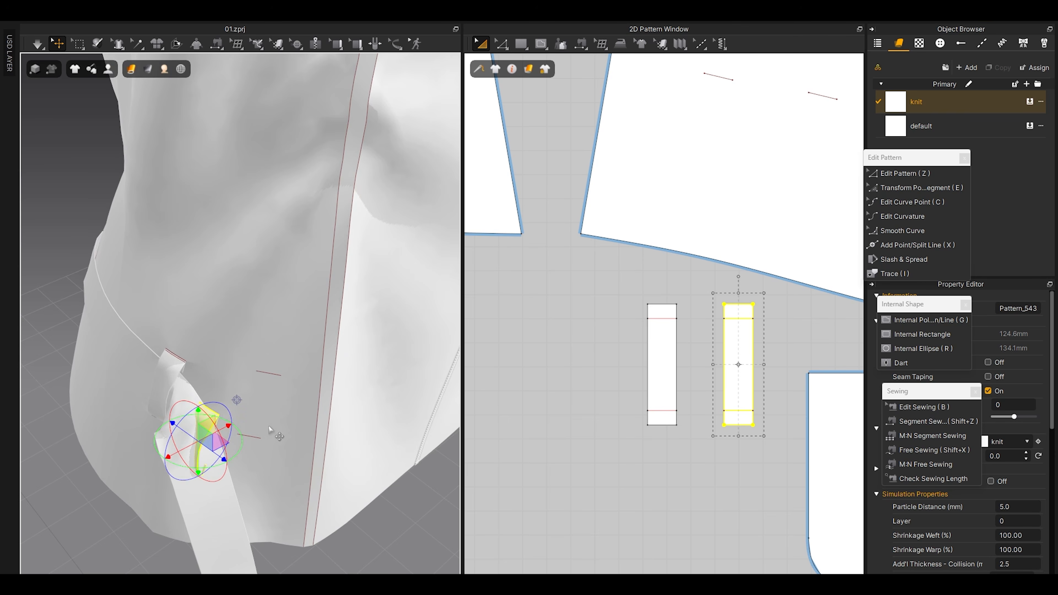
# Step: Move the copied loop beside the pasted attachment lines, rotate it to face the panel, and deselect it
pyautogui.moveTo(218, 441); pyautogui.dragTo(268, 433)
pyautogui.moveTo(268, 433); pyautogui.dragTo(257, 415, button='right')
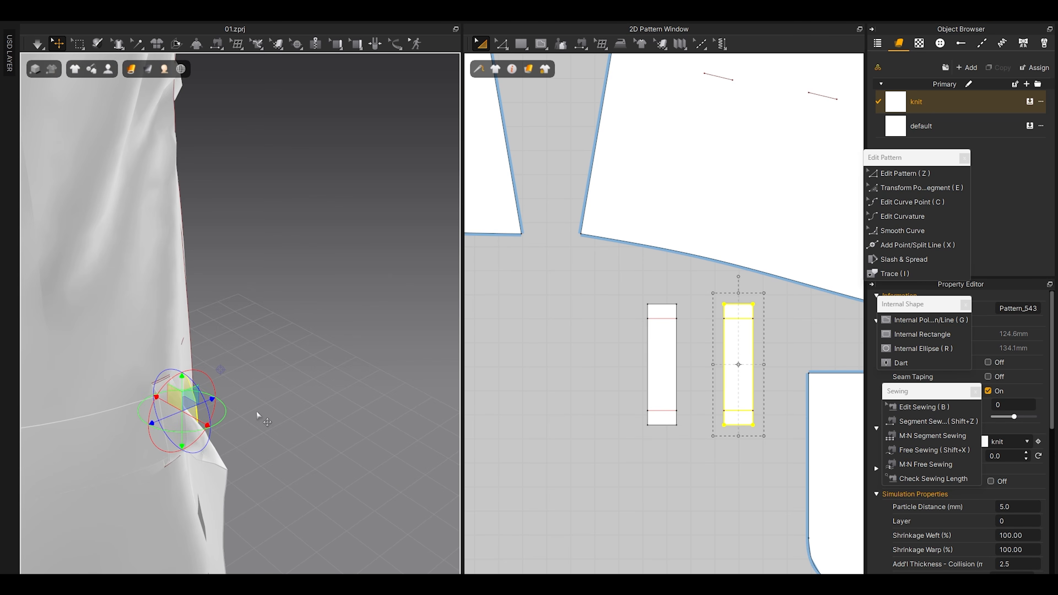
pyautogui.moveTo(194, 402); pyautogui.dragTo(222, 388)
pyautogui.moveTo(279, 420); pyautogui.dragTo(225, 495, button='right')
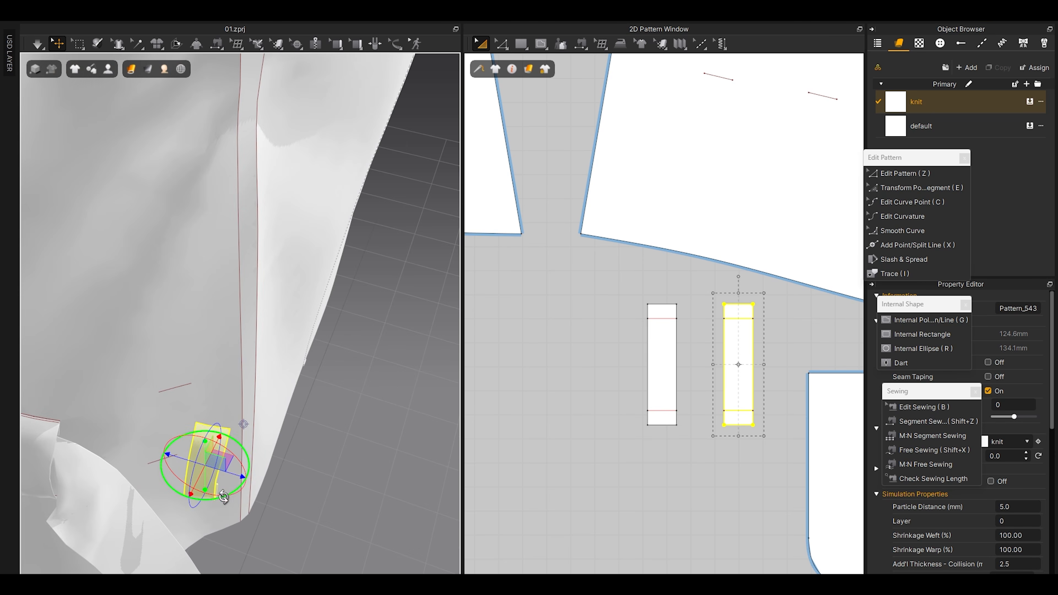
pyautogui.moveTo(221, 497); pyautogui.dragTo(250, 495)
pyautogui.moveTo(250, 495); pyautogui.dragTo(245, 476, button='right')
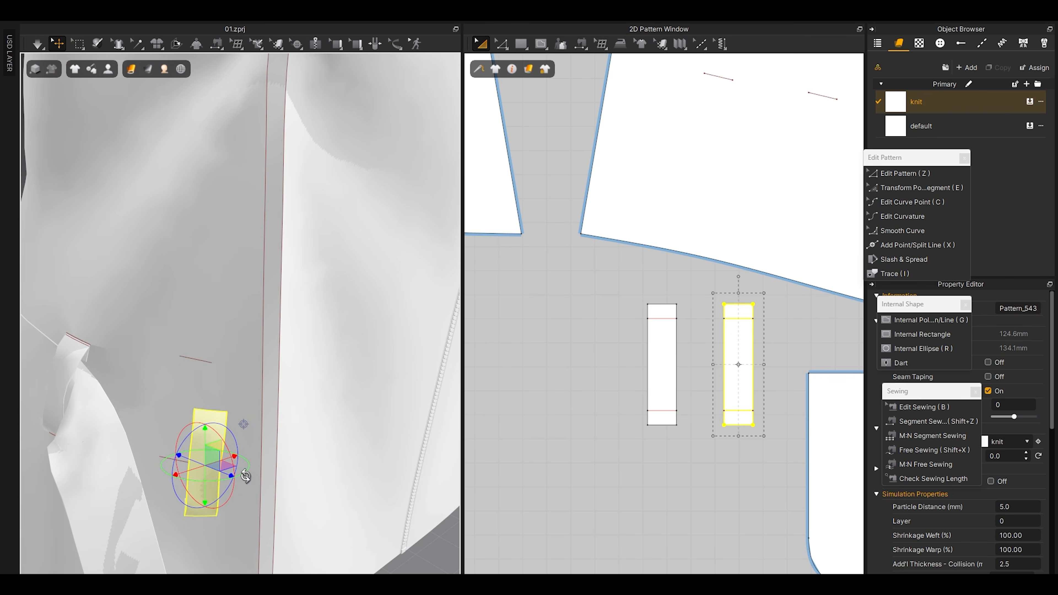
pyautogui.moveTo(213, 454); pyautogui.dragTo(201, 404)
pyautogui.scroll(-3, 663, 262)
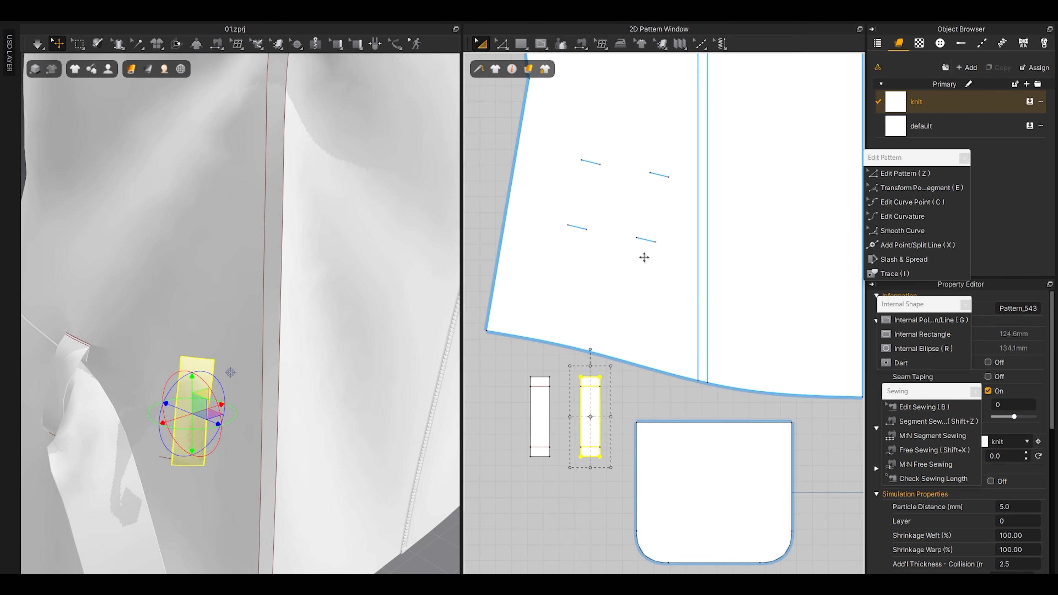
pyautogui.scroll(3, 578, 396)
pyautogui.click(629, 385)
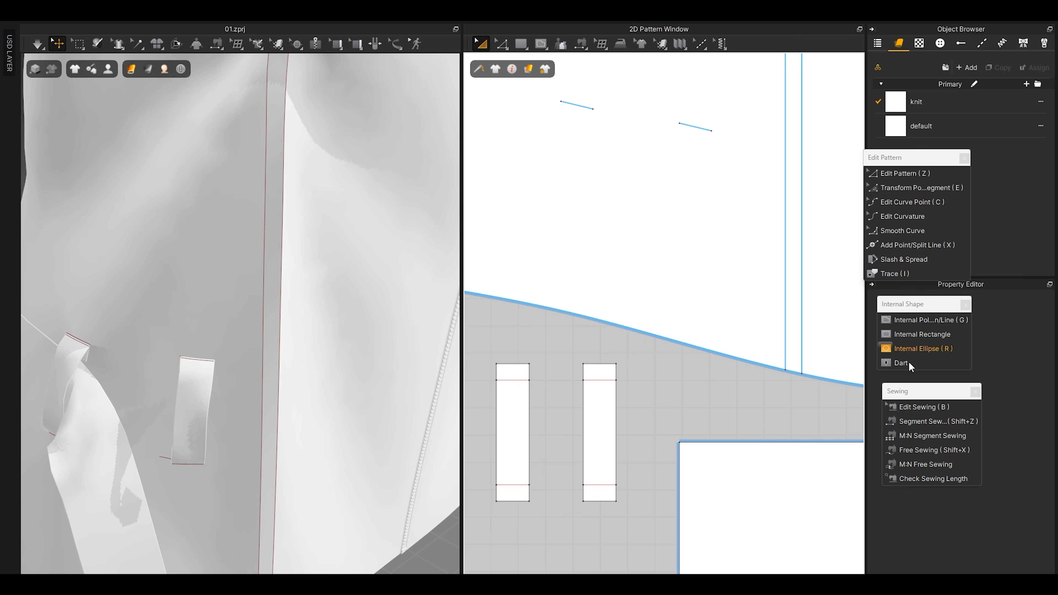
# Step: Sew the two internal lines of the copied loop piece to the two pasted attachment lines on the garment panel
pyautogui.click(905, 420)
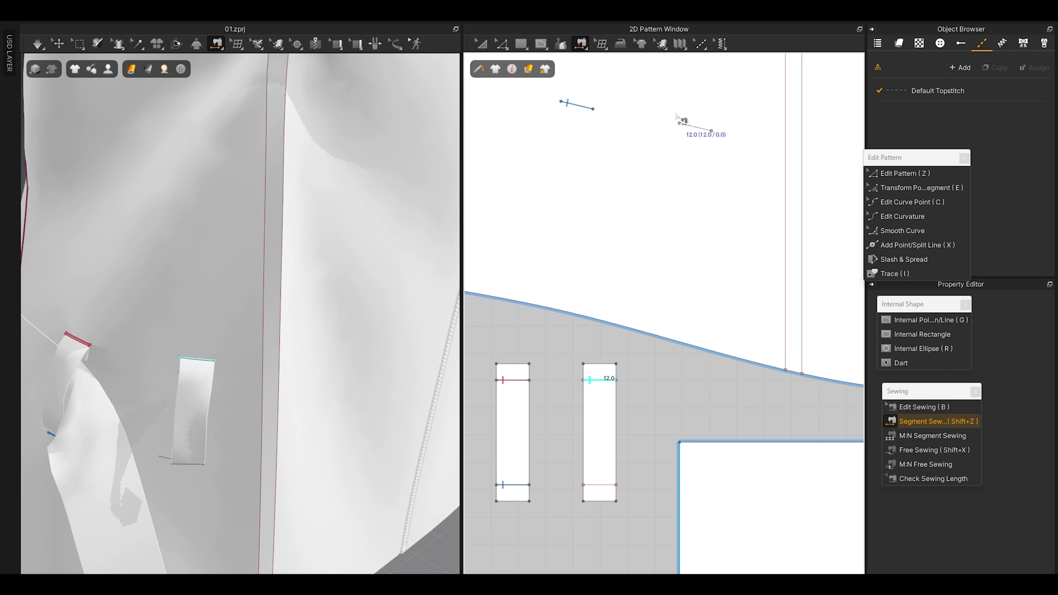
pyautogui.moveTo(695, 70); pyautogui.dragTo(655, 231, button='middle')
pyautogui.click(671, 177)
pyautogui.click(655, 290)
pyautogui.moveTo(597, 447); pyautogui.dragTo(637, 237, button='middle')
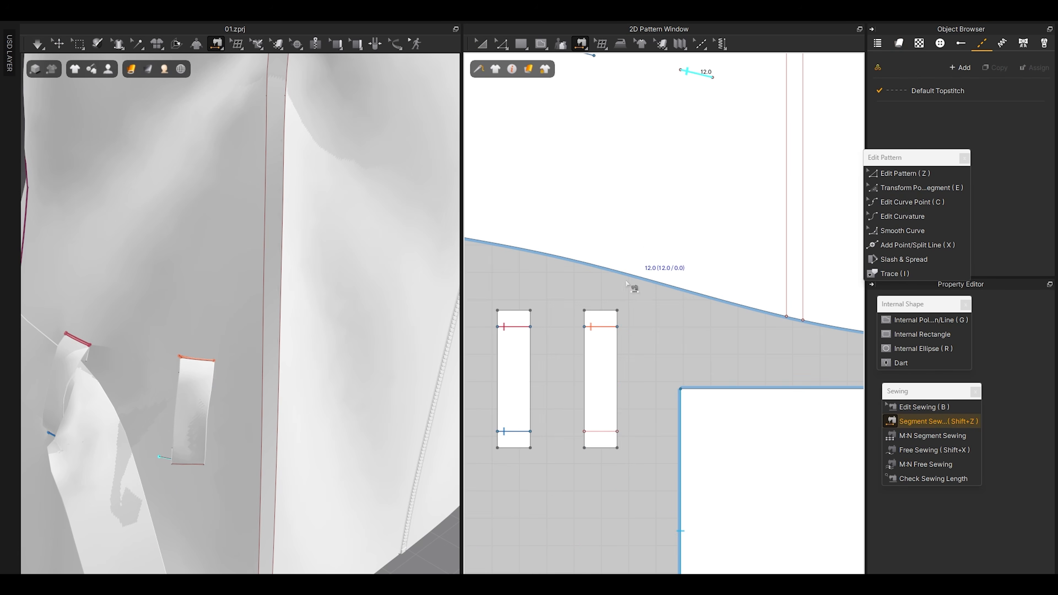
pyautogui.click(602, 432)
pyautogui.click(599, 431)
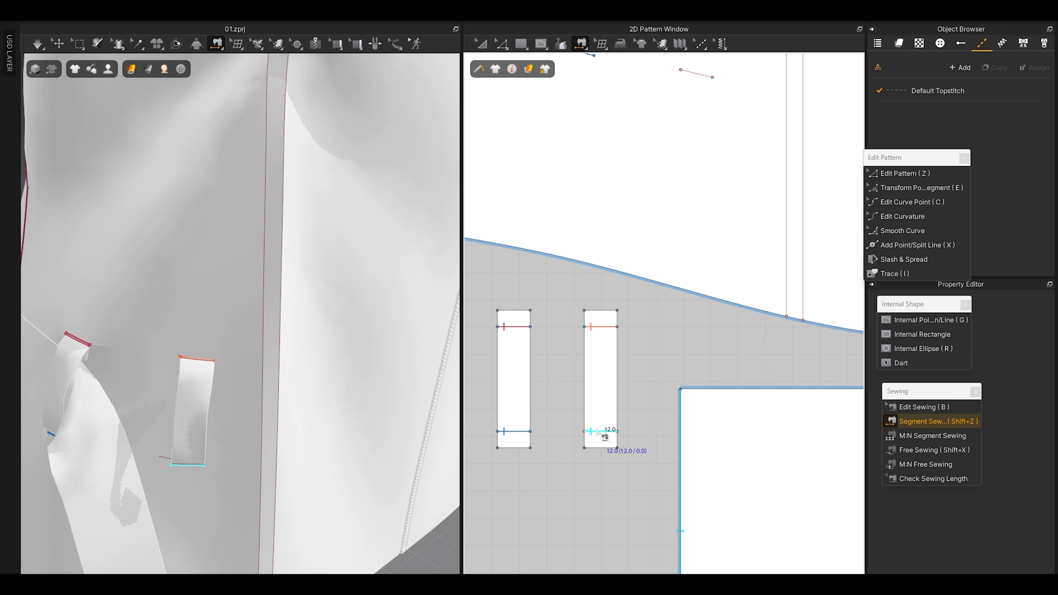
pyautogui.click(682, 79)
# Step: Simulate the garment to pull the copied loop onto the panel, and stop the simulation
pyautogui.press('space')
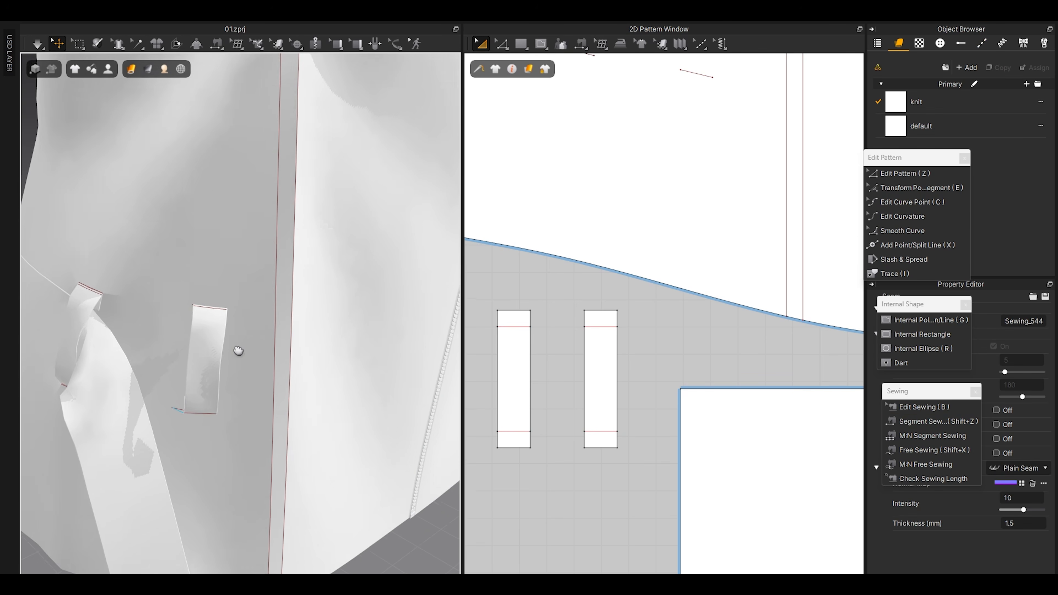
pyautogui.moveTo(232, 343); pyautogui.dragTo(185, 355, button='right')
pyautogui.press('space')
# Step: Select the mesh of the long strap from its free end to just past the section hanging below the first loop
pyautogui.scroll(-5, 210, 362)
pyautogui.click(78, 43)
pyautogui.scroll(-5, 559, 292)
pyautogui.moveTo(586, 362); pyautogui.dragTo(722, 219, button='middle')
pyautogui.moveTo(625, 362); pyautogui.dragTo(794, 487)
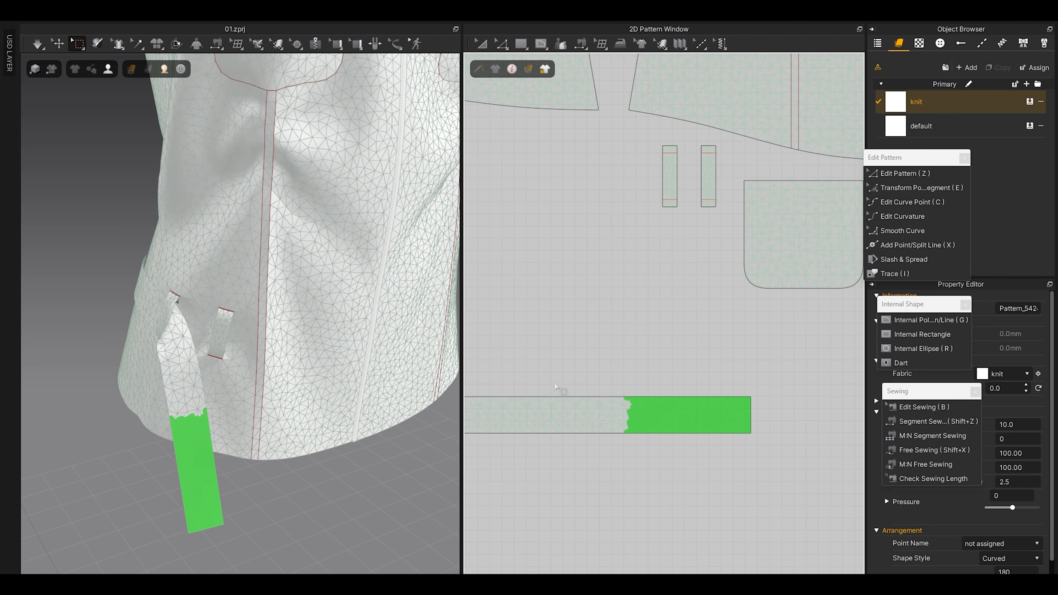
pyautogui.click(637, 349)
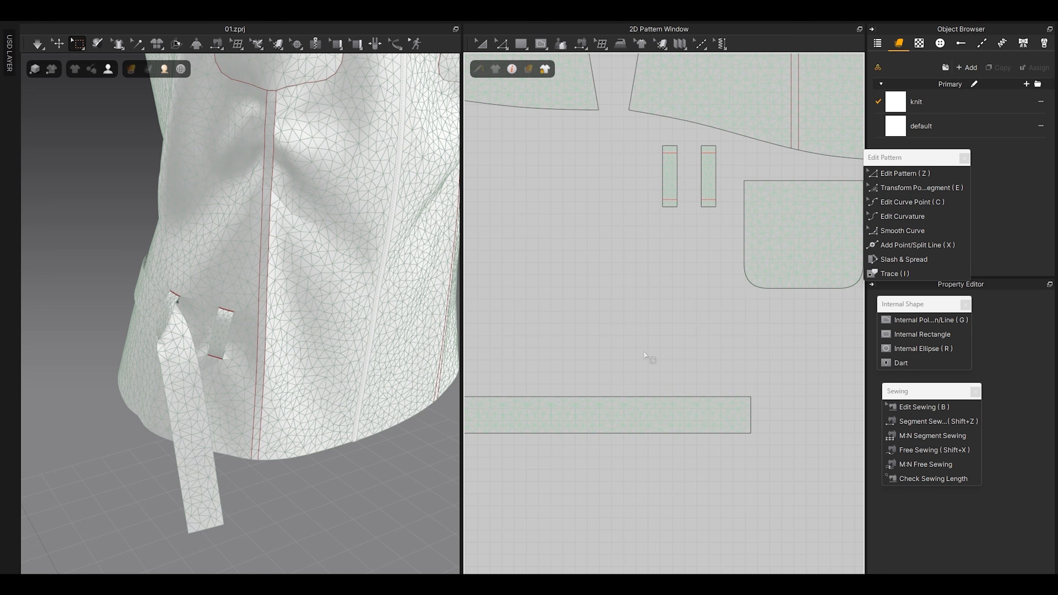
pyautogui.moveTo(641, 408); pyautogui.dragTo(647, 366, button='middle')
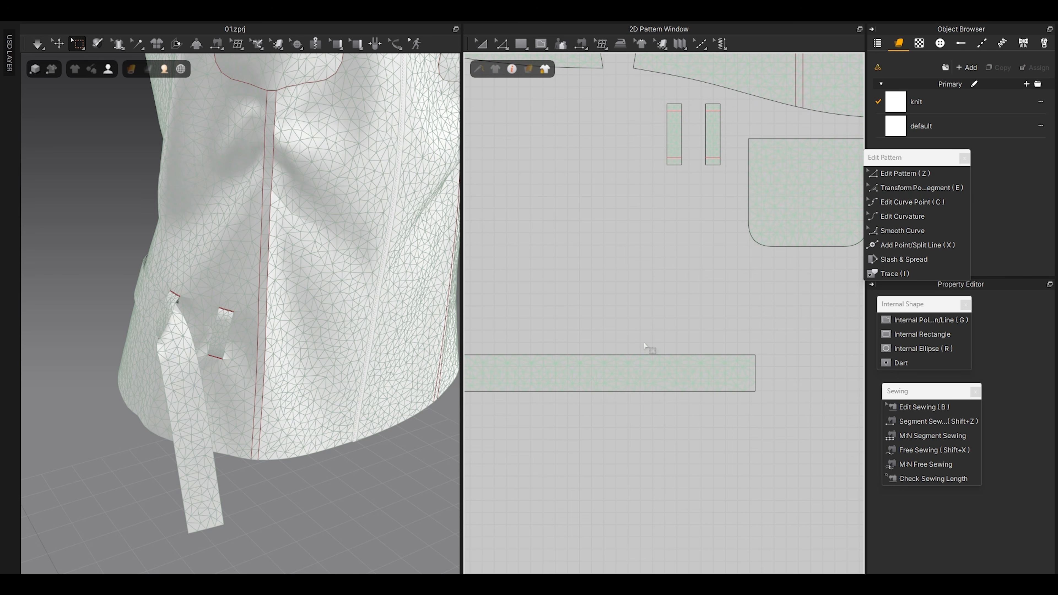
pyautogui.moveTo(741, 439); pyautogui.dragTo(779, 482)
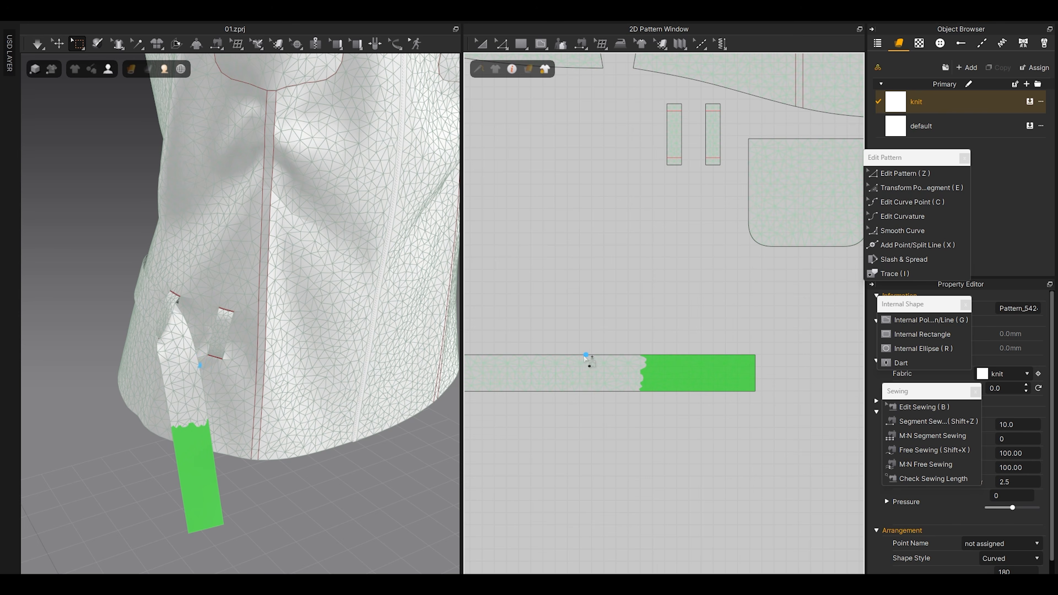
pyautogui.moveTo(700, 443); pyautogui.dragTo(702, 446)
pyautogui.hotkey('ctrl', 'z')
pyautogui.moveTo(648, 403); pyautogui.dragTo(543, 328)
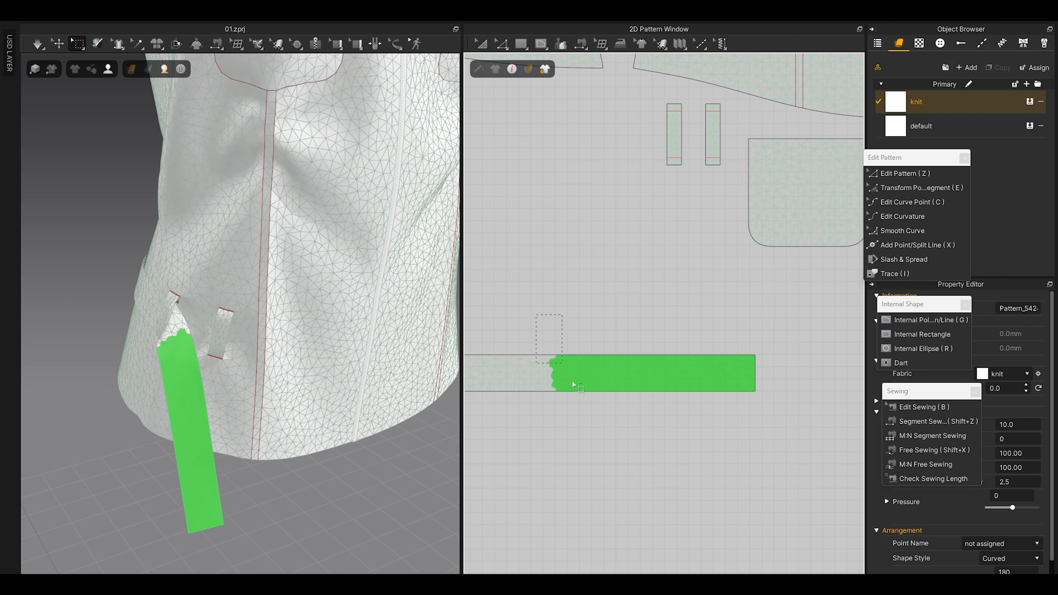
pyautogui.hotkey('ctrl', 'z')
# Step: Rotate the selected strap portion in 3D so it points across the panel toward the vertical seam
pyautogui.moveTo(172, 435); pyautogui.dragTo(203, 398, button='middle')
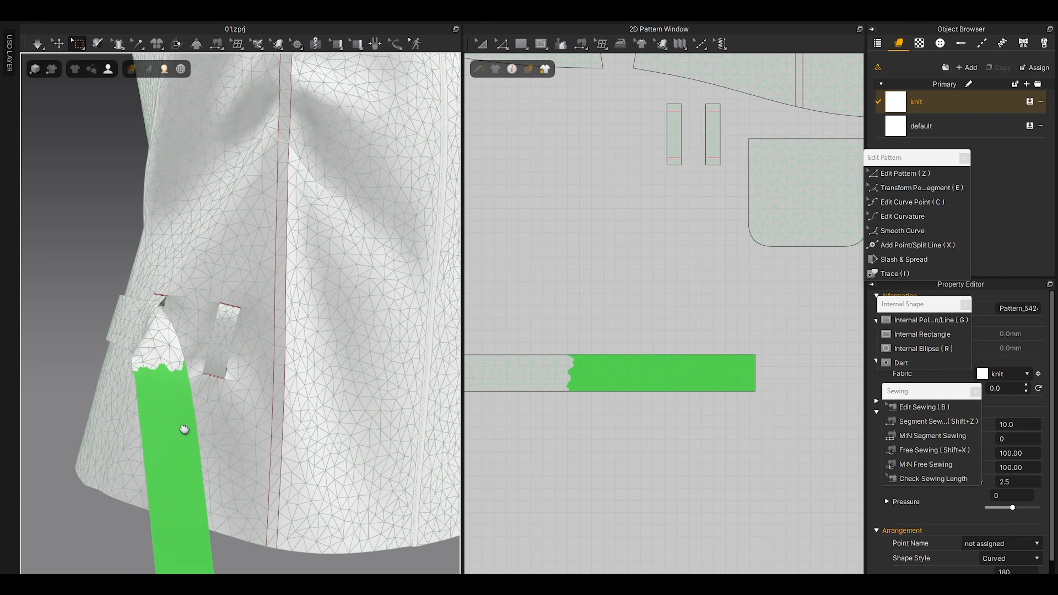
pyautogui.moveTo(182, 357); pyautogui.dragTo(183, 359, button='right')
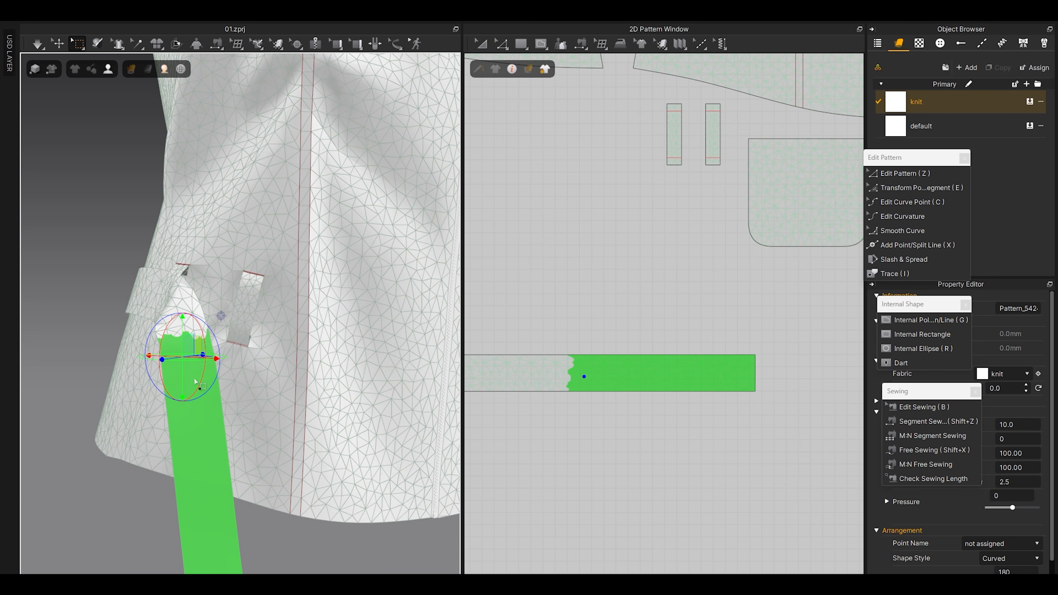
pyautogui.moveTo(210, 389); pyautogui.dragTo(256, 342)
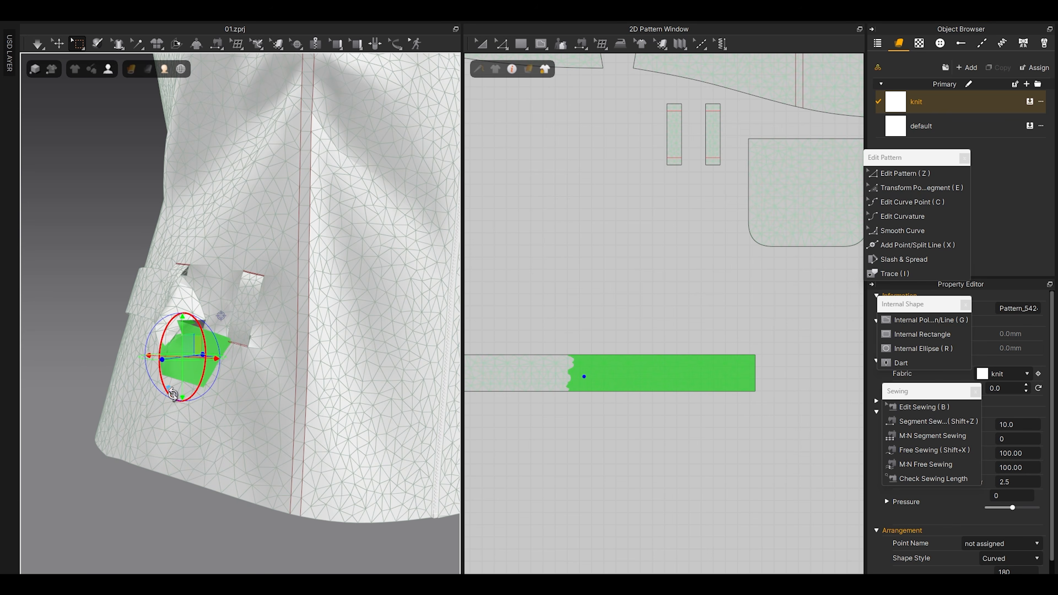
pyautogui.moveTo(159, 393); pyautogui.dragTo(288, 419, button='right')
pyautogui.moveTo(216, 368)
pyautogui.mouseDown()
pyautogui.moveTo(182, 370)
pyautogui.moveTo(205, 363)
pyautogui.mouseUp()
pyautogui.moveTo(207, 368); pyautogui.dragTo(197, 389, button='right')
pyautogui.moveTo(218, 378); pyautogui.dragTo(191, 394)
pyautogui.moveTo(265, 436); pyautogui.dragTo(172, 386, button='right')
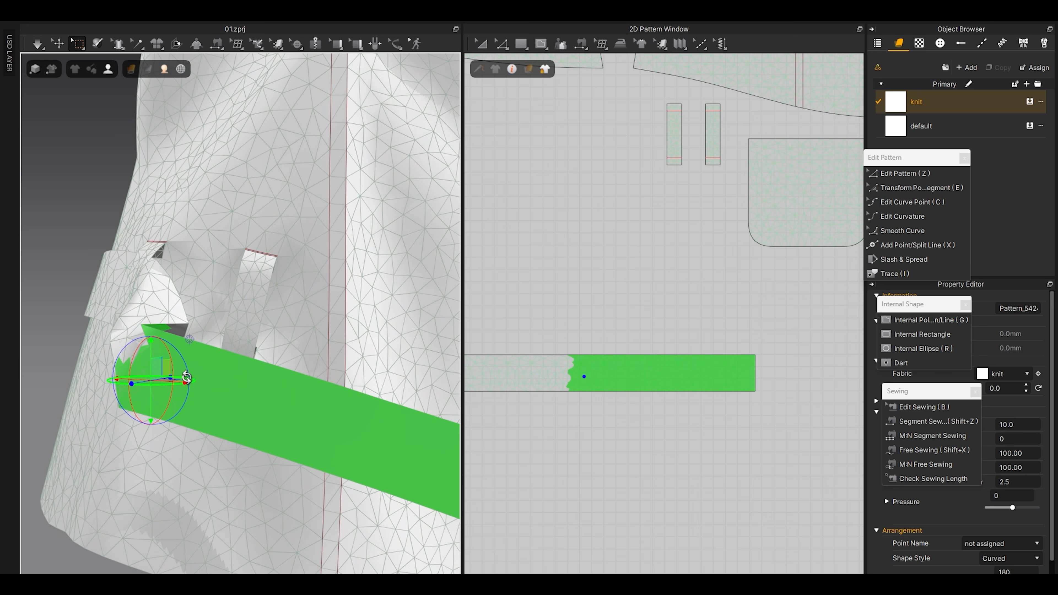
# Step: Turn and move the selected strap portion toward the panel so its free end passes into the second loop
pyautogui.moveTo(158, 367); pyautogui.dragTo(217, 317)
pyautogui.moveTo(291, 349); pyautogui.dragTo(144, 379, button='right')
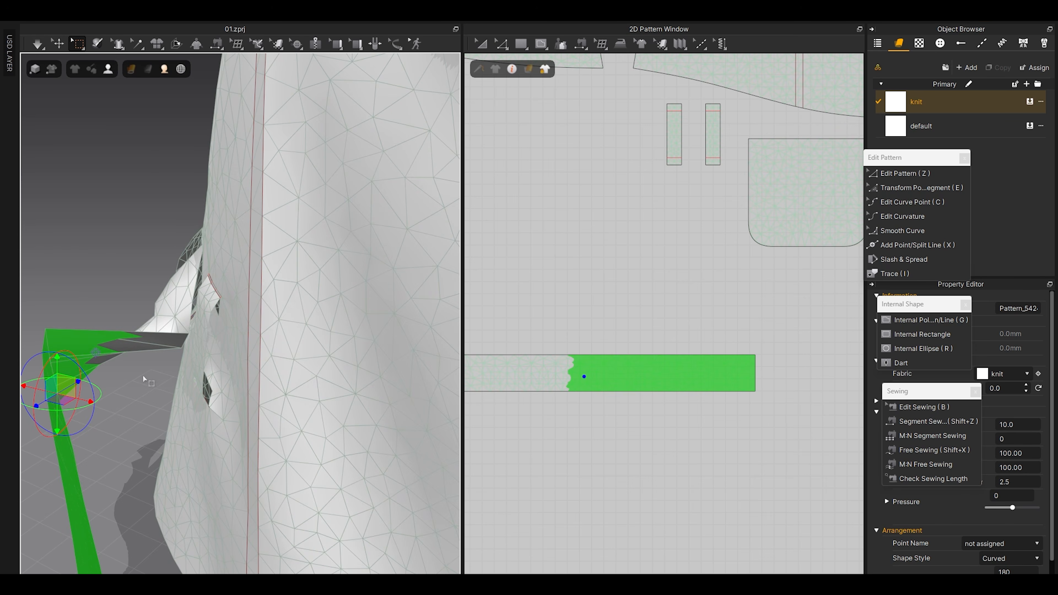
pyautogui.moveTo(77, 382); pyautogui.dragTo(208, 312)
pyautogui.moveTo(200, 333); pyautogui.dragTo(227, 354, button='right')
pyautogui.moveTo(139, 424); pyautogui.dragTo(172, 355, button='middle')
pyautogui.press('space')
pyautogui.moveTo(342, 377); pyautogui.dragTo(333, 356)
# Step: Reposition and rotate the selected strap portion so it runs under the second loop and extends across the vertical seam
pyautogui.moveTo(217, 387); pyautogui.dragTo(311, 405, button='right')
pyautogui.click(231, 315)
pyautogui.moveTo(239, 373); pyautogui.dragTo(297, 382, button='right')
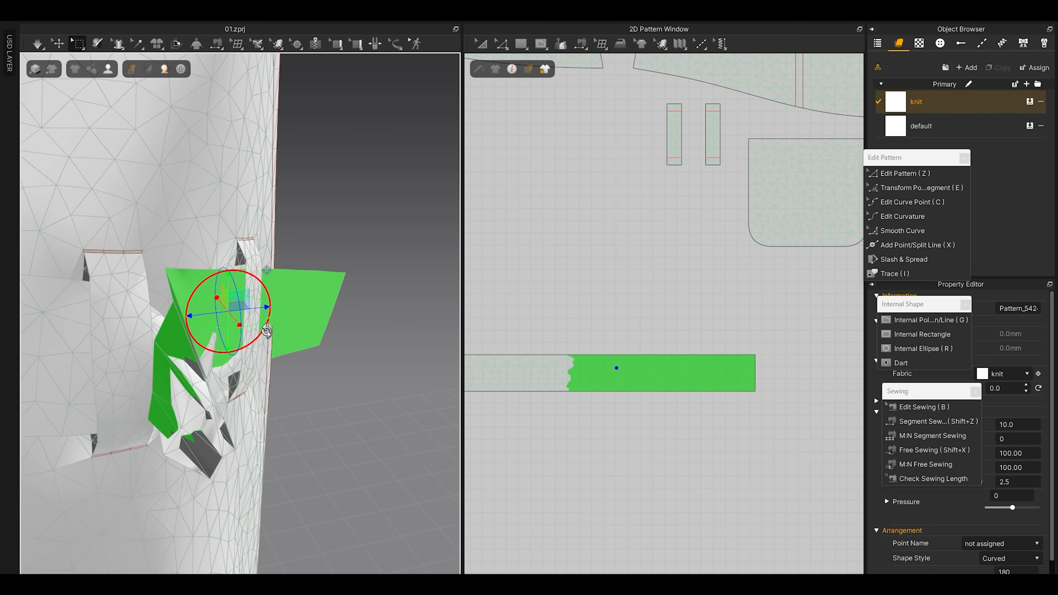
pyautogui.moveTo(250, 346); pyautogui.dragTo(286, 342, button='right')
pyautogui.moveTo(248, 308); pyautogui.dragTo(249, 341)
pyautogui.moveTo(267, 345); pyautogui.dragTo(186, 327, button='right')
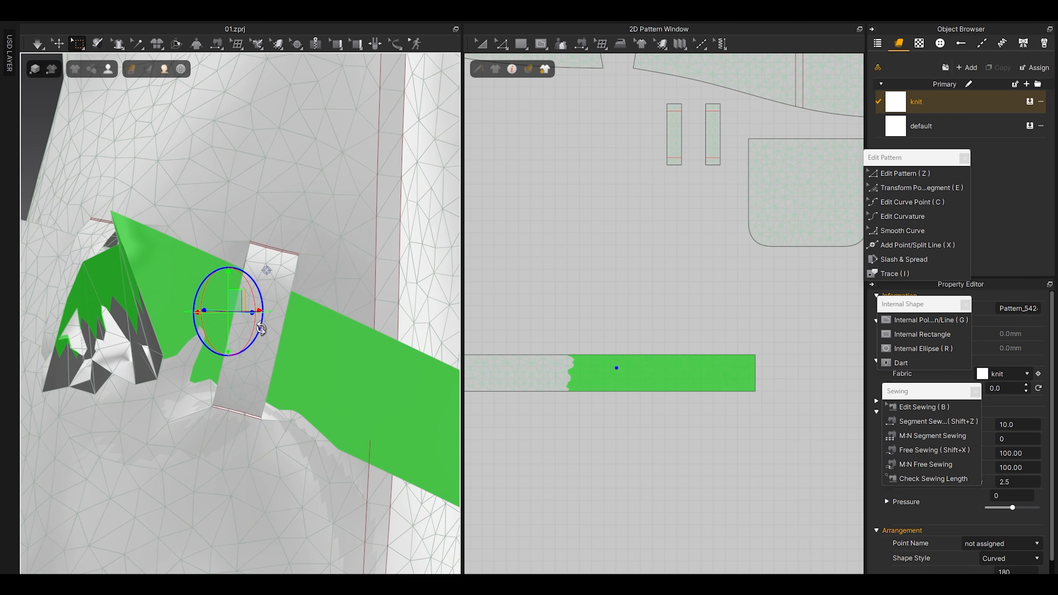
pyautogui.moveTo(250, 333); pyautogui.dragTo(259, 320)
pyautogui.scroll(-5, 267, 342)
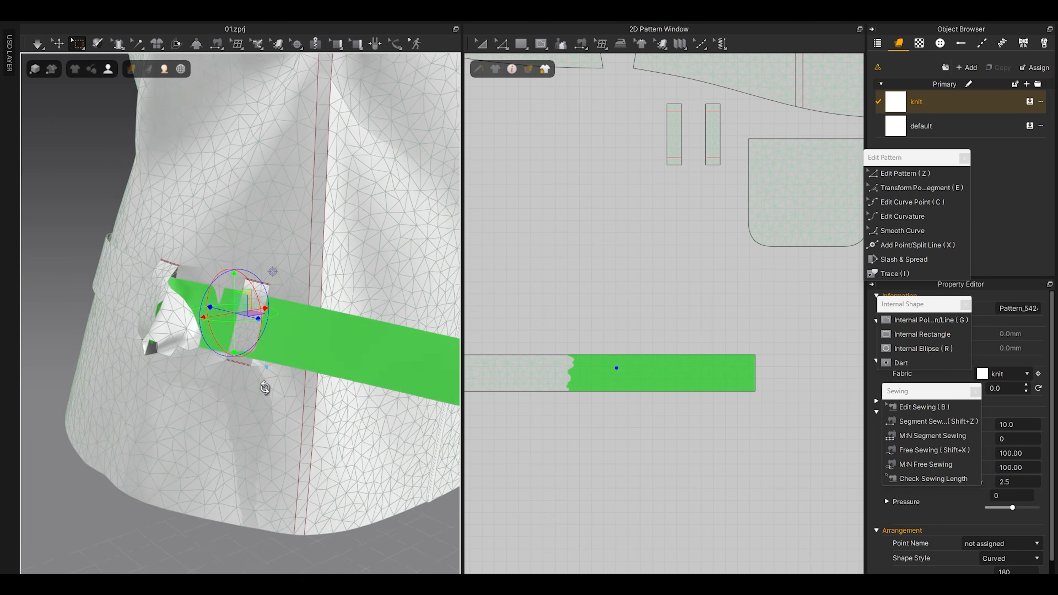
pyautogui.moveTo(310, 351); pyautogui.dragTo(337, 366)
pyautogui.moveTo(336, 366); pyautogui.dragTo(263, 339, button='right')
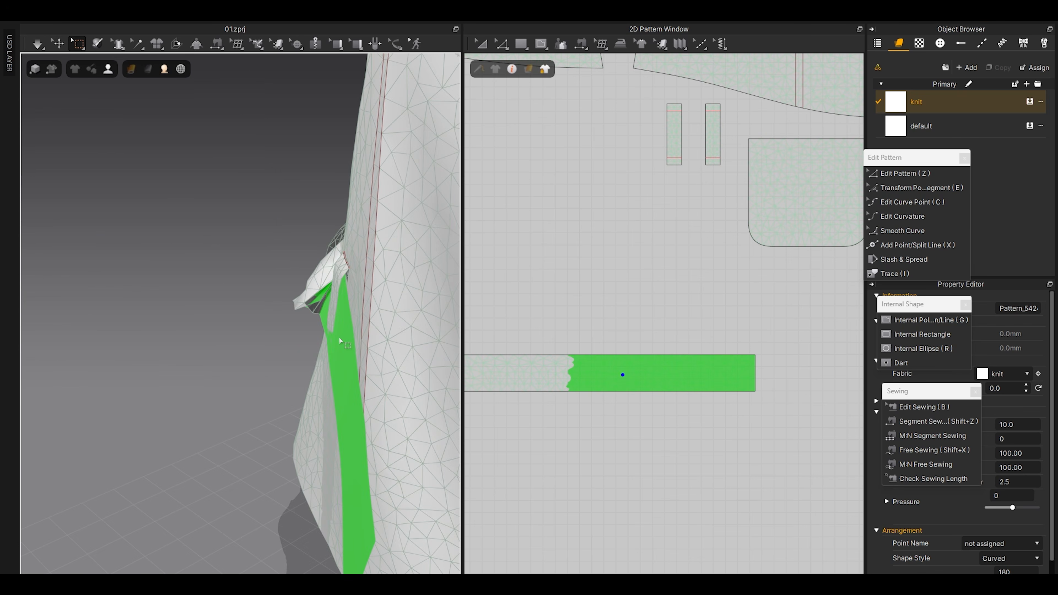
pyautogui.moveTo(335, 345); pyautogui.dragTo(357, 341, button='right')
# Step: Simulate the strap so it settles through both loops, leave mesh selection, and stop the simulation
pyautogui.press('space')
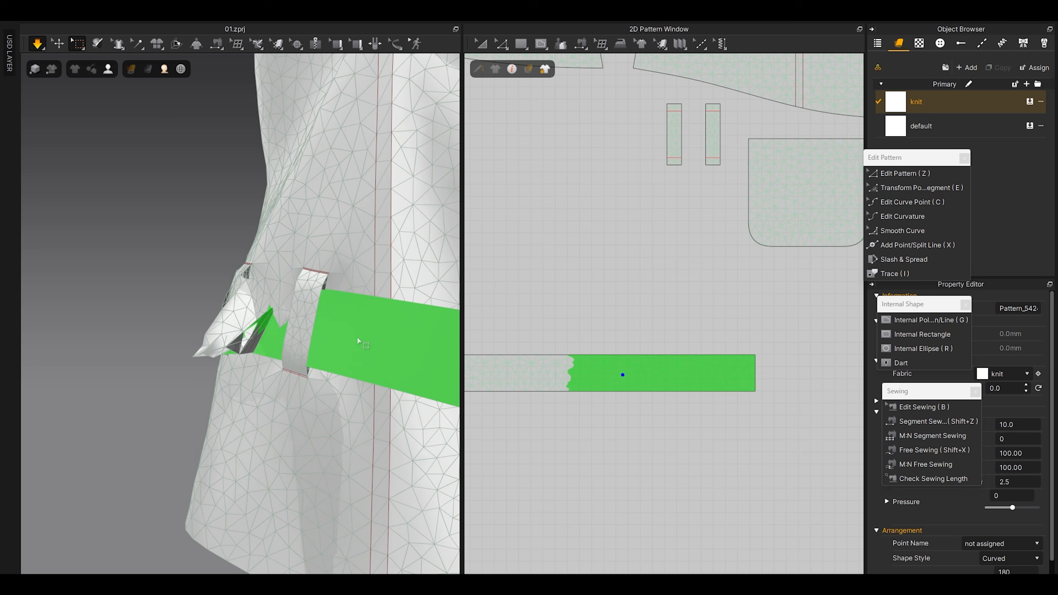
pyautogui.click(44, 43)
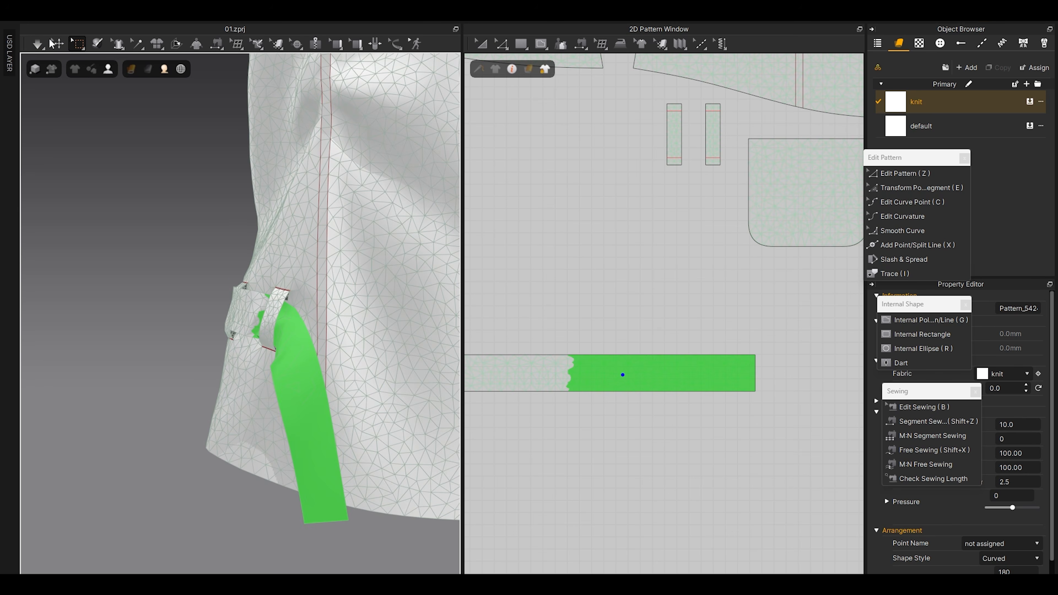
pyautogui.click(53, 43)
pyautogui.scroll(2, 337, 327)
pyautogui.moveTo(337, 327); pyautogui.dragTo(347, 382, button='right')
pyautogui.scroll(-2, 346, 383)
pyautogui.press('space')
pyautogui.moveTo(300, 394); pyautogui.dragTo(313, 393)
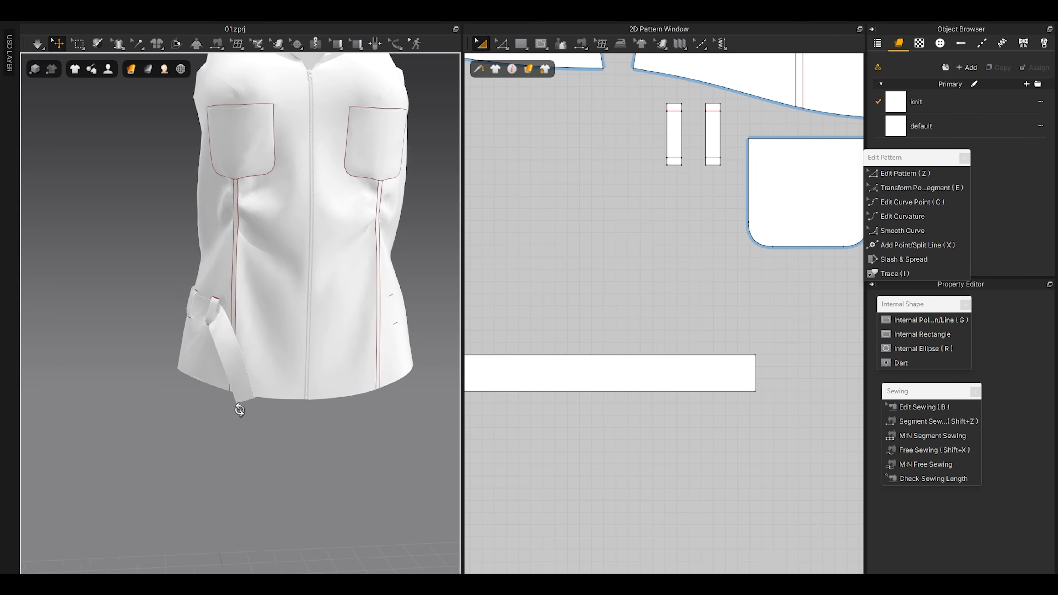
# Step: Split the end edge of the strap's free end uniformly into 2 segments
pyautogui.moveTo(242, 400); pyautogui.dragTo(499, 429, button='right')
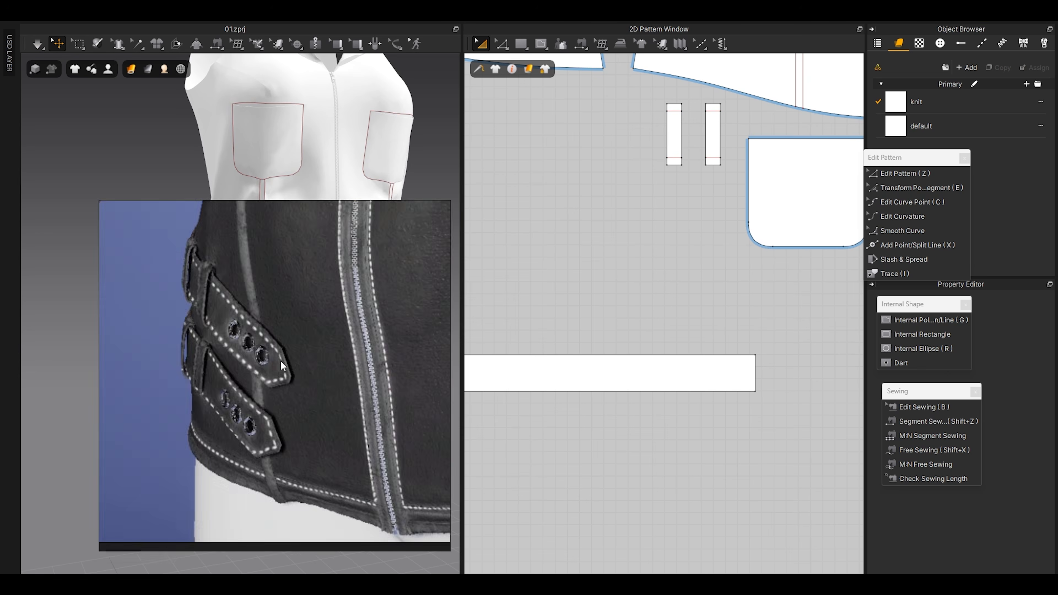
pyautogui.moveTo(249, 445); pyautogui.dragTo(327, 430, button='right')
pyautogui.scroll(5, 225, 365)
pyautogui.moveTo(372, 503); pyautogui.dragTo(323, 428, button='middle')
pyautogui.scroll(6, 773, 361)
pyautogui.moveTo(683, 377); pyautogui.dragTo(671, 322, button='middle')
pyautogui.click(909, 245)
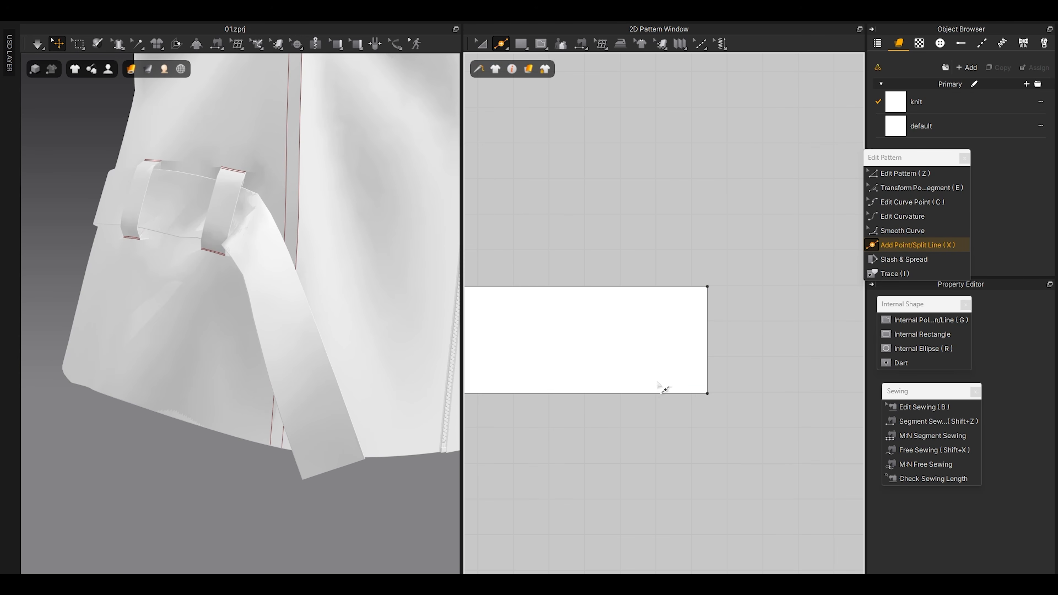
pyautogui.rightClick(708, 333)
pyautogui.moveTo(545, 165); pyautogui.dragTo(481, 149)
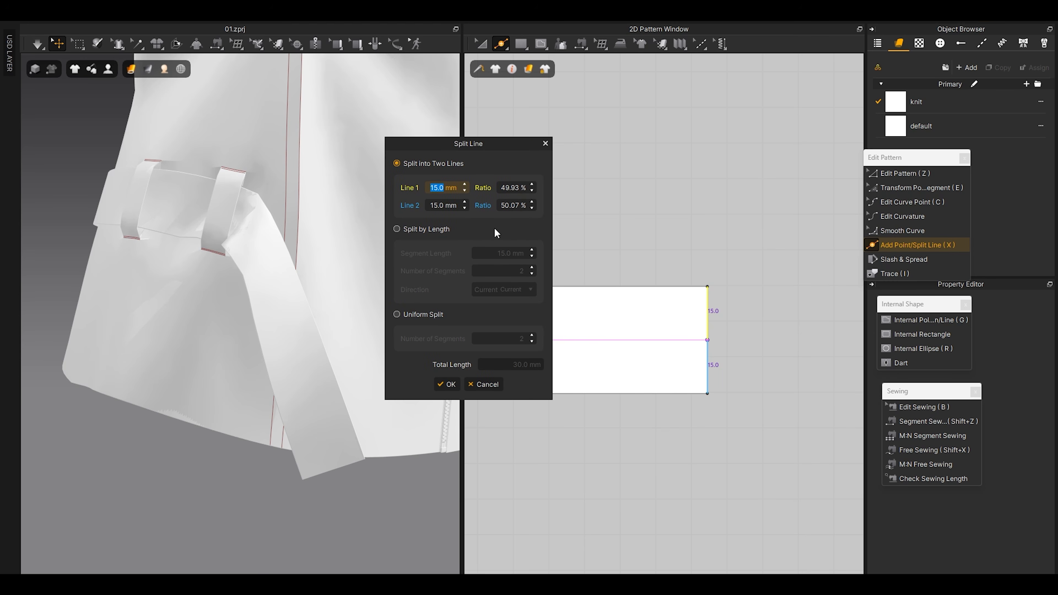
pyautogui.click(397, 315)
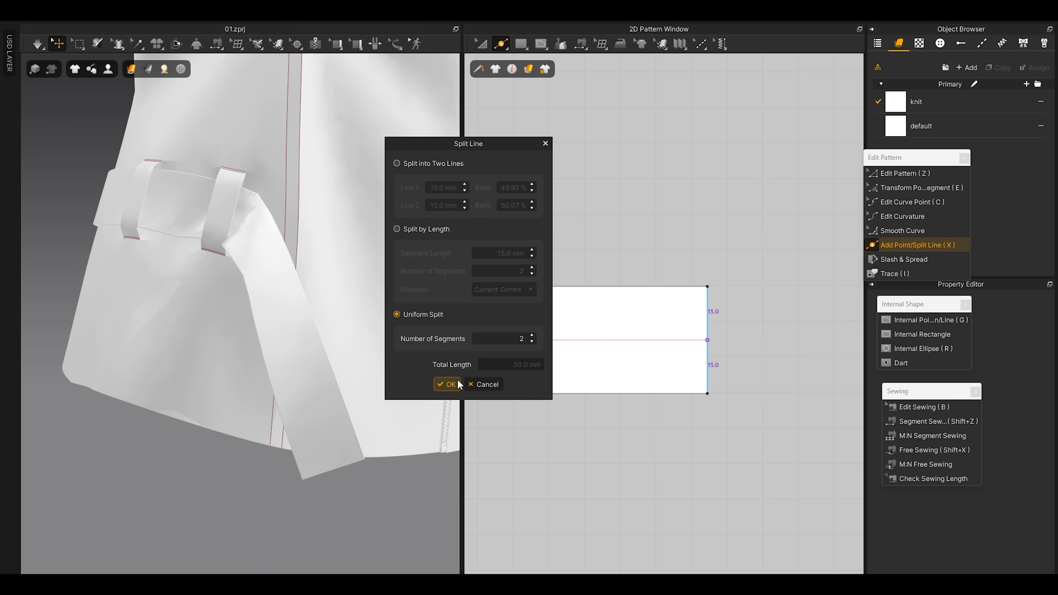
pyautogui.click(447, 384)
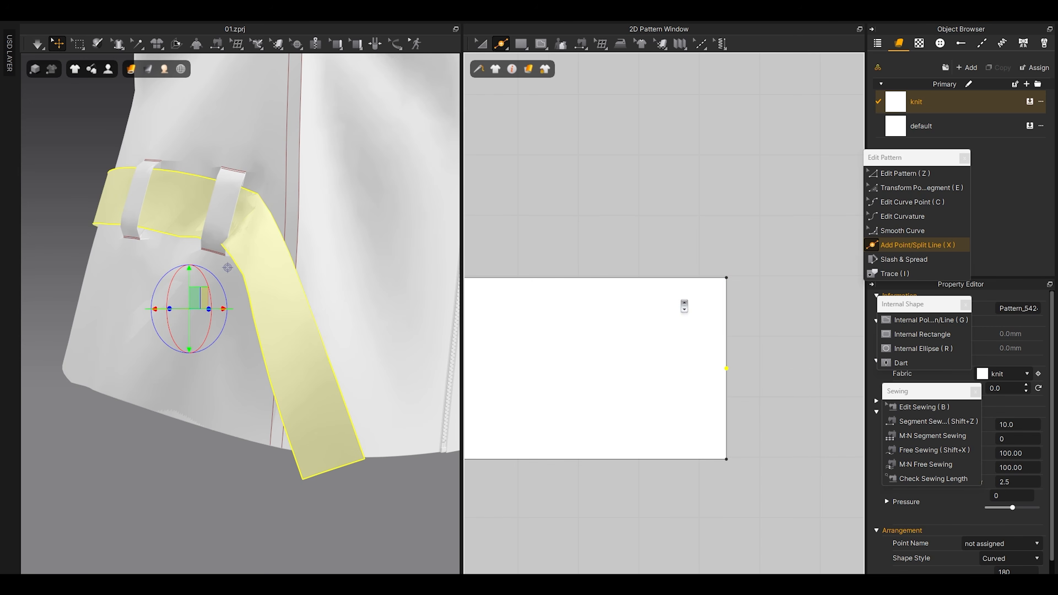
# Step: Add a point 3 mm to each side of the midpoint on the strap's end edge
pyautogui.click(729, 356)
pyautogui.moveTo(532, 167); pyautogui.dragTo(469, 158)
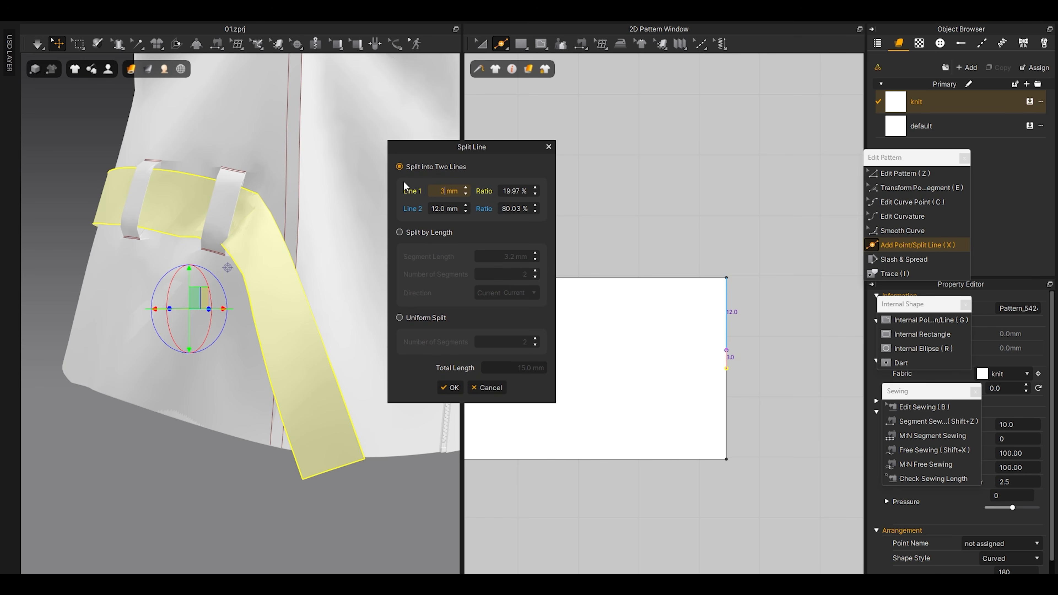
pyautogui.click(450, 387)
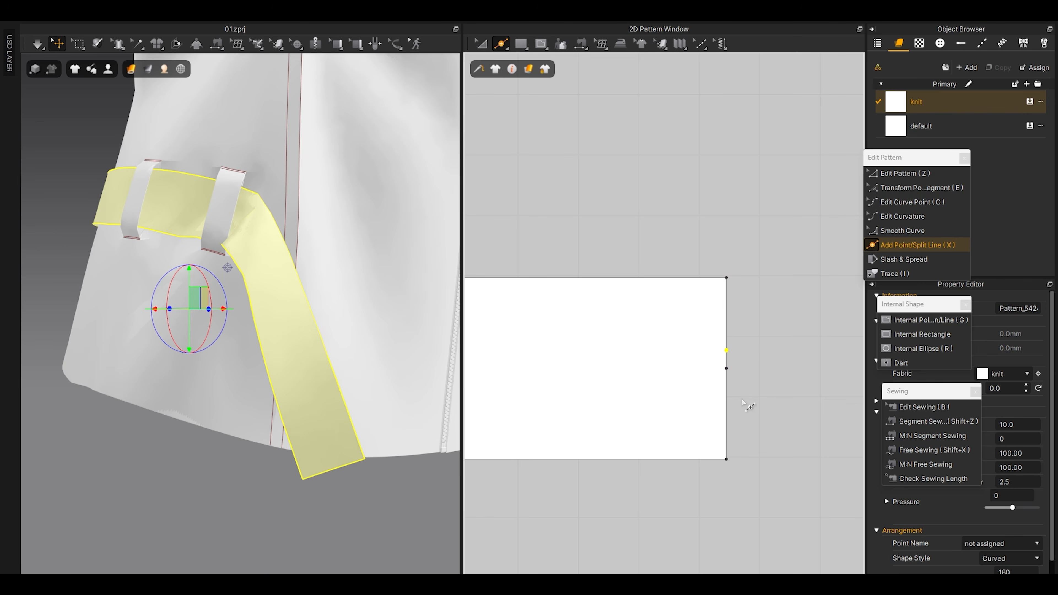
pyautogui.click(726, 390)
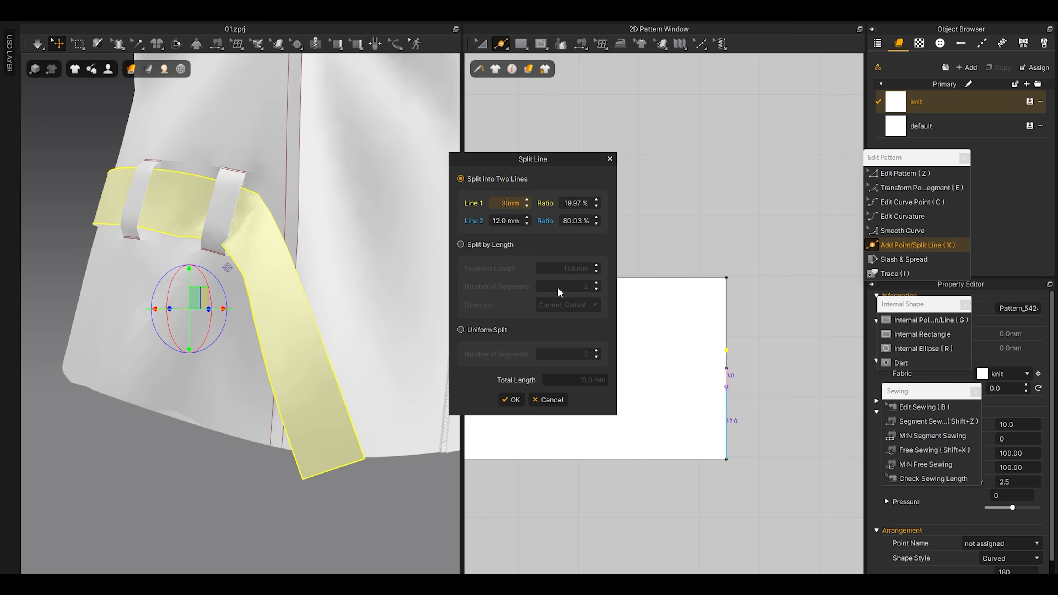
pyautogui.write('3')
pyautogui.click(511, 399)
# Step: Delete the midpoint from the strap's end edge, keeping the two points beside it
pyautogui.scroll(2, 758, 406)
pyautogui.press('z')
pyautogui.moveTo(728, 350); pyautogui.dragTo(705, 364)
pyautogui.press('Delete')
pyautogui.scroll(-2, 685, 272)
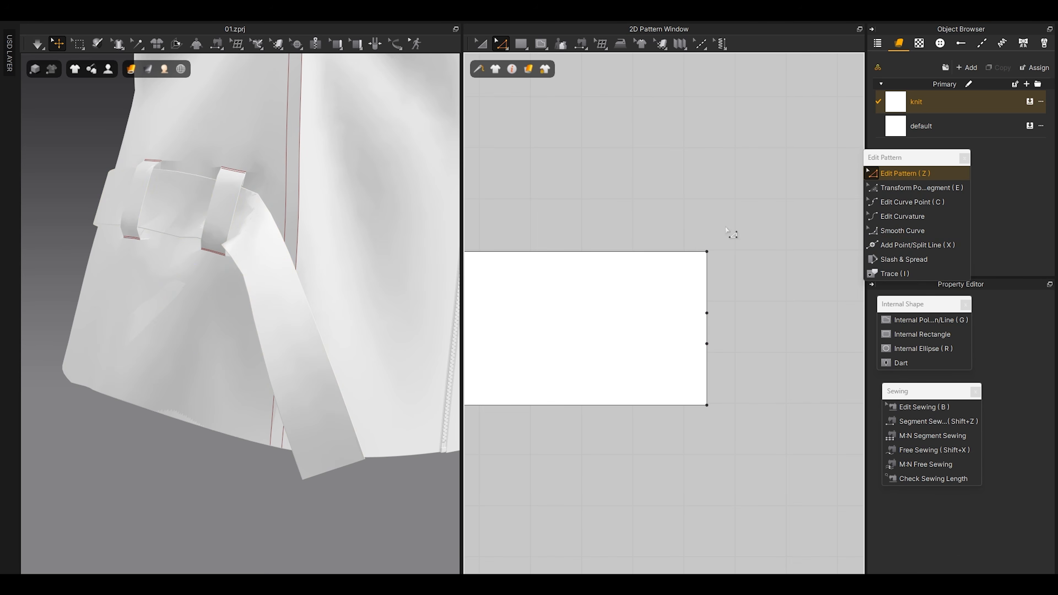
# Step: Pull both outer corner points of the strap's end back evenly, forming a blunt pointed tip with slanted edges about 19 mm long
pyautogui.moveTo(723, 230); pyautogui.dragTo(666, 273)
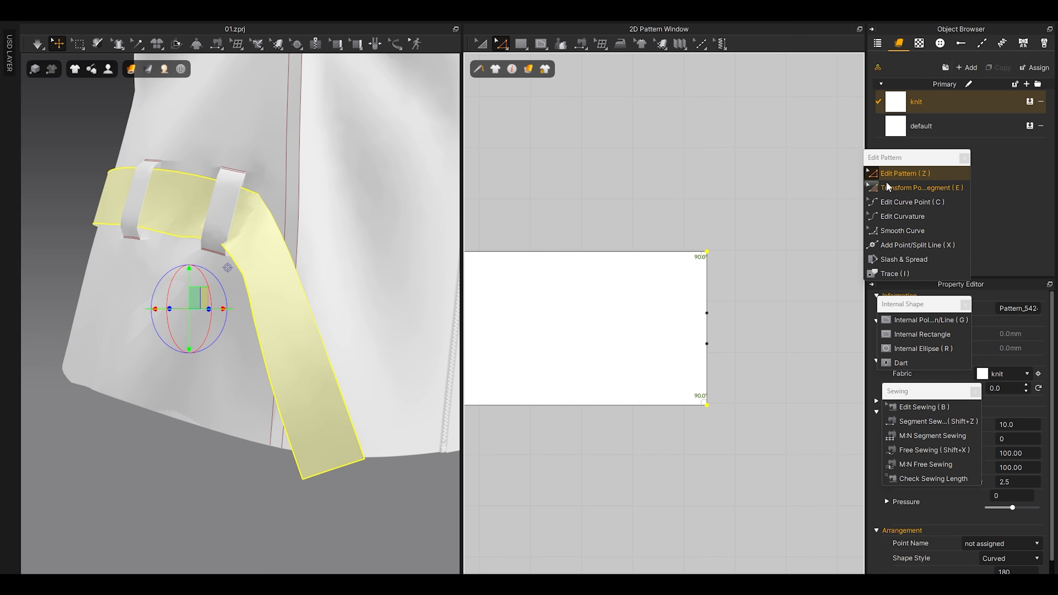
pyautogui.moveTo(716, 261); pyautogui.dragTo(638, 261)
pyautogui.scroll(-3, 766, 391)
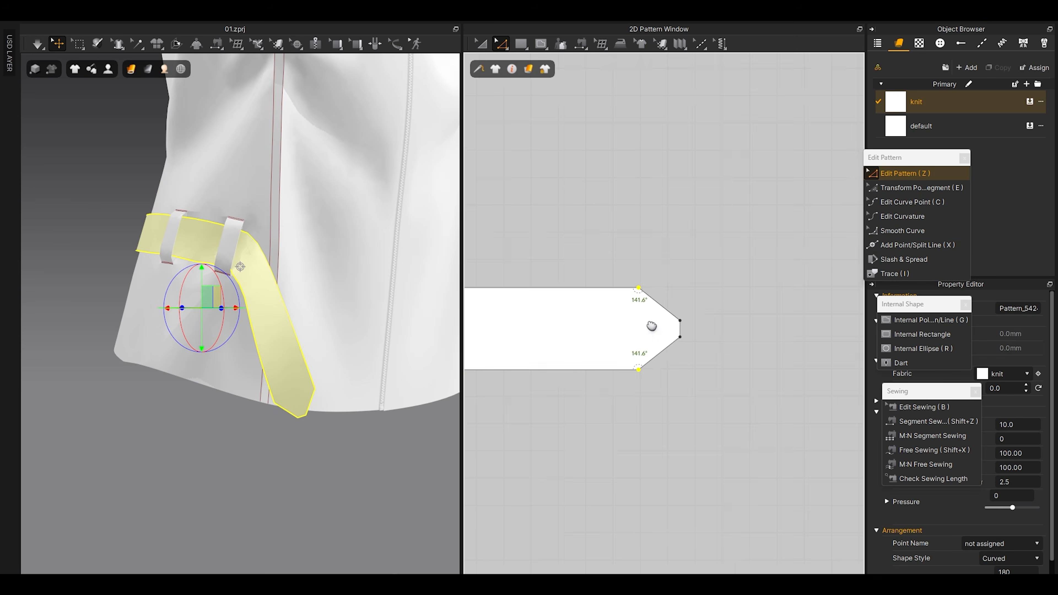
# Step: Shorten the strap by moving its tip back about 44.7 mm, and simulate it while pulling the tip across the vertical seam
pyautogui.moveTo(786, 474); pyautogui.dragTo(653, 247)
pyautogui.moveTo(721, 389); pyautogui.dragTo(612, 389)
pyautogui.press('space')
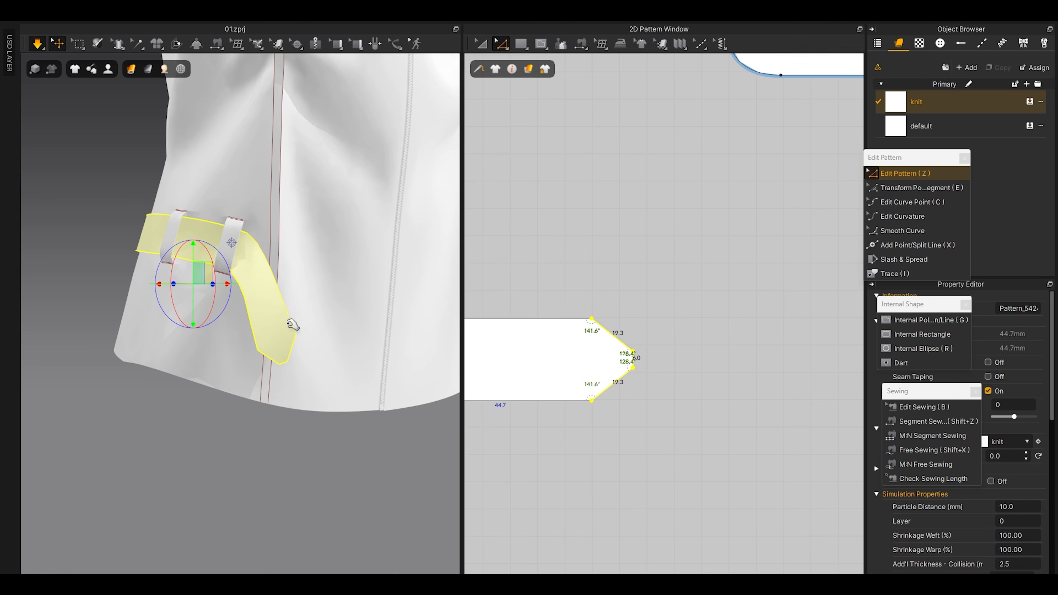
pyautogui.moveTo(332, 348); pyautogui.dragTo(354, 300)
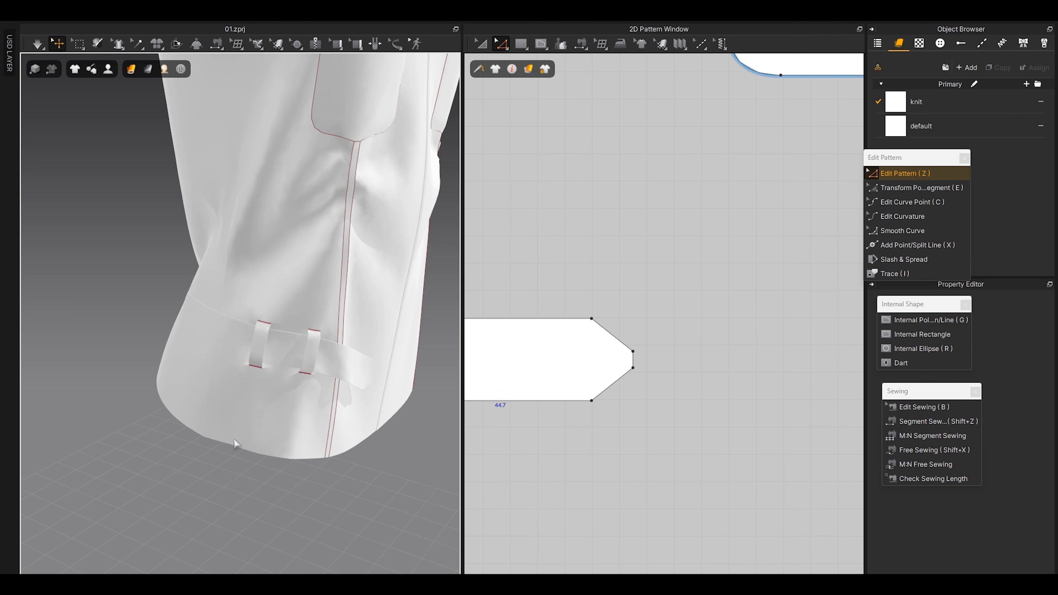
pyautogui.scroll(-10, 638, 425)
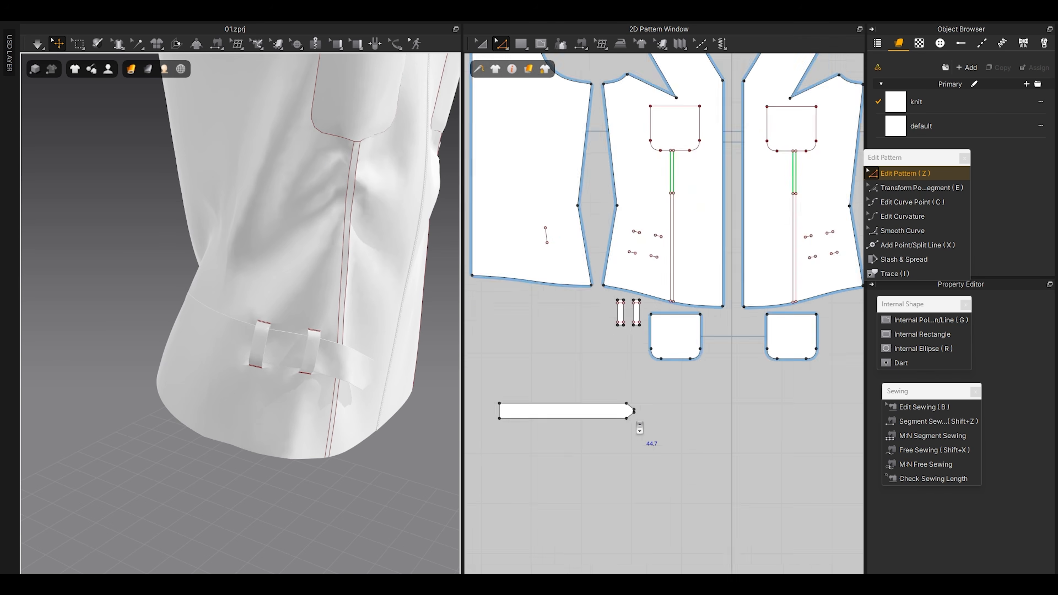
# Step: Copy the strap's attachment line on the panel and paste it about 50 mm below the original, following the line's slant
pyautogui.press('a')
pyautogui.scroll(5, 613, 366)
pyautogui.moveTo(613, 367); pyautogui.dragTo(726, 342, button='middle')
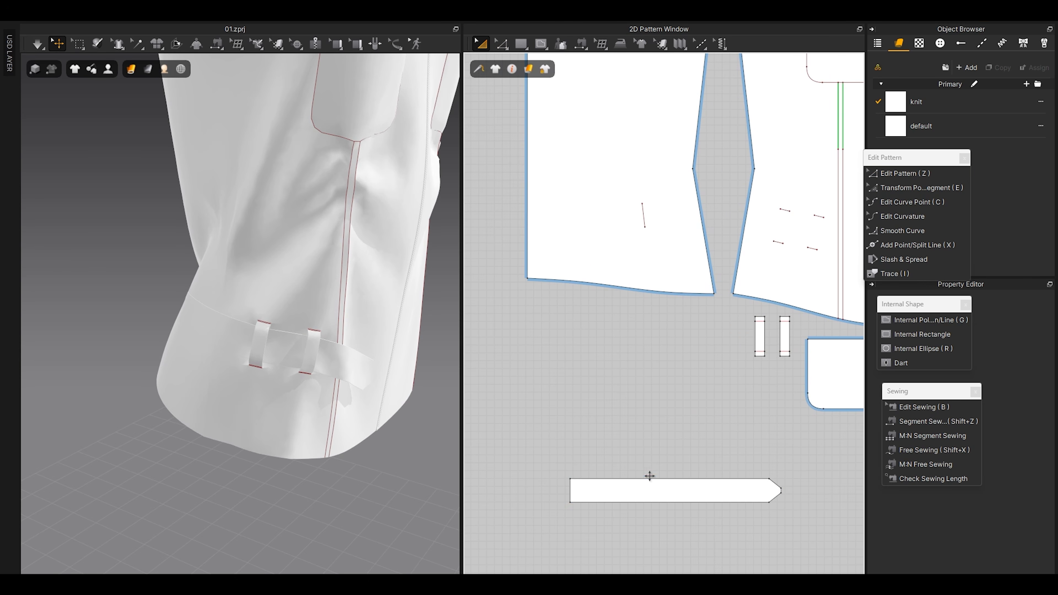
pyautogui.scroll(2, 644, 236)
pyautogui.moveTo(183, 305); pyautogui.dragTo(253, 316, button='right')
pyautogui.moveTo(287, 326); pyautogui.dragTo(228, 331, button='middle')
pyautogui.press('z')
pyautogui.click(652, 204)
pyautogui.hotkey('ctrl', 'c')
pyautogui.hotkey('ctrl', 'v')
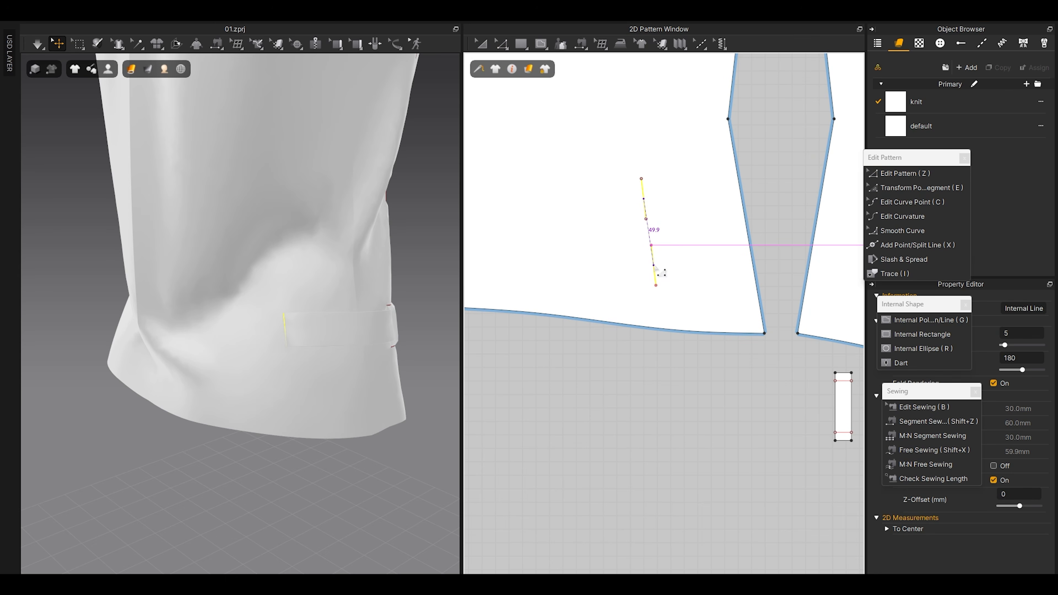
pyautogui.click(662, 273)
pyautogui.scroll(-3, 668, 333)
pyautogui.press('z')
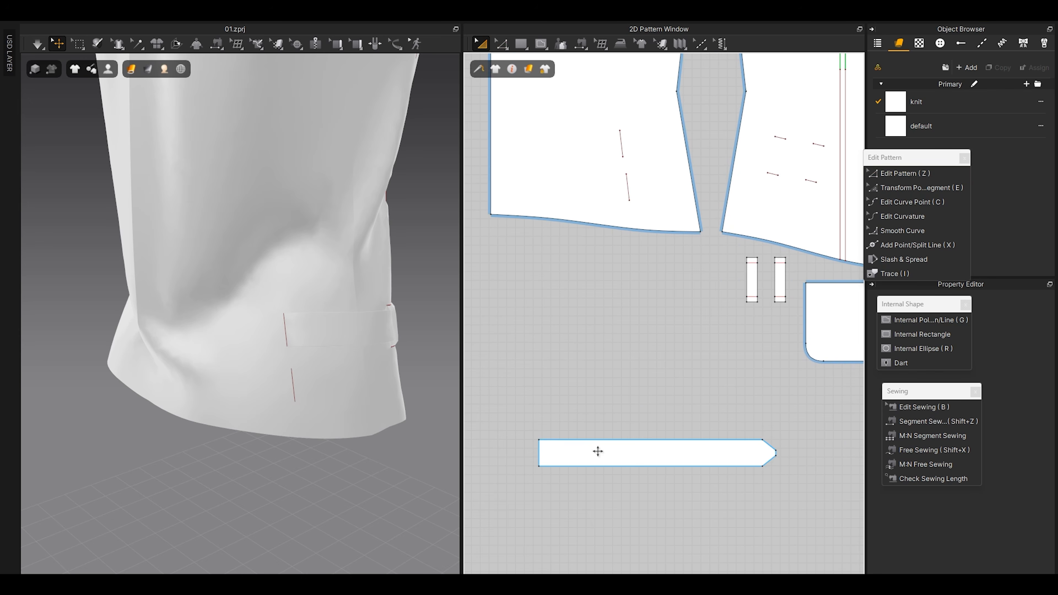
# Step: Duplicate the pointed strap pattern and place the copy directly below the original in the 2D layout
pyautogui.click(565, 422)
pyautogui.moveTo(564, 423); pyautogui.dragTo(599, 330, button='middle')
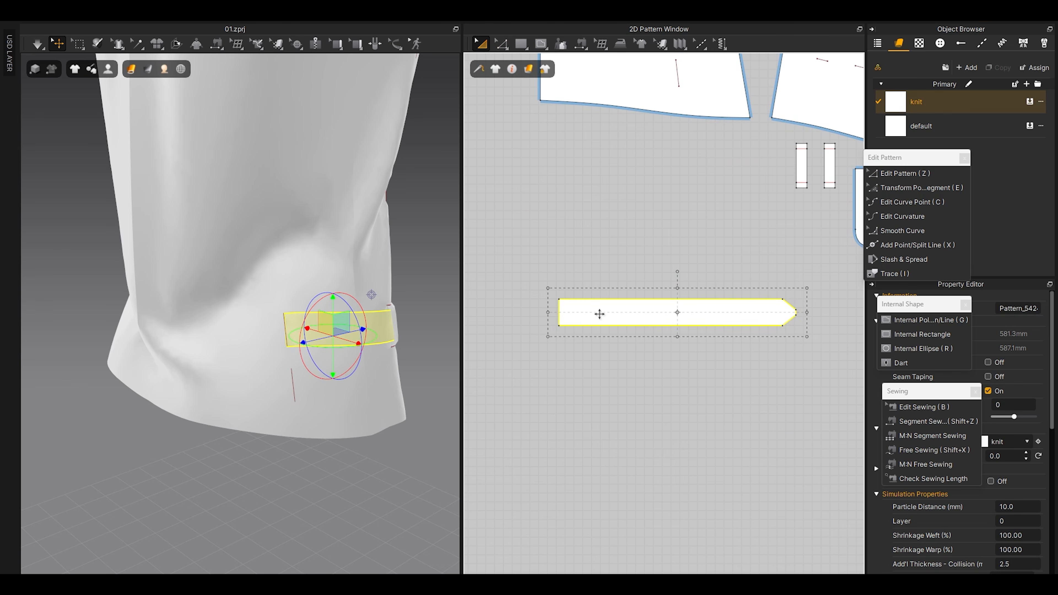
pyautogui.hotkey('ctrl', 'c')
pyautogui.hotkey('ctrl', 'v')
pyautogui.click(666, 372)
# Step: Sew the straight end of the copied strap to the new lower attachment line on the panel with Segment Sewing
pyautogui.moveTo(420, 348); pyautogui.dragTo(324, 375, button='right')
pyautogui.hotkey('shift', 'z')
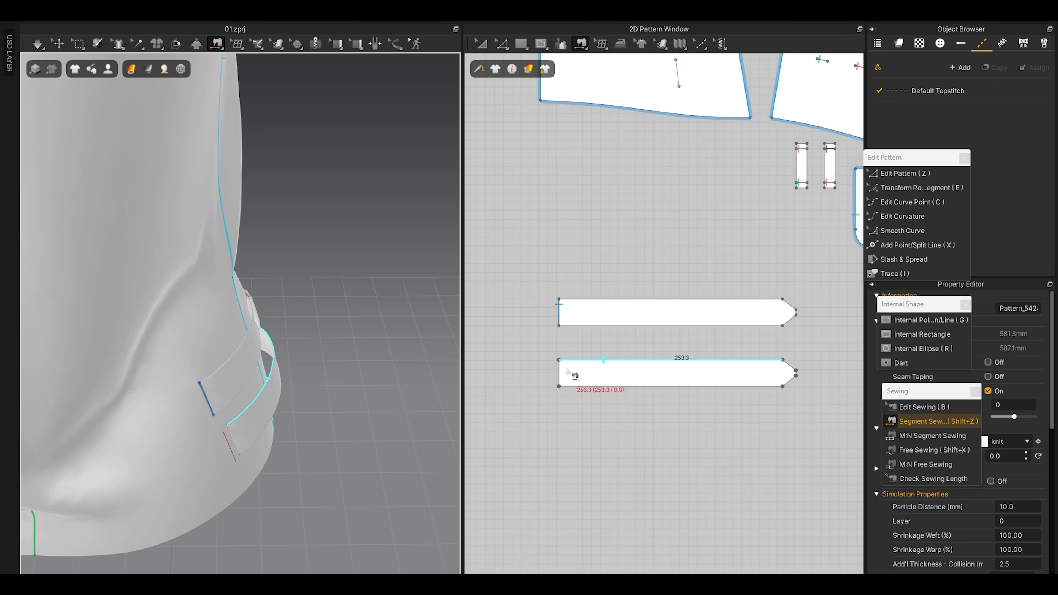
pyautogui.click(567, 371)
pyautogui.click(669, 158)
pyautogui.moveTo(331, 302); pyautogui.dragTo(241, 337, button='right')
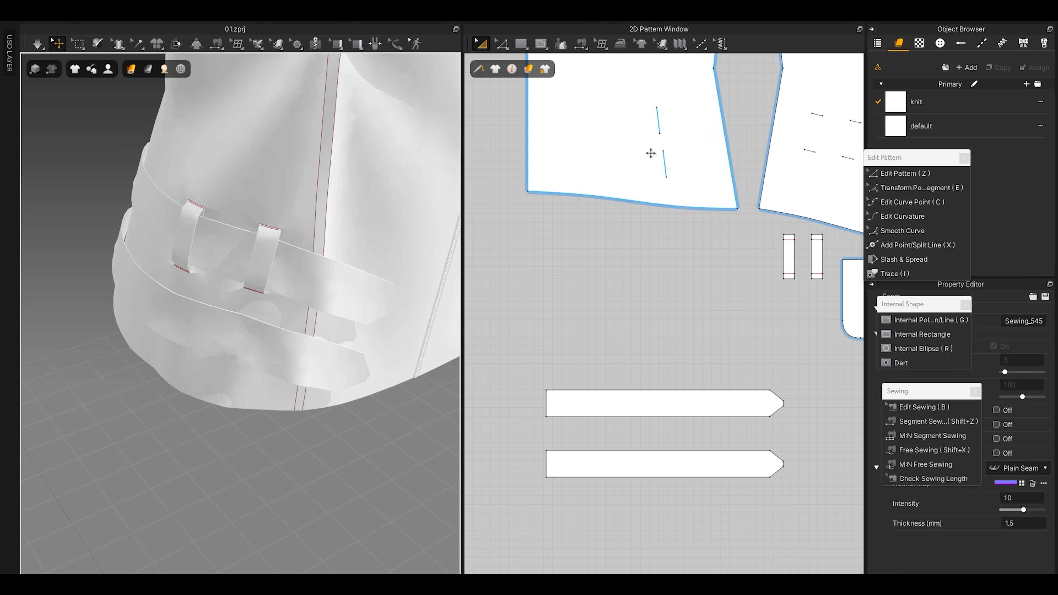
# Step: Copy the first loop's upper attachment line and paste it about 48.6 mm lower, just beneath that loop's lower line
pyautogui.scroll(5, 615, 182)
pyautogui.press('z')
pyautogui.click(659, 185)
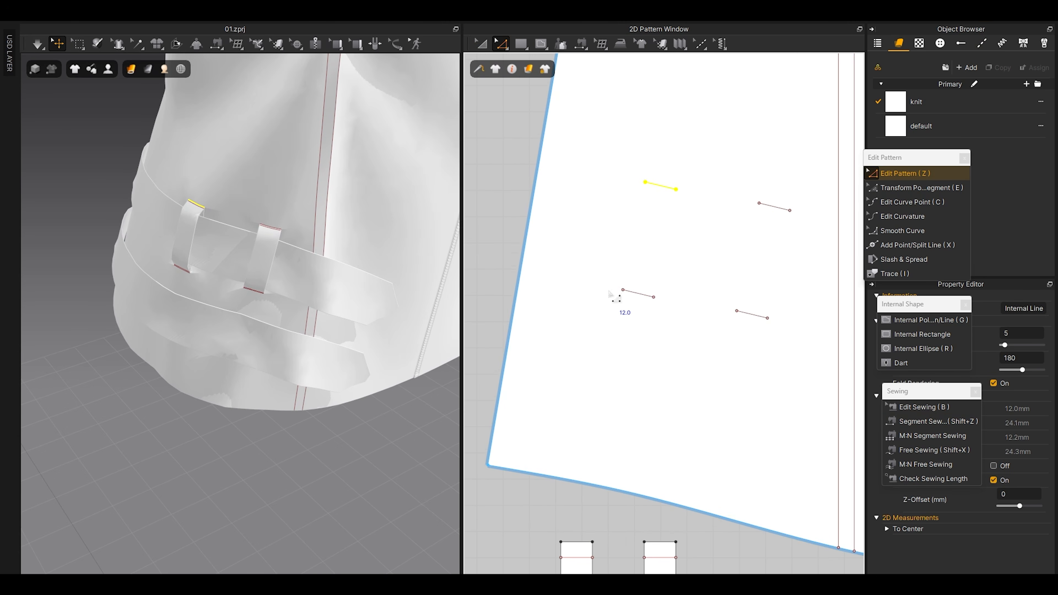
pyautogui.moveTo(609, 290); pyautogui.dragTo(656, 200, button='middle')
pyautogui.hotkey('ctrl', 'c')
pyautogui.hotkey('ctrl', 'v')
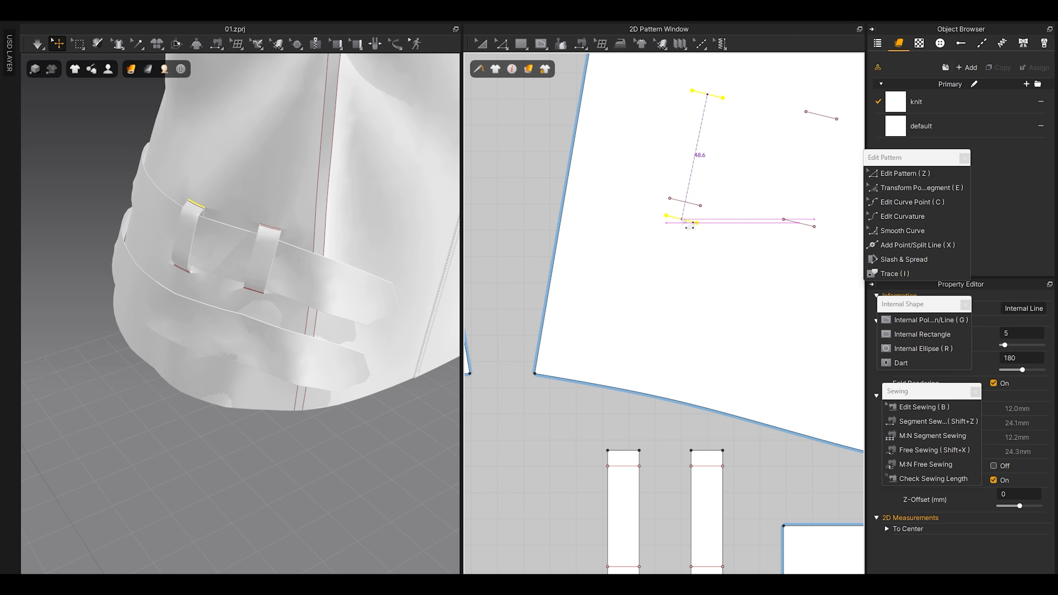
pyautogui.click(689, 226)
pyautogui.moveTo(250, 329); pyautogui.dragTo(310, 323, button='right')
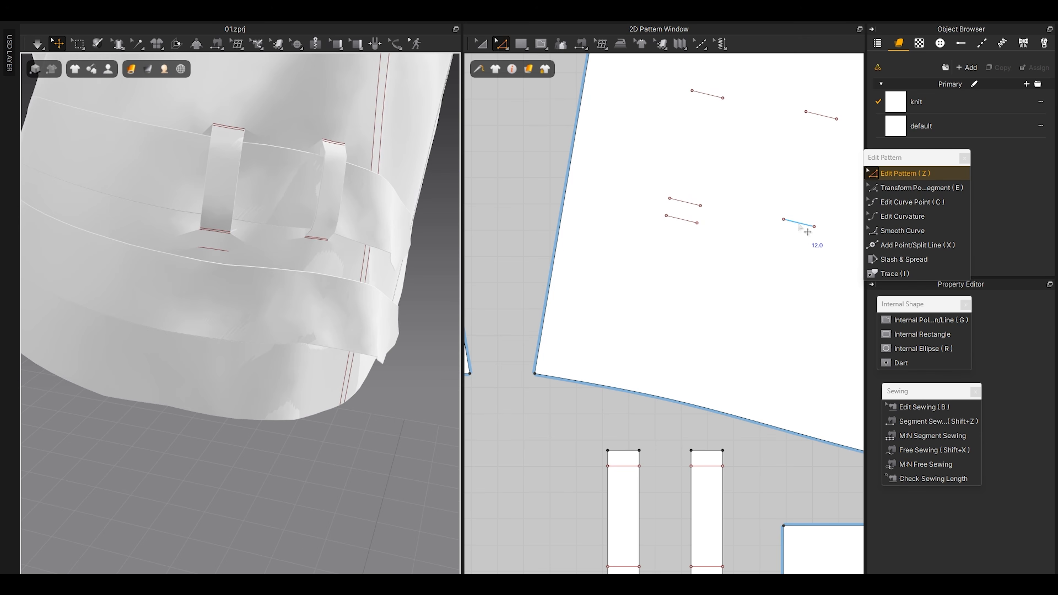
# Step: Paste a copy of this new line about 48 mm toward the hem and move it slightly back up
pyautogui.click(685, 223)
pyautogui.hotkey('ctrl', 'c')
pyautogui.hotkey('ctrl', 'v')
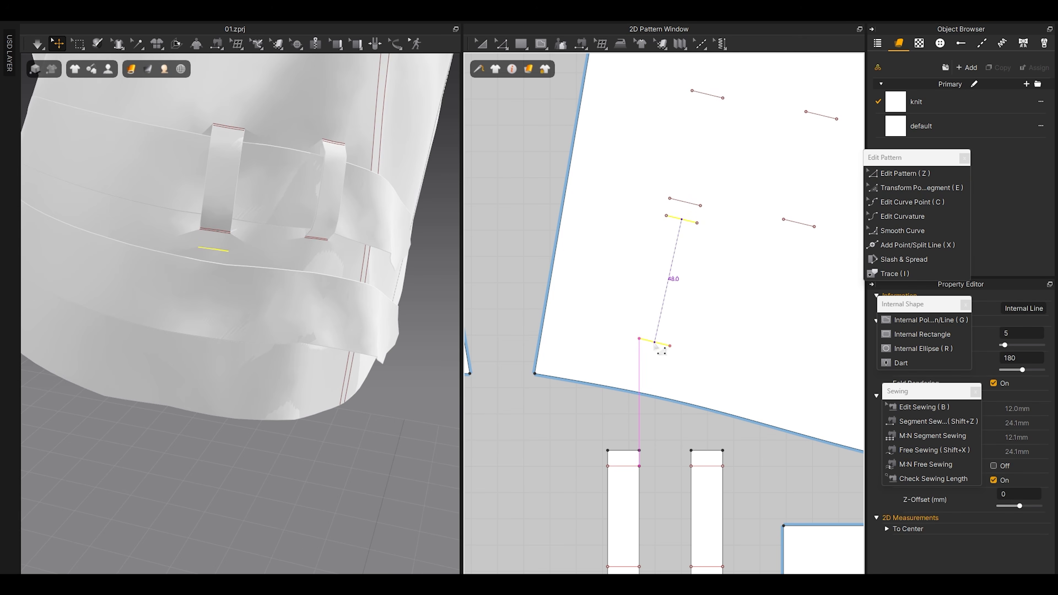
pyautogui.click(655, 342)
pyautogui.moveTo(652, 349); pyautogui.dragTo(659, 333)
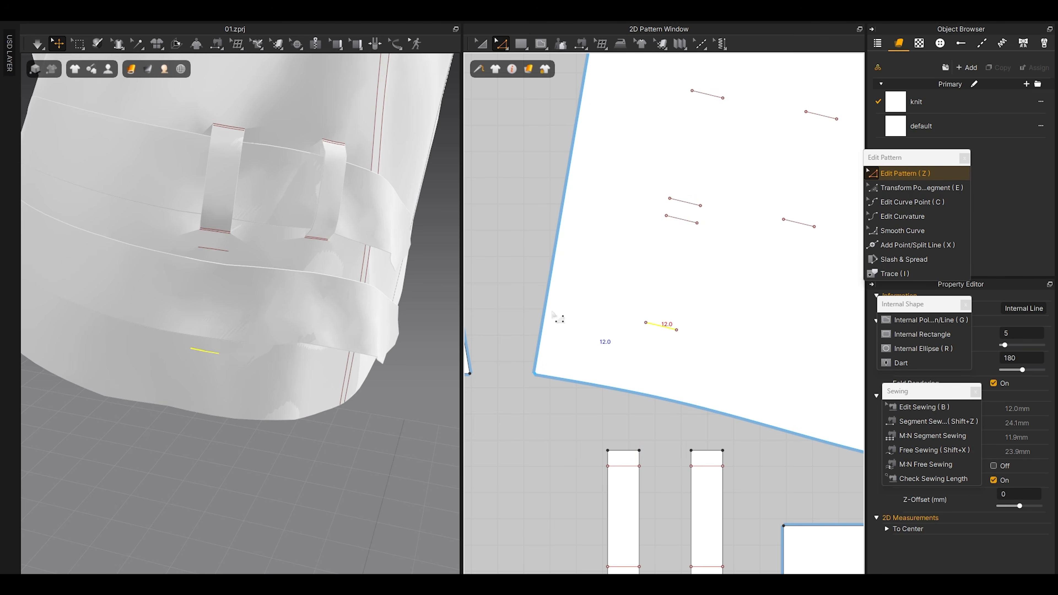
# Step: Copy both new loop attachment lines together and paste them beneath the second loop's lines, nearer the vertical seam
pyautogui.scroll(-3, 667, 308)
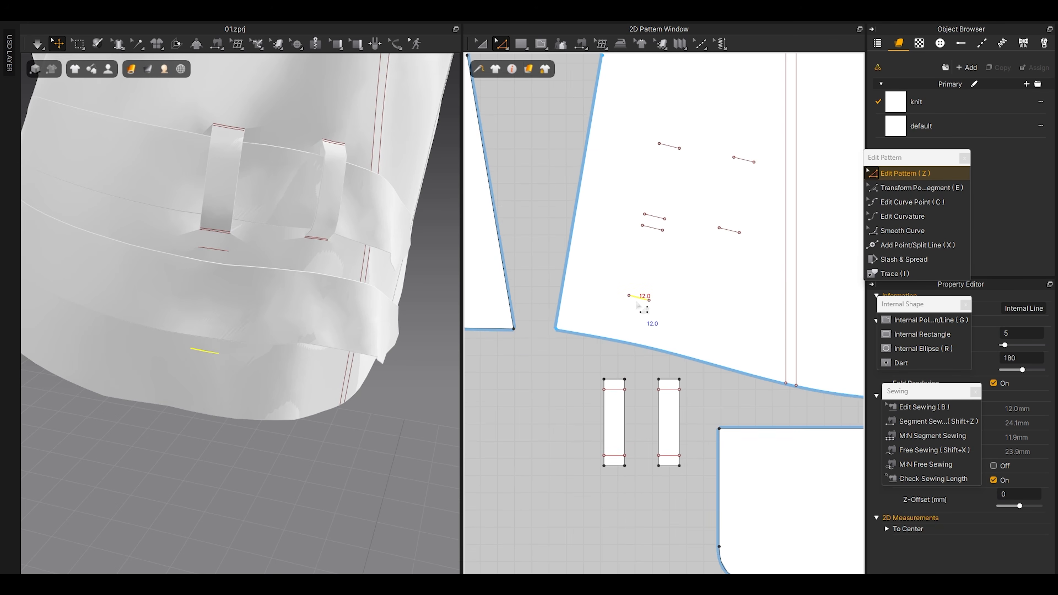
pyautogui.scroll(3, 637, 302)
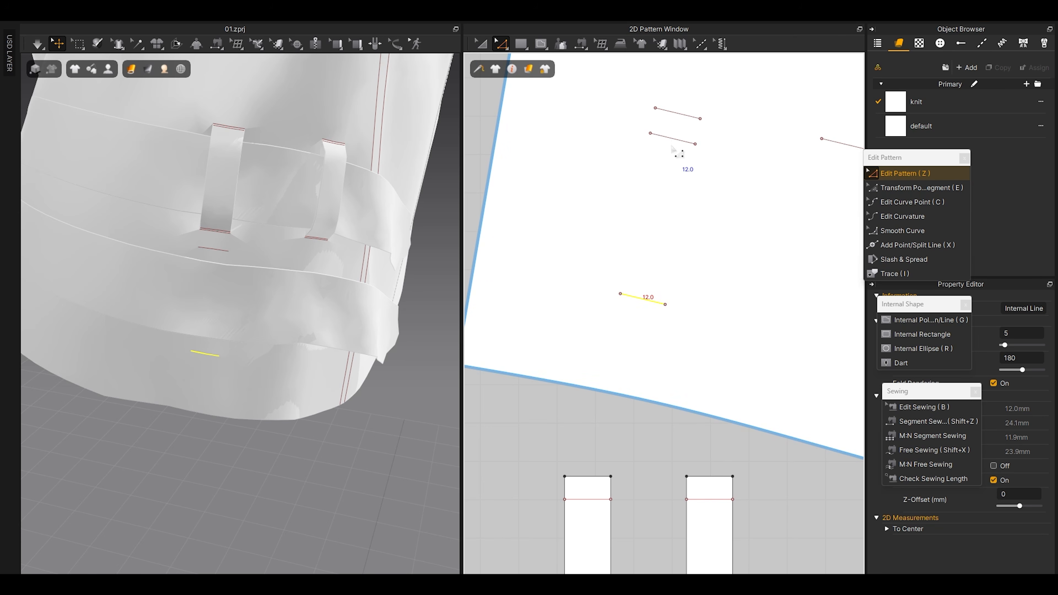
pyautogui.keyDown('shift'); pyautogui.click(671, 140); pyautogui.keyUp('shift')
pyautogui.scroll(-3, 671, 140)
pyautogui.hotkey('ctrl', 'c')
pyautogui.hotkey('ctrl', 'v')
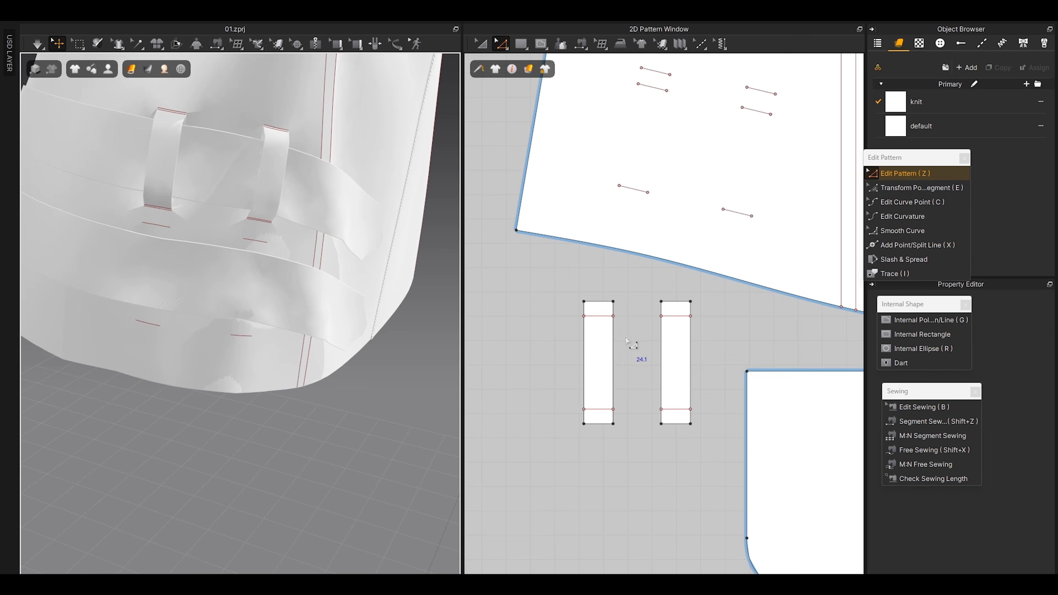
pyautogui.scroll(-2, 633, 350)
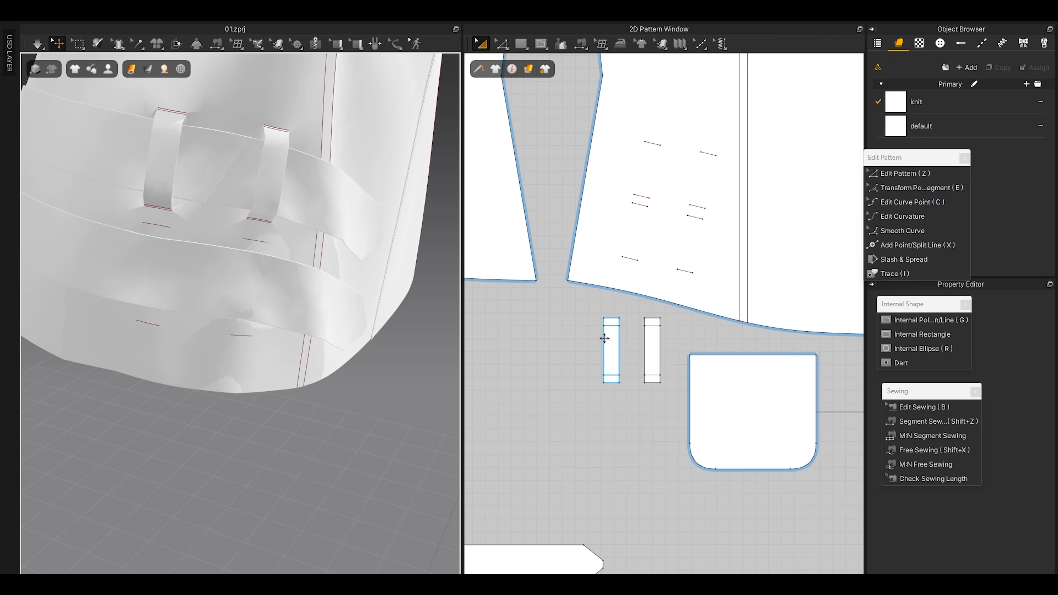
# Step: Move the two existing loop patterns together away from the pocket pattern, making room beside them in the 2D layout
pyautogui.click(611, 350)
pyautogui.keyDown('shift'); pyautogui.click(655, 342); pyautogui.keyUp('shift')
pyautogui.moveTo(543, 353); pyautogui.dragTo(540, 353)
pyautogui.click(593, 359)
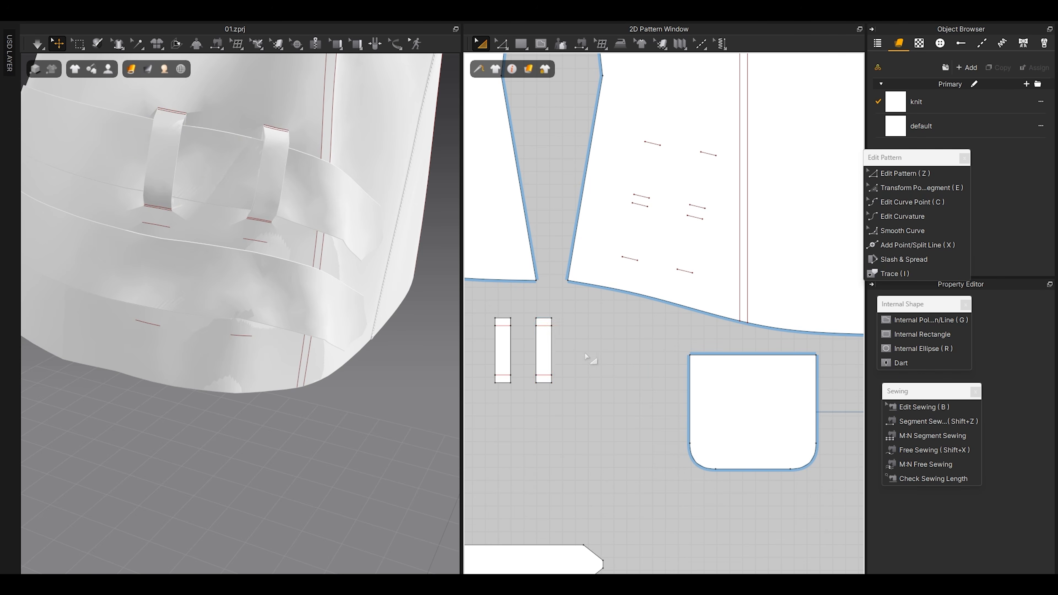
pyautogui.click(543, 349)
pyautogui.click(623, 350)
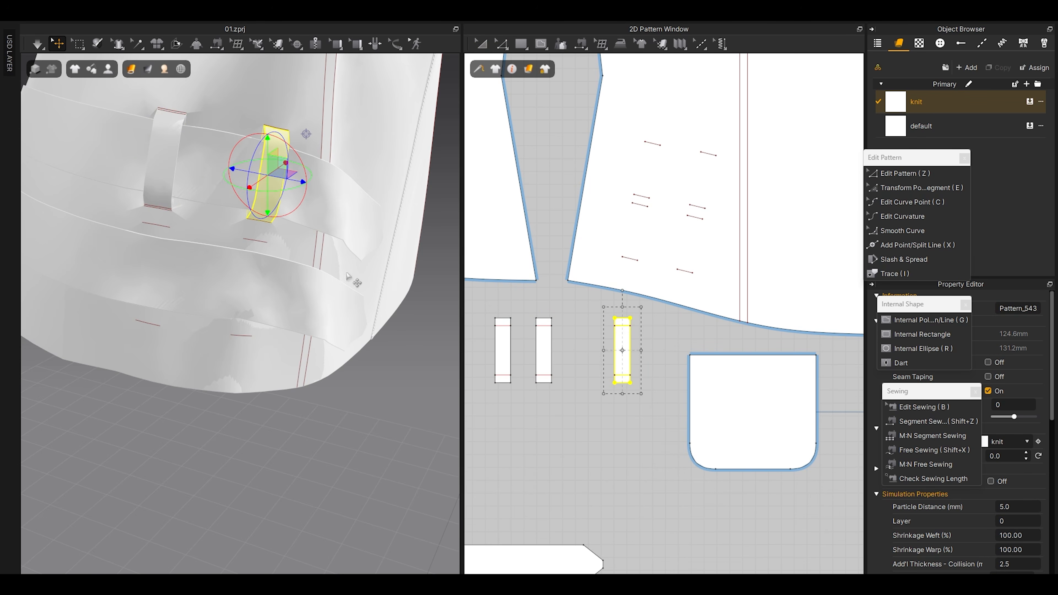
pyautogui.click(532, 331)
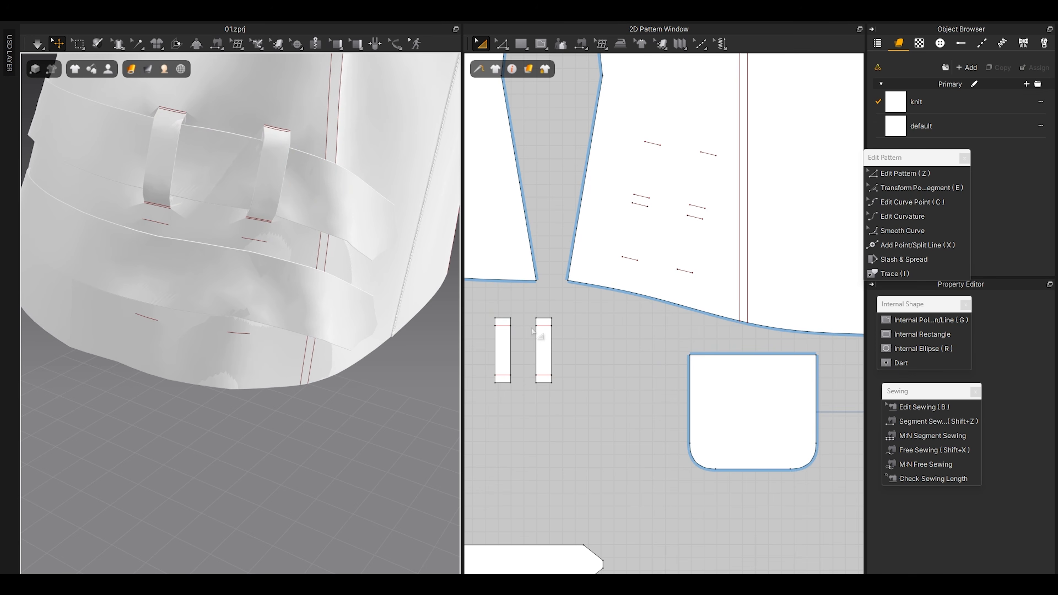
# Step: Duplicate the first loop pattern beside the existing pair and position the copy in 3D just outside the lower strap
pyautogui.click(512, 338)
pyautogui.click(615, 352)
pyautogui.scroll(-3, 284, 333)
pyautogui.moveTo(288, 329); pyautogui.dragTo(226, 318, button='right')
pyautogui.moveTo(358, 258); pyautogui.dragTo(203, 298)
pyautogui.moveTo(204, 298); pyautogui.dragTo(275, 350, button='right')
pyautogui.scroll(3, 275, 350)
pyautogui.moveTo(283, 400); pyautogui.dragTo(227, 416, button='right')
pyautogui.scroll(2, 600, 241)
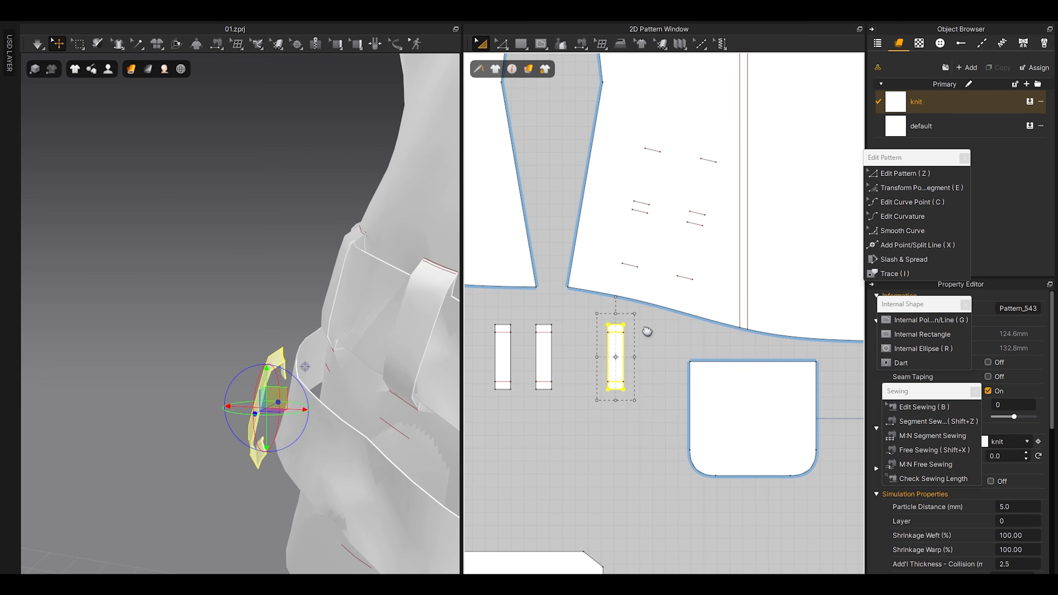
# Step: Sew the copied loop's upper and lower lines to the first pair of new attachment lines on the panel
pyautogui.hotkey('shift', 'z')
pyautogui.click(621, 351)
pyautogui.click(652, 193)
pyautogui.click(616, 426)
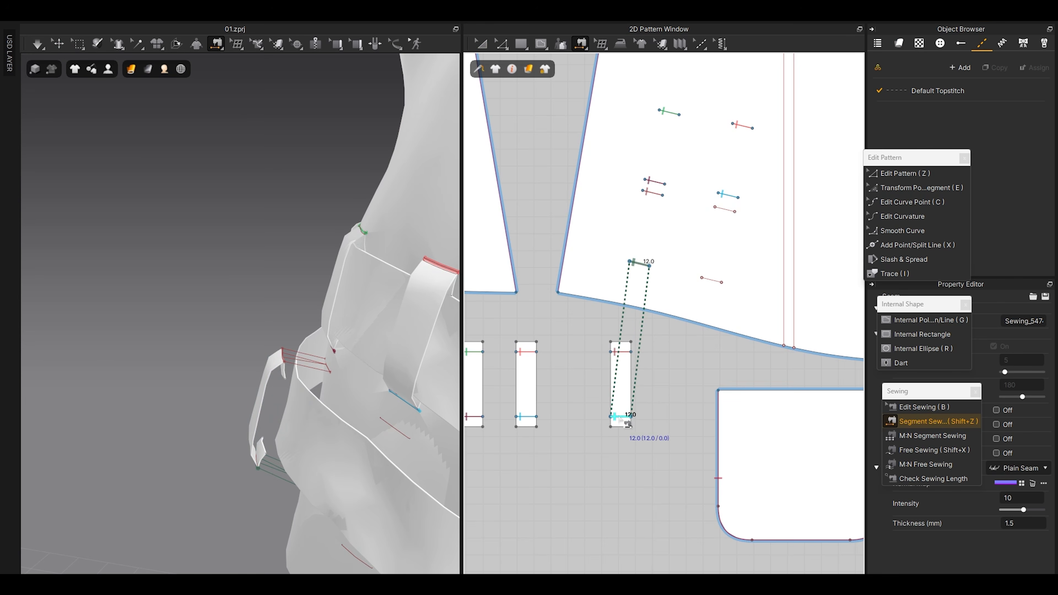
pyautogui.press('a')
pyautogui.scroll(3, 620, 377)
pyautogui.click(618, 366)
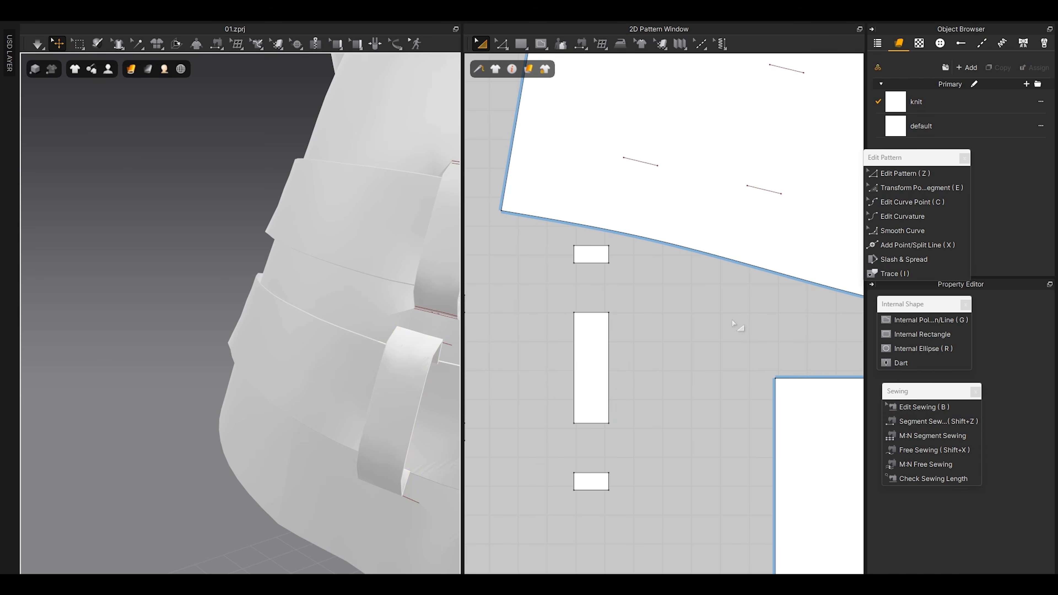
pyautogui.hotkey('ctrl', 'z')
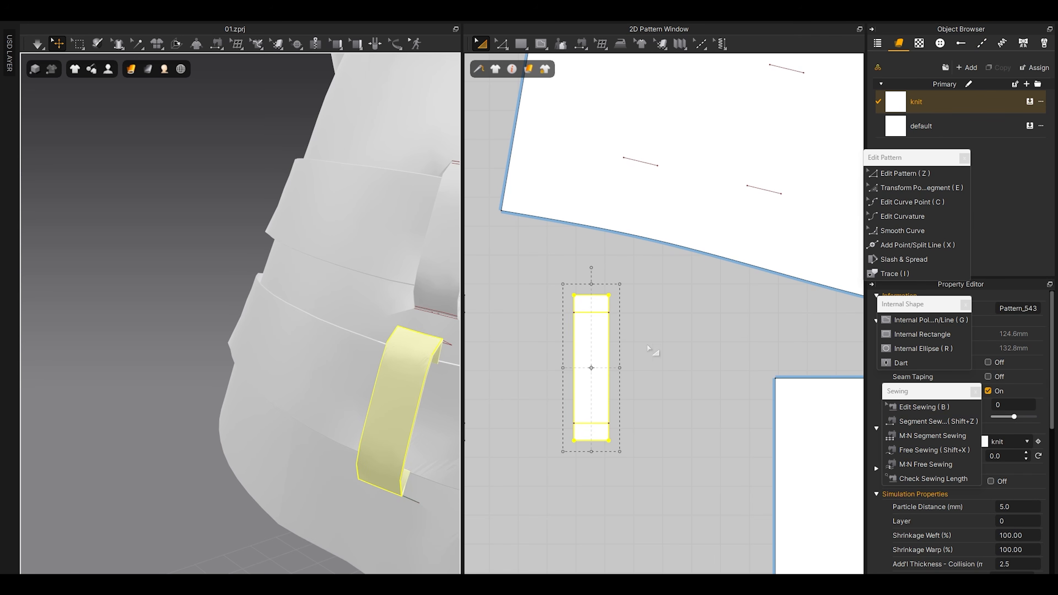
# Step: Duplicate the newly sewn loop pattern and place the copy about 22 mm beside it in the 2D layout
pyautogui.click(596, 339)
pyautogui.hotkey('ctrl', 'c')
pyautogui.hotkey('ctrl', 'v')
pyautogui.click(662, 366)
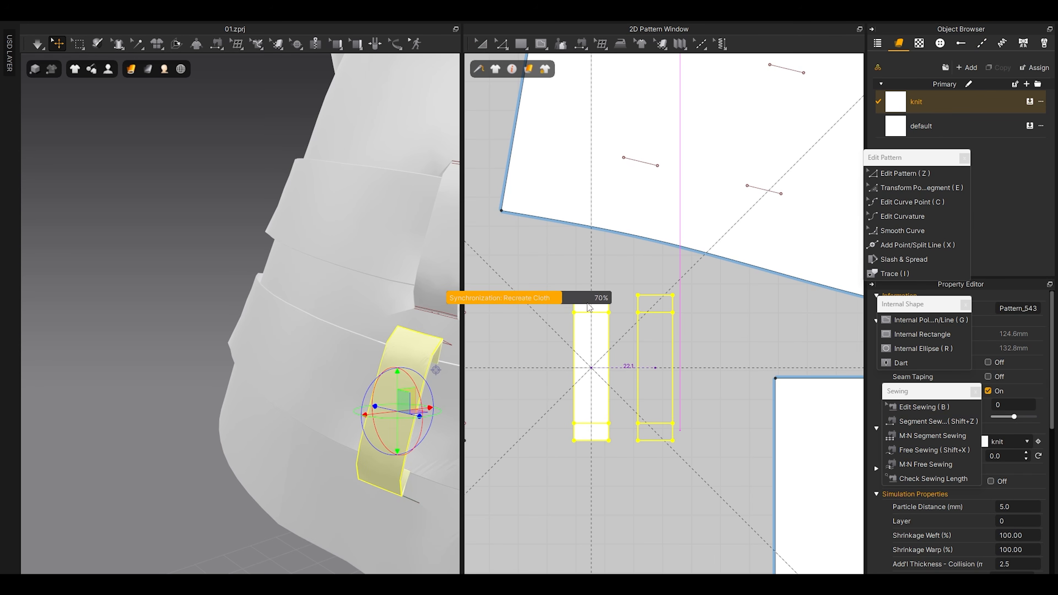
# Step: Position the fourth loop in 3D over the lower strap, near its attachment lines beneath the upper strap's second loop
pyautogui.press('b')
pyautogui.scroll(-5, 662, 317)
pyautogui.moveTo(361, 394); pyautogui.dragTo(247, 390, button='middle')
pyautogui.press('a')
pyautogui.click(657, 342)
pyautogui.scroll(-4, 287, 375)
pyautogui.moveTo(287, 375); pyautogui.dragTo(286, 426, button='right')
pyautogui.moveTo(286, 430); pyautogui.dragTo(285, 435)
pyautogui.moveTo(286, 435); pyautogui.dragTo(288, 411, button='right')
pyautogui.moveTo(237, 351); pyautogui.dragTo(268, 363)
pyautogui.moveTo(292, 384)
pyautogui.mouseDown(button='right')
pyautogui.moveTo(234, 394)
pyautogui.moveTo(291, 391)
pyautogui.mouseUp(button='right')
# Step: Sew the fourth loop's upper and lower lines to the two remaining attachment lines on the panel
pyautogui.hotkey('shift', 'z')
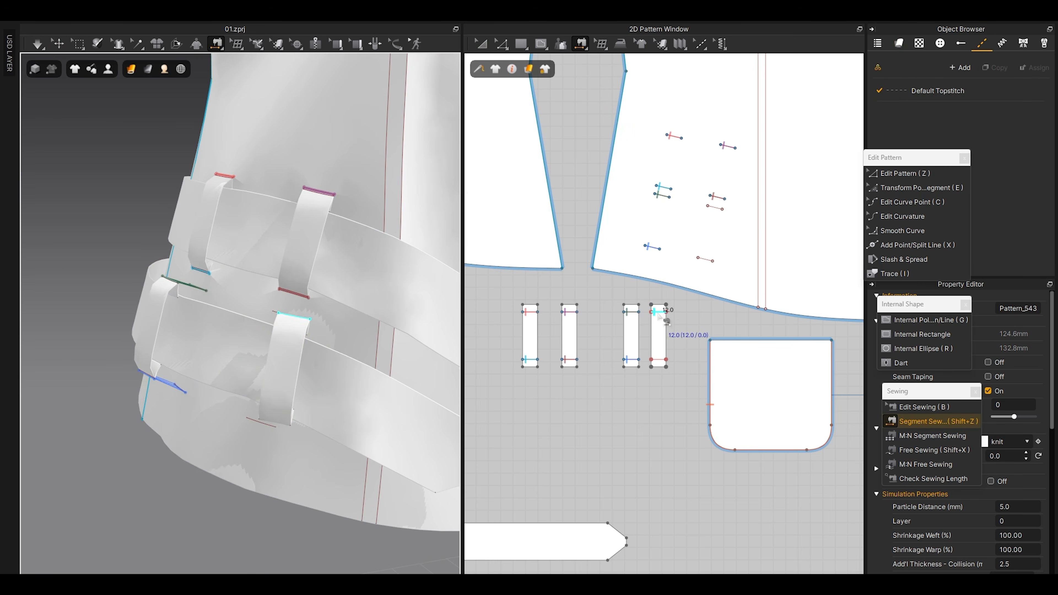
pyautogui.click(658, 310)
pyautogui.click(709, 214)
pyautogui.click(708, 259)
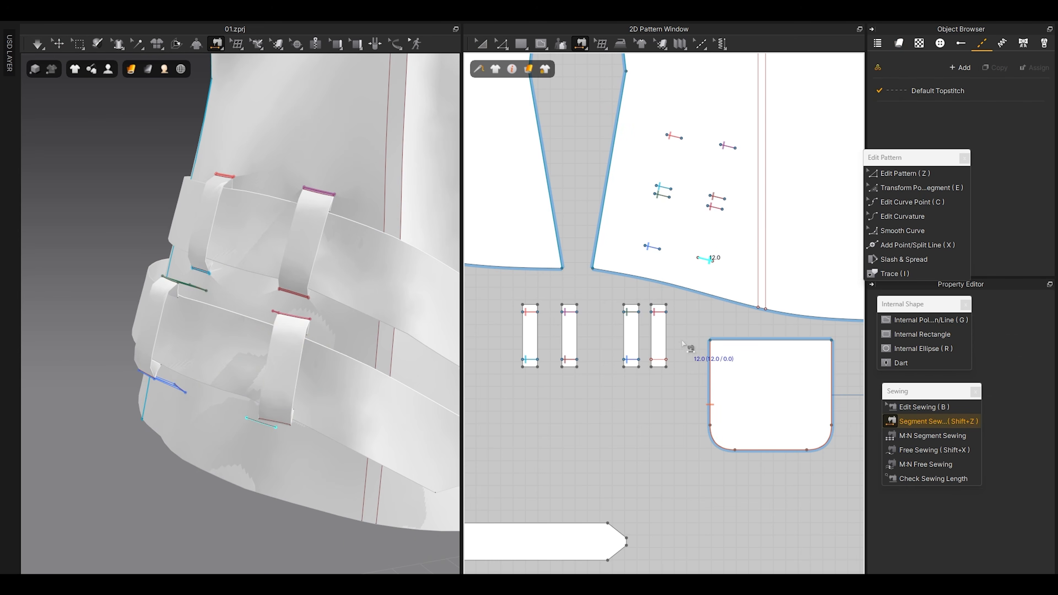
pyautogui.click(664, 361)
pyautogui.press('q')
# Step: Move the fourth loop outward in 3D so it clears the lower strap, and start the simulation
pyautogui.scroll(4, 303, 422)
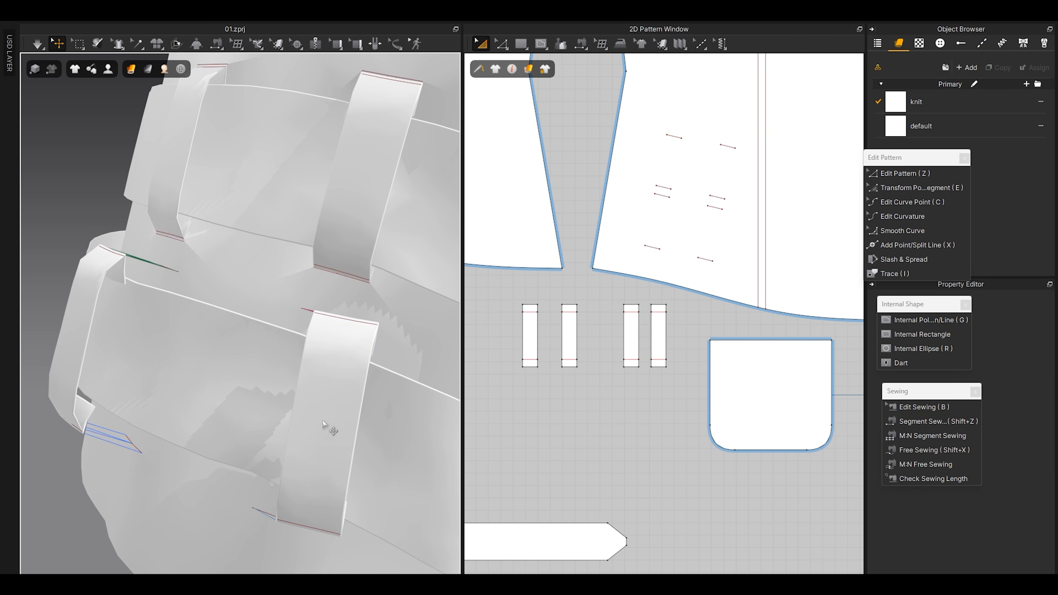
pyautogui.click(317, 434)
pyautogui.moveTo(317, 434); pyautogui.dragTo(303, 431)
pyautogui.moveTo(304, 431); pyautogui.dragTo(202, 498, button='right')
pyautogui.scroll(-3, 294, 412)
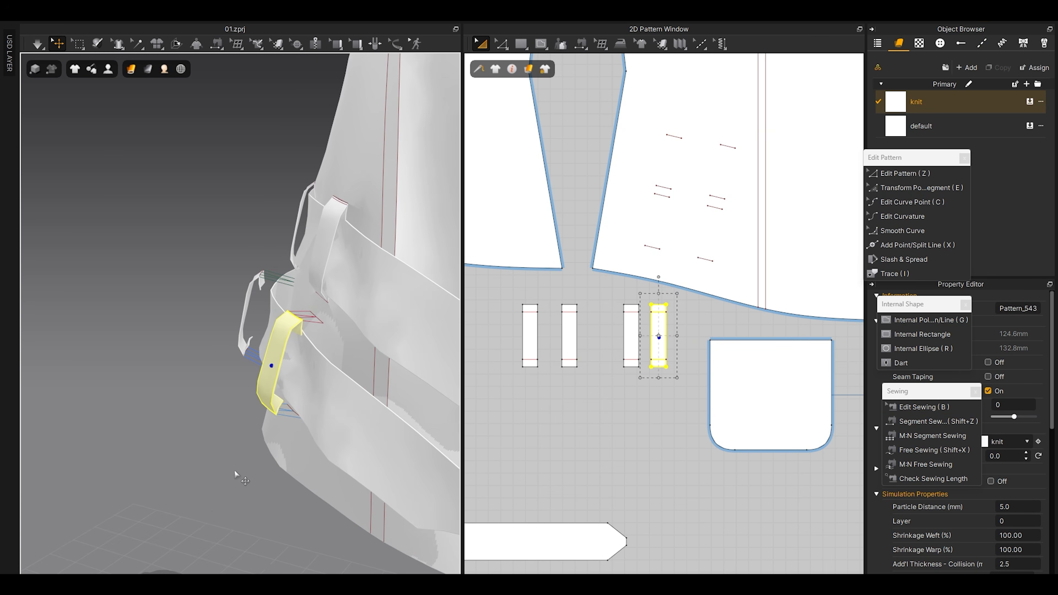
pyautogui.press('space')
# Step: Select the lower strap in 3D and deactivate it
pyautogui.moveTo(241, 392); pyautogui.dragTo(287, 387, button='right')
pyautogui.scroll(3, 293, 396)
pyautogui.click(287, 392)
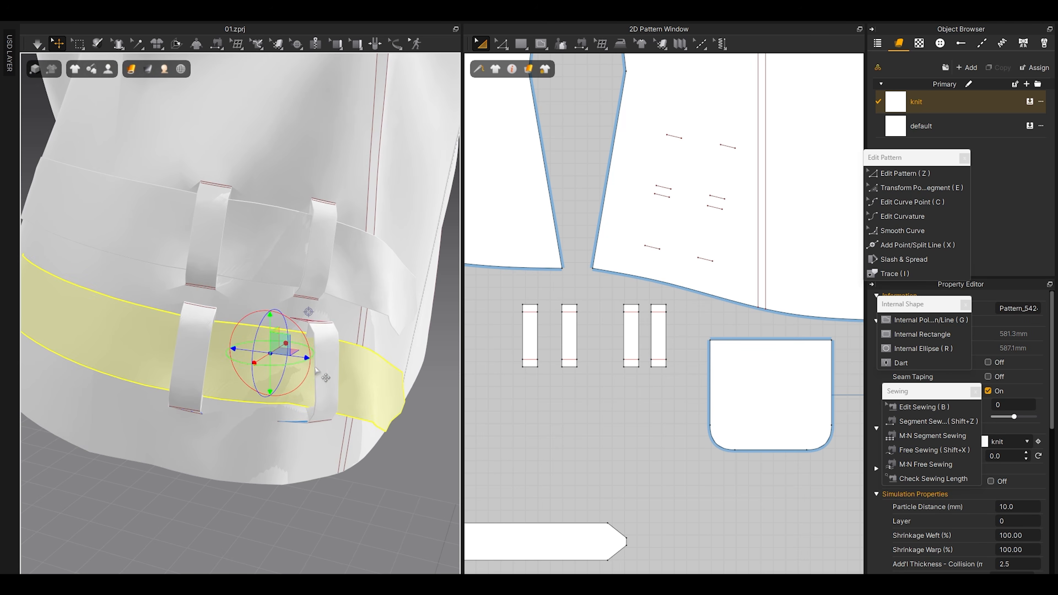
pyautogui.scroll(-3, 291, 371)
pyautogui.rightClick(179, 344)
pyautogui.click(202, 82)
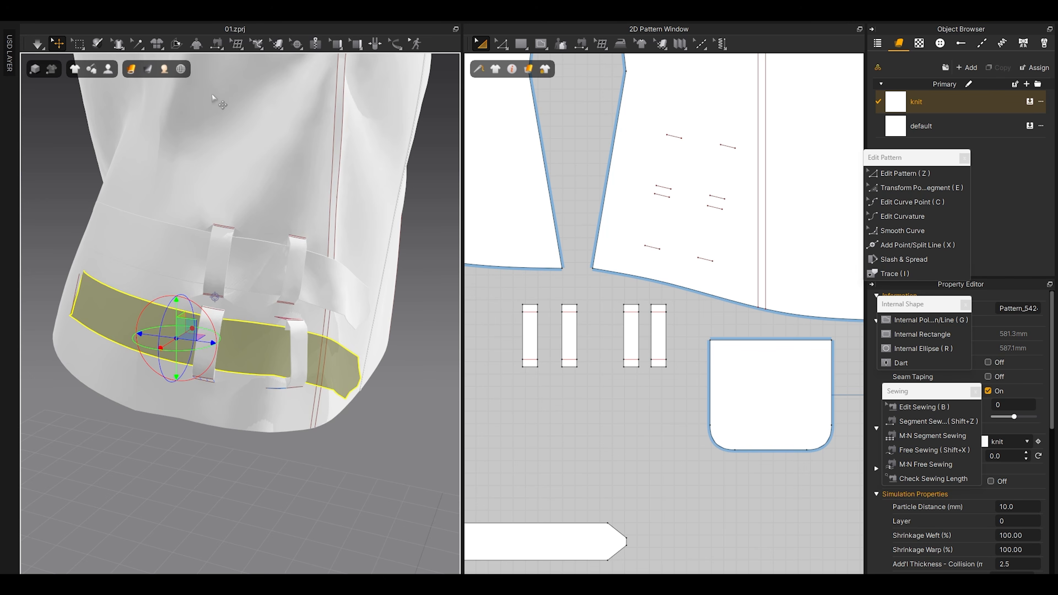
# Step: Reactivate the lower strap
pyautogui.scroll(5, 285, 347)
pyautogui.rightClick(238, 356)
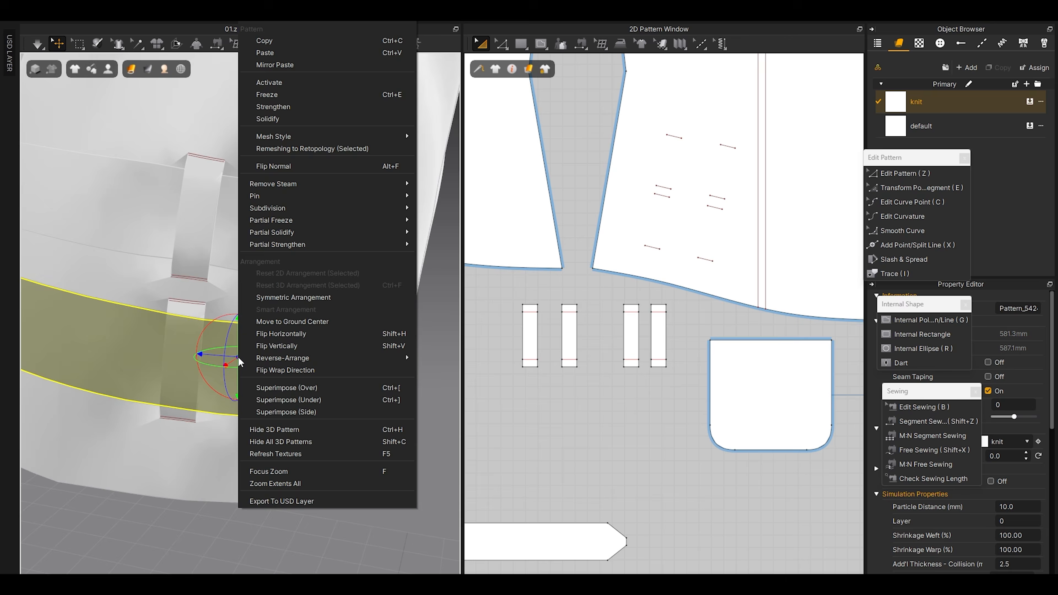
pyautogui.click(274, 85)
# Step: Select the mesh of the lower strap from its middle to its pointed tip, and run a brief simulation
pyautogui.scroll(-2, 270, 350)
pyautogui.moveTo(234, 340); pyautogui.dragTo(275, 357, button='right')
pyautogui.click(82, 41)
pyautogui.click(96, 81)
pyautogui.scroll(-4, 560, 255)
pyautogui.moveTo(564, 366); pyautogui.dragTo(661, 333, button='middle')
pyautogui.moveTo(603, 399); pyautogui.dragTo(719, 459)
pyautogui.moveTo(358, 363); pyautogui.dragTo(275, 373, button='right')
pyautogui.keyDown('shift'); pyautogui.moveTo(581, 398); pyautogui.dragTo(622, 442); pyautogui.keyUp('shift')
pyautogui.moveTo(374, 376); pyautogui.dragTo(269, 329, button='right')
pyautogui.press('space')
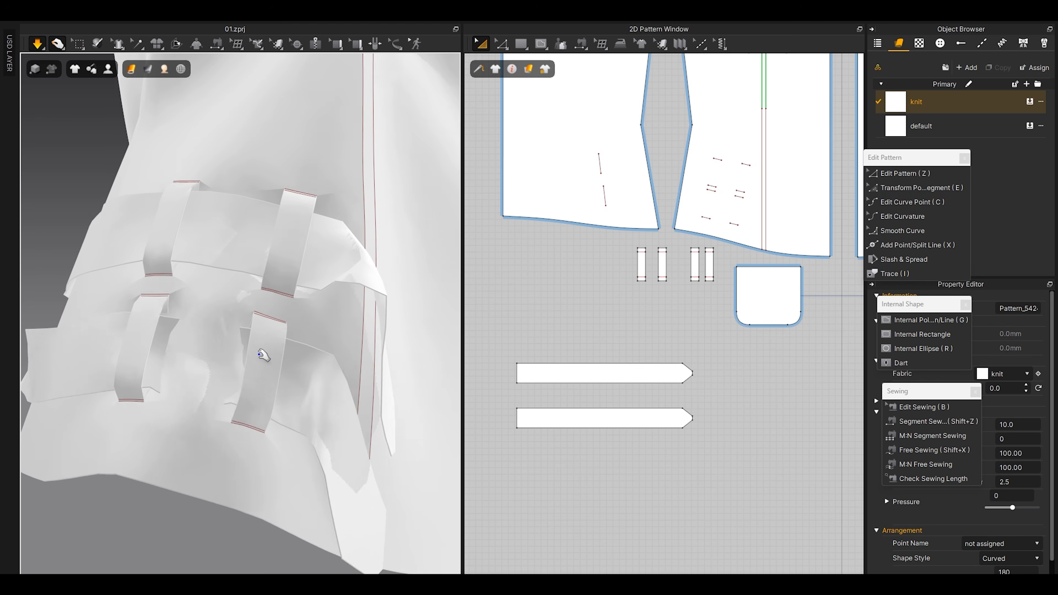
pyautogui.press('space')
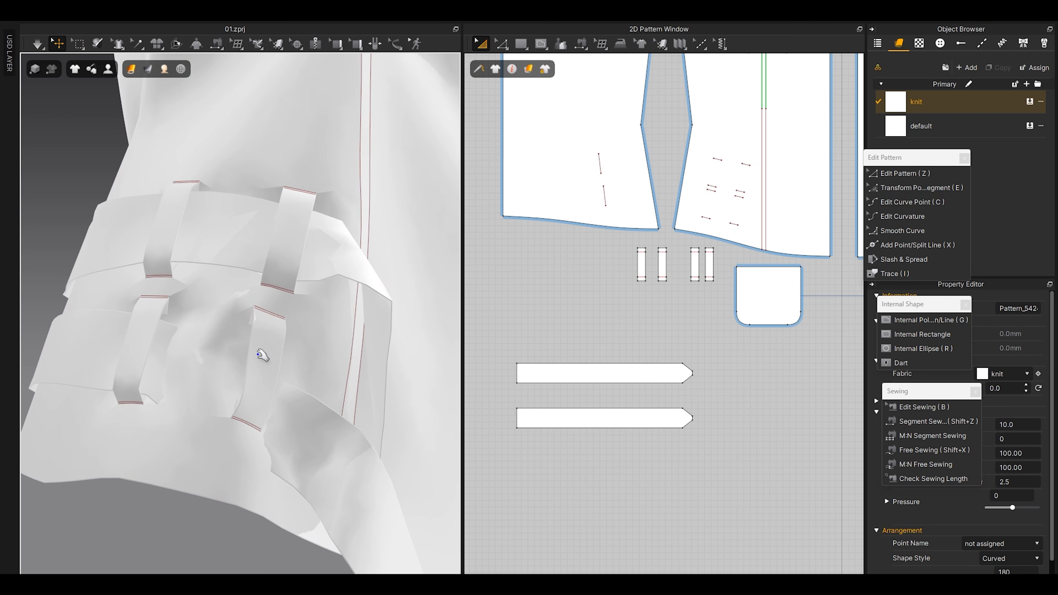
# Step: Select a narrow mesh band at the middle of the lower strap and move it outward in 3D, clear of the panel between the loops
pyautogui.press('w')
pyautogui.moveTo(179, 306); pyautogui.dragTo(205, 399)
pyautogui.scroll(3, 535, 403)
pyautogui.moveTo(655, 402); pyautogui.dragTo(683, 464)
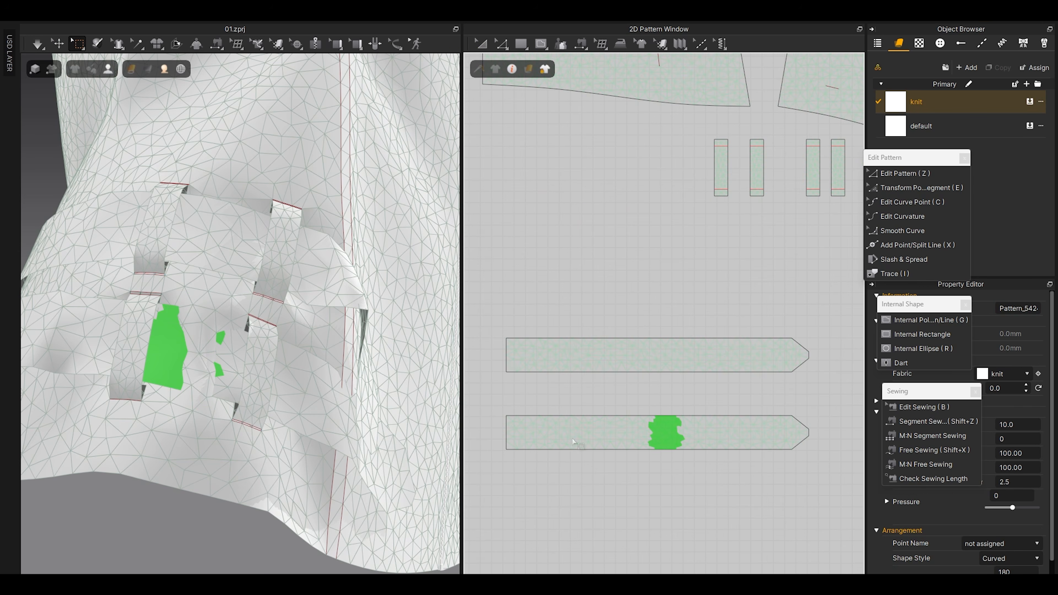
pyautogui.moveTo(258, 333); pyautogui.dragTo(235, 346, button='right')
pyautogui.keyDown('ctrl'); pyautogui.moveTo(628, 397); pyautogui.dragTo(674, 477); pyautogui.keyUp('ctrl')
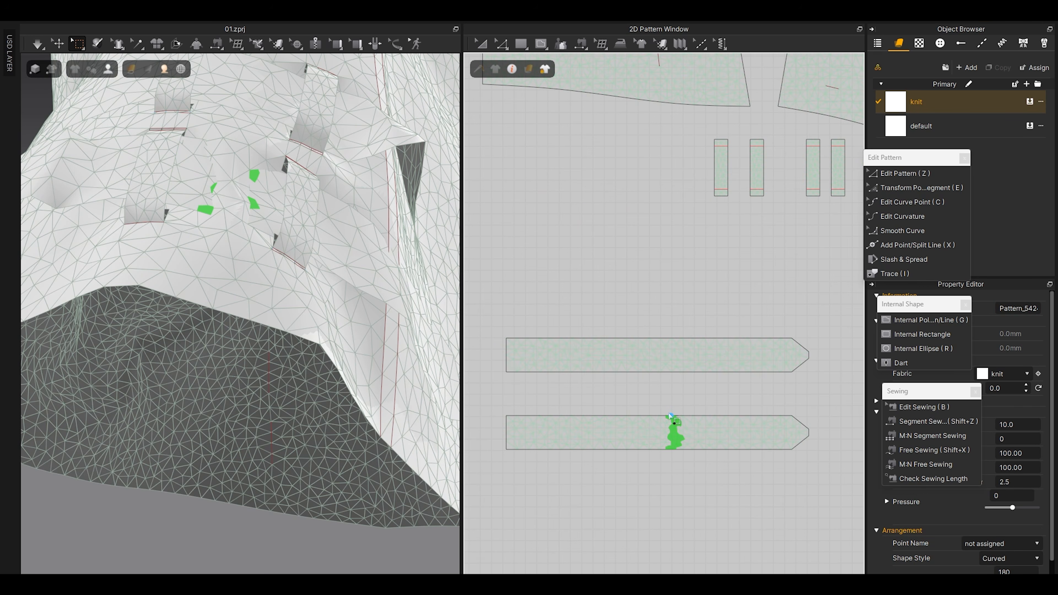
pyautogui.scroll(5, 248, 289)
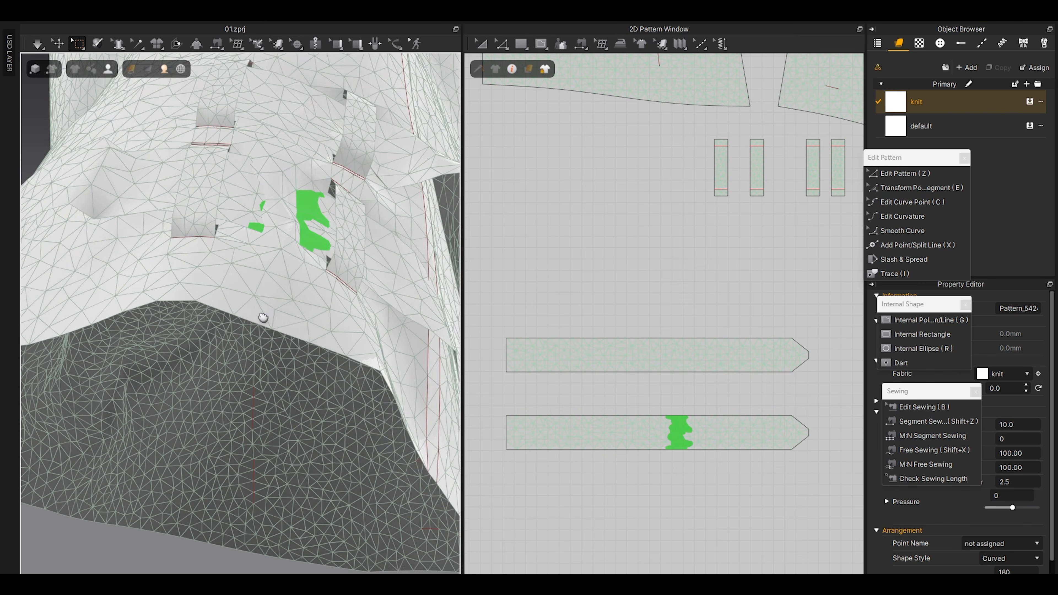
pyautogui.moveTo(372, 296); pyautogui.dragTo(377, 267)
pyautogui.scroll(-5, 260, 227)
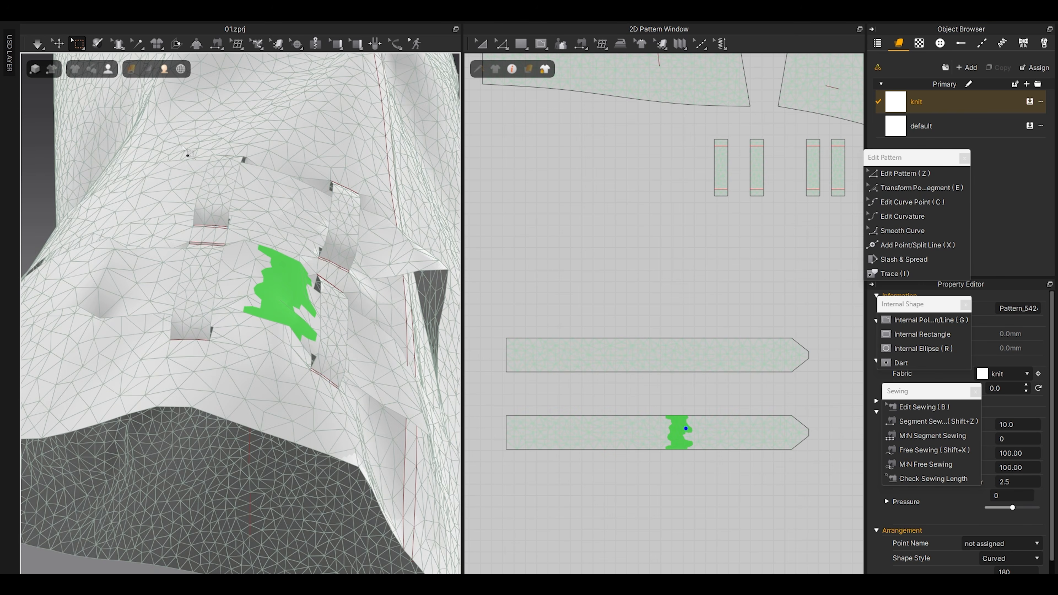
# Step: Run the simulation while pulling the lower strap's pointed end outward through its loops
pyautogui.click(58, 43)
pyautogui.scroll(-4, 358, 283)
pyautogui.moveTo(364, 324); pyautogui.dragTo(306, 394, button='right')
pyautogui.moveTo(300, 391); pyautogui.dragTo(424, 299)
pyautogui.moveTo(375, 294); pyautogui.dragTo(375, 347, button='right')
pyautogui.press('space')
pyautogui.moveTo(376, 347); pyautogui.dragTo(328, 374, button='middle')
pyautogui.moveTo(293, 391); pyautogui.dragTo(360, 337)
pyautogui.press('space')
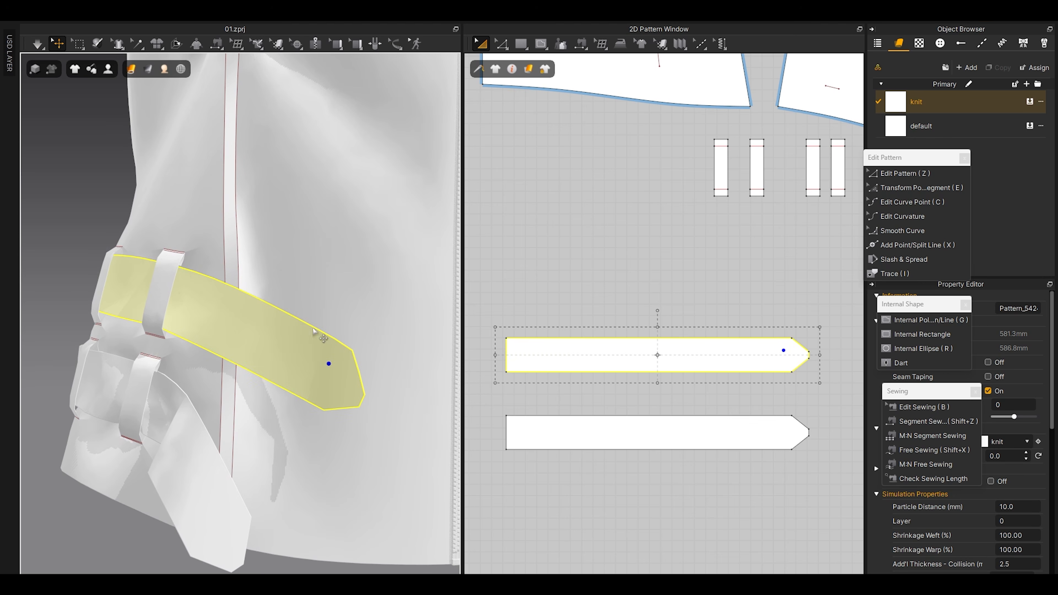
# Step: Freeze the upper strap
pyautogui.keyDown('shift'); pyautogui.click(694, 418); pyautogui.keyUp('shift')
pyautogui.click(1030, 102)
pyautogui.click(651, 279)
pyautogui.click(307, 345)
pyautogui.hotkey('ctrl', 'k')
# Step: Simulate while pulling the lower strap's pointed end forward to lie parallel below the upper one, and freeze the lower strap
pyautogui.moveTo(307, 345); pyautogui.dragTo(326, 260, button='middle')
pyautogui.press('space')
pyautogui.moveTo(247, 453); pyautogui.dragTo(362, 395)
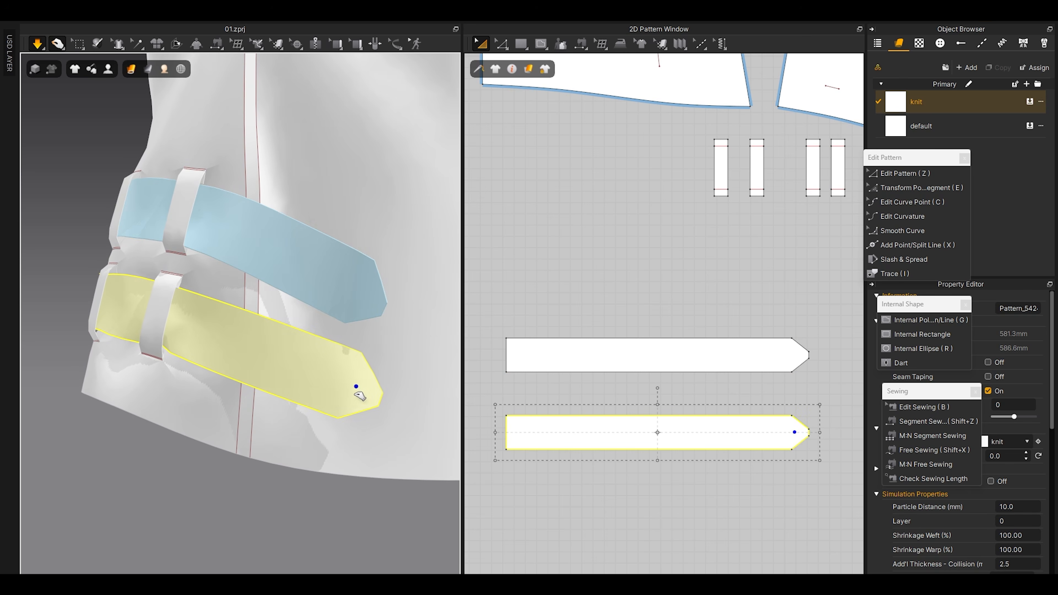
pyautogui.press('space')
pyautogui.hotkey('ctrl', 'k')
# Step: Clone both straps as a symmetric pattern with sewing and place the copies level with the originals on the opposite side
pyautogui.click(271, 530)
pyautogui.scroll(-10, 171, 409)
pyautogui.moveTo(171, 409); pyautogui.dragTo(233, 403, button='right')
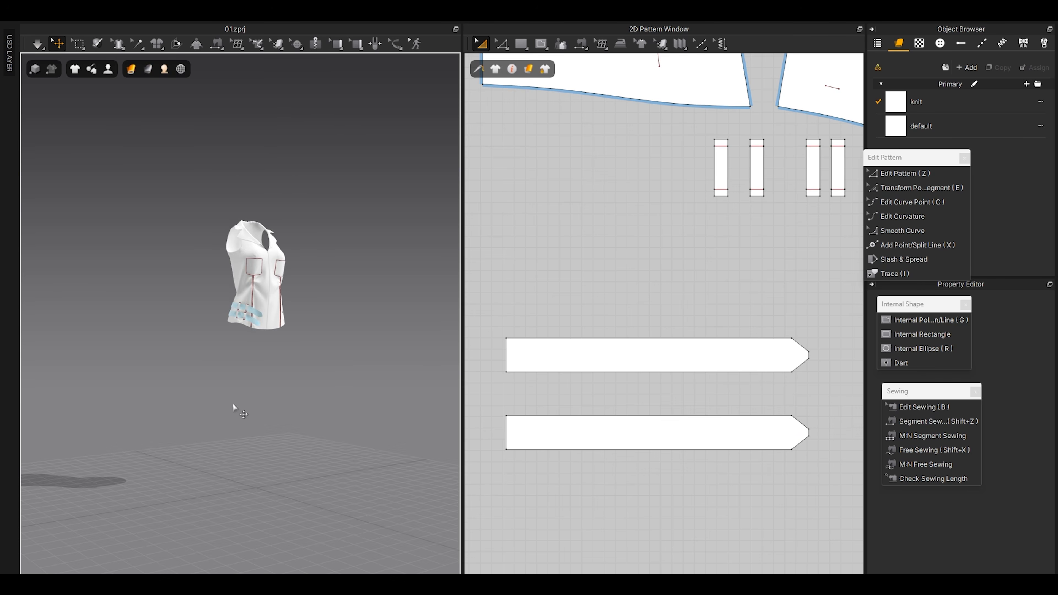
pyautogui.scroll(10, 333, 445)
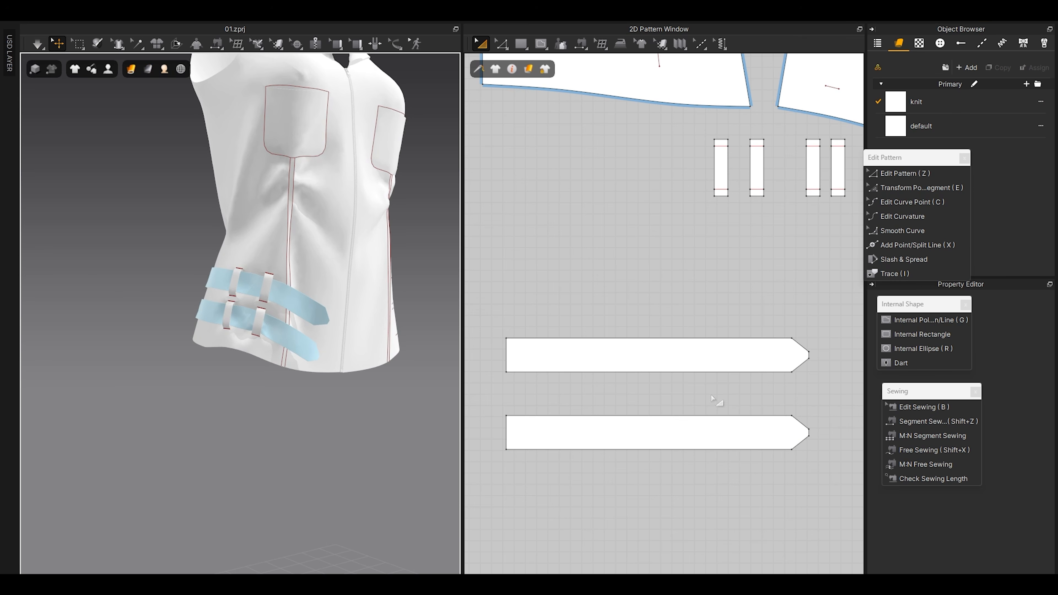
pyautogui.scroll(-6, 712, 399)
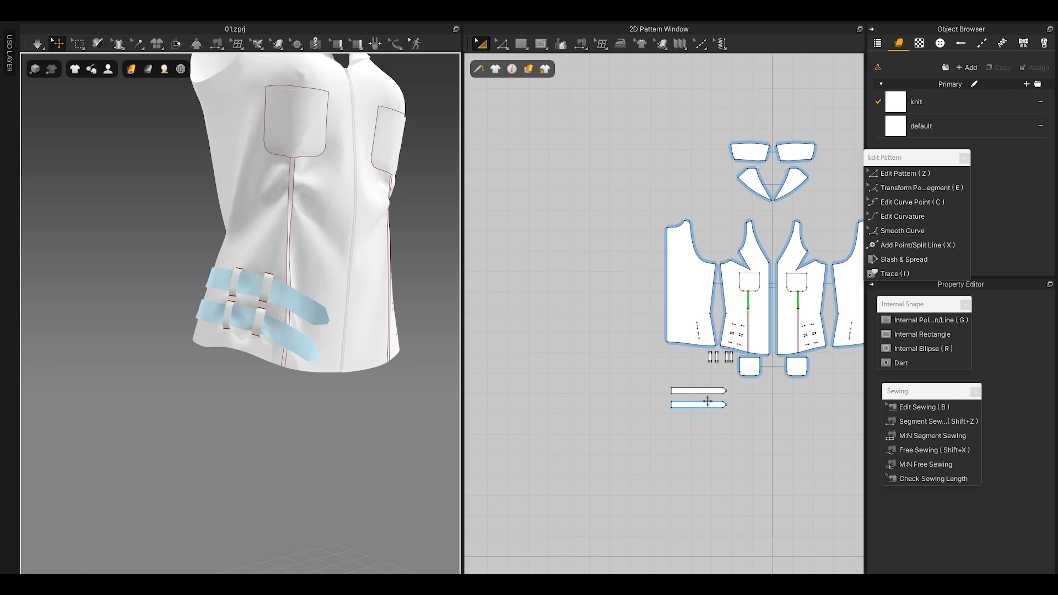
pyautogui.moveTo(399, 343); pyautogui.dragTo(354, 346, button='right')
pyautogui.click(682, 391)
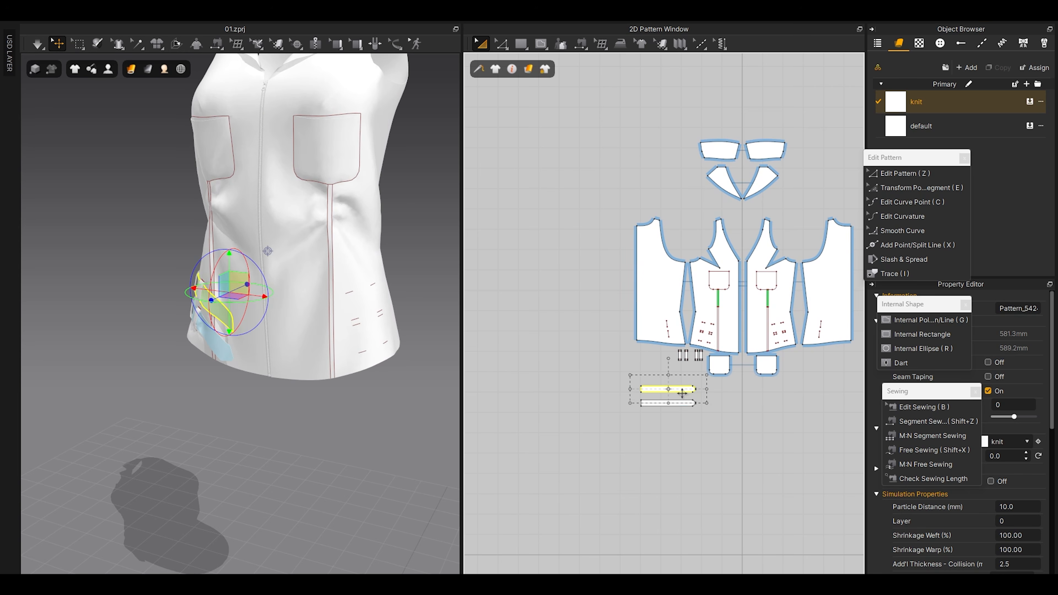
pyautogui.keyDown('shift'); pyautogui.click(676, 405); pyautogui.keyUp('shift')
pyautogui.moveTo(735, 412); pyautogui.dragTo(567, 411, button='middle')
pyautogui.rightClick(545, 389)
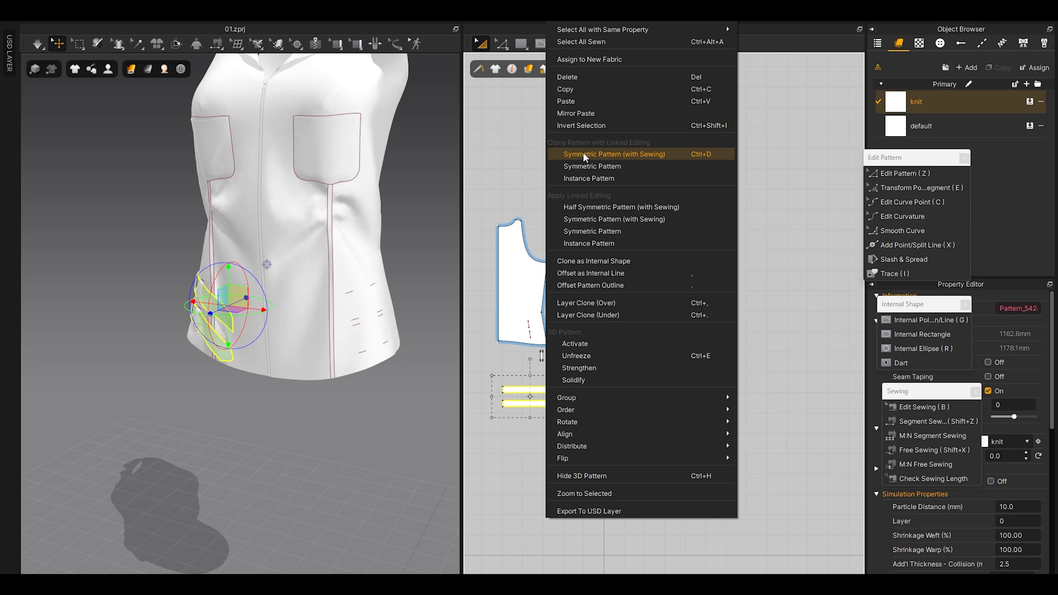
pyautogui.click(602, 155)
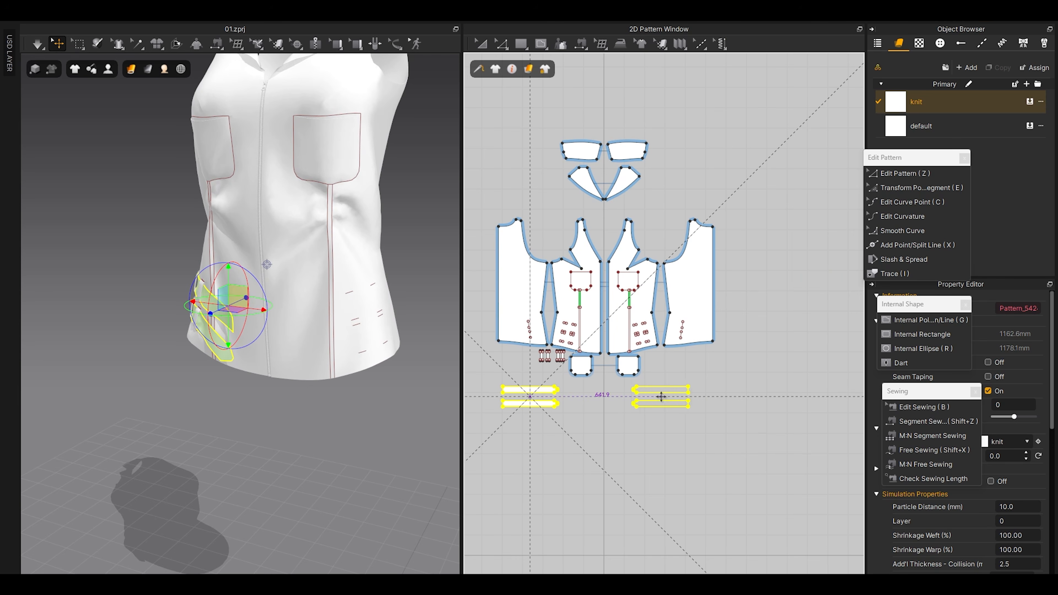
pyautogui.click(656, 396)
# Step: Clone the four belt loops as symmetric, sewn patterns for the opposite side of the garment
pyautogui.moveTo(398, 359); pyautogui.dragTo(278, 314, button='right')
pyautogui.scroll(3, 261, 371)
pyautogui.click(279, 314)
pyautogui.click(292, 425)
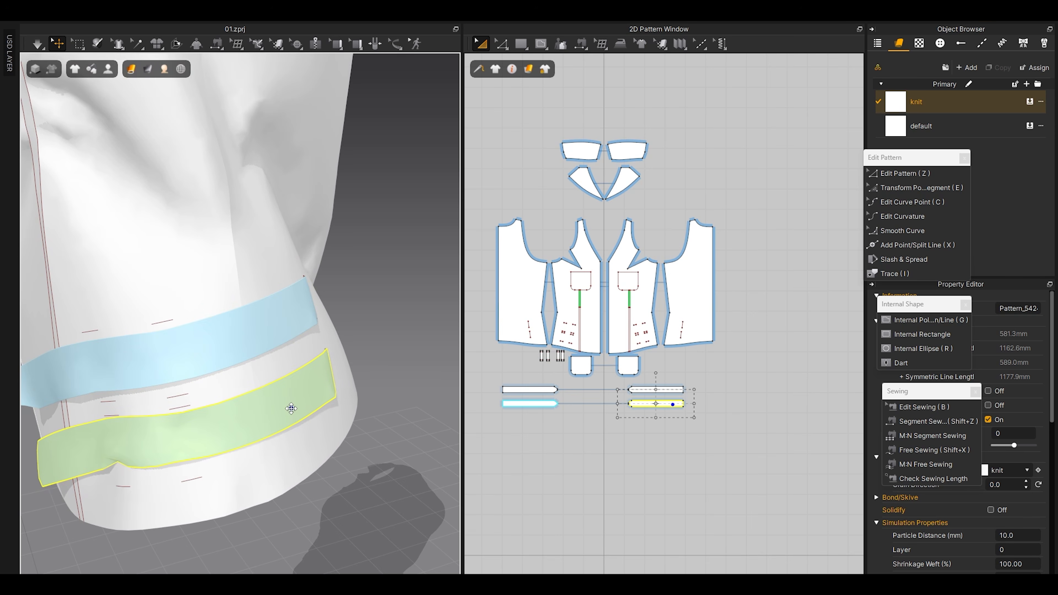
pyautogui.moveTo(259, 454); pyautogui.dragTo(356, 448, button='right')
pyautogui.scroll(5, 635, 399)
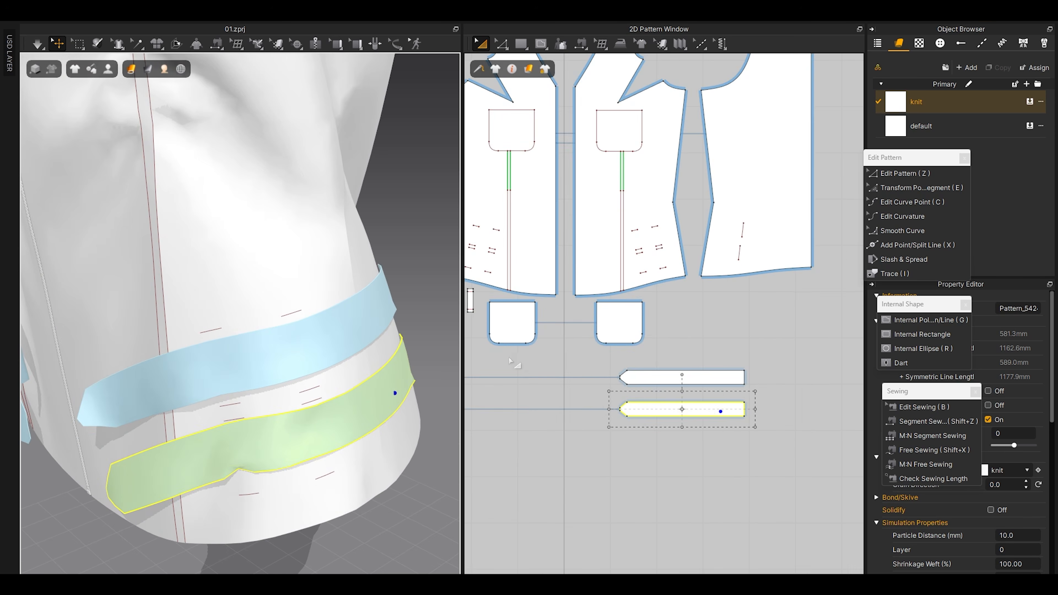
pyautogui.moveTo(519, 366); pyautogui.dragTo(670, 394, button='middle')
pyautogui.scroll(2, 605, 331)
pyautogui.moveTo(548, 309); pyautogui.dragTo(642, 354)
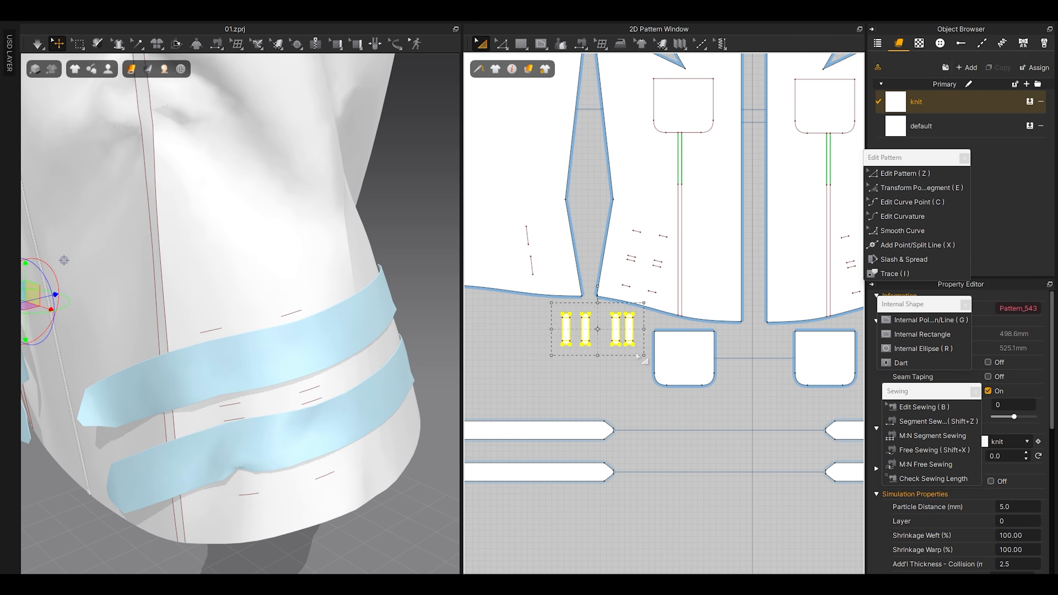
pyautogui.moveTo(827, 355); pyautogui.dragTo(684, 354, button='middle')
pyautogui.scroll(-3, 684, 355)
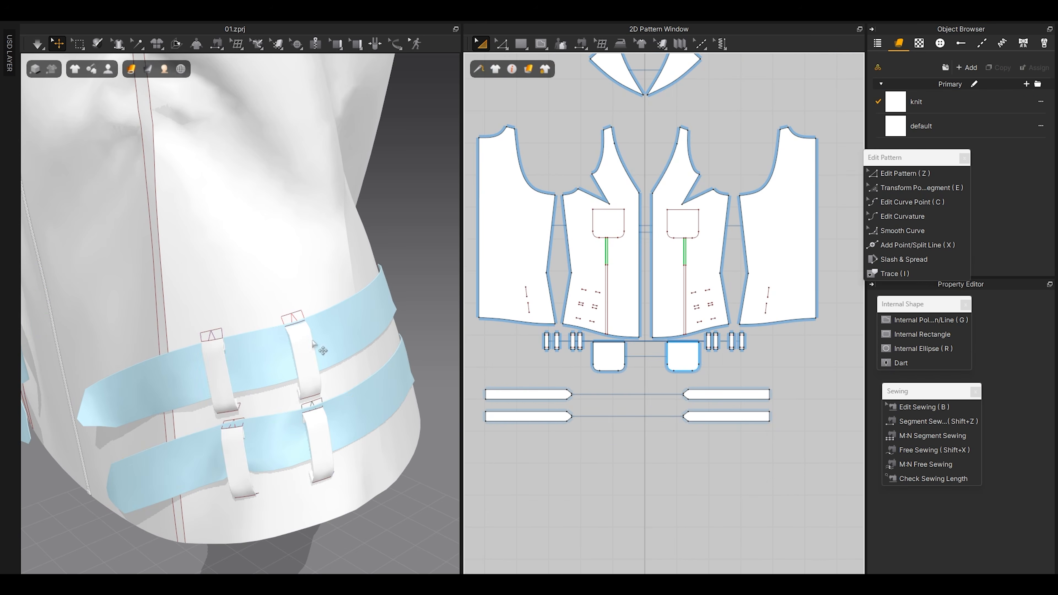
# Step: Shift the mirrored loops in 3D so they clear the mirrored straps, and start the simulation
pyautogui.moveTo(251, 377); pyautogui.dragTo(294, 370, button='right')
pyautogui.scroll(3, 283, 388)
pyautogui.click(285, 381)
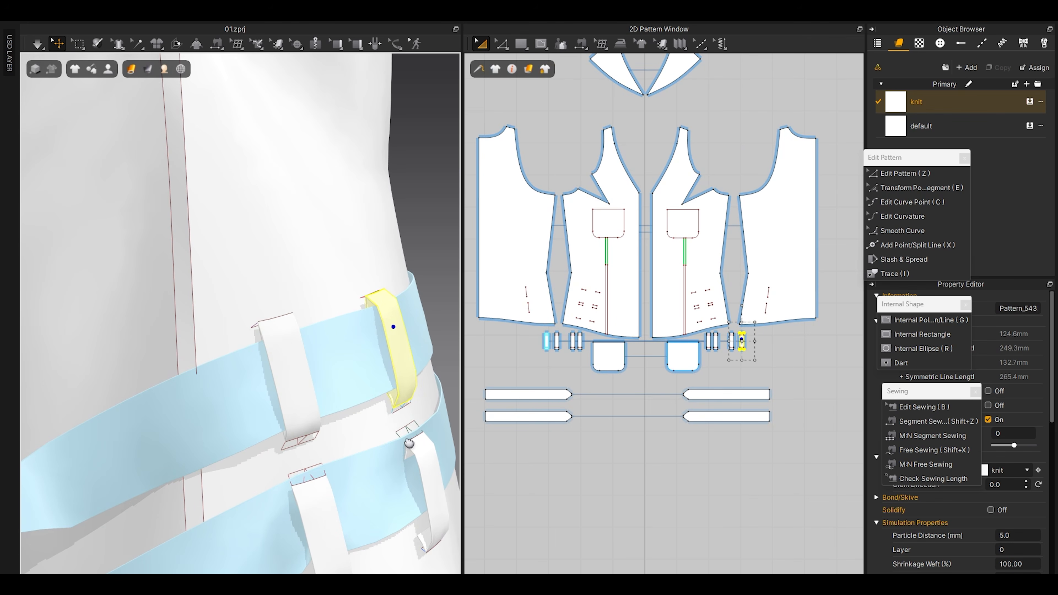
pyautogui.moveTo(409, 443); pyautogui.dragTo(399, 399, button='middle')
pyautogui.moveTo(401, 405); pyautogui.dragTo(397, 386)
pyautogui.moveTo(288, 462); pyautogui.dragTo(286, 440)
pyautogui.moveTo(287, 448); pyautogui.dragTo(341, 466, button='right')
pyautogui.press('space')
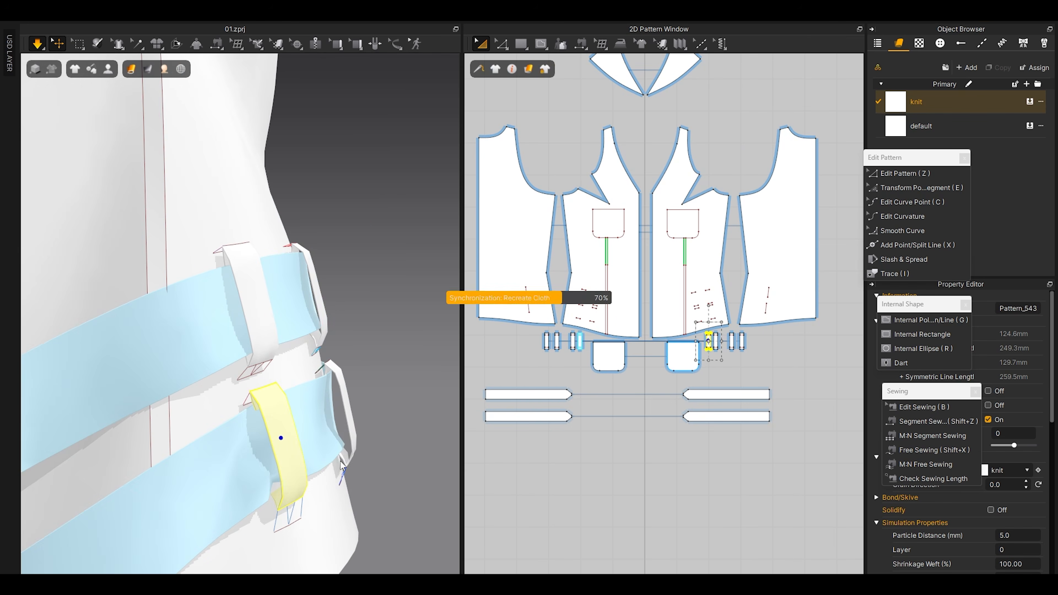
# Step: Unfreeze both mirrored straps, simulate them through their loops, and freeze them again
pyautogui.click(182, 327)
pyautogui.keyDown('shift'); pyautogui.click(223, 465); pyautogui.keyUp('shift')
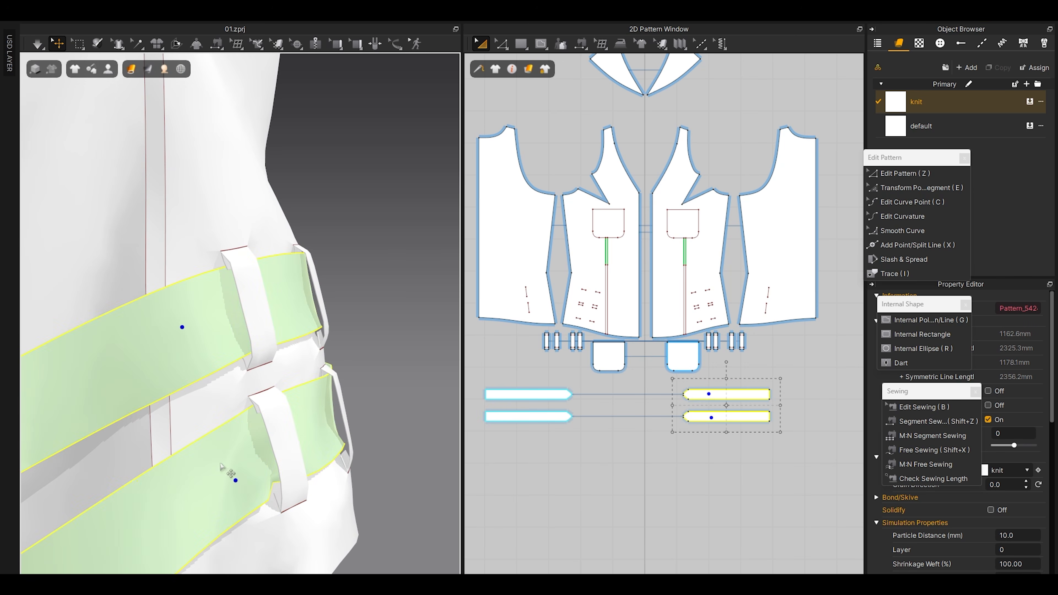
pyautogui.rightClick(221, 466)
pyautogui.click(298, 96)
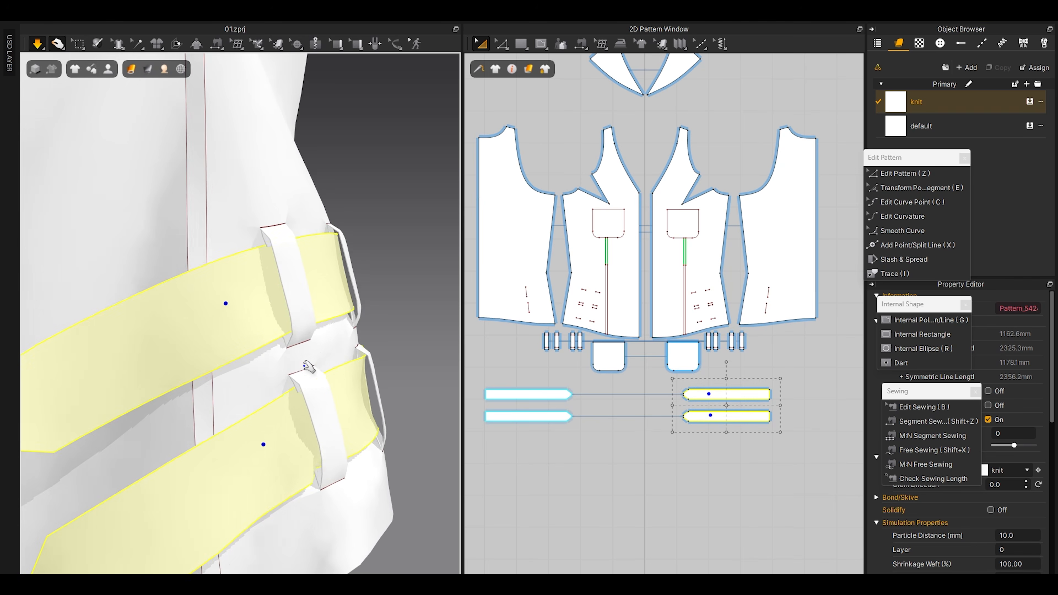
pyautogui.hotkey('ctrl', 'k')
pyautogui.moveTo(279, 412); pyautogui.dragTo(245, 416, button='right')
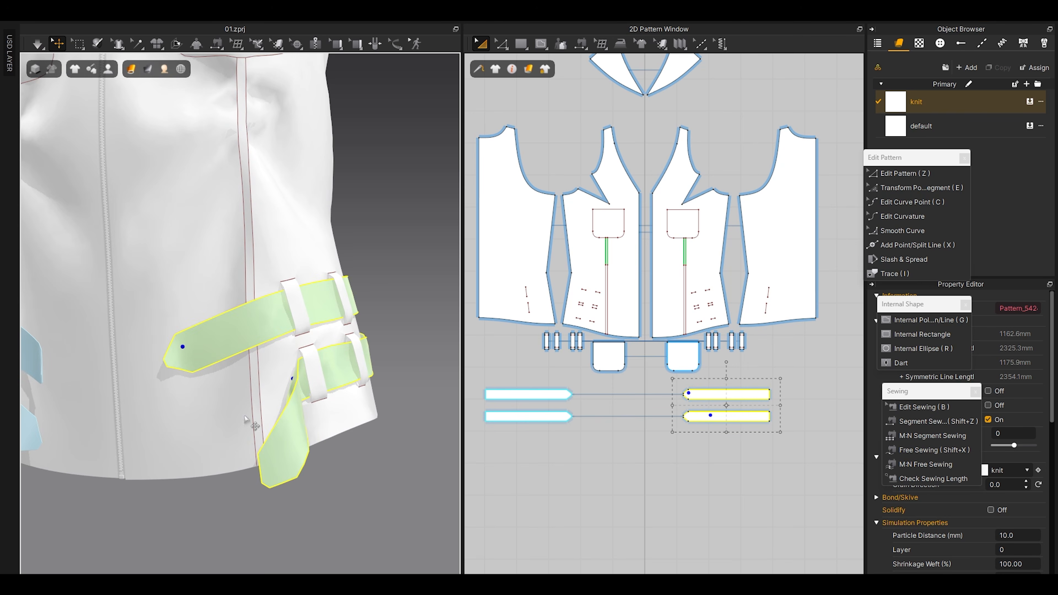
# Step: Unfreeze the lower mirrored strap and pull its pointed end forward during simulation until it lies parallel to the upper one
pyautogui.click(307, 488)
pyautogui.click(295, 469)
pyautogui.rightClick(295, 468)
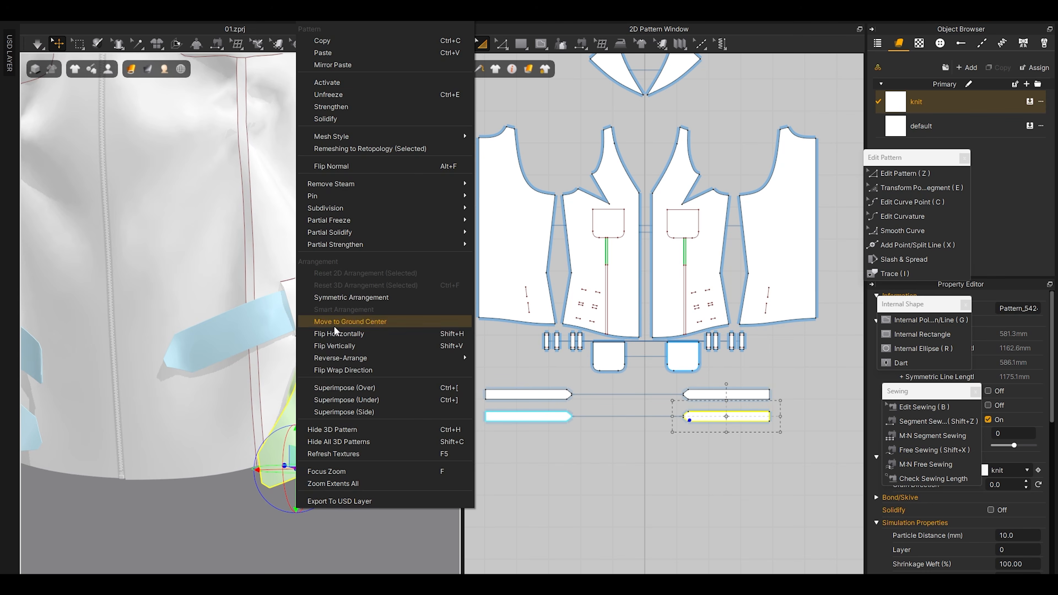
pyautogui.click(328, 95)
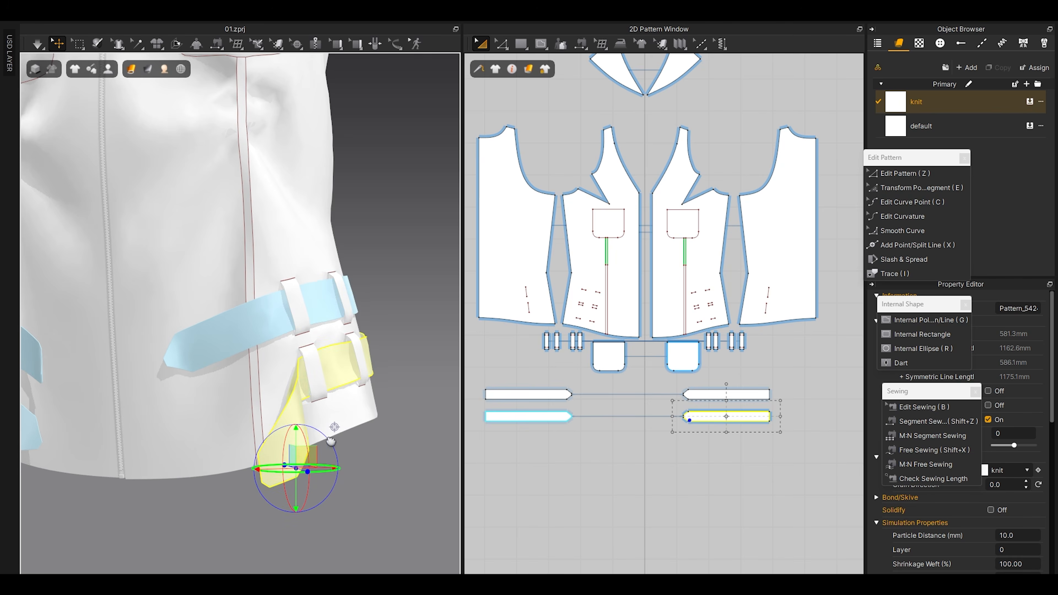
pyautogui.moveTo(318, 451); pyautogui.dragTo(216, 385)
pyautogui.moveTo(267, 458); pyautogui.dragTo(306, 496, button='right')
pyautogui.moveTo(274, 427); pyautogui.dragTo(199, 398)
pyautogui.moveTo(235, 411); pyautogui.dragTo(196, 415, button='right')
pyautogui.moveTo(299, 439); pyautogui.dragTo(228, 412)
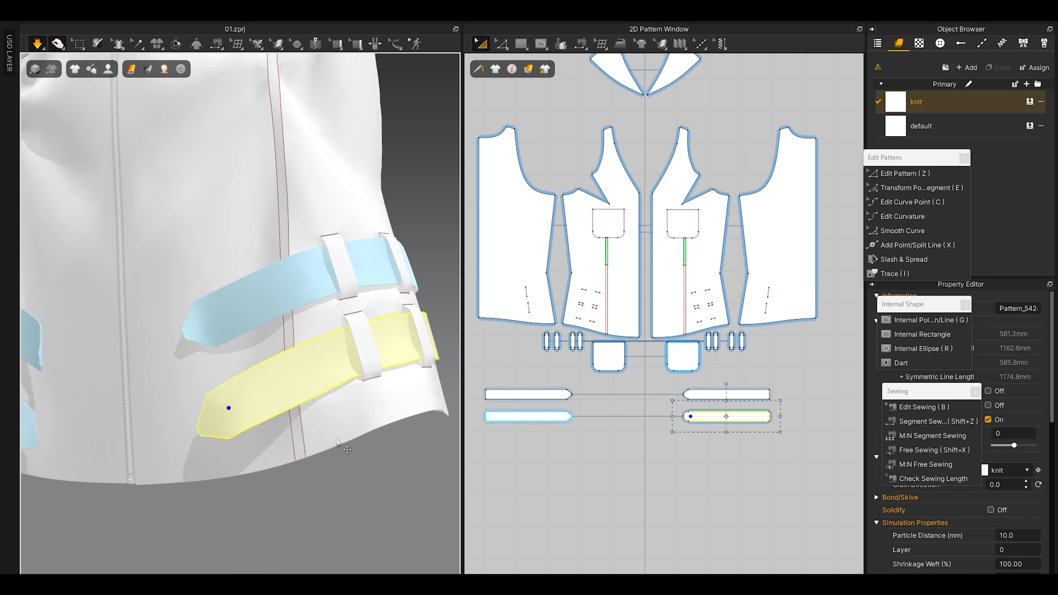
# Step: Stop the simulation and freeze the lower mirrored strap
pyautogui.press('space')
pyautogui.moveTo(268, 422); pyautogui.dragTo(343, 454, button='right')
pyautogui.rightClick(293, 410)
pyautogui.click(356, 109)
pyautogui.click(376, 269)
pyautogui.scroll(-8, 376, 269)
pyautogui.moveTo(376, 269); pyautogui.dragTo(270, 356, button='right')
pyautogui.scroll(1, 271, 357)
pyautogui.moveTo(270, 357); pyautogui.dragTo(316, 412, button='middle')
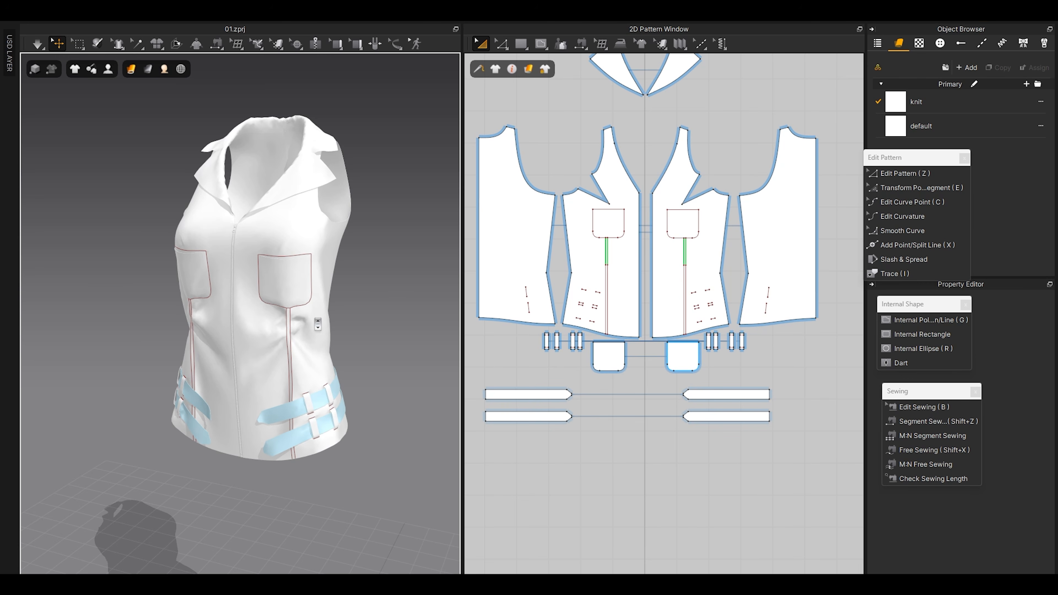
# Step: Show the avatar and tug the back panel into place on the body while simulating
pyautogui.hotkey('shift', 'a')
pyautogui.moveTo(343, 331); pyautogui.dragTo(377, 285, button='right')
pyautogui.scroll(4, 258, 279)
pyautogui.moveTo(259, 280); pyautogui.dragTo(250, 342, button='right')
pyautogui.press('space')
pyautogui.moveTo(262, 317); pyautogui.dragTo(233, 334)
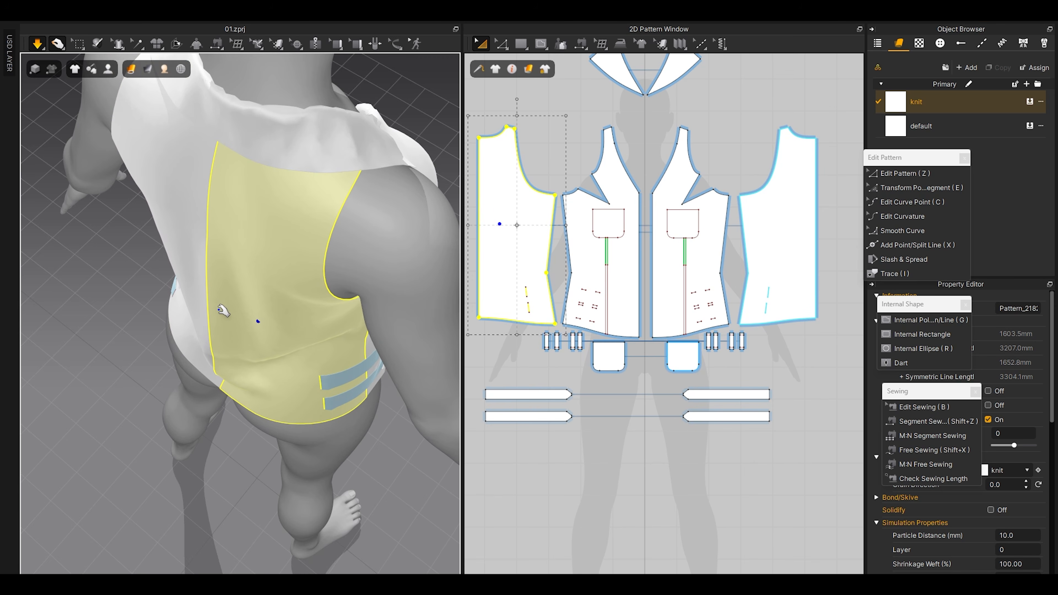
# Step: Move the back panel's centre edge slightly inward in the 2D pattern to narrow the back, and simulate the fit
pyautogui.moveTo(591, 265); pyautogui.dragTo(676, 305, button='middle')
pyautogui.scroll(3, 535, 252)
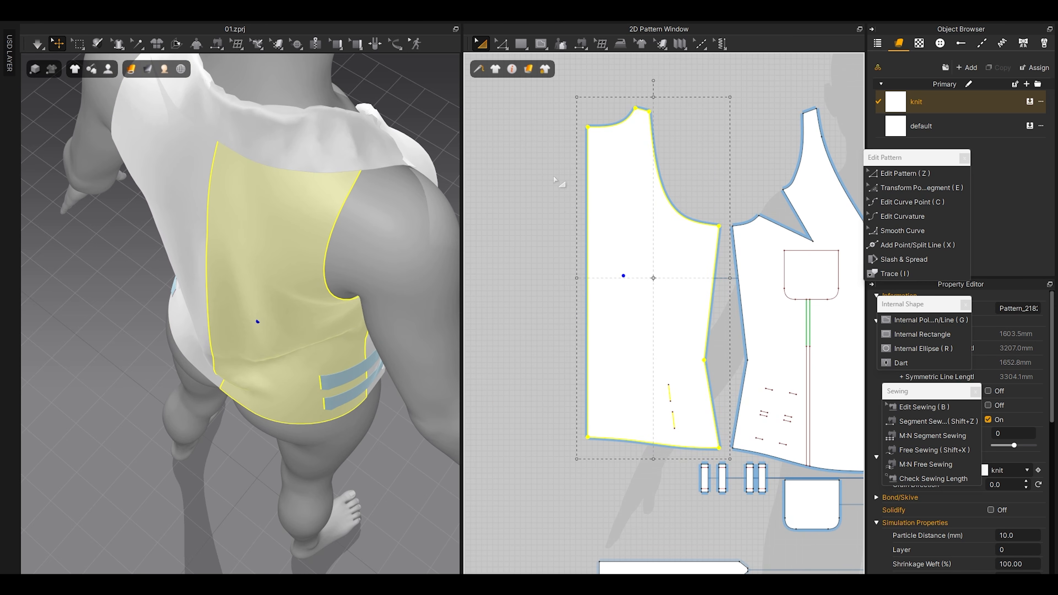
pyautogui.press('z')
pyautogui.click(590, 195)
pyautogui.moveTo(598, 201); pyautogui.dragTo(606, 201)
pyautogui.press('q')
pyautogui.press('8')
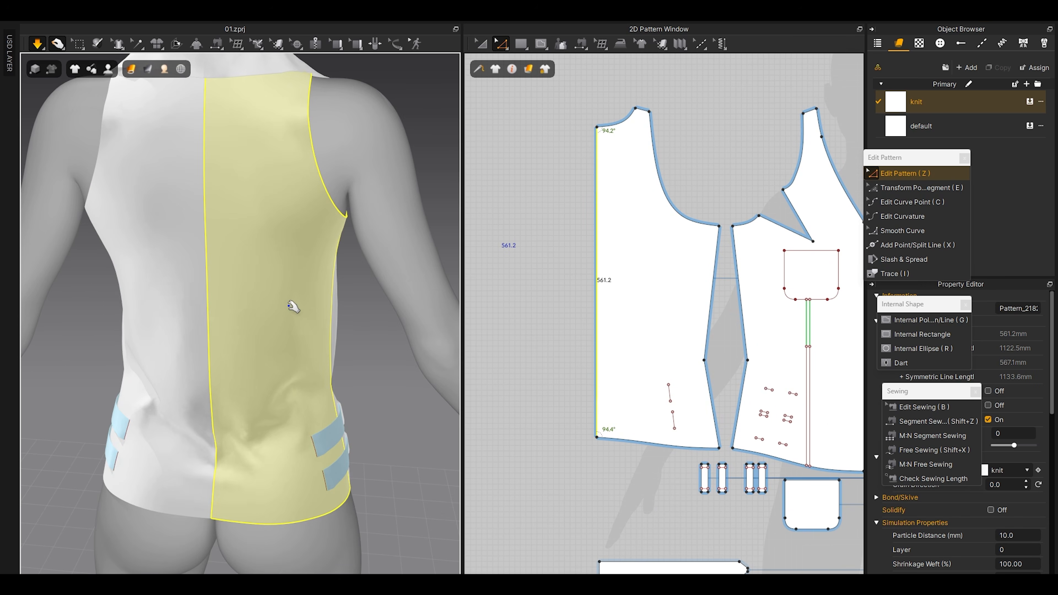
pyautogui.moveTo(286, 198); pyautogui.dragTo(292, 387, button='right')
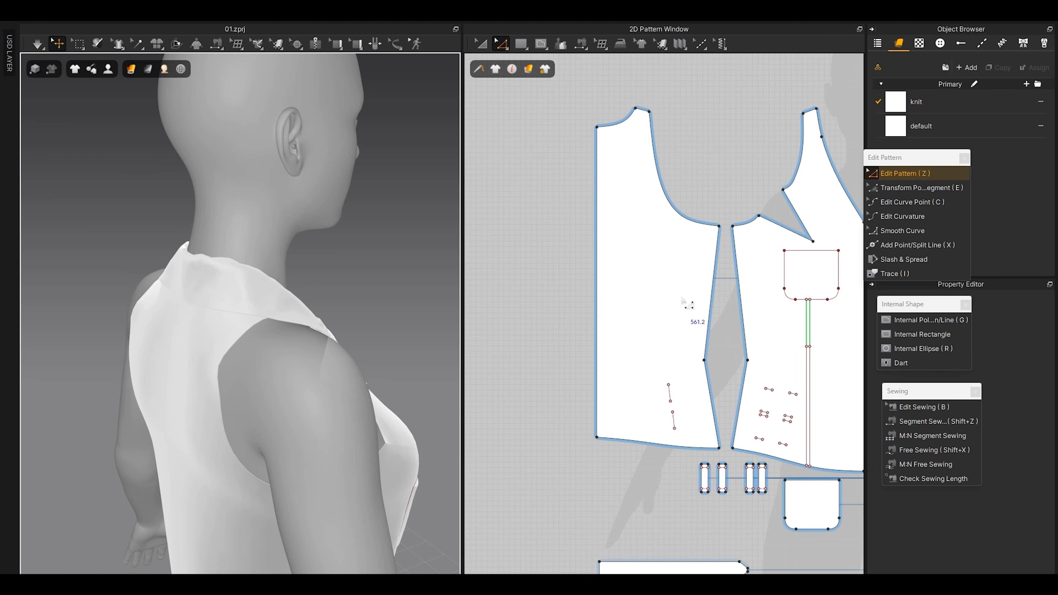
pyautogui.click(608, 237)
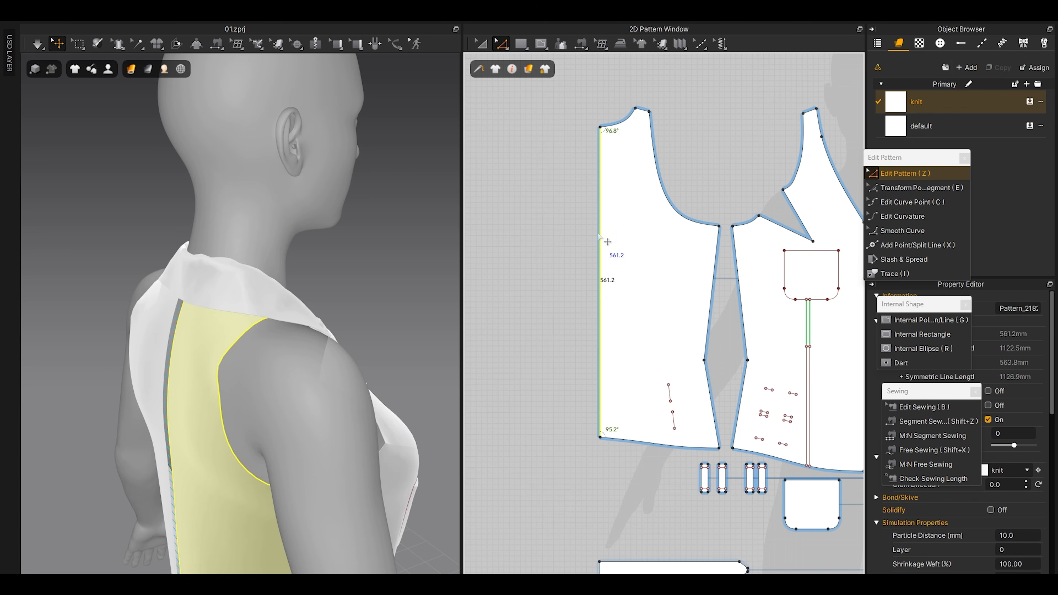
pyautogui.press('space')
# Step: Raise the back panel's centre neck point slightly in the 2D pattern and simulate the new neckline
pyautogui.scroll(5, 560, 140)
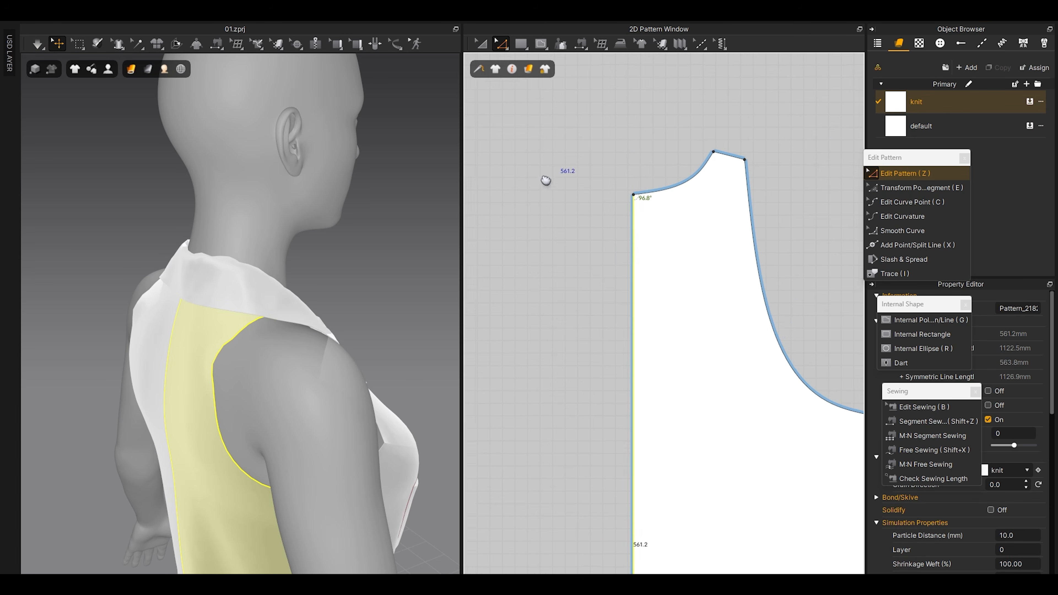
pyautogui.click(623, 253)
pyautogui.moveTo(625, 256); pyautogui.dragTo(623, 237)
pyautogui.scroll(-2, 356, 310)
pyautogui.moveTo(356, 310); pyautogui.dragTo(387, 312, button='right')
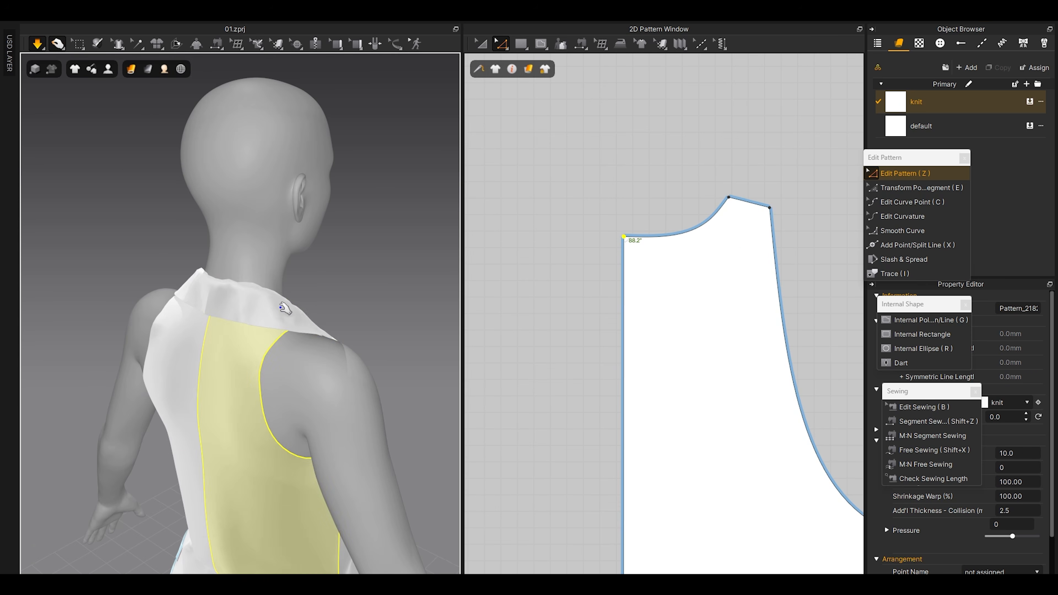
pyautogui.click(271, 315)
pyautogui.press('space')
# Step: Reshape the collar's upper-edge curve near its 75.7 mm end edge using Edit Curve Point, and simulate the result
pyautogui.scroll(-8, 665, 282)
pyautogui.moveTo(739, 271); pyautogui.dragTo(693, 314, button='middle')
pyautogui.scroll(8, 691, 221)
pyautogui.moveTo(598, 321); pyautogui.dragTo(628, 260, button='middle')
pyautogui.click(808, 340)
pyautogui.scroll(5, 807, 341)
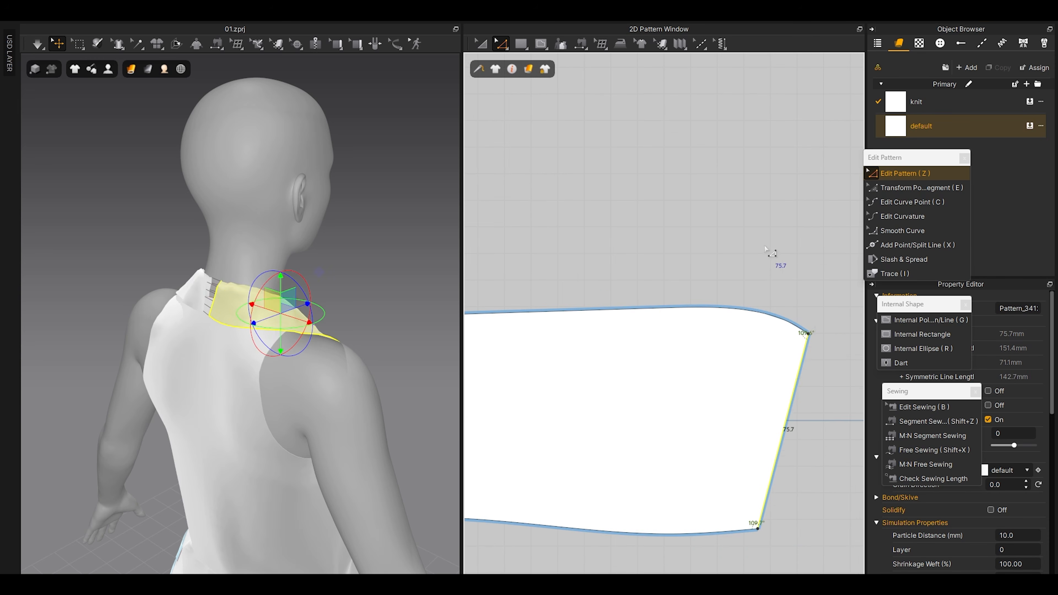
pyautogui.press('c')
pyautogui.moveTo(803, 328); pyautogui.dragTo(775, 321)
pyautogui.press('space')
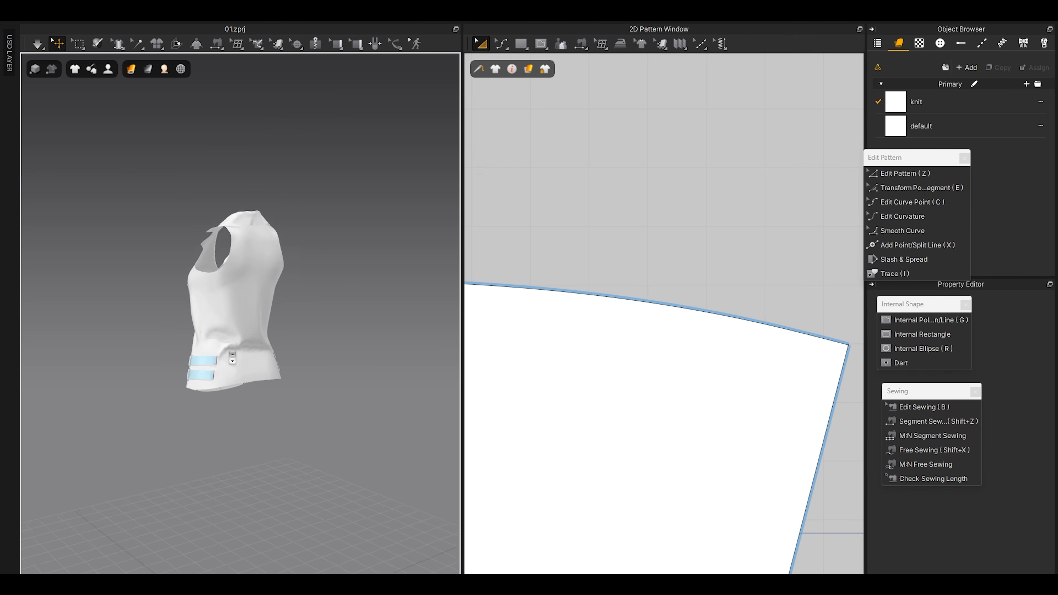
pyautogui.scroll(3, 267, 315)
pyautogui.click(267, 315)
pyautogui.moveTo(266, 314); pyautogui.dragTo(264, 422)
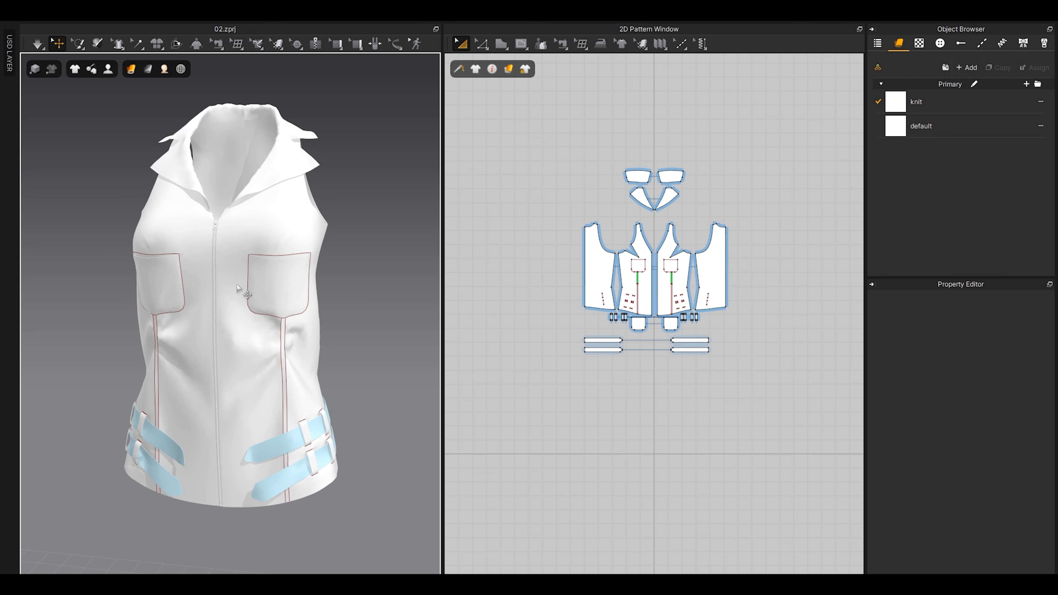
# Step: Detach the Edit Pattern and Sewing tool lists and place both beside the 2D pattern area for quick access
pyautogui.scroll(3, 247, 294)
pyautogui.scroll(5, 245, 325)
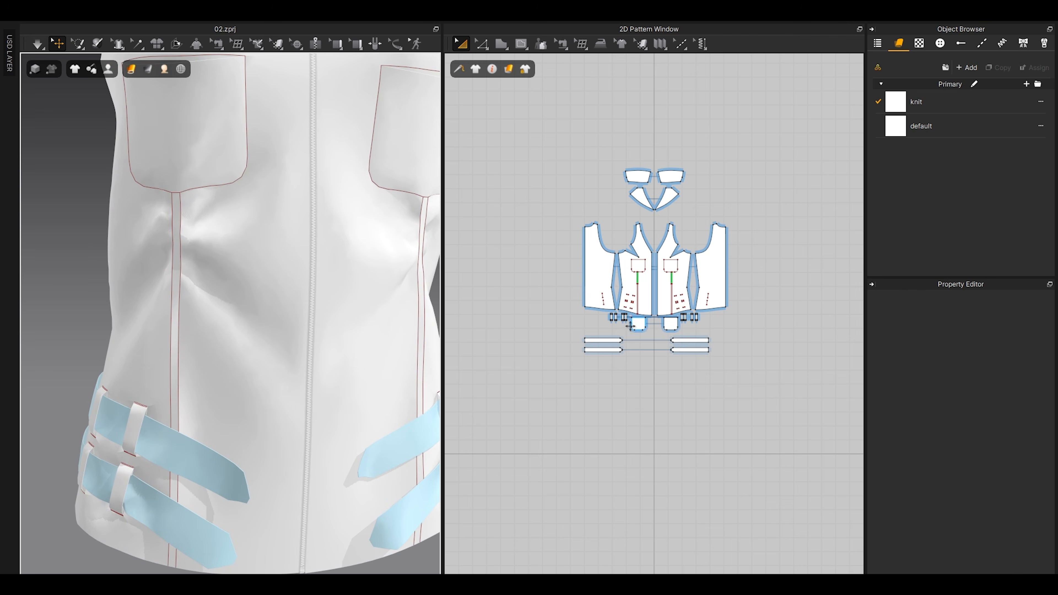
pyautogui.scroll(10, 630, 326)
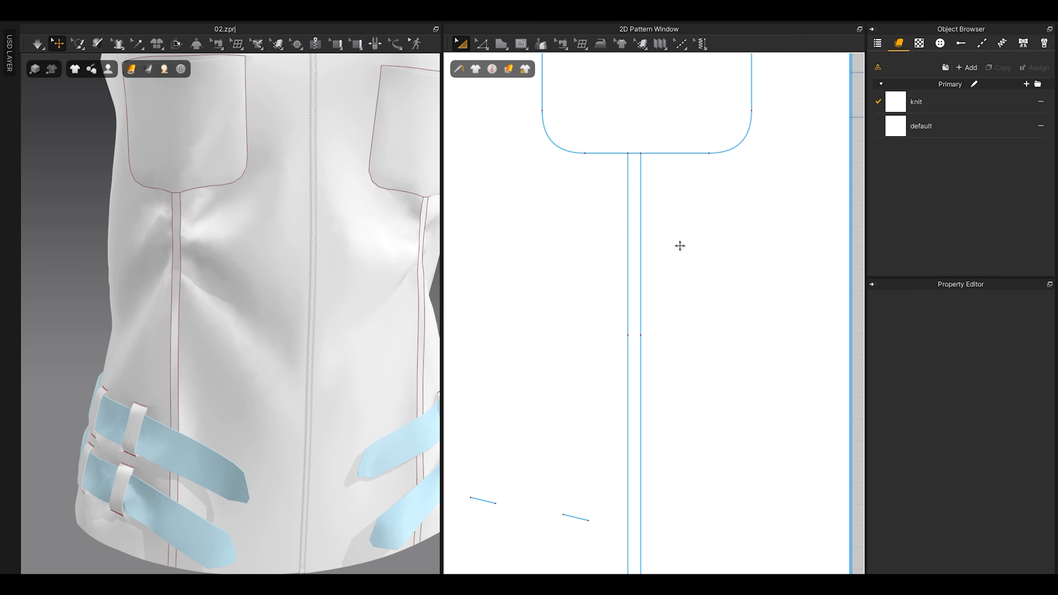
pyautogui.press('z')
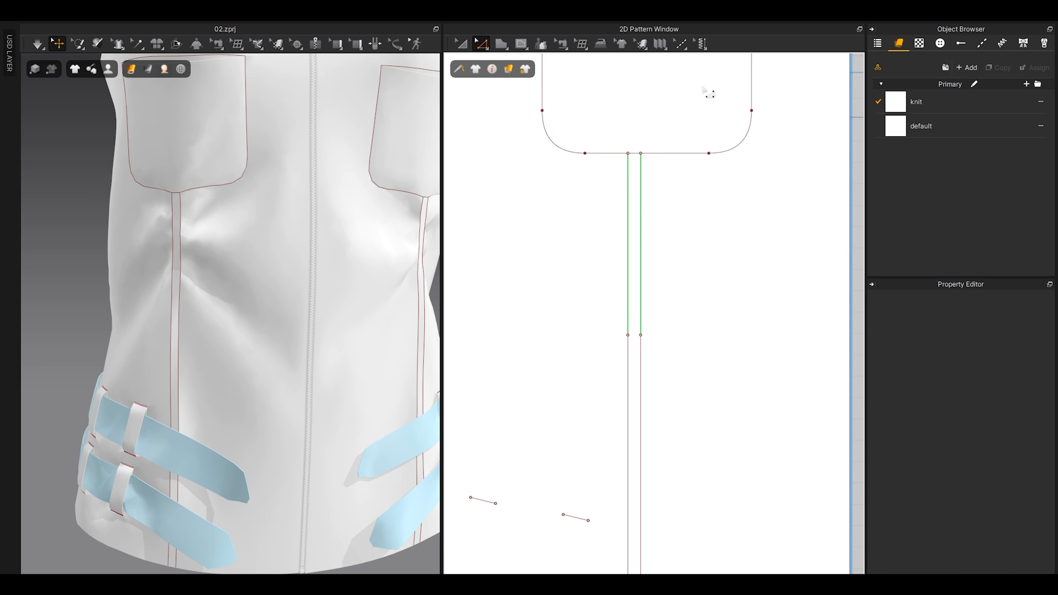
pyautogui.click(477, 48)
pyautogui.click(493, 57)
pyautogui.moveTo(512, 59); pyautogui.dragTo(912, 149)
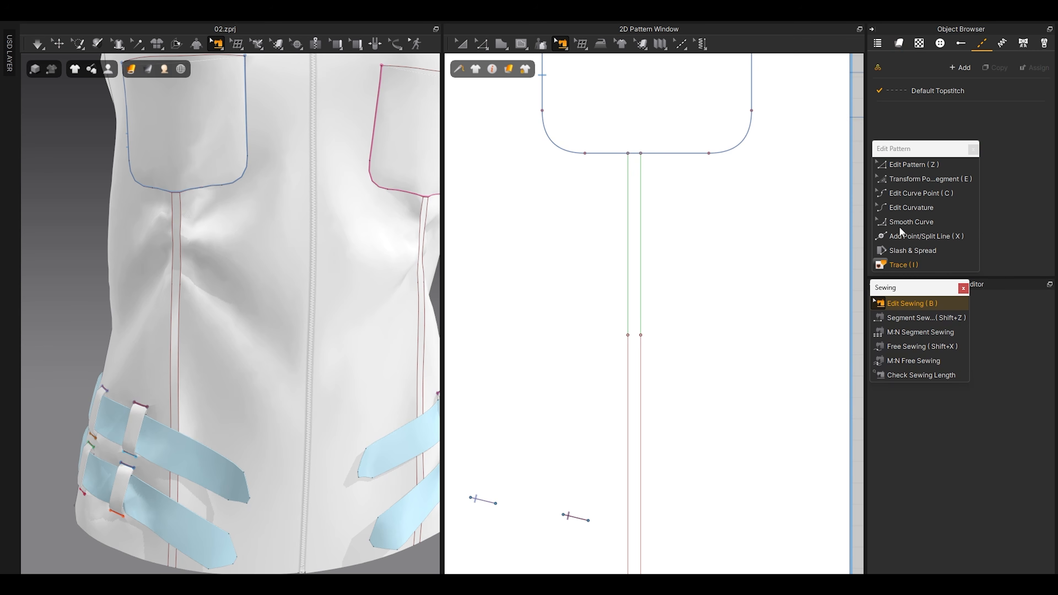
# Step: Trace the narrow strip between one front panel's two vertical internal lines, from pocket to hem, as a separate pattern placed between the front panels
pyautogui.click(908, 165)
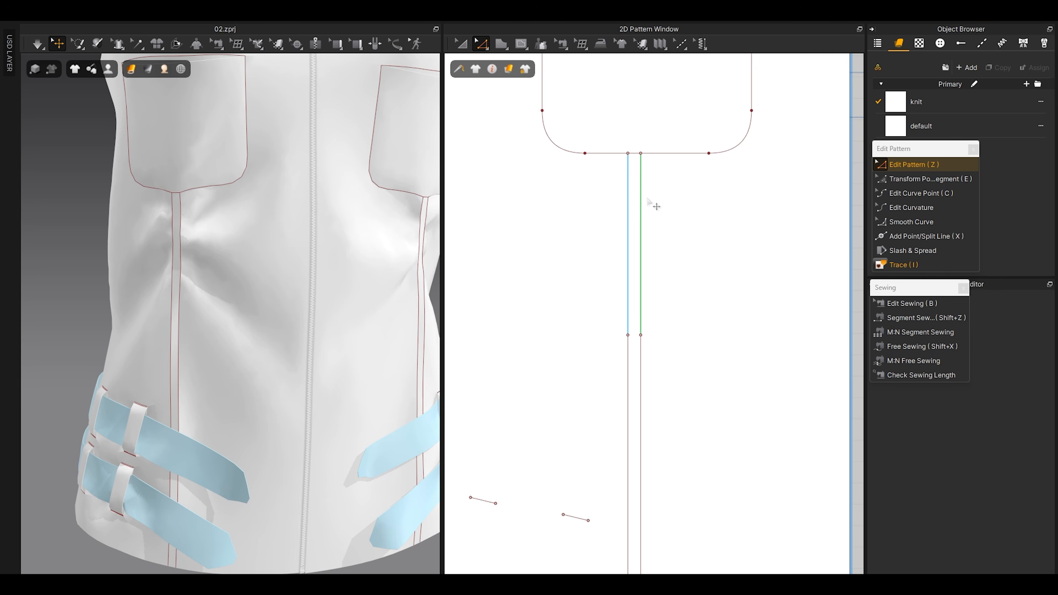
pyautogui.click(629, 207)
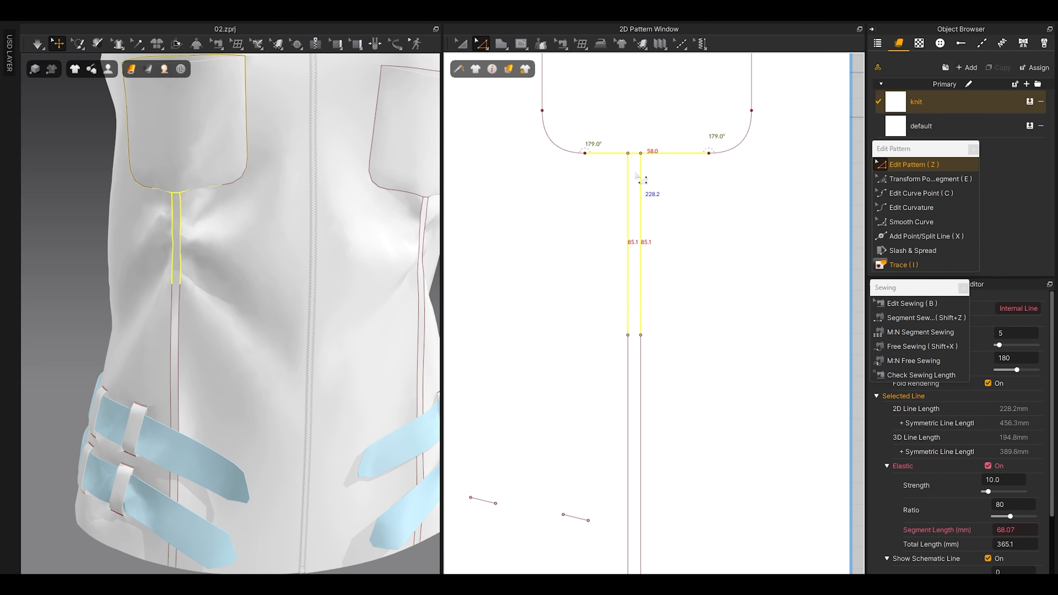
pyautogui.scroll(-7, 636, 175)
pyautogui.scroll(6, 654, 316)
pyautogui.keyDown('shift'); pyautogui.click(615, 275); pyautogui.keyUp('shift')
pyautogui.keyDown('shift'); pyautogui.click(627, 276); pyautogui.keyUp('shift')
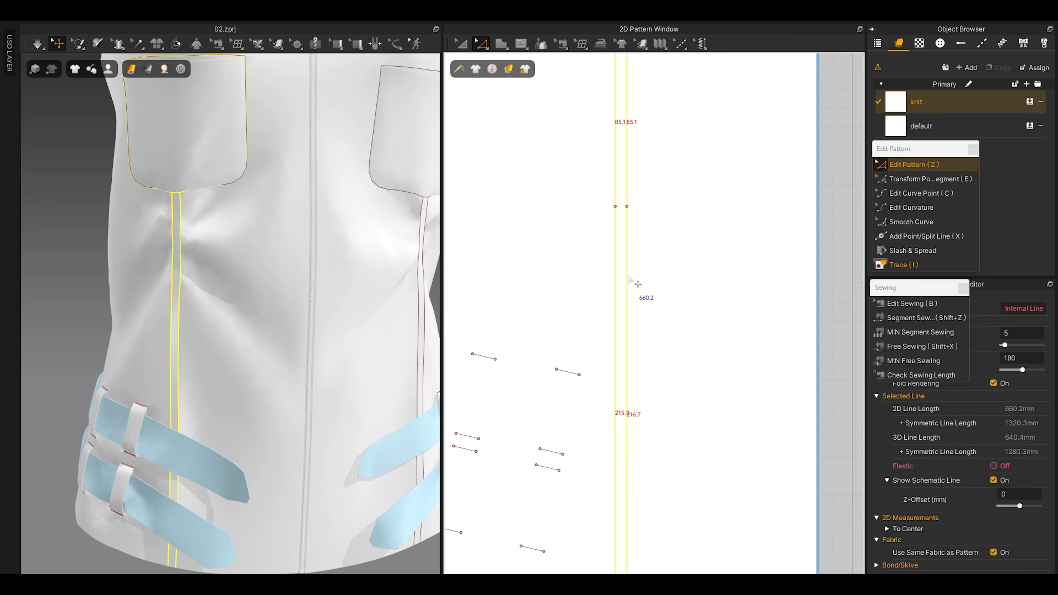
pyautogui.scroll(-5, 638, 284)
pyautogui.scroll(6, 630, 417)
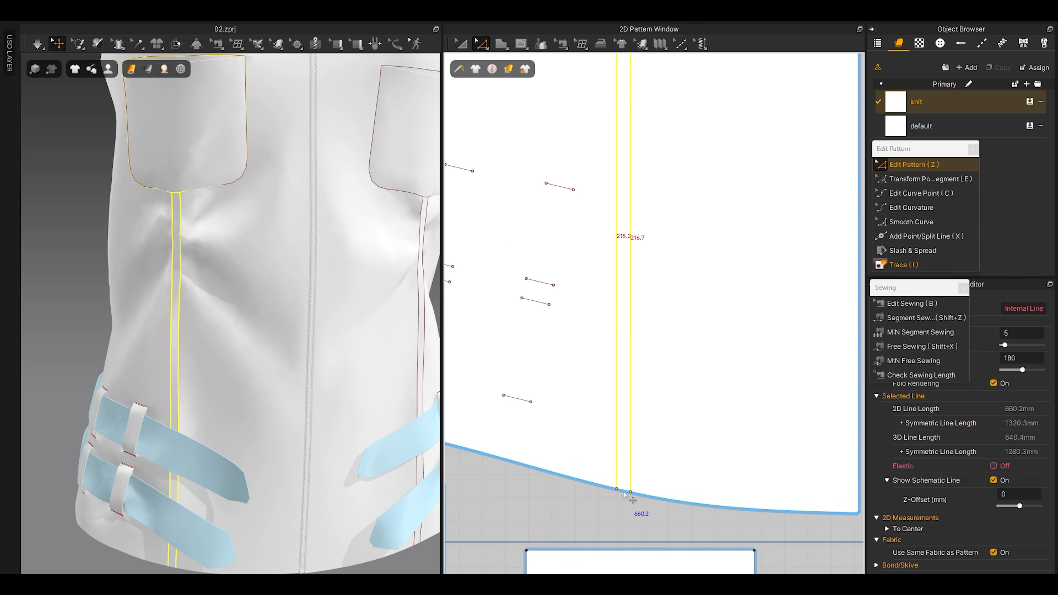
pyautogui.keyDown('shift'); pyautogui.click(623, 491); pyautogui.keyUp('shift')
pyautogui.scroll(-6, 603, 441)
pyautogui.click(898, 265)
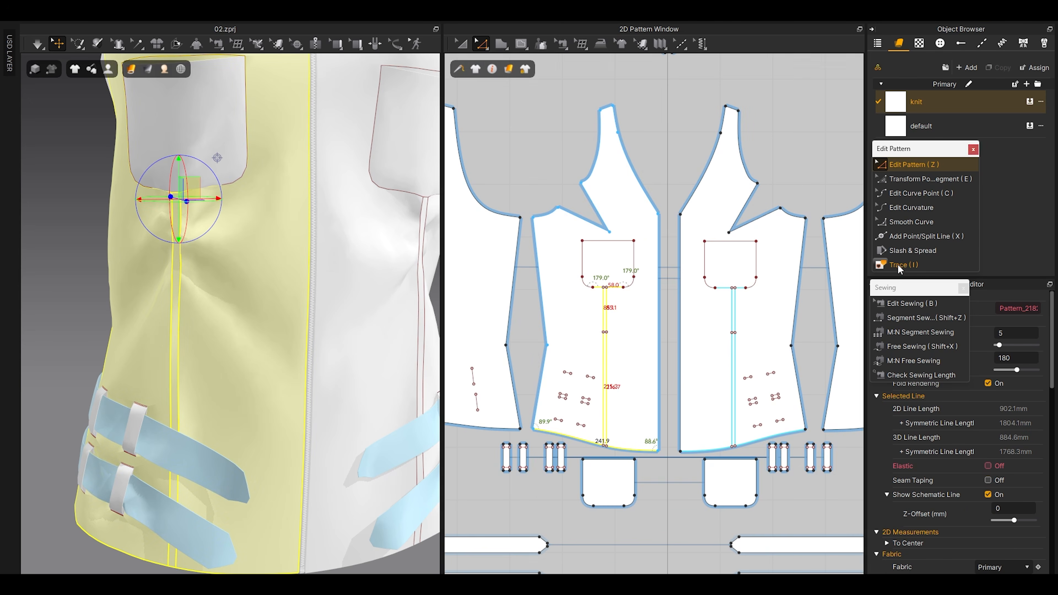
pyautogui.rightClick(610, 325)
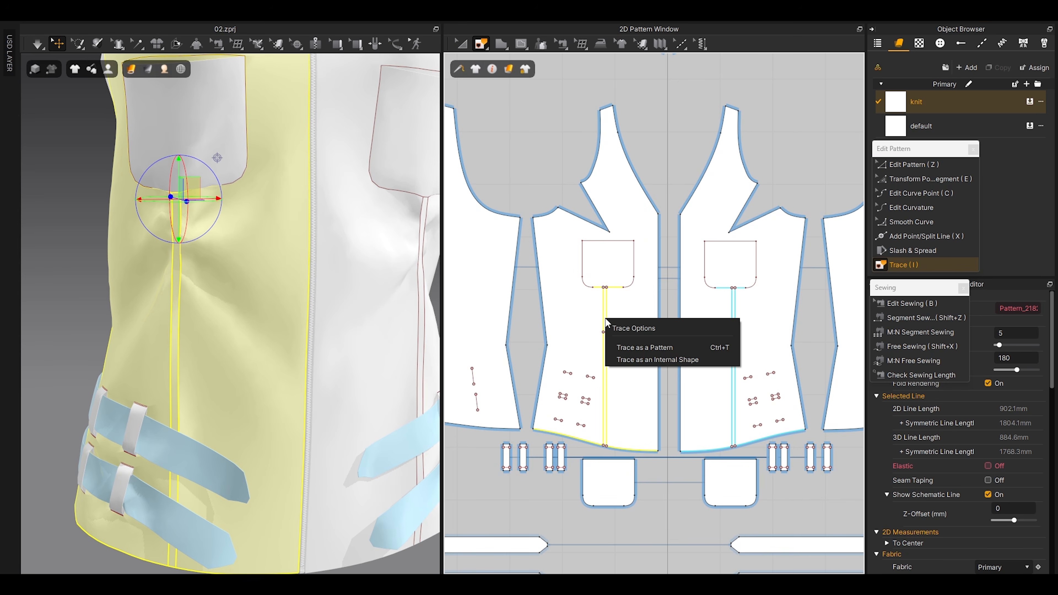
pyautogui.click(641, 343)
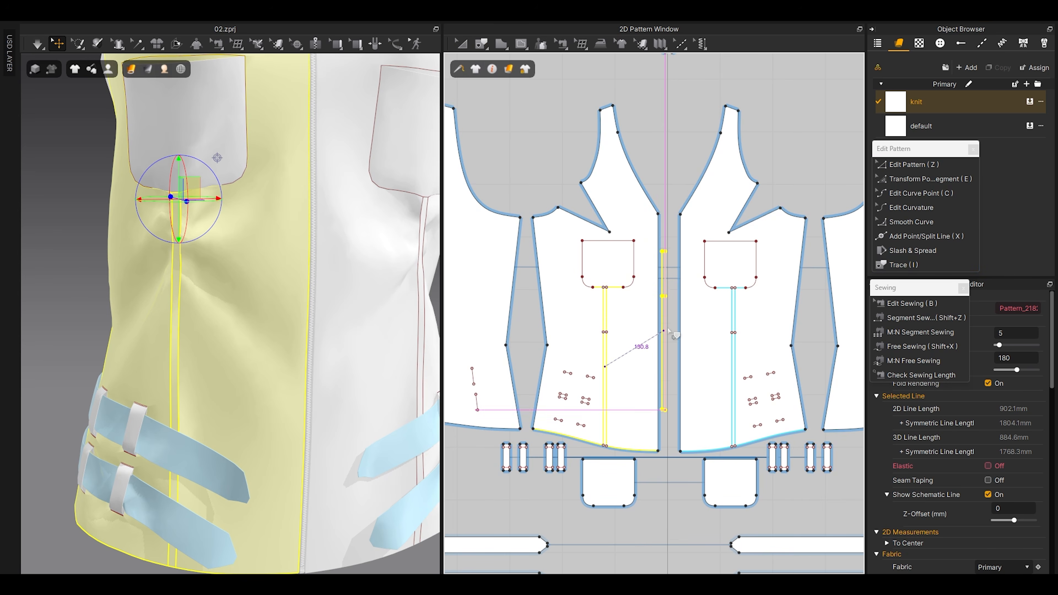
pyautogui.click(664, 368)
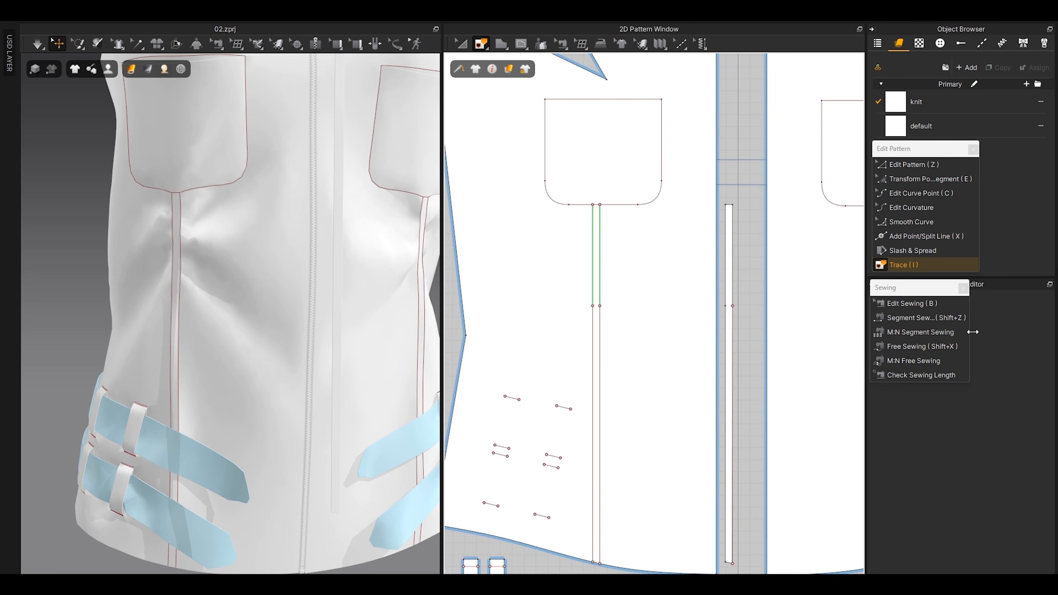
# Step: Sew the new strip's upper and lower long-edge segments to the matching vertical lines below the pocket using Segment Sewing
pyautogui.click(903, 346)
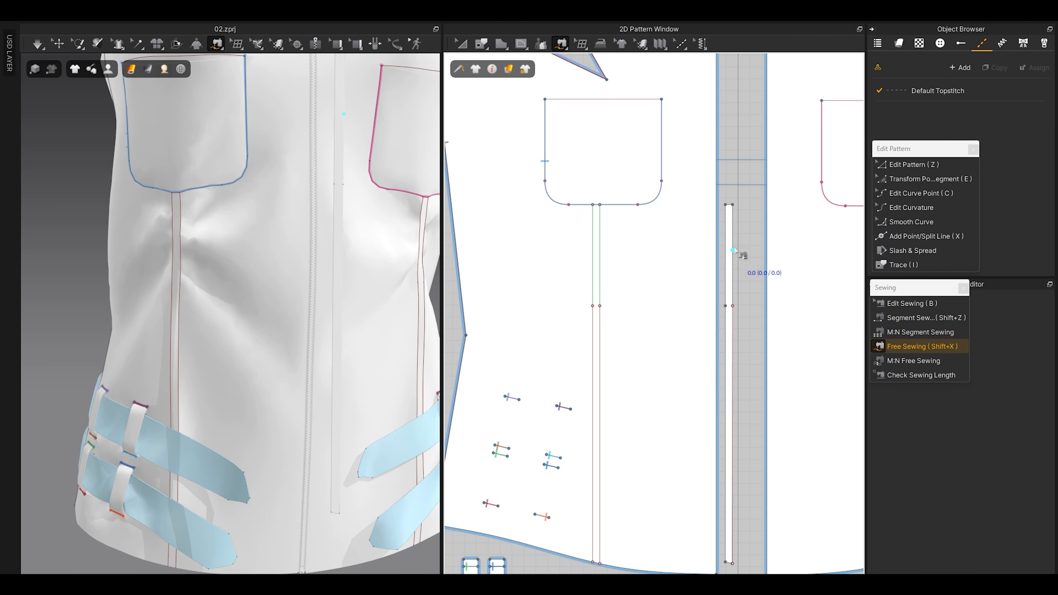
pyautogui.click(911, 321)
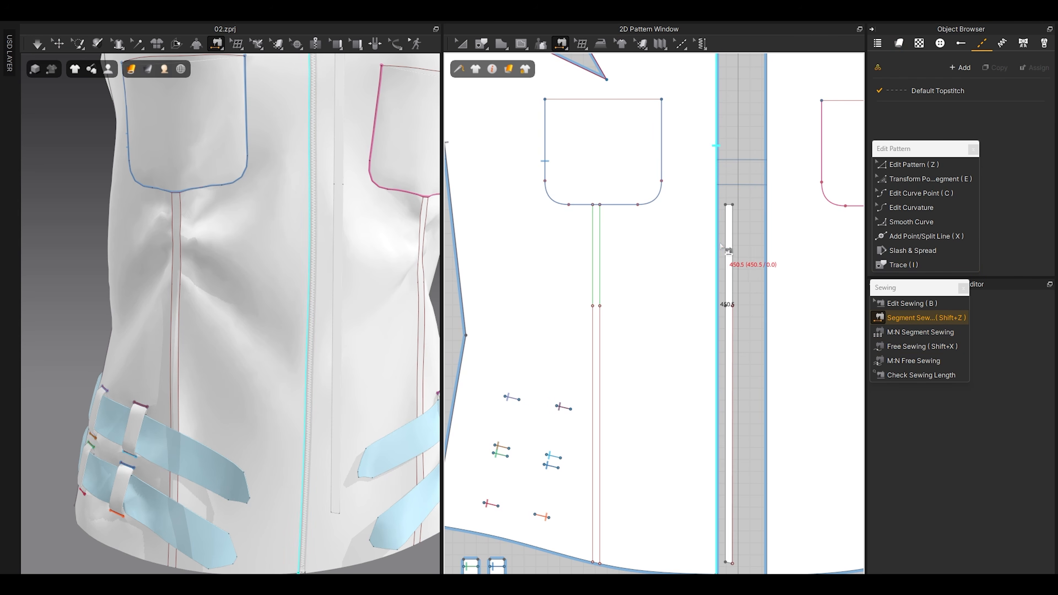
pyautogui.click(735, 255)
pyautogui.click(594, 251)
pyautogui.click(600, 253)
pyautogui.click(732, 259)
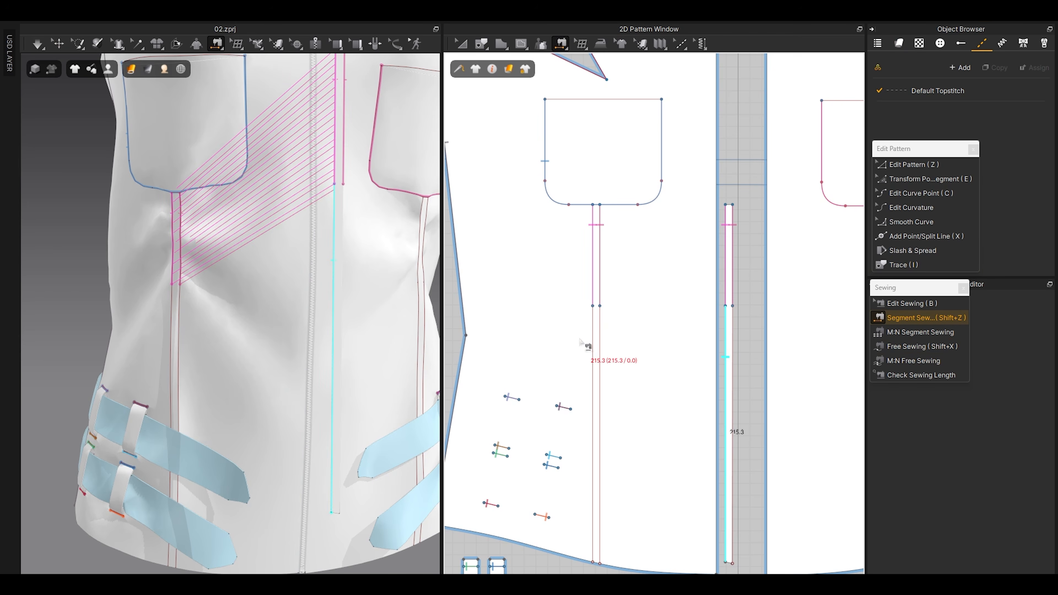
pyautogui.click(601, 342)
pyautogui.click(732, 352)
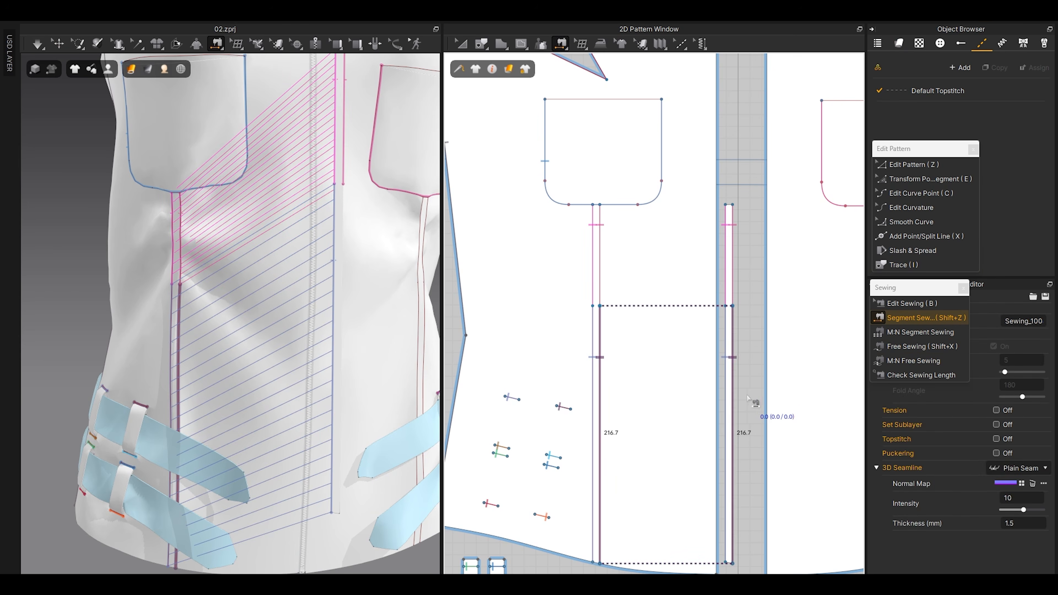
# Step: Superimpose the new strip over the front panel along its sewn vertical lines
pyautogui.press('a')
pyautogui.click(725, 331)
pyautogui.scroll(-3, 225, 348)
pyautogui.moveTo(225, 348); pyautogui.dragTo(297, 301, button='right')
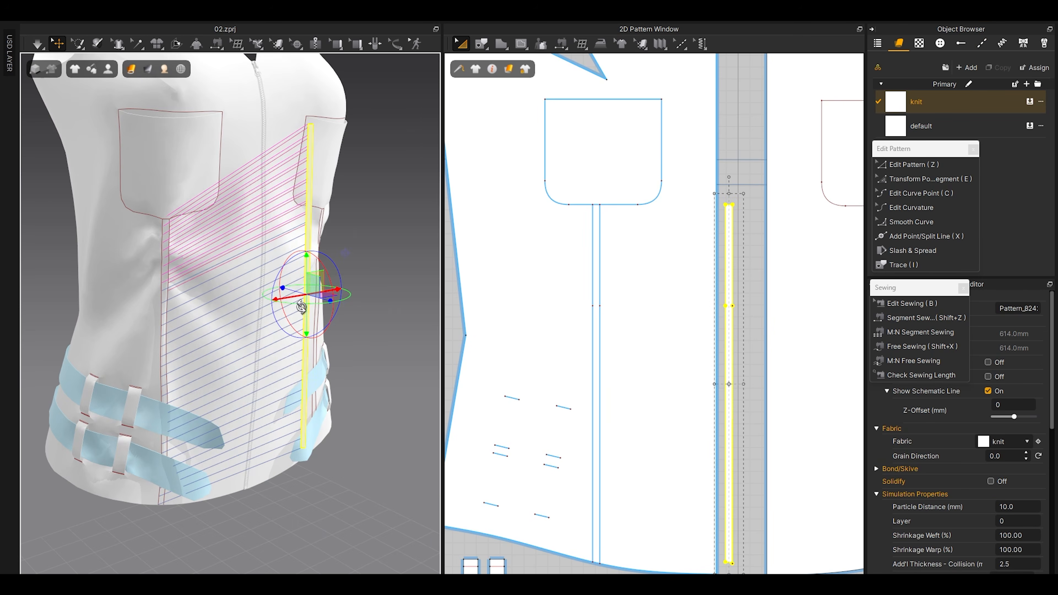
pyautogui.rightClick(314, 288)
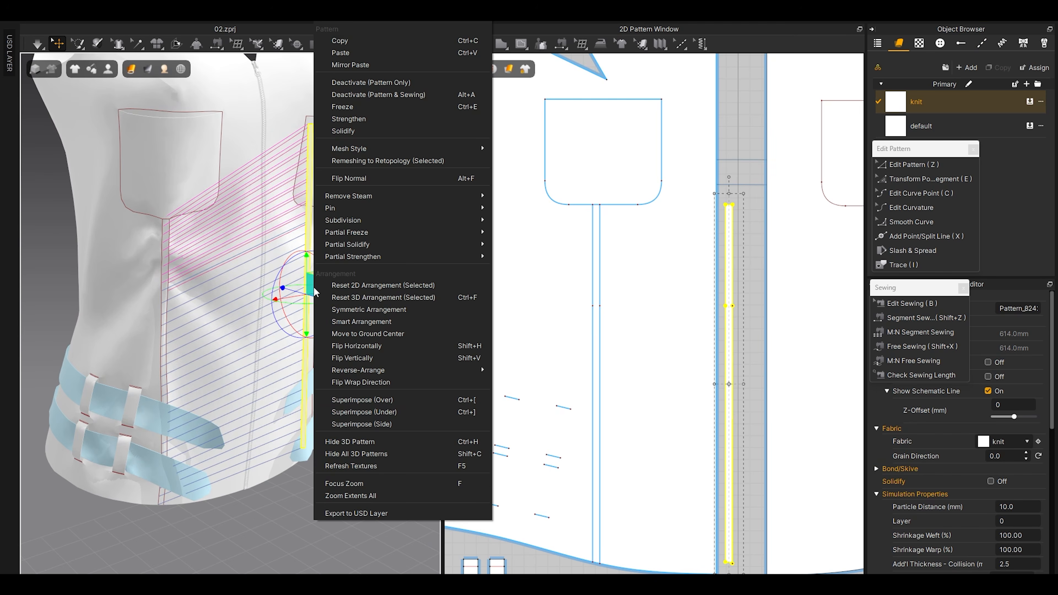
pyautogui.click(379, 401)
pyautogui.scroll(3, 161, 306)
pyautogui.moveTo(366, 292); pyautogui.dragTo(309, 317, button='right')
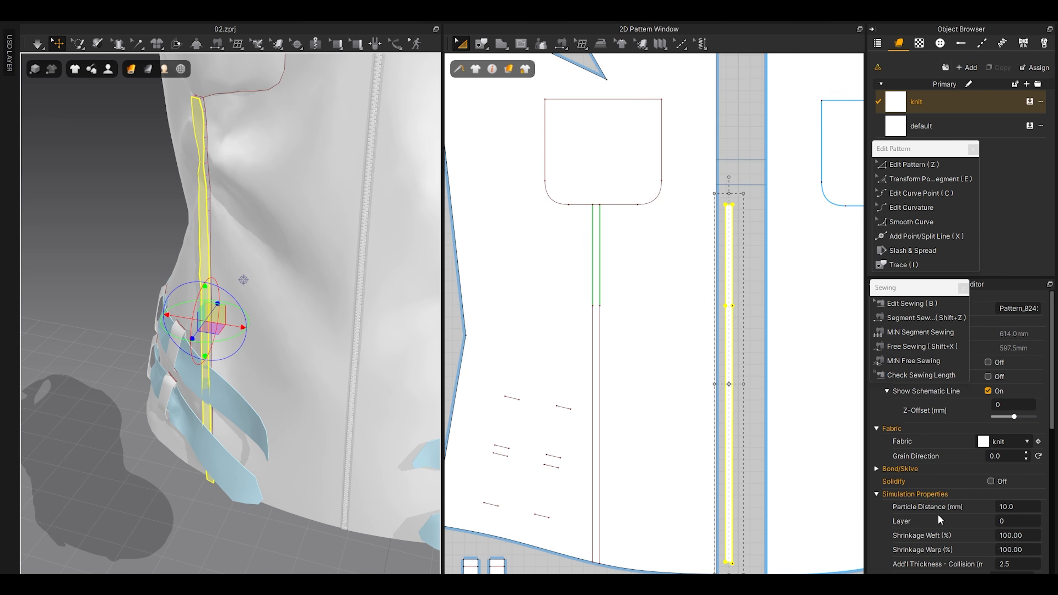
# Step: Examine the strip's additional collision thickness setting and its gap from the front panel's surface in a close side view
pyautogui.scroll(-3, 939, 519)
pyautogui.moveTo(864, 430); pyautogui.dragTo(844, 429)
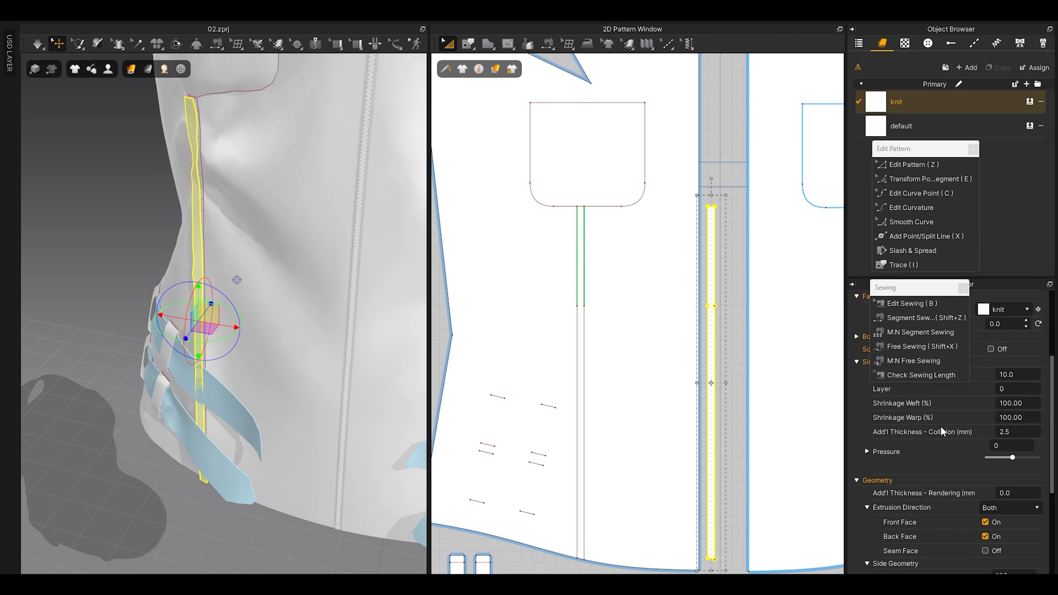
pyautogui.scroll(-6, 295, 227)
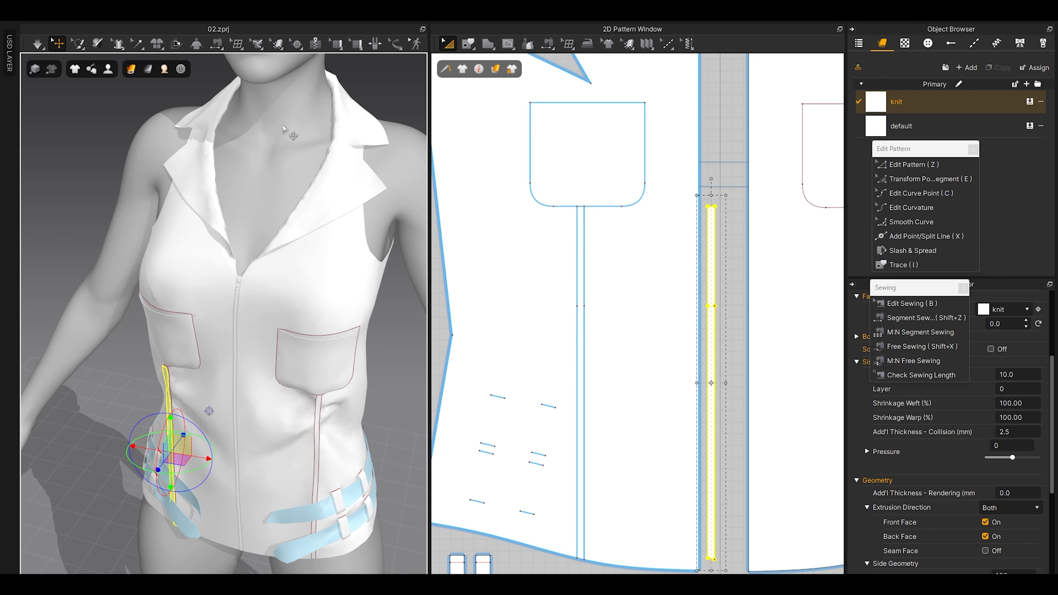
pyautogui.scroll(8, 275, 124)
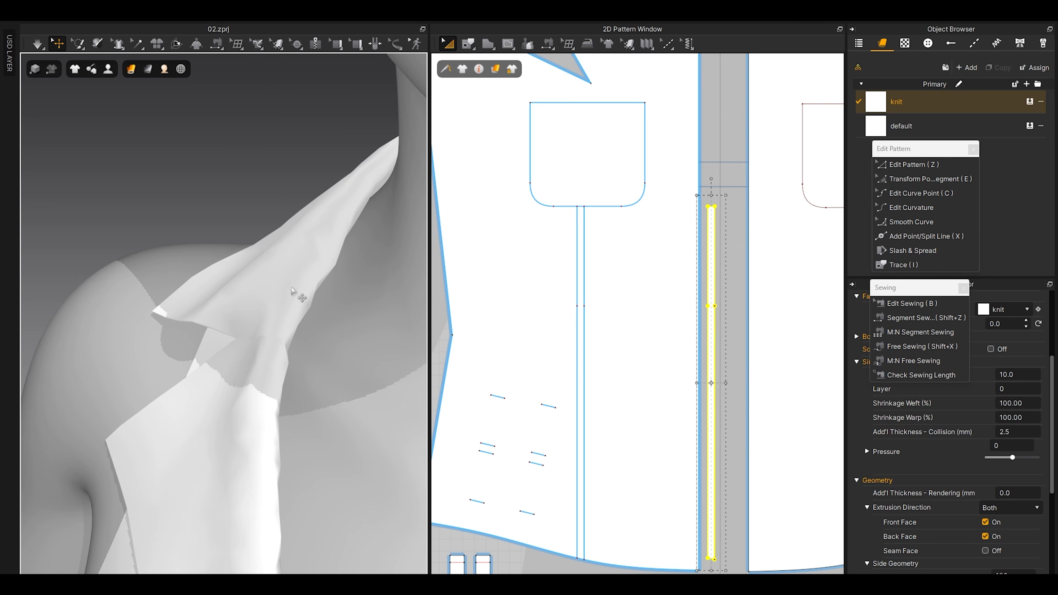
pyautogui.scroll(-8, 292, 290)
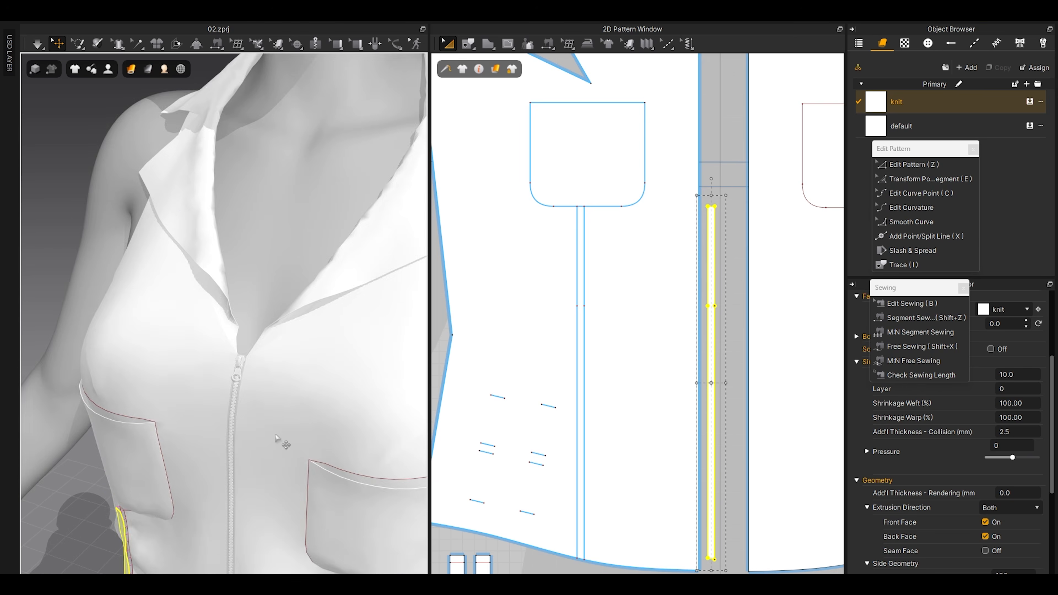
pyautogui.scroll(5, 201, 276)
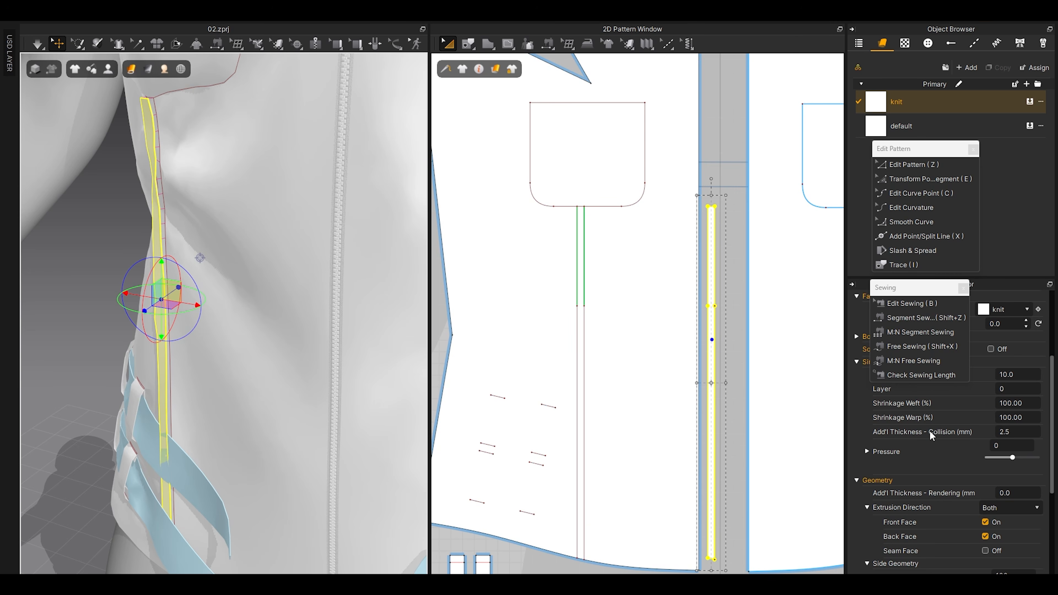
pyautogui.moveTo(233, 296); pyautogui.dragTo(161, 345, button='right')
pyautogui.scroll(1, 161, 347)
pyautogui.moveTo(161, 349); pyautogui.dragTo(248, 339, button='middle')
pyautogui.scroll(1, 247, 342)
pyautogui.scroll(-1, 238, 342)
pyautogui.moveTo(187, 327)
pyautogui.mouseDown(button='right')
pyautogui.moveTo(167, 325)
pyautogui.moveTo(177, 331)
pyautogui.mouseUp(button='right')
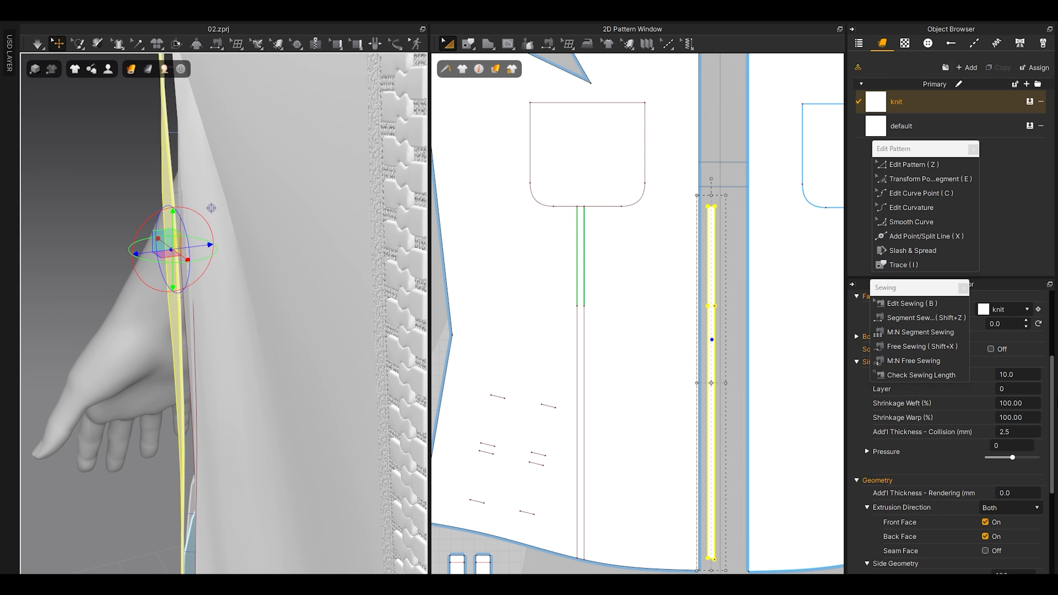
pyautogui.moveTo(151, 382); pyautogui.dragTo(157, 393, button='right')
pyautogui.scroll(2, 154, 392)
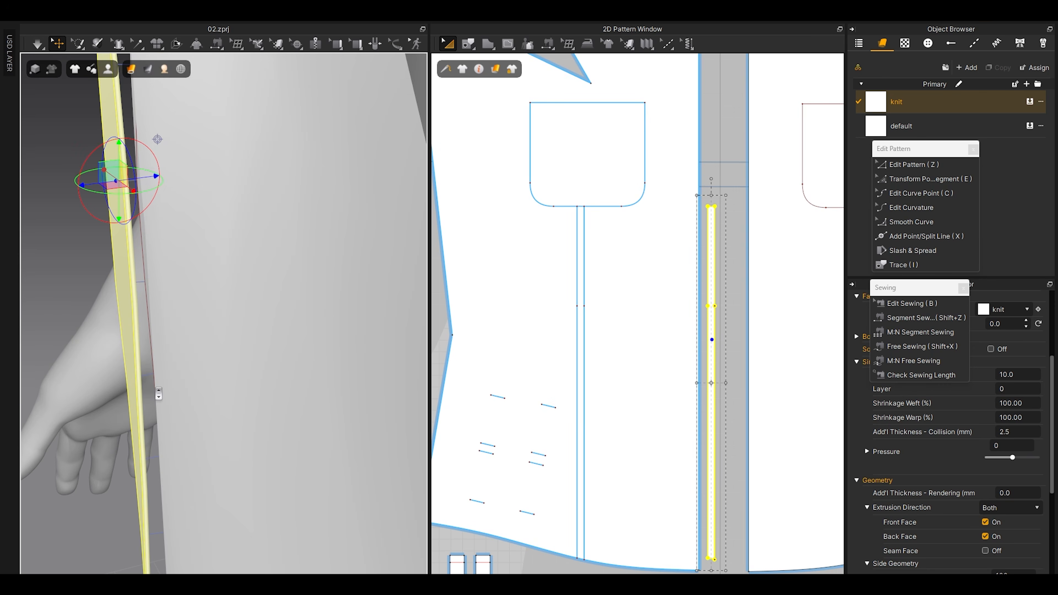
# Step: Set the strip's additional collision thickness to 1 mm and superimpose it over the front panel again
pyautogui.rightClick(149, 355)
pyautogui.click(210, 404)
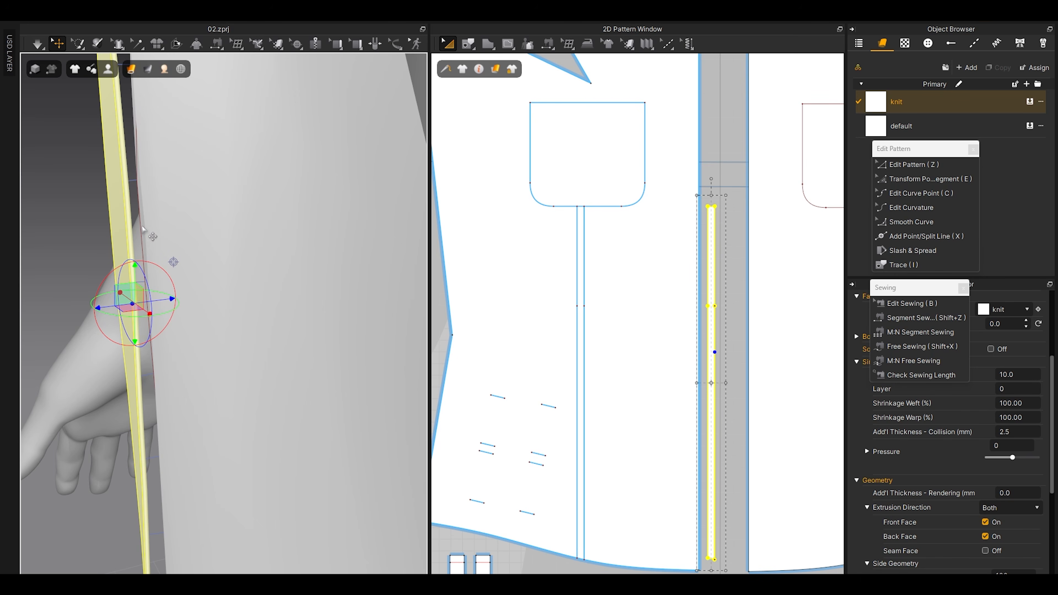
pyautogui.click(1020, 432)
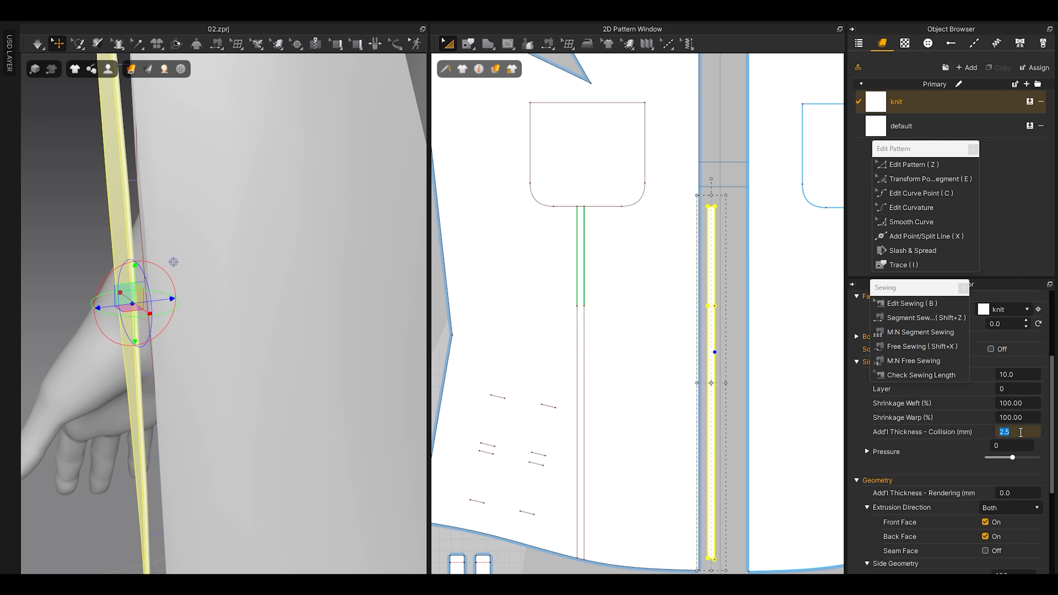
pyautogui.write('1')
pyautogui.press('Return')
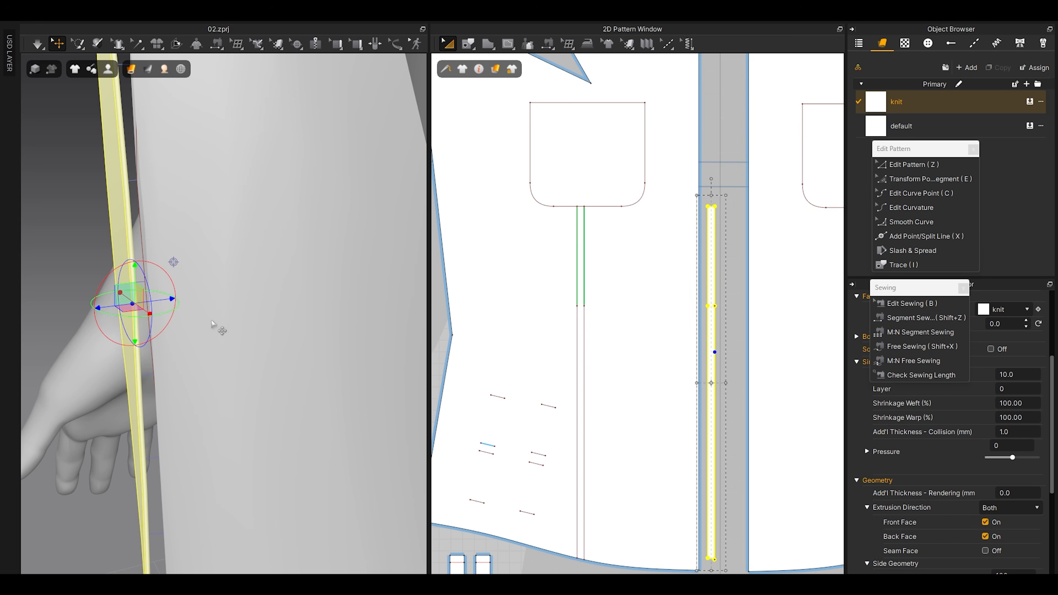
pyautogui.rightClick(138, 300)
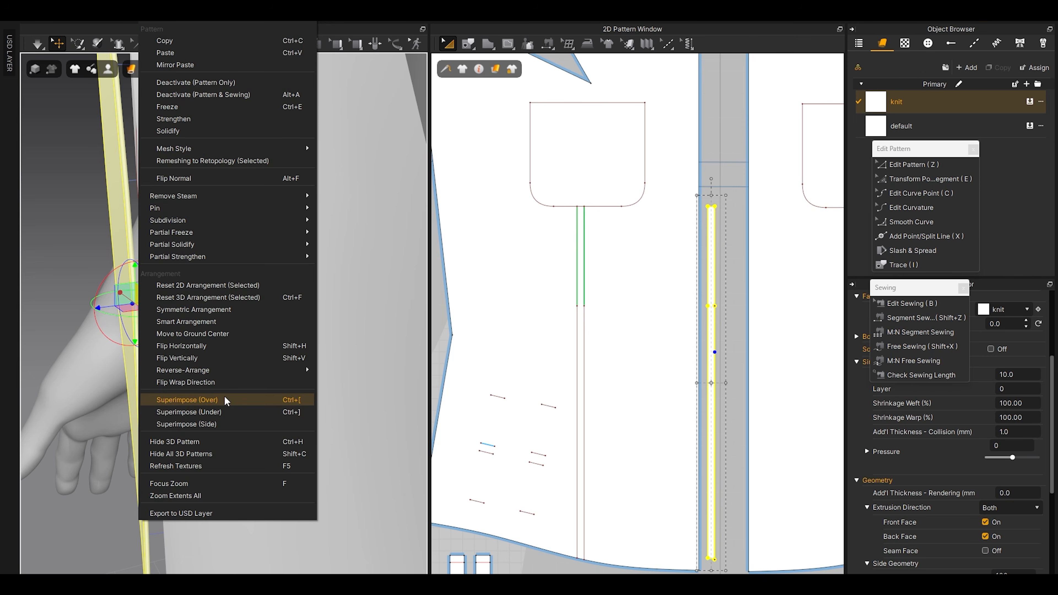
pyautogui.click(224, 400)
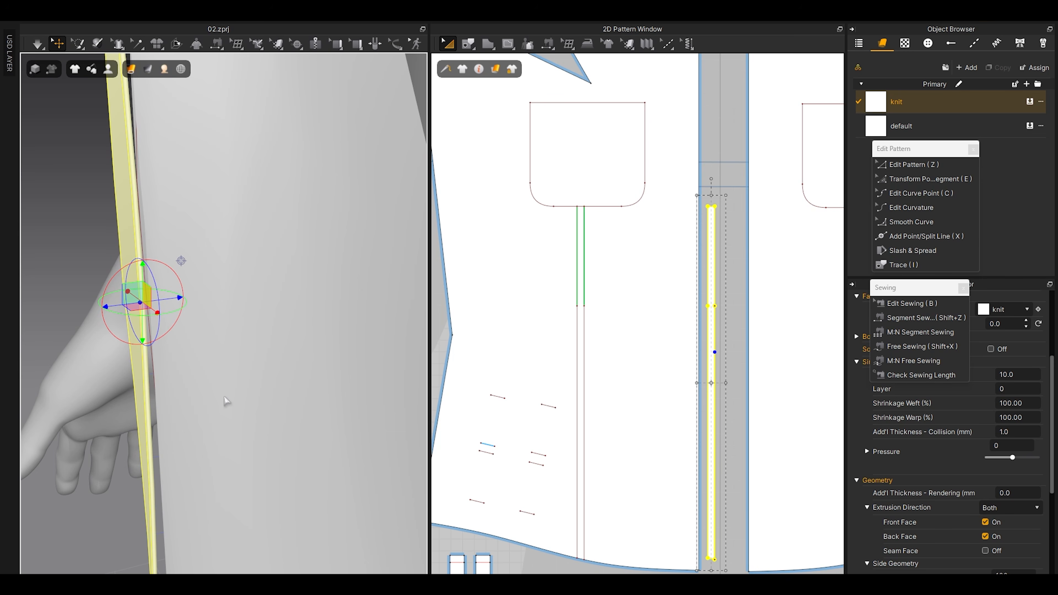
# Step: Examine how the strip lies against the front panel and beneath the side straps
pyautogui.scroll(-4, 225, 400)
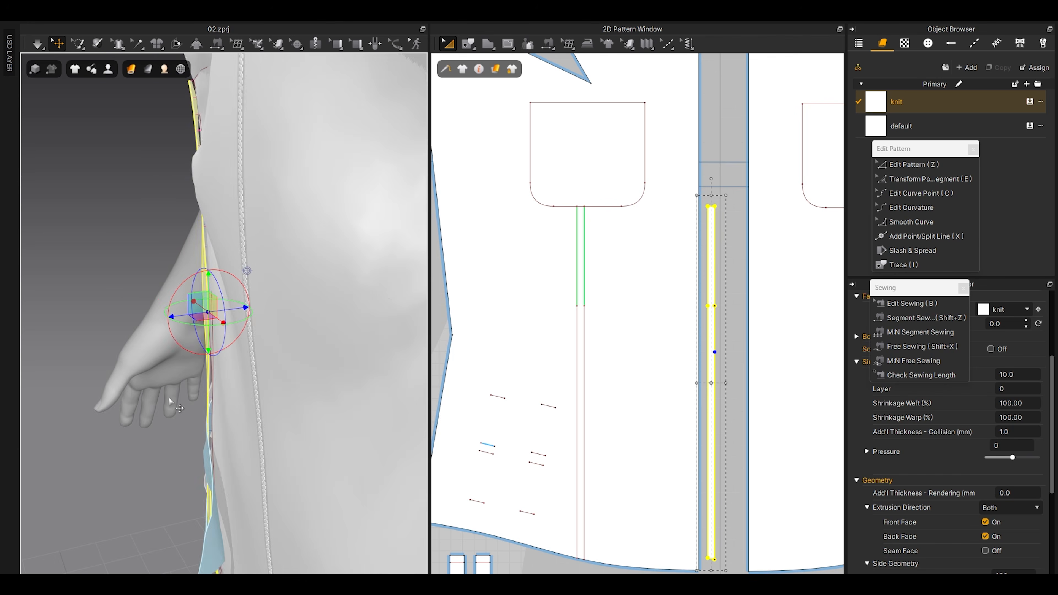
pyautogui.moveTo(225, 400); pyautogui.dragTo(154, 411, button='right')
pyautogui.moveTo(223, 473); pyautogui.dragTo(262, 419, button='middle')
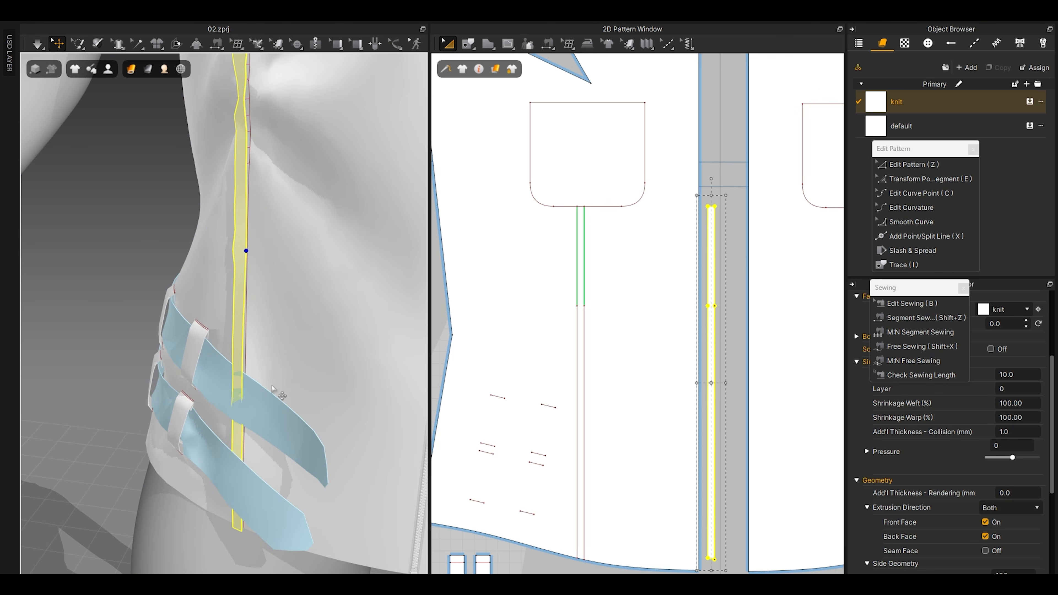
pyautogui.scroll(3, 267, 410)
pyautogui.moveTo(297, 430); pyautogui.dragTo(247, 344, button='right')
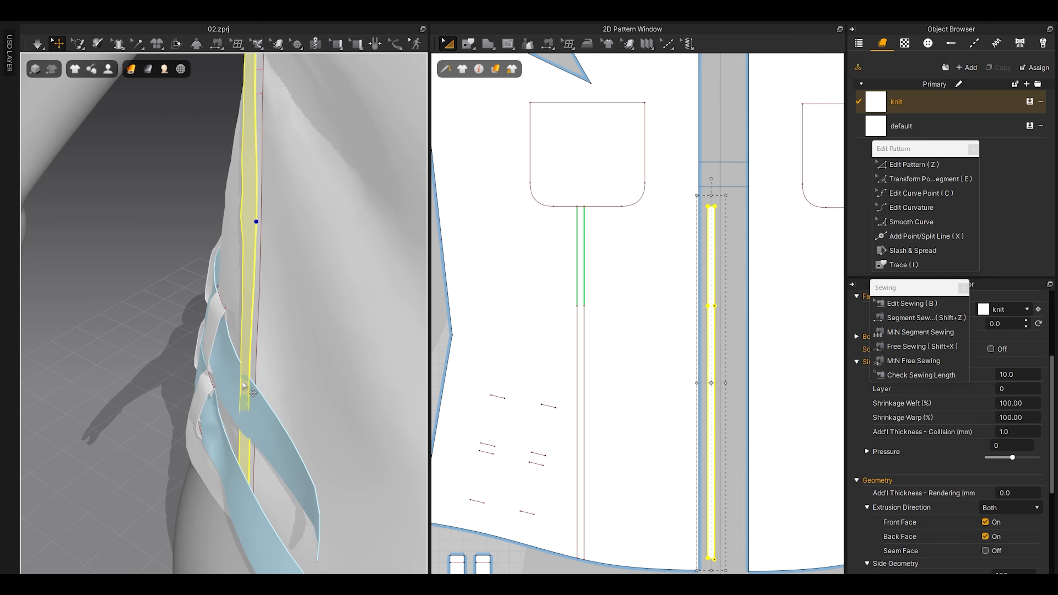
pyautogui.moveTo(238, 263); pyautogui.dragTo(237, 276, button='middle')
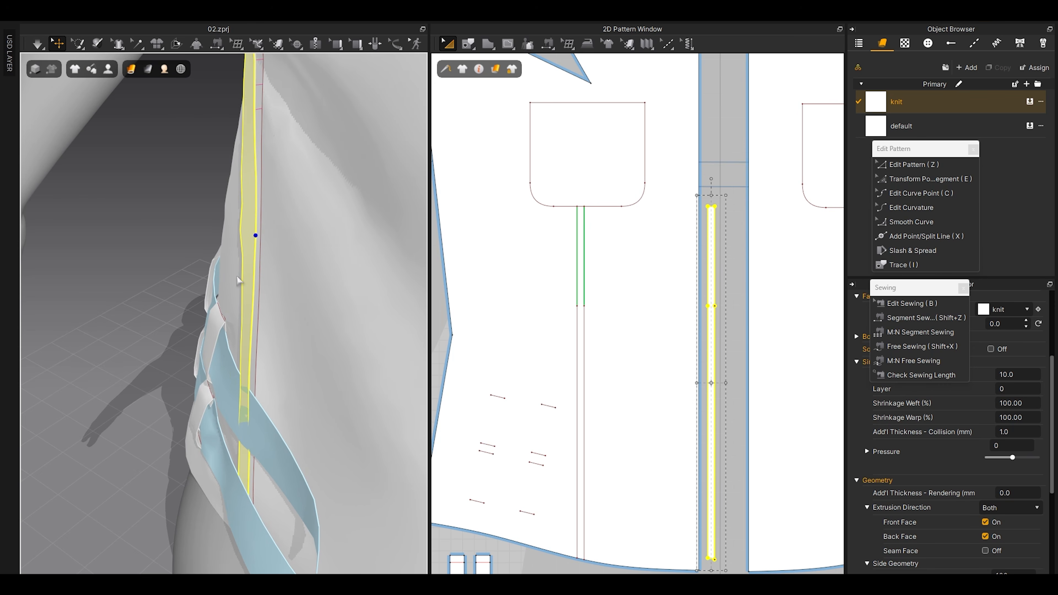
# Step: Superimpose the strip over the front panel once more and simulate it beneath the side straps
pyautogui.rightClick(248, 281)
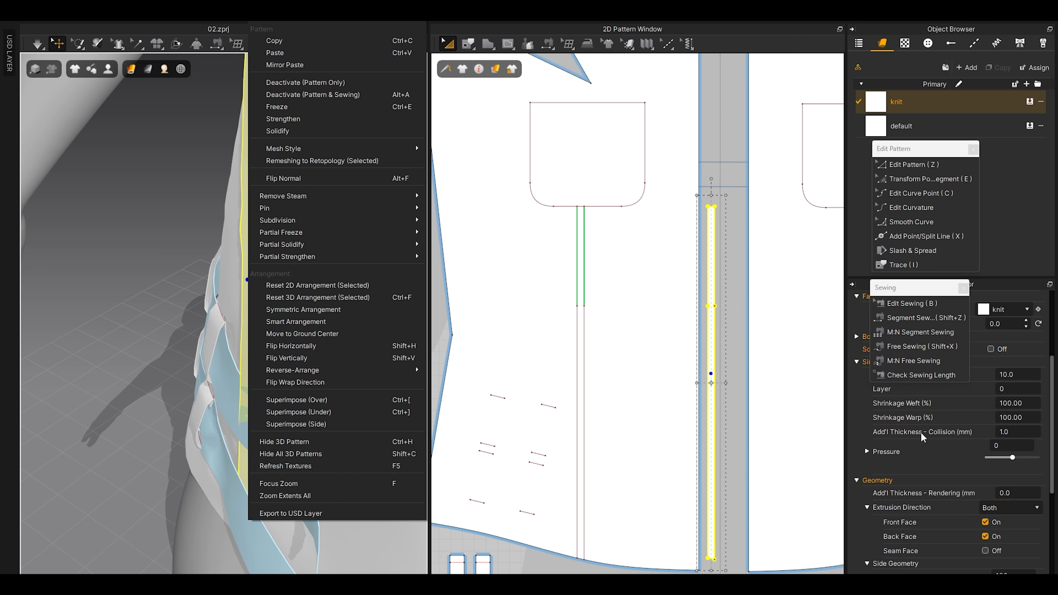
pyautogui.click(326, 399)
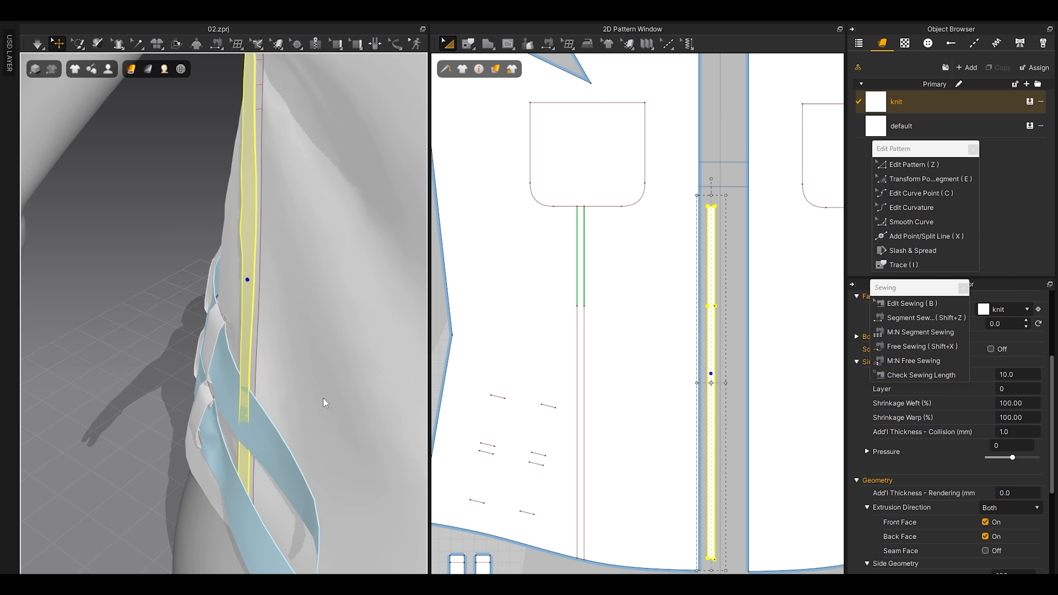
pyautogui.scroll(-4, 259, 372)
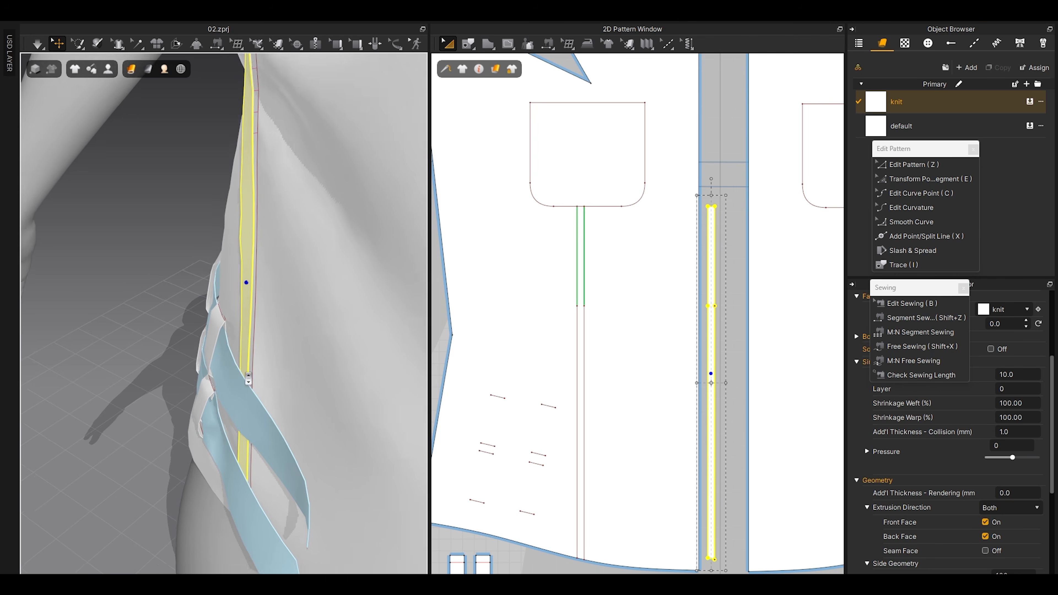
pyautogui.moveTo(195, 388); pyautogui.dragTo(235, 383, button='right')
pyautogui.moveTo(239, 325); pyautogui.dragTo(221, 351, button='middle')
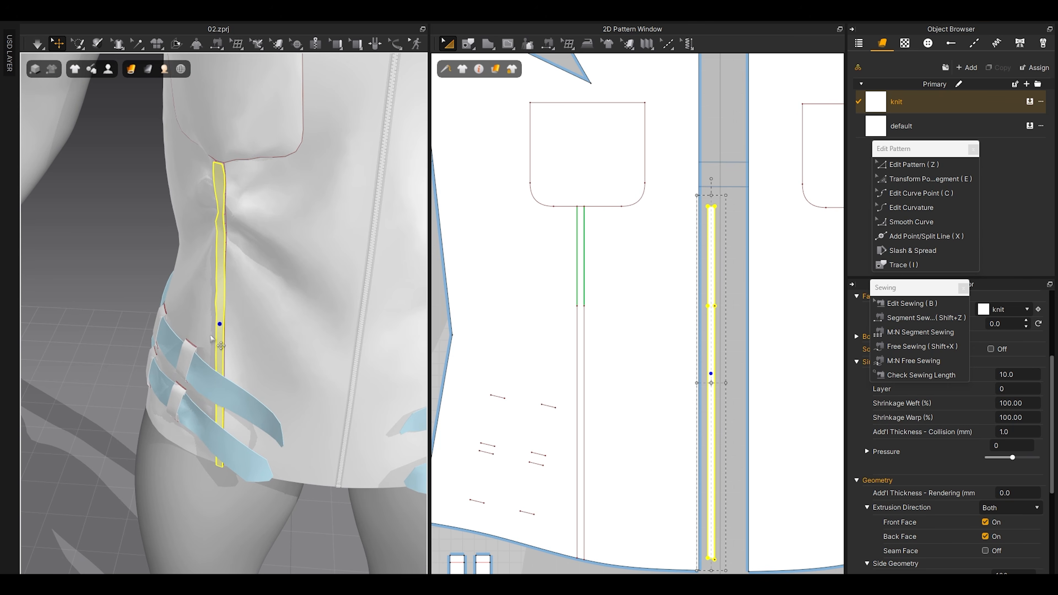
pyautogui.press('space')
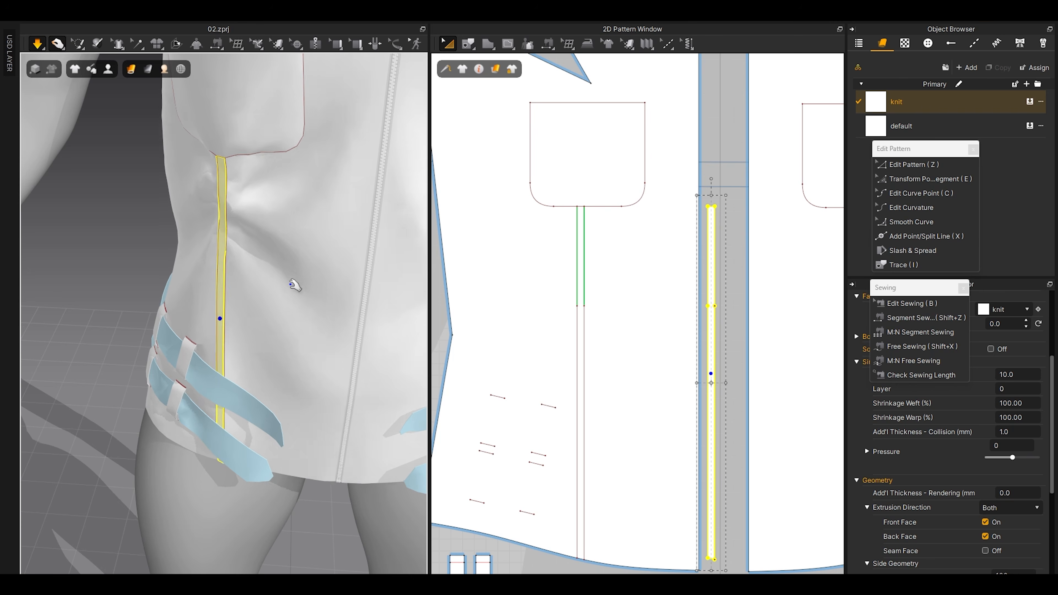
# Step: Set the strip's particle distance to 5 mm, moving the floating sewing palette clear of the properties
pyautogui.scroll(4, 238, 178)
pyautogui.moveTo(238, 179); pyautogui.dragTo(260, 241, button='right')
pyautogui.doubleClick(1007, 373)
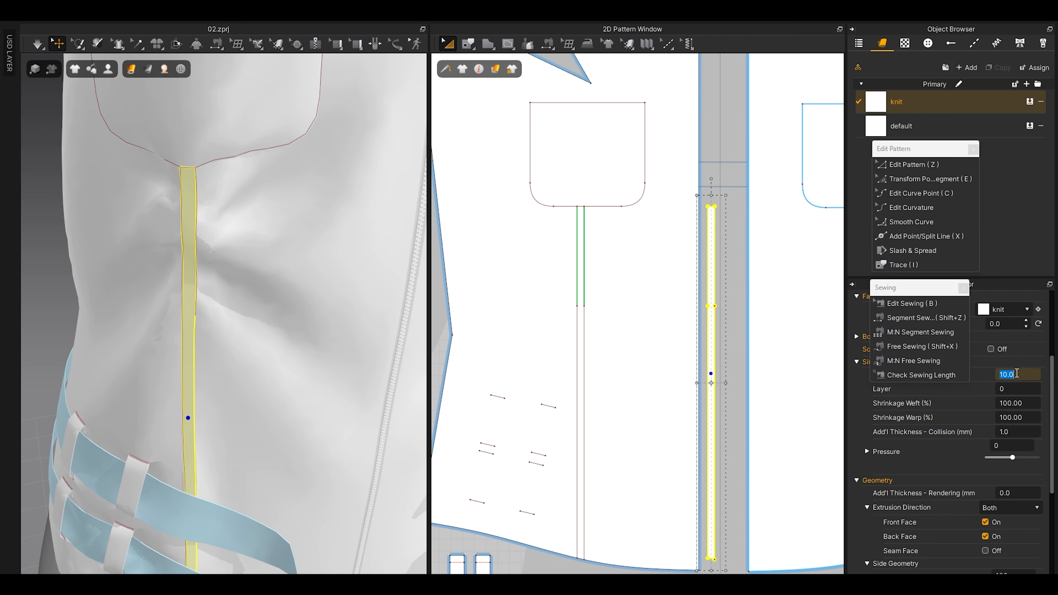
pyautogui.moveTo(916, 293); pyautogui.dragTo(916, 49)
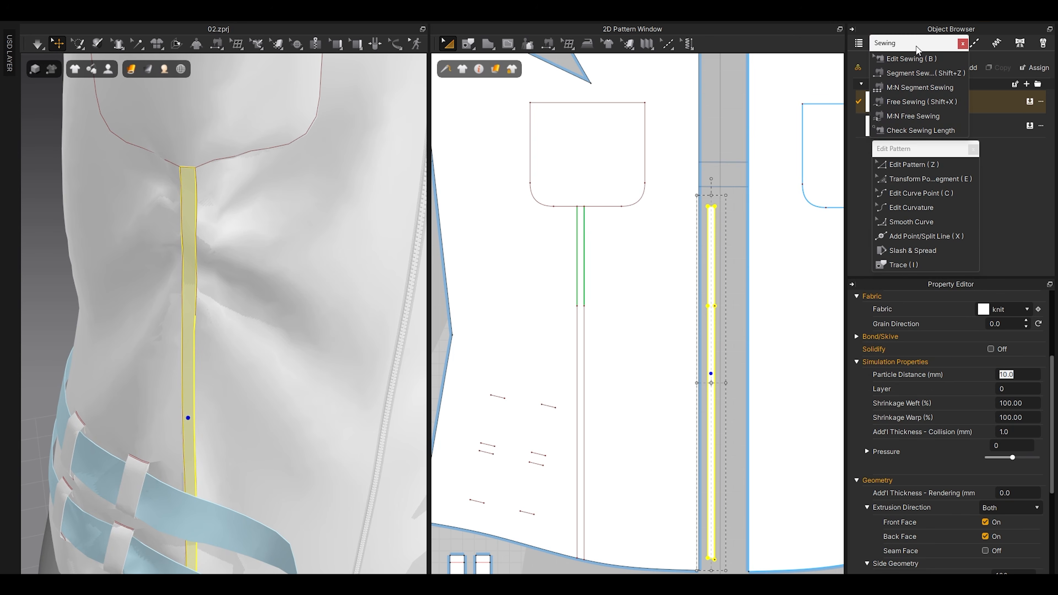
pyautogui.click(1013, 372)
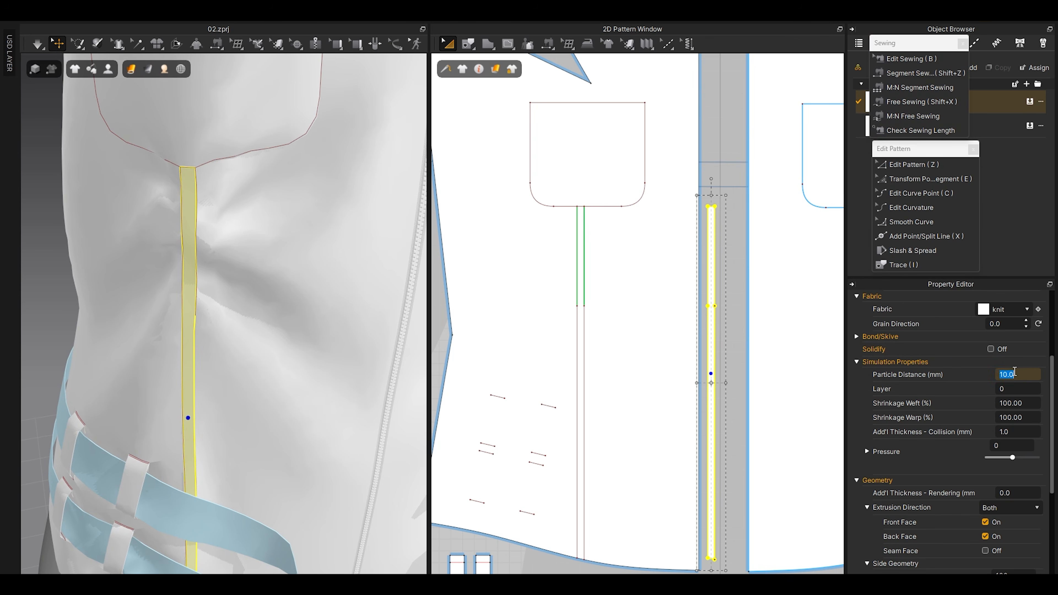
pyautogui.write('5')
pyautogui.press('Return')
pyautogui.scroll(5, 188, 221)
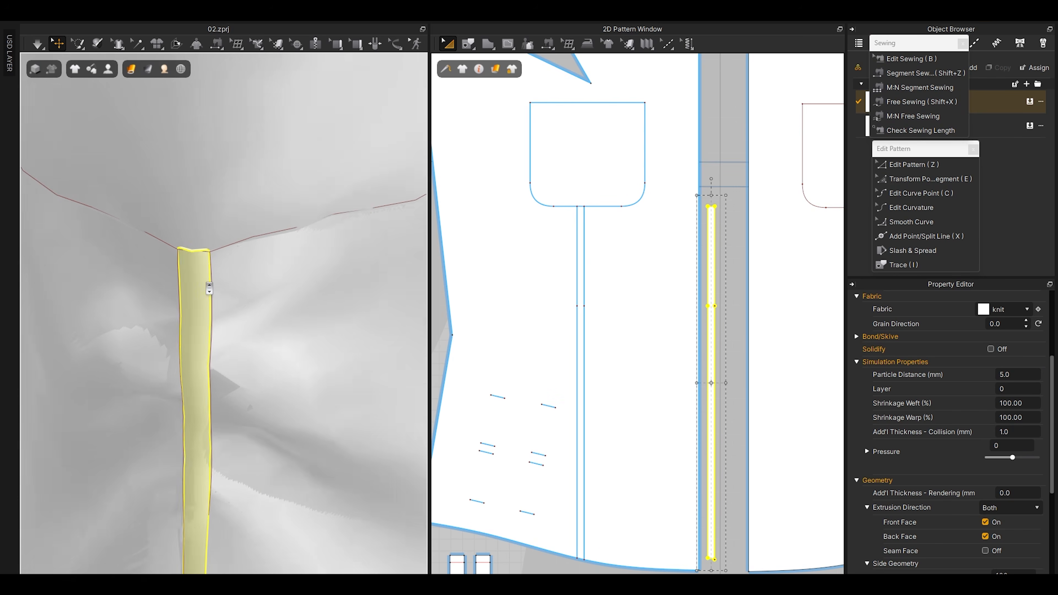
# Step: Free-sew the strip's short upper edge to the pocket's lower line between the two vertical lines, and simulate briefly
pyautogui.scroll(4, 689, 200)
pyautogui.moveTo(689, 200); pyautogui.dragTo(736, 255, button='middle')
pyautogui.click(786, 202)
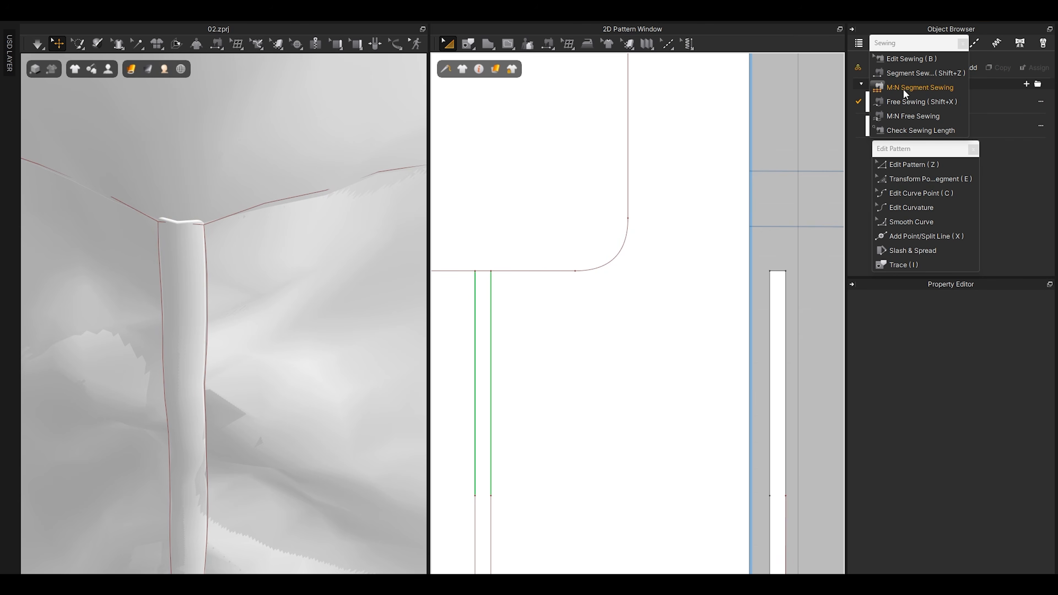
pyautogui.click(909, 104)
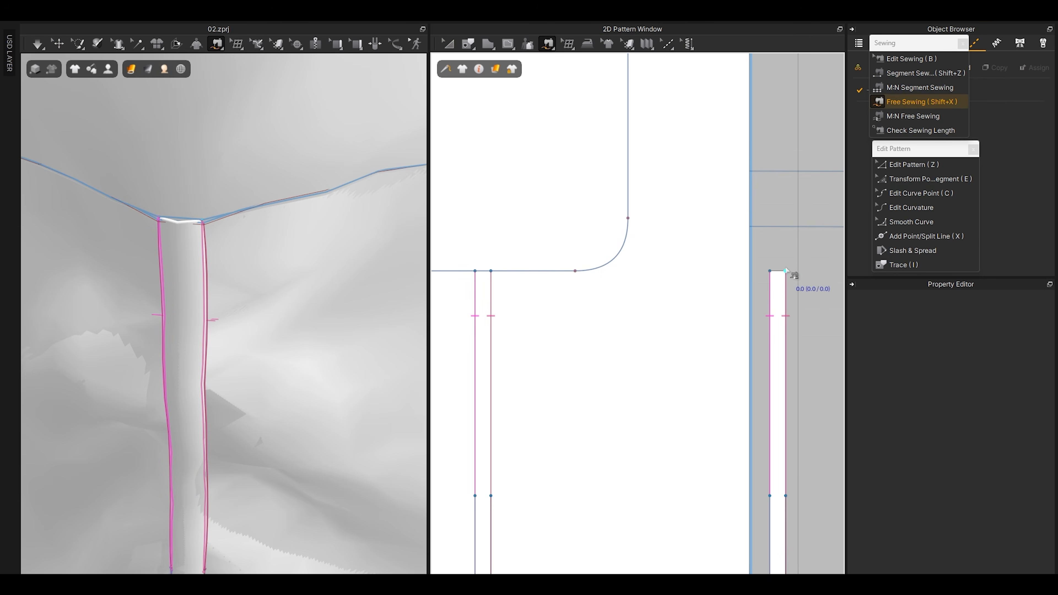
pyautogui.scroll(3, 502, 261)
pyautogui.moveTo(502, 262); pyautogui.dragTo(568, 291, button='middle')
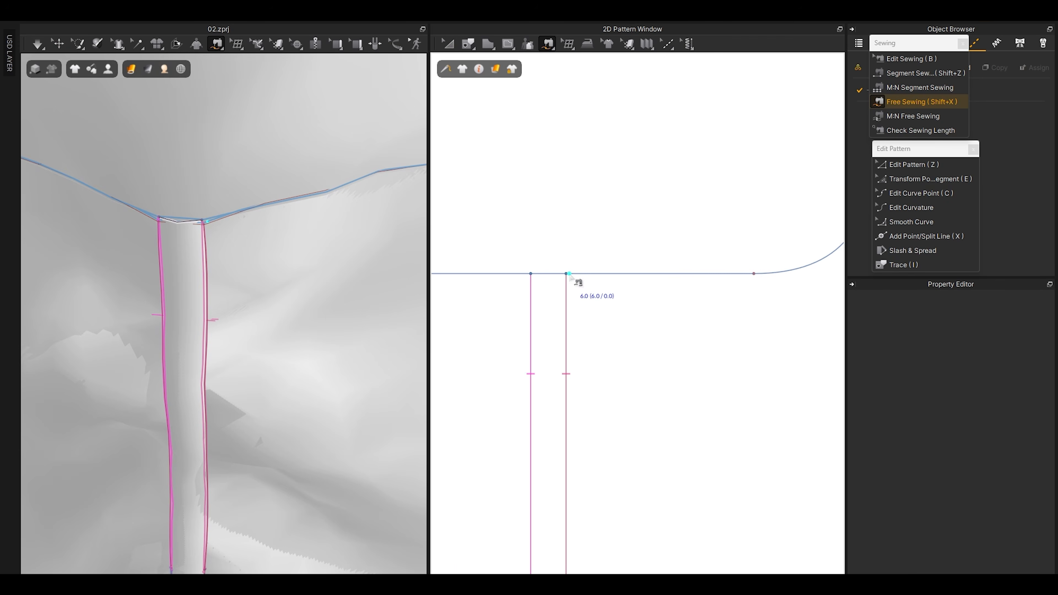
pyautogui.click(537, 275)
pyautogui.press('space')
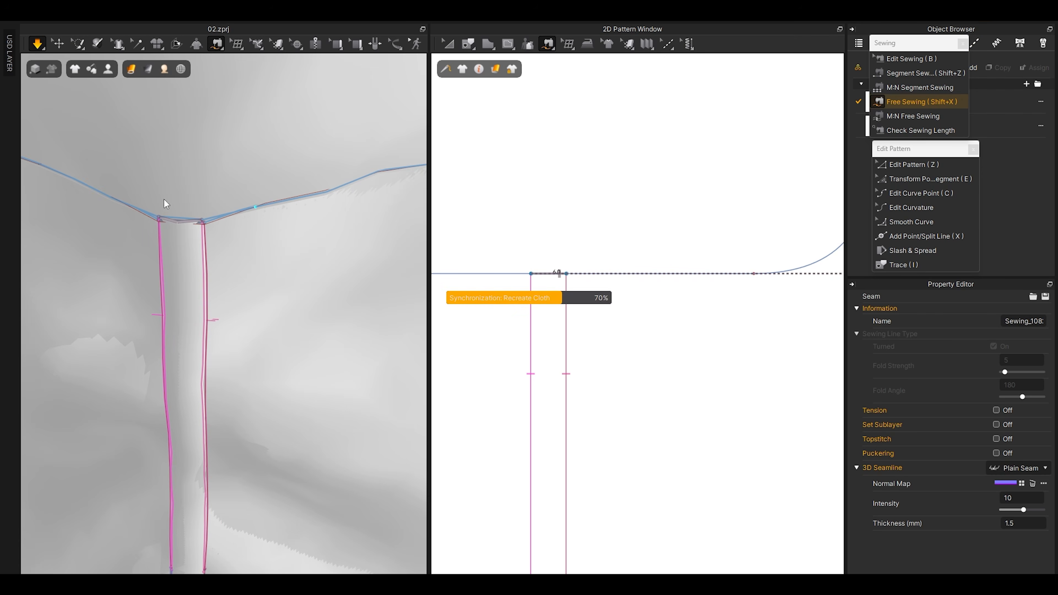
pyautogui.press('space')
# Step: Free-sew the strip's short lower edge to the front panel's hem between the vertical lines, and simulate briefly
pyautogui.scroll(-6, 248, 317)
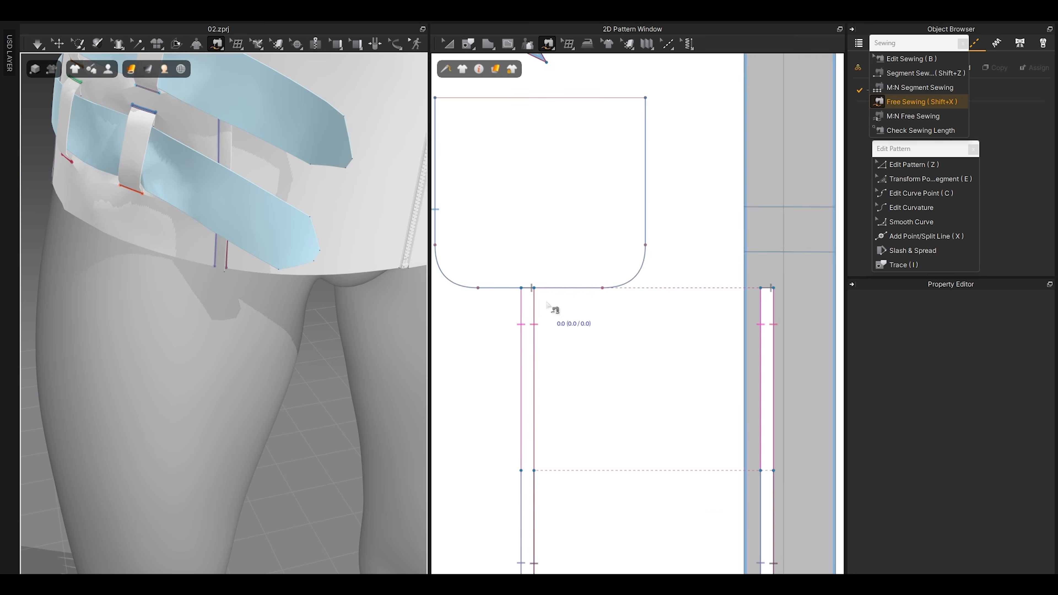
pyautogui.scroll(-5, 555, 307)
pyautogui.scroll(5, 543, 423)
pyautogui.click(693, 417)
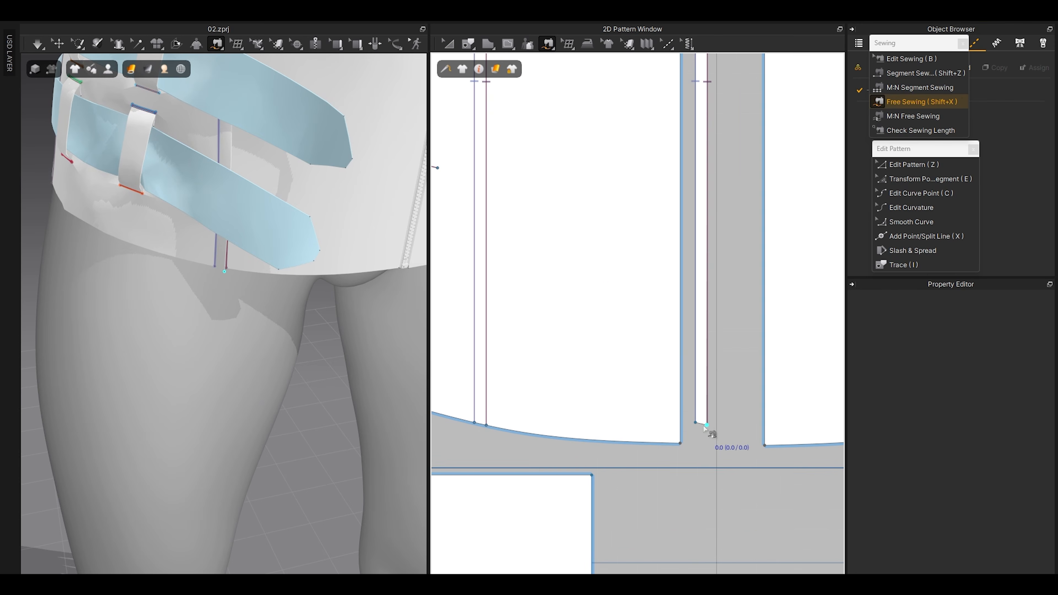
pyautogui.scroll(3, 491, 430)
pyautogui.scroll(4, 488, 429)
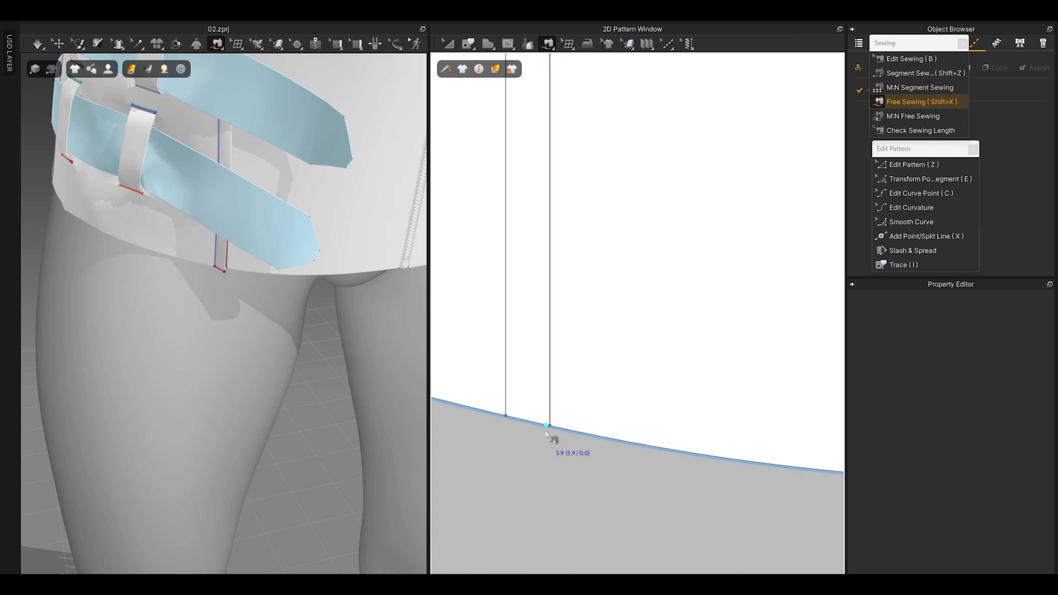
pyautogui.click(550, 425)
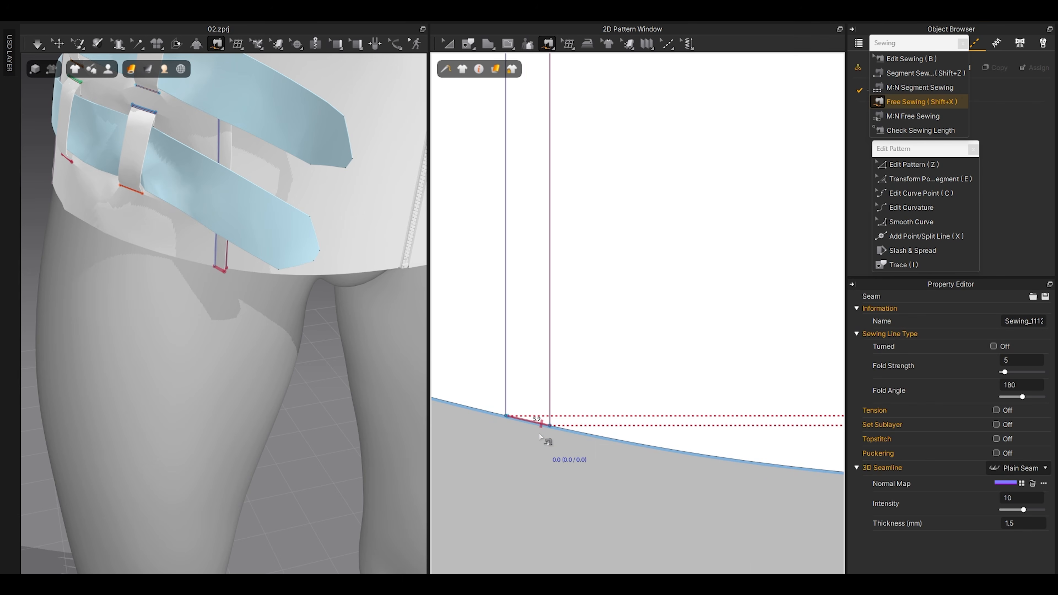
pyautogui.scroll(3, 535, 425)
pyautogui.press('b')
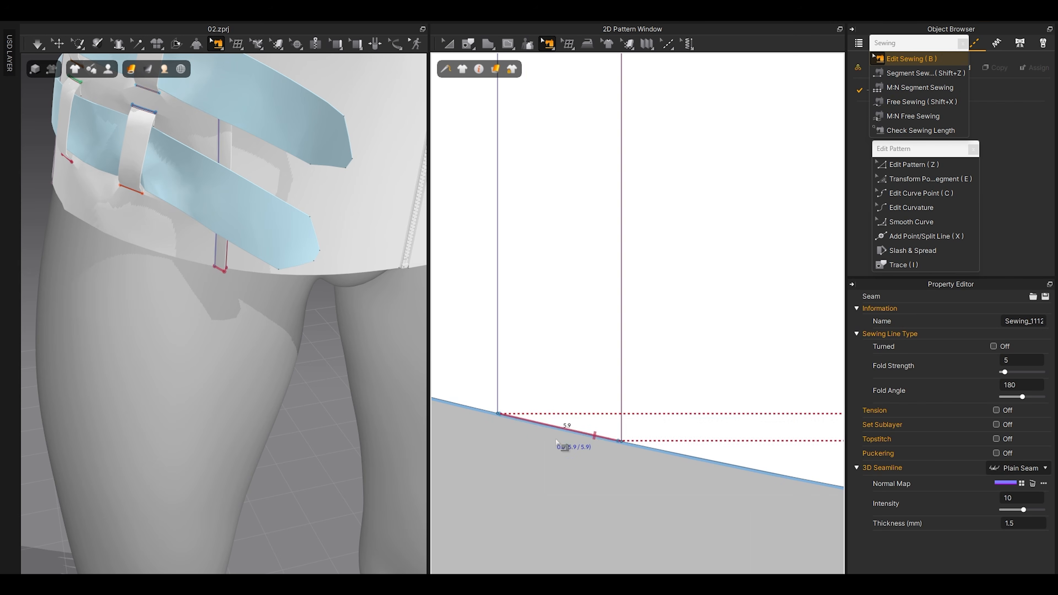
pyautogui.press('q')
pyautogui.press('space')
pyautogui.press('space')
# Step: Clone the strip as a symmetric pattern with sewing for the opposite front panel and simulate the garment
pyautogui.scroll(-8, 213, 349)
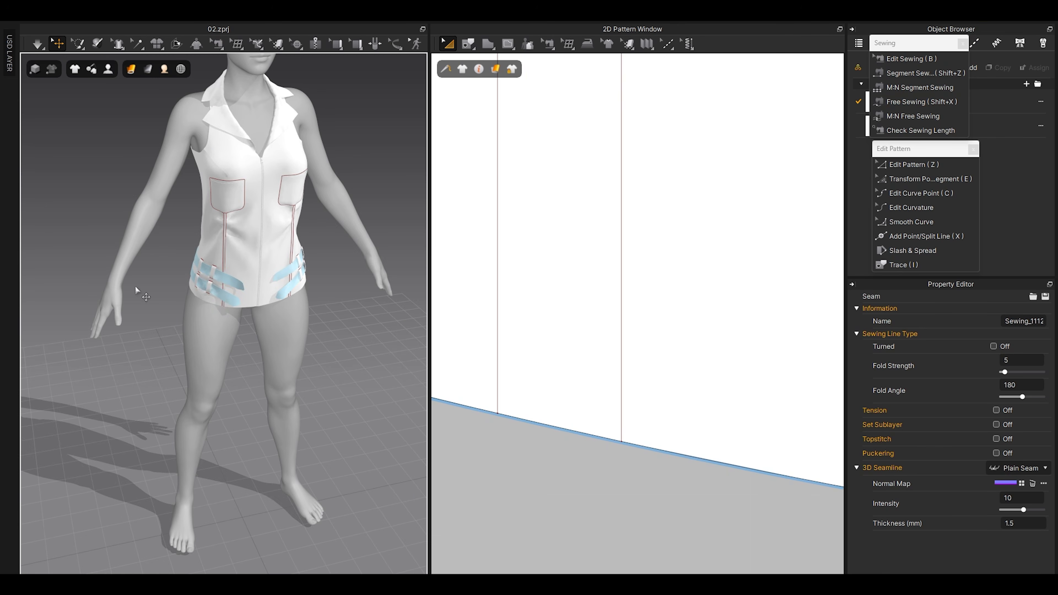
pyautogui.scroll(-6, 543, 302)
pyautogui.click(549, 313)
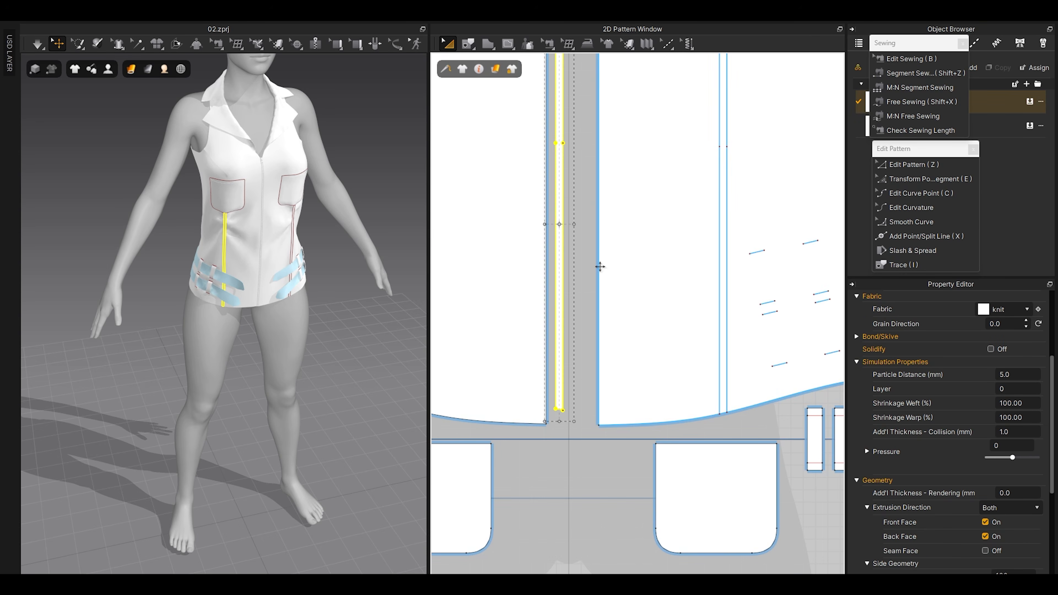
pyautogui.rightClick(558, 237)
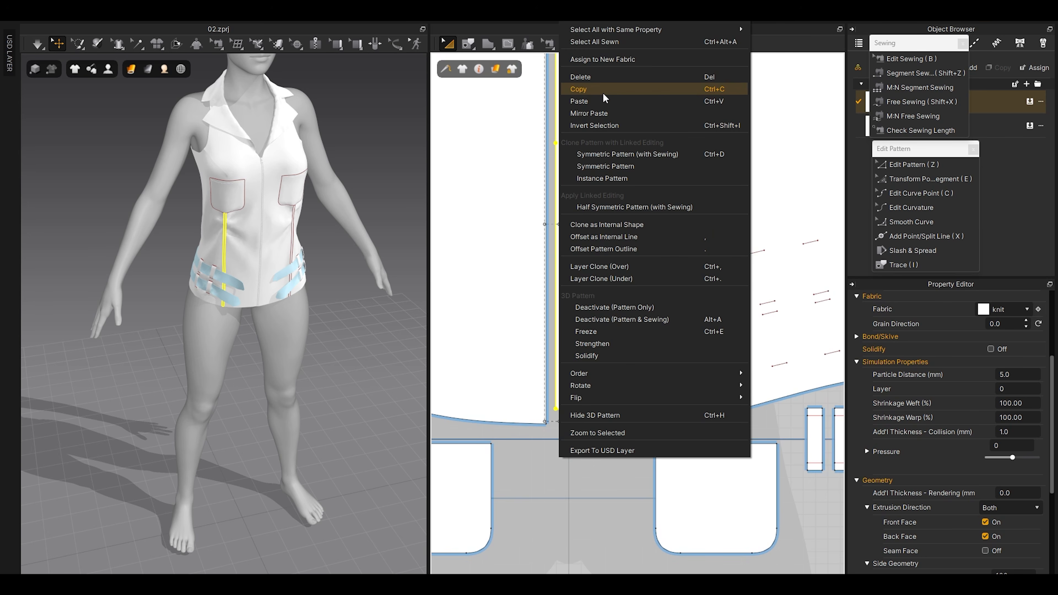
pyautogui.click(627, 154)
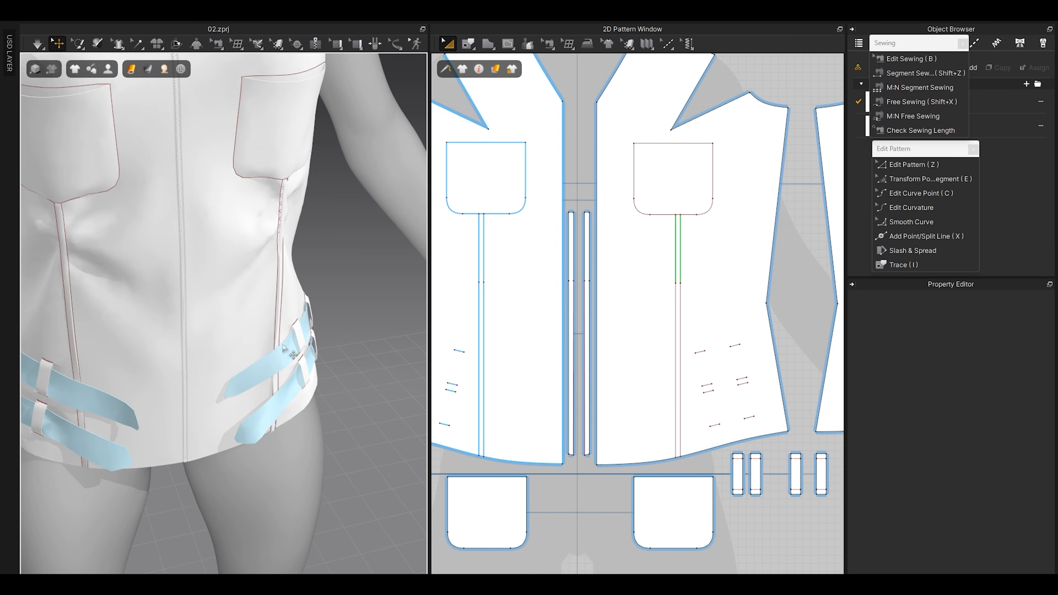
pyautogui.moveTo(283, 348); pyautogui.dragTo(265, 344, button='right')
pyautogui.scroll(2, 265, 300)
pyautogui.moveTo(265, 301); pyautogui.dragTo(257, 267, button='right')
pyautogui.press('space')
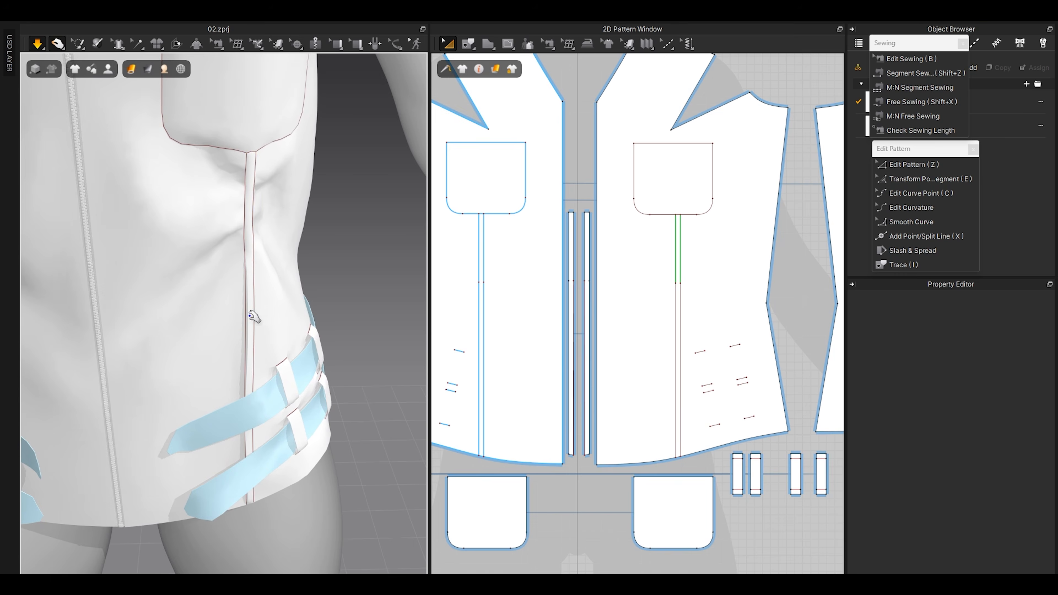
# Step: Check the sewing lines that join the mirrored strip to its front panel
pyautogui.click(249, 317)
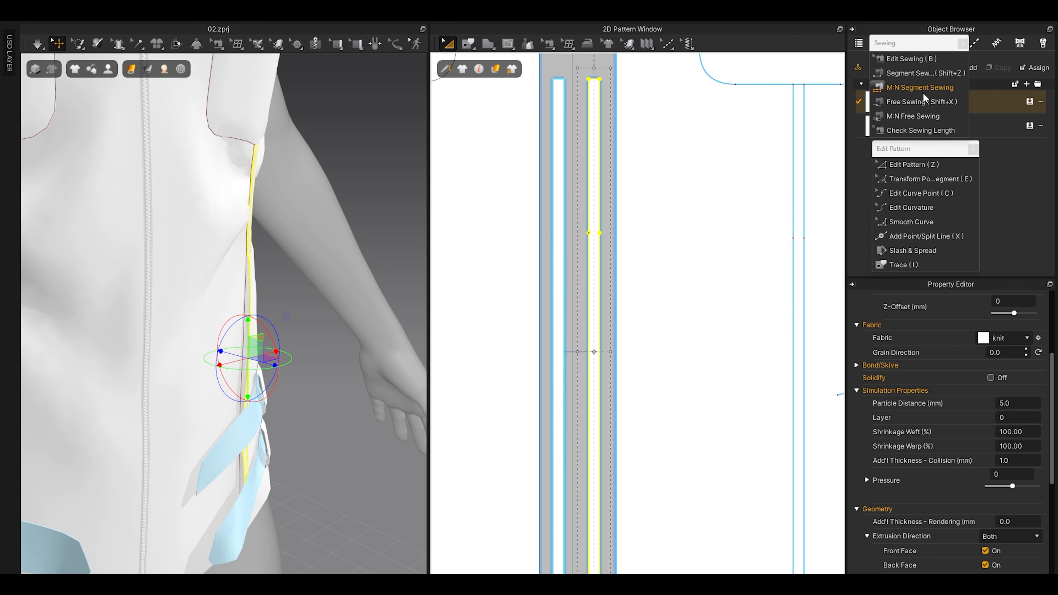
pyautogui.click(918, 73)
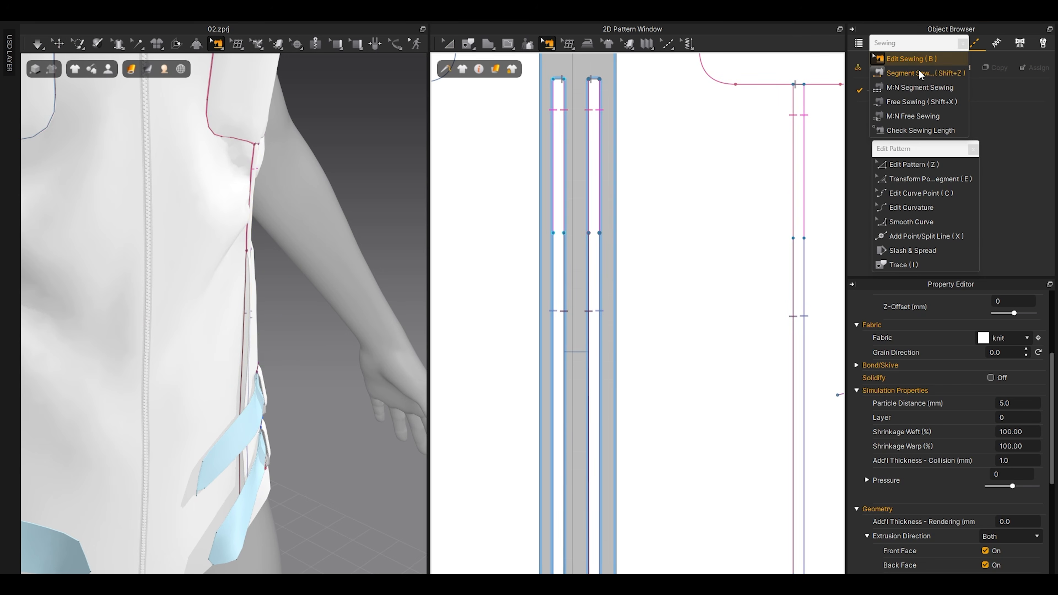
pyautogui.press('a')
# Step: Set the particle distance of both strips to 3 mm and simulate the garment
pyautogui.click(594, 282)
pyautogui.scroll(-8, 594, 288)
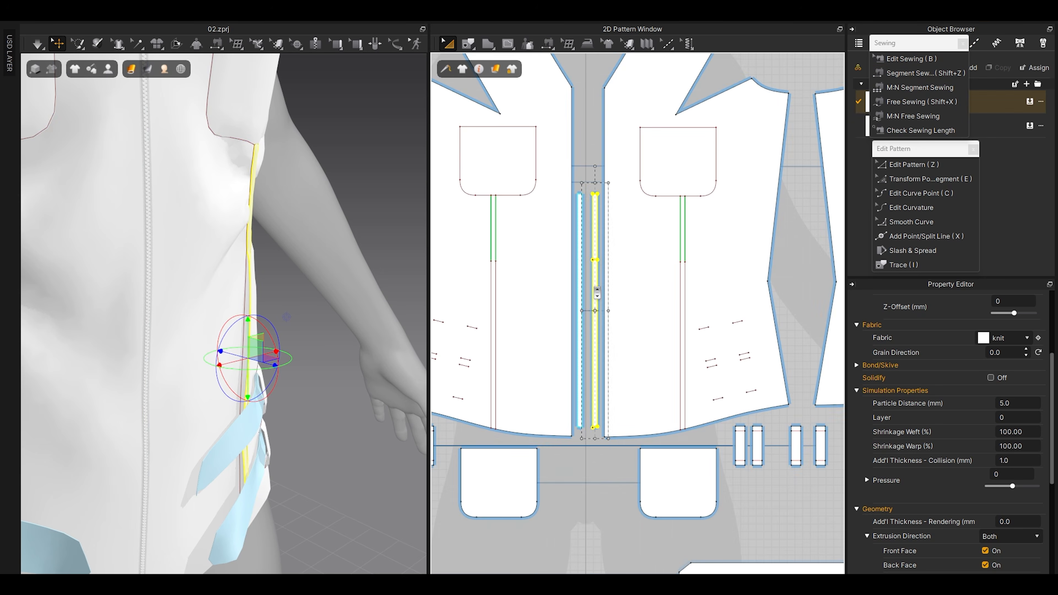
pyautogui.scroll(3, 592, 279)
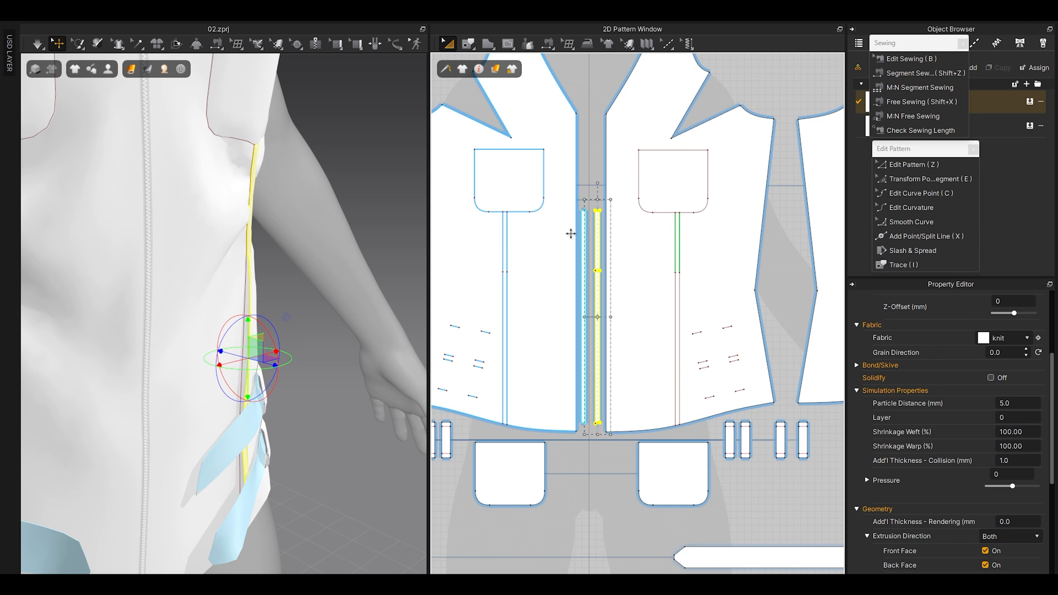
pyautogui.scroll(3, 597, 300)
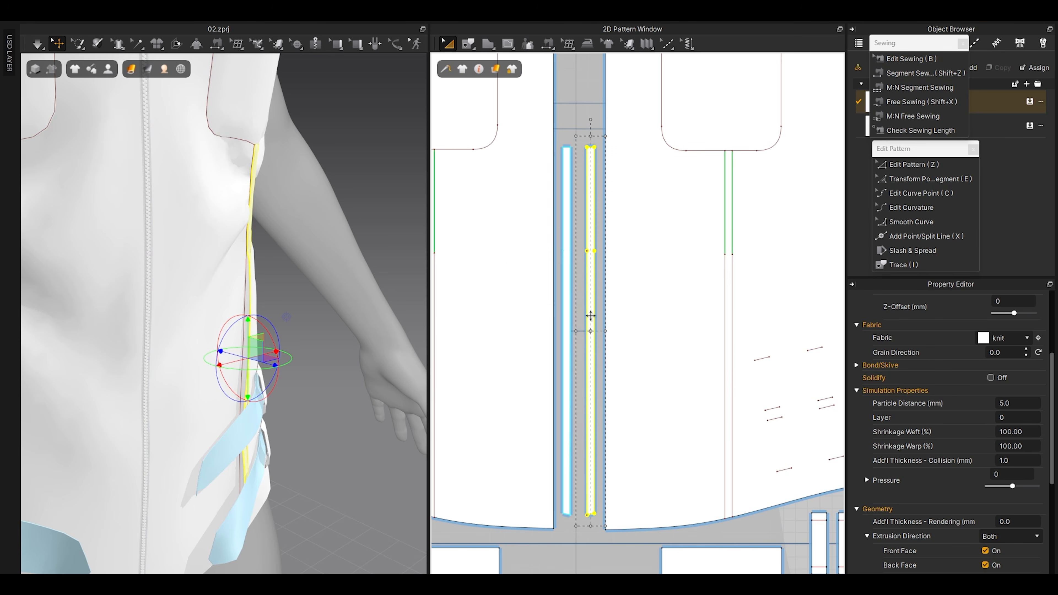
pyautogui.keyDown('shift'); pyautogui.click(567, 309); pyautogui.keyUp('shift')
pyautogui.click(1007, 402)
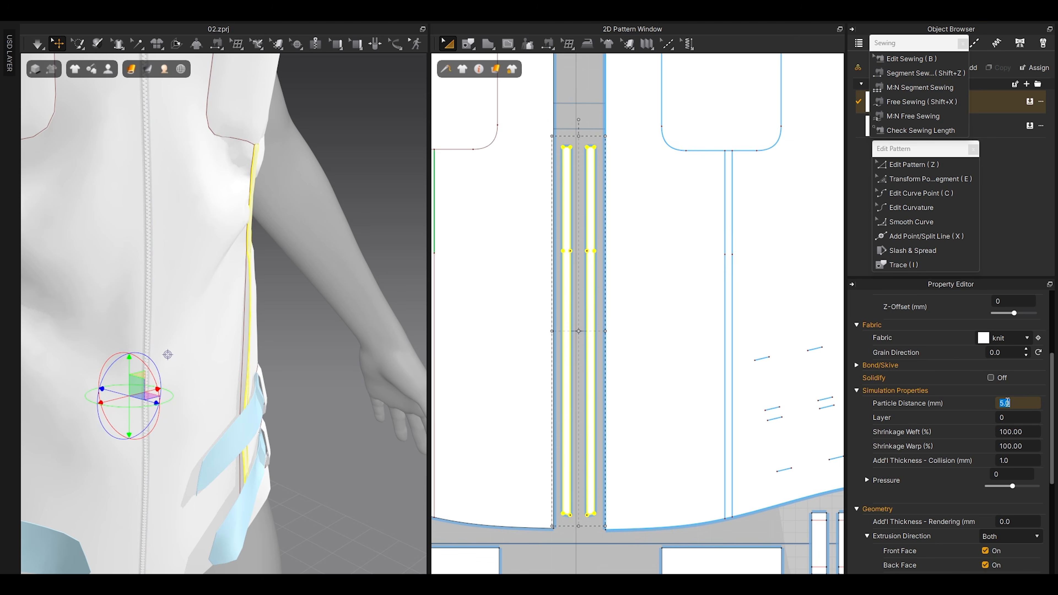
pyautogui.press('Return')
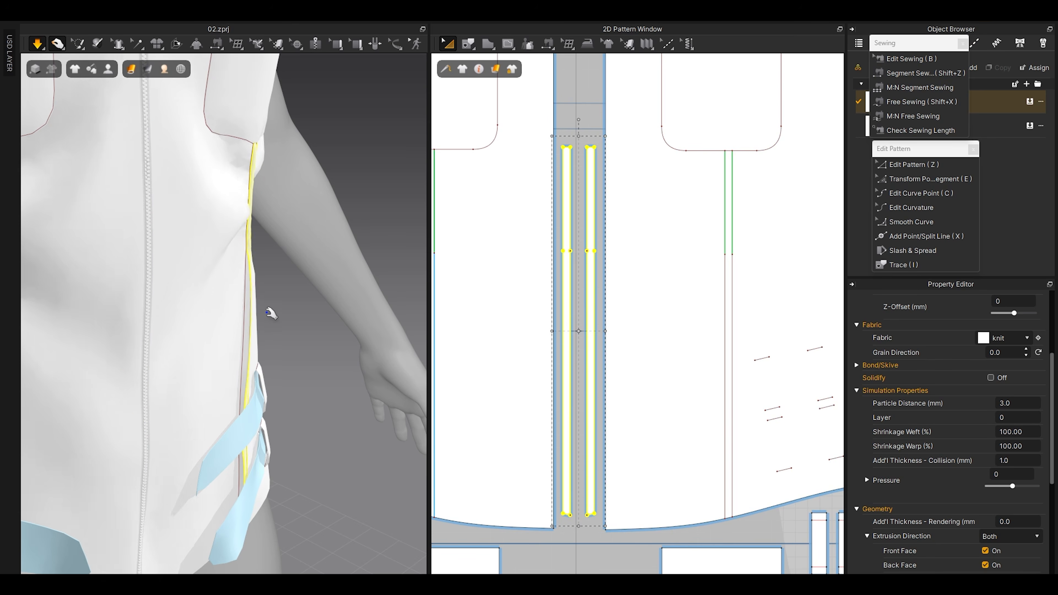
pyautogui.click(273, 314)
# Step: Inspect the strip in 3D and check its long-edge sewing against the front panel's vertical lines
pyautogui.moveTo(278, 319); pyautogui.dragTo(259, 445, button='right')
pyautogui.scroll(3, 229, 394)
pyautogui.click(213, 396)
pyautogui.scroll(3, 591, 363)
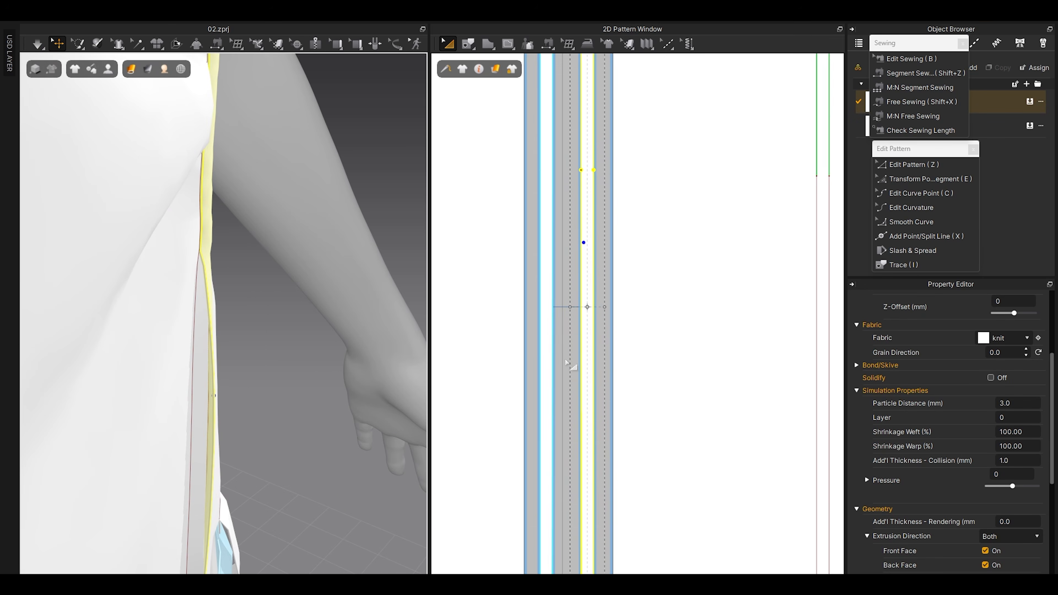
pyautogui.click(922, 73)
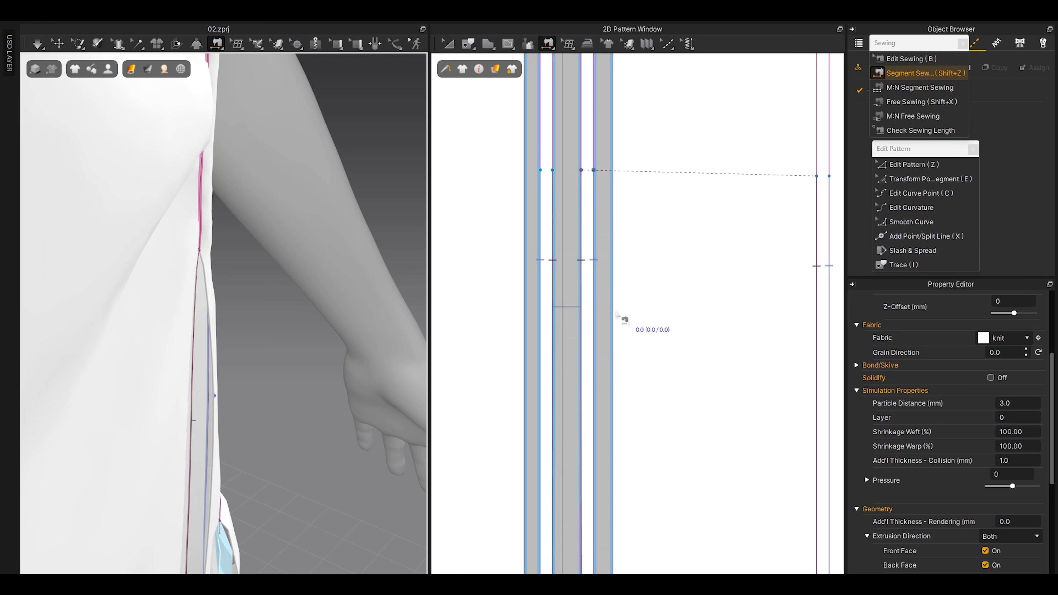
pyautogui.scroll(-8, 588, 339)
pyautogui.press('z')
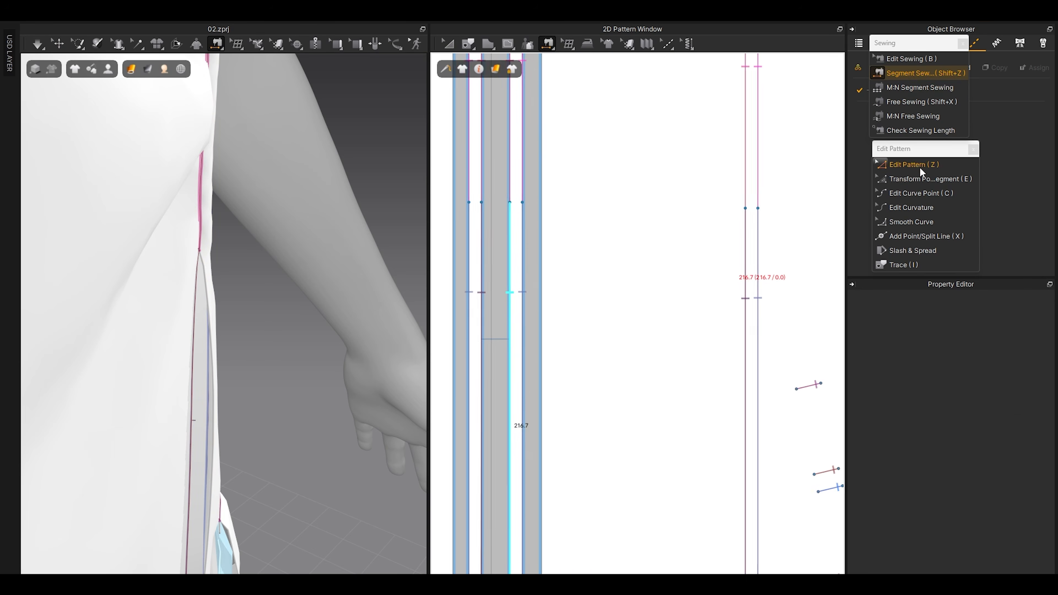
pyautogui.scroll(5, 623, 306)
# Step: Delete the sewing between the strips' long edges and the front panels' vertical lines
pyautogui.press('b')
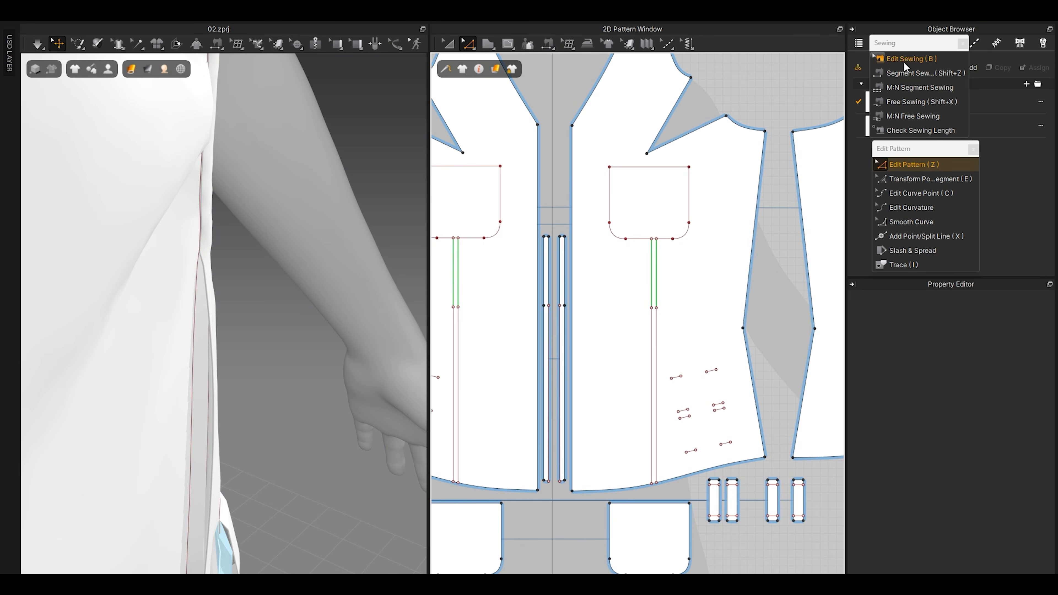
pyautogui.scroll(5, 537, 270)
pyautogui.moveTo(543, 345); pyautogui.dragTo(561, 302, button='middle')
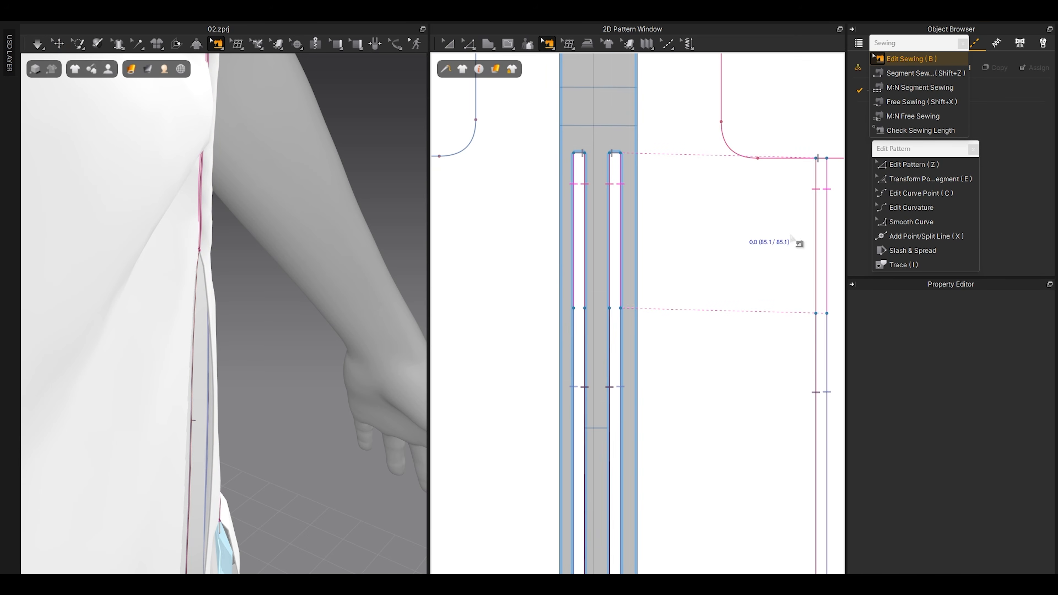
pyautogui.scroll(-5, 662, 272)
pyautogui.scroll(4, 636, 261)
pyautogui.click(654, 255)
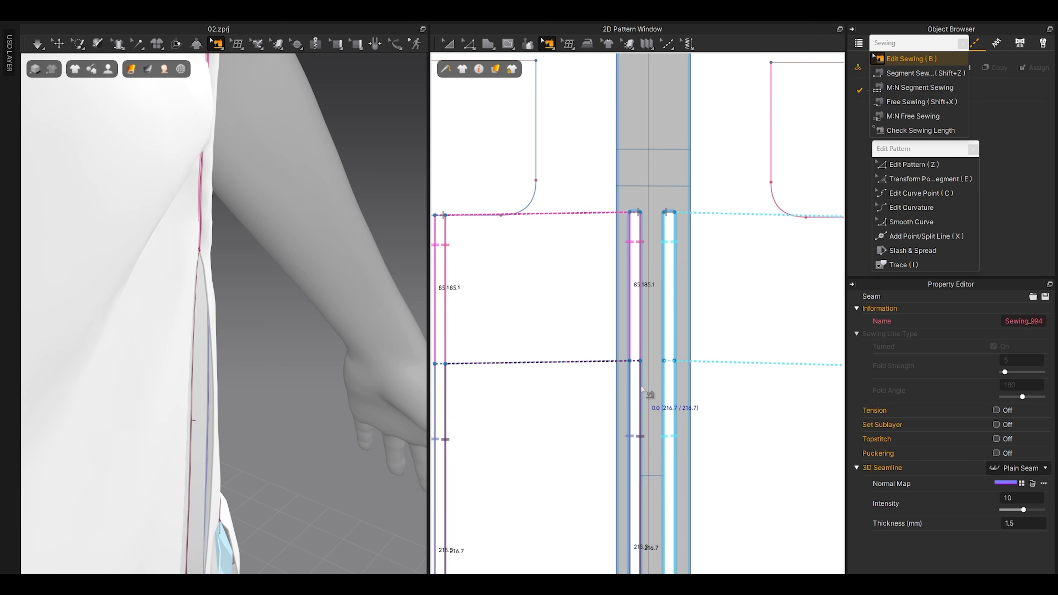
pyautogui.press('Delete')
# Step: Draw an internal line straight across the strip between its two mid-length points
pyautogui.scroll(3, 637, 375)
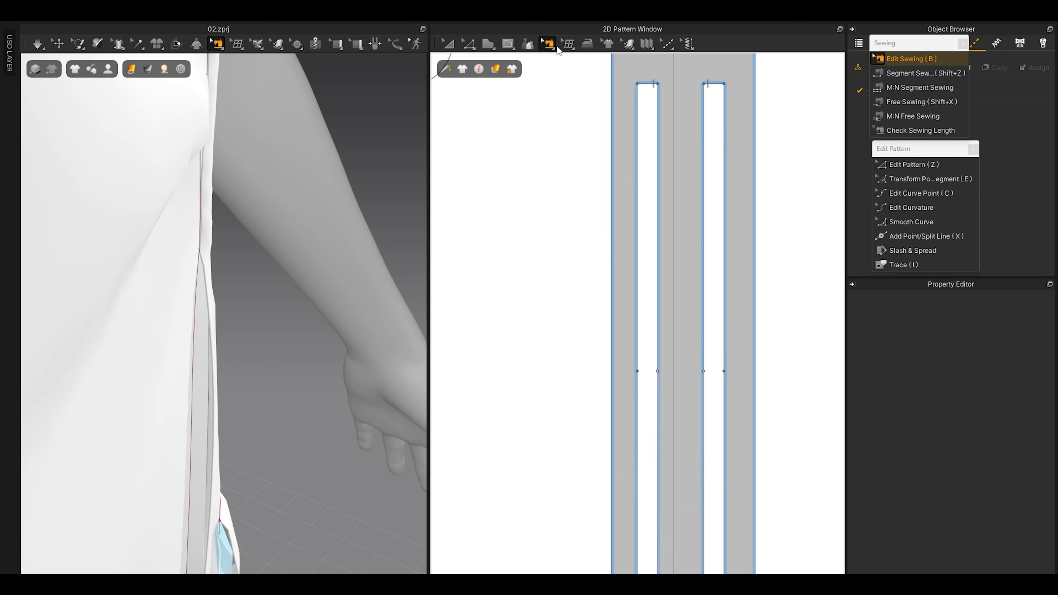
pyautogui.click(510, 45)
pyautogui.click(519, 68)
pyautogui.scroll(3, 643, 420)
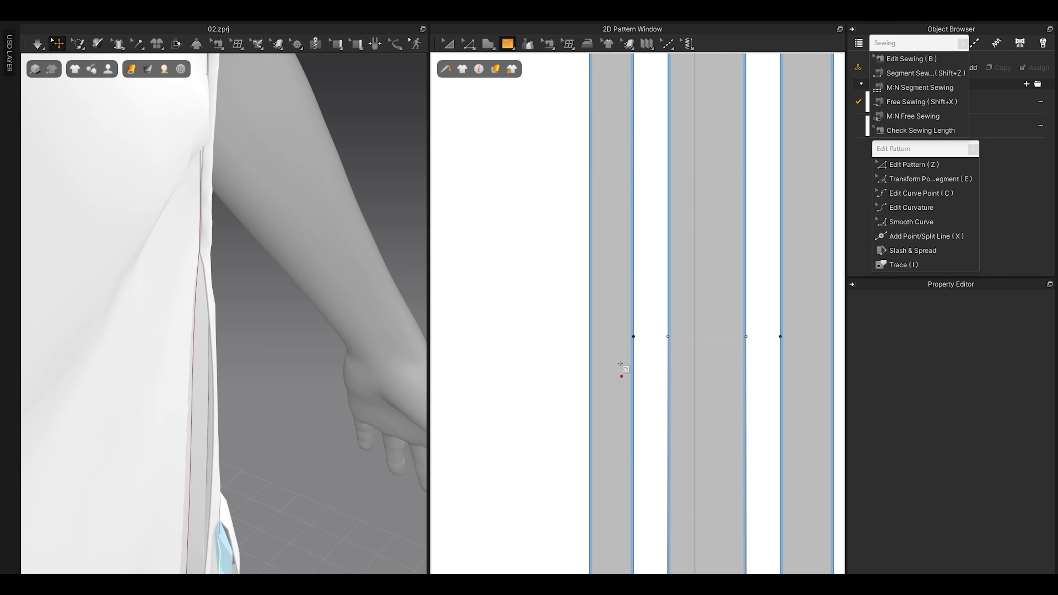
pyautogui.click(632, 335)
pyautogui.doubleClick(667, 336)
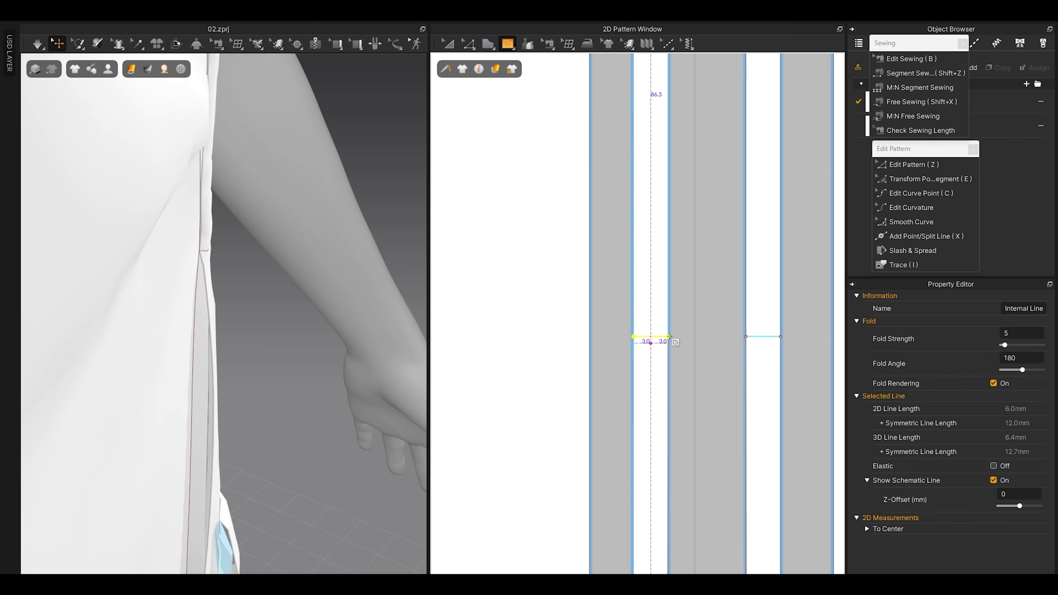
# Step: Cut and sew the strip along the crosswise internal line
pyautogui.press('z')
pyautogui.rightClick(648, 336)
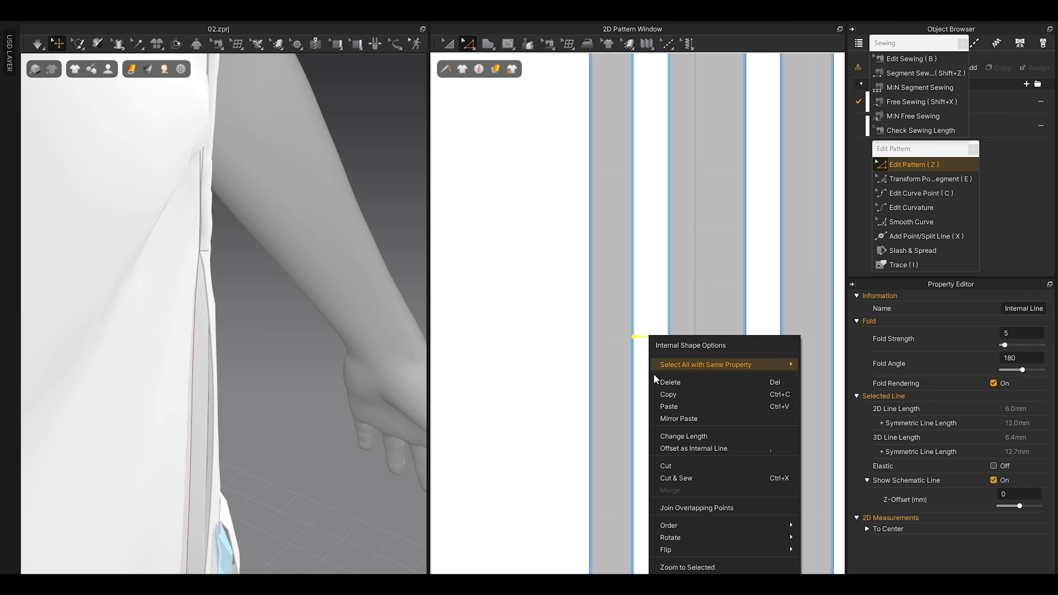
pyautogui.click(688, 474)
pyautogui.scroll(-2, 640, 336)
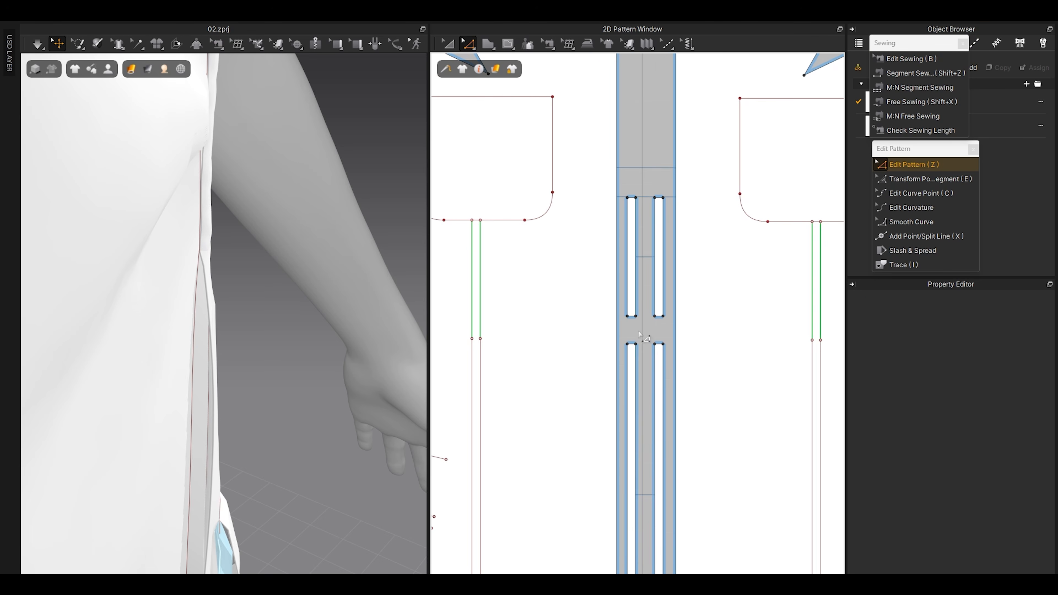
# Step: Segment-sew both long edges of the upper strip piece to the front panel's upper vertical lines below the pocket
pyautogui.moveTo(639, 333); pyautogui.dragTo(671, 347, button='middle')
pyautogui.click(922, 77)
pyautogui.click(662, 261)
pyautogui.click(511, 289)
pyautogui.click(667, 253)
pyautogui.hotkey('ctrl', 'z')
pyautogui.click(667, 254)
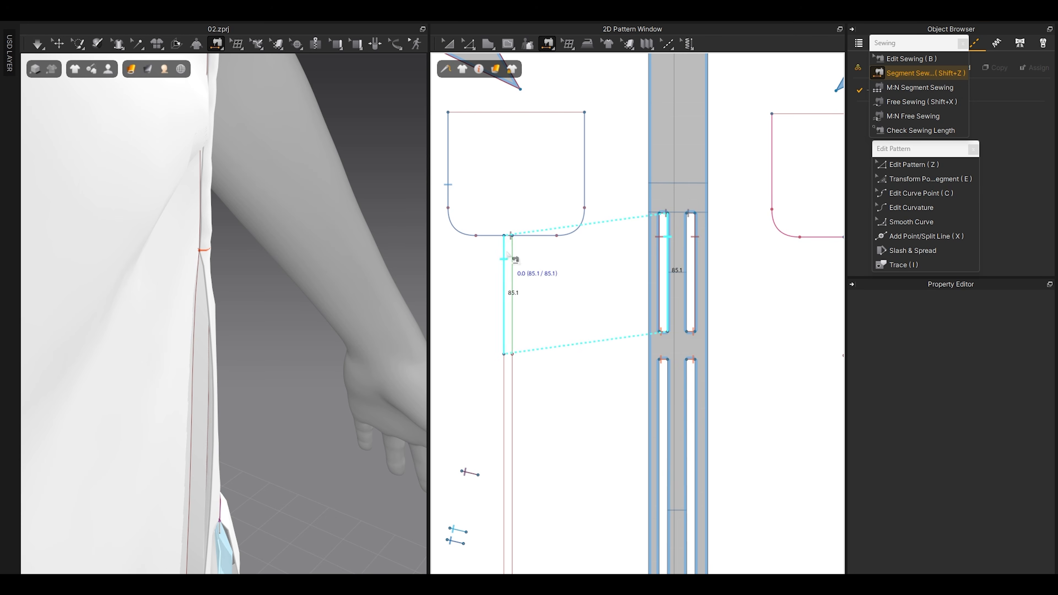
pyautogui.click(518, 261)
# Step: Simulate the garment briefly with the upper strip pieces sewn on
pyautogui.press('a')
pyautogui.moveTo(208, 257); pyautogui.dragTo(215, 339, button='right')
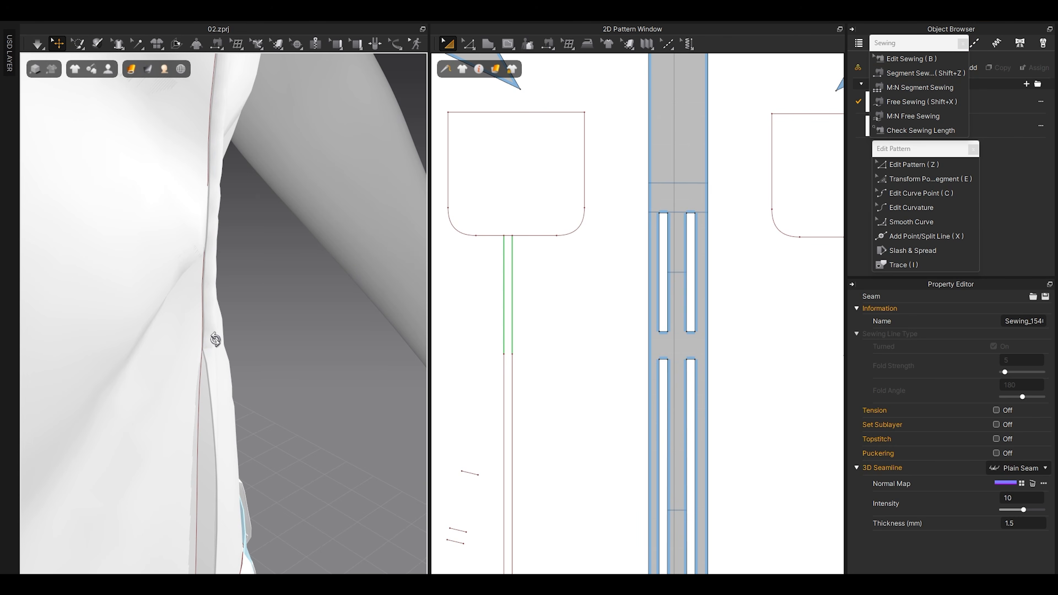
pyautogui.press('space')
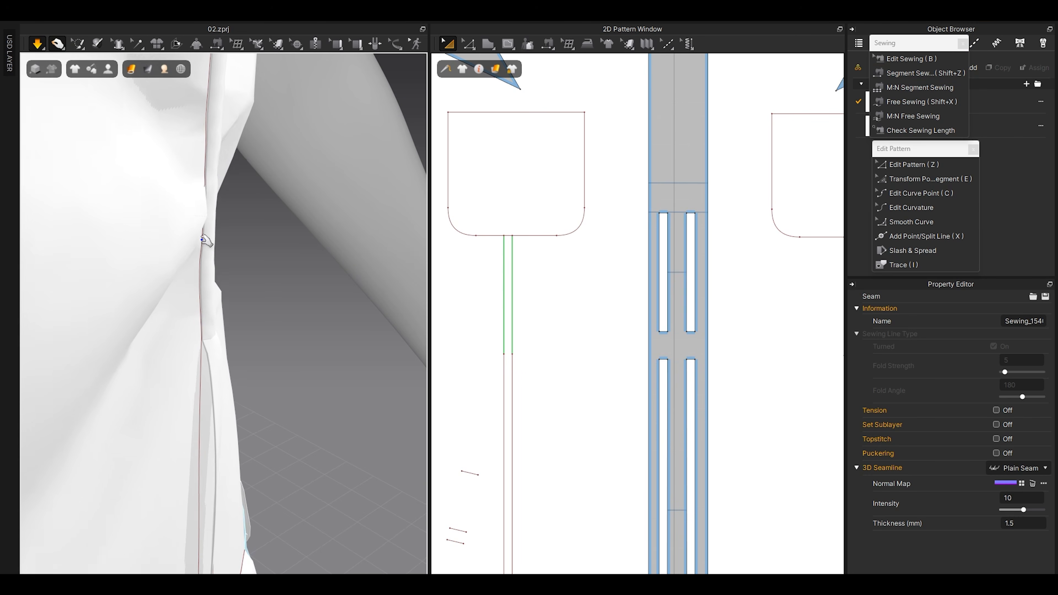
pyautogui.press('space')
# Step: Segment-sew both long edges of the lower strip piece to the front panel's lower vertical lines
pyautogui.moveTo(649, 373); pyautogui.dragTo(687, 317, button='middle')
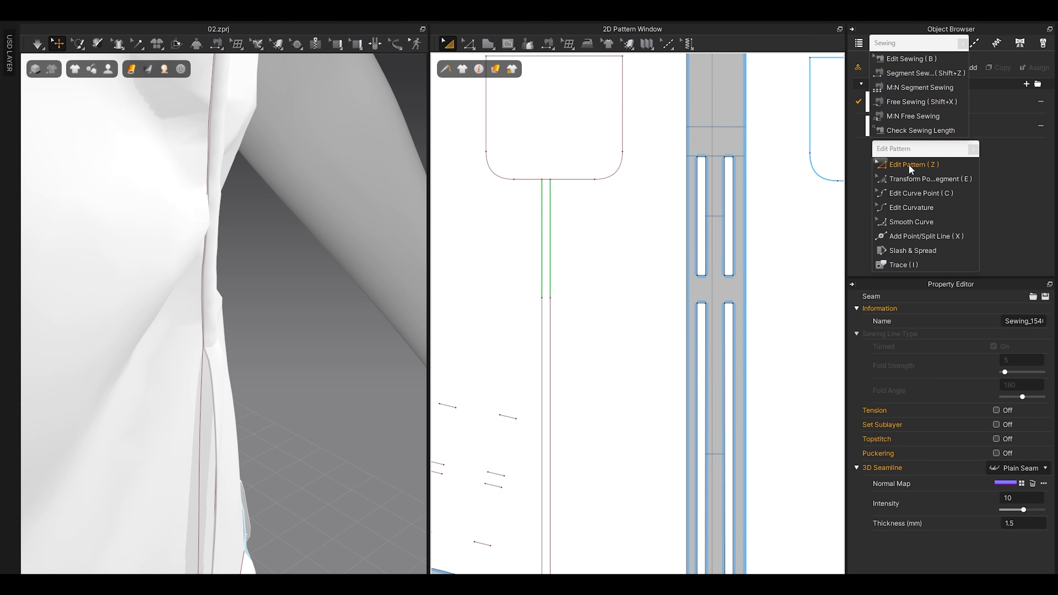
pyautogui.click(916, 73)
pyautogui.click(697, 355)
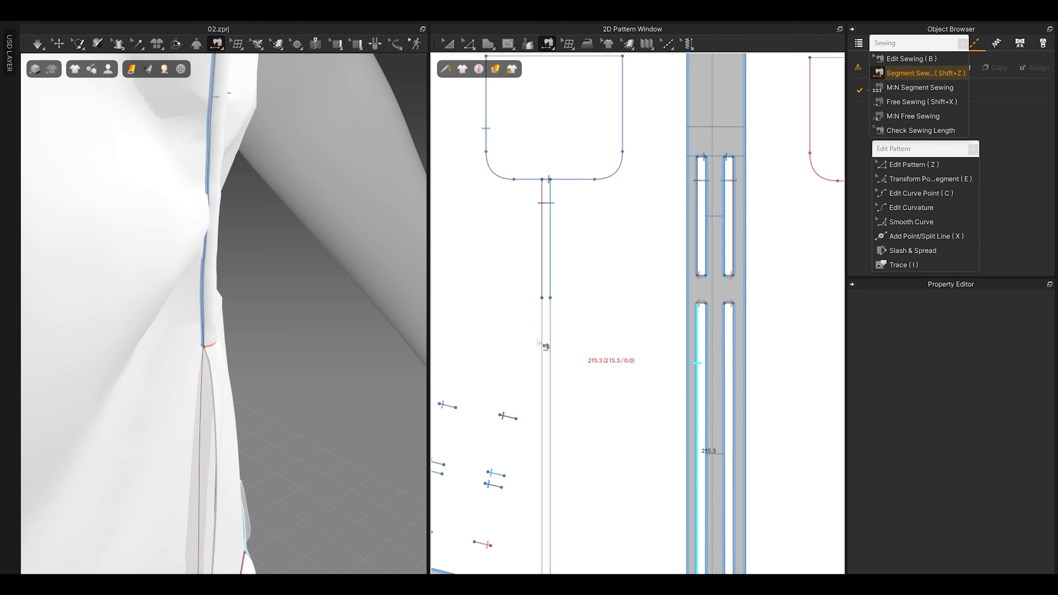
pyautogui.click(540, 346)
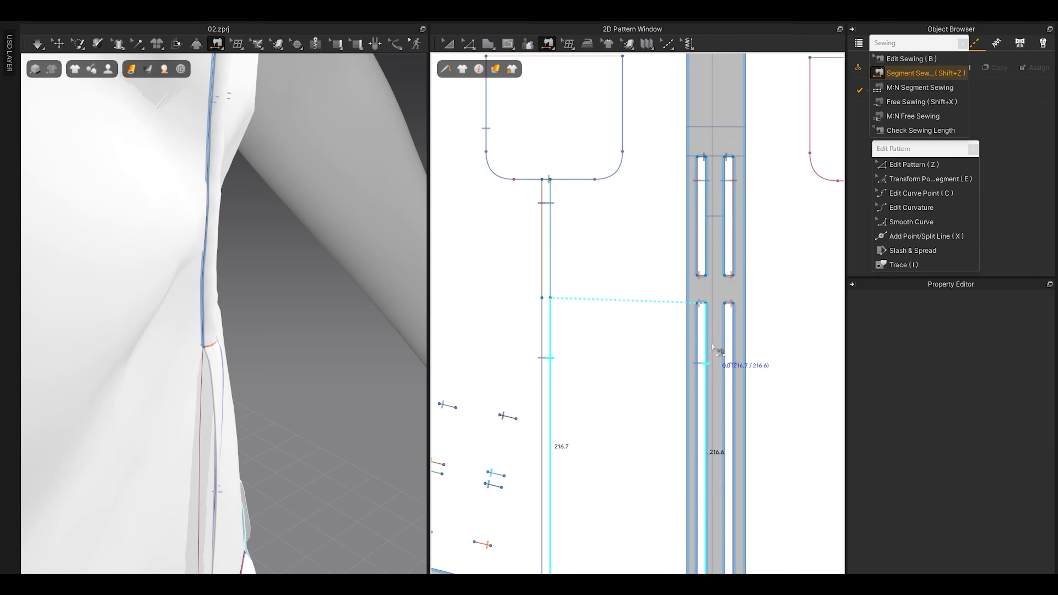
# Step: Simulate the garment and review both sewn strips from the front
pyautogui.press('space')
pyautogui.scroll(-4, 286, 418)
pyautogui.moveTo(286, 418); pyautogui.dragTo(121, 384, button='right')
pyautogui.scroll(3, 104, 383)
pyautogui.moveTo(141, 404); pyautogui.dragTo(181, 420, button='middle')
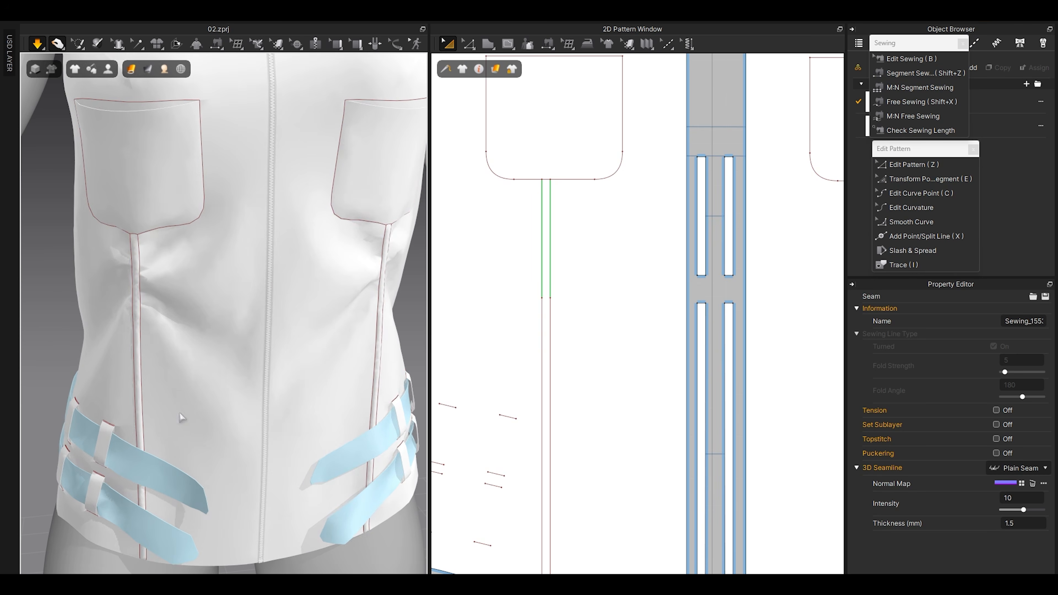
pyautogui.press('space')
pyautogui.scroll(-3, 191, 388)
pyautogui.scroll(2, 233, 341)
pyautogui.press('space')
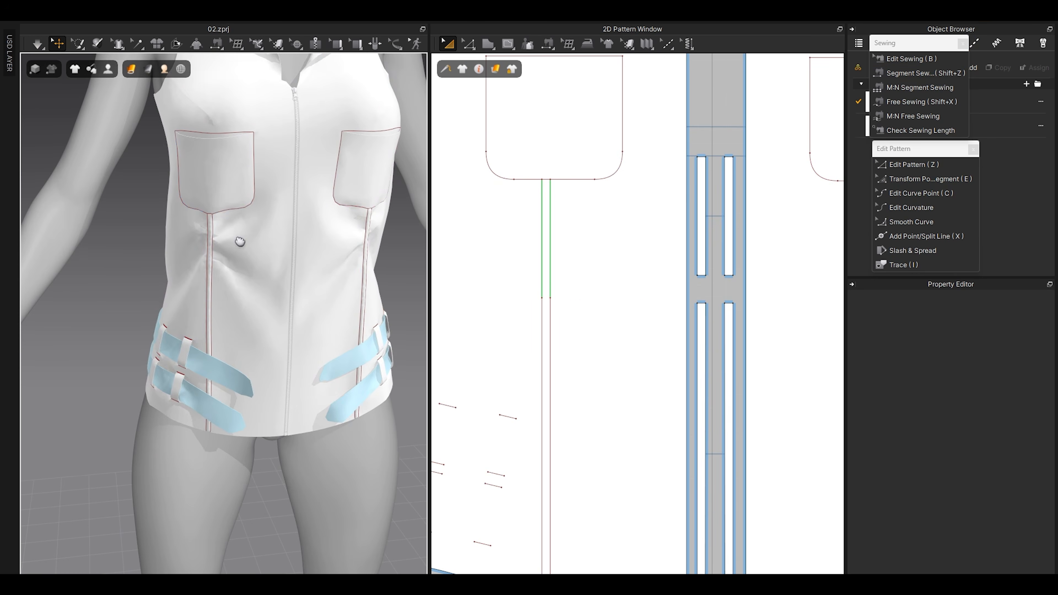
# Step: Hide the garment's internal lines in the 3D view
pyautogui.scroll(3, 248, 316)
pyautogui.click(77, 70)
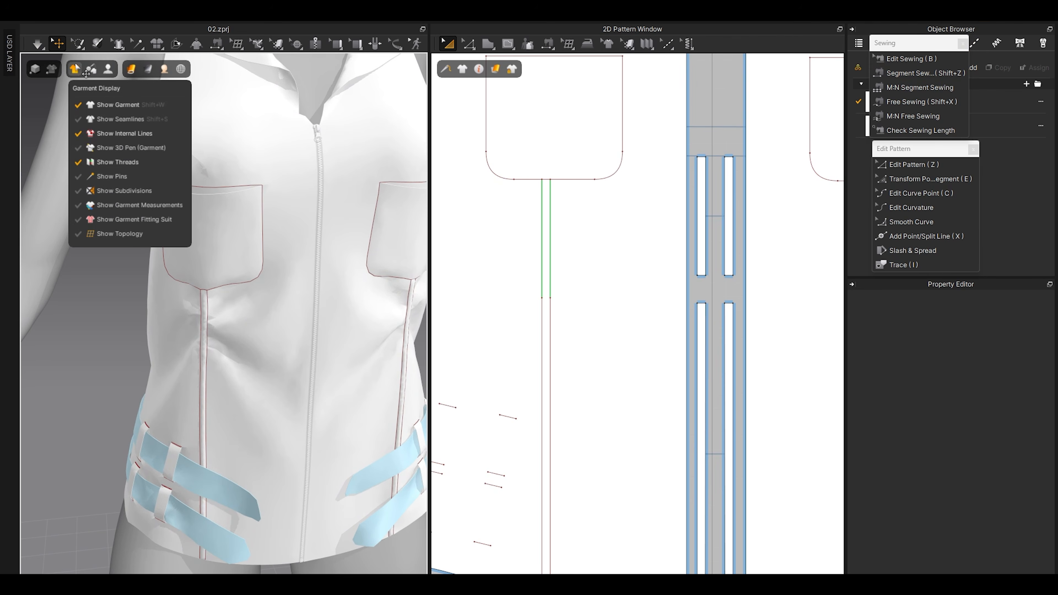
pyautogui.click(111, 134)
pyautogui.scroll(1, 193, 321)
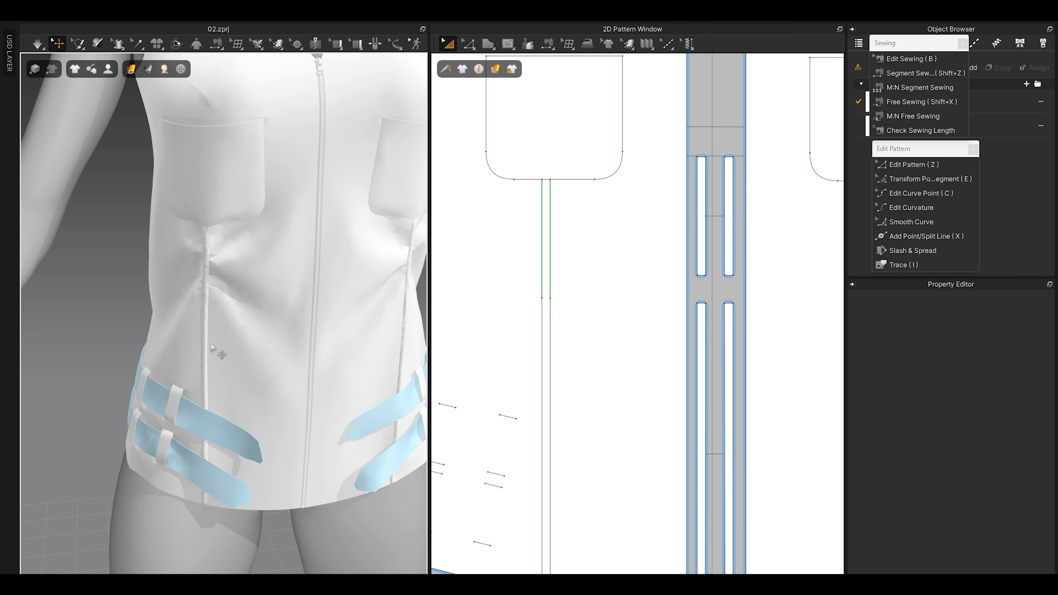
pyautogui.scroll(-3, 215, 419)
pyautogui.scroll(4, 197, 343)
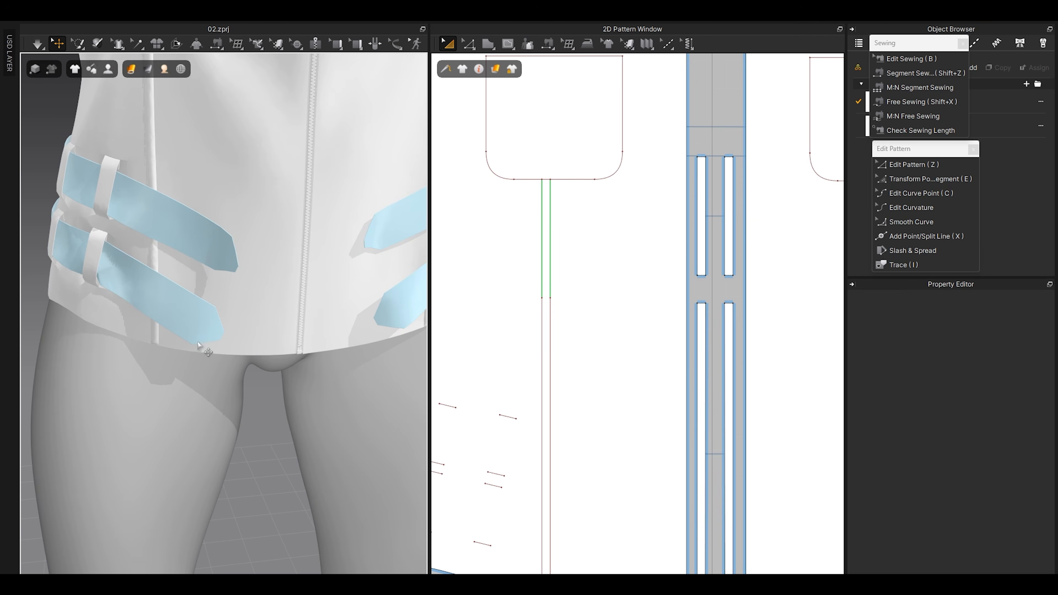
# Step: Move the pocket, belt loop and strap patterns farther below the vest's hem as one selection
pyautogui.scroll(-5, 591, 325)
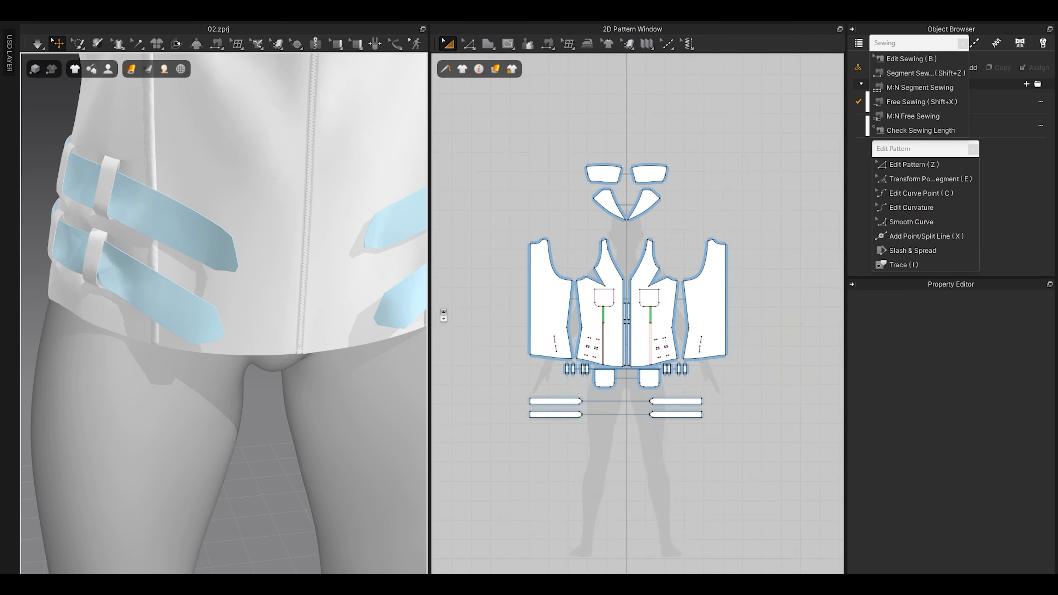
pyautogui.scroll(3, 654, 338)
pyautogui.scroll(-1, 566, 311)
pyautogui.scroll(-2, 567, 310)
pyautogui.moveTo(739, 426); pyautogui.dragTo(484, 301)
pyautogui.scroll(5, 579, 311)
pyautogui.keyDown('shift'); pyautogui.moveTo(585, 322); pyautogui.dragTo(571, 394); pyautogui.keyUp('shift')
pyautogui.scroll(-3, 562, 362)
pyautogui.scroll(4, 559, 361)
# Step: Offset the back and front panels' hem edges as a single internal line at 8 mm
pyautogui.press('z')
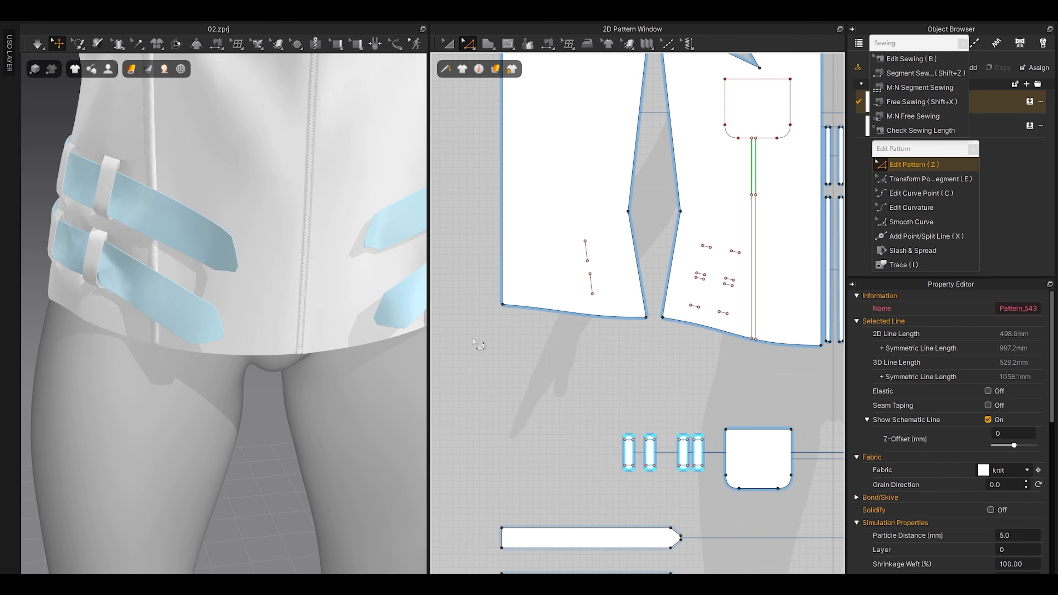
pyautogui.click(623, 315)
pyautogui.keyDown('shift'); pyautogui.click(699, 327); pyautogui.keyUp('shift')
pyautogui.moveTo(737, 349); pyautogui.dragTo(546, 347, button='middle')
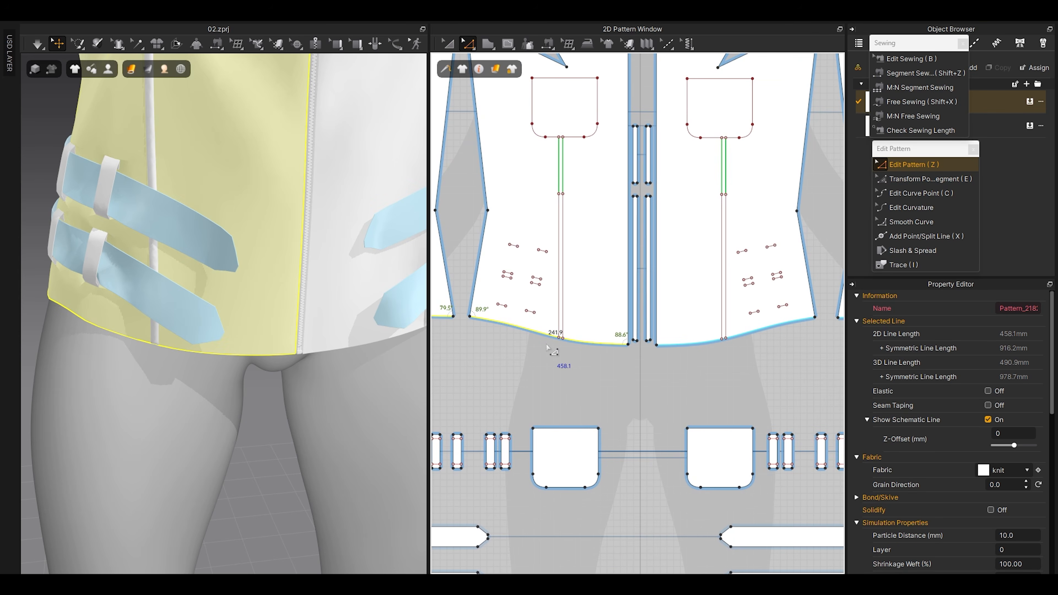
pyautogui.scroll(2, 546, 346)
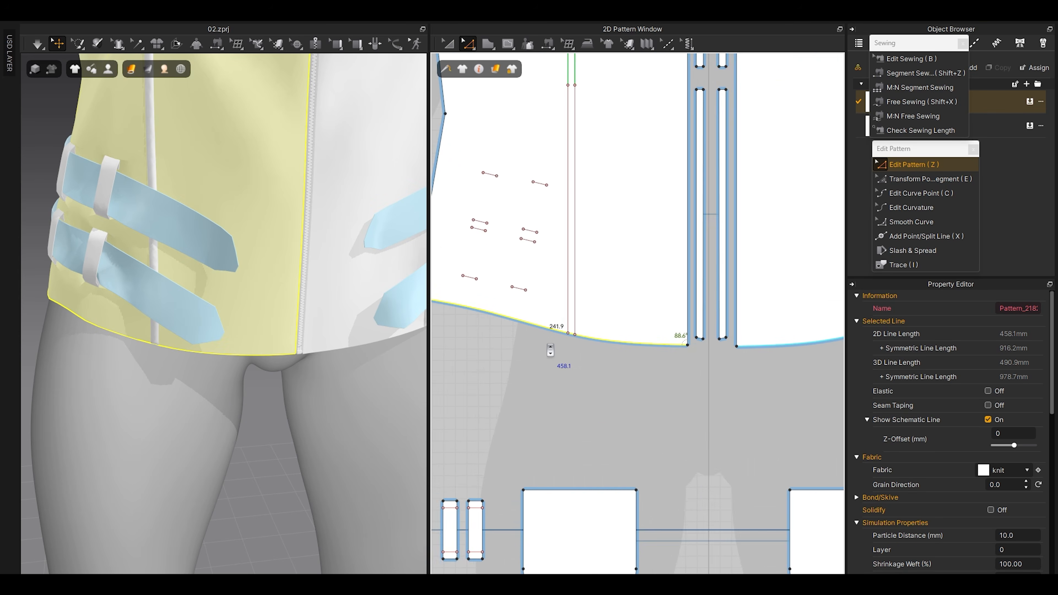
pyautogui.scroll(-3, 546, 346)
pyautogui.moveTo(551, 325); pyautogui.dragTo(624, 311, button='middle')
pyautogui.rightClick(523, 310)
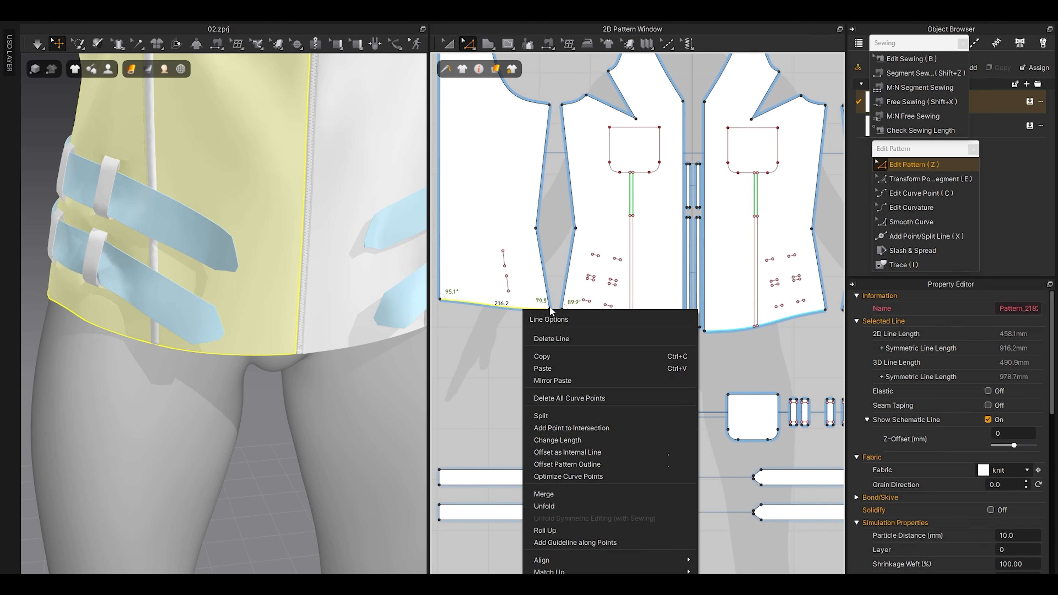
pyautogui.click(563, 453)
pyautogui.moveTo(499, 185); pyautogui.dragTo(391, 185)
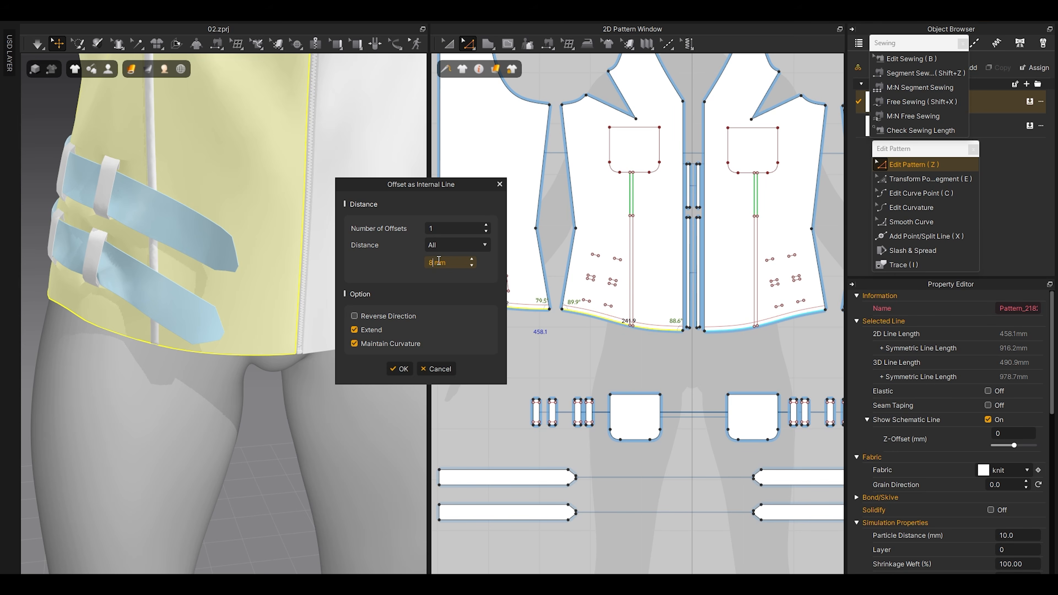
pyautogui.click(399, 368)
# Step: Examine the offset line along the back and front hems in 2D and 3D
pyautogui.scroll(2, 554, 316)
pyautogui.scroll(3, 560, 323)
pyautogui.moveTo(531, 337); pyautogui.dragTo(677, 348, button='middle')
pyautogui.moveTo(306, 364); pyautogui.dragTo(283, 350, button='right')
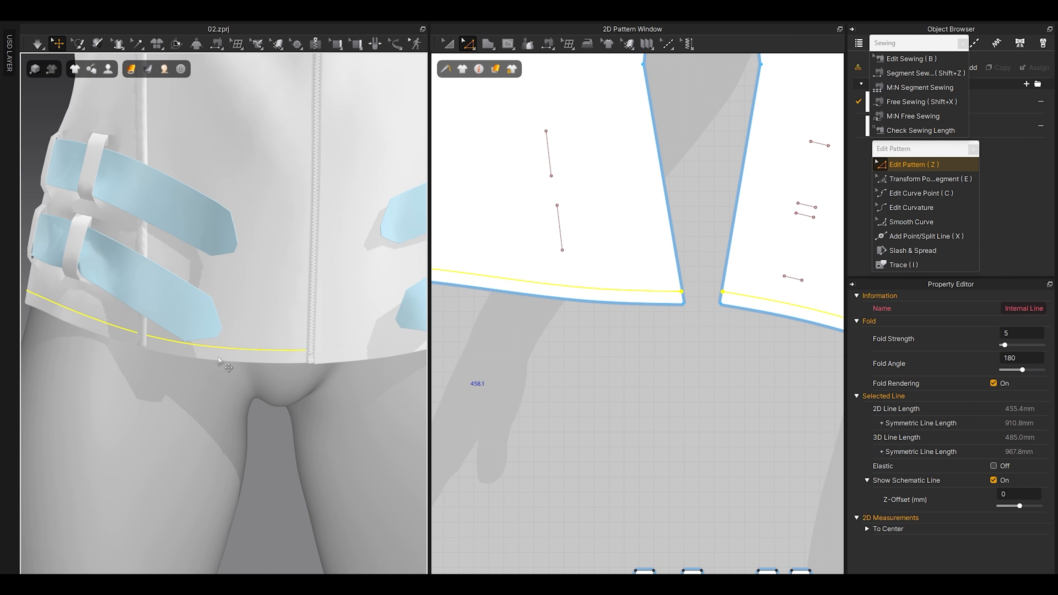
pyautogui.scroll(-3, 616, 309)
pyautogui.moveTo(580, 302); pyautogui.dragTo(616, 304, button='middle')
pyautogui.scroll(3, 613, 304)
pyautogui.moveTo(542, 323); pyautogui.dragTo(579, 320, button='middle')
pyautogui.scroll(-3, 572, 320)
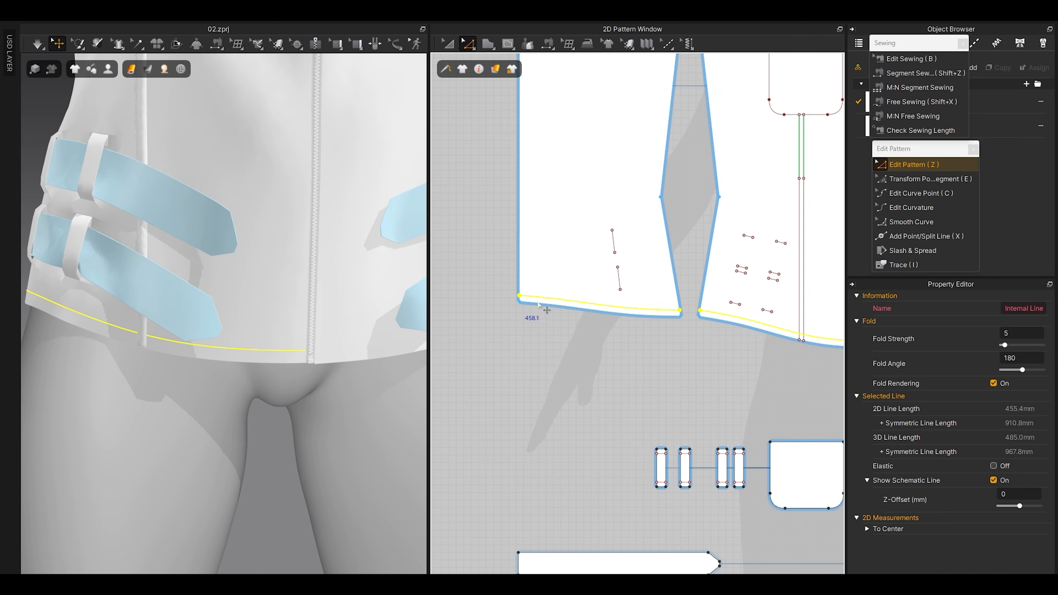
# Step: Trace the narrow band between the back panel's hem and its offset line as a separate pattern below the hem
pyautogui.click(551, 298)
pyautogui.scroll(3, 550, 298)
pyautogui.keyDown('shift'); pyautogui.click(535, 309); pyautogui.keyUp('shift')
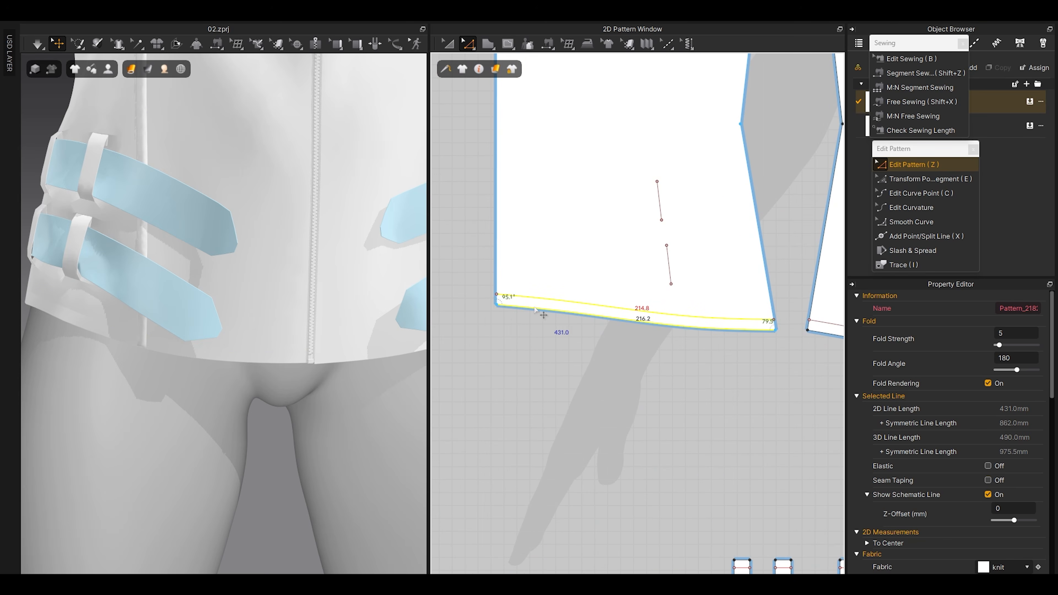
pyautogui.keyDown('shift'); pyautogui.click(494, 261); pyautogui.keyUp('shift')
pyautogui.keyDown('shift'); pyautogui.click(759, 243); pyautogui.keyUp('shift')
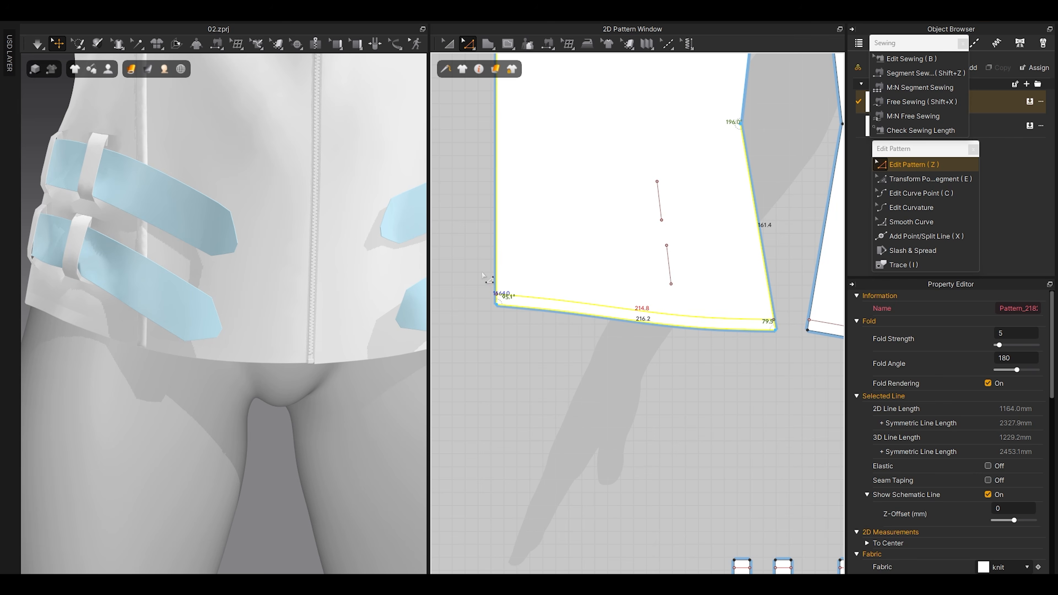
pyautogui.click(882, 265)
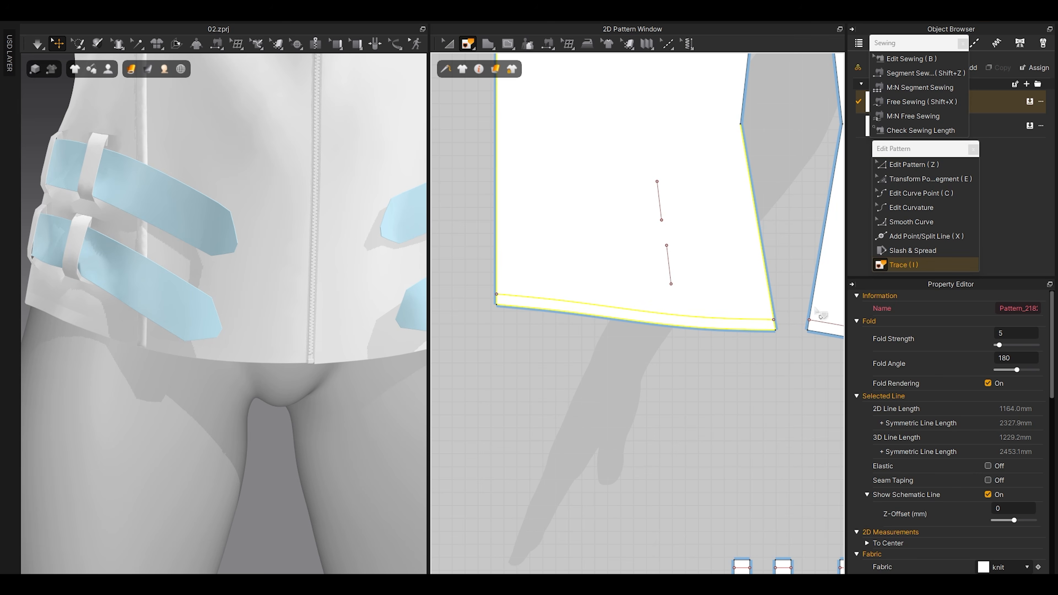
pyautogui.rightClick(644, 319)
pyautogui.click(676, 338)
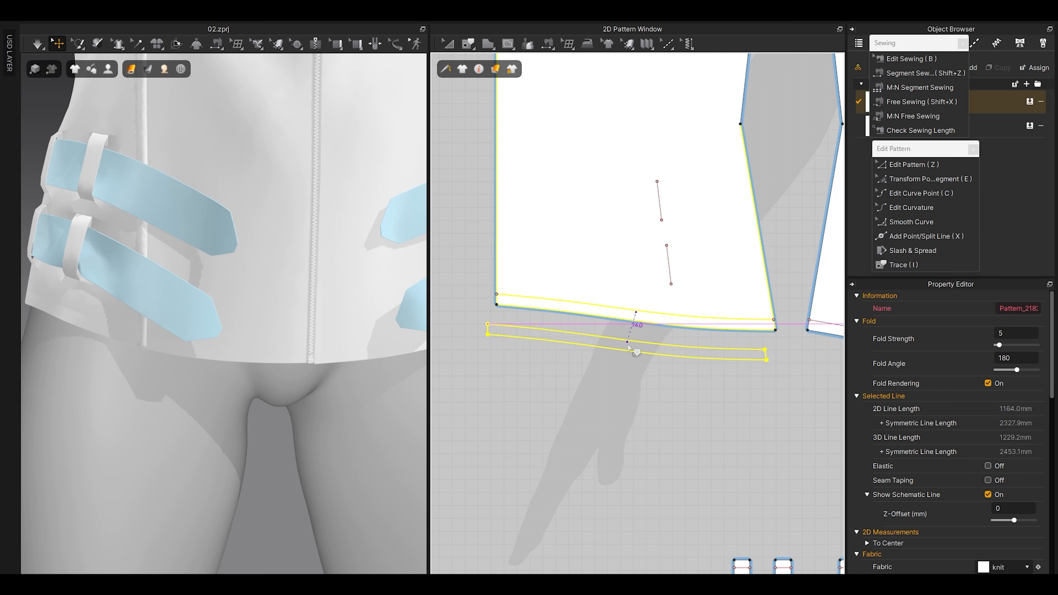
pyautogui.click(634, 346)
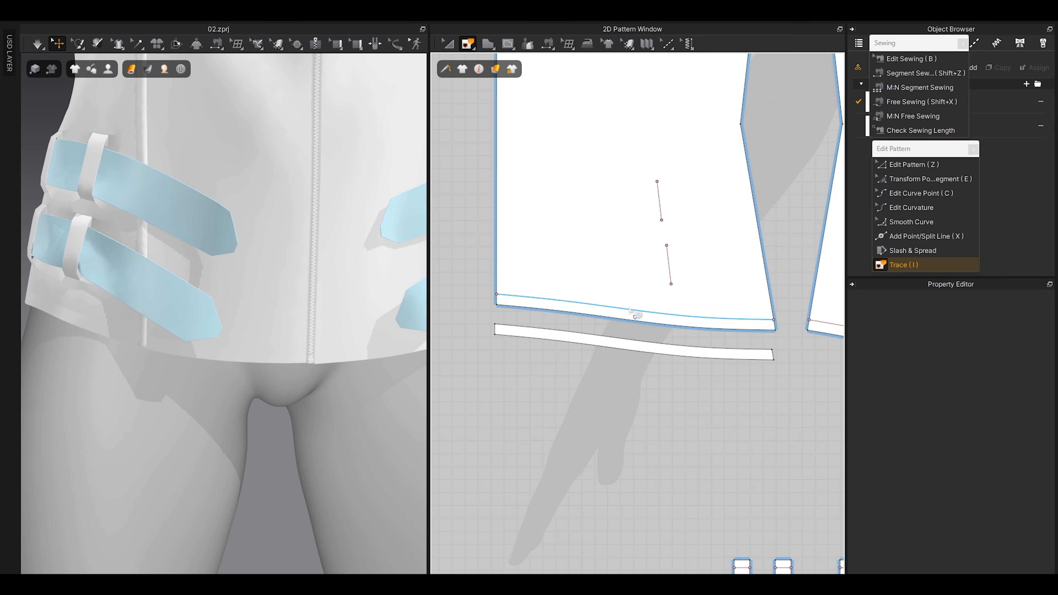
pyautogui.click(633, 322)
pyautogui.keyDown('shift'); pyautogui.click(499, 259); pyautogui.keyUp('shift')
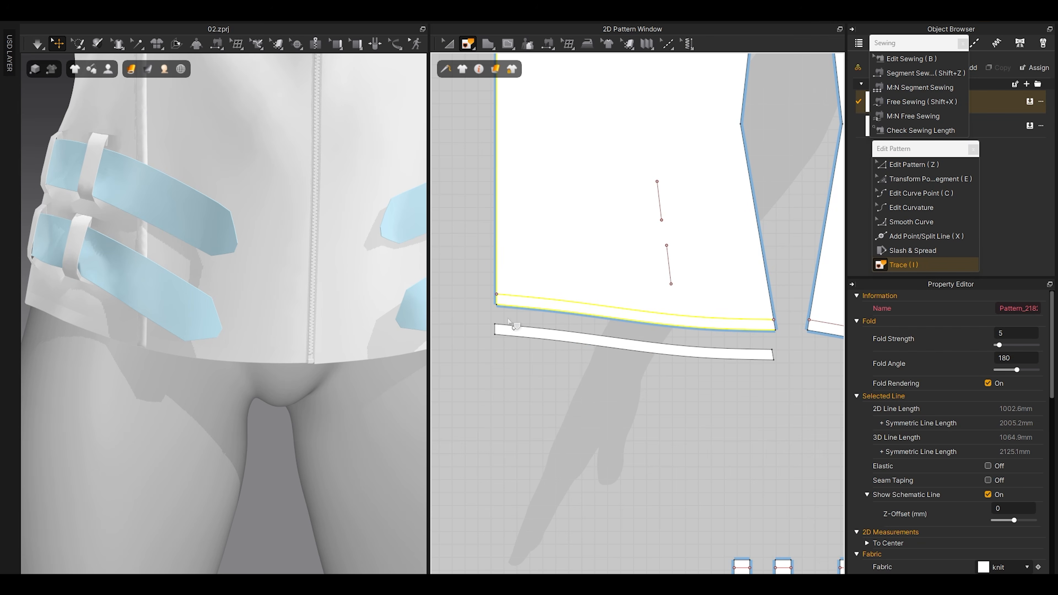
pyautogui.rightClick(627, 315)
pyautogui.click(645, 338)
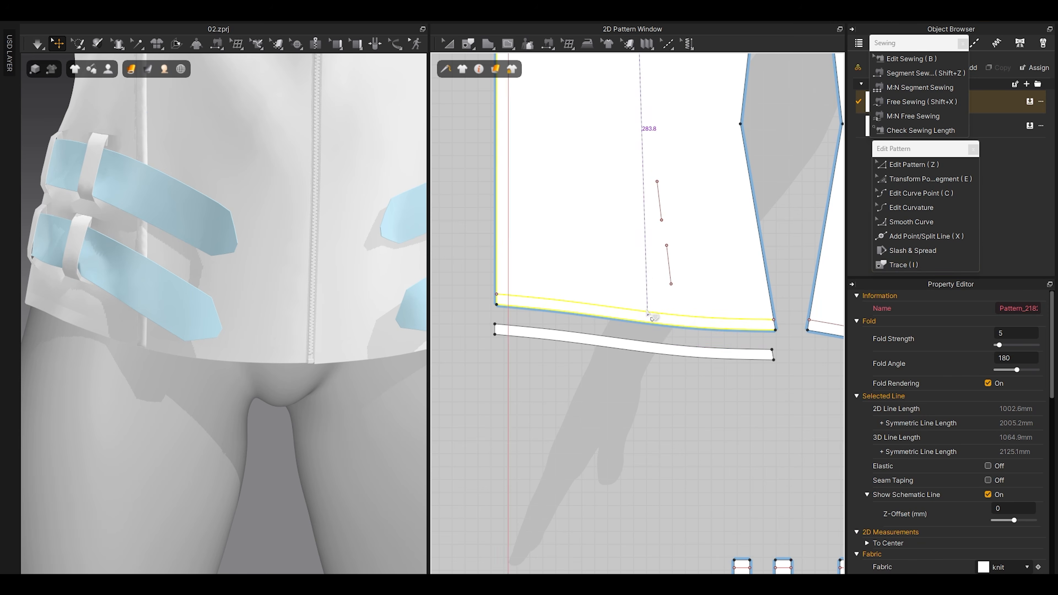
pyautogui.scroll(-3, 648, 313)
pyautogui.press('i')
pyautogui.scroll(6, 610, 329)
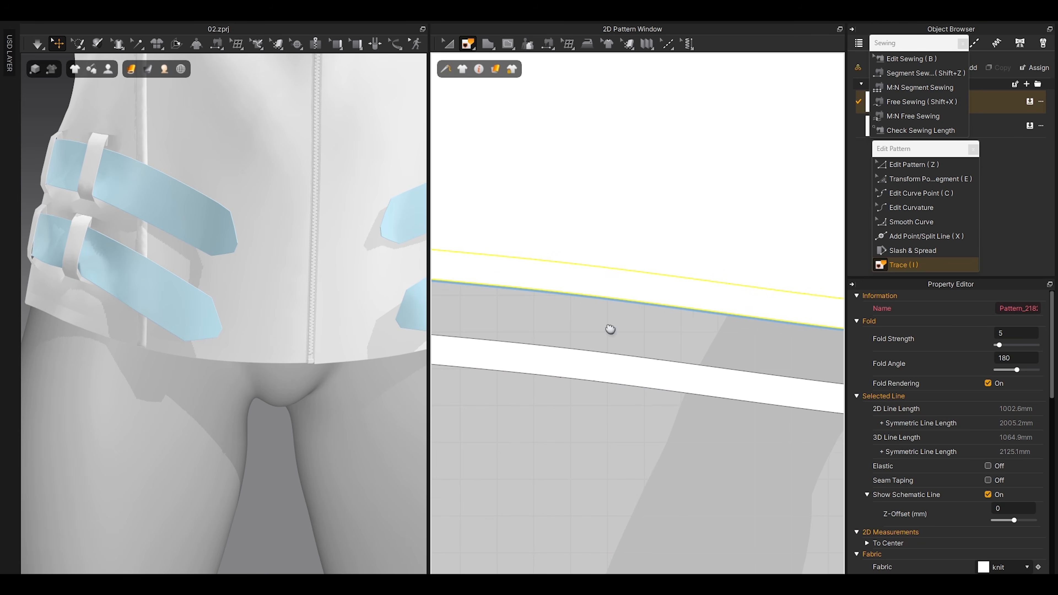
pyautogui.click(581, 462)
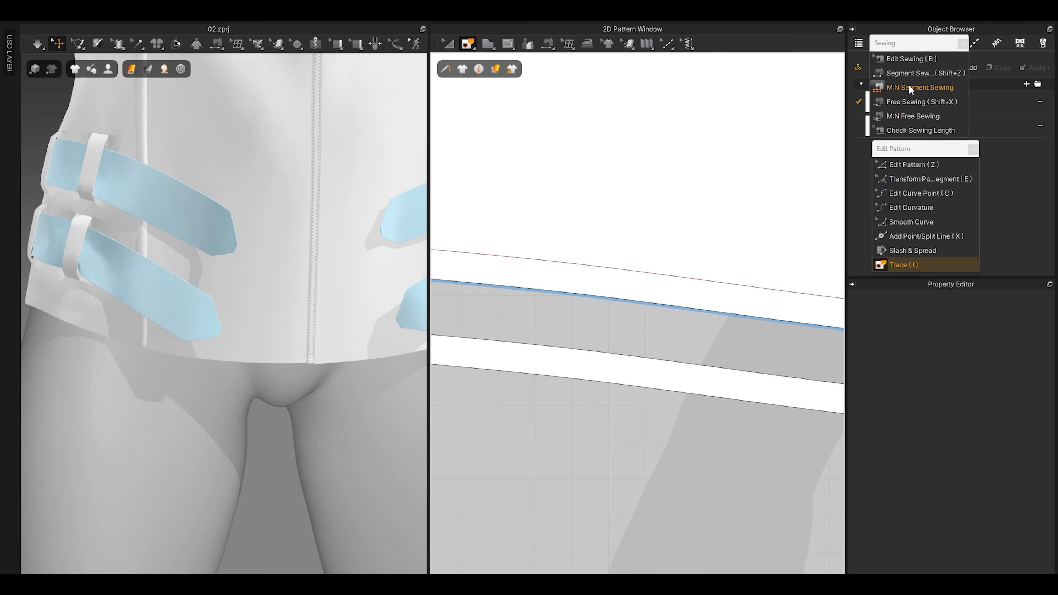
# Step: Sew the traced band's upper and lower edges to the back panel's offset line and hem edge with segment sewing
pyautogui.click(916, 73)
pyautogui.scroll(-3, 590, 338)
pyautogui.click(577, 302)
pyautogui.click(580, 354)
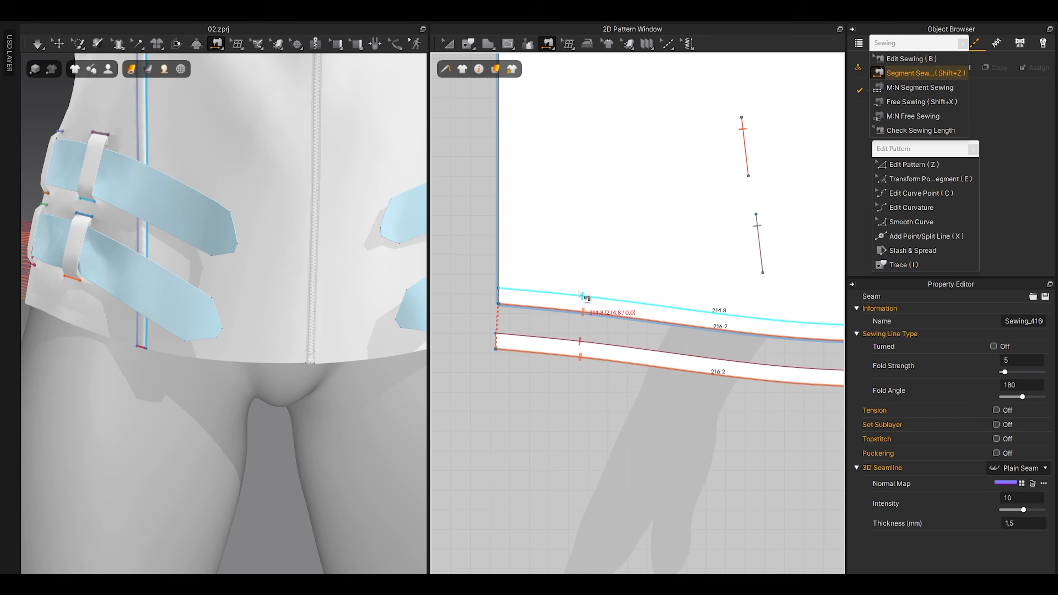
pyautogui.scroll(-4, 591, 359)
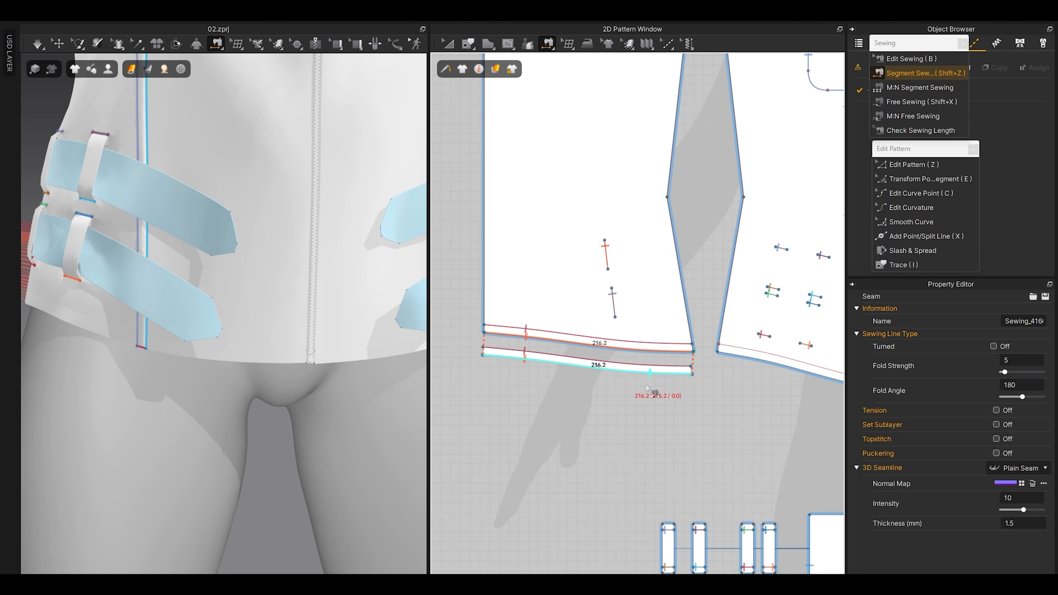
# Step: Superimpose the sewn hem band over the back panel's lower edge
pyautogui.press('a')
pyautogui.click(618, 366)
pyautogui.scroll(-5, 130, 358)
pyautogui.moveTo(130, 358); pyautogui.dragTo(237, 355, button='right')
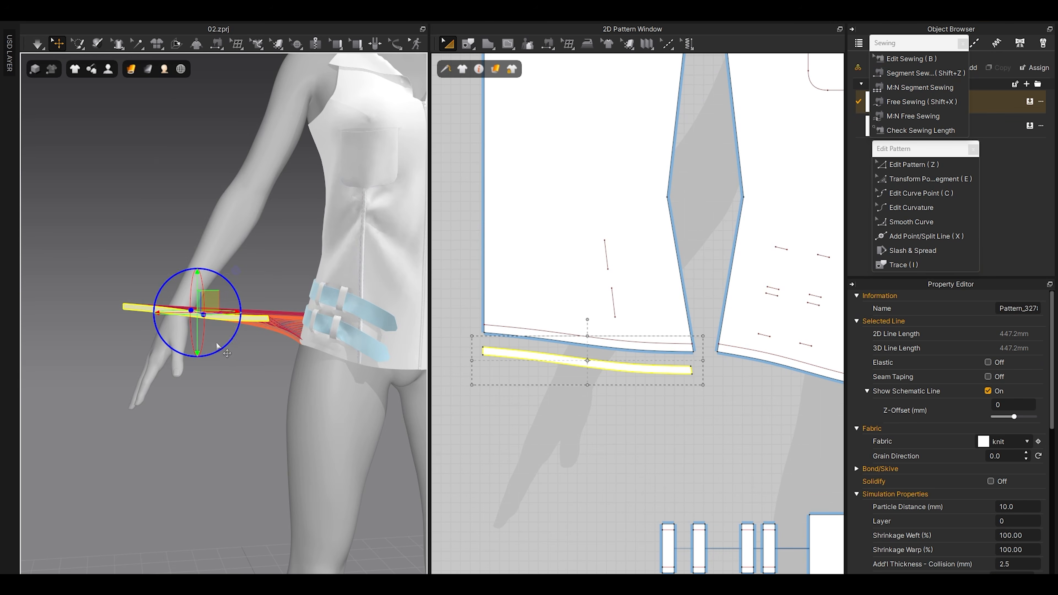
pyautogui.rightClick(208, 303)
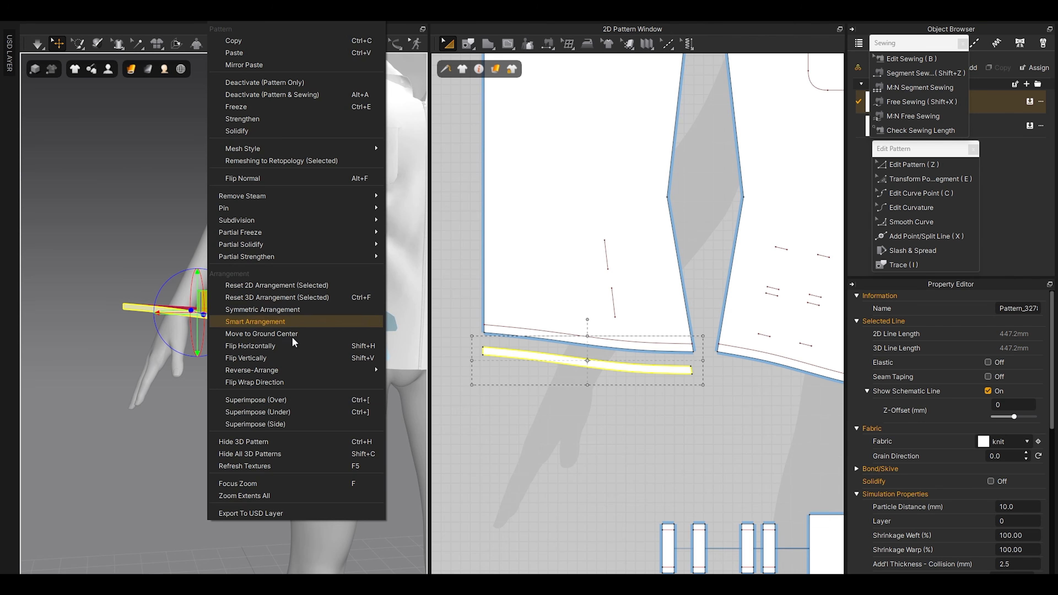
pyautogui.click(246, 392)
# Step: Hide the avatar and briefly simulate the band on the back hem
pyautogui.scroll(5, 282, 349)
pyautogui.moveTo(281, 349); pyautogui.dragTo(158, 372, button='middle')
pyautogui.moveTo(157, 371); pyautogui.dragTo(349, 421, button='right')
pyautogui.scroll(-3, 348, 420)
pyautogui.hotkey('shift', 'a')
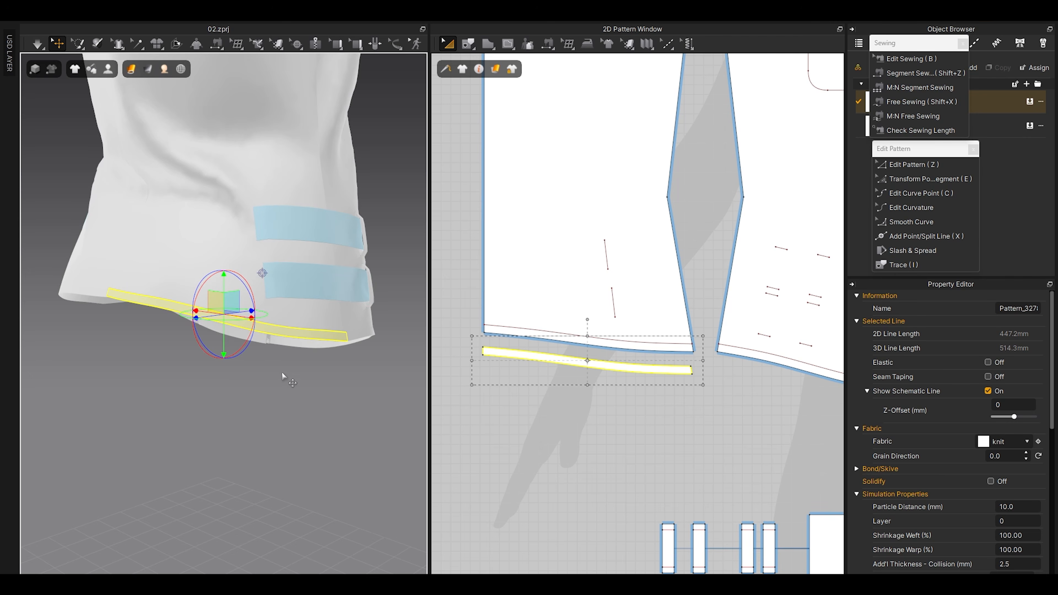
pyautogui.press('space')
pyautogui.click(245, 367)
pyautogui.press('space')
pyautogui.moveTo(302, 367); pyautogui.dragTo(218, 368, button='right')
pyautogui.scroll(3, 219, 368)
pyautogui.moveTo(218, 368); pyautogui.dragTo(246, 374, button='middle')
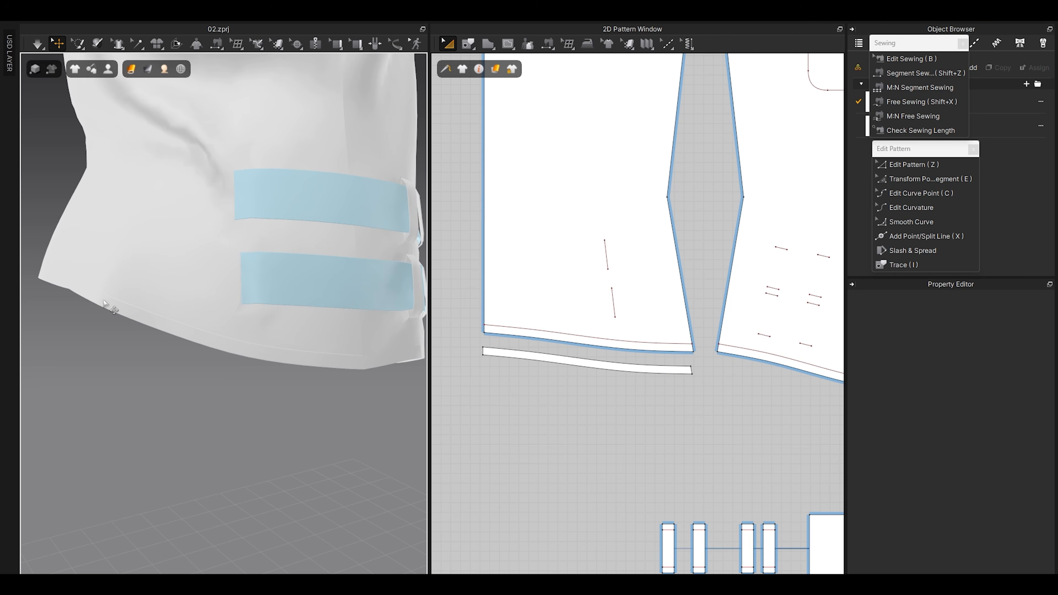
# Step: Set the back hem band's particle distance to 3 mm and collision thickness to 1 mm, and simulate it
pyautogui.click(232, 345)
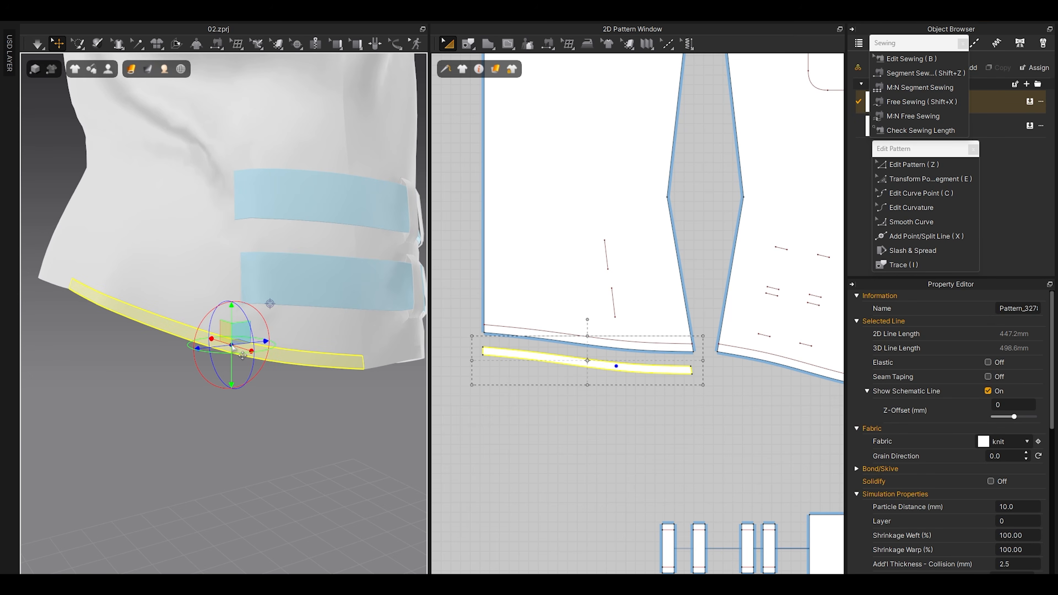
pyautogui.scroll(-1, 950, 444)
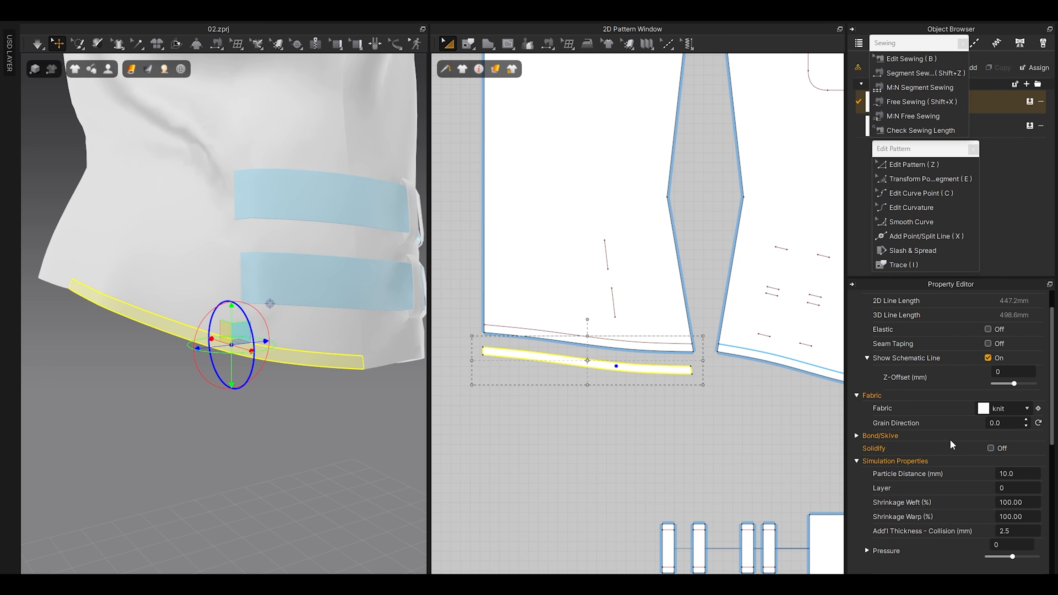
pyautogui.scroll(-1, 1012, 469)
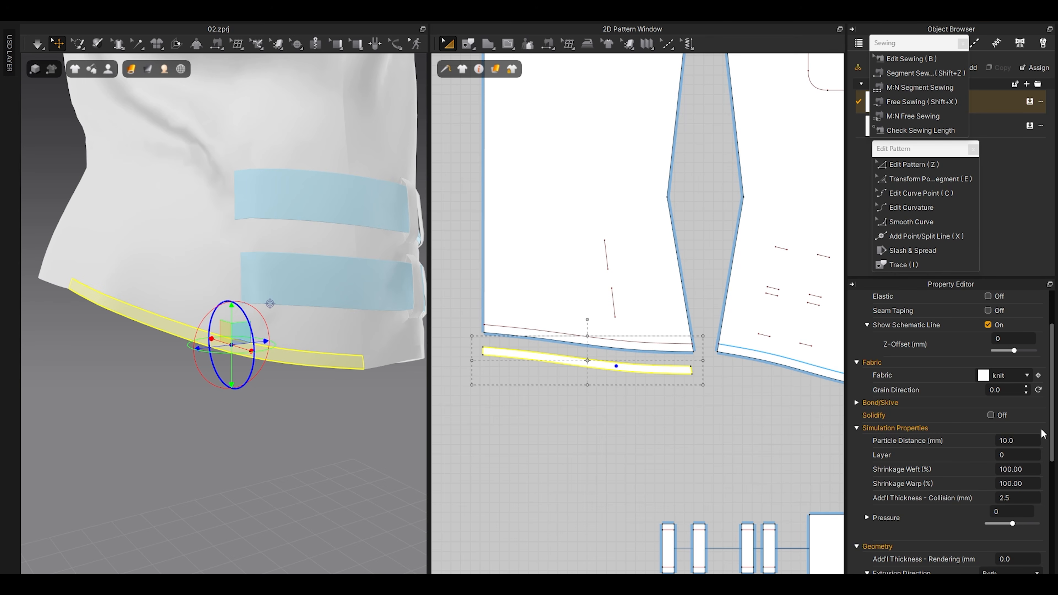
pyautogui.click(1030, 444)
pyautogui.write('3')
pyautogui.press('Return')
pyautogui.click(1016, 500)
pyautogui.write('1')
pyautogui.press('Return')
pyautogui.press('space')
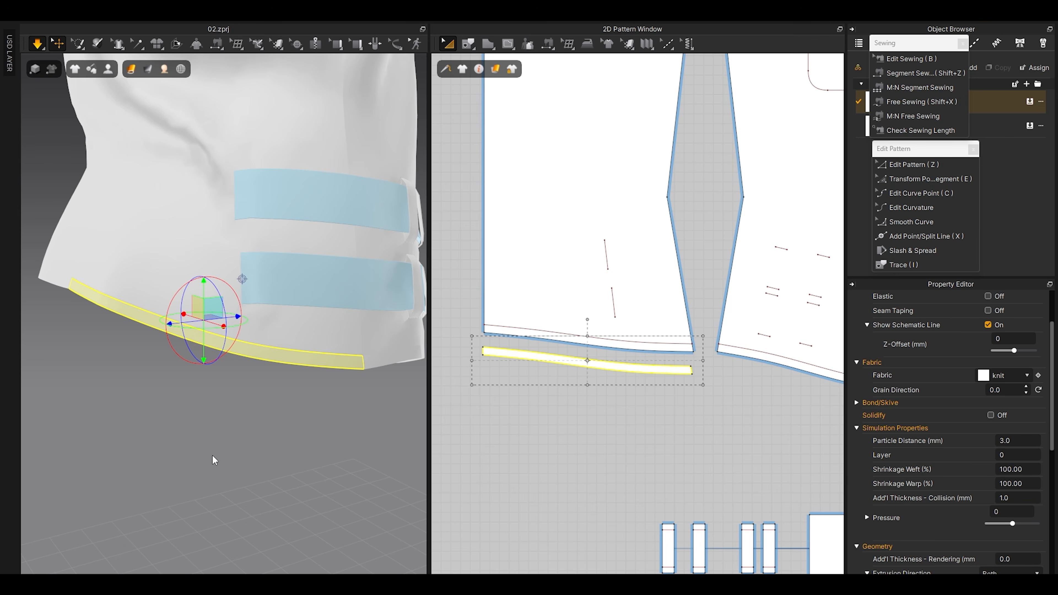
pyautogui.click(216, 455)
pyautogui.press('space')
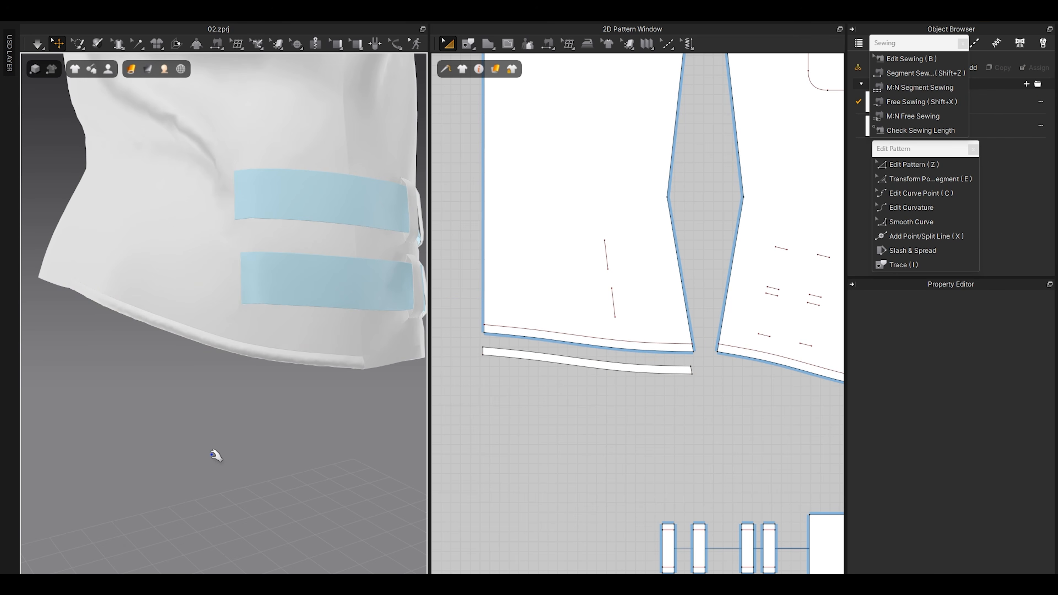
# Step: Switch the normal simulation mode to GPU processing and check the back hem band
pyautogui.scroll(-3, 505, 392)
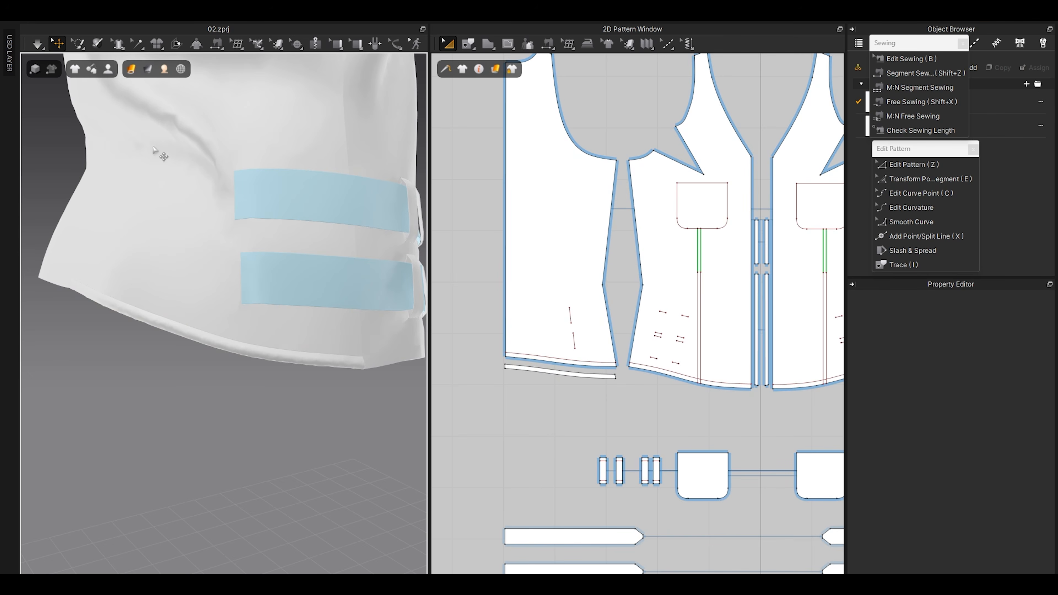
pyautogui.click(43, 47)
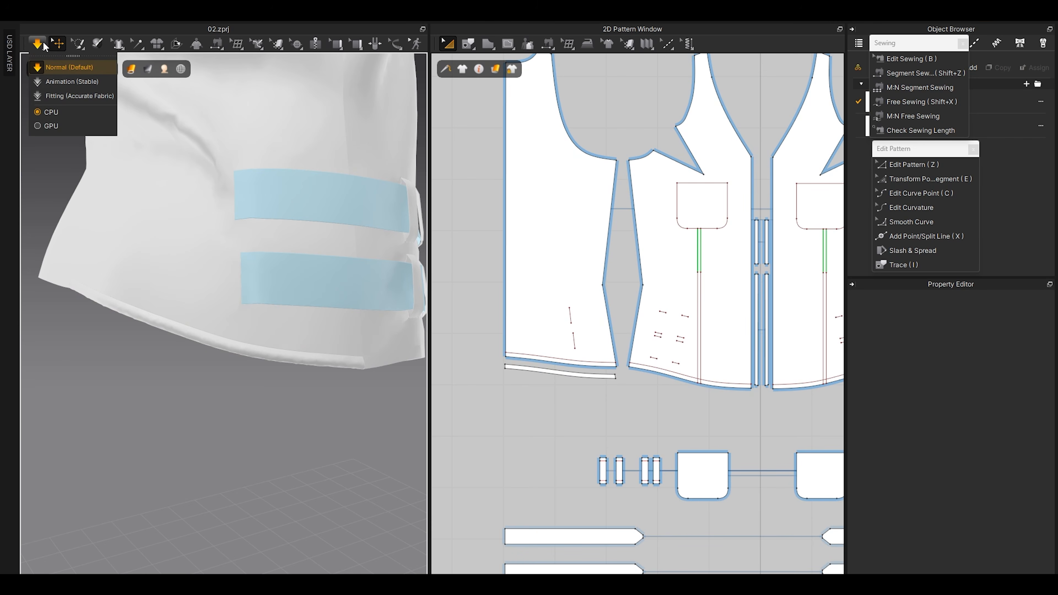
pyautogui.click(46, 126)
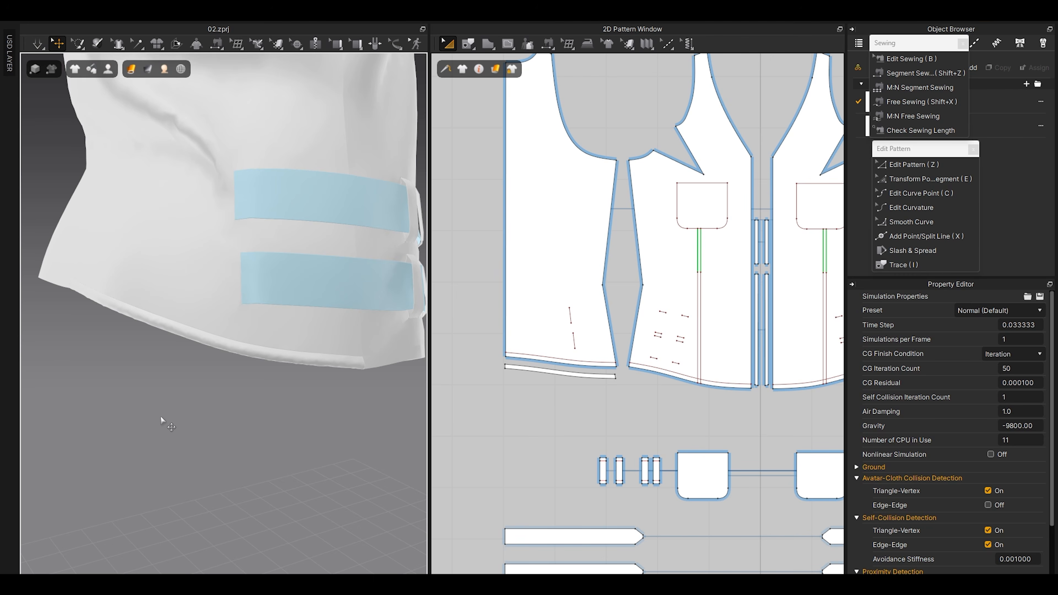
pyautogui.scroll(3, 222, 416)
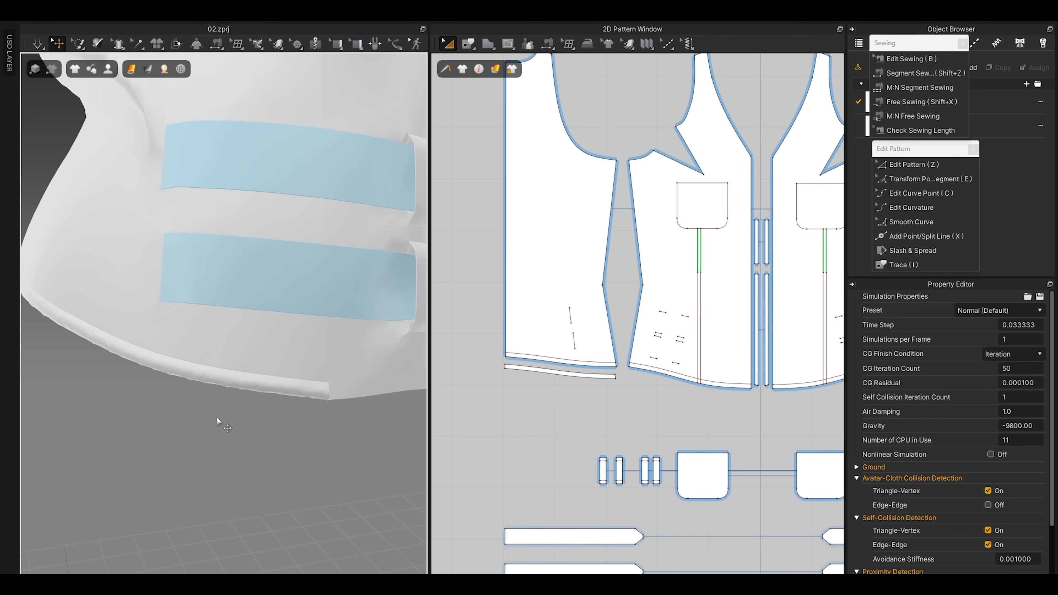
pyautogui.scroll(-4, 218, 400)
pyautogui.moveTo(219, 388)
pyautogui.mouseDown(button='right')
pyautogui.moveTo(137, 391)
pyautogui.moveTo(224, 386)
pyautogui.mouseUp(button='right')
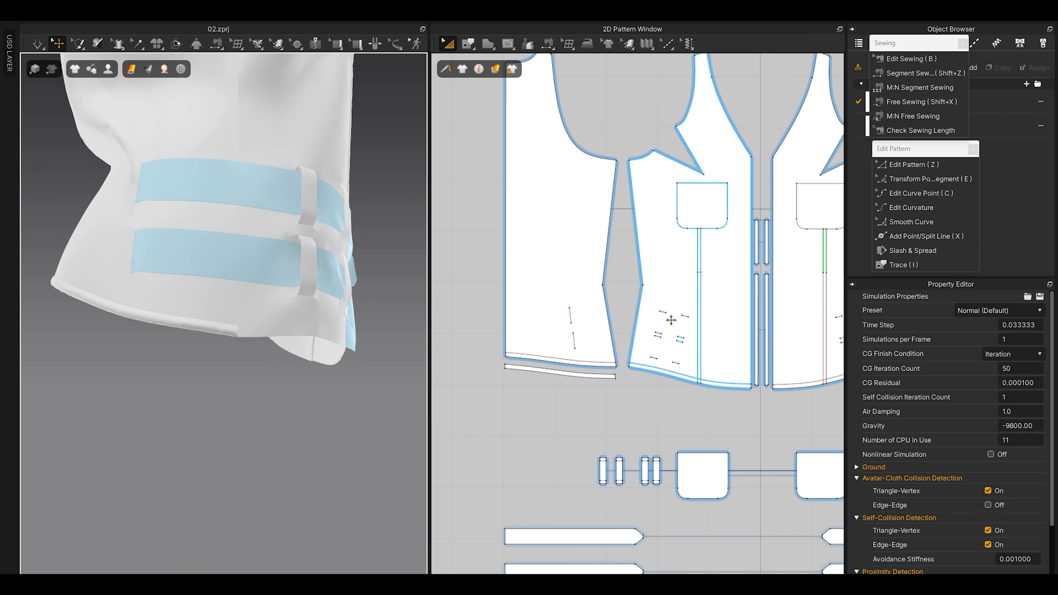
pyautogui.scroll(3, 650, 362)
pyautogui.moveTo(661, 405); pyautogui.dragTo(556, 386, button='middle')
pyautogui.scroll(3, 555, 382)
pyautogui.moveTo(329, 310); pyautogui.dragTo(208, 311, button='right')
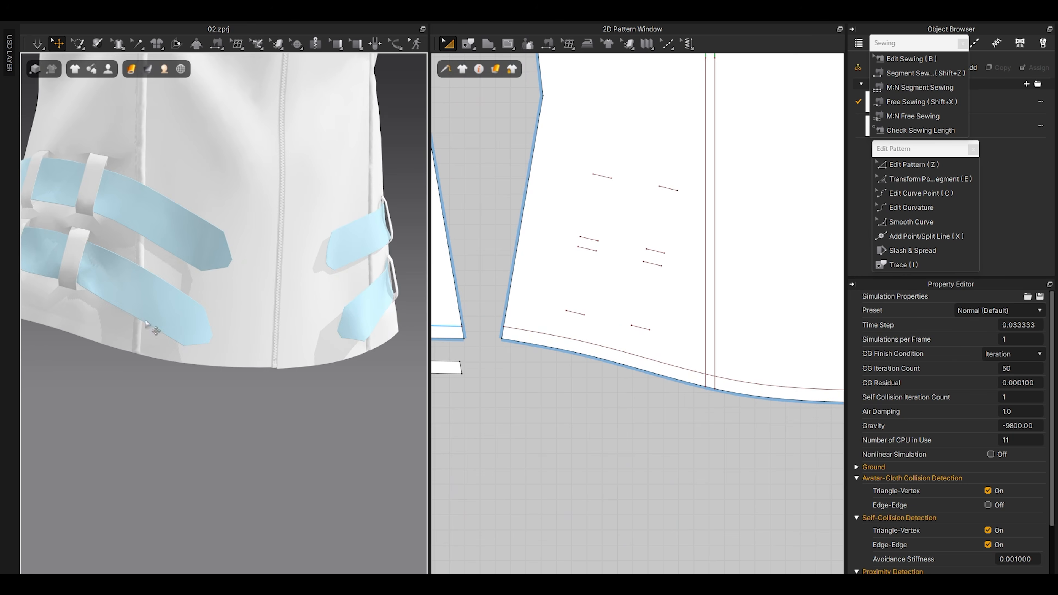
pyautogui.moveTo(149, 318); pyautogui.dragTo(236, 325, button='middle')
pyautogui.click(228, 325)
pyautogui.moveTo(577, 367); pyautogui.dragTo(540, 352, button='middle')
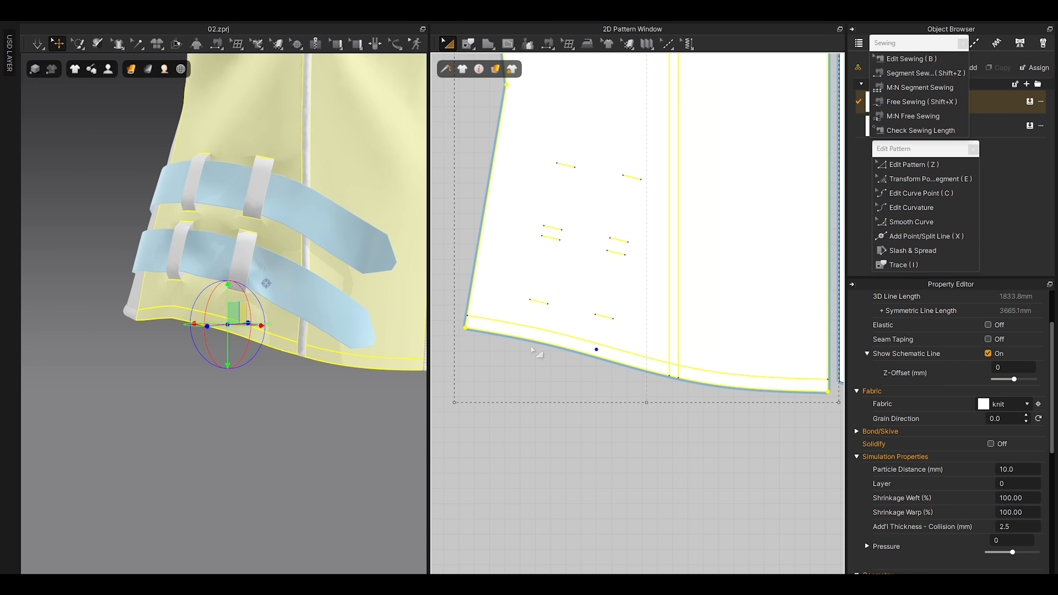
pyautogui.press('z')
pyautogui.click(493, 324)
pyautogui.click(492, 332)
pyautogui.keyDown('shift'); pyautogui.click(491, 319); pyautogui.keyUp('shift')
pyautogui.keyDown('shift'); pyautogui.click(469, 304); pyautogui.keyUp('shift')
pyautogui.scroll(-2, 473, 308)
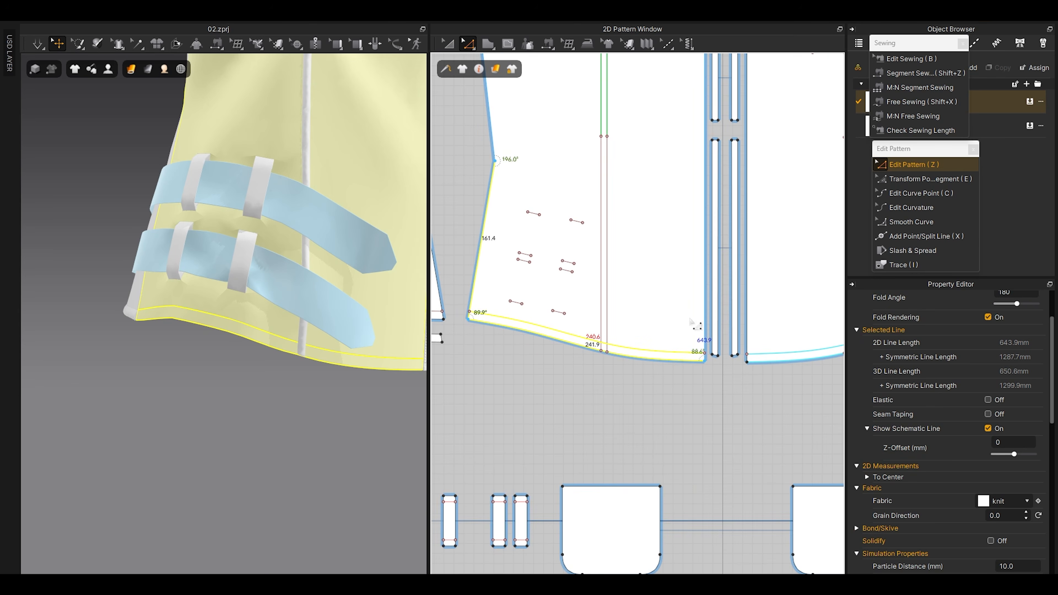
pyautogui.keyDown('shift'); pyautogui.click(703, 329); pyautogui.keyUp('shift')
pyautogui.click(496, 361)
# Step: Examine where the vertical front strip meets the front hem in 2D and 3D
pyautogui.scroll(6, 608, 348)
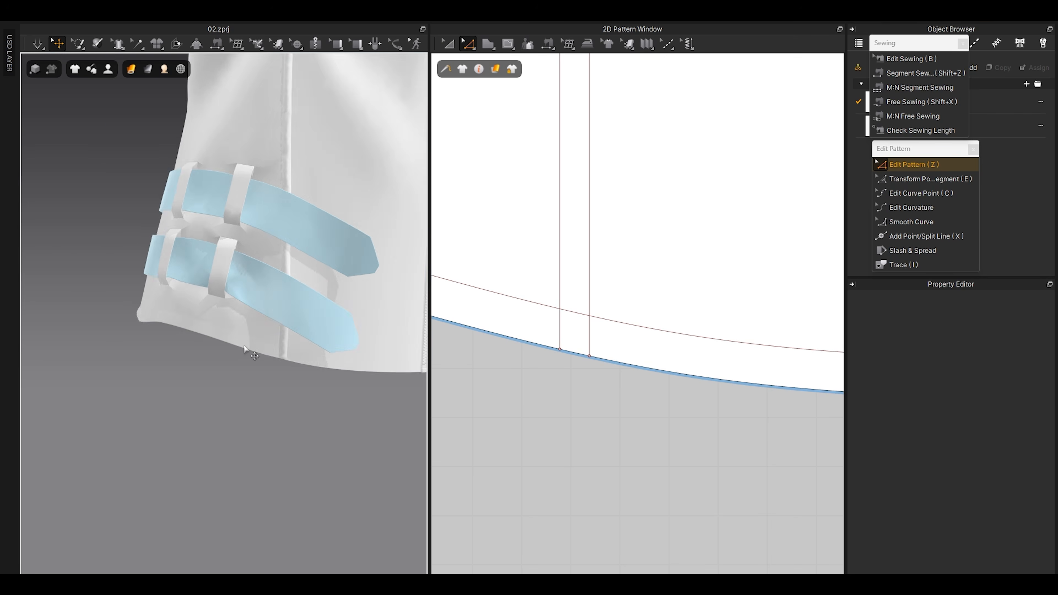
pyautogui.scroll(5, 309, 378)
pyautogui.click(330, 388)
pyautogui.scroll(-8, 276, 408)
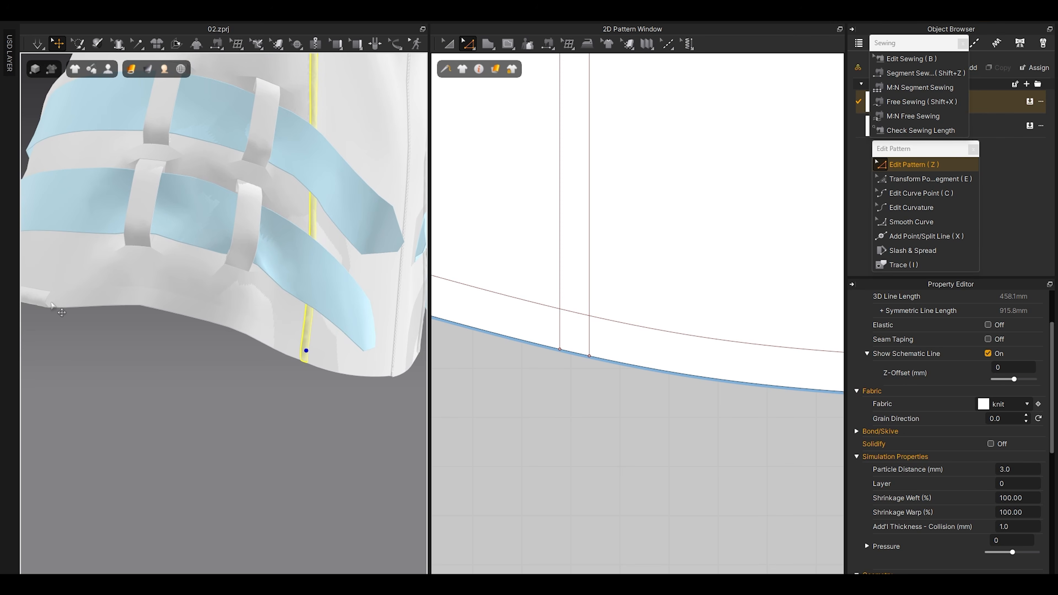
pyautogui.scroll(-3, 287, 349)
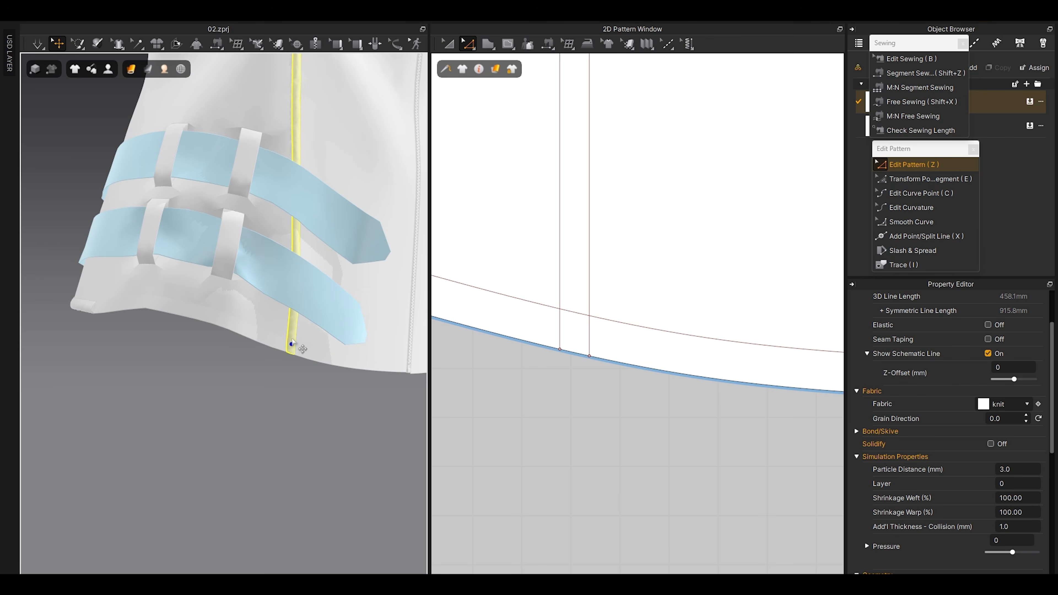
pyautogui.click(294, 388)
pyautogui.scroll(-3, 563, 329)
pyautogui.moveTo(575, 347); pyautogui.dragTo(696, 377, button='middle')
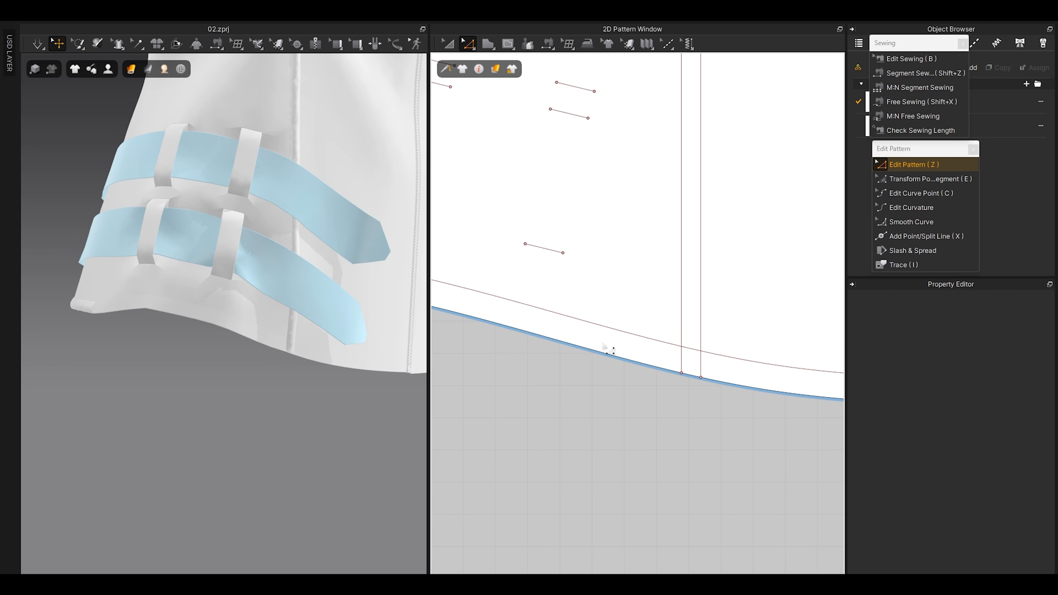
pyautogui.scroll(-3, 607, 349)
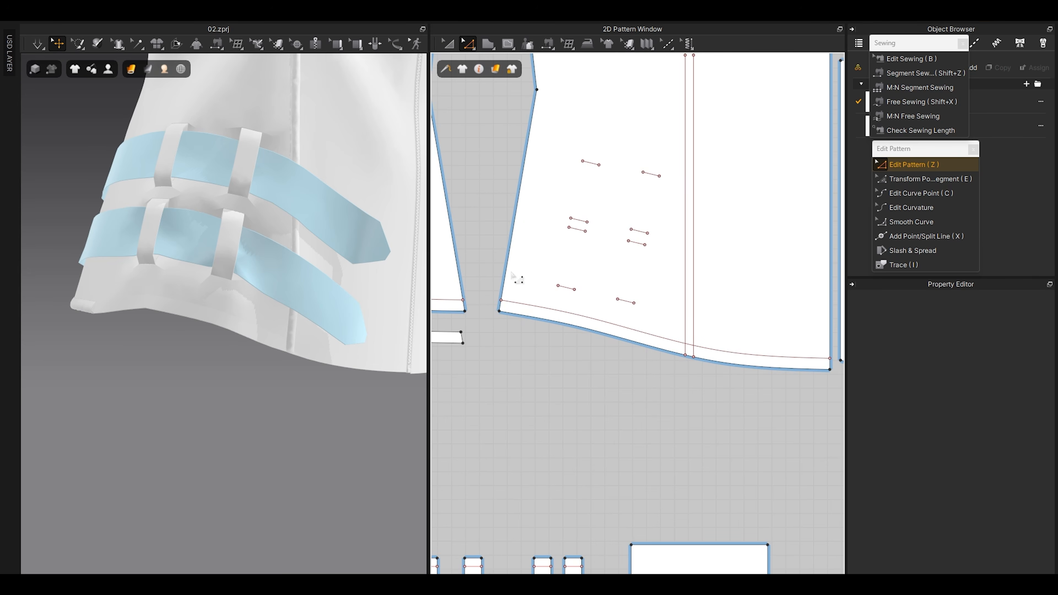
# Step: Trace the front hem band between the side seam and the vertical strip lines as a separate pattern below the hem
pyautogui.click(511, 288)
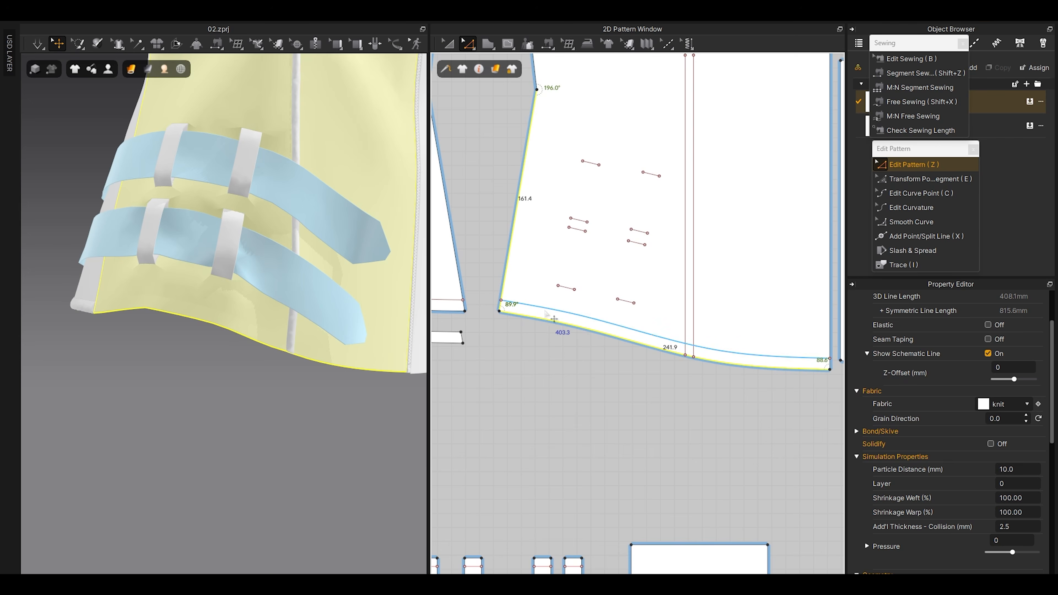
pyautogui.click(553, 319)
pyautogui.scroll(5, 702, 351)
pyautogui.scroll(-3, 610, 324)
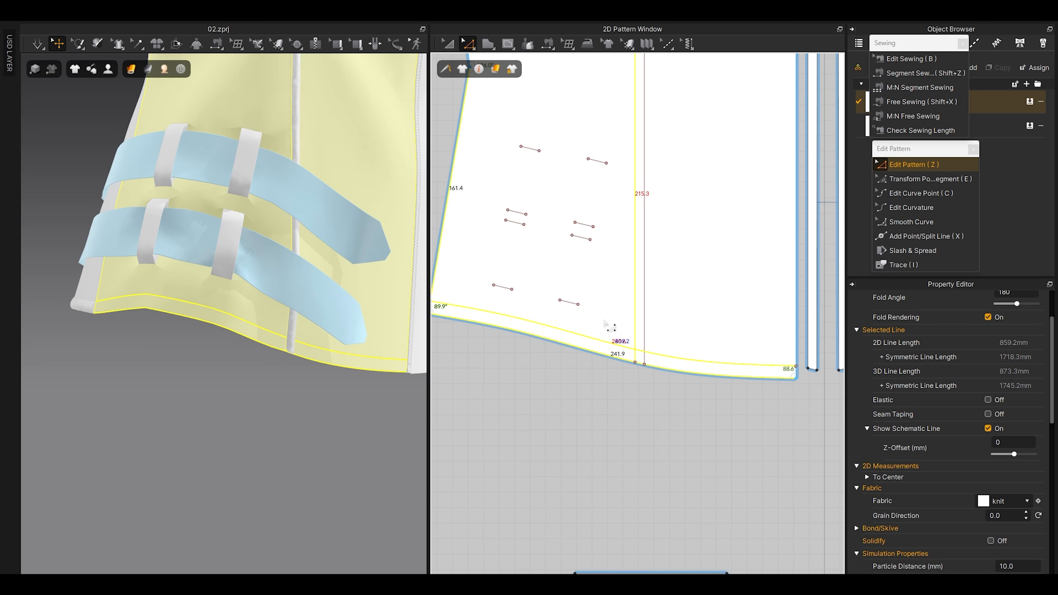
pyautogui.moveTo(464, 290); pyautogui.dragTo(523, 290, button='middle')
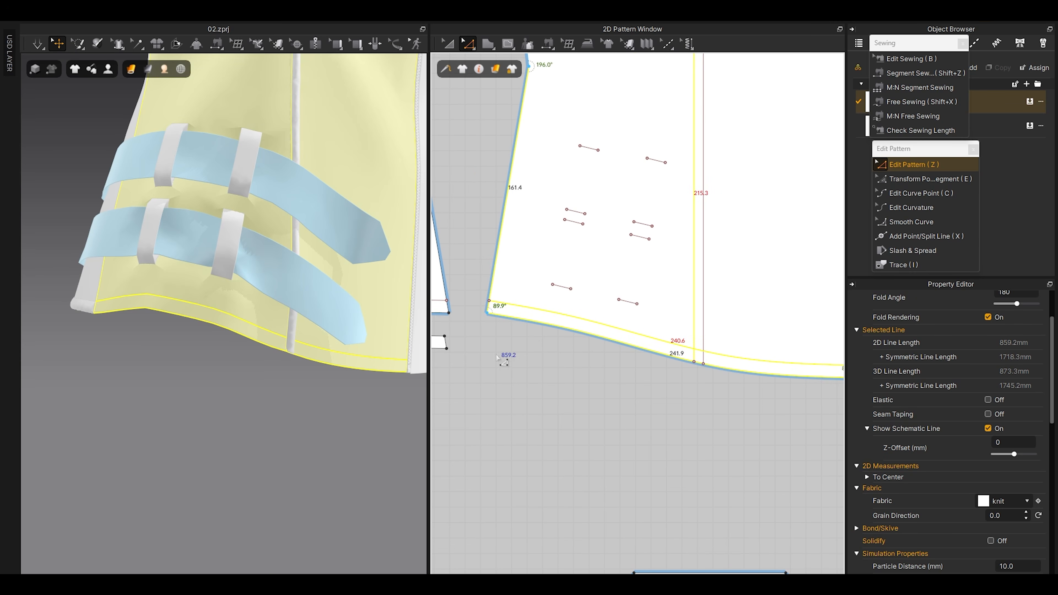
pyautogui.press('i')
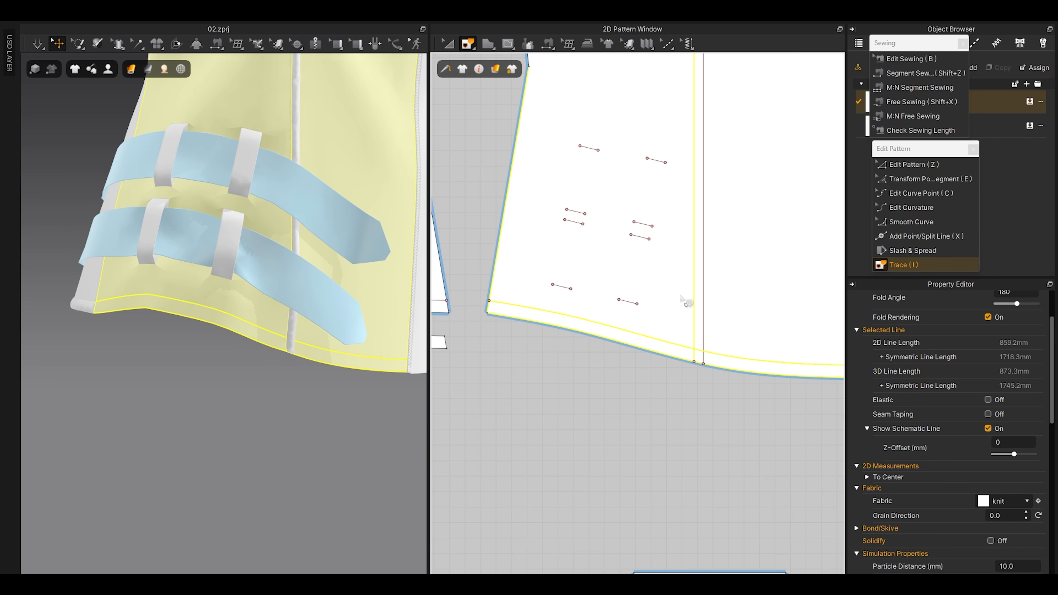
pyautogui.rightClick(650, 337)
pyautogui.click(675, 364)
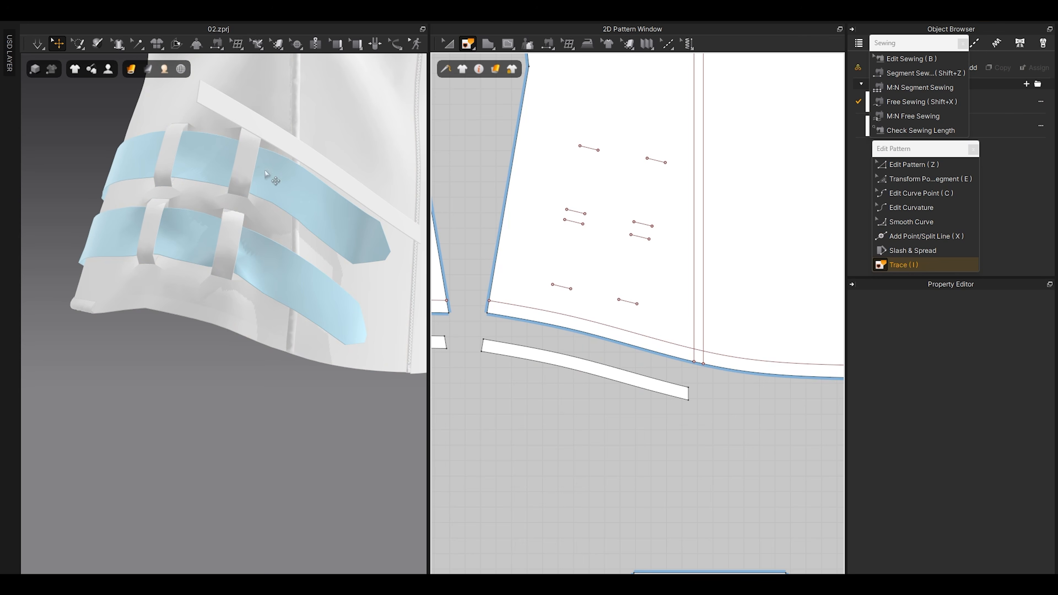
pyautogui.moveTo(549, 317); pyautogui.dragTo(573, 321, button='middle')
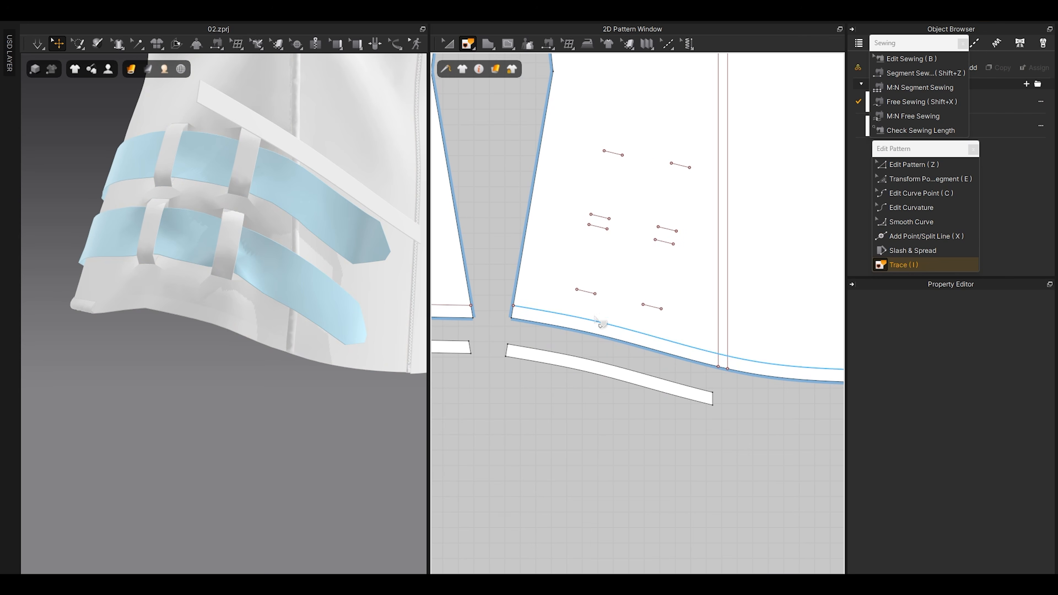
pyautogui.click(907, 72)
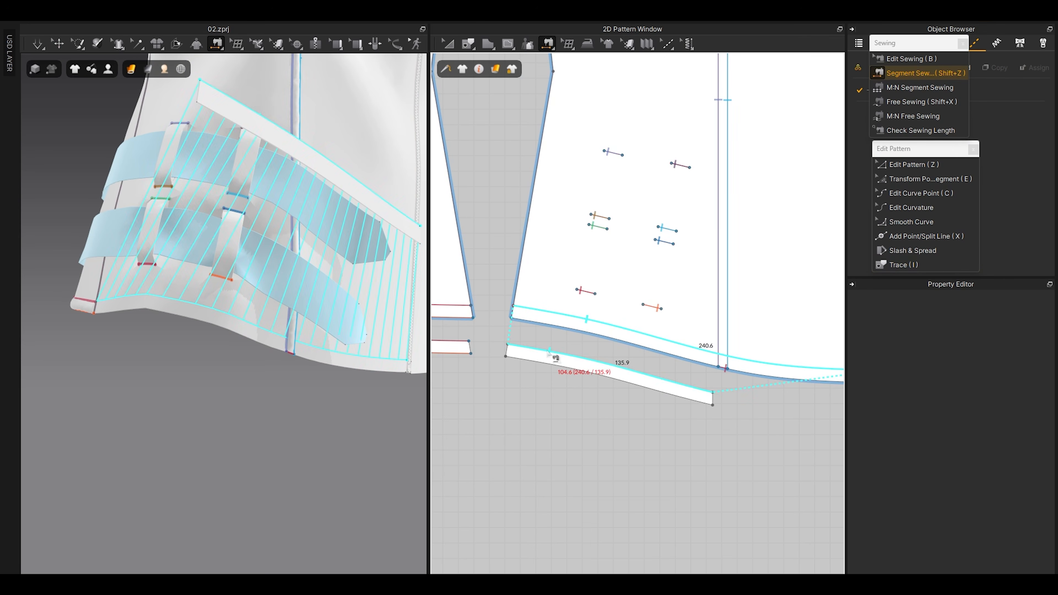
pyautogui.click(898, 117)
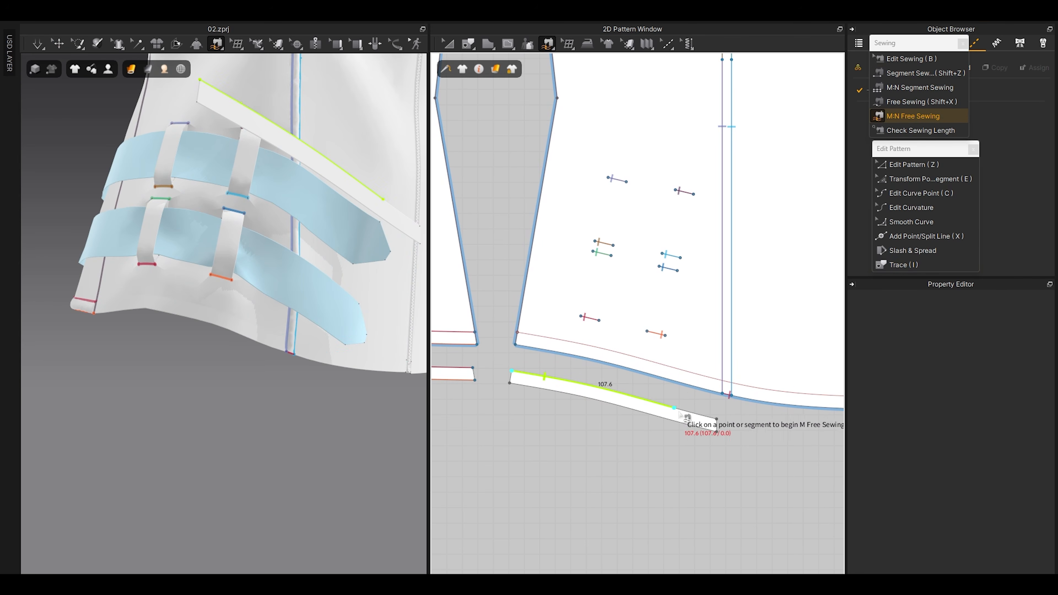
pyautogui.click(716, 419)
pyautogui.click(516, 333)
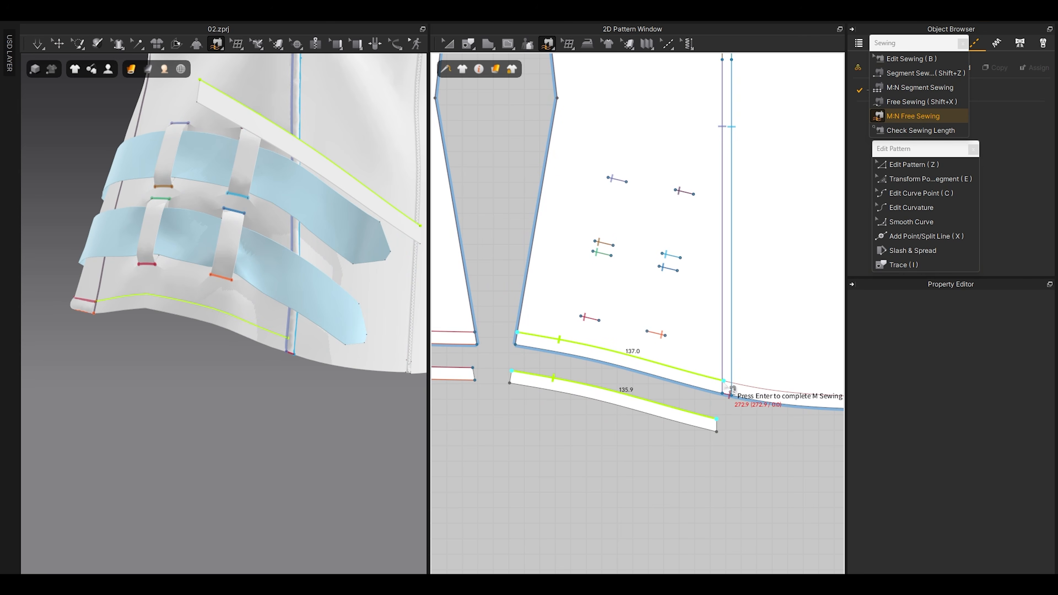
pyautogui.press('Return')
pyautogui.scroll(2, 534, 372)
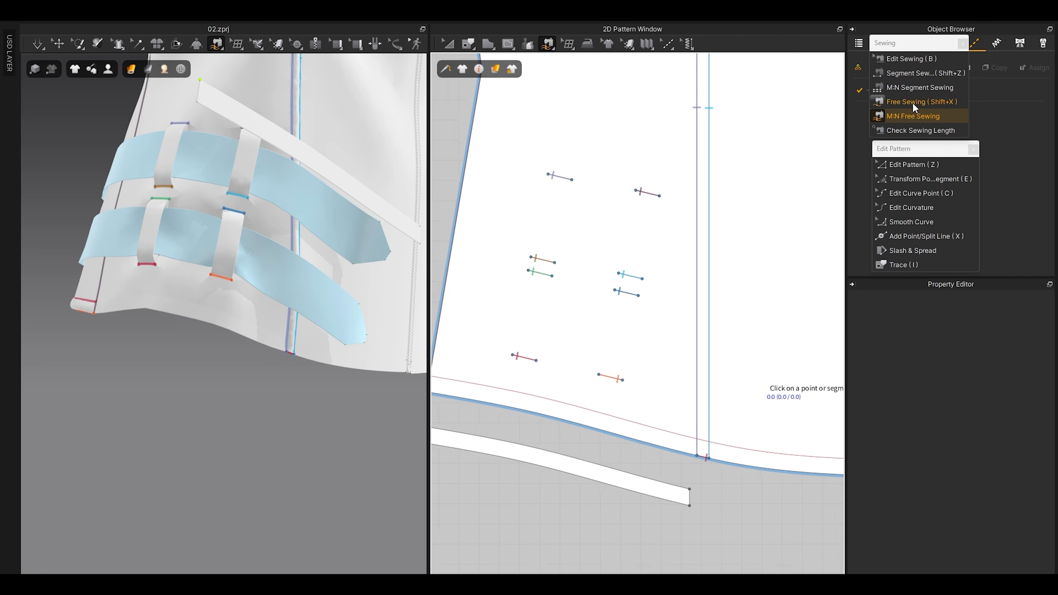
# Step: Free-sew the front hem band's upper edge to the internal hem line, from the side seam to the vertical strip line
pyautogui.hotkey('shift', 'x')
pyautogui.moveTo(643, 274); pyautogui.dragTo(730, 235, button='middle')
pyautogui.scroll(-6, 724, 250)
pyautogui.scroll(5, 535, 384)
pyautogui.click(571, 362)
pyautogui.moveTo(624, 367); pyautogui.dragTo(561, 355, button='middle')
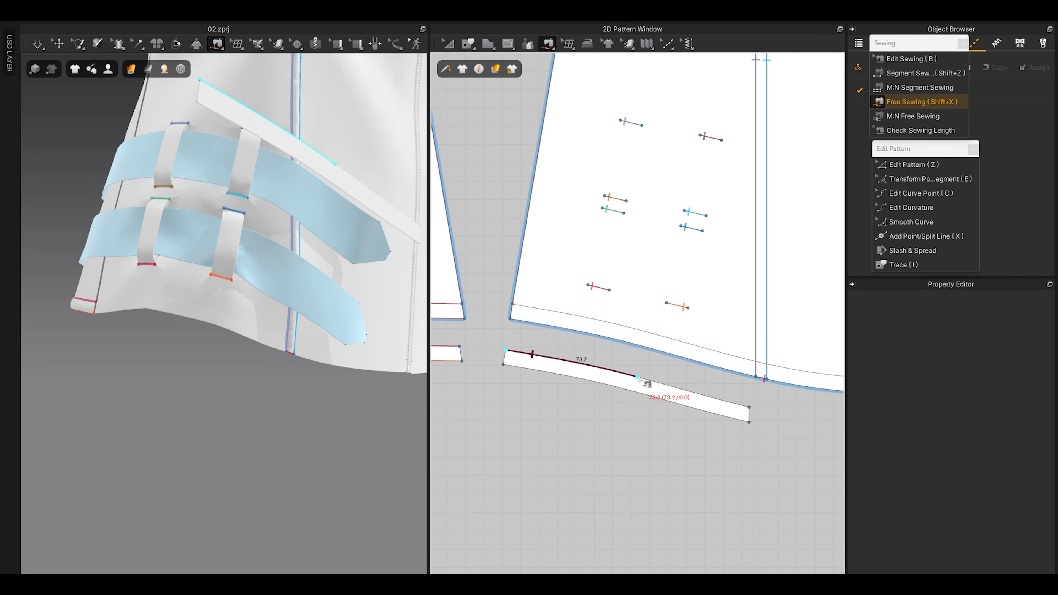
pyautogui.click(749, 407)
pyautogui.click(512, 305)
pyautogui.click(756, 361)
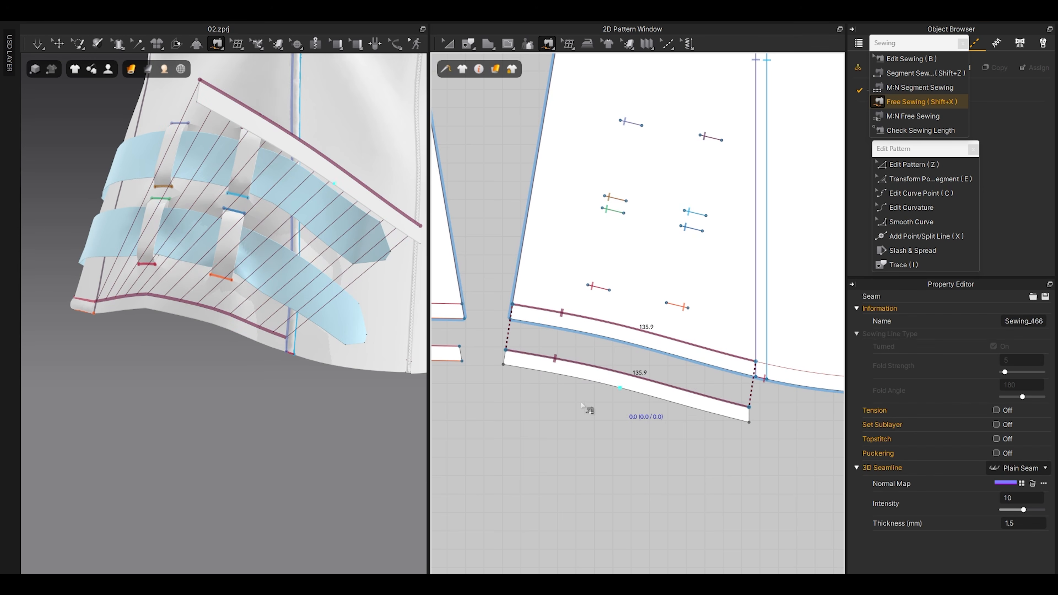
# Step: Free-sew the front hem band's lower edge to the front panel's bottom edge, from the side seam to the vertical strip
pyautogui.click(503, 364)
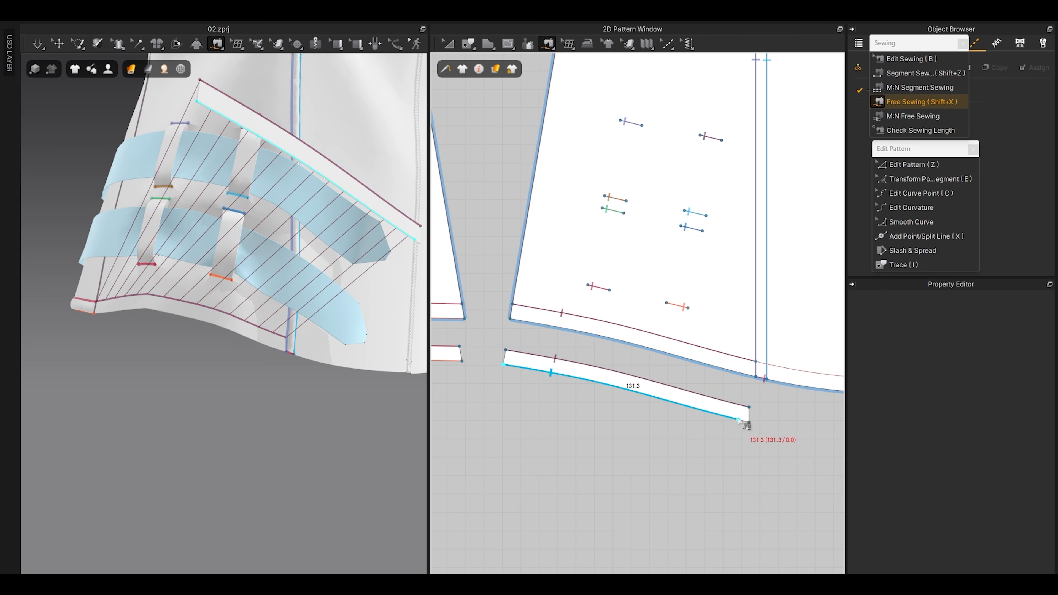
pyautogui.click(749, 421)
pyautogui.click(510, 320)
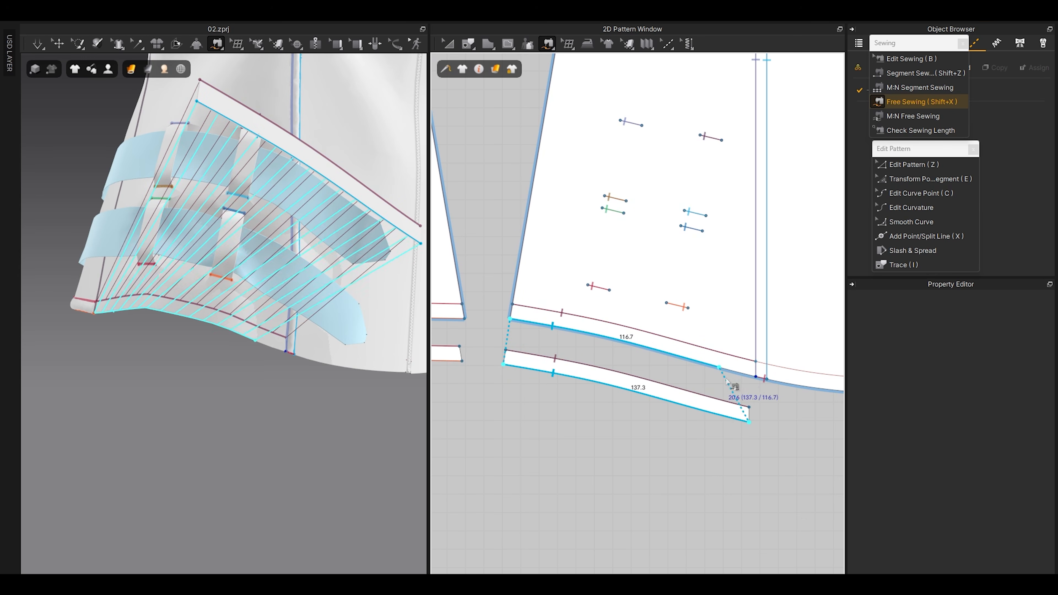
pyautogui.click(755, 376)
# Step: Trace the hem area between the vertical strip and the front opening as a separate pattern, placed outside the back panel
pyautogui.scroll(-4, 558, 385)
pyautogui.press('z')
pyautogui.scroll(3, 558, 385)
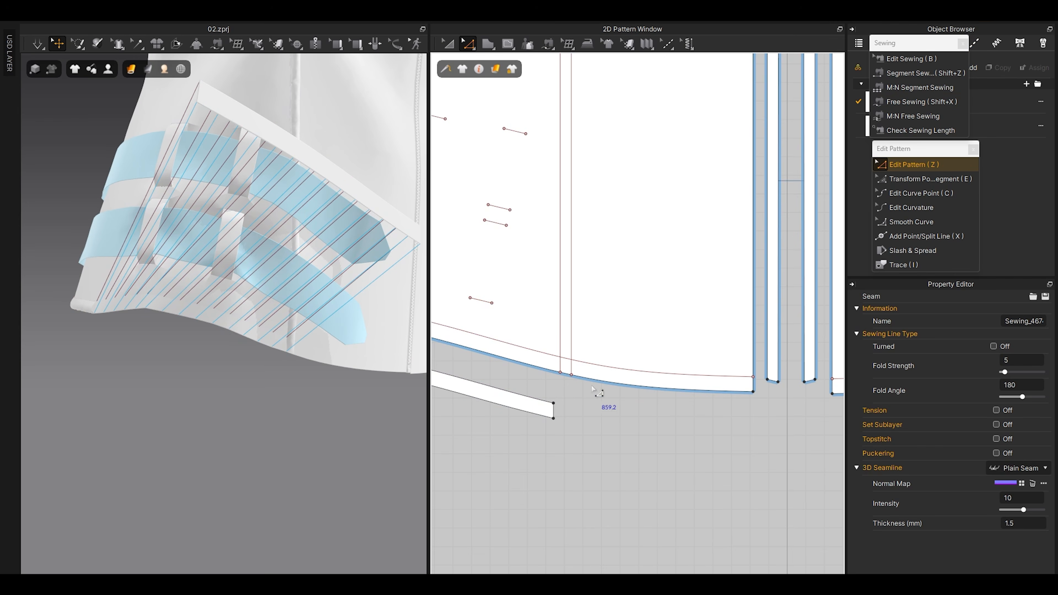
pyautogui.scroll(4, 560, 361)
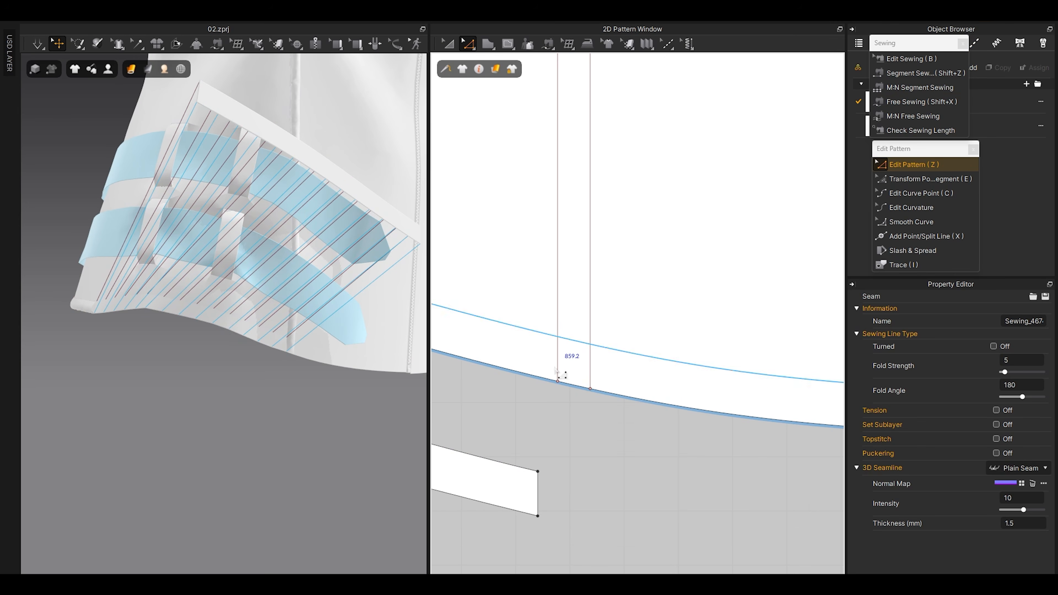
pyautogui.click(590, 354)
pyautogui.moveTo(632, 353); pyautogui.dragTo(475, 318, button='middle')
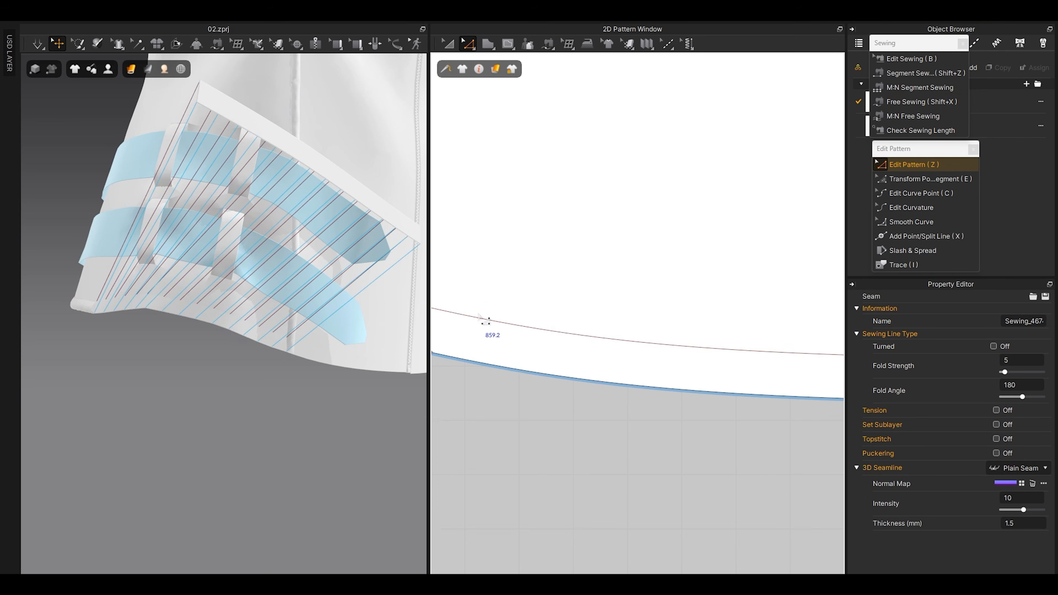
pyautogui.click(492, 320)
pyautogui.scroll(-3, 493, 321)
pyautogui.scroll(1, 483, 329)
pyautogui.keyDown('shift'); pyautogui.click(481, 305); pyautogui.keyUp('shift')
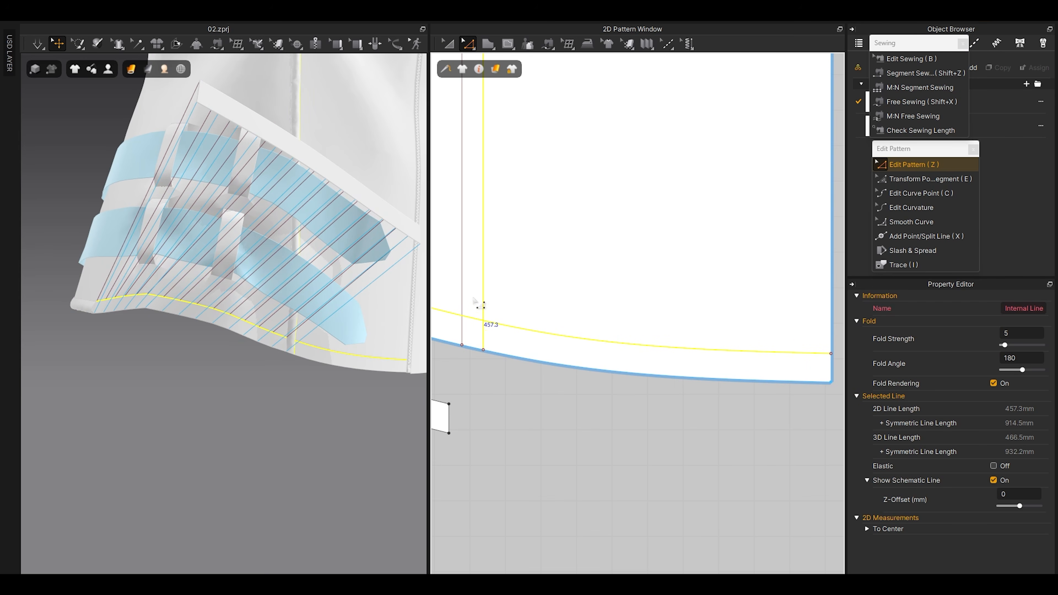
pyautogui.keyDown('shift'); pyautogui.click(521, 354); pyautogui.keyUp('shift')
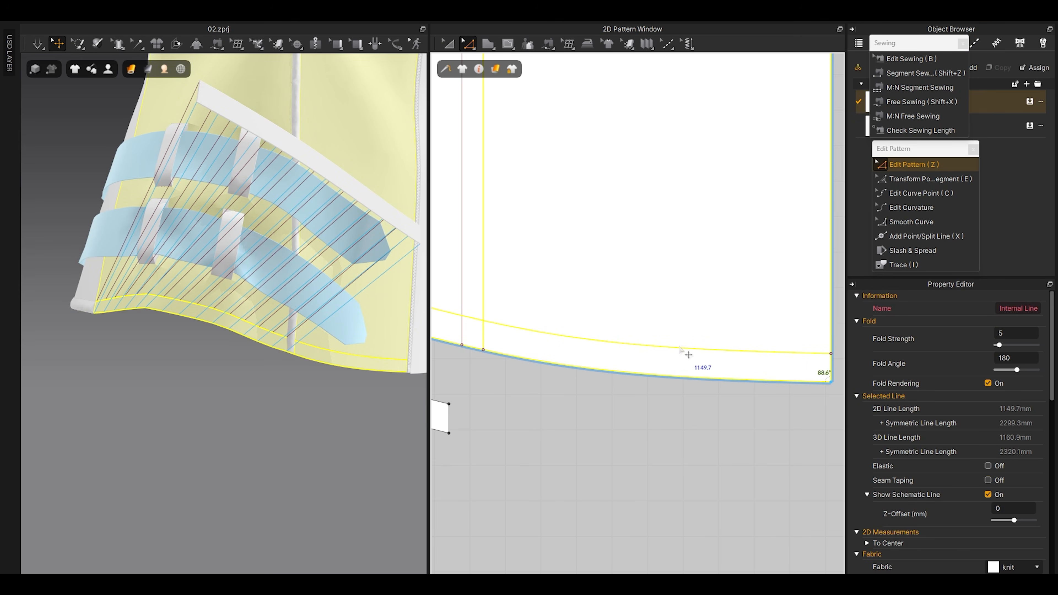
pyautogui.scroll(-1, 524, 320)
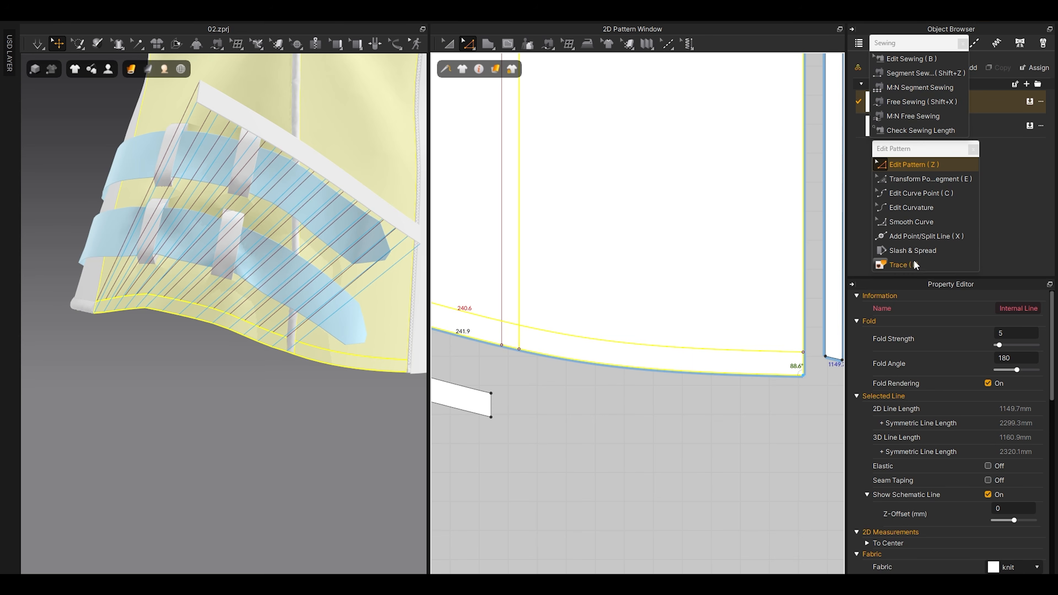
pyautogui.click(904, 264)
pyautogui.rightClick(666, 346)
pyautogui.click(678, 370)
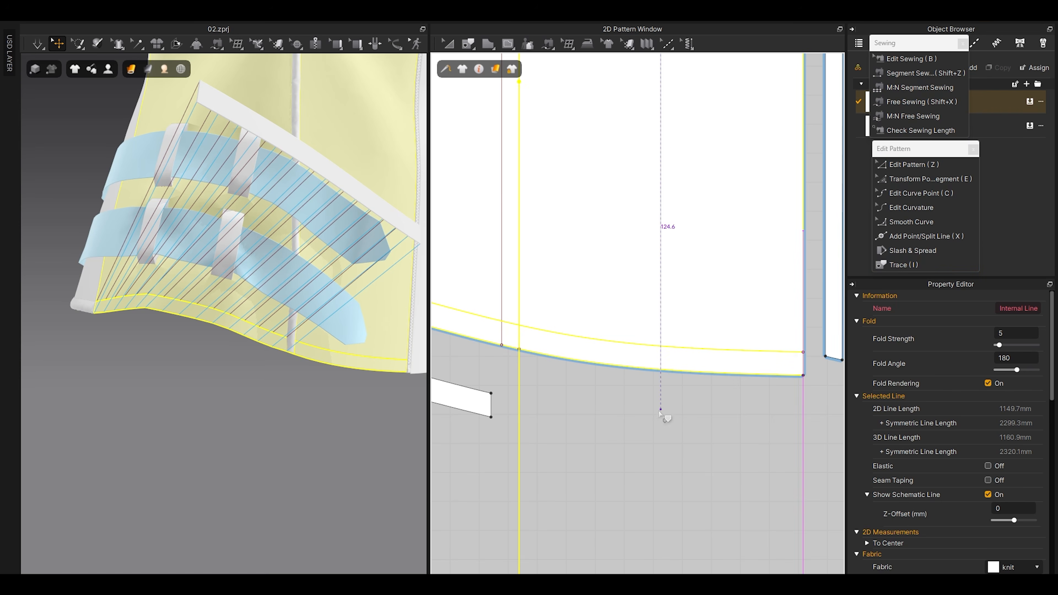
pyautogui.scroll(-5, 662, 300)
pyautogui.scroll(-2, 643, 295)
pyautogui.moveTo(558, 306); pyautogui.dragTo(639, 341, button='middle')
pyautogui.scroll(-4, 635, 340)
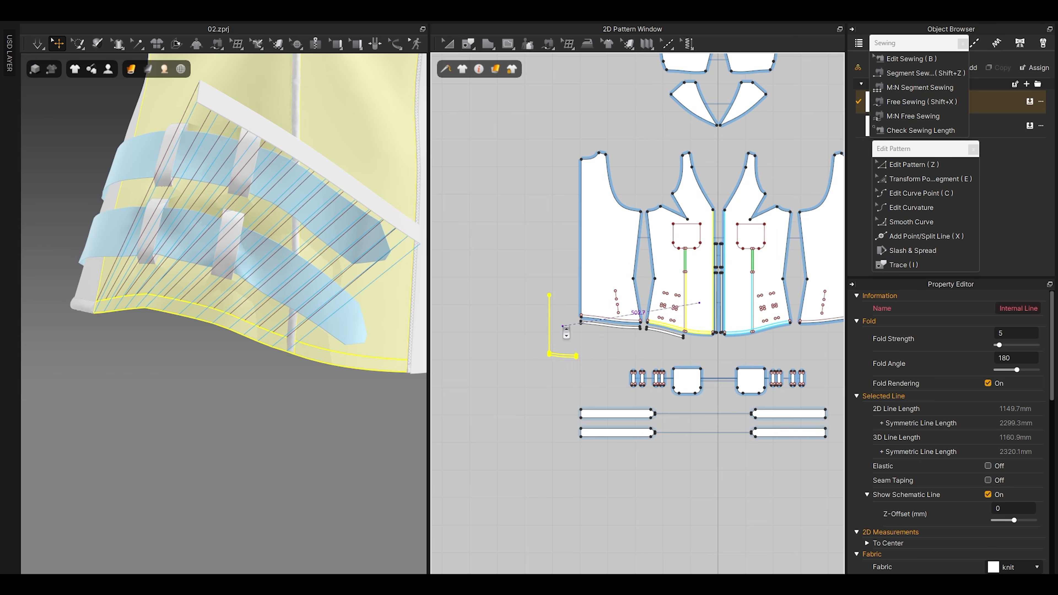
pyautogui.click(560, 329)
pyautogui.scroll(5, 550, 304)
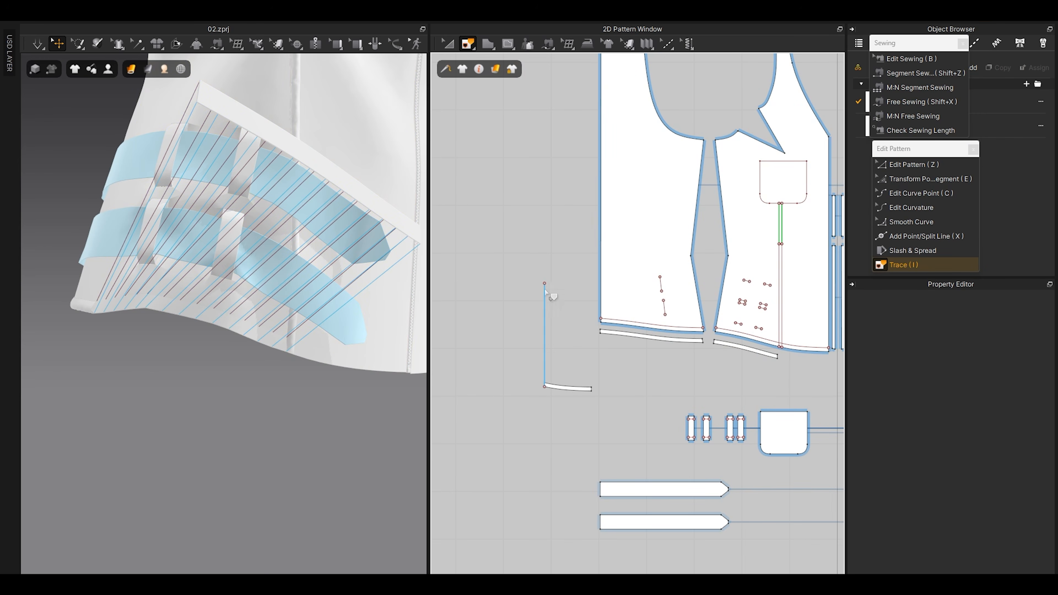
# Step: Delete the surplus vertical line attached to the newly traced hem piece
pyautogui.press('z')
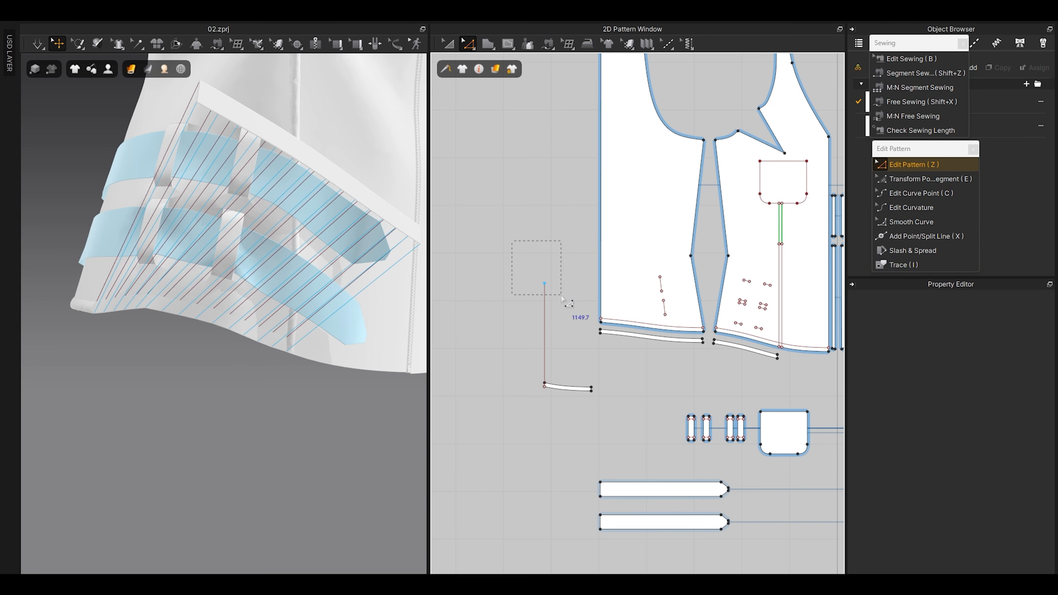
pyautogui.moveTo(562, 296); pyautogui.dragTo(561, 296)
pyautogui.press('Delete')
# Step: Move the short traced hem piece below the front panel's hem, beside the first front band
pyautogui.scroll(3, 556, 323)
pyautogui.press('a')
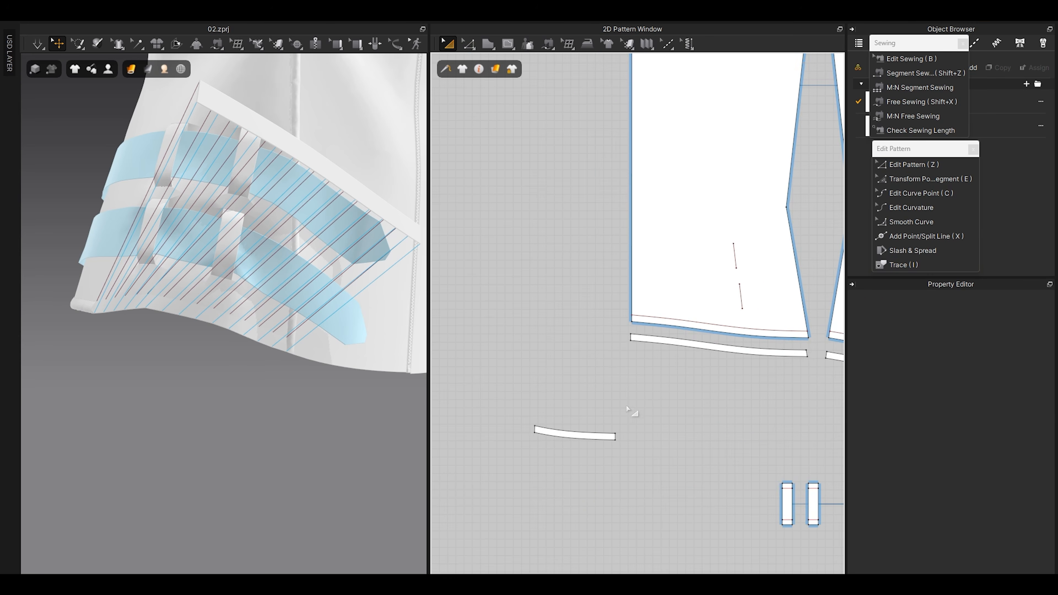
pyautogui.moveTo(623, 423); pyautogui.dragTo(462, 400, button='middle')
pyautogui.moveTo(446, 412); pyautogui.dragTo(792, 388)
pyautogui.moveTo(791, 388); pyautogui.dragTo(629, 387, button='middle')
pyautogui.scroll(3, 629, 386)
pyautogui.moveTo(648, 392); pyautogui.dragTo(679, 366)
pyautogui.scroll(3, 630, 356)
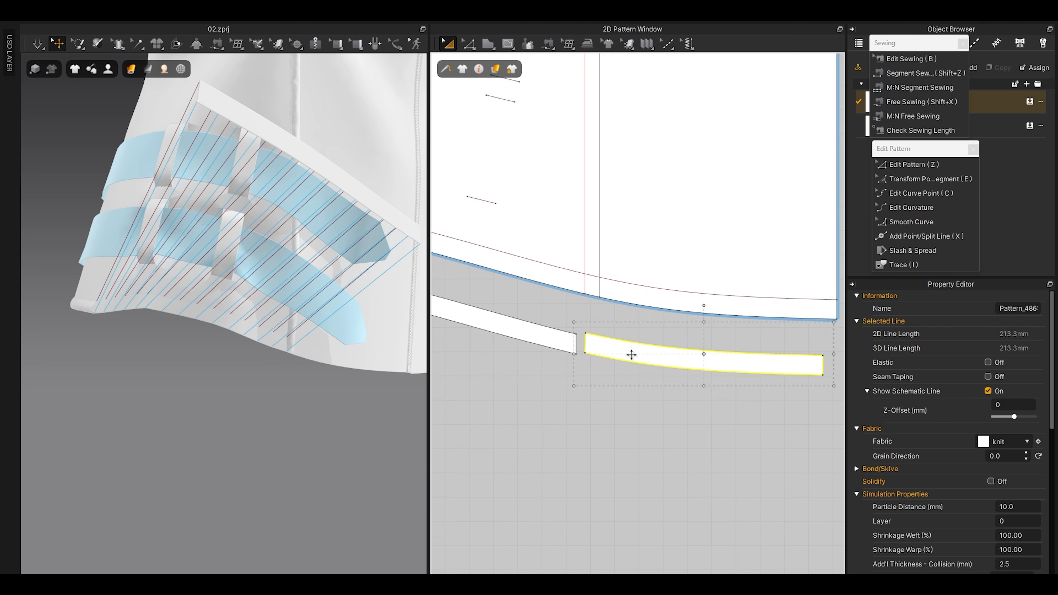
# Step: Free-sew the short hem band's upper edge to the internal hem line between the front opening and the vertical strip
pyautogui.click(911, 102)
pyautogui.scroll(2, 762, 296)
pyautogui.moveTo(819, 363); pyautogui.dragTo(751, 338, button='middle')
pyautogui.click(773, 350)
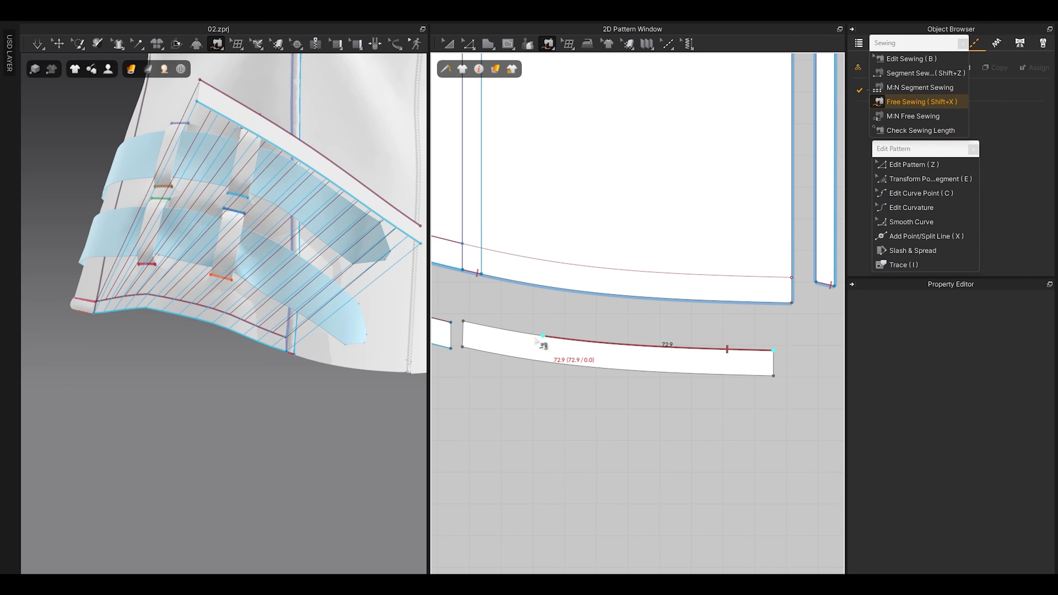
pyautogui.click(463, 321)
pyautogui.click(791, 277)
pyautogui.click(481, 249)
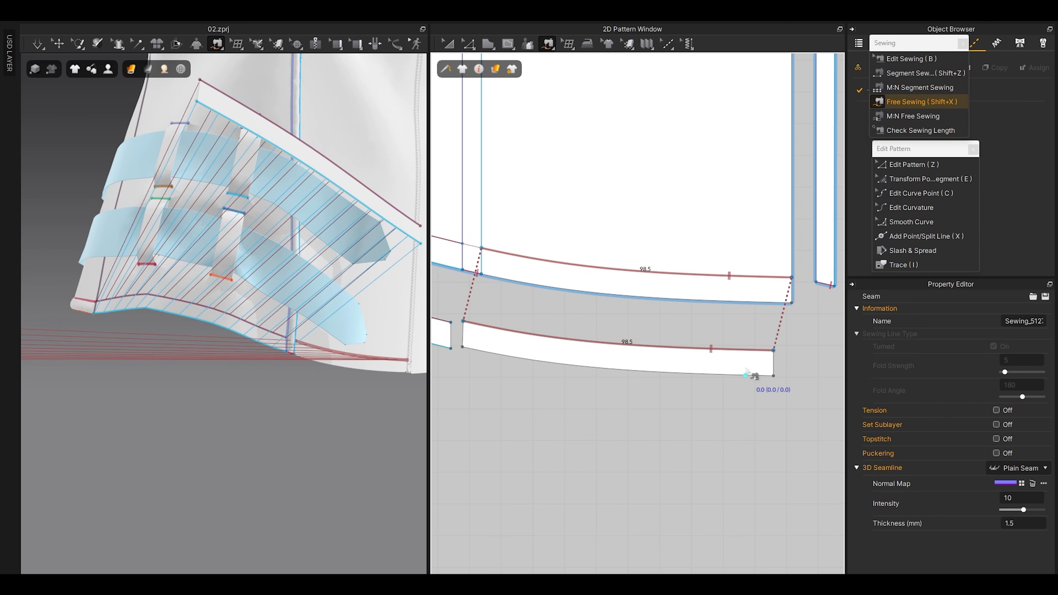
# Step: Free-sew the short hem band's lower edge to the front panel's bottom edge, from the front opening to the vertical strip
pyautogui.click(773, 376)
pyautogui.click(462, 346)
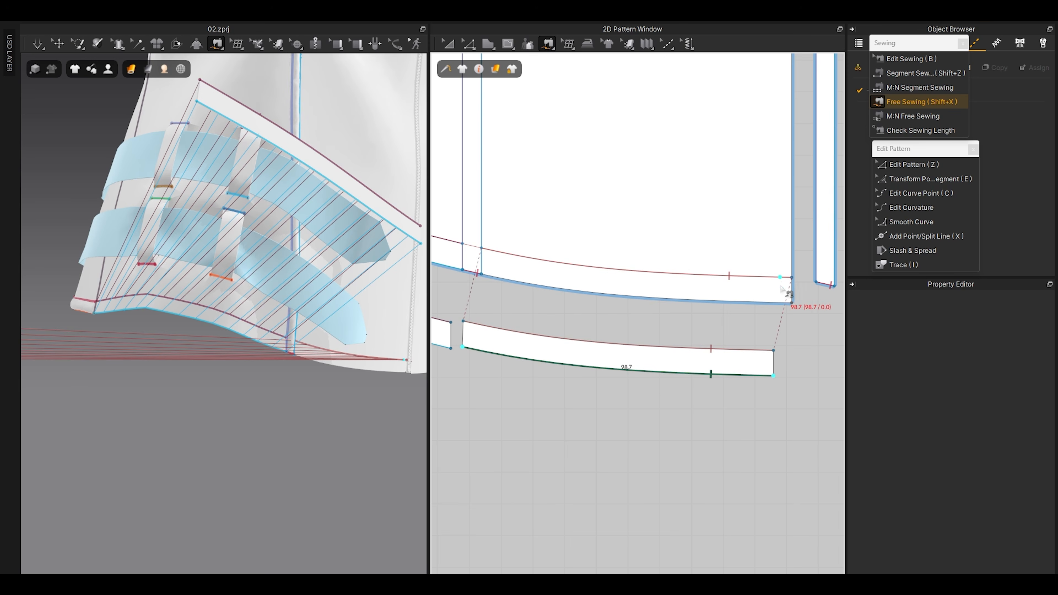
pyautogui.click(790, 303)
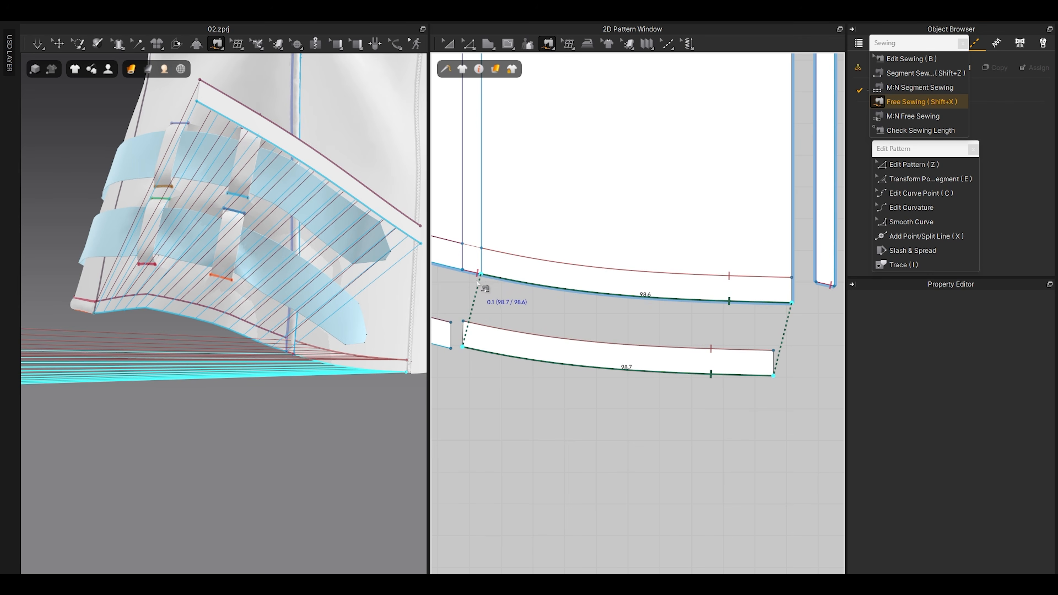
pyautogui.click(481, 278)
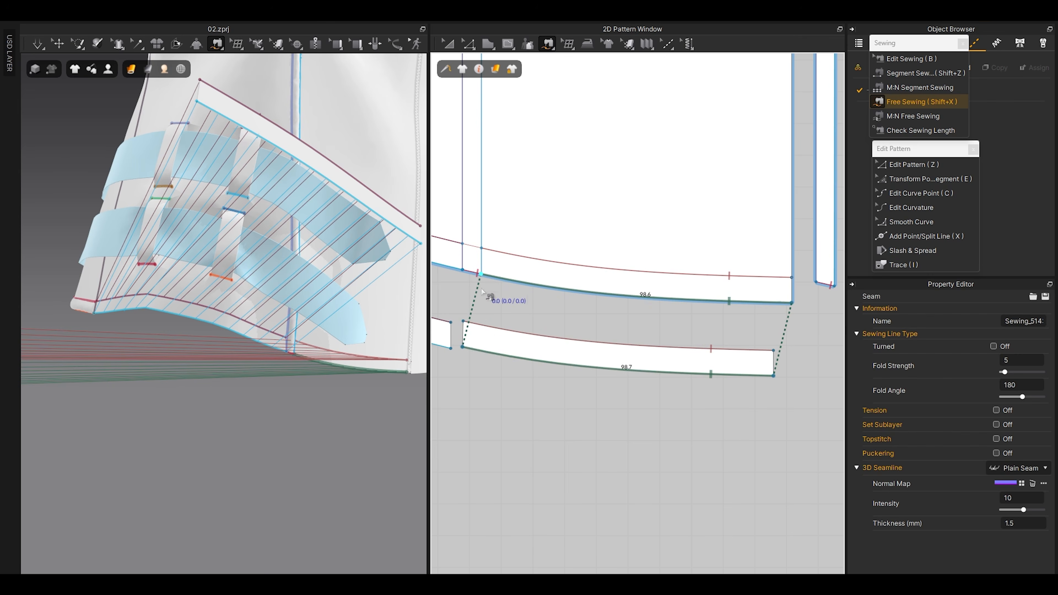
# Step: Select both front hem bands and simulate them onto the vest's lower front edge
pyautogui.press('z')
pyautogui.click(515, 354)
pyautogui.click(520, 285)
pyautogui.click(522, 316)
pyautogui.scroll(-6, 522, 354)
pyautogui.moveTo(522, 358); pyautogui.dragTo(587, 368, button='middle')
pyautogui.scroll(-3, 599, 353)
pyautogui.press('a')
pyautogui.click(546, 342)
pyautogui.keyDown('shift'); pyautogui.click(581, 351); pyautogui.keyUp('shift')
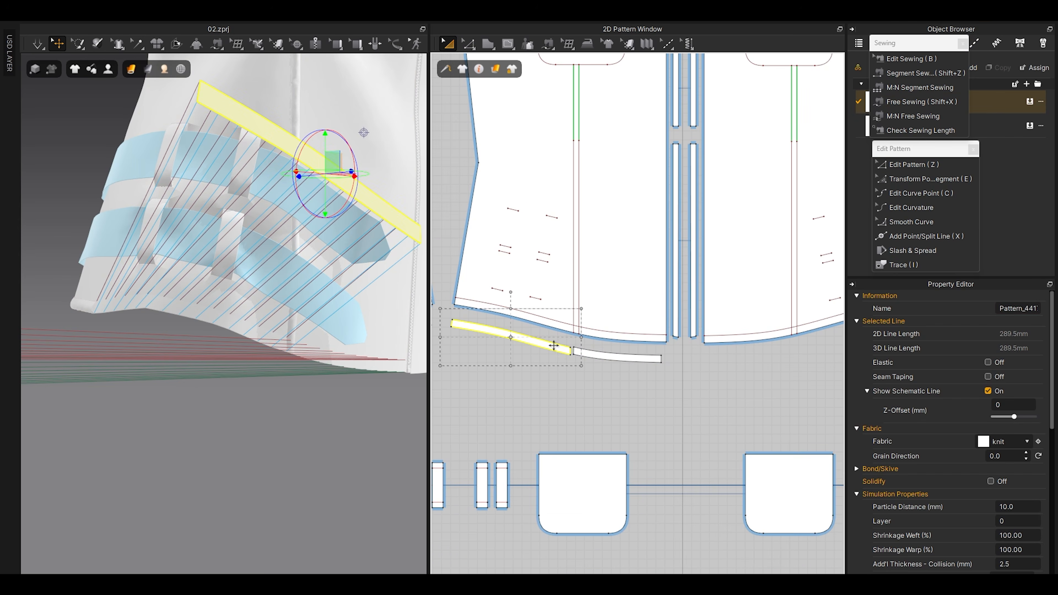
pyautogui.scroll(-5, 235, 293)
pyautogui.scroll(-5, 87, 281)
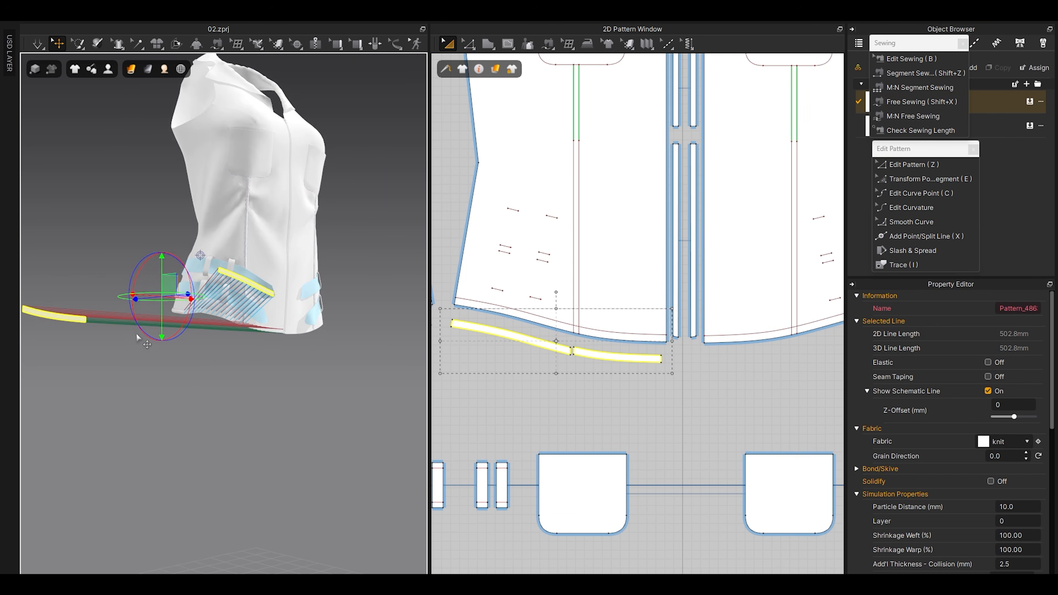
pyautogui.moveTo(134, 333); pyautogui.dragTo(199, 345, button='middle')
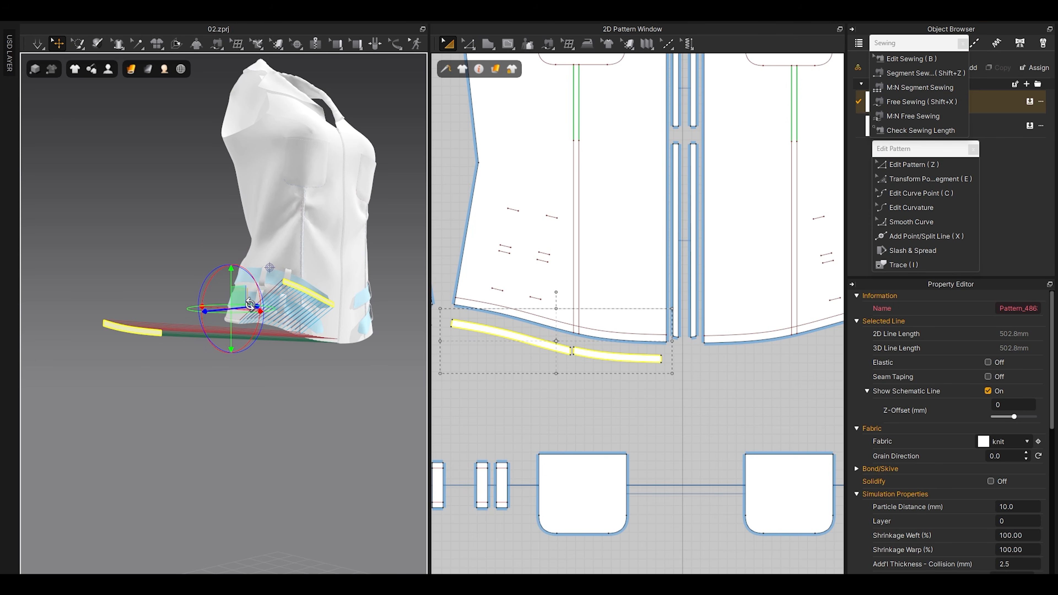
pyautogui.moveTo(262, 298); pyautogui.dragTo(222, 310, button='right')
pyautogui.rightClick(222, 309)
pyautogui.click(267, 400)
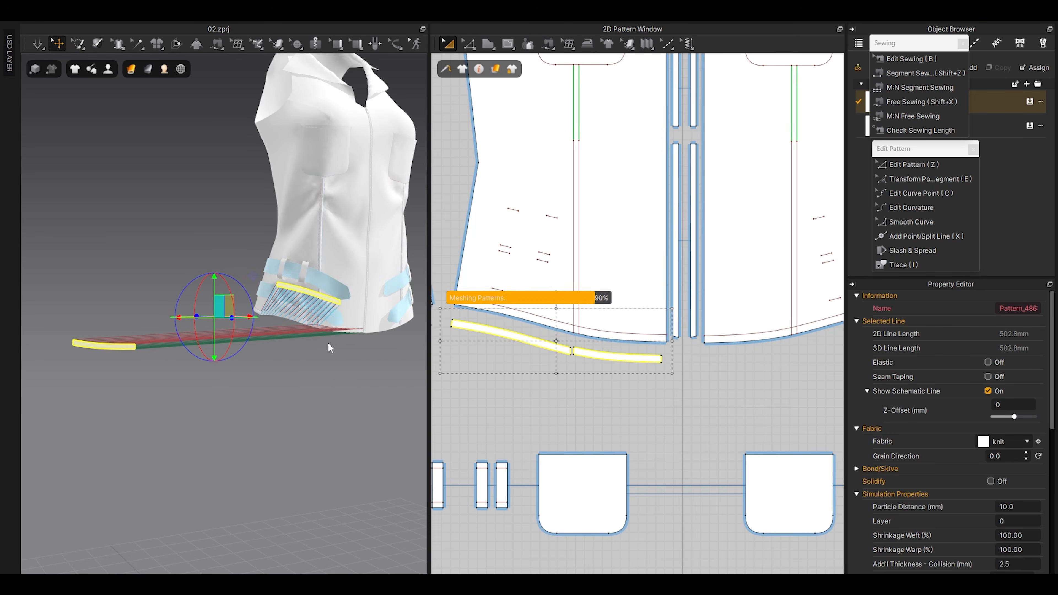
# Step: Examine the fit of the two front hem bands along the vest's lower edge in 3D
pyautogui.scroll(10, 313, 361)
pyautogui.moveTo(262, 417); pyautogui.dragTo(274, 395, button='middle')
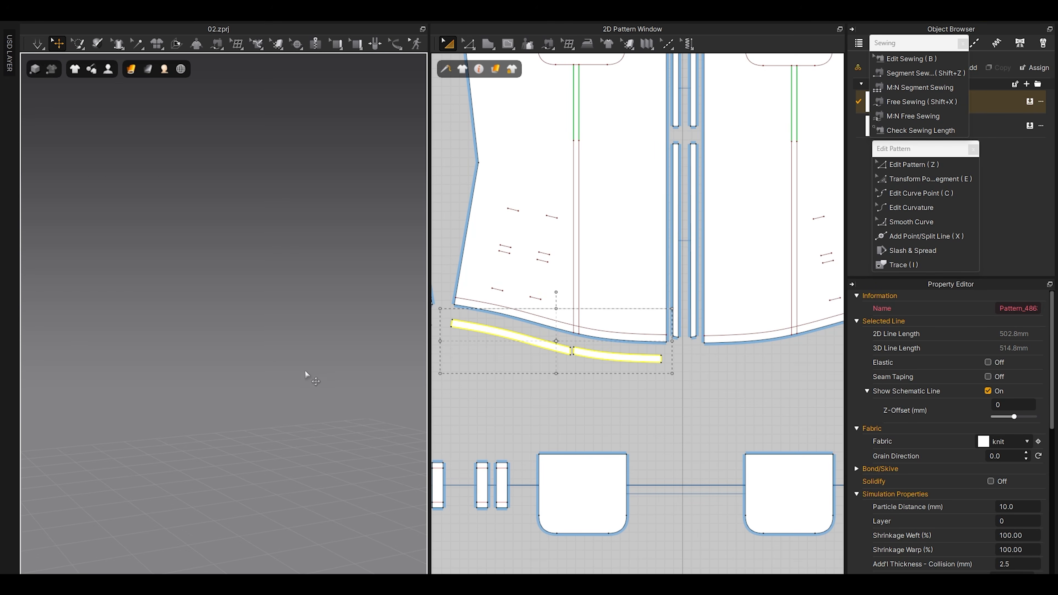
pyautogui.scroll(-3, 305, 374)
pyautogui.moveTo(299, 365); pyautogui.dragTo(310, 416, button='right')
pyautogui.moveTo(311, 417); pyautogui.dragTo(251, 394, button='middle')
pyautogui.scroll(3, 250, 395)
pyautogui.moveTo(250, 394); pyautogui.dragTo(185, 399, button='right')
pyautogui.moveTo(187, 391); pyautogui.dragTo(210, 419, button='middle')
pyautogui.moveTo(210, 420); pyautogui.dragTo(236, 439, button='right')
pyautogui.click(219, 408)
pyautogui.moveTo(236, 439); pyautogui.dragTo(255, 435, button='middle')
pyautogui.moveTo(256, 435); pyautogui.dragTo(243, 411, button='right')
pyautogui.moveTo(310, 392); pyautogui.dragTo(208, 374, button='middle')
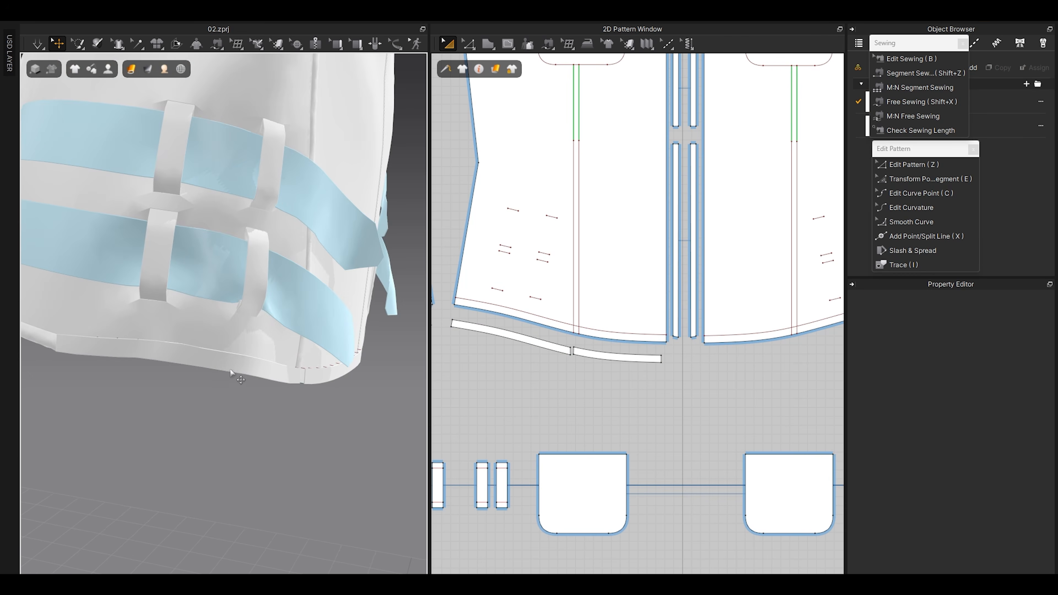
# Step: Set both front hem bands' particle distance to 3 mm and additional collision thickness to 1 mm
pyautogui.click(230, 369)
pyautogui.keyDown('shift'); pyautogui.click(323, 373); pyautogui.keyUp('shift')
pyautogui.click(1012, 507)
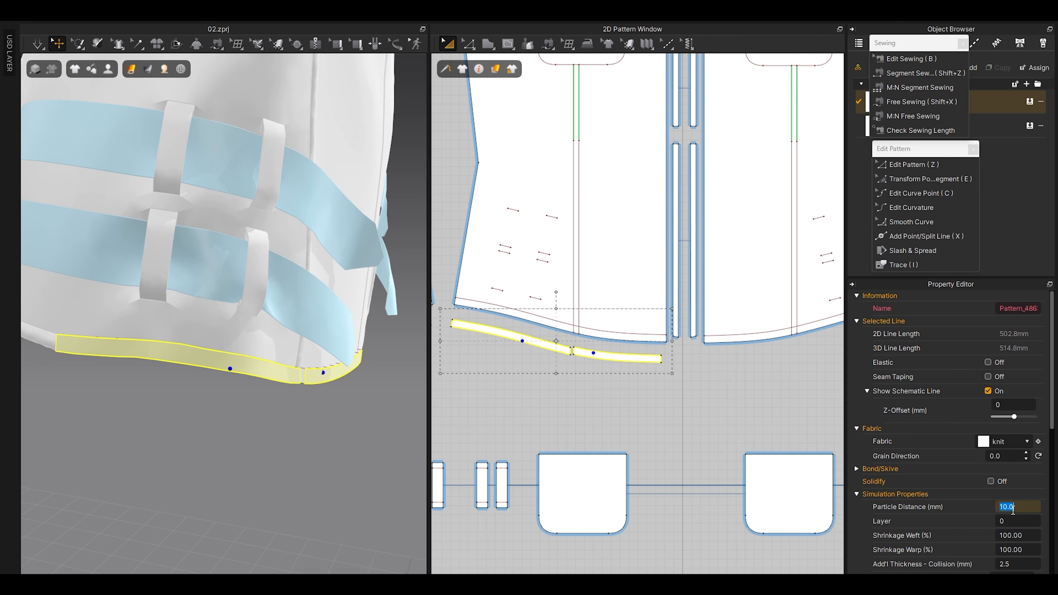
pyautogui.press('Return')
pyautogui.click(1020, 563)
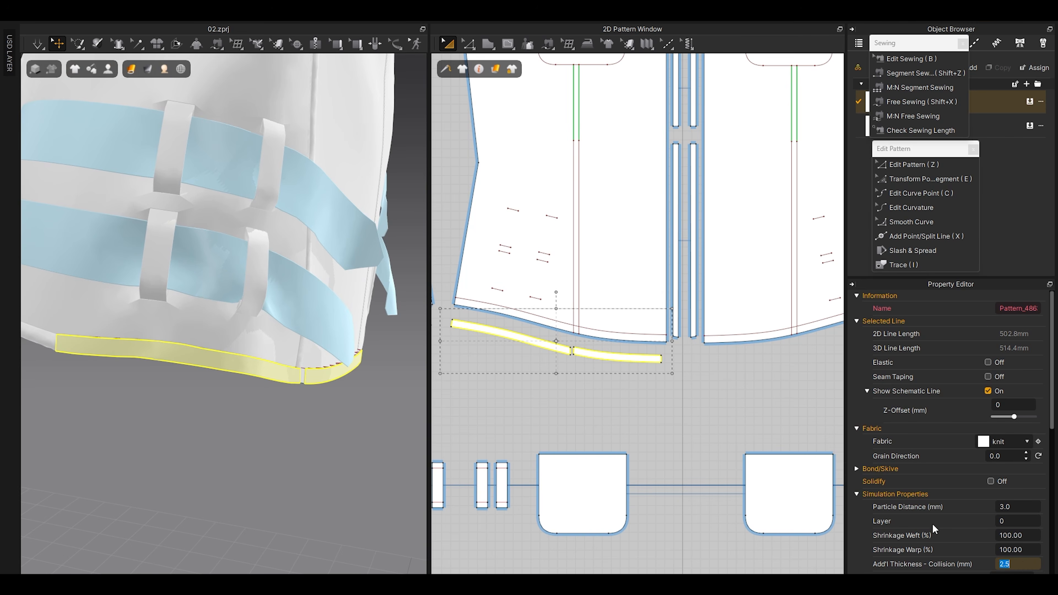
pyautogui.scroll(-3, 932, 524)
pyautogui.click(1019, 498)
pyautogui.write('1')
pyautogui.press('Return')
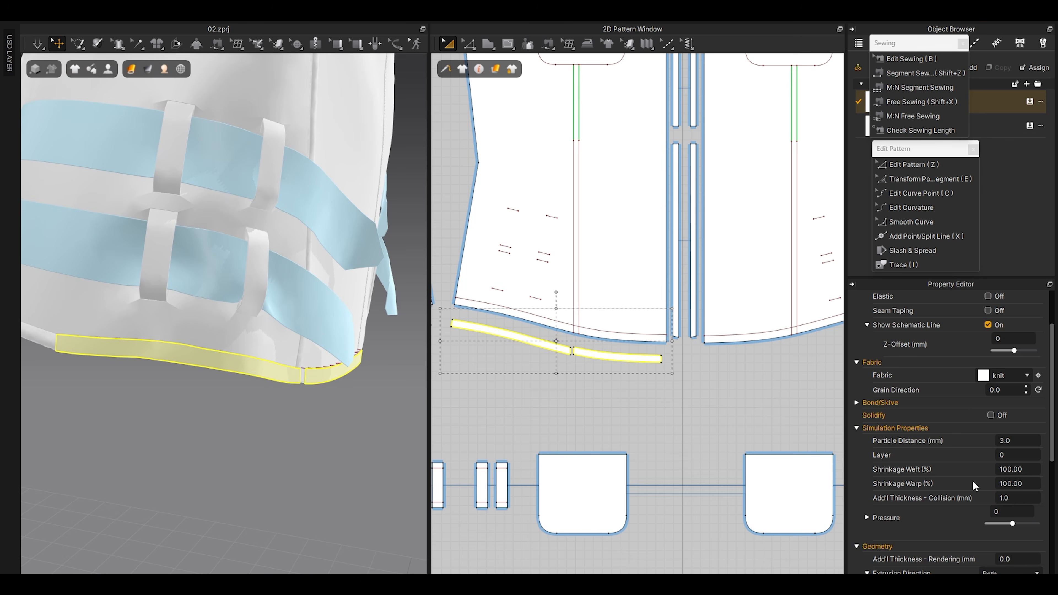
# Step: Run the simulation briefly so the front hem bands settle along the vest's lower edge with their new settings
pyautogui.press('space')
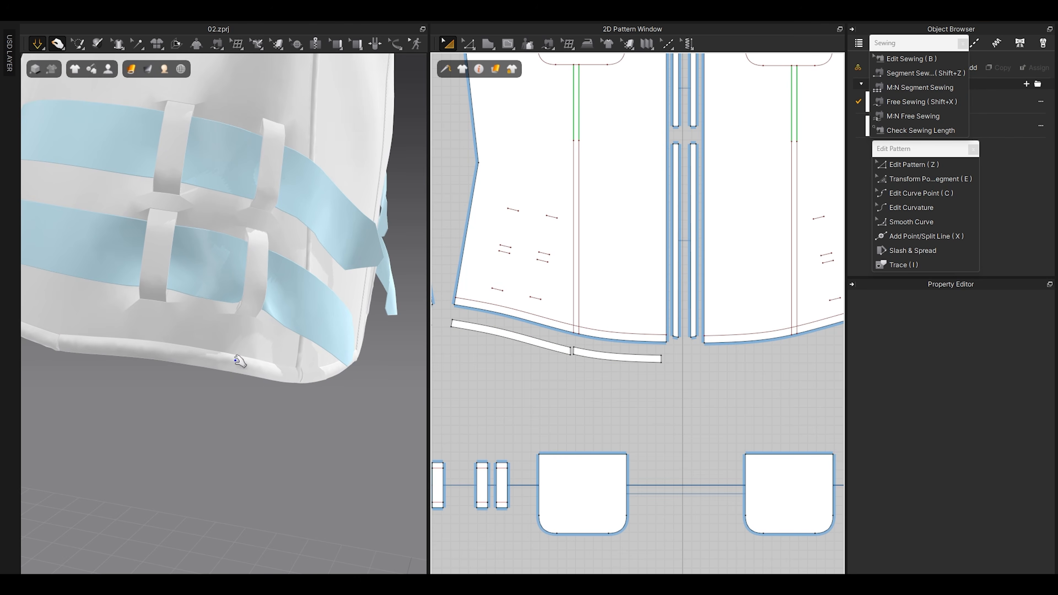
pyautogui.press('space')
pyautogui.scroll(5, 244, 378)
pyautogui.moveTo(210, 362); pyautogui.dragTo(157, 393, button='right')
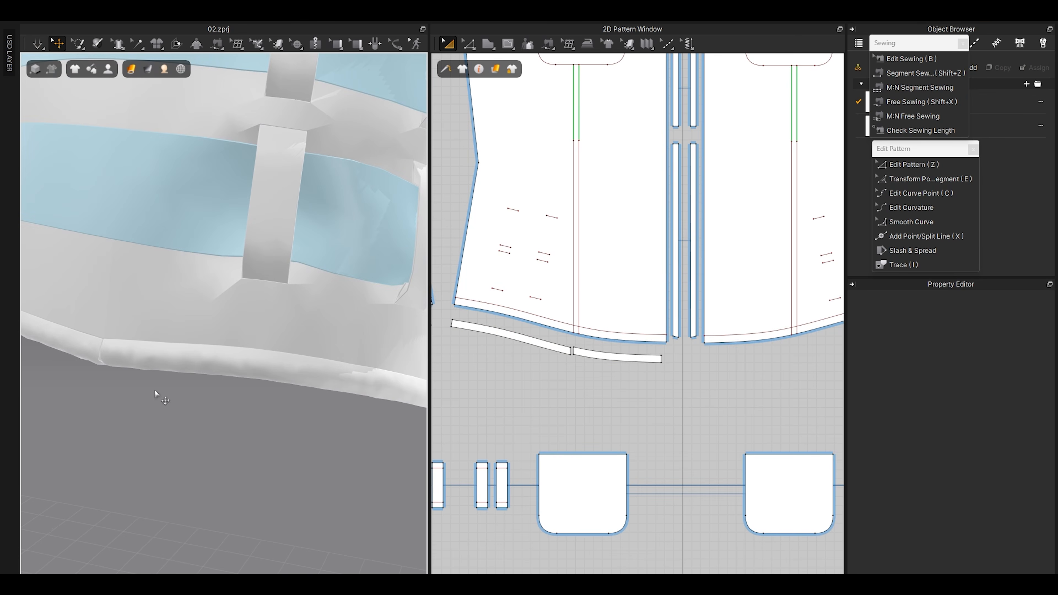
# Step: Examine the simulated hem bands along the vest's lower front and side edges in 3D
pyautogui.moveTo(100, 353); pyautogui.dragTo(262, 381, button='right')
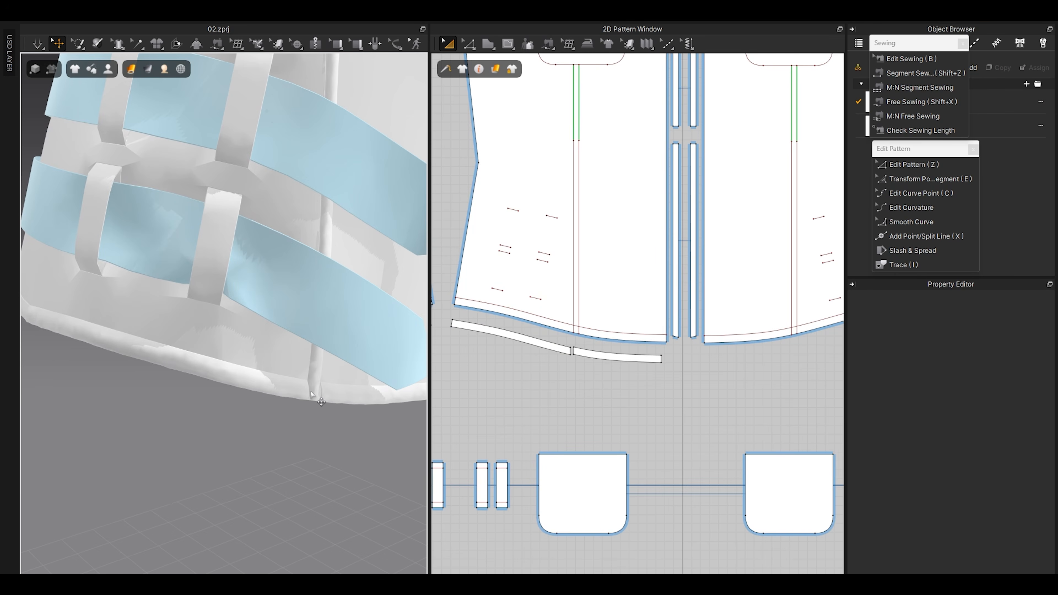
pyautogui.moveTo(567, 368); pyautogui.dragTo(632, 366, button='middle')
pyautogui.moveTo(196, 422); pyautogui.dragTo(309, 430, button='right')
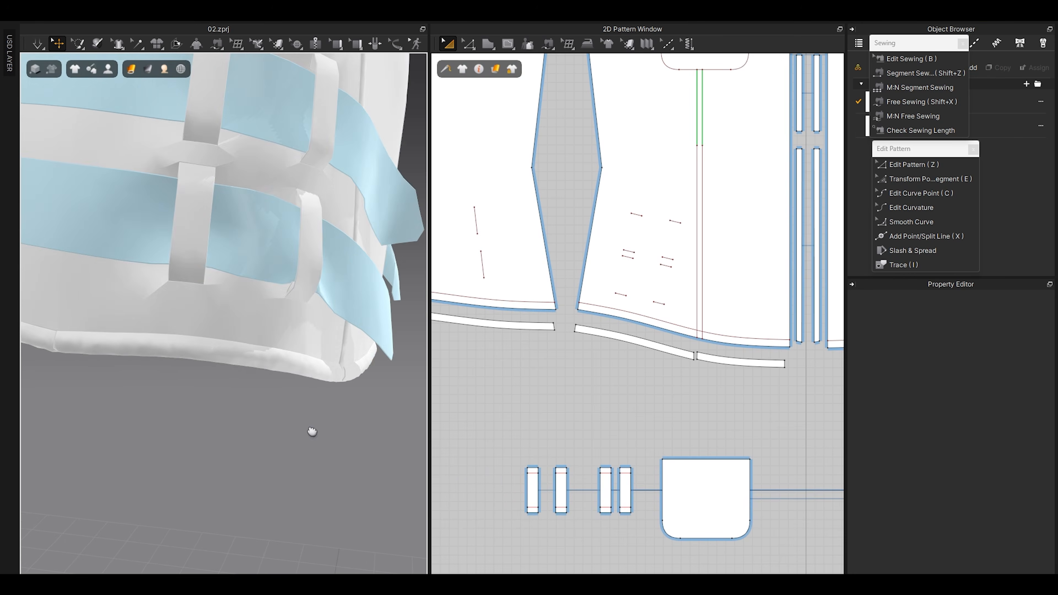
pyautogui.scroll(6, 170, 366)
pyautogui.scroll(-3, 172, 416)
pyautogui.scroll(3, 191, 408)
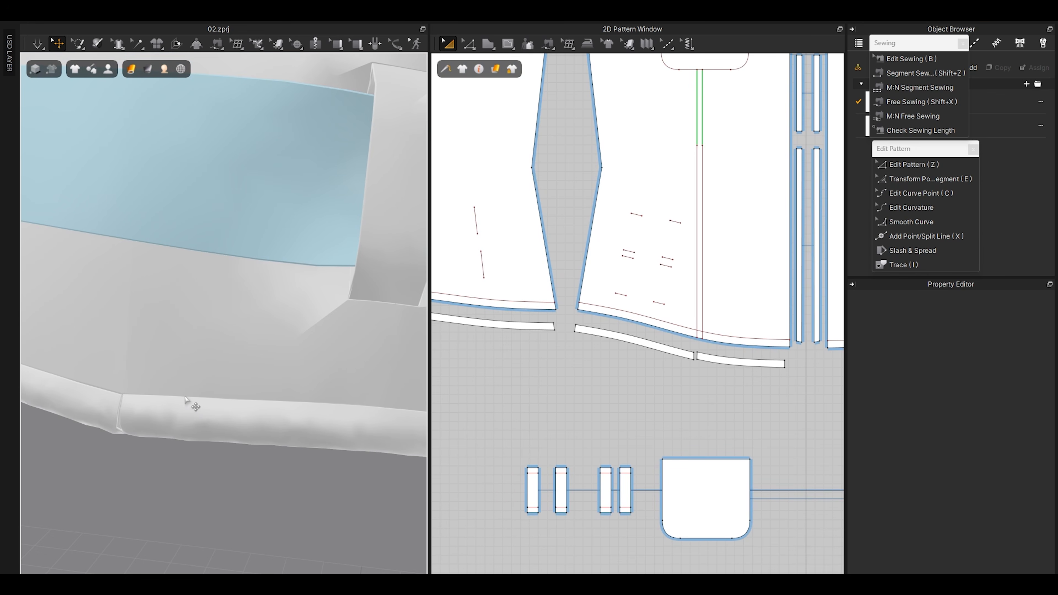
pyautogui.scroll(-2, 182, 399)
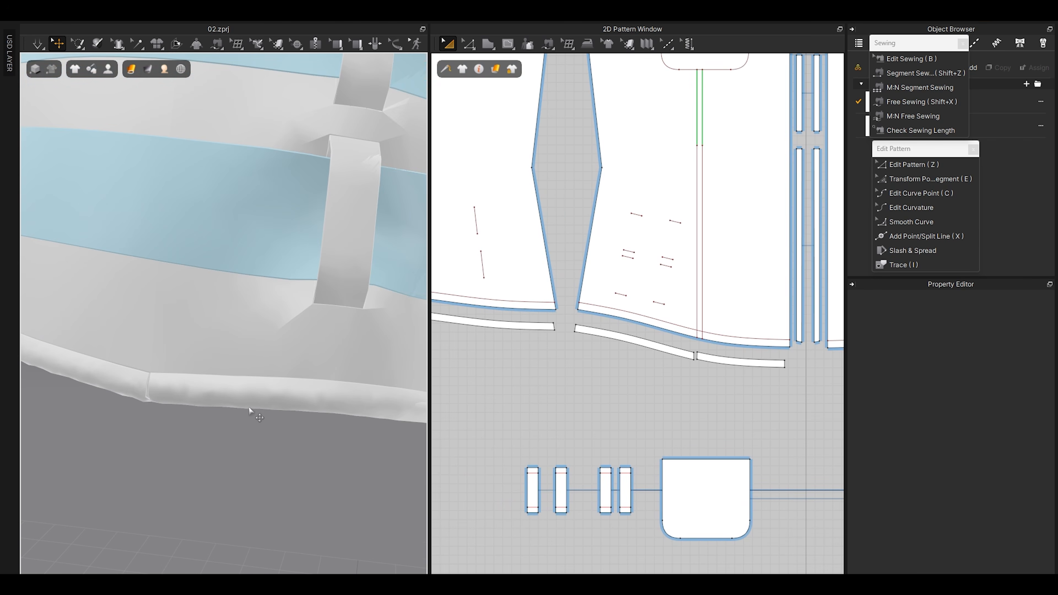
pyautogui.scroll(-5, 229, 402)
# Step: Delete the hem band along the vest's lower back edge
pyautogui.click(186, 347)
pyautogui.keyDown('shift'); pyautogui.click(249, 347); pyautogui.keyUp('shift')
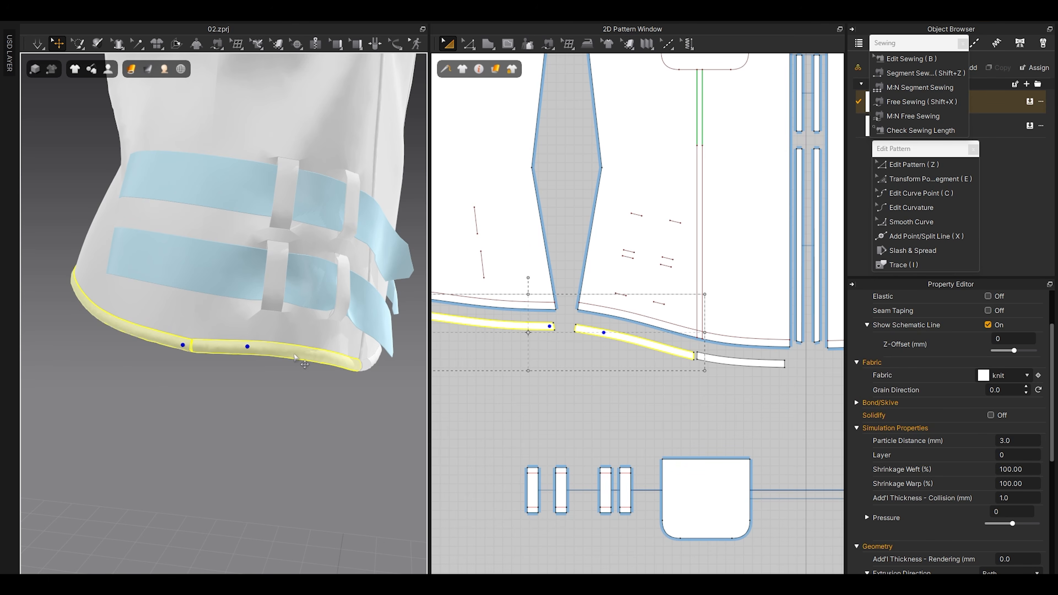
pyautogui.click(239, 347)
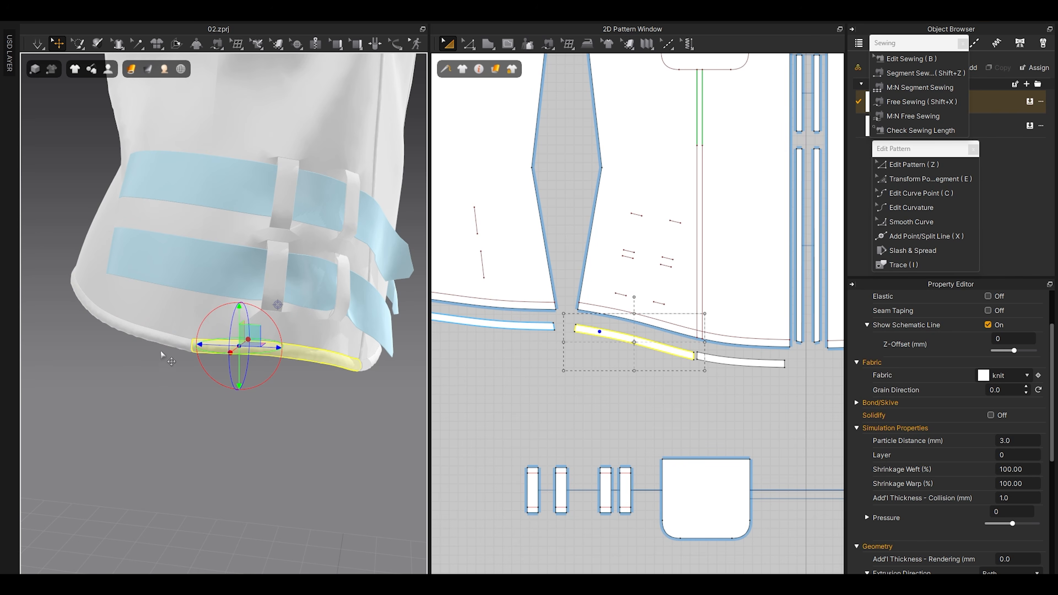
pyautogui.click(175, 351)
pyautogui.moveTo(583, 344); pyautogui.dragTo(685, 383, button='right')
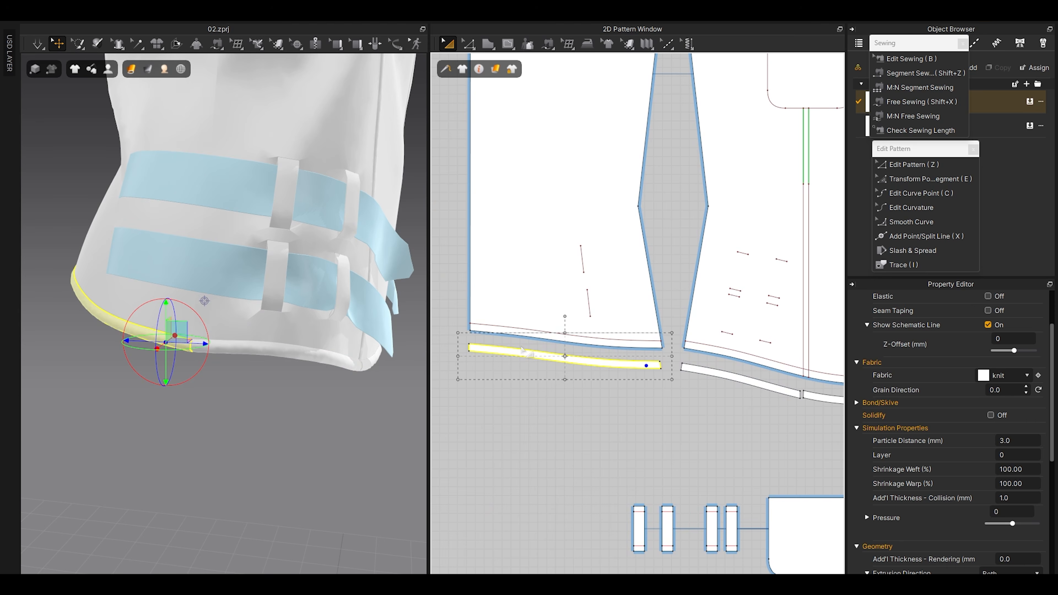
pyautogui.press('Delete')
pyautogui.scroll(-5, 157, 352)
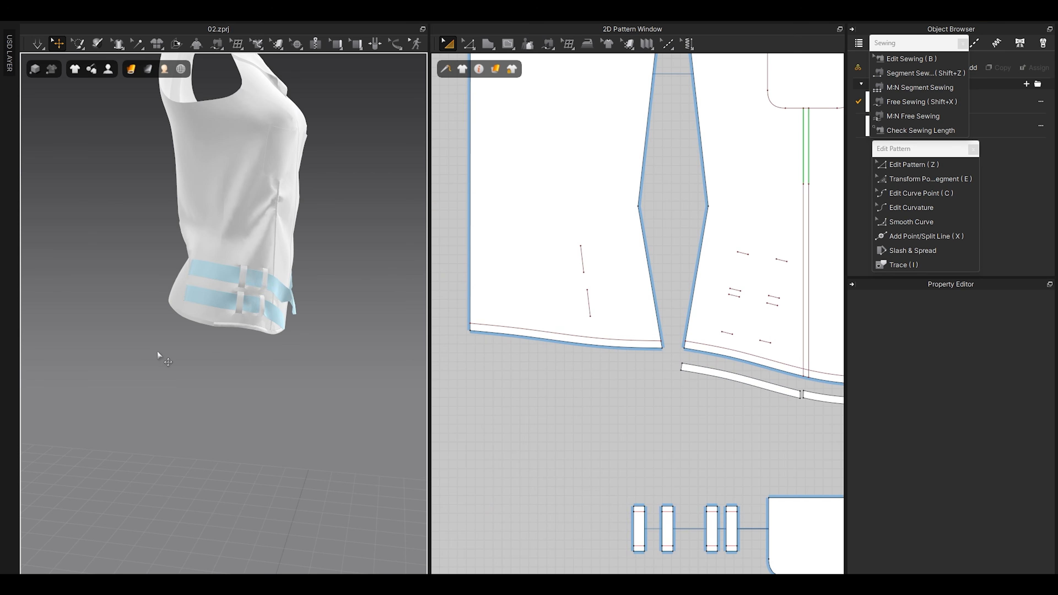
# Step: Select all patterns and look over the whole vest from the front, its pattern layout and its simulation and geometry properties
pyautogui.press('2')
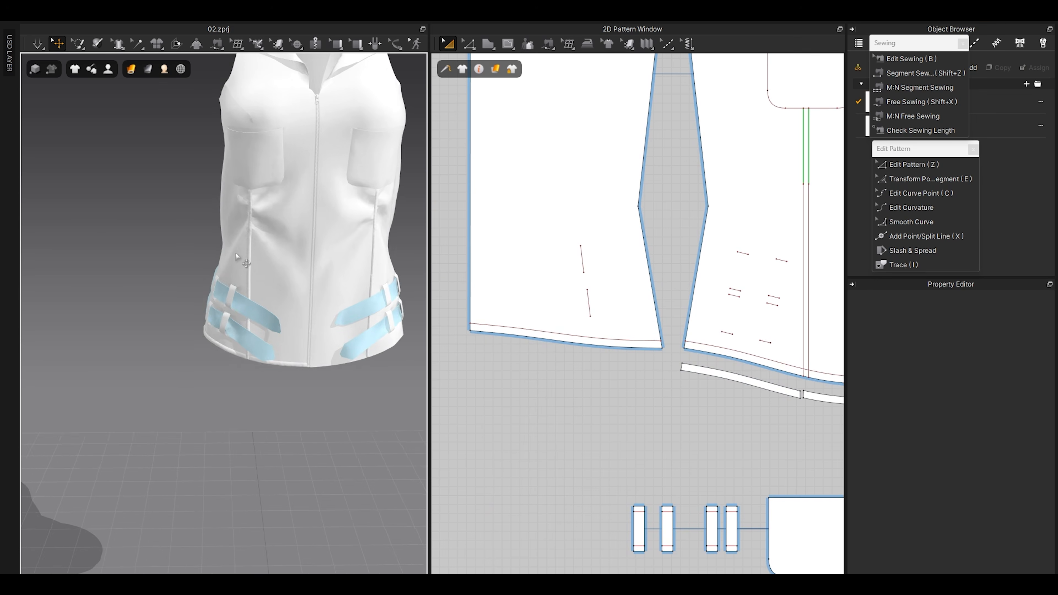
pyautogui.moveTo(287, 227); pyautogui.dragTo(249, 261, button='middle')
pyautogui.hotkey('ctrl', 'a')
pyautogui.scroll(-5, 262, 345)
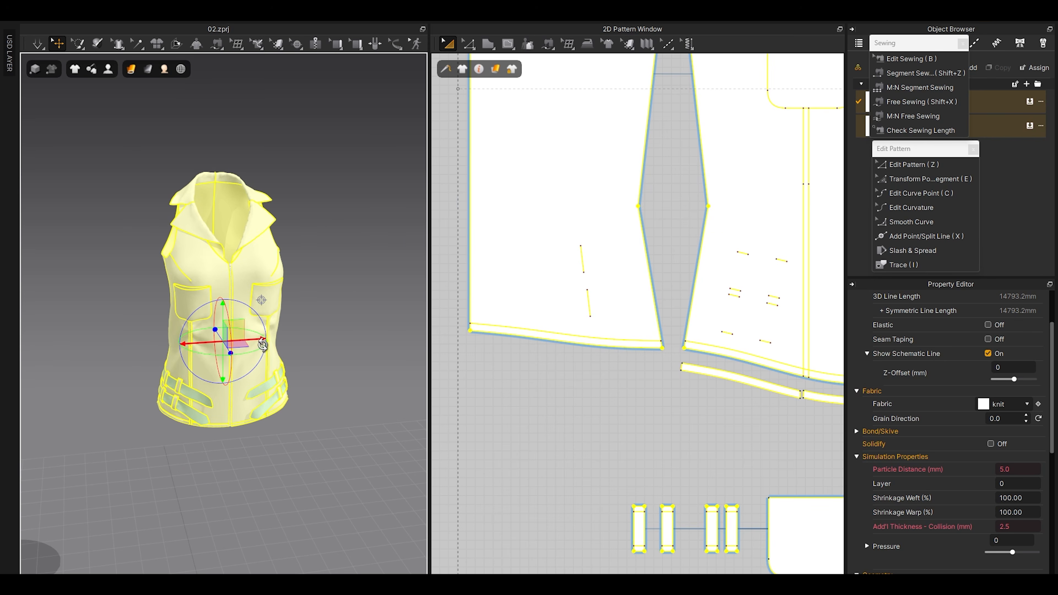
pyautogui.scroll(-6, 741, 287)
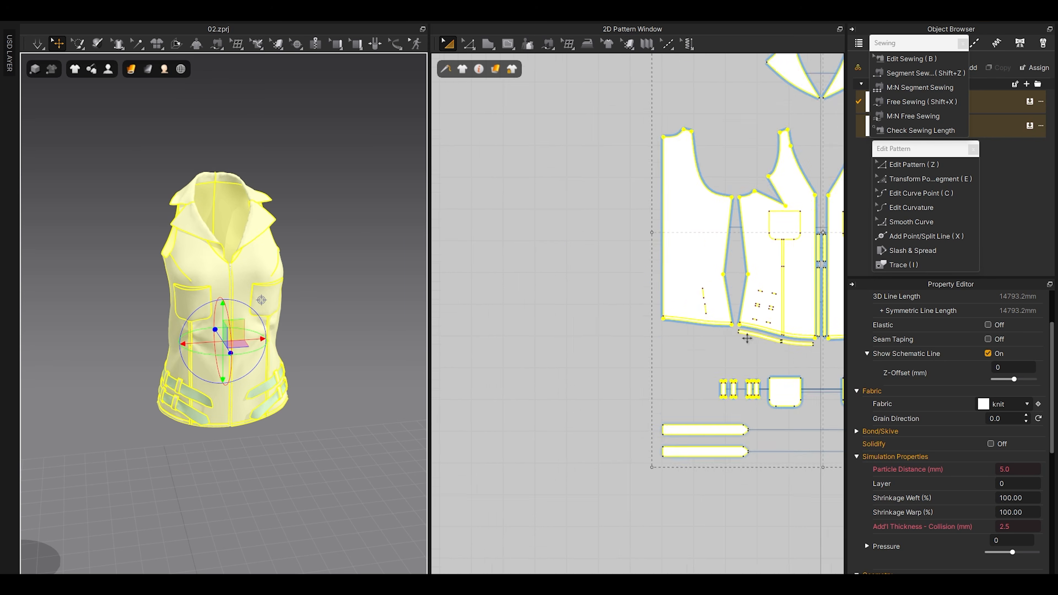
pyautogui.moveTo(630, 336); pyautogui.dragTo(584, 360, button='middle')
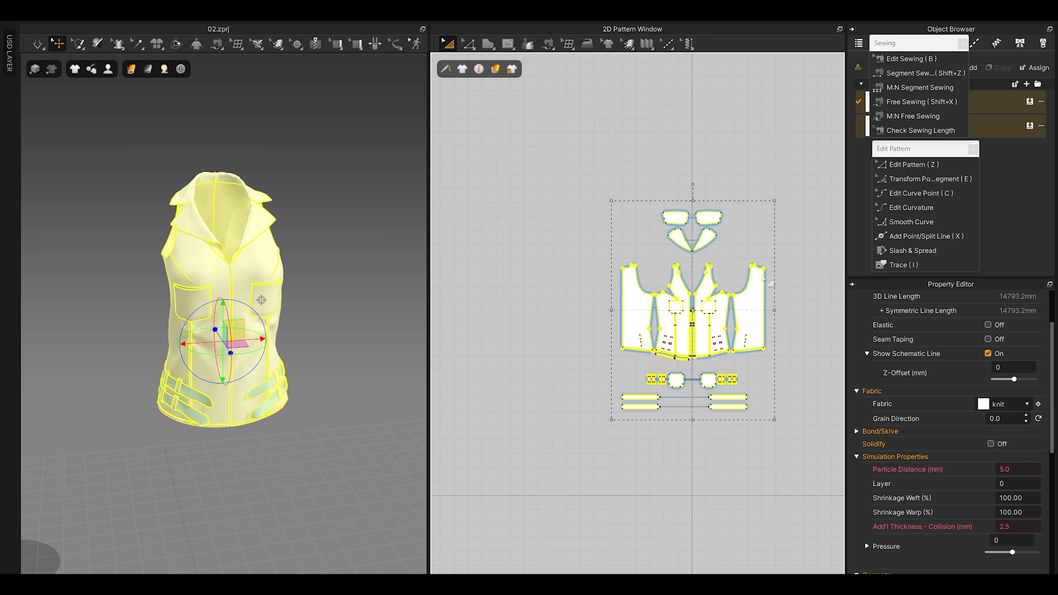
pyautogui.scroll(-2, 722, 231)
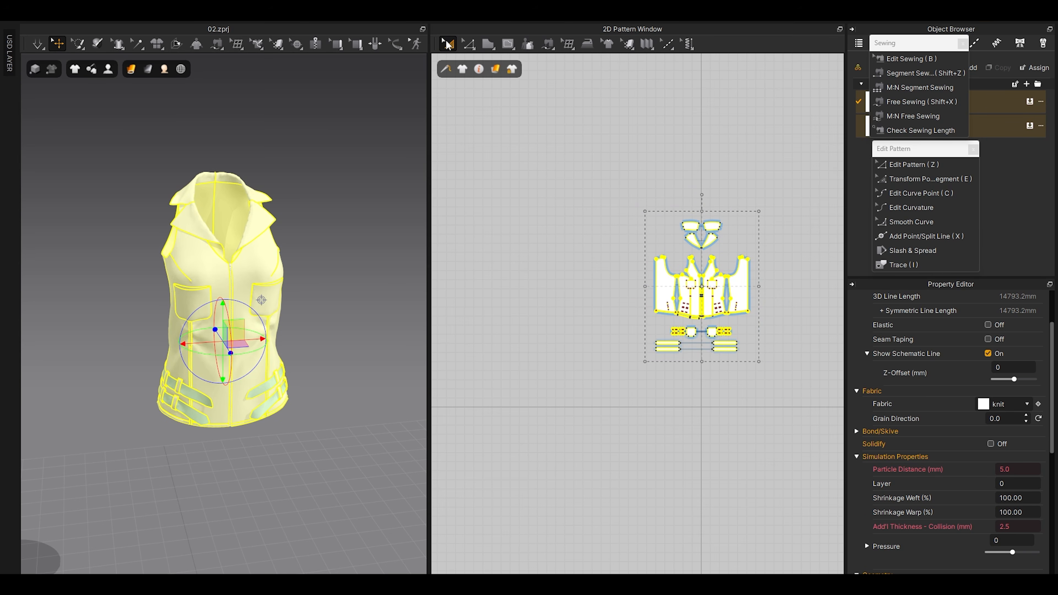
pyautogui.moveTo(658, 273); pyautogui.dragTo(582, 276, button='middle')
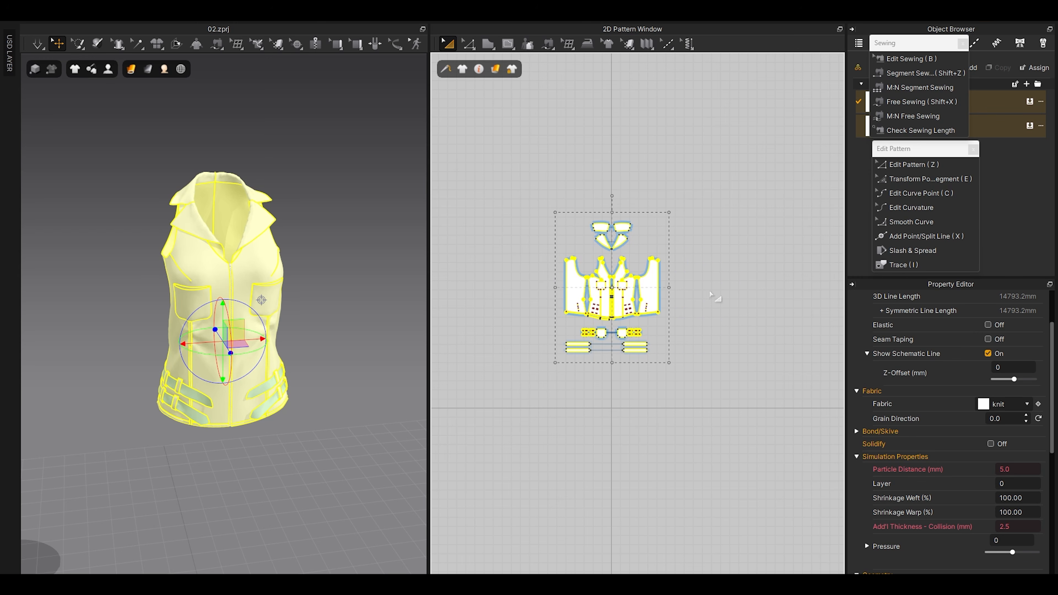
pyautogui.scroll(-3, 911, 492)
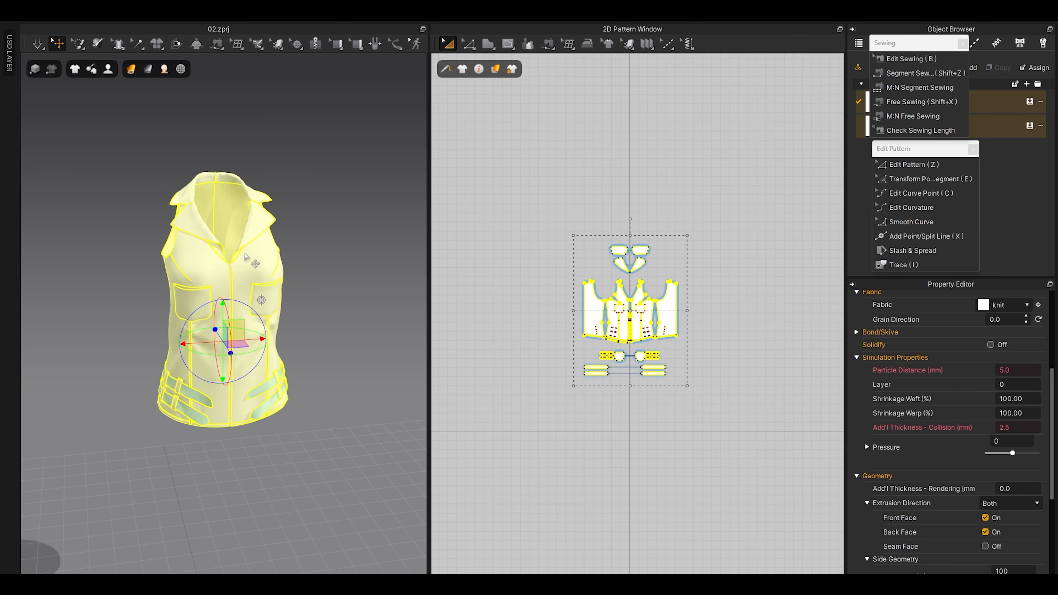
pyautogui.scroll(4, 271, 271)
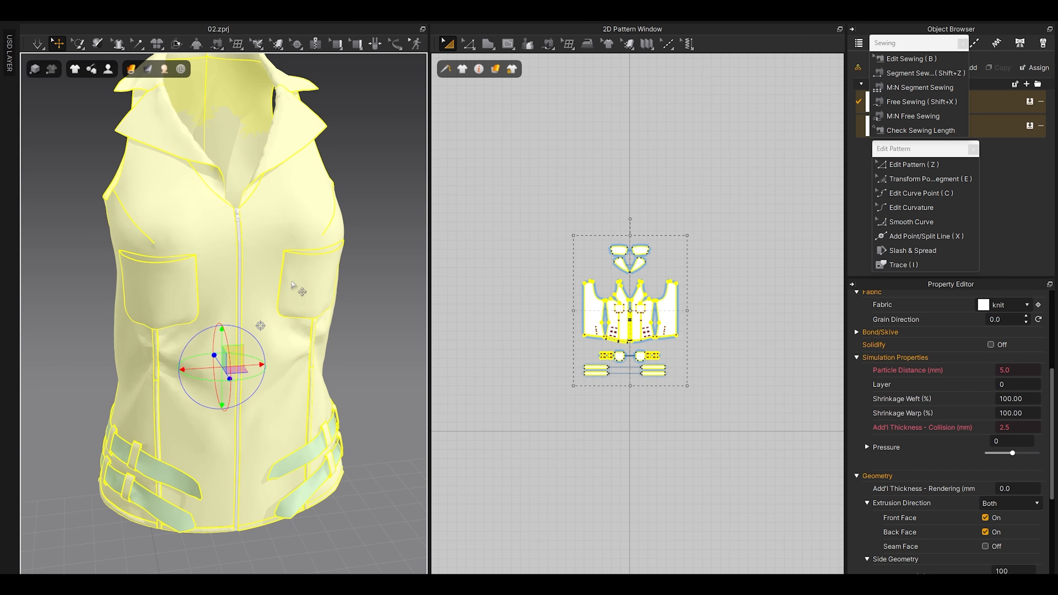
pyautogui.scroll(5, 279, 246)
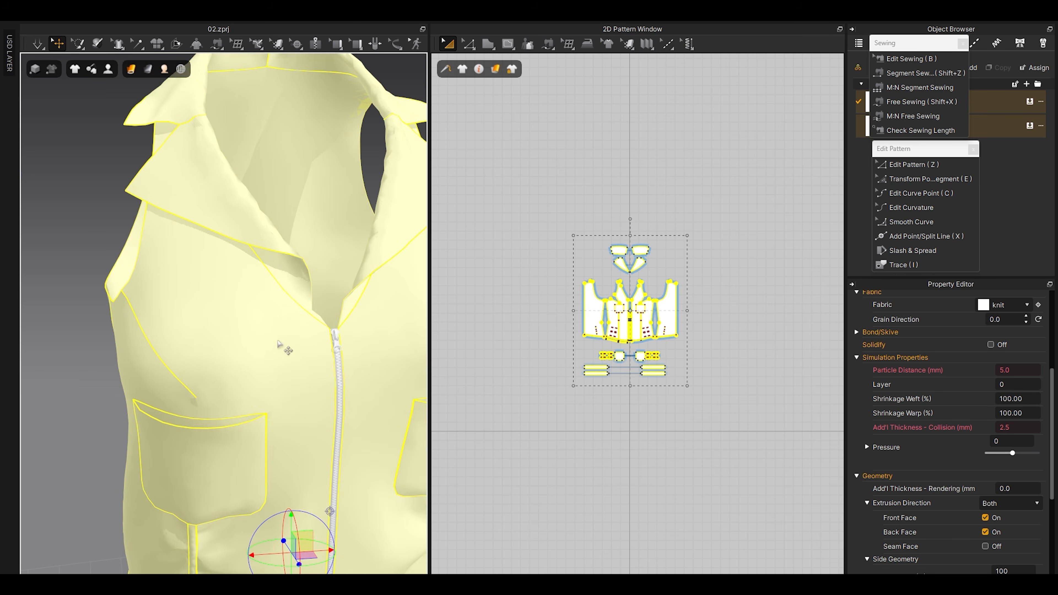
# Step: Set the front lapel's additional rendering thickness to 5 mm
pyautogui.click(77, 183)
pyautogui.moveTo(153, 205); pyautogui.dragTo(171, 284, button='middle')
pyautogui.scroll(3, 213, 243)
pyautogui.click(213, 239)
pyautogui.scroll(-4, 958, 458)
pyautogui.scroll(-1, 1005, 487)
pyautogui.scroll(3, 997, 408)
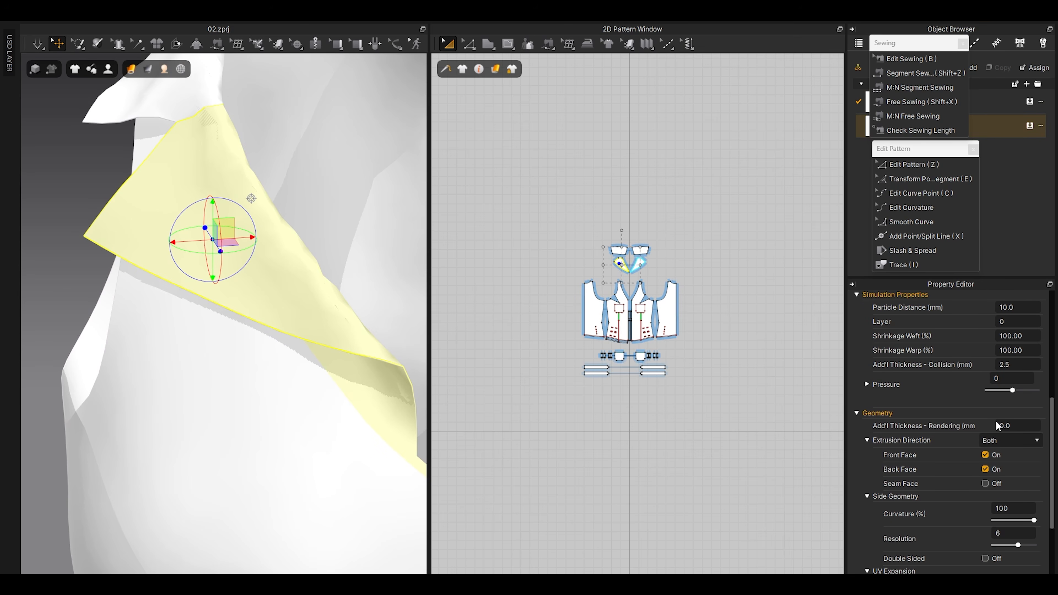
pyautogui.click(1019, 425)
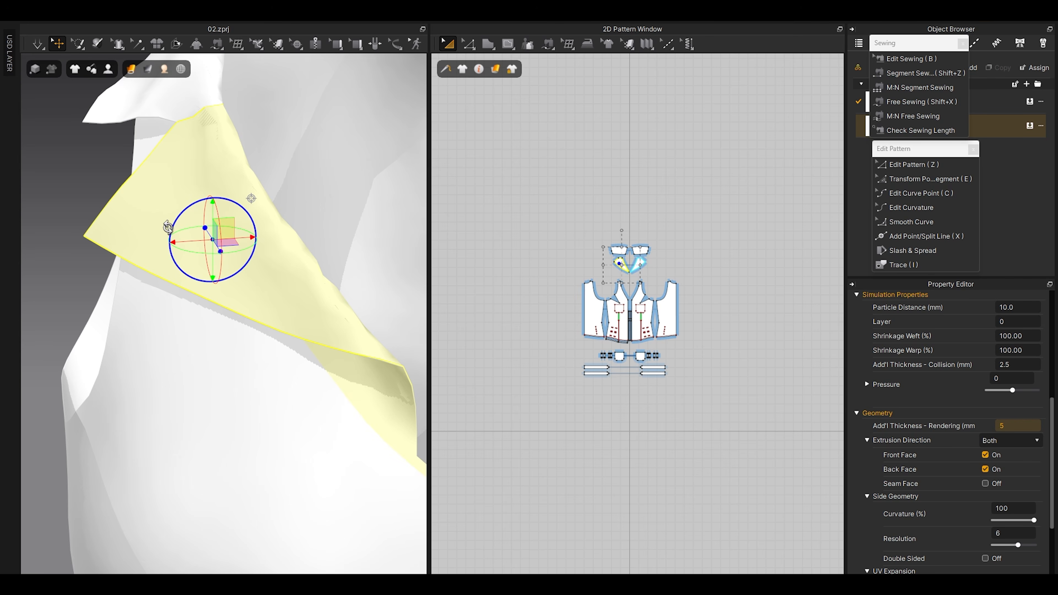
pyautogui.press('Return')
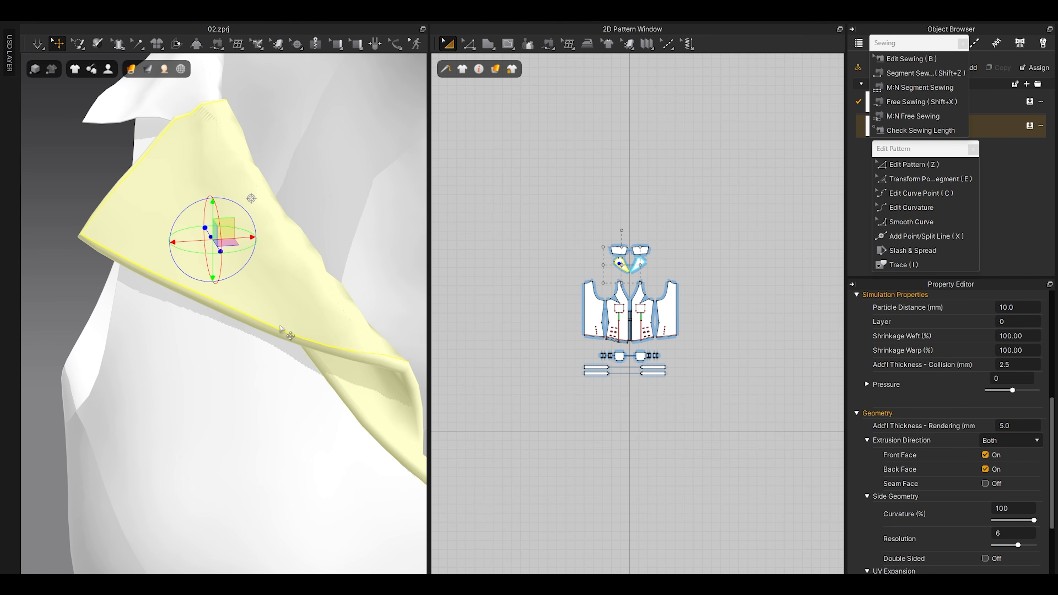
# Step: Compare the lapel in the Textured Surface and Thick Textured Surface garment rendering styles
pyautogui.moveTo(283, 311); pyautogui.dragTo(288, 337, button='middle')
pyautogui.click(105, 233)
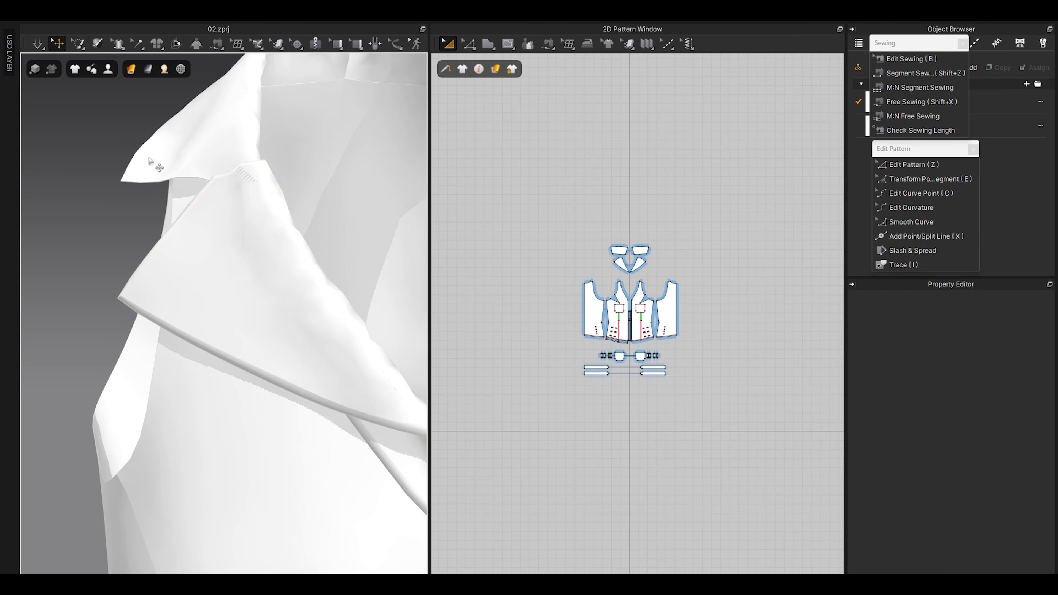
pyautogui.click(131, 69)
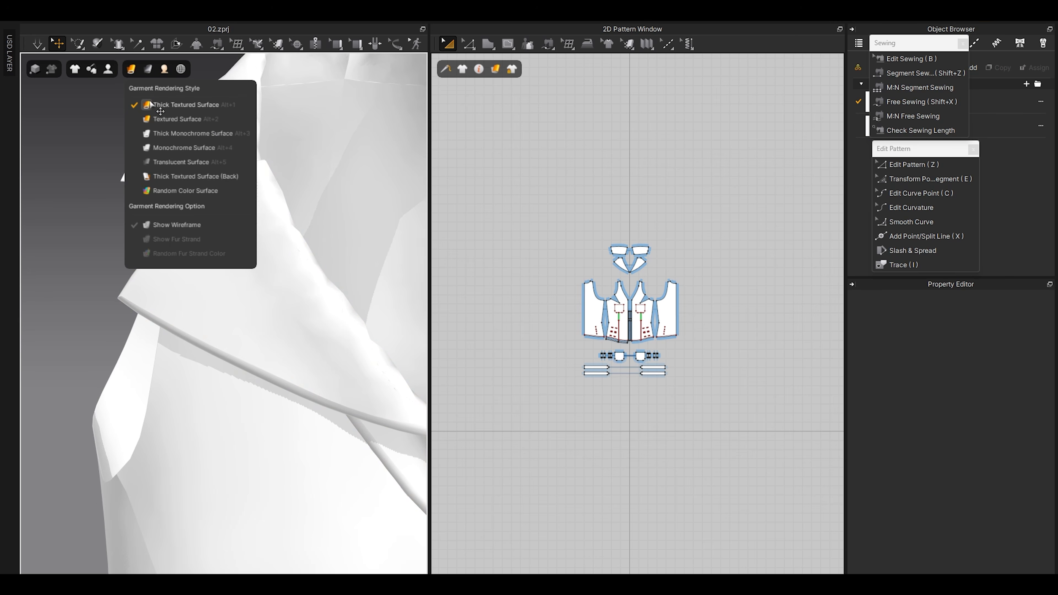
pyautogui.click(154, 118)
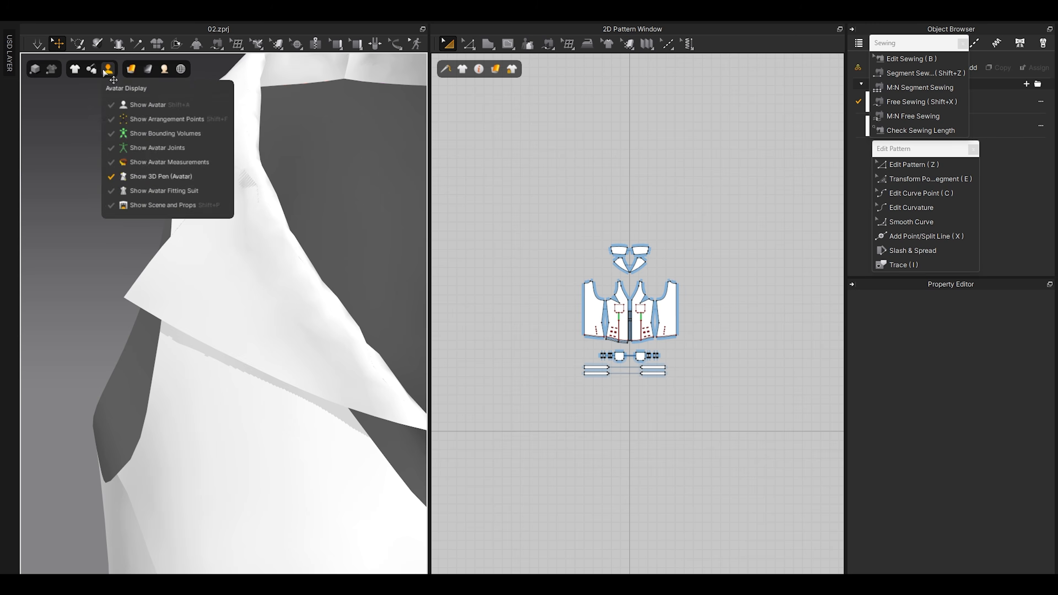
pyautogui.moveTo(131, 69)
pyautogui.click(145, 105)
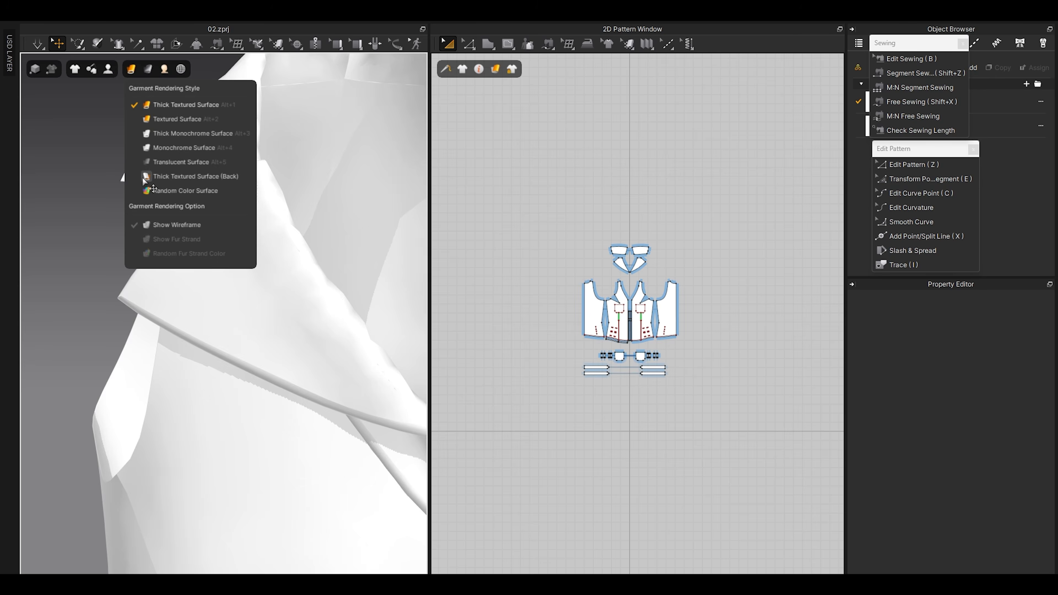
# Step: Simulate the garment while pulling the front lapel into position, and check how it lies
pyautogui.scroll(-5, 194, 324)
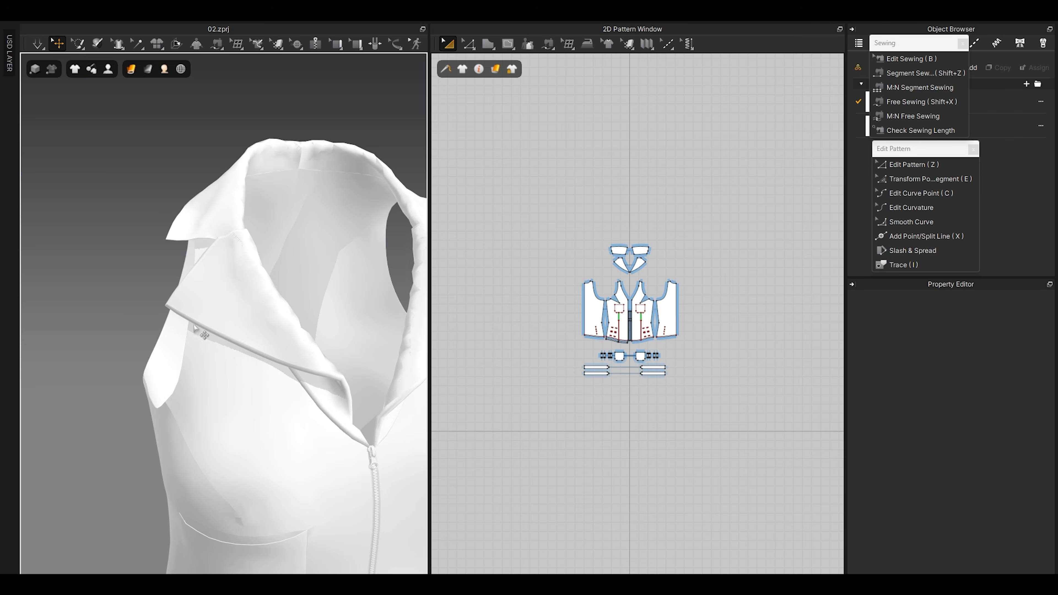
pyautogui.moveTo(229, 350); pyautogui.dragTo(213, 352, button='right')
pyautogui.press('space')
pyautogui.moveTo(245, 330); pyautogui.dragTo(252, 314)
pyautogui.press('space')
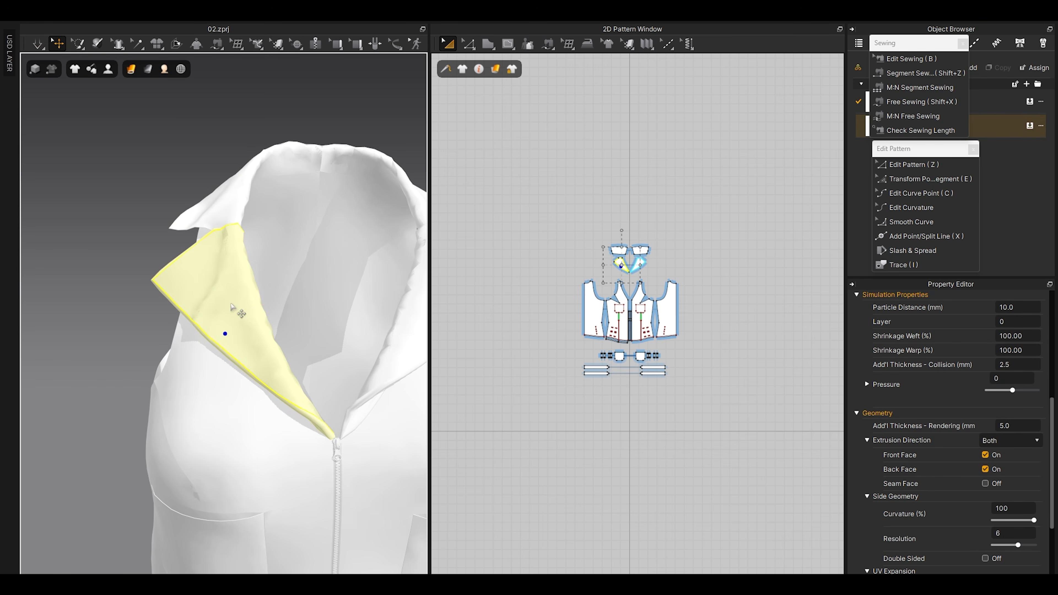
pyautogui.click(231, 303)
pyautogui.moveTo(203, 369); pyautogui.dragTo(247, 375, button='right')
pyautogui.scroll(4, 248, 388)
pyautogui.moveTo(191, 430); pyautogui.dragTo(203, 418, button='right')
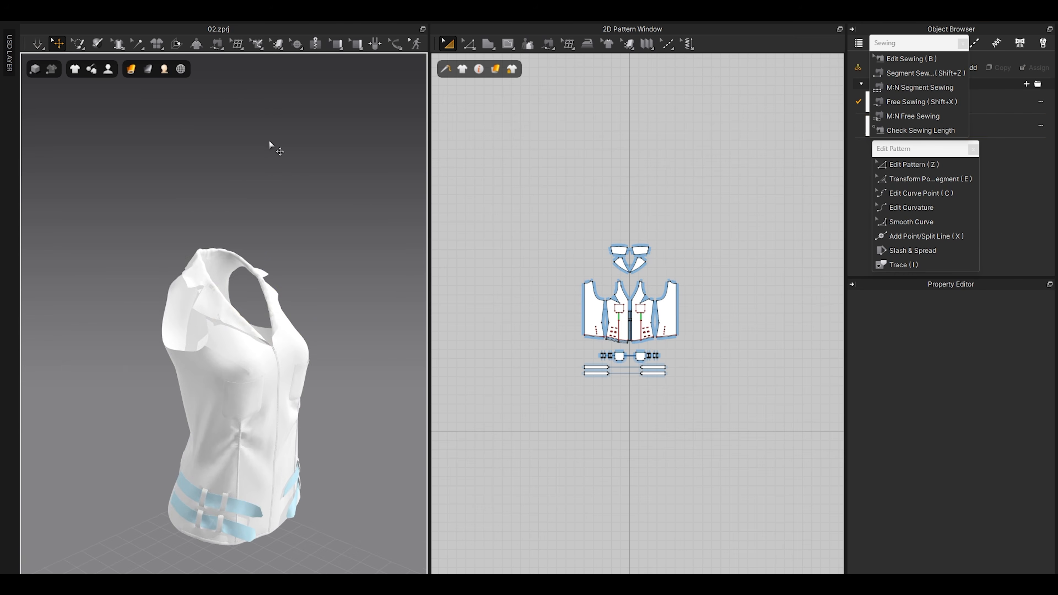
# Step: Set the additional rendering thickness of all patterns to 1 mm and check the vest's front, pocket and zipper in 3D
pyautogui.hotkey('ctrl', 'a')
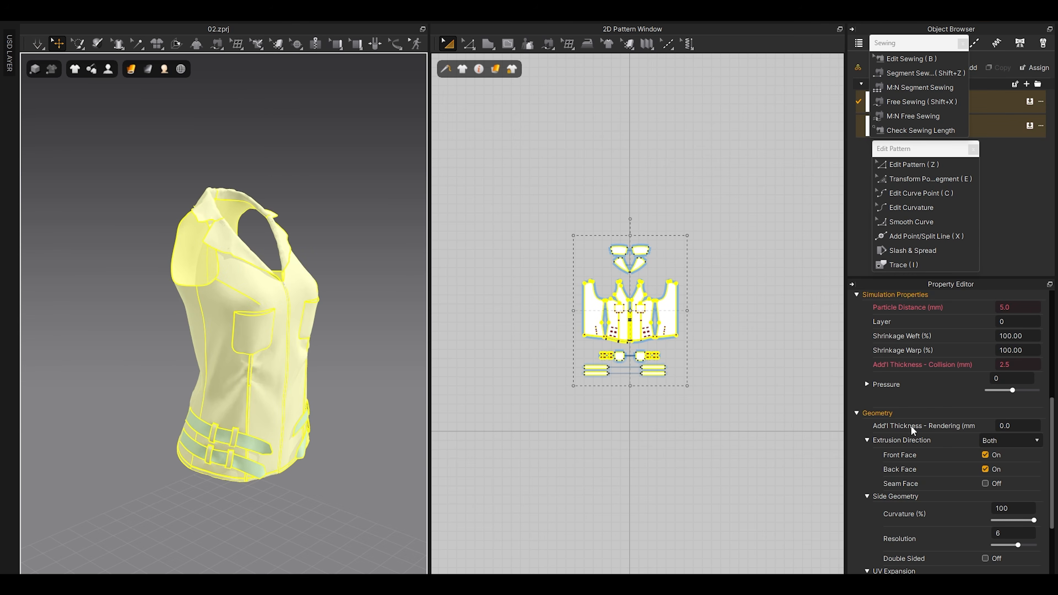
pyautogui.click(1014, 424)
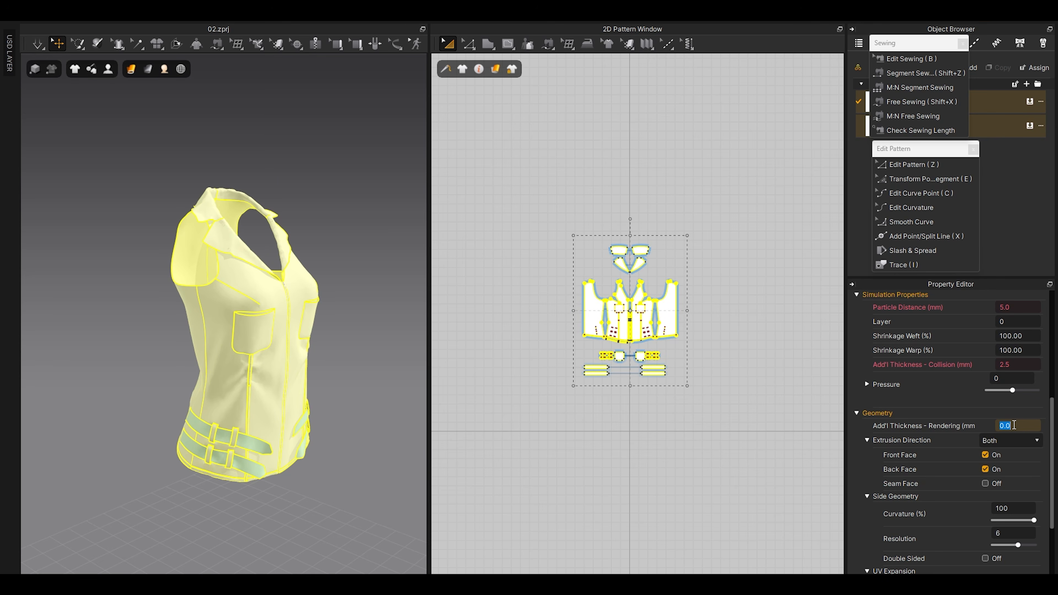
pyautogui.press('Return')
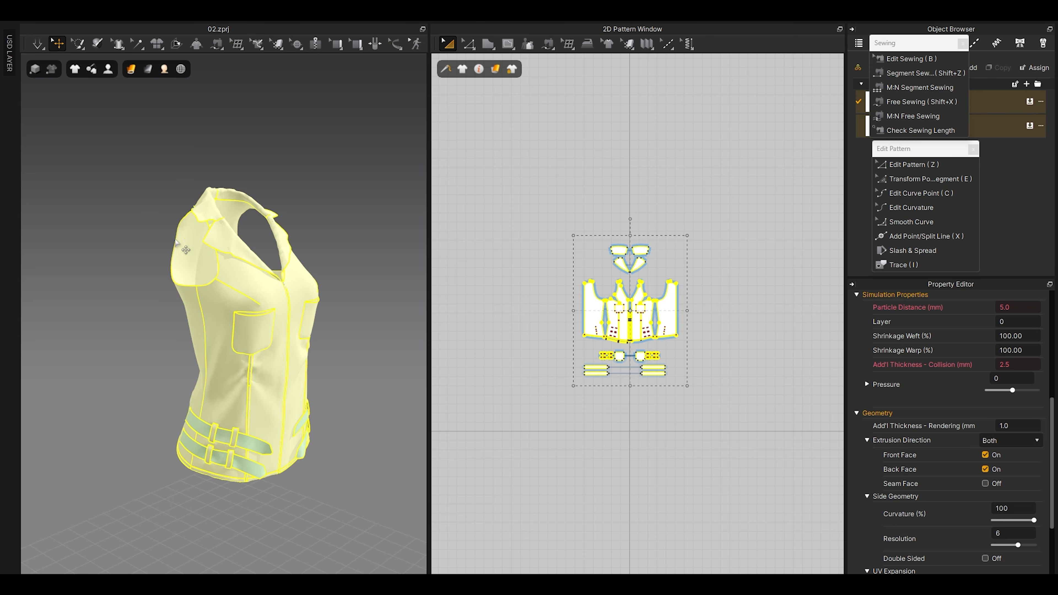
pyautogui.click(361, 320)
pyautogui.scroll(3, 266, 318)
pyautogui.moveTo(267, 317); pyautogui.dragTo(209, 318, button='right')
pyautogui.moveTo(221, 373); pyautogui.dragTo(239, 362, button='right')
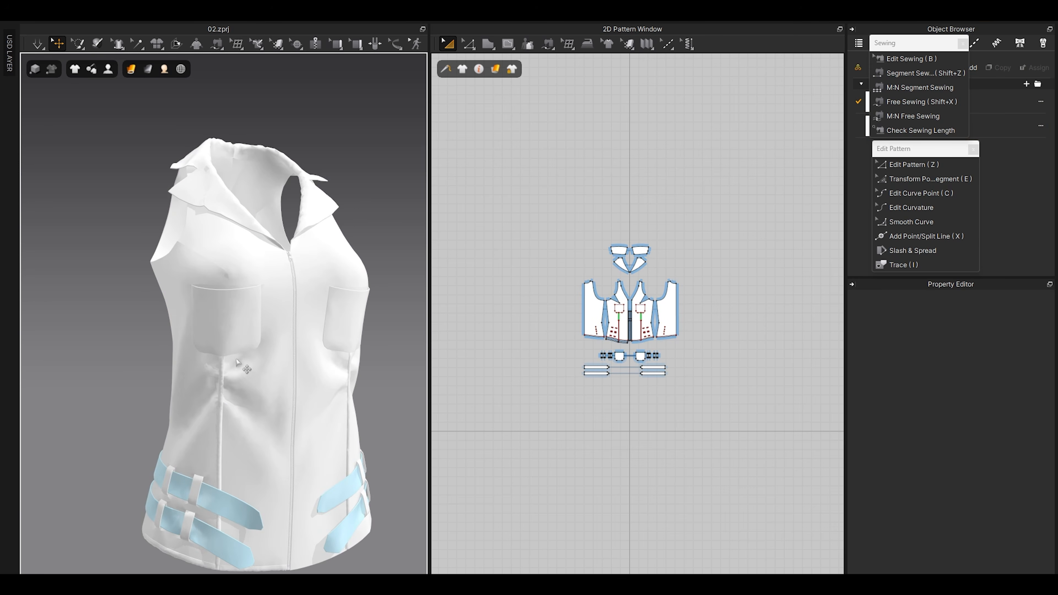
pyautogui.scroll(5, 286, 344)
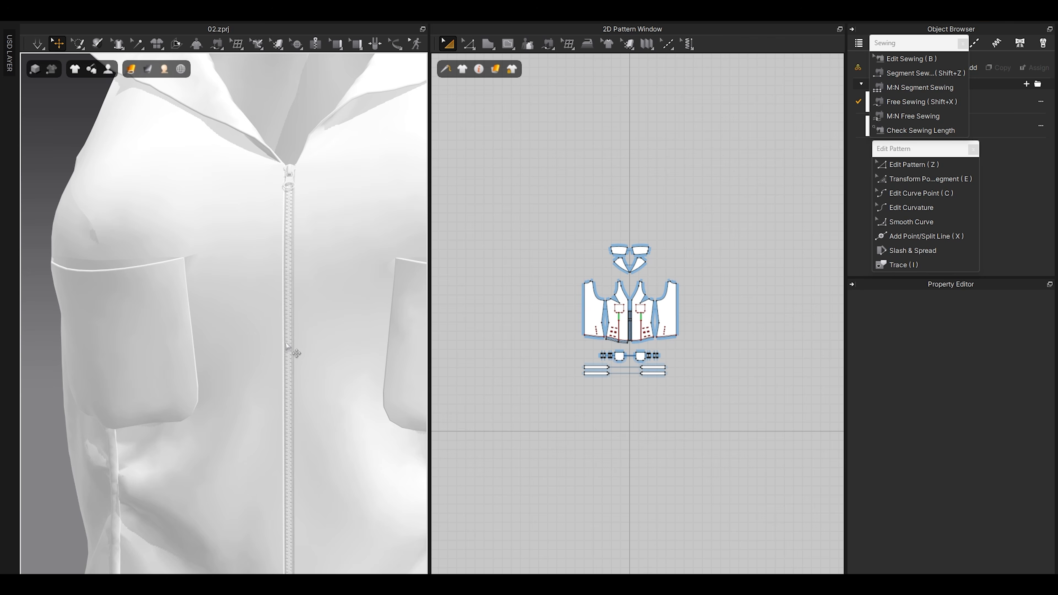
pyautogui.scroll(4, 286, 344)
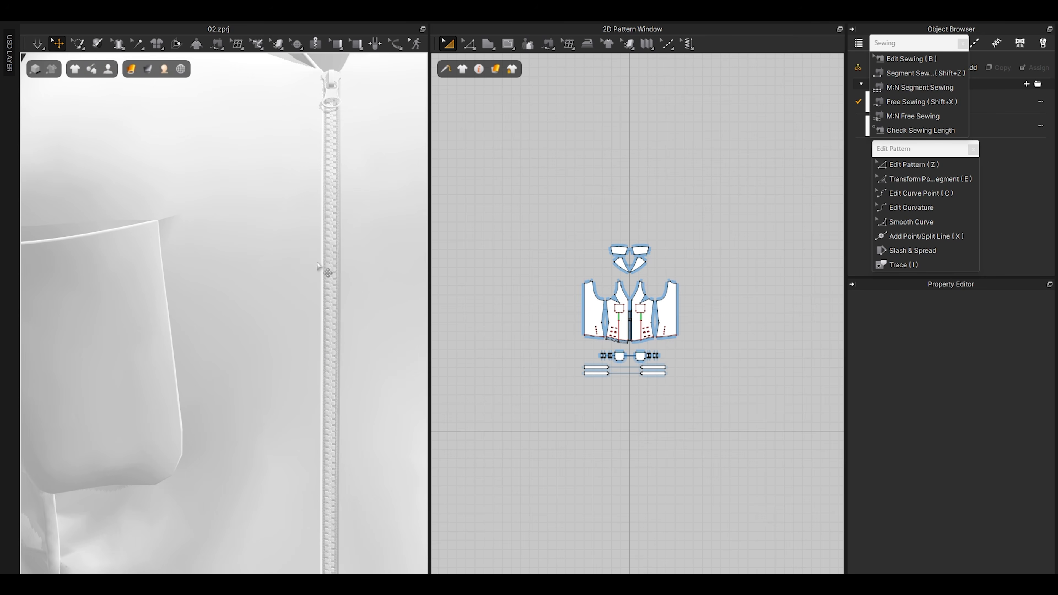
# Step: Set the additional rendering thickness of both chest pockets, the hem belt straps, the collar and the lapels to 0 mm
pyautogui.moveTo(345, 345); pyautogui.dragTo(317, 305, button='middle')
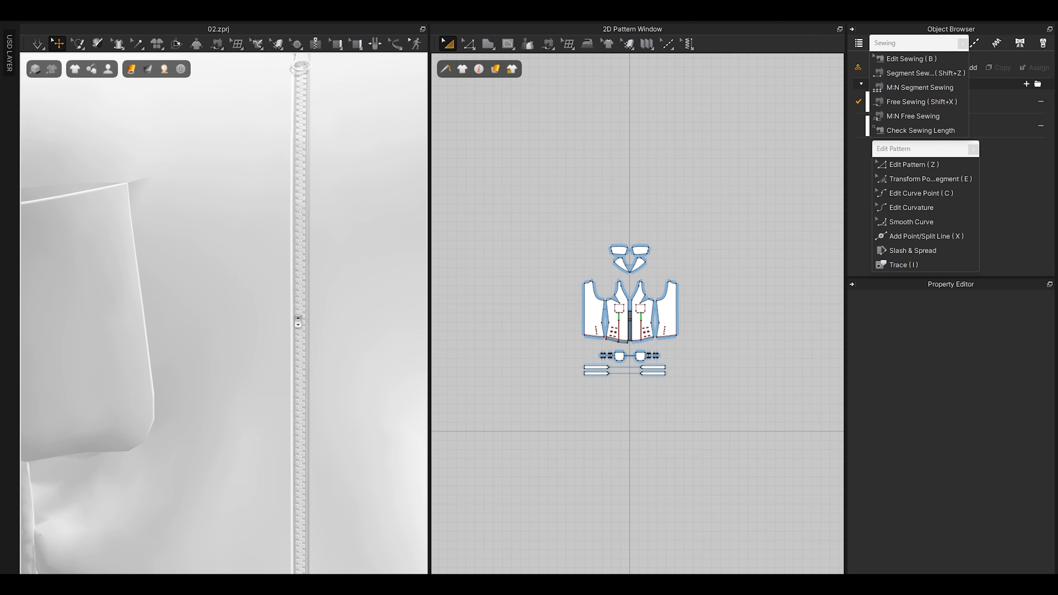
pyautogui.scroll(-6, 299, 317)
pyautogui.scroll(1, 256, 356)
pyautogui.moveTo(225, 324)
pyautogui.mouseDown(button='right')
pyautogui.moveTo(255, 356)
pyautogui.moveTo(218, 333)
pyautogui.moveTo(183, 355)
pyautogui.moveTo(224, 344)
pyautogui.mouseUp(button='right')
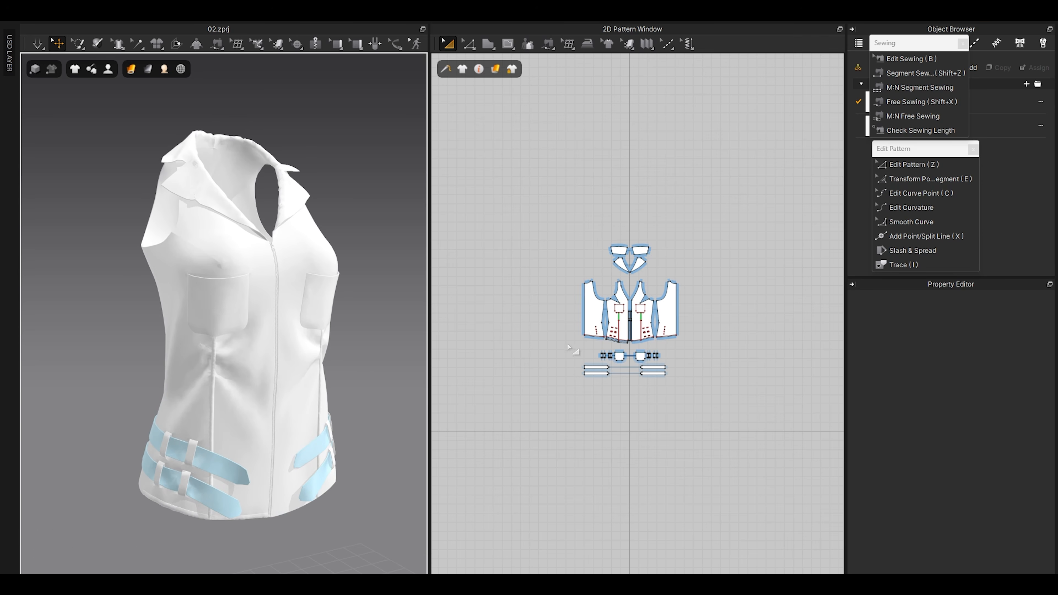
pyautogui.click(231, 318)
pyautogui.keyDown('shift'); pyautogui.click(320, 305); pyautogui.keyUp('shift')
pyautogui.scroll(5, 277, 327)
pyautogui.moveTo(262, 278); pyautogui.dragTo(240, 233, button='middle')
pyautogui.keyDown('shift'); pyautogui.click(223, 355); pyautogui.keyUp('shift')
pyautogui.keyDown('shift'); pyautogui.click(216, 399); pyautogui.keyUp('shift')
pyautogui.keyDown('shift'); pyautogui.click(347, 394); pyautogui.keyUp('shift')
pyautogui.keyDown('shift'); pyautogui.click(343, 347); pyautogui.keyUp('shift')
pyautogui.scroll(-5, 261, 203)
pyautogui.keyDown('shift'); pyautogui.click(265, 189); pyautogui.keyUp('shift')
pyautogui.keyDown('shift'); pyautogui.click(345, 174); pyautogui.keyUp('shift')
pyautogui.keyDown('shift'); pyautogui.click(366, 98); pyautogui.keyUp('shift')
pyautogui.keyDown('shift'); pyautogui.click(232, 104); pyautogui.keyUp('shift')
pyautogui.scroll(-3, 355, 216)
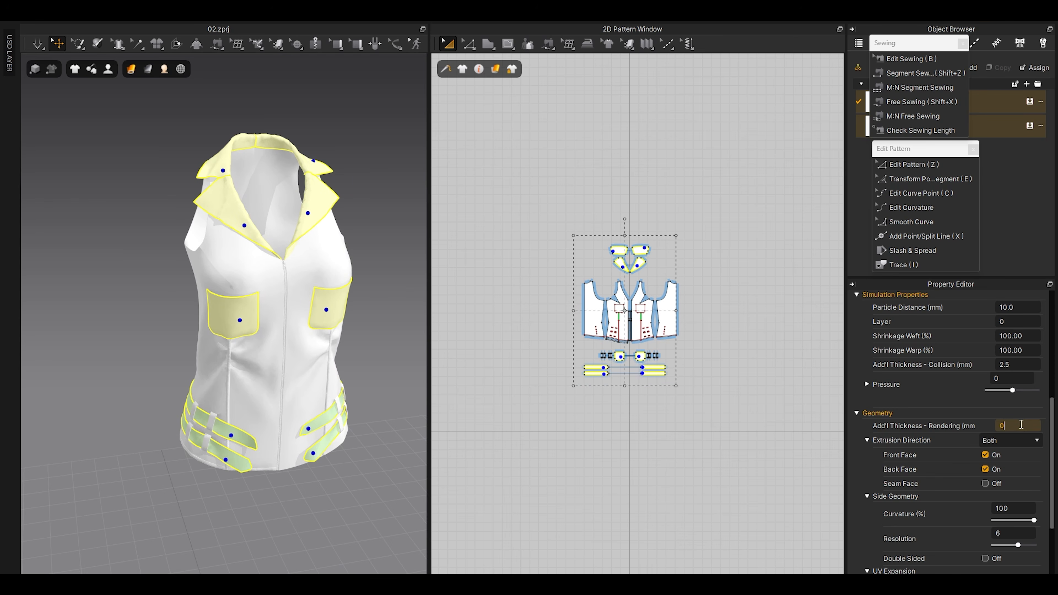
pyautogui.click(618, 493)
# Step: Set the additional rendering thickness of the narrow vertical strips below both chest pockets to 0 mm
pyautogui.scroll(5, 296, 377)
pyautogui.moveTo(299, 395); pyautogui.dragTo(269, 380, button='right')
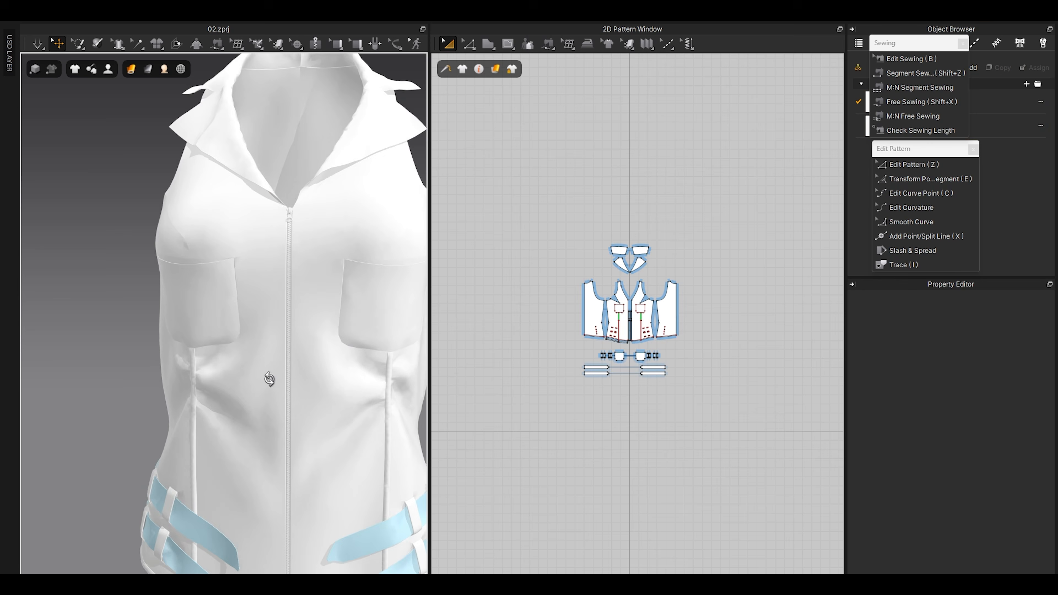
pyautogui.scroll(2, 271, 396)
pyautogui.moveTo(273, 401); pyautogui.dragTo(256, 361, button='middle')
pyautogui.moveTo(256, 361); pyautogui.dragTo(309, 366, button='right')
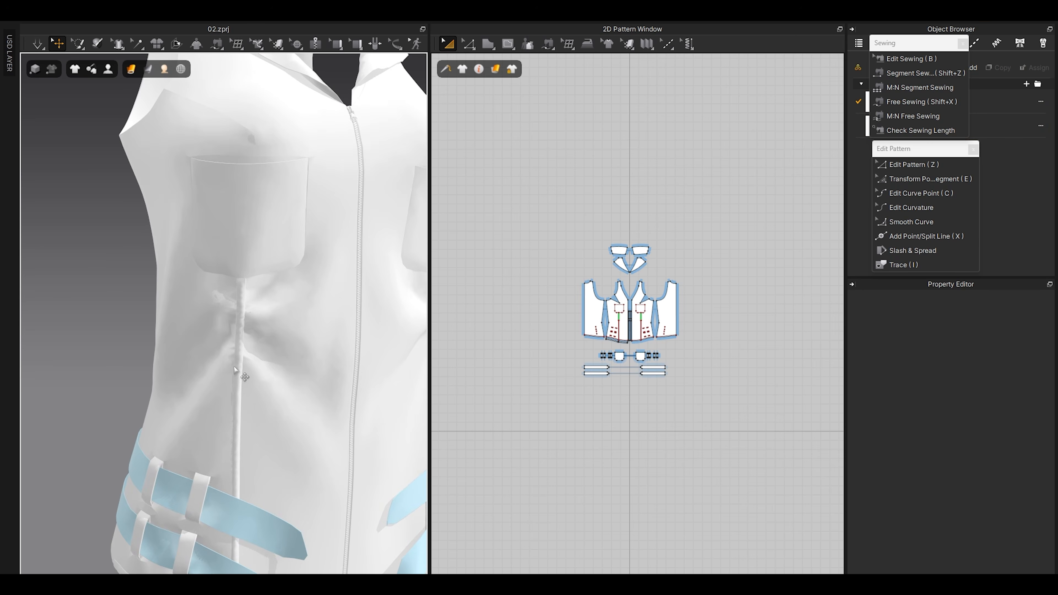
pyautogui.click(242, 376)
pyautogui.scroll(-5, 233, 334)
pyautogui.keyDown('shift'); pyautogui.click(232, 302); pyautogui.keyUp('shift')
pyautogui.moveTo(344, 341); pyautogui.dragTo(255, 341, button='middle')
pyautogui.keyDown('shift'); pyautogui.click(290, 316); pyautogui.keyUp('shift')
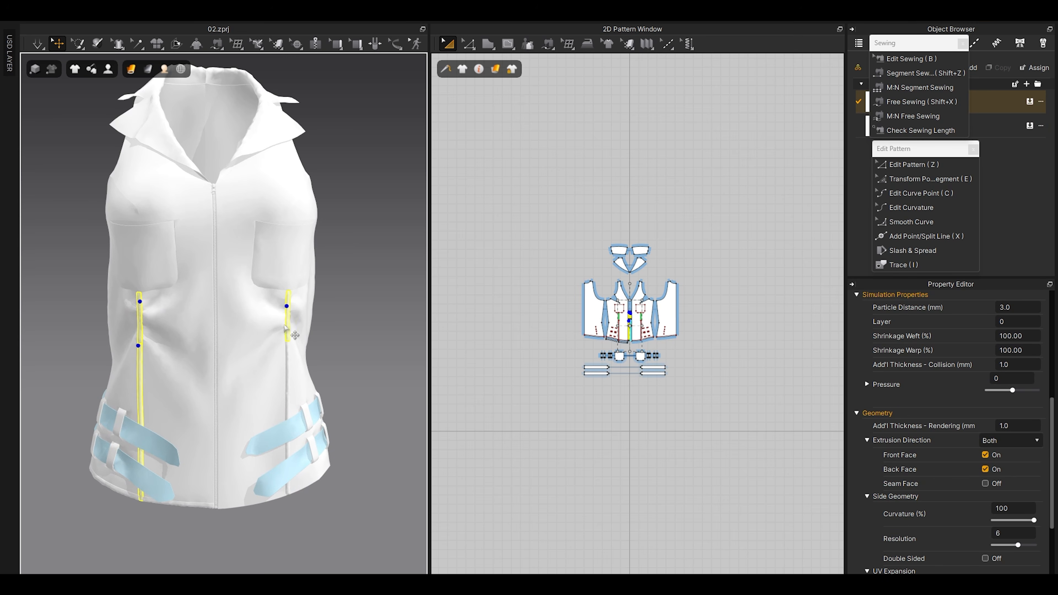
pyautogui.keyDown('shift'); pyautogui.click(294, 362); pyautogui.keyUp('shift')
pyautogui.click(1018, 424)
pyautogui.write('0')
pyautogui.press('Return')
pyautogui.click(708, 425)
# Step: Examine the back pattern's side seam in 3D and its matching edge in the 2D pattern
pyautogui.scroll(3, 207, 312)
pyautogui.moveTo(207, 312); pyautogui.dragTo(234, 333, button='right')
pyautogui.moveTo(234, 332); pyautogui.dragTo(227, 293, button='middle')
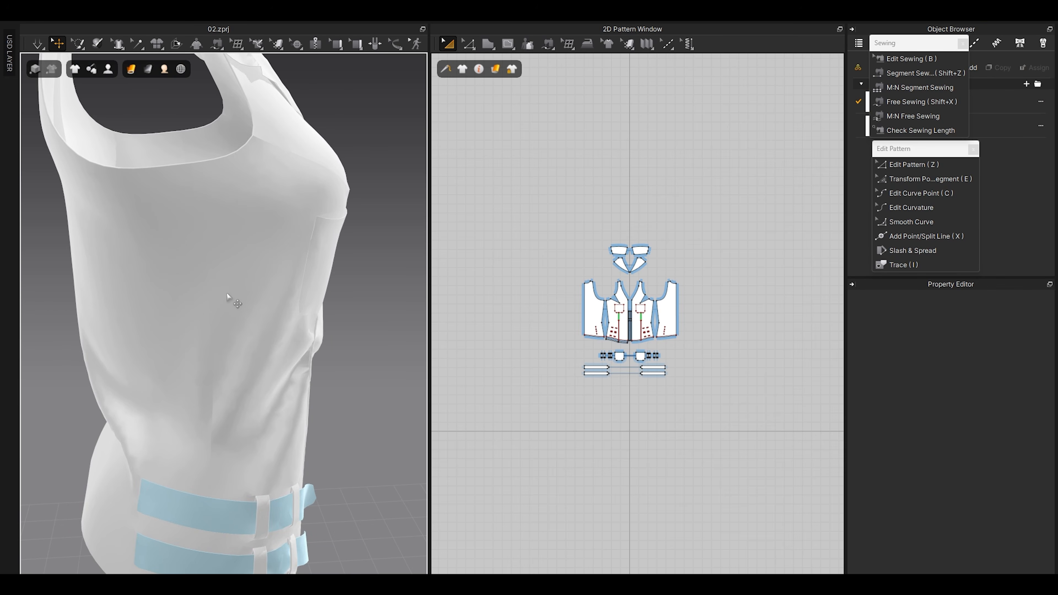
pyautogui.click(207, 303)
pyautogui.scroll(10, 590, 311)
pyautogui.scroll(3, 195, 205)
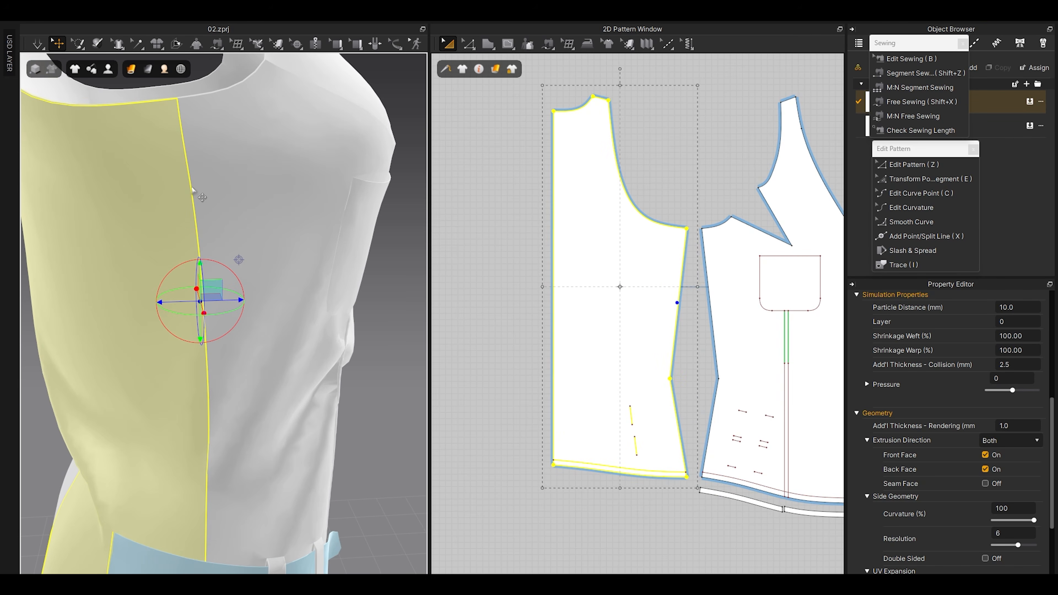
pyautogui.scroll(5, 698, 237)
pyautogui.press('z')
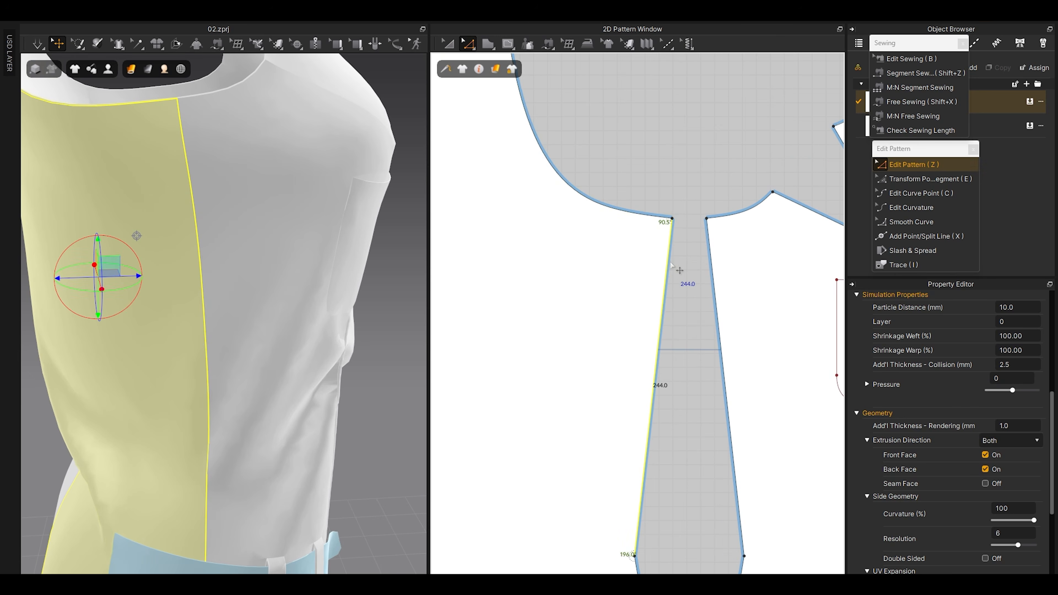
pyautogui.scroll(-5, 670, 262)
pyautogui.press('a')
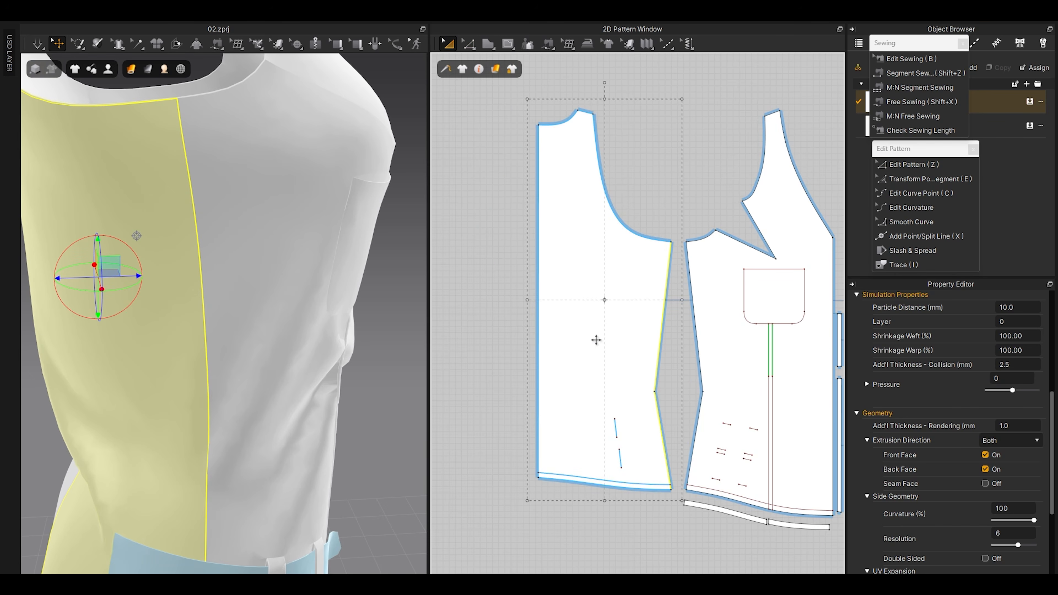
pyautogui.scroll(5, 598, 340)
pyautogui.press('z')
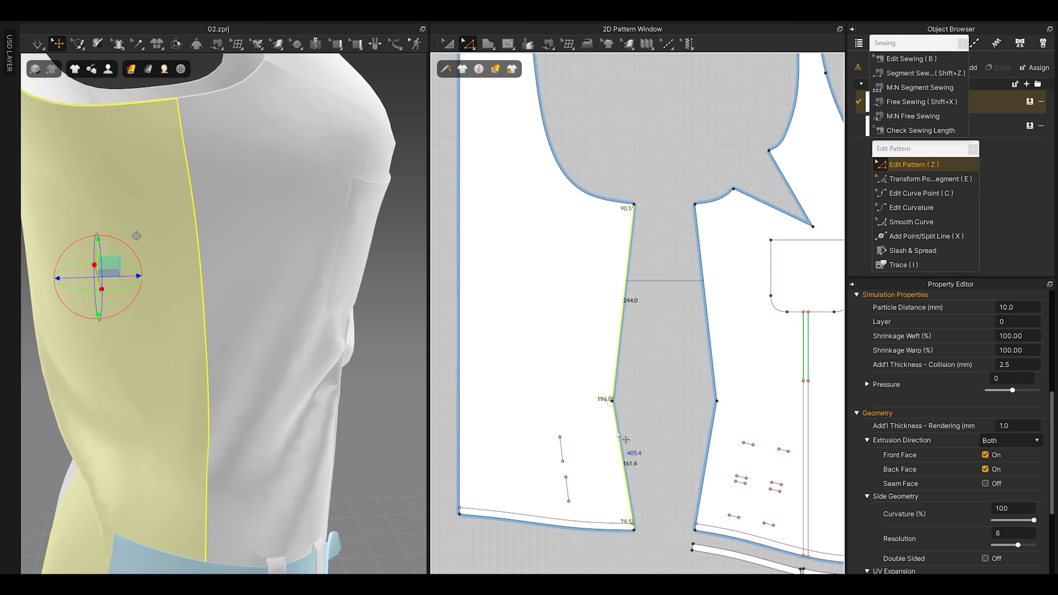
pyautogui.moveTo(600, 334); pyautogui.dragTo(610, 285, button='middle')
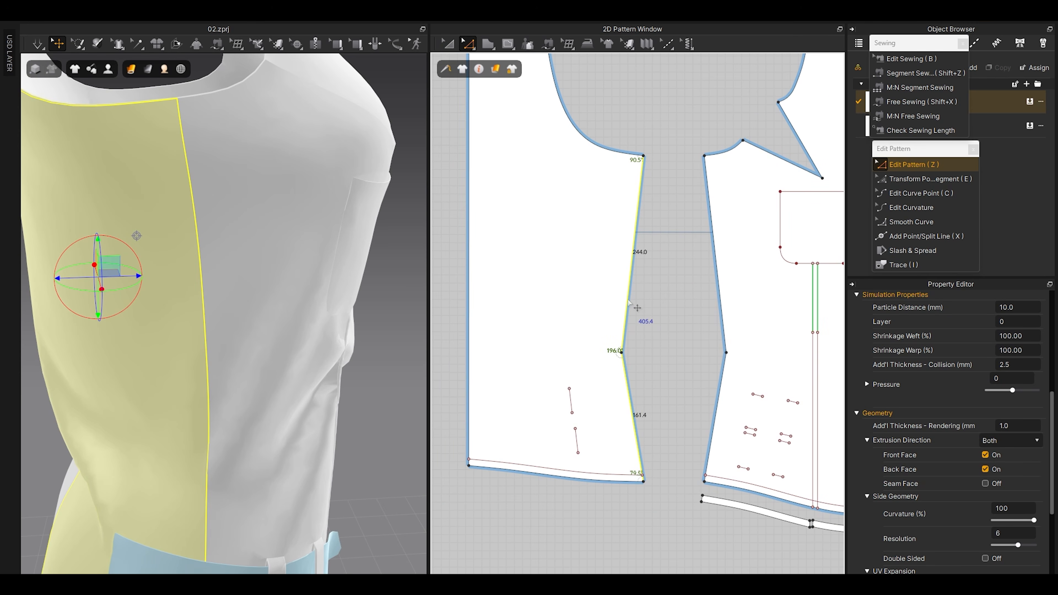
pyautogui.click(598, 473)
pyautogui.press('Escape')
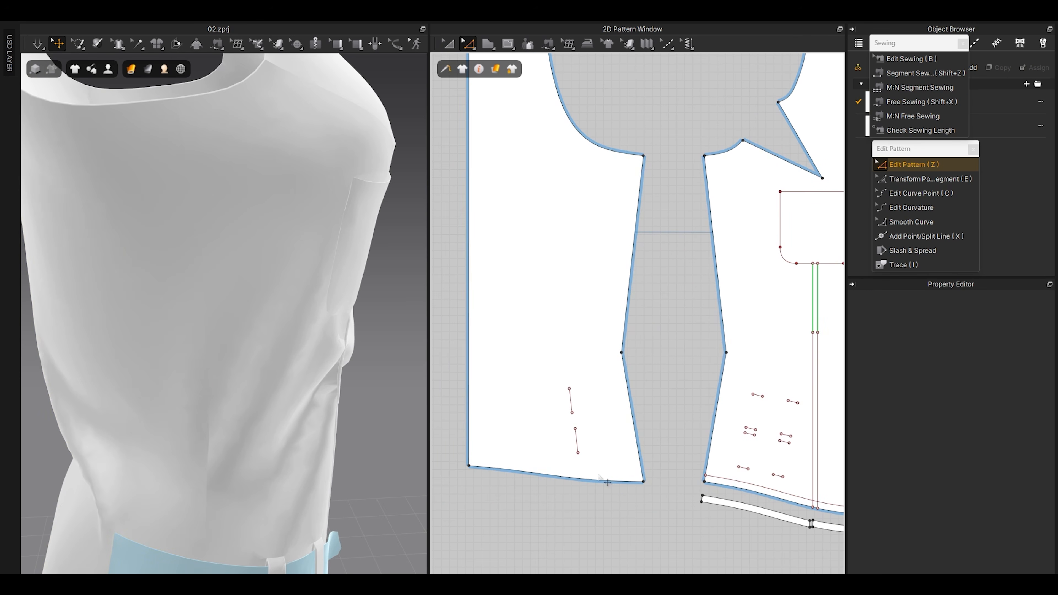
# Step: Try offsetting the back pattern's side seam edge as an internal line at 3 mm and check its position in 3D
pyautogui.click(630, 358)
pyautogui.rightClick(627, 327)
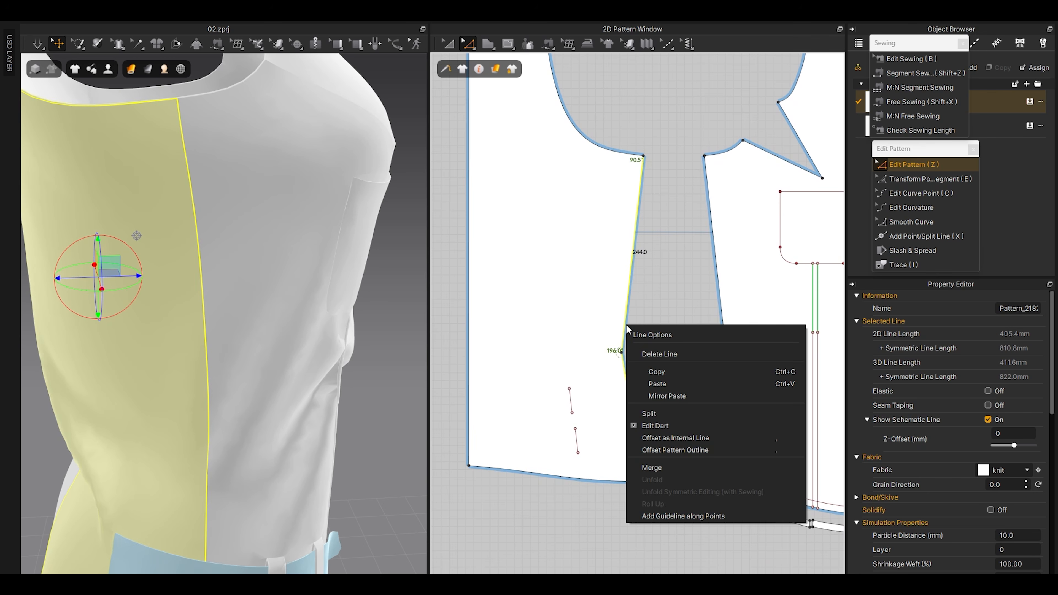
pyautogui.click(697, 437)
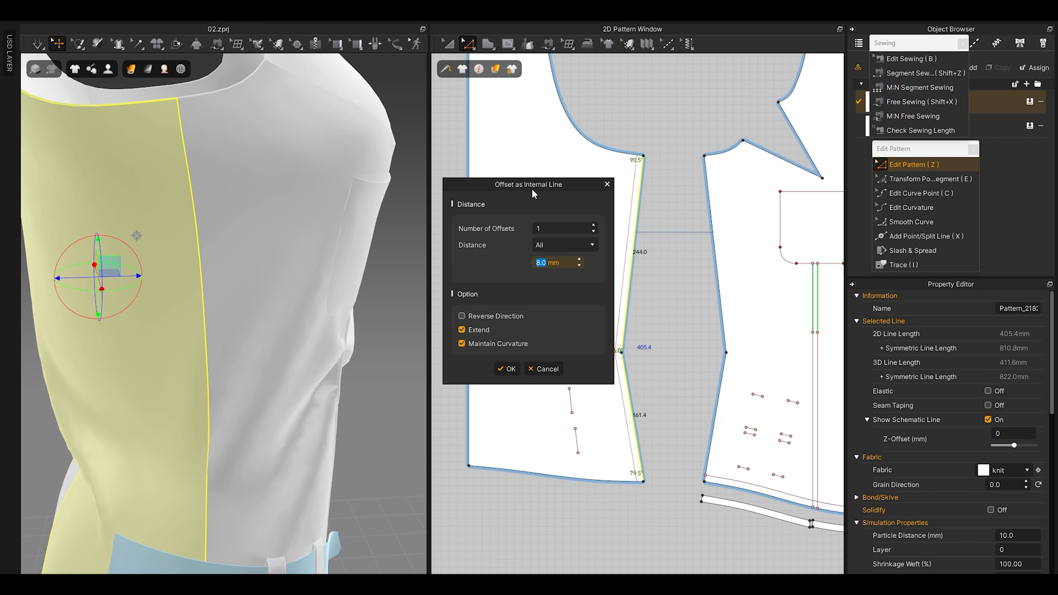
pyautogui.write('3')
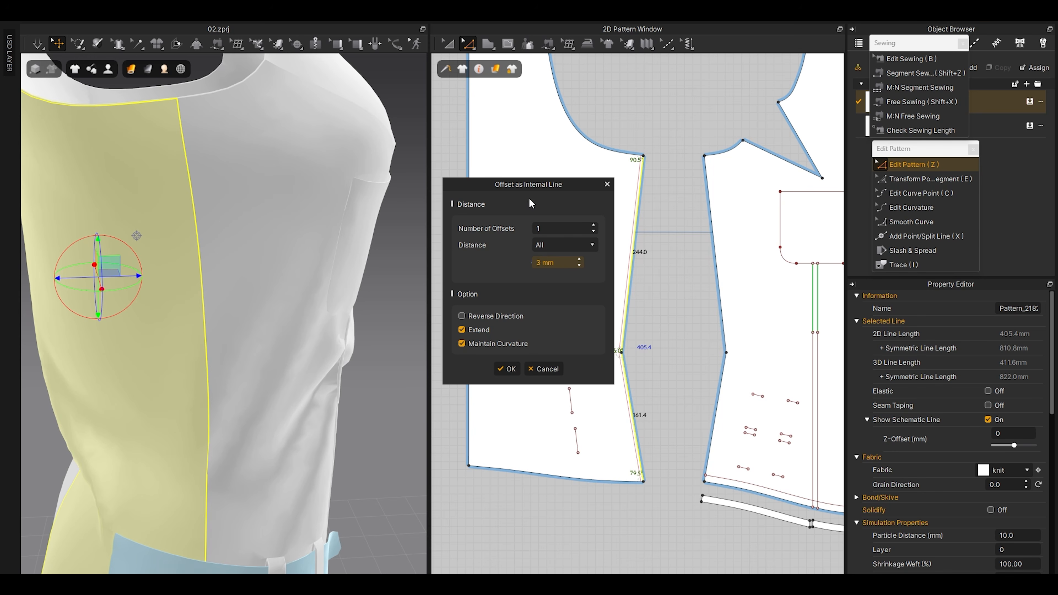
pyautogui.click(504, 369)
pyautogui.moveTo(257, 412); pyautogui.dragTo(258, 361, button='middle')
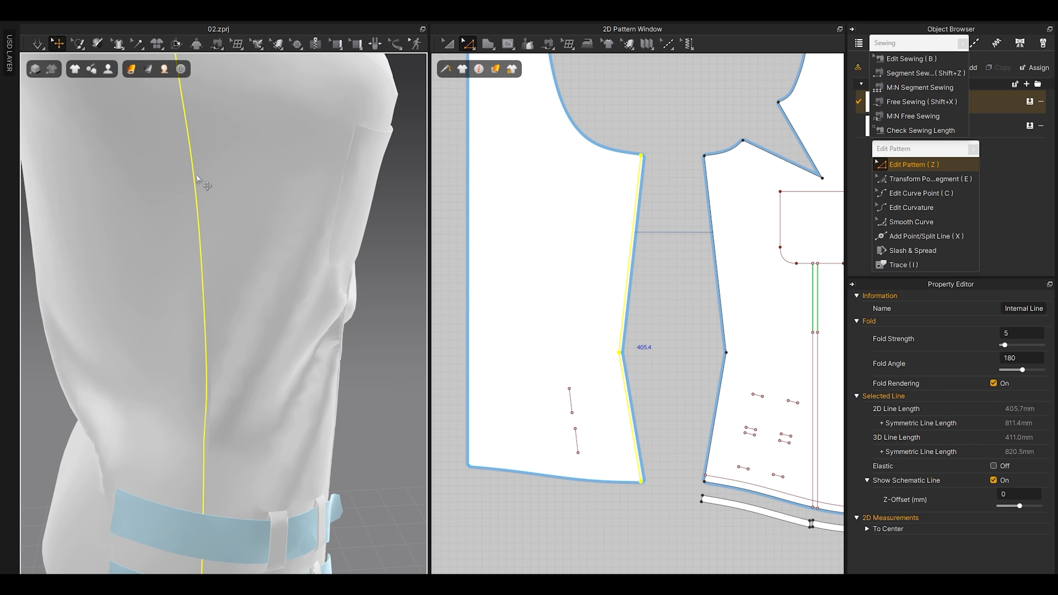
pyautogui.moveTo(198, 177); pyautogui.dragTo(204, 278, button='middle')
# Step: Try a 5 mm internal line offset along the back pattern's side seam, then undo it
pyautogui.click(624, 313)
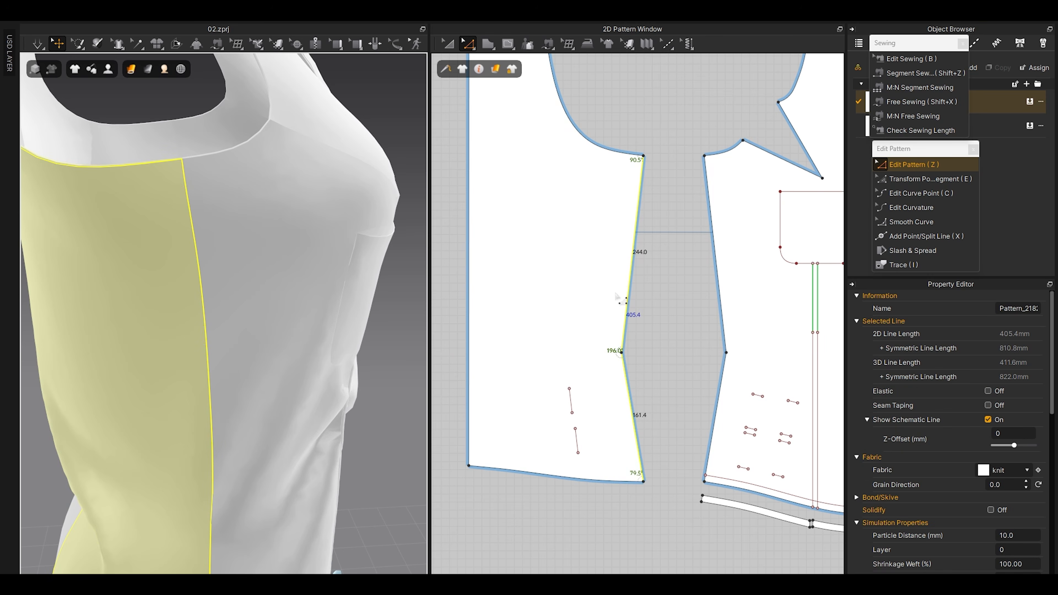
pyautogui.rightClick(629, 285)
pyautogui.click(650, 379)
pyautogui.write('4')
pyautogui.press('BackSpace')
pyautogui.write('5')
pyautogui.click(513, 371)
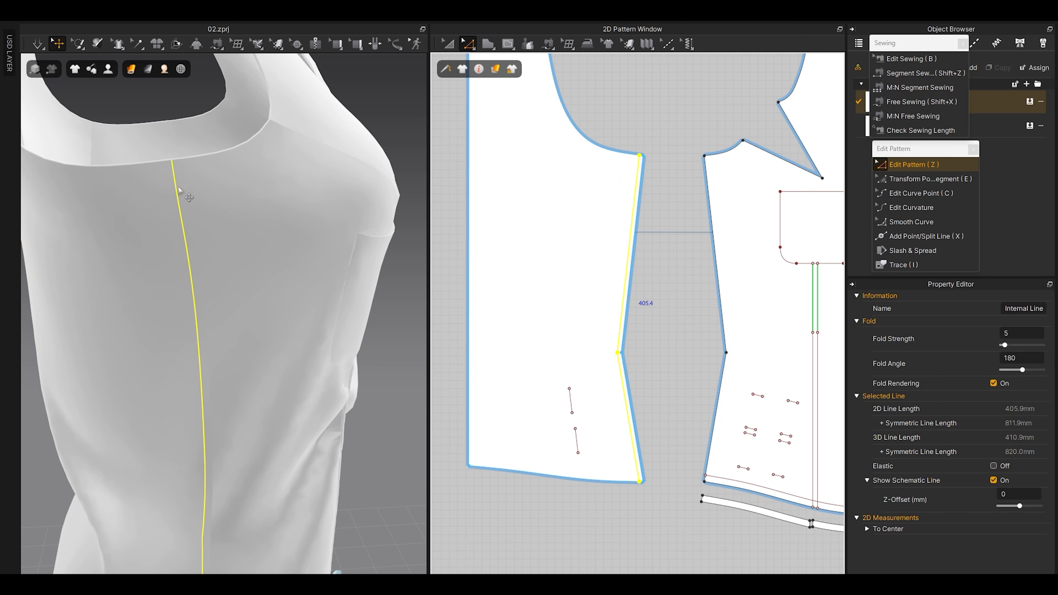
pyautogui.click(154, 204)
pyautogui.moveTo(189, 292); pyautogui.dragTo(199, 302, button='right')
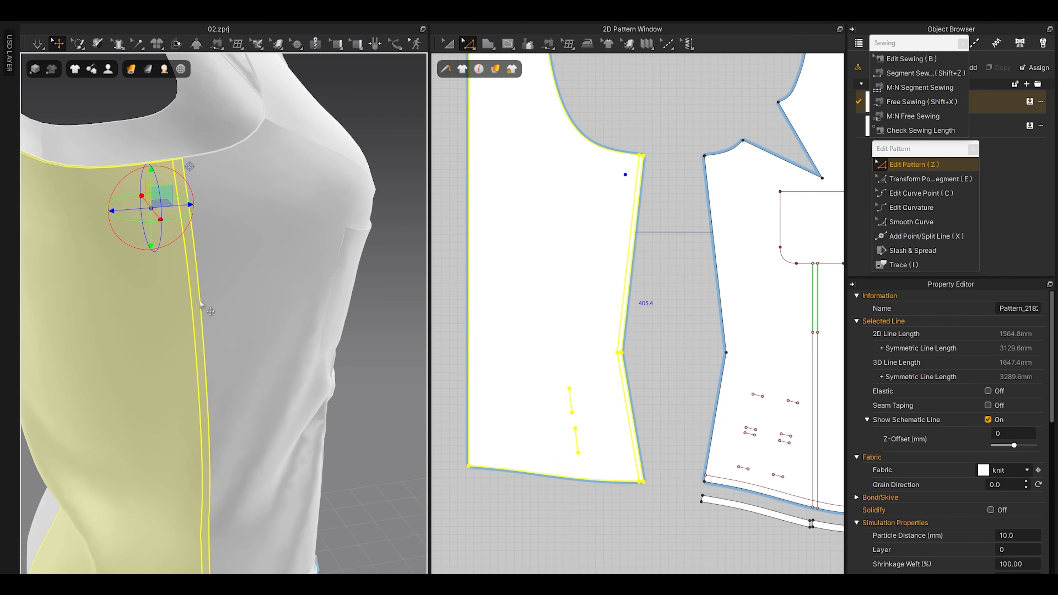
pyautogui.hotkey('ctrl', 'z')
# Step: Offset the back pattern's side seam edge as one internal line at about 3 mm
pyautogui.click(603, 356)
pyautogui.rightClick(623, 360)
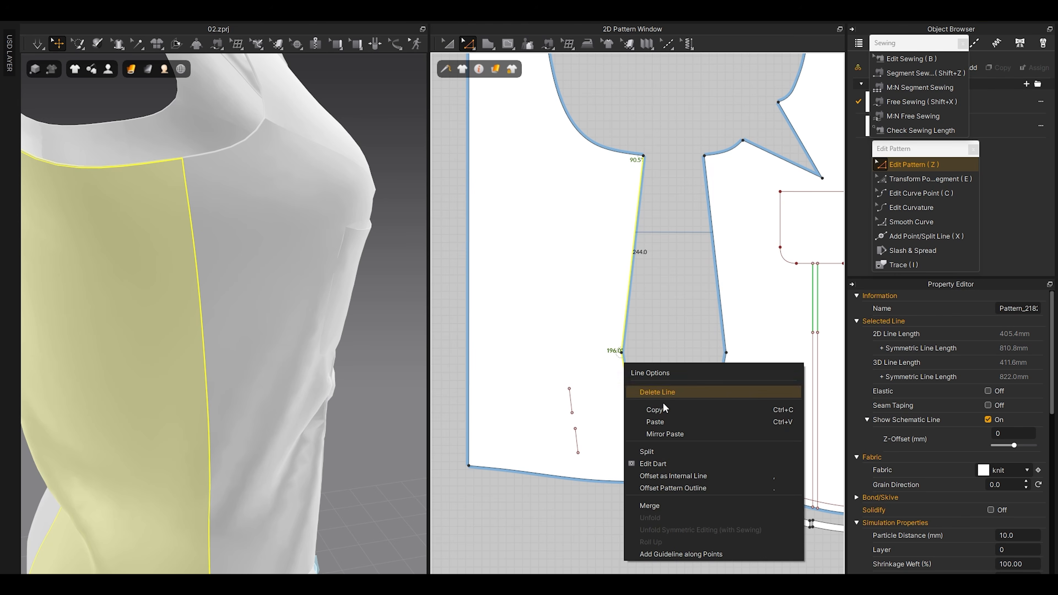
pyautogui.click(660, 474)
pyautogui.write('3')
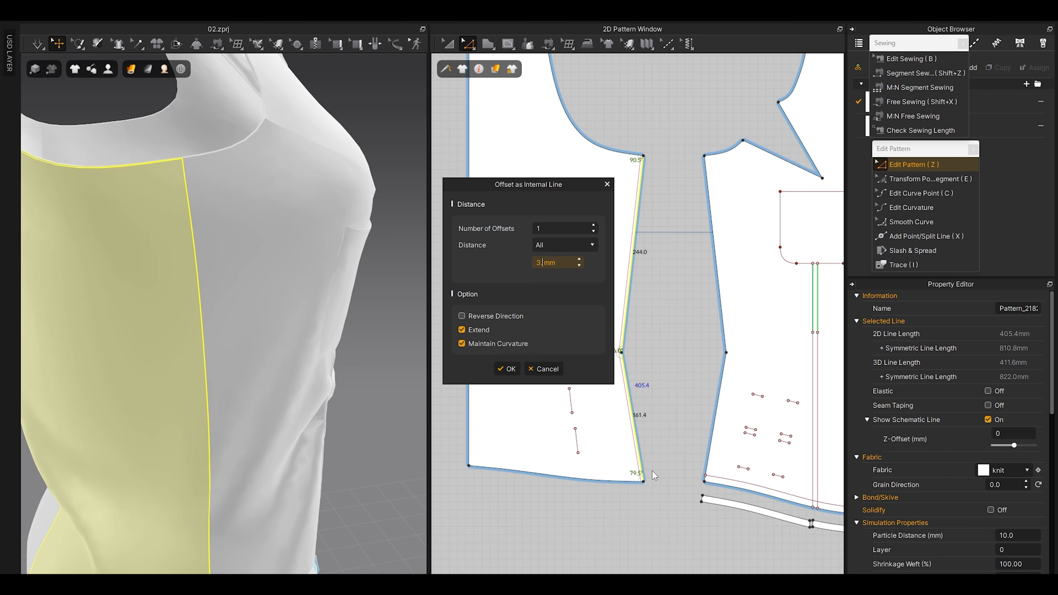
pyautogui.click(507, 369)
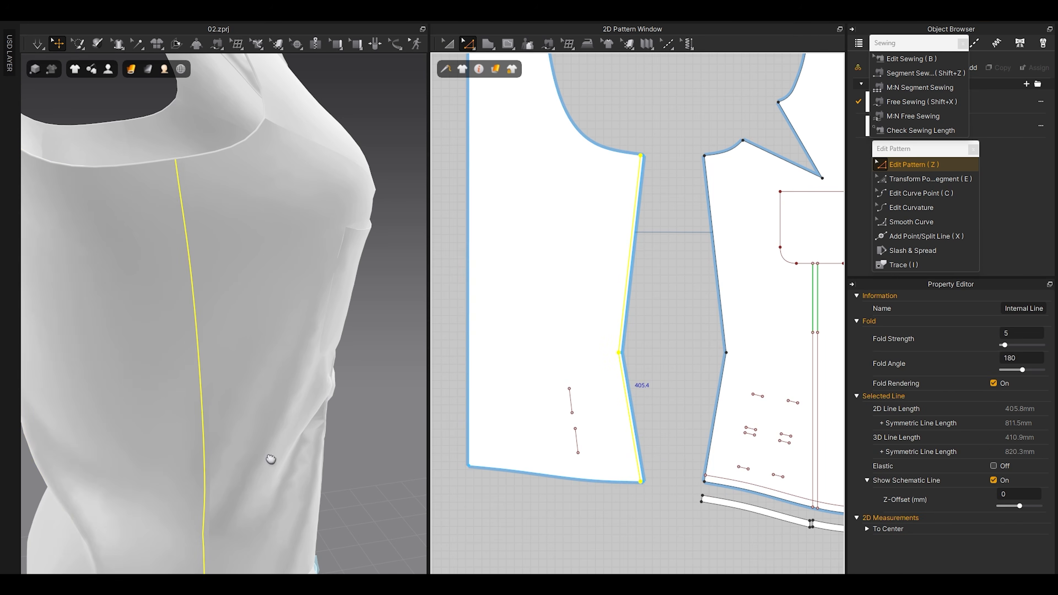
# Step: Cut and sew the back pattern along the internal line beside its side seam to make a narrow seam strip
pyautogui.scroll(-3, 271, 417)
pyautogui.click(192, 333)
pyautogui.scroll(5, 600, 279)
pyautogui.moveTo(719, 249); pyautogui.dragTo(702, 246, button='middle')
pyautogui.click(618, 458)
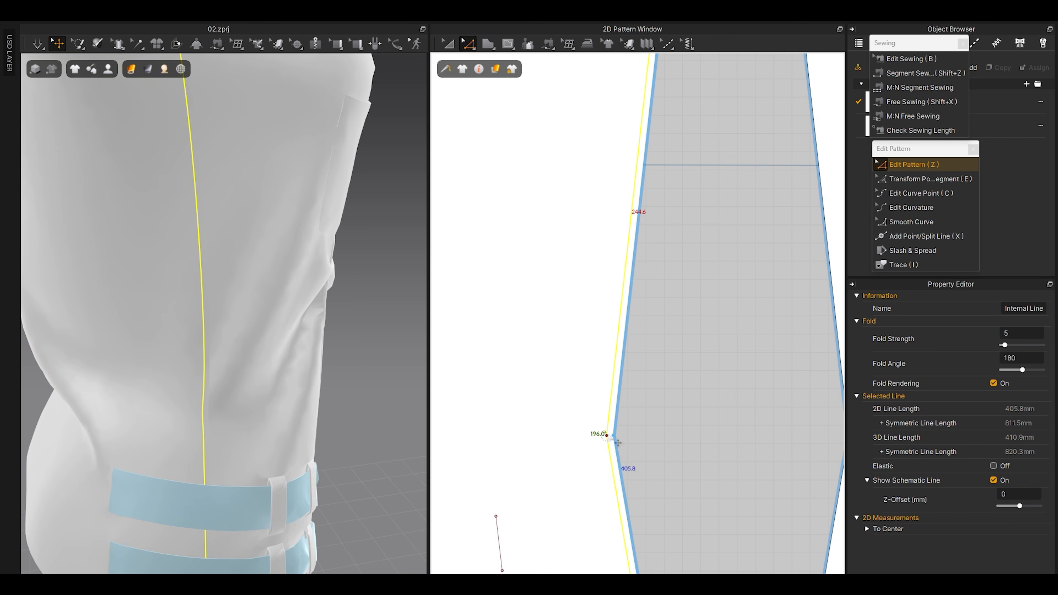
pyautogui.scroll(-3, 619, 460)
pyautogui.scroll(5, 604, 292)
pyautogui.rightClick(592, 143)
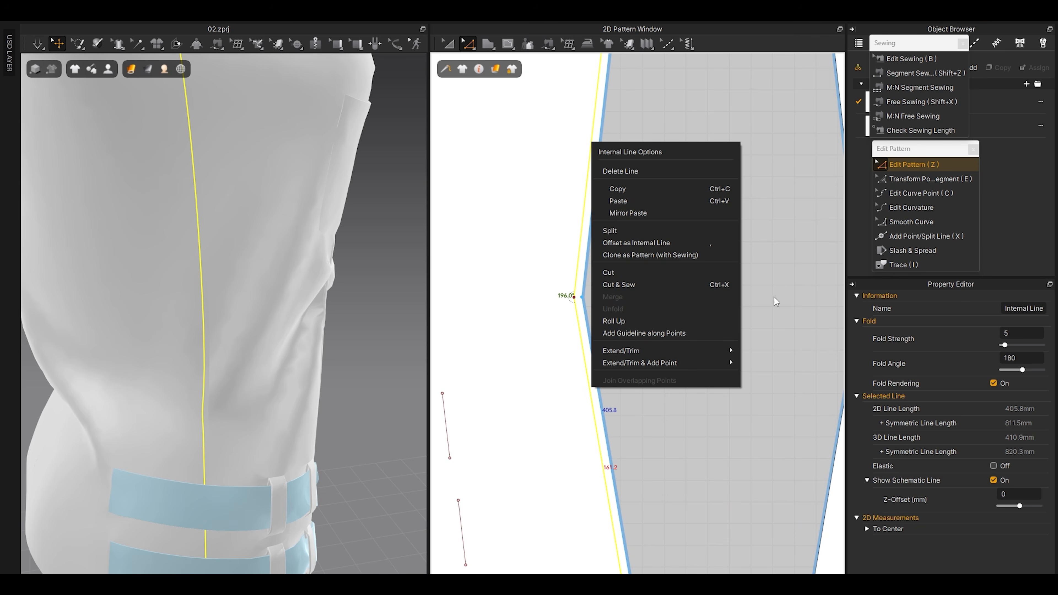
pyautogui.click(641, 284)
pyautogui.scroll(-2, 612, 286)
pyautogui.press('a')
# Step: Set the additional rendering thickness of the narrow side seam strip on the back to 0 mm
pyautogui.click(607, 286)
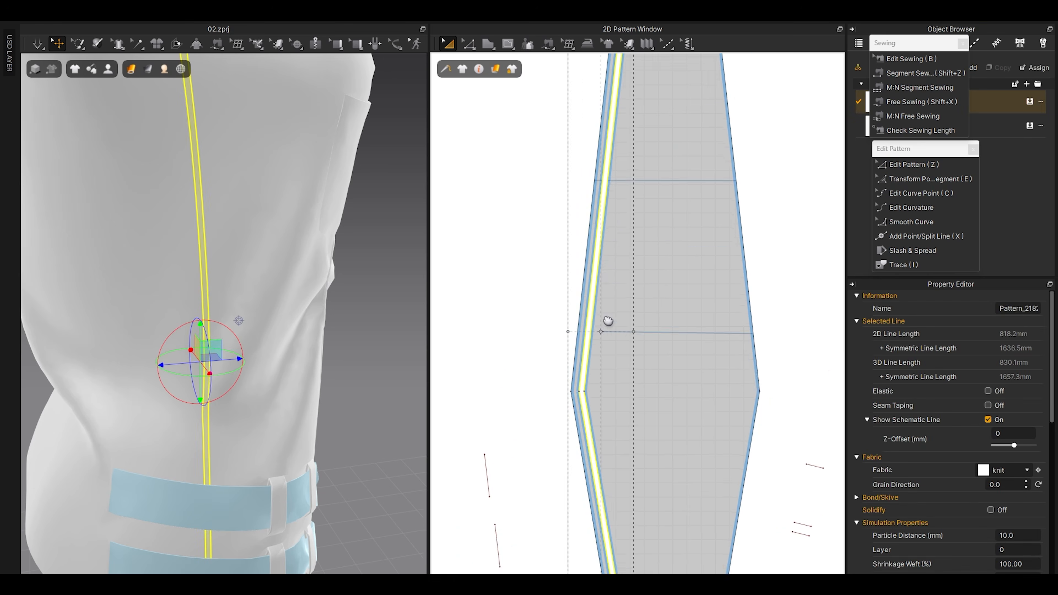
pyautogui.scroll(-4, 602, 251)
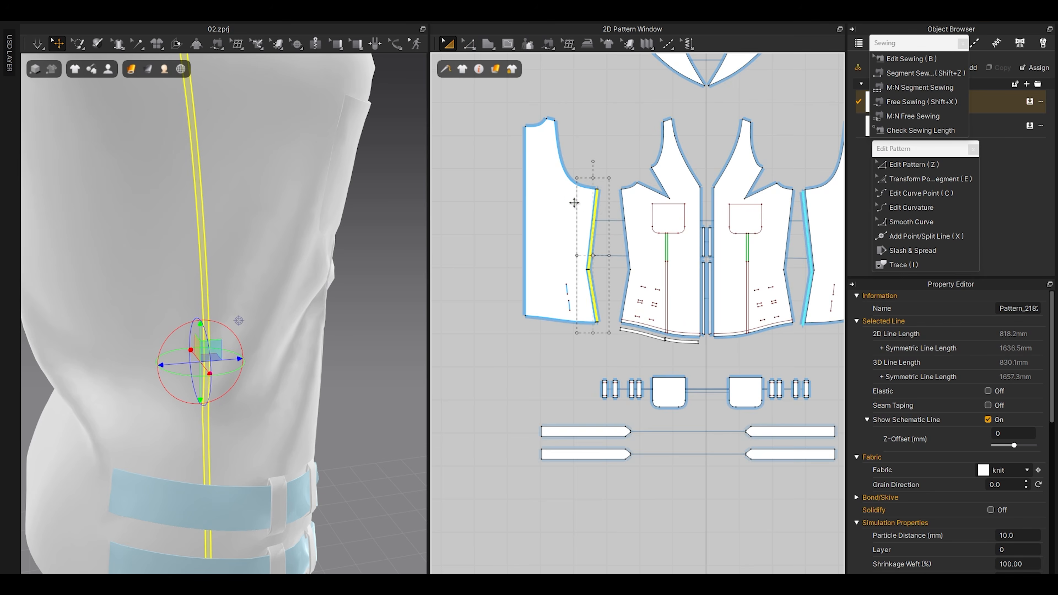
pyautogui.scroll(-2, 602, 251)
pyautogui.click(583, 250)
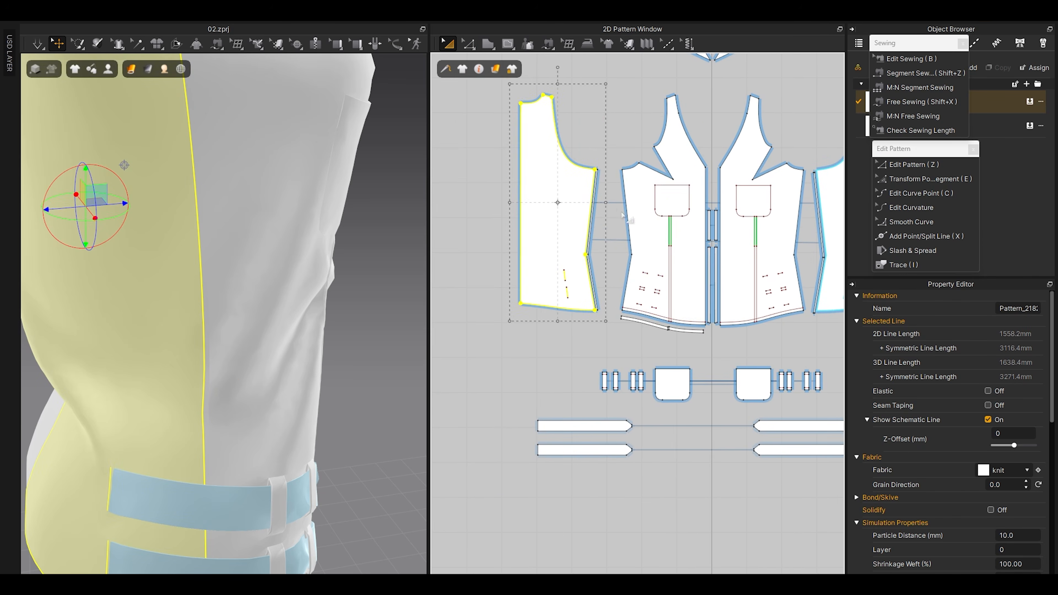
pyautogui.scroll(1, 801, 214)
pyautogui.click(515, 181)
pyautogui.scroll(5, 558, 242)
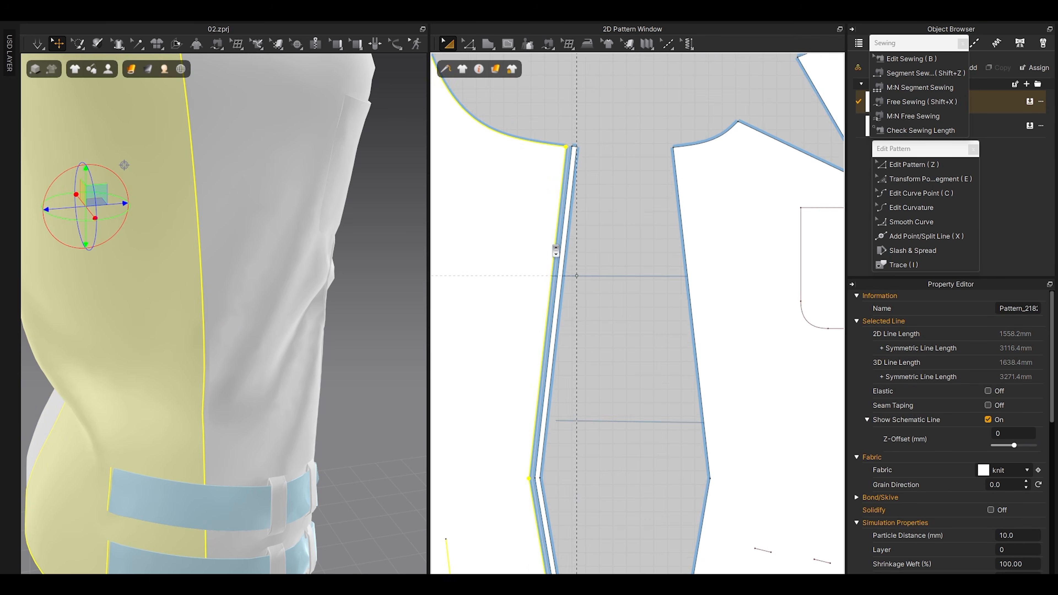
pyautogui.click(568, 219)
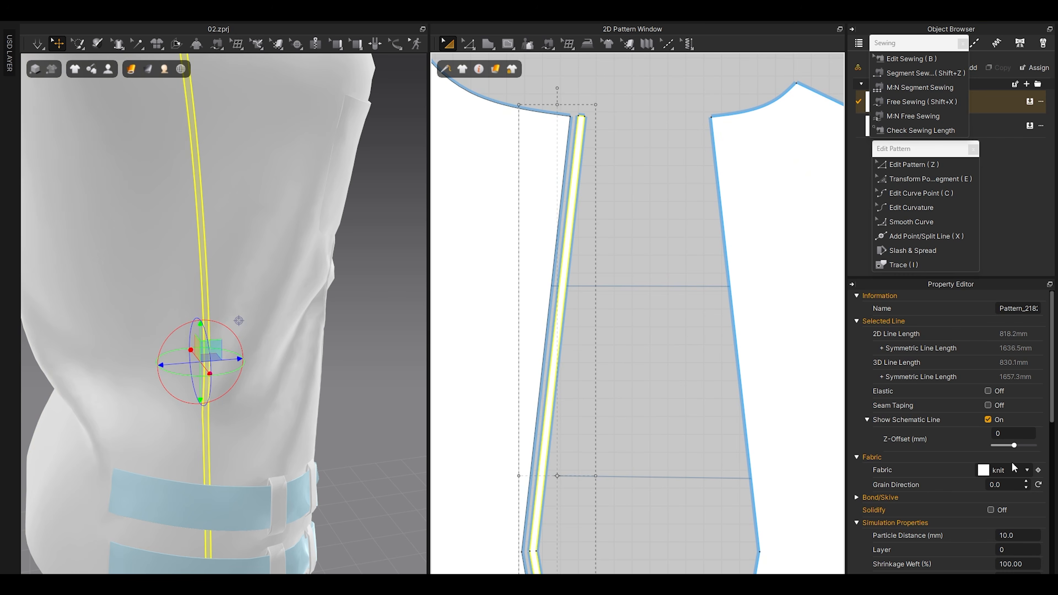
pyautogui.scroll(-4, 1009, 492)
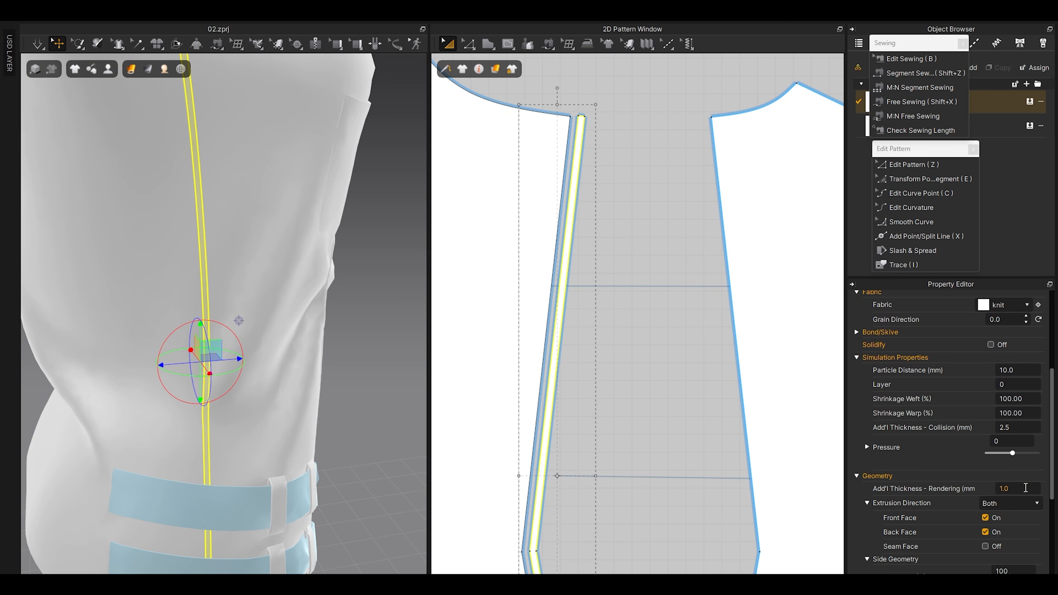
pyautogui.click(1025, 487)
pyautogui.write('0')
pyautogui.press('Return')
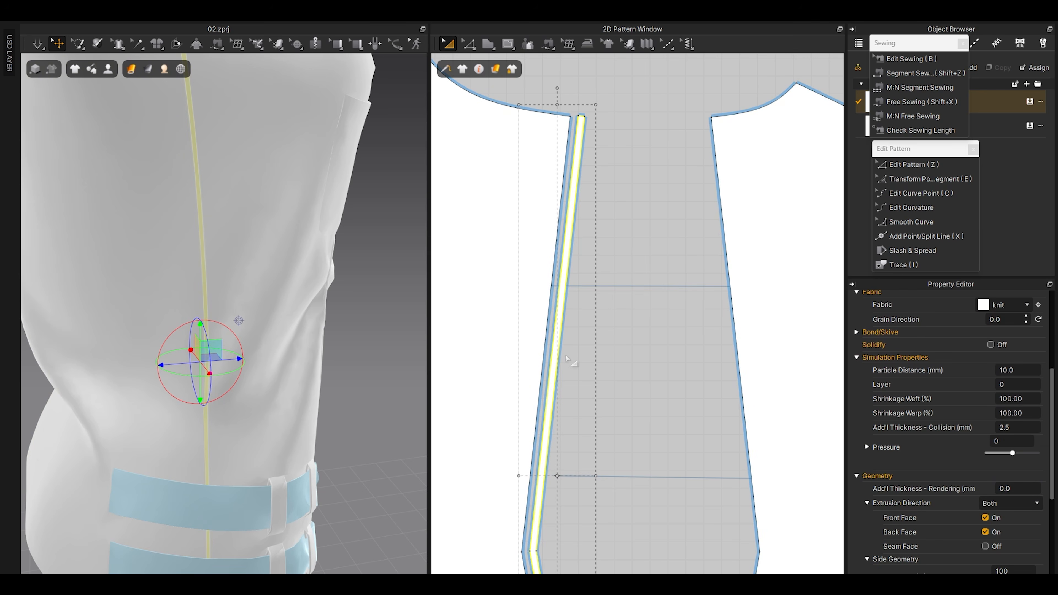
# Step: Simulate the garment briefly and check how the side seam looks on the vest in 3D
pyautogui.click(362, 353)
pyautogui.moveTo(363, 353); pyautogui.dragTo(146, 294, button='right')
pyautogui.moveTo(145, 293); pyautogui.dragTo(243, 367, button='middle')
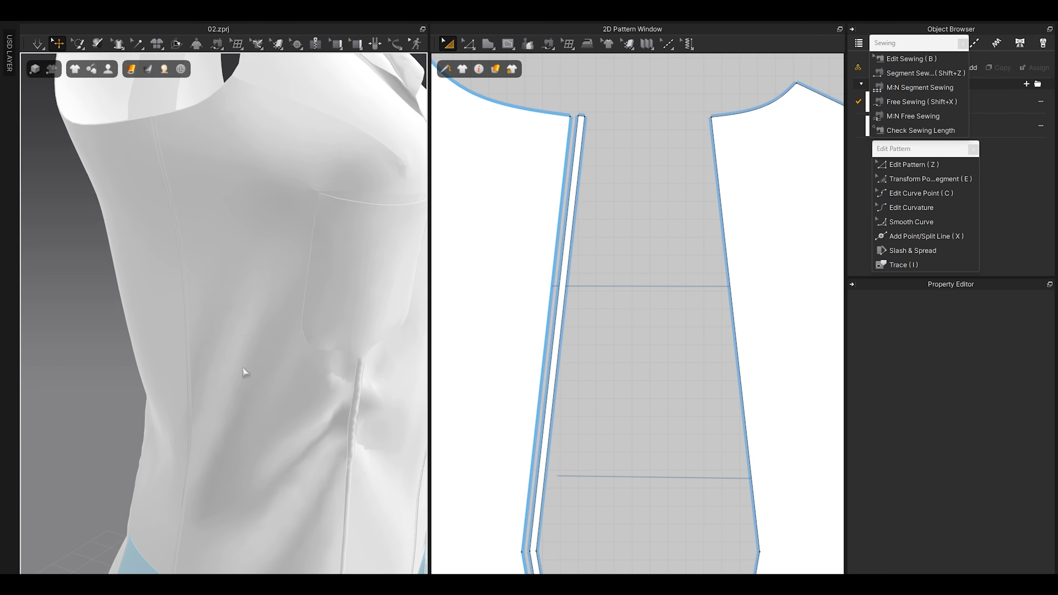
pyautogui.press('space')
pyautogui.press('space')
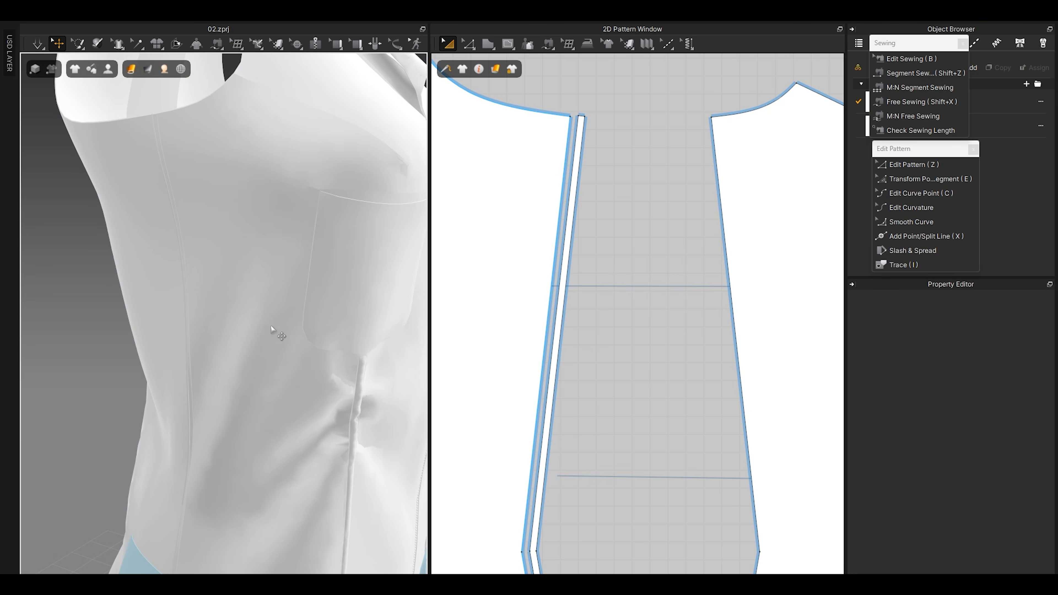
pyautogui.scroll(-5, 280, 325)
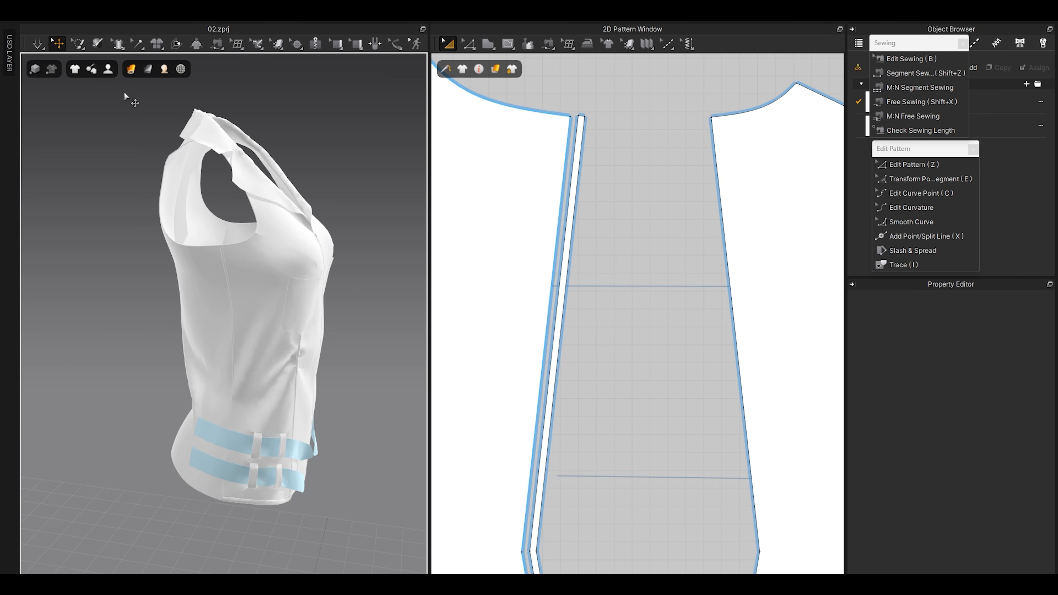
# Step: Examine the side and front seams around the vest in 3D with the seamlines displayed
pyautogui.moveTo(69, 71)
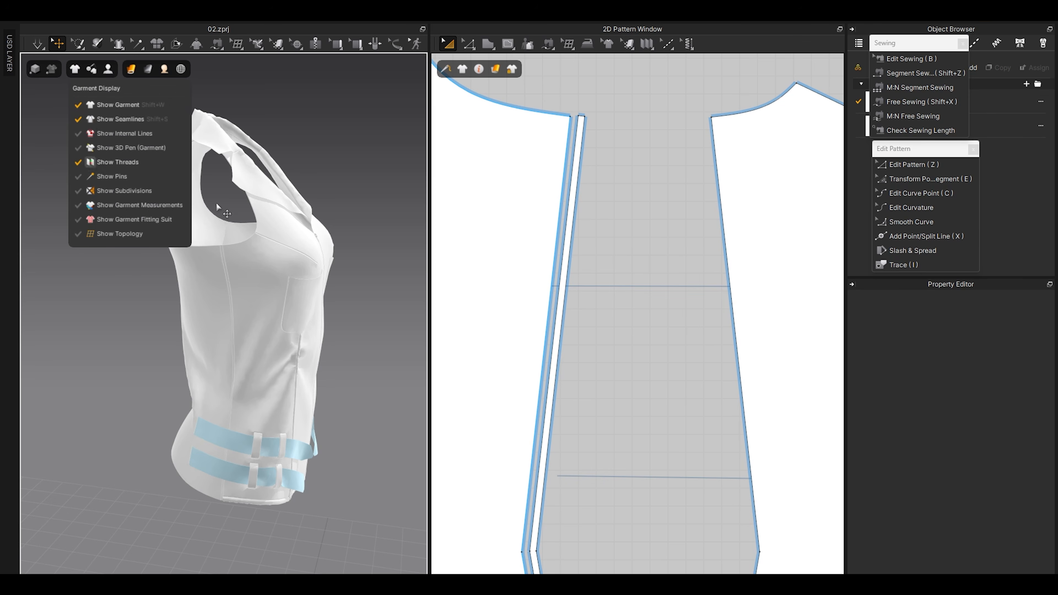
pyautogui.moveTo(261, 274); pyautogui.dragTo(227, 279, button='right')
pyautogui.moveTo(278, 308); pyautogui.dragTo(217, 282, button='right')
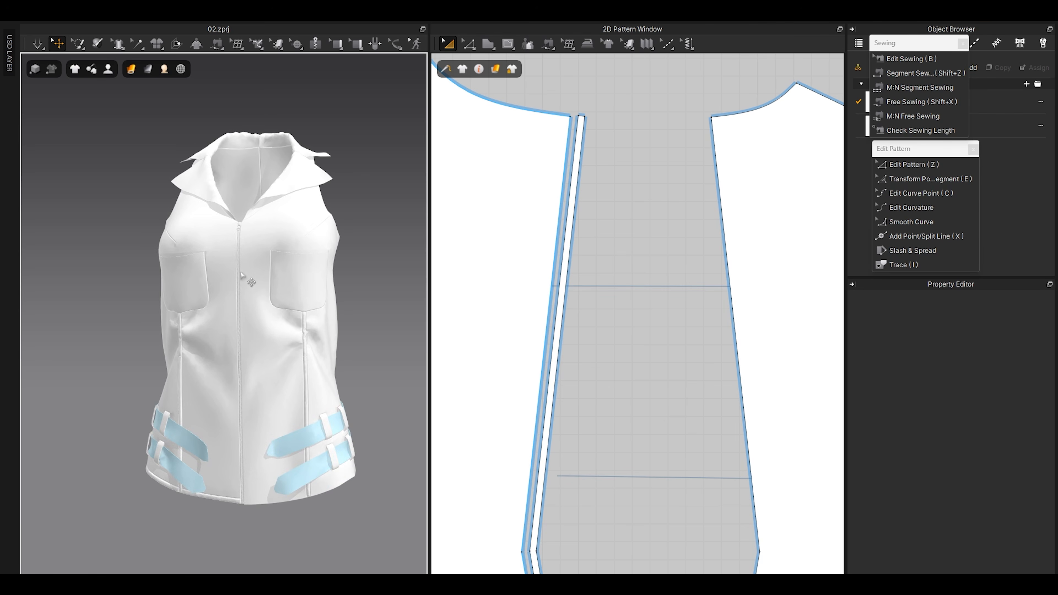
pyautogui.moveTo(177, 312); pyautogui.dragTo(298, 340, button='right')
pyautogui.scroll(3, 242, 311)
pyautogui.moveTo(183, 259); pyautogui.dragTo(224, 240, button='right')
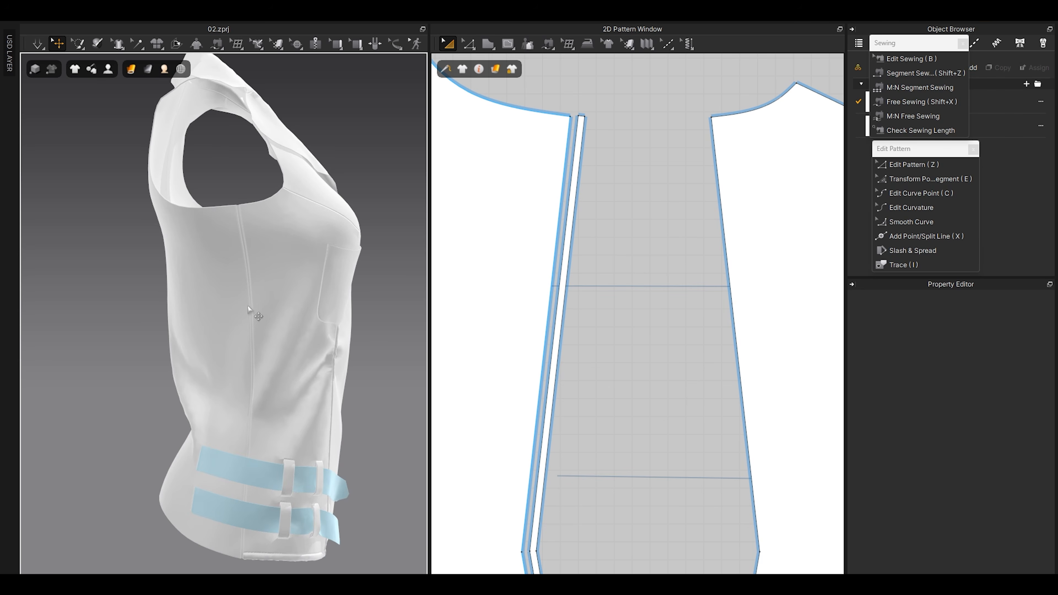
pyautogui.moveTo(75, 69)
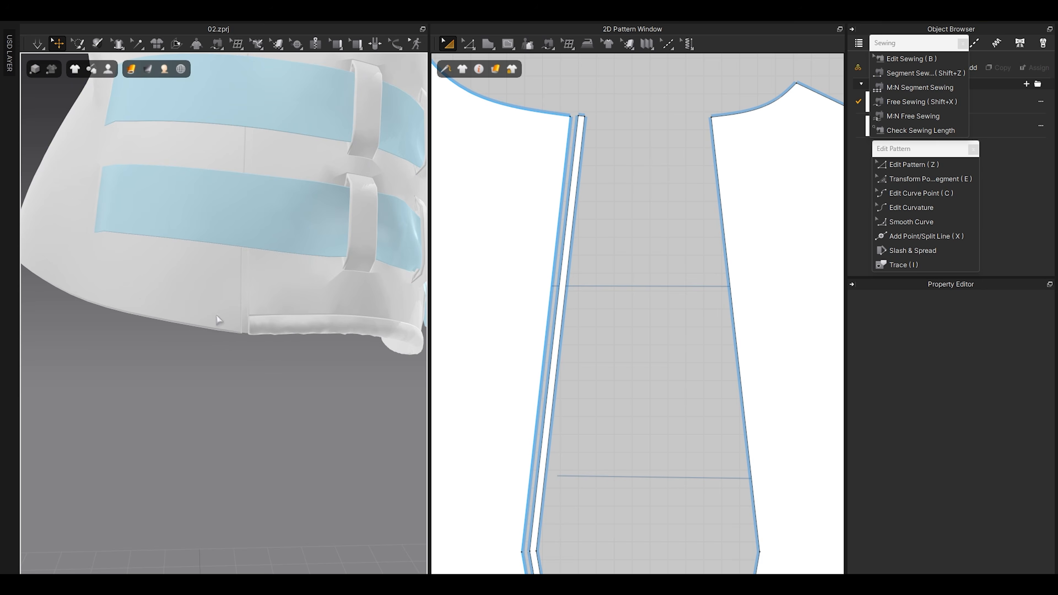
# Step: Check the width of the existing front hem strip by measuring its short edge in 2D
pyautogui.click(217, 318)
pyautogui.scroll(-9, 548, 372)
pyautogui.scroll(7, 542, 426)
pyautogui.moveTo(548, 426); pyautogui.dragTo(622, 391, button='middle')
pyautogui.click(569, 385)
pyautogui.press('z')
pyautogui.scroll(5, 715, 374)
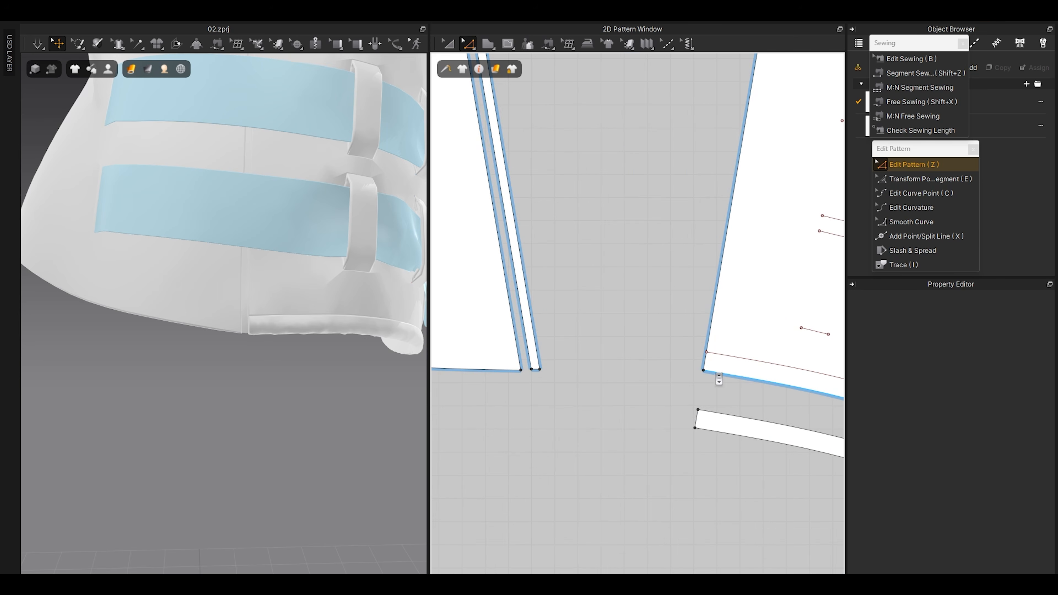
pyautogui.click(701, 362)
pyautogui.moveTo(702, 363); pyautogui.dragTo(654, 354, button='middle')
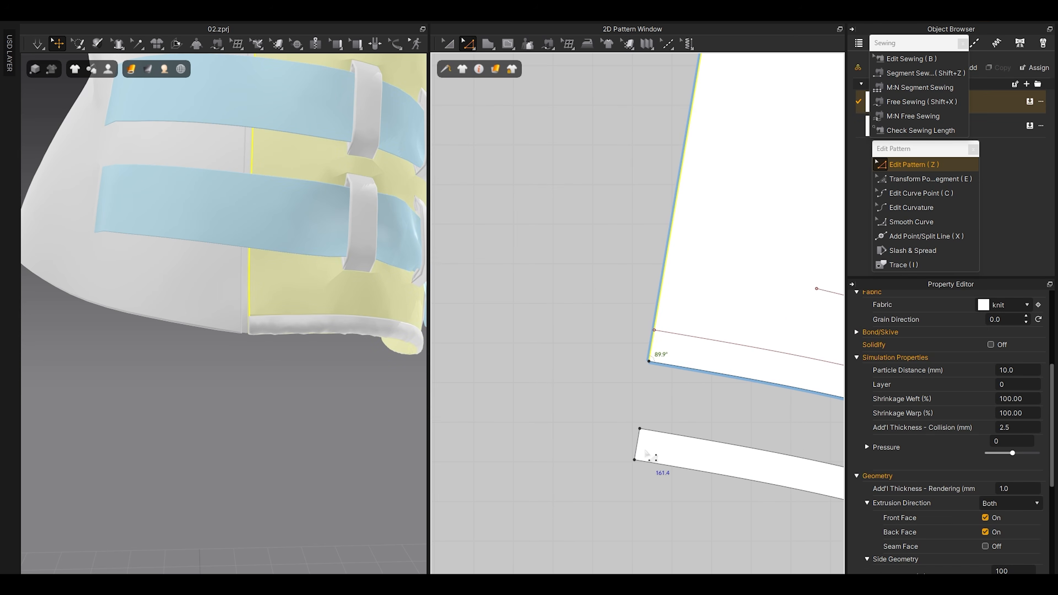
pyautogui.click(646, 452)
pyautogui.click(641, 446)
pyautogui.scroll(-4, 605, 419)
pyautogui.moveTo(605, 418); pyautogui.dragTo(740, 419, button='middle')
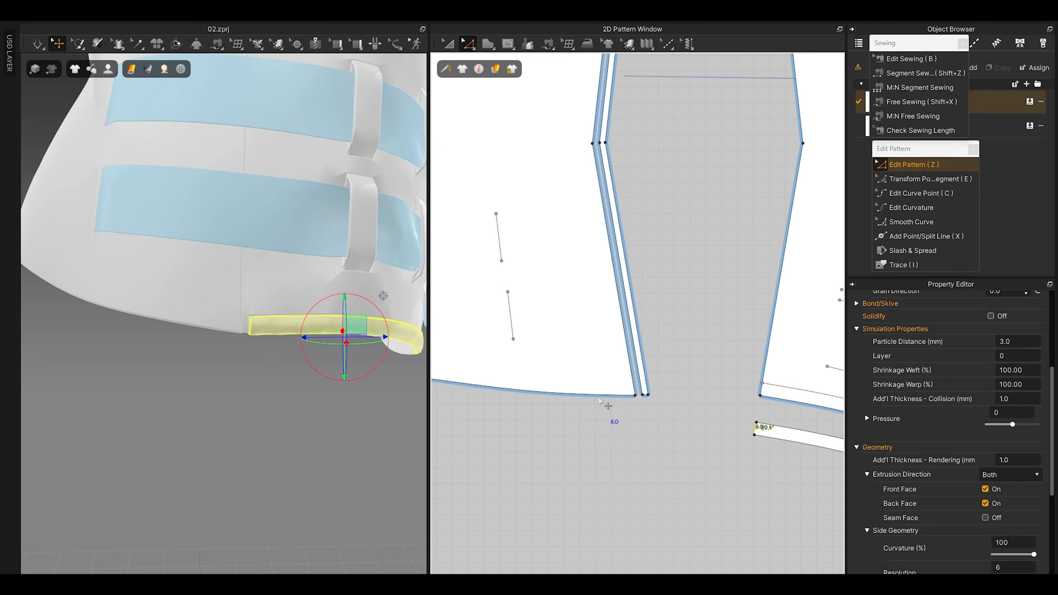
# Step: Offset the back pattern's bottom hem edge as one internal line at about 8 mm
pyautogui.click(607, 396)
pyautogui.scroll(-4, 608, 396)
pyautogui.moveTo(598, 399); pyautogui.dragTo(640, 399, button='middle')
pyautogui.rightClick(621, 395)
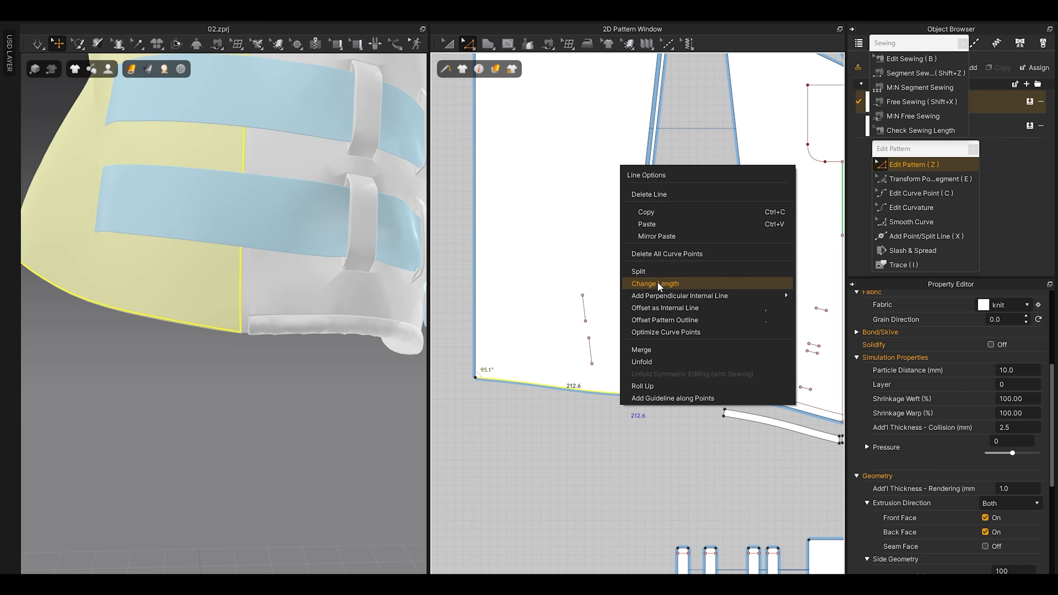
pyautogui.click(651, 310)
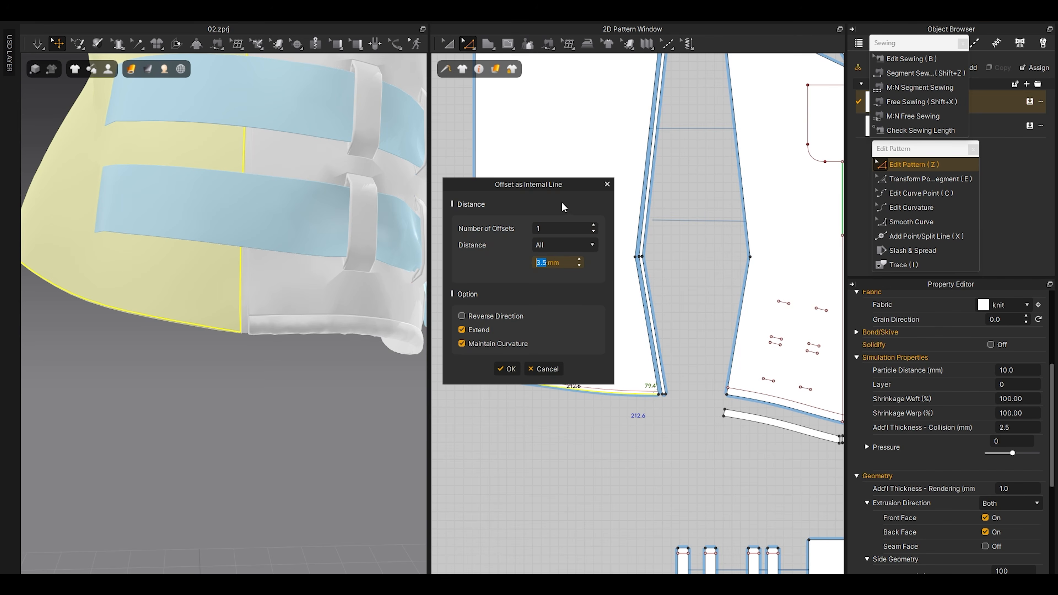
pyautogui.click(497, 364)
pyautogui.moveTo(568, 437); pyautogui.dragTo(625, 408, button='middle')
# Step: Trace the narrow hem area between the internal line and the back's bottom edge as a separate pattern, placed just below the back
pyautogui.click(558, 345)
pyautogui.click(559, 344)
pyautogui.keyDown('shift'); pyautogui.click(552, 350); pyautogui.keyUp('shift')
pyautogui.scroll(3, 707, 366)
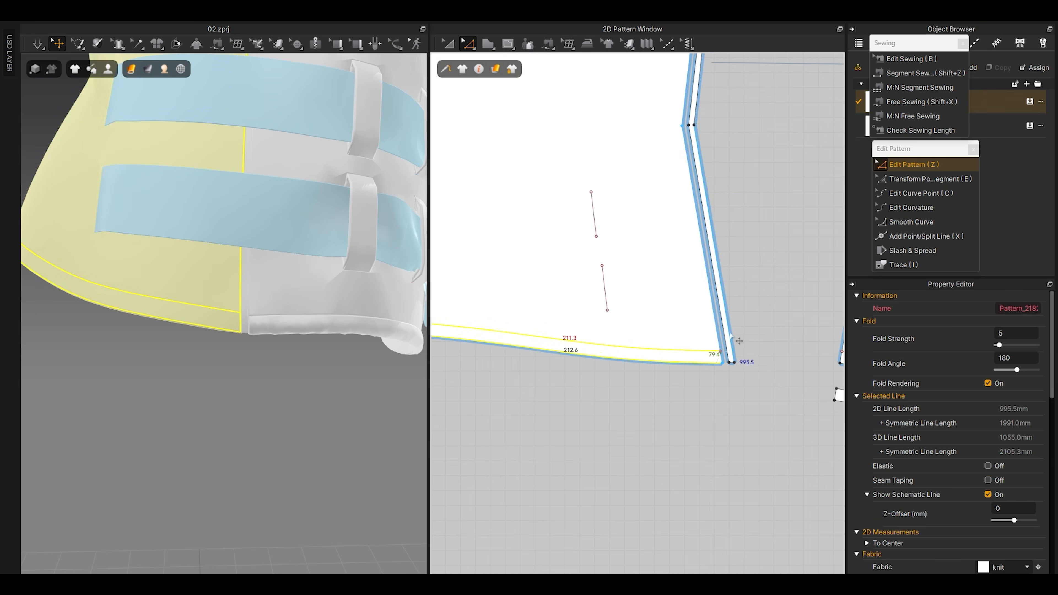
pyautogui.keyDown('shift'); pyautogui.click(723, 339); pyautogui.keyUp('shift')
pyautogui.scroll(-2, 722, 337)
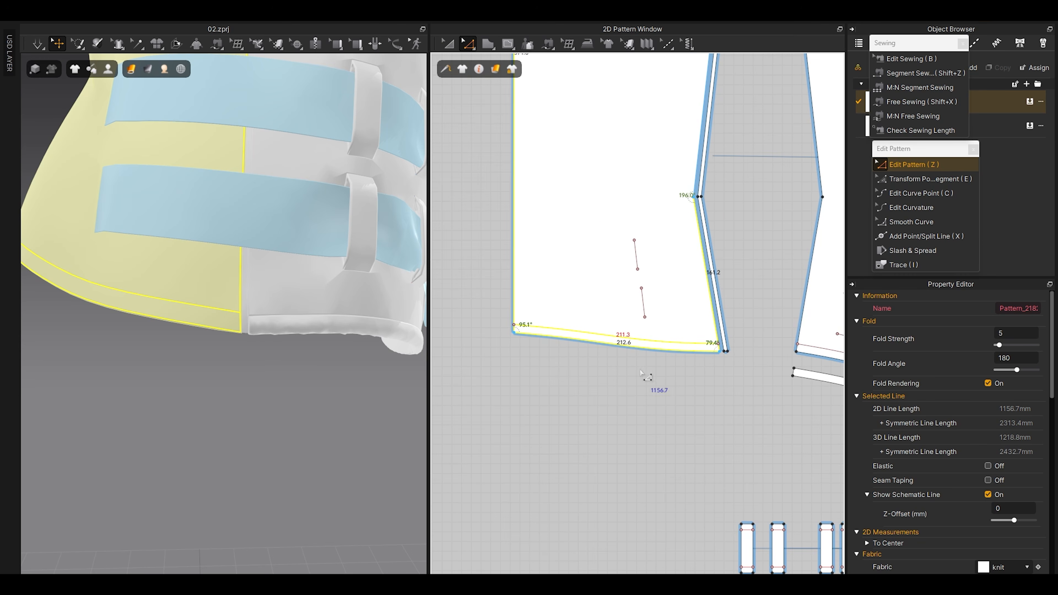
pyautogui.click(895, 263)
pyautogui.scroll(2, 621, 366)
pyautogui.rightClick(613, 323)
pyautogui.click(626, 344)
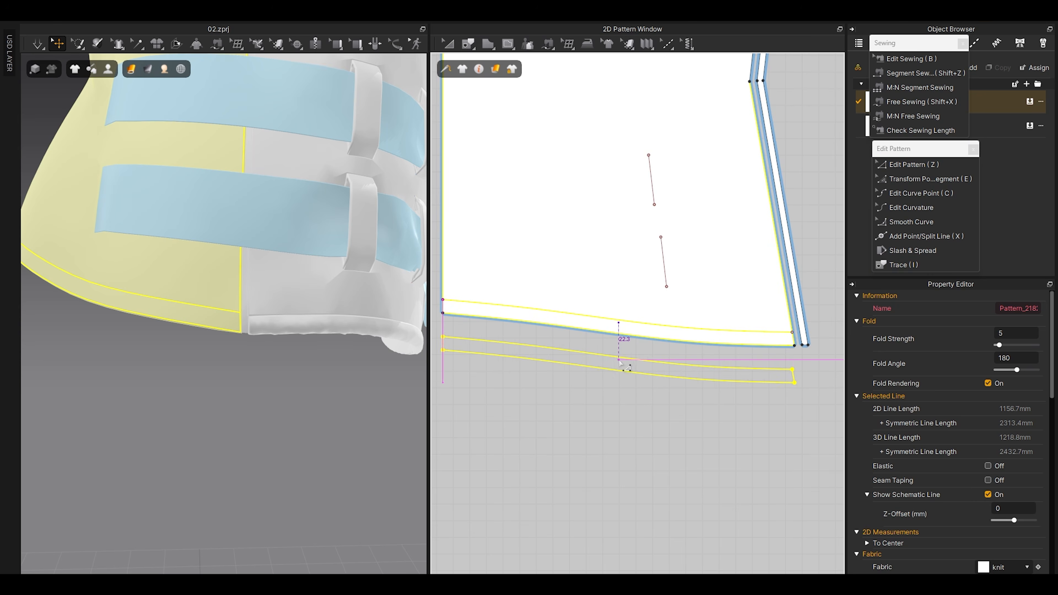
pyautogui.click(619, 363)
pyautogui.scroll(-2, 618, 366)
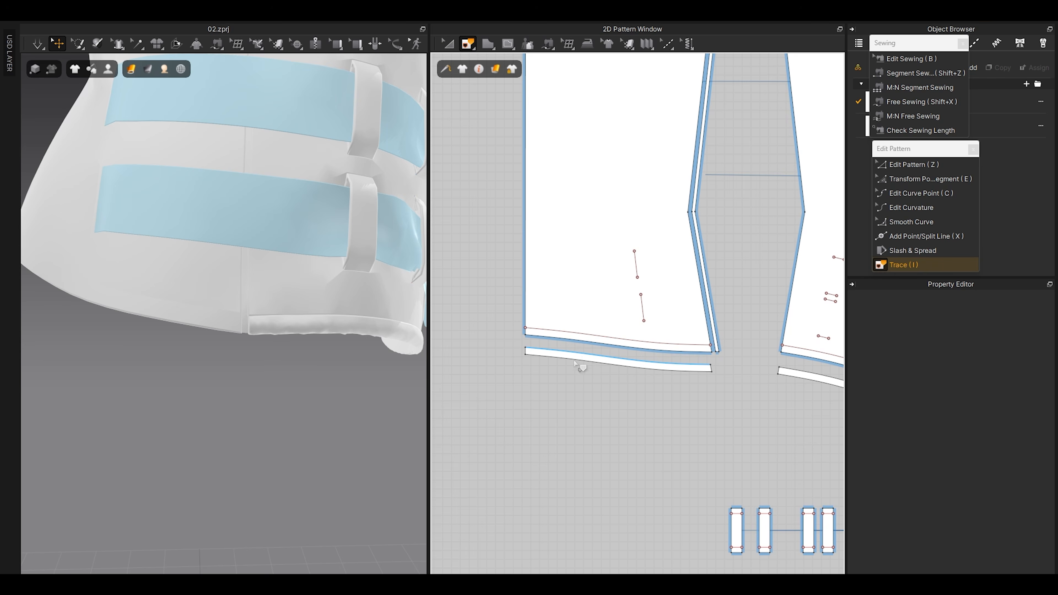
# Step: Segment-sew the new hem strip's long edges to the back pattern's internal line and bottom edge
pyautogui.scroll(5, 580, 366)
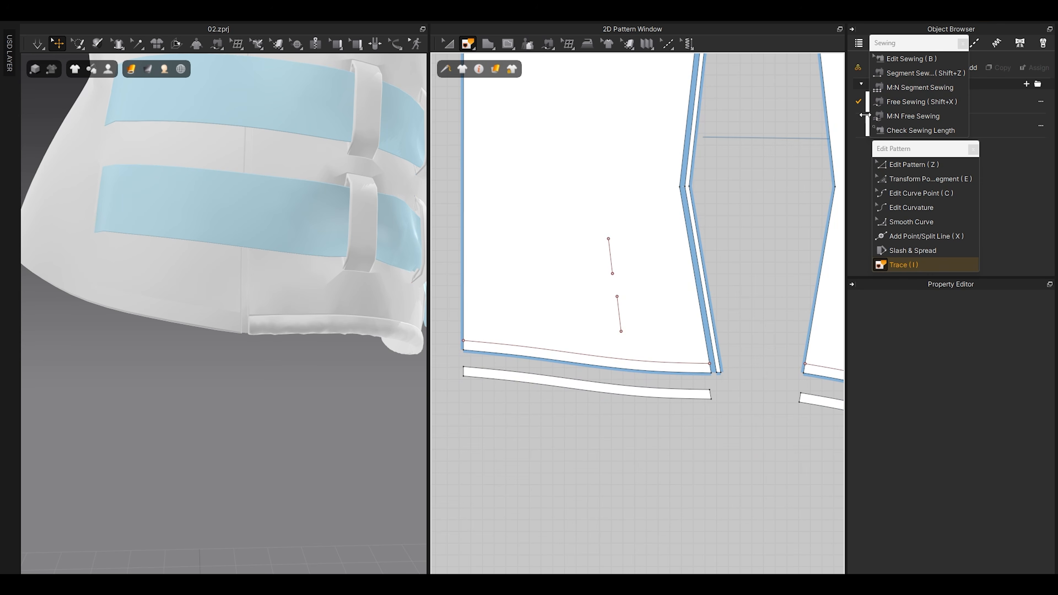
pyautogui.click(918, 73)
pyautogui.click(560, 339)
pyautogui.click(559, 358)
pyautogui.click(562, 347)
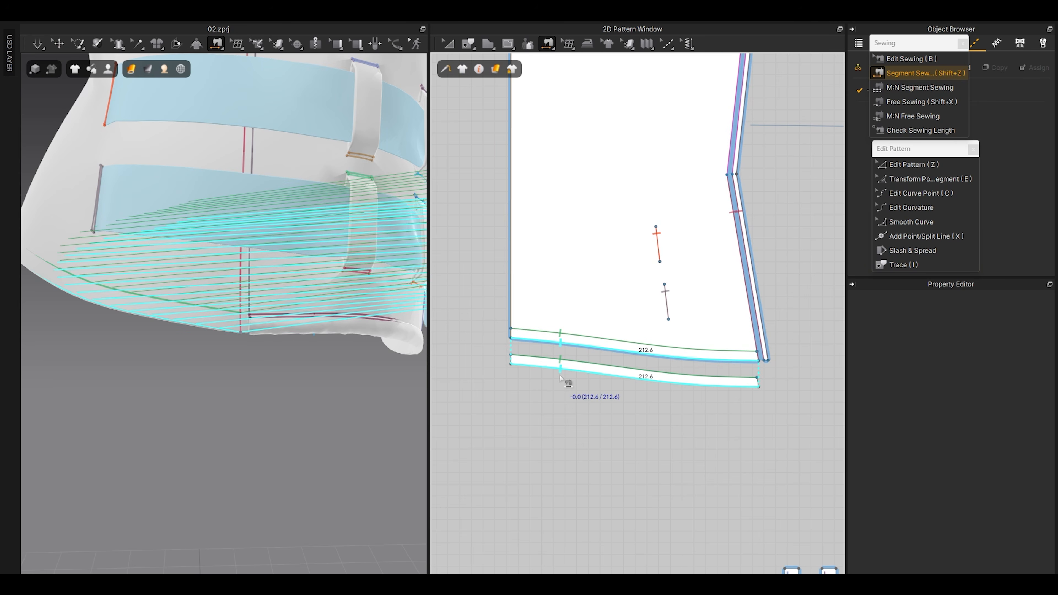
pyautogui.click(567, 371)
# Step: Superimpose the back hem strip onto the back pattern's hem in 3D
pyautogui.press('a')
pyautogui.click(585, 368)
pyautogui.scroll(-8, 225, 311)
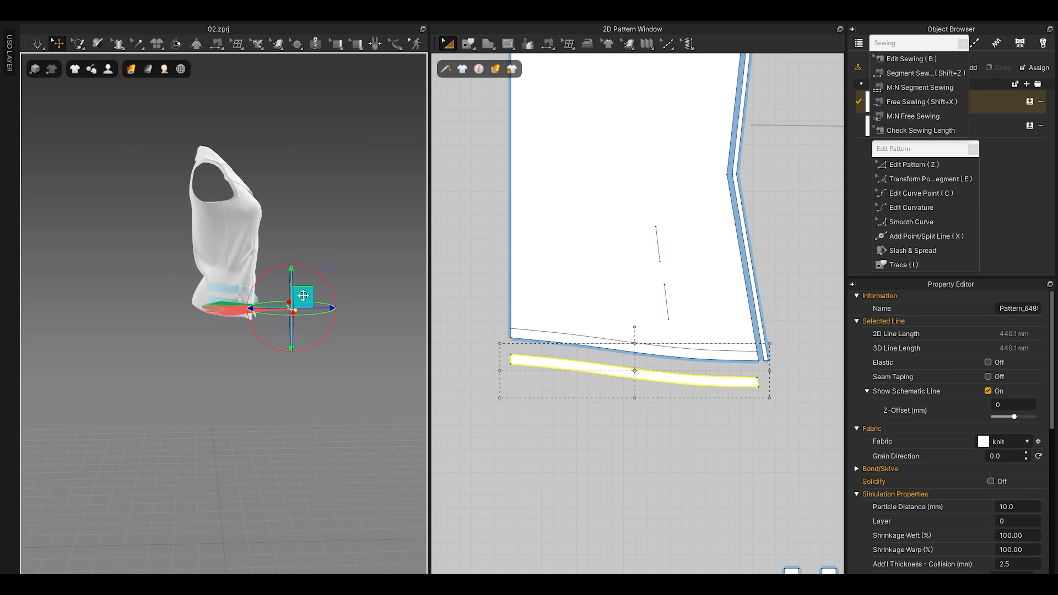
pyautogui.rightClick(302, 297)
pyautogui.click(345, 400)
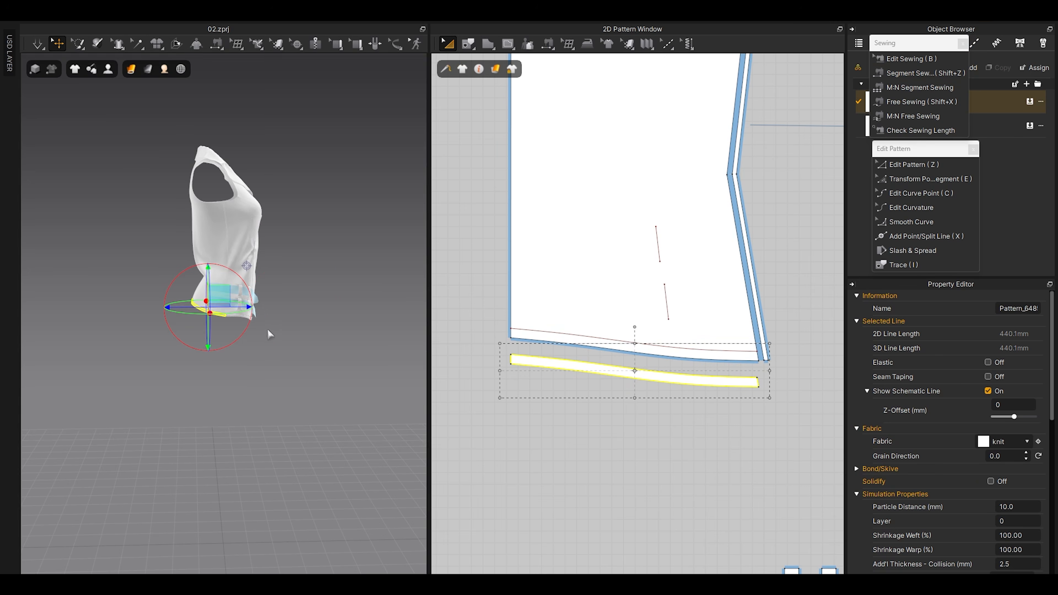
pyautogui.scroll(8, 224, 273)
pyautogui.scroll(5, 225, 273)
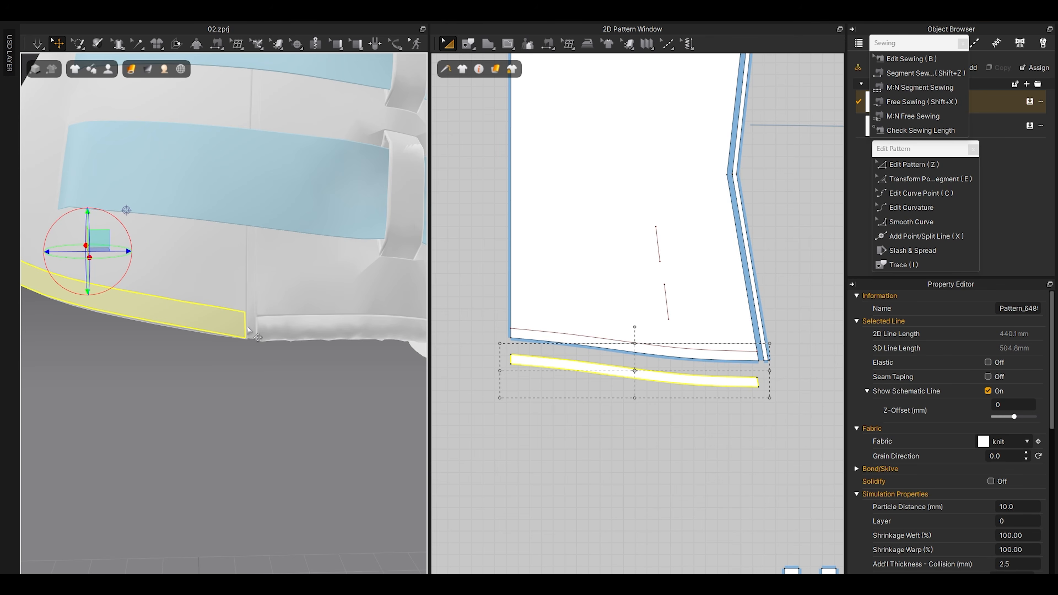
# Step: Free-sew the hem strip's short side end to the matching lower stretch of the back pattern's side edge
pyautogui.scroll(4, 729, 372)
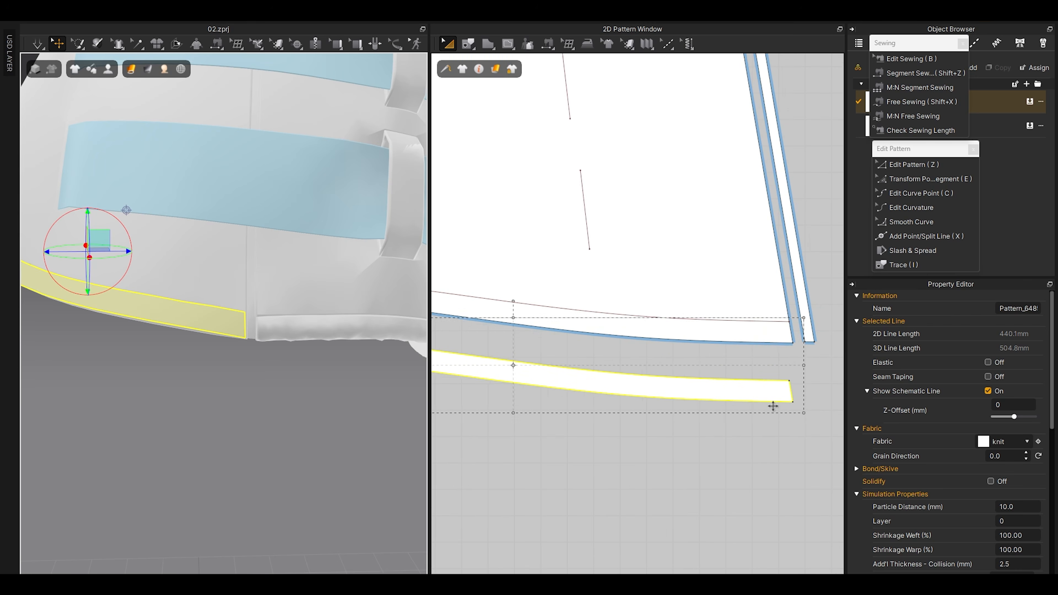
pyautogui.moveTo(801, 421); pyautogui.dragTo(673, 423, button='middle')
pyautogui.click(675, 422)
pyautogui.click(918, 103)
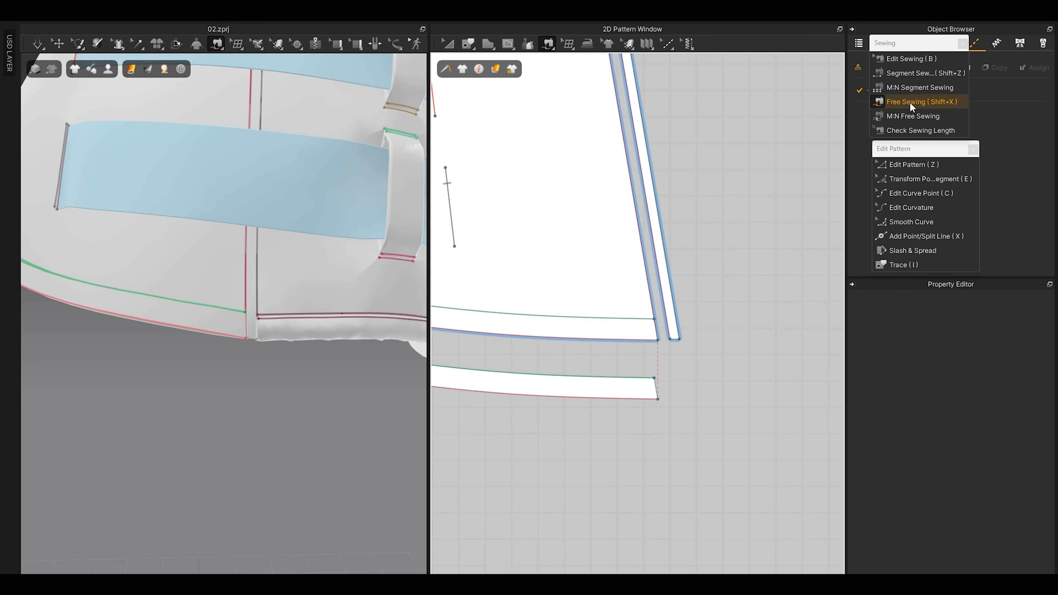
pyautogui.click(643, 401)
pyautogui.click(637, 366)
pyautogui.click(643, 299)
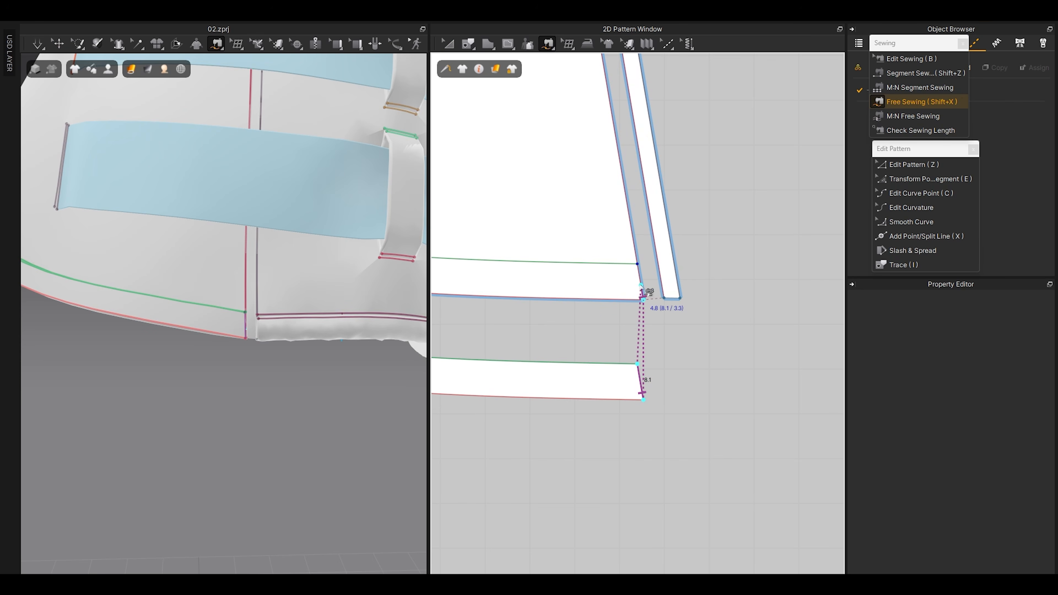
pyautogui.click(637, 264)
# Step: Focus on the back hem strip and examine how it sits against the vest's hem in 3D
pyautogui.press('q')
pyautogui.moveTo(271, 371); pyautogui.dragTo(187, 373, button='right')
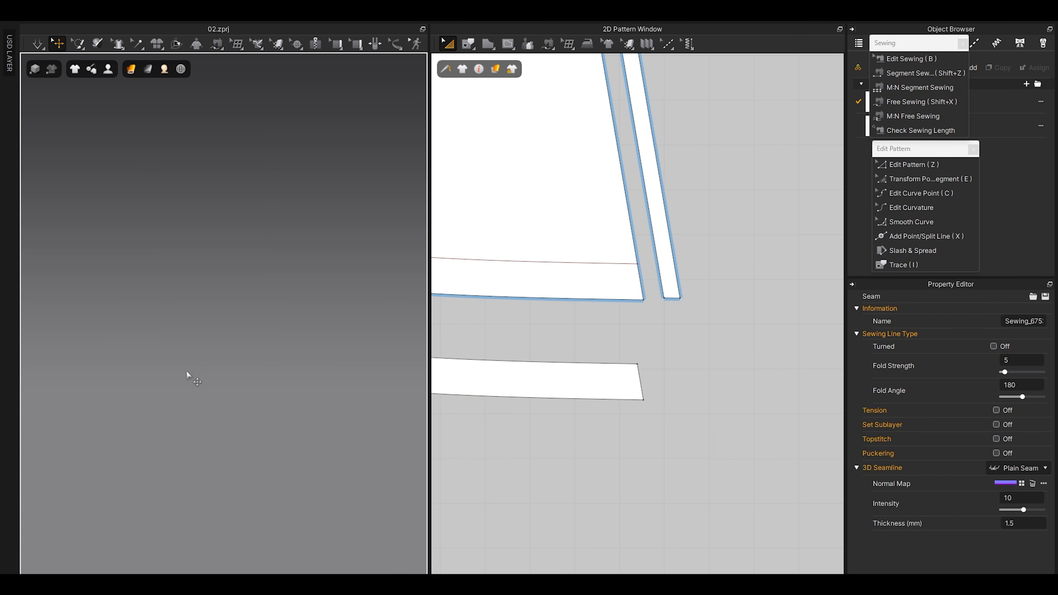
pyautogui.click(590, 368)
pyautogui.press('f')
pyautogui.middleClick(268, 356)
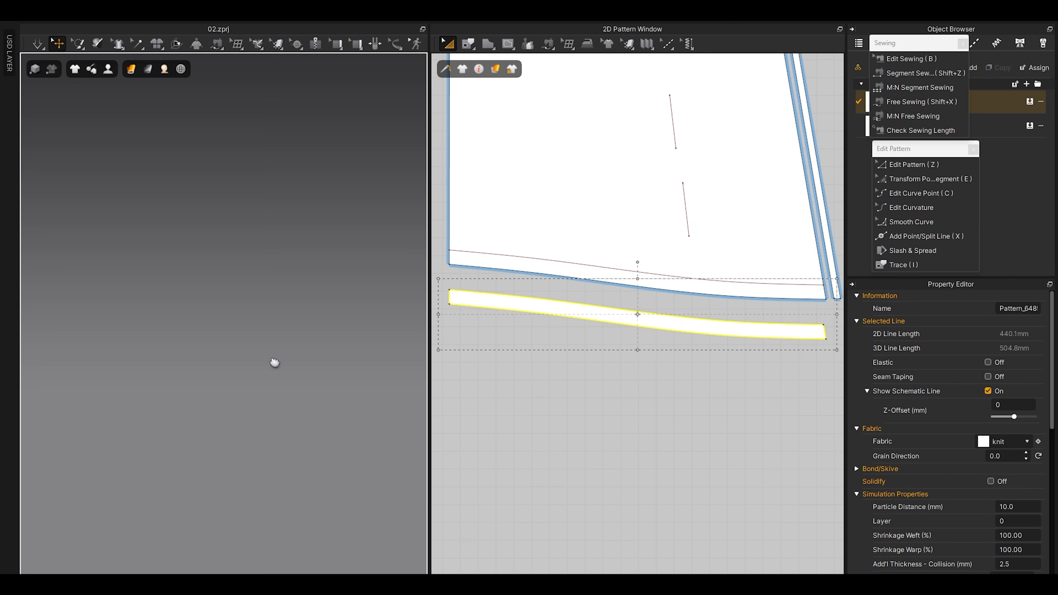
pyautogui.press('f')
pyautogui.press('f')
pyautogui.moveTo(266, 355); pyautogui.dragTo(201, 388, button='right')
pyautogui.scroll(3, 201, 388)
pyautogui.scroll(1, 201, 388)
pyautogui.moveTo(130, 348); pyautogui.dragTo(115, 343)
pyautogui.moveTo(123, 361); pyautogui.dragTo(188, 383, button='right')
pyautogui.scroll(-4, 151, 335)
pyautogui.moveTo(249, 304); pyautogui.dragTo(168, 342, button='right')
pyautogui.scroll(-2, 995, 458)
# Step: Set the back hem strip's particle distance to 3 mm and its additional collision thickness to 1 mm
pyautogui.click(1013, 441)
pyautogui.write('3')
pyautogui.press('Return')
pyautogui.click(1022, 493)
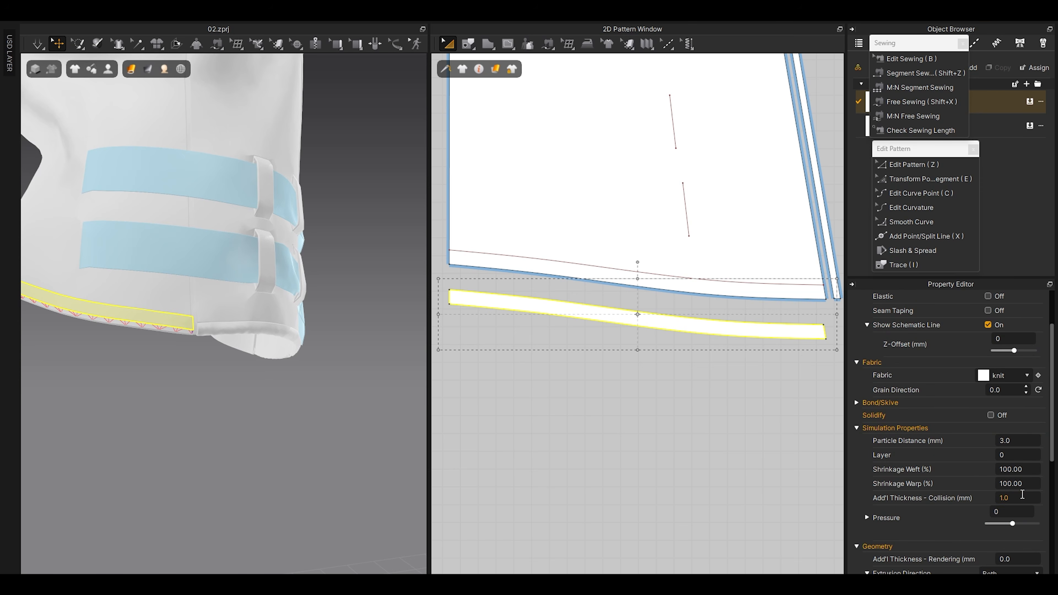
# Step: Deselect the hem strip and run the simulation briefly to settle it against the garment's lower edge
pyautogui.click(706, 464)
pyautogui.press('space')
pyautogui.press('space')
# Step: Free-sew the side-seam end of the front hem strip to the lowest section of the front panel's side edge
pyautogui.moveTo(219, 336); pyautogui.dragTo(122, 353, button='right')
pyautogui.scroll(-4, 137, 350)
pyautogui.scroll(2, 137, 349)
pyautogui.scroll(2, 207, 353)
pyautogui.scroll(5, 207, 353)
pyautogui.click(122, 353)
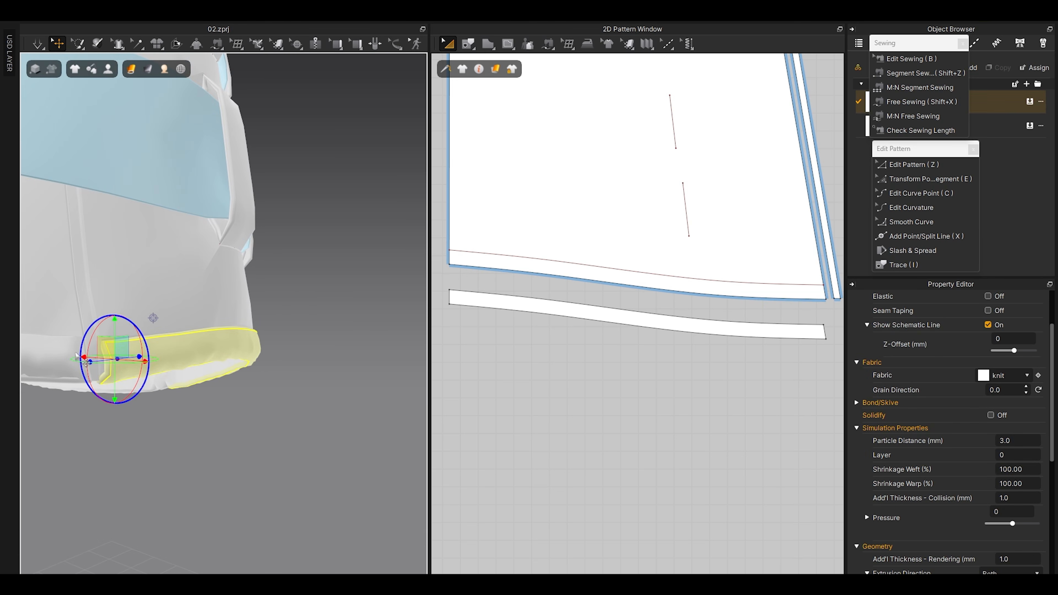
pyautogui.scroll(5, 655, 325)
pyautogui.moveTo(655, 325); pyautogui.dragTo(536, 320, button='middle')
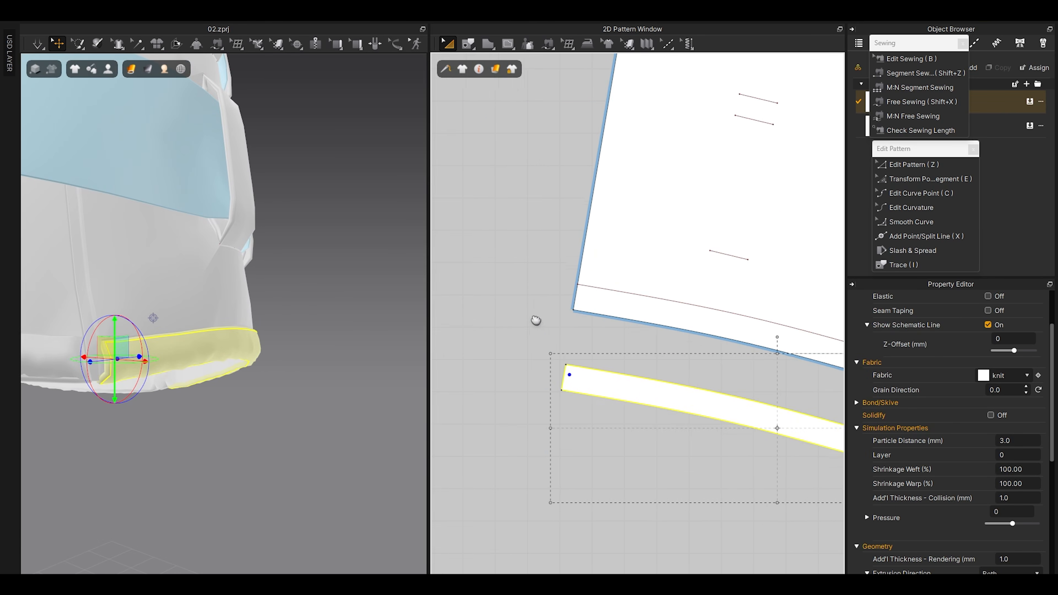
pyautogui.click(536, 320)
pyautogui.click(912, 104)
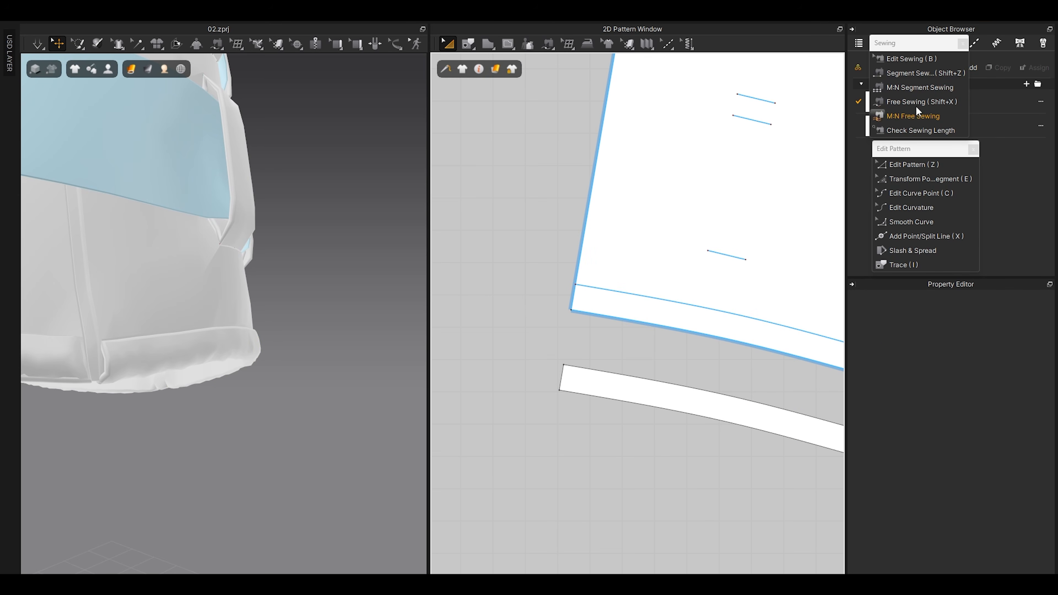
pyautogui.click(534, 411)
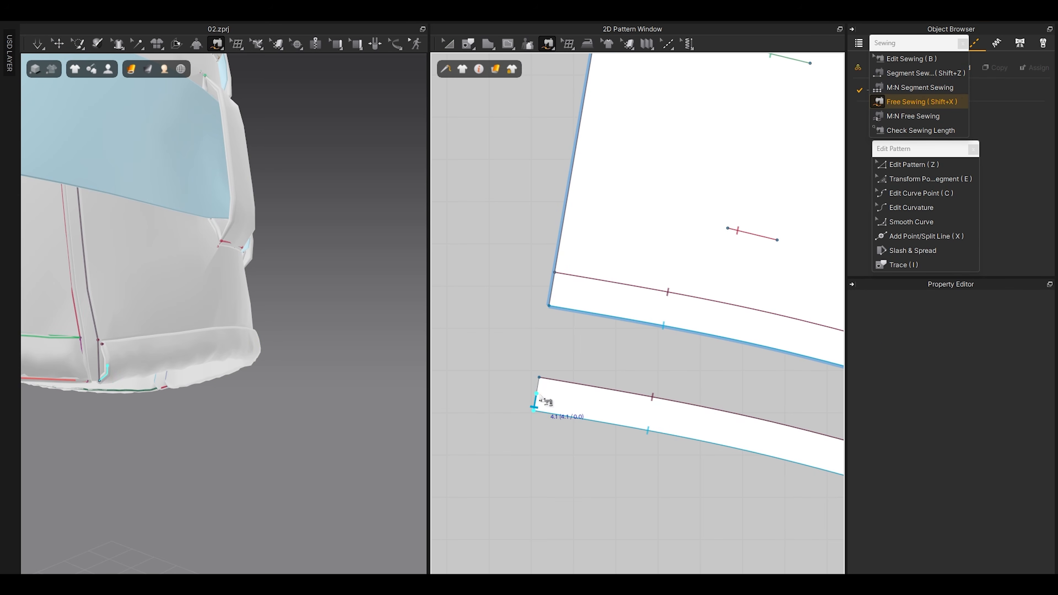
pyautogui.click(539, 377)
pyautogui.click(549, 306)
pyautogui.click(554, 273)
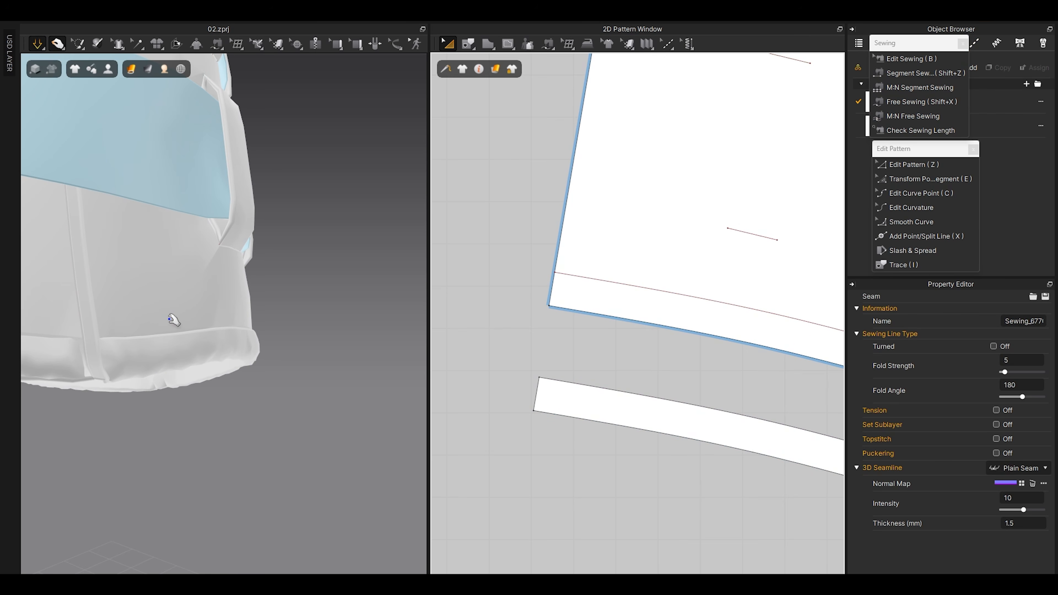
# Step: Simulate the garment with the newly sewn side end of the front hem strip
pyautogui.press('space')
pyautogui.scroll(-5, 256, 345)
pyautogui.moveTo(222, 352); pyautogui.dragTo(181, 409, button='right')
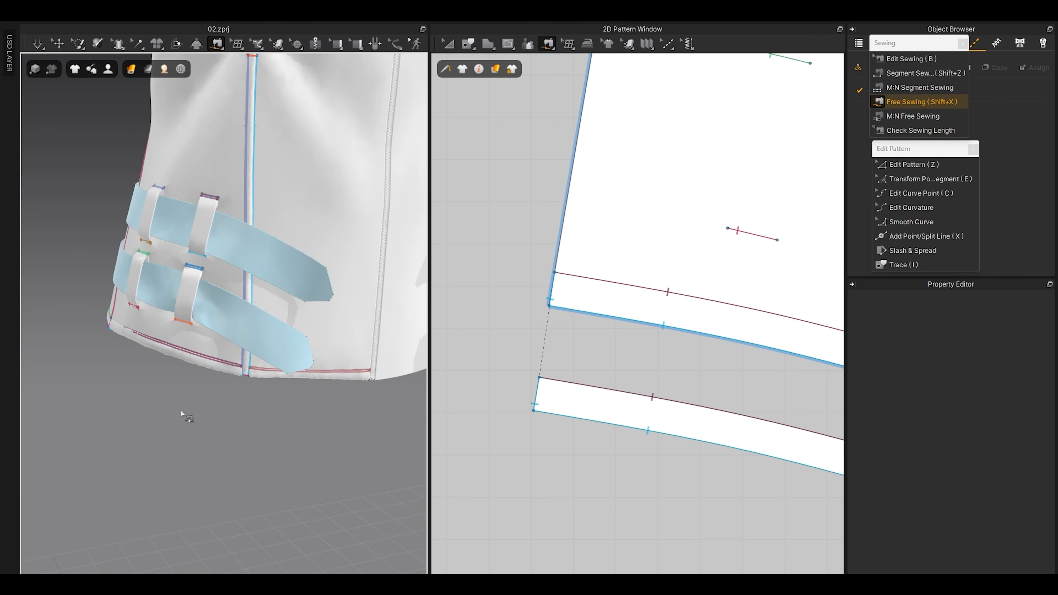
# Step: Free-sew the inner end of the side hem strip to the lowest section of the nearer vertical internal line on the front panel
pyautogui.scroll(3, 221, 450)
pyautogui.moveTo(221, 450); pyautogui.dragTo(161, 411, button='middle')
pyautogui.scroll(-6, 594, 414)
pyautogui.moveTo(700, 438); pyautogui.dragTo(614, 420, button='middle')
pyautogui.scroll(8, 612, 420)
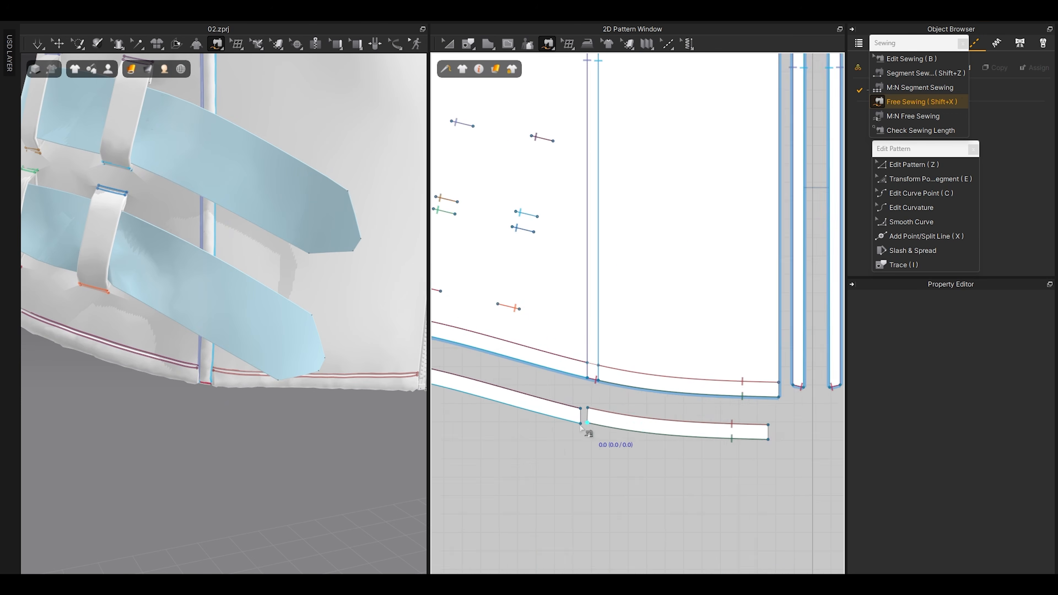
pyautogui.moveTo(628, 317); pyautogui.dragTo(619, 360, button='middle')
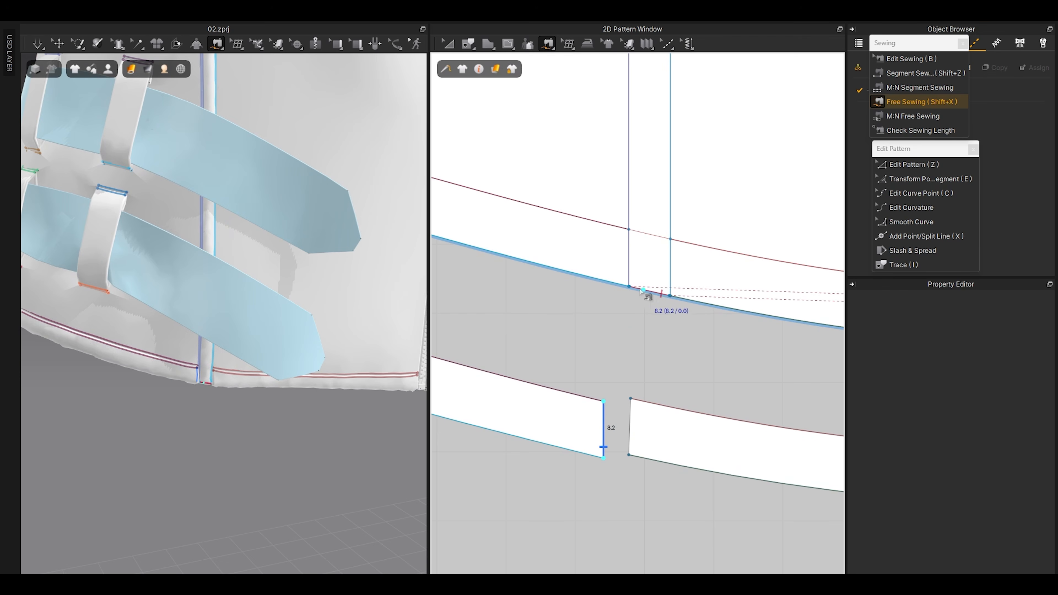
pyautogui.click(629, 287)
pyautogui.click(628, 230)
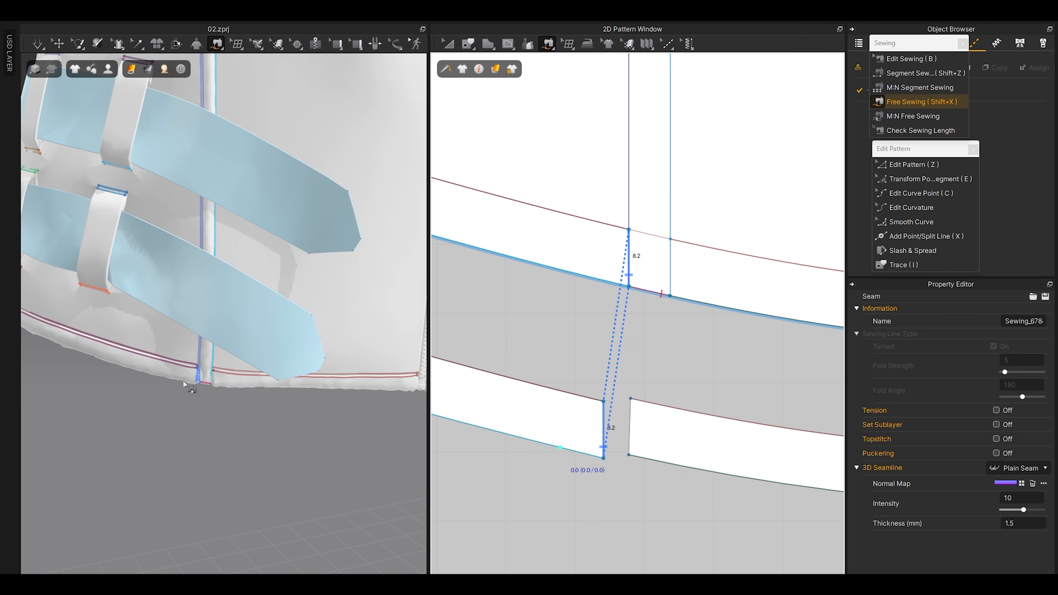
# Step: Free-sew the inner end of the centre-front hem strip to the lowest section of the other vertical internal line
pyautogui.scroll(5, 186, 384)
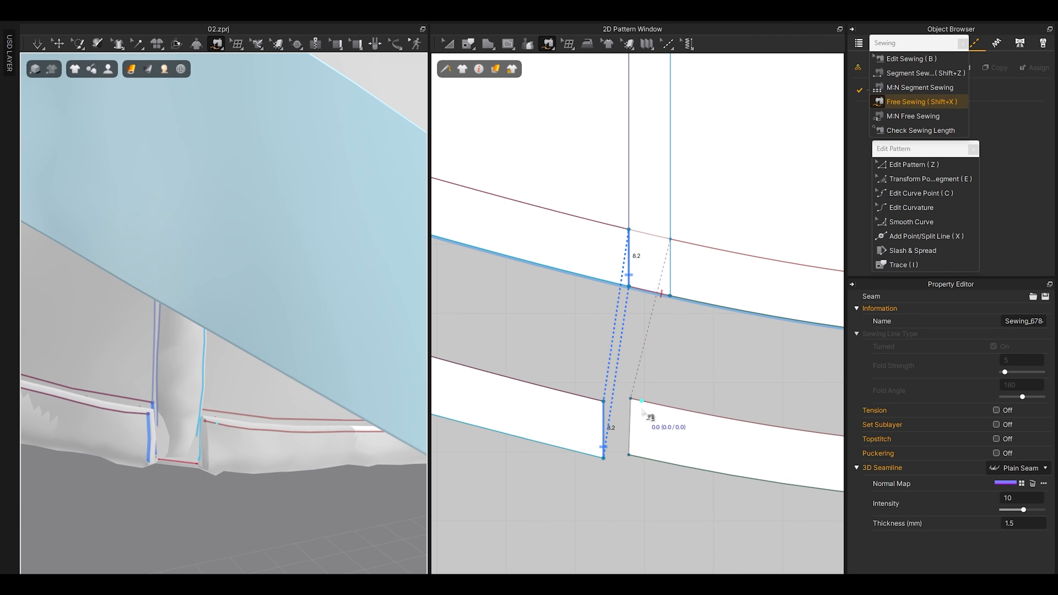
pyautogui.click(630, 455)
pyautogui.click(630, 399)
pyautogui.click(670, 296)
pyautogui.click(670, 239)
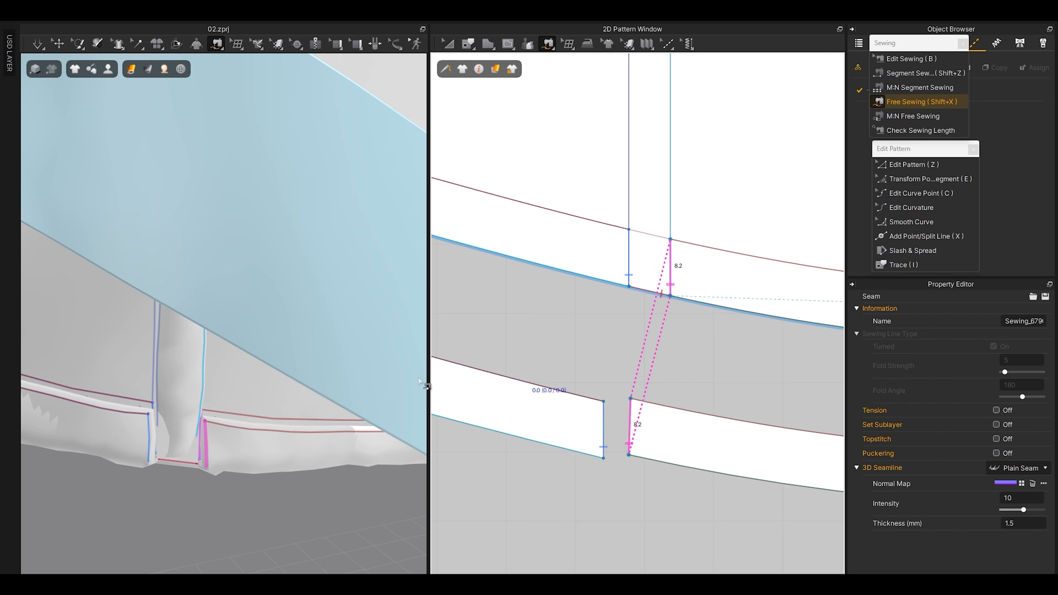
# Step: Simulate the garment briefly to close both inner-end seams of the front hem strips
pyautogui.press('space')
pyautogui.scroll(-8, 183, 400)
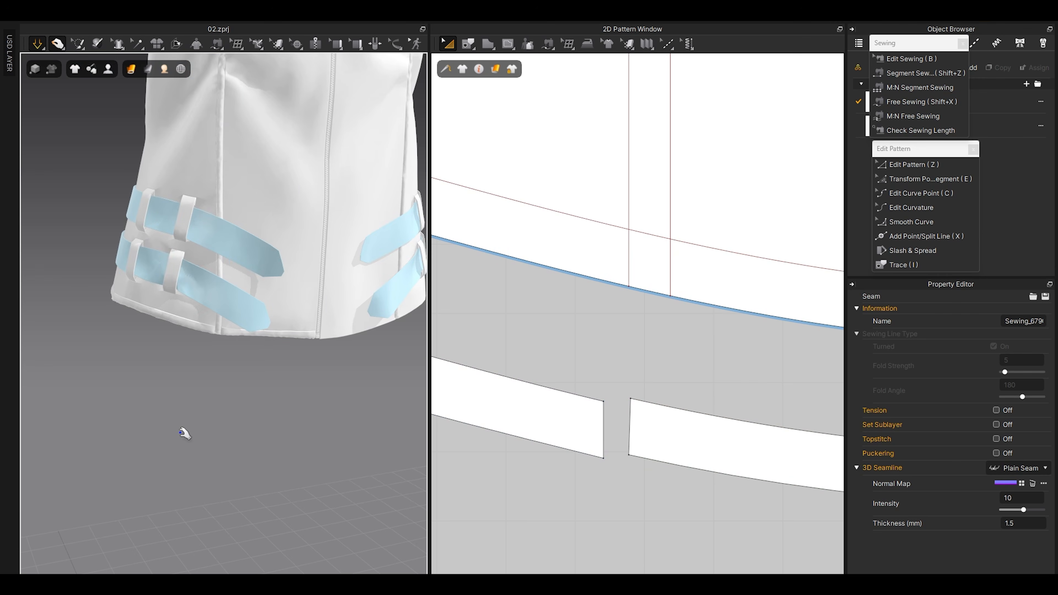
pyautogui.press('space')
# Step: Set the additional rendering thickness of both front hem strips to 0.0 mm
pyautogui.click(600, 443)
pyautogui.click(684, 436)
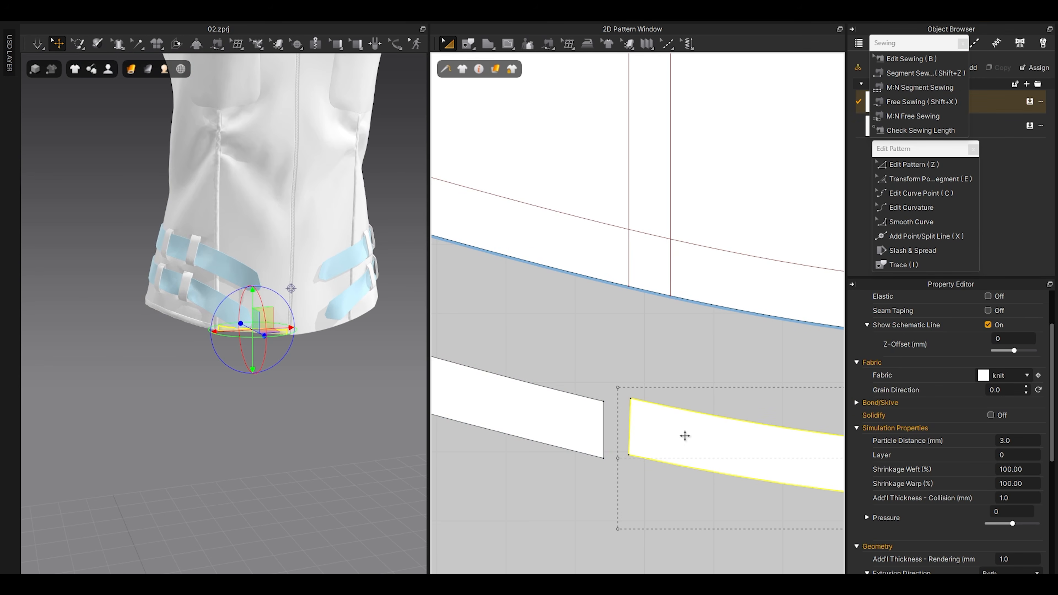
pyautogui.scroll(-2, 937, 488)
pyautogui.scroll(-10, 685, 437)
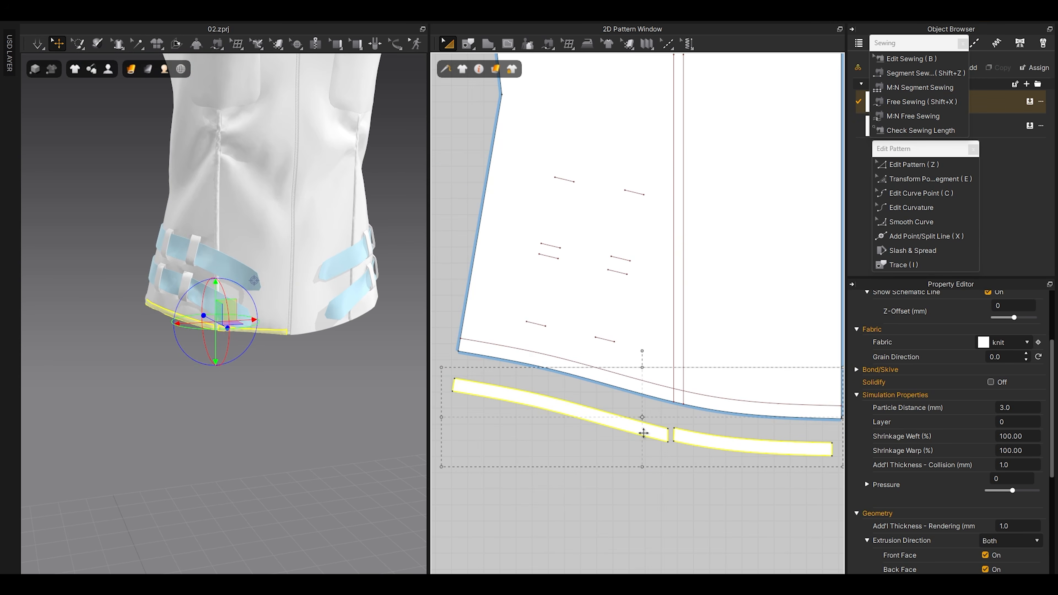
pyautogui.keyDown('shift'); pyautogui.click(480, 404); pyautogui.keyUp('shift')
pyautogui.moveTo(1001, 524); pyautogui.dragTo(1012, 524)
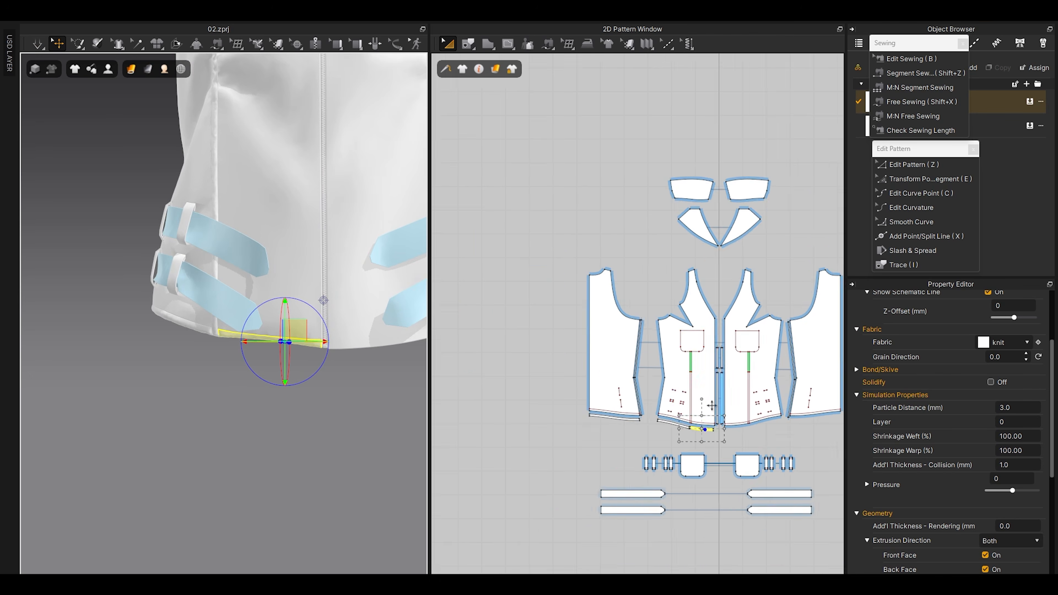
# Step: Clone the back and both front hem strips as symmetric patterns with sewing and place them below the opposite panels
pyautogui.scroll(5, 506, 448)
pyautogui.scroll(-3, 507, 442)
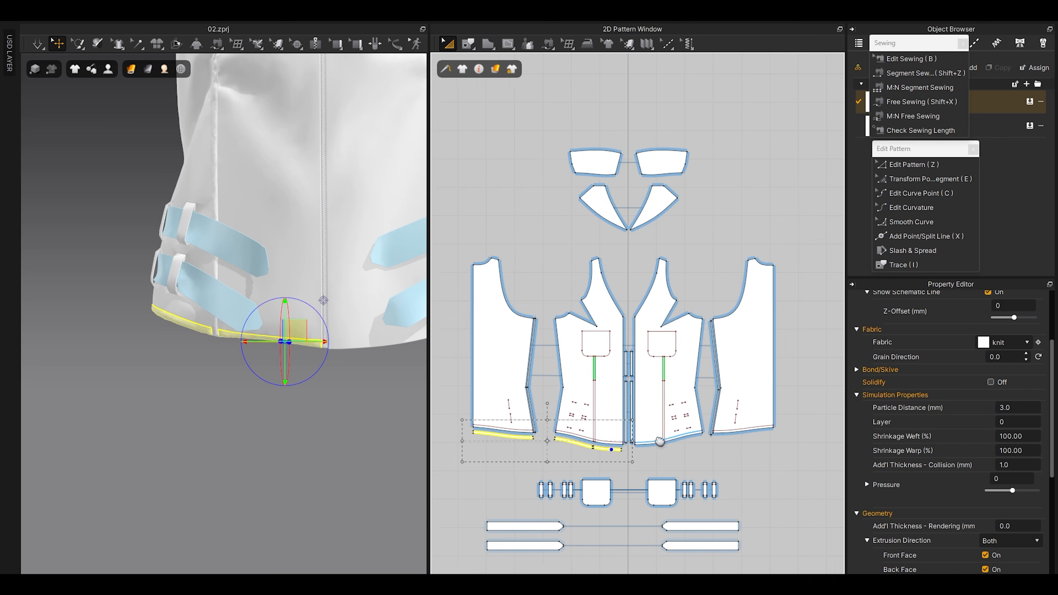
pyautogui.scroll(2, 517, 444)
pyautogui.rightClick(528, 445)
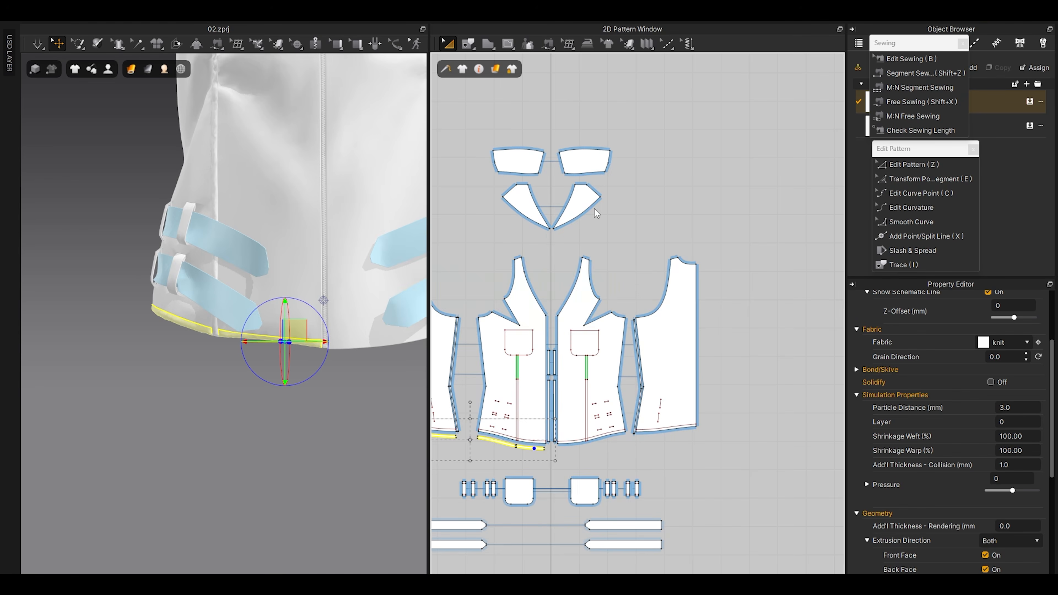
pyautogui.click(600, 207)
pyautogui.click(629, 257)
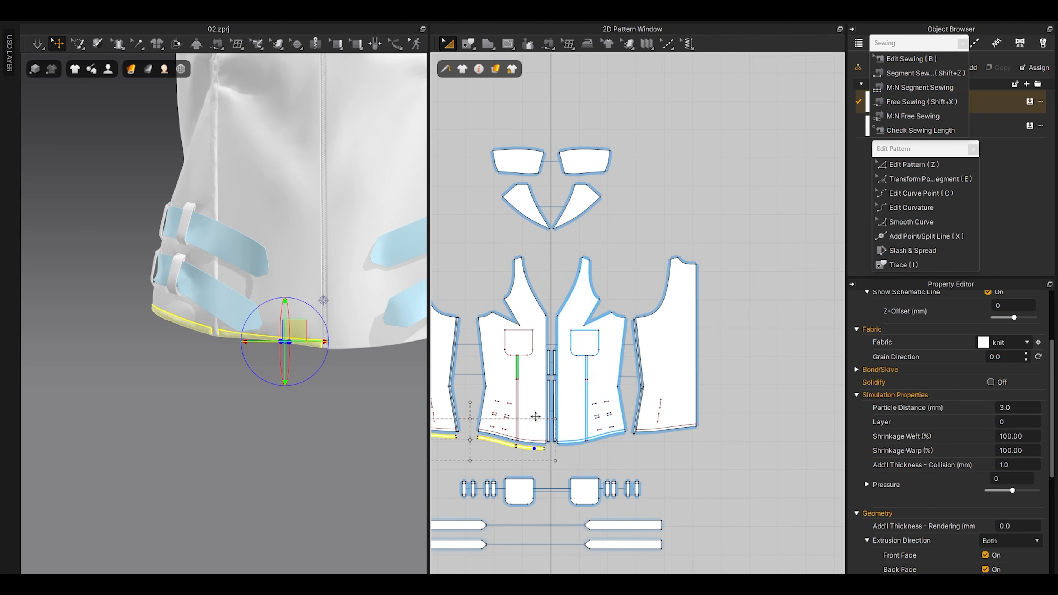
pyautogui.rightClick(530, 443)
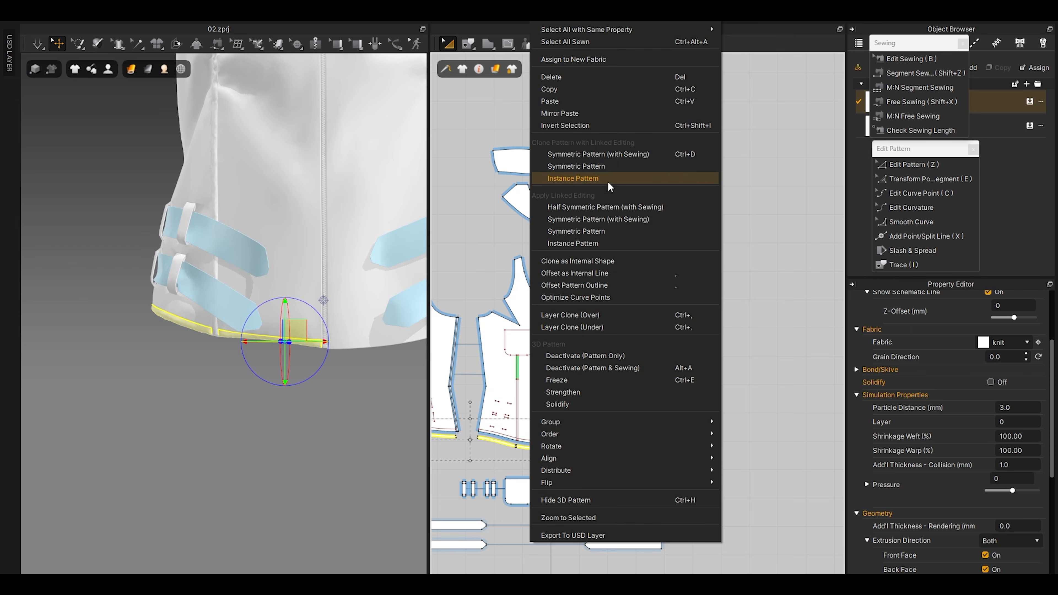
pyautogui.click(591, 154)
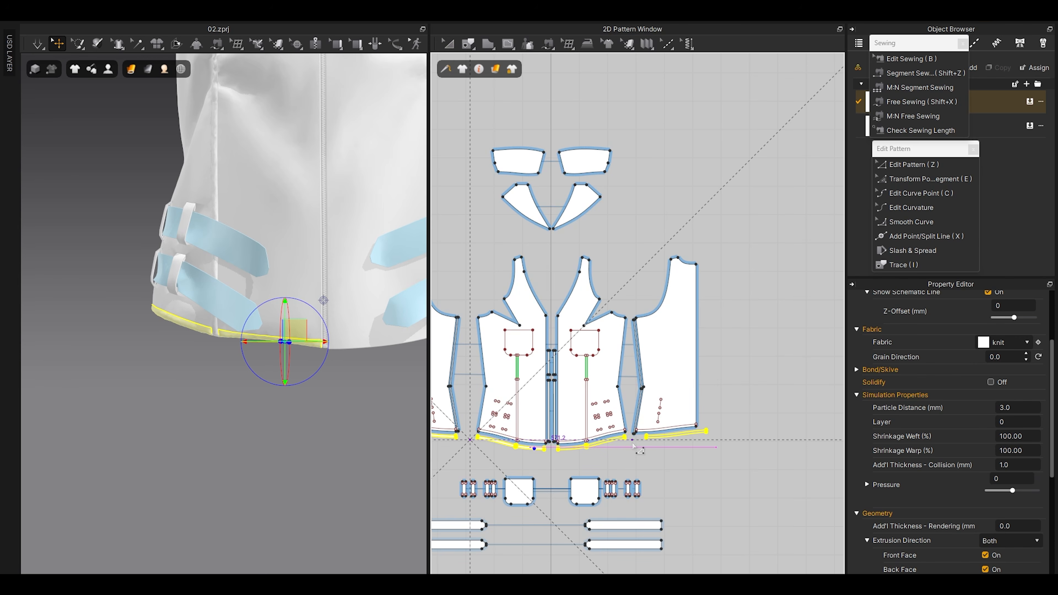
pyautogui.click(632, 443)
# Step: Select the three mirrored hem strips on the 3D garment and apply Superimpose (Over)
pyautogui.moveTo(387, 370); pyautogui.dragTo(204, 360, button='middle')
pyautogui.scroll(4, 250, 356)
pyautogui.click(258, 346)
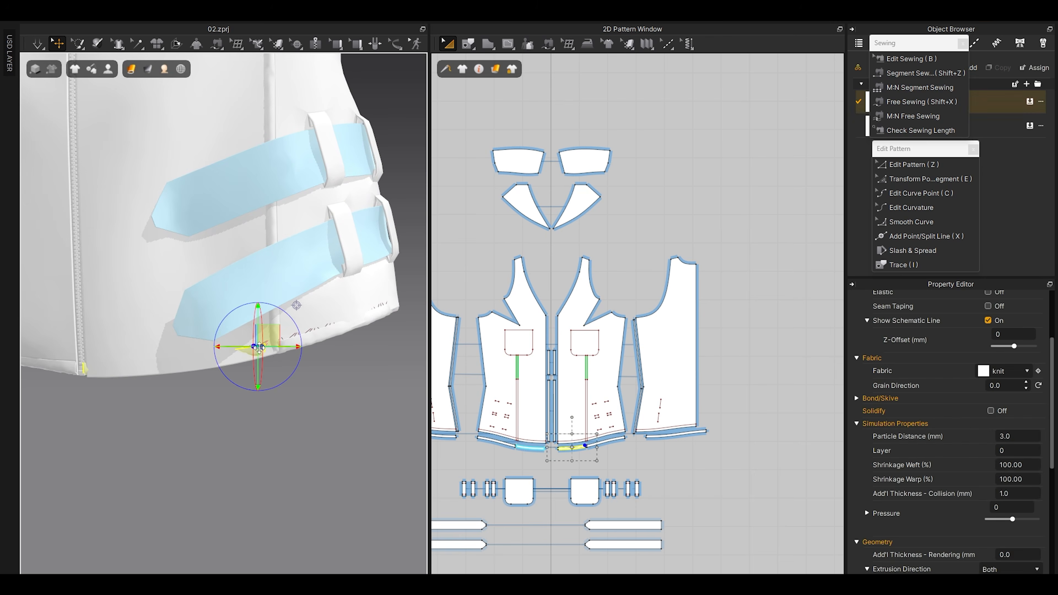
pyautogui.keyDown('shift'); pyautogui.click(323, 338); pyautogui.keyUp('shift')
pyautogui.scroll(-4, 369, 357)
pyautogui.moveTo(370, 357); pyautogui.dragTo(218, 377, button='right')
pyautogui.moveTo(330, 369); pyautogui.dragTo(258, 391, button='middle')
pyautogui.scroll(2, 322, 403)
pyautogui.keyDown('shift'); pyautogui.click(273, 323); pyautogui.keyUp('shift')
pyautogui.rightClick(273, 322)
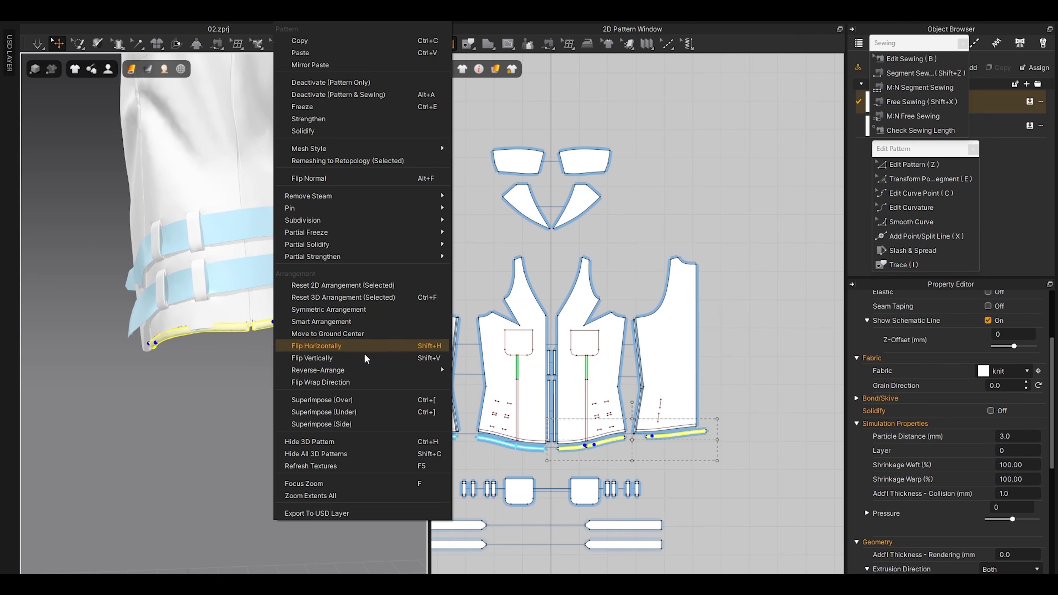
pyautogui.click(327, 399)
# Step: Simulate the mirrored hem strips briefly and check how they sit beside the zipper
pyautogui.moveTo(146, 359); pyautogui.dragTo(261, 373, button='right')
pyautogui.scroll(3, 260, 372)
pyautogui.press('space')
pyautogui.press('space')
pyautogui.moveTo(96, 391)
pyautogui.mouseDown(button='right')
pyautogui.moveTo(135, 396)
pyautogui.moveTo(111, 401)
pyautogui.mouseUp(button='right')
pyautogui.scroll(3, 139, 416)
pyautogui.moveTo(139, 416); pyautogui.dragTo(212, 405, button='middle')
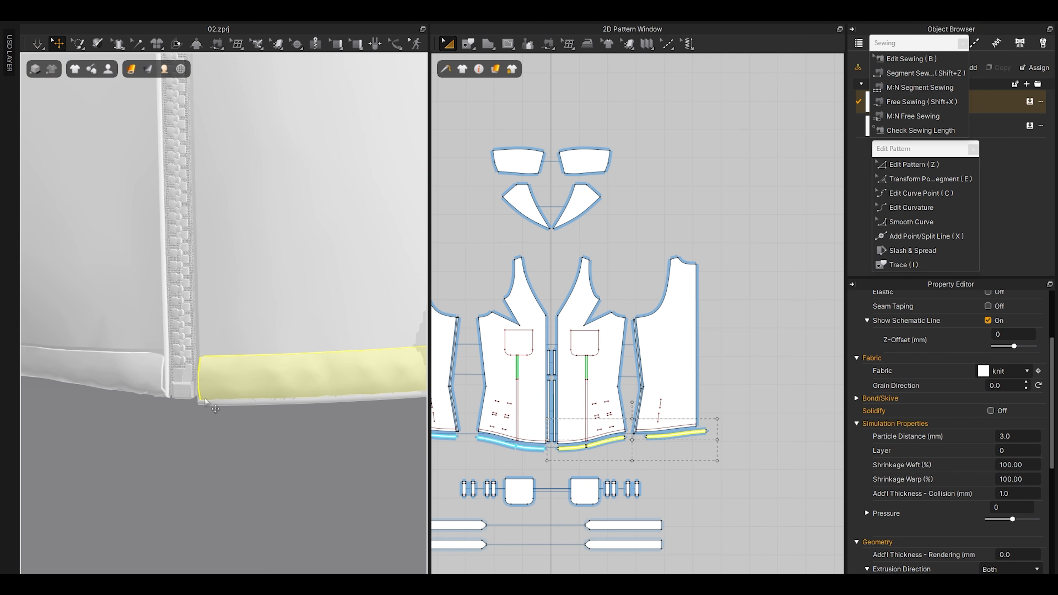
# Step: Free-sew the zipper-side end of the centre-front hem strip to the lowest section of the front panel's centre edge
pyautogui.scroll(8, 600, 362)
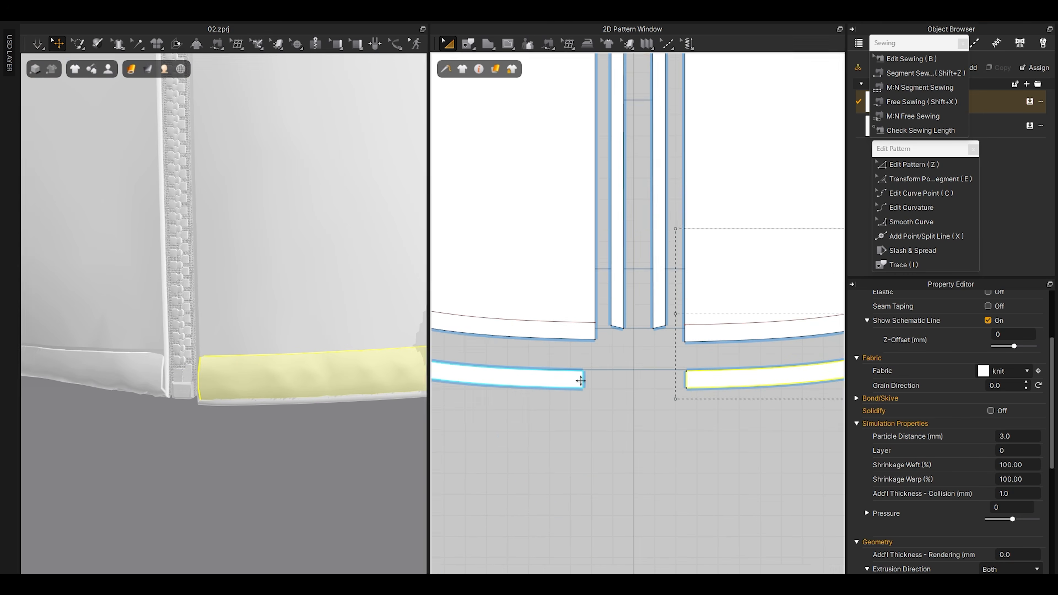
pyautogui.scroll(4, 583, 379)
pyautogui.click(793, 270)
pyautogui.click(908, 102)
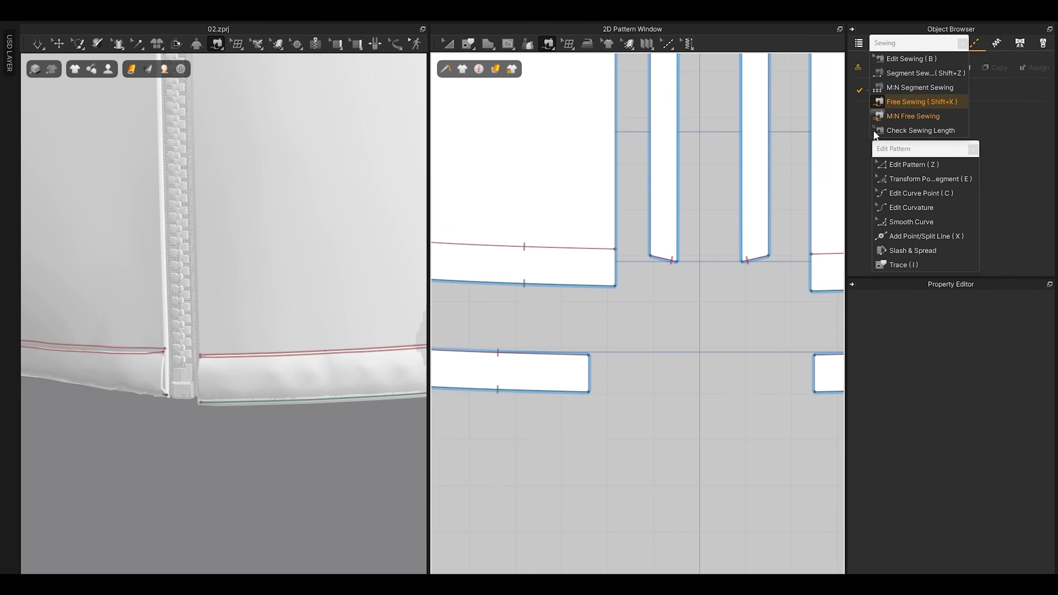
pyautogui.click(588, 391)
pyautogui.click(588, 355)
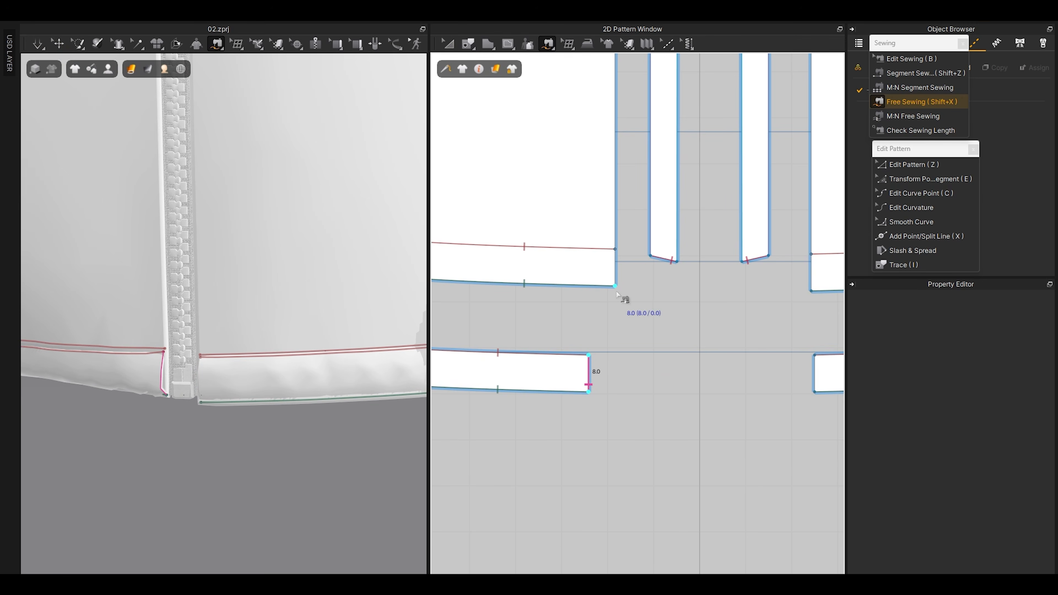
pyautogui.click(617, 255)
# Step: Simulate the zipper-side end seams and pull the mirrored centre-front hem strip into place
pyautogui.moveTo(740, 354); pyautogui.dragTo(674, 367, button='middle')
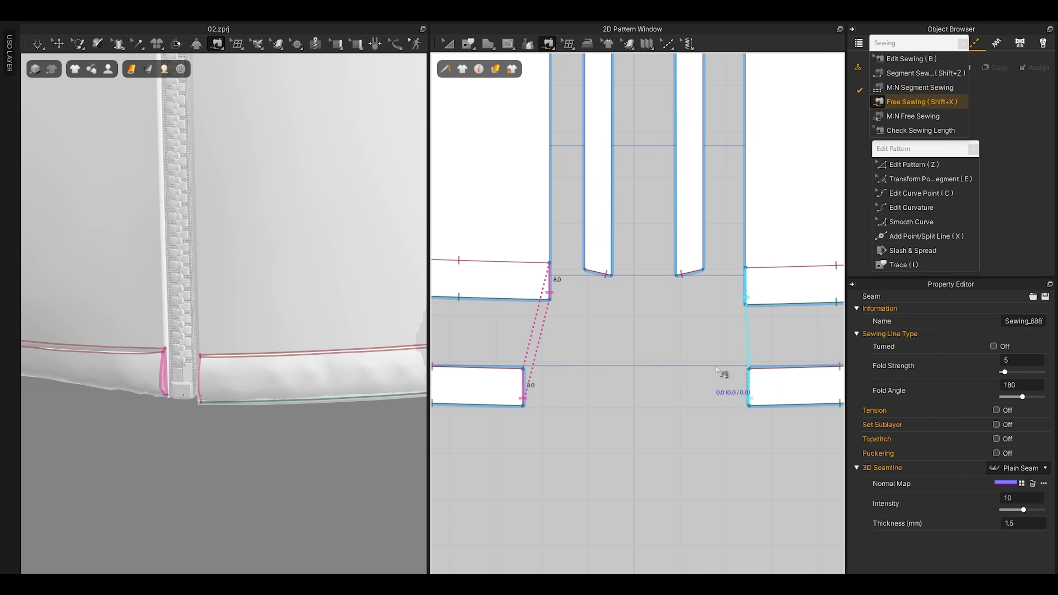
pyautogui.press('space')
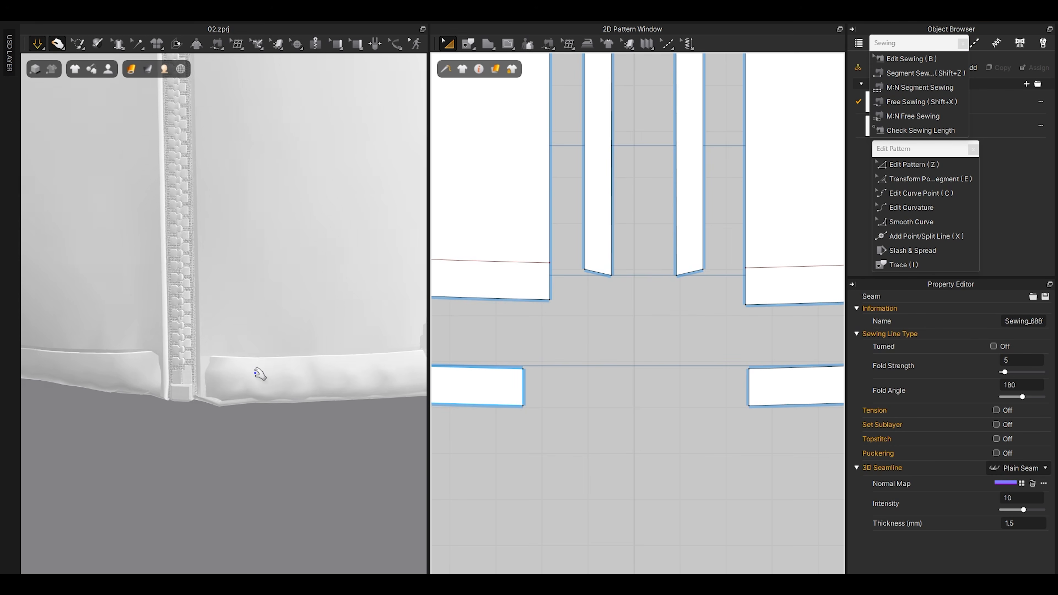
pyautogui.click(232, 384)
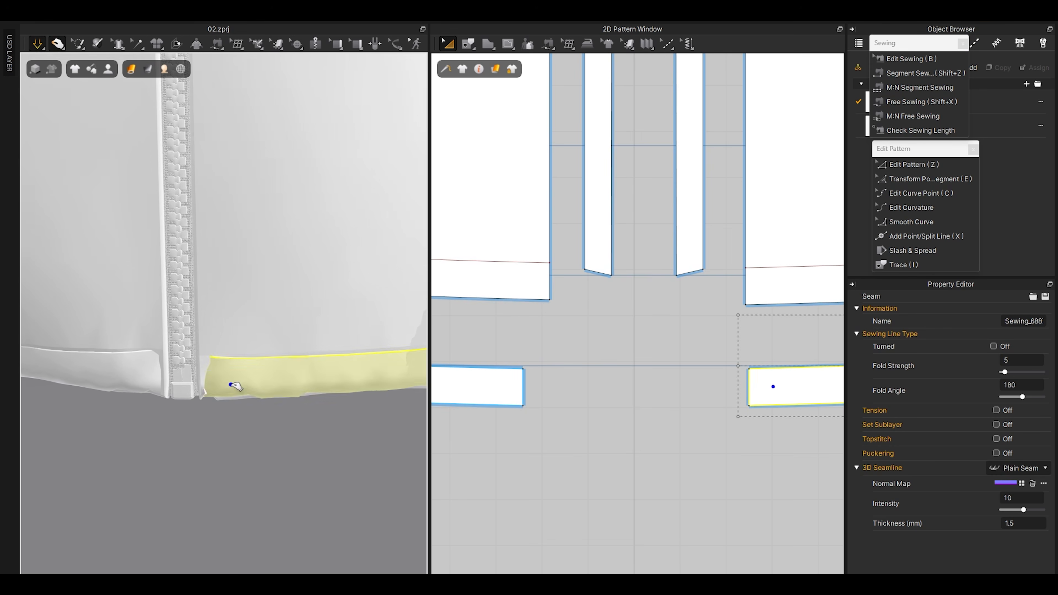
pyautogui.press('space')
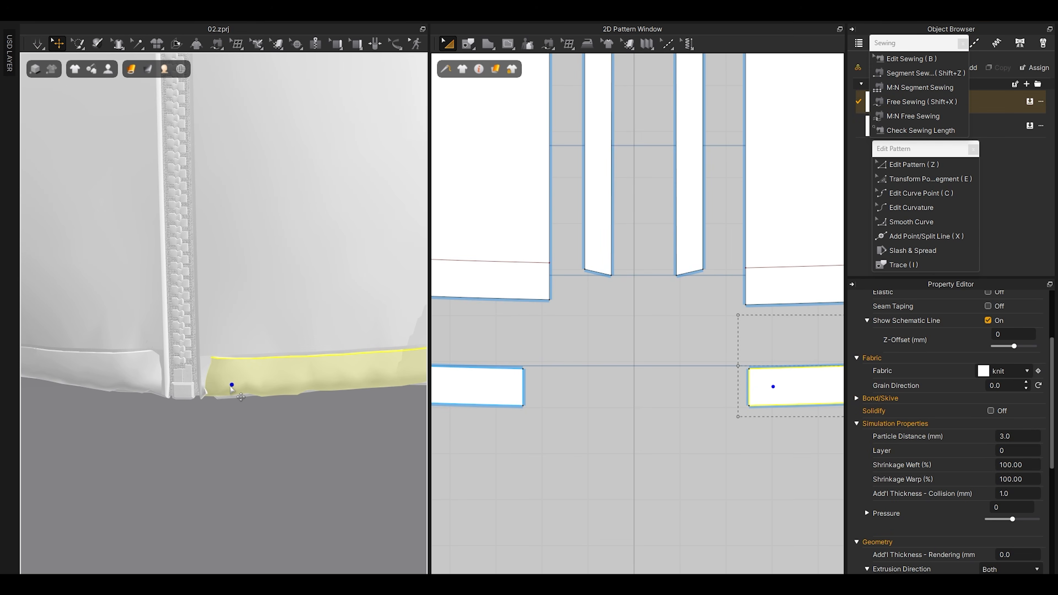
# Step: Set the particle distance of both front panels to 8.0 mm
pyautogui.click(282, 265)
pyautogui.moveTo(281, 267); pyautogui.dragTo(261, 273, button='right')
pyautogui.keyDown('shift'); pyautogui.click(164, 283); pyautogui.keyUp('shift')
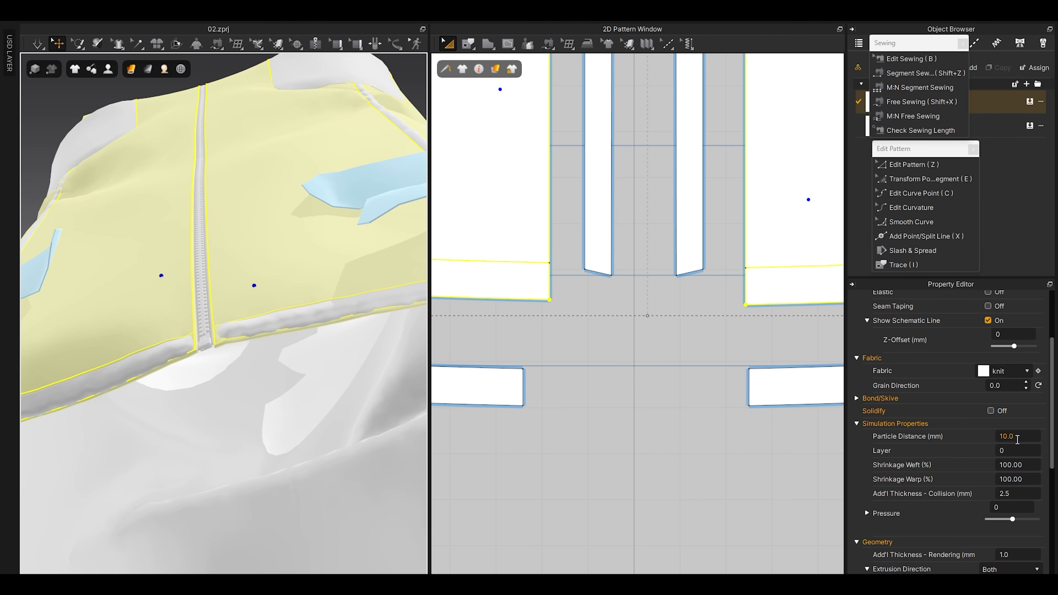
pyautogui.click(1016, 440)
pyautogui.press('Return')
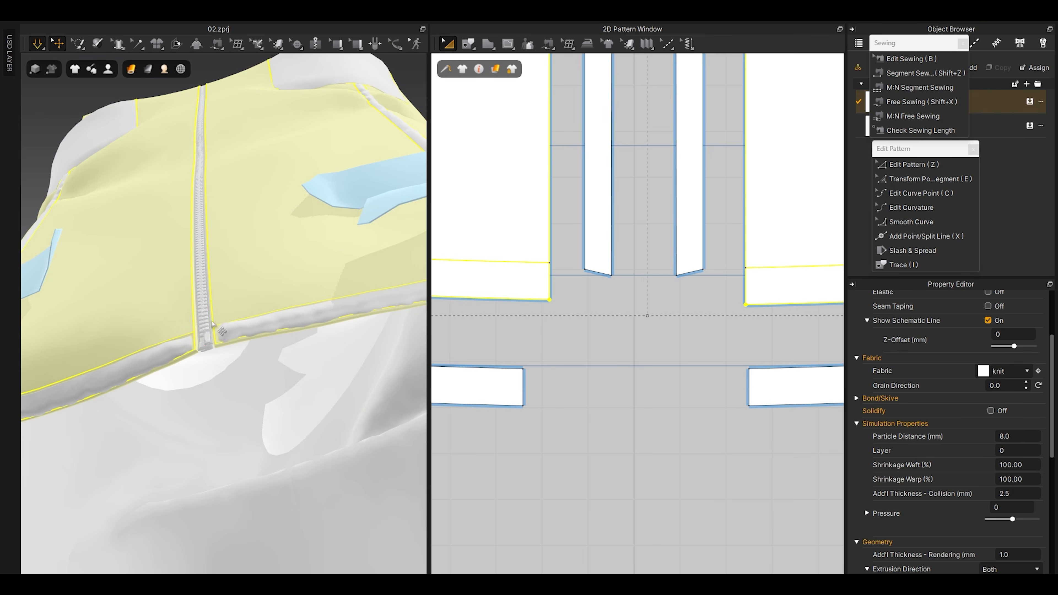
# Step: Simulate the vest, tug the mirrored centre-front hem strip into place, and clear the selection
pyautogui.click(251, 296)
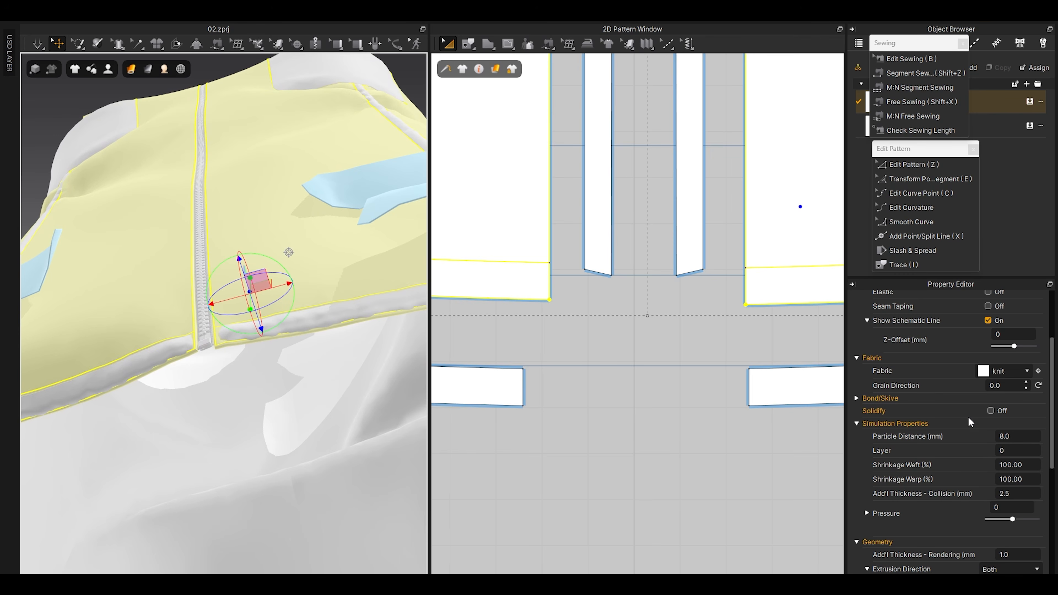
pyautogui.click(285, 327)
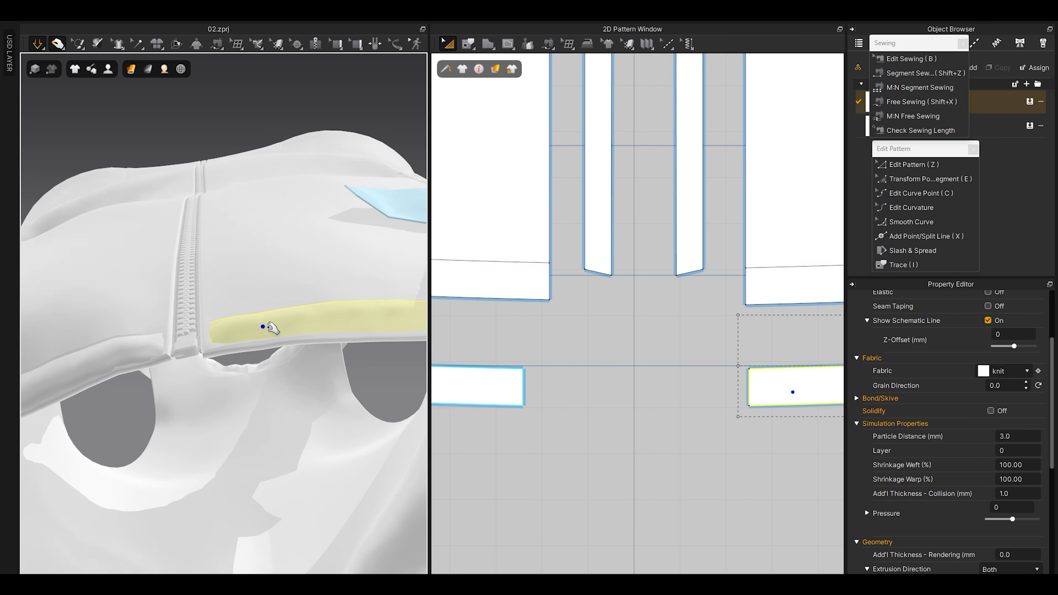
pyautogui.scroll(-5, 269, 340)
pyautogui.moveTo(269, 341); pyautogui.dragTo(142, 364, button='right')
pyautogui.scroll(-5, 142, 363)
pyautogui.moveTo(142, 364); pyautogui.dragTo(162, 459, button='middle')
pyautogui.click(282, 493)
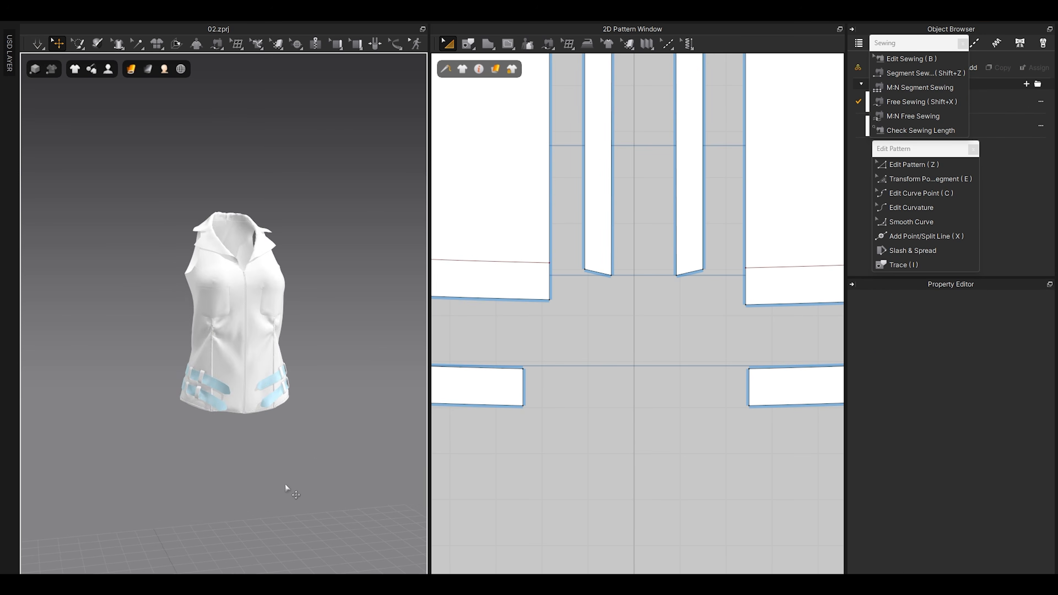
# Step: Examine the vest's front up close, and inspect the joint between the hem strips at the centre back
pyautogui.scroll(3, 283, 493)
pyautogui.moveTo(283, 493); pyautogui.dragTo(255, 428, button='right')
pyautogui.scroll(3, 280, 442)
pyautogui.moveTo(238, 357)
pyautogui.mouseDown(button='right')
pyautogui.moveTo(306, 351)
pyautogui.moveTo(251, 367)
pyautogui.mouseUp(button='right')
pyautogui.scroll(3, 265, 370)
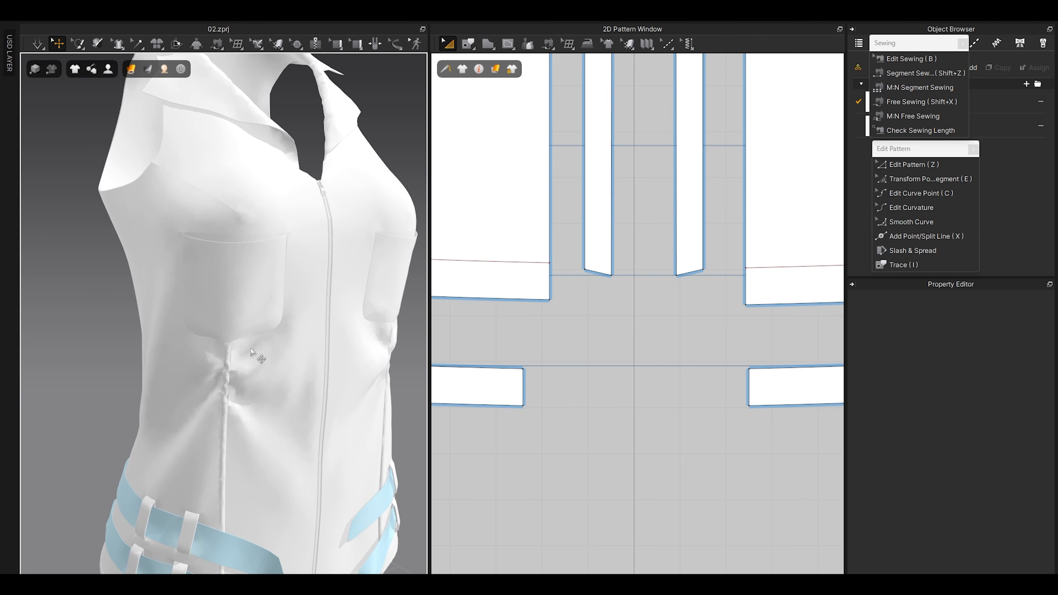
pyautogui.scroll(-5, 244, 304)
pyautogui.moveTo(241, 416); pyautogui.dragTo(254, 451, button='right')
pyautogui.moveTo(255, 451); pyautogui.dragTo(242, 358, button='middle')
pyautogui.moveTo(239, 400); pyautogui.dragTo(60, 418, button='right')
pyautogui.scroll(8, 248, 465)
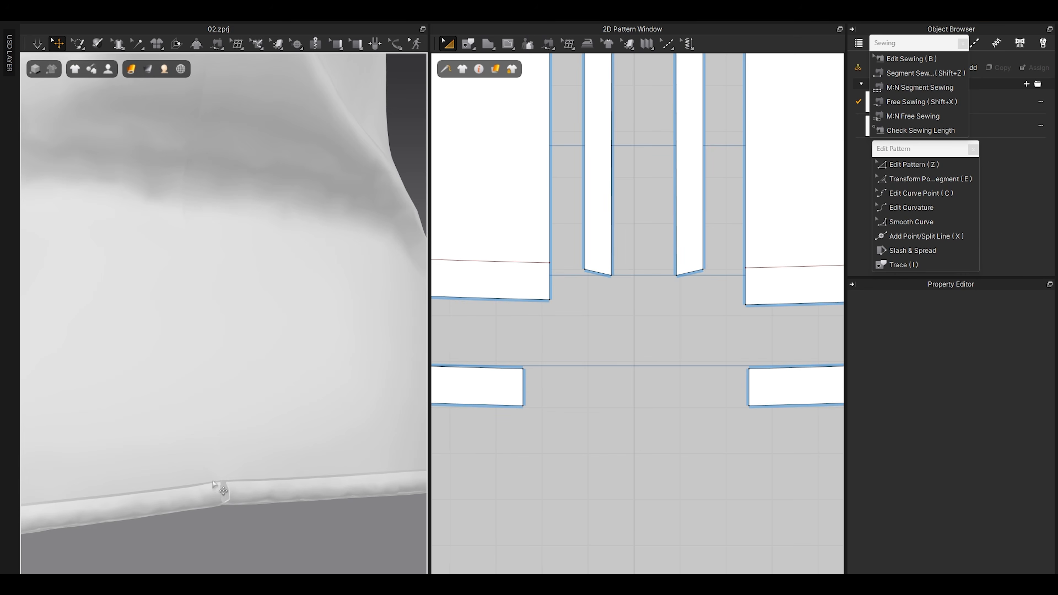
# Step: Segment-sew the short centre-back ends of the two back hem strips to each other
pyautogui.click(903, 74)
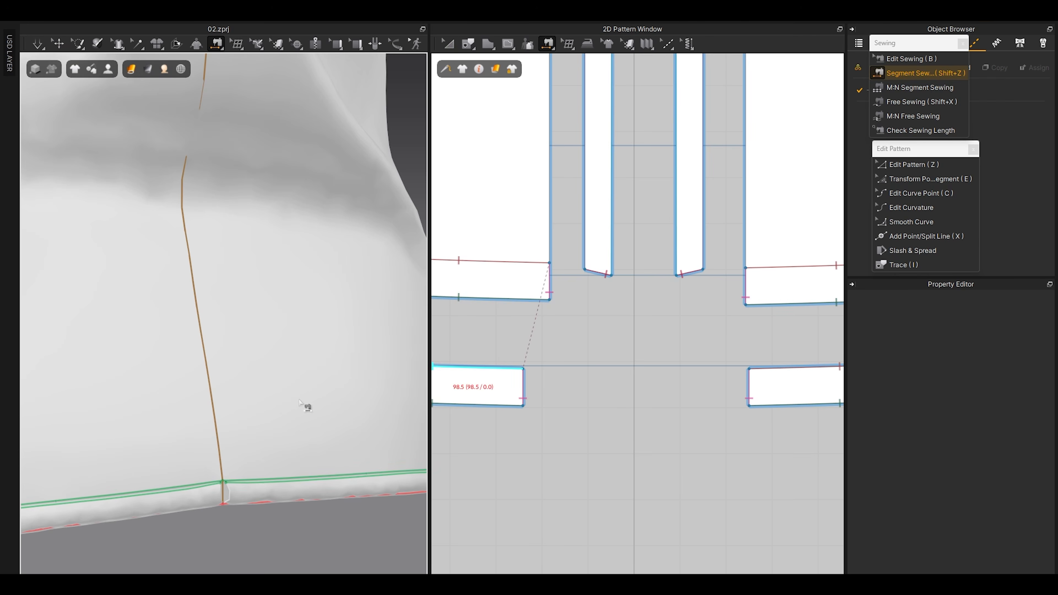
pyautogui.click(224, 493)
pyautogui.scroll(5, 516, 406)
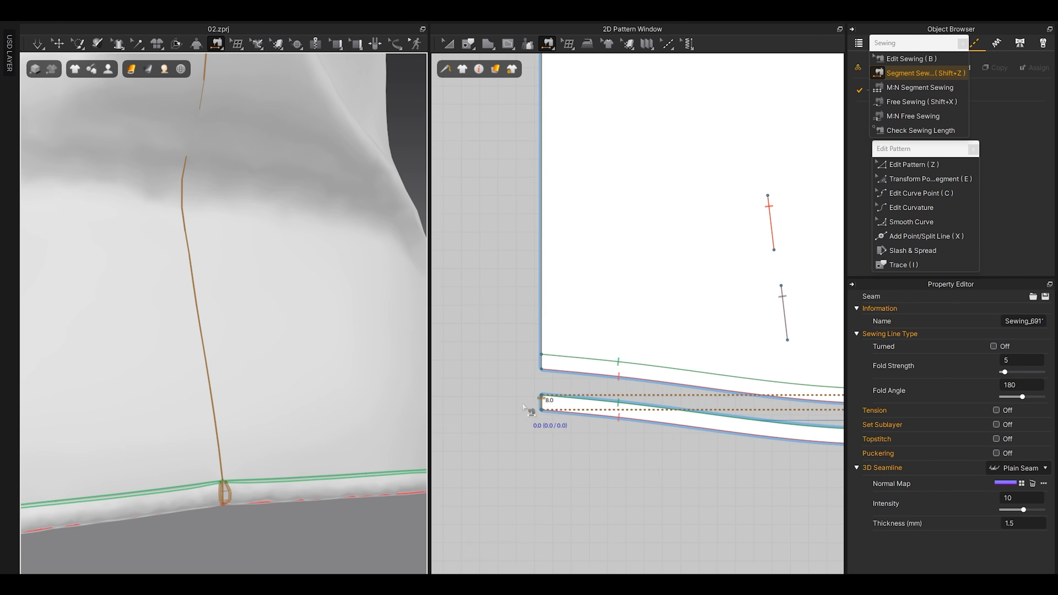
pyautogui.scroll(-8, 551, 400)
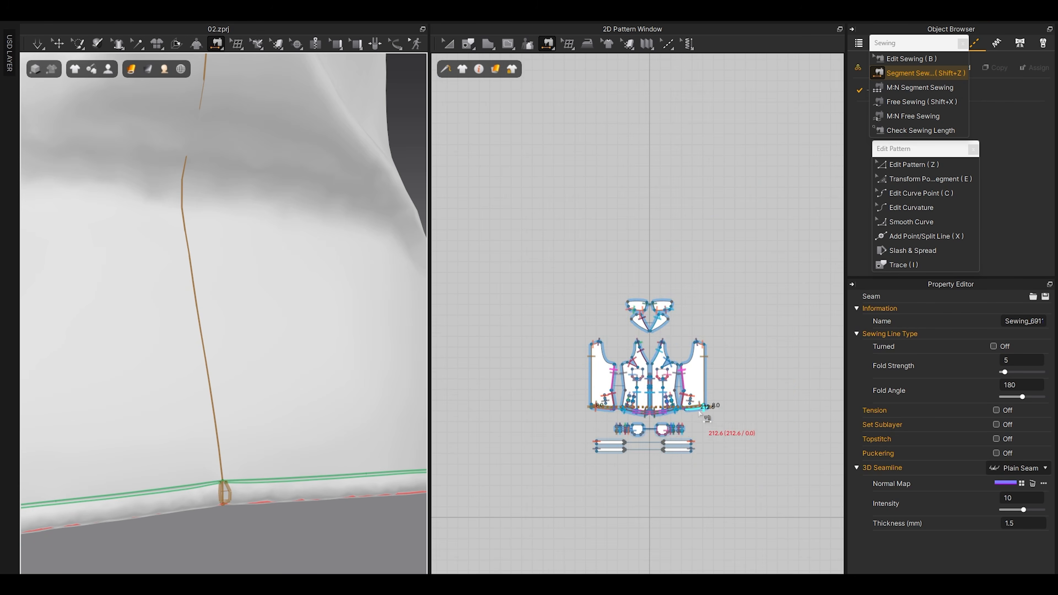
pyautogui.scroll(8, 724, 421)
pyautogui.scroll(-5, 713, 404)
pyautogui.scroll(3, 683, 421)
# Step: Simulate the vest to close the centre-back hem joint, stop the simulation, and clear the selection
pyautogui.press('a')
pyautogui.press('space')
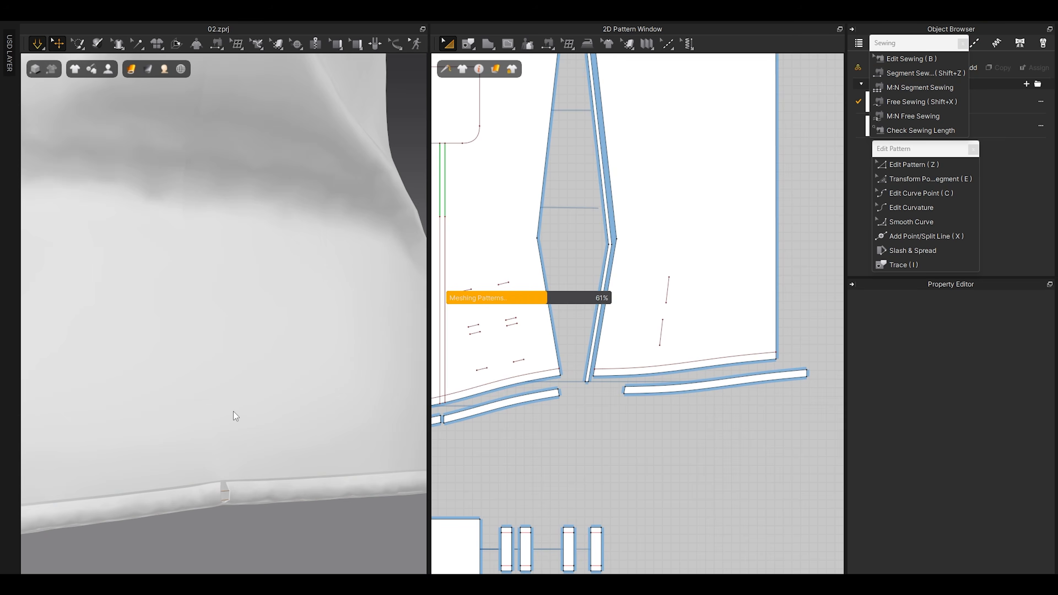
pyautogui.press('space')
pyautogui.scroll(-10, 166, 385)
pyautogui.moveTo(166, 385); pyautogui.dragTo(318, 361, button='right')
pyautogui.scroll(3, 230, 399)
pyautogui.click(262, 371)
pyautogui.click(198, 395)
pyautogui.scroll(5, 214, 334)
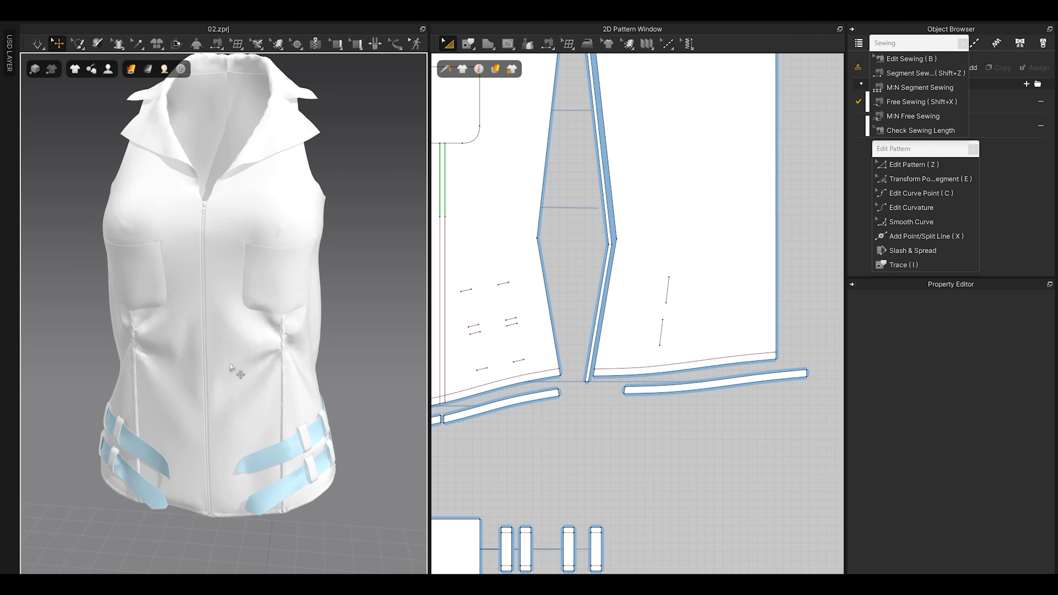
# Step: Move both collar pieces up and both lapel pieces slightly down in the 2D pattern layout
pyautogui.scroll(-5, 665, 324)
pyautogui.scroll(6, 665, 324)
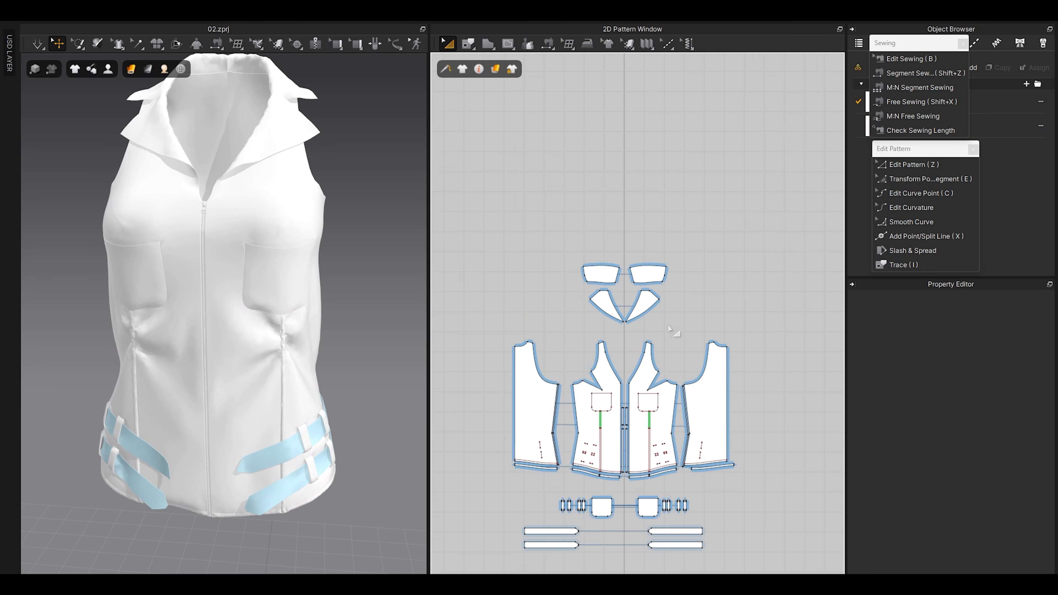
pyautogui.moveTo(665, 324); pyautogui.dragTo(667, 324, button='middle')
pyautogui.click(668, 273)
pyautogui.keyDown('shift'); pyautogui.moveTo(581, 269); pyautogui.dragTo(582, 220); pyautogui.keyUp('shift')
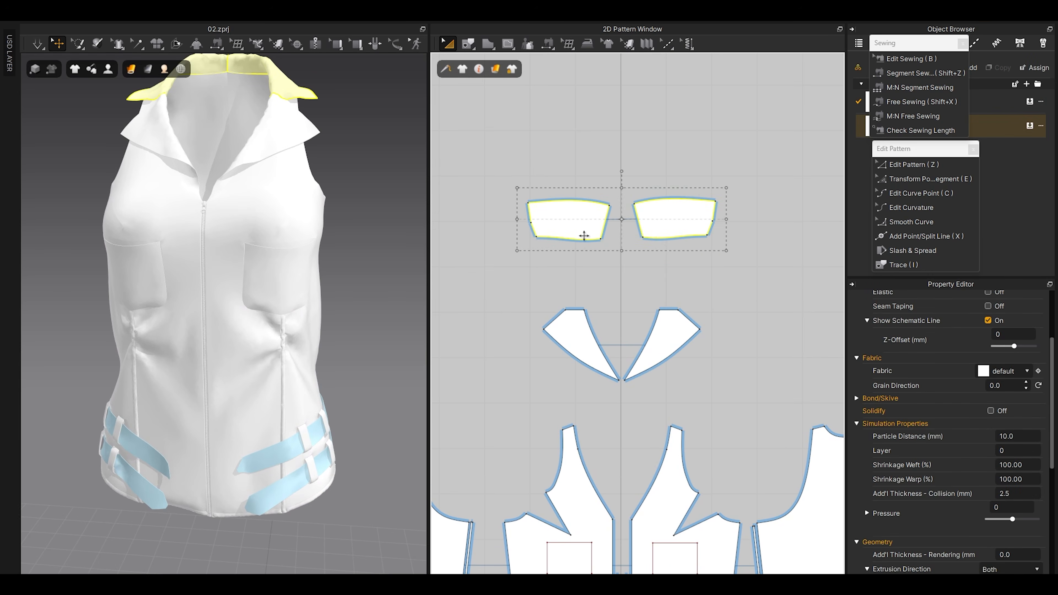
pyautogui.scroll(1, 580, 220)
pyautogui.click(583, 358)
pyautogui.keyDown('shift'); pyautogui.moveTo(684, 368); pyautogui.dragTo(682, 398); pyautogui.keyUp('shift')
# Step: Simulate the vest and pull both lapels outward so they lie over the front panels
pyautogui.scroll(5, 303, 371)
pyautogui.click(78, 248)
pyautogui.click(101, 289)
pyautogui.moveTo(97, 288); pyautogui.dragTo(136, 299)
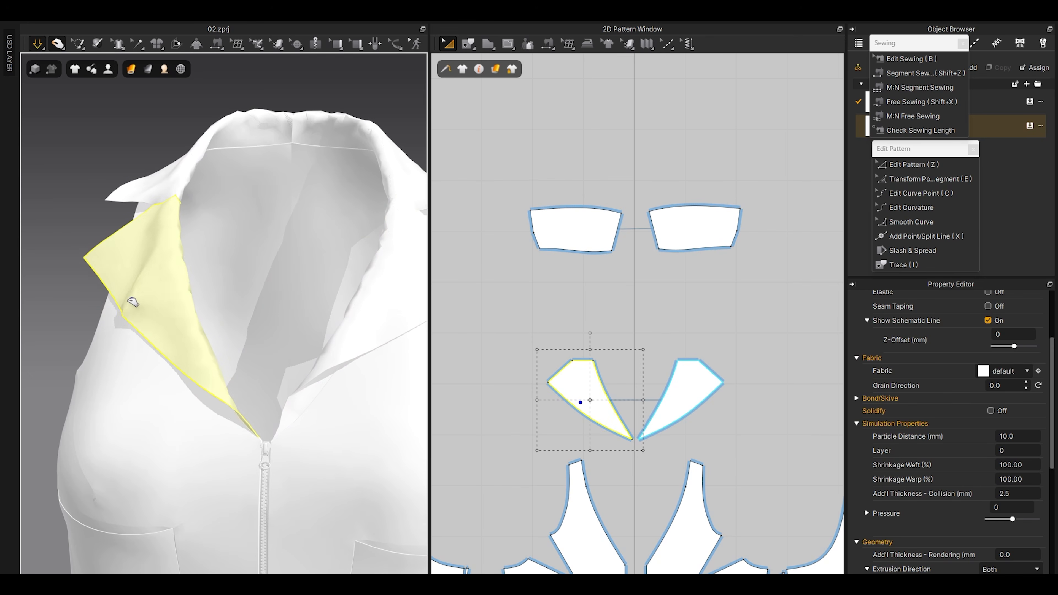
pyautogui.moveTo(363, 352); pyautogui.dragTo(402, 347)
pyautogui.press('space')
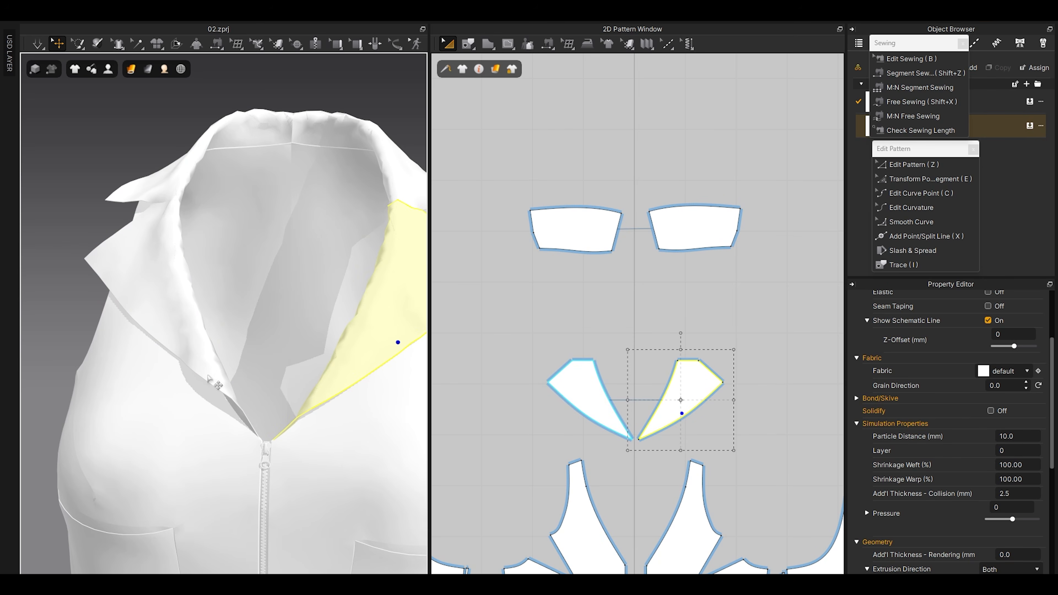
# Step: Run the simulation again and tug the outer edge of one lapel near the top of the zipper
pyautogui.scroll(-3, 264, 358)
pyautogui.scroll(4, 200, 324)
pyautogui.moveTo(217, 392); pyautogui.dragTo(274, 358, button='middle')
pyautogui.press('space')
pyautogui.moveTo(285, 327); pyautogui.dragTo(253, 345)
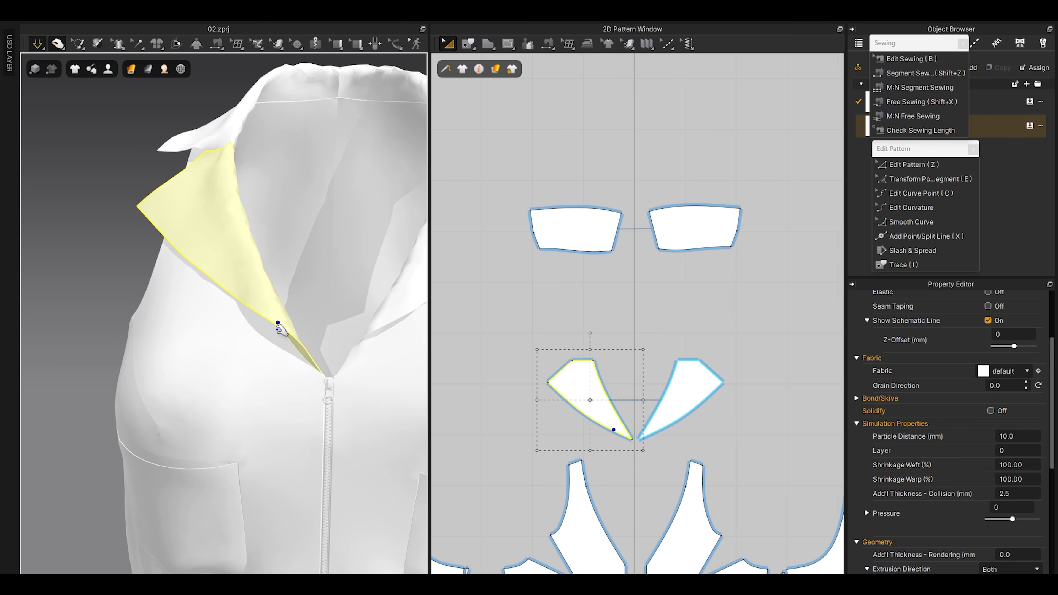
pyautogui.press('space')
# Step: Shift the curve point on the lapel's outer edge slightly outward and pull the lapels into place on the garment
pyautogui.scroll(5, 603, 436)
pyautogui.click(608, 439)
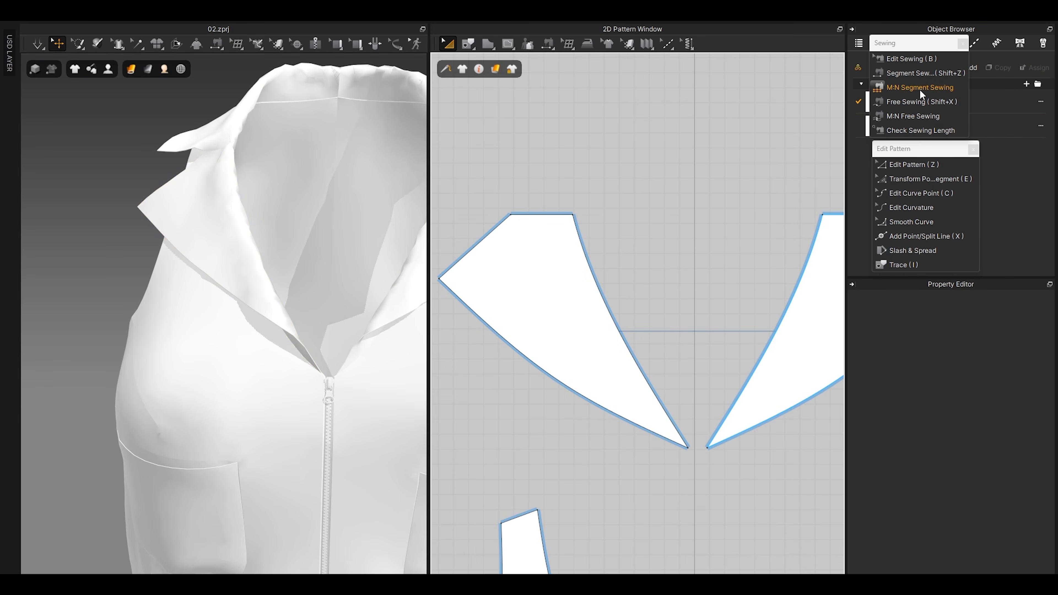
pyautogui.click(908, 191)
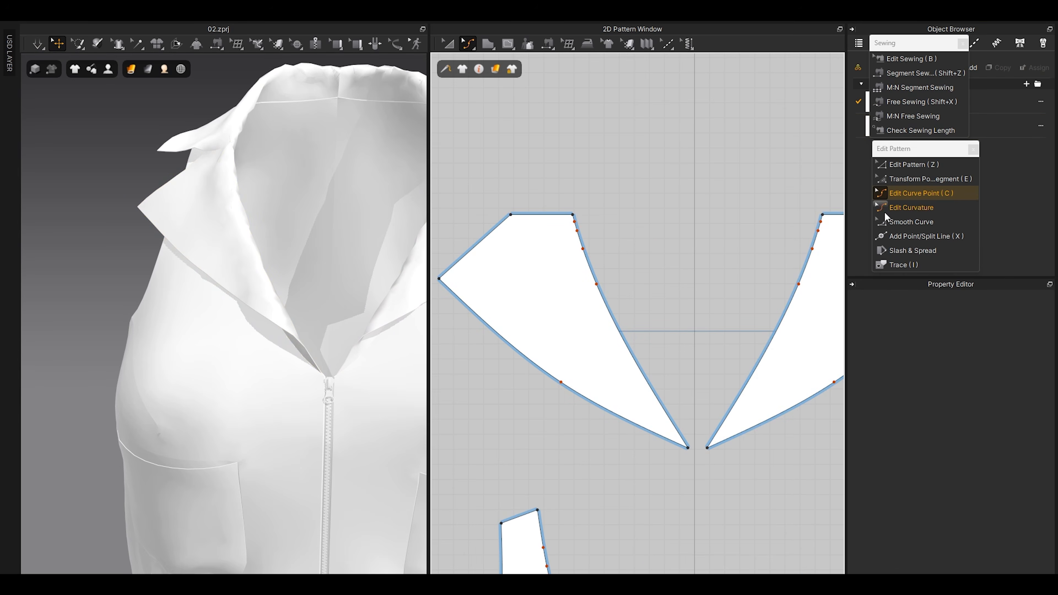
pyautogui.scroll(3, 566, 388)
pyautogui.moveTo(552, 381); pyautogui.dragTo(598, 345, button='middle')
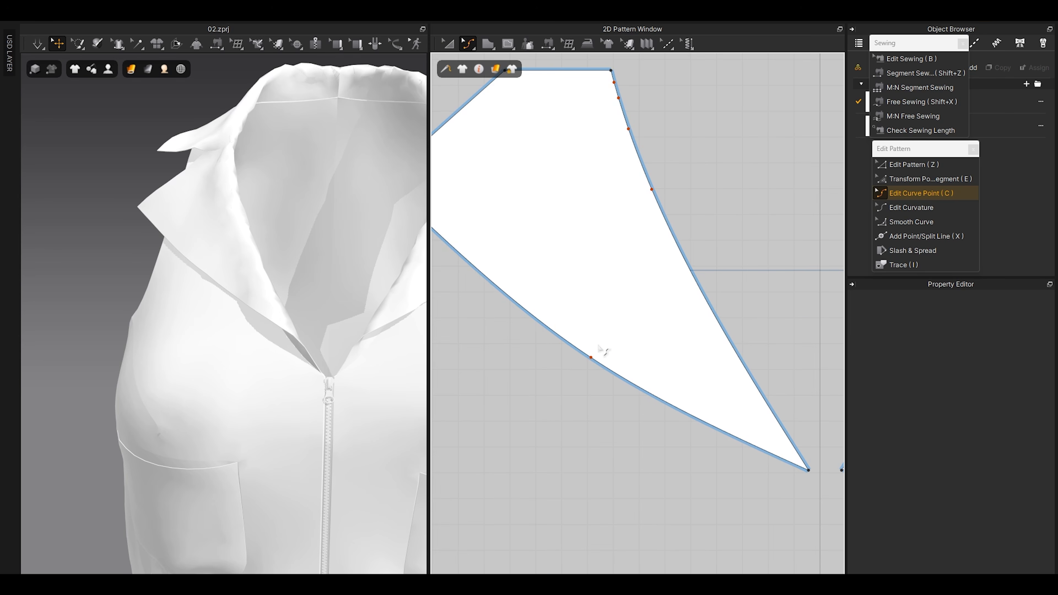
pyautogui.moveTo(591, 359); pyautogui.dragTo(585, 360)
pyautogui.moveTo(274, 317); pyautogui.dragTo(371, 333)
pyautogui.moveTo(370, 333); pyautogui.dragTo(266, 355, button='middle')
pyautogui.moveTo(275, 341); pyautogui.dragTo(359, 338)
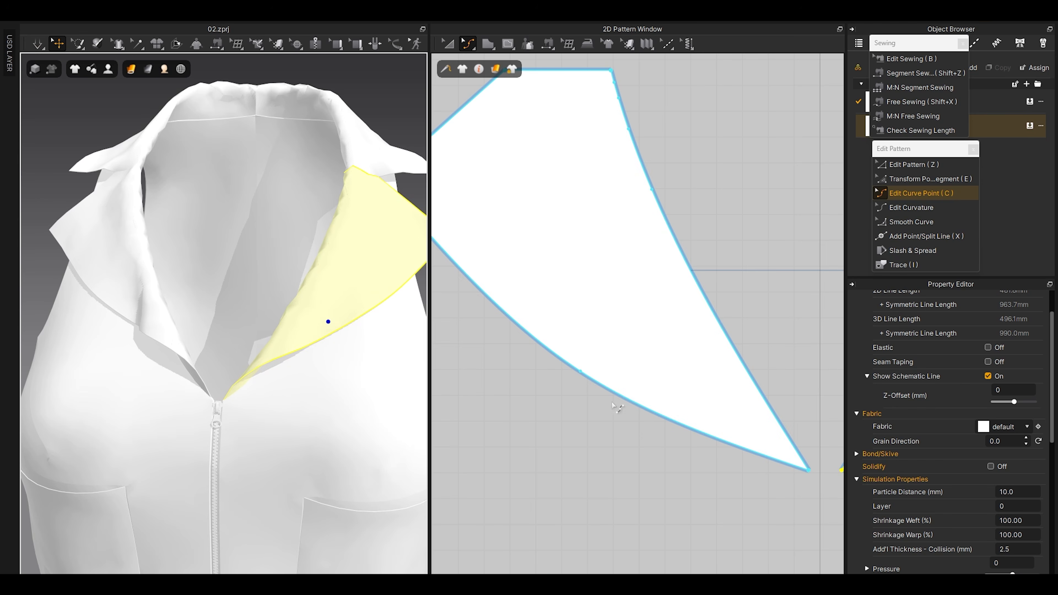
# Step: Move the lapel's outer-edge curve point farther toward its lower tip for a rounder edge, and simulate while tugging the lapels into shape
pyautogui.click(580, 393)
pyautogui.moveTo(580, 371); pyautogui.dragTo(625, 418)
pyautogui.press('space')
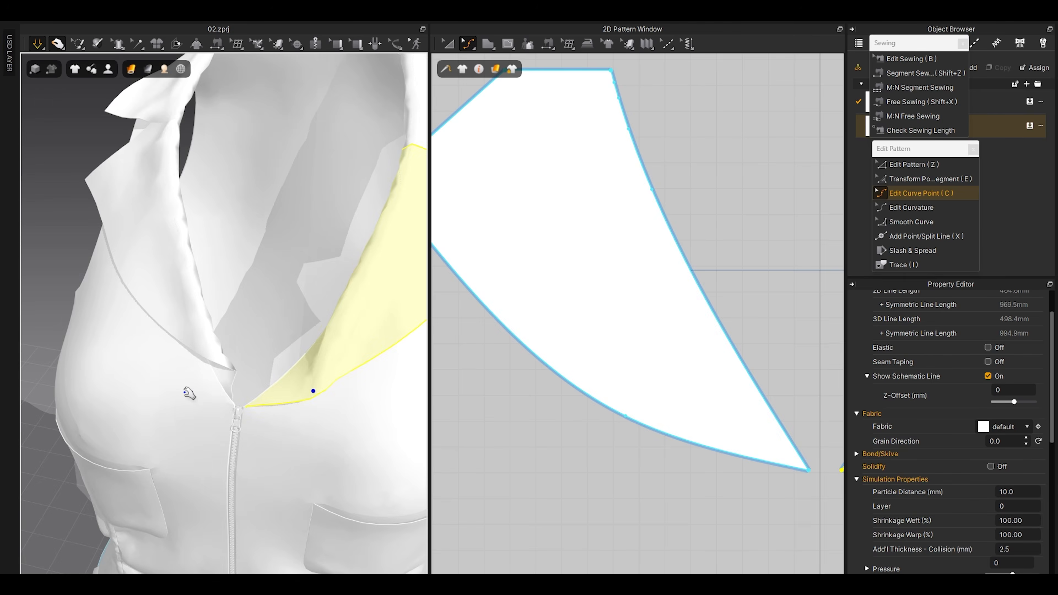
pyautogui.moveTo(186, 389); pyautogui.dragTo(253, 359)
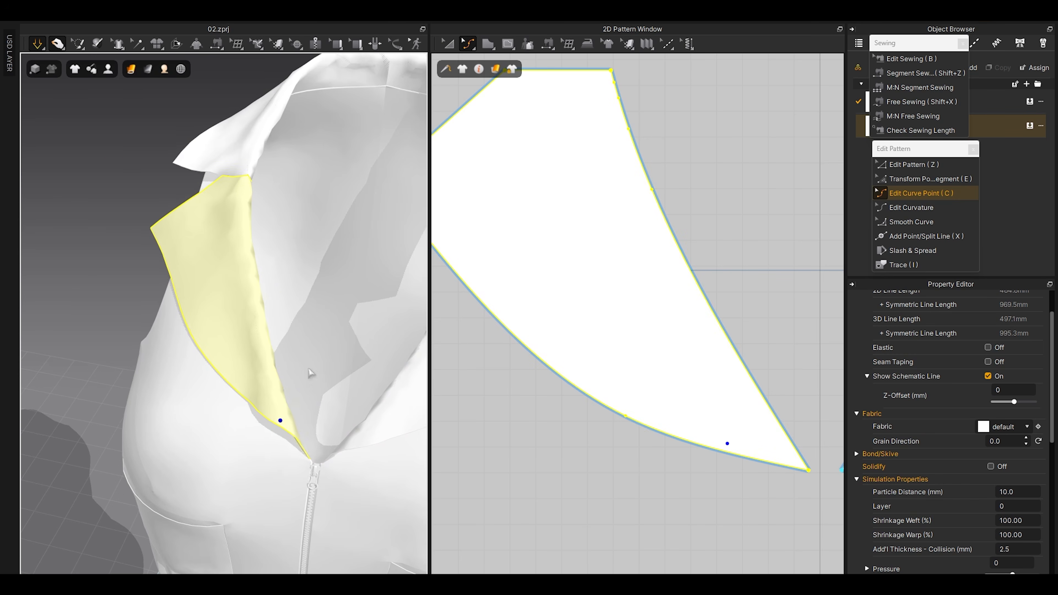
pyautogui.moveTo(276, 418); pyautogui.dragTo(146, 279)
pyautogui.moveTo(238, 352); pyautogui.dragTo(209, 348, button='right')
pyautogui.press('space')
# Step: Clone both lapel pieces with Layer Clone (Over) and place the clones just above the originals in the 2D layout
pyautogui.scroll(-5, 270, 361)
pyautogui.scroll(4, 209, 348)
pyautogui.scroll(-5, 548, 324)
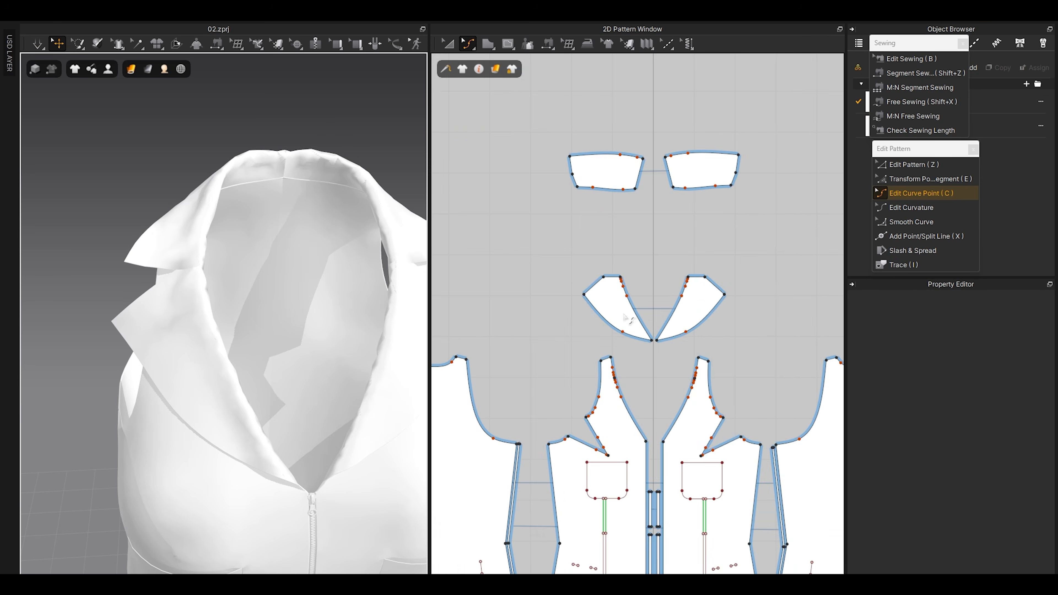
pyautogui.press('z')
pyautogui.click(684, 308)
pyautogui.keyDown('shift'); pyautogui.click(684, 308); pyautogui.keyUp('shift')
pyautogui.scroll(1, 180, 361)
pyautogui.rightClick(180, 334)
pyautogui.moveTo(638, 323); pyautogui.dragTo(599, 315, button='middle')
pyautogui.rightClick(577, 298)
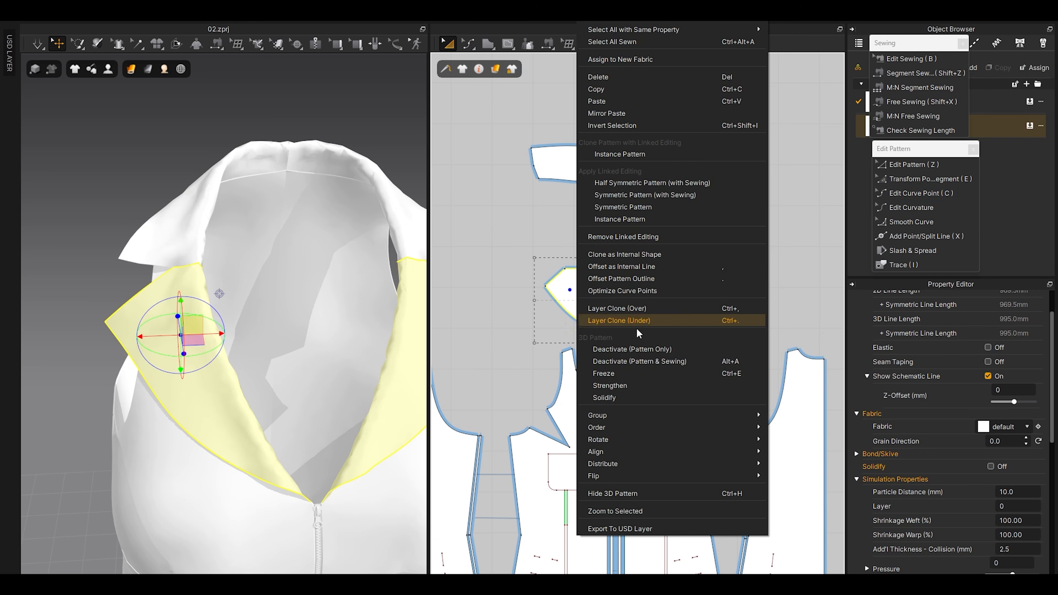
pyautogui.click(618, 308)
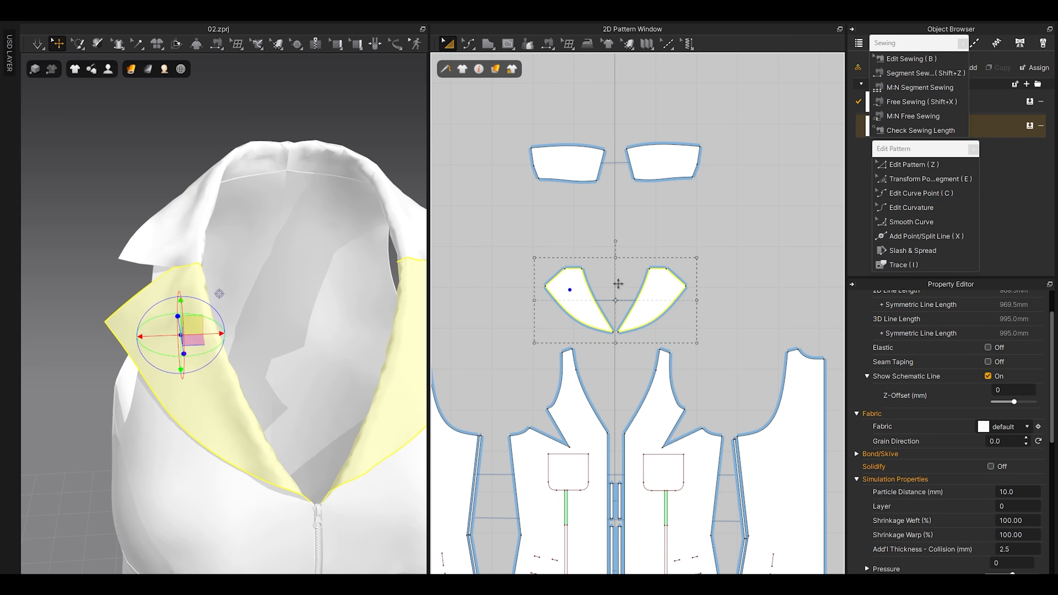
pyautogui.click(620, 233)
# Step: Move both collar pieces farther up in the 2D layout, and raise the two cloned lapels away from the originals
pyautogui.scroll(3, 192, 404)
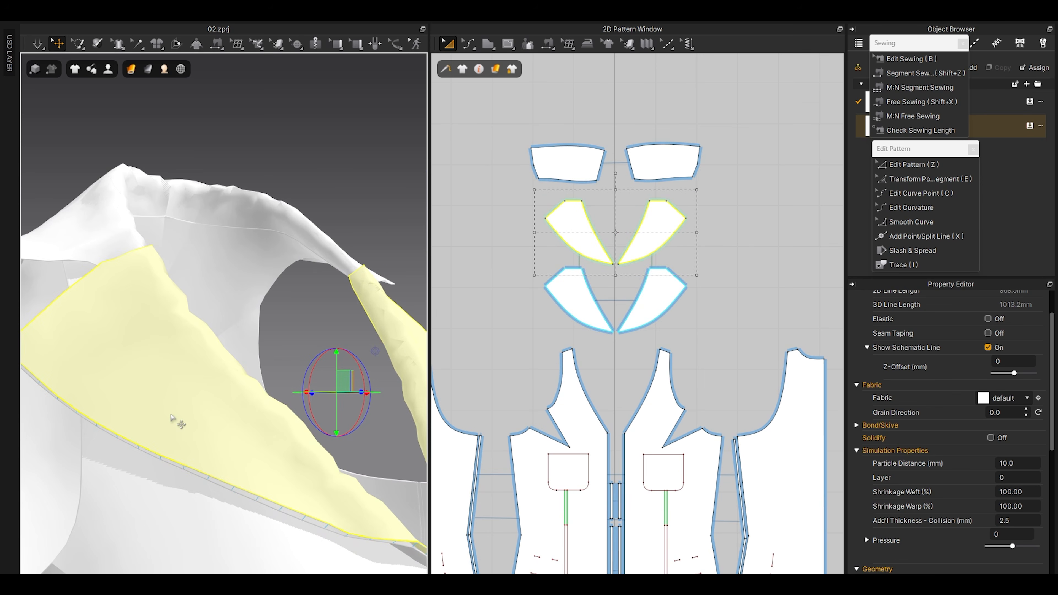
pyautogui.scroll(3, 578, 200)
pyautogui.moveTo(564, 150); pyautogui.dragTo(593, 289, button='middle')
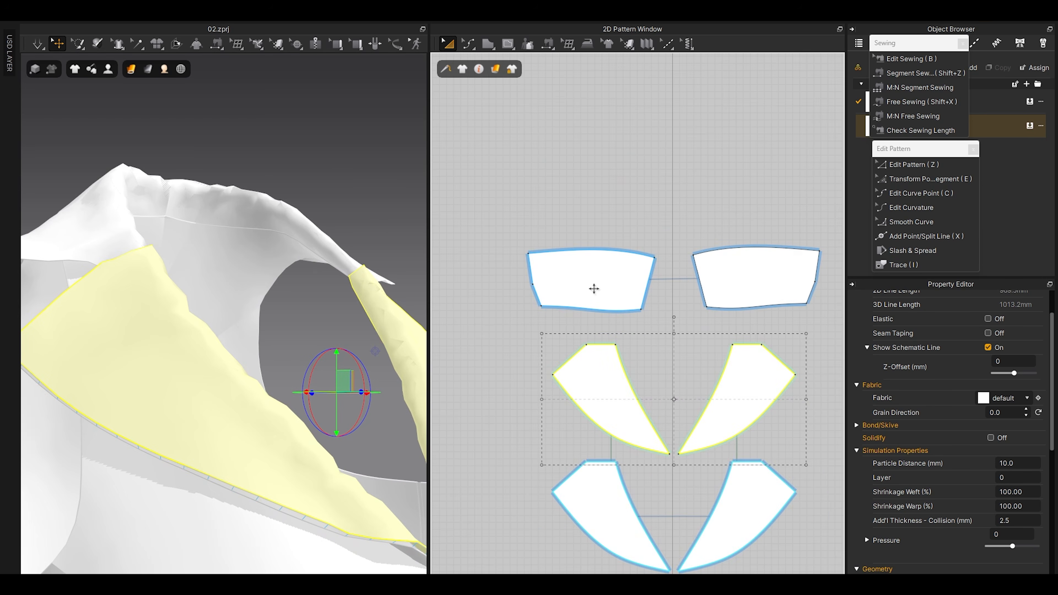
pyautogui.click(592, 289)
pyautogui.keyDown('shift'); pyautogui.moveTo(754, 282); pyautogui.dragTo(754, 121); pyautogui.keyUp('shift')
pyautogui.click(588, 357)
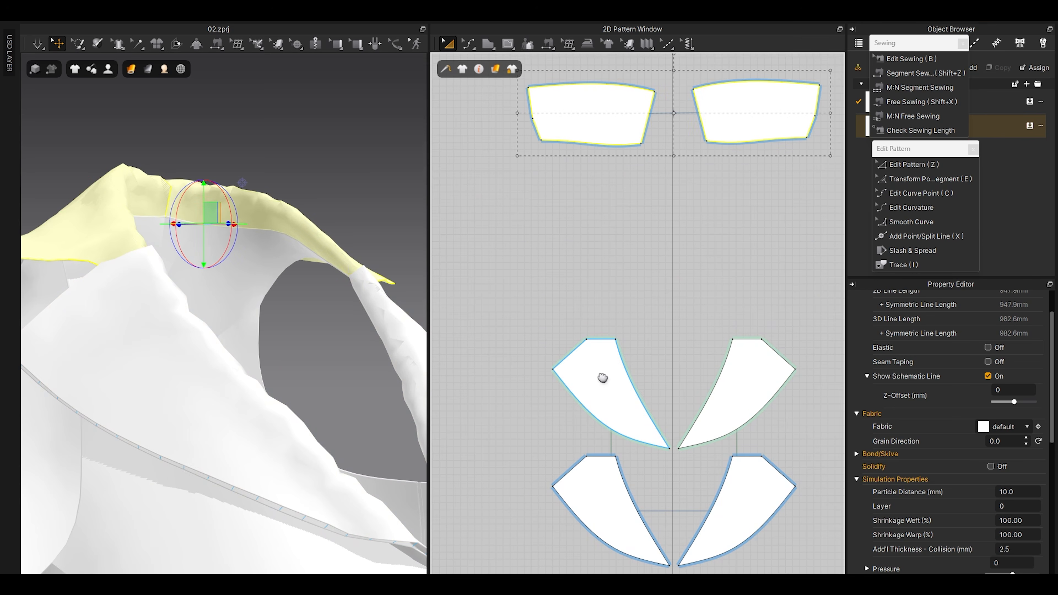
pyautogui.moveTo(602, 373); pyautogui.dragTo(539, 265, button='middle')
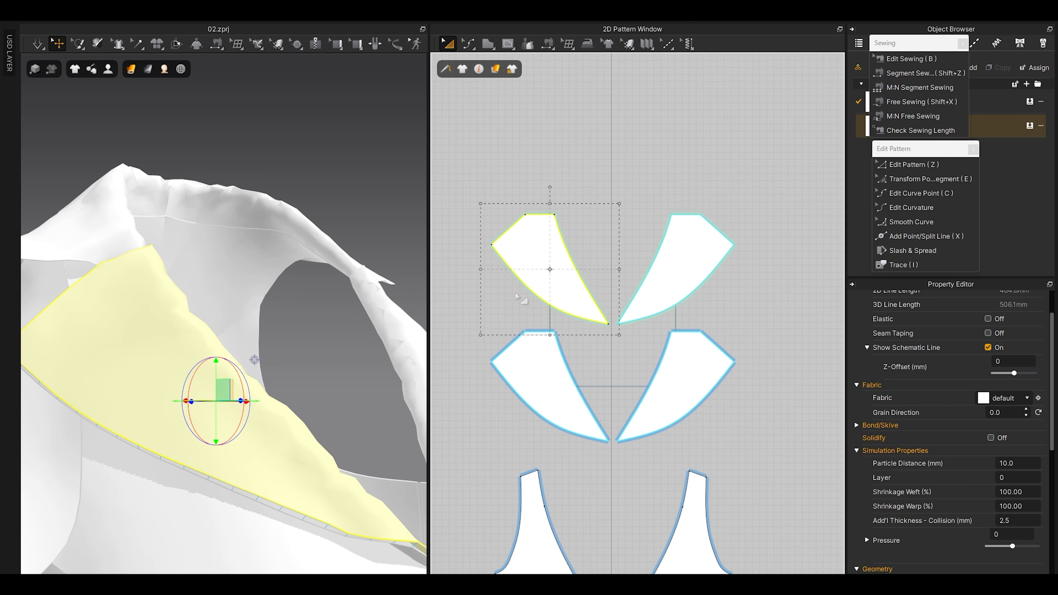
pyautogui.keyDown('shift'); pyautogui.moveTo(704, 271); pyautogui.dragTo(701, 221); pyautogui.keyUp('shift')
# Step: Select the original and cloned lapels in turn to check which pieces are linked
pyautogui.click(587, 315)
pyautogui.click(548, 199)
pyautogui.click(527, 362)
pyautogui.click(667, 383)
pyautogui.click(672, 221)
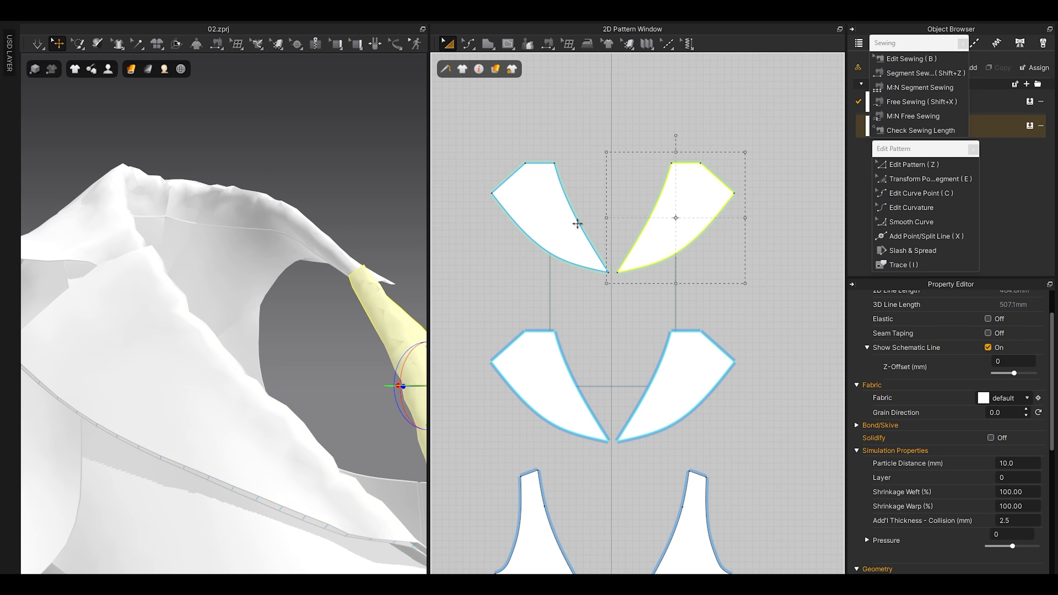
pyautogui.click(574, 223)
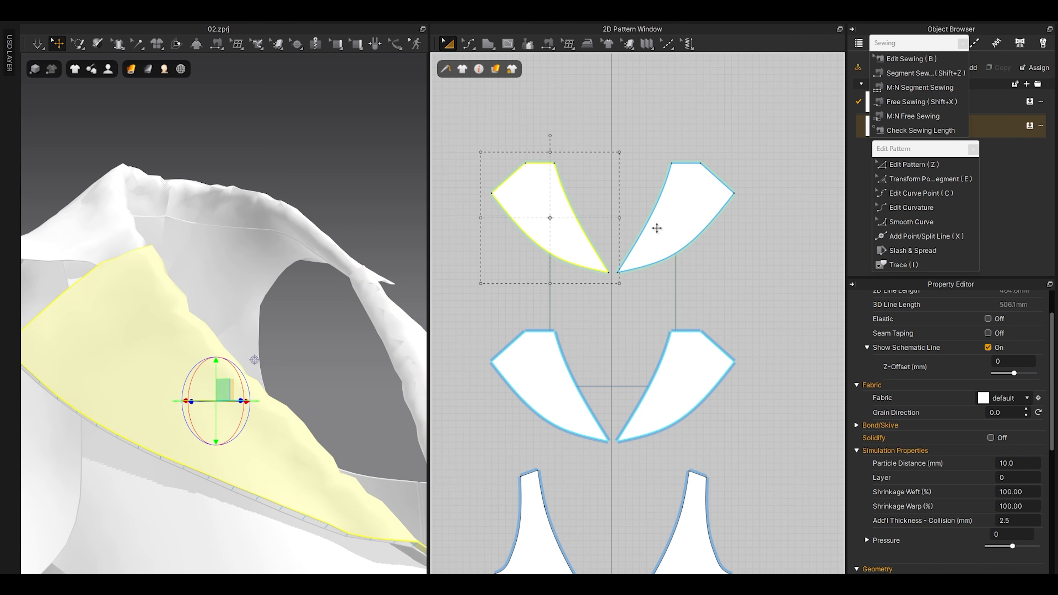
pyautogui.keyDown('shift'); pyautogui.click(657, 228); pyautogui.keyUp('shift')
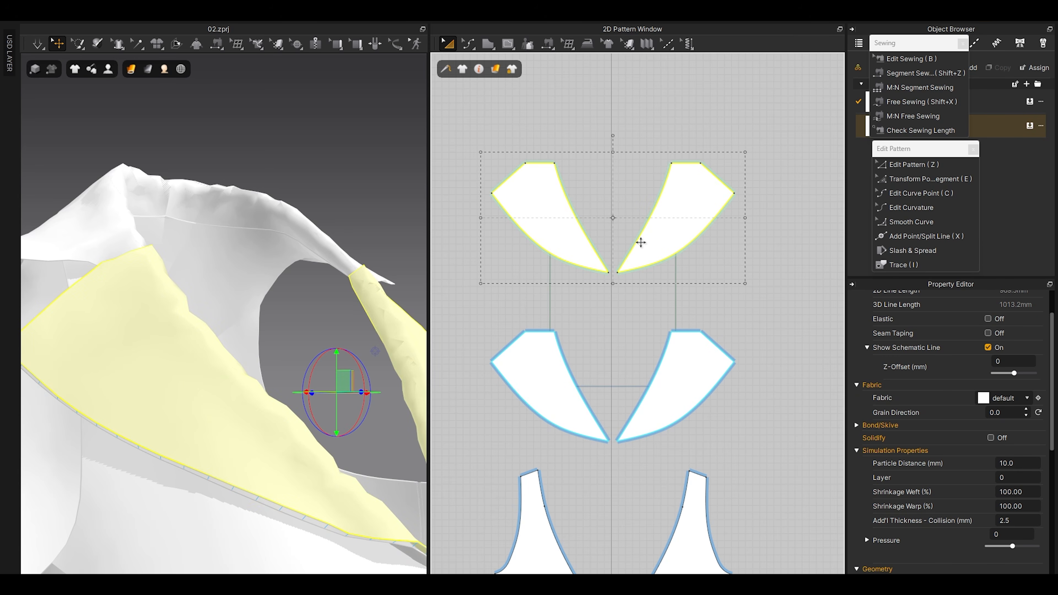
pyautogui.scroll(3, 578, 307)
pyautogui.moveTo(477, 364); pyautogui.dragTo(532, 345, button='middle')
pyautogui.press('z')
pyautogui.click(543, 328)
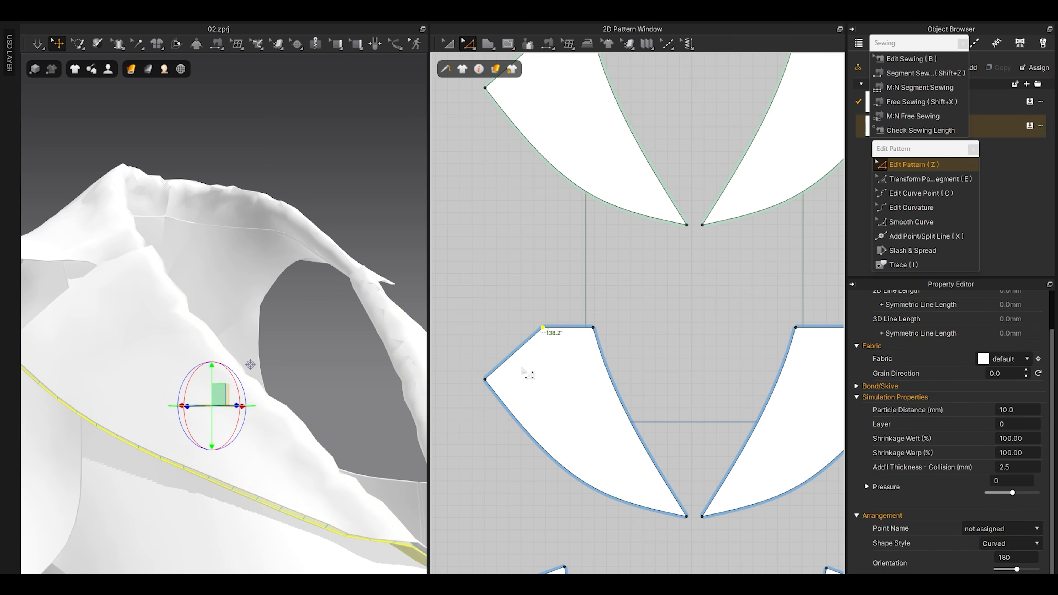
pyautogui.scroll(-4, 528, 356)
pyautogui.moveTo(536, 341); pyautogui.dragTo(523, 318)
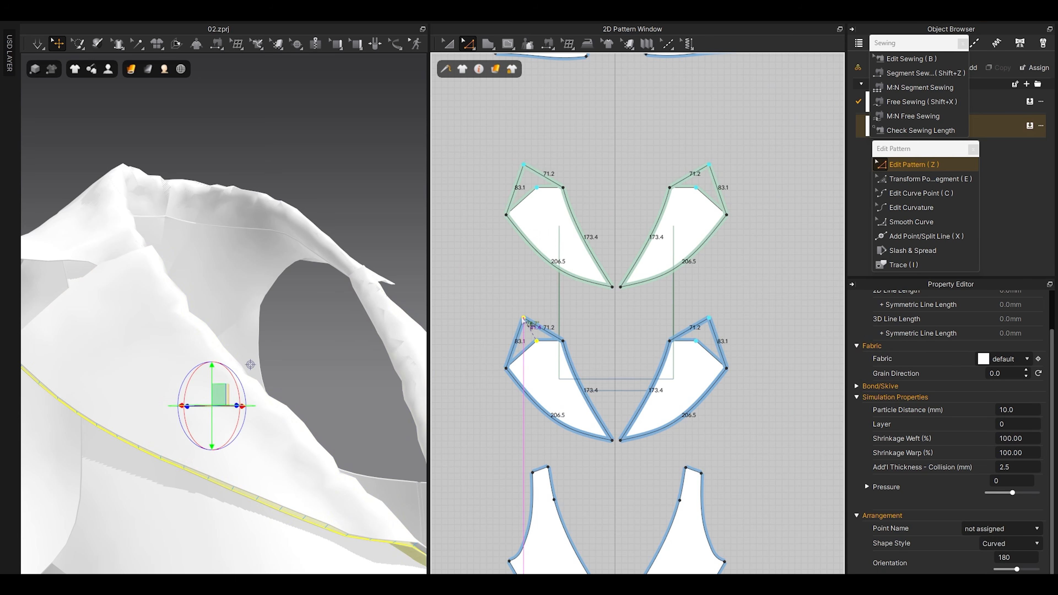
pyautogui.rightClick(523, 318)
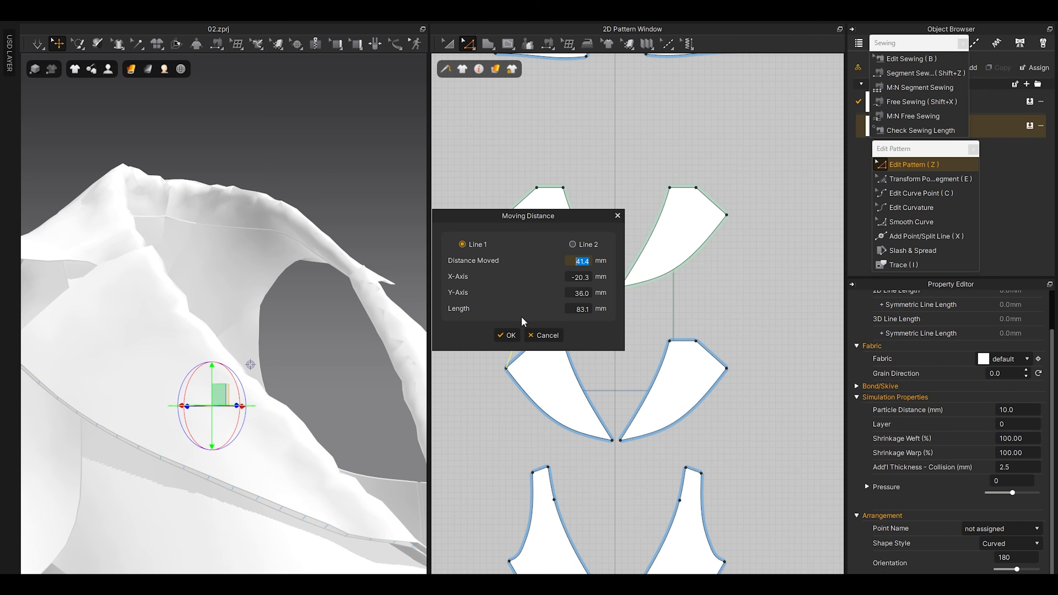
pyautogui.click(542, 336)
# Step: Remove the linked editing from both cloned lapel pieces and clear the selection
pyautogui.press('a')
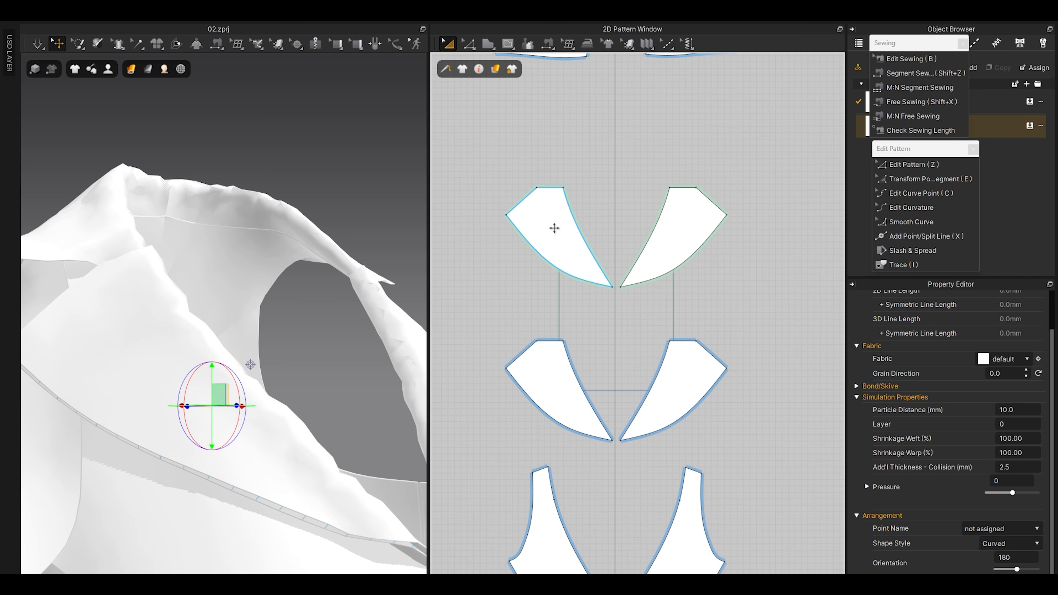
pyautogui.click(555, 225)
pyautogui.keyDown('shift'); pyautogui.click(675, 227); pyautogui.keyUp('shift')
pyautogui.rightClick(675, 217)
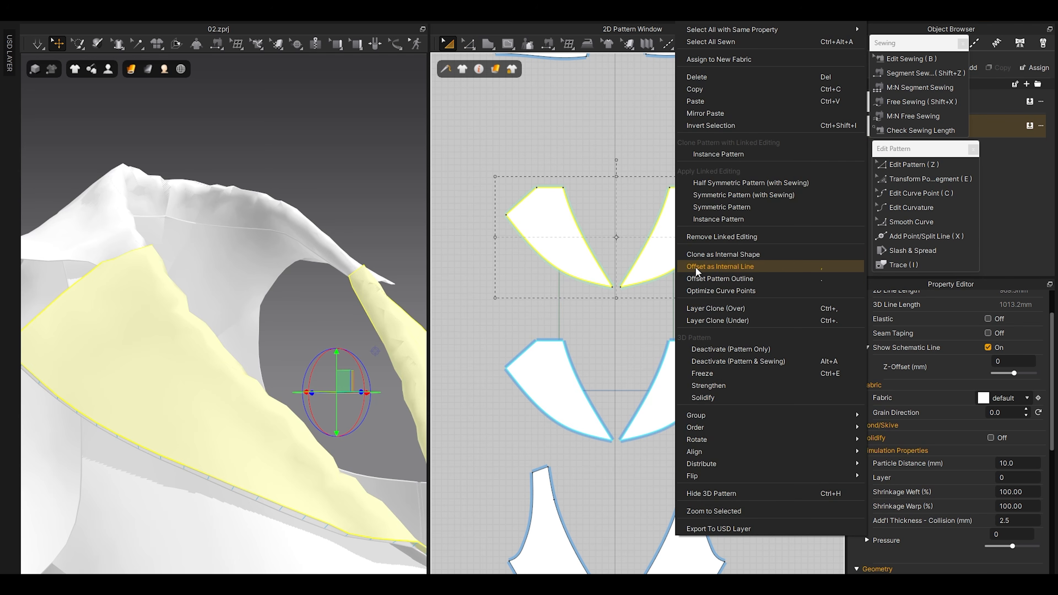
pyautogui.click(700, 236)
pyautogui.click(603, 331)
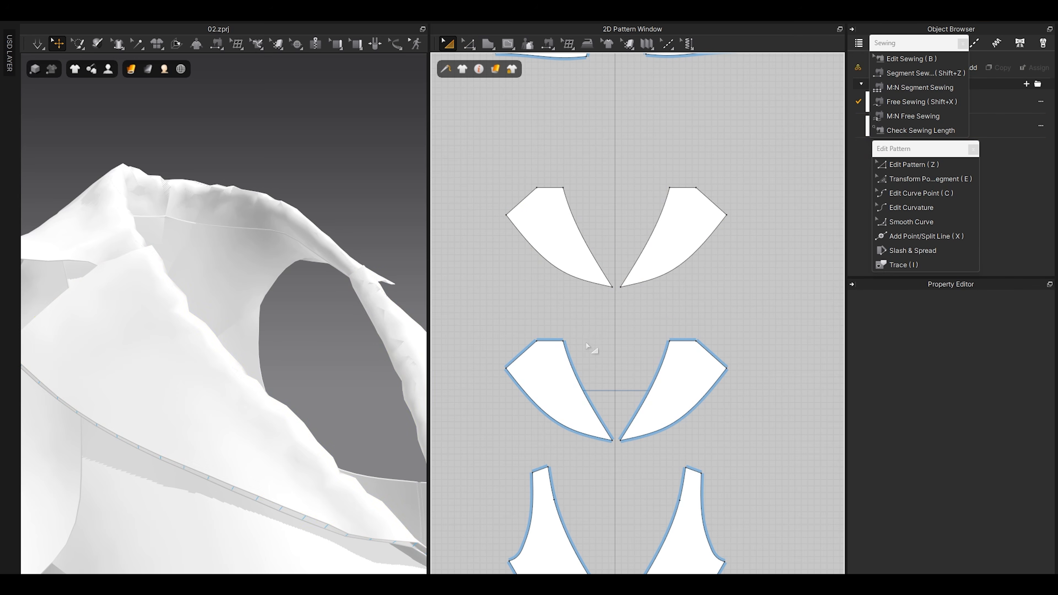
# Step: Try moving the upper outer corner point of the original lapel to test whether both originals edit symmetrically, and cancel the move
pyautogui.press('z')
pyautogui.moveTo(538, 341); pyautogui.dragTo(513, 304)
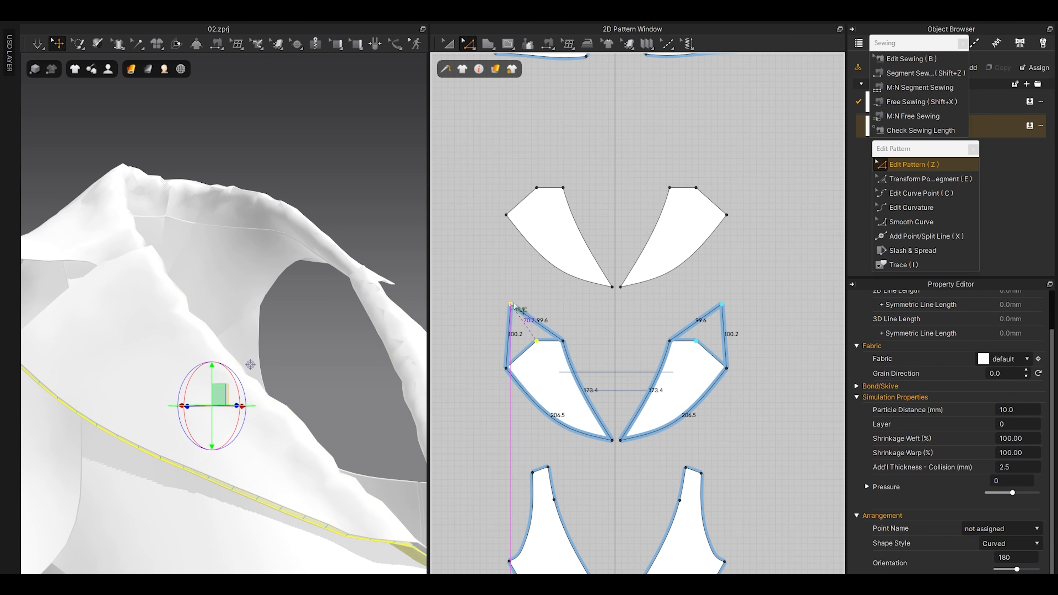
pyautogui.rightClick(514, 306)
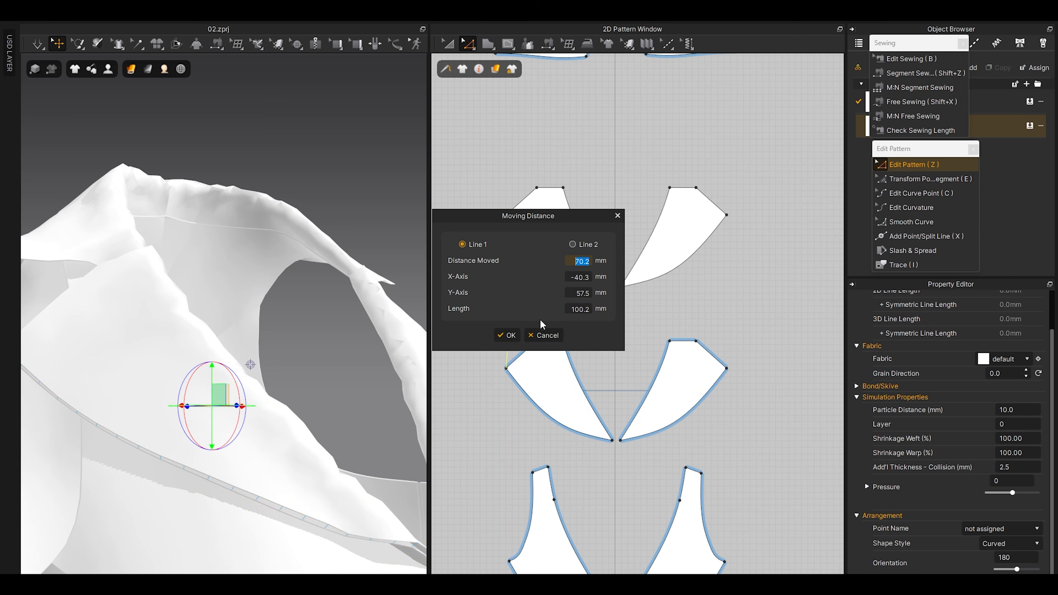
pyautogui.click(549, 337)
pyautogui.press('a')
pyautogui.click(538, 378)
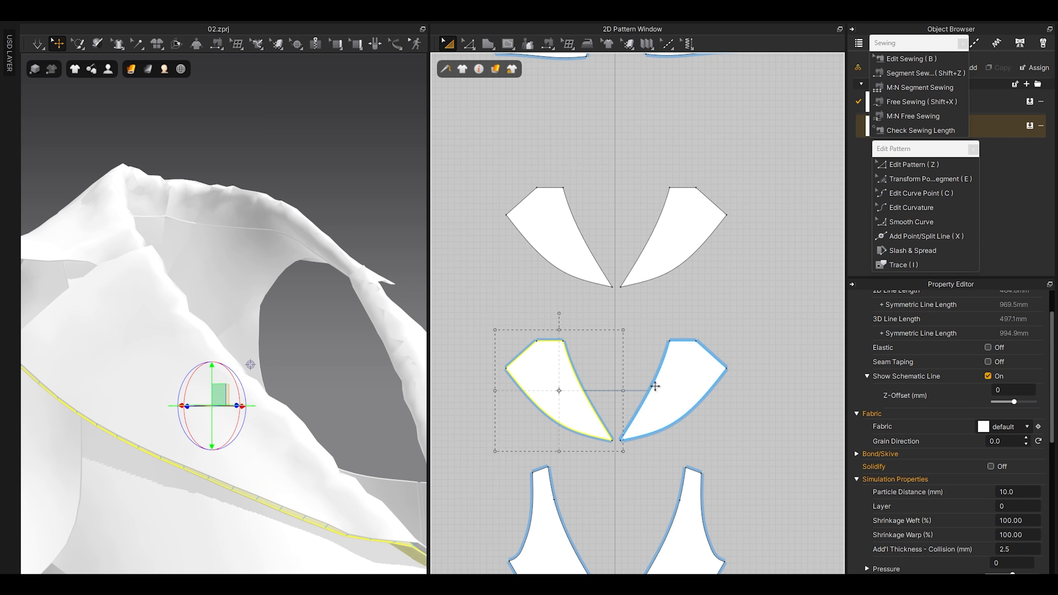
pyautogui.click(547, 304)
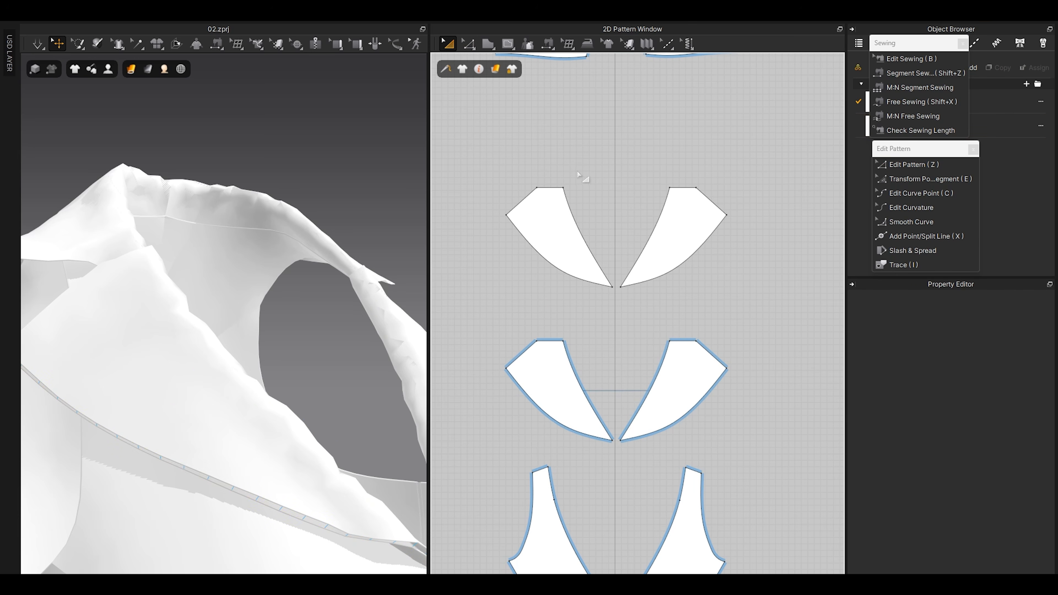
# Step: Try moving the same corner point on the cloned lapel to test its symmetry link, and cancel the move
pyautogui.moveTo(559, 179); pyautogui.dragTo(563, 204, button='middle')
pyautogui.click(554, 212)
pyautogui.keyDown('shift'); pyautogui.click(699, 262); pyautogui.keyUp('shift')
pyautogui.press('z')
pyautogui.moveTo(553, 187); pyautogui.dragTo(506, 187)
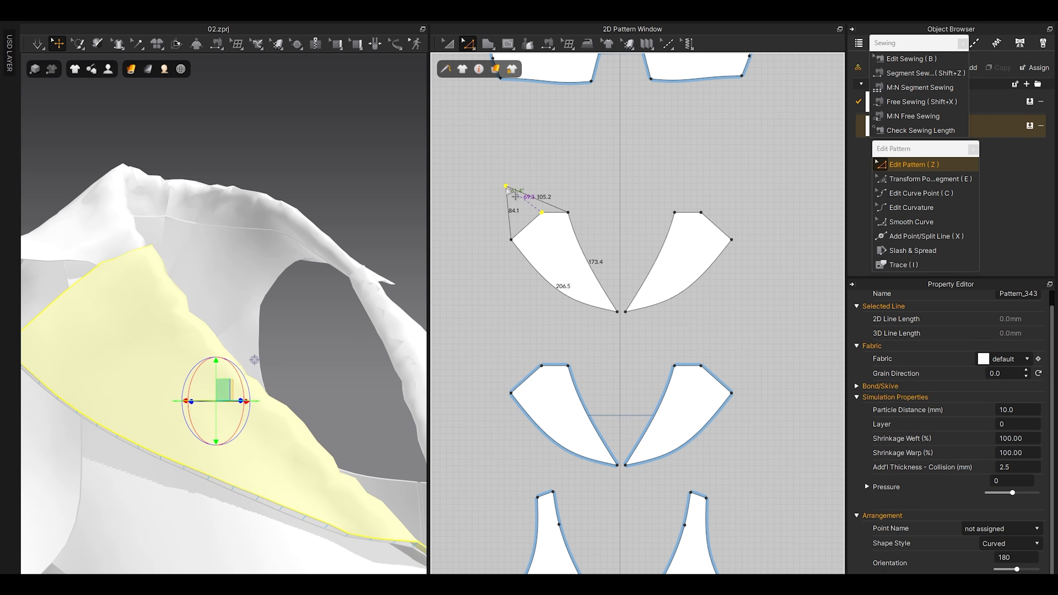
pyautogui.rightClick(506, 187)
pyautogui.click(552, 340)
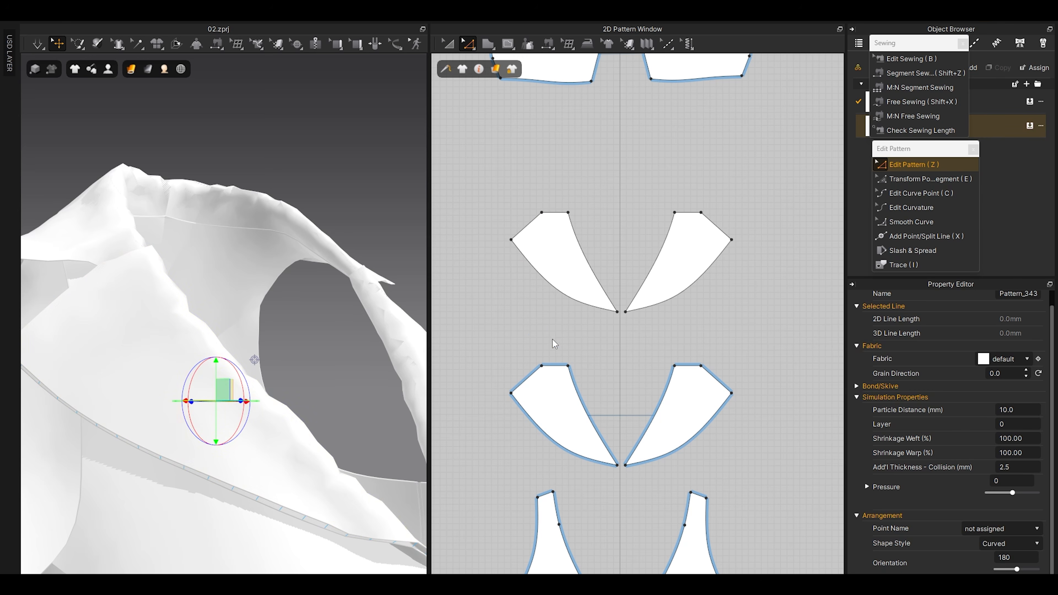
# Step: Link the two cloned lapels to each other as a Symmetric Pattern (with Sewing)
pyautogui.press('a')
pyautogui.click(574, 268)
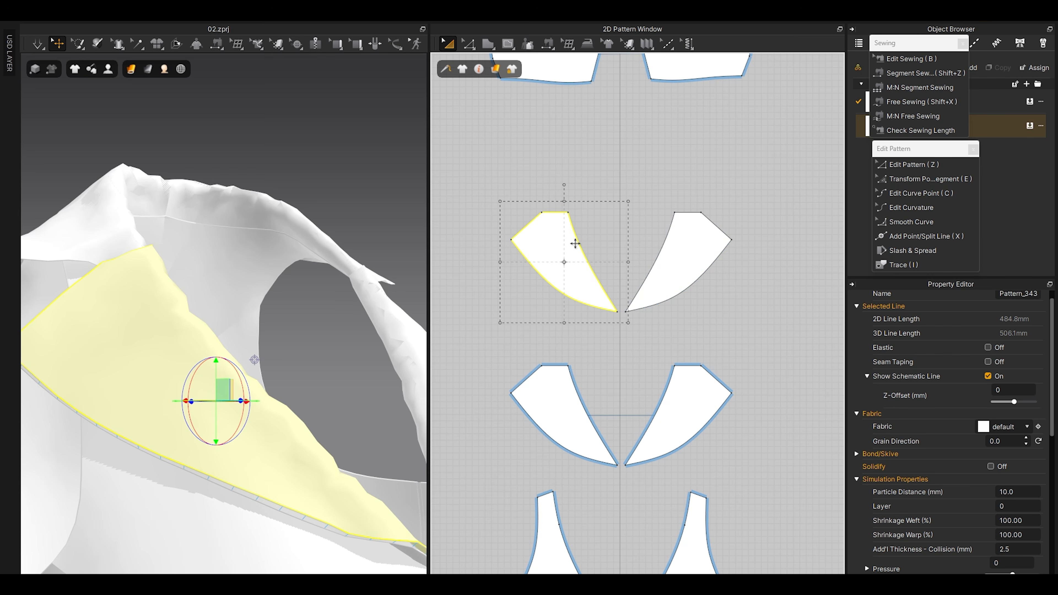
pyautogui.keyDown('shift'); pyautogui.click(665, 240); pyautogui.keyUp('shift')
pyautogui.rightClick(677, 248)
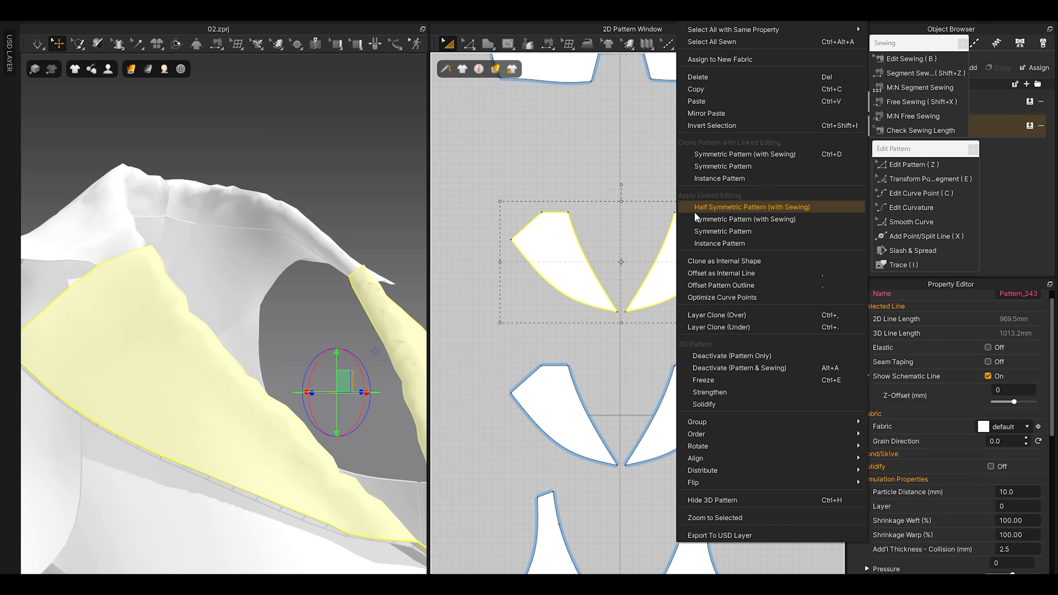
pyautogui.click(773, 218)
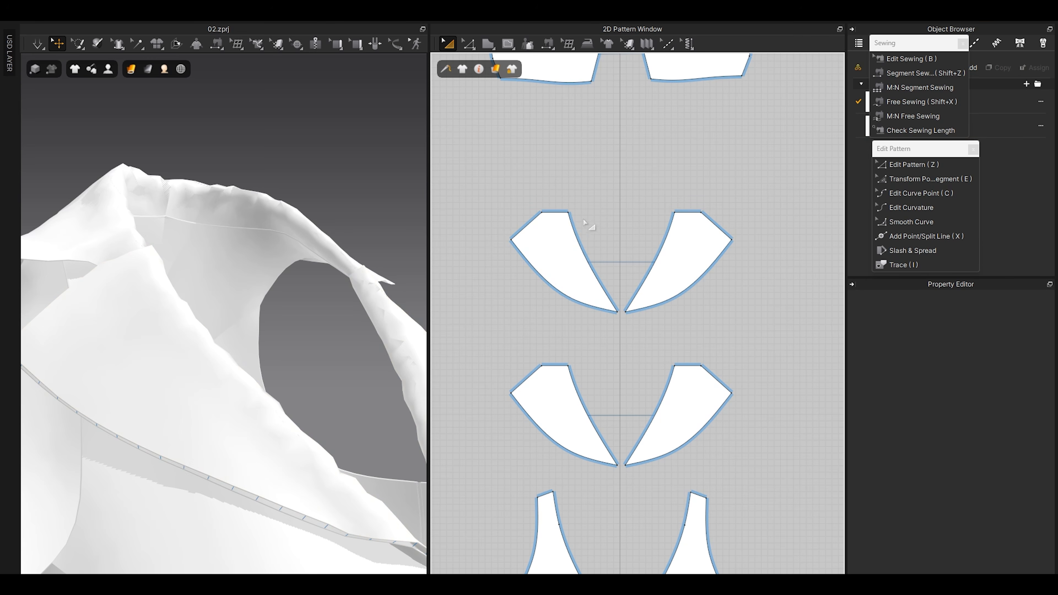
# Step: Test the cloned lapels' new symmetry by displacing the upper outer corner point, and cancel the move
pyautogui.press('z')
pyautogui.click(540, 212)
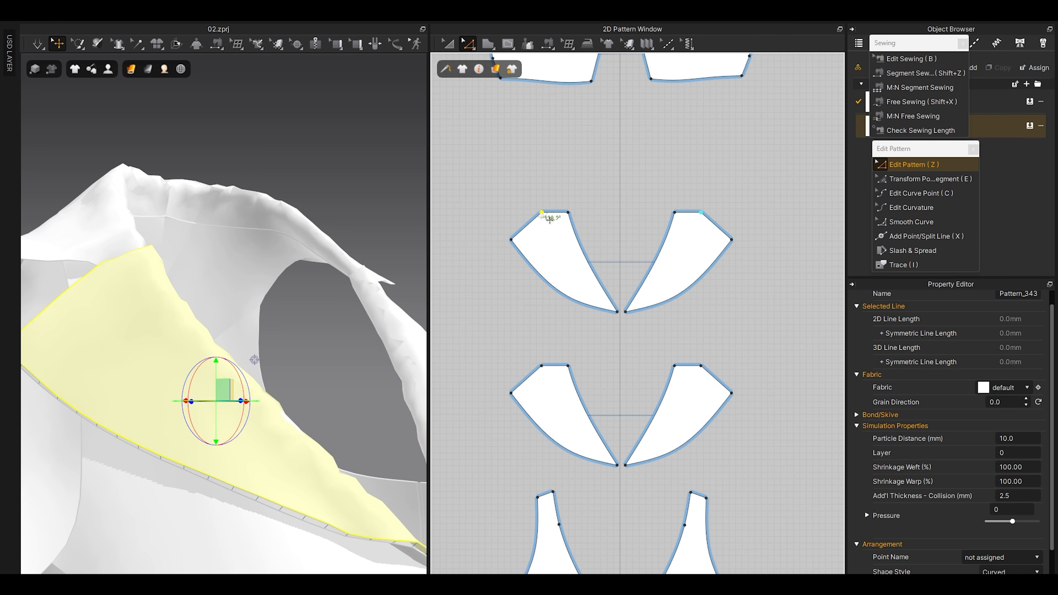
pyautogui.moveTo(541, 212); pyautogui.dragTo(488, 207)
pyautogui.rightClick(487, 207)
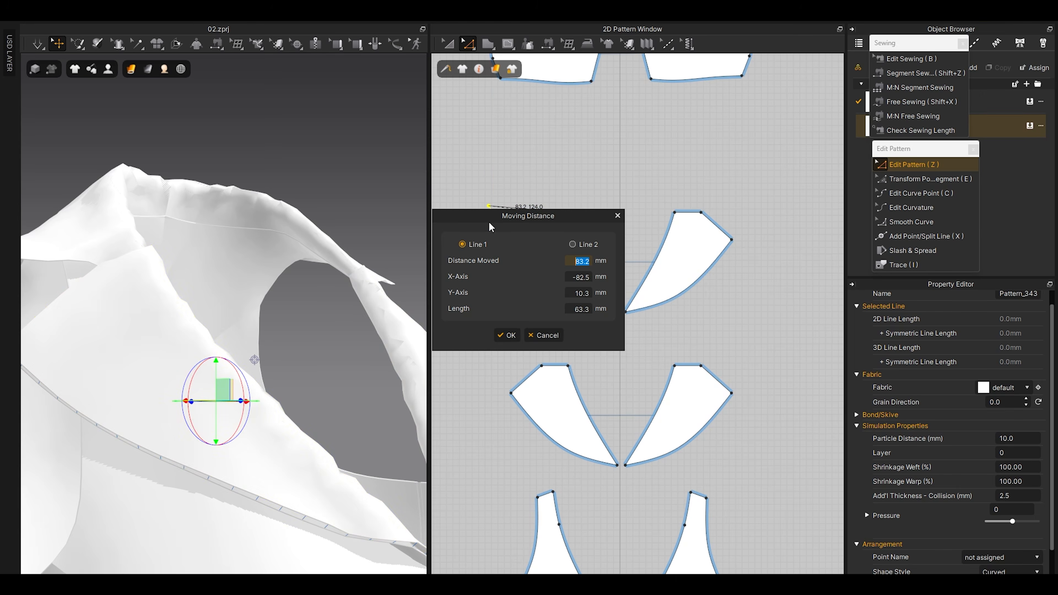
pyautogui.click(550, 334)
pyautogui.click(623, 154)
# Step: Move both cloned lapels slightly down, closer to the original lapels in the 2D layout
pyautogui.scroll(3, 585, 235)
pyautogui.scroll(-3, 586, 237)
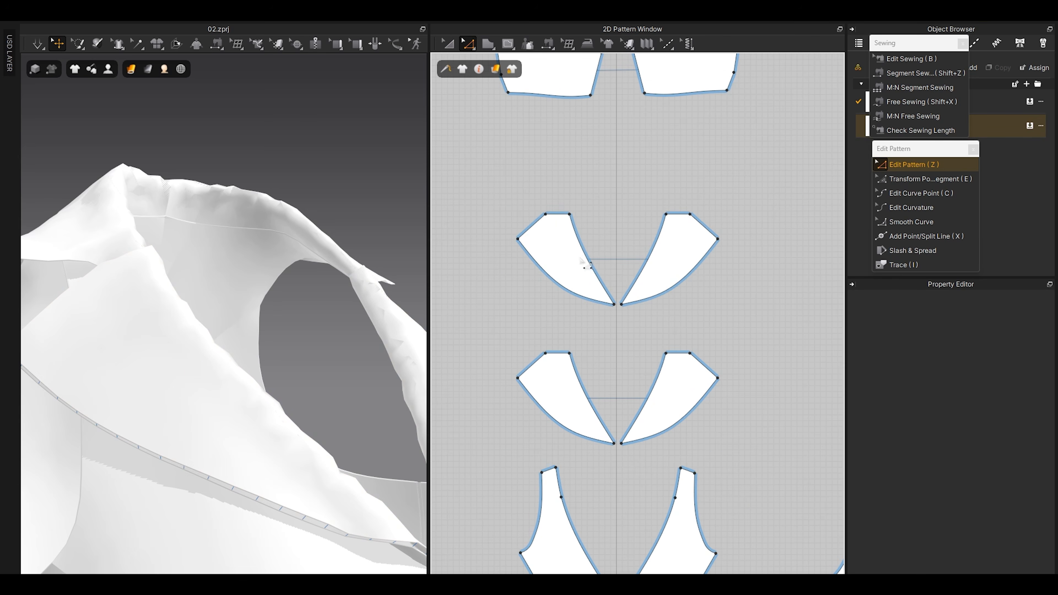
pyautogui.press('a')
pyautogui.click(577, 255)
pyautogui.keyDown('shift'); pyautogui.moveTo(662, 274); pyautogui.dragTo(662, 294); pyautogui.keyUp('shift')
pyautogui.click(636, 192)
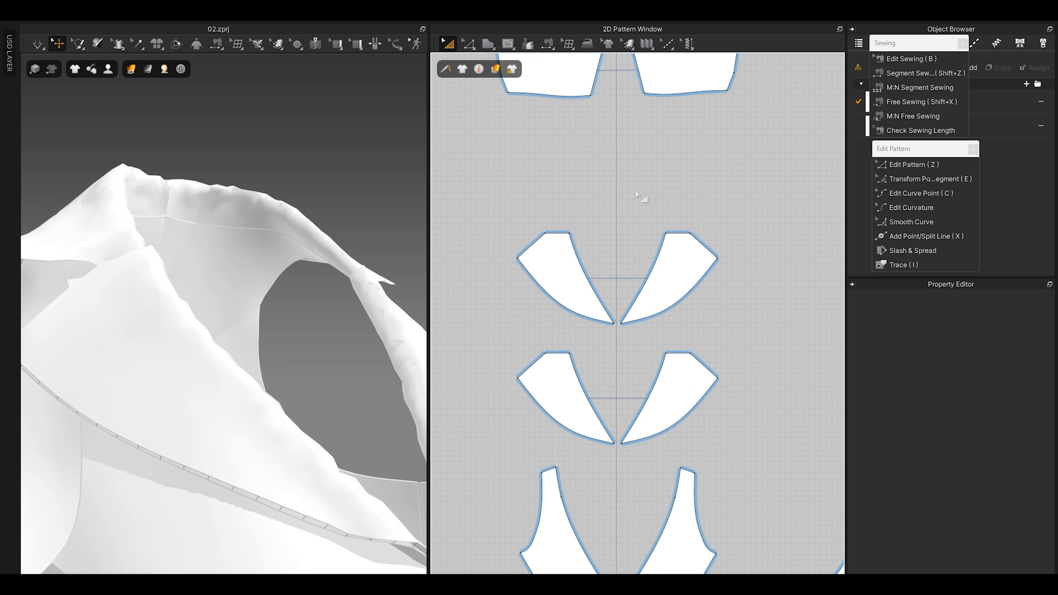
# Step: Inspect the sewing lines that join the cloned lapels to the original lapels
pyautogui.scroll(3, 585, 293)
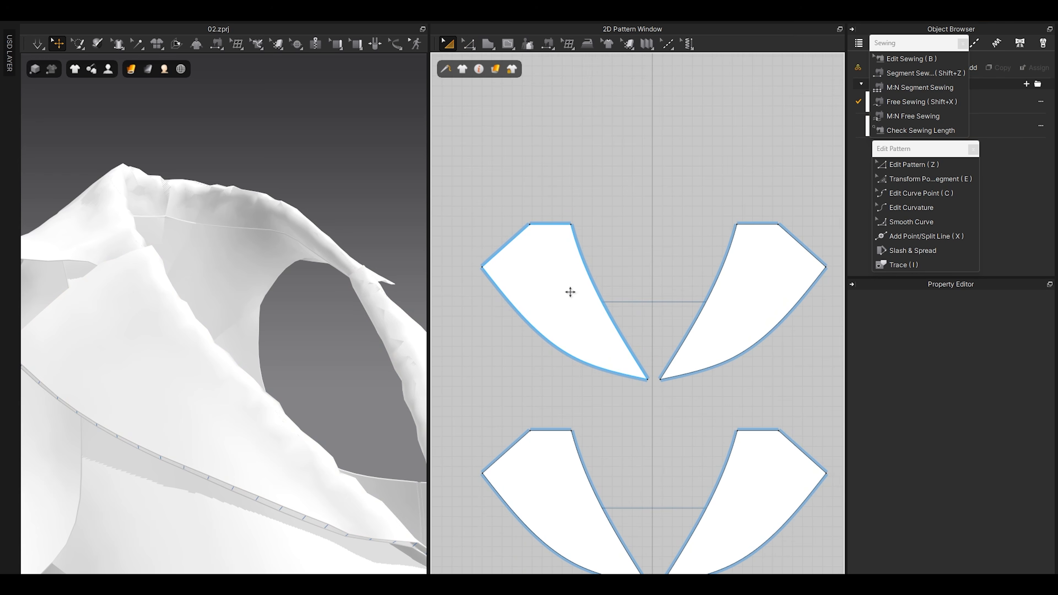
pyautogui.scroll(-2, 569, 291)
pyautogui.moveTo(550, 402); pyautogui.dragTo(564, 376, button='middle')
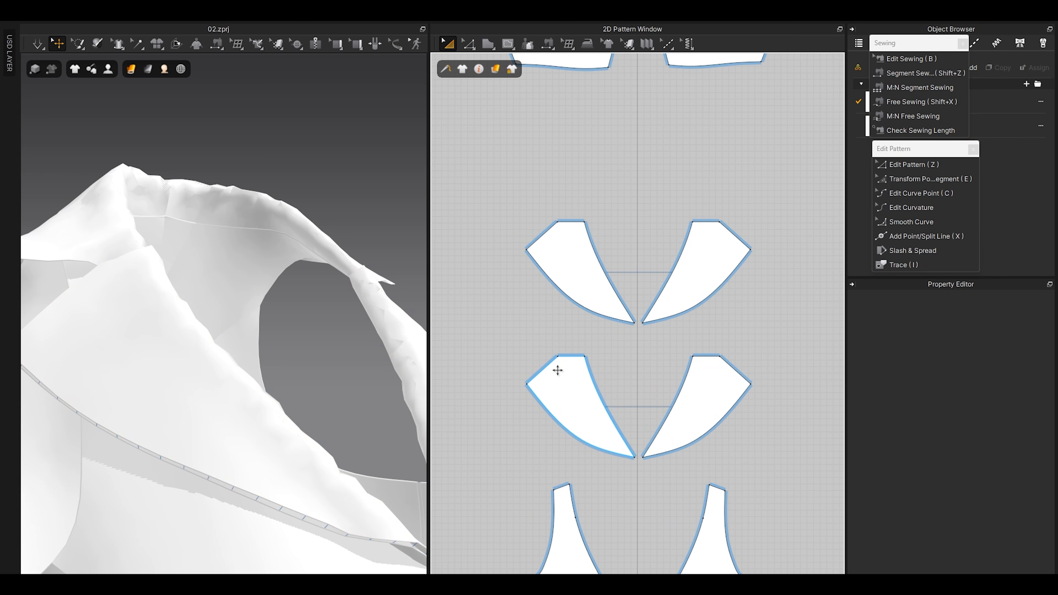
pyautogui.click(907, 59)
pyautogui.moveTo(596, 188); pyautogui.dragTo(518, 307)
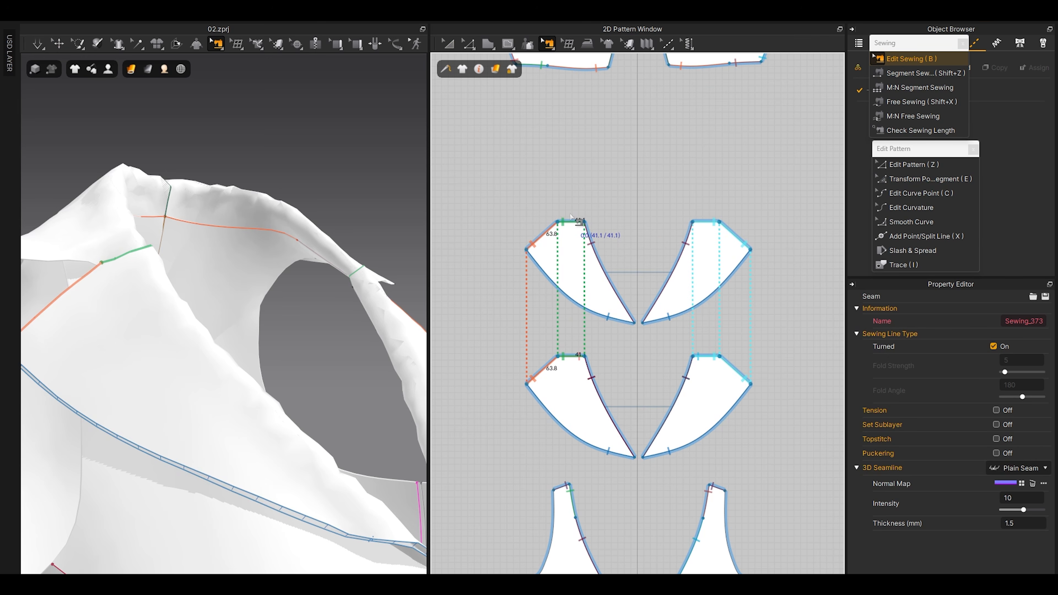
pyautogui.moveTo(474, 173); pyautogui.dragTo(746, 317)
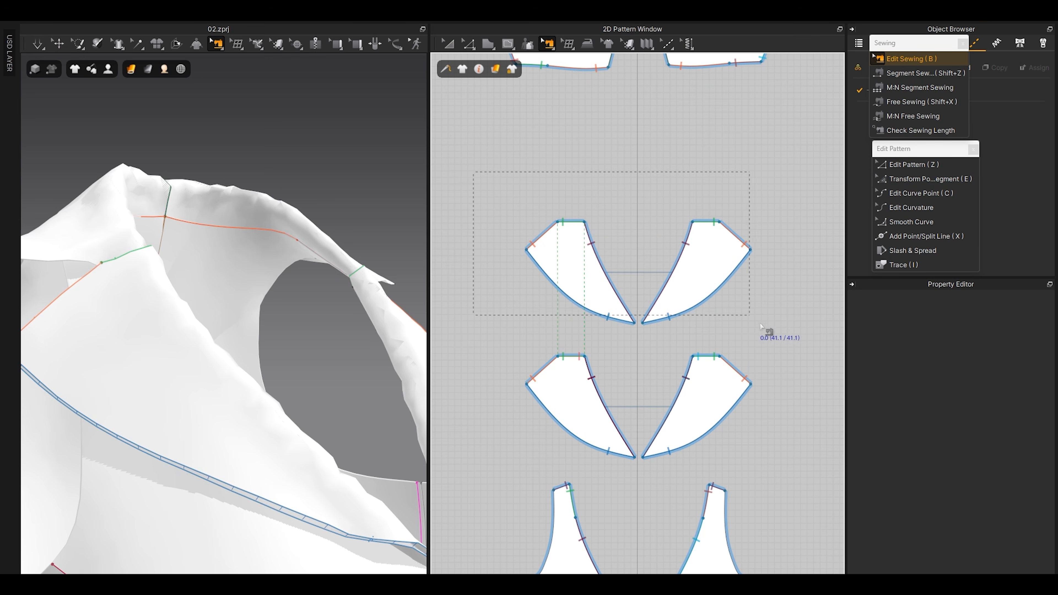
pyautogui.moveTo(793, 344); pyautogui.dragTo(793, 344)
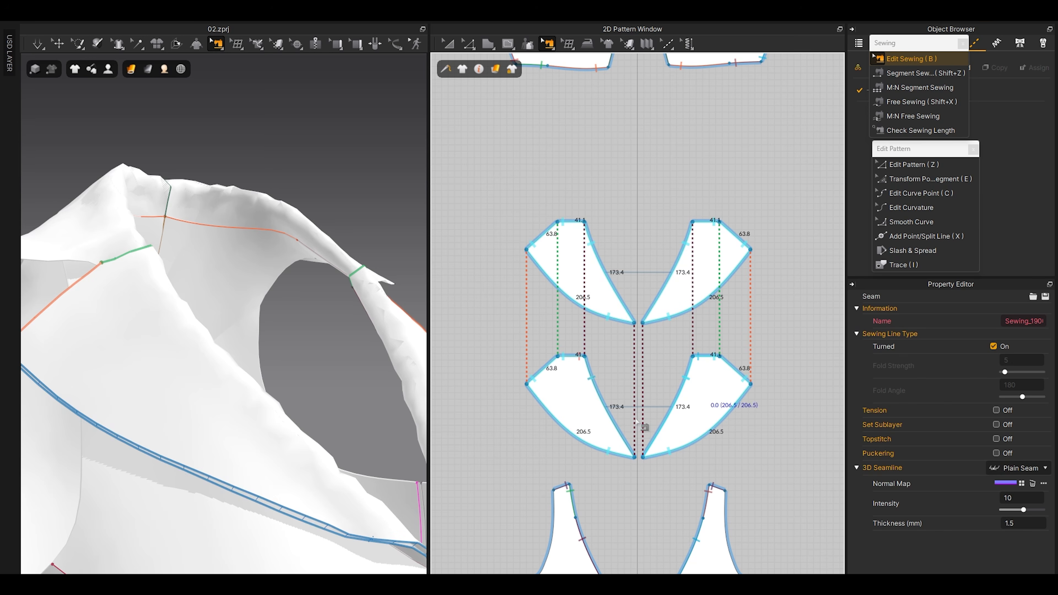
pyautogui.press('a')
pyautogui.click(686, 408)
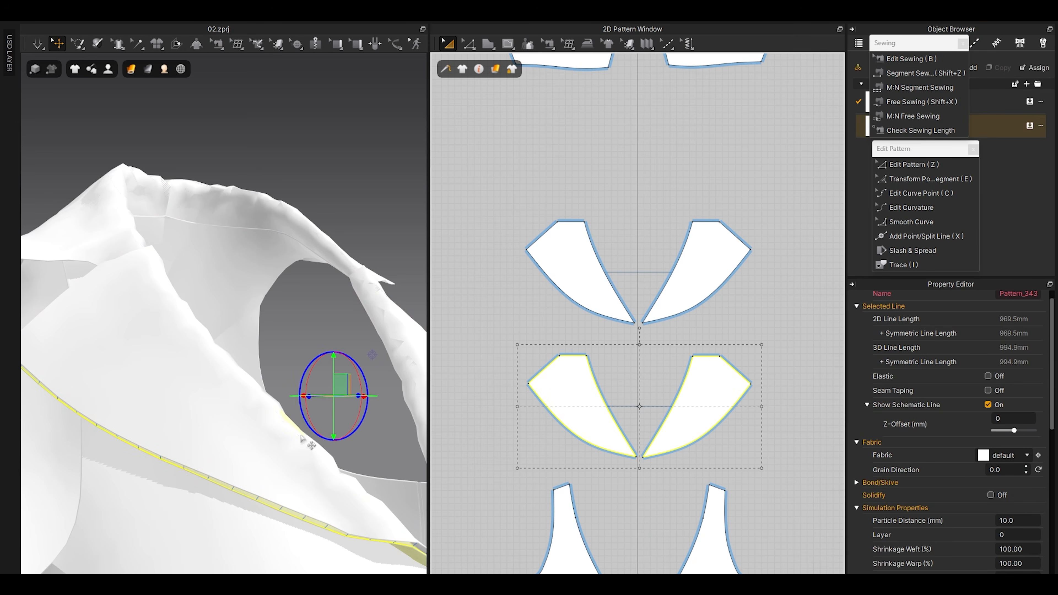
pyautogui.moveTo(636, 464); pyautogui.dragTo(636, 411, button='middle')
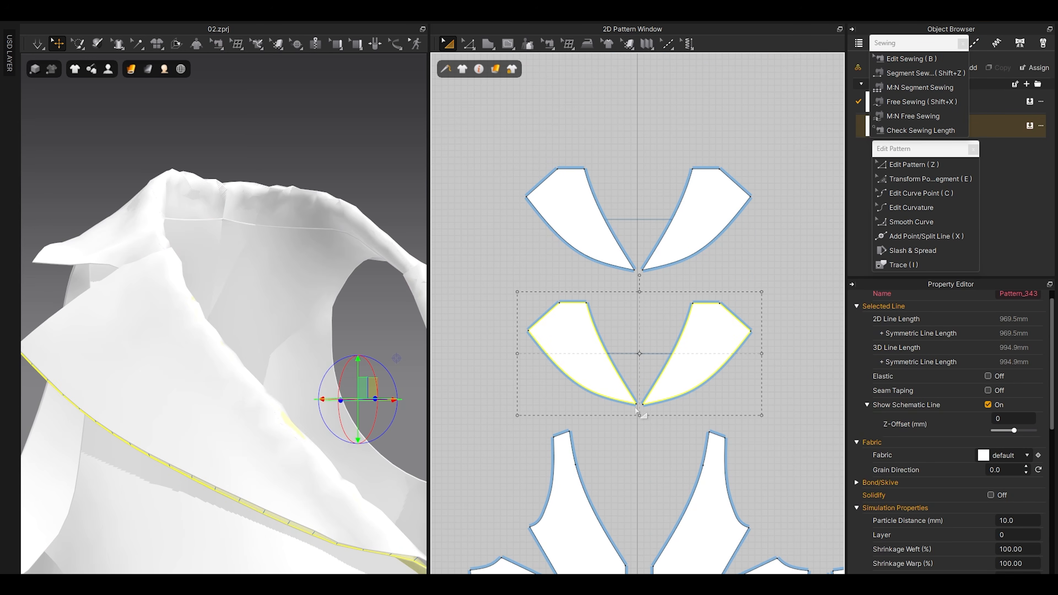
# Step: Delete all the sewing lines attached to the two cloned lapels
pyautogui.click(912, 61)
pyautogui.click(577, 445)
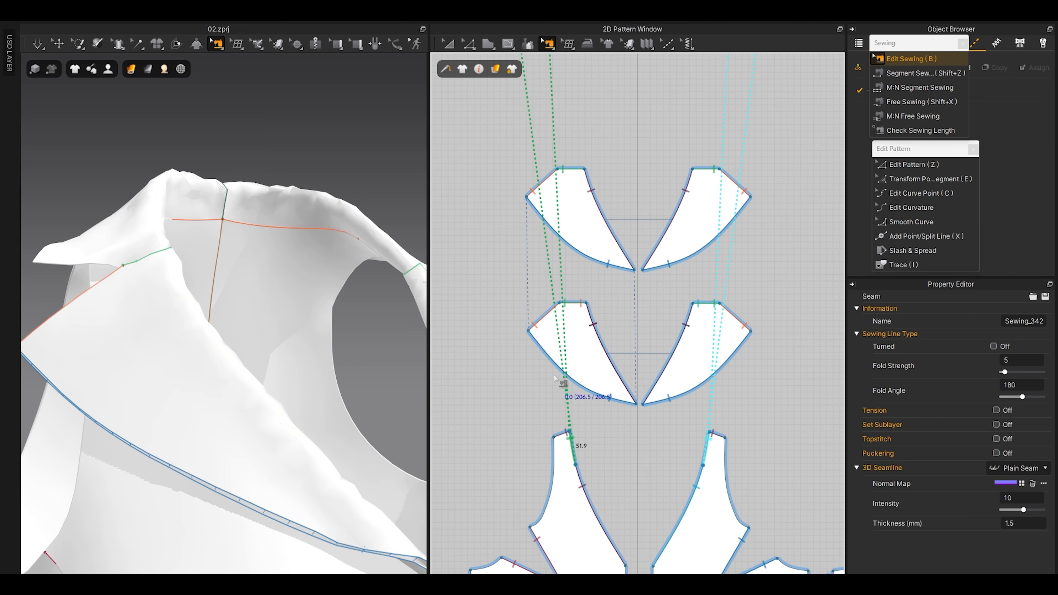
pyautogui.scroll(-4, 557, 377)
pyautogui.moveTo(491, 228); pyautogui.dragTo(710, 325)
pyautogui.click(812, 279)
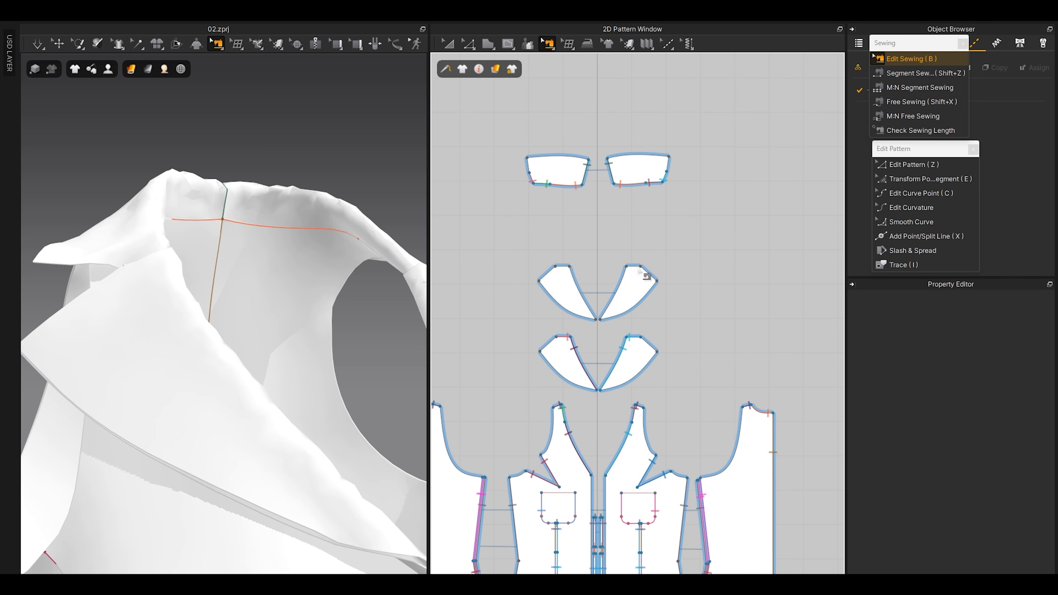
# Step: Sew the long curved outer edges of the cloned lapels to the matching edges of the originals with Segment Sewing
pyautogui.scroll(6, 554, 293)
pyautogui.press('a')
pyautogui.moveTo(550, 311); pyautogui.dragTo(570, 330, button='middle')
pyautogui.scroll(-3, 524, 368)
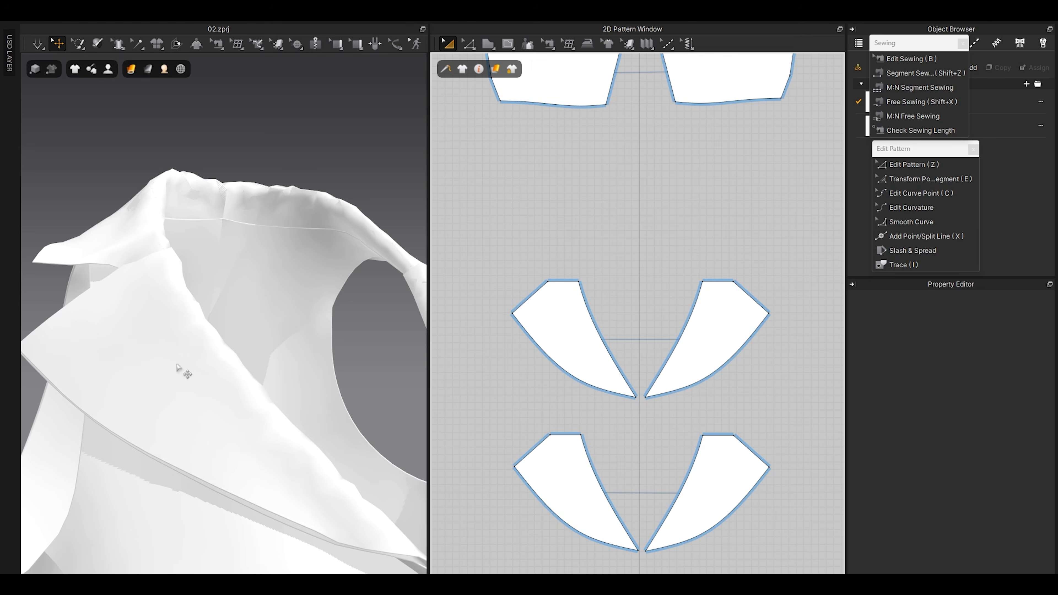
pyautogui.moveTo(183, 409); pyautogui.dragTo(168, 392, button='right')
pyautogui.moveTo(168, 392); pyautogui.dragTo(179, 348, button='middle')
pyautogui.moveTo(551, 405); pyautogui.dragTo(557, 359, button='middle')
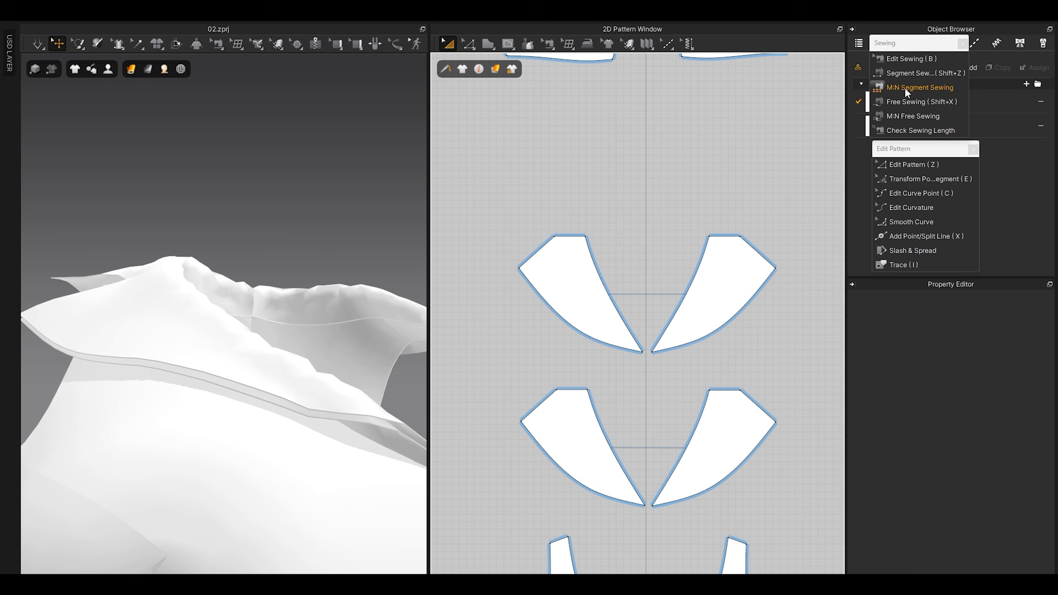
pyautogui.click(903, 103)
pyautogui.moveTo(571, 323); pyautogui.dragTo(579, 267, button='middle')
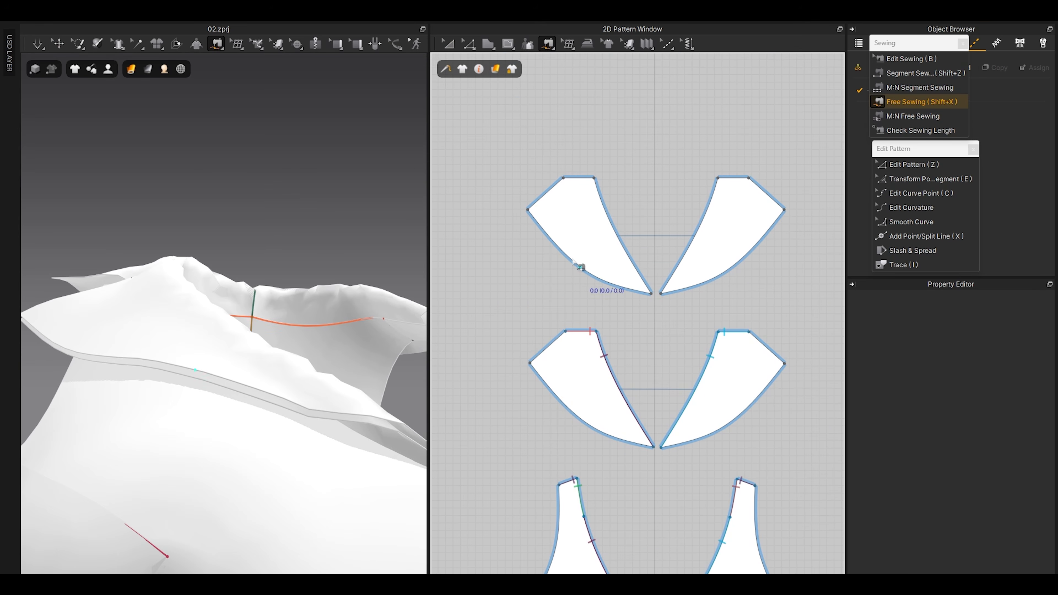
pyautogui.click(908, 74)
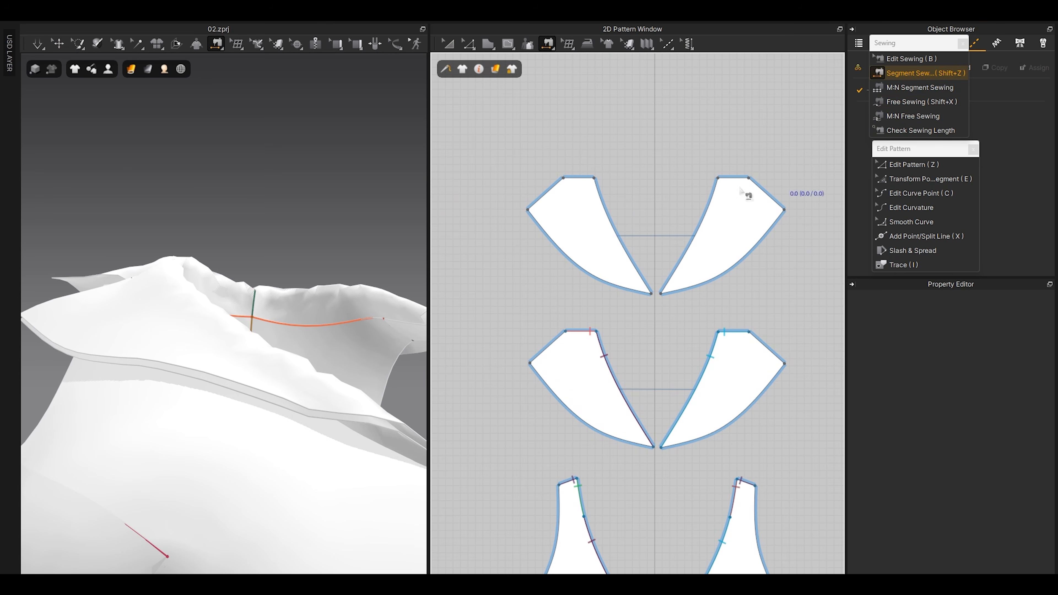
pyautogui.click(547, 234)
pyautogui.click(555, 388)
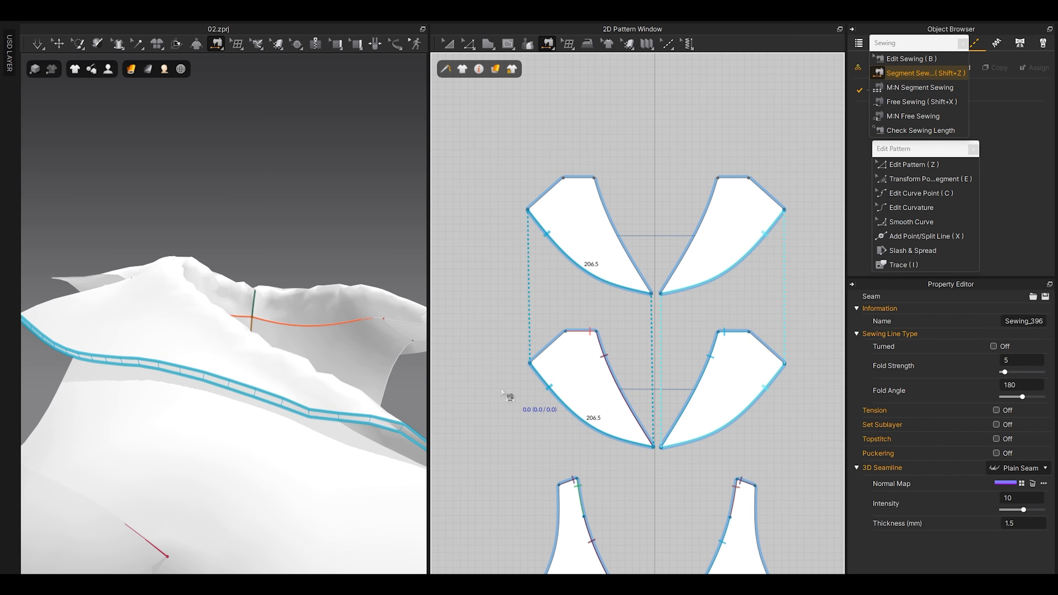
# Step: Sew the short slanted notch edges of the cloned lapels to the matching edges of the originals
pyautogui.moveTo(292, 321); pyautogui.dragTo(308, 377, button='right')
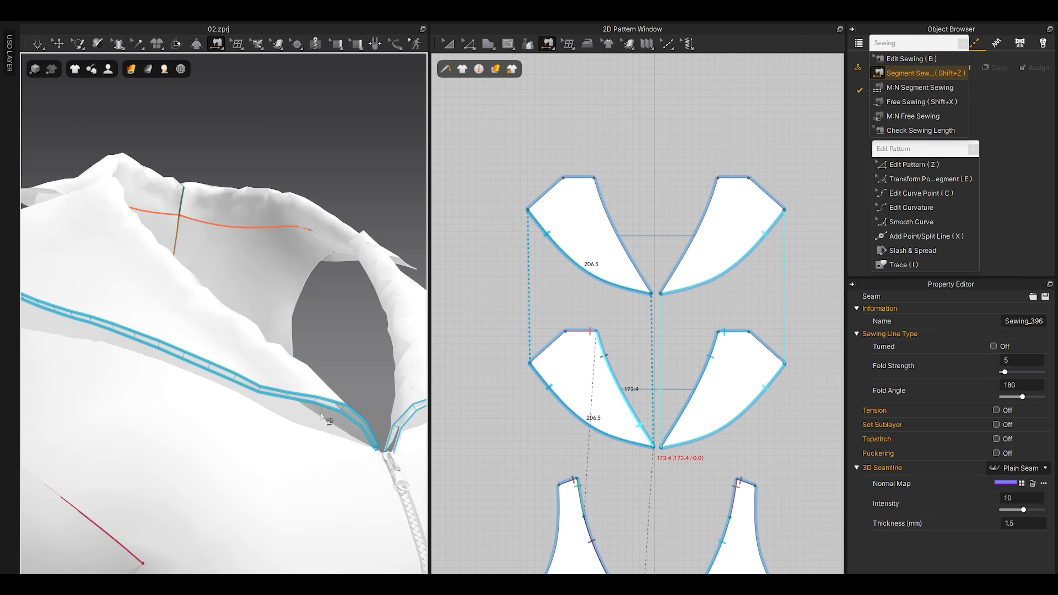
pyautogui.scroll(3, 395, 467)
pyautogui.moveTo(410, 477); pyautogui.dragTo(333, 292, button='right')
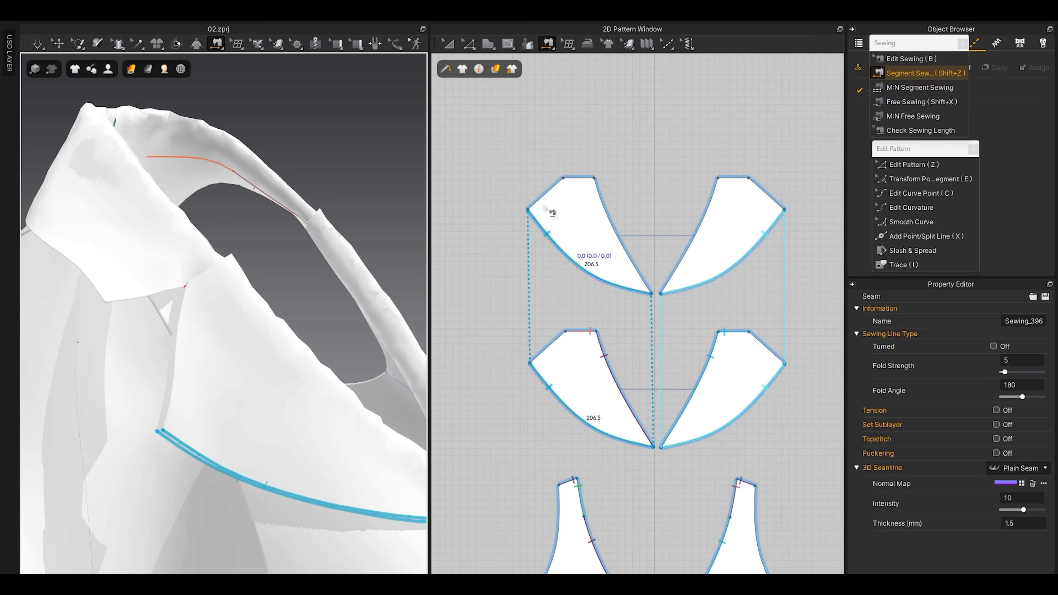
pyautogui.click(556, 198)
pyautogui.click(555, 348)
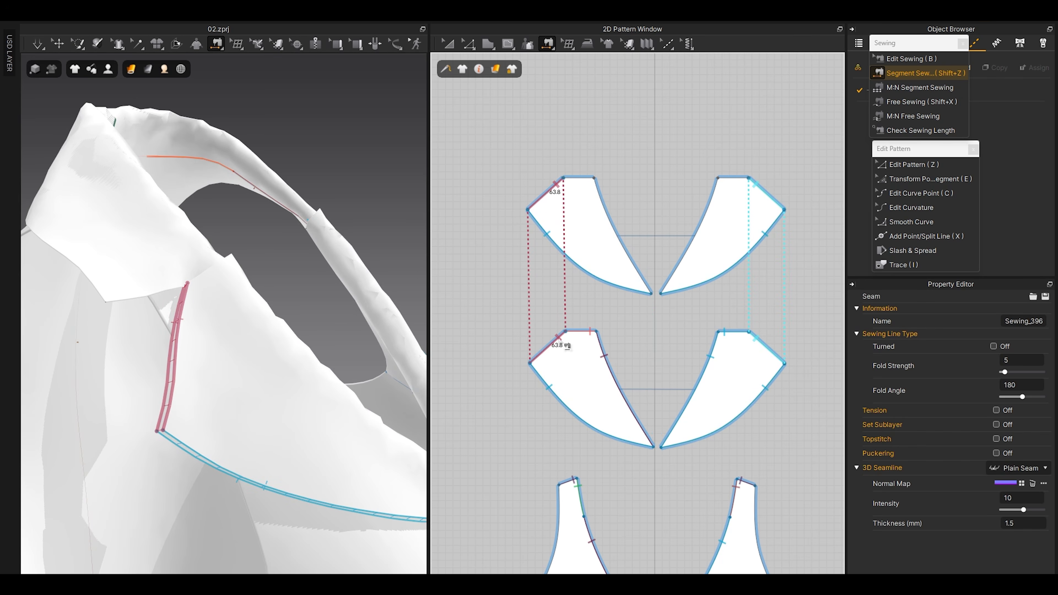
# Step: Sew the short top edges and the long inner edges of the cloned lapels to the matching edges of the originals
pyautogui.moveTo(275, 269); pyautogui.dragTo(253, 292, button='right')
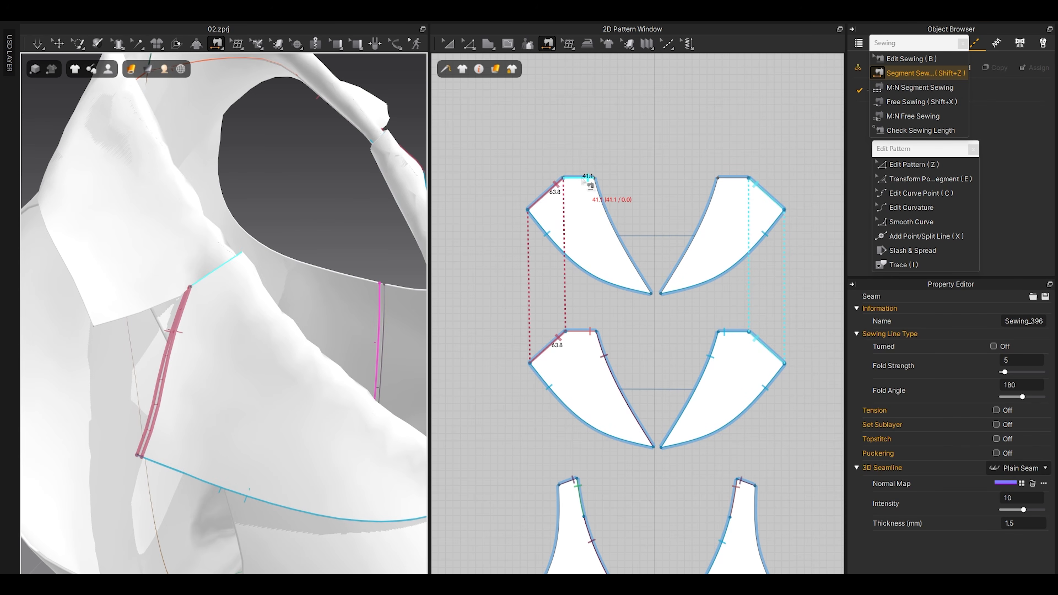
pyautogui.click(586, 177)
pyautogui.click(589, 332)
pyautogui.moveTo(325, 359); pyautogui.dragTo(207, 345, button='right')
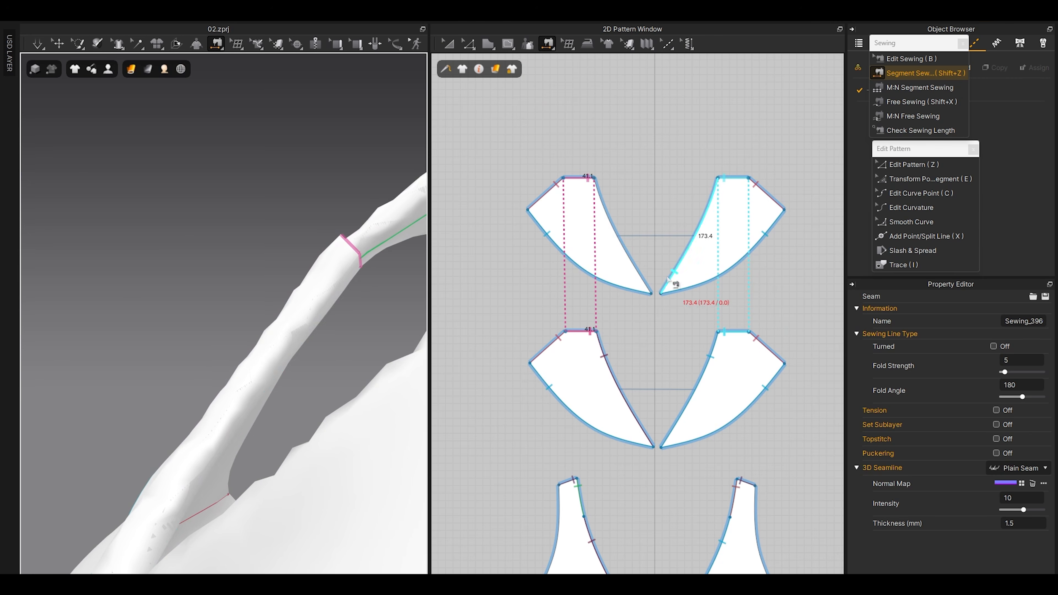
pyautogui.click(638, 269)
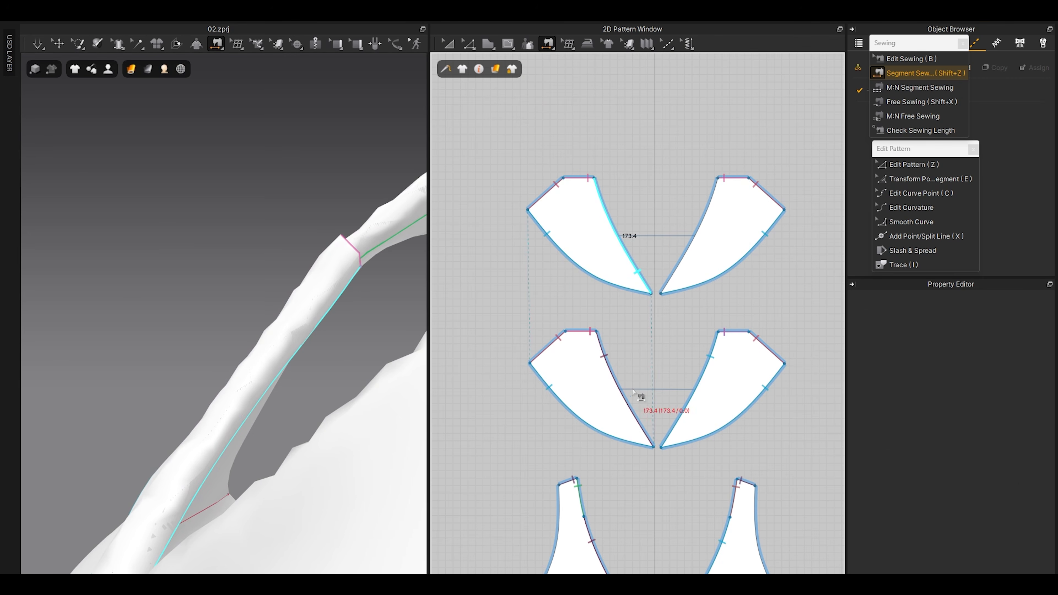
pyautogui.click(632, 407)
# Step: Simulate the garment briefly to settle the newly sewn lapel layers, and examine the lapel and collar in 3D
pyautogui.press('q')
pyautogui.scroll(-5, 307, 323)
pyautogui.moveTo(243, 378); pyautogui.dragTo(317, 383, button='right')
pyautogui.press('space')
pyautogui.press('space')
pyautogui.scroll(4, 229, 376)
pyautogui.moveTo(229, 376); pyautogui.dragTo(351, 384, button='right')
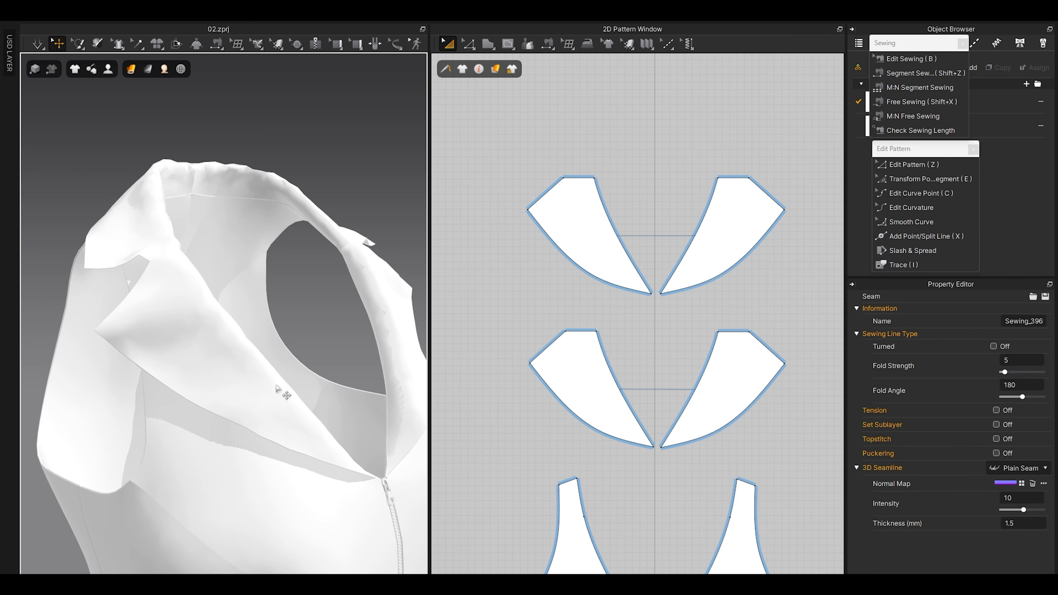
pyautogui.scroll(3, 271, 391)
pyautogui.moveTo(241, 431); pyautogui.dragTo(286, 405, button='middle')
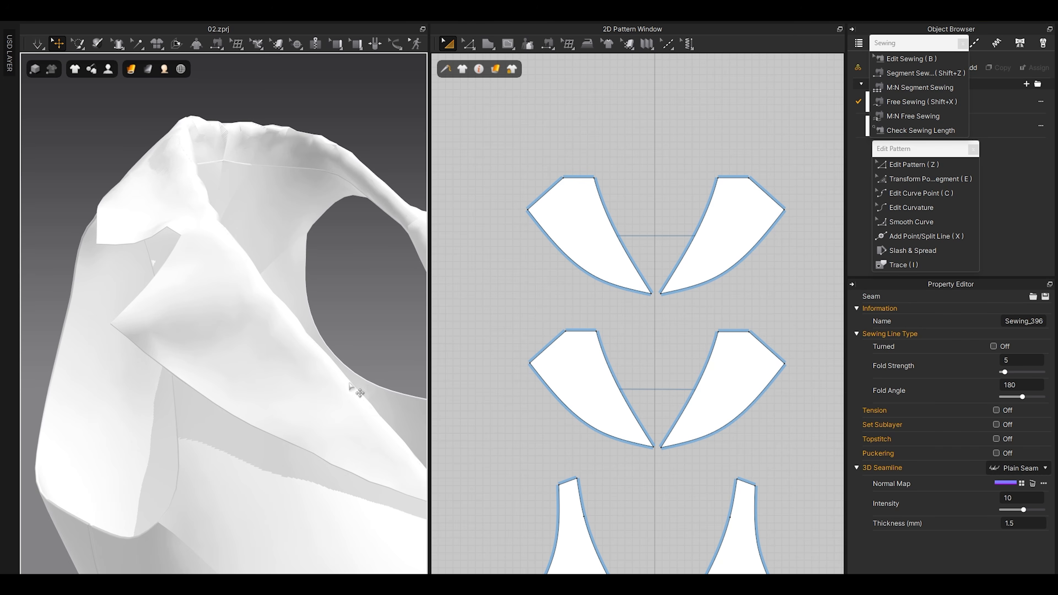
# Step: Set the particle distance of the original and cloned lapels to 5 mm and simulate the garment briefly
pyautogui.click(594, 373)
pyautogui.keyDown('shift'); pyautogui.click(723, 241); pyautogui.keyUp('shift')
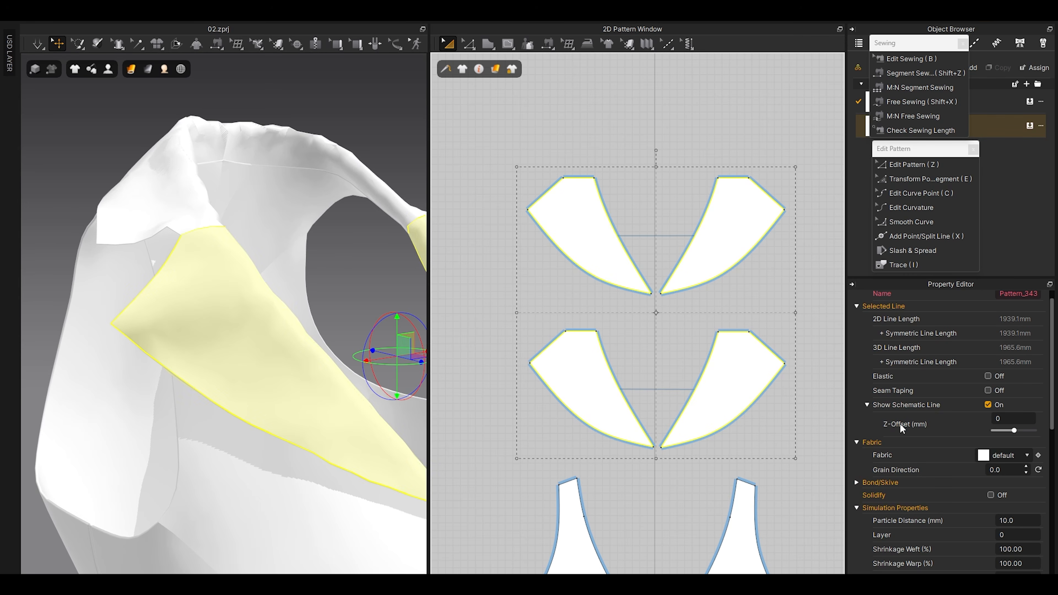
pyautogui.click(1004, 520)
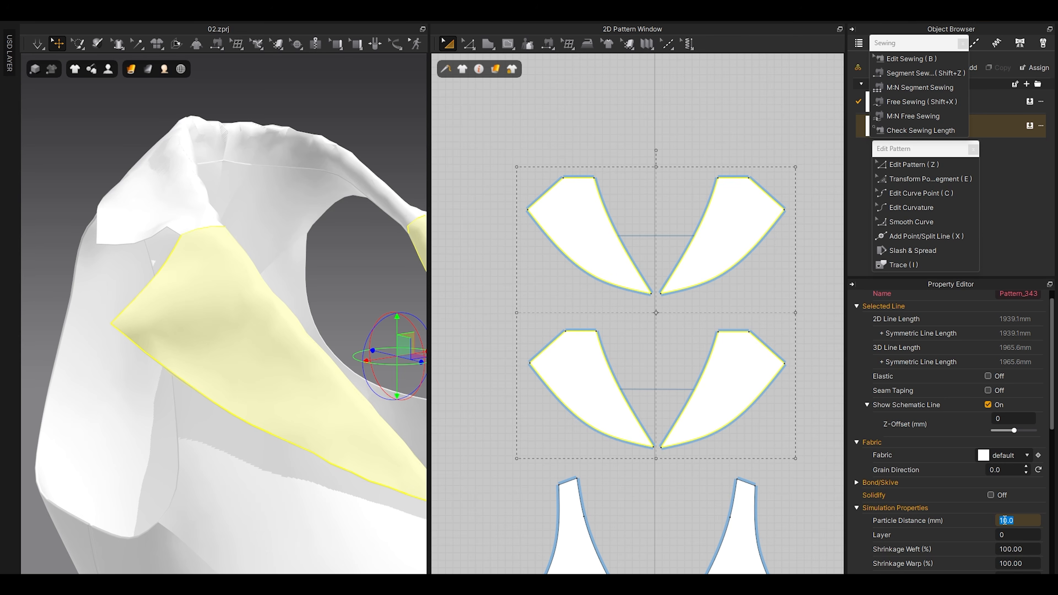
pyautogui.press('Return')
pyautogui.press('space')
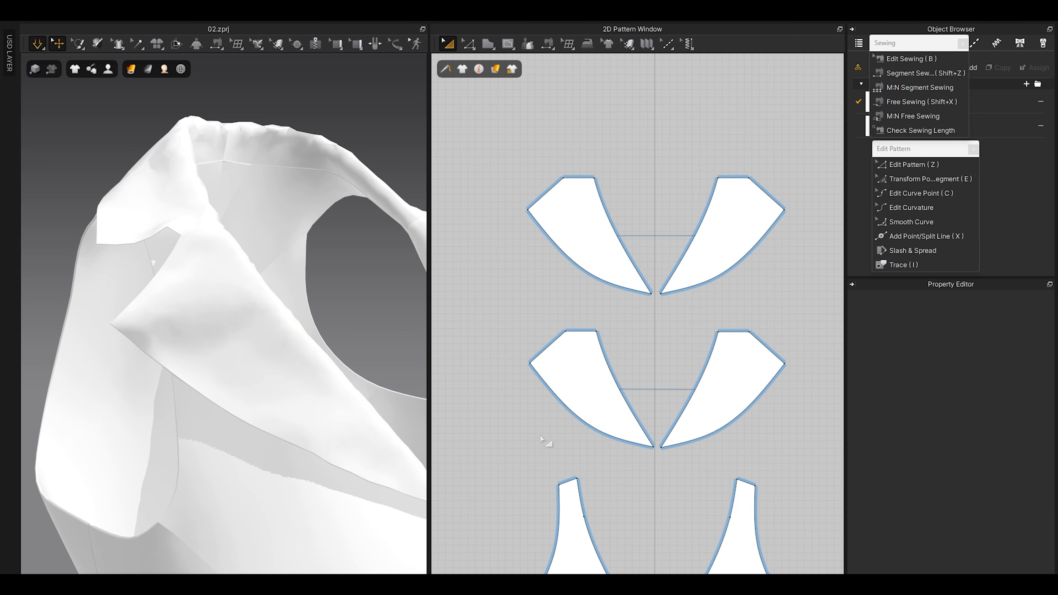
pyautogui.press('space')
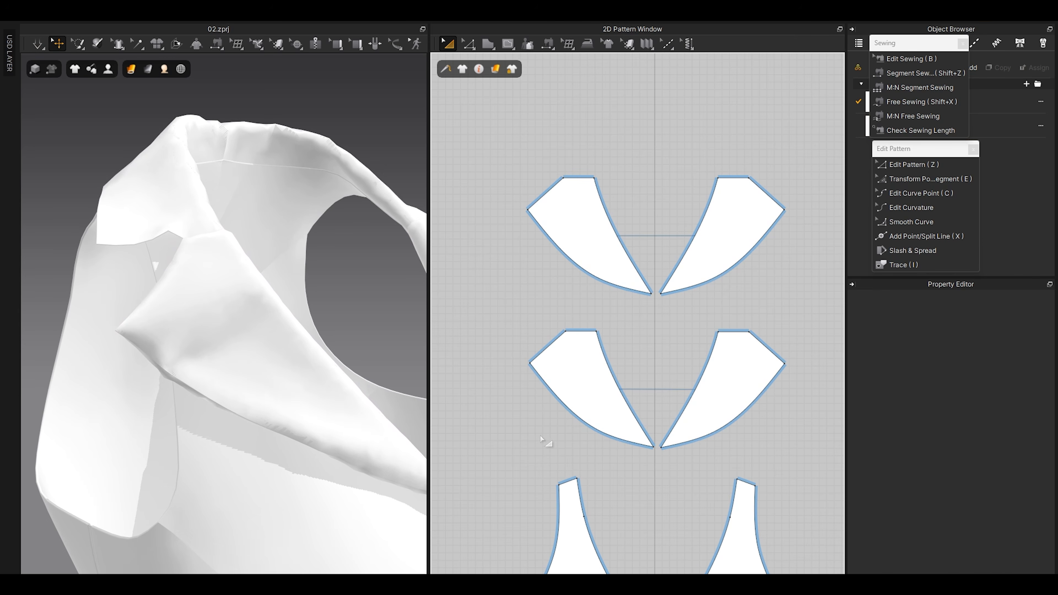
pyautogui.scroll(-5, 354, 340)
pyautogui.moveTo(353, 340); pyautogui.dragTo(214, 336, button='right')
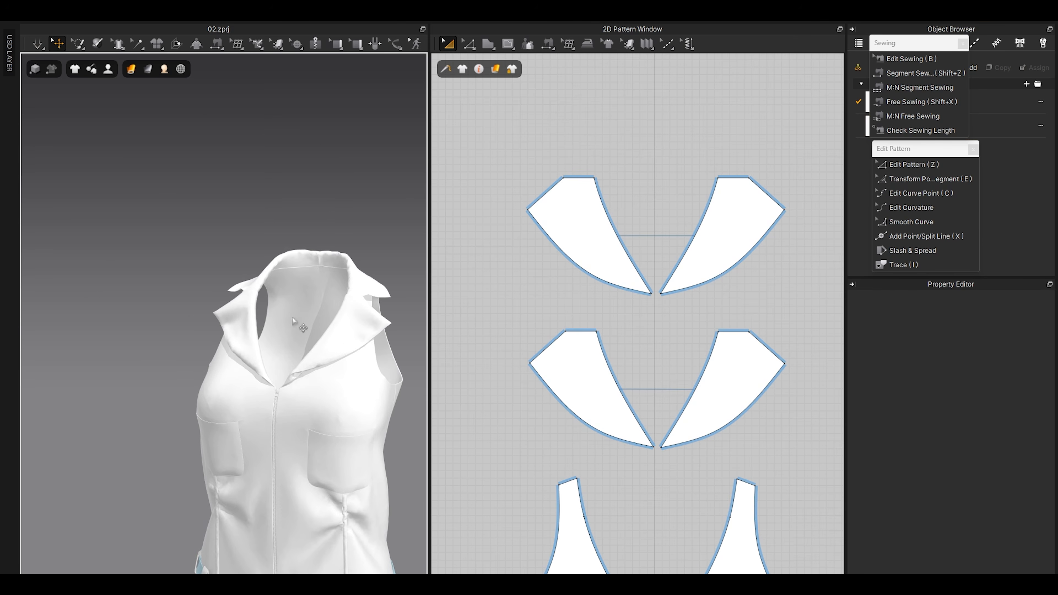
pyautogui.scroll(3, 297, 371)
pyautogui.scroll(5, 274, 420)
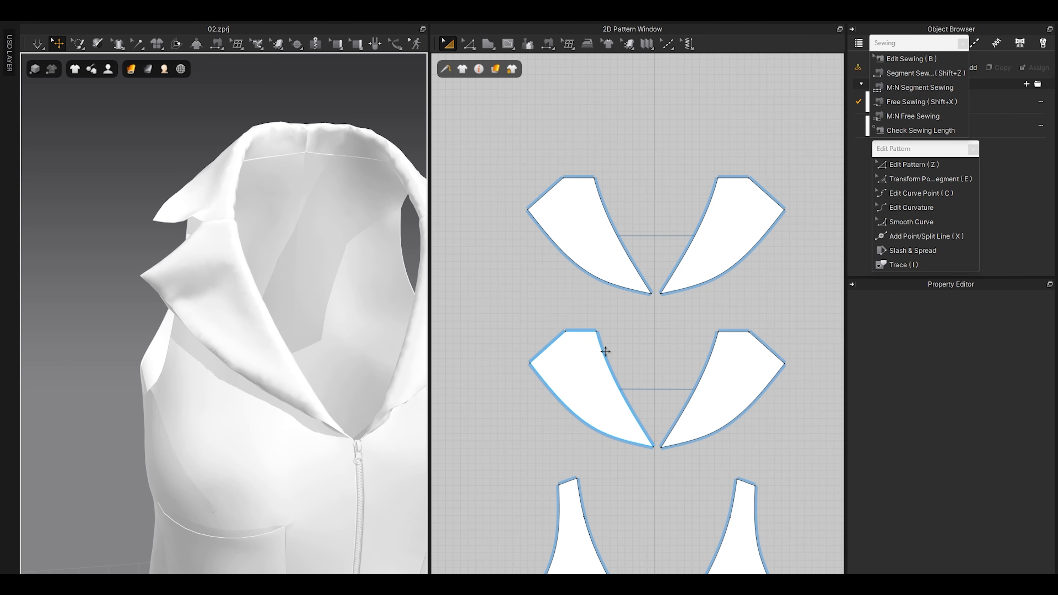
# Step: Move the cloned lapel pair up so it sits just below the original pair in the 2D layout
pyautogui.click(598, 370)
pyautogui.moveTo(713, 390); pyautogui.dragTo(712, 354)
pyautogui.click(545, 278)
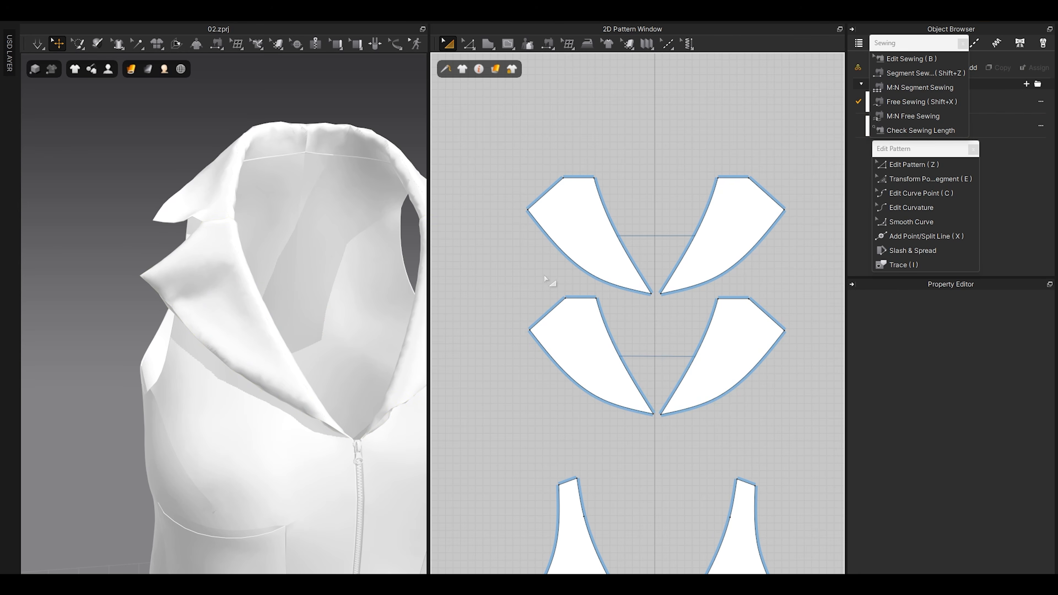
# Step: Offset the full outlines of the original and cloned lapels inward by 5 mm as one internal line, keeping Extend and Maintain Curvature on
pyautogui.scroll(3, 554, 288)
pyautogui.press('z')
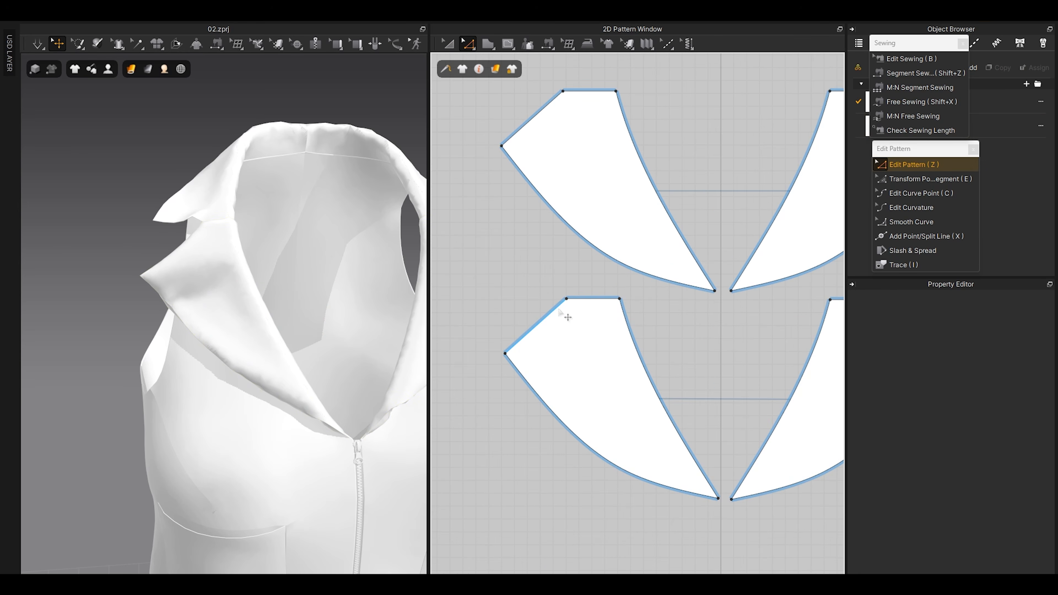
pyautogui.click(537, 324)
pyautogui.keyDown('shift'); pyautogui.click(598, 304); pyautogui.keyUp('shift')
pyautogui.keyDown('shift'); pyautogui.click(549, 415); pyautogui.keyUp('shift')
pyautogui.keyDown('shift'); pyautogui.click(677, 416); pyautogui.keyUp('shift')
pyautogui.moveTo(609, 267); pyautogui.dragTo(598, 337, button='right')
pyautogui.keyDown('shift'); pyautogui.click(595, 323); pyautogui.keyUp('shift')
pyautogui.keyDown('shift'); pyautogui.click(620, 199); pyautogui.keyUp('shift')
pyautogui.keyDown('shift'); pyautogui.click(583, 161); pyautogui.keyUp('shift')
pyautogui.keyDown('shift'); pyautogui.click(540, 173); pyautogui.keyUp('shift')
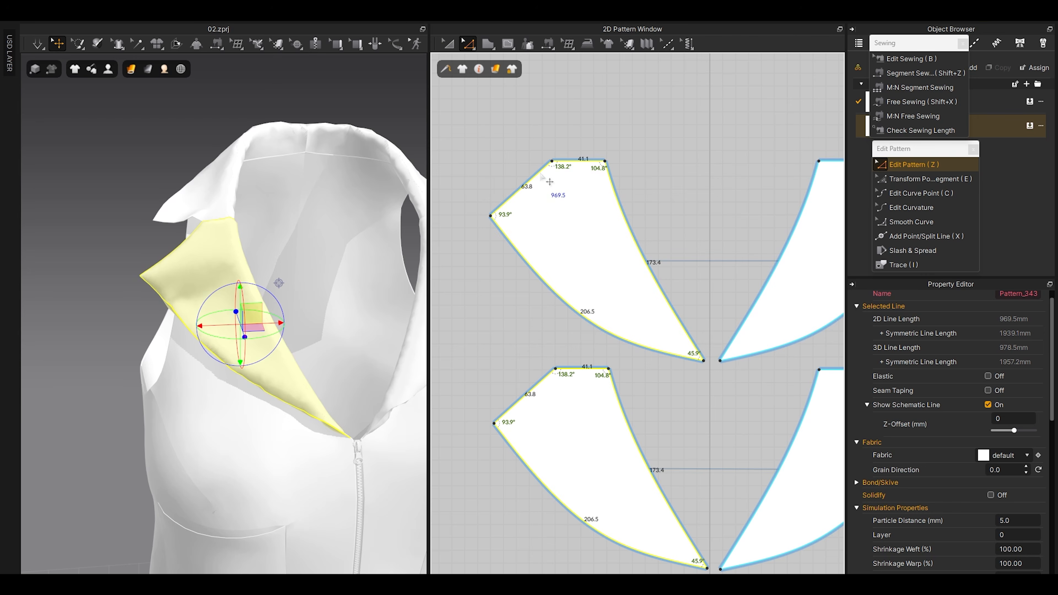
pyautogui.rightClick(542, 176)
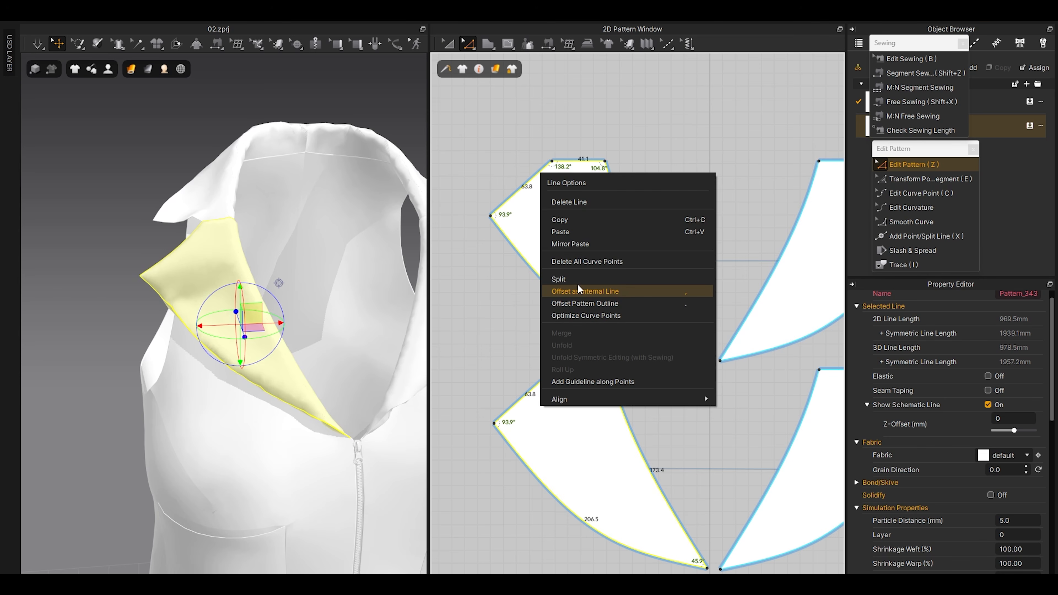
pyautogui.click(589, 290)
pyautogui.moveTo(559, 183); pyautogui.dragTo(398, 183)
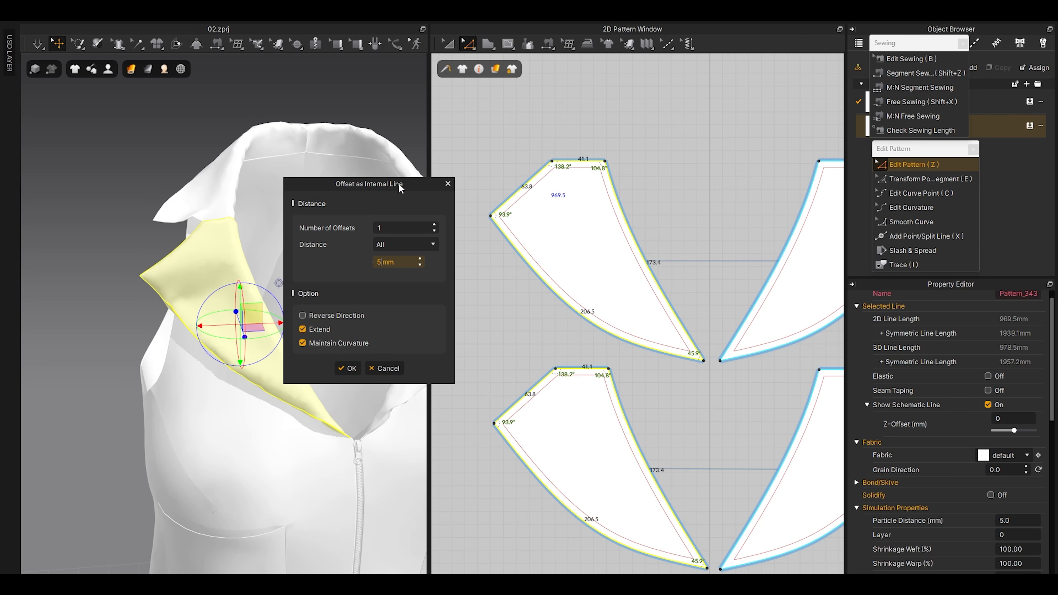
pyautogui.click(347, 368)
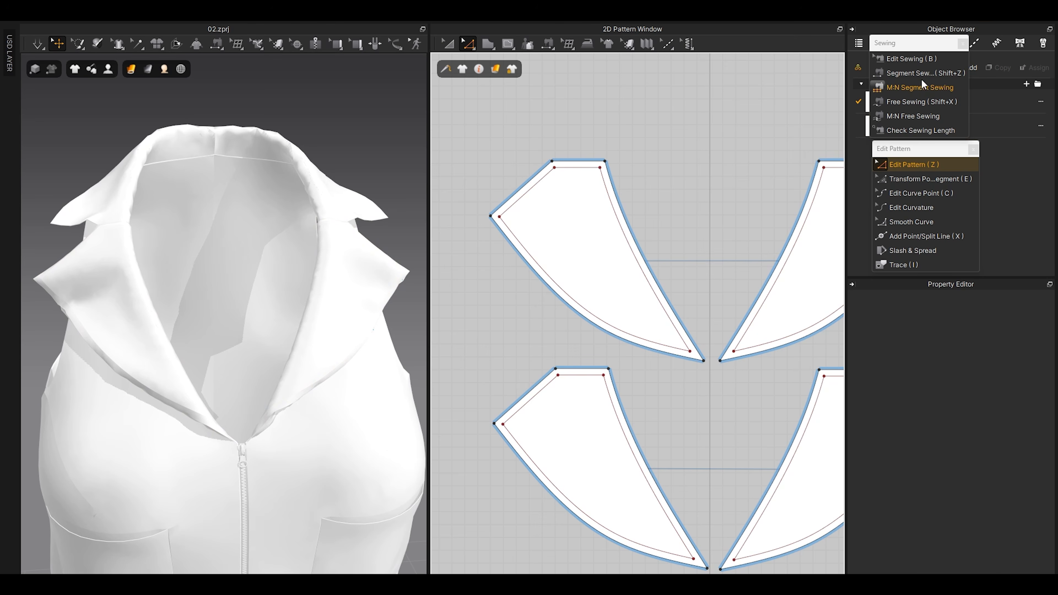
# Step: Try to sew the long curved internal line of the original lapel to the clone's with Segment Sewing, and undo it
pyautogui.click(916, 100)
pyautogui.click(951, 72)
pyautogui.click(531, 206)
pyautogui.click(525, 433)
pyautogui.click(529, 441)
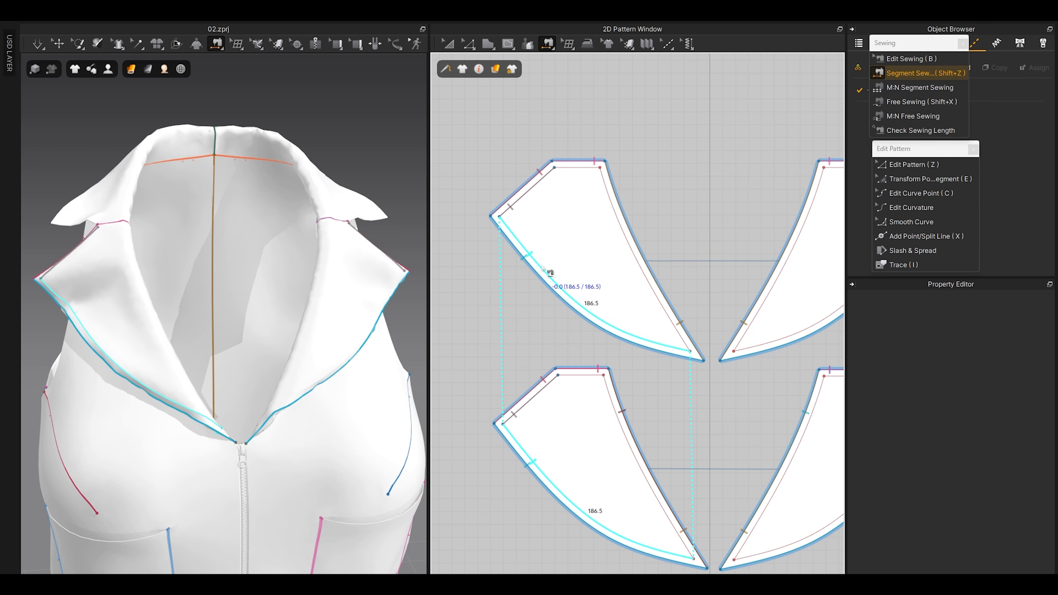
pyautogui.hotkey('ctrl', 'z')
pyautogui.hotkey('ctrl', 'z')
pyautogui.hotkey('ctrl', 'z')
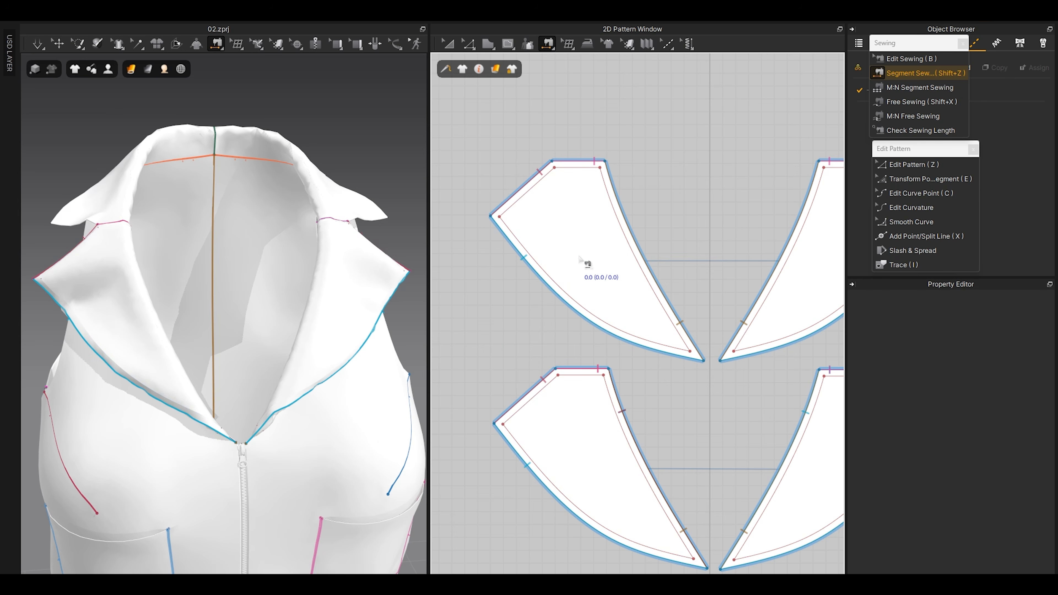
# Step: Try to sew the closed internal outlines of the original and cloned lapels together with M:N Free Sewing
pyautogui.click(917, 112)
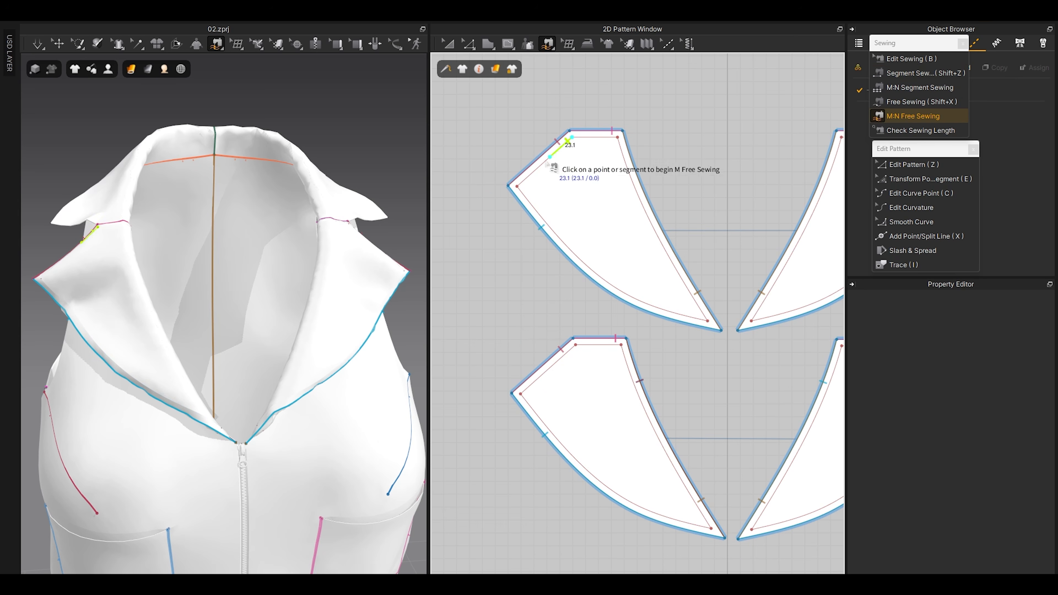
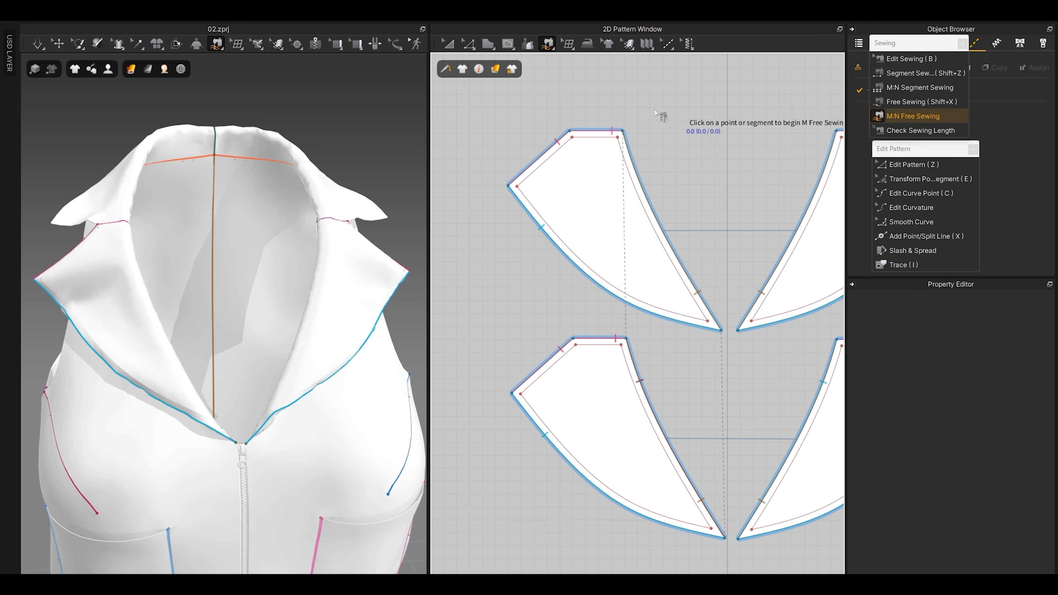
pyautogui.scroll(2, 663, 111)
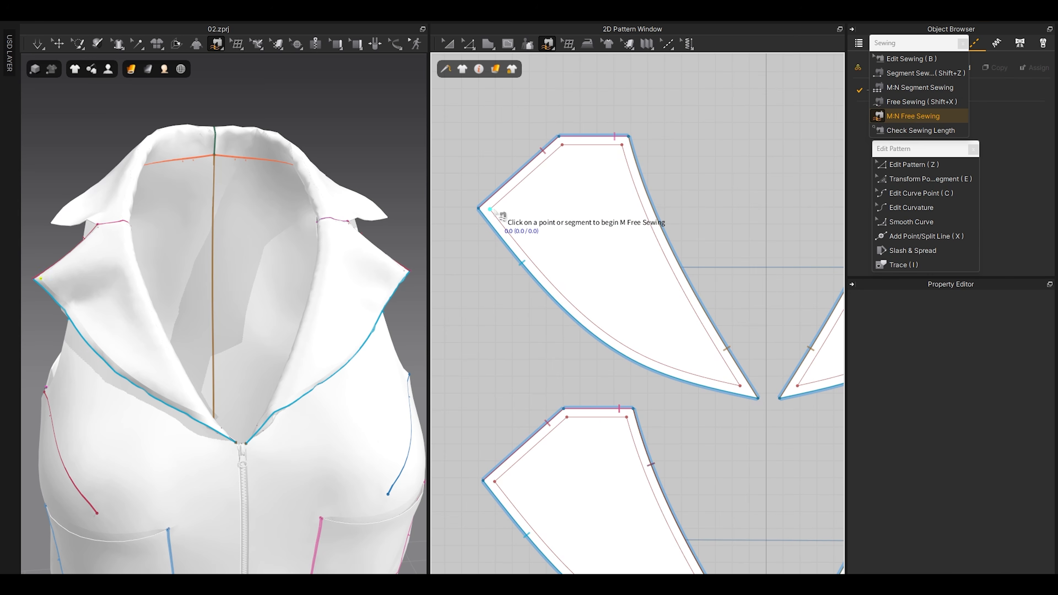
pyautogui.moveTo(510, 214); pyautogui.dragTo(545, 185, button='middle')
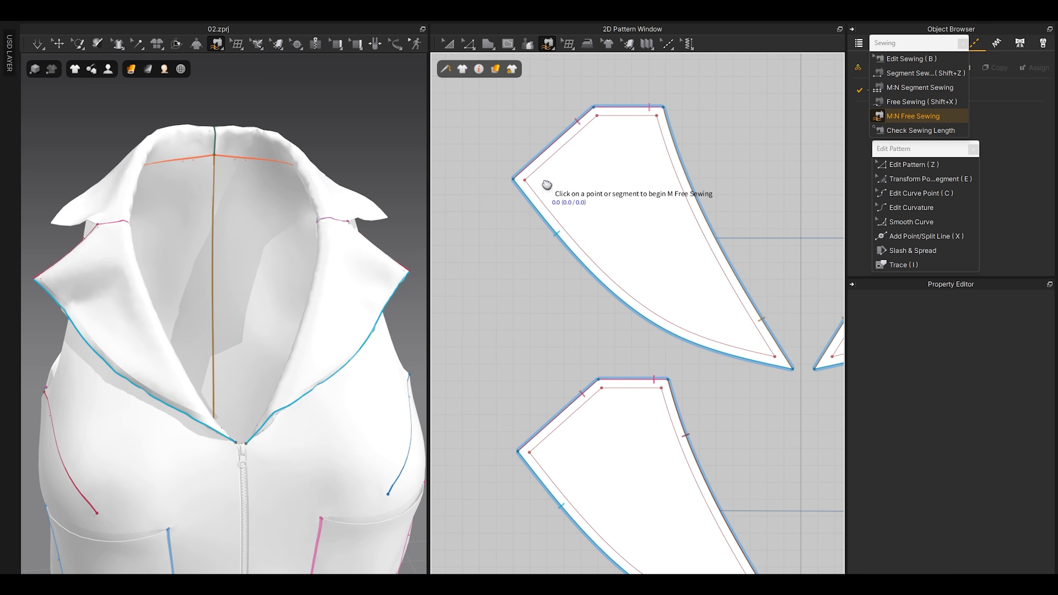
pyautogui.click(525, 181)
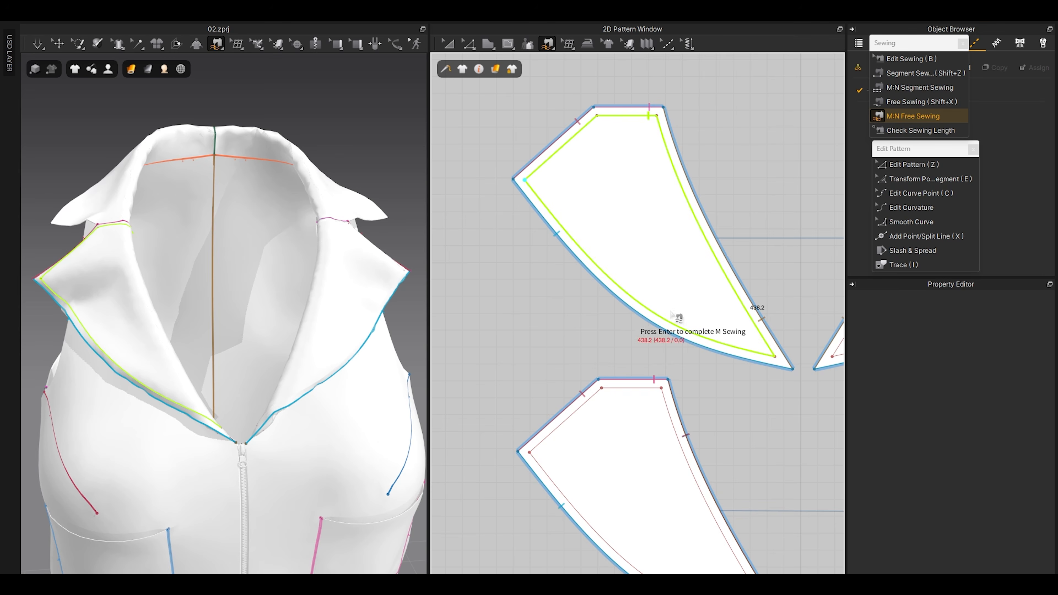
pyautogui.scroll(-5, 505, 230)
pyautogui.moveTo(505, 280); pyautogui.dragTo(508, 204, button='middle')
pyautogui.scroll(2, 520, 273)
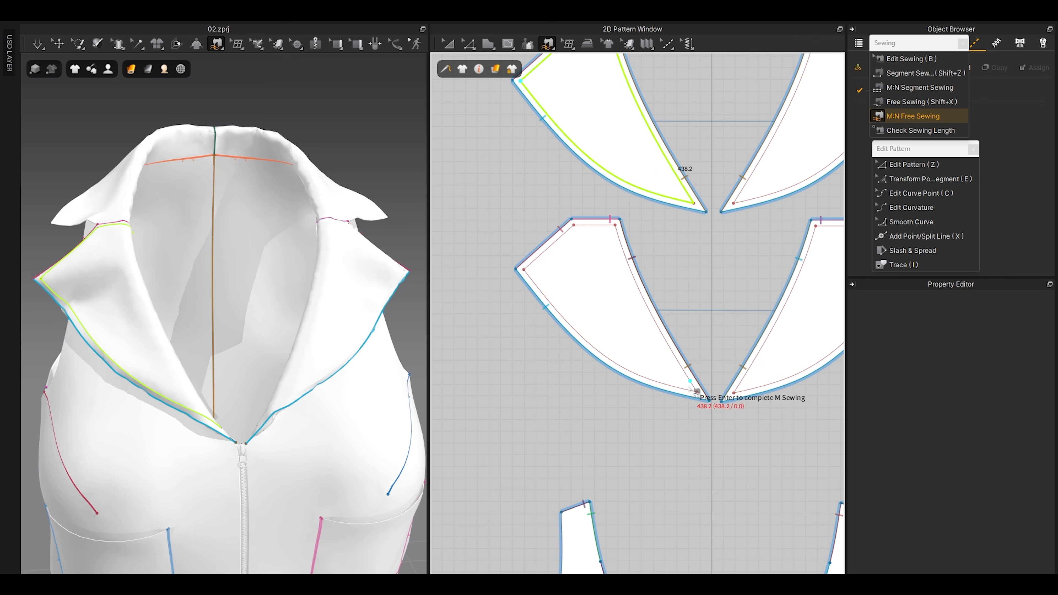
pyautogui.moveTo(531, 203); pyautogui.dragTo(532, 261, button='middle')
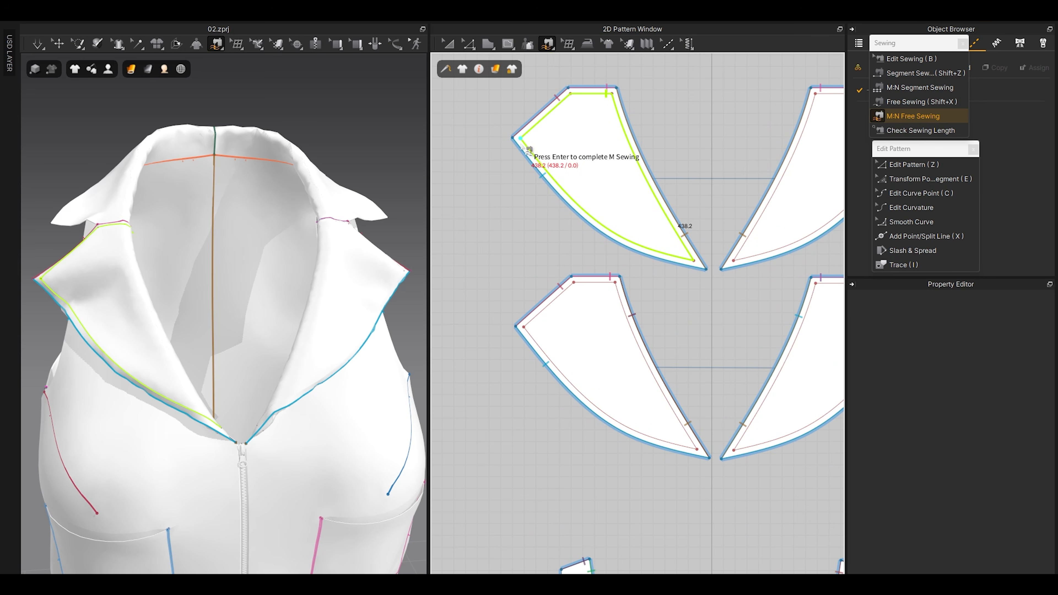
pyautogui.doubleClick(527, 332)
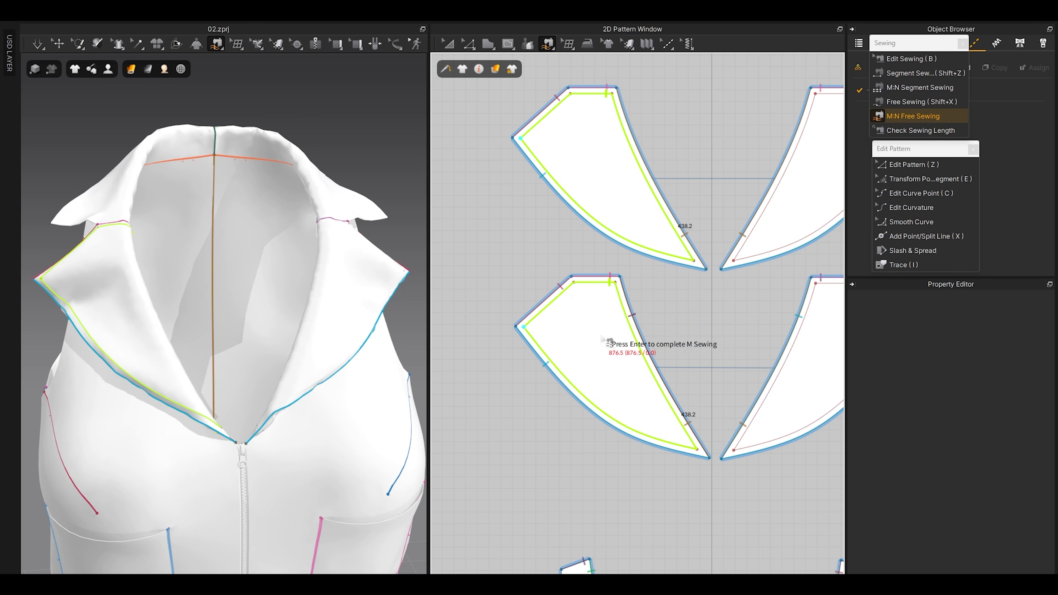
pyautogui.press('Return')
# Step: Simulate briefly, check the lapel seams, and undo the recent changes while keeping the internal offset lines
pyautogui.press('q')
pyautogui.moveTo(165, 365); pyautogui.dragTo(197, 347, button='middle')
pyautogui.press('space')
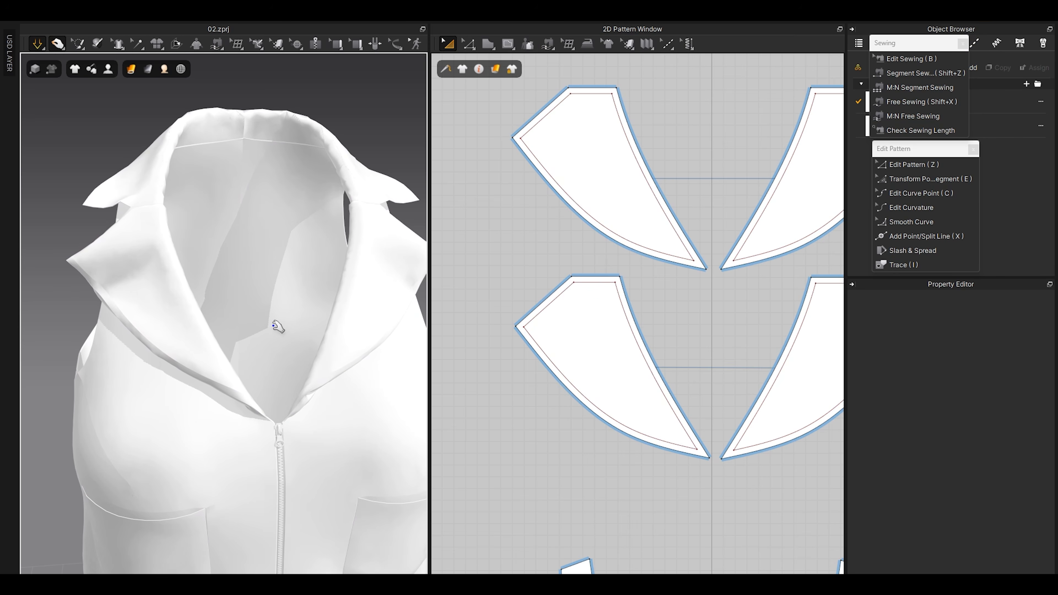
pyautogui.press('b')
pyautogui.hotkey('ctrl', 'z')
pyautogui.hotkey('ctrl', 'z')
pyautogui.hotkey('ctrl', 'z')
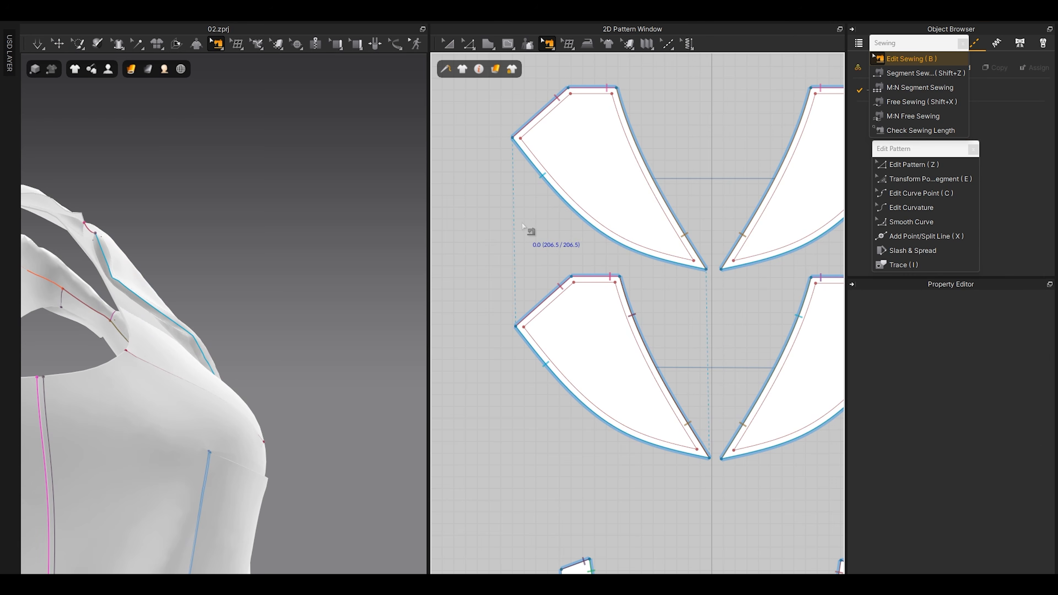
pyautogui.hotkey('ctrl', 'z')
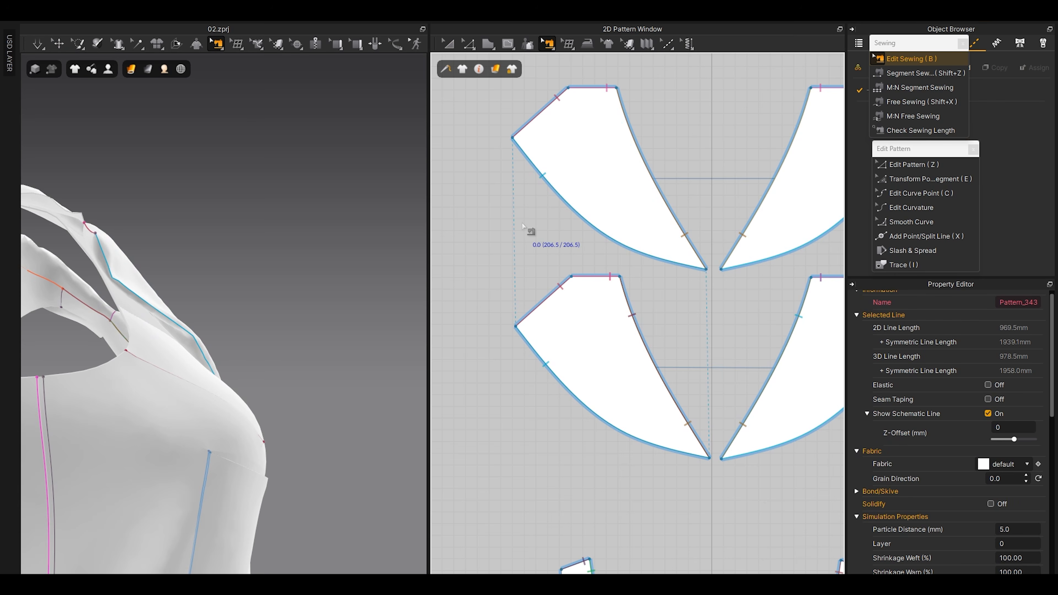
pyautogui.hotkey('ctrl', 'y')
pyautogui.press('a')
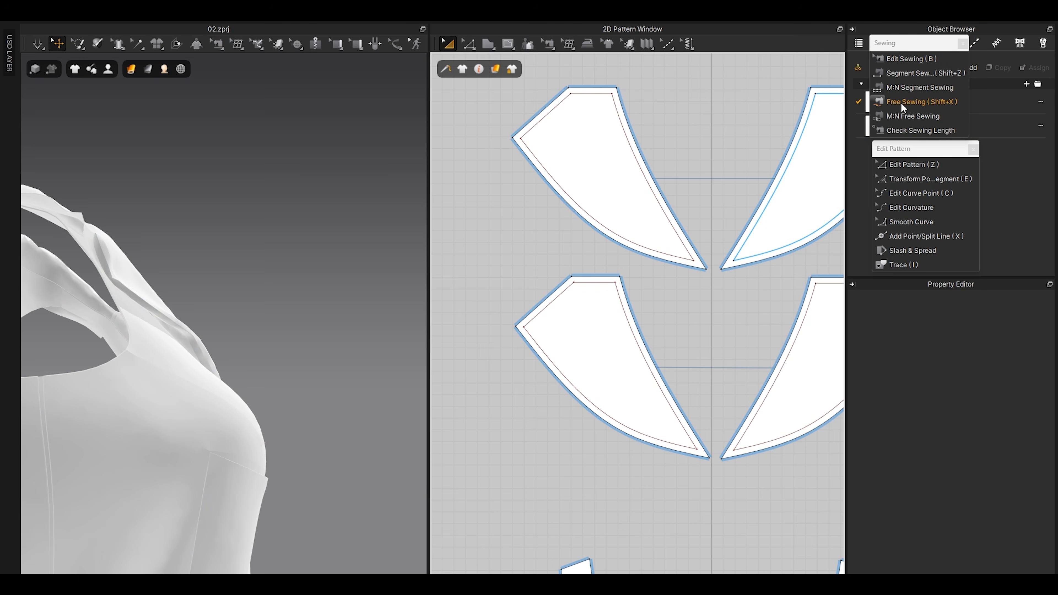
# Step: Sew the closed internal outline of the original lapel to the clone's with Free Sewing and simulate the garment briefly
pyautogui.click(901, 102)
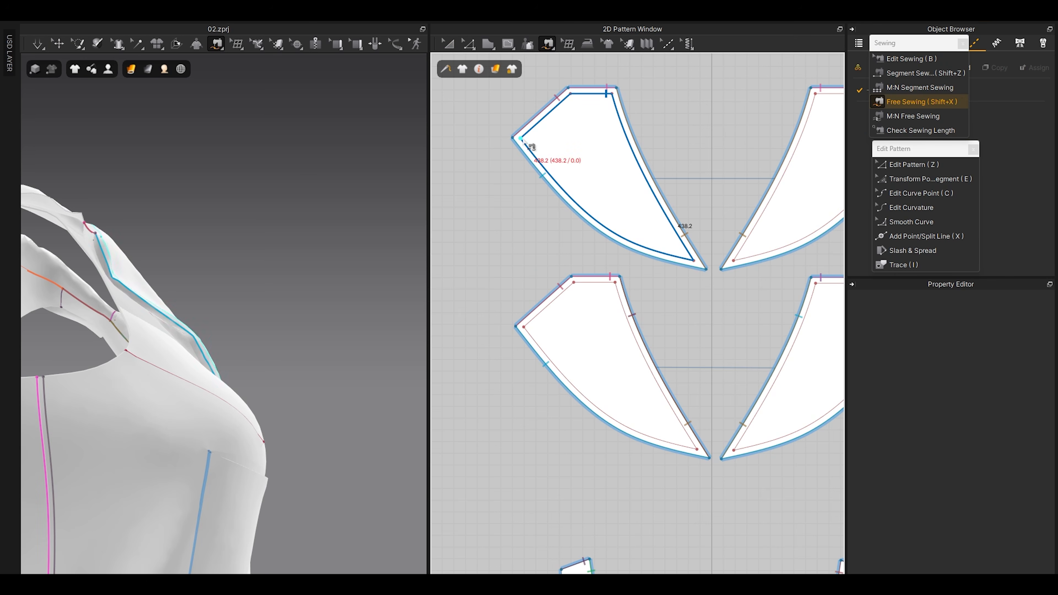
pyautogui.doubleClick(525, 329)
pyautogui.press('q')
pyautogui.moveTo(212, 279); pyautogui.dragTo(245, 408, button='right')
pyautogui.press('space')
pyautogui.press('space')
pyautogui.scroll(2, 255, 361)
pyautogui.moveTo(255, 361); pyautogui.dragTo(239, 394, button='right')
pyautogui.moveTo(239, 394); pyautogui.dragTo(274, 368, button='middle')
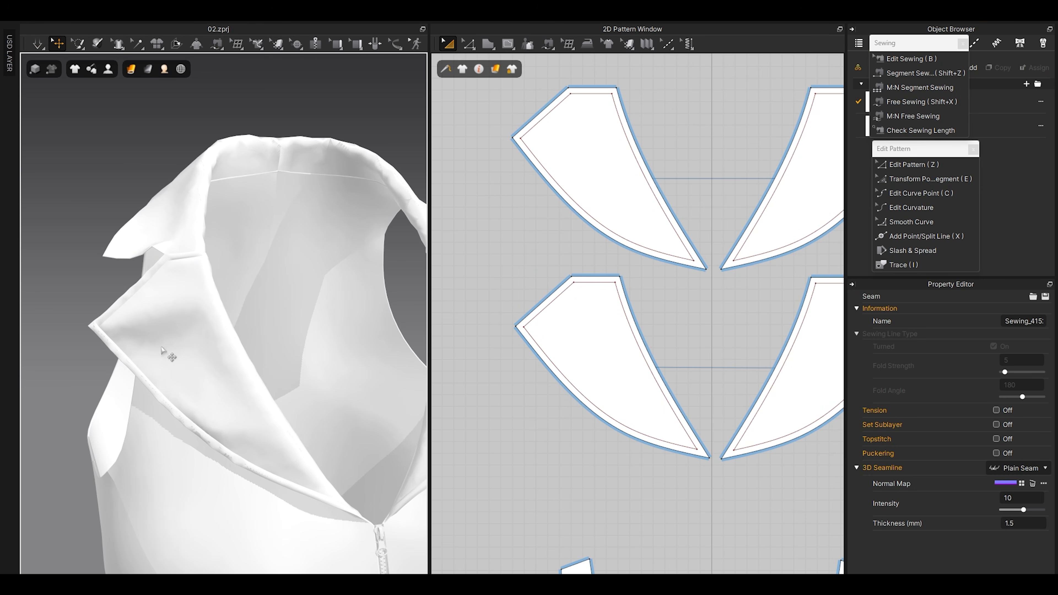
# Step: Examine the stitched edge borders of the lapels in 3D from the front, the side and close up
pyautogui.scroll(-3, 273, 463)
pyautogui.moveTo(275, 462); pyautogui.dragTo(309, 466, button='right')
pyautogui.moveTo(309, 465); pyautogui.dragTo(270, 458, button='middle')
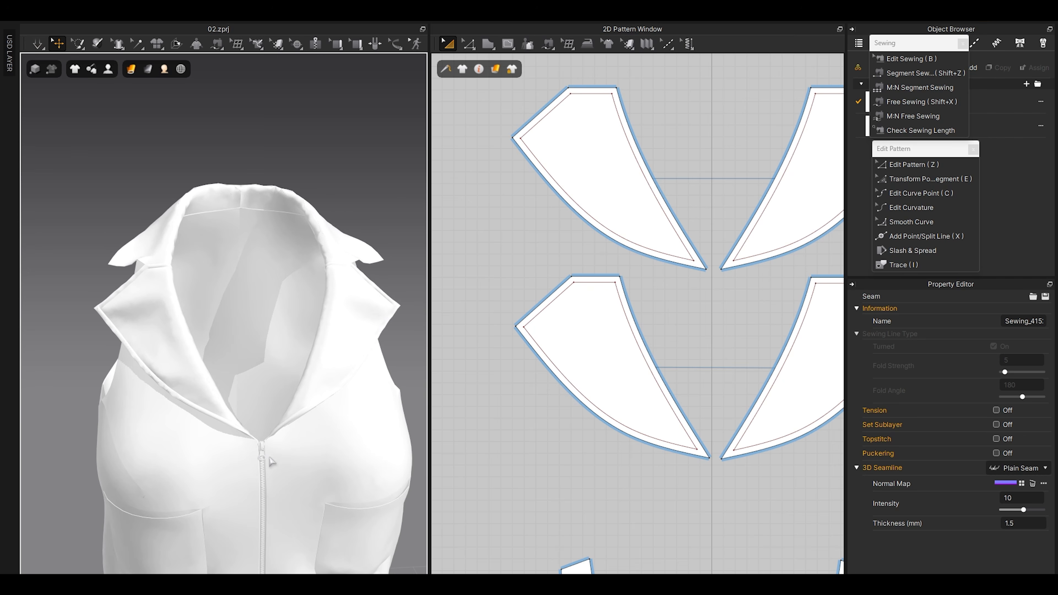
pyautogui.scroll(3, 187, 399)
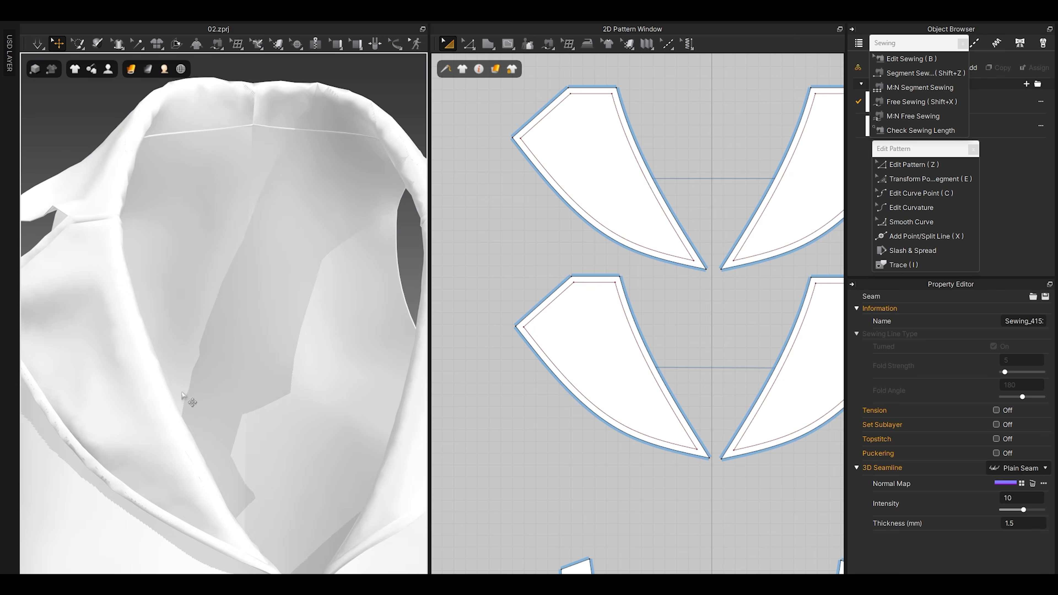
pyautogui.moveTo(189, 400); pyautogui.dragTo(249, 327, button='right')
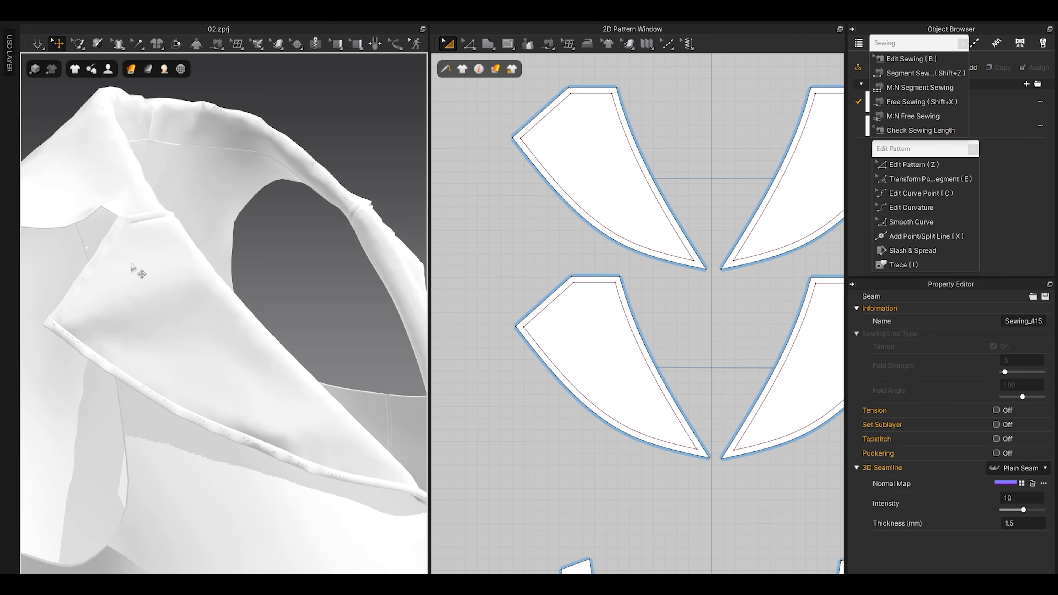
pyautogui.scroll(-5, 162, 244)
pyautogui.moveTo(233, 328); pyautogui.dragTo(129, 360, button='right')
pyautogui.moveTo(235, 370); pyautogui.dragTo(306, 358, button='right')
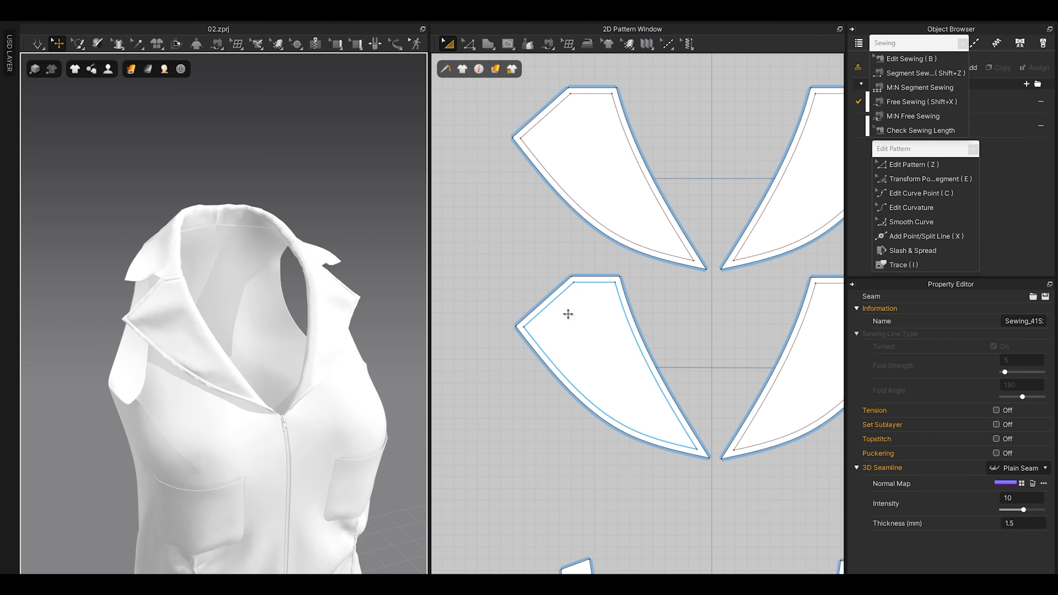
# Step: Set the particle distance of all four lapel pieces to 3 mm, simulate briefly, and examine the collar area in 3D
pyautogui.scroll(-5, 568, 314)
pyautogui.moveTo(519, 206); pyautogui.dragTo(729, 375)
pyautogui.click(1013, 528)
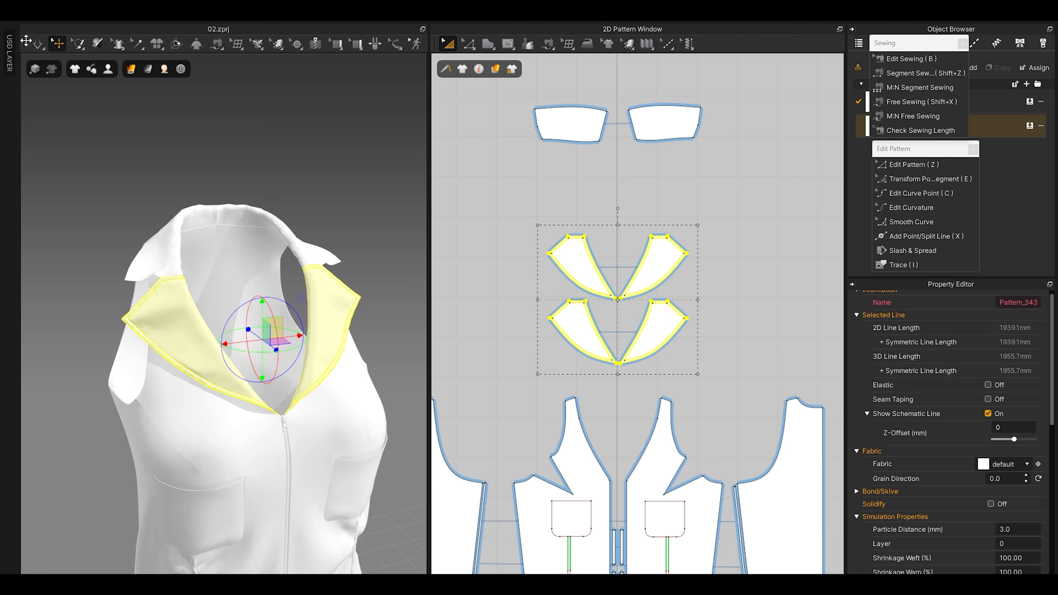
pyautogui.click(321, 216)
pyautogui.scroll(4, 224, 327)
pyautogui.moveTo(191, 354); pyautogui.dragTo(206, 353, button='middle')
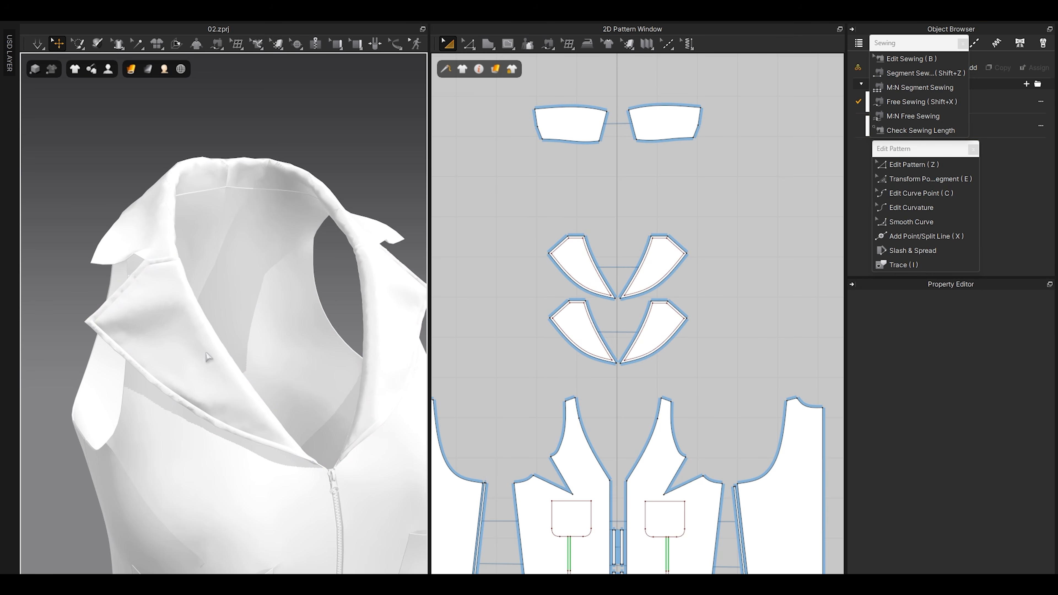
pyautogui.press('space')
pyautogui.press('space')
pyautogui.moveTo(269, 353); pyautogui.dragTo(209, 357, button='right')
pyautogui.scroll(-4, 210, 345)
pyautogui.scroll(3, 207, 329)
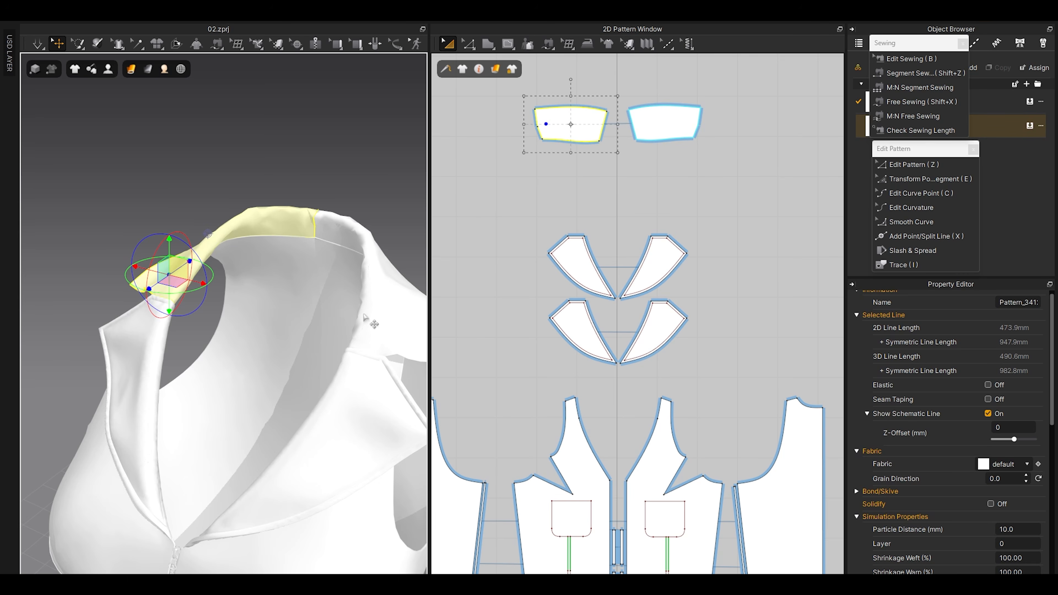
# Step: Move both collar pieces together closer to the lapel pieces in the 2D pattern layout
pyautogui.keyDown('shift'); pyautogui.click(399, 307); pyautogui.keyUp('shift')
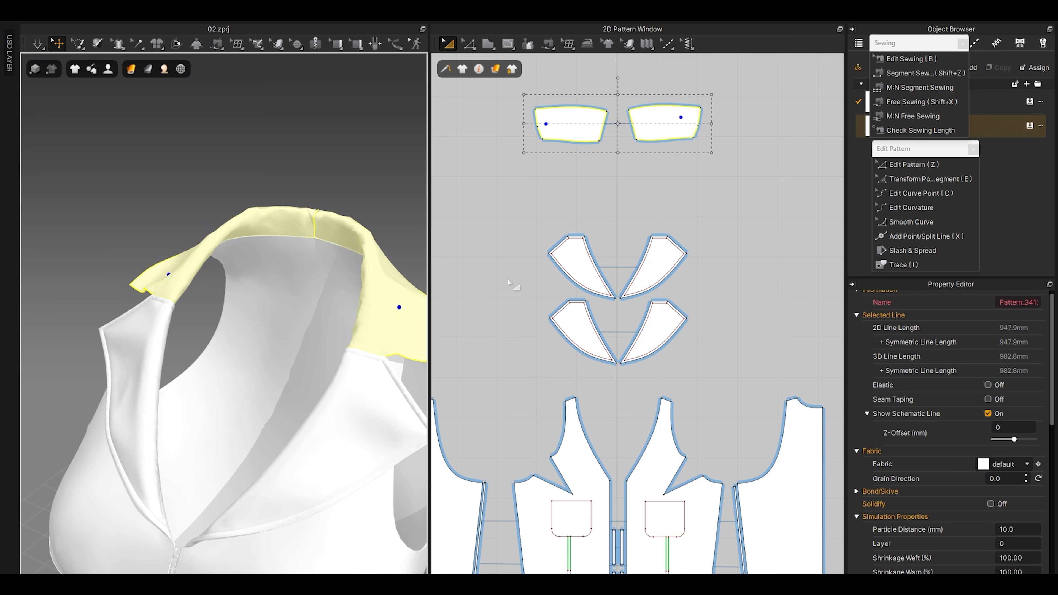
pyautogui.scroll(-2, 608, 283)
pyautogui.moveTo(623, 229); pyautogui.dragTo(622, 292, button='middle')
pyautogui.scroll(5, 635, 237)
pyautogui.moveTo(654, 212); pyautogui.dragTo(653, 230)
pyautogui.scroll(-3, 641, 275)
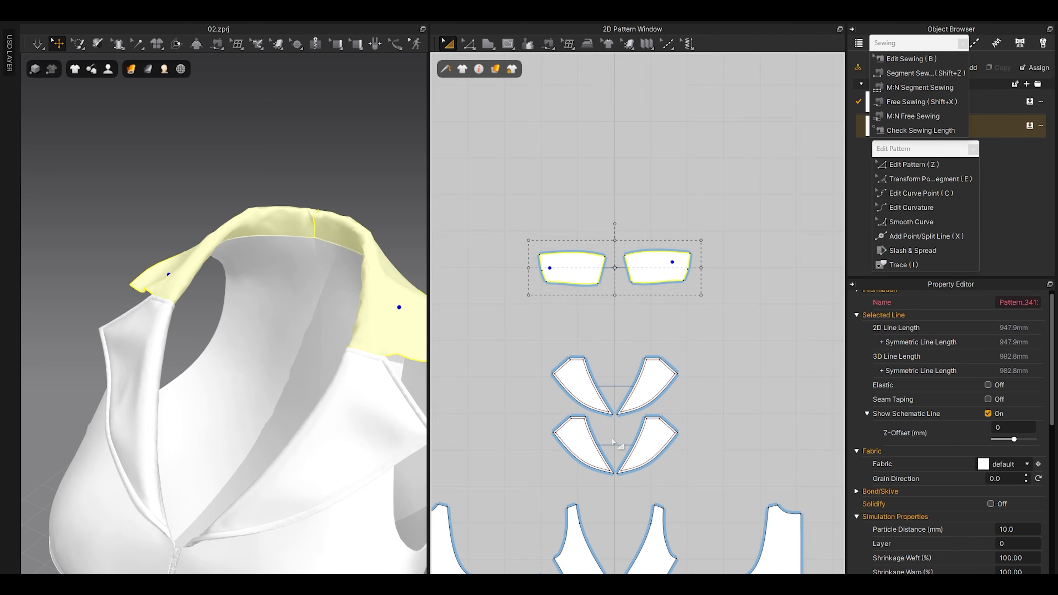
pyautogui.scroll(4, 678, 443)
pyautogui.click(677, 441)
pyautogui.click(673, 342)
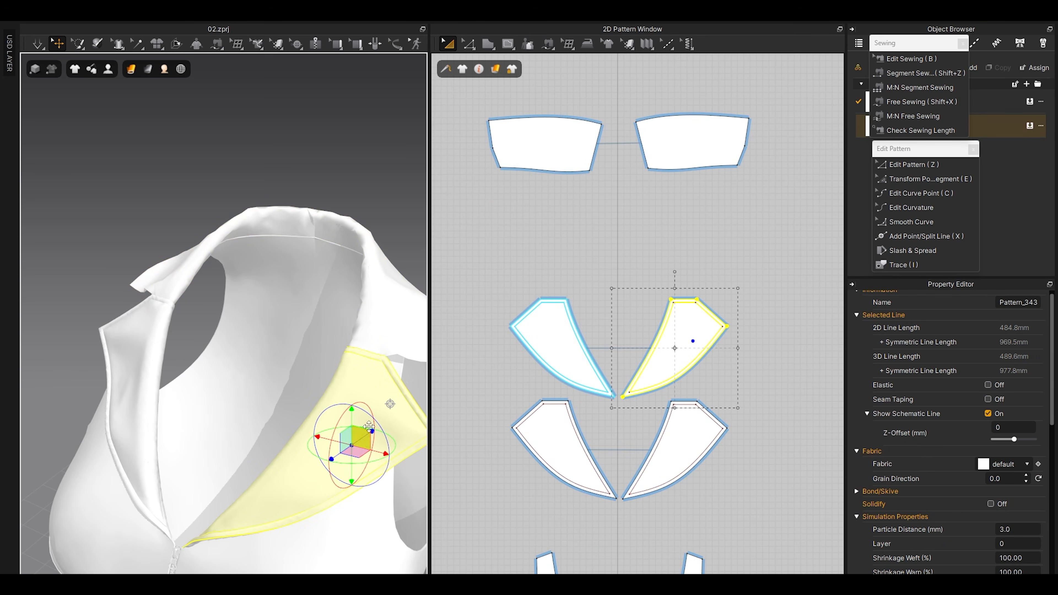
pyautogui.click(559, 141)
pyautogui.moveTo(668, 149)
pyautogui.keyDown('shift'); pyautogui.mouseDown()
pyautogui.moveTo(668, 227)
pyautogui.moveTo(550, 212)
pyautogui.mouseUp(); pyautogui.keyUp('shift')
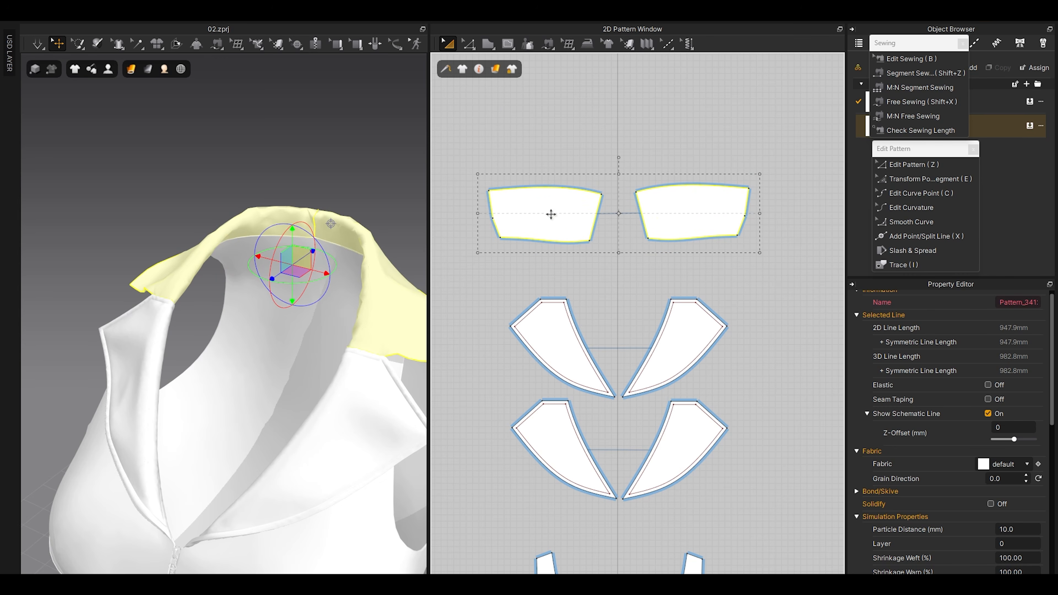
# Step: Layer clone both collar pieces and place the copies directly above the originals in the 2D pattern layout
pyautogui.rightClick(549, 214)
pyautogui.click(579, 308)
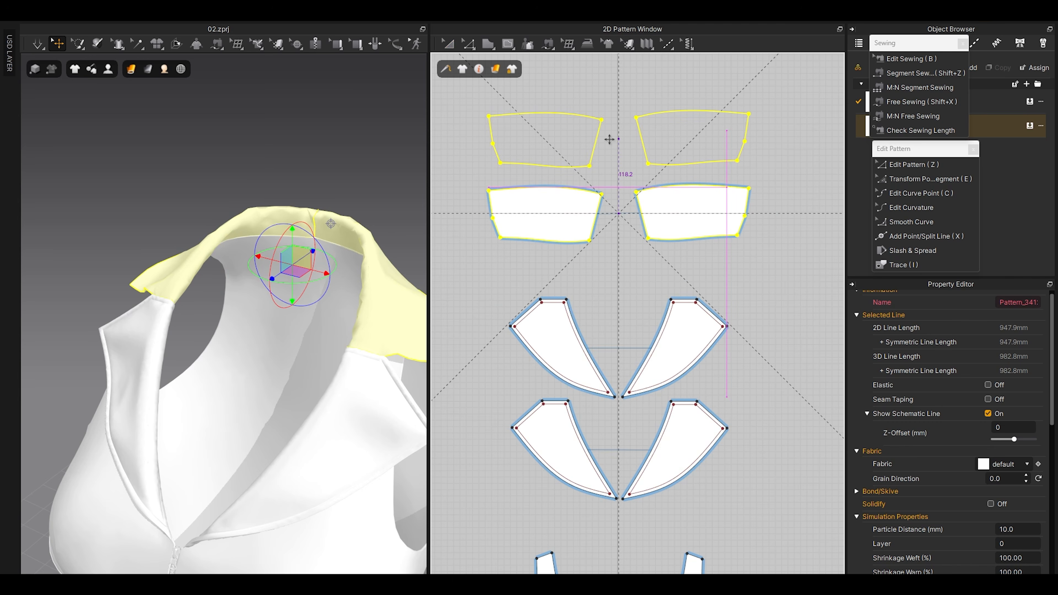
pyautogui.keyDown('shift'); pyautogui.click(610, 139); pyautogui.keyUp('shift')
pyautogui.moveTo(217, 291); pyautogui.dragTo(276, 292, button='right')
pyautogui.scroll(5, 250, 310)
pyautogui.moveTo(242, 313); pyautogui.dragTo(265, 314, button='middle')
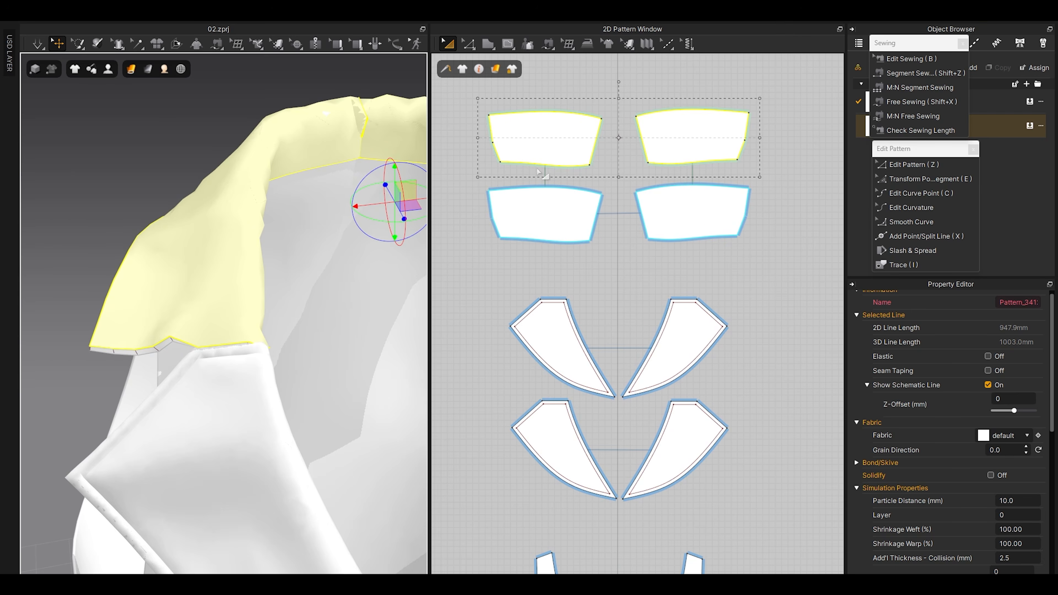
# Step: Delete the seams that attach the cloned collar pieces to the original collar pieces
pyautogui.moveTo(525, 208); pyautogui.dragTo(563, 241, button='middle')
pyautogui.rightClick(562, 241)
pyautogui.click(597, 238)
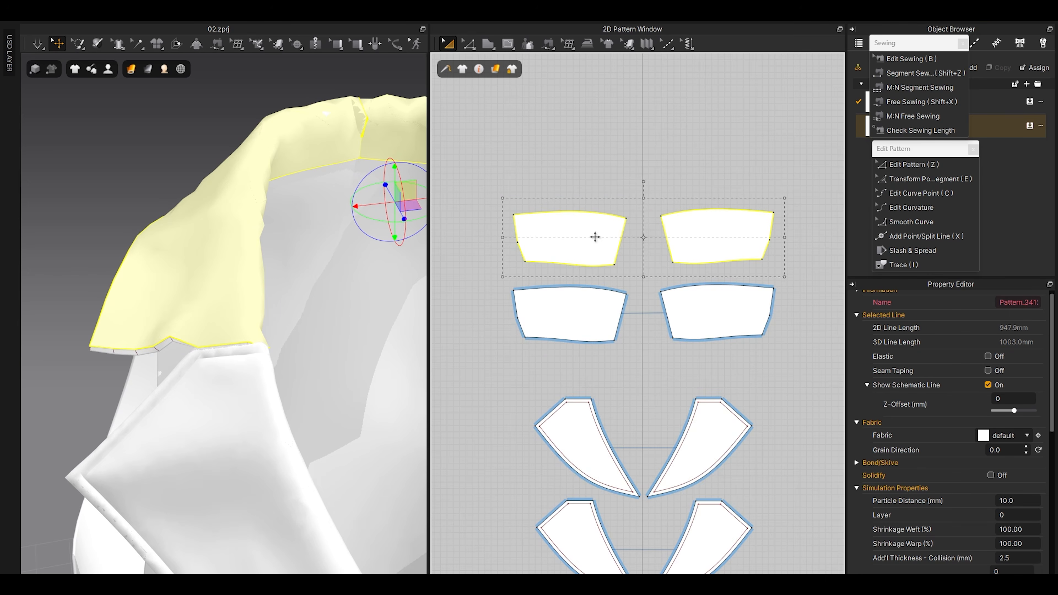
pyautogui.scroll(-2, 600, 238)
pyautogui.press('b')
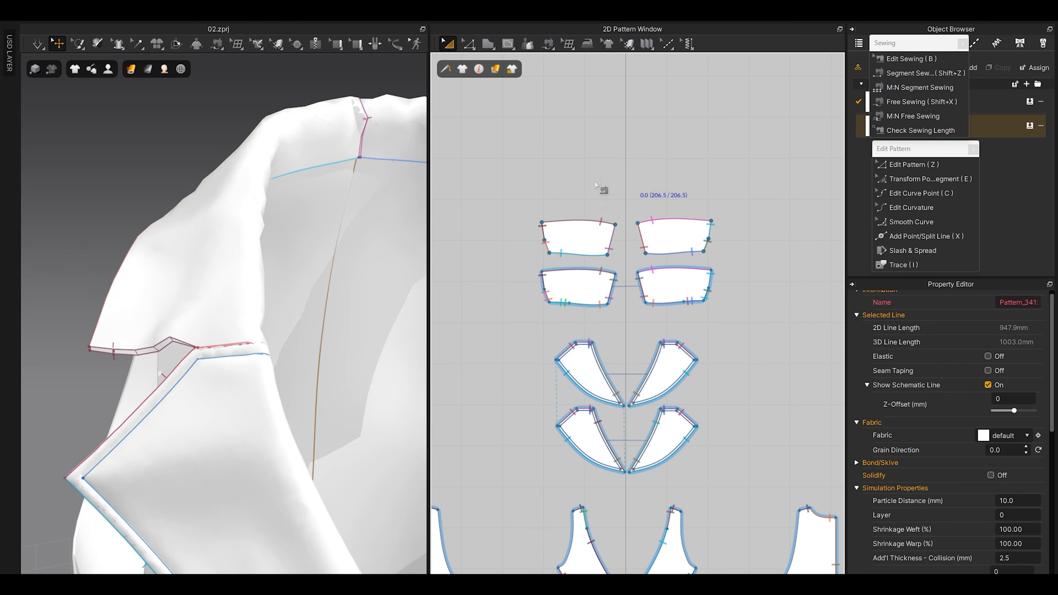
pyautogui.moveTo(500, 198); pyautogui.dragTo(752, 263)
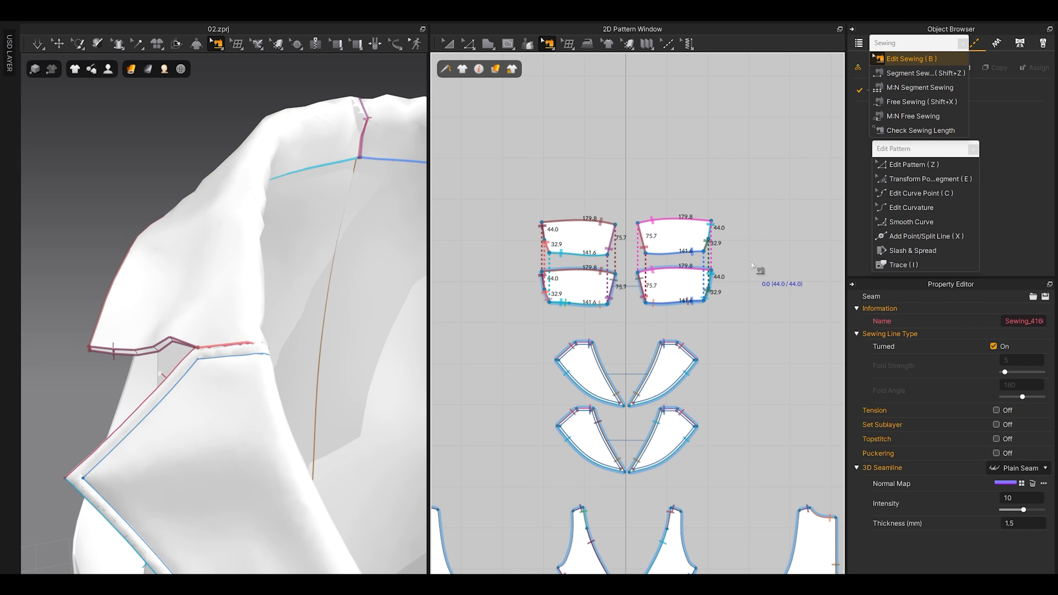
# Step: Link the two cloned collar pieces for symmetric editing with Symmetric Pattern (with Sewing)
pyautogui.press('a')
pyautogui.scroll(2, 644, 225)
pyautogui.click(533, 226)
pyautogui.rightClick(532, 230)
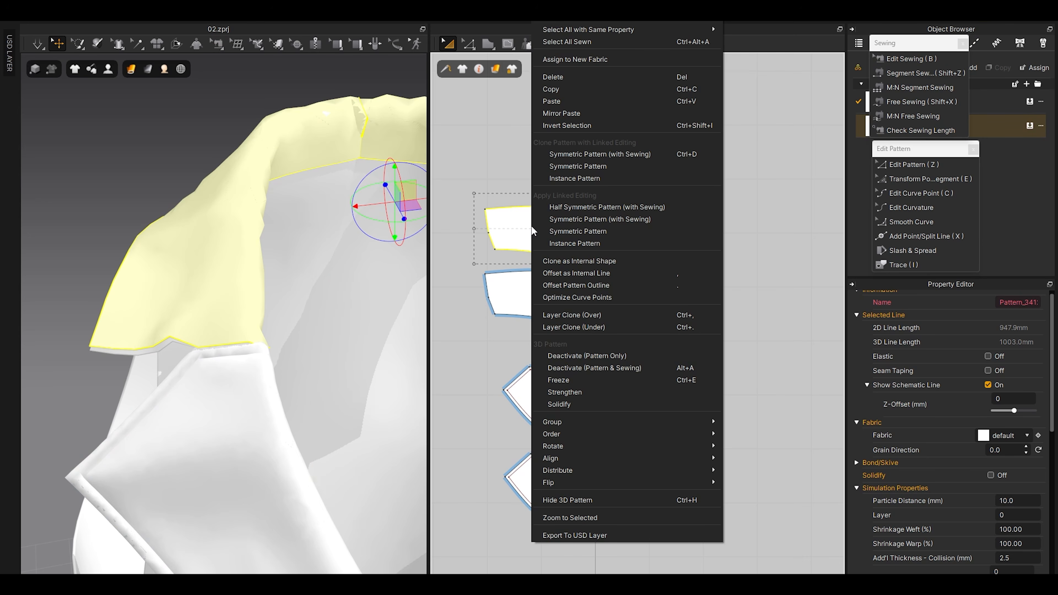
pyautogui.click(581, 219)
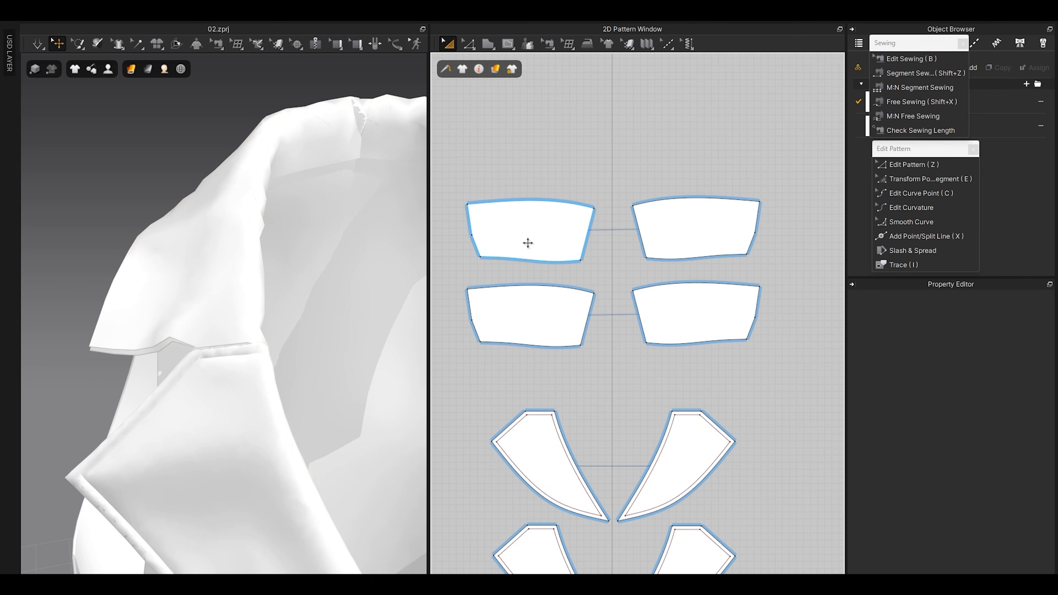
pyautogui.scroll(2, 562, 240)
pyautogui.scroll(-3, 583, 234)
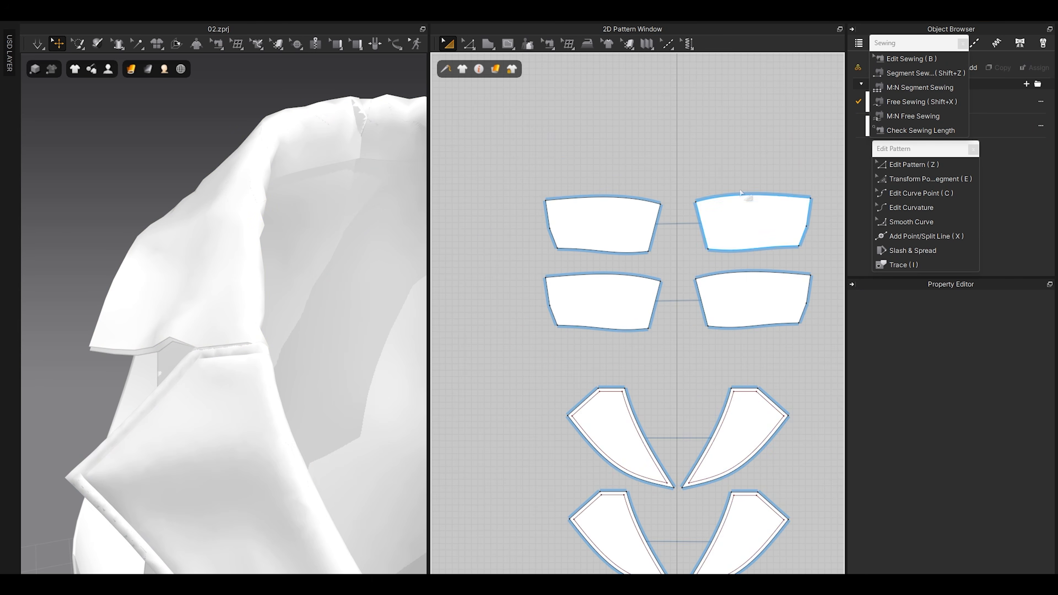
# Step: Sew the cloned collar half's outer, side and neckline edges to the matching edges of the original with Segment Sewing
pyautogui.hotkey('shift', 'z')
pyautogui.click(583, 197)
pyautogui.click(583, 275)
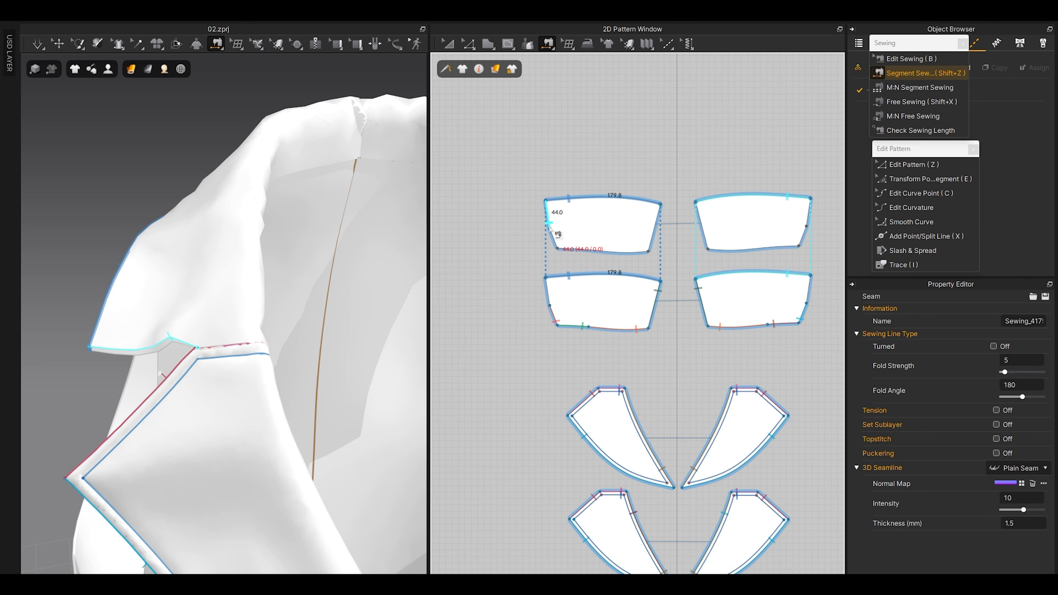
pyautogui.click(556, 219)
pyautogui.click(552, 299)
pyautogui.click(552, 319)
pyautogui.click(556, 243)
pyautogui.click(577, 326)
pyautogui.click(576, 249)
# Step: Sew the center-back edges of the two cloned collar halves together with Segment Sewing and simulate briefly
pyautogui.click(659, 221)
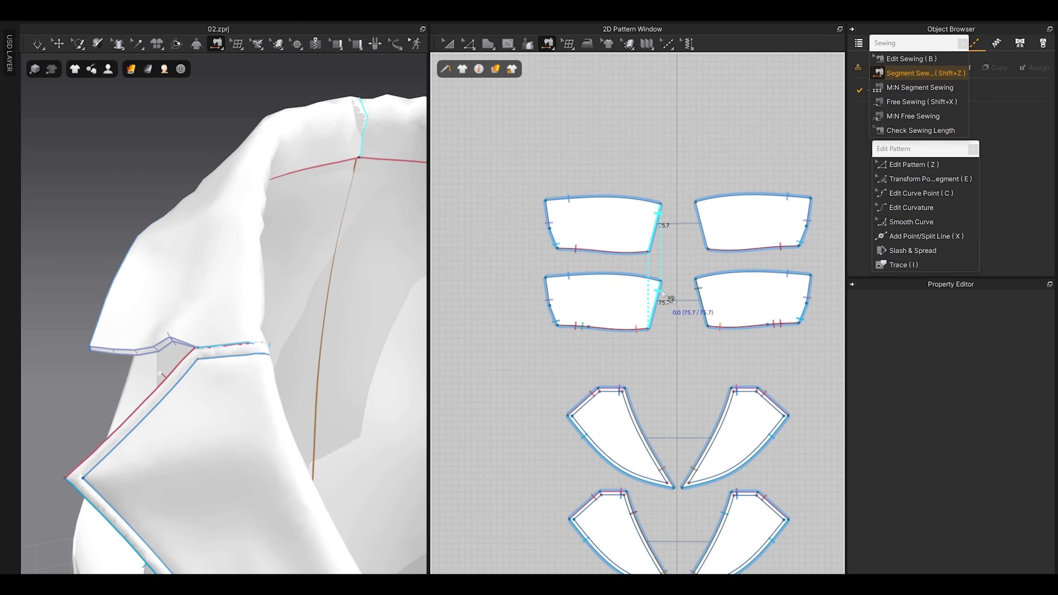
pyautogui.click(699, 227)
pyautogui.press('space')
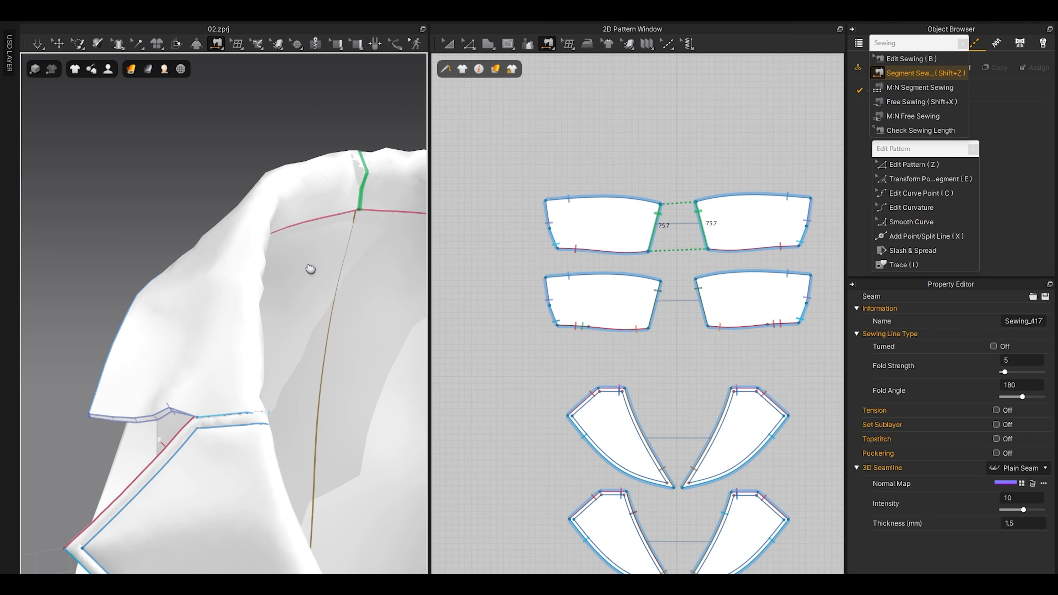
pyautogui.moveTo(617, 248); pyautogui.dragTo(611, 241, button='middle')
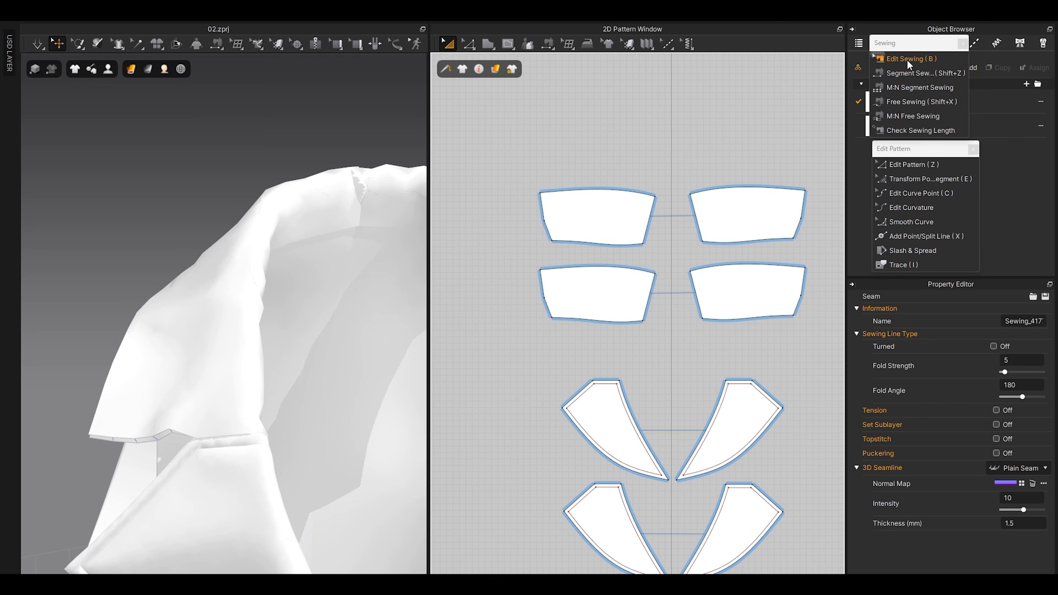
pyautogui.click(592, 224)
pyautogui.moveTo(514, 159); pyautogui.dragTo(812, 336)
pyautogui.click(1025, 530)
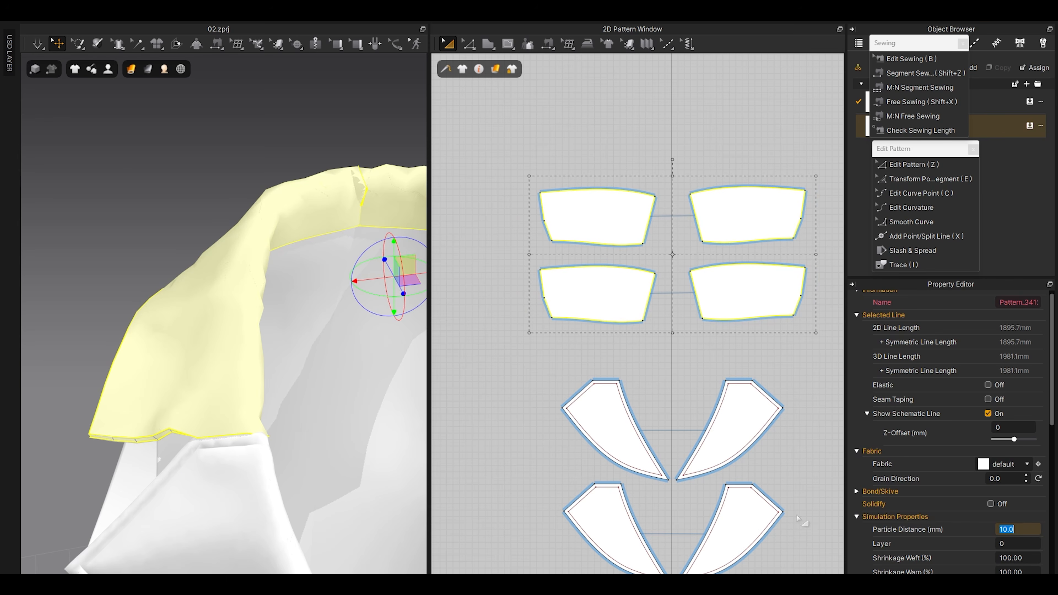
pyautogui.click(598, 417)
pyautogui.click(623, 393)
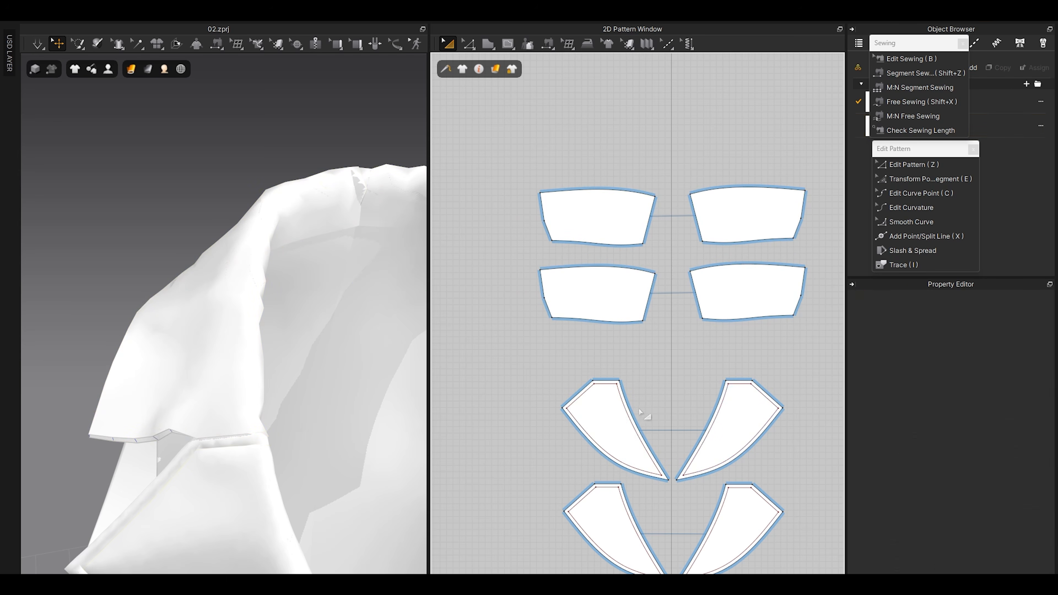
# Step: Change the additional collision thickness of all four lapel pieces and simulate the garment briefly
pyautogui.scroll(3, 623, 393)
pyautogui.click(620, 387)
pyautogui.scroll(-3, 894, 474)
pyautogui.scroll(-4, 651, 408)
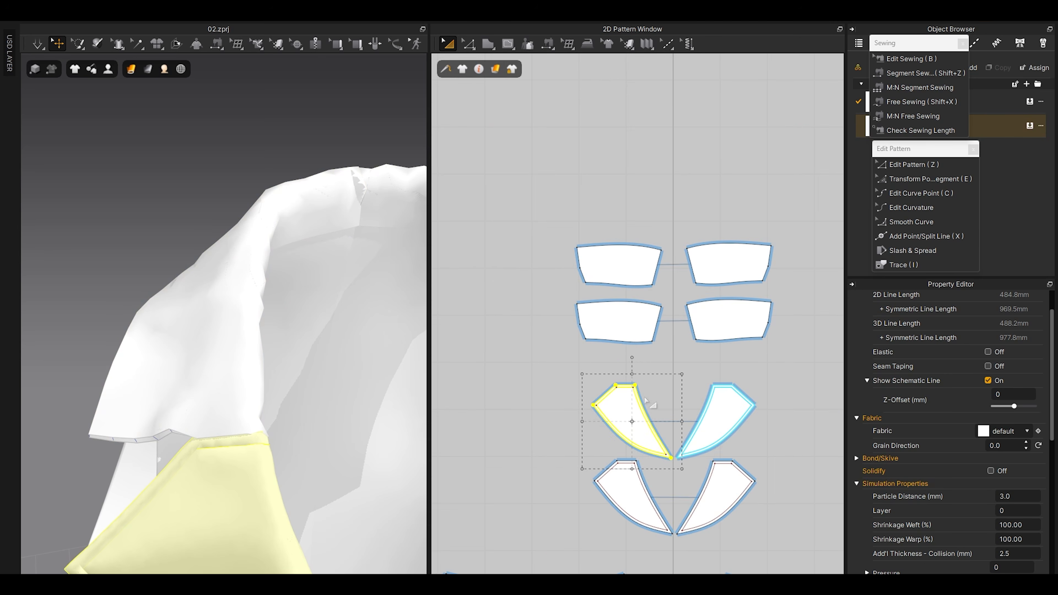
pyautogui.scroll(-5, 330, 433)
pyautogui.moveTo(551, 371); pyautogui.dragTo(786, 547)
pyautogui.scroll(-3, 927, 500)
pyautogui.doubleClick(1017, 487)
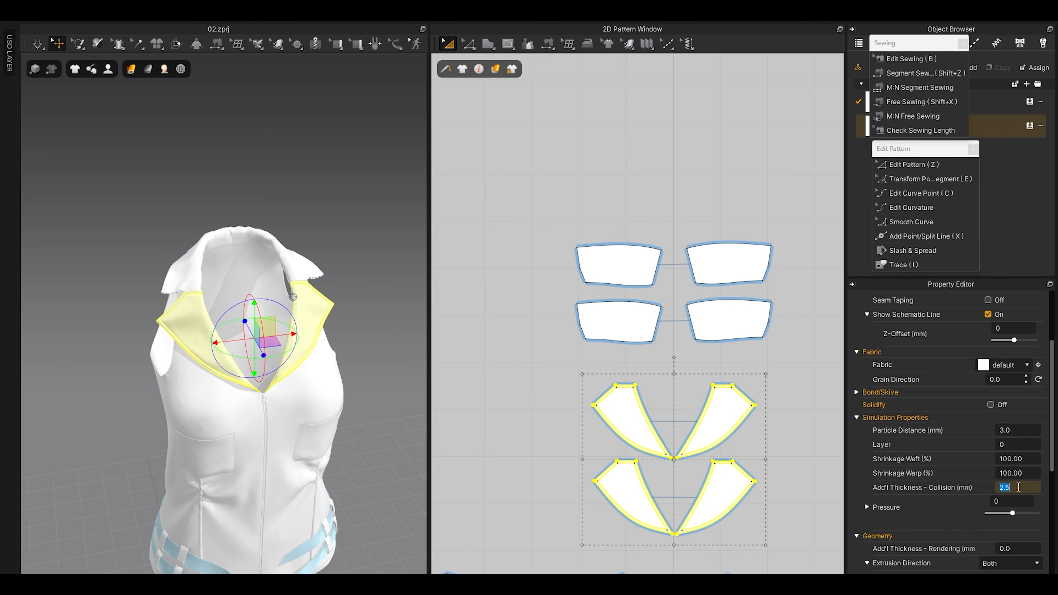
pyautogui.press('Return')
pyautogui.click(473, 339)
pyautogui.press('space')
pyautogui.press('space')
# Step: Set the particle distance of all four collar pieces to 4 mm and their additional collision thickness to 1 mm
pyautogui.scroll(5, 231, 317)
pyautogui.click(609, 253)
pyautogui.keyDown('shift'); pyautogui.click(697, 258); pyautogui.keyUp('shift')
pyautogui.keyDown('shift'); pyautogui.click(729, 320); pyautogui.keyUp('shift')
pyautogui.keyDown('shift'); pyautogui.click(602, 316); pyautogui.keyUp('shift')
pyautogui.doubleClick(1034, 431)
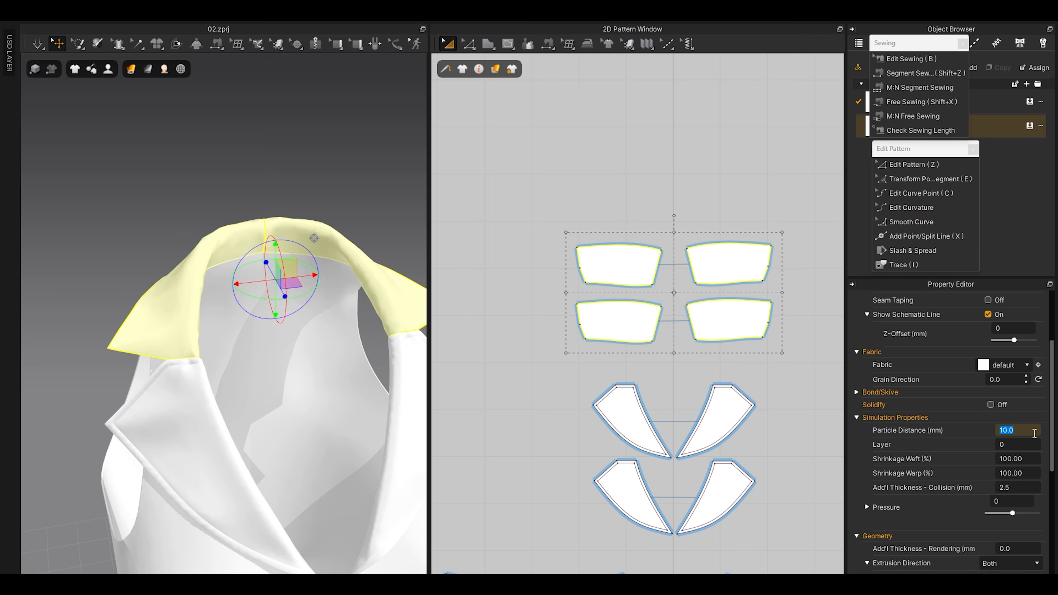
pyautogui.write('4')
pyautogui.press('Tab')
pyautogui.write('1')
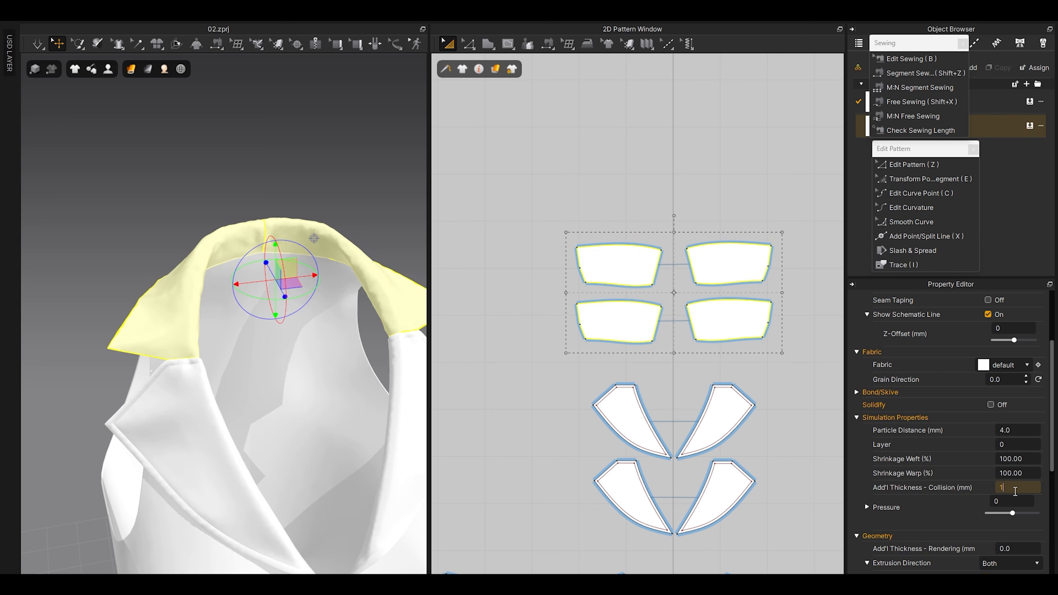
pyautogui.press('Return')
pyautogui.click(540, 261)
# Step: Select the complete outline of the cloned collar half with the Edit Pattern tool
pyautogui.scroll(5, 554, 248)
pyautogui.moveTo(566, 267); pyautogui.dragTo(437, 231, button='middle')
pyautogui.press('z')
pyautogui.click(587, 203)
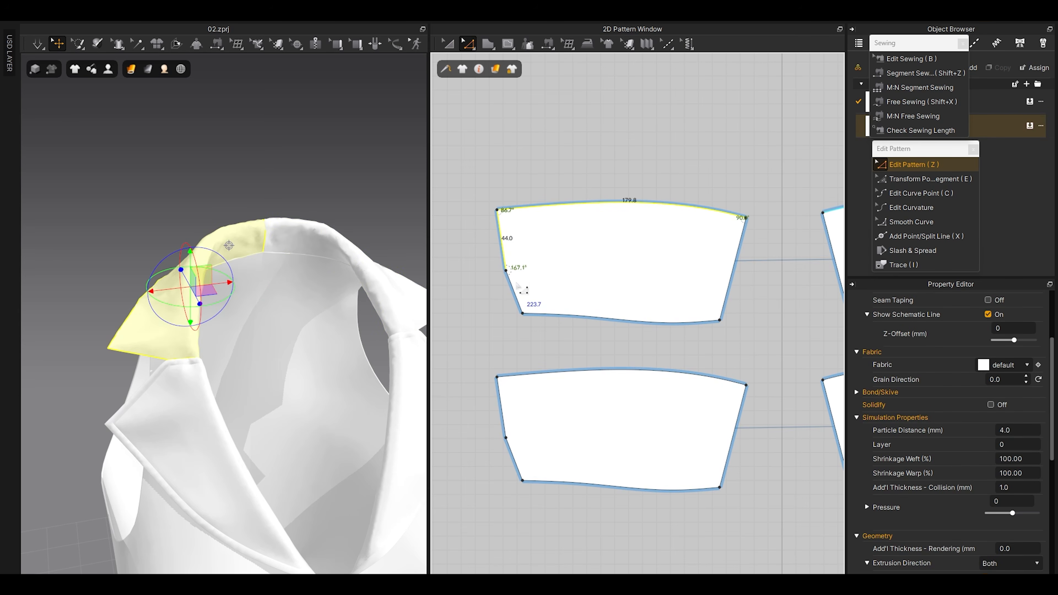
pyautogui.keyDown('shift'); pyautogui.click(518, 298); pyautogui.keyUp('shift')
pyautogui.click(469, 310)
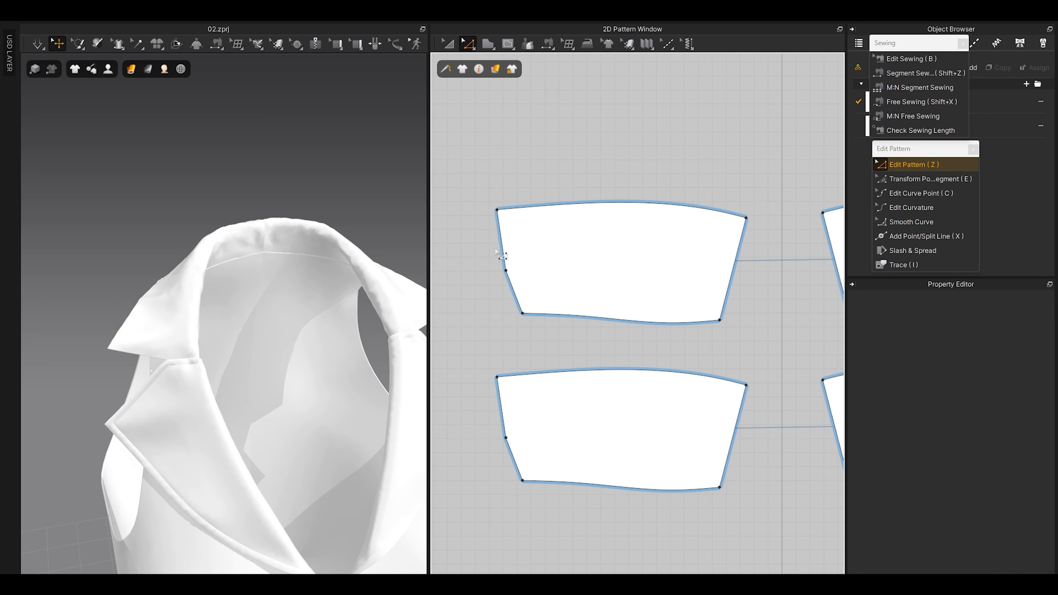
pyautogui.click(501, 241)
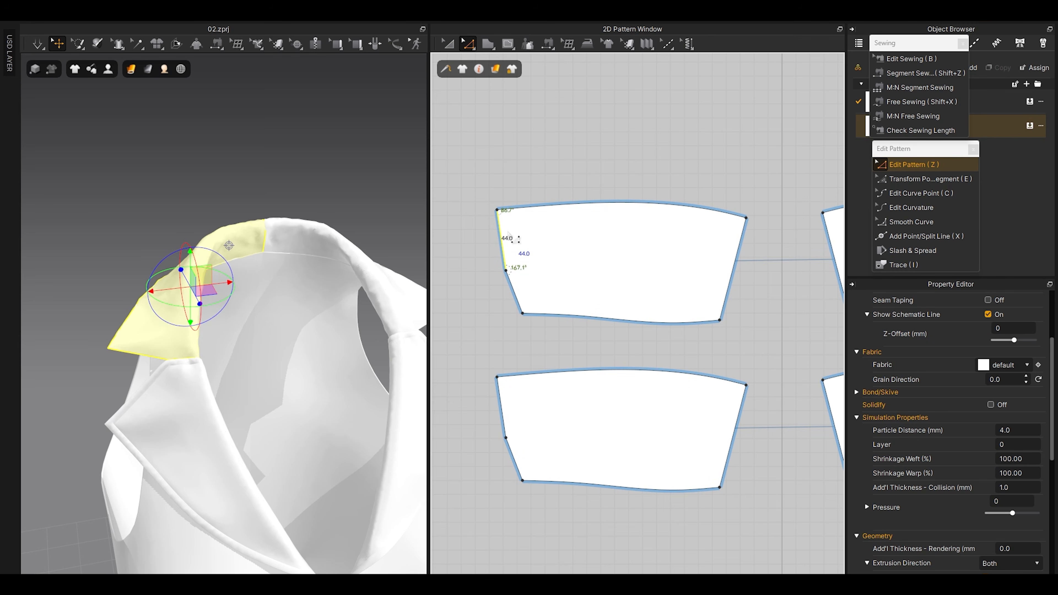
pyautogui.scroll(2, 517, 241)
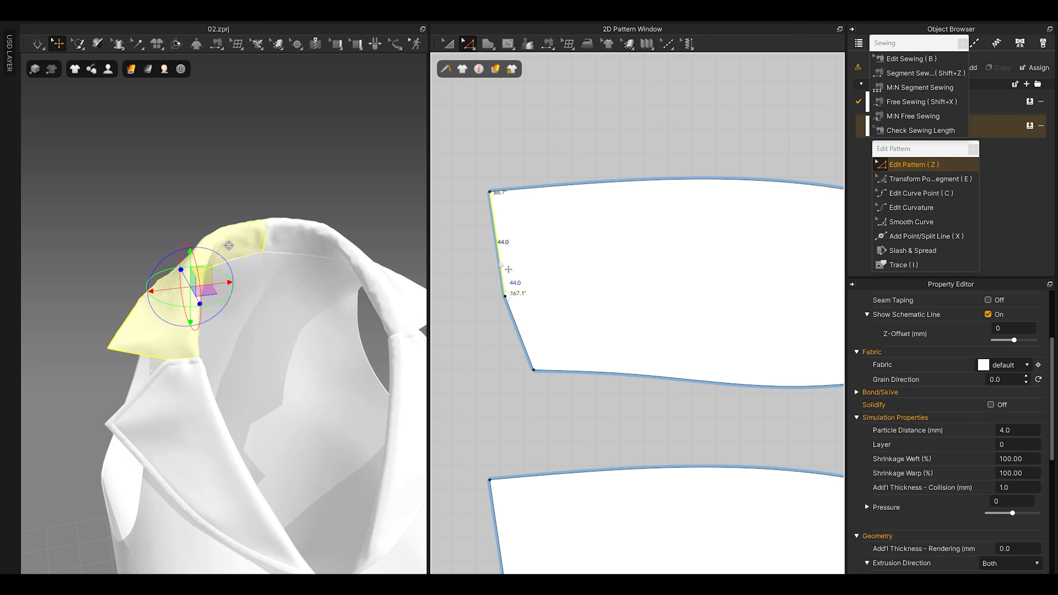
pyautogui.click(508, 258)
pyautogui.scroll(-2, 506, 255)
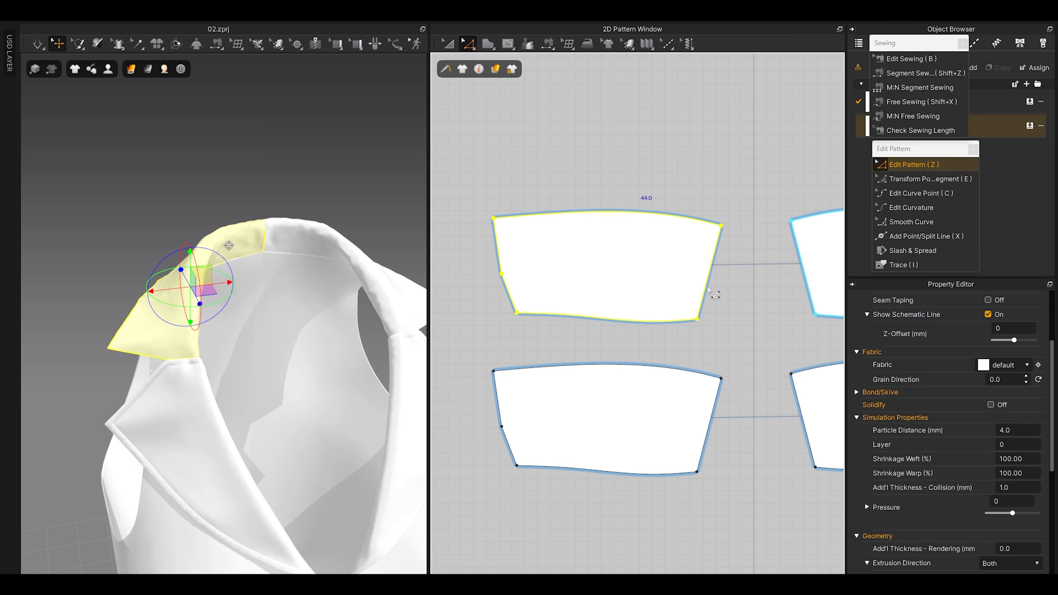
# Step: Add the original collar half's outline to the selection and offset both outlines as one internal line at 5 mm
pyautogui.click(535, 370)
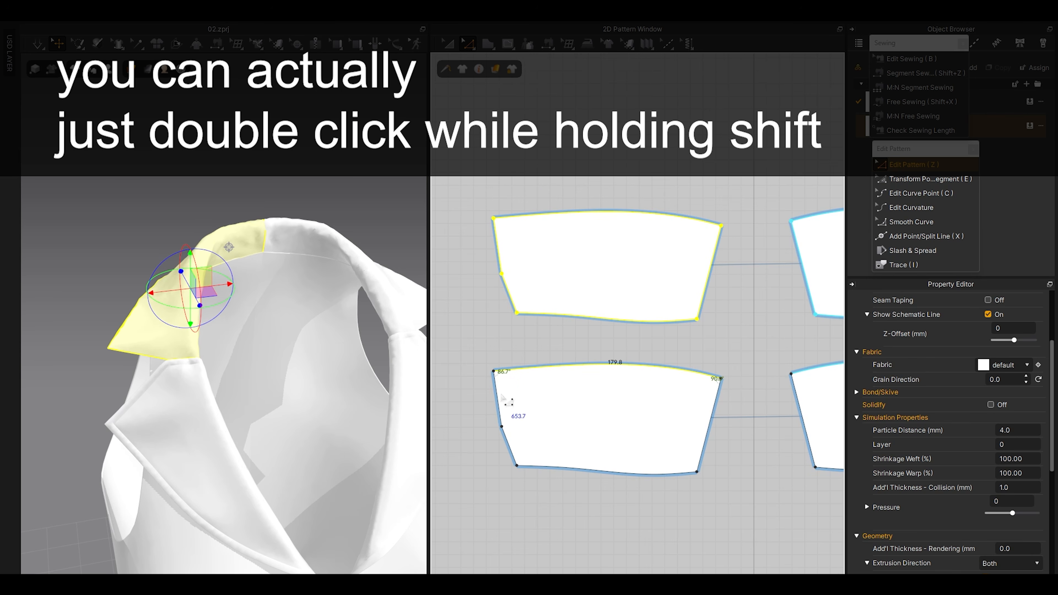
pyautogui.keyDown('shift'); pyautogui.click(509, 443); pyautogui.keyUp('shift')
pyautogui.keyDown('shift'); pyautogui.click(544, 467); pyautogui.keyUp('shift')
pyautogui.keyDown('shift'); pyautogui.click(710, 421); pyautogui.keyUp('shift')
pyautogui.scroll(-1, 654, 316)
pyautogui.scroll(-1, 658, 320)
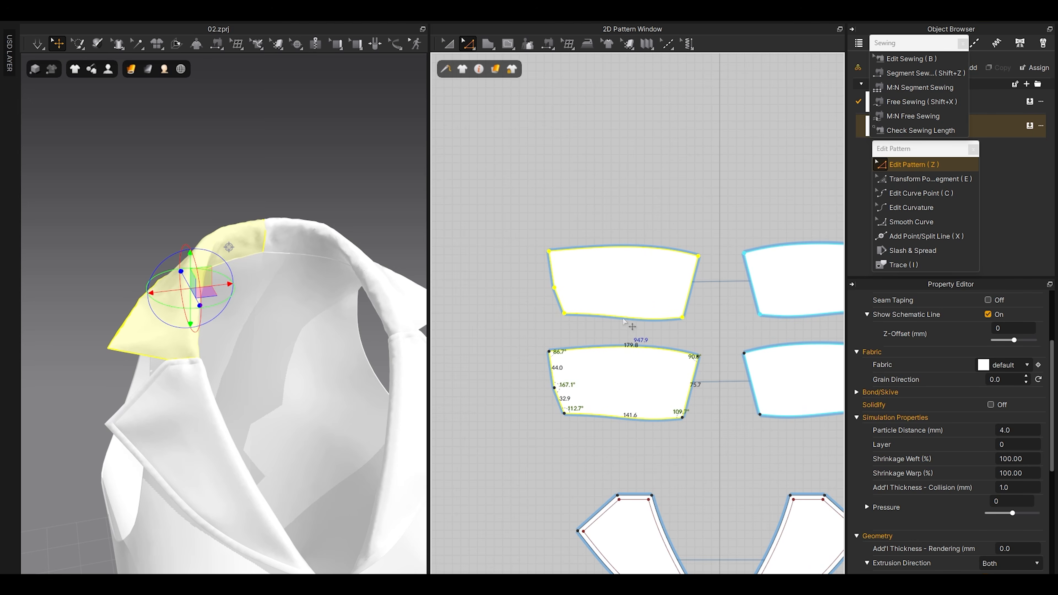
pyautogui.rightClick(623, 320)
pyautogui.click(681, 256)
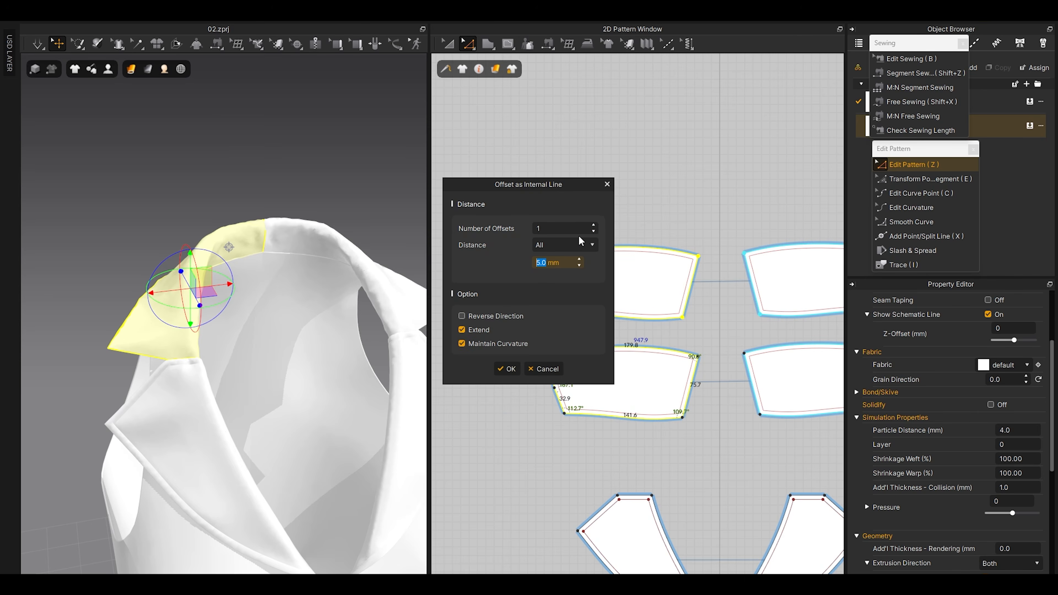
pyautogui.moveTo(569, 185); pyautogui.dragTo(475, 169)
pyautogui.click(417, 353)
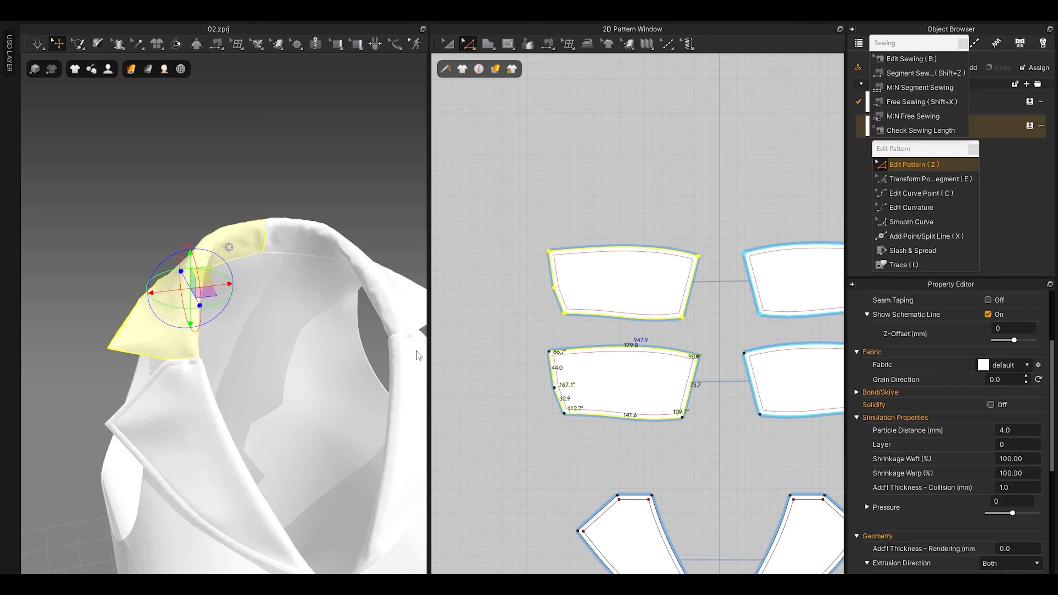
# Step: Sew the closed internal outline of the cloned collar half to the original's with Free Sewing
pyautogui.moveTo(232, 374); pyautogui.dragTo(316, 417, button='right')
pyautogui.click(623, 189)
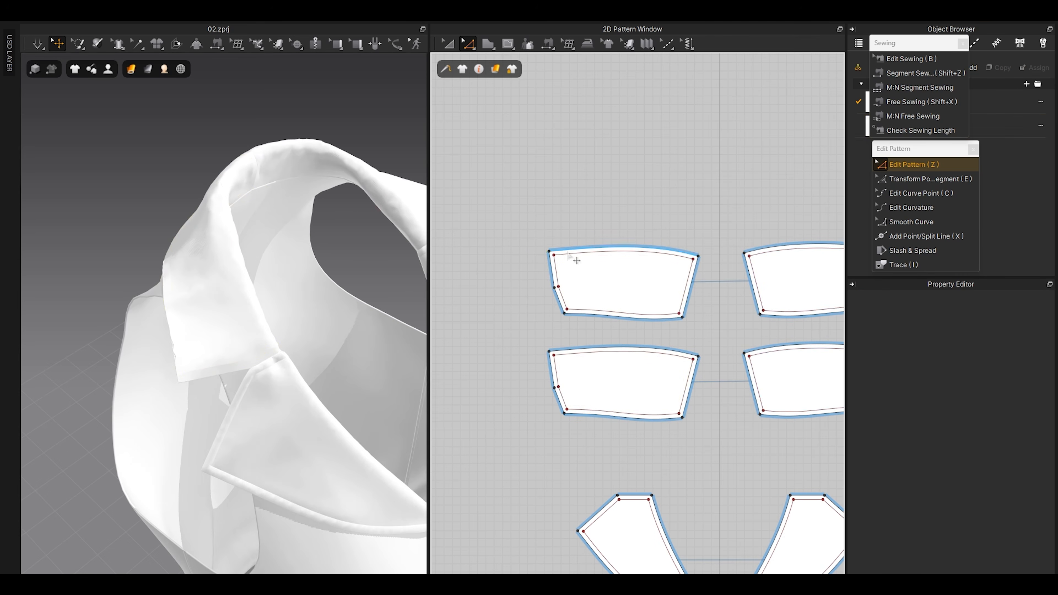
pyautogui.hotkey('shift', 'x')
pyautogui.doubleClick(554, 255)
pyautogui.doubleClick(554, 355)
# Step: Simulate the garment and examine the collar's stitched edge border in 3D from the back and close up
pyautogui.press('a')
pyautogui.press('space')
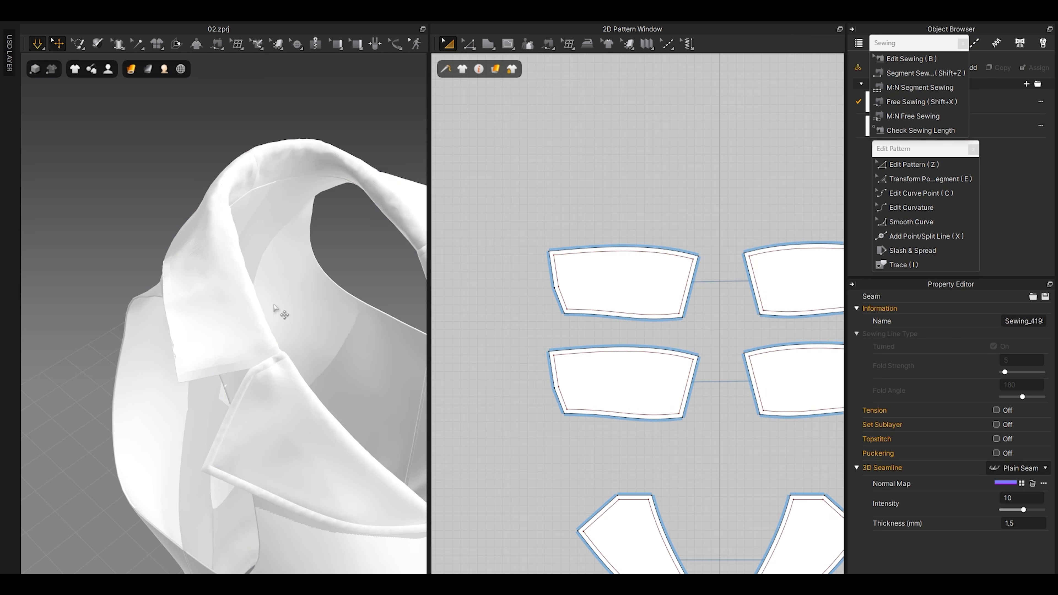
pyautogui.scroll(-5, 268, 314)
pyautogui.moveTo(240, 333); pyautogui.dragTo(266, 323, button='right')
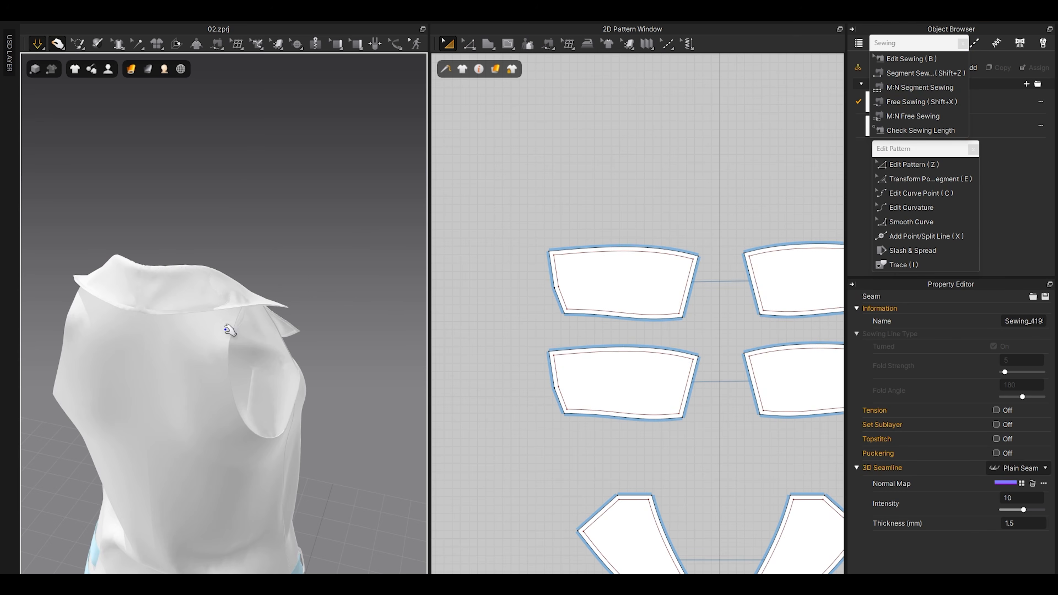
pyautogui.scroll(6, 226, 330)
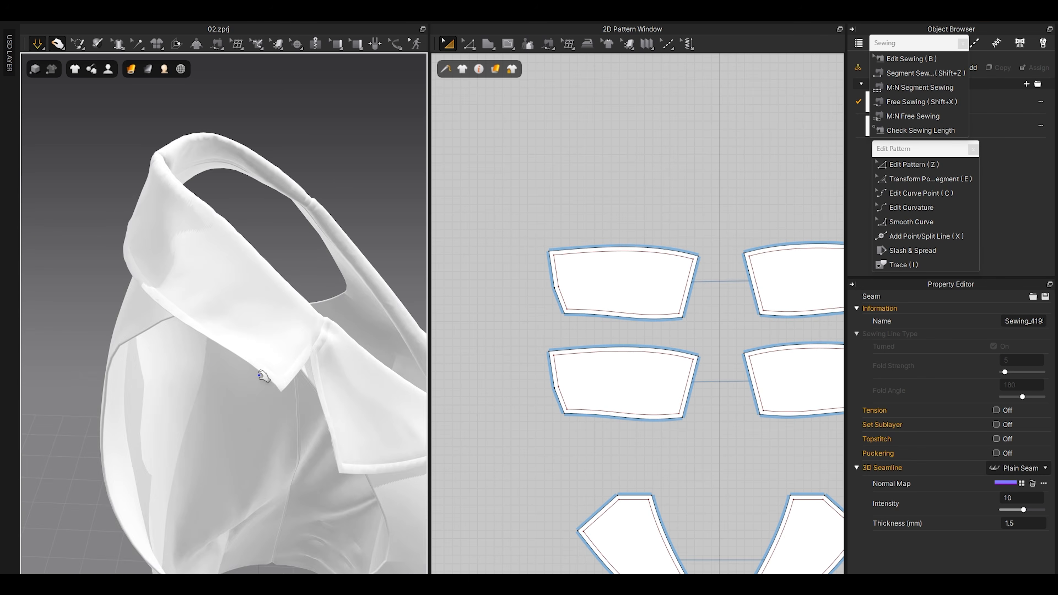
# Step: Stop the simulation and examine the collar and lapel edges in 3D from the back and front
pyautogui.moveTo(261, 375); pyautogui.dragTo(156, 234, button='right')
pyautogui.press('space')
pyautogui.moveTo(262, 303); pyautogui.dragTo(292, 170, button='right')
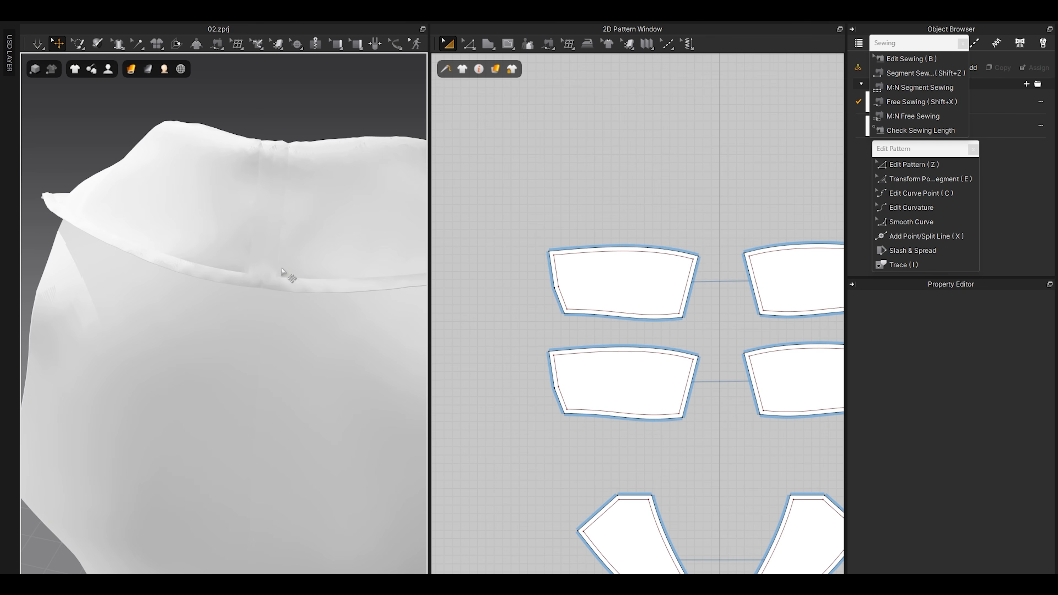
pyautogui.scroll(-4, 311, 288)
pyautogui.moveTo(293, 309); pyautogui.dragTo(262, 328, button='right')
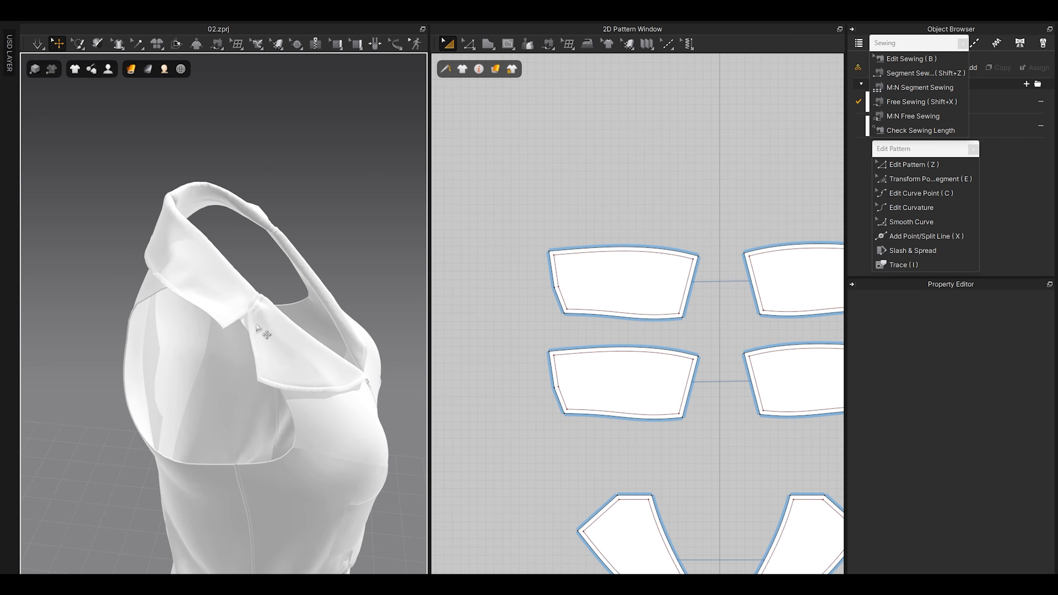
# Step: Select all collar and lapel patterns and set their additional collision thickness to 1.5 mm
pyautogui.scroll(-7, 552, 274)
pyautogui.moveTo(518, 228); pyautogui.dragTo(614, 361)
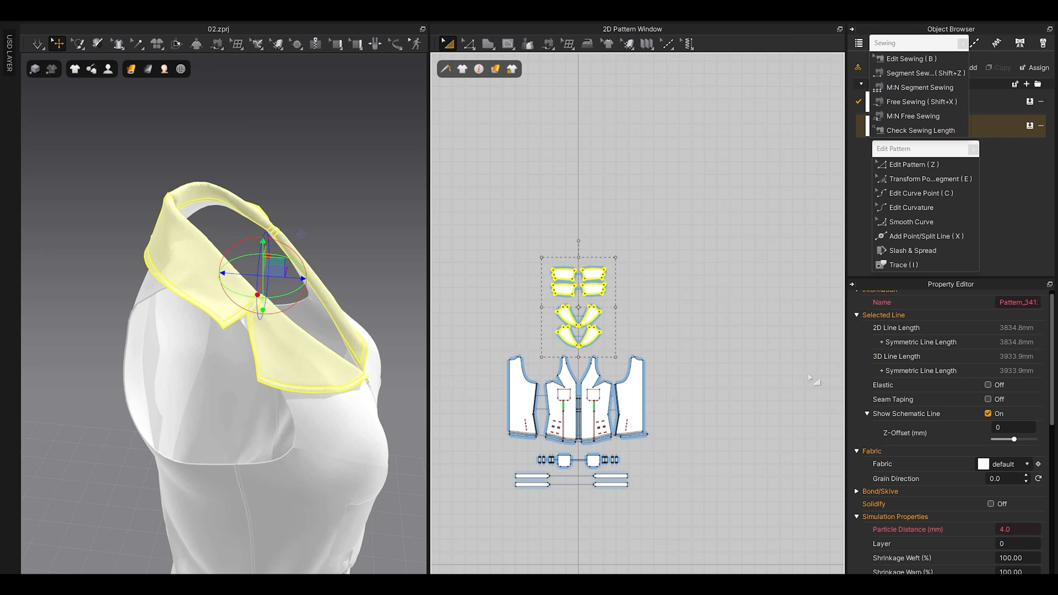
pyautogui.scroll(-2, 1013, 519)
pyautogui.click(1016, 518)
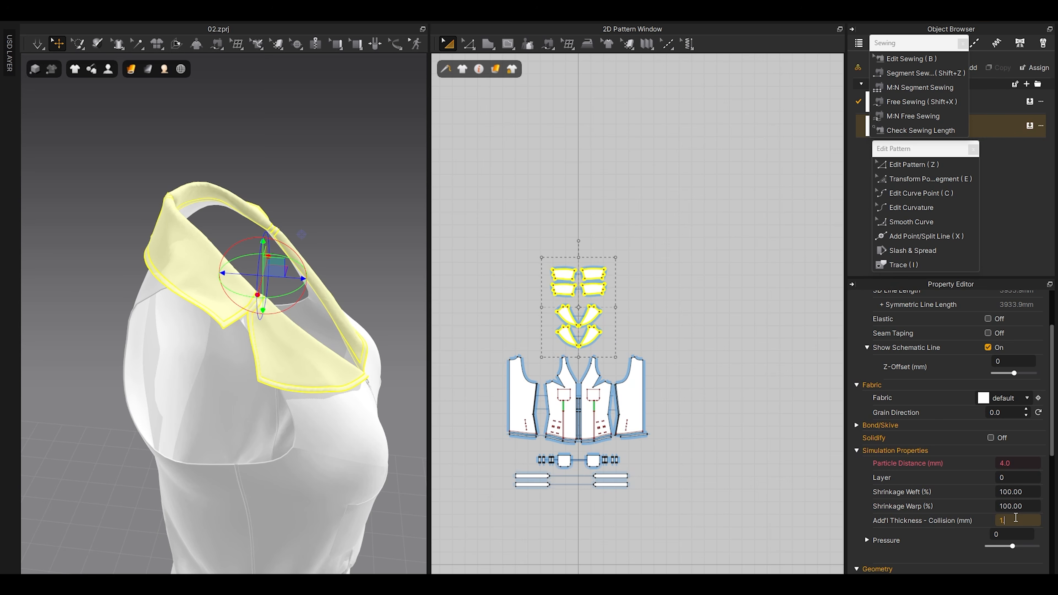
pyautogui.write('1.5')
pyautogui.press('Return')
# Step: Simulate the garment with the thinner collar and lapels, then stop and inspect the vest's front around the chest pocket
pyautogui.scroll(3, 272, 359)
pyautogui.press('space')
pyautogui.moveTo(207, 287); pyautogui.dragTo(198, 339, button='right')
pyautogui.moveTo(139, 249); pyautogui.dragTo(319, 244, button='right')
pyautogui.click(289, 135)
pyautogui.press('space')
pyautogui.press('2')
pyautogui.scroll(3, 241, 326)
pyautogui.moveTo(276, 307); pyautogui.dragTo(257, 320, button='right')
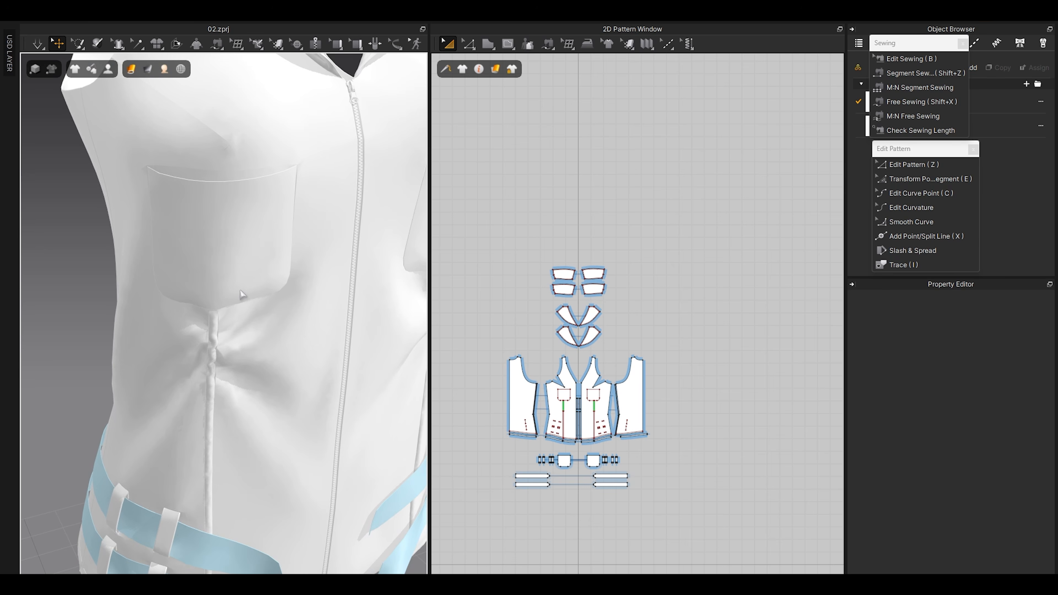
# Step: Move the belt loops and belt straps on both sides away from the two pocket patterns in the 2D layout
pyautogui.click(228, 256)
pyautogui.scroll(5, 562, 387)
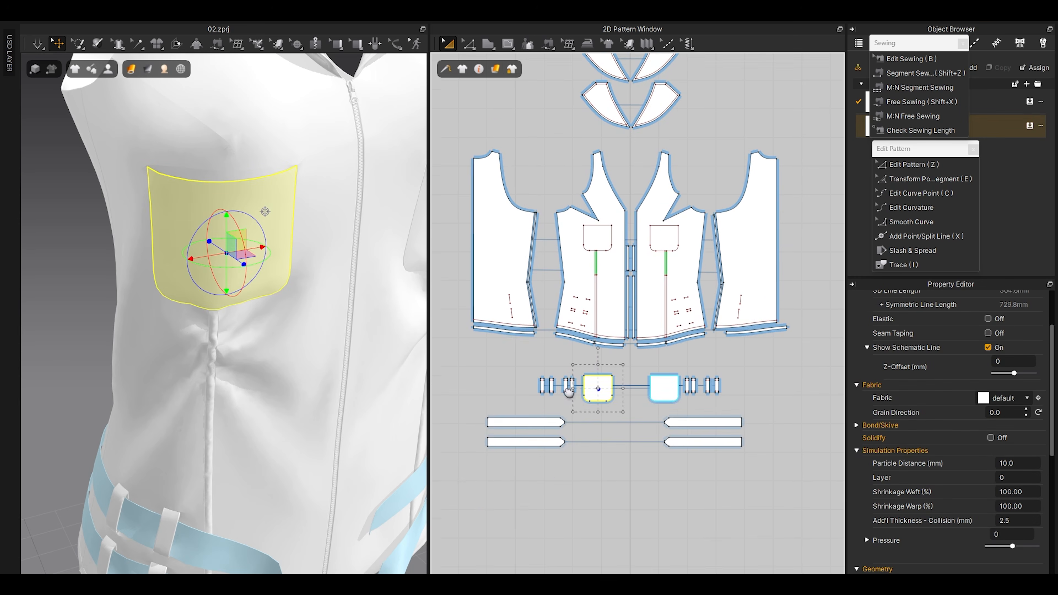
pyautogui.moveTo(256, 262); pyautogui.dragTo(254, 238, button='right')
pyautogui.moveTo(590, 354); pyautogui.dragTo(642, 323, button='middle')
pyautogui.moveTo(526, 318); pyautogui.dragTo(632, 437)
pyautogui.moveTo(600, 377); pyautogui.dragTo(569, 417)
pyautogui.moveTo(787, 421); pyautogui.dragTo(721, 425, button='middle')
pyautogui.moveTo(772, 447); pyautogui.dragTo(650, 328)
pyautogui.moveTo(679, 377); pyautogui.dragTo(706, 406)
pyautogui.scroll(5, 583, 345)
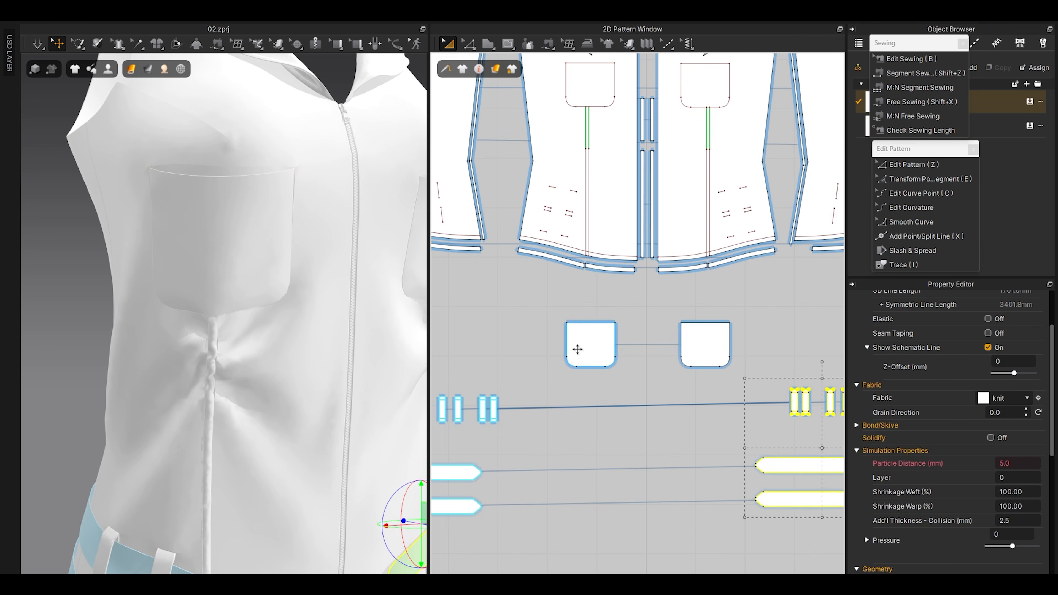
# Step: Select the chest pocket pattern and set its particle distance to 6 mm
pyautogui.click(583, 345)
pyautogui.scroll(2, 250, 270)
pyautogui.moveTo(250, 270); pyautogui.dragTo(246, 308, button='middle')
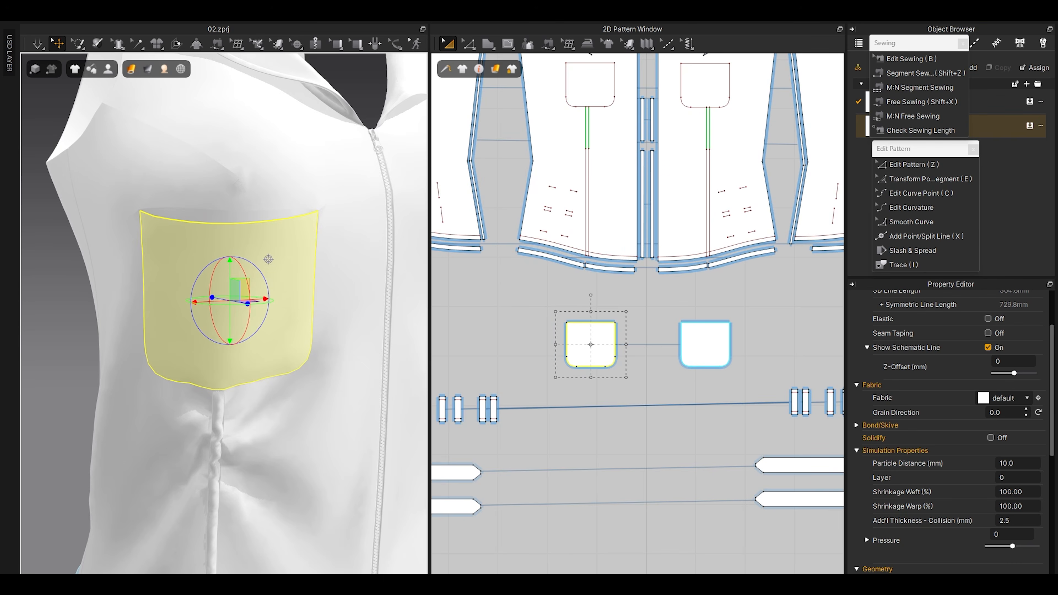
pyautogui.moveTo(346, 343); pyautogui.dragTo(378, 343, button='right')
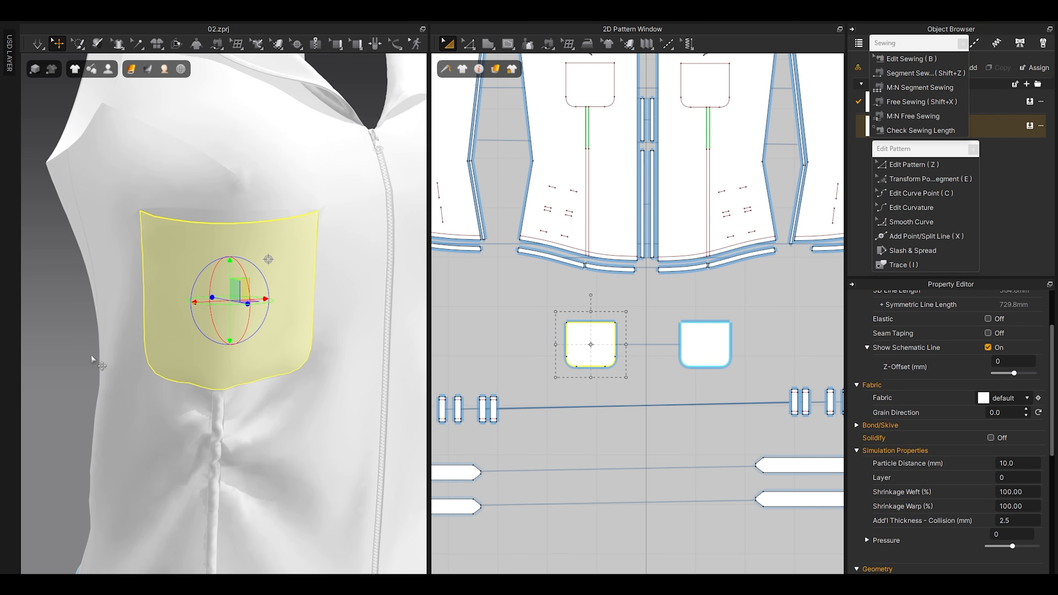
pyautogui.moveTo(86, 357); pyautogui.dragTo(106, 371, button='middle')
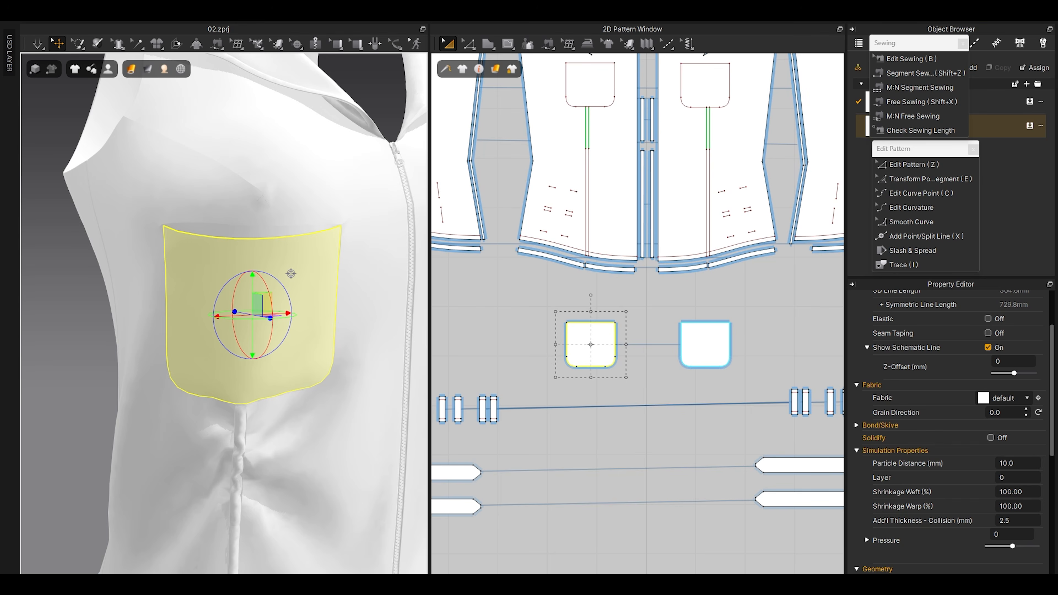
pyautogui.moveTo(316, 334); pyautogui.dragTo(324, 330, button='middle')
pyautogui.scroll(5, 624, 334)
pyautogui.scroll(-4, 600, 342)
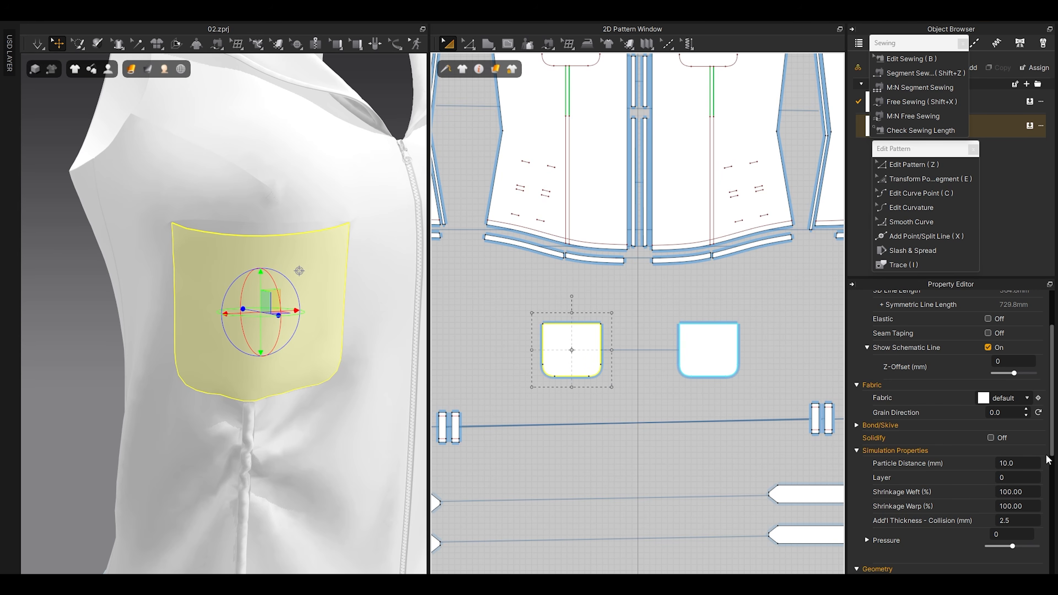
pyautogui.click(1030, 463)
pyautogui.write('6')
pyautogui.press('Return')
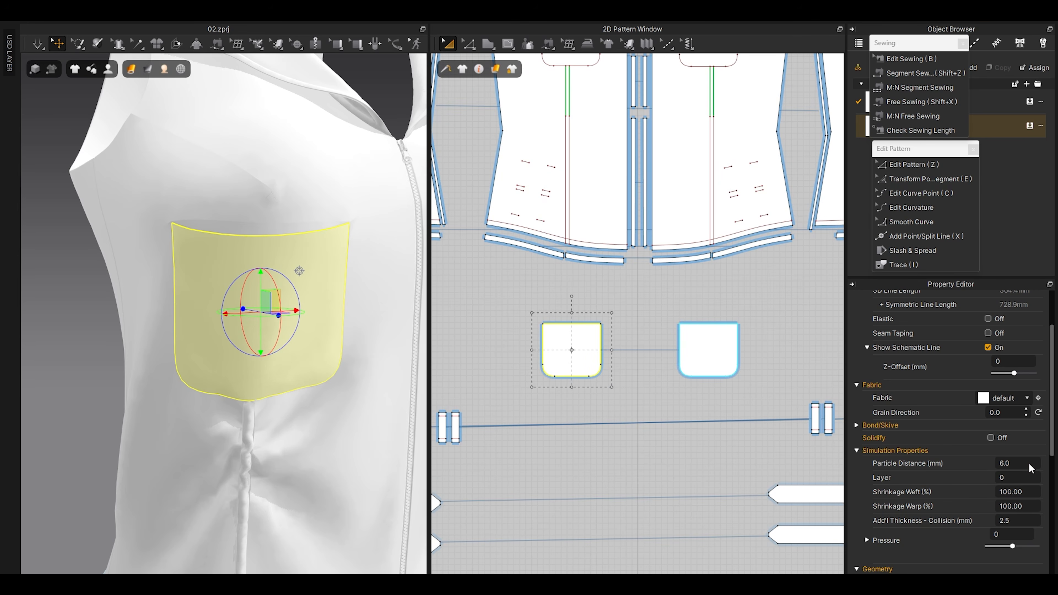
# Step: Set the chest pocket's additional collision thickness to 1 mm and briefly simulate the garment
pyautogui.click(1023, 521)
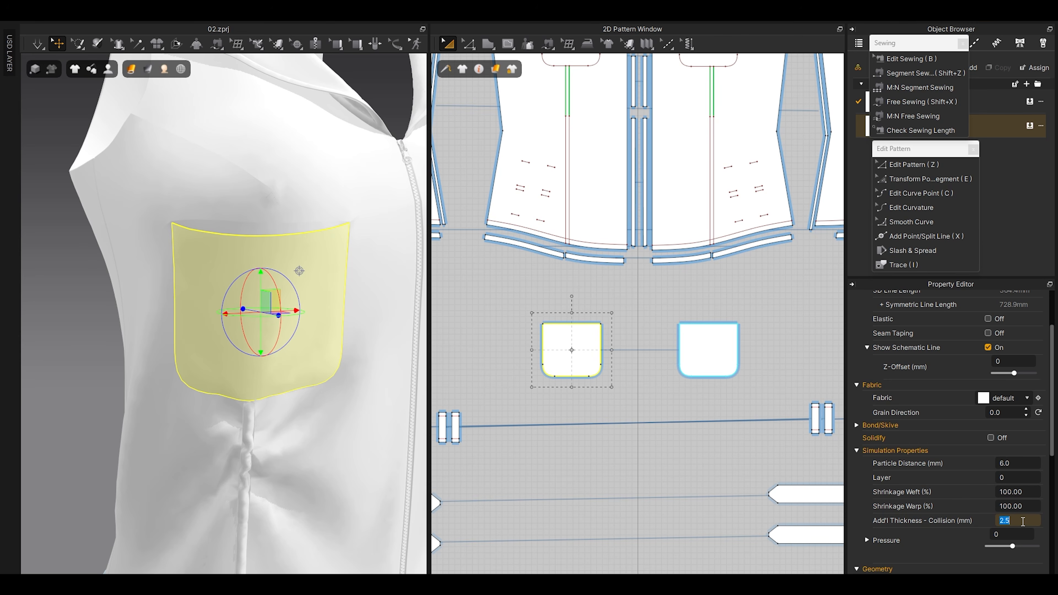
pyautogui.press('Return')
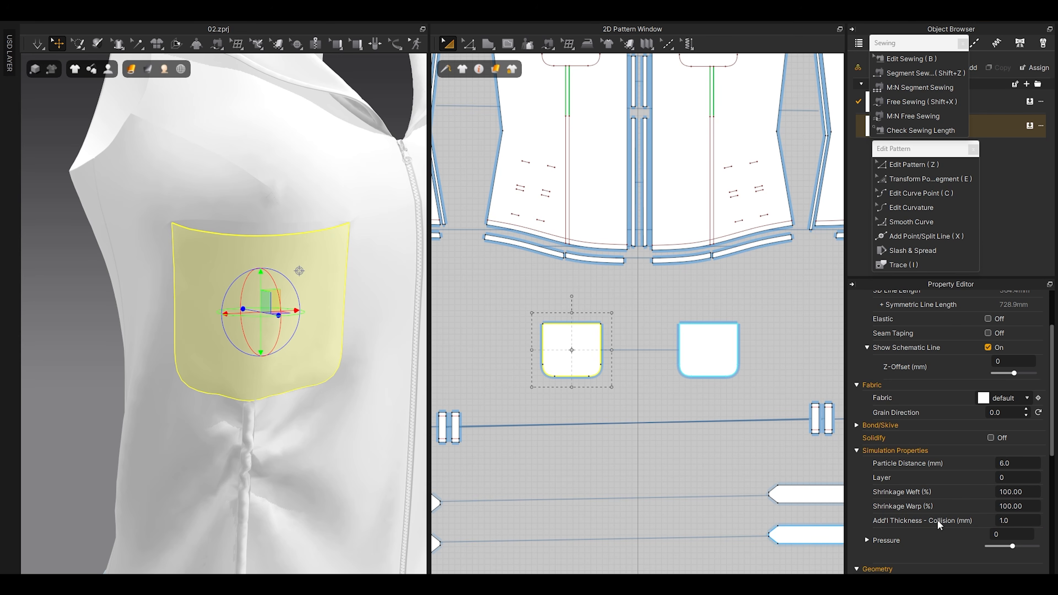
pyautogui.press('space')
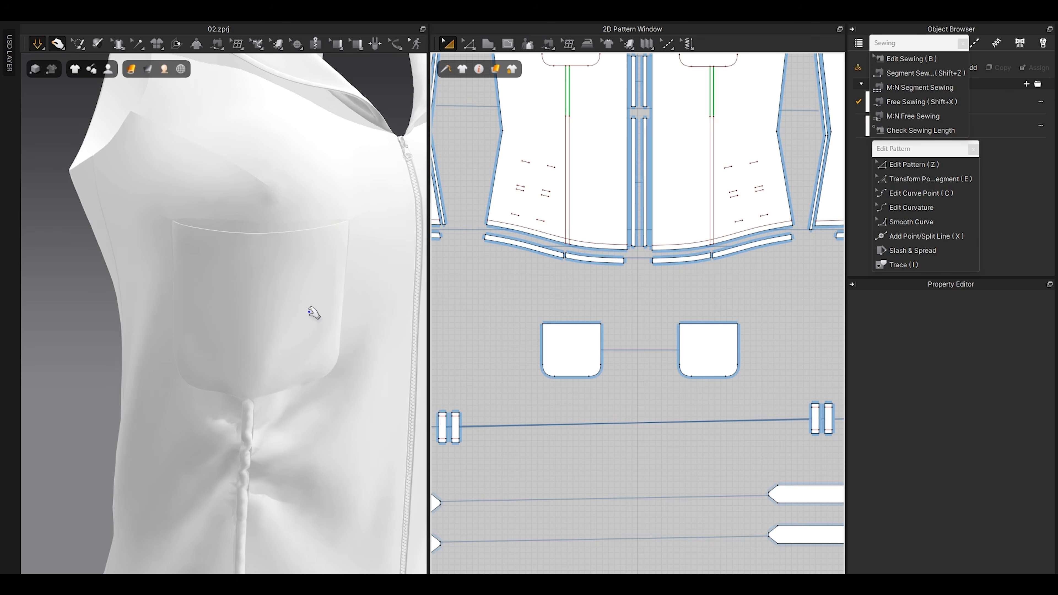
pyautogui.press('space')
# Step: Offset the chest pocket's two sides, rounded corners and bottom edge as one internal line at 3 mm
pyautogui.scroll(6, 537, 329)
pyautogui.press('z')
pyautogui.click(554, 339)
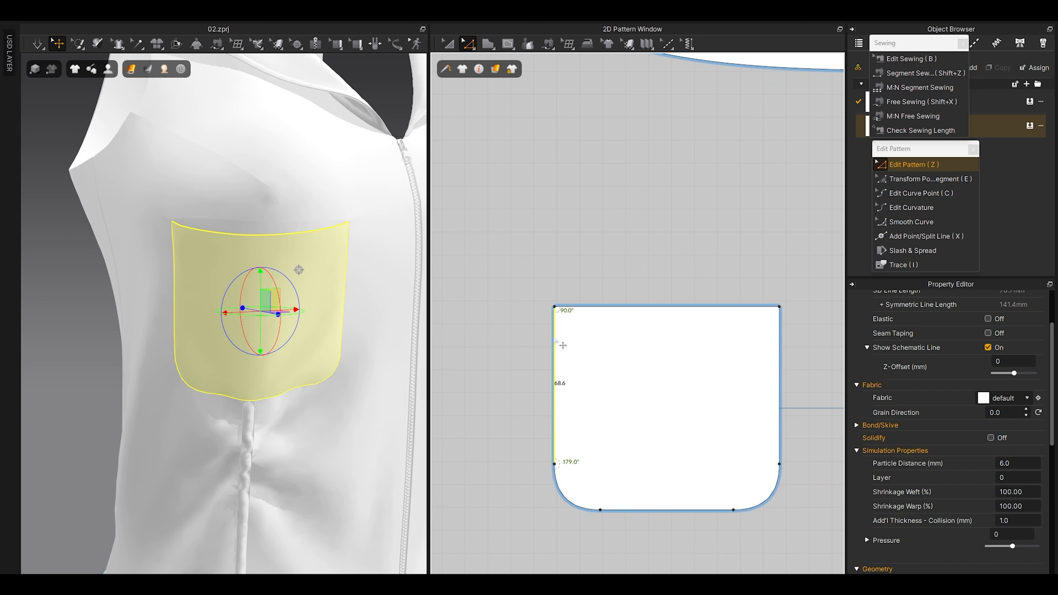
pyautogui.keyDown('shift'); pyautogui.click(567, 497); pyautogui.keyUp('shift')
pyautogui.keyDown('shift'); pyautogui.click(667, 509); pyautogui.keyUp('shift')
pyautogui.keyDown('shift'); pyautogui.click(770, 498); pyautogui.keyUp('shift')
pyautogui.keyDown('shift'); pyautogui.click(778, 444); pyautogui.keyUp('shift')
pyautogui.rightClick(778, 445)
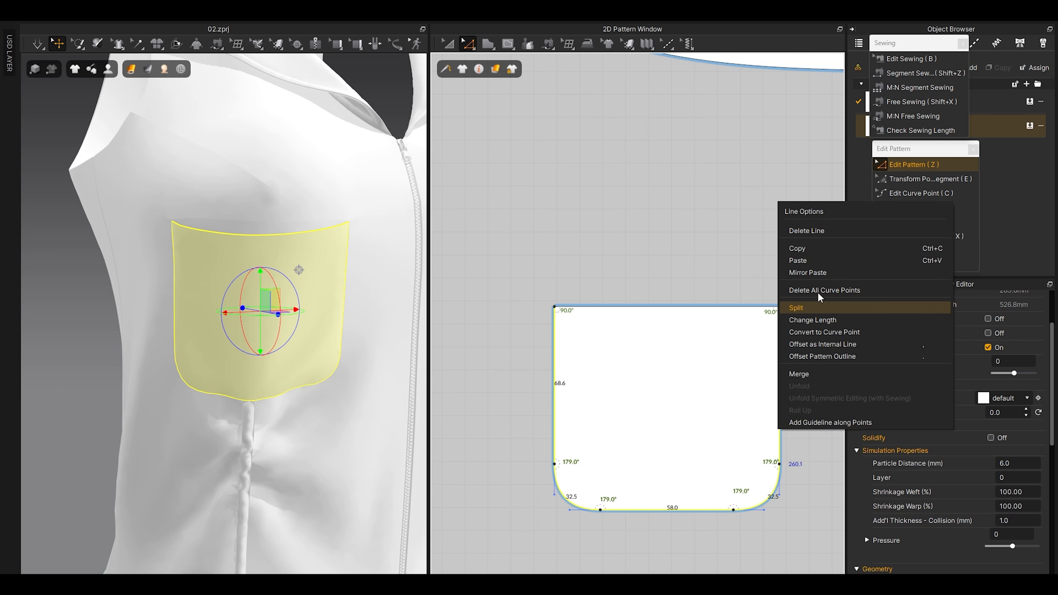
pyautogui.click(811, 345)
pyautogui.moveTo(541, 189); pyautogui.dragTo(451, 171)
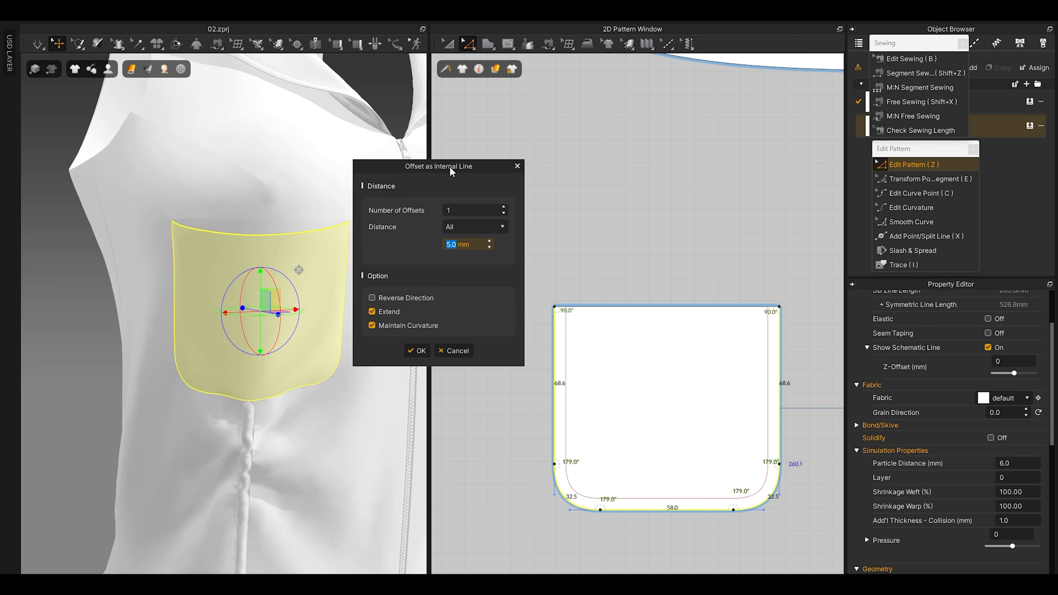
pyautogui.write('3')
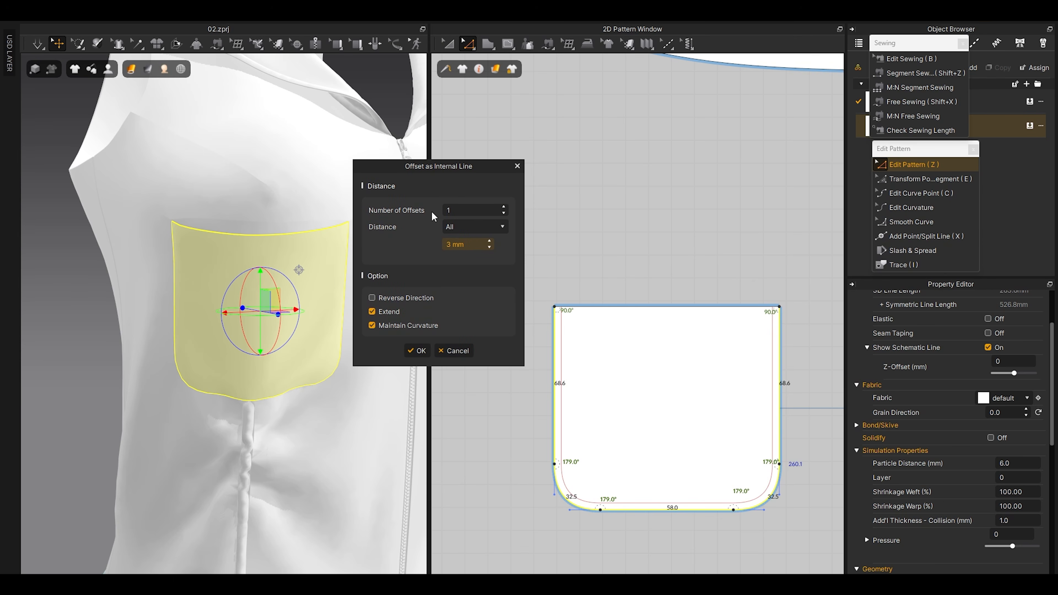
pyautogui.click(417, 350)
# Step: Offset the sides, corners and bottom of the pocket placement line on the front panel as an internal line at 3 mm, extended to the pattern outline
pyautogui.scroll(-5, 598, 322)
pyautogui.scroll(3, 591, 155)
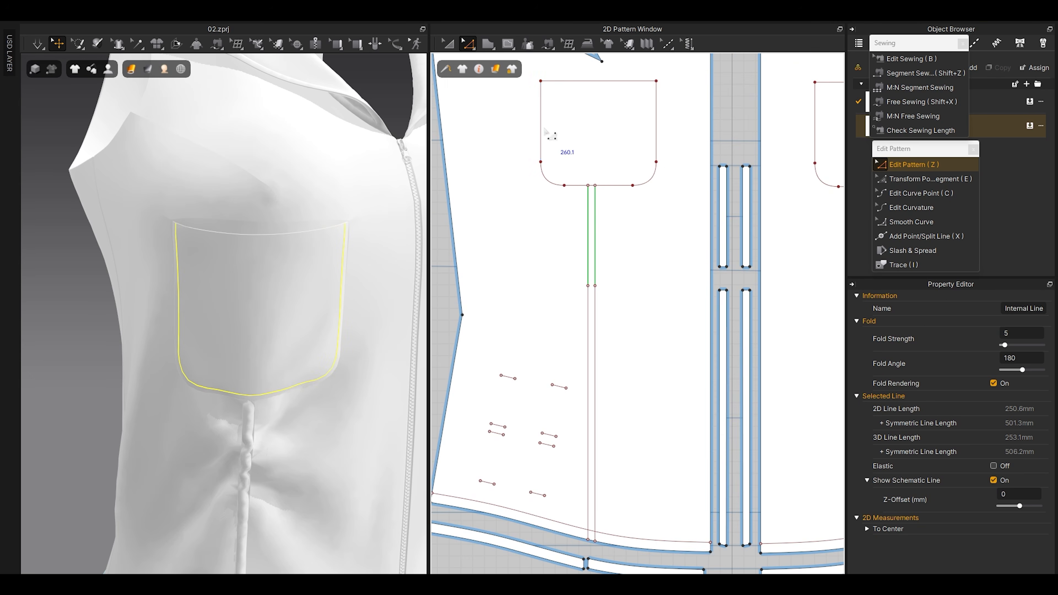
pyautogui.click(541, 139)
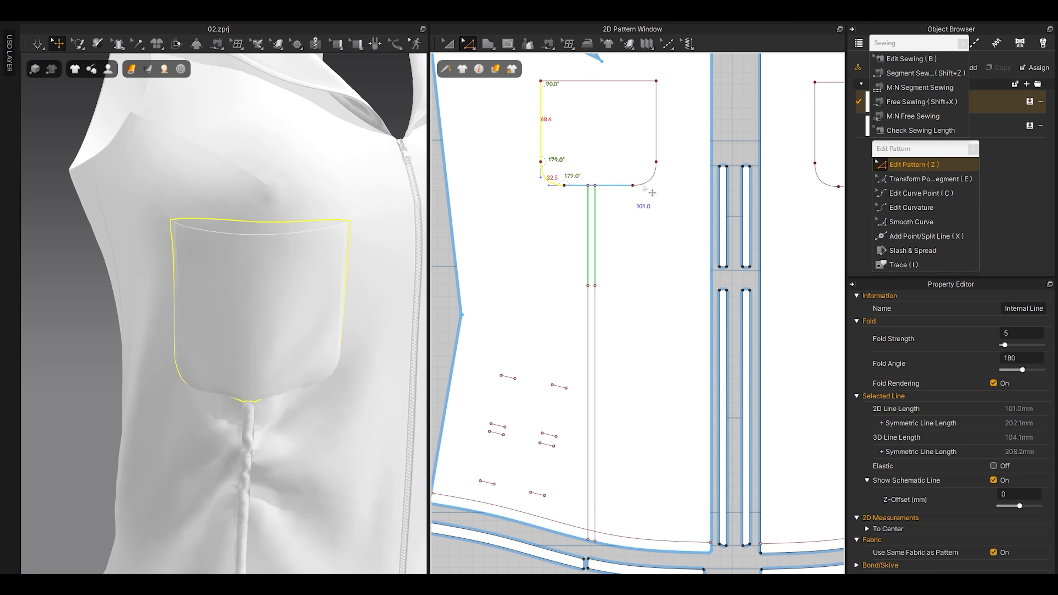
pyautogui.keyDown('shift'); pyautogui.click(621, 185); pyautogui.keyUp('shift')
pyautogui.keyDown('shift'); pyautogui.click(650, 179); pyautogui.keyUp('shift')
pyautogui.keyDown('shift'); pyautogui.click(656, 125); pyautogui.keyUp('shift')
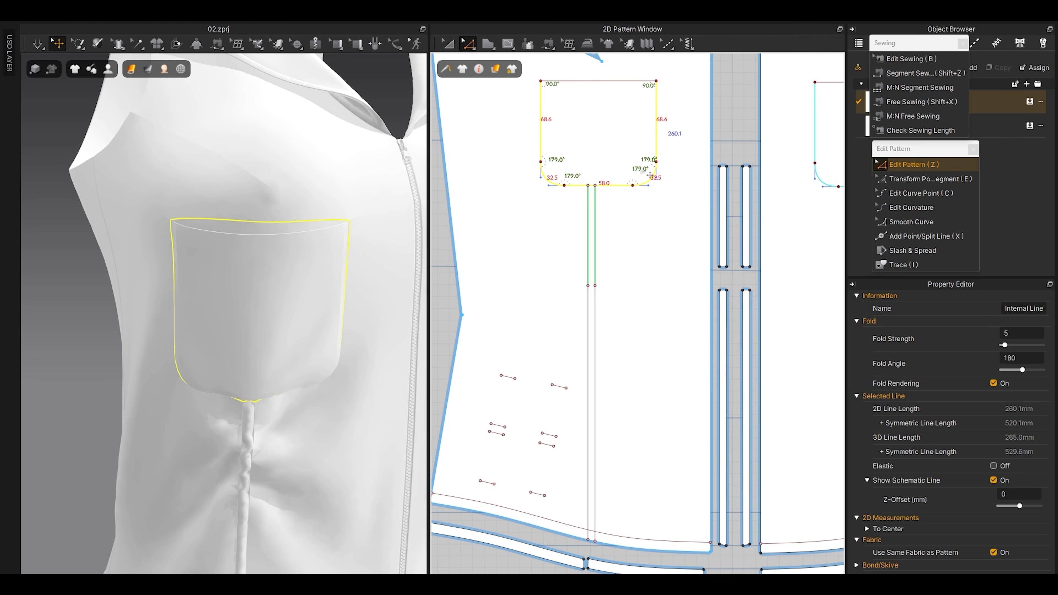
pyautogui.scroll(-3, 665, 125)
pyautogui.scroll(4, 565, 192)
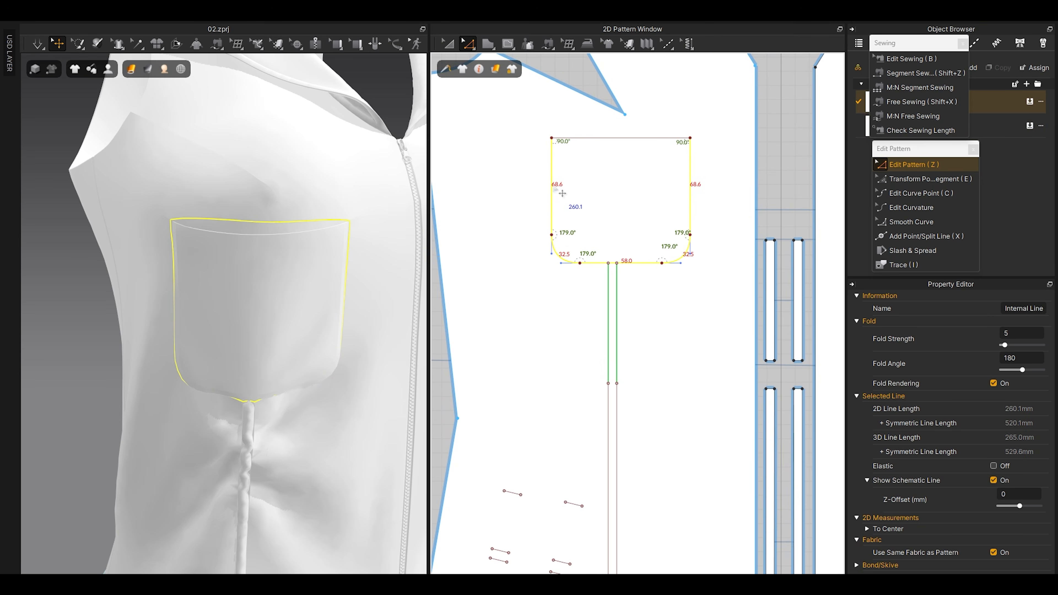
pyautogui.rightClick(553, 185)
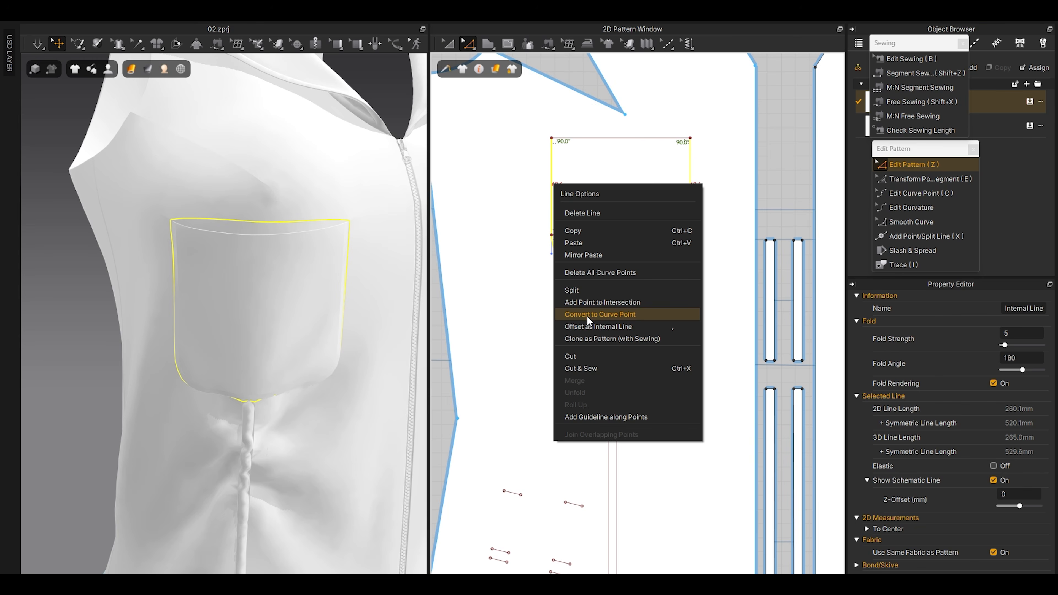
pyautogui.click(600, 327)
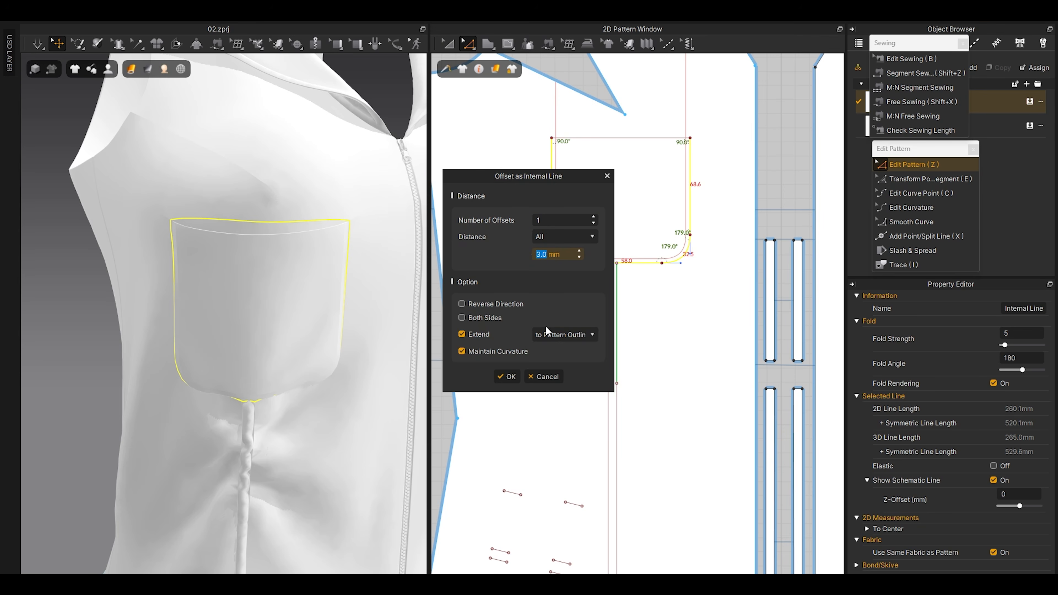
pyautogui.click(510, 378)
# Step: Try to trim the new offset line's upper end point on the dart edge back to the pocket placement's top internal line
pyautogui.moveTo(583, 100); pyautogui.dragTo(562, 261, button='middle')
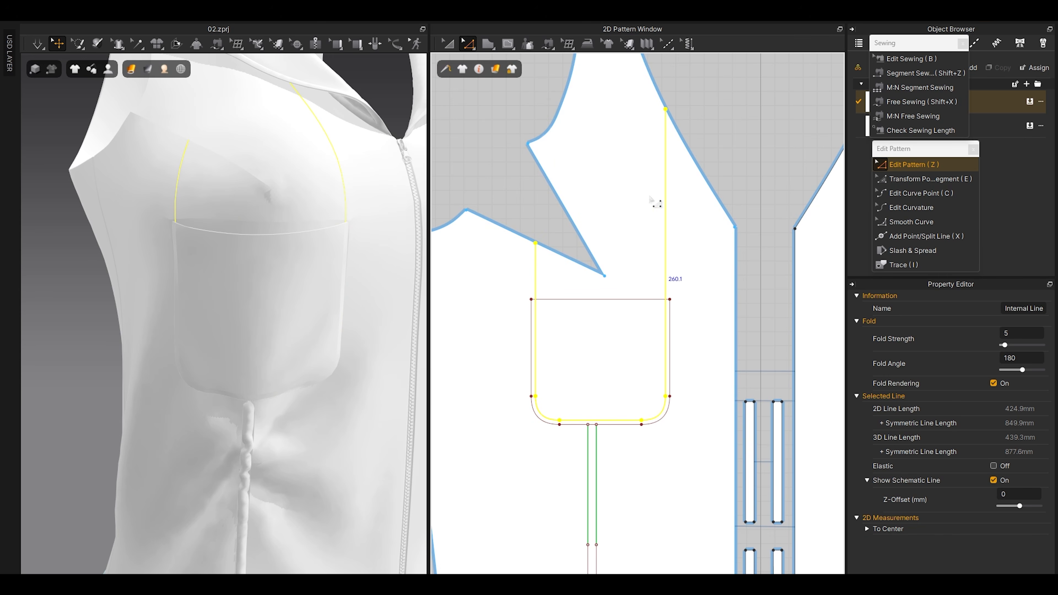
pyautogui.scroll(3, 520, 255)
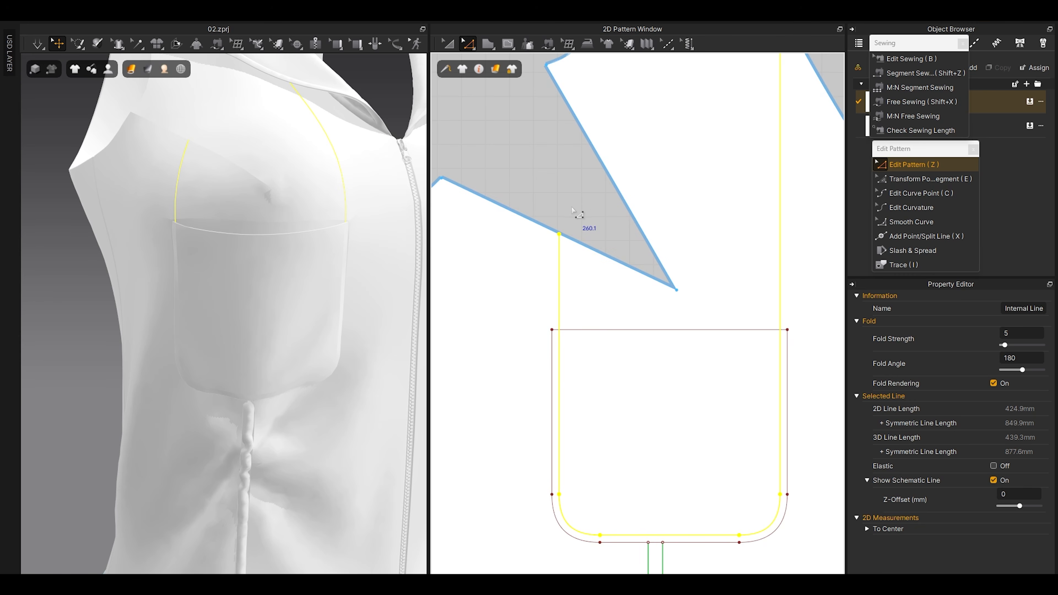
pyautogui.click(559, 234)
pyautogui.scroll(4, 560, 234)
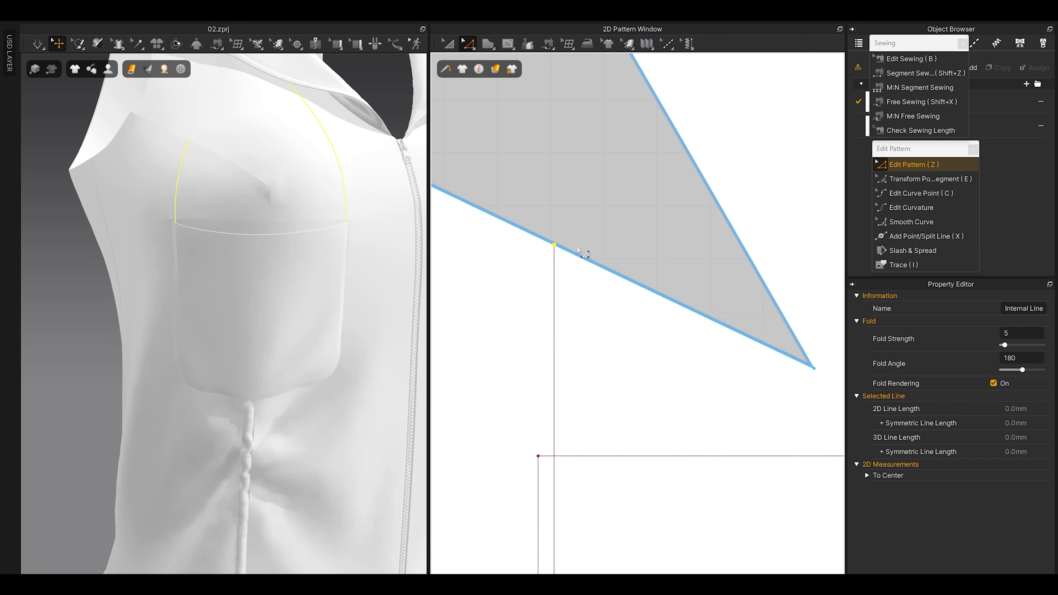
pyautogui.rightClick(554, 245)
pyautogui.press('Escape')
pyautogui.rightClick(554, 245)
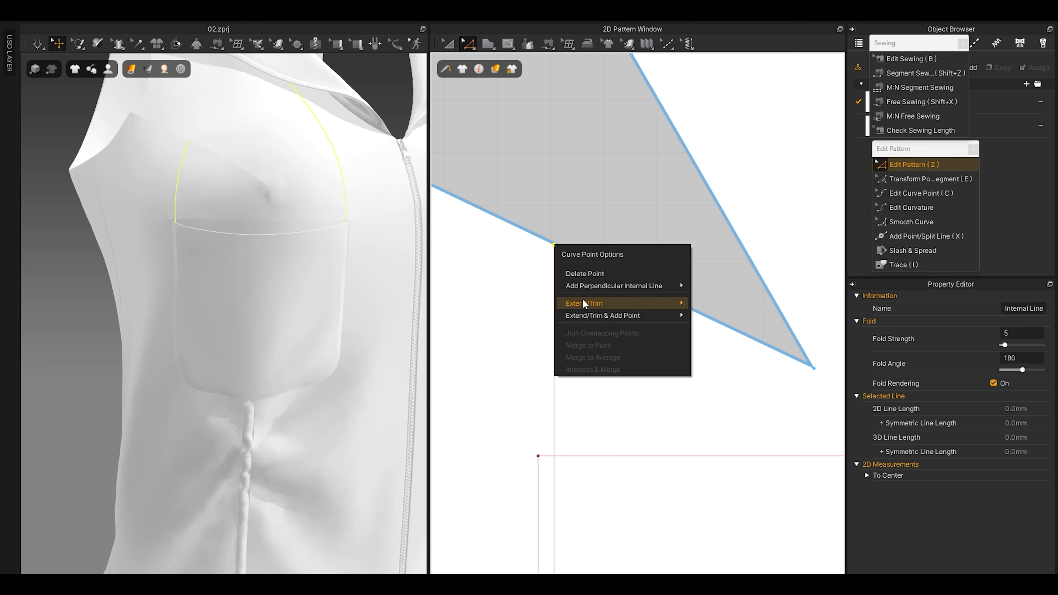
pyautogui.moveTo(585, 304)
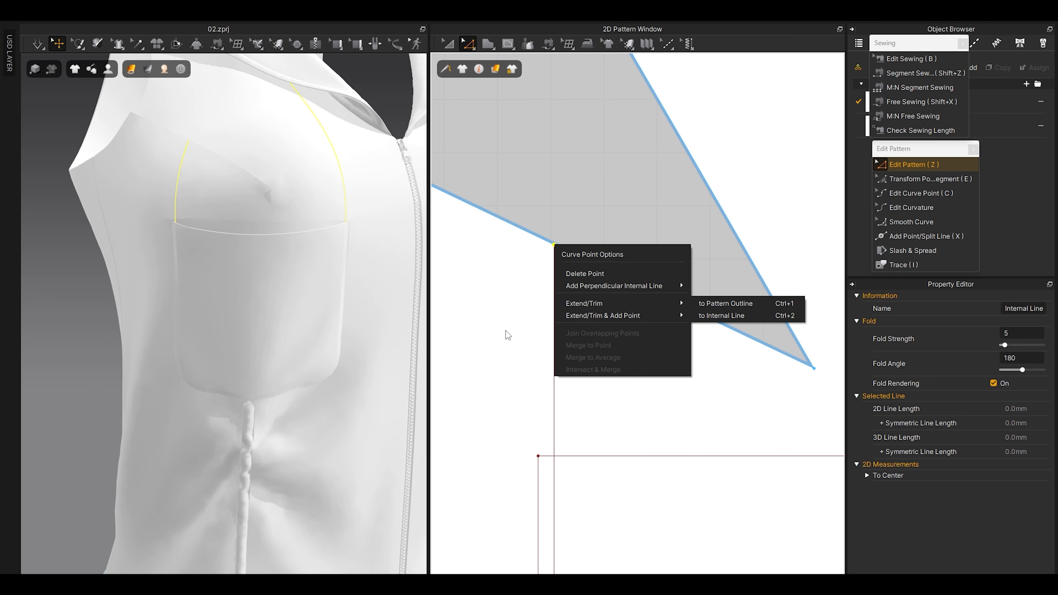
pyautogui.click(702, 316)
pyautogui.click(557, 411)
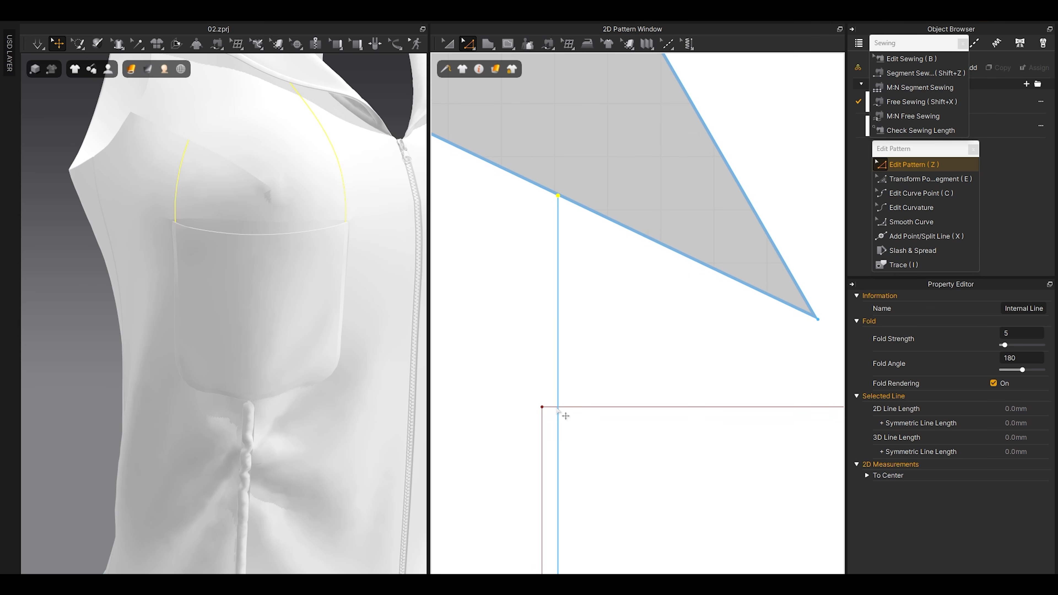
pyautogui.click(567, 408)
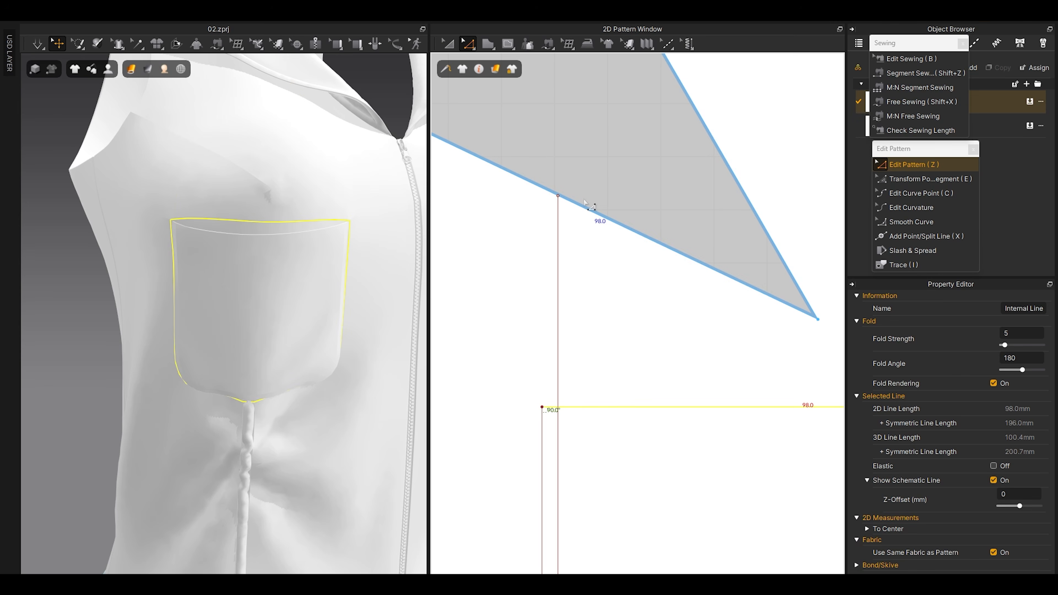
pyautogui.click(582, 207)
# Step: Trim the pocket placement offset line's end point on the dart edge back to the placement's top internal line
pyautogui.scroll(-4, 582, 208)
pyautogui.scroll(-3, 477, 151)
pyautogui.moveTo(449, 175); pyautogui.dragTo(521, 173, button='middle')
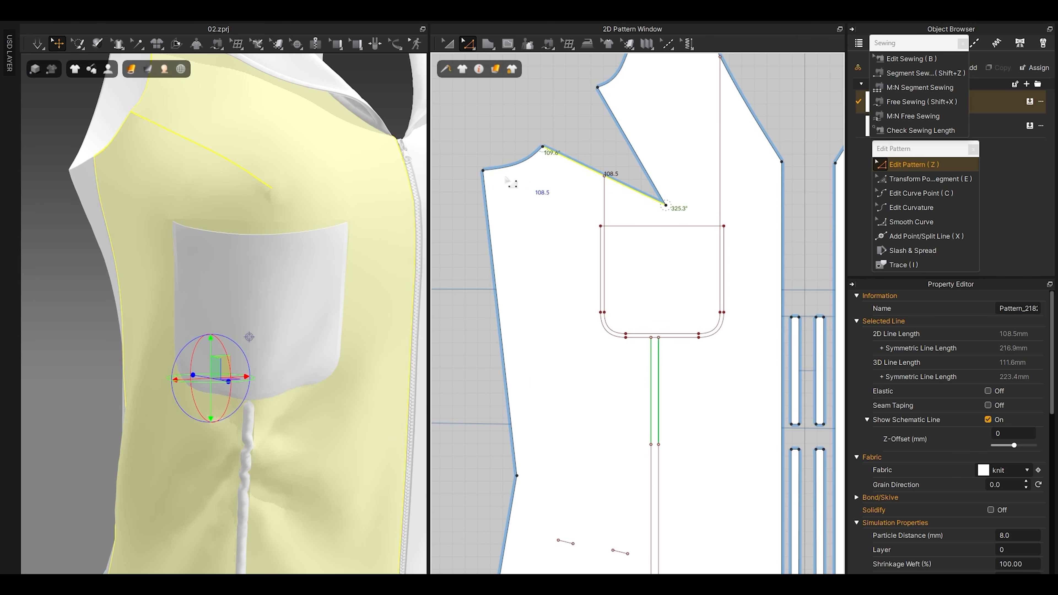
pyautogui.scroll(4, 603, 217)
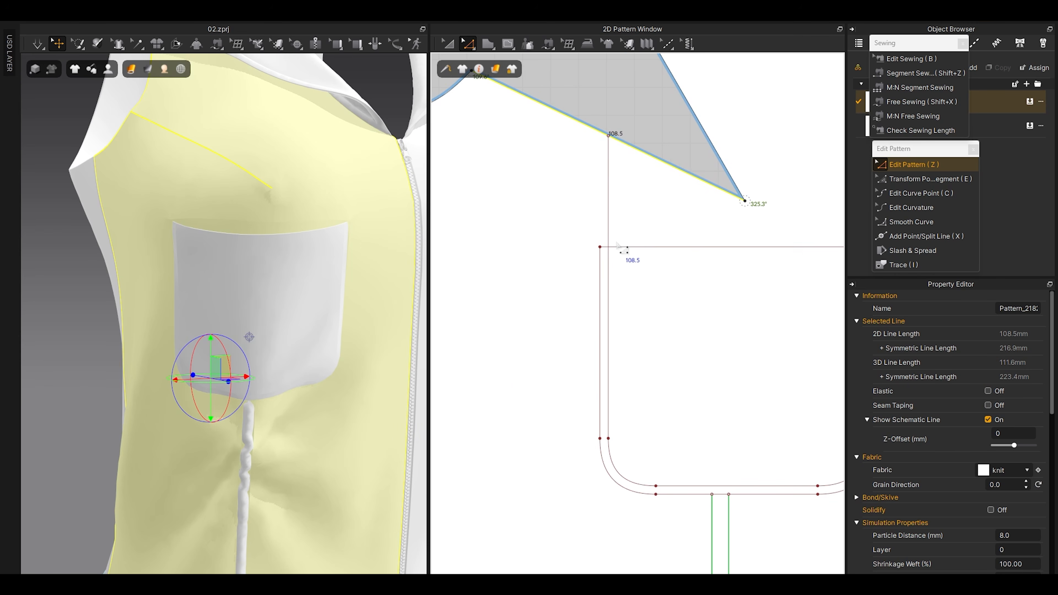
pyautogui.click(629, 246)
pyautogui.click(660, 166)
pyautogui.moveTo(603, 101); pyautogui.dragTo(600, 167)
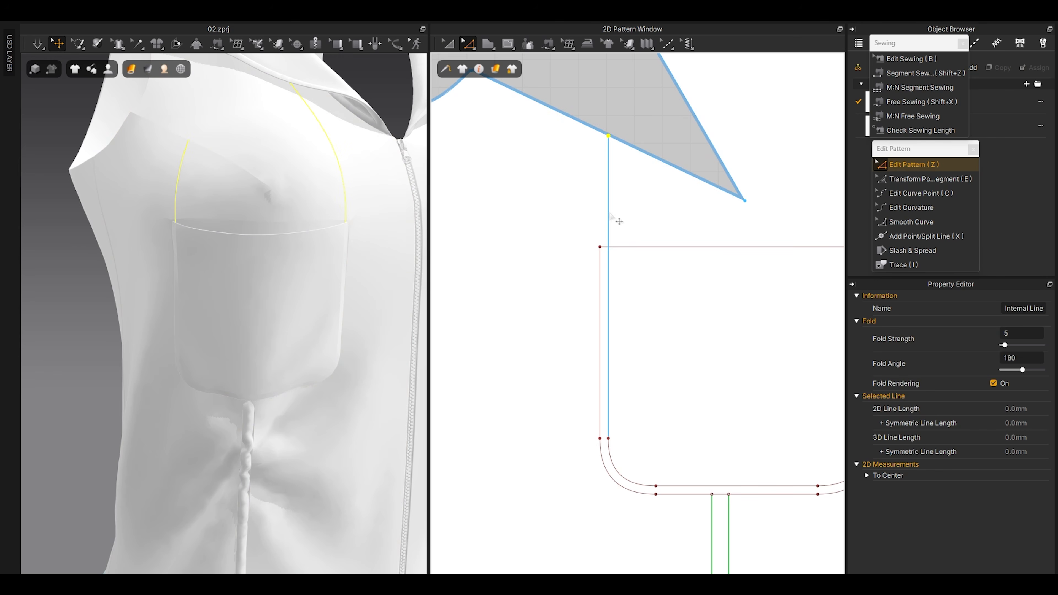
pyautogui.rightClick(608, 137)
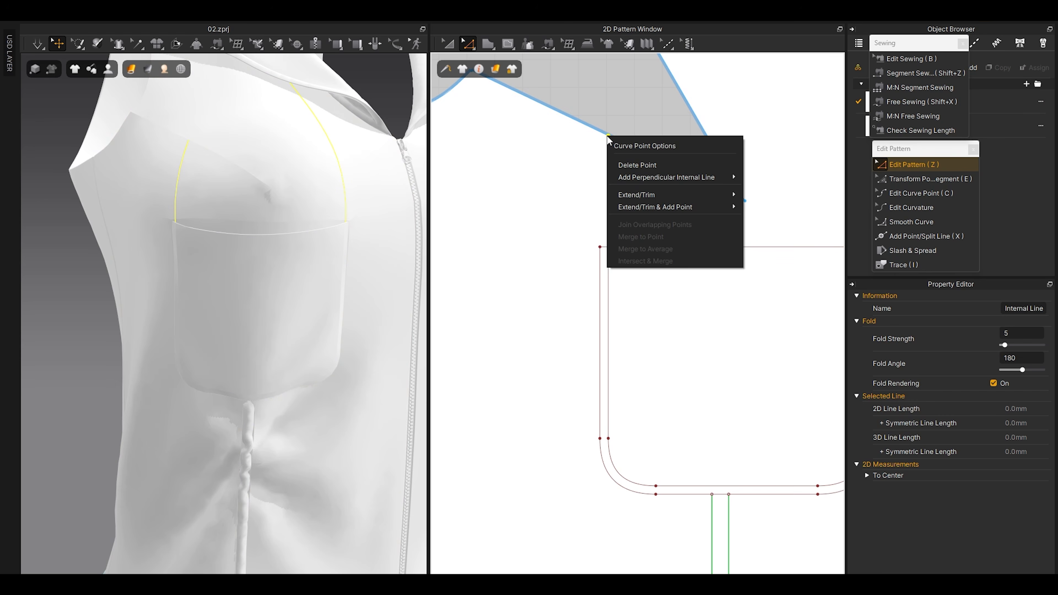
pyautogui.moveTo(636, 195)
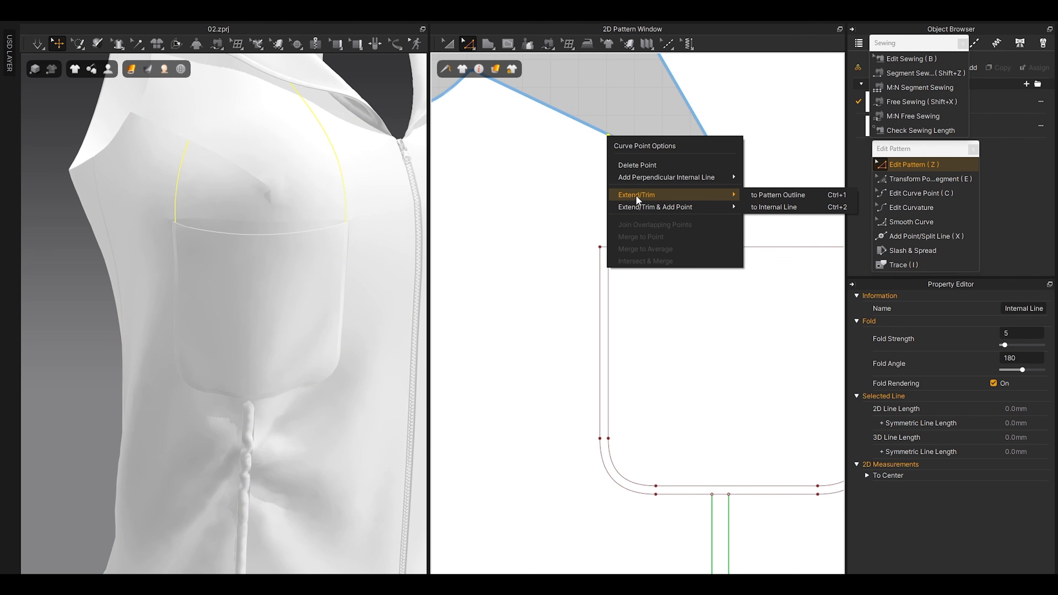
pyautogui.click(767, 206)
# Step: Trim the offset line's other upper end point, on the front neckline edge, back to the placement's top internal line
pyautogui.scroll(-4, 679, 217)
pyautogui.click(669, 175)
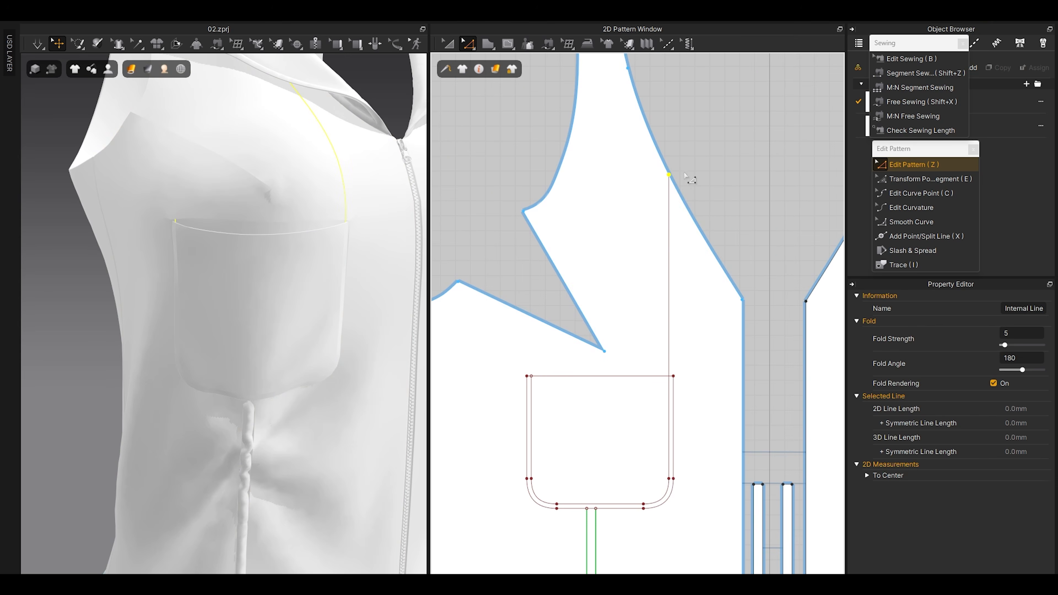
pyautogui.rightClick(677, 185)
pyautogui.moveTo(734, 236)
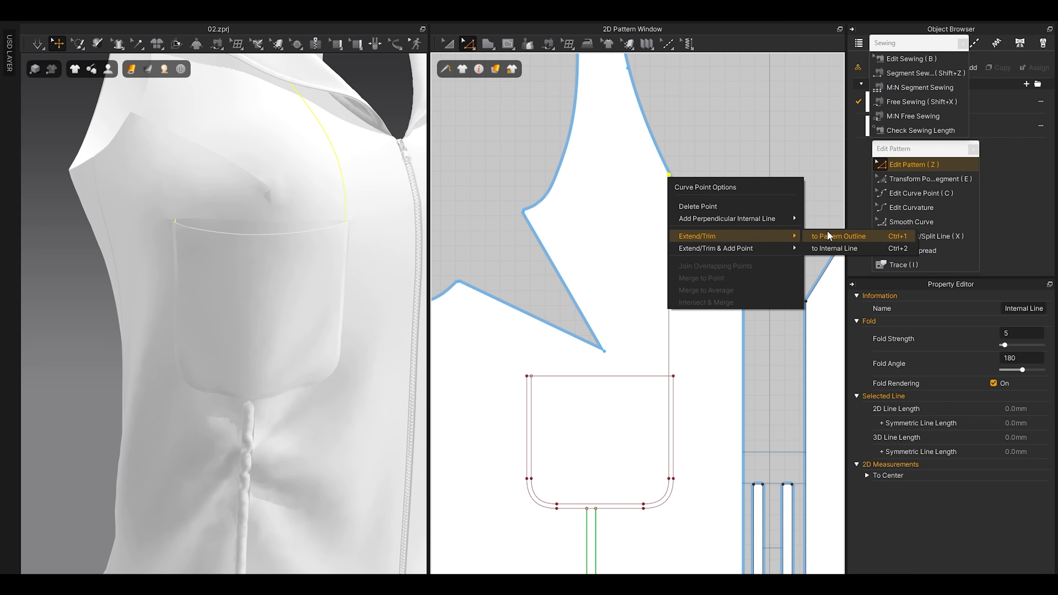
pyautogui.click(828, 253)
pyautogui.scroll(-6, 651, 395)
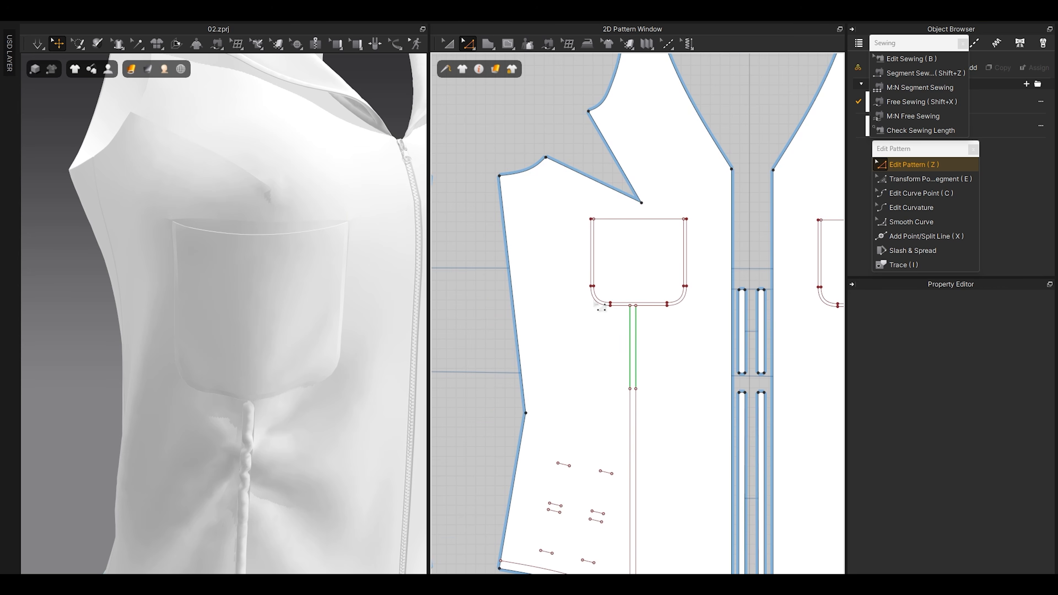
# Step: Segment-sew the left side and left rounded corner of the pocket's inner offset line to the matching lines on the front panel
pyautogui.click(924, 73)
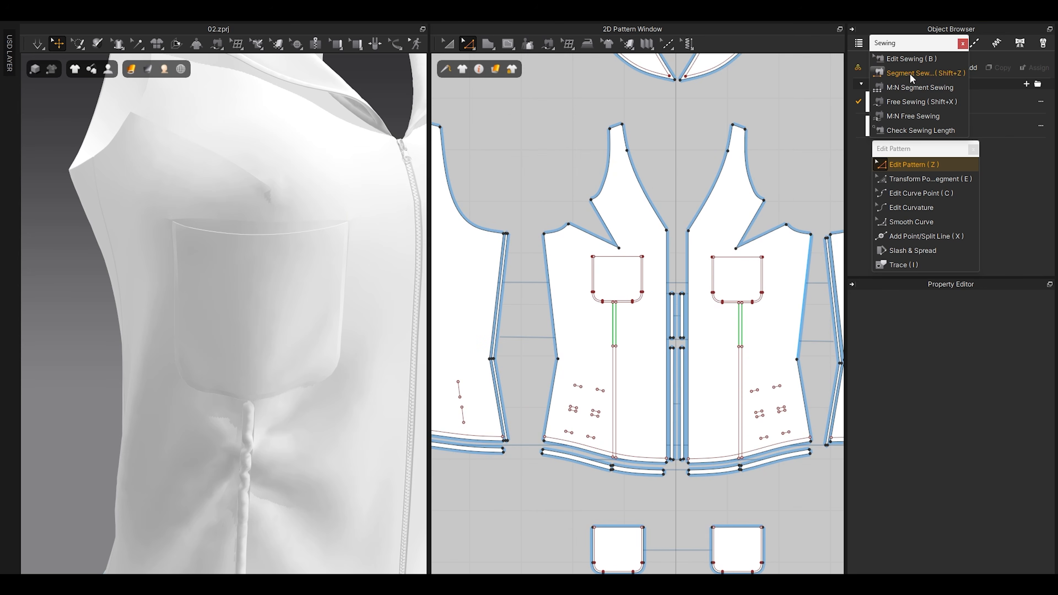
pyautogui.scroll(5, 604, 252)
pyautogui.click(598, 246)
pyautogui.moveTo(610, 449); pyautogui.dragTo(607, 236, button='middle')
pyautogui.click(599, 493)
pyautogui.moveTo(606, 517); pyautogui.dragTo(592, 446, button='middle')
pyautogui.click(585, 475)
pyautogui.moveTo(593, 228); pyautogui.dragTo(593, 363, button='middle')
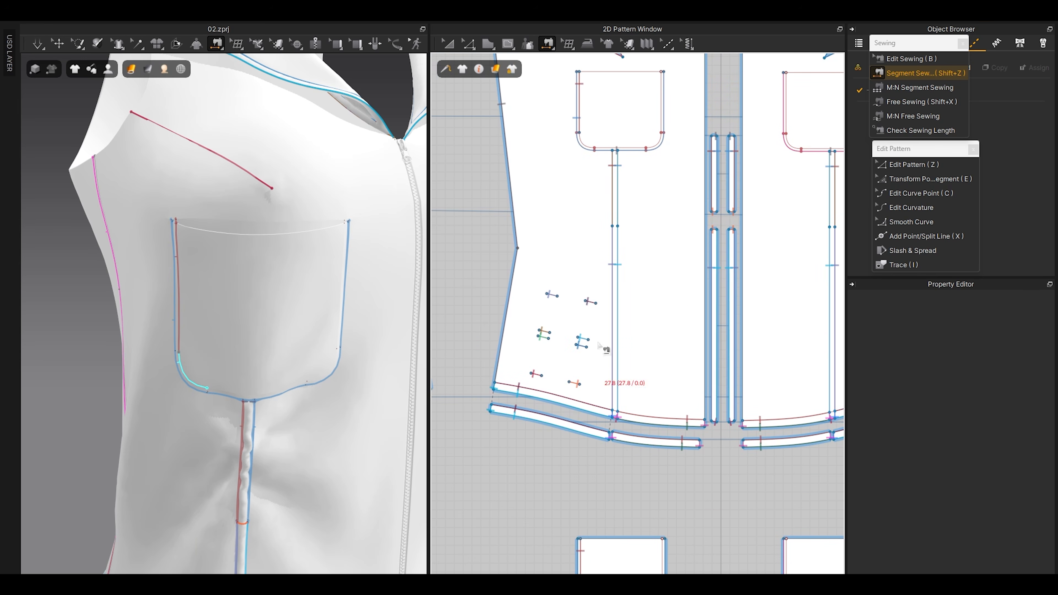
pyautogui.click(594, 149)
# Step: Segment-sew the bottom, right rounded corner and right side of the pocket's inner offset line to the front panel's offset line
pyautogui.click(612, 149)
pyautogui.moveTo(644, 429); pyautogui.dragTo(643, 316, button='middle')
pyautogui.click(616, 501)
pyautogui.click(658, 496)
pyautogui.moveTo(703, 272); pyautogui.dragTo(698, 359, button='middle')
pyautogui.moveTo(675, 127); pyautogui.dragTo(669, 179, button='middle')
pyautogui.click(657, 169)
pyautogui.click(657, 137)
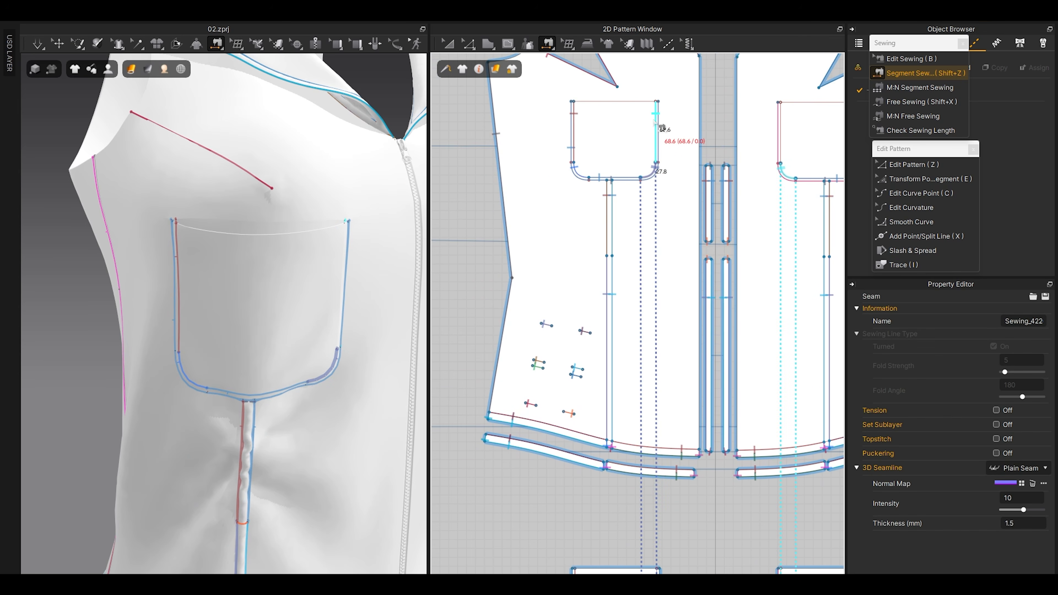
pyautogui.moveTo(657, 336); pyautogui.dragTo(658, 183, button='middle')
pyautogui.click(658, 433)
# Step: Simulate the garment briefly, tug the chest pocket in 3D, and inspect its newly sewn border up close
pyautogui.press('q')
pyautogui.moveTo(244, 290); pyautogui.dragTo(246, 344, button='right')
pyautogui.click(326, 337)
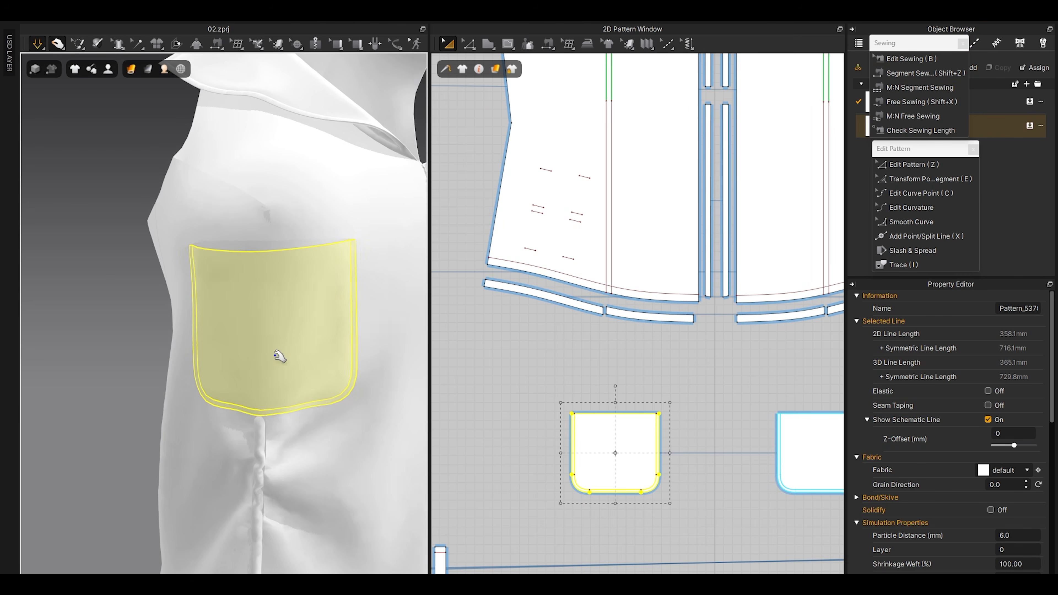
pyautogui.click(109, 358)
pyautogui.press('space')
pyautogui.scroll(5, 250, 327)
pyautogui.moveTo(260, 351); pyautogui.dragTo(311, 356, button='right')
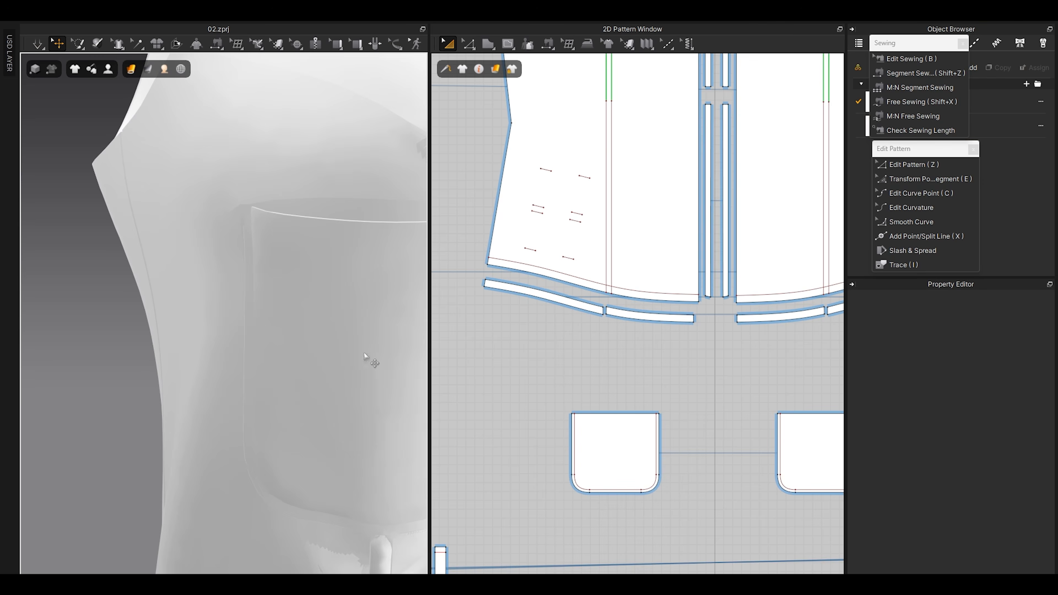
pyautogui.scroll(-2, 612, 309)
pyautogui.scroll(2, 614, 436)
# Step: Set the chest pocket's additional rendering thickness to 0.5 mm and check its edges in 3D
pyautogui.click(616, 412)
pyautogui.scroll(-5, 612, 402)
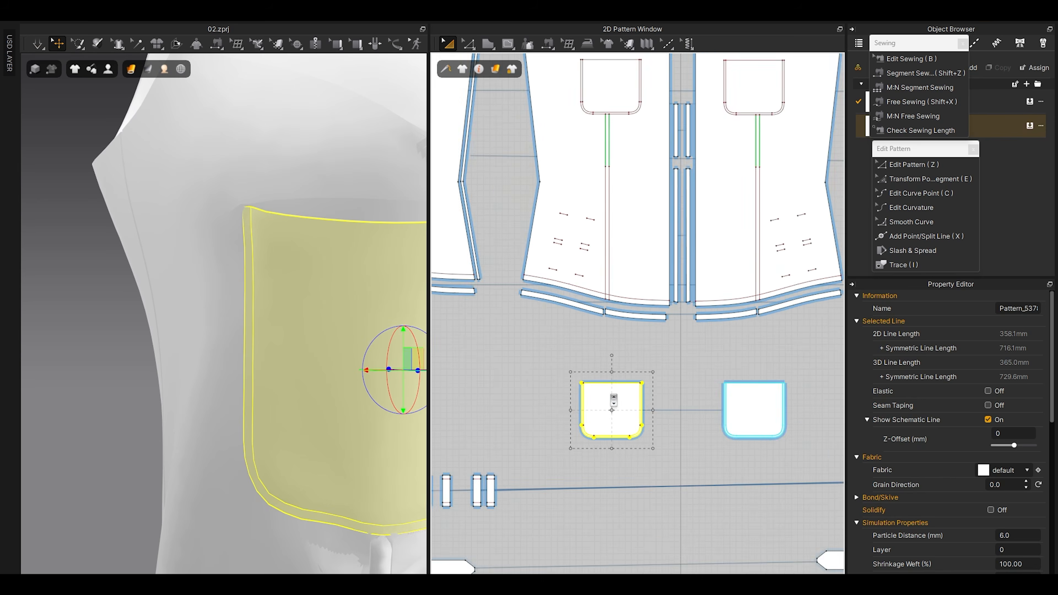
pyautogui.scroll(-5, 1015, 484)
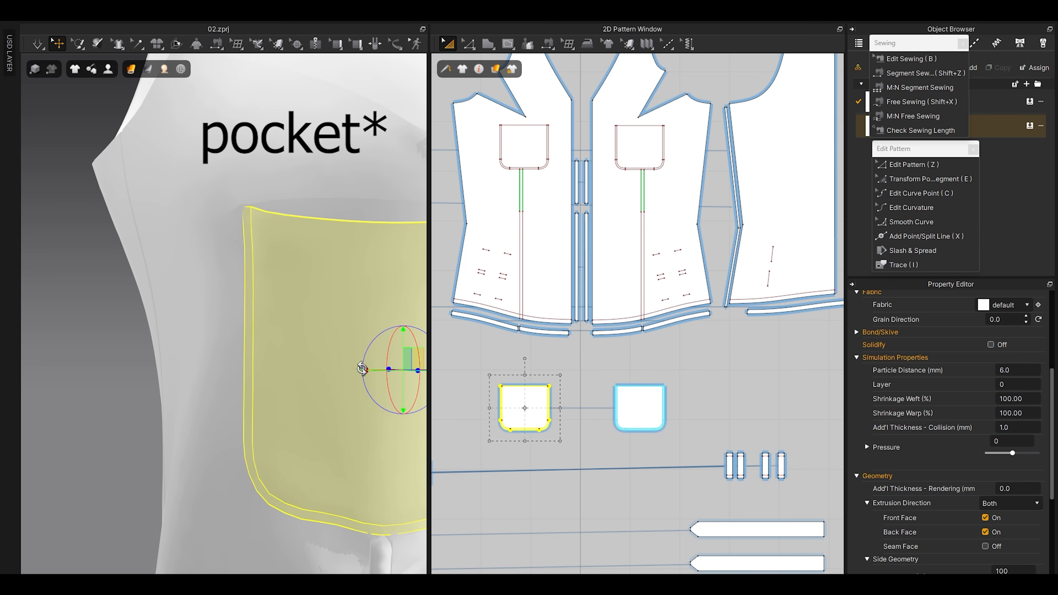
pyautogui.click(1018, 489)
pyautogui.press('Return')
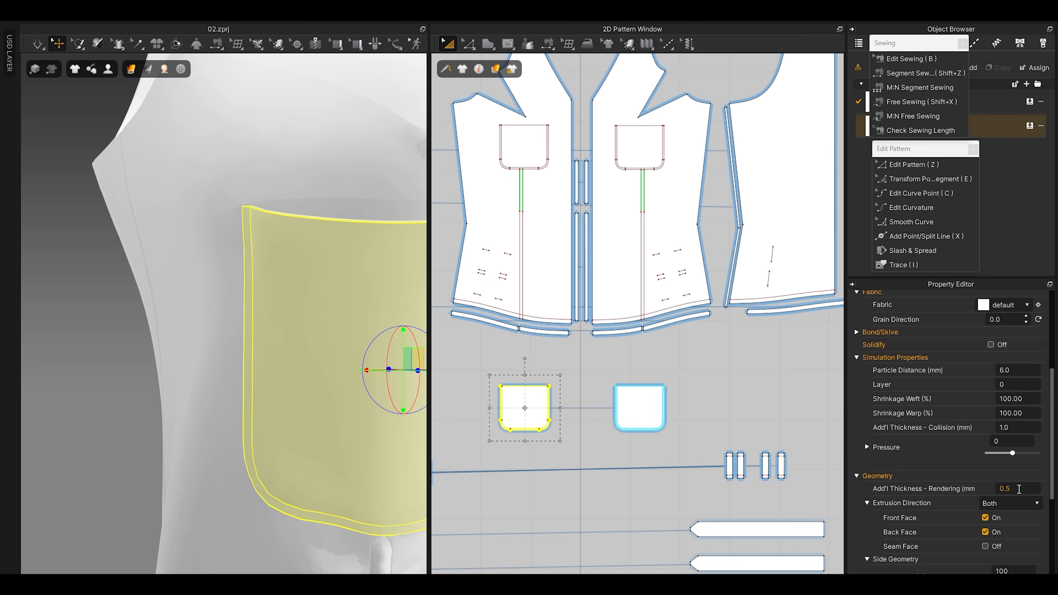
pyautogui.click(97, 365)
pyautogui.moveTo(369, 300); pyautogui.dragTo(191, 402, button='middle')
pyautogui.click(195, 389)
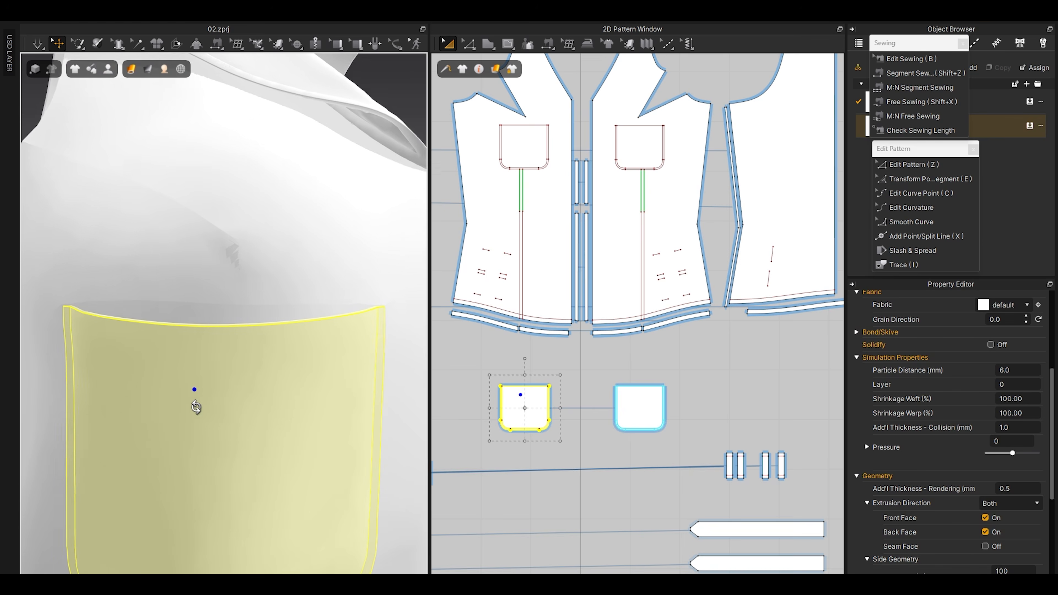
# Step: Draw an internal rectangle with a perimeter of about 219 mm across the upper part of the chest pocket
pyautogui.scroll(5, 550, 416)
pyautogui.click(543, 331)
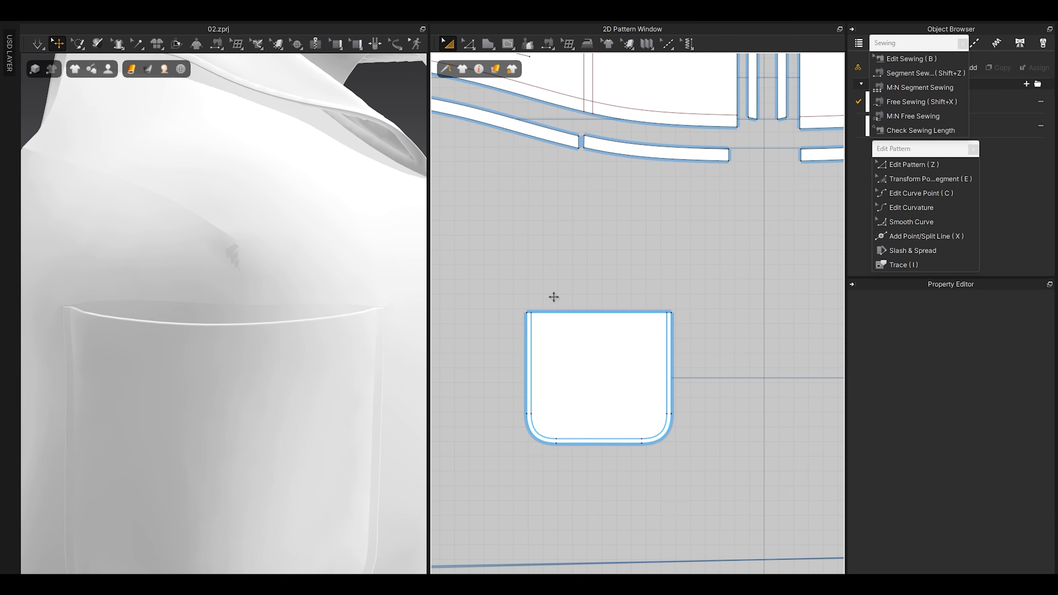
pyautogui.click(511, 45)
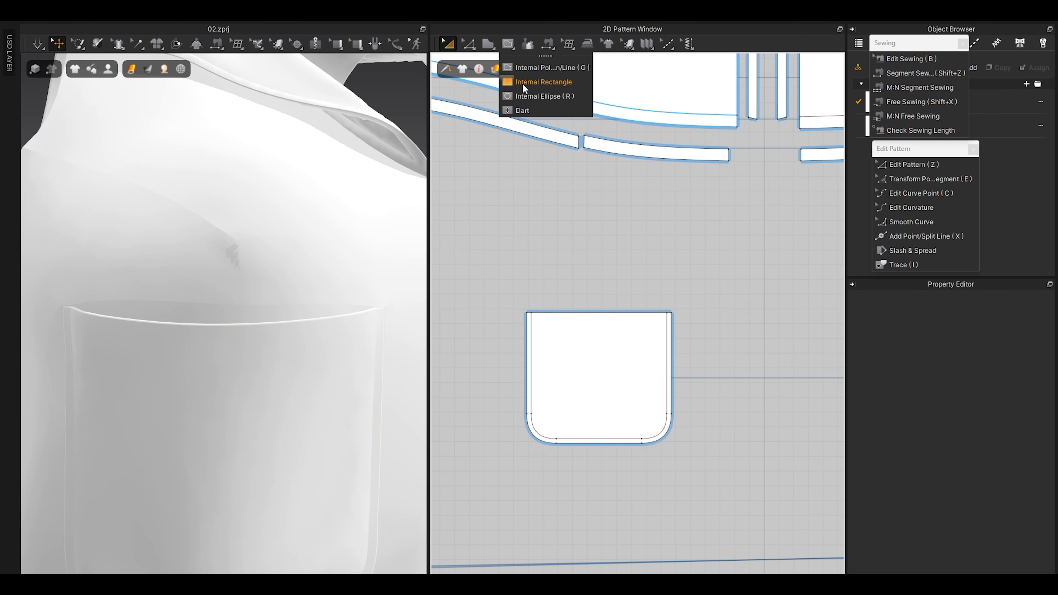
pyautogui.click(530, 82)
pyautogui.scroll(4, 541, 321)
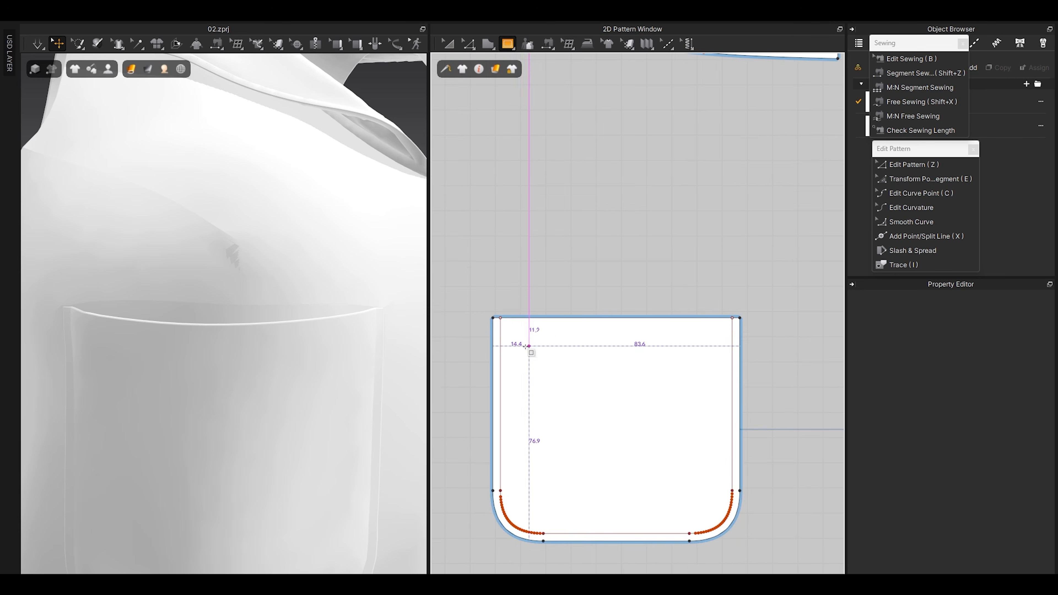
pyautogui.moveTo(506, 333); pyautogui.dragTo(784, 404)
pyautogui.click(789, 404)
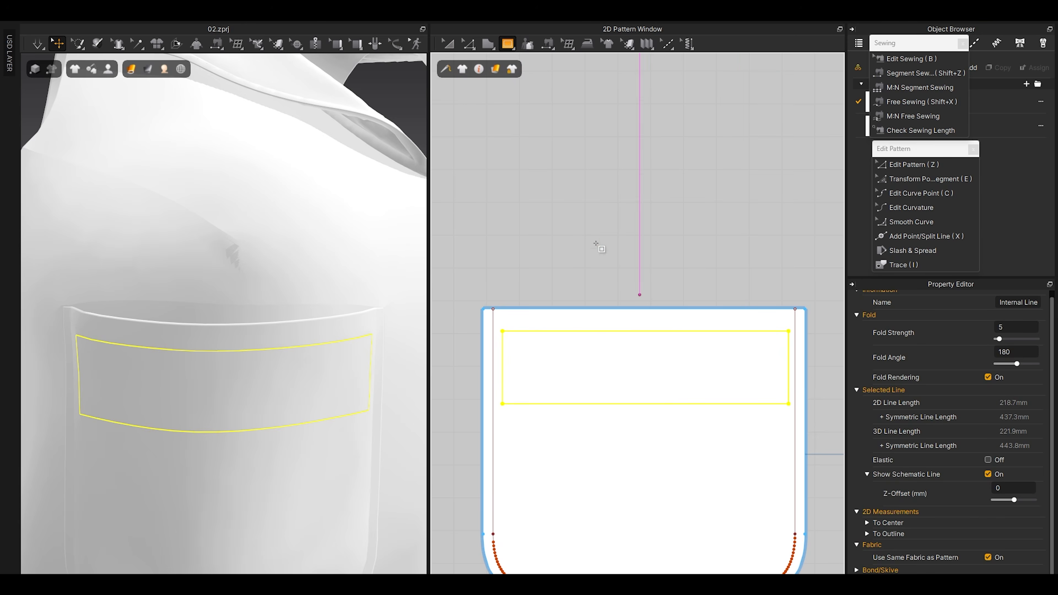
# Step: Show the garment's internal lines in the 3D view and look over the pocket lines
pyautogui.moveTo(81, 75)
pyautogui.click(112, 120)
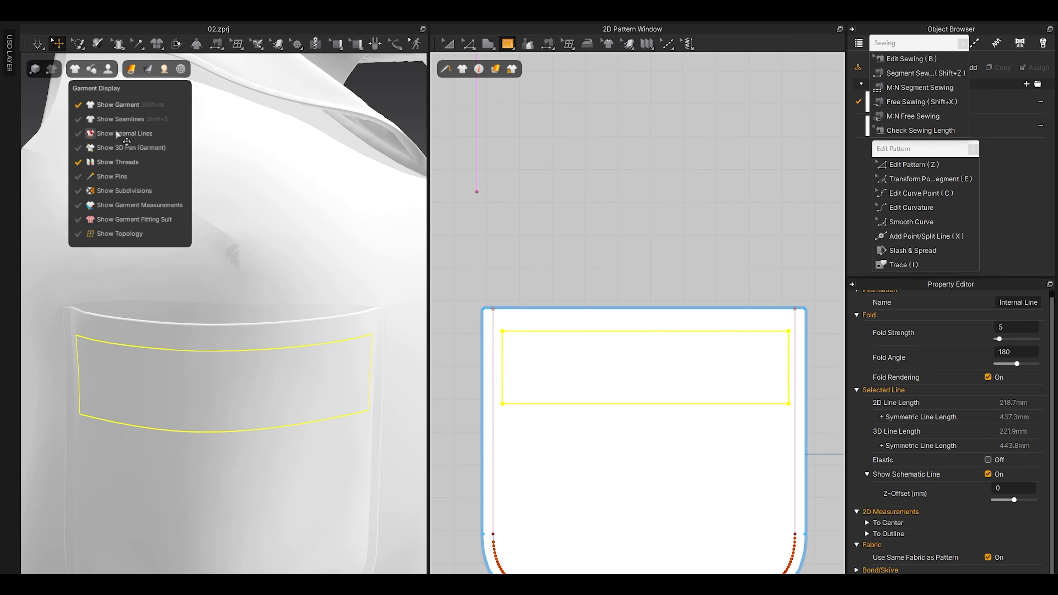
pyautogui.scroll(-6, 237, 321)
pyautogui.click(104, 368)
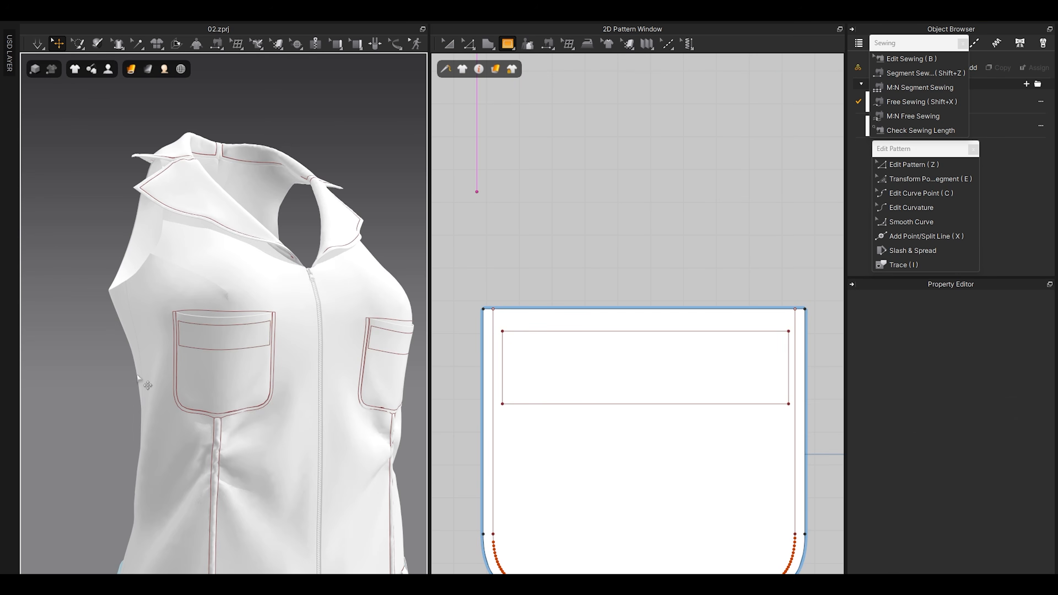
pyautogui.scroll(5, 227, 319)
# Step: Scale the pocket's internal rectangle down to about 84 mm wide, with a perimeter of about 207 mm
pyautogui.press('a')
pyautogui.click(550, 333)
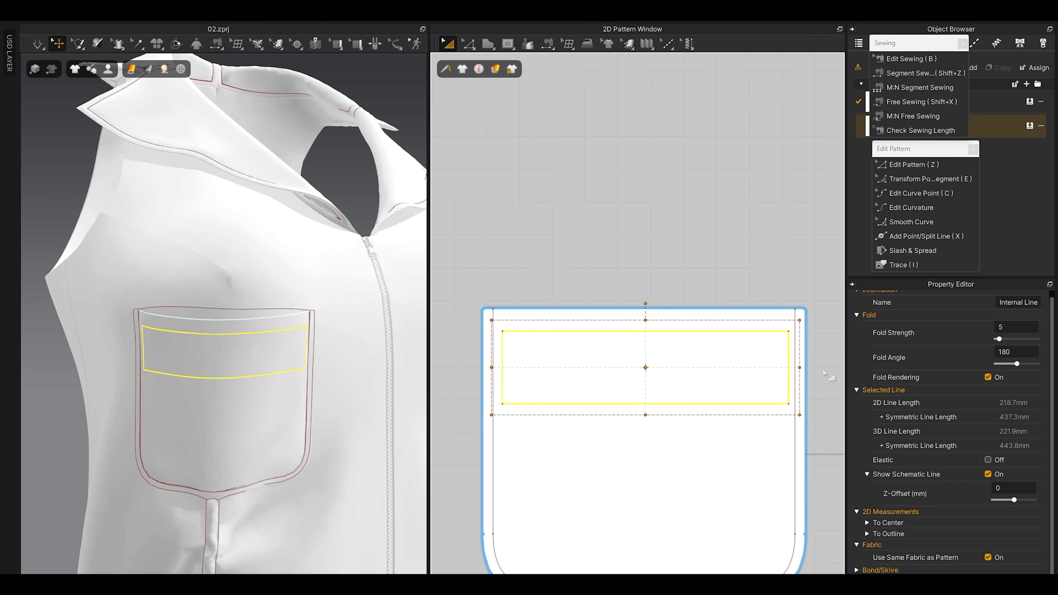
pyautogui.moveTo(799, 368); pyautogui.dragTo(794, 368)
pyautogui.moveTo(373, 385); pyautogui.dragTo(278, 381, button='right')
pyautogui.moveTo(645, 321); pyautogui.dragTo(646, 330)
pyautogui.click(585, 267)
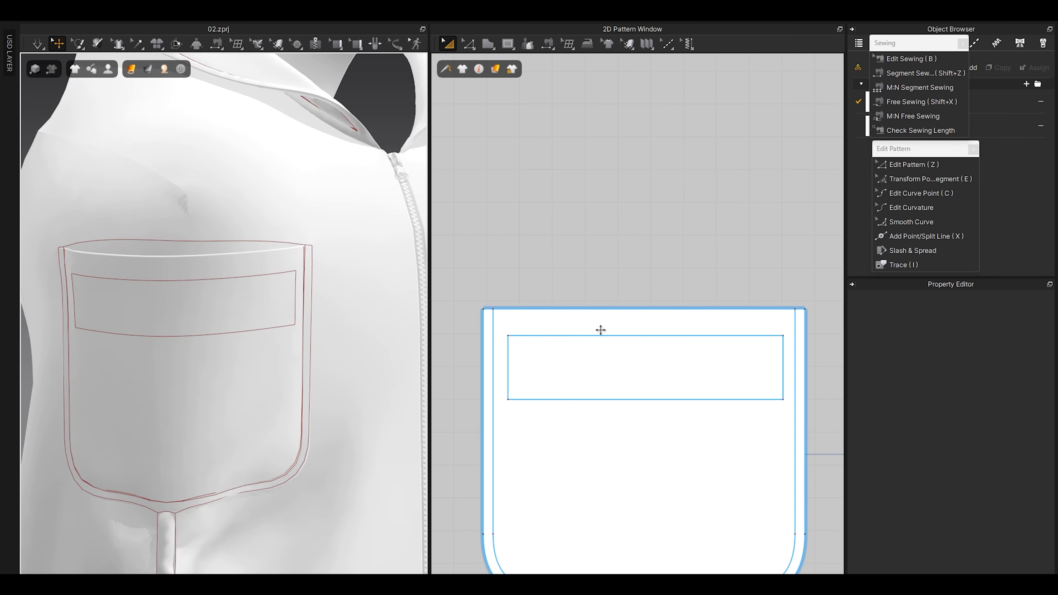
# Step: Offset the whole pocket rectangle inward as one internal line at 2 mm, with Extend and Maintain Curvature on
pyautogui.press('z')
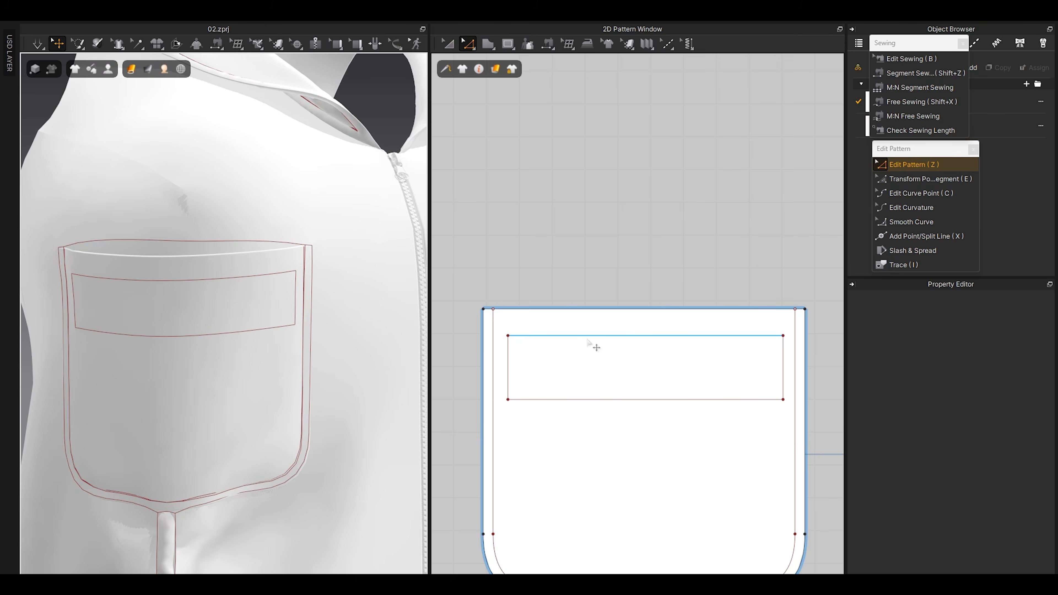
pyautogui.click(587, 338)
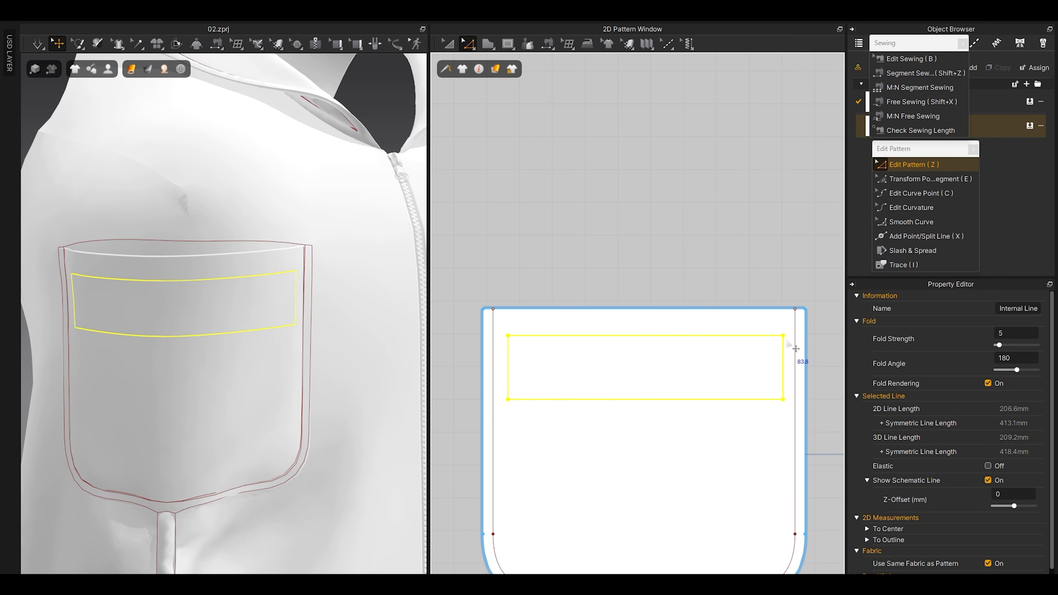
pyautogui.click(704, 276)
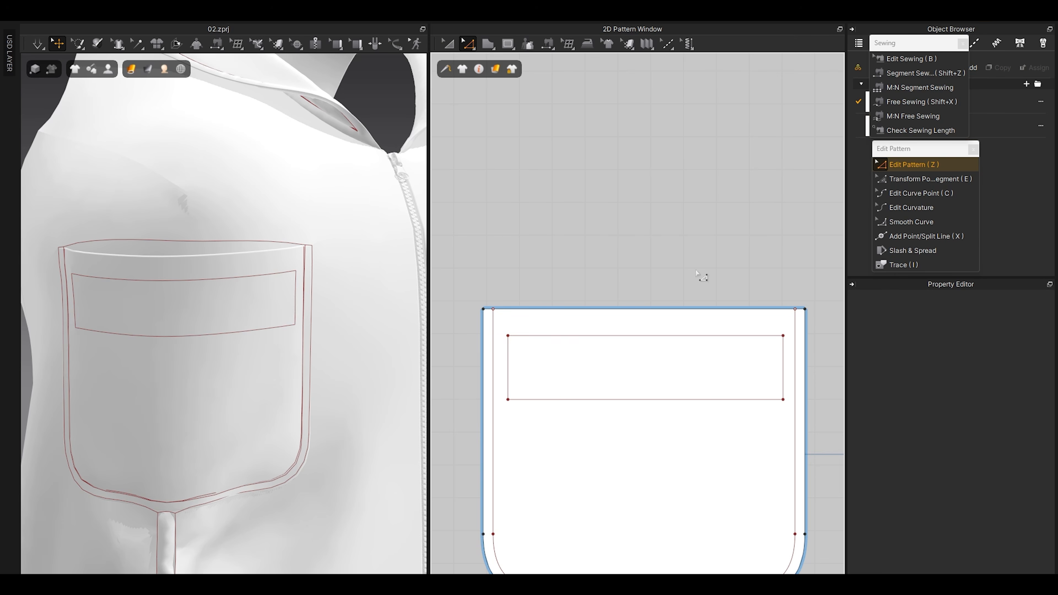
pyautogui.click(648, 345)
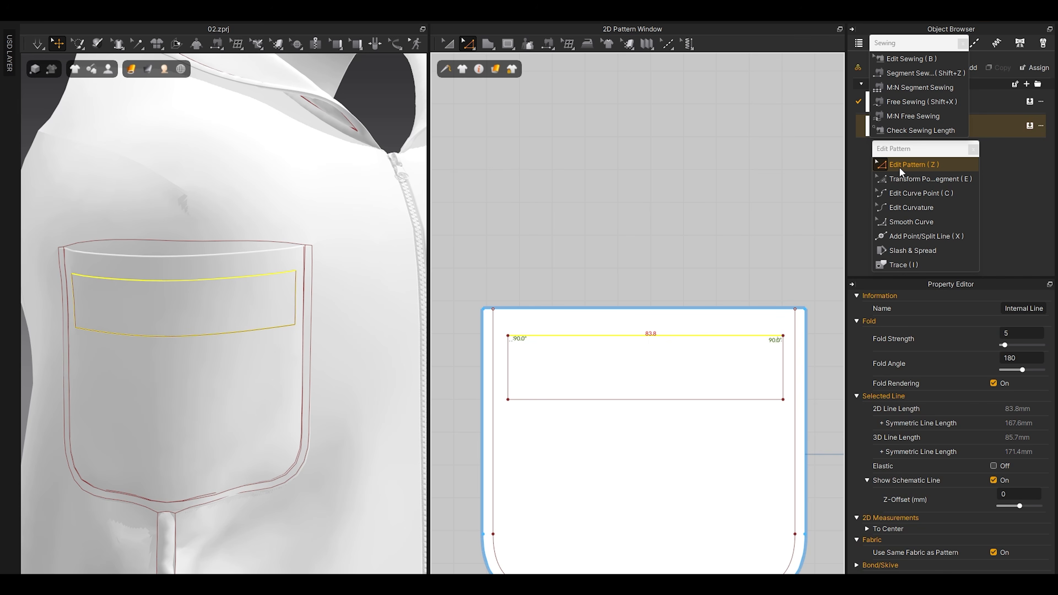
pyautogui.doubleClick(632, 336)
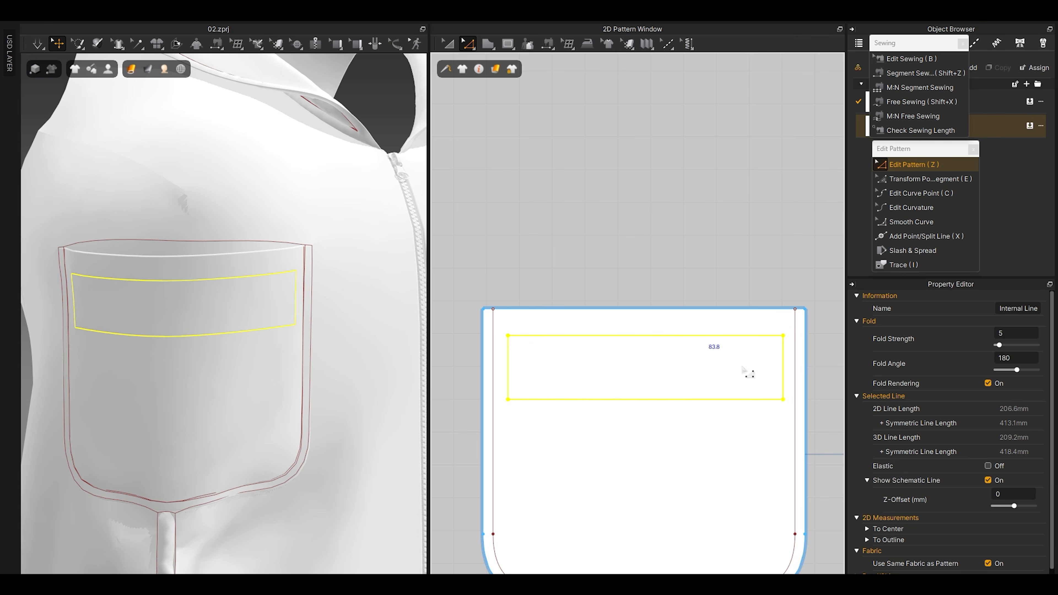
pyautogui.rightClick(652, 337)
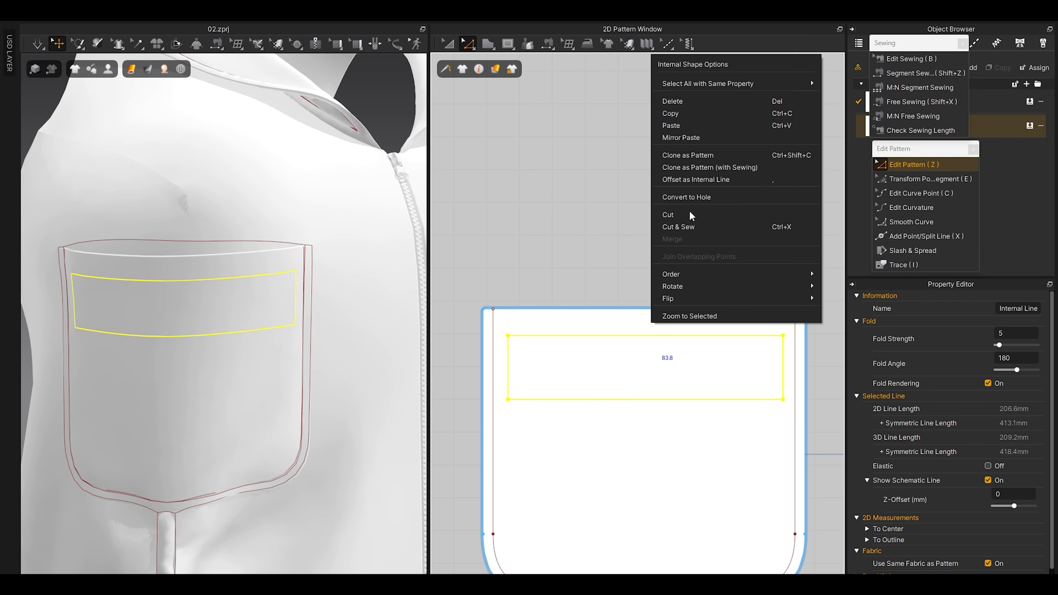
pyautogui.click(695, 180)
pyautogui.moveTo(574, 178); pyautogui.dragTo(451, 177)
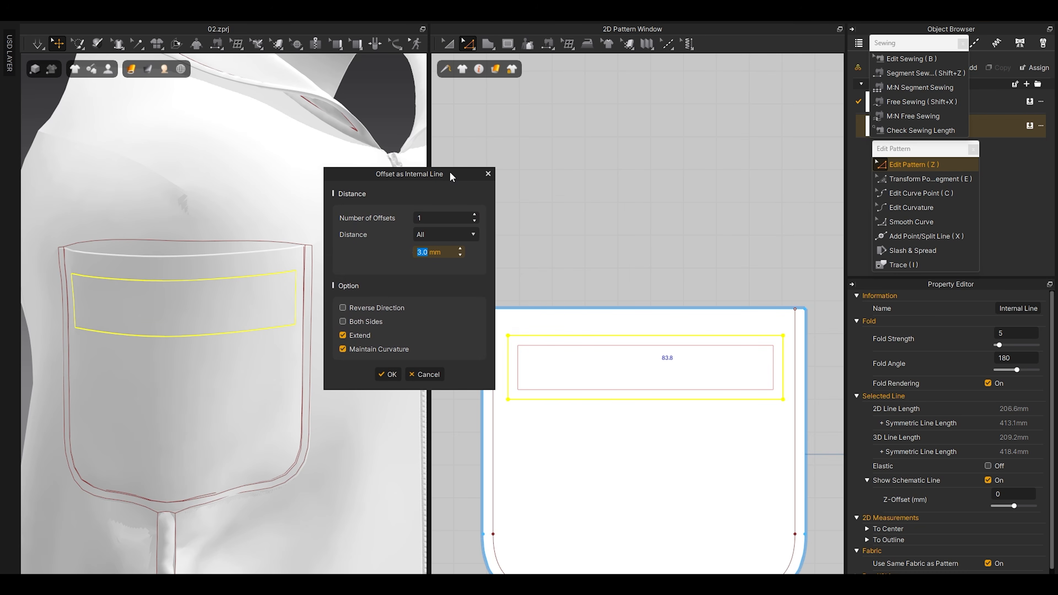
pyautogui.write('2')
pyautogui.press('Return')
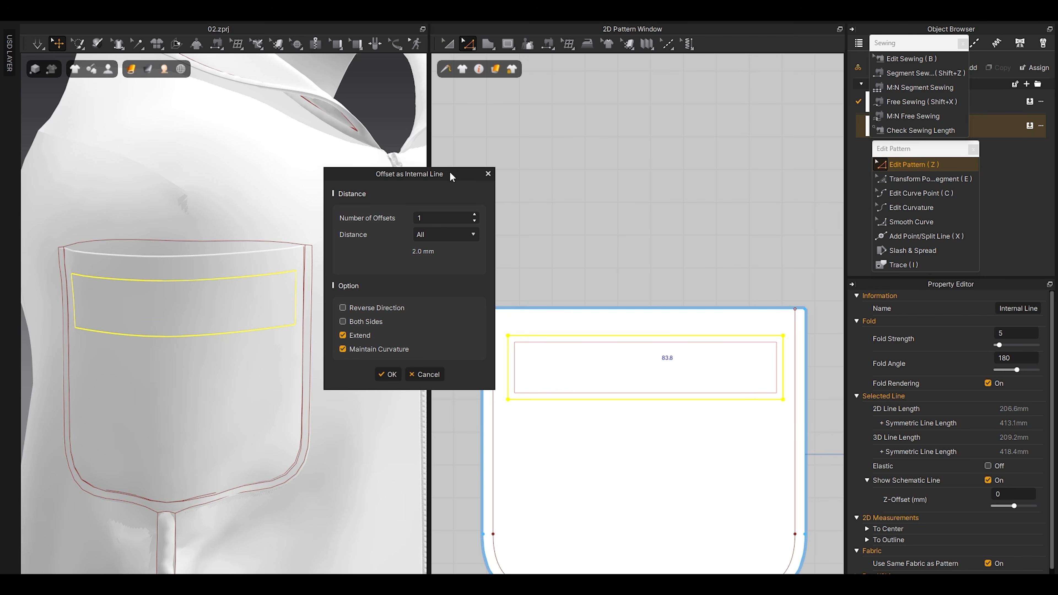
pyautogui.click(386, 373)
# Step: Cut and sew the chest pocket along both its outer and inner internal rectangles
pyautogui.scroll(4, 541, 344)
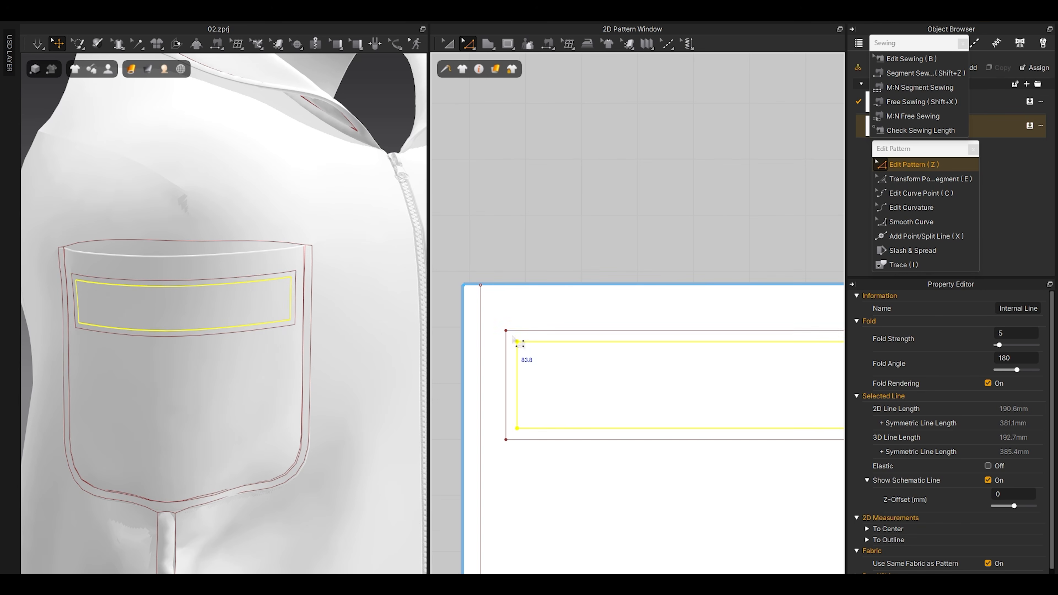
pyautogui.doubleClick(522, 332)
pyautogui.keyDown('shift'); pyautogui.click(533, 341); pyautogui.keyUp('shift')
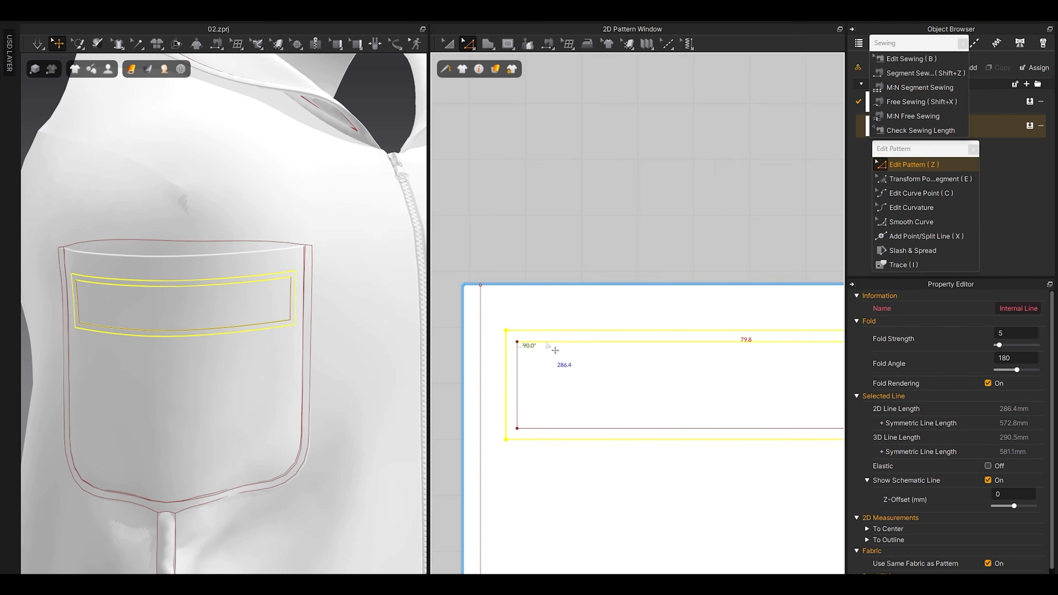
pyautogui.click(558, 277)
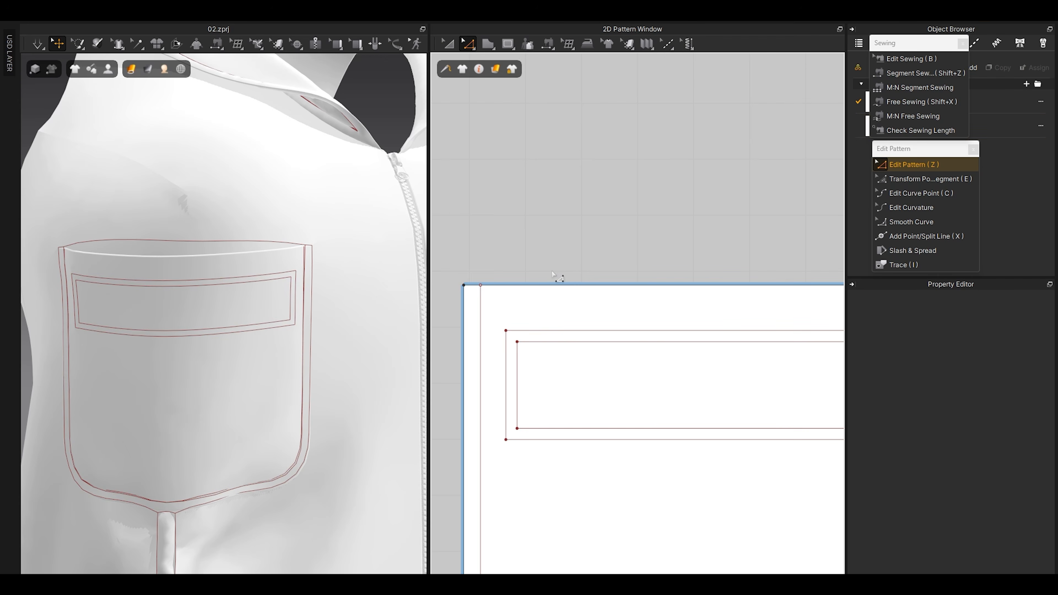
pyautogui.doubleClick(551, 332)
pyautogui.keyDown('shift'); pyautogui.doubleClick(549, 344); pyautogui.keyUp('shift')
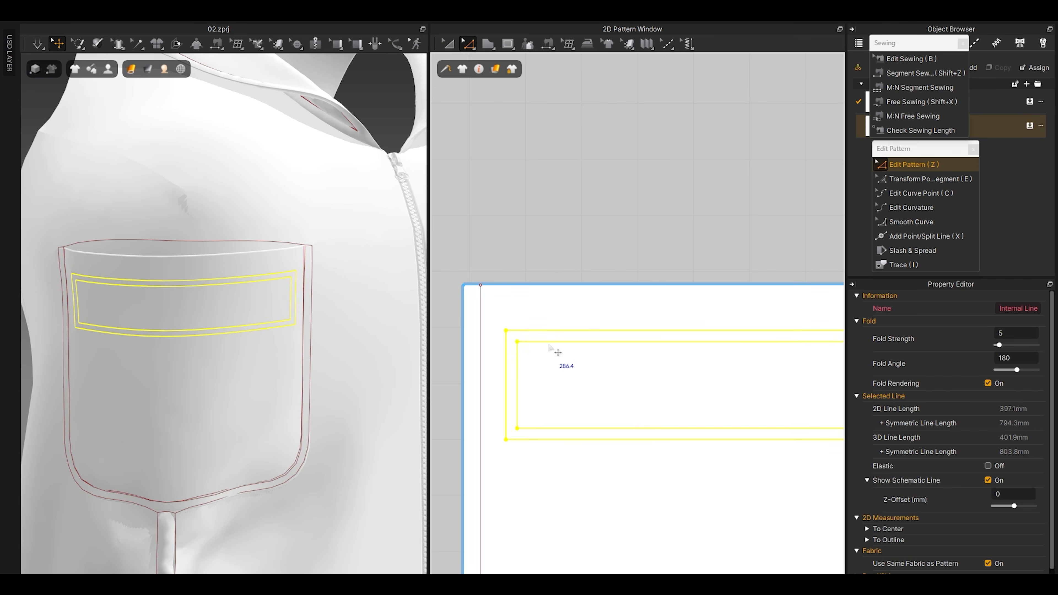
pyautogui.scroll(-3, 557, 352)
pyautogui.rightClick(583, 367)
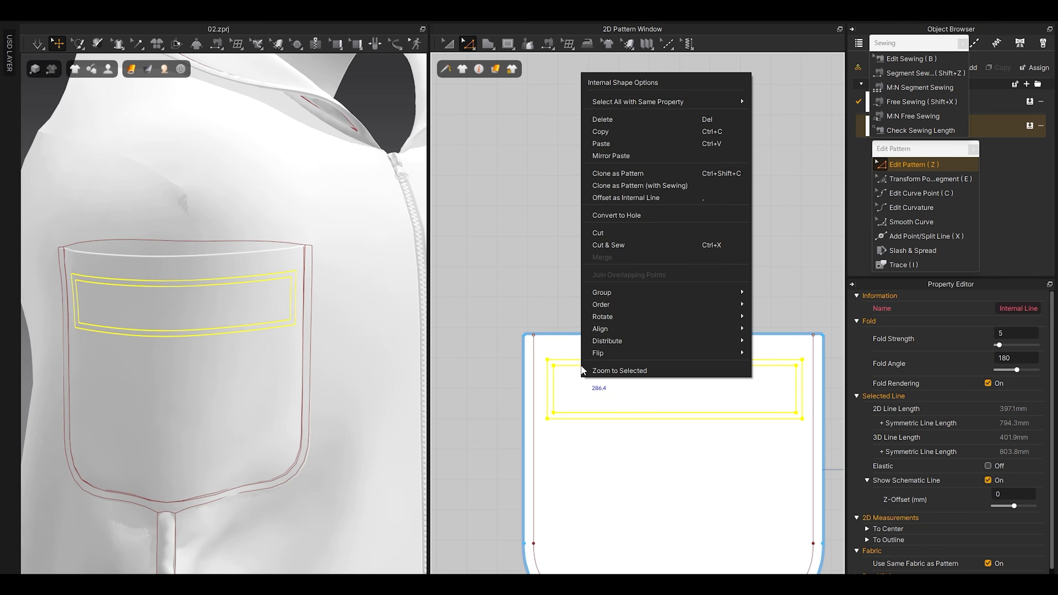
pyautogui.click(610, 246)
pyautogui.click(621, 256)
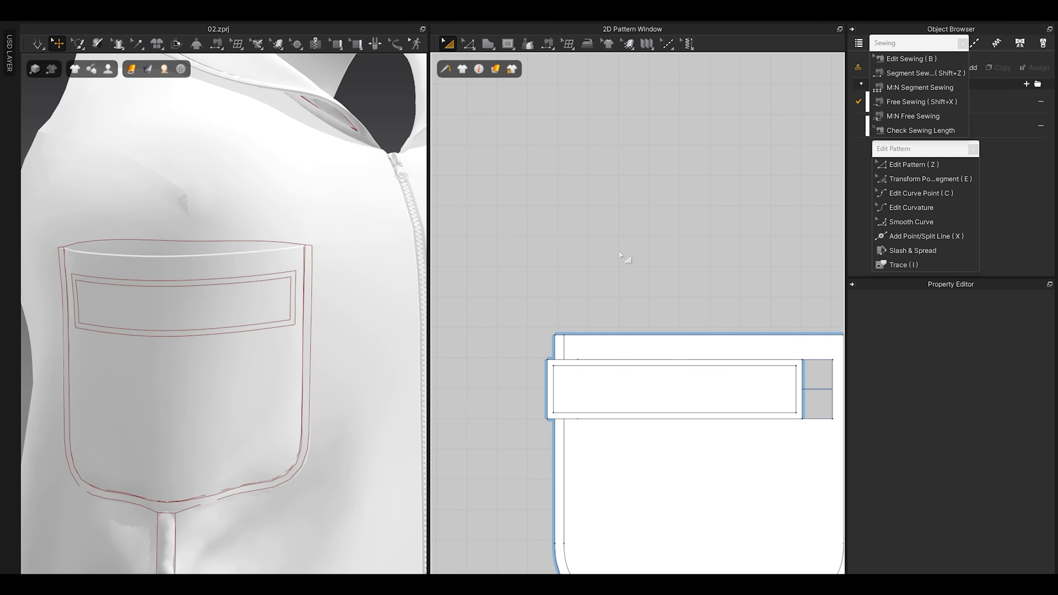
# Step: Move the cut-out solid strip and the rectangular frame piece out of the pocket into the empty area above it
pyautogui.moveTo(618, 383); pyautogui.dragTo(655, 278)
pyautogui.moveTo(618, 363); pyautogui.dragTo(657, 188)
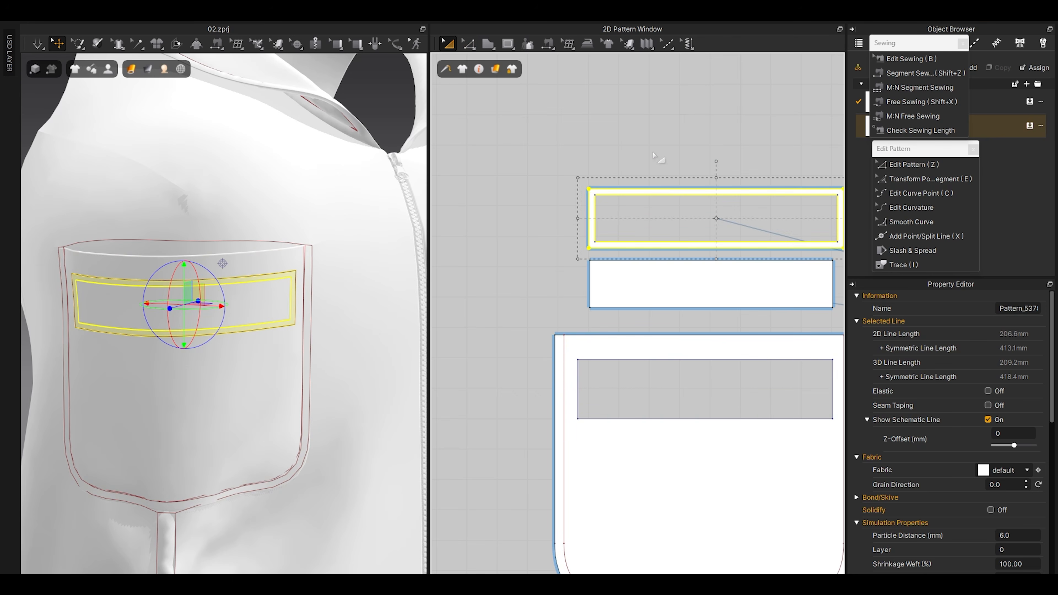
pyautogui.click(653, 154)
pyautogui.scroll(3, 607, 184)
pyautogui.moveTo(602, 178); pyautogui.dragTo(605, 243, button='middle')
pyautogui.scroll(-3, 603, 244)
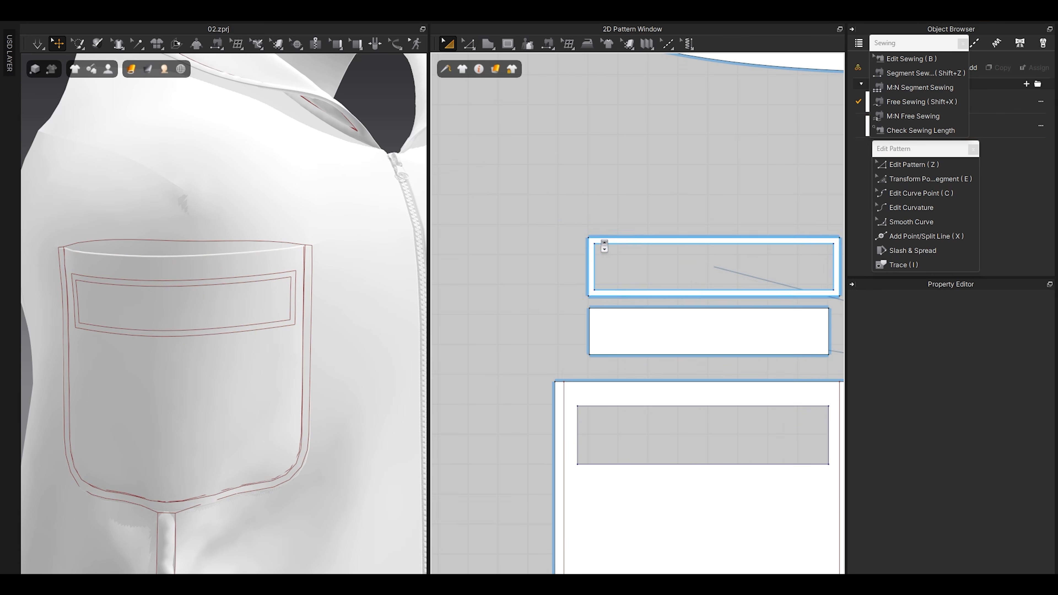
pyautogui.scroll(-6, 693, 268)
pyautogui.moveTo(690, 265); pyautogui.dragTo(662, 273, button='middle')
pyautogui.scroll(5, 629, 266)
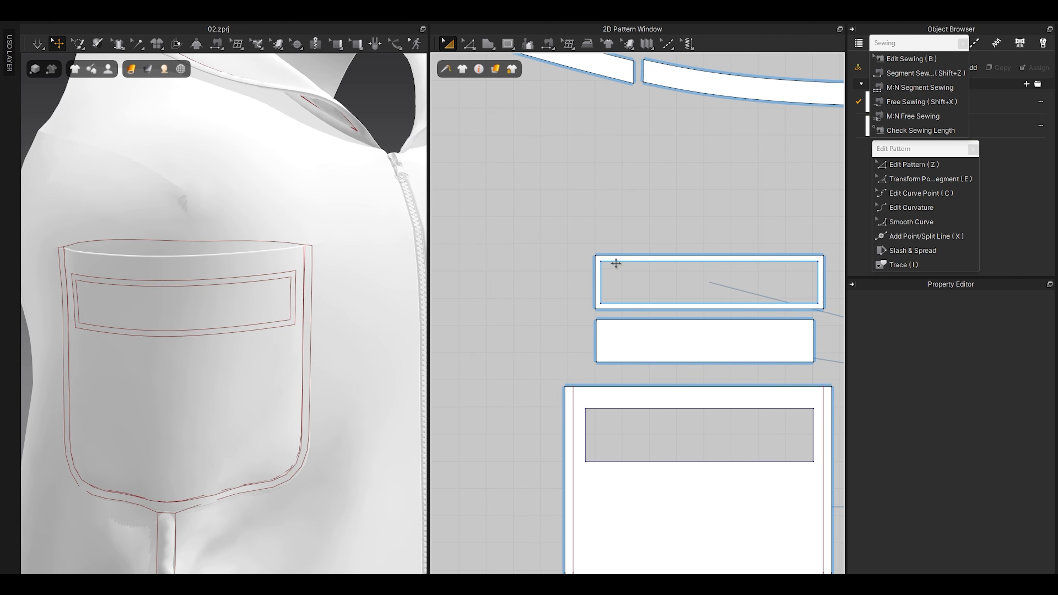
pyautogui.scroll(4, 676, 292)
pyautogui.moveTo(608, 256); pyautogui.dragTo(691, 312, button='middle')
# Step: Try to move the frame piece's inner hole outline up out of the pattern
pyautogui.click(635, 286)
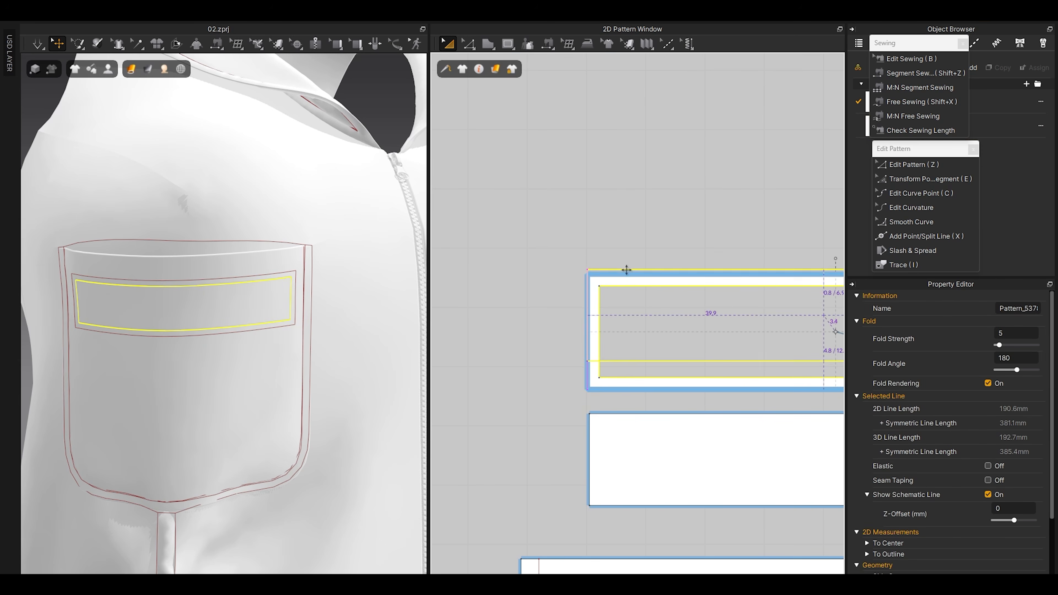
pyautogui.moveTo(632, 284); pyautogui.dragTo(584, 174)
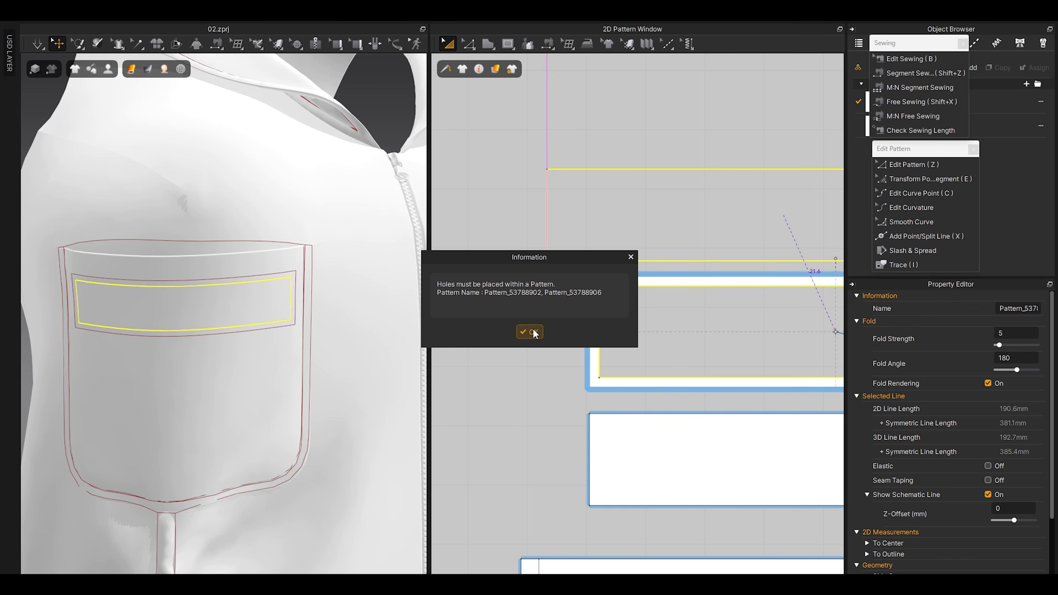
pyautogui.click(529, 331)
pyautogui.click(596, 239)
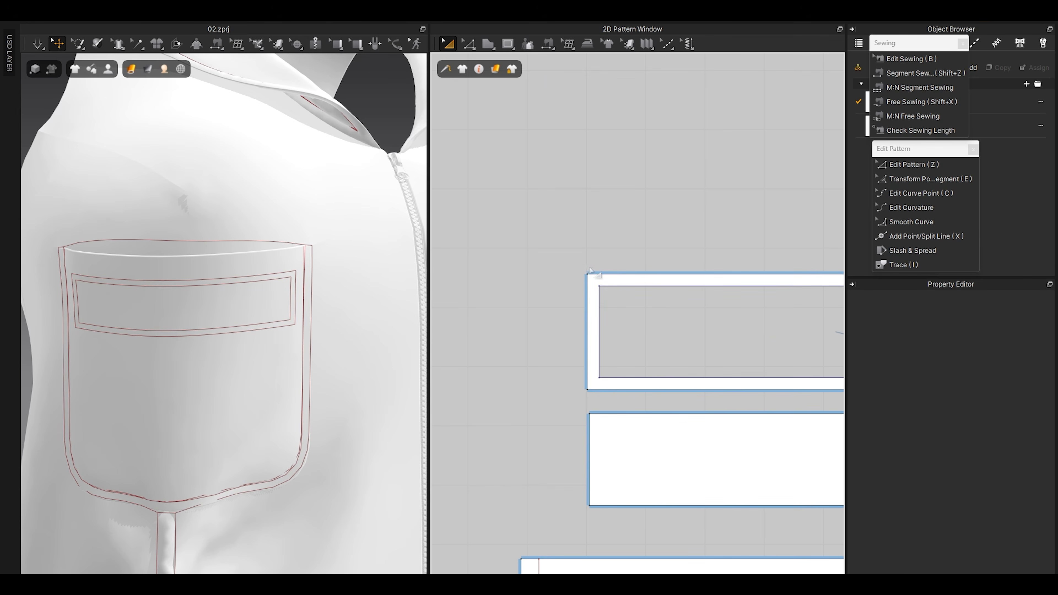
# Step: Nudge the frame piece sideways so its side edge lines up with the solid strip below it
pyautogui.moveTo(605, 273)
pyautogui.mouseDown()
pyautogui.moveTo(584, 207)
pyautogui.moveTo(608, 273)
pyautogui.mouseUp()
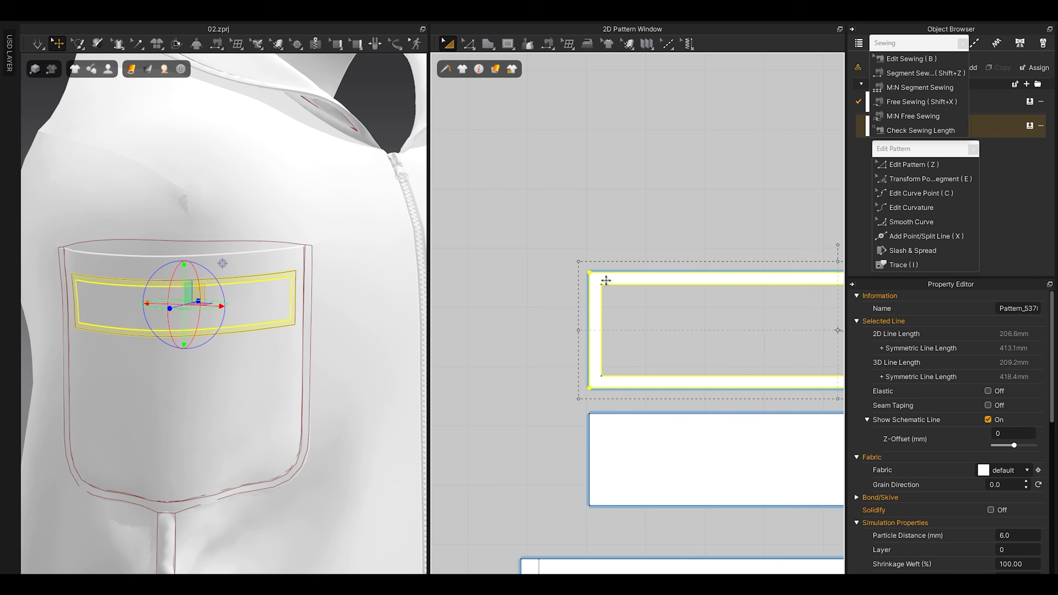
pyautogui.click(628, 330)
pyautogui.scroll(2, 611, 327)
pyautogui.click(613, 316)
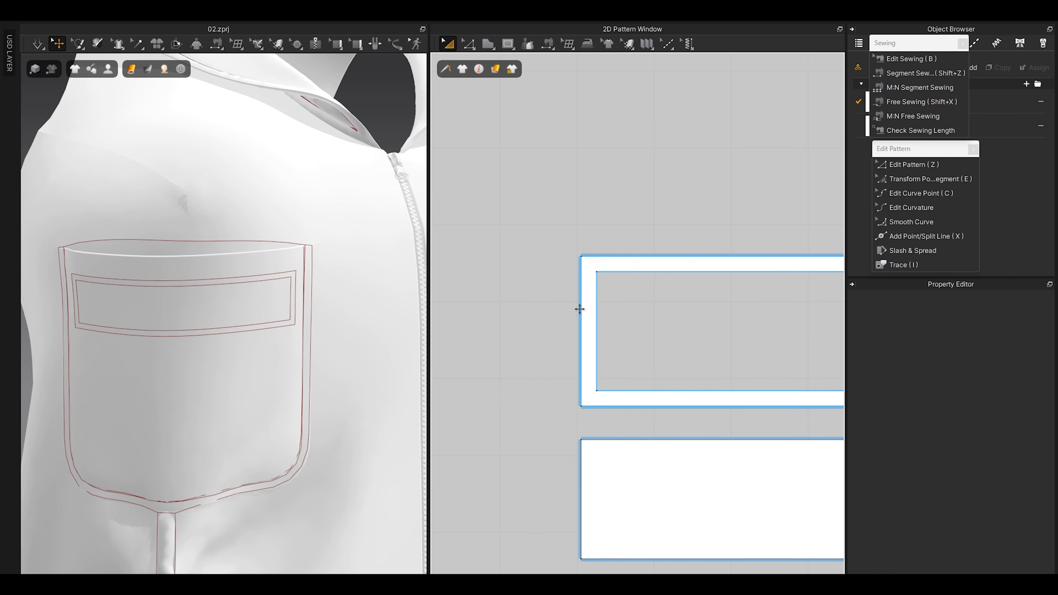
# Step: Set the additional rendering thickness of the pocket's rectangular frame piece to 0 mm
pyautogui.scroll(-5, 546, 313)
pyautogui.scroll(5, 277, 289)
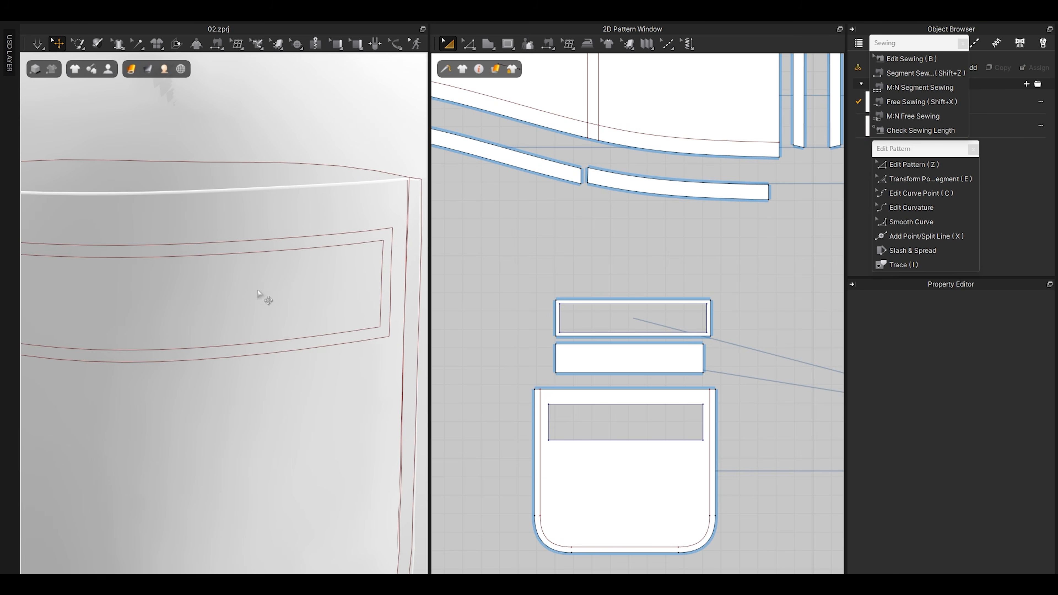
pyautogui.click(249, 244)
pyautogui.scroll(-3, 965, 526)
pyautogui.scroll(-3, 1010, 526)
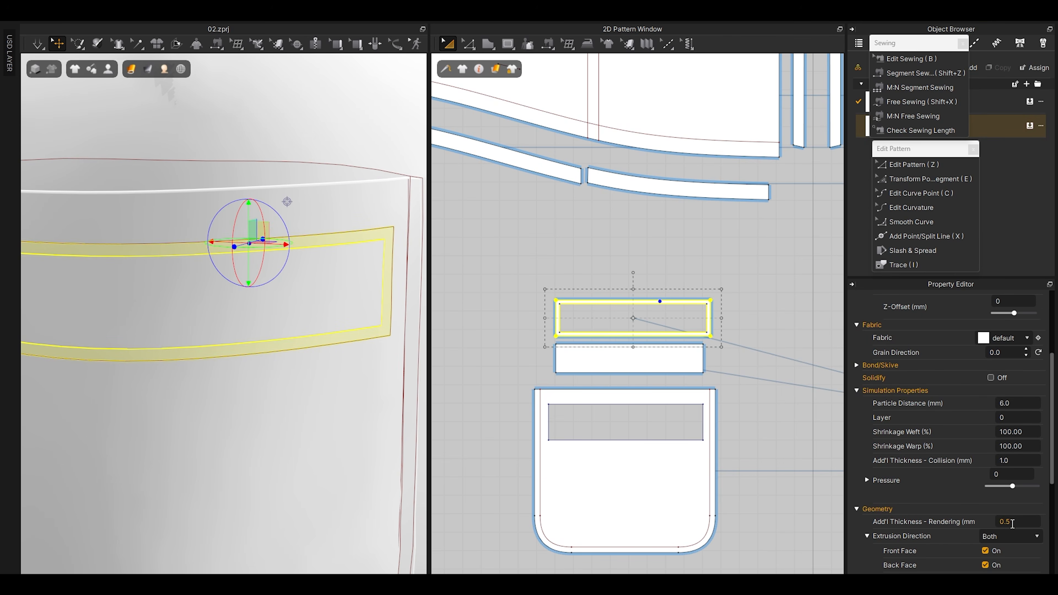
pyautogui.click(1012, 524)
pyautogui.write('0')
pyautogui.press('Return')
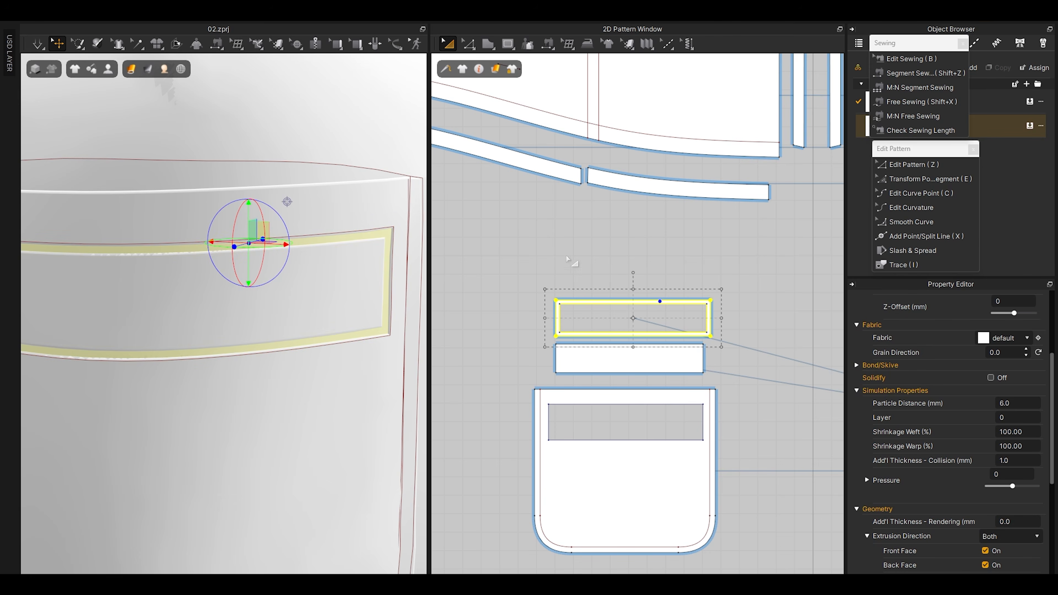
pyautogui.click(570, 265)
# Step: Hide the garment's internal lines in the 3D view and run a brief simulation of the vest
pyautogui.click(75, 69)
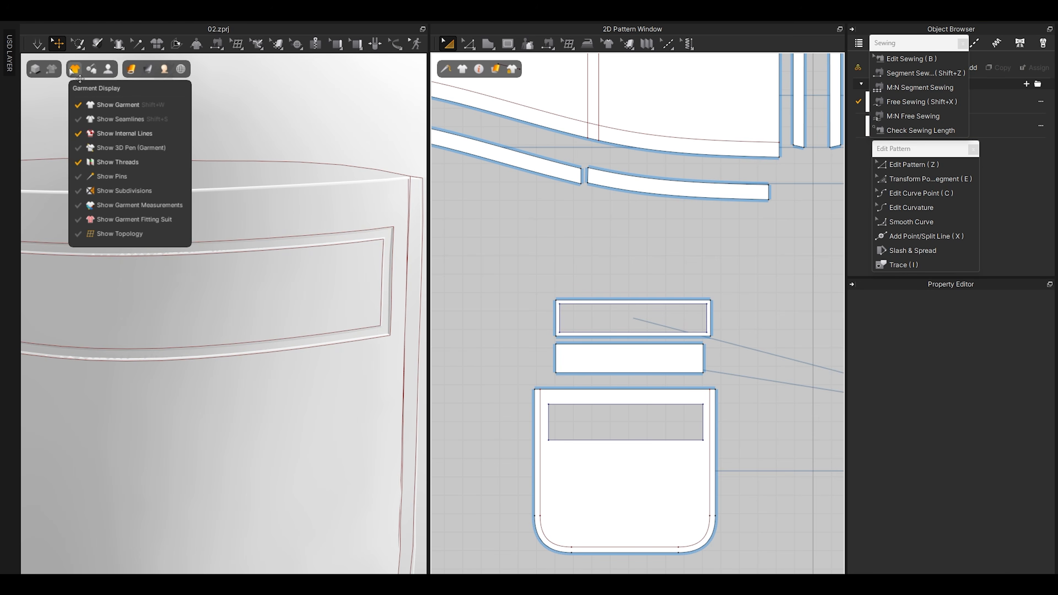
pyautogui.click(107, 134)
pyautogui.scroll(-5, 287, 321)
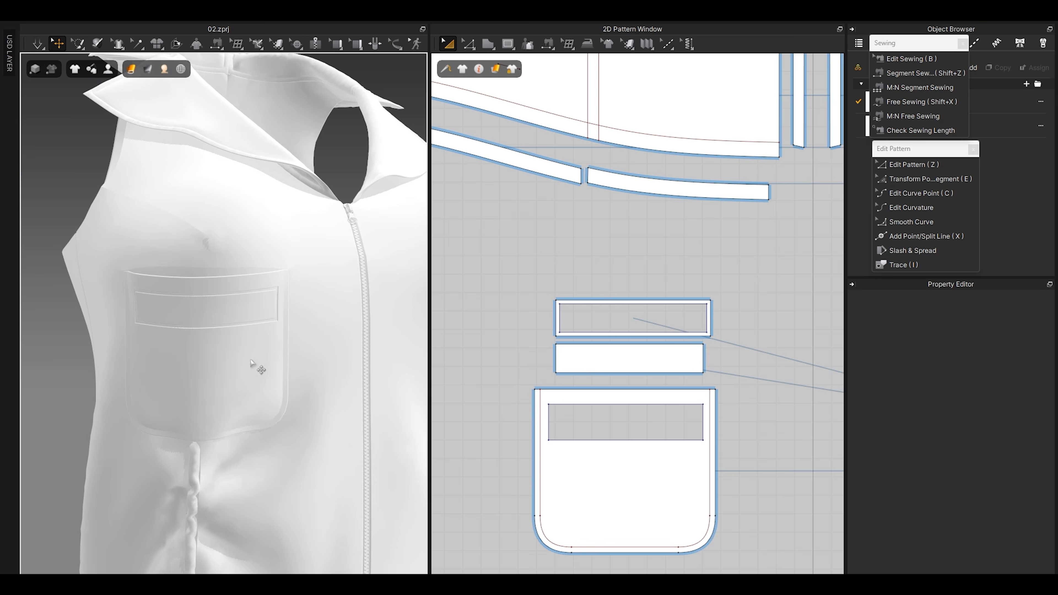
pyautogui.moveTo(251, 360); pyautogui.dragTo(241, 359, button='right')
pyautogui.press('space')
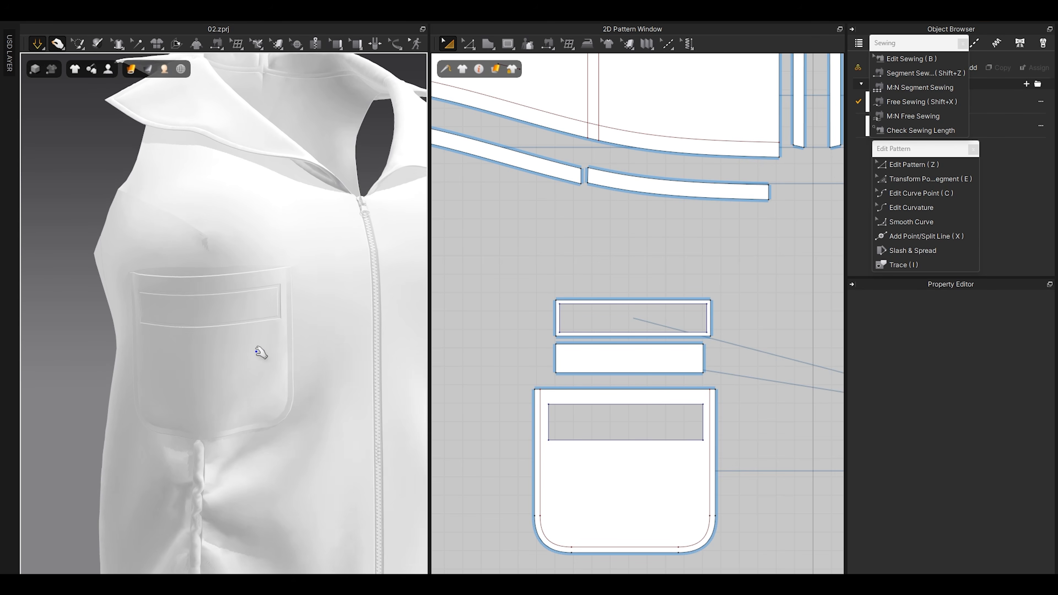
pyautogui.press('space')
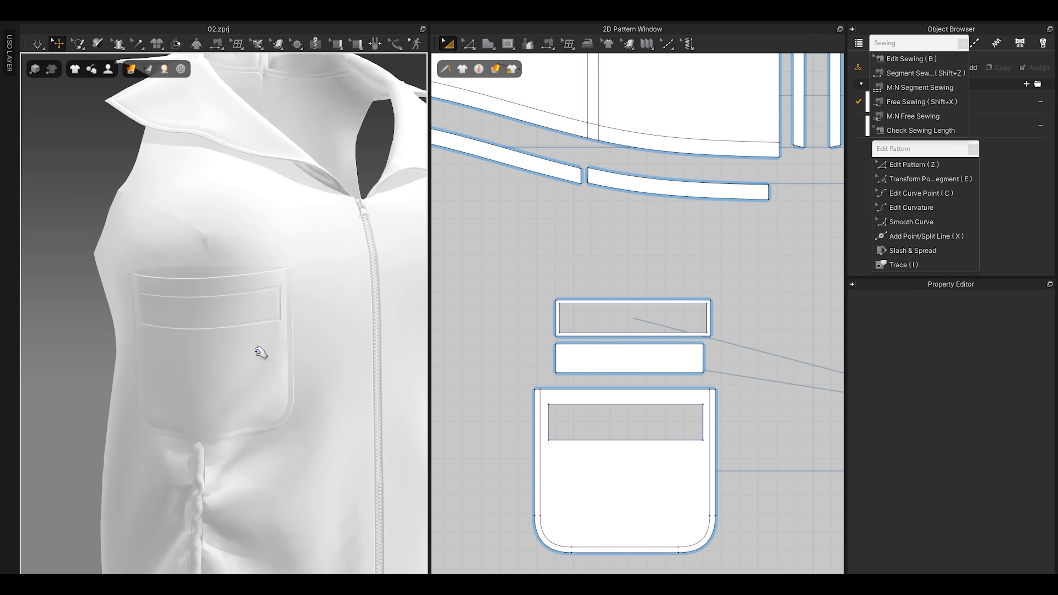
# Step: Look over the vest's front and zipper, and locate the front panel's zipper edge in the 2D pattern
pyautogui.scroll(-5, 291, 292)
pyautogui.moveTo(250, 421); pyautogui.dragTo(294, 380, button='right')
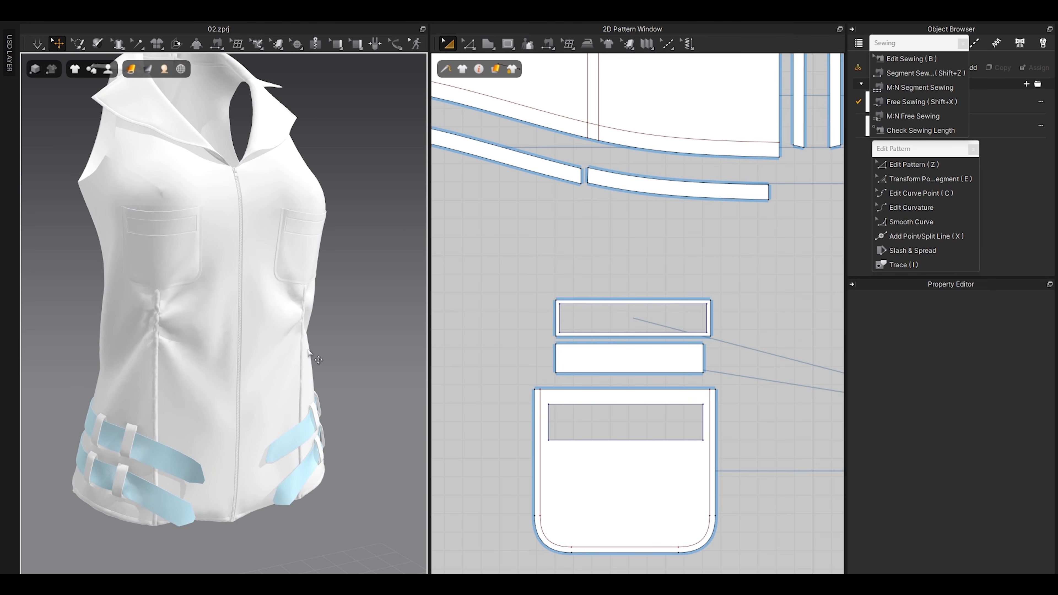
pyautogui.scroll(2, 233, 317)
pyautogui.moveTo(220, 330); pyautogui.dragTo(229, 385, button='right')
pyautogui.moveTo(228, 385); pyautogui.dragTo(292, 432, button='middle')
pyautogui.scroll(3, 292, 431)
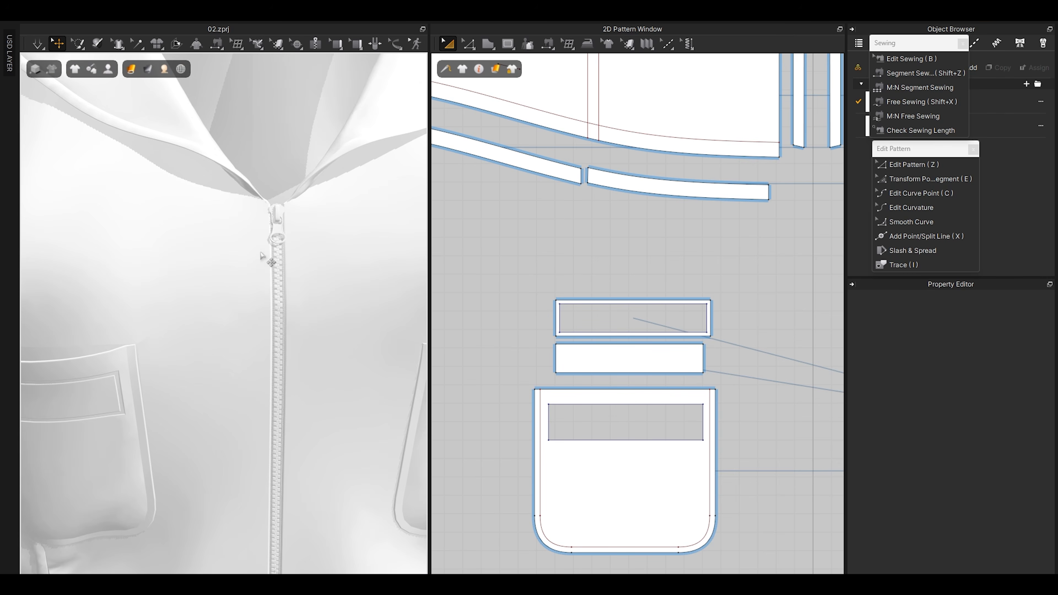
pyautogui.click(268, 279)
pyautogui.scroll(-3, 643, 190)
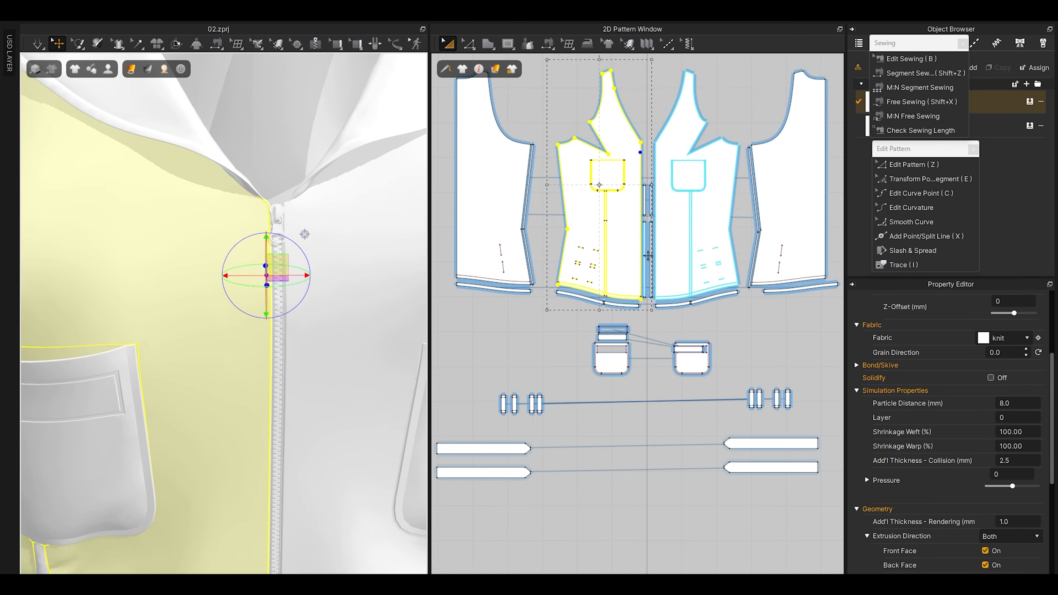
pyautogui.scroll(2, 644, 191)
pyautogui.scroll(4, 643, 192)
pyautogui.click(665, 192)
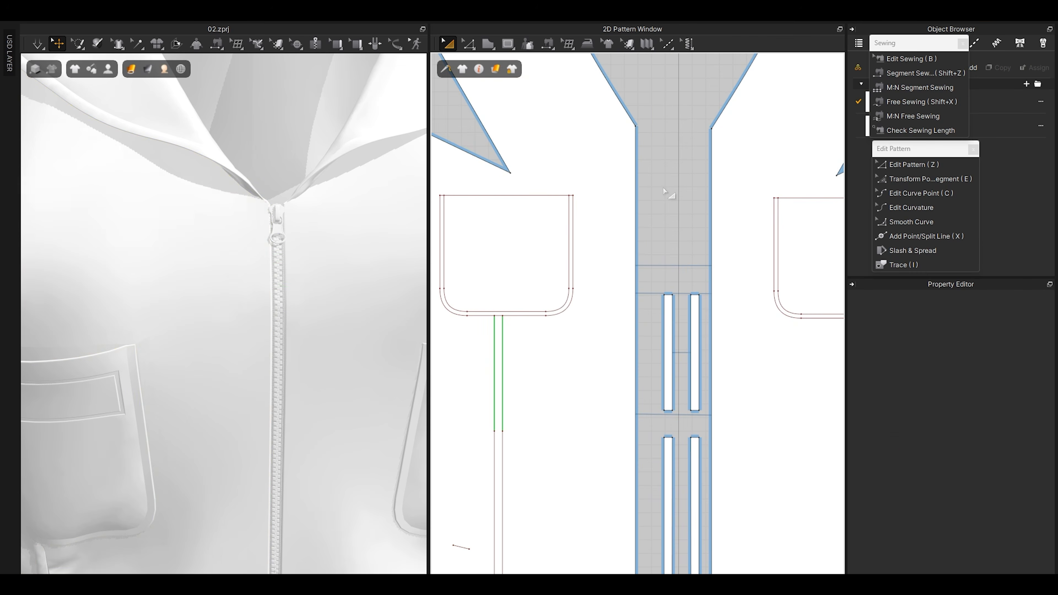
# Step: Offset the front panel's straight zipper edge as 2 internal lines at 5 mm, with Extend and Maintain Curvature on
pyautogui.press('z')
pyautogui.click(637, 189)
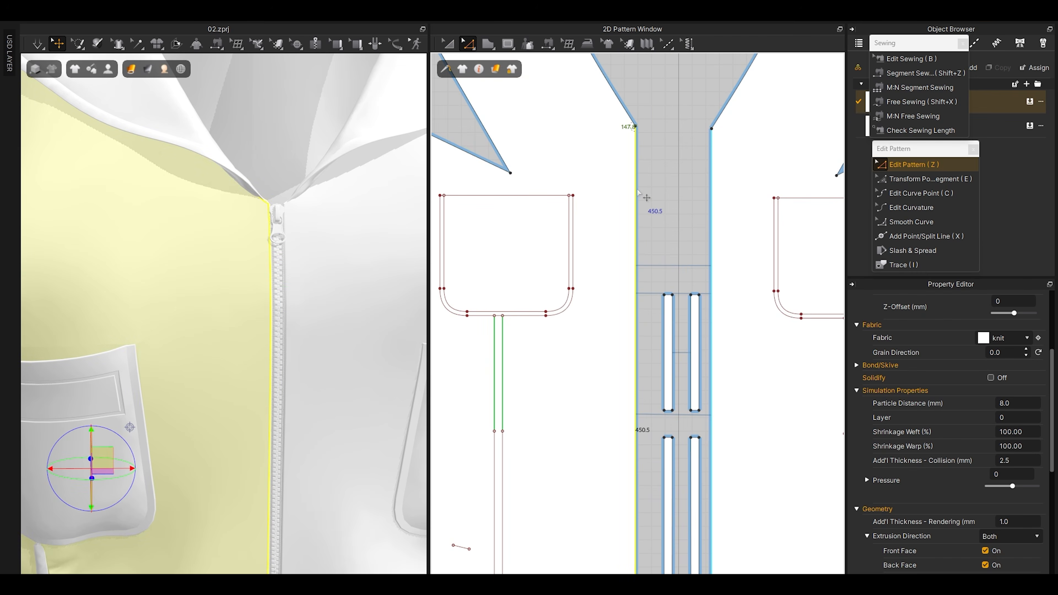
pyautogui.rightClick(638, 190)
pyautogui.click(716, 330)
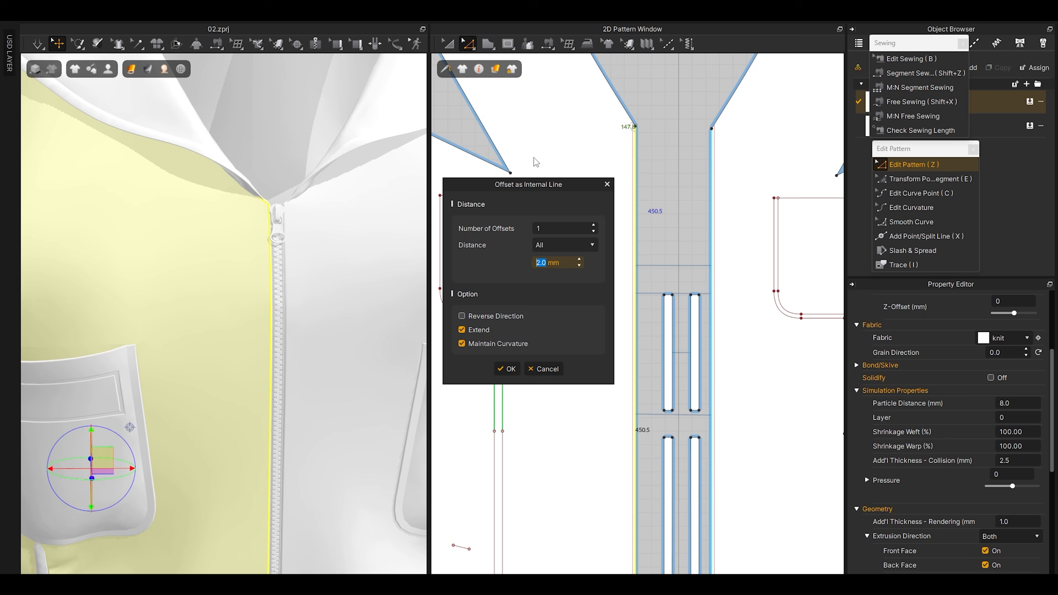
pyautogui.write('5')
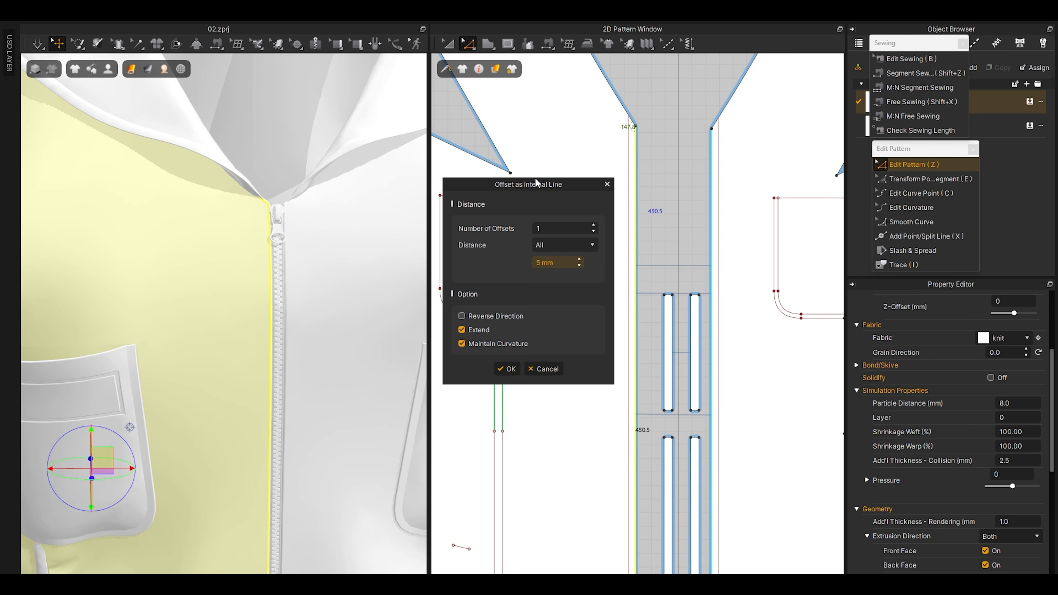
pyautogui.moveTo(537, 183); pyautogui.dragTo(498, 177)
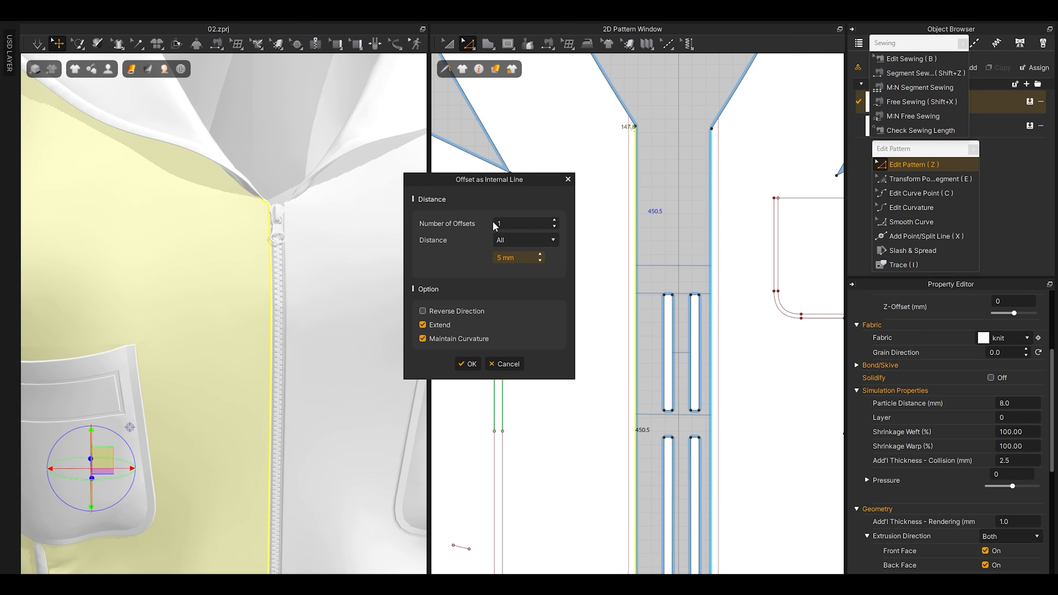
pyautogui.click(505, 223)
pyautogui.press('Return')
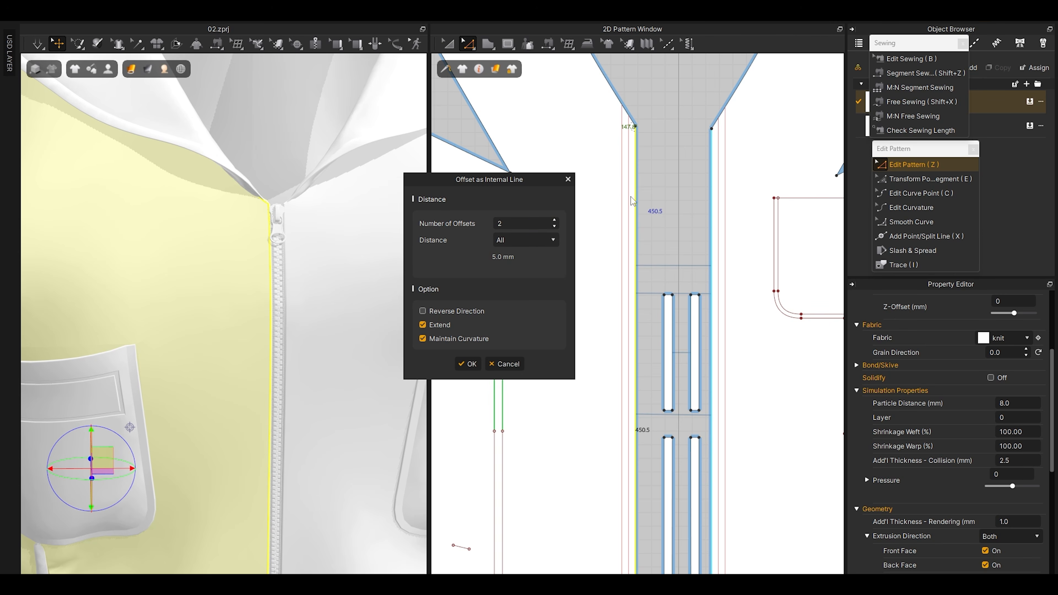
pyautogui.click(469, 364)
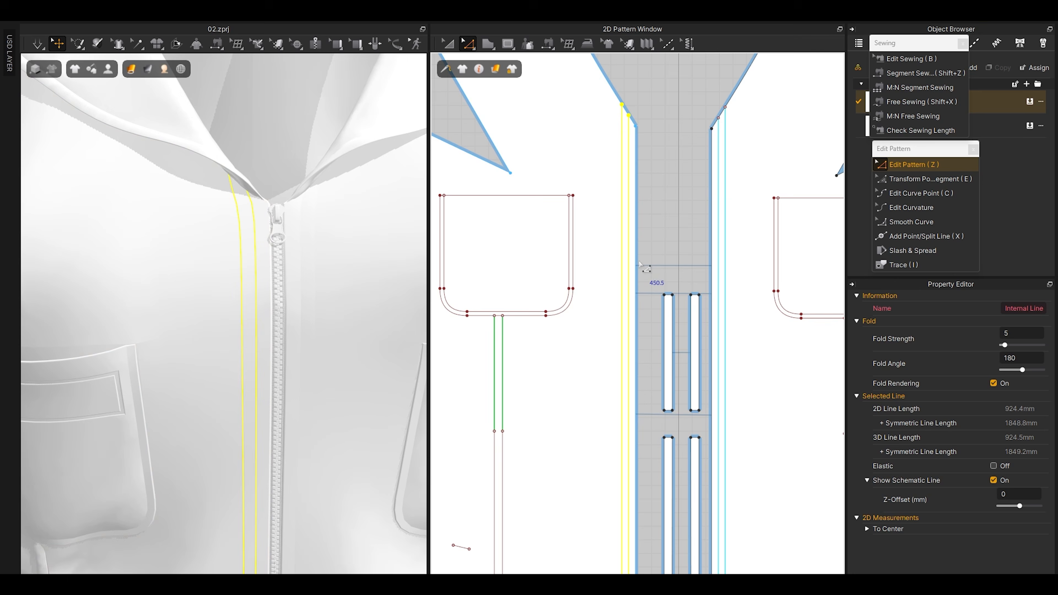
# Step: Cut and sew the front panel along the two offset lines beside the zipper and spread the resulting pieces apart
pyautogui.rightClick(629, 267)
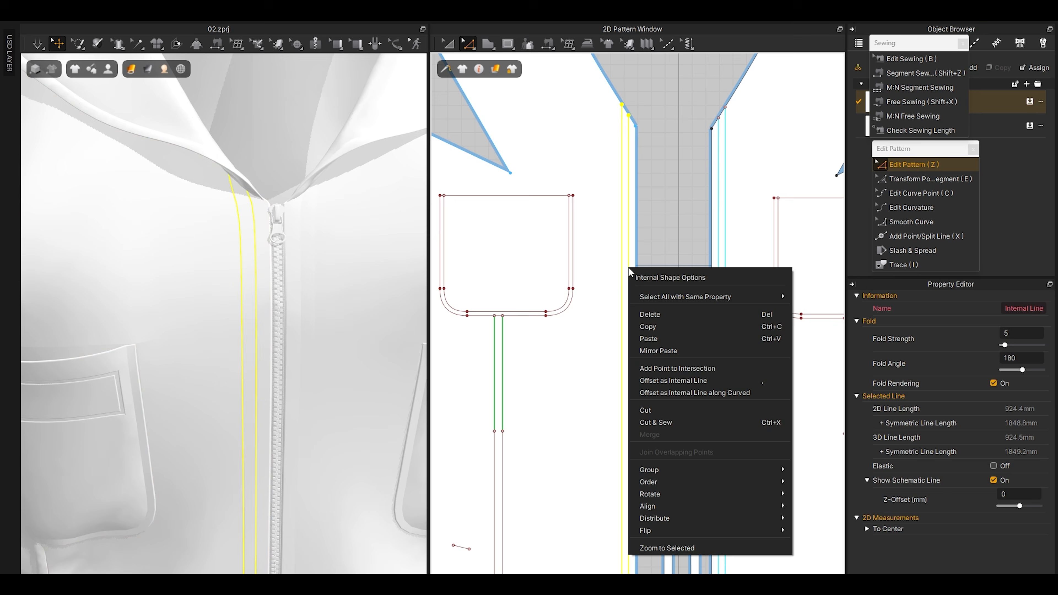
pyautogui.click(672, 423)
pyautogui.press('a')
pyautogui.click(574, 347)
pyautogui.scroll(4, 611, 338)
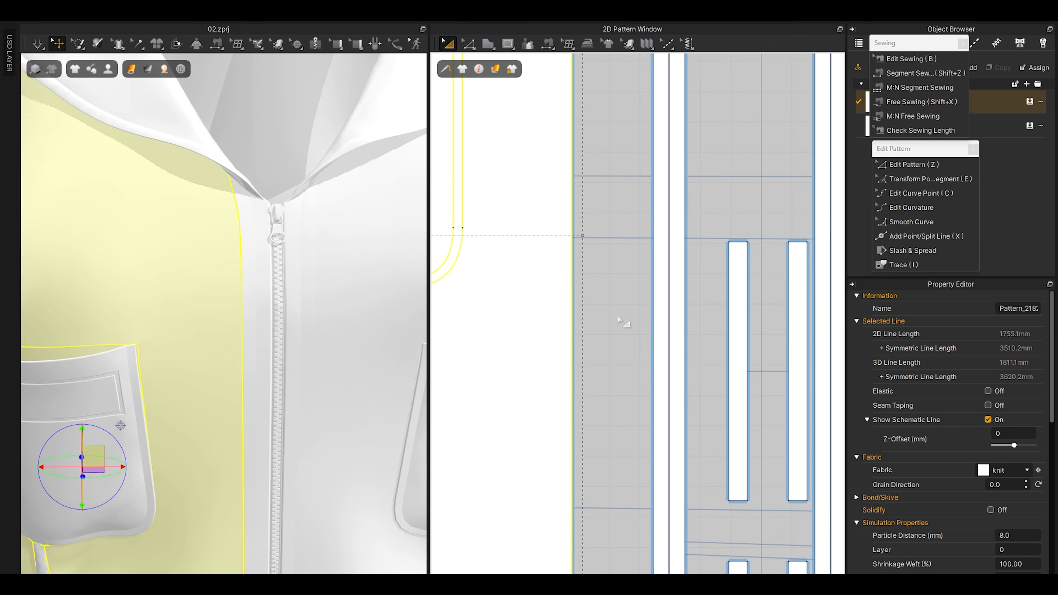
pyautogui.moveTo(655, 314); pyautogui.dragTo(624, 318)
# Step: Spread the two cut strips apart beside the front panel in the 2D pattern and look over the zipper front
pyautogui.click(589, 318)
pyautogui.scroll(3, 300, 296)
pyautogui.moveTo(299, 295); pyautogui.dragTo(267, 323, button='right')
pyautogui.scroll(-4, 266, 323)
pyautogui.scroll(-2, 266, 321)
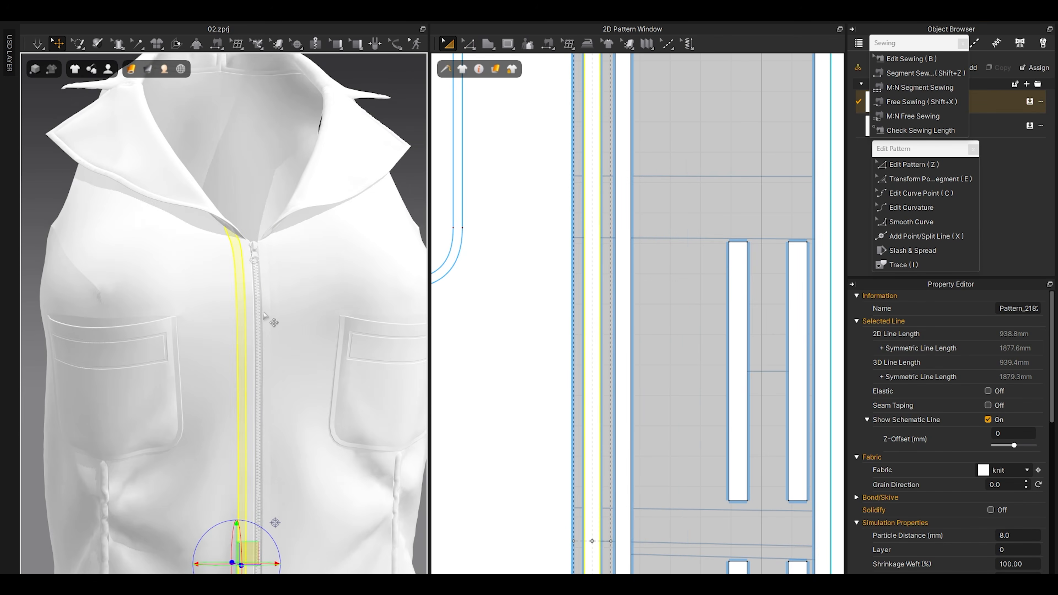
pyautogui.scroll(3, 264, 315)
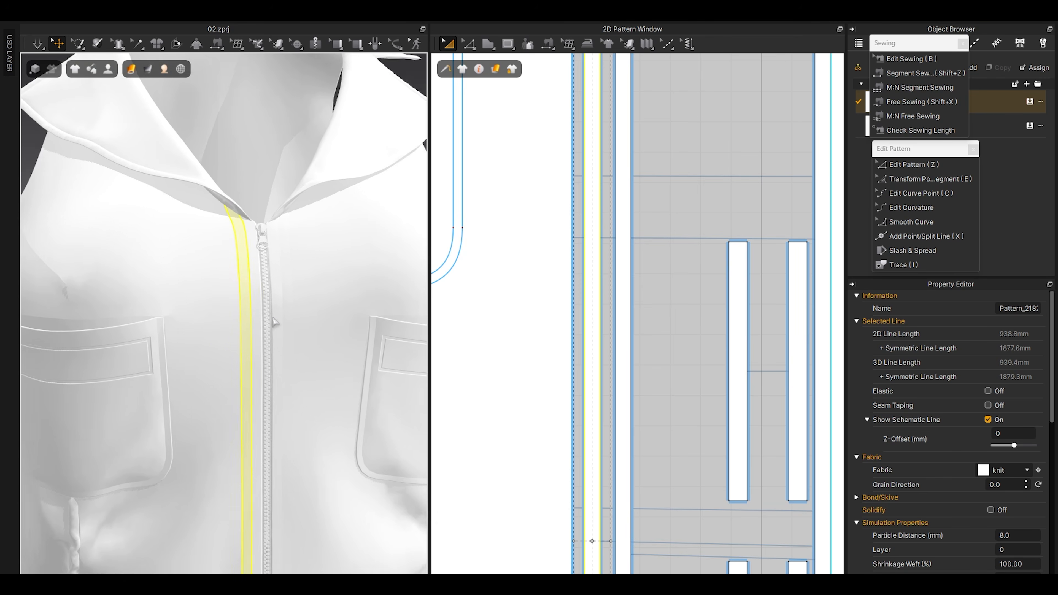
# Step: Set the additional rendering thickness of the strip next to the front panel to 0.5 mm and check the vest front
pyautogui.click(261, 295)
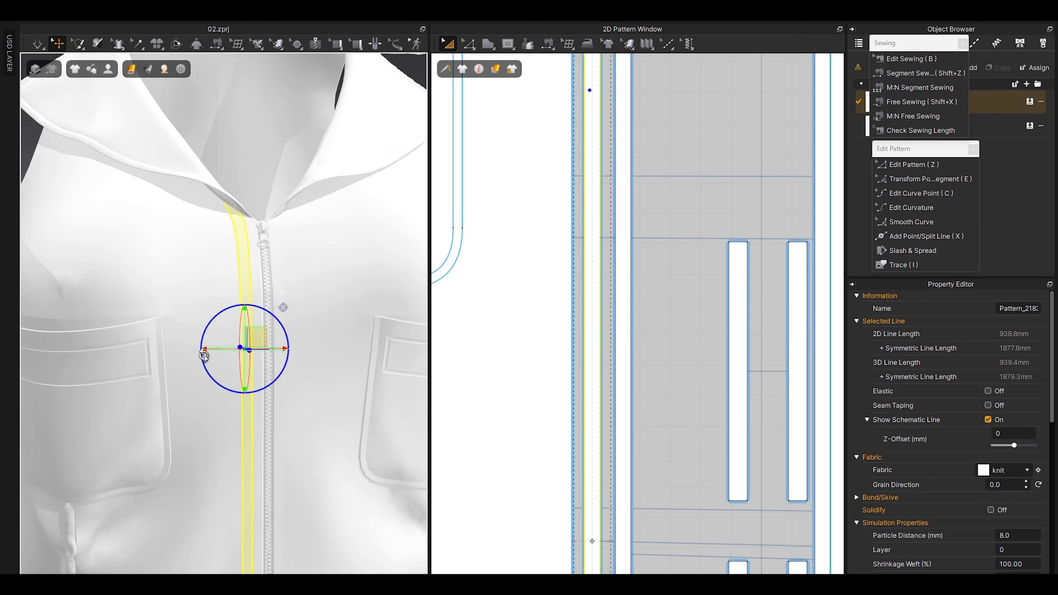
pyautogui.click(188, 282)
pyautogui.click(243, 303)
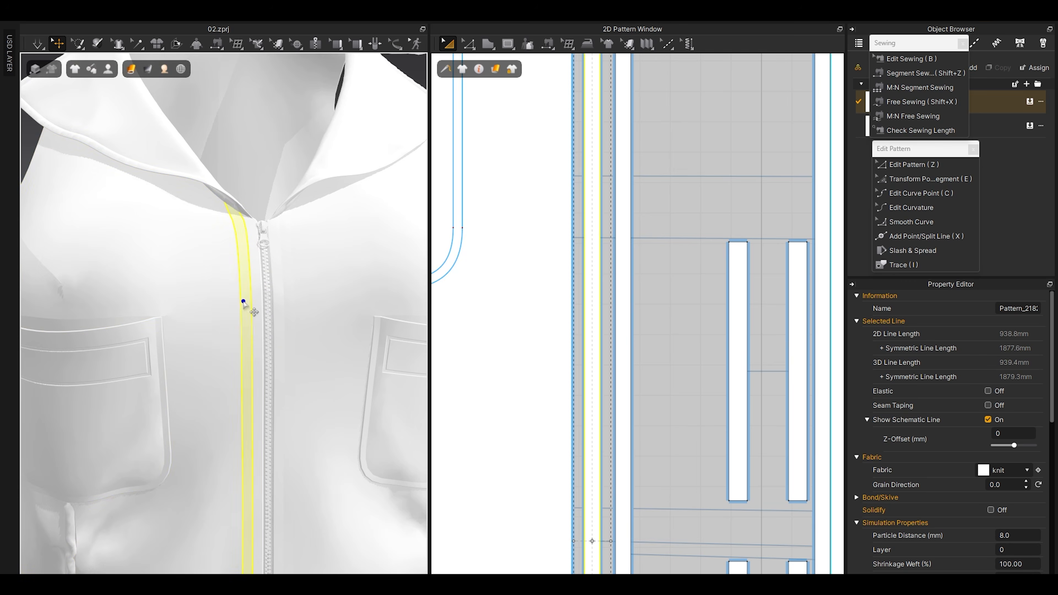
pyautogui.scroll(-3, 994, 500)
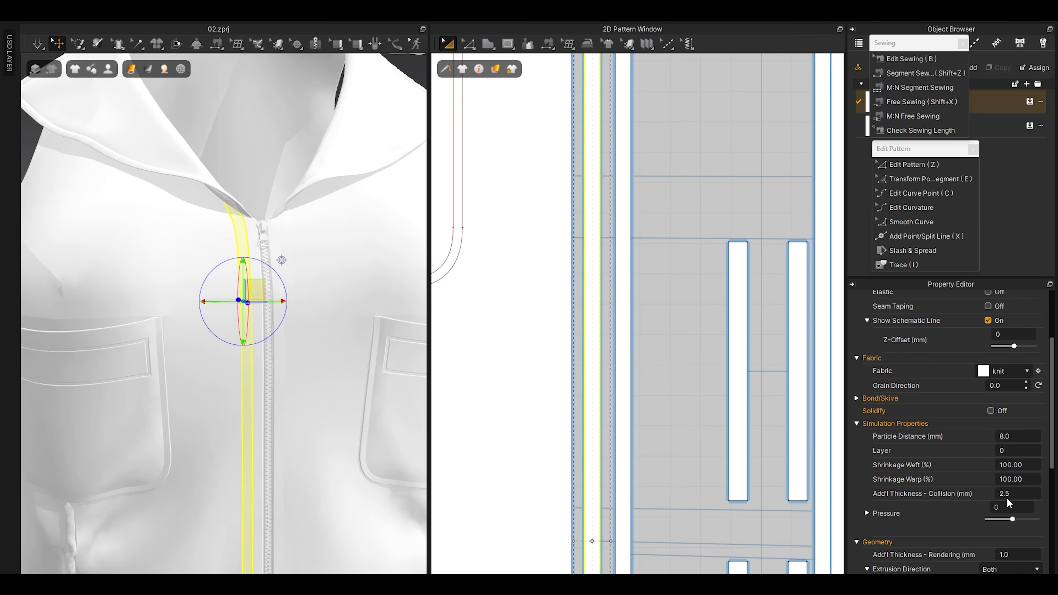
pyautogui.scroll(-3, 1007, 498)
pyautogui.click(1013, 457)
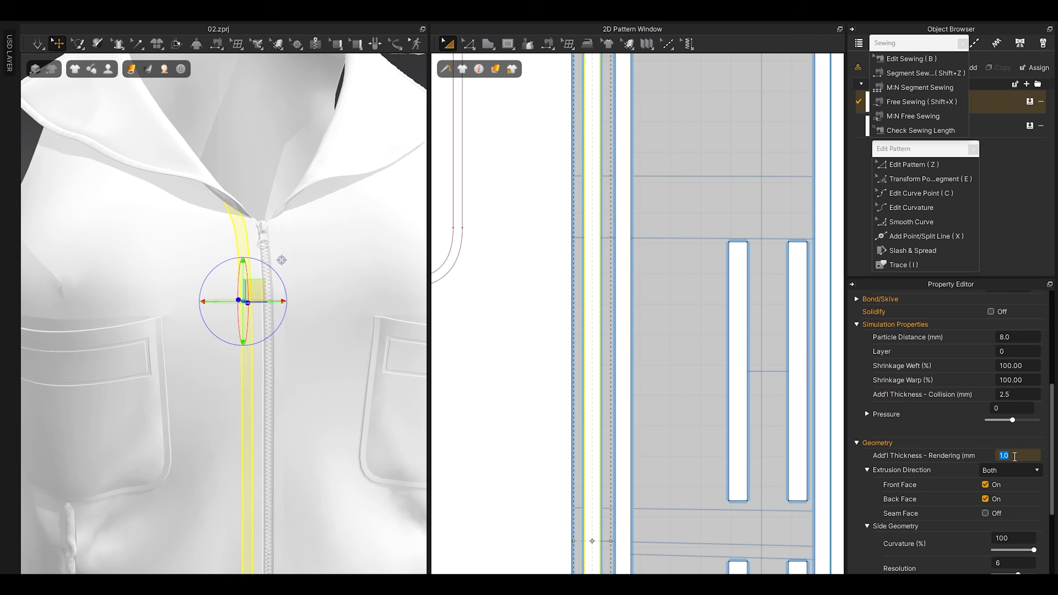
pyautogui.write('0.5')
pyautogui.press('Return')
pyautogui.click(517, 310)
pyautogui.scroll(-4, 333, 342)
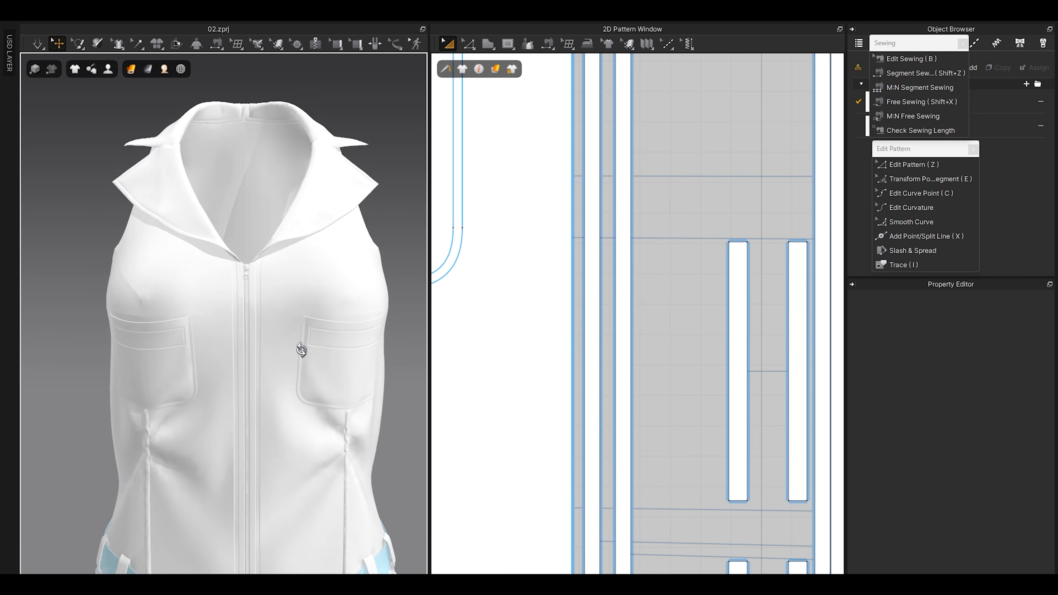
pyautogui.moveTo(307, 348); pyautogui.dragTo(281, 353, button='right')
# Step: Undo the strip's thickness change, the cut and sewn pieces, and the 5 mm offset lines beside the zipper
pyautogui.hotkey('ctrl', 'z')
pyautogui.hotkey('ctrl', 'z')
pyautogui.hotkey('ctrl', 'z')
pyautogui.hotkey('ctrl', 'z')
pyautogui.hotkey('ctrl', 'z')
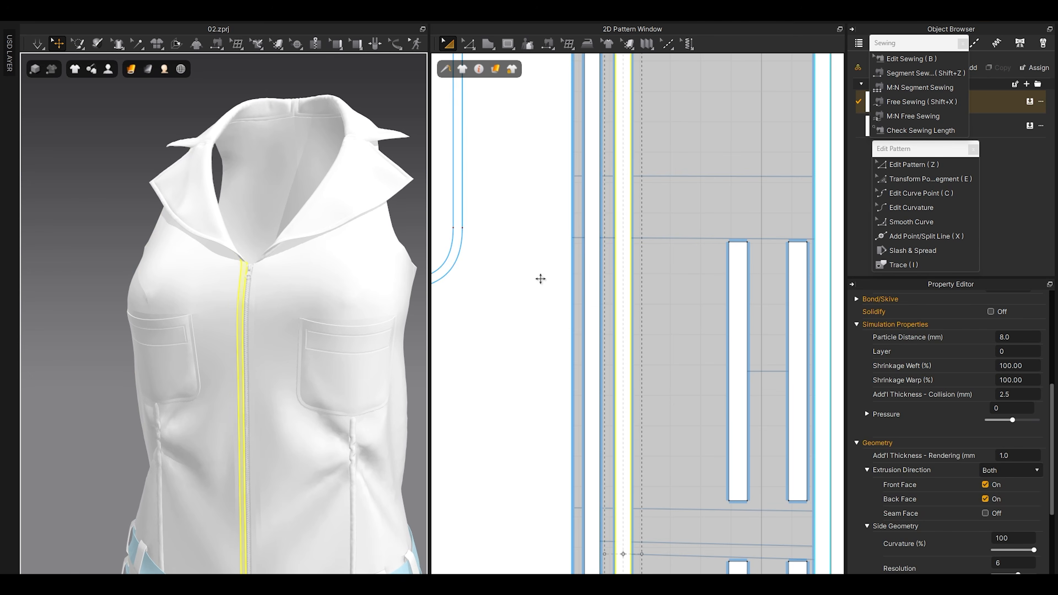
pyautogui.hotkey('ctrl', 'z')
pyautogui.hotkey('ctrl', 'z')
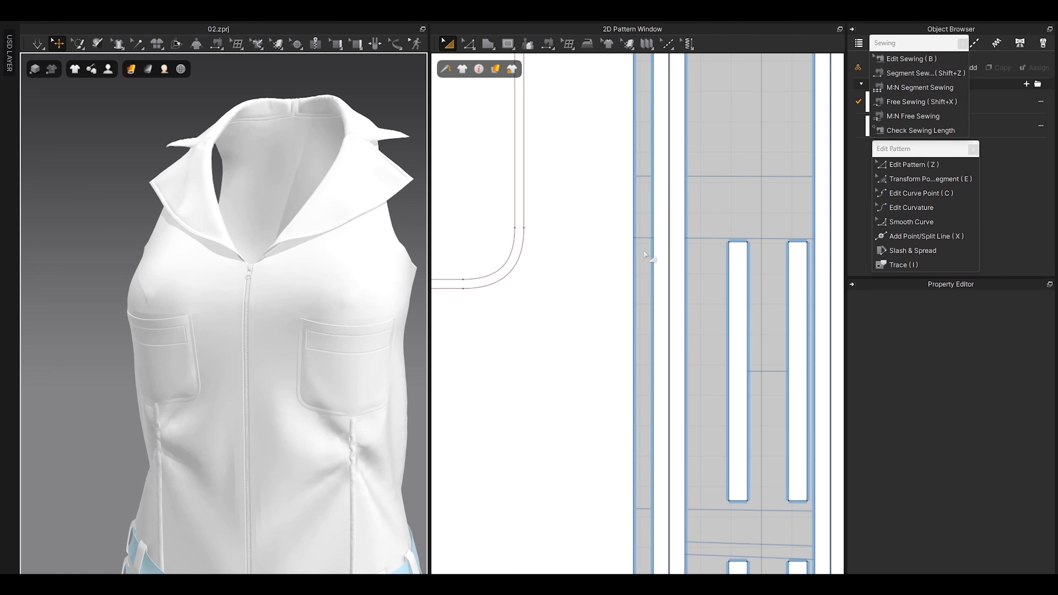
pyautogui.hotkey('ctrl', 'z')
pyautogui.hotkey('ctrl', 'z')
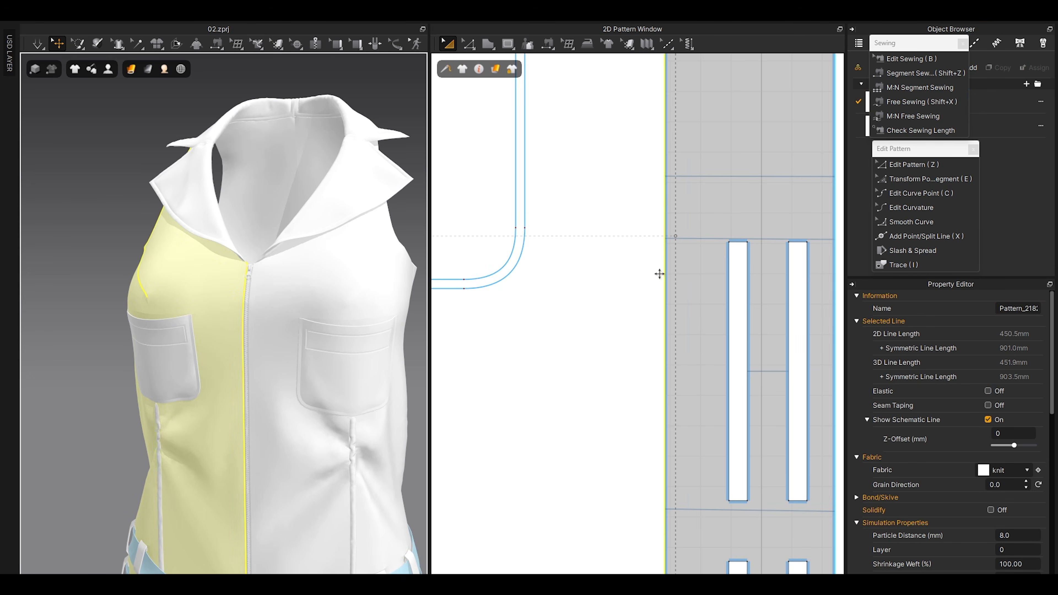
# Step: Offset the front panel's zipper edge as 2 internal lines at 3 mm, with Extend and Maintain Curvature on
pyautogui.press('z')
pyautogui.rightClick(665, 272)
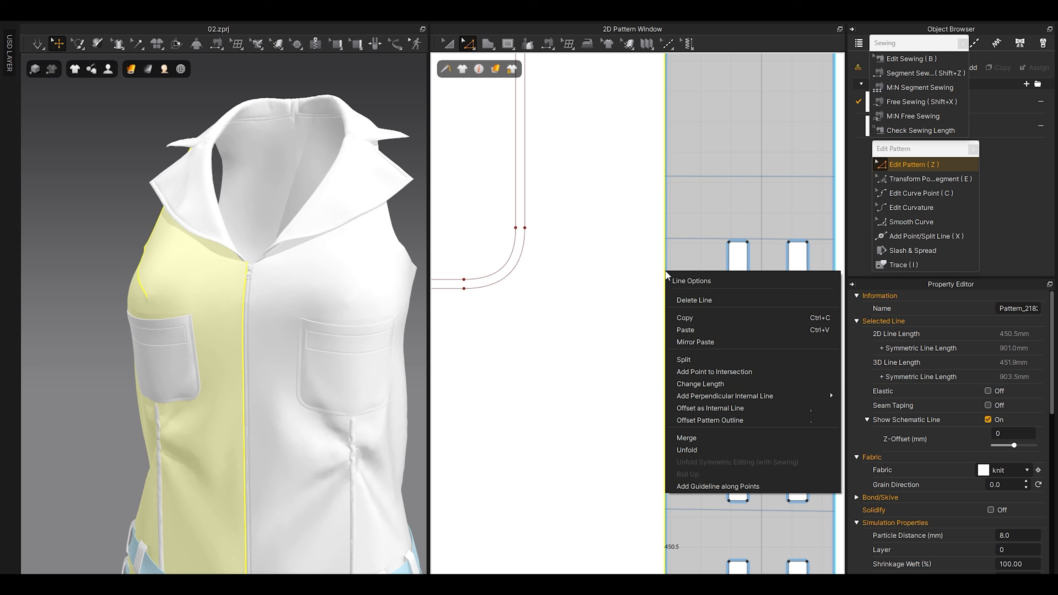
pyautogui.click(720, 412)
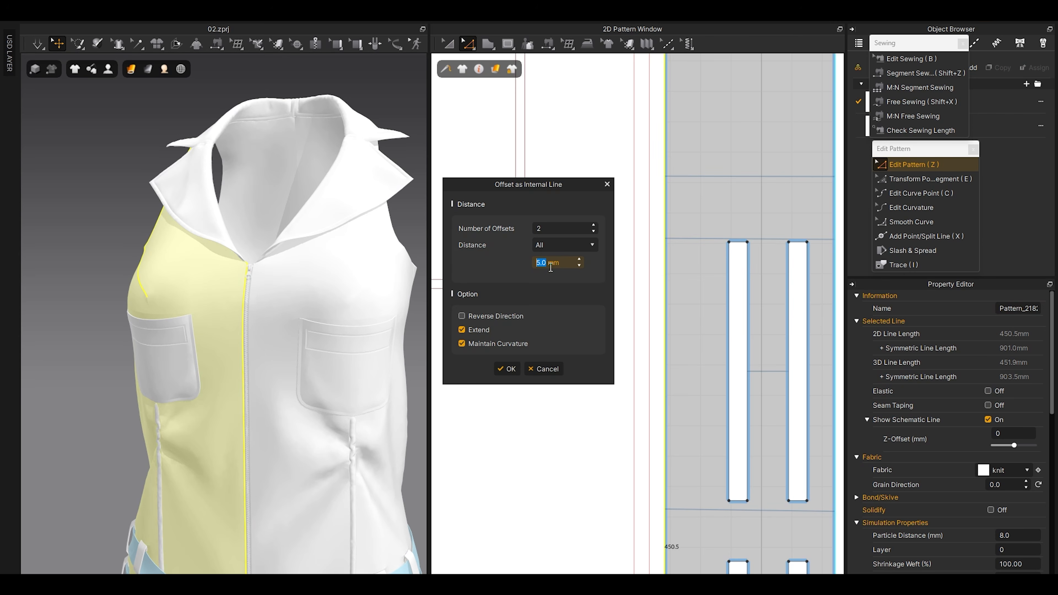
pyautogui.write('3')
pyautogui.click(506, 368)
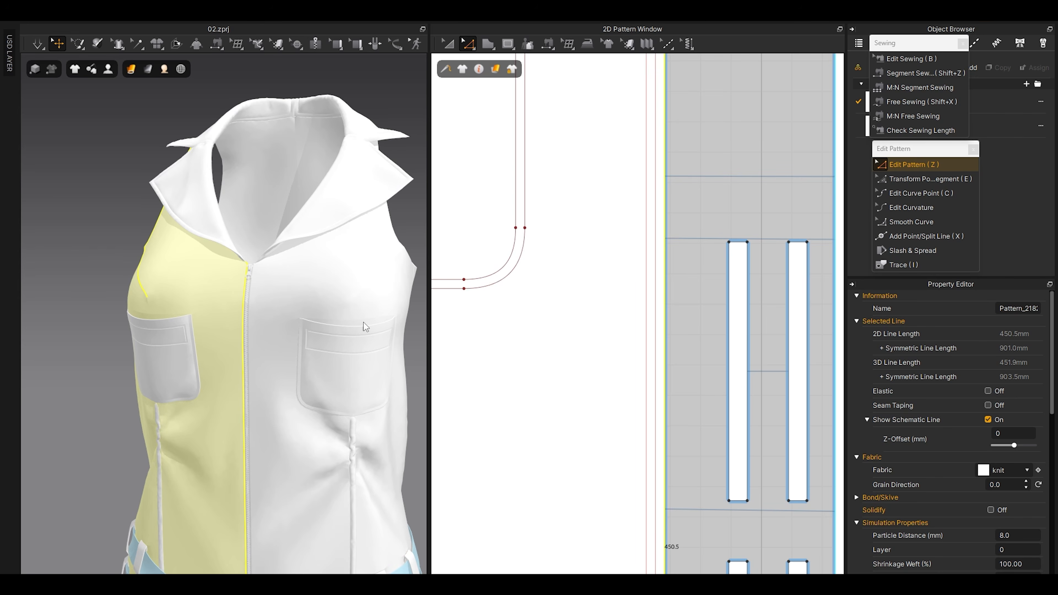
# Step: Cut and sew the front panel along the two 3 mm offset lines and spread the resulting pieces apart
pyautogui.rightClick(650, 290)
pyautogui.click(674, 447)
pyautogui.scroll(3, 612, 294)
pyautogui.press('a')
pyautogui.moveTo(620, 295); pyautogui.dragTo(594, 294)
pyautogui.click(654, 295)
# Step: Select the narrow strip next to the front panel, open its additional thickness for editing, and check the zipper area
pyautogui.scroll(5, 226, 265)
pyautogui.click(189, 249)
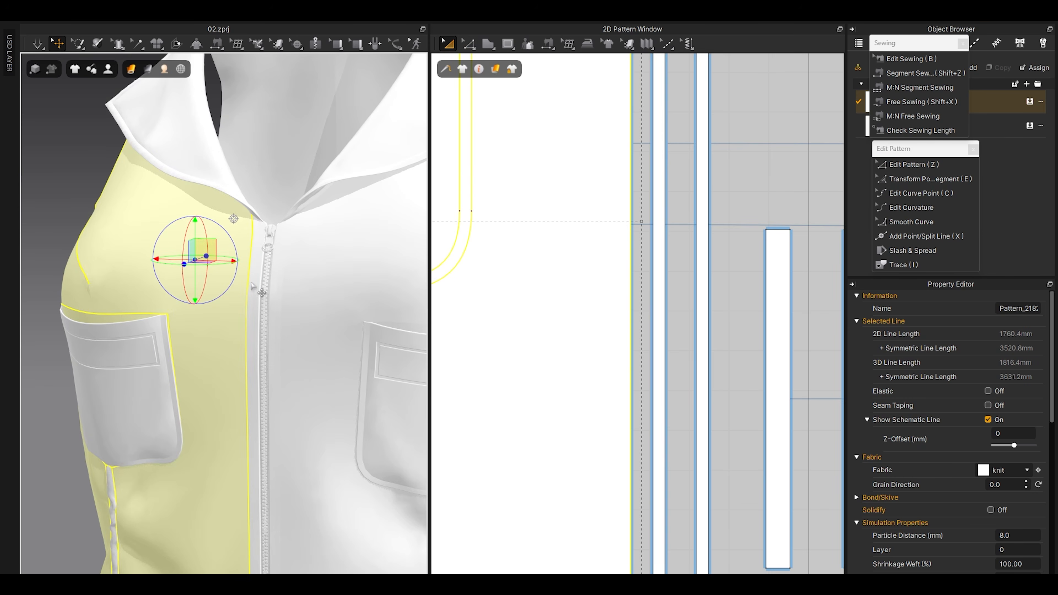
pyautogui.click(252, 283)
pyautogui.scroll(-3, 1029, 549)
pyautogui.click(1019, 494)
pyautogui.press('Escape')
pyautogui.scroll(-5, 234, 429)
pyautogui.scroll(8, 234, 429)
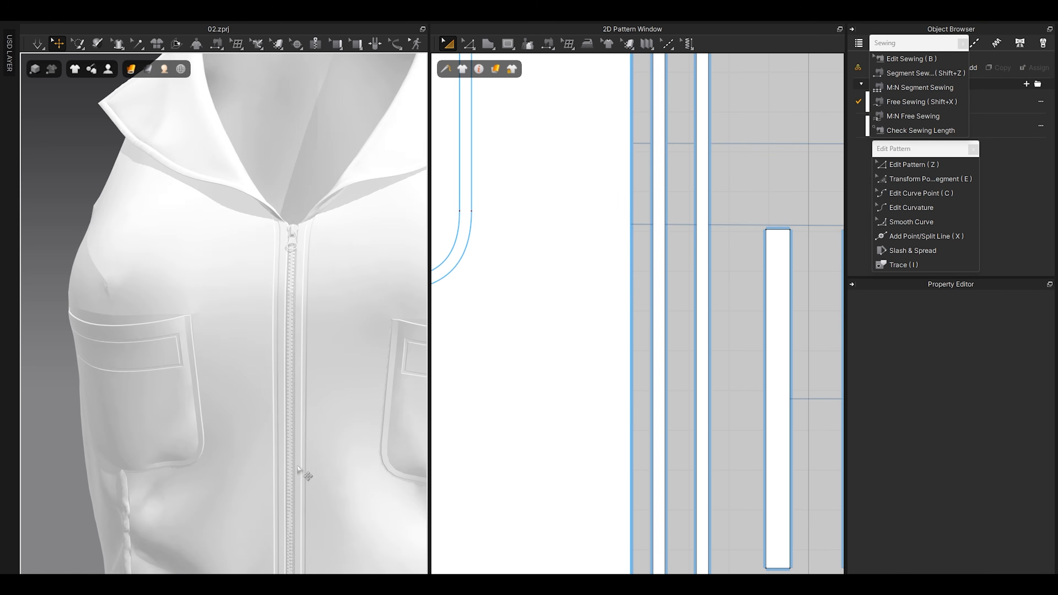
# Step: Run a brief simulation of the vest and inspect the seams along the zipper
pyautogui.scroll(-6, 228, 253)
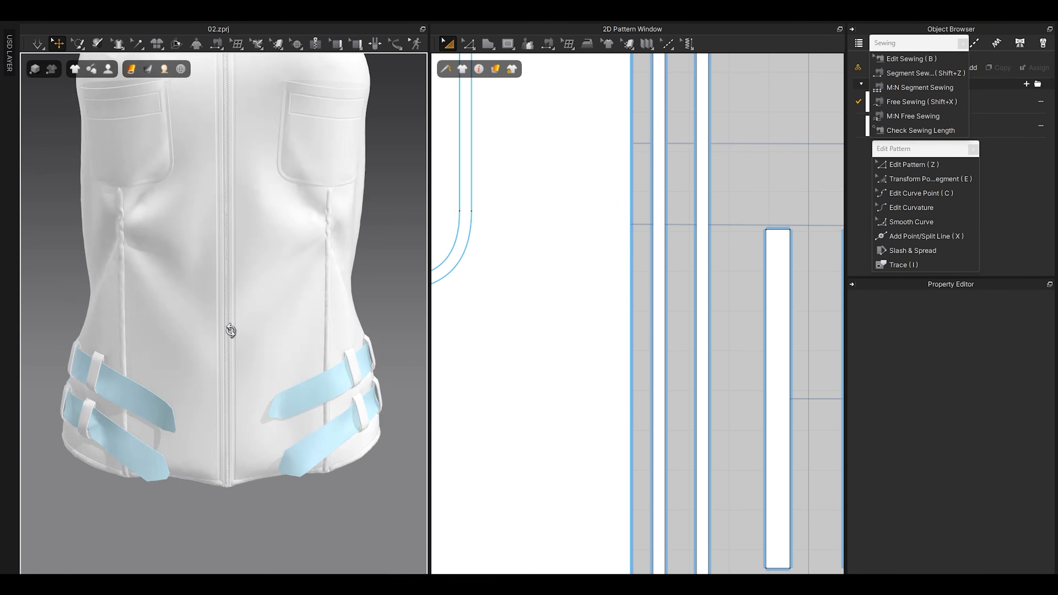
pyautogui.press('space')
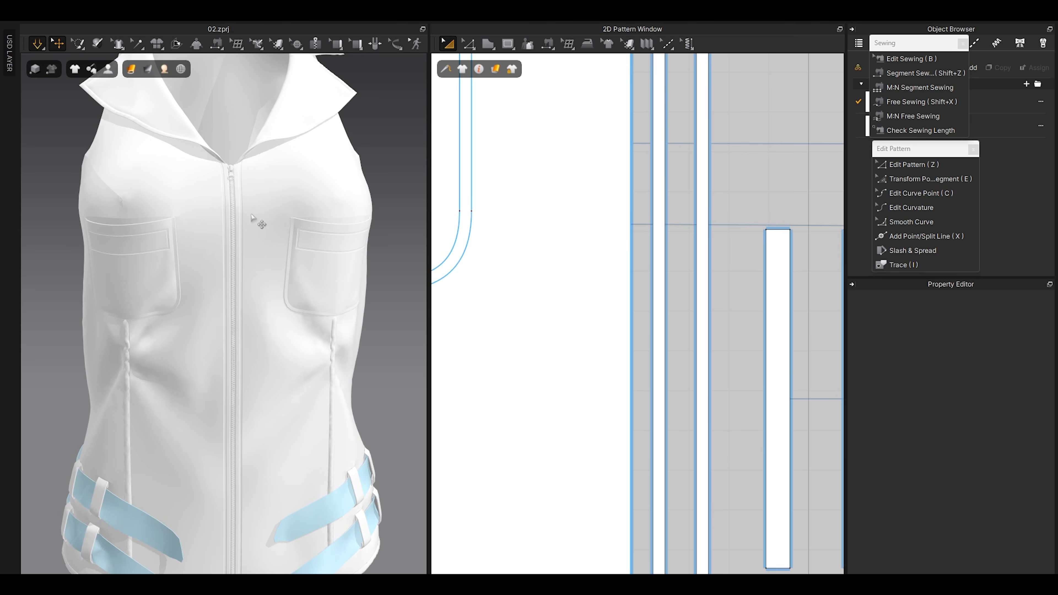
pyautogui.scroll(10, 252, 207)
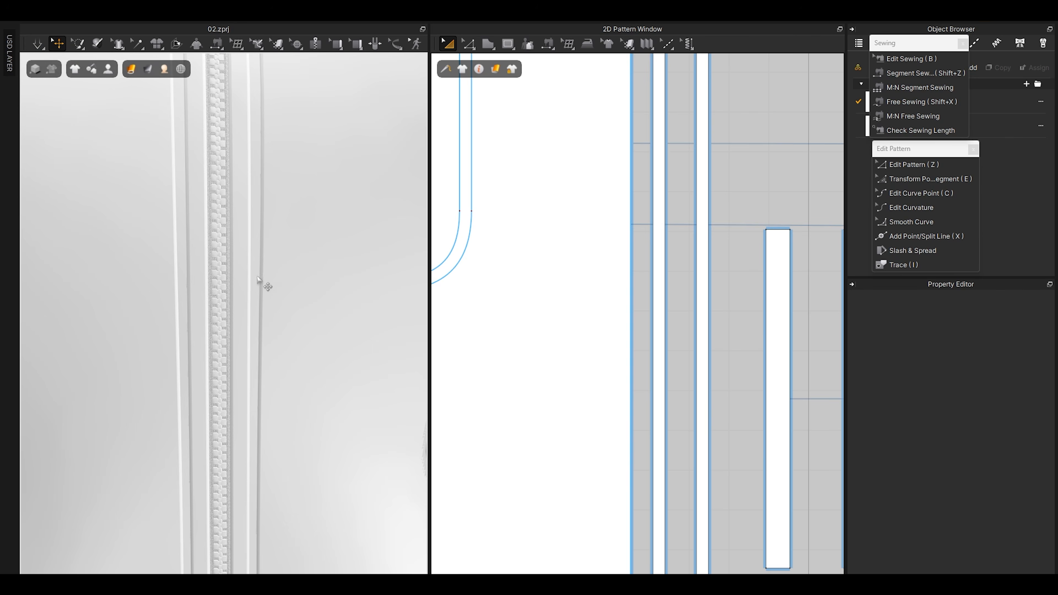
# Step: Set the additional rendering thickness of the strip directly beside the zipper to 1.3 mm
pyautogui.click(226, 246)
pyautogui.scroll(-6, 265, 212)
pyautogui.moveTo(264, 212); pyautogui.dragTo(270, 273, button='middle')
pyautogui.scroll(3, 226, 275)
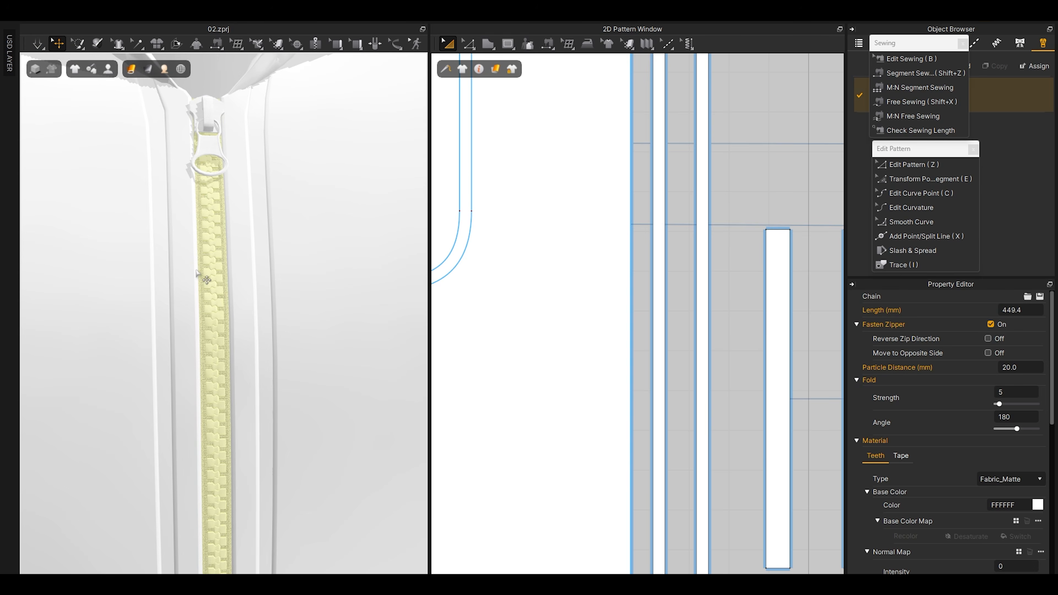
pyautogui.click(182, 271)
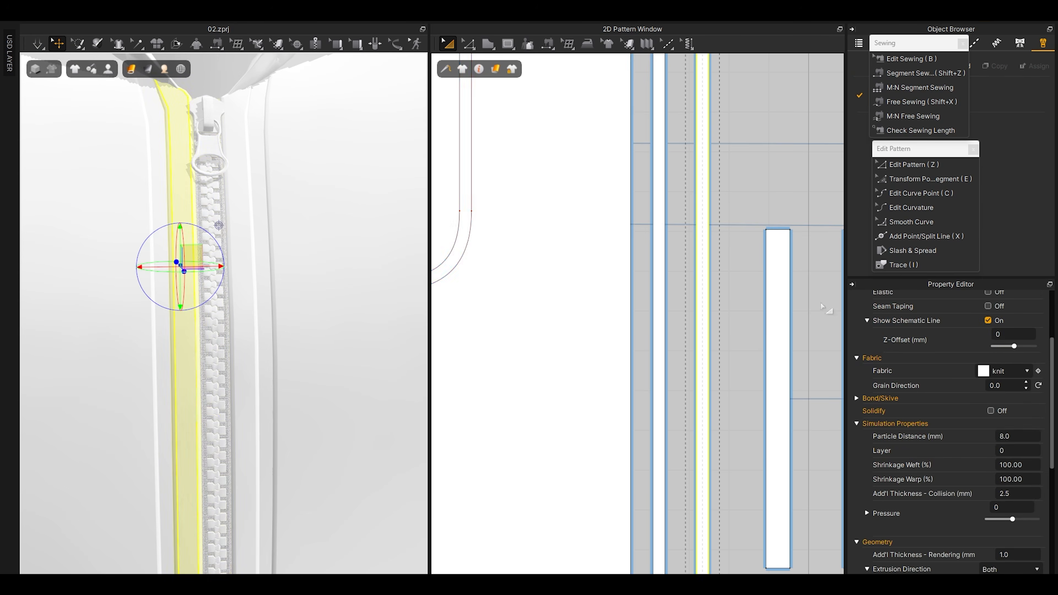
pyautogui.scroll(-5, 1034, 411)
pyautogui.scroll(-2, 1034, 412)
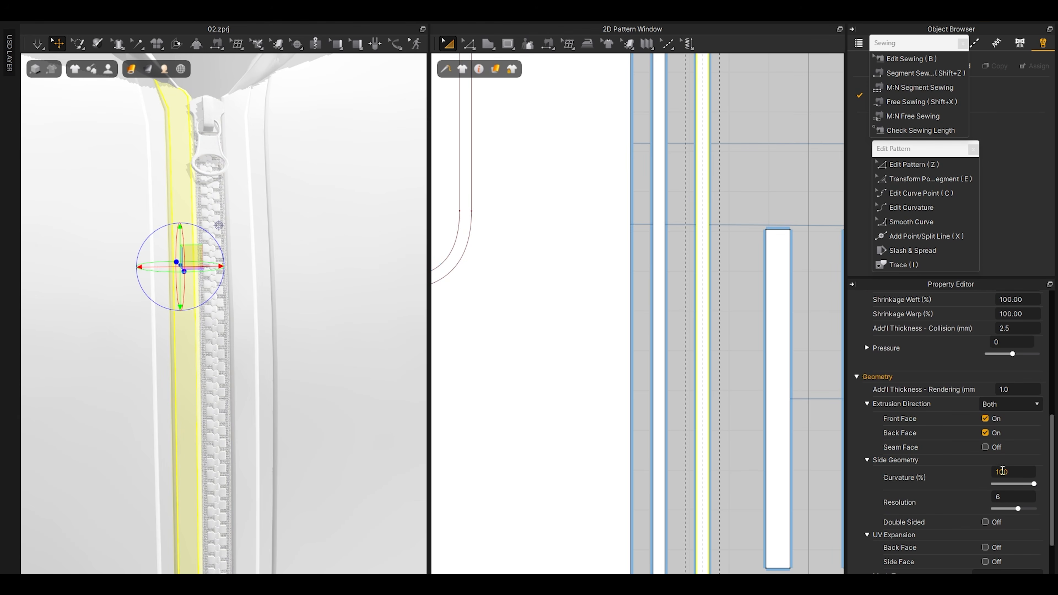
pyautogui.click(1014, 389)
pyautogui.write('1.3')
pyautogui.press('Return')
pyautogui.scroll(-5, 141, 314)
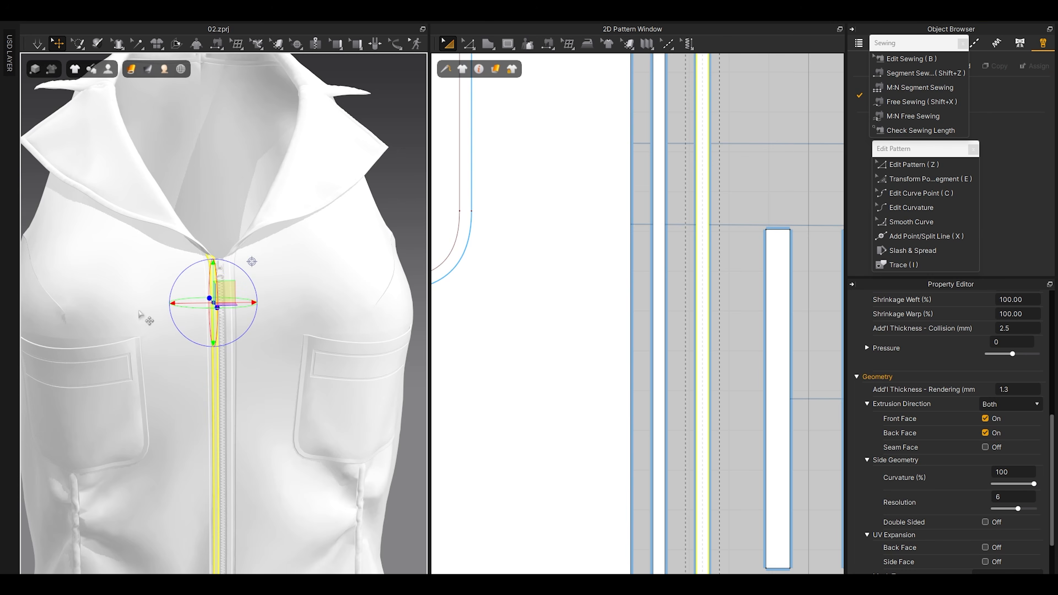
# Step: Deselect the strip, run a short simulation, and inspect the thickened zipper edge up close
pyautogui.click(408, 192)
pyautogui.scroll(5, 274, 342)
pyautogui.press('space')
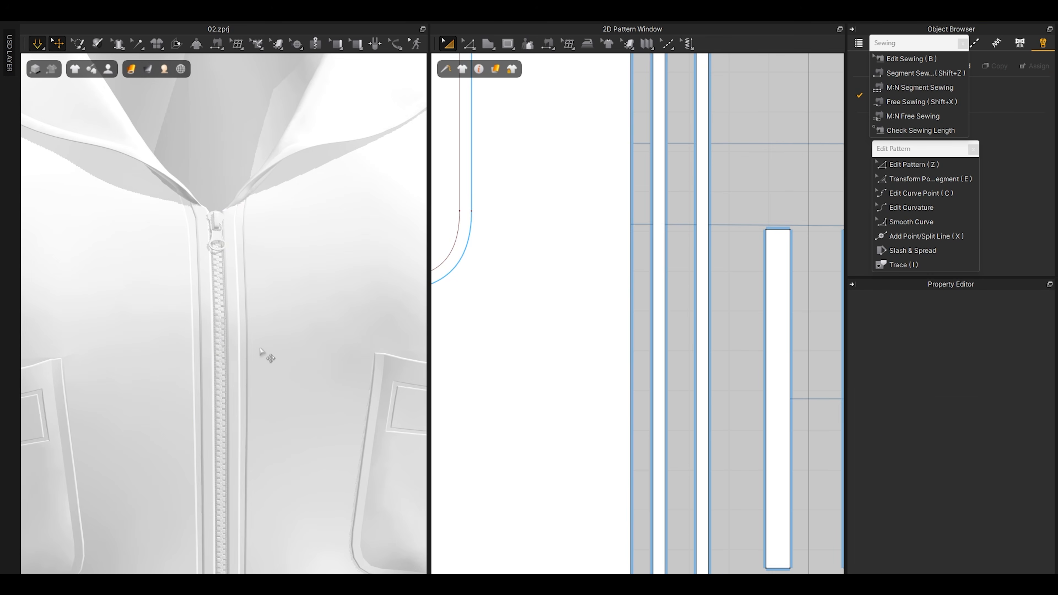
pyautogui.press('space')
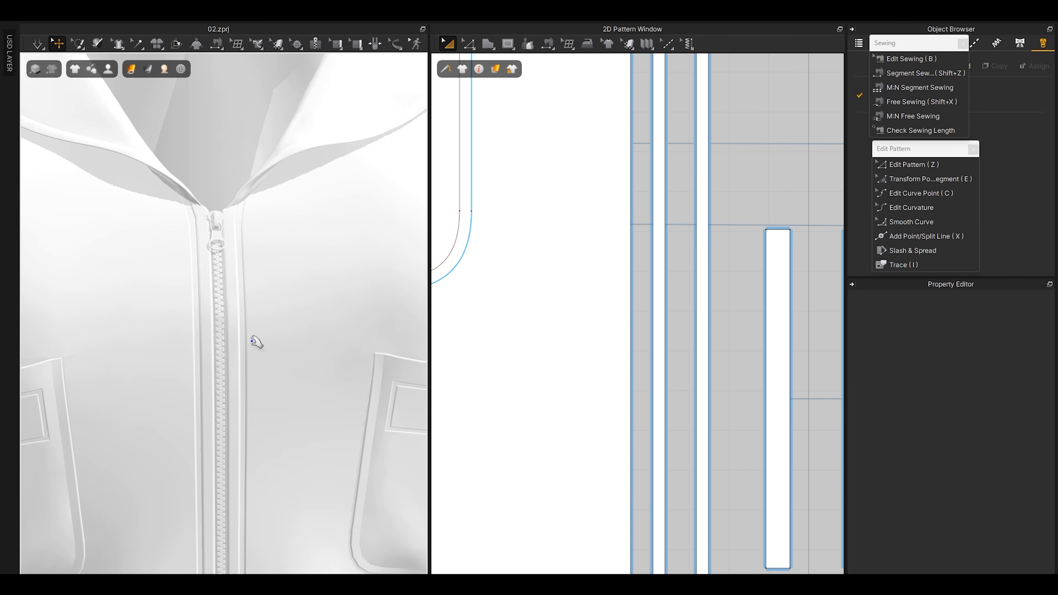
pyautogui.scroll(4, 208, 304)
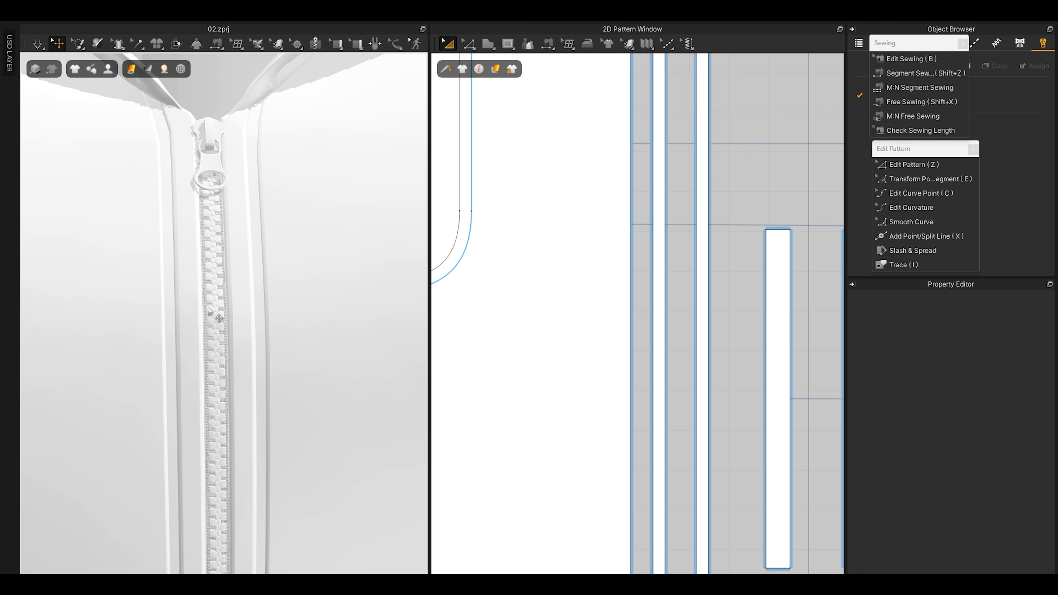
# Step: Select the front panel and its two zipper strips together and review their rendering thickness and side geometry settings
pyautogui.click(189, 309)
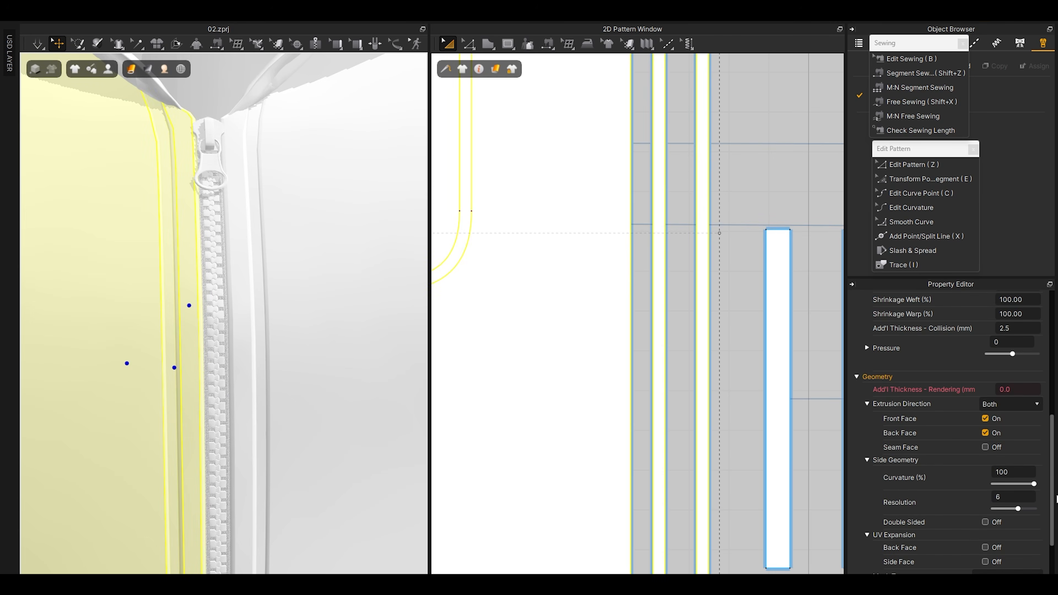
pyautogui.scroll(-3, 1008, 513)
pyautogui.press('Return')
pyautogui.scroll(-5, 312, 345)
pyautogui.scroll(3, 259, 337)
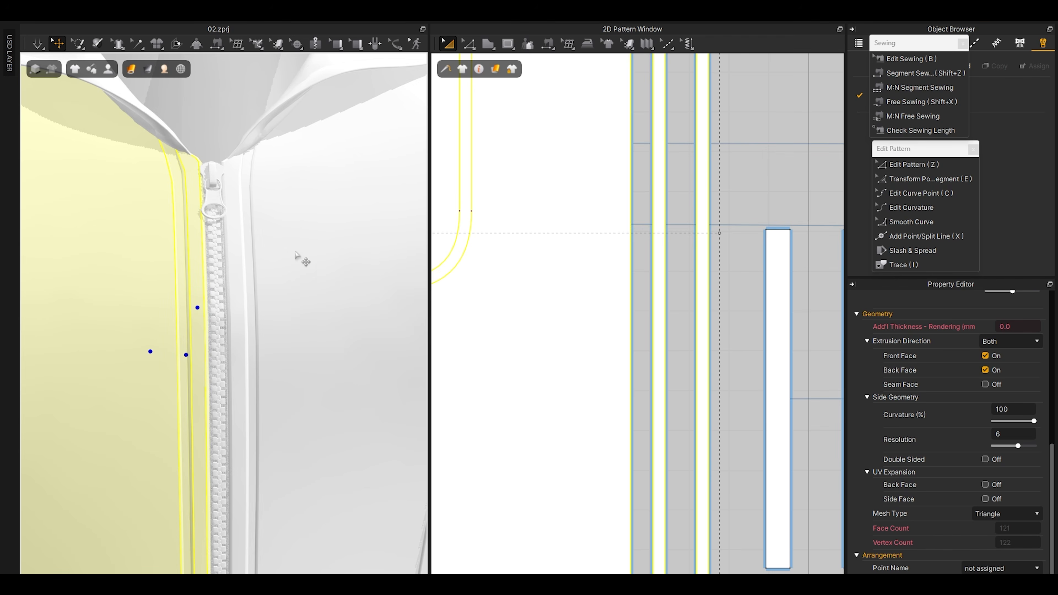
pyautogui.scroll(-5, 272, 246)
# Step: Clear the selection, simulate the vest briefly, and look over its front, side gathers and waist straps
pyautogui.click(343, 253)
pyautogui.scroll(3, 264, 303)
pyautogui.moveTo(265, 302); pyautogui.dragTo(243, 342, button='right')
pyautogui.press('space')
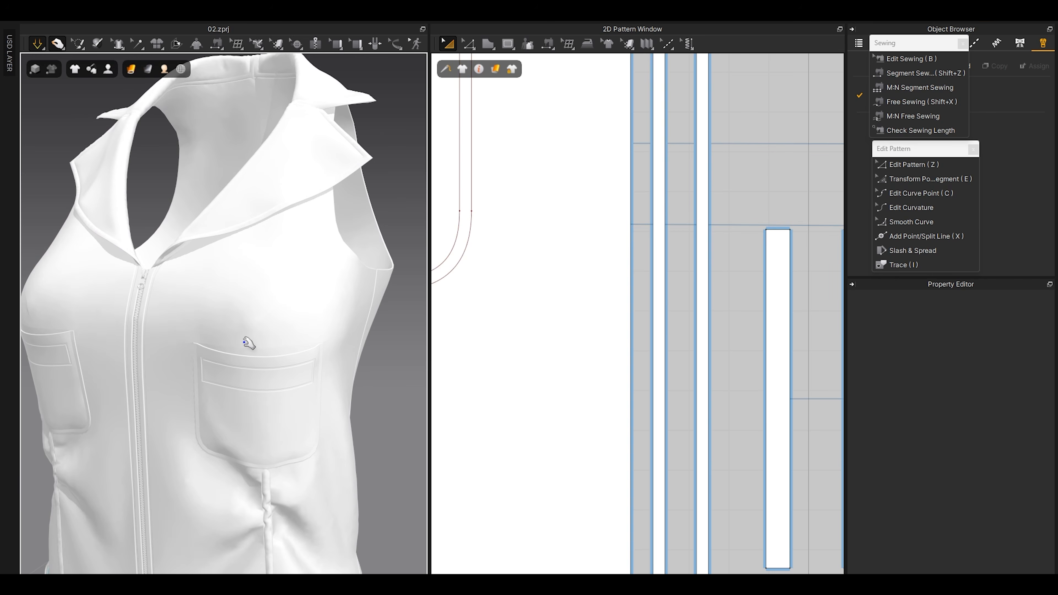
pyautogui.moveTo(175, 309)
pyautogui.mouseDown(button='right')
pyautogui.moveTo(276, 312)
pyautogui.moveTo(187, 321)
pyautogui.mouseUp(button='right')
pyautogui.scroll(-5, 244, 335)
pyautogui.moveTo(231, 410); pyautogui.dragTo(225, 337, button='middle')
pyautogui.moveTo(224, 337); pyautogui.dragTo(300, 378, button='right')
pyautogui.scroll(3, 203, 362)
pyautogui.scroll(3, 204, 363)
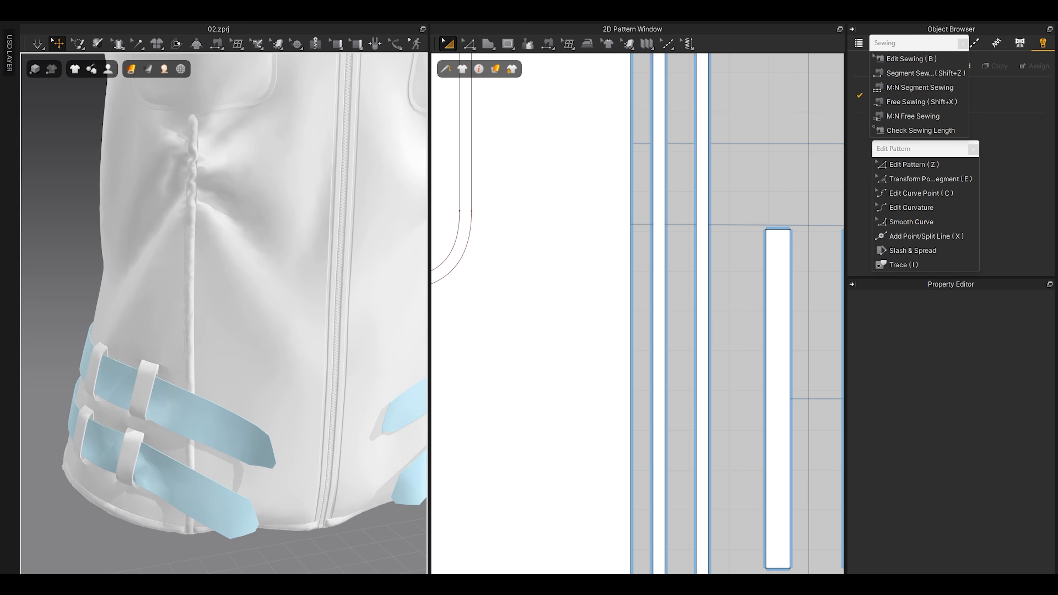
# Step: Unfreeze the upper waist strap on the side of the vest
pyautogui.moveTo(204, 363); pyautogui.dragTo(266, 354, button='right')
pyautogui.click(292, 373)
pyautogui.moveTo(292, 367); pyautogui.dragTo(271, 352, button='middle')
pyautogui.moveTo(250, 352); pyautogui.dragTo(182, 336, button='right')
pyautogui.rightClick(182, 336)
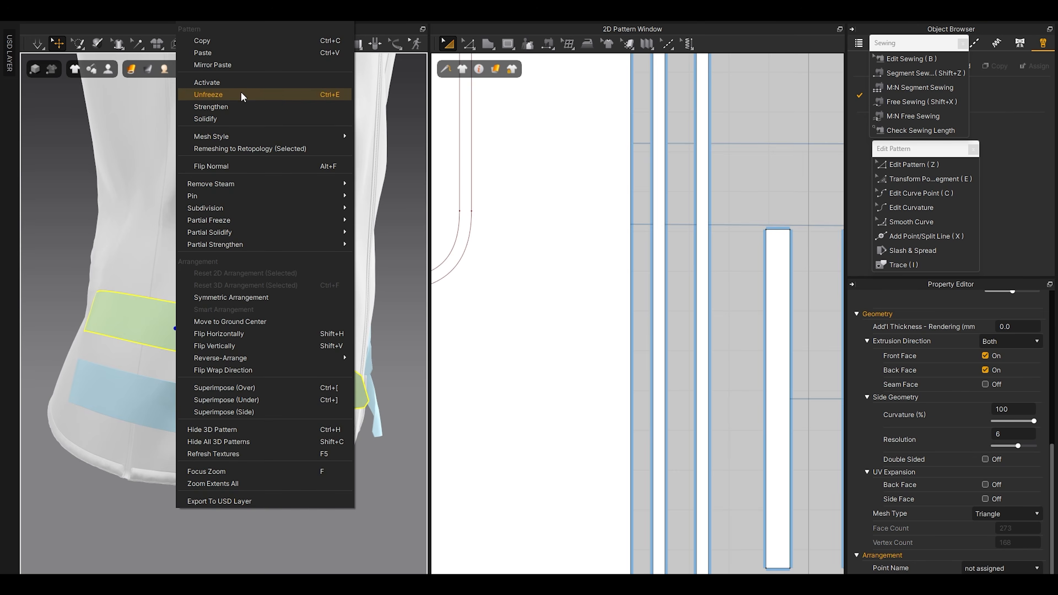
pyautogui.click(233, 92)
pyautogui.click(69, 269)
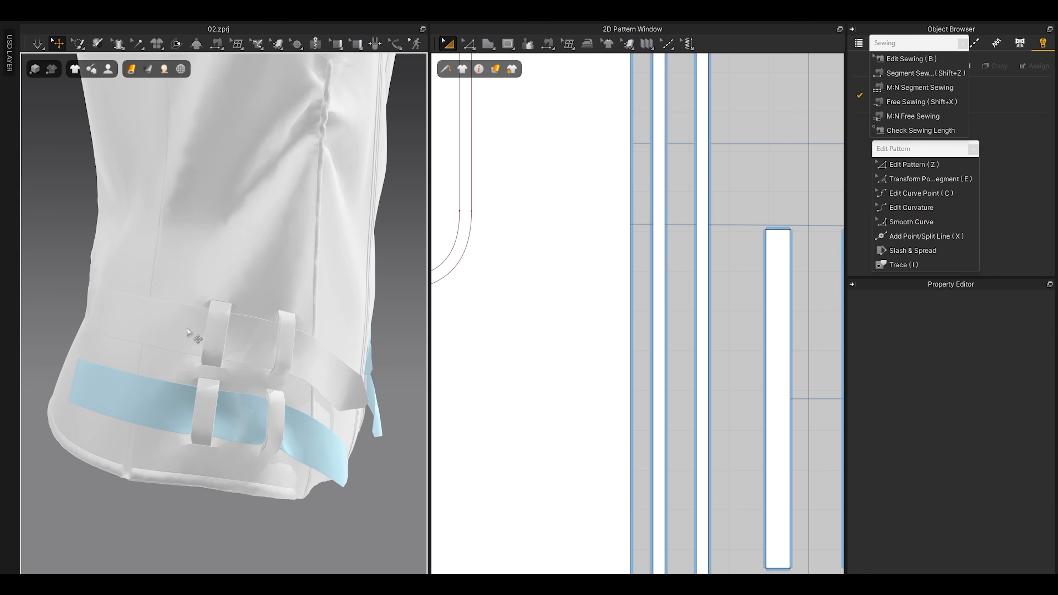
# Step: Inspect the upper waist strap in 3D and locate its pointed pattern piece in the 2D pattern
pyautogui.scroll(4, 187, 332)
pyautogui.click(172, 344)
pyautogui.moveTo(172, 344); pyautogui.dragTo(225, 359, button='right')
pyautogui.moveTo(224, 359); pyautogui.dragTo(357, 342, button='middle')
pyautogui.scroll(-10, 630, 310)
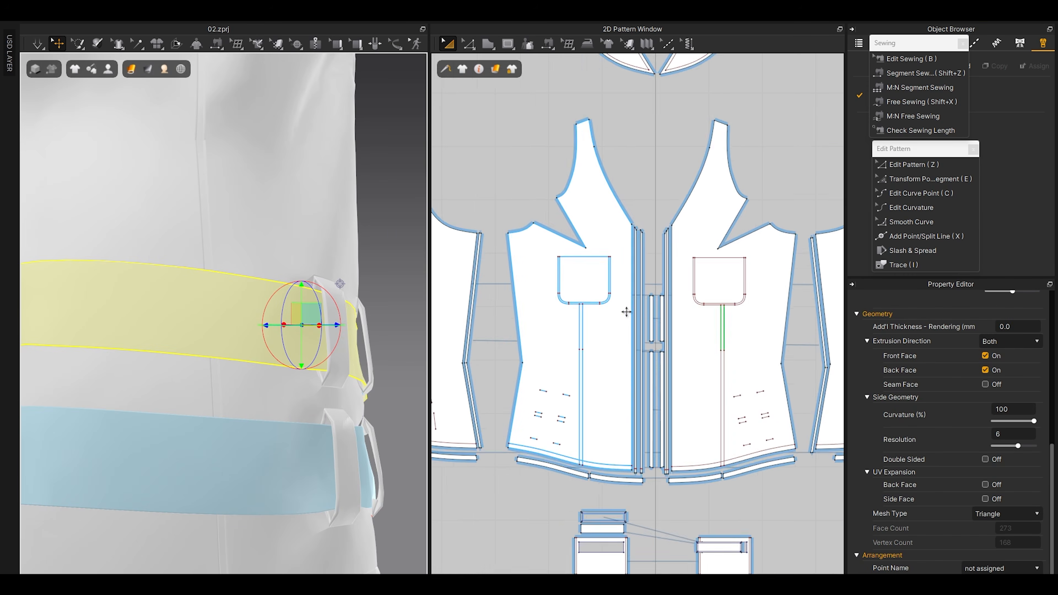
pyautogui.scroll(-5, 626, 312)
pyautogui.moveTo(532, 452); pyautogui.dragTo(673, 334, button='middle')
pyautogui.scroll(4, 671, 334)
pyautogui.moveTo(701, 362)
pyautogui.keyDown('shift'); pyautogui.mouseDown()
pyautogui.moveTo(704, 395)
pyautogui.moveTo(709, 355)
pyautogui.mouseUp(); pyautogui.keyUp('shift')
pyautogui.click(706, 383)
pyautogui.scroll(4, 707, 369)
pyautogui.click(718, 302)
pyautogui.moveTo(715, 342); pyautogui.dragTo(685, 342, button='middle')
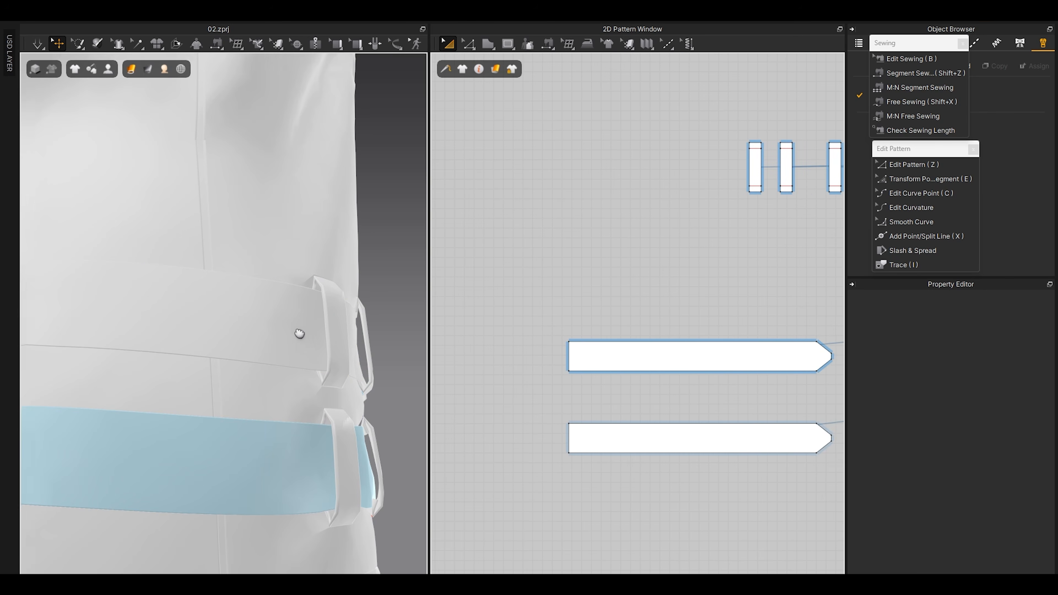
pyautogui.moveTo(299, 333); pyautogui.dragTo(354, 335, button='middle')
# Step: Create an over layer clone of the upper waist strap and place it just above the original in the 2D pattern
pyautogui.click(597, 348)
pyautogui.rightClick(599, 350)
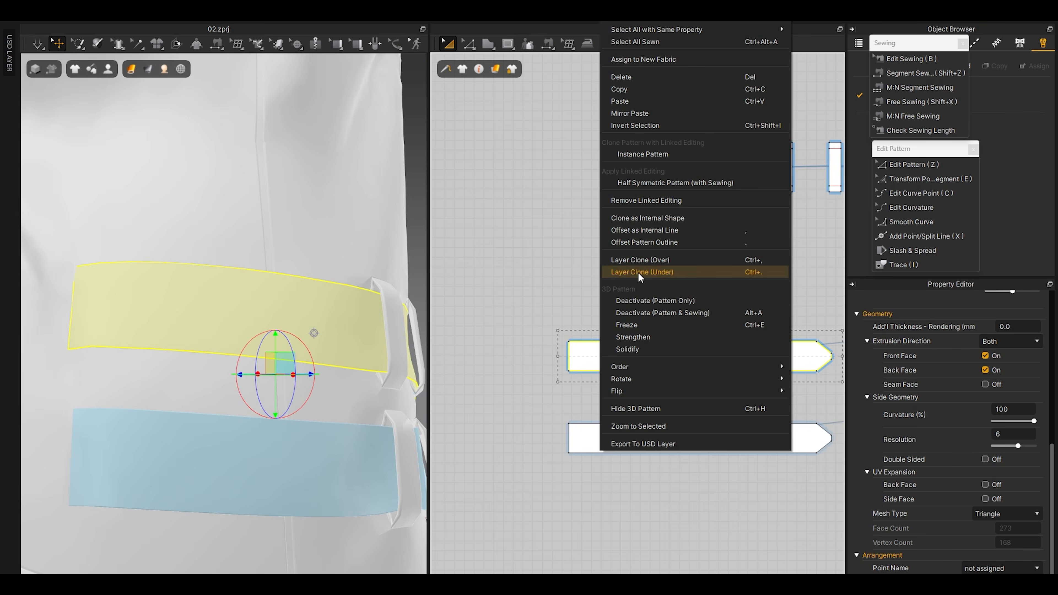
pyautogui.click(640, 263)
pyautogui.click(699, 303)
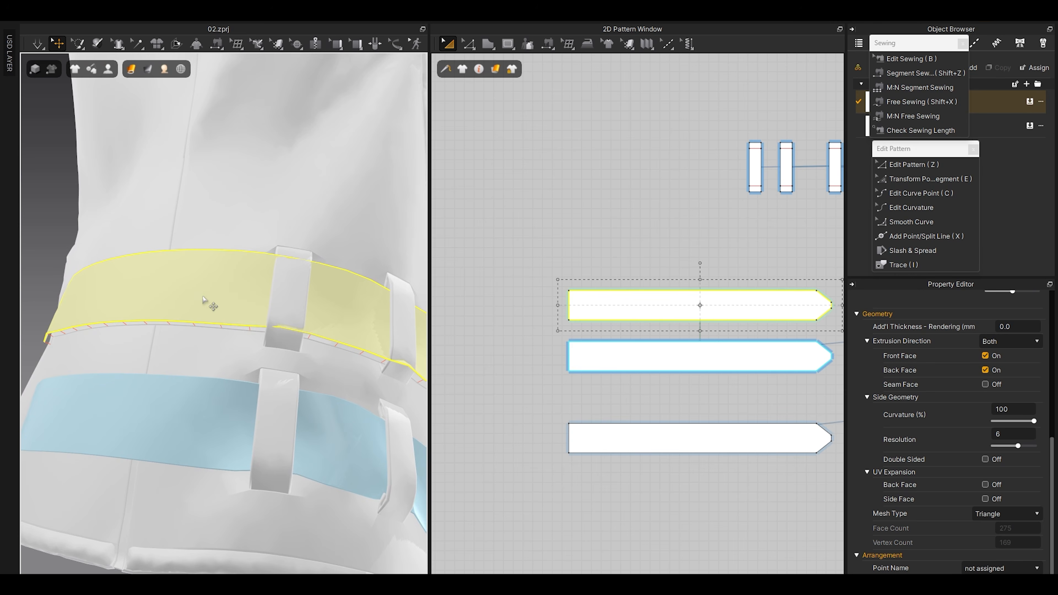
# Step: Examine the cloned upper strap, its seam gap and the belt loops on the vest from several angles in 3D
pyautogui.moveTo(209, 381); pyautogui.dragTo(245, 338, button='right')
pyautogui.scroll(5, 249, 344)
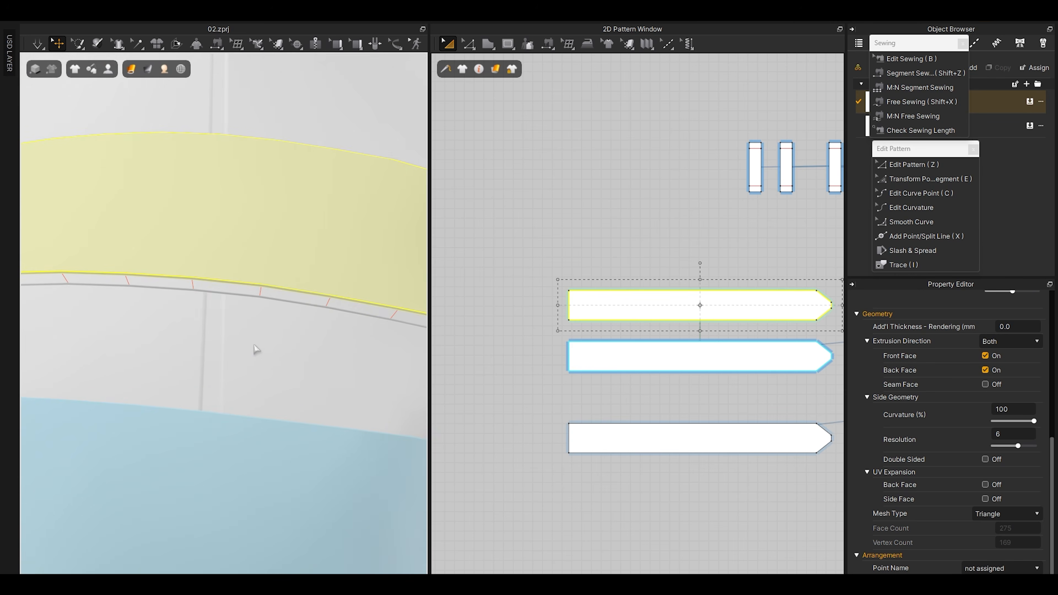
pyautogui.scroll(-3, 252, 346)
pyautogui.moveTo(307, 363); pyautogui.dragTo(272, 361, button='right')
pyautogui.scroll(-4, 273, 361)
pyautogui.moveTo(286, 302); pyautogui.dragTo(236, 316, button='right')
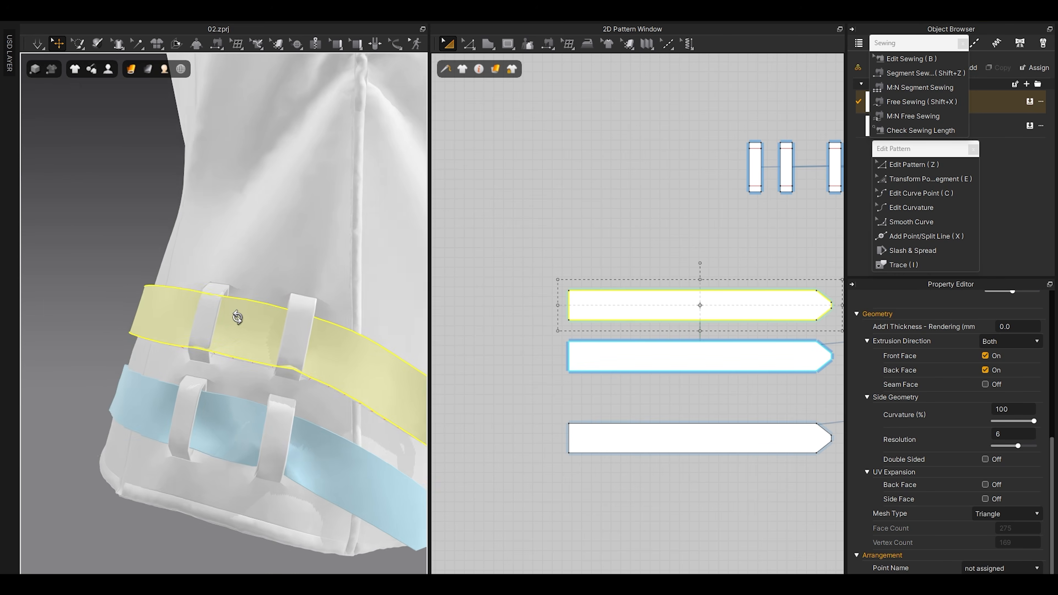
pyautogui.moveTo(324, 111); pyautogui.dragTo(298, 205, button='middle')
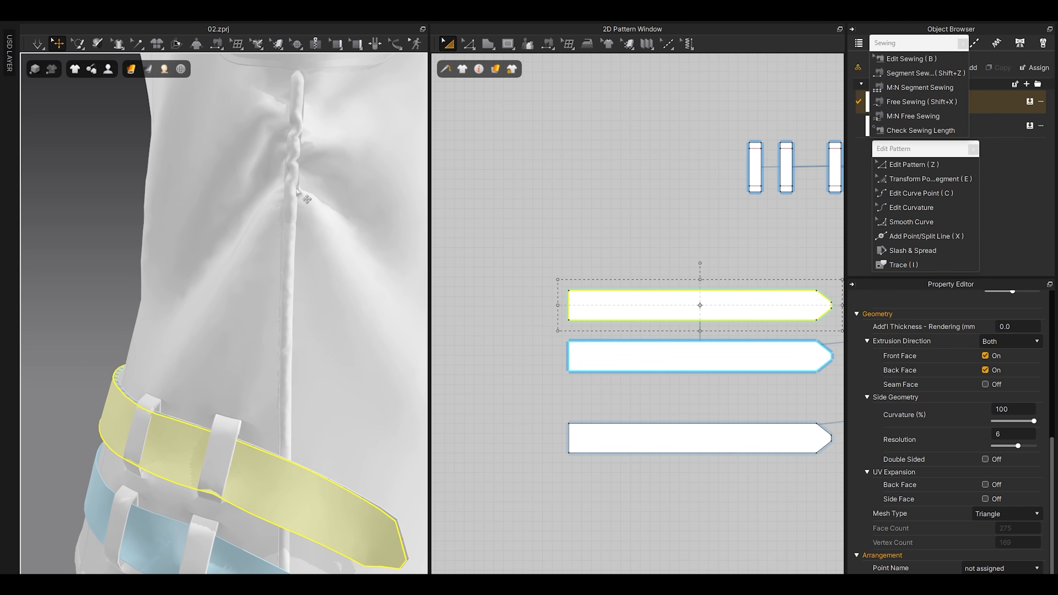
pyautogui.moveTo(245, 329); pyautogui.dragTo(262, 348, button='right')
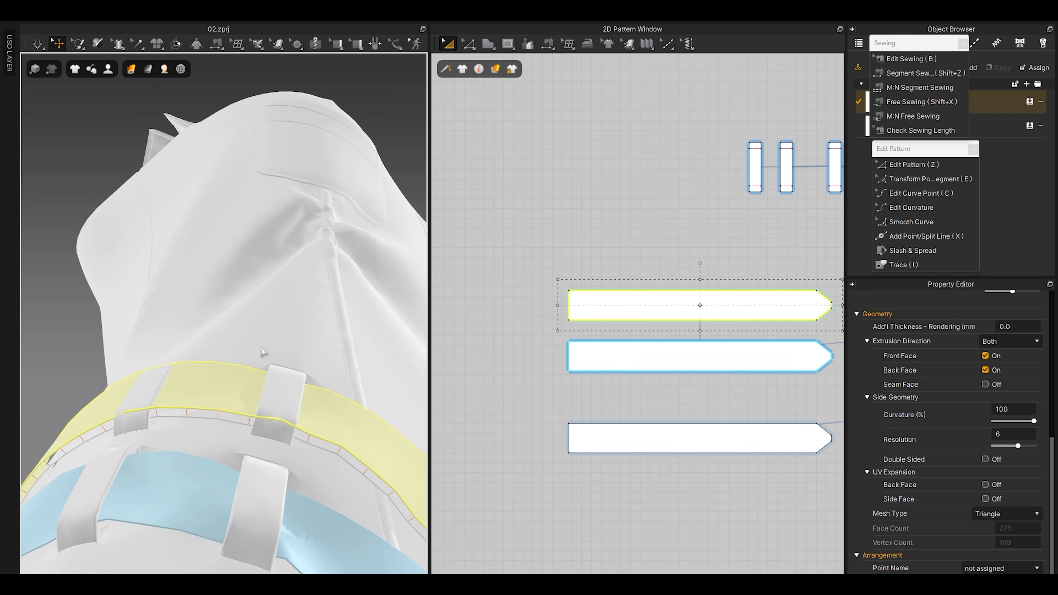
pyautogui.moveTo(246, 420); pyautogui.dragTo(243, 349, button='middle')
pyautogui.scroll(3, 249, 350)
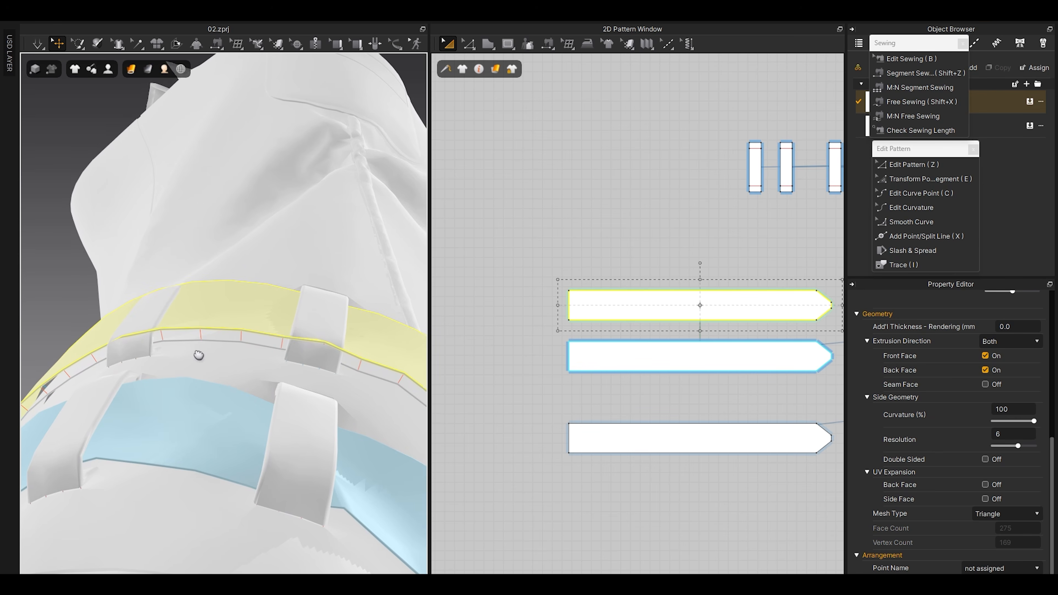
# Step: Bring up the cloned strap's simulation properties and simulate the vest briefly
pyautogui.click(765, 301)
pyautogui.scroll(3, 942, 461)
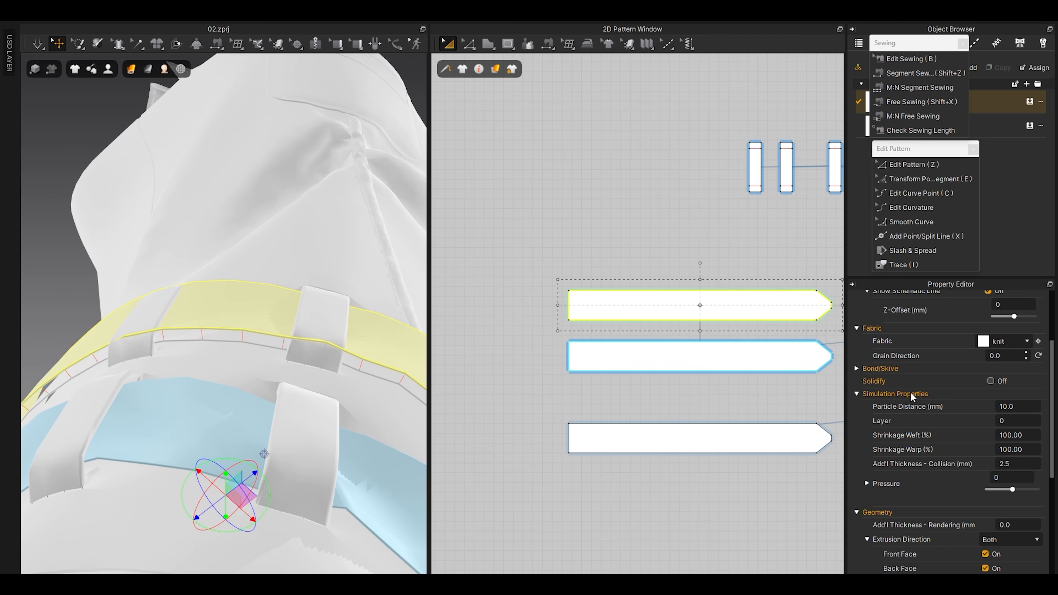
pyautogui.scroll(2, 243, 333)
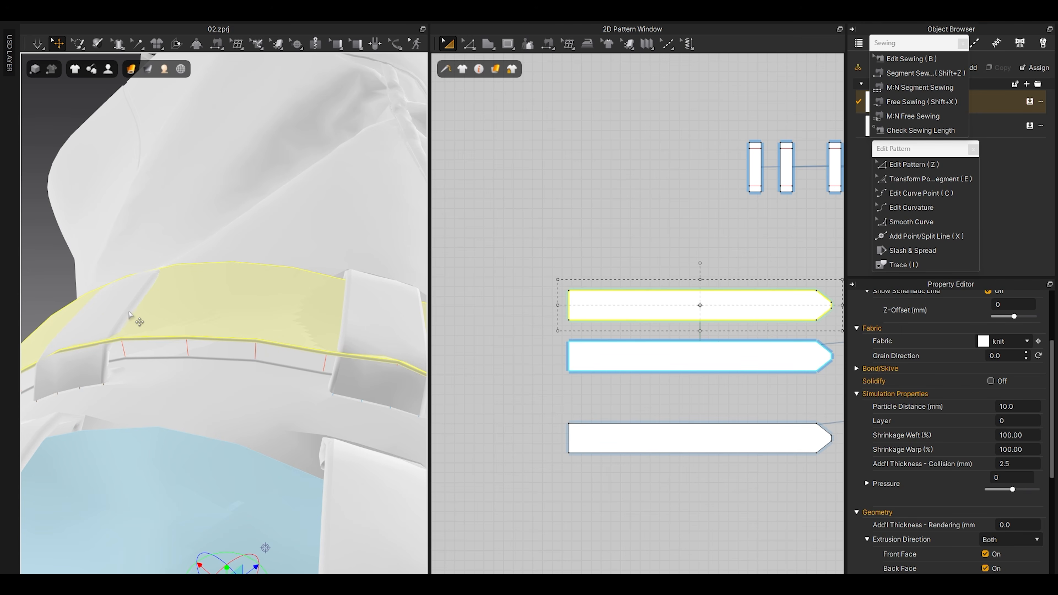
pyautogui.scroll(-5, 220, 340)
pyautogui.moveTo(197, 341); pyautogui.dragTo(215, 396, button='right')
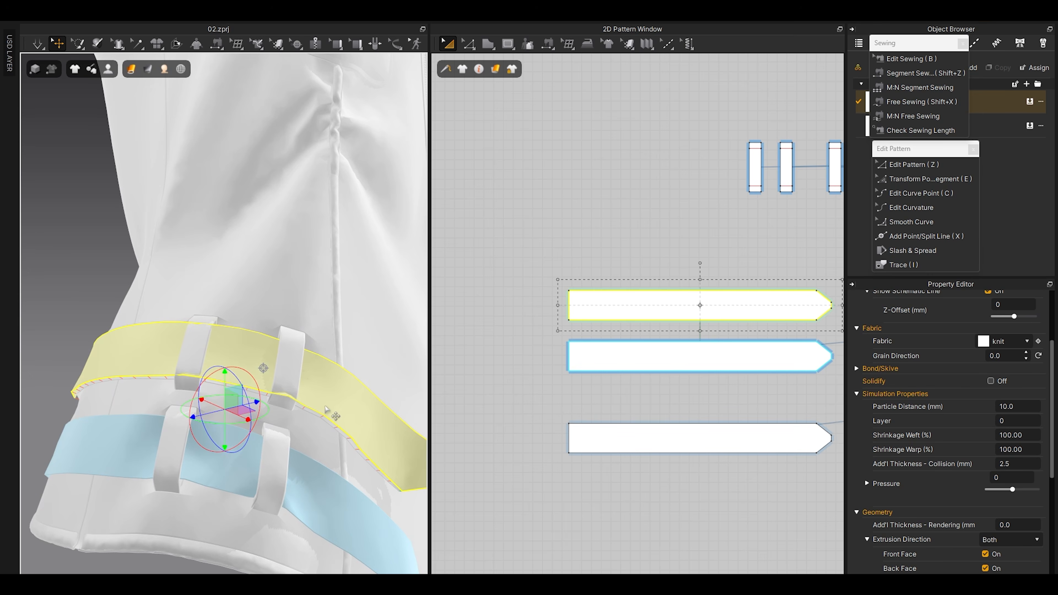
pyautogui.press('space')
pyautogui.press('space')
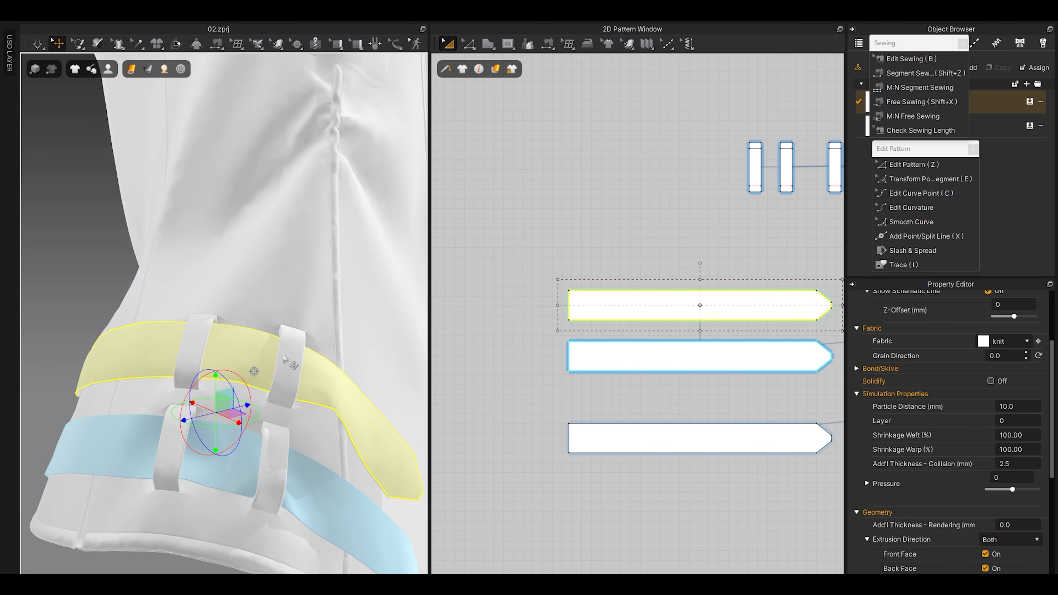
# Step: Set the cloned upper strap's additional collision thickness to 1.0 mm and reselect the strap in 3D
pyautogui.scroll(5, 250, 379)
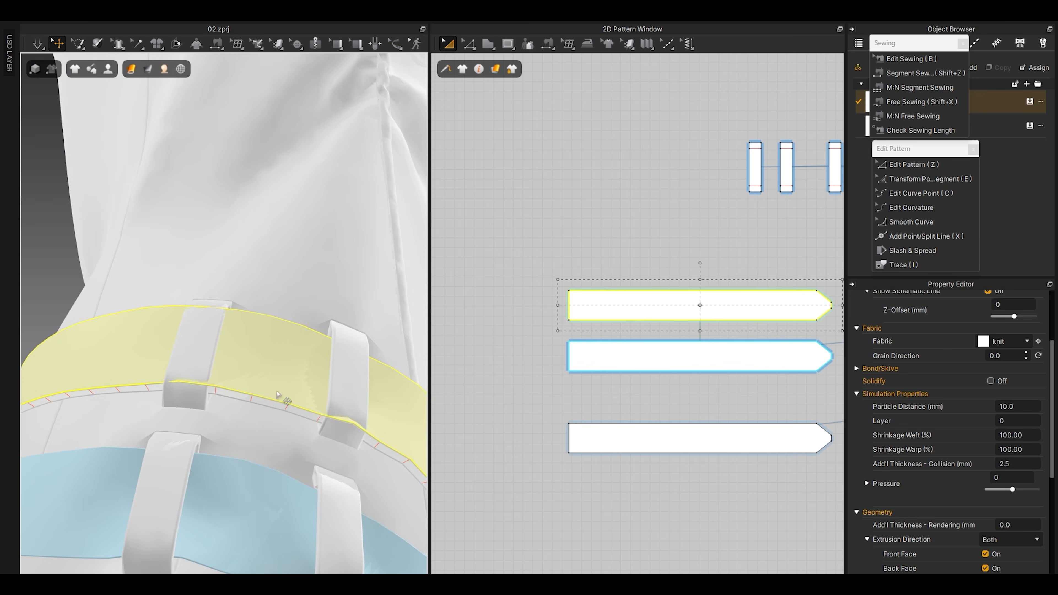
pyautogui.click(1015, 466)
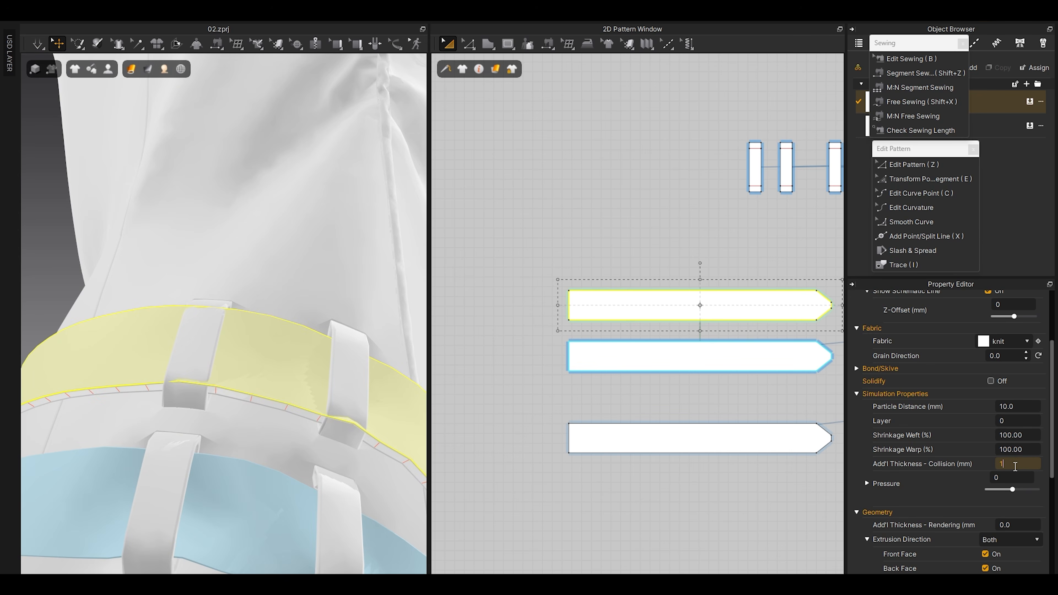
pyautogui.click(536, 283)
pyautogui.click(284, 348)
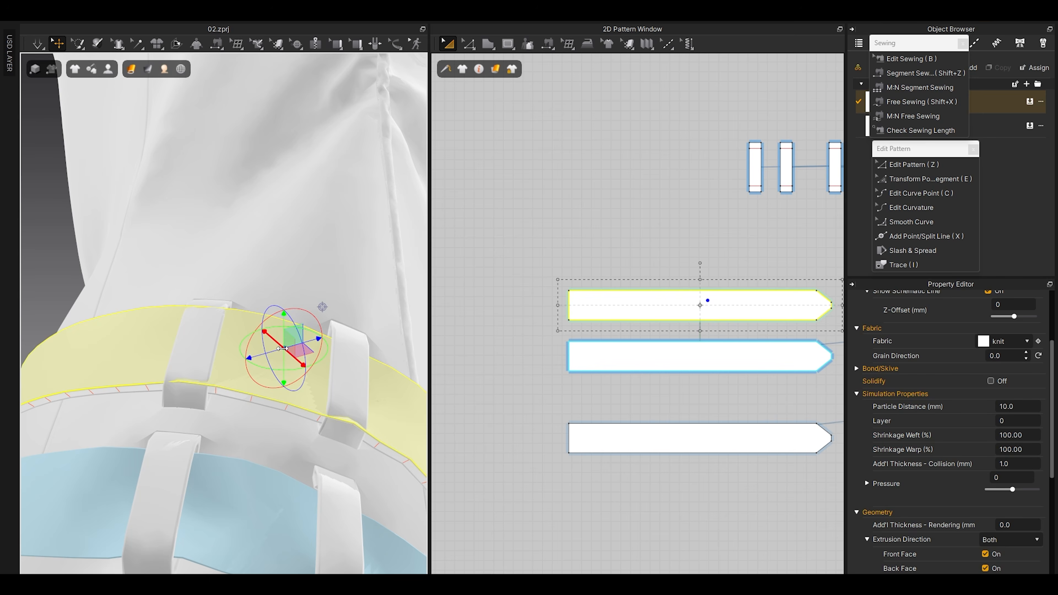
pyautogui.rightClick(283, 348)
pyautogui.click(336, 404)
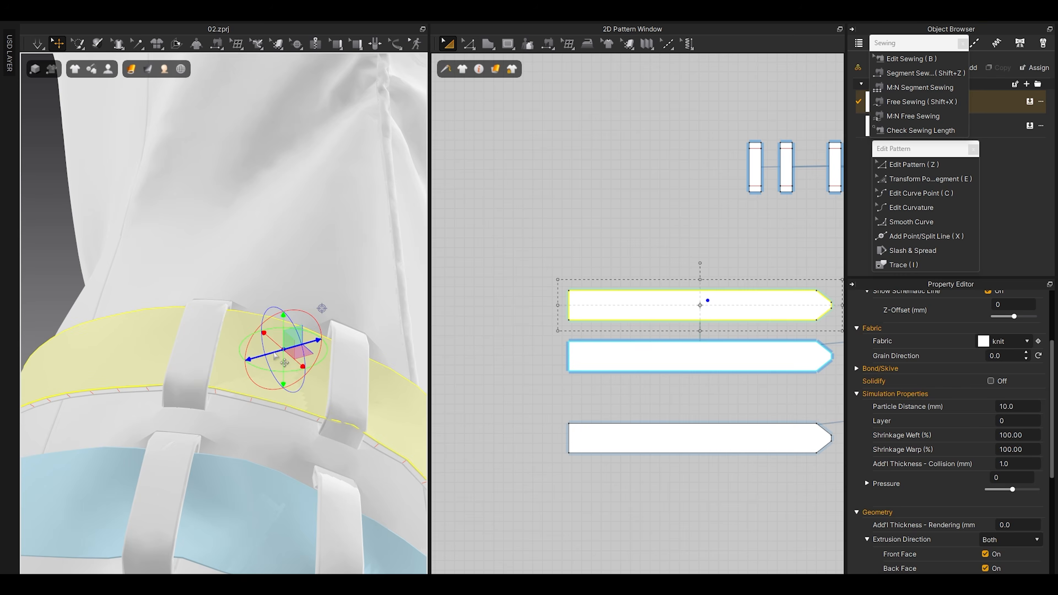
# Step: Lower the cloned upper strap's additional collision thickness to 0.2 mm and simulate it on the vest
pyautogui.scroll(3, 306, 377)
pyautogui.moveTo(306, 377)
pyautogui.mouseDown(button='right')
pyautogui.moveTo(300, 398)
pyautogui.moveTo(240, 411)
pyautogui.moveTo(313, 395)
pyautogui.moveTo(282, 407)
pyautogui.moveTo(296, 428)
pyautogui.moveTo(345, 326)
pyautogui.mouseUp(button='right')
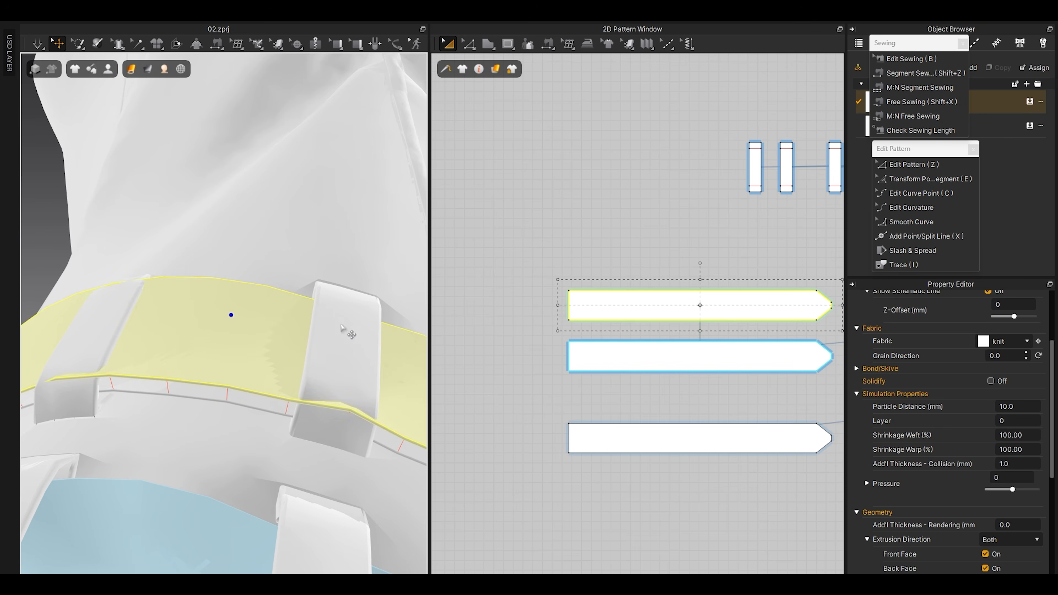
pyautogui.click(279, 352)
pyautogui.click(249, 354)
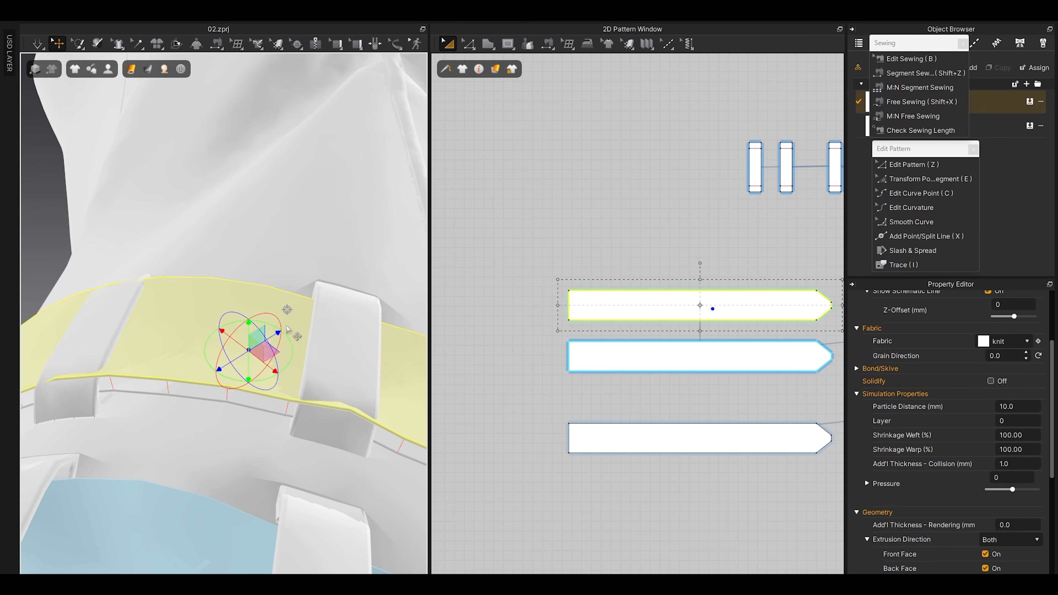
pyautogui.scroll(-4, 283, 332)
pyautogui.moveTo(278, 354); pyautogui.dragTo(234, 379, button='right')
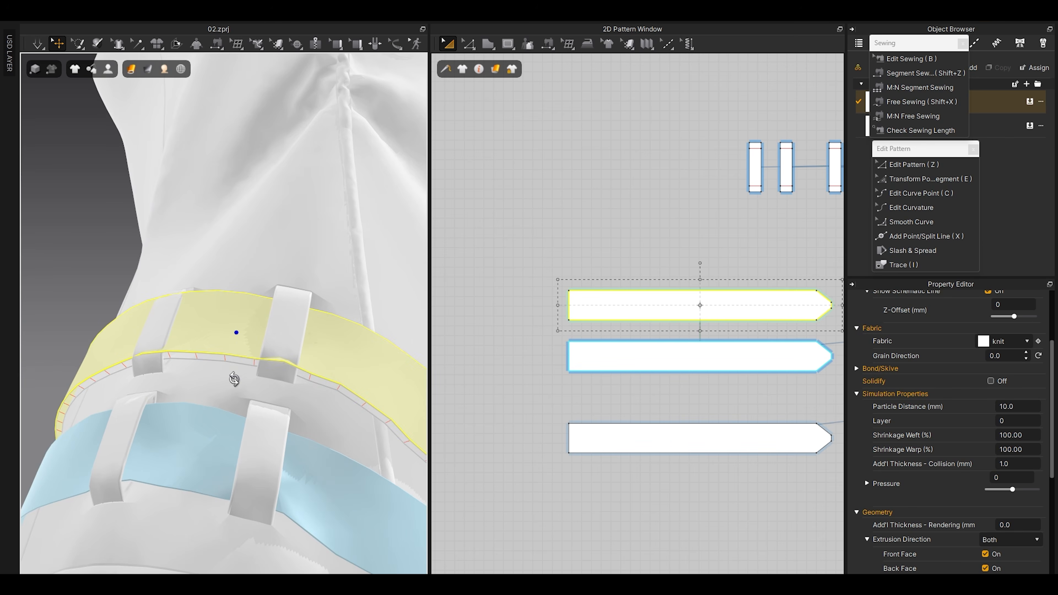
pyautogui.click(1013, 461)
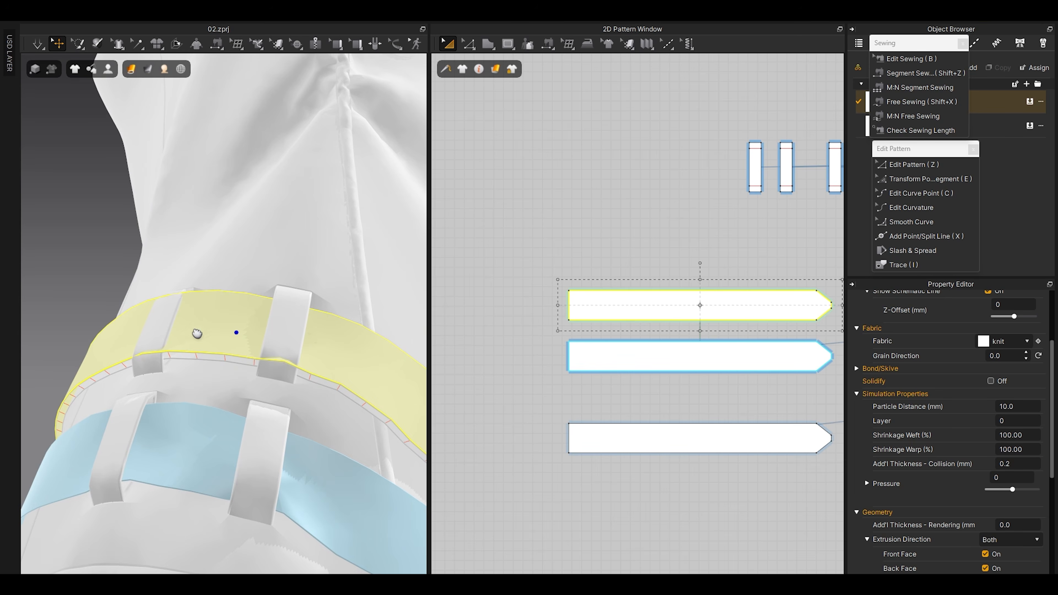
pyautogui.moveTo(198, 329); pyautogui.dragTo(216, 337, button='middle')
pyautogui.rightClick(218, 338)
pyautogui.click(276, 402)
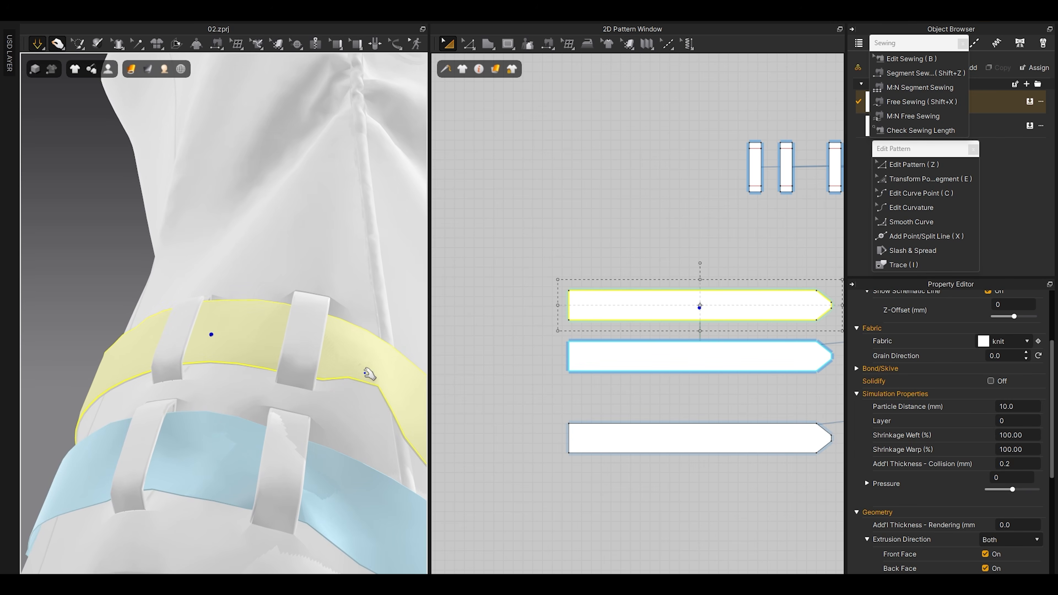
# Step: Set the particle distance to 4 mm and the additional collision thickness to 1.0 mm for both upper strap layers
pyautogui.scroll(-3, 644, 350)
pyautogui.keyDown('shift'); pyautogui.click(644, 350); pyautogui.keyUp('shift')
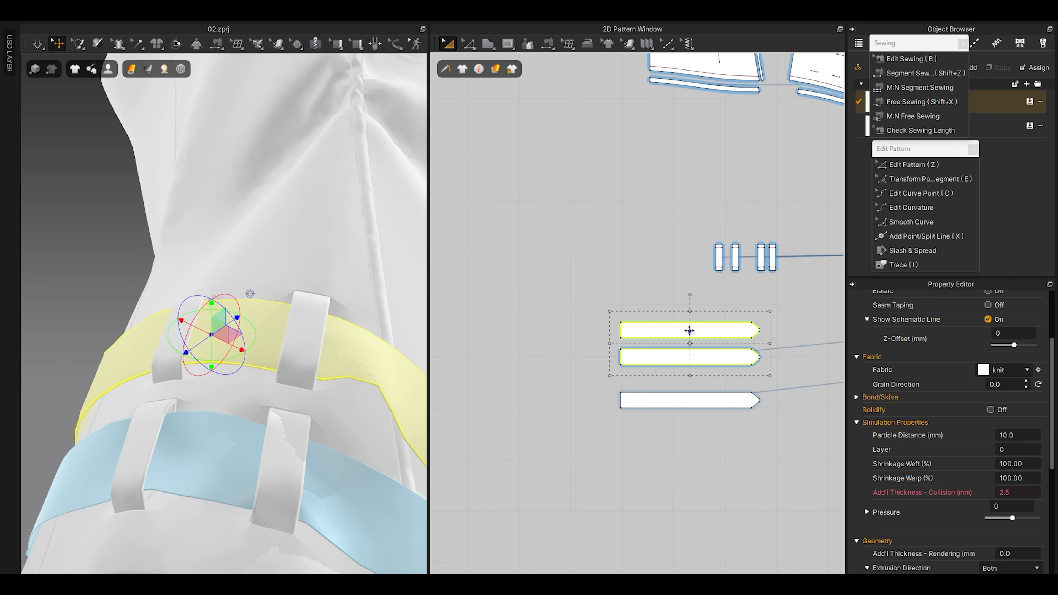
pyautogui.scroll(2, 689, 330)
pyautogui.moveTo(324, 340); pyautogui.dragTo(287, 362, button='right')
pyautogui.click(1027, 436)
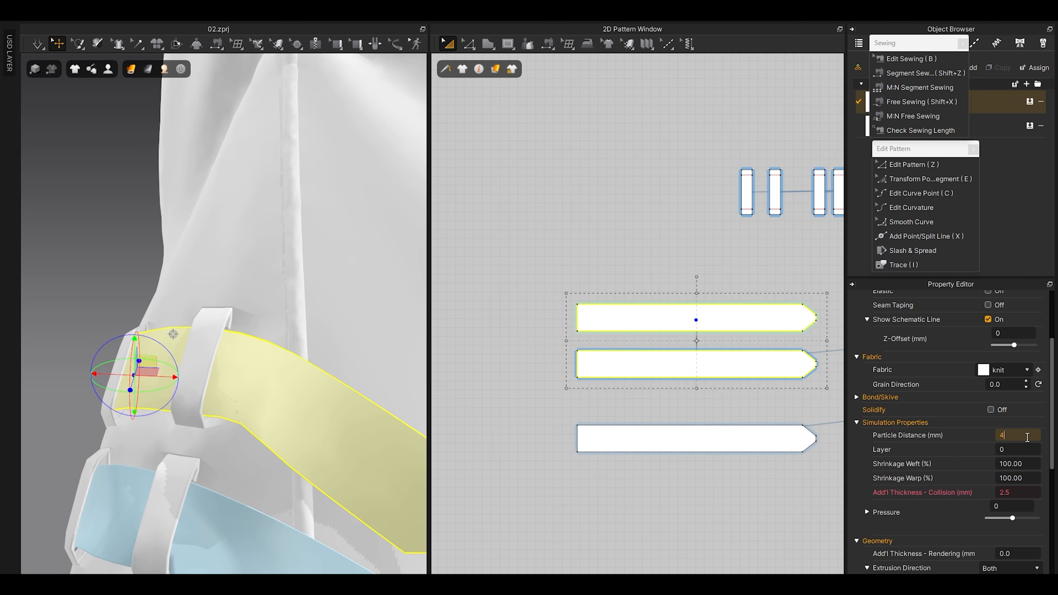
pyautogui.press('Return')
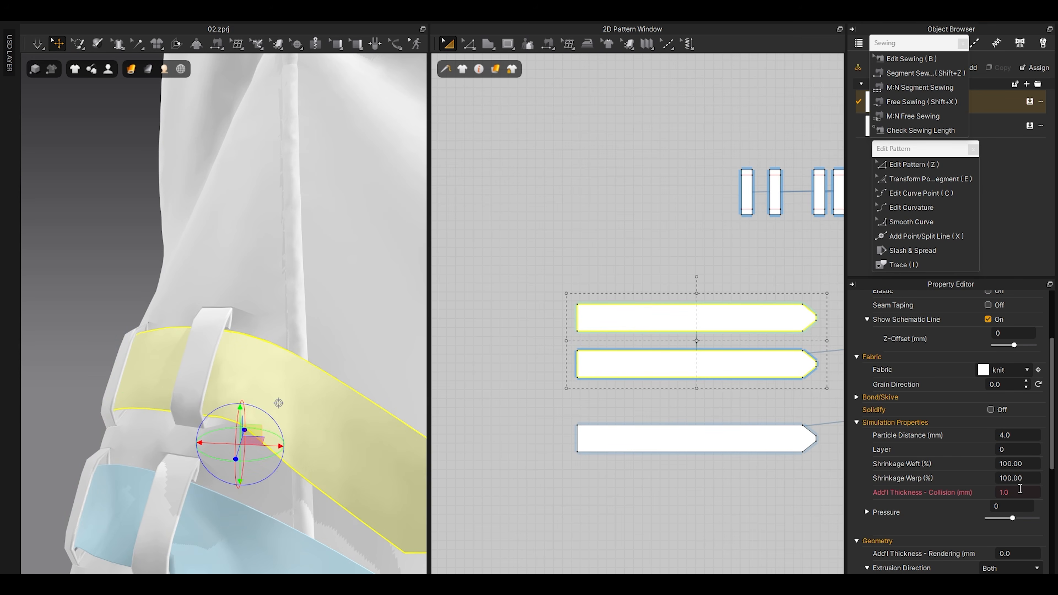
# Step: Simulate the vest while pulling the upper strap's pointed tip upward in 3D
pyautogui.press('space')
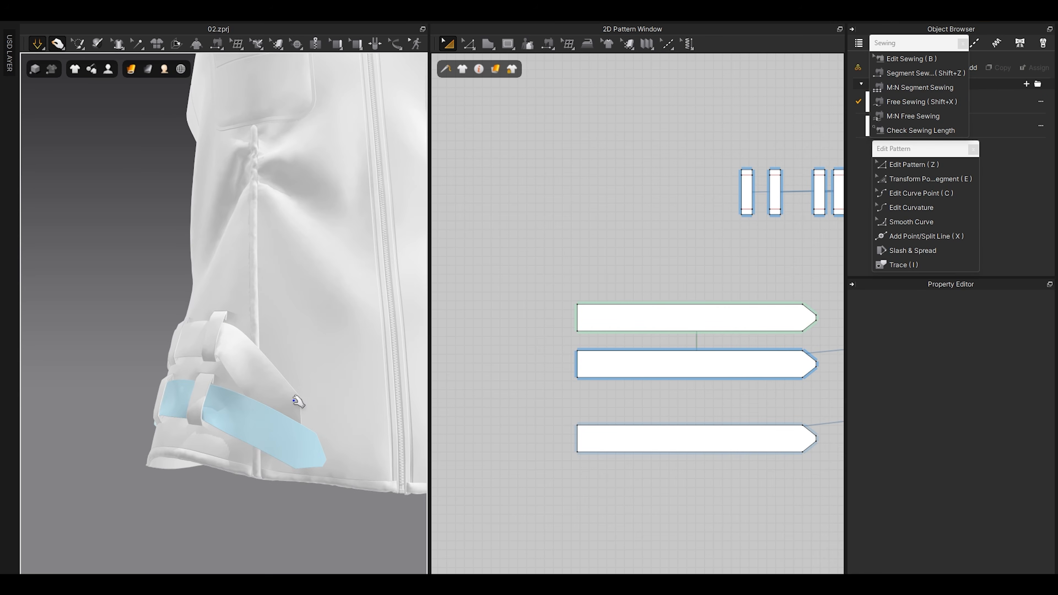
pyautogui.moveTo(295, 398); pyautogui.dragTo(326, 357)
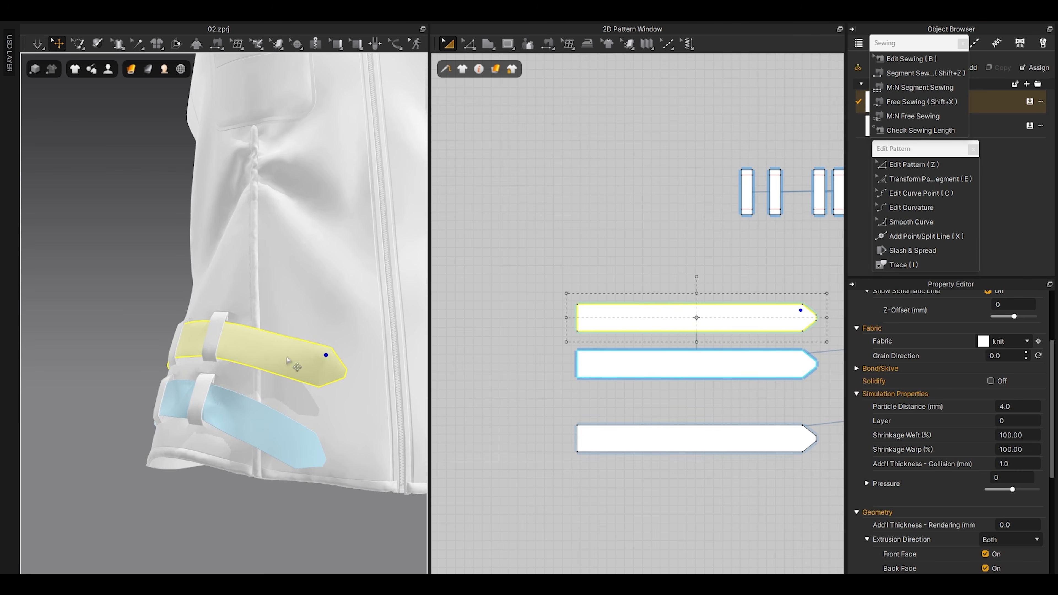
pyautogui.press('space')
# Step: Move the cloned strap slightly upward in the 2D pattern and remove its linked editing
pyautogui.moveTo(249, 370); pyautogui.dragTo(302, 394, button='right')
pyautogui.scroll(10, 236, 370)
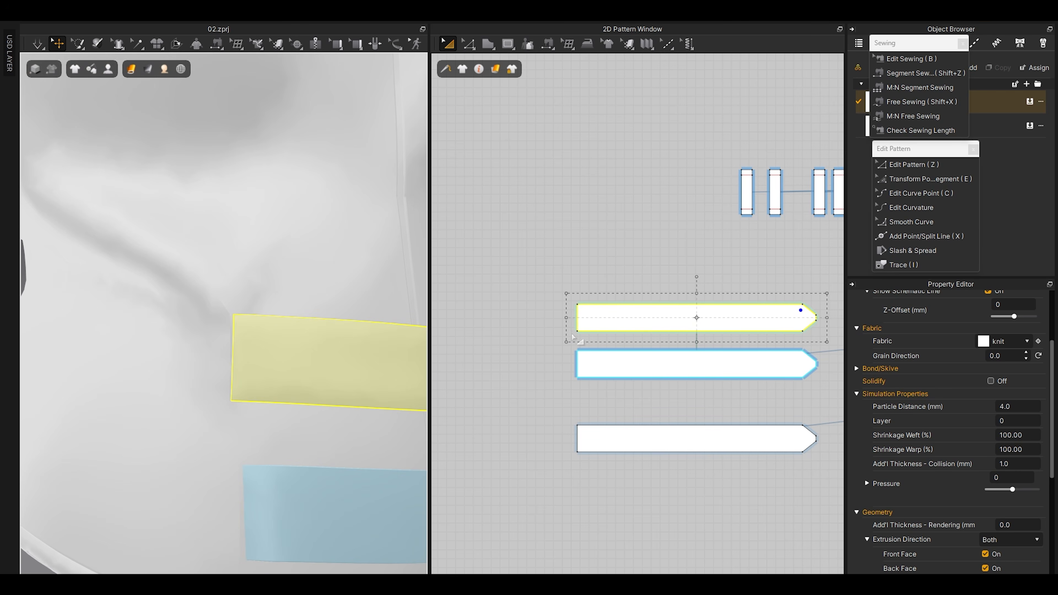
pyautogui.scroll(3, 617, 304)
pyautogui.click(618, 304)
pyautogui.press('z')
pyautogui.scroll(-3, 606, 317)
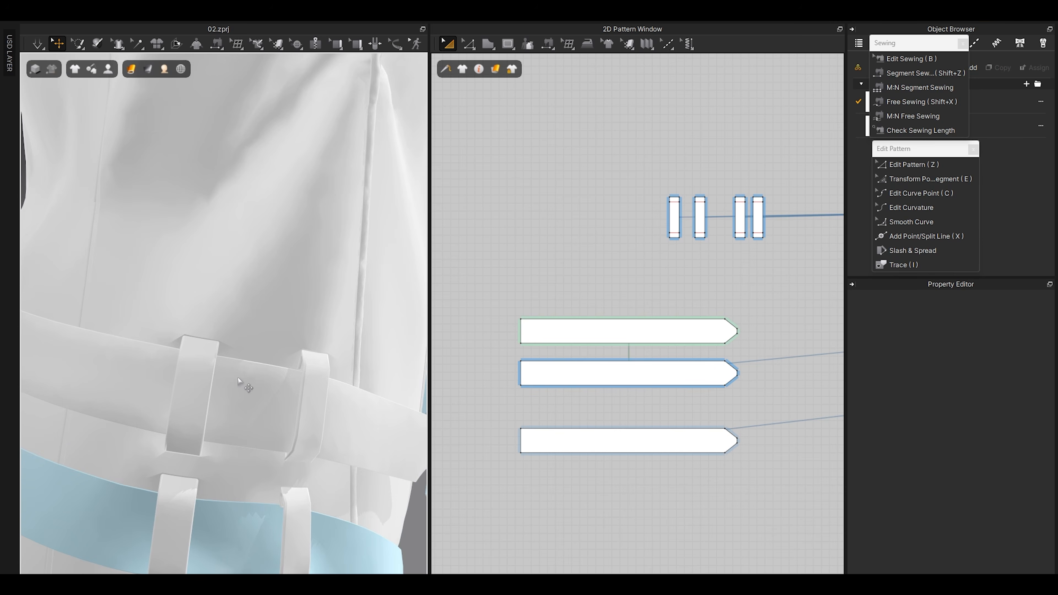
pyautogui.moveTo(252, 376); pyautogui.dragTo(279, 362, button='middle')
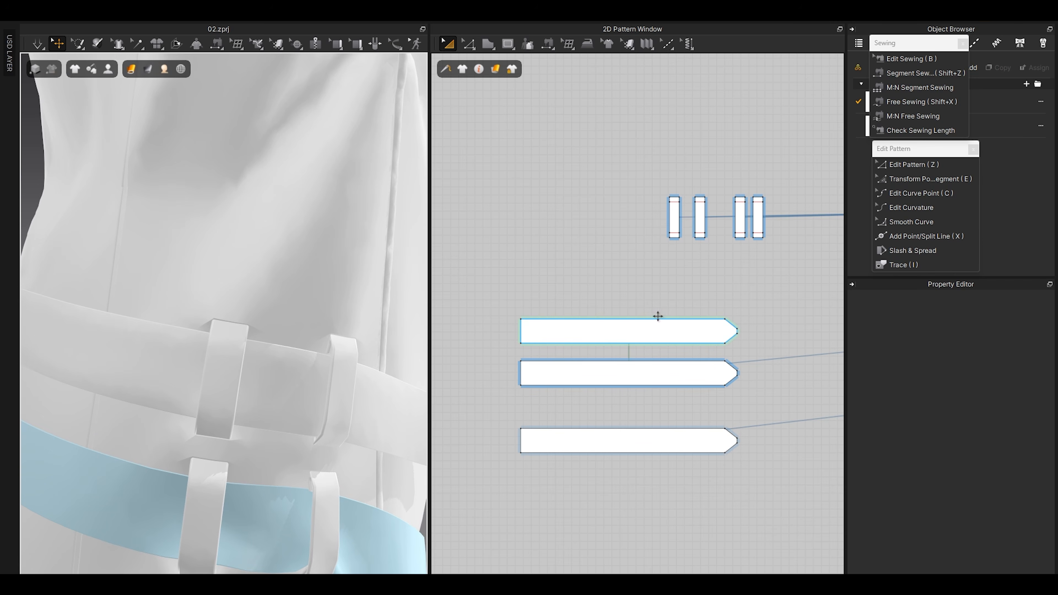
pyautogui.click(609, 331)
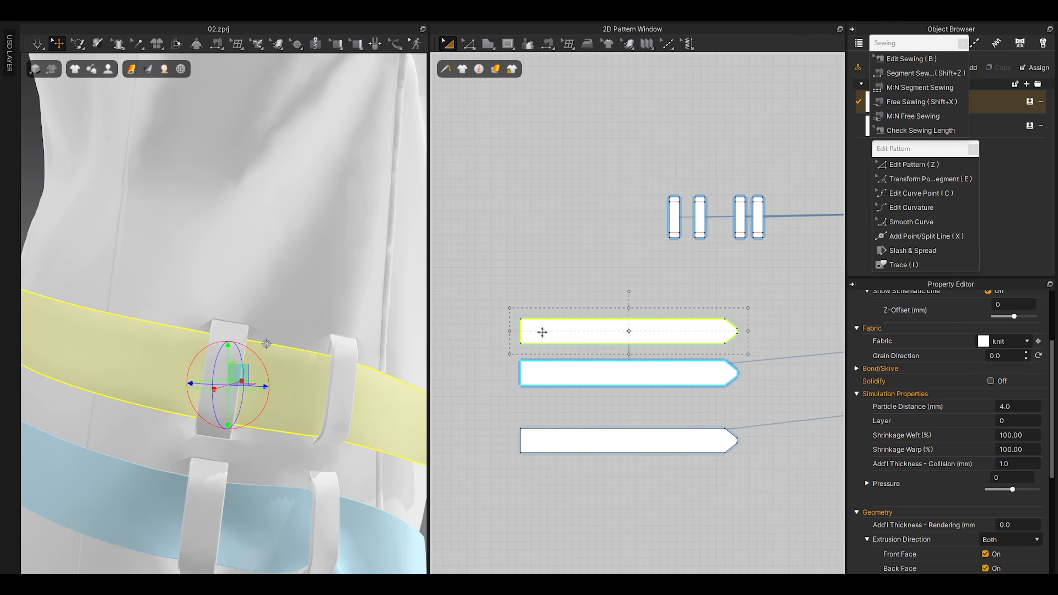
pyautogui.moveTo(541, 332); pyautogui.dragTo(545, 319)
pyautogui.rightClick(546, 319)
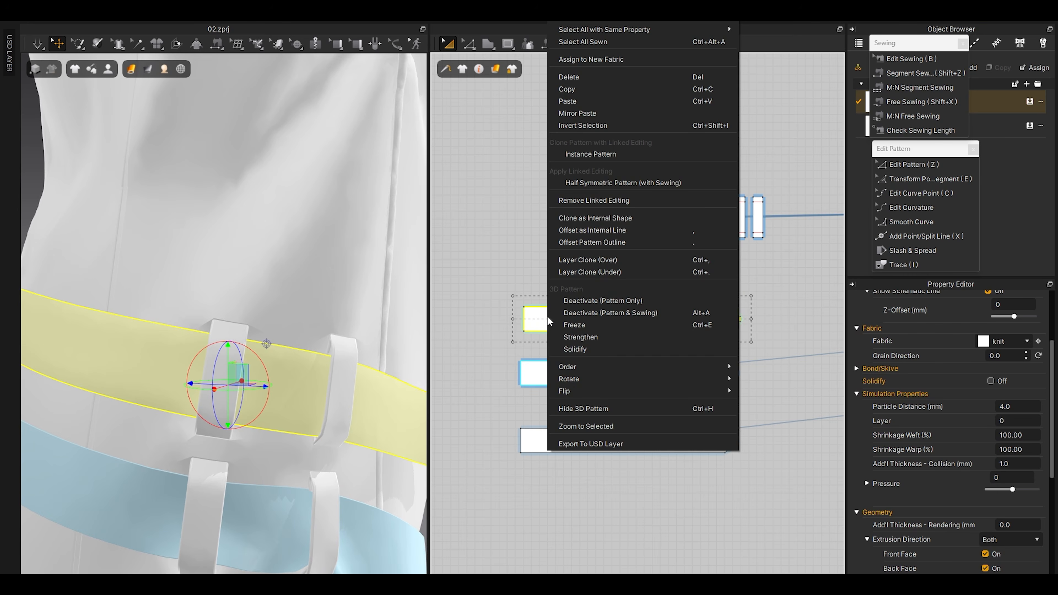
pyautogui.click(577, 202)
# Step: Delete all the sewing lines attached to the cloned upper strap
pyautogui.click(887, 58)
pyautogui.moveTo(502, 295); pyautogui.dragTo(759, 337)
pyautogui.press('Delete')
pyautogui.press('z')
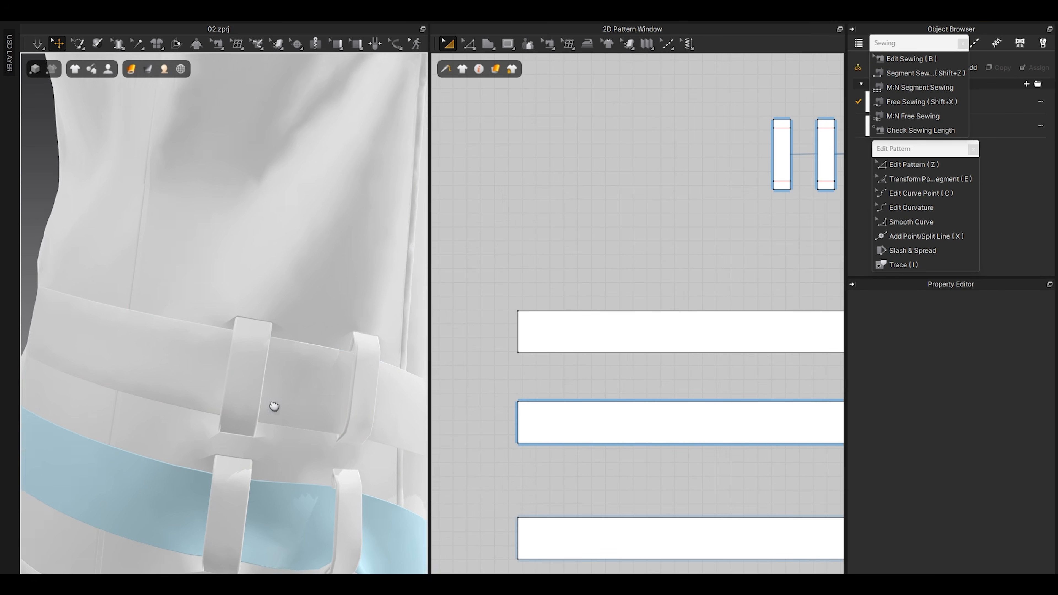
# Step: Segment-sew the clone's long upper edge, square end and long lower edge to the matching edges of the original strap
pyautogui.moveTo(837, 122); pyautogui.dragTo(804, 149, button='middle')
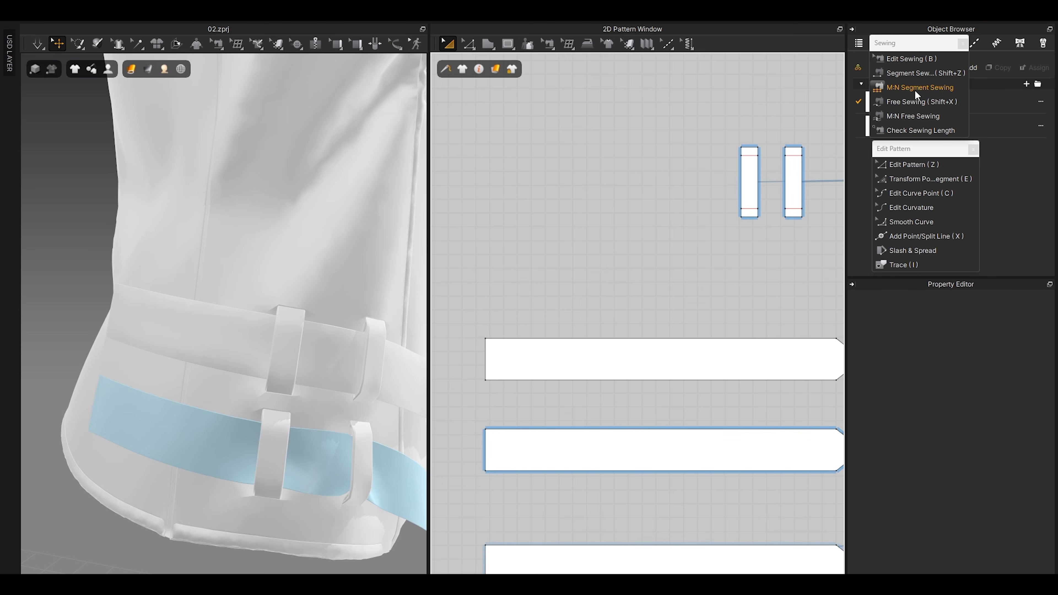
pyautogui.click(924, 73)
pyautogui.scroll(-2, 537, 292)
pyautogui.click(537, 294)
pyautogui.click(538, 354)
pyautogui.click(492, 307)
pyautogui.click(493, 369)
pyautogui.click(511, 378)
pyautogui.click(514, 323)
# Step: Try to sew the pointed tip of the cloned strap to the original's tip with M:N Free Sewing
pyautogui.scroll(3, 724, 312)
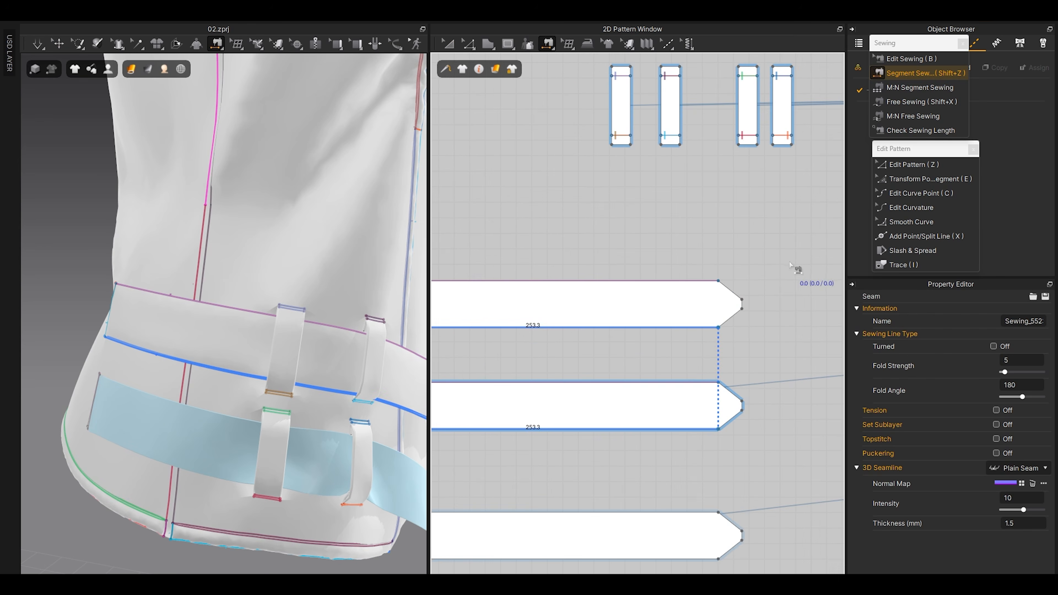
pyautogui.moveTo(790, 262); pyautogui.dragTo(728, 281, button='middle')
pyautogui.click(922, 116)
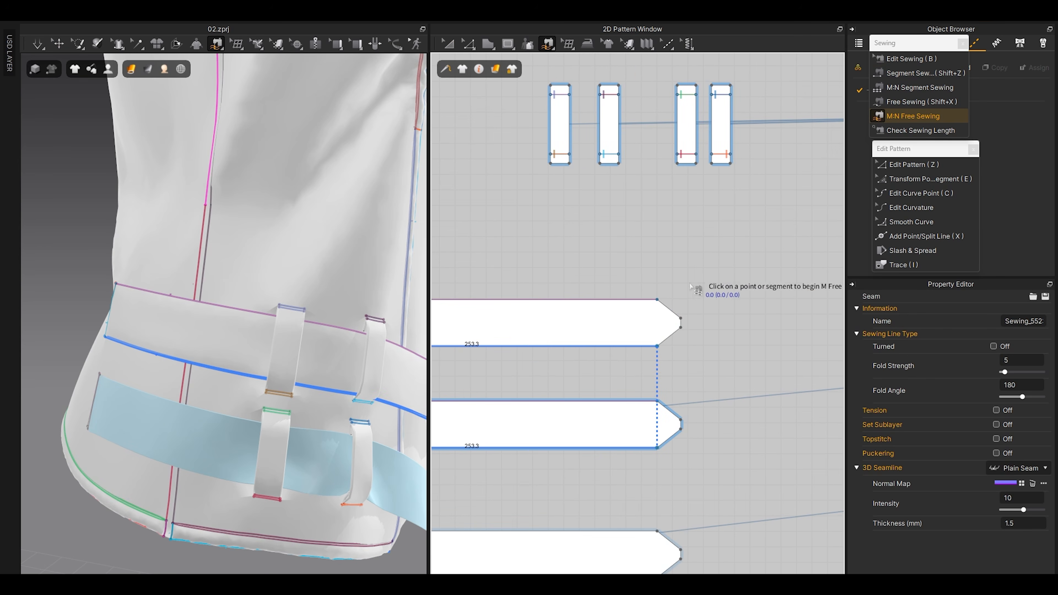
pyautogui.click(657, 299)
pyautogui.click(657, 345)
pyautogui.click(657, 401)
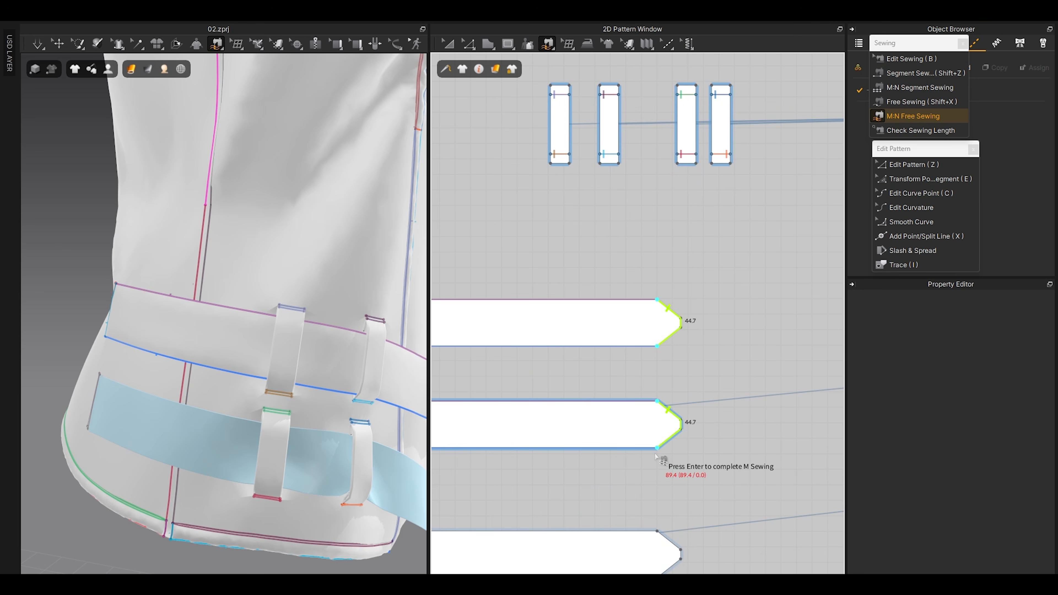
pyautogui.scroll(-3, 639, 339)
pyautogui.scroll(4, 639, 334)
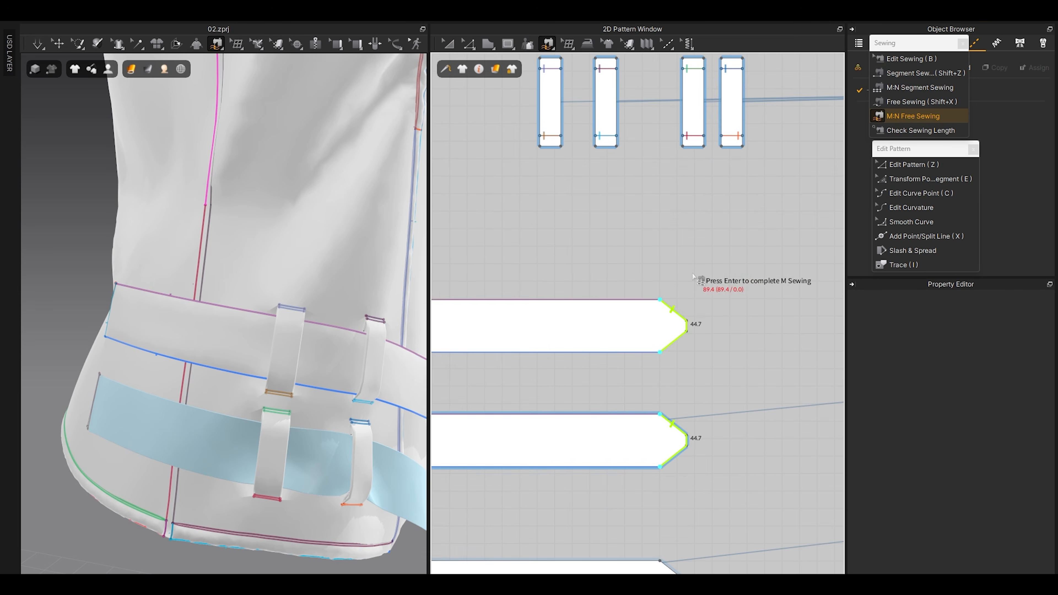
pyautogui.press('Return')
pyautogui.press('b')
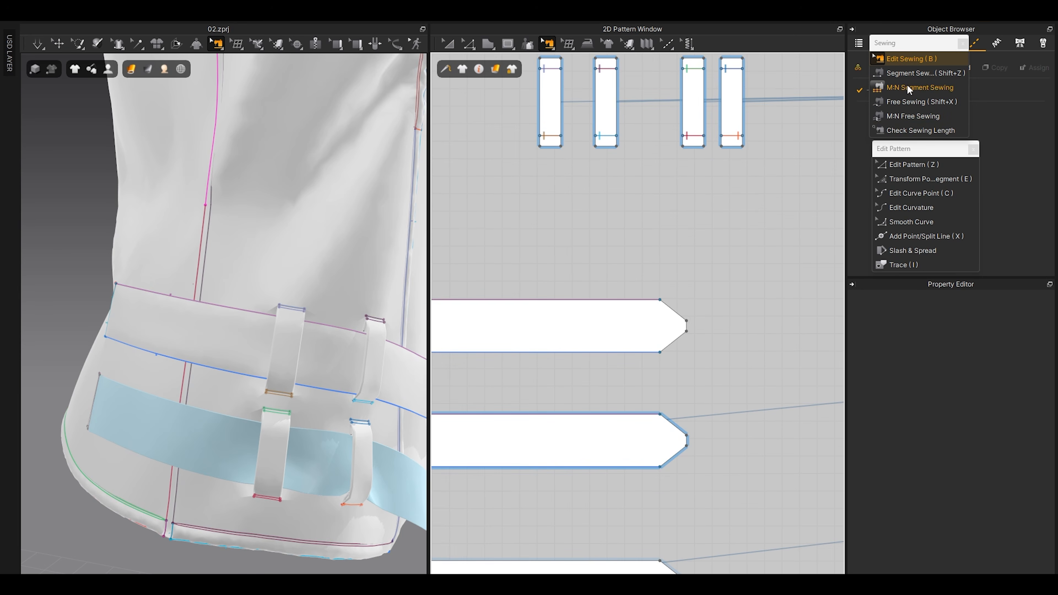
# Step: Sew the pointed tip of the cloned upper strap to the original strap's tip with Free Sewing and simulate
pyautogui.click(903, 116)
pyautogui.click(905, 102)
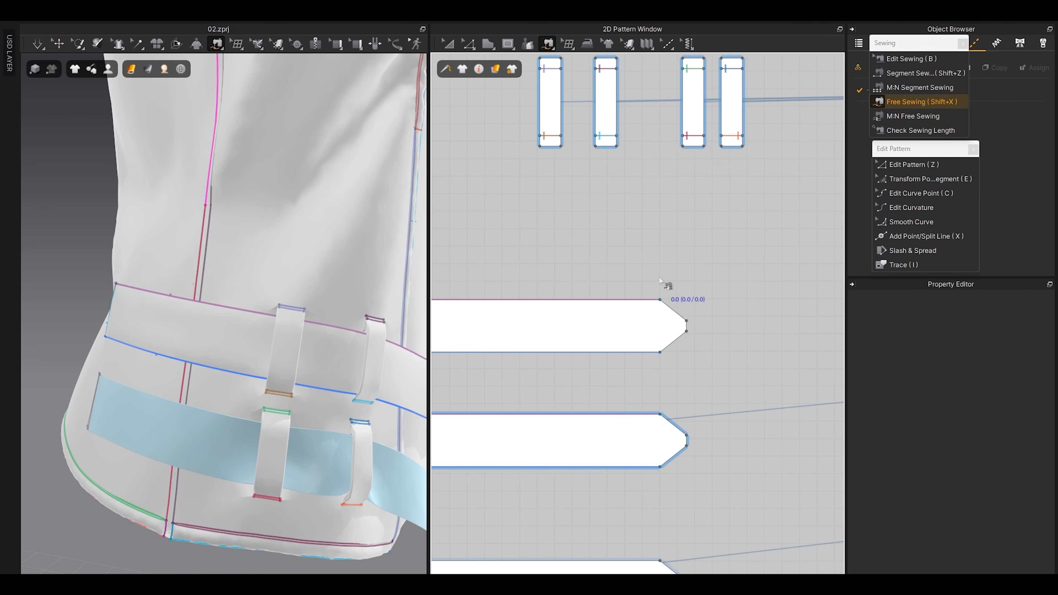
pyautogui.click(660, 300)
pyautogui.click(659, 466)
pyautogui.press('space')
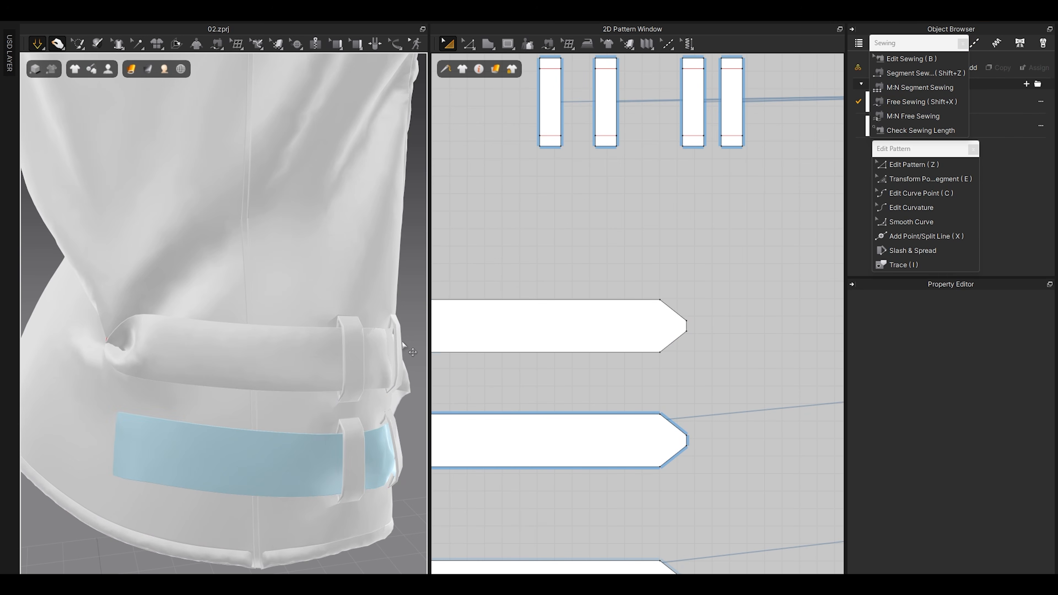
# Step: Pull the cloned upper strap away from the original in 3D to examine the sewing along its square end
pyautogui.scroll(-4, 506, 326)
pyautogui.moveTo(505, 326); pyautogui.dragTo(731, 328, button='middle')
pyautogui.scroll(4, 600, 330)
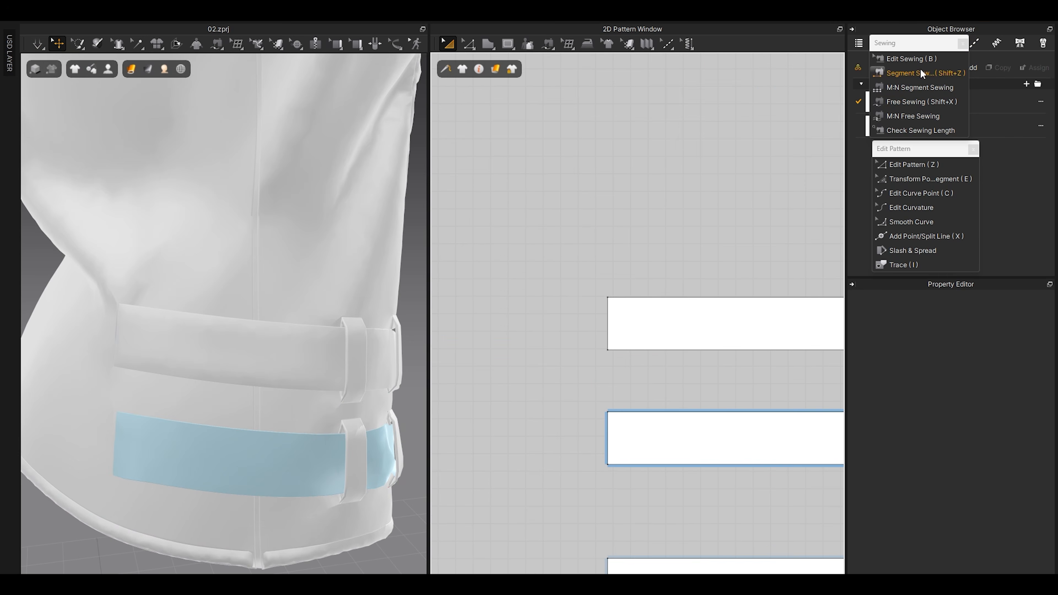
pyautogui.click(911, 59)
pyautogui.scroll(3, 645, 300)
pyautogui.click(581, 340)
pyautogui.moveTo(140, 334); pyautogui.dragTo(293, 352, button='right')
pyautogui.press('q')
pyautogui.moveTo(261, 384); pyautogui.dragTo(280, 385)
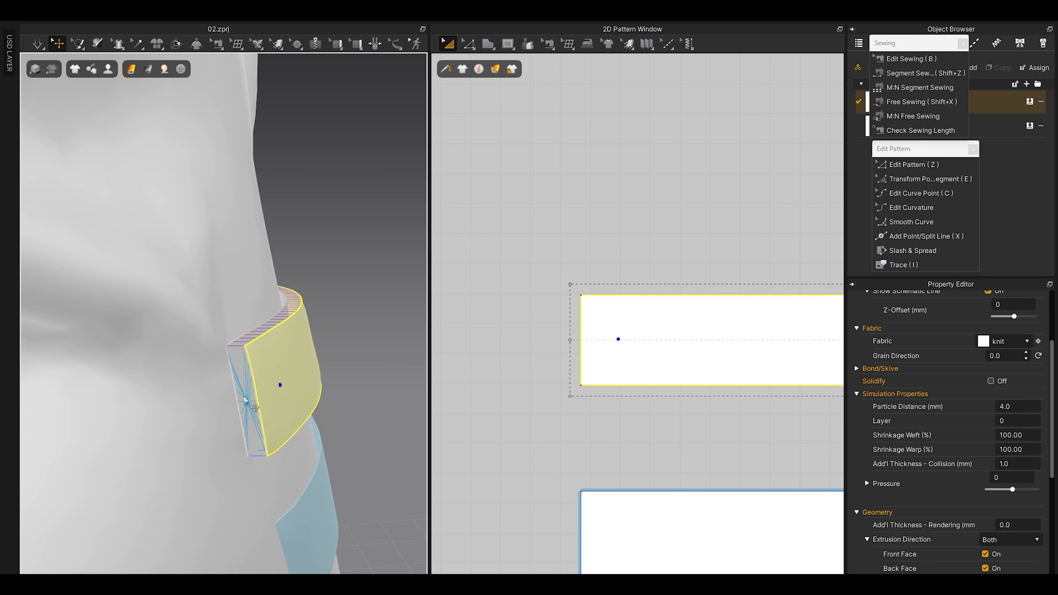
pyautogui.scroll(-2, 608, 324)
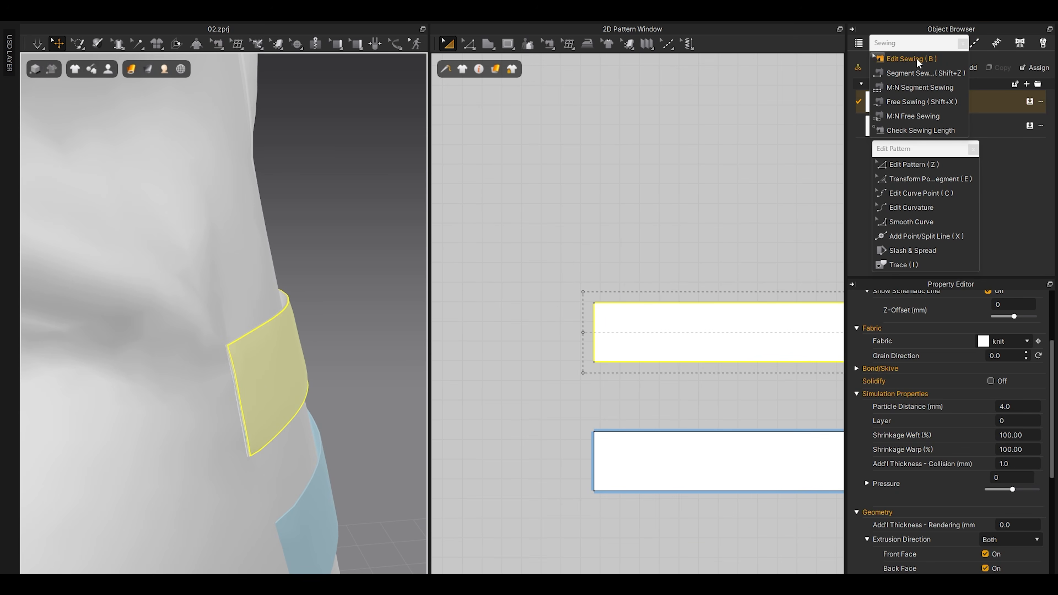
# Step: Reverse the sewing direction between the square ends of the cloned and original upper straps, and simulate the garment
pyautogui.click(899, 59)
pyautogui.scroll(2, 625, 334)
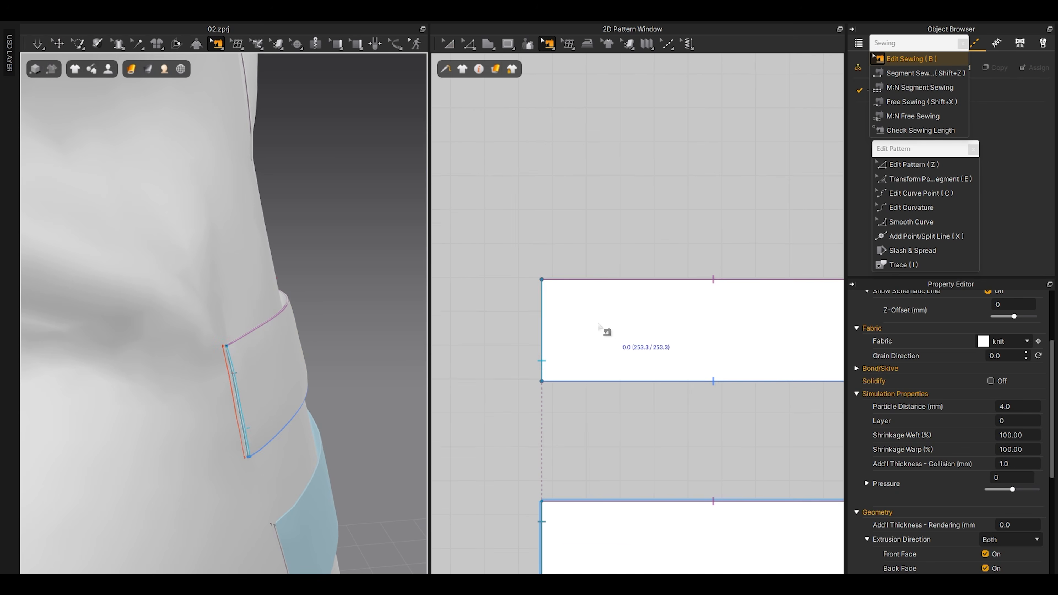
pyautogui.click(542, 326)
pyautogui.rightClick(541, 319)
pyautogui.click(581, 387)
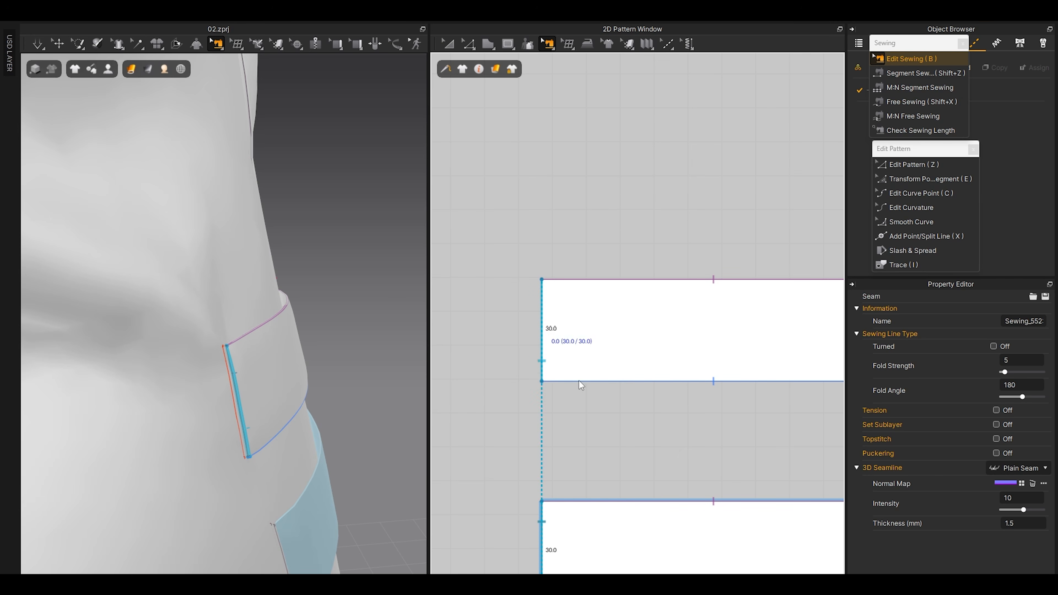
pyautogui.press('a')
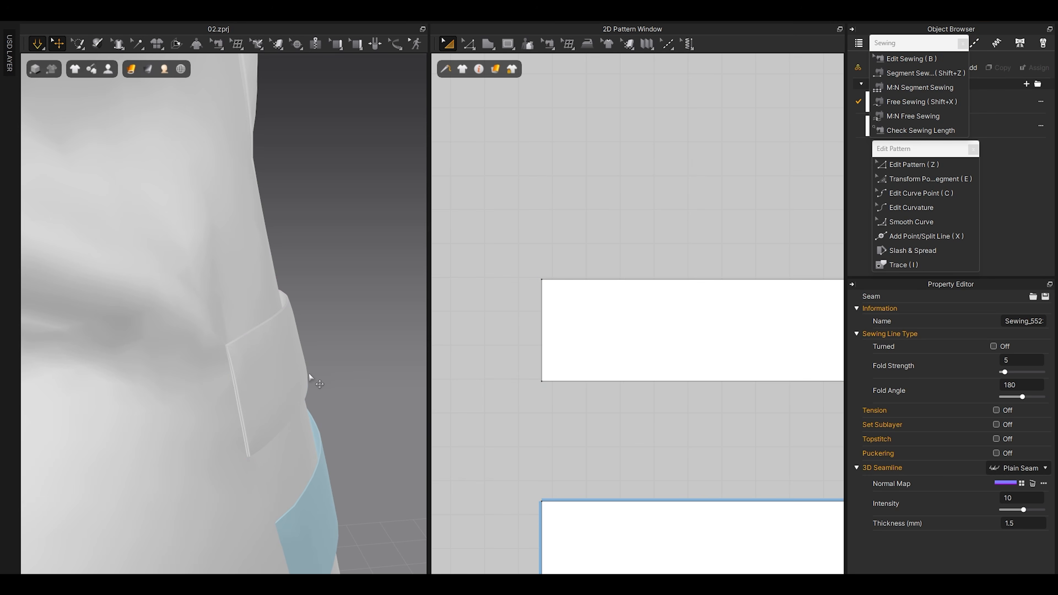
pyautogui.moveTo(196, 402); pyautogui.dragTo(215, 404, button='right')
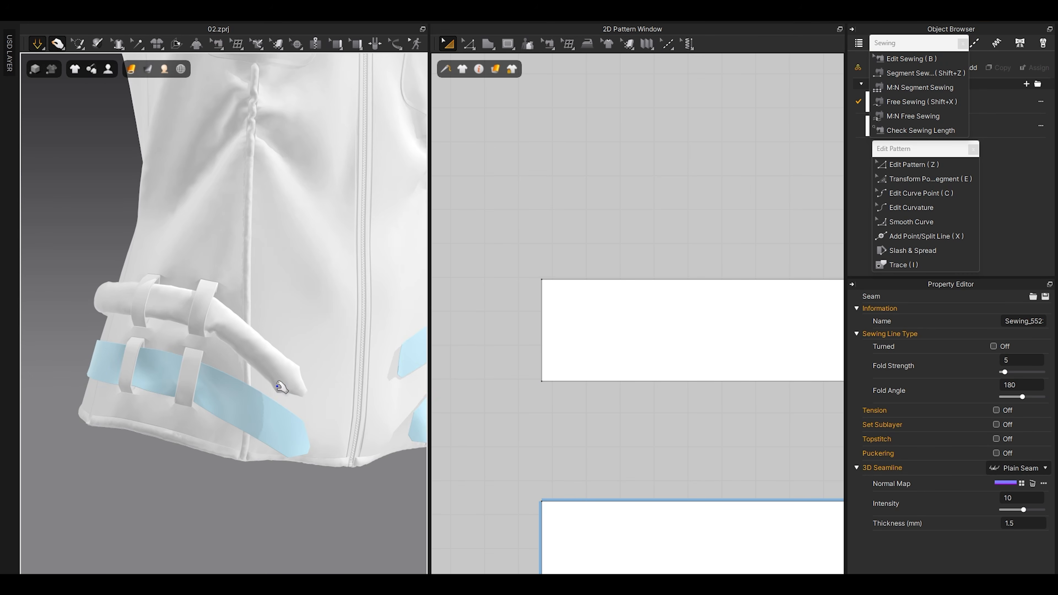
pyautogui.moveTo(231, 360); pyautogui.dragTo(216, 400, button='right')
pyautogui.scroll(-5, 544, 360)
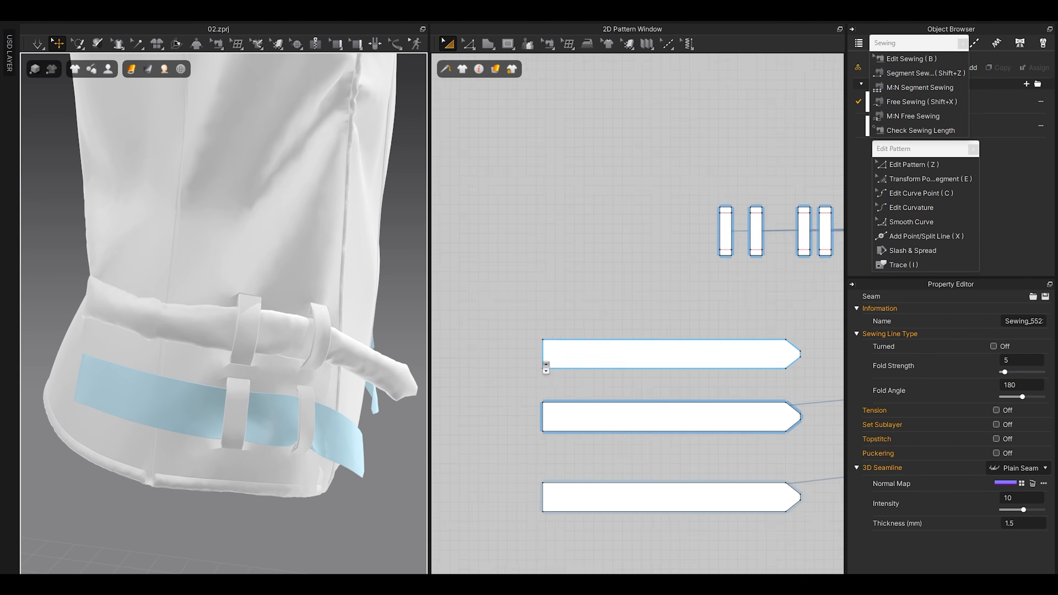
# Step: Offset the outlines of the upper strap and its clone as one internal line at a distance of 3.5 mm
pyautogui.scroll(5, 543, 360)
pyautogui.press('z')
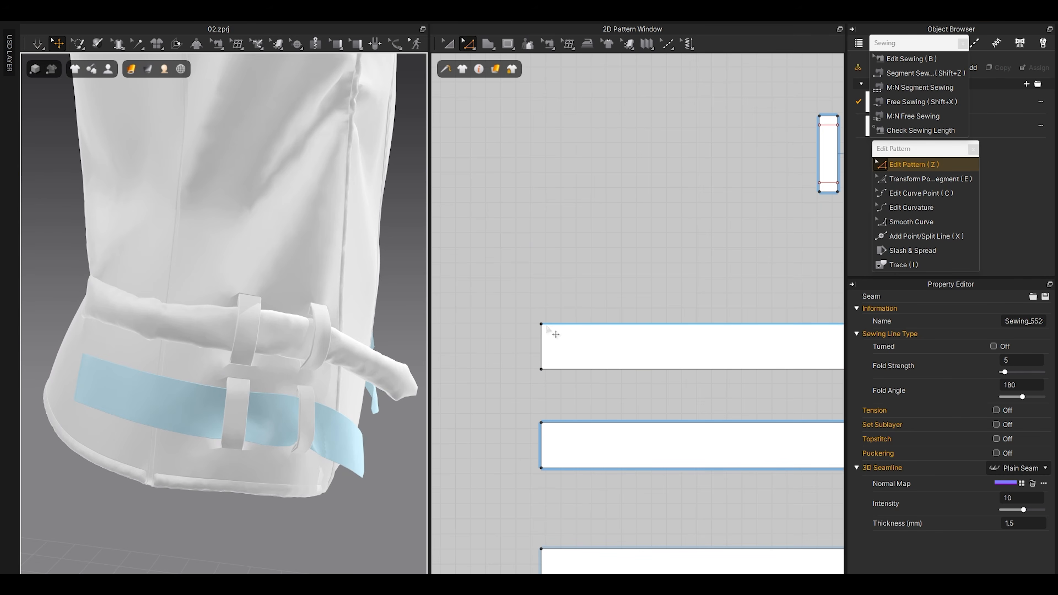
pyautogui.click(550, 327)
pyautogui.scroll(-2, 551, 375)
pyautogui.keyDown('shift'); pyautogui.click(555, 408); pyautogui.keyUp('shift')
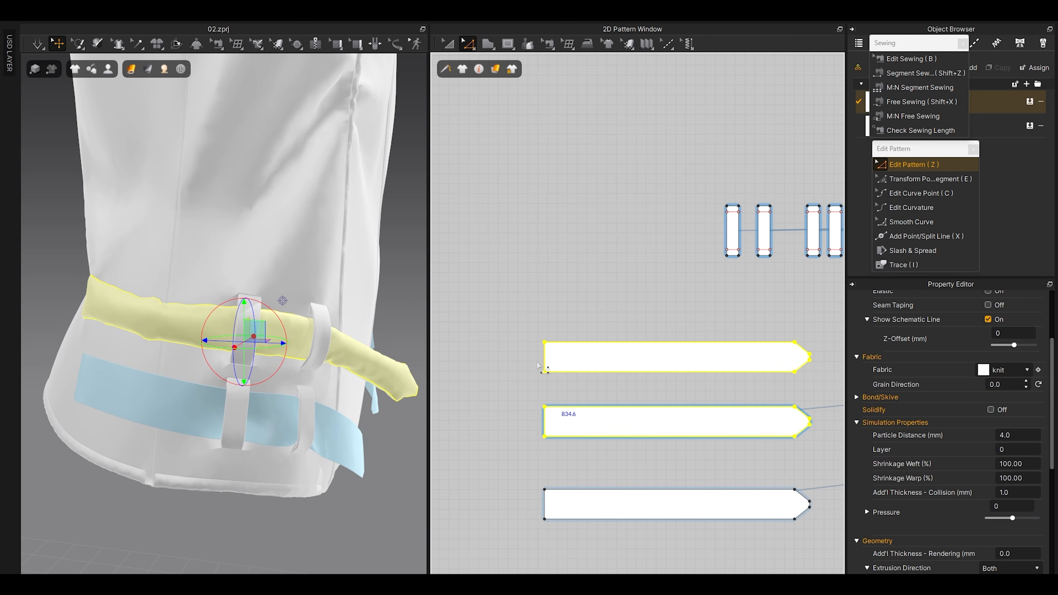
pyautogui.scroll(2, 578, 427)
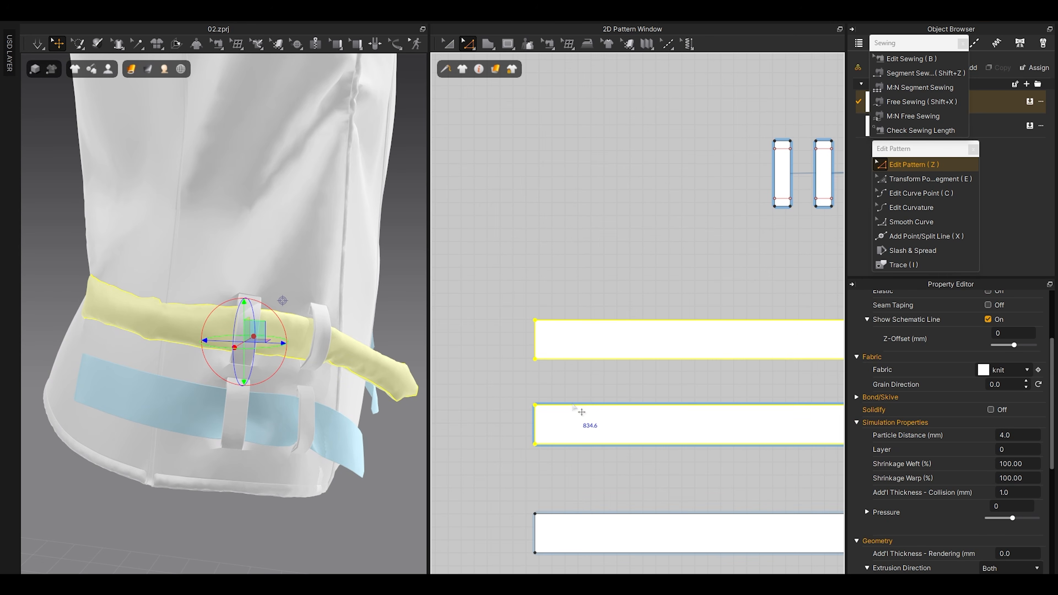
pyautogui.rightClick(581, 412)
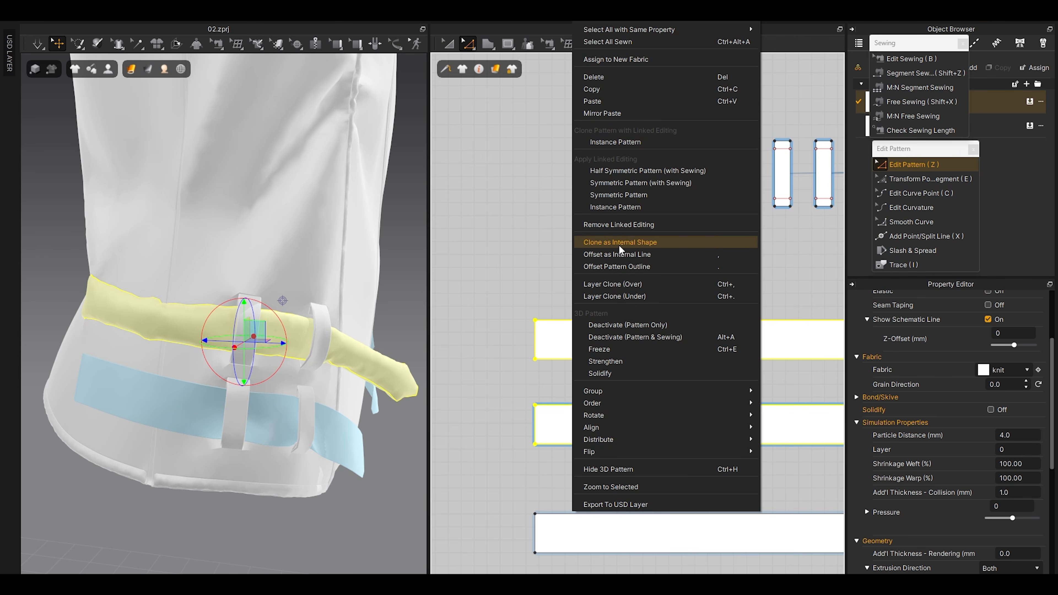
pyautogui.click(620, 254)
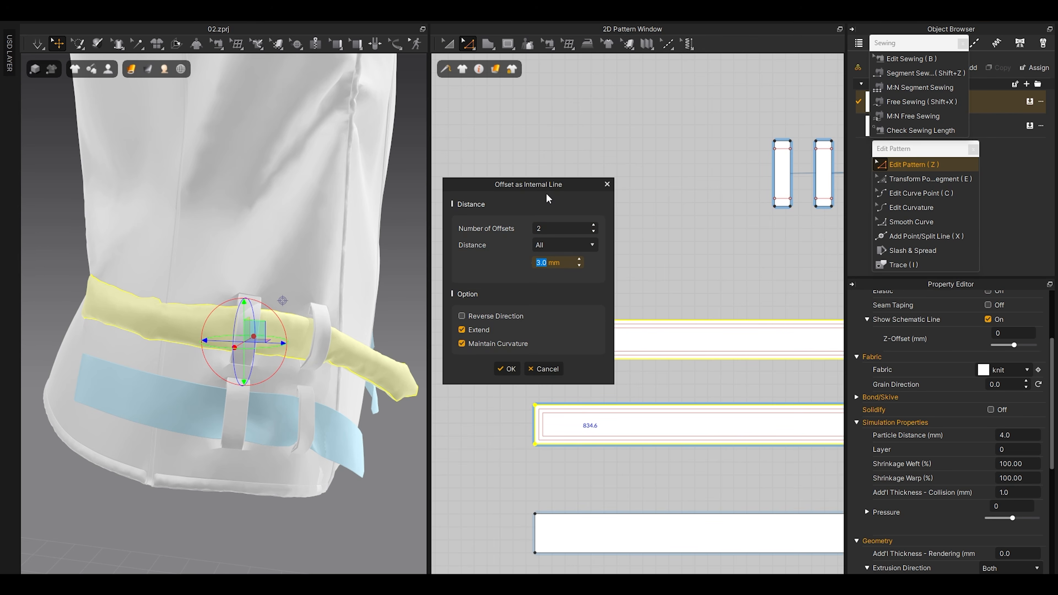
pyautogui.click(550, 226)
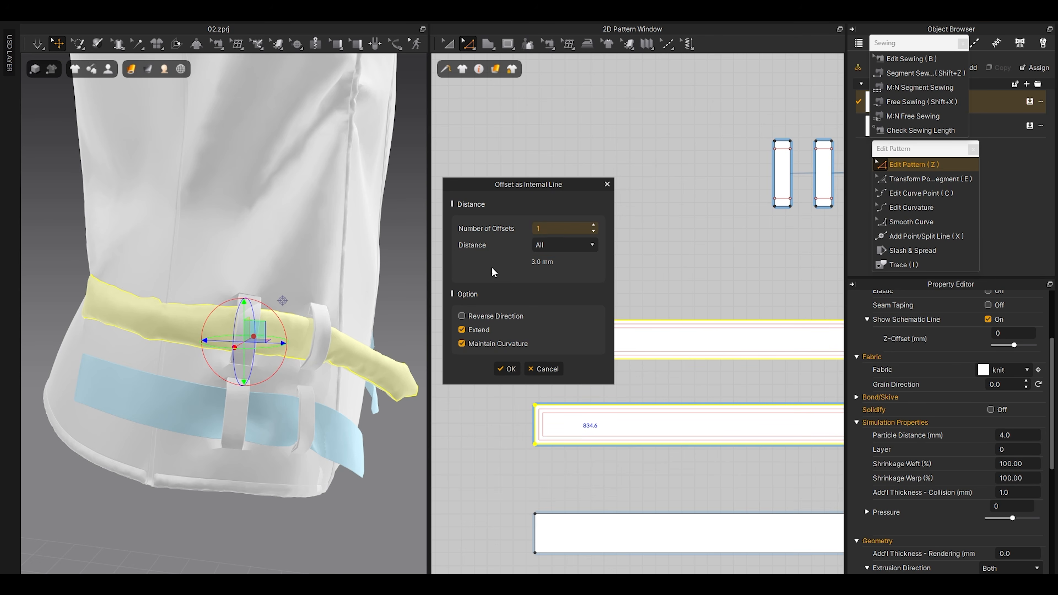
pyautogui.write('1')
pyautogui.press('Return')
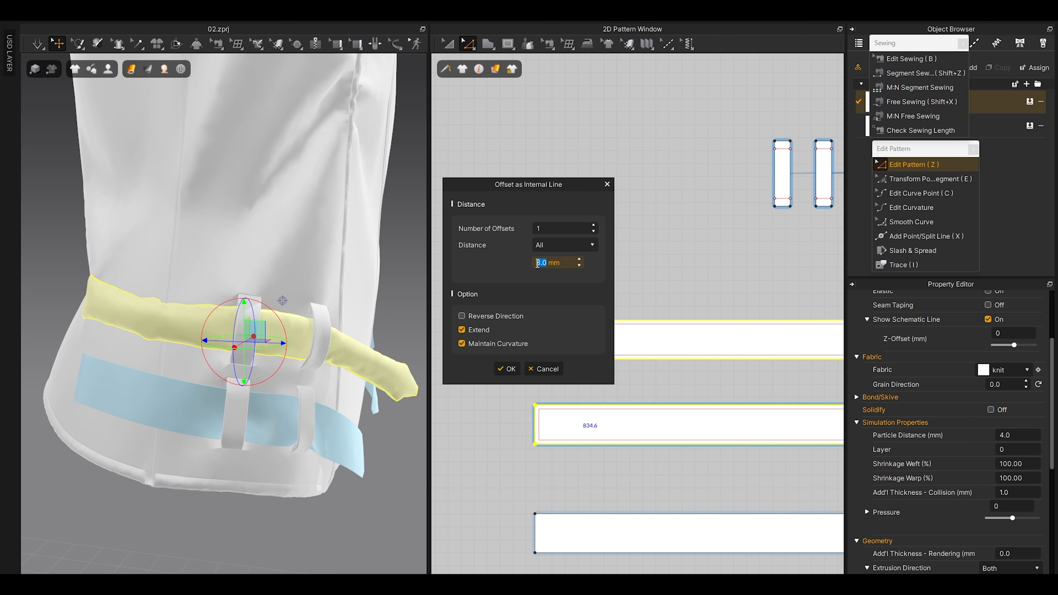
pyautogui.click(537, 264)
pyautogui.write('3.5')
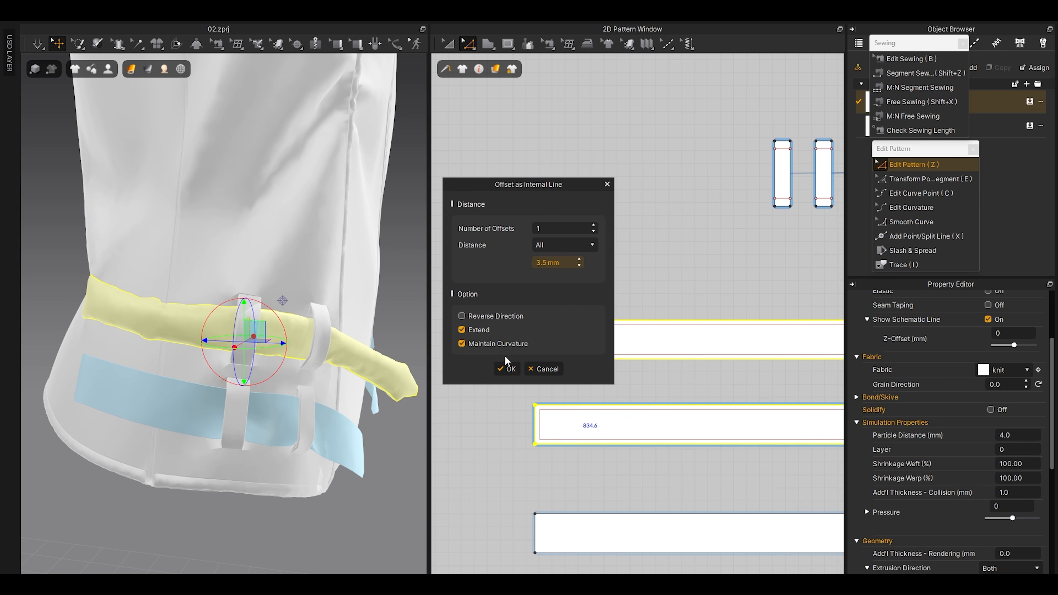
pyautogui.click(507, 368)
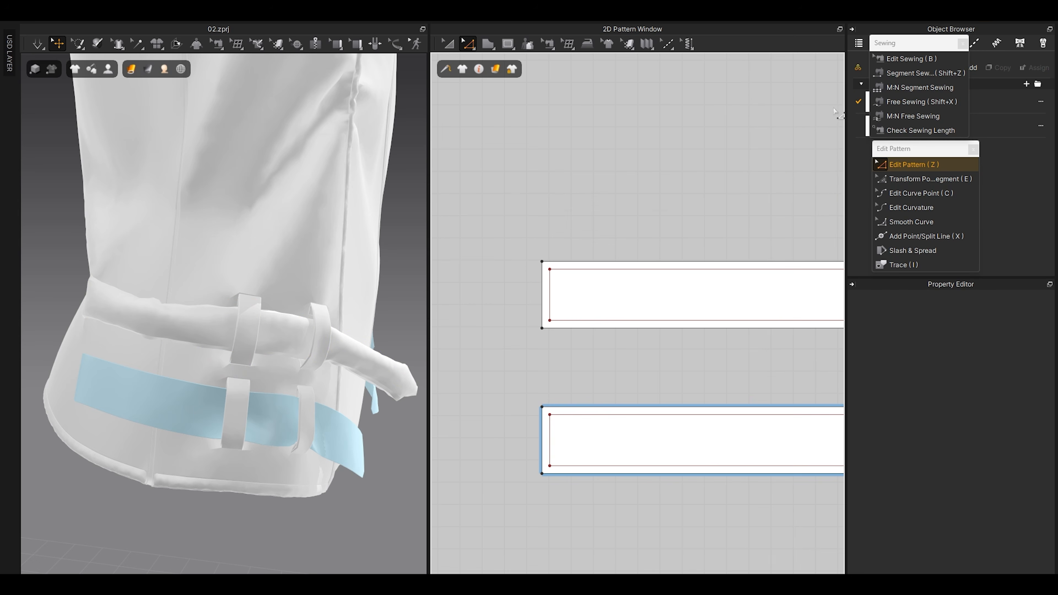
# Step: Free-sew the clone's internal outline to the matching internal outline of the original upper strap and start the simulation
pyautogui.click(904, 101)
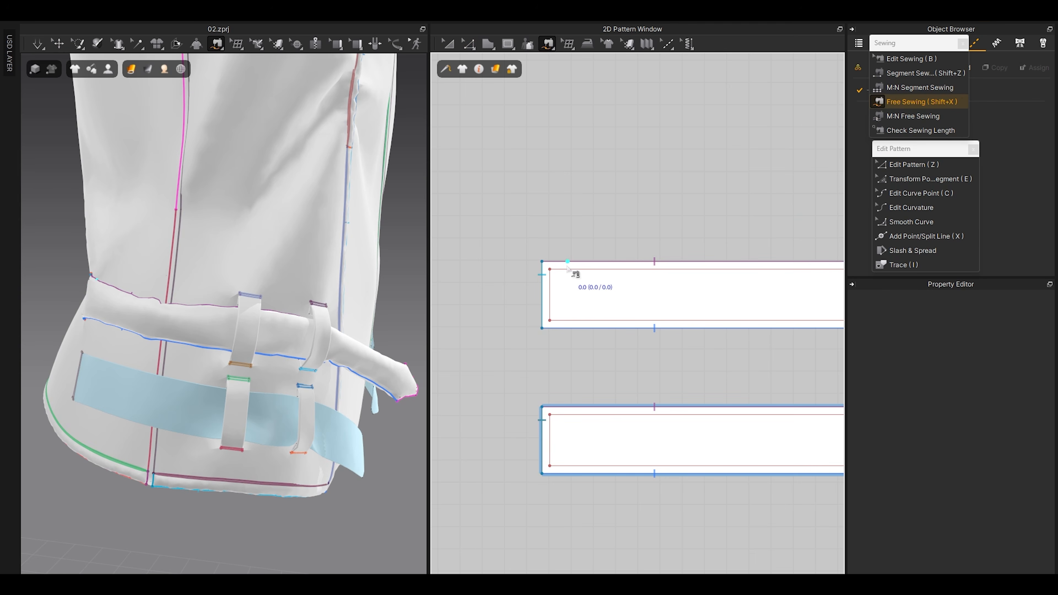
pyautogui.doubleClick(551, 271)
pyautogui.doubleClick(548, 415)
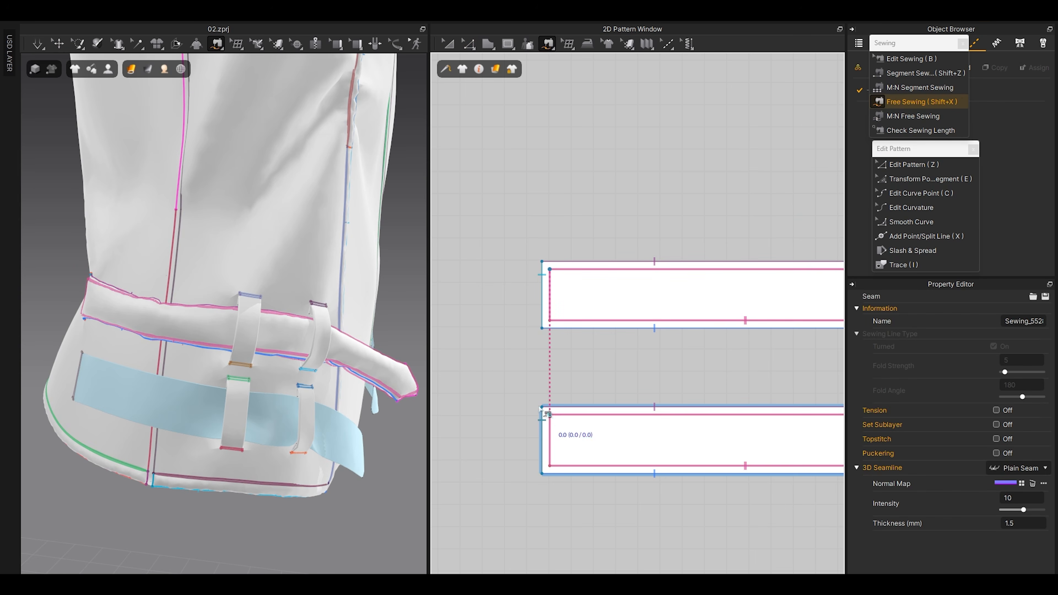
pyautogui.press('q')
pyautogui.moveTo(294, 374); pyautogui.dragTo(287, 386, button='right')
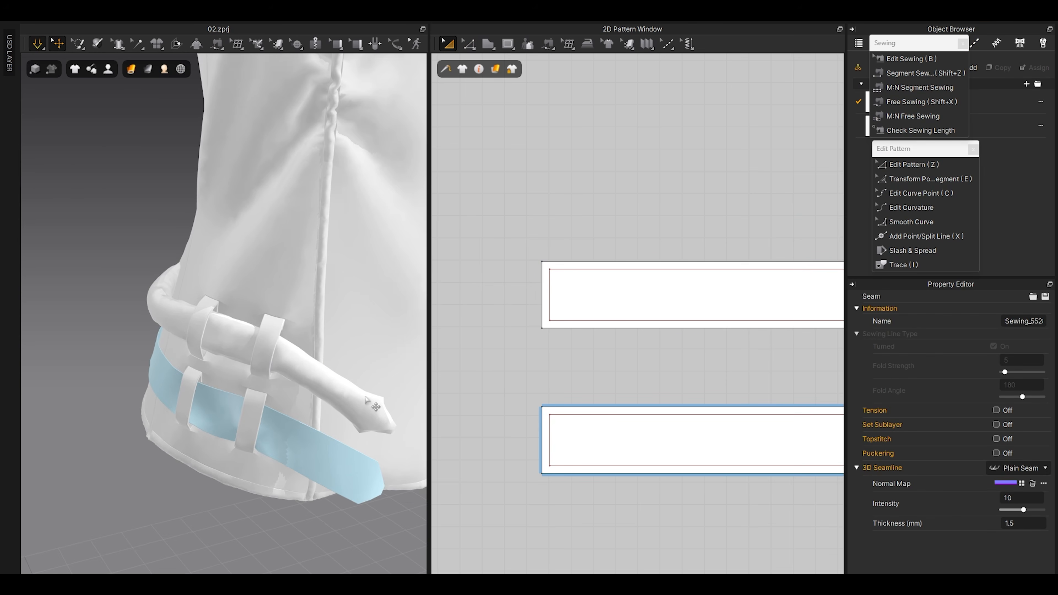
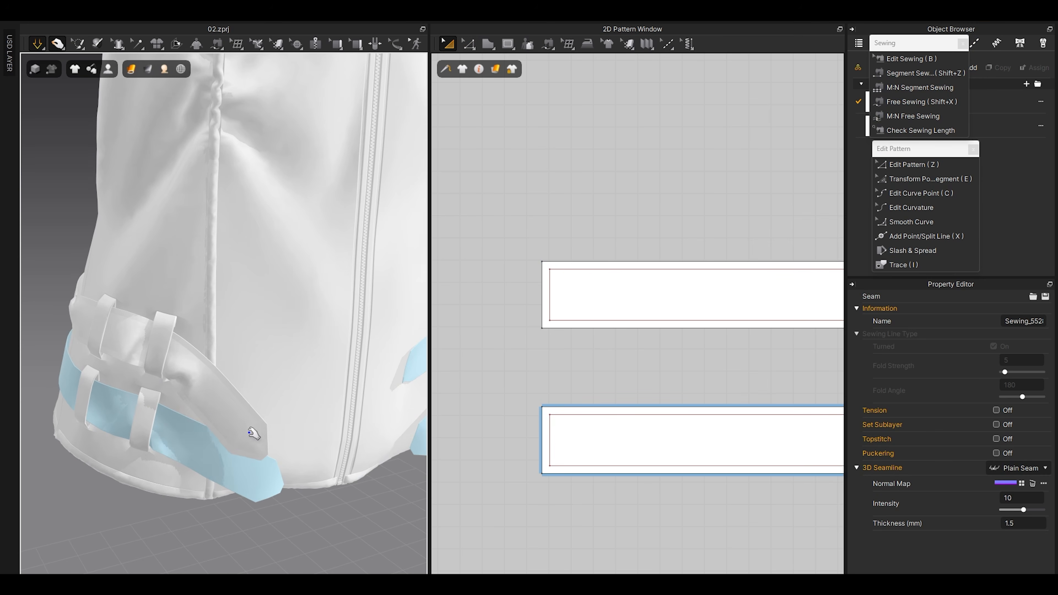
# Step: Pull the upper strap's tip and middle in 3D during the simulation to straighten its folds
pyautogui.click(252, 433)
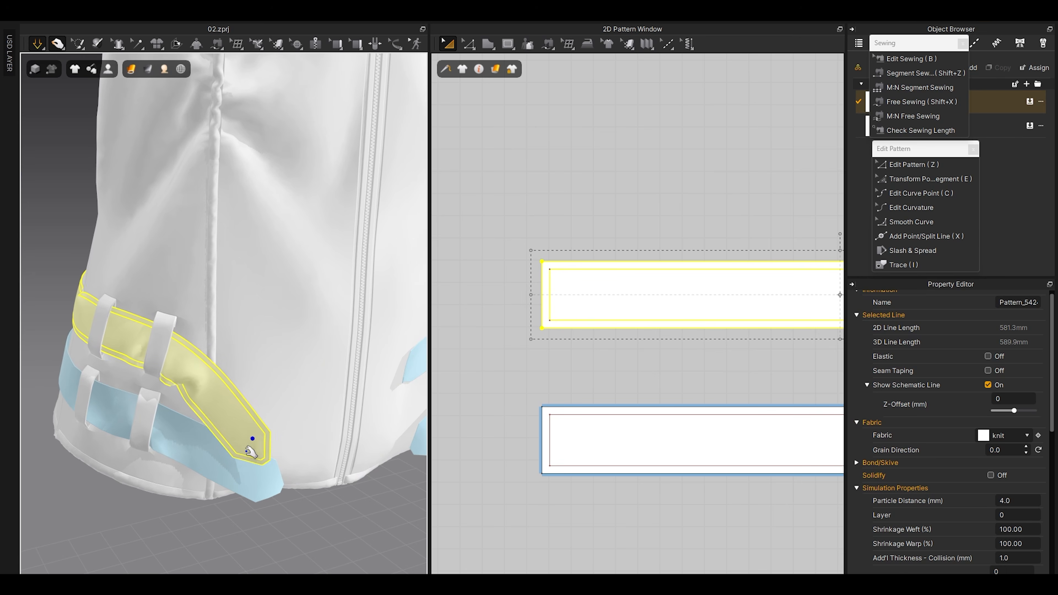
pyautogui.moveTo(243, 457); pyautogui.dragTo(313, 358)
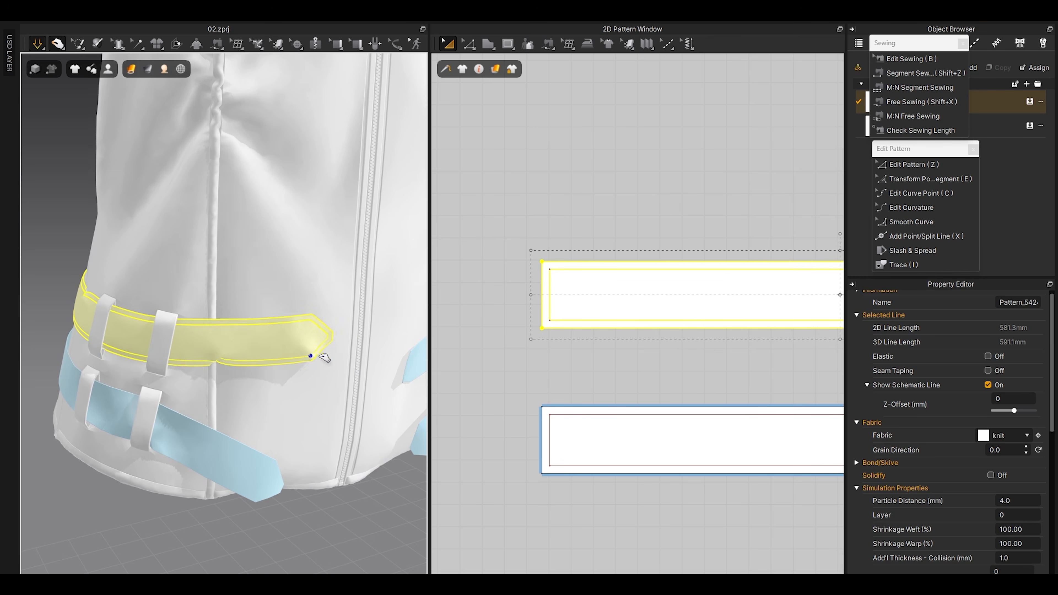
pyautogui.scroll(10, 302, 366)
pyautogui.moveTo(366, 299); pyautogui.dragTo(290, 370)
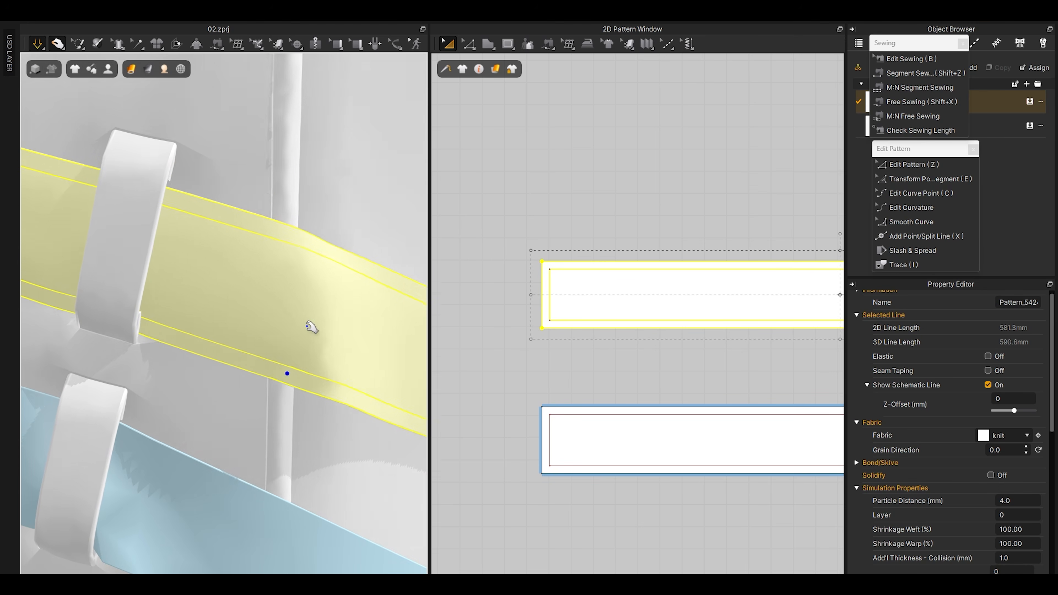
# Step: Set the particle distance of the upper strap and its clone to 2 mm and simulate them
pyautogui.scroll(-5, 295, 323)
pyautogui.scroll(-6, 618, 319)
pyautogui.moveTo(547, 297); pyautogui.dragTo(709, 363)
pyautogui.click(1008, 527)
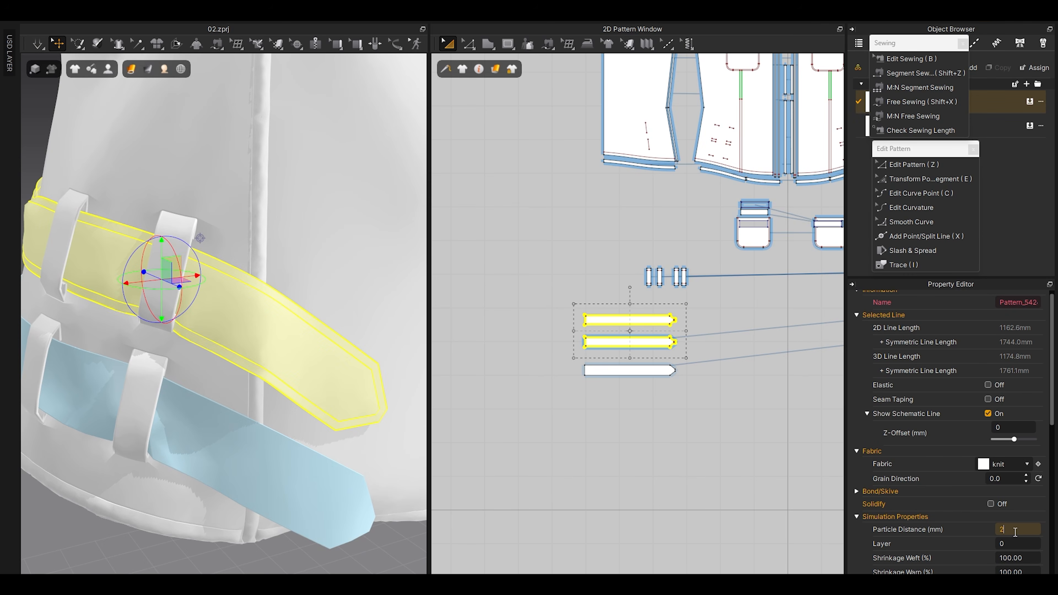
pyautogui.scroll(-3, 931, 554)
pyautogui.click(707, 459)
pyautogui.scroll(3, 215, 324)
pyautogui.press('space')
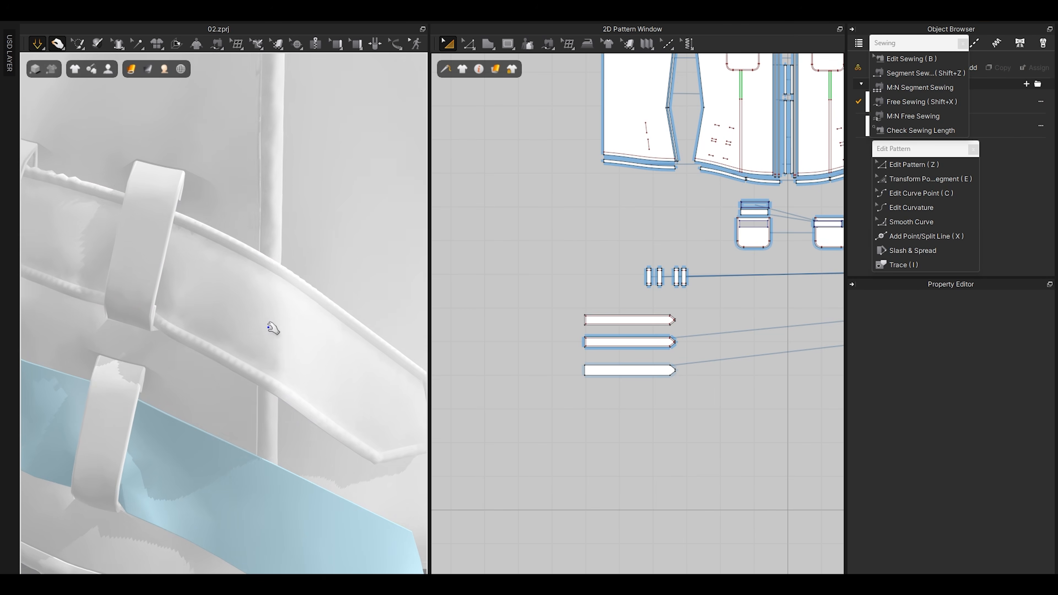
# Step: Adjust the drape of the refined upper strap in 3D and stop the simulation
pyautogui.scroll(-4, 233, 354)
pyautogui.moveTo(303, 362)
pyautogui.mouseDown(button='right')
pyautogui.moveTo(236, 366)
pyautogui.moveTo(286, 354)
pyautogui.mouseUp(button='right')
pyautogui.click(278, 352)
pyautogui.moveTo(317, 335); pyautogui.dragTo(315, 336)
pyautogui.click(79, 213)
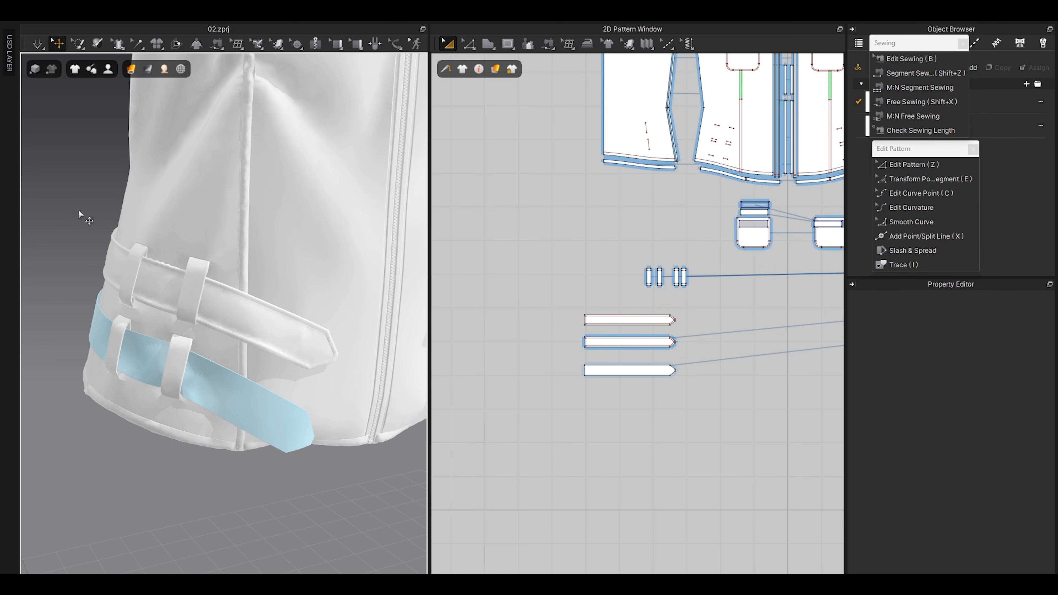
# Step: Freeze the upper strap and its clone
pyautogui.moveTo(555, 297); pyautogui.dragTo(697, 354)
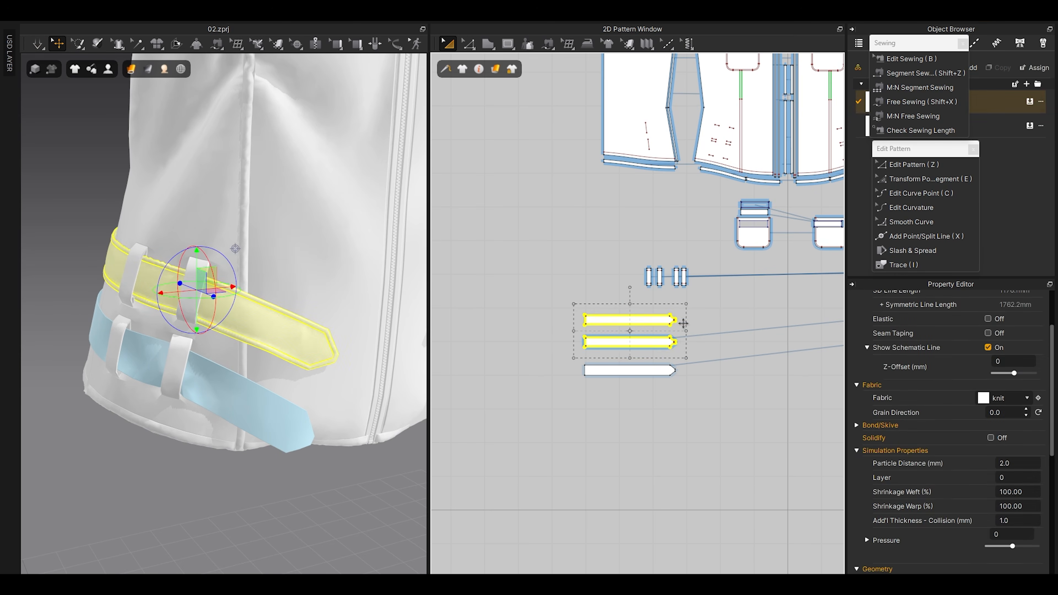
pyautogui.rightClick(261, 312)
pyautogui.click(313, 109)
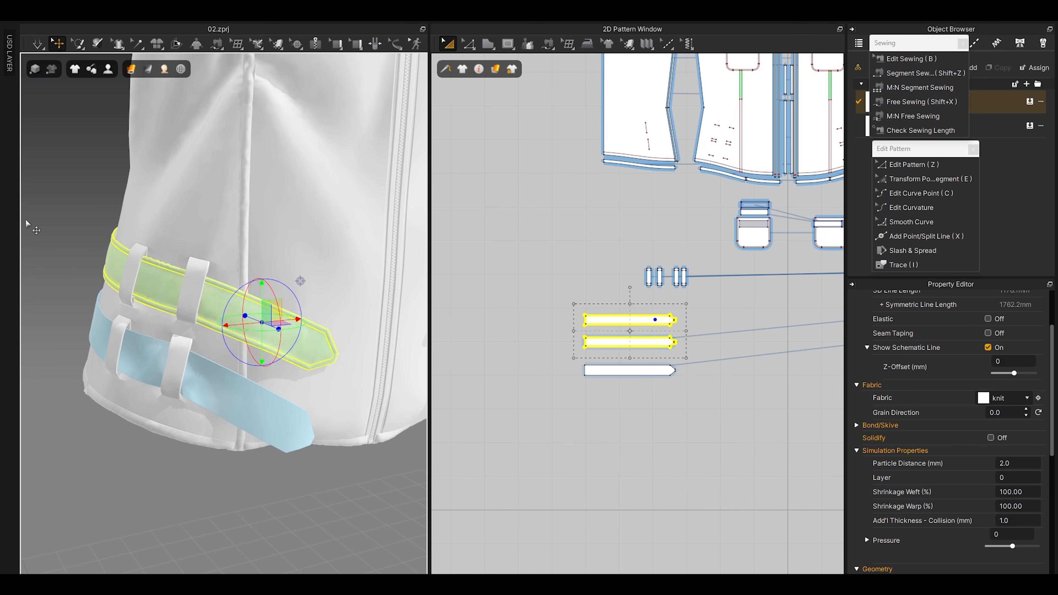
pyautogui.click(29, 224)
# Step: Create a Layer Clone (Over) of the lower strap, place it directly above the original pattern, and remove its linked editing
pyautogui.scroll(2, 268, 402)
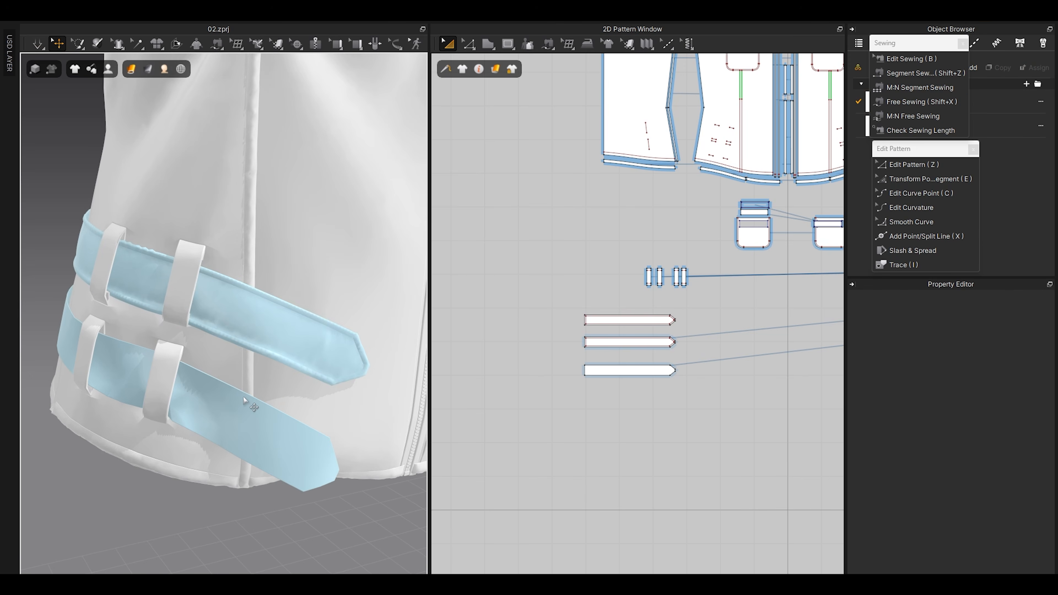
pyautogui.click(243, 407)
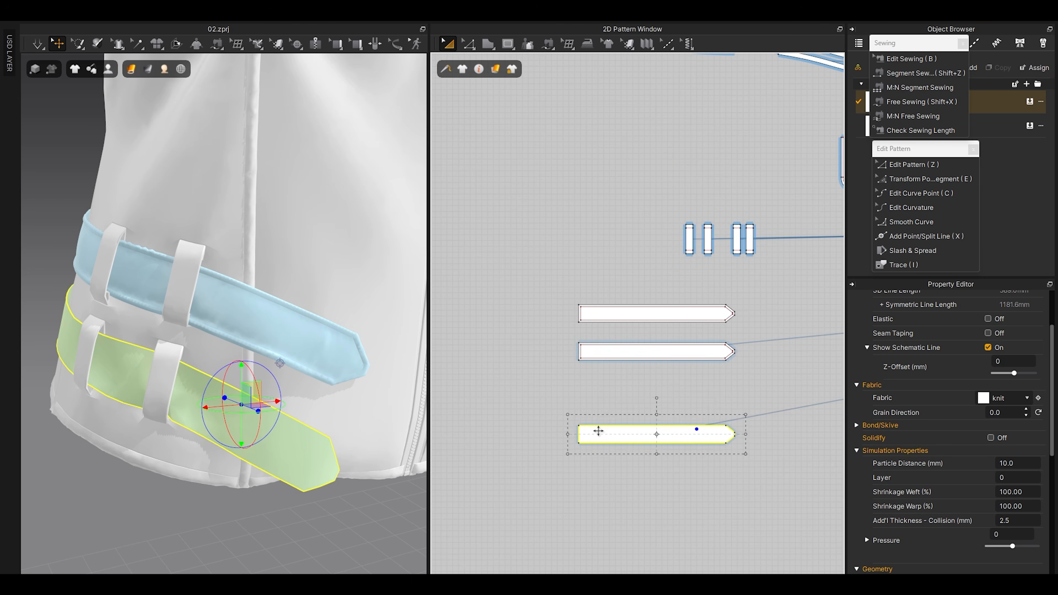
pyautogui.scroll(3, 505, 425)
pyautogui.scroll(-2, 538, 425)
pyautogui.rightClick(538, 425)
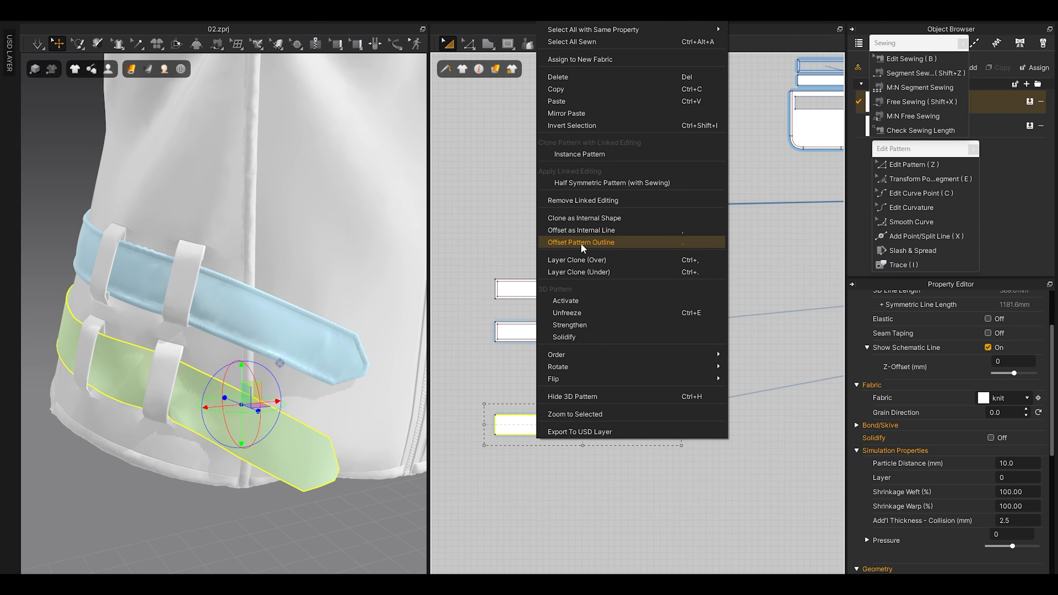
pyautogui.click(587, 258)
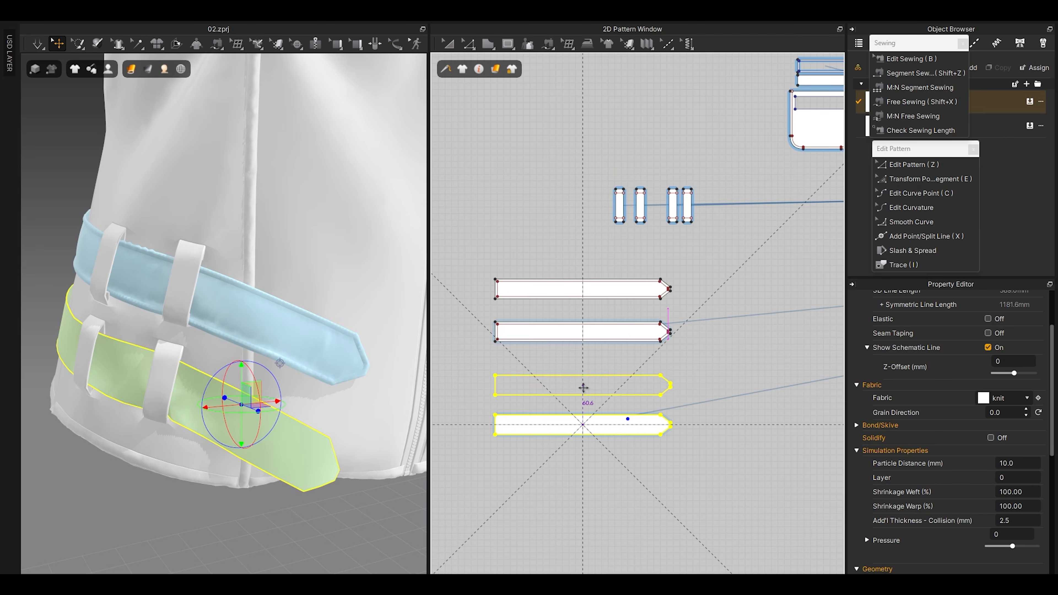
pyautogui.click(581, 384)
pyautogui.rightClick(567, 385)
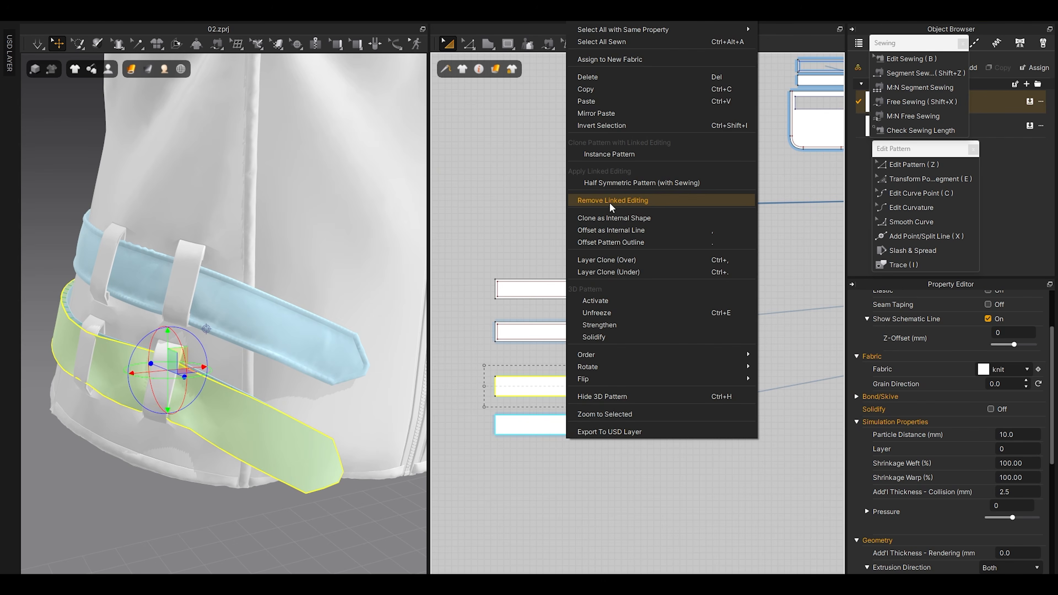
pyautogui.click(610, 200)
# Step: Delete the existing sewing lines on the lower strap's clone
pyautogui.scroll(3, 506, 370)
pyautogui.press('b')
pyautogui.scroll(-2, 506, 370)
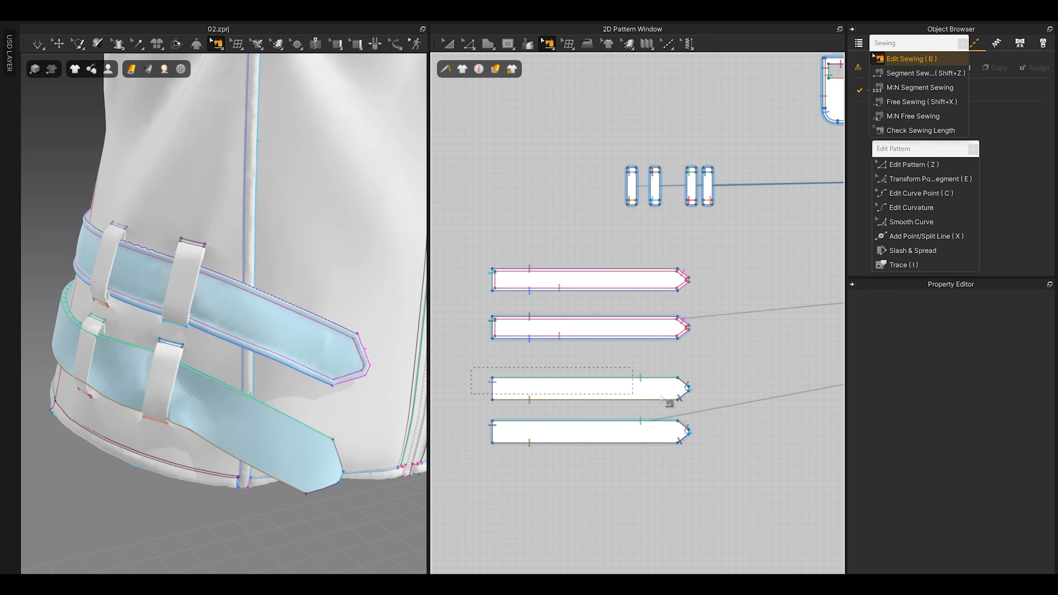
pyautogui.moveTo(701, 409); pyautogui.dragTo(700, 409)
pyautogui.press('Delete')
# Step: Unfreeze the lower strap and its clone
pyautogui.scroll(3, 555, 389)
pyautogui.moveTo(489, 406); pyautogui.dragTo(526, 398, button='middle')
pyautogui.press('a')
pyautogui.click(544, 384)
pyautogui.keyDown('shift'); pyautogui.click(537, 434); pyautogui.keyUp('shift')
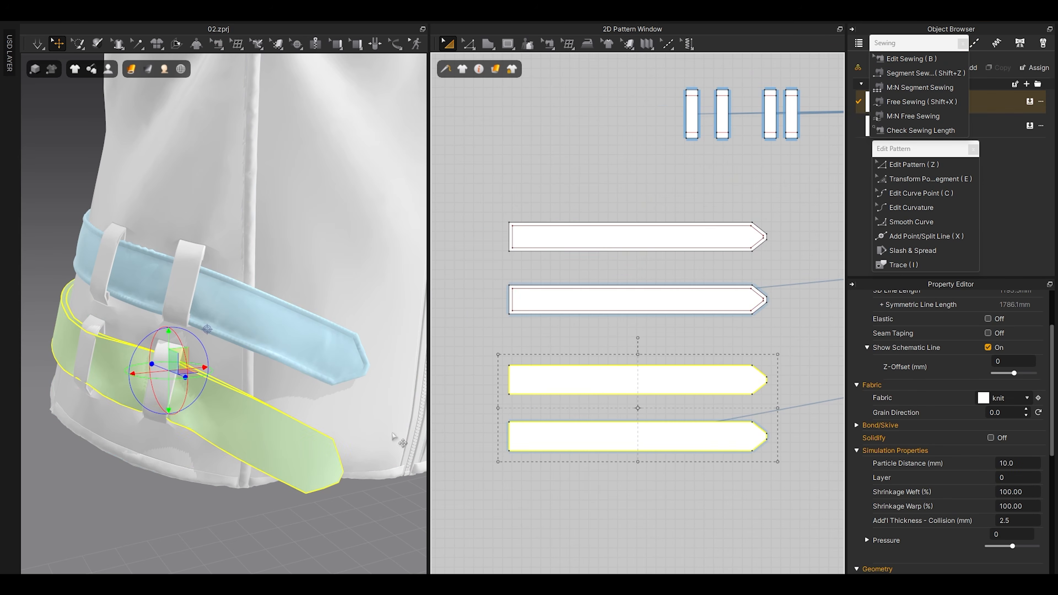
pyautogui.rightClick(275, 440)
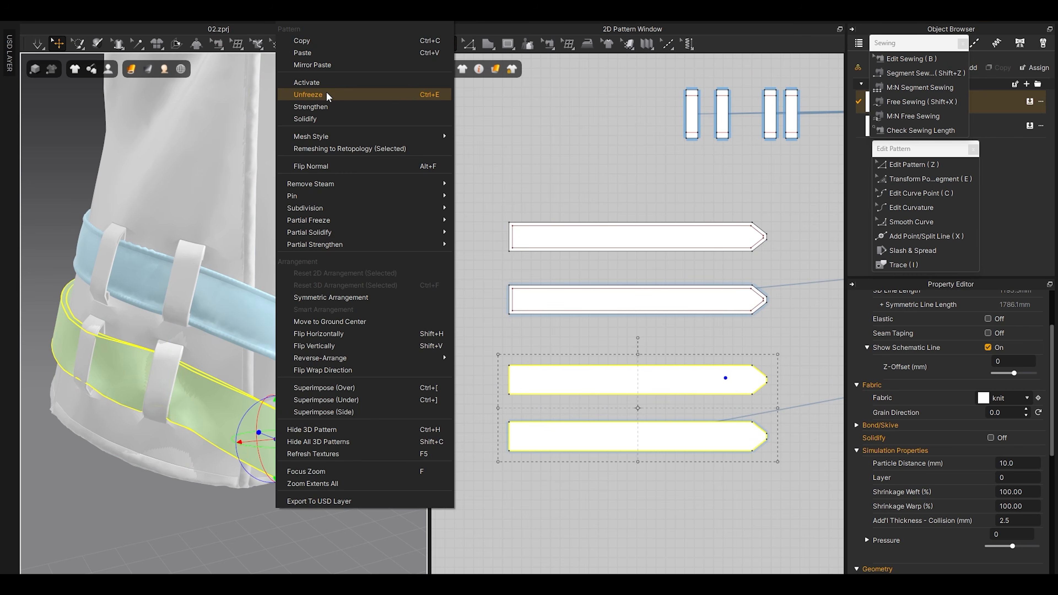
pyautogui.click(308, 94)
pyautogui.moveTo(307, 248); pyautogui.dragTo(238, 375, button='right')
# Step: Segment-sew the short end and both long edges of the lower strap's clone to the matching edges of the original
pyautogui.click(575, 342)
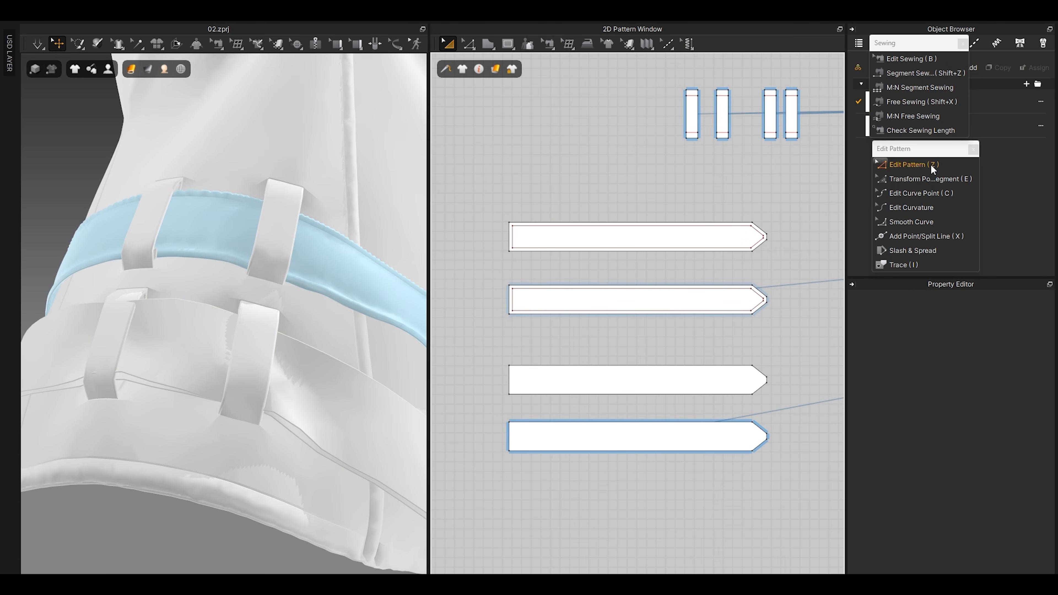
pyautogui.hotkey('shift', 'z')
pyautogui.click(508, 428)
pyautogui.click(526, 395)
pyautogui.click(534, 453)
pyautogui.click(534, 424)
pyautogui.click(537, 363)
# Step: Free-sew the pointed tip of the lower strap's clone to the matching tip of the original
pyautogui.scroll(3, 761, 363)
pyautogui.moveTo(761, 363); pyautogui.dragTo(657, 334, button='middle')
pyautogui.hotkey('shift', 'x')
pyautogui.click(641, 334)
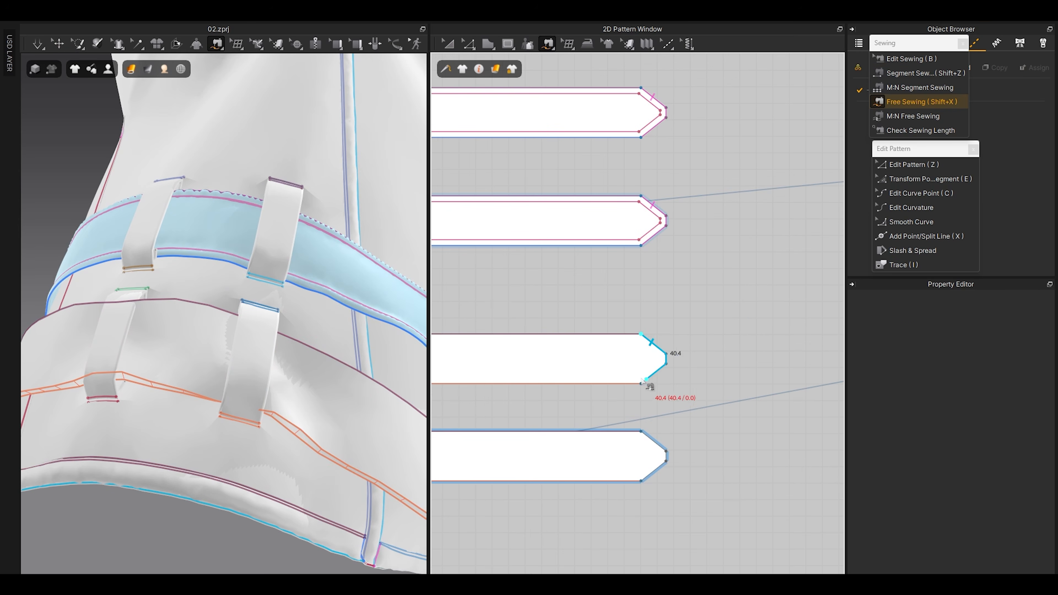
pyautogui.click(641, 480)
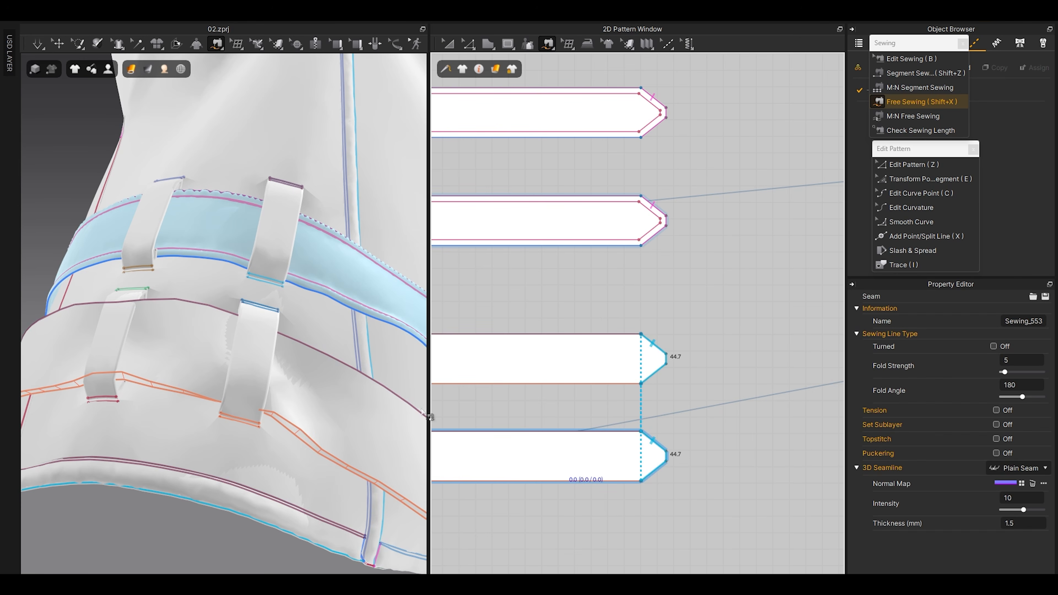
# Step: Set the lower strap and its clone to 2 mm particle distance and 1 mm additional collision thickness, and simulate them
pyautogui.press('a')
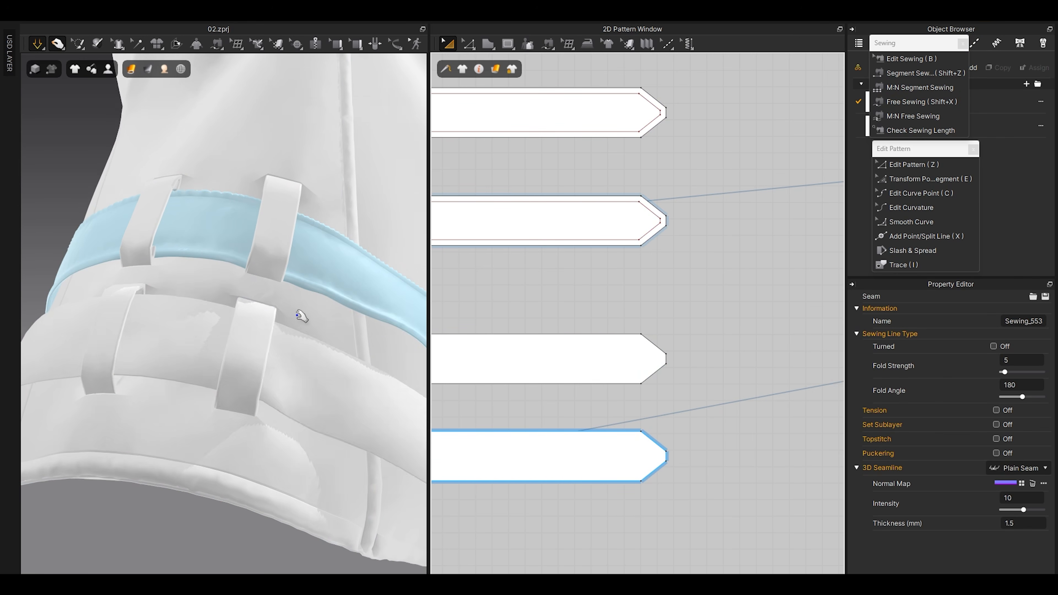
pyautogui.scroll(-3, 560, 354)
pyautogui.click(551, 401)
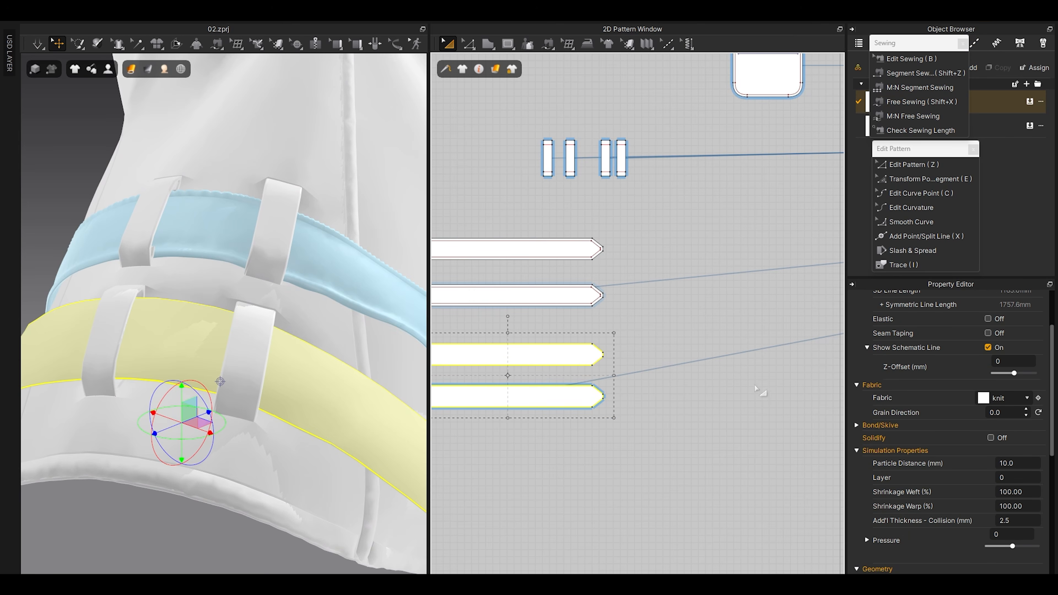
pyautogui.click(1019, 463)
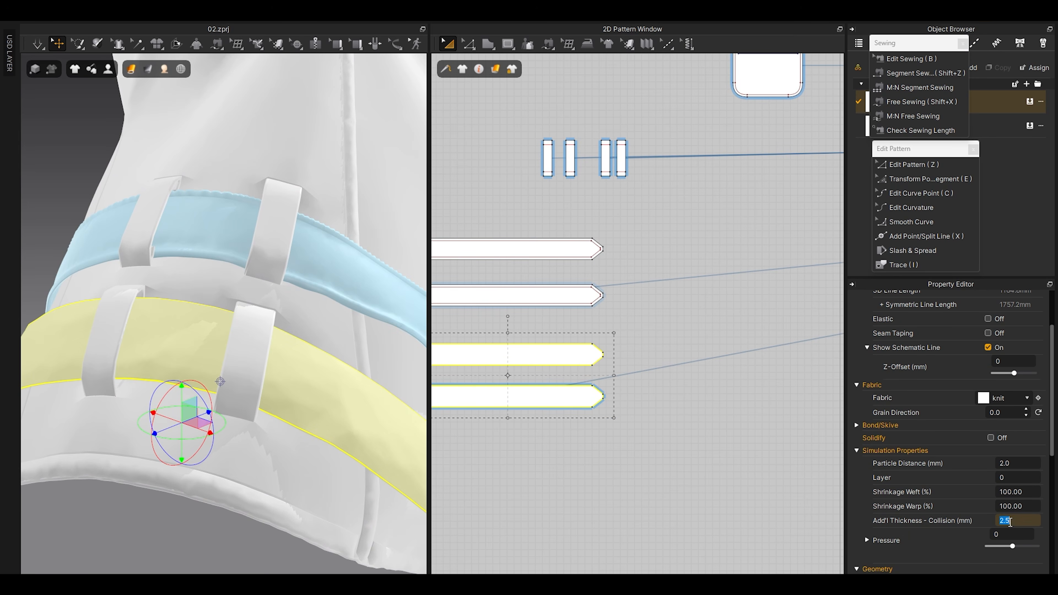
pyautogui.click(641, 536)
pyautogui.moveTo(222, 400); pyautogui.dragTo(242, 393, button='right')
pyautogui.press('space')
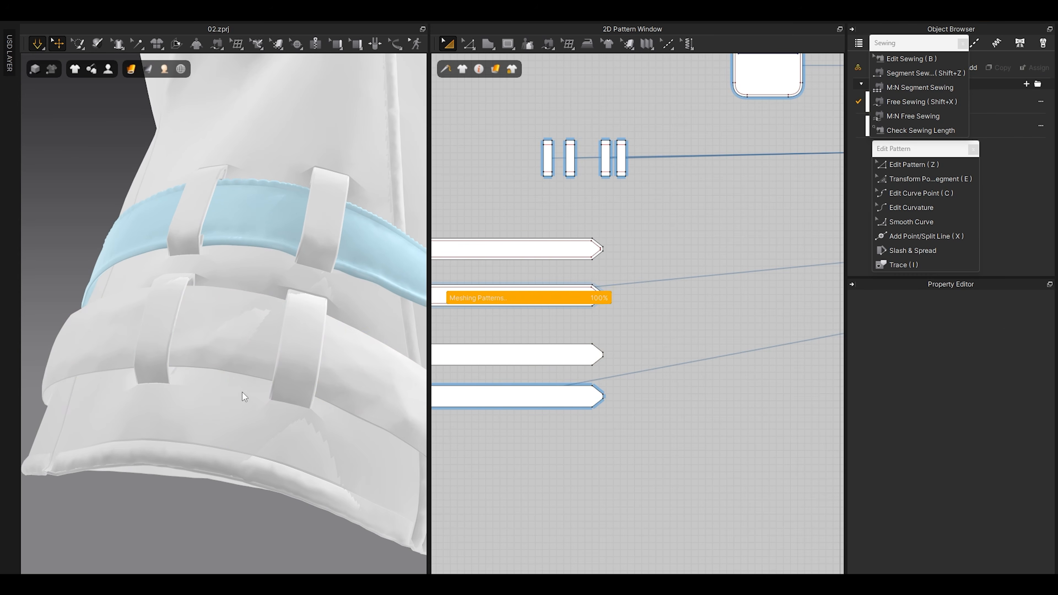
pyautogui.press('space')
# Step: Offset the outlines of the lower strap and its clone inward as one internal line at 3.5 mm
pyautogui.scroll(-3, 609, 331)
pyautogui.scroll(5, 552, 346)
pyautogui.press('z')
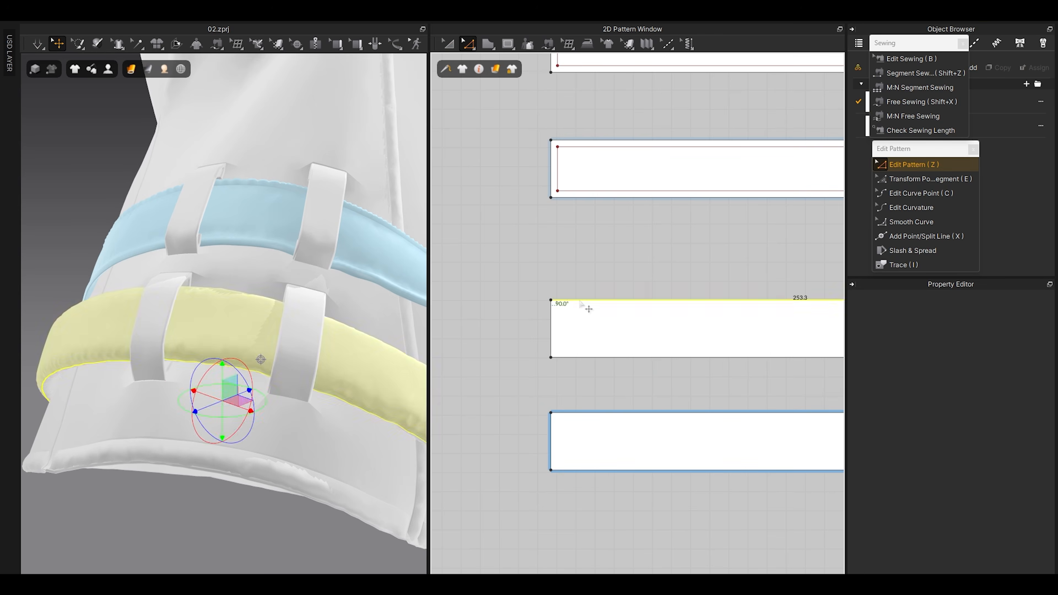
pyautogui.click(588, 310)
pyautogui.scroll(-2, 595, 339)
pyautogui.keyDown('shift'); pyautogui.click(596, 367); pyautogui.keyUp('shift')
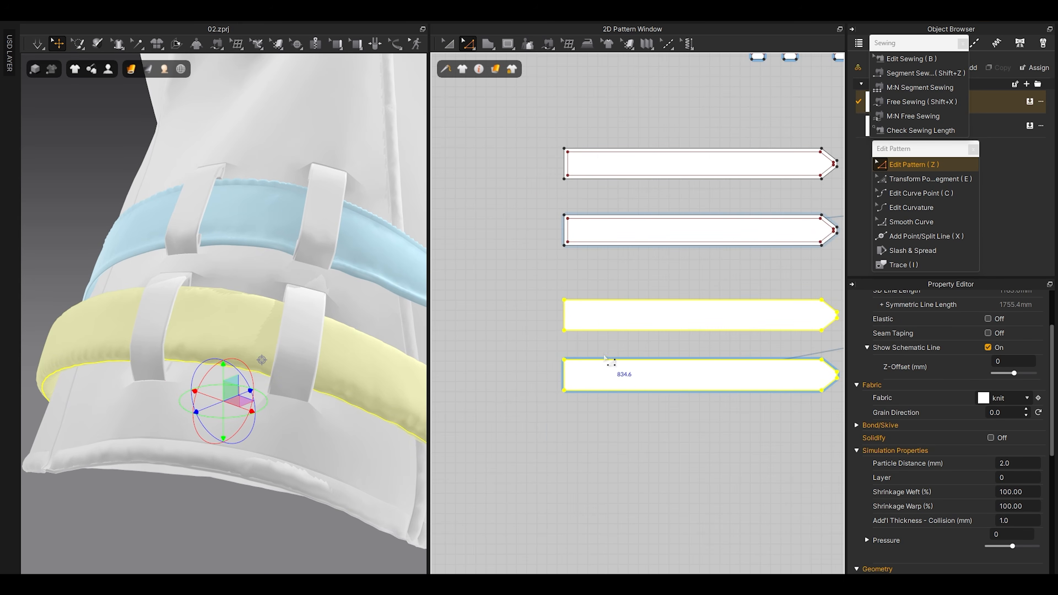
pyautogui.rightClick(609, 366)
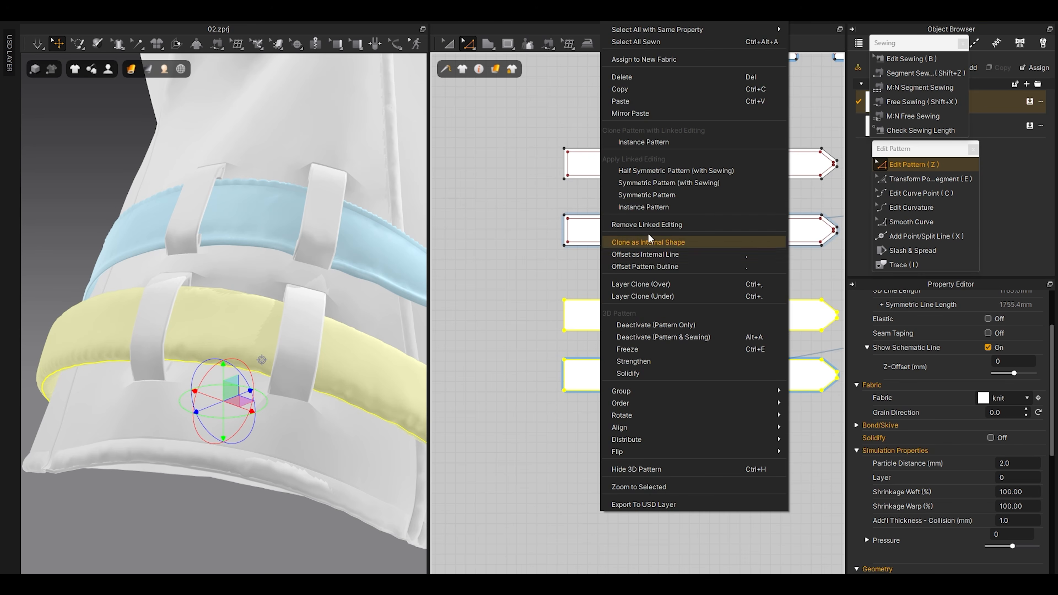
pyautogui.click(645, 255)
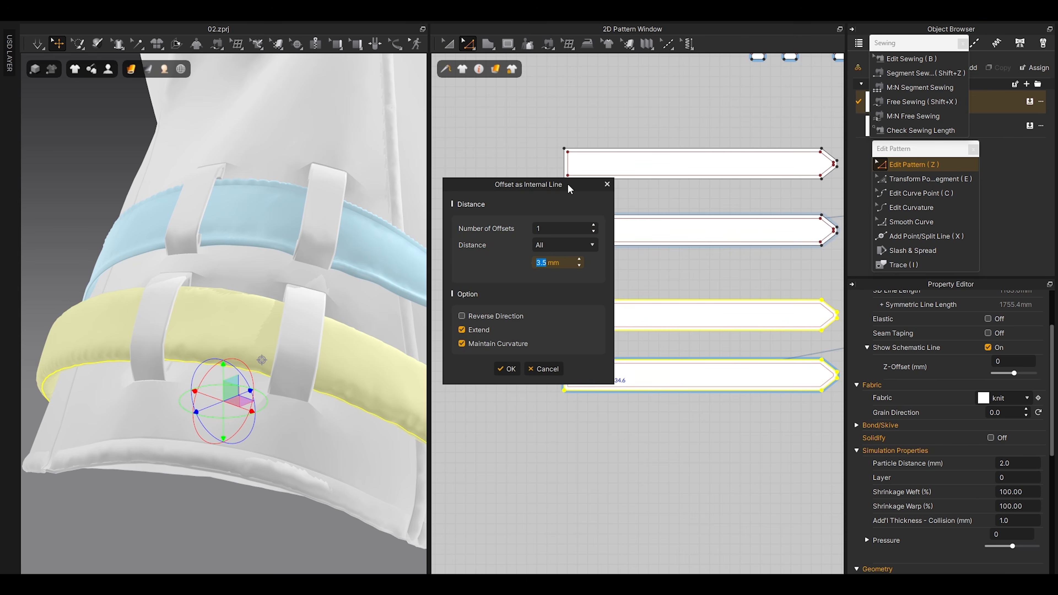
pyautogui.moveTo(570, 188); pyautogui.dragTo(516, 189)
pyautogui.click(454, 368)
# Step: Free-sew the clone's full inner offset line to the matching inner line on the original lower strap
pyautogui.hotkey('shift', 'x')
pyautogui.scroll(5, 573, 307)
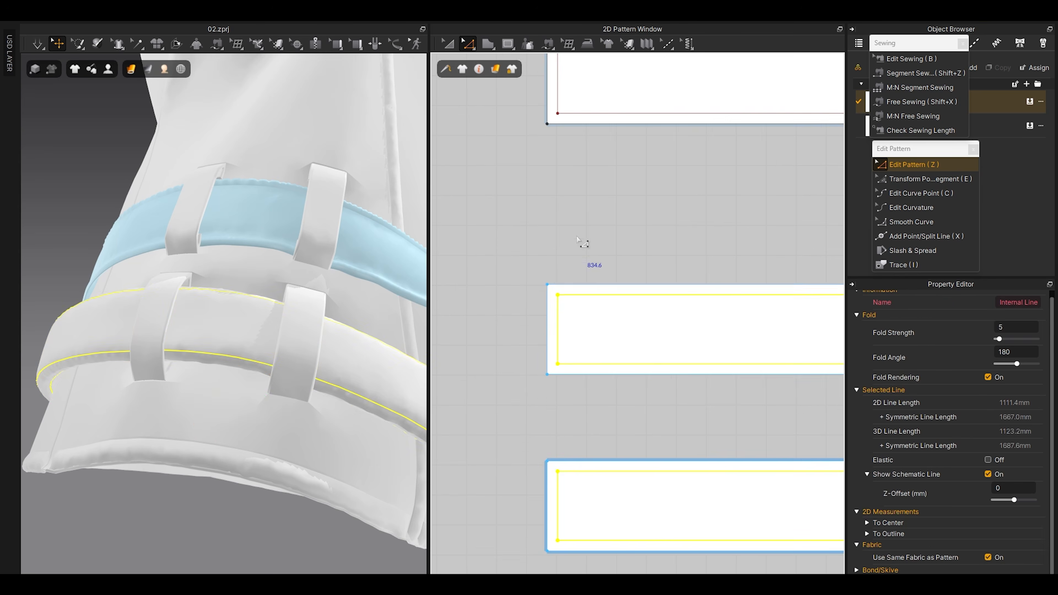
pyautogui.doubleClick(556, 296)
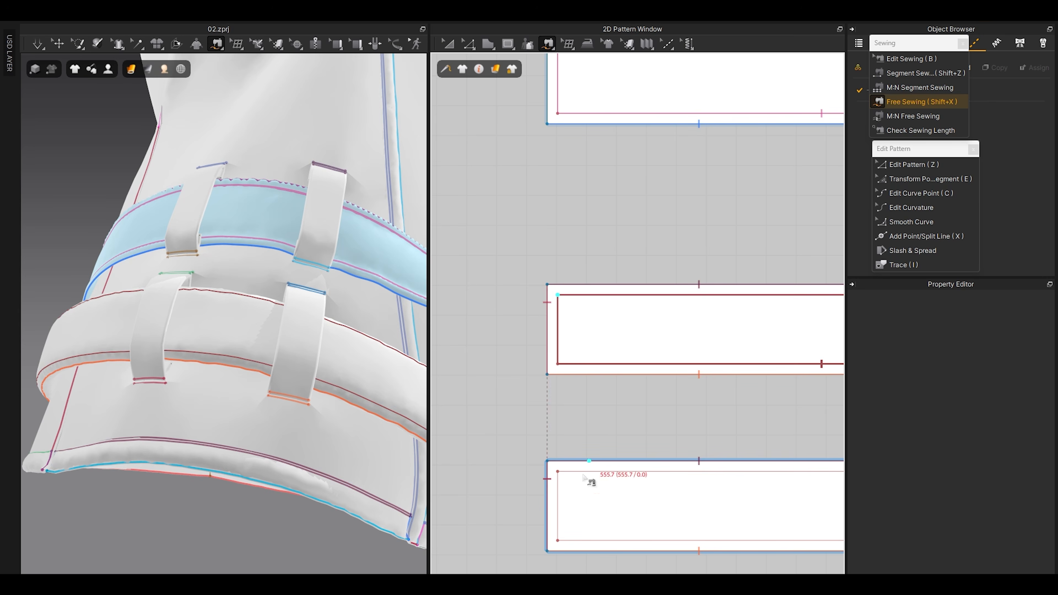
pyautogui.doubleClick(558, 472)
pyautogui.press('q')
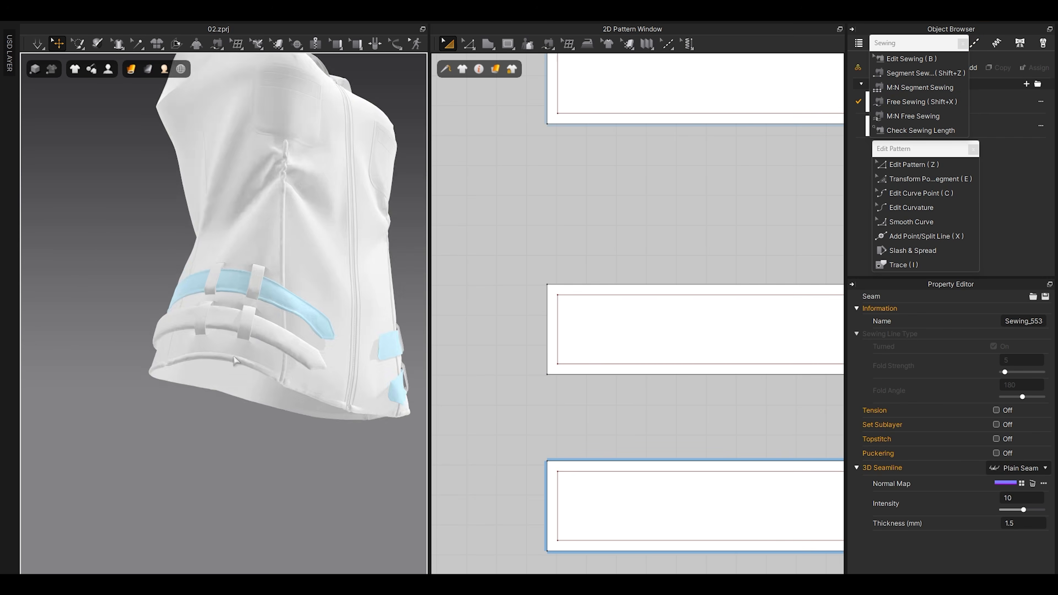
# Step: Simulate the lower strap with its sewn inner lines and stop the simulation
pyautogui.moveTo(316, 375); pyautogui.dragTo(279, 390, button='right')
pyautogui.press('space')
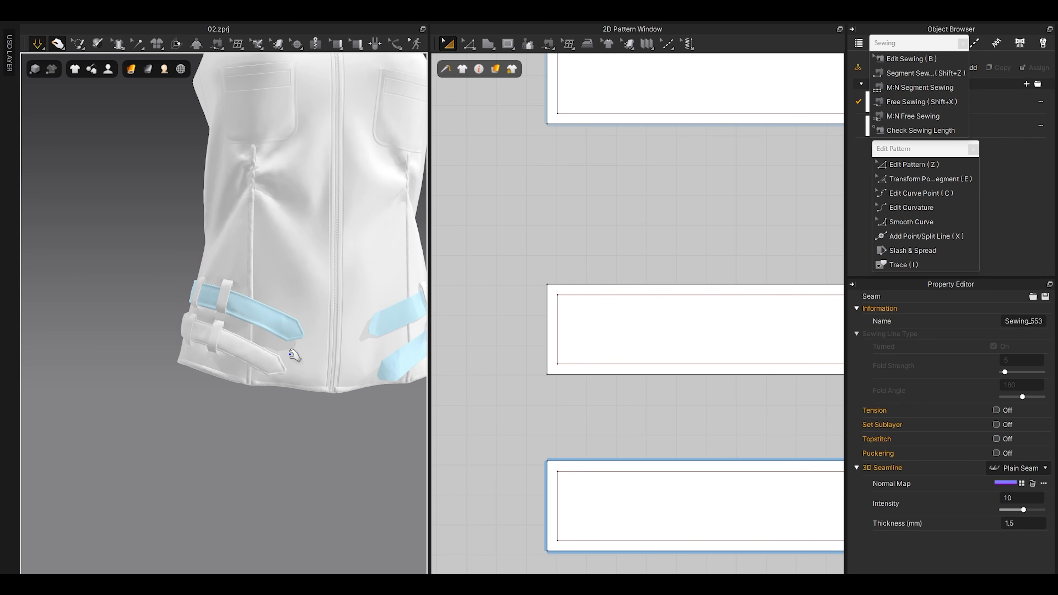
pyautogui.scroll(5, 271, 374)
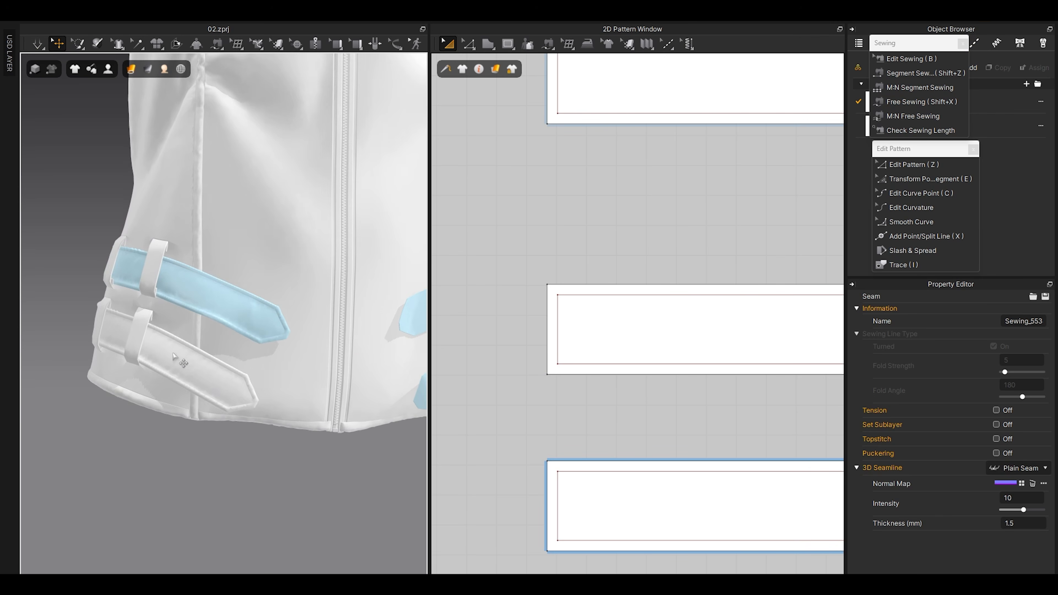
pyautogui.scroll(-5, 254, 386)
pyautogui.scroll(-5, 609, 342)
# Step: Freeze the lower strap and its clone
pyautogui.click(591, 367)
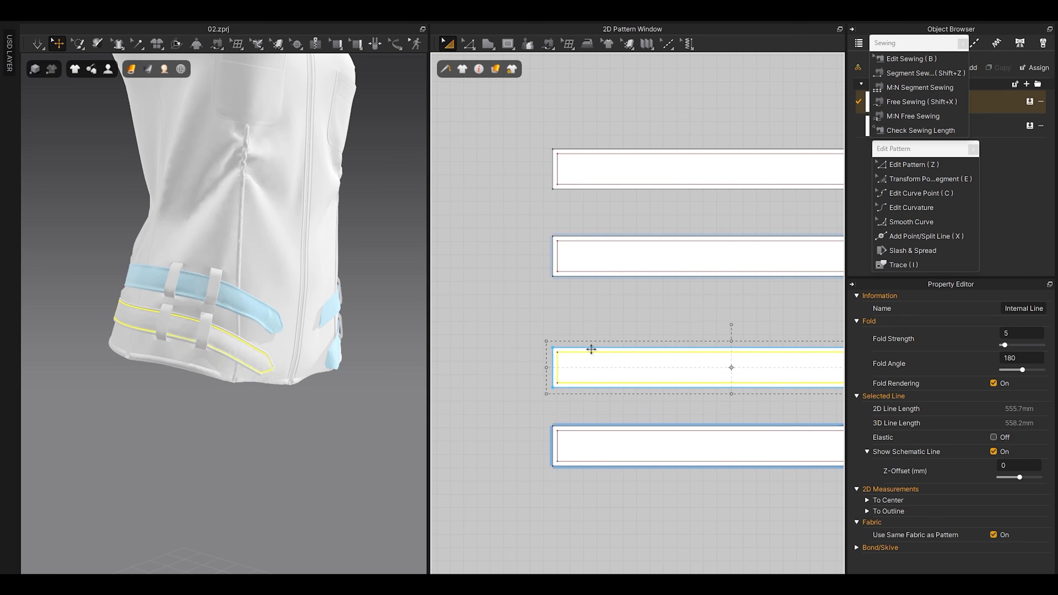
pyautogui.click(591, 349)
pyautogui.keyDown('shift'); pyautogui.click(583, 425); pyautogui.keyUp('shift')
pyautogui.rightClick(244, 353)
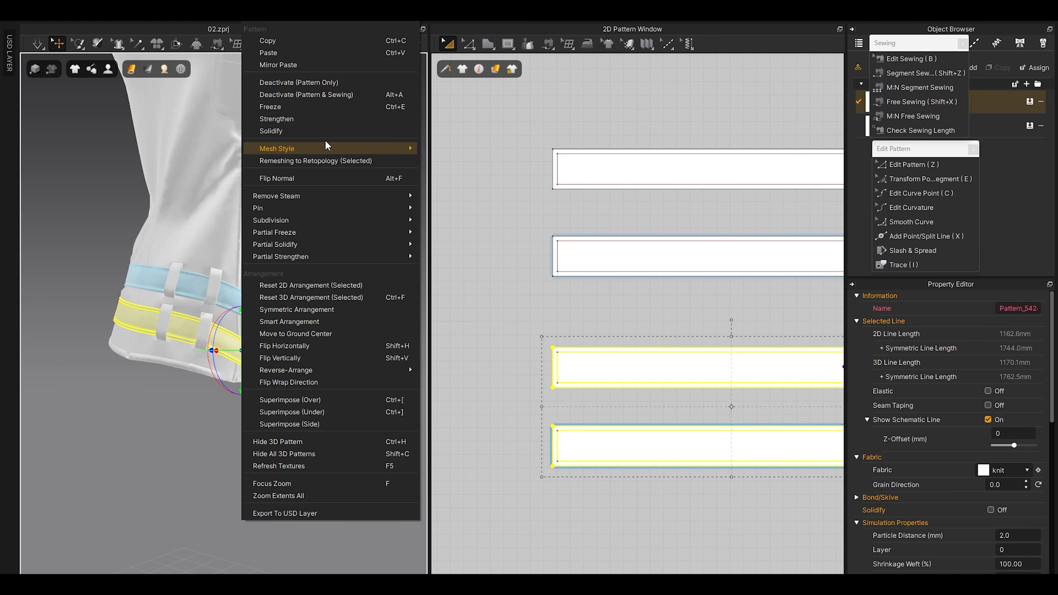
# Step: Freeze the two layers of the lower strap
pyautogui.click(291, 108)
# Step: Clone the first and third strap patterns as Symmetric Pattern (with Sewing) and place the copies beside the existing mirrored straps
pyautogui.scroll(-6, 539, 273)
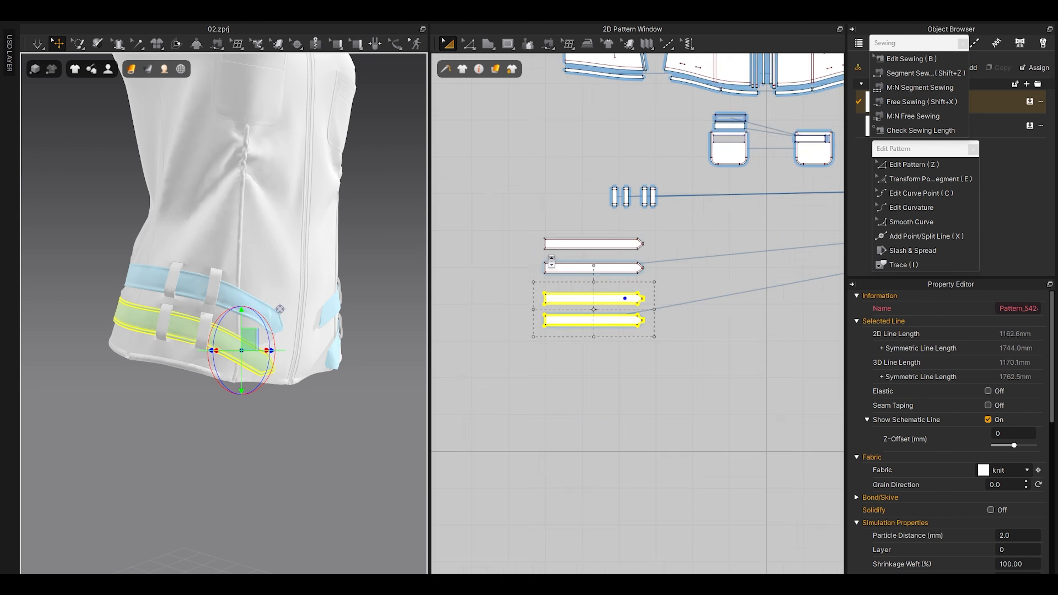
pyautogui.scroll(5, 619, 250)
pyautogui.click(658, 257)
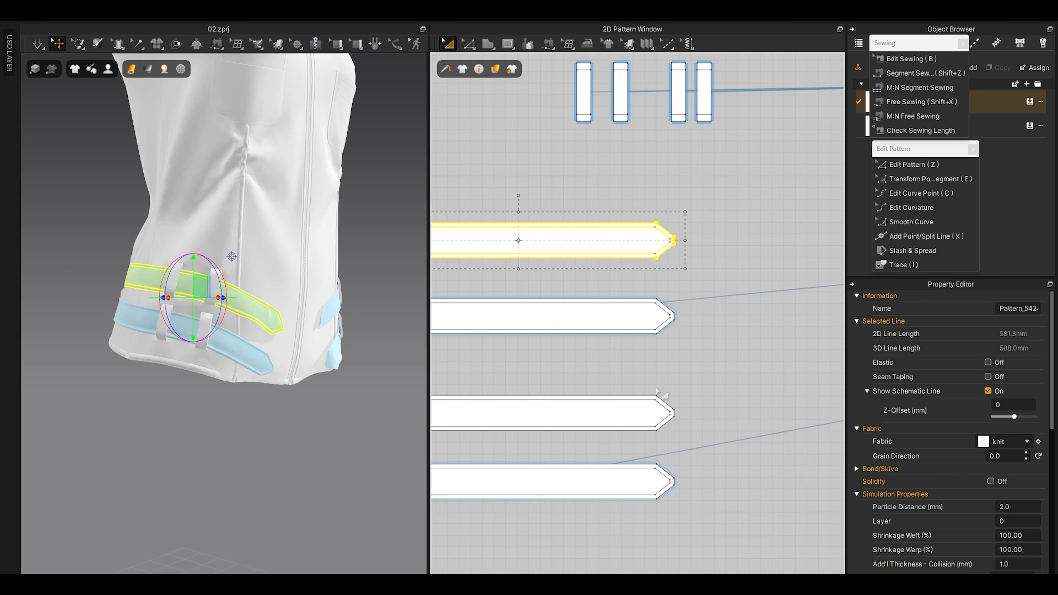
pyautogui.keyDown('shift'); pyautogui.click(654, 393); pyautogui.keyUp('shift')
pyautogui.scroll(-3, 646, 282)
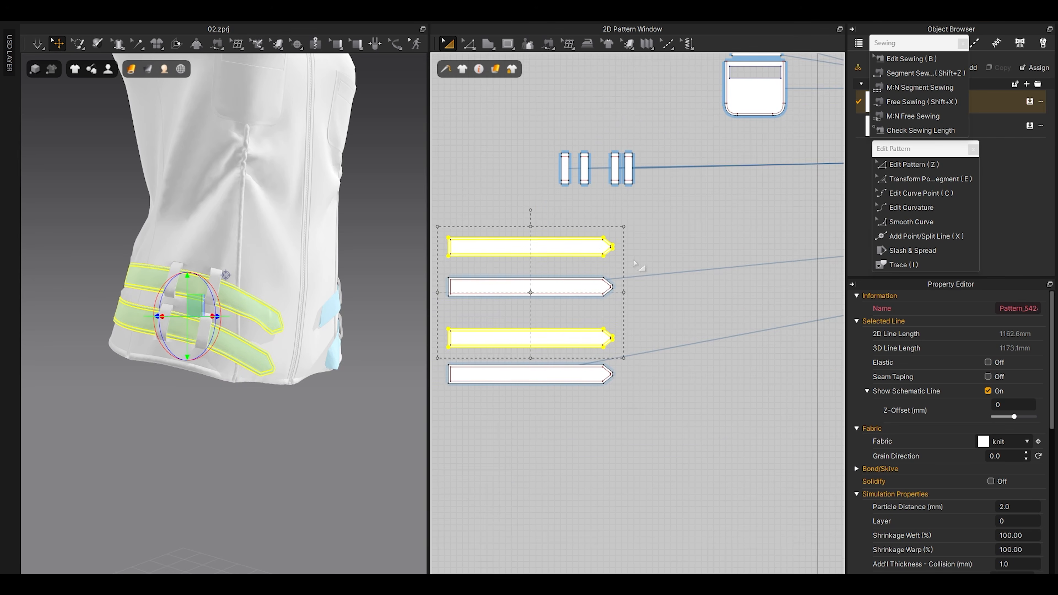
pyautogui.moveTo(586, 250); pyautogui.dragTo(515, 280, button='right')
pyautogui.rightClick(515, 280)
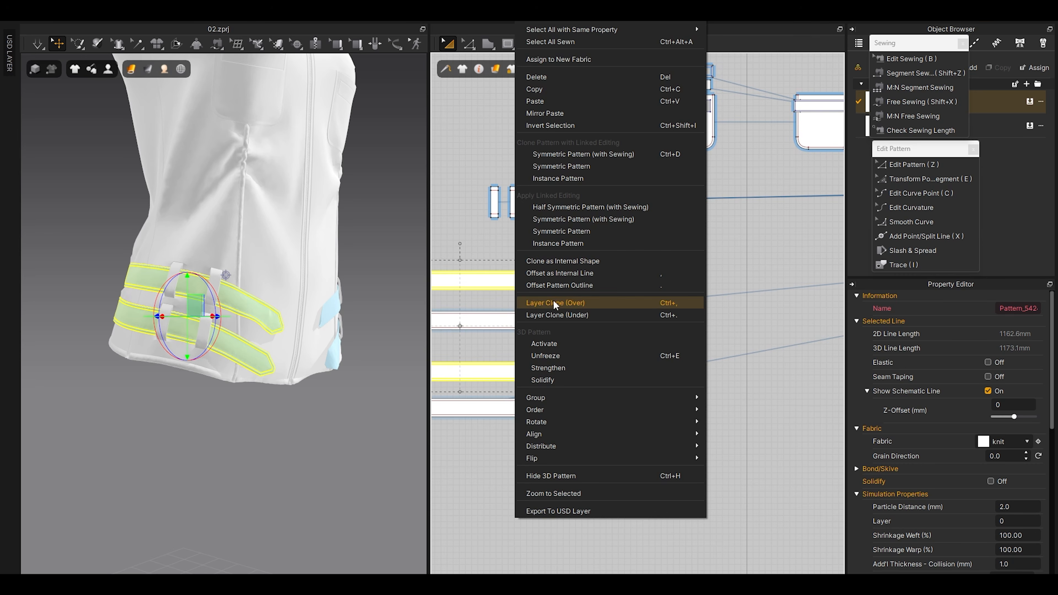
pyautogui.click(577, 154)
pyautogui.scroll(-3, 621, 329)
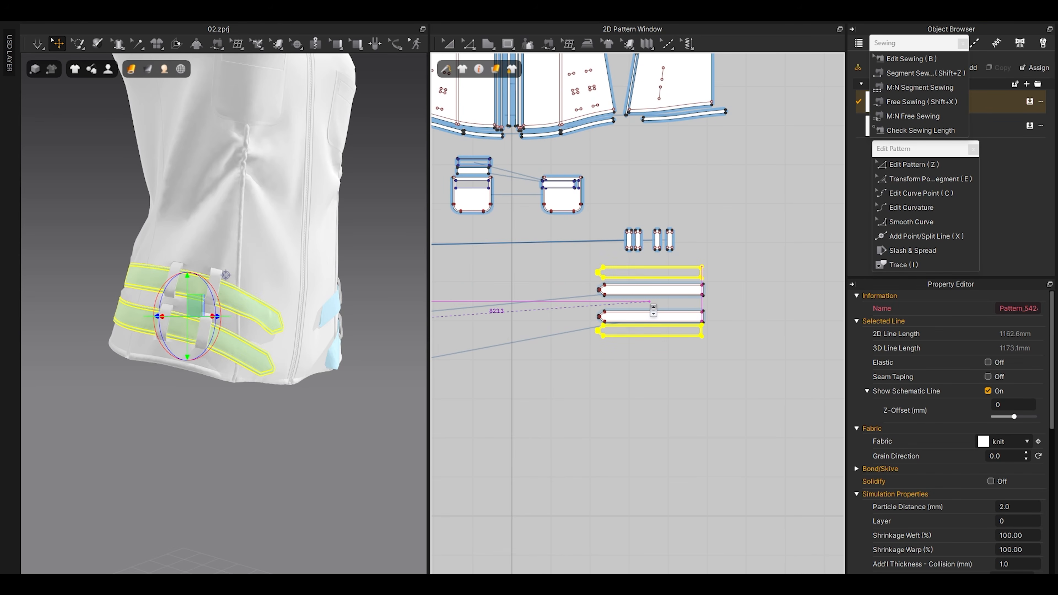
pyautogui.click(654, 312)
# Step: Unfreeze all four mirrored strap patterns
pyautogui.moveTo(243, 304); pyautogui.dragTo(216, 378, button='right')
pyautogui.scroll(3, 216, 379)
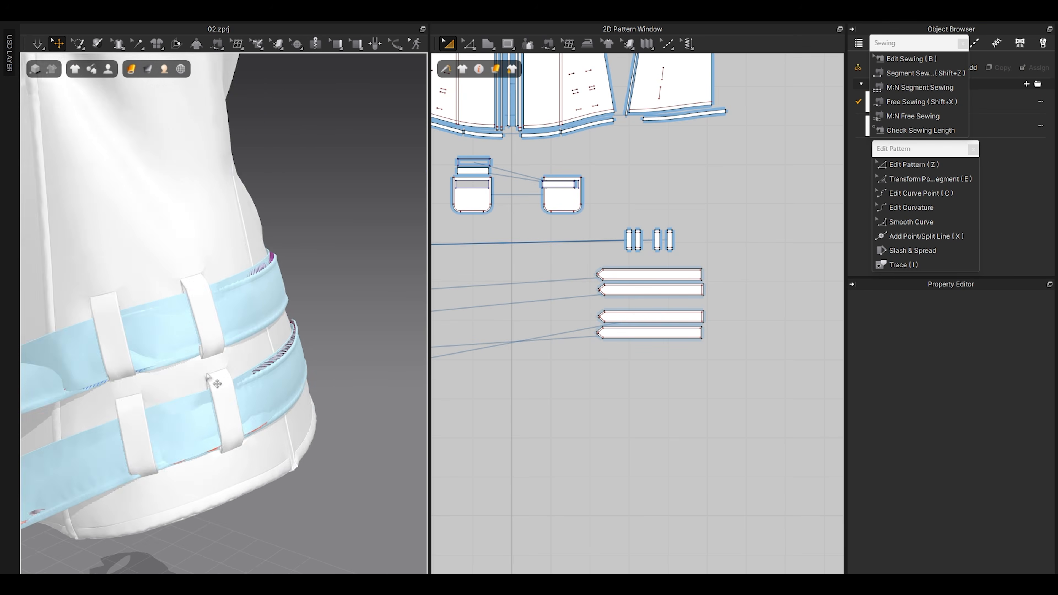
pyautogui.moveTo(216, 378); pyautogui.dragTo(306, 347, button='middle')
pyautogui.moveTo(578, 260); pyautogui.dragTo(746, 389)
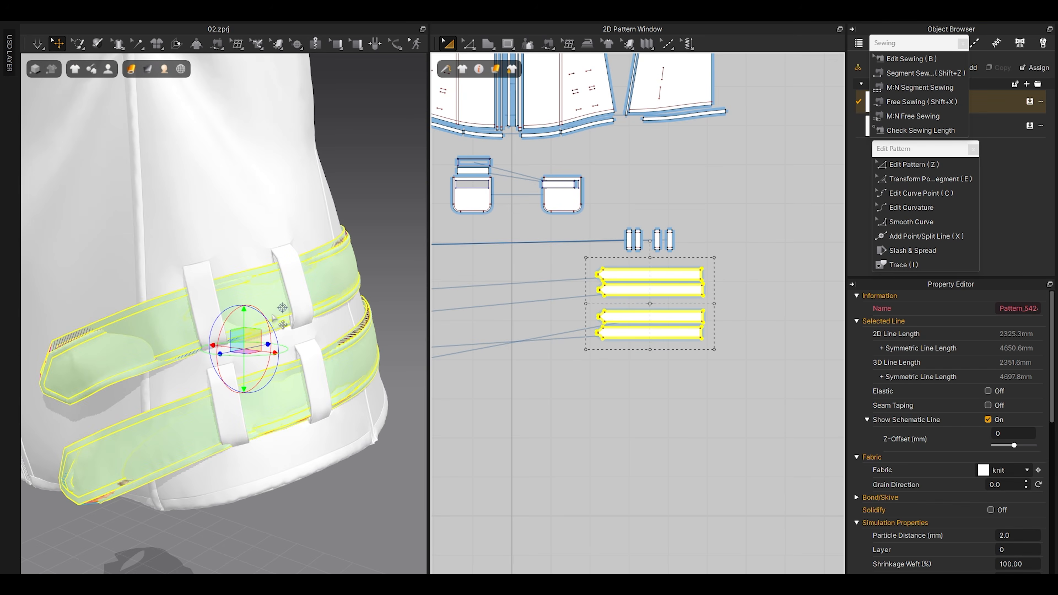
pyautogui.moveTo(274, 318); pyautogui.dragTo(273, 313, button='right')
pyautogui.click(317, 95)
# Step: Separate the two pairs of mirrored straps in the 2D layout by moving the lower pair down and adjusting the upper pair
pyautogui.scroll(3, 258, 367)
pyautogui.moveTo(258, 368); pyautogui.dragTo(298, 335, button='middle')
pyautogui.click(619, 384)
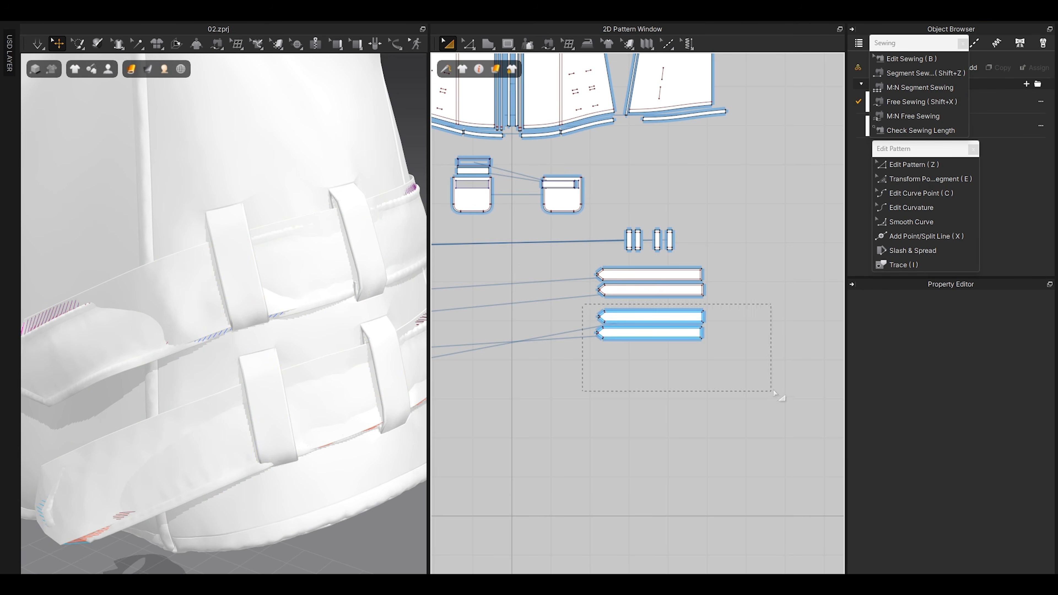
pyautogui.moveTo(773, 392); pyautogui.dragTo(775, 394)
pyautogui.moveTo(665, 334); pyautogui.dragTo(665, 381)
pyautogui.moveTo(741, 321); pyautogui.dragTo(555, 263)
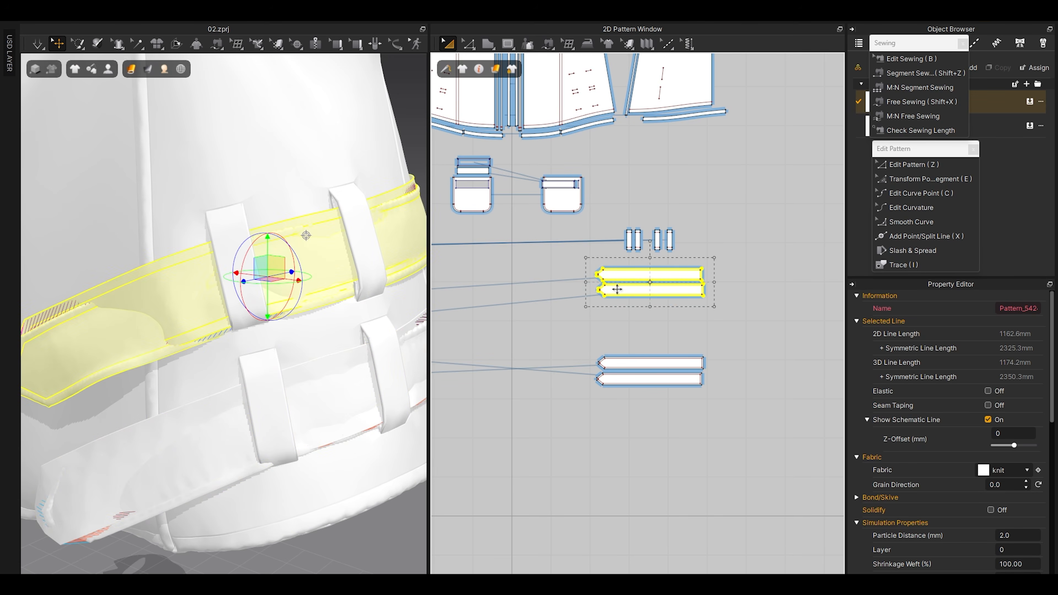
pyautogui.moveTo(616, 288); pyautogui.dragTo(615, 316)
# Step: Superimpose (Over) the topmost mirrored strap pattern onto its matching layer and briefly simulate the garment
pyautogui.scroll(4, 615, 315)
pyautogui.click(617, 298)
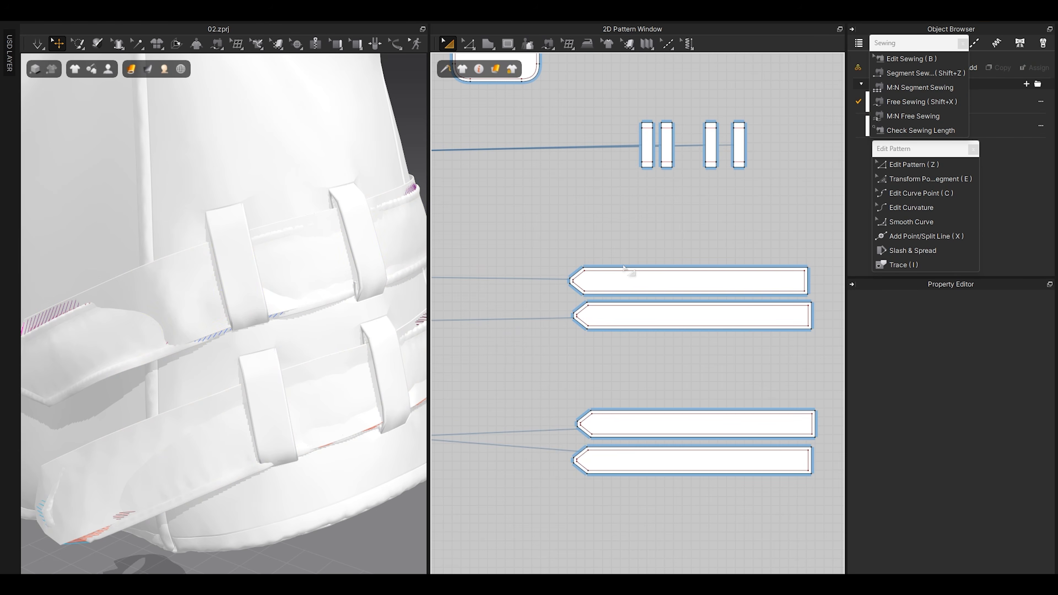
pyautogui.click(622, 277)
pyautogui.moveTo(176, 323); pyautogui.dragTo(261, 324, button='middle')
pyautogui.rightClick(187, 332)
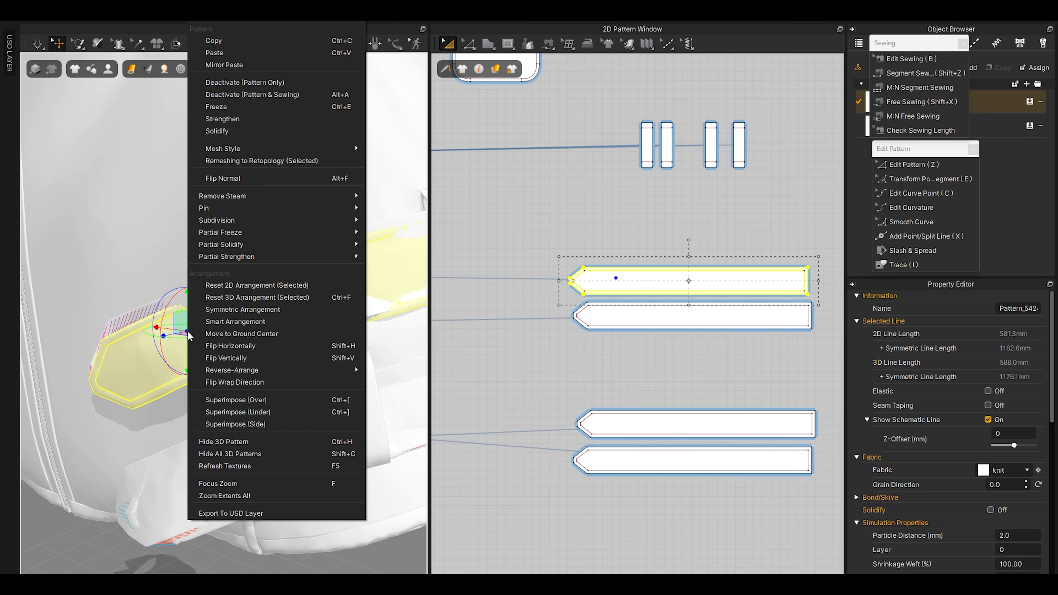
pyautogui.click(235, 399)
pyautogui.moveTo(252, 349); pyautogui.dragTo(252, 326, button='right')
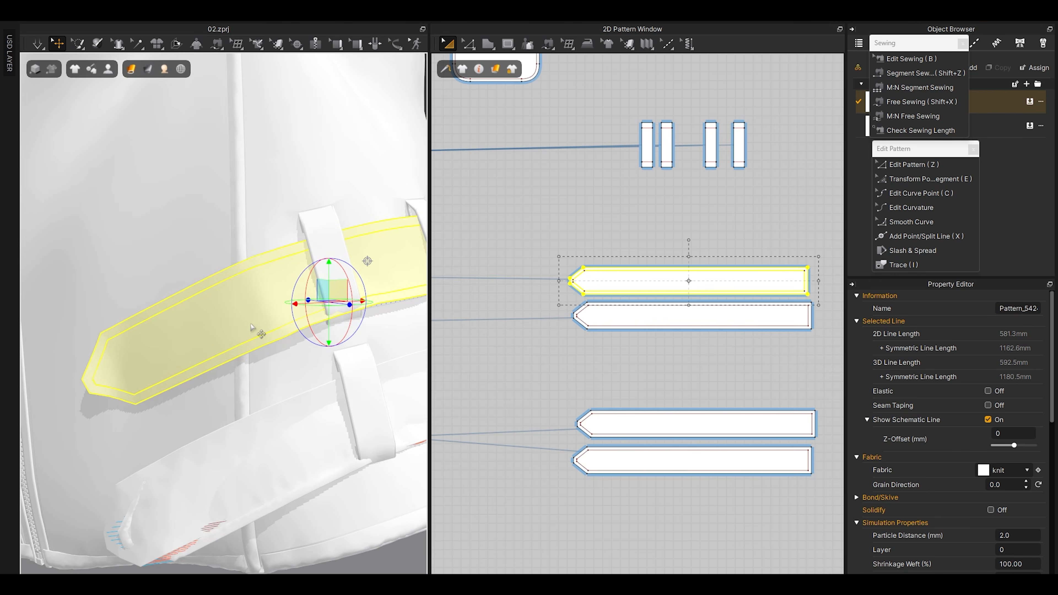
pyautogui.press('space')
pyautogui.press('space')
# Step: Superimpose (Over) the third mirrored strap pattern onto its matching layer on the lower strap
pyautogui.moveTo(306, 442); pyautogui.dragTo(308, 407, button='right')
pyautogui.scroll(3, 656, 422)
pyautogui.click(643, 401)
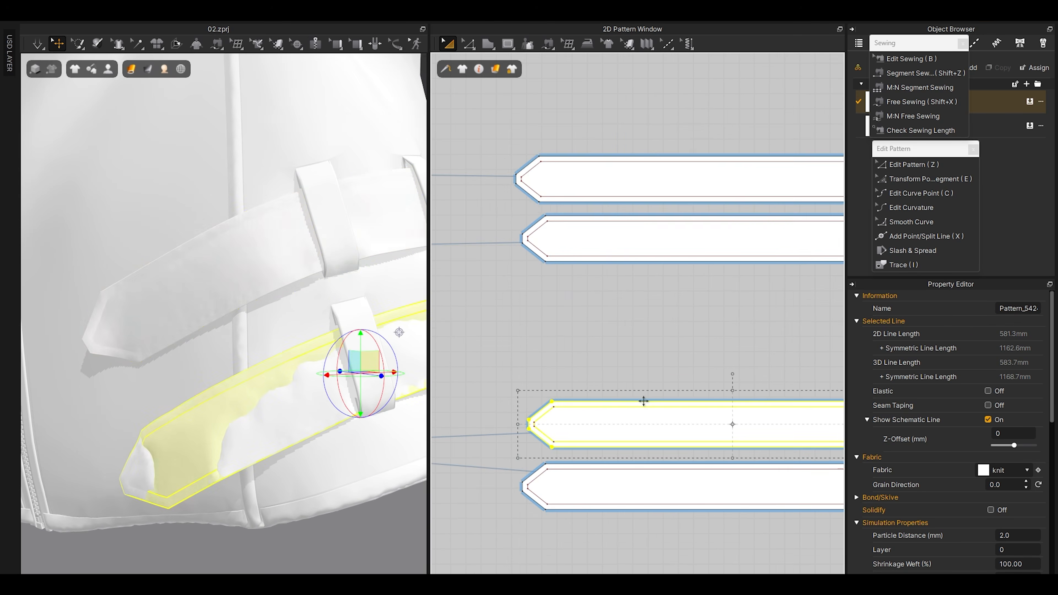
pyautogui.rightClick(357, 365)
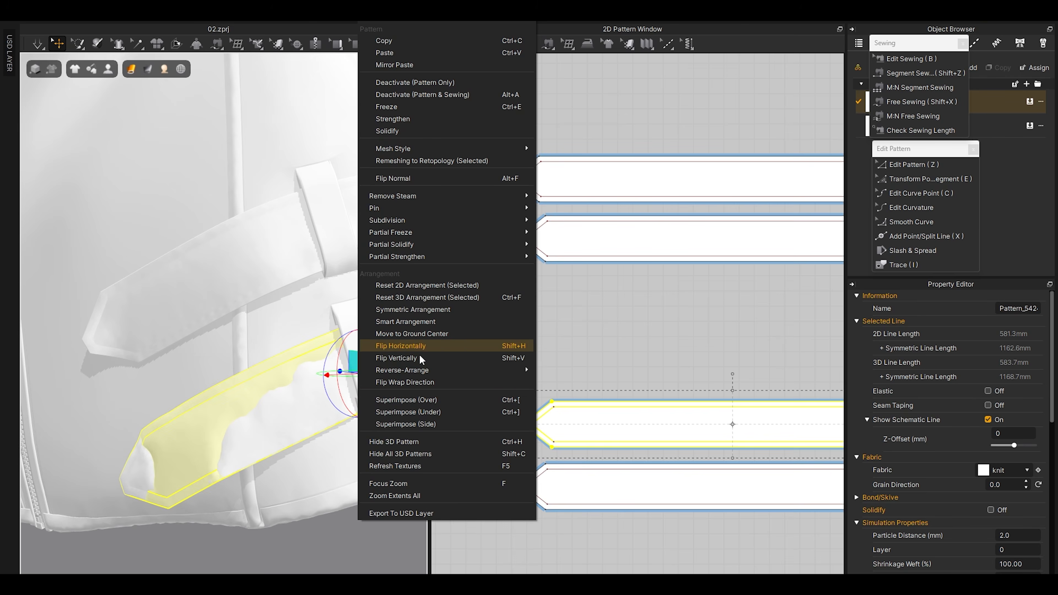
pyautogui.click(422, 402)
pyautogui.moveTo(328, 374); pyautogui.dragTo(266, 380, button='right')
# Step: Simulate the garment and pull the mirrored straps into position on the body
pyautogui.press('space')
pyautogui.moveTo(263, 380); pyautogui.dragTo(247, 335)
pyautogui.moveTo(219, 255); pyautogui.dragTo(182, 231)
pyautogui.scroll(-4, 518, 313)
pyautogui.press('space')
# Step: Freeze both layers of the upper mirrored strap
pyautogui.moveTo(472, 204); pyautogui.dragTo(727, 329)
pyautogui.rightClick(176, 210)
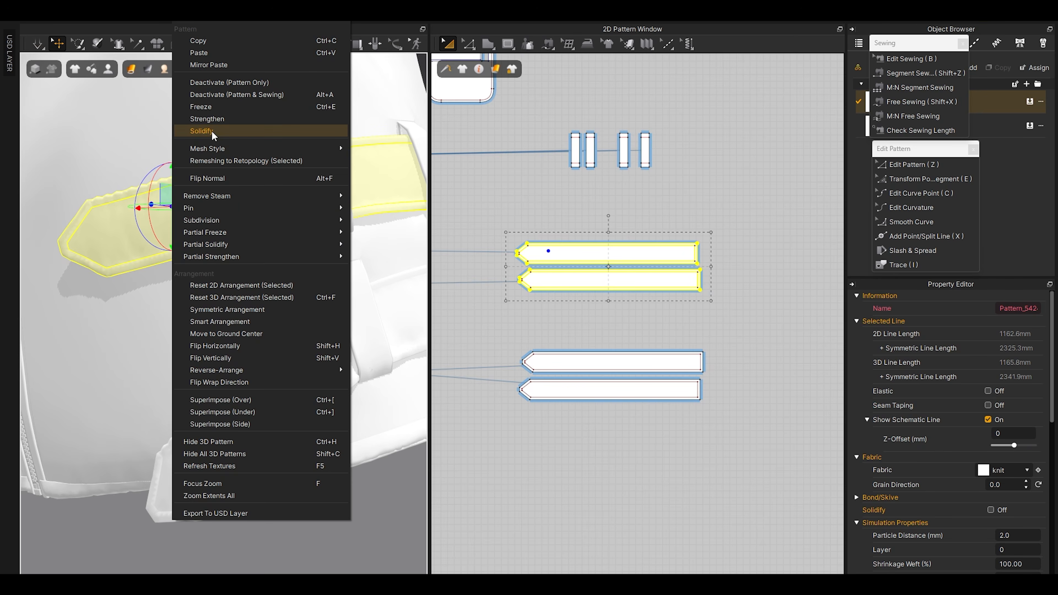
pyautogui.click(200, 110)
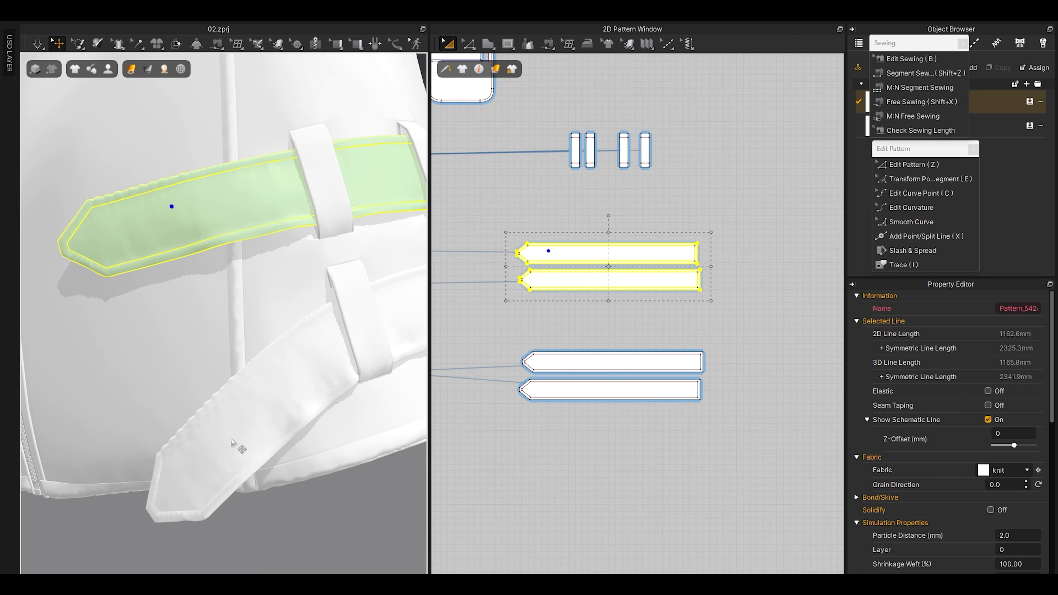
# Step: Pull the hanging end of the lower mirrored strap upward and freeze both of its layers
pyautogui.moveTo(213, 439); pyautogui.dragTo(164, 397)
pyautogui.moveTo(300, 432); pyautogui.dragTo(491, 323, button='right')
pyautogui.keyDown('shift'); pyautogui.click(608, 390); pyautogui.keyUp('shift')
pyautogui.rightClick(268, 300)
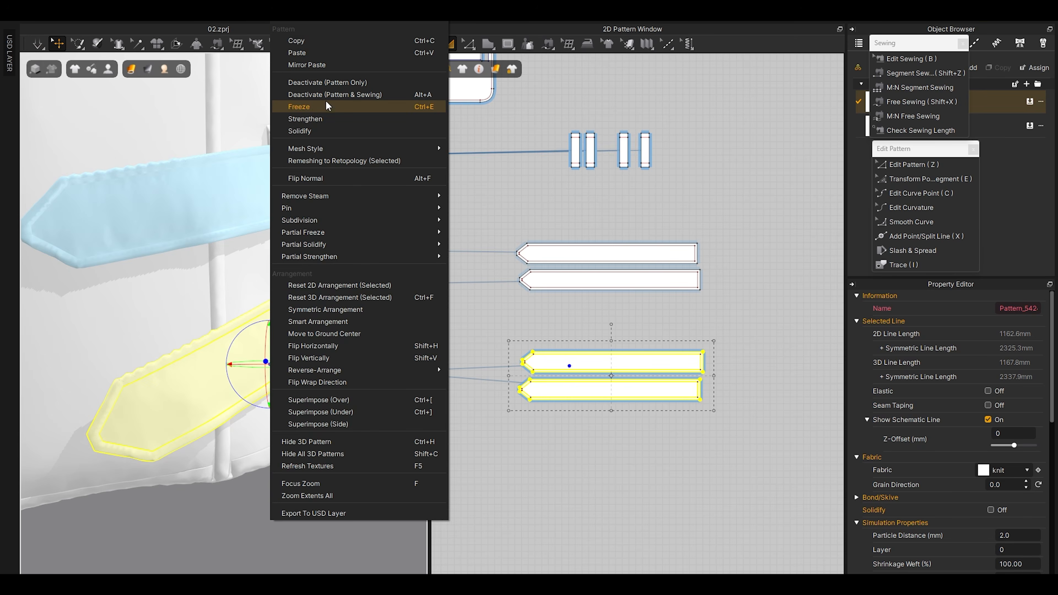
pyautogui.click(293, 109)
pyautogui.click(273, 269)
# Step: Set the particle distance of the four strap-loop patterns to 2 mm and their additional rendering thickness to 0.4 mm
pyautogui.scroll(-5, 260, 289)
pyautogui.moveTo(260, 288); pyautogui.dragTo(245, 271, button='right')
pyautogui.scroll(10, 253, 382)
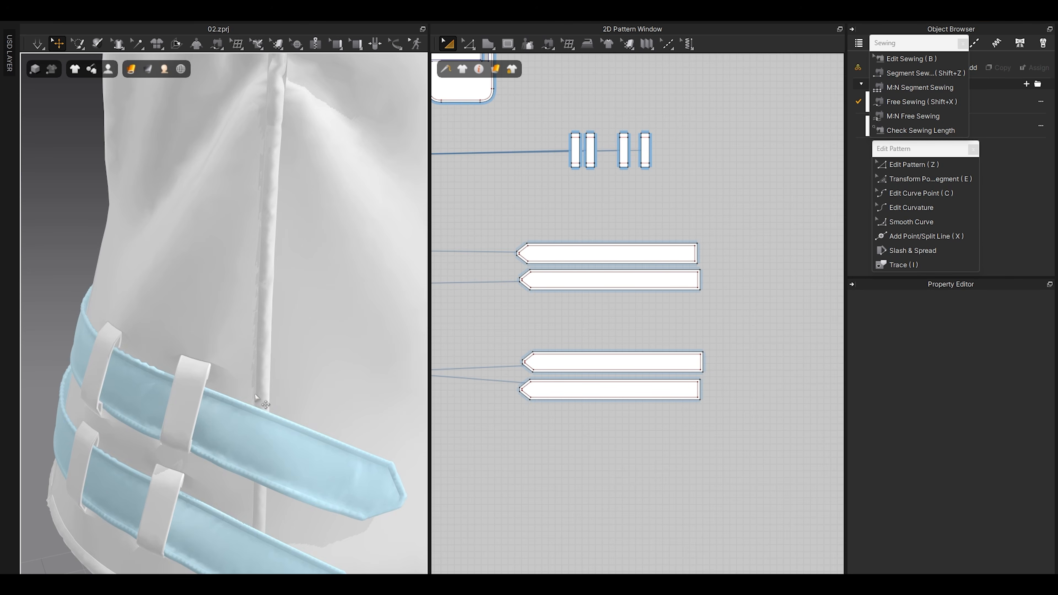
pyautogui.scroll(-5, 585, 311)
pyautogui.scroll(8, 550, 293)
pyautogui.scroll(5, 714, 287)
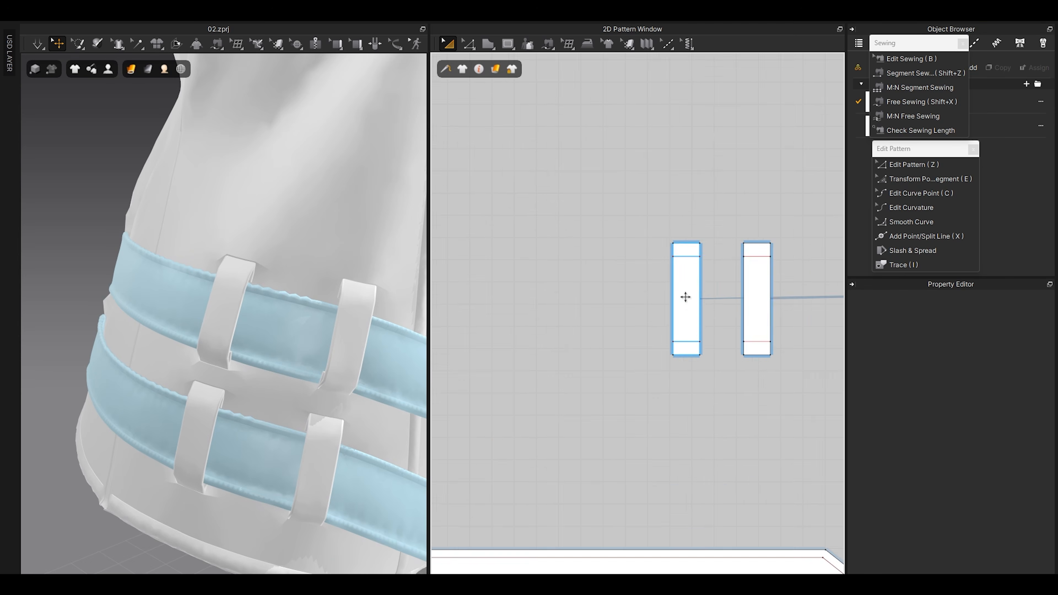
pyautogui.click(668, 329)
pyautogui.scroll(5, 308, 347)
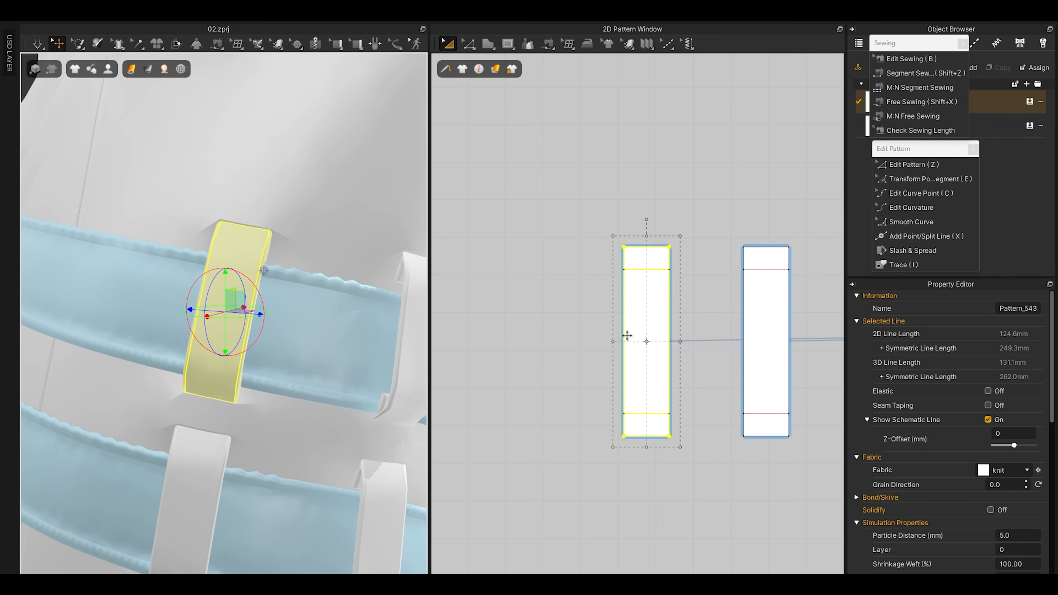
pyautogui.scroll(-5, 592, 336)
pyautogui.moveTo(519, 269); pyautogui.dragTo(726, 389)
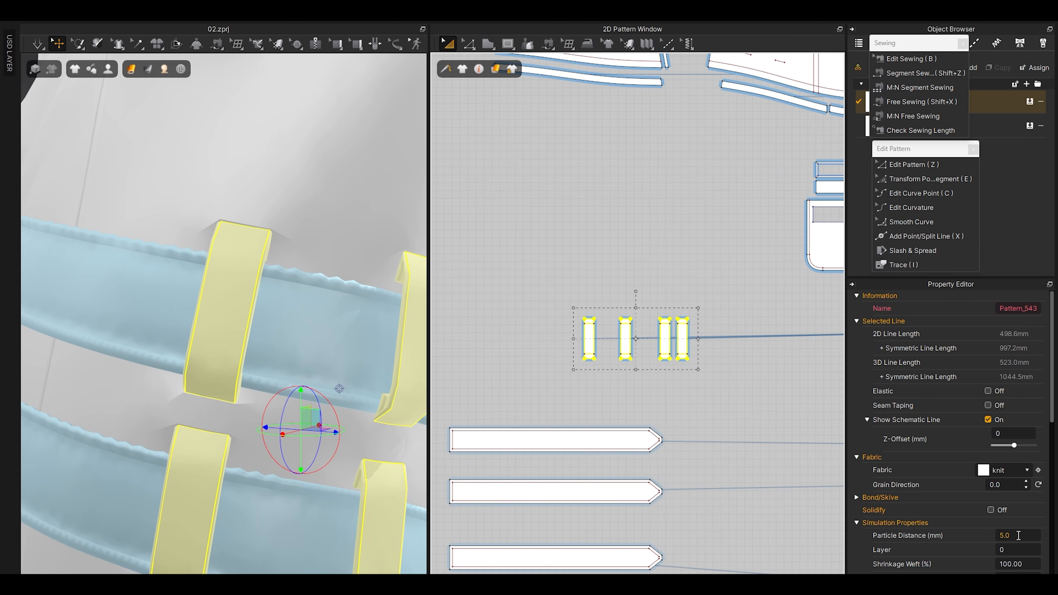
pyautogui.doubleClick(1017, 536)
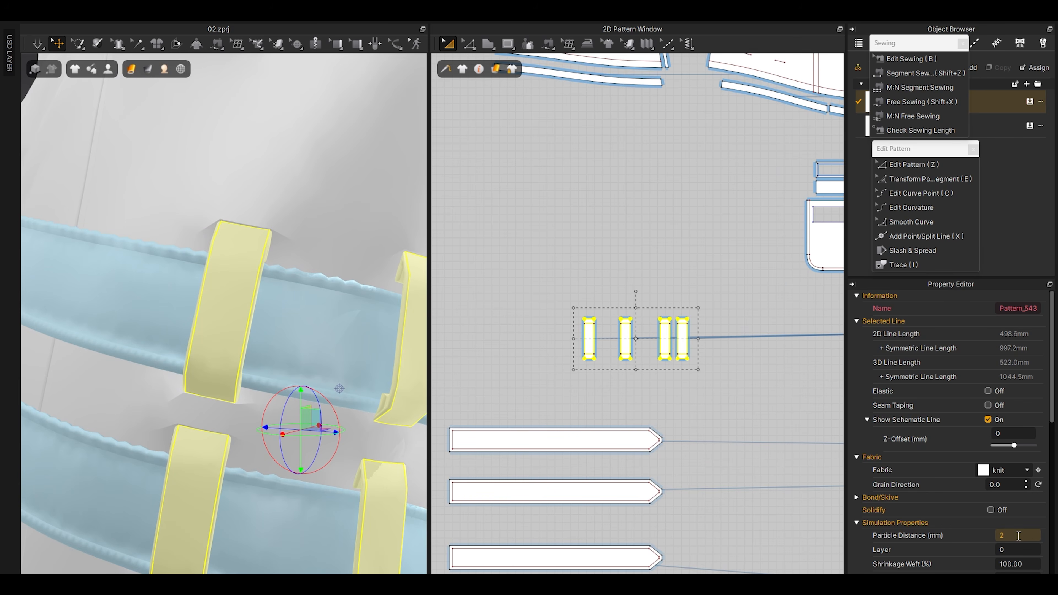
pyautogui.scroll(-3, 1017, 540)
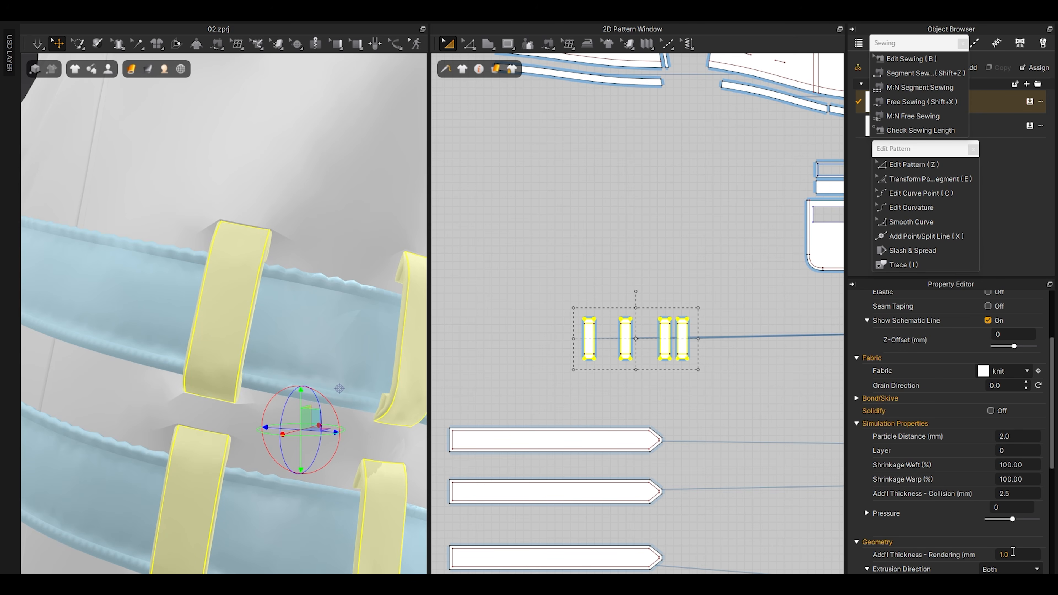
pyautogui.press('Return')
pyautogui.click(521, 394)
# Step: Offset both long edges of the first strap loop inward as internal lines at a distance of 2.5 mm
pyautogui.moveTo(308, 377); pyautogui.dragTo(254, 367, button='right')
pyautogui.scroll(5, 267, 373)
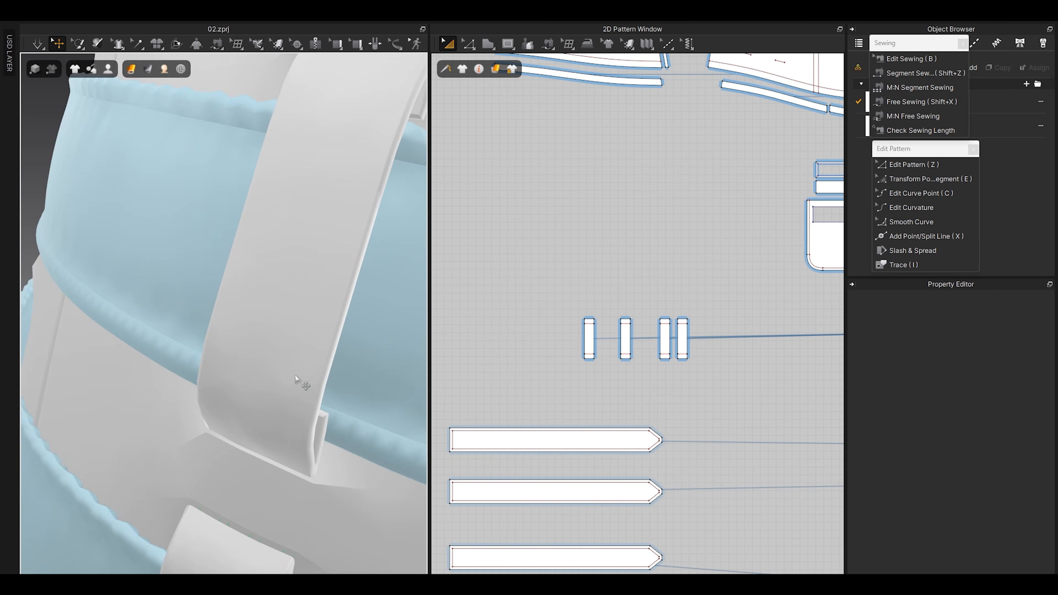
pyautogui.scroll(-5, 287, 365)
pyautogui.scroll(8, 590, 338)
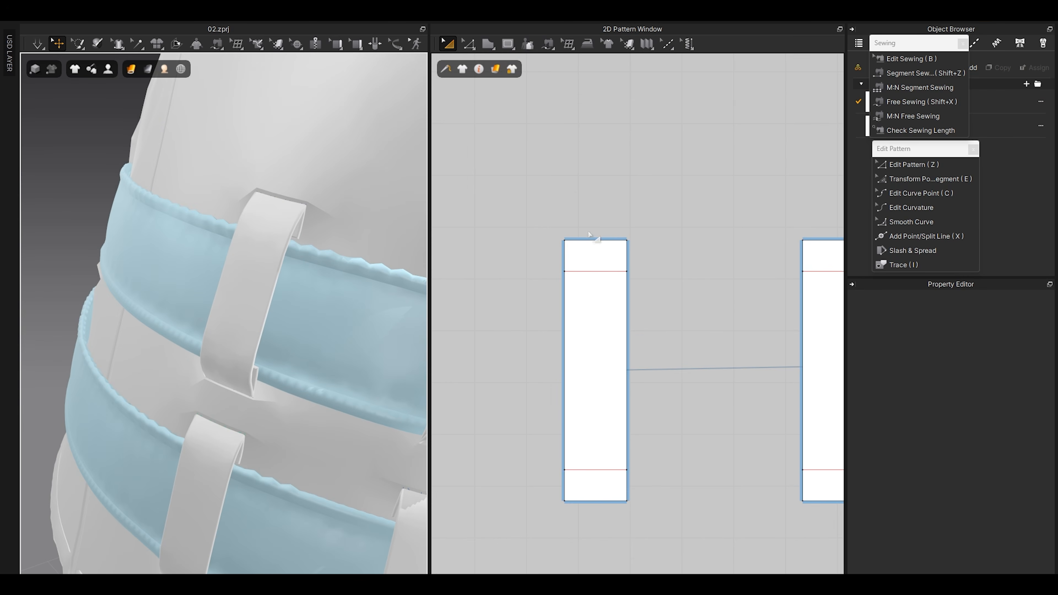
pyautogui.press('z')
pyautogui.click(564, 303)
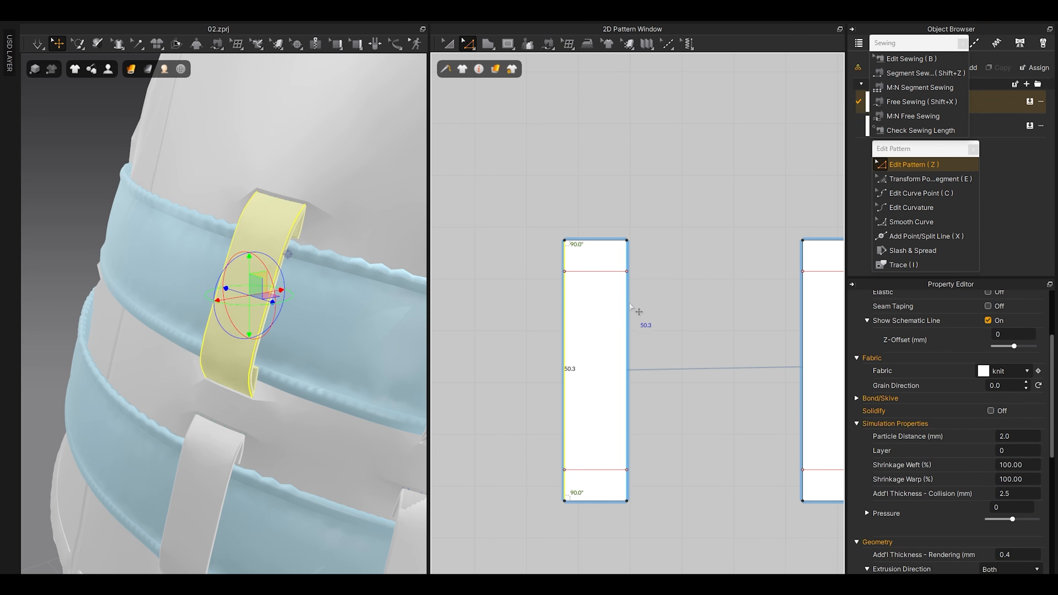
pyautogui.rightClick(630, 306)
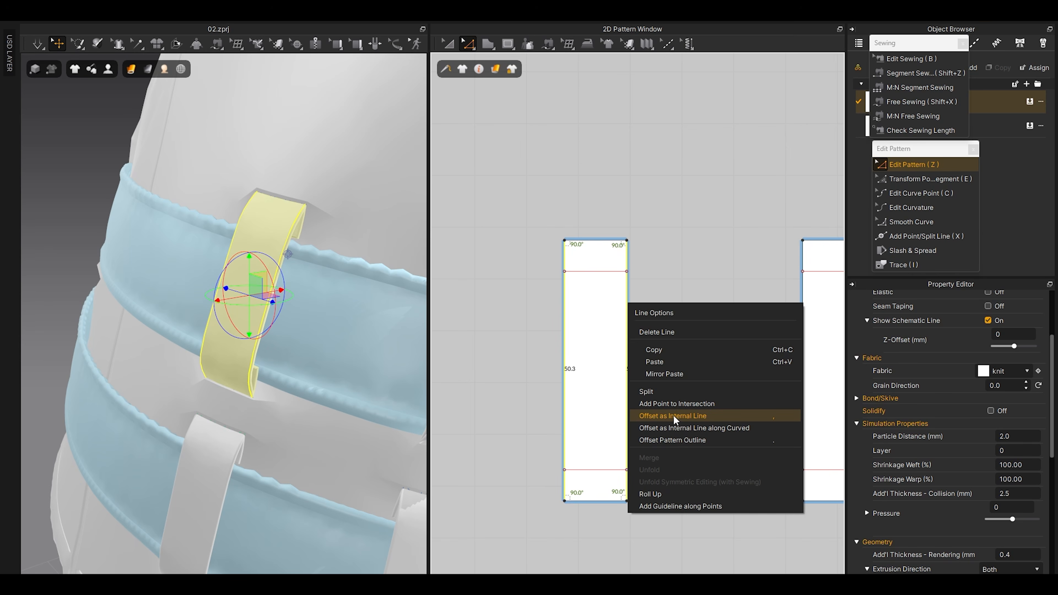
pyautogui.click(657, 416)
pyautogui.moveTo(514, 185); pyautogui.dragTo(363, 134)
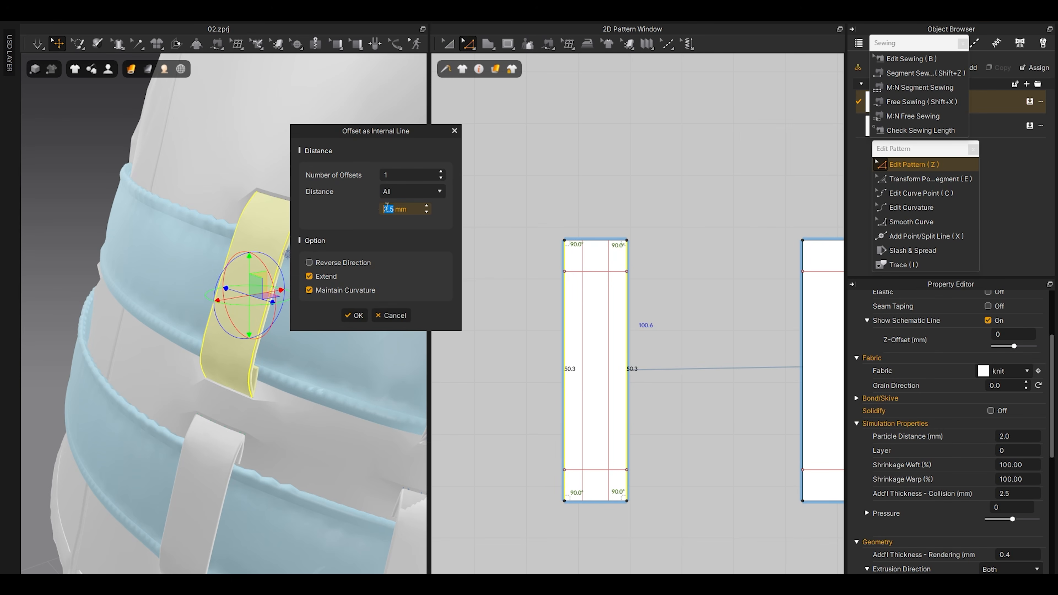
pyautogui.write('3')
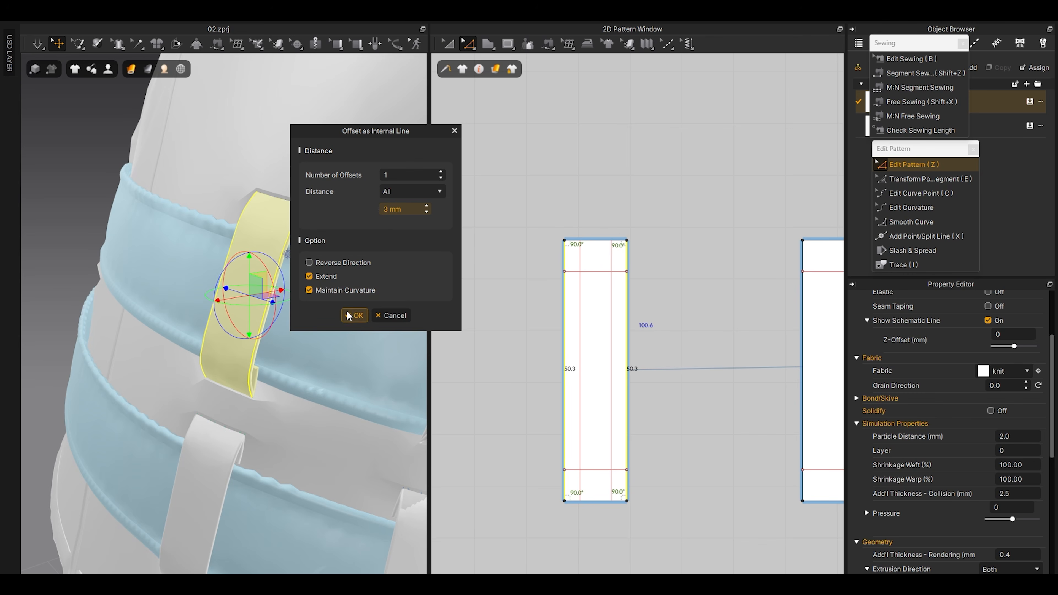
pyautogui.write('2.5')
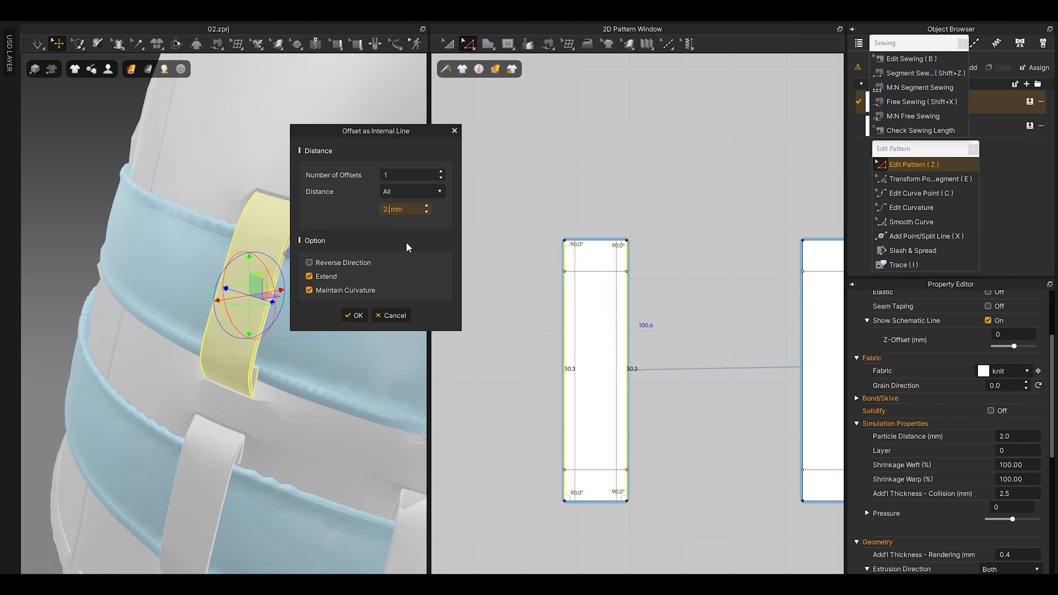
pyautogui.click(355, 315)
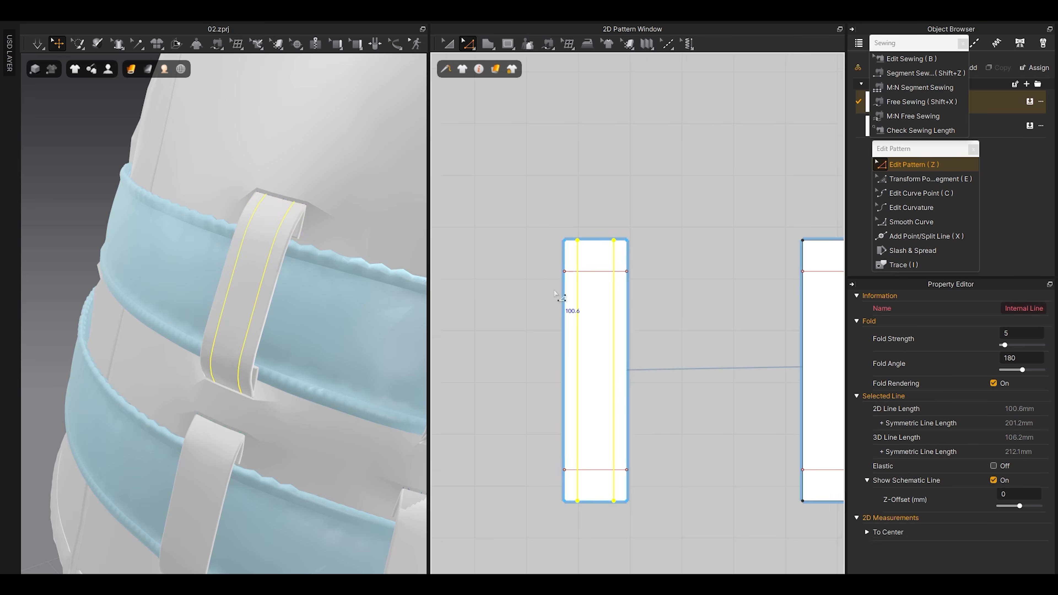
# Step: Offset the strap loop's two new internal lines toward its centre by 1 mm as additional internal lines
pyautogui.scroll(3, 581, 304)
pyautogui.rightClick(579, 297)
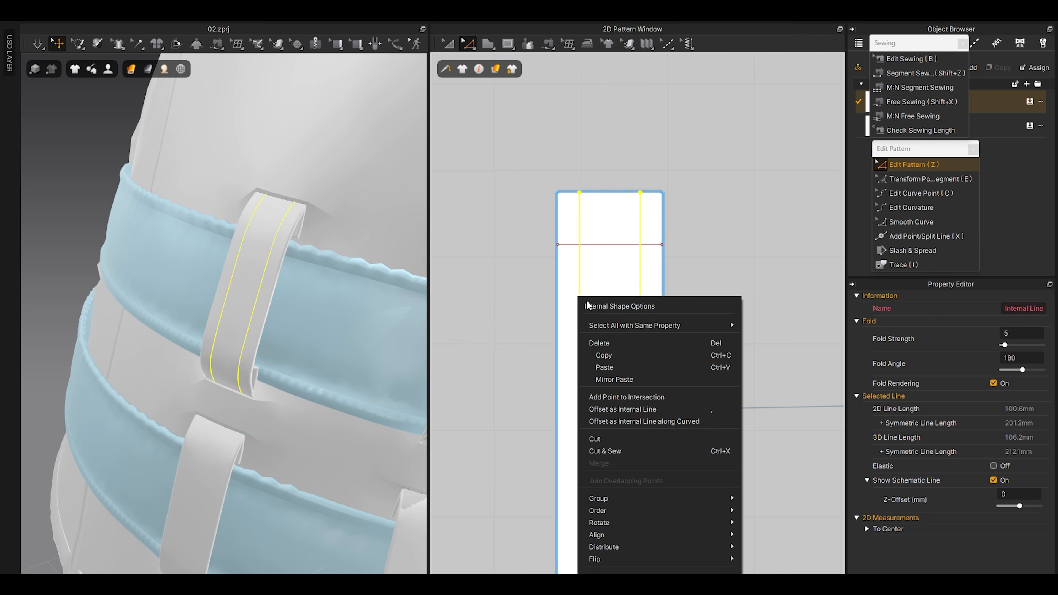
pyautogui.click(624, 407)
pyautogui.moveTo(545, 174); pyautogui.dragTo(387, 173)
pyautogui.write('1mm')
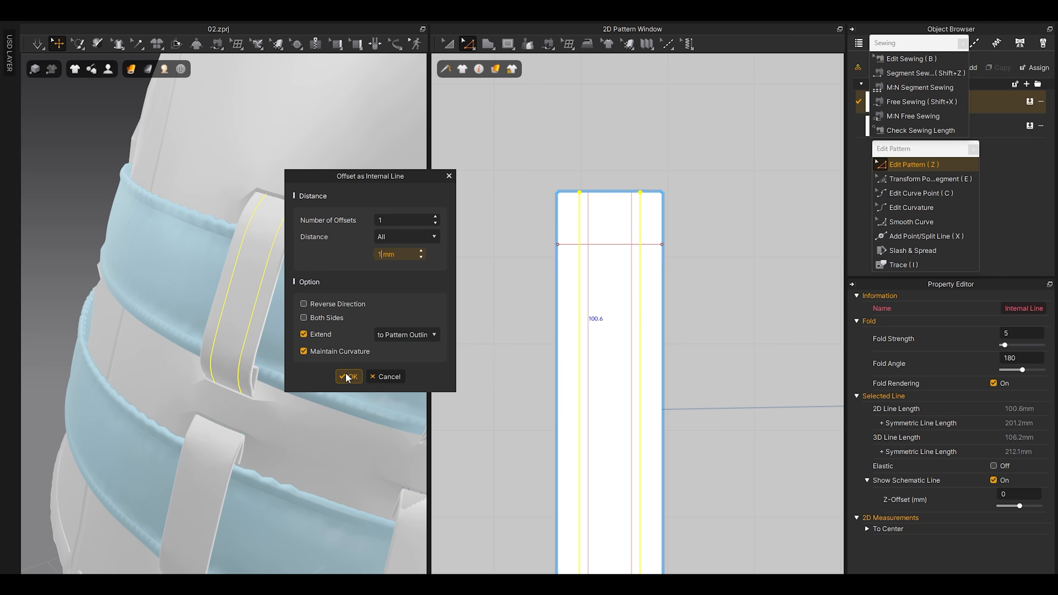
pyautogui.click(347, 375)
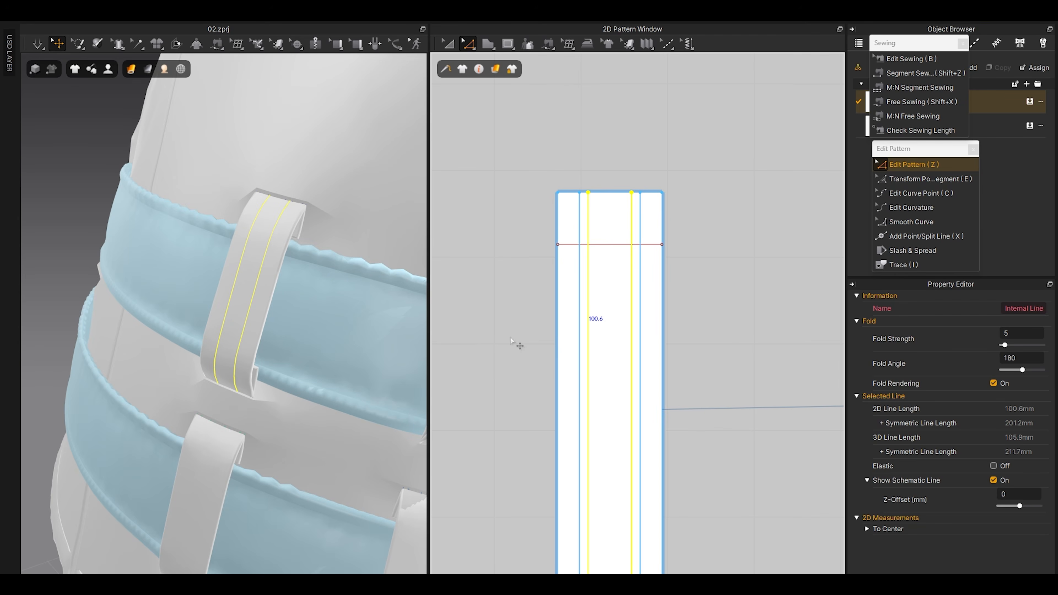
# Step: Try to cut the first strap loop apart along its four lengthwise internal lines
pyautogui.click(557, 333)
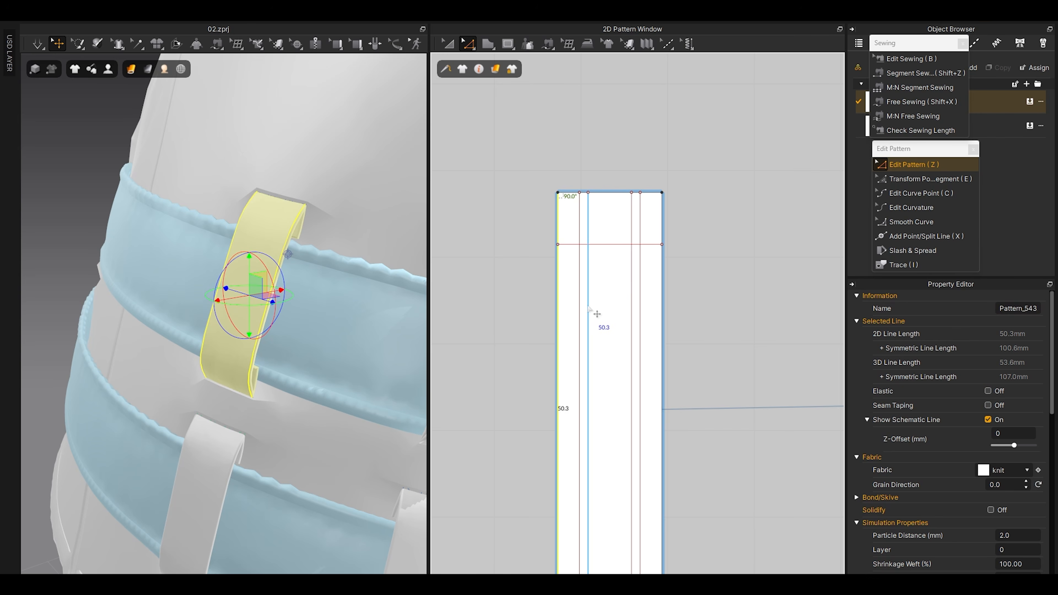
pyautogui.click(590, 308)
pyautogui.keyDown('shift'); pyautogui.click(580, 317); pyautogui.keyUp('shift')
pyautogui.keyDown('shift'); pyautogui.click(631, 319); pyautogui.keyUp('shift')
pyautogui.keyDown('shift'); pyautogui.click(640, 321); pyautogui.keyUp('shift')
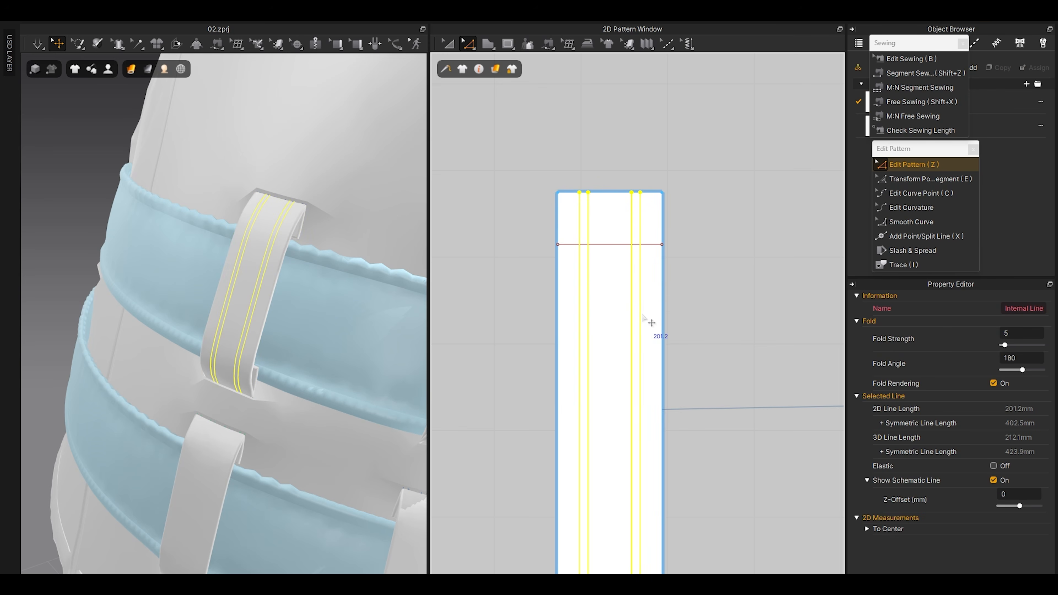
pyautogui.rightClick(639, 314)
pyautogui.click(658, 452)
pyautogui.click(631, 257)
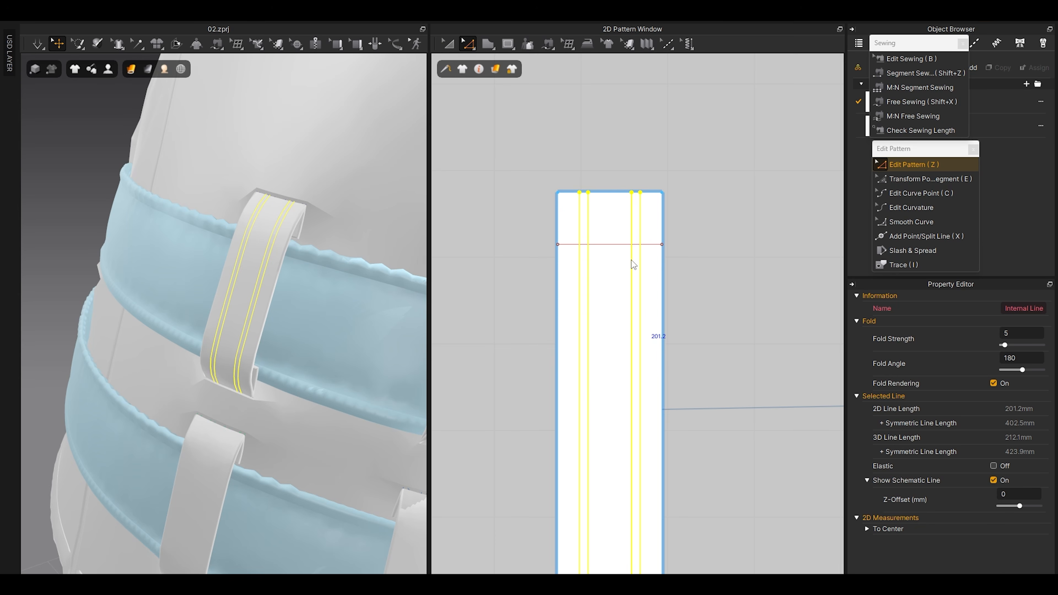
pyautogui.scroll(-5, 601, 306)
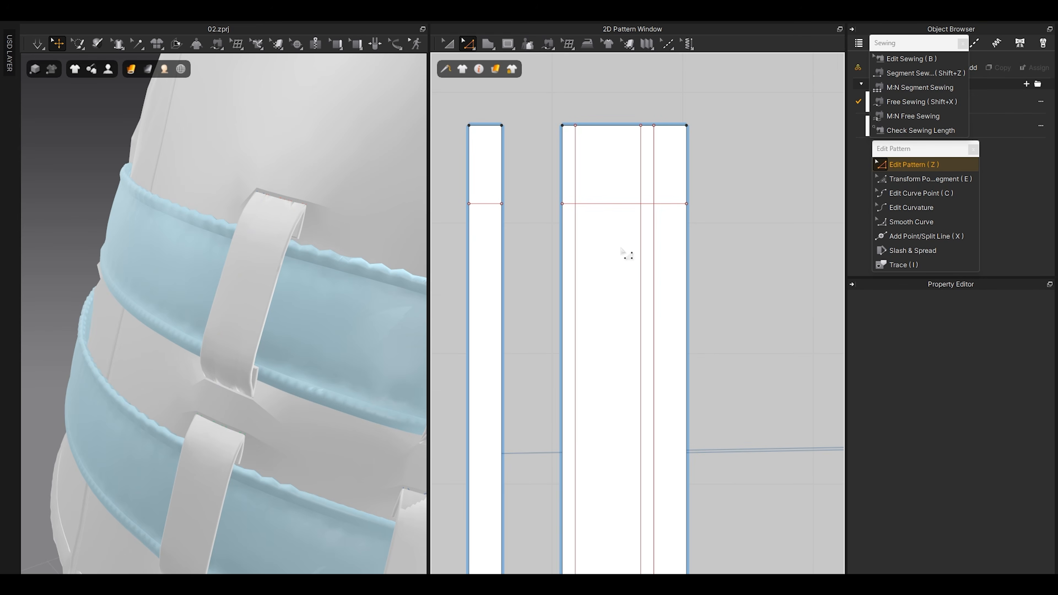
pyautogui.hotkey('ctrl', 'z')
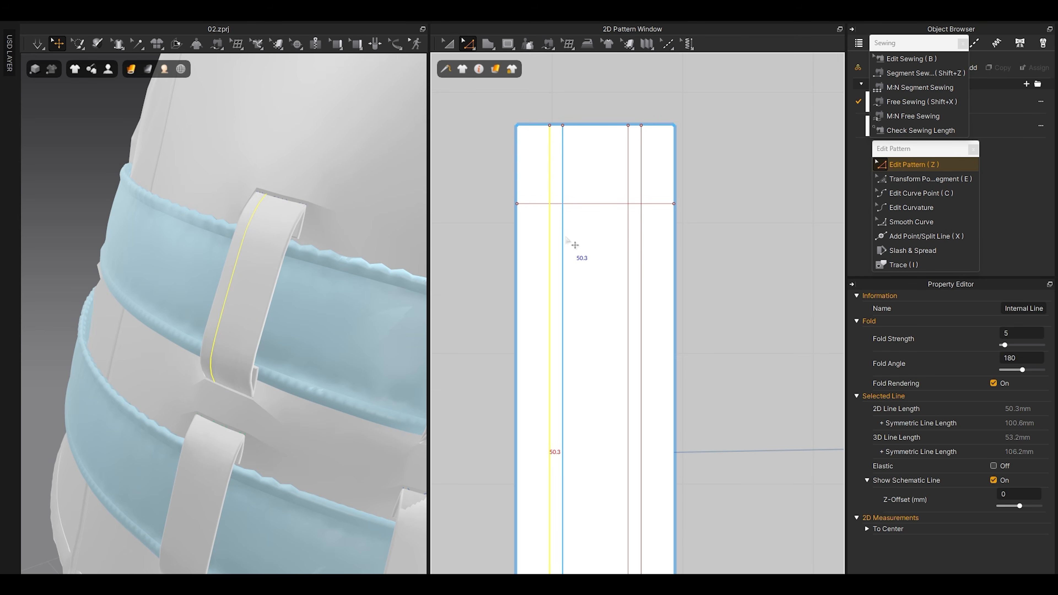
# Step: Delete the two inner lengthwise internal lines of the first strap loop
pyautogui.keyDown('shift'); pyautogui.click(628, 255); pyautogui.keyUp('shift')
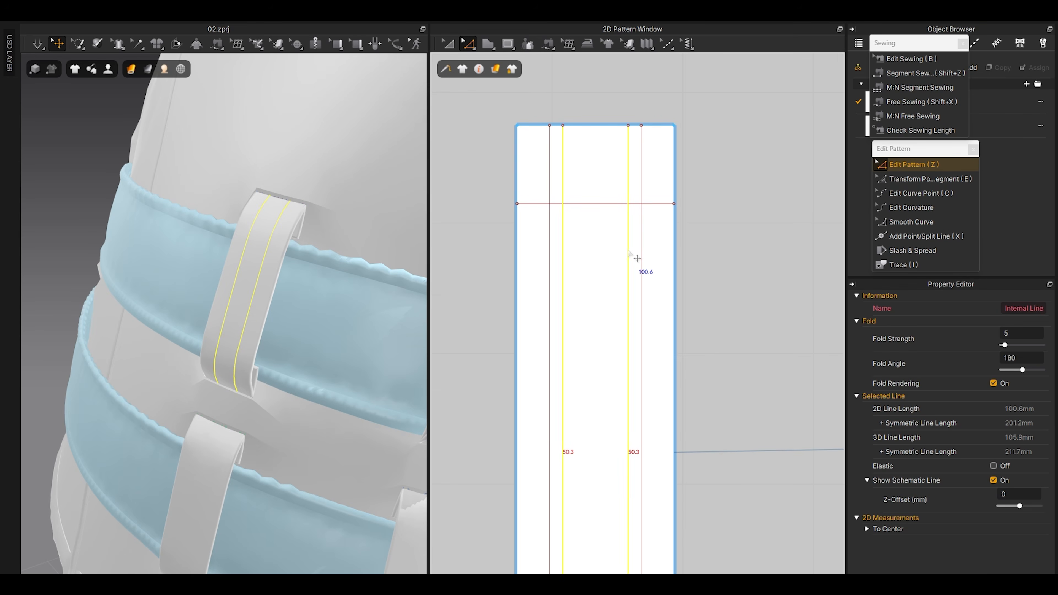
pyautogui.press('Delete')
pyautogui.click(548, 252)
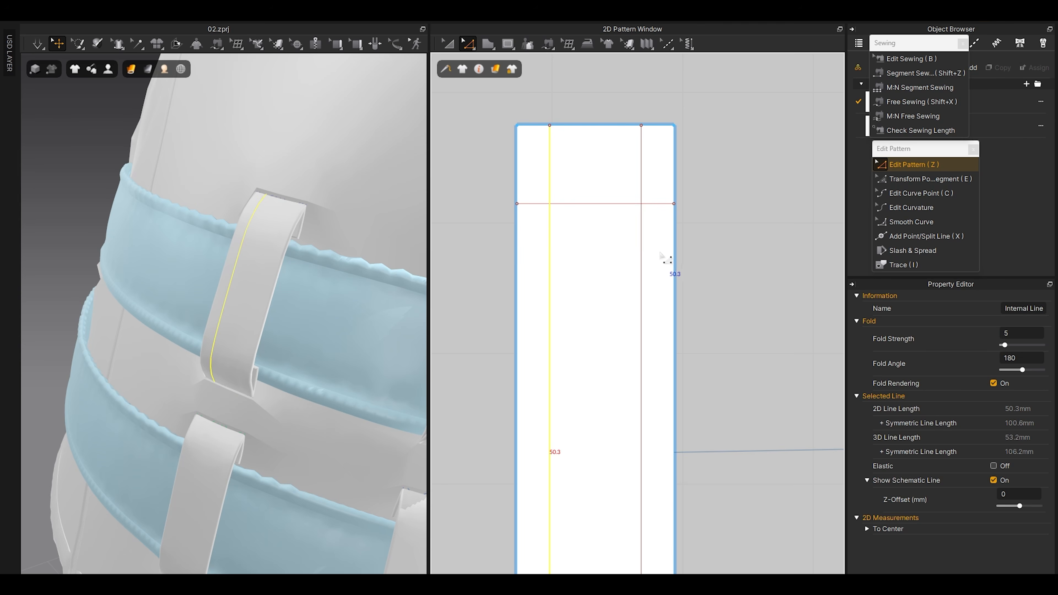
pyautogui.click(674, 256)
pyautogui.keyDown('shift'); pyautogui.click(517, 261); pyautogui.keyUp('shift')
pyautogui.rightClick(516, 257)
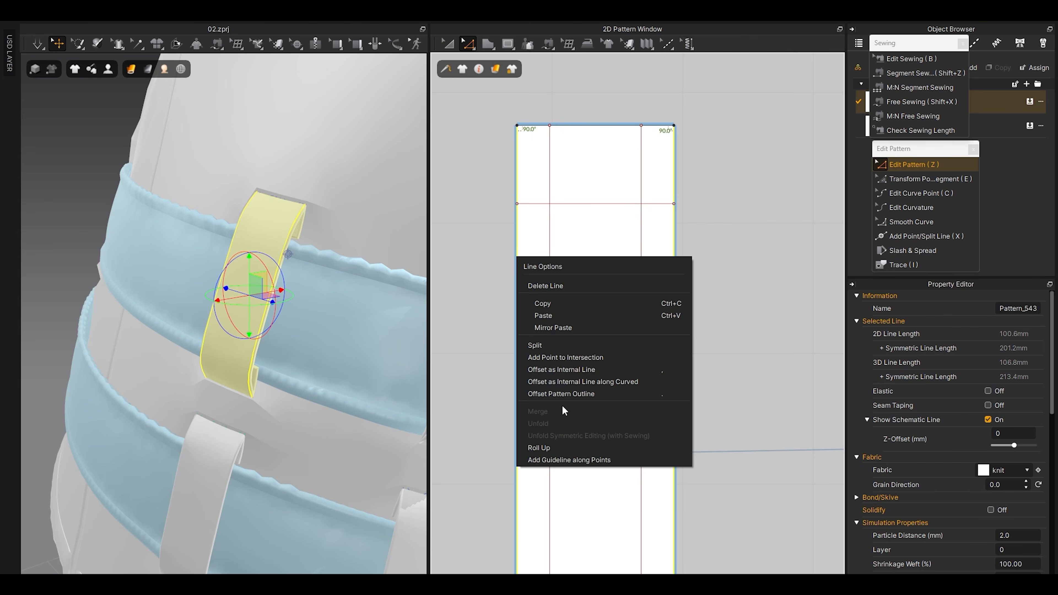
pyautogui.click(566, 369)
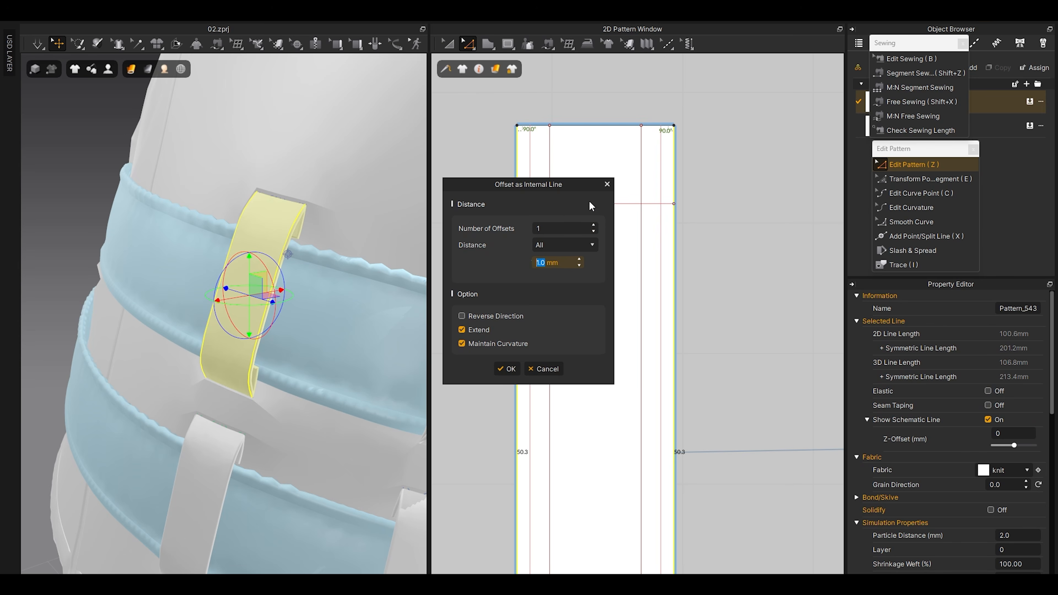
pyautogui.click(606, 184)
# Step: Offset the first strap loop's two remaining lengthwise internal lines toward its centre by 1.5 mm as internal lines
pyautogui.click(550, 171)
pyautogui.keyDown('shift'); pyautogui.click(641, 170); pyautogui.keyUp('shift')
pyautogui.rightClick(641, 169)
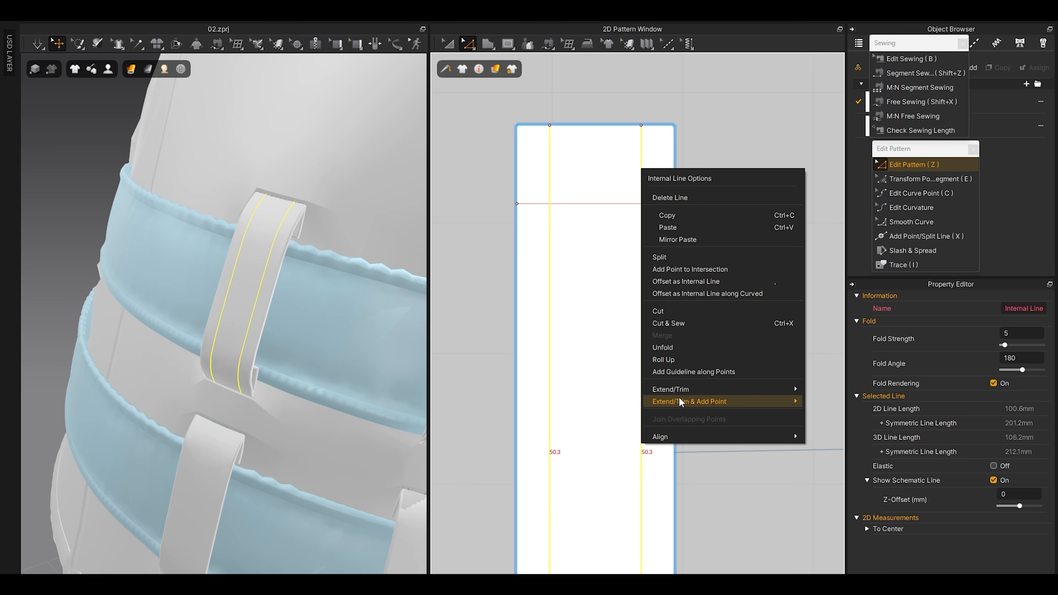
pyautogui.click(703, 281)
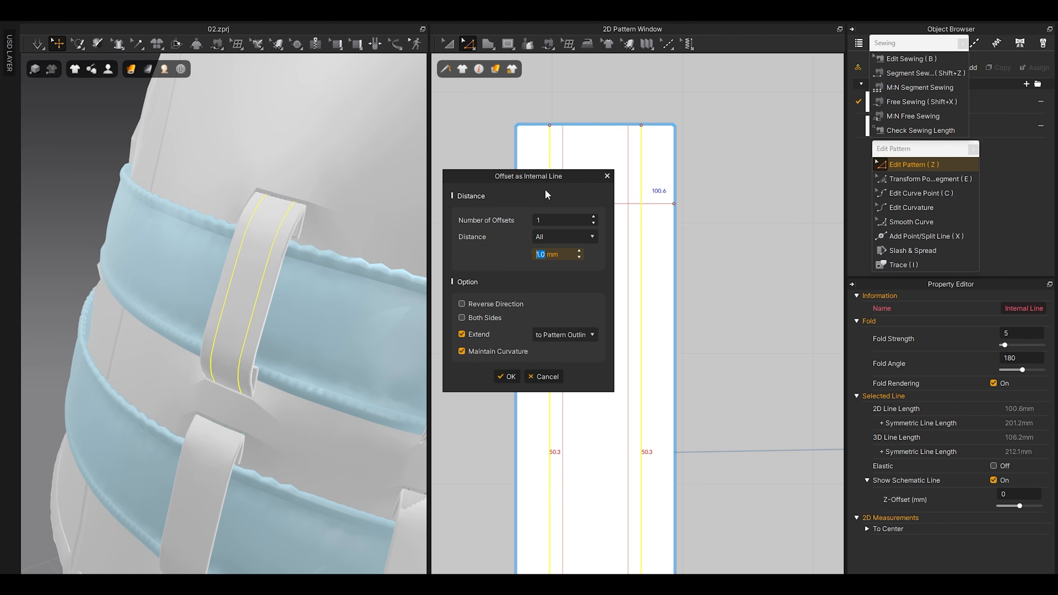
pyautogui.write('1.3')
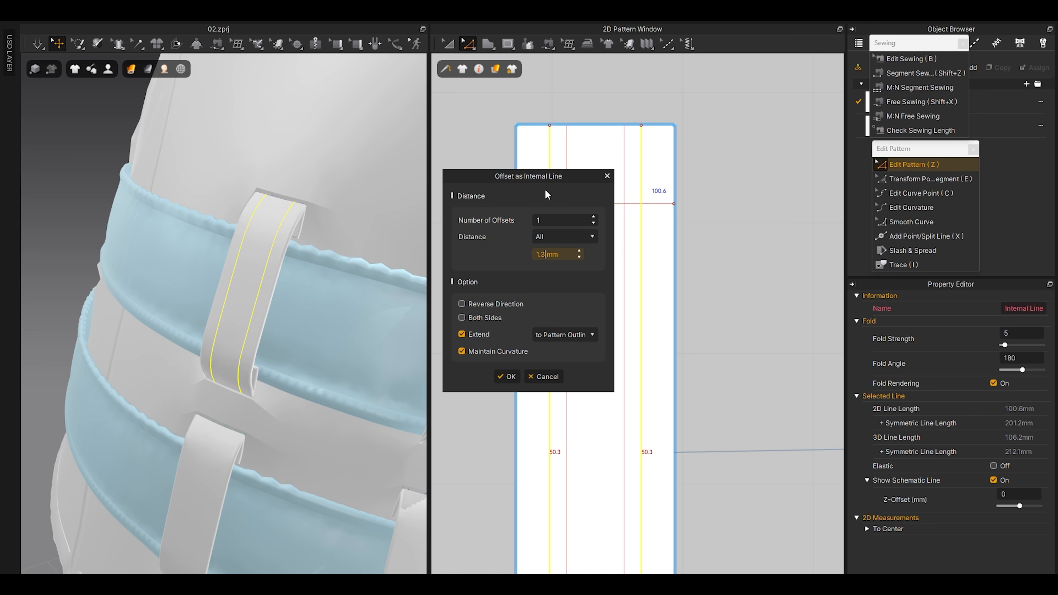
pyautogui.press('BackSpace')
pyautogui.write('5')
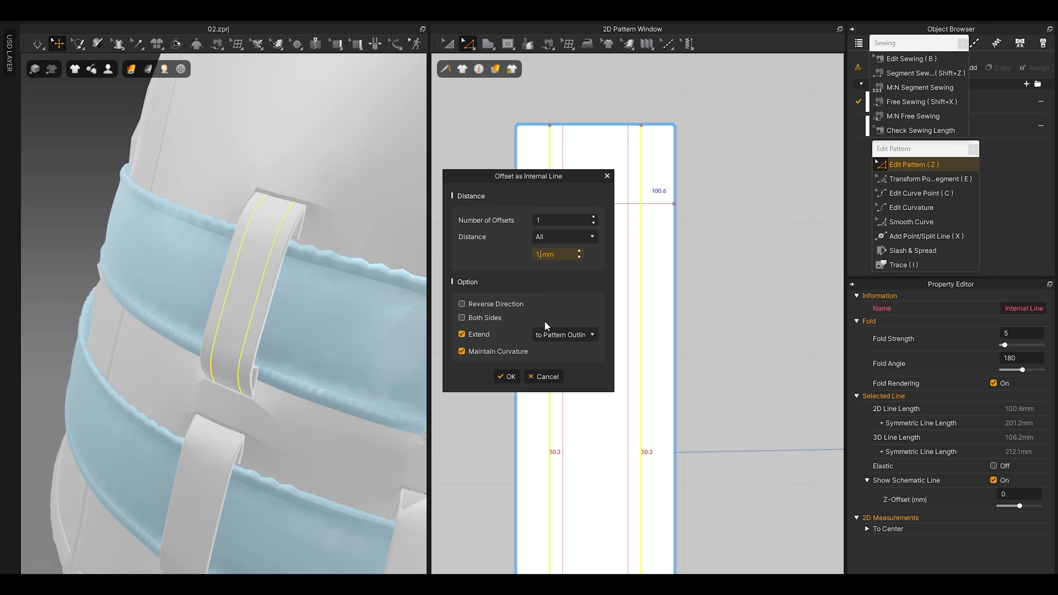
pyautogui.click(513, 376)
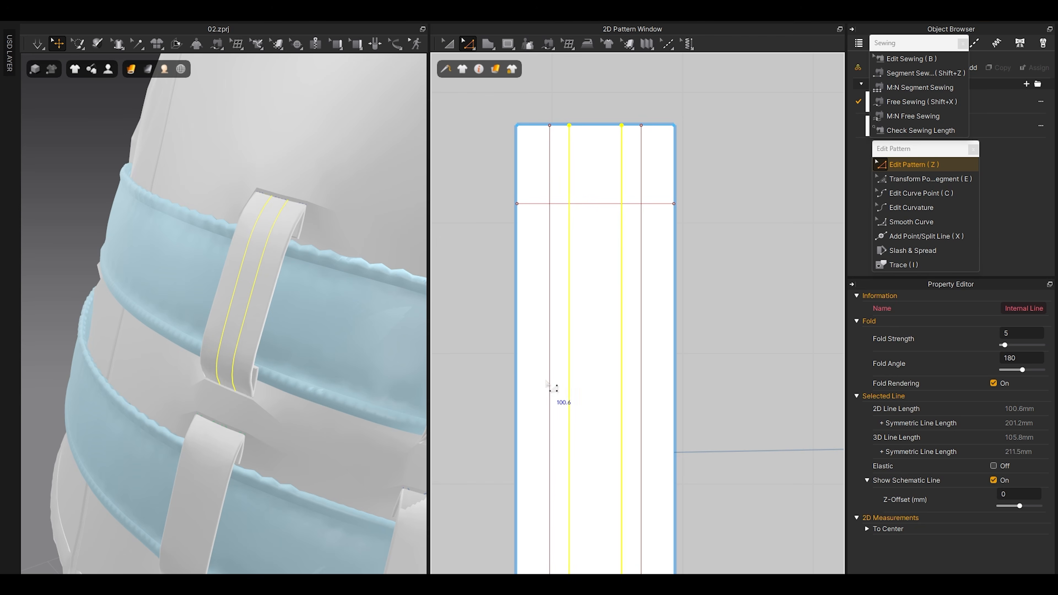
# Step: Cut and sew the first strap loop along its four lengthwise internal lines and select the resulting seams for inspection
pyautogui.click(550, 381)
pyautogui.keyDown('shift'); pyautogui.click(569, 378); pyautogui.keyUp('shift')
pyautogui.keyDown('shift'); pyautogui.click(622, 369); pyautogui.keyUp('shift')
pyautogui.keyDown('shift'); pyautogui.click(641, 369); pyautogui.keyUp('shift')
pyautogui.rightClick(641, 370)
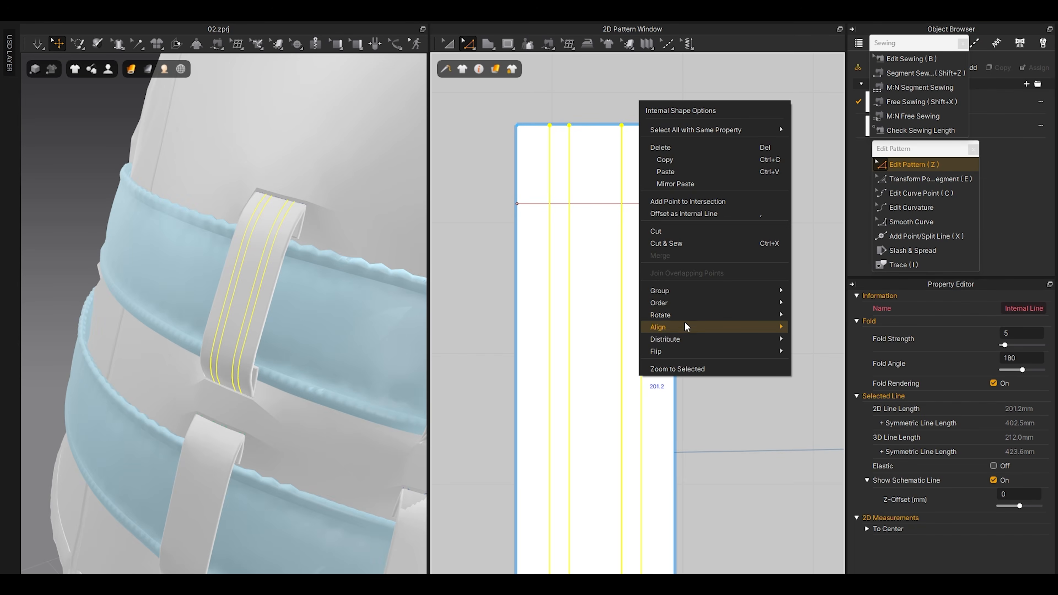
pyautogui.click(677, 245)
pyautogui.scroll(-3, 620, 341)
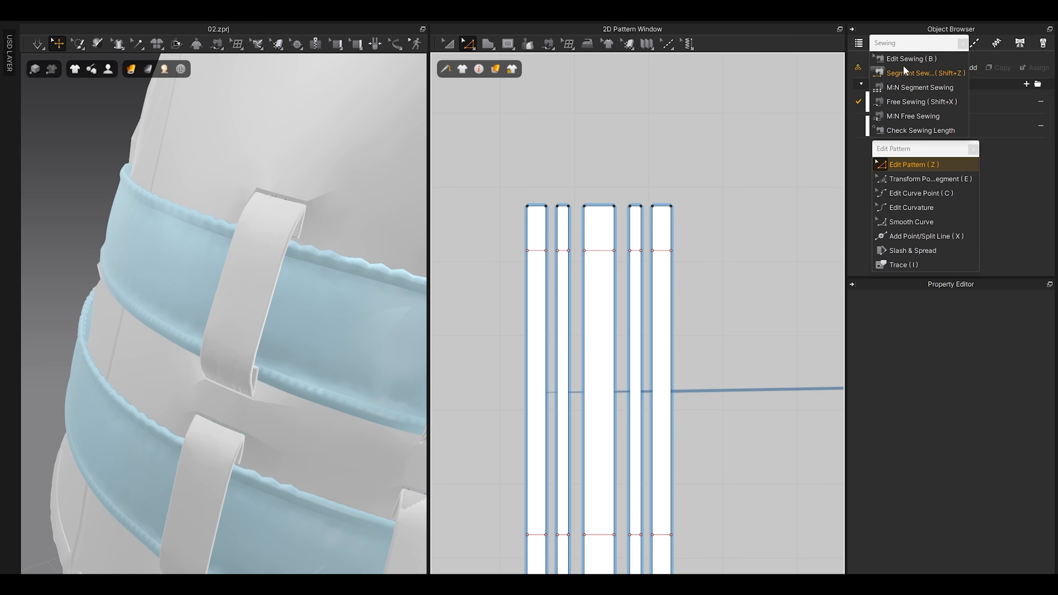
pyautogui.click(910, 58)
pyautogui.moveTo(696, 260); pyautogui.dragTo(696, 260)
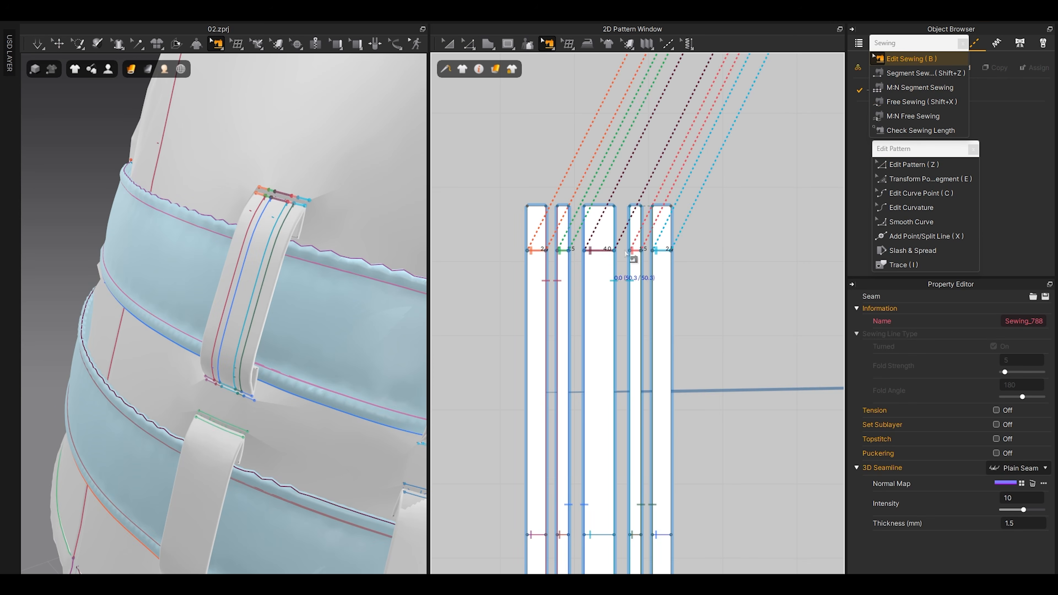
# Step: Set the additional rendering thickness of the first strap loop's two narrow strips to 0 mm
pyautogui.press('z')
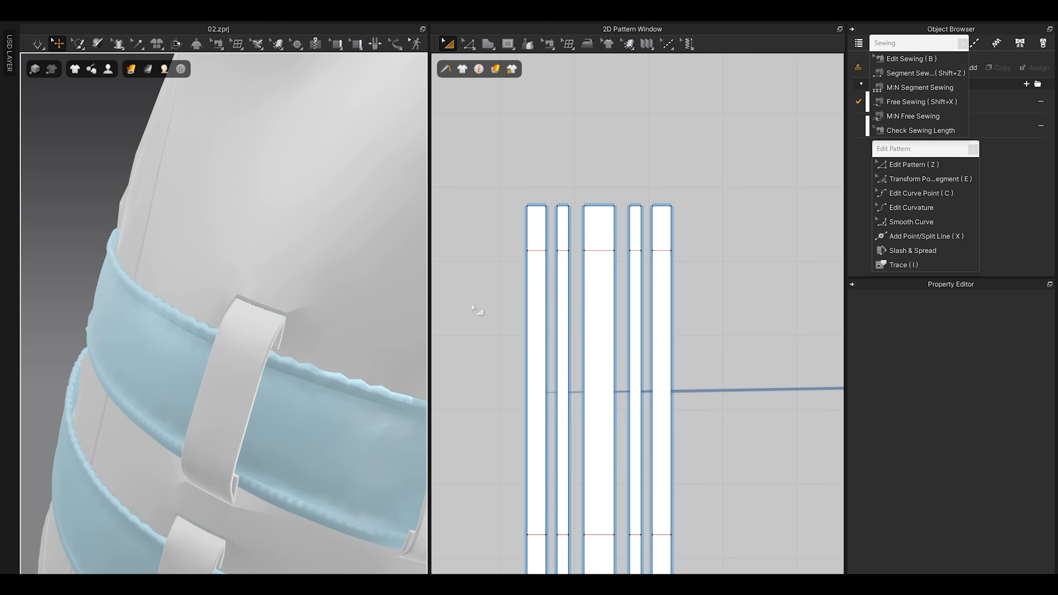
pyautogui.click(562, 284)
pyautogui.keyDown('shift'); pyautogui.click(635, 283); pyautogui.keyUp('shift')
pyautogui.moveTo(281, 374); pyautogui.dragTo(242, 346, button='right')
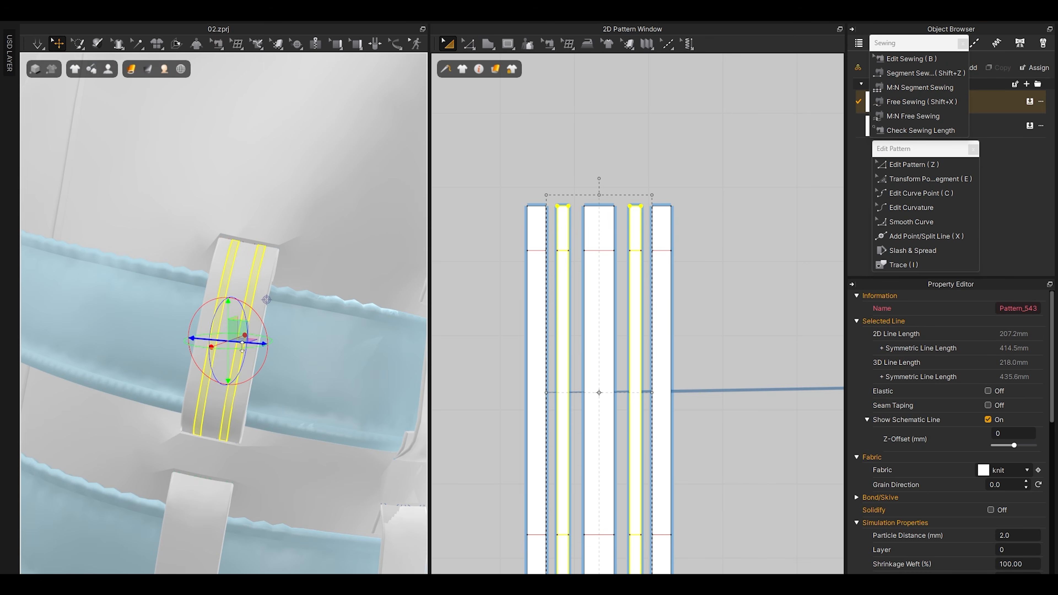
pyautogui.scroll(-4, 1029, 488)
pyautogui.doubleClick(1013, 488)
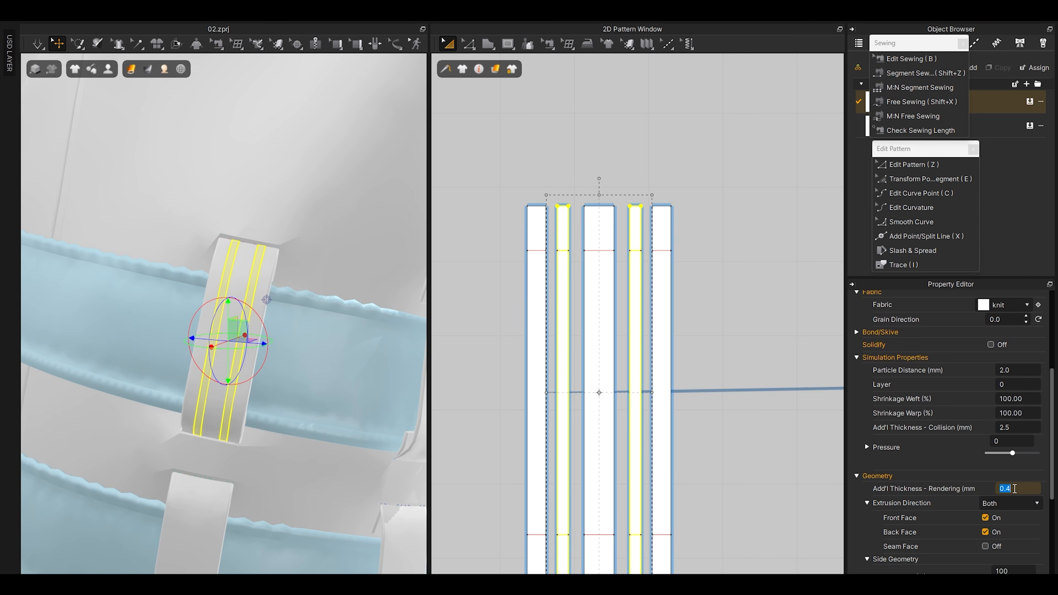
pyautogui.write('0')
pyautogui.press('Return')
pyautogui.click(781, 351)
# Step: Simulate the garment briefly to settle the first strap loop's sewn strips
pyautogui.moveTo(245, 356); pyautogui.dragTo(210, 333, button='right')
pyautogui.press('space')
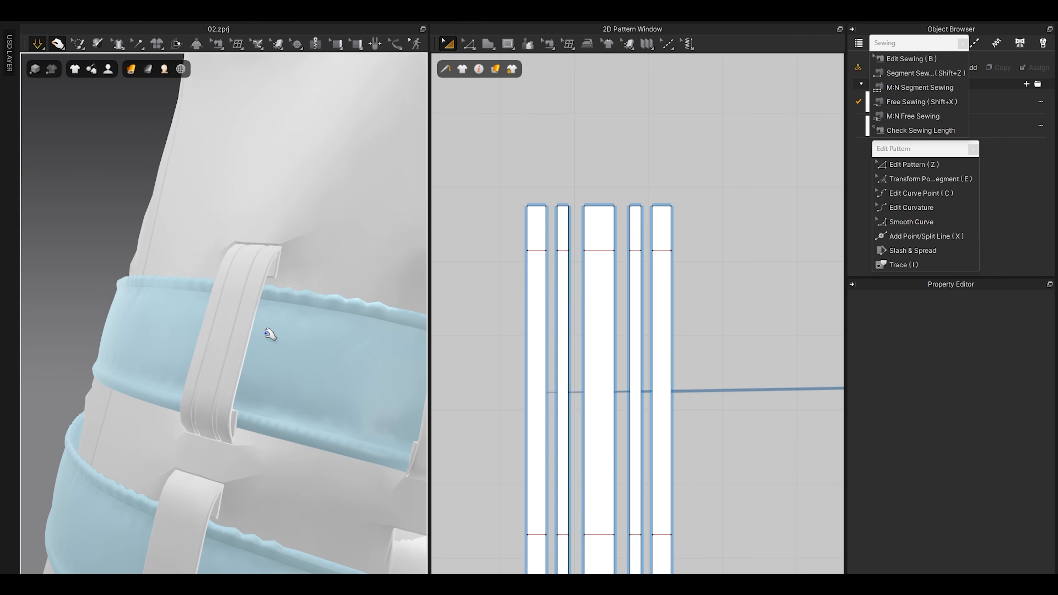
pyautogui.press('space')
# Step: Move the first strap loop's separated strips closer together in the 2D pattern layout
pyautogui.scroll(2, 563, 269)
pyautogui.moveTo(564, 264); pyautogui.dragTo(552, 265)
pyautogui.moveTo(632, 291); pyautogui.dragTo(599, 291)
pyautogui.moveTo(713, 300); pyautogui.dragTo(665, 300)
pyautogui.moveTo(754, 307); pyautogui.dragTo(716, 312)
pyautogui.scroll(-3, 697, 311)
pyautogui.click(692, 336)
# Step: Offset both long edges of the second strap loop inward by 2.5 mm as internal lines
pyautogui.scroll(-3, 691, 338)
pyautogui.moveTo(758, 370); pyautogui.dragTo(640, 371, button='middle')
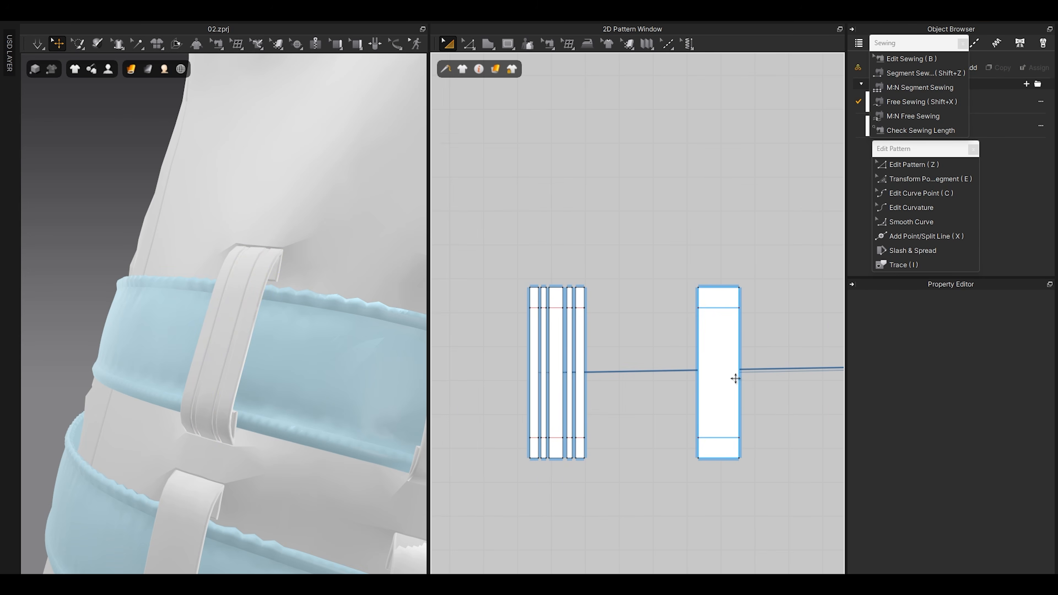
pyautogui.moveTo(735, 377); pyautogui.dragTo(616, 359, button='middle')
pyautogui.scroll(3, 607, 323)
pyautogui.scroll(2, 593, 289)
pyautogui.press('z')
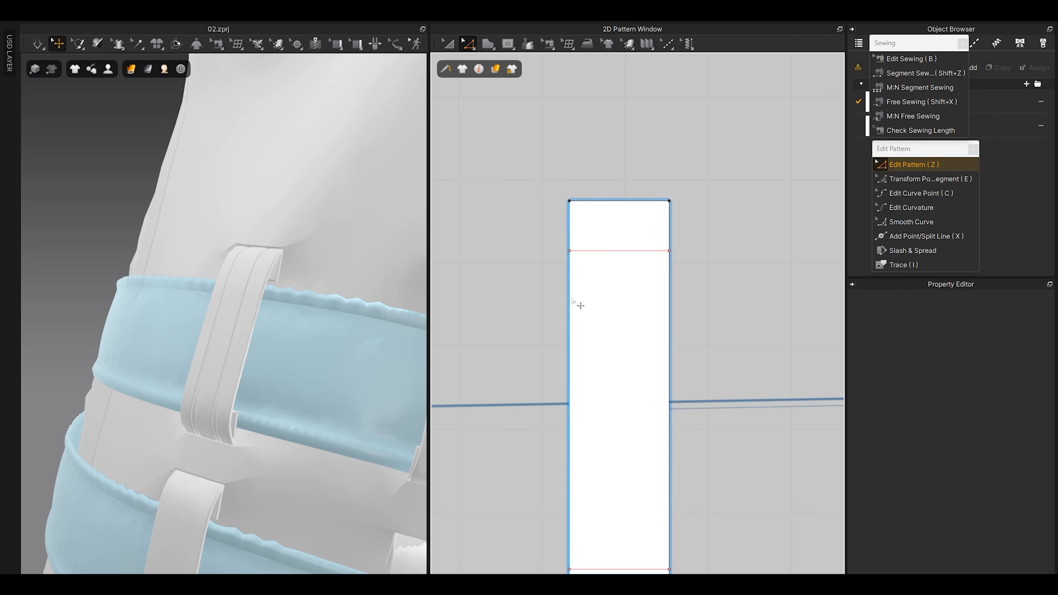
pyautogui.click(580, 305)
pyautogui.rightClick(668, 290)
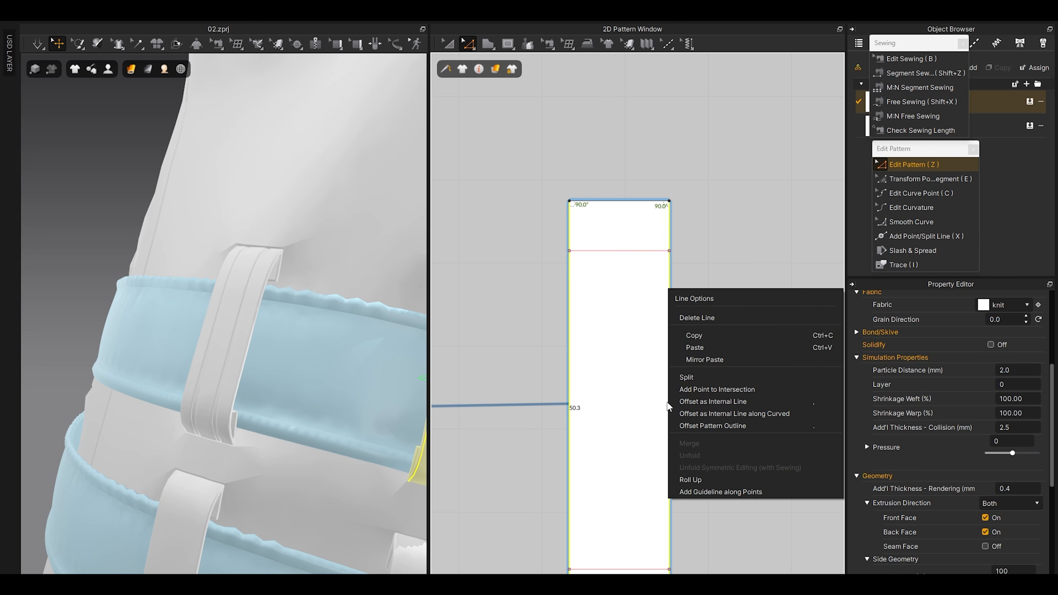
pyautogui.click(678, 229)
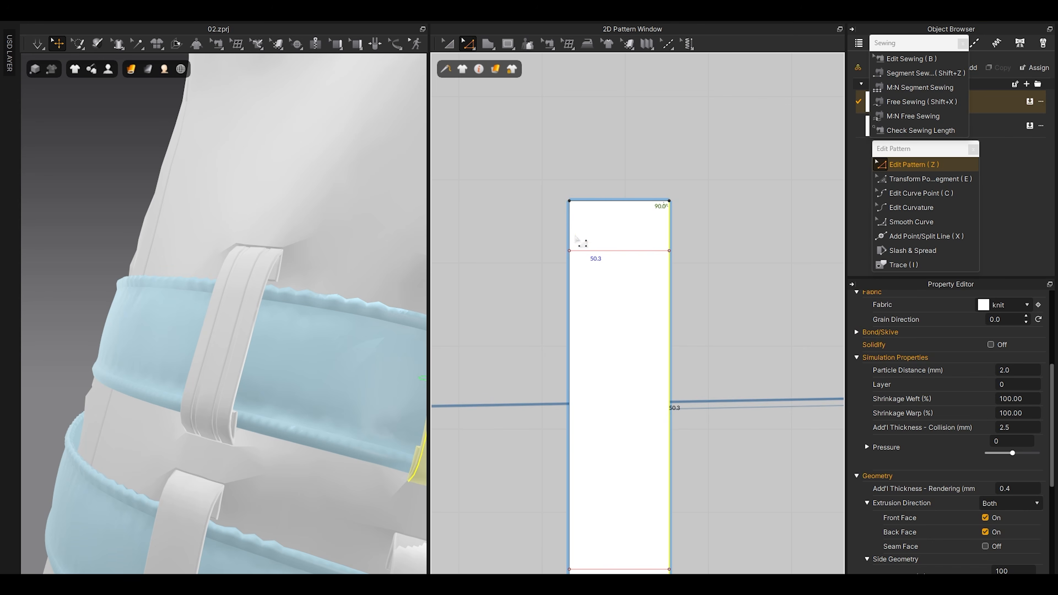
pyautogui.rightClick(569, 233)
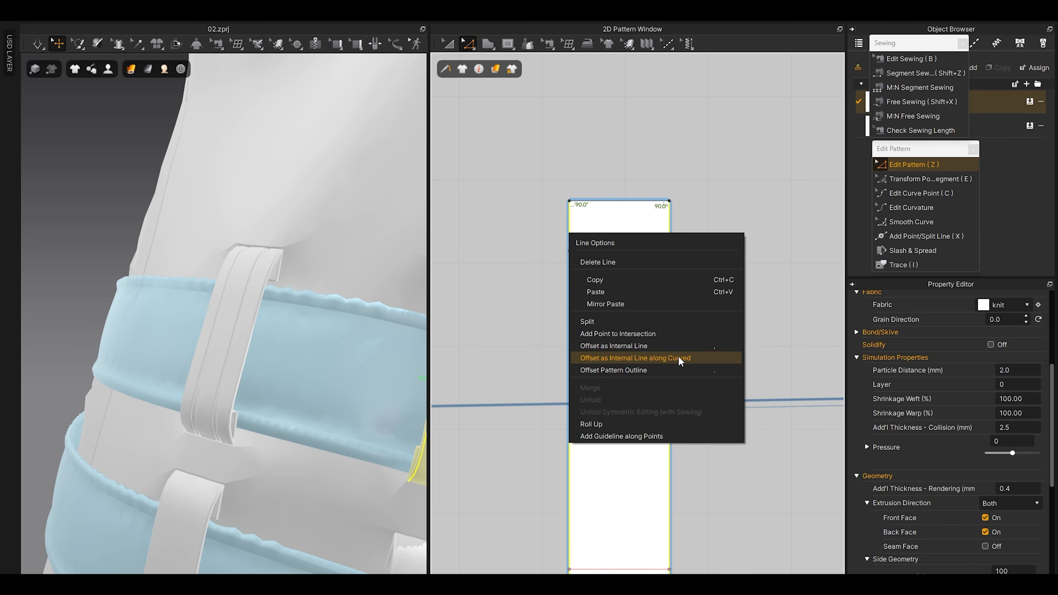
pyautogui.click(624, 345)
pyautogui.moveTo(570, 190); pyautogui.dragTo(511, 190)
pyautogui.write('2.5')
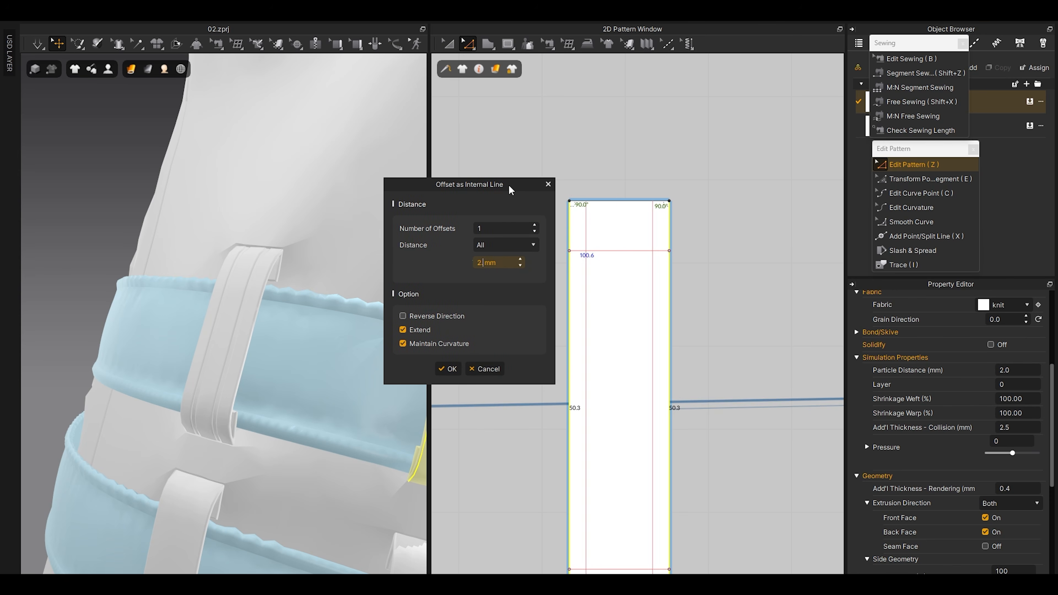
pyautogui.click(447, 369)
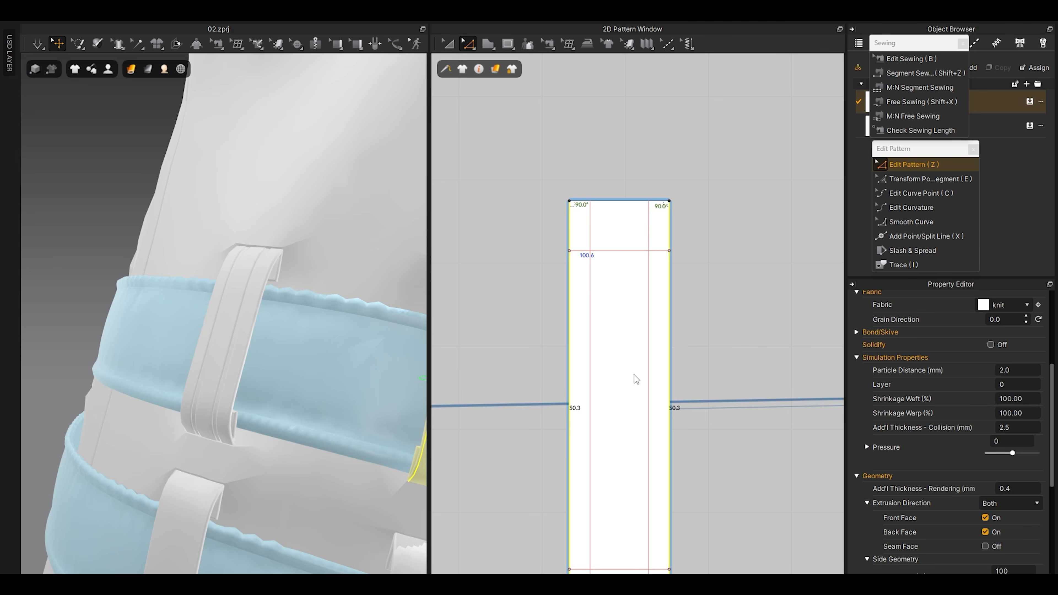
# Step: Offset the second strap loop's two new internal lines toward its centre by 1.5 mm as additional internal lines
pyautogui.rightClick(591, 323)
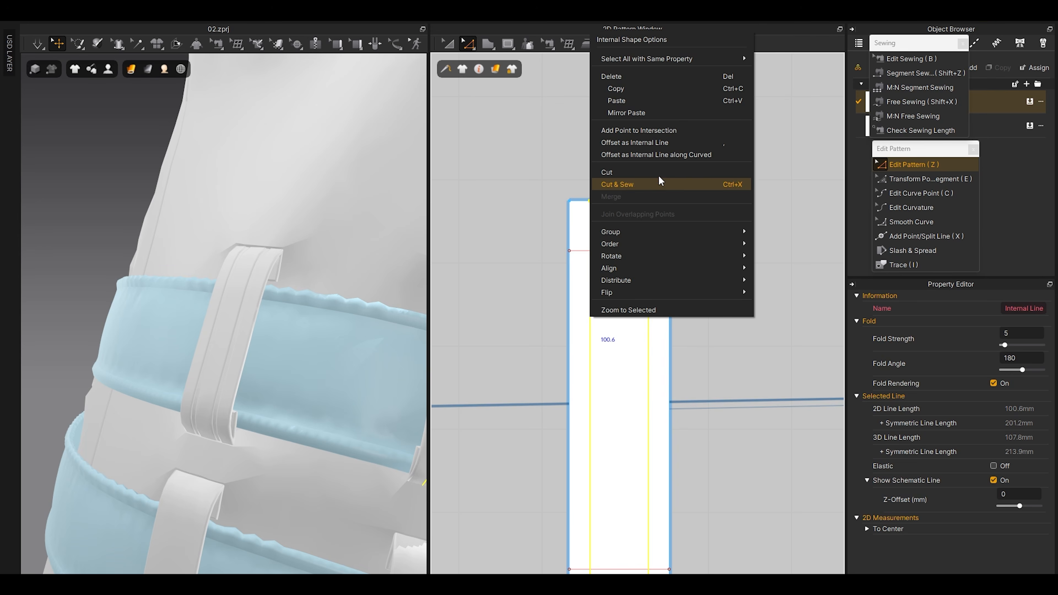
pyautogui.click(637, 142)
pyautogui.write('1.5')
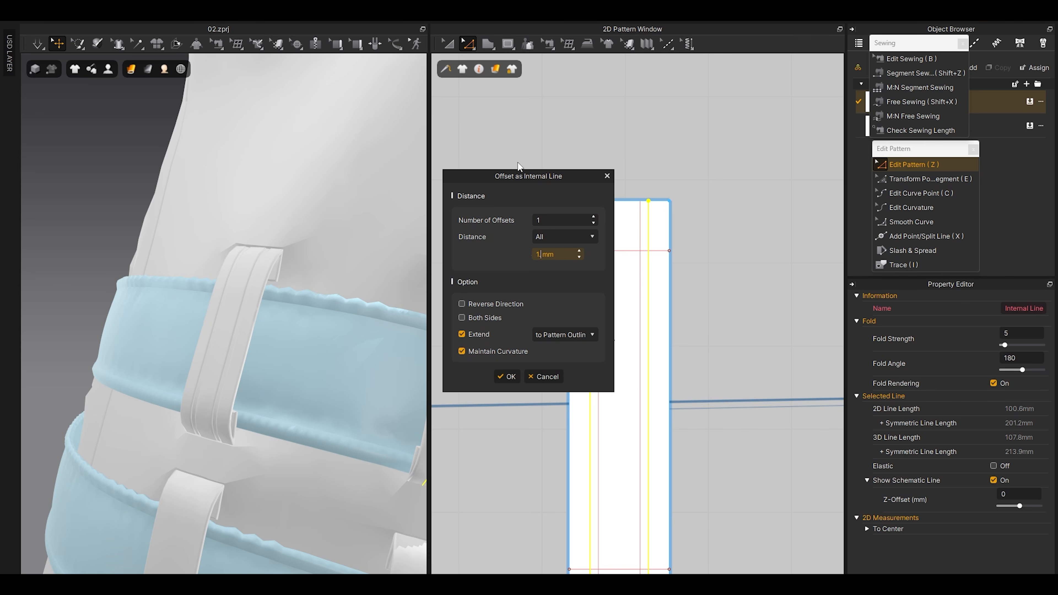
pyautogui.click(508, 377)
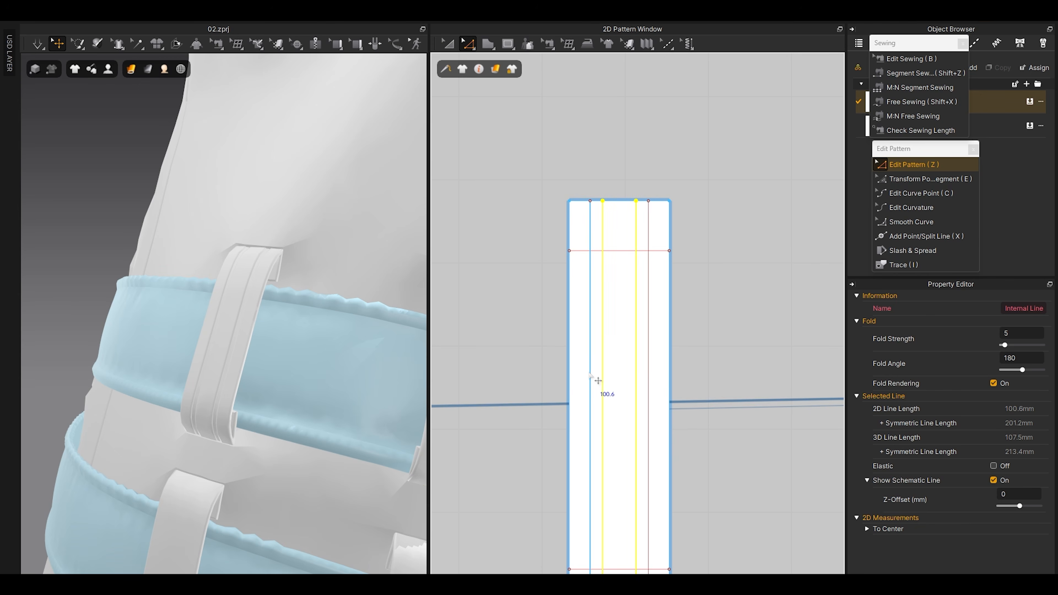
# Step: Cut and sew the second strap loop into five strips along its four lengthwise internal lines
pyautogui.click(649, 364)
pyautogui.rightClick(658, 371)
pyautogui.click(692, 233)
pyautogui.scroll(-2, 657, 338)
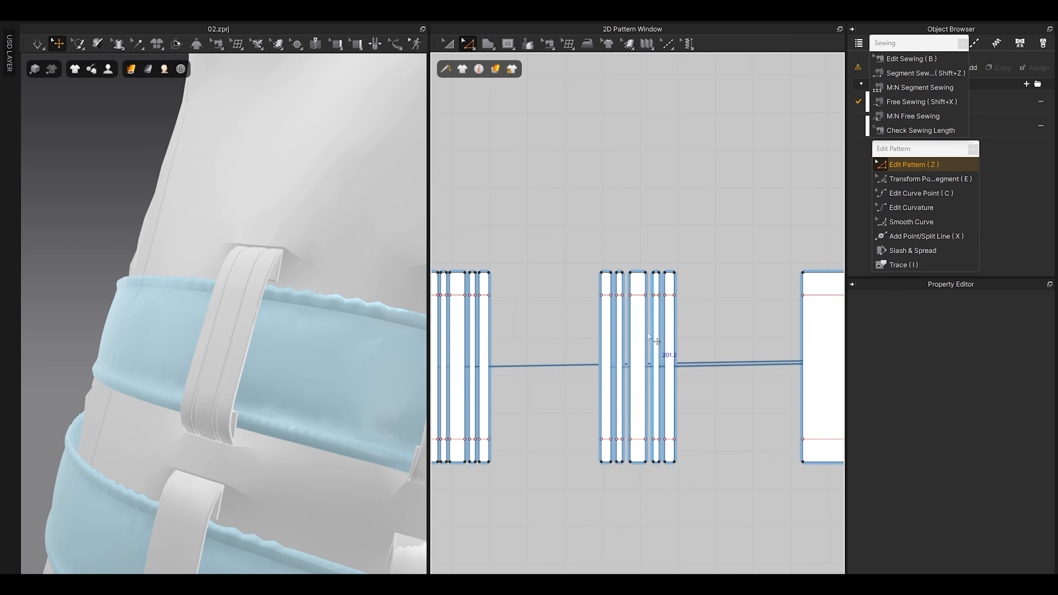
# Step: Reduce the additional rendering thickness of the second strap loop's two narrow groove strips
pyautogui.scroll(3, 658, 338)
pyautogui.press('a')
pyautogui.click(600, 307)
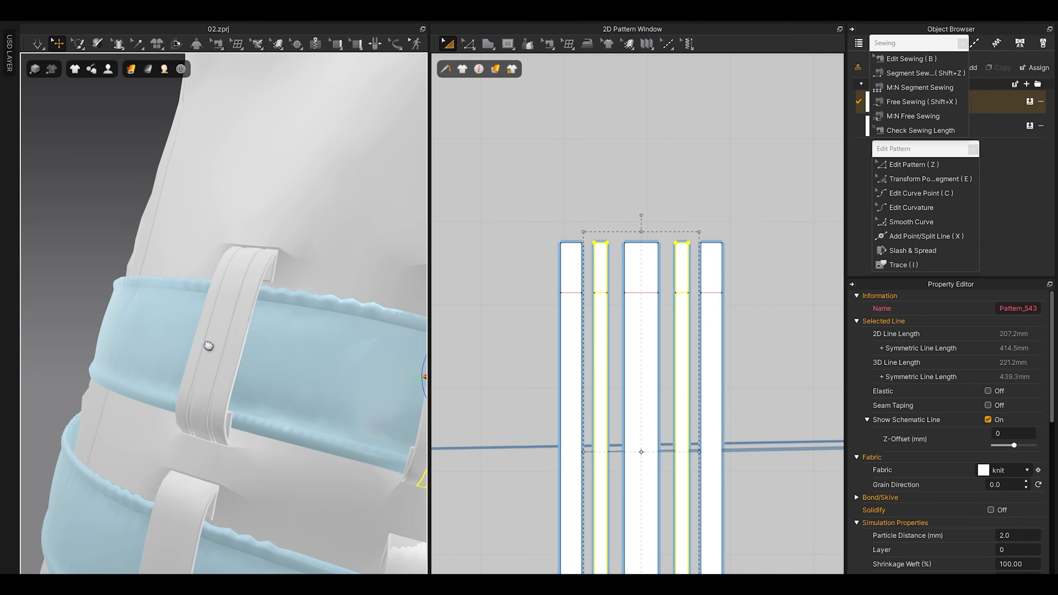
pyautogui.moveTo(219, 347); pyautogui.dragTo(100, 319, button='middle')
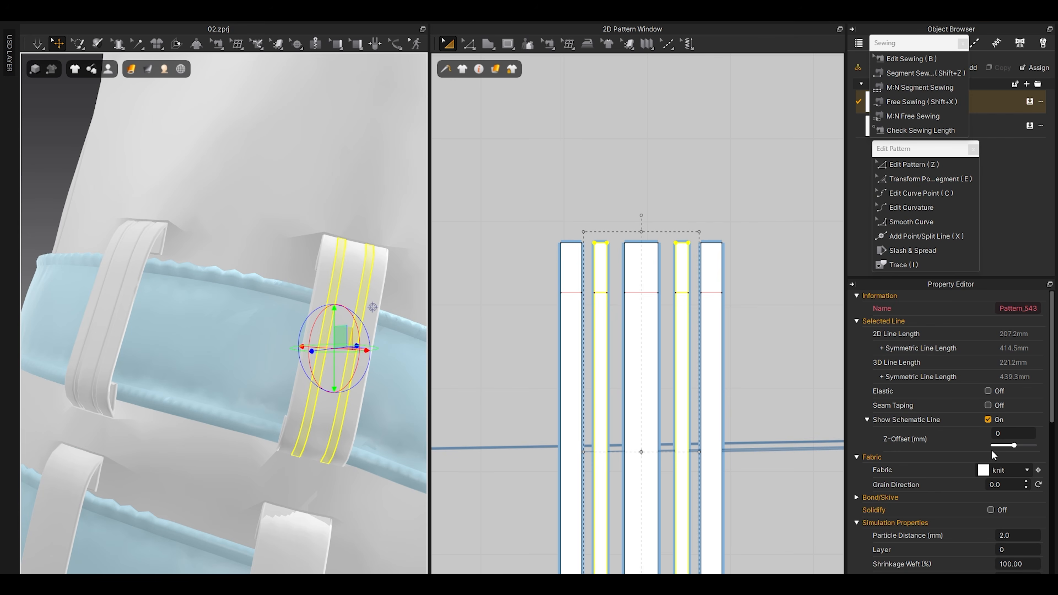
pyautogui.scroll(-5, 999, 496)
pyautogui.click(1018, 455)
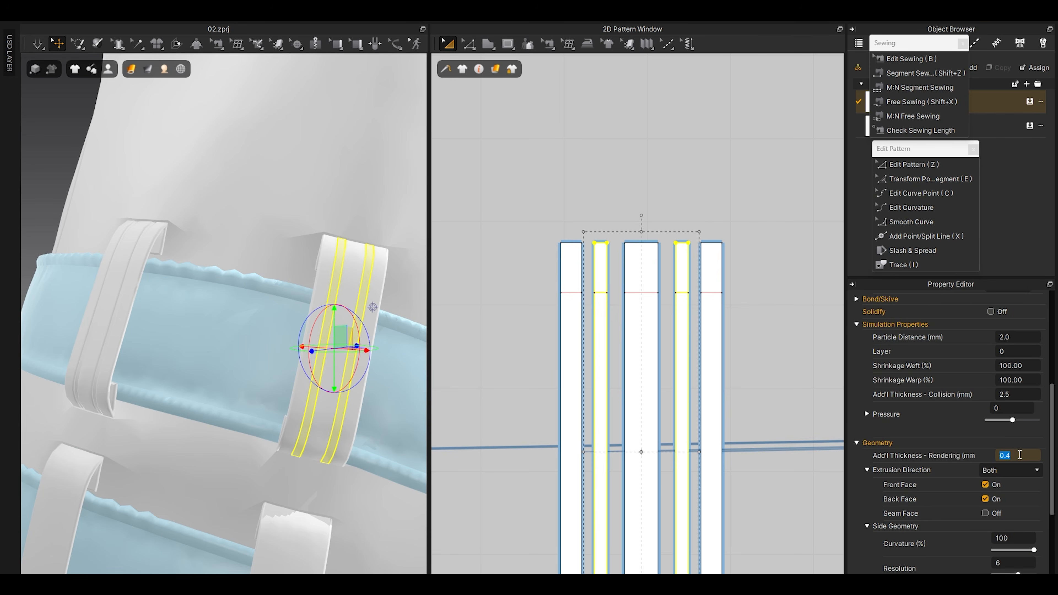
pyautogui.press('Return')
pyautogui.click(567, 177)
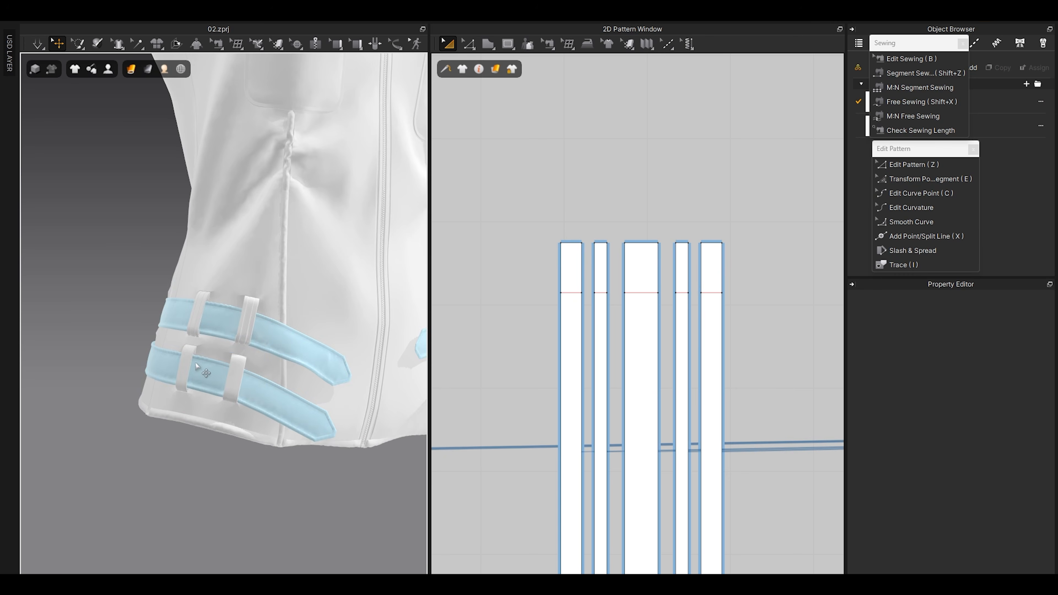
# Step: Offset the long edges of both lower strap loops inward by 2.5 mm as internal lines
pyautogui.scroll(1, 196, 365)
pyautogui.click(185, 379)
pyautogui.keyDown('shift'); pyautogui.click(239, 391); pyautogui.keyUp('shift')
pyautogui.scroll(-1, 264, 346)
pyautogui.moveTo(271, 349)
pyautogui.mouseDown(button='right')
pyautogui.moveTo(257, 352)
pyautogui.moveTo(286, 335)
pyautogui.mouseUp(button='right')
pyautogui.scroll(2, 287, 333)
pyautogui.scroll(-2, 266, 390)
pyautogui.moveTo(250, 392); pyautogui.dragTo(287, 396, button='right')
pyautogui.scroll(2, 230, 416)
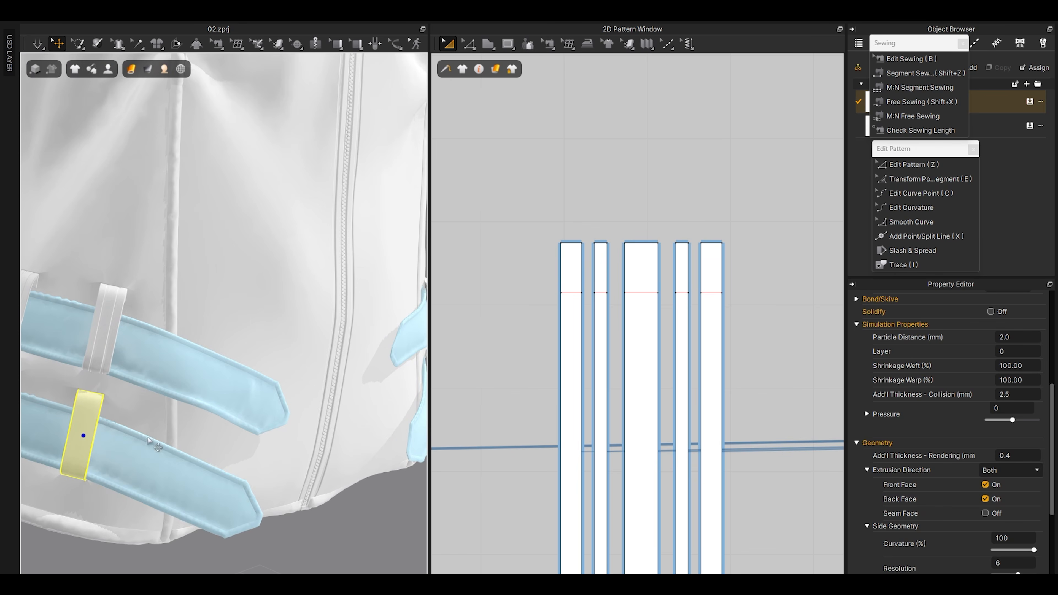
pyautogui.scroll(-2, 149, 441)
pyautogui.scroll(-4, 626, 404)
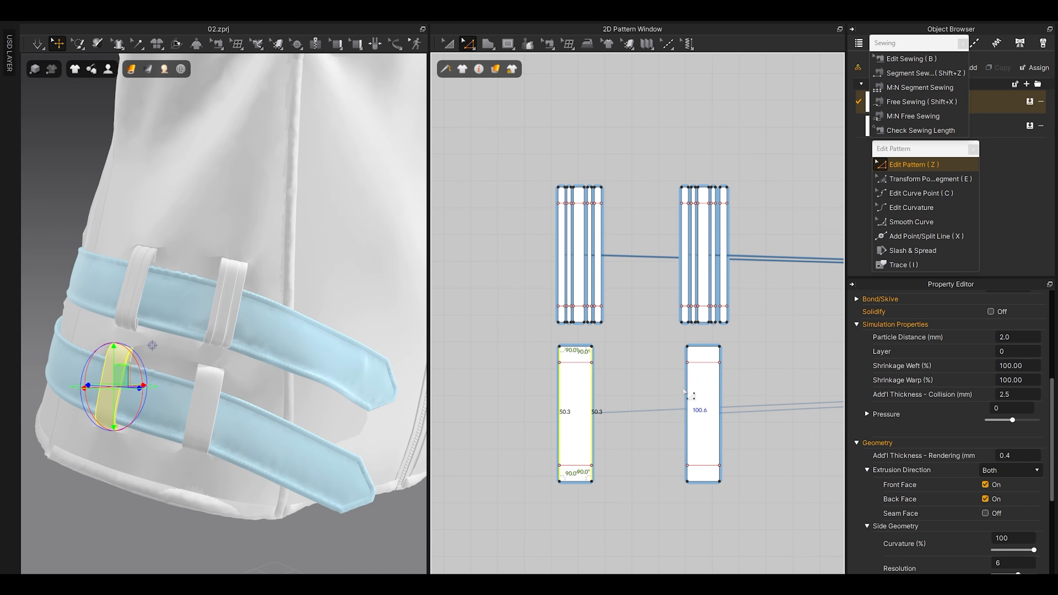
pyautogui.keyDown('shift'); pyautogui.click(686, 395); pyautogui.keyUp('shift')
pyautogui.keyDown('shift'); pyautogui.click(719, 400); pyautogui.keyUp('shift')
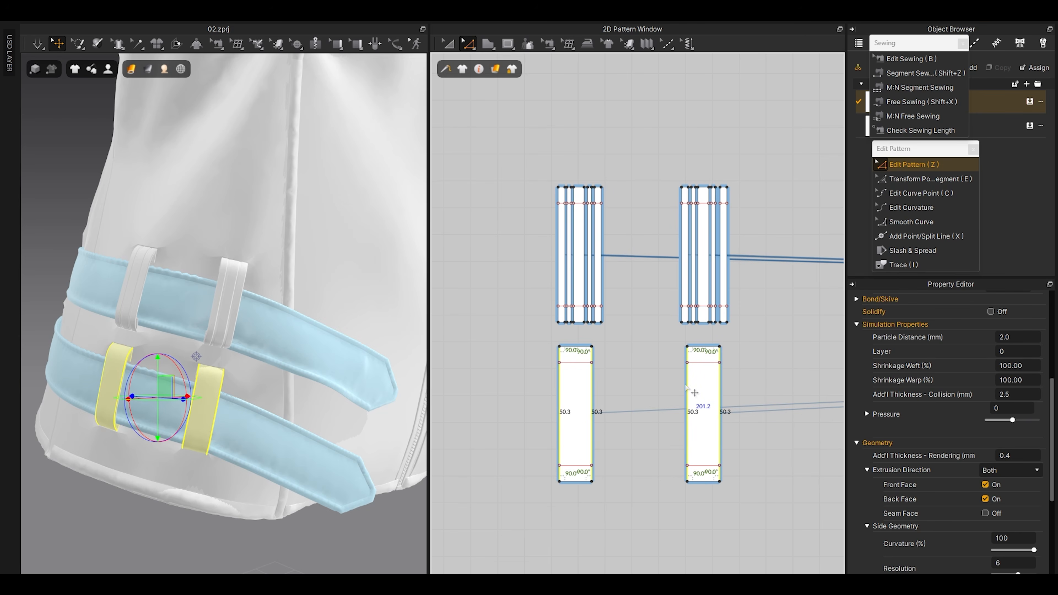
pyautogui.rightClick(686, 388)
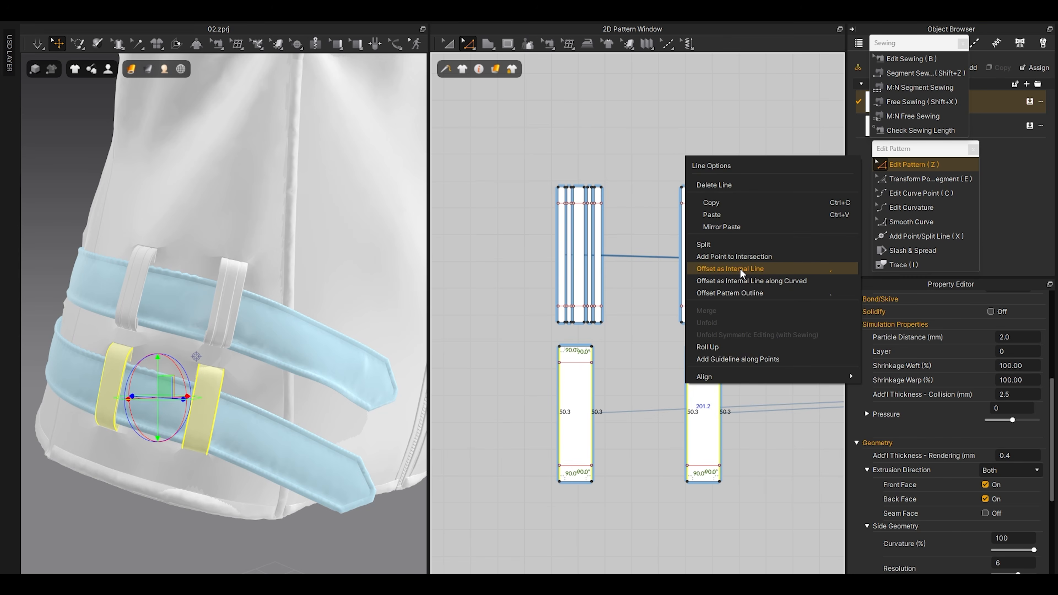
pyautogui.click(716, 257)
pyautogui.write('2.5')
pyautogui.click(506, 368)
# Step: Offset the lower loops' new internal lines toward each loop's centre by 1.5 mm as additional internal lines
pyautogui.scroll(5, 583, 384)
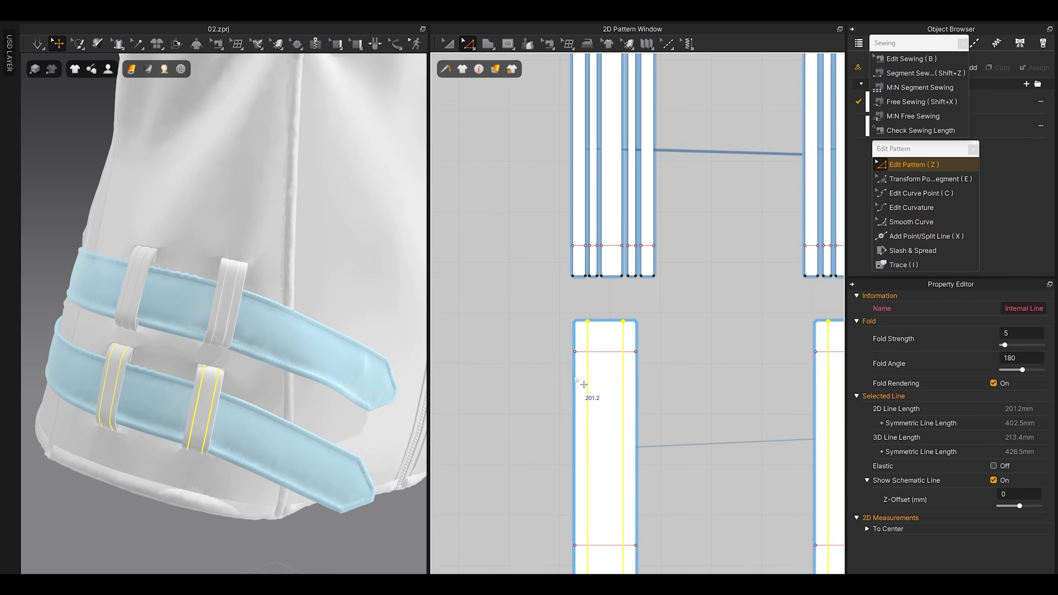
pyautogui.rightClick(598, 387)
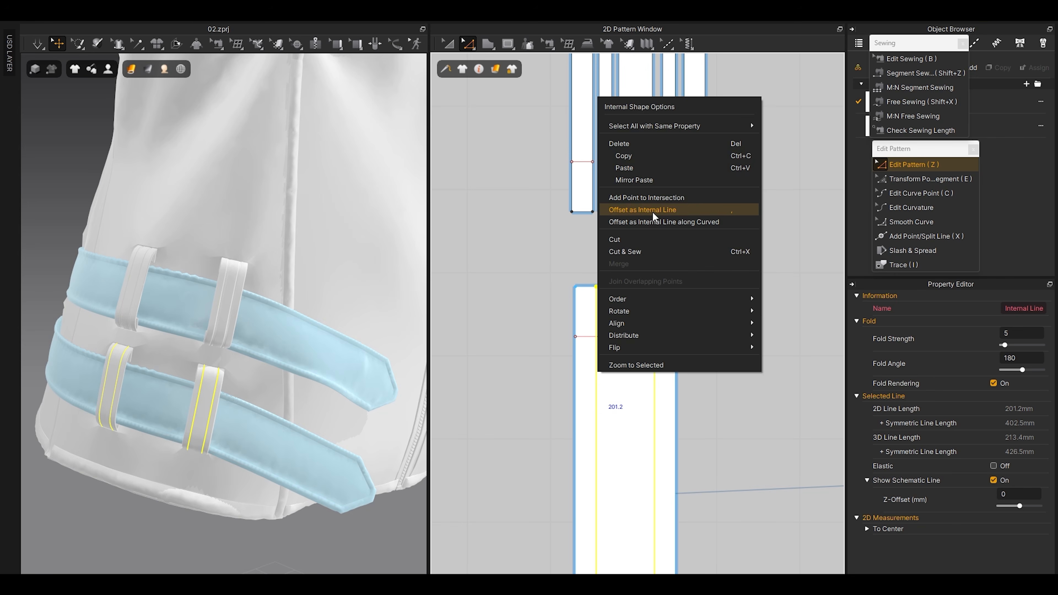
pyautogui.click(642, 209)
pyautogui.write('1.5')
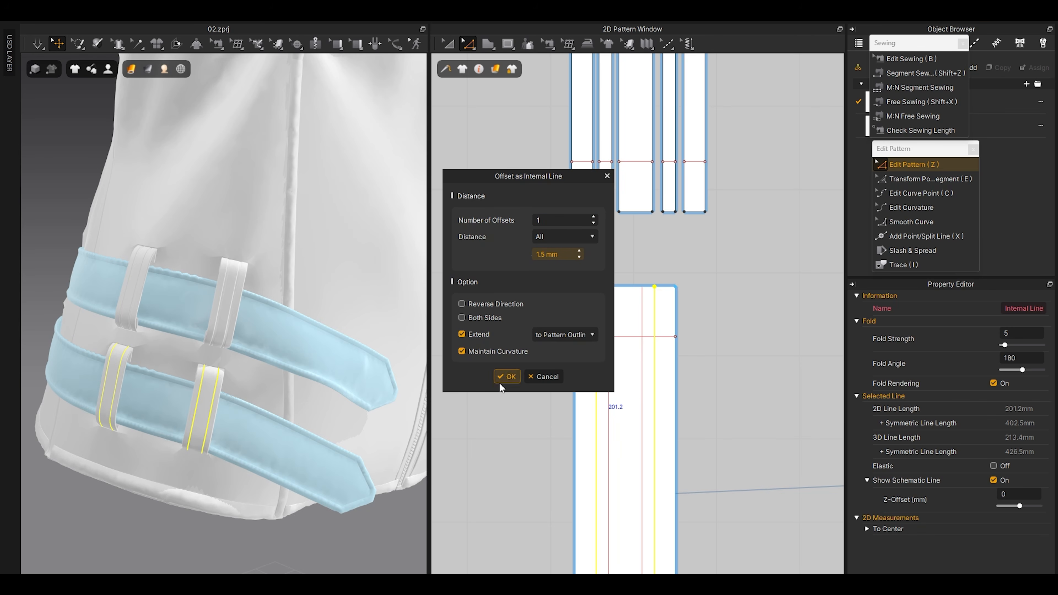
pyautogui.click(506, 377)
# Step: Cut and sew both lower strap loops into five strips each along their four lengthwise internal lines
pyautogui.scroll(-3, 512, 382)
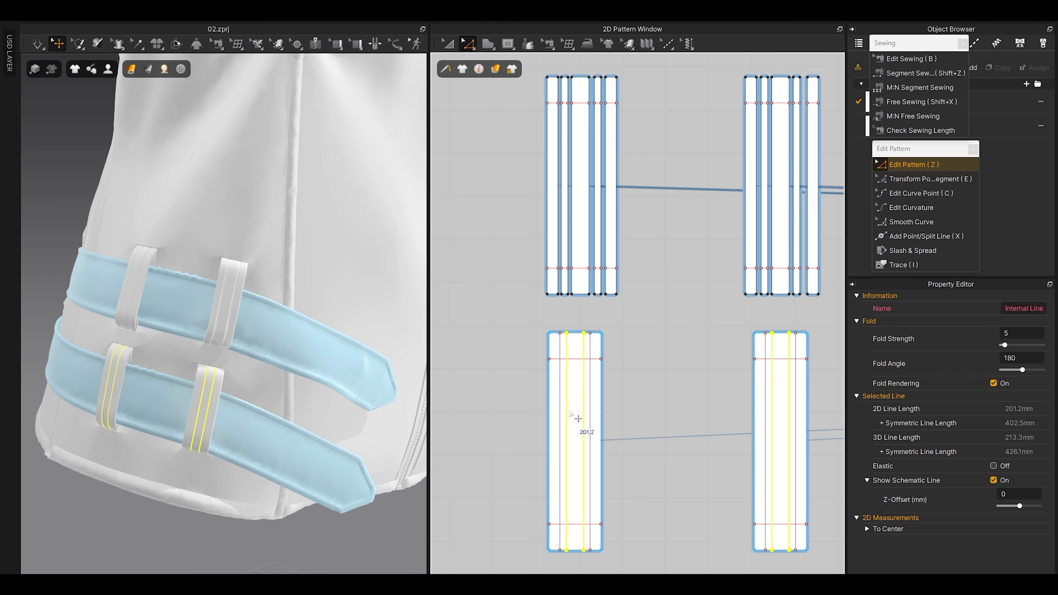
pyautogui.scroll(3, 571, 416)
pyautogui.scroll(-3, 562, 340)
pyautogui.scroll(3, 589, 387)
pyautogui.click(531, 359)
pyautogui.keyDown('shift'); pyautogui.click(564, 357); pyautogui.keyUp('shift')
pyautogui.keyDown('shift'); pyautogui.click(577, 358); pyautogui.keyUp('shift')
pyautogui.scroll(-3, 578, 359)
pyautogui.moveTo(724, 390); pyautogui.dragTo(561, 385, button='middle')
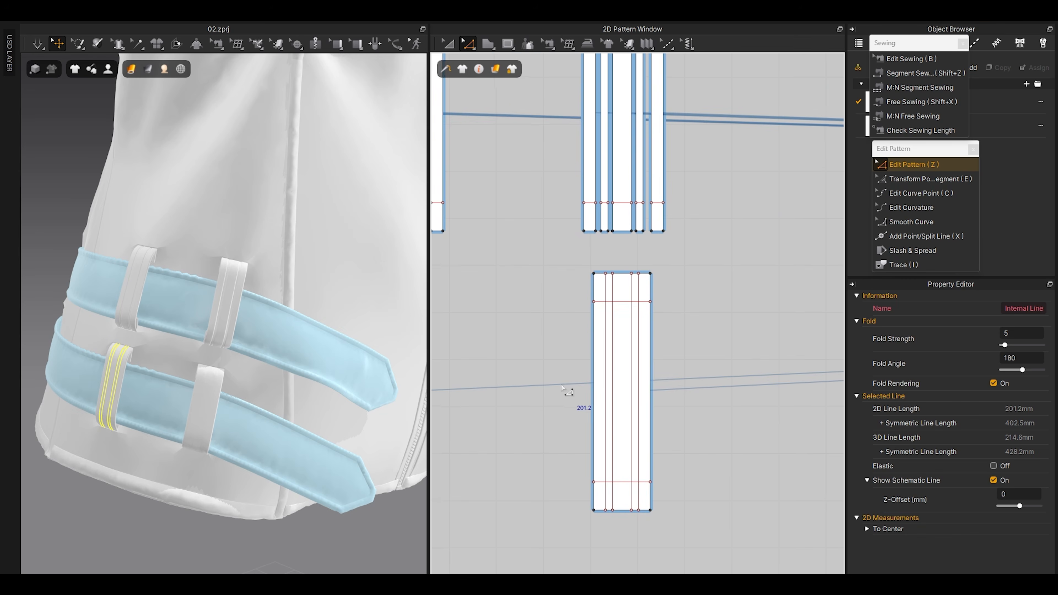
pyautogui.keyDown('shift'); pyautogui.click(610, 381); pyautogui.keyUp('shift')
pyautogui.keyDown('shift'); pyautogui.click(629, 378); pyautogui.keyUp('shift')
pyautogui.keyDown('shift'); pyautogui.click(636, 378); pyautogui.keyUp('shift')
pyautogui.rightClick(636, 378)
pyautogui.click(663, 257)
# Step: Set the additional rendering thickness of the narrow groove strips in both lower strap loops to 0 mm
pyautogui.scroll(-3, 524, 395)
pyautogui.scroll(4, 593, 361)
pyautogui.moveTo(519, 390); pyautogui.dragTo(252, 364, button='middle')
pyautogui.press('a')
pyautogui.click(596, 360)
pyautogui.keyDown('shift'); pyautogui.click(652, 351); pyautogui.keyUp('shift')
pyautogui.keyDown('shift'); pyautogui.click(525, 357); pyautogui.keyUp('shift')
pyautogui.keyDown('shift'); pyautogui.click(581, 350); pyautogui.keyUp('shift')
pyautogui.scroll(-3, 947, 527)
pyautogui.scroll(-3, 948, 526)
pyautogui.doubleClick(1016, 422)
pyautogui.write('0')
pyautogui.press('Return')
pyautogui.click(635, 408)
pyautogui.click(537, 385)
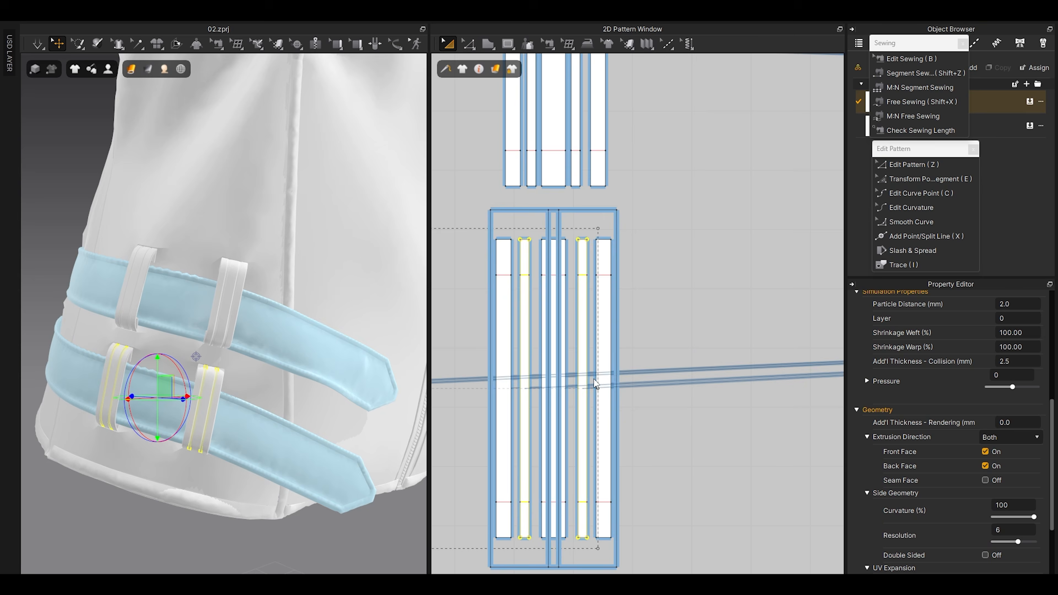
pyautogui.press('Escape')
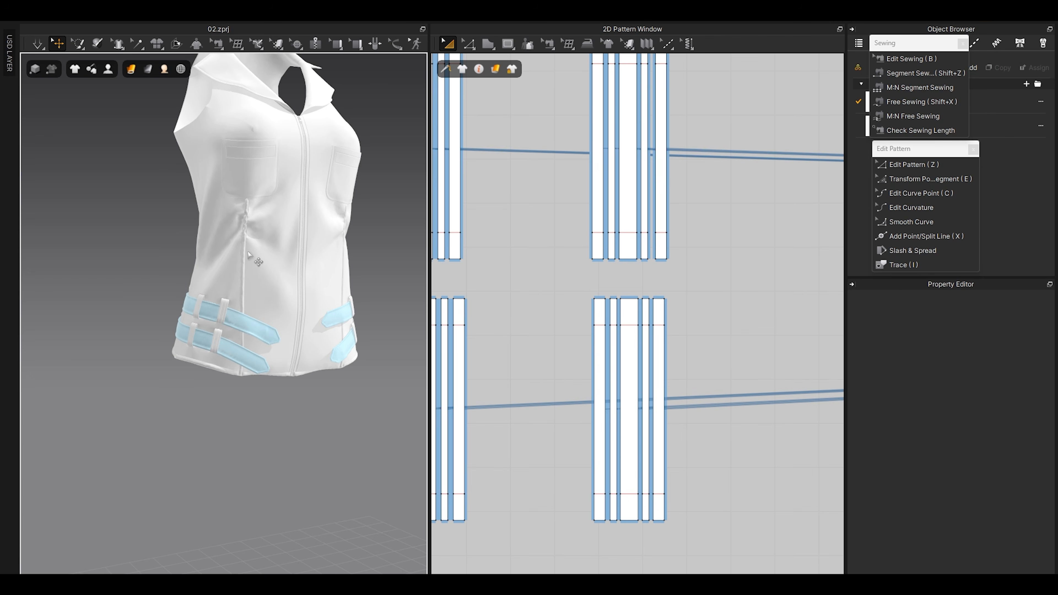
# Step: Set the particle distance of the front and back body panels to 6 mm
pyautogui.moveTo(249, 255); pyautogui.dragTo(249, 317, button='right')
pyautogui.click(265, 294)
pyautogui.scroll(-10, 529, 290)
pyautogui.moveTo(593, 200); pyautogui.dragTo(563, 368, button='middle')
pyautogui.scroll(1, 567, 364)
pyautogui.click(500, 216)
pyautogui.keyDown('shift'); pyautogui.click(630, 272); pyautogui.keyUp('shift')
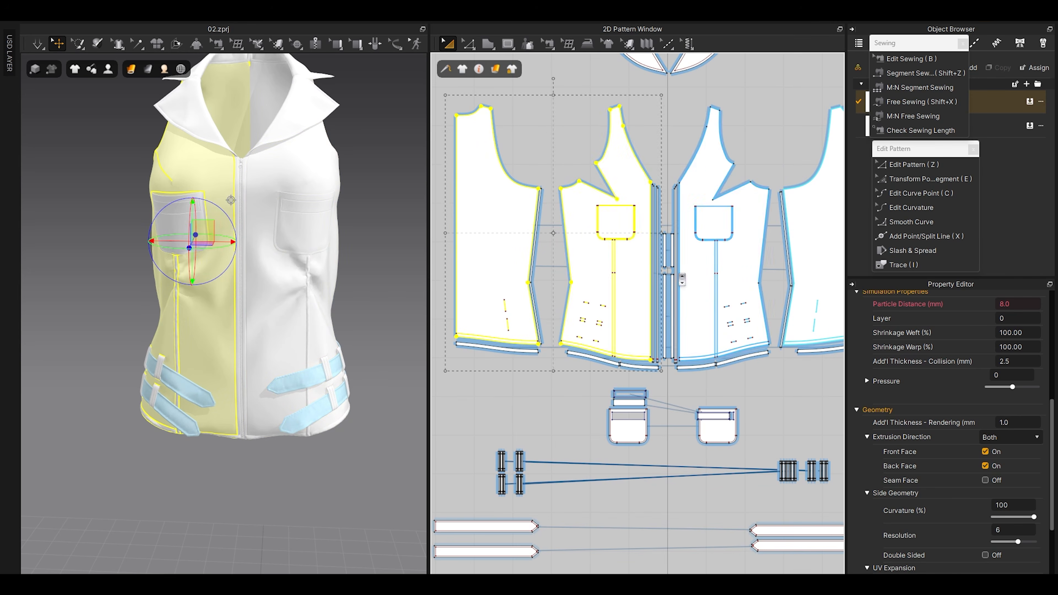
pyautogui.scroll(4, 675, 273)
pyautogui.keyDown('shift'); pyautogui.click(716, 267); pyautogui.keyUp('shift')
pyautogui.moveTo(742, 265); pyautogui.dragTo(666, 291, button='middle')
pyautogui.scroll(-3, 736, 267)
pyautogui.keyDown('shift'); pyautogui.click(706, 278); pyautogui.keyUp('shift')
pyautogui.scroll(-3, 1012, 495)
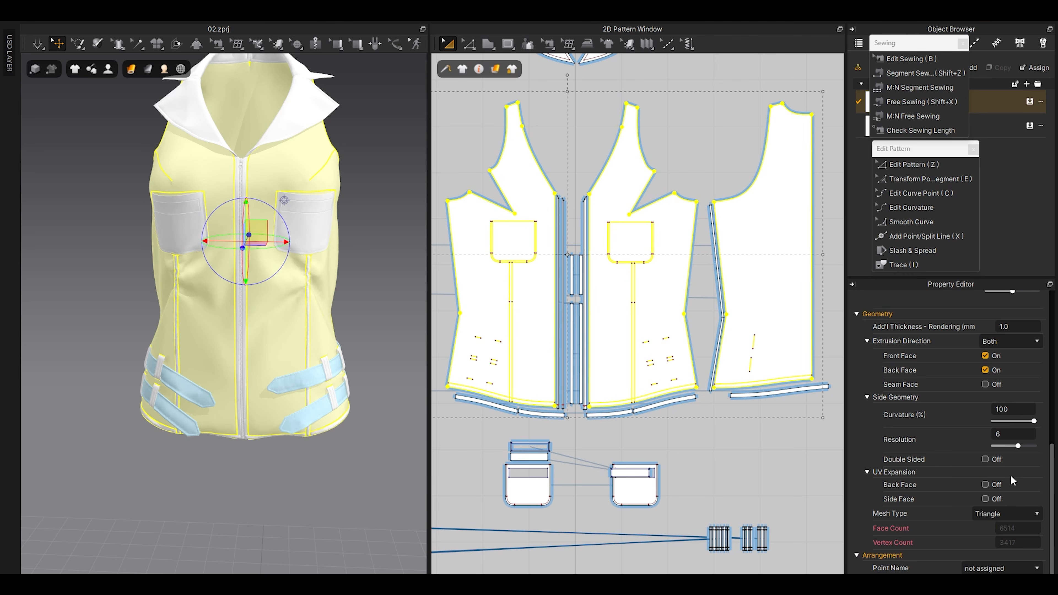
pyautogui.scroll(7, 1012, 482)
pyautogui.press('Return')
# Step: Set the particle distance of one side-seam strip and the narrow strips along the front zipper to 5 mm
pyautogui.scroll(5, 681, 271)
pyautogui.click(788, 275)
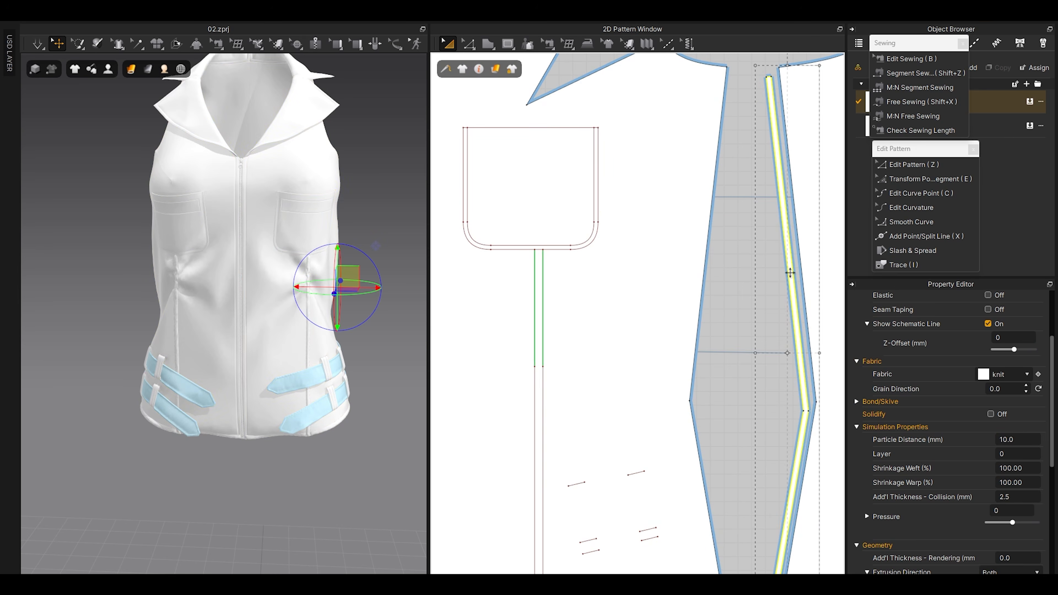
pyautogui.scroll(-7, 775, 278)
pyautogui.scroll(4, 682, 291)
pyautogui.scroll(5, 682, 291)
pyautogui.keyDown('shift'); pyautogui.click(697, 288); pyautogui.keyUp('shift')
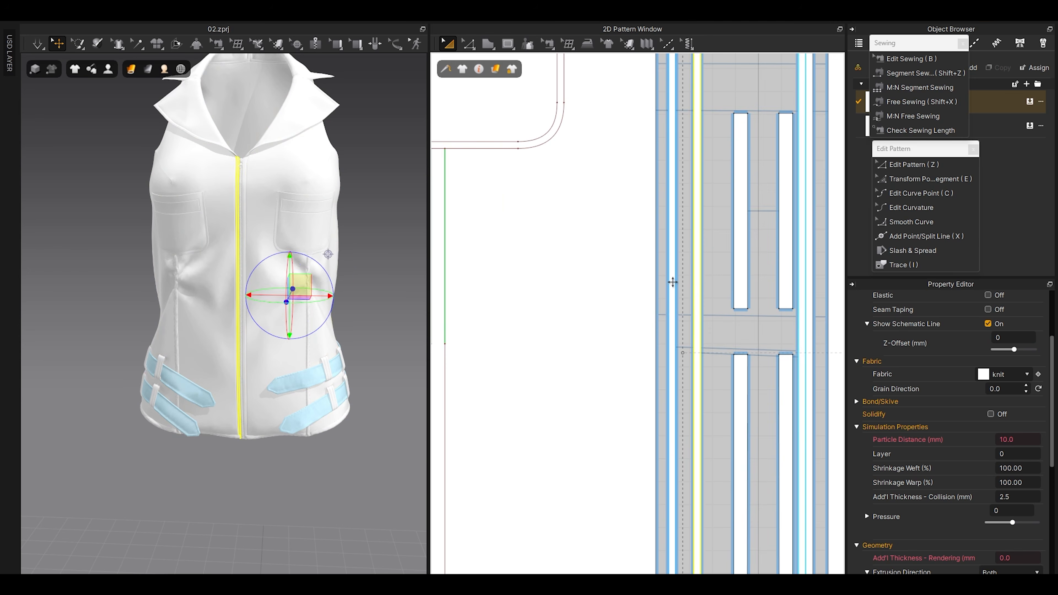
pyautogui.keyDown('shift'); pyautogui.click(673, 282); pyautogui.keyUp('shift')
pyautogui.keyDown('shift'); pyautogui.click(803, 299); pyautogui.keyUp('shift')
pyautogui.click(1023, 444)
pyautogui.press('Return')
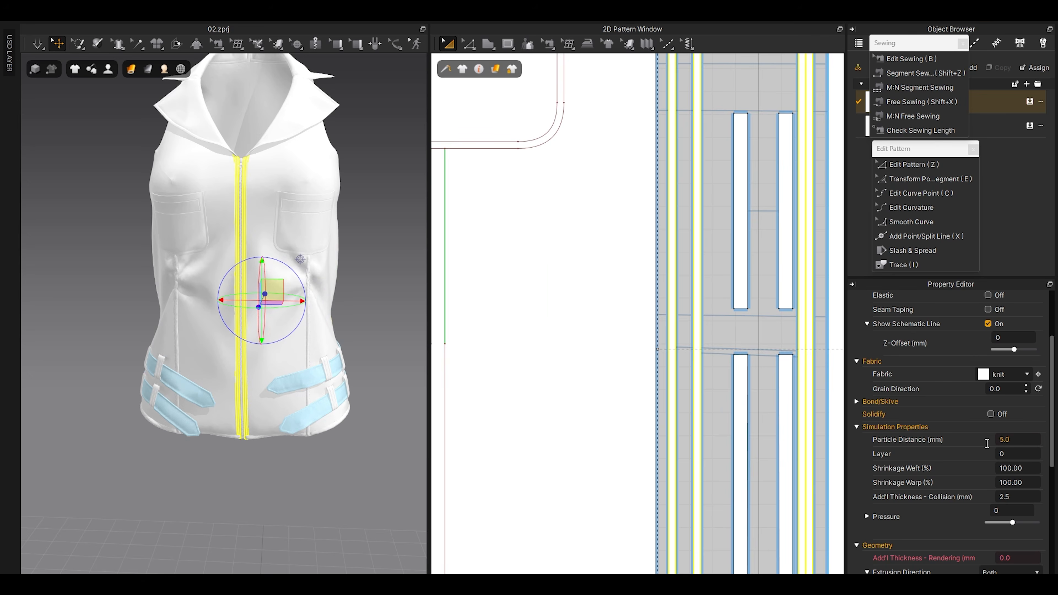
# Step: Set the particle distance of the narrow vertical seam strips below the chest pockets to 2 mm
pyautogui.scroll(-5, 745, 374)
pyautogui.scroll(3, 745, 374)
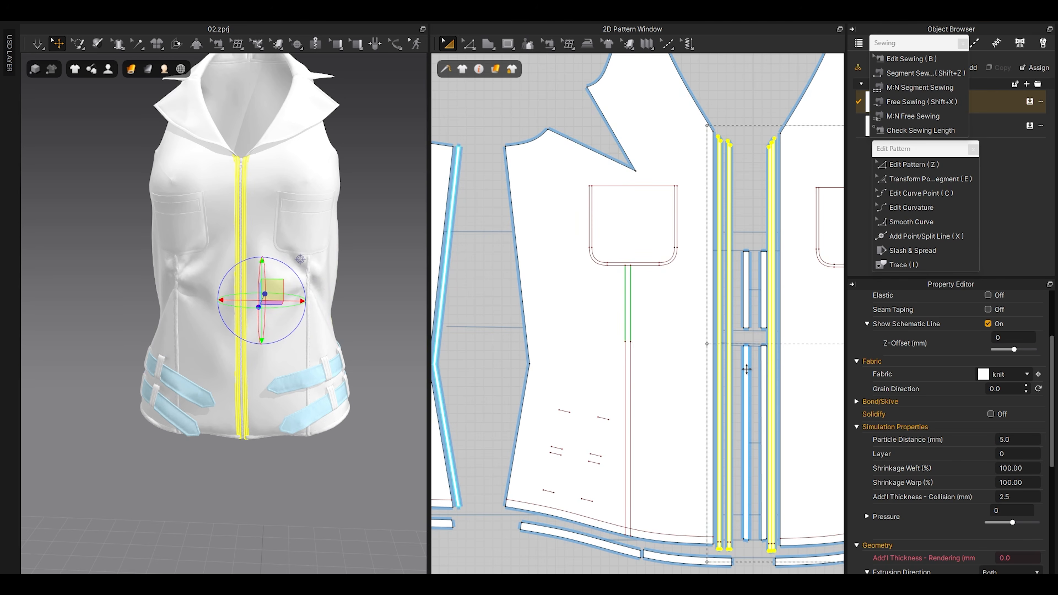
pyautogui.click(746, 369)
pyautogui.keyDown('shift'); pyautogui.click(763, 304); pyautogui.keyUp('shift')
pyautogui.keyDown('shift'); pyautogui.click(763, 416); pyautogui.keyUp('shift')
pyautogui.click(1017, 437)
pyautogui.write('2')
pyautogui.press('Return')
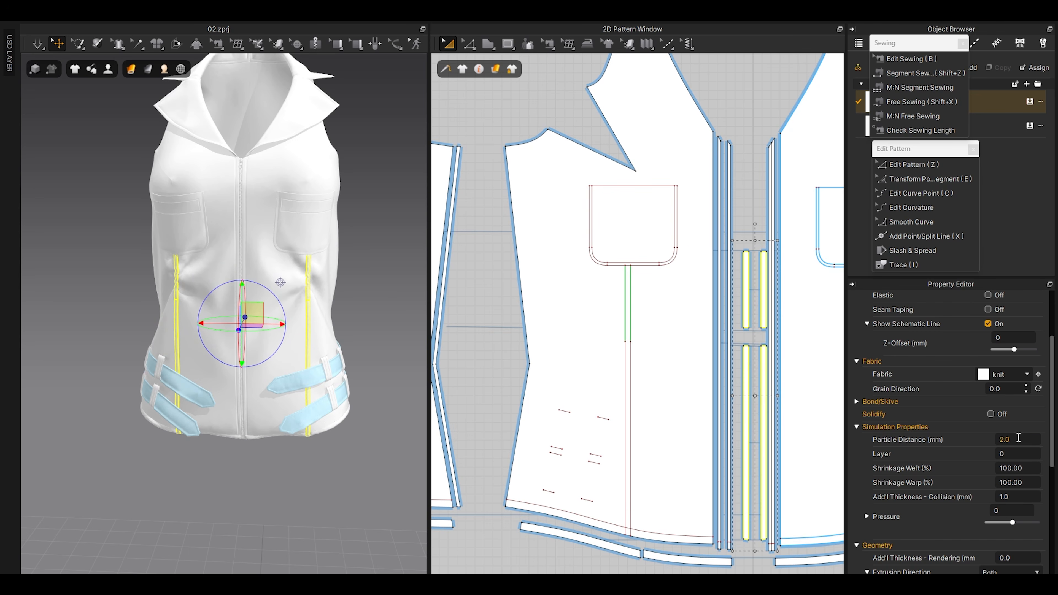
# Step: Set the particle distance of the remaining side-seam strip to 5 mm
pyautogui.scroll(6, 660, 370)
pyautogui.click(519, 322)
pyautogui.click(1018, 440)
pyautogui.write('5')
pyautogui.press('Return')
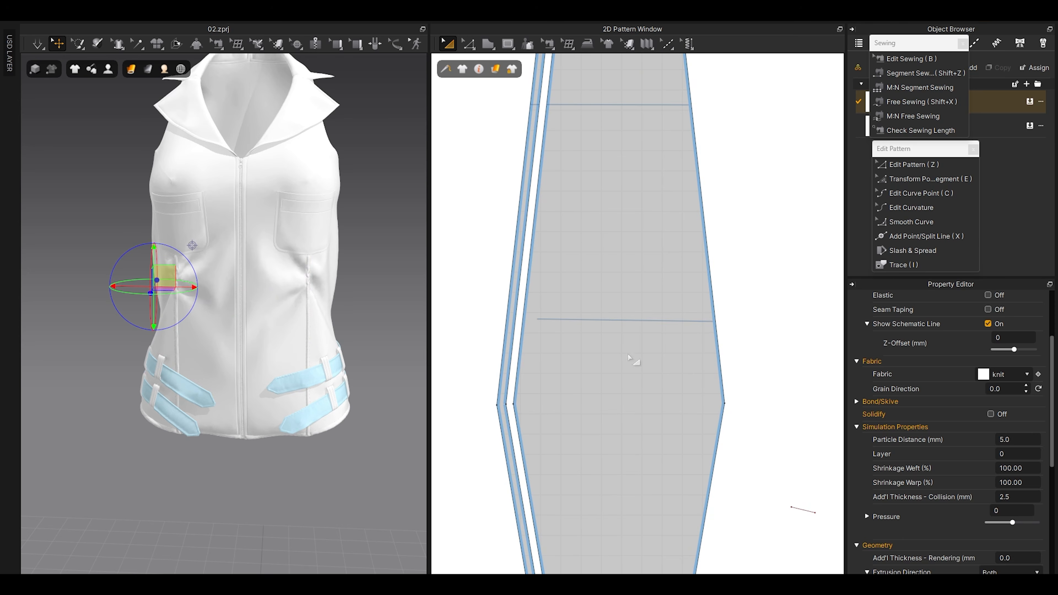
# Step: Simulate the whole garment briefly with its refined mesh, and stop the simulation
pyautogui.press('space')
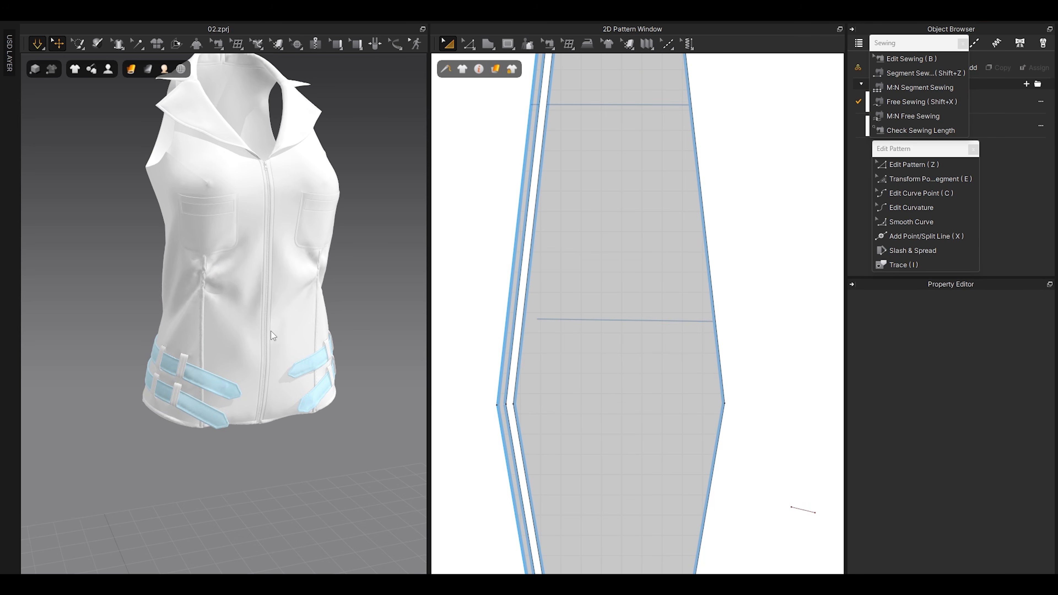
pyautogui.press('space')
pyautogui.moveTo(256, 319); pyautogui.dragTo(269, 306, button='right')
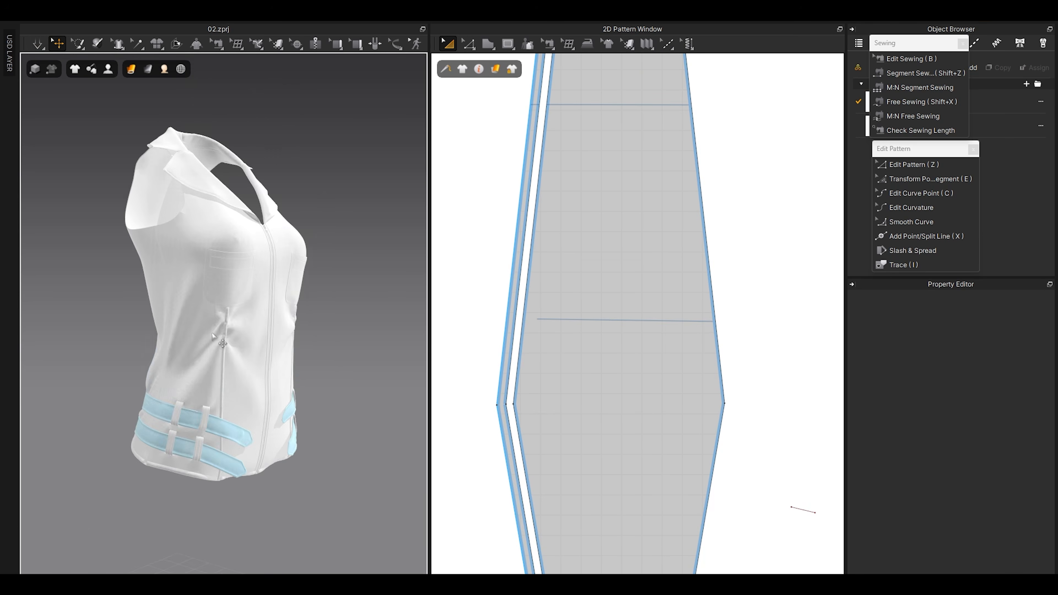
# Step: Examine the bust and chest pocket area of the garment and compare it with the reference photo
pyautogui.scroll(5, 257, 304)
pyautogui.moveTo(255, 275); pyautogui.dragTo(236, 340, button='middle')
pyautogui.scroll(4, 235, 340)
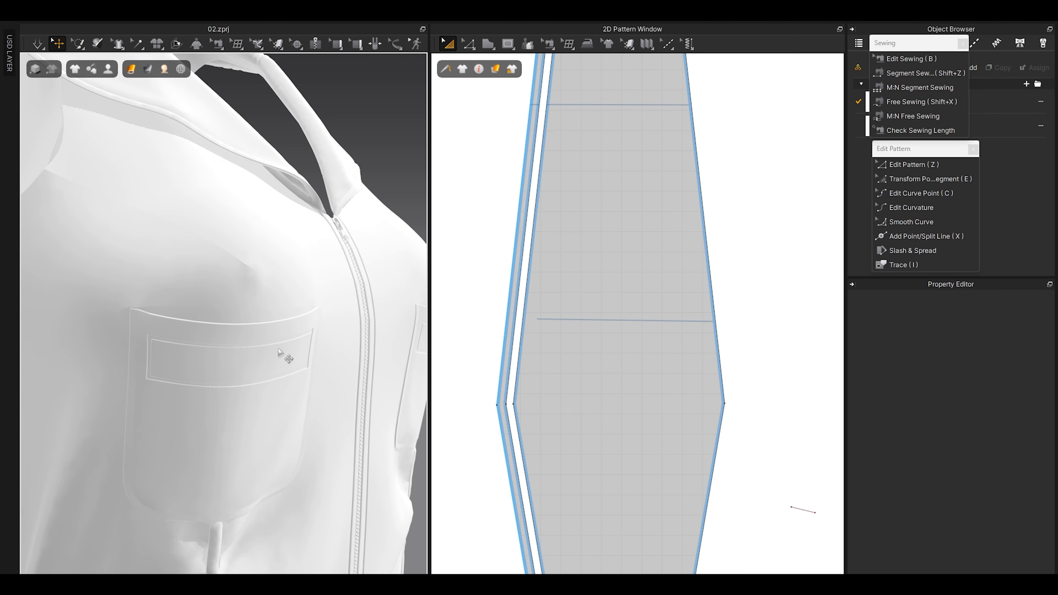
pyautogui.scroll(4, 228, 366)
pyautogui.scroll(-5, 201, 340)
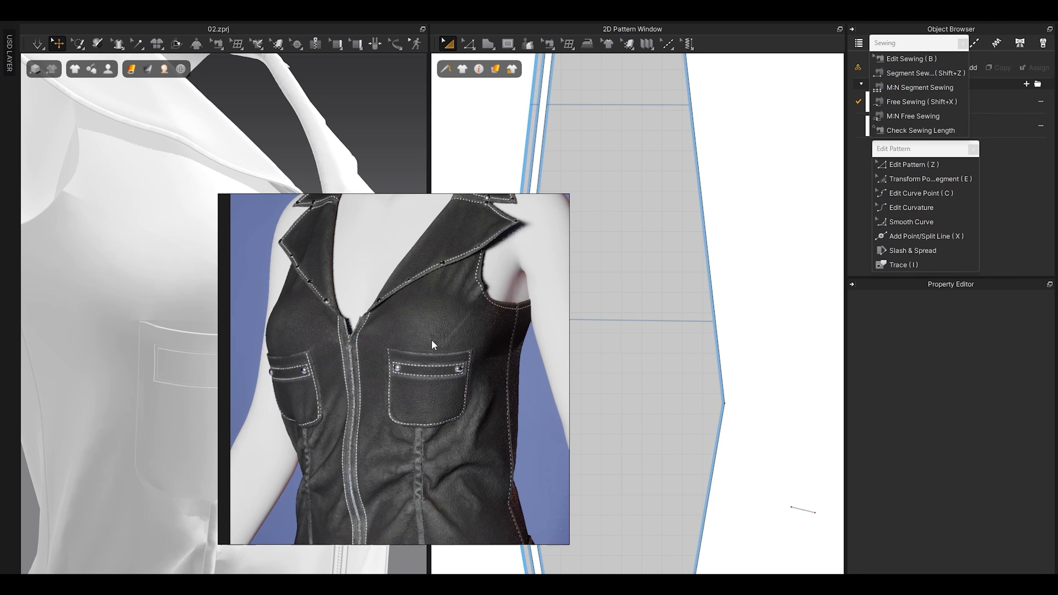
pyautogui.scroll(2, 292, 321)
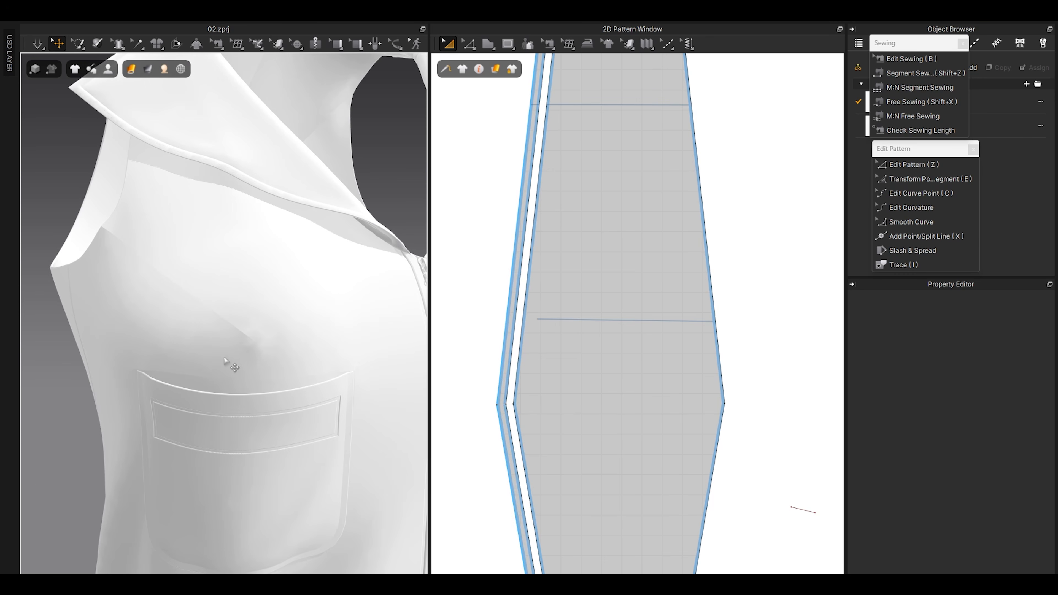
pyautogui.moveTo(225, 361); pyautogui.dragTo(212, 342, button='right')
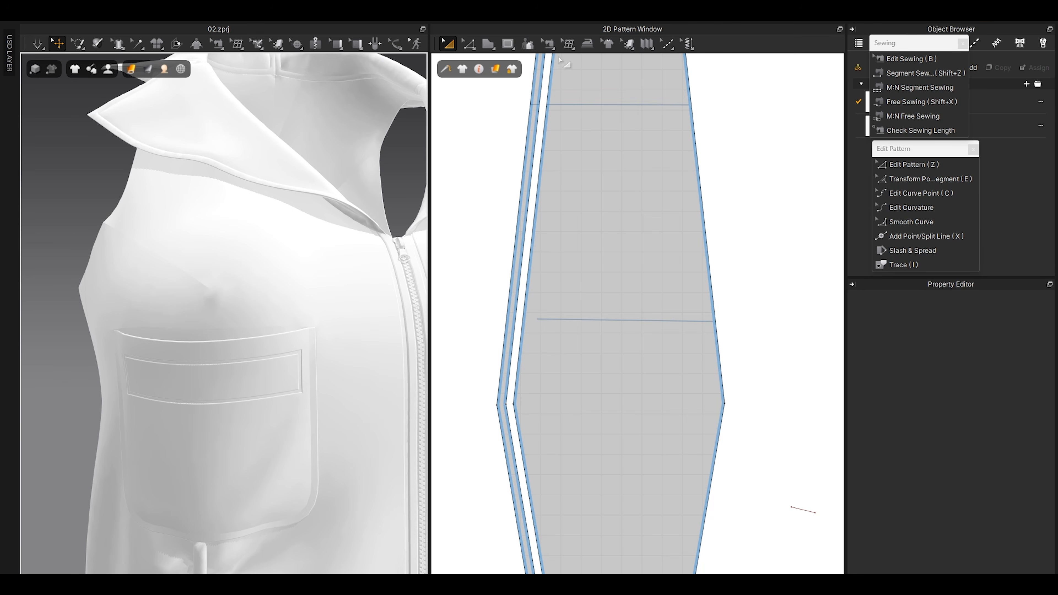
# Step: Steam the fabric at the tip of the front panel's bust dart with a 5 mm Steam Brush at -1% shrinkage
pyautogui.click(590, 44)
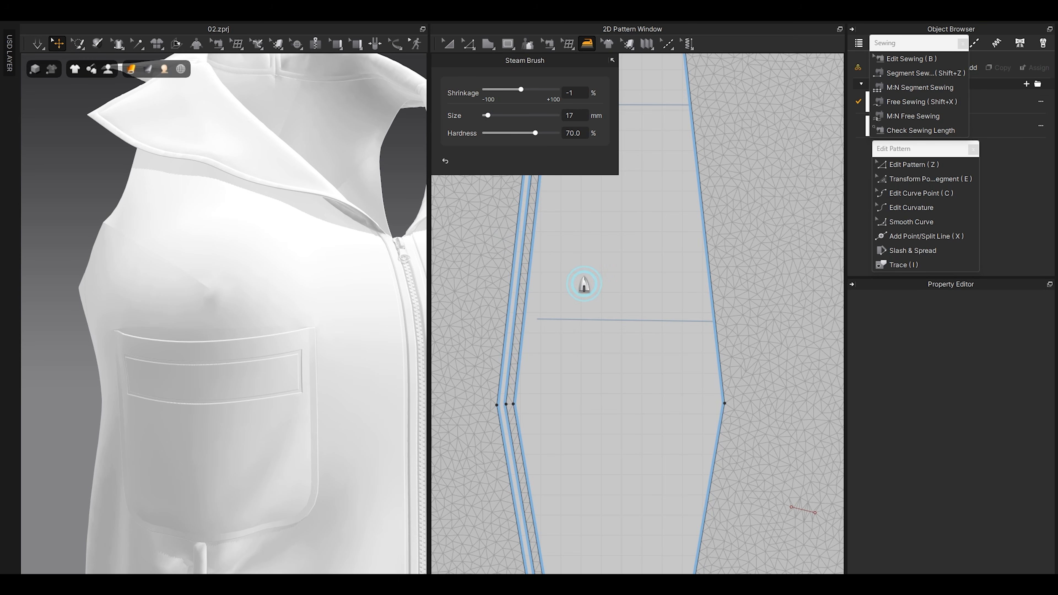
pyautogui.scroll(-2, 583, 285)
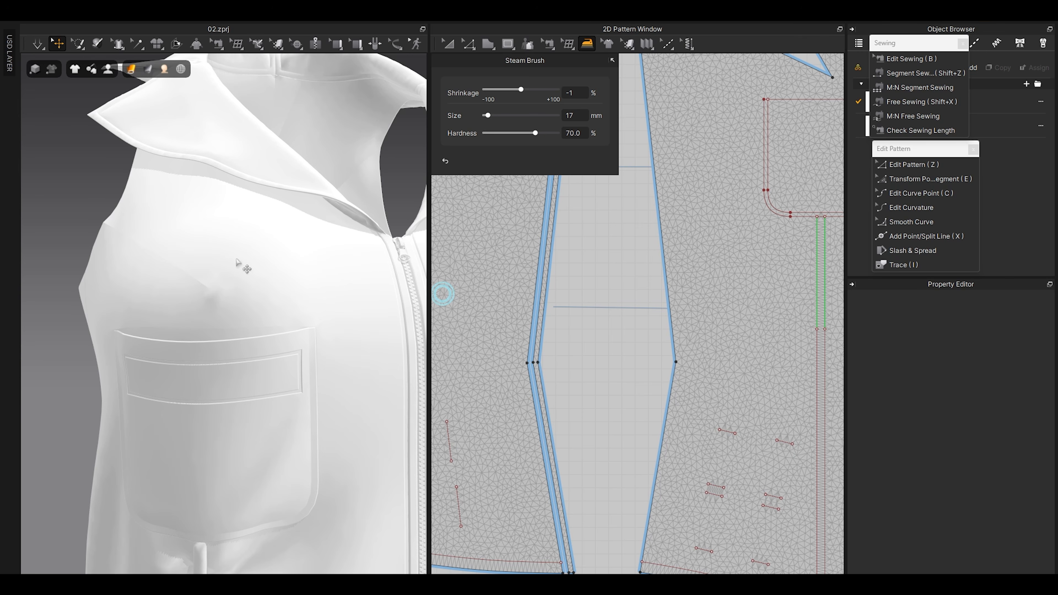
pyautogui.moveTo(236, 261); pyautogui.dragTo(217, 294, button='right')
pyautogui.click(218, 292)
pyautogui.scroll(-5, 607, 298)
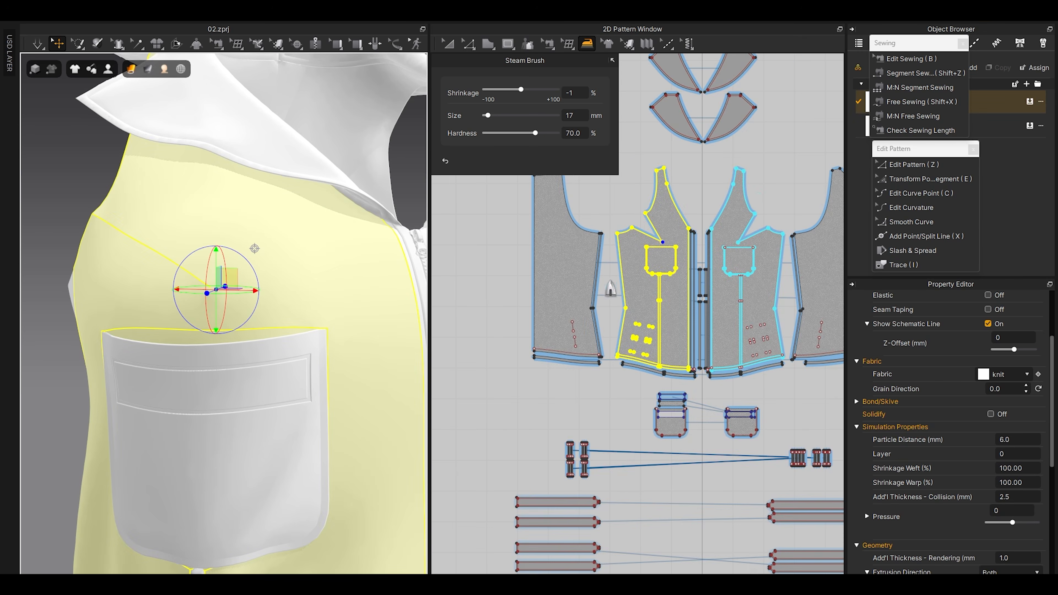
pyautogui.scroll(4, 610, 290)
pyautogui.scroll(5, 650, 293)
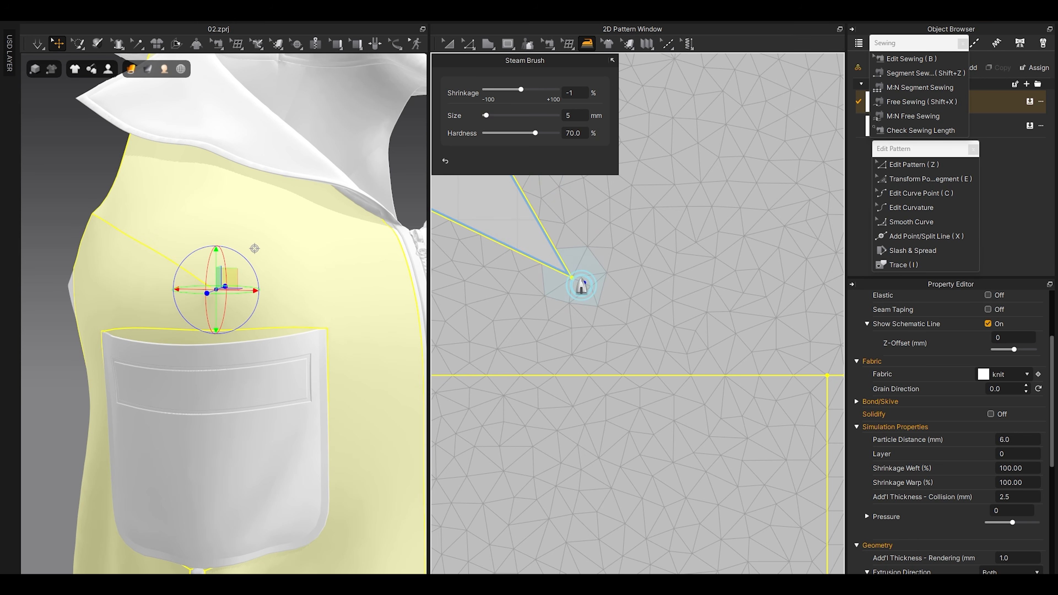
# Step: Extend the steamed area below and beside the bust dart's tip while simulating the garment
pyautogui.click(76, 182)
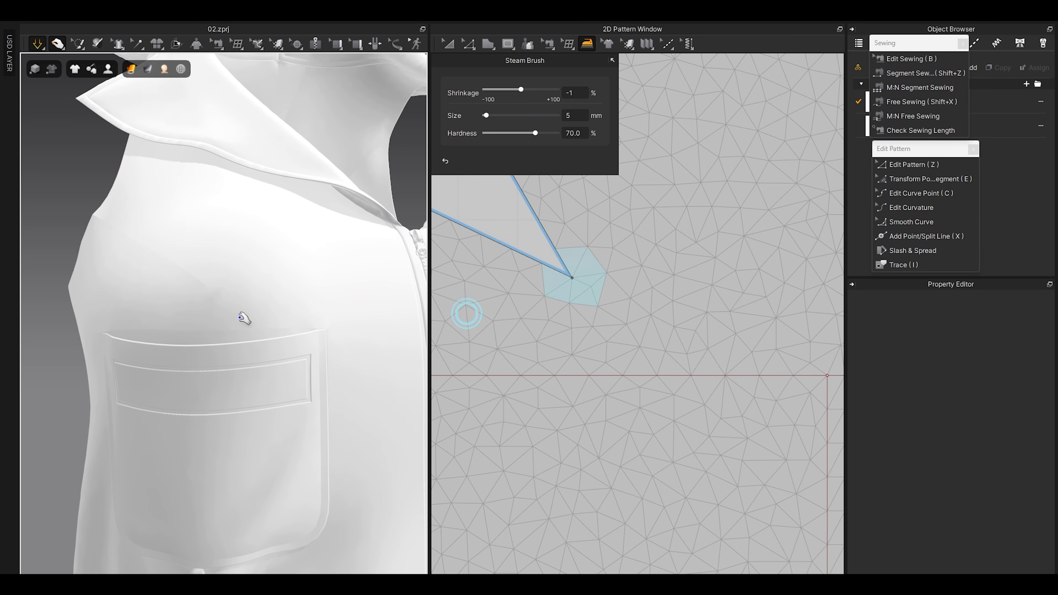
pyautogui.moveTo(578, 291)
pyautogui.mouseDown()
pyautogui.moveTo(567, 303)
pyautogui.moveTo(603, 303)
pyautogui.mouseUp()
pyautogui.press('space')
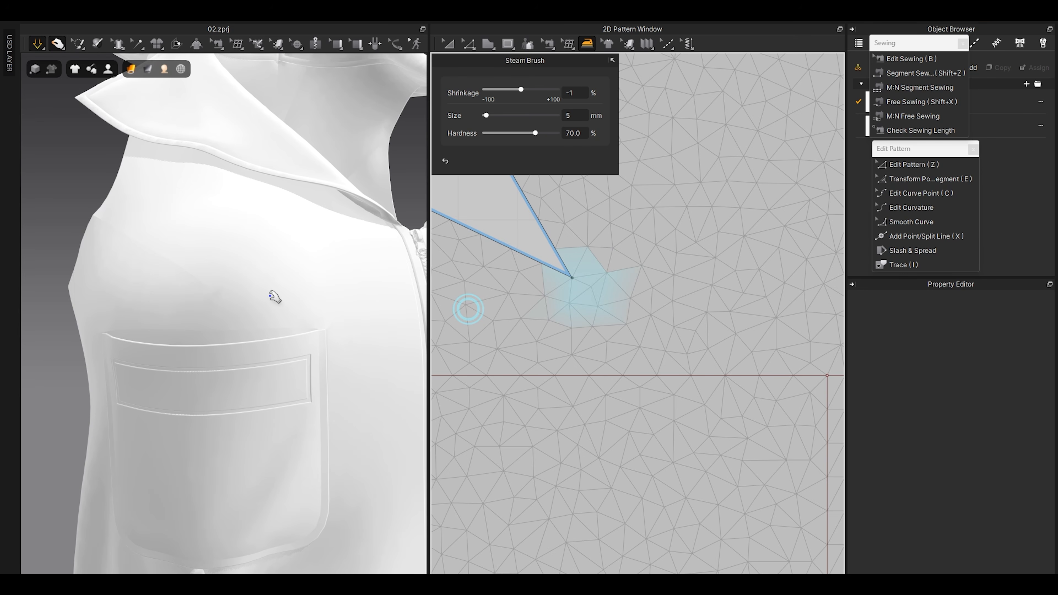
# Step: Stop the garment simulation after steaming the fabric at the bust dart's tip
pyautogui.press('q')
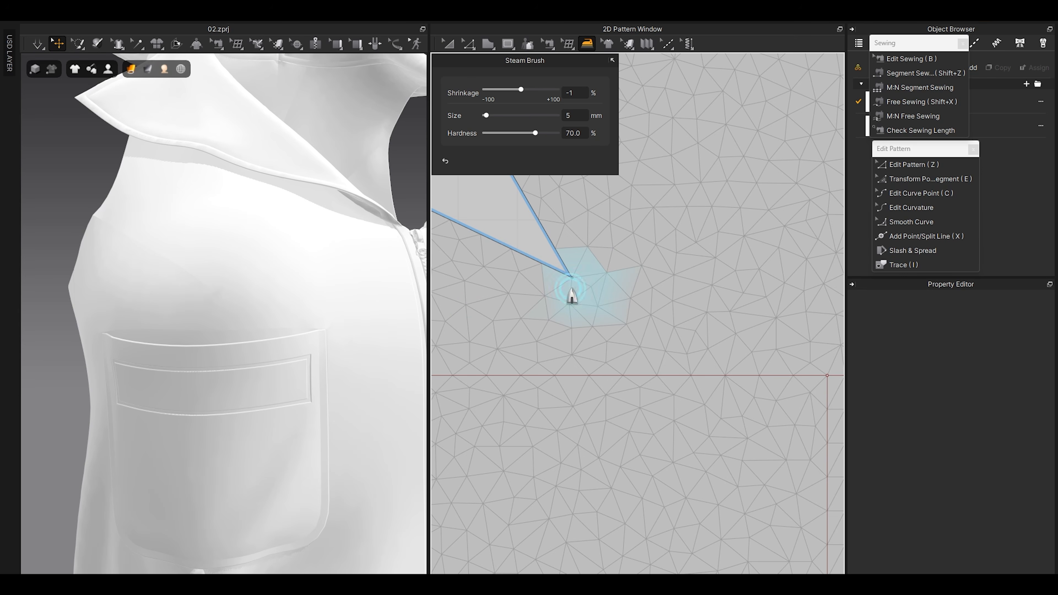
pyautogui.click(212, 294)
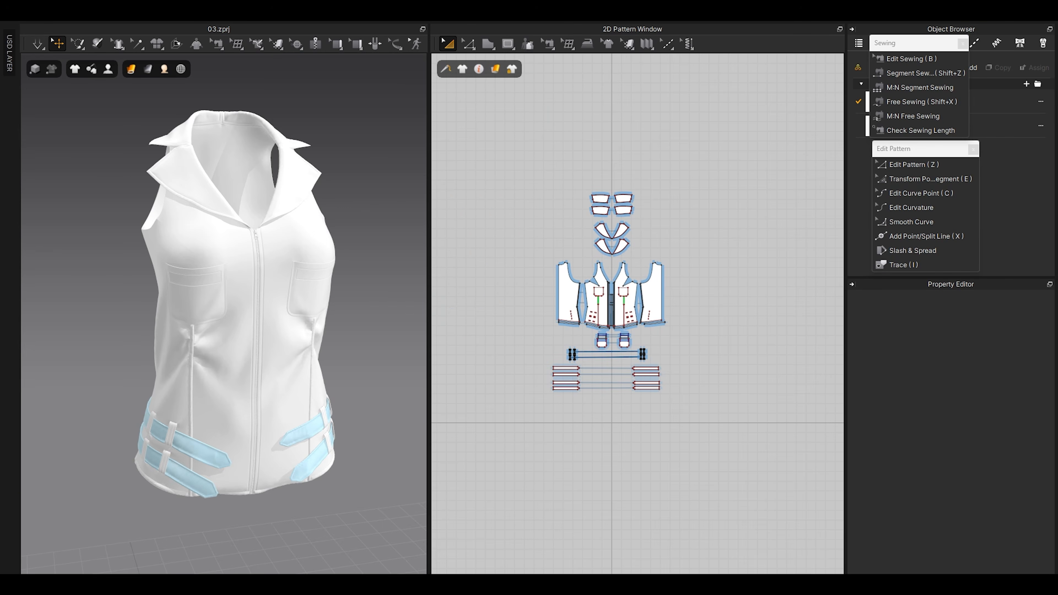
# Step: Unfreeze the upper two of the four pointed strap pieces
pyautogui.scroll(10, 573, 374)
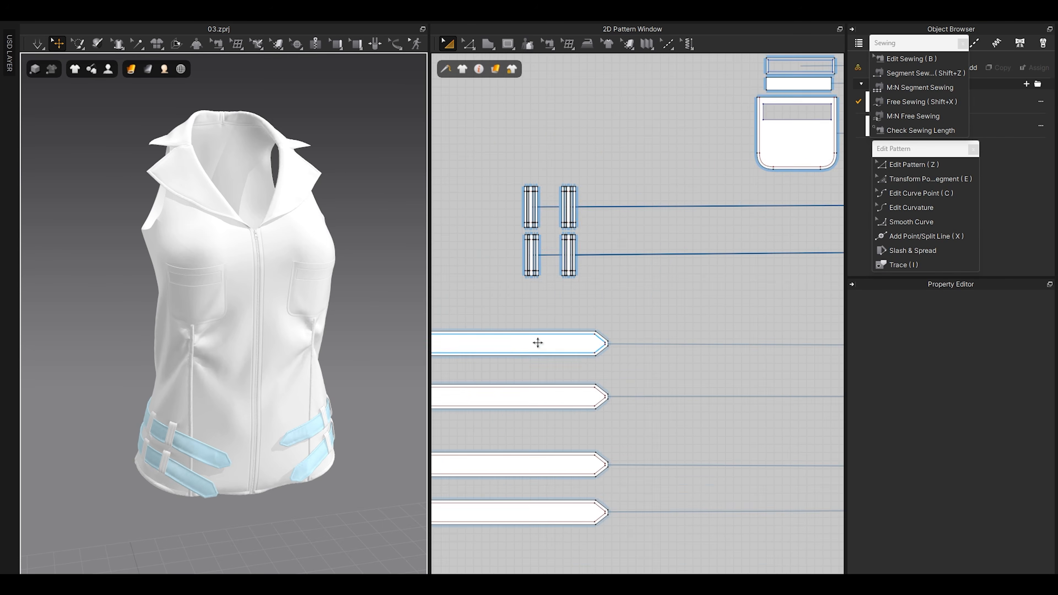
pyautogui.moveTo(624, 371); pyautogui.dragTo(817, 373, button='middle')
pyautogui.scroll(2, 817, 373)
pyautogui.moveTo(208, 406); pyautogui.dragTo(250, 429, button='right')
pyautogui.moveTo(239, 479); pyautogui.dragTo(227, 412, button='middle')
pyautogui.scroll(6, 245, 436)
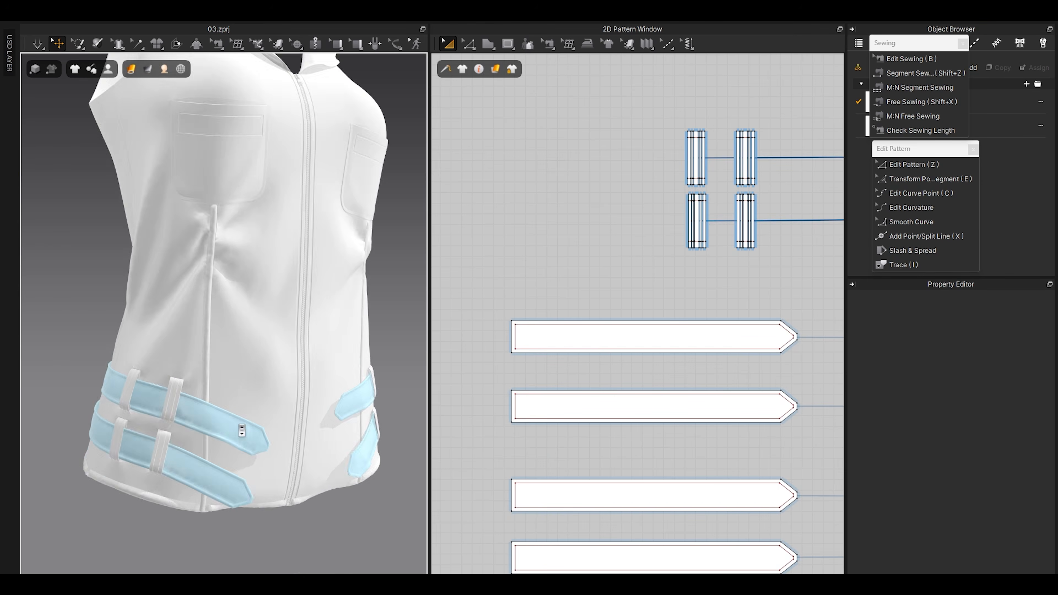
pyautogui.moveTo(249, 446); pyautogui.dragTo(287, 350, button='middle')
pyautogui.moveTo(537, 307); pyautogui.dragTo(479, 402)
pyautogui.moveTo(314, 385); pyautogui.dragTo(271, 388, button='right')
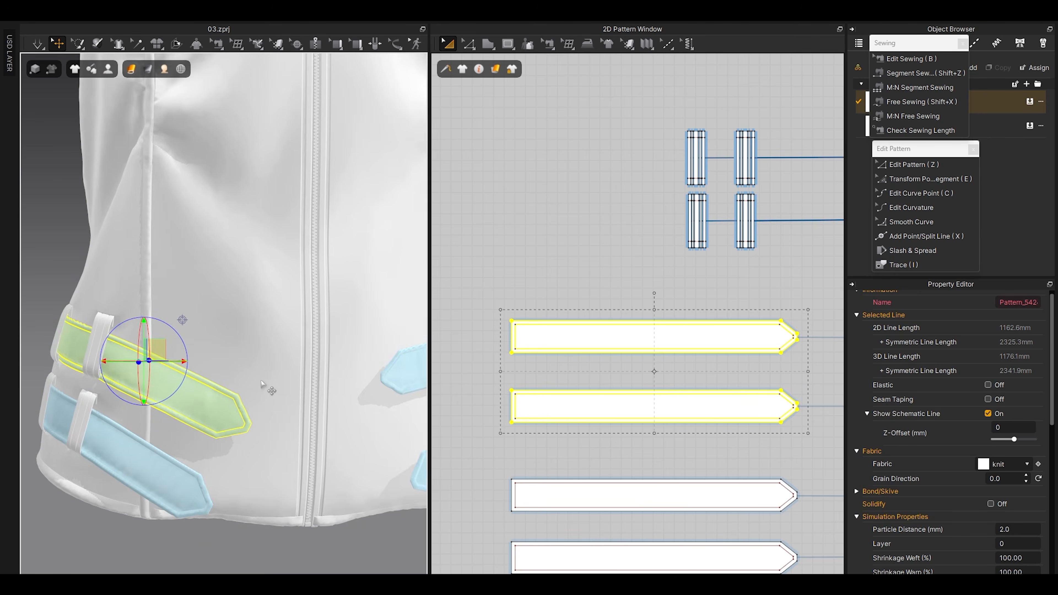
pyautogui.moveTo(204, 393); pyautogui.dragTo(216, 447, button='middle')
pyautogui.scroll(4, 216, 447)
pyautogui.moveTo(216, 447); pyautogui.dragTo(199, 416, button='right')
pyautogui.rightClick(191, 410)
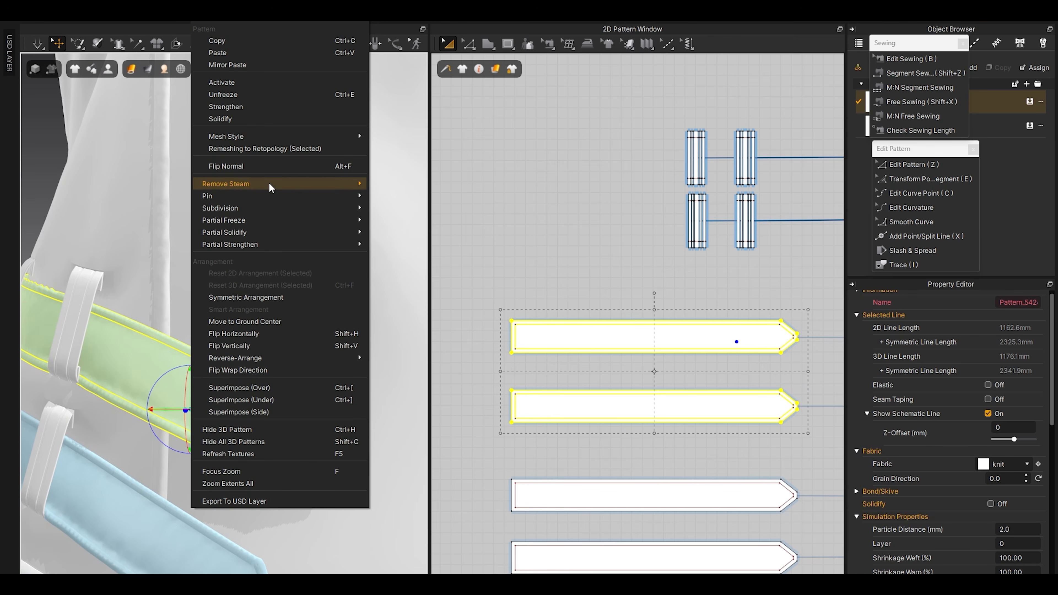
pyautogui.click(253, 94)
# Step: Simulate the unfrozen straps while tugging the upper strap's pointed end, and stop the simulation
pyautogui.moveTo(266, 398); pyautogui.dragTo(305, 375, button='middle')
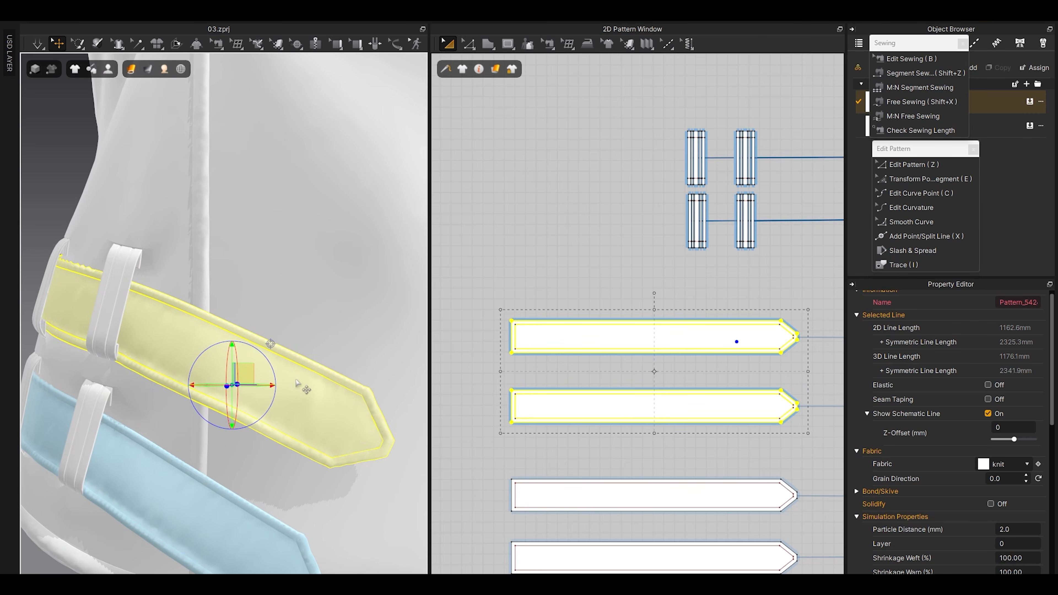
pyautogui.press('space')
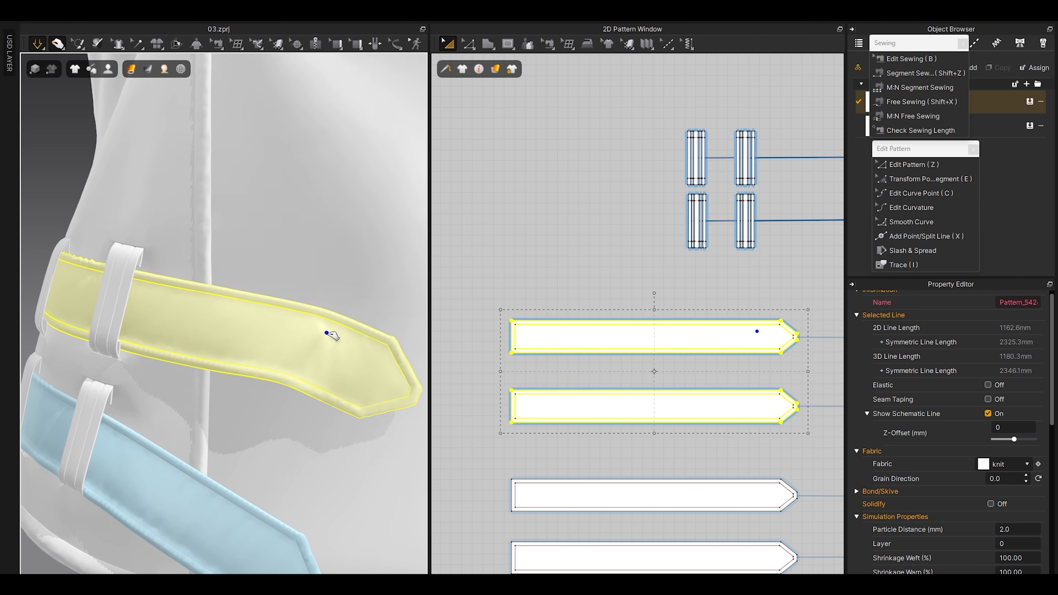
pyautogui.press('space')
pyautogui.moveTo(295, 366); pyautogui.dragTo(331, 354, button='right')
# Step: Move the second strap piece in the 2D pattern up so it sits just below the first strap piece
pyautogui.moveTo(737, 326); pyautogui.dragTo(593, 362, button='middle')
pyautogui.click(708, 281)
pyautogui.scroll(4, 661, 352)
pyautogui.scroll(3, 592, 362)
pyautogui.scroll(-3, 593, 362)
pyautogui.moveTo(695, 444); pyautogui.dragTo(661, 434, button='middle')
pyautogui.scroll(1, 661, 434)
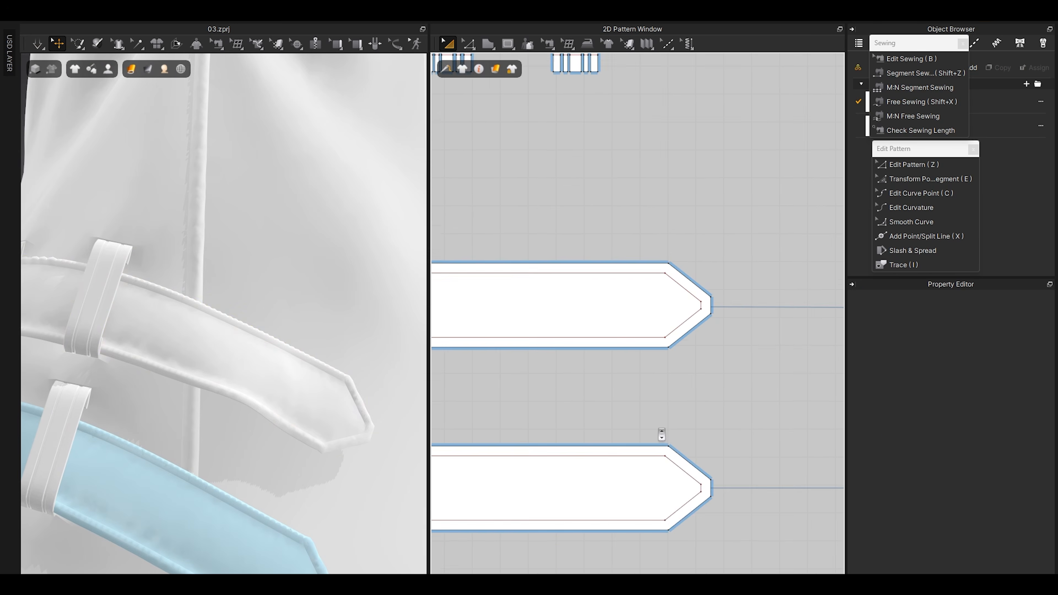
pyautogui.scroll(1, 661, 434)
pyautogui.click(686, 462)
pyautogui.moveTo(687, 462); pyautogui.dragTo(689, 350)
pyautogui.click(747, 334)
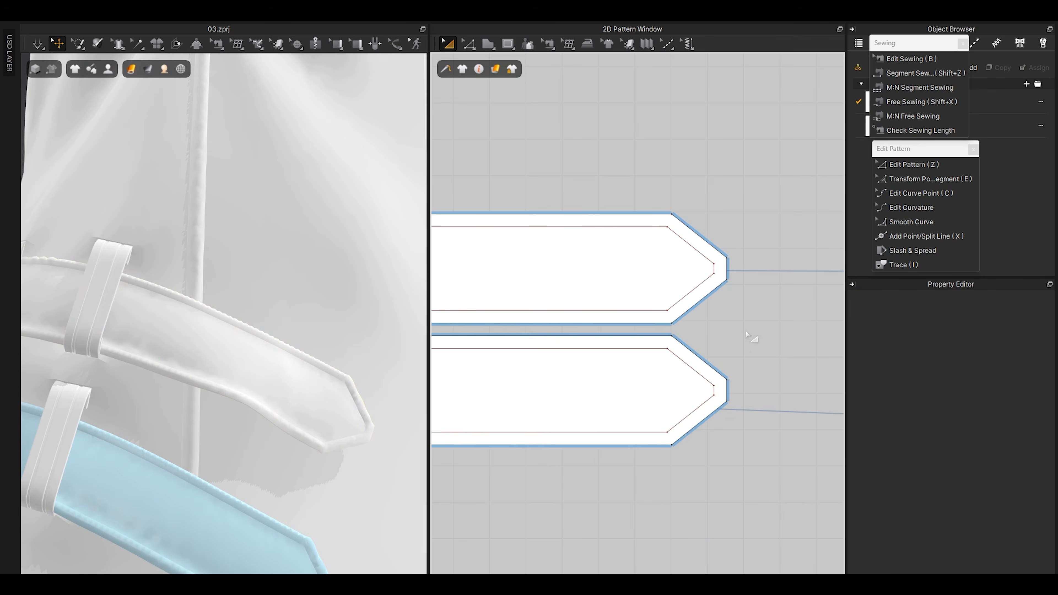
# Step: Check which of the two strap pieces forms the visible outer layer by selecting them and comparing with the 3D strap
pyautogui.moveTo(608, 271); pyautogui.dragTo(614, 301, button='middle')
pyautogui.click(606, 294)
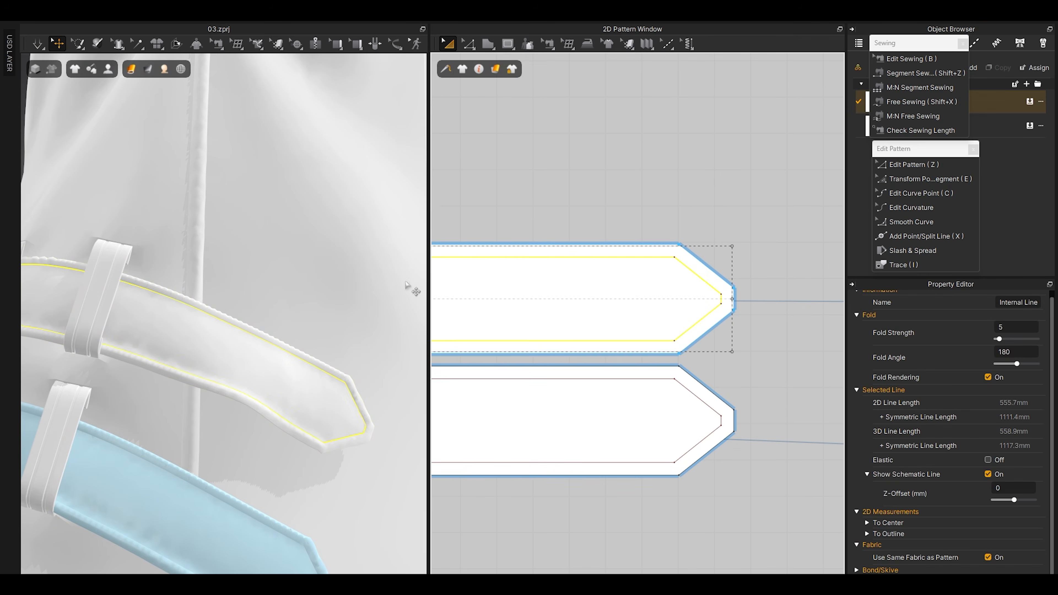
pyautogui.click(199, 350)
pyautogui.click(602, 360)
pyautogui.click(597, 369)
pyautogui.moveTo(291, 367); pyautogui.dragTo(261, 378, button='right')
pyautogui.moveTo(654, 230); pyautogui.dragTo(681, 249, button='middle')
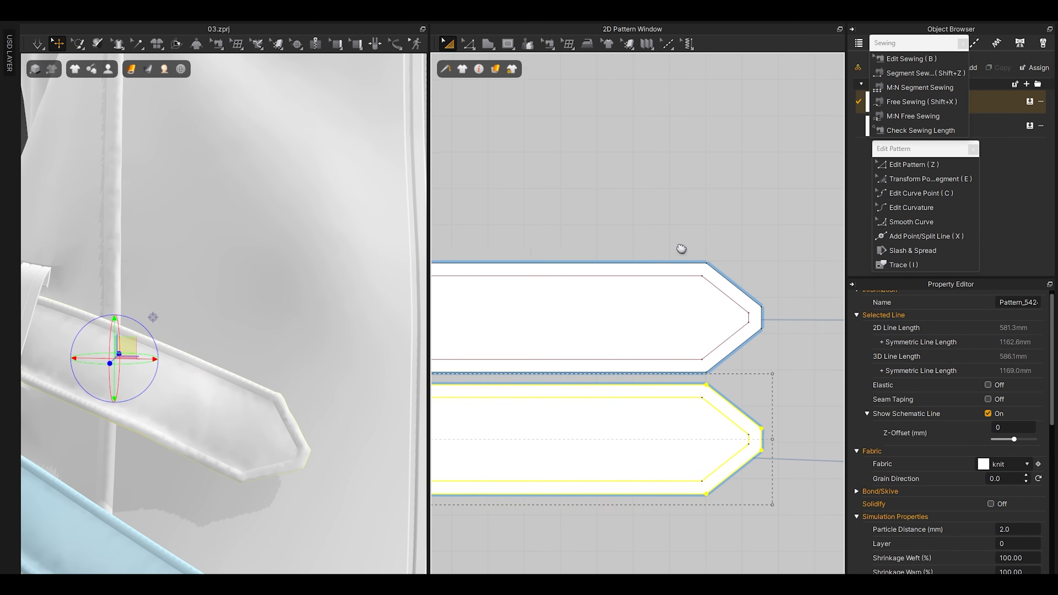
pyautogui.click(681, 249)
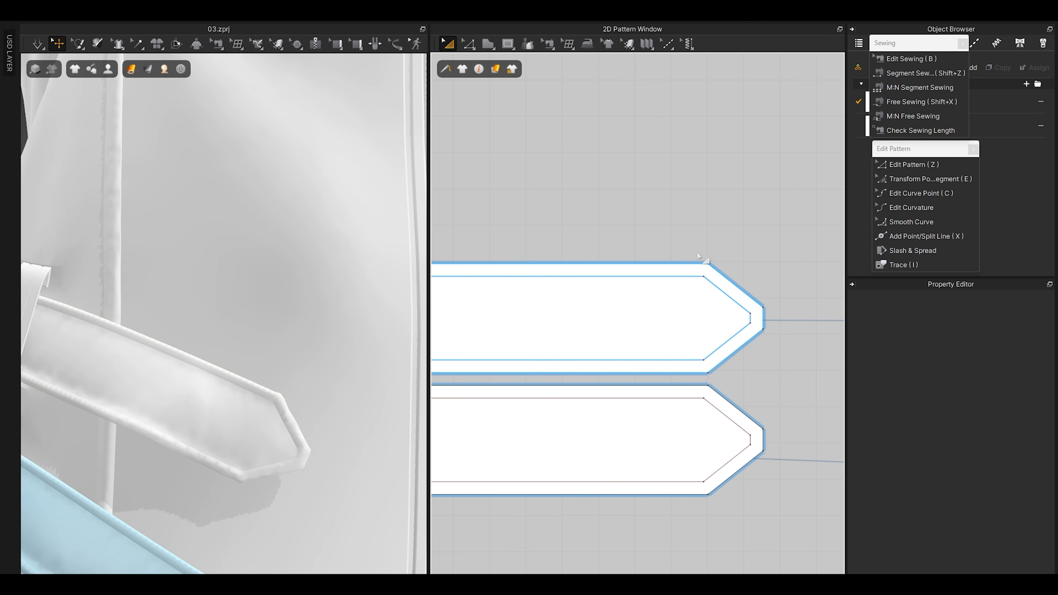
# Step: Draw an internal circle about 31 mm in circumference inside the upper strap piece, near its pointed tip
pyautogui.click(484, 43)
pyautogui.click(485, 42)
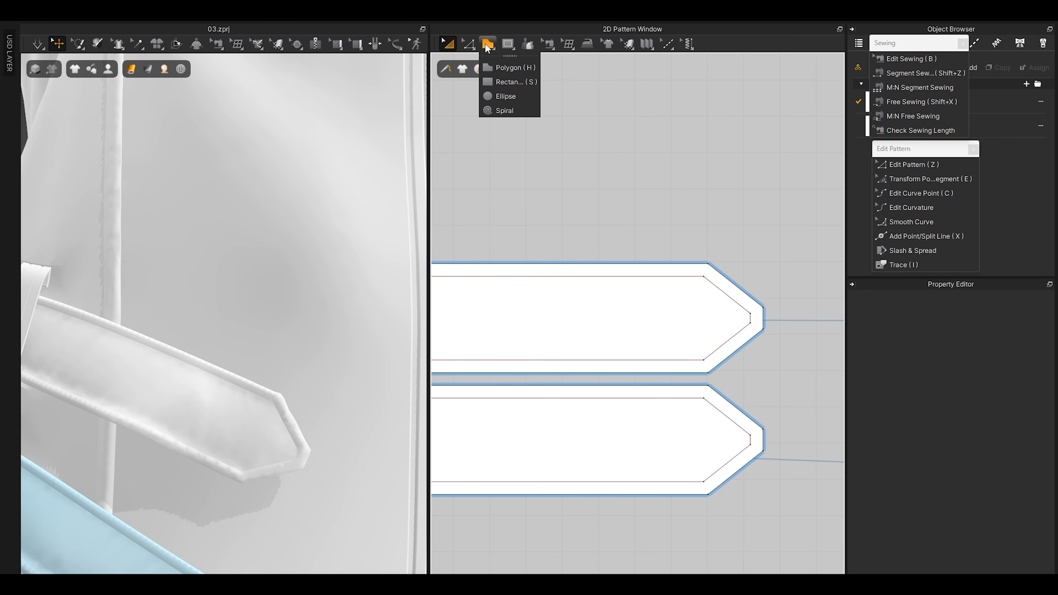
pyautogui.moveTo(502, 48)
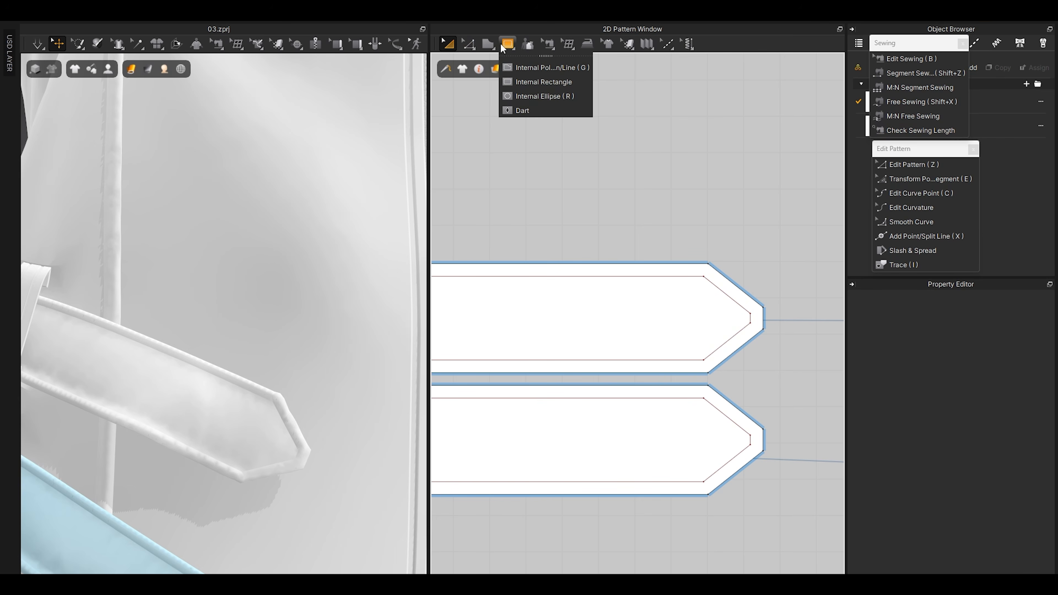
pyautogui.click(525, 96)
pyautogui.moveTo(632, 300); pyautogui.dragTo(655, 314)
pyautogui.scroll(5, 666, 306)
pyautogui.press('a')
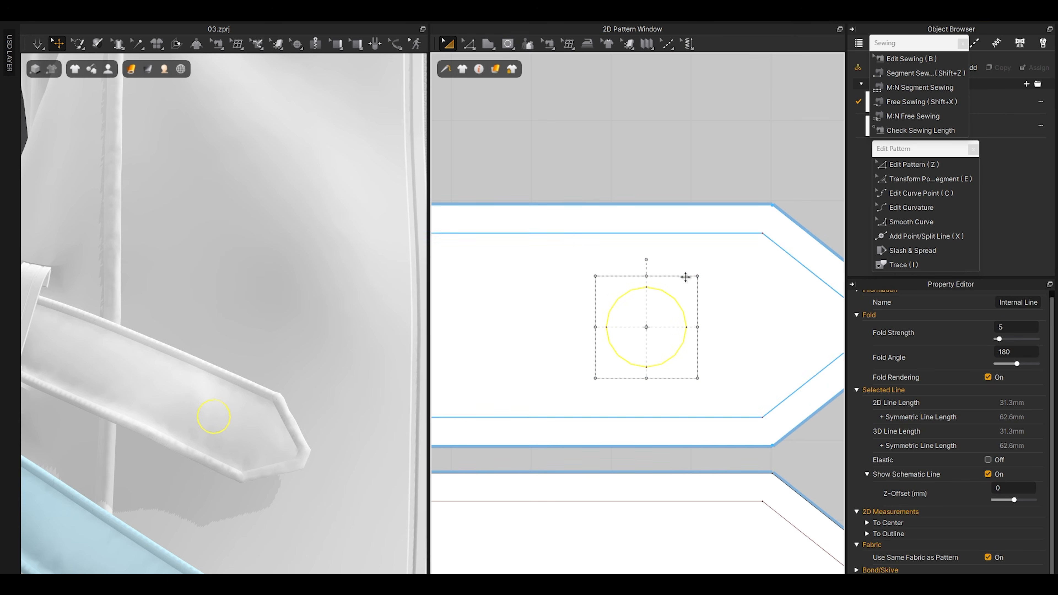
# Step: Shrink the internal circle to about 24.6 mm in circumference and reposition it near the strap's tip
pyautogui.moveTo(696, 276); pyautogui.dragTo(685, 293)
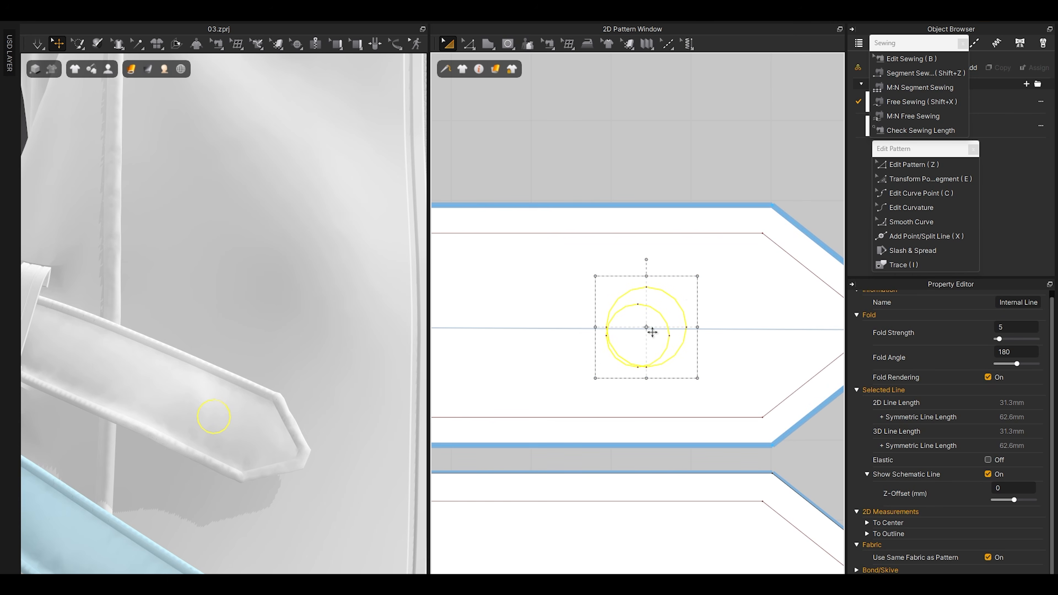
pyautogui.moveTo(687, 335); pyautogui.dragTo(583, 359, button='middle')
pyautogui.moveTo(579, 350)
pyautogui.mouseDown()
pyautogui.moveTo(569, 345)
pyautogui.moveTo(591, 343)
pyautogui.mouseUp()
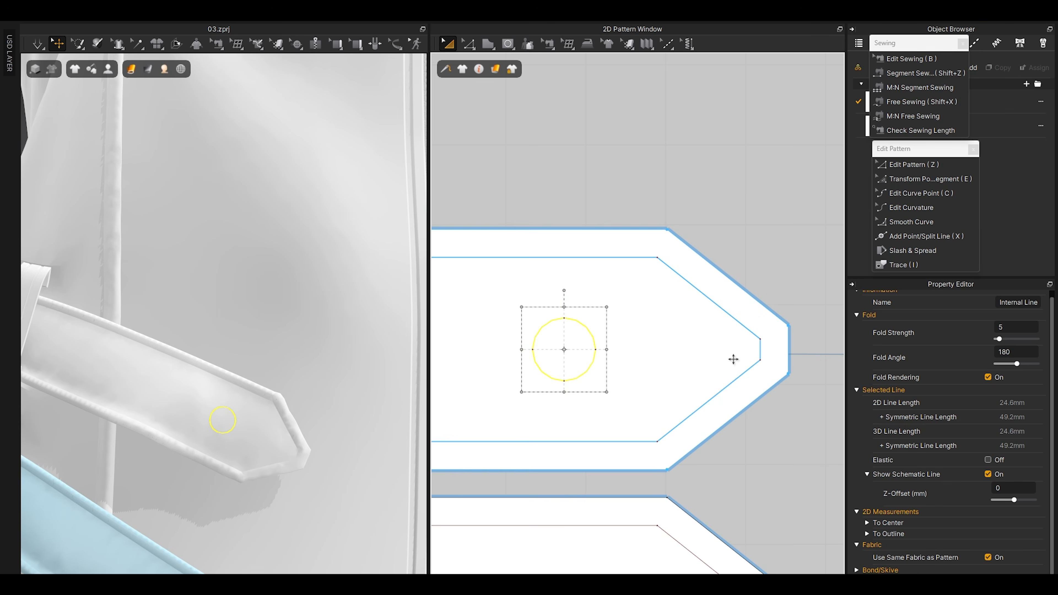
# Step: Draw an internal centre line about 261.5 mm long through the upper strap piece, from the inner outline's tip to its straight end
pyautogui.scroll(3, 733, 359)
pyautogui.press('g')
pyautogui.scroll(-4, 776, 343)
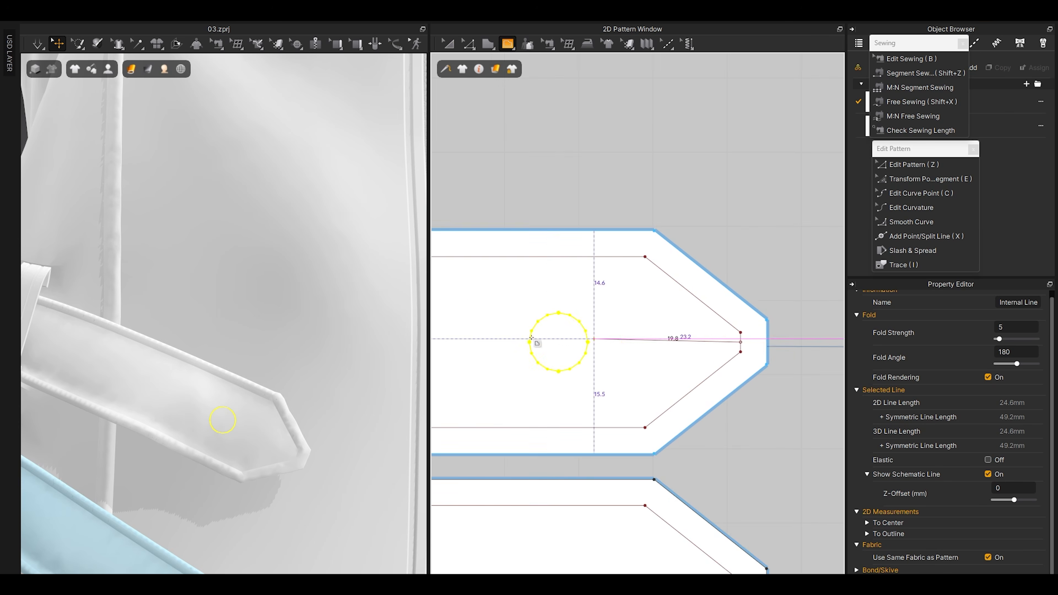
pyautogui.scroll(3, 675, 346)
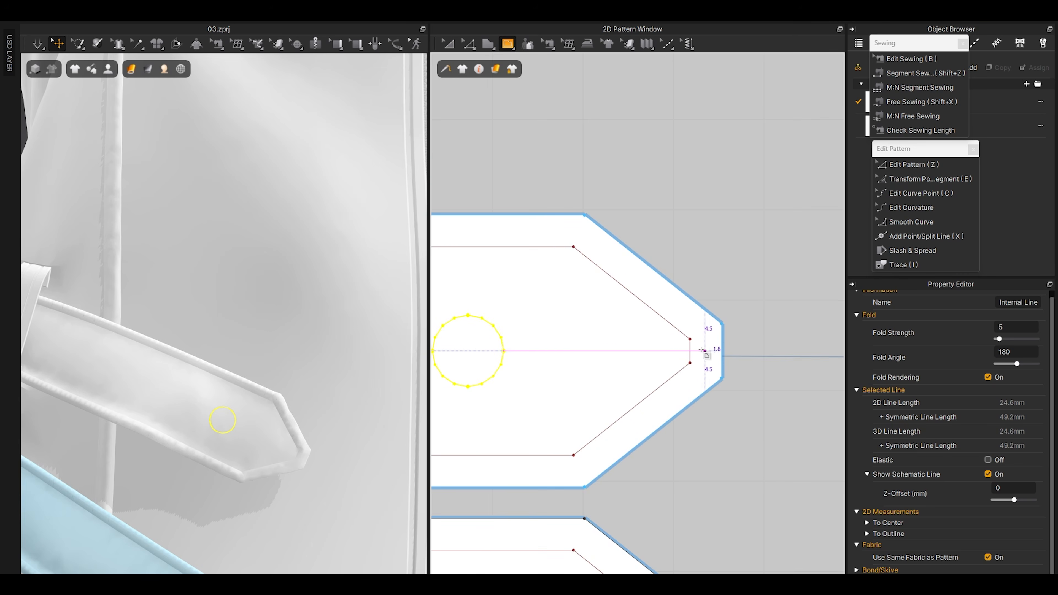
pyautogui.scroll(3, 690, 352)
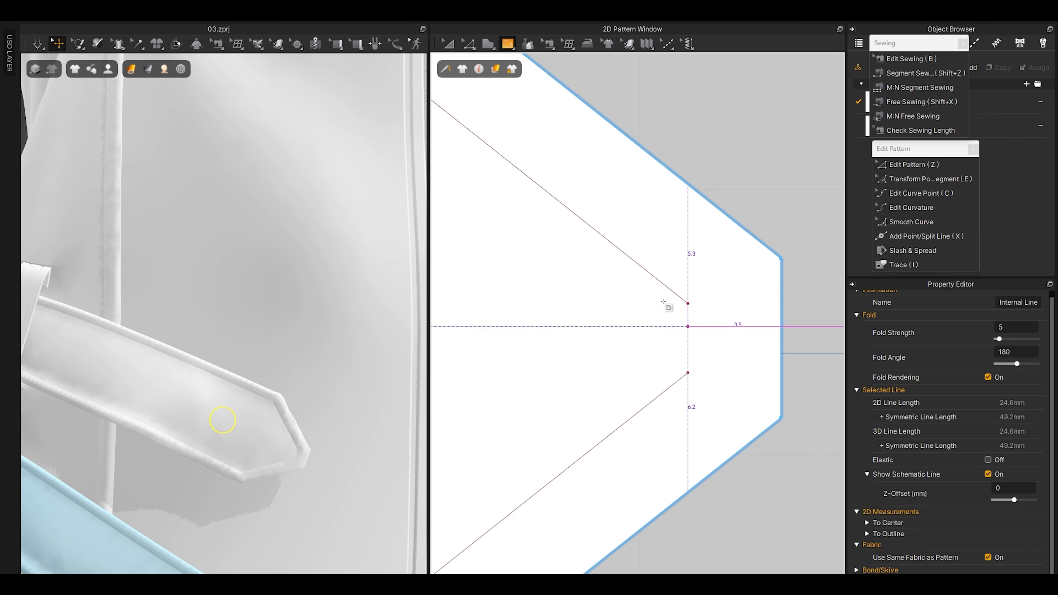
pyautogui.click(507, 43)
pyautogui.scroll(-6, 687, 338)
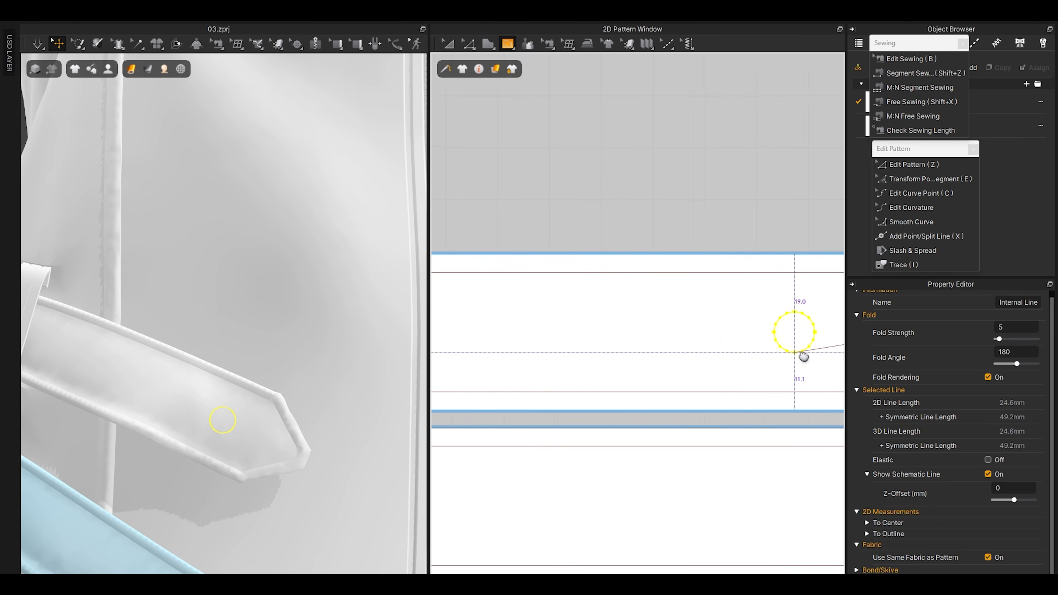
pyautogui.moveTo(569, 331); pyautogui.dragTo(744, 335, button='middle')
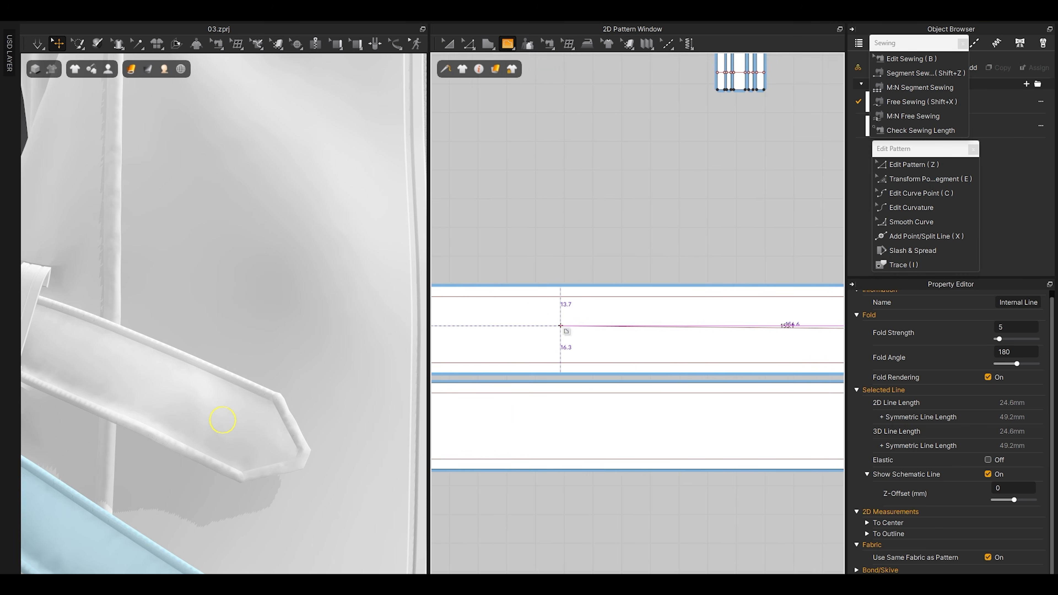
pyautogui.moveTo(558, 329); pyautogui.dragTo(704, 331, button='middle')
pyautogui.scroll(-3, 686, 331)
pyautogui.scroll(4, 608, 331)
pyautogui.scroll(5, 607, 331)
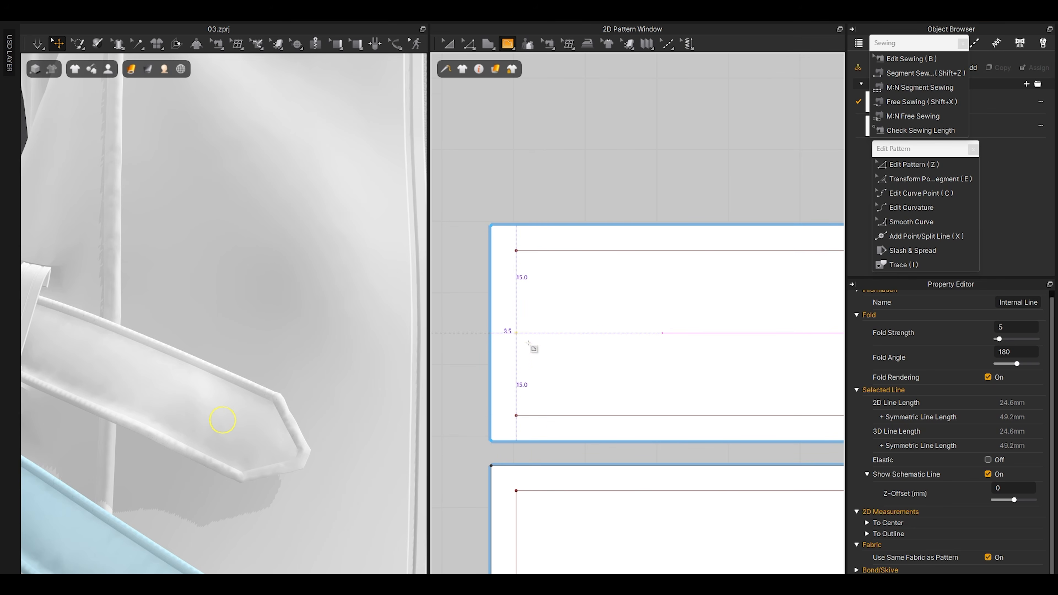
pyautogui.click(524, 340)
pyautogui.scroll(-5, 523, 333)
pyautogui.scroll(6, 662, 271)
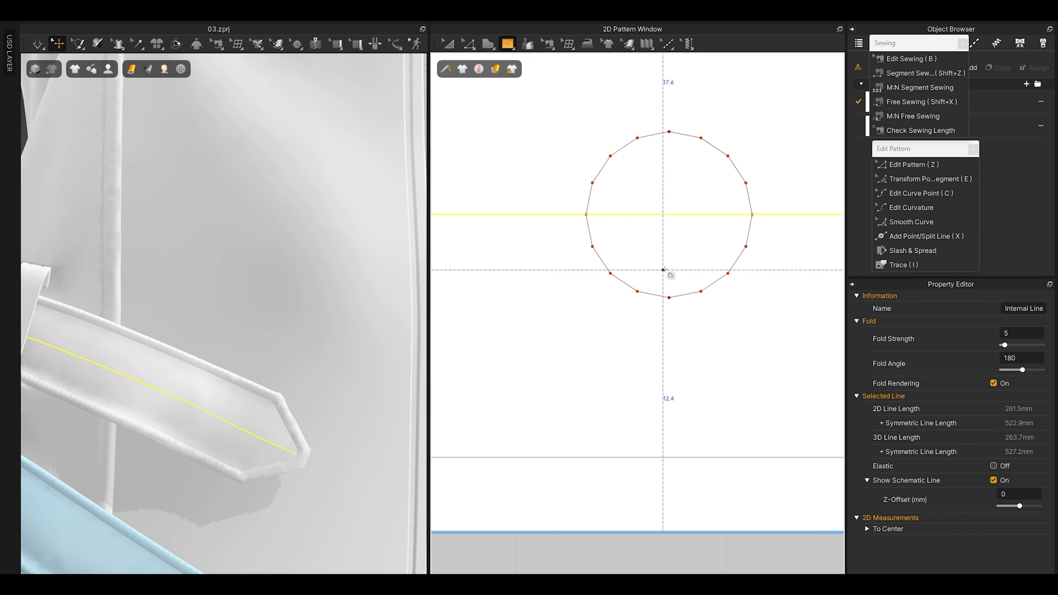
# Step: Shrink the internal circle to about 20.4 mm in circumference and centre it on the strap's centre line
pyautogui.press('z')
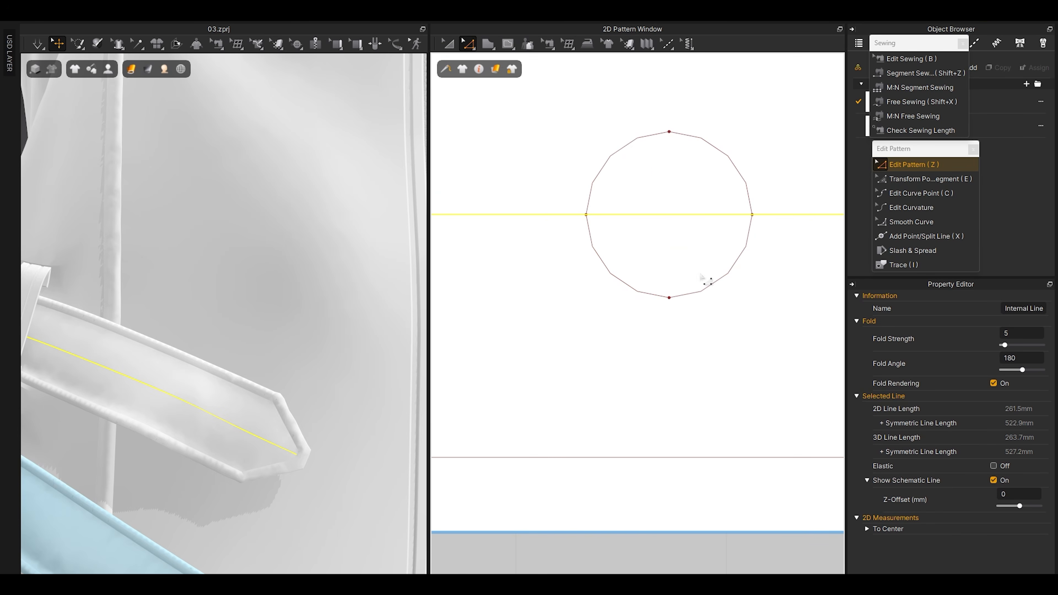
pyautogui.scroll(-3, 666, 219)
pyautogui.moveTo(666, 218); pyautogui.dragTo(701, 300, button='middle')
pyautogui.click(682, 273)
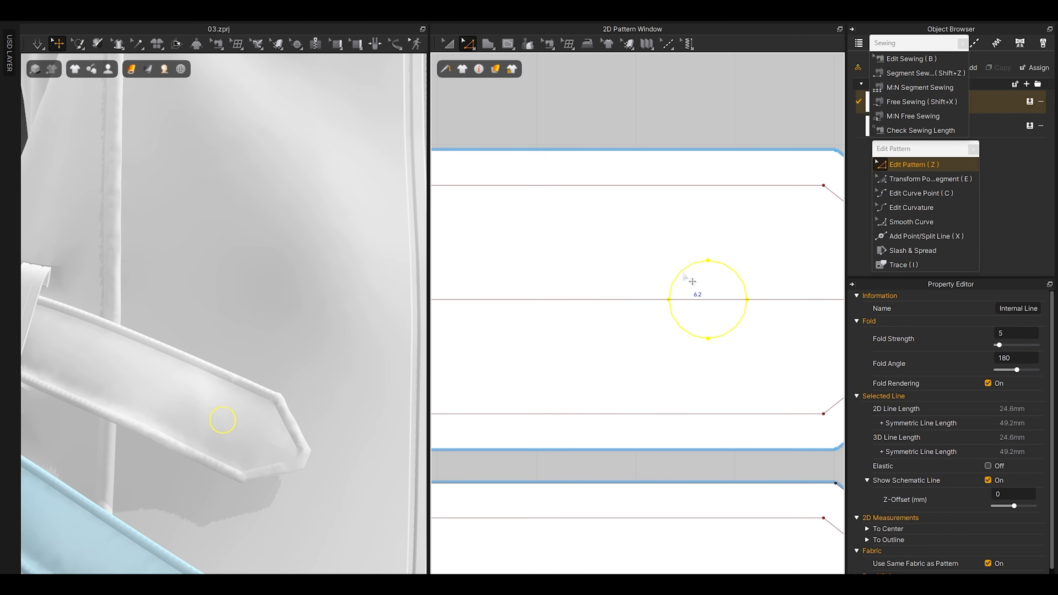
pyautogui.scroll(-3, 213, 425)
pyautogui.scroll(4, 218, 436)
pyautogui.scroll(1, 219, 438)
pyautogui.moveTo(217, 456); pyautogui.dragTo(218, 445, button='middle')
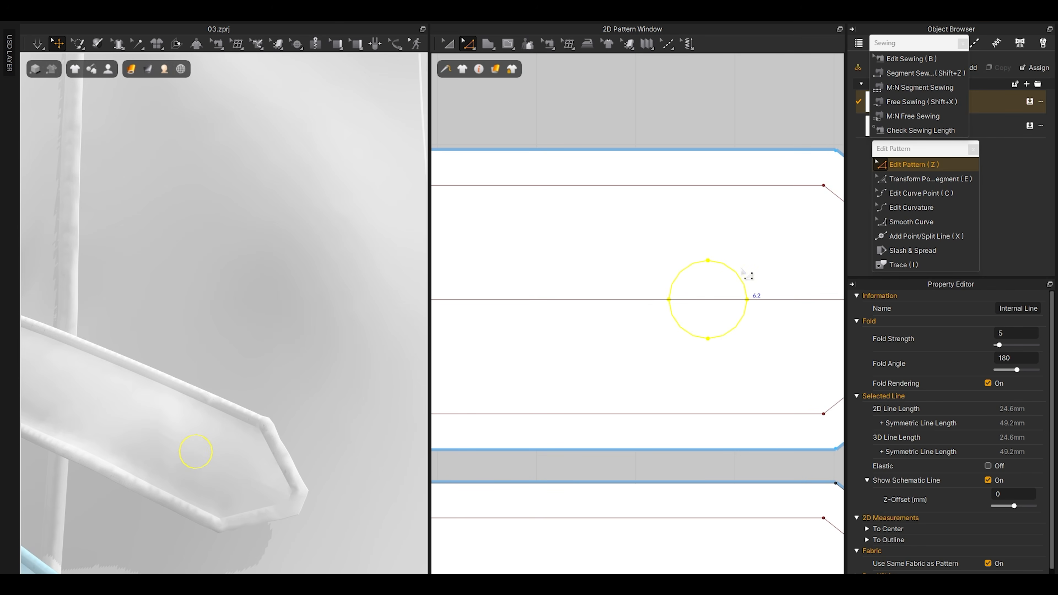
pyautogui.press('e')
pyautogui.moveTo(747, 264); pyautogui.dragTo(723, 276, button='middle')
pyautogui.press('a')
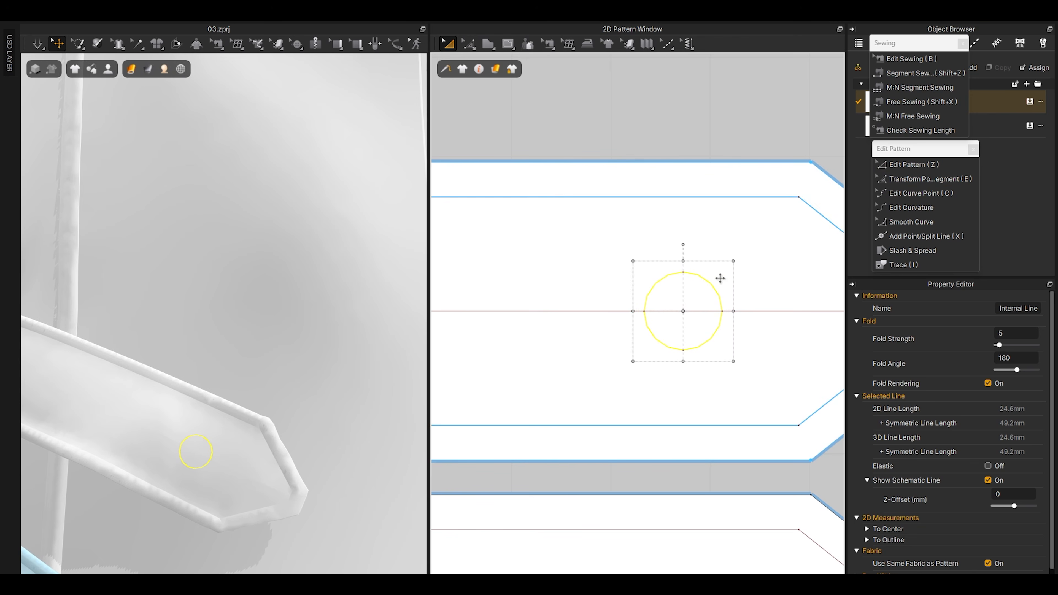
pyautogui.moveTo(733, 261); pyautogui.dragTo(720, 268)
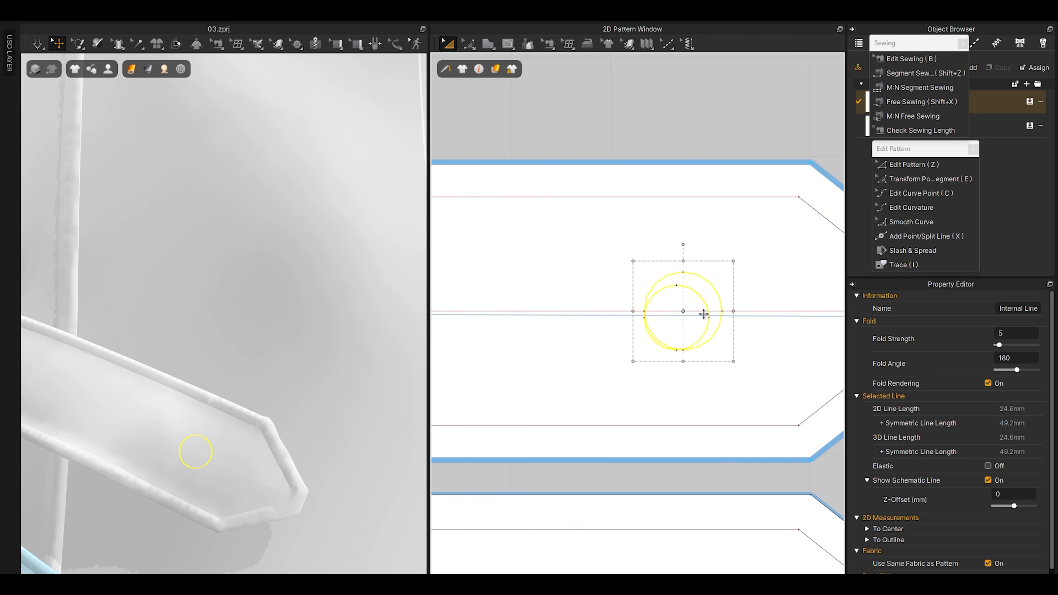
pyautogui.scroll(3, 704, 314)
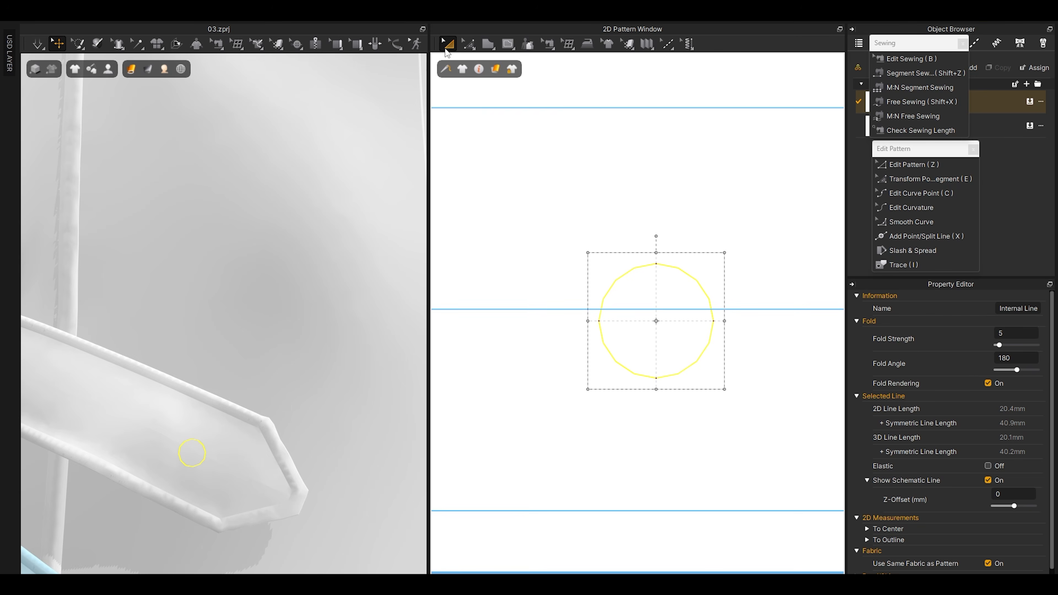
pyautogui.scroll(-4, 691, 279)
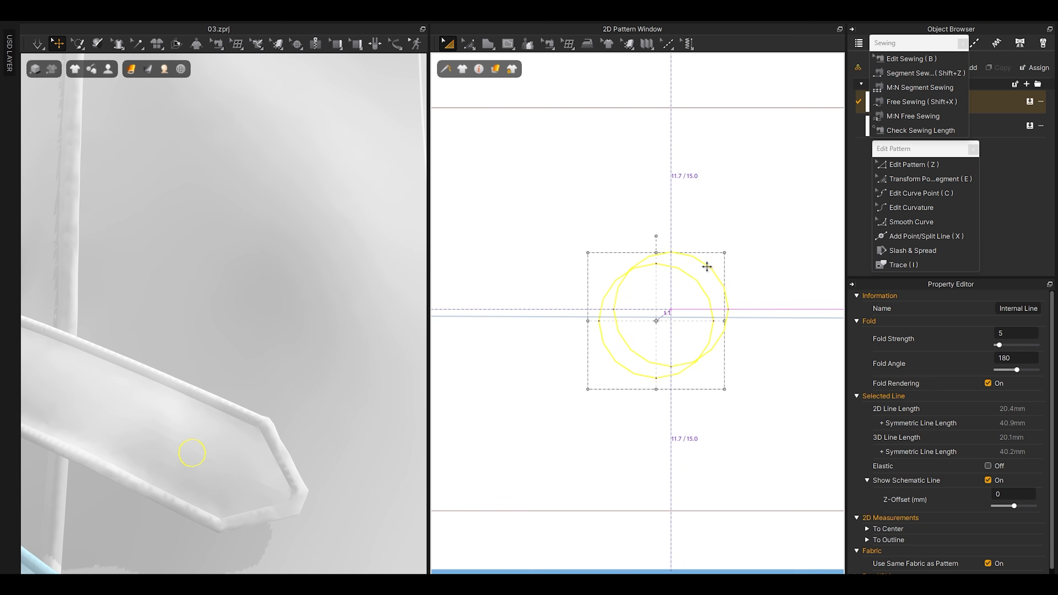
# Step: Display the garment's internal lines in the 3D view
pyautogui.scroll(-4, 705, 289)
pyautogui.moveTo(271, 390); pyautogui.dragTo(299, 358, button='middle')
pyautogui.moveTo(75, 69)
pyautogui.click(100, 133)
pyautogui.scroll(-5, 199, 271)
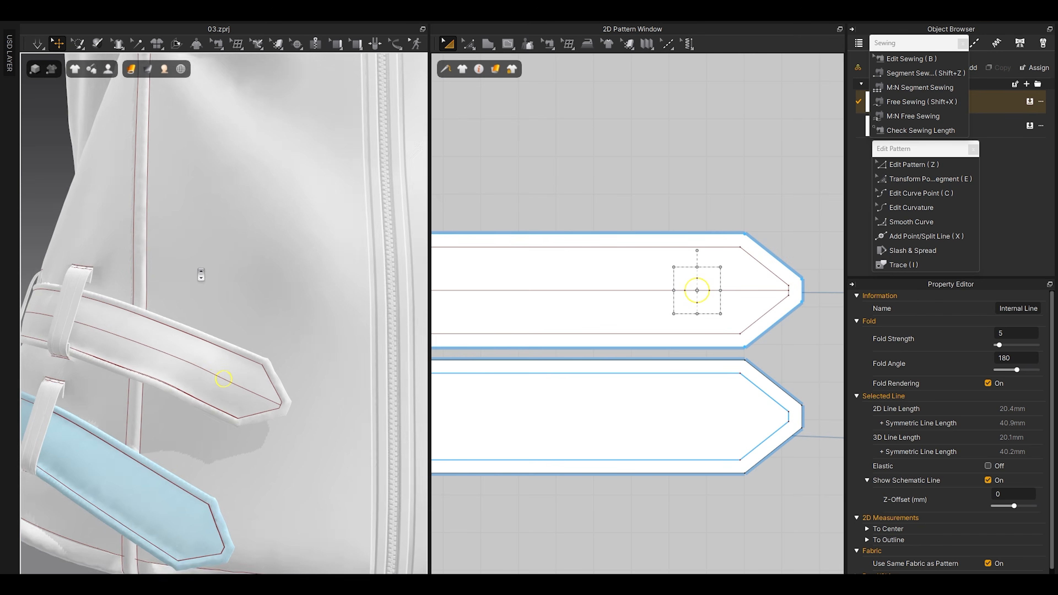
# Step: Enlarge the strap's internal circle to about 25.6 mm in circumference and centre it on the centre line
pyautogui.click(225, 297)
pyautogui.scroll(4, 282, 393)
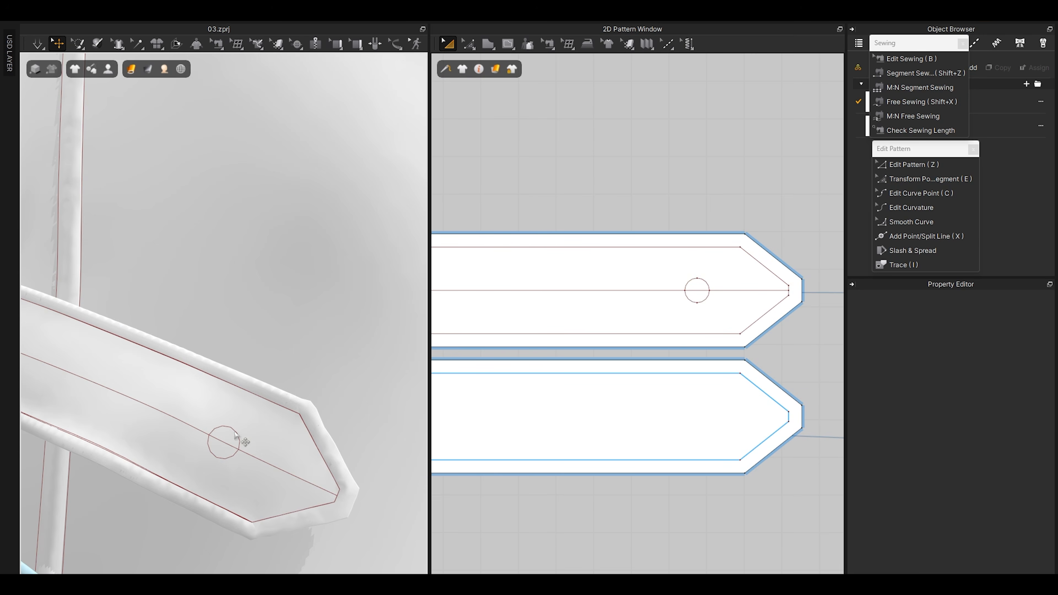
pyautogui.click(707, 283)
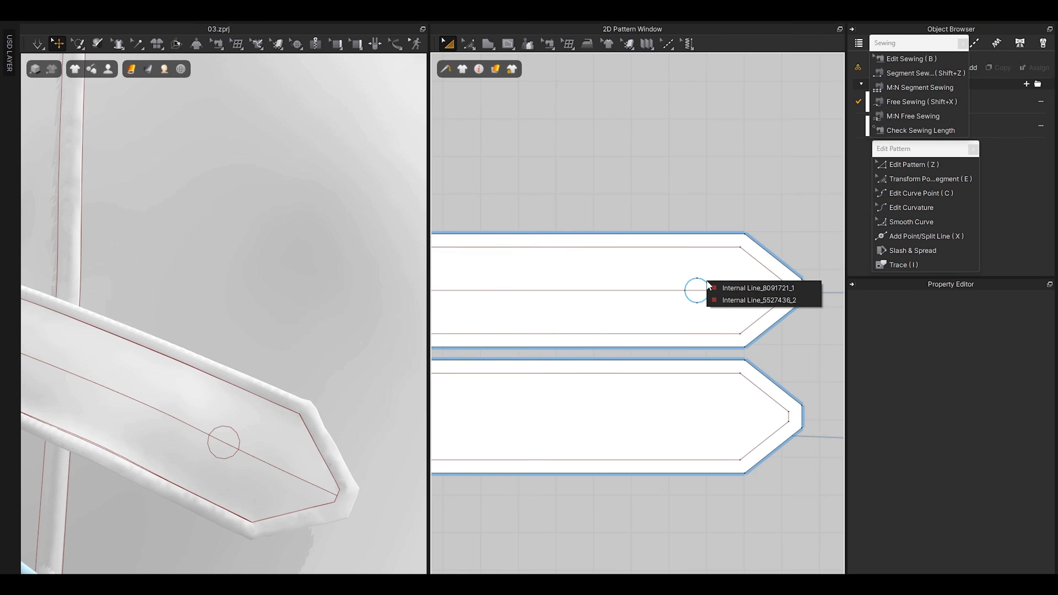
pyautogui.scroll(5, 708, 266)
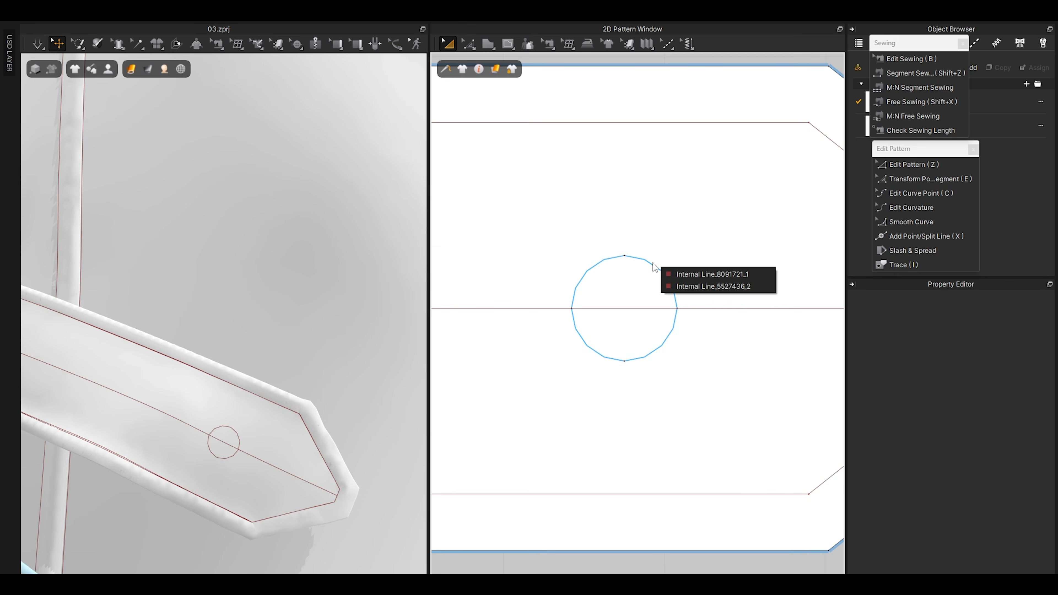
pyautogui.click(677, 278)
pyautogui.click(675, 215)
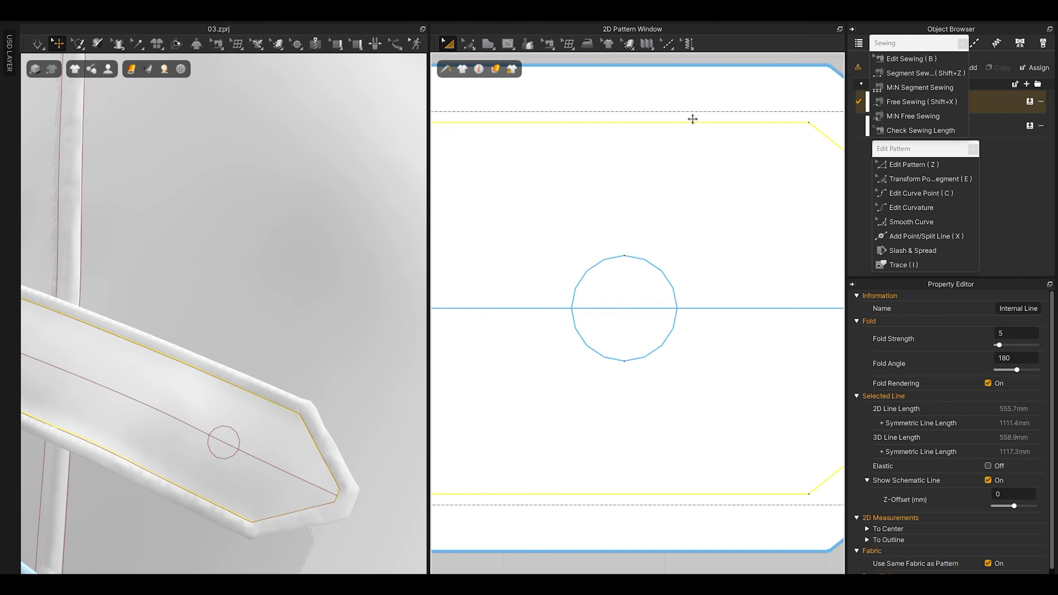
pyautogui.click(699, 89)
pyautogui.scroll(-3, 678, 191)
pyautogui.click(686, 114)
pyautogui.click(668, 242)
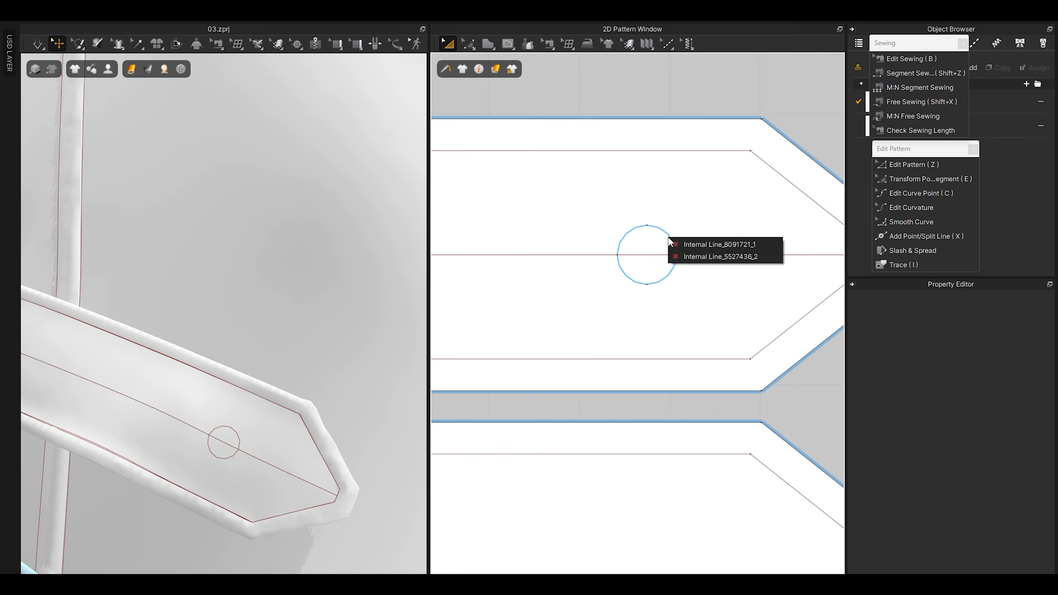
pyautogui.click(680, 257)
pyautogui.scroll(3, 687, 208)
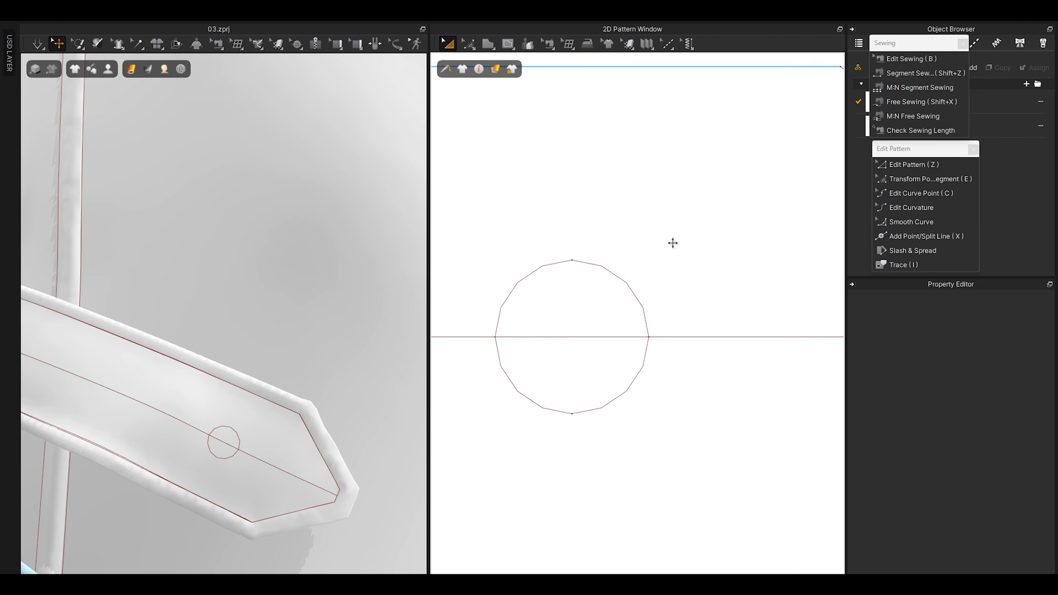
pyautogui.click(623, 285)
pyautogui.click(644, 291)
pyautogui.moveTo(659, 249); pyautogui.dragTo(699, 210)
pyautogui.scroll(-5, 647, 245)
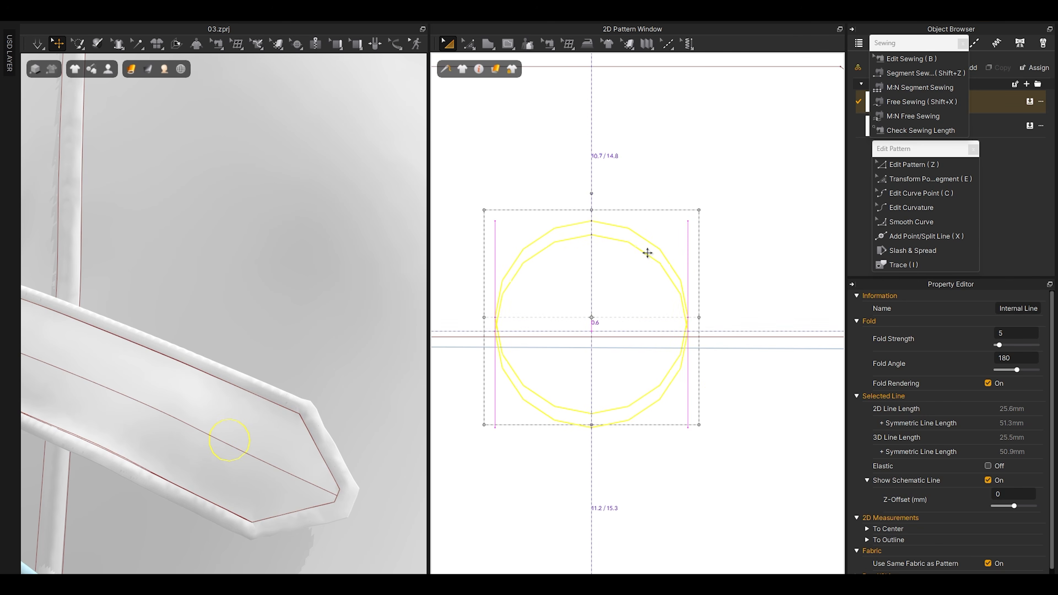
# Step: Paste two copies of the circle along the strap's centre line, away from the tip, at a 12 mm interval
pyautogui.moveTo(621, 302); pyautogui.dragTo(721, 302, button='middle')
pyautogui.scroll(2, 684, 302)
pyautogui.moveTo(728, 293); pyautogui.dragTo(647, 289)
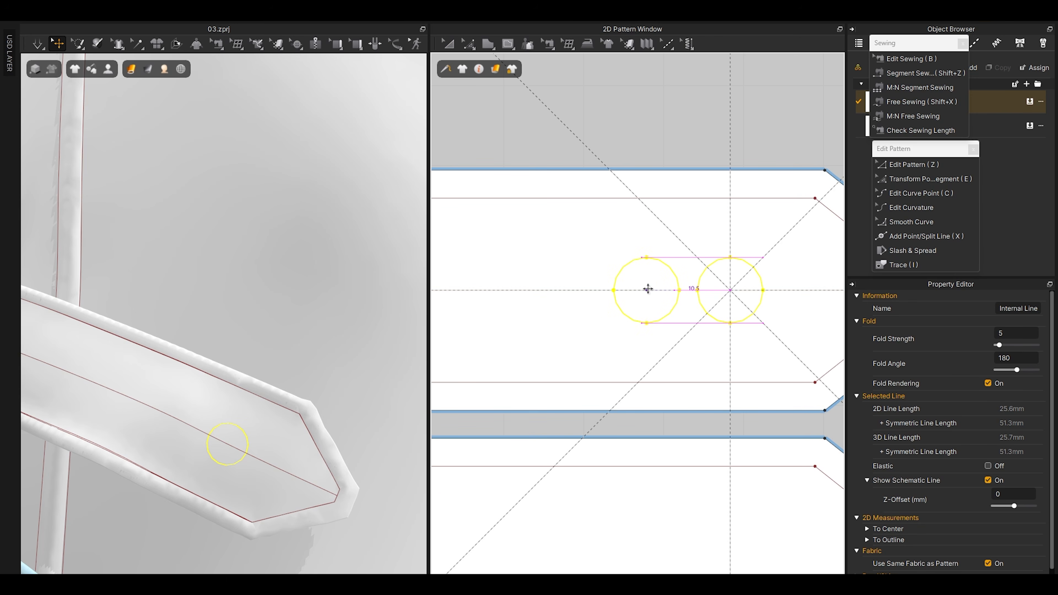
pyautogui.rightClick(633, 293)
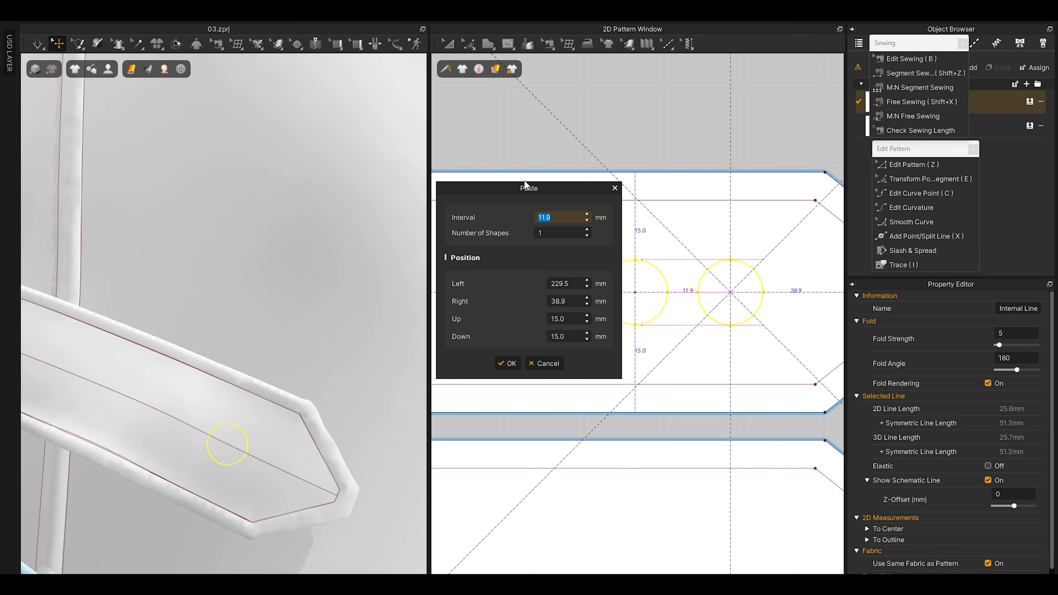
pyautogui.moveTo(524, 183); pyautogui.dragTo(442, 179)
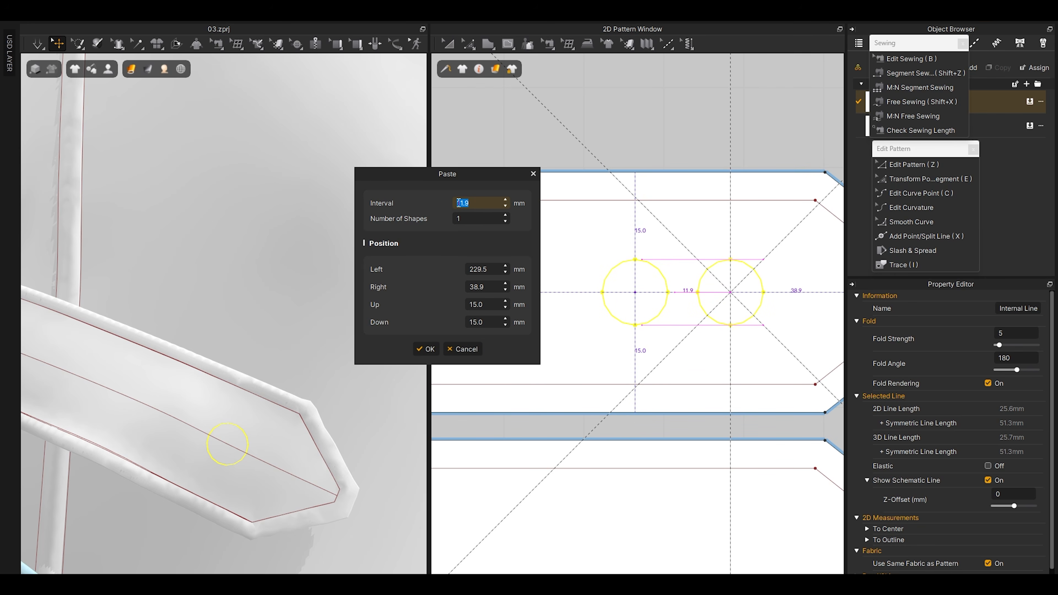
pyautogui.write('12')
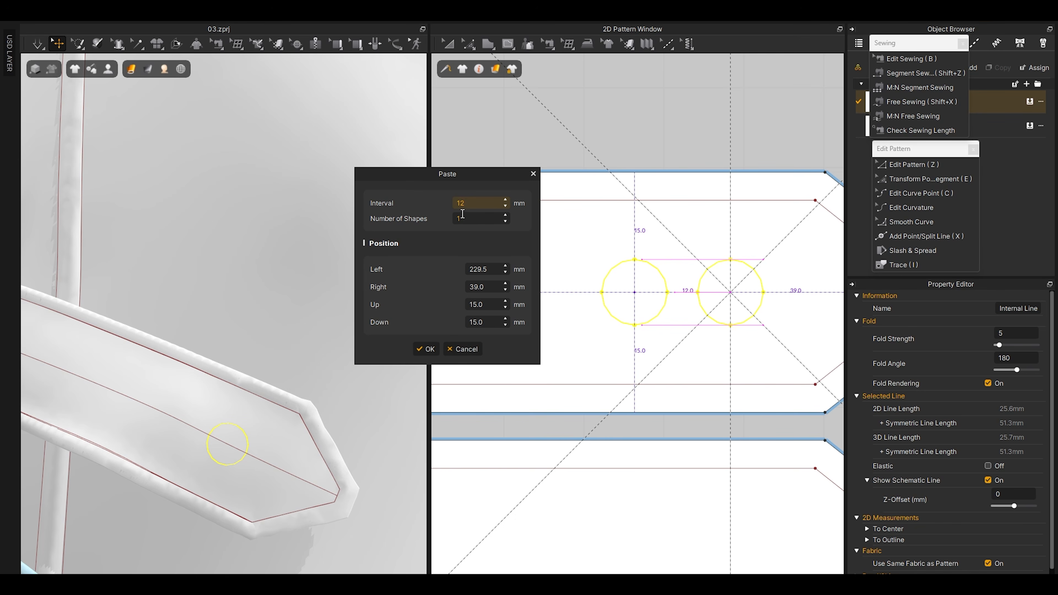
pyautogui.click(506, 215)
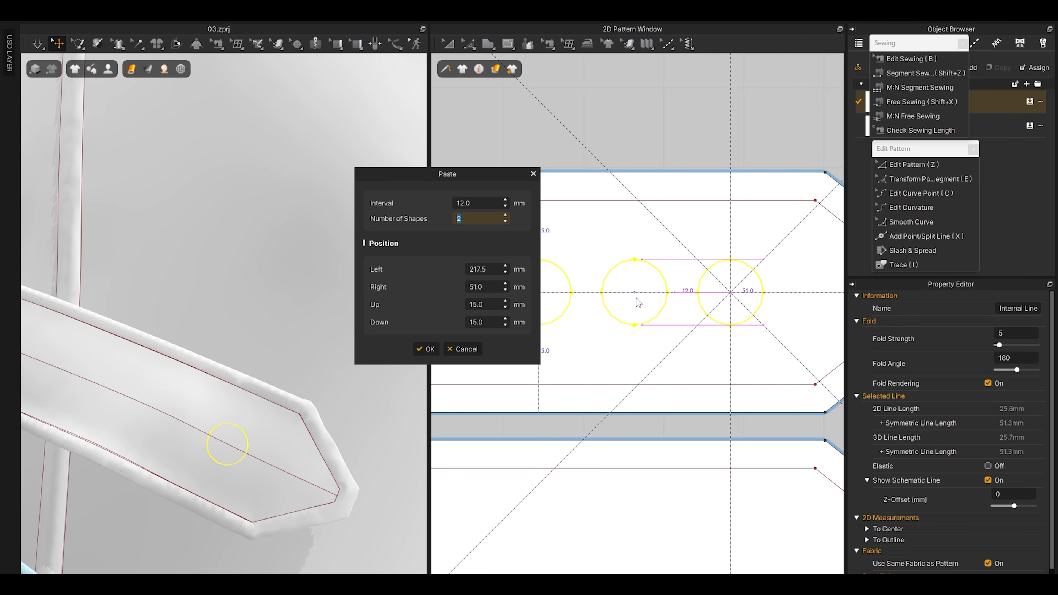
pyautogui.click(425, 349)
pyautogui.scroll(-5, 199, 391)
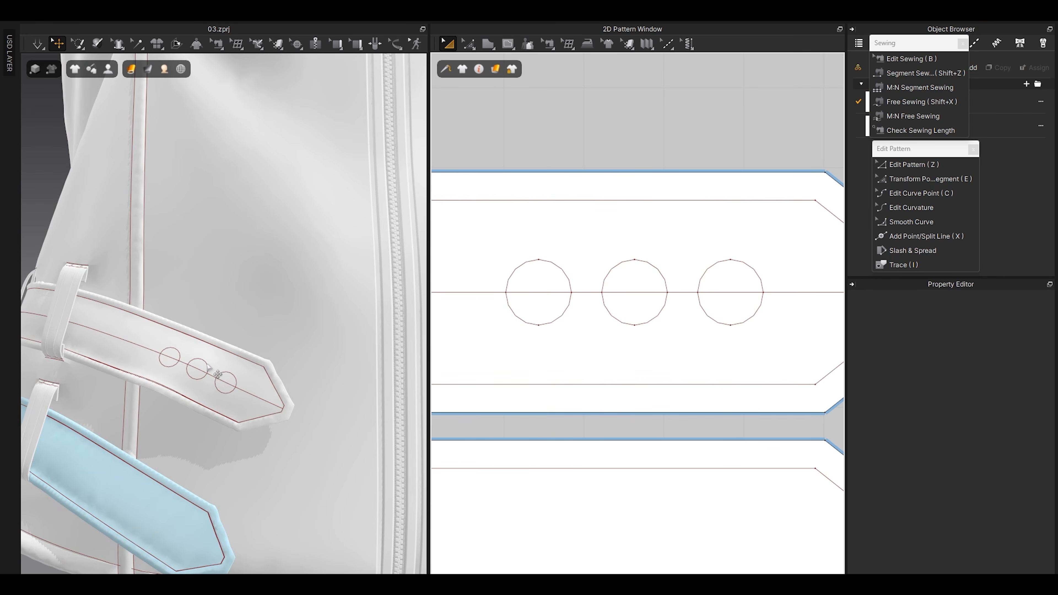
pyautogui.scroll(-4, 574, 293)
pyautogui.scroll(3, 574, 293)
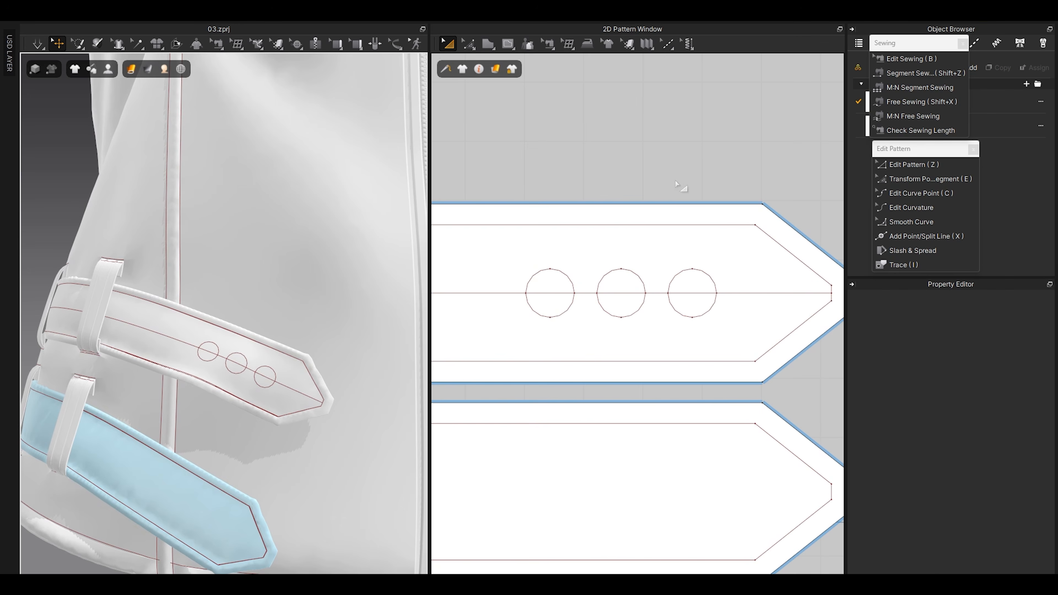
# Step: Copy the three internal circles from the upper strap piece and paste them onto the lower strap piece
pyautogui.press('z')
pyautogui.click(676, 278)
pyautogui.keyDown('shift'); pyautogui.click(603, 278); pyautogui.keyUp('shift')
pyautogui.keyDown('shift'); pyautogui.click(572, 284); pyautogui.keyUp('shift')
pyautogui.scroll(-3, 597, 253)
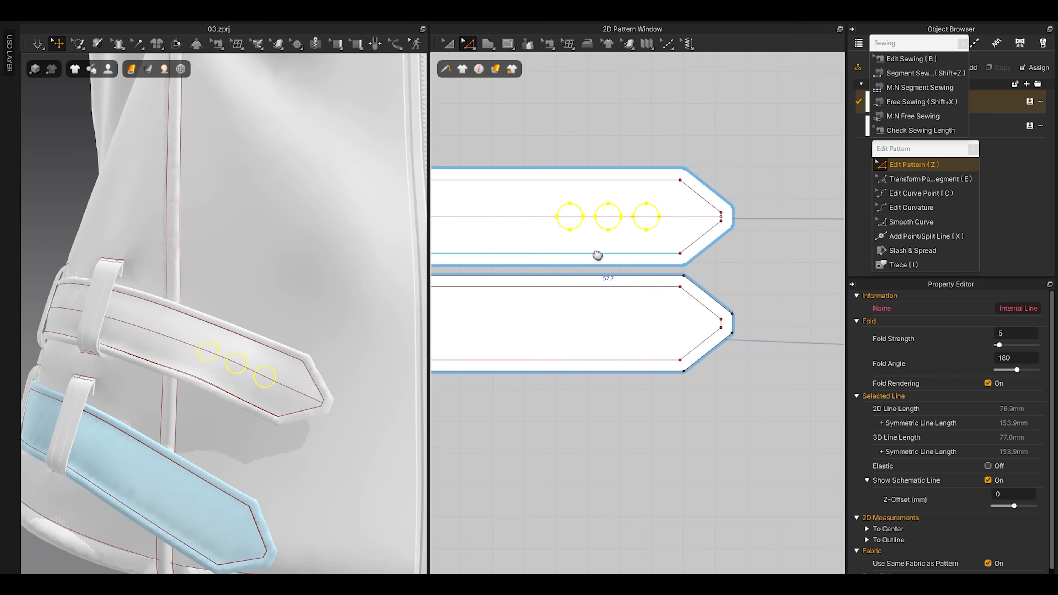
pyautogui.hotkey('ctrl', 'c')
pyautogui.hotkey('ctrl', 'v')
pyautogui.scroll(2, 622, 326)
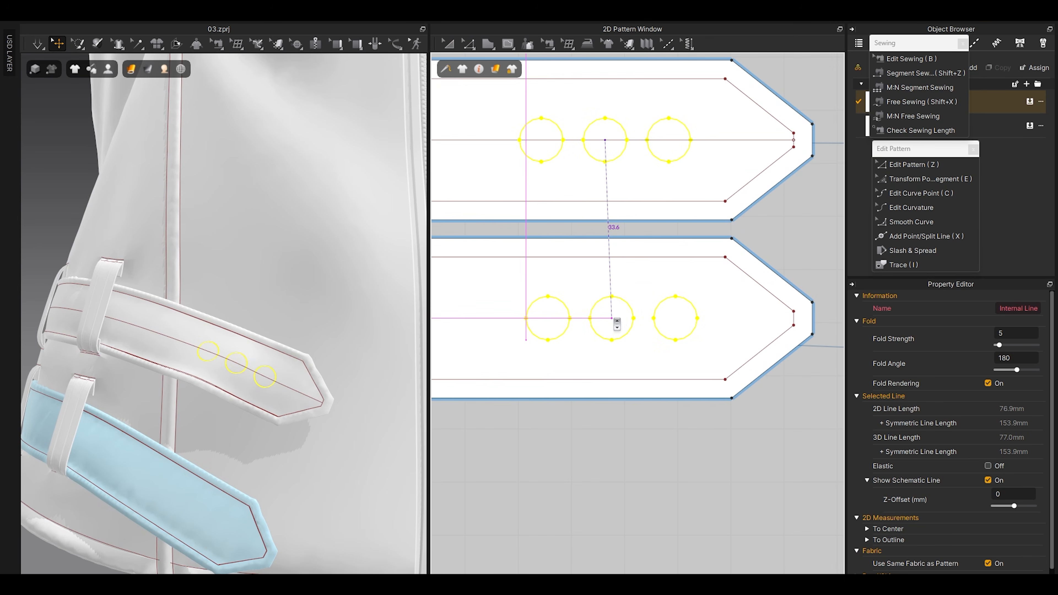
pyautogui.click(616, 325)
# Step: Paste a copy of the upper strap's centre line onto the lower strap piece
pyautogui.click(779, 141)
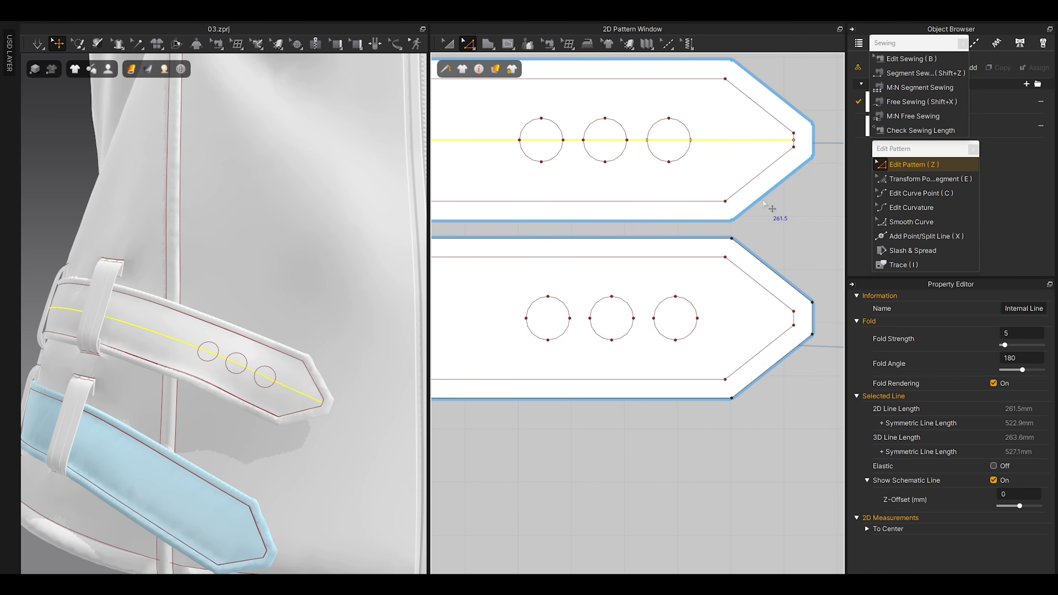
pyautogui.keyDown('shift'); pyautogui.click(753, 318); pyautogui.keyUp('shift')
pyautogui.scroll(4, 748, 321)
pyautogui.moveTo(757, 323); pyautogui.dragTo(573, 326, button='middle')
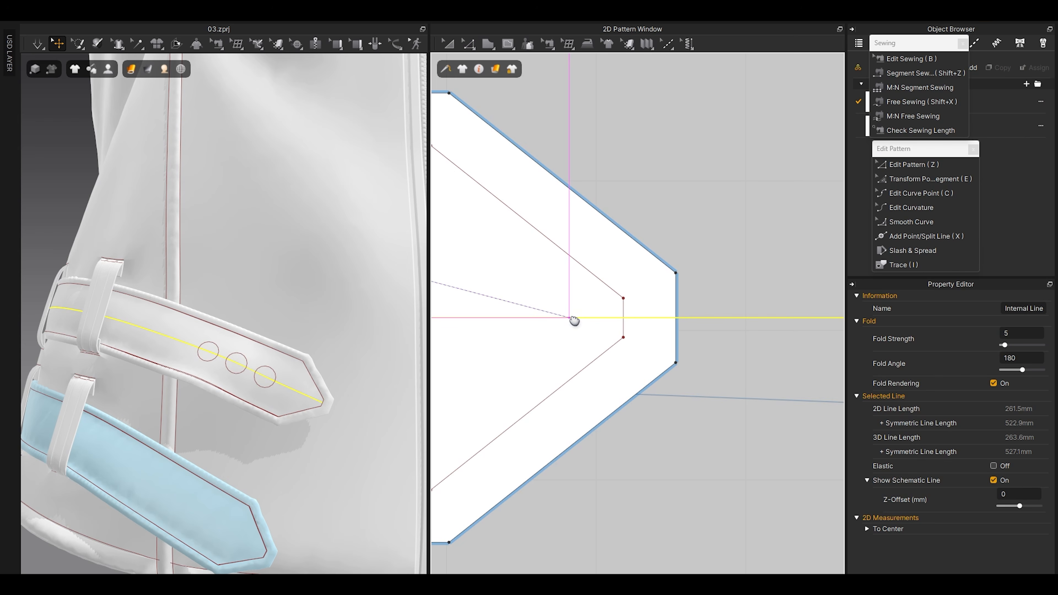
pyautogui.click(576, 319)
pyautogui.scroll(-4, 577, 319)
pyautogui.moveTo(577, 320); pyautogui.dragTo(783, 316, button='middle')
pyautogui.scroll(4, 666, 320)
pyautogui.scroll(-8, 682, 306)
# Step: Delete the internal centre lines from both strap pieces
pyautogui.click(722, 305)
pyautogui.keyDown('shift'); pyautogui.click(712, 211); pyautogui.keyUp('shift')
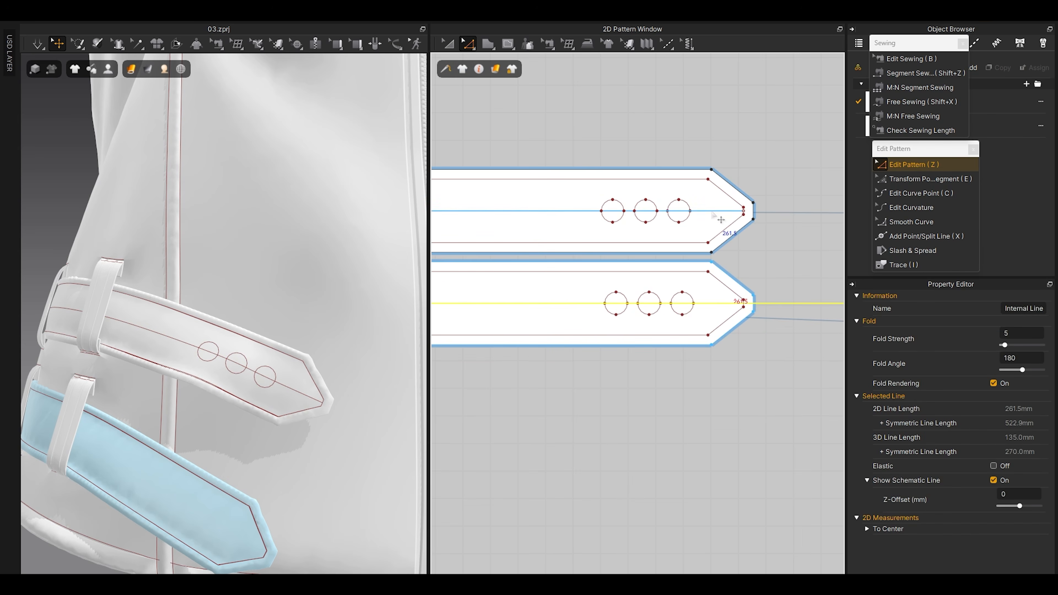
pyautogui.press('Delete')
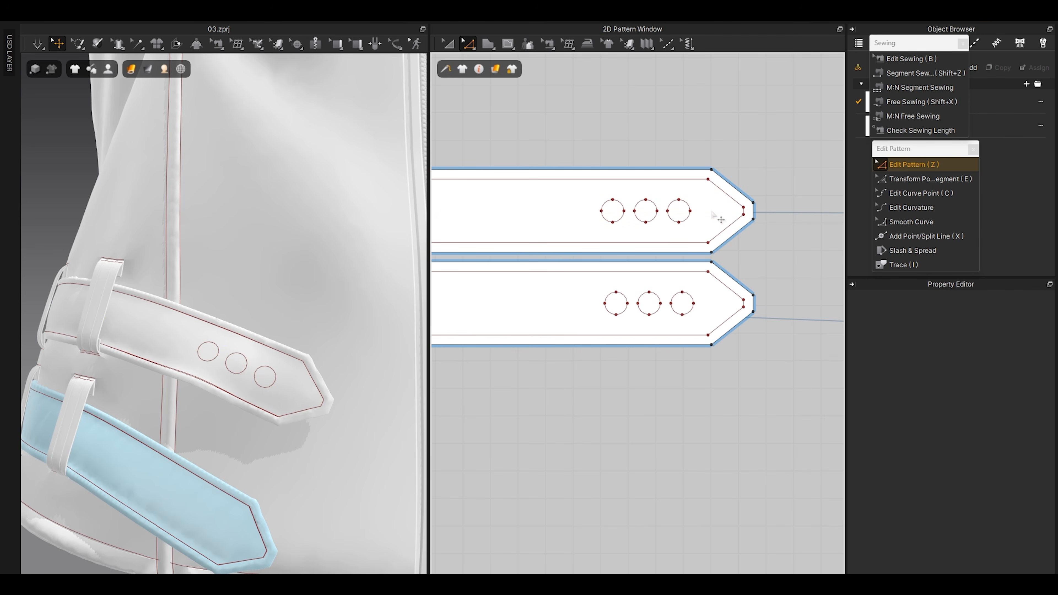
# Step: Convert all six internal circles on the two strap pieces to holes
pyautogui.scroll(2, 717, 217)
pyautogui.scroll(-3, 666, 201)
pyautogui.scroll(5, 644, 219)
pyautogui.click(621, 218)
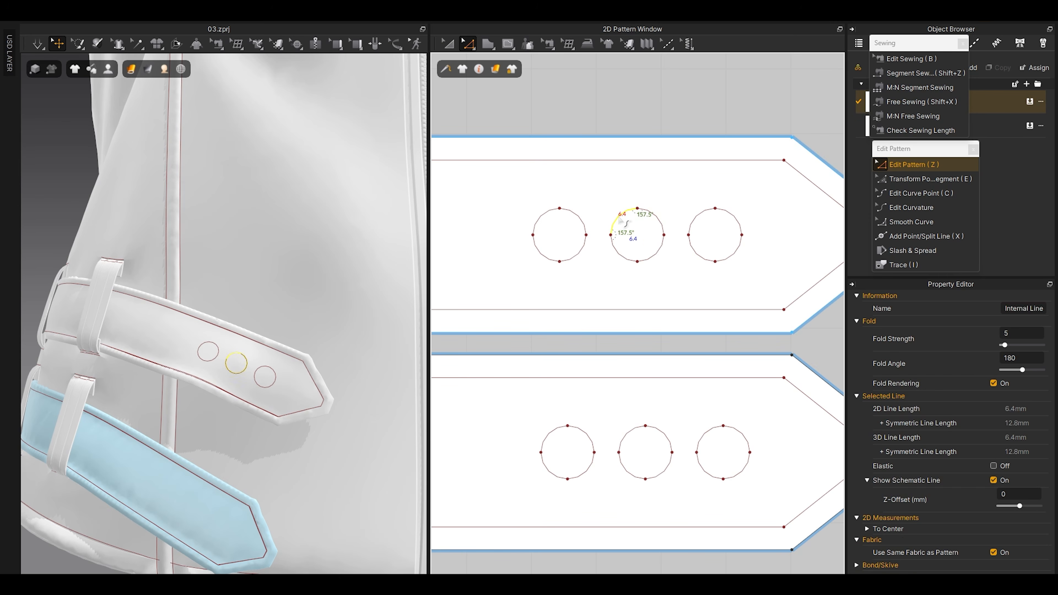
pyautogui.keyDown('shift'); pyautogui.click(585, 225); pyautogui.keyUp('shift')
pyautogui.keyDown('shift'); pyautogui.click(708, 225); pyautogui.keyUp('shift')
pyautogui.keyDown('shift'); pyautogui.click(709, 433); pyautogui.keyUp('shift')
pyautogui.keyDown('shift'); pyautogui.click(667, 440); pyautogui.keyUp('shift')
pyautogui.keyDown('shift'); pyautogui.click(592, 442); pyautogui.keyUp('shift')
pyautogui.rightClick(583, 435)
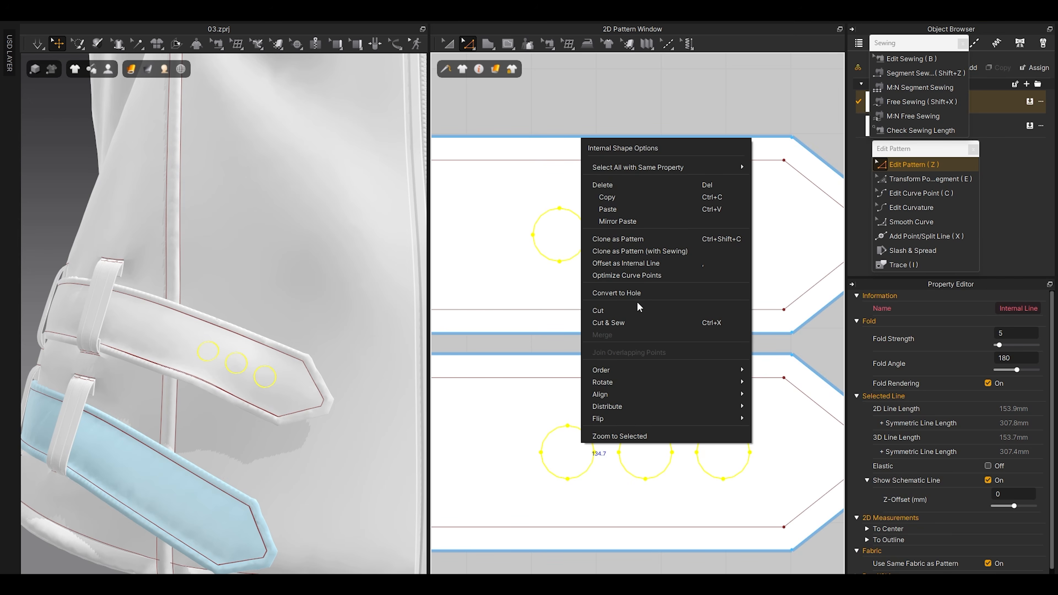
pyautogui.click(641, 292)
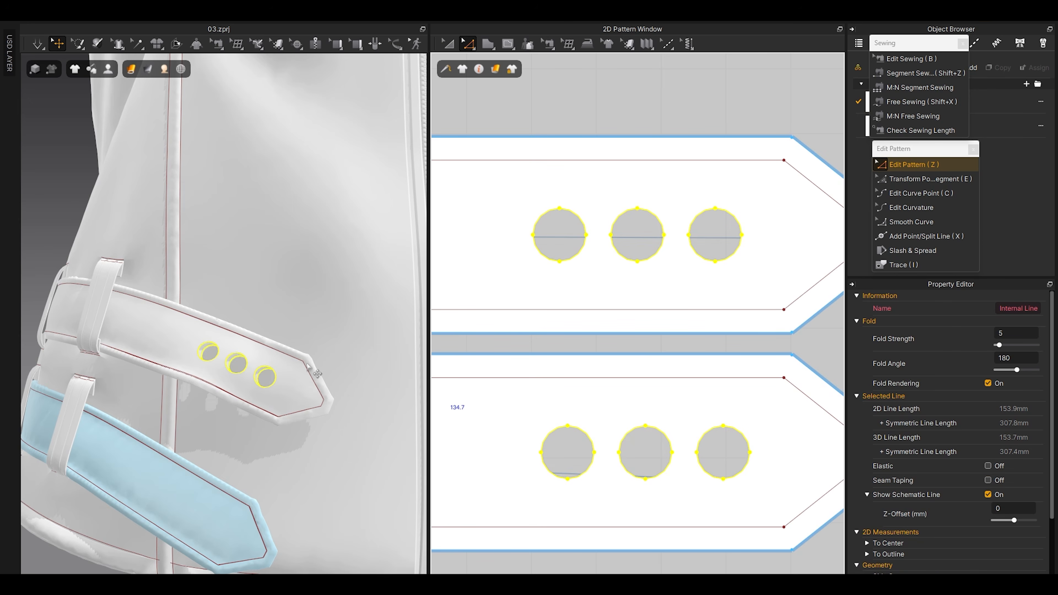
pyautogui.scroll(5, 278, 401)
pyautogui.scroll(-3, 555, 246)
pyautogui.click(555, 135)
pyautogui.scroll(2, 549, 236)
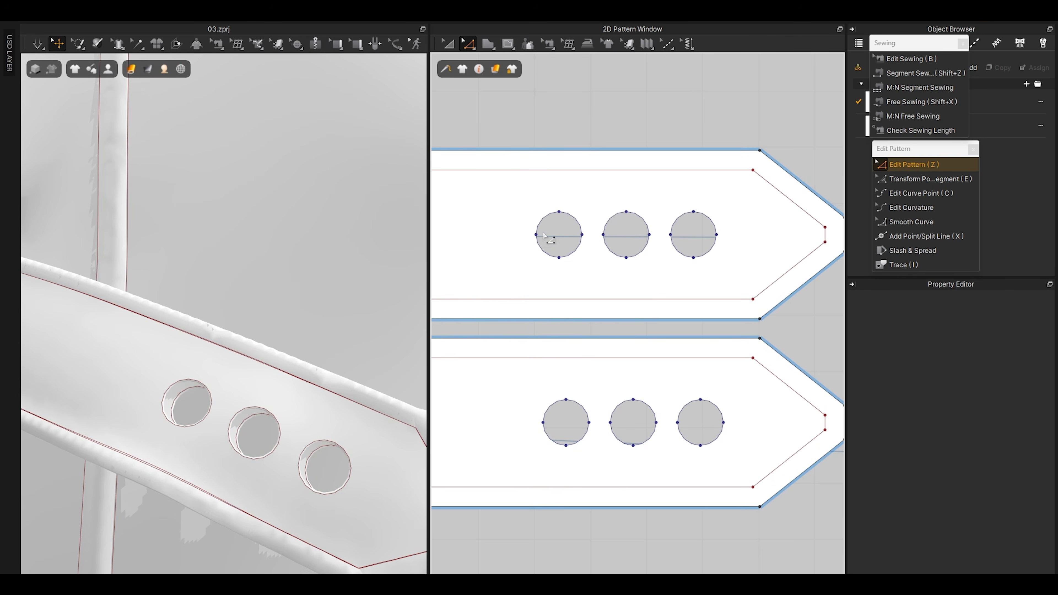
pyautogui.moveTo(549, 238); pyautogui.dragTo(559, 285, button='middle')
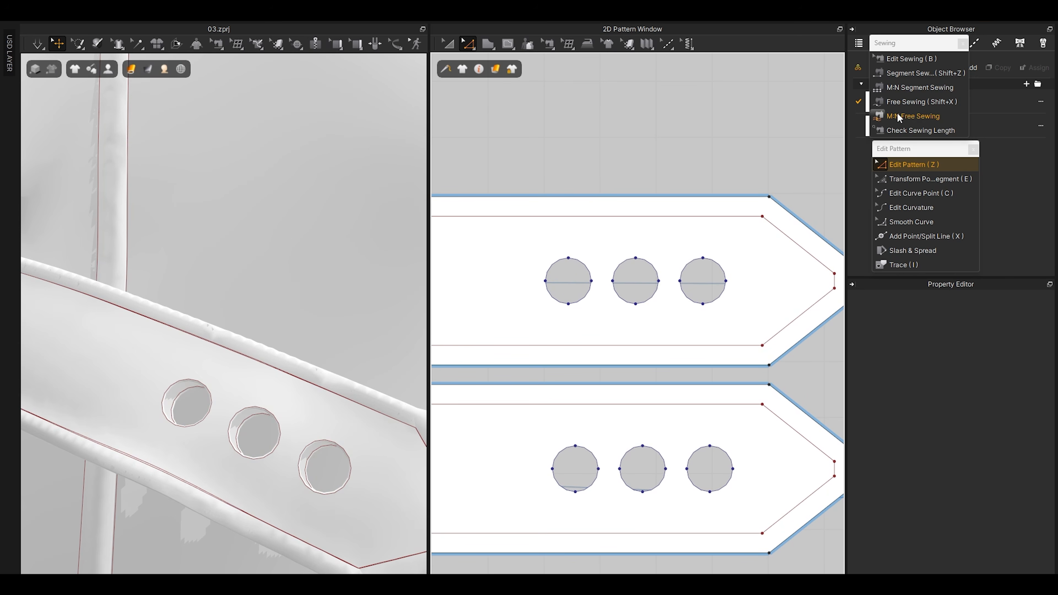
# Step: Join the hole farthest from the tip on the upper strap piece to its counterpart on the lower piece with Free Sewing
pyautogui.scroll(-5, 195, 367)
pyautogui.click(181, 427)
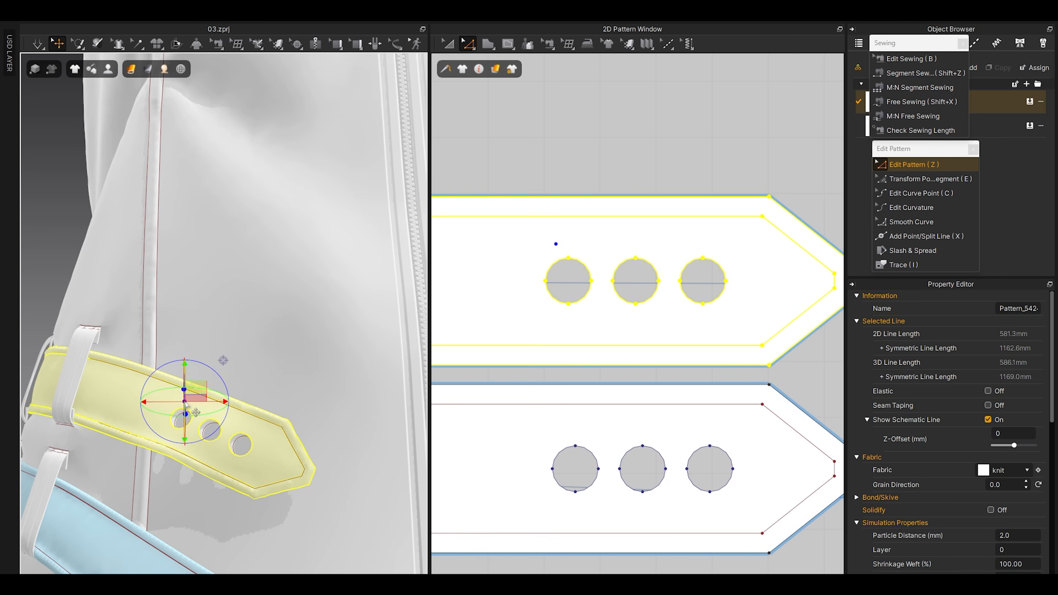
pyautogui.scroll(4, 233, 412)
pyautogui.scroll(2, 269, 395)
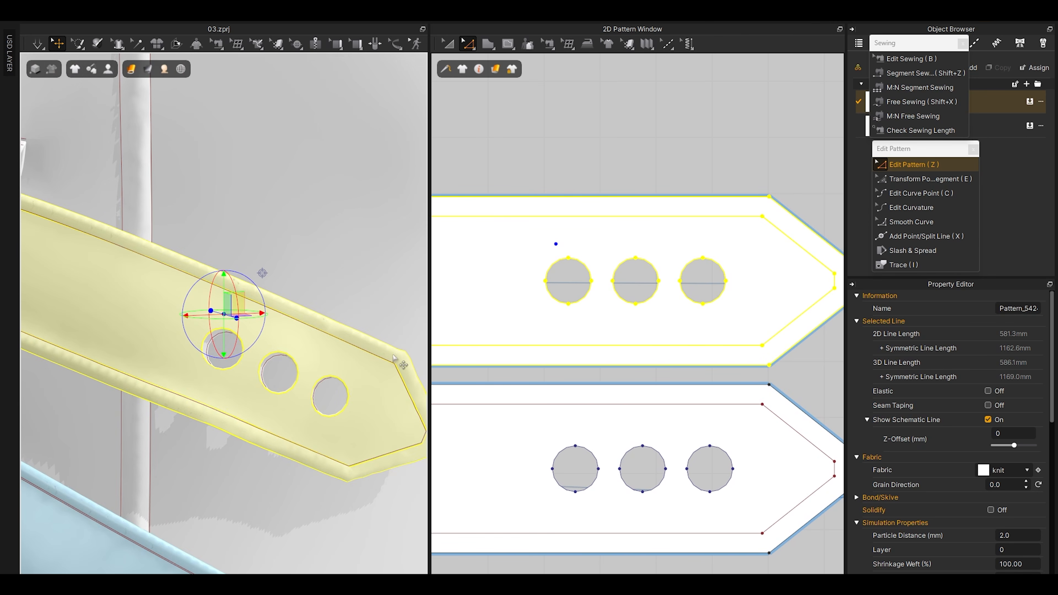
pyautogui.click(904, 101)
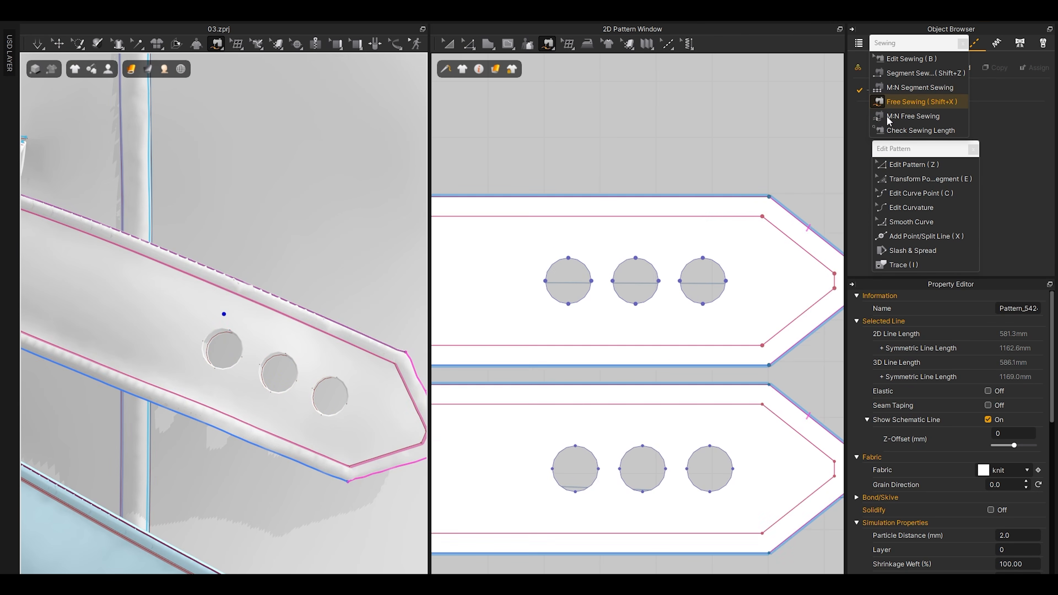
pyautogui.scroll(2, 568, 259)
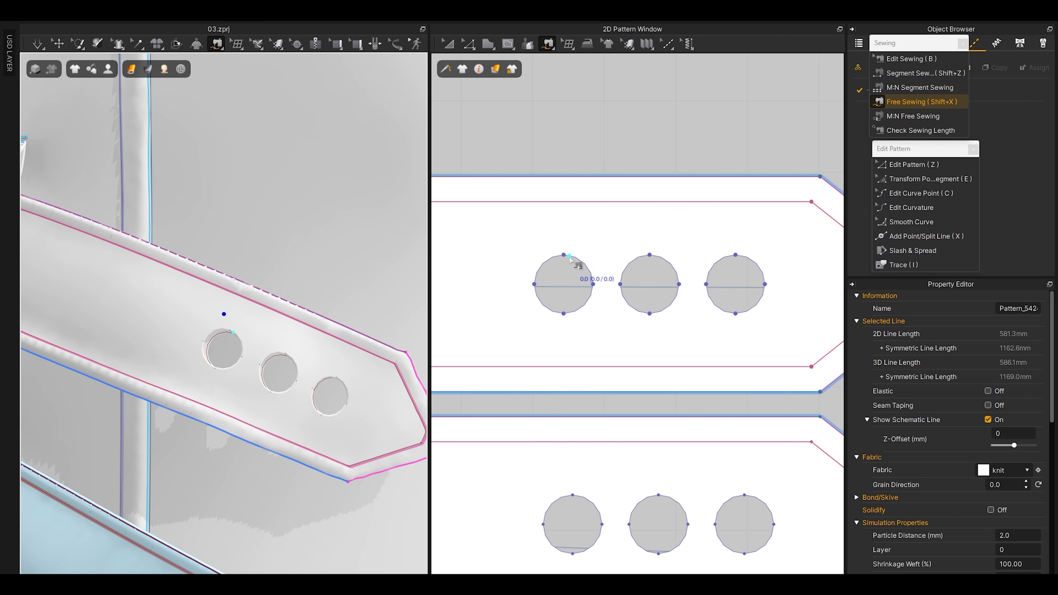
pyautogui.click(564, 256)
pyautogui.click(564, 256)
pyautogui.moveTo(578, 384)
pyautogui.mouseDown(button='middle')
pyautogui.moveTo(592, 295)
pyautogui.moveTo(582, 378)
pyautogui.mouseUp(button='middle')
pyautogui.scroll(2, 589, 299)
pyautogui.doubleClick(591, 432)
# Step: Sew the middle hole and the hole nearest the tip on the upper strap piece to their counterparts on the lower piece
pyautogui.click(643, 196)
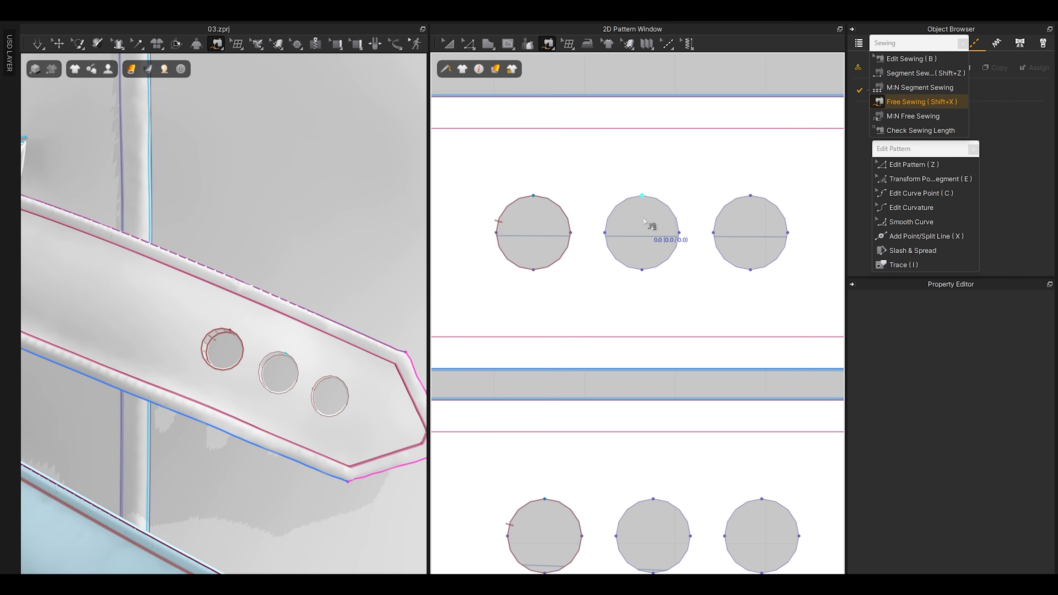
pyautogui.click(642, 196)
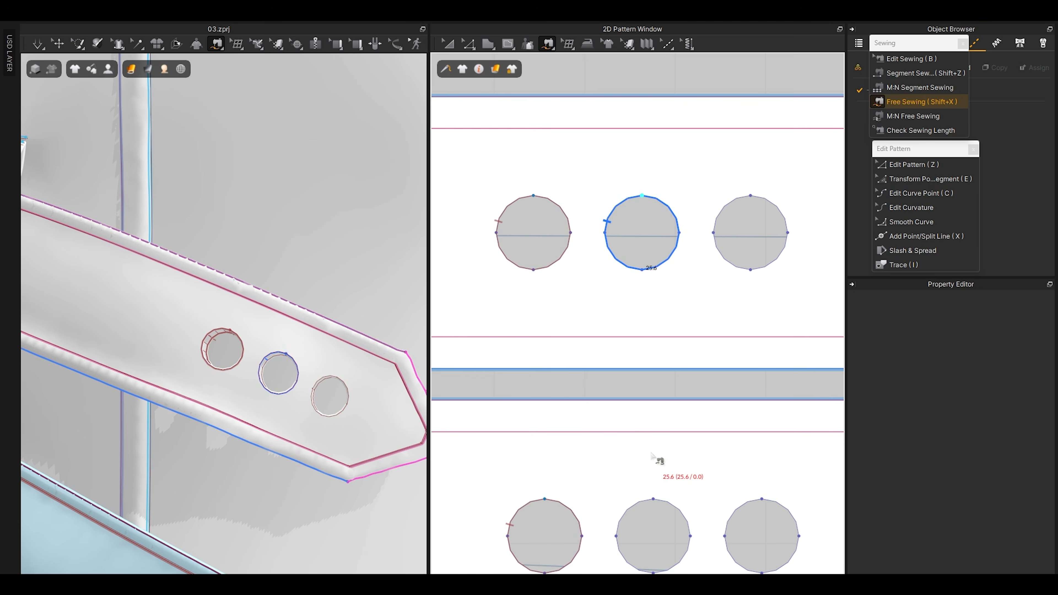
pyautogui.moveTo(651, 464); pyautogui.dragTo(644, 403, button='middle')
pyautogui.doubleClick(647, 439)
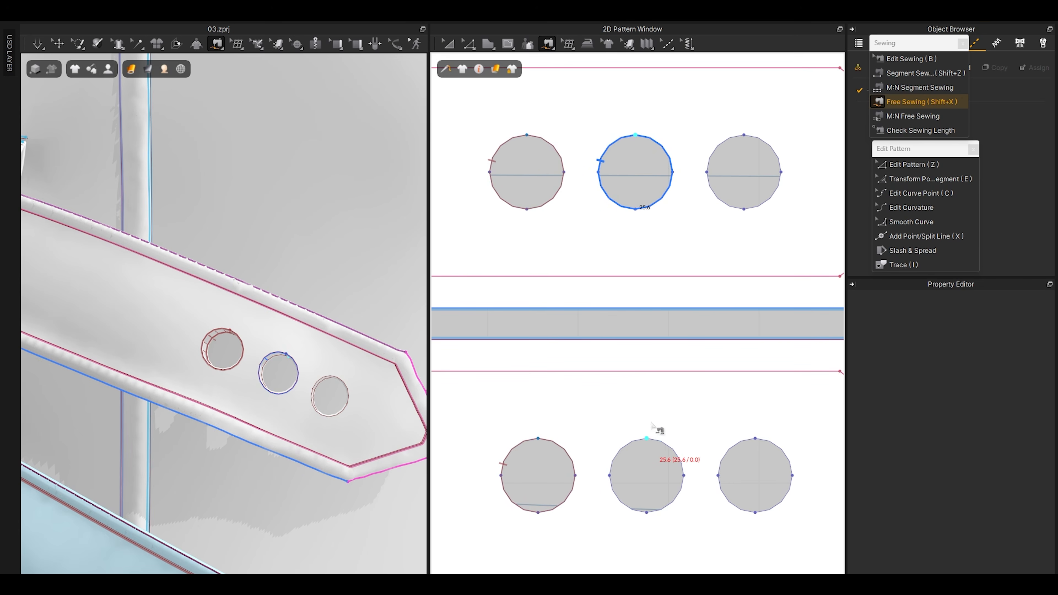
pyautogui.doubleClick(744, 135)
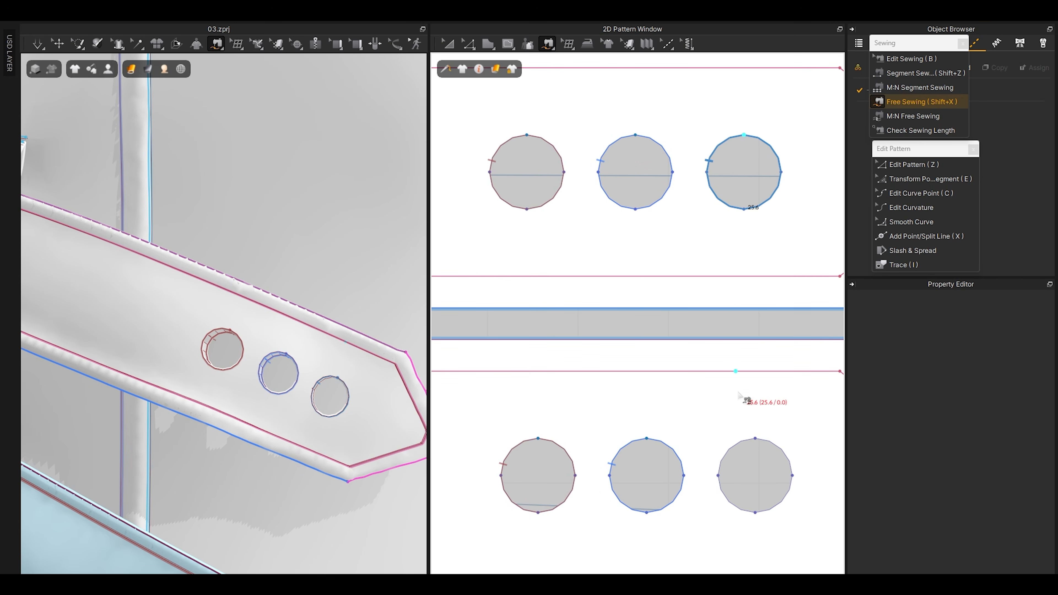
pyautogui.doubleClick(755, 438)
pyautogui.press('Escape')
# Step: Simulate the garment to settle the newly sewn strap holes
pyautogui.scroll(5, 304, 392)
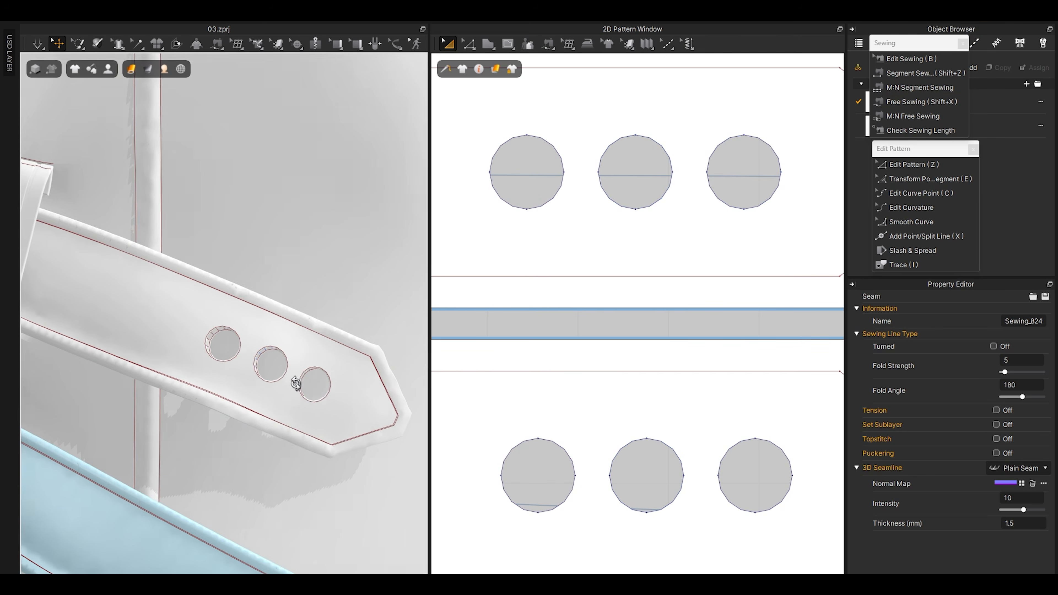
pyautogui.scroll(-3, 303, 392)
pyautogui.press('space')
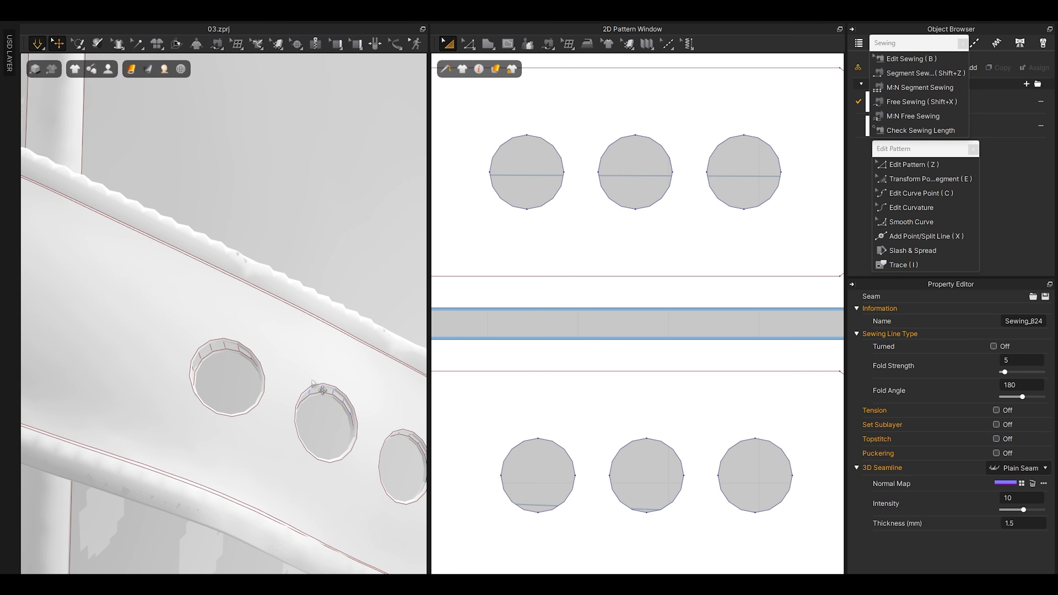
# Step: Stop the simulation and offset the outlines of all six strap holes as internal lines at a distance of 1 mm
pyautogui.press('space')
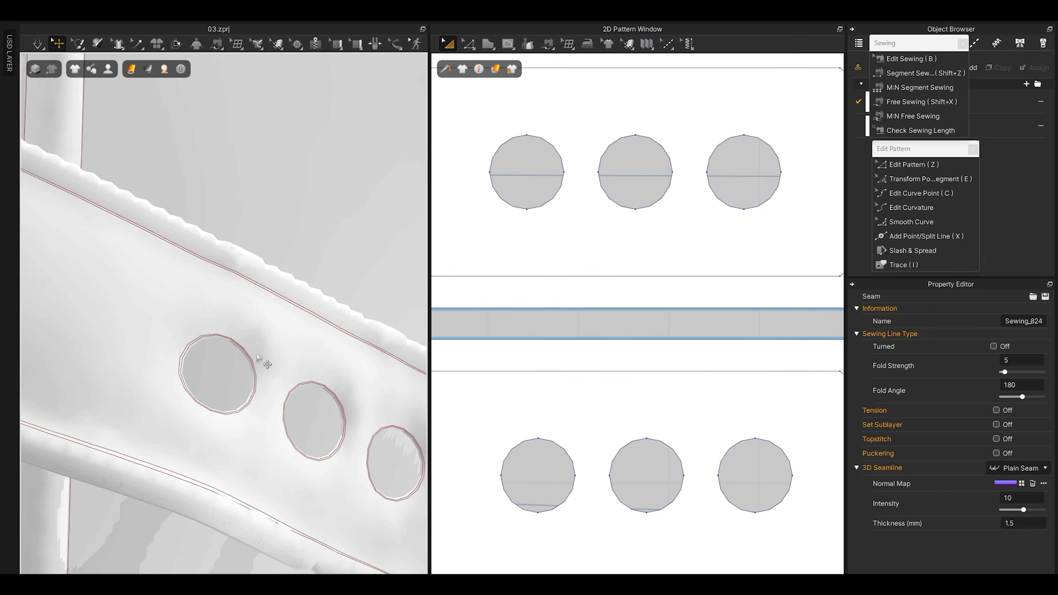
pyautogui.scroll(-5, 561, 246)
pyautogui.press('z')
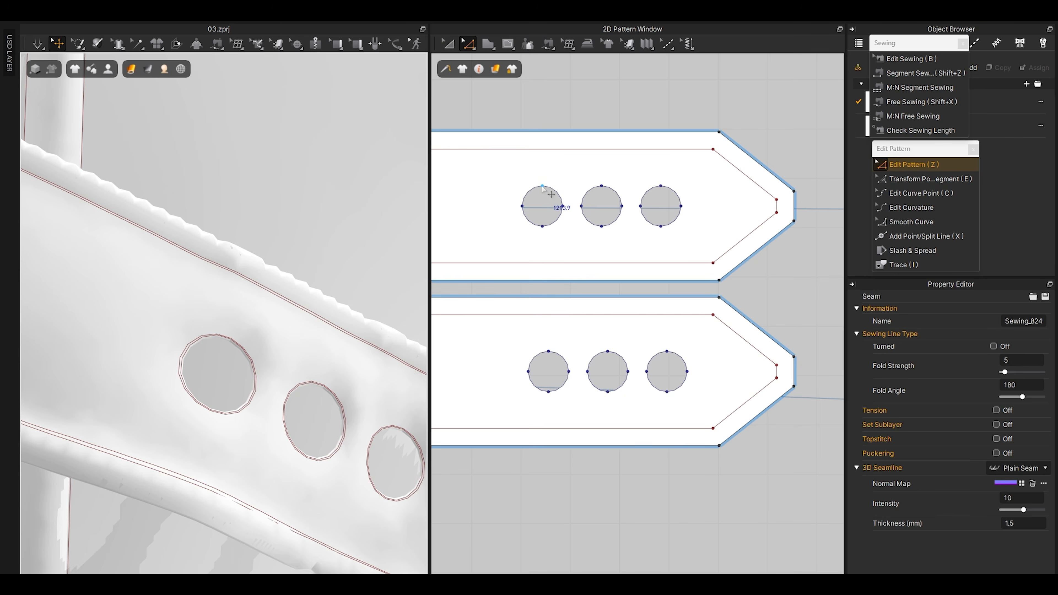
pyautogui.click(539, 203)
pyautogui.keyDown('shift'); pyautogui.click(594, 201); pyautogui.keyUp('shift')
pyautogui.keyDown('shift'); pyautogui.click(648, 199); pyautogui.keyUp('shift')
pyautogui.keyDown('shift'); pyautogui.click(663, 369); pyautogui.keyUp('shift')
pyautogui.keyDown('shift'); pyautogui.click(608, 369); pyautogui.keyUp('shift')
pyautogui.keyDown('shift'); pyautogui.click(559, 353); pyautogui.keyUp('shift')
pyautogui.moveTo(515, 258); pyautogui.dragTo(552, 287, button='right')
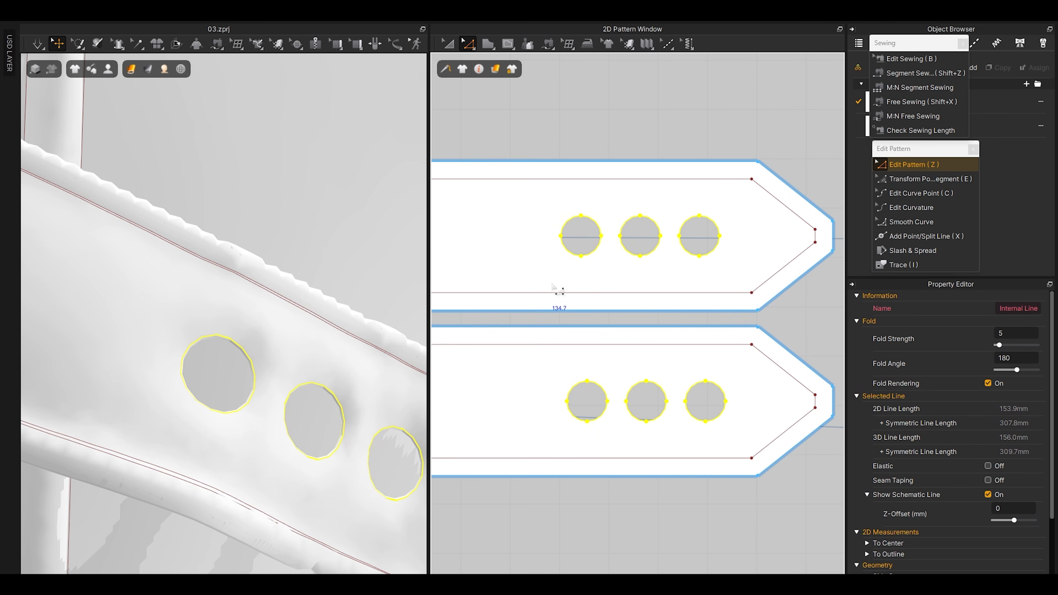
pyautogui.rightClick(567, 246)
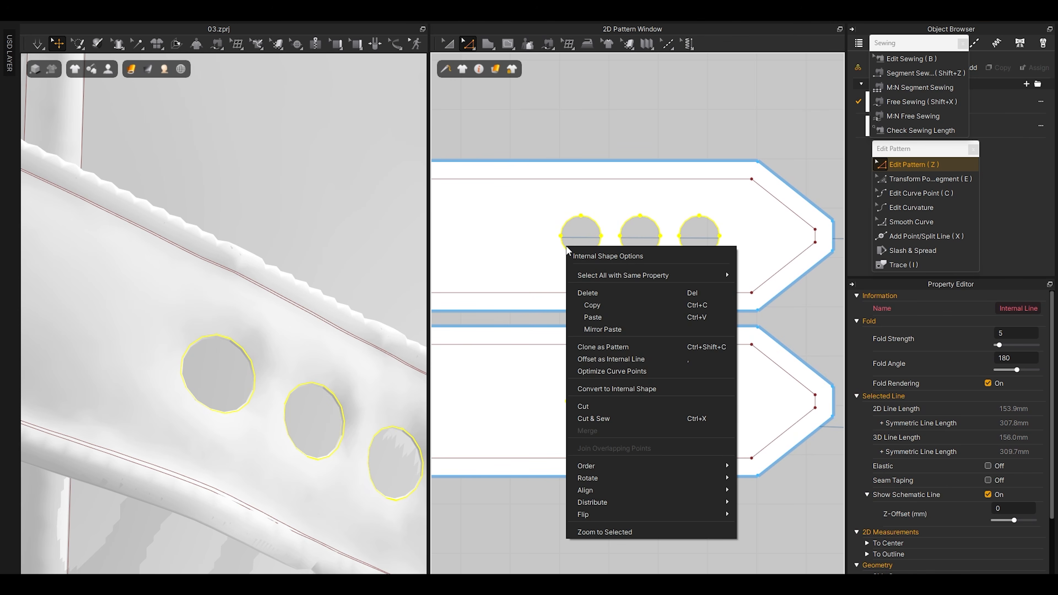
pyautogui.click(604, 358)
pyautogui.moveTo(553, 184); pyautogui.dragTo(433, 174)
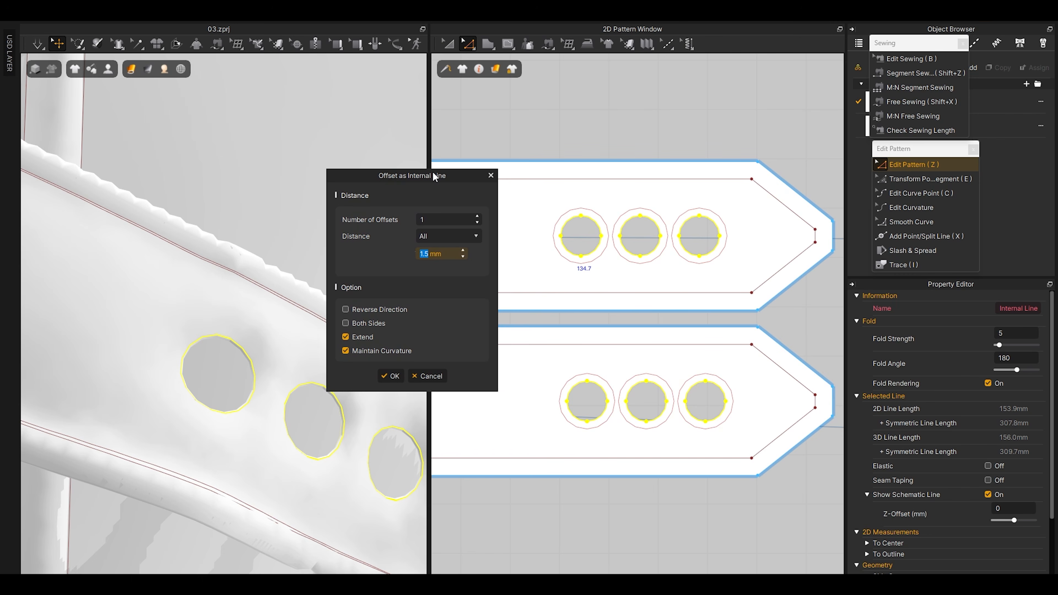
pyautogui.write('1')
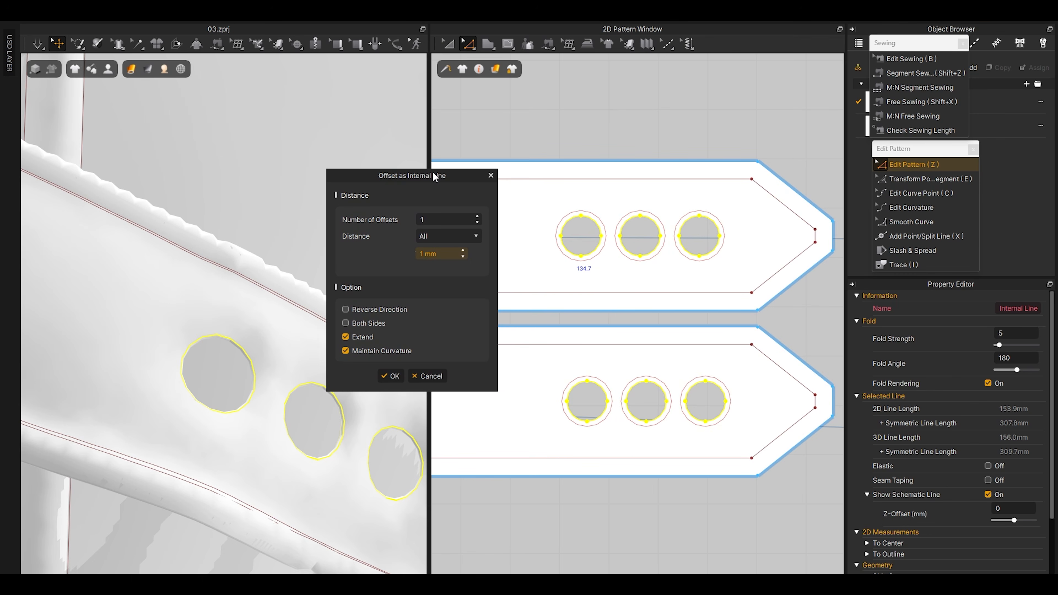
pyautogui.click(390, 375)
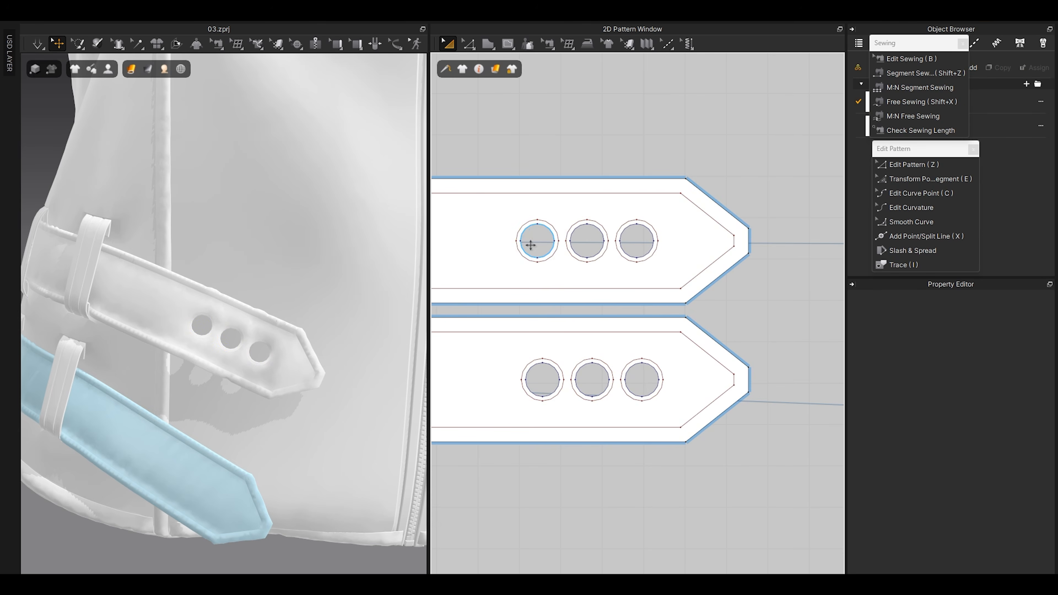
# Step: Simulate the garment briefly to settle the waist strap with the offset lines around its holes
pyautogui.scroll(6, 187, 360)
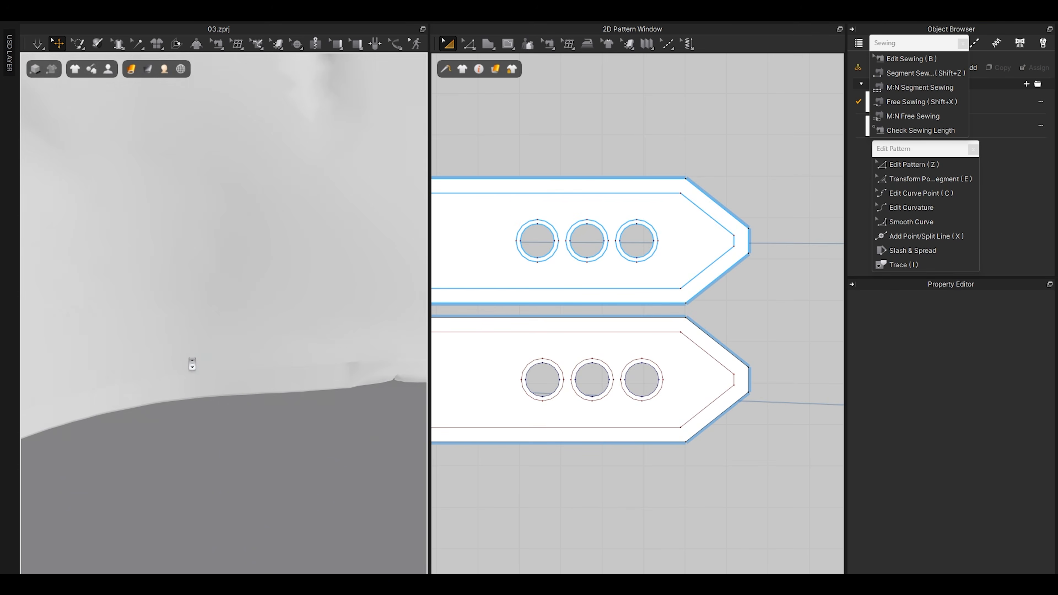
pyautogui.scroll(-4, 187, 361)
pyautogui.press('space')
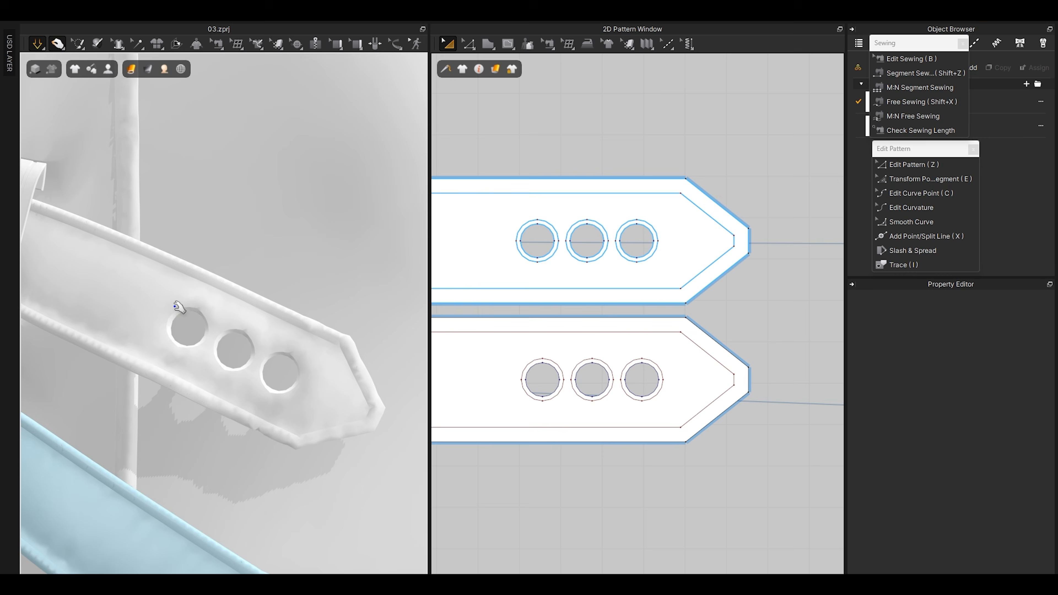
pyautogui.scroll(6, 184, 372)
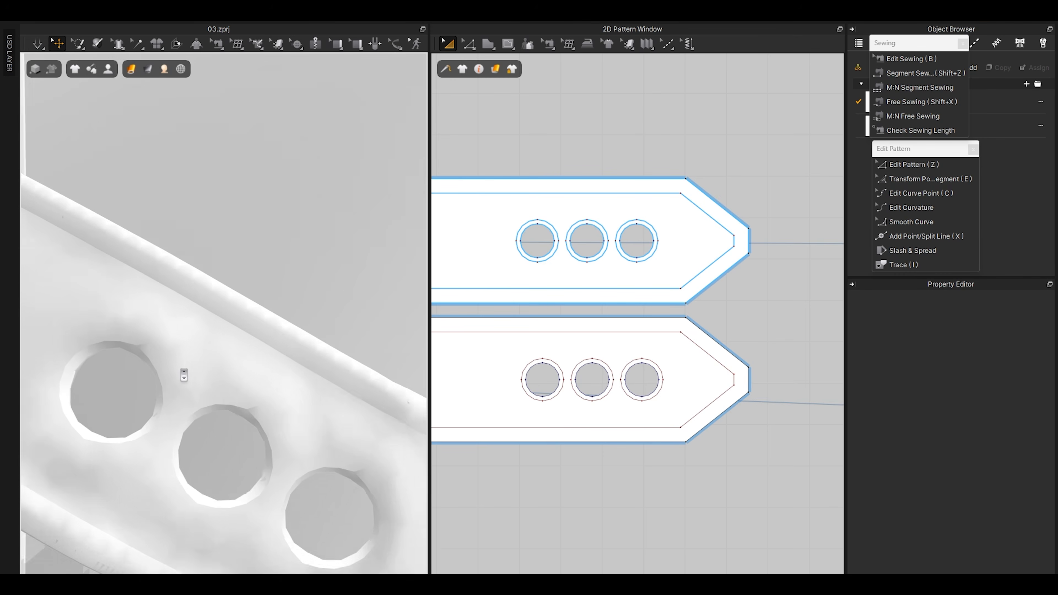
pyautogui.press('space')
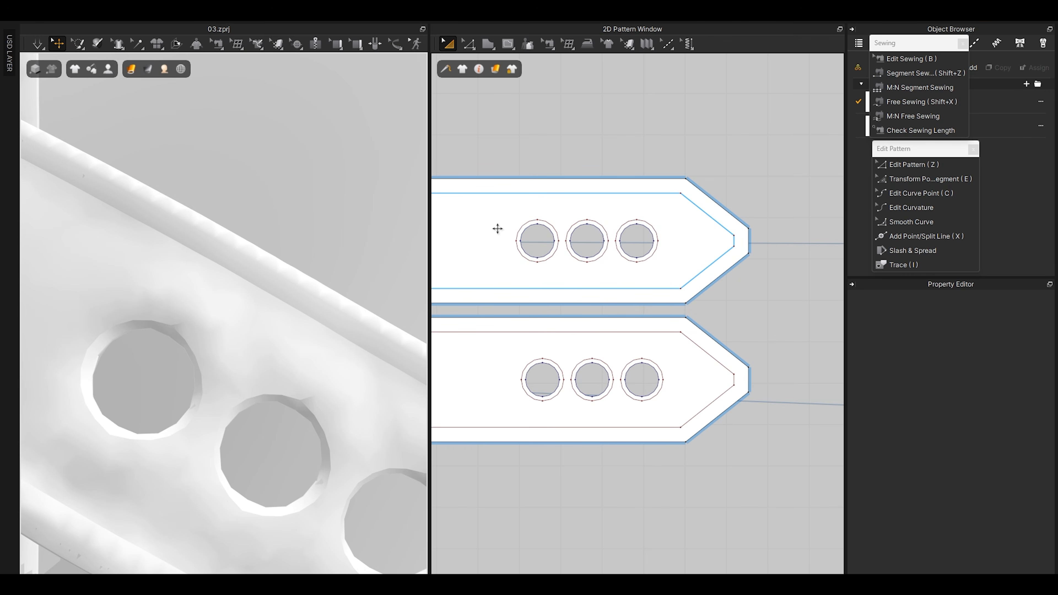
# Step: Draw a test rectangle pattern piece with a perimeter of about 357 mm in the empty area below the strap pieces
pyautogui.scroll(-10, 520, 194)
pyautogui.scroll(-3, 534, 211)
pyautogui.moveTo(555, 384); pyautogui.dragTo(719, 334, button='middle')
pyautogui.scroll(4, 662, 245)
pyautogui.moveTo(687, 259); pyautogui.dragTo(592, 286, button='middle')
pyautogui.scroll(2, 591, 285)
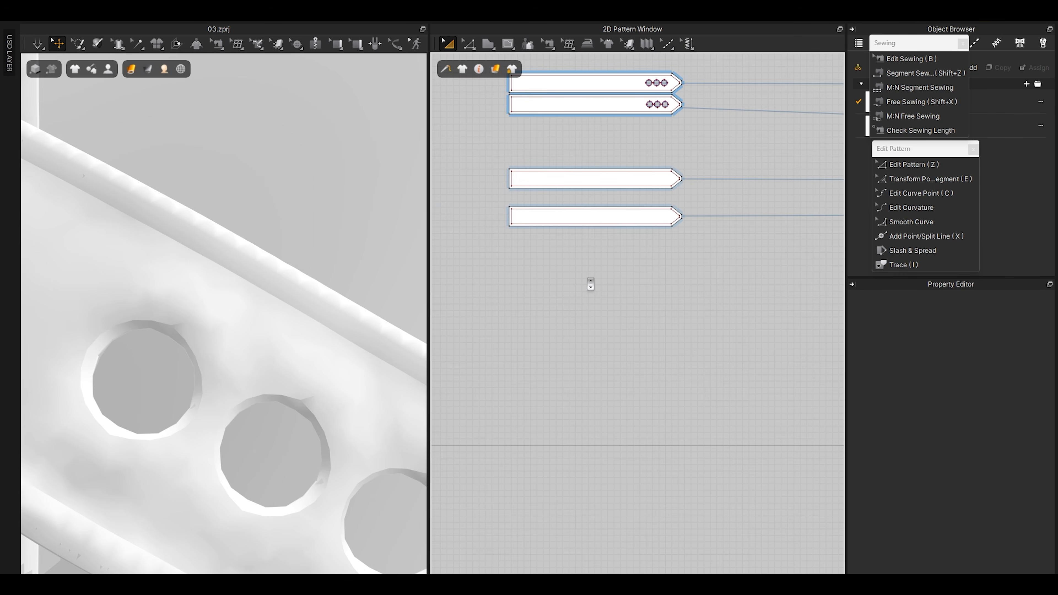
pyautogui.scroll(1, 578, 314)
pyautogui.press('s')
pyautogui.moveTo(522, 295); pyautogui.dragTo(616, 351)
pyautogui.press('a')
# Step: Bring the test rectangle into view in 3D and turn on the garment wireframe display
pyautogui.scroll(-12, 240, 288)
pyautogui.moveTo(202, 440); pyautogui.dragTo(260, 332, button='middle')
pyautogui.moveTo(83, 477); pyautogui.dragTo(208, 313, button='middle')
pyautogui.scroll(10, 227, 356)
pyautogui.moveTo(129, 304); pyautogui.dragTo(224, 330, button='middle')
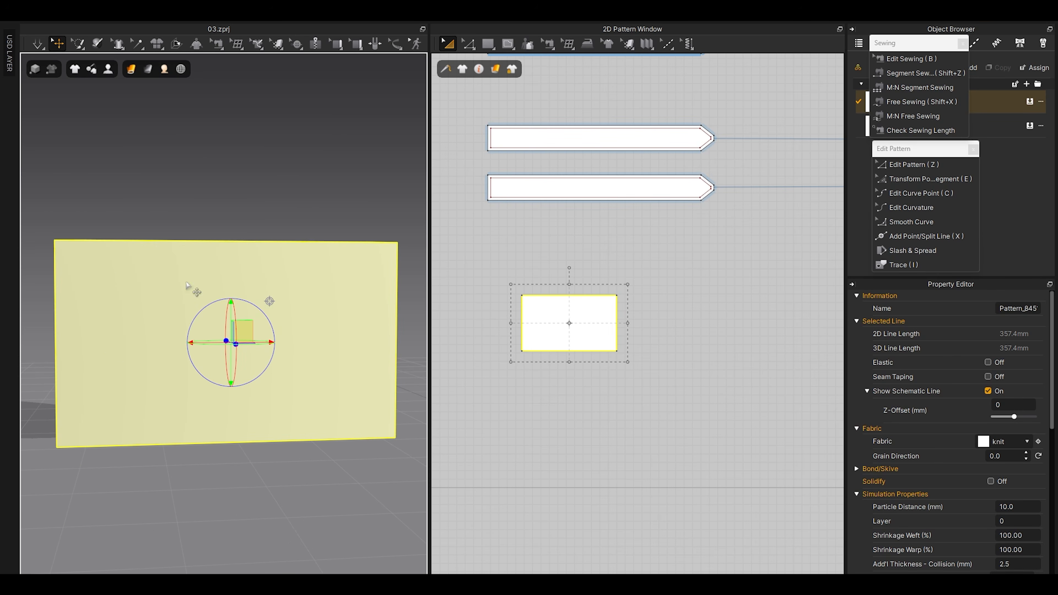
pyautogui.click(131, 69)
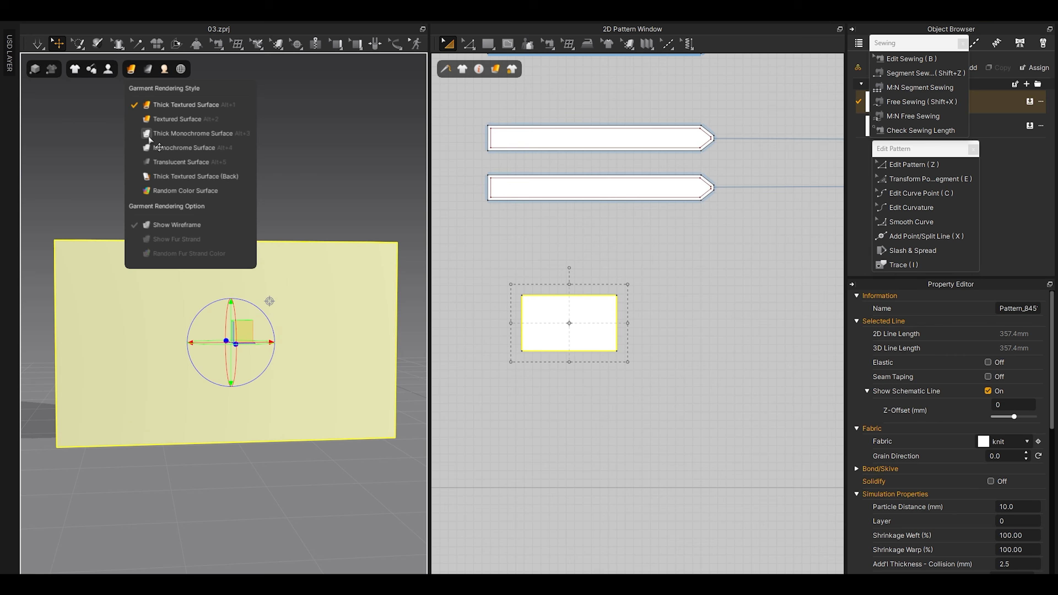
pyautogui.click(146, 225)
pyautogui.scroll(2, 231, 318)
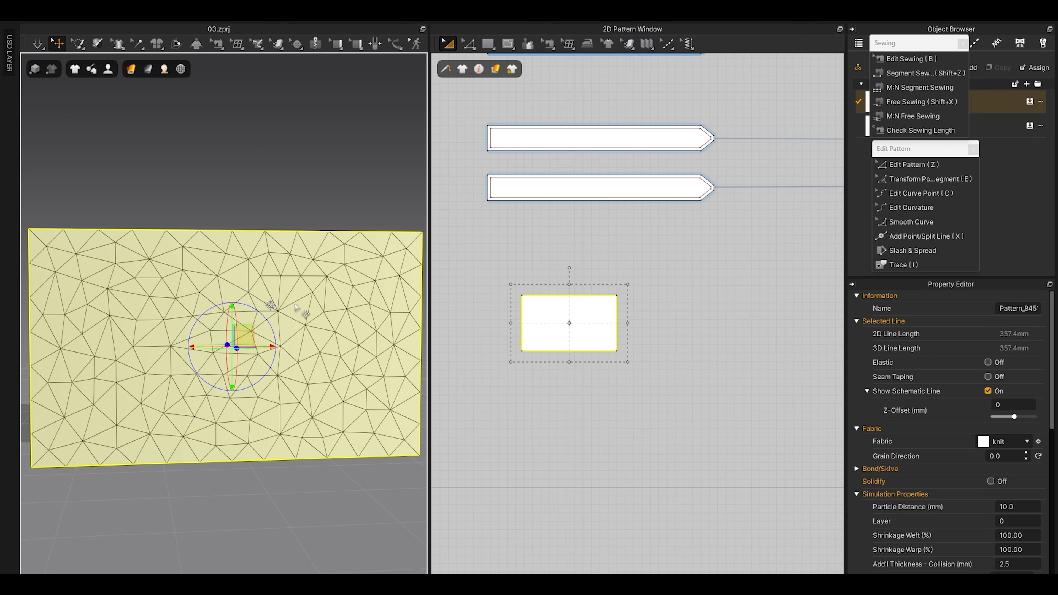
# Step: Lower the test rectangle's particle distance to make its mesh finer
pyautogui.click(1020, 504)
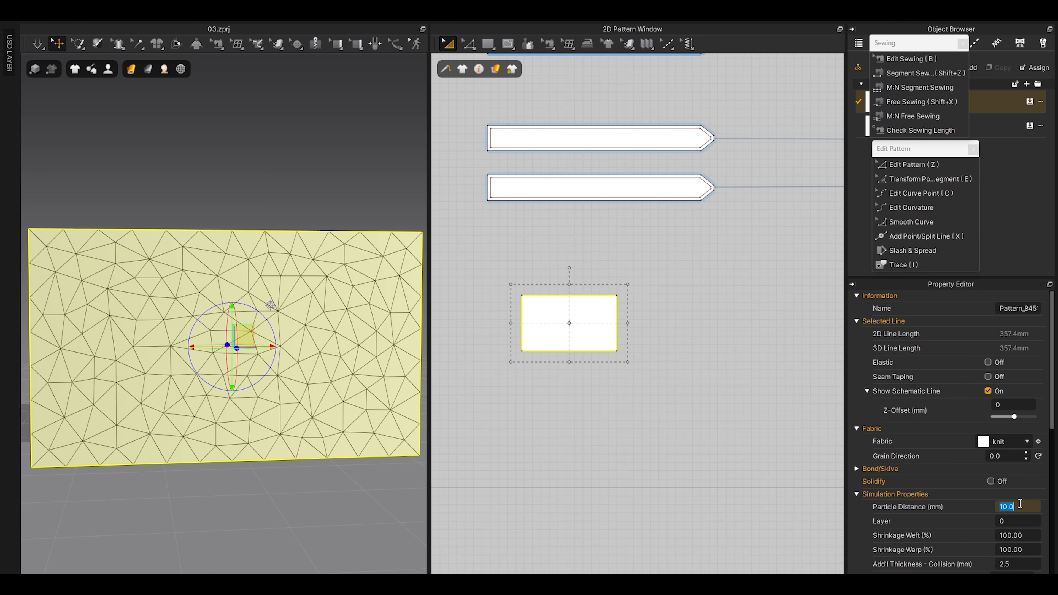
pyautogui.press('Return')
pyautogui.click(594, 456)
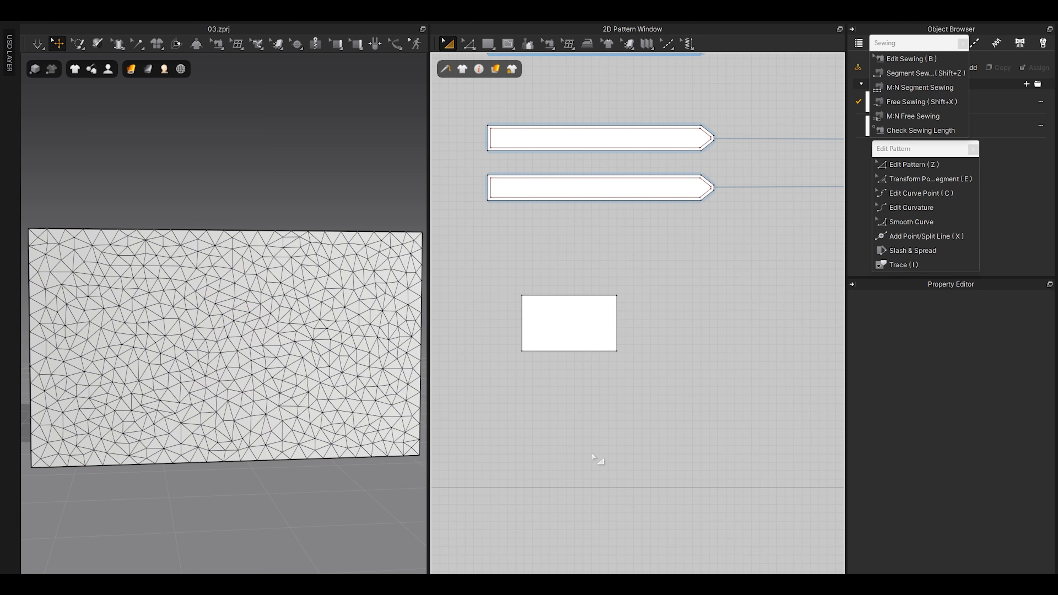
# Step: Draw an open three-segment zigzag internal line about 109 mm long across the test rectangle
pyautogui.scroll(3, 520, 314)
pyautogui.click(541, 299)
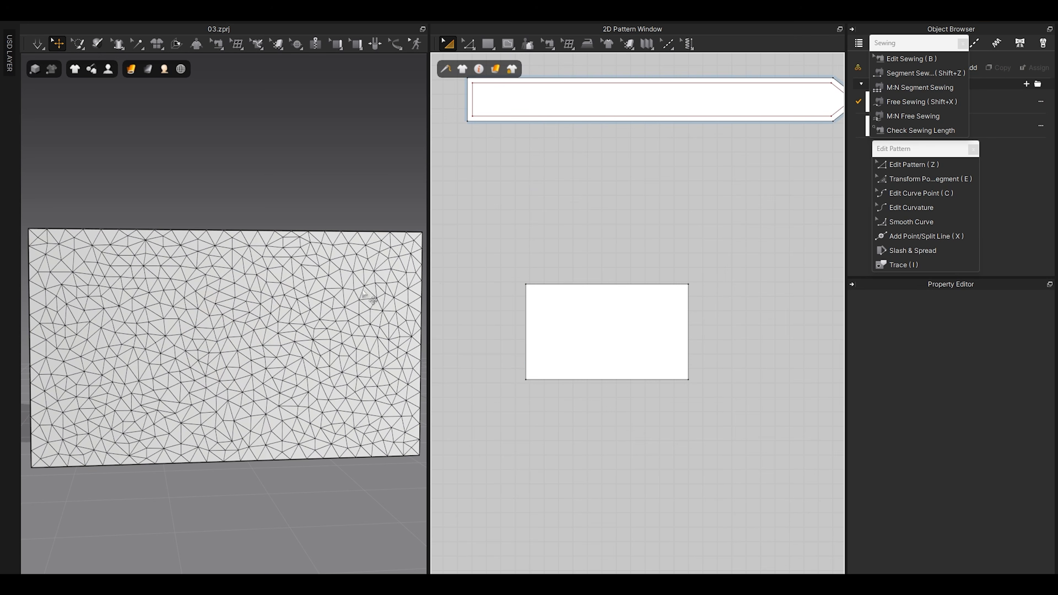
pyautogui.click(511, 43)
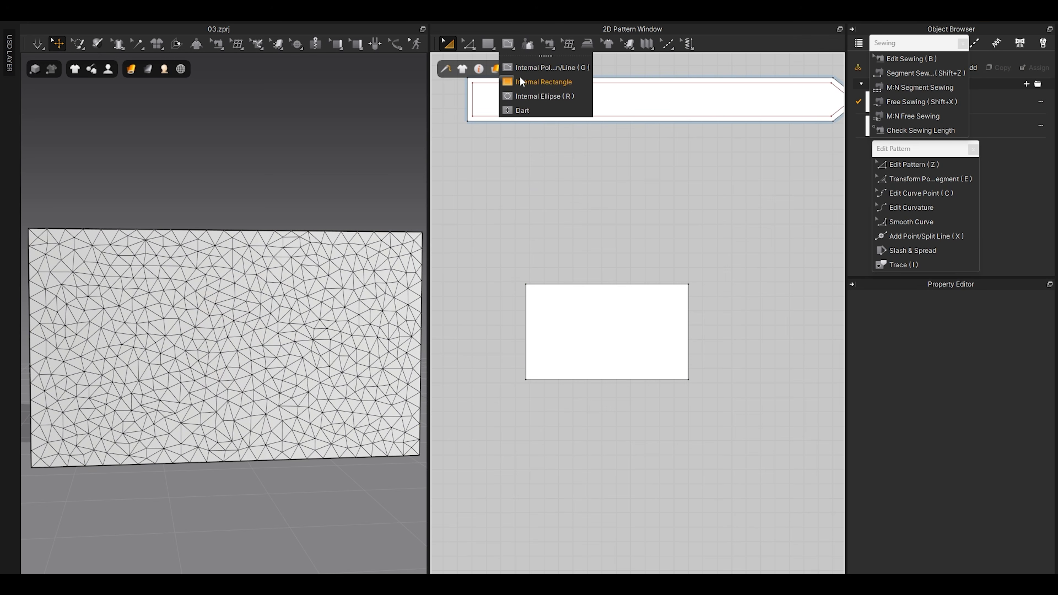
pyautogui.click(523, 68)
pyautogui.click(533, 309)
pyautogui.click(592, 328)
pyautogui.click(638, 303)
pyautogui.doubleClick(664, 336)
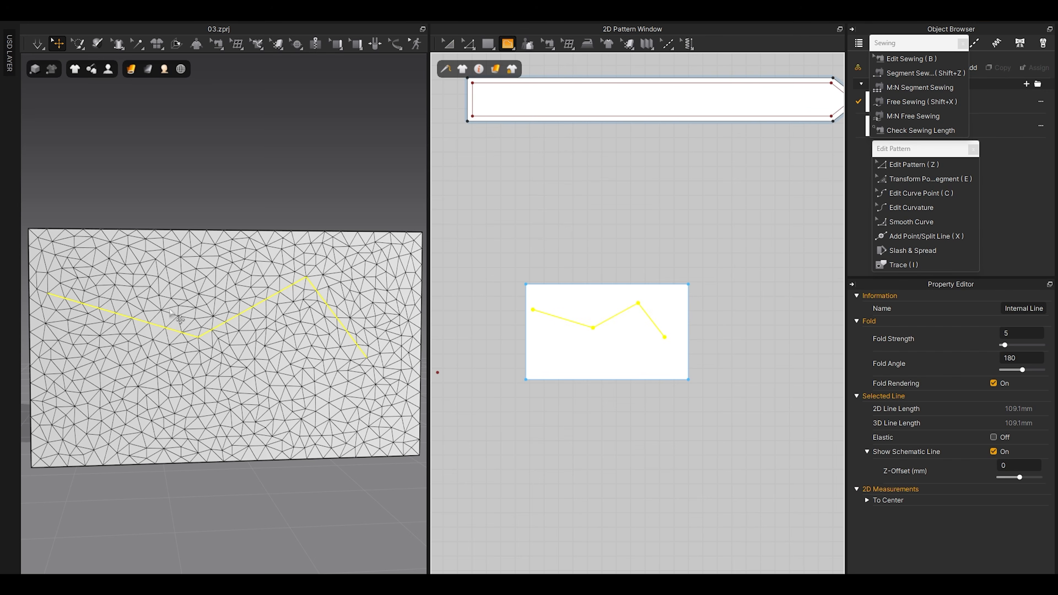
# Step: Examine how the test rectangle's mesh edges follow the first segment of the zigzag internal line
pyautogui.moveTo(168, 320); pyautogui.dragTo(228, 320, button='middle')
pyautogui.scroll(4, 228, 320)
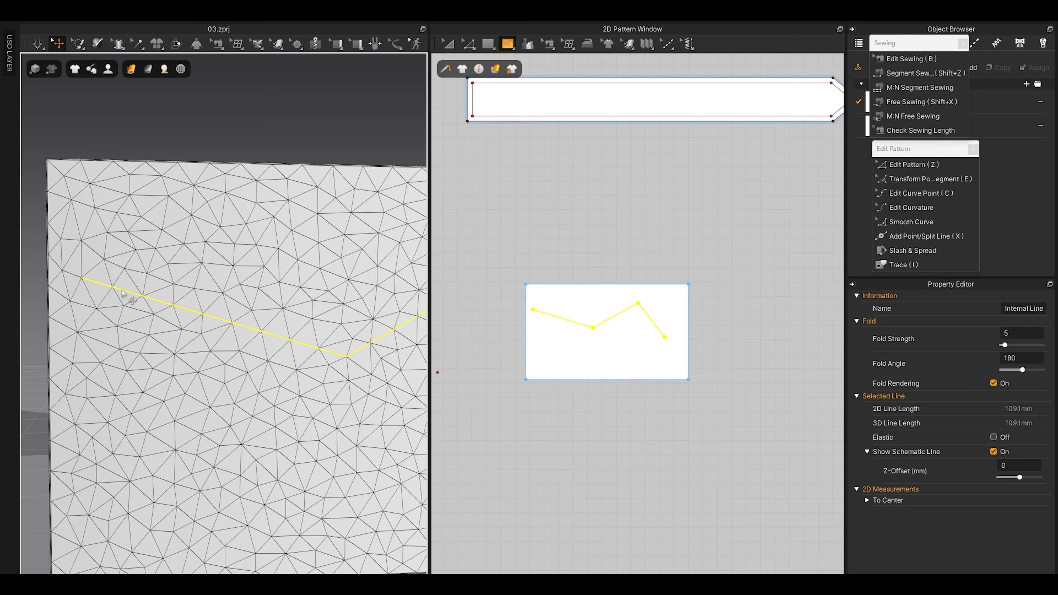
pyautogui.press('z')
pyautogui.scroll(4, 113, 289)
pyautogui.scroll(-3, 113, 288)
pyautogui.moveTo(113, 289); pyautogui.dragTo(140, 297, button='middle')
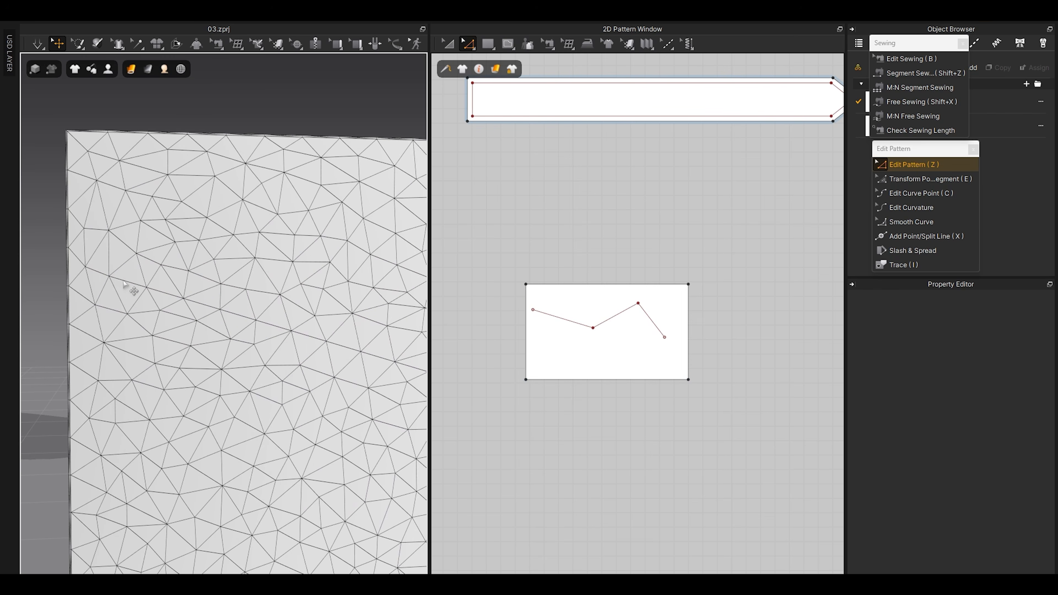
pyautogui.click(579, 323)
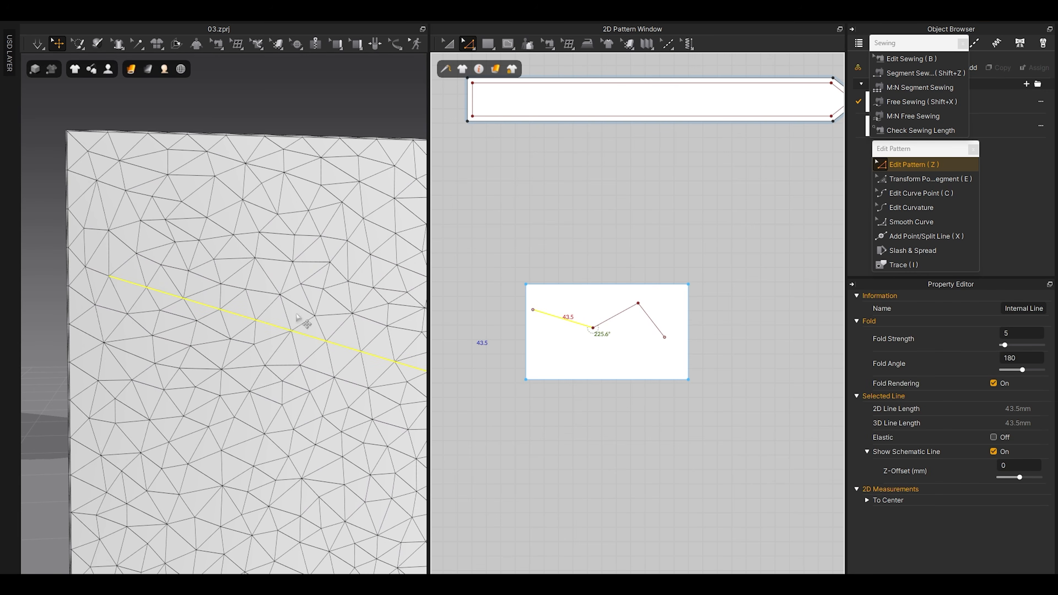
pyautogui.click(55, 332)
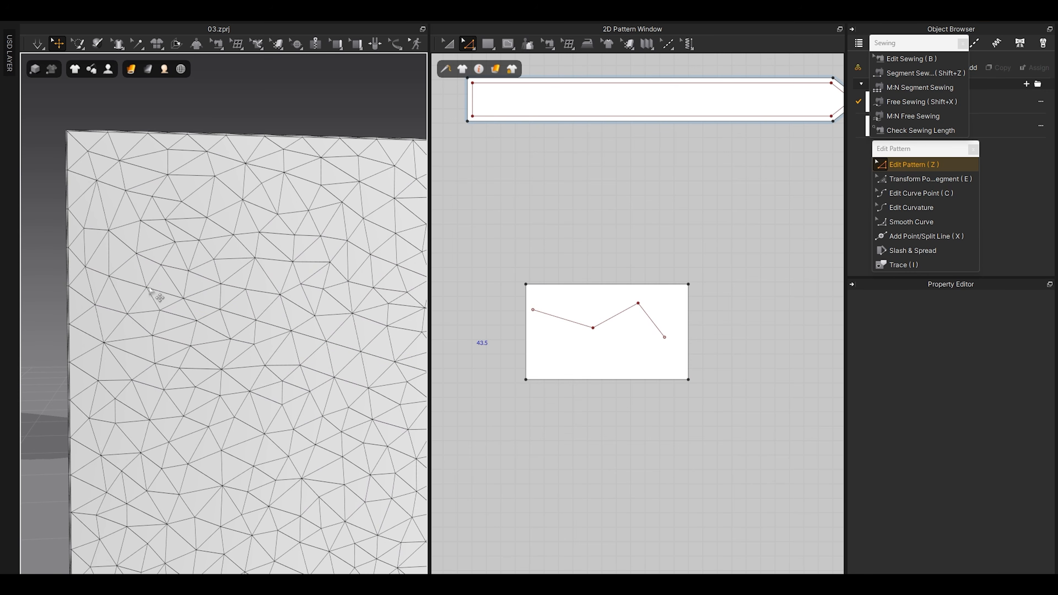
pyautogui.scroll(3, 306, 352)
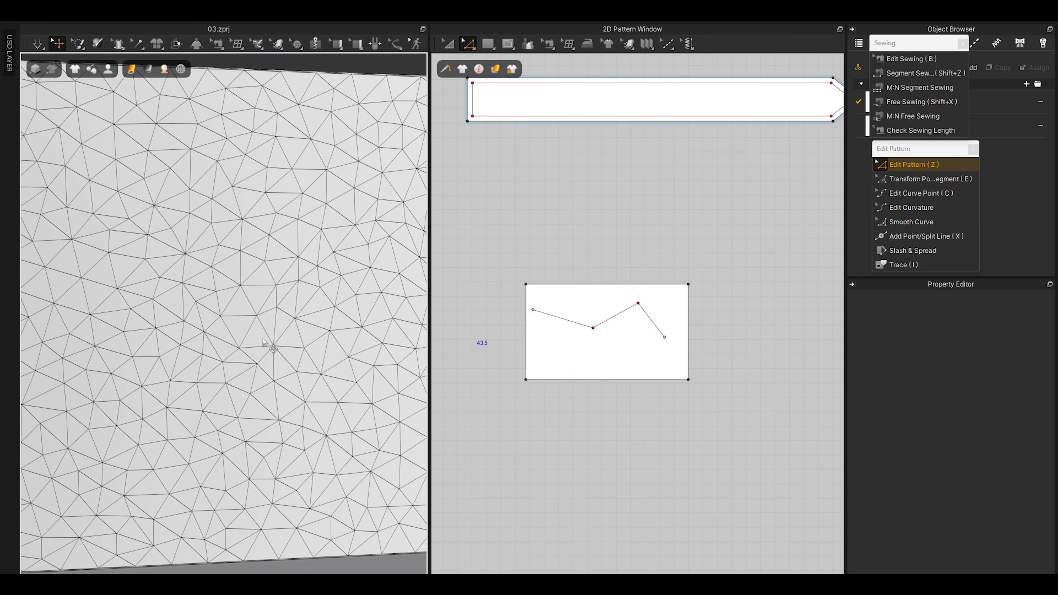
pyautogui.scroll(-3, 566, 295)
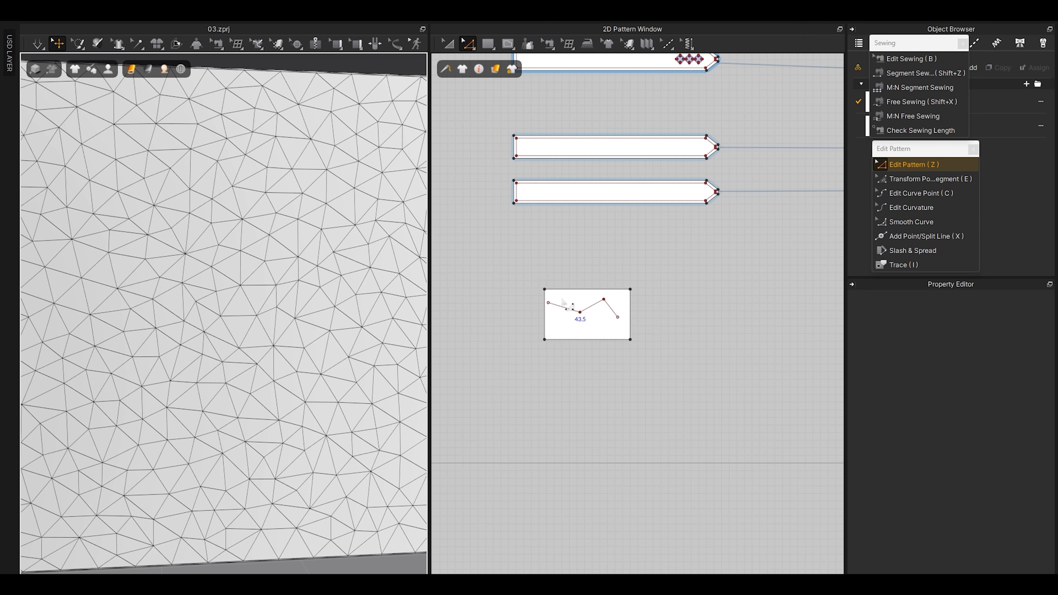
# Step: Delete the test rectangle pattern piece
pyautogui.scroll(-3, 327, 286)
pyautogui.press('a')
pyautogui.click(320, 281)
pyautogui.press('Delete')
# Step: Examine the wireframe mesh around the eyelet holes on the waist strap in 3D
pyautogui.scroll(-2, 326, 225)
pyautogui.moveTo(292, 94); pyautogui.dragTo(235, 240, button='middle')
pyautogui.scroll(-5, 262, 174)
pyautogui.scroll(5, 340, 297)
pyautogui.moveTo(332, 217); pyautogui.dragTo(287, 358, button='middle')
pyautogui.scroll(2, 231, 350)
pyautogui.scroll(5, 326, 414)
pyautogui.moveTo(241, 402); pyautogui.dragTo(277, 403, button='middle')
pyautogui.scroll(5, 280, 403)
pyautogui.scroll(3, 280, 400)
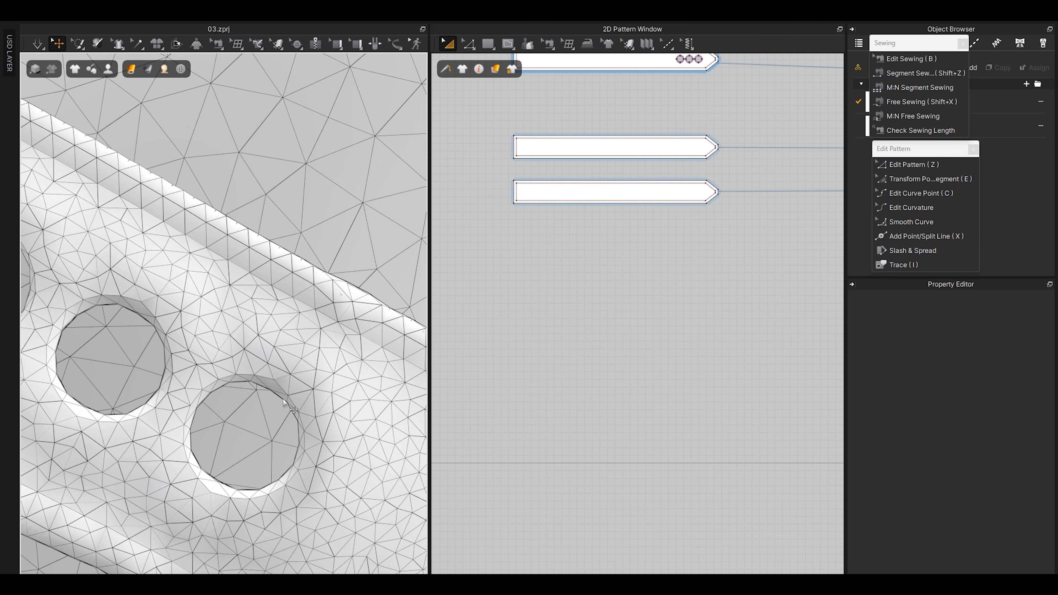
# Step: Select the offset circle around the hole farthest from the tip on the upper strap piece and examine the mesh along it
pyautogui.scroll(3, 739, 125)
pyautogui.scroll(5, 559, 310)
pyautogui.scroll(2, 559, 310)
pyautogui.press('z')
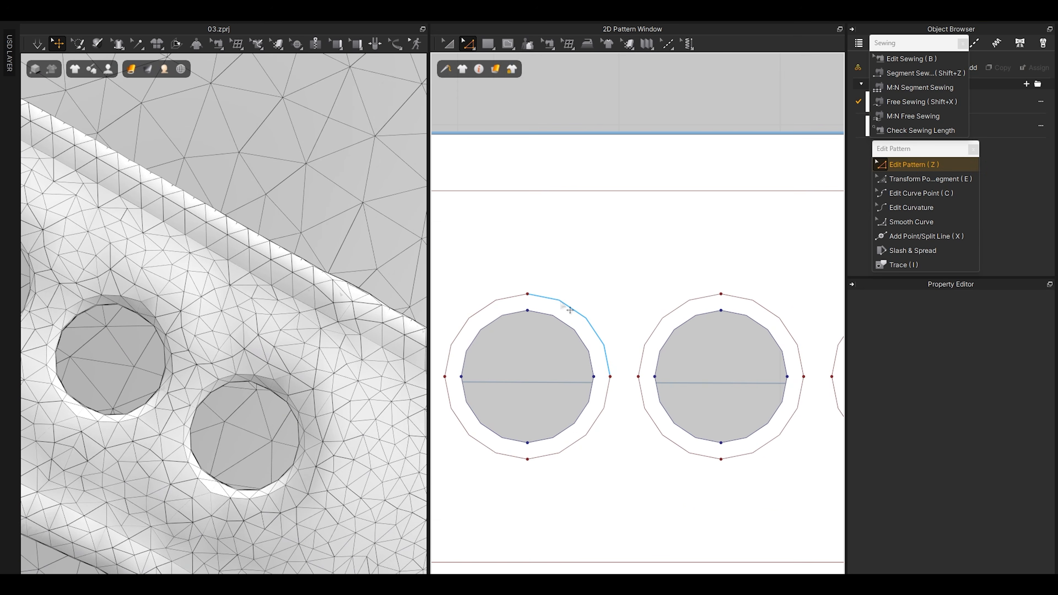
pyautogui.click(562, 302)
pyautogui.doubleClick(567, 307)
pyautogui.moveTo(204, 306); pyautogui.dragTo(400, 334, button='middle')
pyautogui.moveTo(246, 233); pyautogui.dragTo(223, 248, button='right')
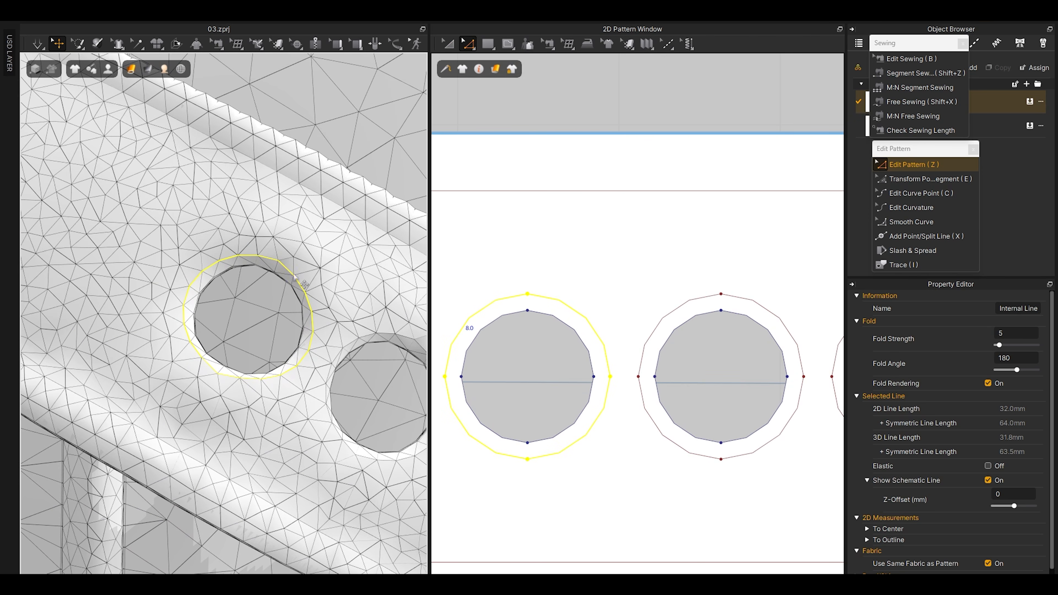
pyautogui.click(300, 230)
pyautogui.click(190, 250)
pyautogui.click(409, 136)
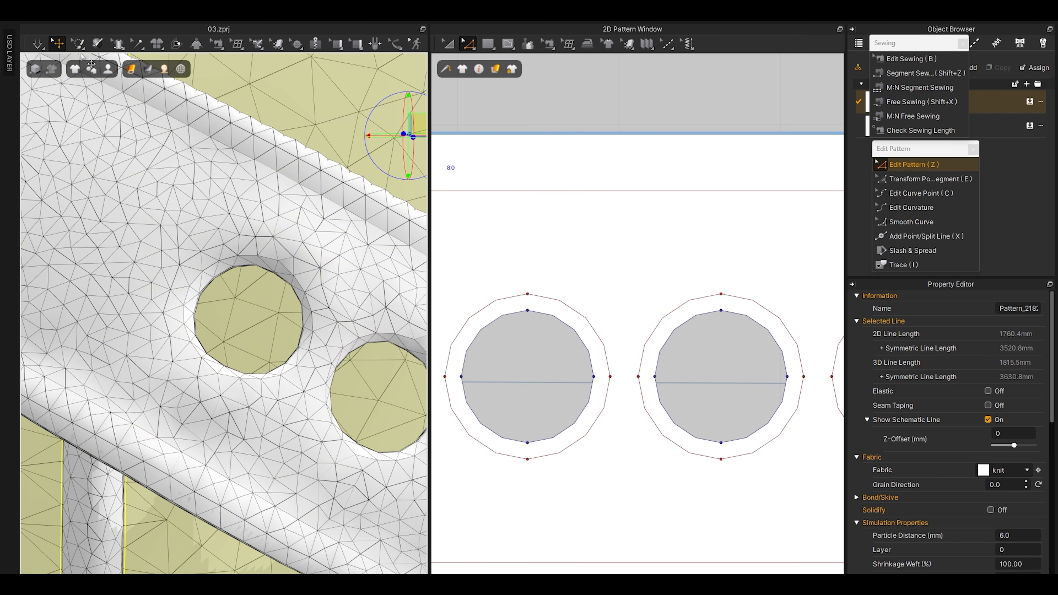
# Step: Turn off the garment wireframe display and clear the selection
pyautogui.moveTo(131, 69)
pyautogui.click(145, 225)
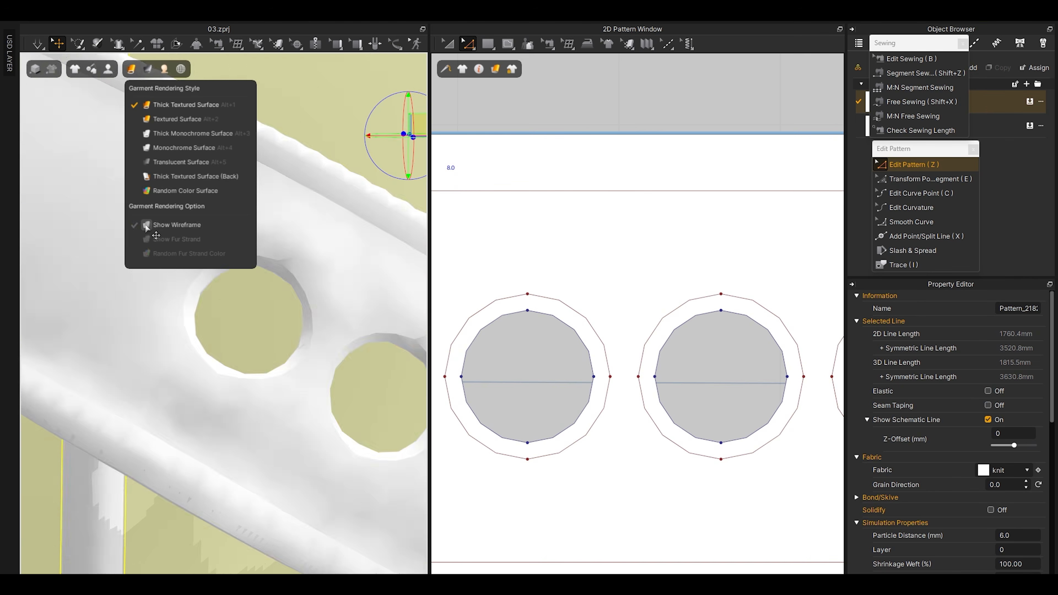
pyautogui.scroll(-6, 259, 323)
pyautogui.scroll(-5, 239, 314)
pyautogui.click(267, 406)
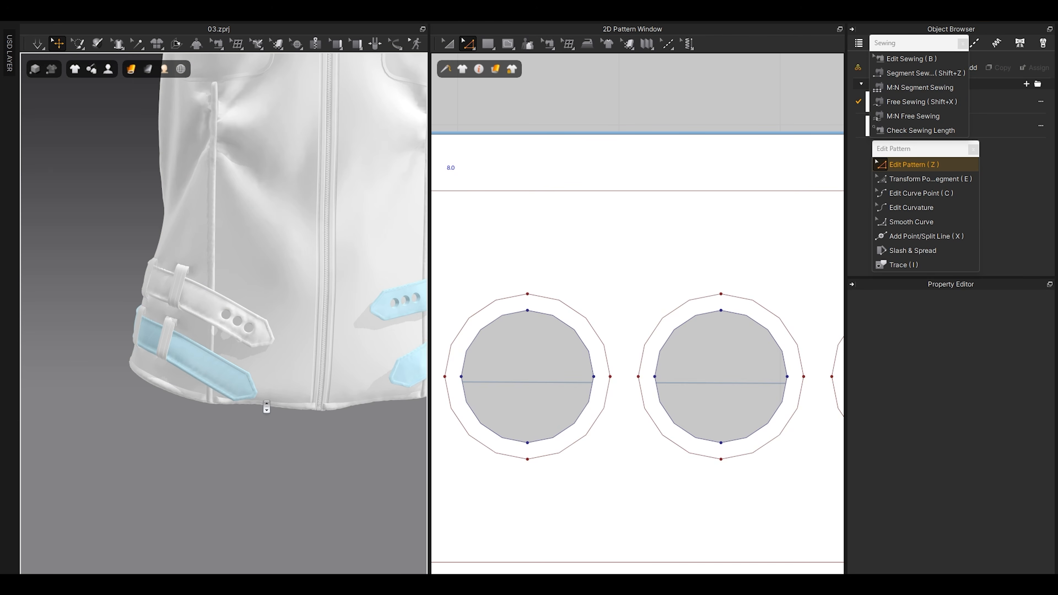
# Step: Freeze the two upper waist strap pieces that have the eyelet holes and clear the selection
pyautogui.scroll(-8, 631, 369)
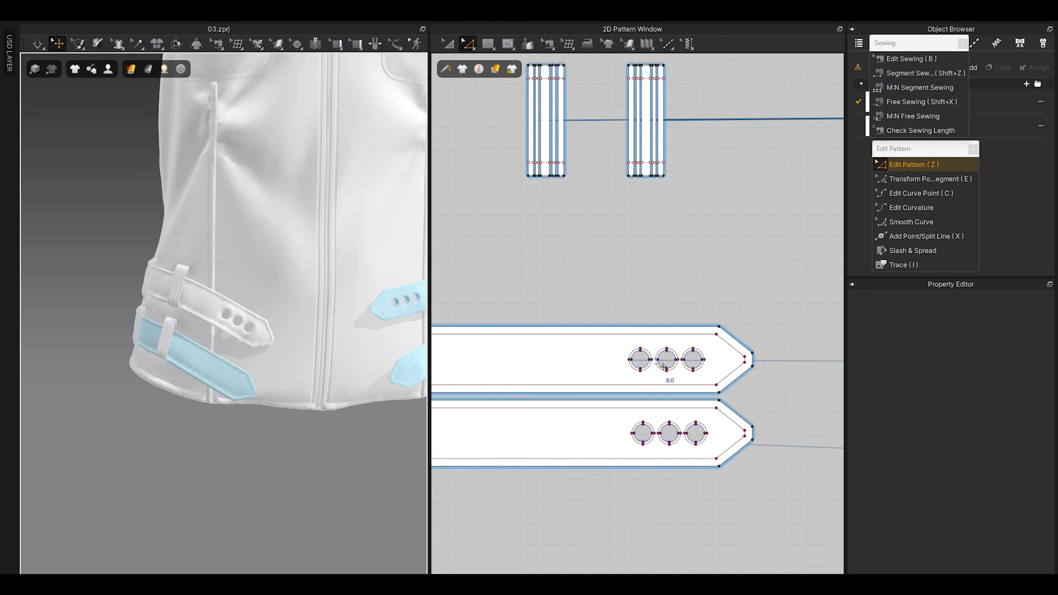
pyautogui.press('a')
pyautogui.moveTo(512, 334); pyautogui.dragTo(722, 398)
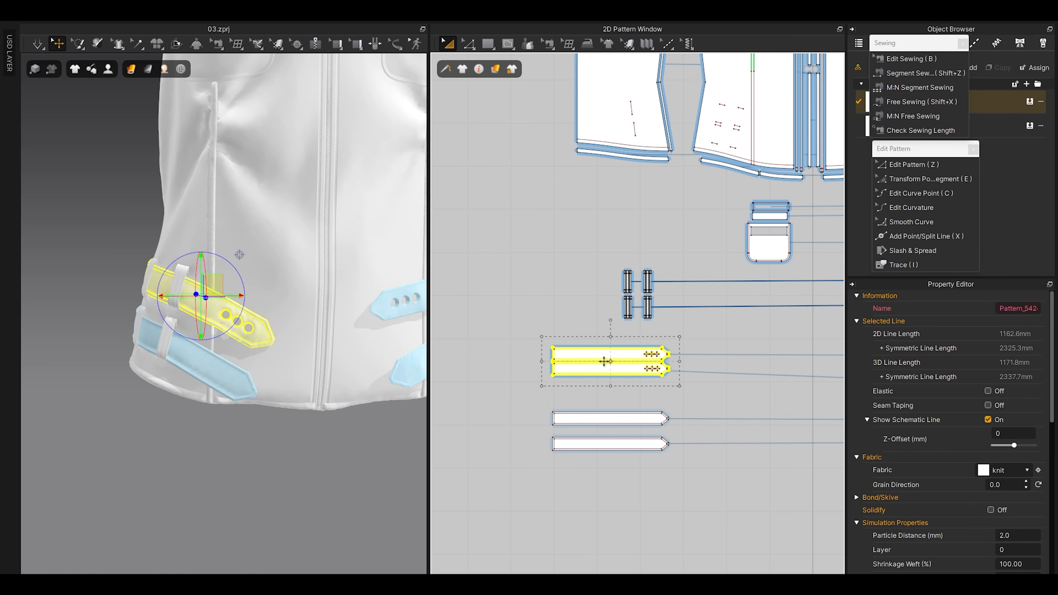
pyautogui.scroll(3, 202, 282)
pyautogui.rightClick(203, 282)
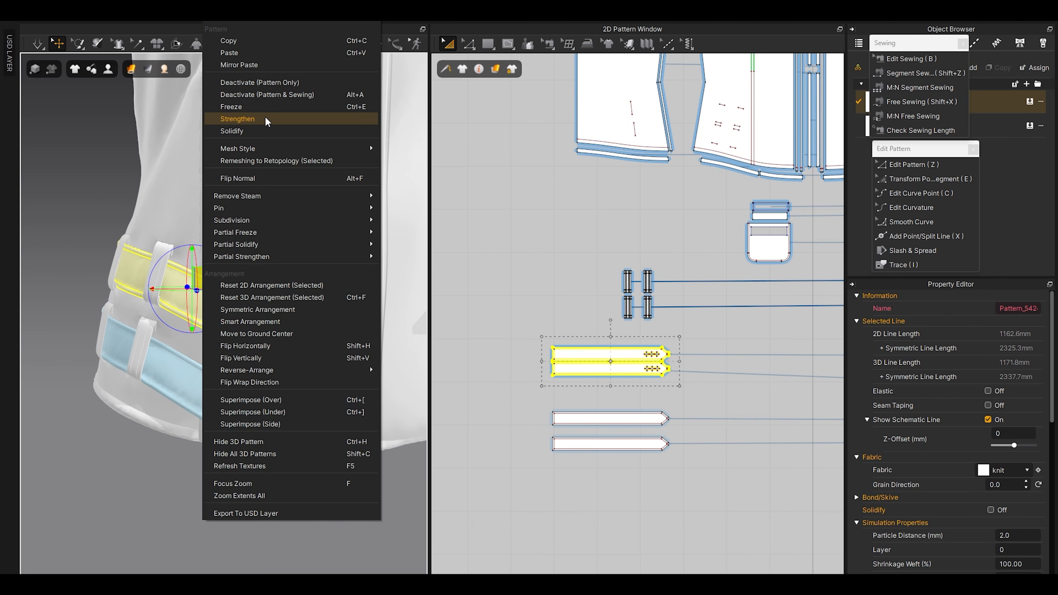
pyautogui.click(265, 109)
pyautogui.click(266, 445)
# Step: Close the floating Sewing and Edit Pattern tool palettes
pyautogui.scroll(5, 270, 392)
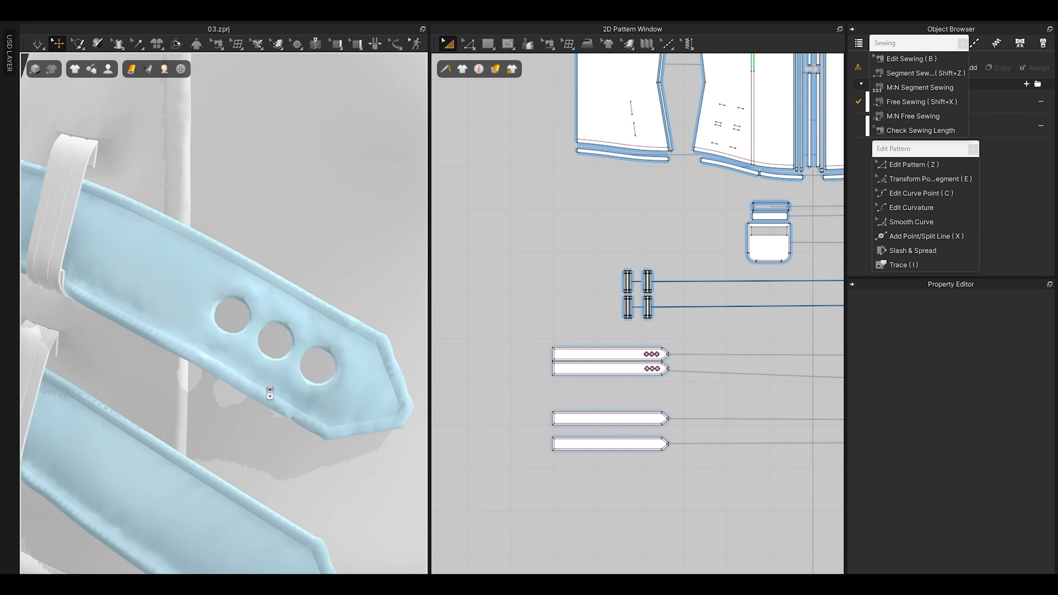
pyautogui.scroll(2, 267, 332)
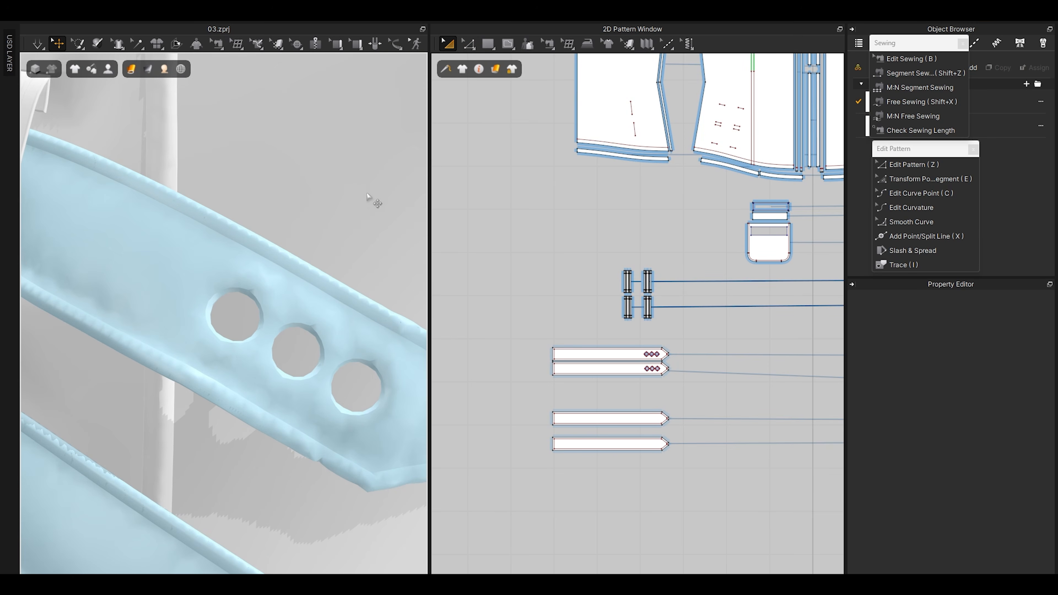
pyautogui.click(963, 43)
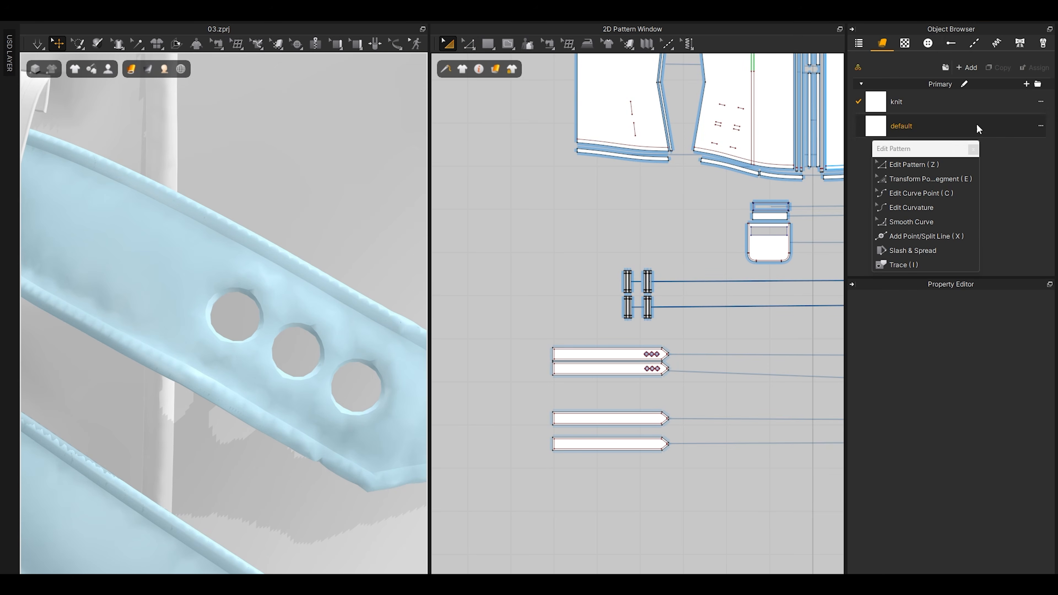
pyautogui.click(972, 150)
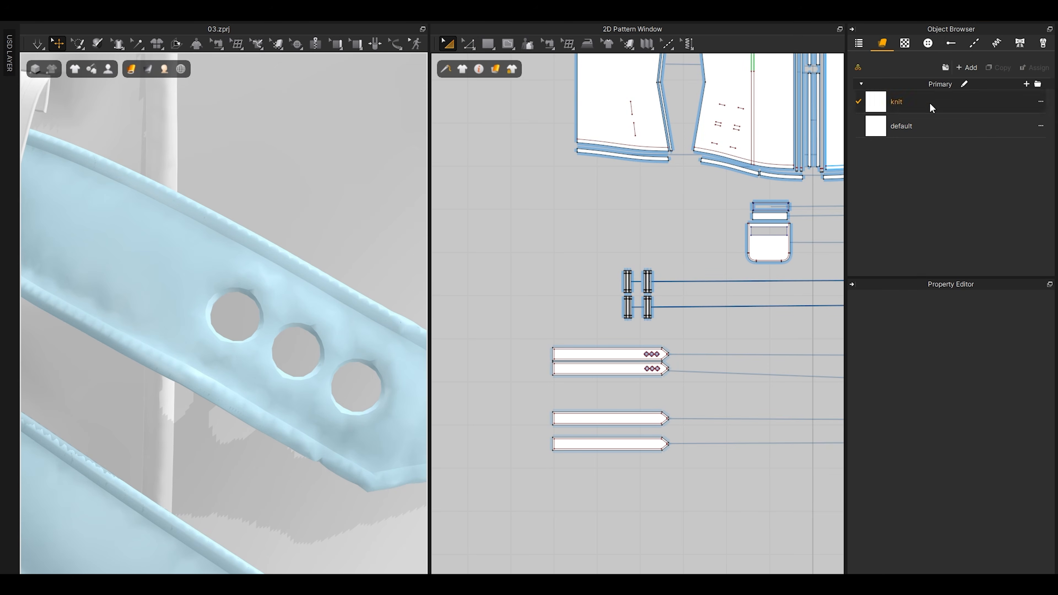
# Step: Change the default button's shape to a plain open ring for use as a strap eyelet
pyautogui.click(928, 43)
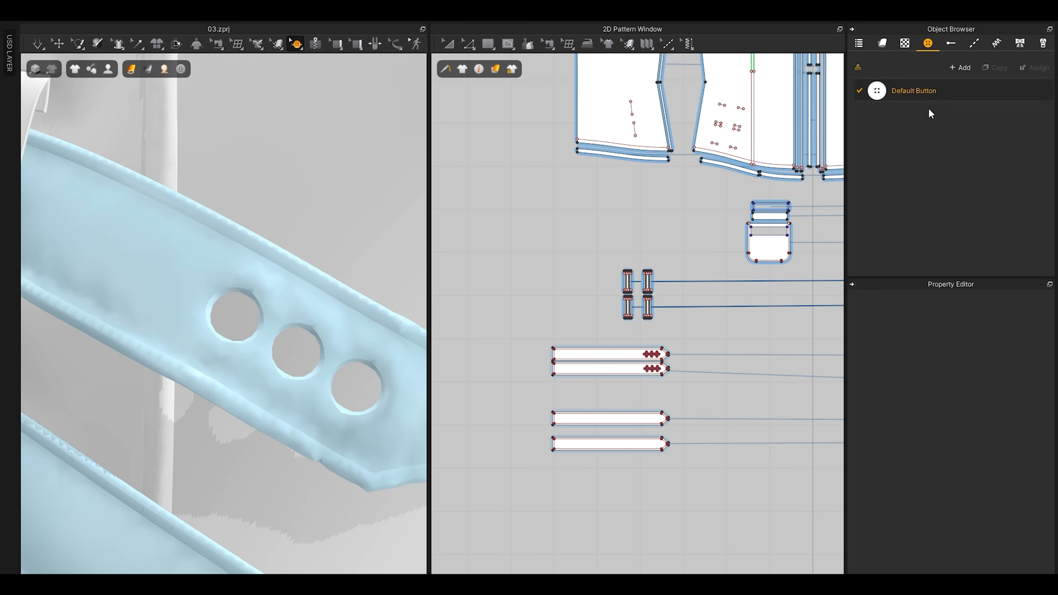
pyautogui.click(915, 88)
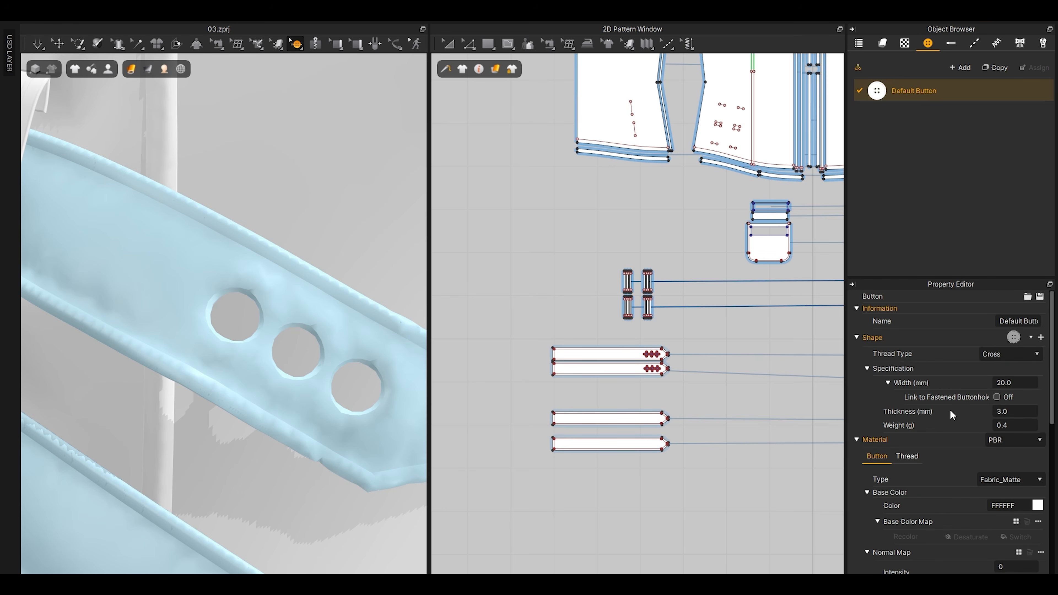
pyautogui.scroll(-3, 949, 409)
pyautogui.scroll(3, 949, 412)
pyautogui.click(1030, 337)
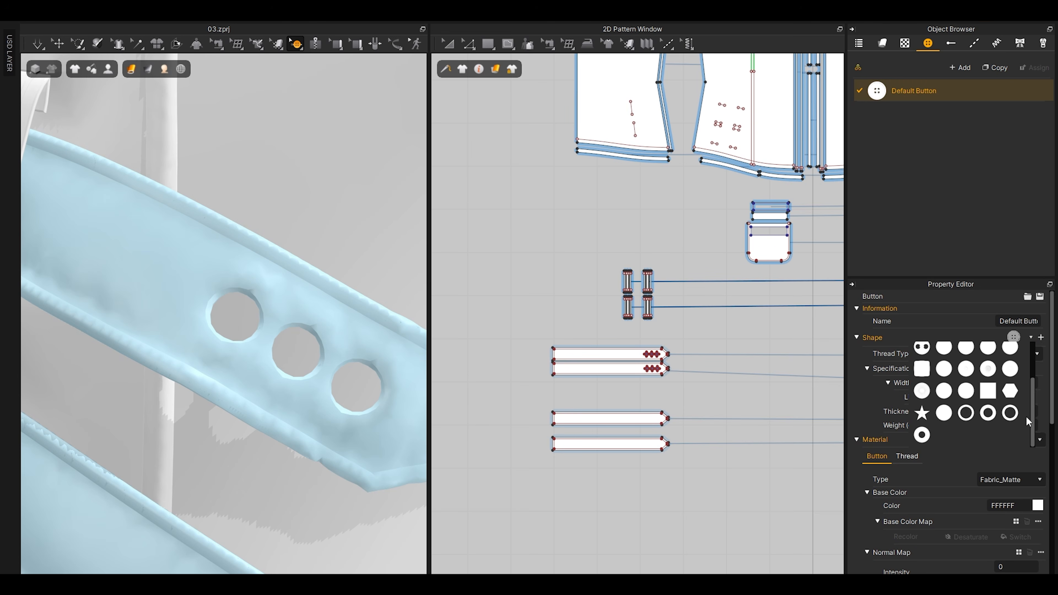
pyautogui.click(986, 414)
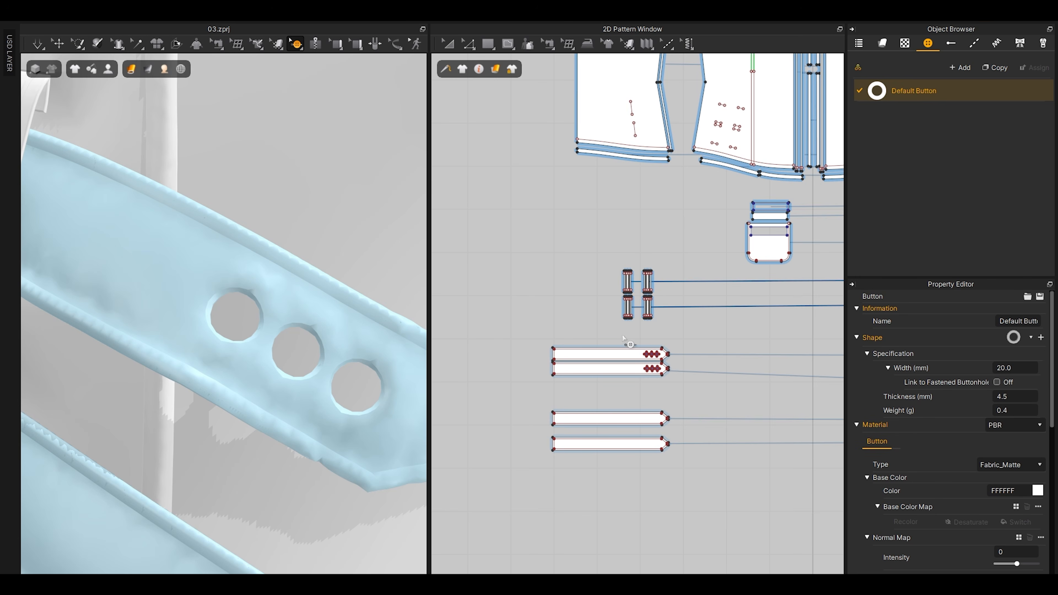
pyautogui.scroll(10, 623, 339)
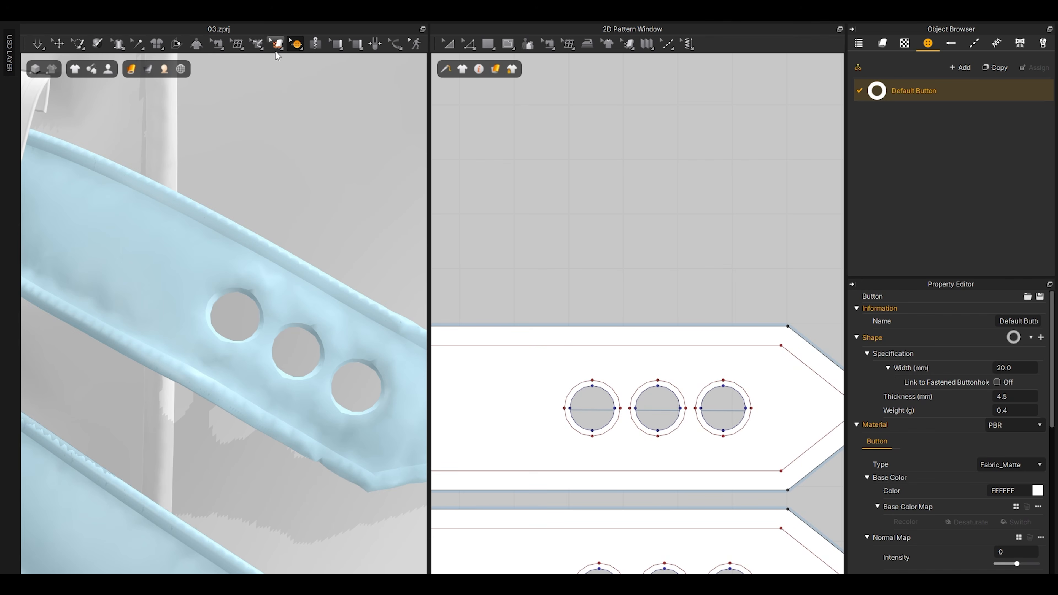
pyautogui.click(296, 45)
pyautogui.moveTo(319, 61); pyautogui.dragTo(878, 196)
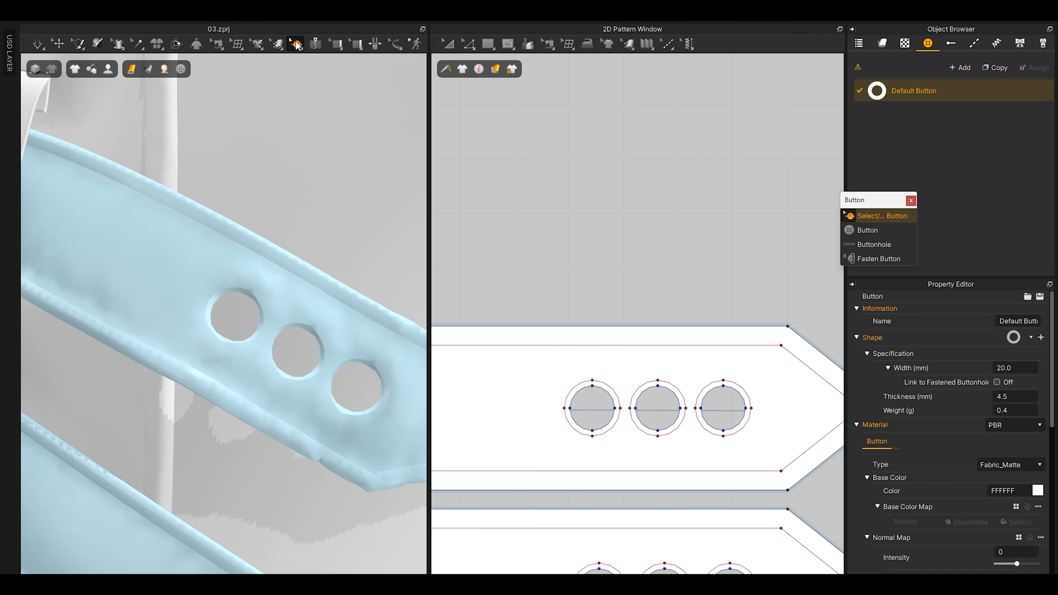
pyautogui.click(910, 201)
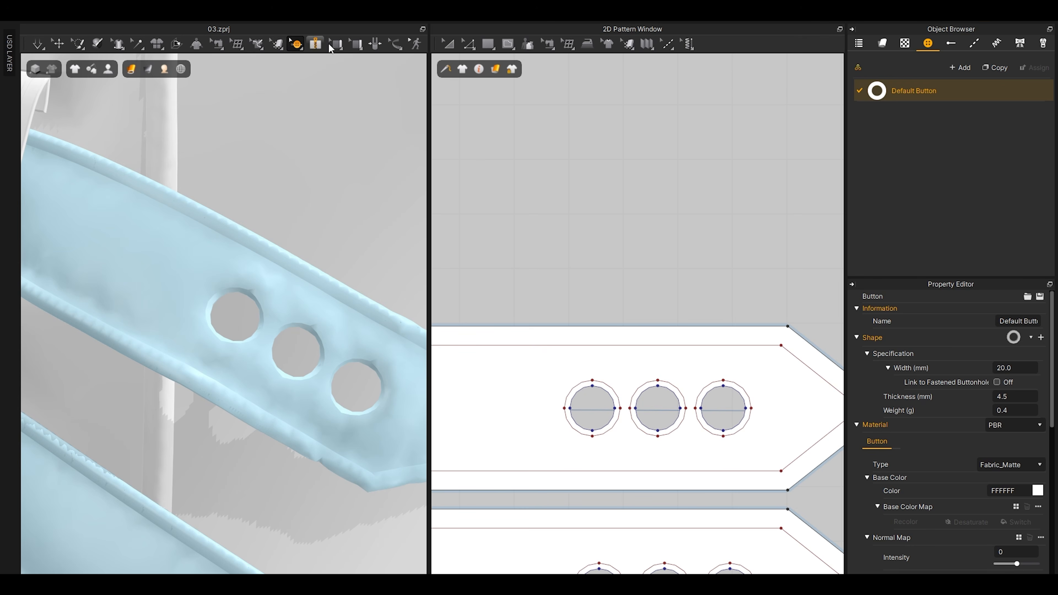
# Step: Place a ring button on the upper strap's centerline between the last hole and the tip, about 18 mm from the tip edge
pyautogui.click(296, 45)
pyautogui.click(313, 82)
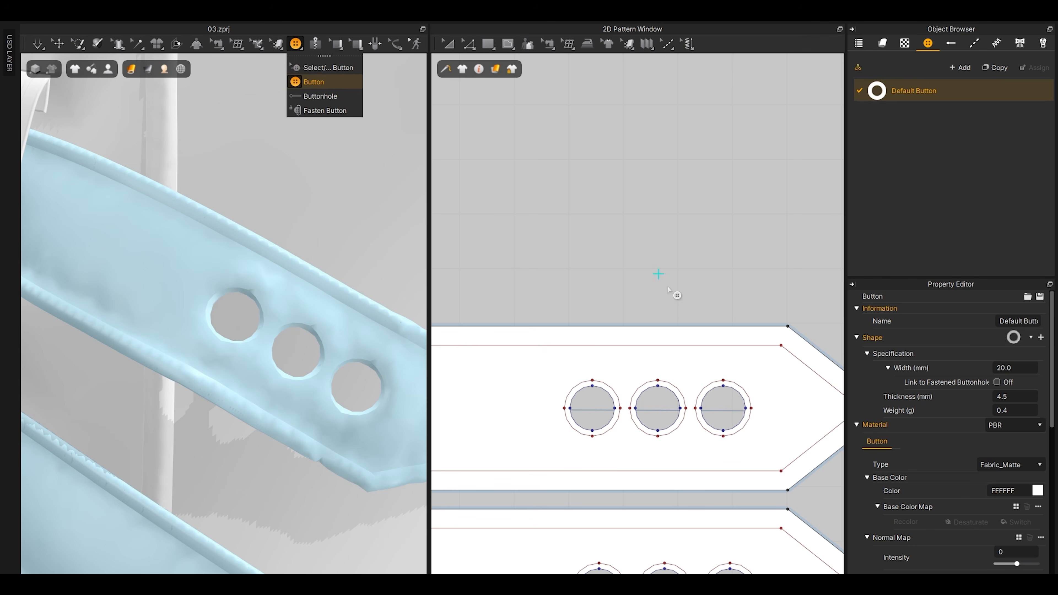
pyautogui.scroll(3, 715, 362)
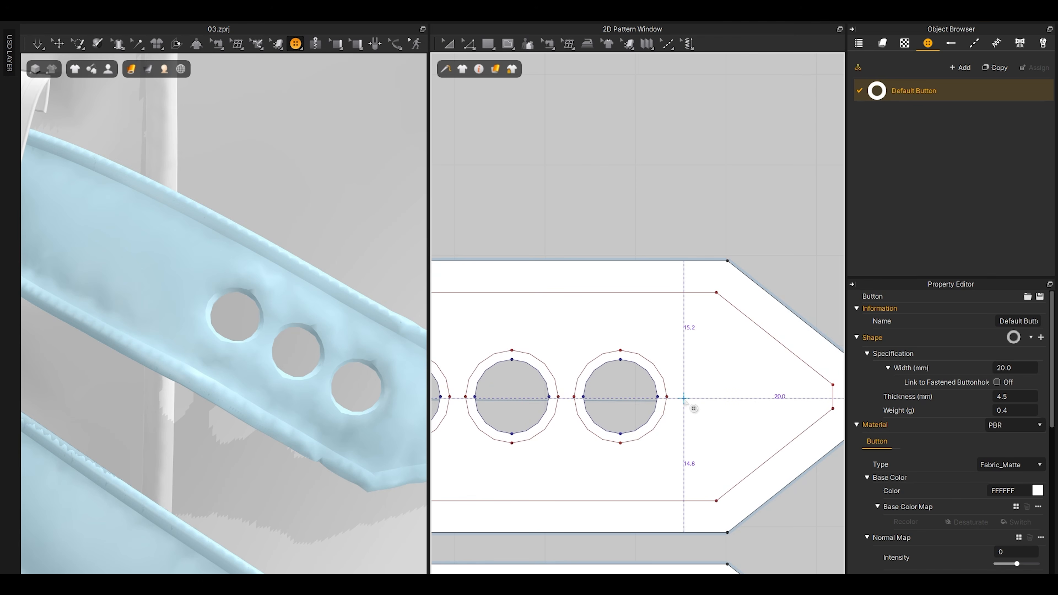
pyautogui.click(613, 394)
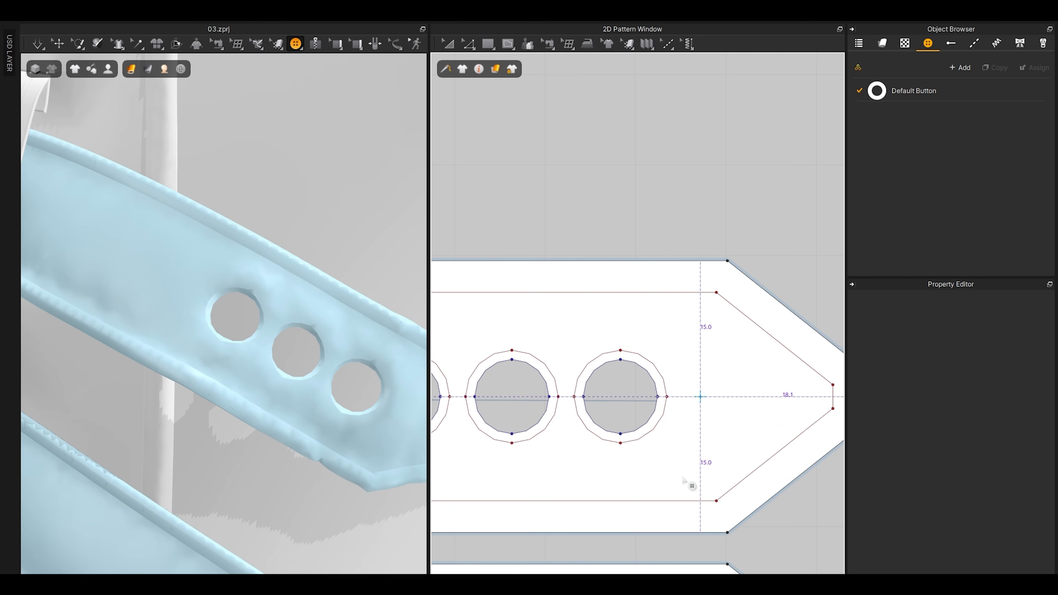
pyautogui.click(700, 396)
pyautogui.moveTo(374, 325); pyautogui.dragTo(266, 294, button='middle')
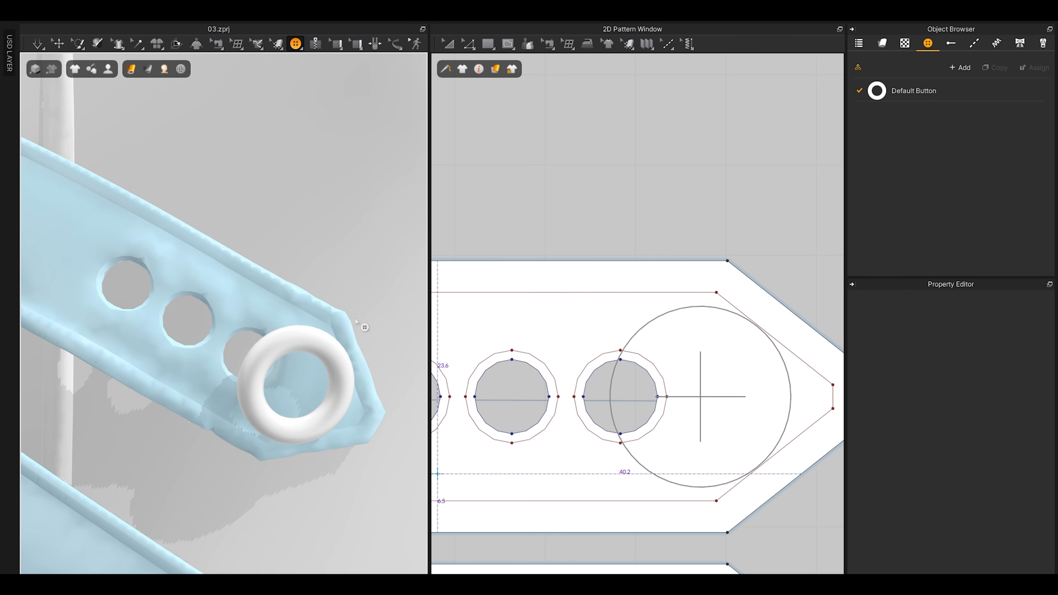
# Step: Set the default button's width to 15 mm and its thickness to 2 mm
pyautogui.click(930, 91)
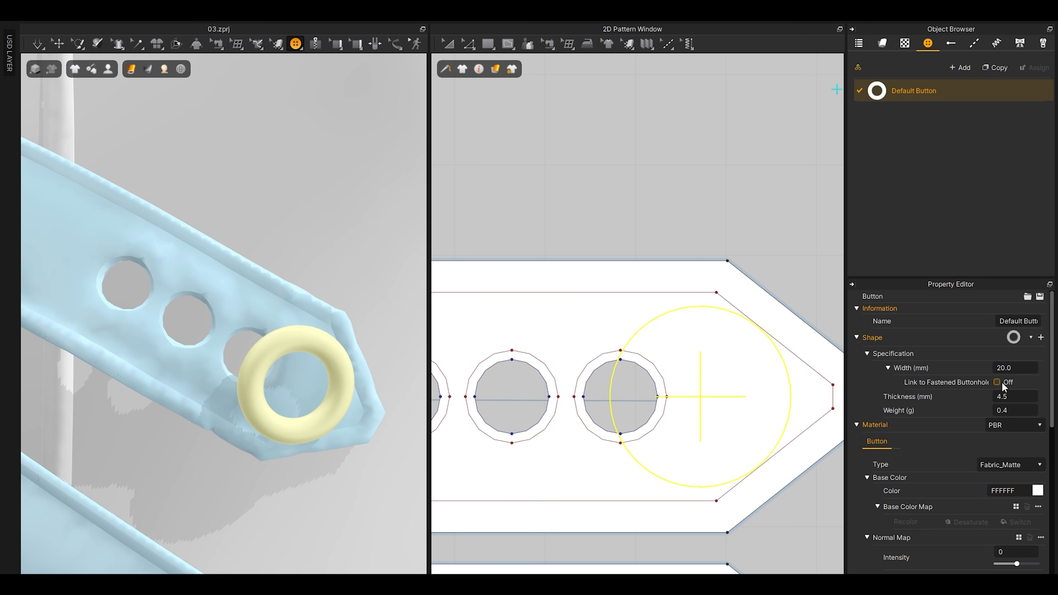
pyautogui.doubleClick(1011, 369)
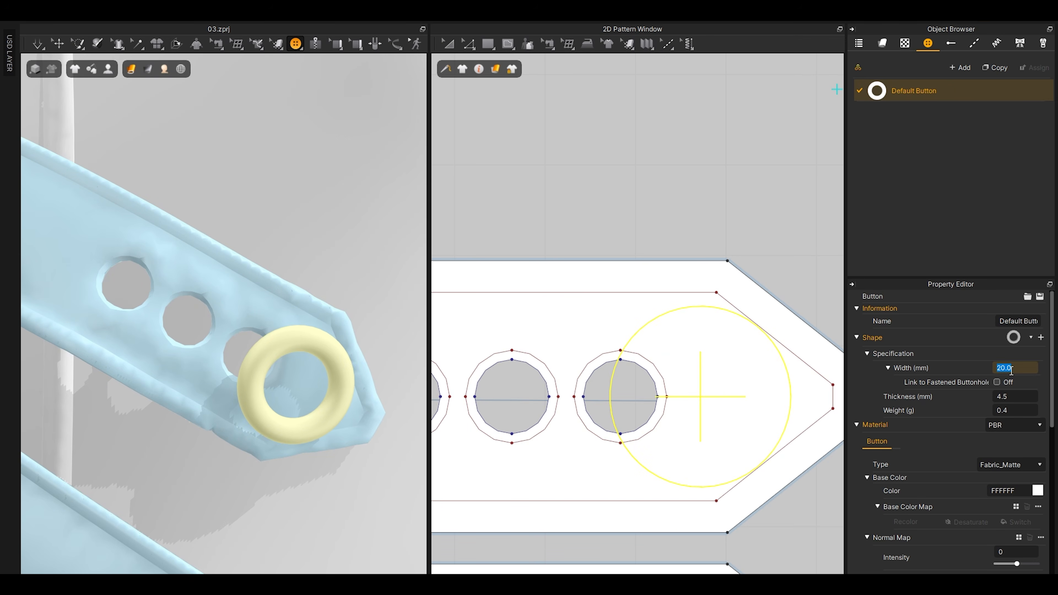
pyautogui.press('Return')
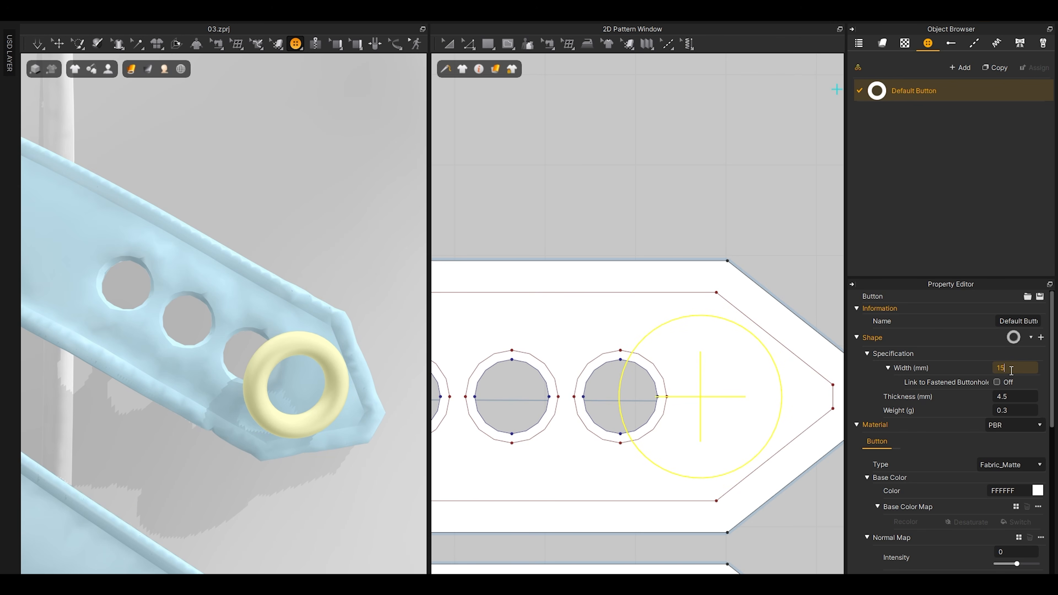
pyautogui.press('Return')
pyautogui.doubleClick(1015, 396)
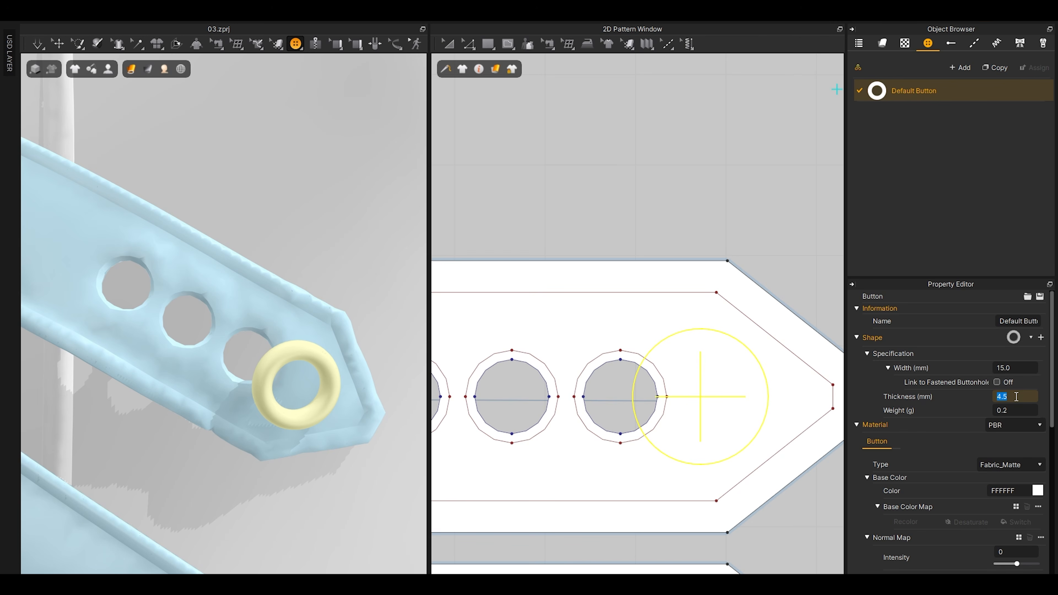
pyautogui.press('Return')
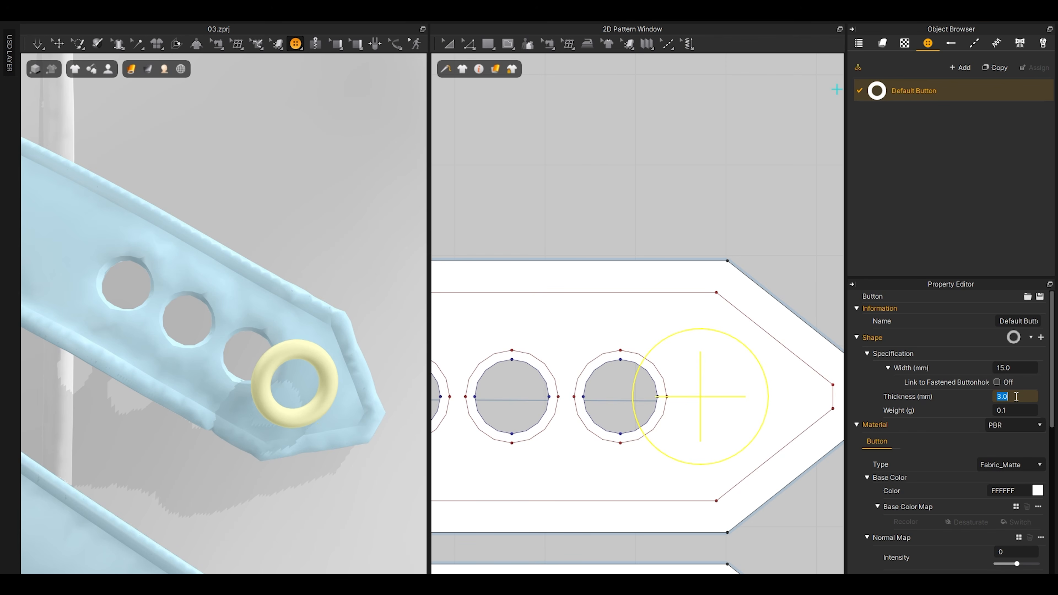
pyautogui.press('Return')
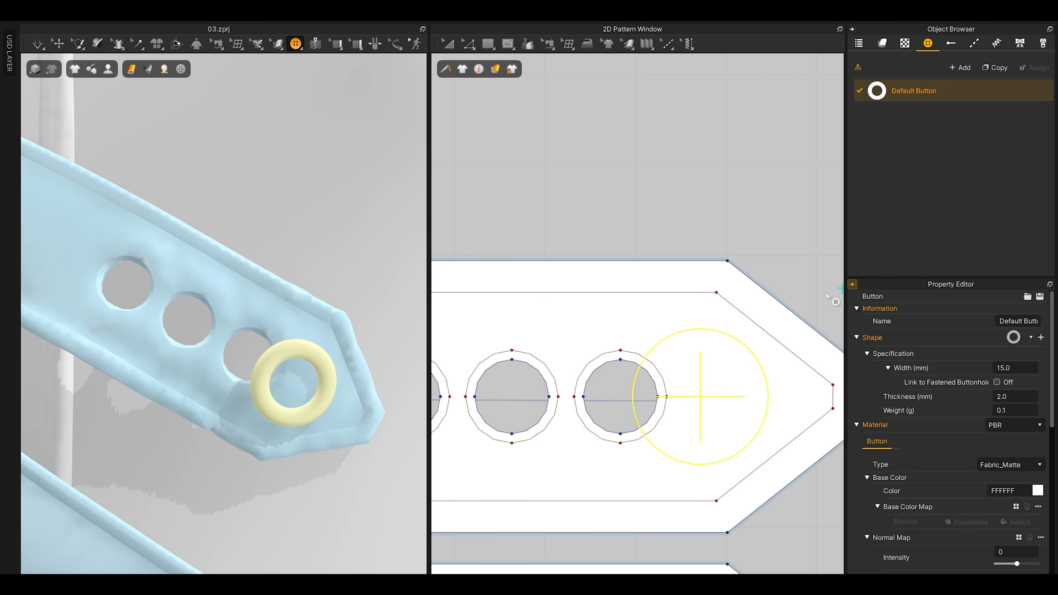
# Step: Turn off collision for the ring button placed on the strap
pyautogui.click(298, 45)
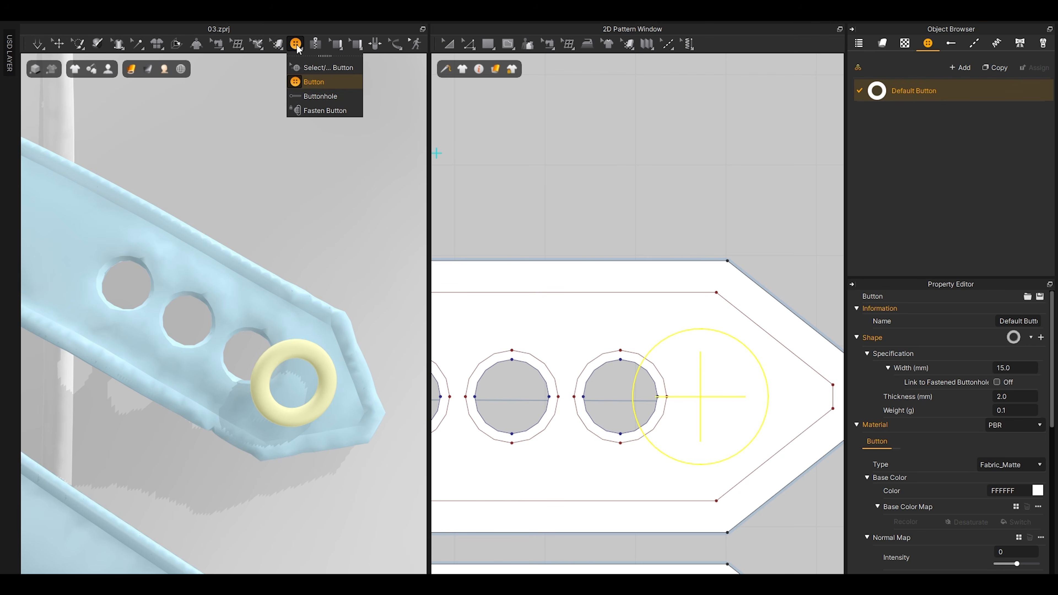
pyautogui.click(313, 68)
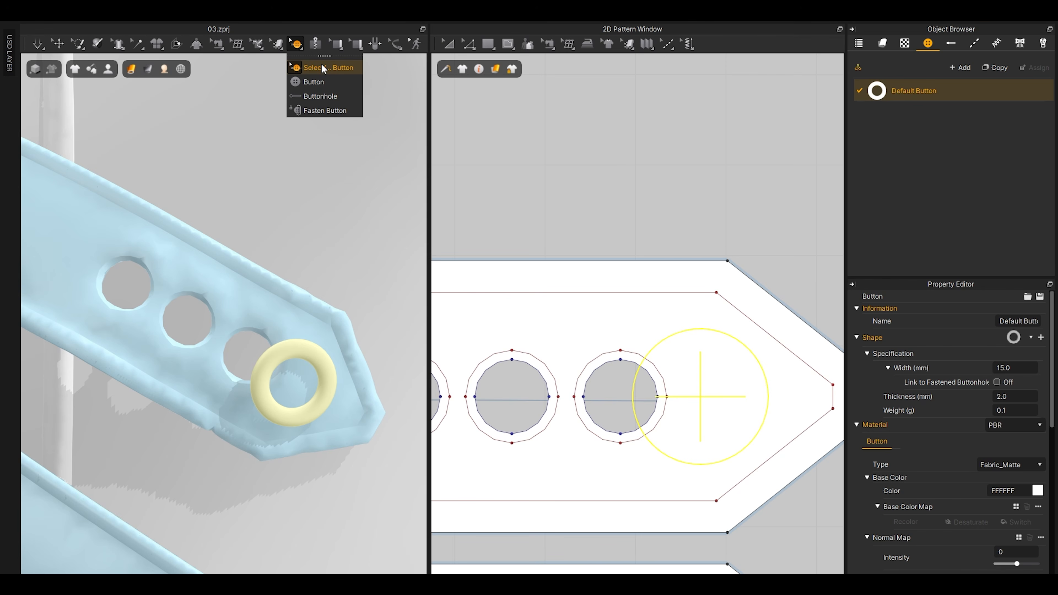
pyautogui.click(661, 350)
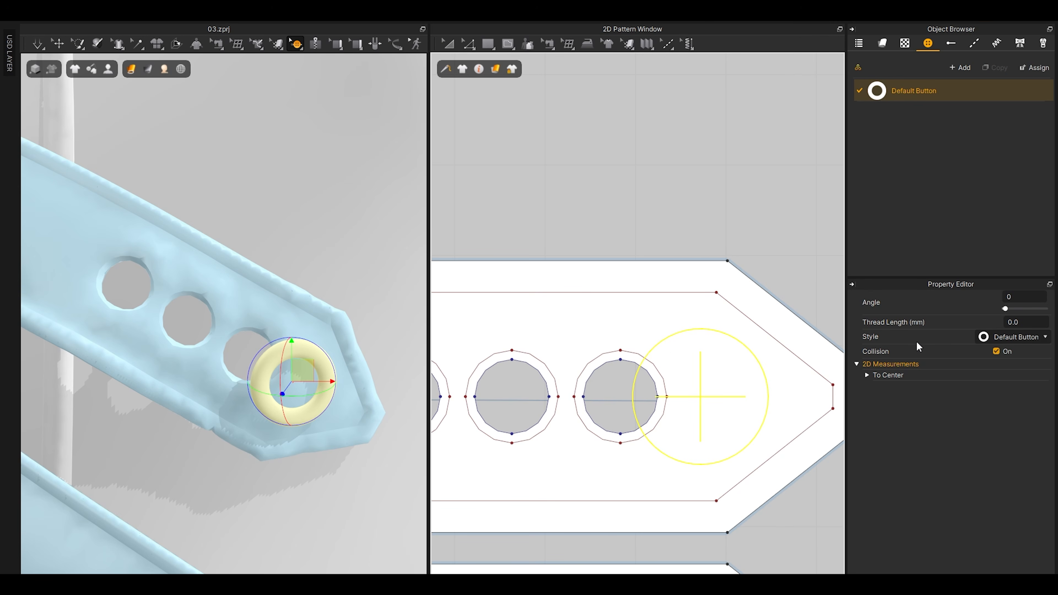
pyautogui.click(997, 351)
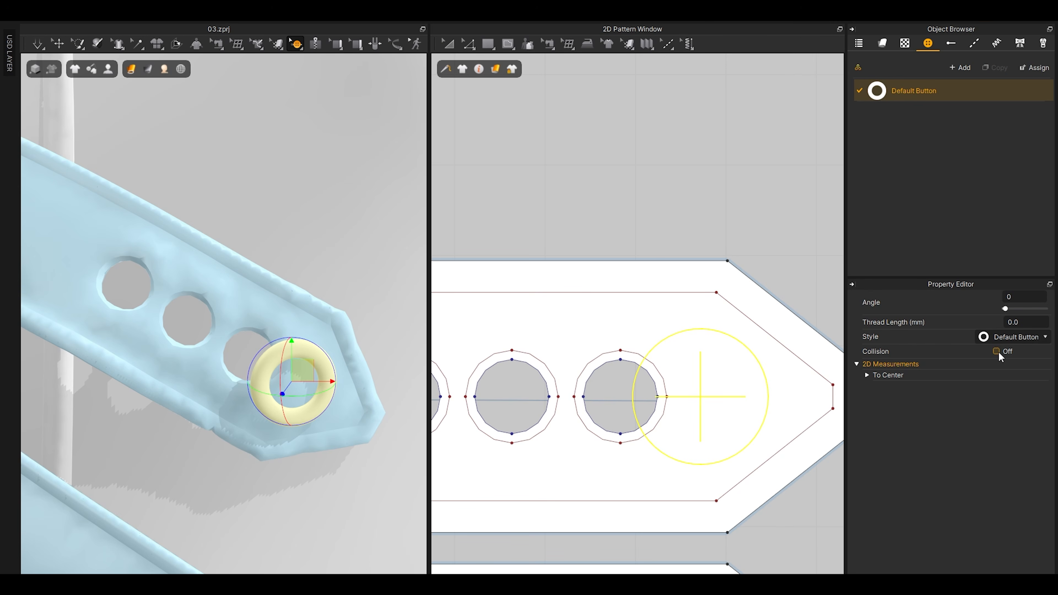
pyautogui.press('a')
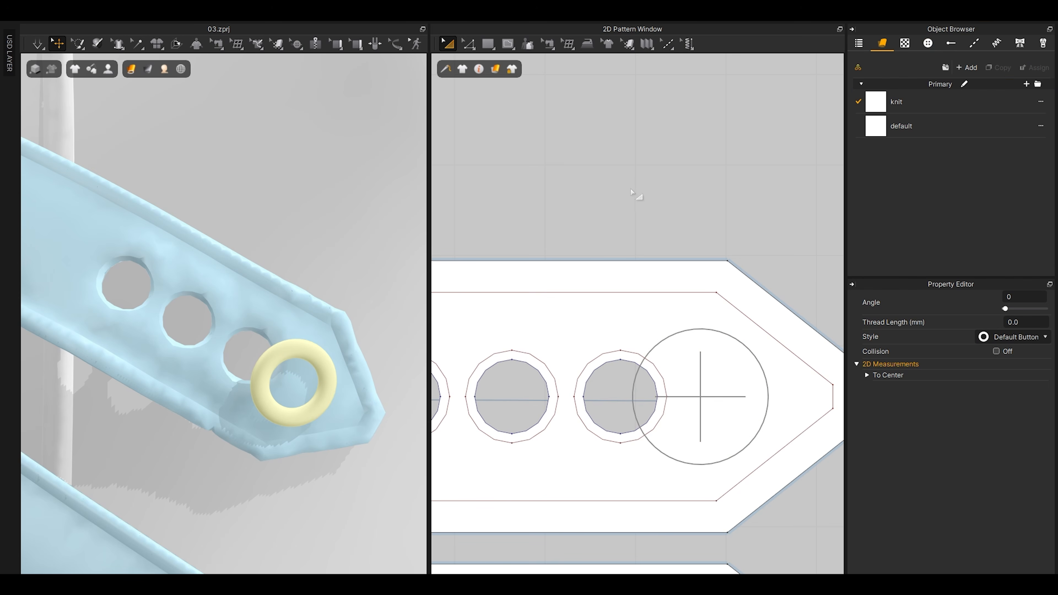
# Step: Move the ring button in 3D onto the strap hole nearest the tip and align it around the opening
pyautogui.scroll(5, 309, 334)
pyautogui.scroll(-3, 312, 333)
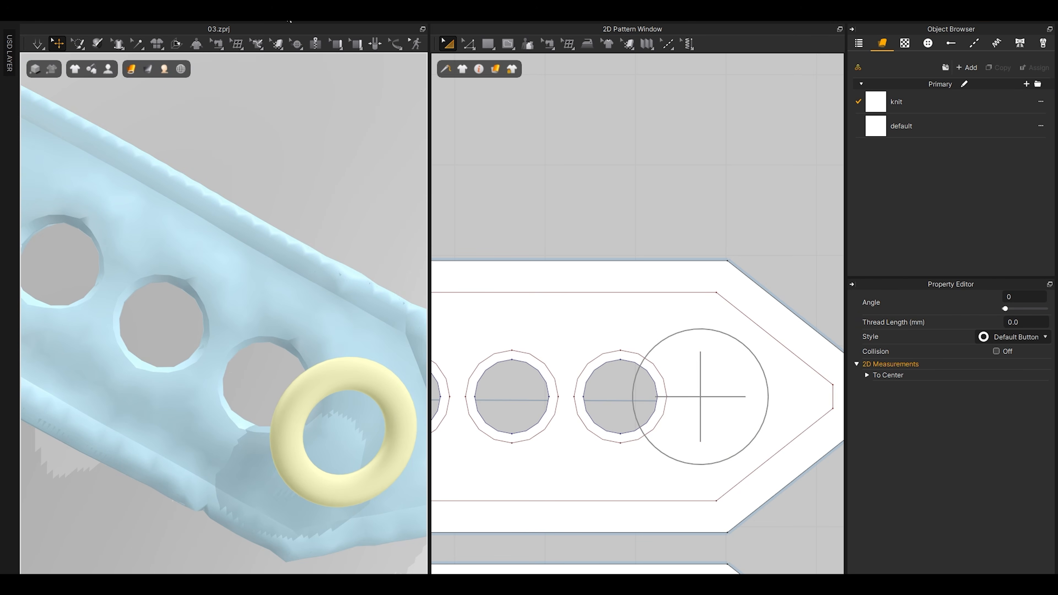
pyautogui.click(297, 43)
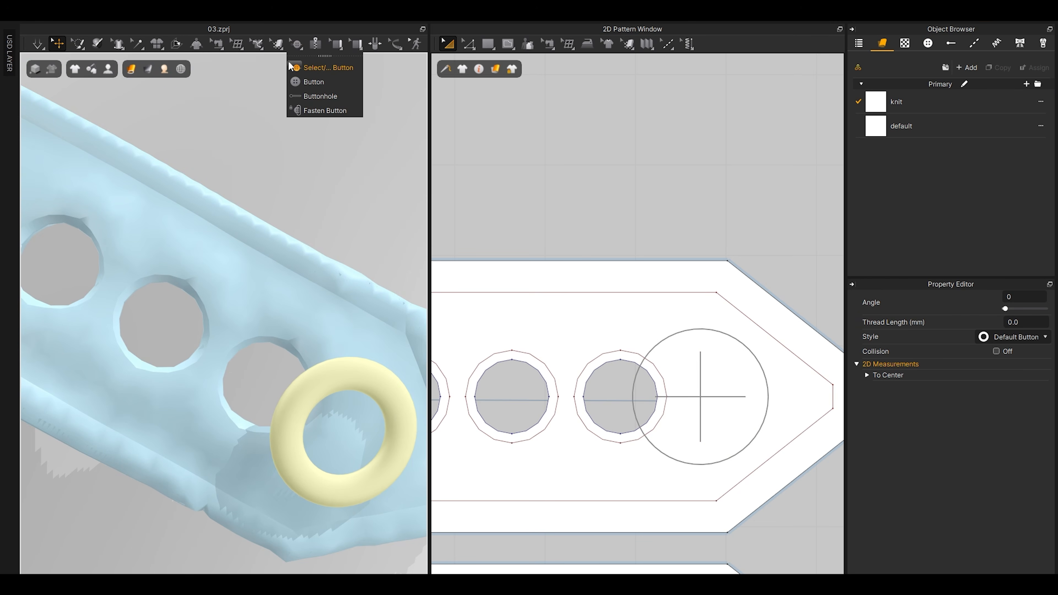
pyautogui.click(313, 69)
pyautogui.moveTo(311, 368); pyautogui.dragTo(260, 333)
pyautogui.moveTo(293, 375); pyautogui.dragTo(215, 409, button='right')
pyautogui.moveTo(215, 408); pyautogui.dragTo(190, 431, button='middle')
pyautogui.click(254, 392)
pyautogui.moveTo(253, 391); pyautogui.dragTo(270, 450, button='right')
pyautogui.moveTo(235, 403); pyautogui.dragTo(250, 405)
pyautogui.moveTo(250, 405); pyautogui.dragTo(294, 452, button='right')
pyautogui.moveTo(267, 440); pyautogui.dragTo(257, 441)
# Step: Set the default button's width to 12 mm
pyautogui.click(929, 43)
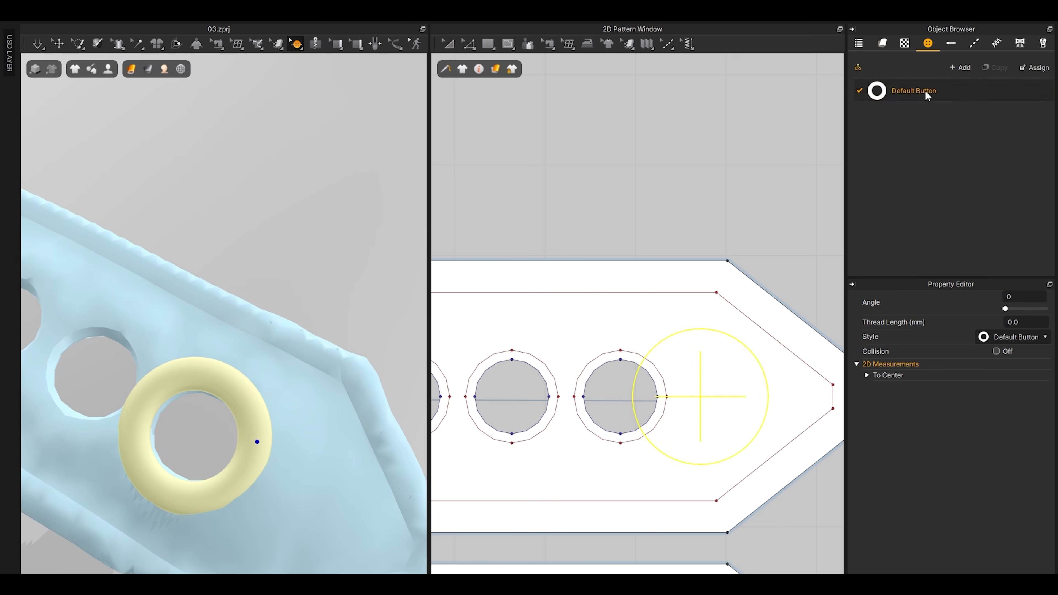
pyautogui.click(916, 91)
pyautogui.doubleClick(1021, 366)
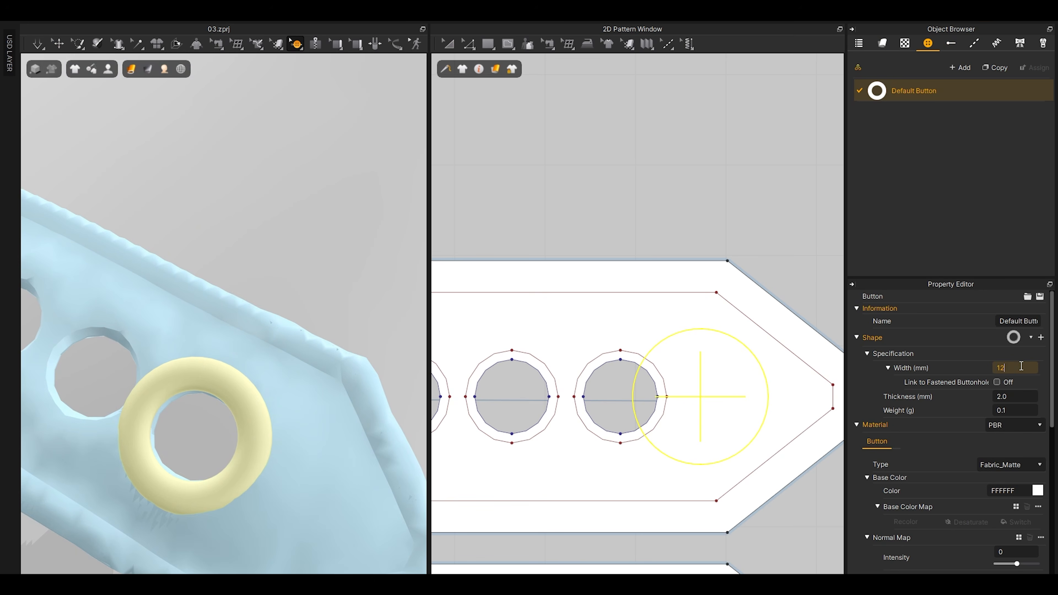
pyautogui.write('12')
pyautogui.press('Return')
# Step: Reposition the ring button in 3D so it sits against the strap around the hole nearest the tip
pyautogui.click(60, 43)
pyautogui.moveTo(245, 375); pyautogui.dragTo(262, 309, button='right')
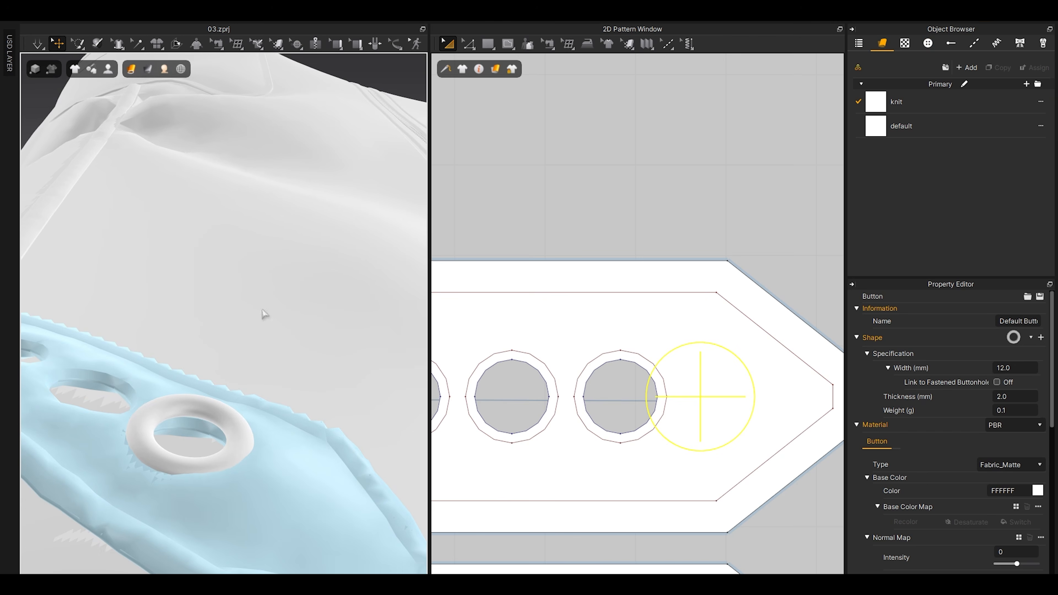
pyautogui.click(231, 409)
pyautogui.click(220, 404)
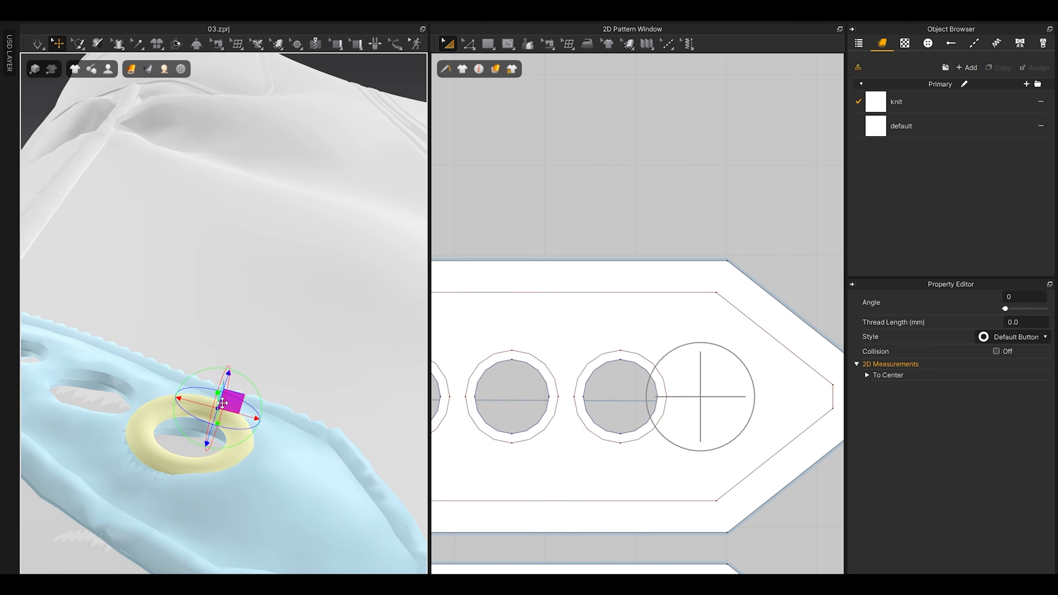
pyautogui.moveTo(221, 404); pyautogui.dragTo(210, 436, button='right')
pyautogui.moveTo(211, 440); pyautogui.dragTo(216, 444)
pyautogui.moveTo(189, 467); pyautogui.dragTo(244, 400, button='right')
# Step: Examine the ring button's fit around the strap's tip hole from several angles and distances
pyautogui.scroll(-3, 229, 417)
pyautogui.scroll(-3, 228, 383)
pyautogui.scroll(2, 292, 398)
pyautogui.scroll(2, 287, 392)
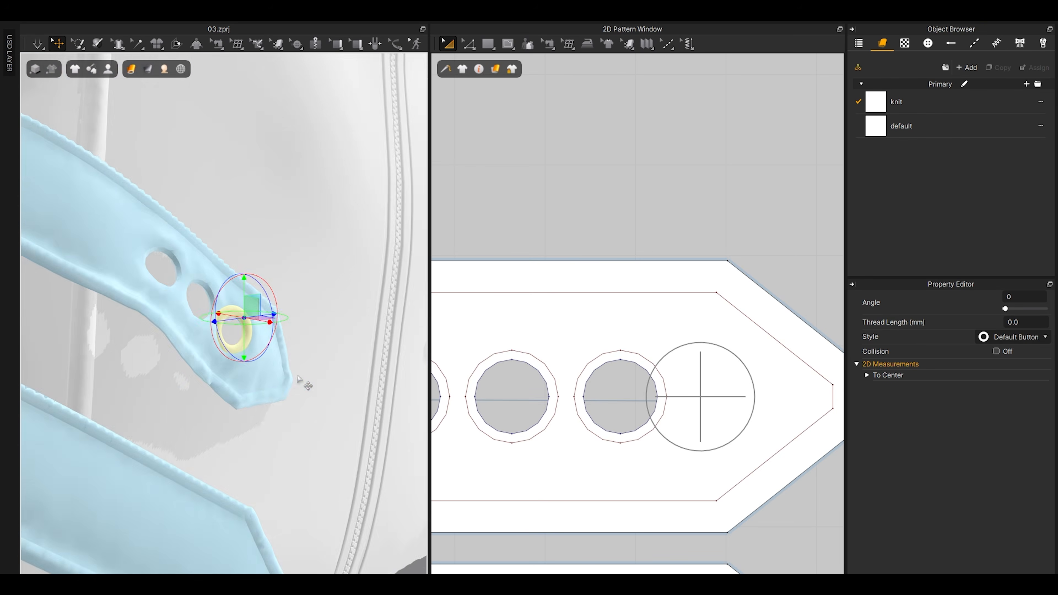
pyautogui.scroll(3, 281, 377)
pyautogui.scroll(2, 295, 363)
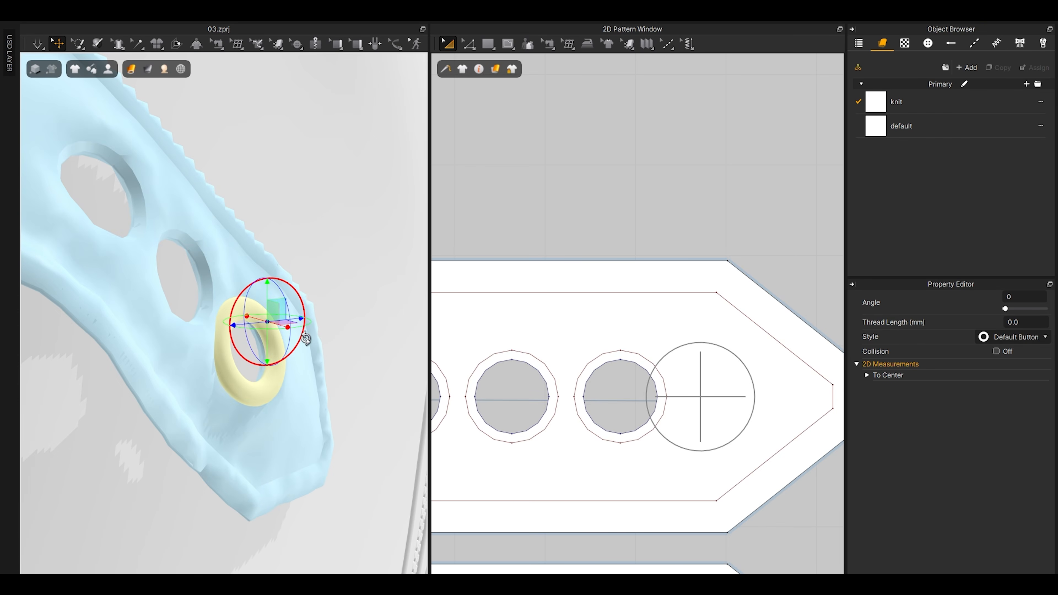
pyautogui.moveTo(301, 342); pyautogui.dragTo(260, 292, button='right')
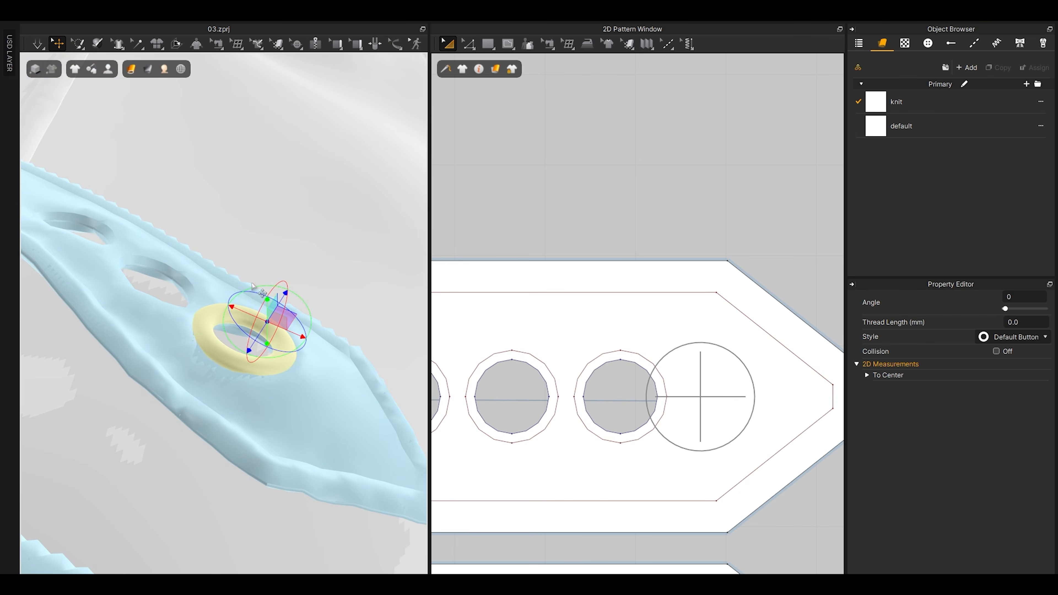
pyautogui.scroll(-4, 255, 288)
pyautogui.moveTo(254, 288); pyautogui.dragTo(244, 423, button='right')
pyautogui.scroll(-3, 661, 419)
pyautogui.scroll(3, 675, 399)
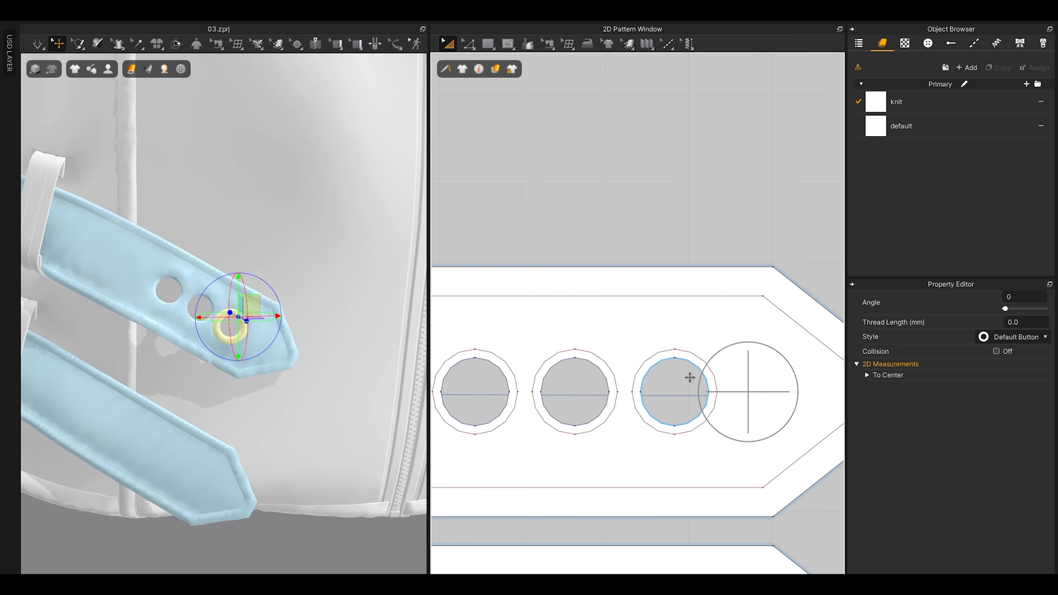
# Step: Paste a copy of the ring button about 15 mm from the original, in line along the strap's centre
pyautogui.click(296, 44)
pyautogui.click(316, 65)
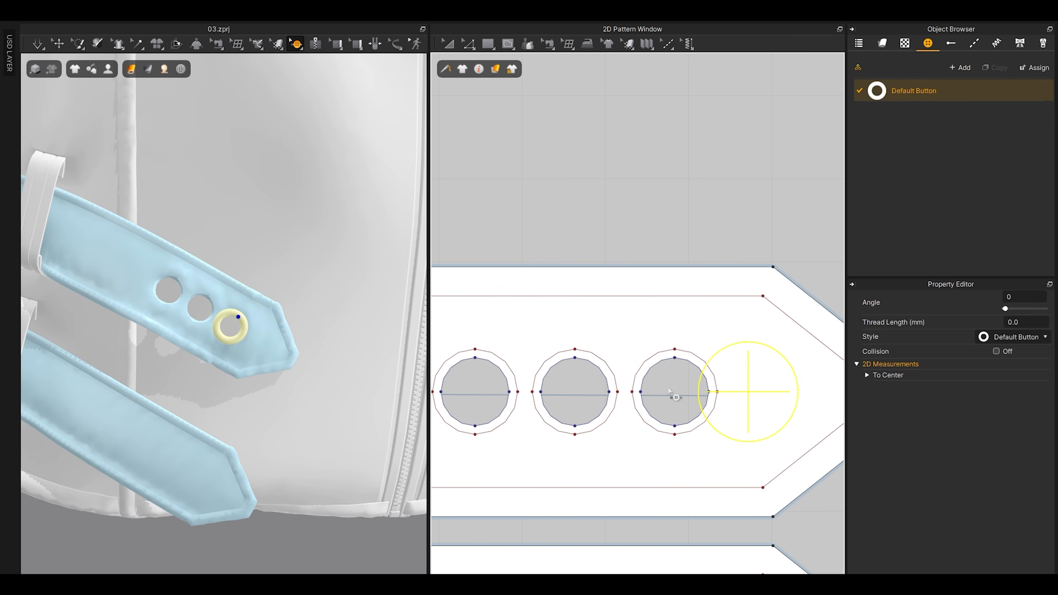
pyautogui.click(744, 400)
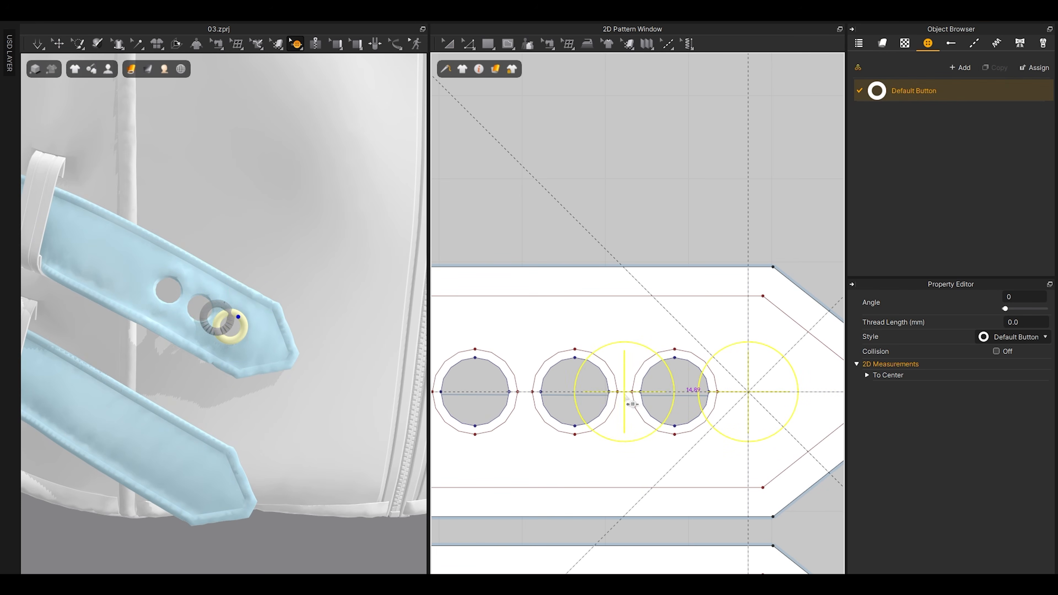
pyautogui.click(624, 401)
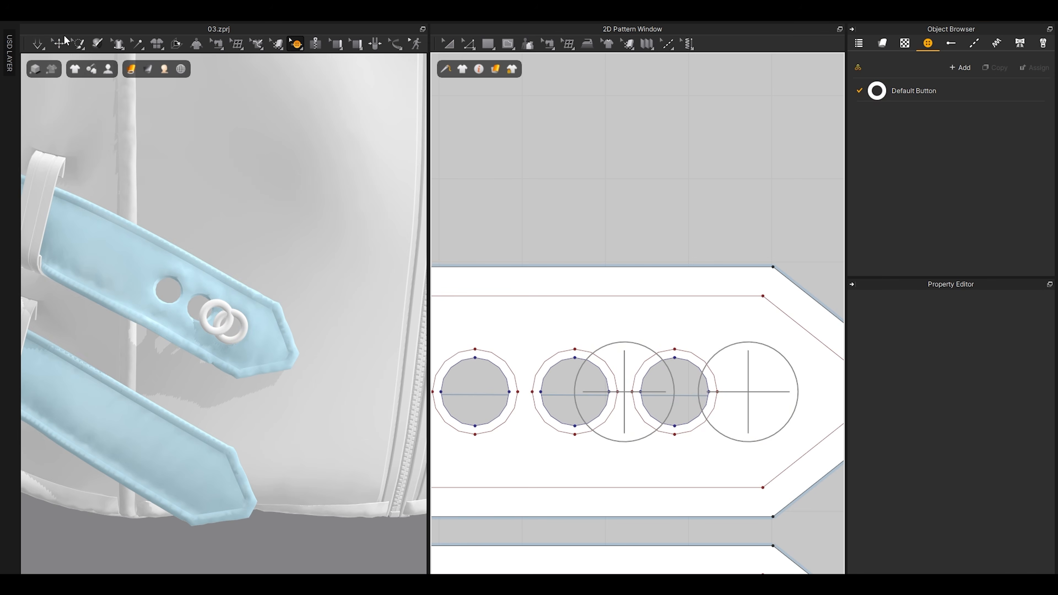
# Step: Move the copied ring button in 3D onto the strap's middle hole and align it around the opening
pyautogui.click(58, 44)
pyautogui.scroll(10, 230, 339)
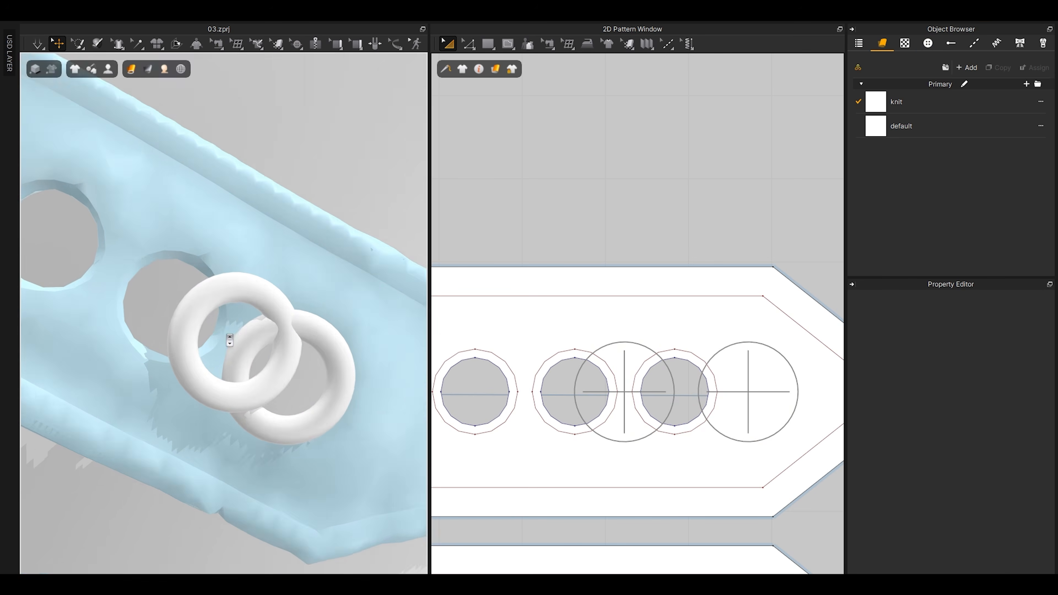
pyautogui.scroll(3, 238, 355)
pyautogui.scroll(-4, 244, 369)
pyautogui.moveTo(221, 372); pyautogui.dragTo(169, 339)
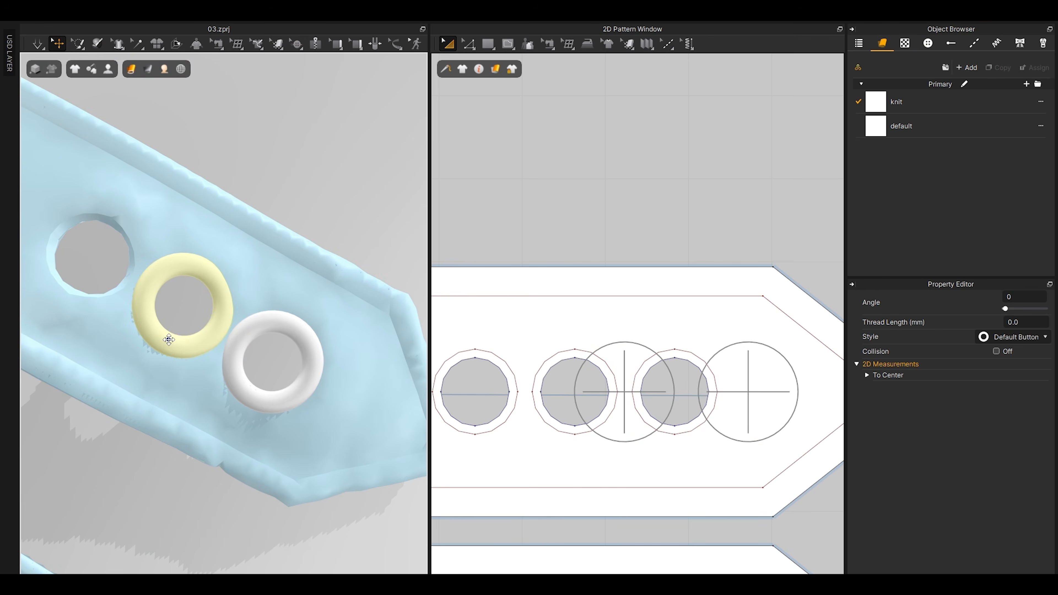
pyautogui.moveTo(149, 385); pyautogui.dragTo(249, 370, button='right')
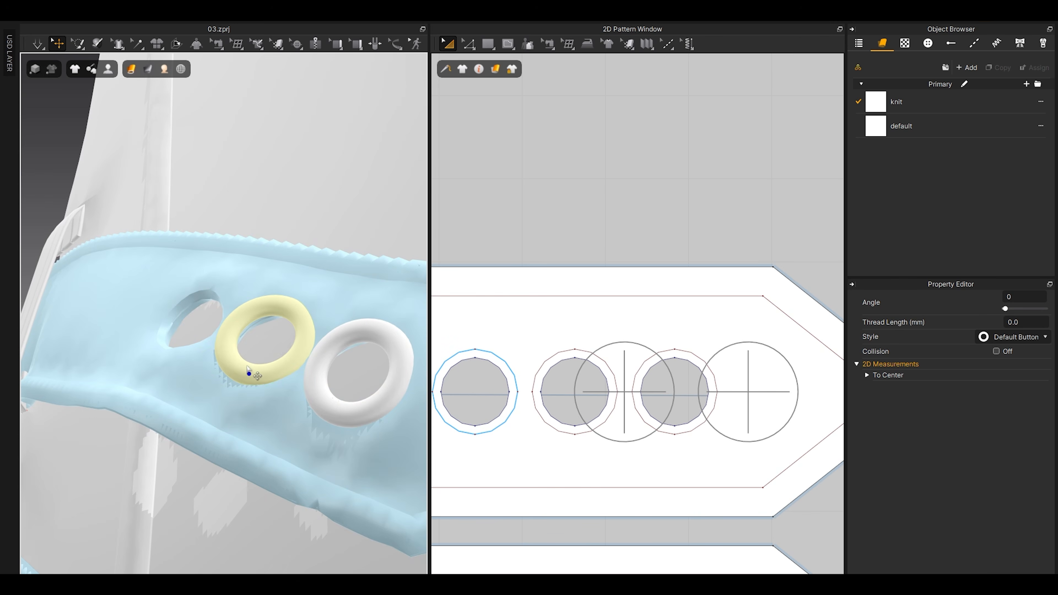
pyautogui.click(248, 370)
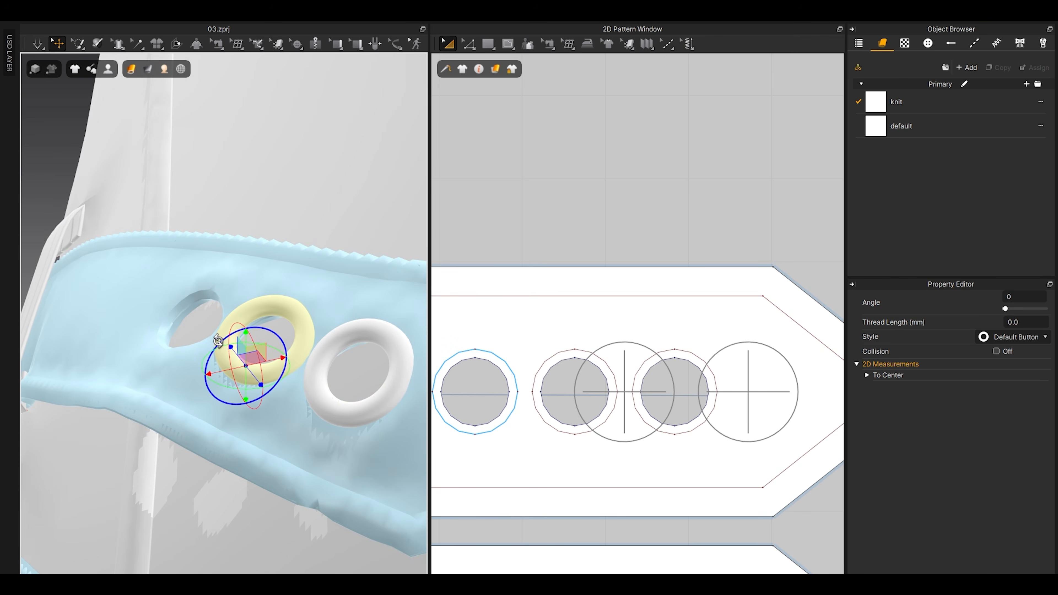
pyautogui.moveTo(214, 340); pyautogui.dragTo(245, 373, button='right')
# Step: Copy the middle ring button and paste it about 12.5 mm farther from the tip, in line along the strap
pyautogui.moveTo(591, 399); pyautogui.dragTo(686, 395, button='middle')
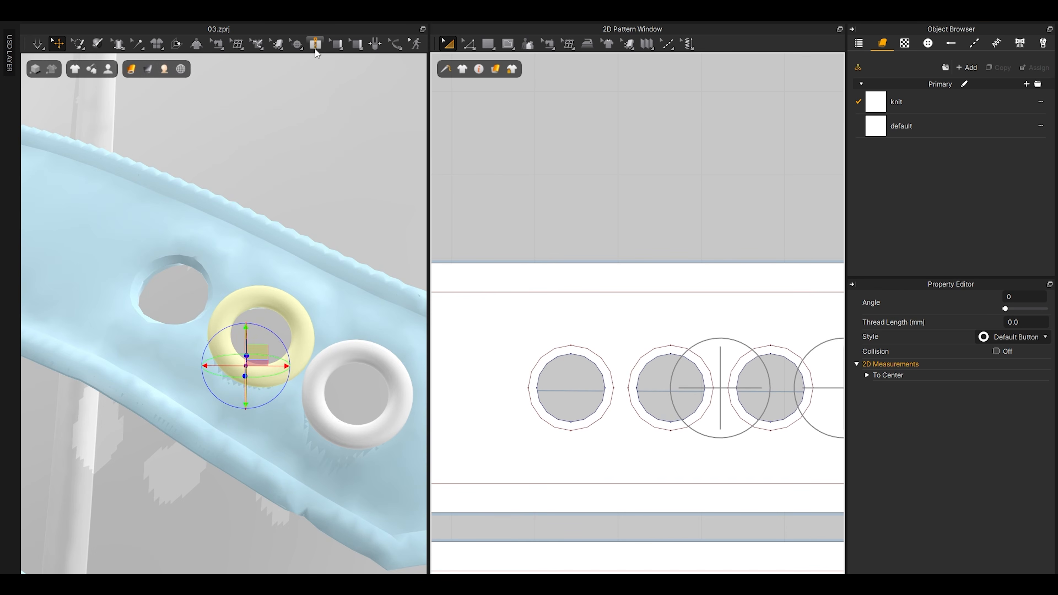
pyautogui.click(296, 46)
pyautogui.click(327, 67)
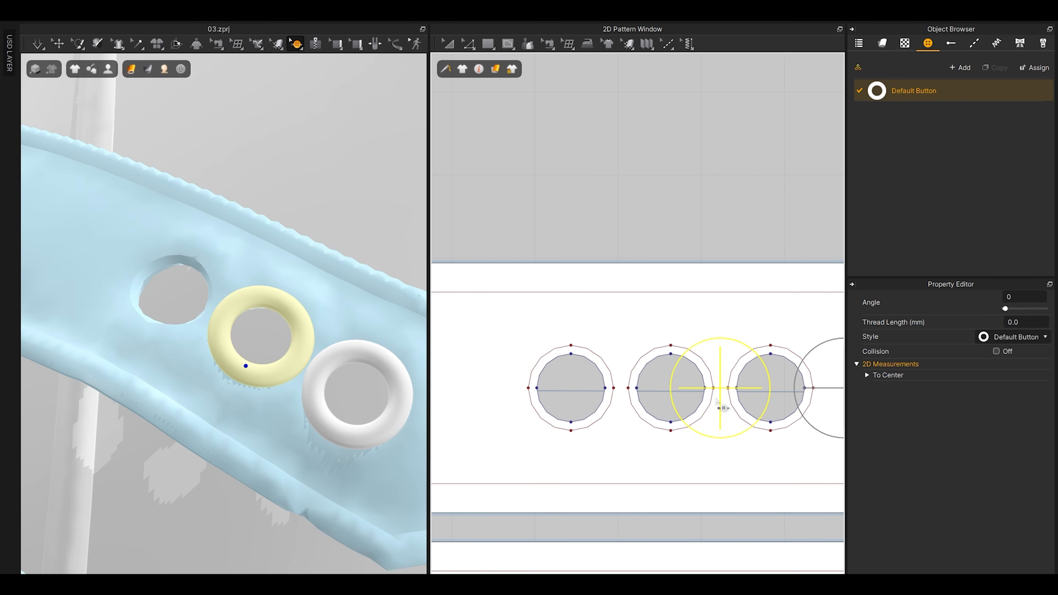
pyautogui.hotkey('ctrl', 'c')
pyautogui.hotkey('ctrl', 'v')
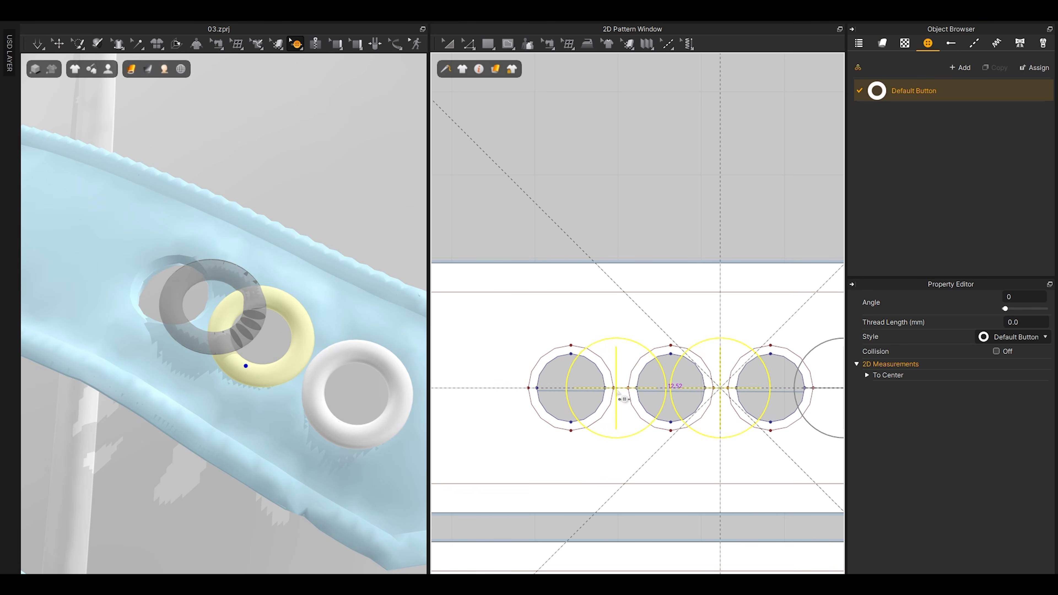
pyautogui.click(616, 391)
# Step: Try to move the third ring button with the button tool toward the hole farthest from the strap's tip
pyautogui.moveTo(207, 288); pyautogui.dragTo(270, 343, button='middle')
pyautogui.click(59, 45)
pyautogui.scroll(4, 325, 376)
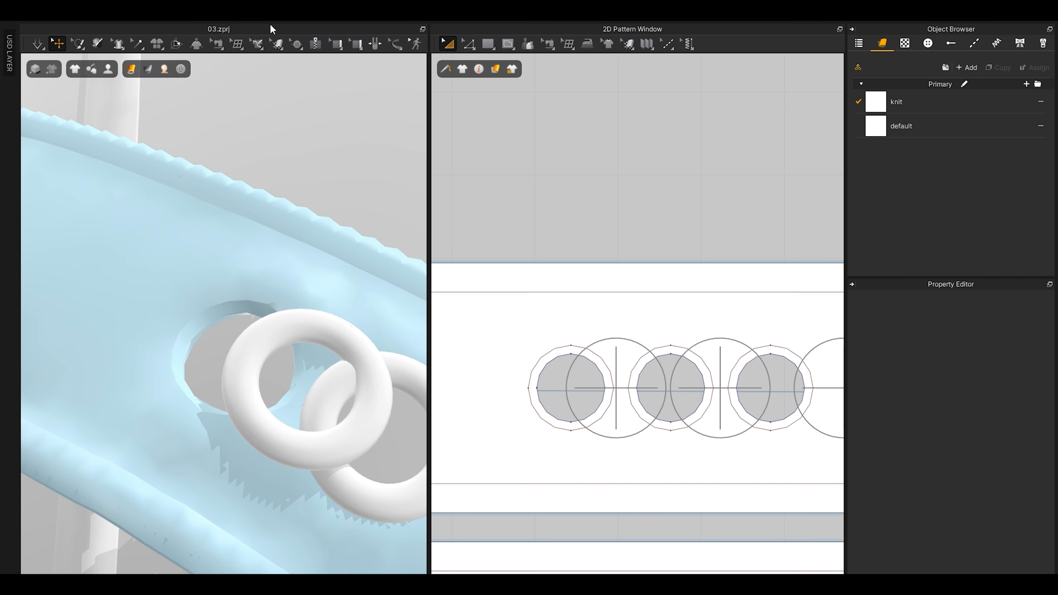
pyautogui.click(296, 44)
pyautogui.click(327, 67)
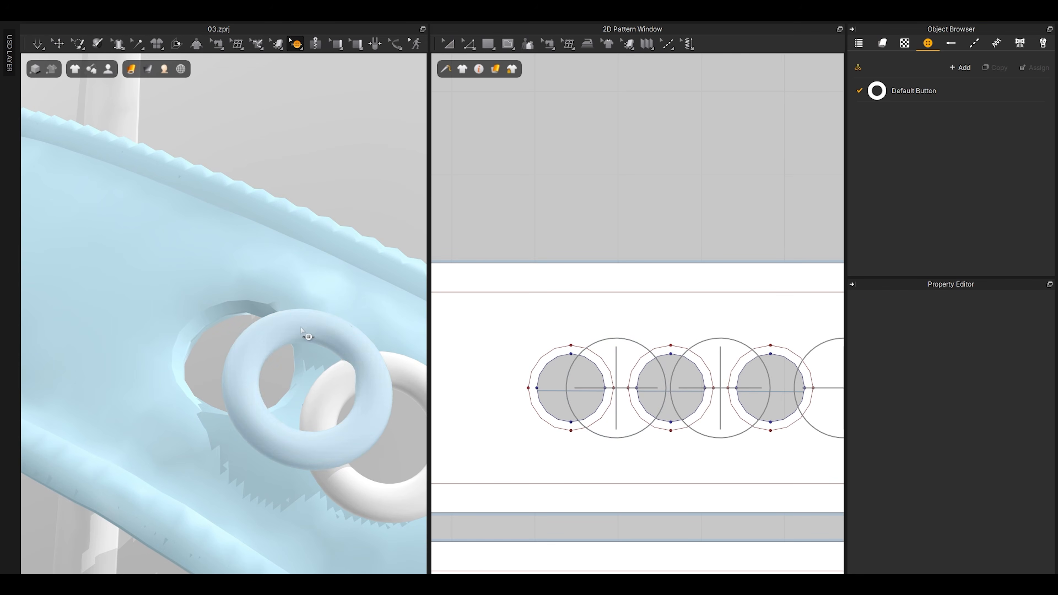
pyautogui.click(286, 324)
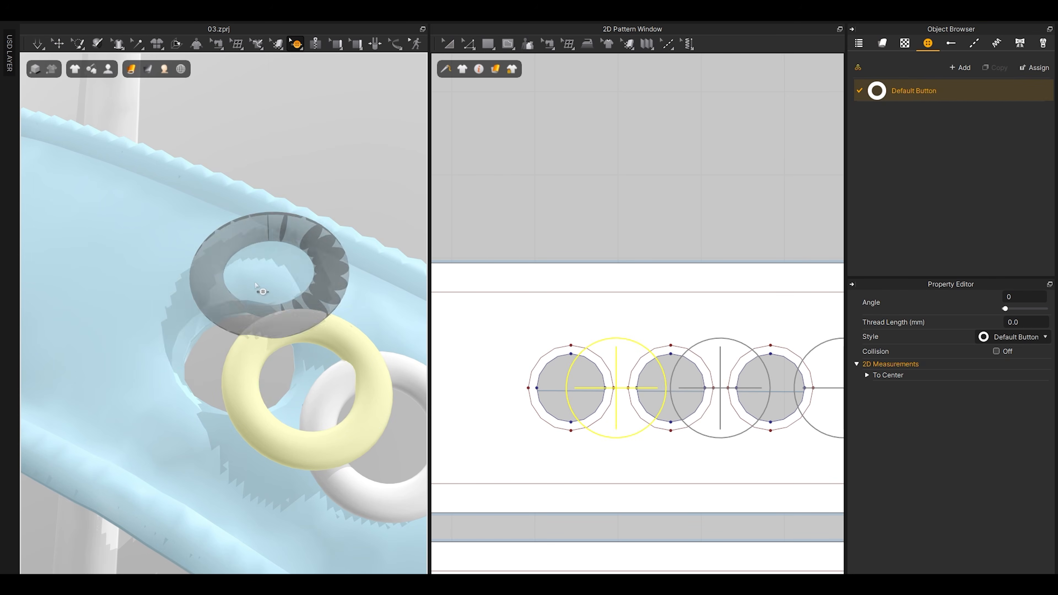
pyautogui.moveTo(162, 373); pyautogui.dragTo(245, 303)
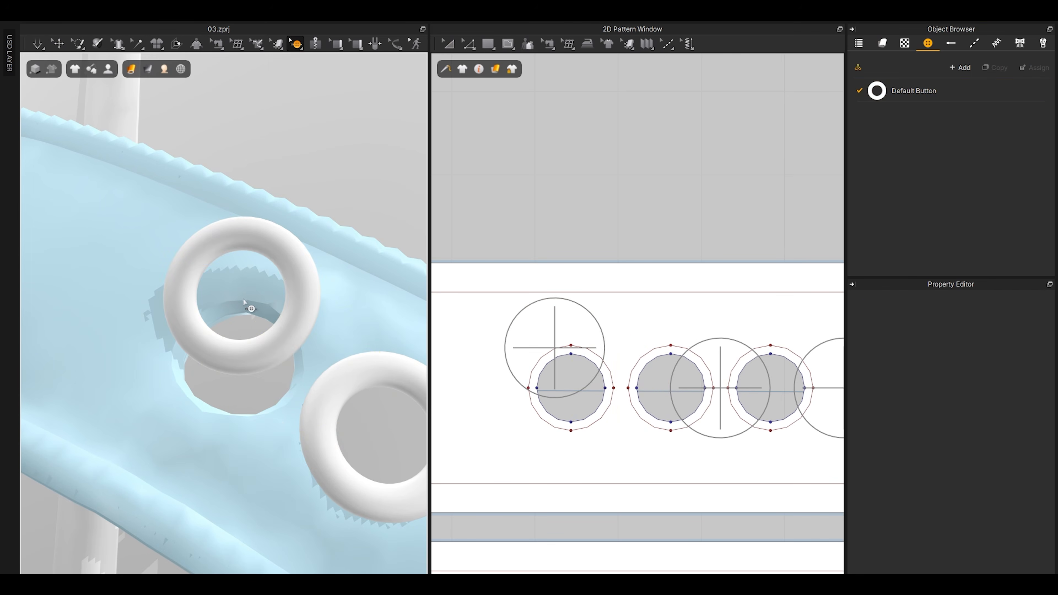
pyautogui.hotkey('ctrl', 'z')
# Step: Move the third ring button in 3D onto the hole farthest from the strap's tip
pyautogui.click(58, 43)
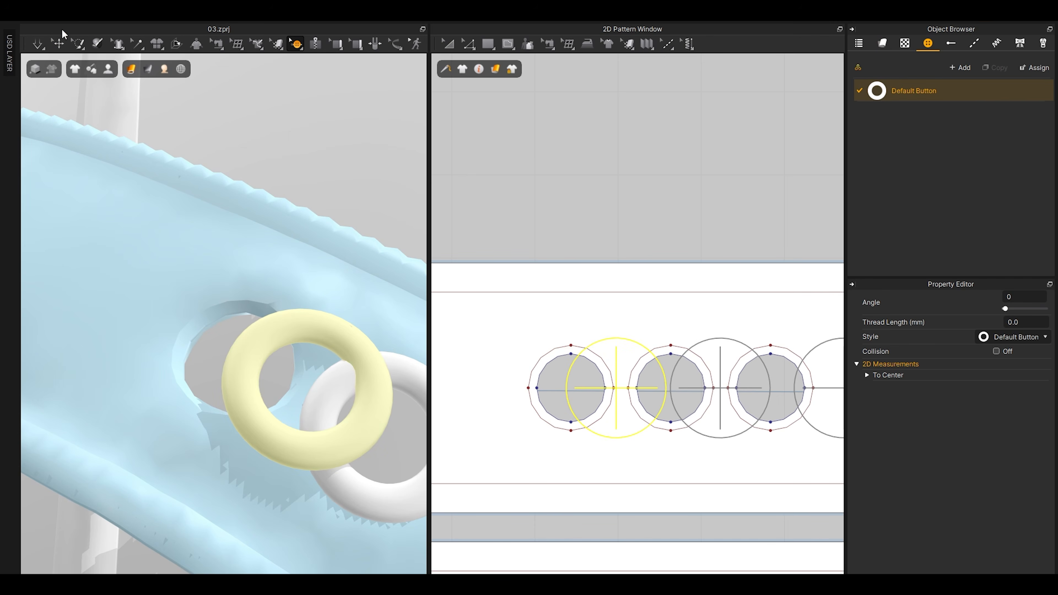
pyautogui.moveTo(335, 346); pyautogui.dragTo(239, 332)
pyautogui.moveTo(239, 332); pyautogui.dragTo(160, 357, button='right')
pyautogui.scroll(-5, 183, 414)
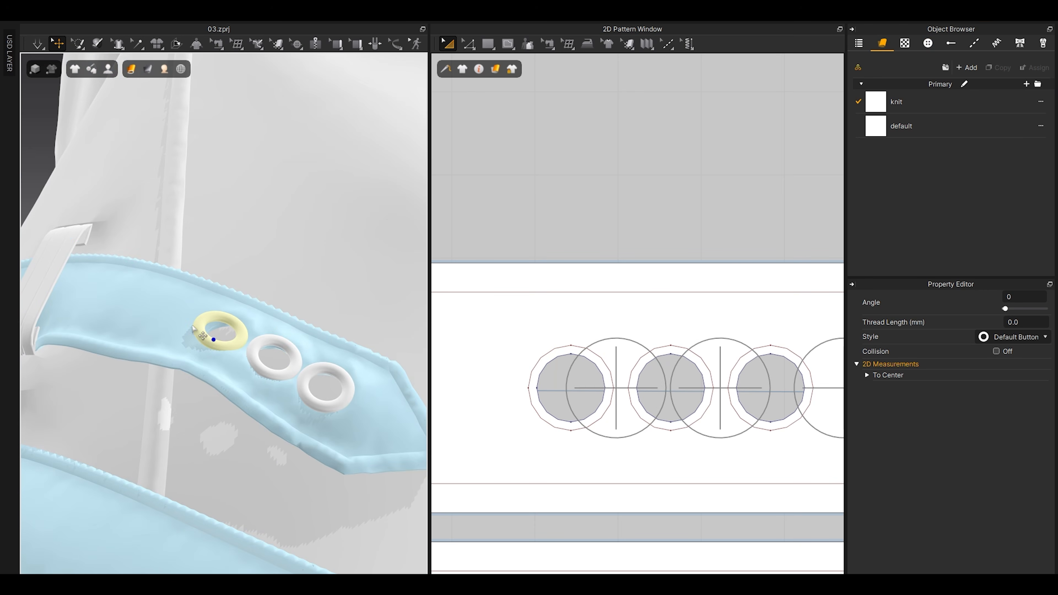
# Step: Rotate the third ring button slightly to follow the strap's surface, centre it around its hole and deselect it
pyautogui.click(208, 344)
pyautogui.scroll(5, 215, 352)
pyautogui.scroll(-3, 215, 354)
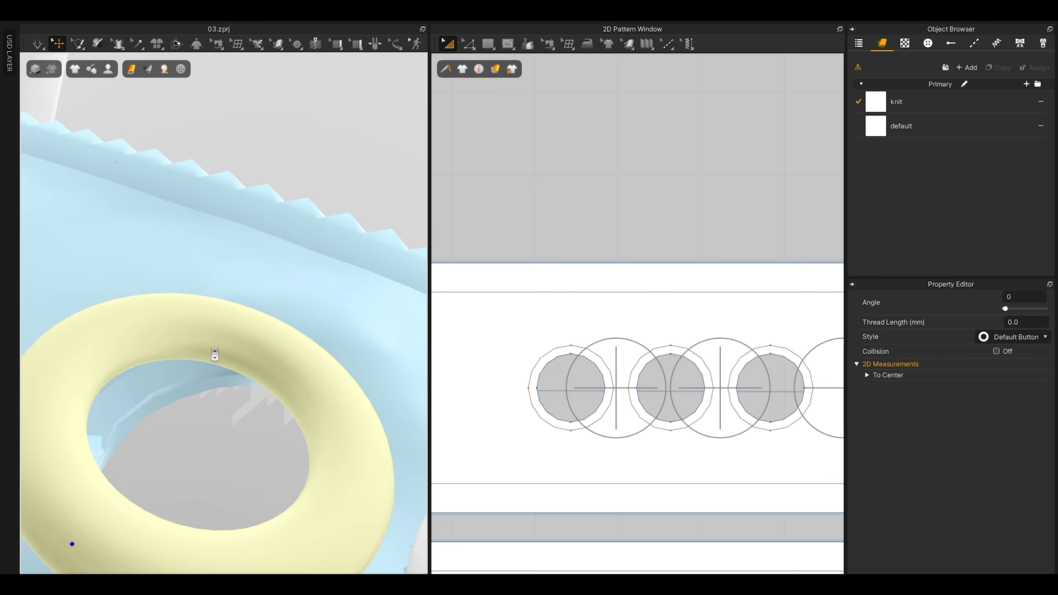
pyautogui.scroll(6, 213, 354)
pyautogui.click(258, 329)
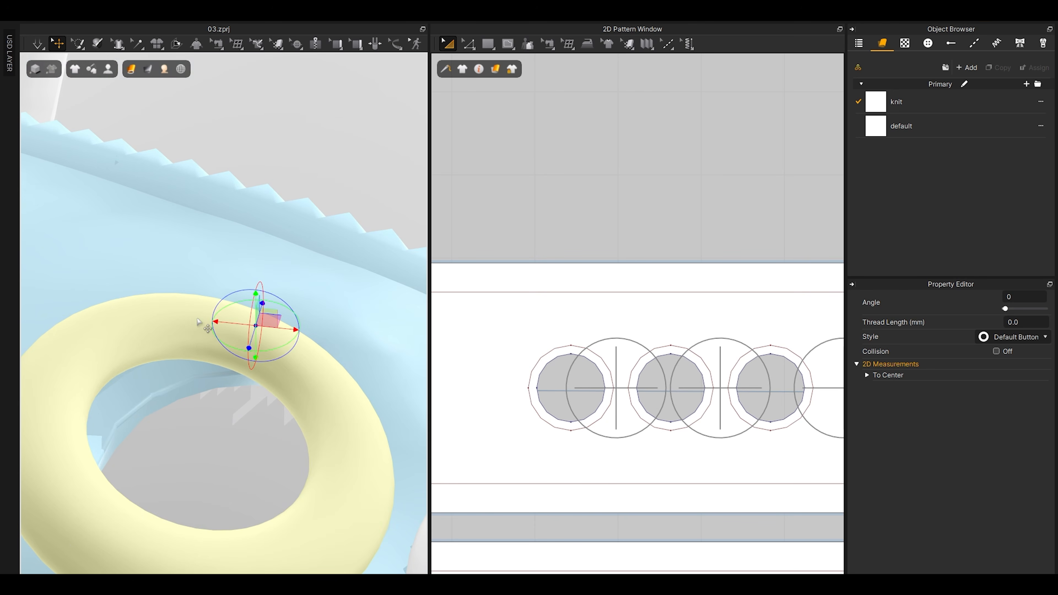
pyautogui.scroll(6, 200, 322)
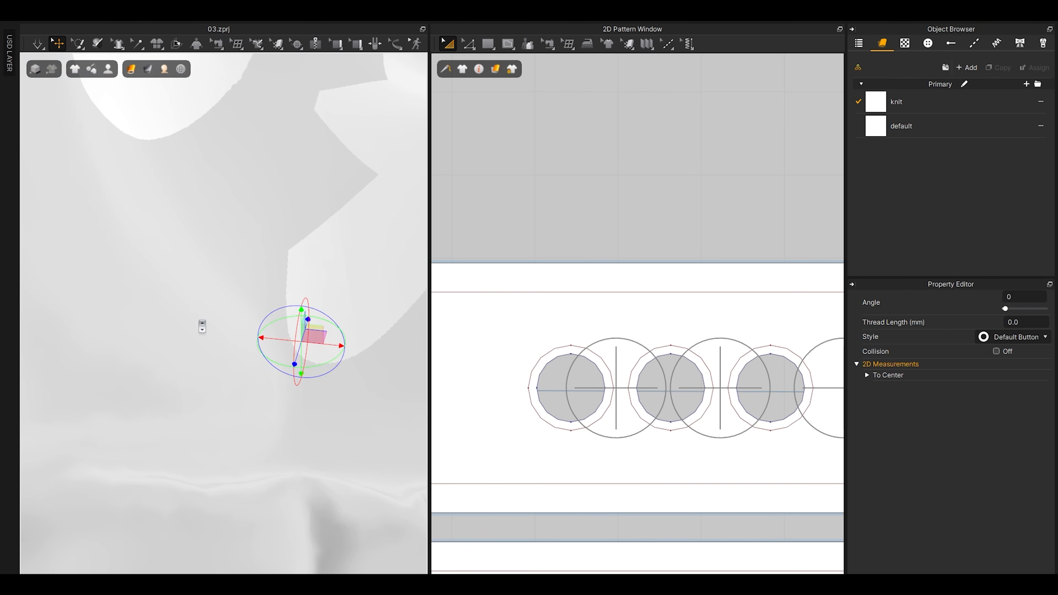
pyautogui.scroll(-5, 202, 326)
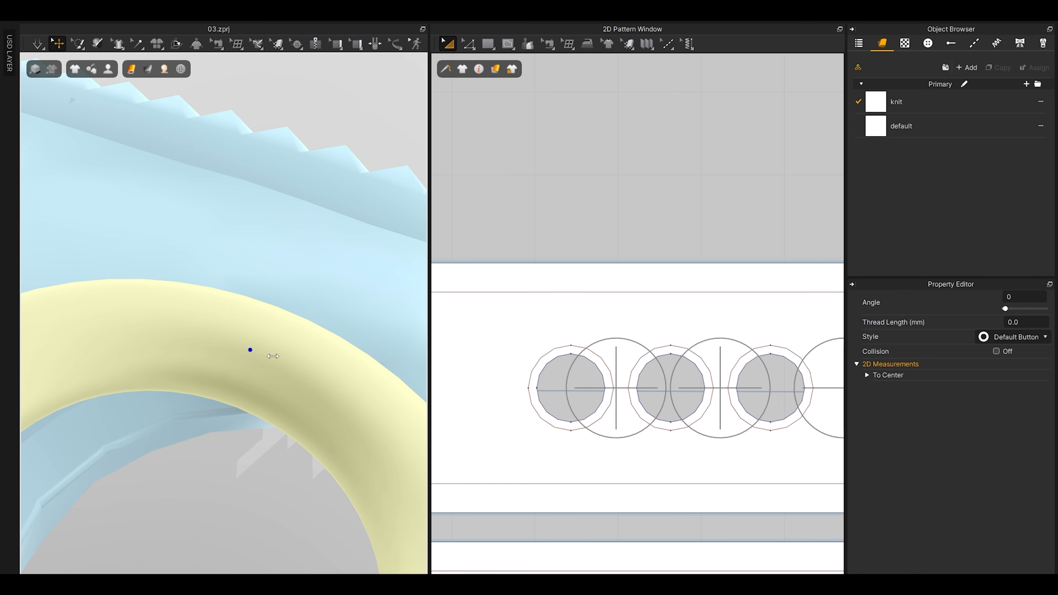
pyautogui.scroll(-3, 312, 376)
pyautogui.scroll(5, 312, 376)
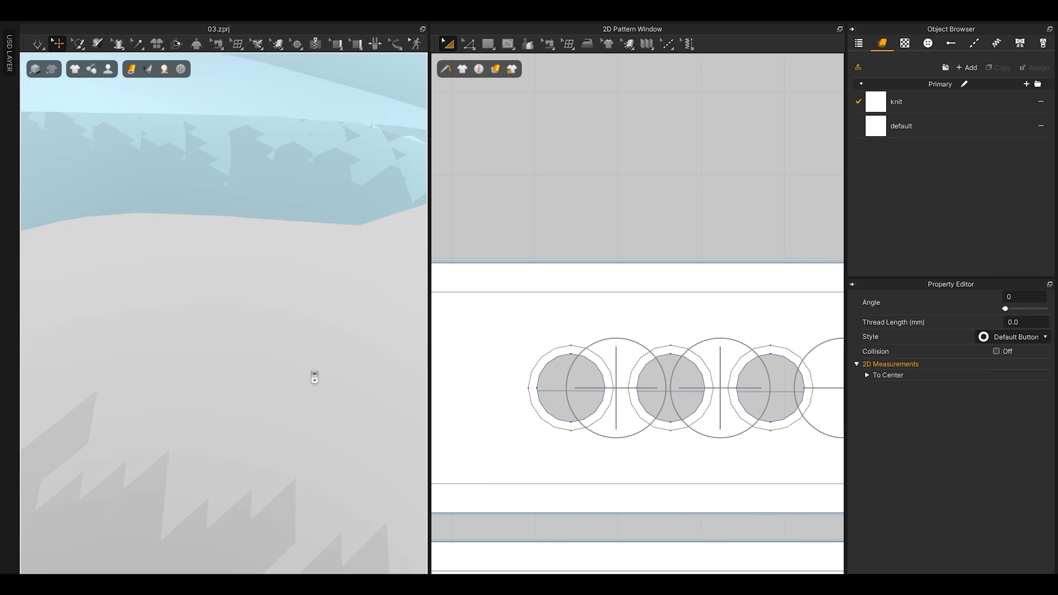
pyautogui.scroll(-4, 313, 377)
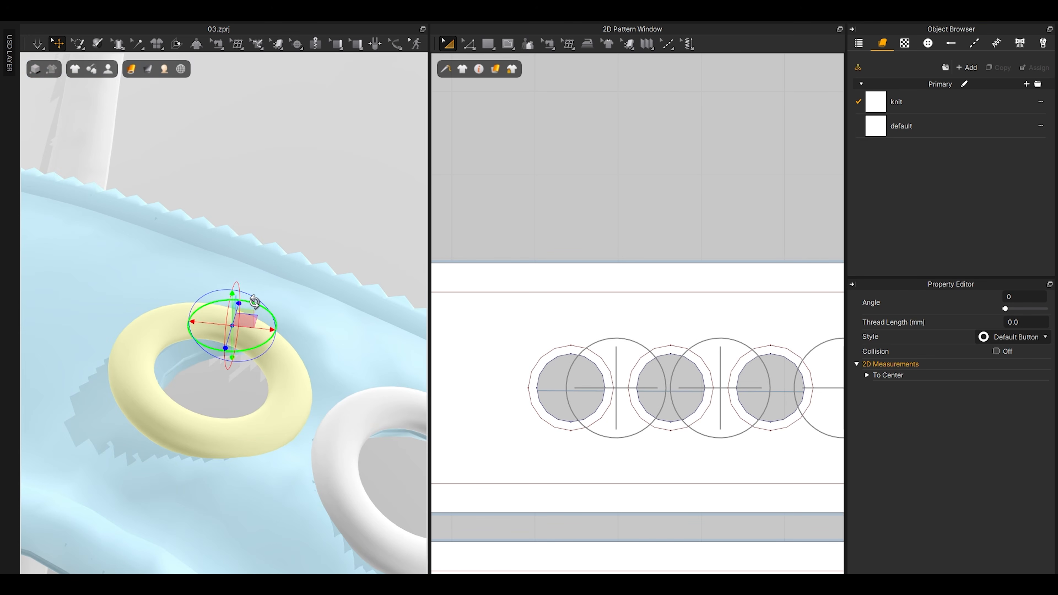
pyautogui.moveTo(255, 302); pyautogui.dragTo(249, 302)
pyautogui.moveTo(298, 371); pyautogui.dragTo(292, 417, button='right')
pyautogui.moveTo(291, 416); pyautogui.dragTo(294, 406)
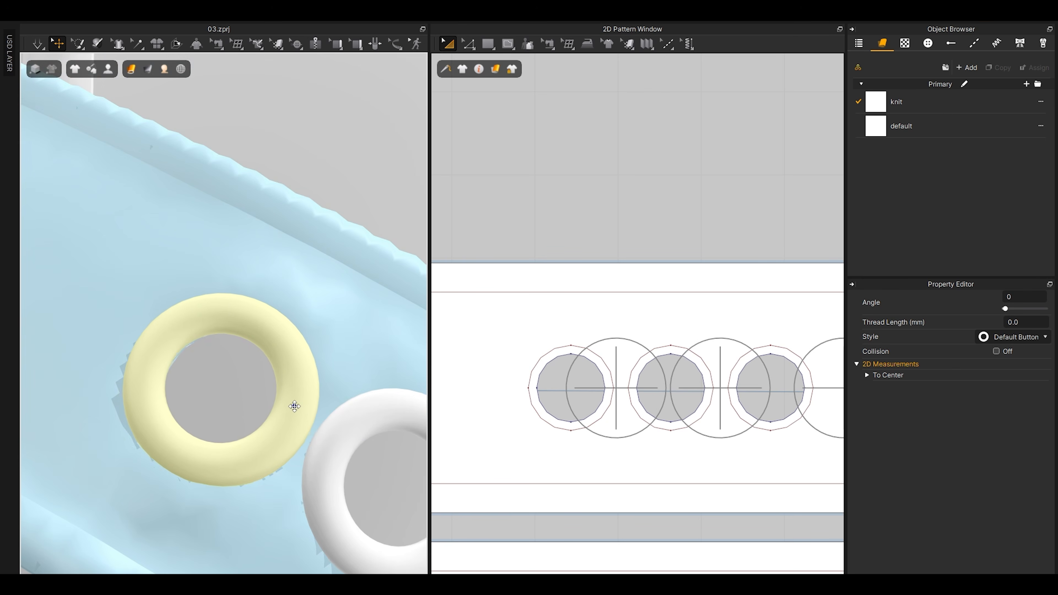
pyautogui.moveTo(295, 405); pyautogui.dragTo(171, 435, button='right')
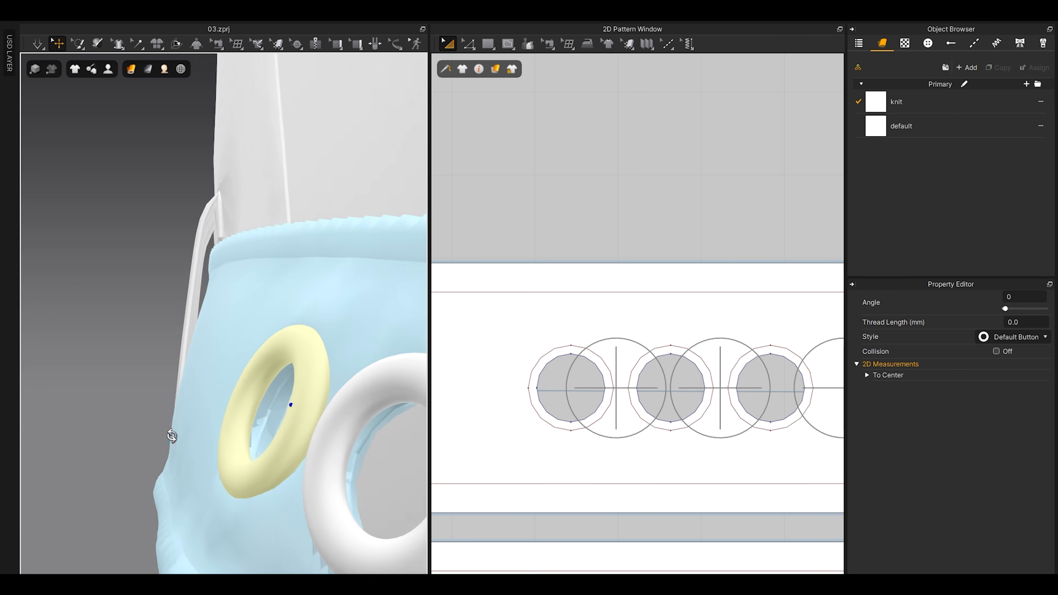
pyautogui.press('2')
pyautogui.click(216, 491)
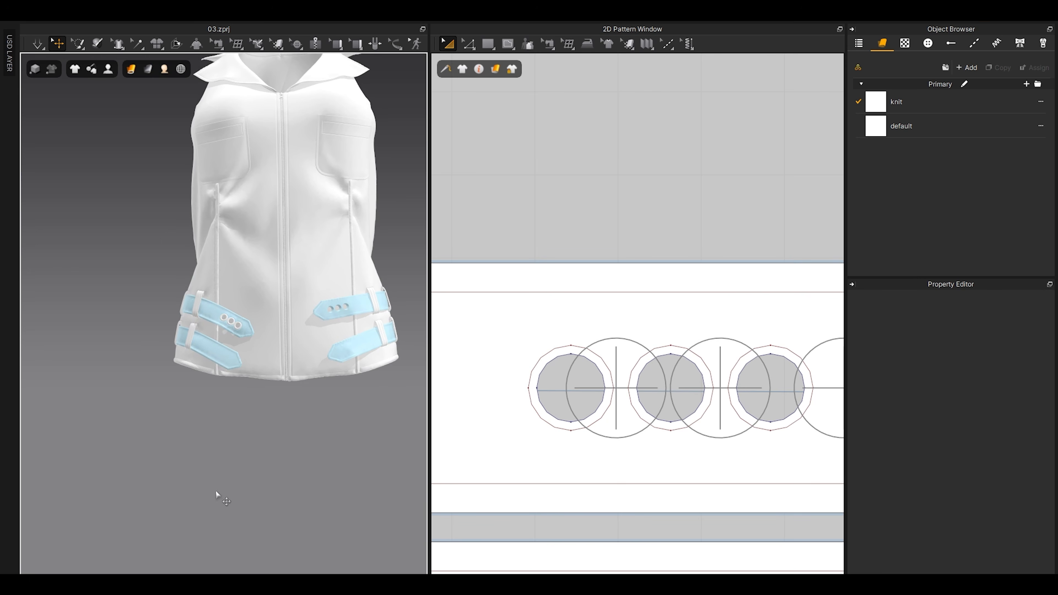
# Step: Paste a copy of the tip-end ring button onto the lower strap pattern, about 34 mm directly below the original
pyautogui.scroll(5, 246, 367)
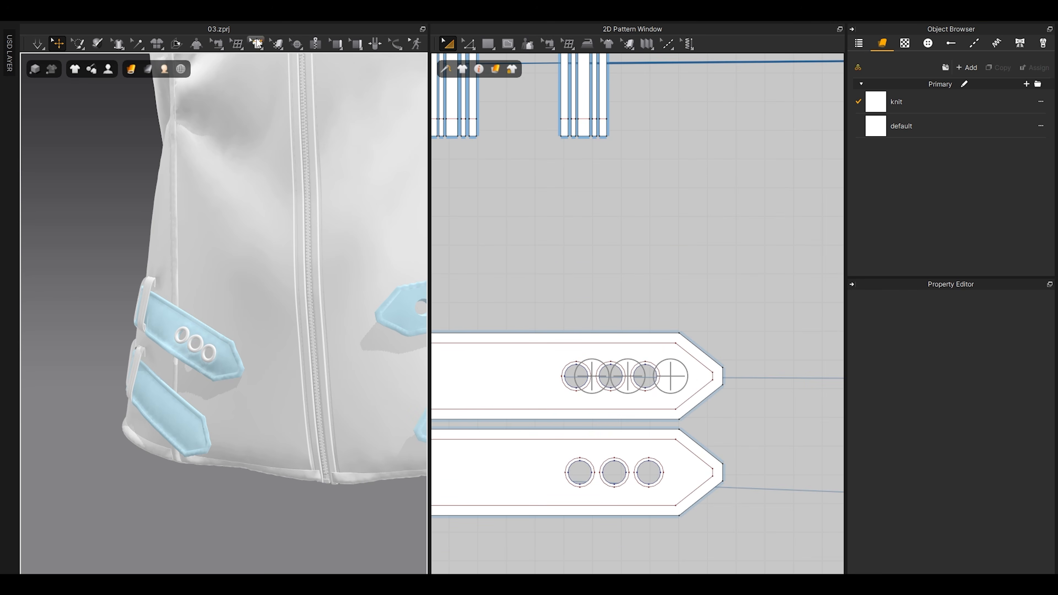
pyautogui.moveTo(296, 43); pyautogui.dragTo(318, 67)
pyautogui.scroll(3, 524, 315)
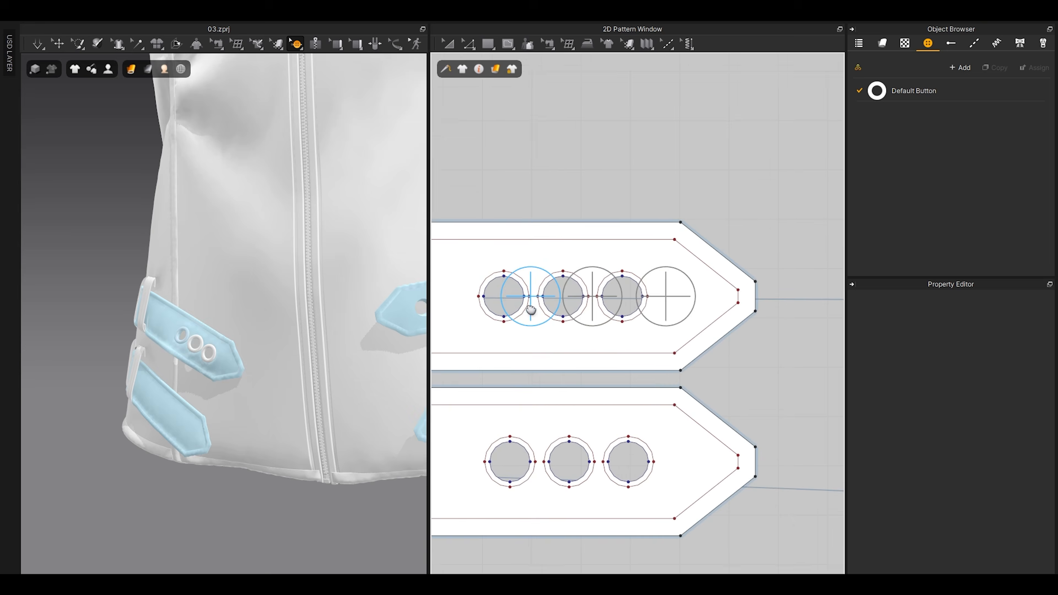
pyautogui.click(663, 290)
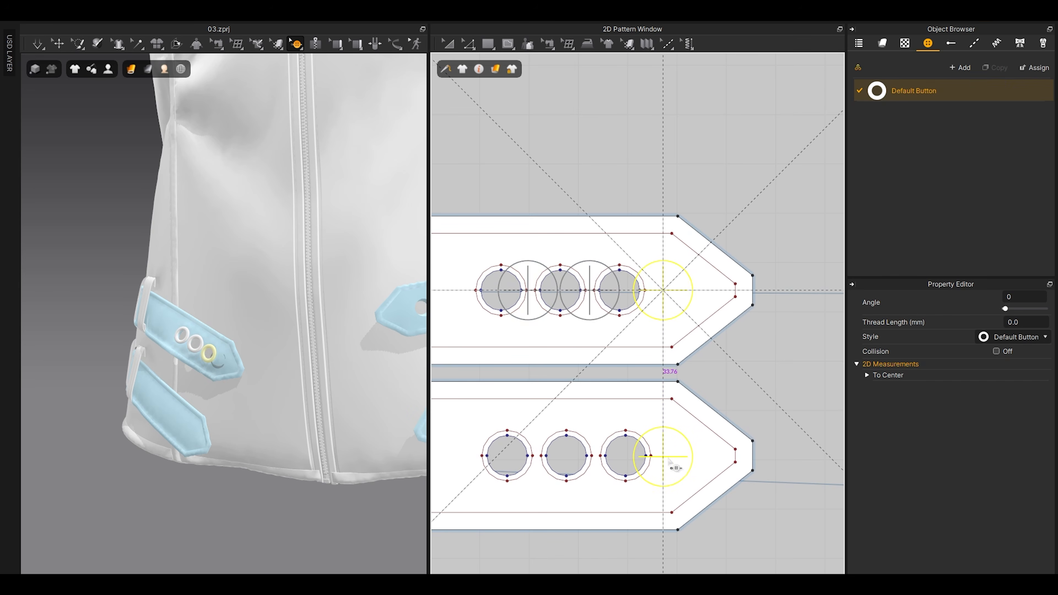
pyautogui.press('Escape')
pyautogui.scroll(3, 214, 350)
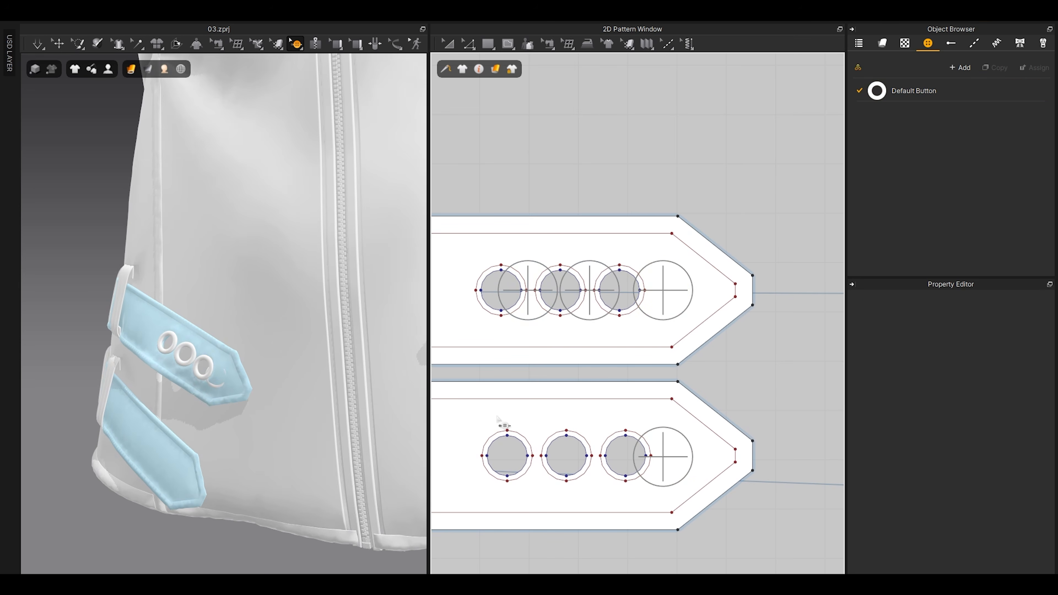
# Step: Undo the pasted ring button on the lower strap pattern
pyautogui.scroll(-4, 611, 415)
pyautogui.hotkey('ctrl', 'z')
pyautogui.scroll(-5, 637, 429)
pyautogui.moveTo(637, 444); pyautogui.dragTo(668, 324, button='middle')
pyautogui.scroll(3, 669, 324)
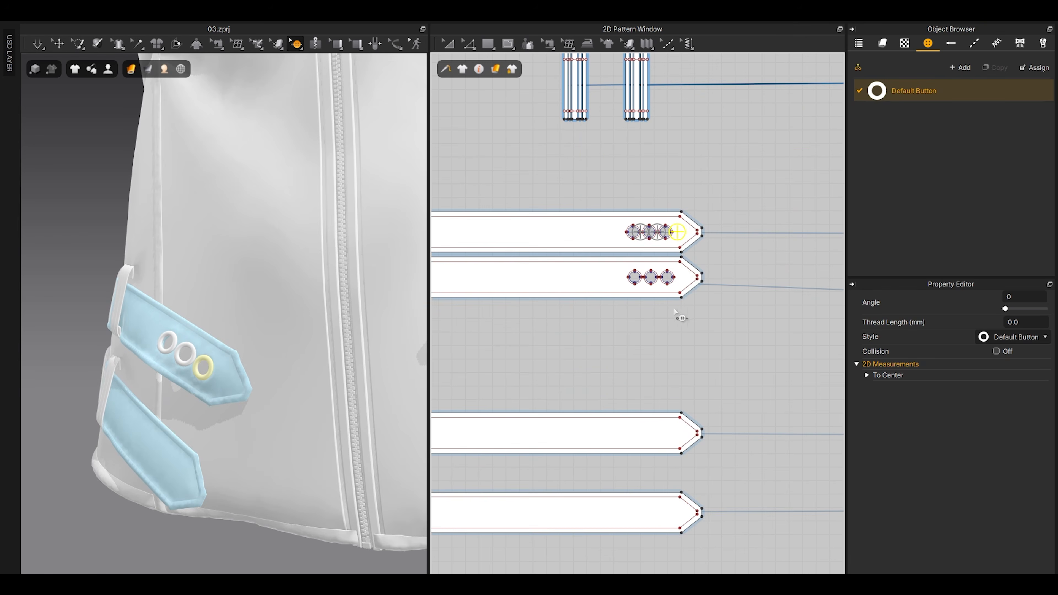
pyautogui.press('a')
pyautogui.scroll(3, 671, 258)
pyautogui.click(642, 348)
pyautogui.scroll(4, 659, 290)
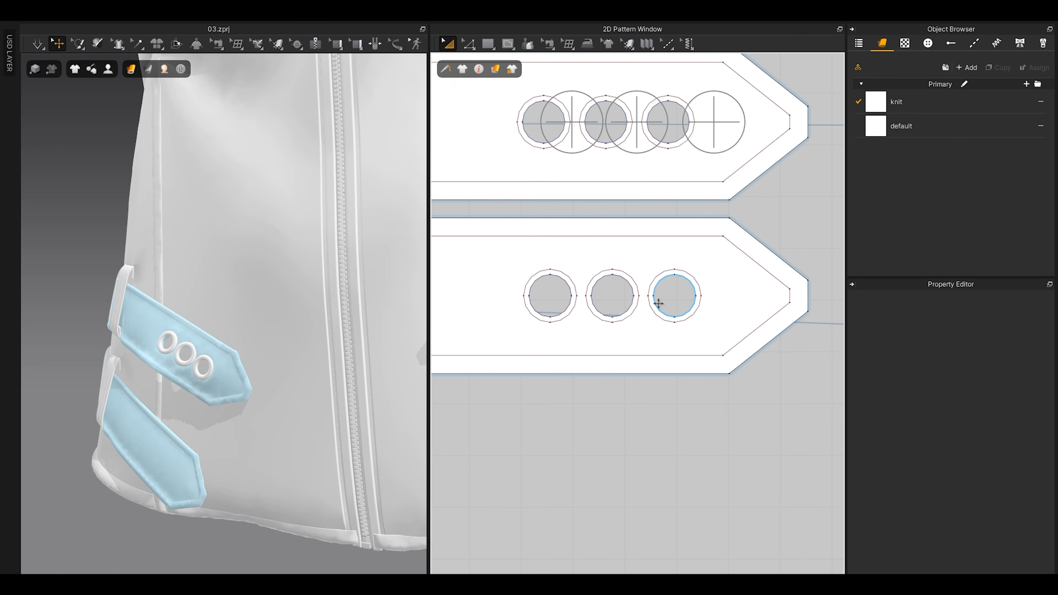
pyautogui.press('z')
pyautogui.click(658, 309)
pyautogui.doubleClick(667, 315)
pyautogui.scroll(-3, 678, 256)
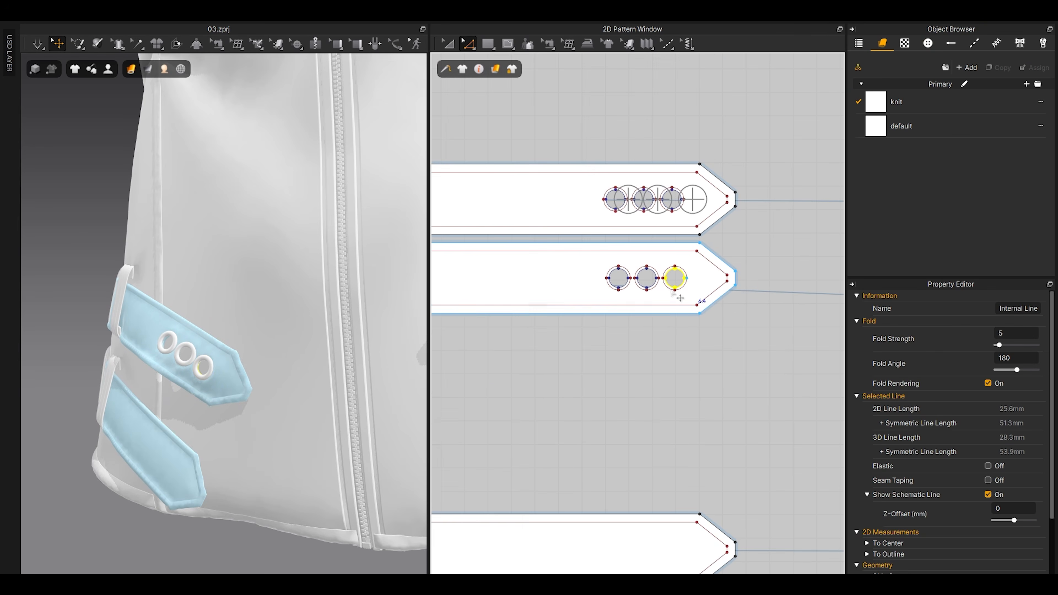
pyautogui.moveTo(677, 399); pyautogui.dragTo(678, 291, button='middle')
pyautogui.hotkey('ctrl', 'v')
pyautogui.scroll(3, 676, 457)
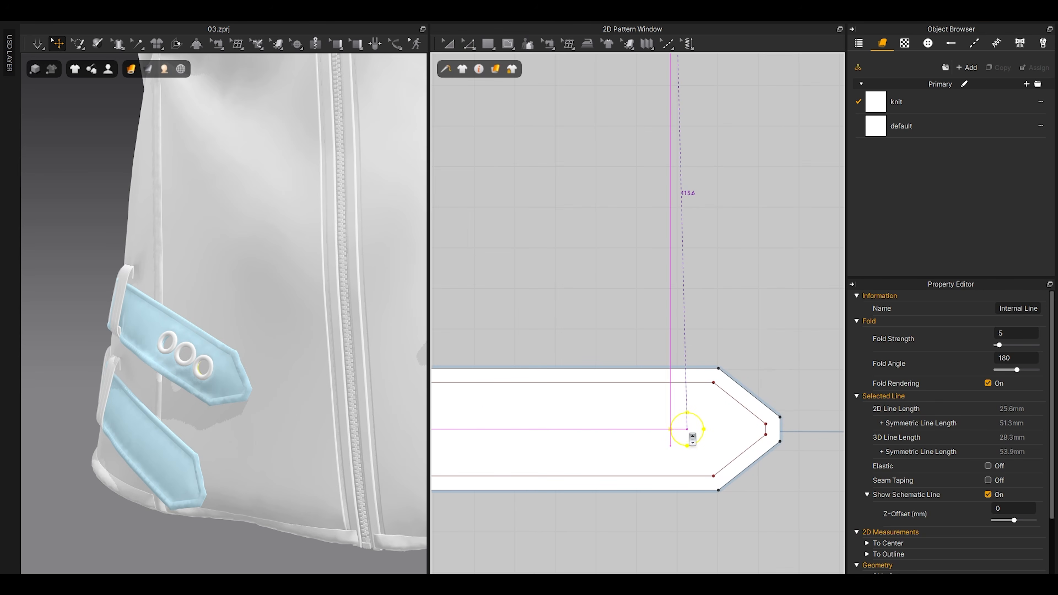
pyautogui.scroll(-3, 691, 428)
pyautogui.press('Escape')
# Step: Move the third and fourth strap patterns up beneath the two straps that already have holes, then deselect them
pyautogui.moveTo(678, 398); pyautogui.dragTo(681, 261)
pyautogui.moveTo(684, 500); pyautogui.dragTo(687, 322)
pyautogui.scroll(5, 708, 268)
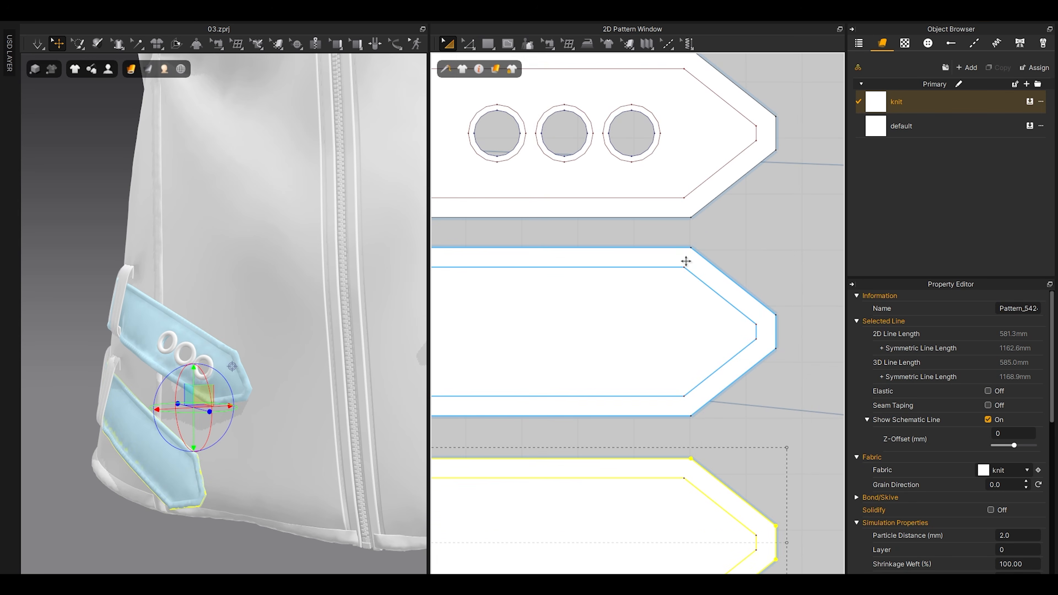
pyautogui.moveTo(687, 262); pyautogui.dragTo(691, 295, button='middle')
pyautogui.click(750, 270)
# Step: Copy the second strap's three holes with their outer circles and paste them onto the third strap pattern, about 35 mm below
pyautogui.press('z')
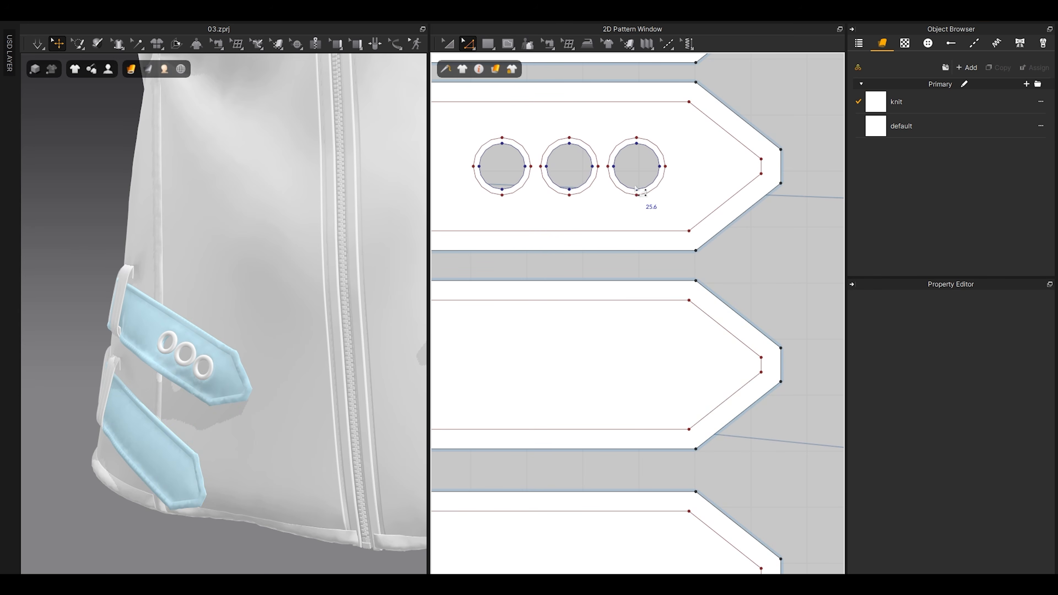
pyautogui.click(636, 195)
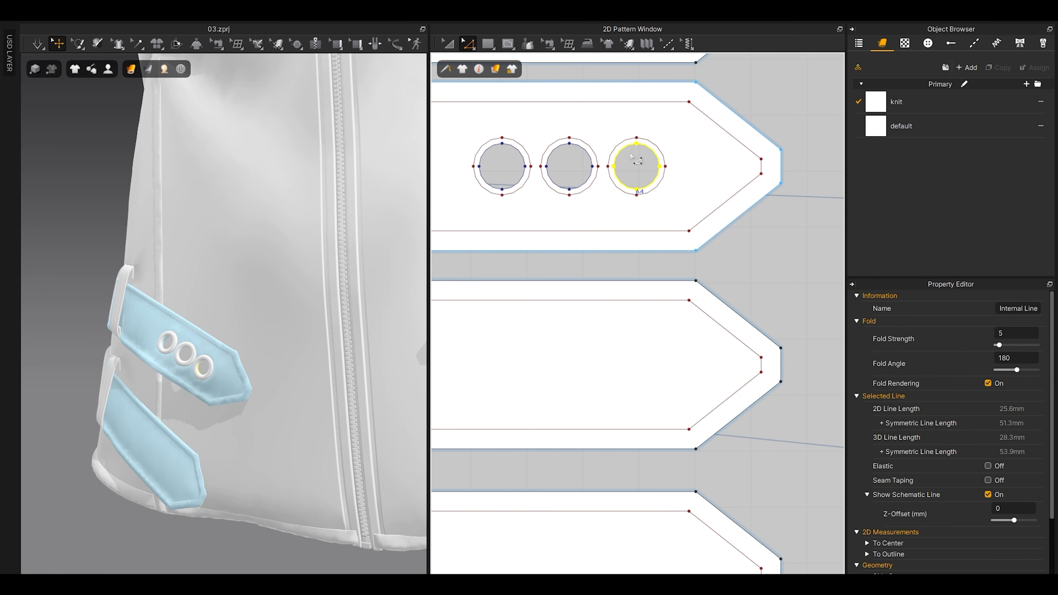
pyautogui.moveTo(672, 206); pyautogui.dragTo(460, 137)
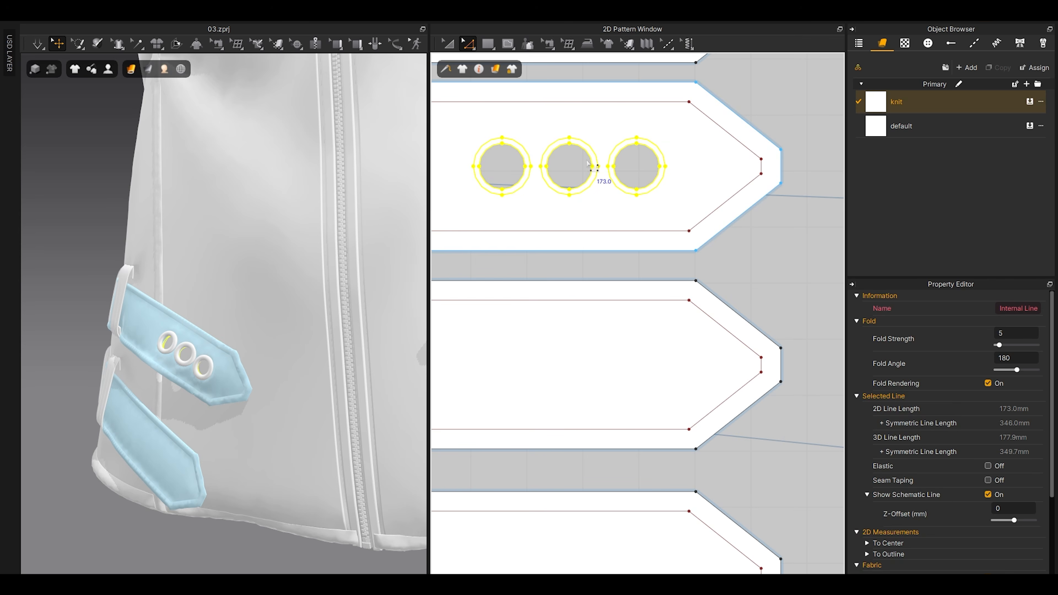
pyautogui.hotkey('ctrl', 'c')
pyautogui.hotkey('ctrl', 'v')
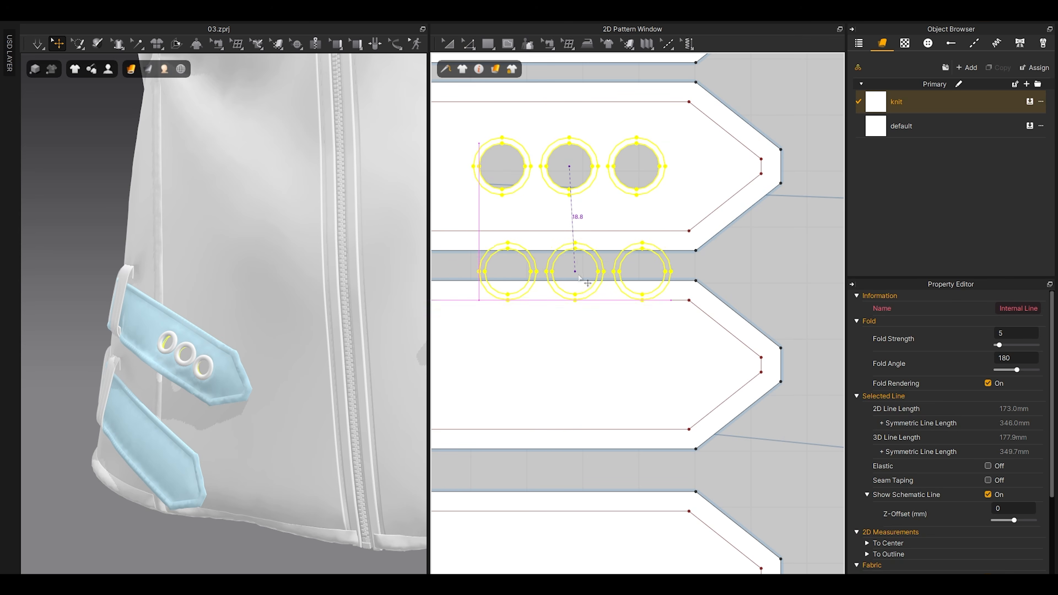
pyautogui.scroll(-2, 576, 268)
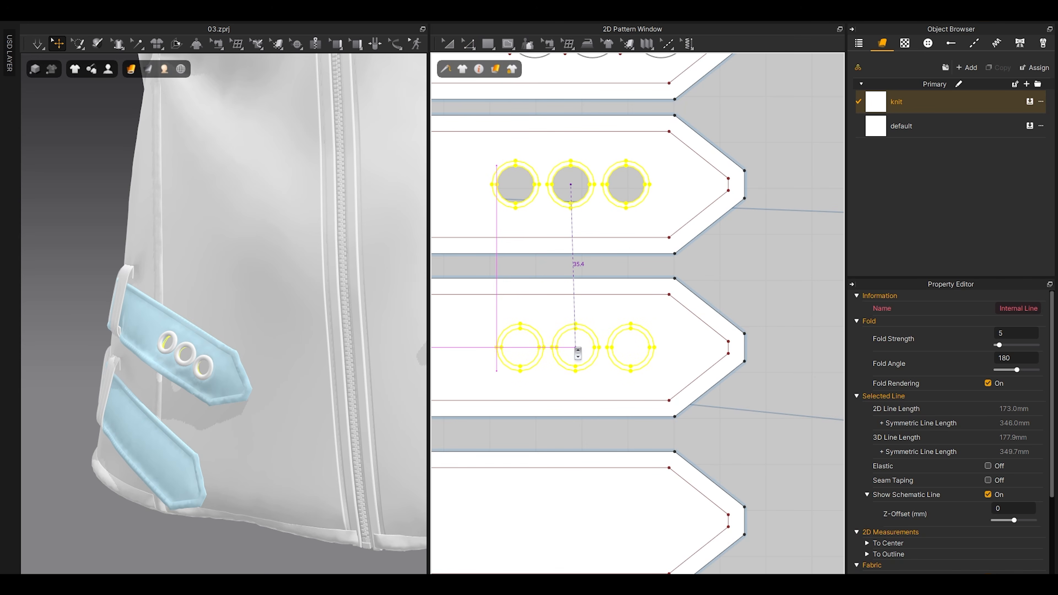
pyautogui.click(577, 352)
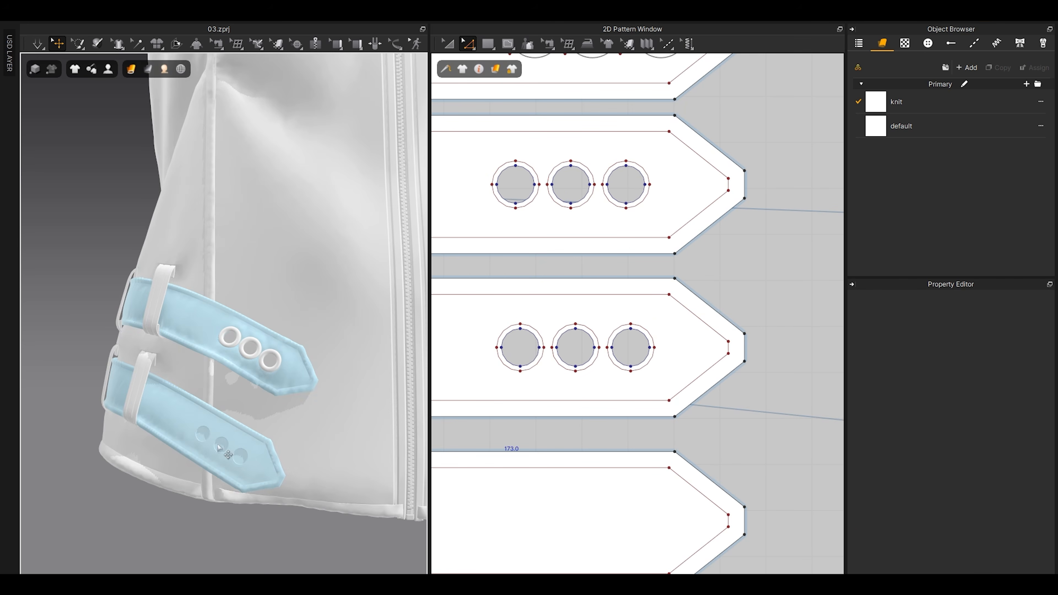
# Step: Paste the same three holes with their outer circles at the matching place on the fourth strap pattern
pyautogui.moveTo(538, 373); pyautogui.dragTo(575, 298, button='middle')
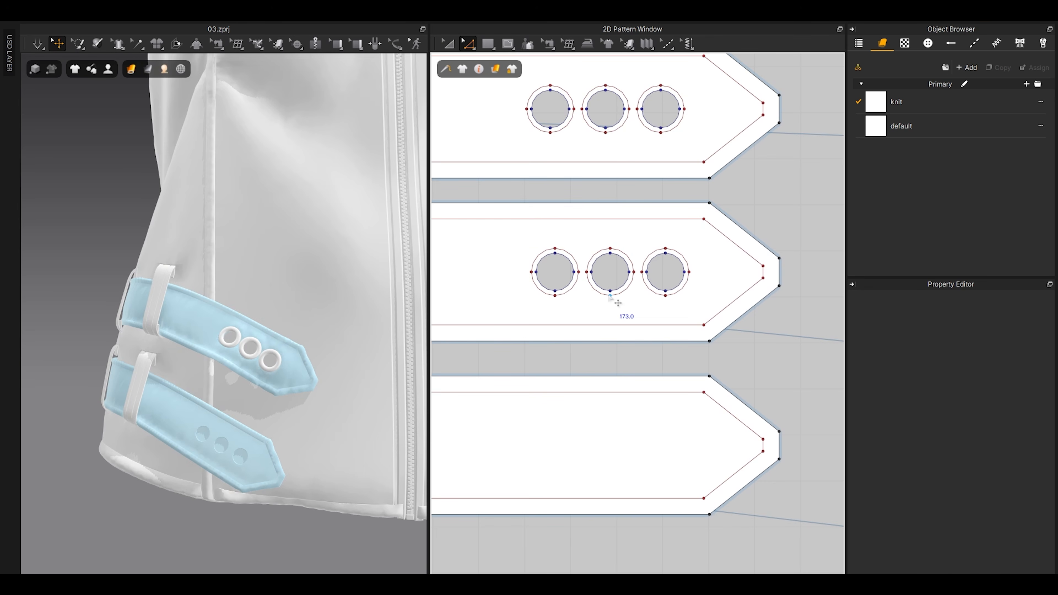
pyautogui.moveTo(502, 228); pyautogui.dragTo(705, 302)
pyautogui.moveTo(610, 273); pyautogui.dragTo(615, 447)
pyautogui.click(615, 445)
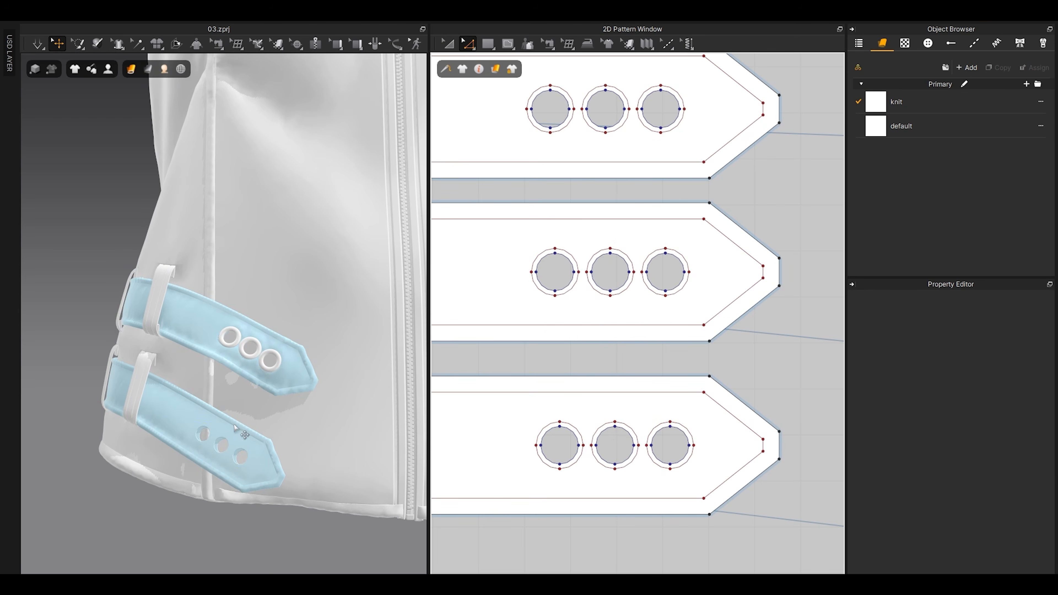
pyautogui.moveTo(247, 452); pyautogui.dragTo(241, 381, button='middle')
pyautogui.scroll(5, 240, 381)
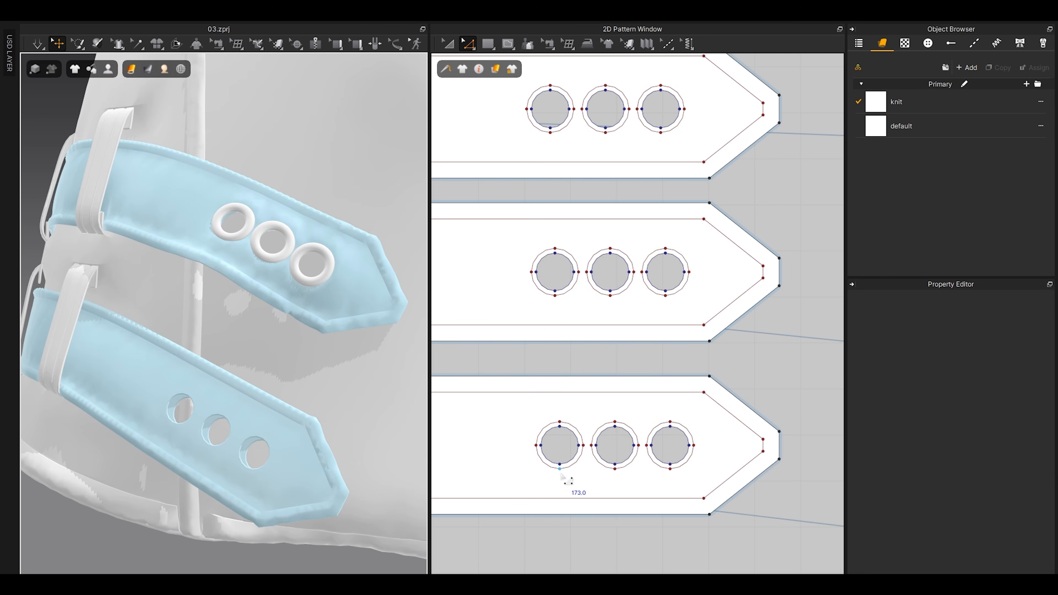
pyautogui.press('a')
pyautogui.scroll(-6, 189, 322)
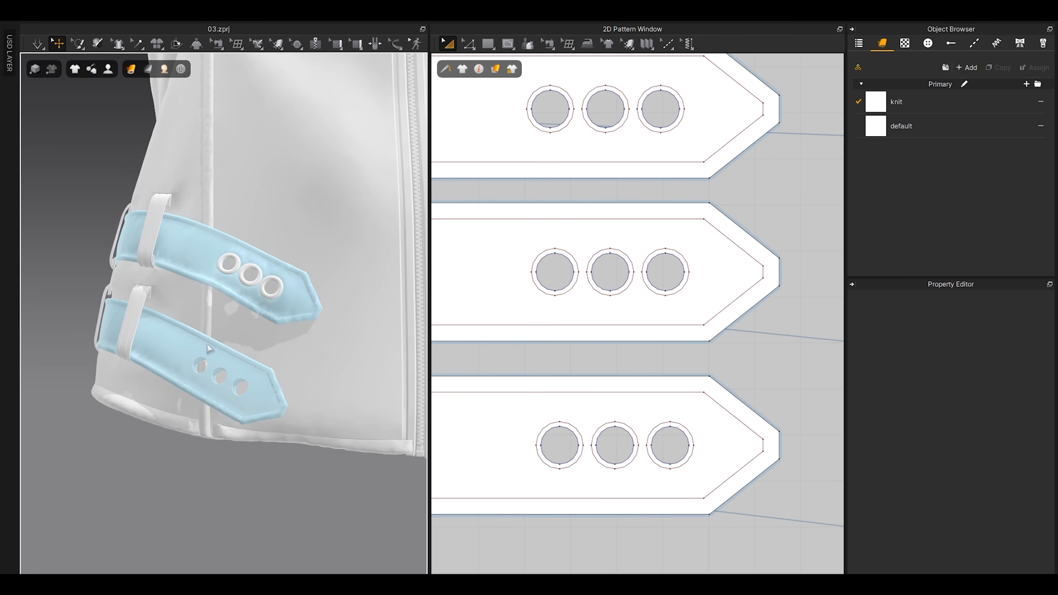
pyautogui.moveTo(279, 393); pyautogui.dragTo(244, 422, button='right')
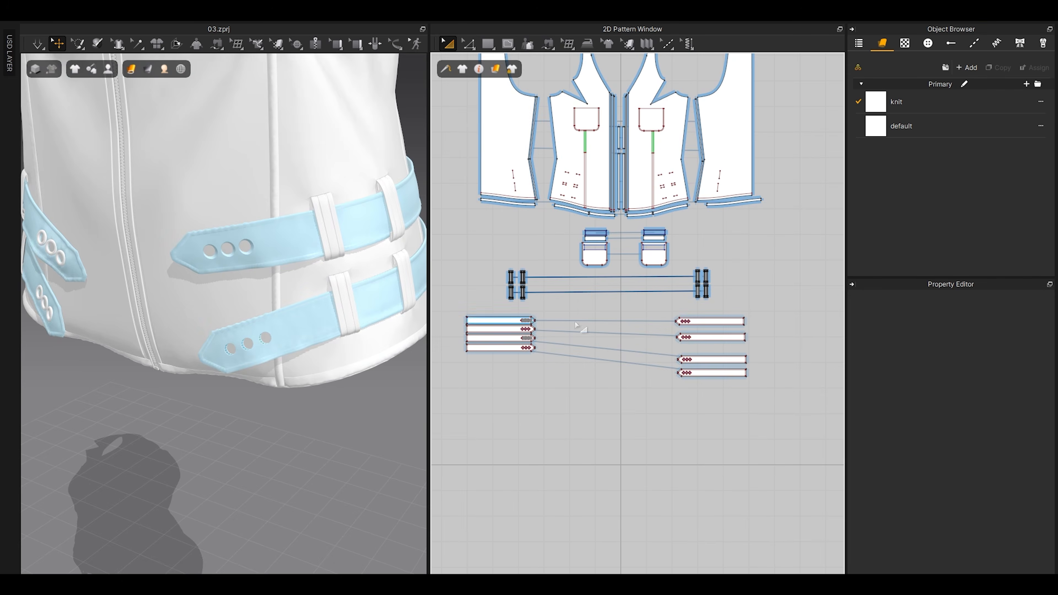
# Step: Unfreeze the four symmetric strap patterns on the opposite side, simulate them briefly on the vest and deselect them
pyautogui.moveTo(624, 307); pyautogui.dragTo(746, 408)
pyautogui.moveTo(746, 407); pyautogui.dragTo(745, 407)
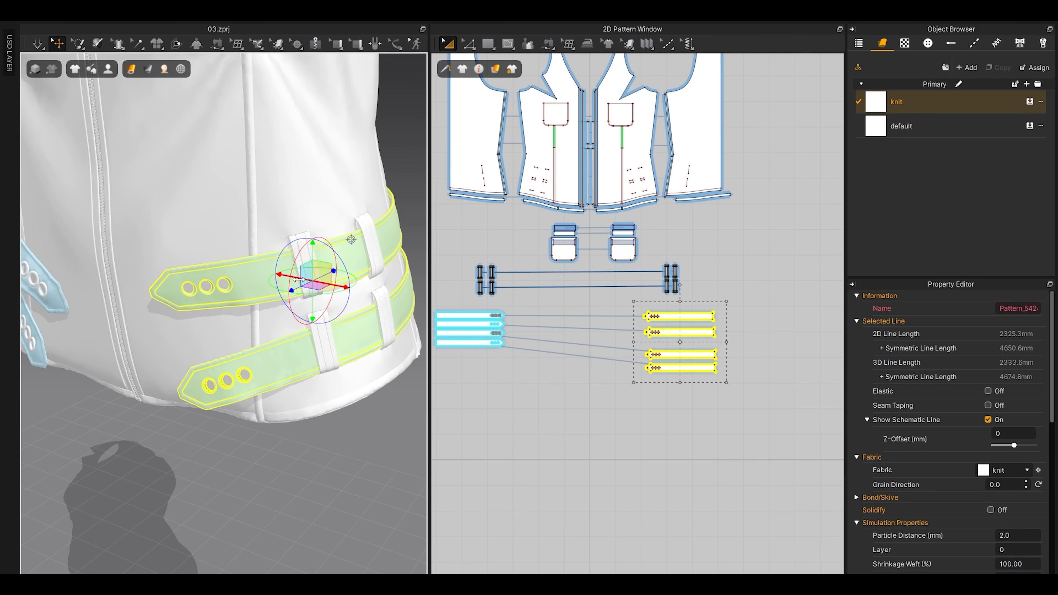
pyautogui.rightClick(321, 279)
pyautogui.click(362, 96)
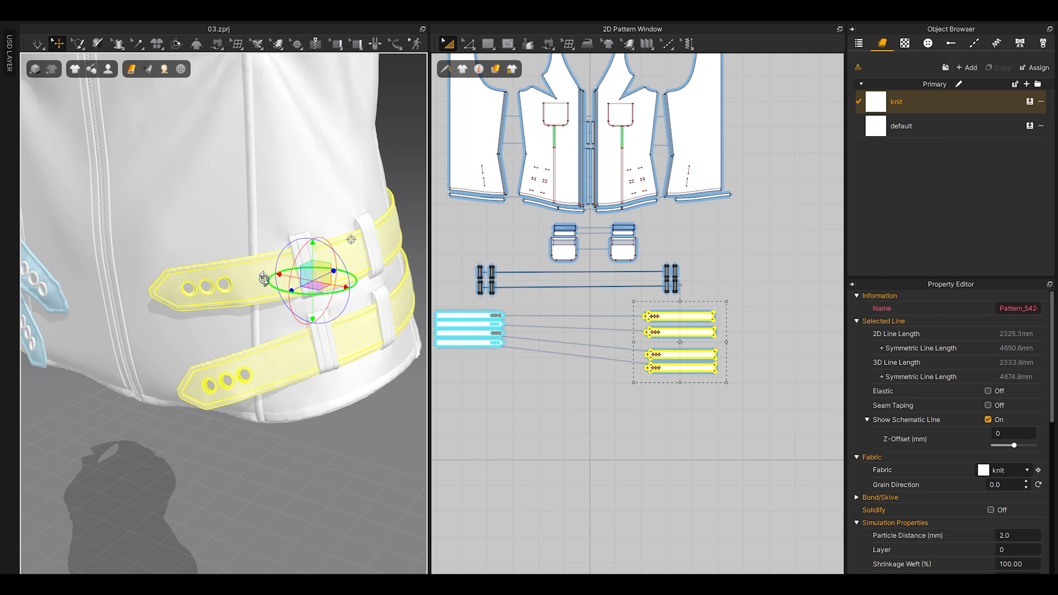
pyautogui.scroll(3, 266, 294)
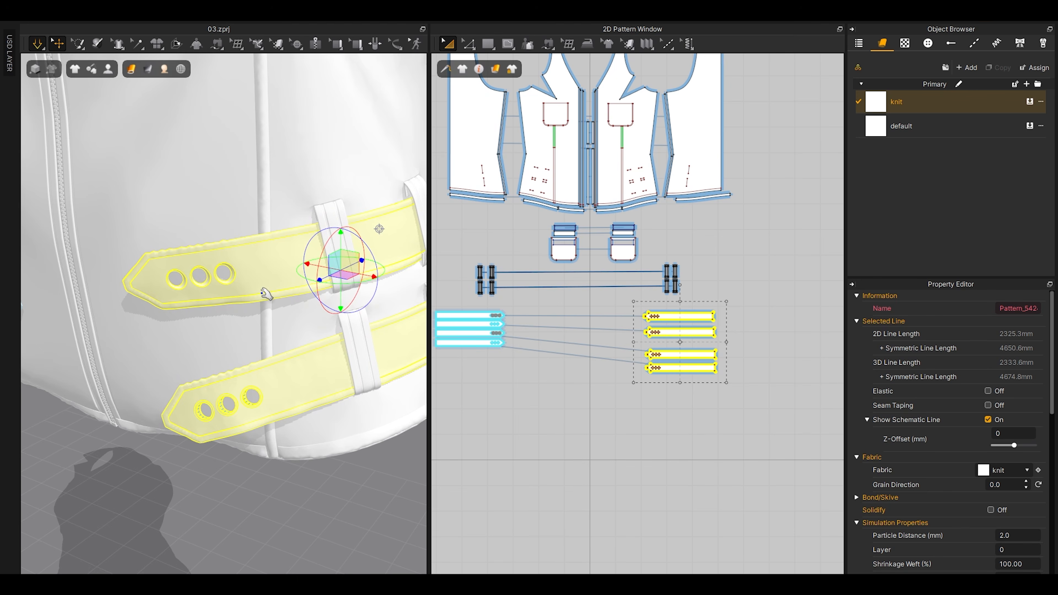
pyautogui.press('space')
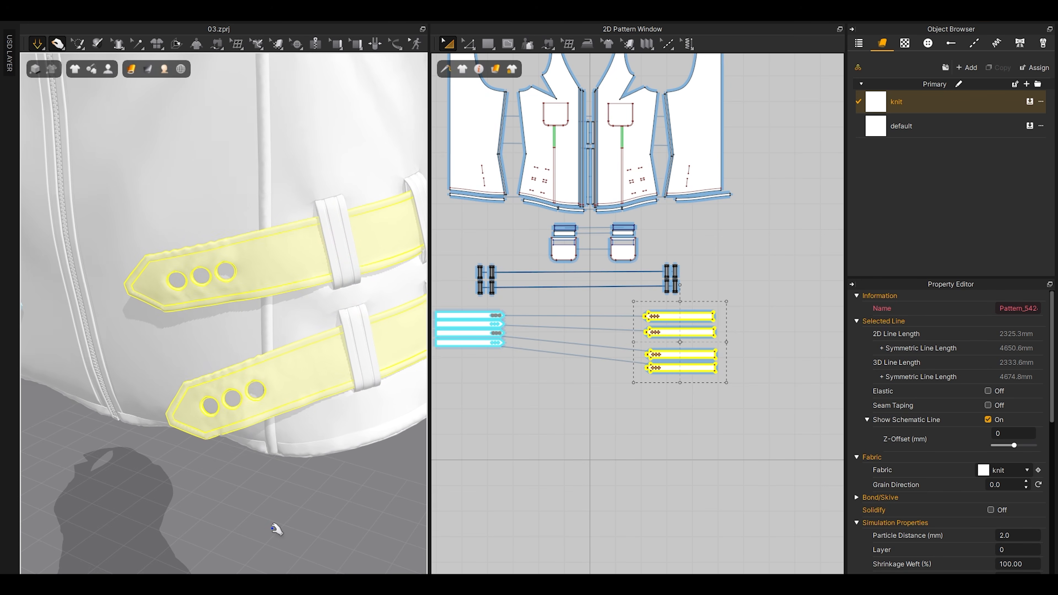
pyautogui.click(521, 400)
pyautogui.moveTo(551, 356); pyautogui.dragTo(620, 373, button='middle')
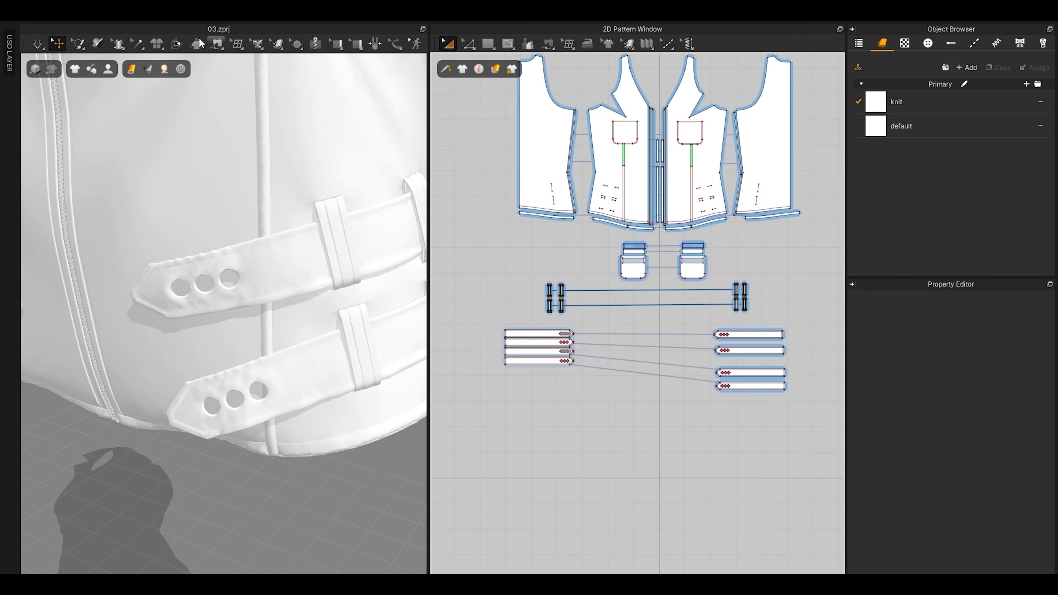
# Step: Select all ring buttons on the first and third strap patterns and duplicate them to the symmetric patterns
pyautogui.click(297, 45)
pyautogui.click(319, 66)
pyautogui.scroll(4, 550, 334)
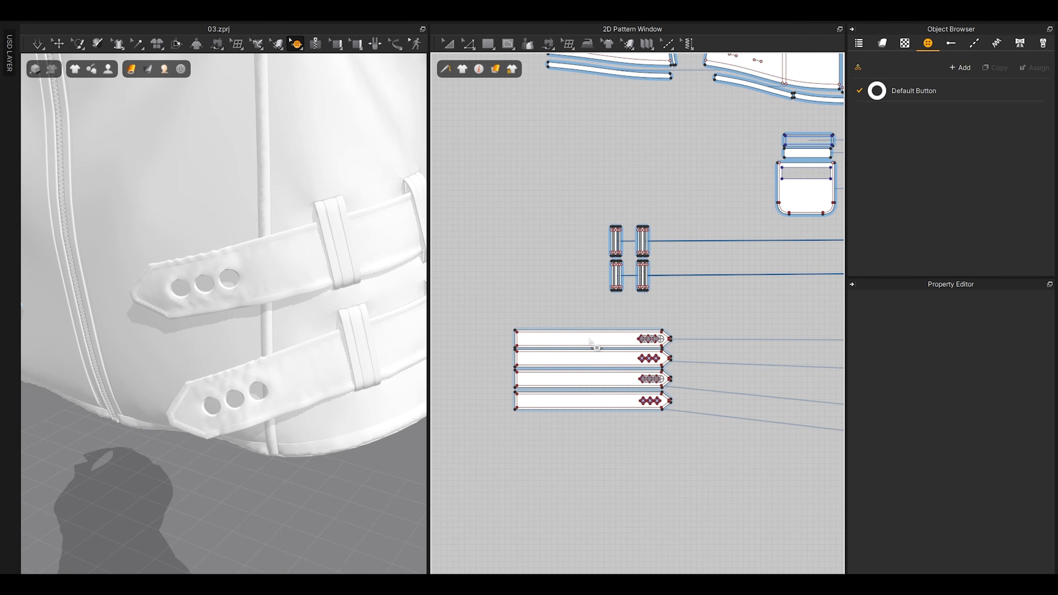
pyautogui.moveTo(753, 524); pyautogui.dragTo(751, 521)
pyautogui.scroll(3, 638, 365)
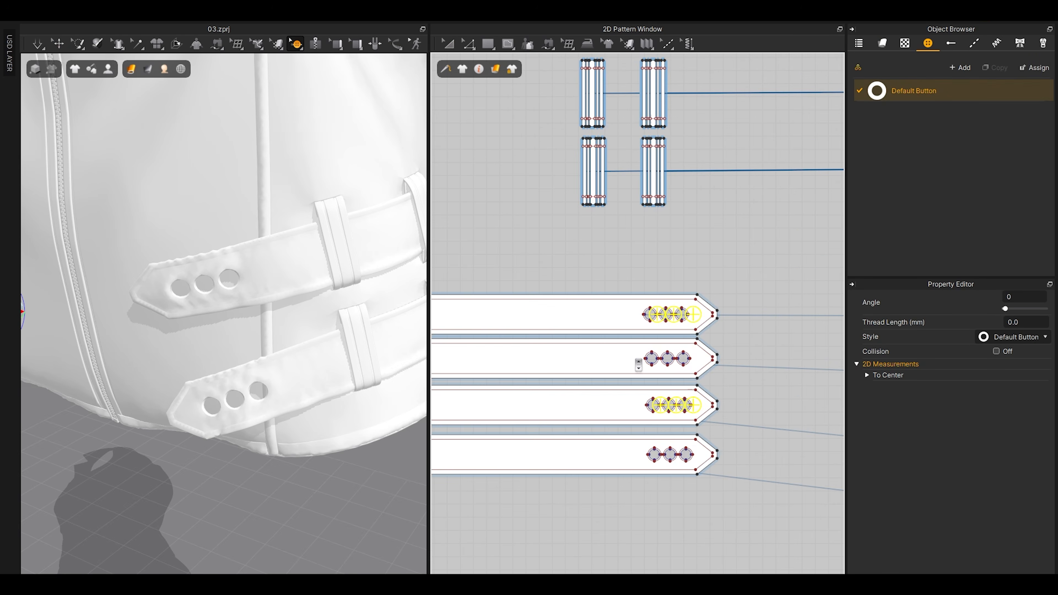
pyautogui.rightClick(681, 321)
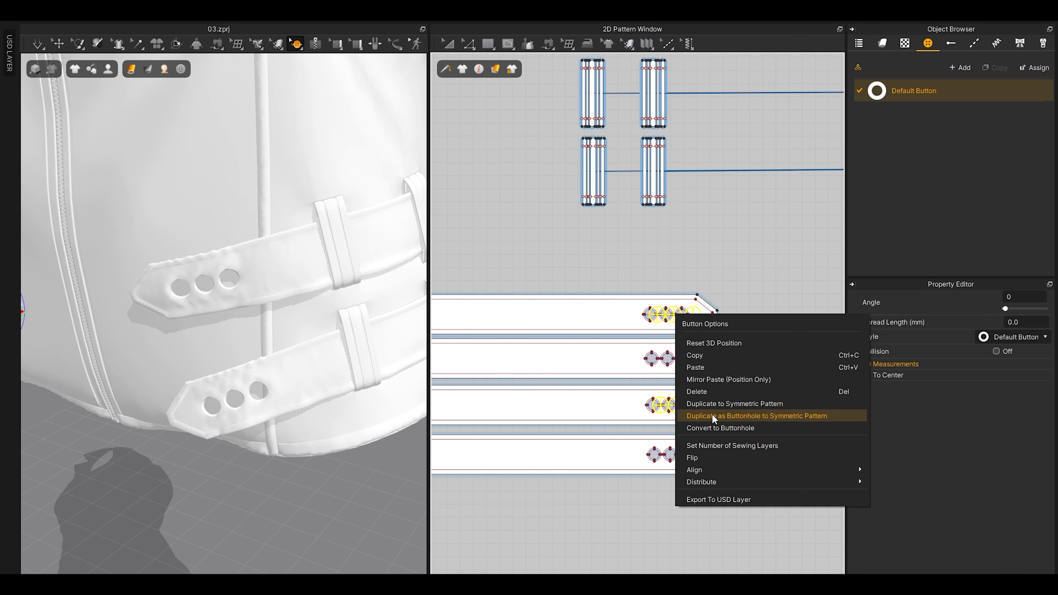
pyautogui.click(732, 404)
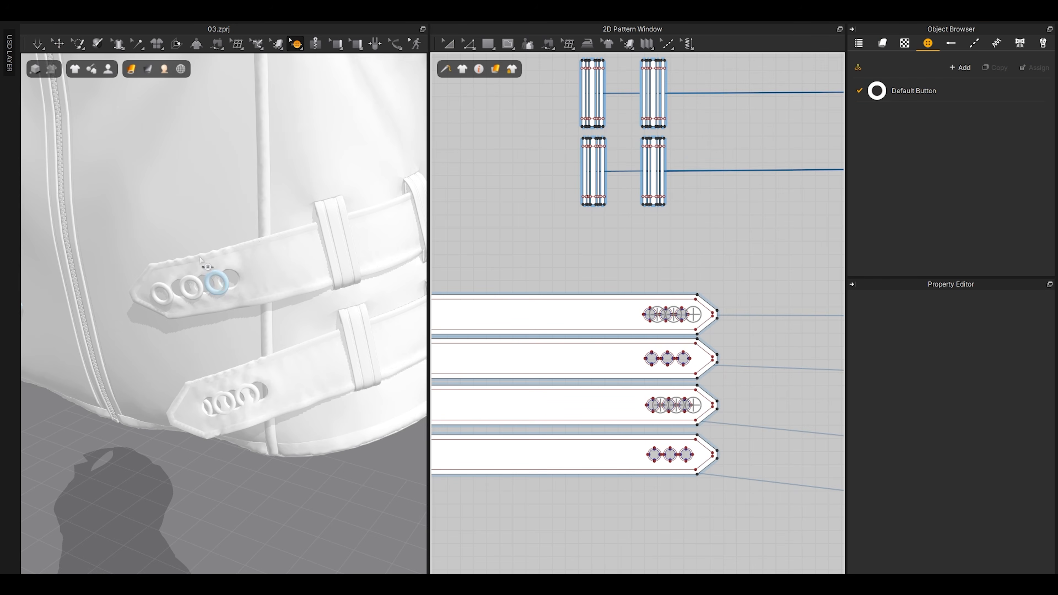
# Step: Align the duplicated ring buttons in 3D with the holes on the opposite side's straps
pyautogui.click(58, 44)
pyautogui.scroll(1, 194, 246)
pyautogui.moveTo(190, 250); pyautogui.dragTo(252, 282, button='right')
pyautogui.click(253, 242)
pyautogui.scroll(8, 262, 307)
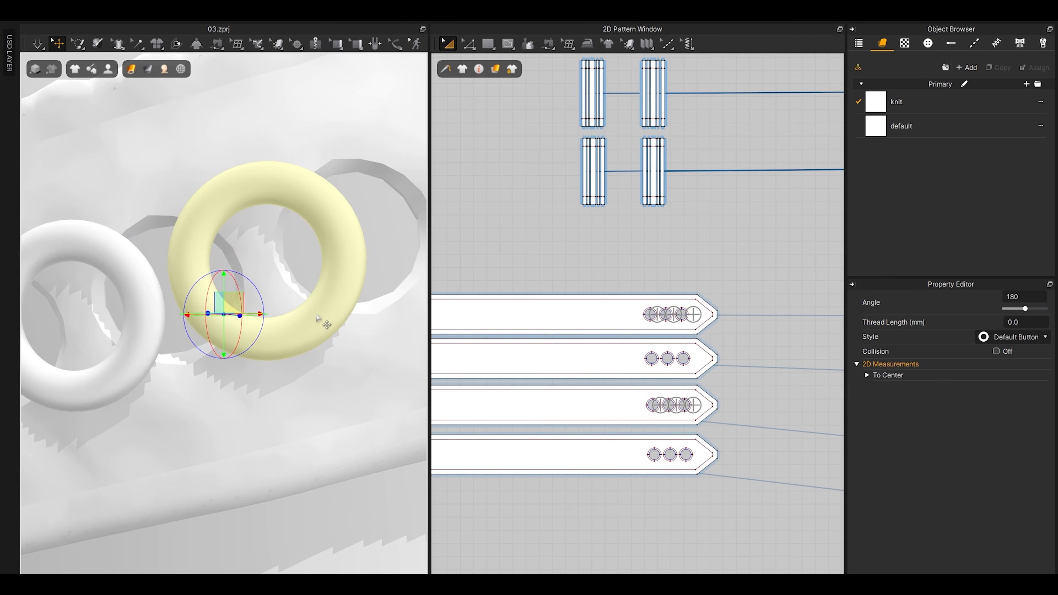
pyautogui.scroll(-2, 317, 318)
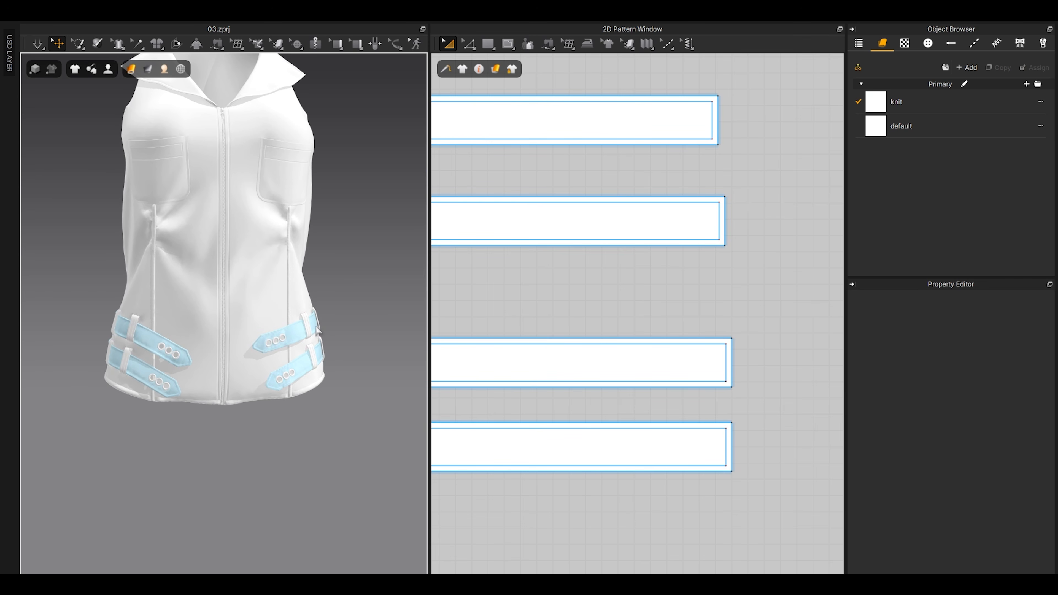
# Step: Add a new button style alongside the existing ring button
pyautogui.moveTo(270, 214); pyautogui.dragTo(242, 299, button='middle')
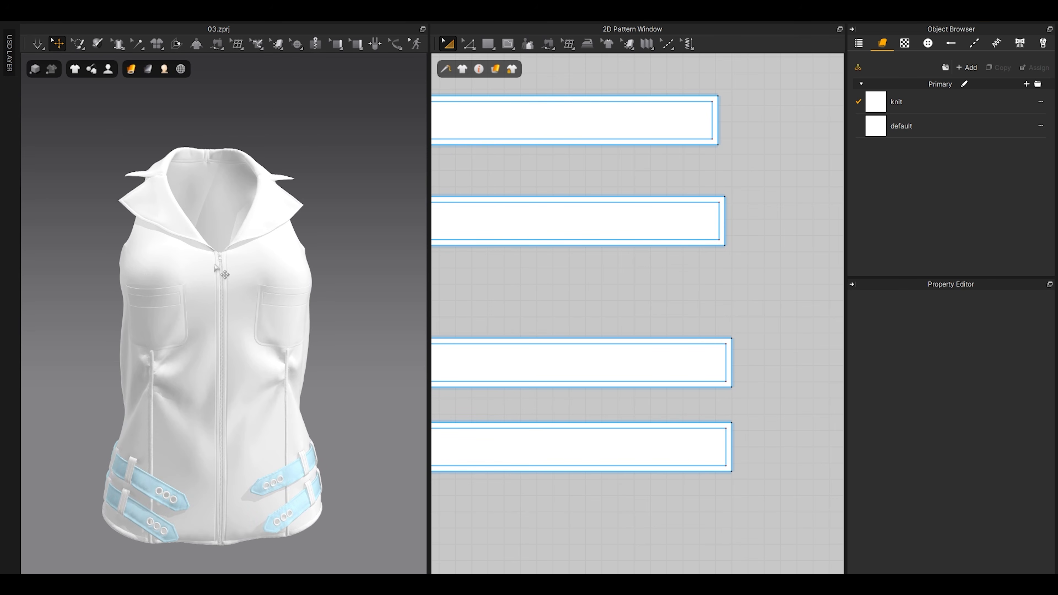
pyautogui.scroll(6, 222, 282)
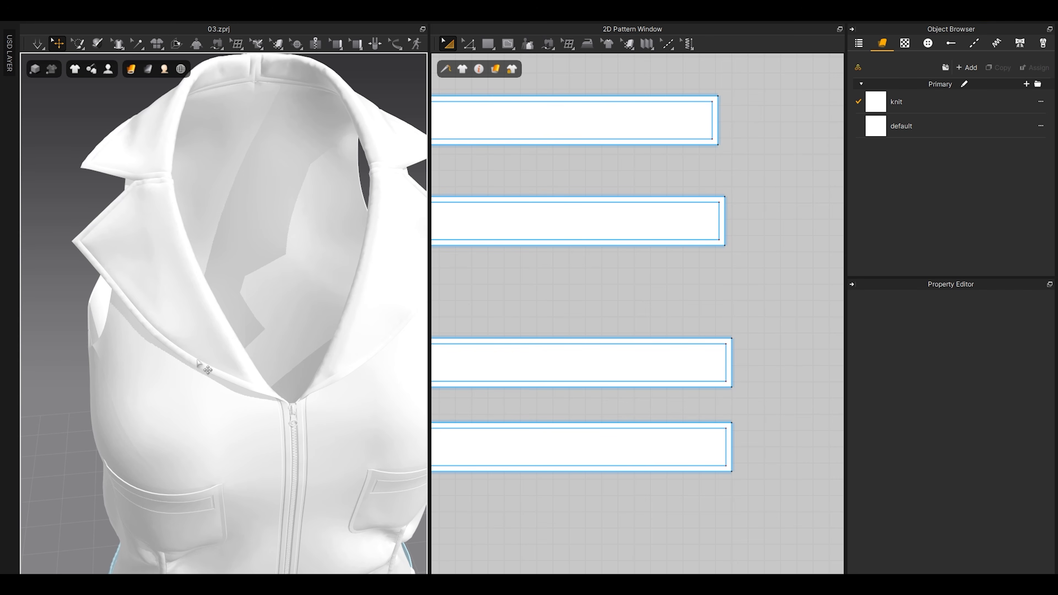
pyautogui.scroll(-6, 572, 291)
pyautogui.moveTo(550, 232); pyautogui.dragTo(718, 348, button='middle')
pyautogui.moveTo(652, 166); pyautogui.dragTo(676, 283, button='middle')
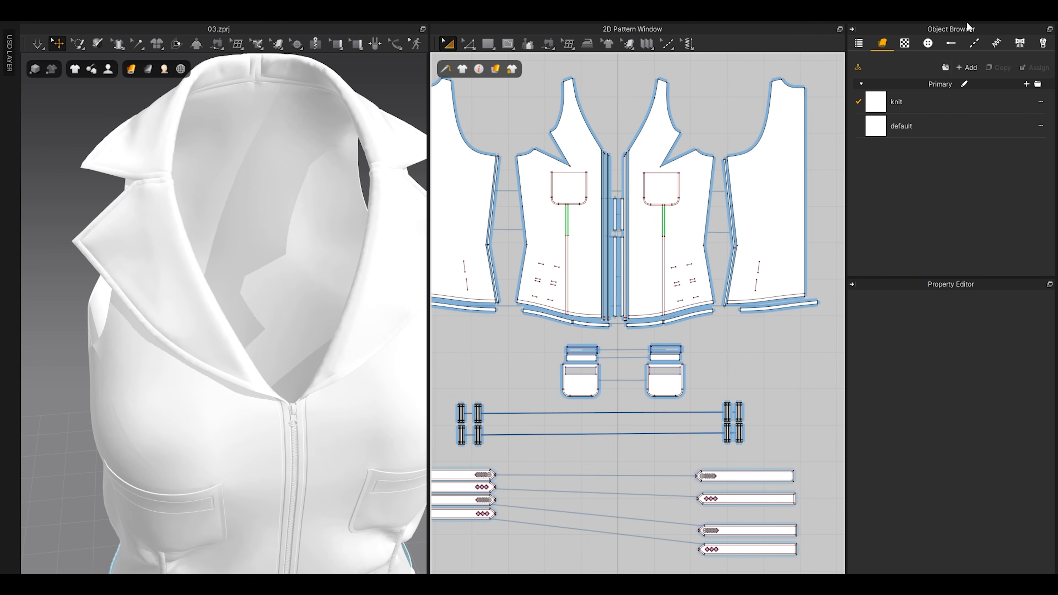
pyautogui.click(931, 44)
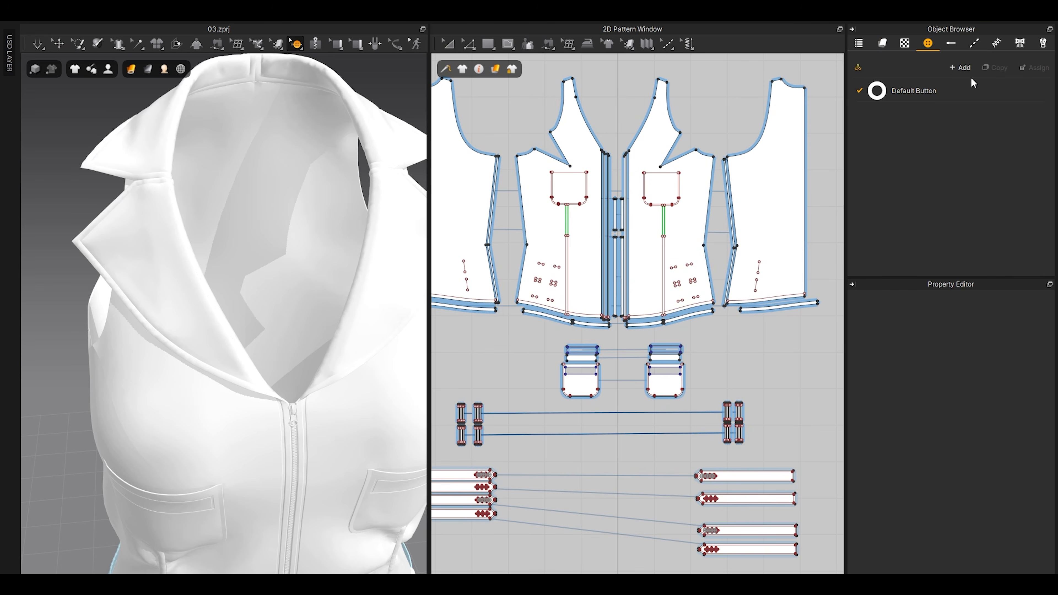
pyautogui.click(963, 70)
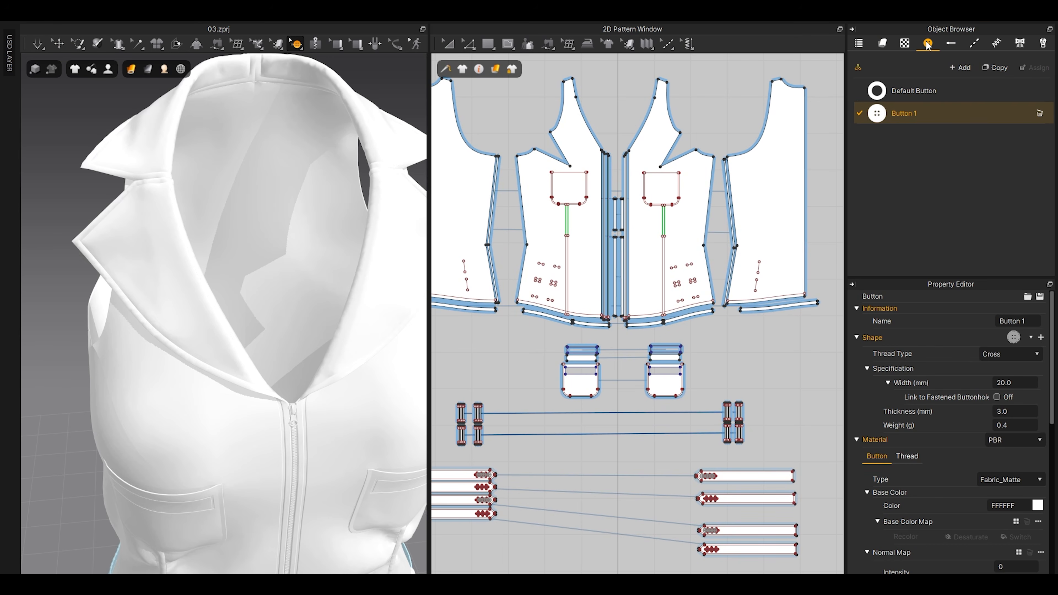
# Step: Change the new button style's shape to a plain round button without thread holes
pyautogui.scroll(-1, 988, 453)
pyautogui.scroll(1, 987, 446)
pyautogui.click(1029, 338)
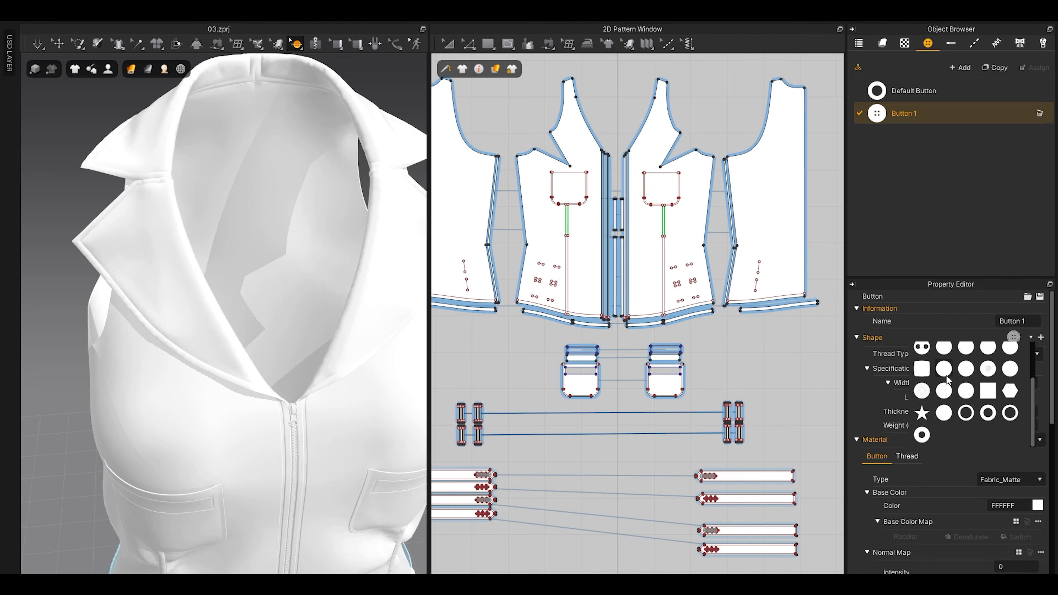
pyautogui.scroll(2, 957, 404)
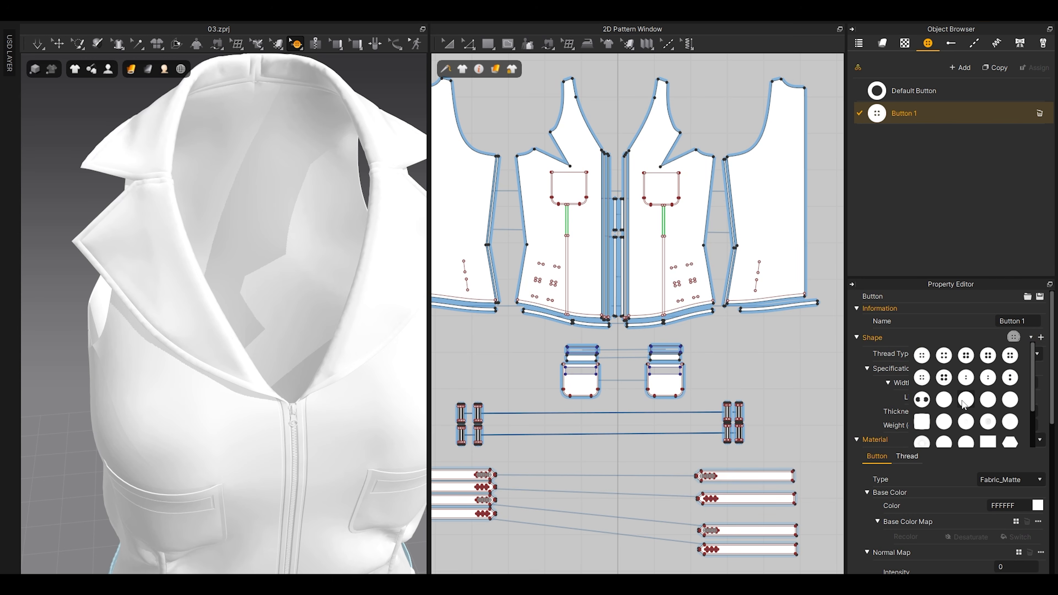
pyautogui.click(965, 402)
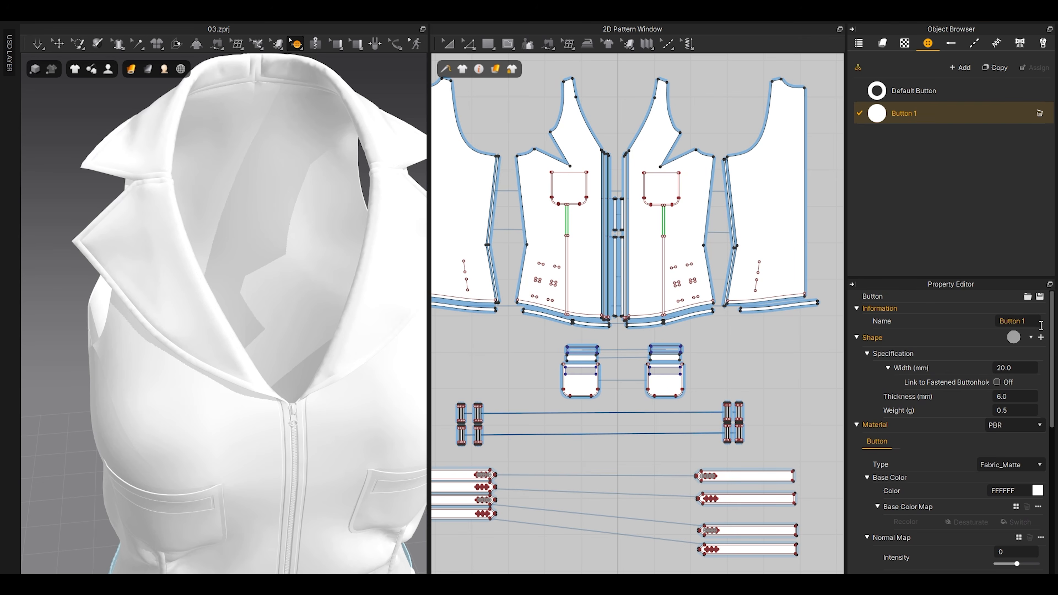
# Step: Pick a plain round preset from the shape library for the Button 1 style
pyautogui.click(1030, 338)
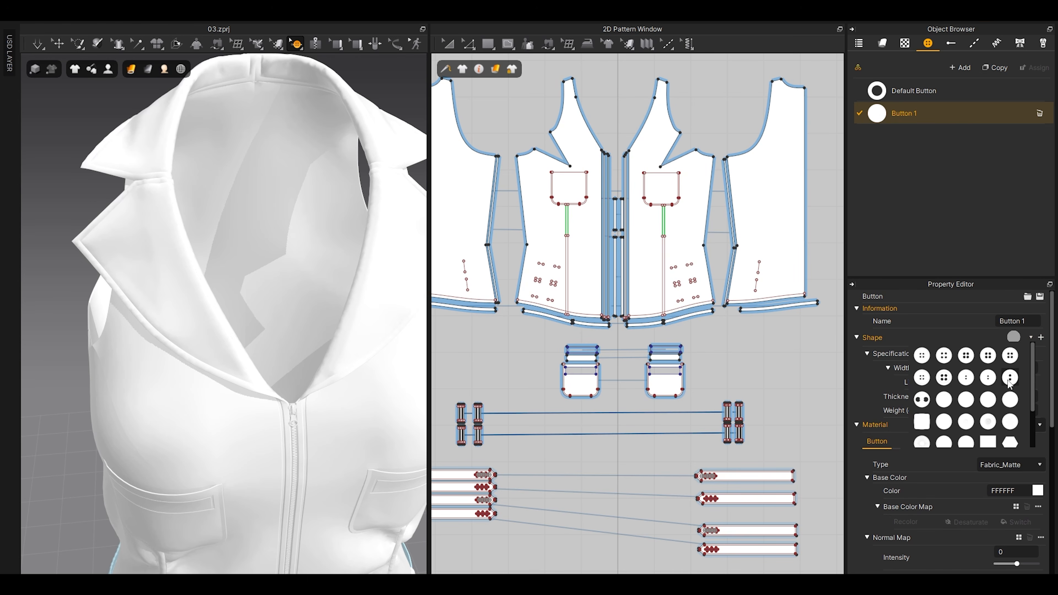
pyautogui.click(963, 399)
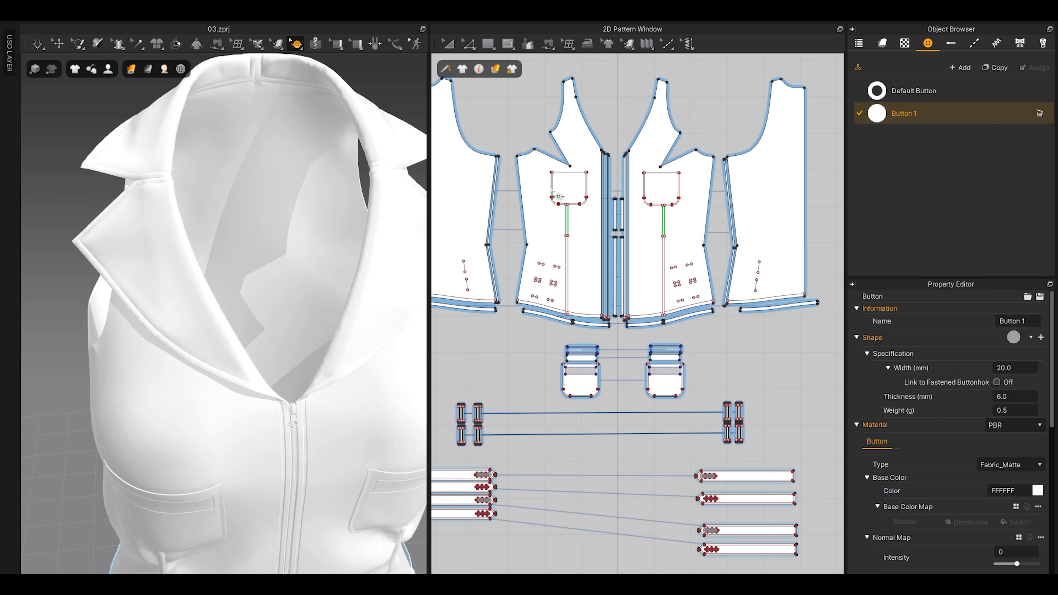
# Step: Select the lapel pattern on the 3D garment near its lower tip beside the zipper
pyautogui.scroll(4, 547, 179)
pyautogui.moveTo(211, 256); pyautogui.dragTo(281, 232, button='middle')
pyautogui.scroll(3, 304, 335)
pyautogui.scroll(-2, 318, 323)
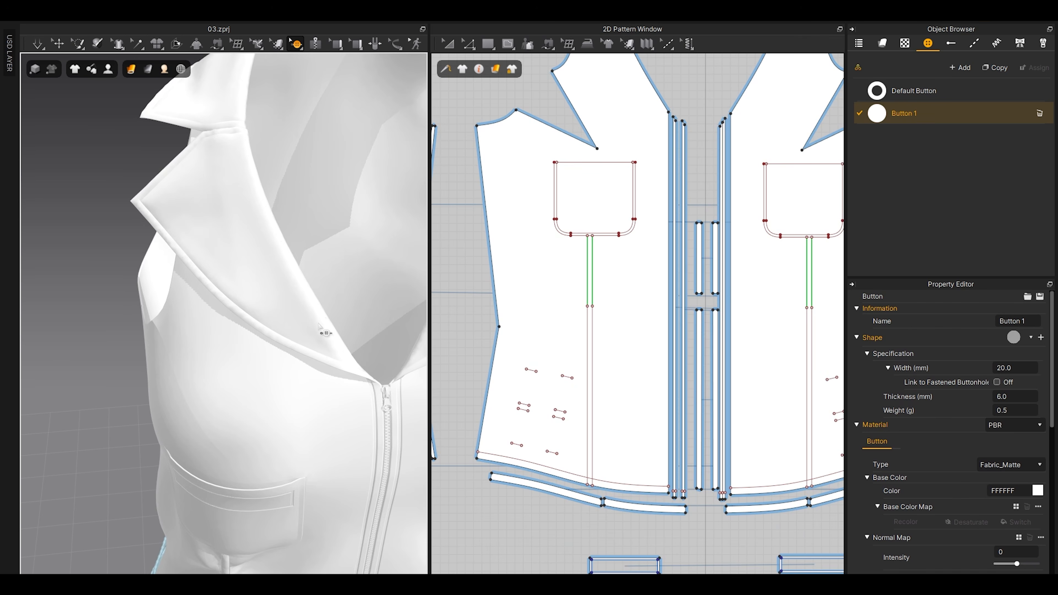
pyautogui.click(312, 347)
pyautogui.press('q')
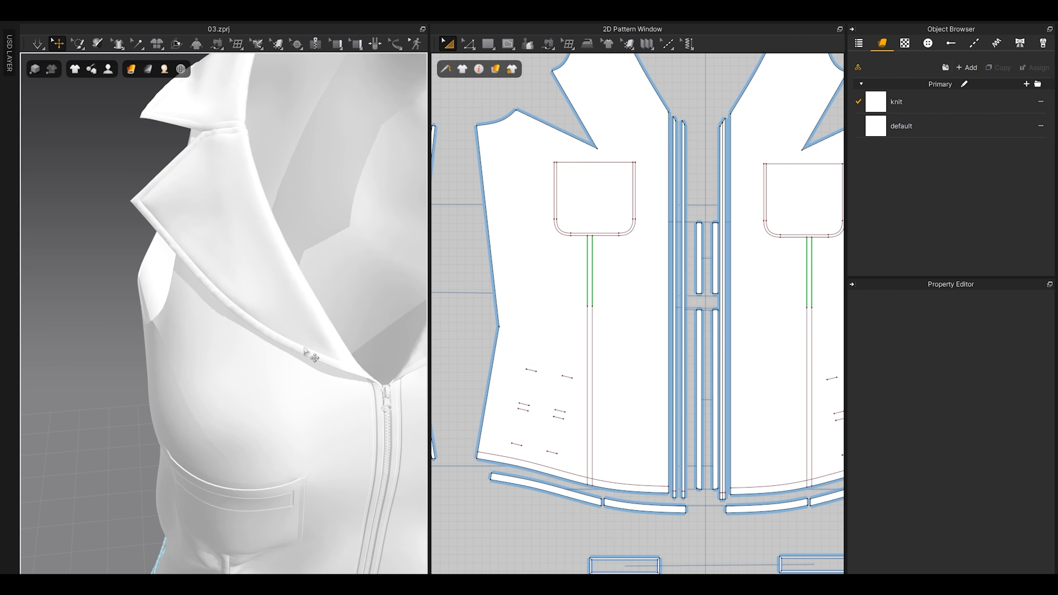
pyautogui.click(304, 347)
pyautogui.scroll(-5, 477, 264)
pyautogui.moveTo(521, 220); pyautogui.dragTo(589, 393, button='middle')
pyautogui.scroll(10, 604, 260)
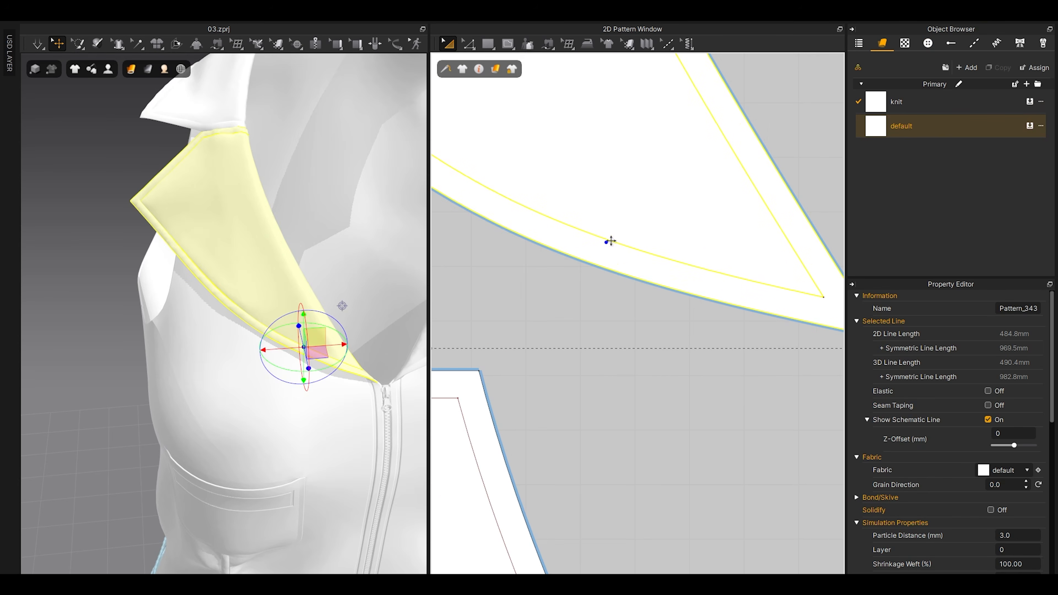
pyautogui.moveTo(694, 259); pyautogui.dragTo(675, 332, button='middle')
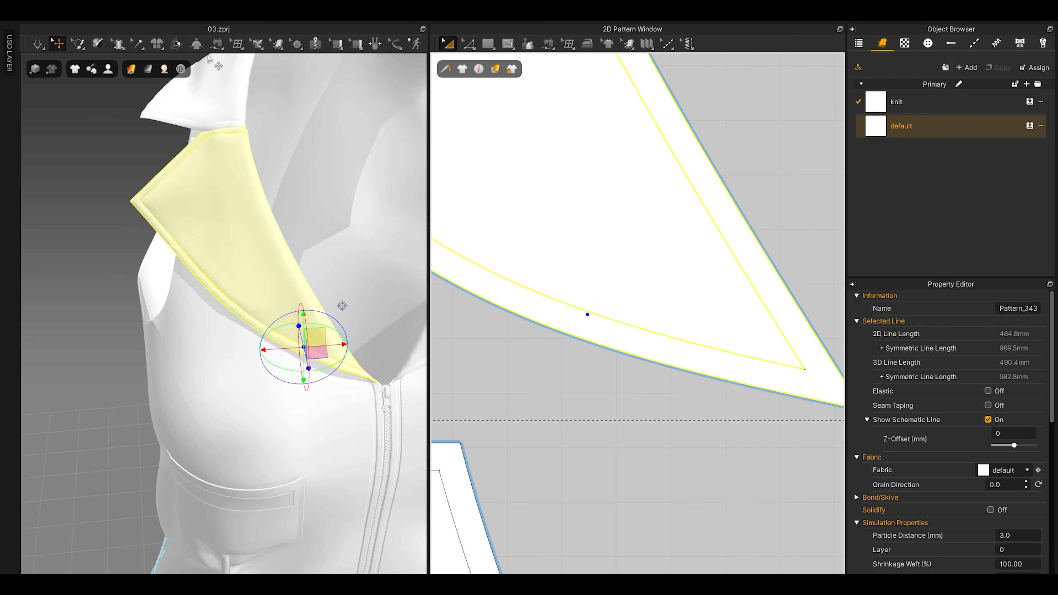
# Step: Place a Button 1 button on the lapel's curved internal line near its lower tip
pyautogui.click(295, 43)
pyautogui.click(313, 82)
pyautogui.click(960, 68)
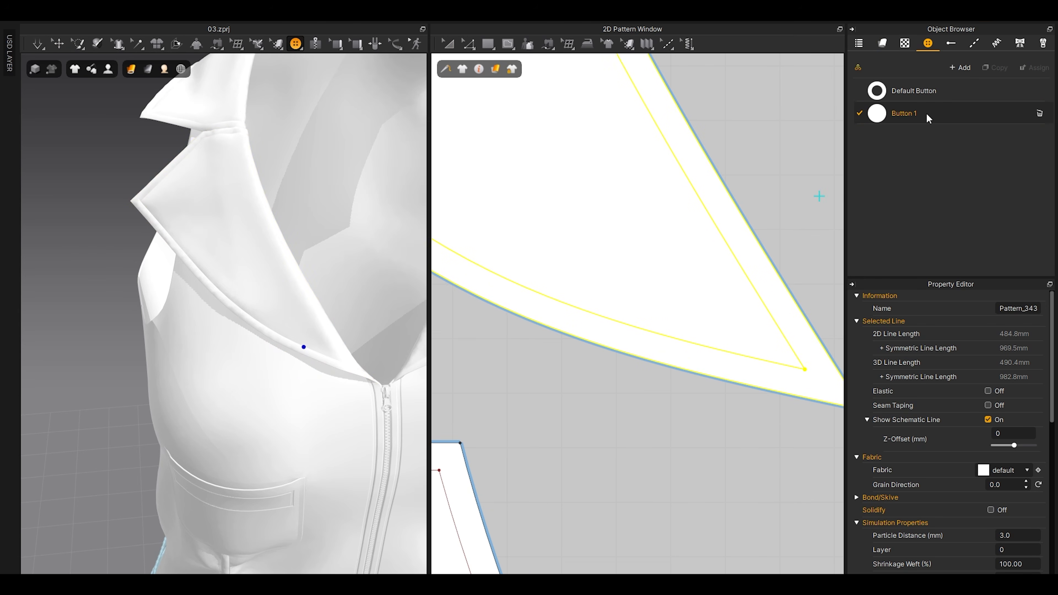
pyautogui.click(616, 323)
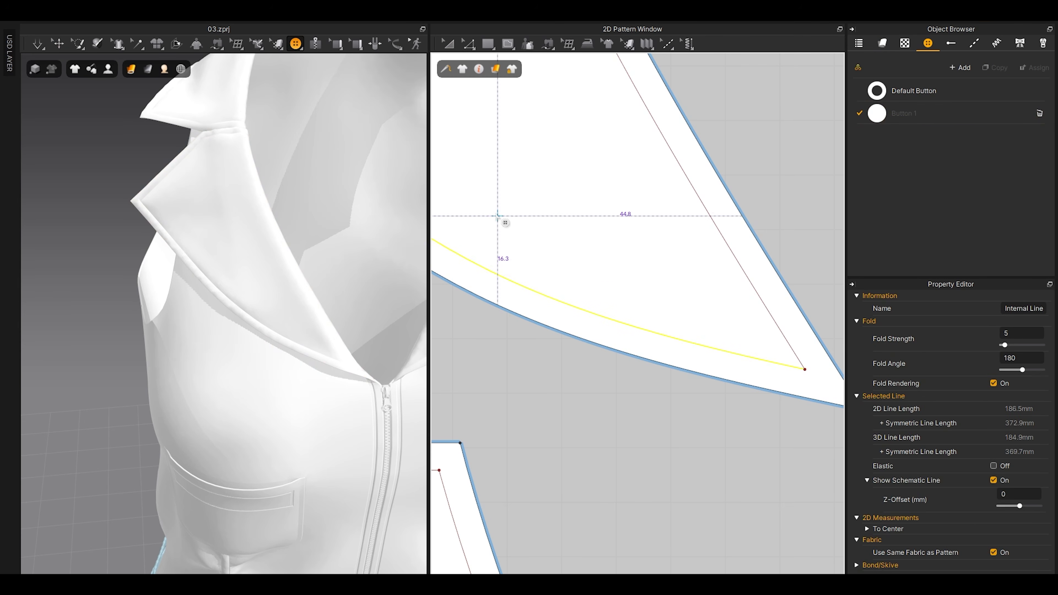
pyautogui.scroll(-2, 546, 286)
pyautogui.scroll(3, 615, 313)
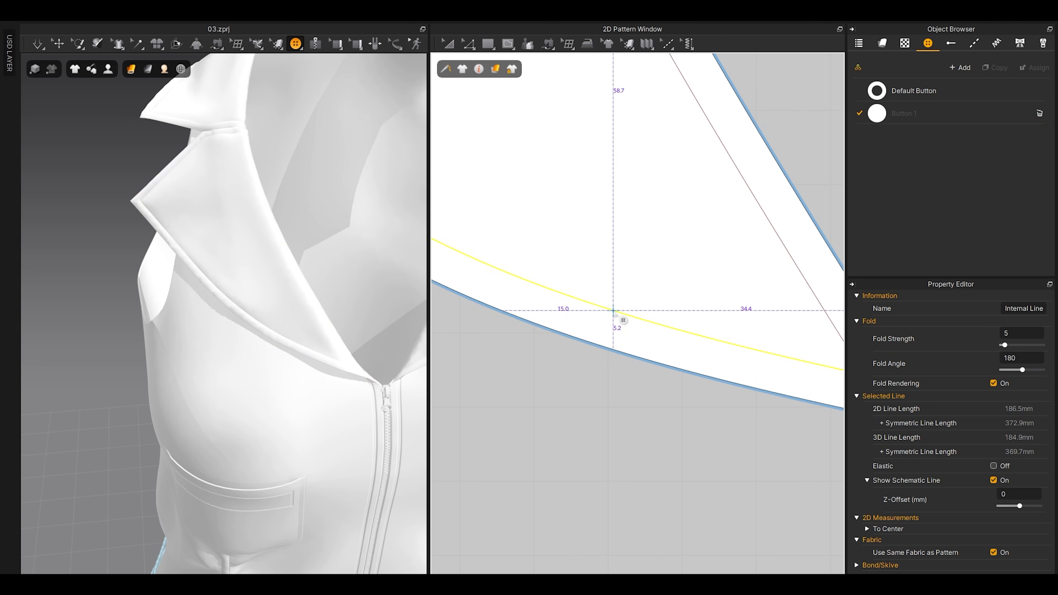
pyautogui.click(613, 310)
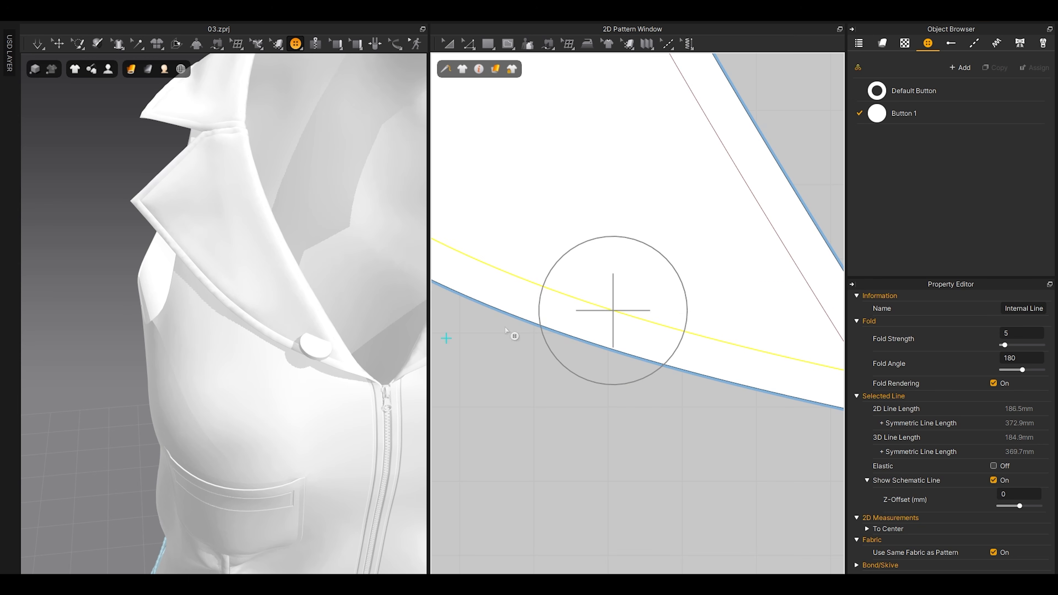
# Step: Set the Button 1 style's width to 10 mm and its thickness to 5 mm
pyautogui.click(927, 107)
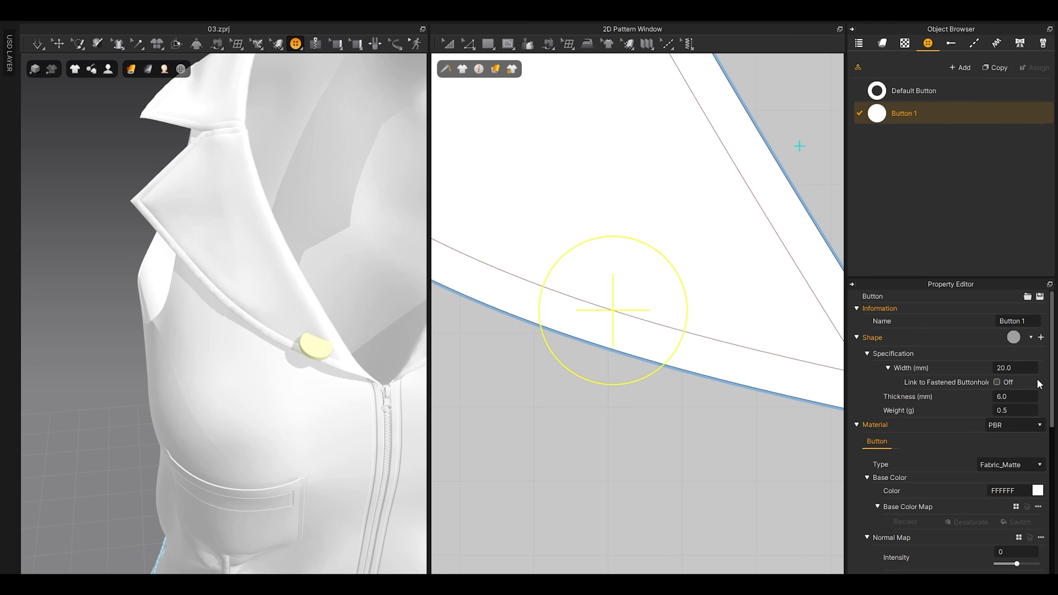
pyautogui.click(1027, 370)
pyautogui.write('10')
pyautogui.press('Return')
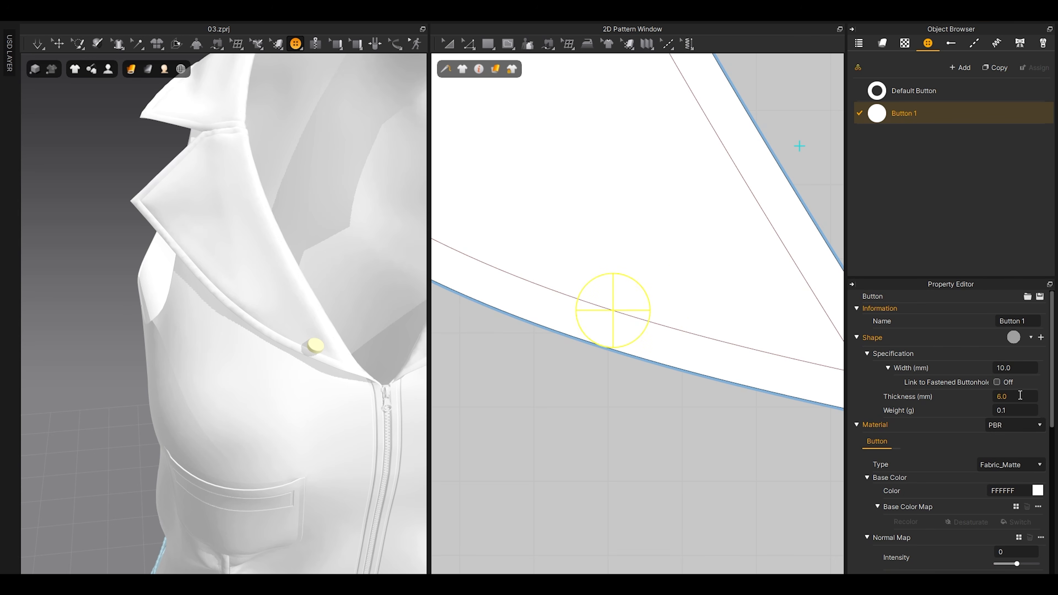
pyautogui.click(1020, 395)
pyautogui.press('Return')
# Step: Adjust the button's 3D position so it sits on the lapel's edge, and turn off its collision
pyautogui.press('q')
pyautogui.scroll(4, 319, 373)
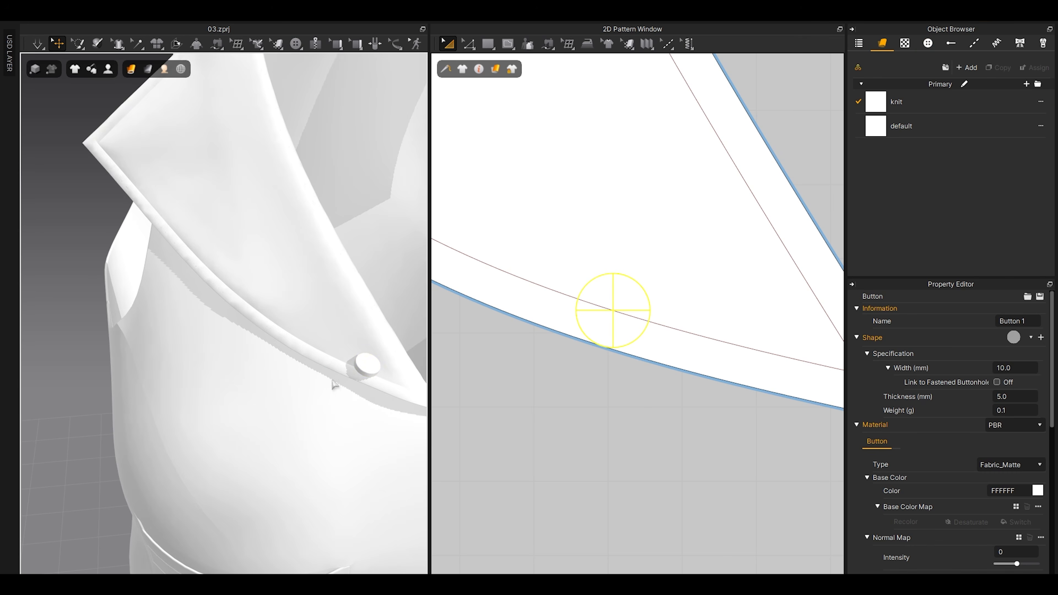
pyautogui.click(370, 366)
pyautogui.moveTo(370, 363); pyautogui.dragTo(206, 294, button='right')
pyautogui.moveTo(206, 290); pyautogui.dragTo(196, 316)
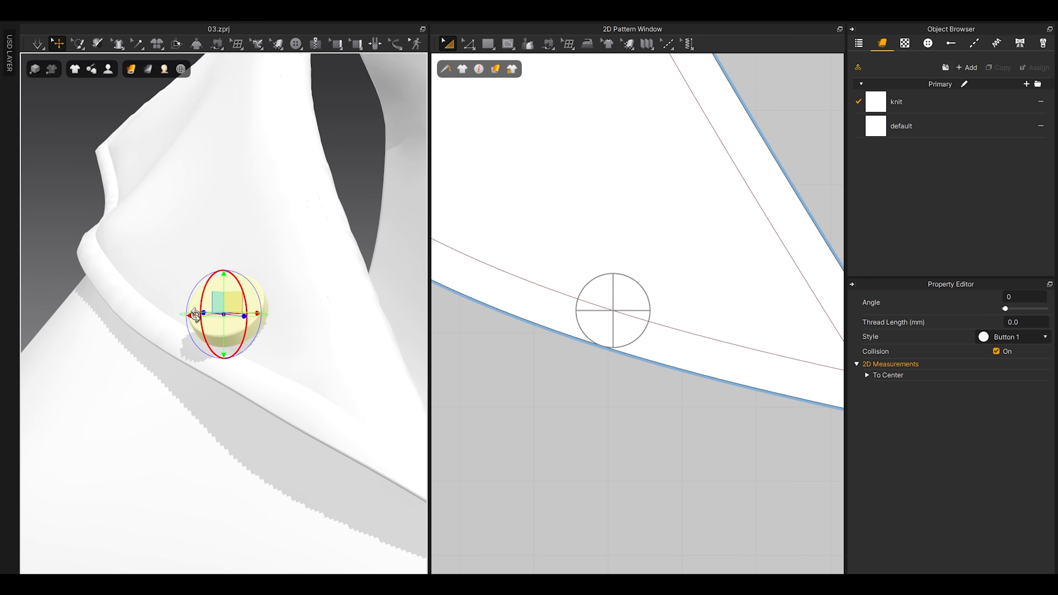
pyautogui.moveTo(250, 355); pyautogui.dragTo(232, 385, button='right')
pyautogui.moveTo(232, 306); pyautogui.dragTo(243, 440, button='right')
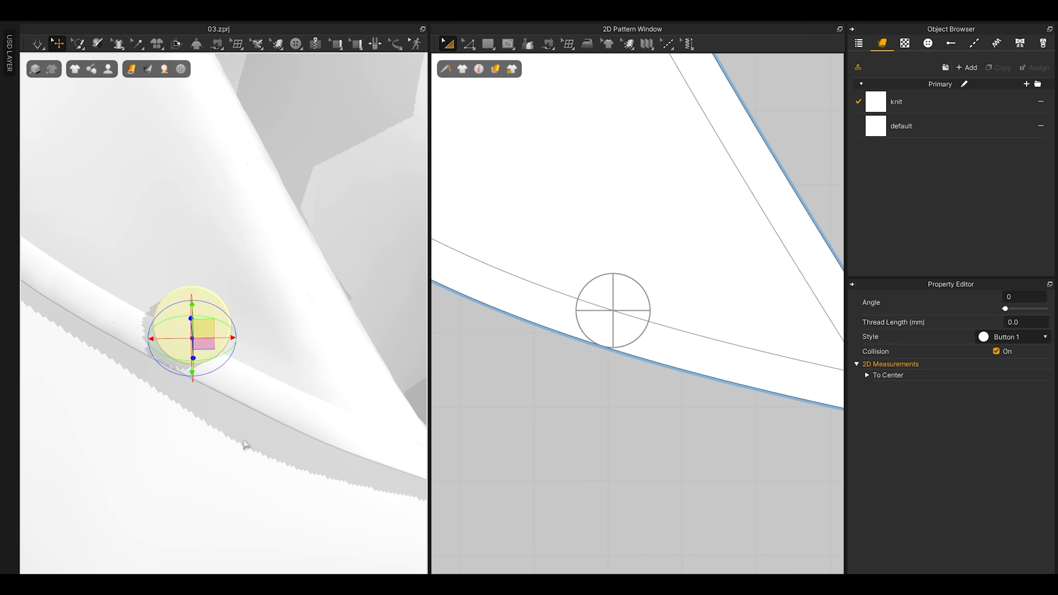
pyautogui.moveTo(206, 328); pyautogui.dragTo(201, 336)
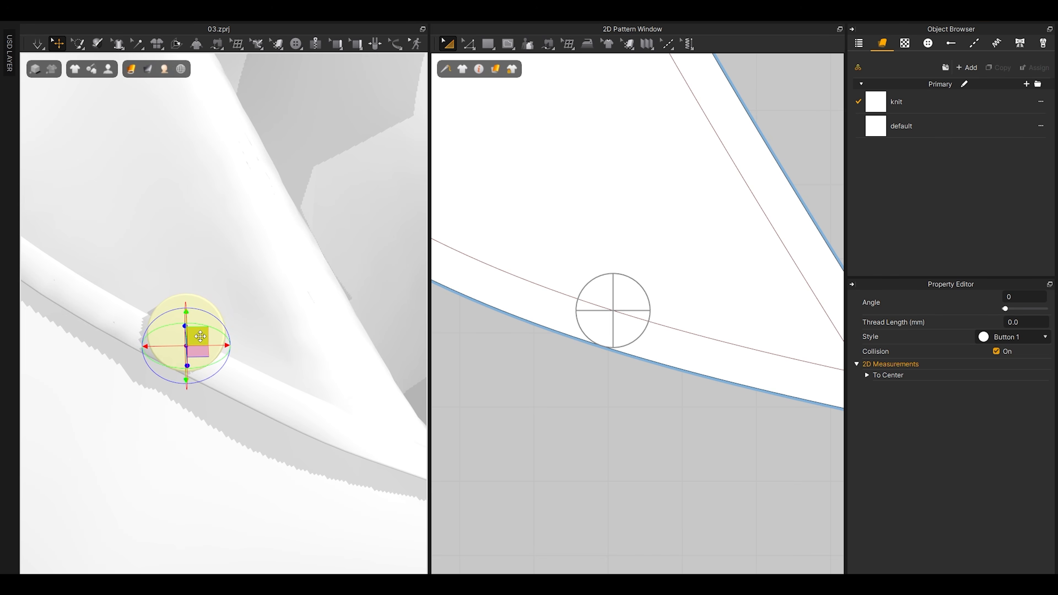
pyautogui.click(995, 352)
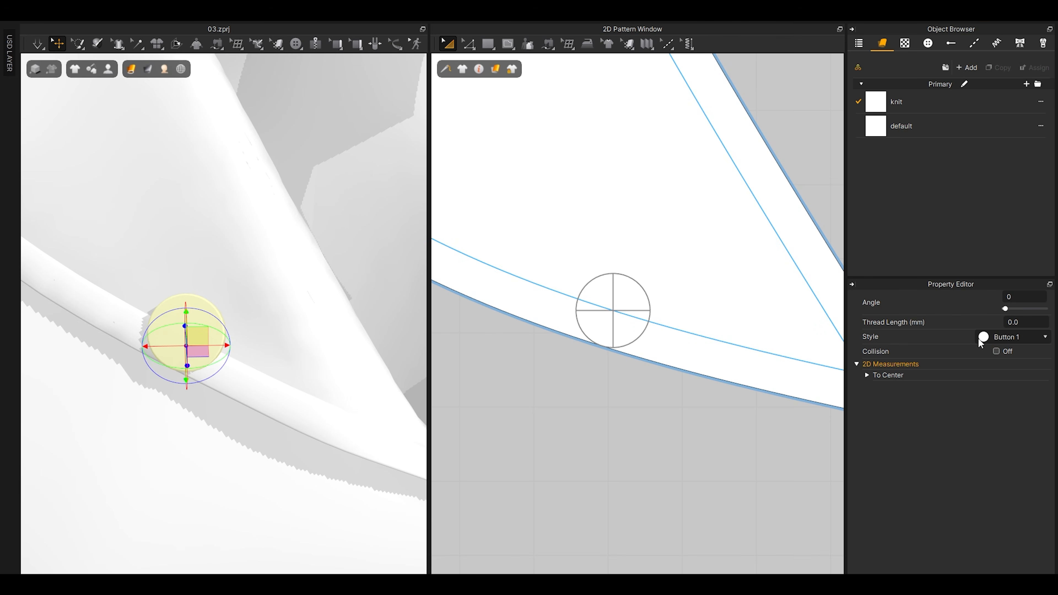
# Step: Reduce the Button 1 style's width to 7 mm and check its fit on the lapel edge
pyautogui.click(935, 42)
pyautogui.click(909, 113)
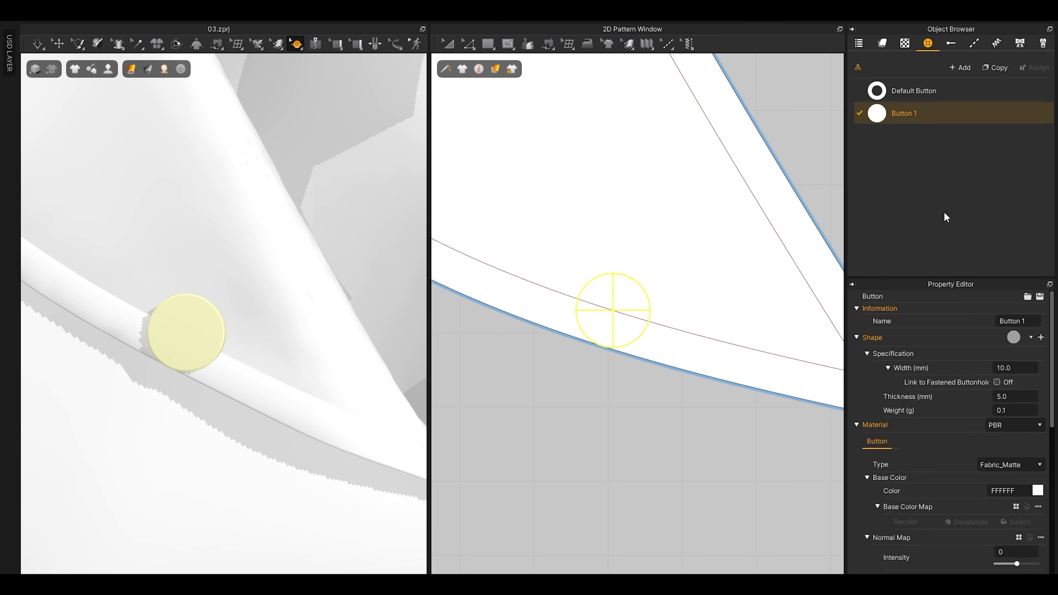
pyautogui.click(1027, 365)
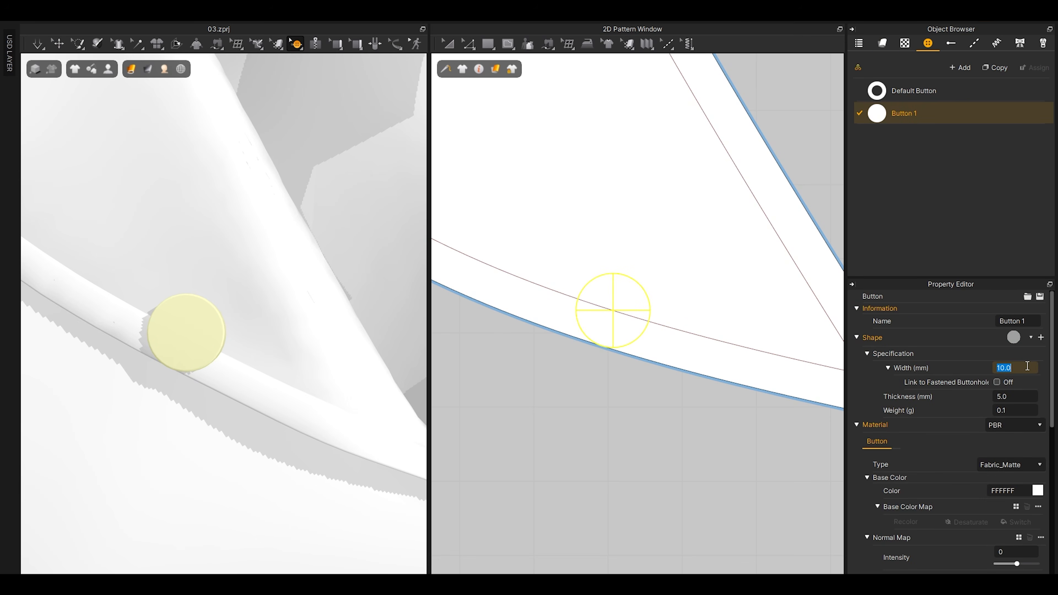
pyautogui.write('8')
pyautogui.press('Return')
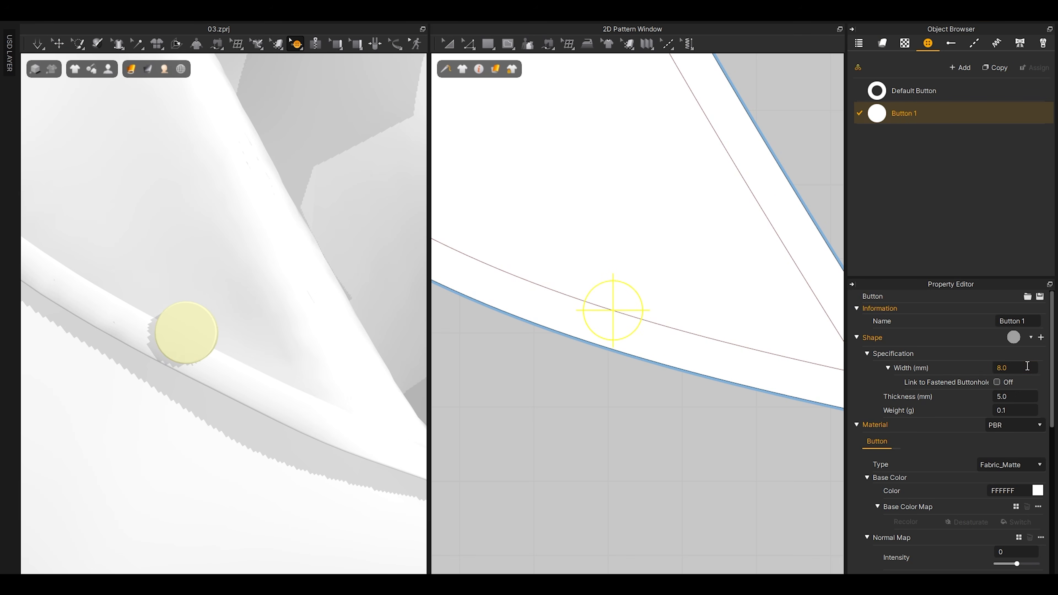
pyautogui.press('Return')
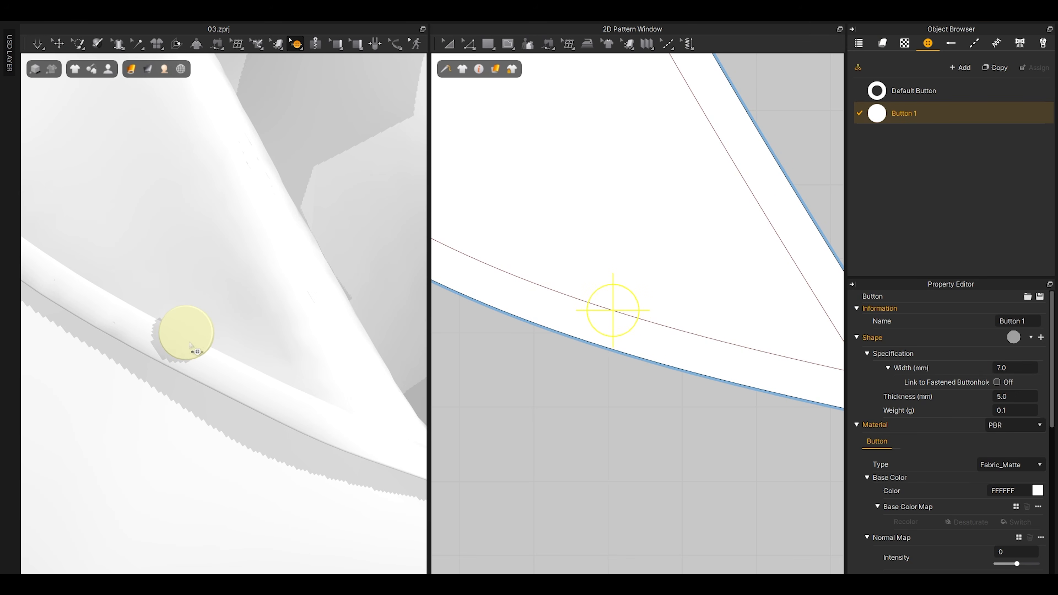
pyautogui.click(58, 43)
pyautogui.click(194, 330)
pyautogui.moveTo(196, 330); pyautogui.dragTo(218, 336, button='right')
pyautogui.moveTo(217, 336); pyautogui.dragTo(412, 421, button='middle')
pyautogui.scroll(-4, 625, 335)
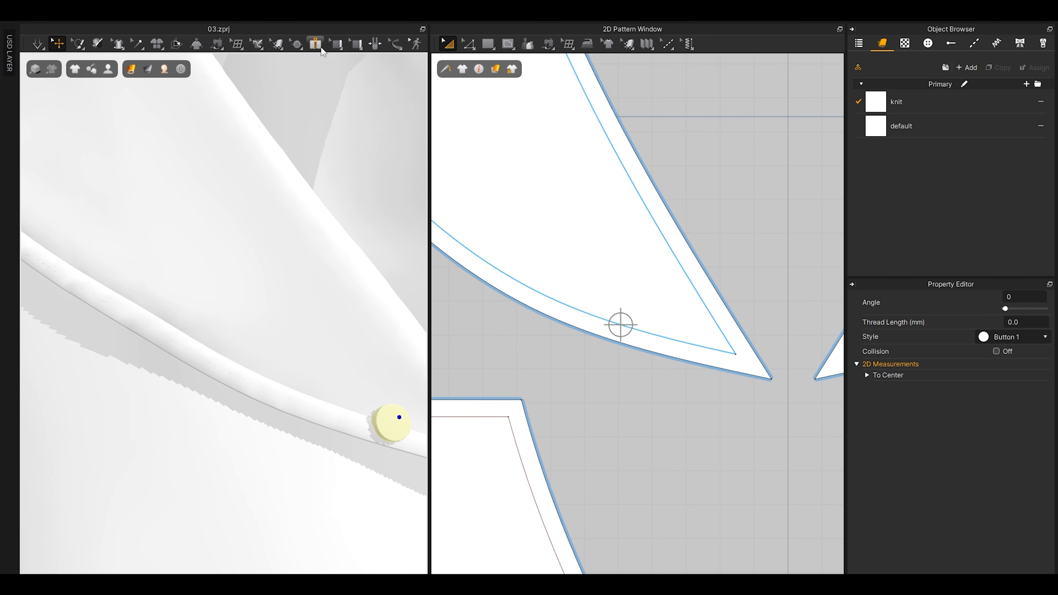
# Step: Copy the lapel button and paste duplicates along the curved internal line, the first about 57 mm from the original
pyautogui.click(303, 51)
pyautogui.click(312, 67)
pyautogui.moveTo(652, 250); pyautogui.dragTo(803, 323, button='middle')
pyautogui.click(769, 397)
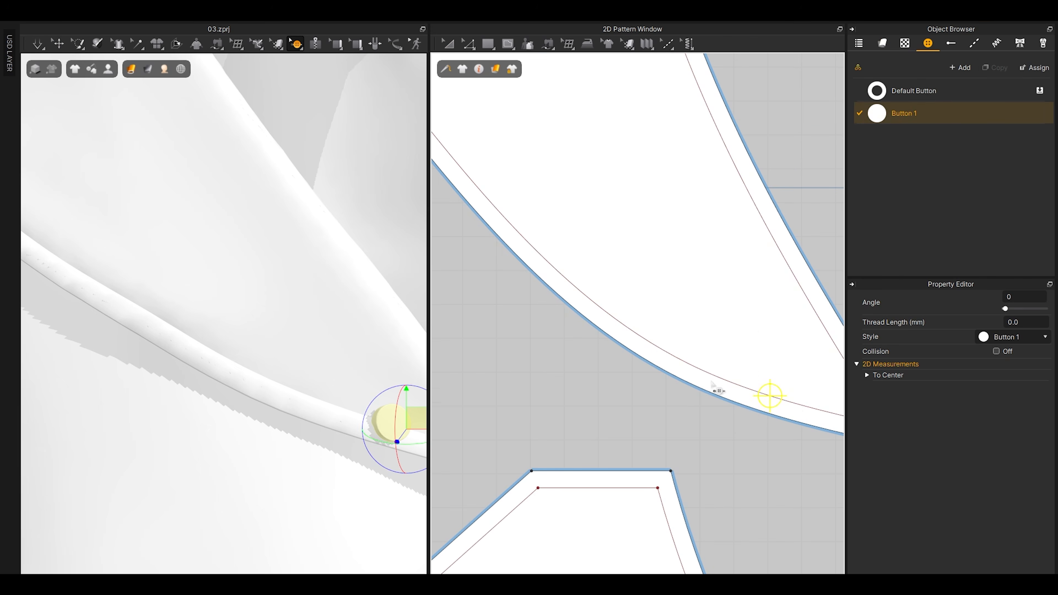
pyautogui.scroll(-4, 707, 374)
pyautogui.moveTo(666, 327); pyautogui.dragTo(676, 379, button='middle')
pyautogui.hotkey('ctrl', 'c')
pyautogui.hotkey('ctrl', 'v')
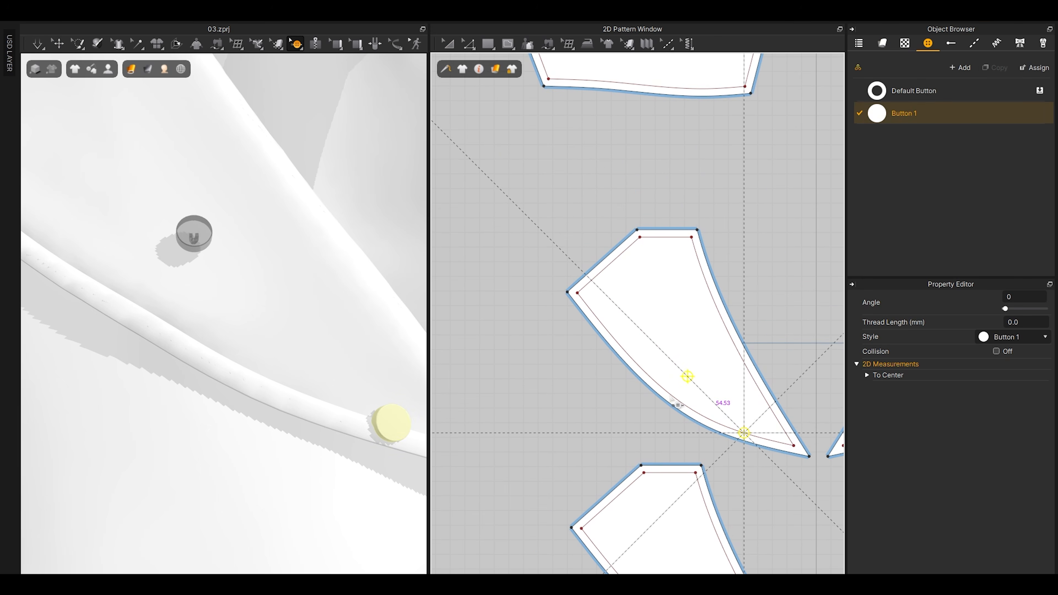
pyautogui.scroll(3, 672, 402)
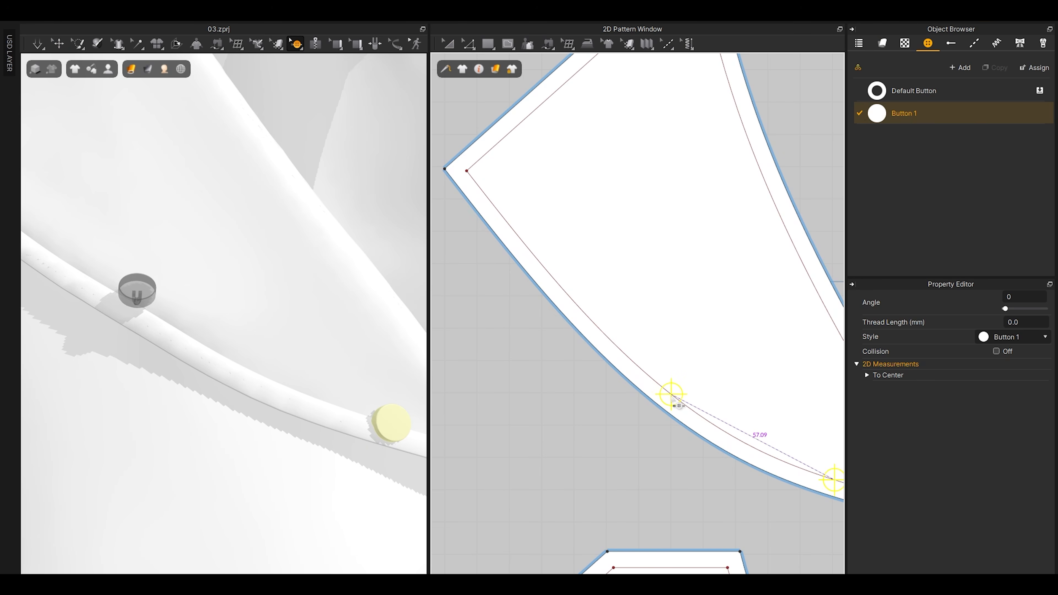
pyautogui.click(676, 401)
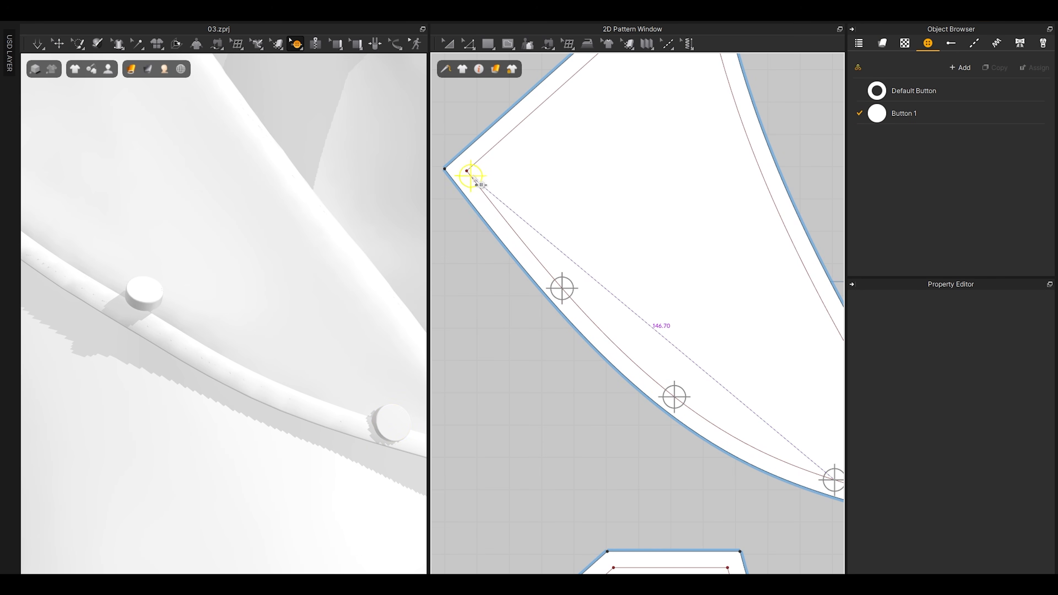
# Step: Paste two more button copies at the outer and upper corners of the lapel's internal line
pyautogui.click(517, 149)
pyautogui.moveTo(517, 150); pyautogui.dragTo(555, 248, button='middle')
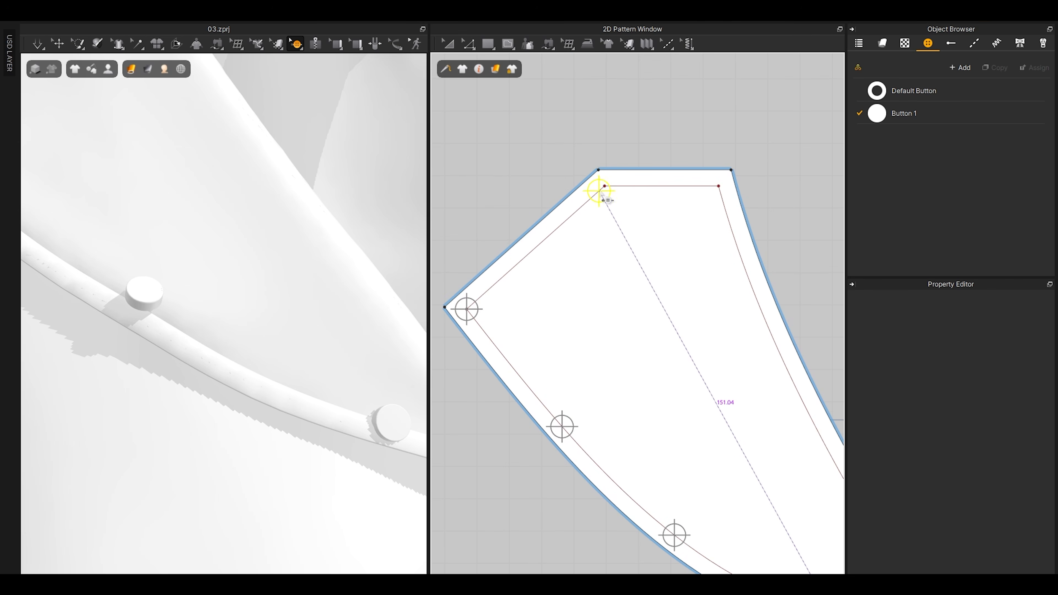
pyautogui.click(610, 190)
pyautogui.scroll(-2, 533, 297)
pyautogui.scroll(-5, 533, 297)
# Step: Adjust the pasted buttons in 3D so they sit on the lapel's edge like the first one
pyautogui.press('q')
pyautogui.moveTo(213, 305); pyautogui.dragTo(336, 343, button='middle')
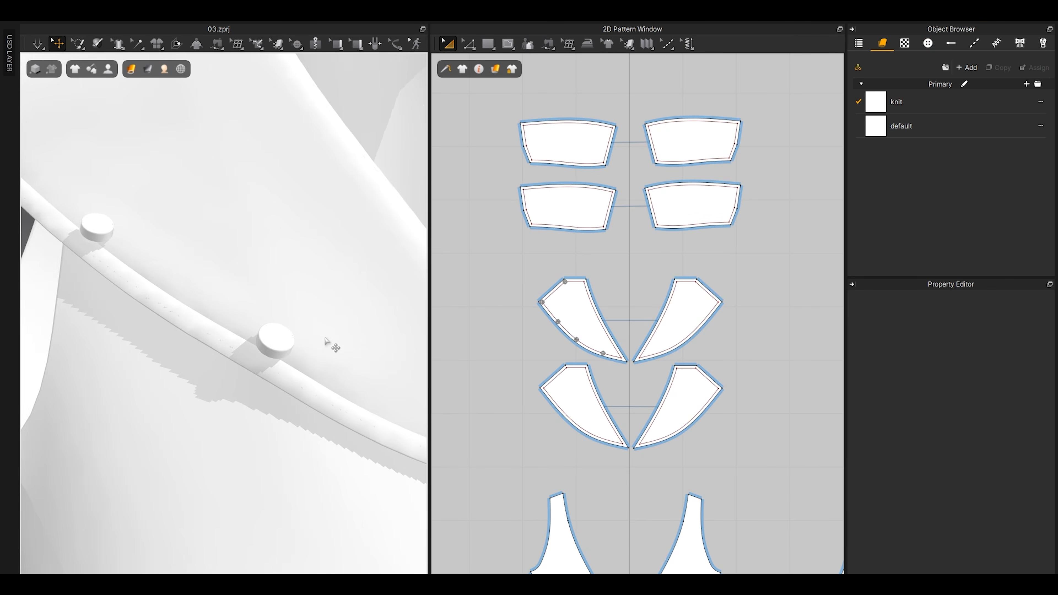
pyautogui.scroll(3, 306, 334)
pyautogui.click(299, 350)
pyautogui.moveTo(301, 351); pyautogui.dragTo(330, 311, button='right')
pyautogui.click(305, 364)
pyautogui.scroll(3, 300, 358)
pyautogui.moveTo(330, 311); pyautogui.dragTo(233, 233, button='middle')
pyautogui.moveTo(234, 233); pyautogui.dragTo(267, 234, button='right')
pyautogui.moveTo(223, 260); pyautogui.dragTo(227, 247)
pyautogui.moveTo(227, 247); pyautogui.dragTo(288, 260, button='right')
pyautogui.moveTo(287, 260); pyautogui.dragTo(238, 452, button='middle')
pyautogui.scroll(-5, 234, 374)
pyautogui.click(97, 385)
pyautogui.moveTo(307, 352); pyautogui.dragTo(229, 251, button='middle')
pyautogui.scroll(-3, 598, 317)
pyautogui.scroll(1, 578, 295)
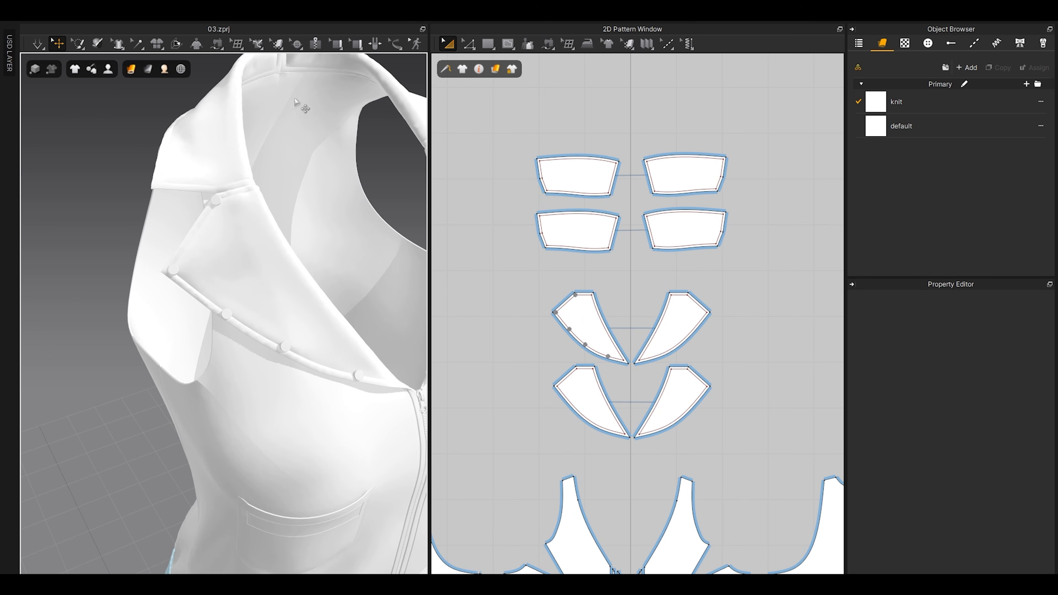
# Step: Select all five lapel buttons and duplicate them to the symmetric pattern
pyautogui.click(295, 43)
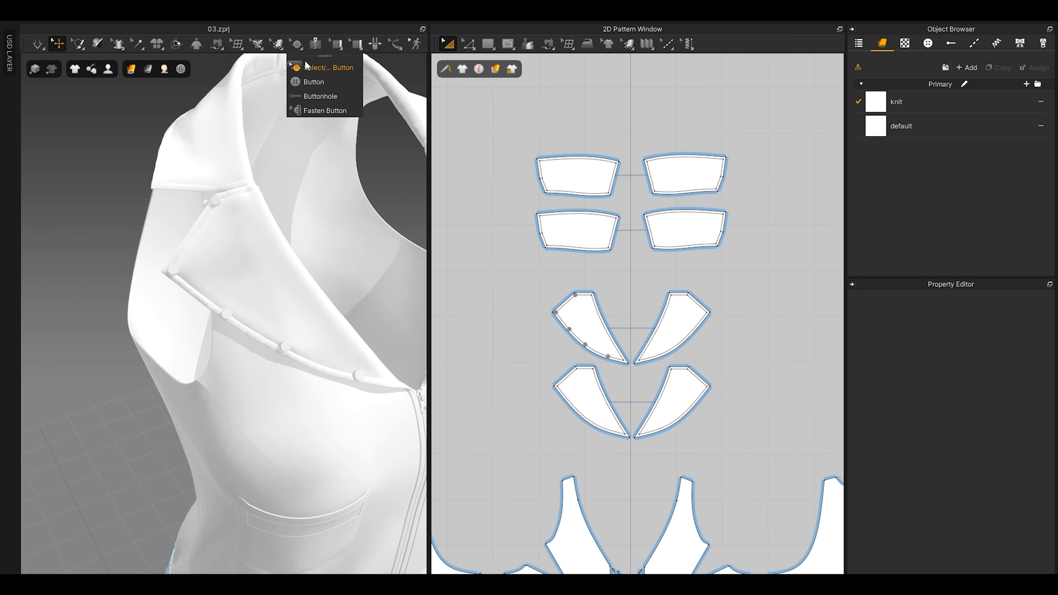
pyautogui.click(316, 65)
pyautogui.click(587, 345)
pyautogui.scroll(5, 591, 354)
pyautogui.rightClick(594, 365)
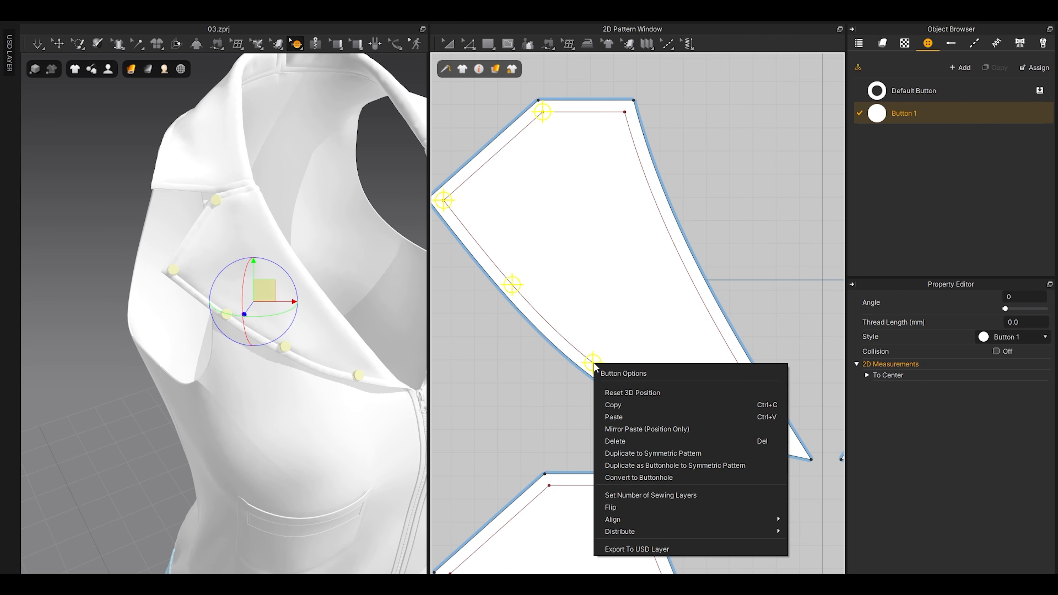
pyautogui.click(645, 461)
pyautogui.scroll(-8, 240, 377)
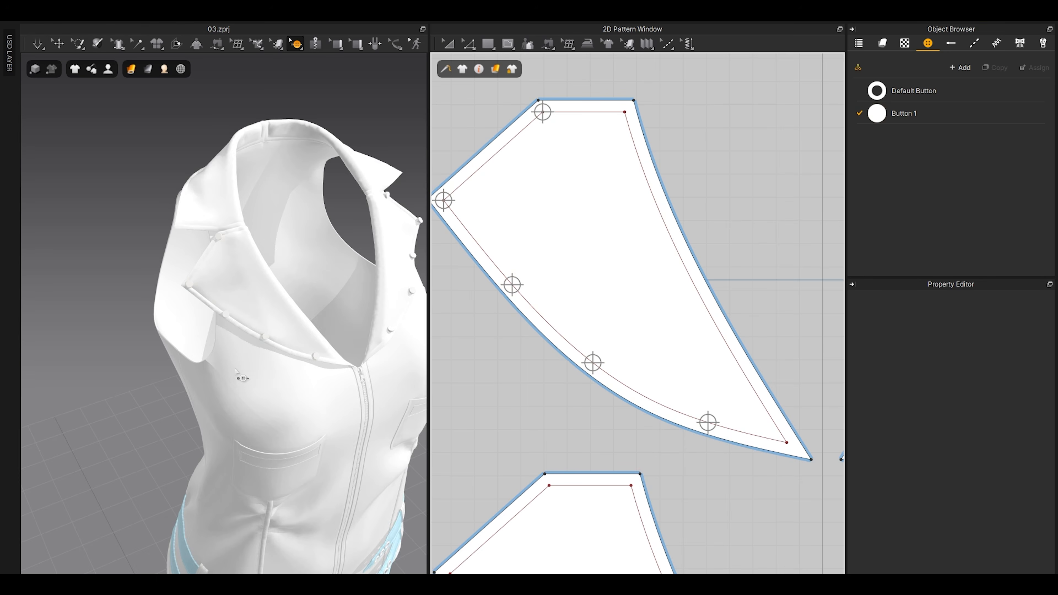
# Step: Select the five duplicated buttons on the mirrored lapel and set their thread length to -2 mm
pyautogui.press('q')
pyautogui.moveTo(152, 389); pyautogui.dragTo(270, 308, button='right')
pyautogui.scroll(10, 270, 308)
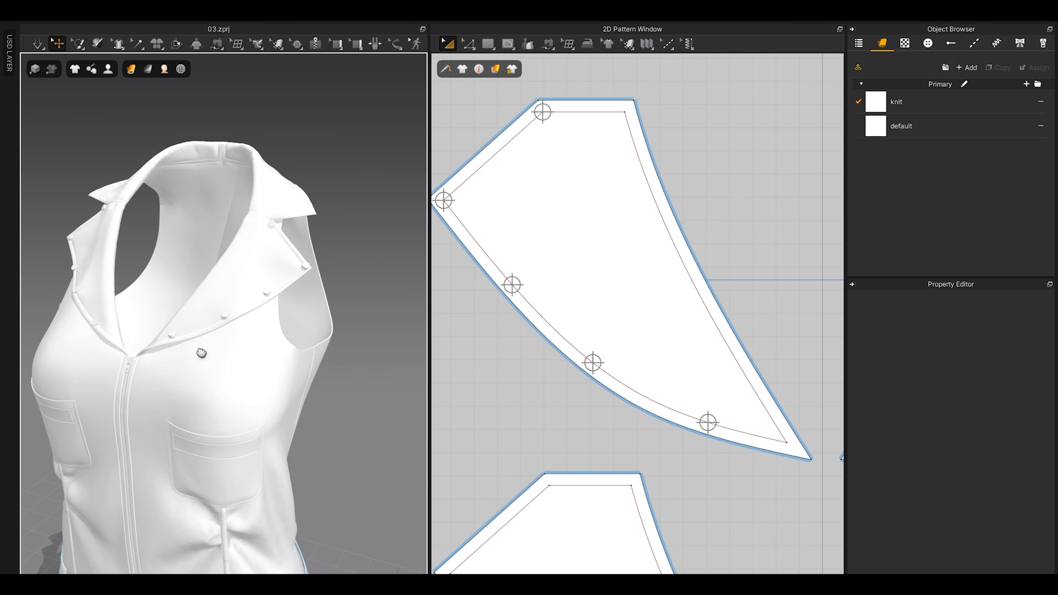
pyautogui.scroll(4, 257, 295)
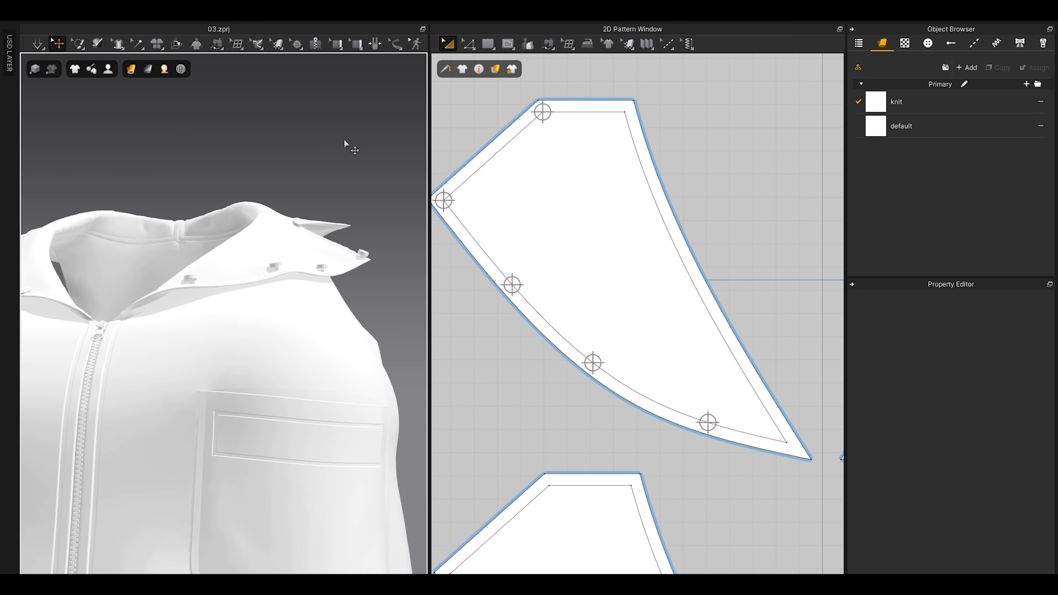
pyautogui.scroll(-10, 585, 307)
pyautogui.moveTo(661, 307); pyautogui.dragTo(614, 318, button='middle')
pyautogui.scroll(3, 614, 319)
pyautogui.click(300, 45)
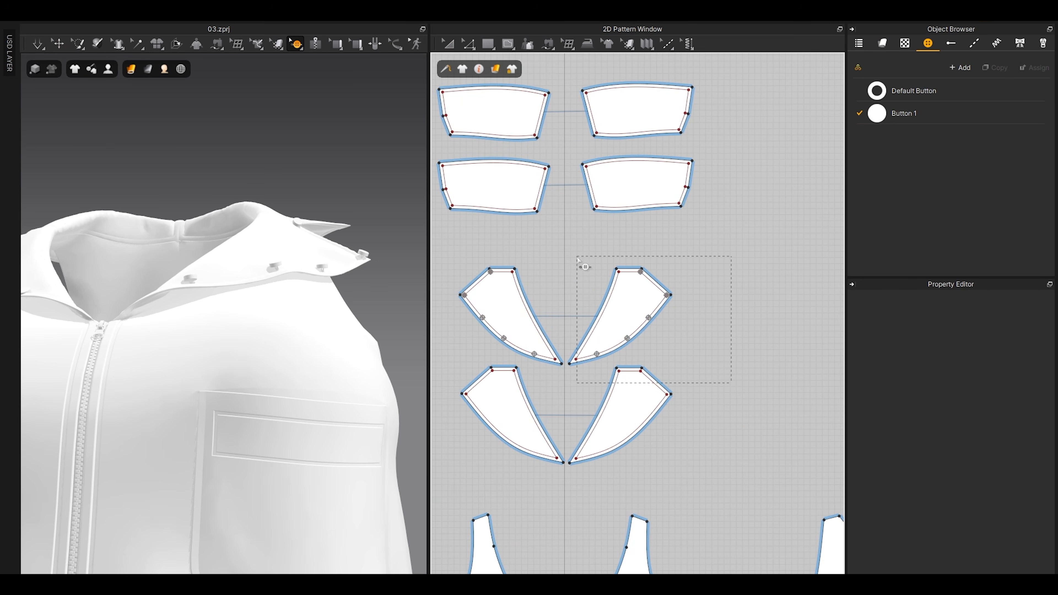
pyautogui.moveTo(578, 260); pyautogui.dragTo(580, 262)
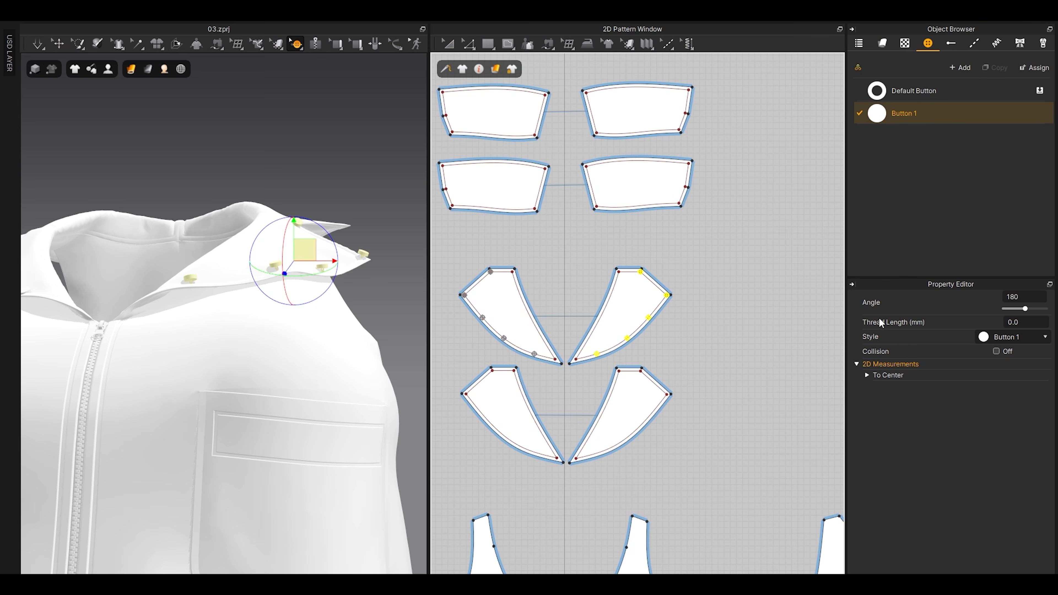
pyautogui.click(1029, 320)
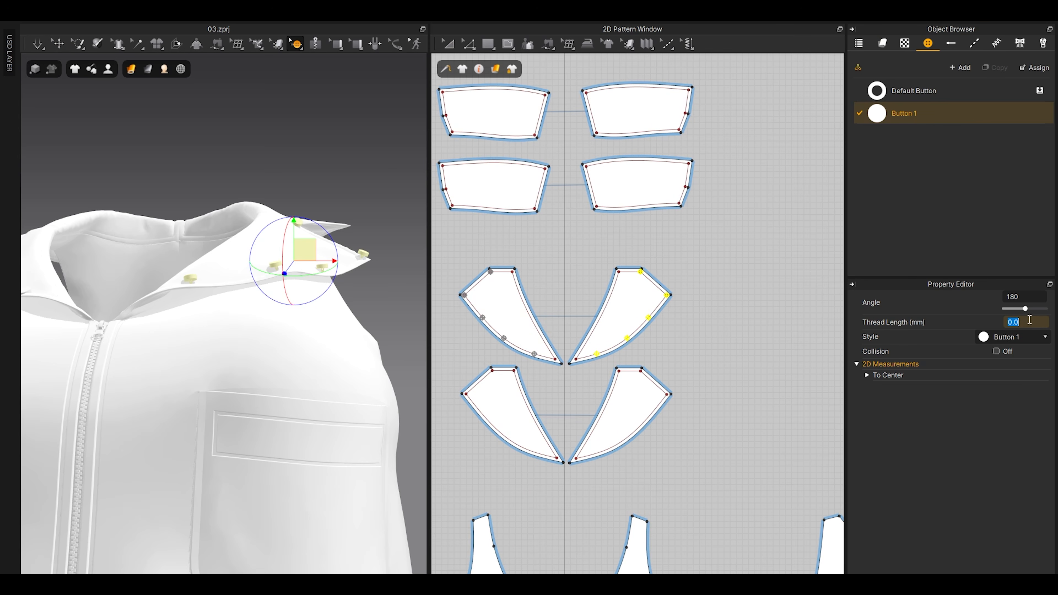
pyautogui.write('-2')
pyautogui.press('Return')
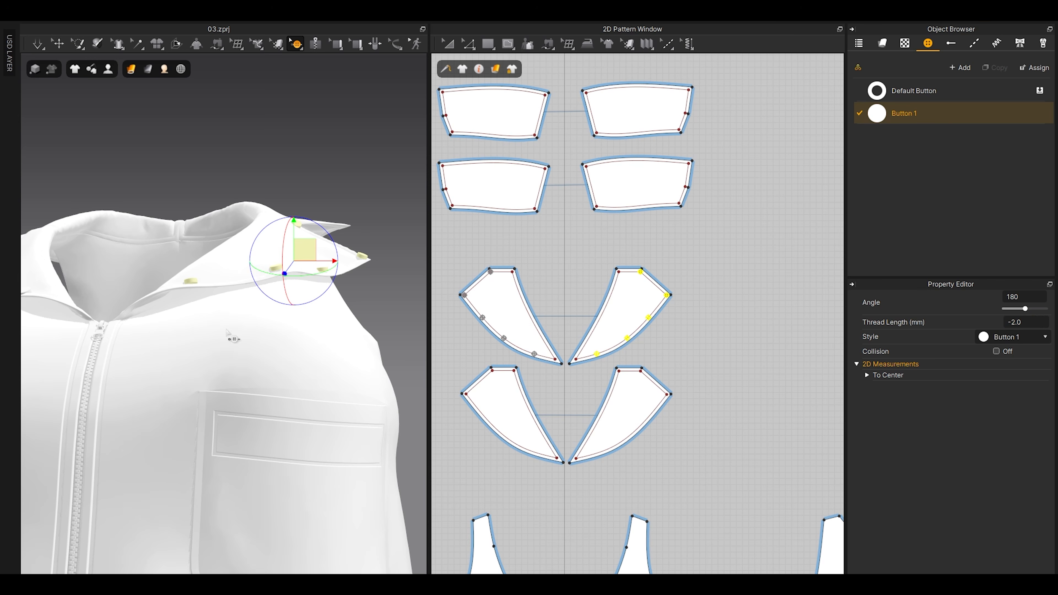
# Step: Refine the thread length of the selected lapel buttons to -1.8 mm
pyautogui.scroll(6, 286, 327)
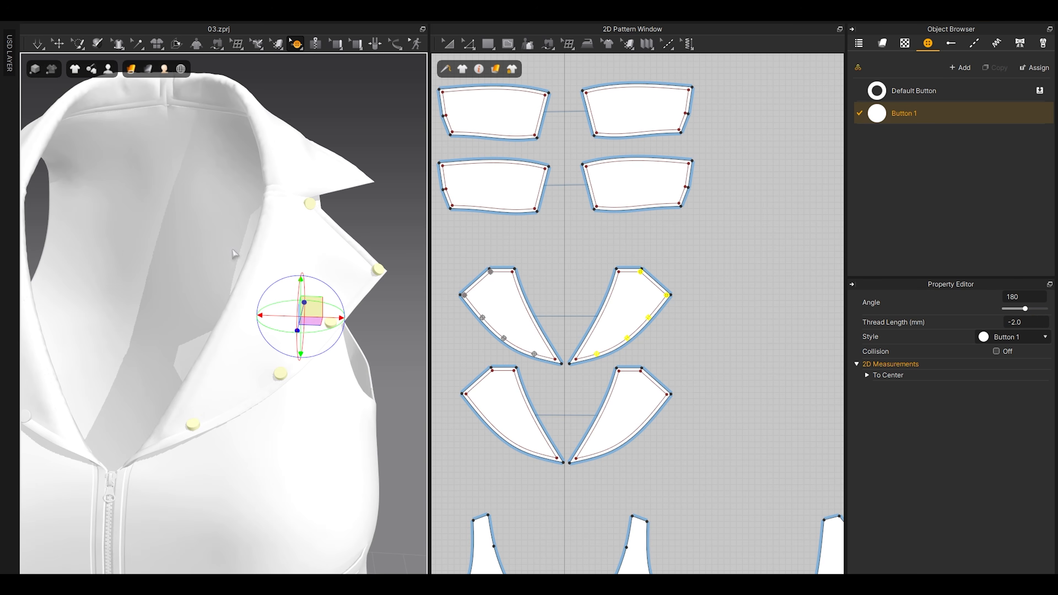
pyautogui.click(1026, 324)
pyautogui.write('-1.8')
pyautogui.press('Return')
# Step: Select the upper collar piece's internal line, then the piece itself, to locate its edge beside the lapel
pyautogui.moveTo(247, 187); pyautogui.dragTo(245, 323, button='middle')
pyautogui.moveTo(244, 323); pyautogui.dragTo(250, 349, button='right')
pyautogui.scroll(-3, 528, 328)
pyautogui.scroll(6, 540, 308)
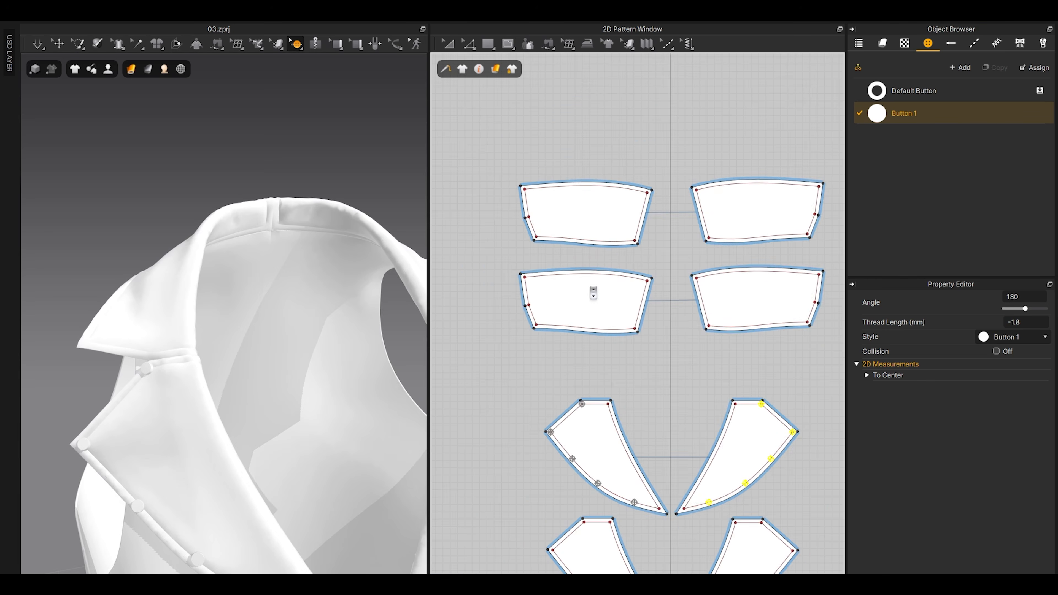
pyautogui.press('a')
pyautogui.click(600, 175)
pyautogui.click(600, 175)
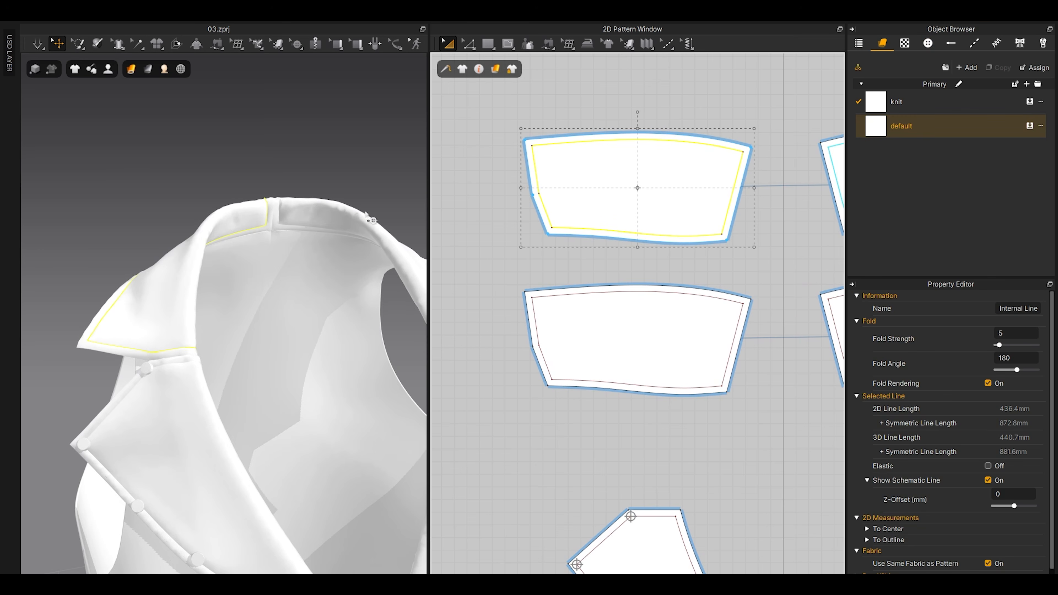
pyautogui.moveTo(218, 251); pyautogui.dragTo(238, 269, button='right')
pyautogui.moveTo(187, 521); pyautogui.dragTo(281, 354, button='middle')
pyautogui.scroll(3, 281, 354)
pyautogui.moveTo(281, 354); pyautogui.dragTo(221, 362, button='right')
pyautogui.moveTo(271, 347); pyautogui.dragTo(170, 435, button='middle')
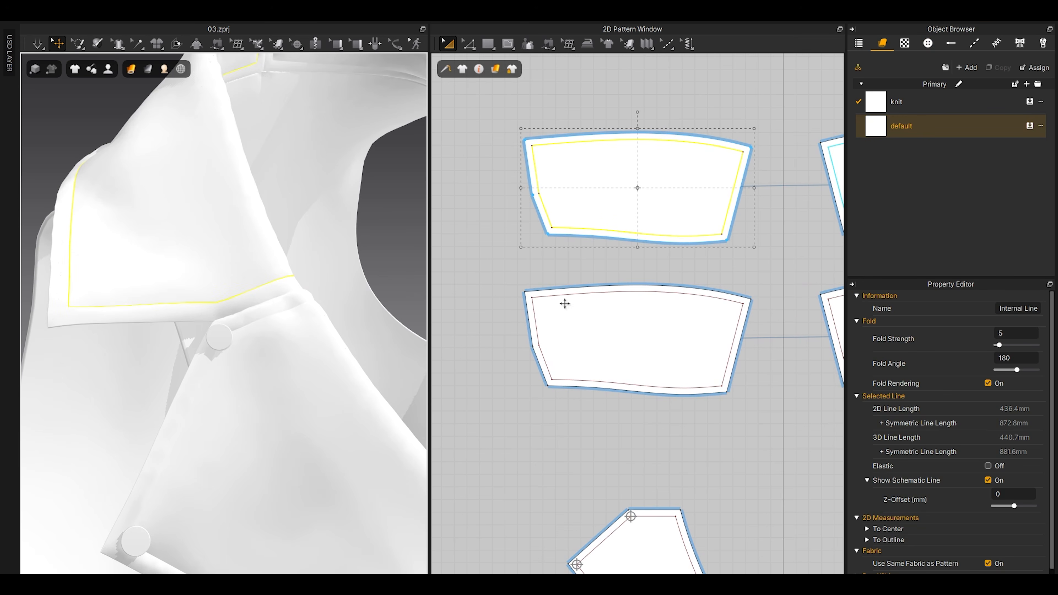
pyautogui.scroll(3, 577, 245)
pyautogui.click(212, 301)
pyautogui.scroll(4, 516, 190)
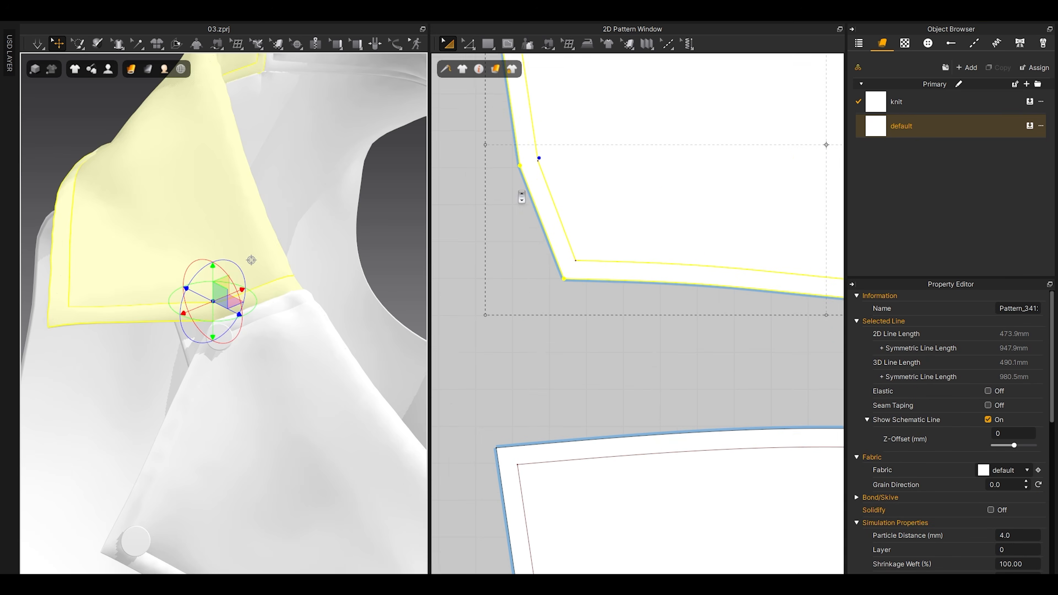
# Step: Add a Button 1 button at the lapel-side corner point of the upper collar's internal line
pyautogui.moveTo(520, 194); pyautogui.dragTo(547, 279, button='middle')
pyautogui.moveTo(300, 48)
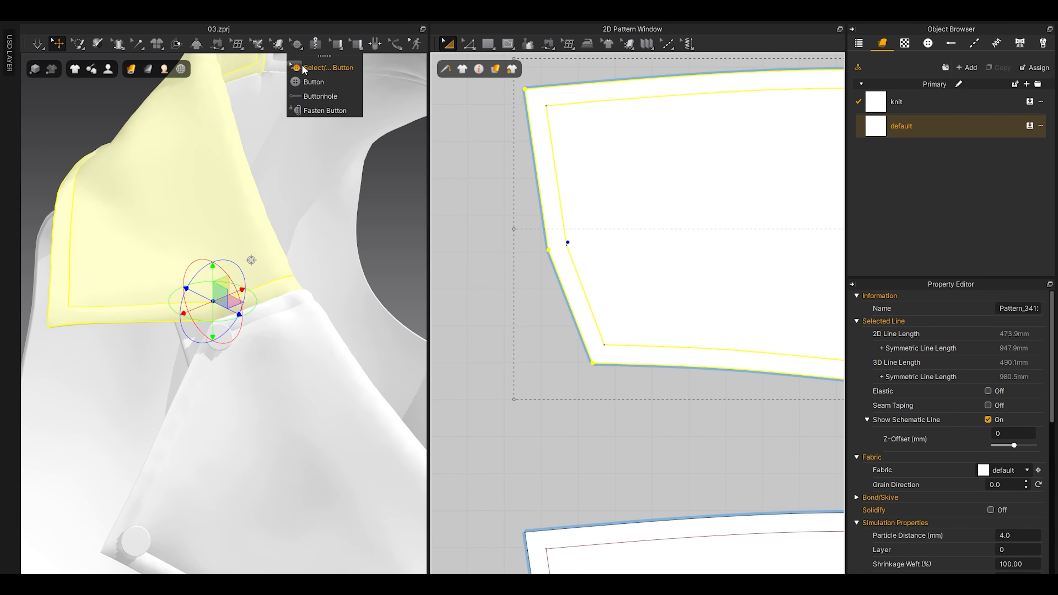
pyautogui.click(325, 67)
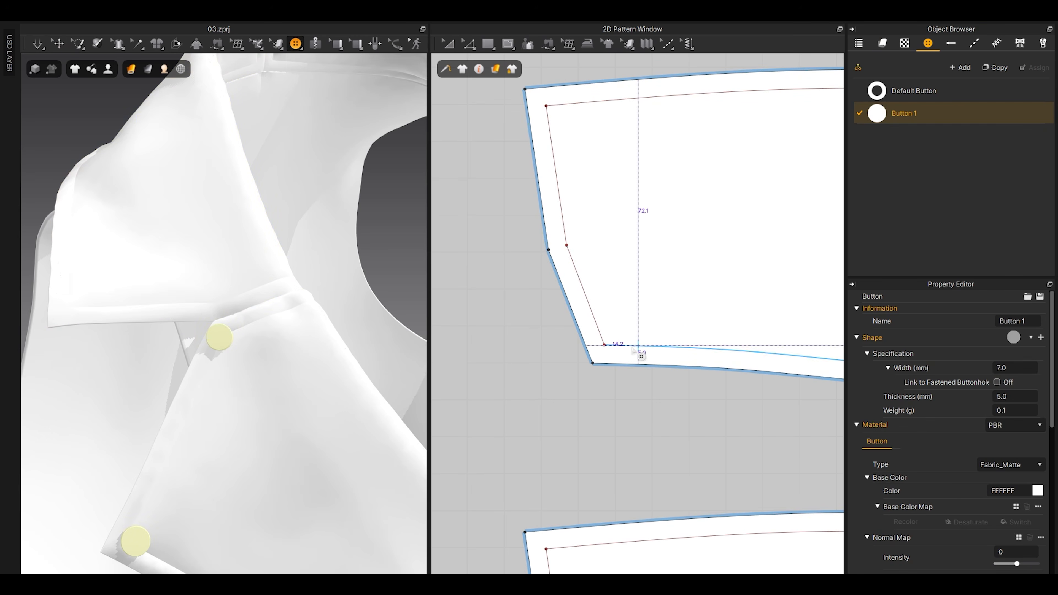
pyautogui.click(566, 245)
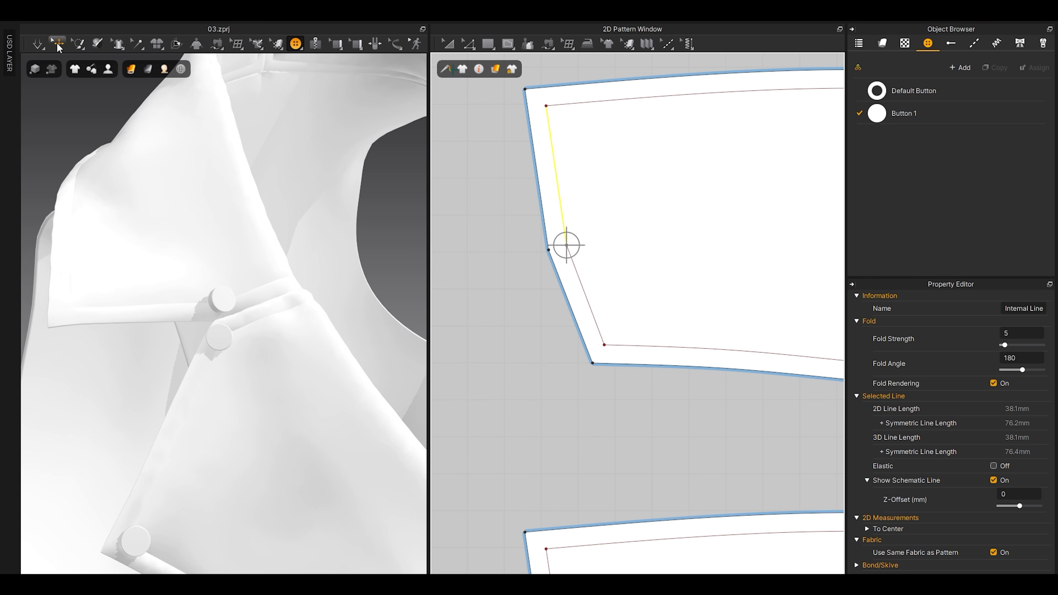
# Step: Copy the collar button and paste a duplicate at the internal line's outer corner, about 38 mm away
pyautogui.click(297, 50)
pyautogui.click(566, 245)
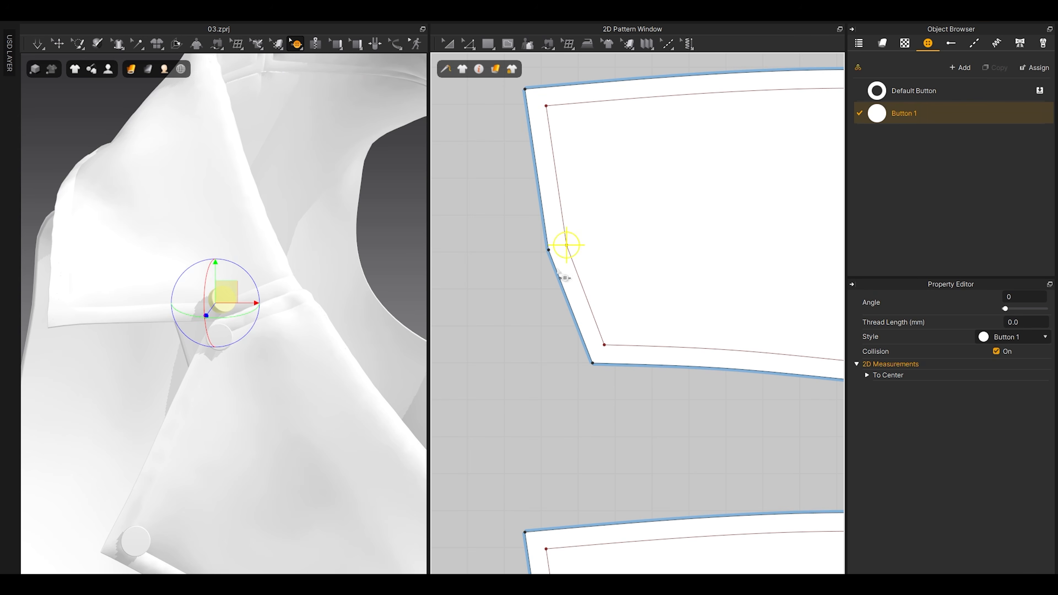
pyautogui.moveTo(586, 214); pyautogui.dragTo(590, 326, button='middle')
pyautogui.hotkey('ctrl', 'c')
pyautogui.hotkey('ctrl', 'v')
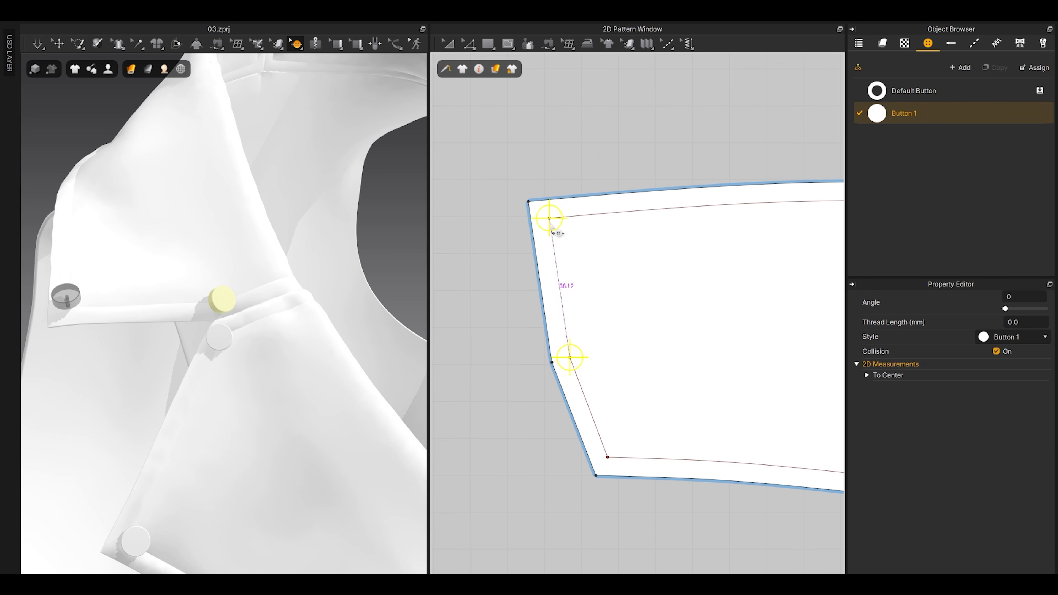
pyautogui.click(550, 222)
# Step: Try pasting two more button copies along the long curved internal line of the collar's outer edge
pyautogui.scroll(-3, 550, 223)
pyautogui.scroll(-5, 292, 249)
pyautogui.moveTo(292, 250); pyautogui.dragTo(263, 308, button='right')
pyautogui.scroll(-3, 662, 293)
pyautogui.moveTo(662, 293); pyautogui.dragTo(562, 331, button='middle')
pyautogui.hotkey('ctrl', 'v')
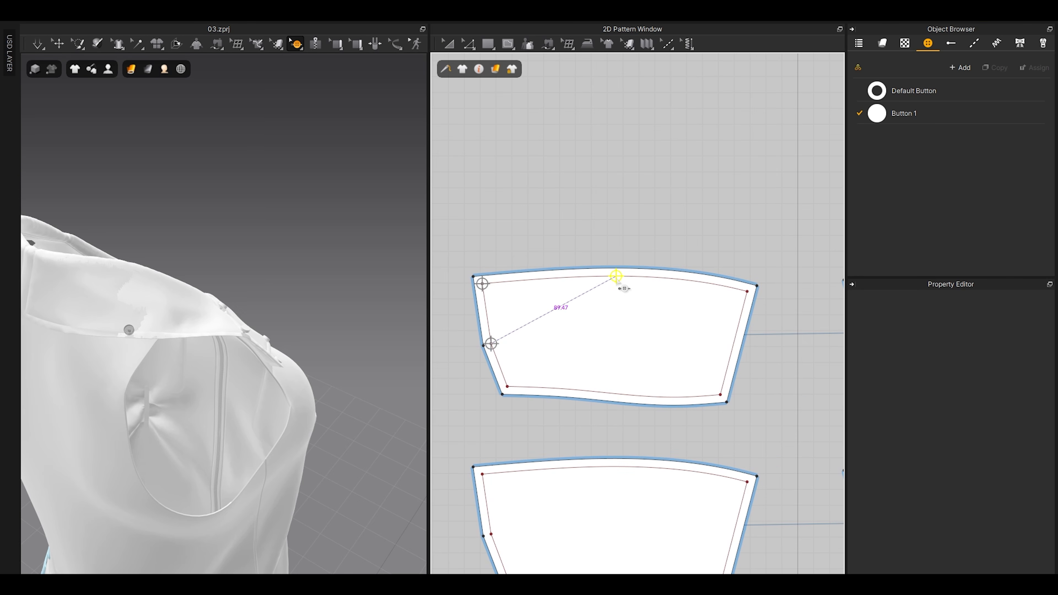
pyautogui.click(578, 276)
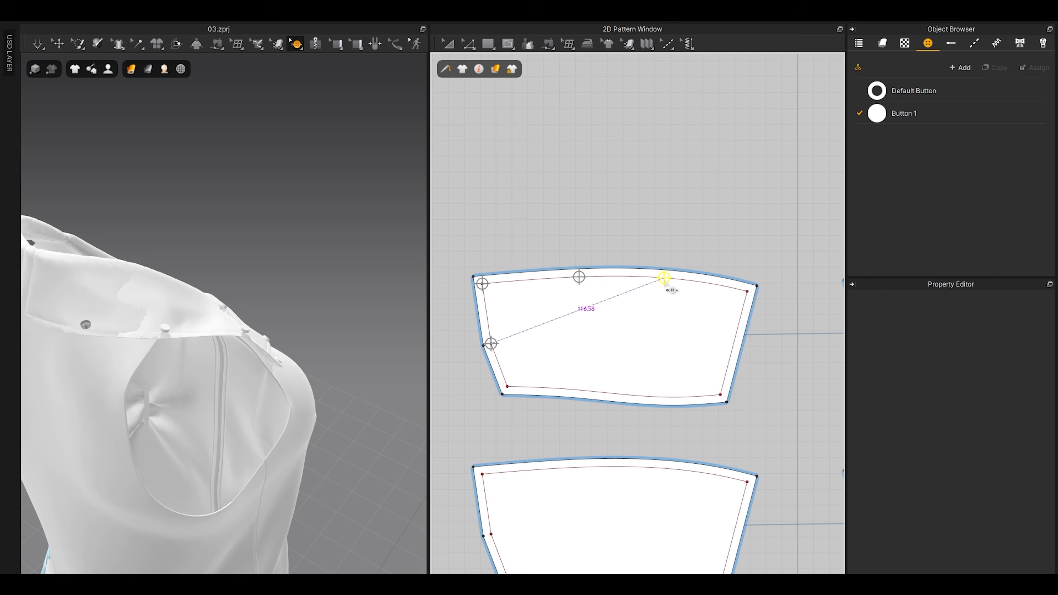
pyautogui.click(675, 278)
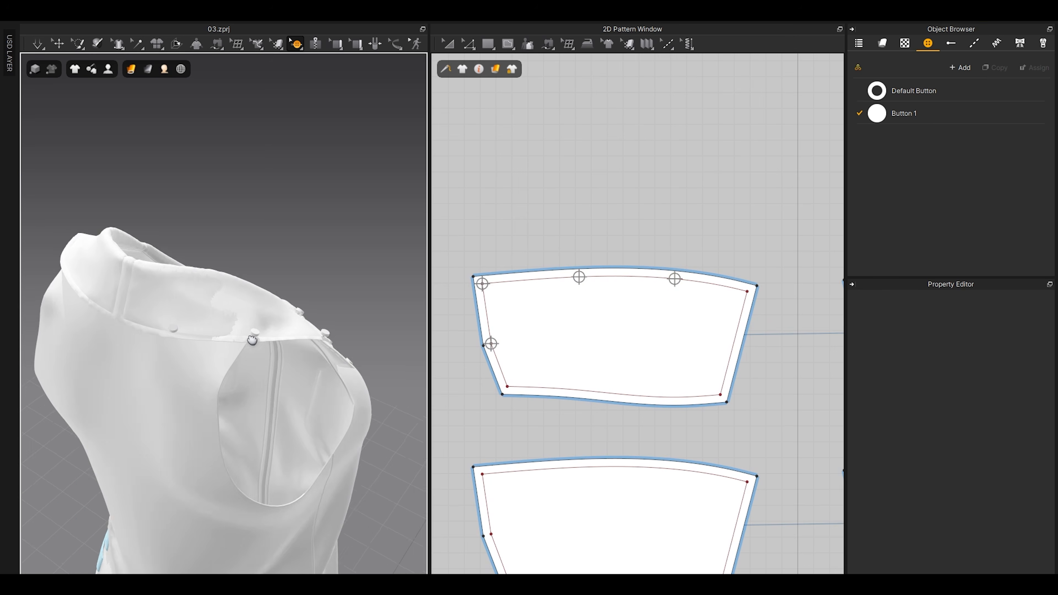
# Step: Place two button copies along the collar's long outer internal line, one mid-edge and one near the center back
pyautogui.scroll(4, 608, 283)
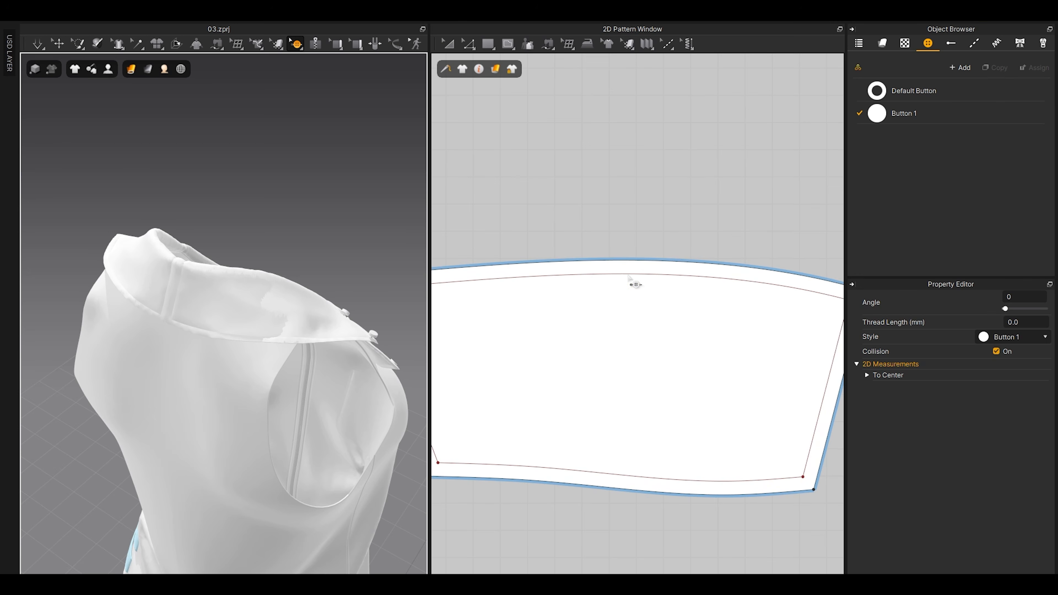
pyautogui.click(614, 274)
pyautogui.scroll(-4, 614, 275)
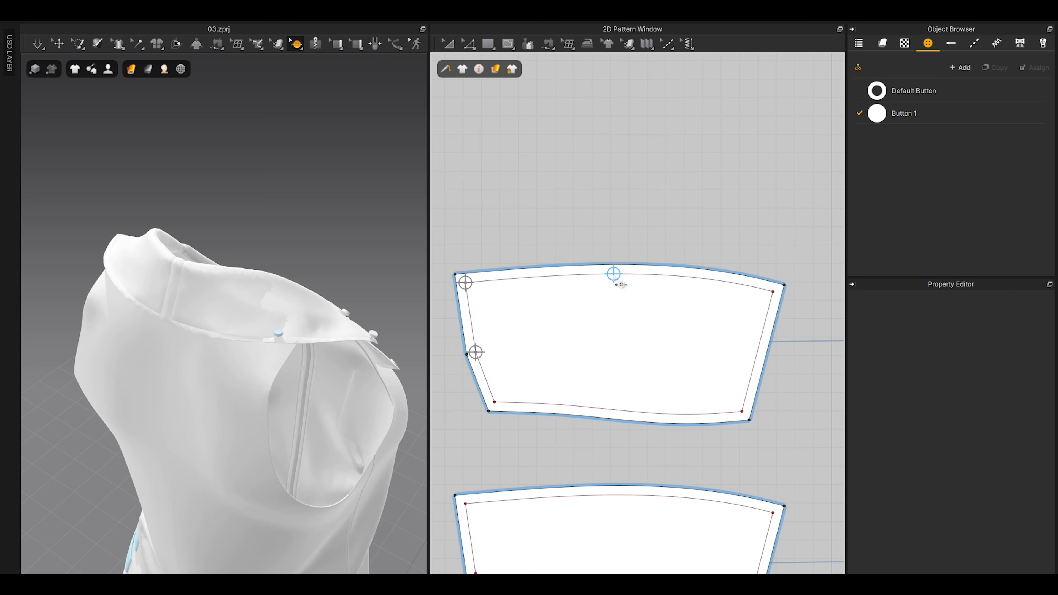
pyautogui.click(748, 286)
pyautogui.scroll(-4, 745, 291)
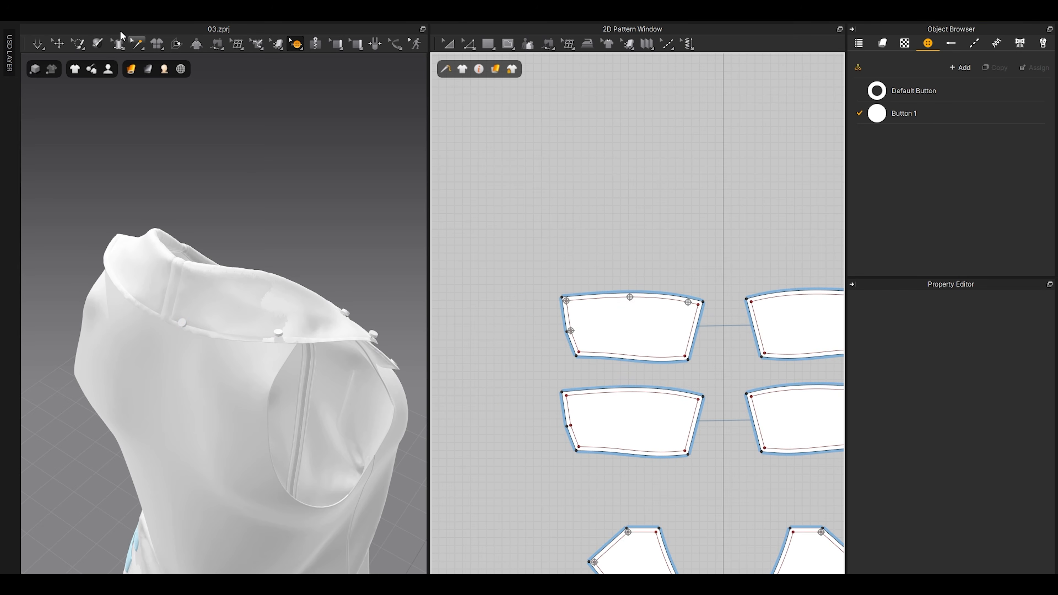
# Step: Select all four collar buttons and set their thread length to -1.8 mm
pyautogui.click(296, 44)
pyautogui.scroll(-2, 483, 237)
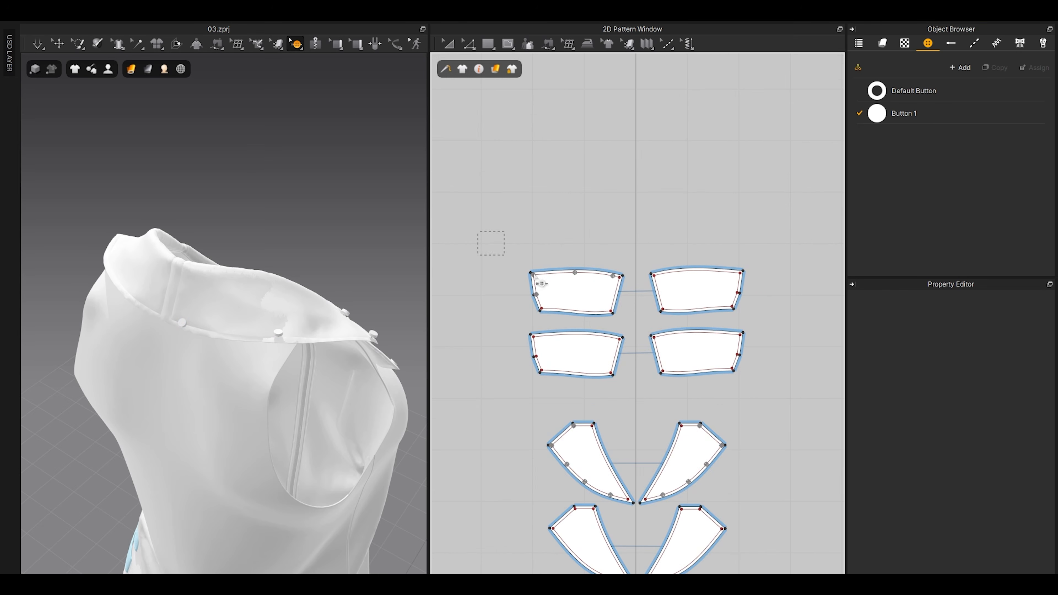
pyautogui.moveTo(634, 325); pyautogui.dragTo(635, 325)
pyautogui.scroll(4, 258, 329)
pyautogui.moveTo(259, 329); pyautogui.dragTo(253, 242, button='right')
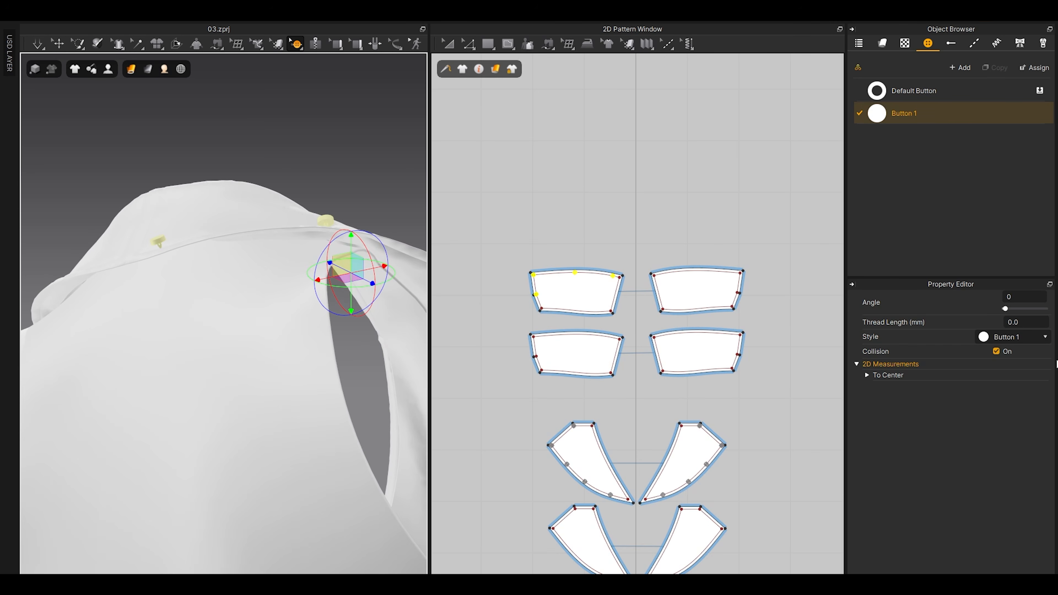
pyautogui.doubleClick(1031, 320)
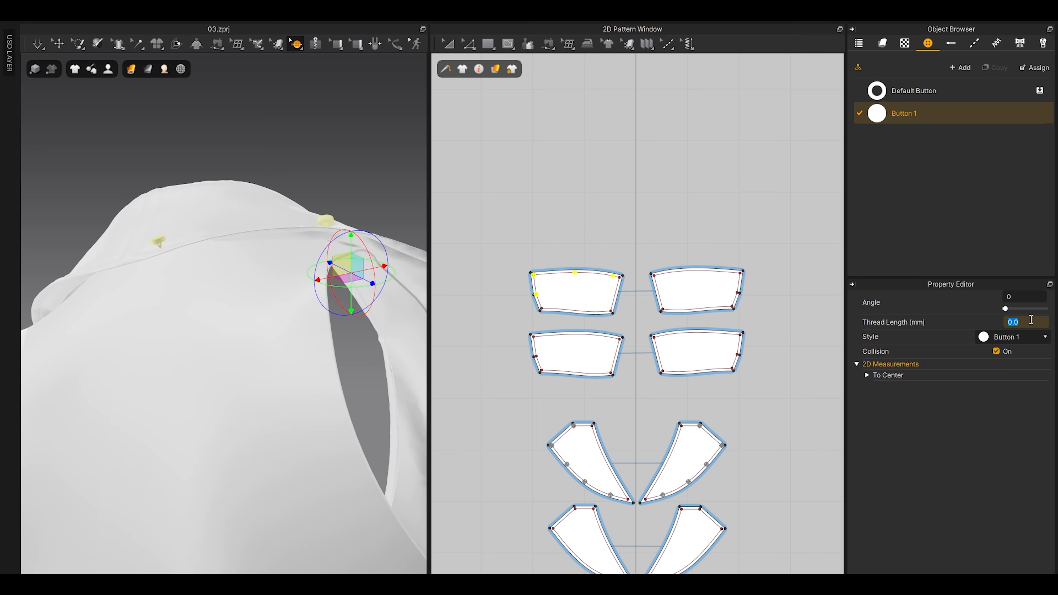
pyautogui.press('Return')
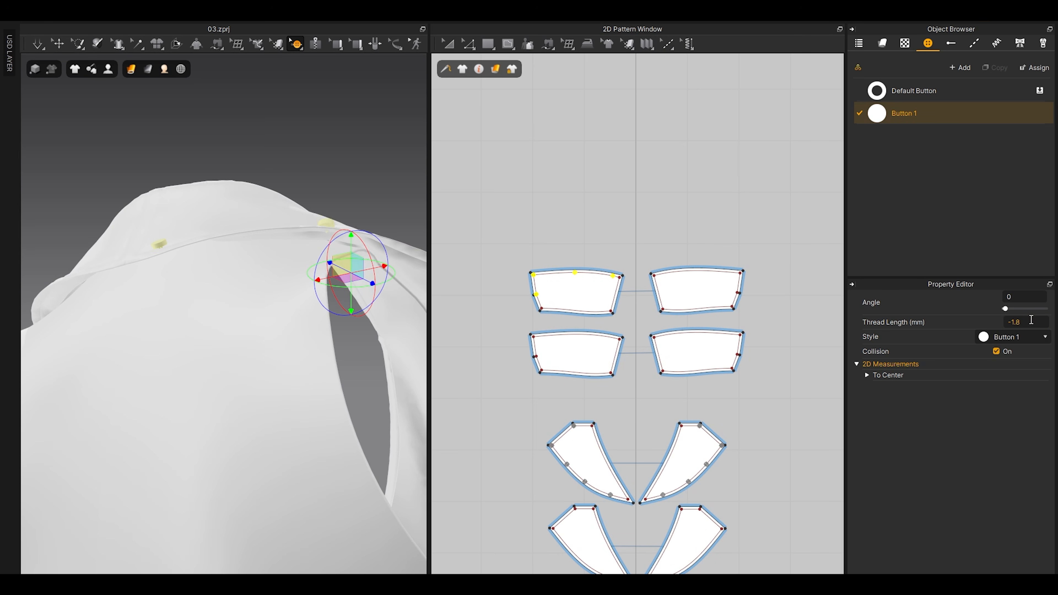
# Step: Duplicate the four selected collar buttons to the symmetric pattern
pyautogui.moveTo(336, 198); pyautogui.dragTo(309, 271, button='right')
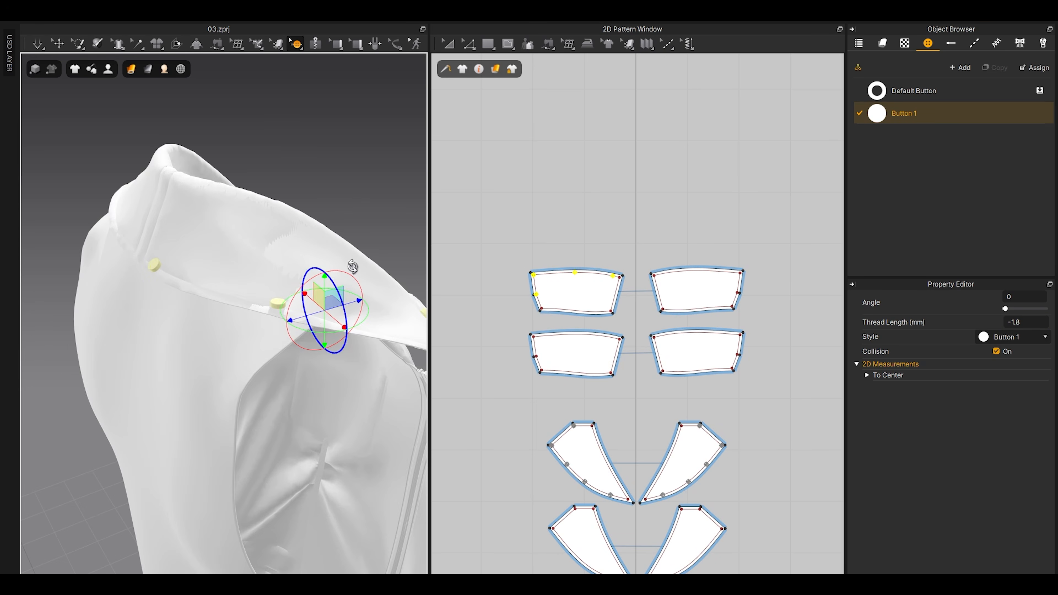
pyautogui.scroll(5, 568, 284)
pyautogui.rightClick(578, 274)
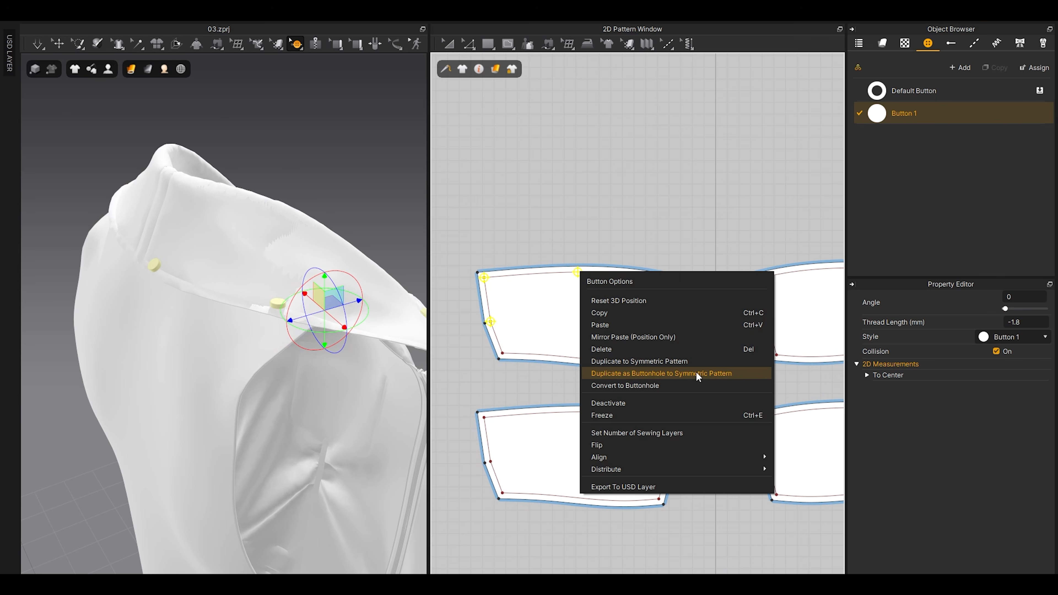
pyautogui.click(634, 363)
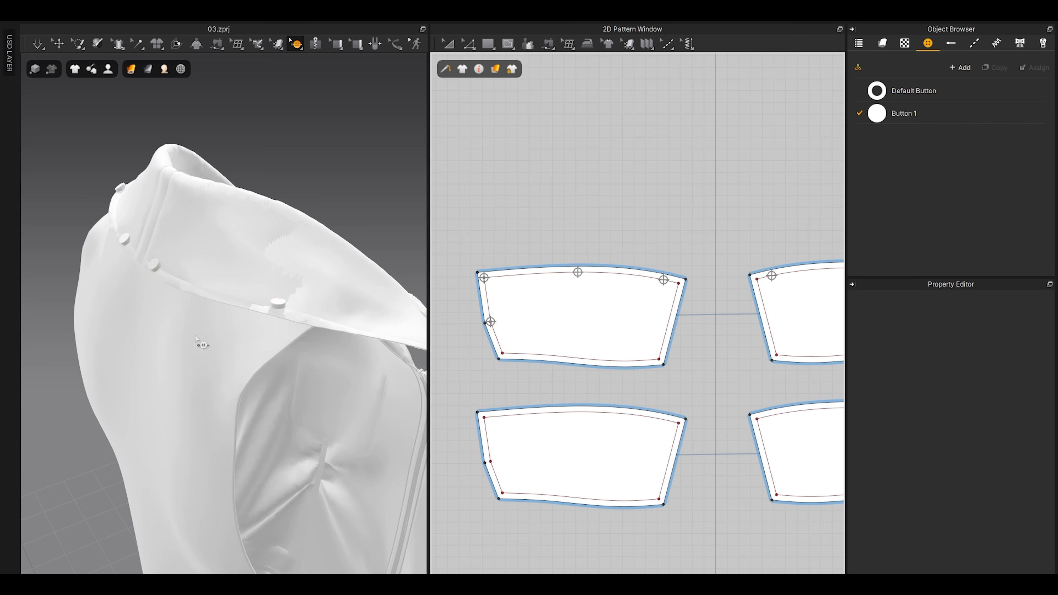
# Step: Examine the buttons on both sides of the collar and lapels from the front of the vest
pyautogui.scroll(-4, 217, 347)
pyautogui.press('a')
pyautogui.scroll(-5, 218, 237)
pyautogui.moveTo(217, 236); pyautogui.dragTo(154, 280, button='right')
pyautogui.scroll(4, 208, 337)
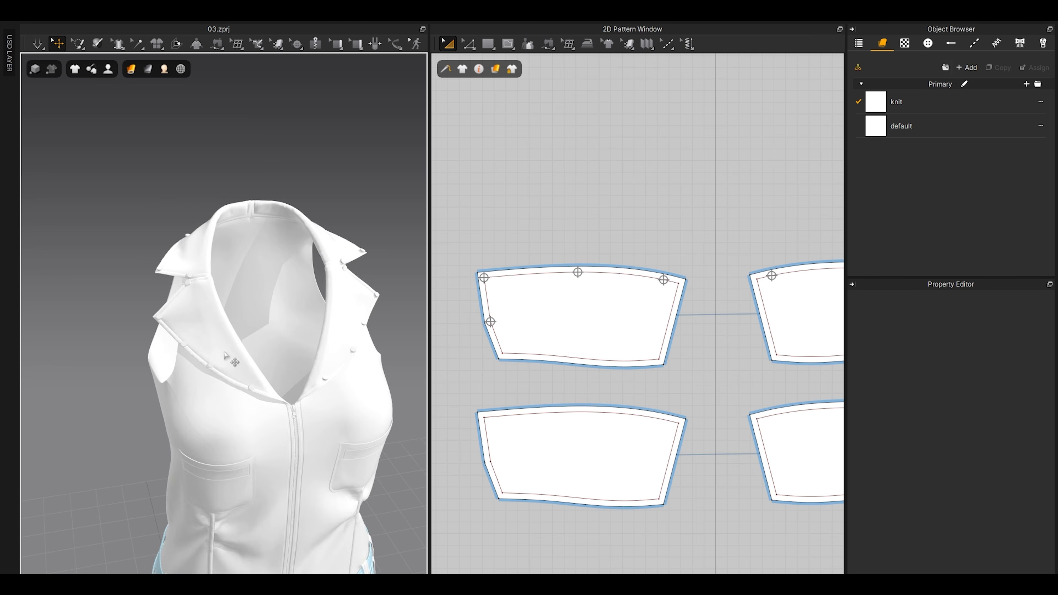
pyautogui.moveTo(230, 359); pyautogui.dragTo(210, 331, button='right')
pyautogui.moveTo(254, 399); pyautogui.dragTo(243, 332, button='middle')
# Step: Select the Default Button and Button 1 styles together, change their material type and adjust their reflection
pyautogui.click(933, 40)
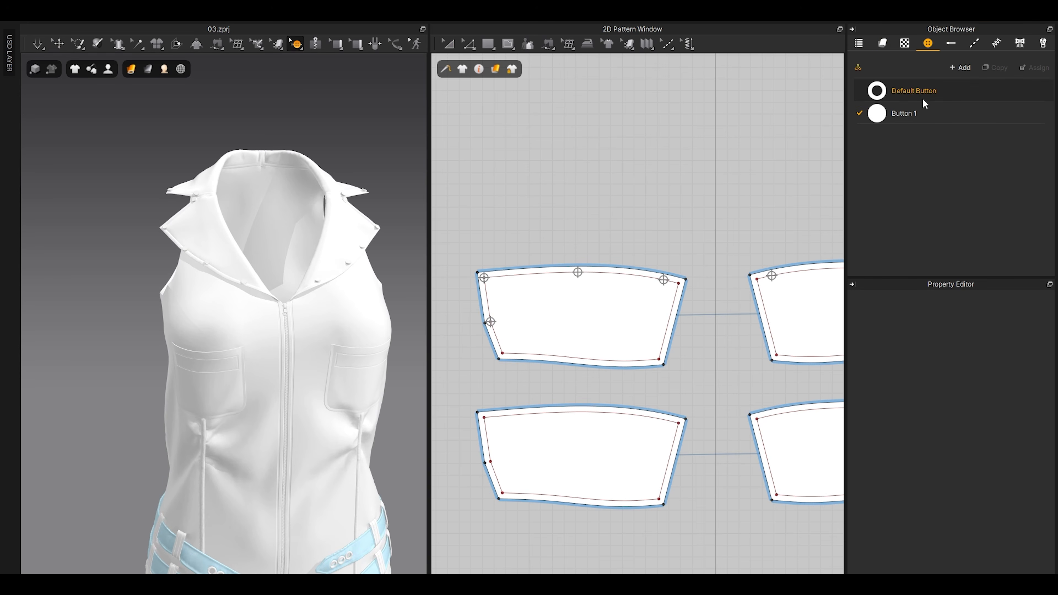
pyautogui.click(923, 98)
pyautogui.keyDown('shift'); pyautogui.click(923, 119); pyautogui.keyUp('shift')
pyautogui.scroll(-3, 967, 448)
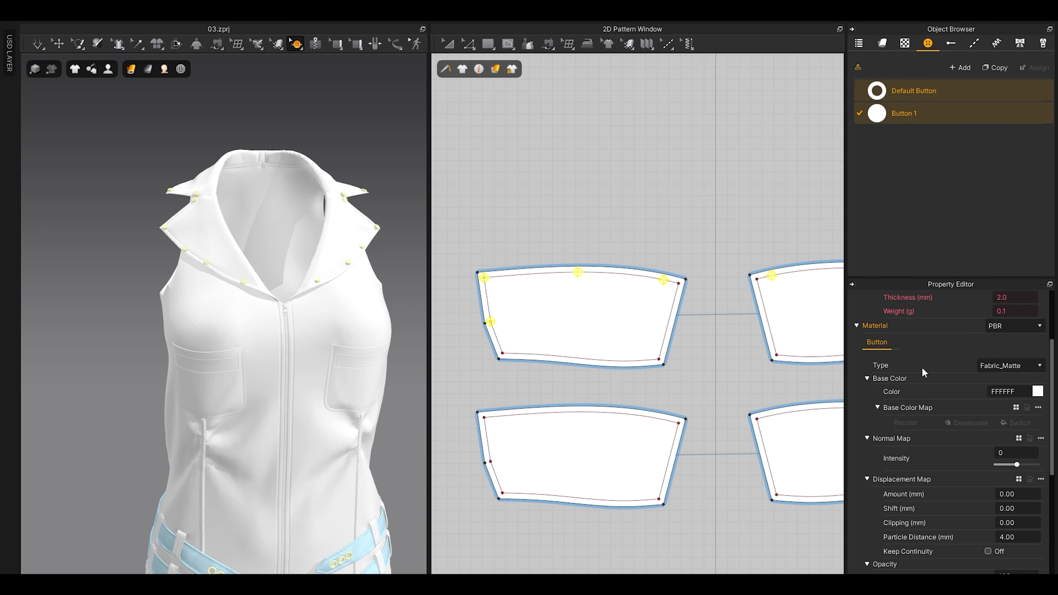
pyautogui.click(984, 369)
pyautogui.click(995, 433)
pyautogui.scroll(-5, 930, 435)
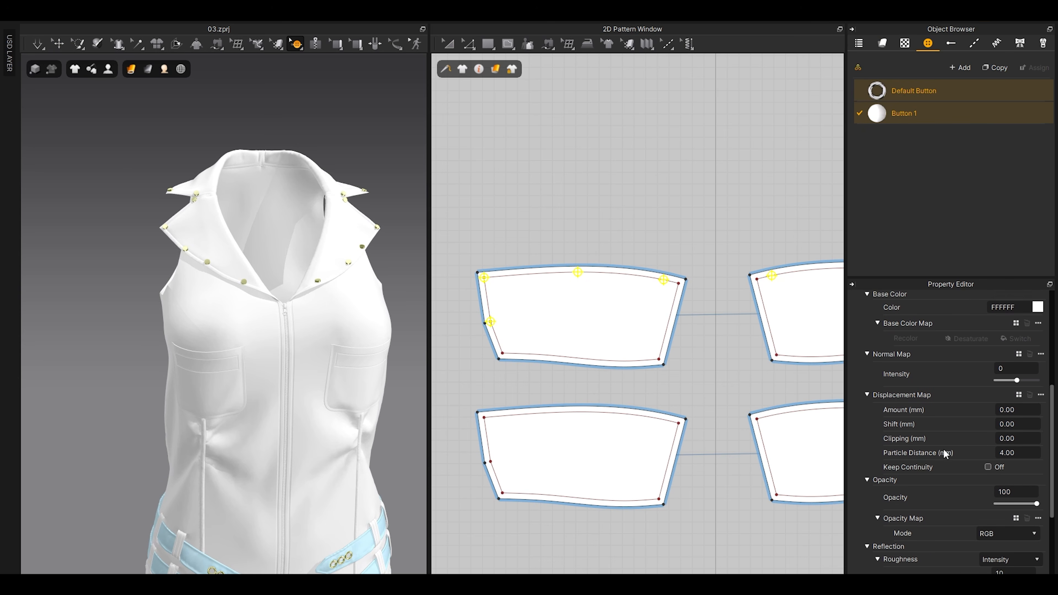
pyautogui.click(1003, 464)
pyautogui.moveTo(1005, 464); pyautogui.dragTo(1008, 465)
pyautogui.press('a')
pyautogui.click(700, 225)
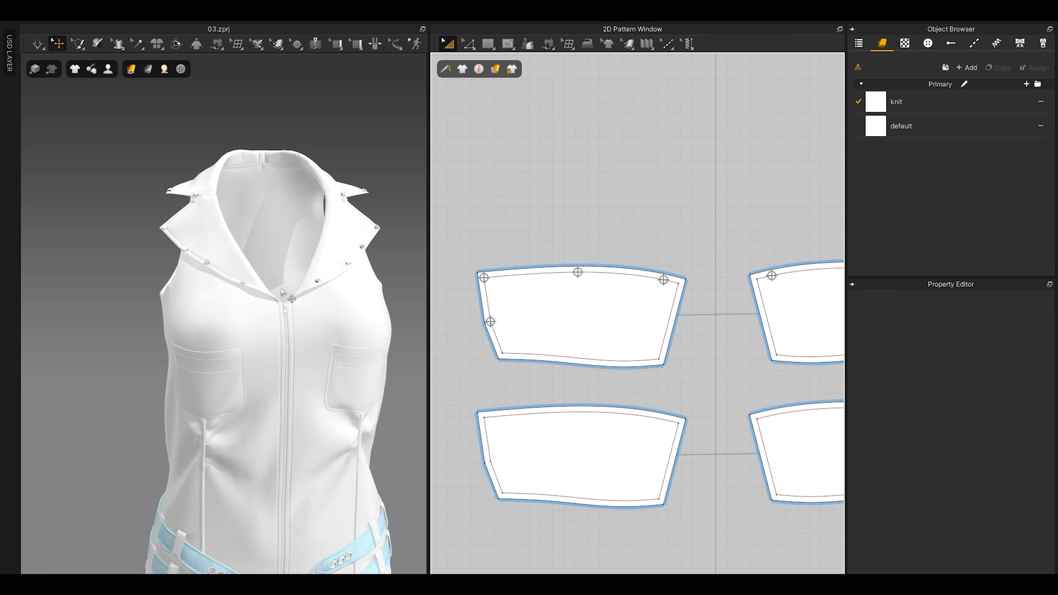
# Step: Examine the vest's front, side and lapel buttons in 3D with the new button material
pyautogui.scroll(3, 288, 295)
pyautogui.moveTo(318, 335); pyautogui.dragTo(305, 316, button='right')
pyautogui.scroll(-3, 305, 317)
pyautogui.moveTo(254, 354); pyautogui.dragTo(281, 400, button='right')
pyautogui.moveTo(275, 437); pyautogui.dragTo(258, 328, button='middle')
pyautogui.moveTo(268, 348); pyautogui.dragTo(267, 314, button='right')
pyautogui.scroll(3, 226, 424)
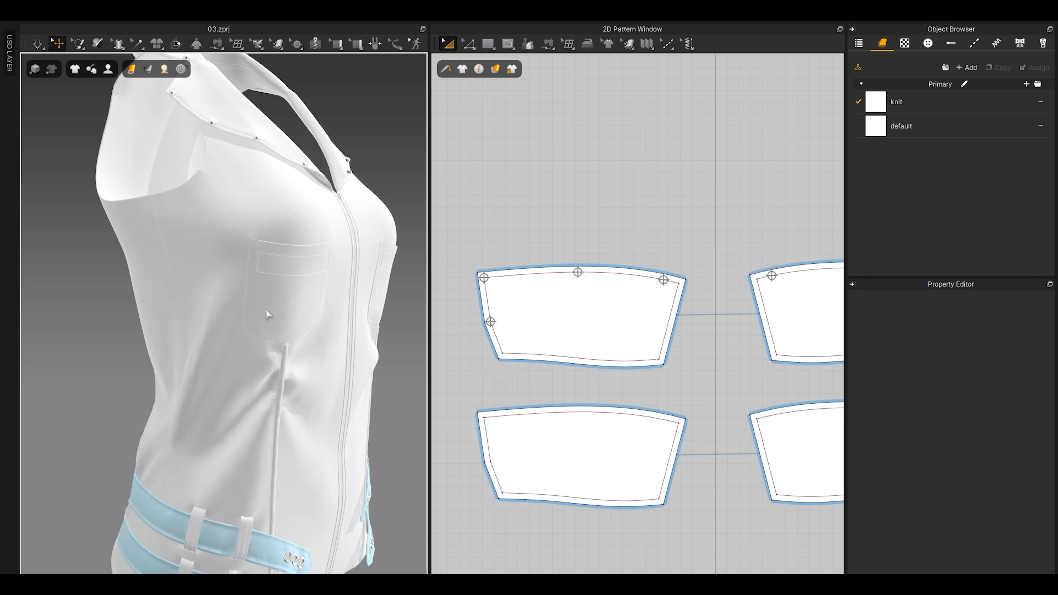
# Step: Merge the two back body panels into one pattern along their centre back seam
pyautogui.moveTo(212, 371); pyautogui.dragTo(258, 433, button='right')
pyautogui.scroll(-5, 574, 338)
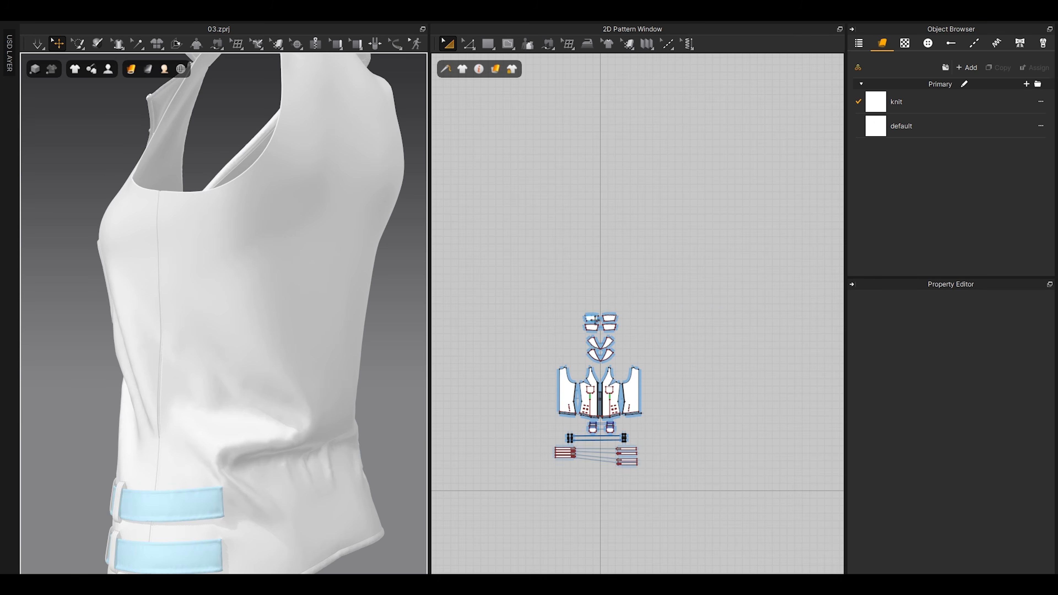
pyautogui.scroll(2, 652, 392)
pyautogui.scroll(5, 657, 392)
pyautogui.press('b')
pyautogui.click(677, 305)
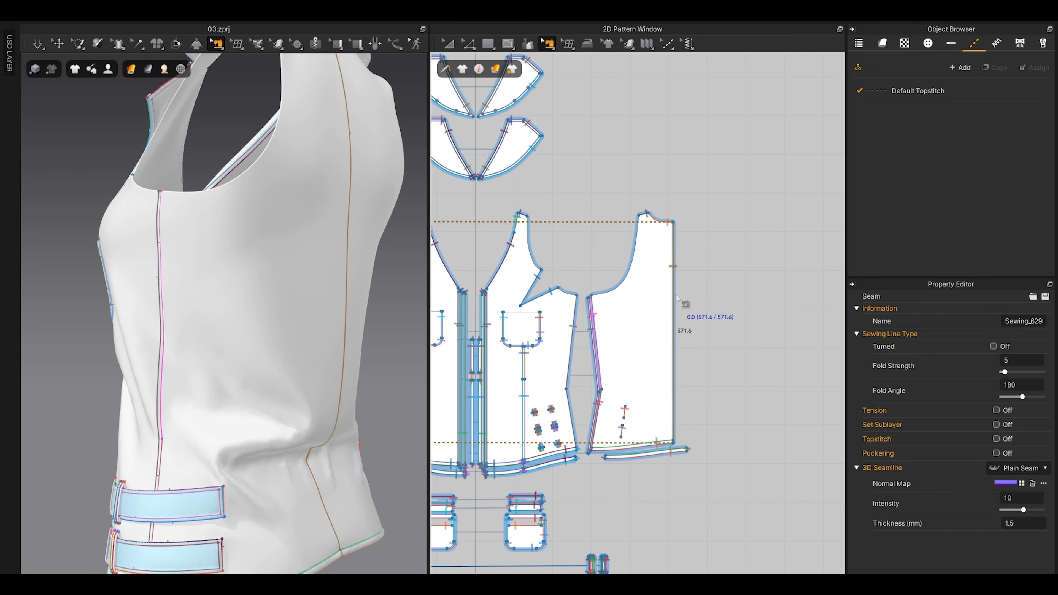
pyautogui.scroll(-5, 692, 333)
pyautogui.press('a')
pyautogui.scroll(3, 540, 326)
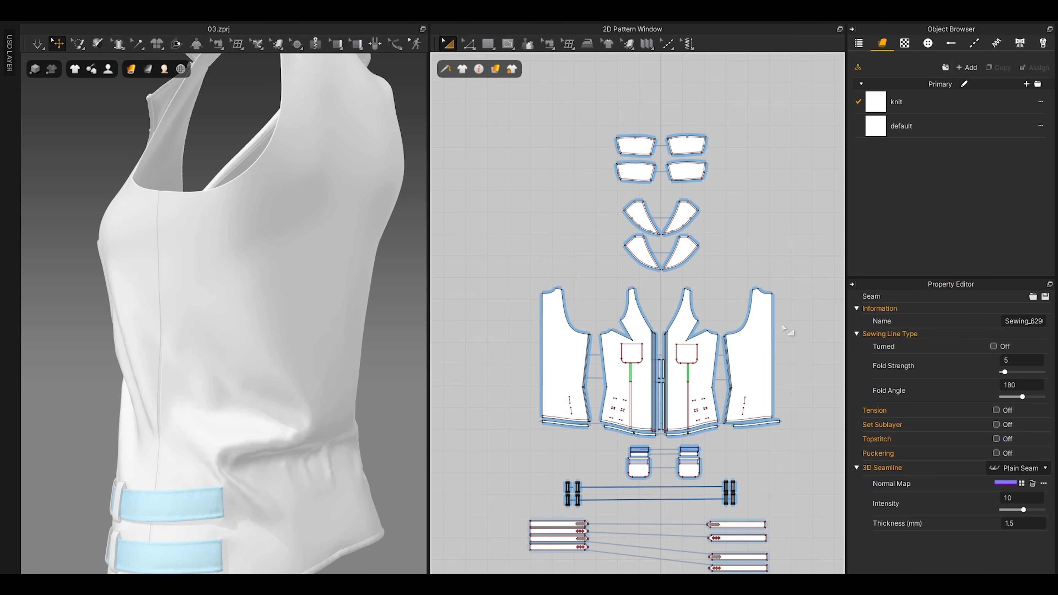
pyautogui.moveTo(749, 333); pyautogui.dragTo(703, 321, button='right')
pyautogui.press('b')
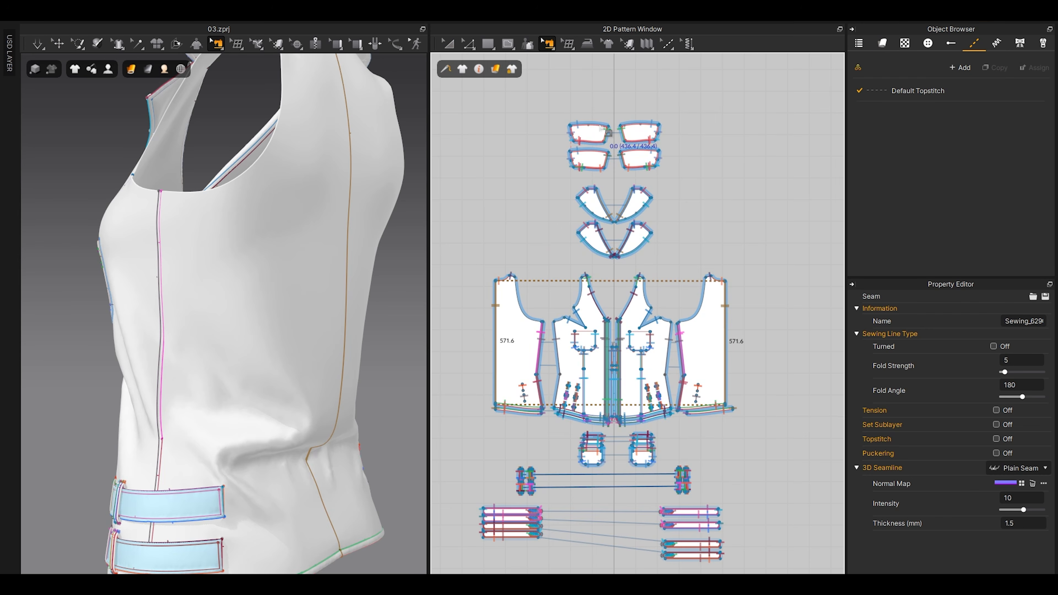
pyautogui.click(548, 43)
pyautogui.scroll(3, 746, 402)
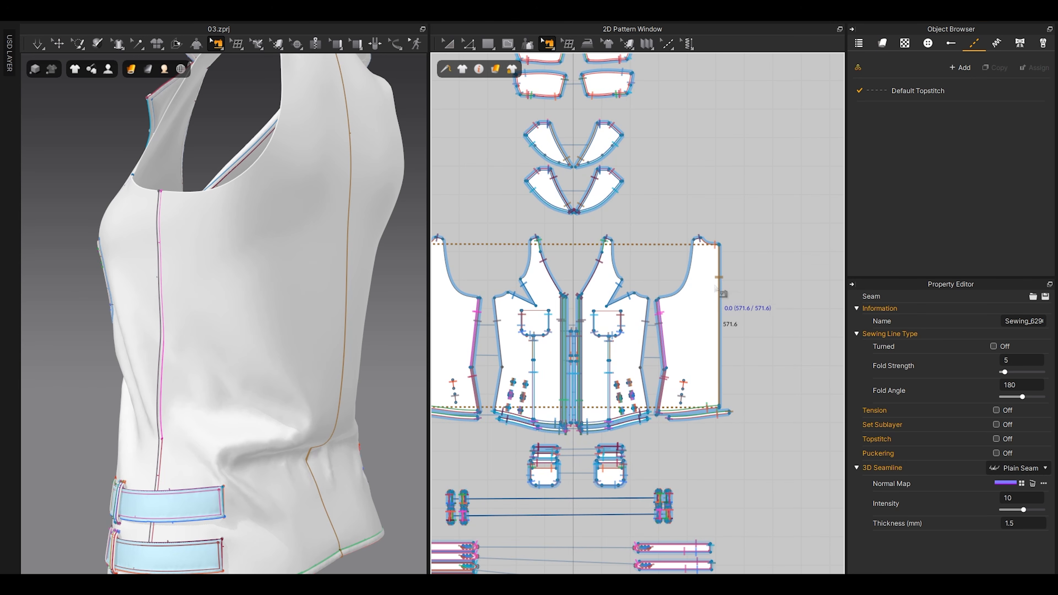
pyautogui.scroll(-5, 721, 279)
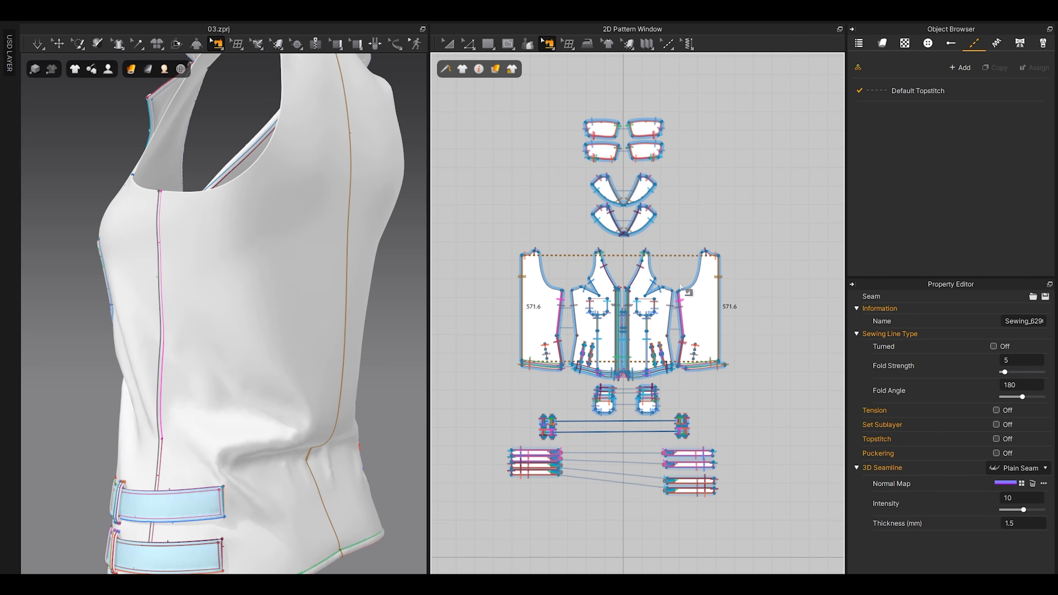
pyautogui.scroll(3, 685, 282)
pyautogui.rightClick(744, 281)
pyautogui.rightClick(744, 282)
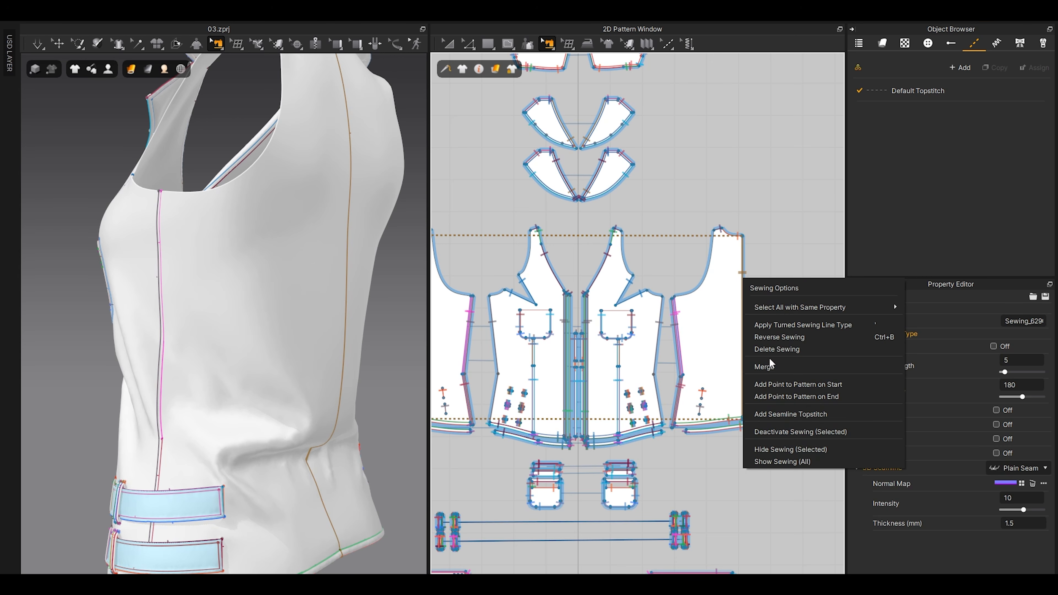
pyautogui.click(766, 397)
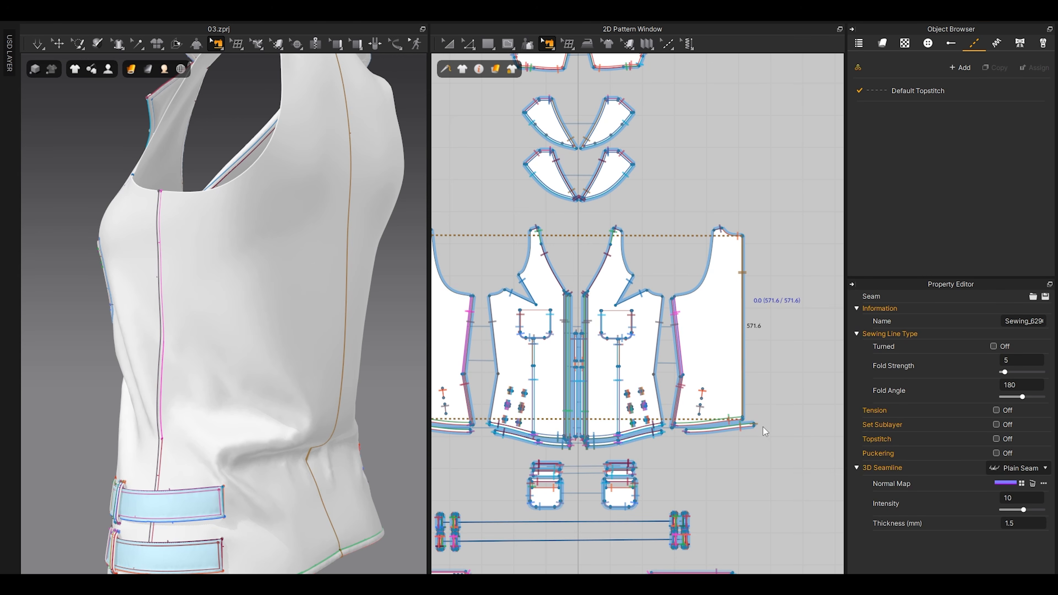
# Step: Merge the two halves of the back hem band along their short centre back seam
pyautogui.click(763, 426)
pyautogui.scroll(6, 749, 425)
pyautogui.click(739, 421)
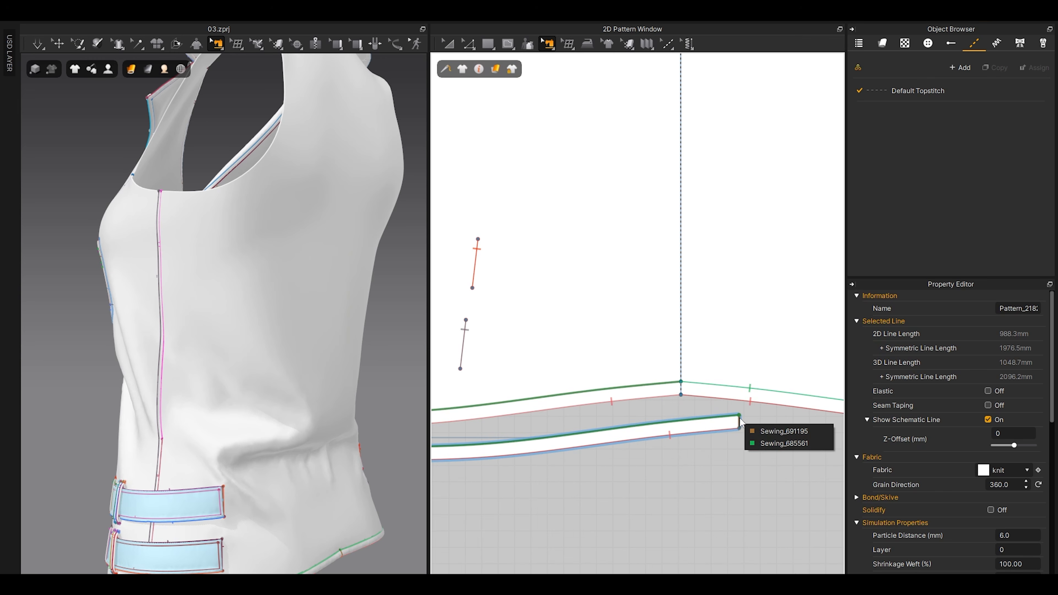
pyautogui.click(745, 427)
pyautogui.scroll(4, 744, 424)
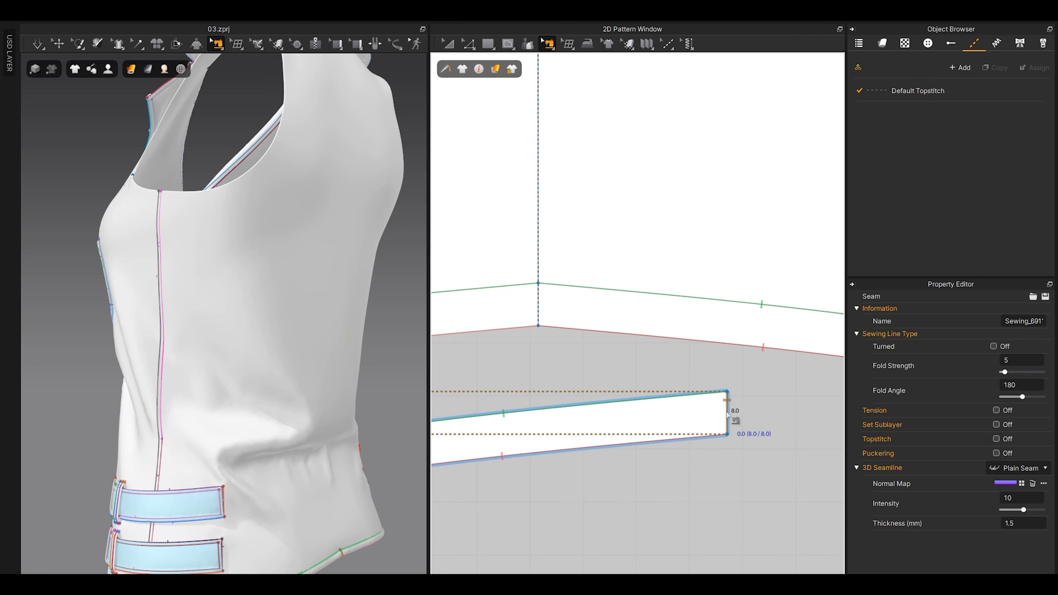
pyautogui.rightClick(727, 420)
pyautogui.click(748, 311)
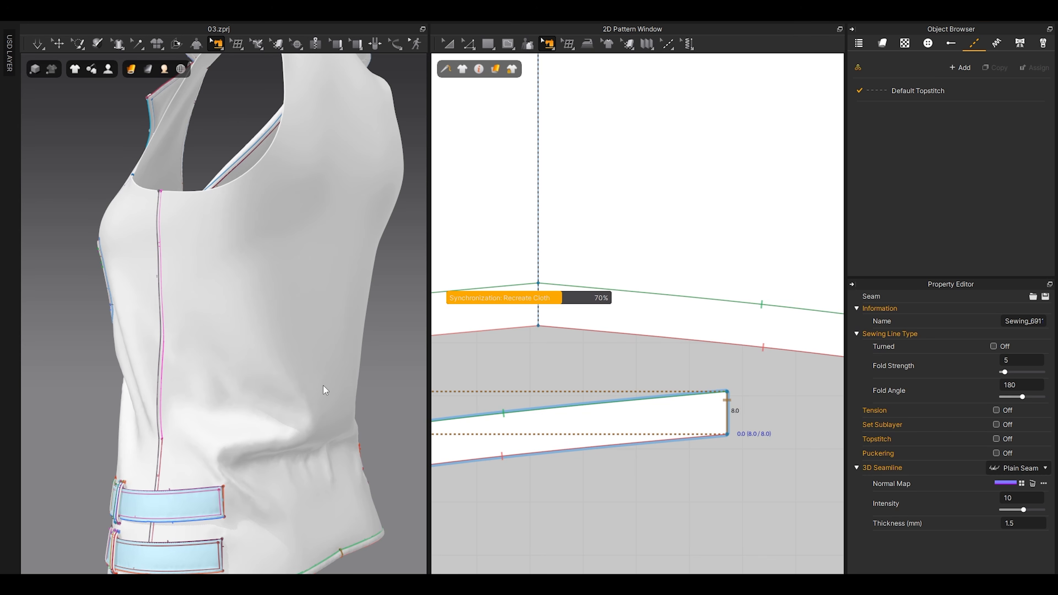
# Step: Simulate the vest briefly to settle the merged back panel and hem band
pyautogui.press('a')
pyautogui.moveTo(329, 371); pyautogui.dragTo(253, 302, button='right')
pyautogui.scroll(-3, 253, 302)
pyautogui.press('space')
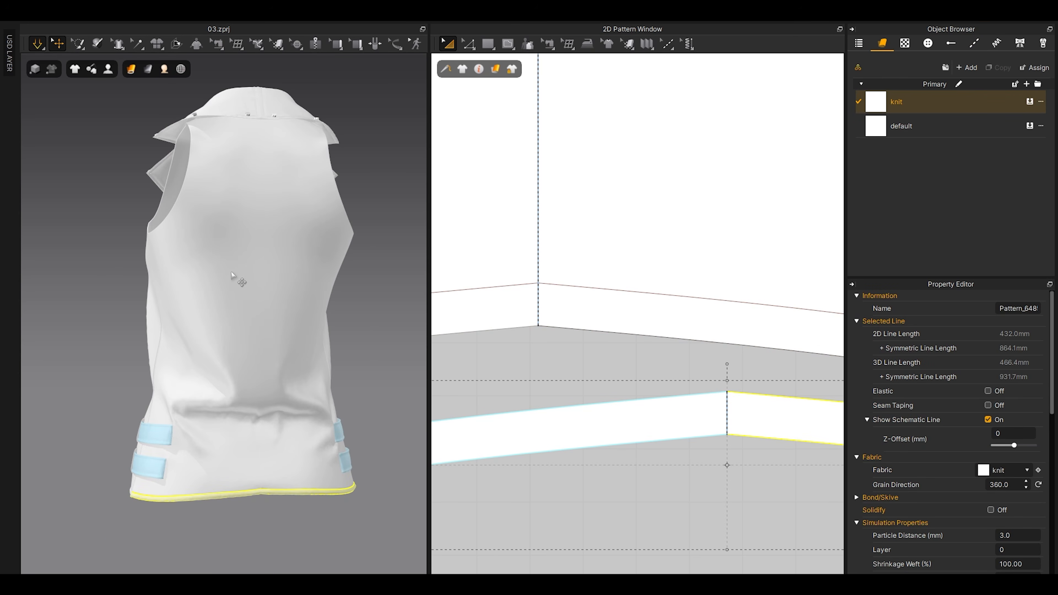
pyautogui.press('space')
# Step: Examine the merged back pieces in the 2D layout and the whole vest in 3D from the back and front
pyautogui.scroll(-7, 589, 275)
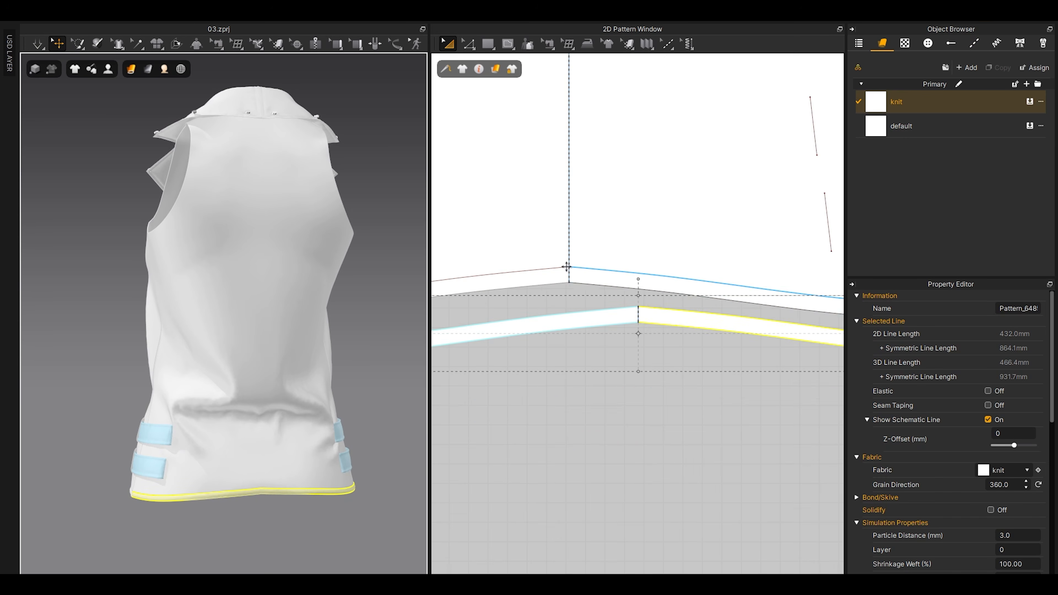
pyautogui.moveTo(608, 192); pyautogui.dragTo(689, 483, button='middle')
pyautogui.scroll(-4, 661, 368)
pyautogui.moveTo(252, 279); pyautogui.dragTo(247, 319, button='right')
pyautogui.moveTo(247, 319); pyautogui.dragTo(238, 417, button='middle')
pyautogui.scroll(3, 250, 375)
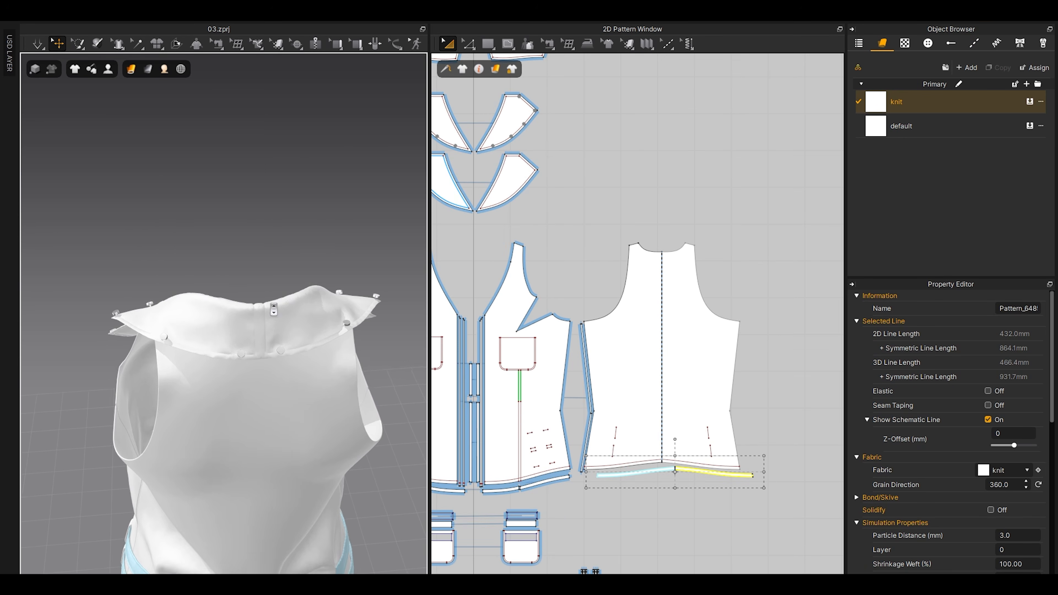
pyautogui.moveTo(267, 331); pyautogui.dragTo(311, 380, button='right')
pyautogui.scroll(-1, 308, 381)
pyautogui.moveTo(225, 442); pyautogui.dragTo(270, 440, button='right')
pyautogui.moveTo(270, 439); pyautogui.dragTo(272, 338, button='middle')
pyautogui.scroll(-2, 273, 408)
pyautogui.moveTo(273, 407); pyautogui.dragTo(269, 385, button='right')
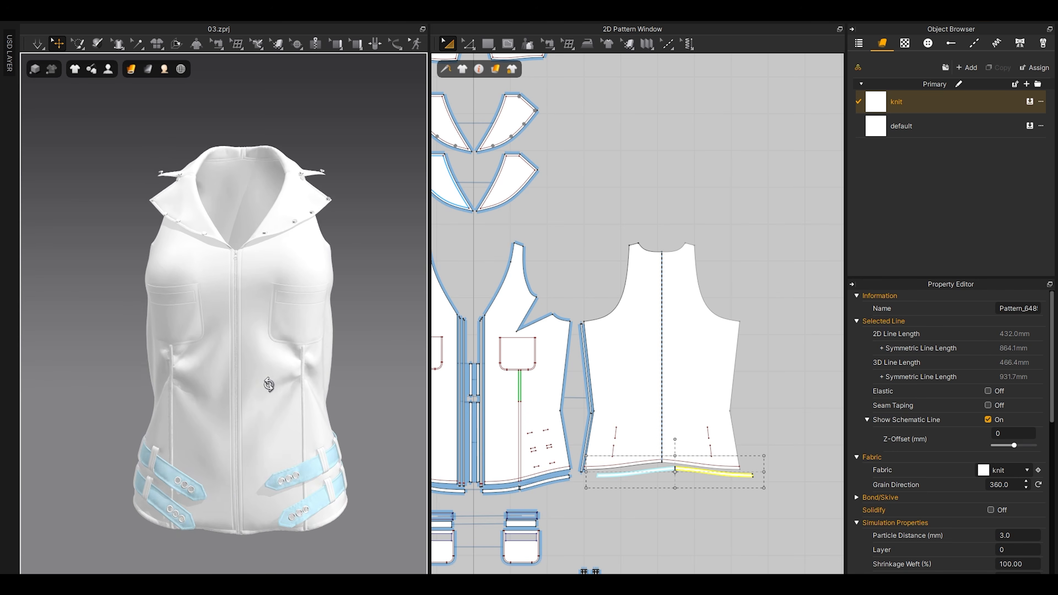
# Step: Change the front zipper's puller to the plain round ring style
pyautogui.scroll(3, 269, 364)
pyautogui.moveTo(271, 282); pyautogui.dragTo(240, 357, button='middle')
pyautogui.scroll(5, 275, 387)
pyautogui.scroll(2, 200, 368)
pyautogui.moveTo(200, 368); pyautogui.dragTo(266, 342, button='right')
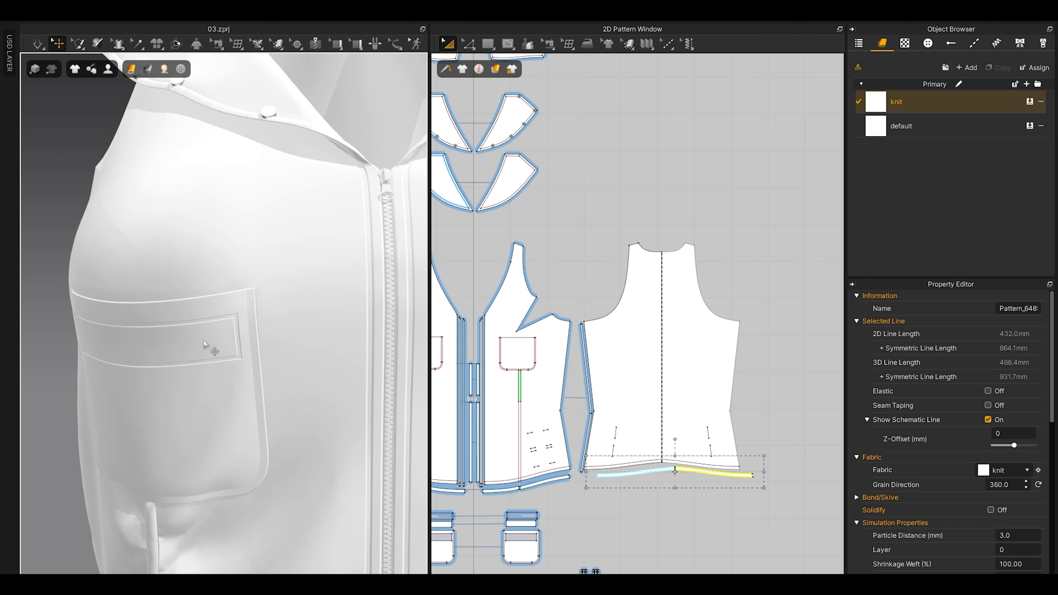
pyautogui.moveTo(302, 279); pyautogui.dragTo(342, 329, button='right')
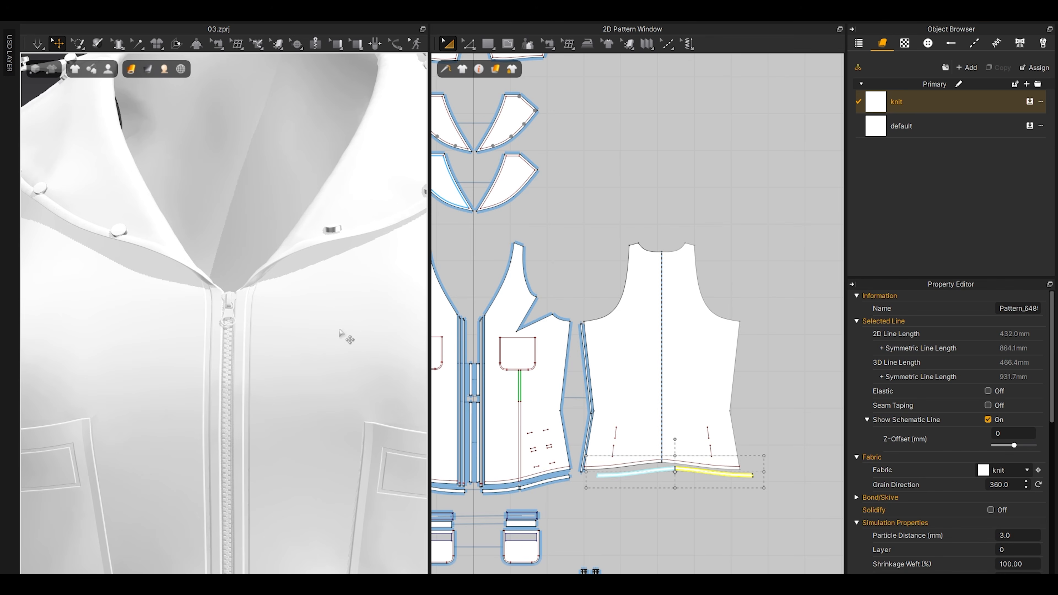
pyautogui.scroll(5, 238, 313)
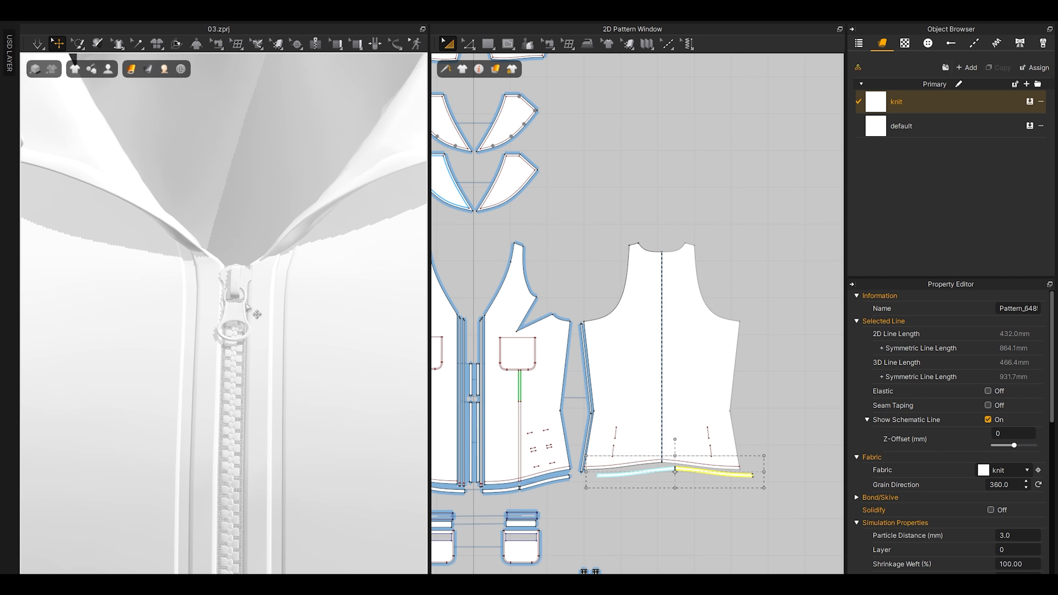
pyautogui.click(245, 313)
pyautogui.click(911, 271)
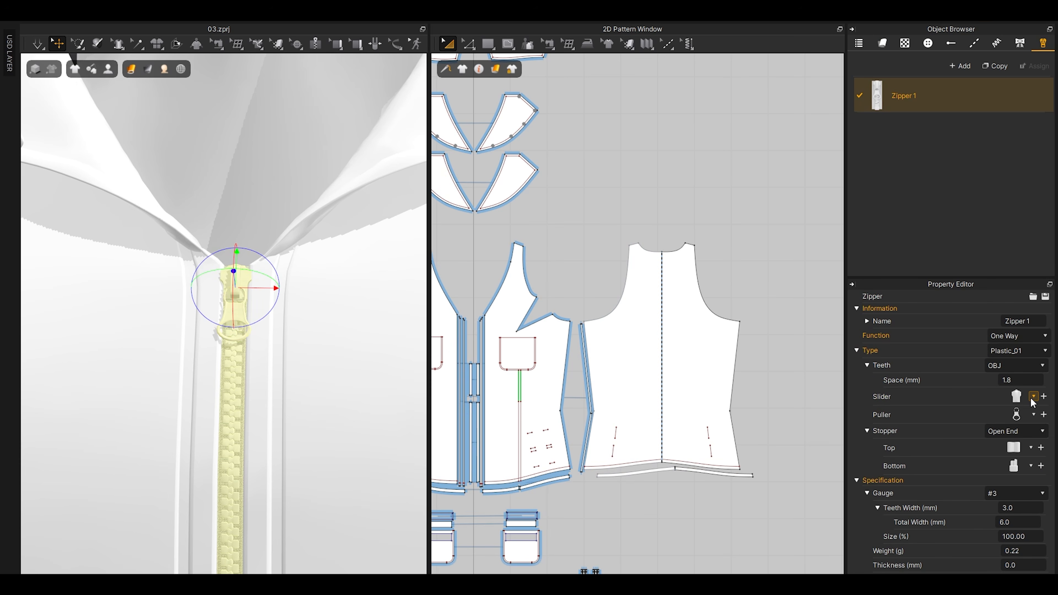
pyautogui.click(1033, 415)
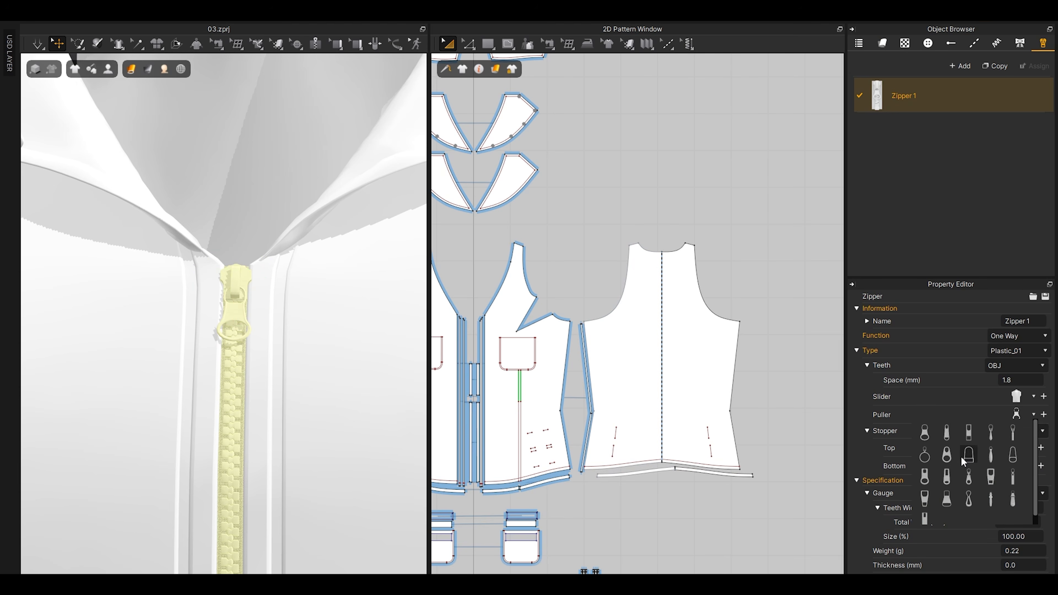
pyautogui.click(923, 458)
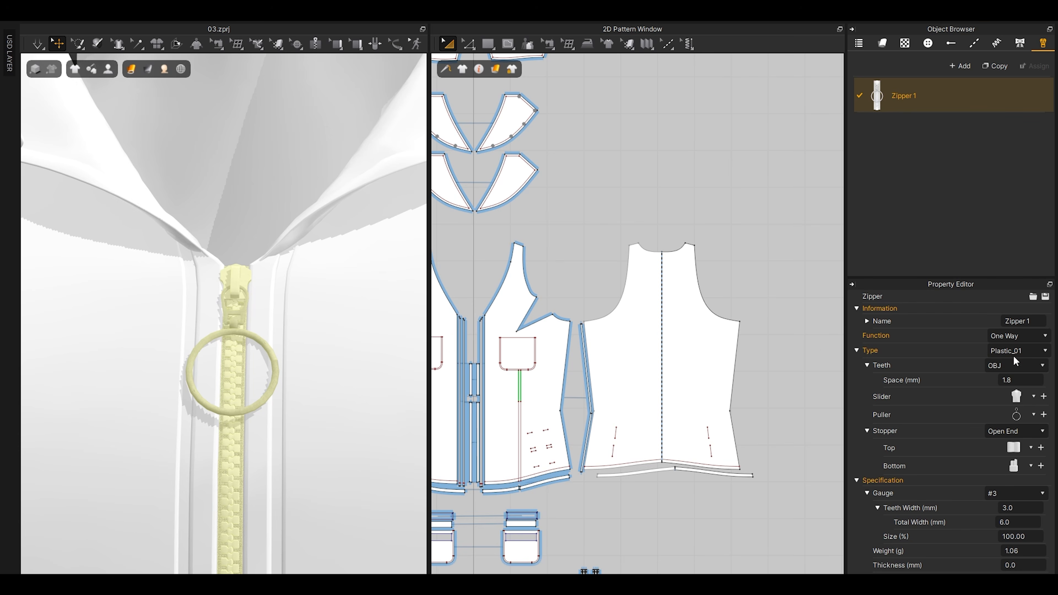
# Step: Set the front zipper's type to Metal and deselect the zipper
pyautogui.click(1002, 355)
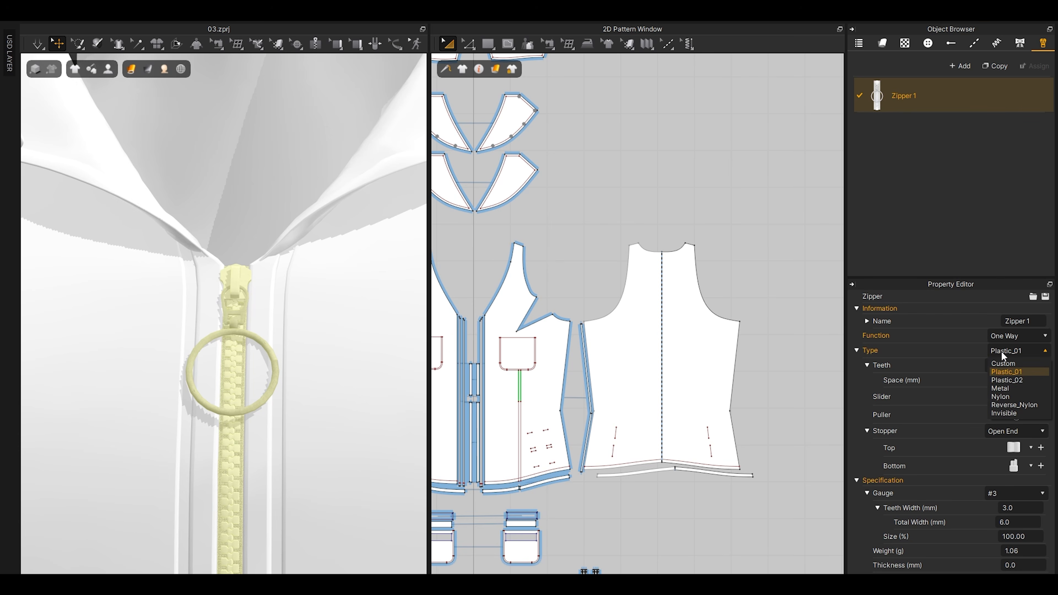
pyautogui.click(1008, 388)
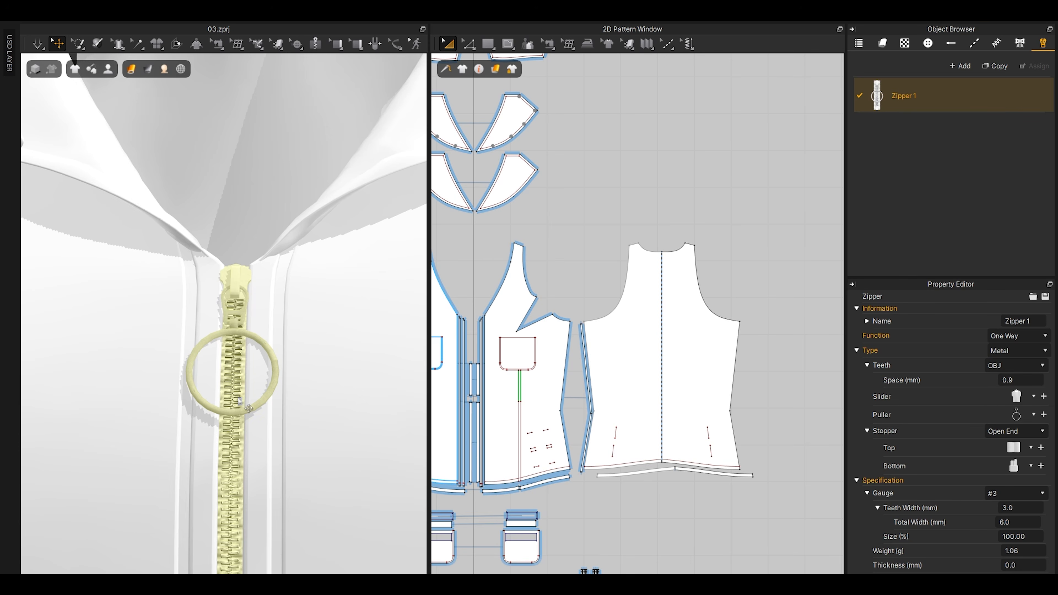
pyautogui.scroll(-5, 251, 425)
pyautogui.scroll(-5, 251, 425)
pyautogui.press('Escape')
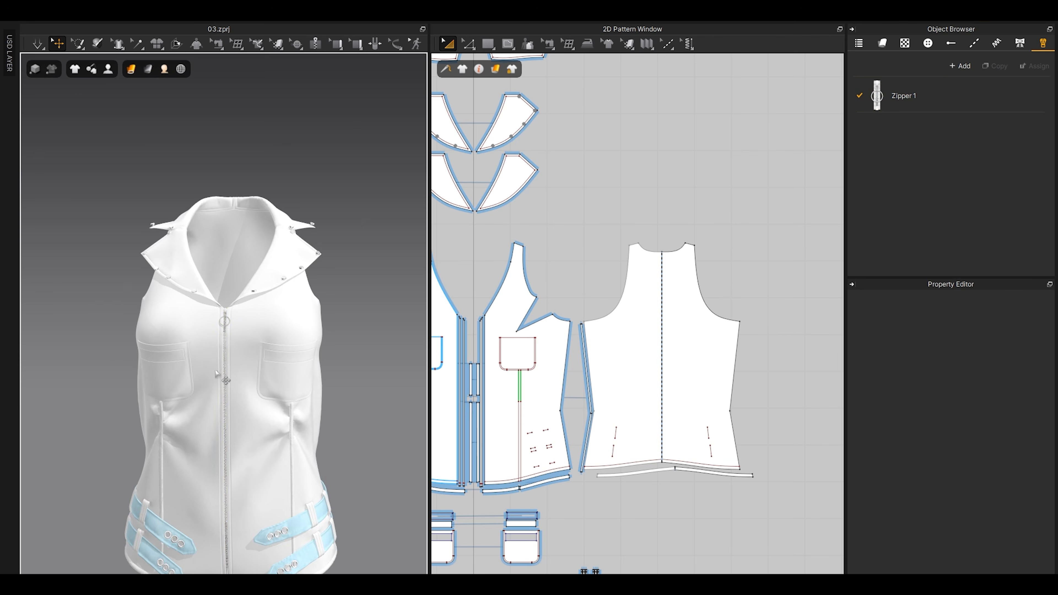
# Step: Examine the zipper's ring puller and teeth up close and the vest's overall look from an angle
pyautogui.scroll(5, 250, 424)
pyautogui.scroll(3, 250, 424)
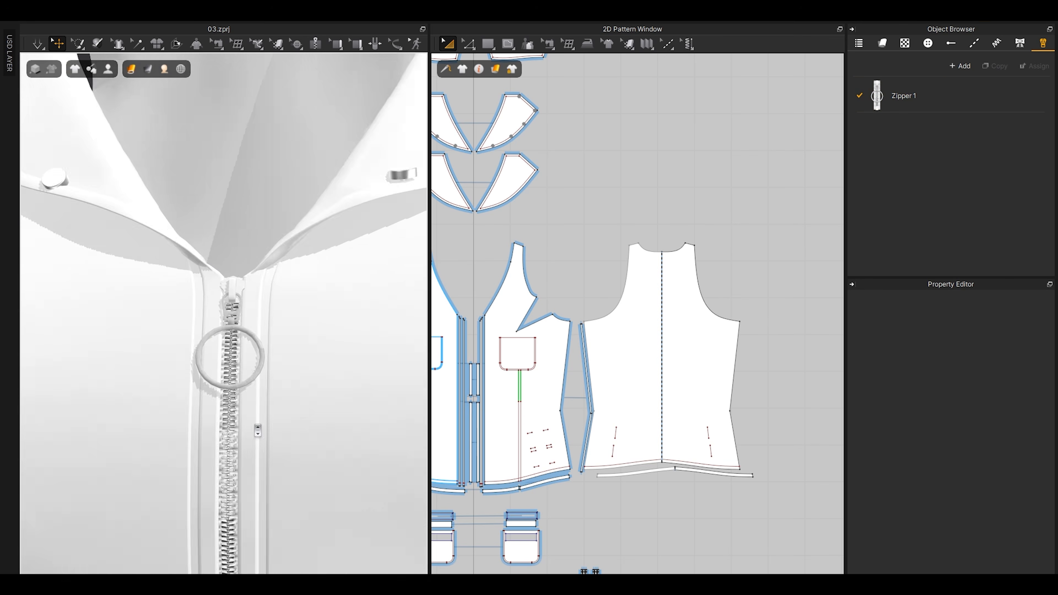
pyautogui.scroll(-6, 258, 438)
pyautogui.scroll(-3, 218, 440)
pyautogui.moveTo(260, 442); pyautogui.dragTo(325, 459, button='right')
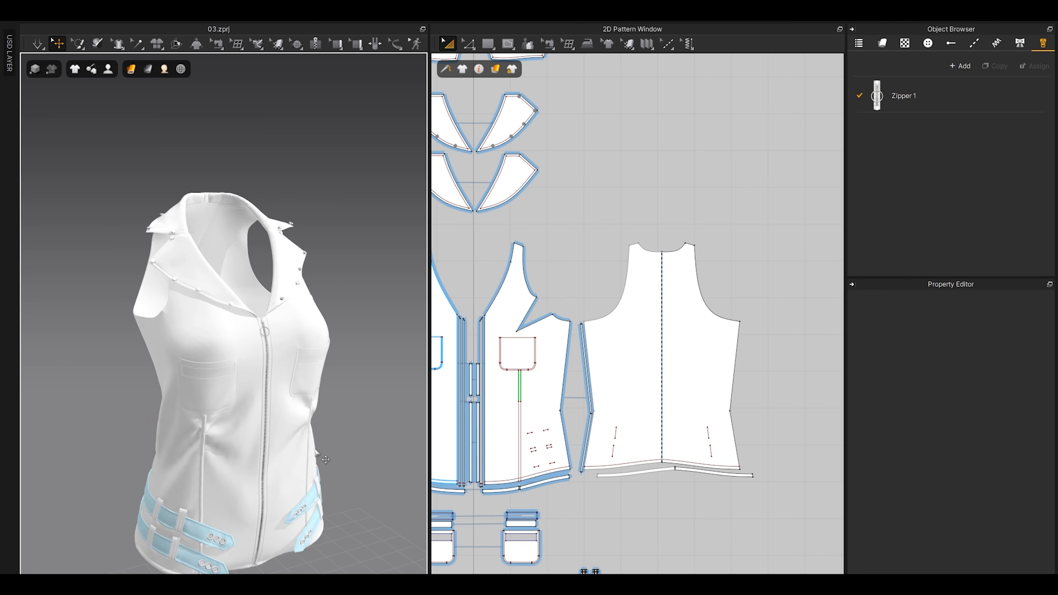
pyautogui.moveTo(284, 482); pyautogui.dragTo(274, 416, button='middle')
pyautogui.scroll(2, 267, 427)
pyautogui.scroll(10, 145, 338)
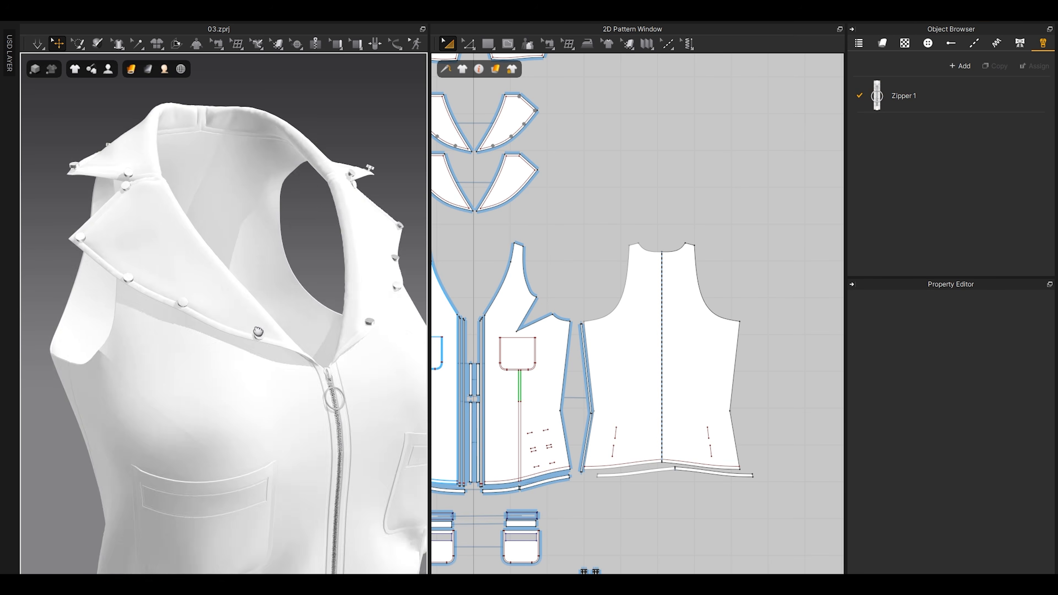
pyautogui.scroll(-10, 158, 381)
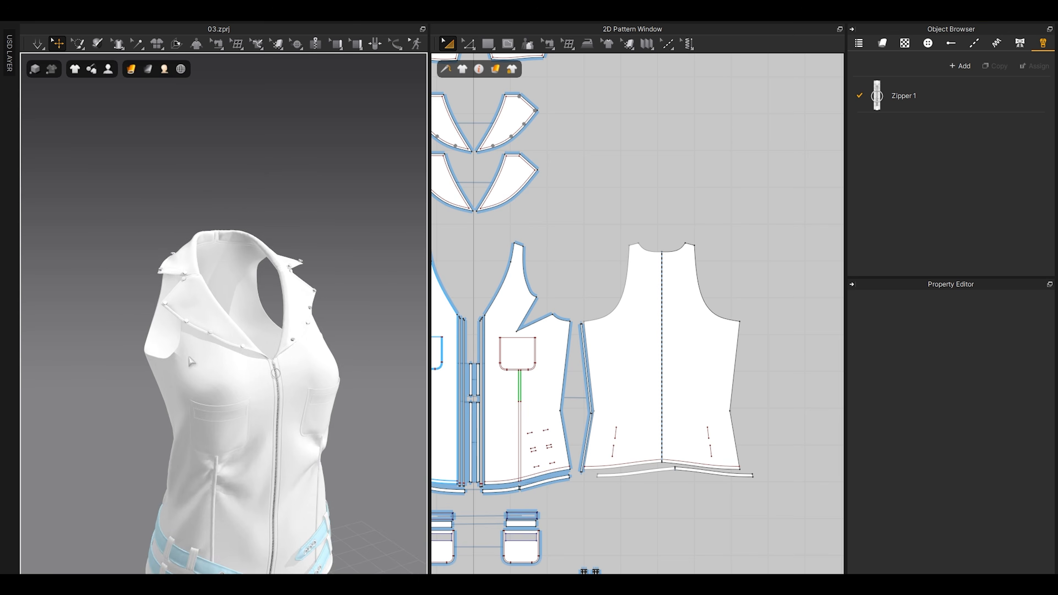